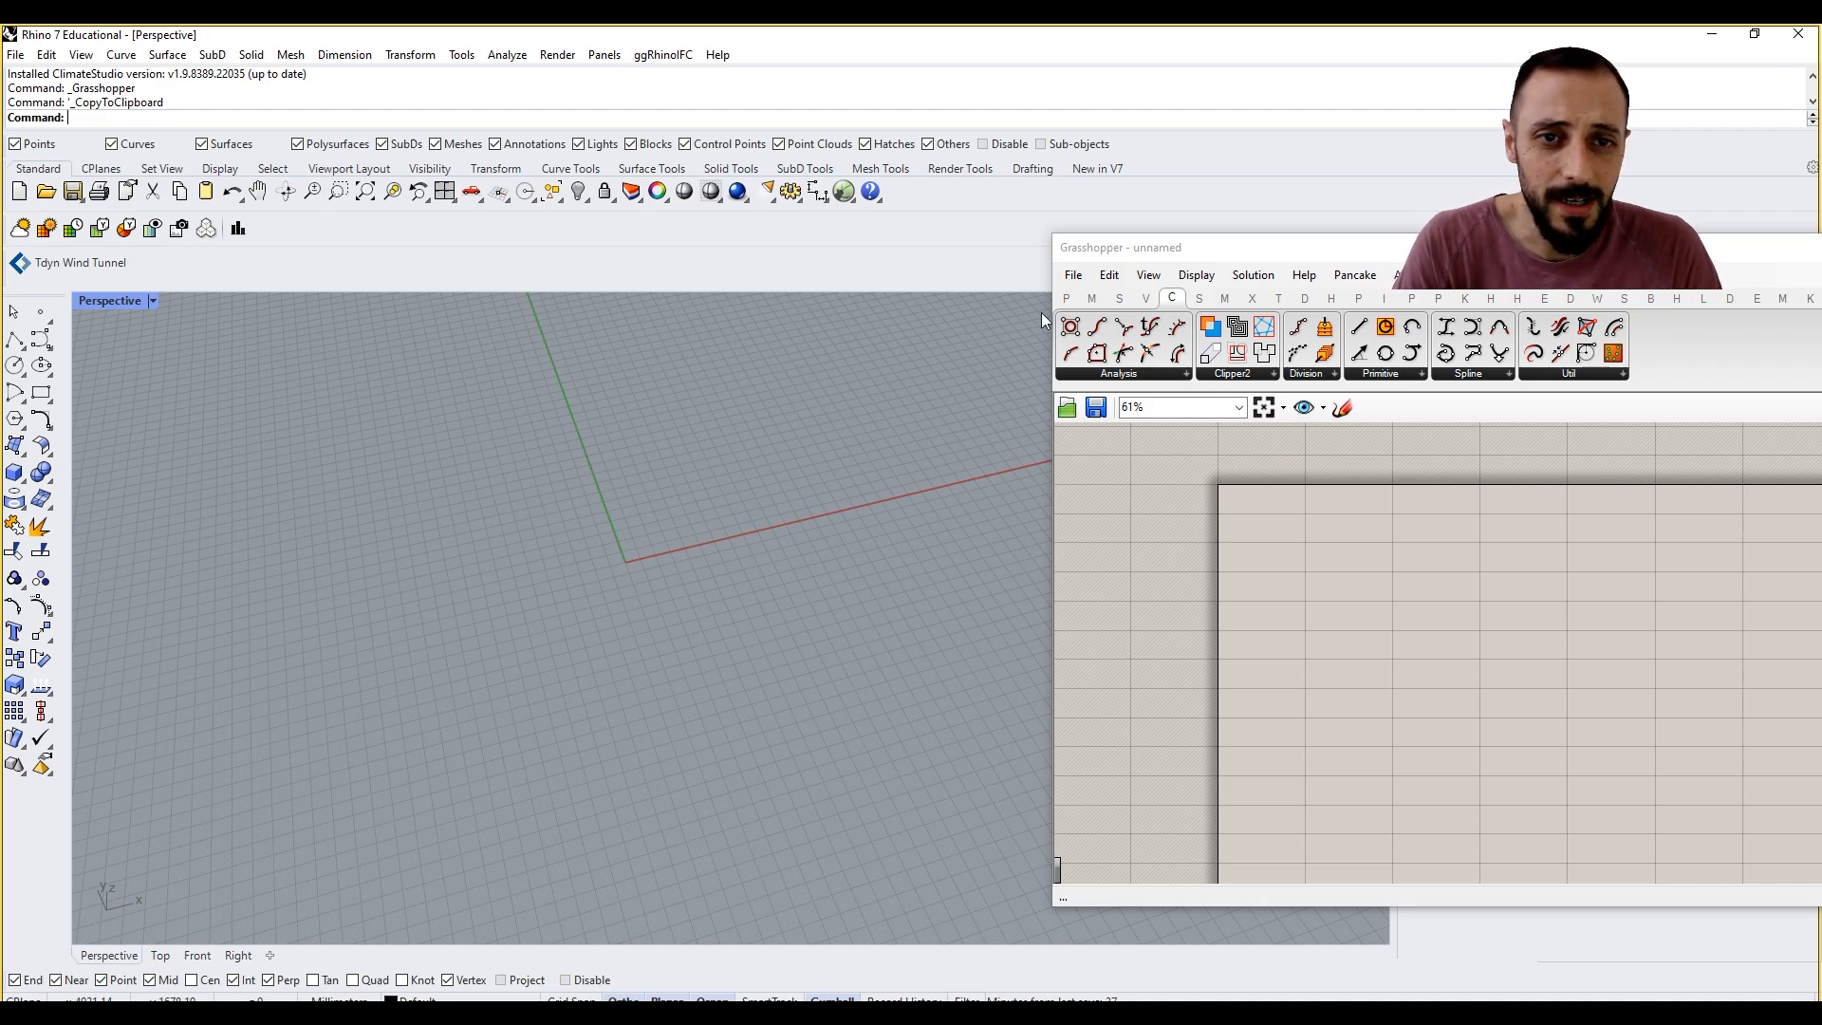
Step: Place a Graph Mapper component on the Grasshopper canvas
{"action": "left_click", "coordinate": [1067, 299]}
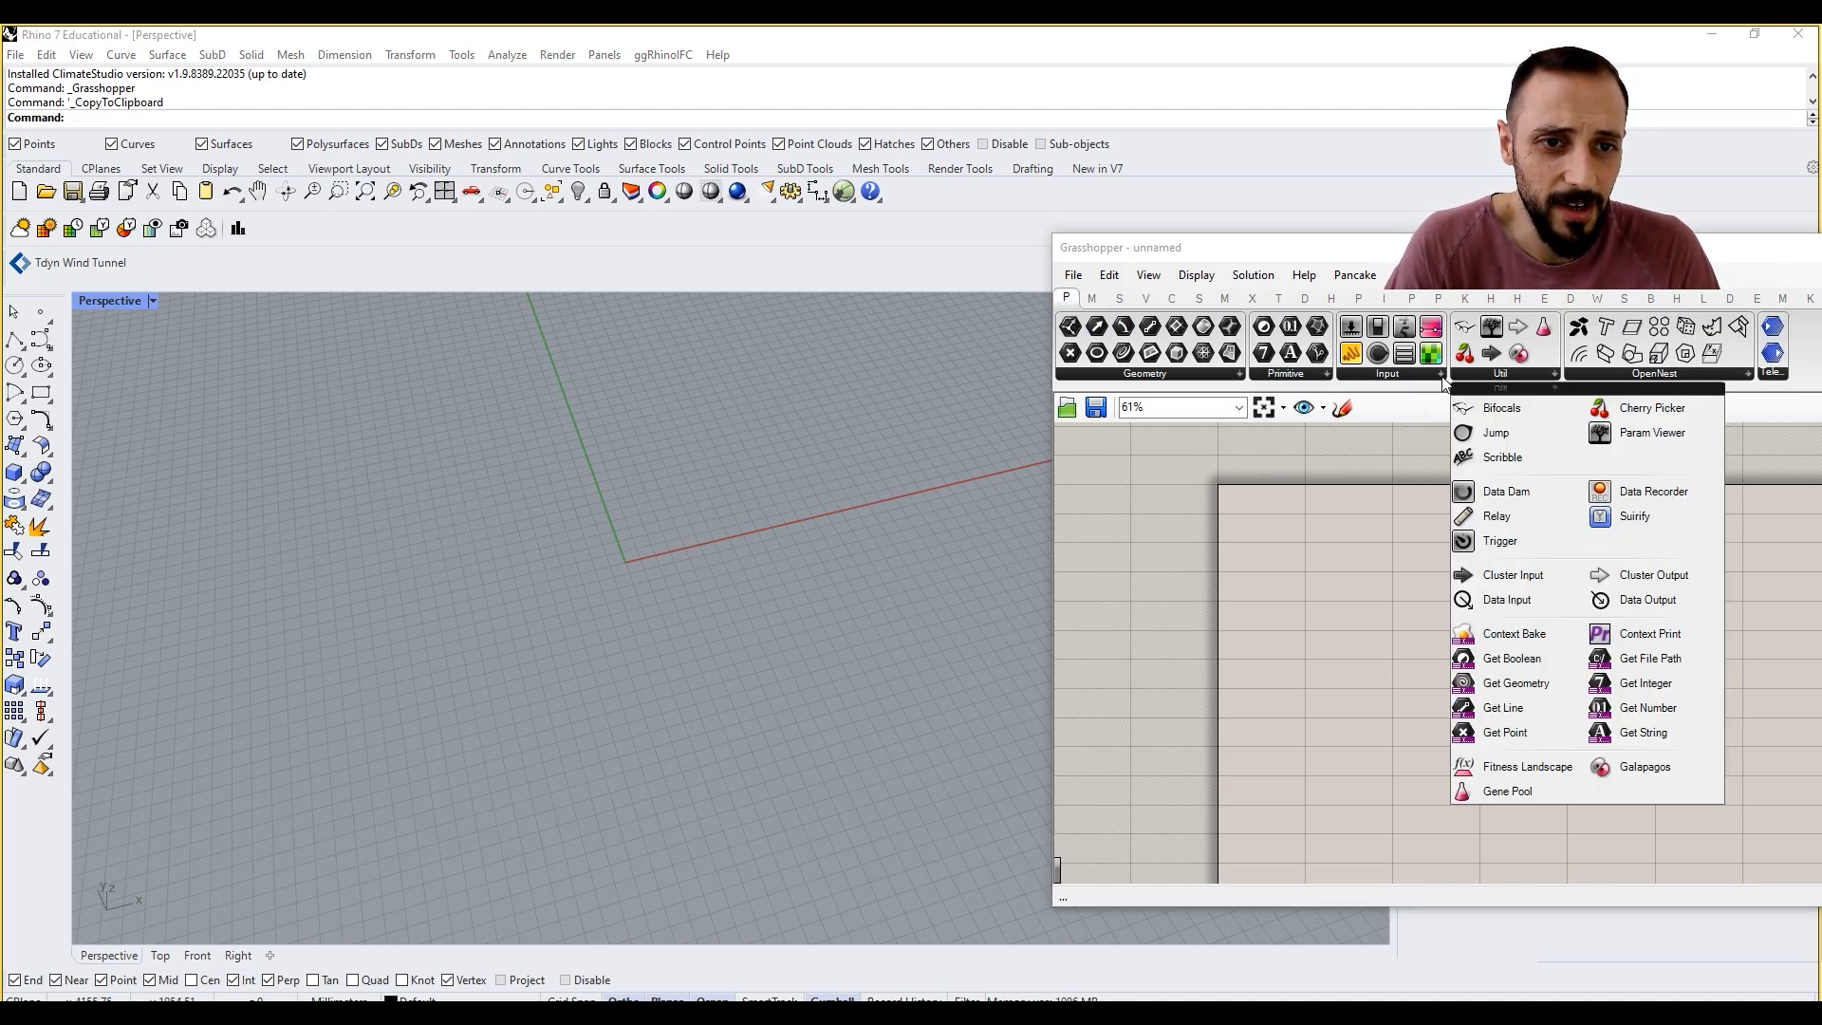
{"action": "mouse_move", "coordinate": [1421, 377]}
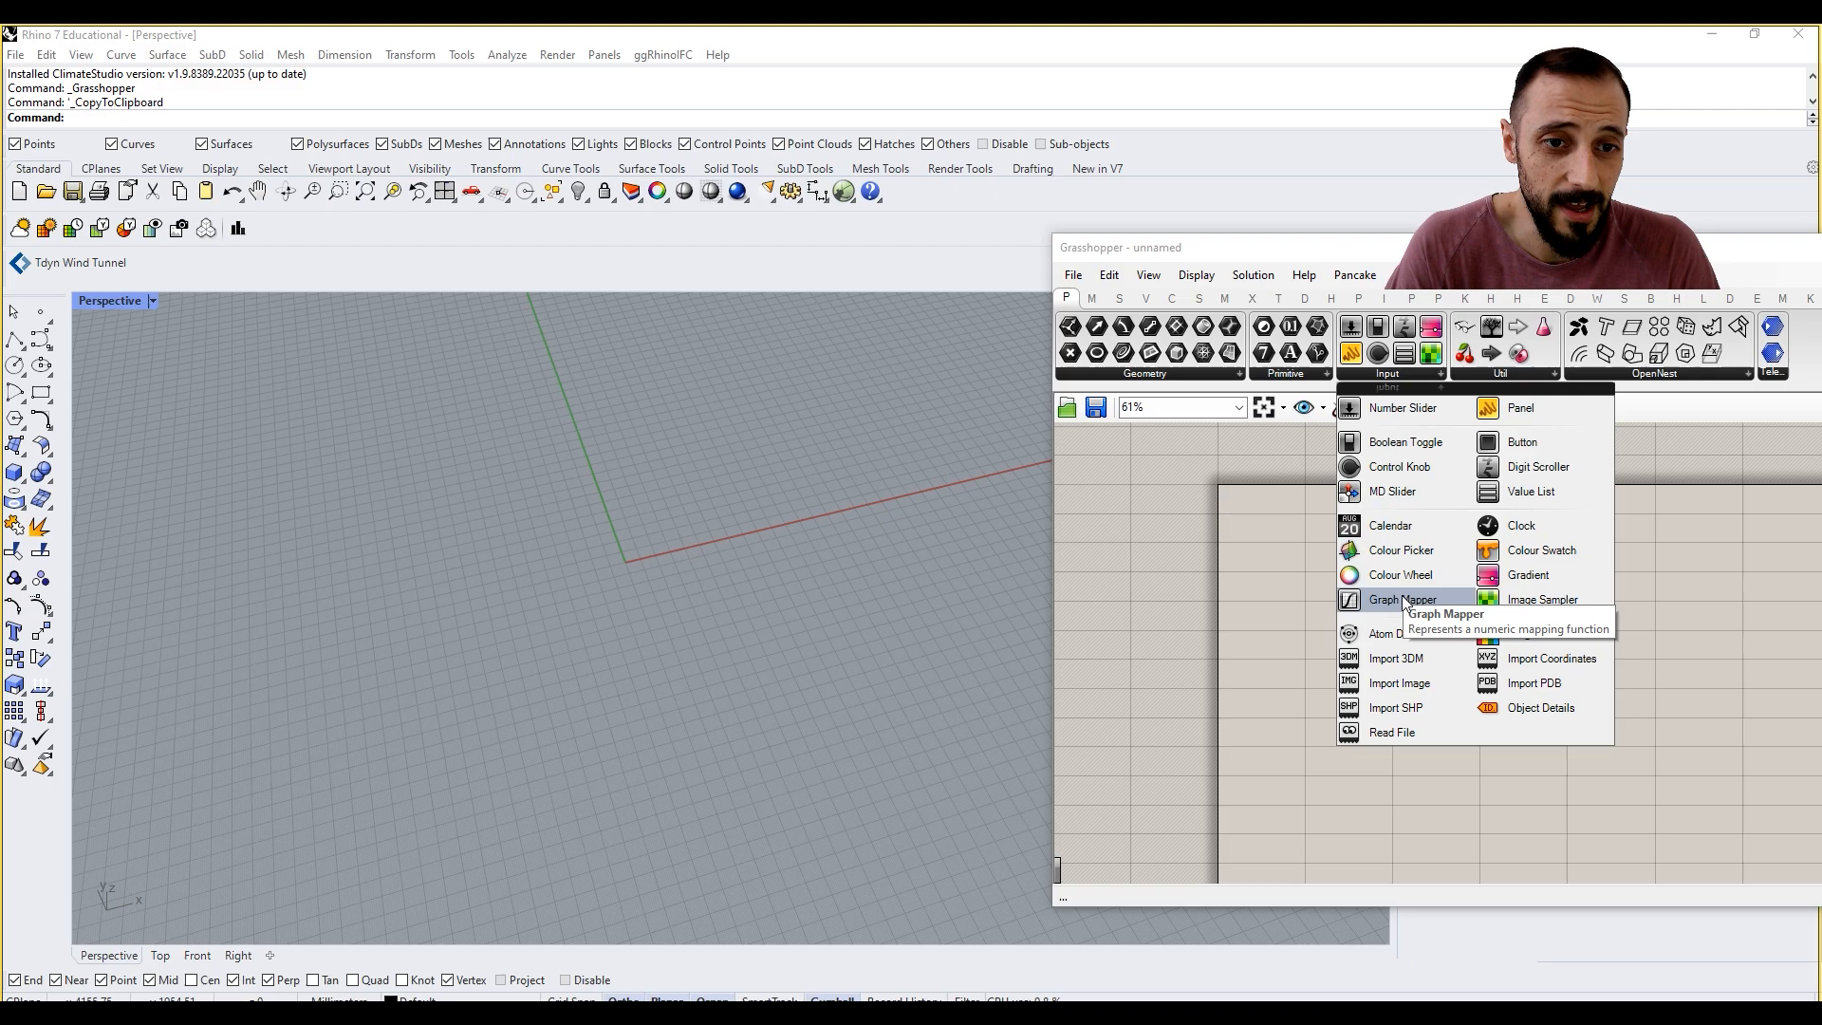
{"action": "left_click", "coordinate": [1542, 600]}
{"action": "left_click", "coordinate": [1400, 598]}
{"action": "scroll", "coordinate": [1394, 587], "scroll_direction": "up", "scroll_amount": 4}
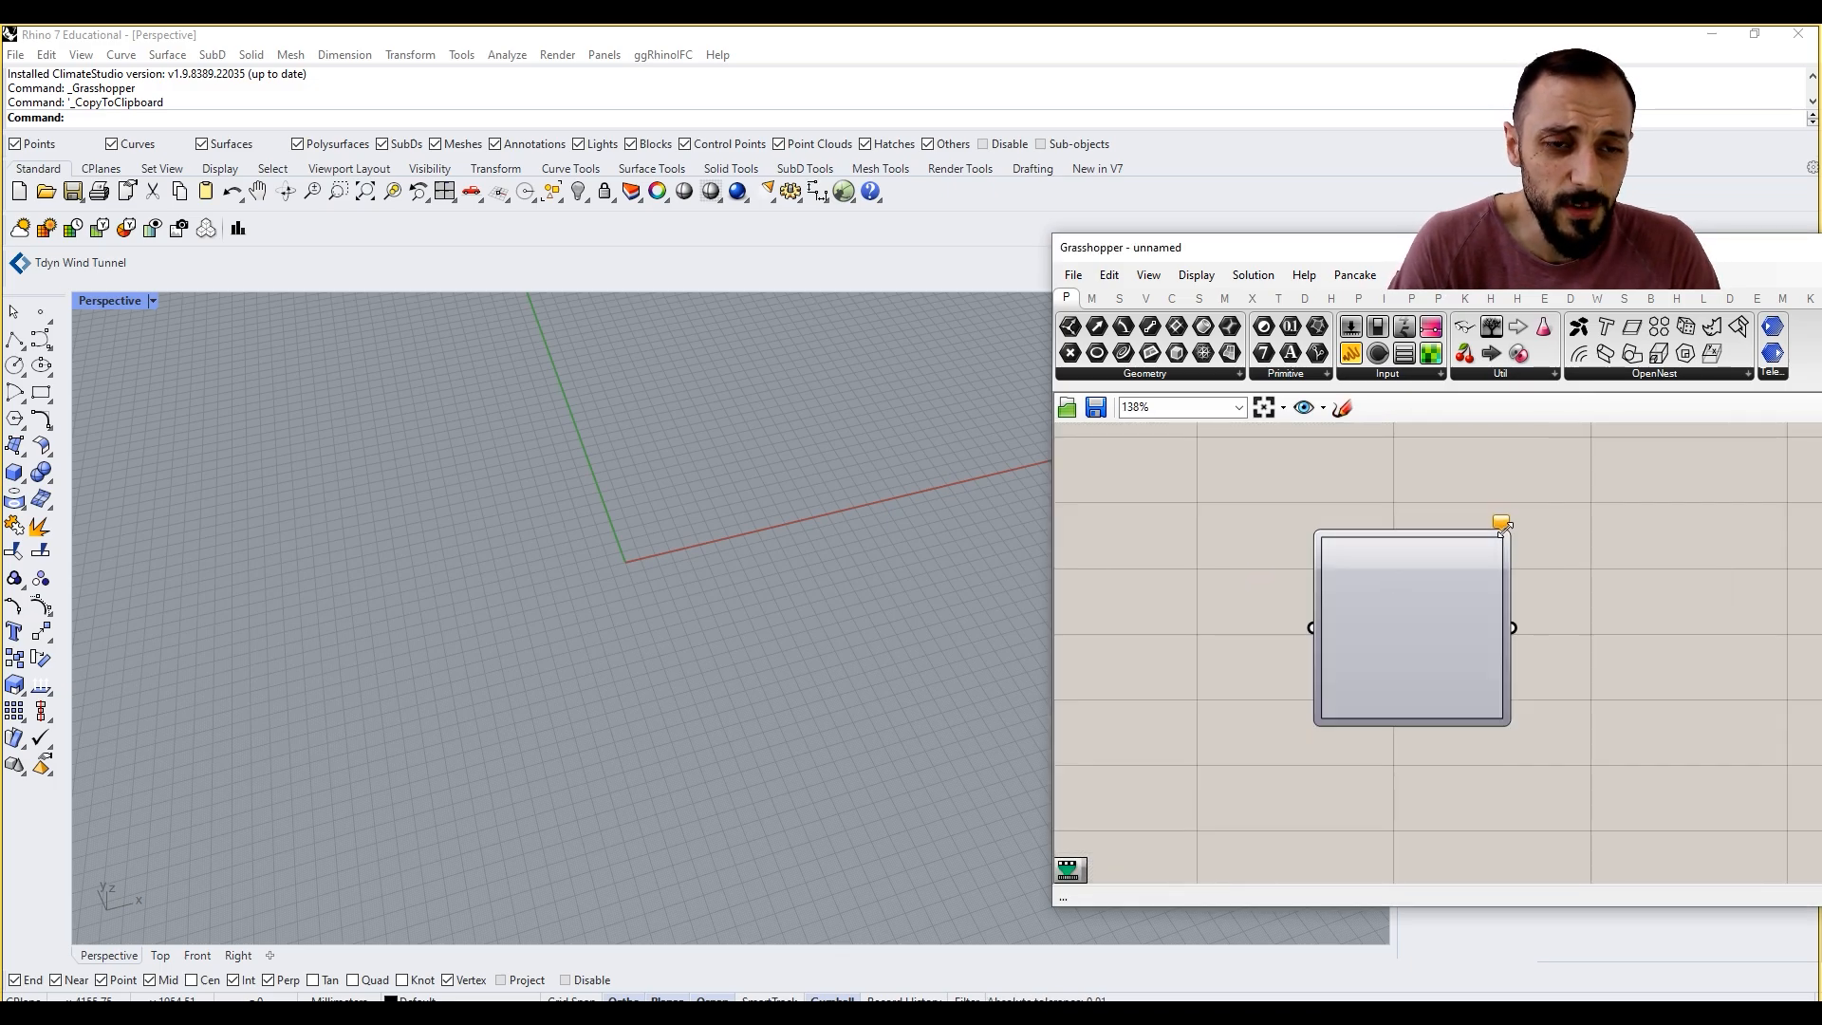
Step: Set the Graph Mapper's graph type to Bezier
{"action": "mouse_move", "coordinate": [1500, 523]}
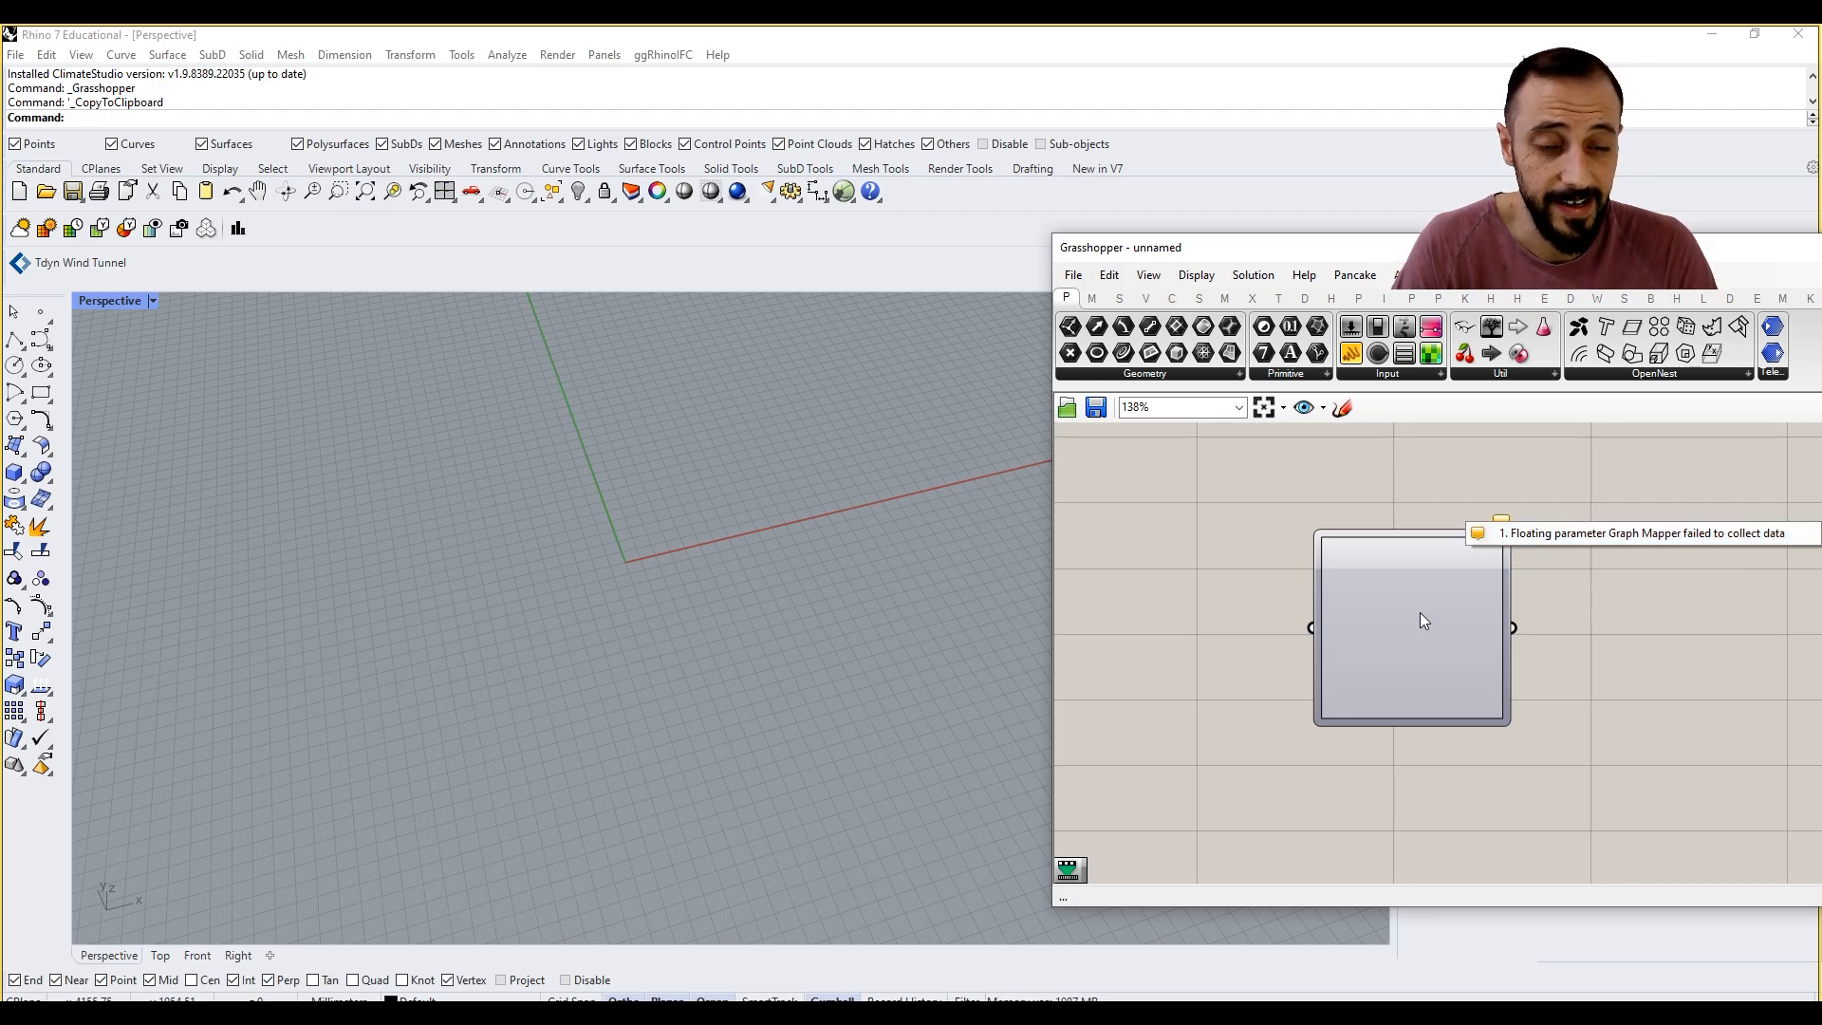
{"action": "right_click_drag", "start_coordinate": [1278, 499], "coordinate": [1323, 481]}
{"action": "right_click", "coordinate": [1446, 574]}
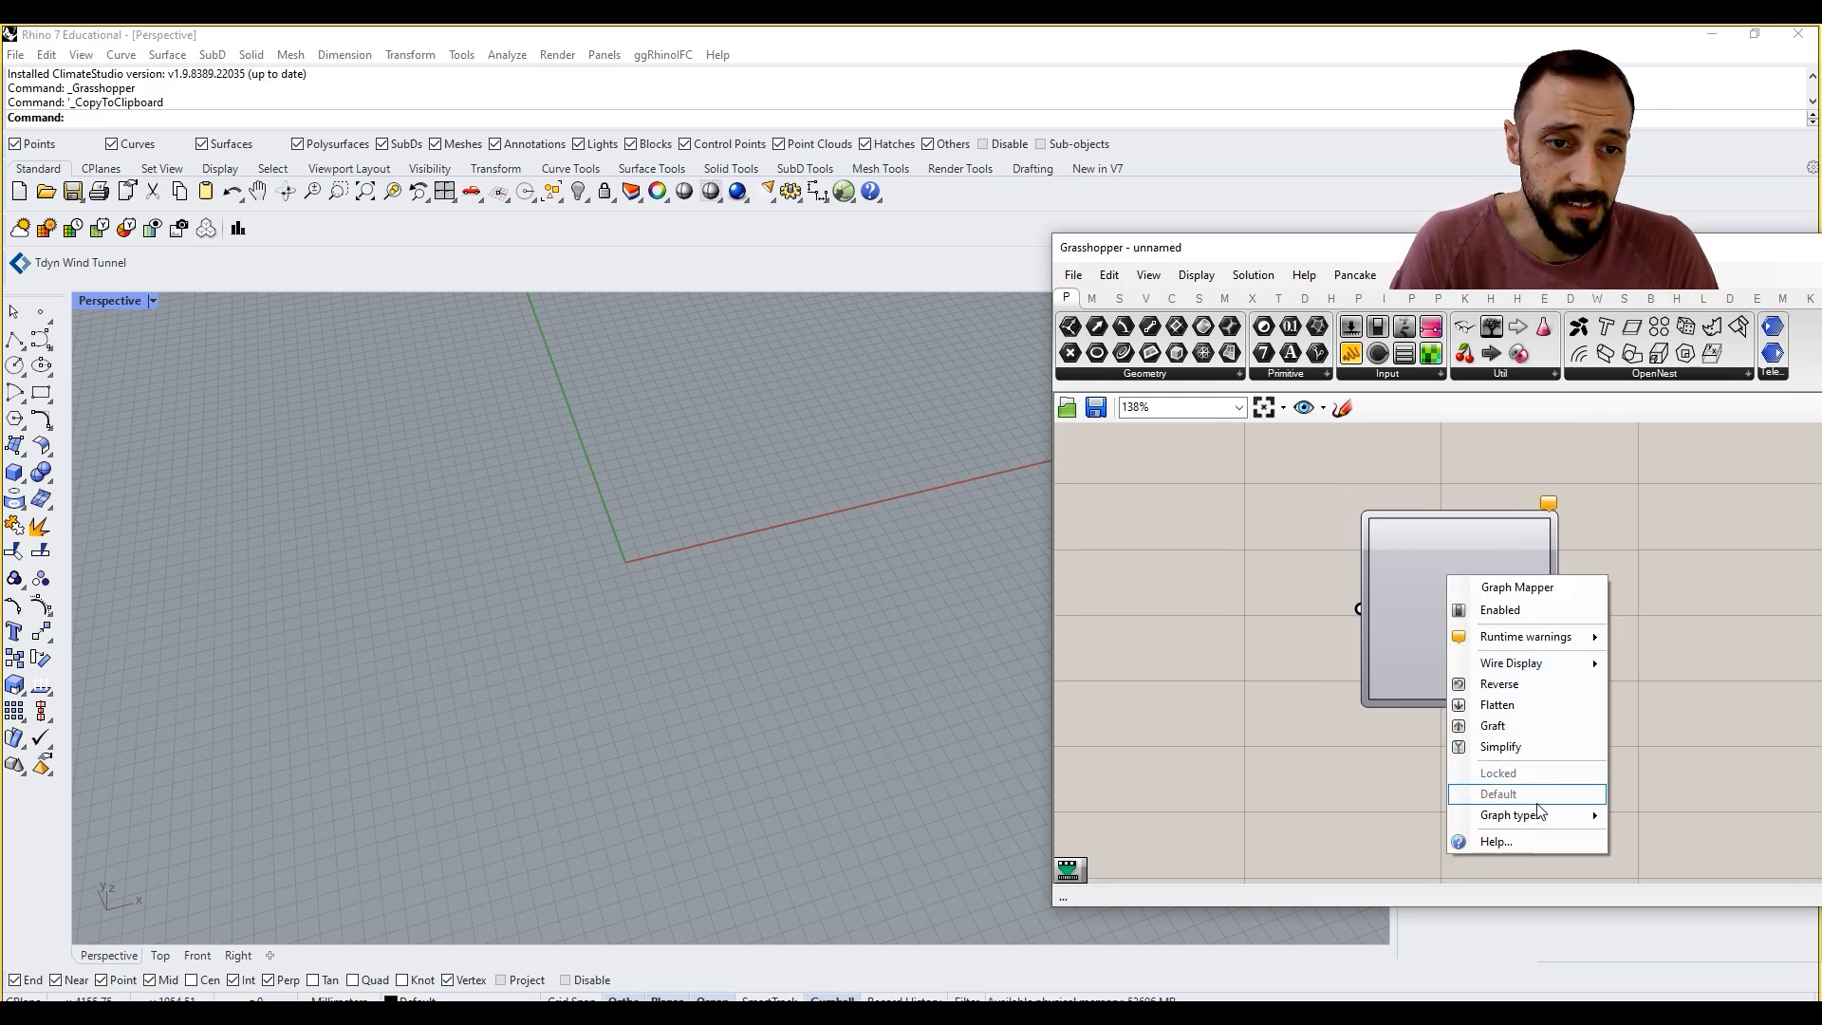
{"action": "mouse_move", "coordinate": [1536, 824]}
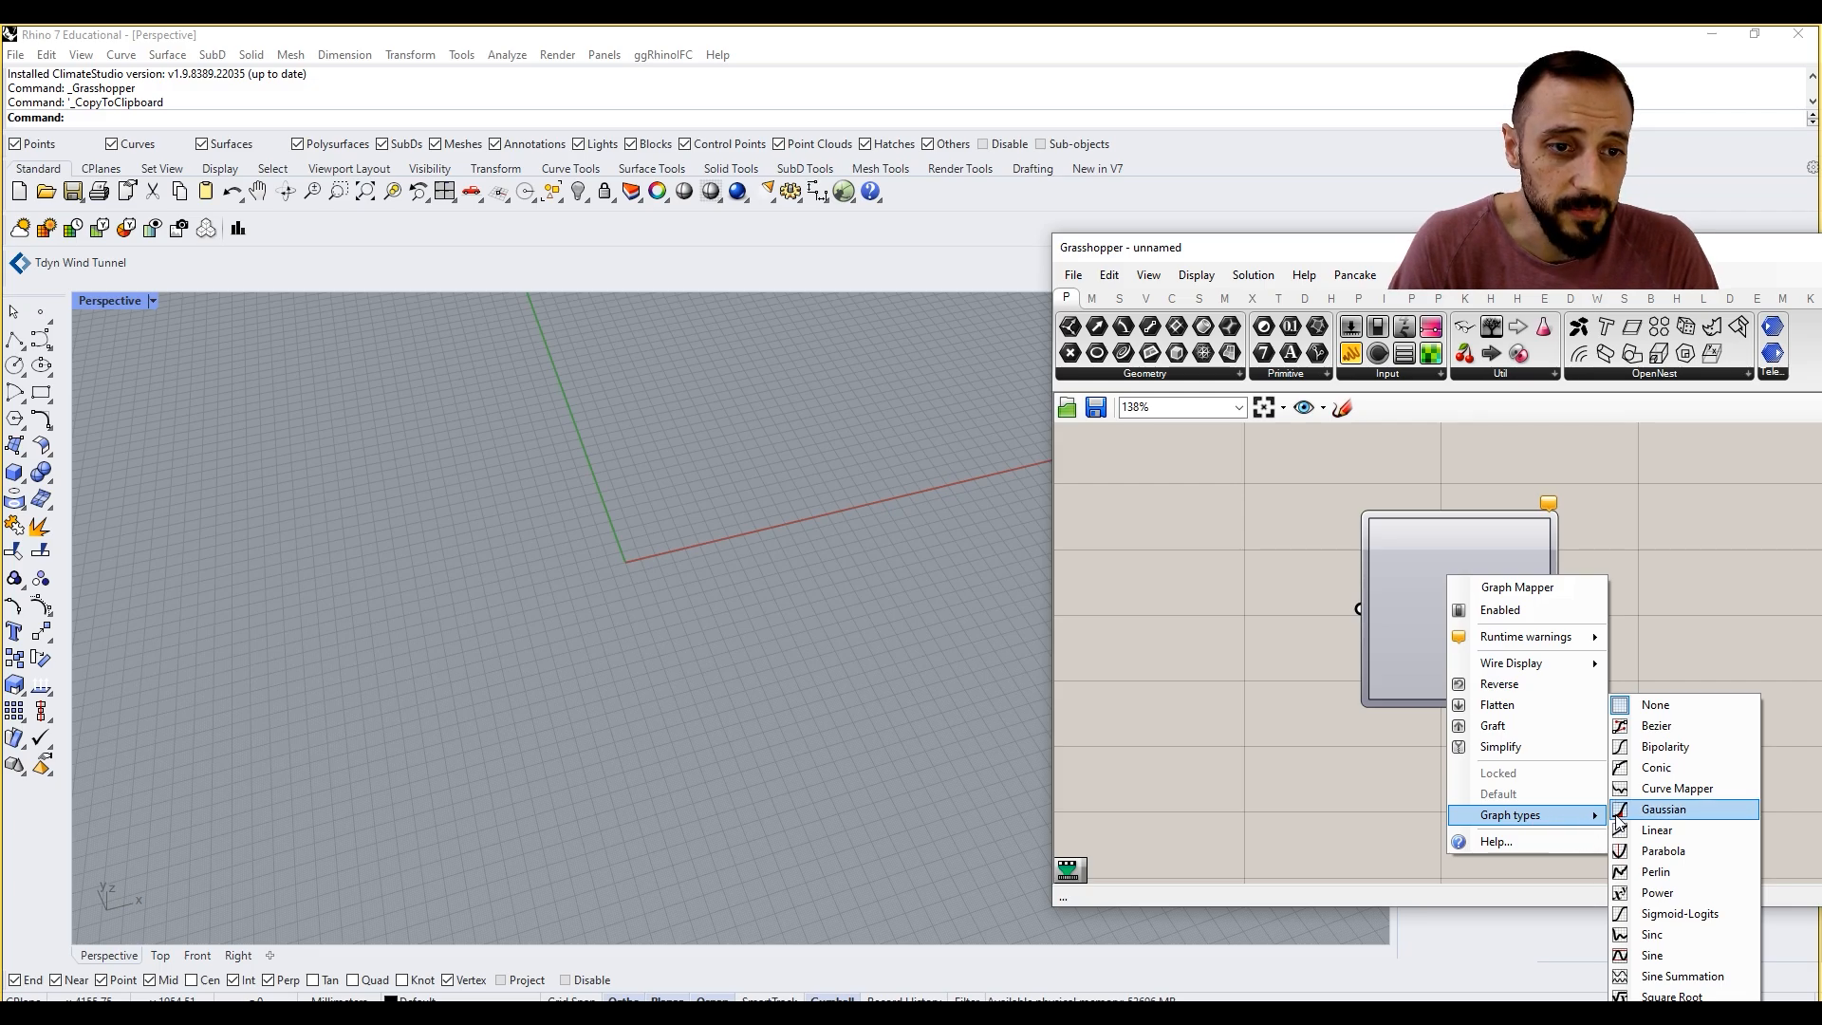
{"action": "left_click", "coordinate": [1653, 727]}
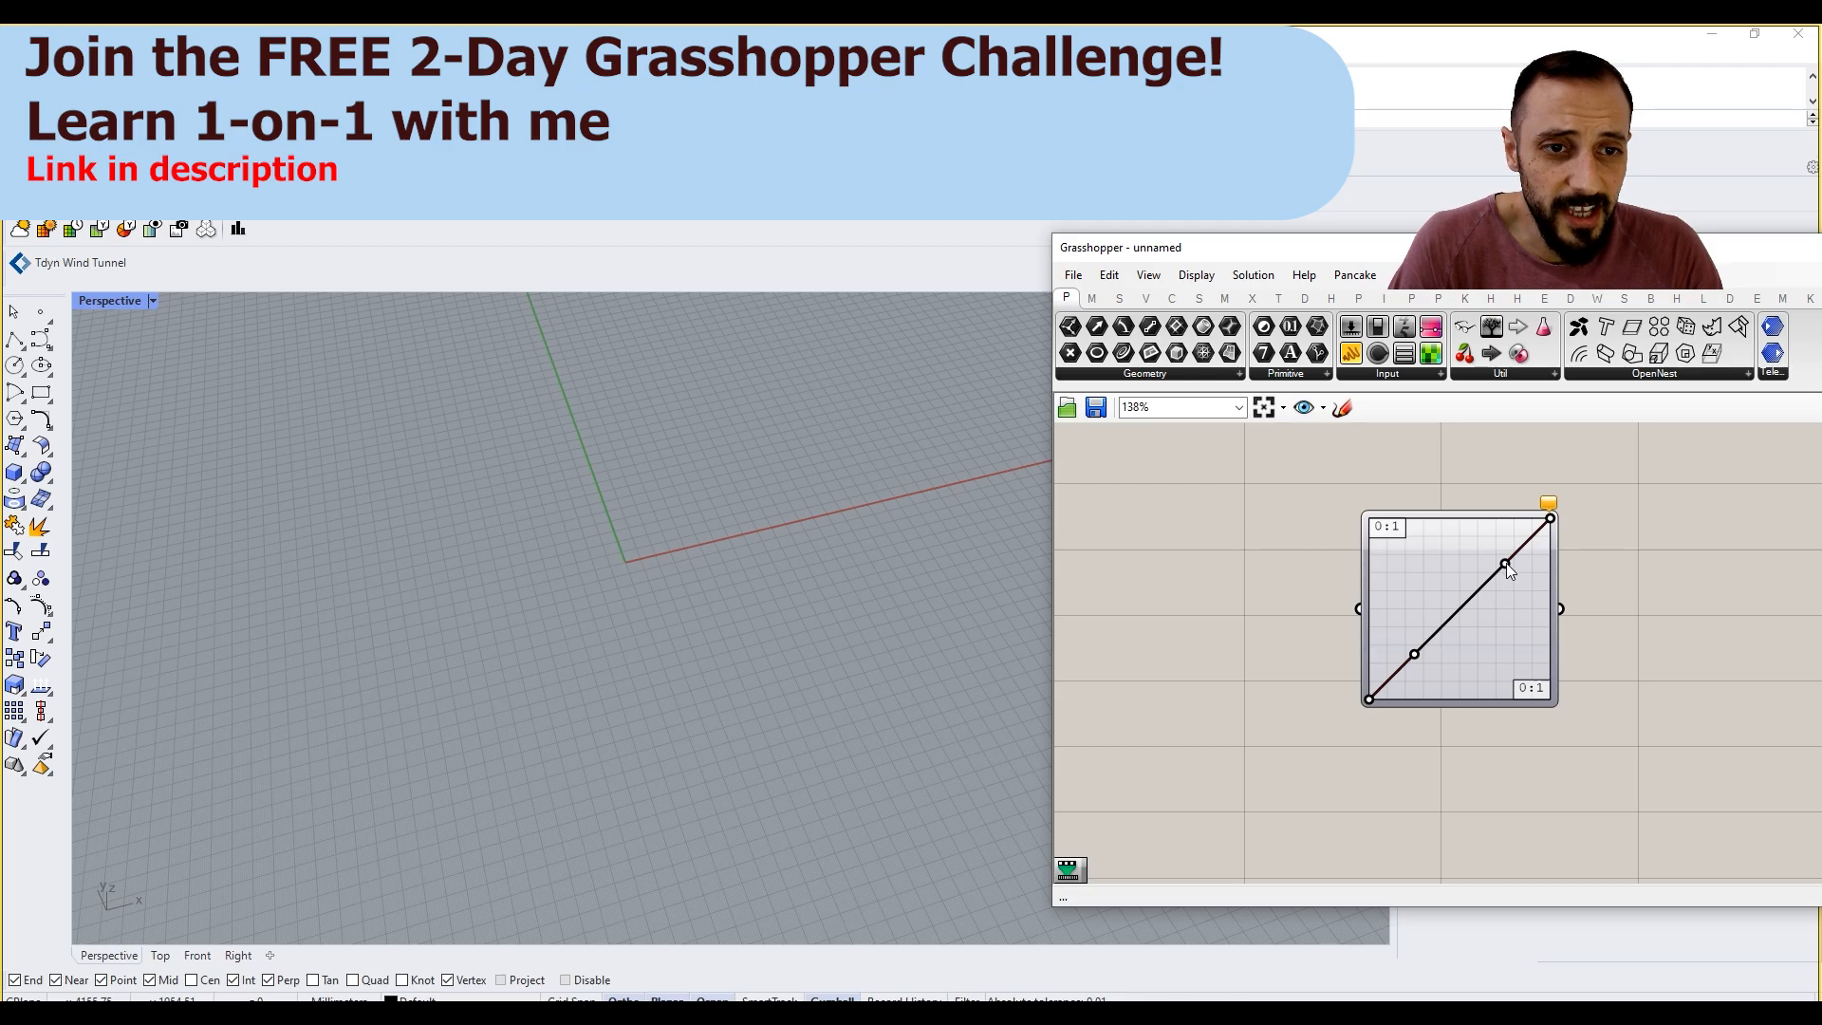
Step: Shape the Bezier graph into an S-curve by moving its upper handle to the top edge and its lower handle along the bottom edge
{"action": "left_click_drag", "start_coordinate": [1506, 563], "coordinate": [1483, 521]}
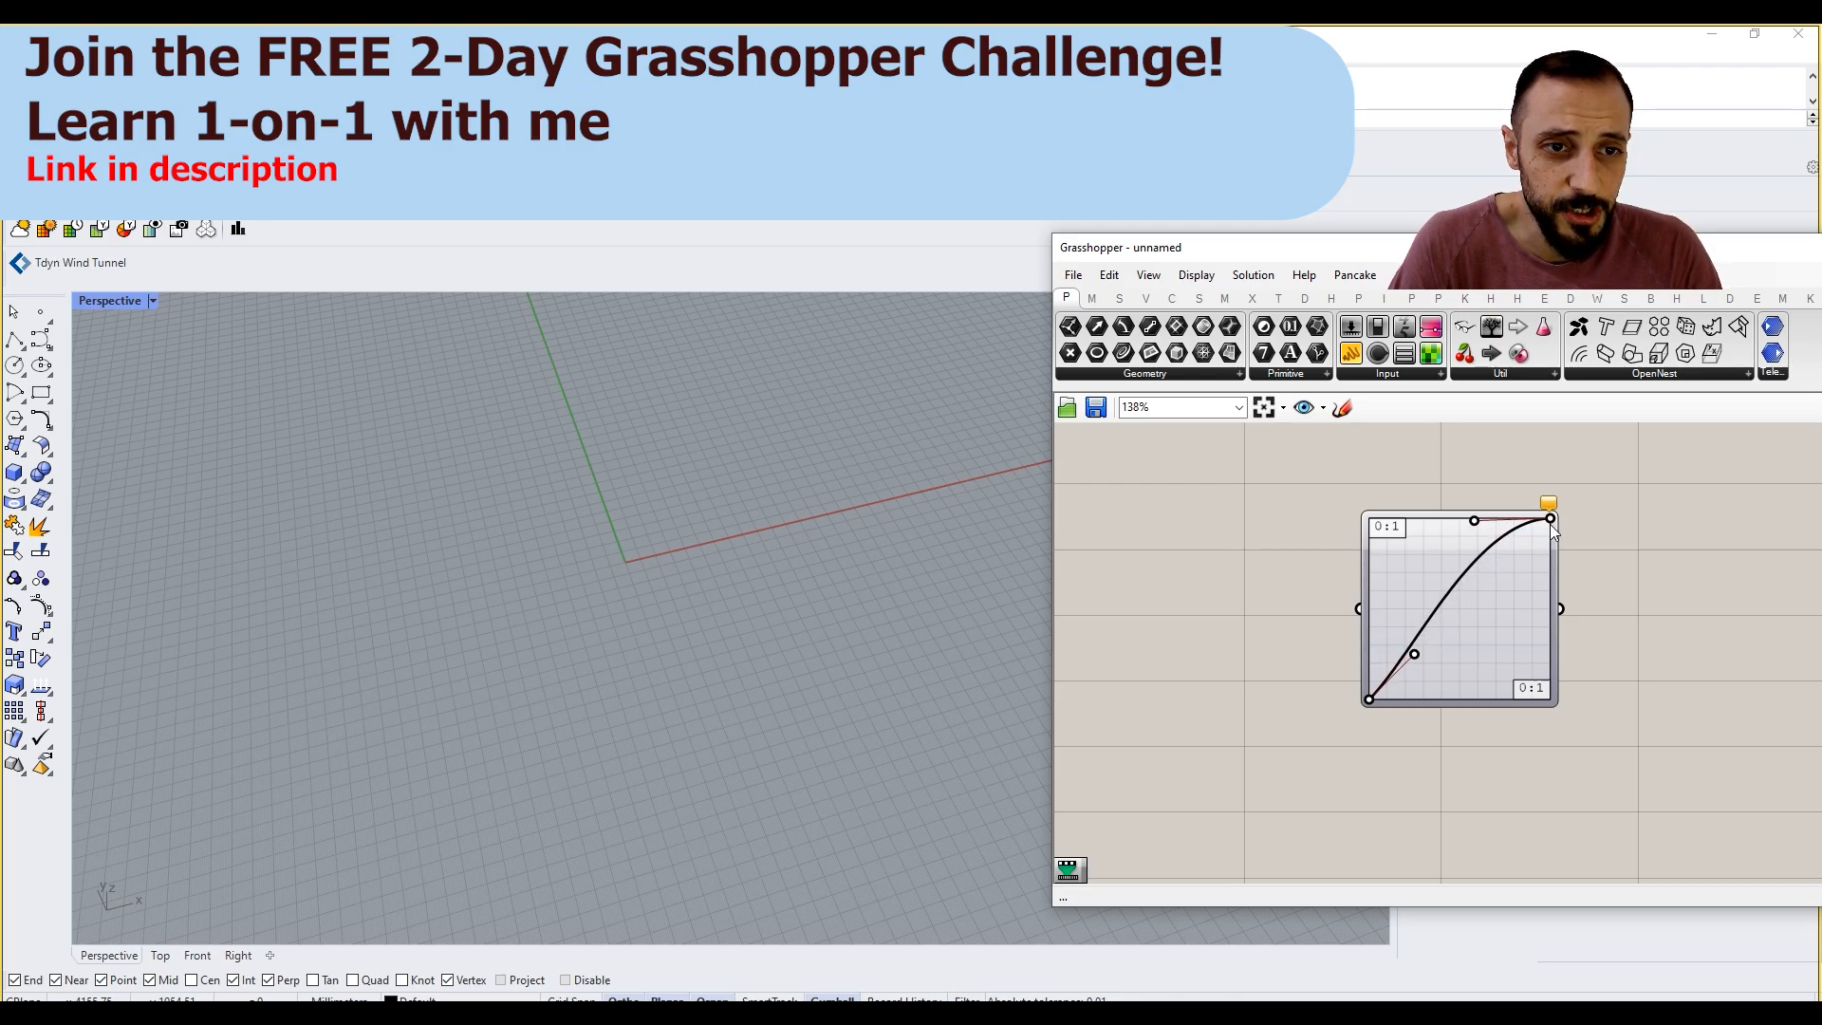
{"action": "left_click_drag", "start_coordinate": [1415, 654], "coordinate": [1490, 699]}
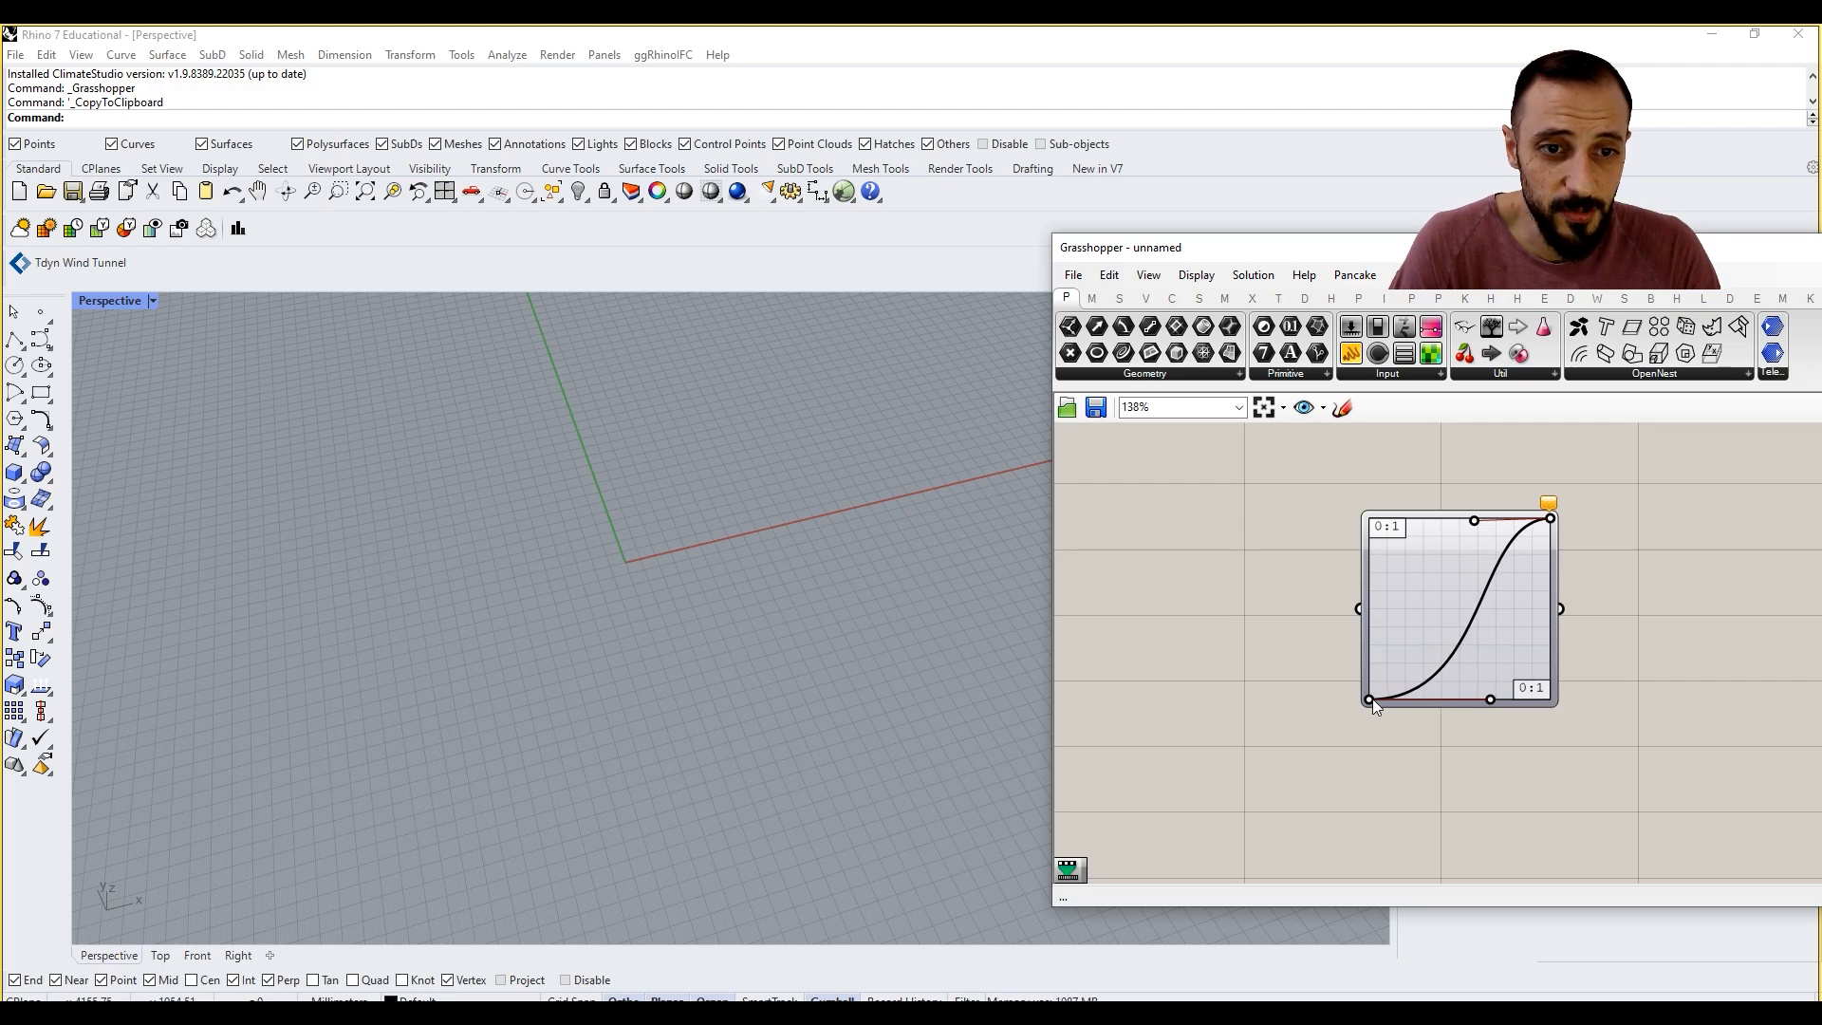
{"action": "mouse_move", "coordinate": [1372, 699]}
{"action": "left_mouse_down"}
{"action": "mouse_move", "coordinate": [1370, 651]}
{"action": "mouse_move", "coordinate": [1357, 720]}
{"action": "left_mouse_up"}
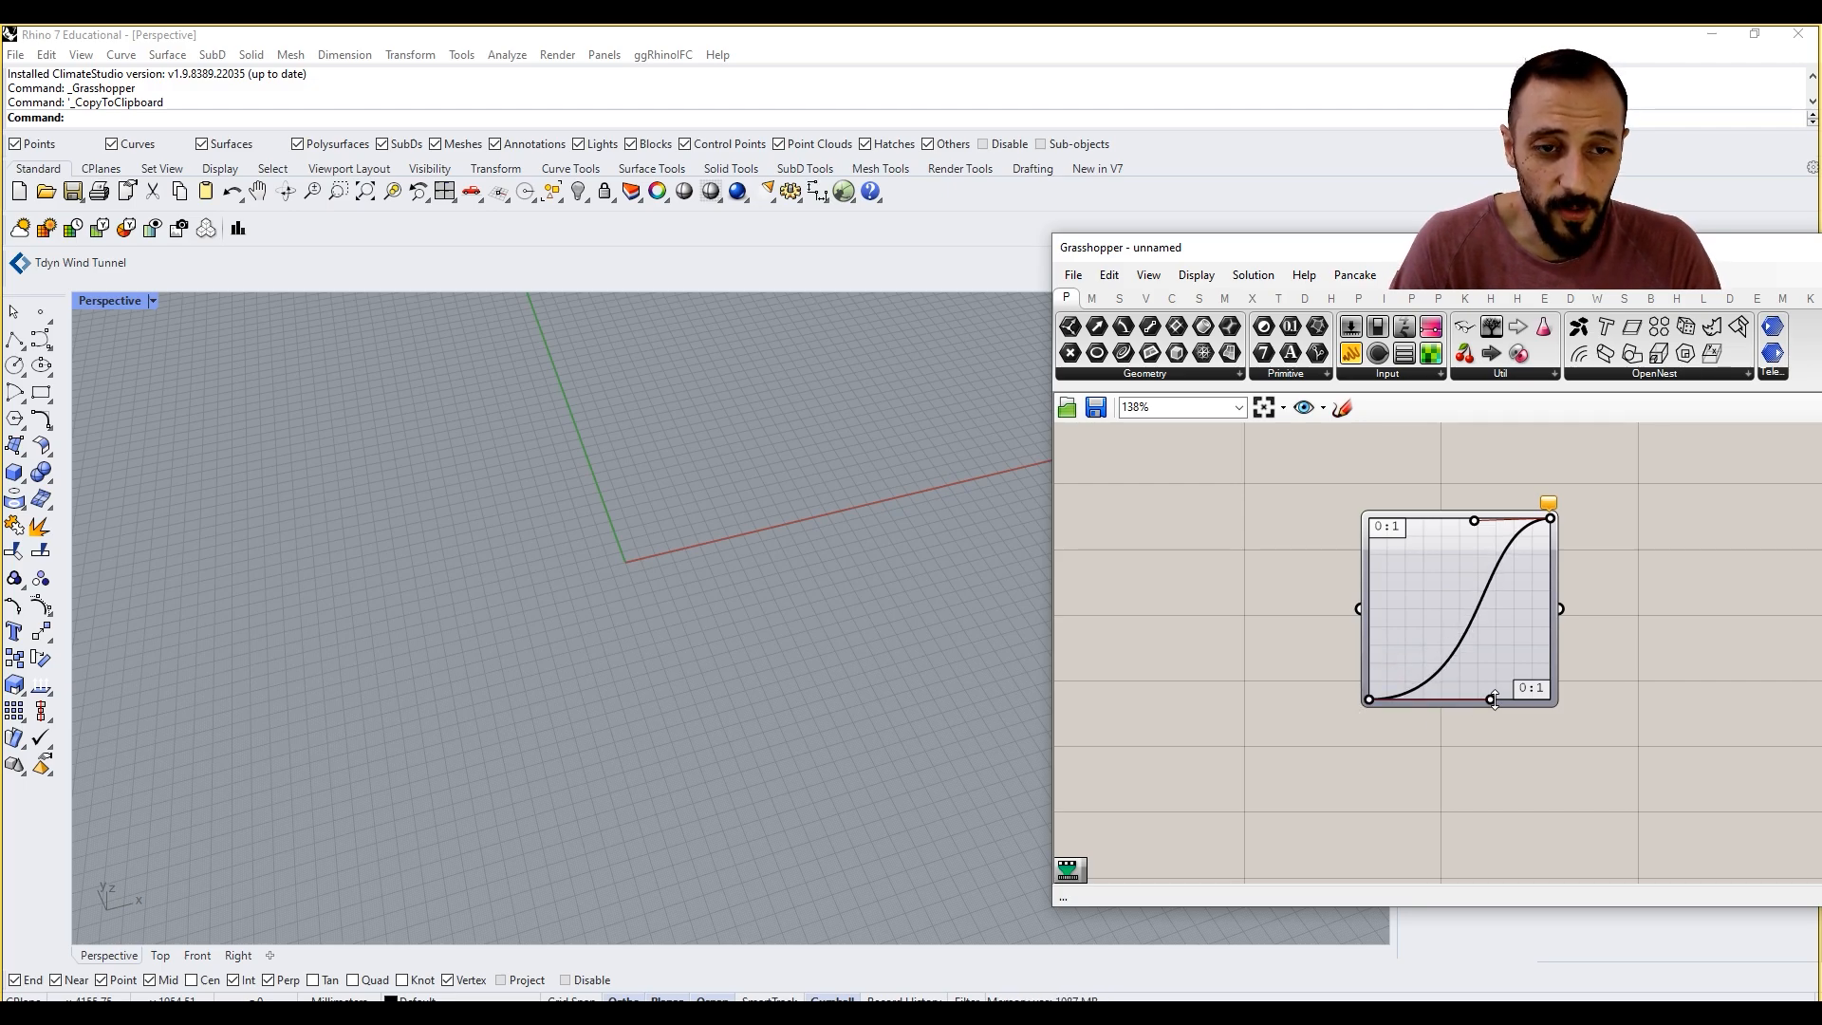
{"action": "left_click_drag", "start_coordinate": [1489, 699], "coordinate": [1505, 699]}
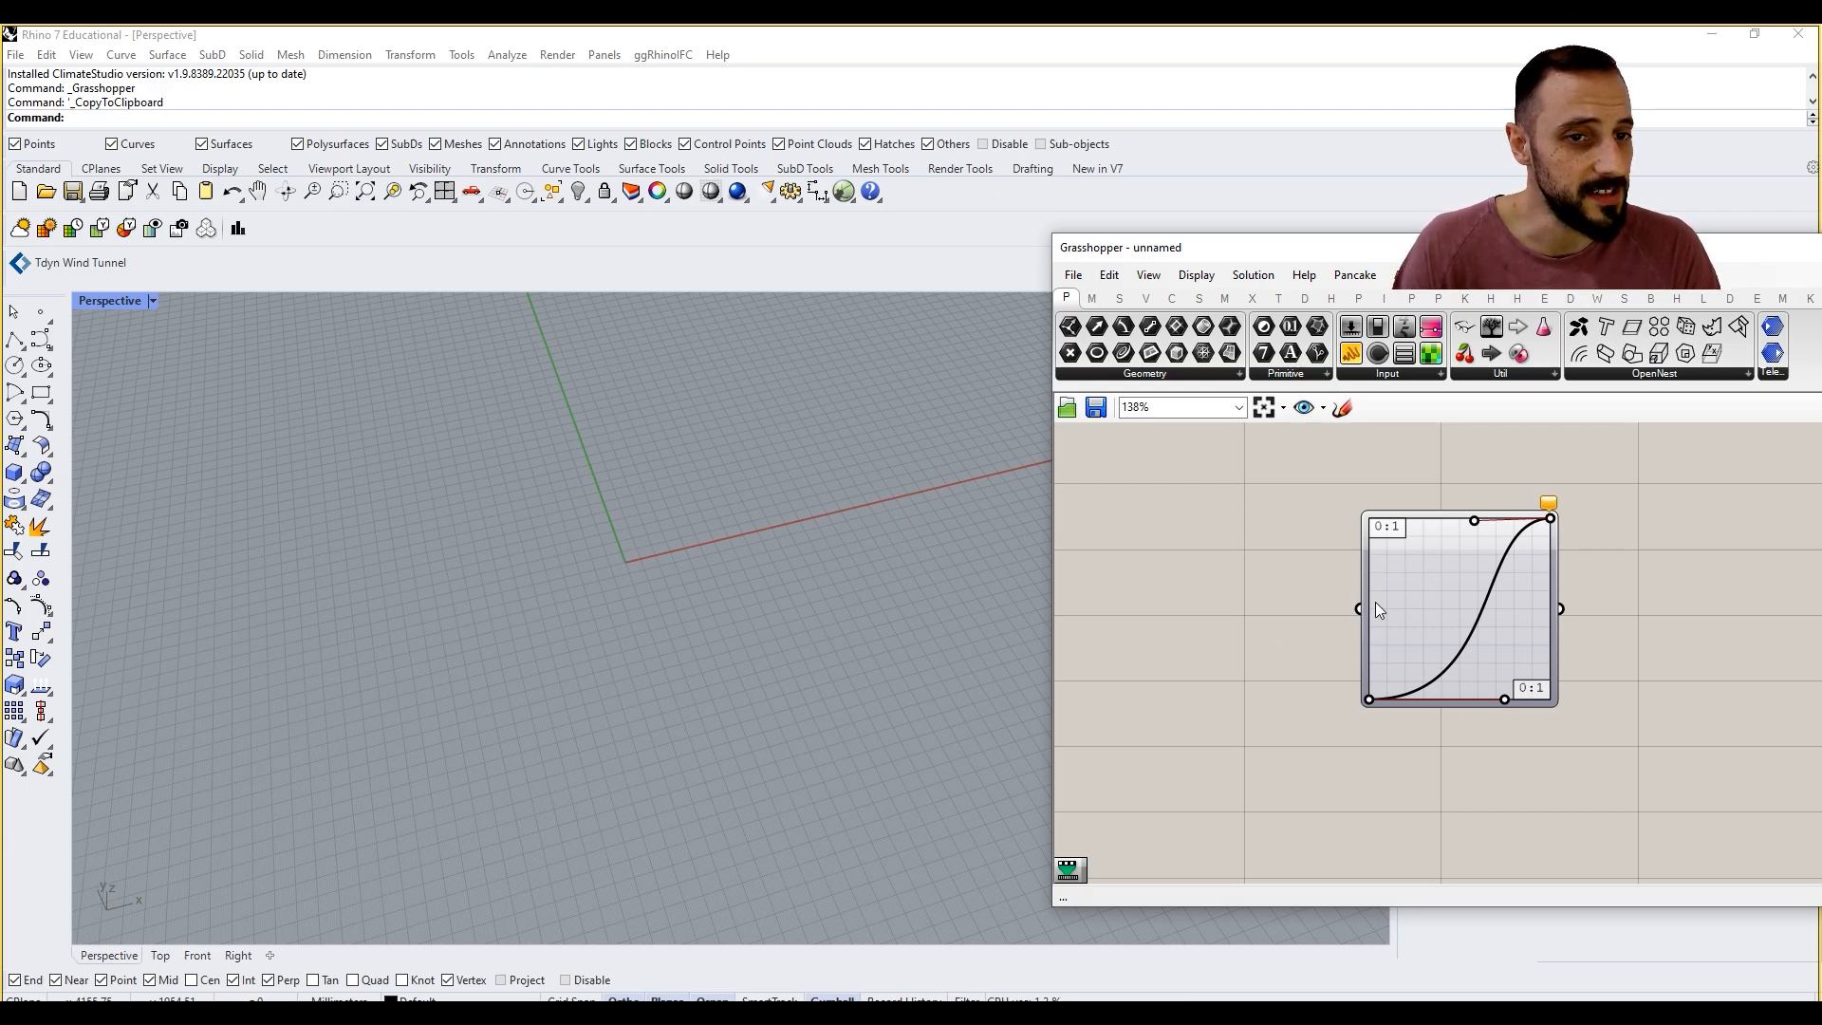
Step: Review the other graph types available for the Graph Mapper, keeping Bezier
{"action": "right_click", "coordinate": [1457, 609]}
{"action": "mouse_move", "coordinate": [1521, 848]}
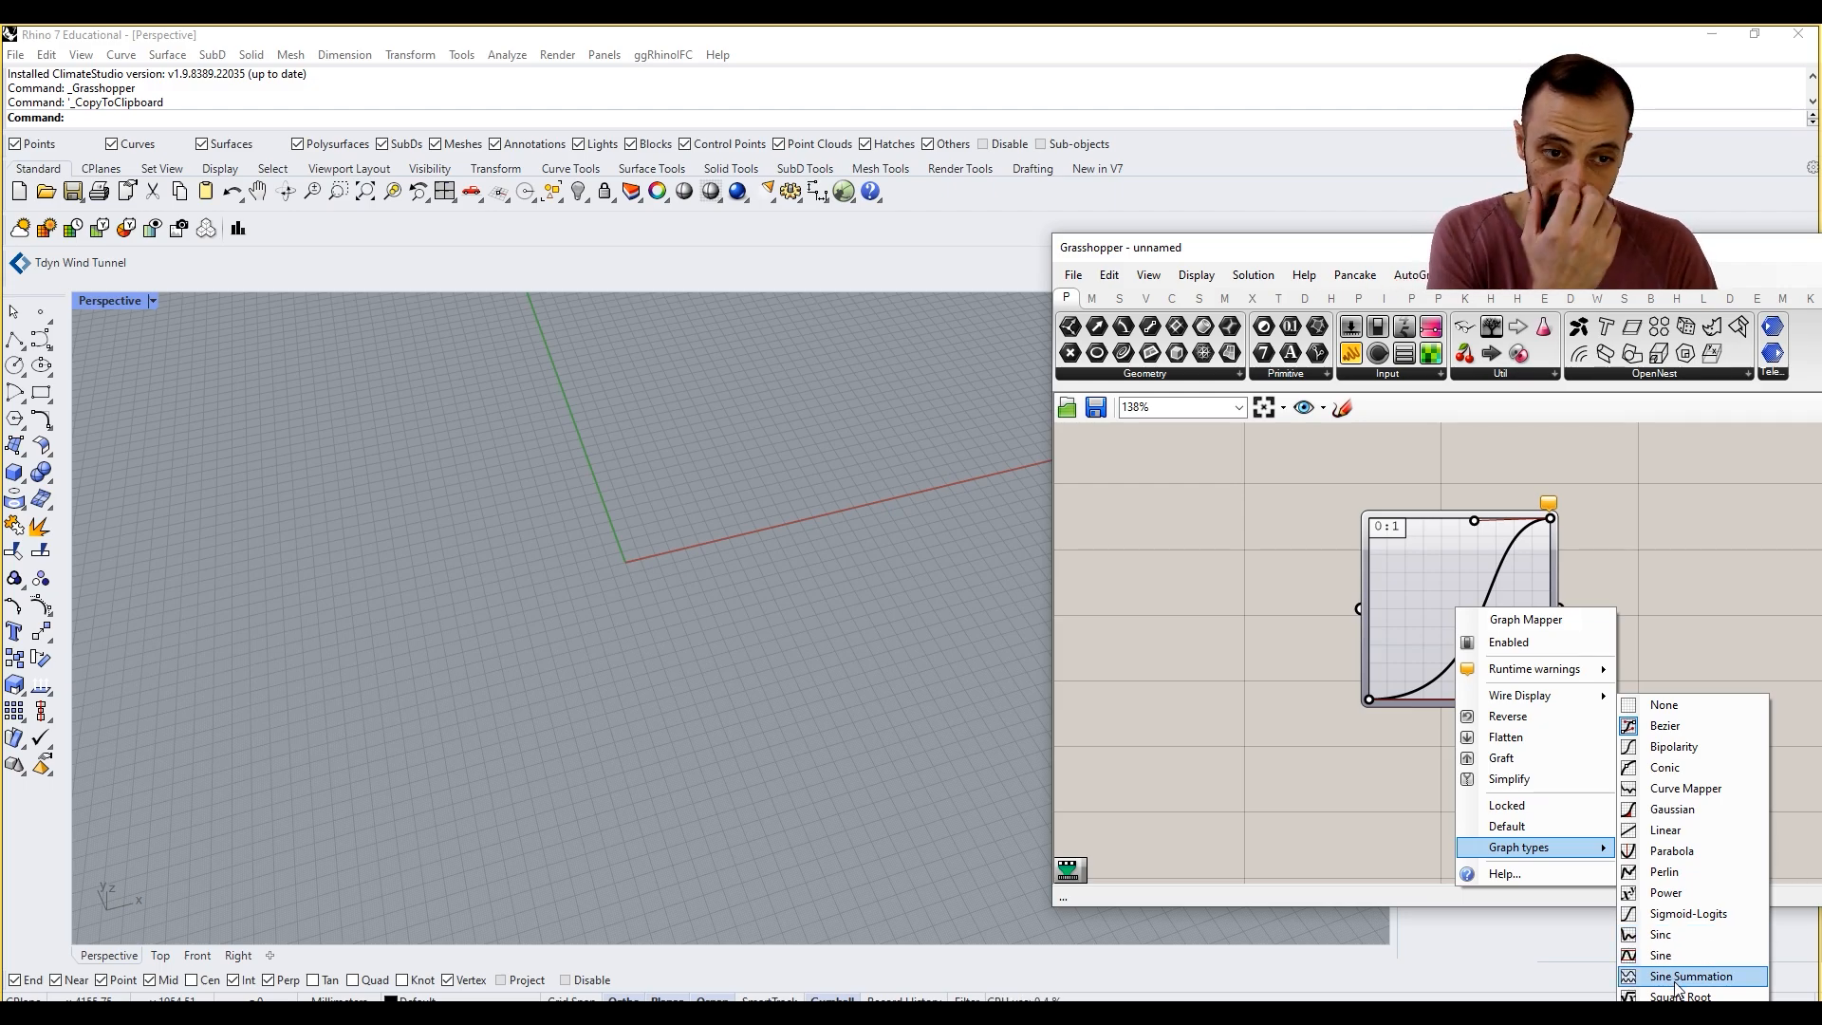
{"action": "left_click", "coordinate": [1295, 768]}
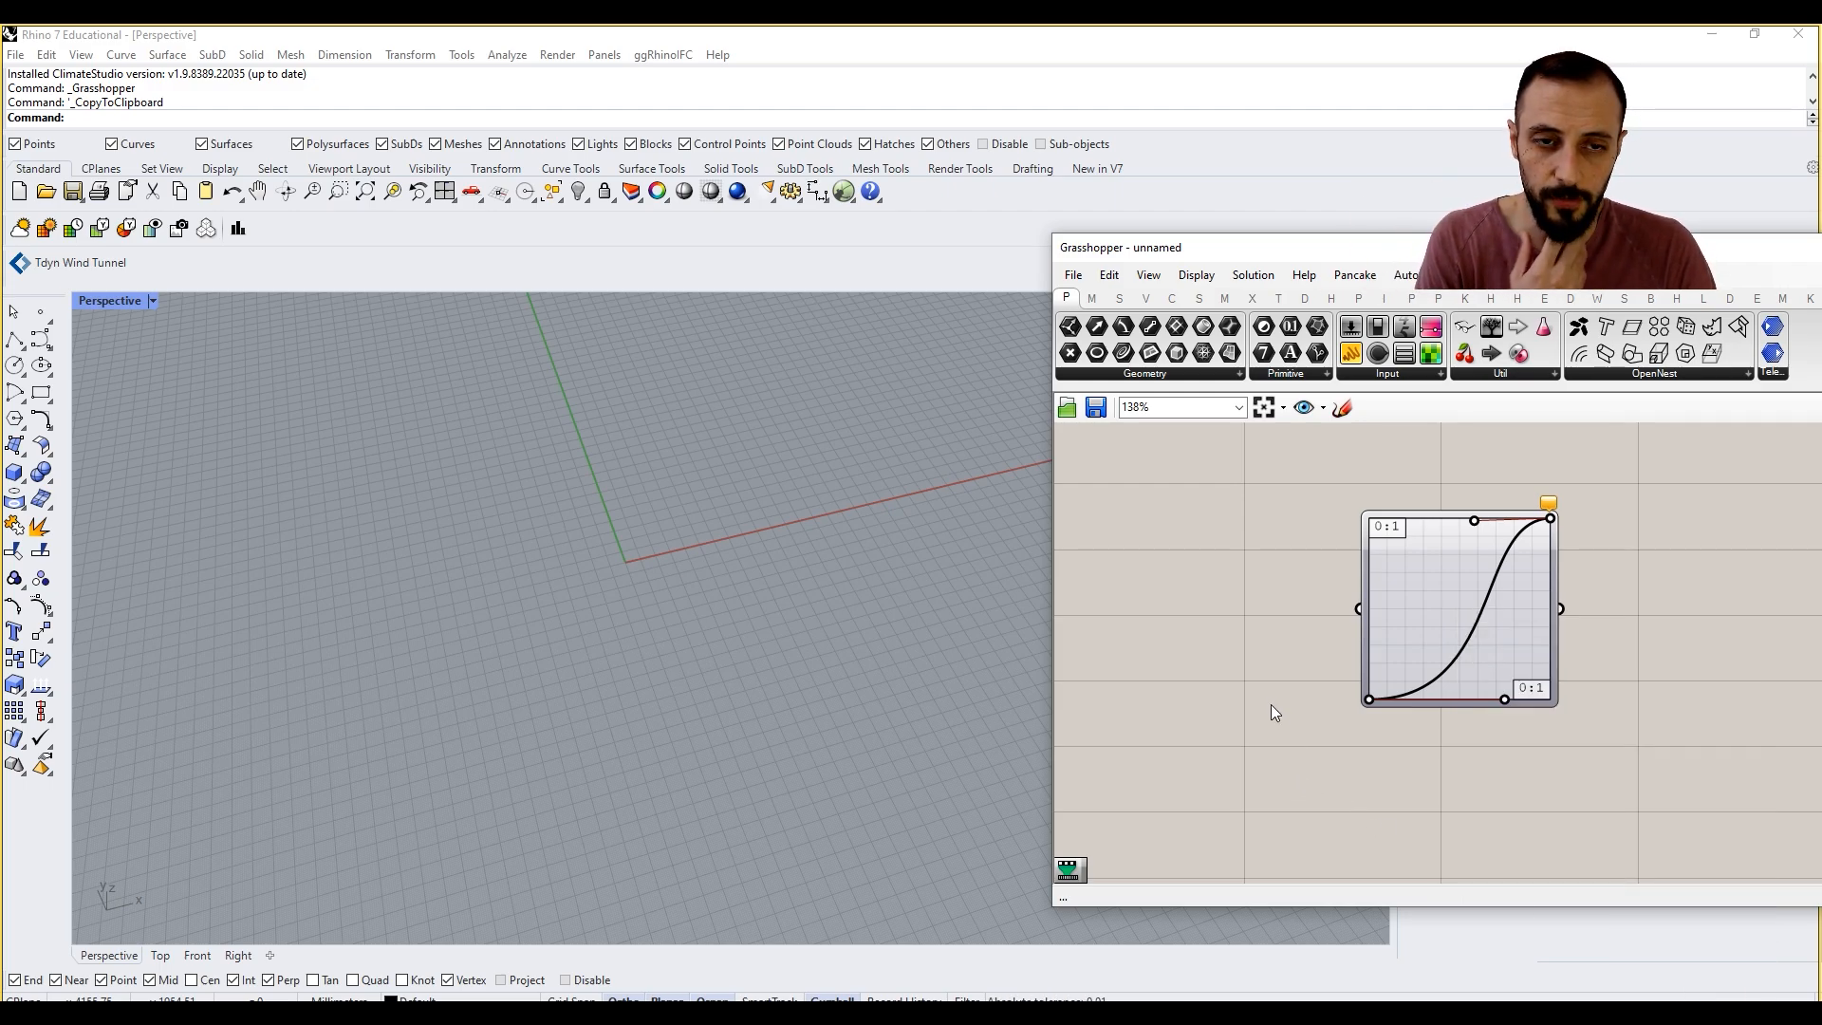
Step: Inspect the Graph Mapper's X and Y domain settings in the Graph Editor and close it without changes
{"action": "right_click_drag", "start_coordinate": [1391, 641], "coordinate": [1439, 619]}
{"action": "left_click_drag", "start_coordinate": [1477, 594], "coordinate": [1431, 589]}
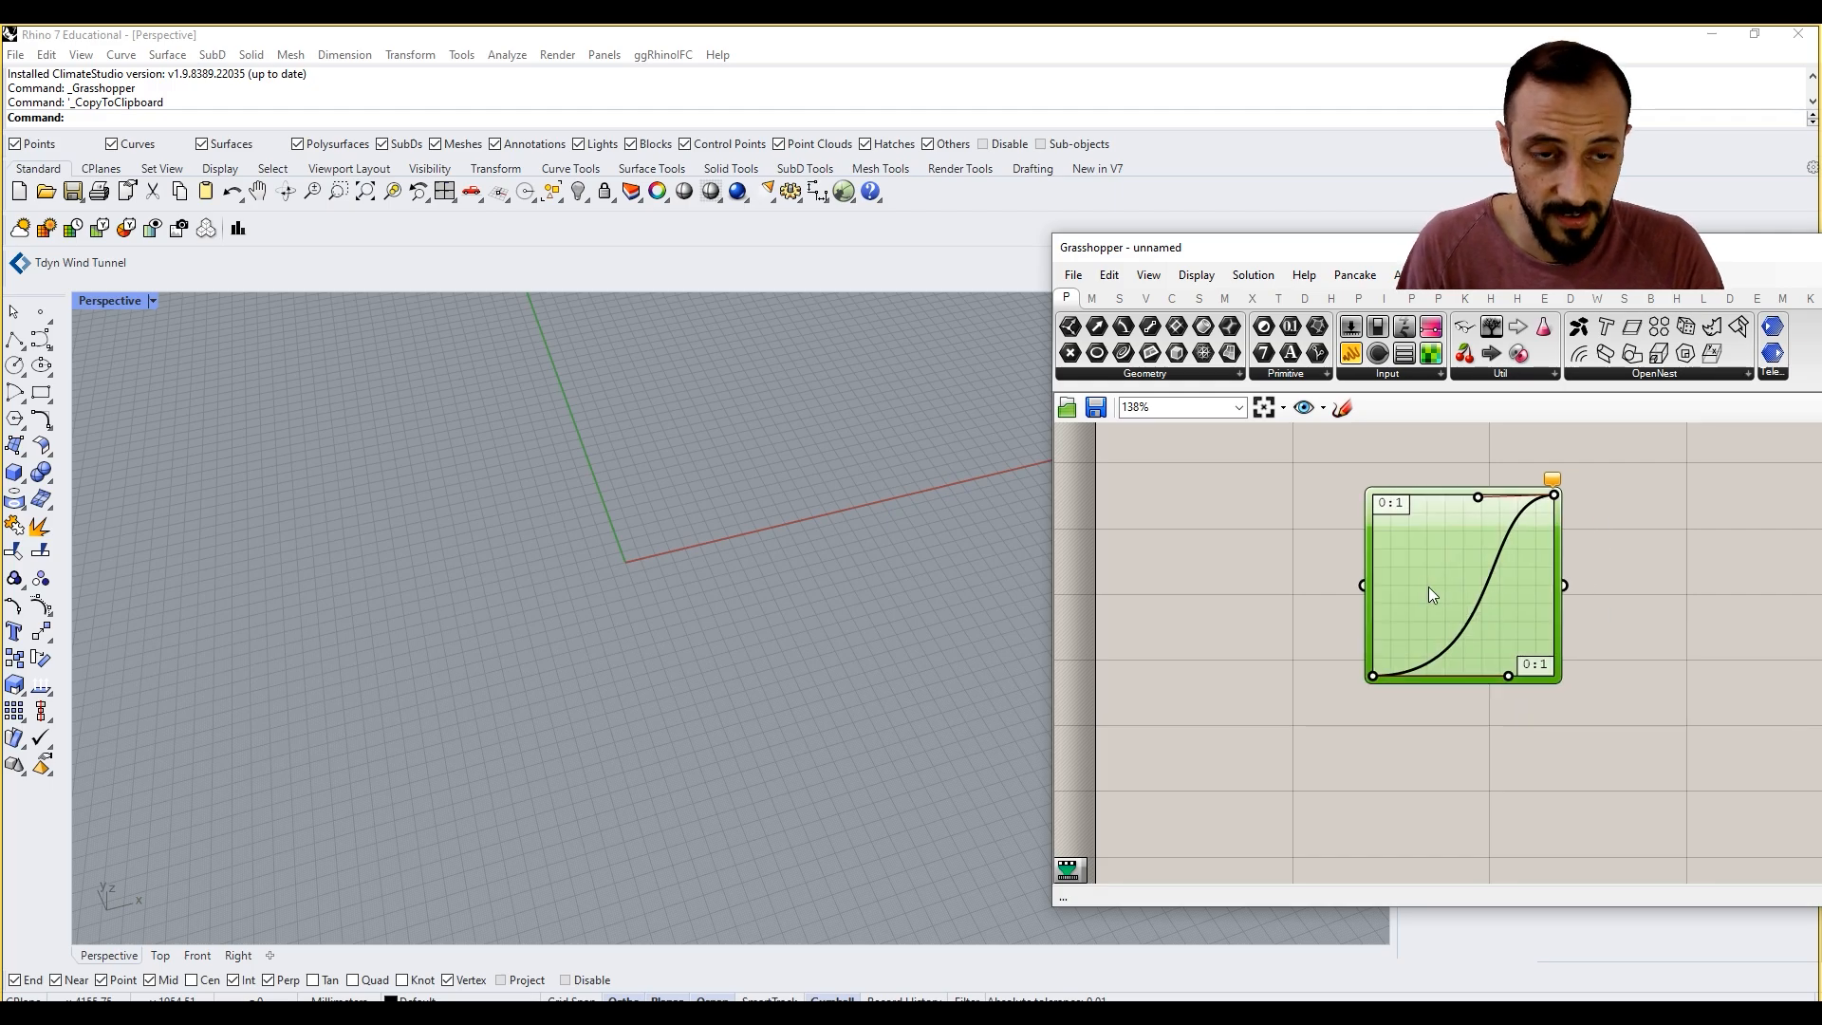
{"action": "left_click", "coordinate": [1655, 577]}
{"action": "scroll", "coordinate": [909, 567], "scroll_direction": "down", "scroll_amount": 6}
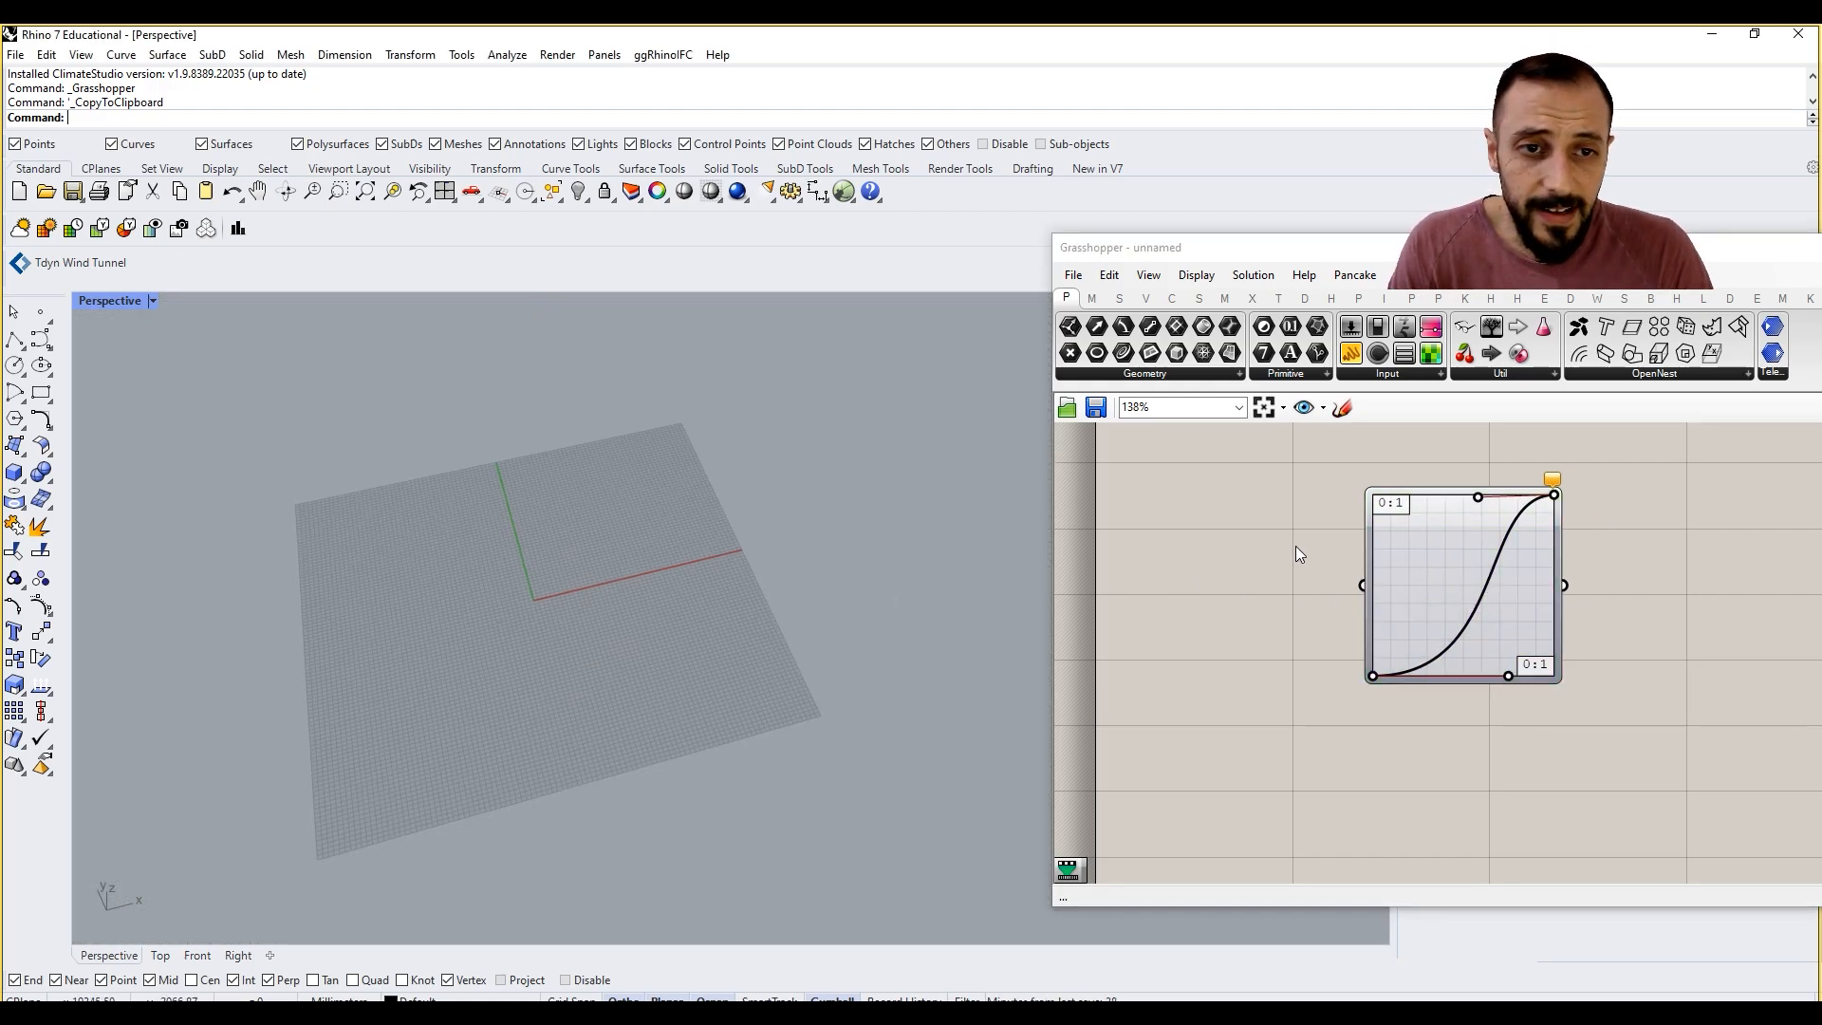
{"action": "double_click", "coordinate": [1449, 551]}
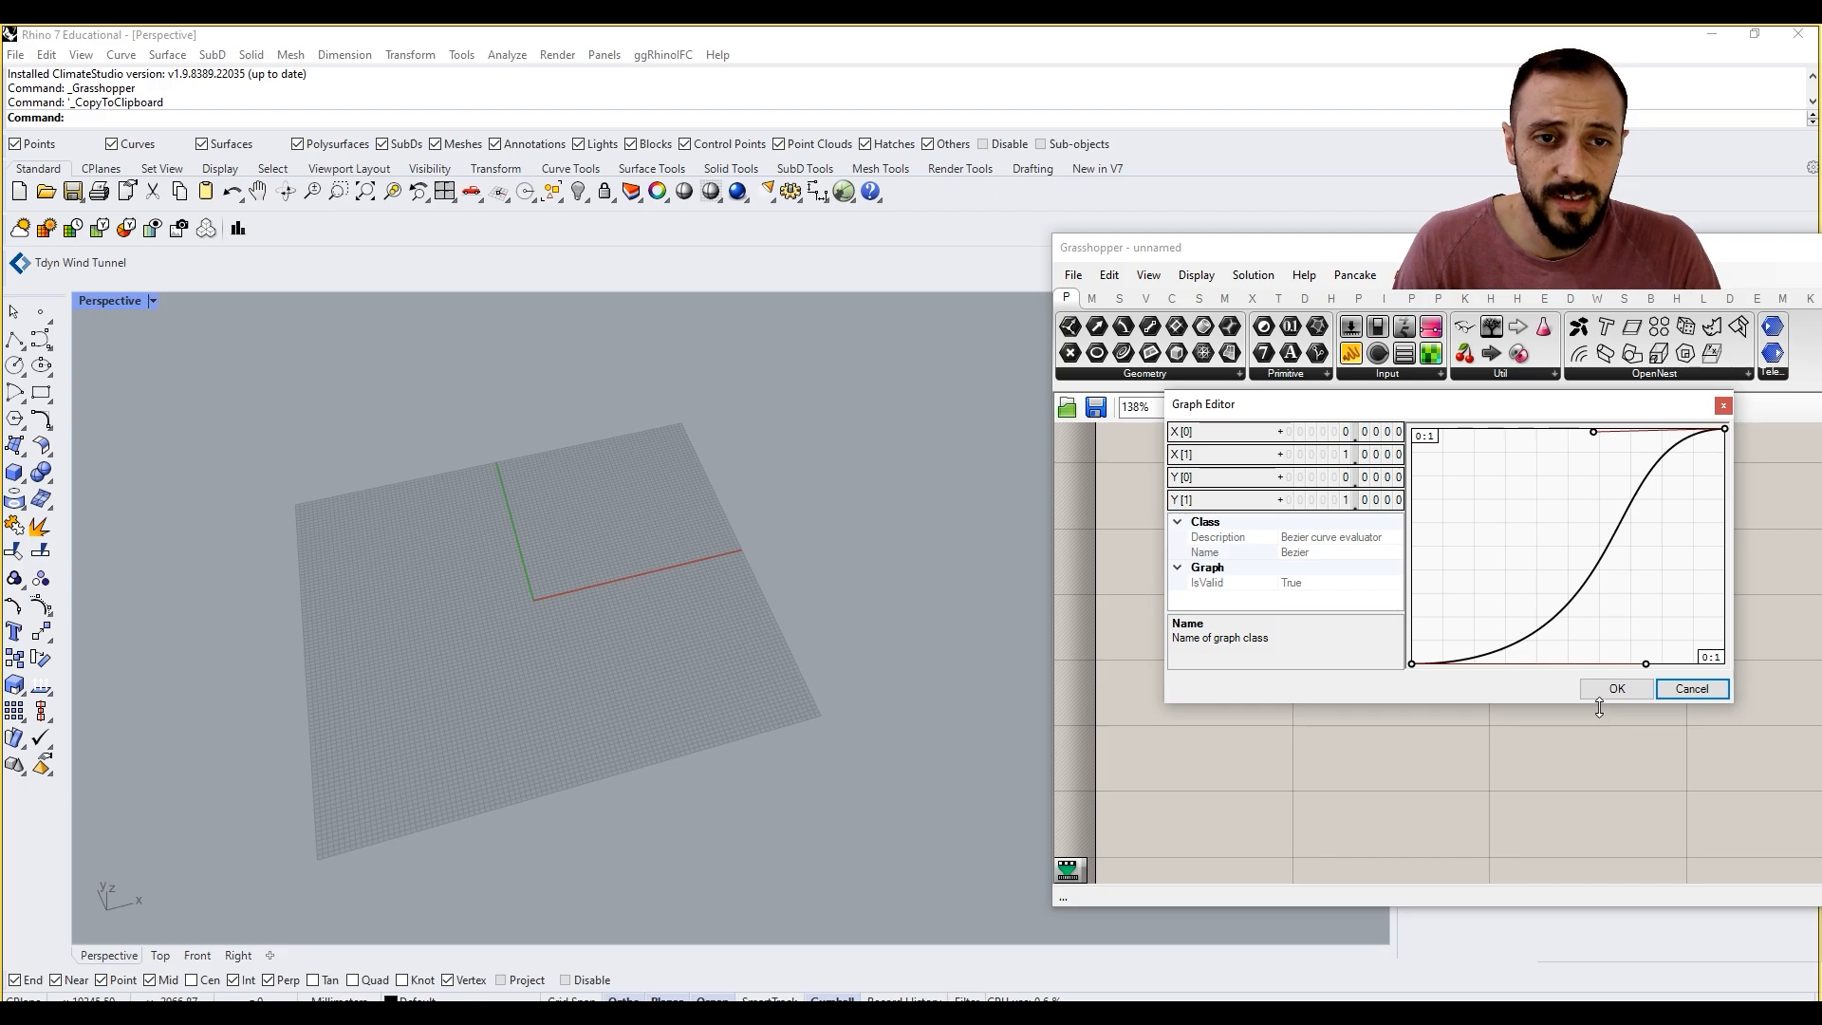
{"action": "left_click", "coordinate": [1706, 690]}
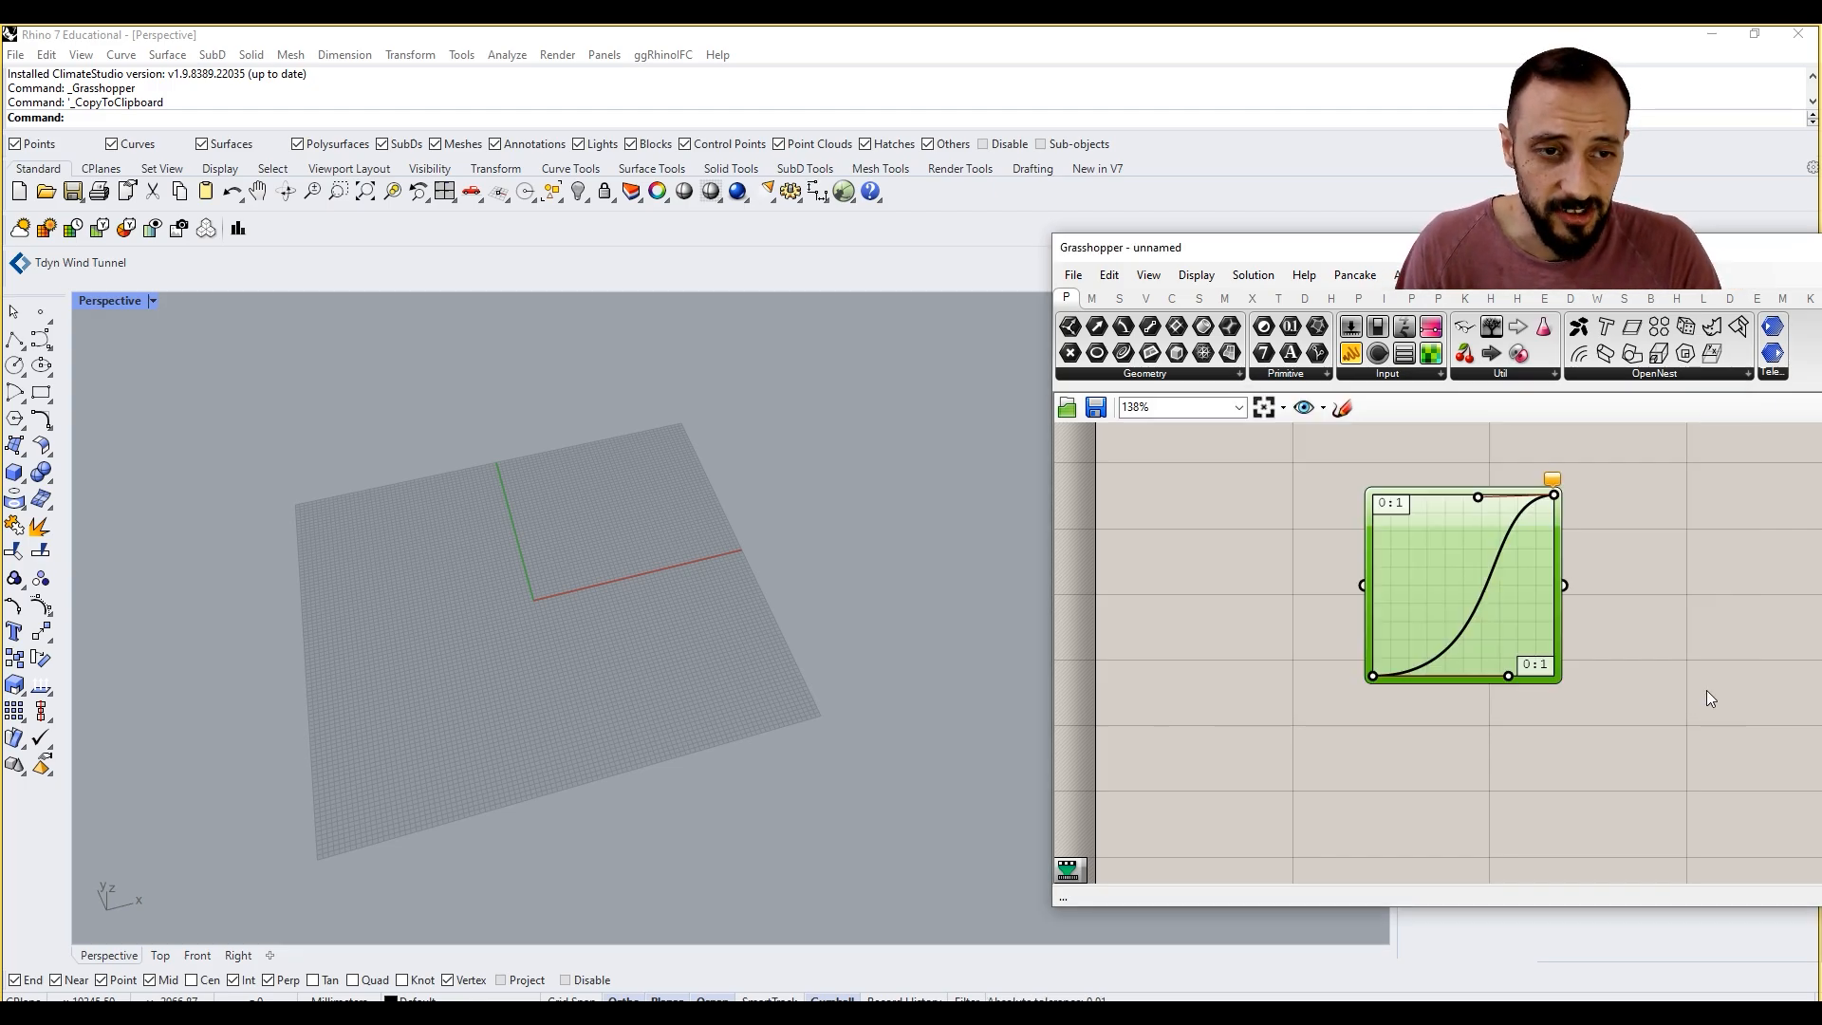
Step: Move the Graph Mapper further right on the canvas and level the Bezier's upper handle along the top edge
{"action": "left_click_drag", "start_coordinate": [1452, 578], "coordinate": [1522, 515]}
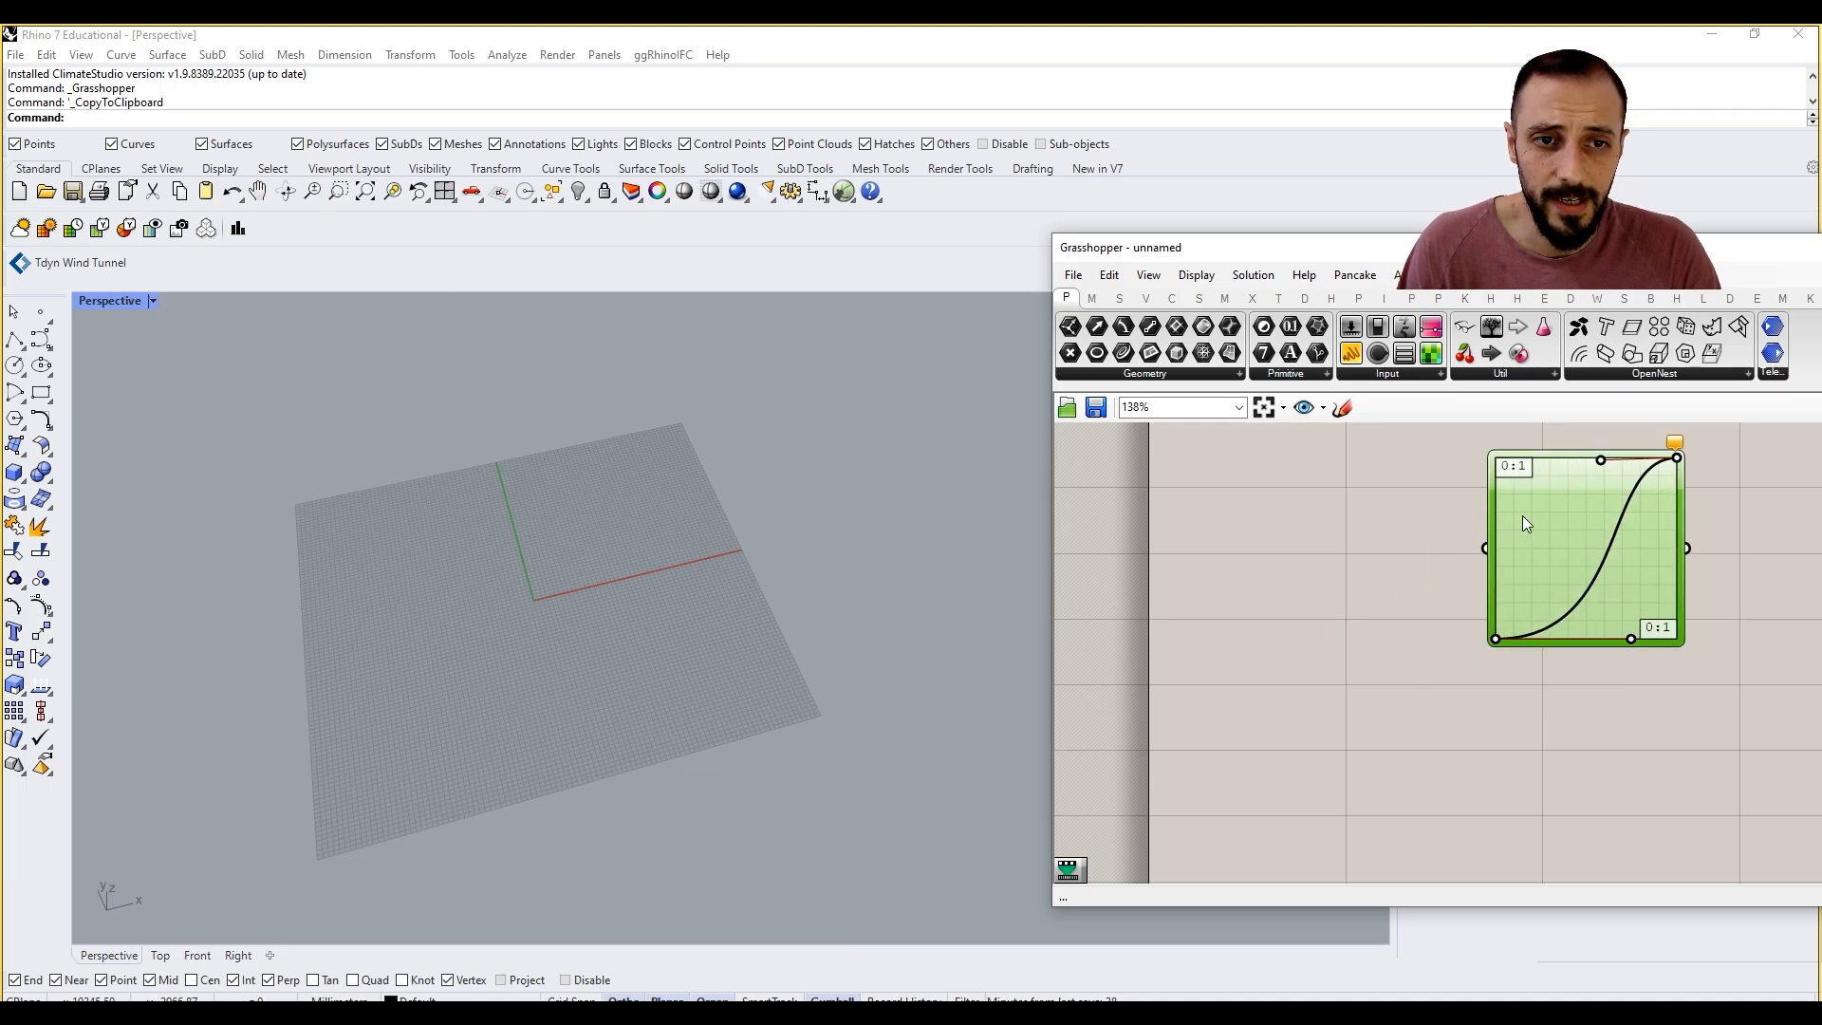
{"action": "right_click_drag", "start_coordinate": [1366, 533], "coordinate": [1342, 599]}
{"action": "left_click", "coordinate": [1340, 600]}
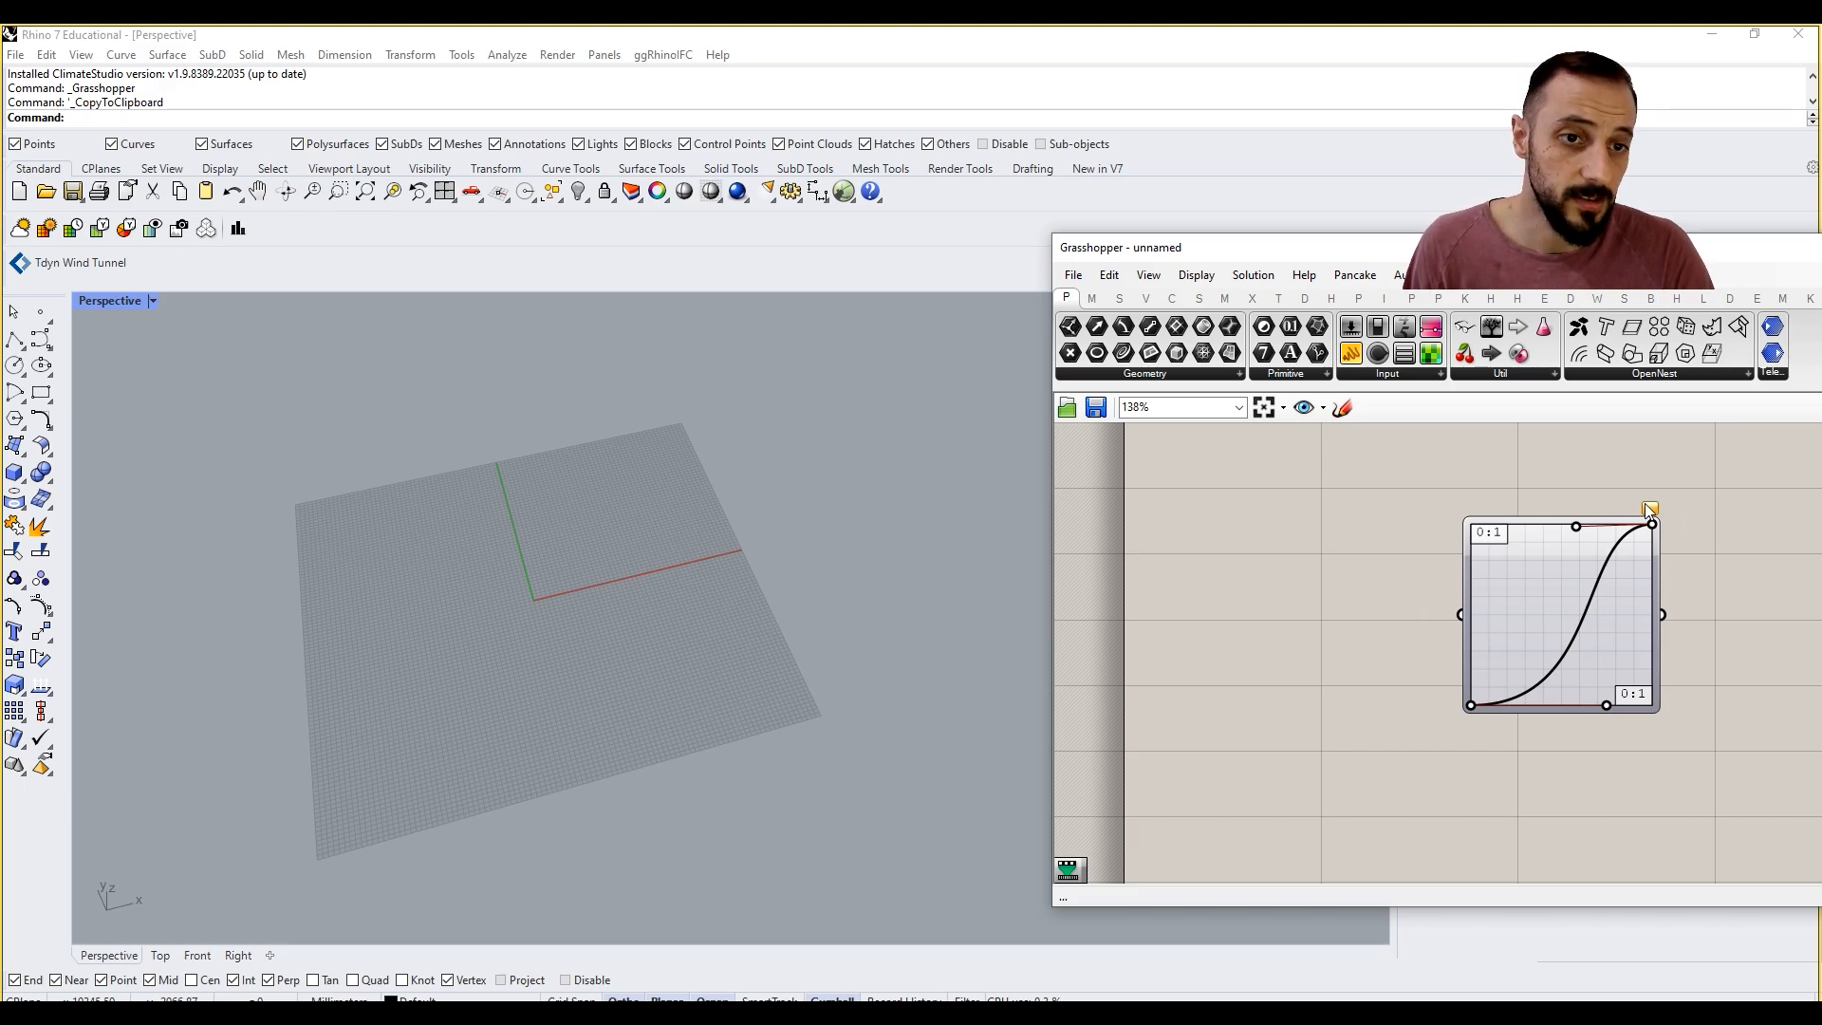
{"action": "left_click_drag", "start_coordinate": [1576, 529], "coordinate": [1571, 516]}
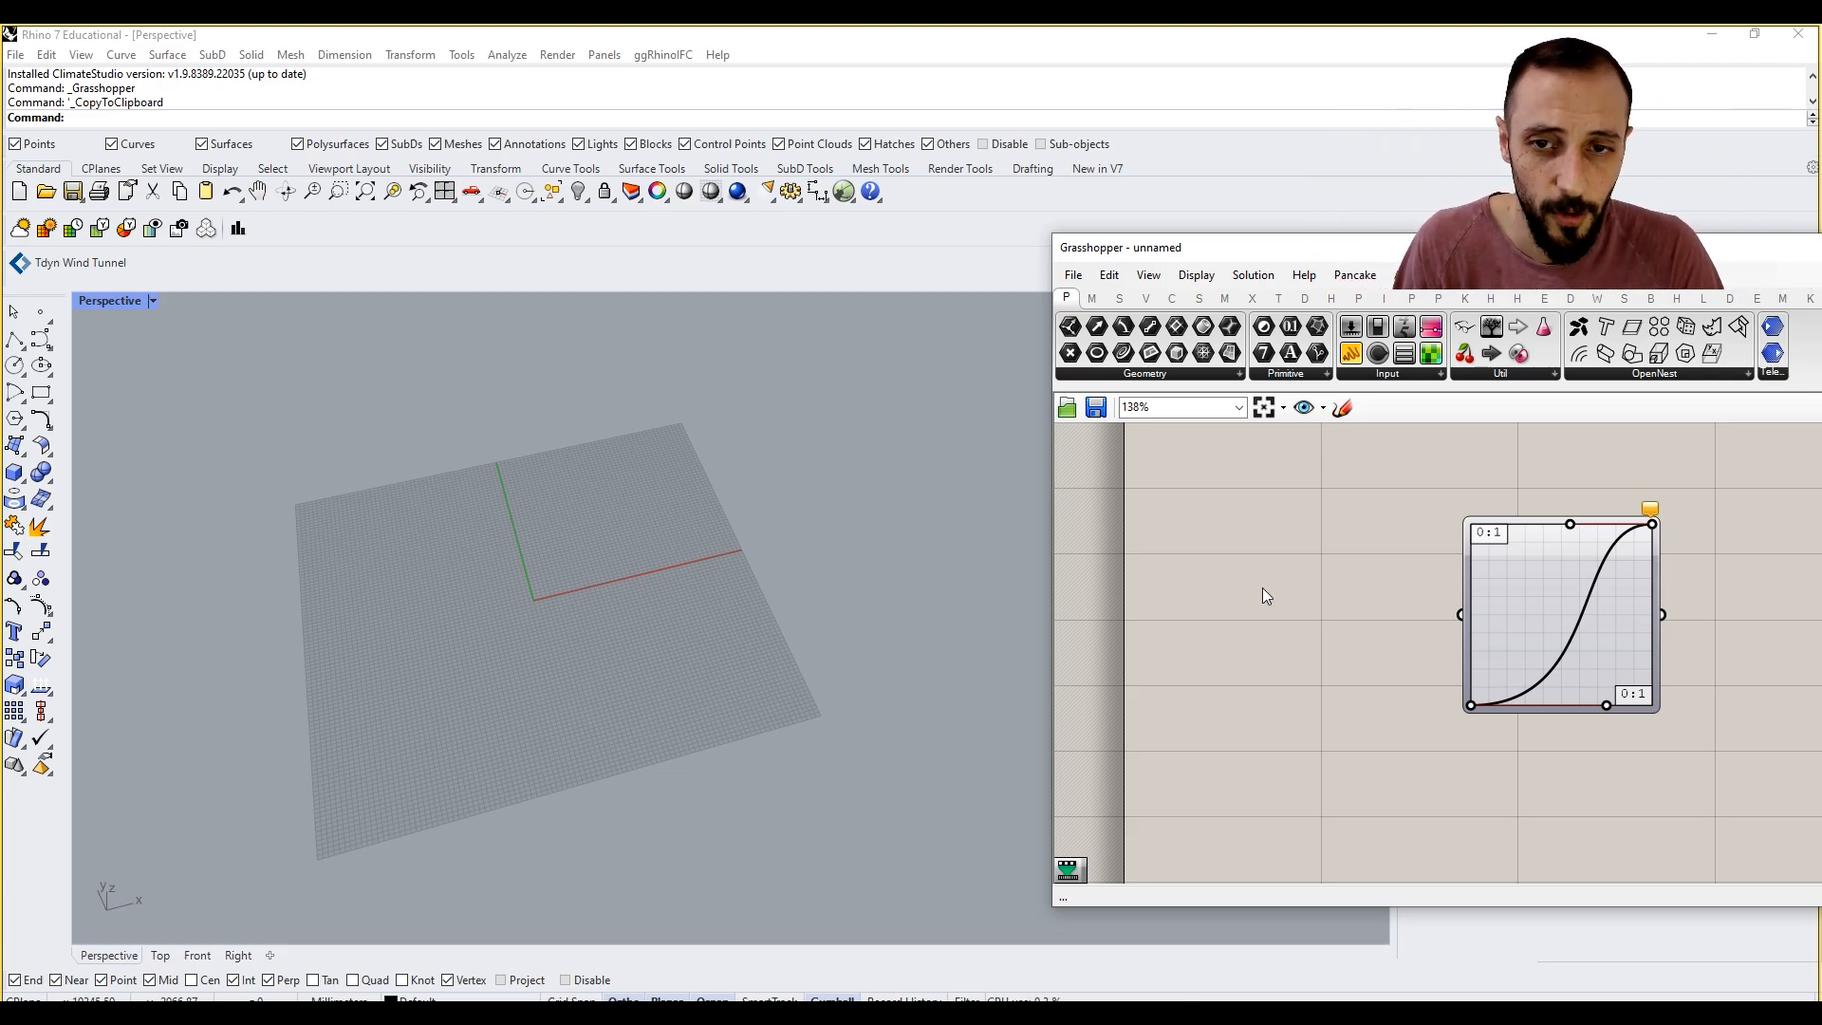
{"action": "right_click_drag", "start_coordinate": [573, 530], "coordinate": [464, 594]}
{"action": "scroll", "coordinate": [506, 566], "scroll_direction": "up", "scroll_amount": 8}
{"action": "scroll", "coordinate": [506, 567], "scroll_direction": "down", "scroll_amount": 6}
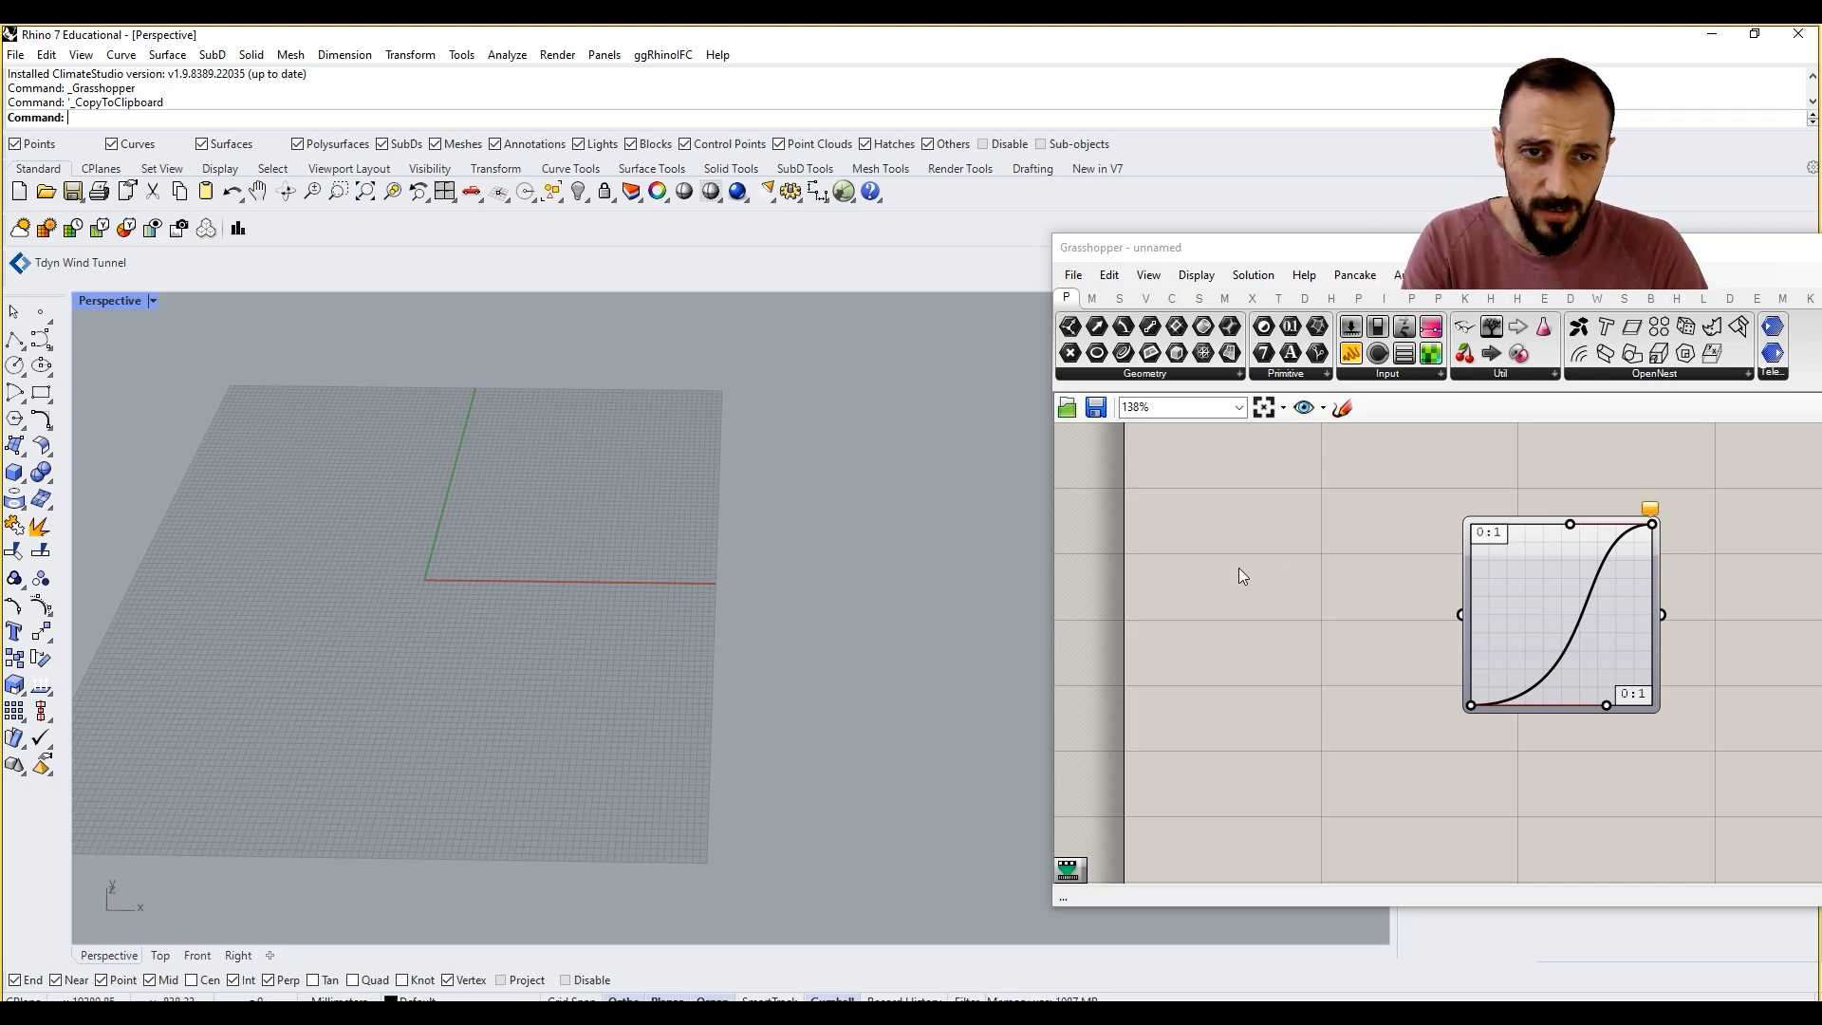
Step: Place a Construct Point component on the canvas below and left of the Graph Mapper
{"action": "right_click_drag", "start_coordinate": [1240, 575], "coordinate": [1281, 598]}
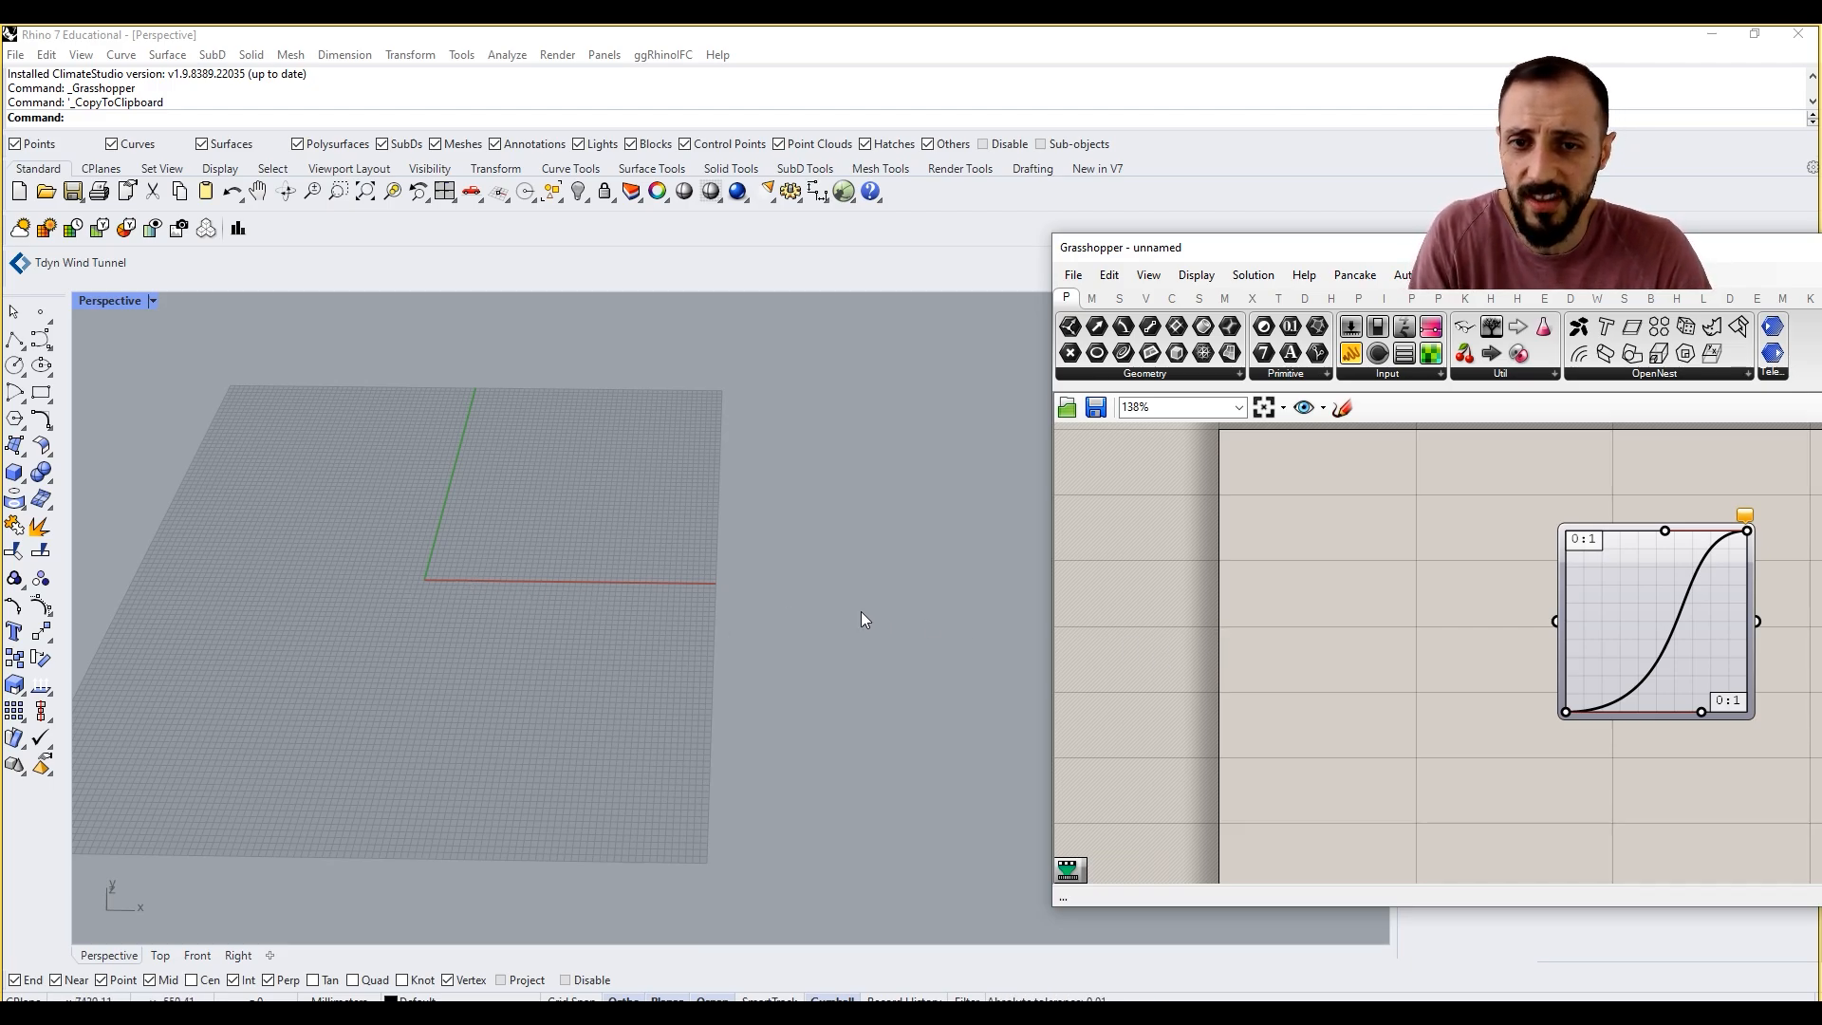
{"action": "double_click", "coordinate": [1238, 583]}
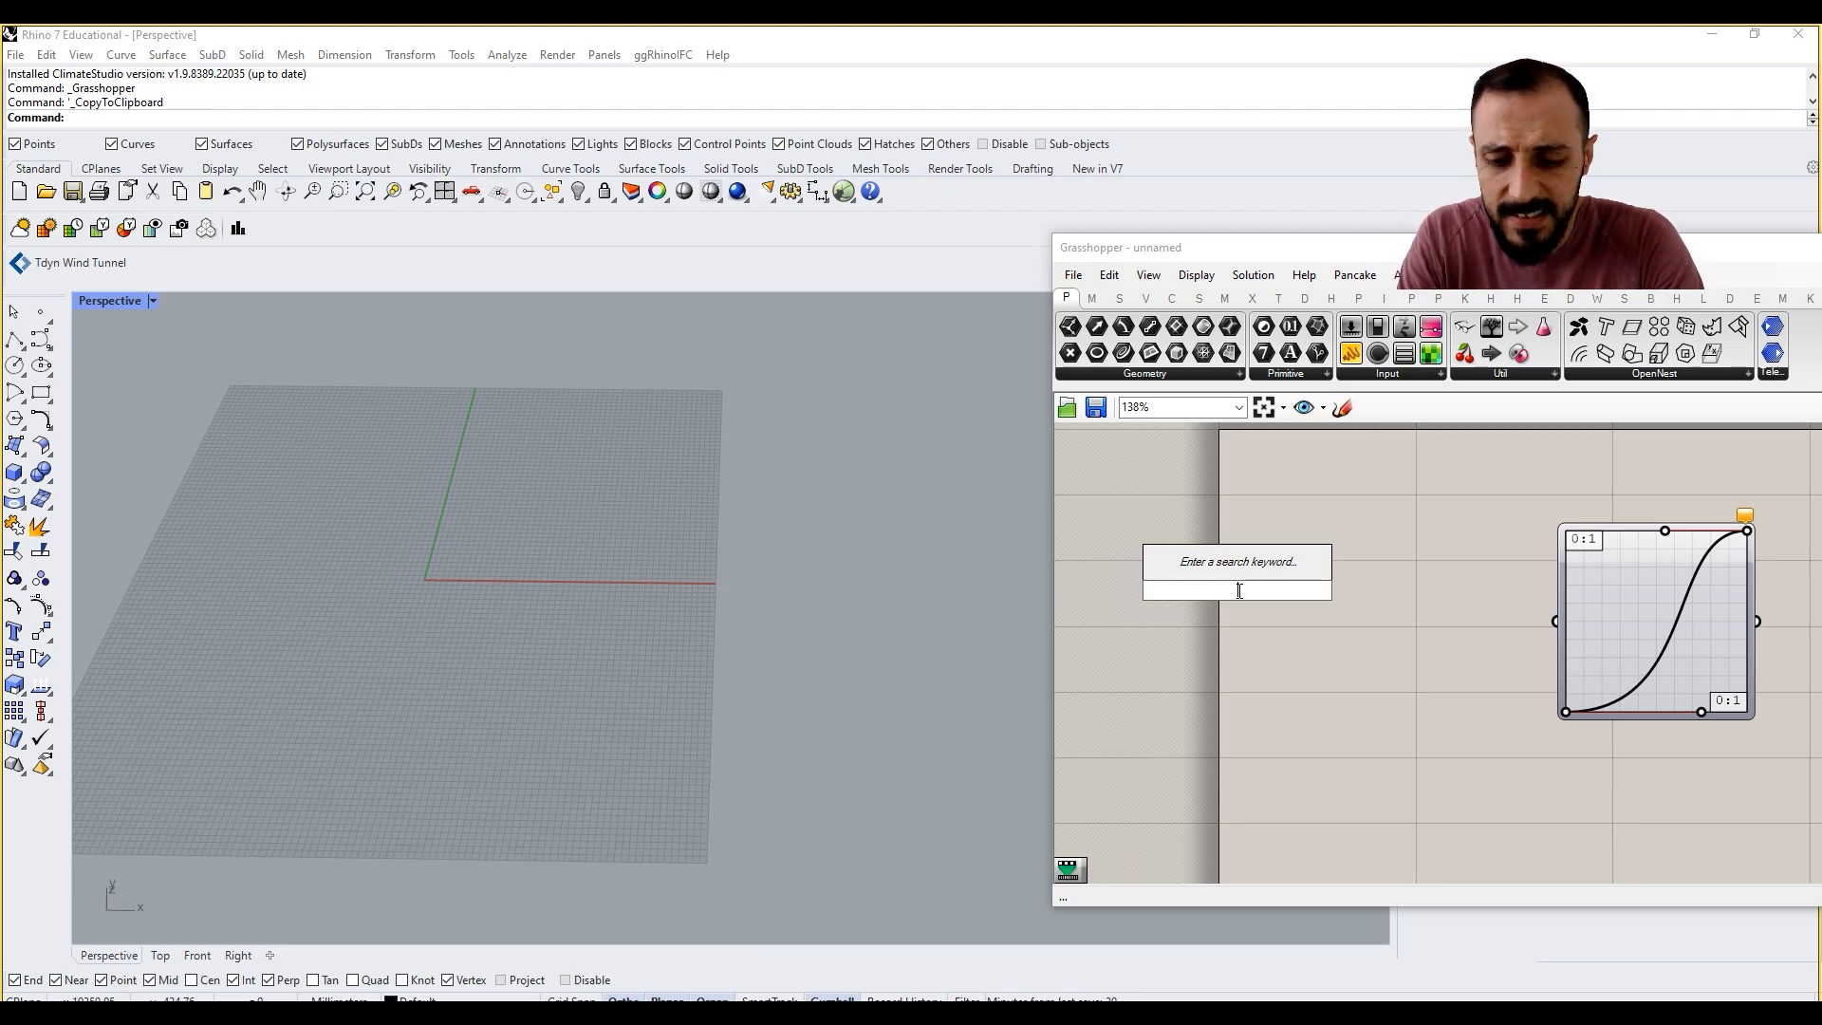
{"action": "left_click", "coordinate": [1146, 298]}
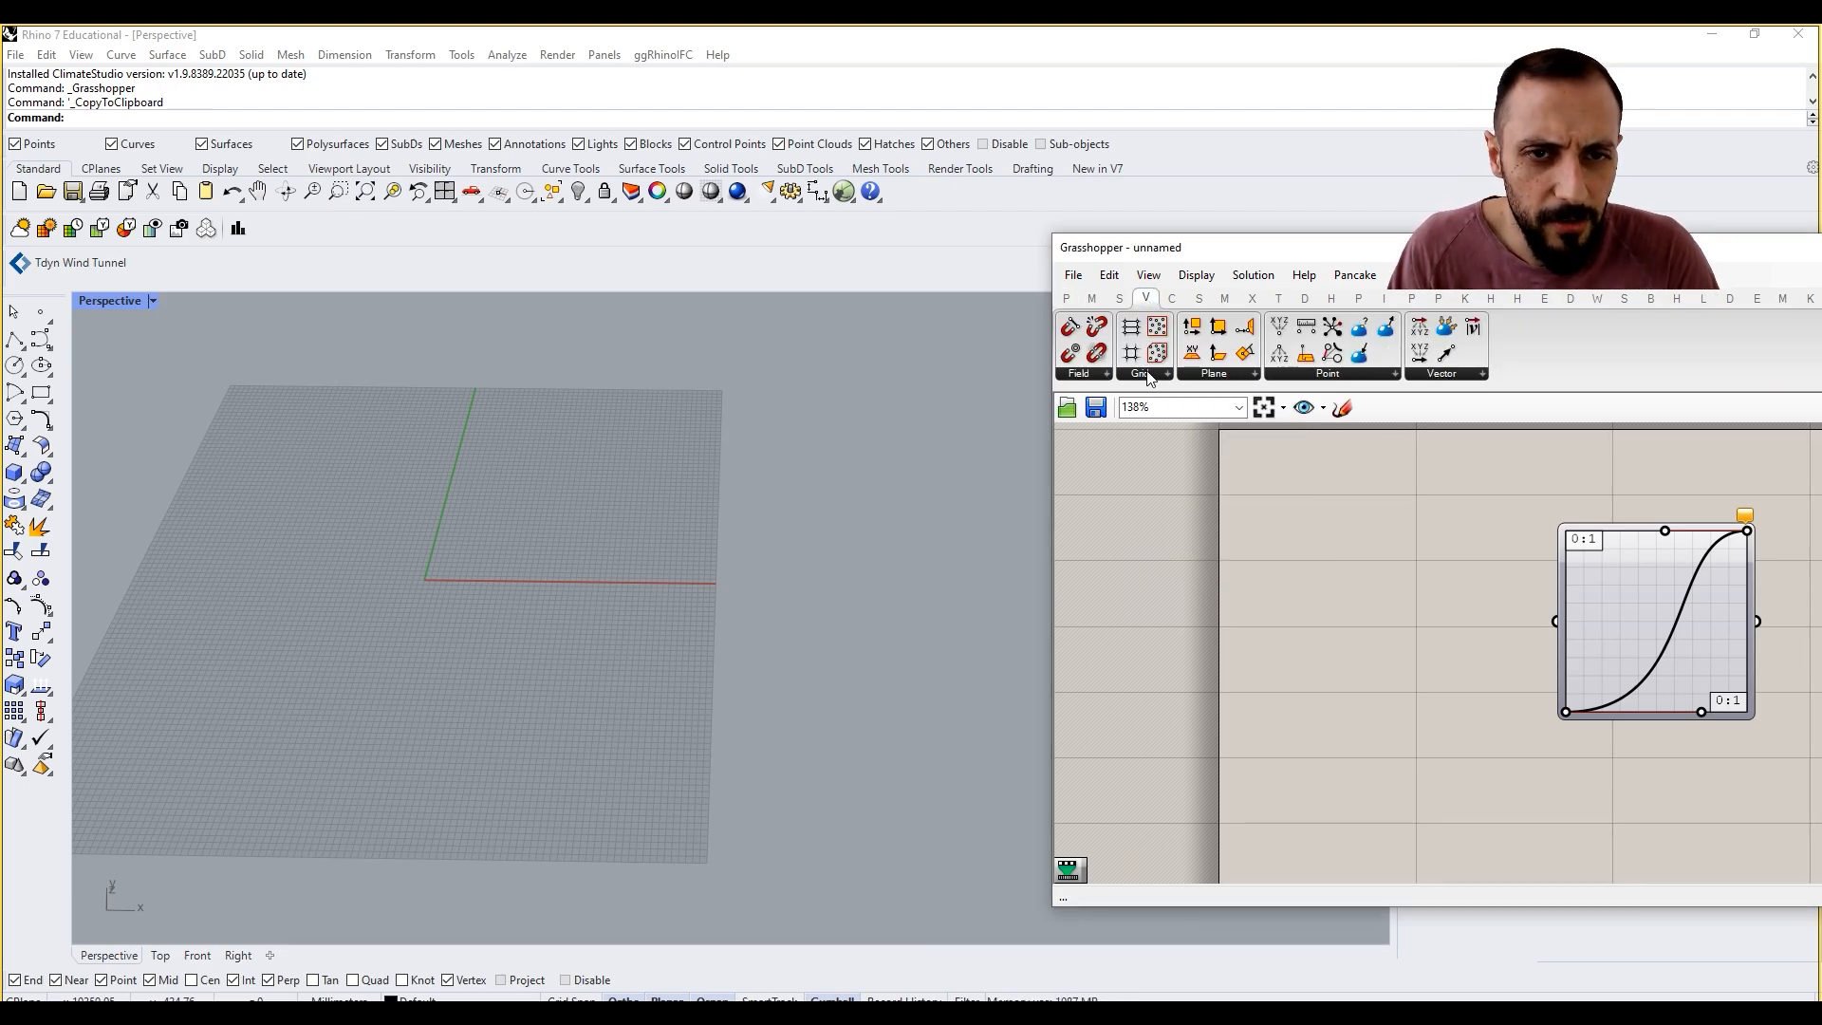
{"action": "left_click", "coordinate": [1375, 376]}
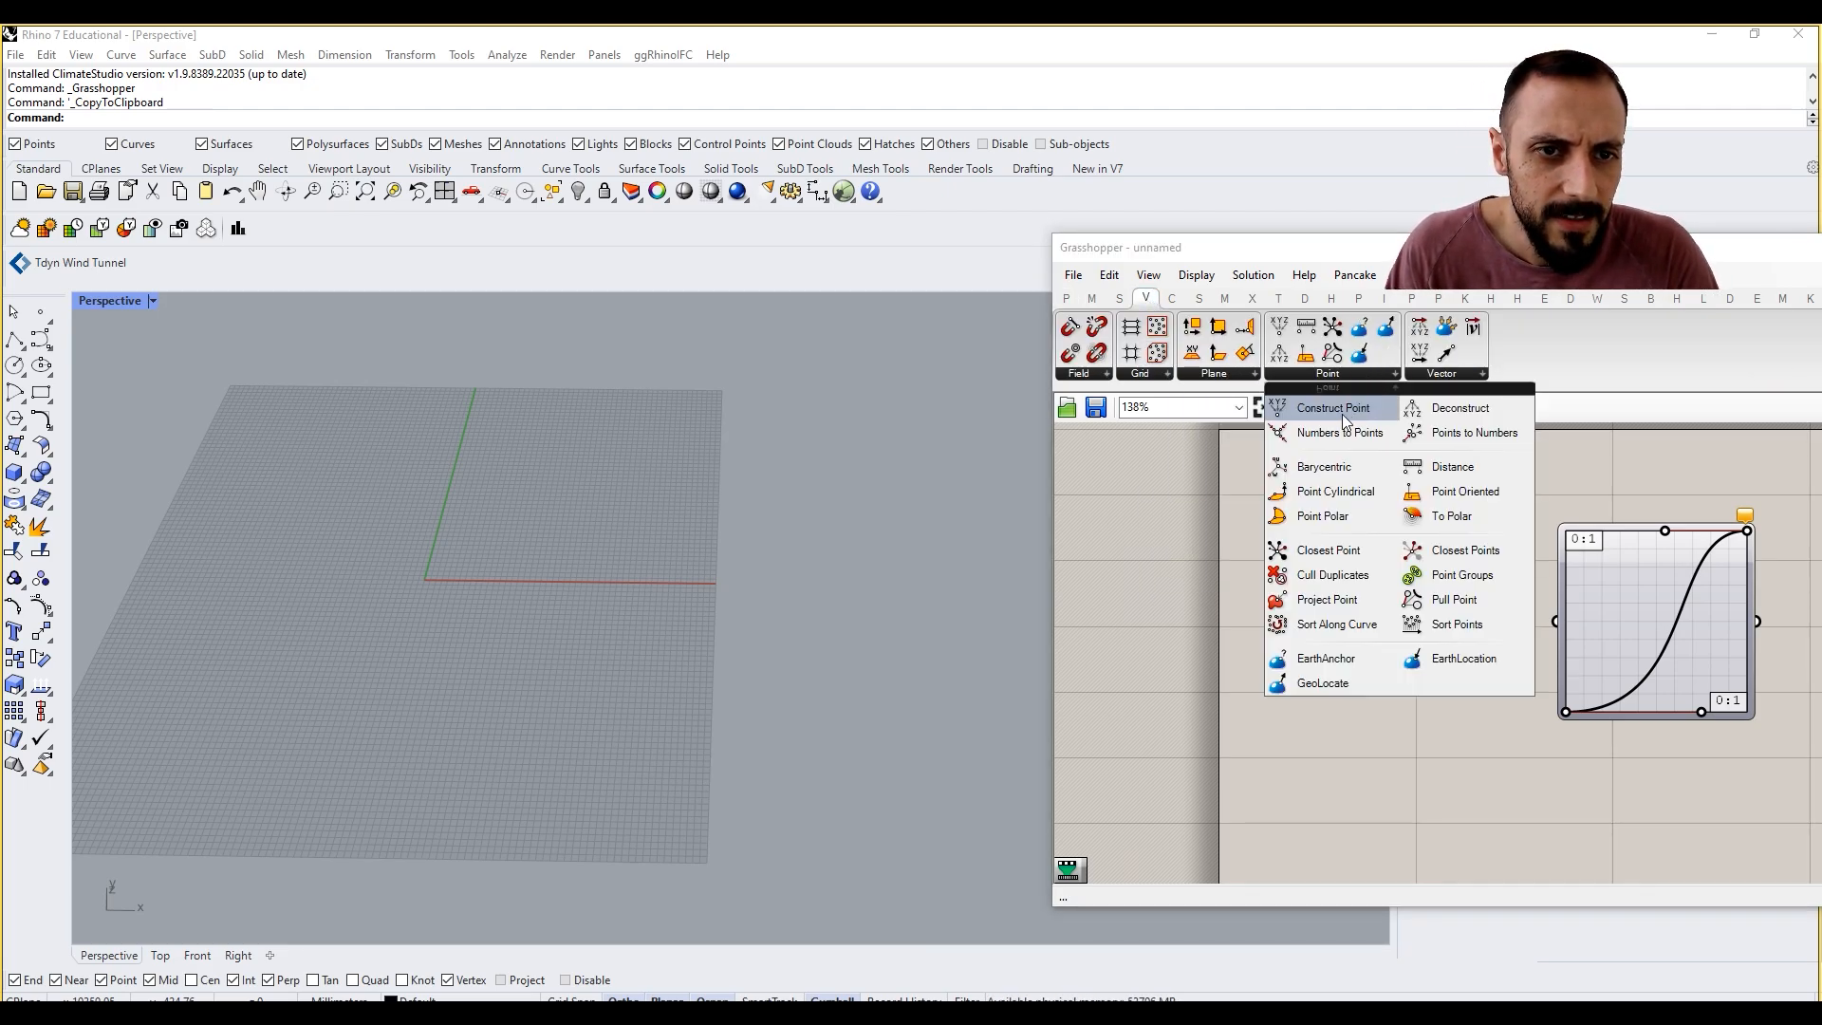
{"action": "left_click", "coordinate": [1300, 406]}
{"action": "left_click", "coordinate": [1264, 526]}
{"action": "left_click_drag", "start_coordinate": [1264, 525], "coordinate": [1337, 827]}
{"action": "right_click_drag", "start_coordinate": [1304, 765], "coordinate": [1331, 671]}
{"action": "left_click", "coordinate": [1287, 640]}
Step: Add a number slider set to 100 and space it out to the left of Construct Point
{"action": "scroll", "coordinate": [1238, 660], "scroll_direction": "down", "scroll_amount": 3}
{"action": "double_click", "coordinate": [1196, 712]}
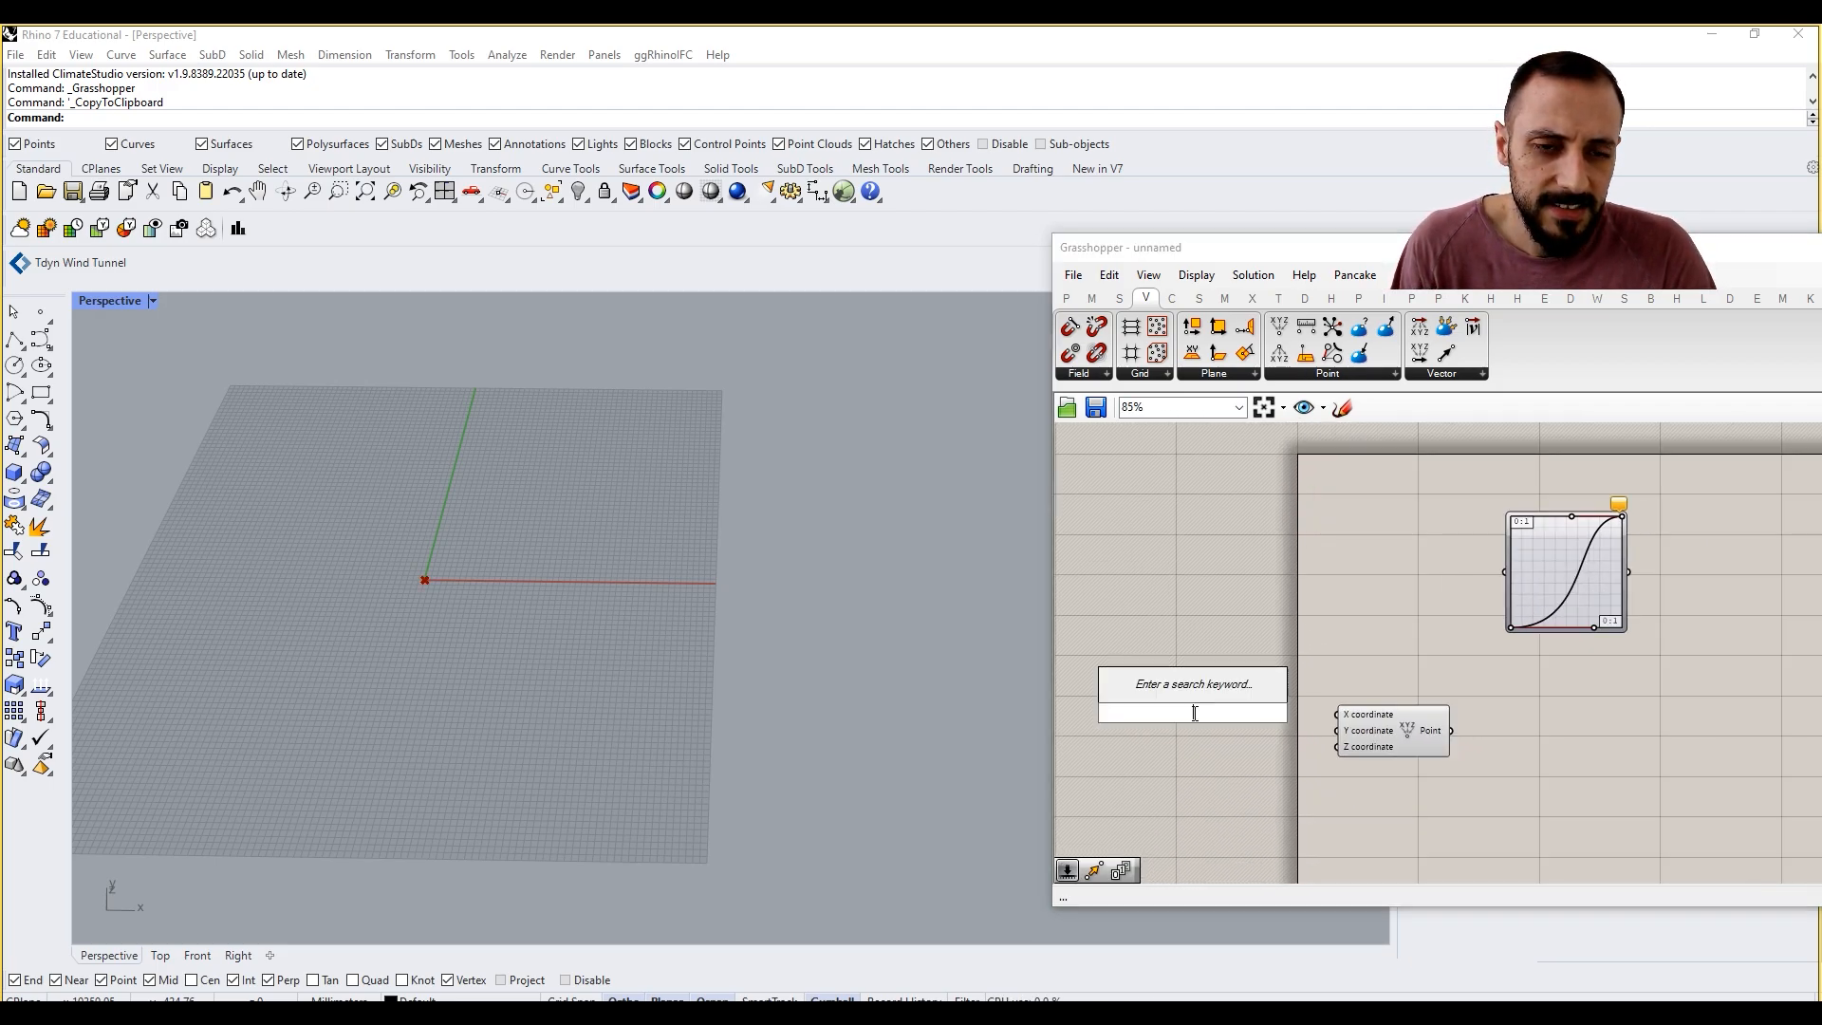
{"action": "type", "text": "100"}
{"action": "key", "text": "Return"}
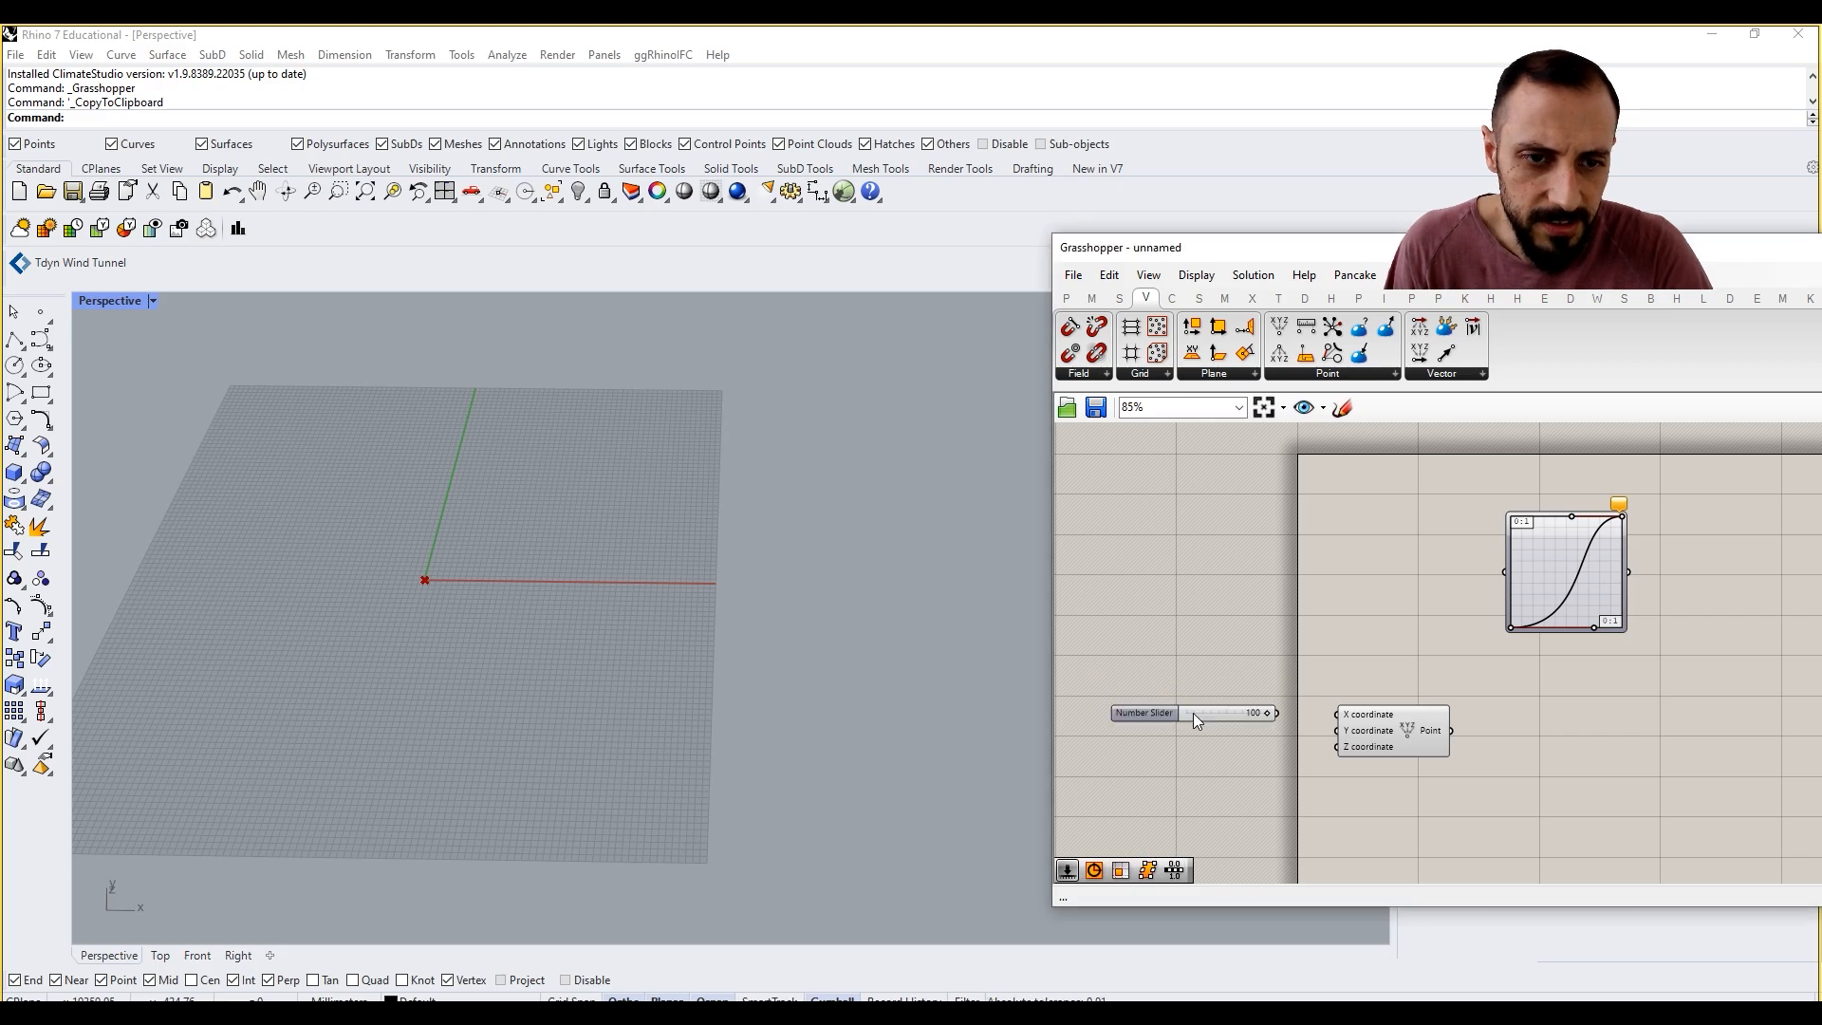
{"action": "left_click_drag", "start_coordinate": [1200, 714], "coordinate": [1180, 735]}
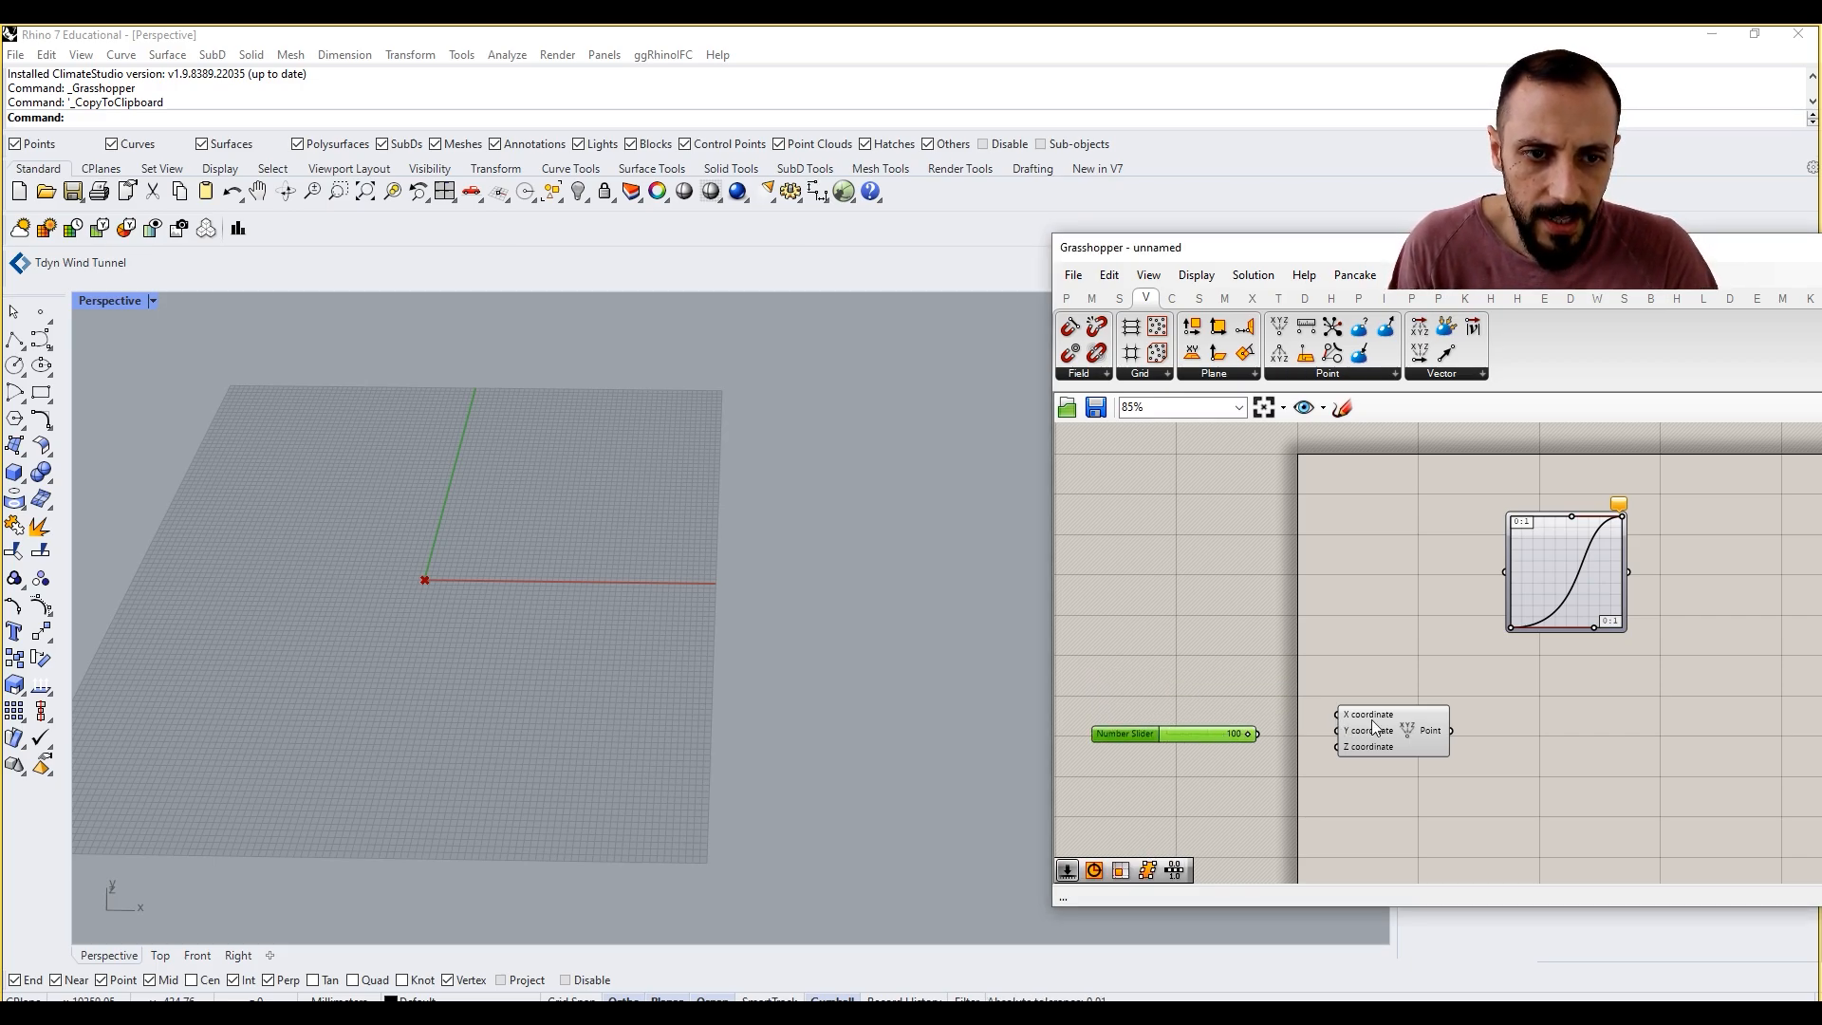
{"action": "left_click_drag", "start_coordinate": [1345, 718], "coordinate": [1395, 721]}
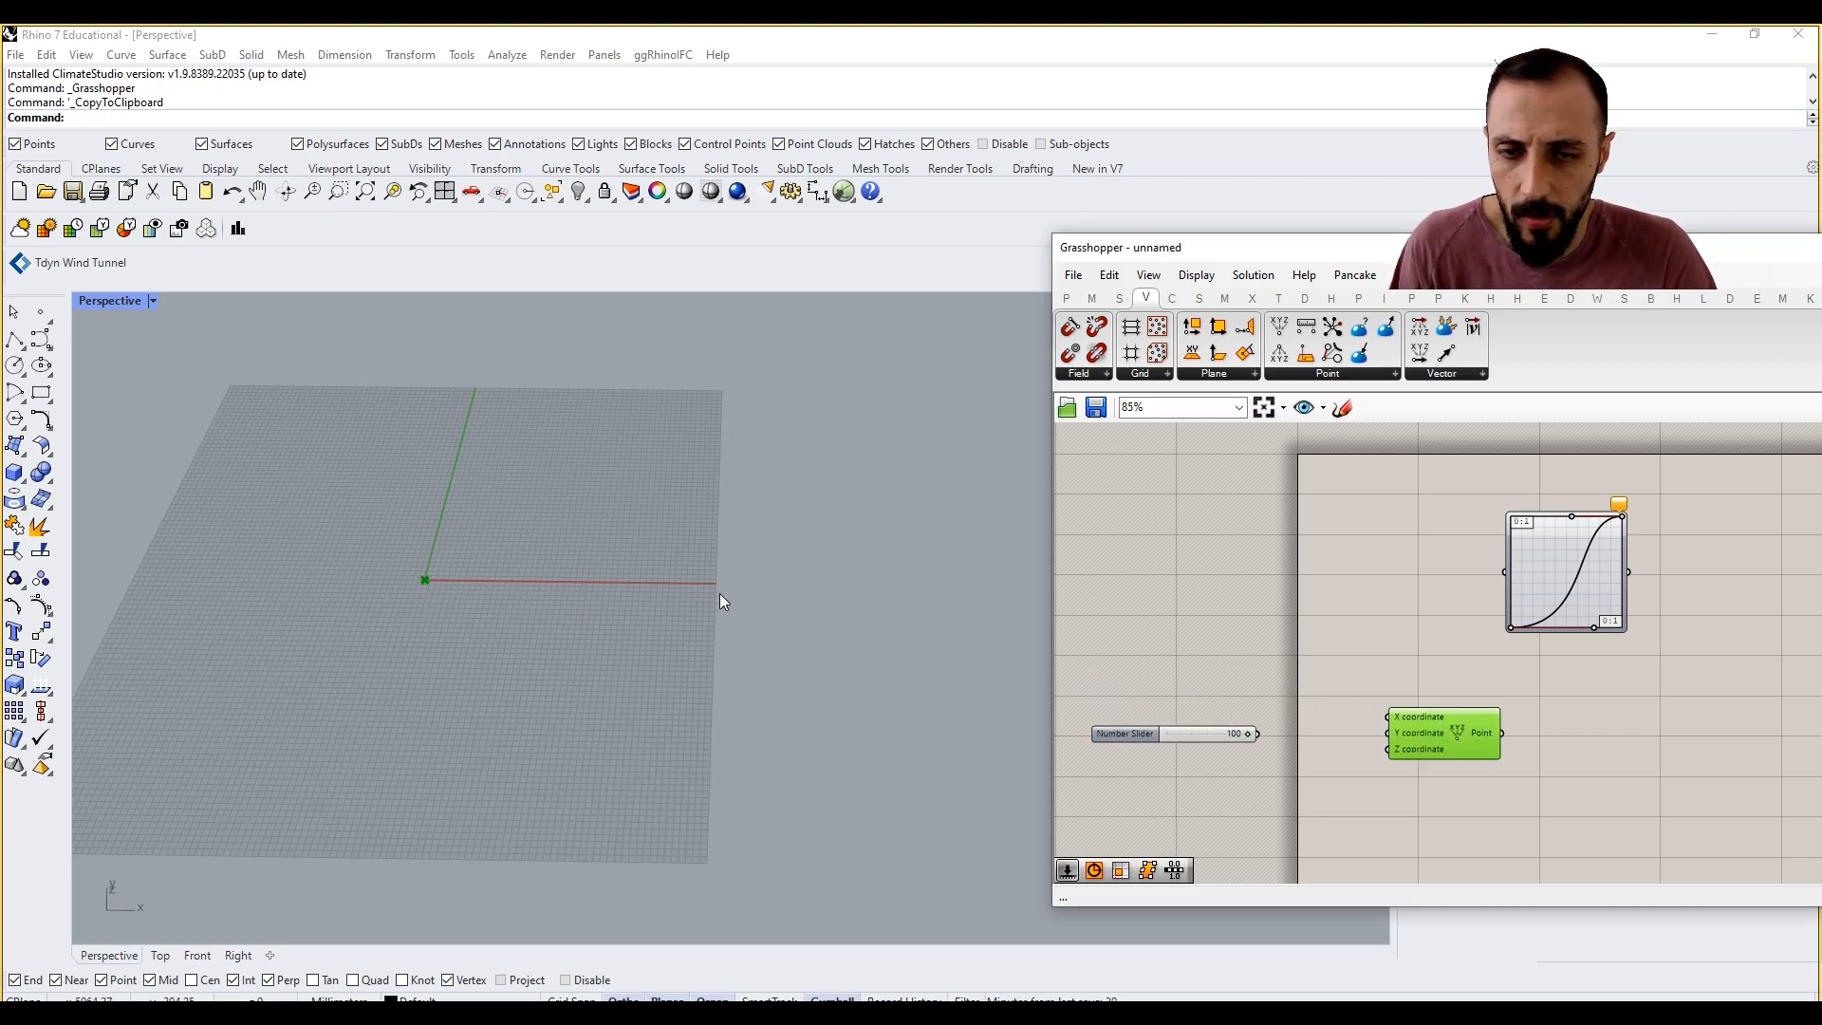
Step: Add a Series component between the number slider and Construct Point
{"action": "double_click", "coordinate": [1334, 795]}
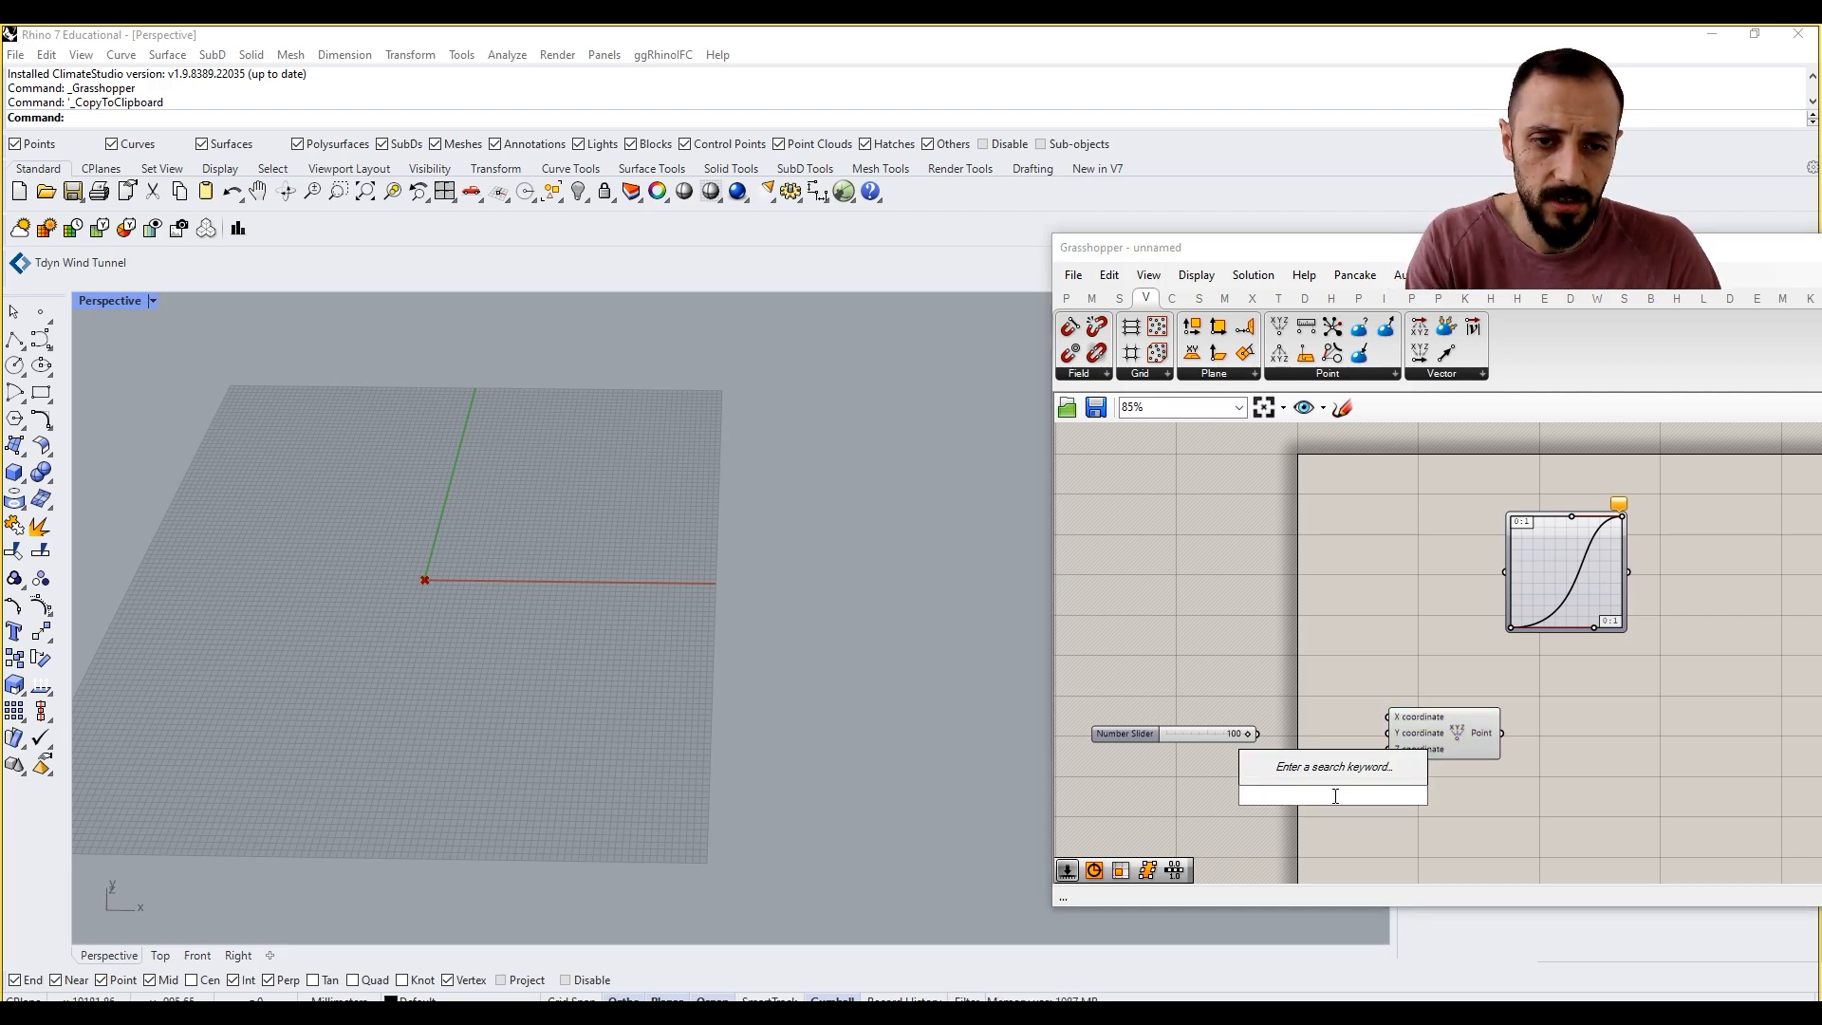
{"action": "type", "text": "seri"}
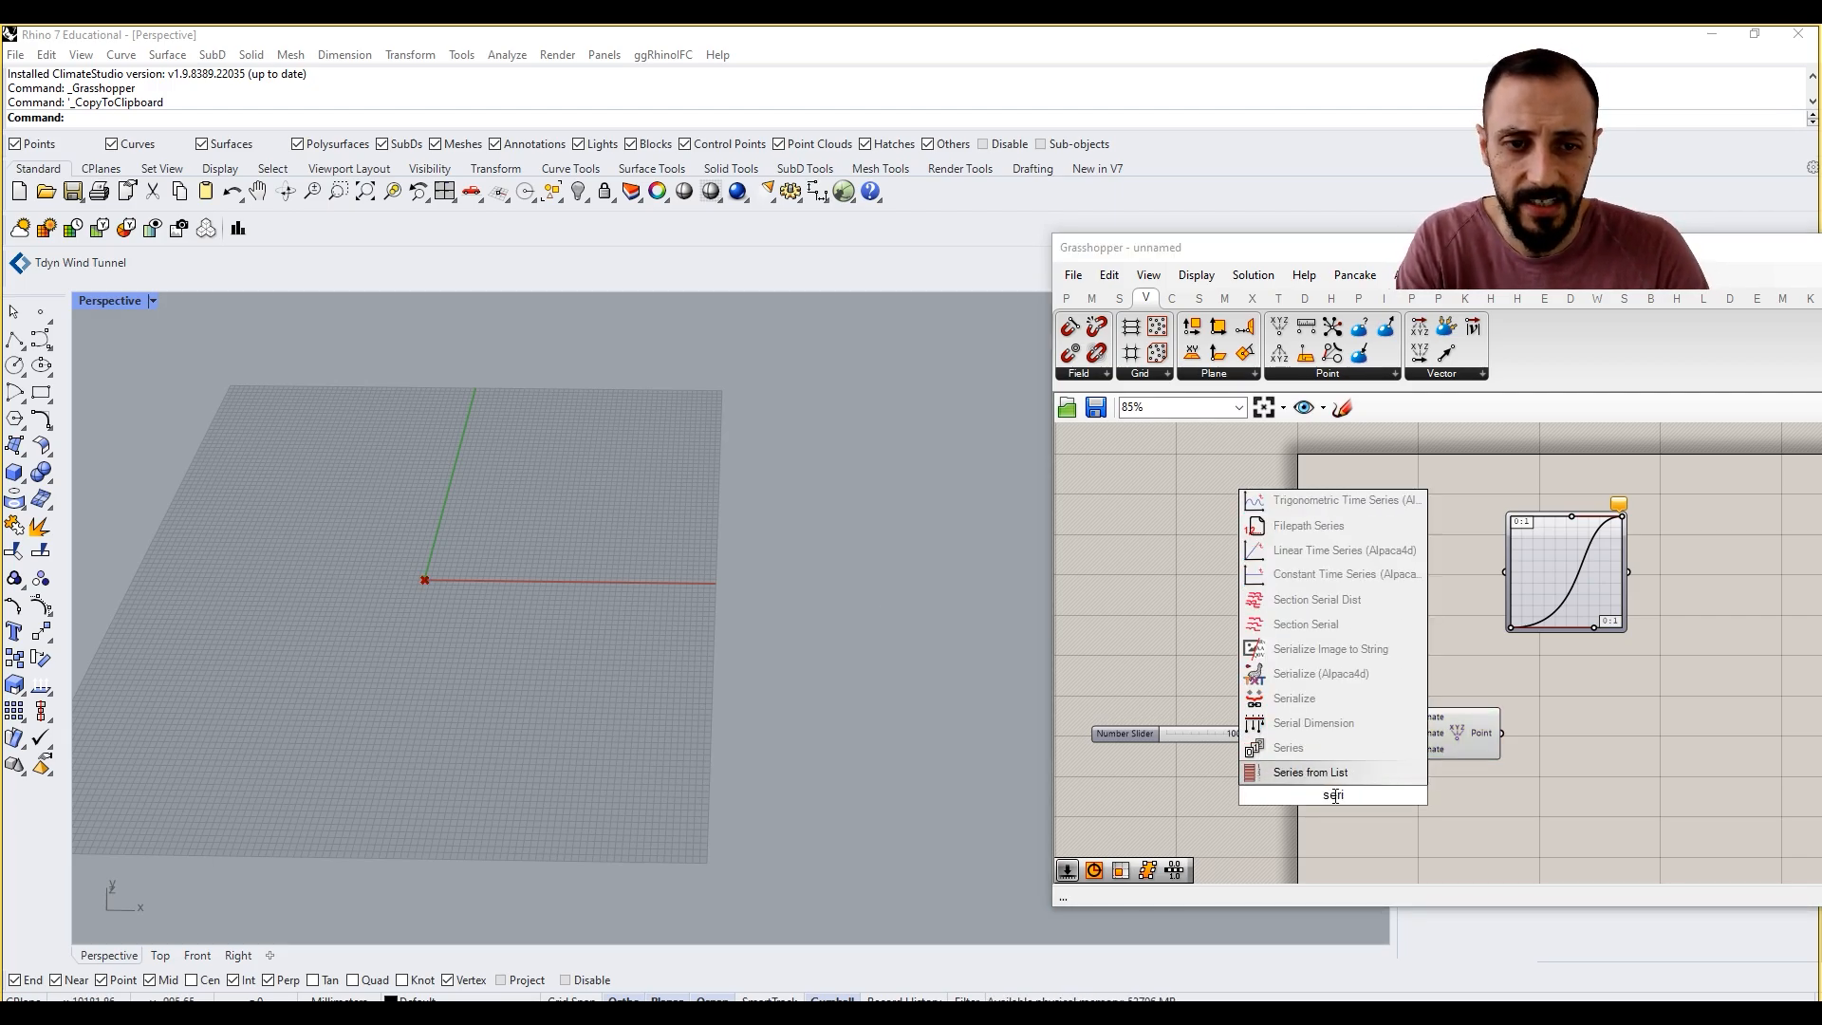
{"action": "left_click", "coordinate": [1322, 748]}
{"action": "scroll", "coordinate": [1300, 780], "scroll_direction": "up", "scroll_amount": 1}
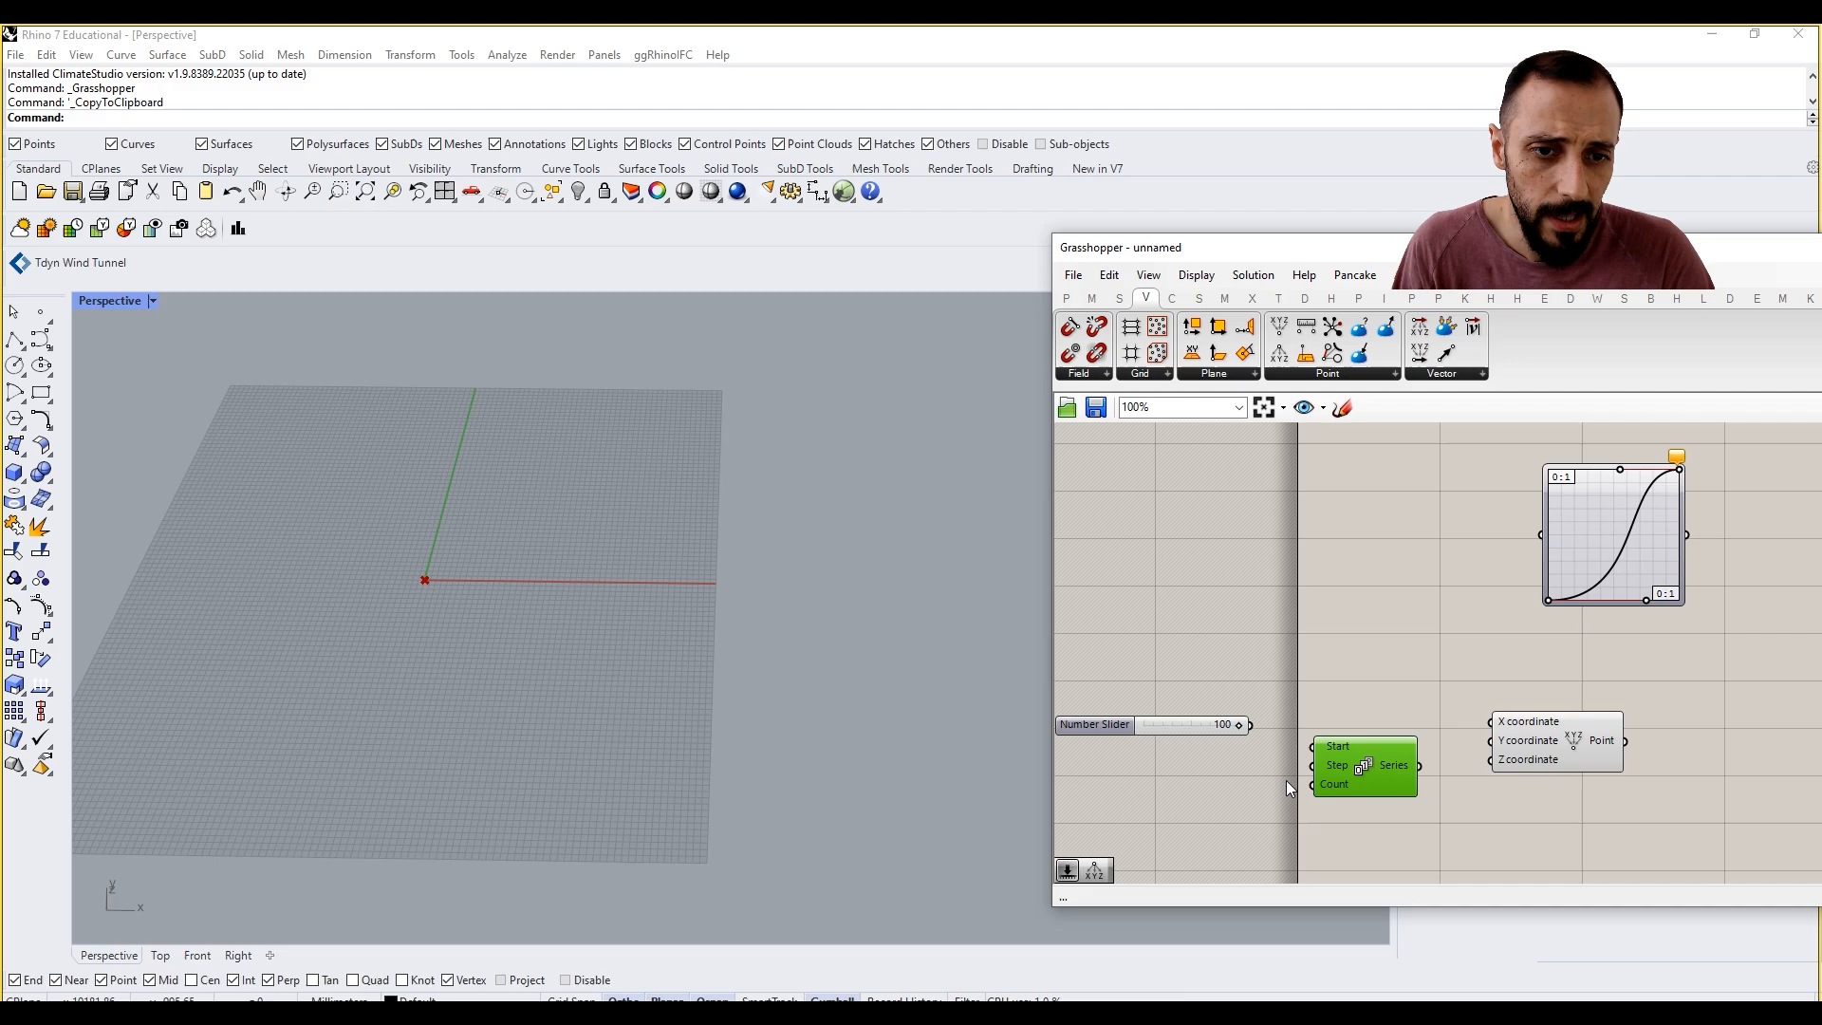
{"action": "scroll", "coordinate": [1287, 785], "scroll_direction": "up", "scroll_amount": 1}
{"action": "left_click", "coordinate": [1167, 770]}
{"action": "left_click_drag", "start_coordinate": [1403, 773], "coordinate": [1403, 767]}
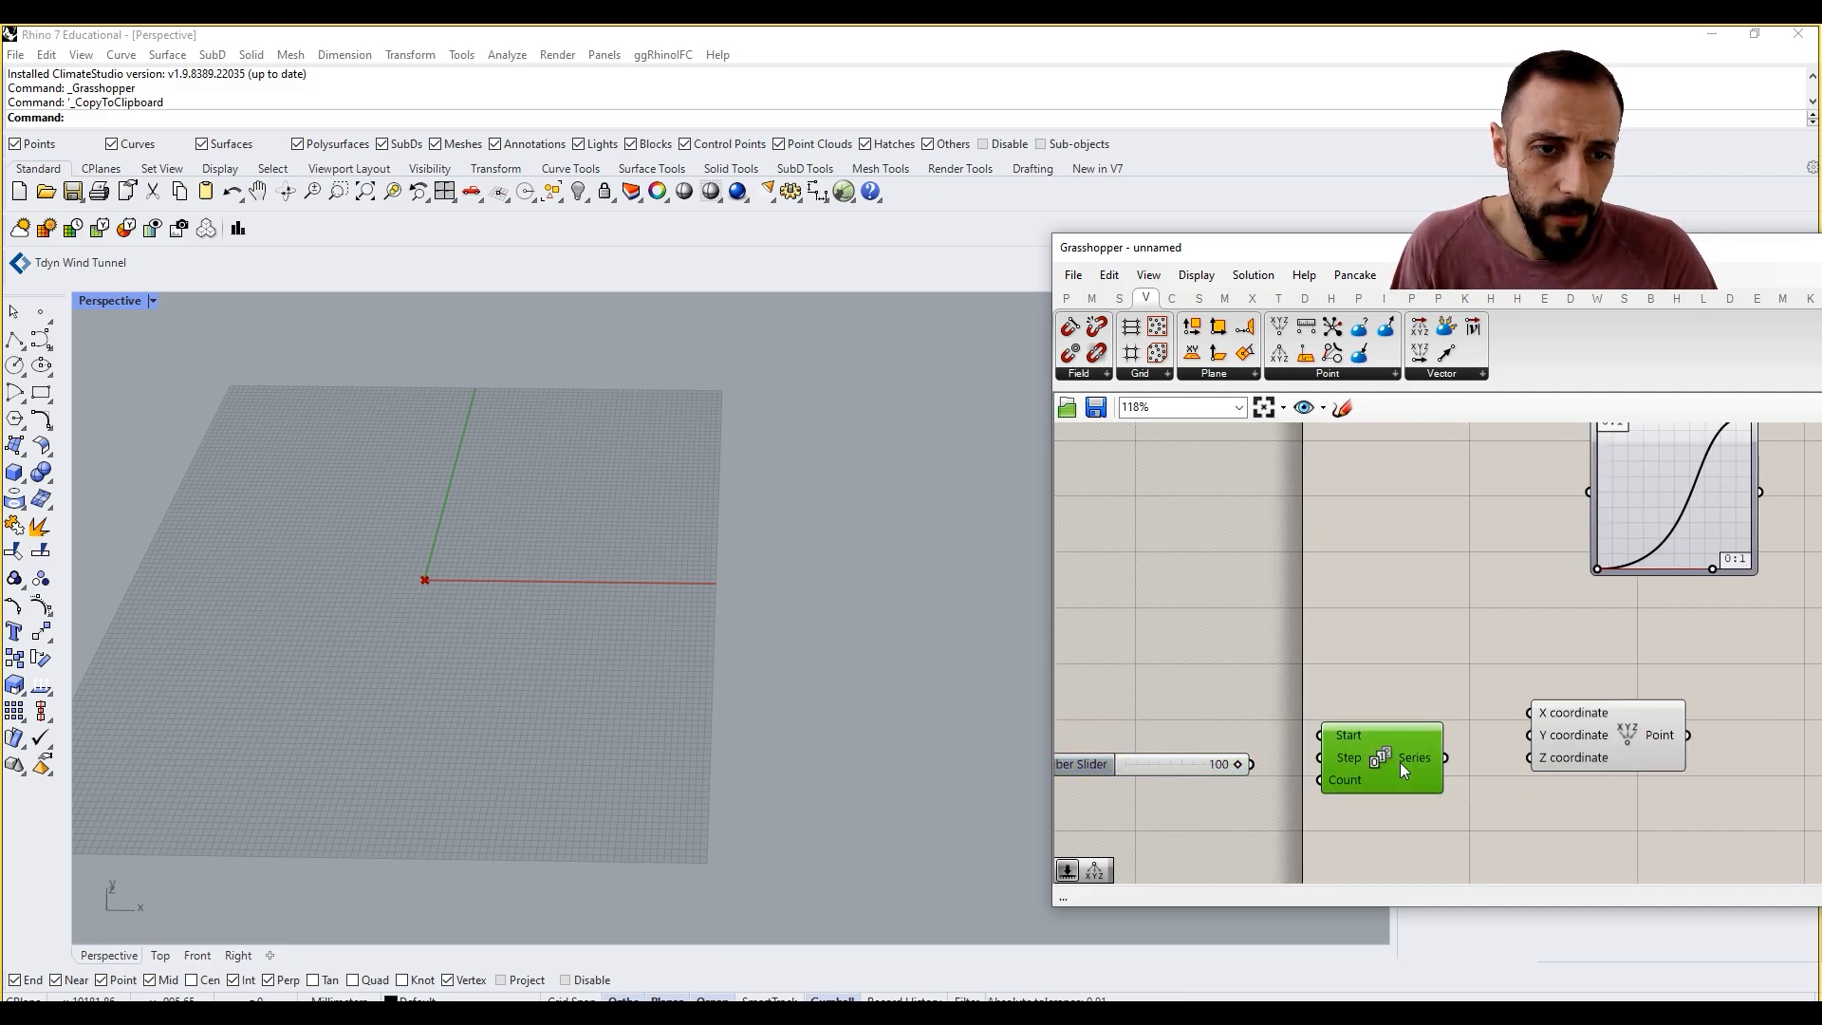
Step: Connect the number slider to the Series' Count input and the Series output to Construct Point's X coordinate
{"action": "left_click_drag", "start_coordinate": [1255, 765], "coordinate": [1321, 780]}
{"action": "mouse_move", "coordinate": [1419, 761]}
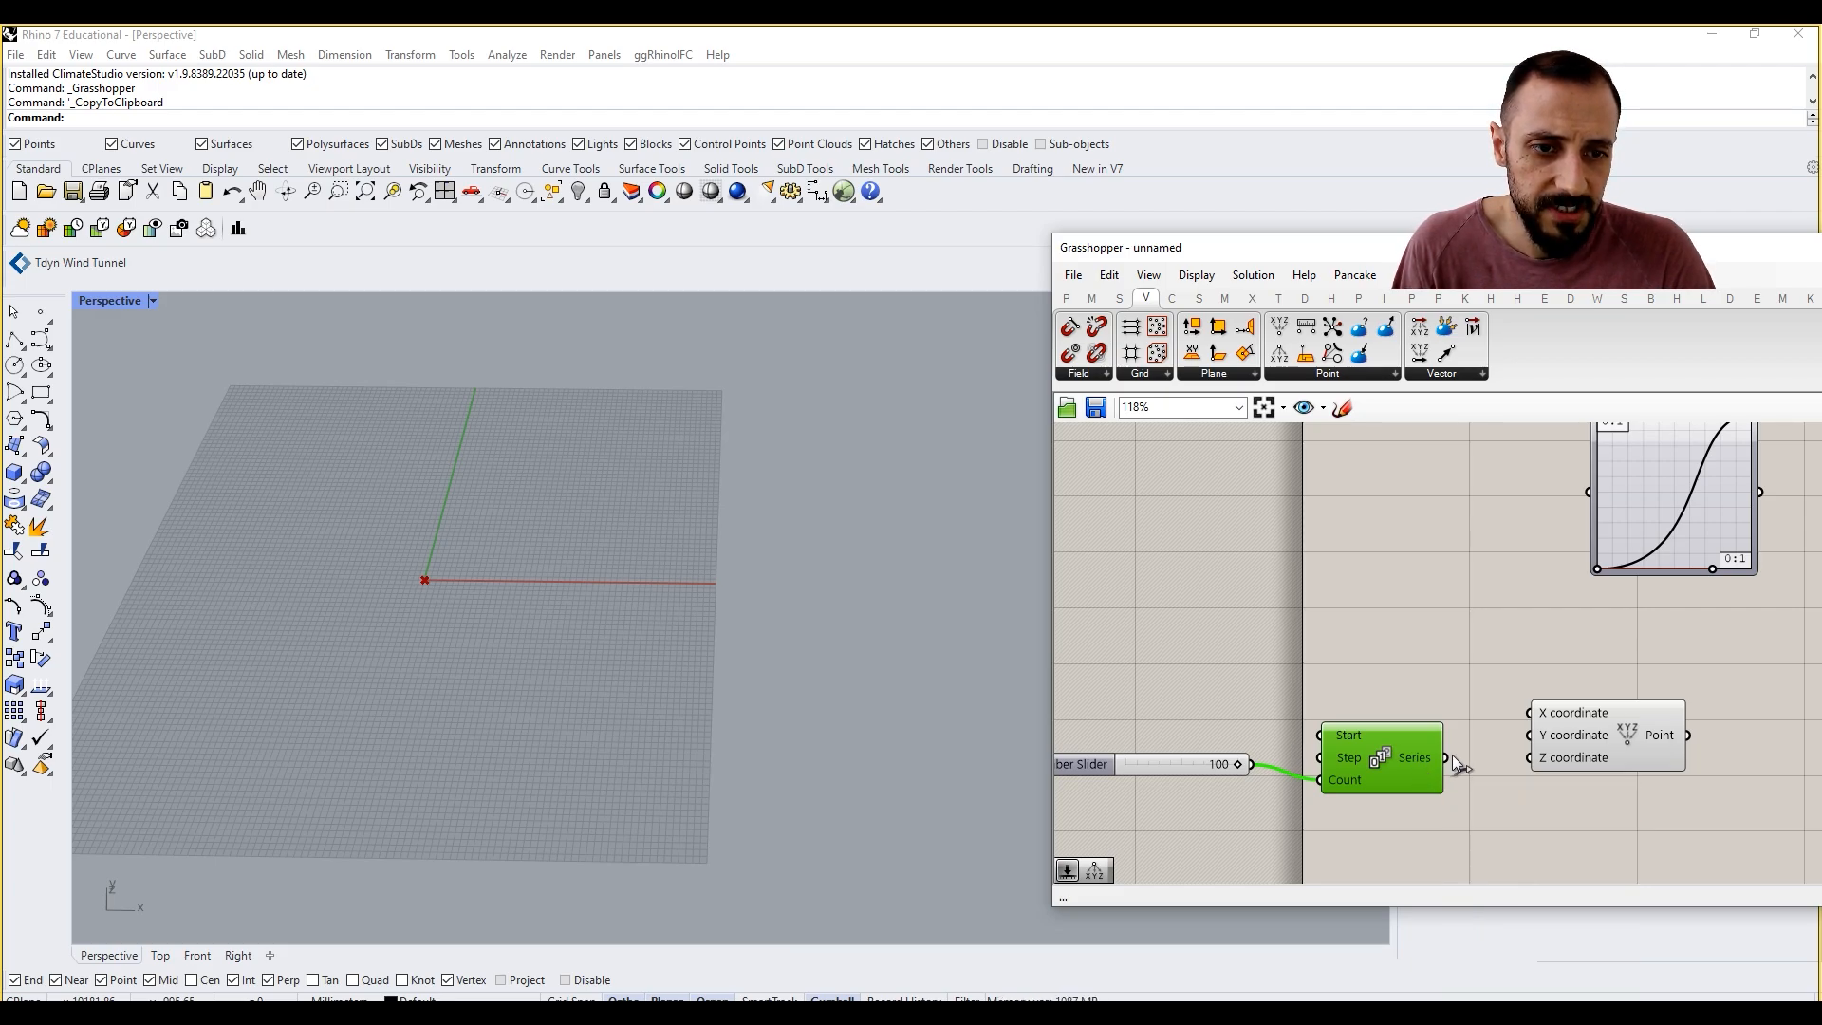
{"action": "left_click", "coordinate": [1460, 754]}
{"action": "left_click_drag", "start_coordinate": [1445, 758], "coordinate": [1529, 713]}
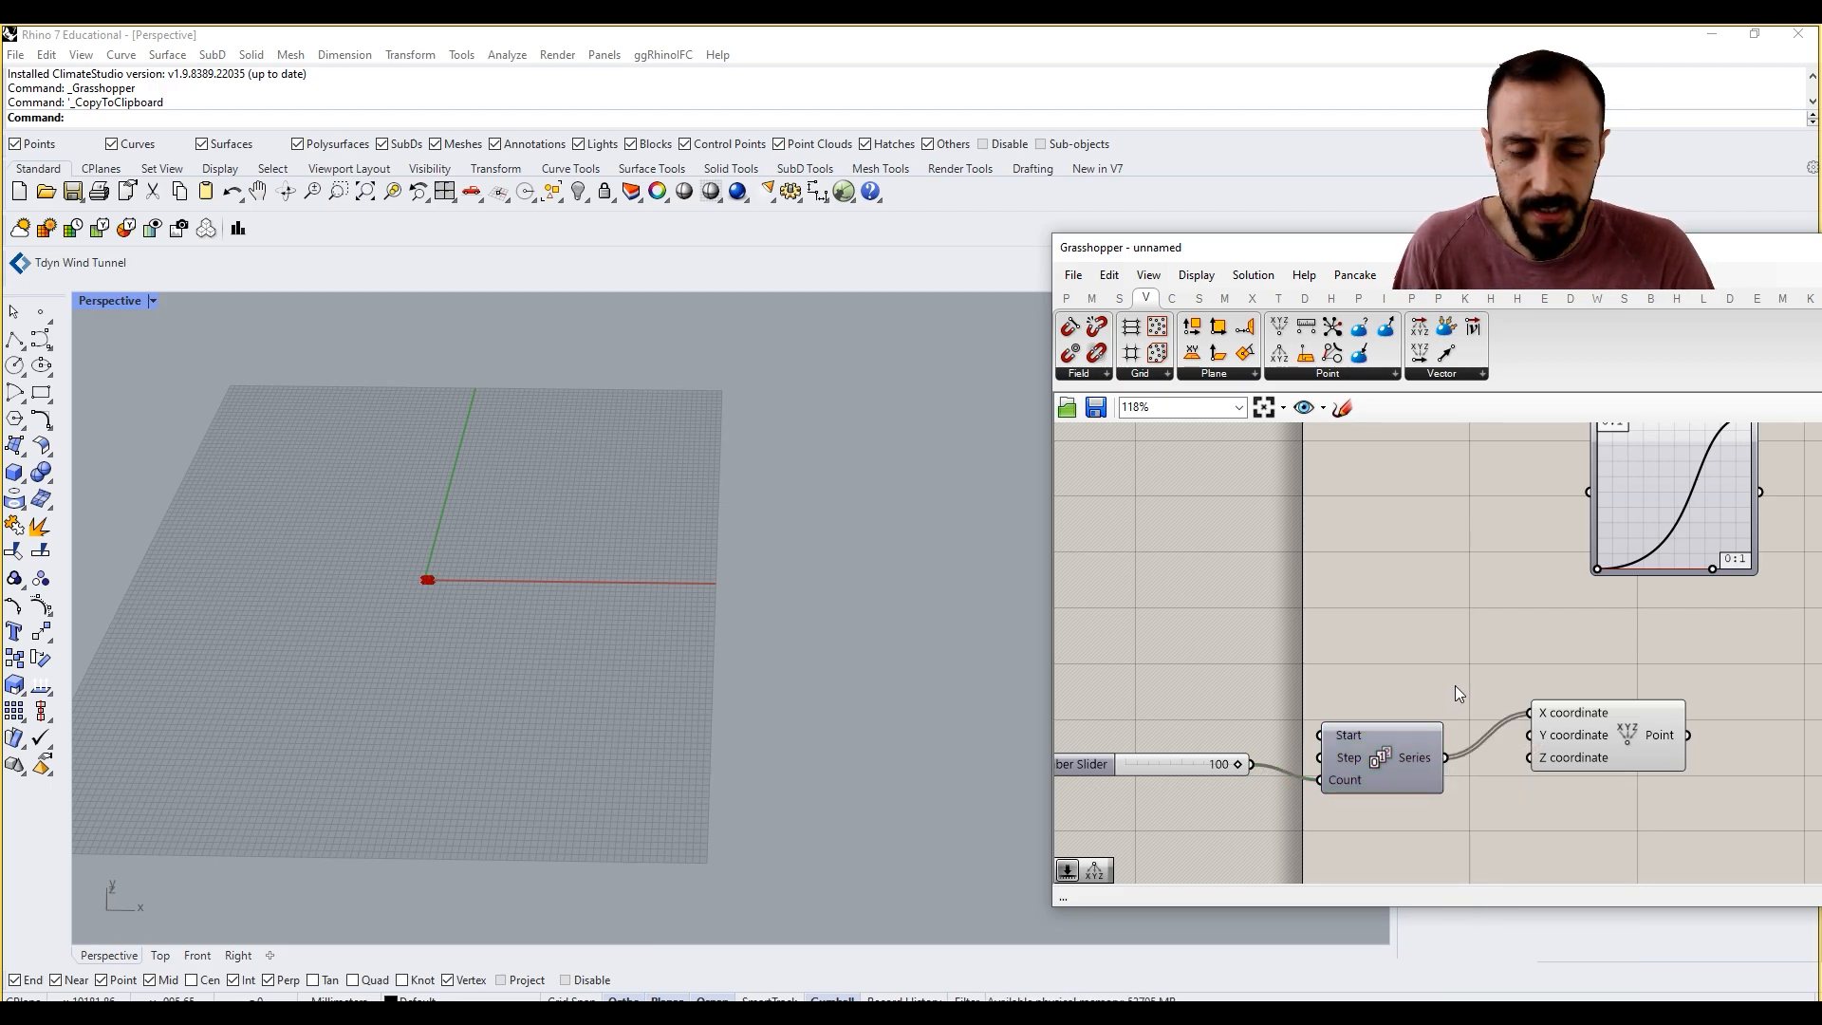
Step: Zoom the Perspective view in on the origin to examine the generated points
{"action": "right_click_drag", "start_coordinate": [1455, 686], "coordinate": [1421, 670]}
{"action": "right_click_drag", "start_coordinate": [592, 601], "coordinate": [488, 583]}
{"action": "scroll", "coordinate": [524, 663], "scroll_direction": "up", "scroll_amount": 8}
{"action": "scroll", "coordinate": [516, 561], "scroll_direction": "down", "scroll_amount": 10}
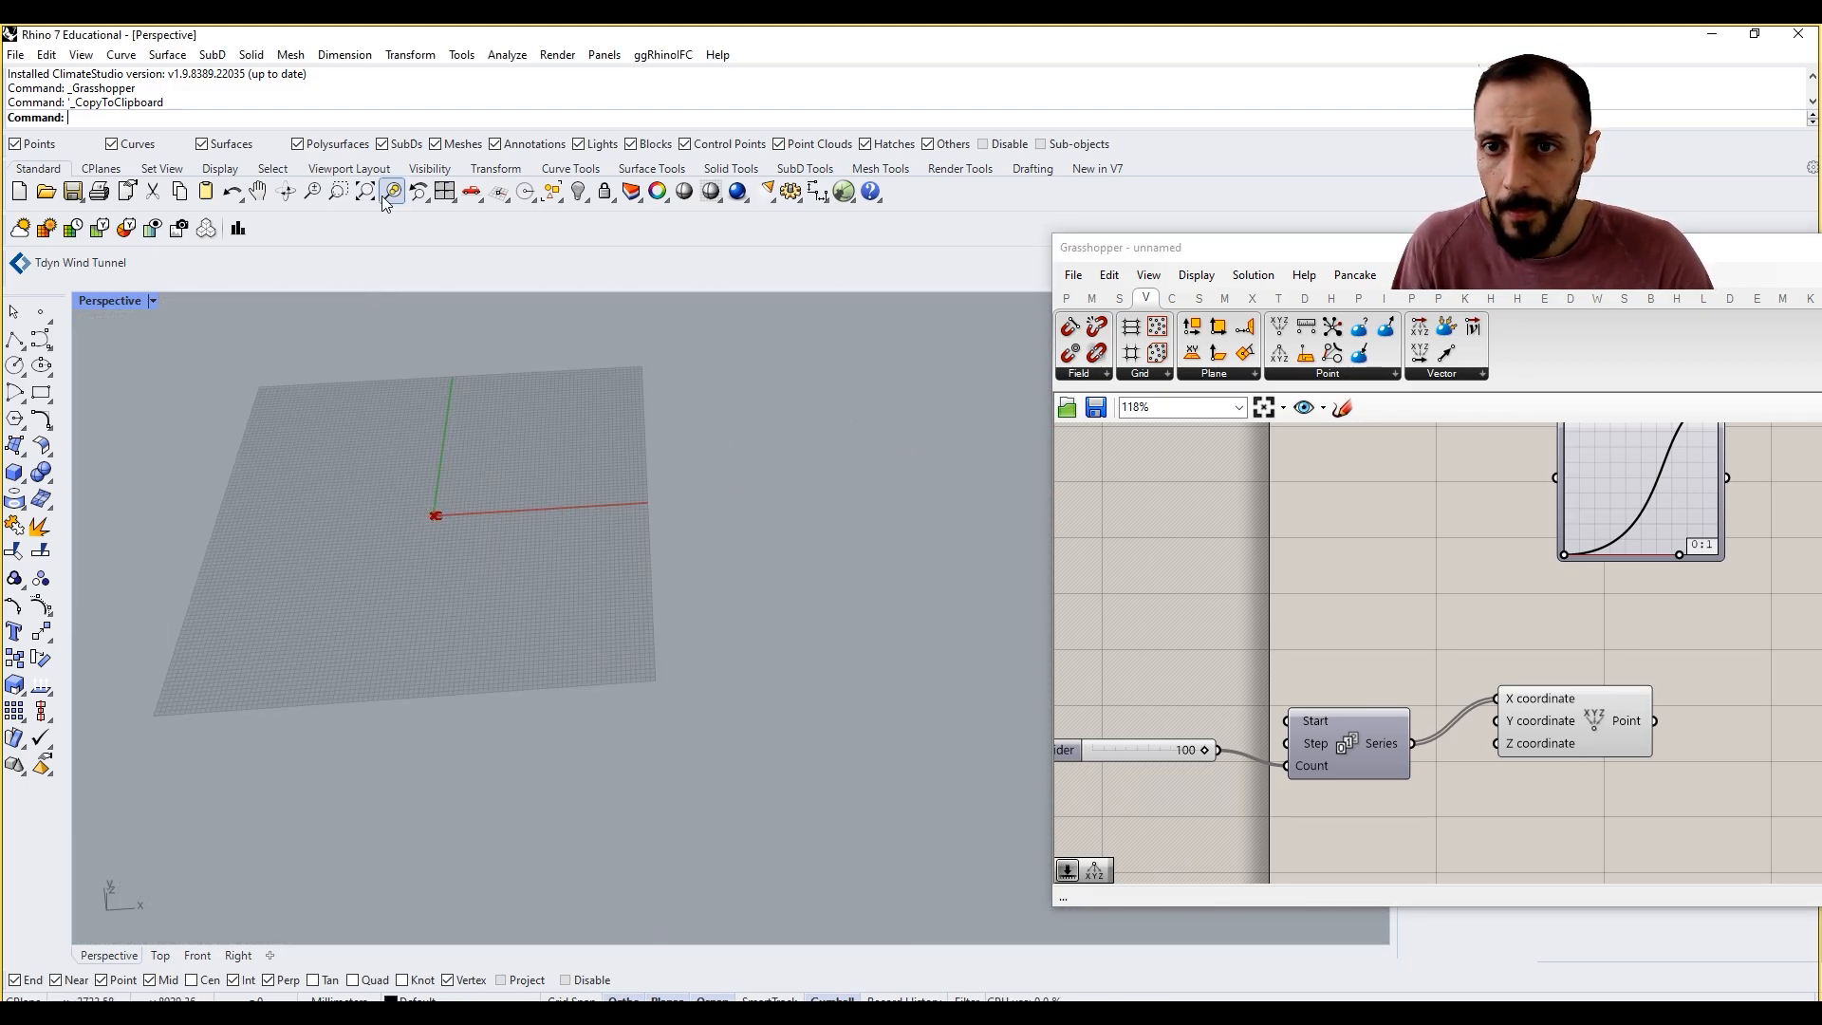
{"action": "left_click", "coordinate": [339, 191]}
{"action": "left_click", "coordinate": [561, 584]}
{"action": "scroll", "coordinate": [353, 477], "scroll_direction": "up", "scroll_amount": 10}
{"action": "scroll", "coordinate": [542, 644], "scroll_direction": "down", "scroll_amount": 5}
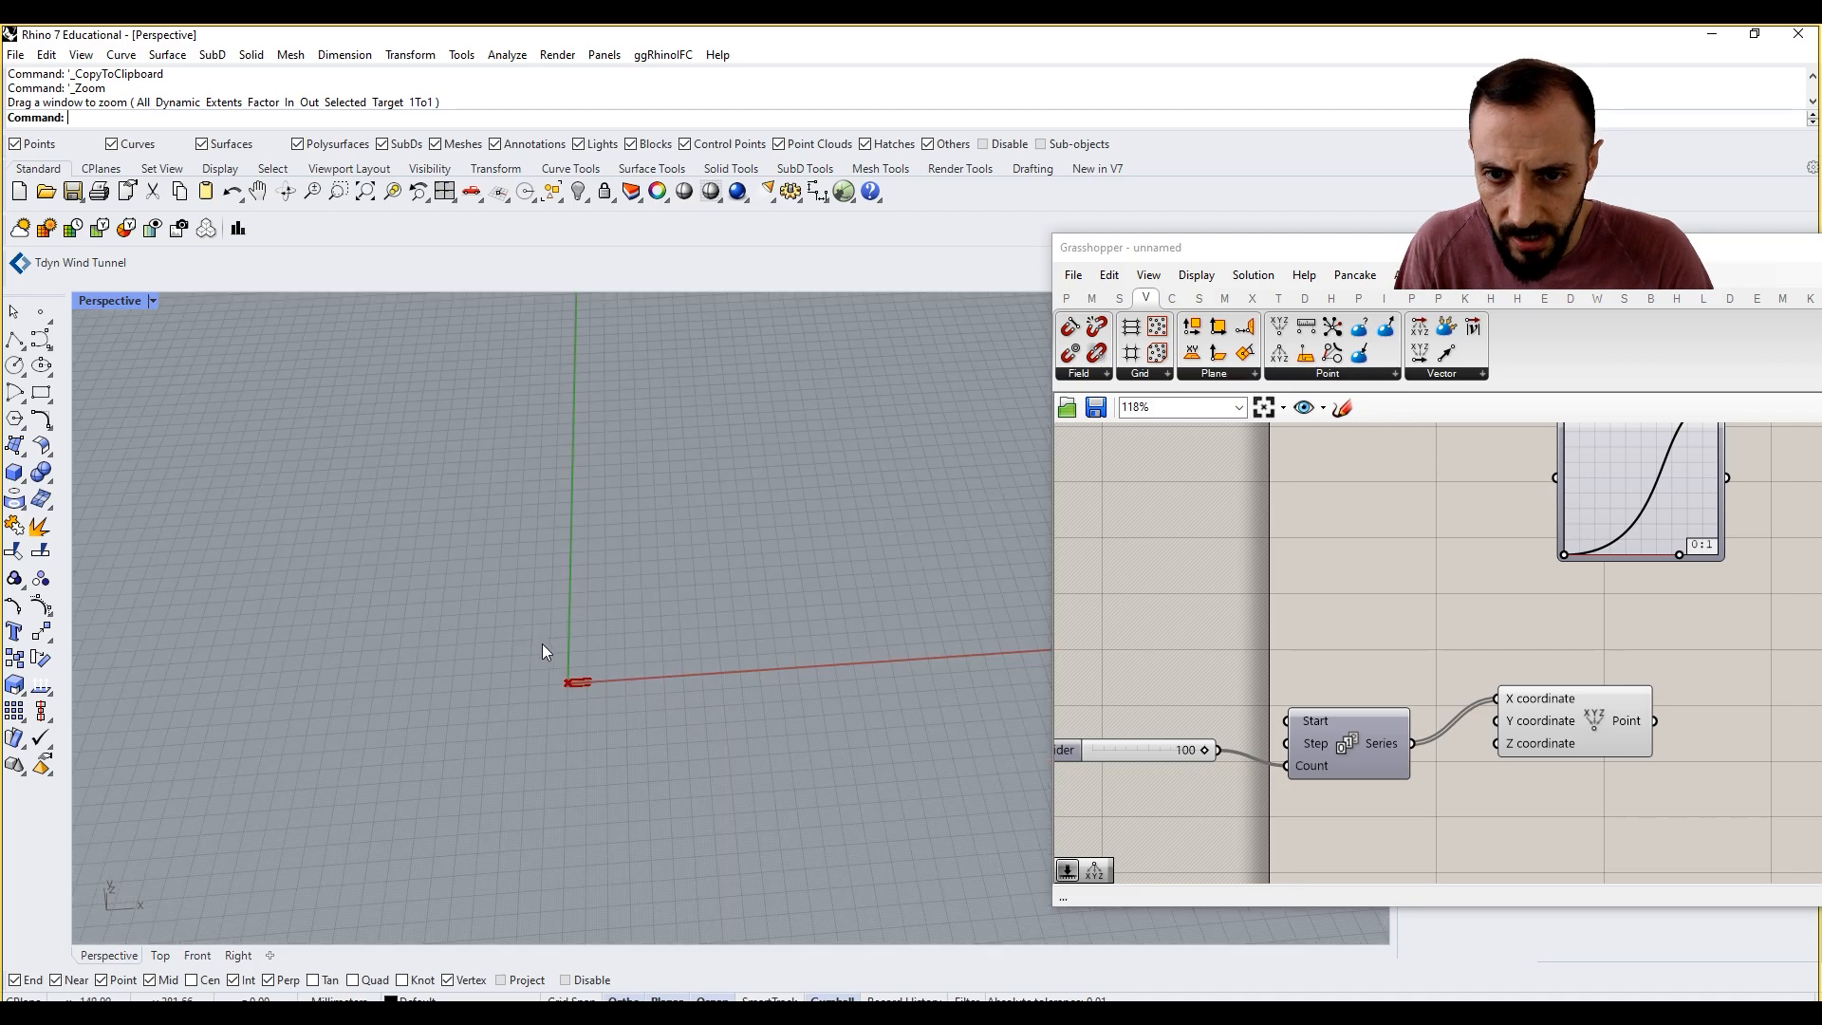
Step: Add a second number slider set to 100 above the count slider and connect it to the Series' Step input
{"action": "right_click_drag", "start_coordinate": [1424, 689], "coordinate": [1524, 695]}
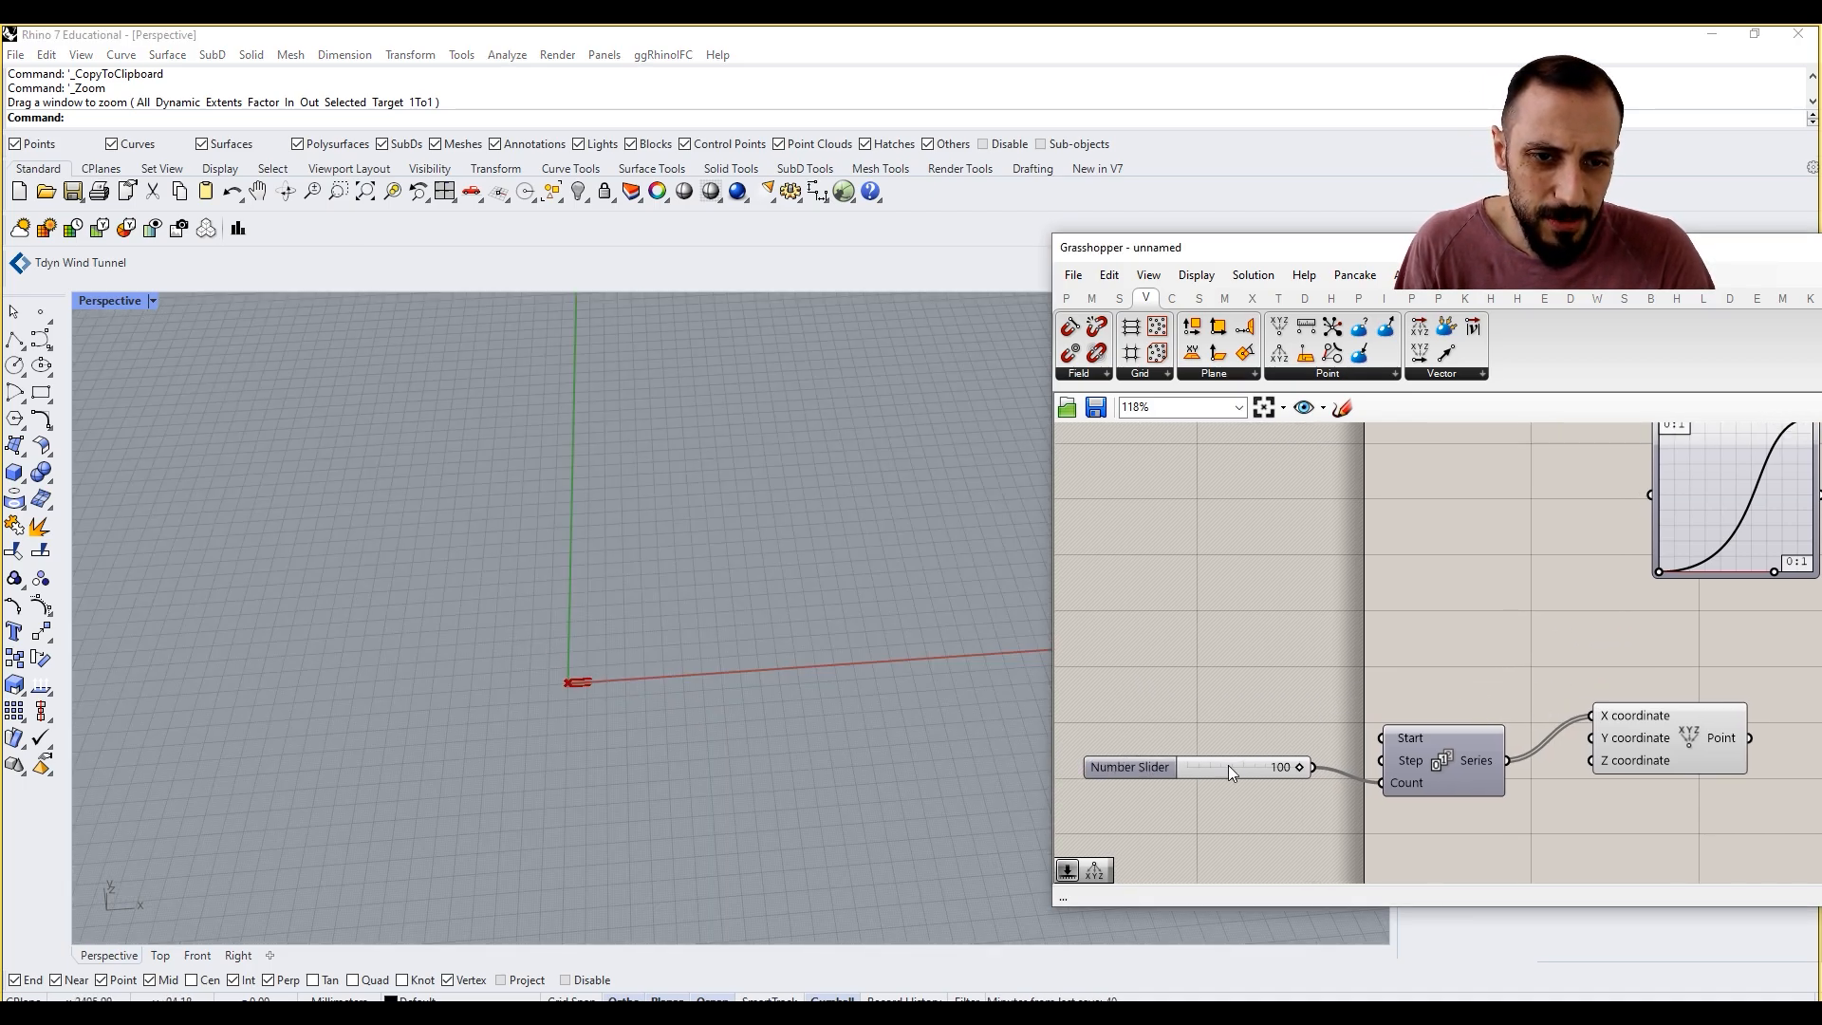
{"action": "left_click_drag", "start_coordinate": [1228, 765], "coordinate": [1209, 772]}
{"action": "left_click", "coordinate": [1174, 707]}
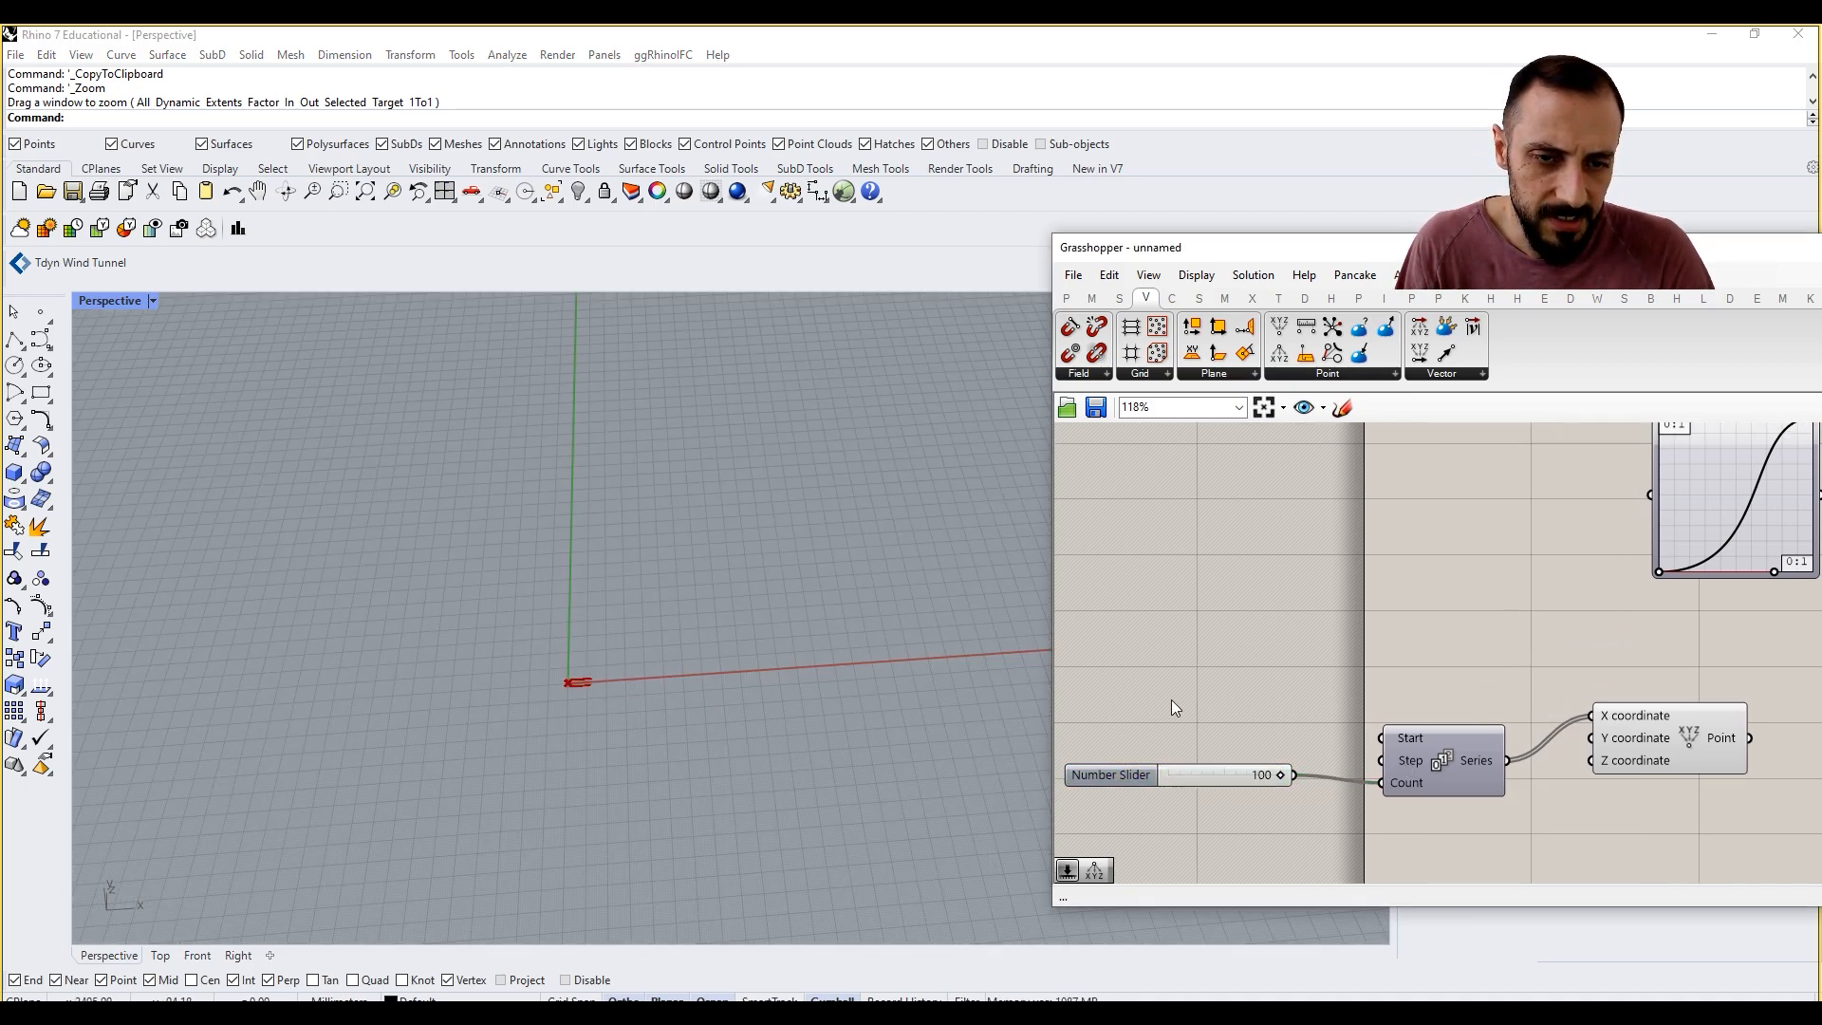
{"action": "double_click", "coordinate": [1173, 707]}
{"action": "type", "text": "100"}
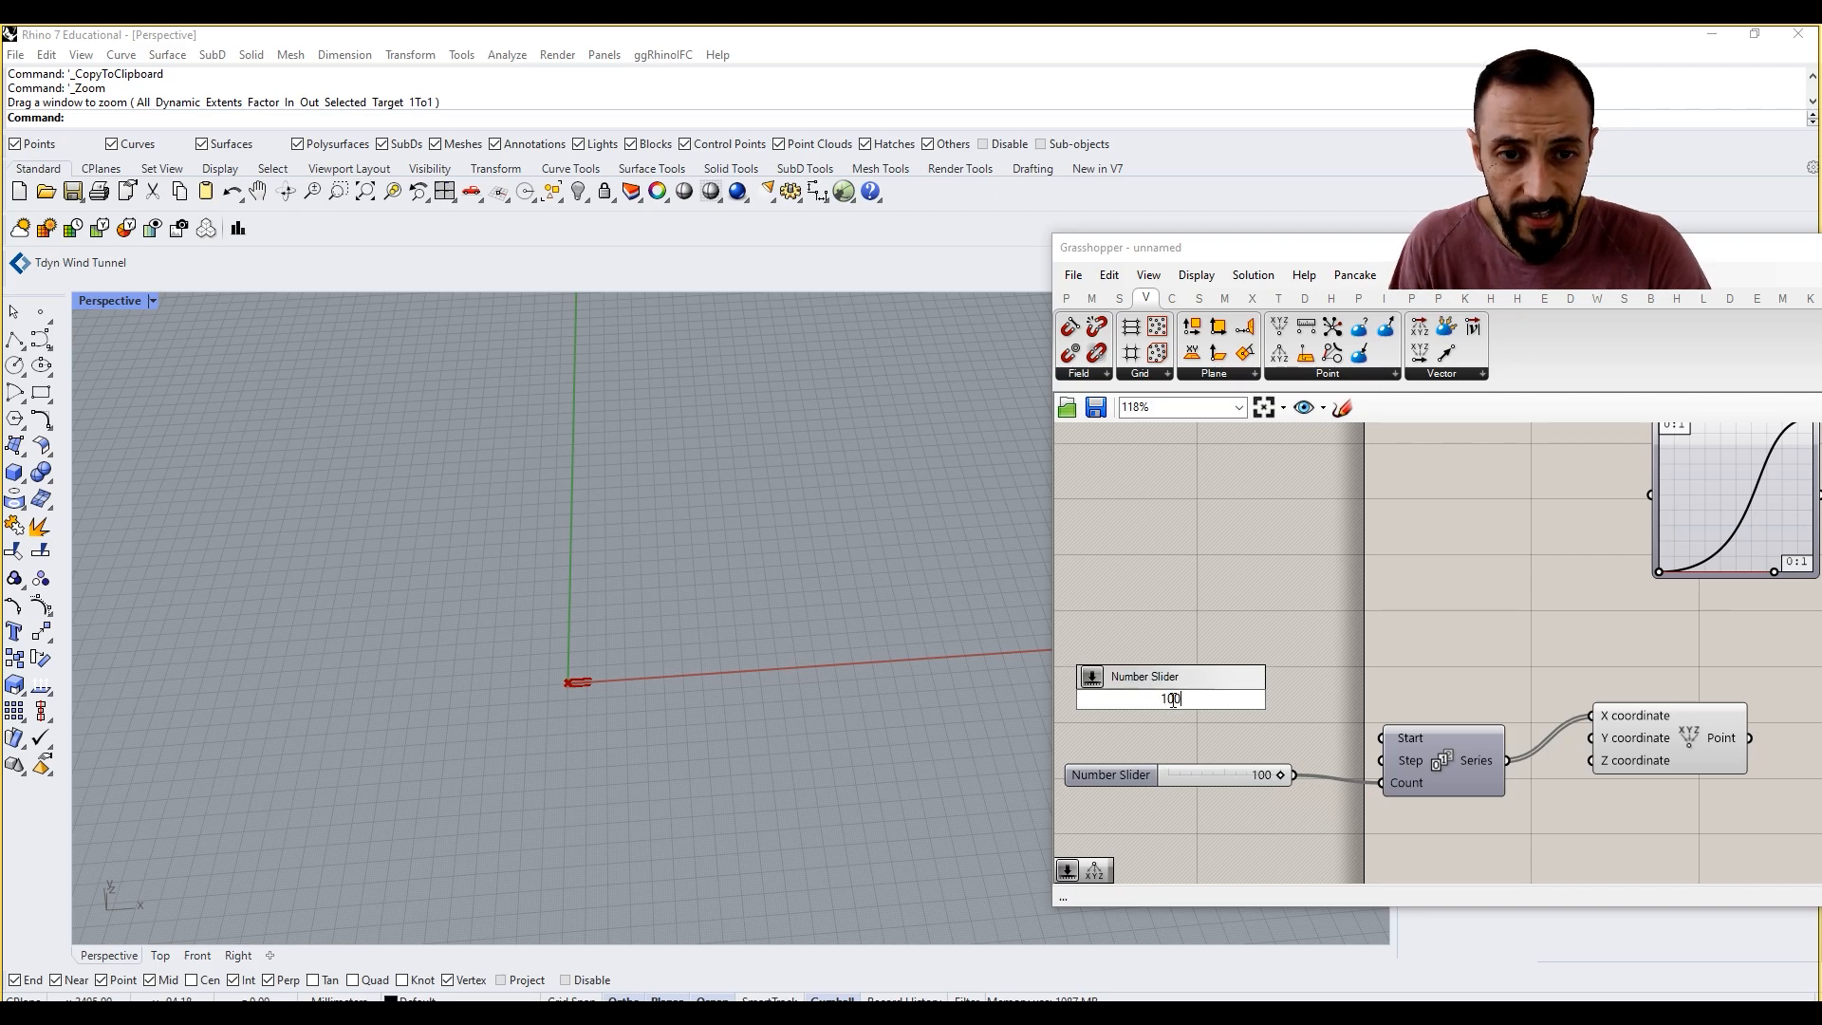
{"action": "key", "text": "Return"}
{"action": "left_click_drag", "start_coordinate": [1285, 699], "coordinate": [1382, 760]}
{"action": "scroll", "coordinate": [663, 691], "scroll_direction": "down", "scroll_amount": 5}
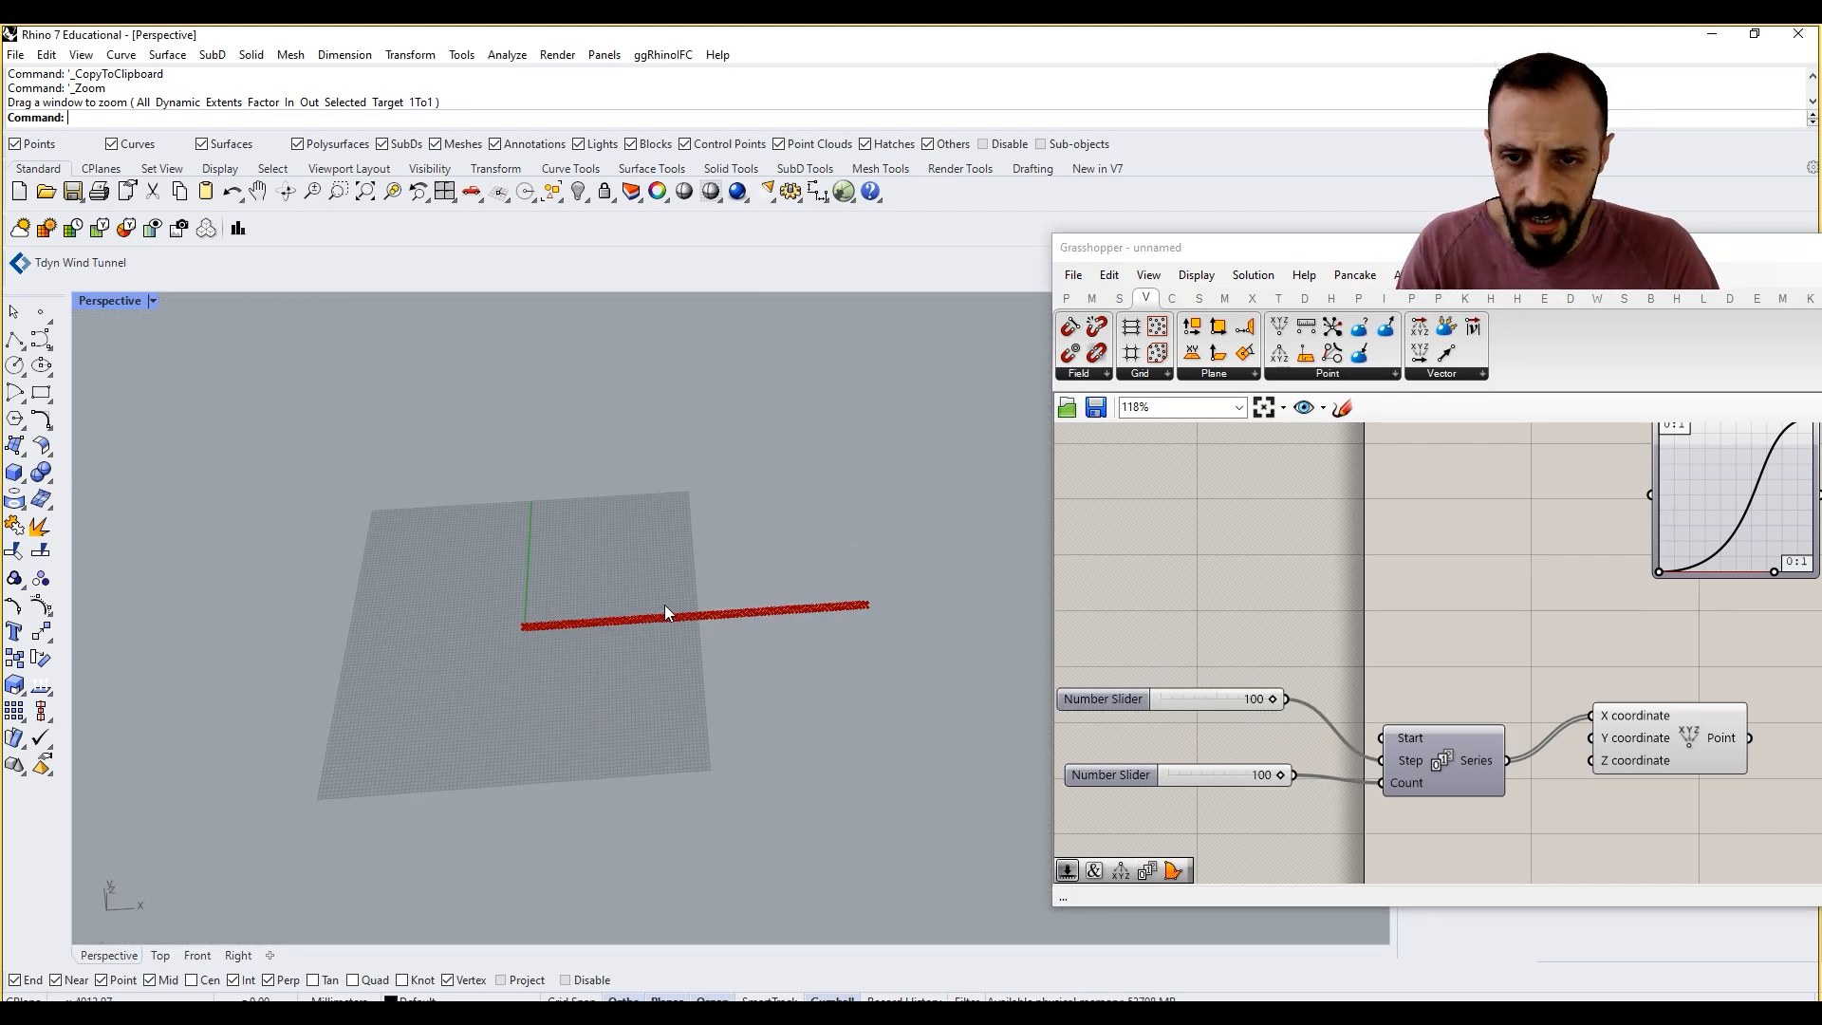
{"action": "scroll", "coordinate": [665, 612], "scroll_direction": "up", "scroll_amount": 3}
{"action": "scroll", "coordinate": [1448, 682], "scroll_direction": "down", "scroll_amount": 3}
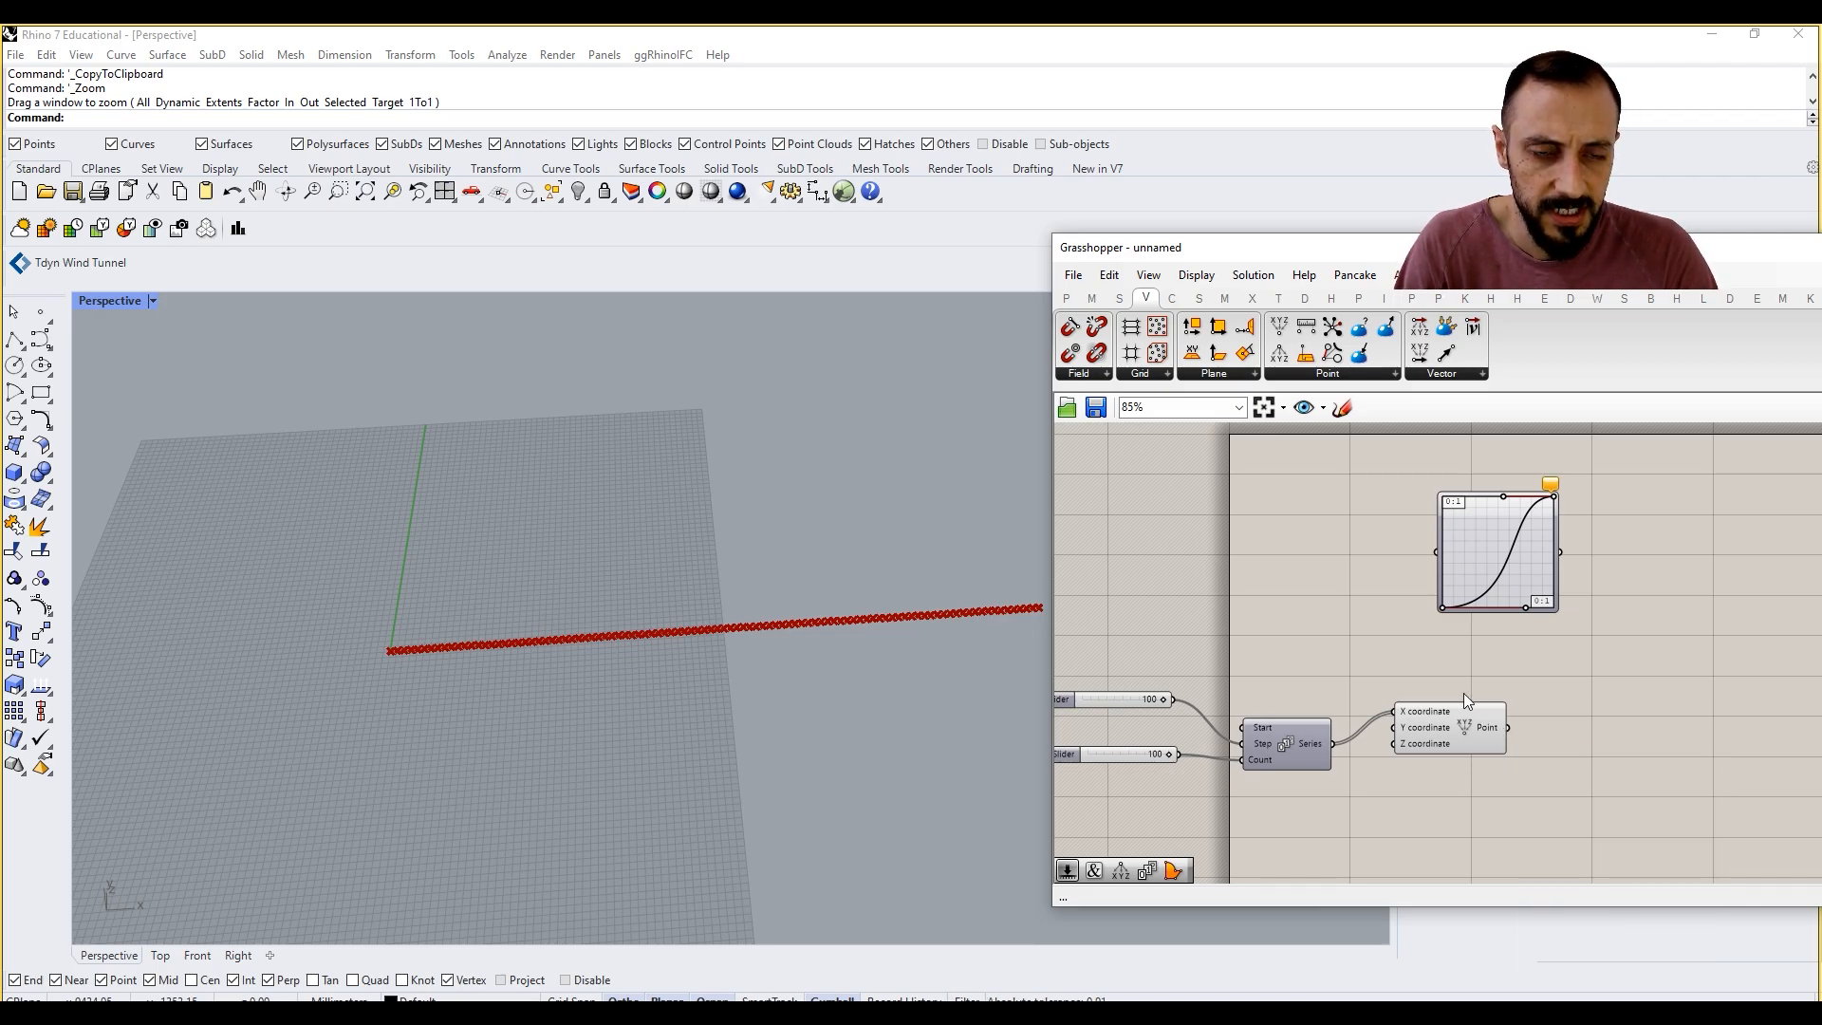
Step: Add a Range component left of the Graph Mapper and connect its Range output to the Graph Mapper's input
{"action": "right_click_drag", "start_coordinate": [1375, 540], "coordinate": [1356, 541]}
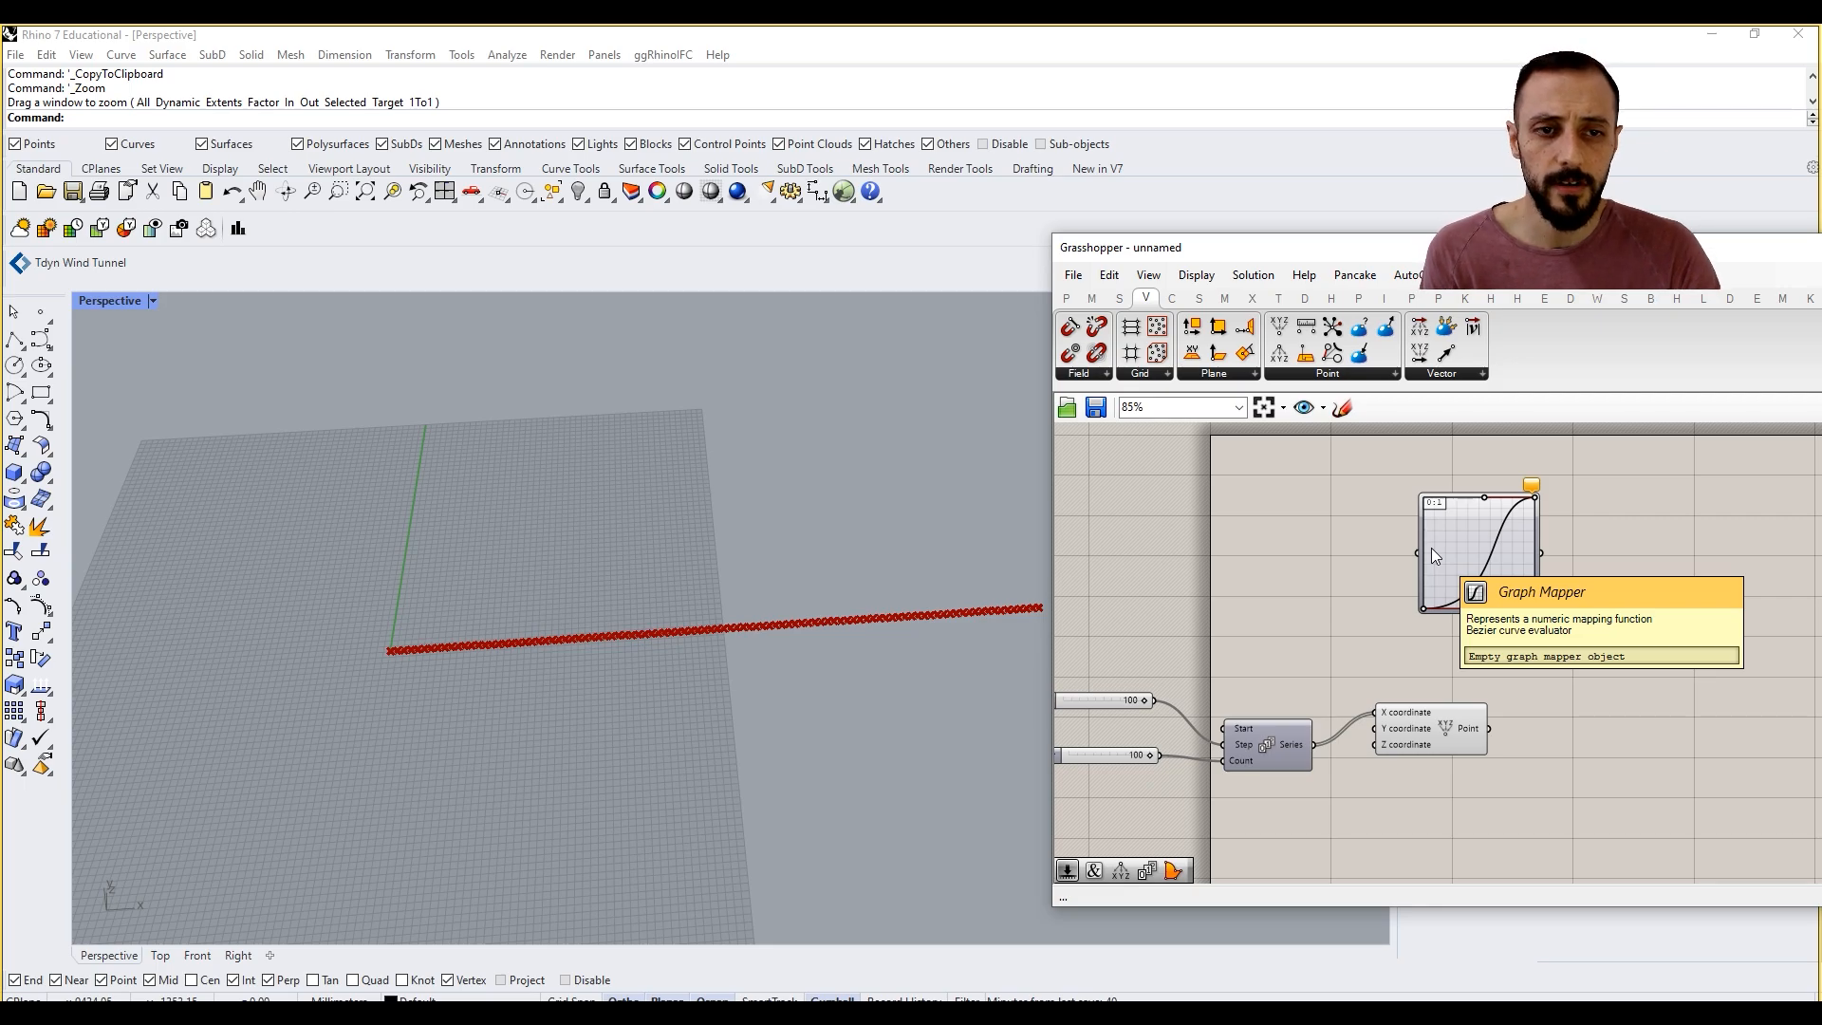
{"action": "scroll", "coordinate": [1451, 538], "scroll_direction": "up", "scroll_amount": 2}
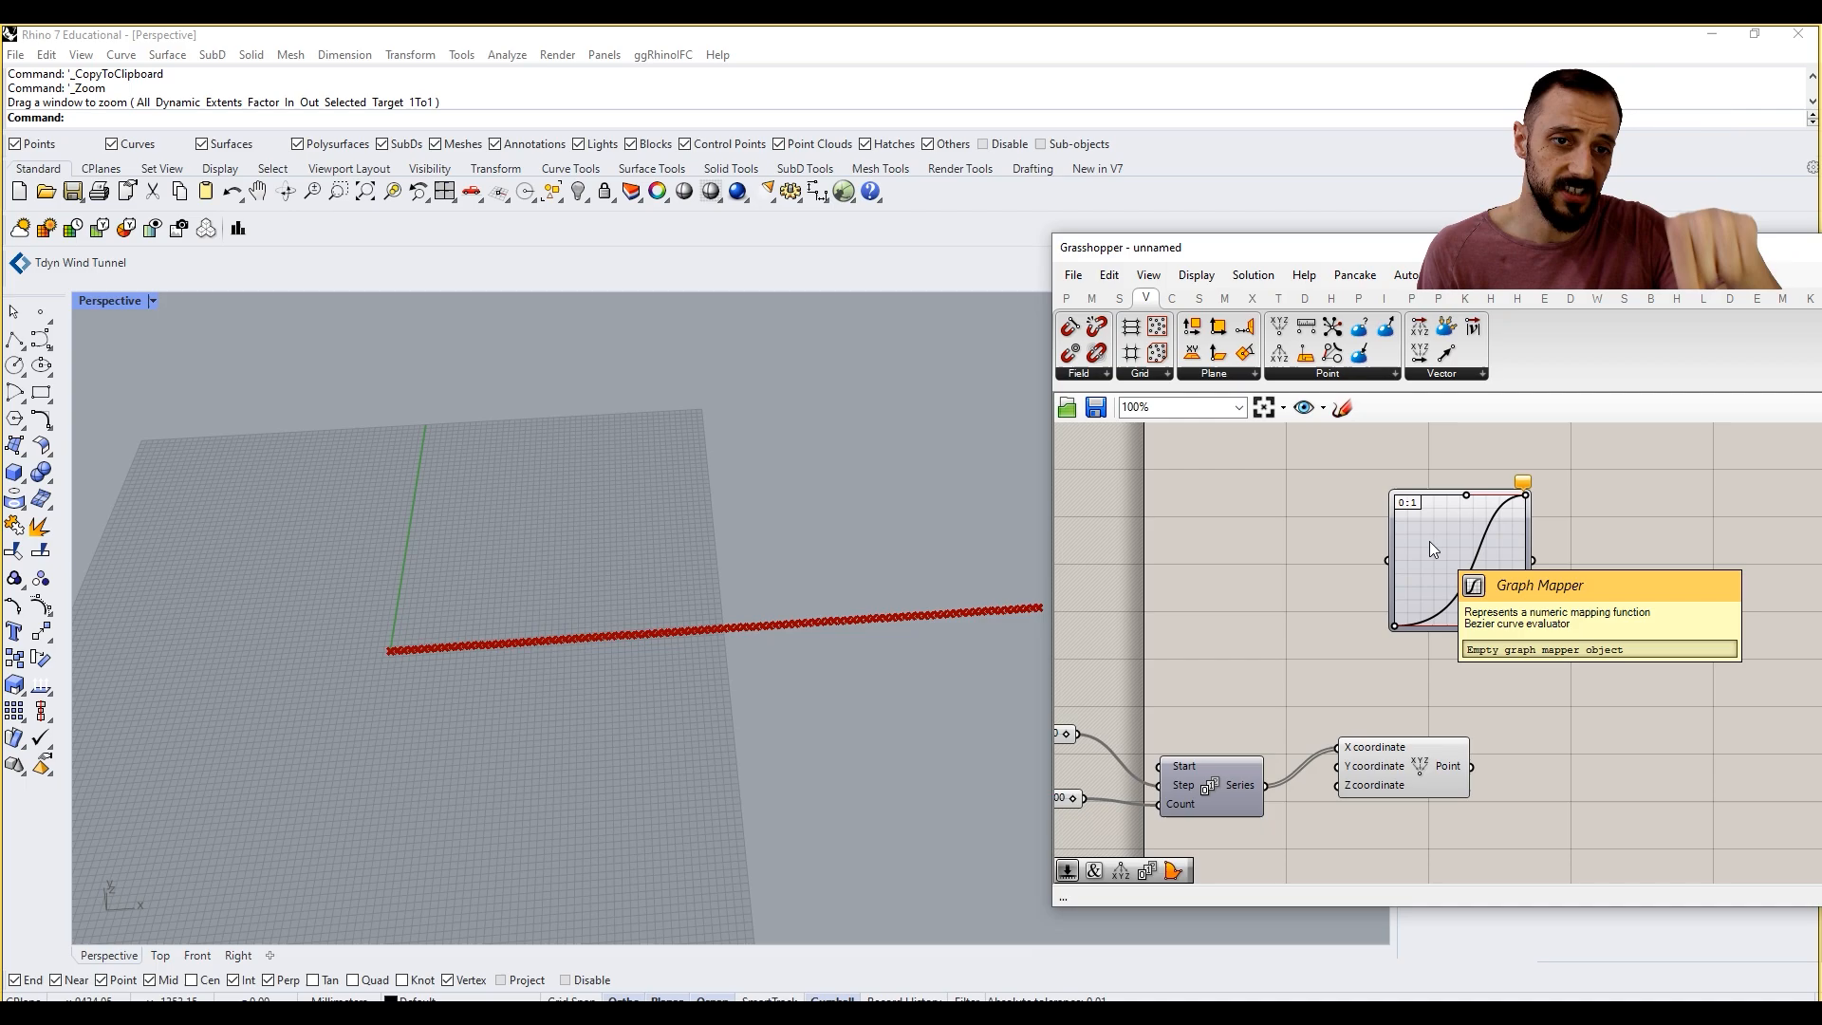
{"action": "right_click_drag", "start_coordinate": [1256, 546], "coordinate": [1293, 547]}
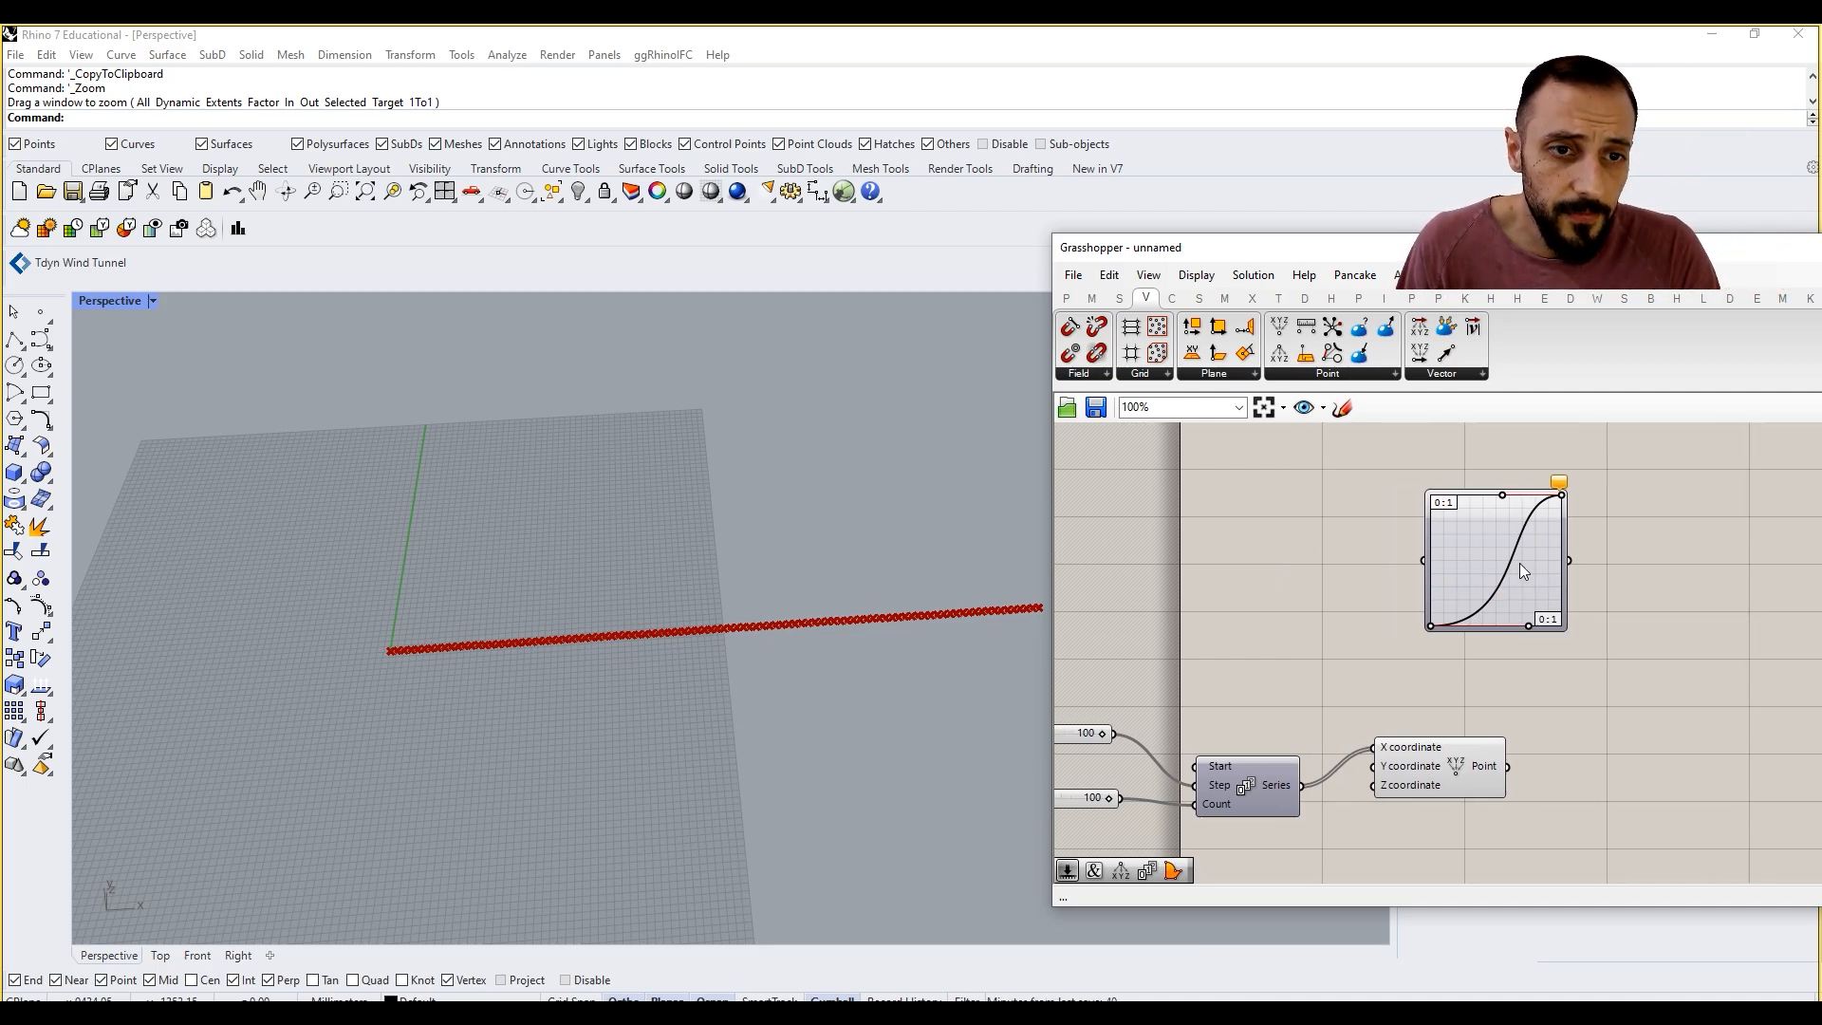
{"action": "scroll", "coordinate": [1469, 536], "scroll_direction": "up", "scroll_amount": 2}
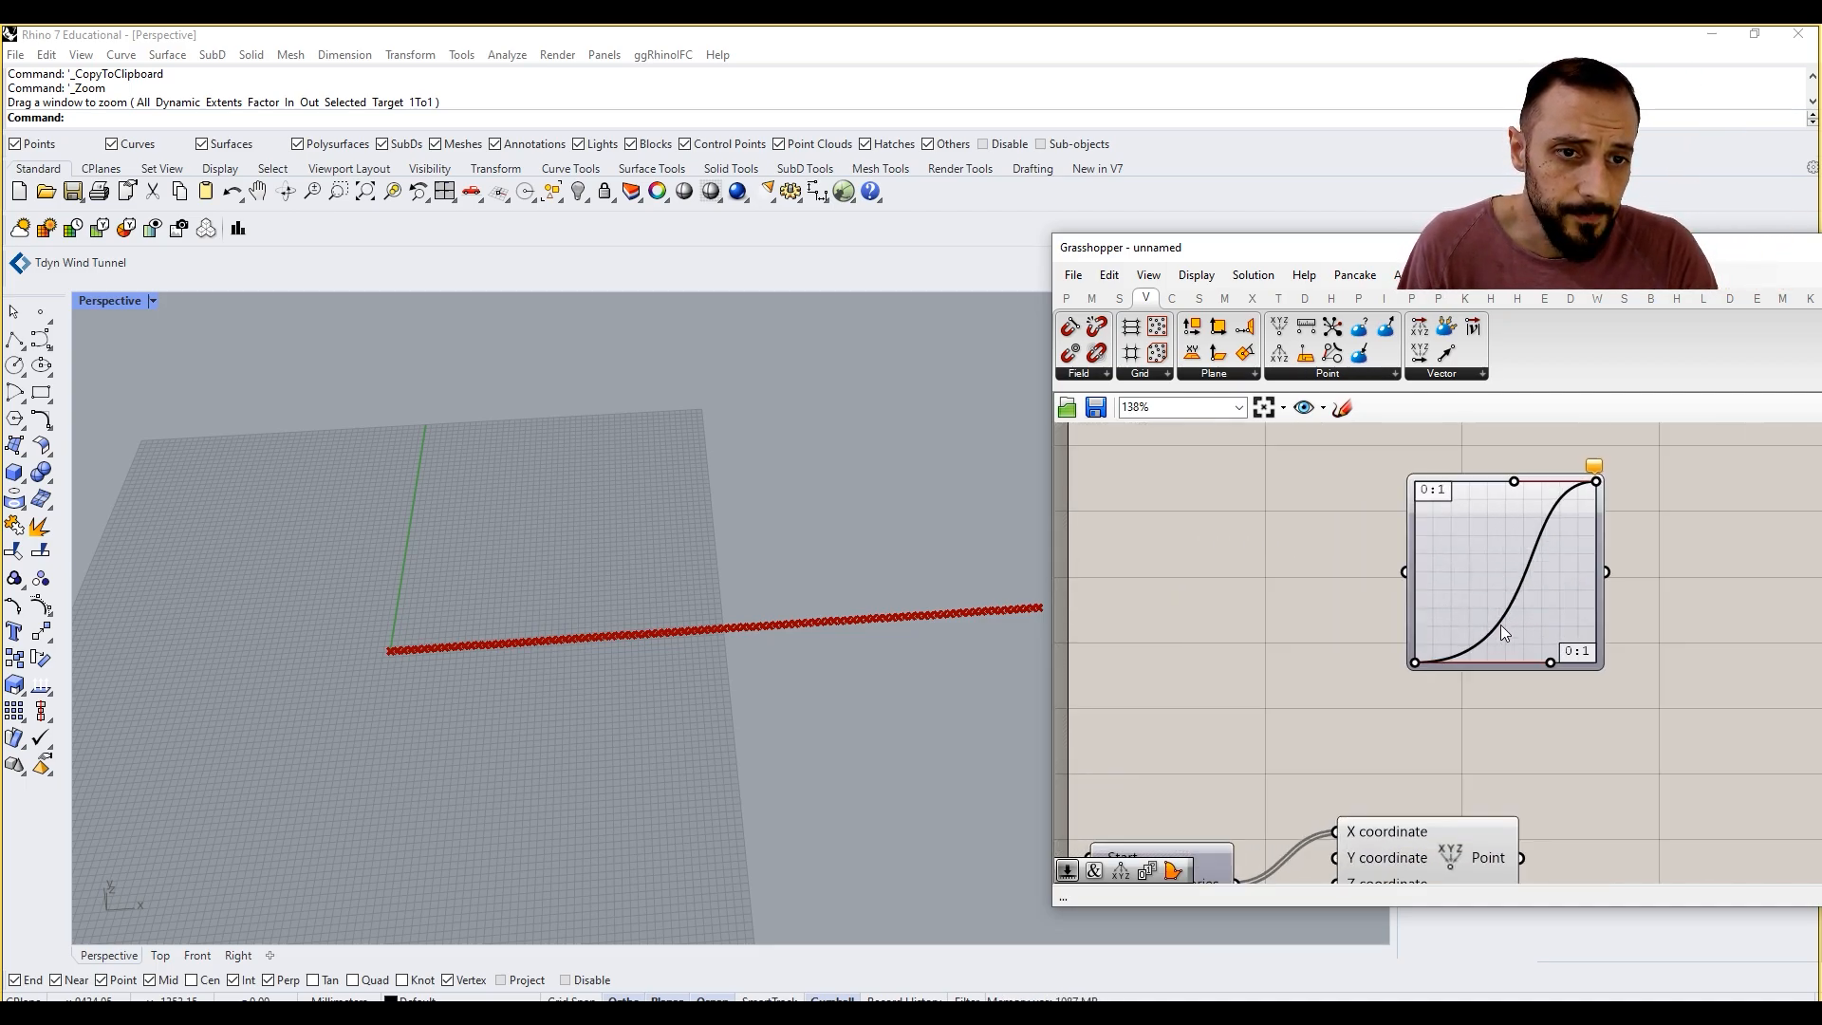
{"action": "scroll", "coordinate": [1433, 546], "scroll_direction": "down", "scroll_amount": 2}
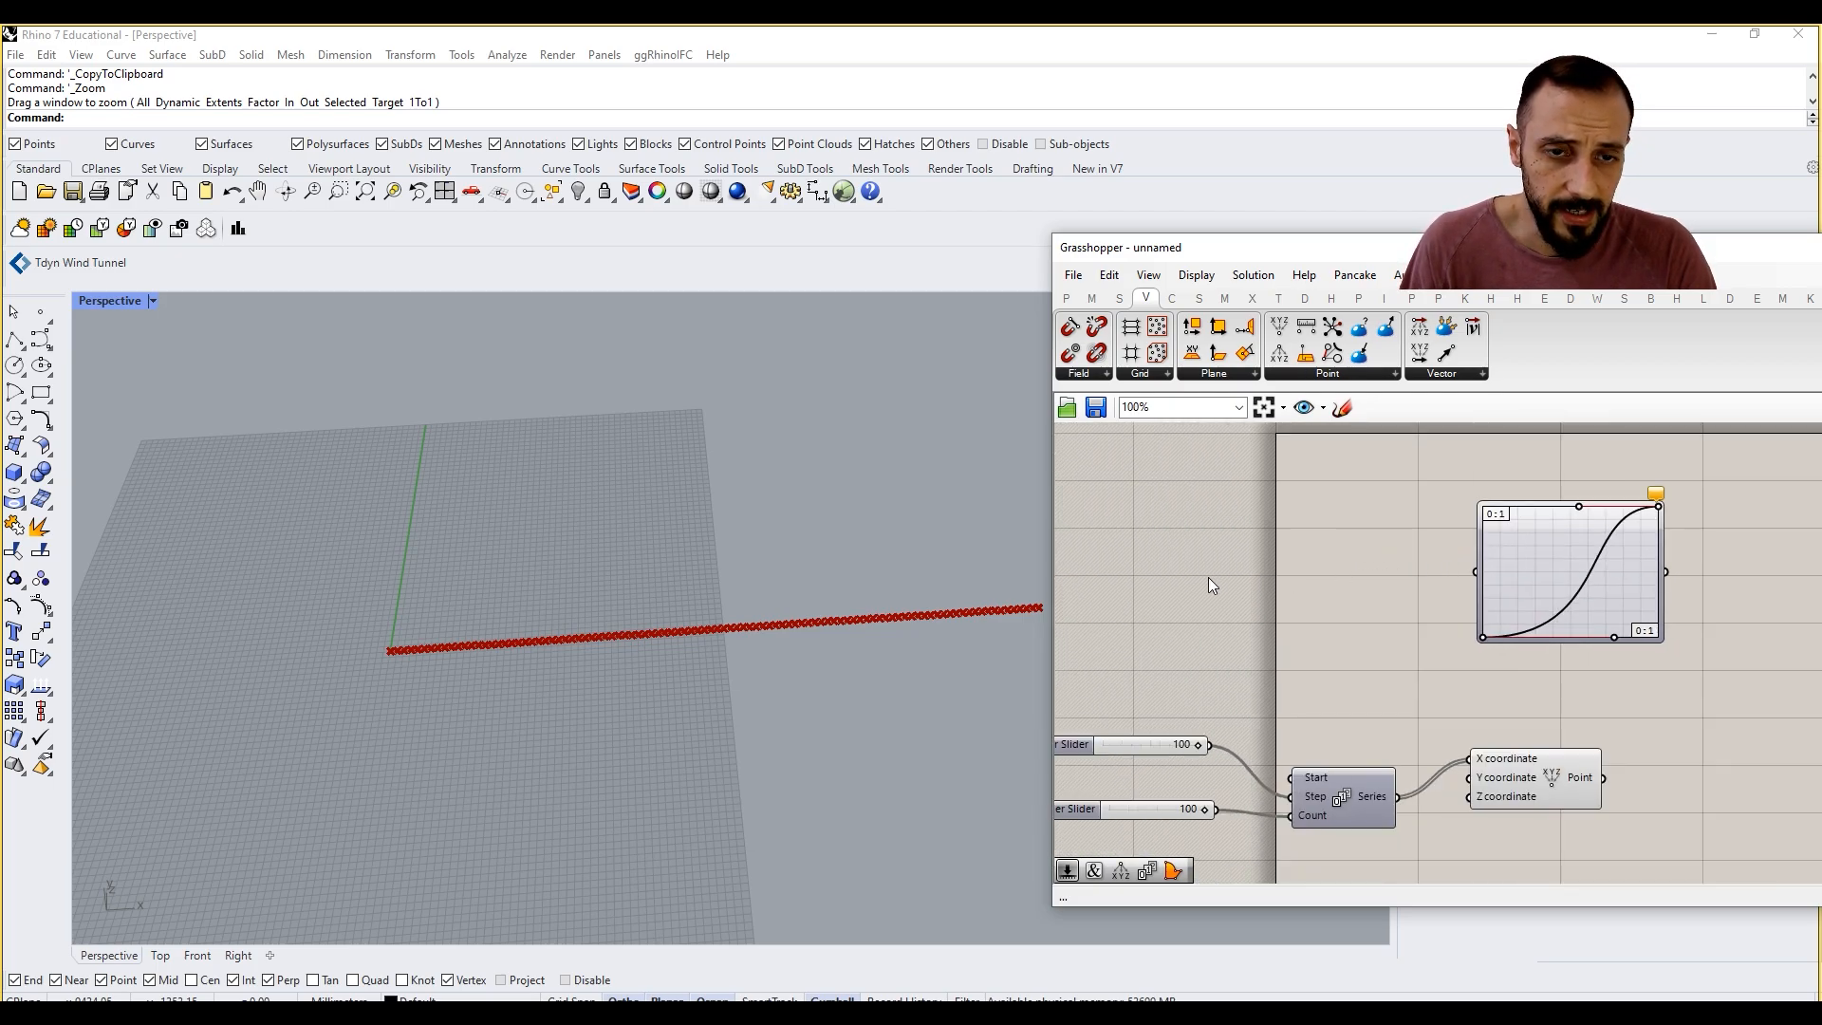
{"action": "double_click", "coordinate": [1209, 577]}
{"action": "type", "text": "range"}
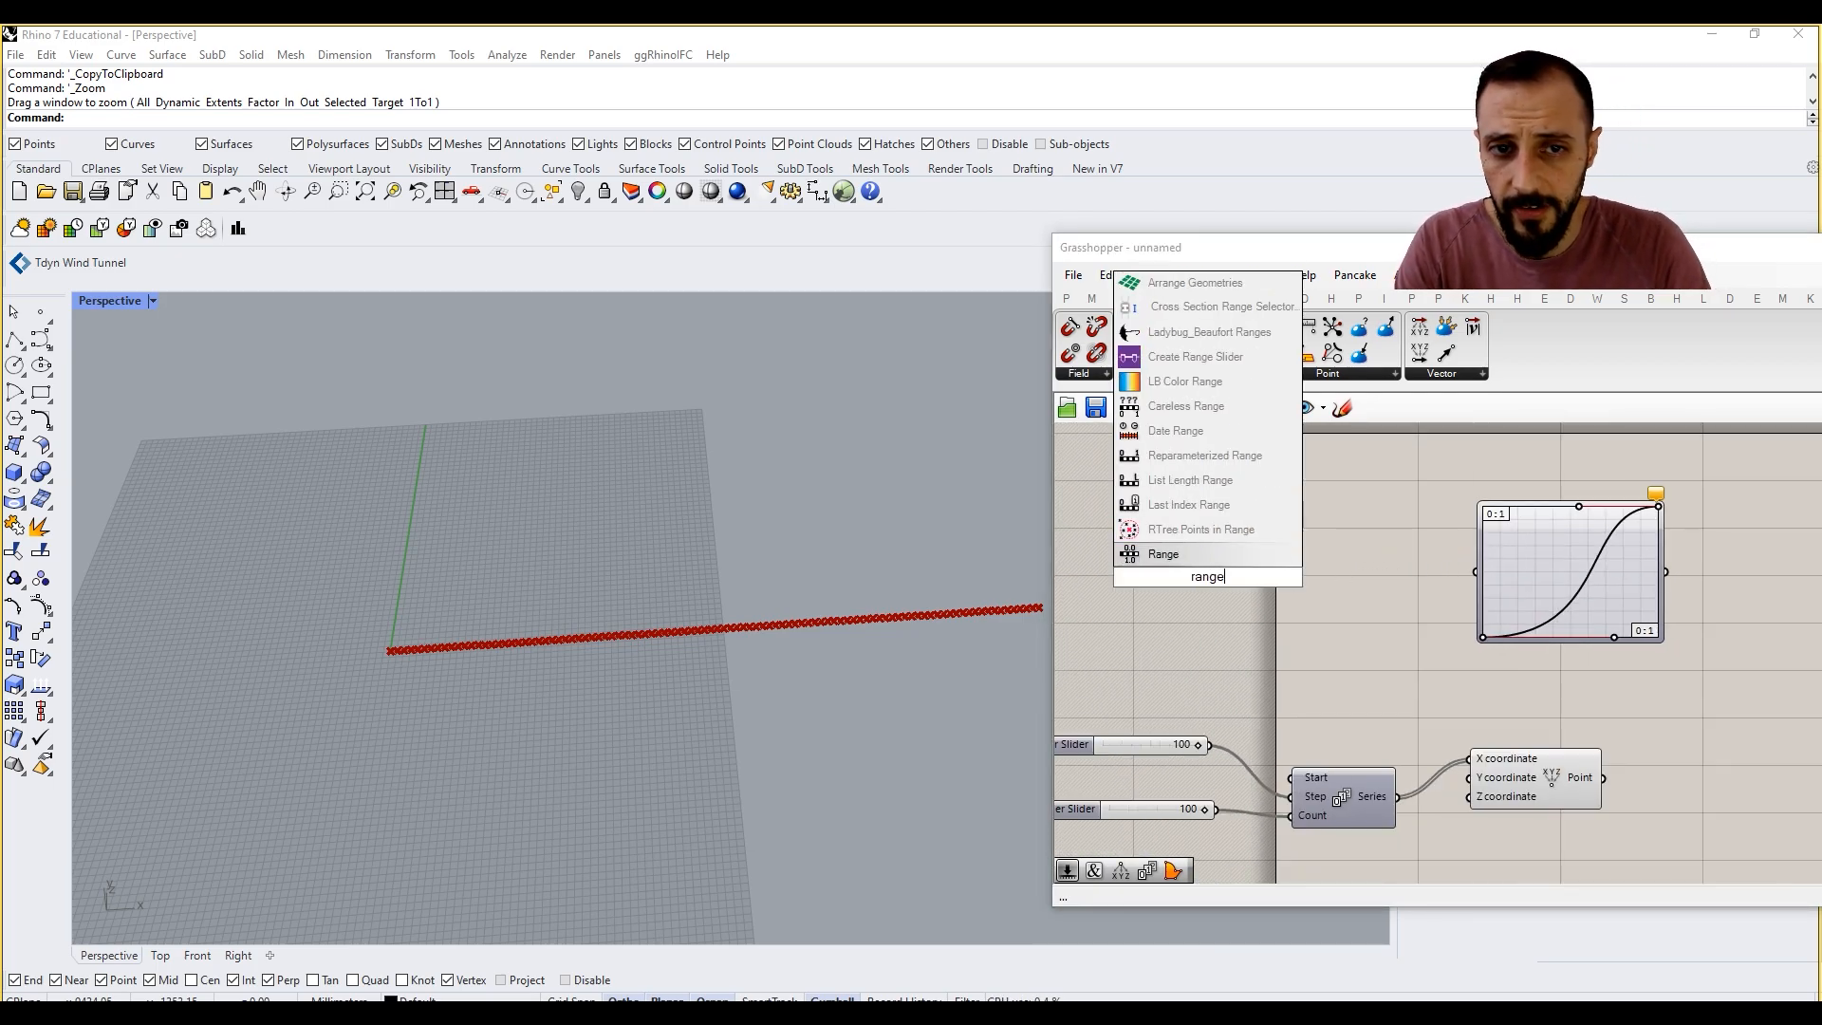
{"action": "left_click", "coordinate": [1203, 562]}
{"action": "left_click_drag", "start_coordinate": [1203, 562], "coordinate": [1229, 559]}
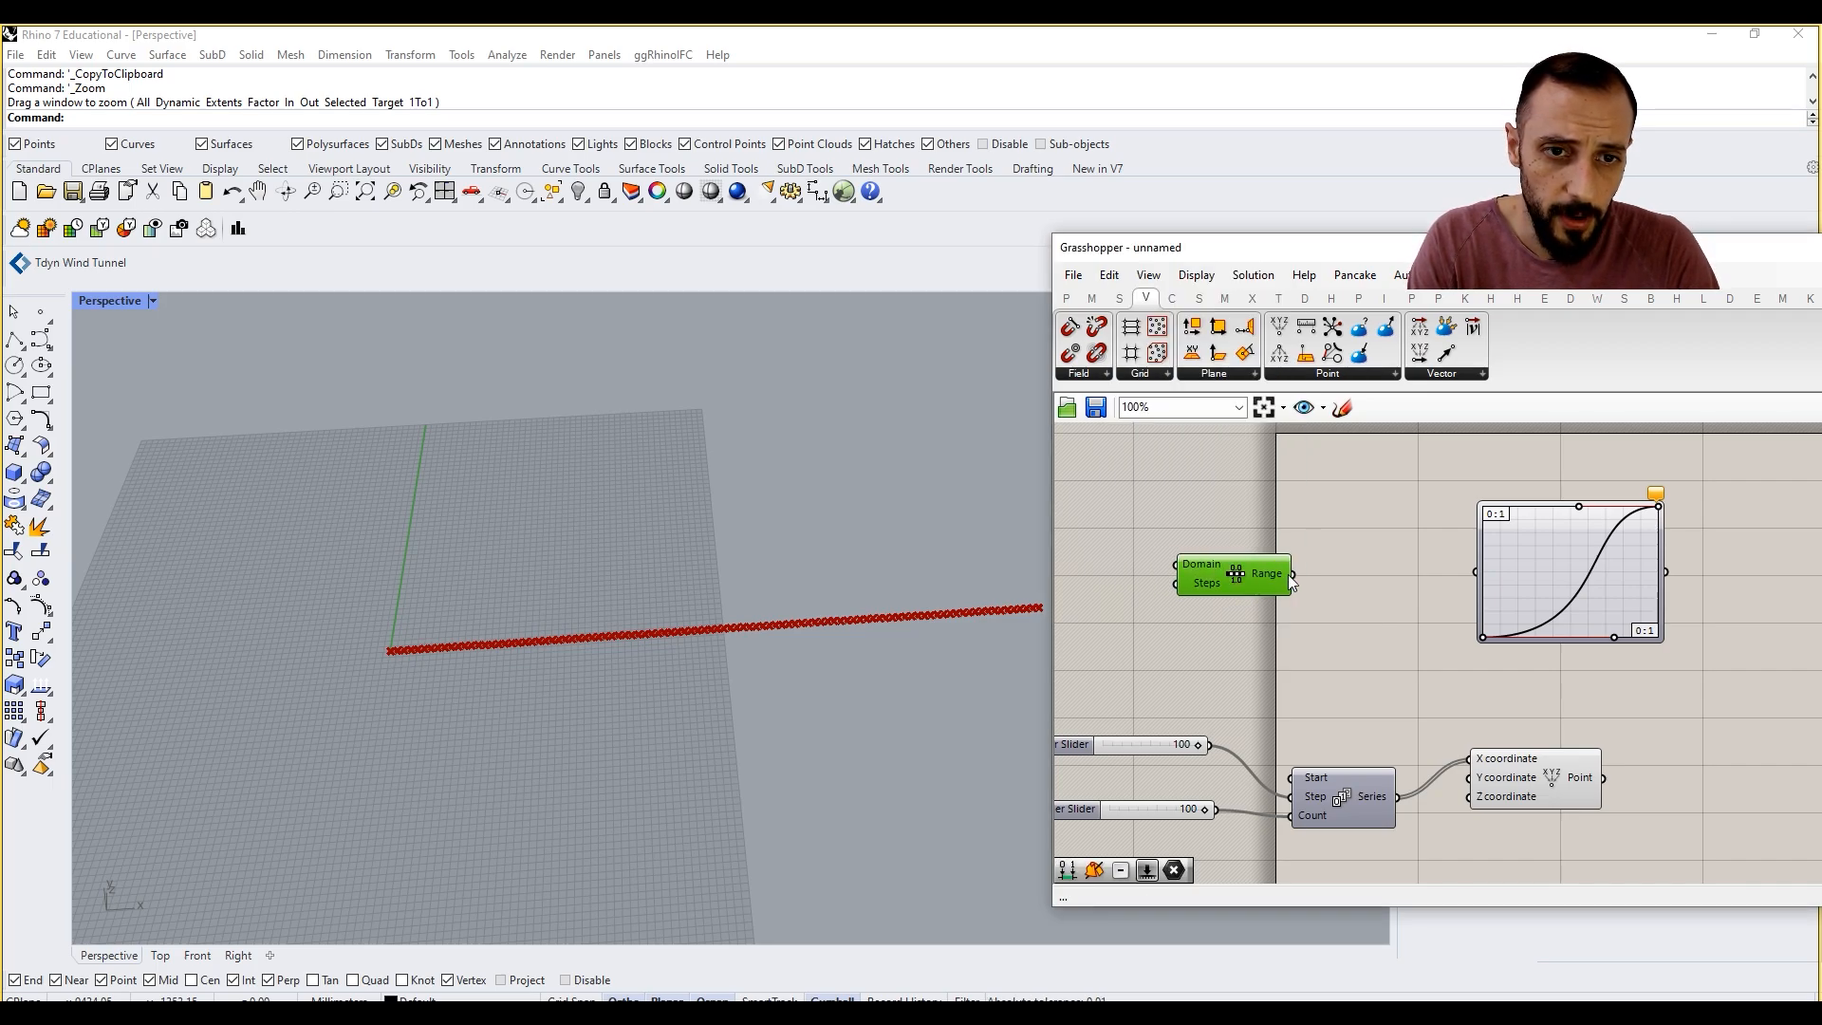
{"action": "left_click_drag", "start_coordinate": [1461, 568], "coordinate": [1472, 572]}
{"action": "right_click_drag", "start_coordinate": [1310, 573], "coordinate": [1340, 563]}
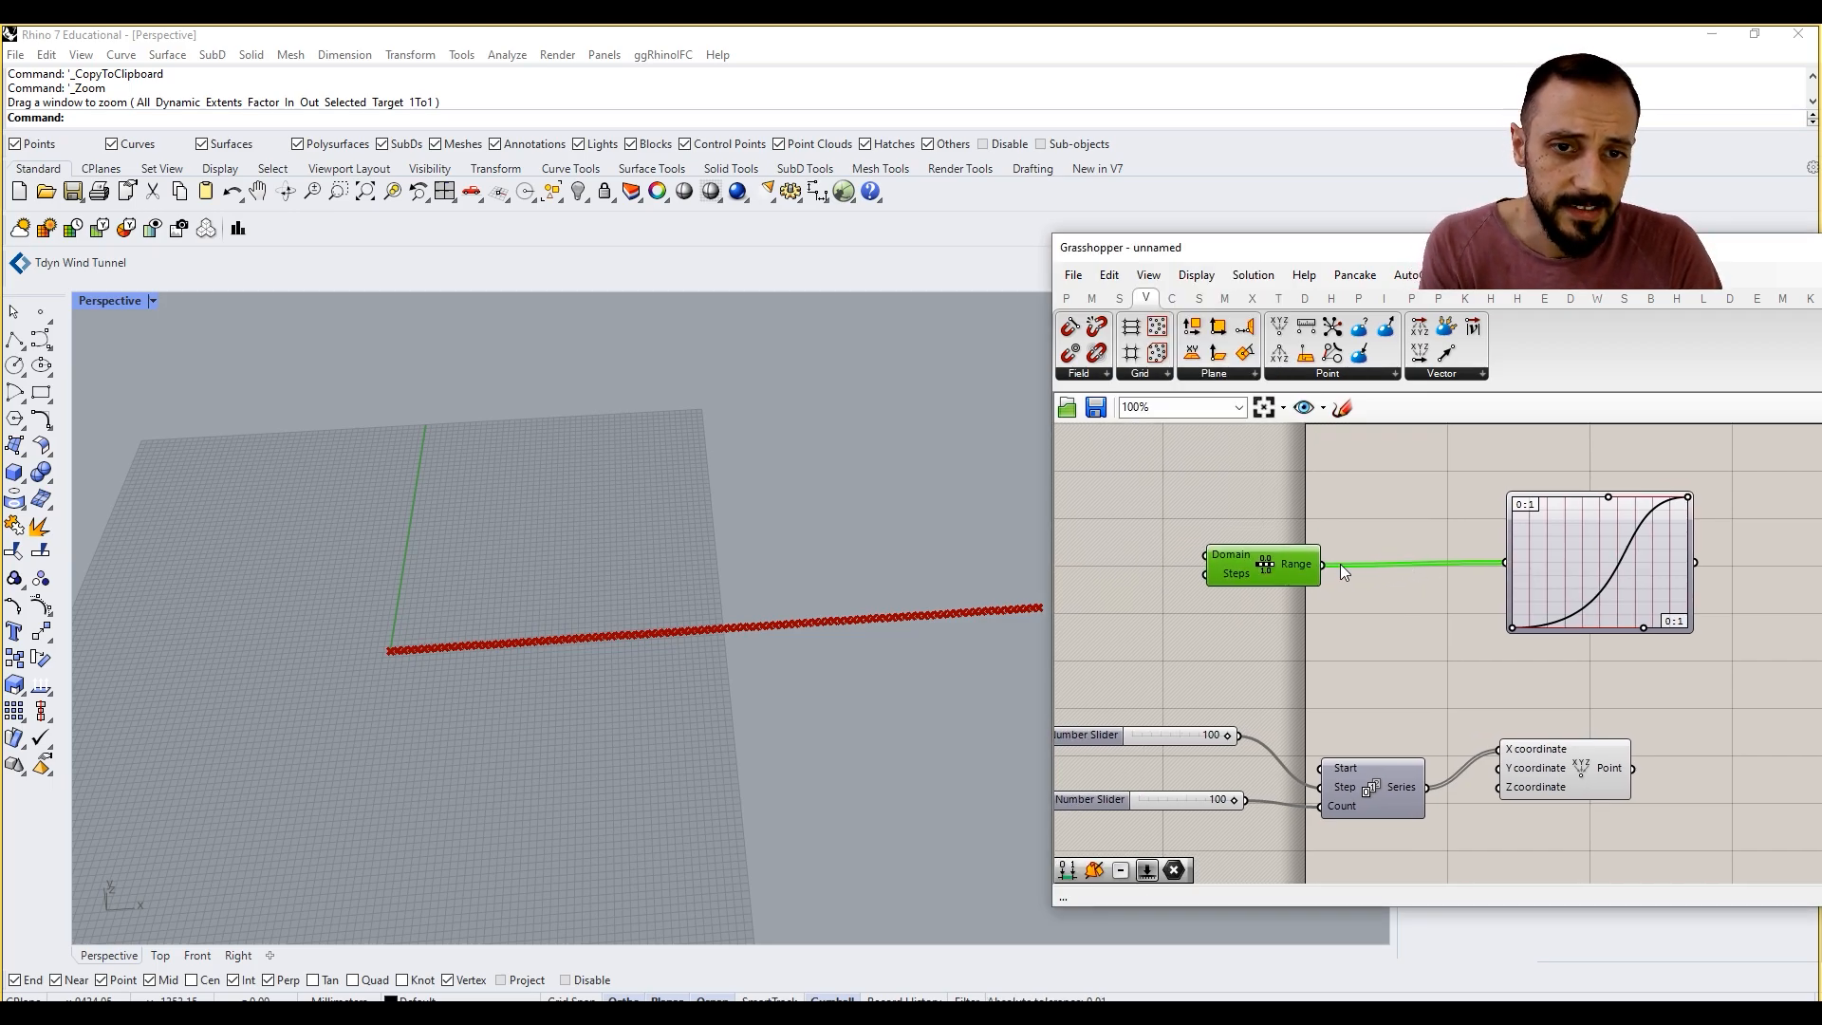
Step: Add a number slider set to 99 and connect it to the Range component's Steps input
{"action": "mouse_move", "coordinate": [1239, 576]}
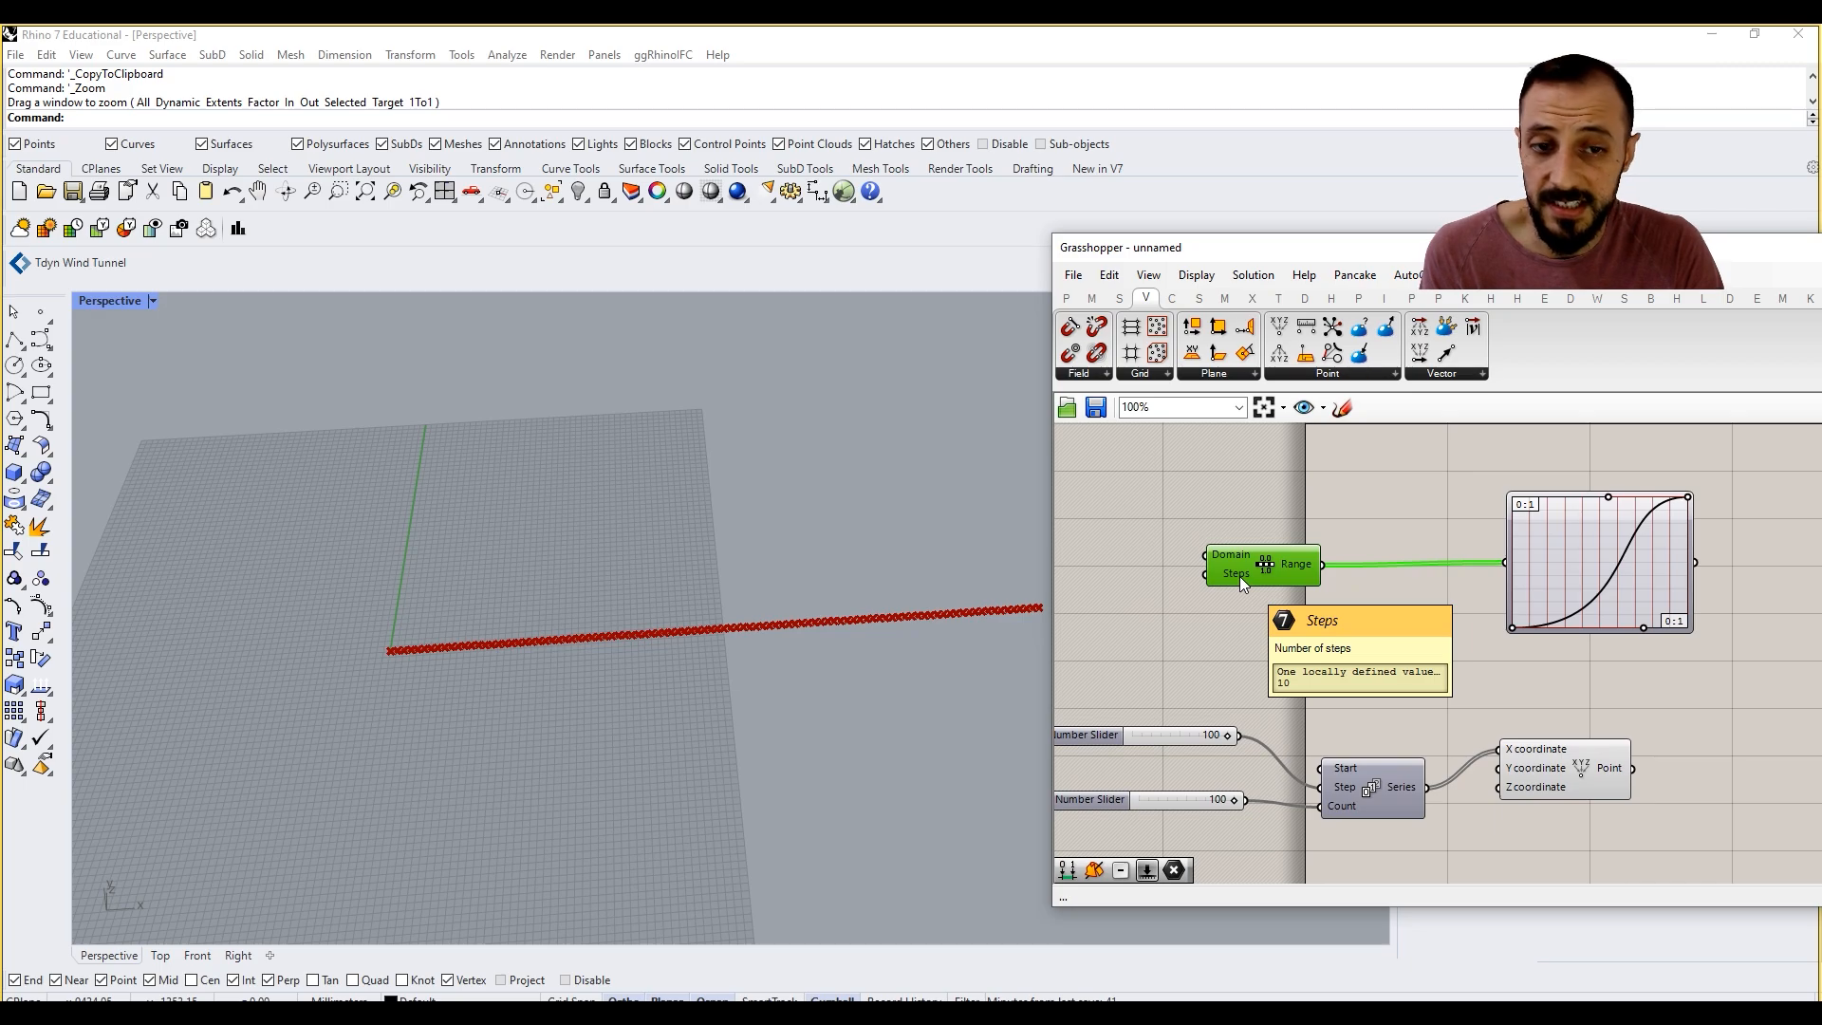
{"action": "scroll", "coordinate": [1529, 575], "scroll_direction": "up", "scroll_amount": 3}
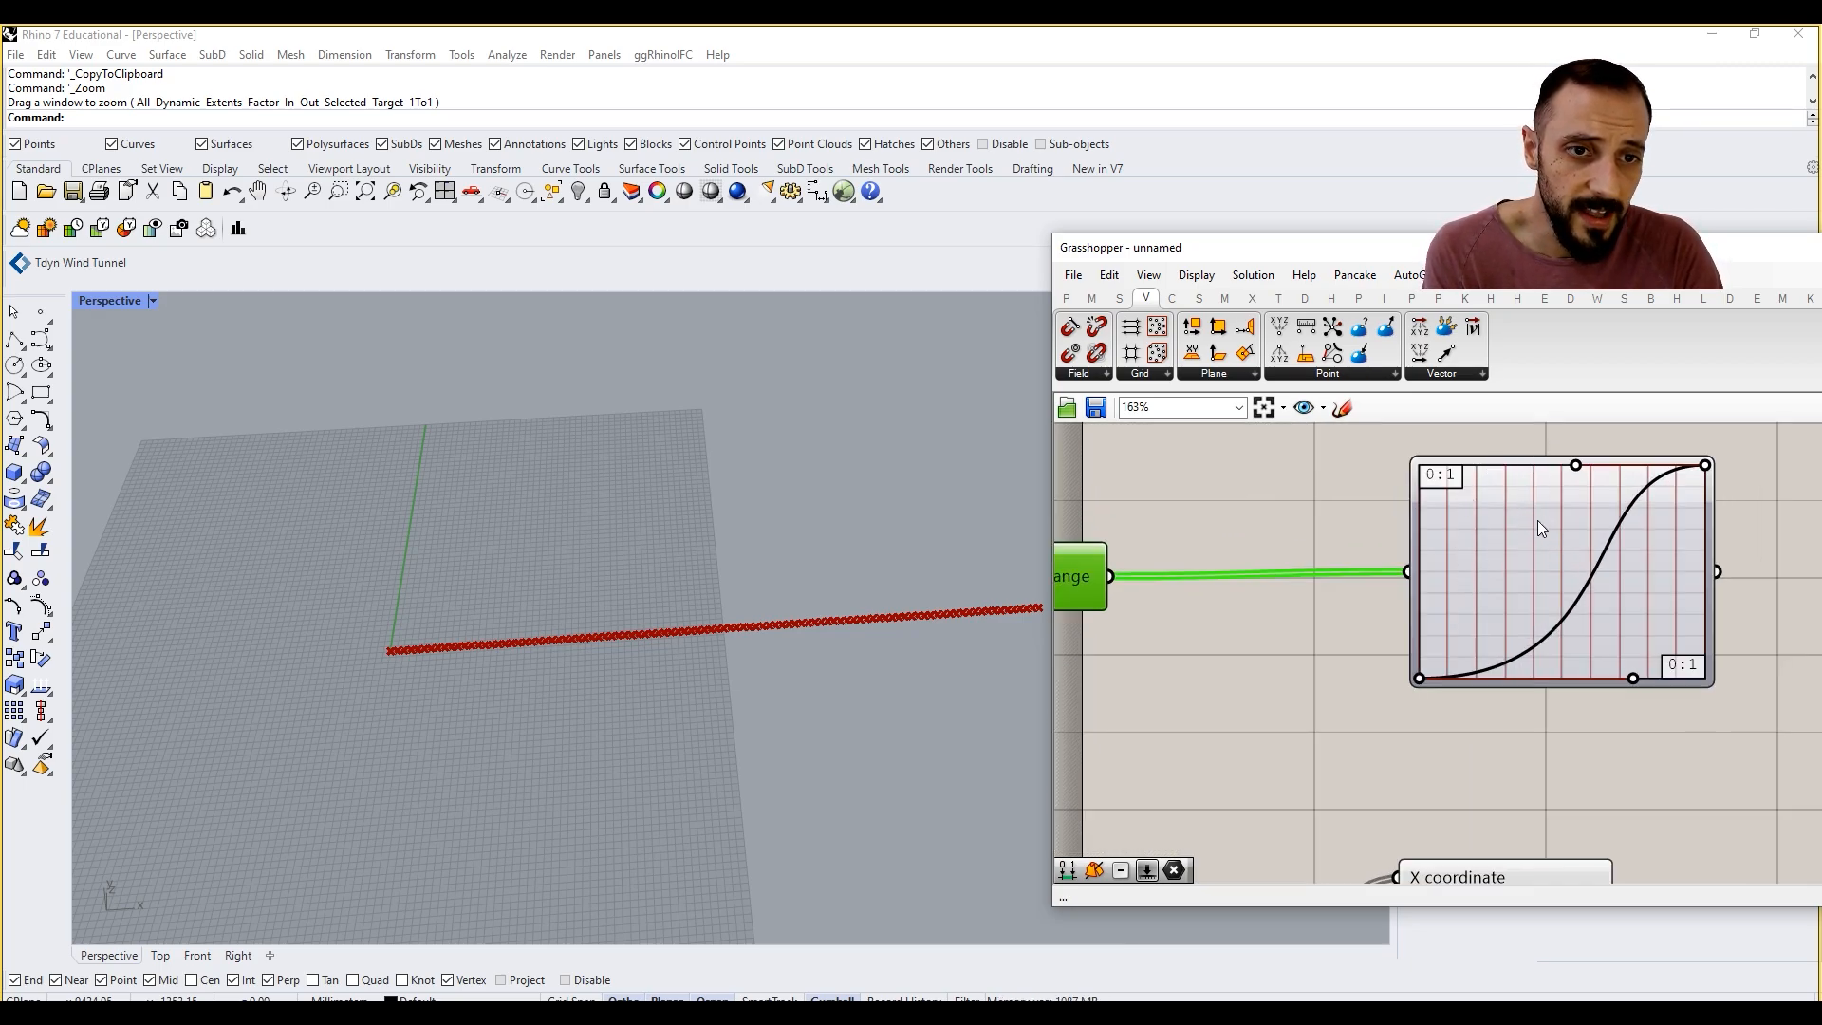
{"action": "mouse_move", "coordinate": [1533, 520]}
{"action": "right_click_drag", "start_coordinate": [1309, 572], "coordinate": [1554, 547]}
{"action": "scroll", "coordinate": [1547, 548], "scroll_direction": "down", "scroll_amount": 2}
{"action": "double_click", "coordinate": [1127, 560]}
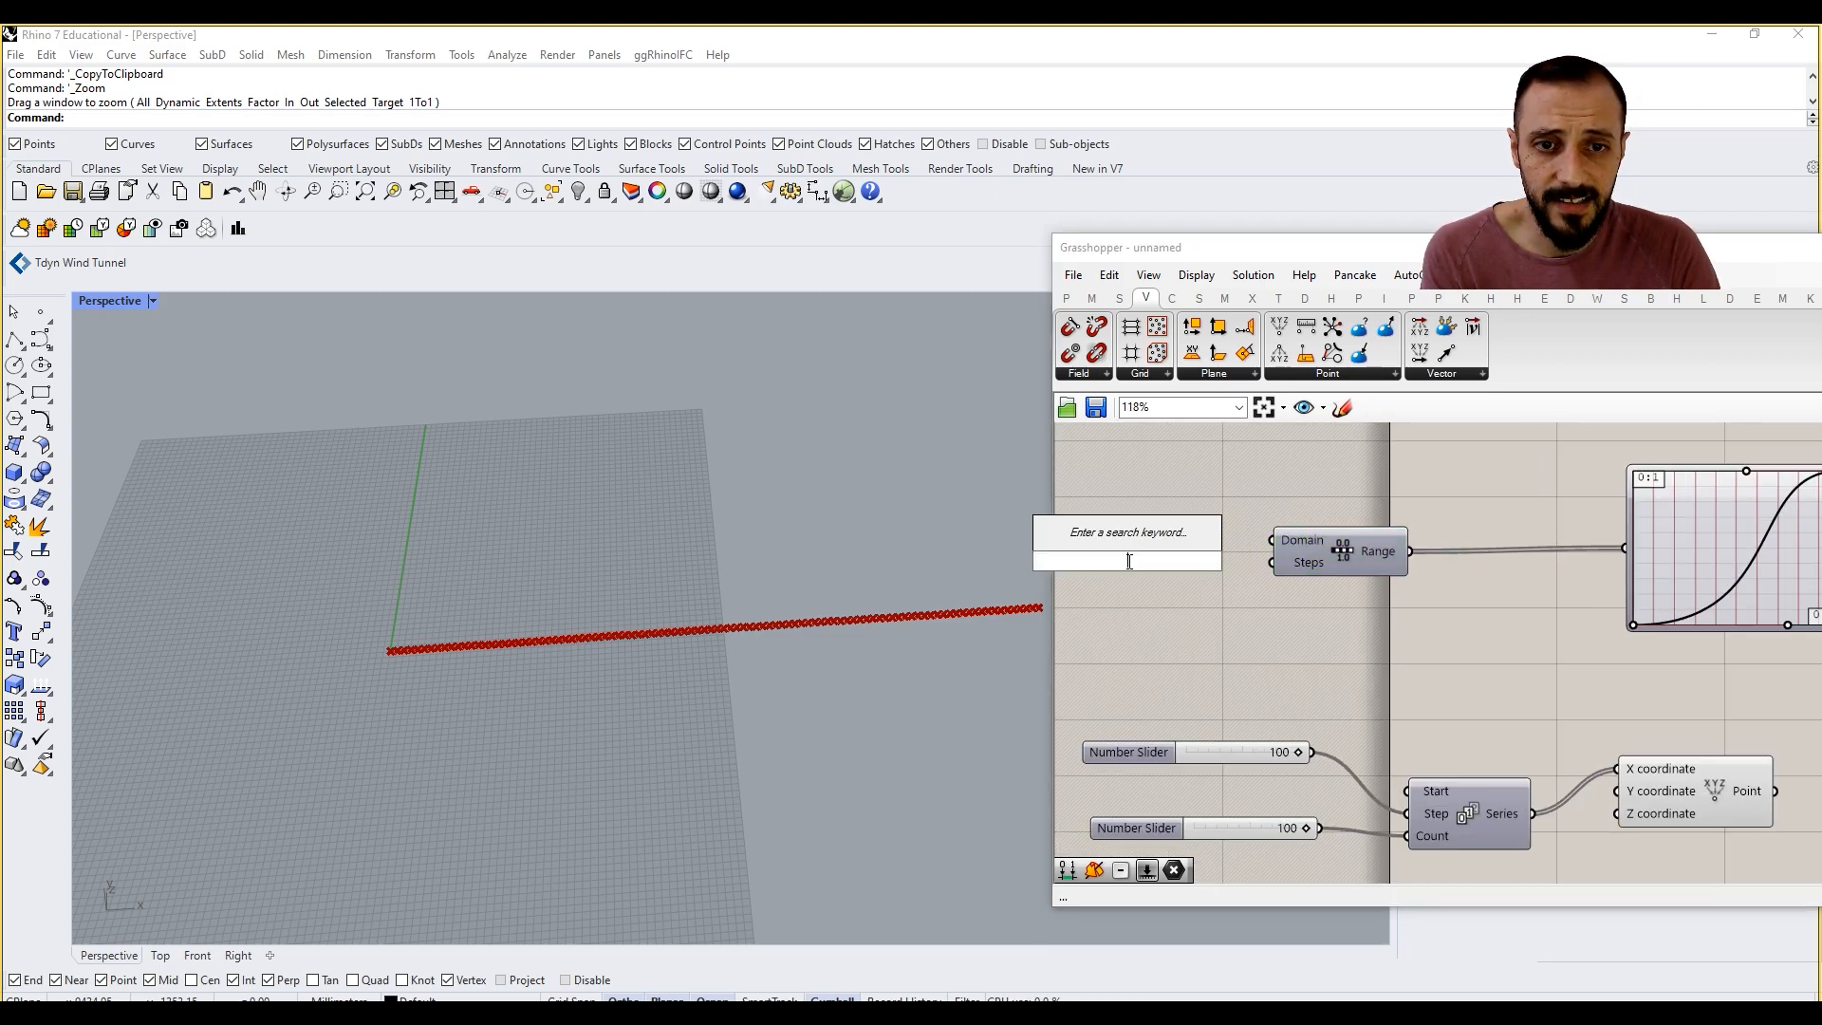
{"action": "type", "text": "99"}
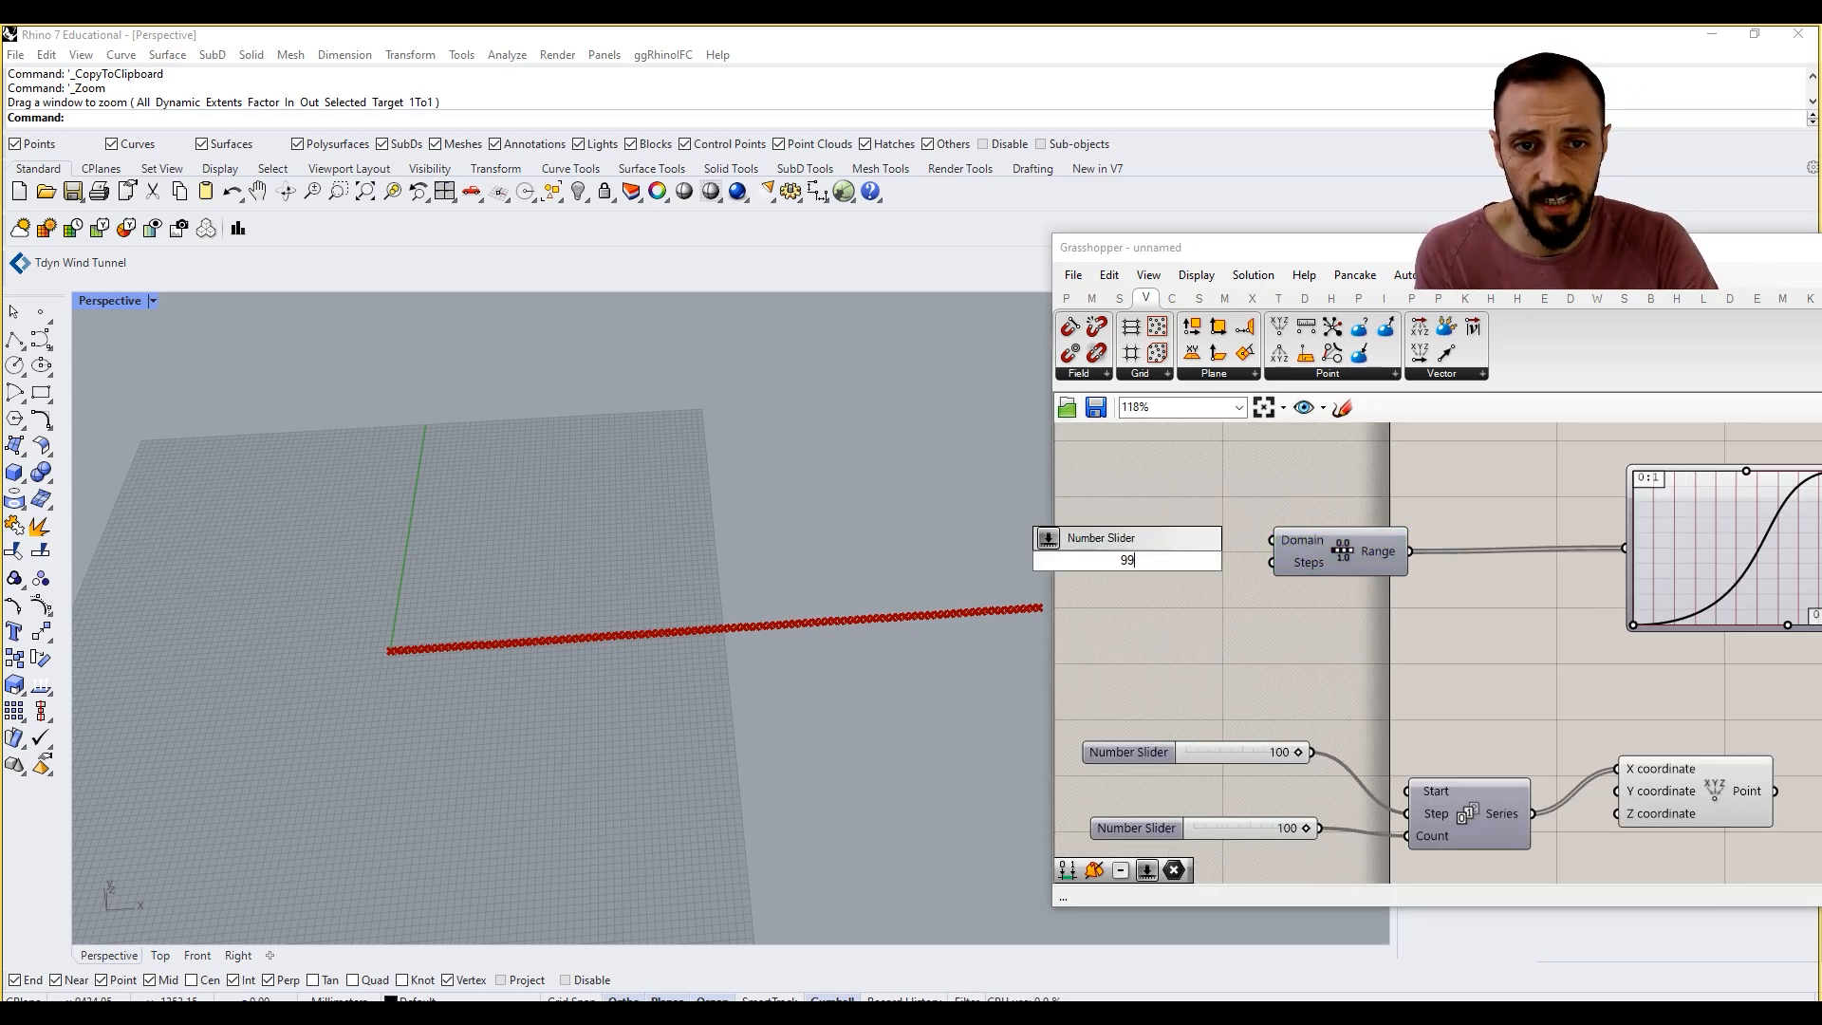
{"action": "key", "text": "Return"}
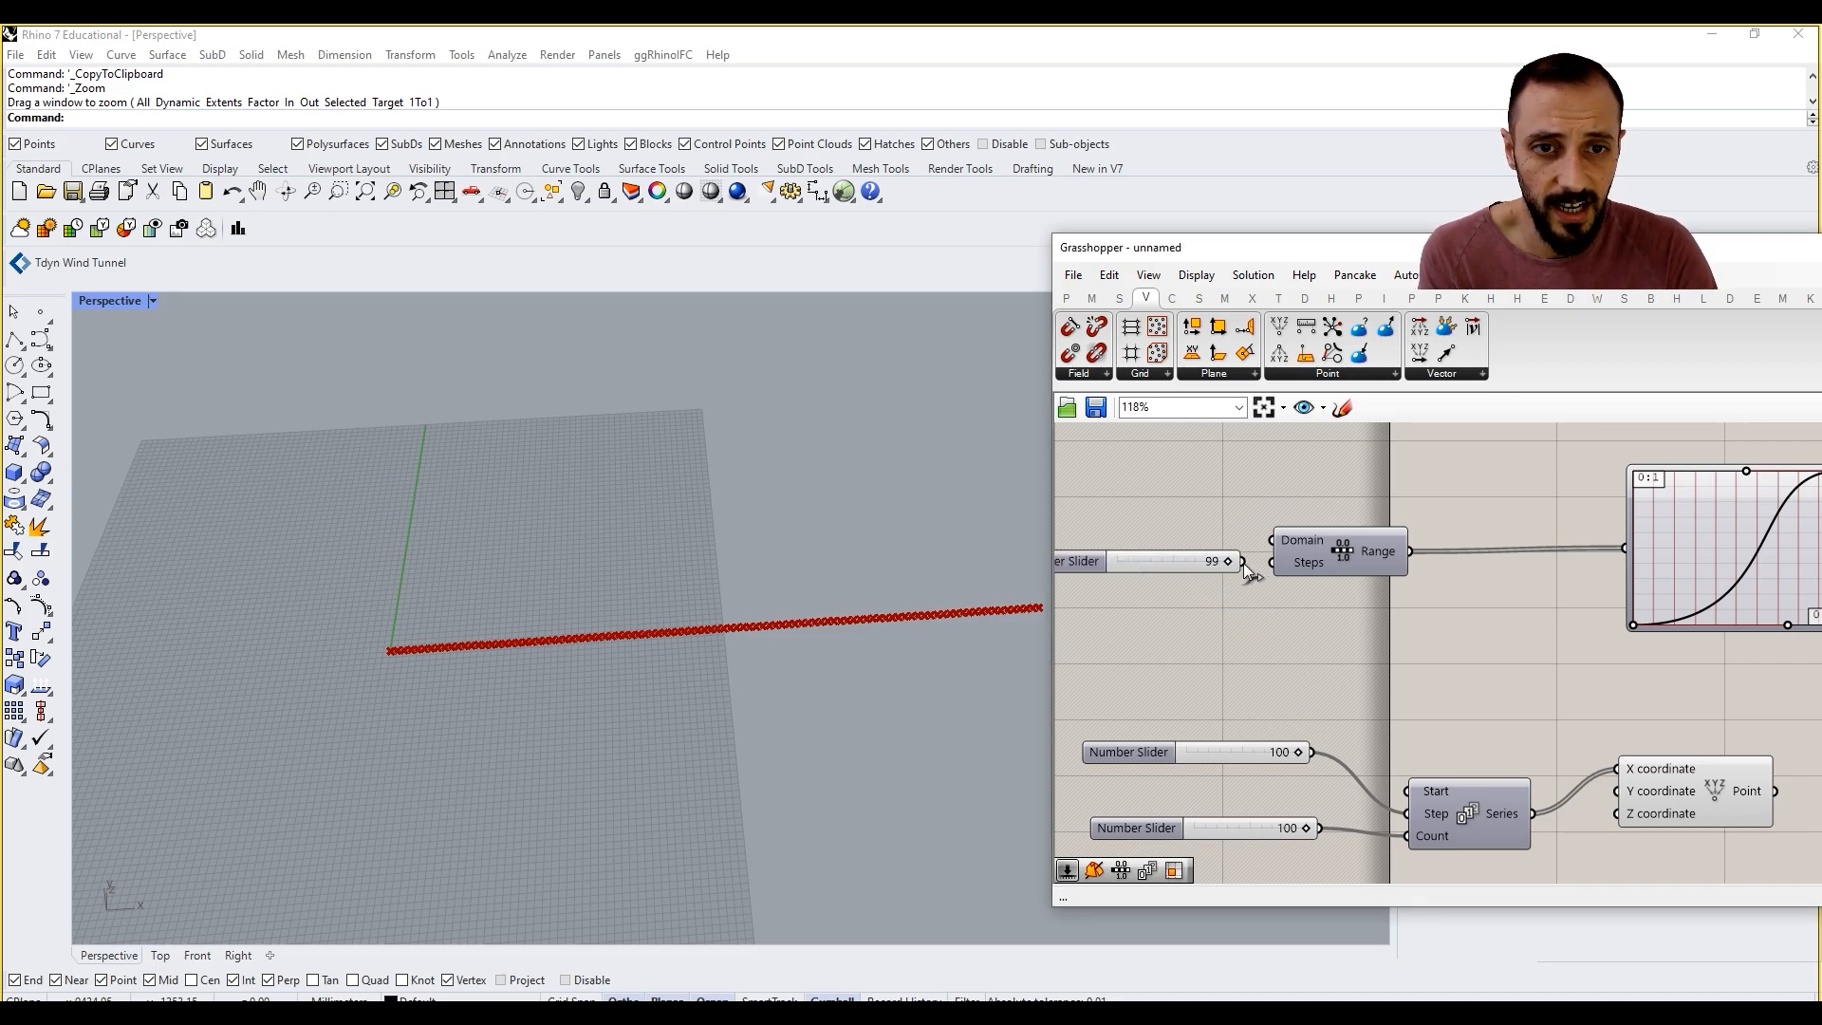
{"action": "left_click_drag", "start_coordinate": [1269, 566], "coordinate": [1270, 565]}
{"action": "right_click_drag", "start_coordinate": [1464, 608], "coordinate": [1344, 612]}
{"action": "right_click_drag", "start_coordinate": [1498, 601], "coordinate": [1400, 604]}
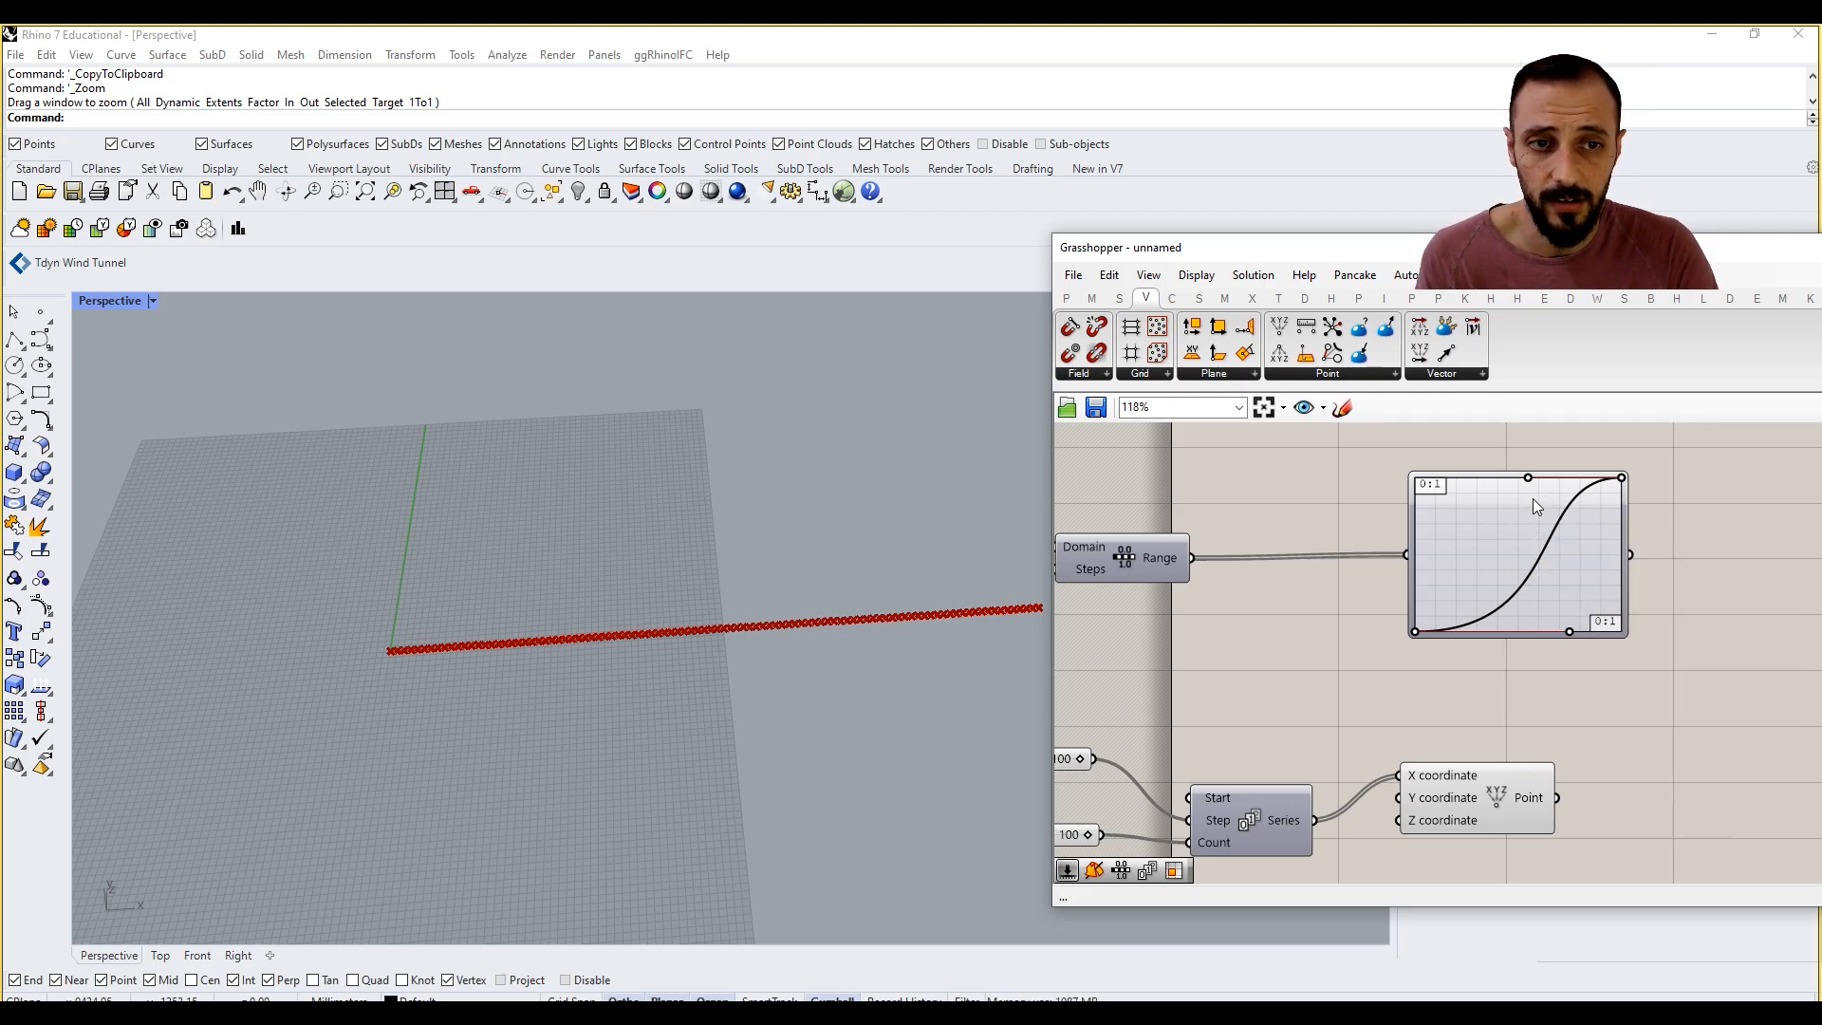
Step: Add a Panel to the right of the Graph Mapper and connect the Graph Mapper's output to it
{"action": "scroll", "coordinate": [1535, 518], "scroll_direction": "up", "scroll_amount": 3}
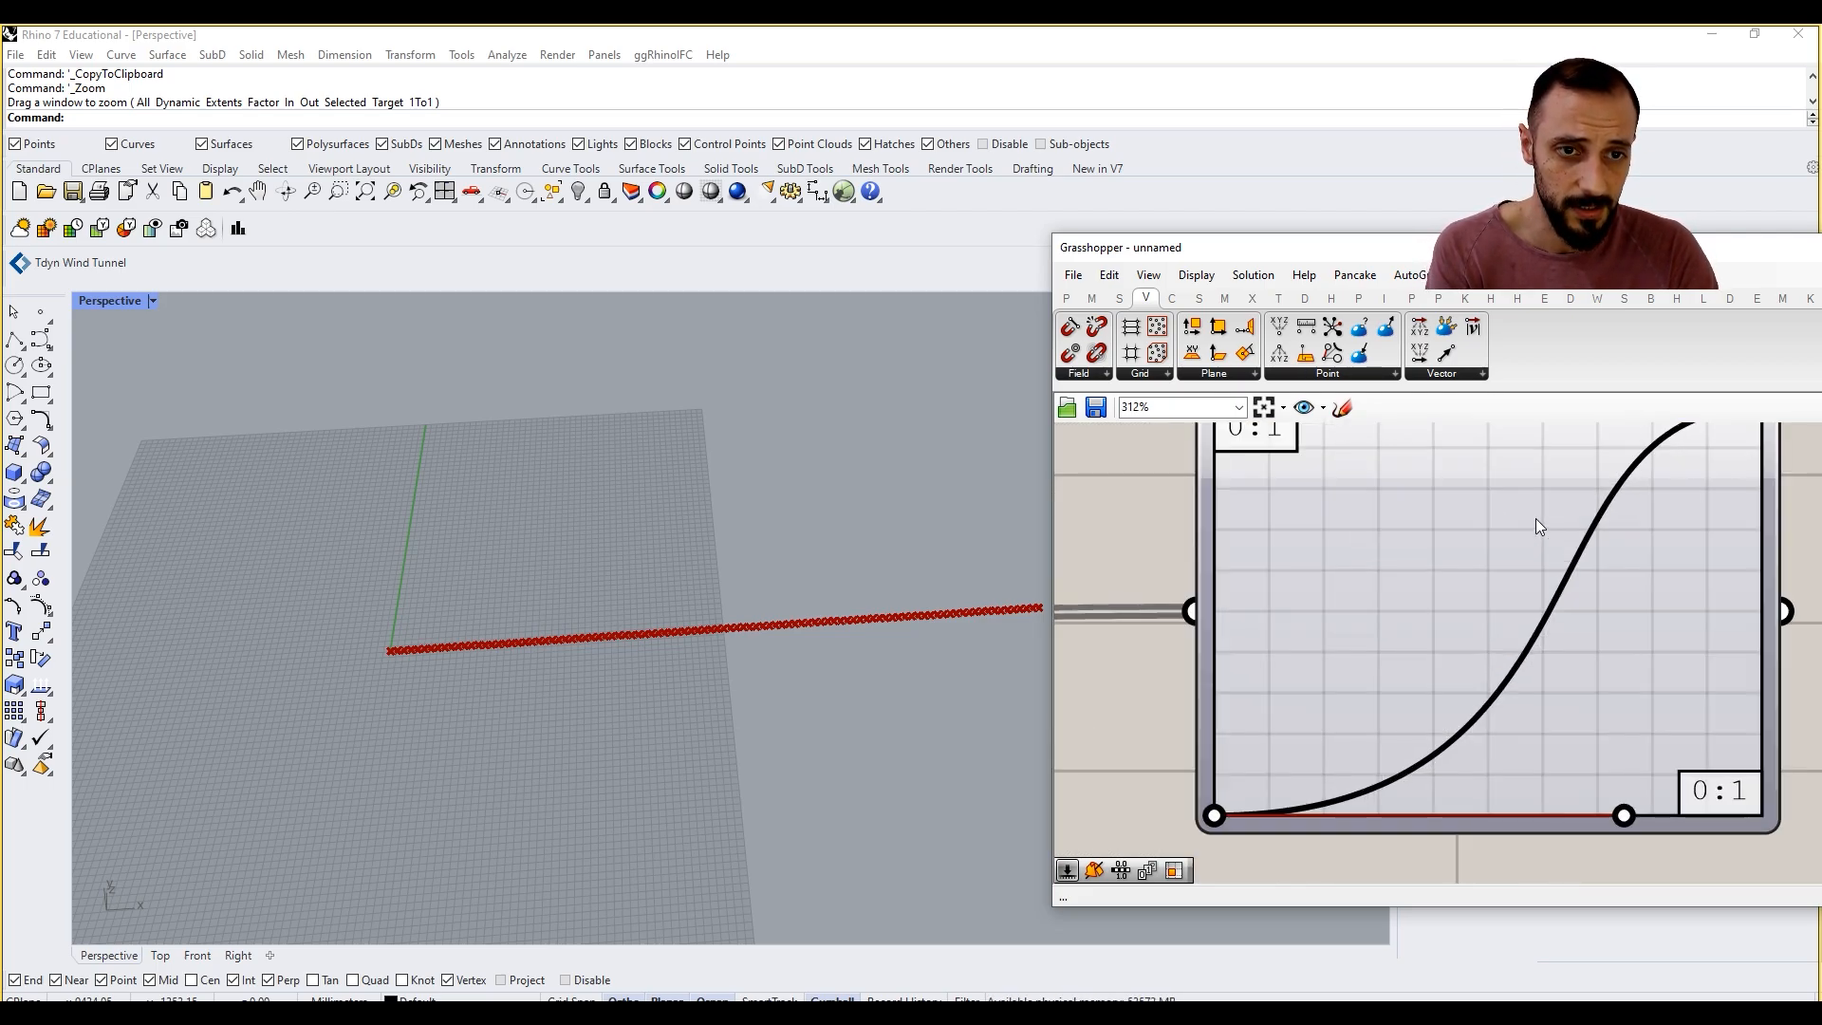
{"action": "scroll", "coordinate": [1516, 507], "scroll_direction": "down", "scroll_amount": 4}
{"action": "left_click_drag", "start_coordinate": [1493, 516], "coordinate": [1481, 519]}
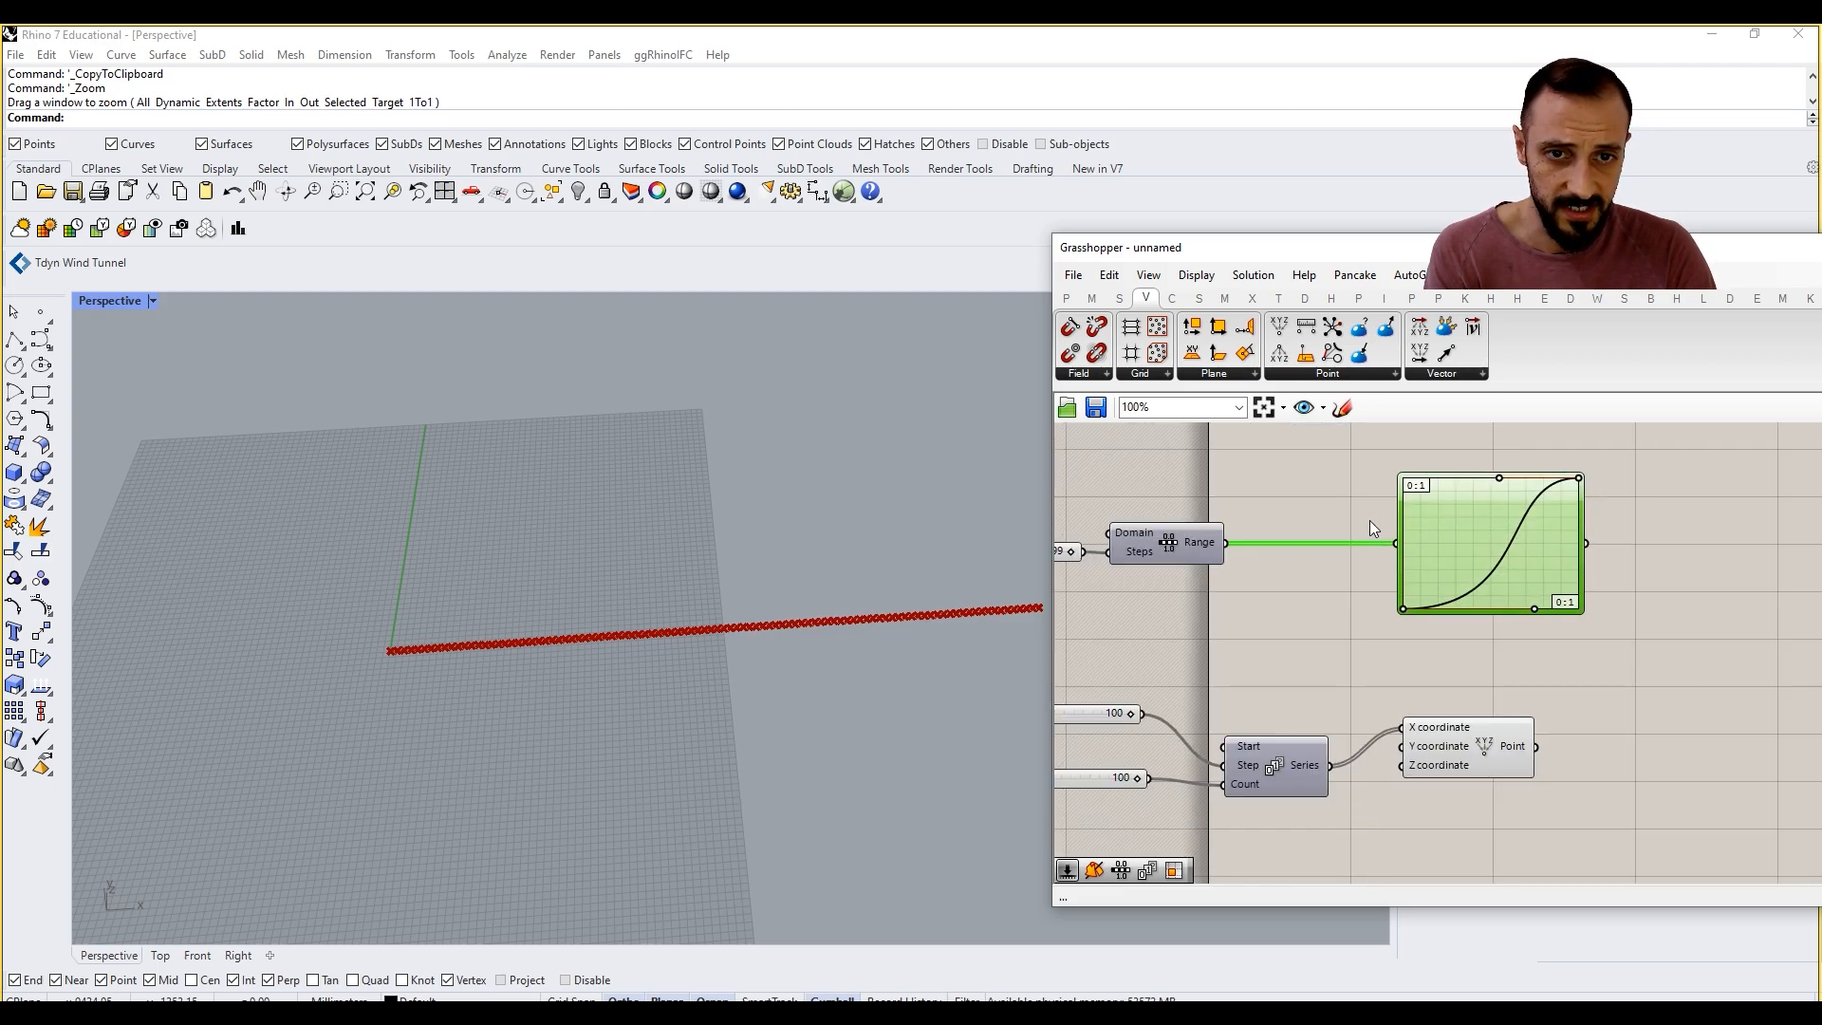
{"action": "left_click", "coordinate": [1645, 520]}
{"action": "double_click", "coordinate": [1645, 520]}
{"action": "type", "text": "panel"}
{"action": "key", "text": "Return"}
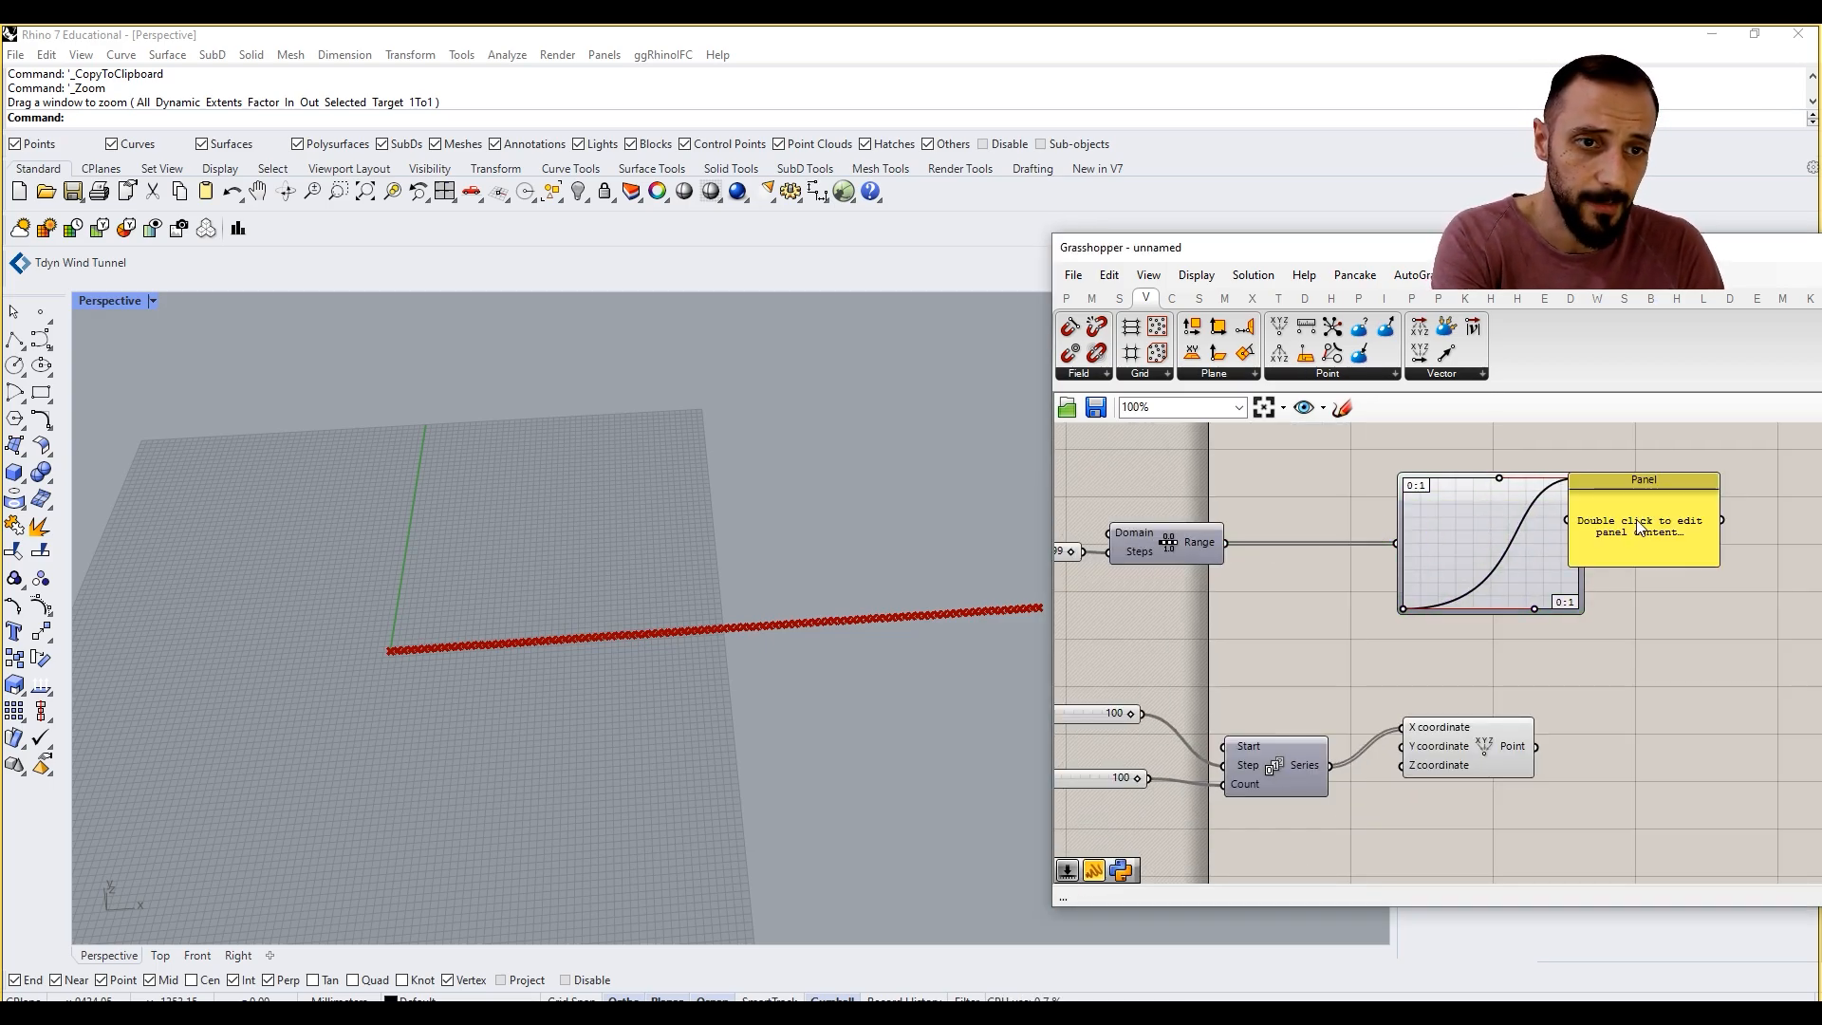
{"action": "left_click_drag", "start_coordinate": [1590, 543], "coordinate": [1612, 521]}
{"action": "right_click_drag", "start_coordinate": [1654, 556], "coordinate": [1564, 549]}
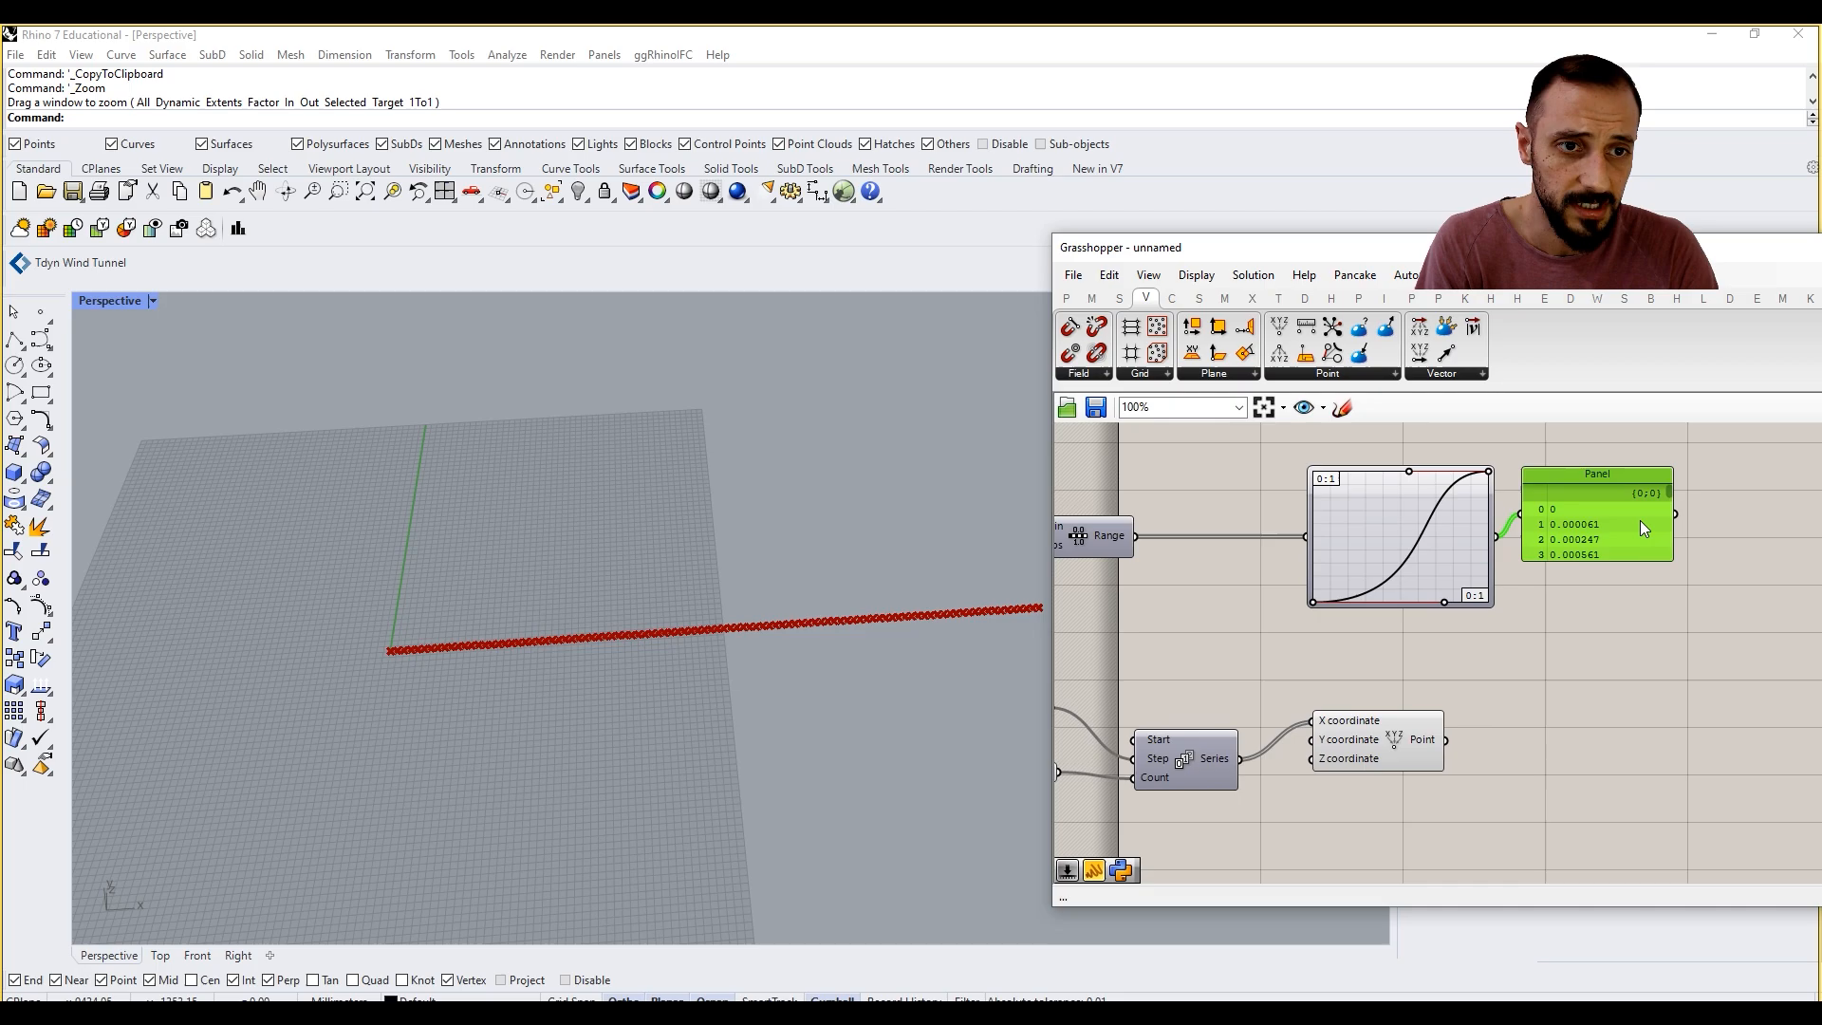
Step: Inspect the Graph Mapper's values in an enlarged panel against the Construct Point output and delete the panel
{"action": "left_click_drag", "start_coordinate": [1671, 491], "coordinate": [1589, 631]}
{"action": "right_click_drag", "start_coordinate": [1431, 726], "coordinate": [1592, 719]}
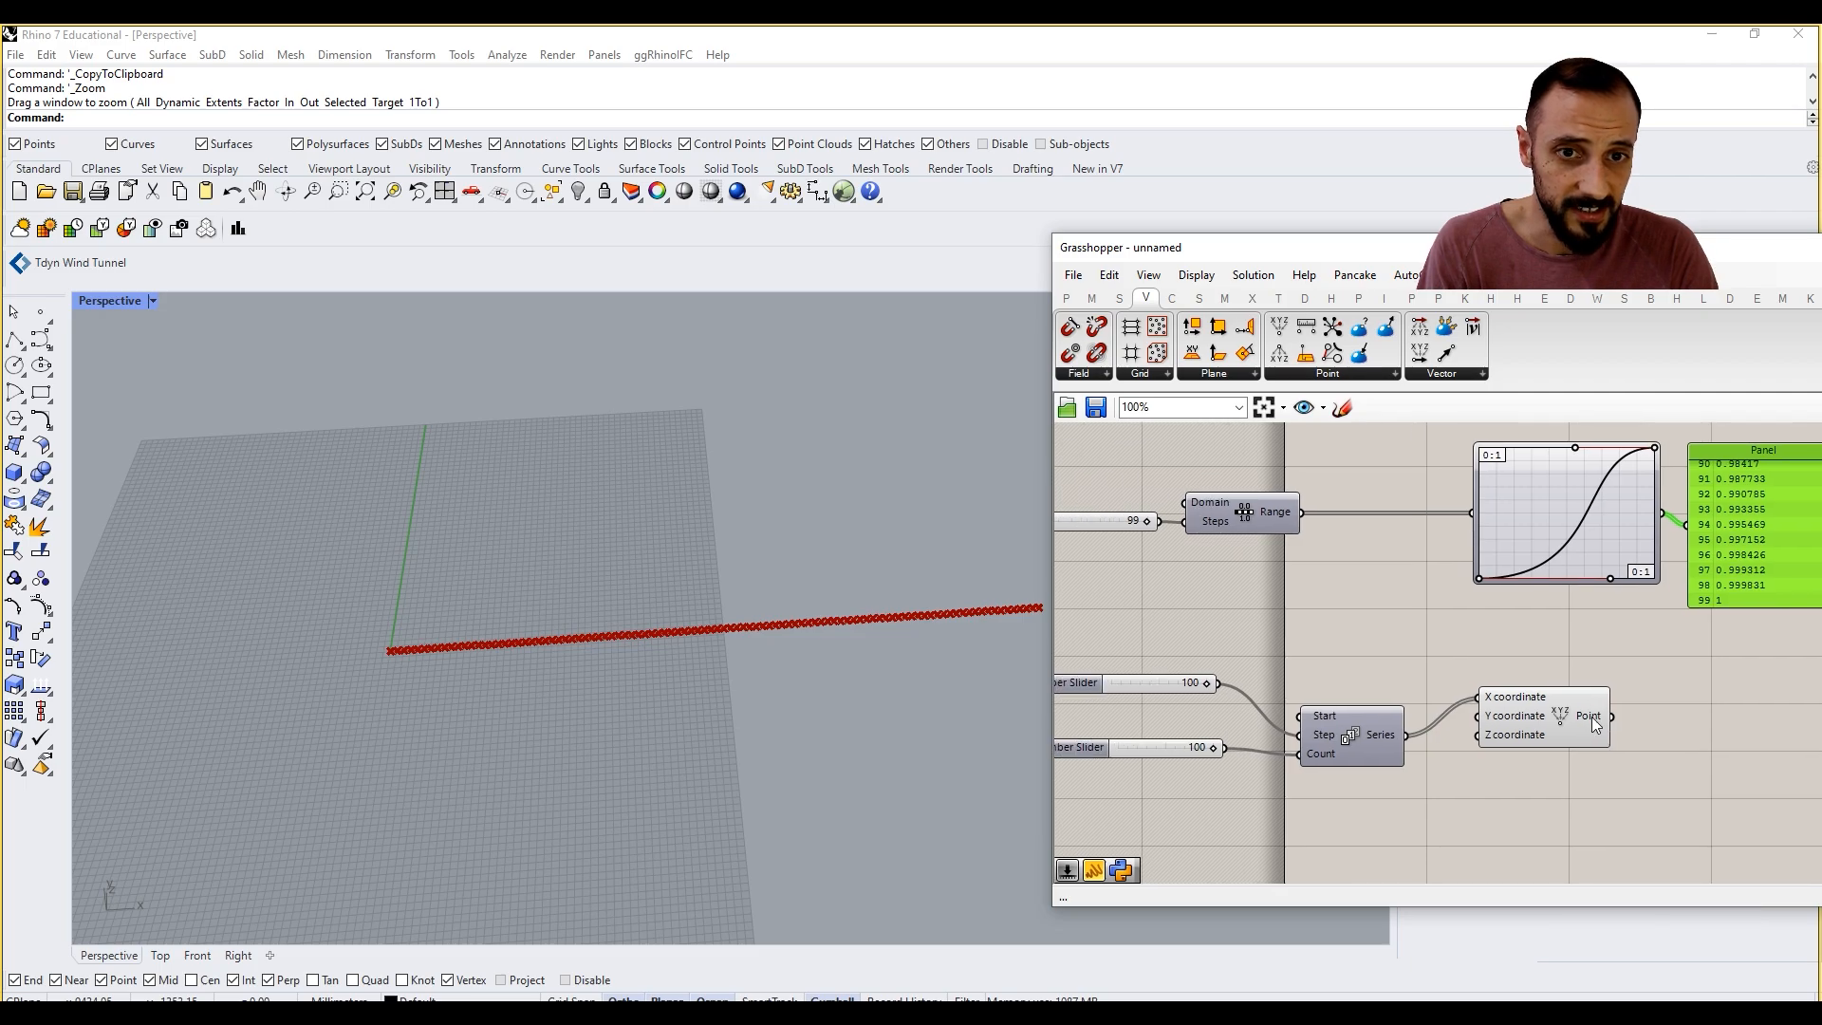
{"action": "scroll", "coordinate": [1369, 626], "scroll_direction": "down", "scroll_amount": 1}
{"action": "scroll", "coordinate": [1173, 540], "scroll_direction": "up", "scroll_amount": 1}
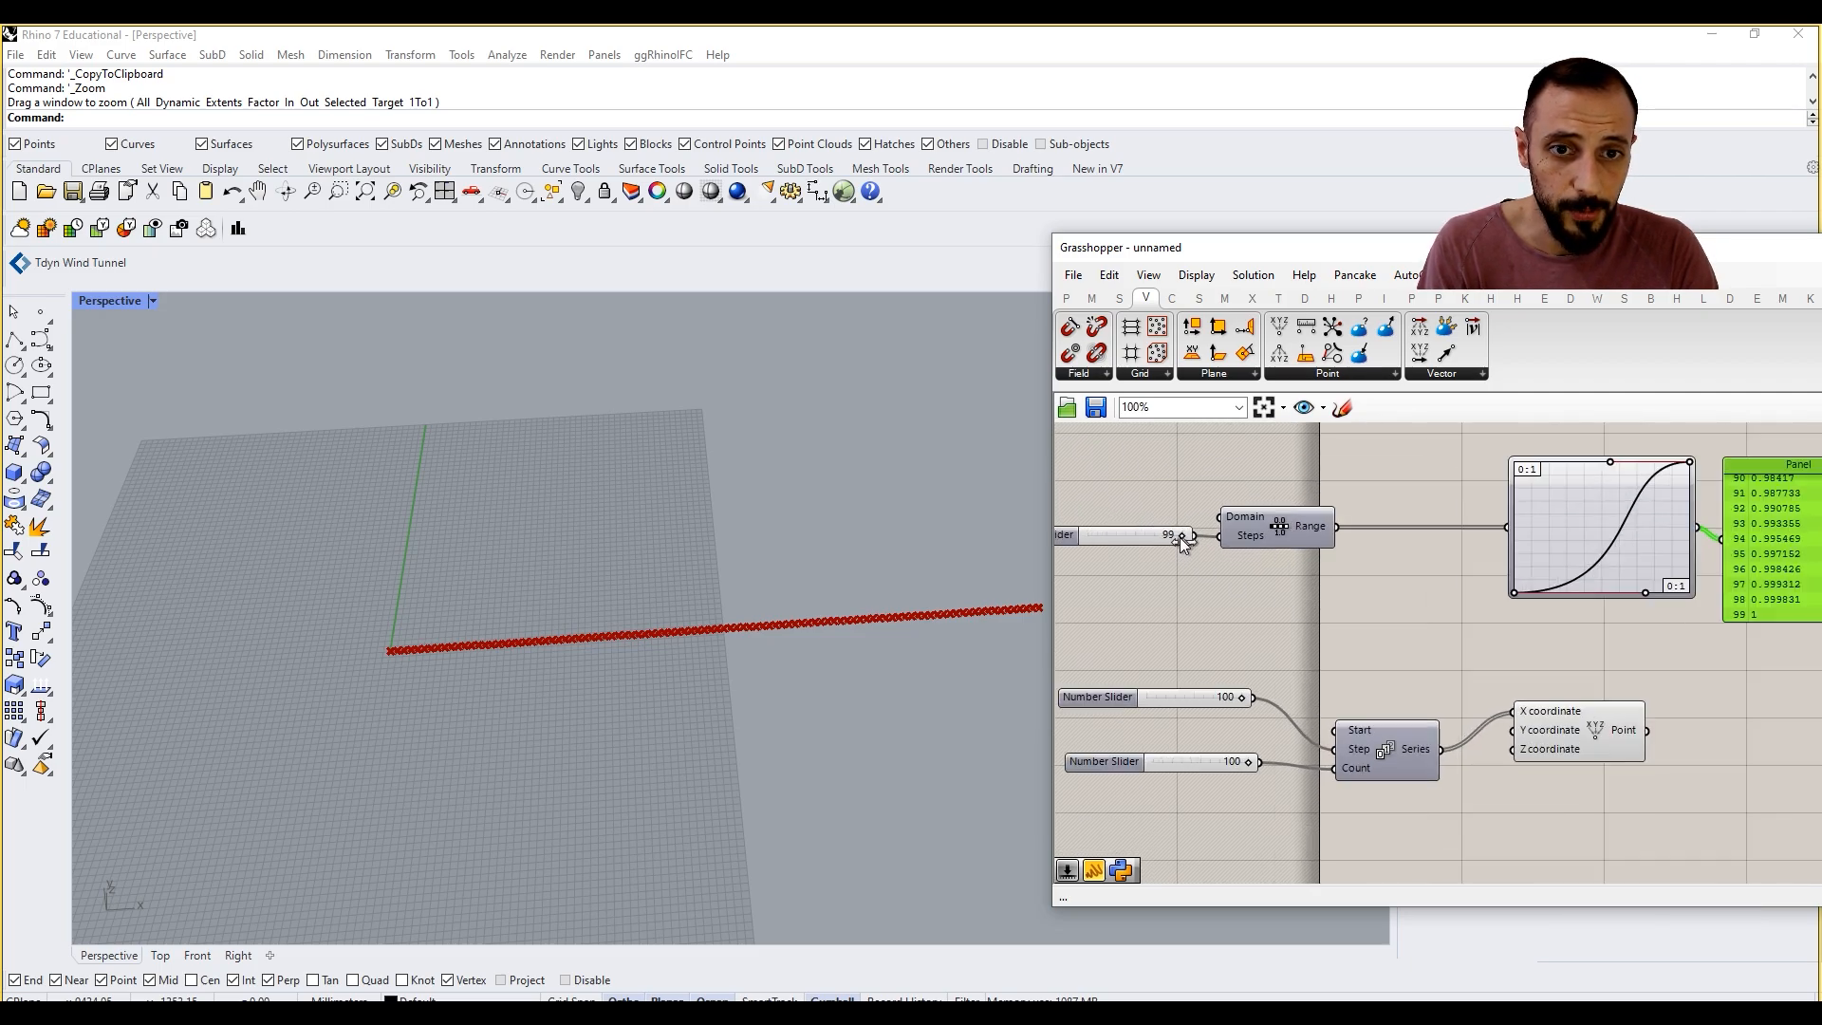
{"action": "mouse_move", "coordinate": [1622, 741]}
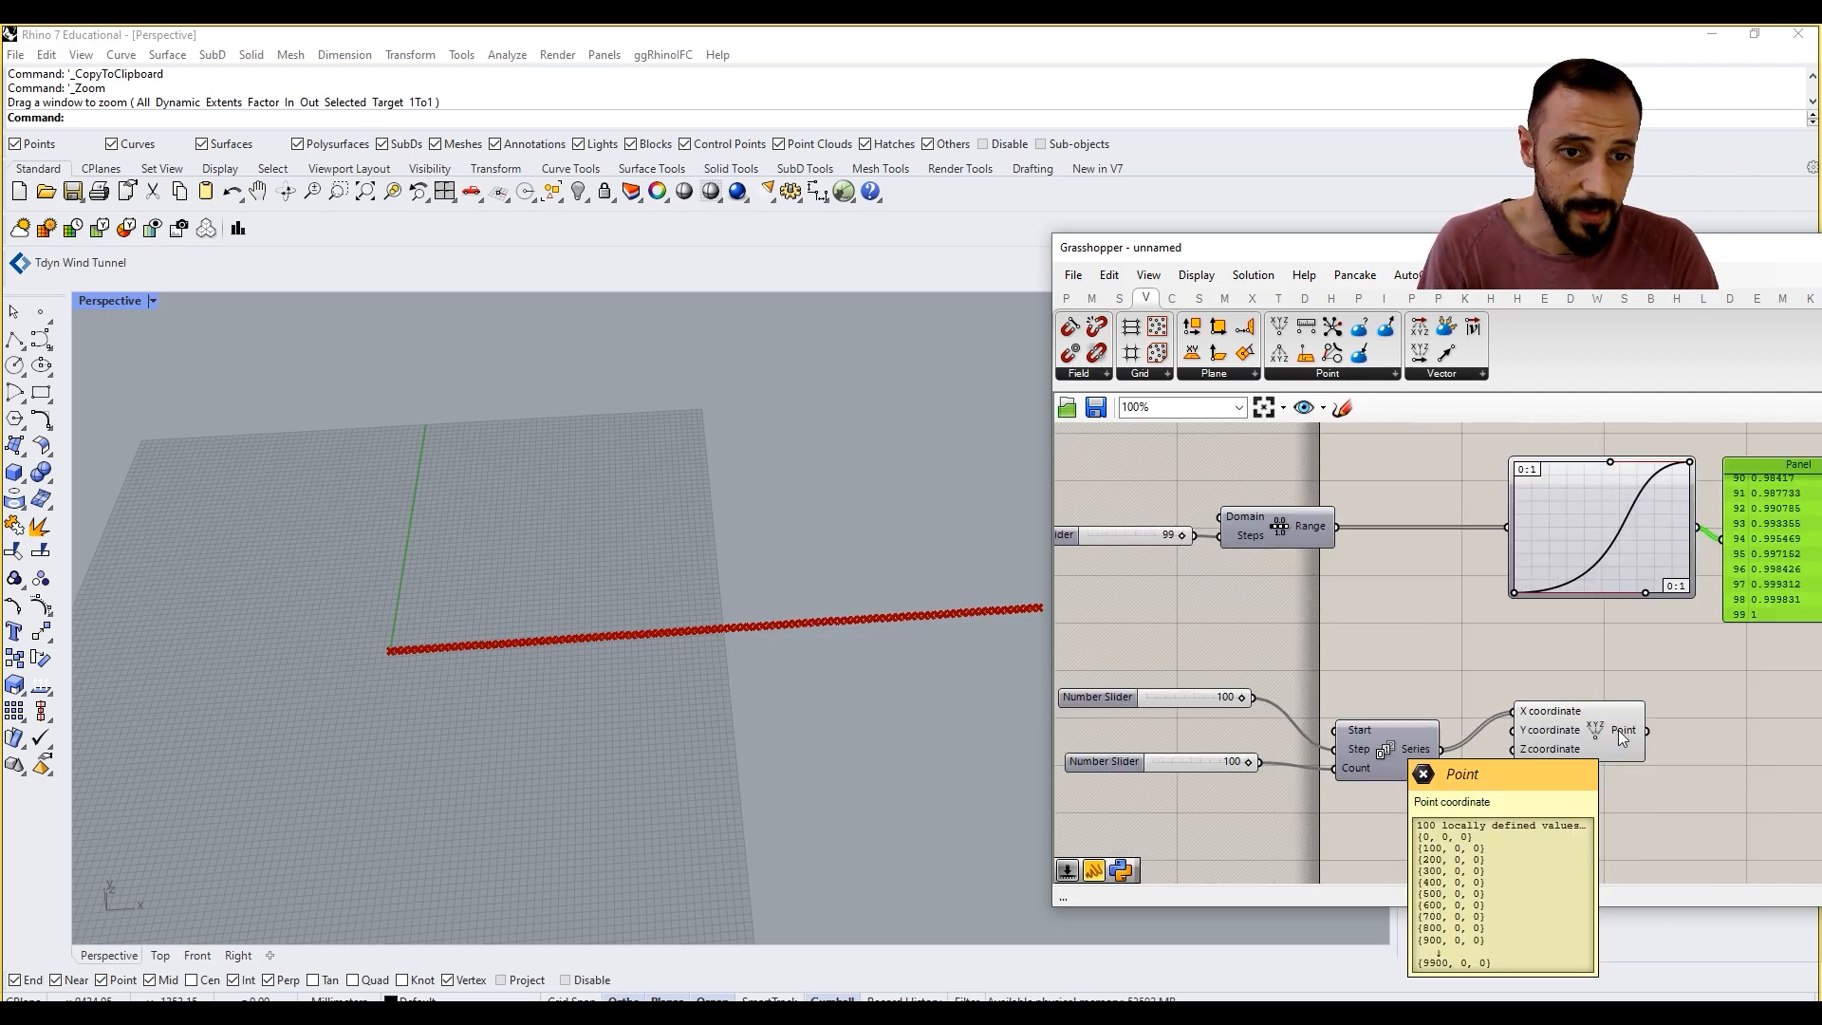
{"action": "right_click_drag", "start_coordinate": [1621, 741], "coordinate": [1476, 731]}
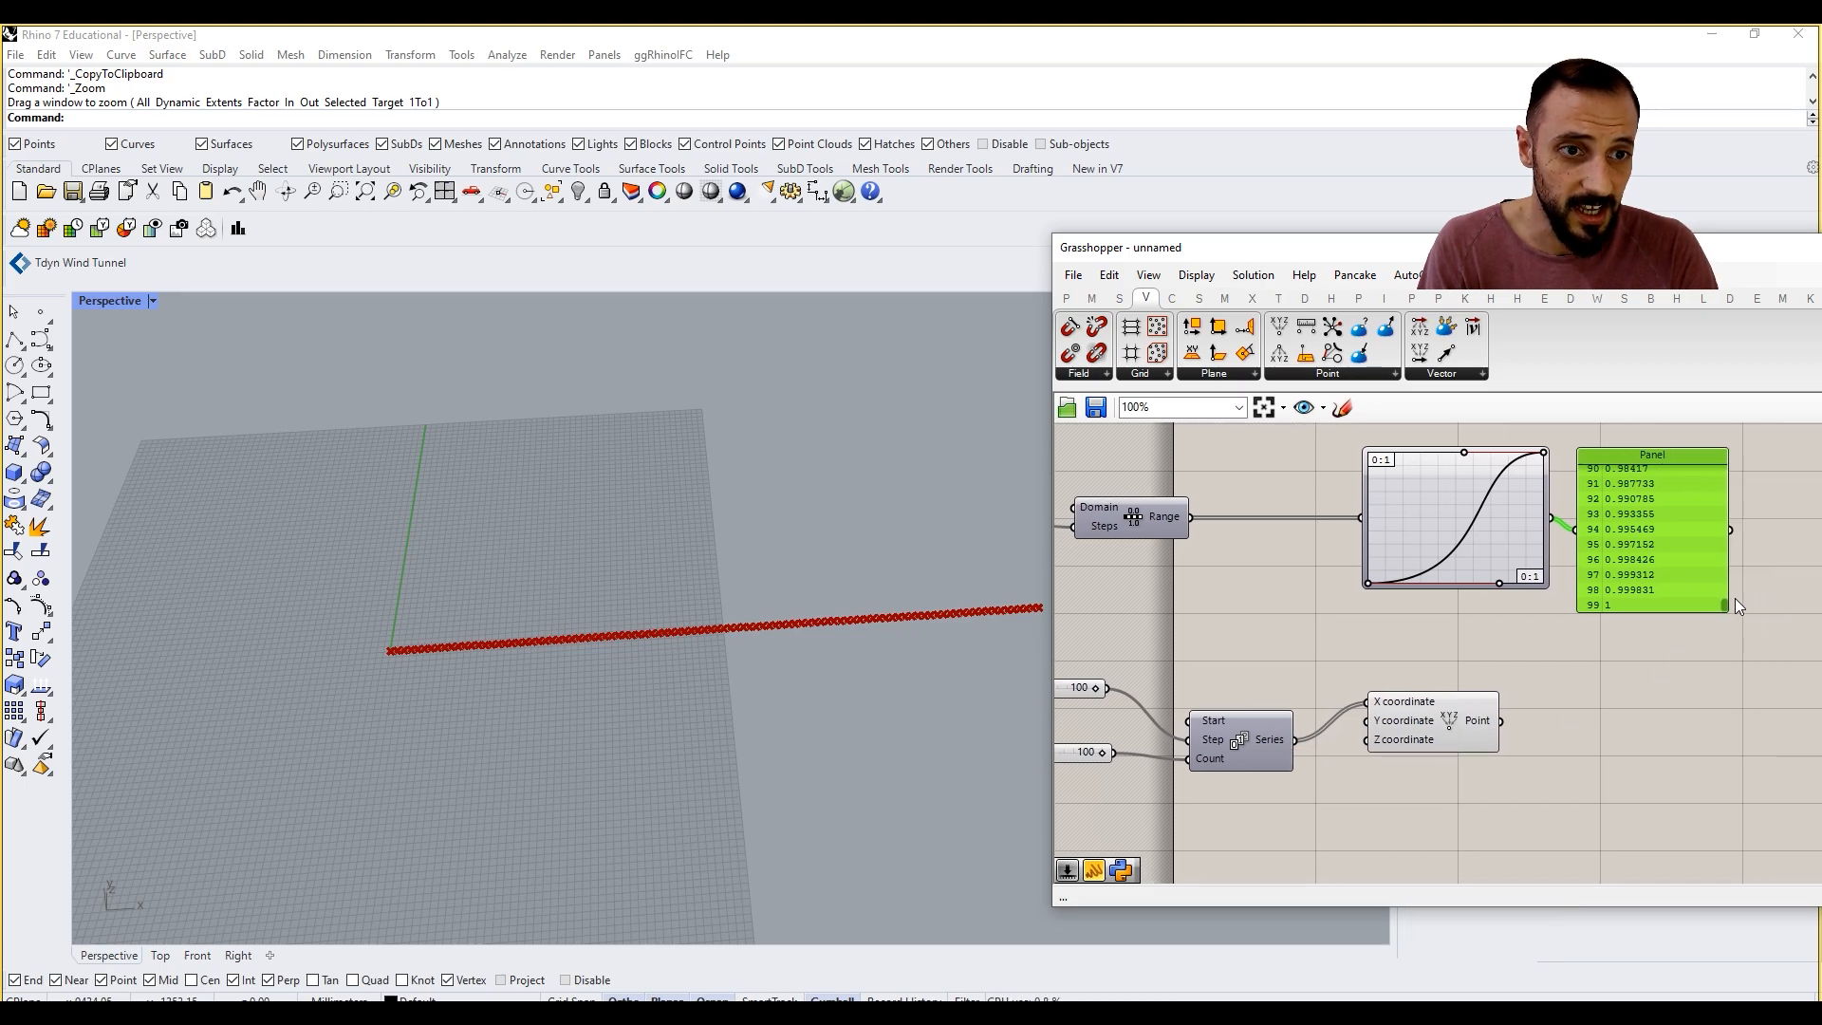
{"action": "left_click_drag", "start_coordinate": [1722, 606], "coordinate": [1725, 462]}
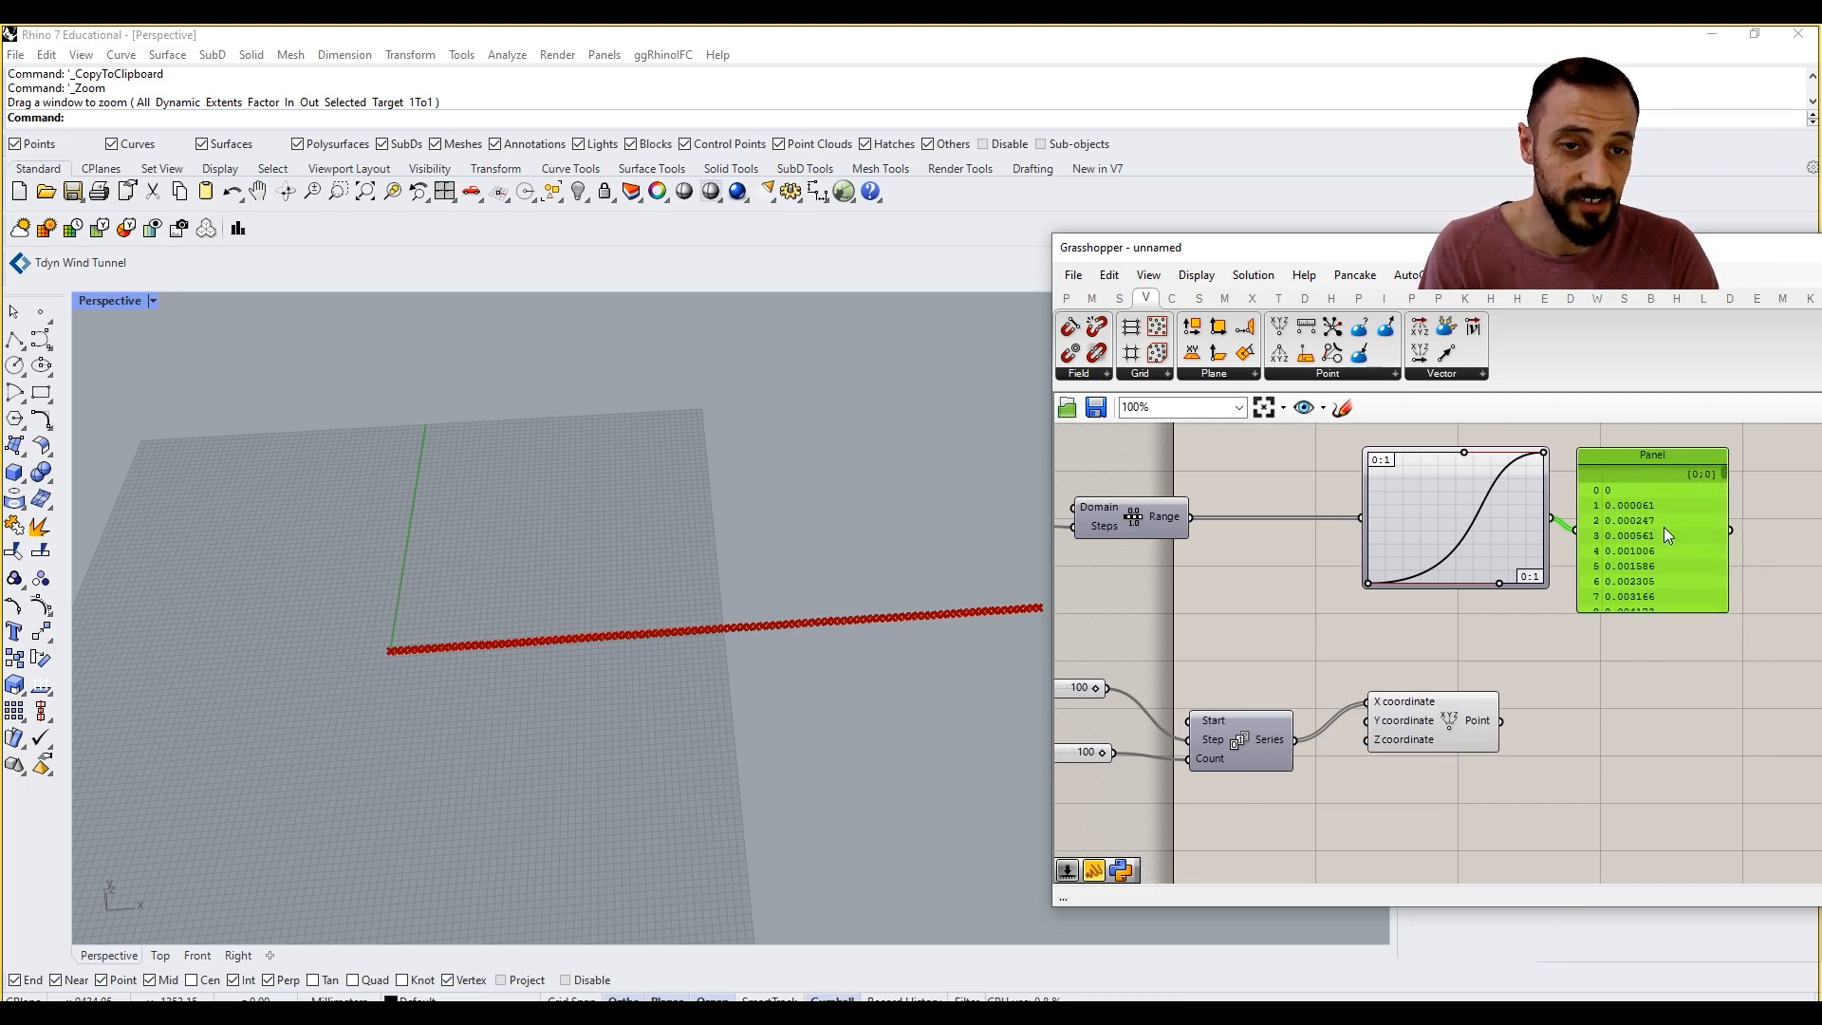
{"action": "key", "text": "Delete"}
{"action": "right_click_drag", "start_coordinate": [1604, 550], "coordinate": [1527, 574]}
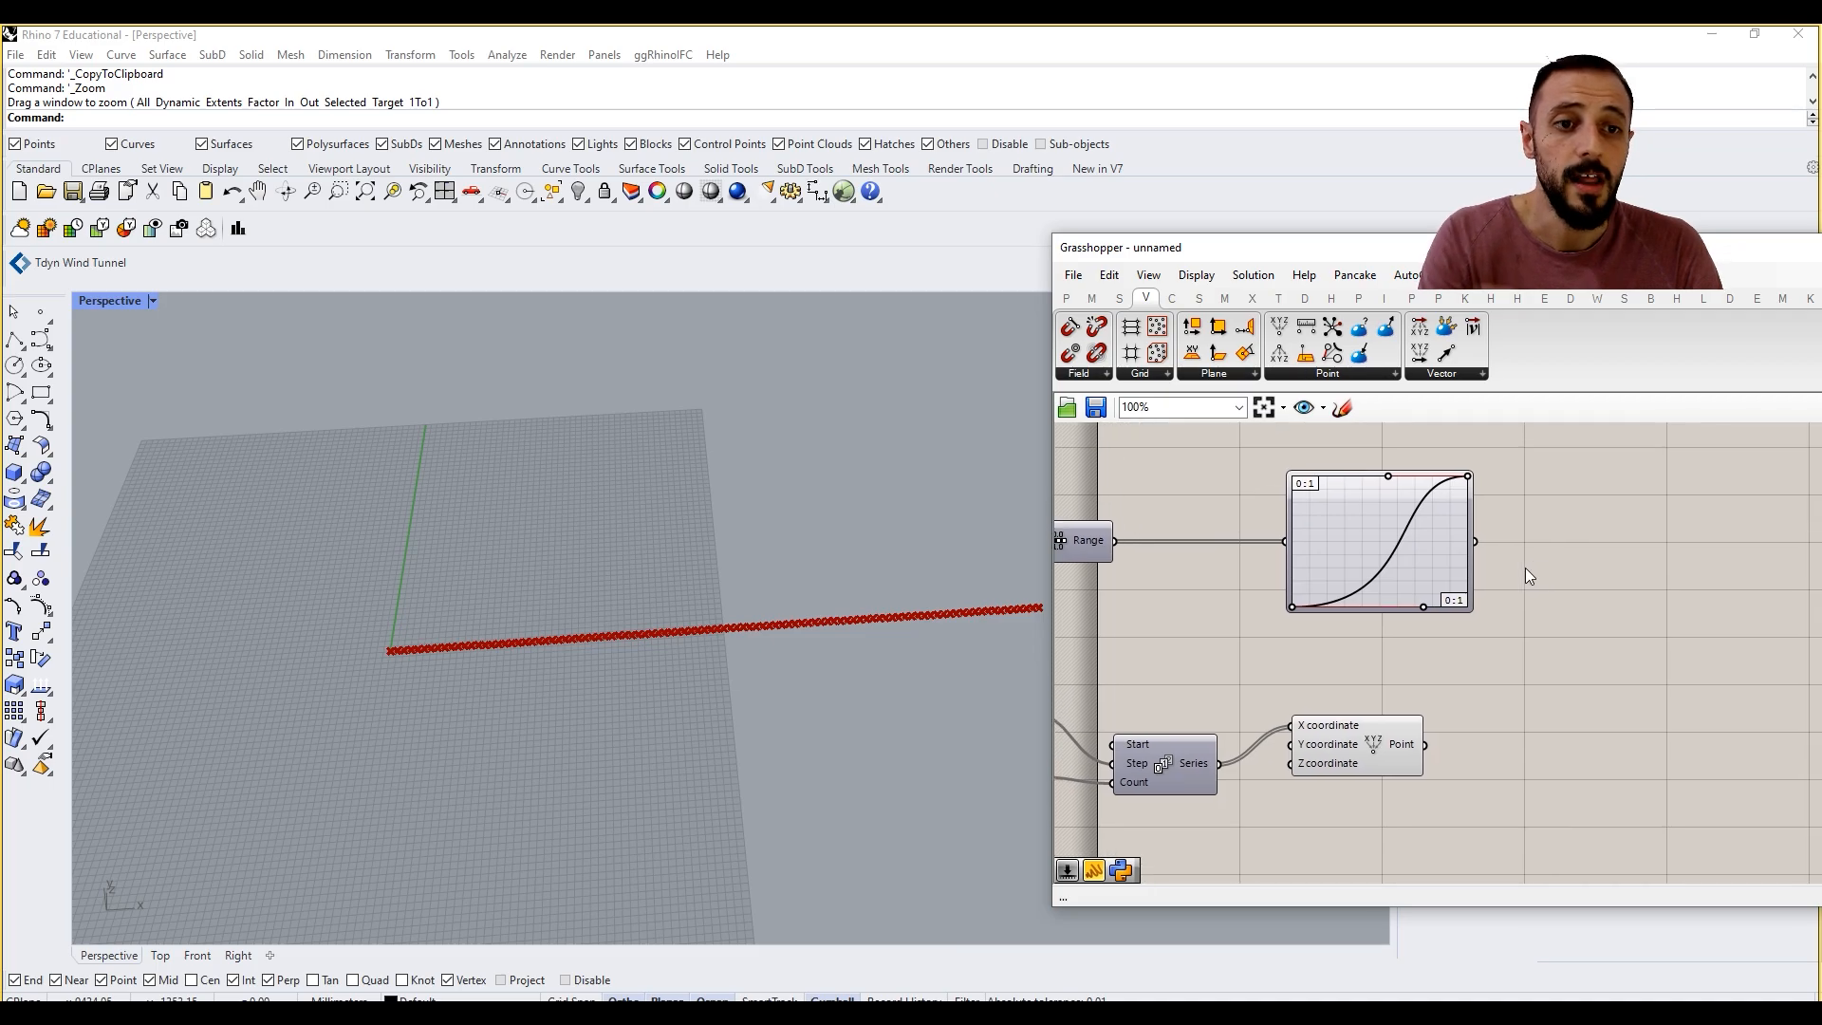
Step: Shift the Series and Construct Point group and the Range and Graph Mapper group further right on the canvas
{"action": "scroll", "coordinate": [1433, 570], "scroll_direction": "down", "scroll_amount": 4}
{"action": "left_click_drag", "start_coordinate": [1466, 626], "coordinate": [1153, 728]}
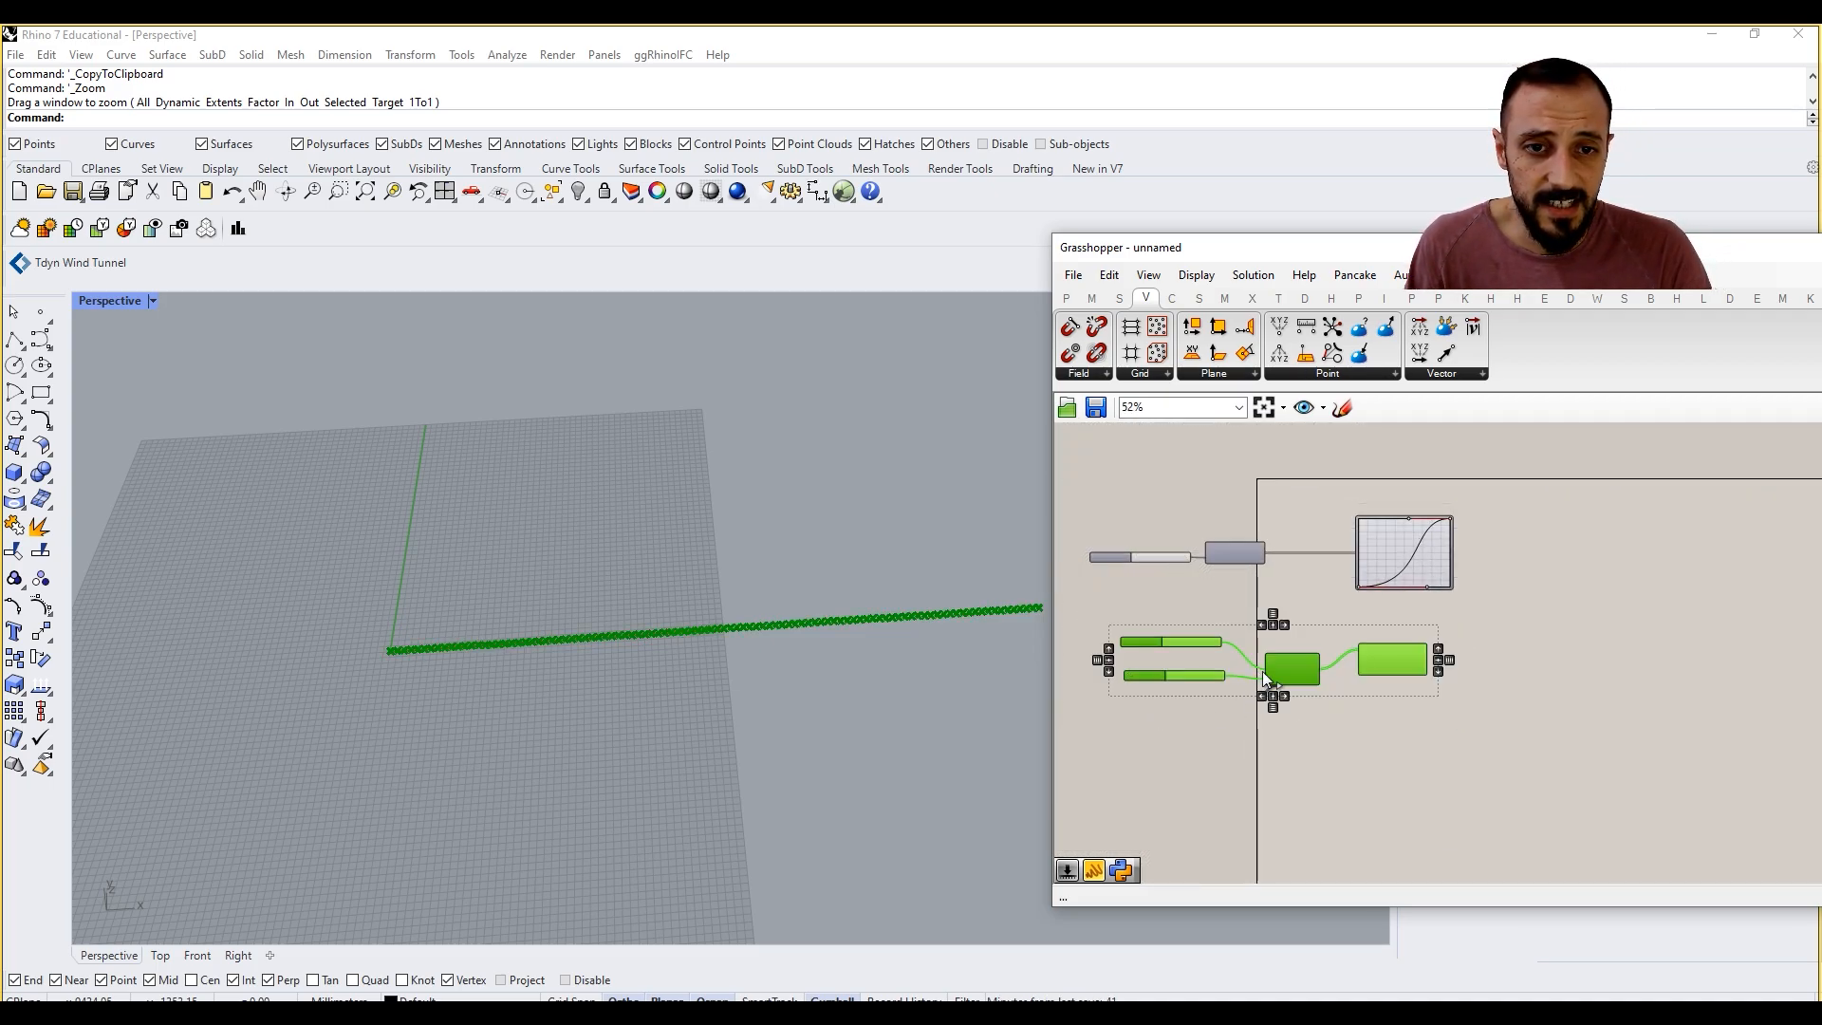
{"action": "left_click_drag", "start_coordinate": [1300, 666], "coordinate": [1365, 692]}
{"action": "left_click", "coordinate": [1537, 609]}
{"action": "scroll", "coordinate": [1438, 548], "scroll_direction": "up", "scroll_amount": 3}
{"action": "right_click_drag", "start_coordinate": [1437, 549], "coordinate": [1543, 548]}
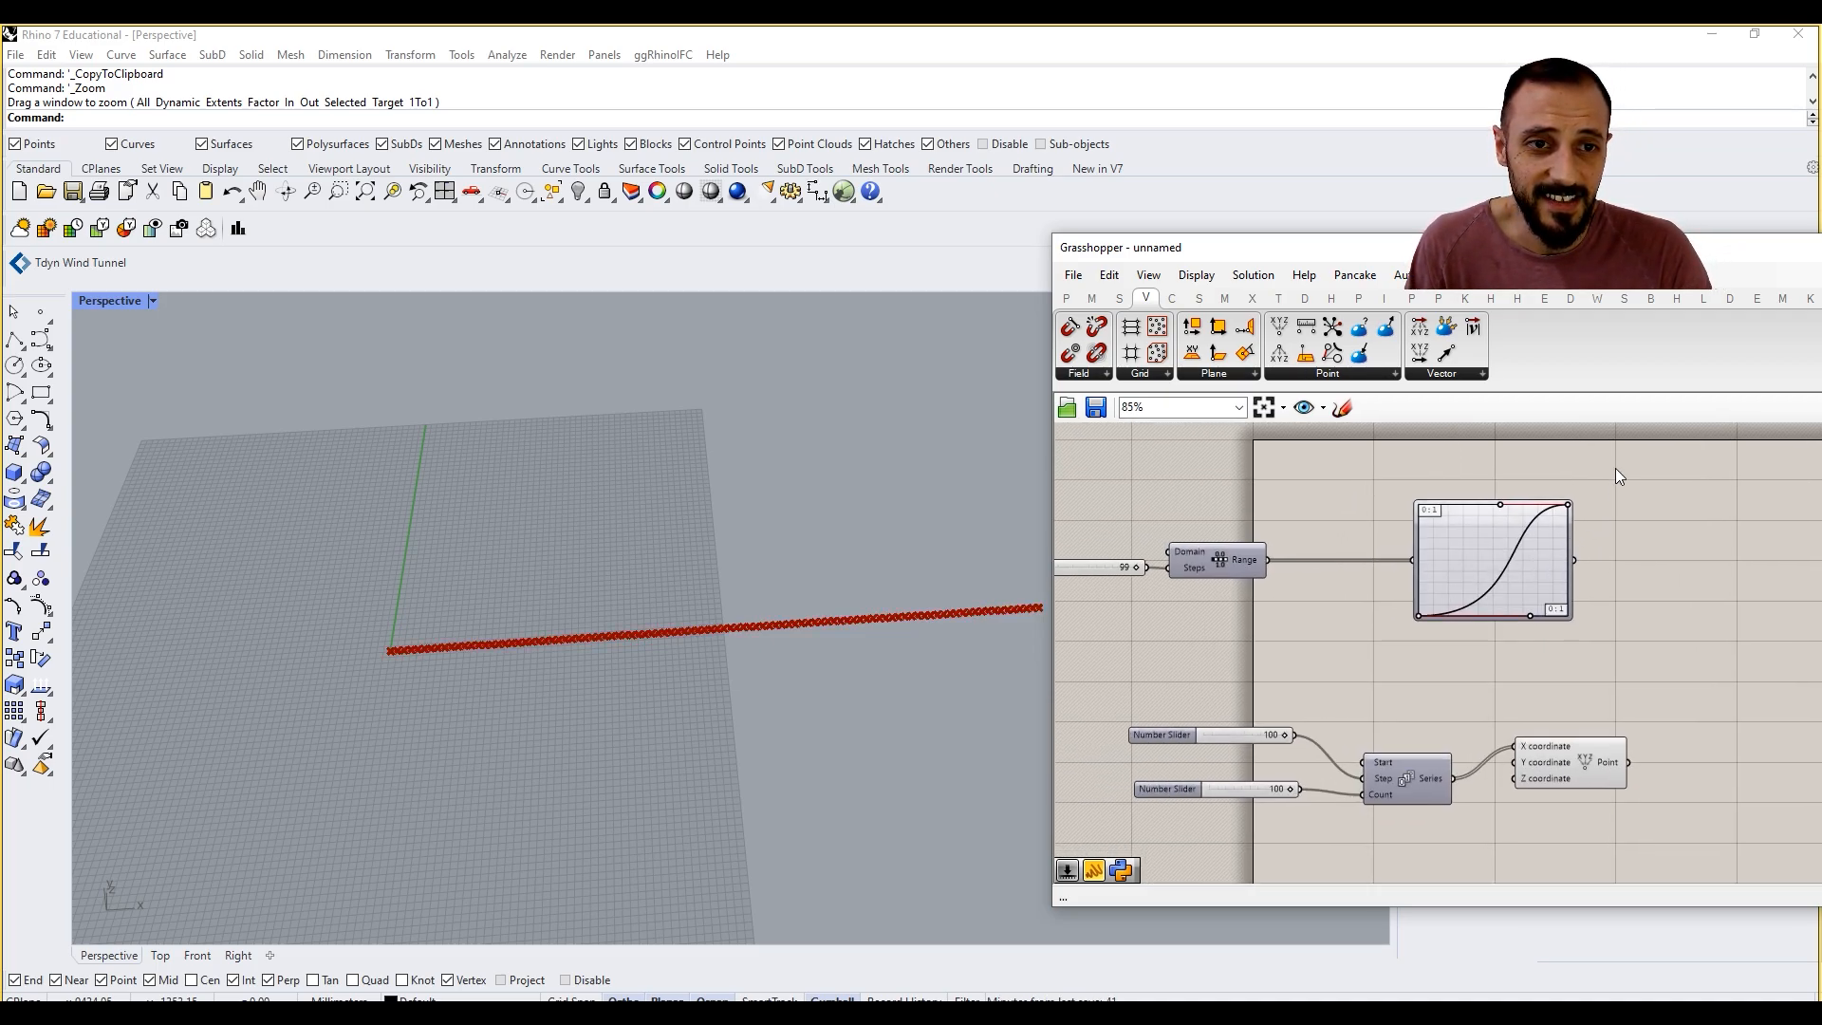
{"action": "left_click_drag", "start_coordinate": [1615, 463], "coordinate": [1085, 669]}
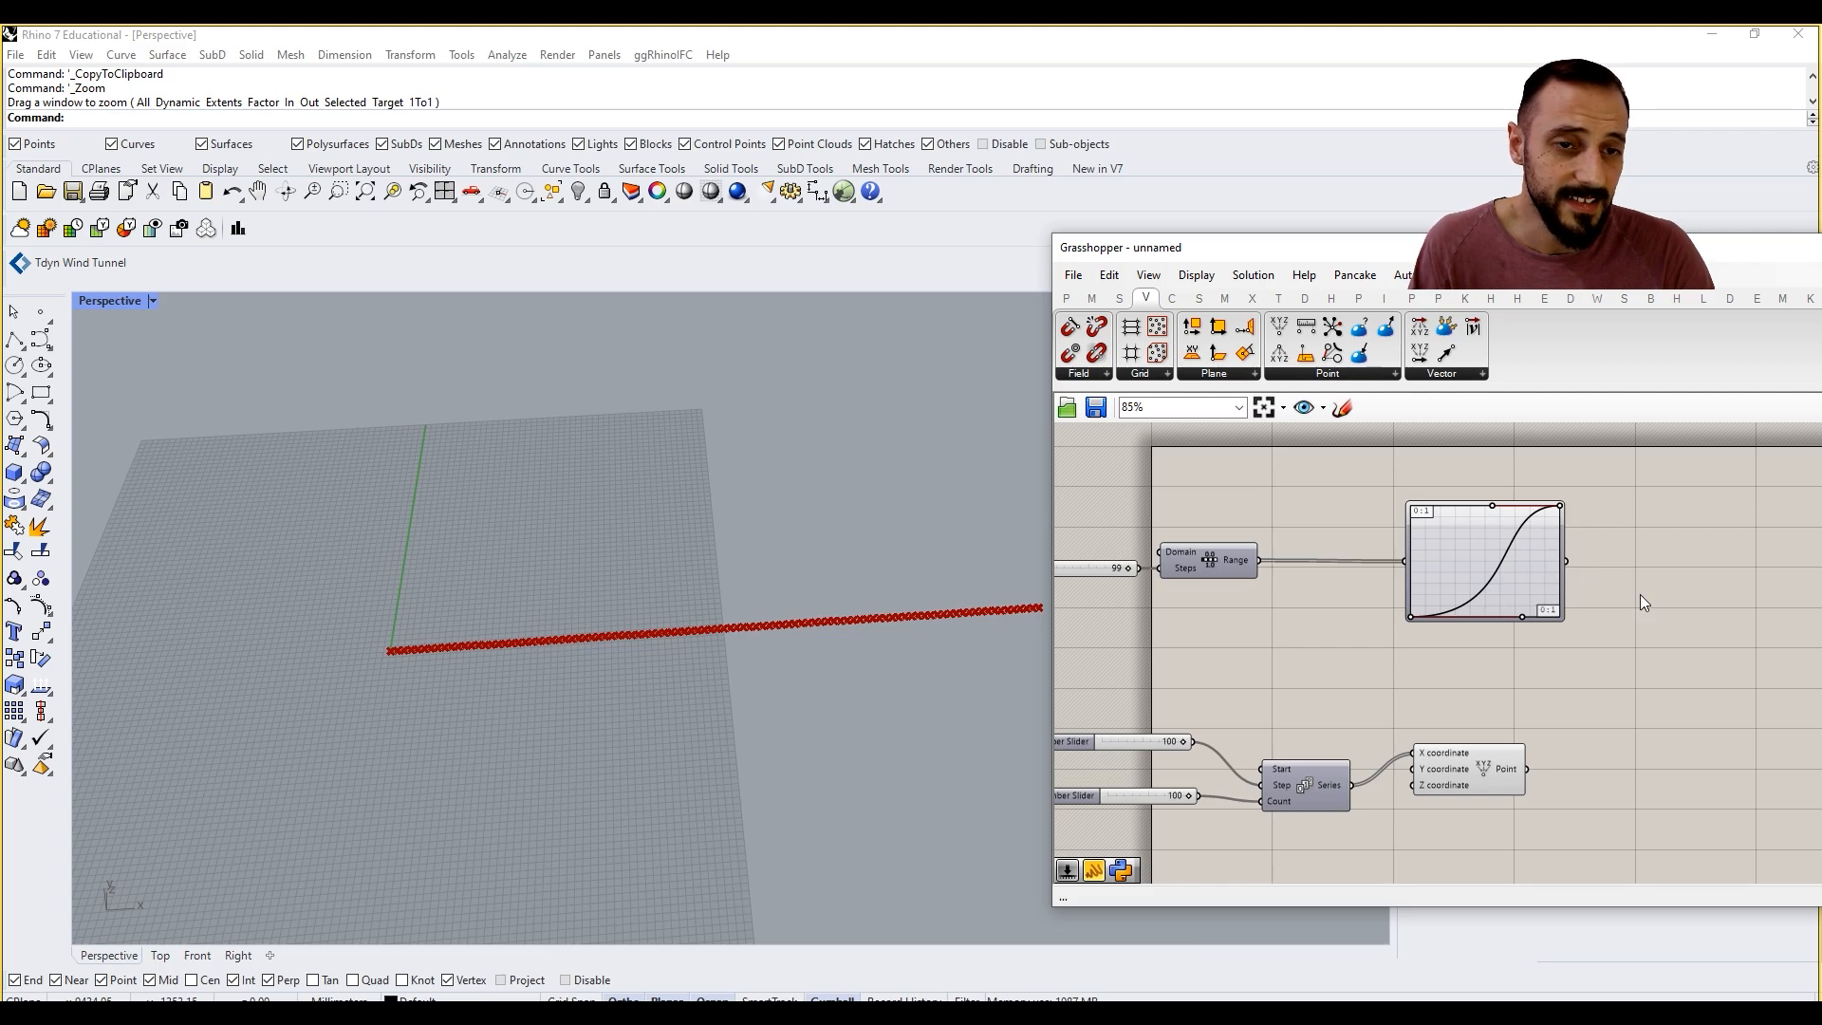
Step: Add a Remap Numbers component to the right of the Graph Mapper and connect the graph's output to its Value input
{"action": "double_click", "coordinate": [1640, 594]}
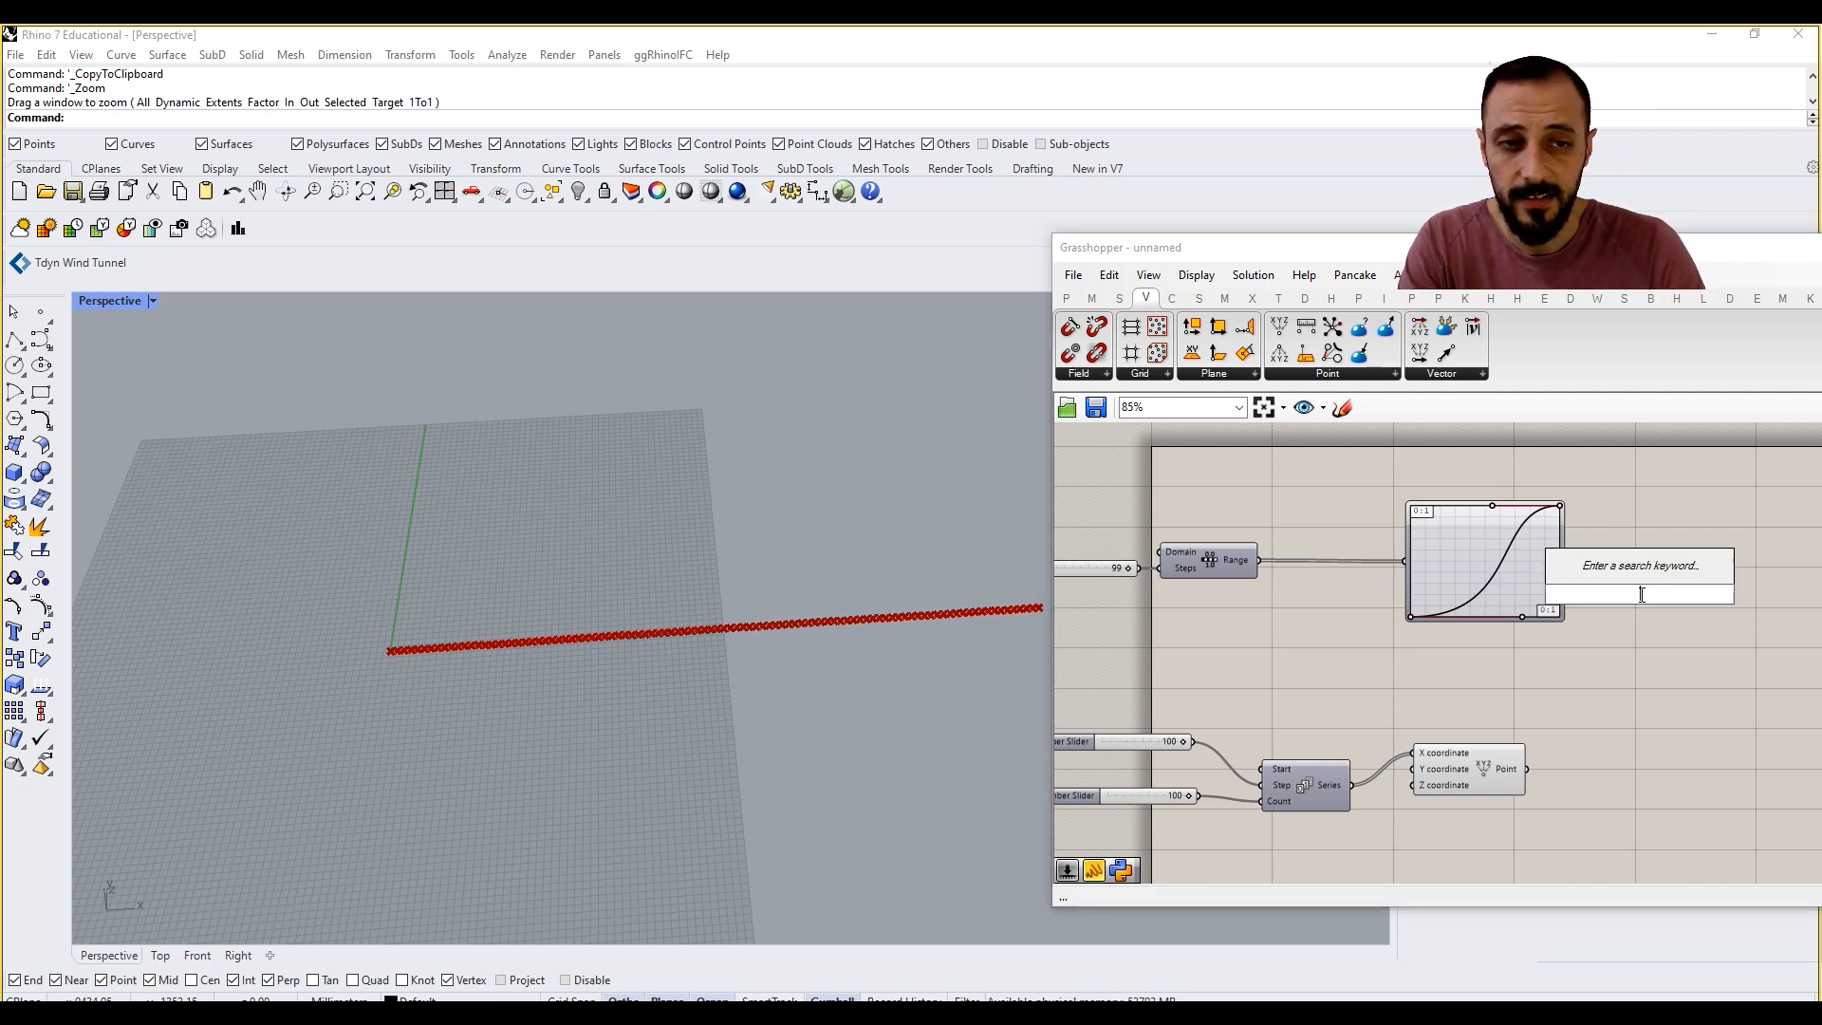
{"action": "double_click", "coordinate": [1616, 542]}
{"action": "type", "text": "rempa"}
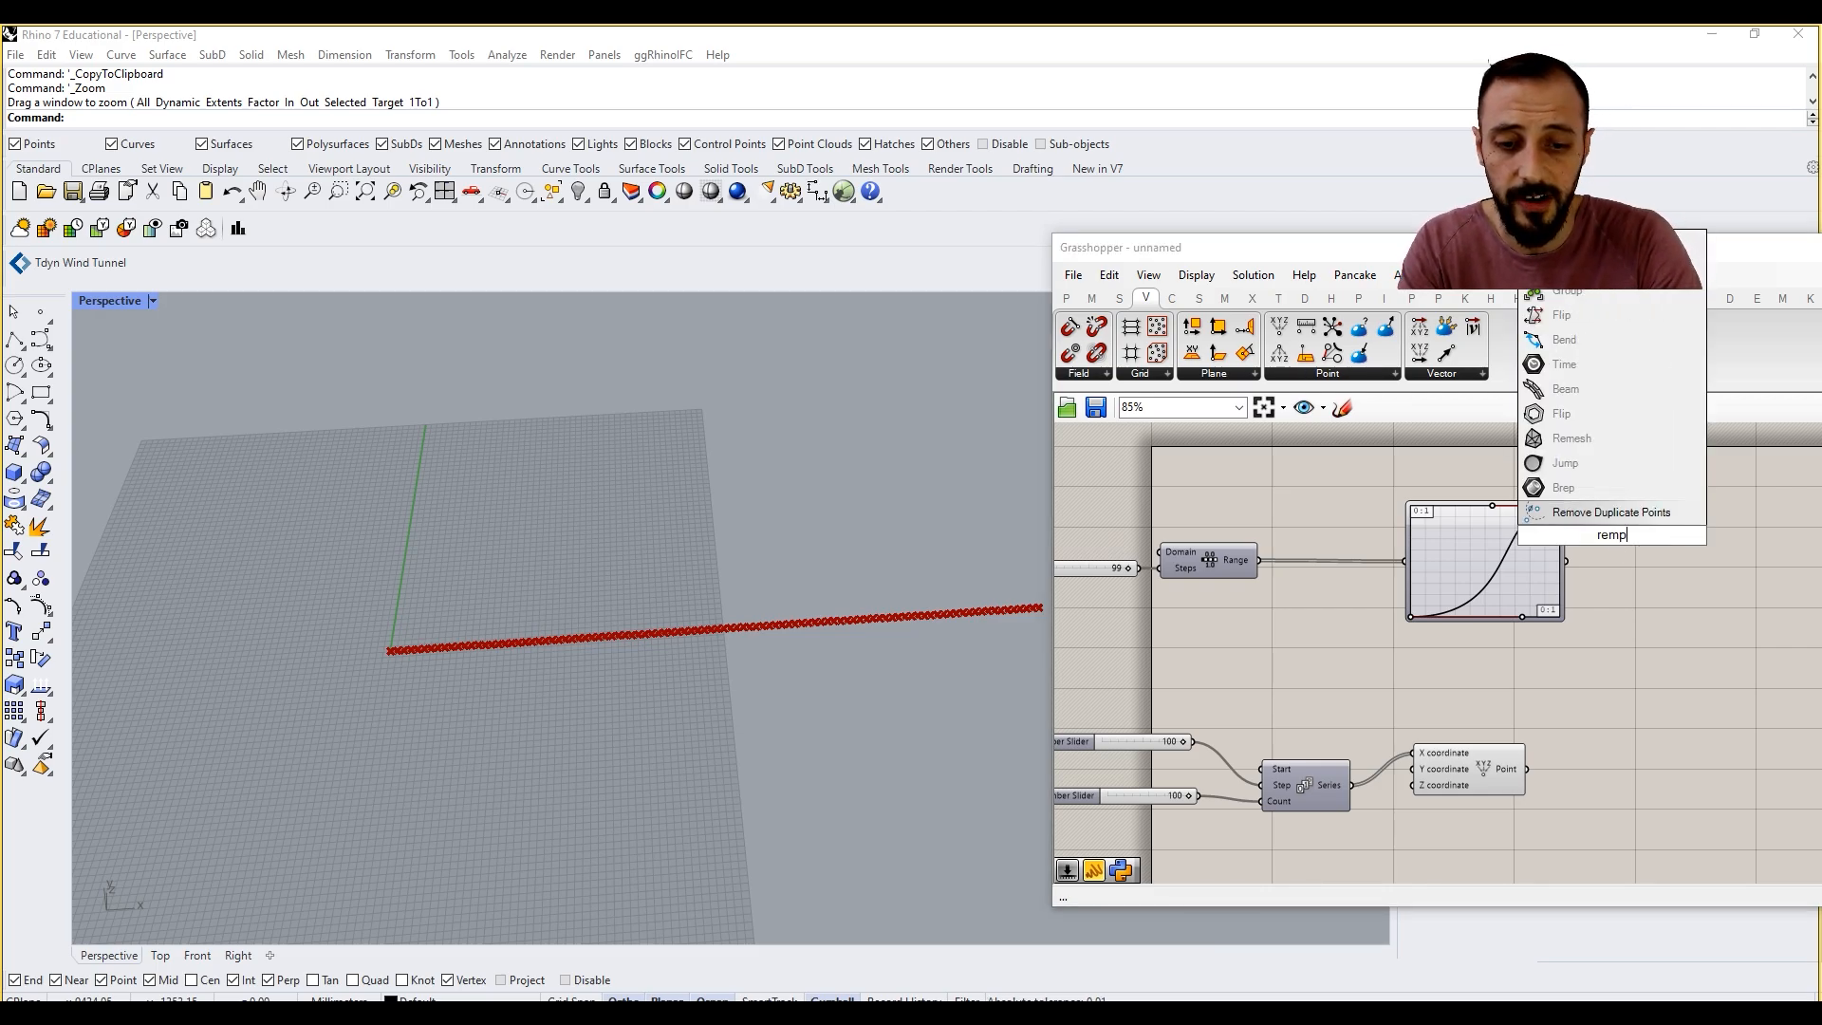
{"action": "key", "text": "BackSpace"}
{"action": "key", "text": "BackSpace"}
{"action": "type", "text": "ap"}
{"action": "left_click", "coordinate": [1618, 517]}
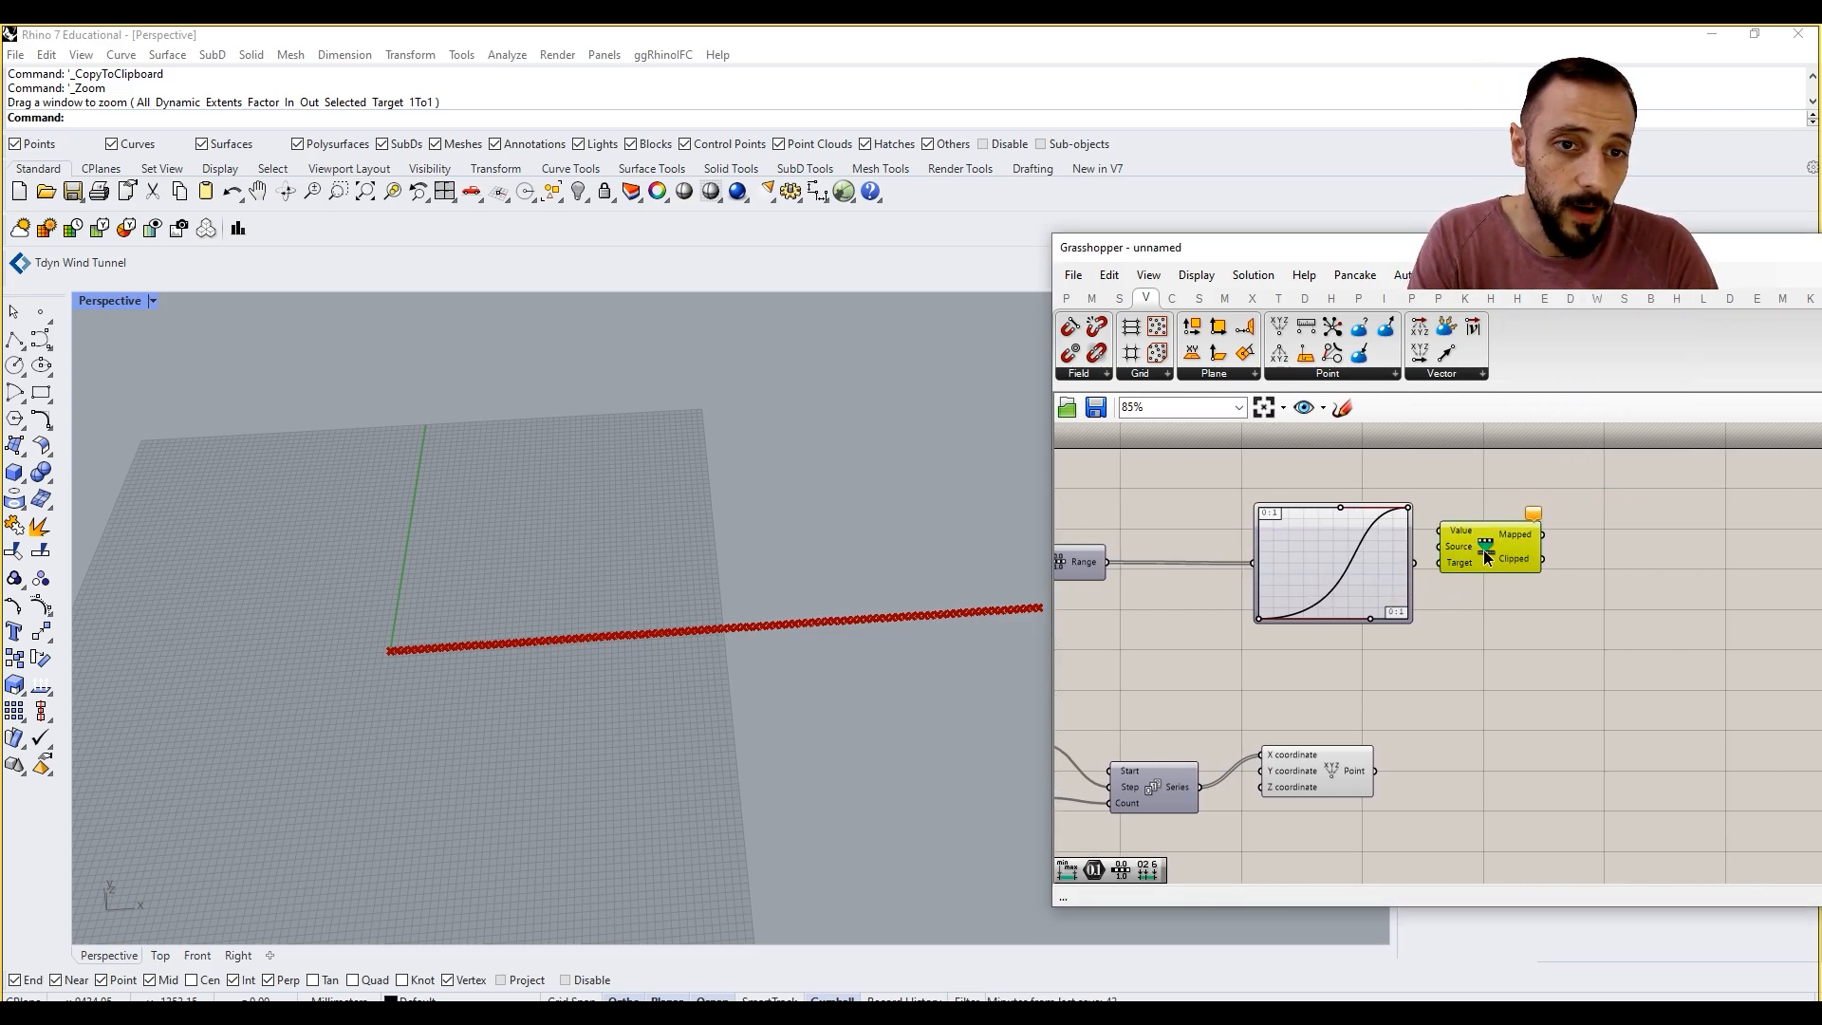
{"action": "left_click_drag", "start_coordinate": [1483, 550], "coordinate": [1544, 559]}
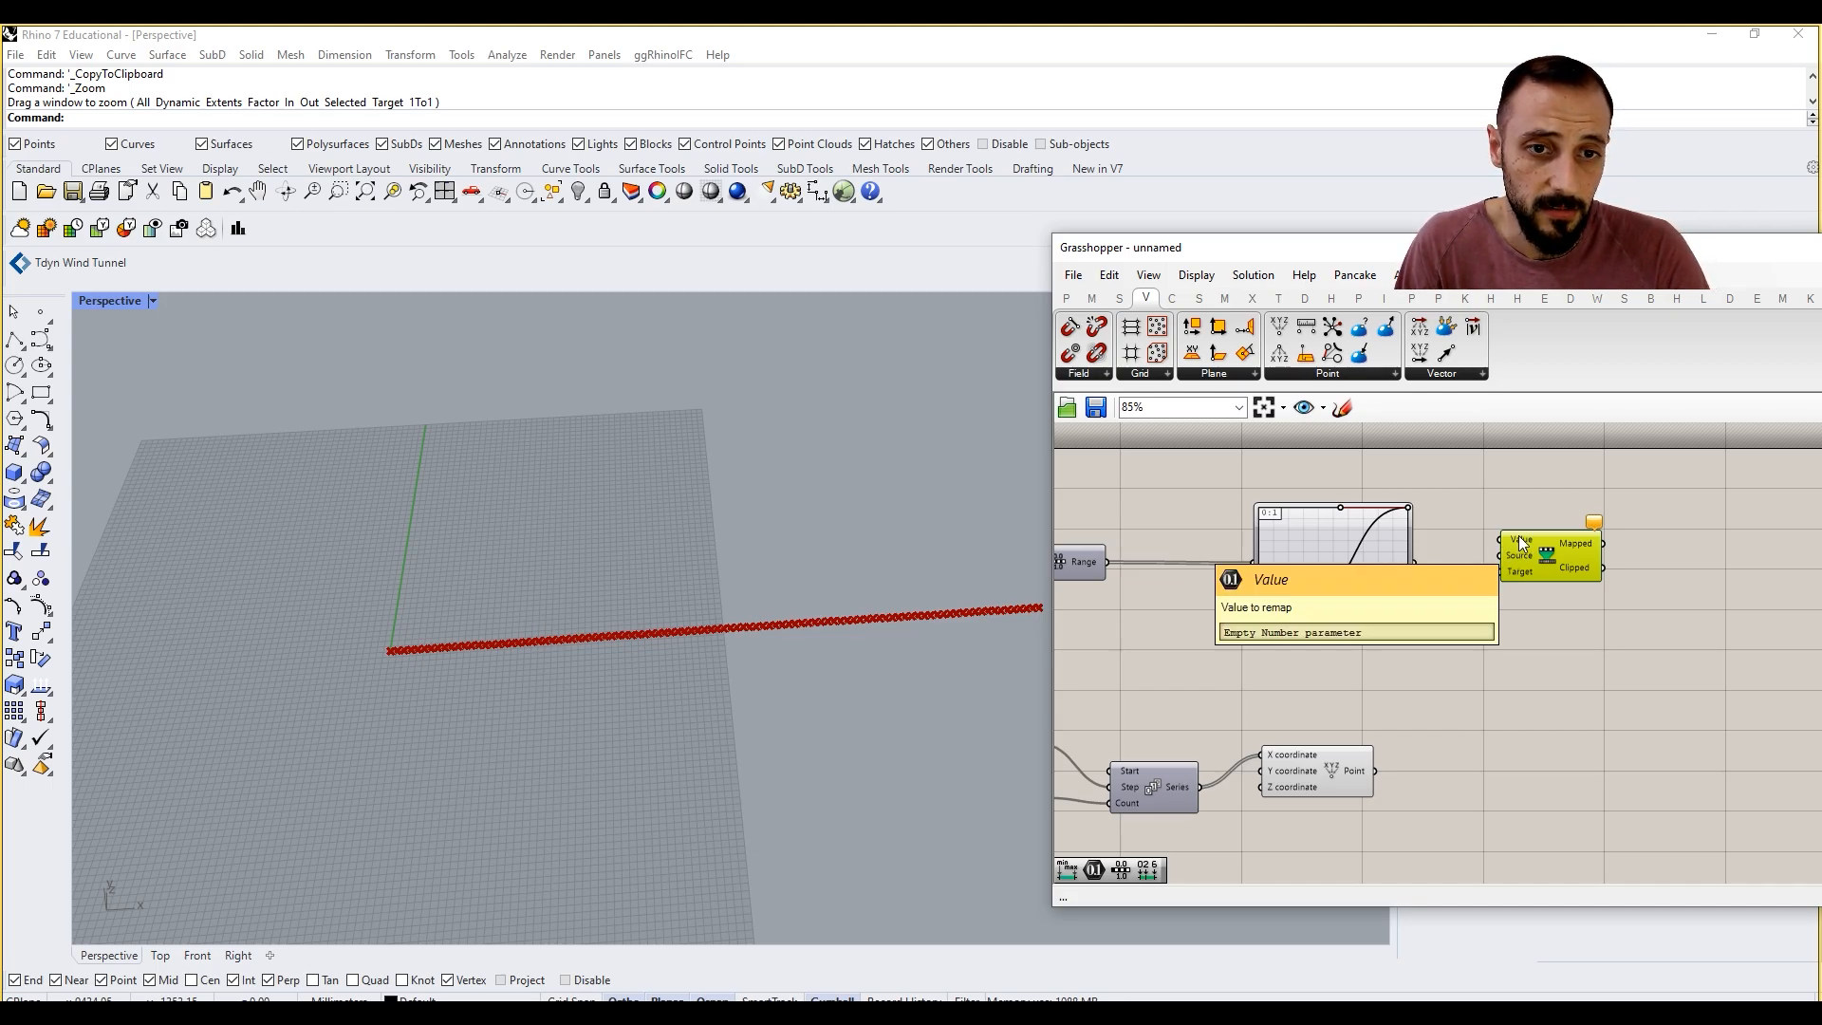
{"action": "left_click_drag", "start_coordinate": [1412, 563], "coordinate": [1500, 540]}
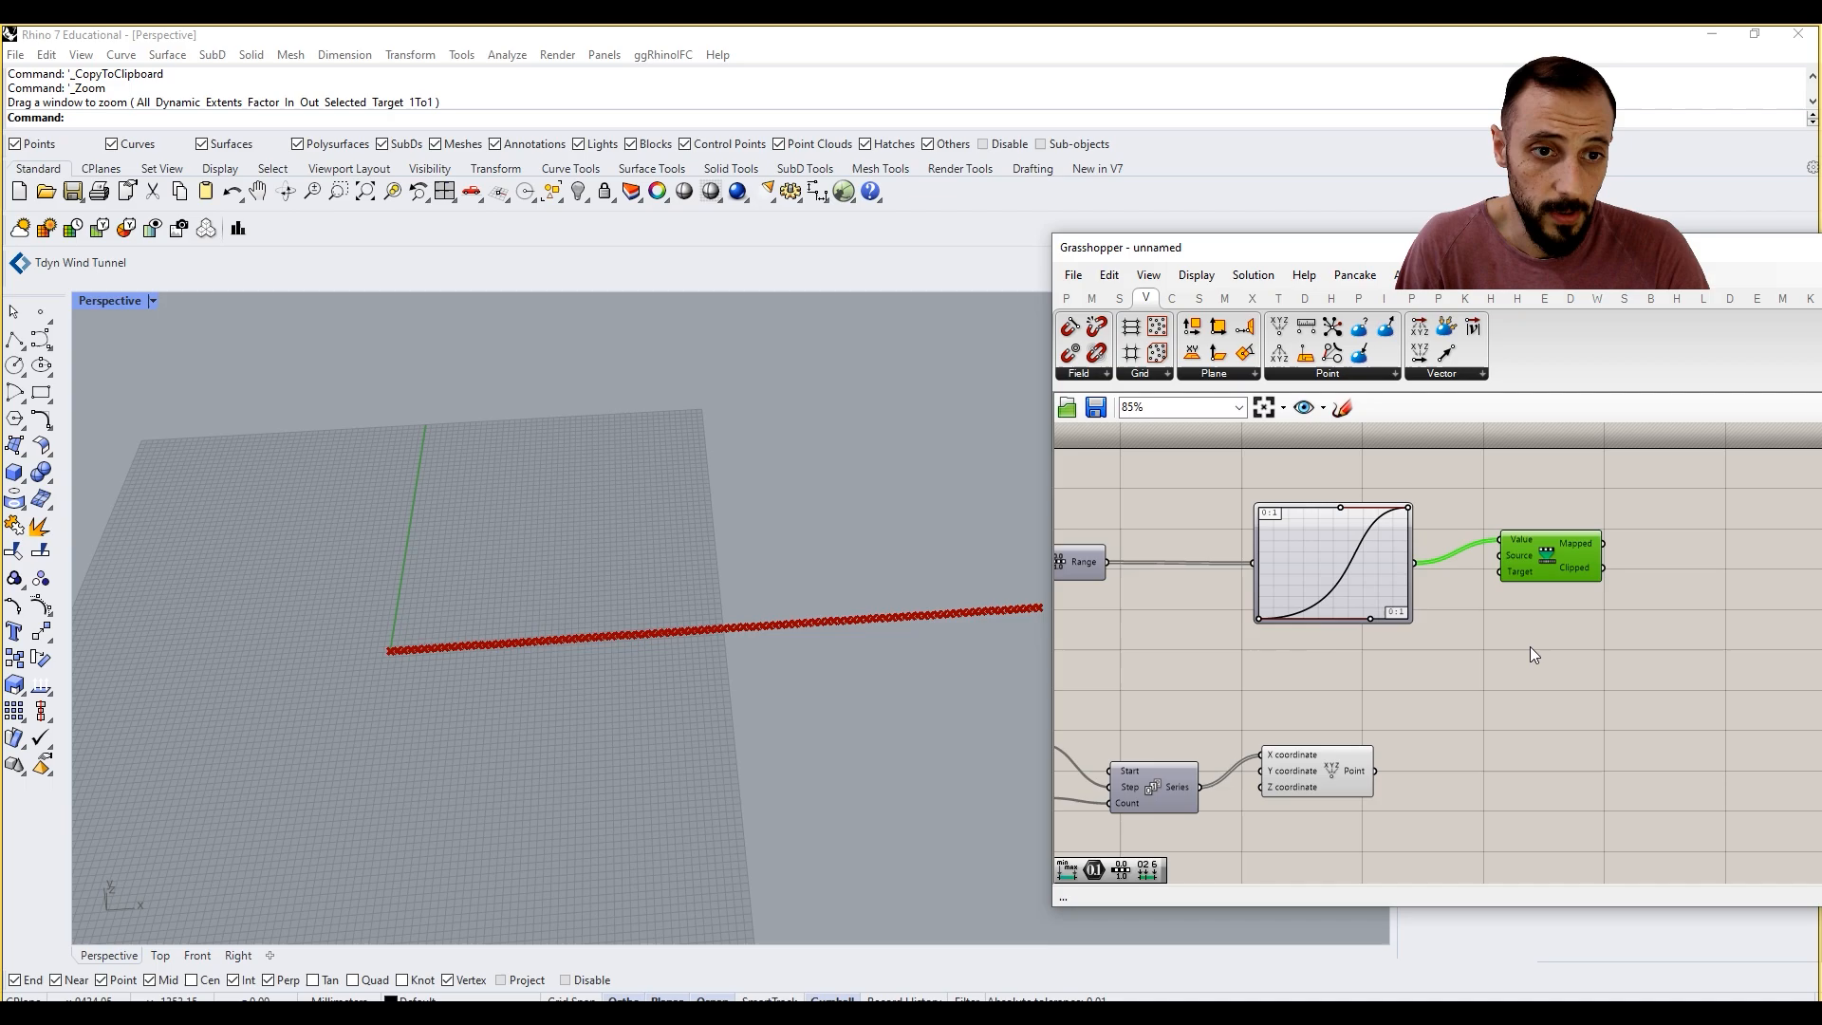
Step: Add a Construct Domain component below, shift Remap Numbers further right, and connect the domain to its Target input
{"action": "double_click", "coordinate": [1528, 672]}
{"action": "left_click", "coordinate": [1092, 298]}
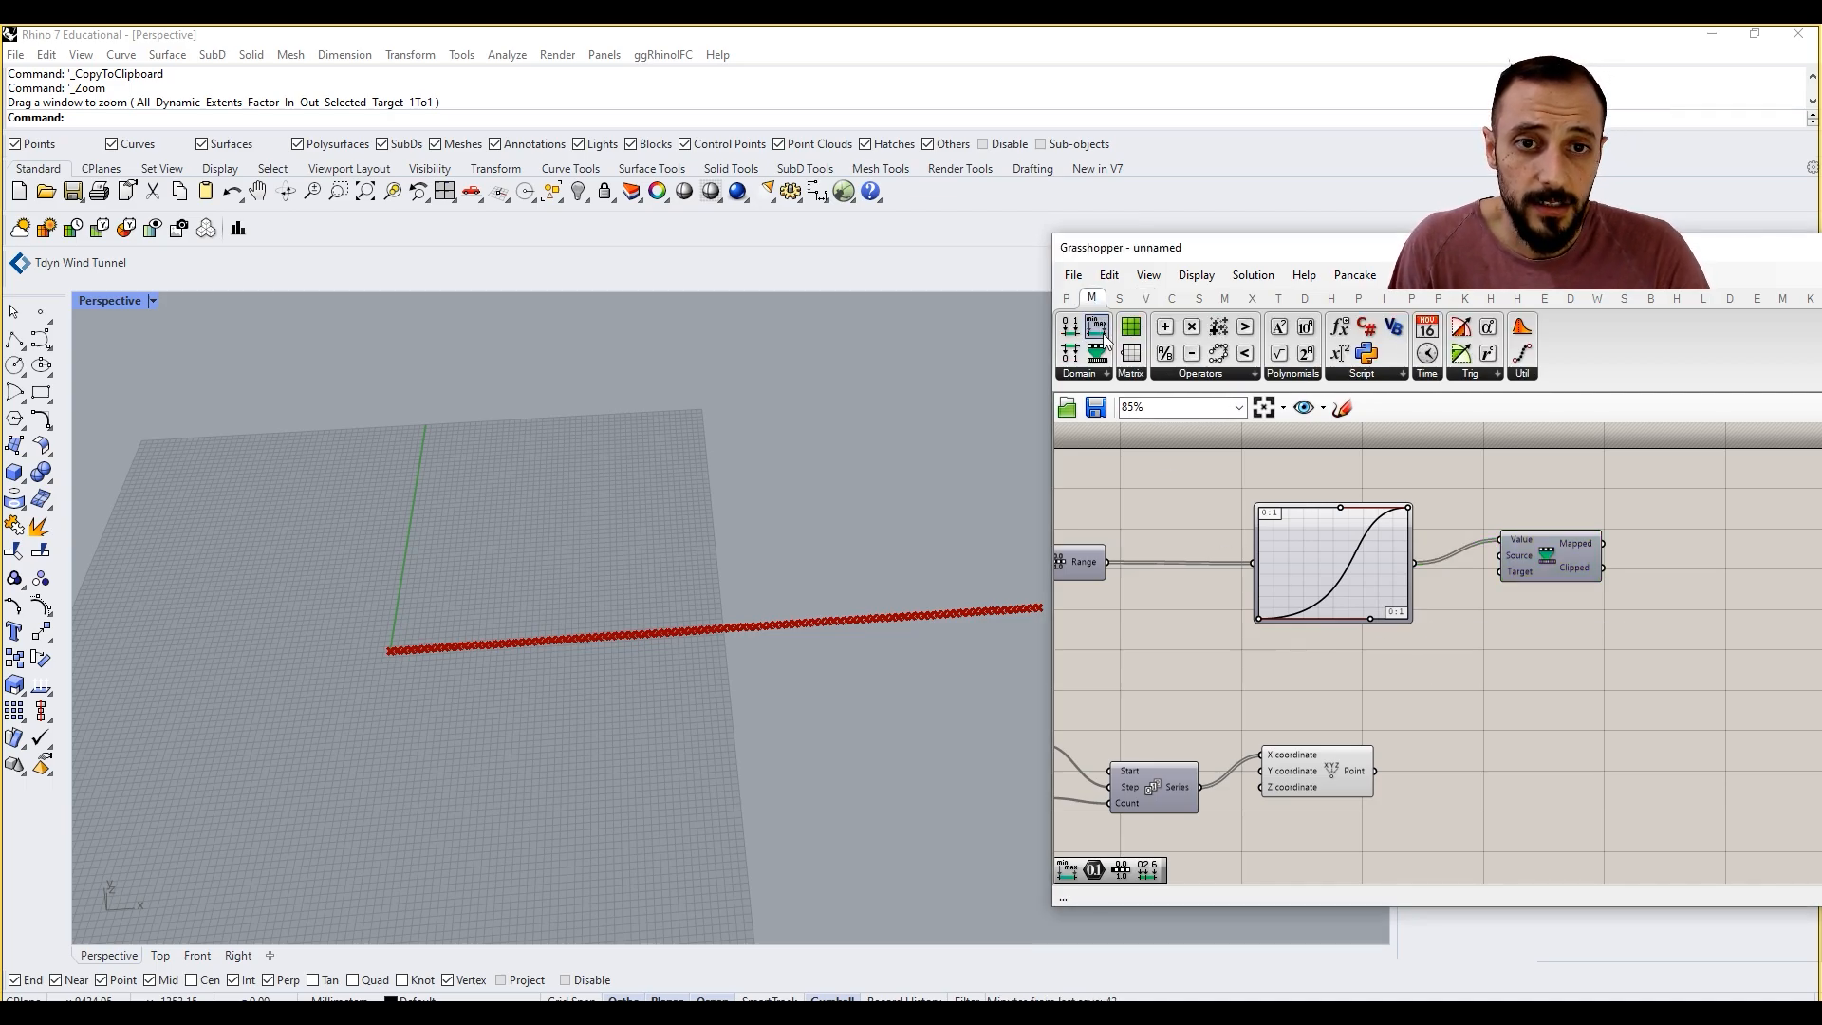
{"action": "left_click", "coordinate": [1106, 374]}
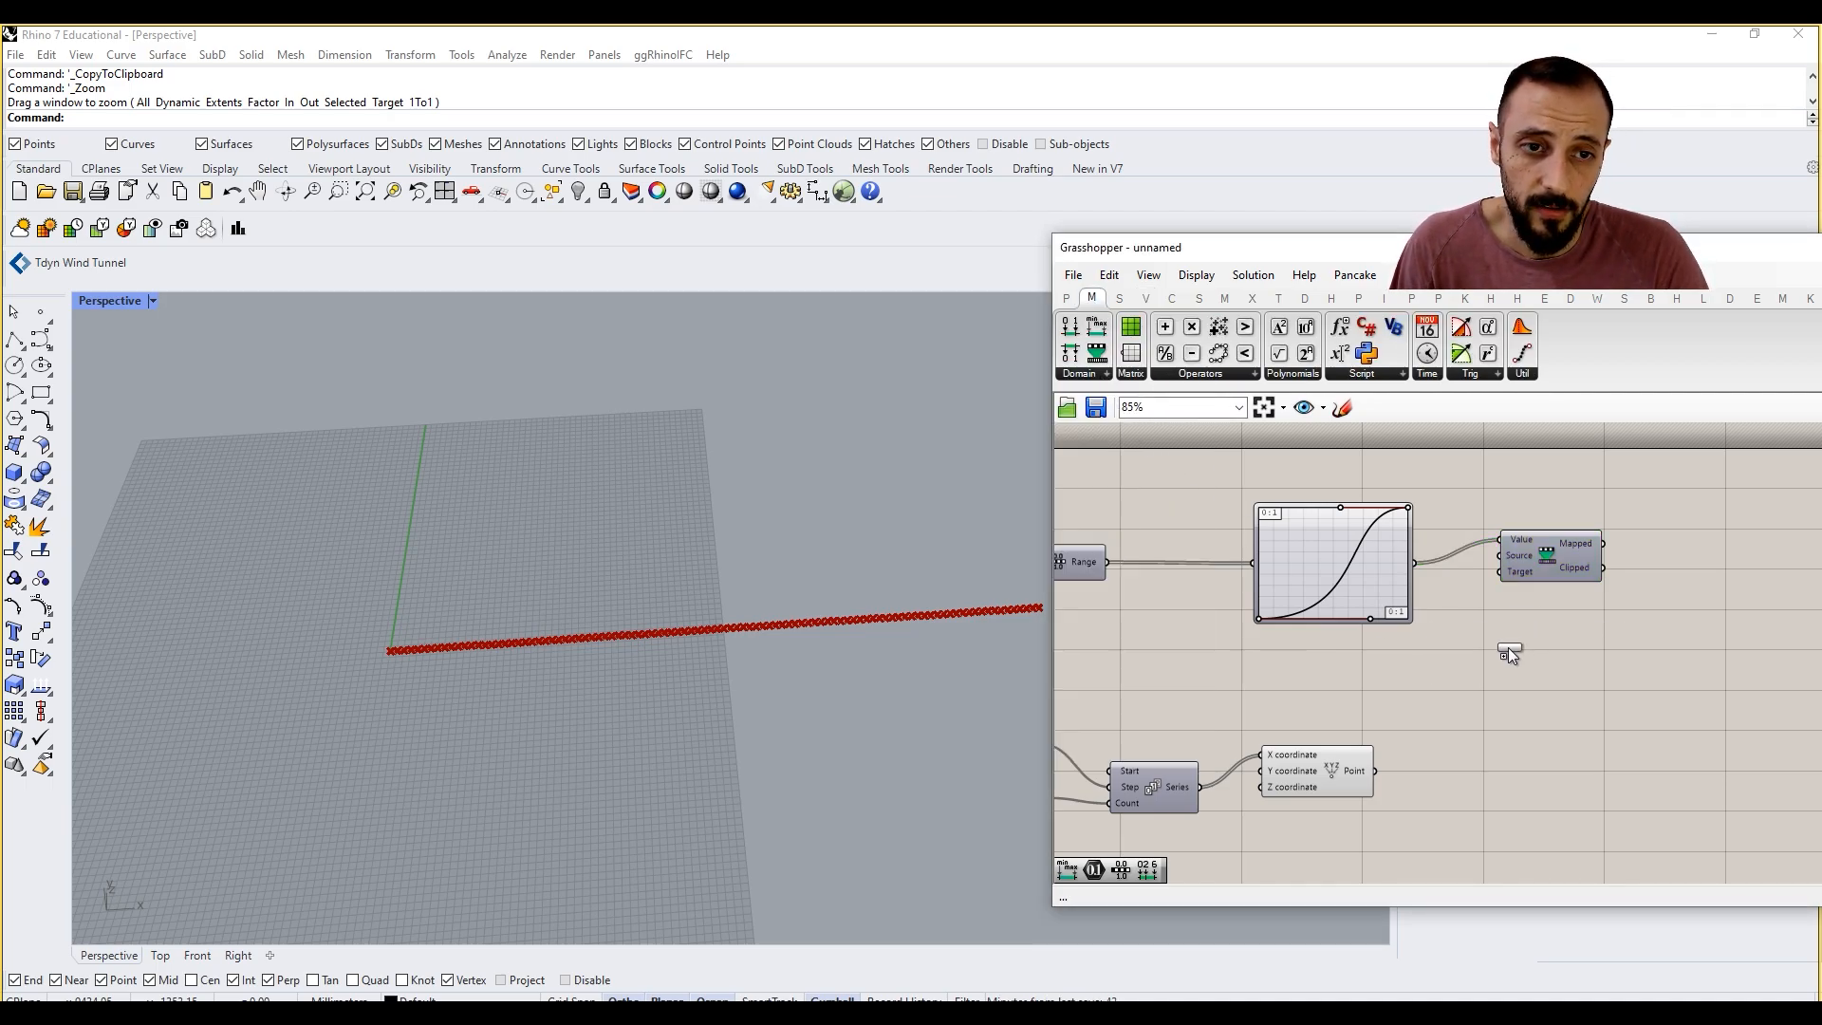
{"action": "left_click_drag", "start_coordinate": [1508, 652], "coordinate": [1507, 649]}
{"action": "left_click_drag", "start_coordinate": [1553, 572], "coordinate": [1756, 595]}
{"action": "left_click_drag", "start_coordinate": [1539, 658], "coordinate": [1637, 662]}
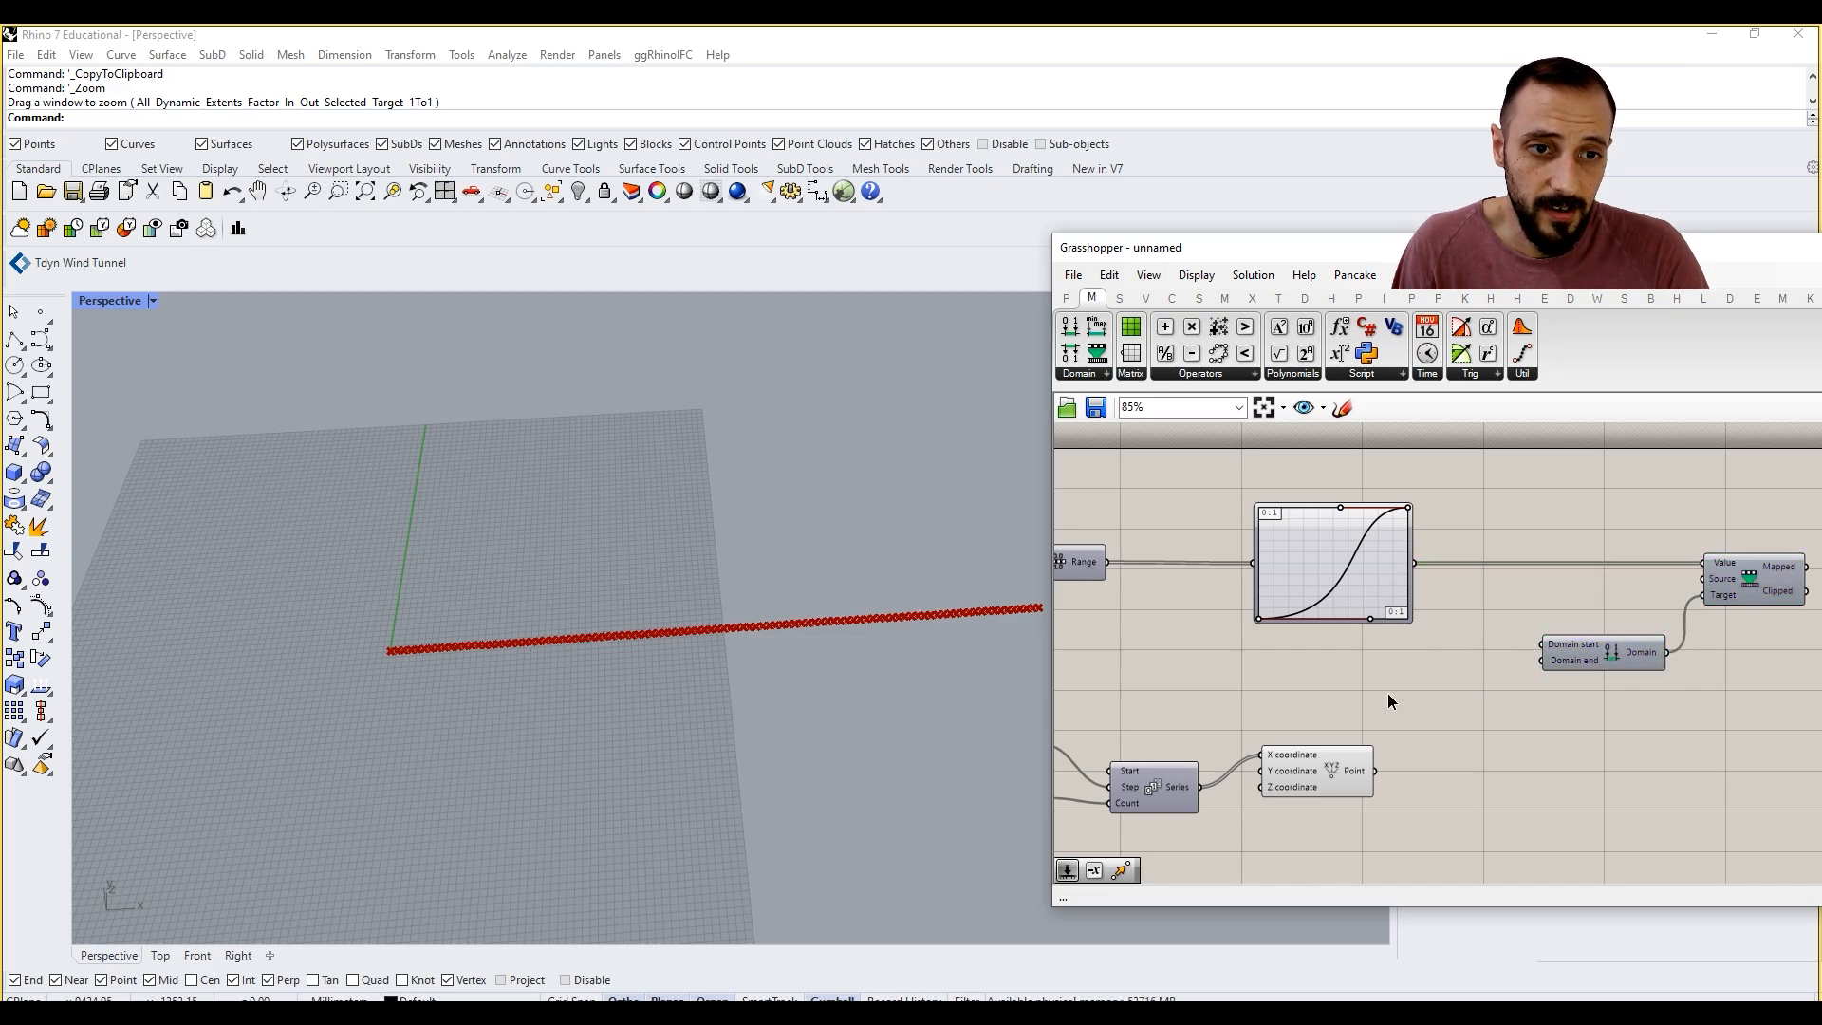
Step: Add number sliders set to 0 and 1500 and connect them to the Domain start and Domain end inputs
{"action": "double_click", "coordinate": [1387, 693]}
{"action": "type", "text": "0"}
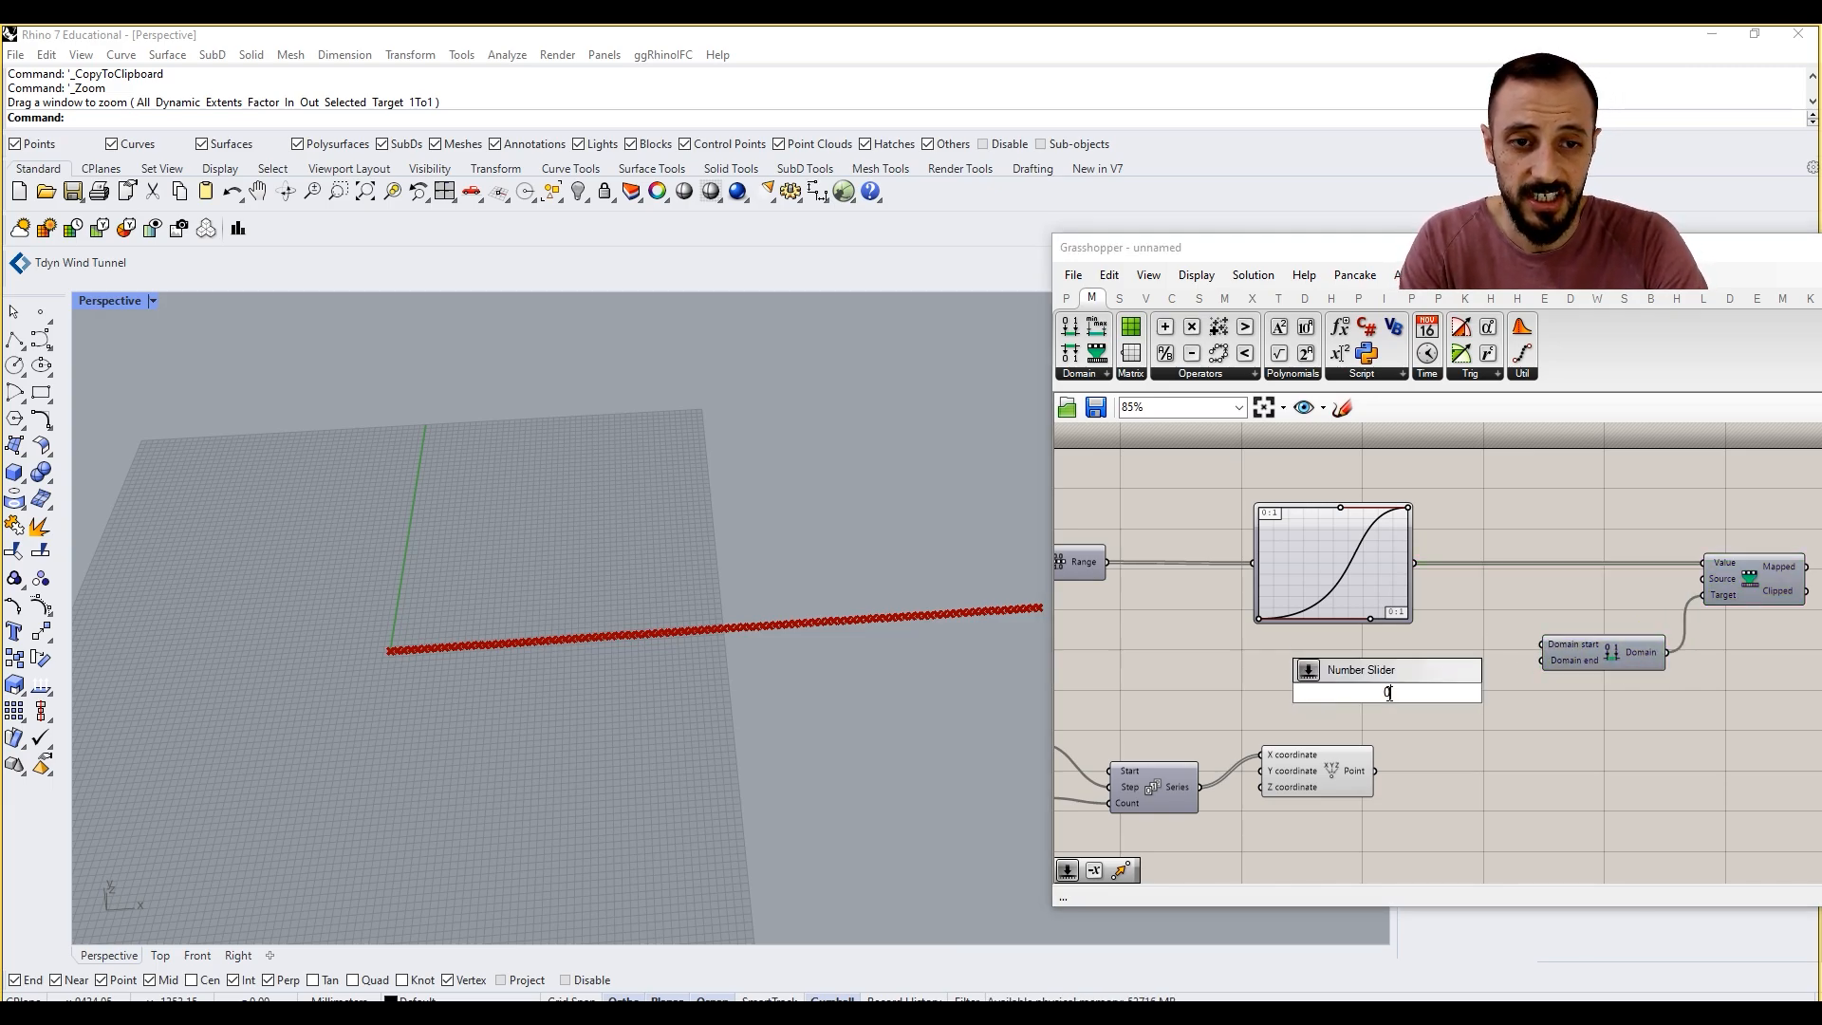
{"action": "key", "text": "Return"}
{"action": "left_click_drag", "start_coordinate": [1420, 693], "coordinate": [1542, 644]}
{"action": "double_click", "coordinate": [1514, 712]}
{"action": "type", "text": "1500"}
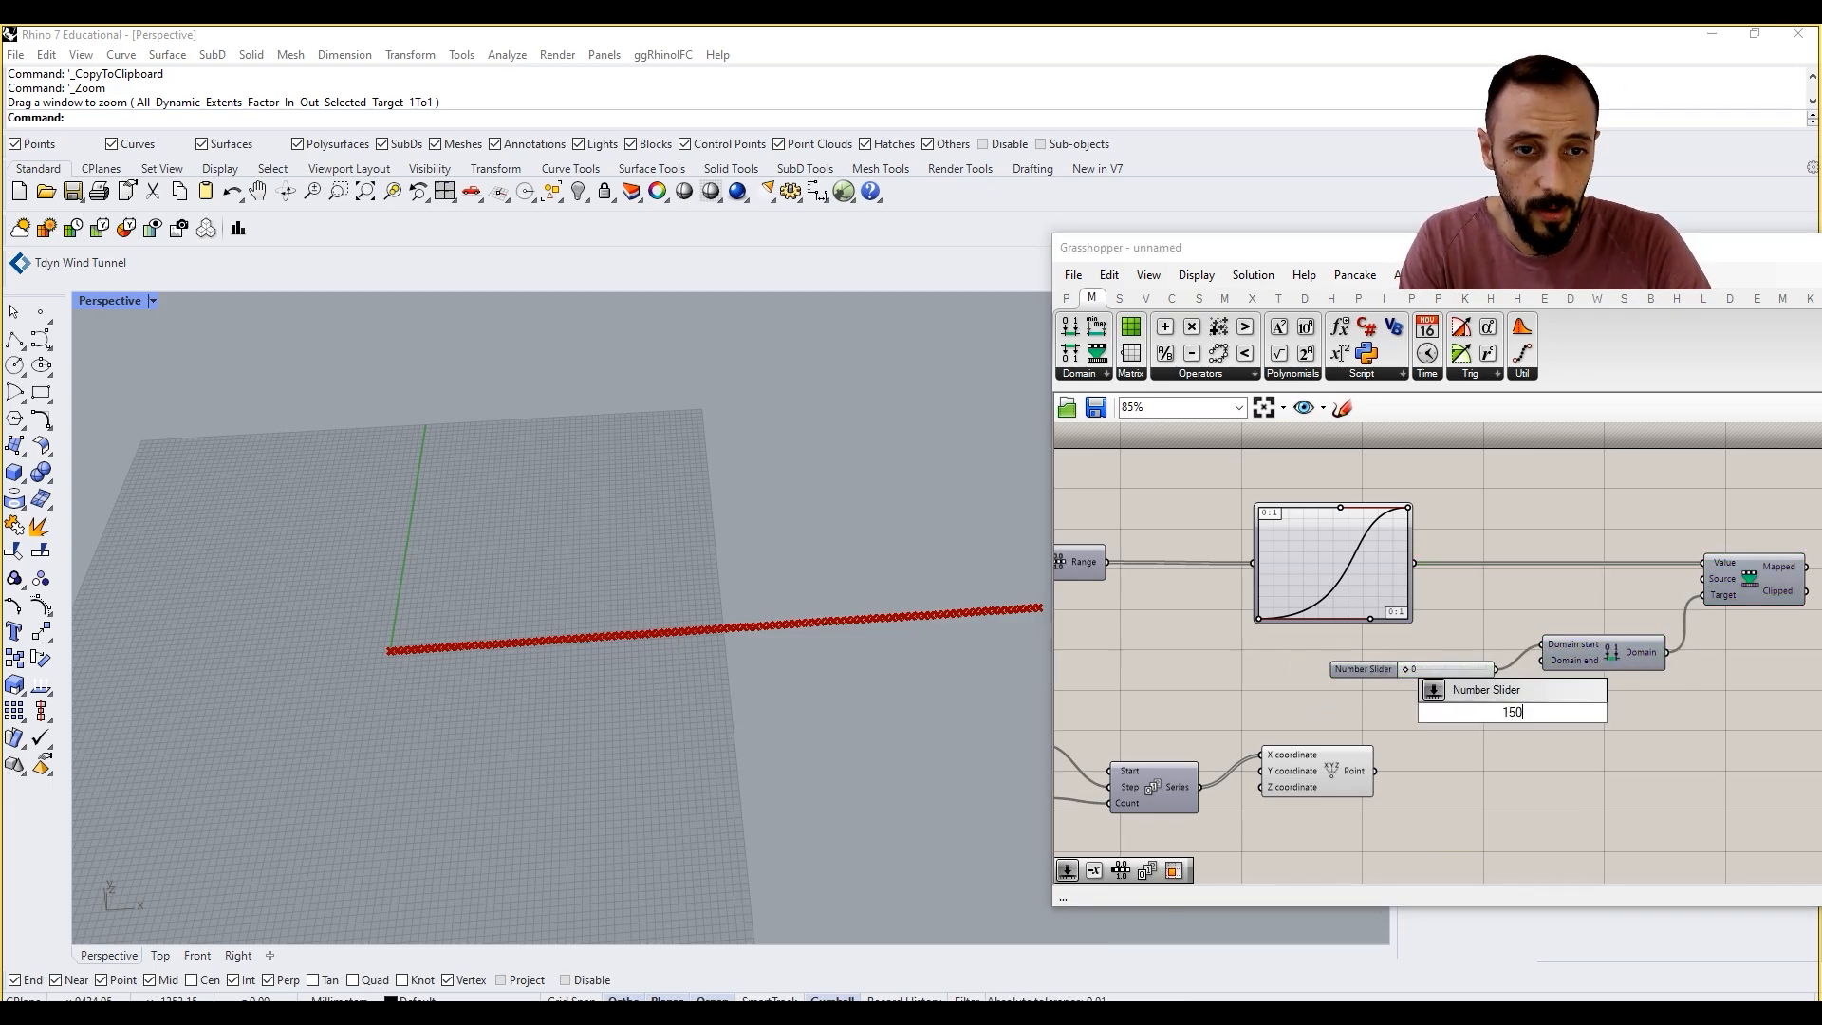
{"action": "key", "text": "Return"}
{"action": "left_click_drag", "start_coordinate": [1560, 714], "coordinate": [1542, 660]}
Step: Move Construct Point to the right of Remap Numbers and connect the Mapped output to its Z coordinate
{"action": "scroll", "coordinate": [1466, 672], "scroll_direction": "down", "scroll_amount": 2}
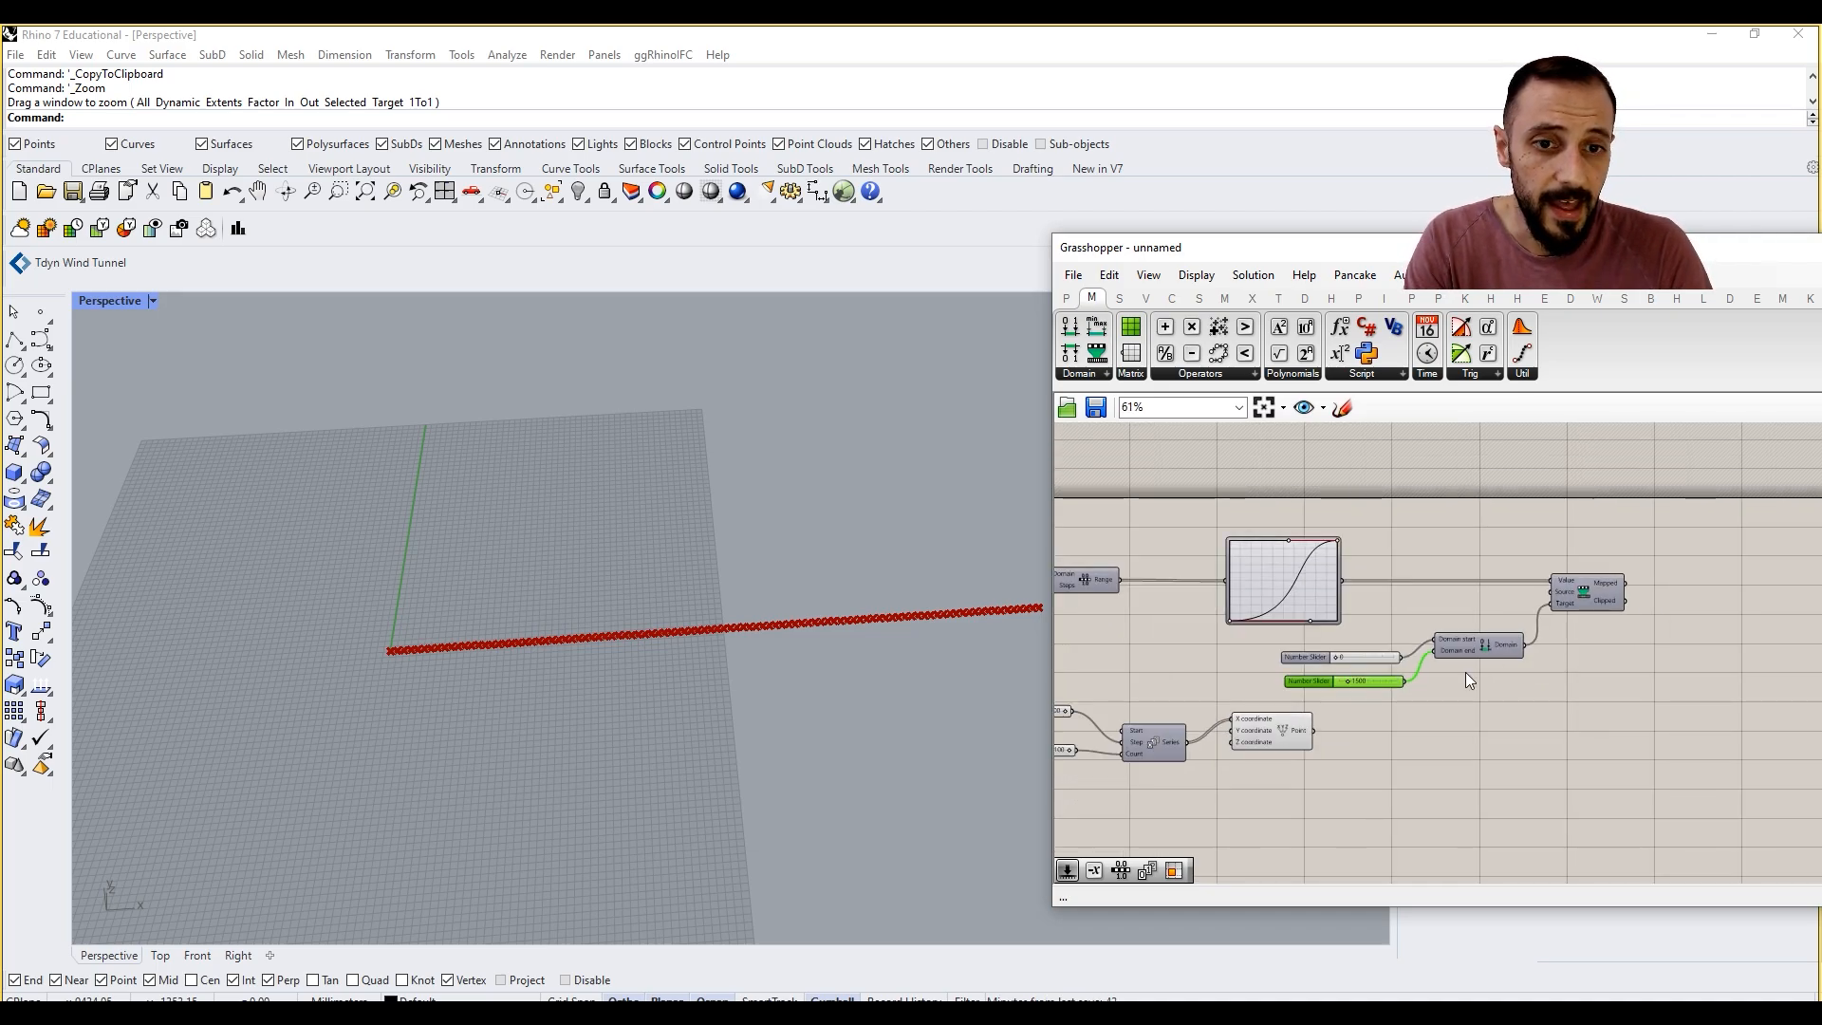
{"action": "left_click_drag", "start_coordinate": [1325, 775], "coordinate": [1055, 693]}
{"action": "right_click_drag", "start_coordinate": [1220, 739], "coordinate": [1218, 739]}
{"action": "left_click", "coordinate": [1220, 740]}
{"action": "scroll", "coordinate": [1580, 555], "scroll_direction": "up", "scroll_amount": 2}
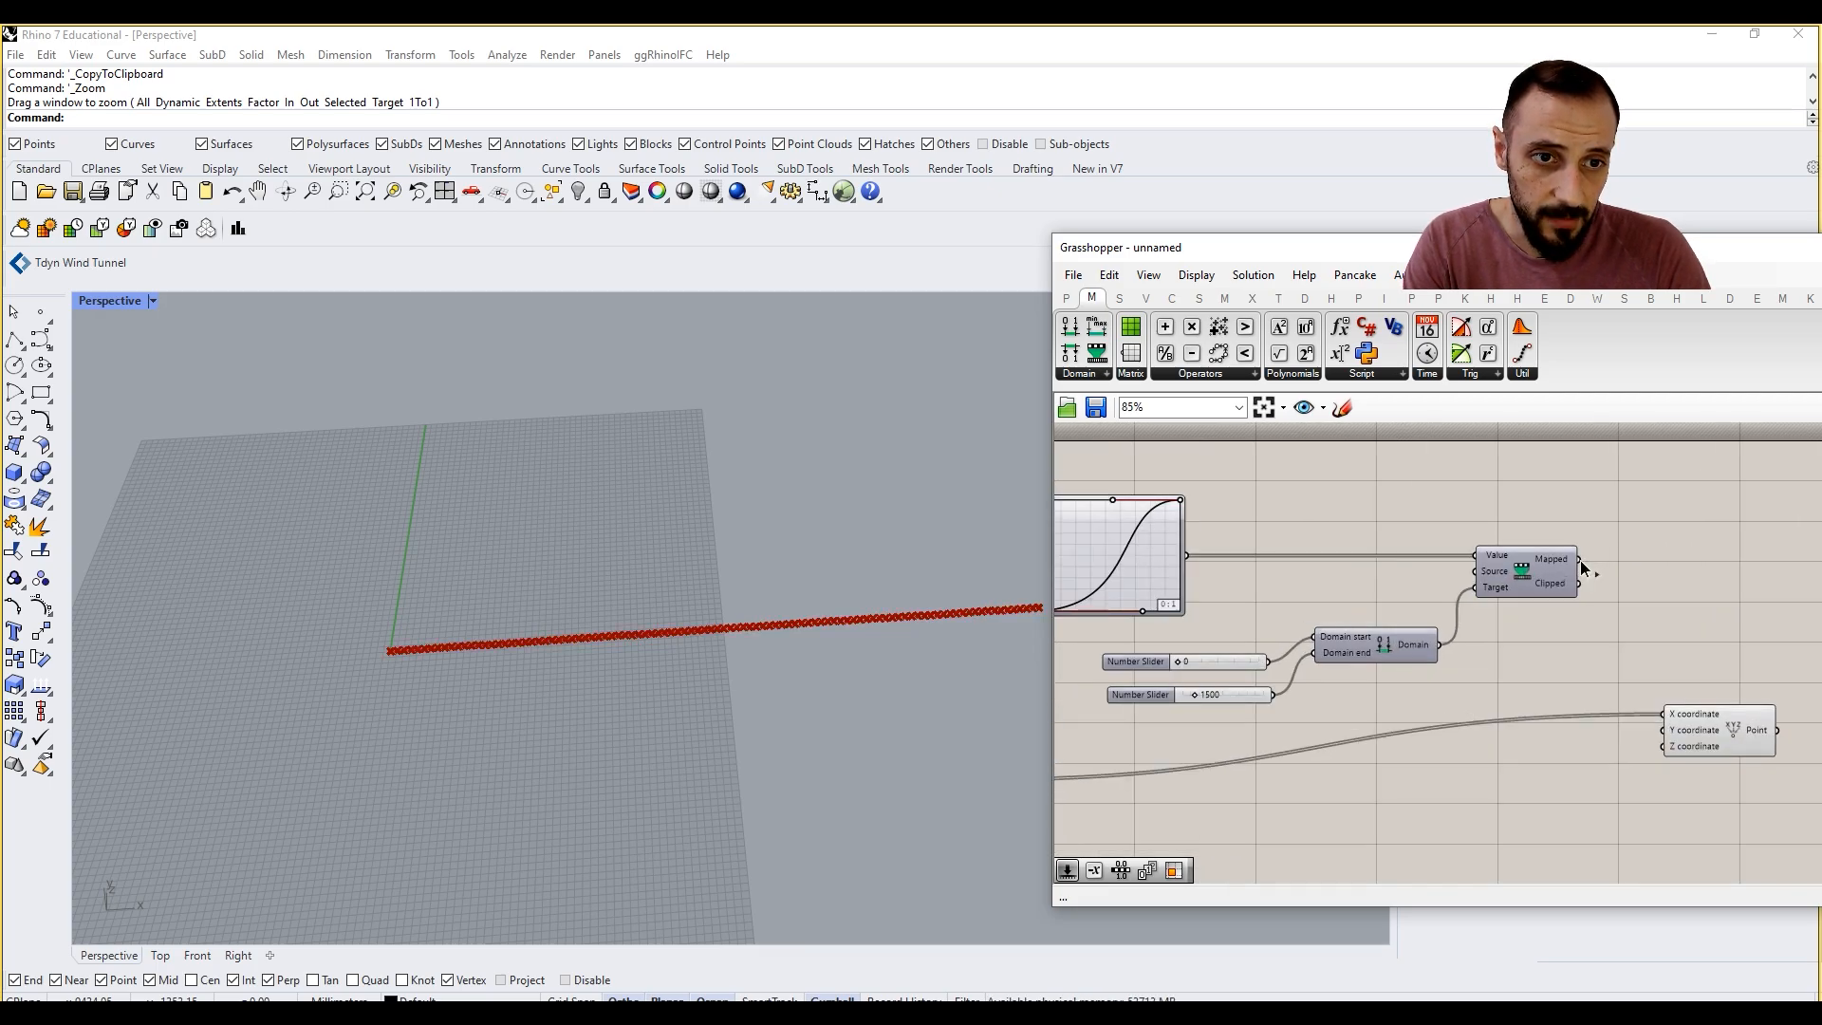
{"action": "left_click_drag", "start_coordinate": [1580, 559], "coordinate": [1661, 753]}
{"action": "right_click_drag", "start_coordinate": [823, 558], "coordinate": [683, 529]}
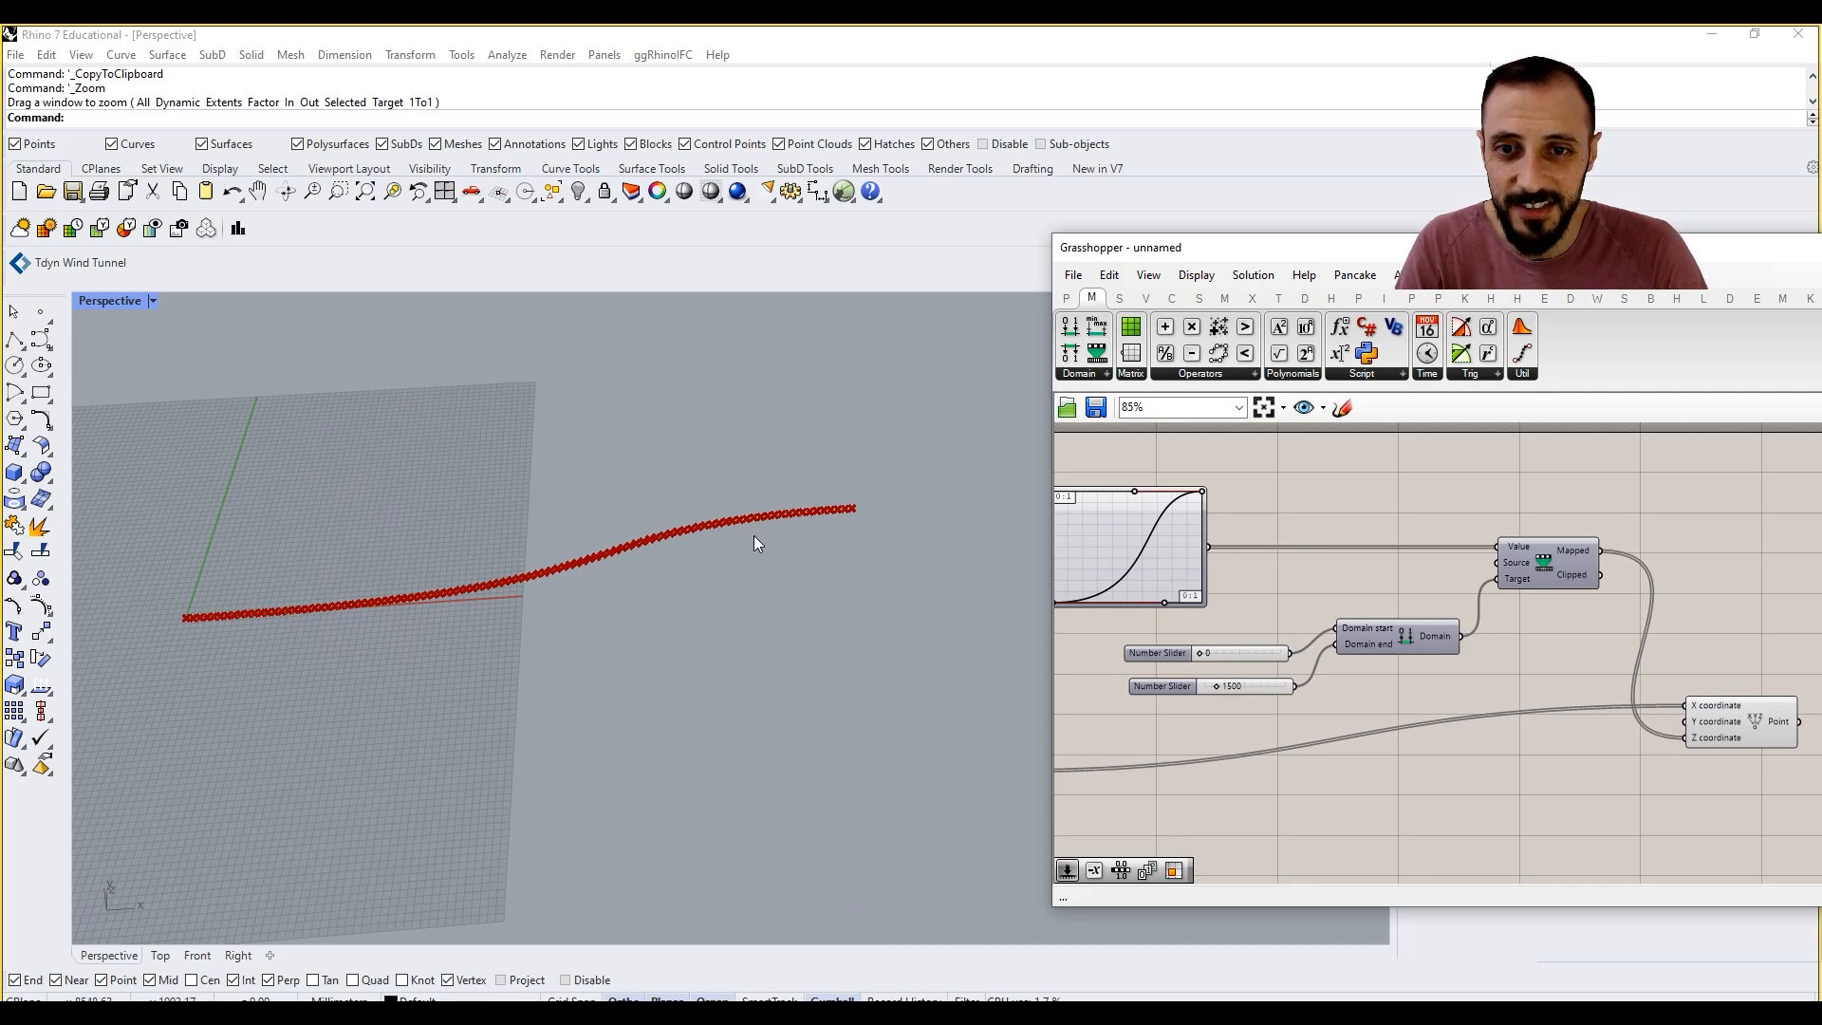
Step: Reshape the Graph Mapper's Bezier curve into a steeper S by moving its upper and lower handles
{"action": "right_click_drag", "start_coordinate": [1132, 509], "coordinate": [1189, 495]}
{"action": "scroll", "coordinate": [1205, 479], "scroll_direction": "up", "scroll_amount": 2}
{"action": "left_click_drag", "start_coordinate": [1204, 475], "coordinate": [1147, 446]}
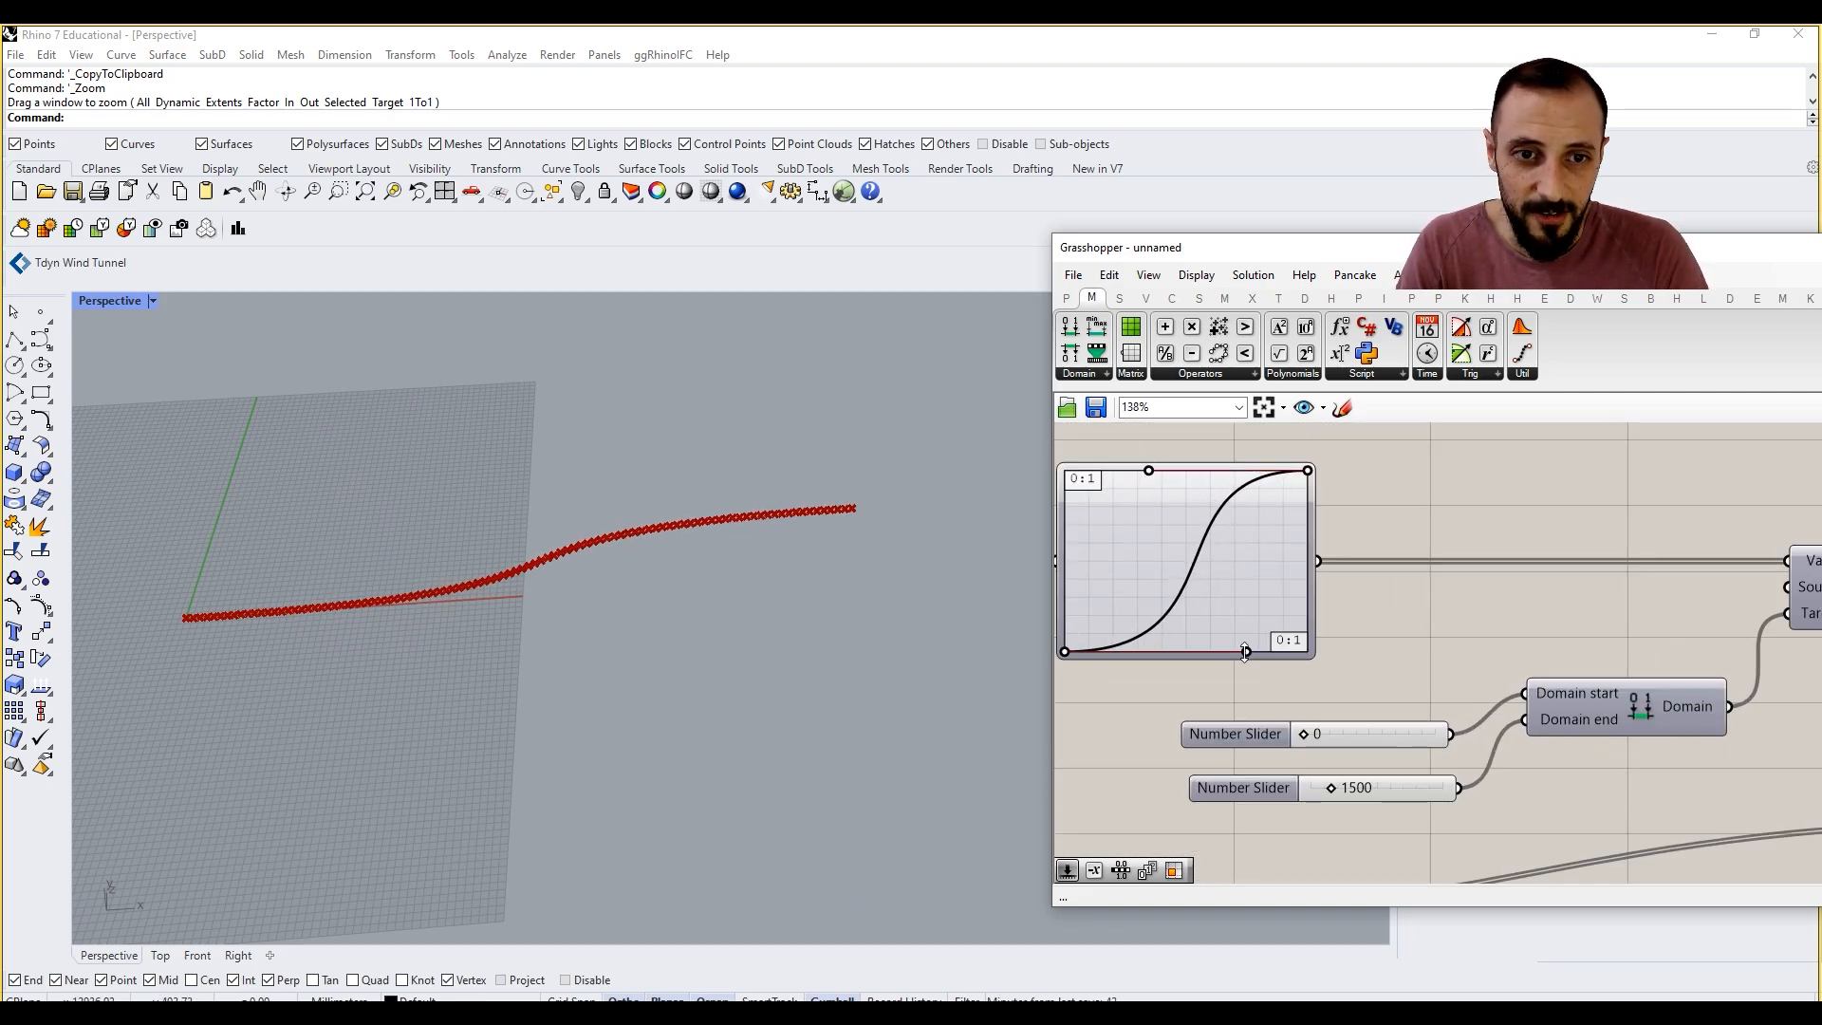
{"action": "left_click_drag", "start_coordinate": [1245, 651], "coordinate": [1250, 608]}
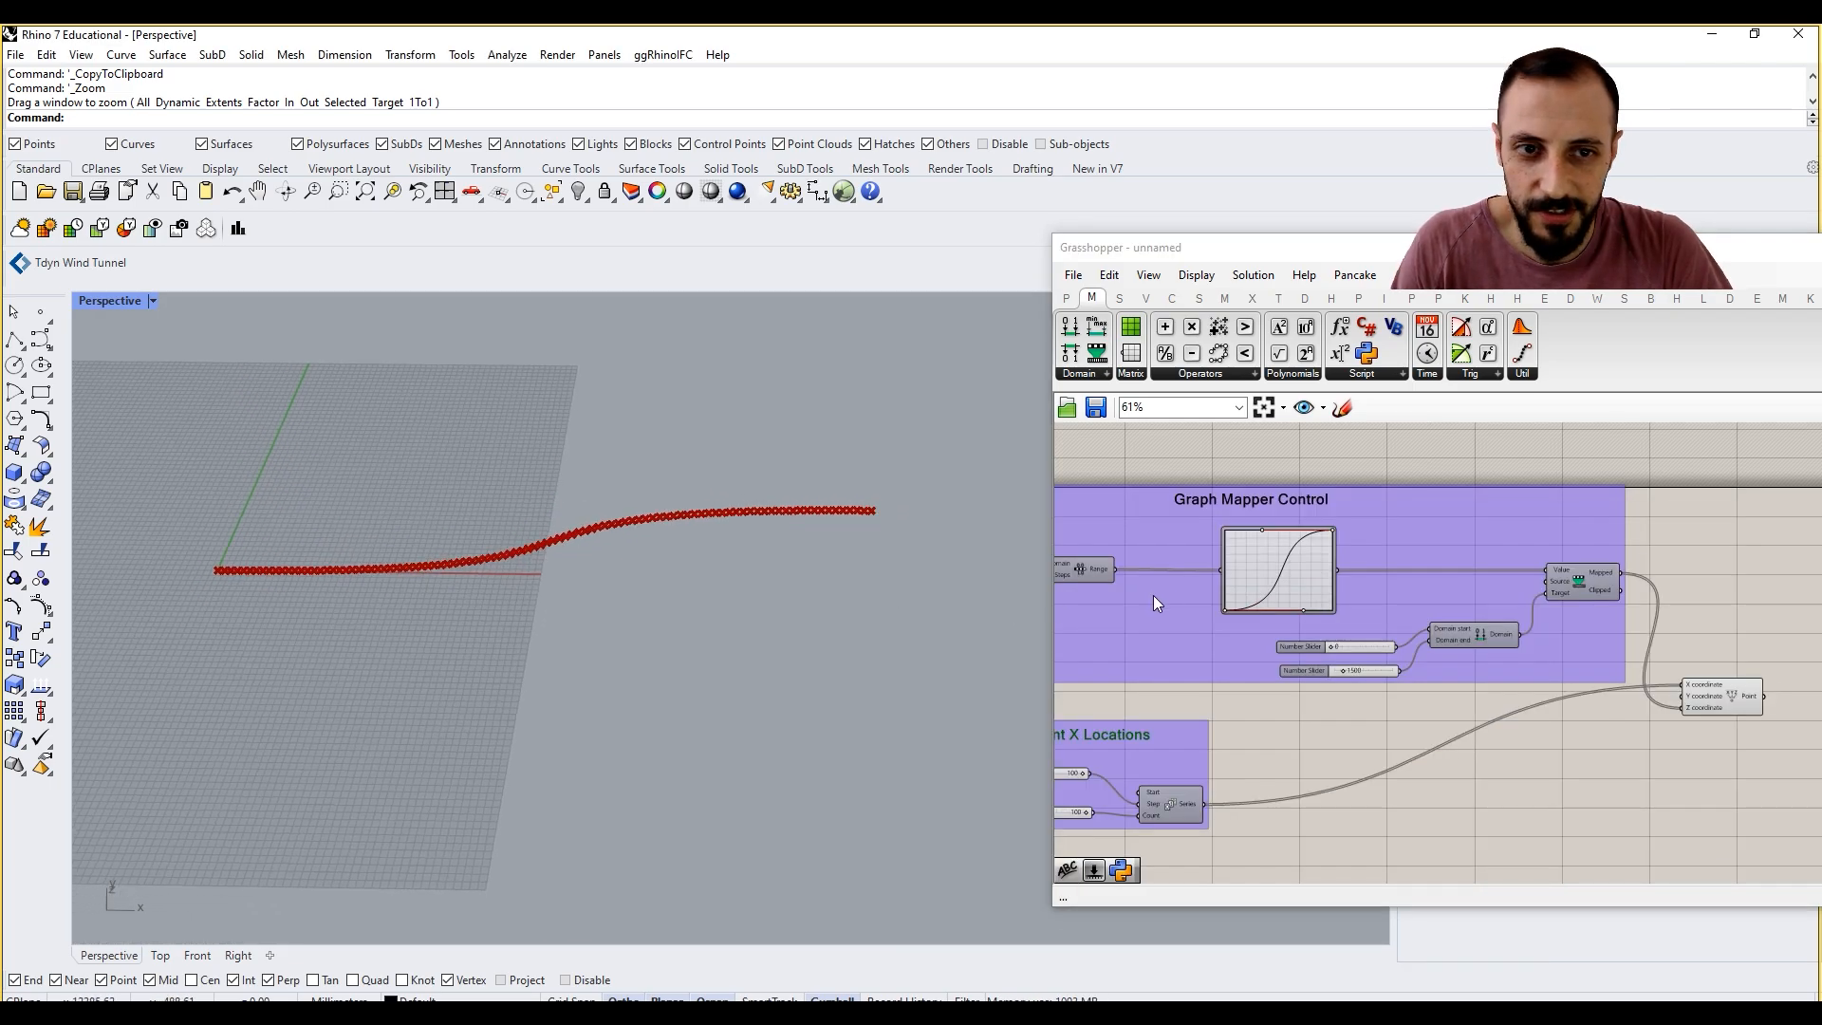
Step: Change the Graph Mapper's graph type to Sine and shorten the wavelength to fit about two peaks
{"action": "scroll", "coordinate": [1315, 533], "scroll_direction": "up", "scroll_amount": 3}
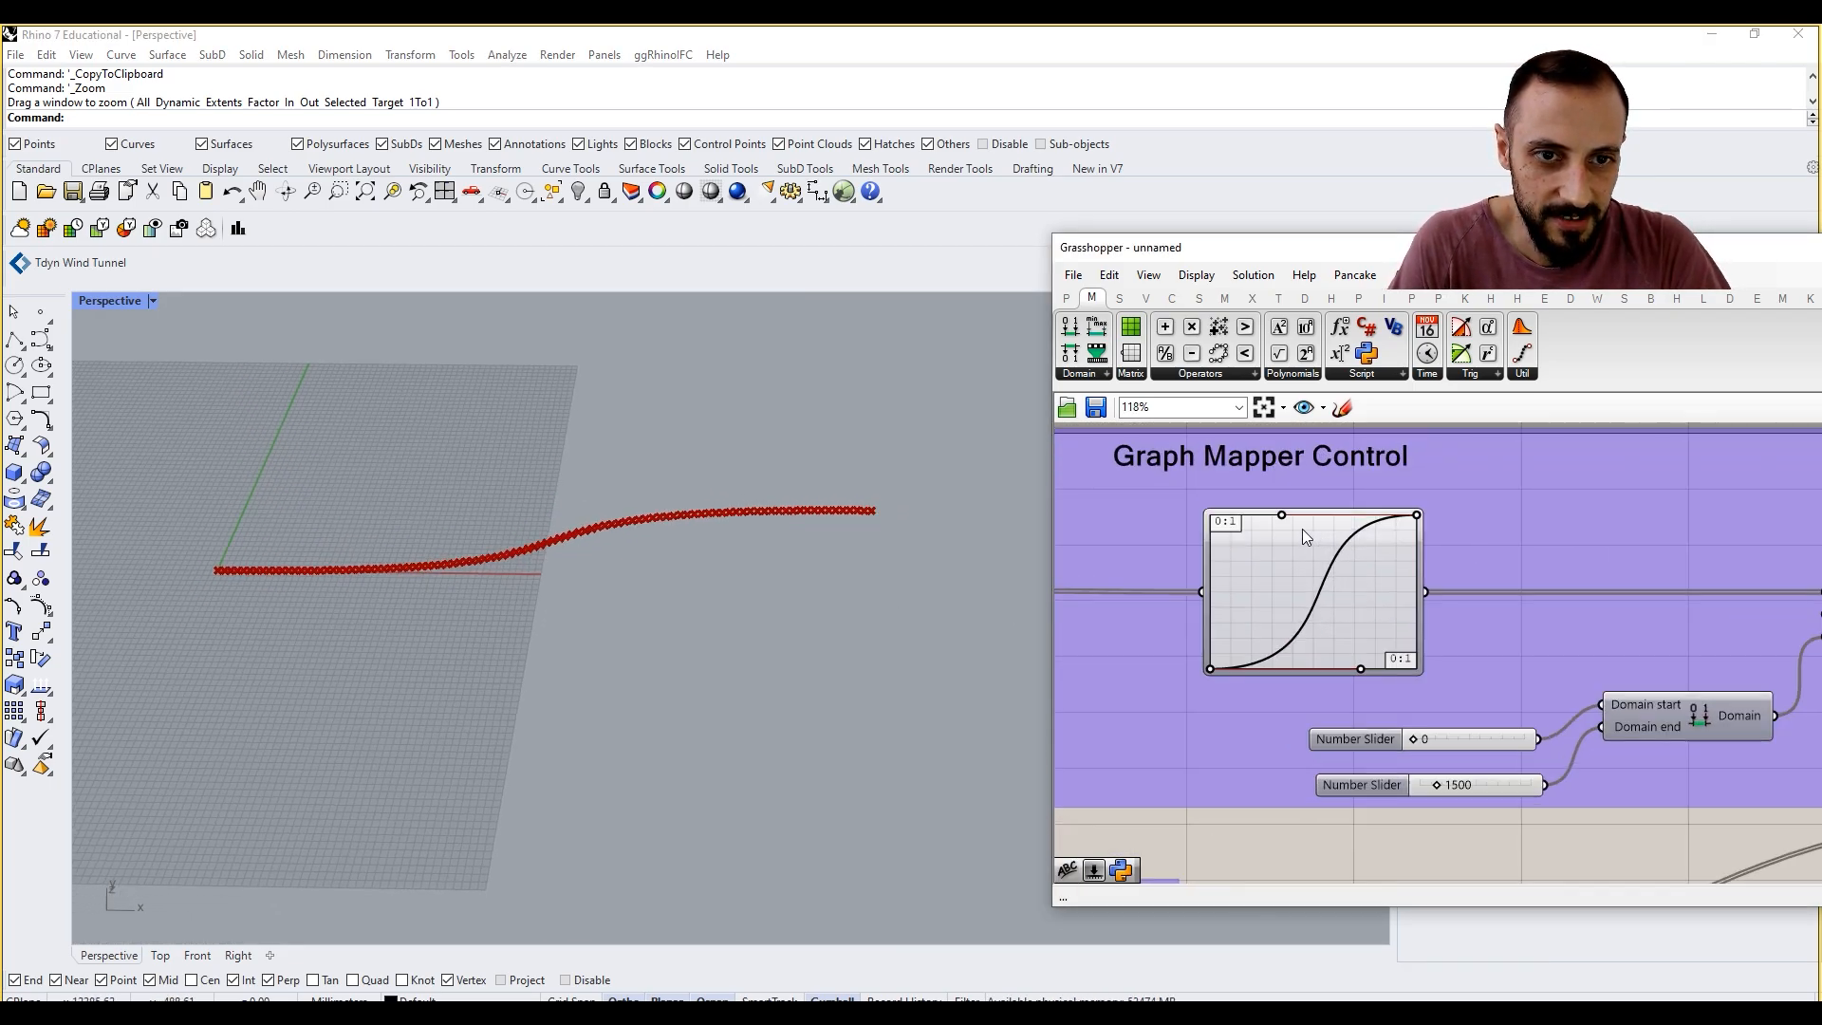
{"action": "right_click", "coordinate": [1302, 566]}
{"action": "mouse_move", "coordinate": [1384, 806]}
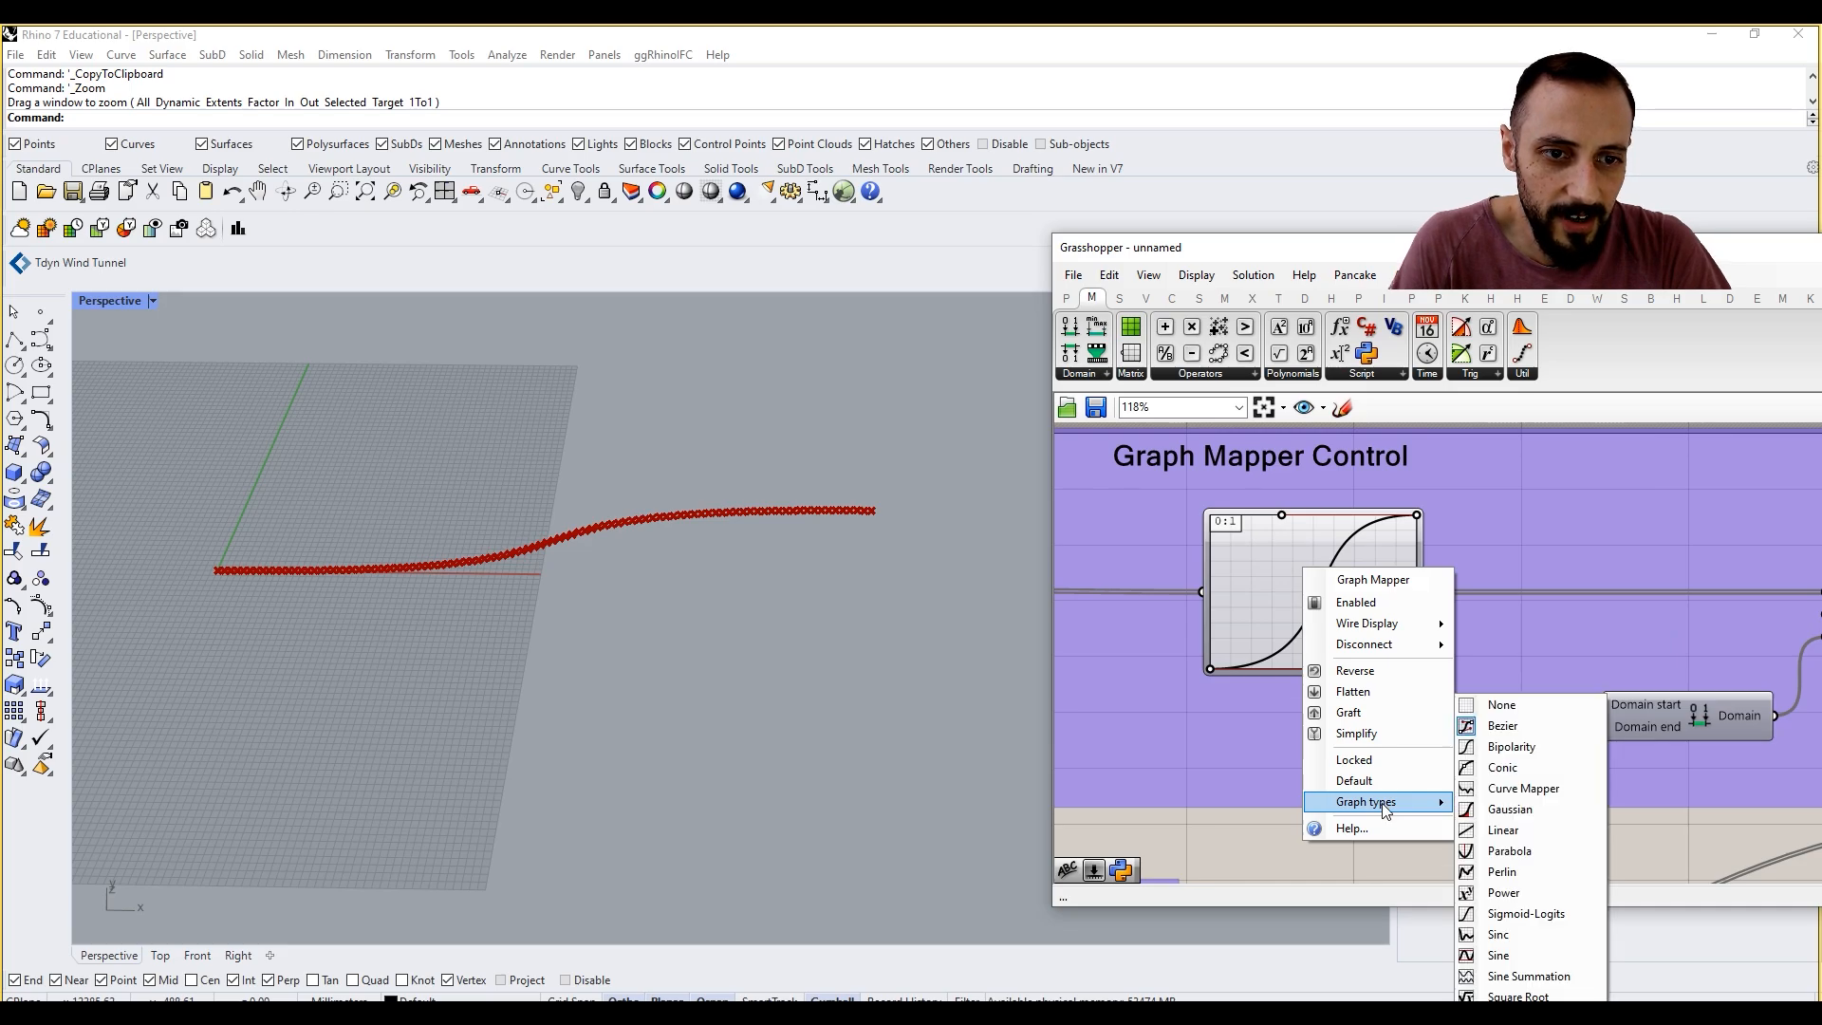
{"action": "left_click", "coordinate": [1508, 959]}
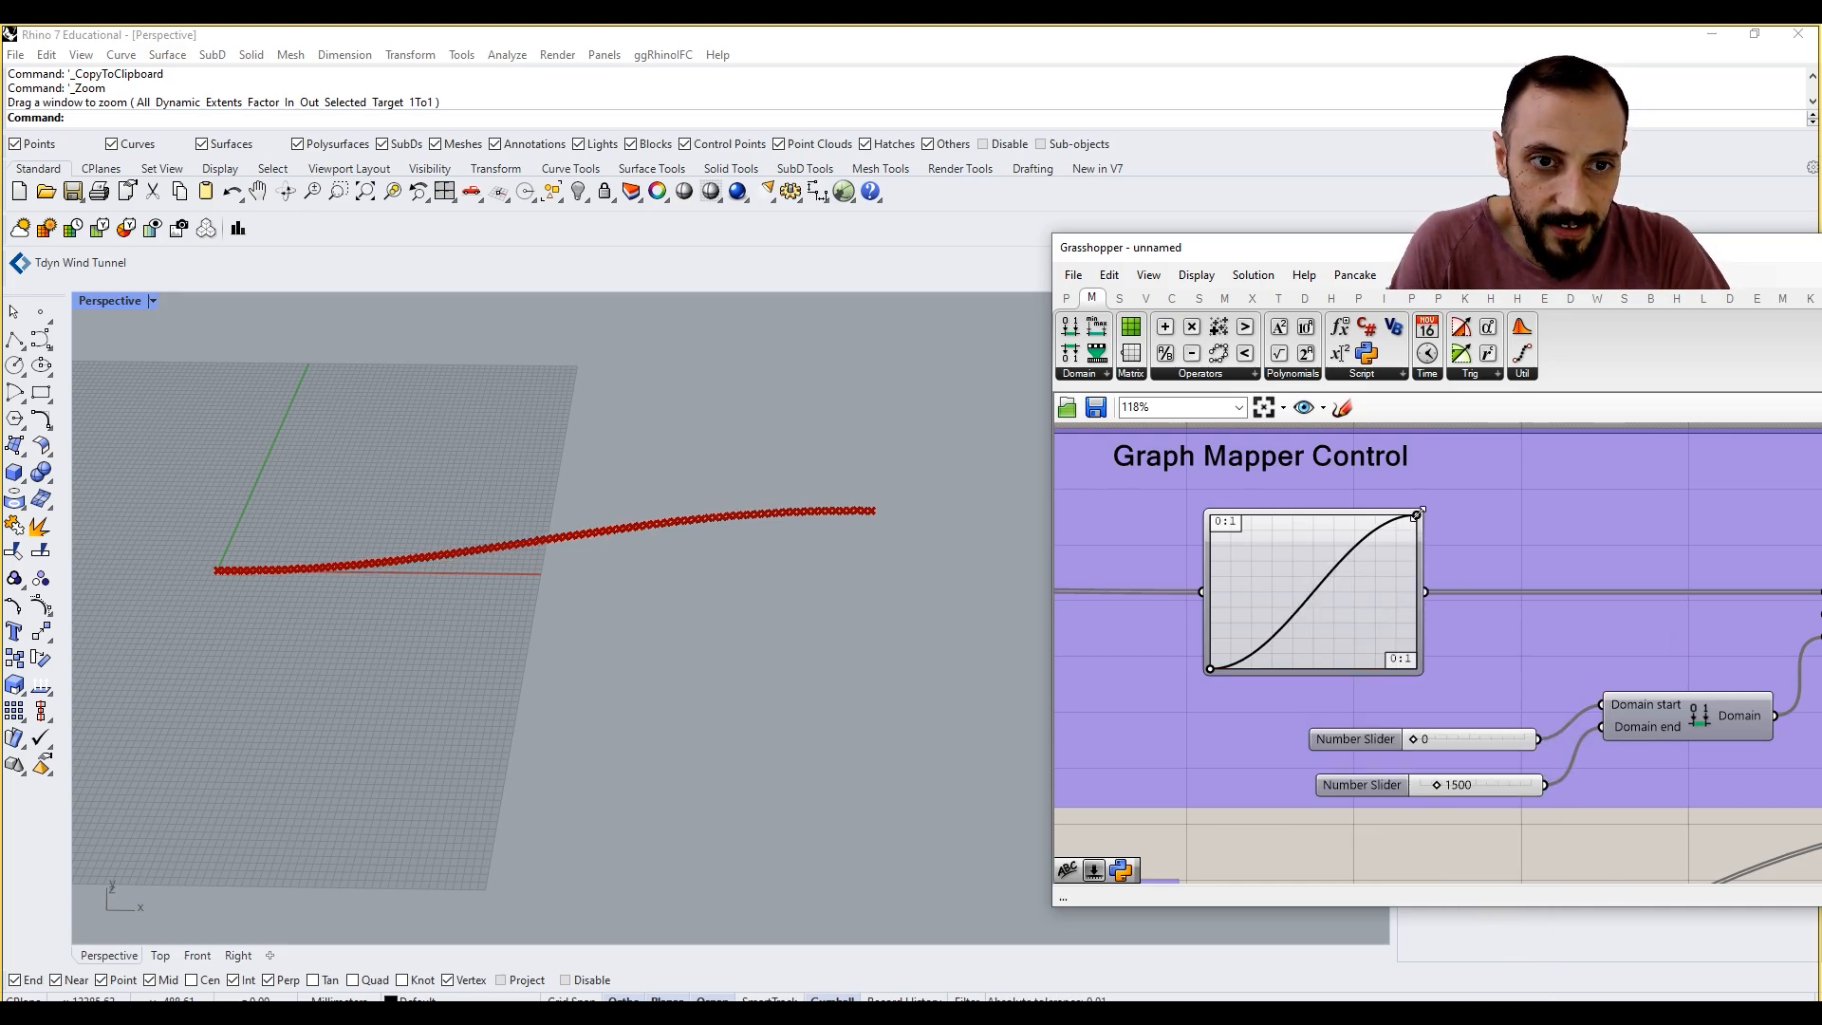
{"action": "left_click_drag", "start_coordinate": [1416, 513], "coordinate": [1253, 494]}
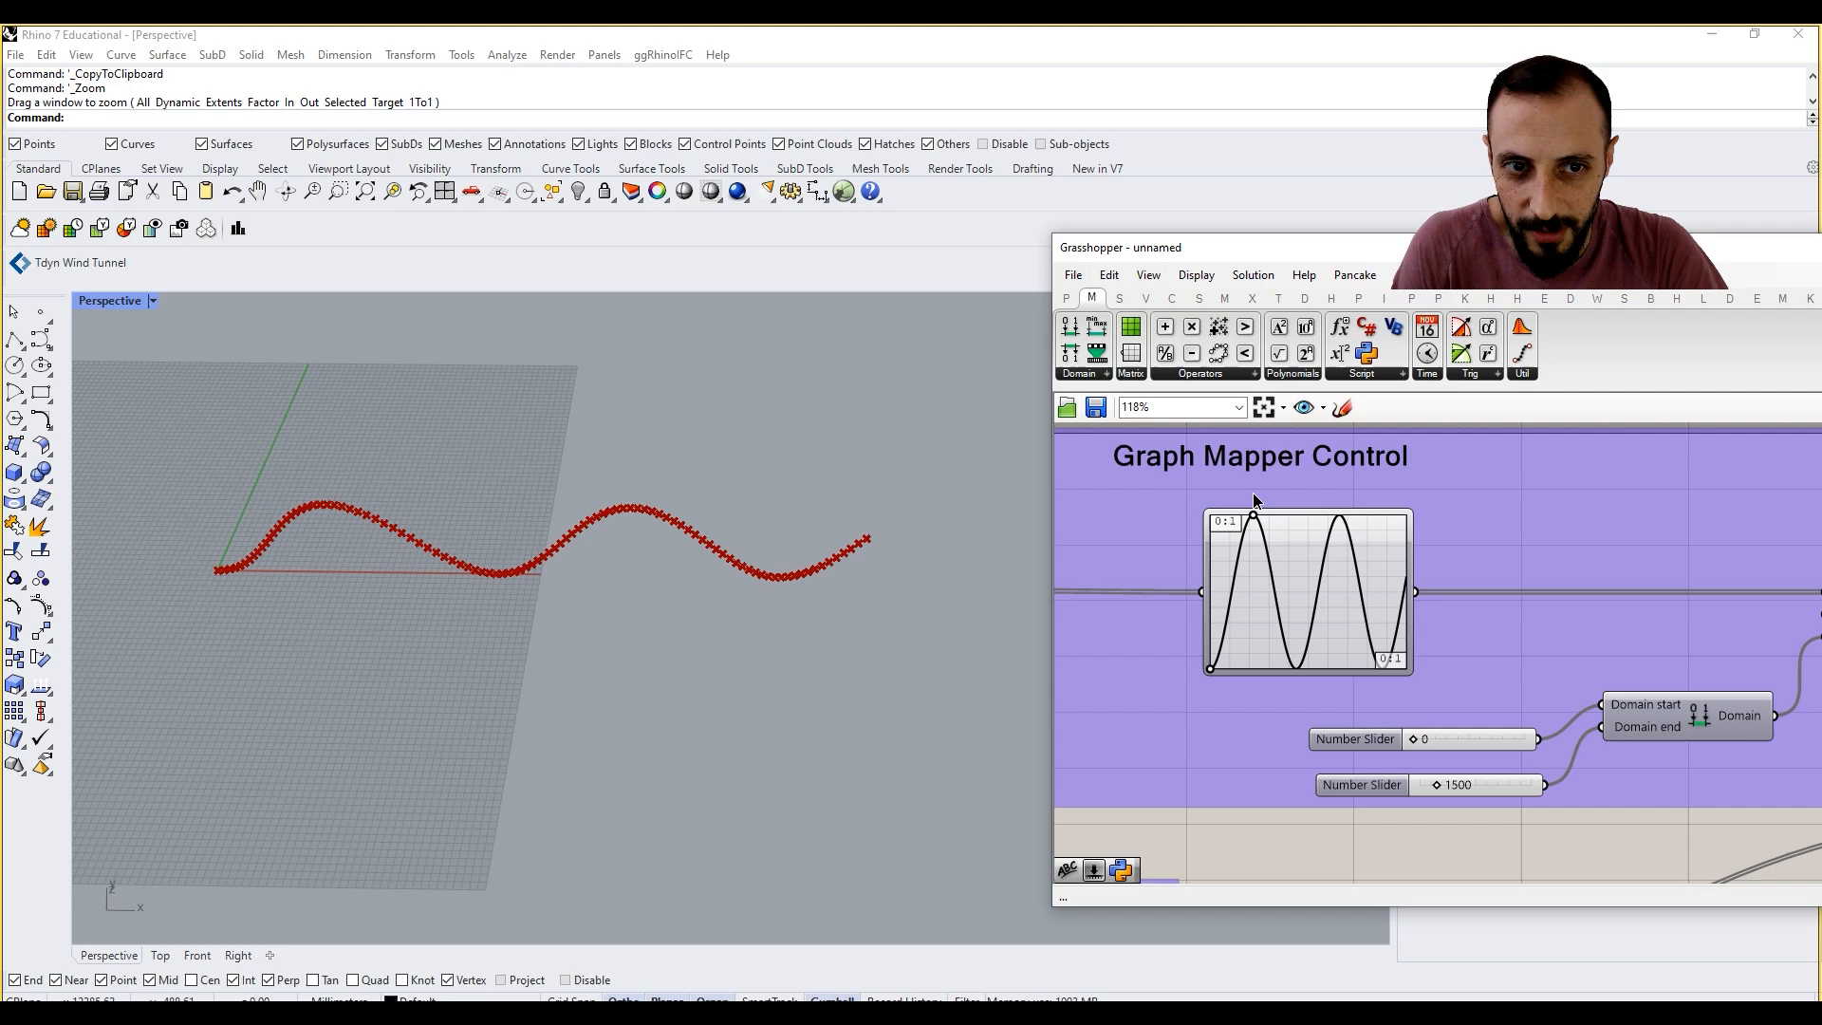
Step: Move the Construct Point component up and slightly right, beside the Graph Mapper Control group
{"action": "scroll", "coordinate": [774, 520], "scroll_direction": "down", "scroll_amount": 9}
{"action": "right_click_drag", "start_coordinate": [774, 520], "coordinate": [725, 538]}
{"action": "scroll", "coordinate": [731, 513], "scroll_direction": "up", "scroll_amount": 6}
{"action": "right_click_drag", "start_coordinate": [1537, 669], "coordinate": [1391, 682]}
{"action": "scroll", "coordinate": [1391, 681], "scroll_direction": "down", "scroll_amount": 4}
{"action": "right_click_drag", "start_coordinate": [1659, 668], "coordinate": [1495, 645]}
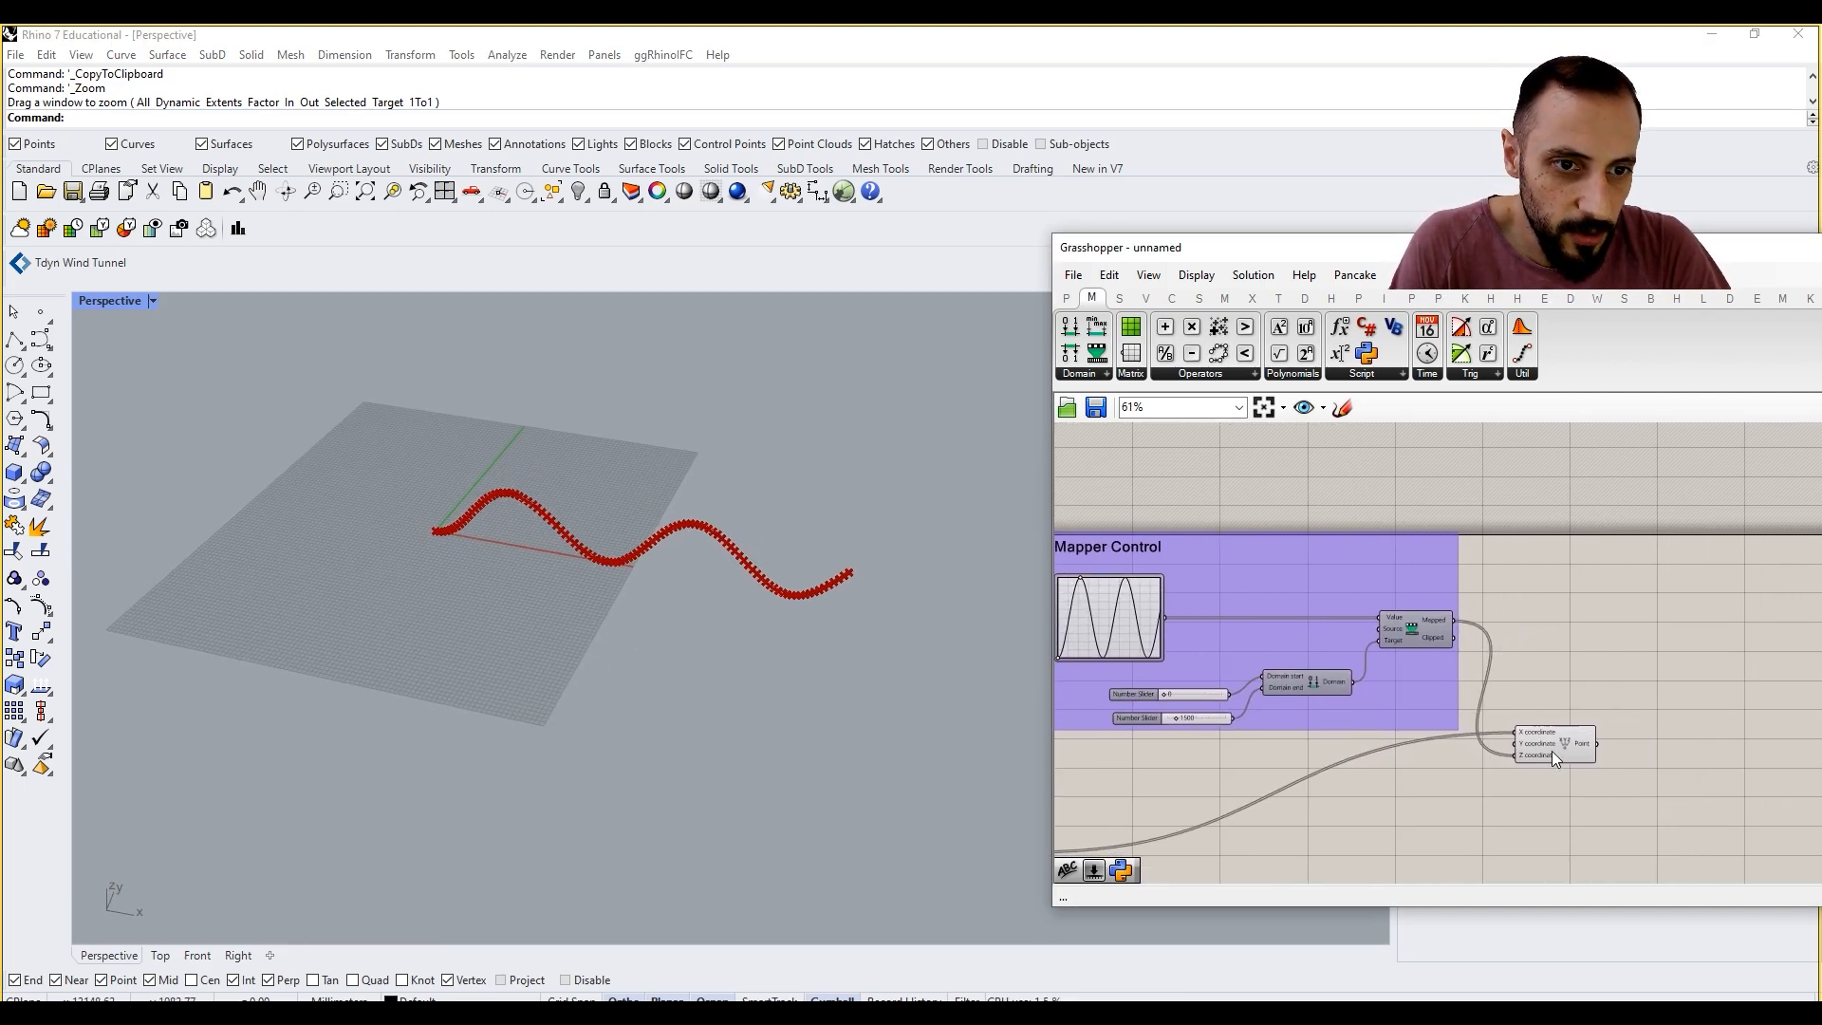
{"action": "left_click_drag", "start_coordinate": [1553, 751], "coordinate": [1588, 724]}
{"action": "left_click", "coordinate": [1651, 740]}
{"action": "right_click_drag", "start_coordinate": [1672, 741], "coordinate": [1599, 741]}
{"action": "scroll", "coordinate": [1594, 737], "scroll_direction": "up", "scroll_amount": 2}
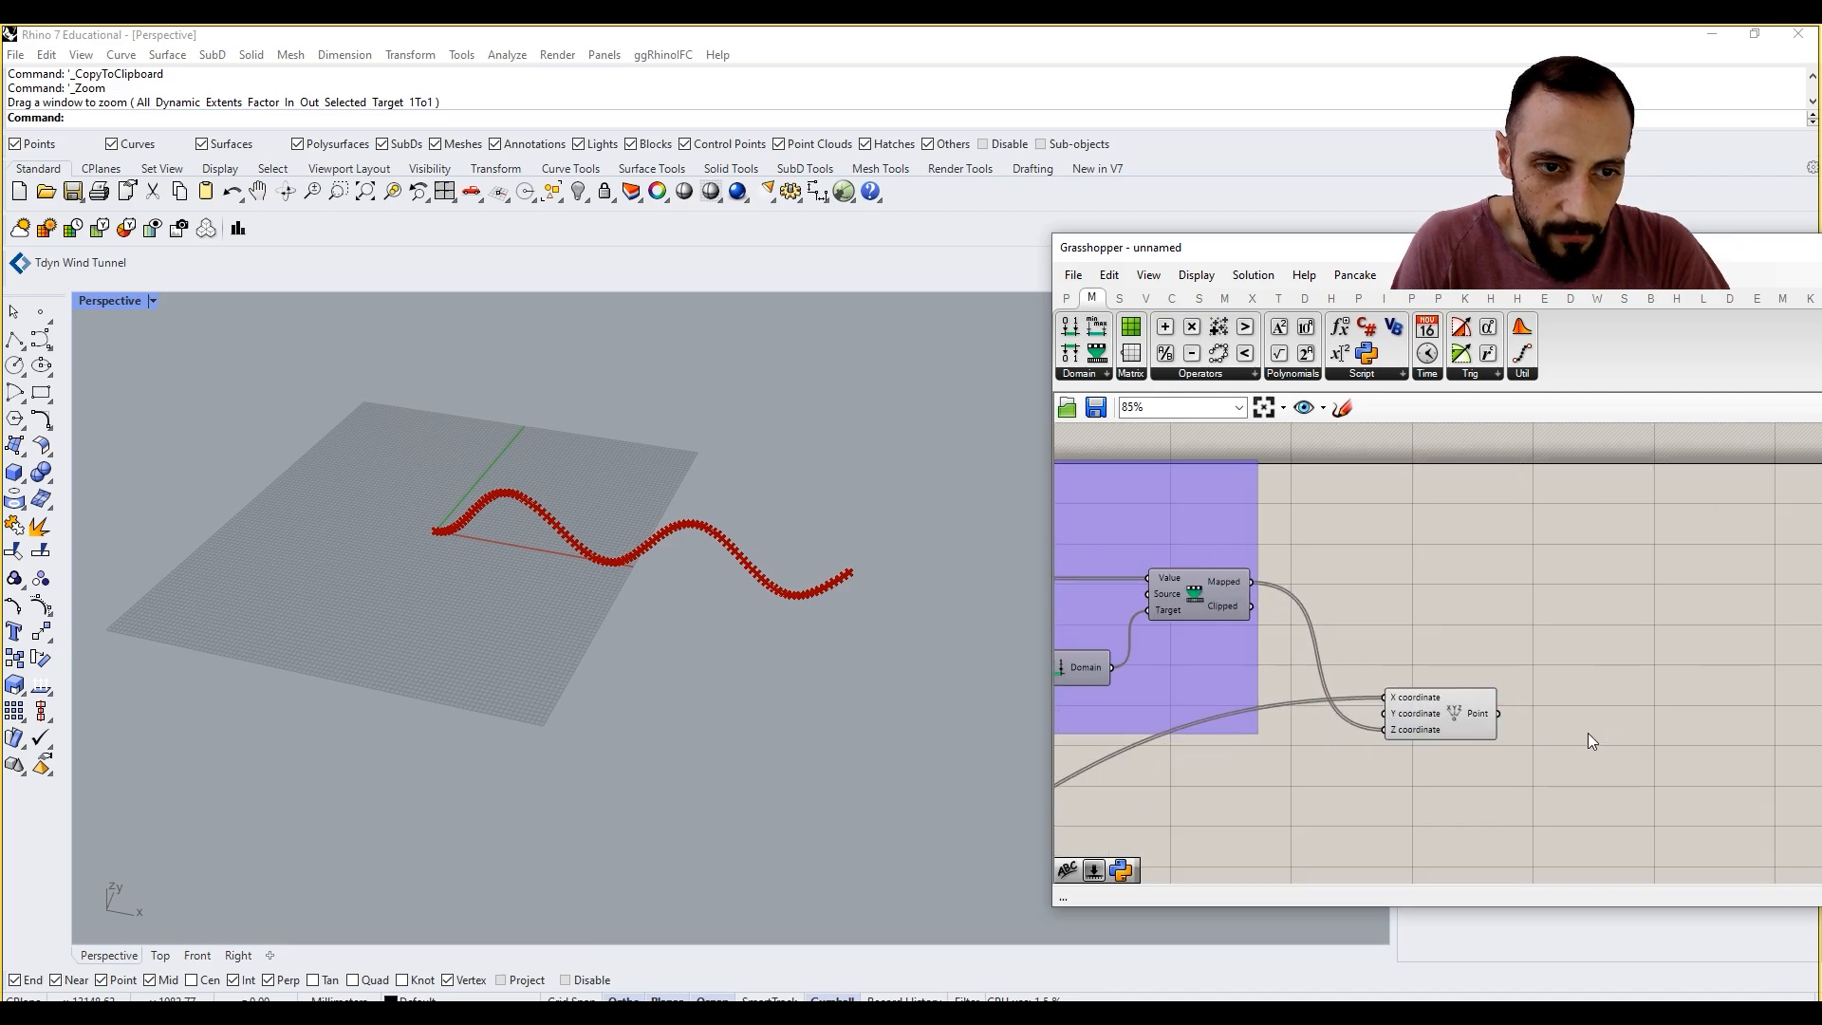
Step: Add an Interpolate curve component to the right of the Construct Point component
{"action": "left_click", "coordinate": [1172, 300]}
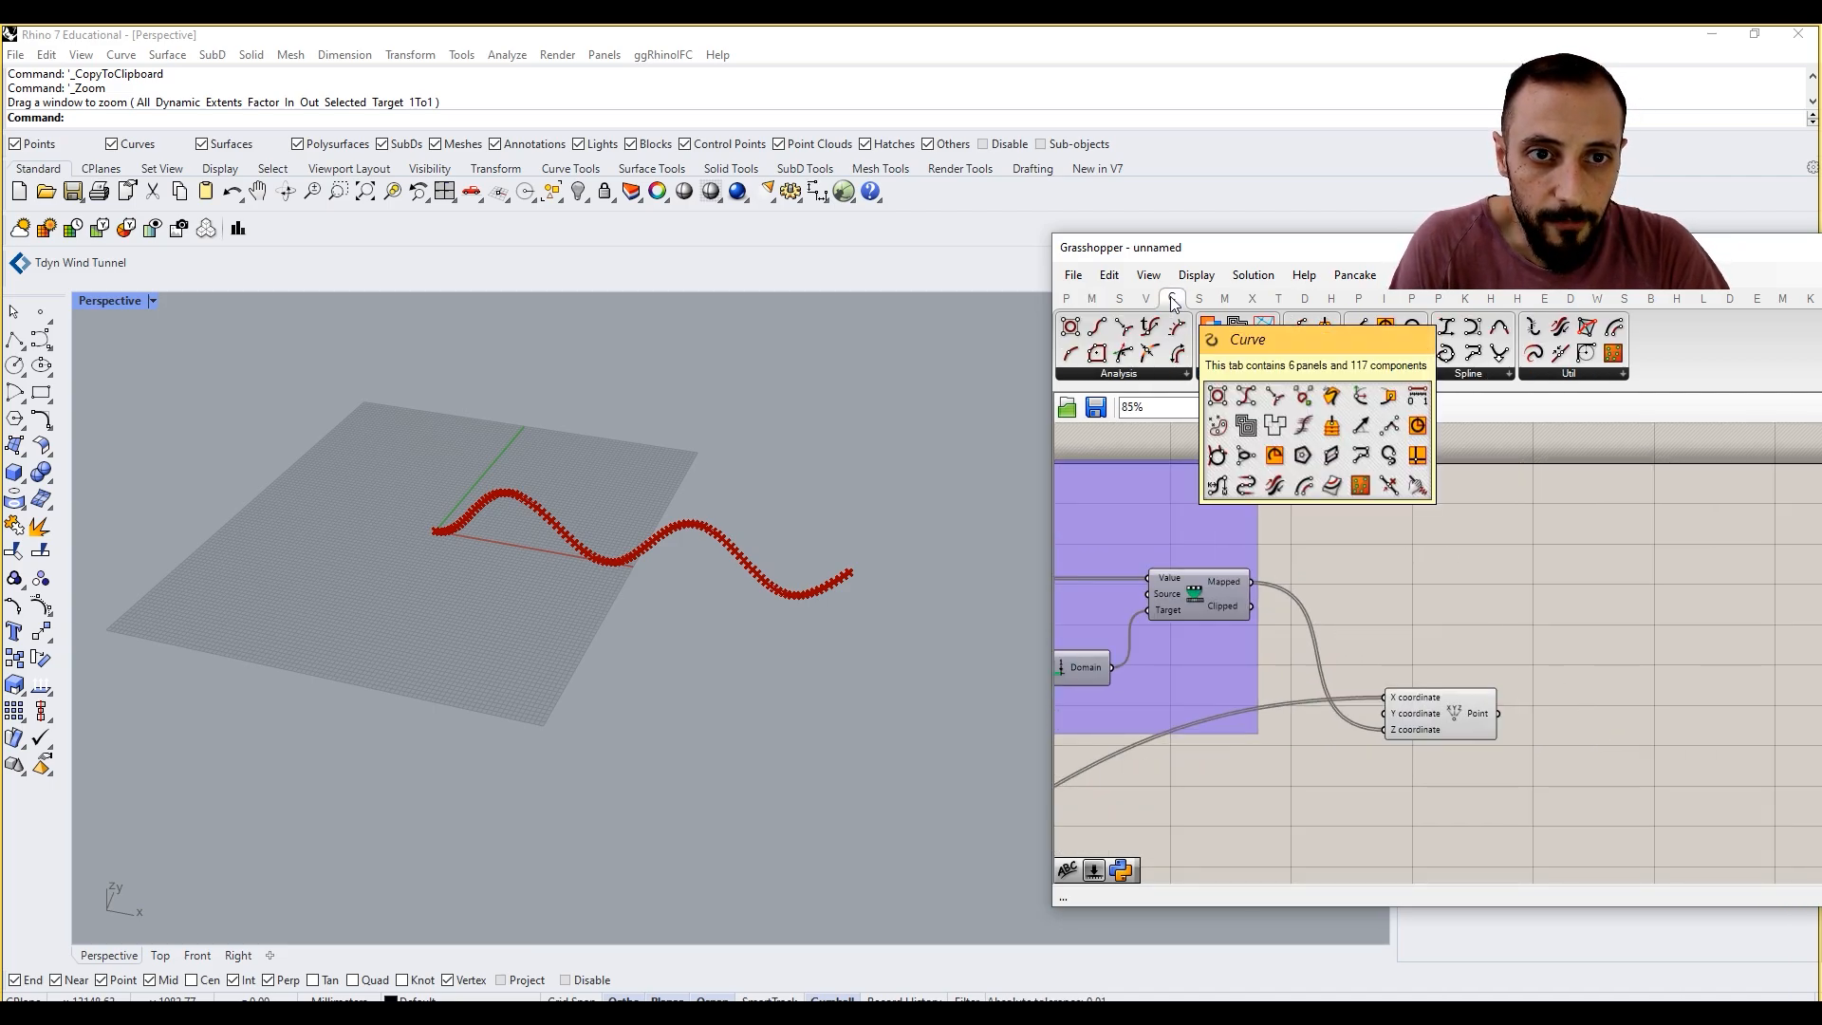
{"action": "left_click", "coordinate": [1478, 377]}
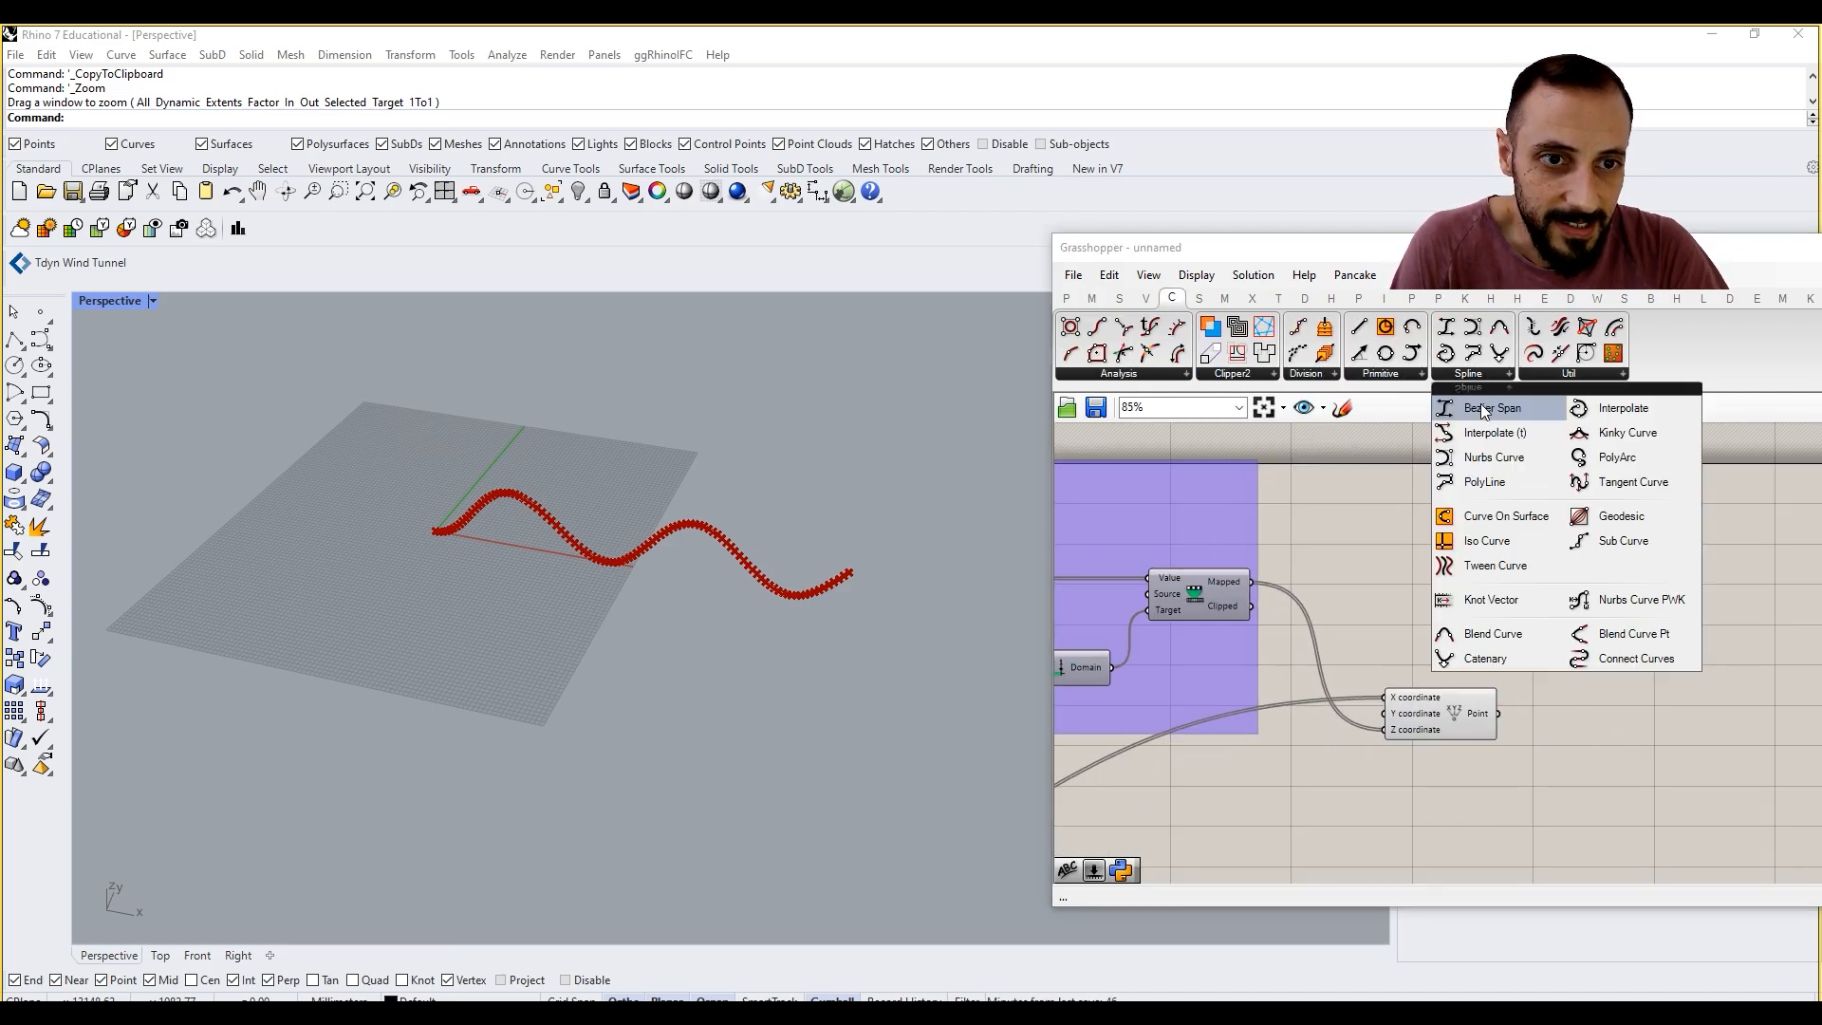
{"action": "left_click", "coordinate": [1623, 415]}
{"action": "left_click", "coordinate": [1596, 674]}
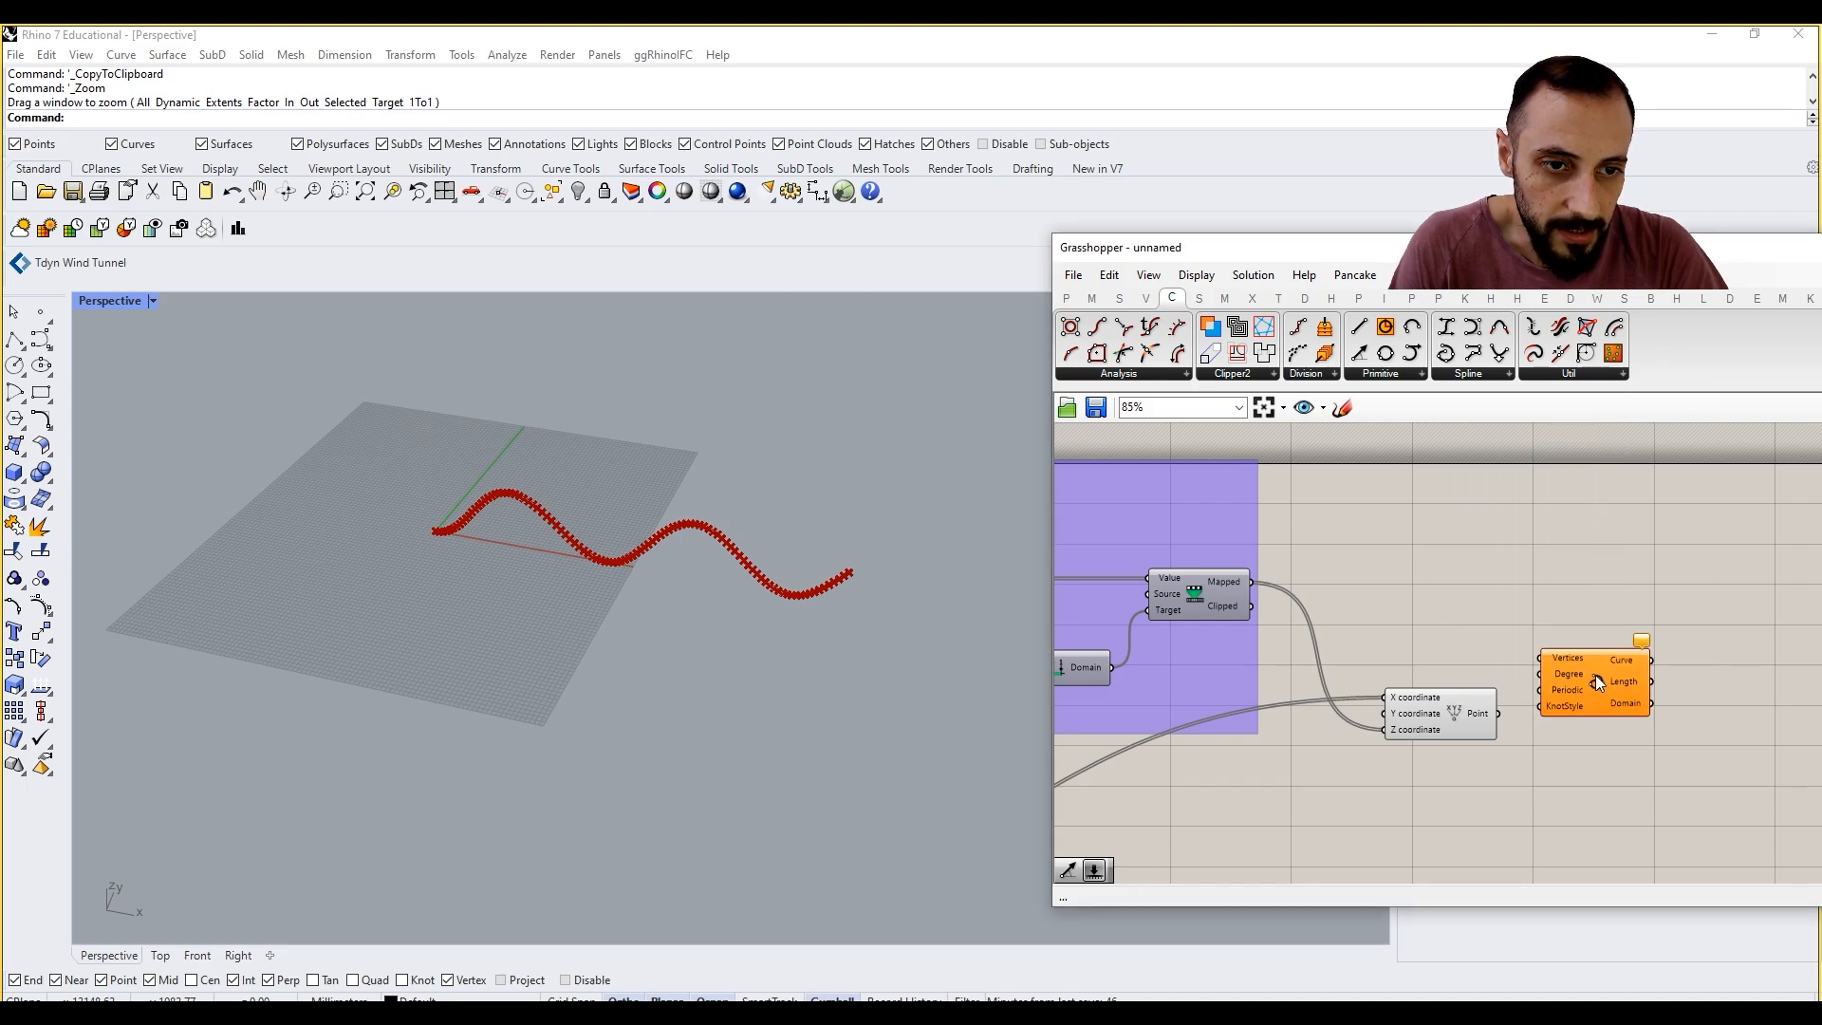
Step: Add a Nurbs Curve component above the Interpolate component for comparison and delete it
{"action": "left_click", "coordinate": [1468, 374]}
{"action": "left_click", "coordinate": [1494, 457]}
{"action": "left_click", "coordinate": [1545, 580]}
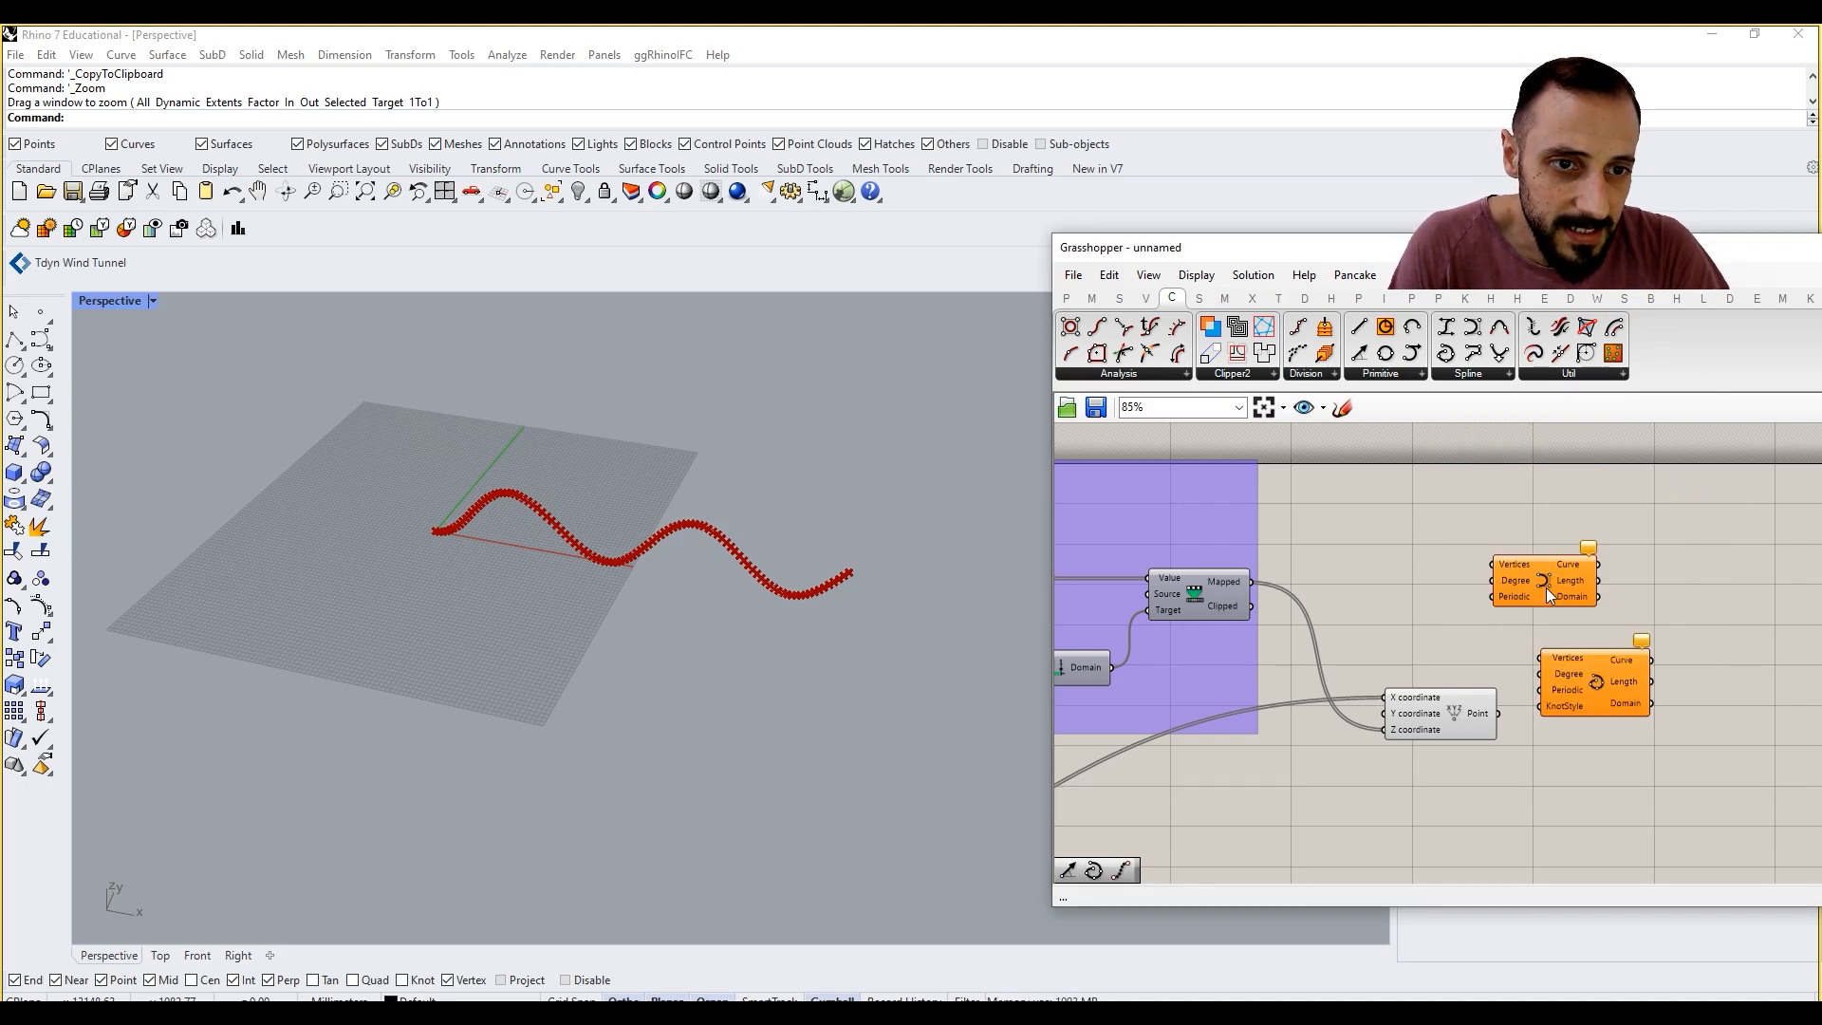
{"action": "scroll", "coordinate": [1552, 608], "scroll_direction": "up", "scroll_amount": 2}
{"action": "left_click", "coordinate": [1551, 596]}
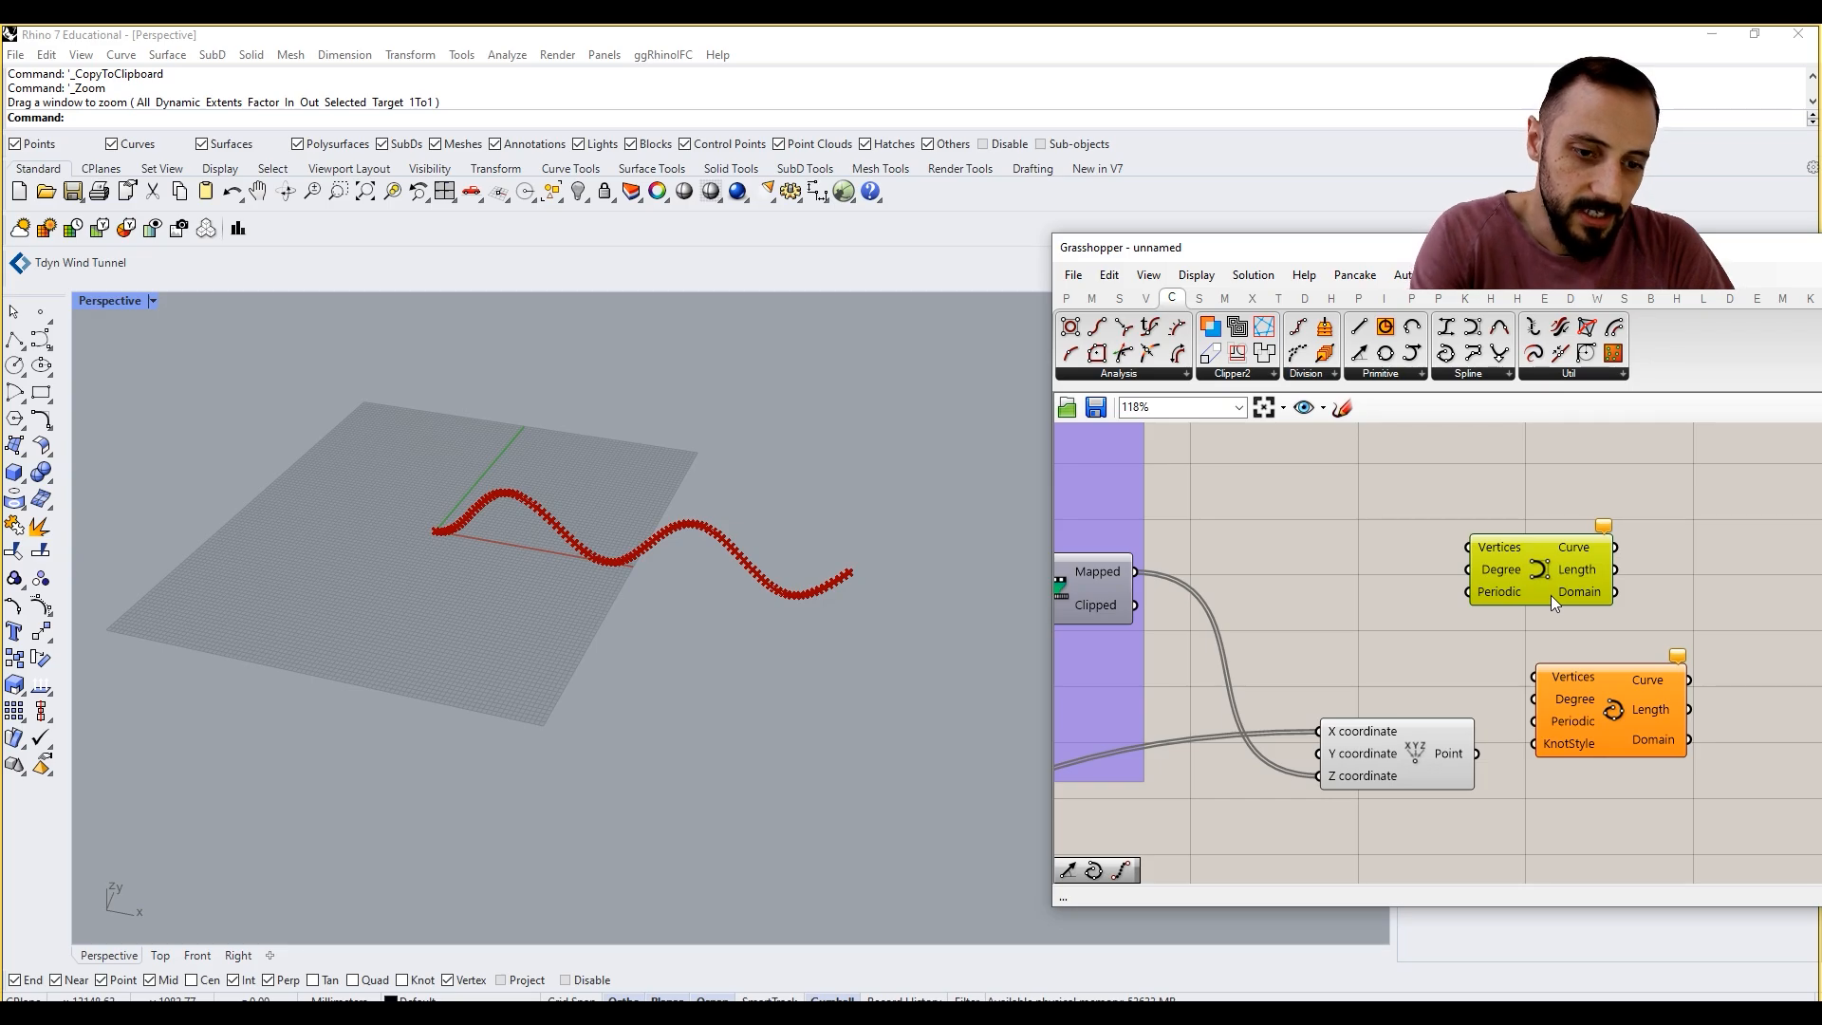
{"action": "key", "text": "Delete"}
Step: Connect the Construct Point output to the Vertices input of the Interpolate component
{"action": "left_click_drag", "start_coordinate": [1591, 747], "coordinate": [1586, 764]}
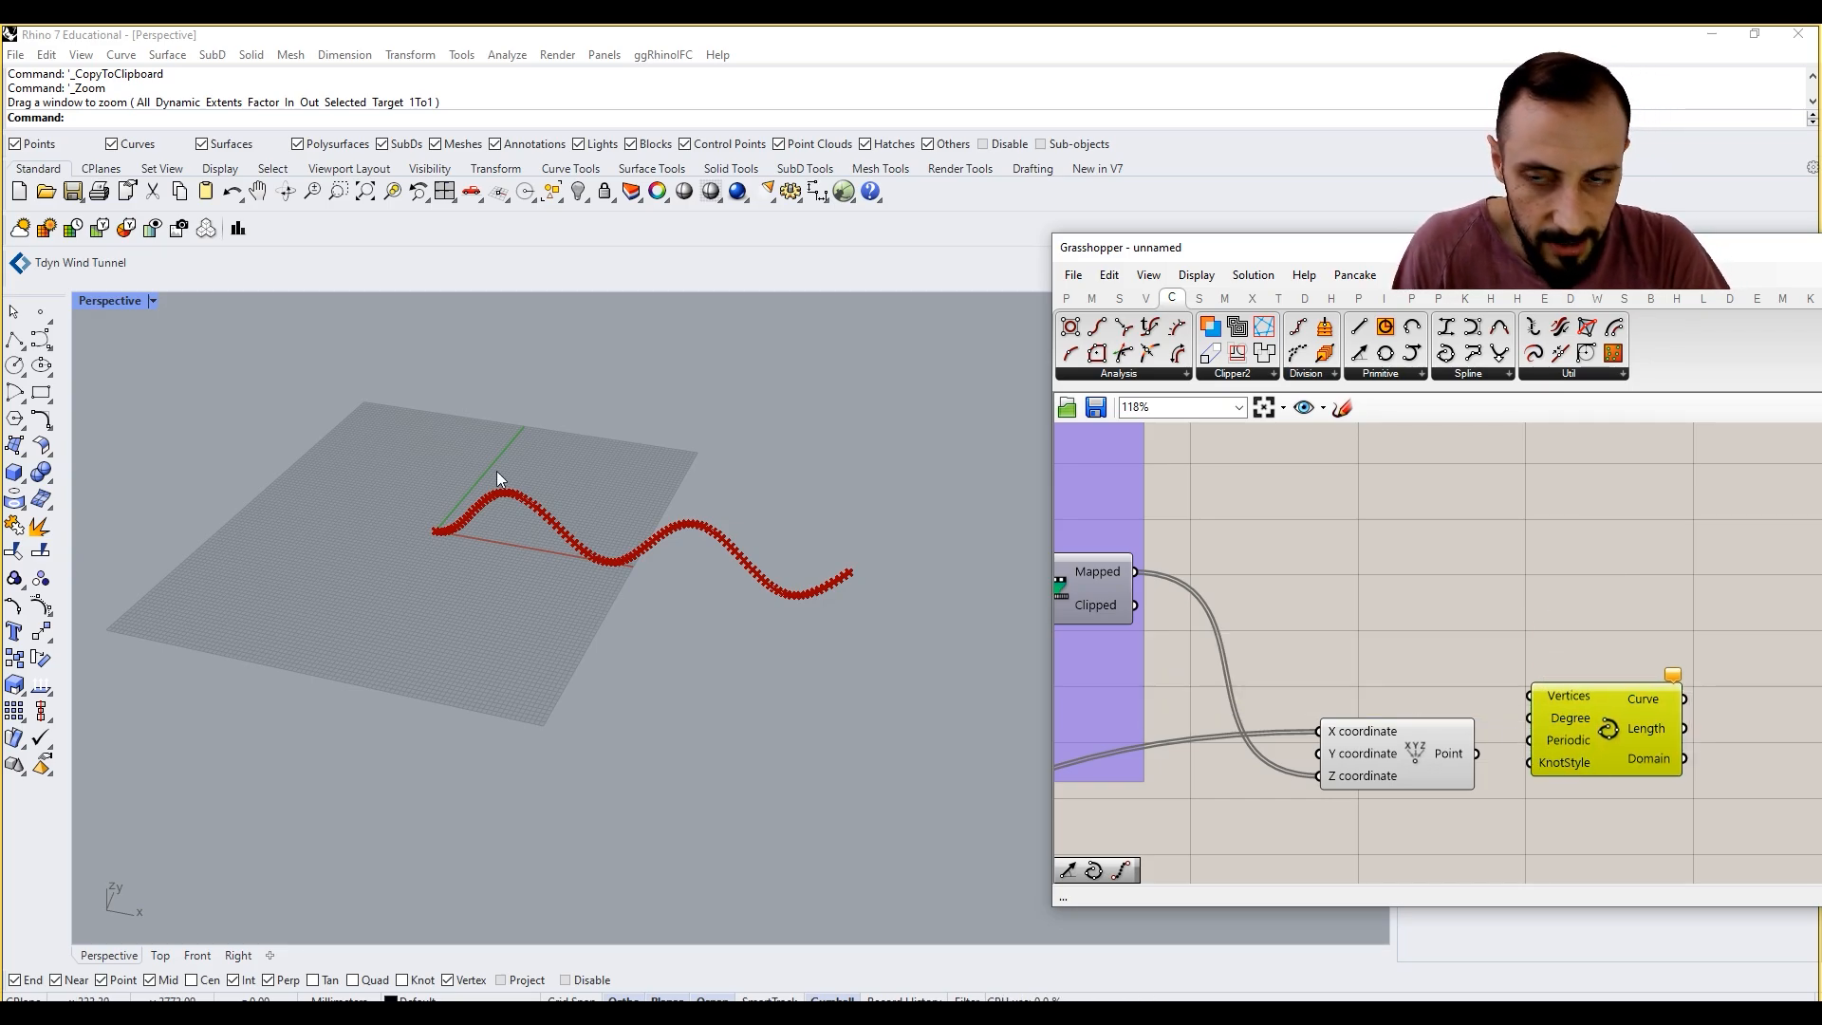
{"action": "left_click", "coordinate": [50, 347]}
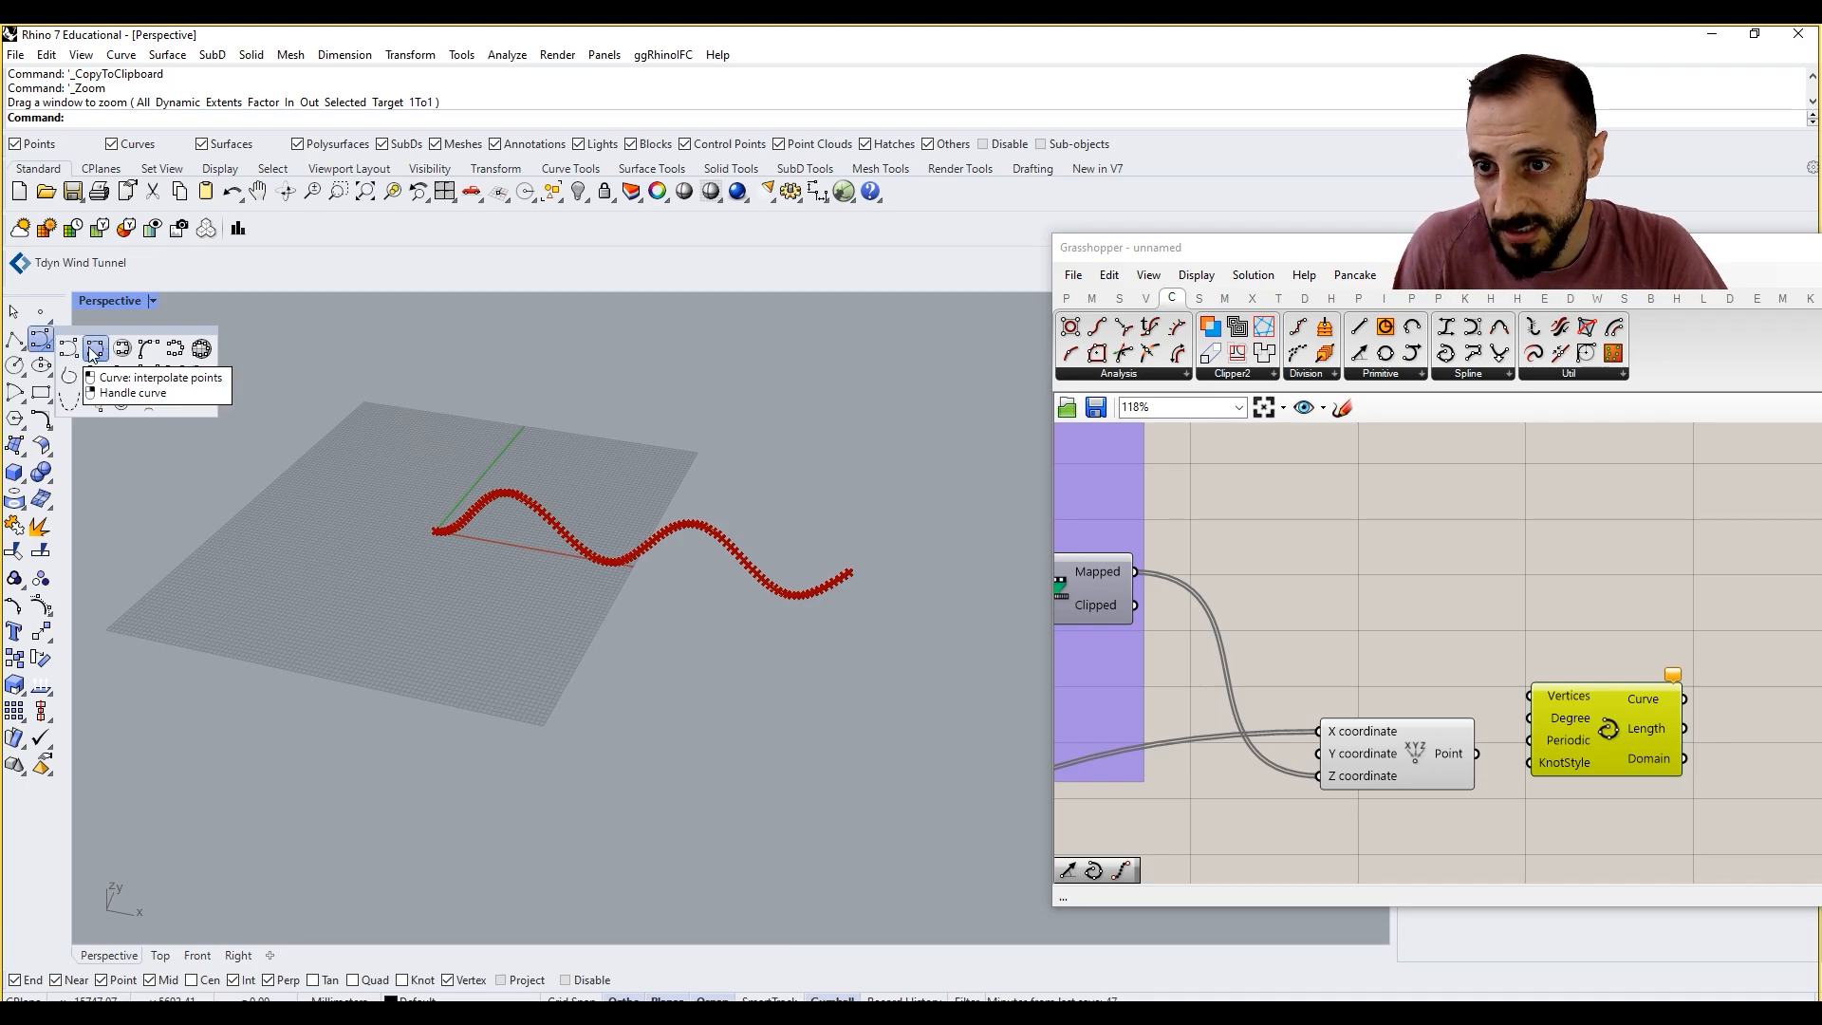
{"action": "left_click", "coordinate": [1504, 670]}
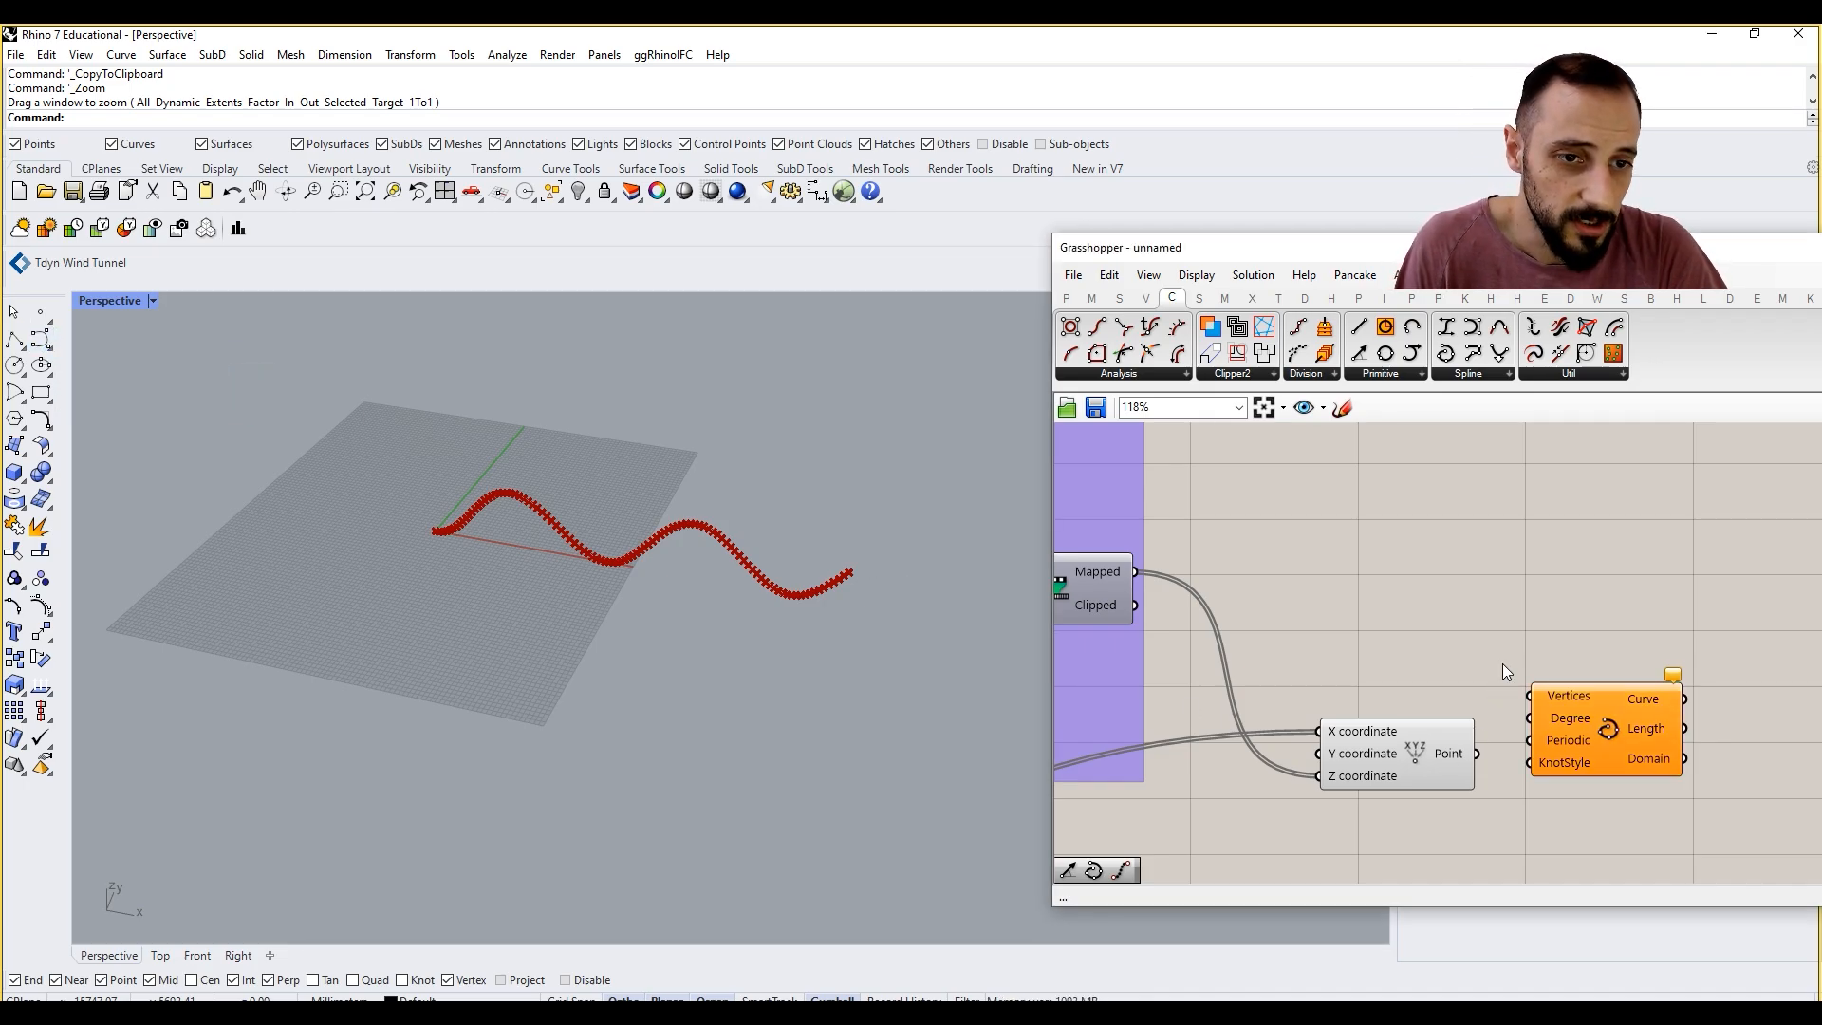
{"action": "left_click_drag", "start_coordinate": [1477, 756], "coordinate": [1529, 697]}
{"action": "left_click", "coordinate": [1575, 726]}
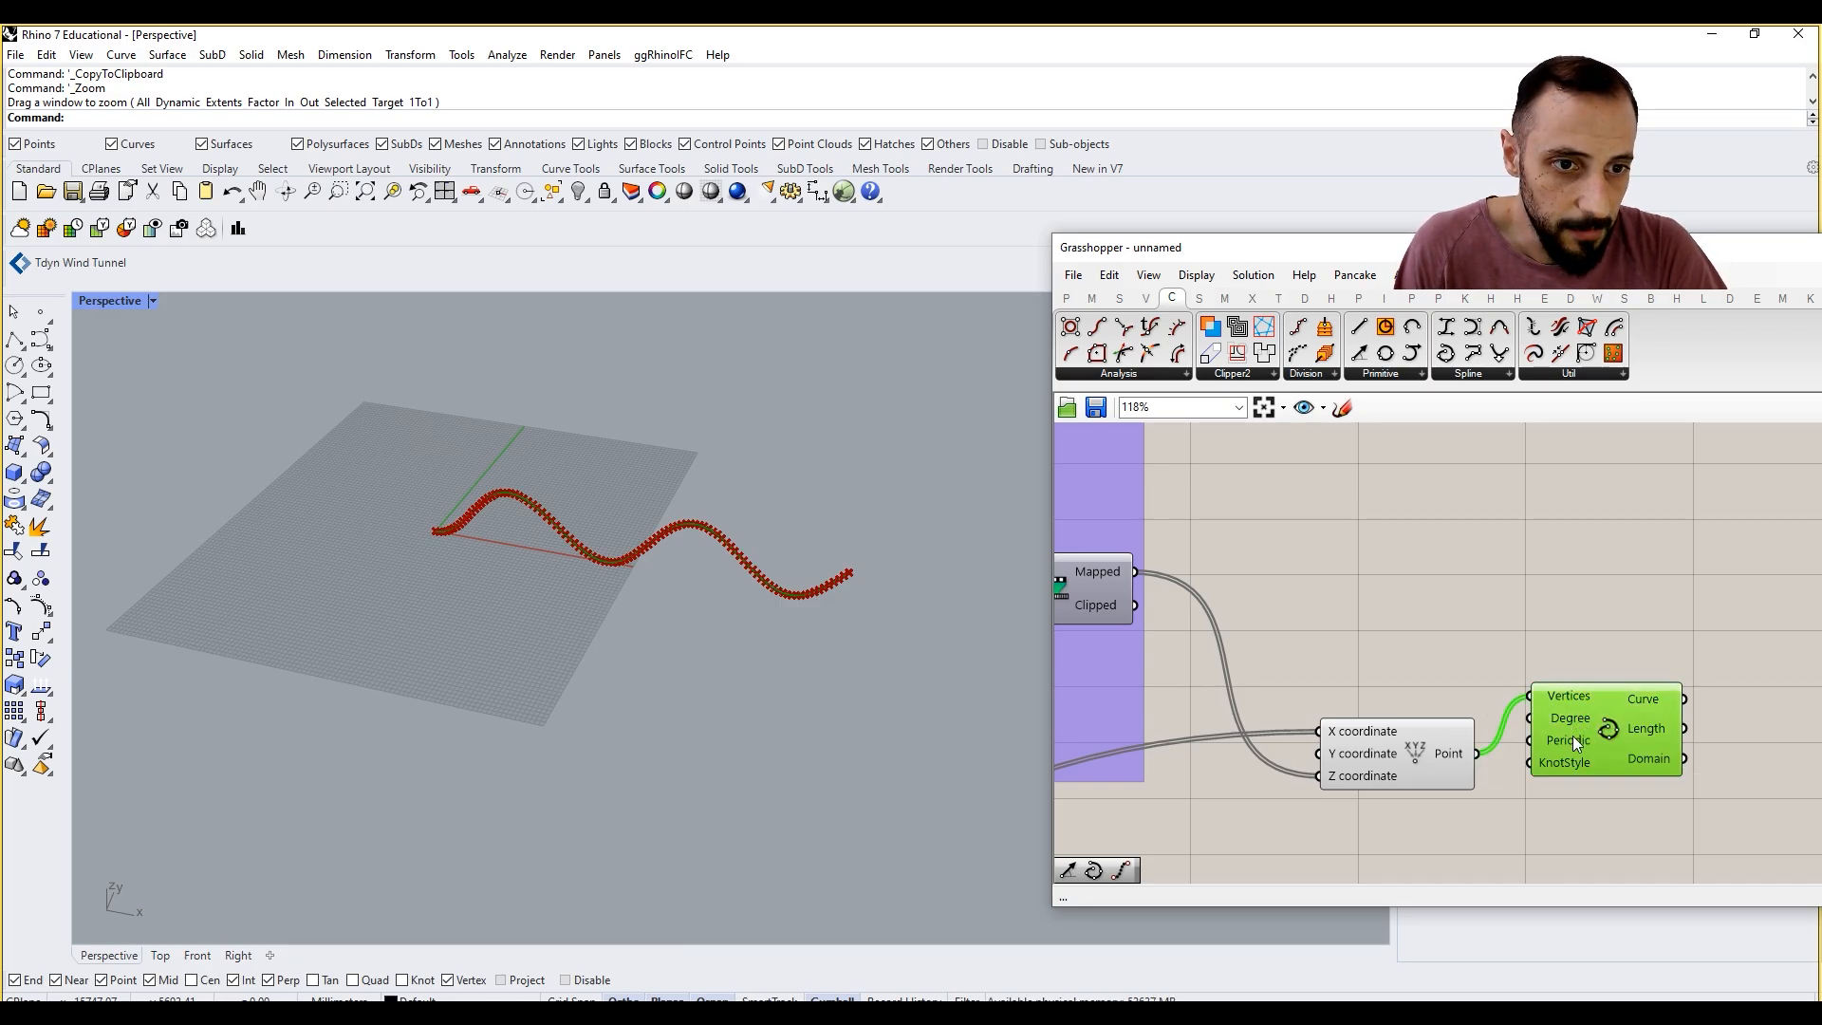
{"action": "mouse_move", "coordinate": [1573, 742]}
Step: Adjust the positions of the Construct Point and Interpolate components so that their connecting wire runs nearly straight
{"action": "left_click", "coordinate": [1395, 736]}
{"action": "left_click_drag", "start_coordinate": [1395, 736], "coordinate": [1387, 692]}
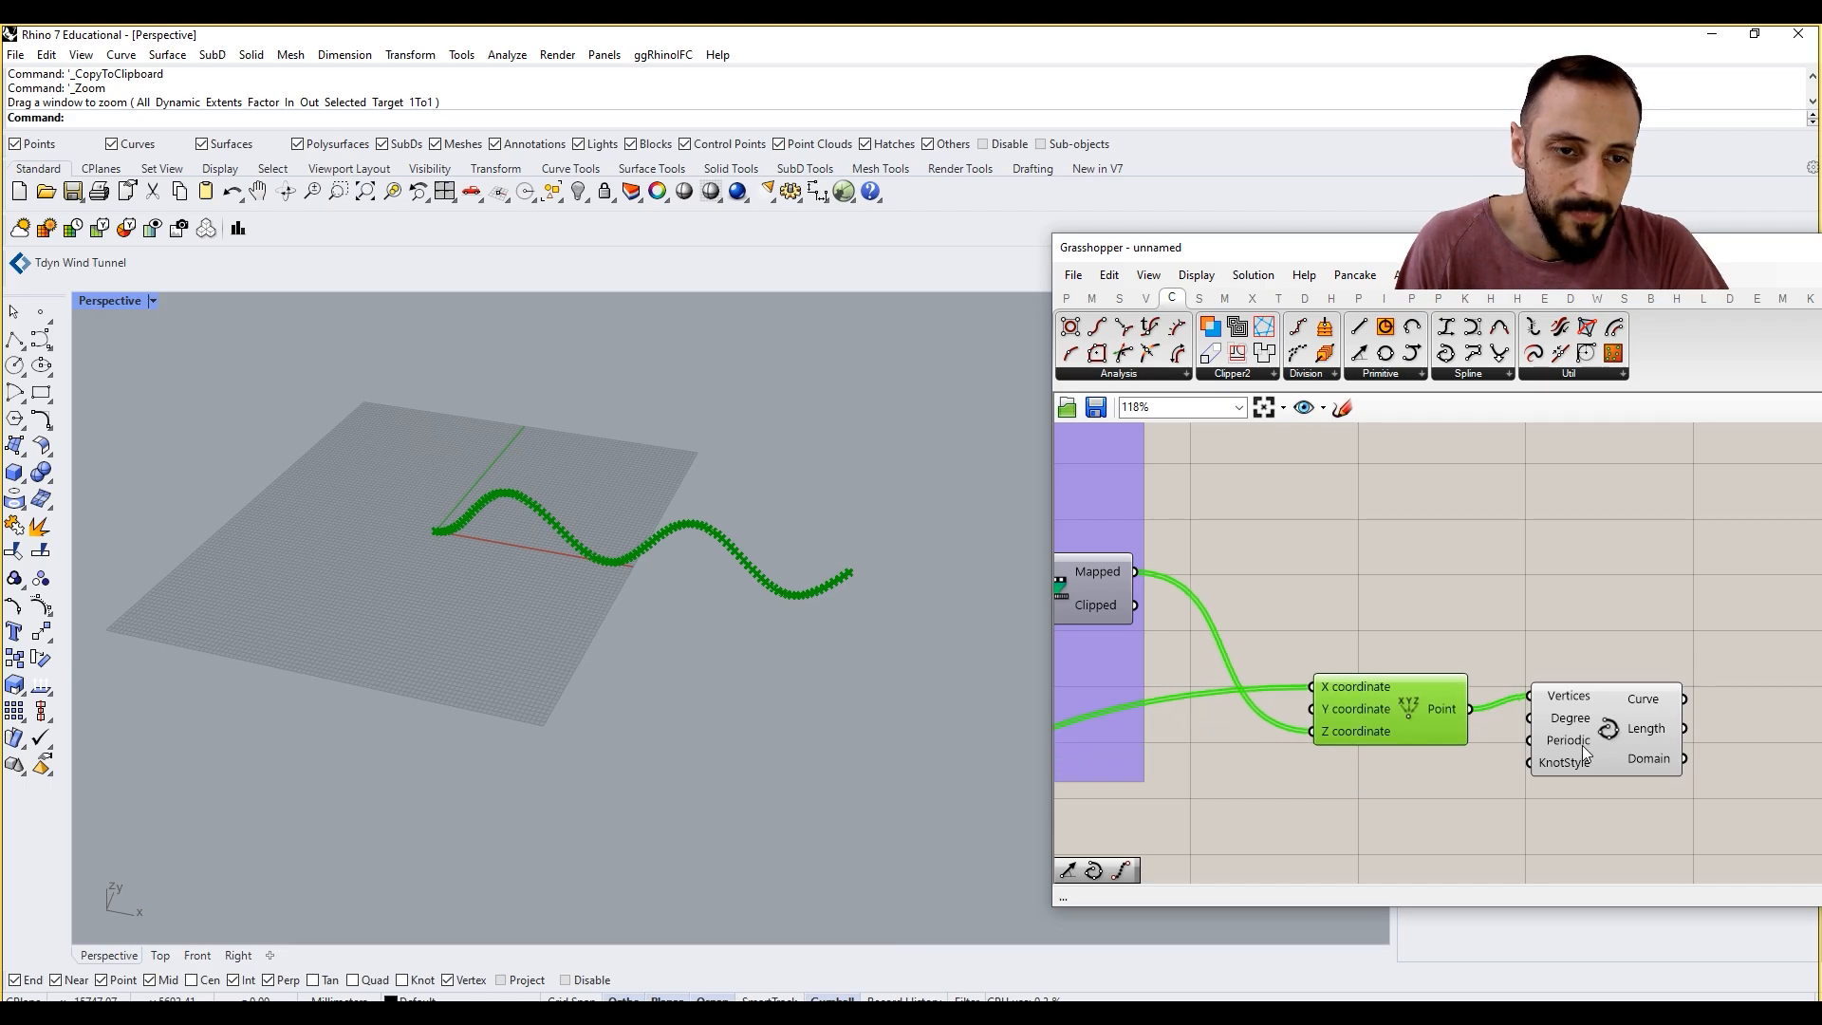
{"action": "left_click", "coordinate": [1608, 749]}
{"action": "left_click_drag", "start_coordinate": [1610, 754], "coordinate": [1611, 763]}
{"action": "left_click_drag", "start_coordinate": [1374, 708], "coordinate": [1377, 701]}
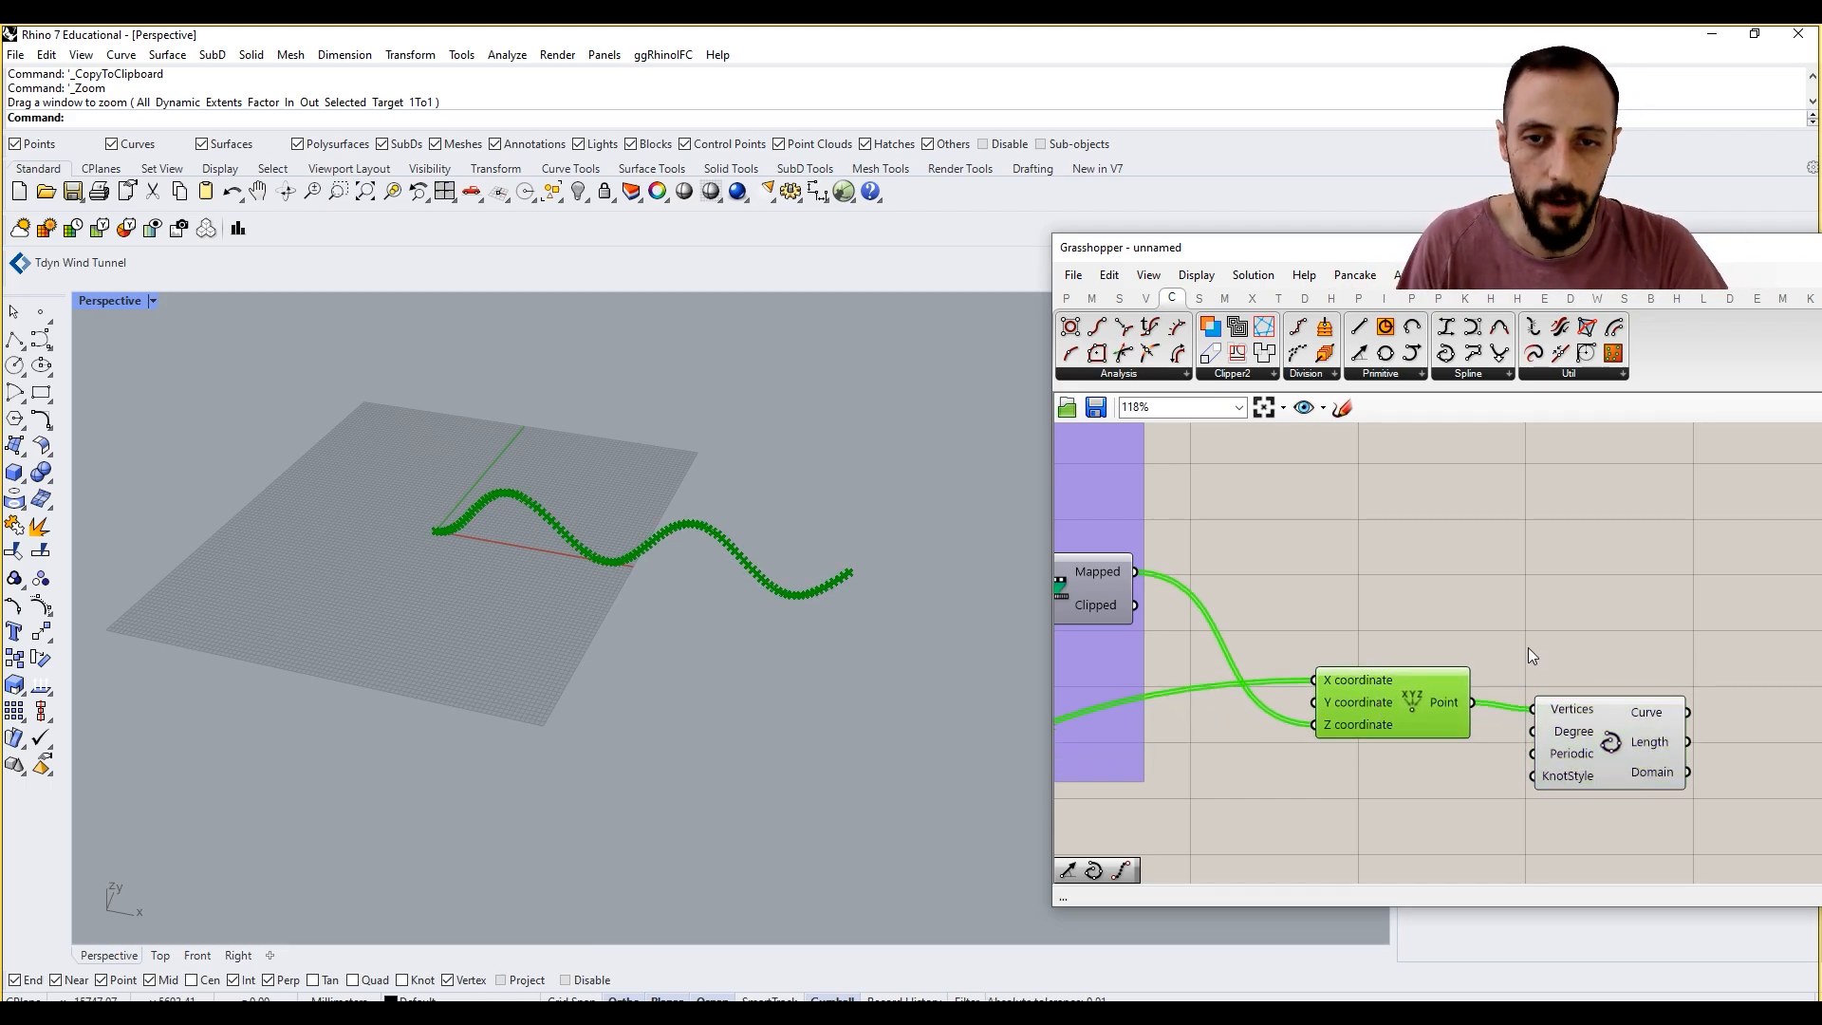
Step: Turn off the preview of the Construct Point component so that only the interpolated curve is displayed
{"action": "left_click", "coordinate": [1527, 647]}
{"action": "left_click", "coordinate": [1403, 698]}
{"action": "right_click", "coordinate": [1391, 584]}
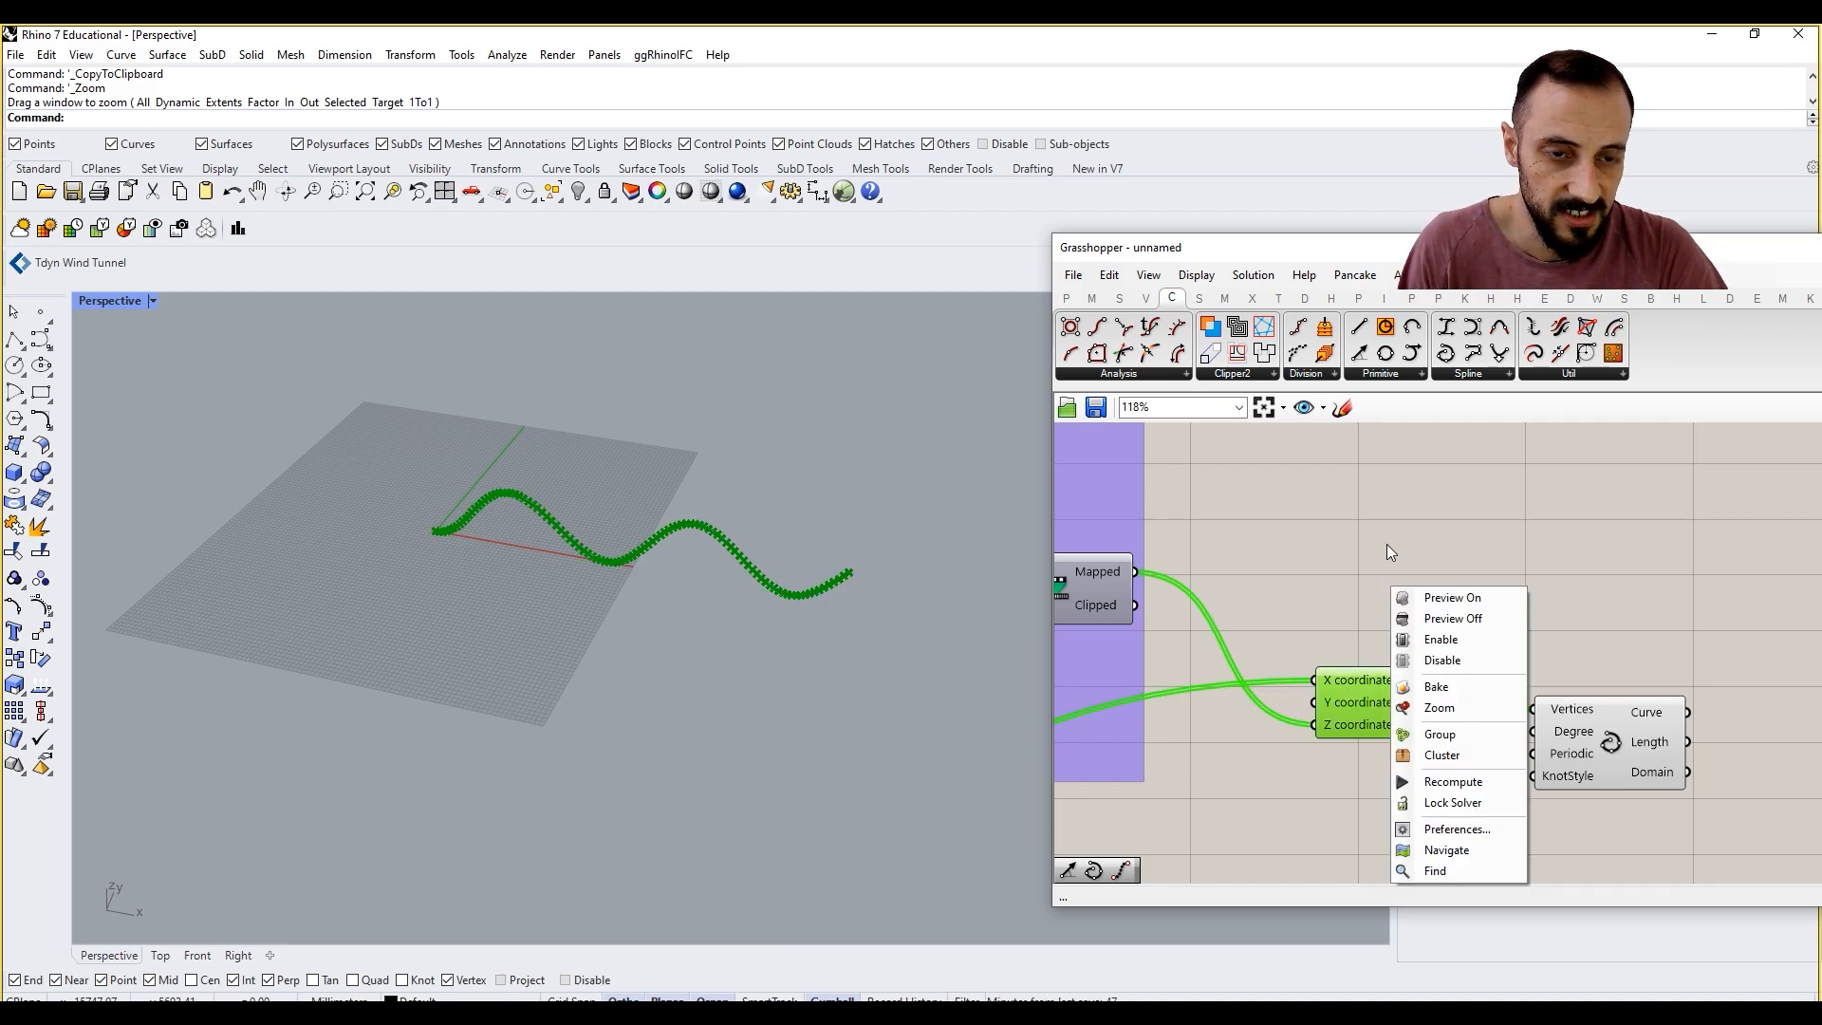
{"action": "left_click", "coordinate": [1435, 623]}
Step: Lengthen the Graph Mapper's sine wave slightly by moving its peak handle to the right
{"action": "scroll", "coordinate": [1461, 618], "scroll_direction": "down", "scroll_amount": 6}
{"action": "scroll", "coordinate": [1338, 598], "scroll_direction": "up", "scroll_amount": 6}
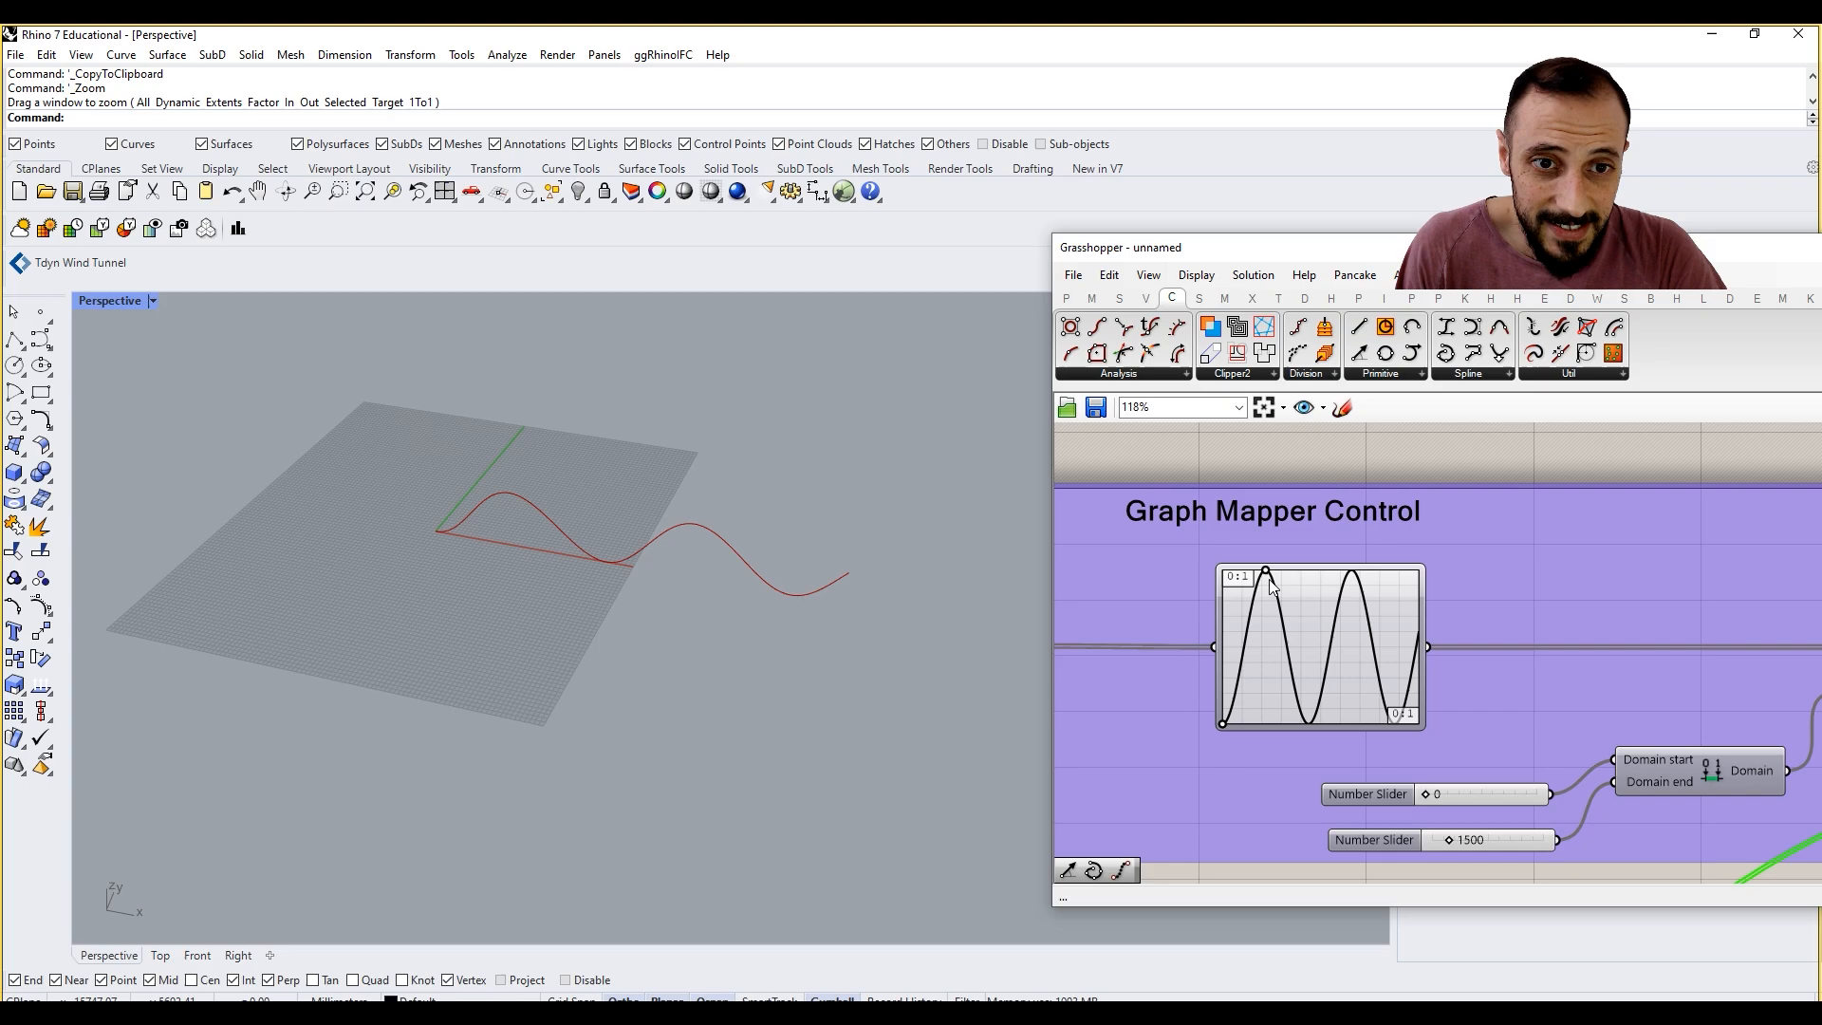
{"action": "mouse_move", "coordinate": [1268, 578]}
{"action": "left_mouse_down"}
{"action": "mouse_move", "coordinate": [1302, 580]}
{"action": "mouse_move", "coordinate": [1277, 585]}
{"action": "left_mouse_up"}
{"action": "scroll", "coordinate": [1565, 606], "scroll_direction": "down", "scroll_amount": 4}
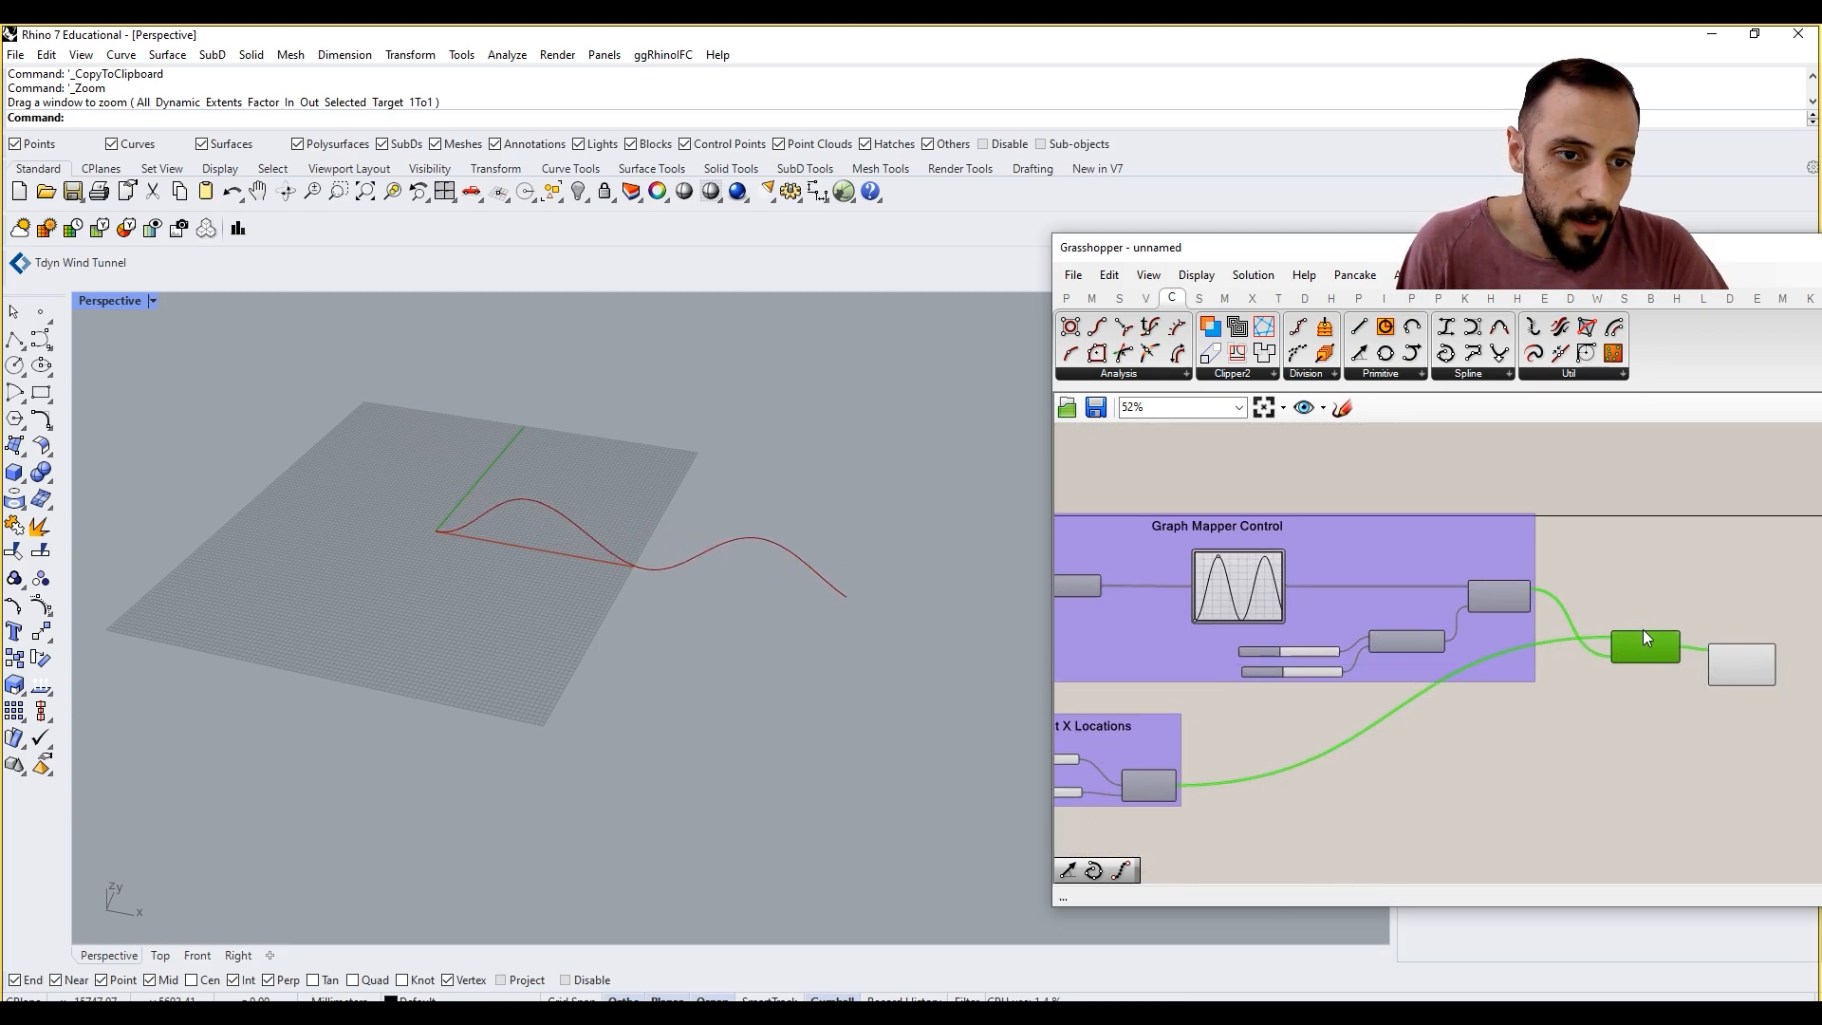
Step: Duplicate the Graph Mapper Control and Point X Locations groups and place the copies below the originals
{"action": "right_click_drag", "start_coordinate": [795, 628], "coordinate": [744, 695]}
{"action": "right_click_drag", "start_coordinate": [1597, 653], "coordinate": [1647, 665]}
{"action": "scroll", "coordinate": [1450, 741], "scroll_direction": "down", "scroll_amount": 2}
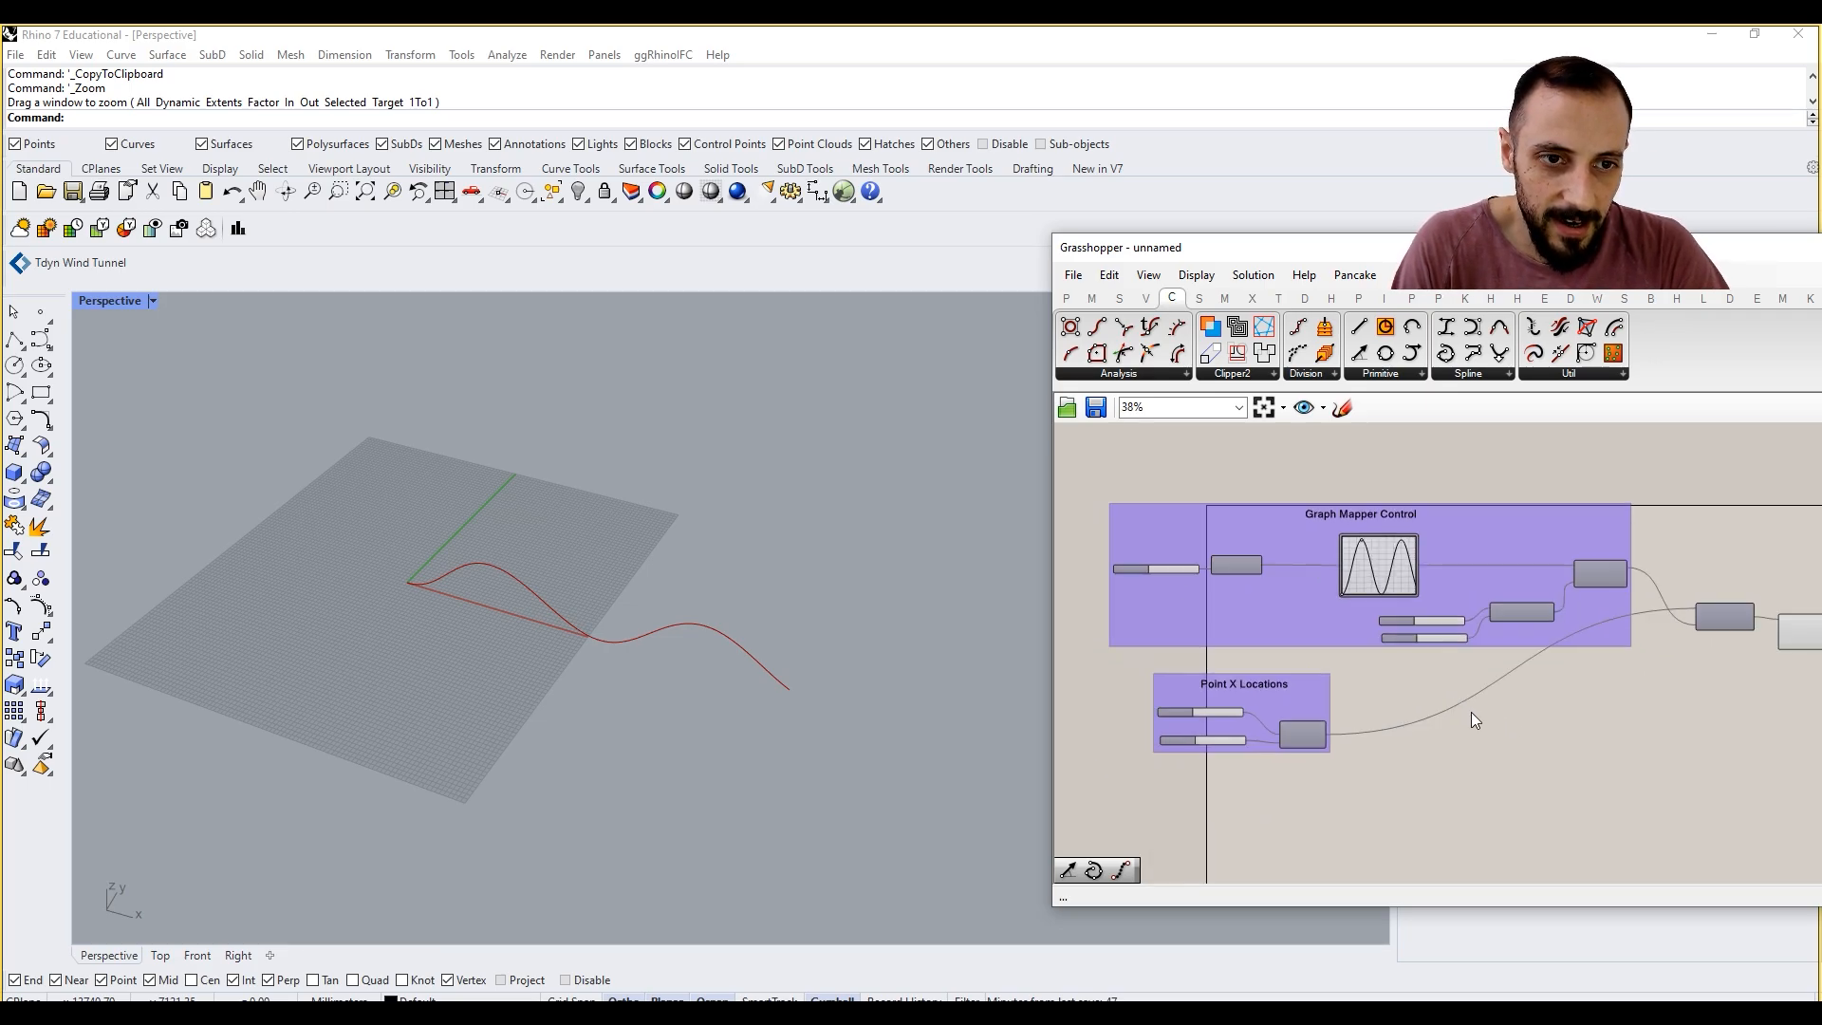
{"action": "left_click_drag", "start_coordinate": [1097, 493], "coordinate": [1613, 792]}
{"action": "key", "text": "ctrl+v"}
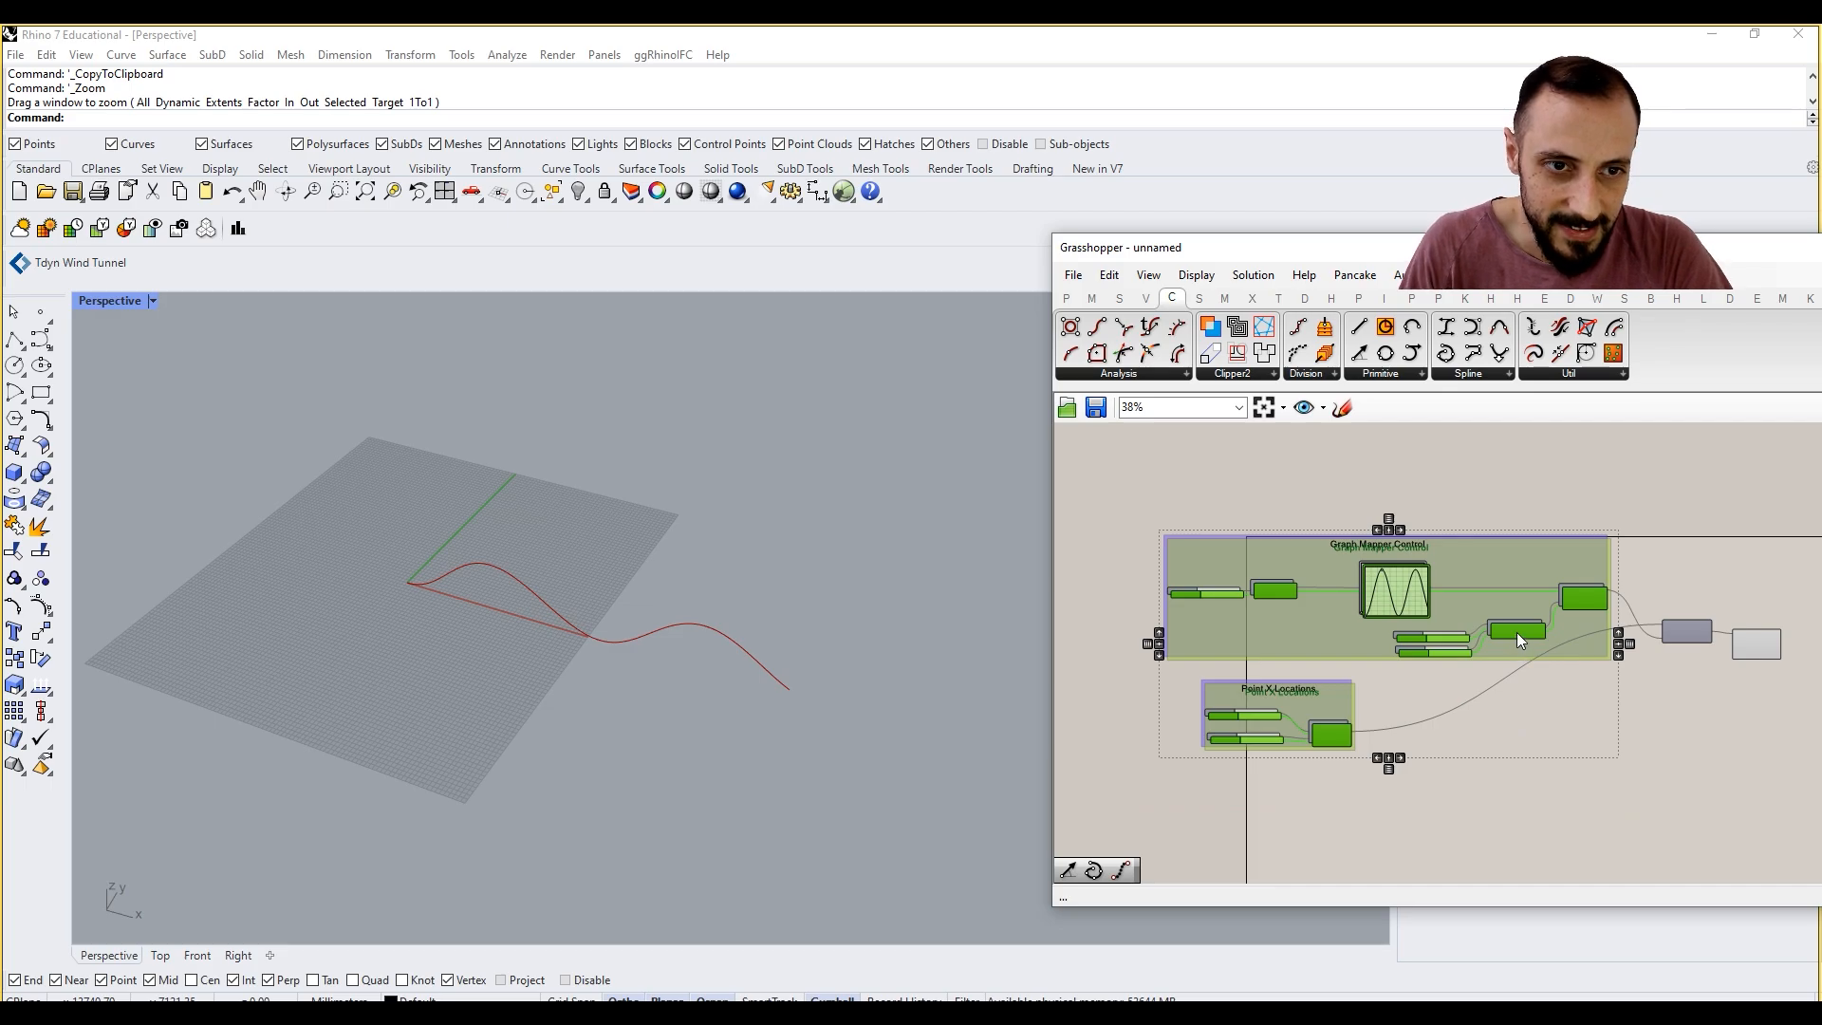
{"action": "right_click_drag", "start_coordinate": [1374, 773], "coordinate": [1402, 550]}
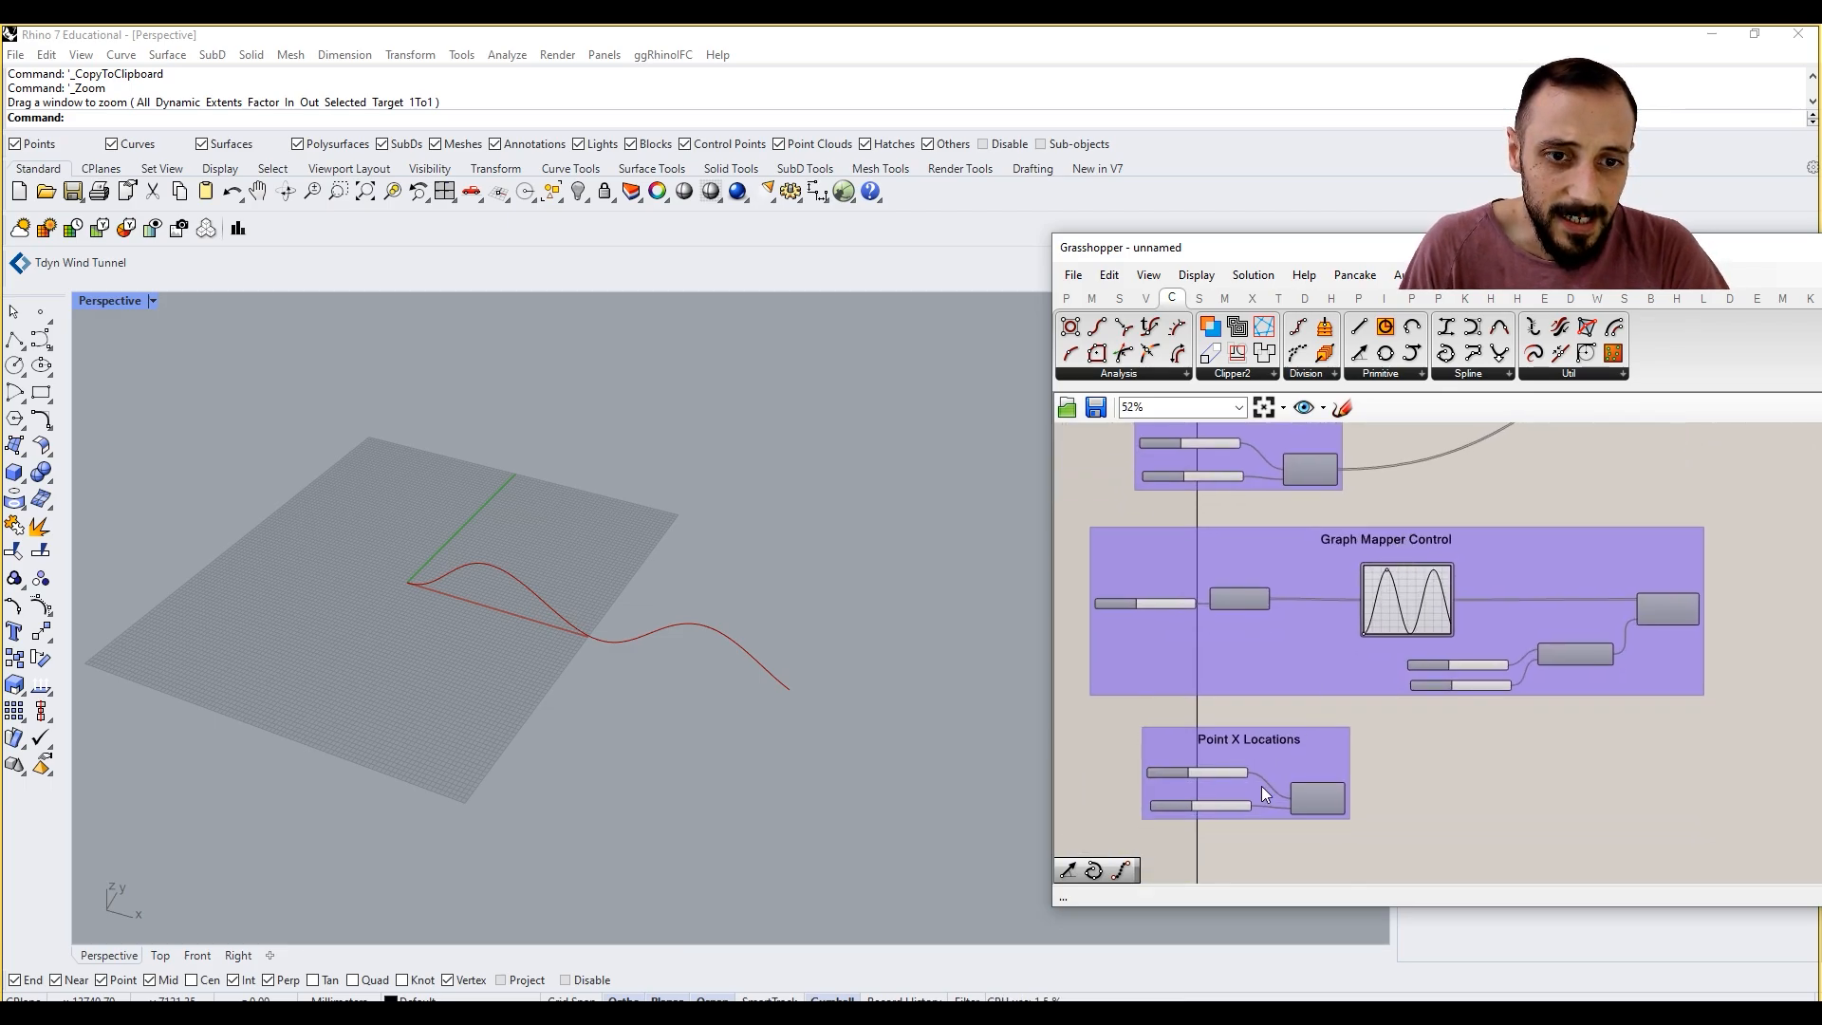
{"action": "scroll", "coordinate": [1261, 788], "scroll_direction": "up", "scroll_amount": 3}
{"action": "scroll", "coordinate": [1267, 831], "scroll_direction": "up", "scroll_amount": 1}
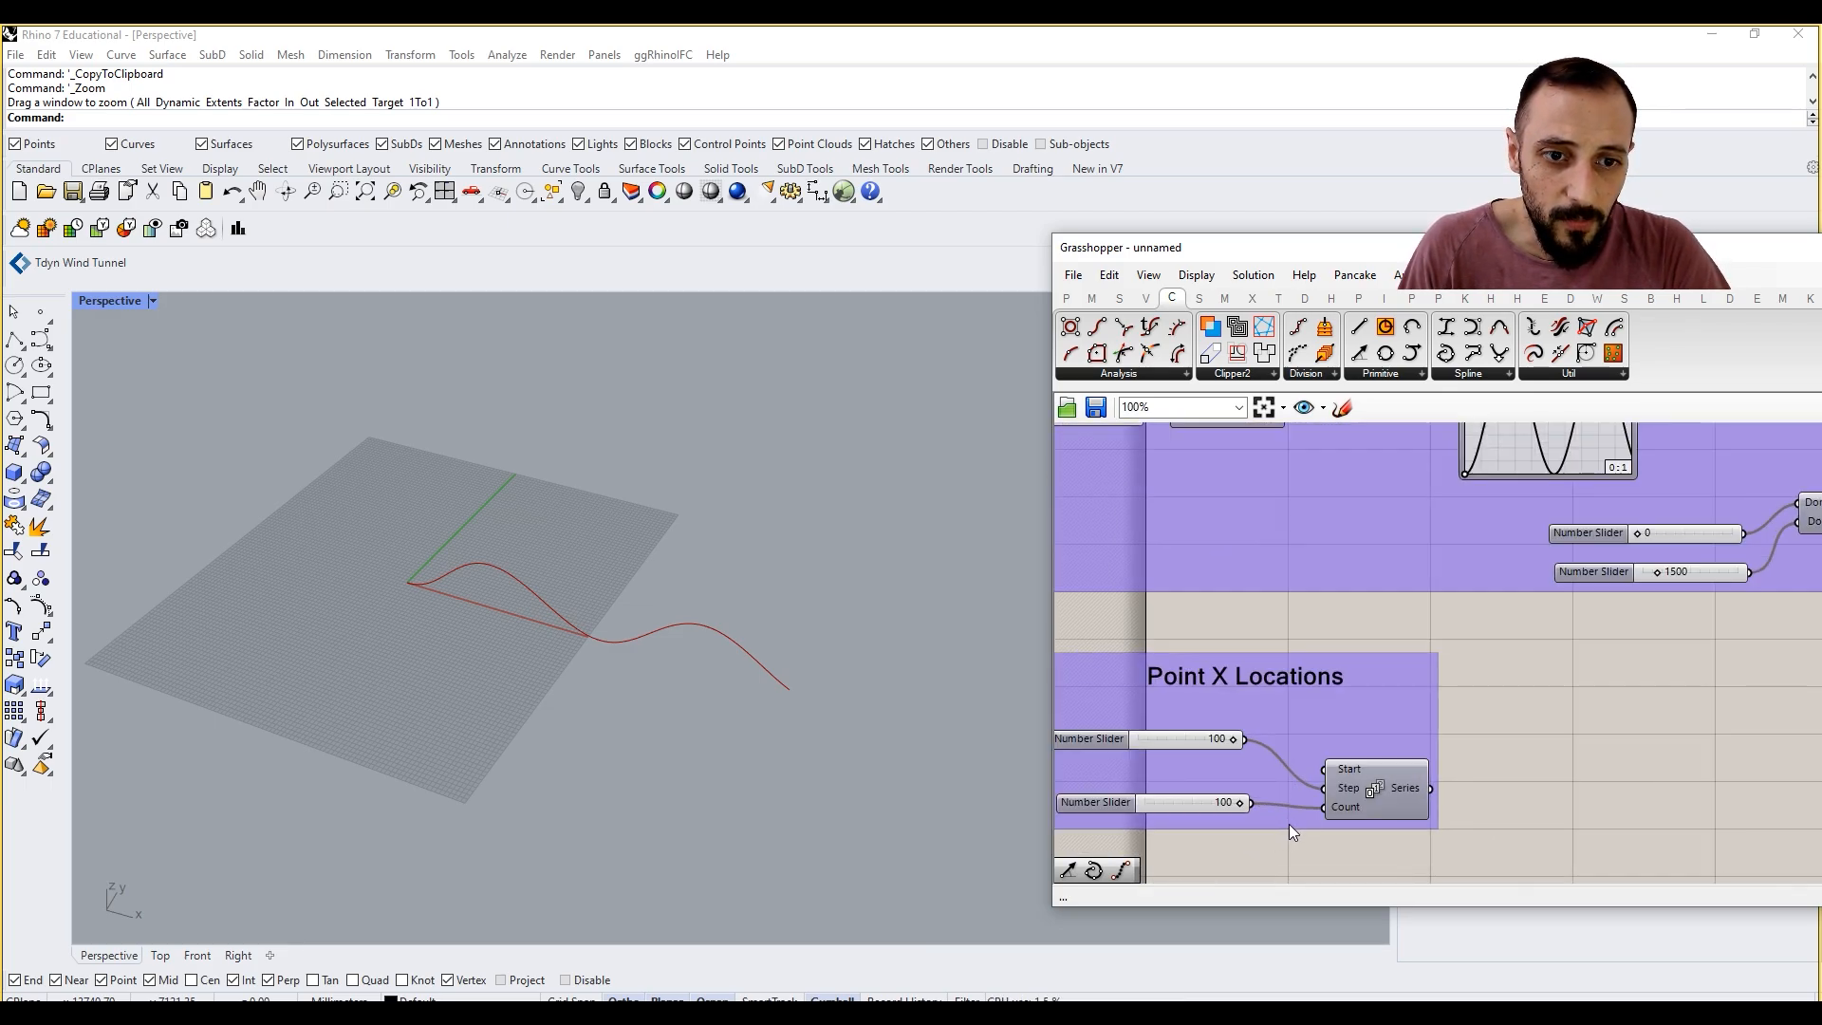
{"action": "scroll", "coordinate": [1371, 799], "scroll_direction": "down", "scroll_amount": 5}
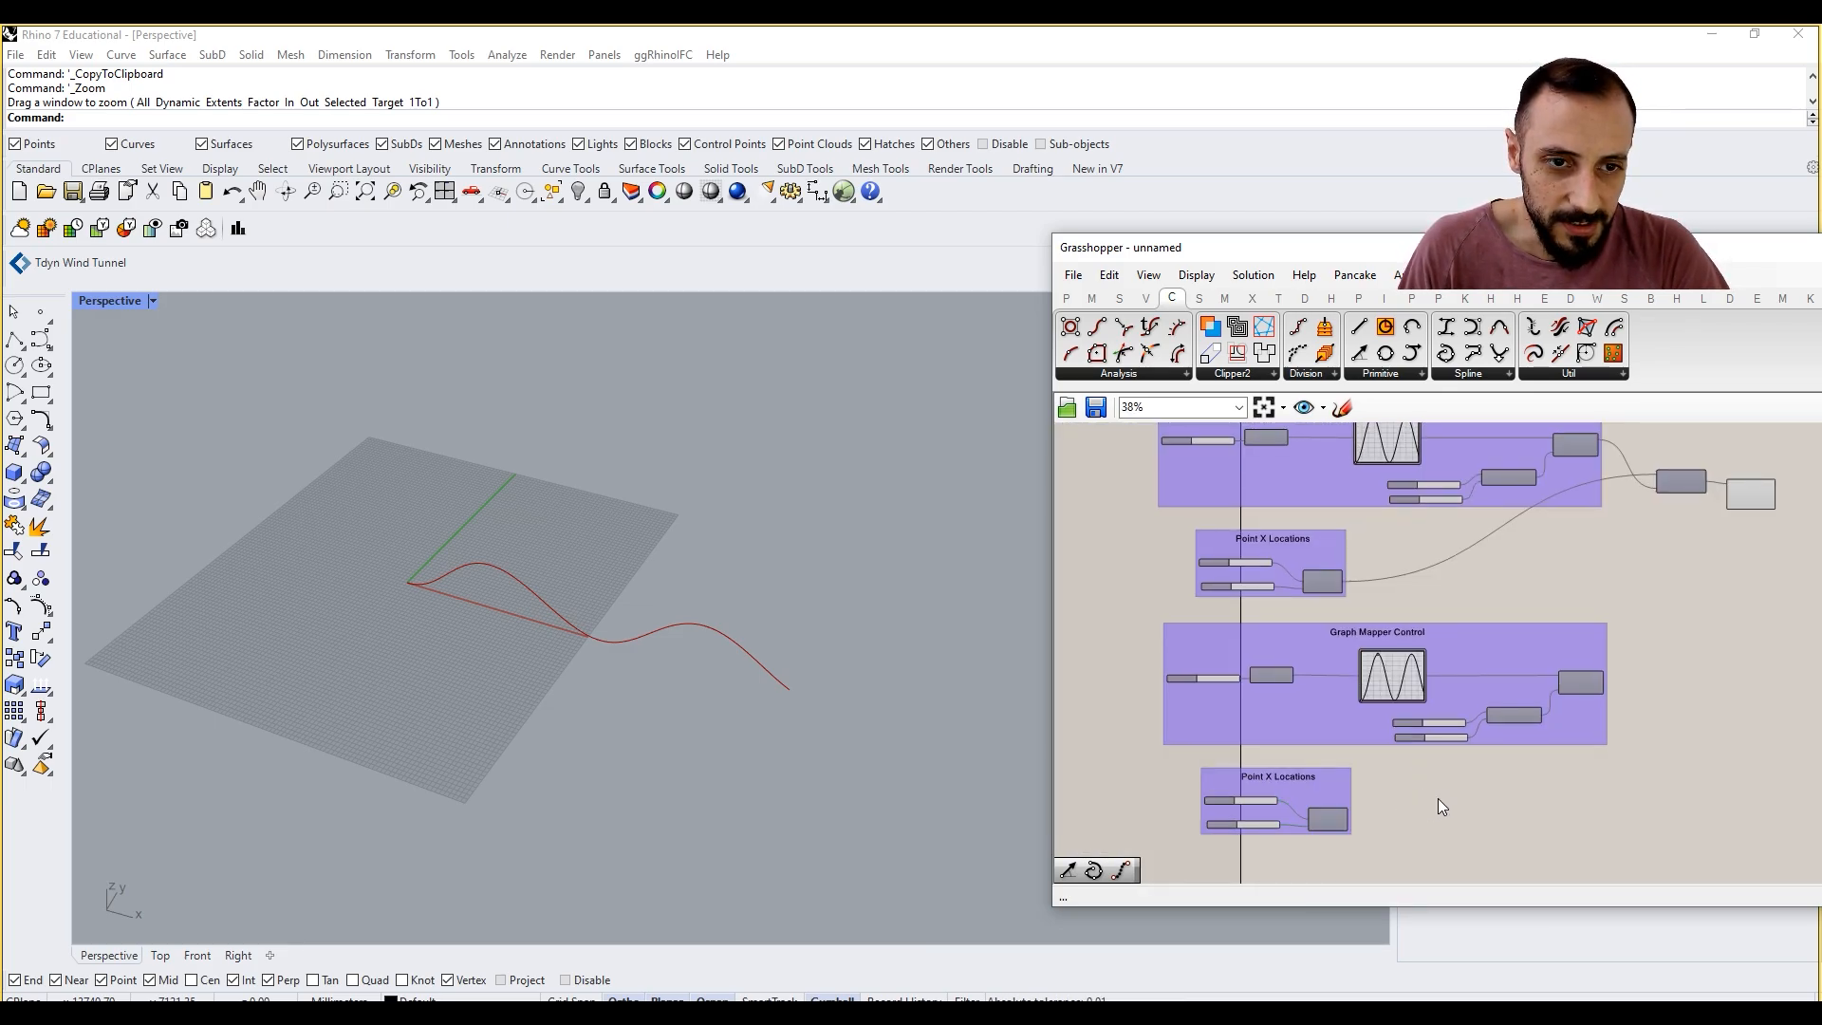
Step: Duplicate the Construct Point and Interpolate components and place the copies beside the duplicated Graph Mapper Control group
{"action": "right_click_drag", "start_coordinate": [1537, 754], "coordinate": [1477, 752]}
{"action": "scroll", "coordinate": [1640, 503], "scroll_direction": "up", "scroll_amount": 2}
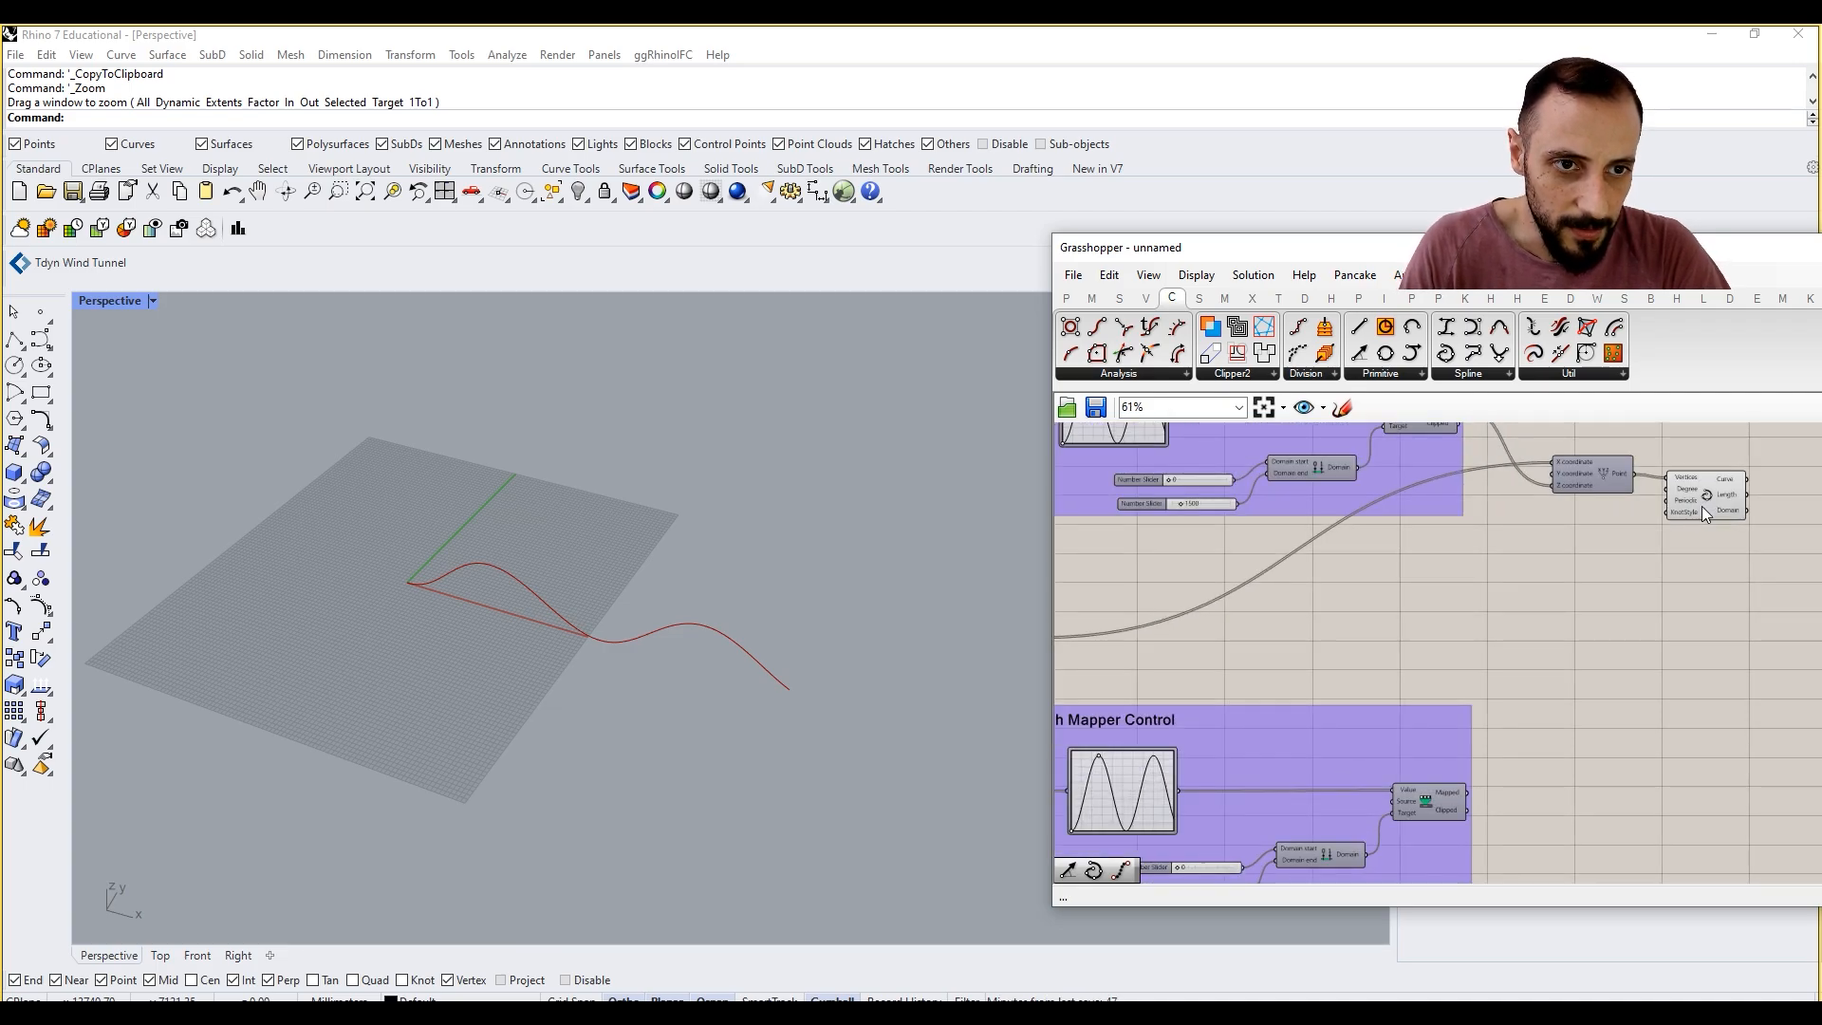
{"action": "left_click_drag", "start_coordinate": [1760, 446], "coordinate": [1568, 528]}
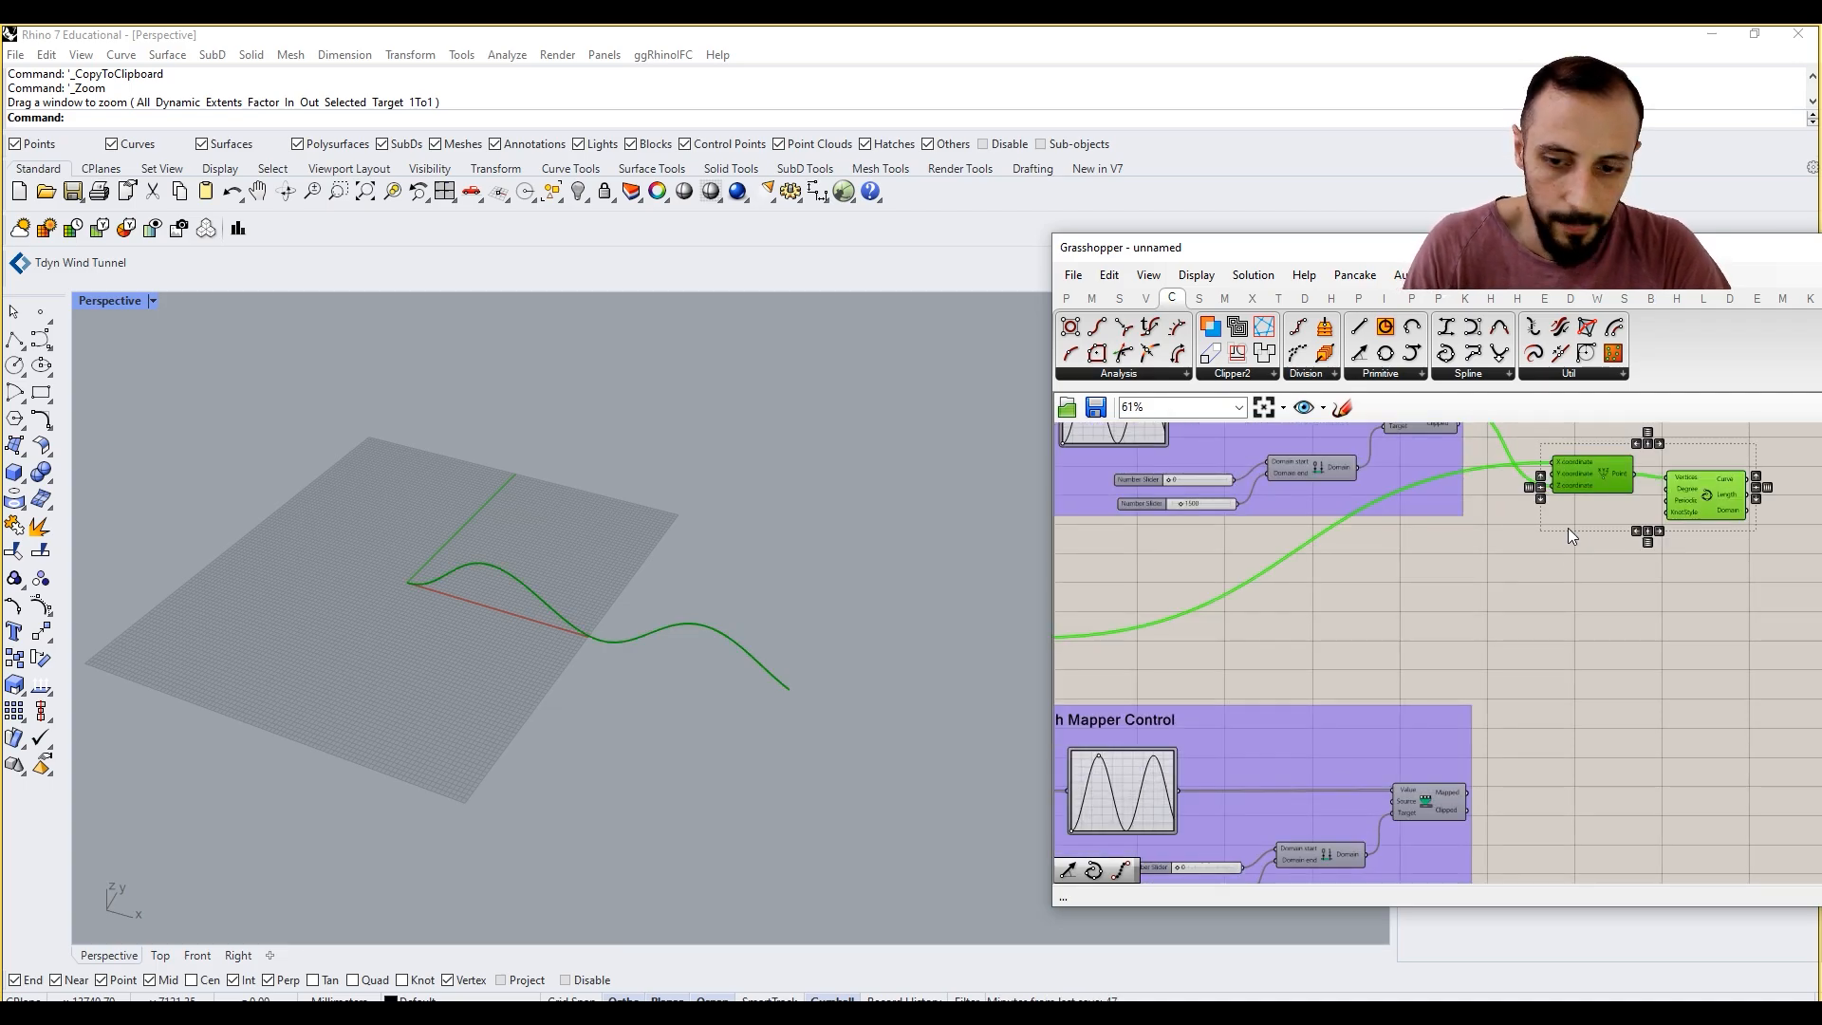
Step: Connect the duplicated Remap Numbers' Mapped output to the duplicated Construct Point's Z coordinate and move the point component up
{"action": "left_click_drag", "start_coordinate": [1453, 701], "coordinate": [1555, 741]}
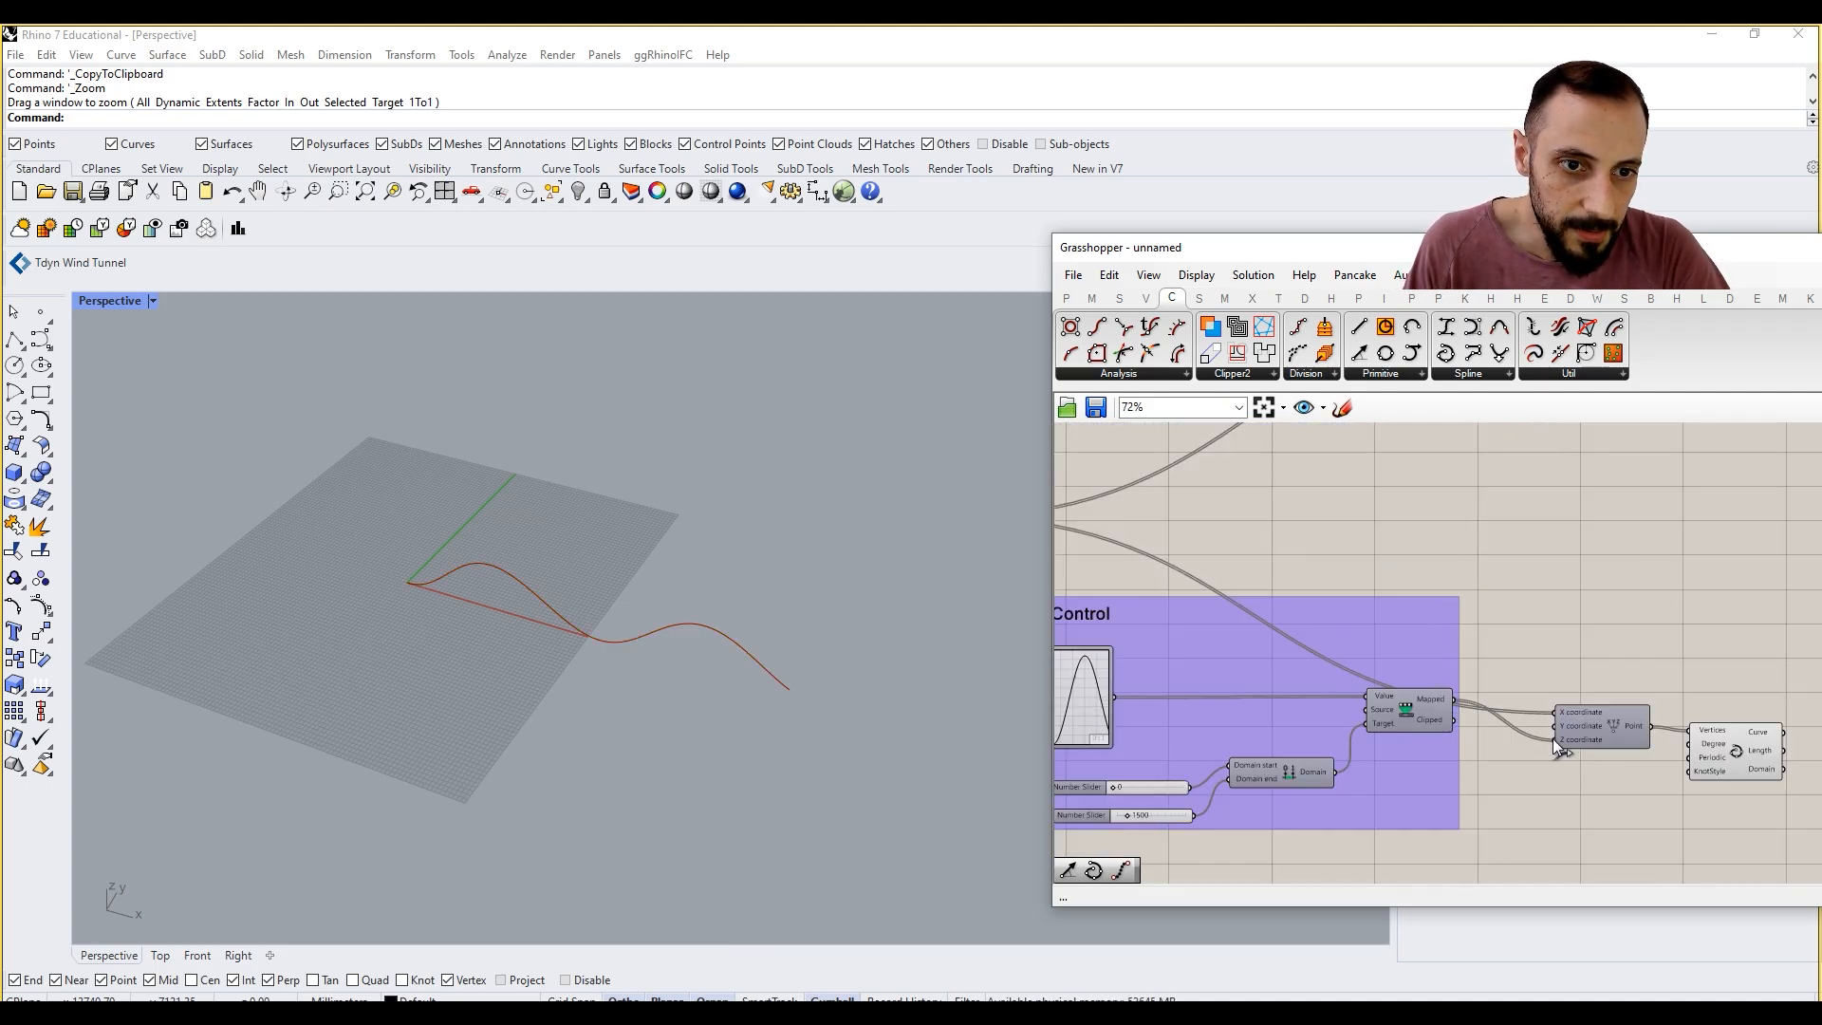
{"action": "right_click_drag", "start_coordinate": [1551, 750], "coordinate": [1560, 716]}
{"action": "mouse_move", "coordinate": [1590, 696]}
{"action": "left_mouse_down"}
{"action": "mouse_move", "coordinate": [1600, 645]}
{"action": "mouse_move", "coordinate": [1597, 676]}
{"action": "mouse_move", "coordinate": [1584, 662]}
{"action": "left_mouse_up"}
{"action": "right_click_drag", "start_coordinate": [1585, 661], "coordinate": [1560, 636]}
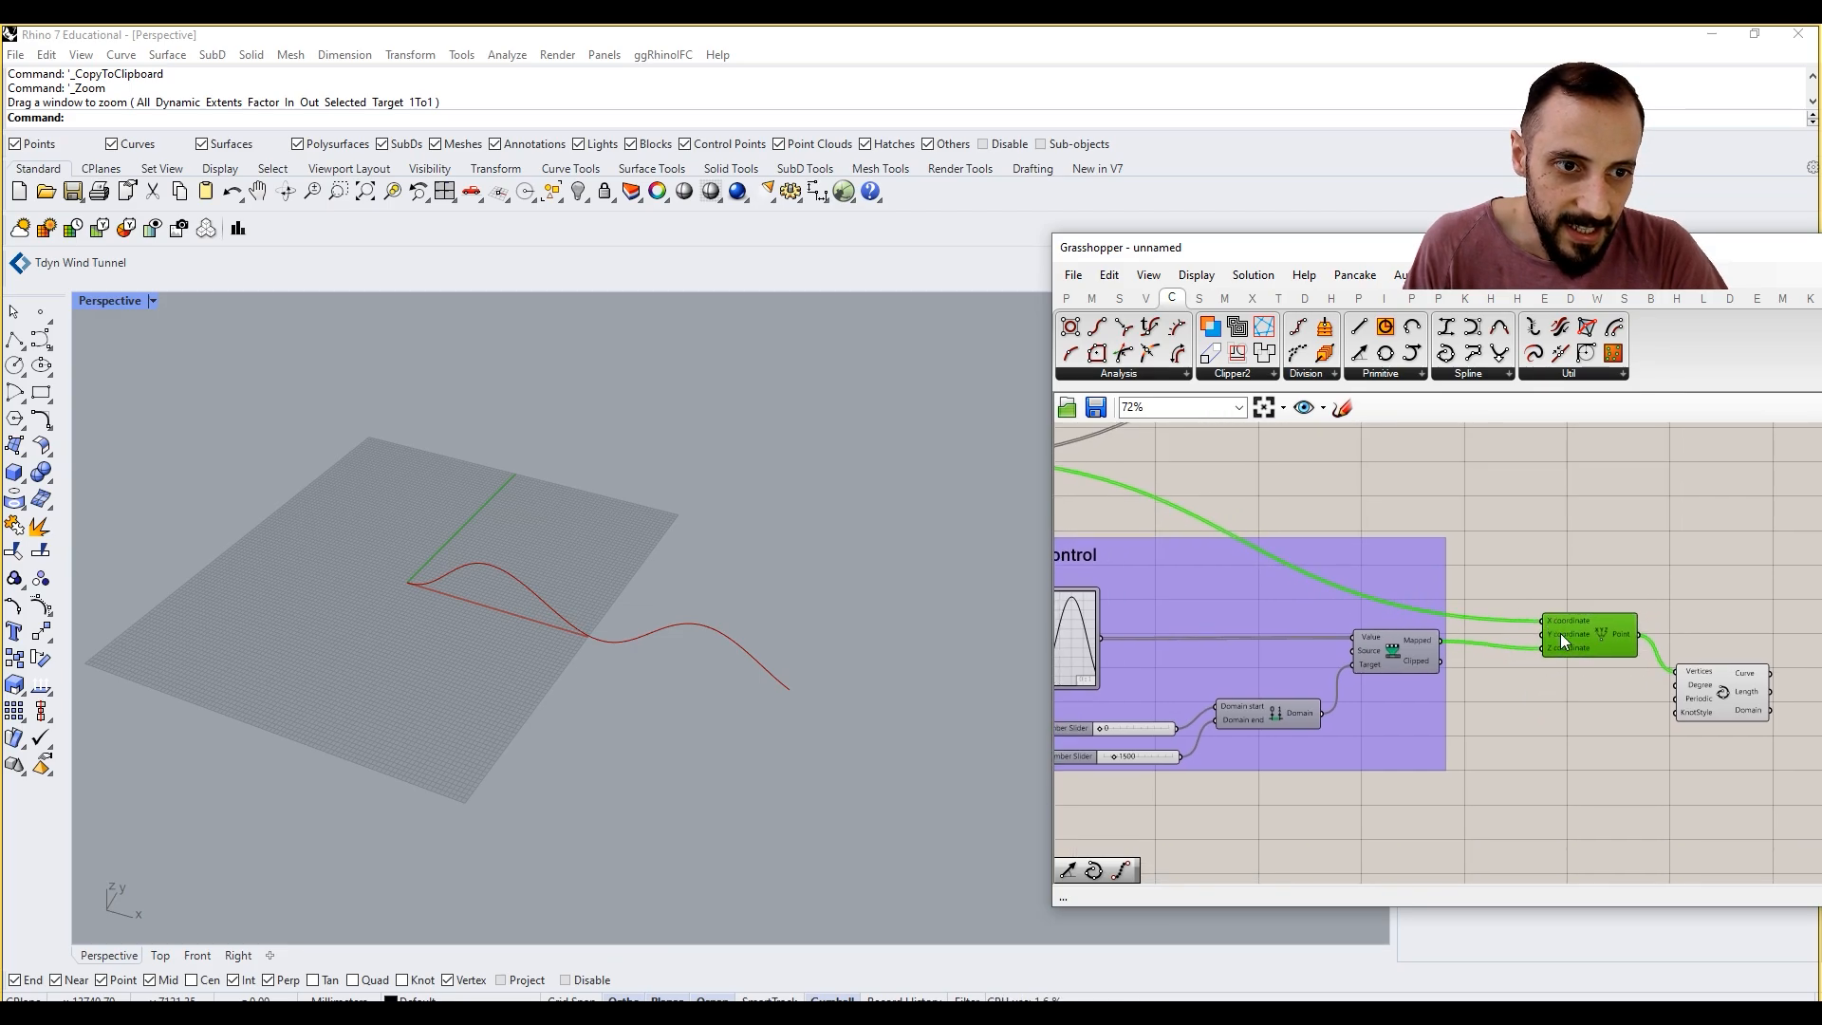
Step: Connect the duplicated Series output to the X coordinate input of the duplicated Construct Point
{"action": "scroll", "coordinate": [1558, 638], "scroll_direction": "down", "scroll_amount": 3}
{"action": "scroll", "coordinate": [1230, 791], "scroll_direction": "up", "scroll_amount": 3}
{"action": "left_click_drag", "start_coordinate": [1245, 784], "coordinate": [1603, 583]}
{"action": "scroll", "coordinate": [1306, 759], "scroll_direction": "down", "scroll_amount": 3}
{"action": "scroll", "coordinate": [1667, 621], "scroll_direction": "up", "scroll_amount": 4}
{"action": "right_click_drag", "start_coordinate": [1408, 704], "coordinate": [1600, 674]}
{"action": "scroll", "coordinate": [1399, 739], "scroll_direction": "down", "scroll_amount": 3}
{"action": "scroll", "coordinate": [1230, 796], "scroll_direction": "up", "scroll_amount": 3}
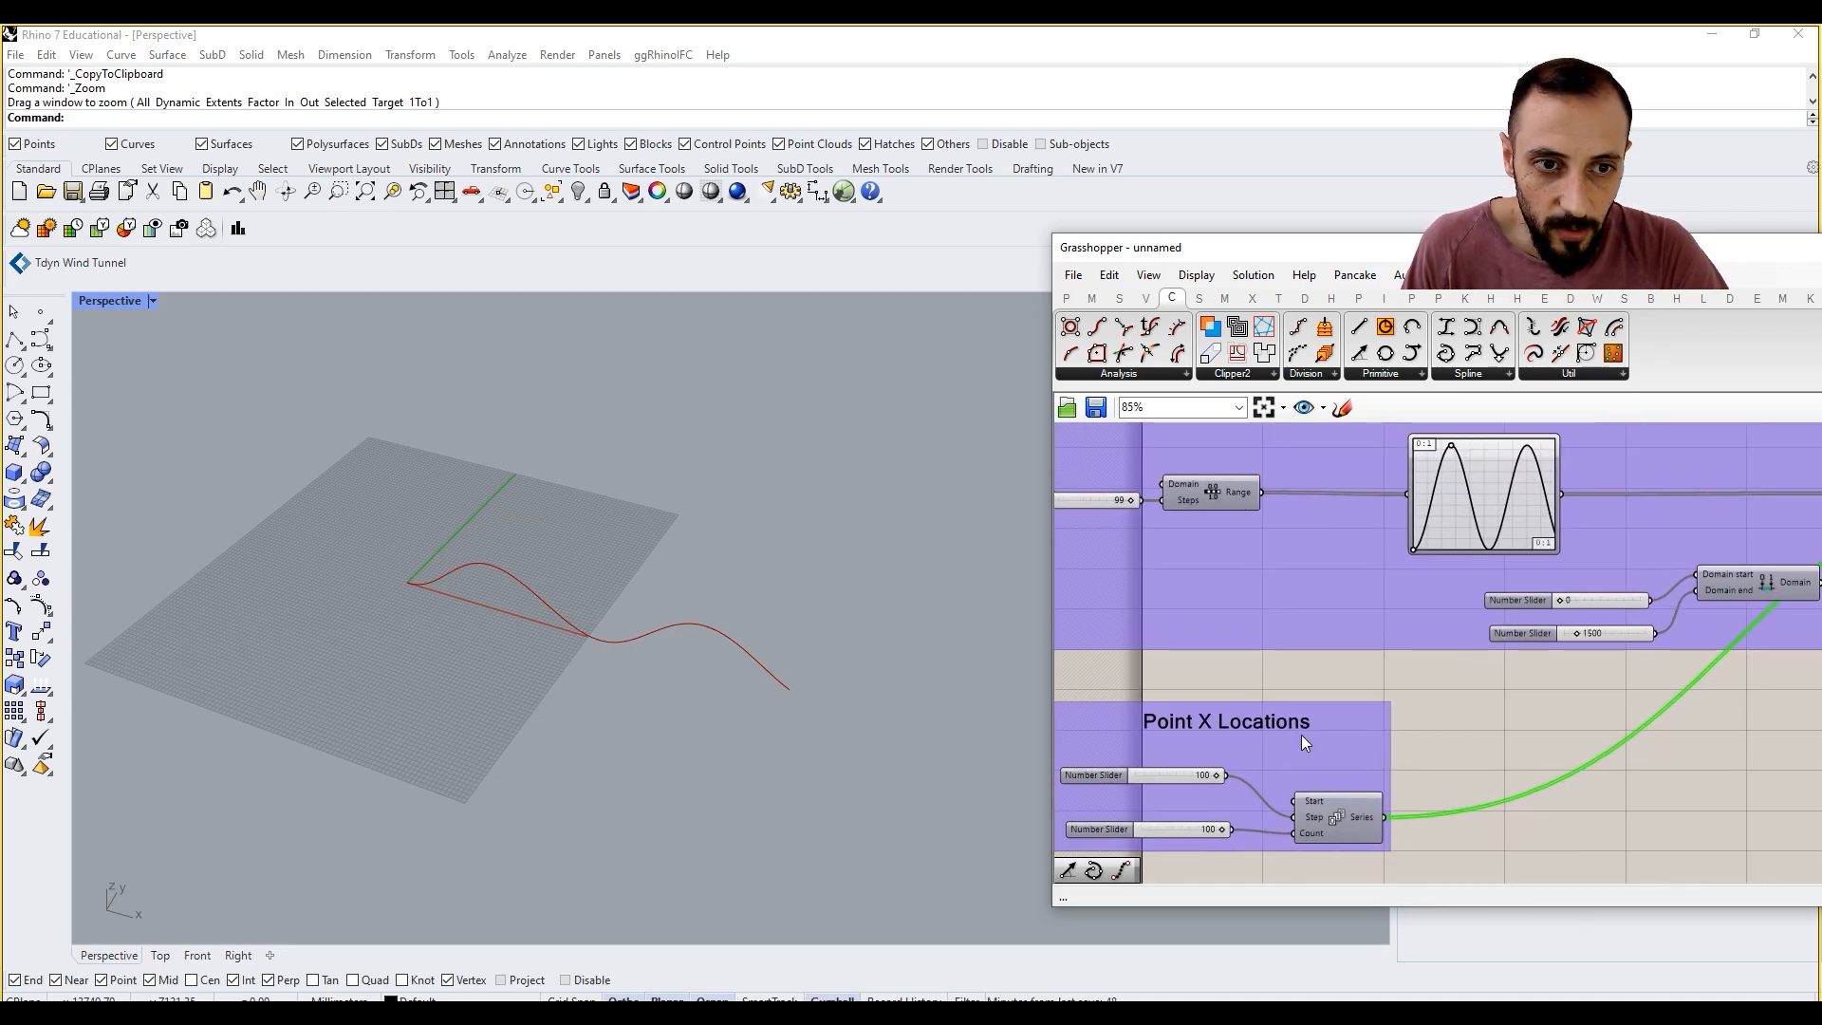
{"action": "scroll", "coordinate": [1301, 735], "scroll_direction": "down", "scroll_amount": 3}
{"action": "scroll", "coordinate": [1711, 612], "scroll_direction": "up", "scroll_amount": 3}
Step: Add a number slider with the value 10000 and connect it to the duplicated Construct Point's Y coordinate
{"action": "right_click_drag", "start_coordinate": [1674, 634], "coordinate": [1512, 629]}
{"action": "double_click", "coordinate": [1516, 565]}
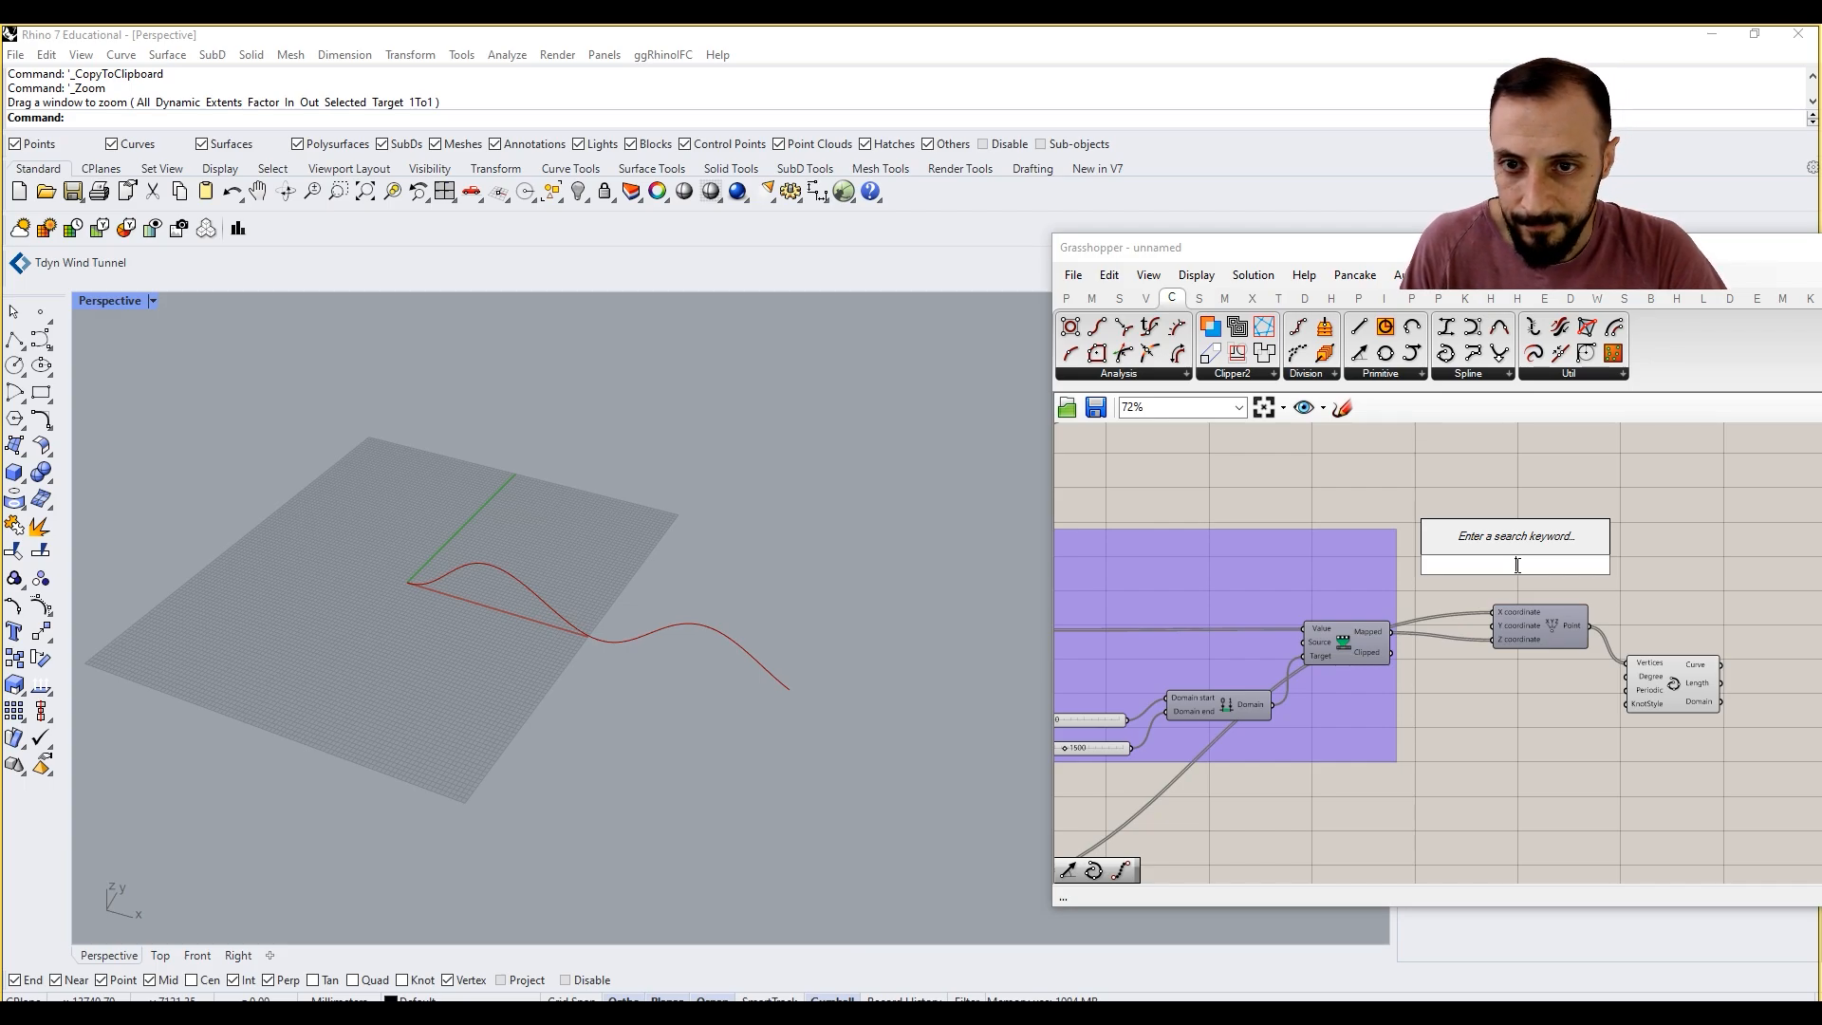
{"action": "type", "text": "10000"}
{"action": "key", "text": "Return"}
{"action": "left_click_drag", "start_coordinate": [1589, 565], "coordinate": [1494, 639]}
Step: Space out the duplicated Interpolate and Construct Point components and place the 10000 slider below their wires
{"action": "left_click_drag", "start_coordinate": [1648, 670], "coordinate": [1756, 658]}
{"action": "left_click_drag", "start_coordinate": [1524, 638], "coordinate": [1616, 654]}
{"action": "left_click_drag", "start_coordinate": [1516, 567], "coordinate": [1476, 740]}
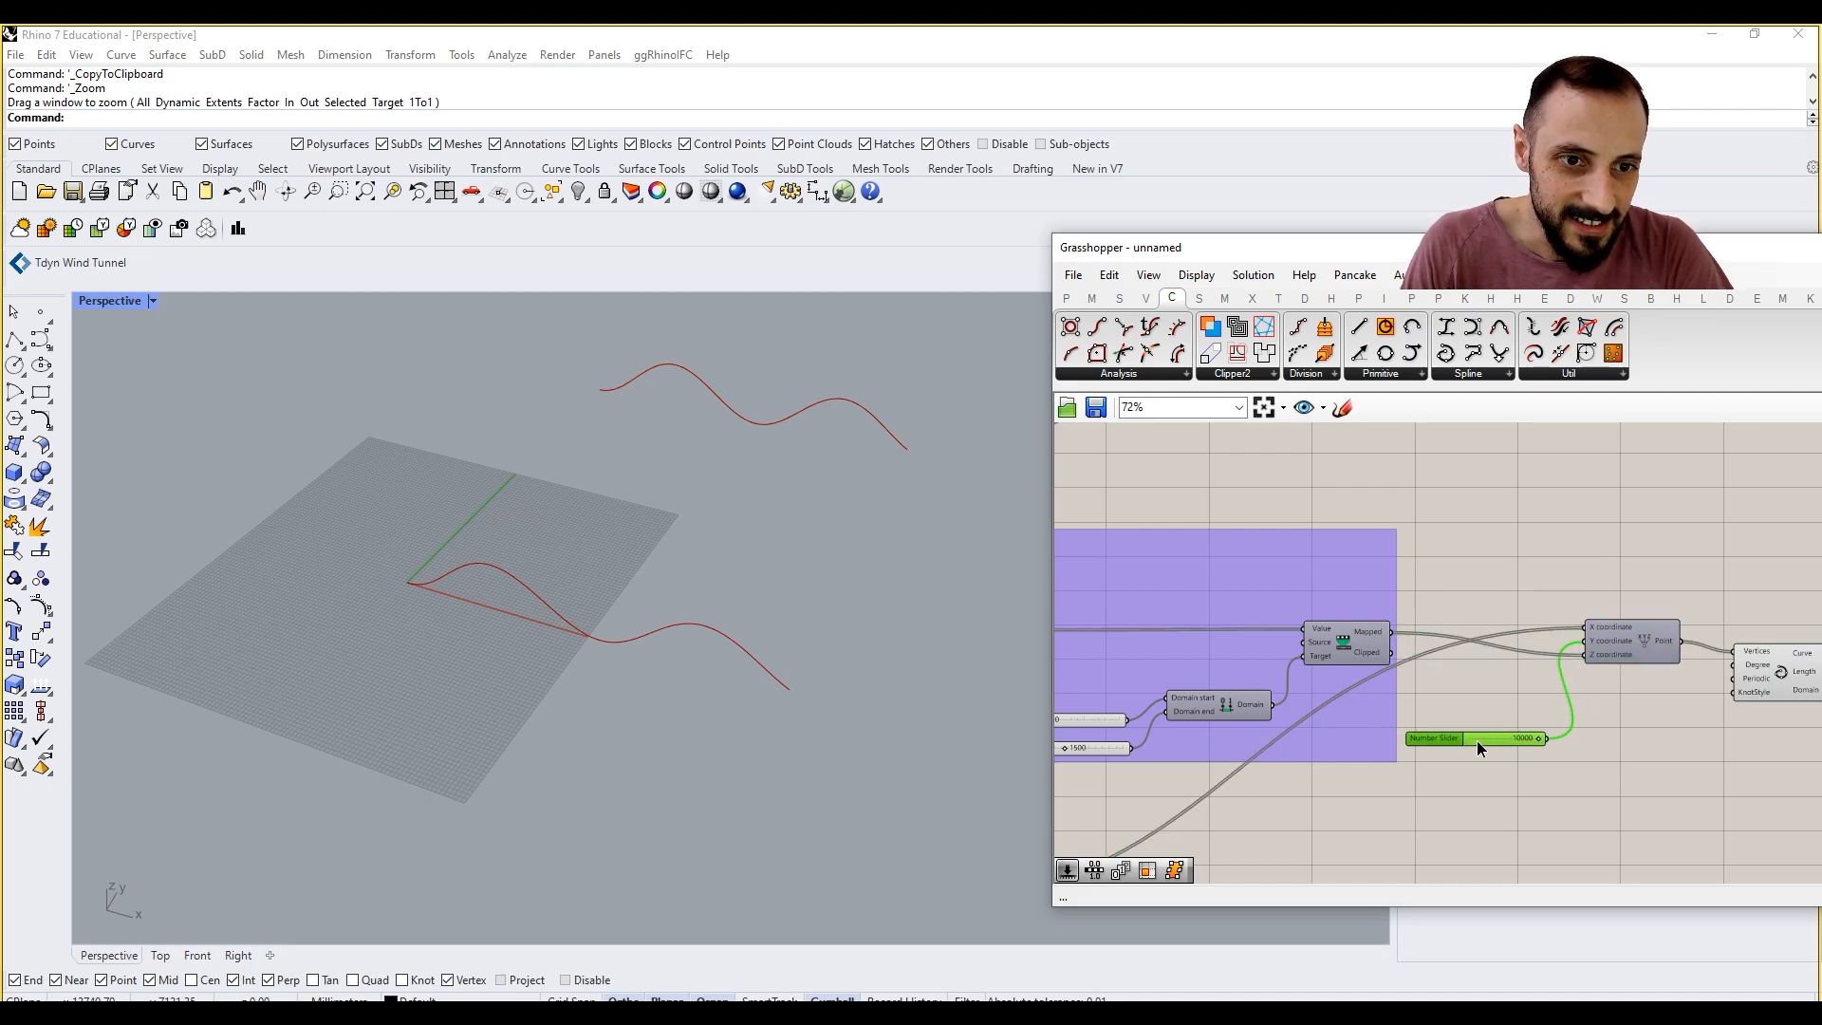
{"action": "right_click_drag", "start_coordinate": [1536, 738], "coordinate": [1498, 741]}
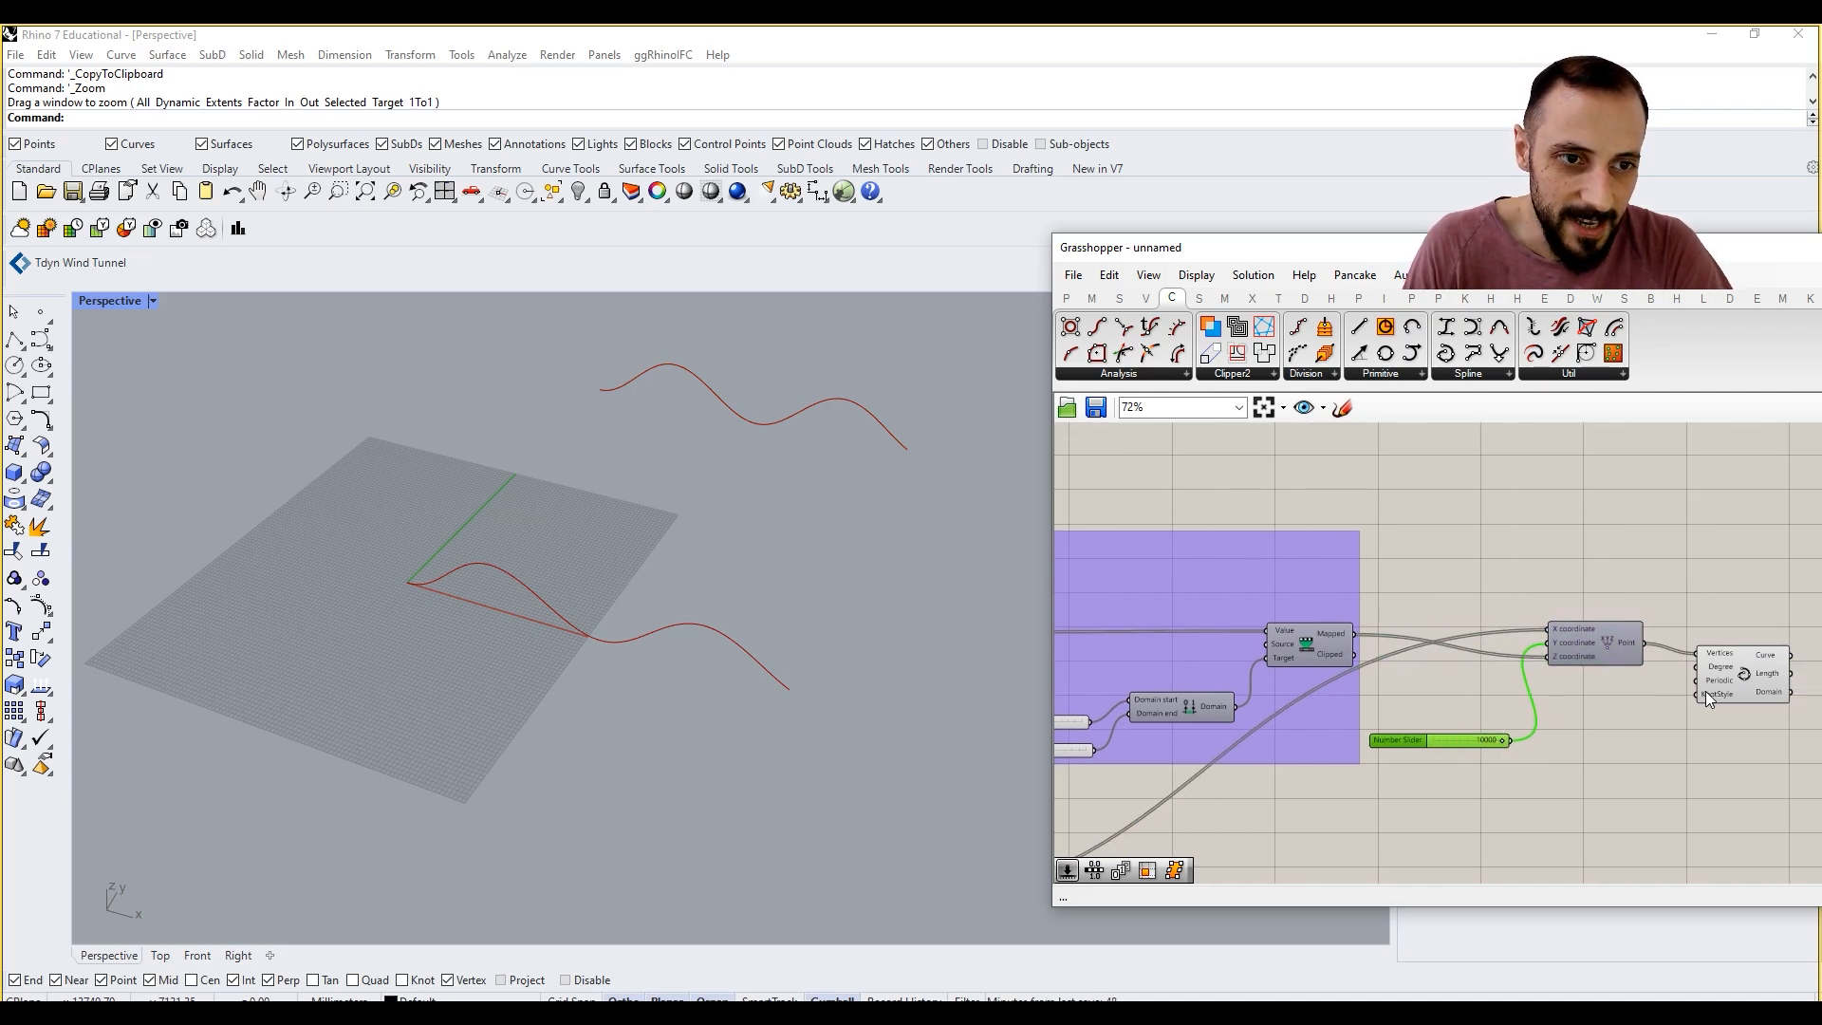
Step: Adjust the duplicated Graph Mapper's sine wave slightly with its peak handle
{"action": "right_click_drag", "start_coordinate": [1708, 690], "coordinate": [1576, 737]}
{"action": "left_click", "coordinate": [1613, 727]}
{"action": "scroll", "coordinate": [1524, 608], "scroll_direction": "down", "scroll_amount": 3}
{"action": "scroll", "coordinate": [1338, 658], "scroll_direction": "up", "scroll_amount": 3}
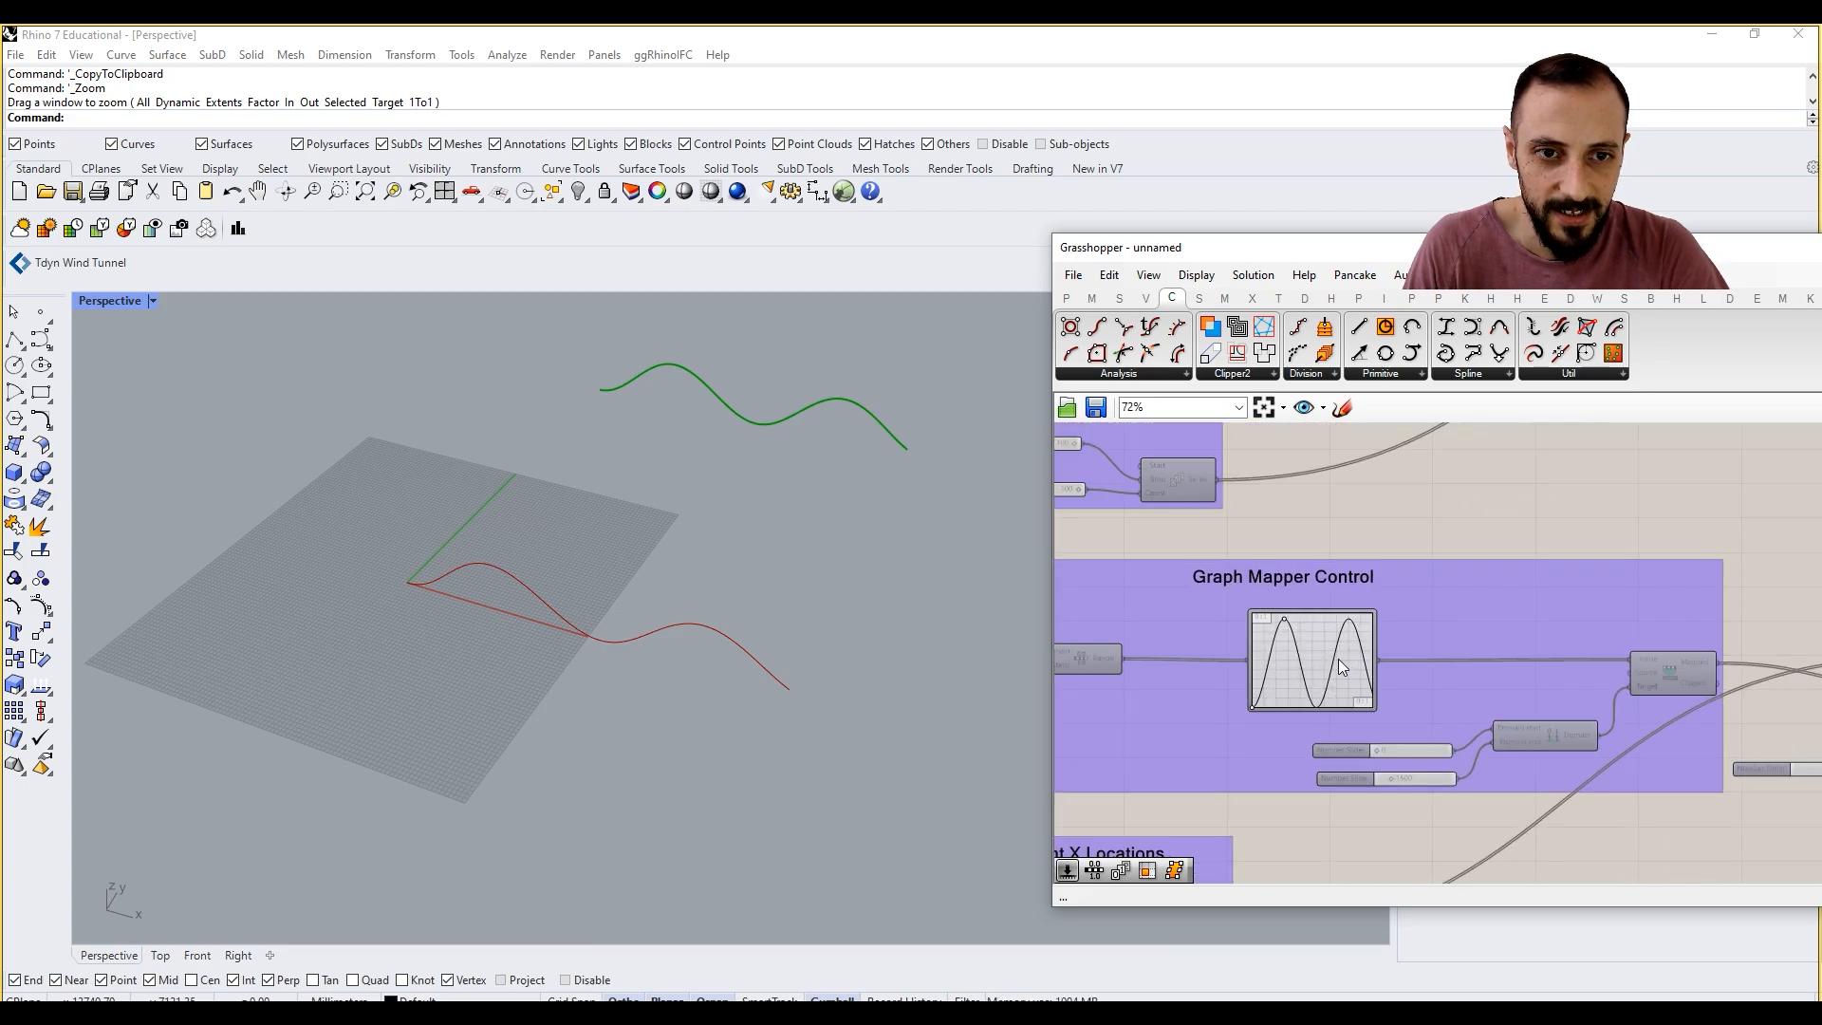
{"action": "scroll", "coordinate": [1286, 620], "scroll_direction": "up", "scroll_amount": 3}
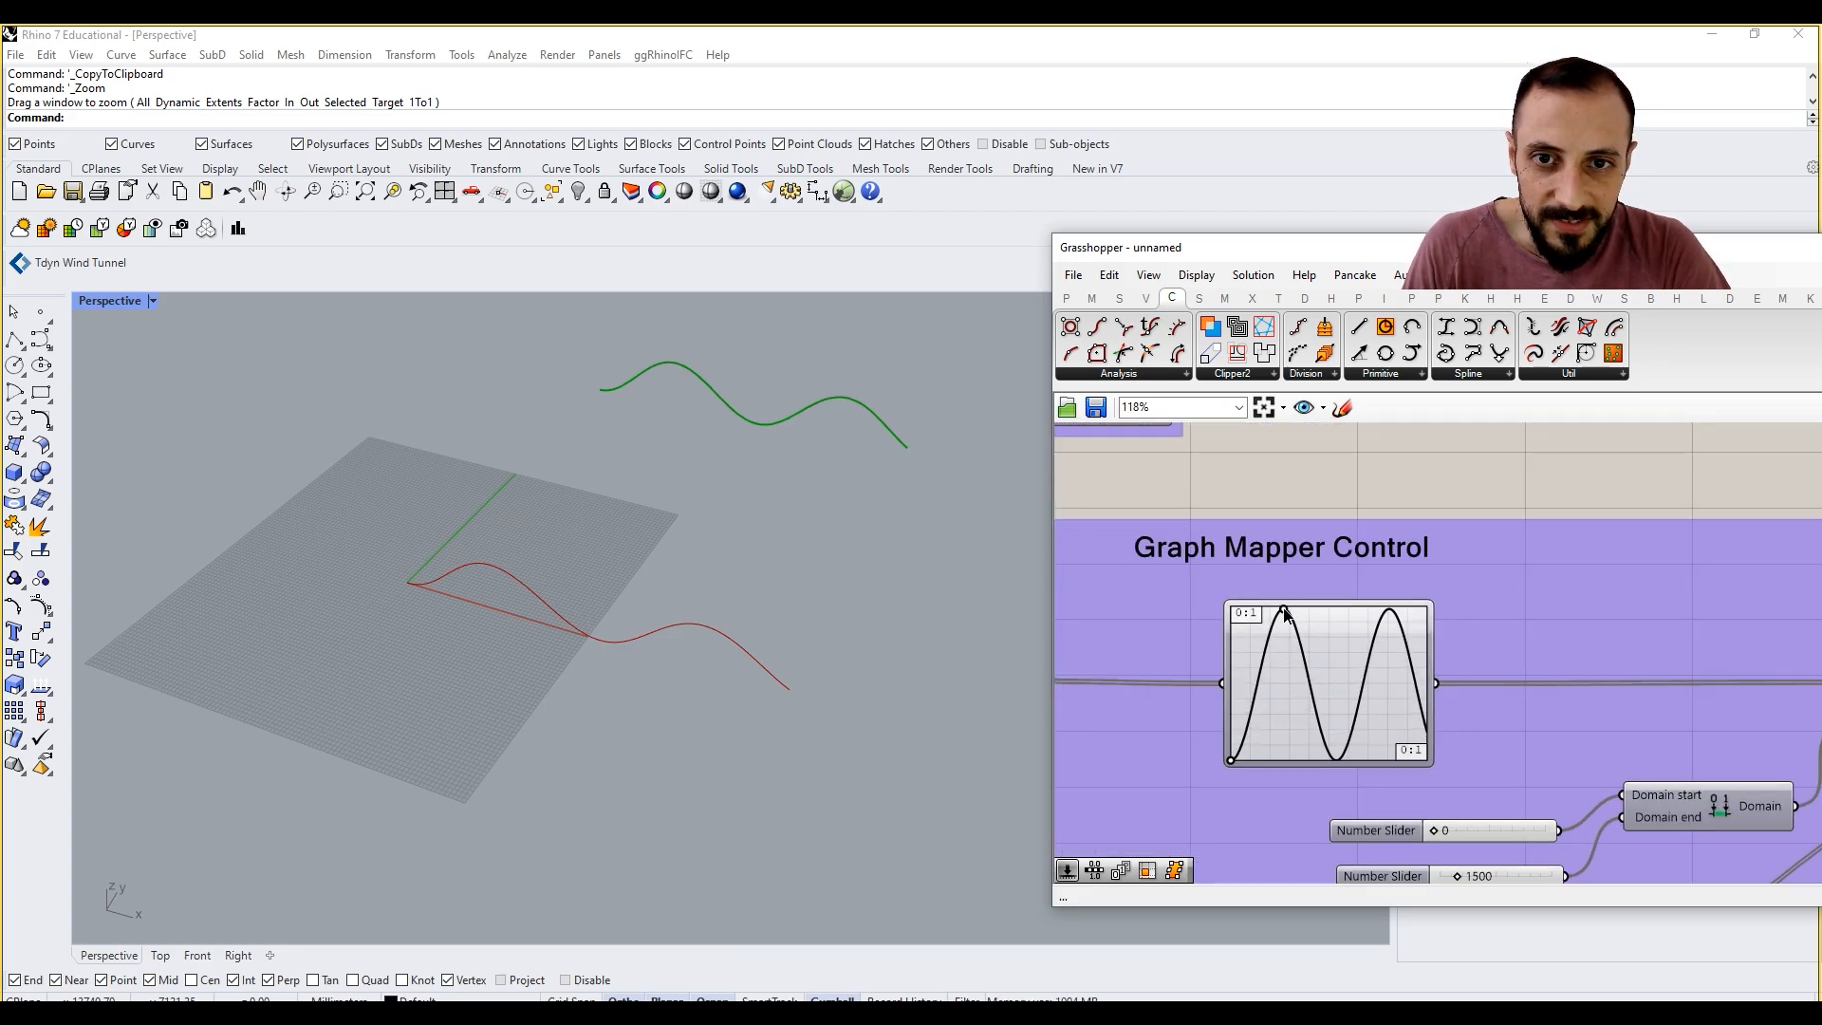
{"action": "scroll", "coordinate": [1286, 590], "scroll_direction": "down", "scroll_amount": 3}
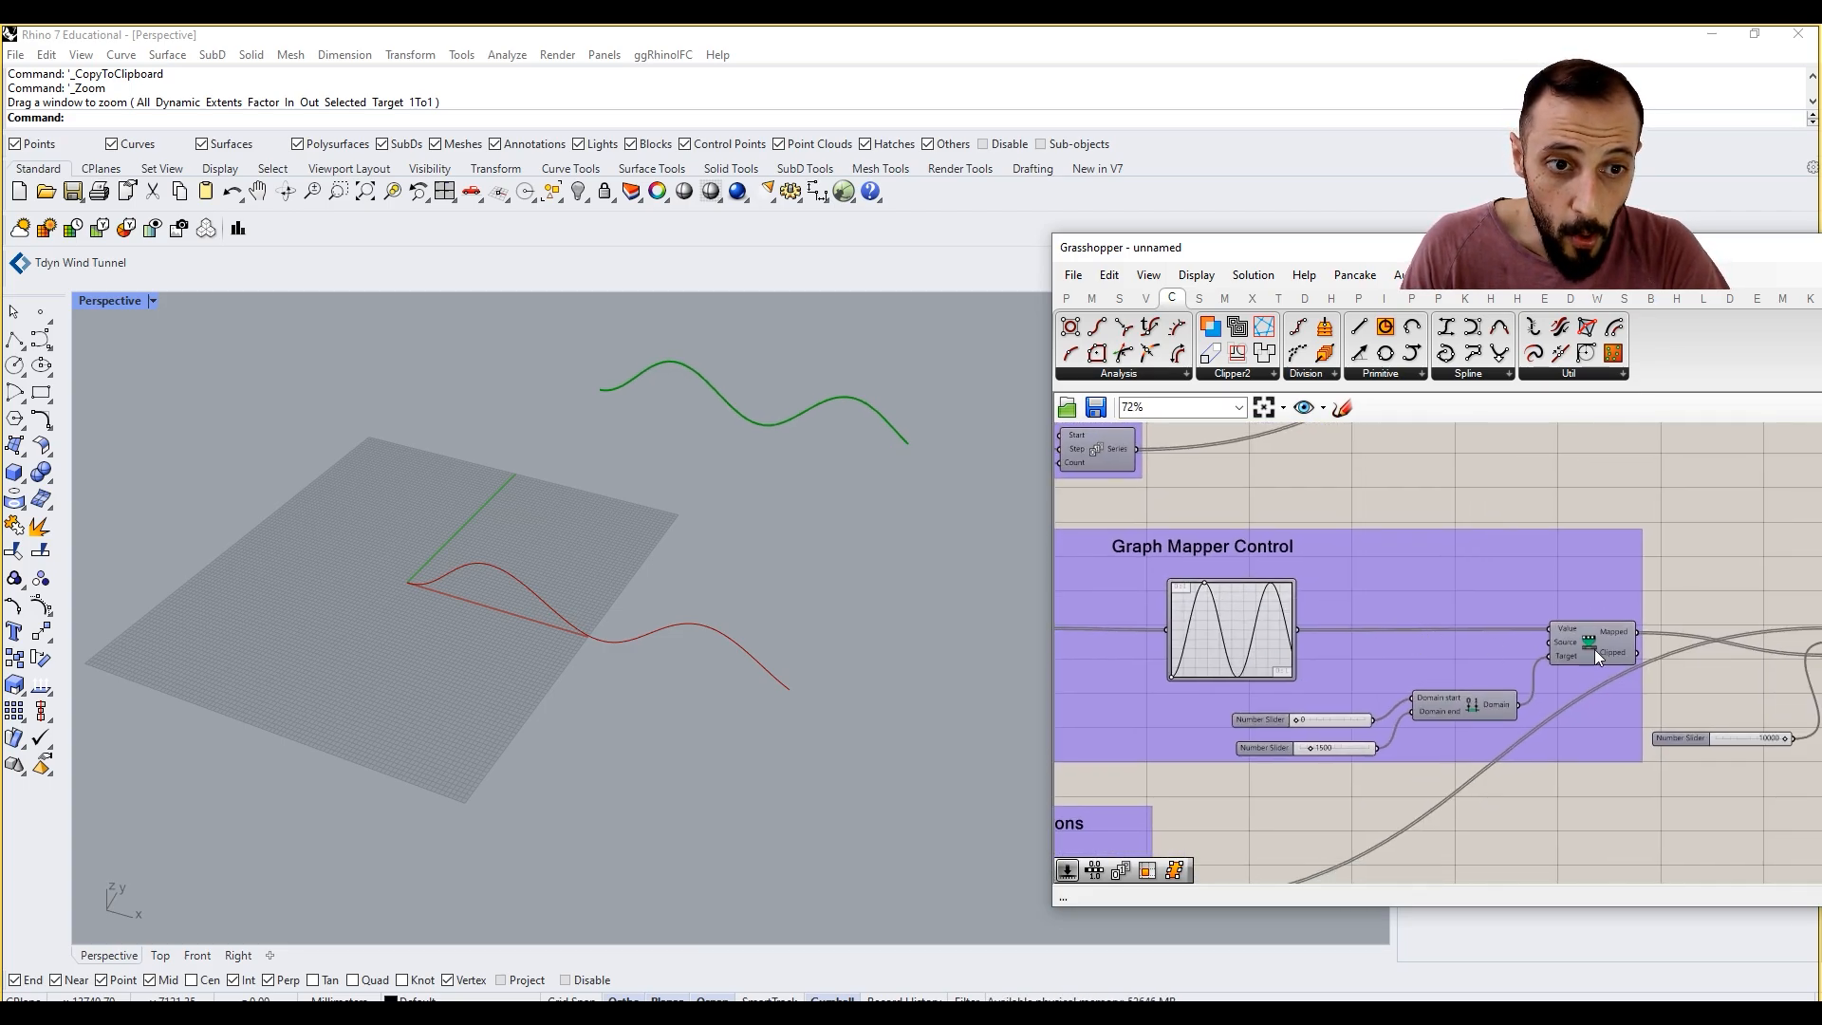
Step: Reverse the list order of the duplicated Remap Numbers' Mapped output
{"action": "right_click", "coordinate": [1588, 634]}
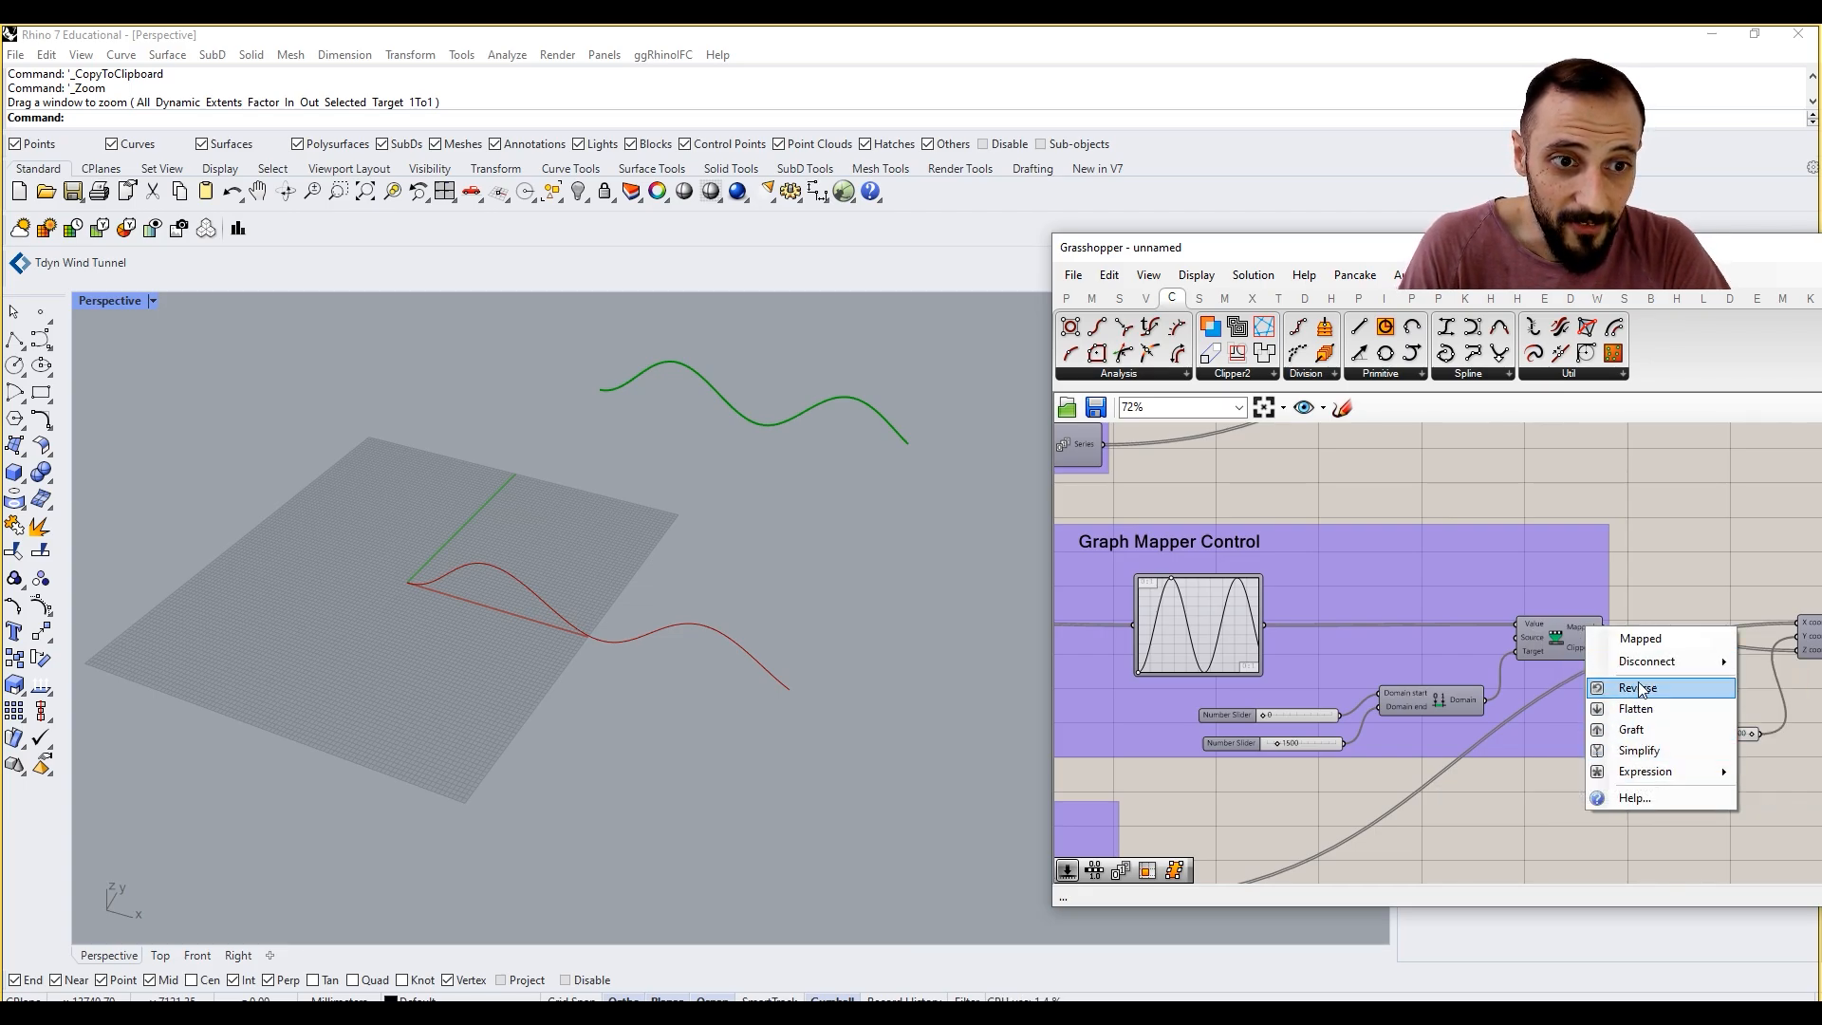
{"action": "left_click", "coordinate": [1638, 683]}
{"action": "mouse_move", "coordinate": [726, 558]}
{"action": "right_mouse_down"}
{"action": "mouse_move", "coordinate": [740, 562]}
{"action": "mouse_move", "coordinate": [708, 528]}
{"action": "right_mouse_up"}
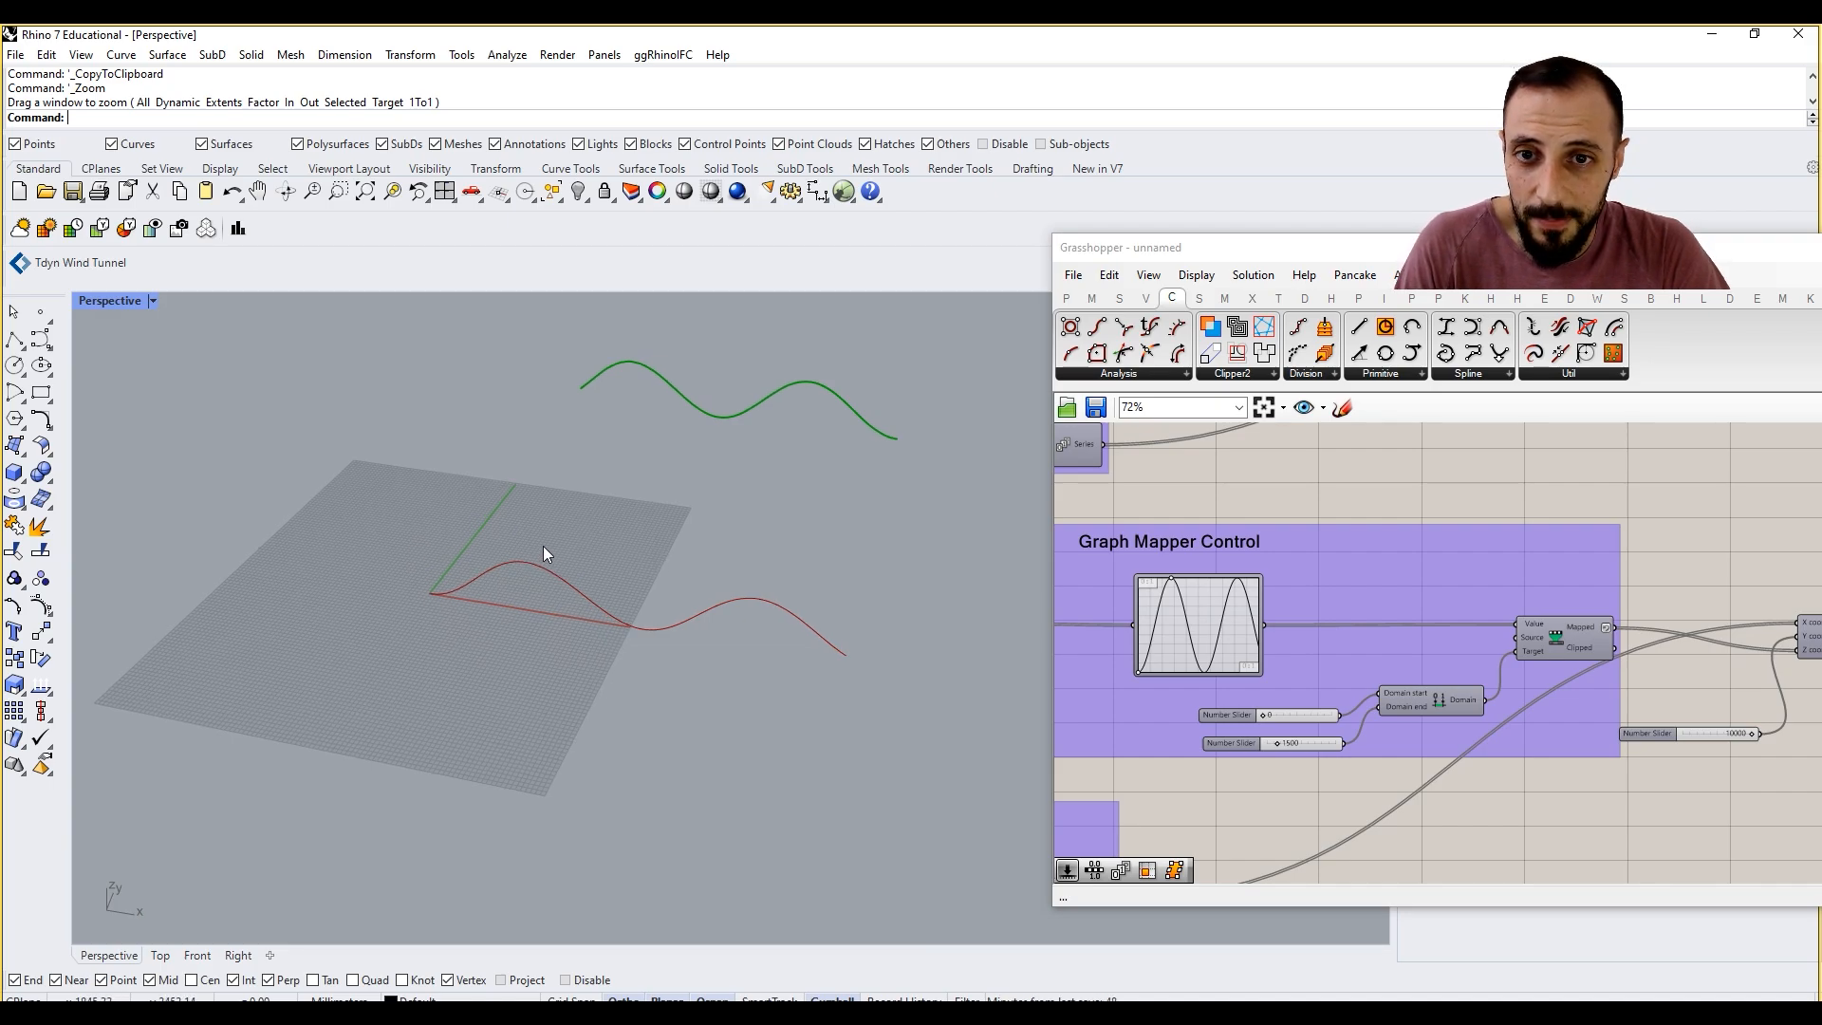
Step: Shorten the duplicated Graph Mapper's sine wave to about two and a half periods with its peak handle
{"action": "right_click_drag", "start_coordinate": [618, 561], "coordinate": [1040, 611]}
{"action": "mouse_move", "coordinate": [1175, 585]}
{"action": "left_mouse_down"}
{"action": "mouse_move", "coordinate": [1198, 587]}
{"action": "mouse_move", "coordinate": [1149, 581]}
{"action": "mouse_move", "coordinate": [1179, 574]}
{"action": "left_mouse_up"}
{"action": "right_click_drag", "start_coordinate": [1292, 605], "coordinate": [1232, 666]}
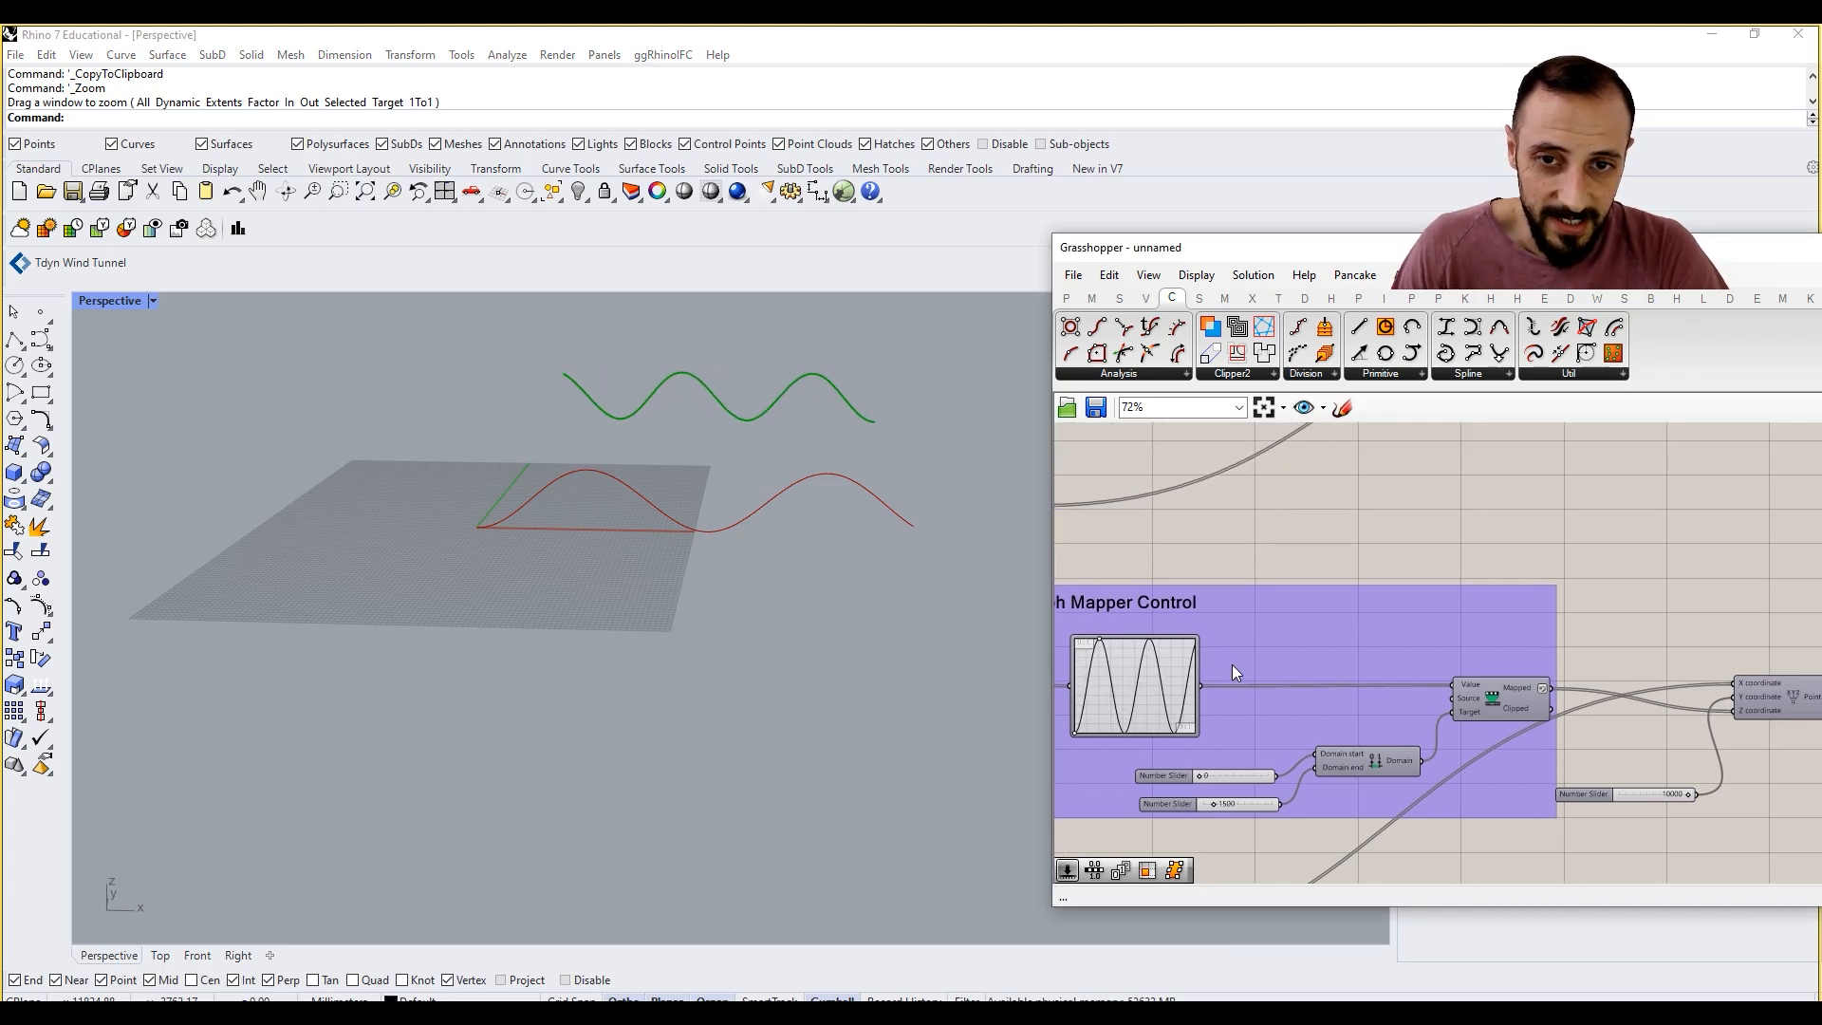
Step: Turn off Reverse on the duplicated Remap Numbers' Mapped output
{"action": "scroll", "coordinate": [1233, 668], "scroll_direction": "down", "scroll_amount": 3}
{"action": "right_click_drag", "start_coordinate": [1379, 673], "coordinate": [1374, 737]}
{"action": "scroll", "coordinate": [1438, 725], "scroll_direction": "up", "scroll_amount": 3}
{"action": "scroll", "coordinate": [1374, 737], "scroll_direction": "up", "scroll_amount": 2}
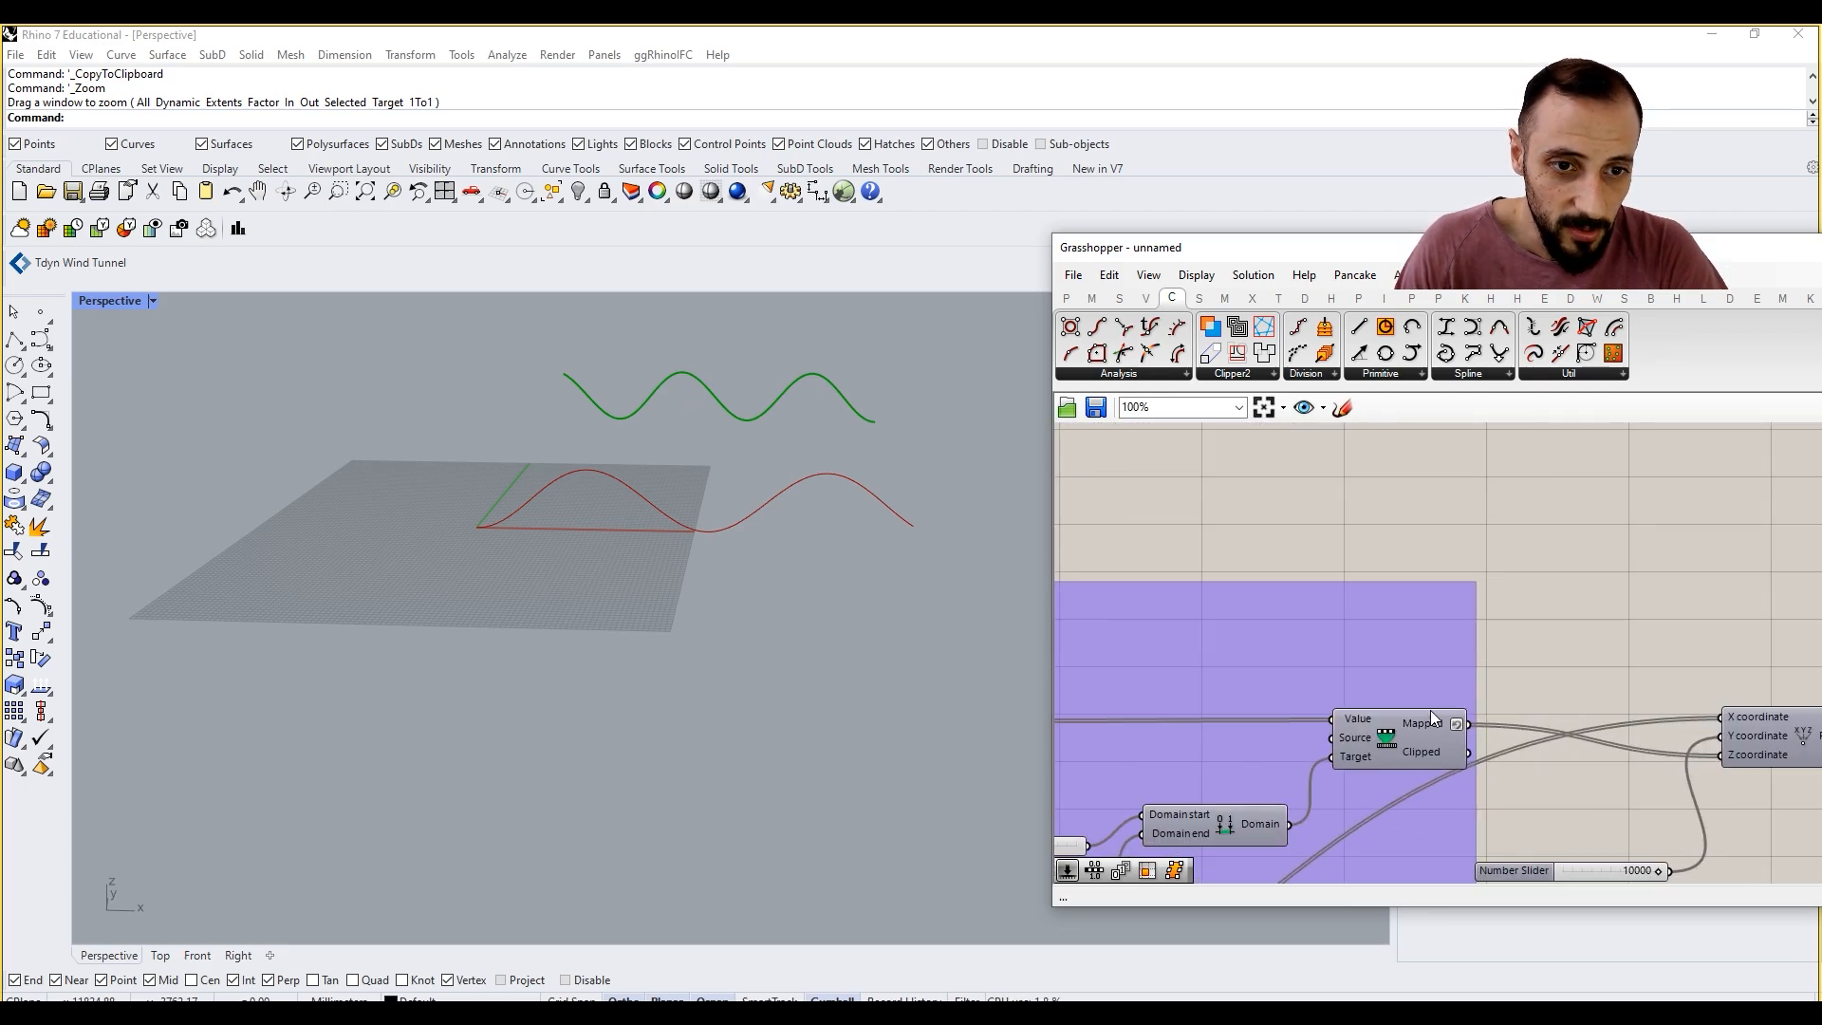
{"action": "right_click", "coordinate": [1442, 723]}
{"action": "left_click", "coordinate": [1490, 800]}
{"action": "right_click_drag", "start_coordinate": [1557, 718], "coordinate": [1460, 733]}
Step: Add a Loft component between the original and duplicated Interpolate components
{"action": "scroll", "coordinate": [1460, 733], "scroll_direction": "down", "scroll_amount": 2}
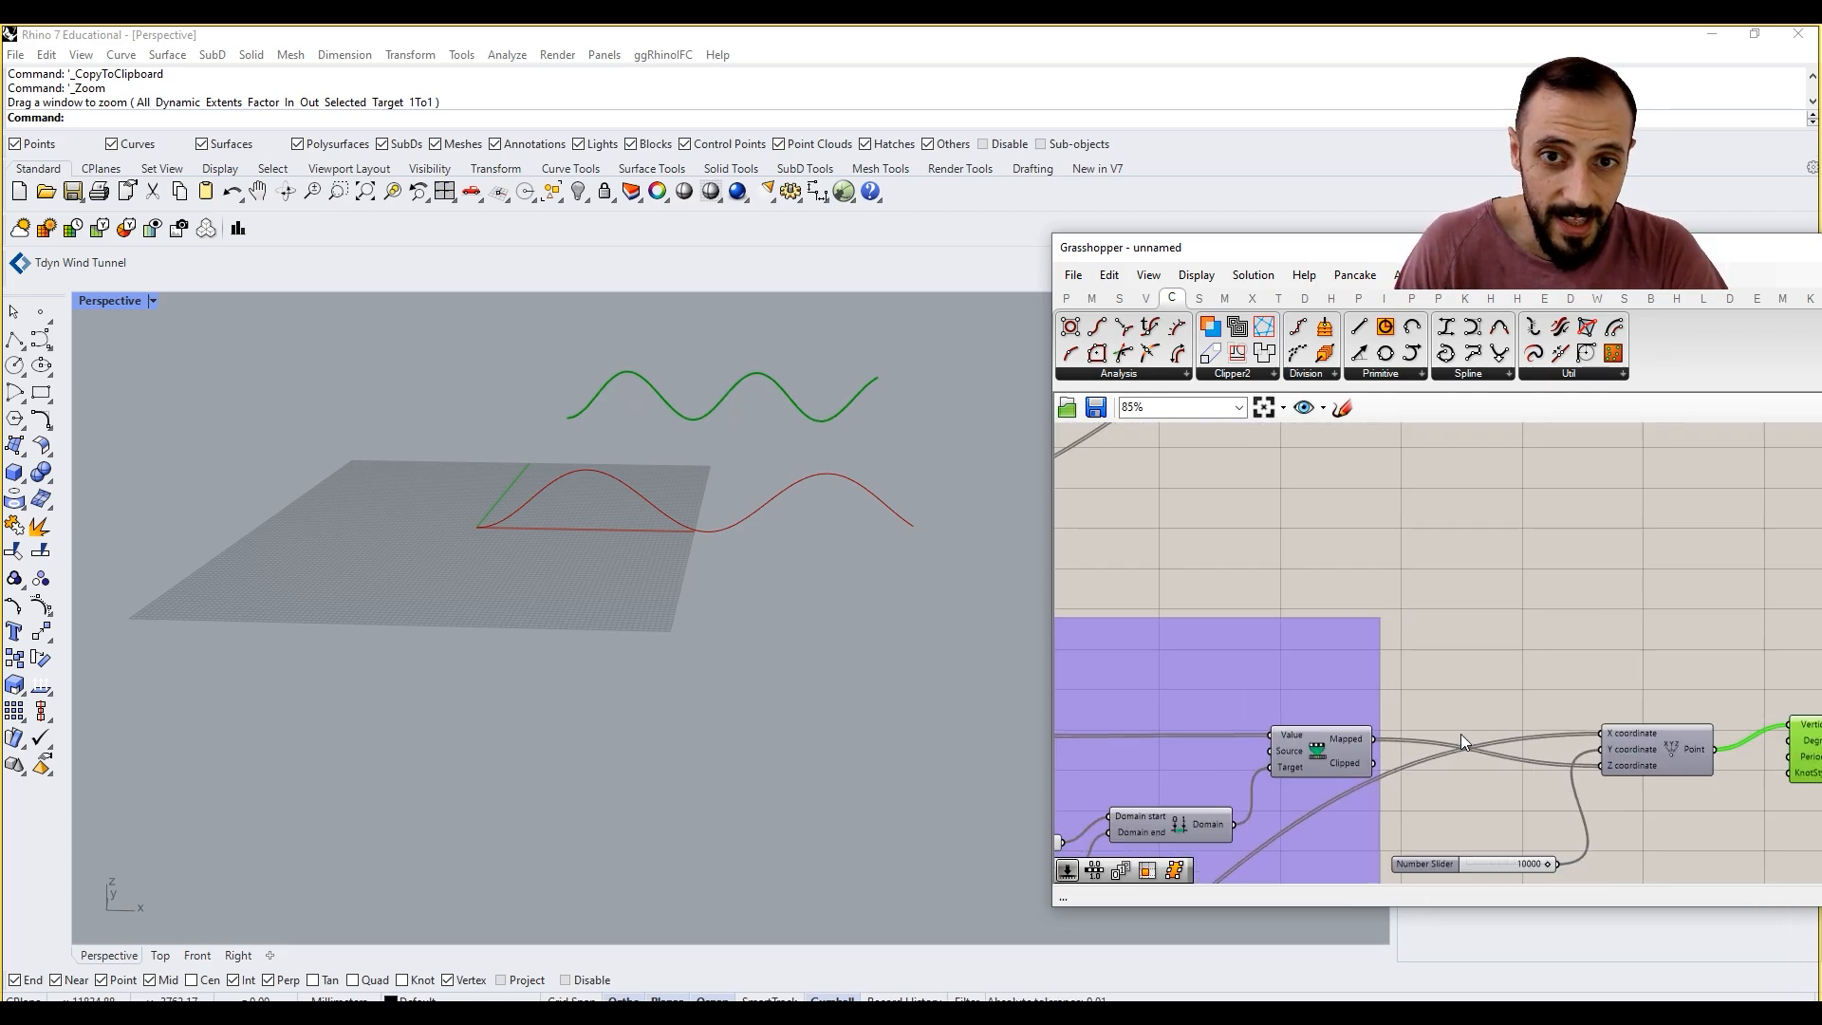
{"action": "right_click_drag", "start_coordinate": [1516, 661], "coordinate": [1427, 720]}
{"action": "scroll", "coordinate": [1427, 720], "scroll_direction": "down", "scroll_amount": 1}
{"action": "scroll", "coordinate": [1600, 639], "scroll_direction": "up", "scroll_amount": 1}
{"action": "right_click_drag", "start_coordinate": [1600, 639], "coordinate": [1582, 657]}
{"action": "double_click", "coordinate": [1583, 657]}
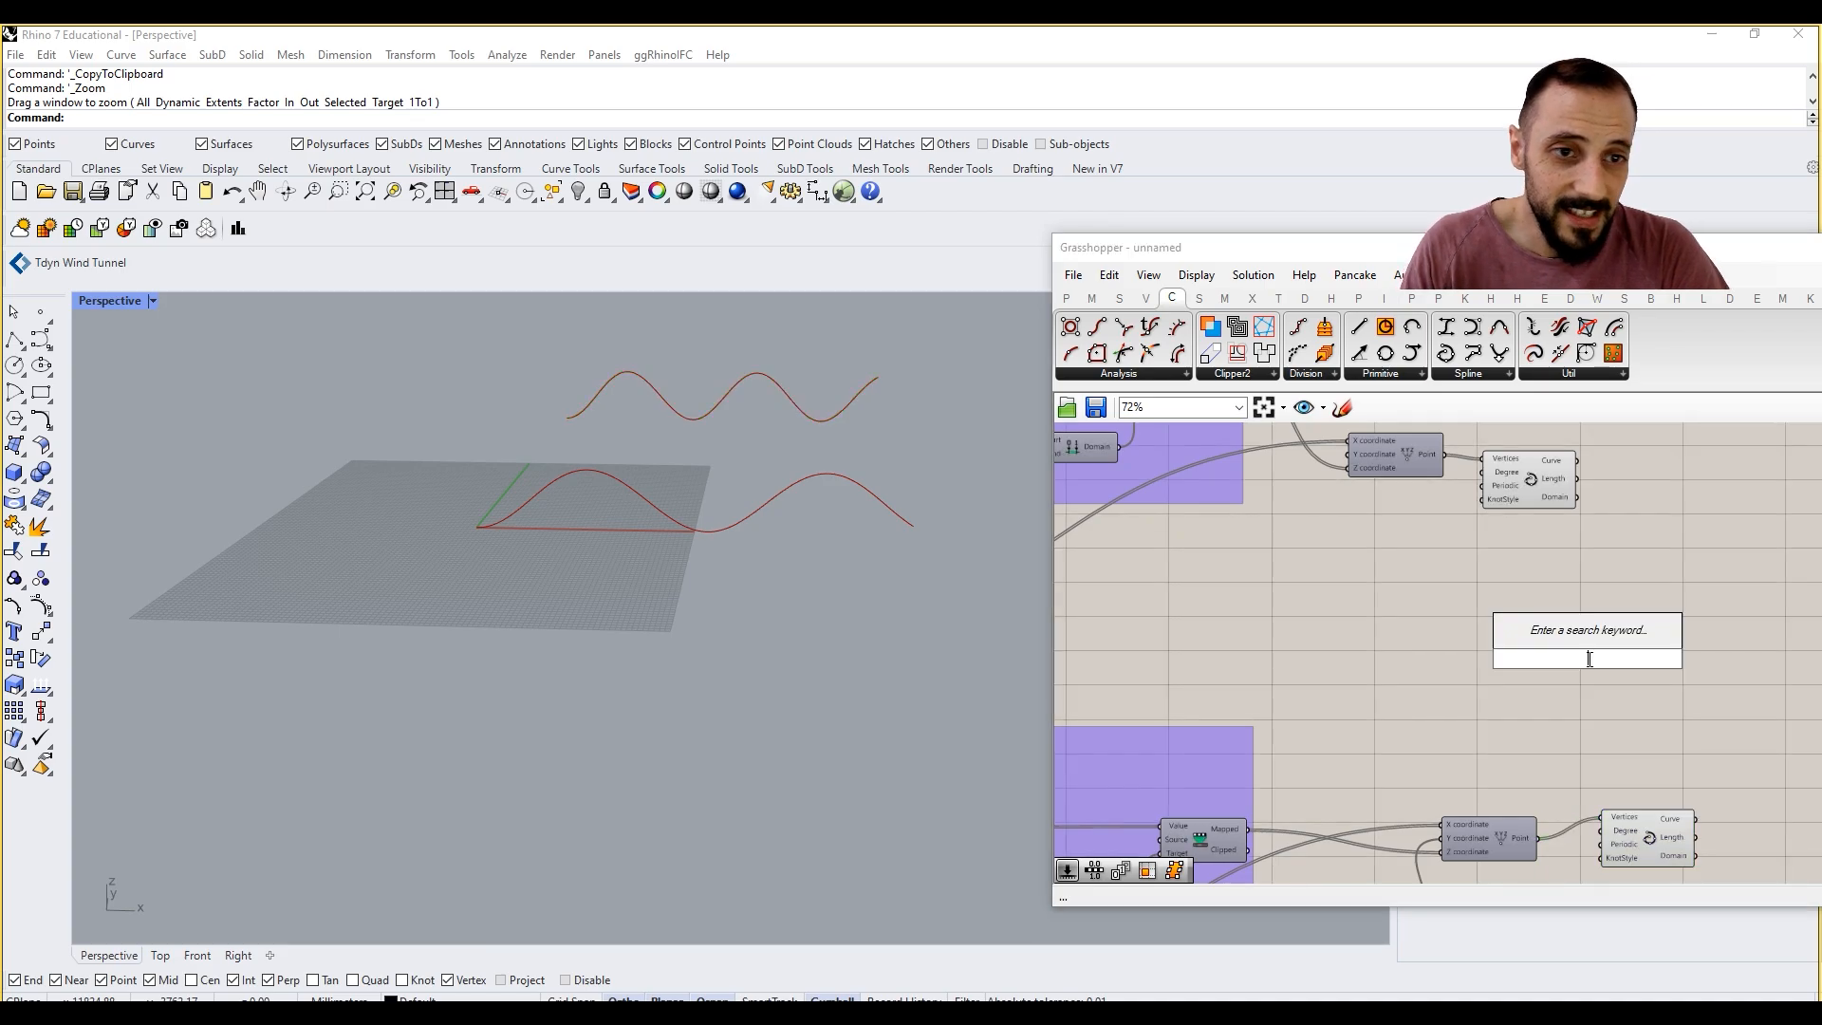
{"action": "type", "text": "loft"}
{"action": "left_click", "coordinate": [1561, 636]}
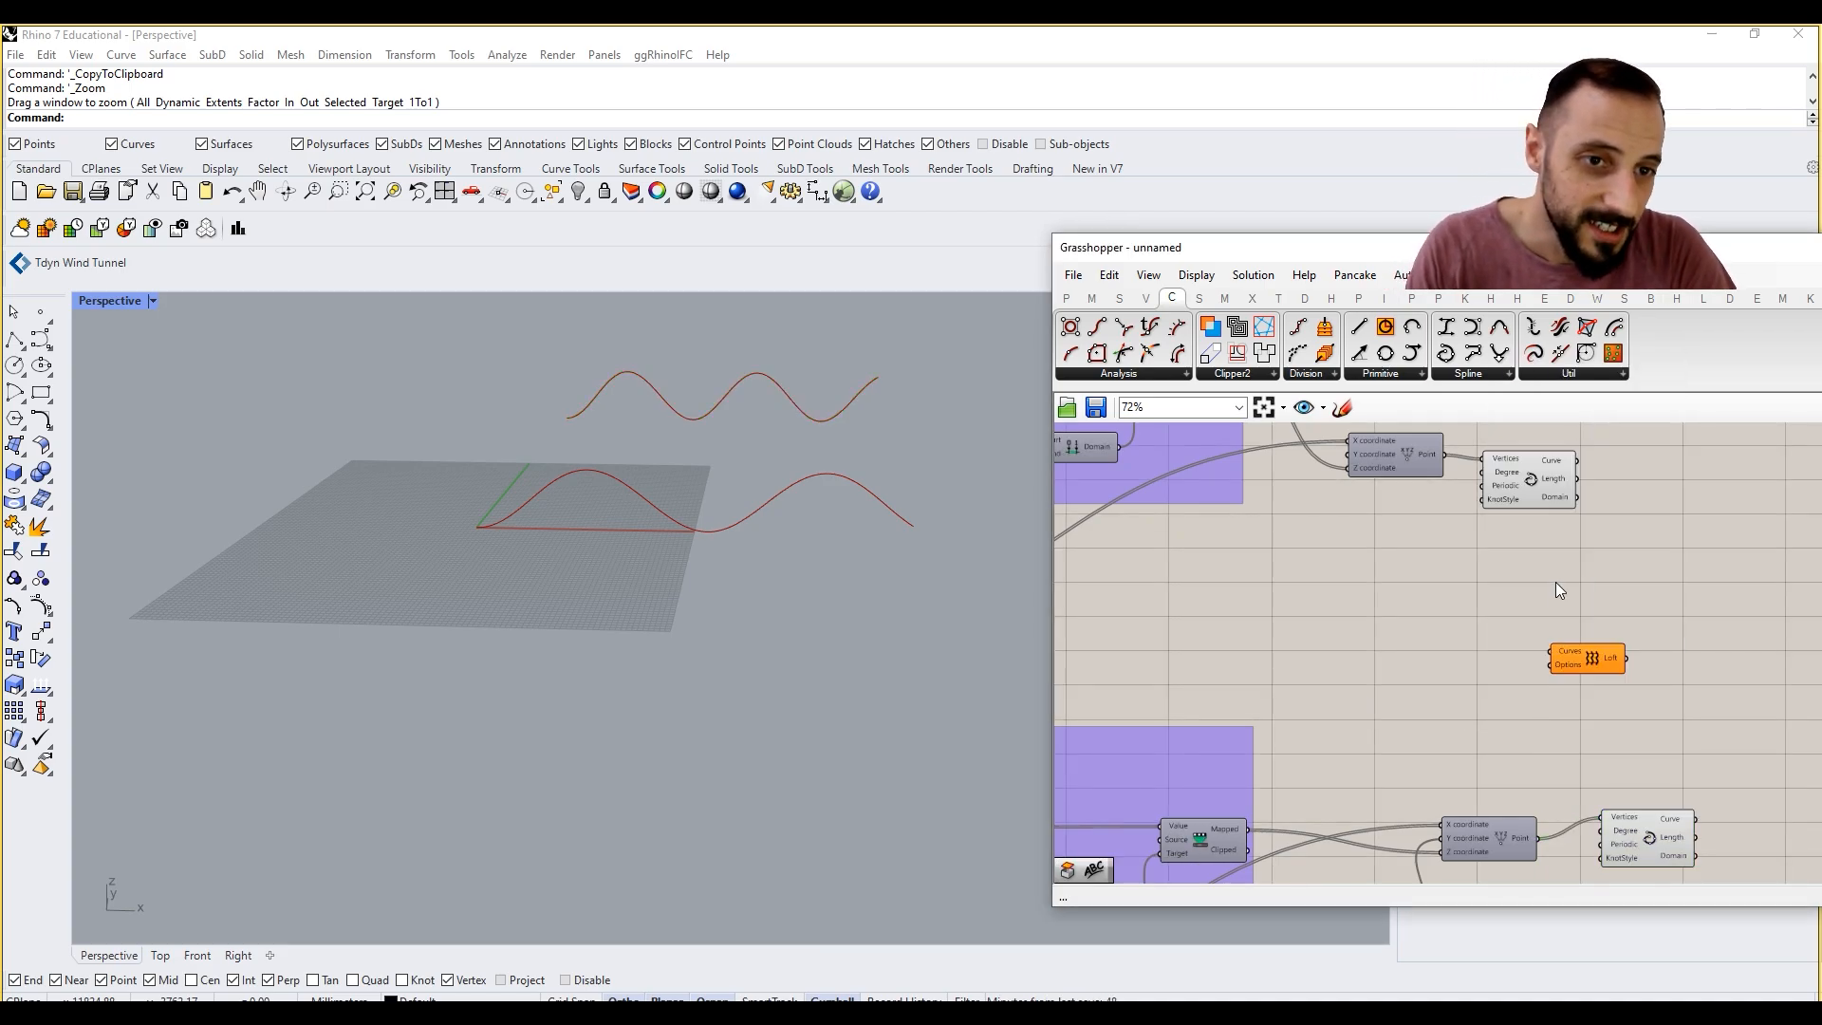
Step: Connect the Curve outputs of both Interpolate components to the Loft's Curves input
{"action": "left_click_drag", "start_coordinate": [1561, 661], "coordinate": [1686, 678]}
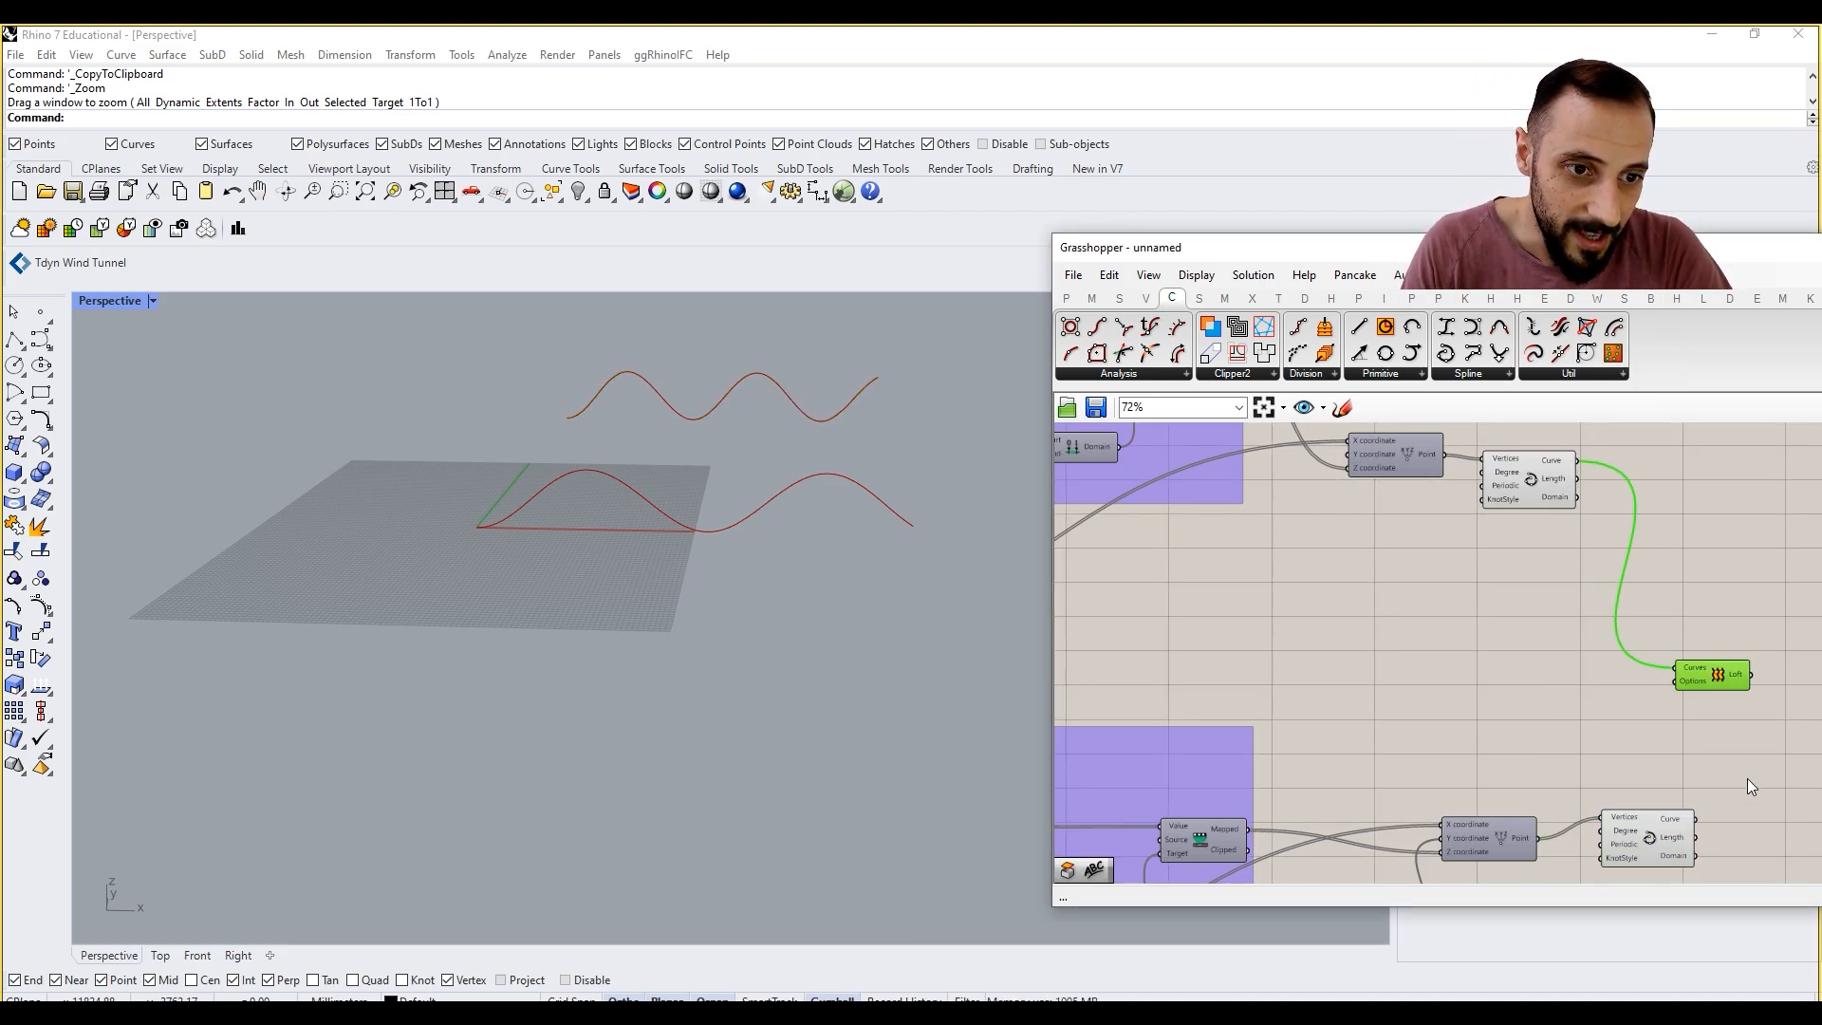
{"action": "left_click_drag", "start_coordinate": [1696, 818], "coordinate": [1677, 669], "text": "shift"}
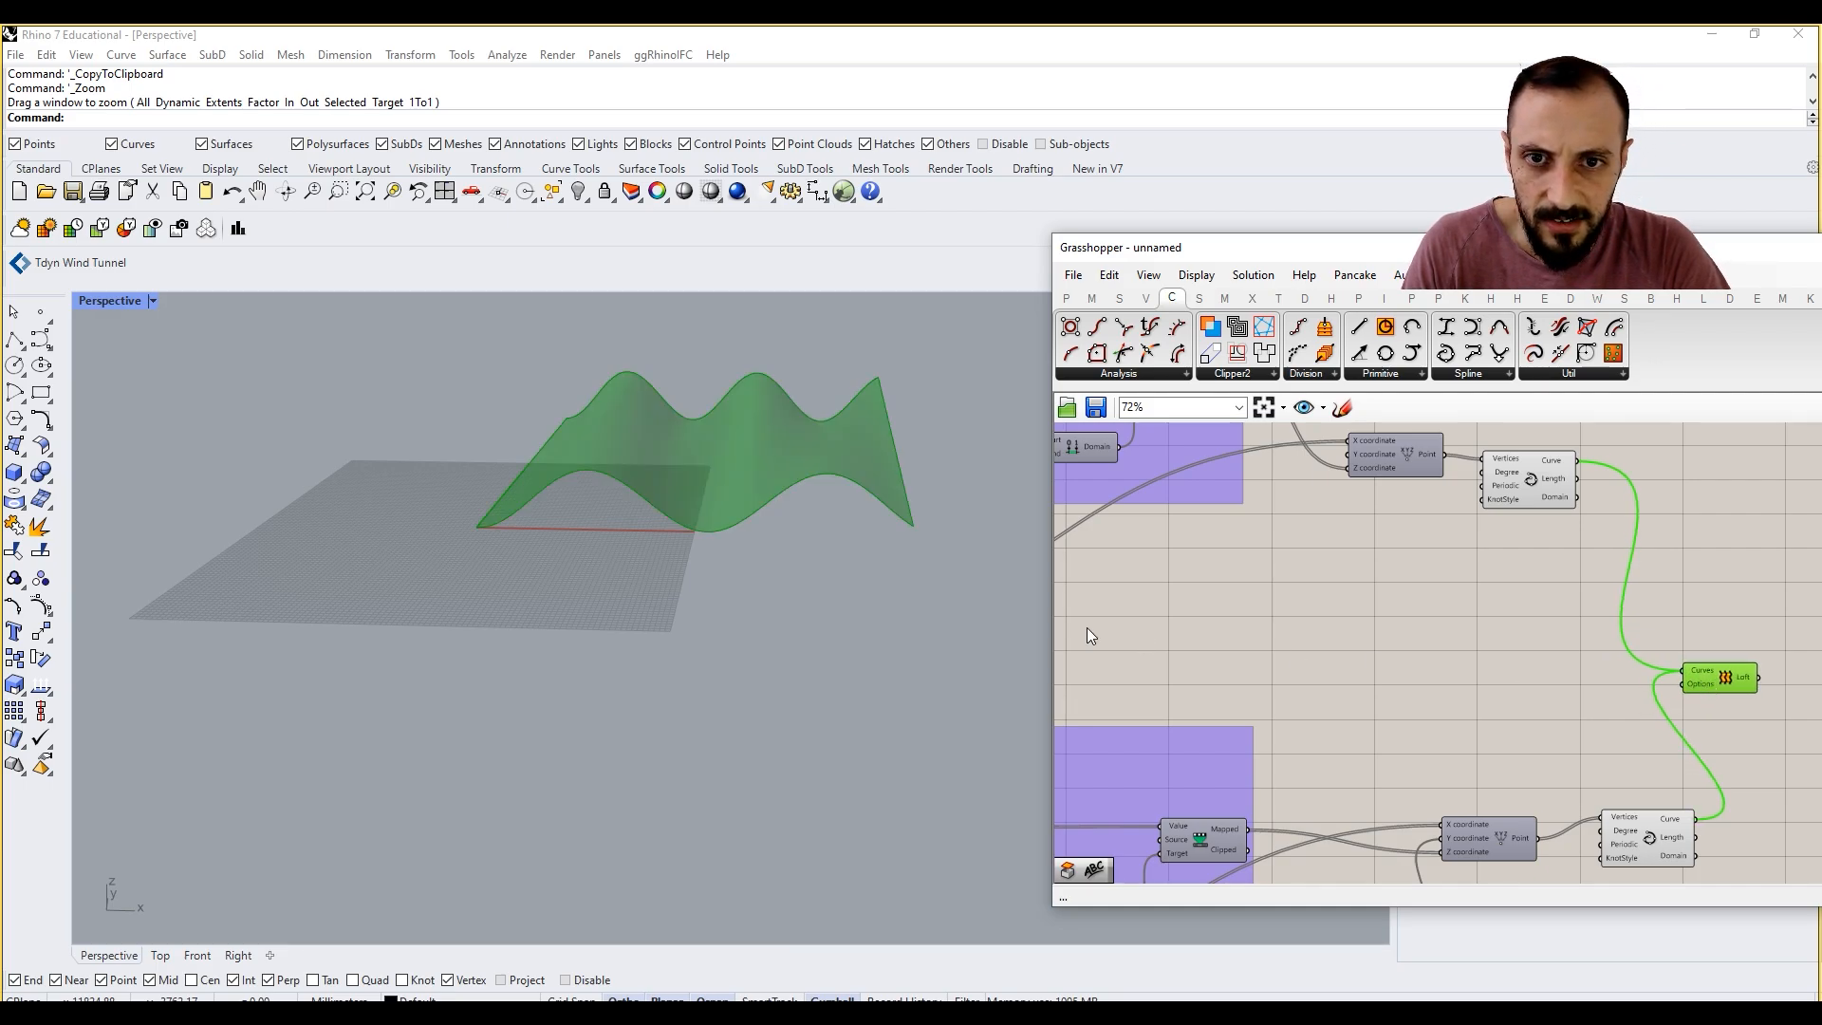
{"action": "right_click_drag", "start_coordinate": [987, 608], "coordinate": [665, 645]}
{"action": "left_click", "coordinate": [1077, 651]}
Step: Flatten the duplicated Graph Mapper's curve by moving its peak handle down to the end of the baseline
{"action": "scroll", "coordinate": [1482, 508], "scroll_direction": "down", "scroll_amount": 4}
{"action": "right_click_drag", "start_coordinate": [1176, 664], "coordinate": [1296, 653]}
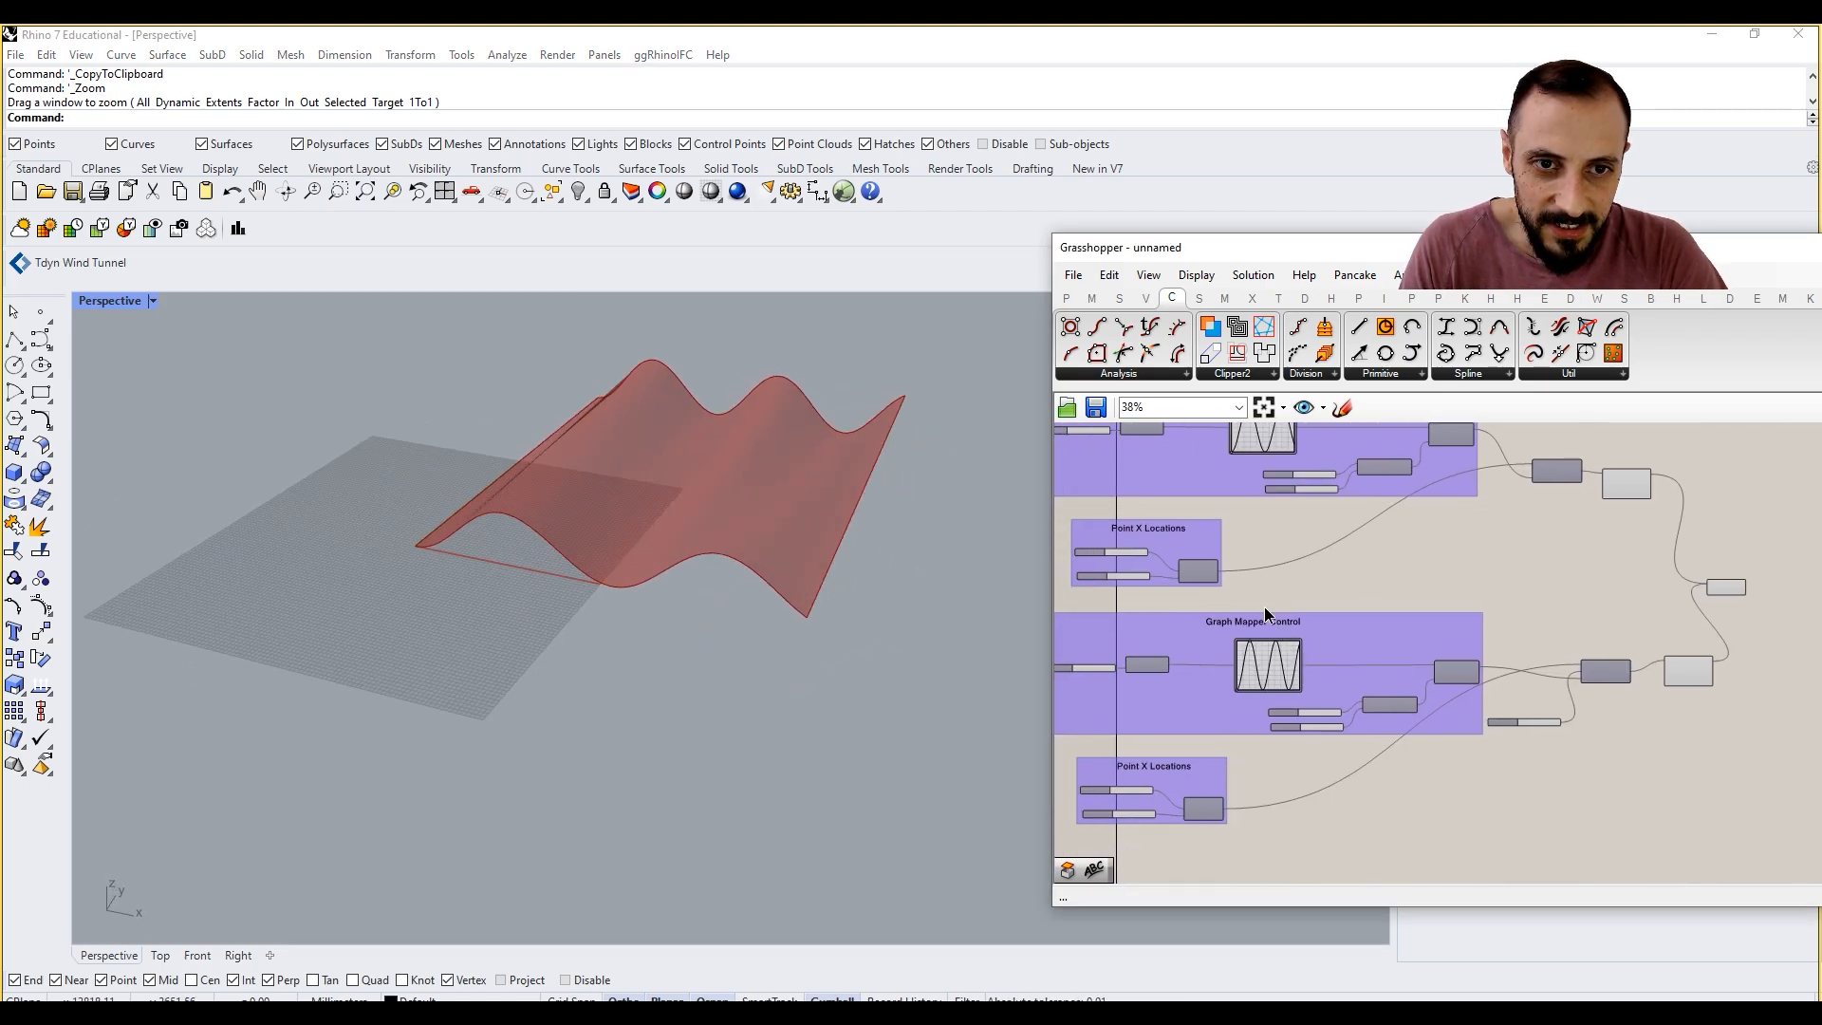
{"action": "right_click_drag", "start_coordinate": [1262, 501], "coordinate": [1260, 604]}
{"action": "scroll", "coordinate": [1258, 695], "scroll_direction": "up", "scroll_amount": 4}
{"action": "left_click_drag", "start_coordinate": [1242, 787], "coordinate": [1400, 901]}
{"action": "right_click_drag", "start_coordinate": [622, 528], "coordinate": [861, 579]}
{"action": "scroll", "coordinate": [1296, 794], "scroll_direction": "up", "scroll_amount": 4}
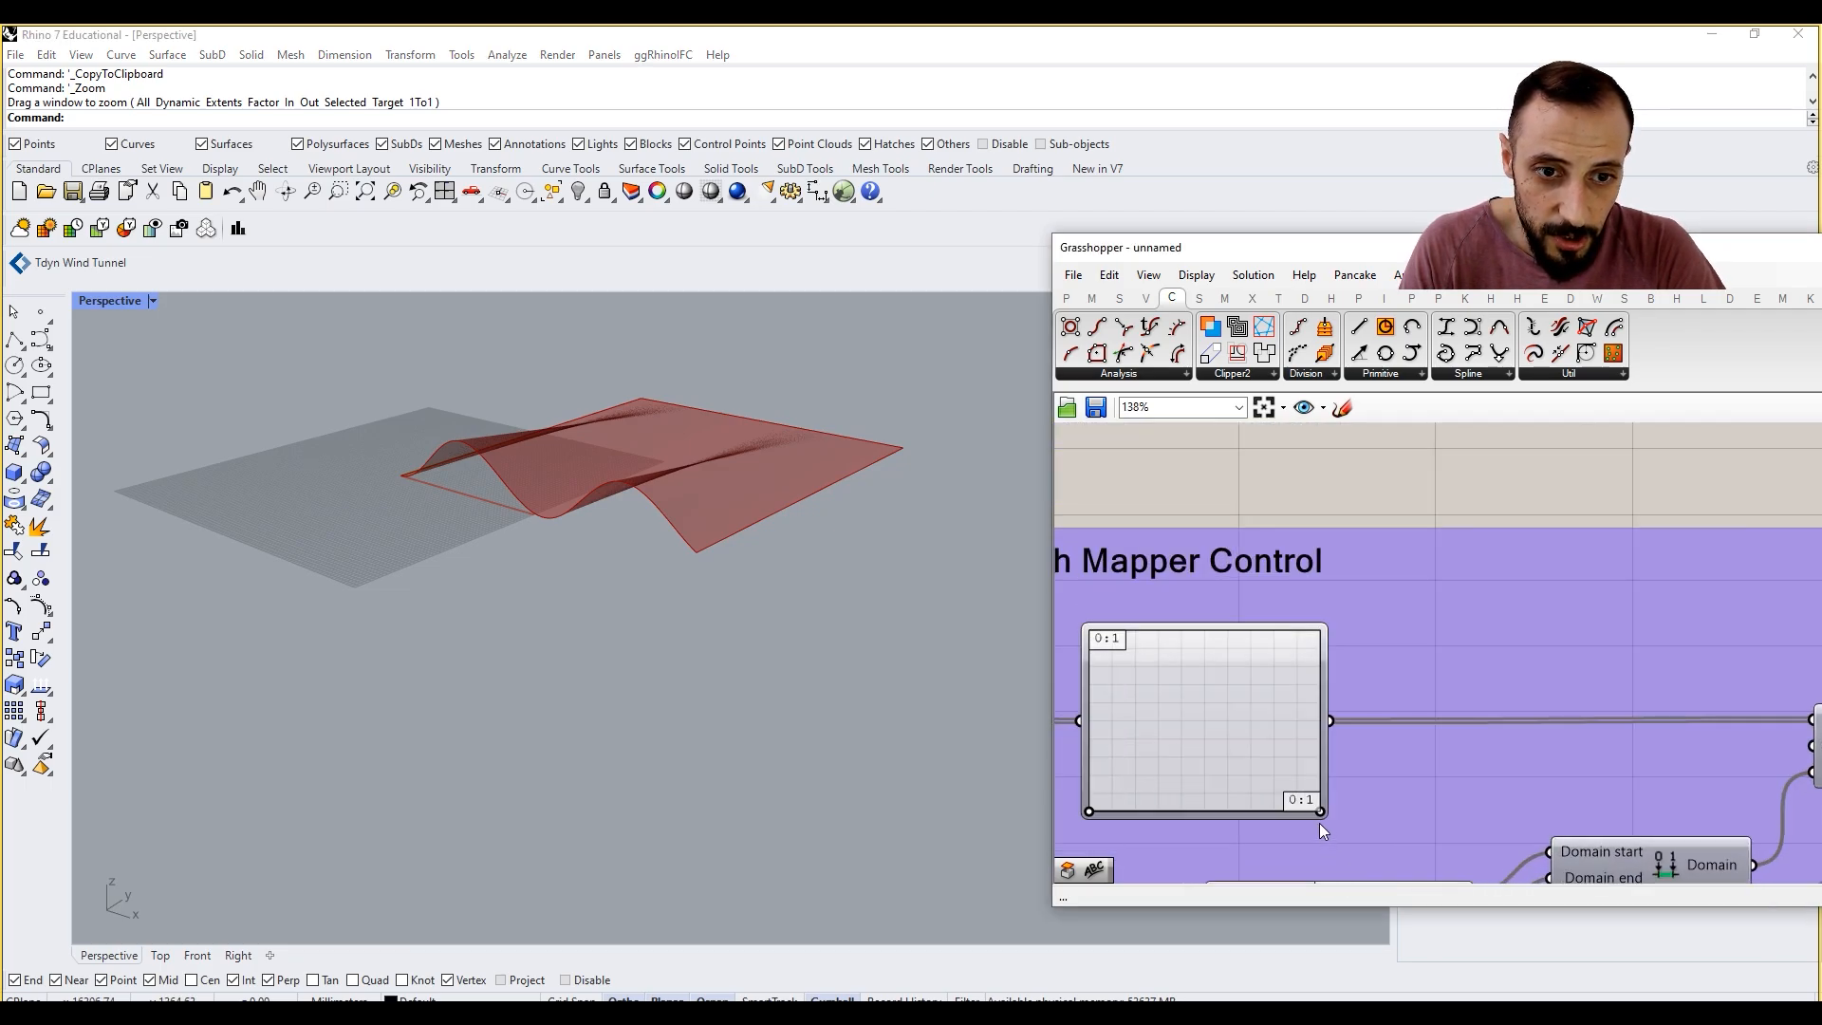
Step: Move the duplicated Graph Mapper's peak handle back to the graph's upper edge to form a sine wave
{"action": "left_click_drag", "start_coordinate": [1317, 811], "coordinate": [1141, 637]}
{"action": "right_click_drag", "start_coordinate": [580, 546], "coordinate": [775, 584]}
{"action": "scroll", "coordinate": [622, 561], "scroll_direction": "down", "scroll_amount": 5}
Step: Add a number slider of 500 and use it as the duplicated Series' Step in place of the 100 slider
{"action": "right_click_drag", "start_coordinate": [1479, 707], "coordinate": [1637, 641]}
{"action": "scroll", "coordinate": [1634, 640], "scroll_direction": "down", "scroll_amount": 6}
{"action": "scroll", "coordinate": [1321, 798], "scroll_direction": "up", "scroll_amount": 2}
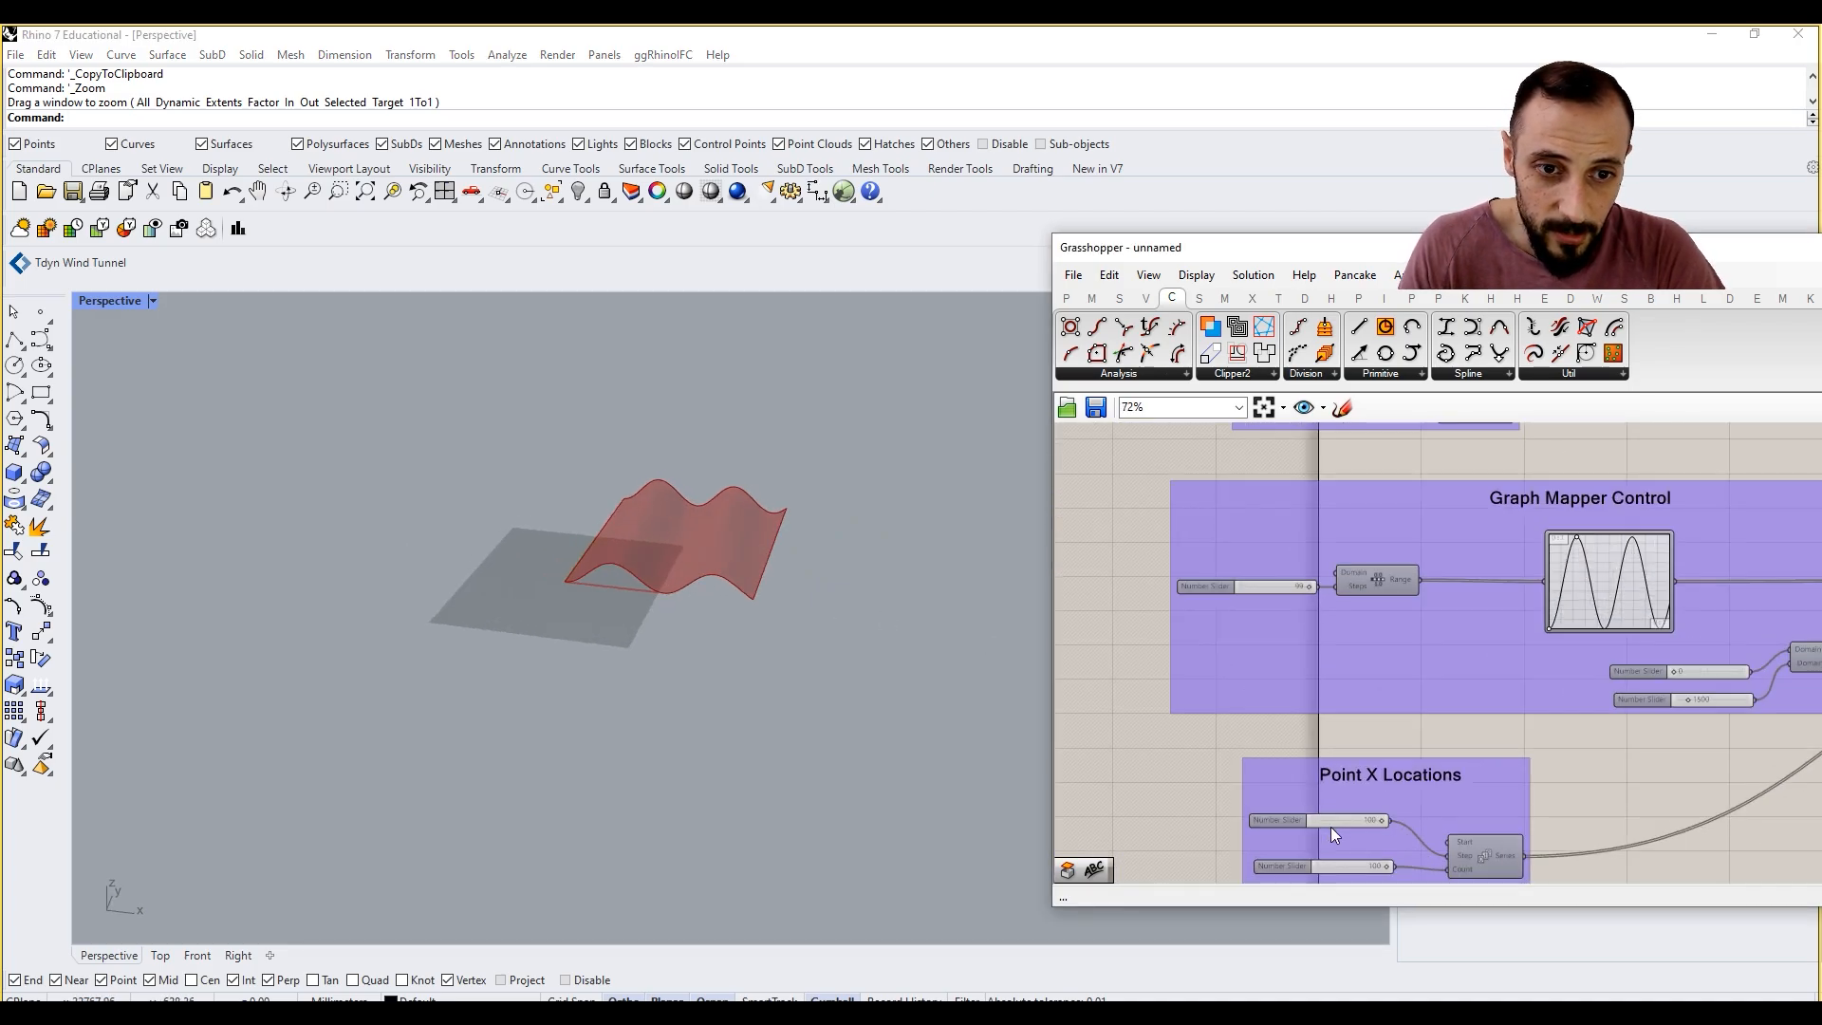
{"action": "right_click_drag", "start_coordinate": [1330, 828], "coordinate": [1328, 790]}
{"action": "scroll", "coordinate": [1381, 829], "scroll_direction": "up", "scroll_amount": 2}
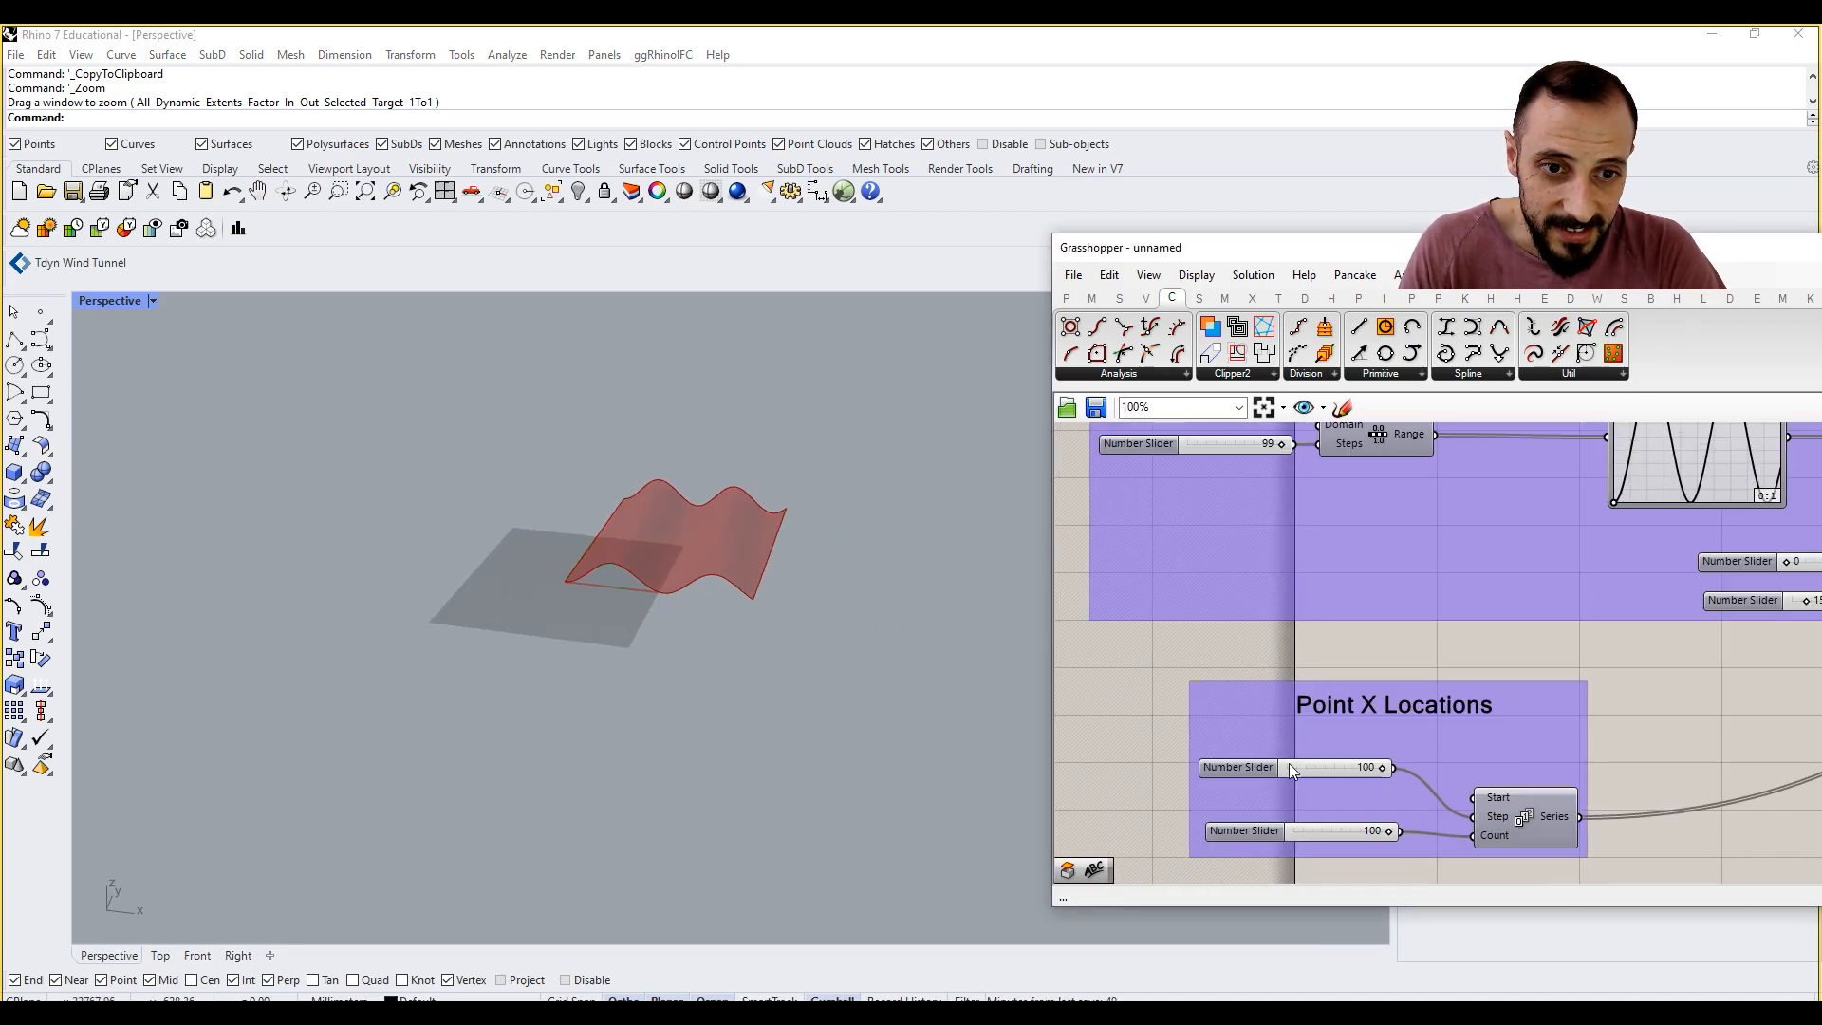
{"action": "double_click", "coordinate": [1143, 778]}
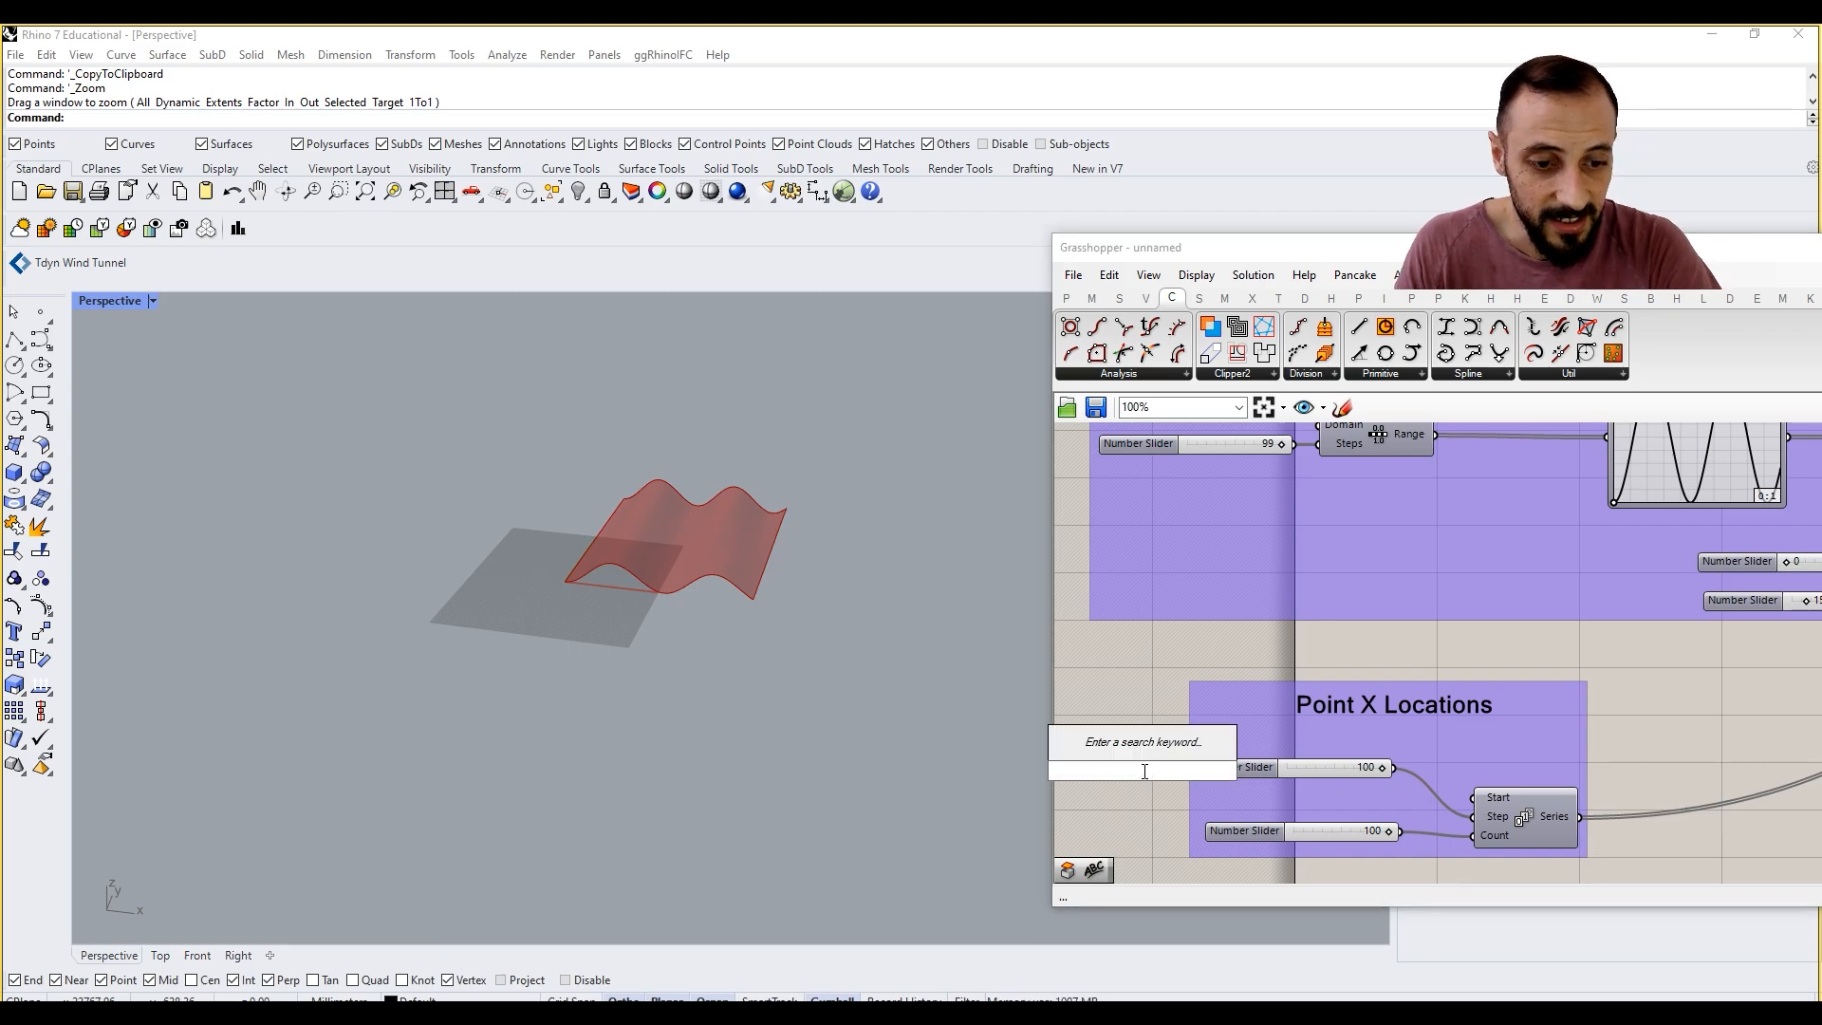
{"action": "type", "text": "500"}
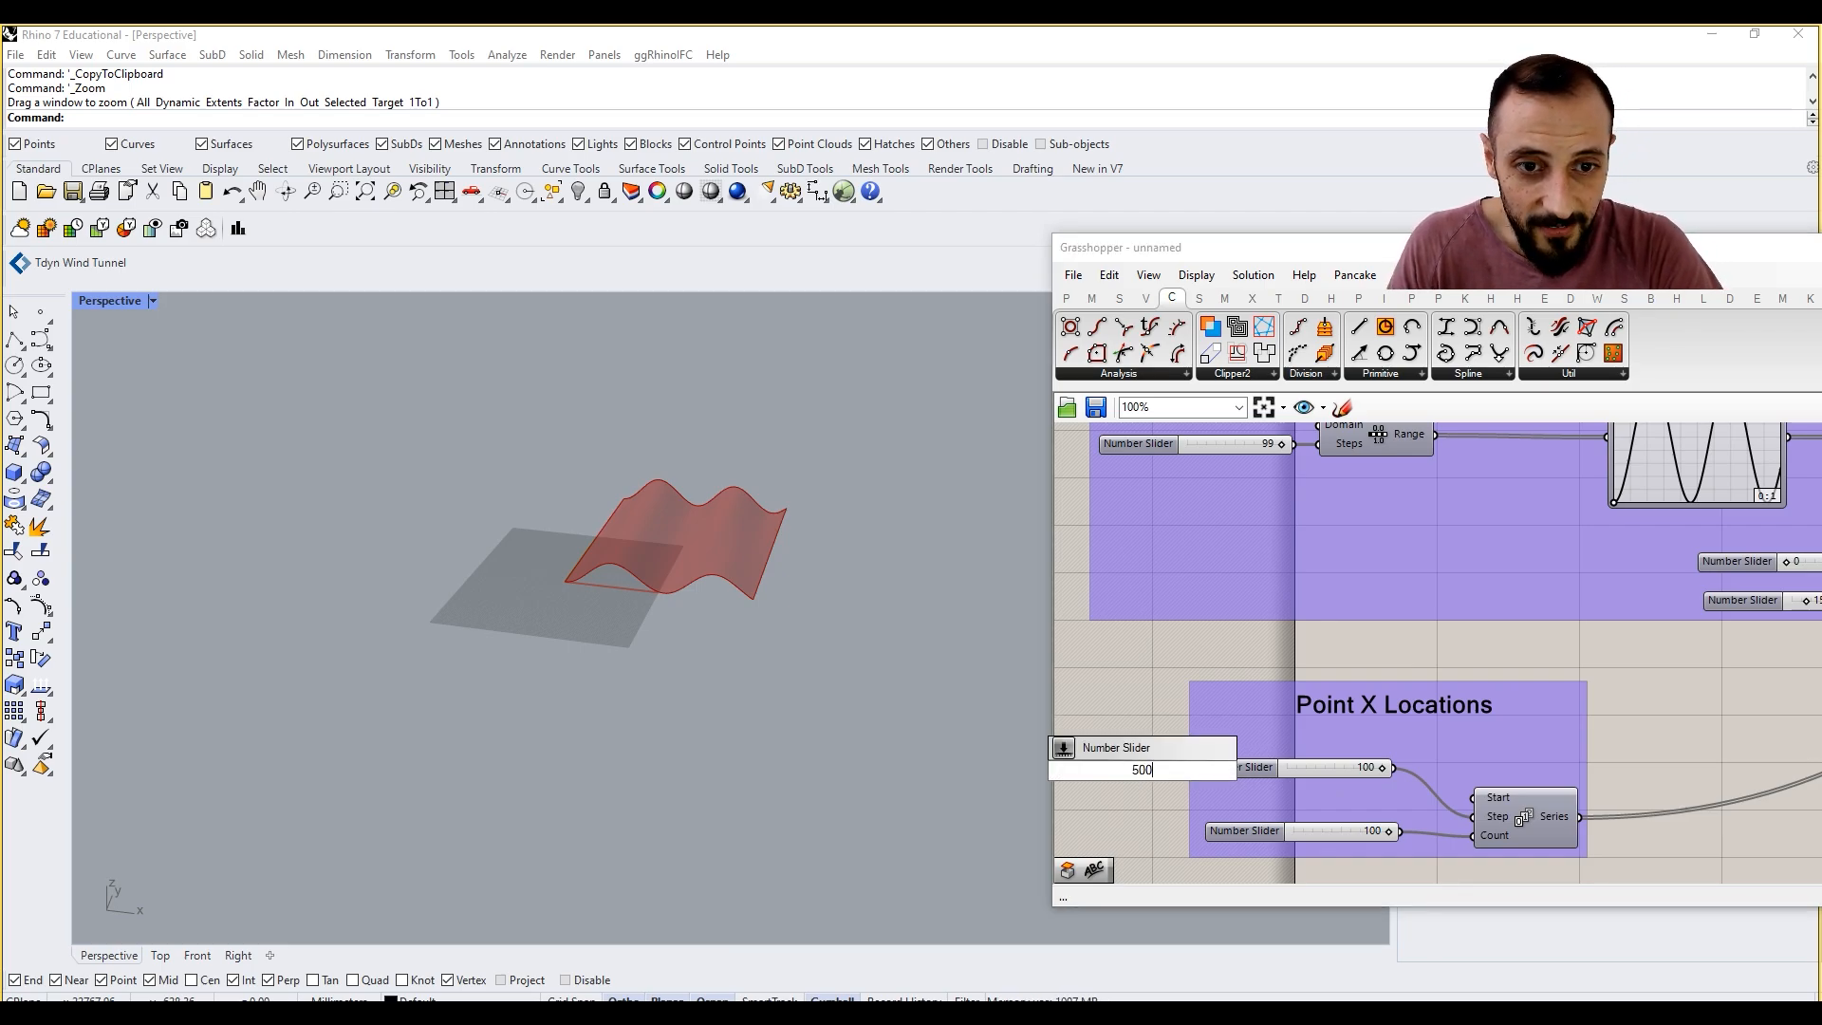
{"action": "key", "text": "Return"}
{"action": "right_click_drag", "start_coordinate": [1306, 665], "coordinate": [1314, 744]}
Step: Use a 500 slider for the Step input of the original Series in place of its 100 slider
{"action": "scroll", "coordinate": [1311, 742], "scroll_direction": "down", "scroll_amount": 4}
{"action": "right_click_drag", "start_coordinate": [1297, 503], "coordinate": [1278, 598]}
{"action": "scroll", "coordinate": [1278, 596], "scroll_direction": "up", "scroll_amount": 6}
{"action": "right_click_drag", "start_coordinate": [735, 534], "coordinate": [623, 513]}
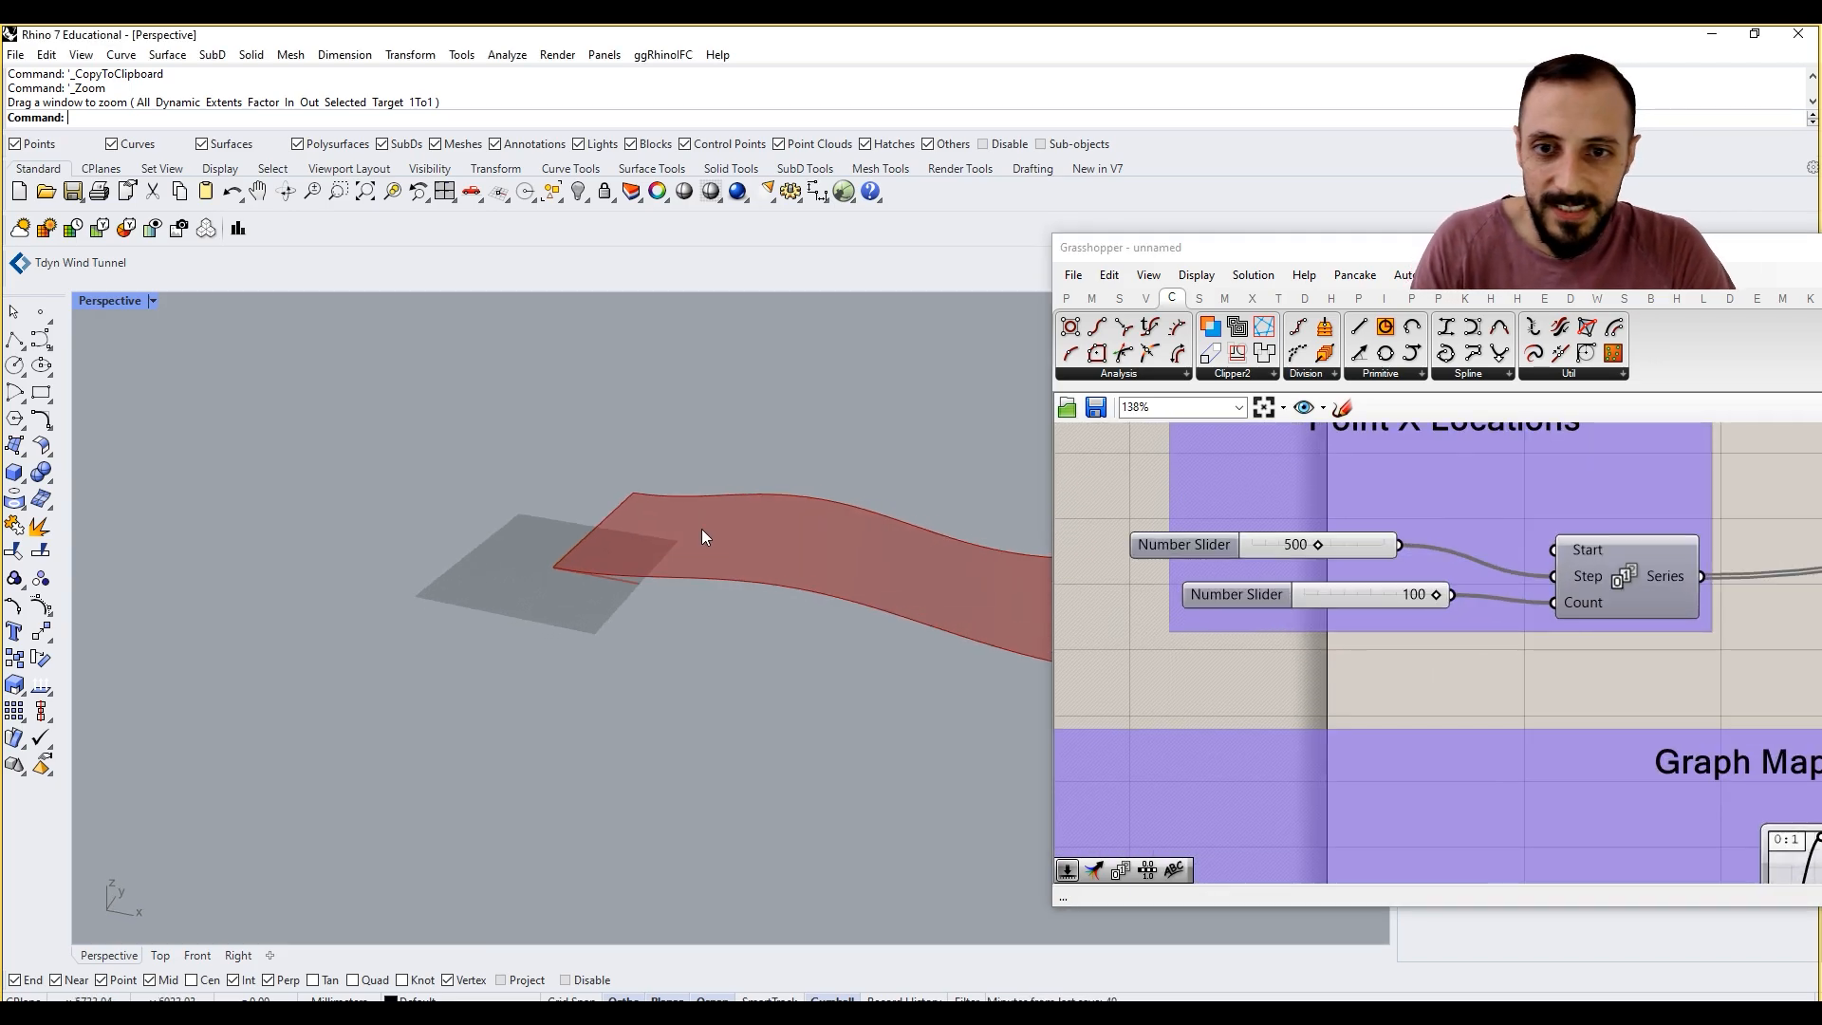
{"action": "scroll", "coordinate": [569, 517], "scroll_direction": "down", "scroll_amount": 8}
{"action": "scroll", "coordinate": [646, 525], "scroll_direction": "up", "scroll_amount": 9}
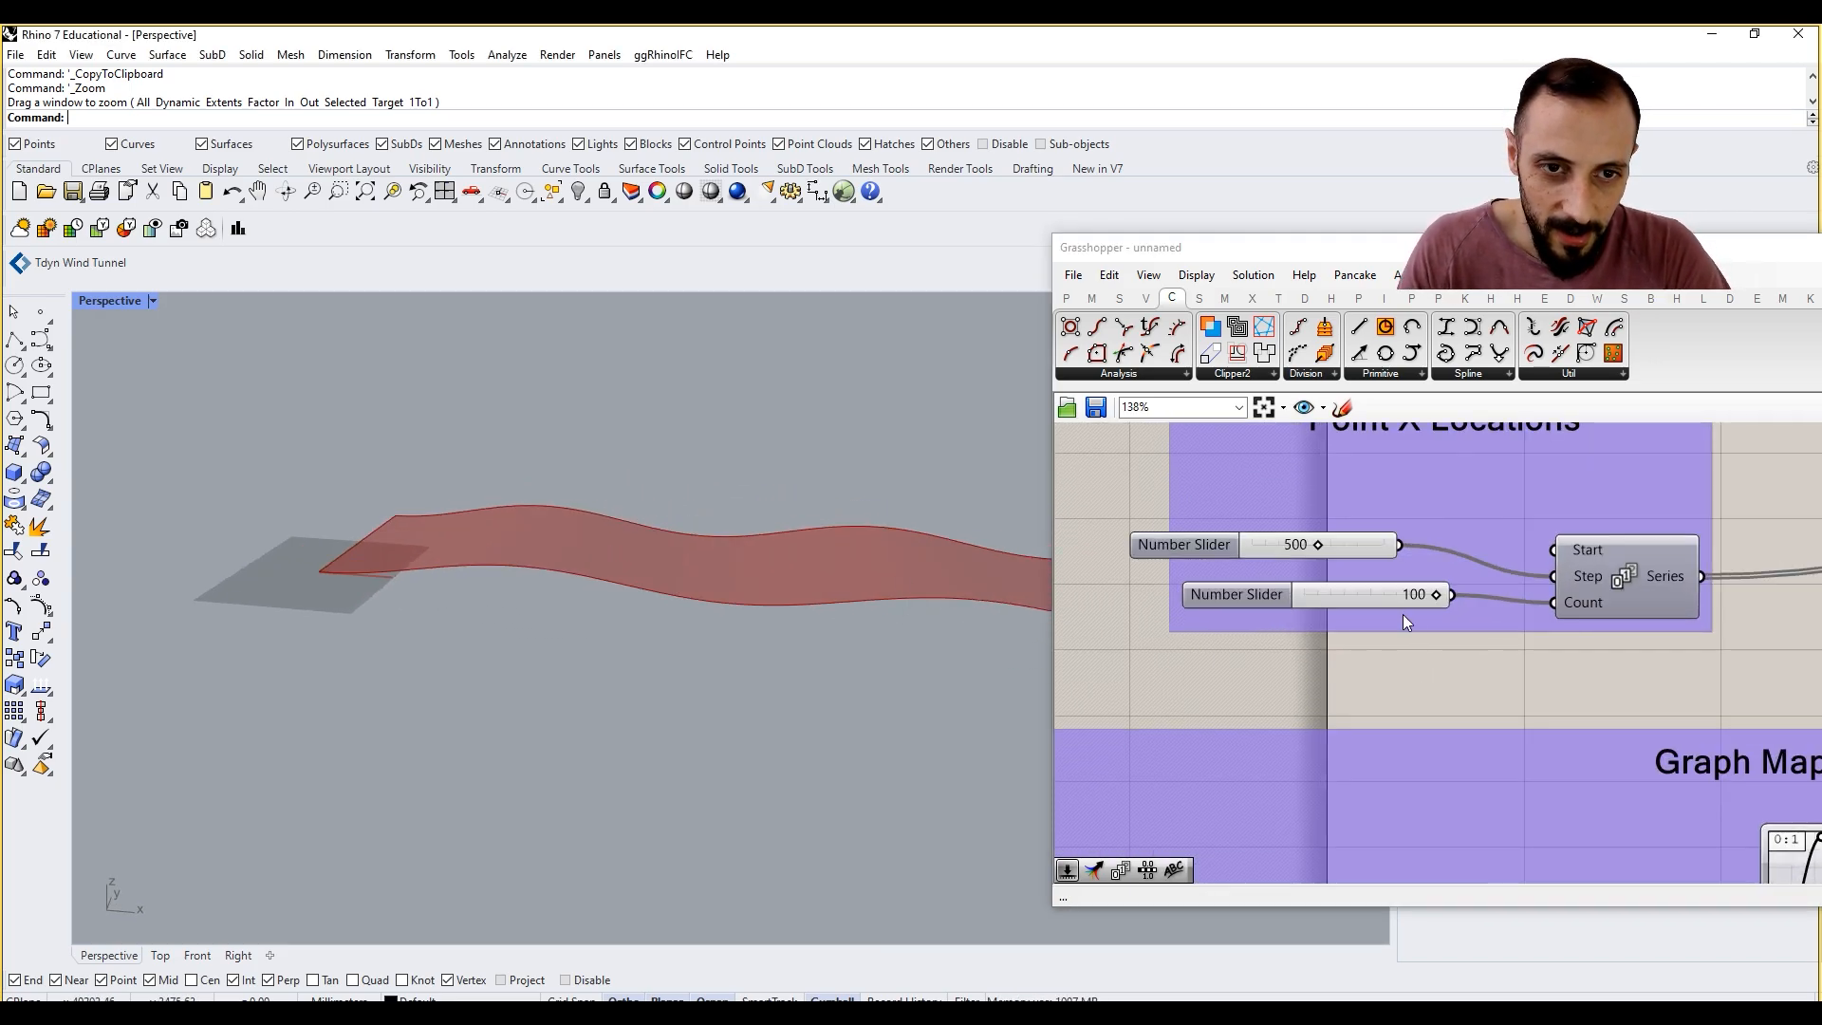
Step: Move the original Series' 500 slider closer to it and add the slider to its Point X Locations group
{"action": "left_click_drag", "start_coordinate": [1253, 527], "coordinate": [1364, 544]}
{"action": "right_click", "coordinate": [1327, 505]}
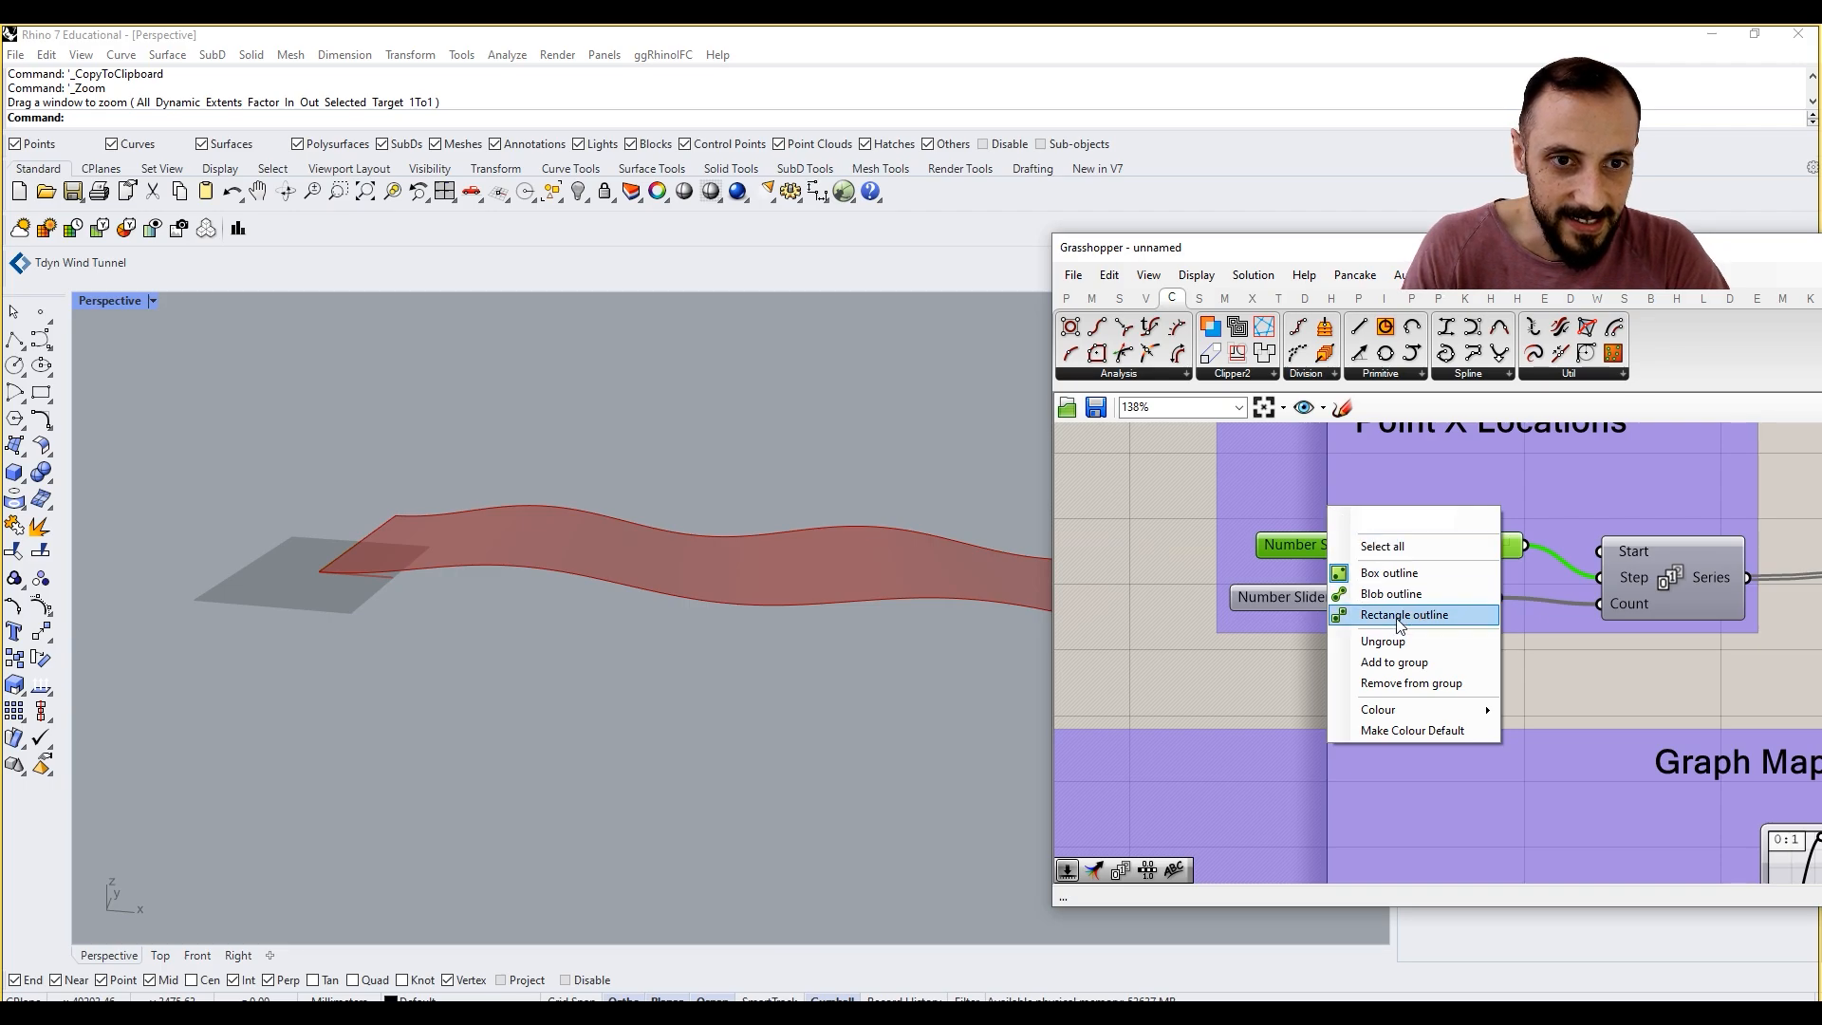
{"action": "left_click", "coordinate": [1395, 662]}
{"action": "scroll", "coordinate": [1342, 593], "scroll_direction": "down", "scroll_amount": 5}
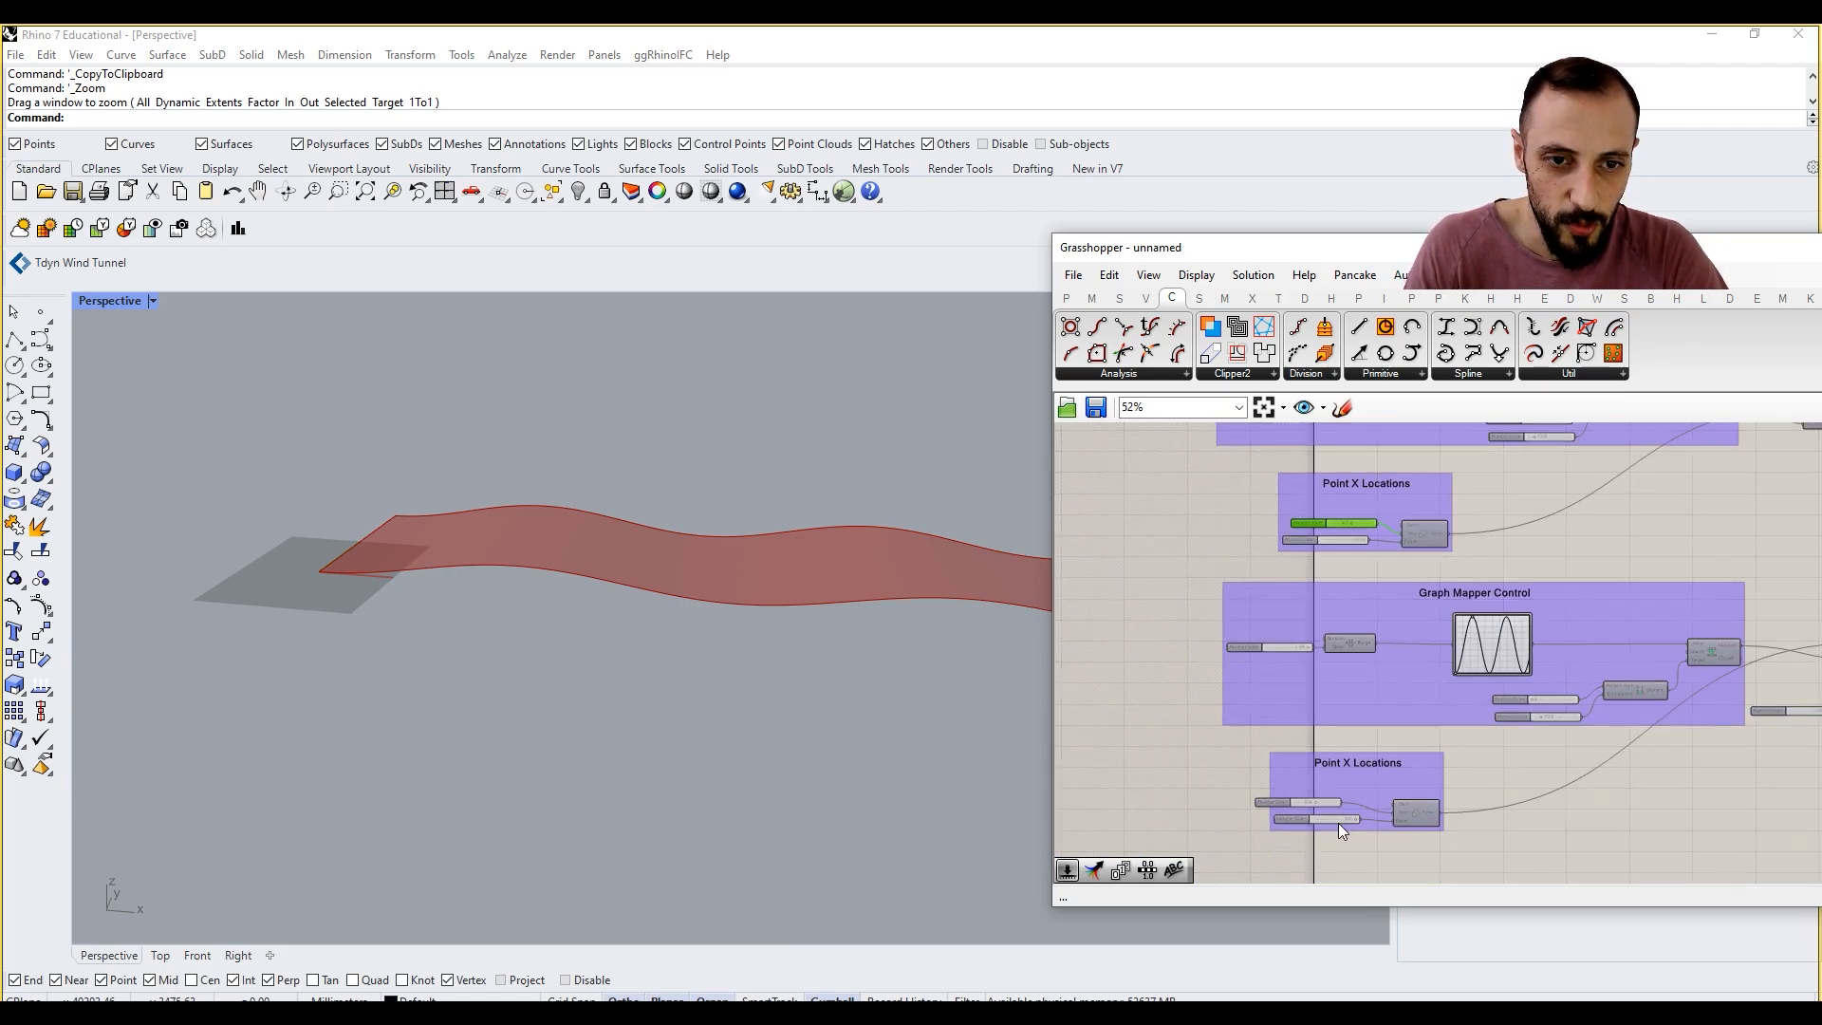
Step: Add the duplicated Series' 500 slider to the duplicated Point X Locations group
{"action": "right_click", "coordinate": [1286, 758]}
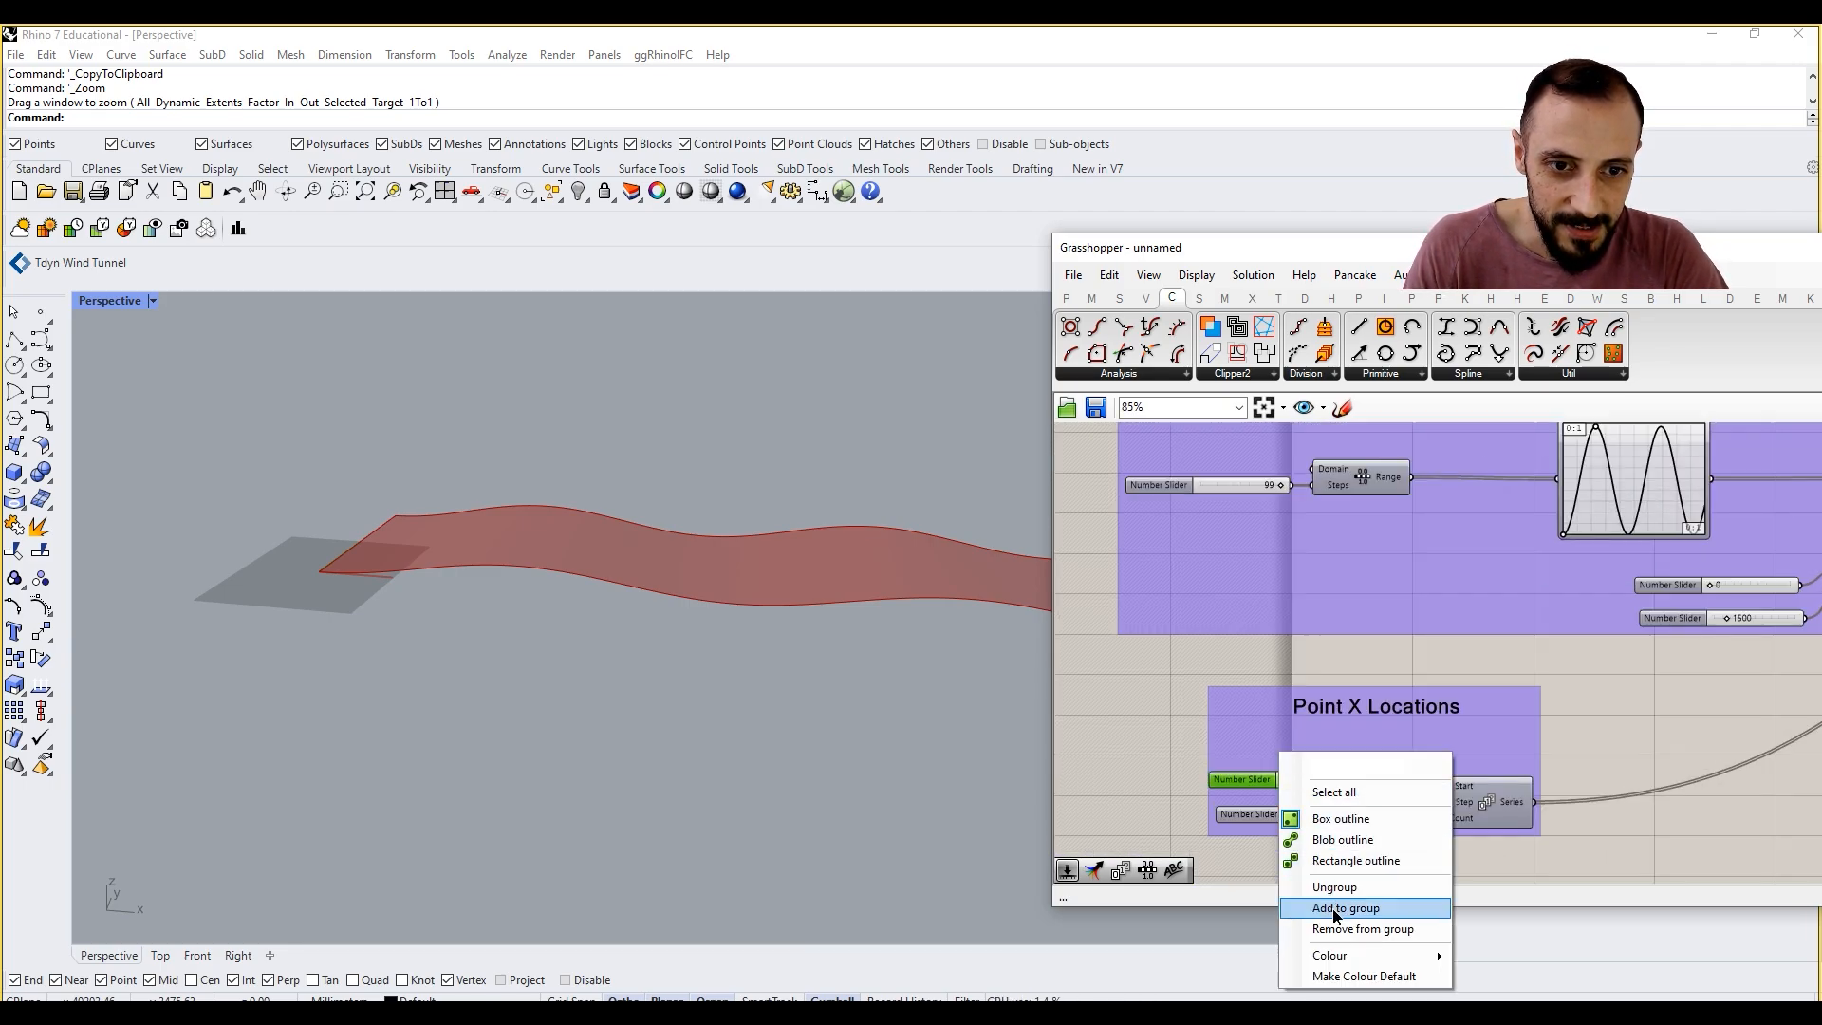
{"action": "left_click", "coordinate": [1336, 908]}
{"action": "right_click_drag", "start_coordinate": [676, 611], "coordinate": [633, 611], "text": "shift"}
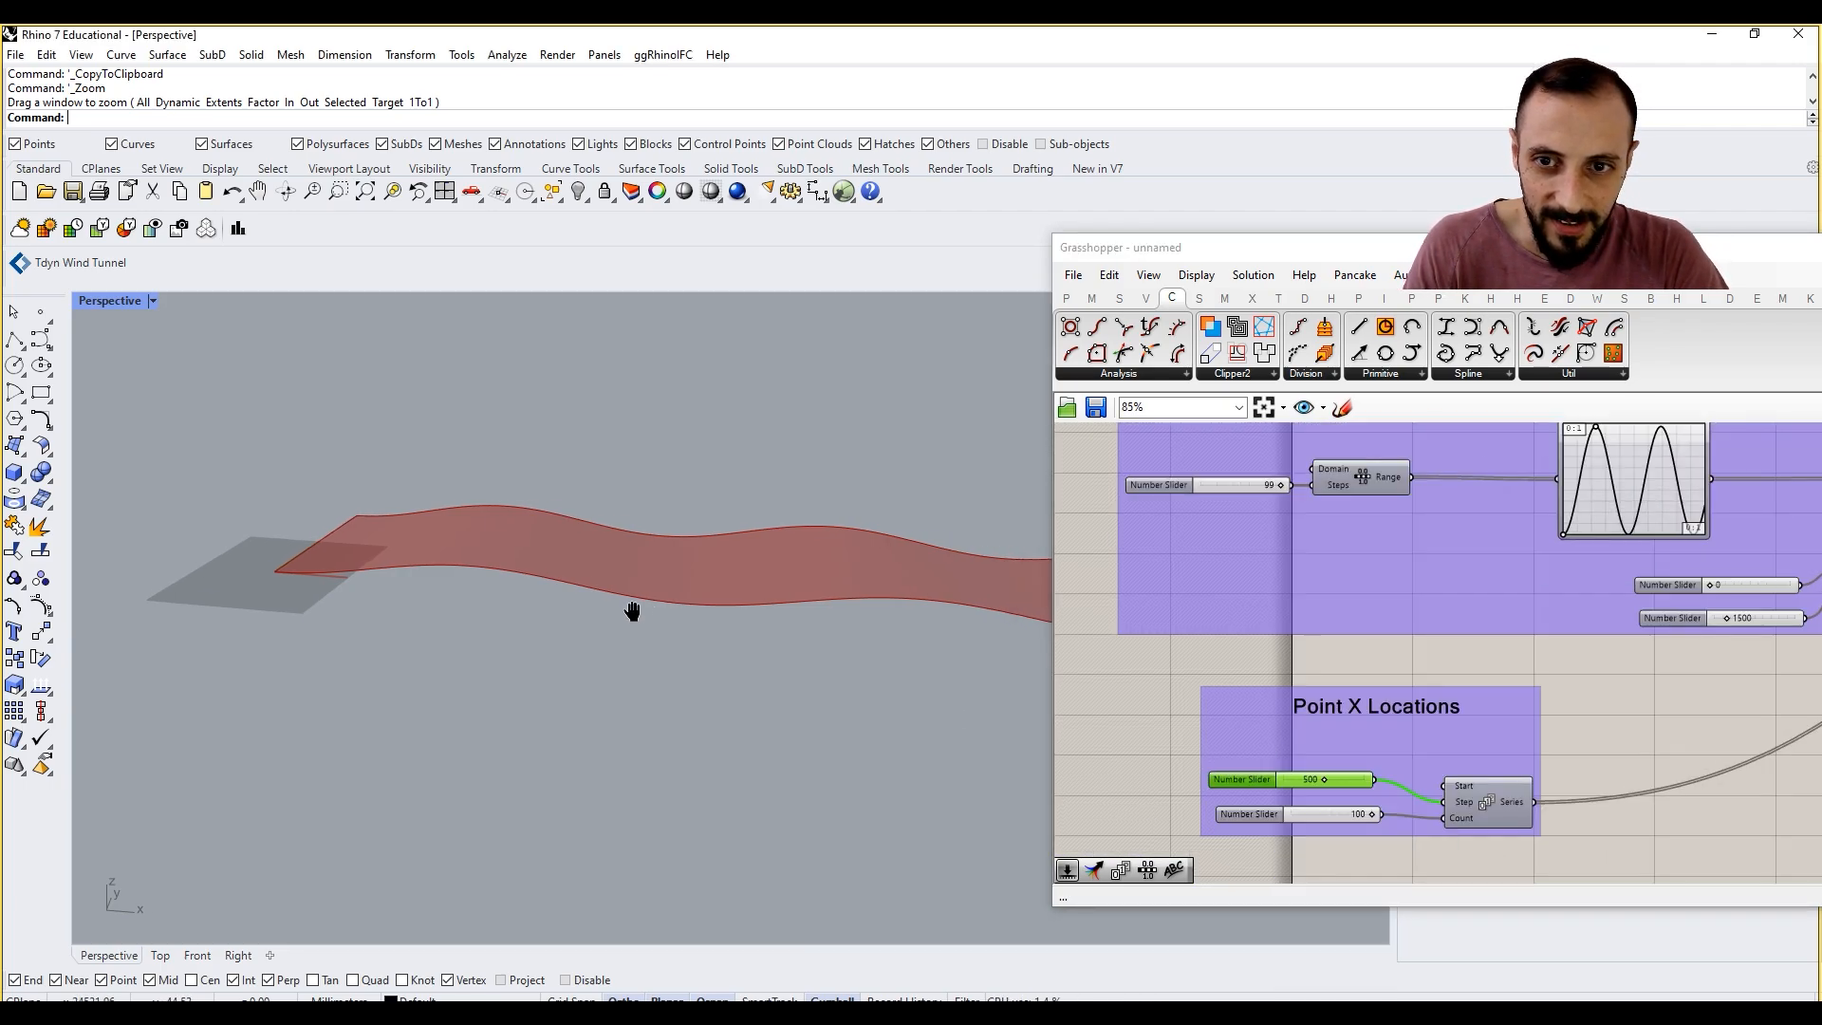
{"action": "scroll", "coordinate": [633, 611], "scroll_direction": "down", "scroll_amount": 5}
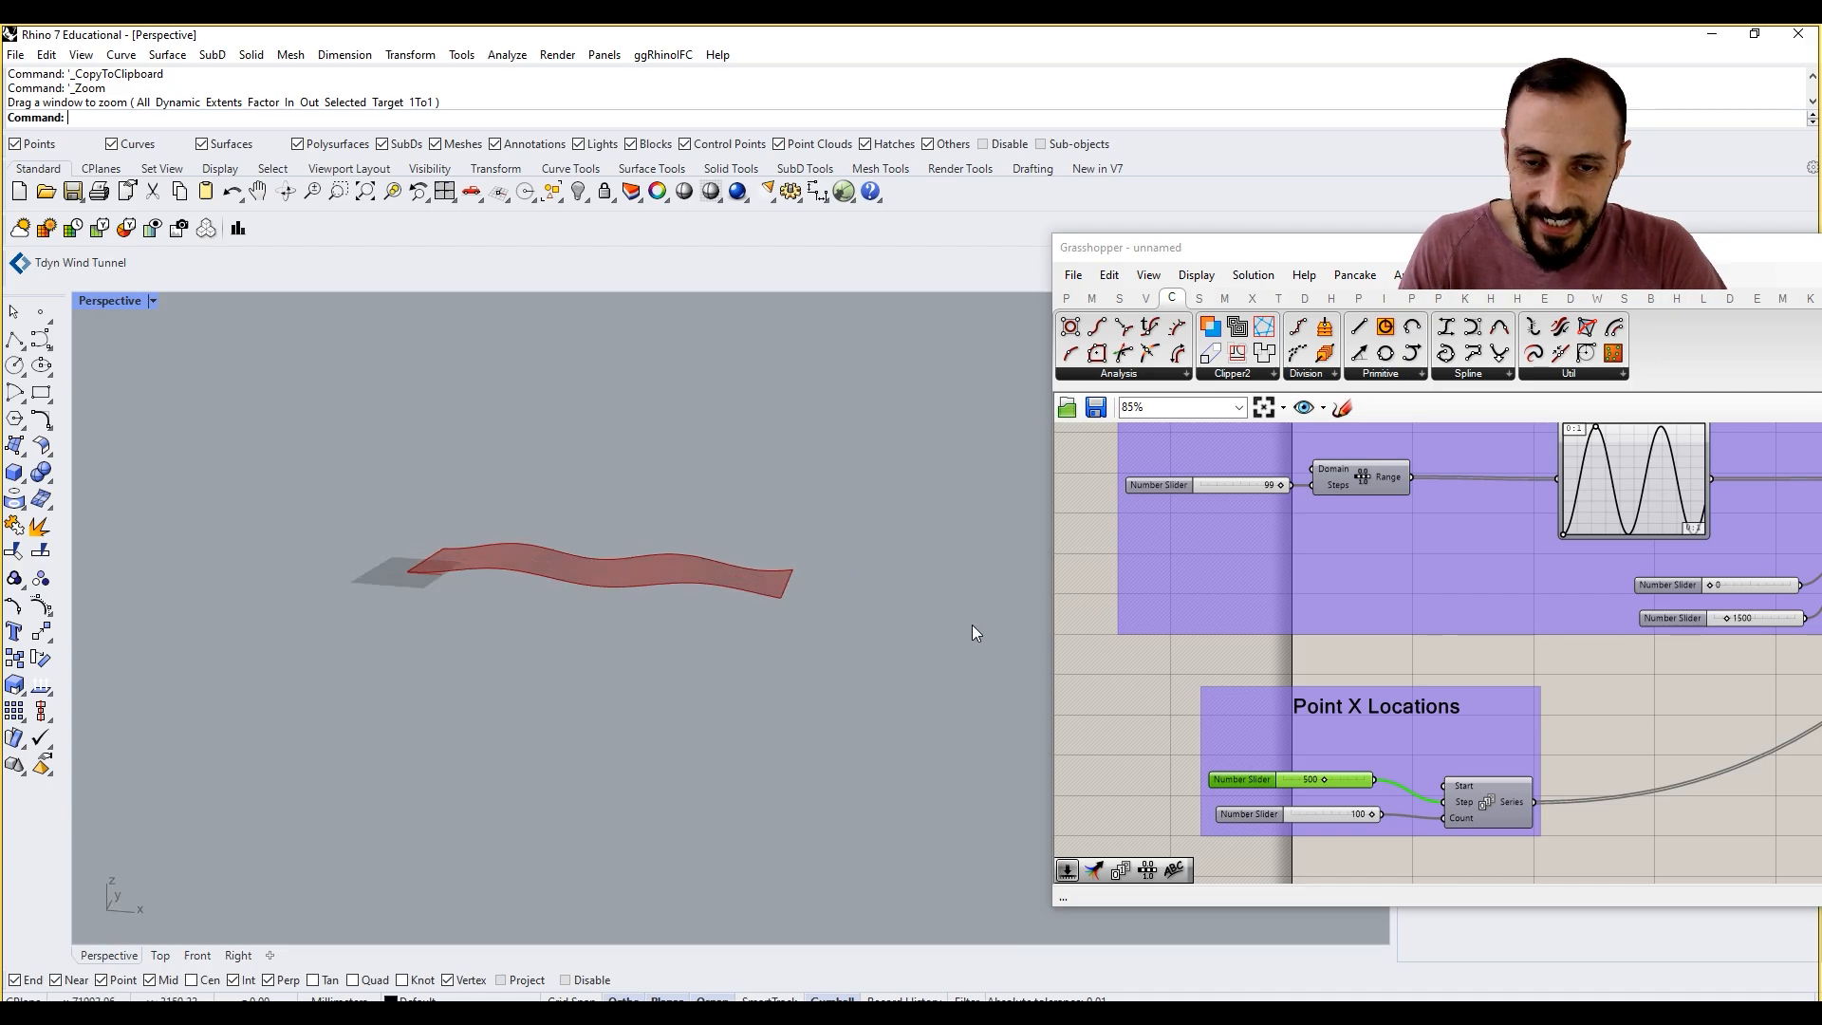
Step: Set the slider feeding the duplicated Series' Step input to 200
{"action": "scroll", "coordinate": [1317, 794], "scroll_direction": "down", "scroll_amount": 5}
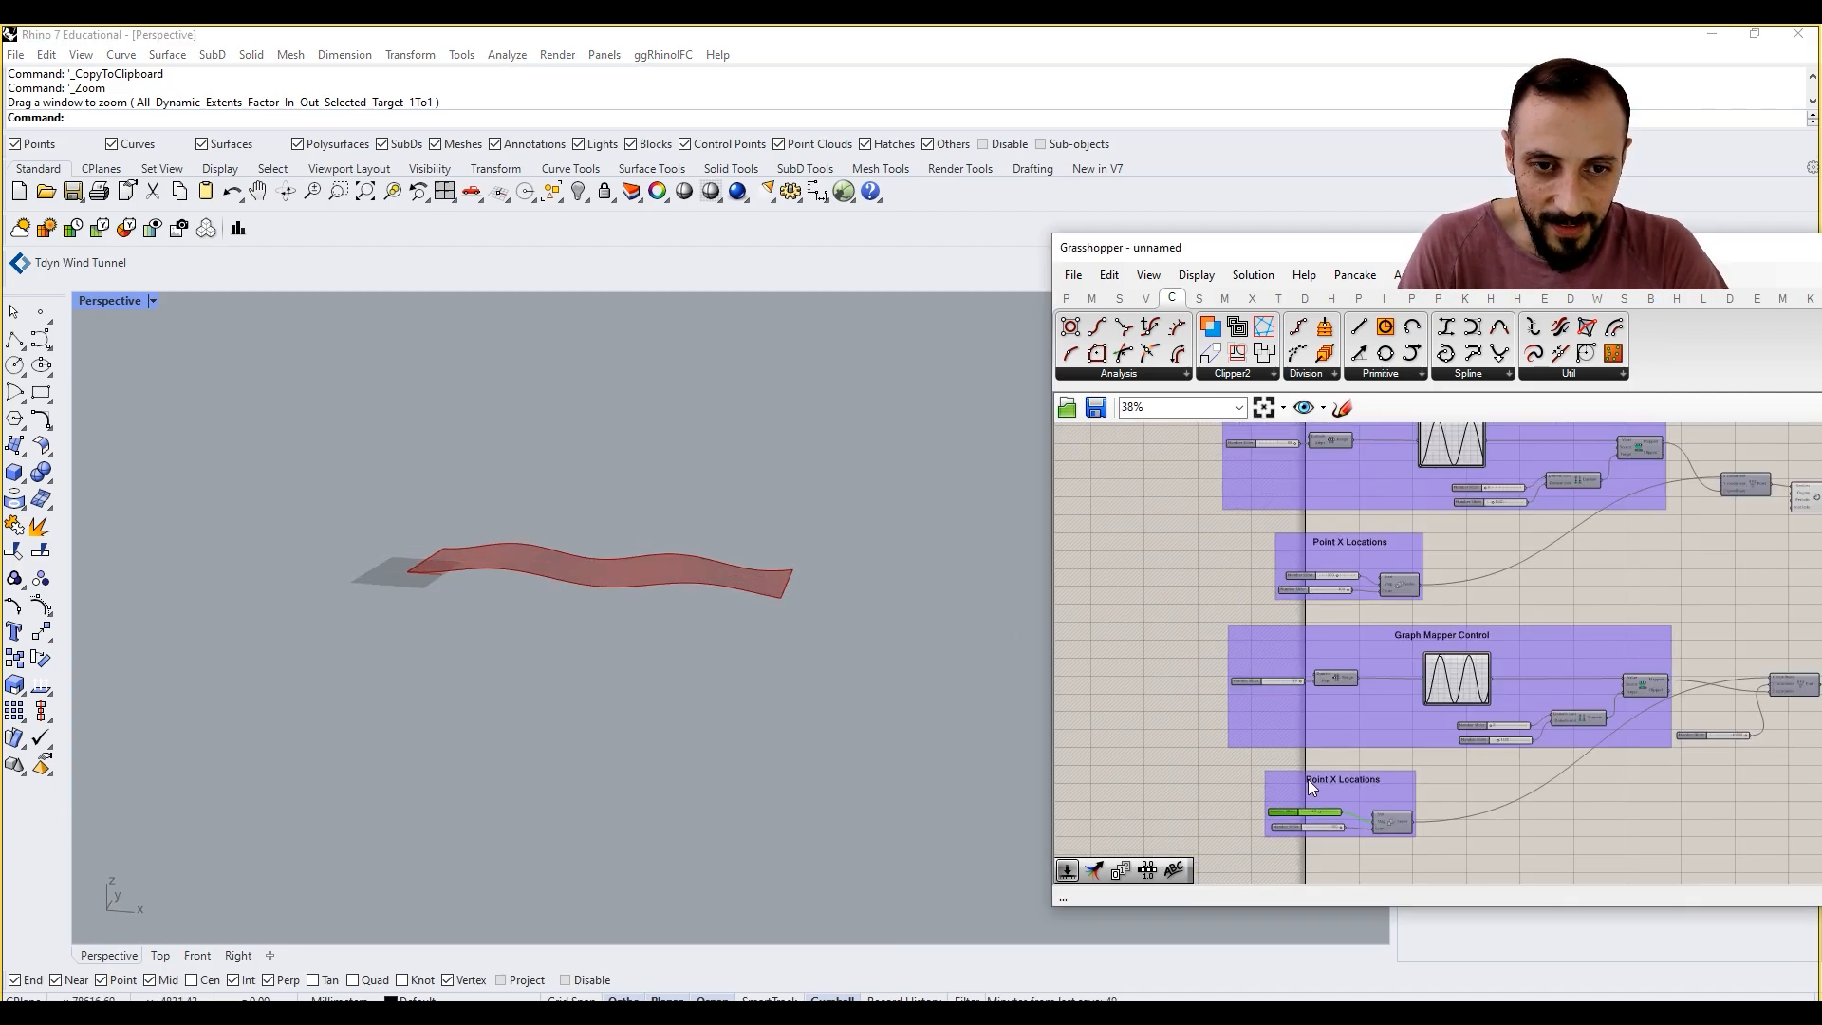
{"action": "scroll", "coordinate": [1336, 558], "scroll_direction": "up", "scroll_amount": 3}
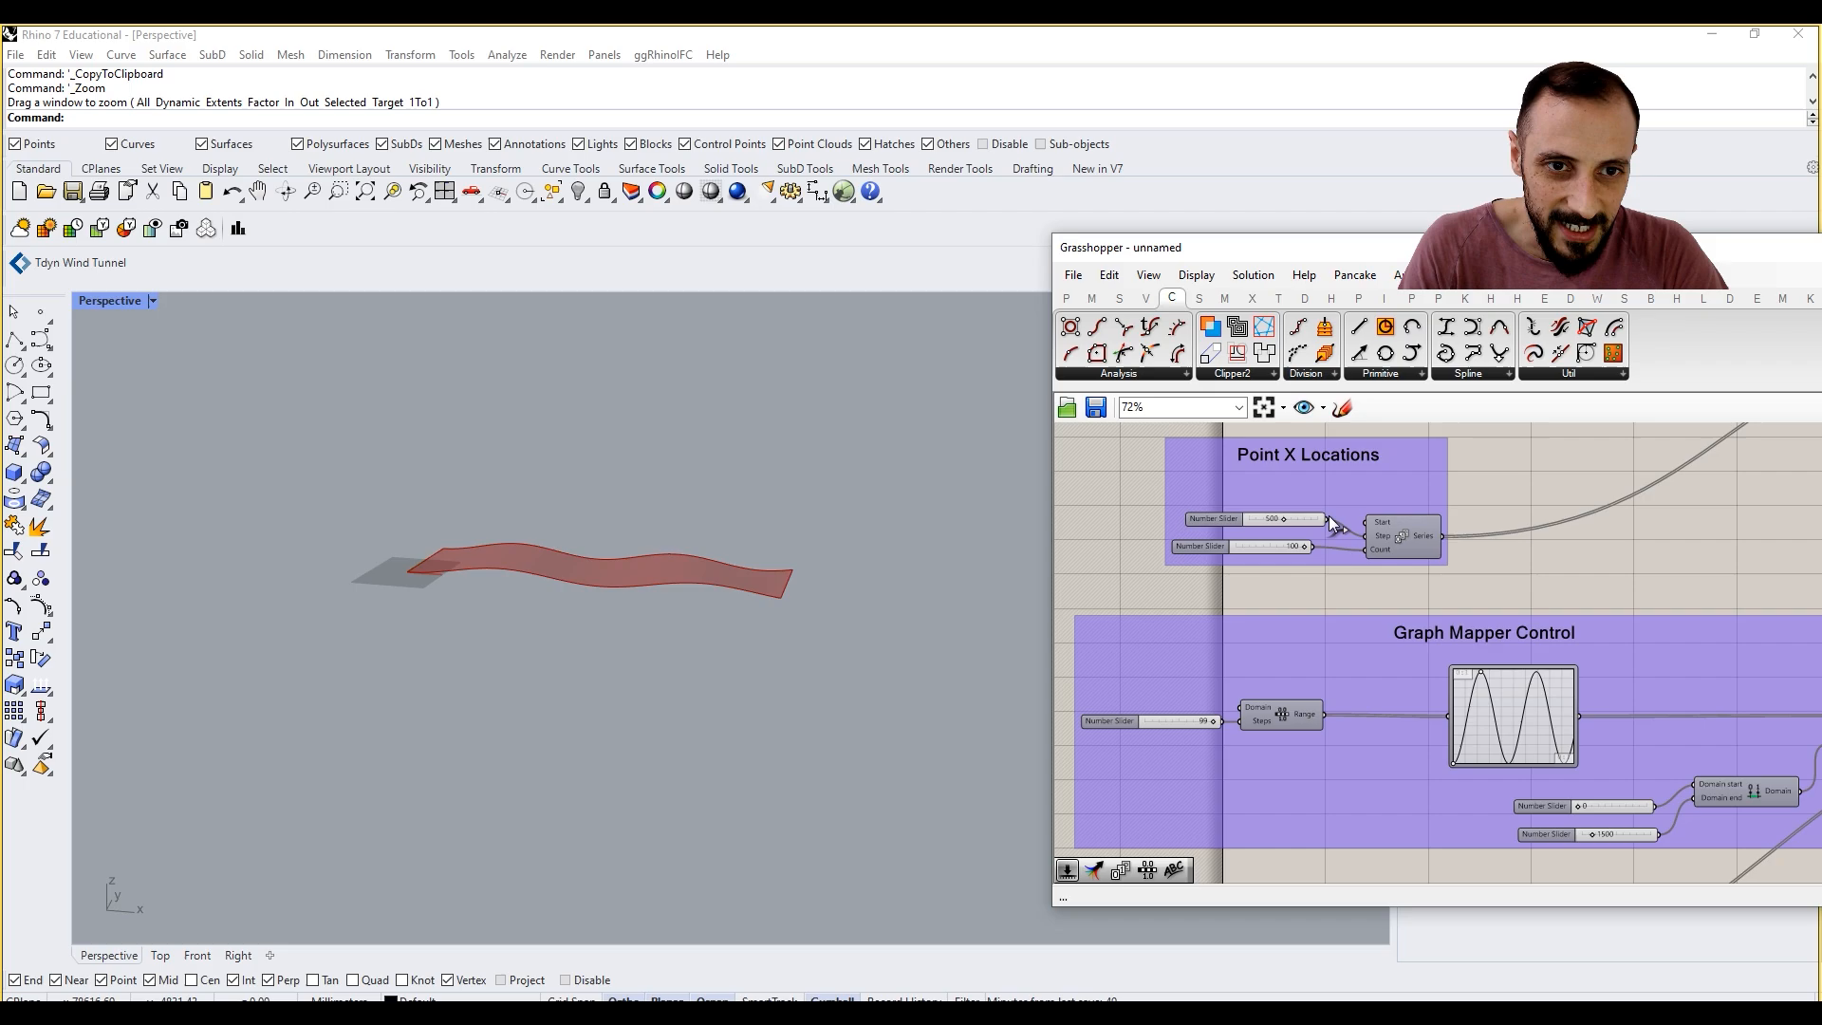
{"action": "right_click_drag", "start_coordinate": [1297, 596], "coordinate": [1284, 535]}
{"action": "scroll", "coordinate": [1285, 535], "scroll_direction": "down", "scroll_amount": 2}
{"action": "scroll", "coordinate": [1243, 813], "scroll_direction": "up", "scroll_amount": 3}
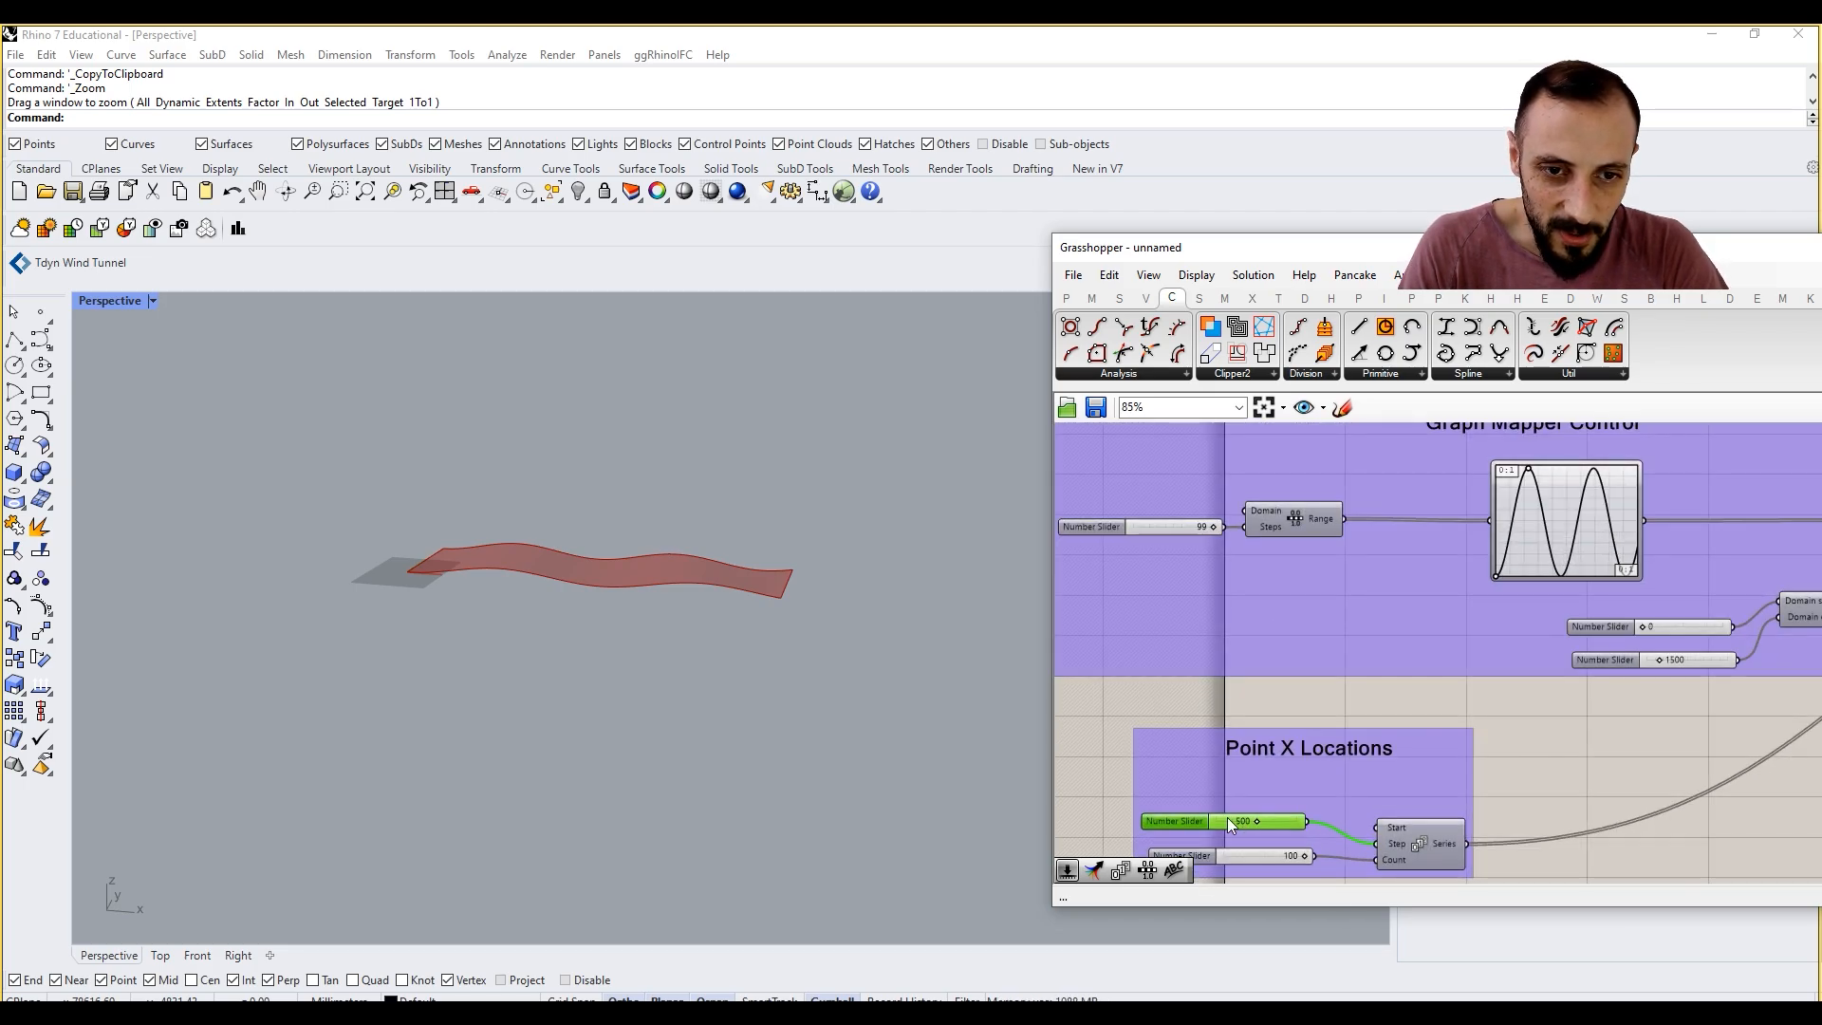
{"action": "double_click", "coordinate": [1228, 817]}
{"action": "key", "text": "Escape"}
{"action": "scroll", "coordinate": [1227, 817], "scroll_direction": "up", "scroll_amount": 2}
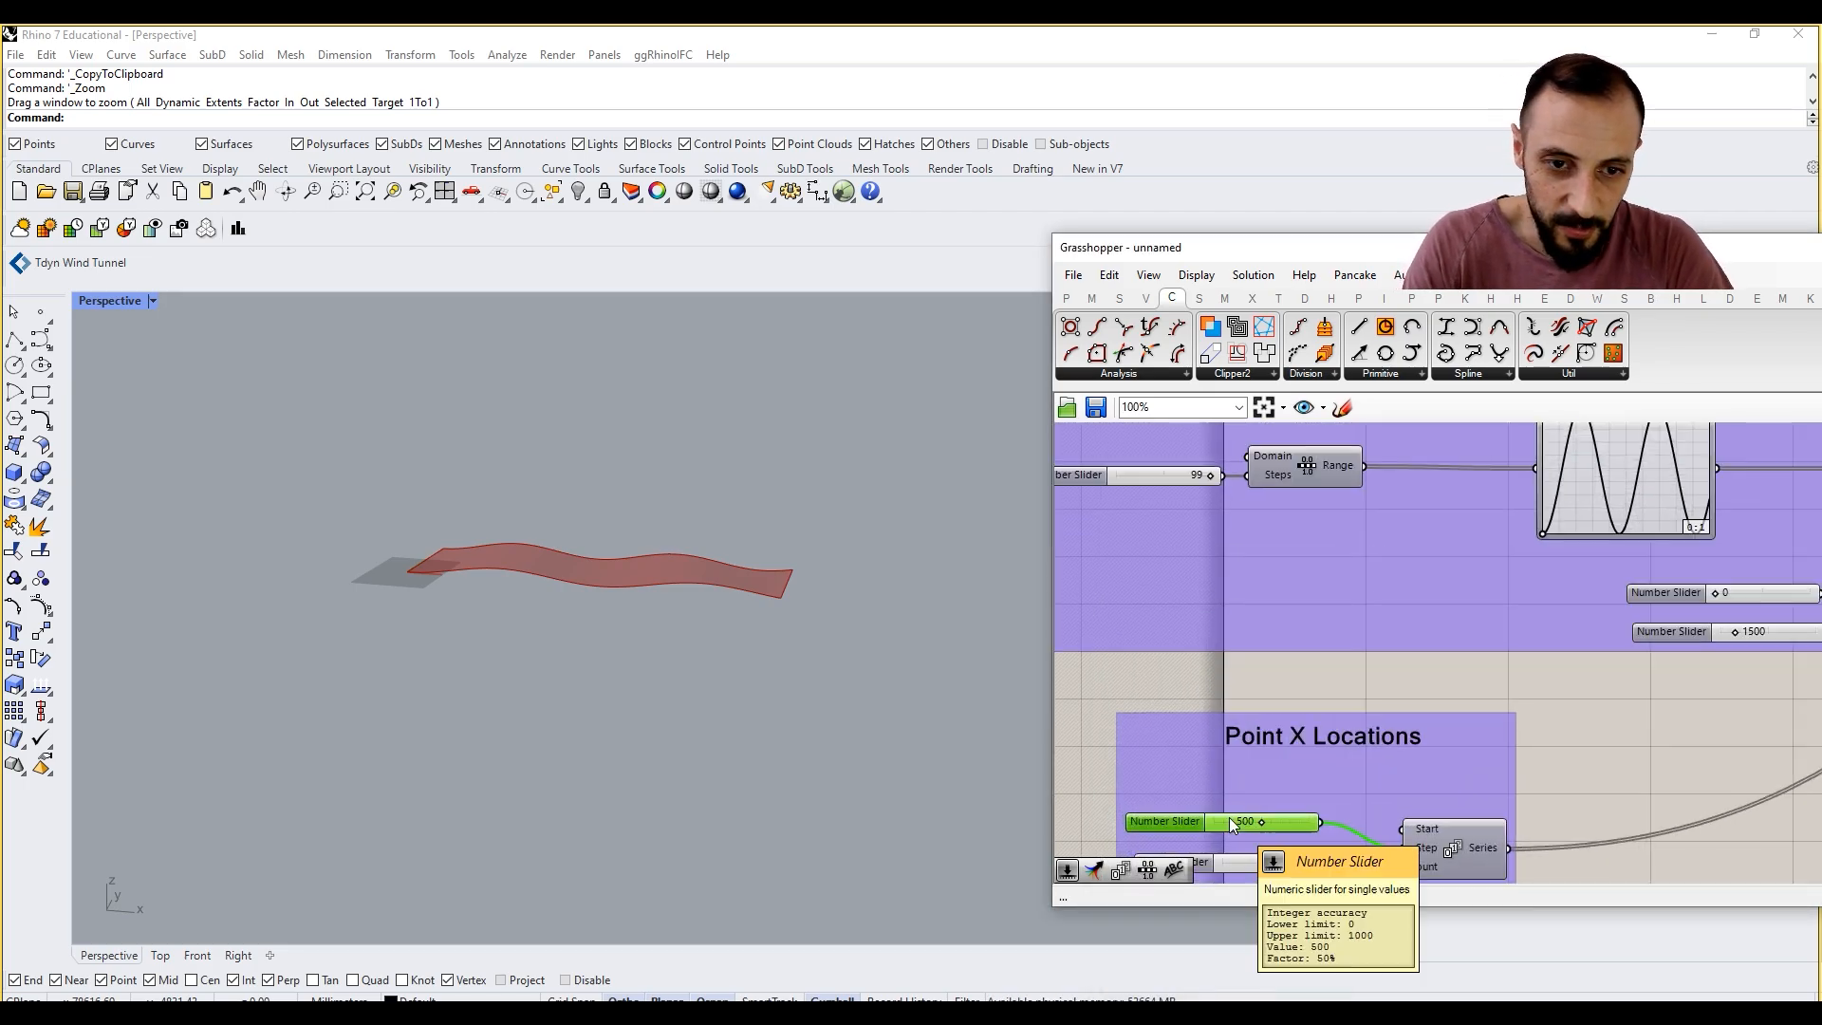
{"action": "double_click", "coordinate": [1228, 817]}
{"action": "key", "text": "Return"}
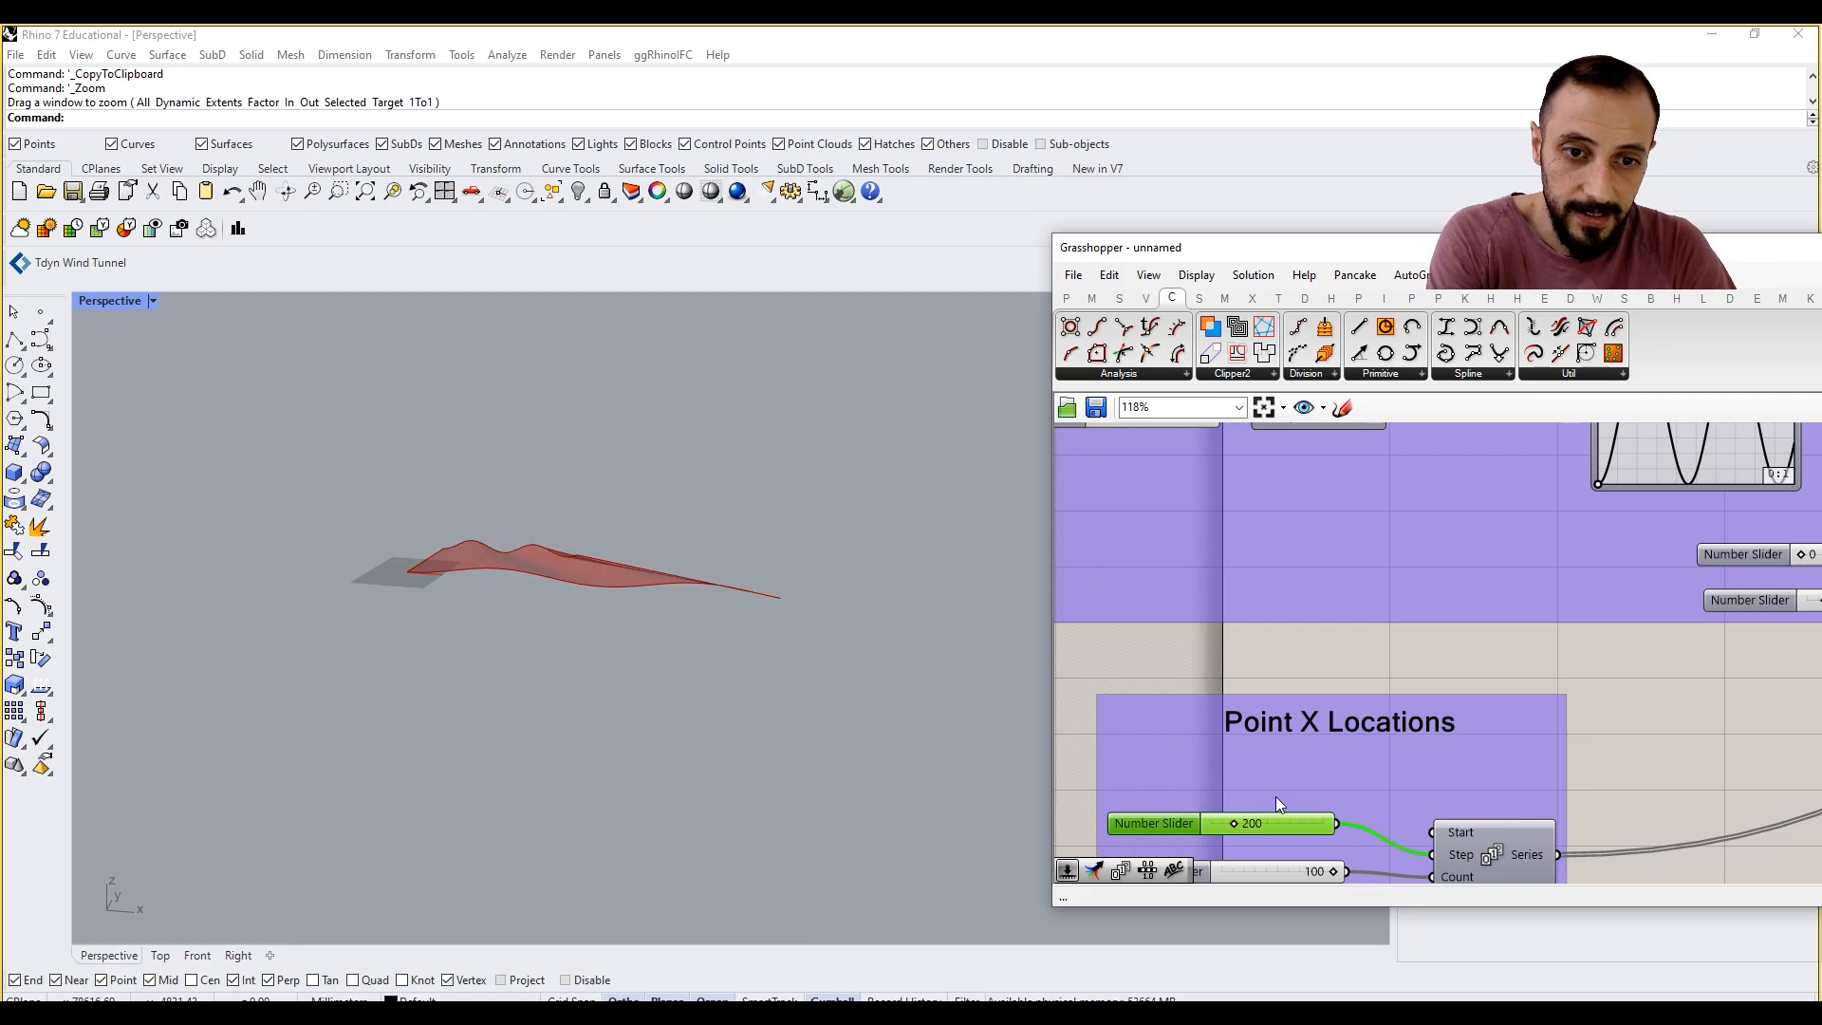
Step: Set the slider feeding the original Series' Step input to 200
{"action": "scroll", "coordinate": [1294, 773], "scroll_direction": "down", "scroll_amount": 3}
{"action": "right_click_drag", "start_coordinate": [1265, 647], "coordinate": [1265, 762]}
{"action": "right_click_drag", "start_coordinate": [1269, 586], "coordinate": [1270, 619]}
{"action": "double_click", "coordinate": [1319, 501]}
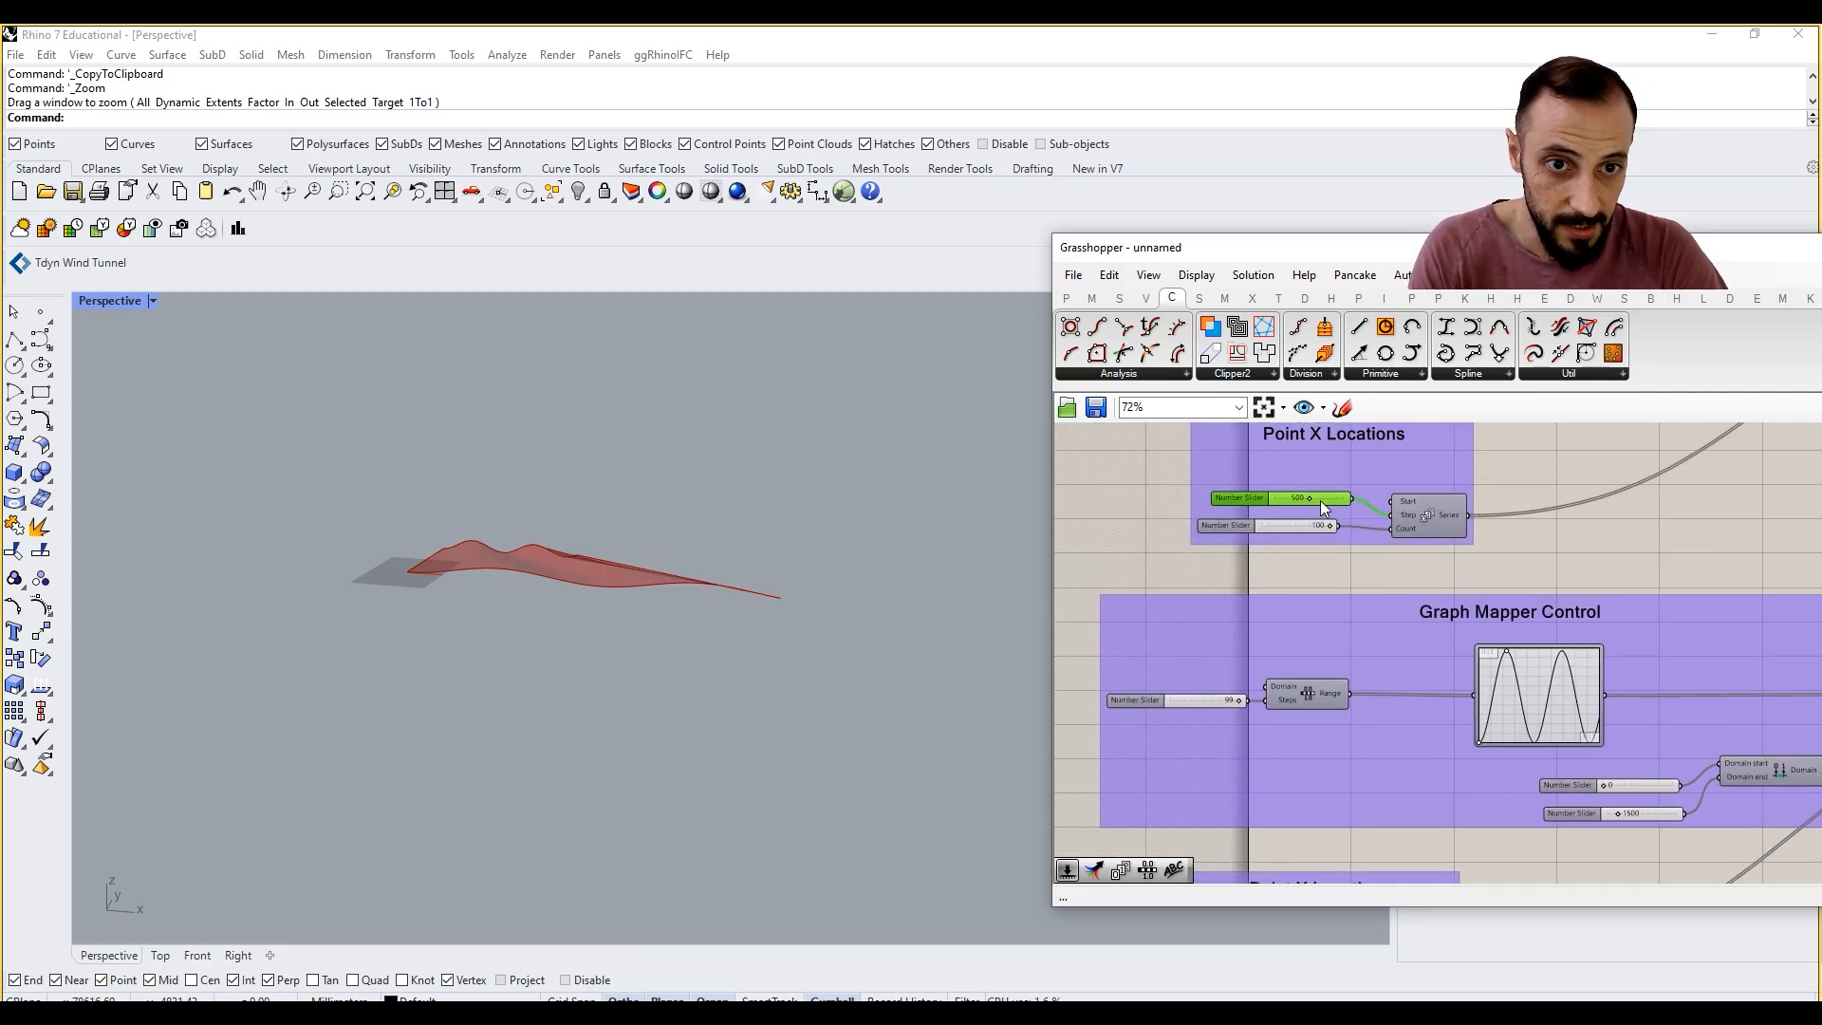
{"action": "key", "text": "Escape"}
{"action": "scroll", "coordinate": [1319, 499], "scroll_direction": "up", "scroll_amount": 1}
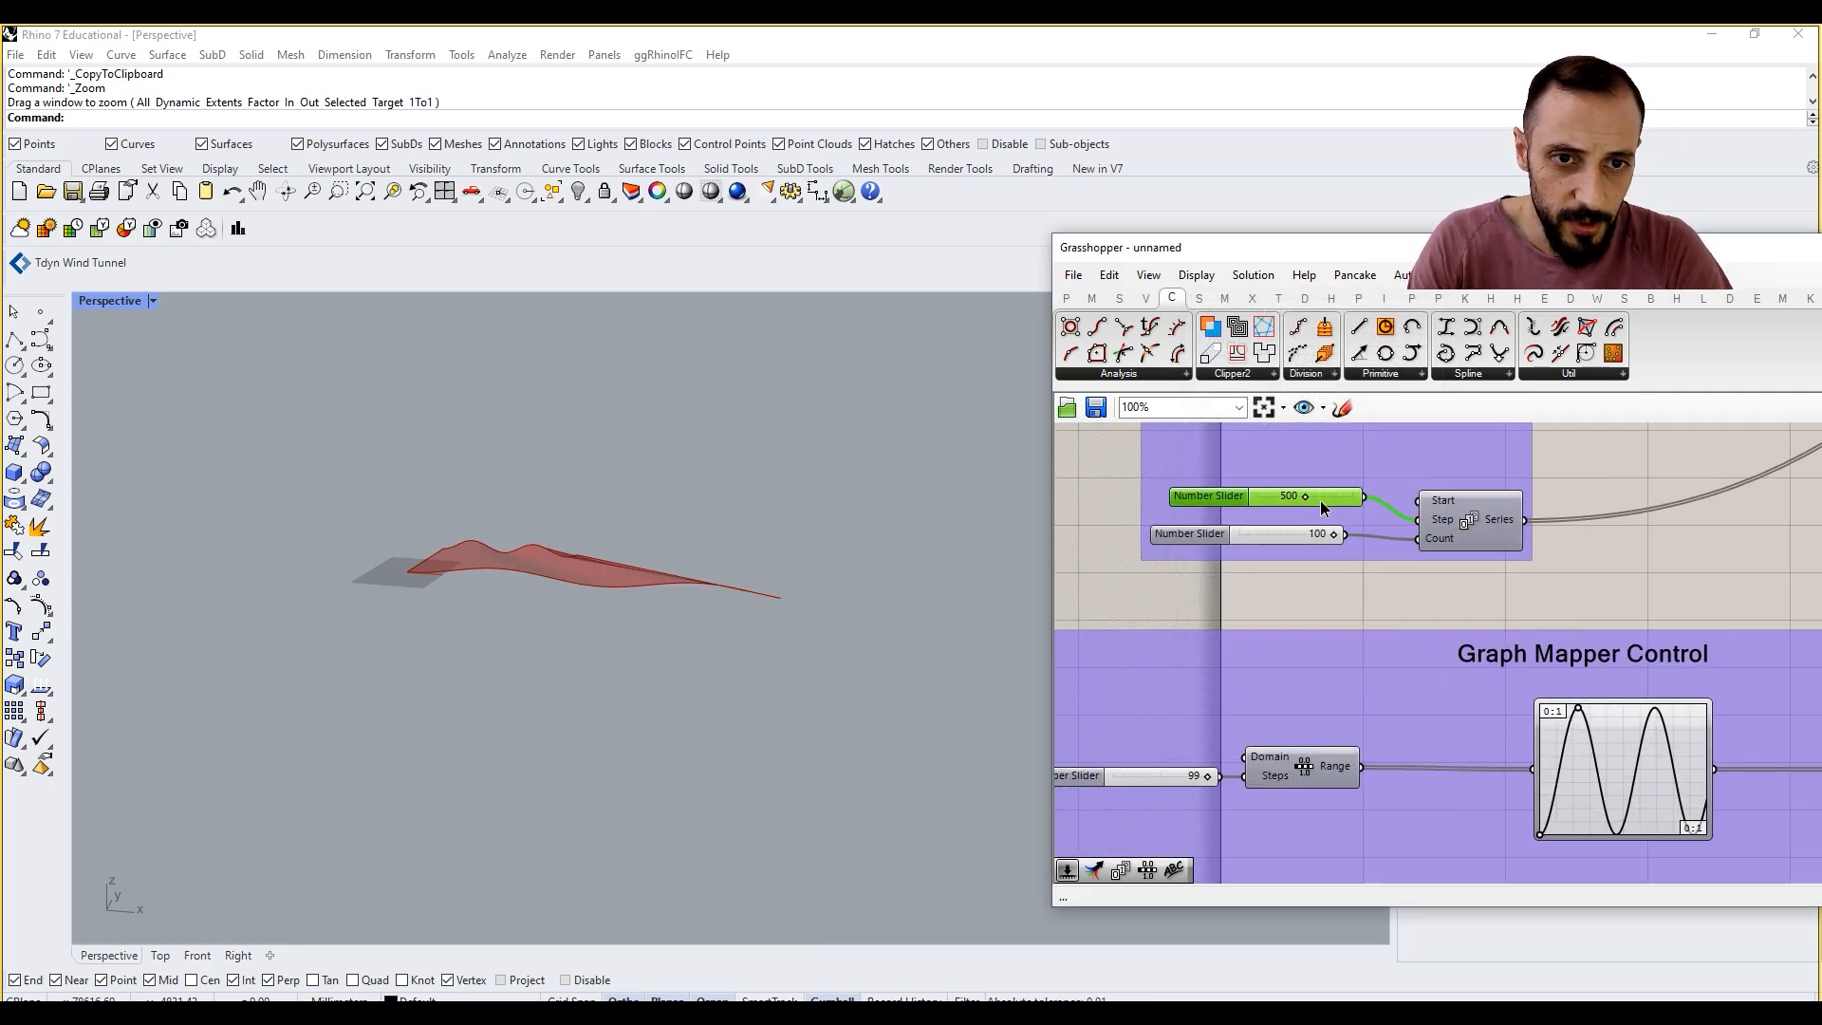
{"action": "double_click", "coordinate": [1319, 499]}
{"action": "type", "text": "200"}
{"action": "left_click", "coordinate": [1334, 498]}
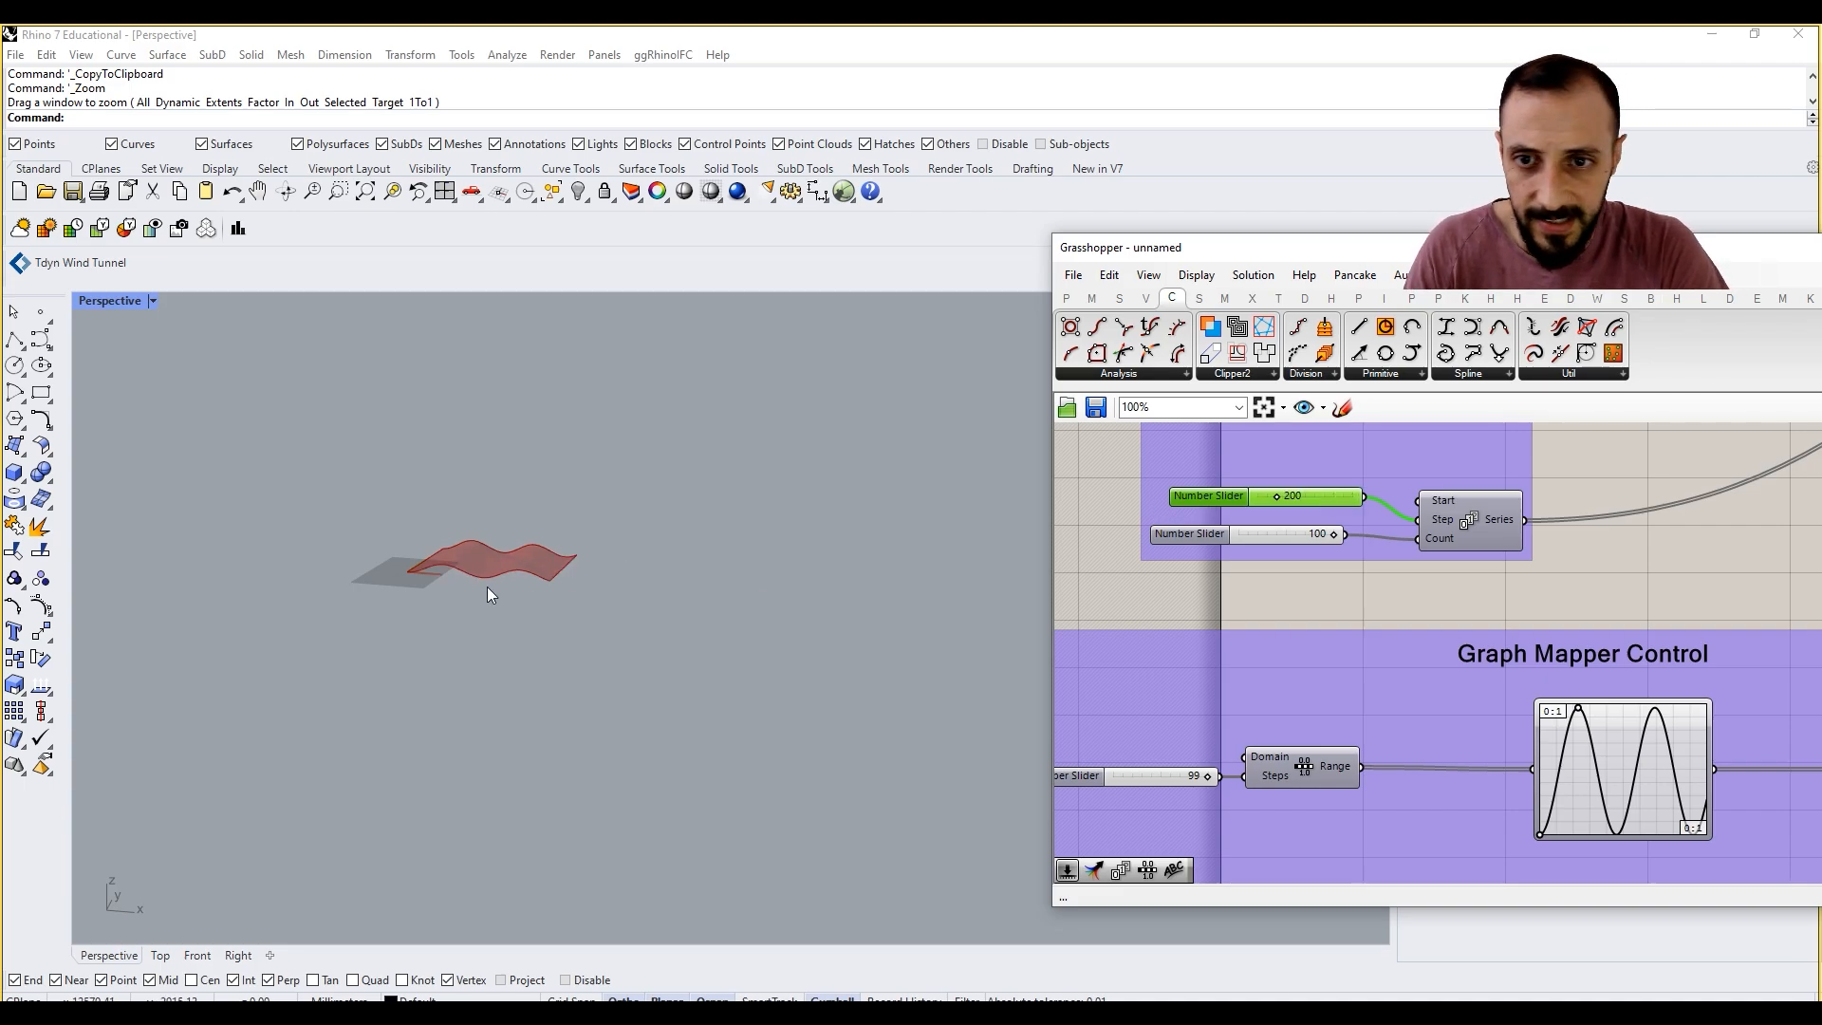
{"action": "right_click_drag", "start_coordinate": [512, 563], "coordinate": [522, 538]}
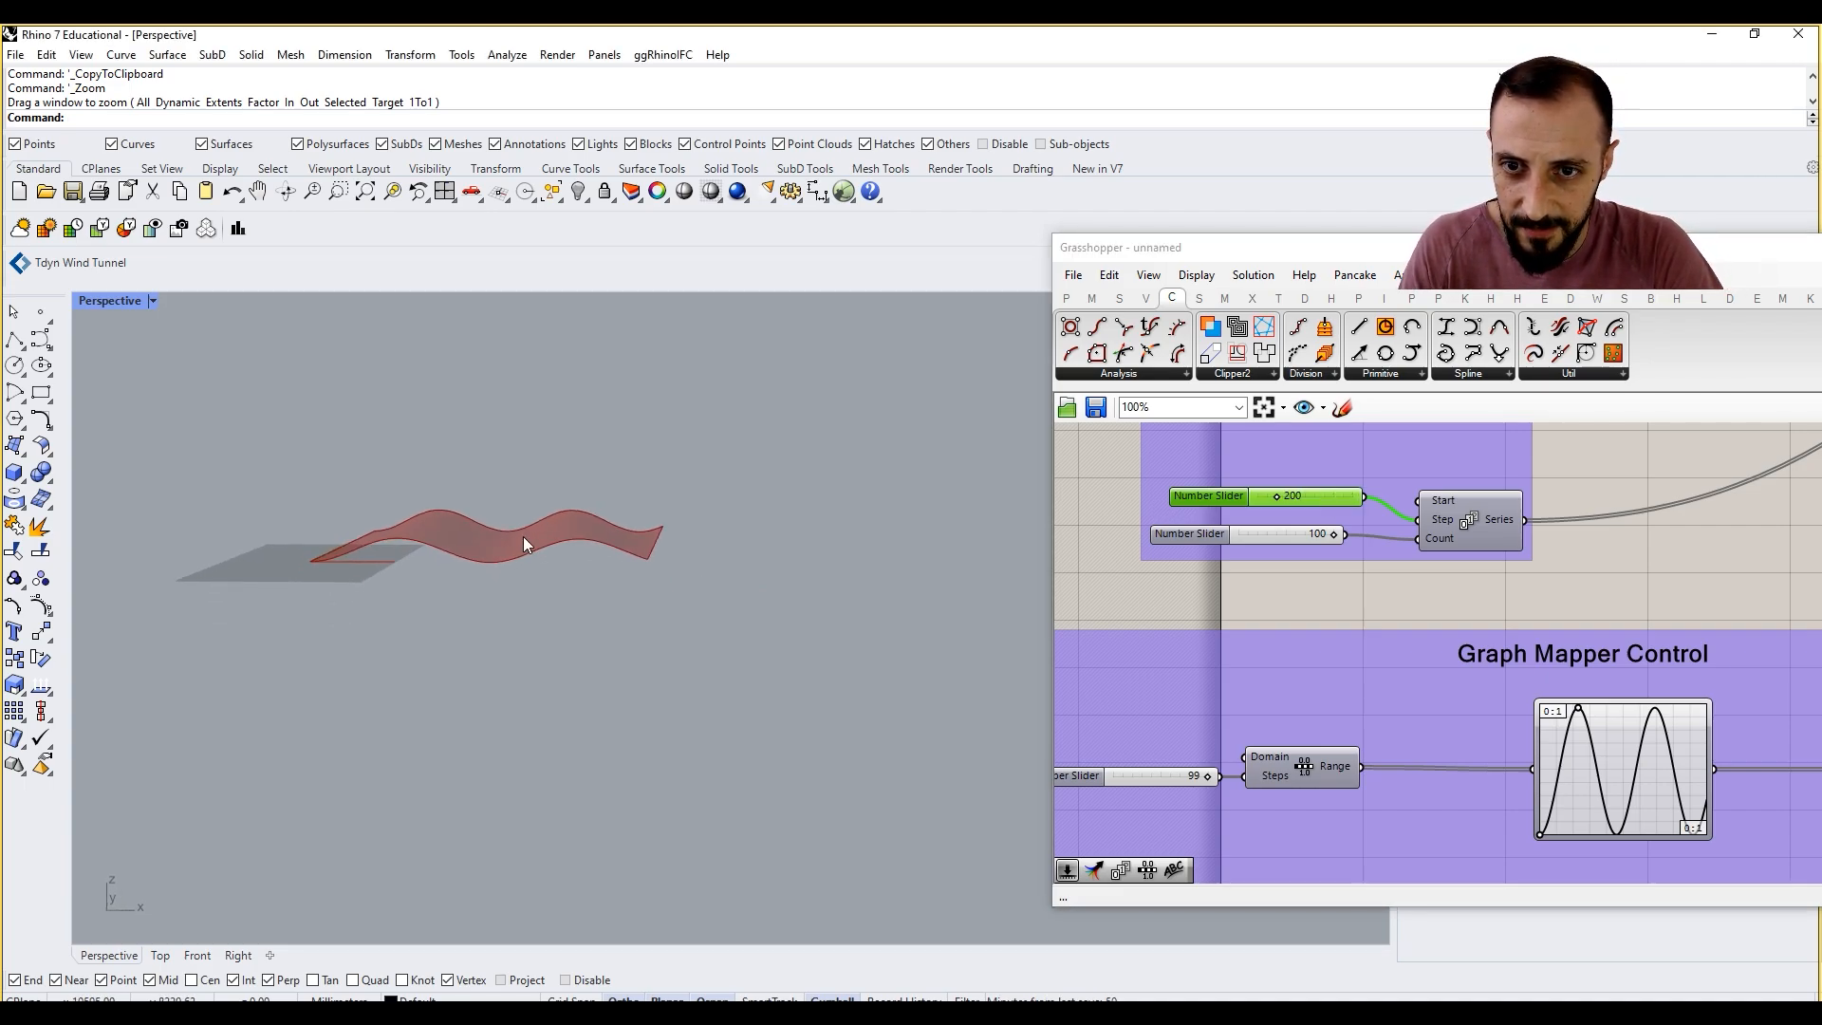
Step: Wire the original Series' Step slider to the duplicated Series as well and lower its value below 200
{"action": "scroll", "coordinate": [1369, 481], "scroll_direction": "down", "scroll_amount": 5}
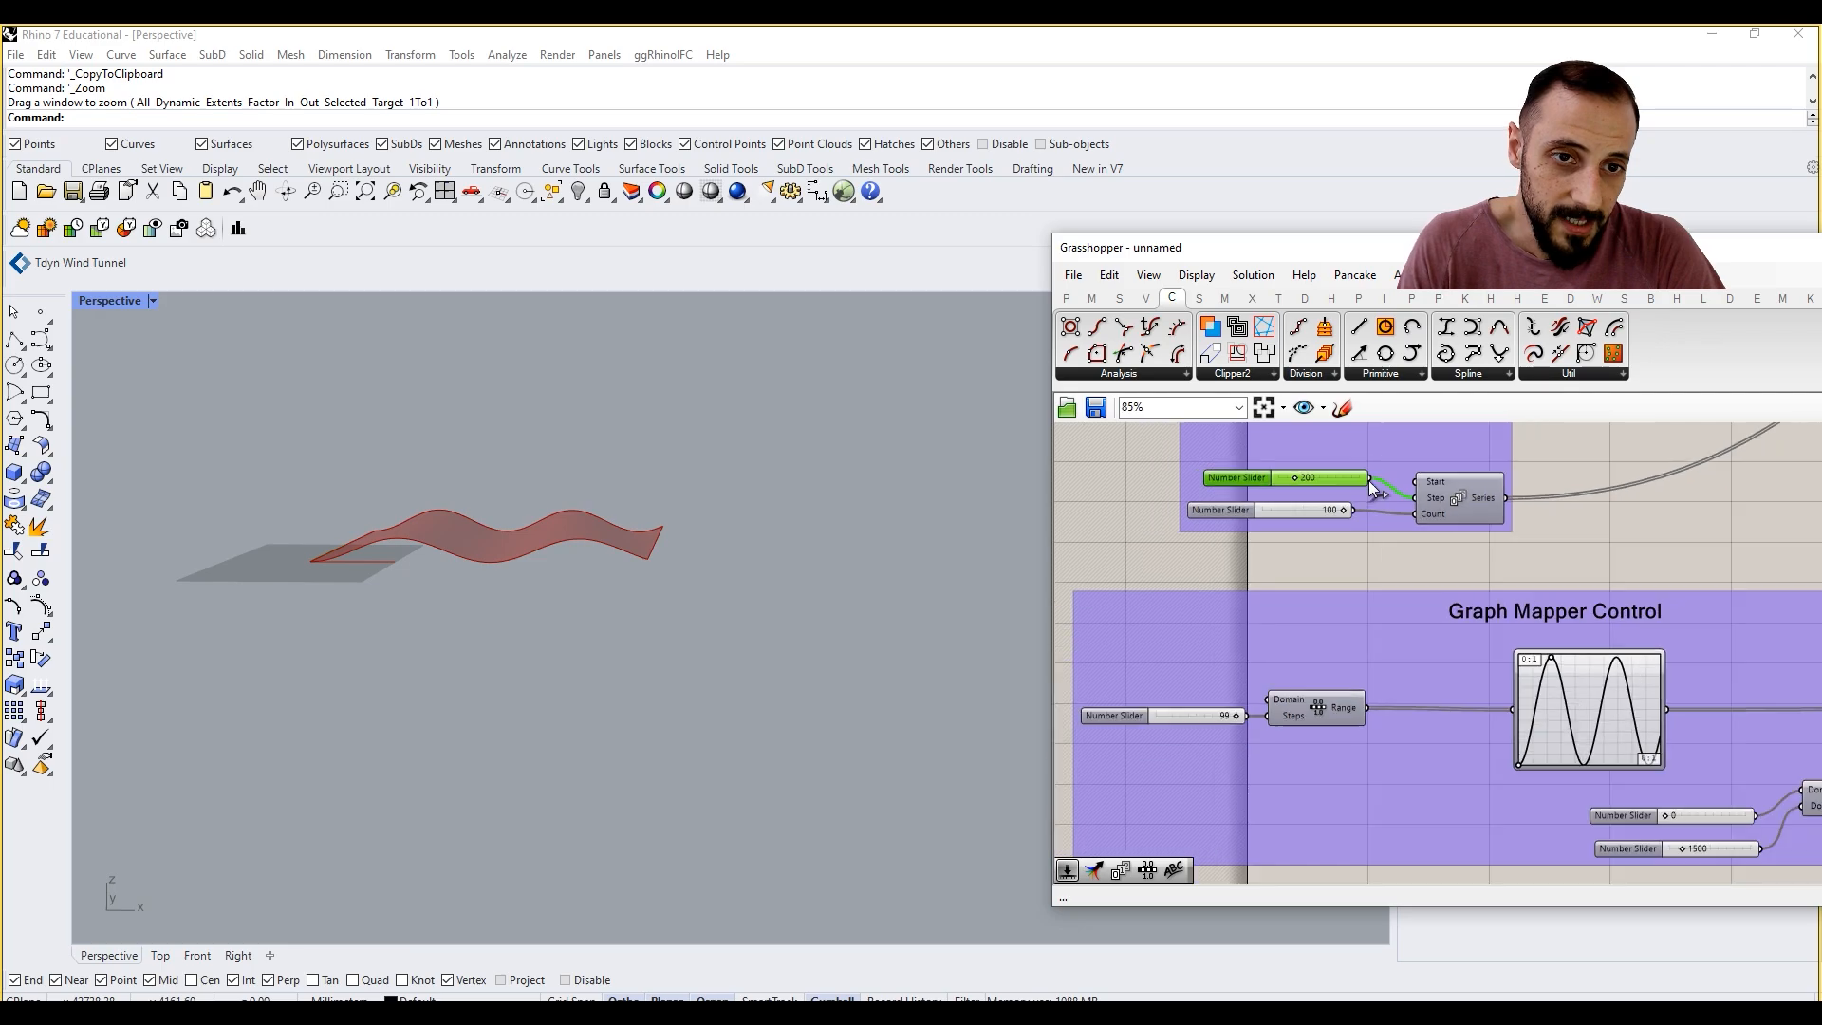
{"action": "scroll", "coordinate": [1341, 643], "scroll_direction": "up", "scroll_amount": 5}
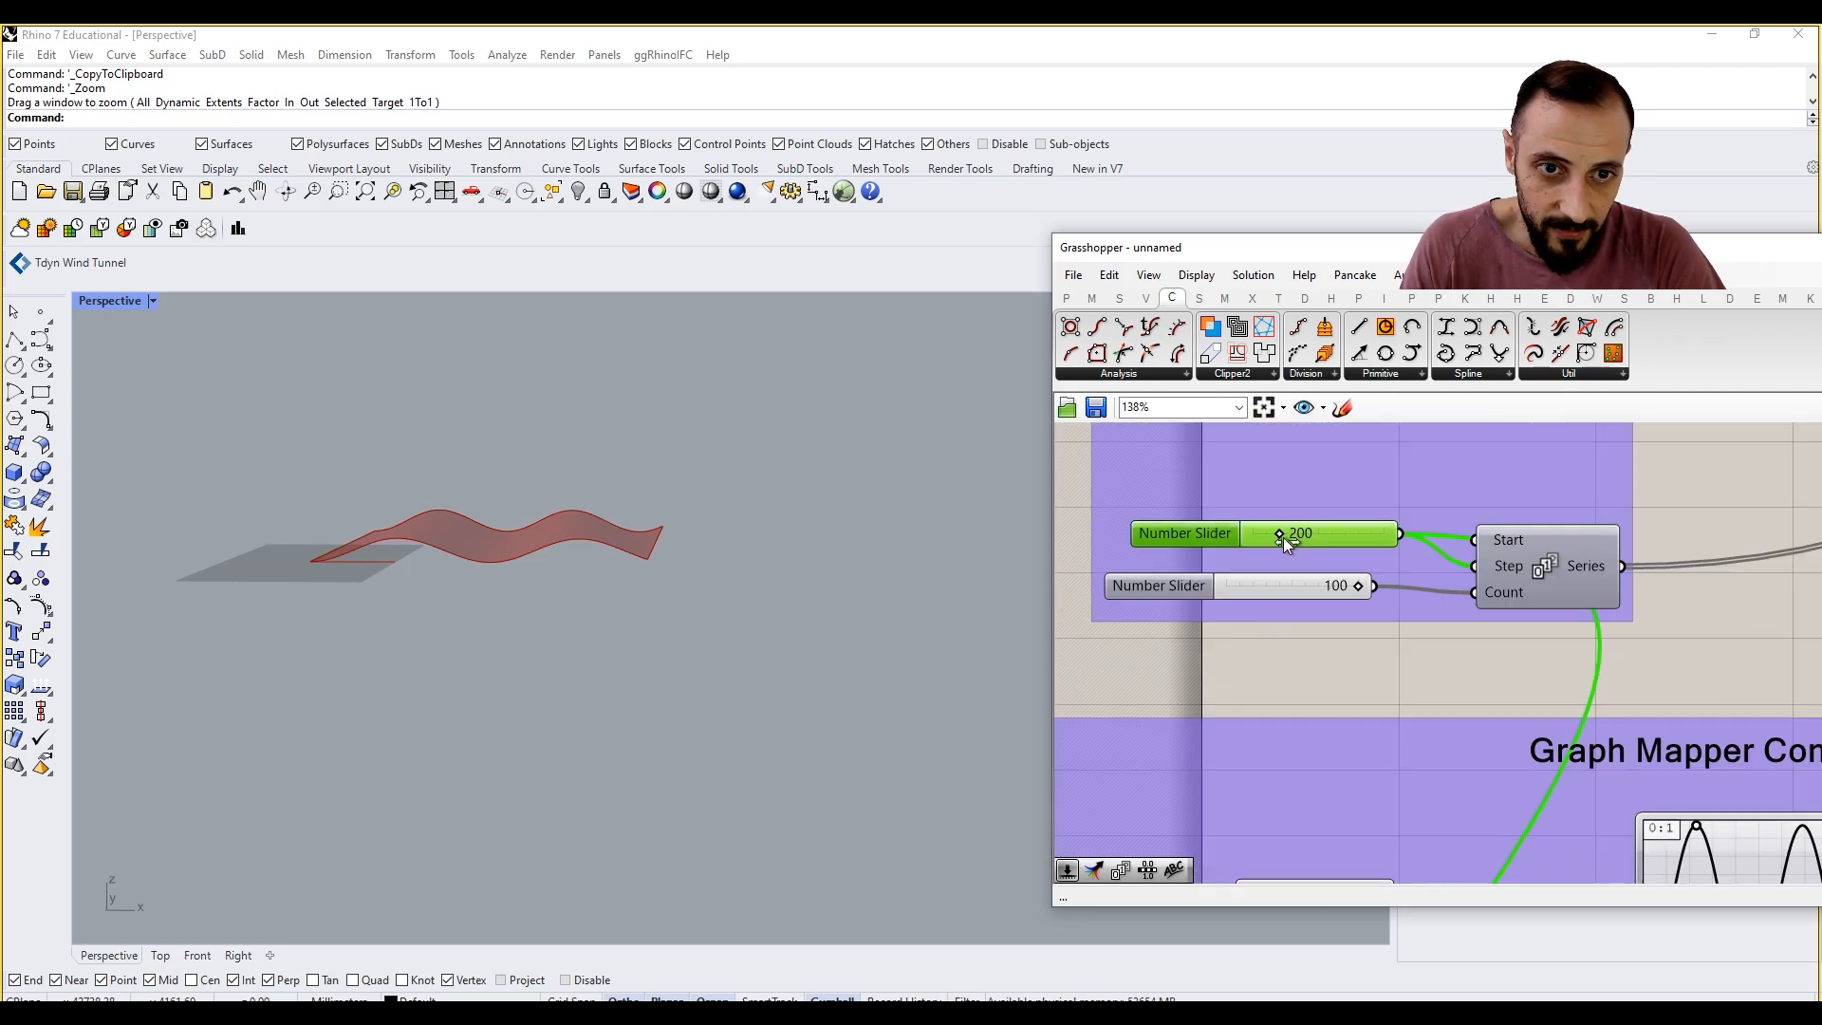
{"action": "left_click_drag", "start_coordinate": [1285, 537], "coordinate": [1270, 538]}
Step: Invert the original Graph Mapper's sine by placing its start handle at the graph's upper limit and its second handle at the lower limit
{"action": "right_click_drag", "start_coordinate": [1718, 701], "coordinate": [1381, 687]}
{"action": "scroll", "coordinate": [1381, 674], "scroll_direction": "down", "scroll_amount": 4}
{"action": "scroll", "coordinate": [1423, 668], "scroll_direction": "down", "scroll_amount": 2}
{"action": "scroll", "coordinate": [1372, 556], "scroll_direction": "up", "scroll_amount": 3}
{"action": "right_click", "coordinate": [1370, 537]}
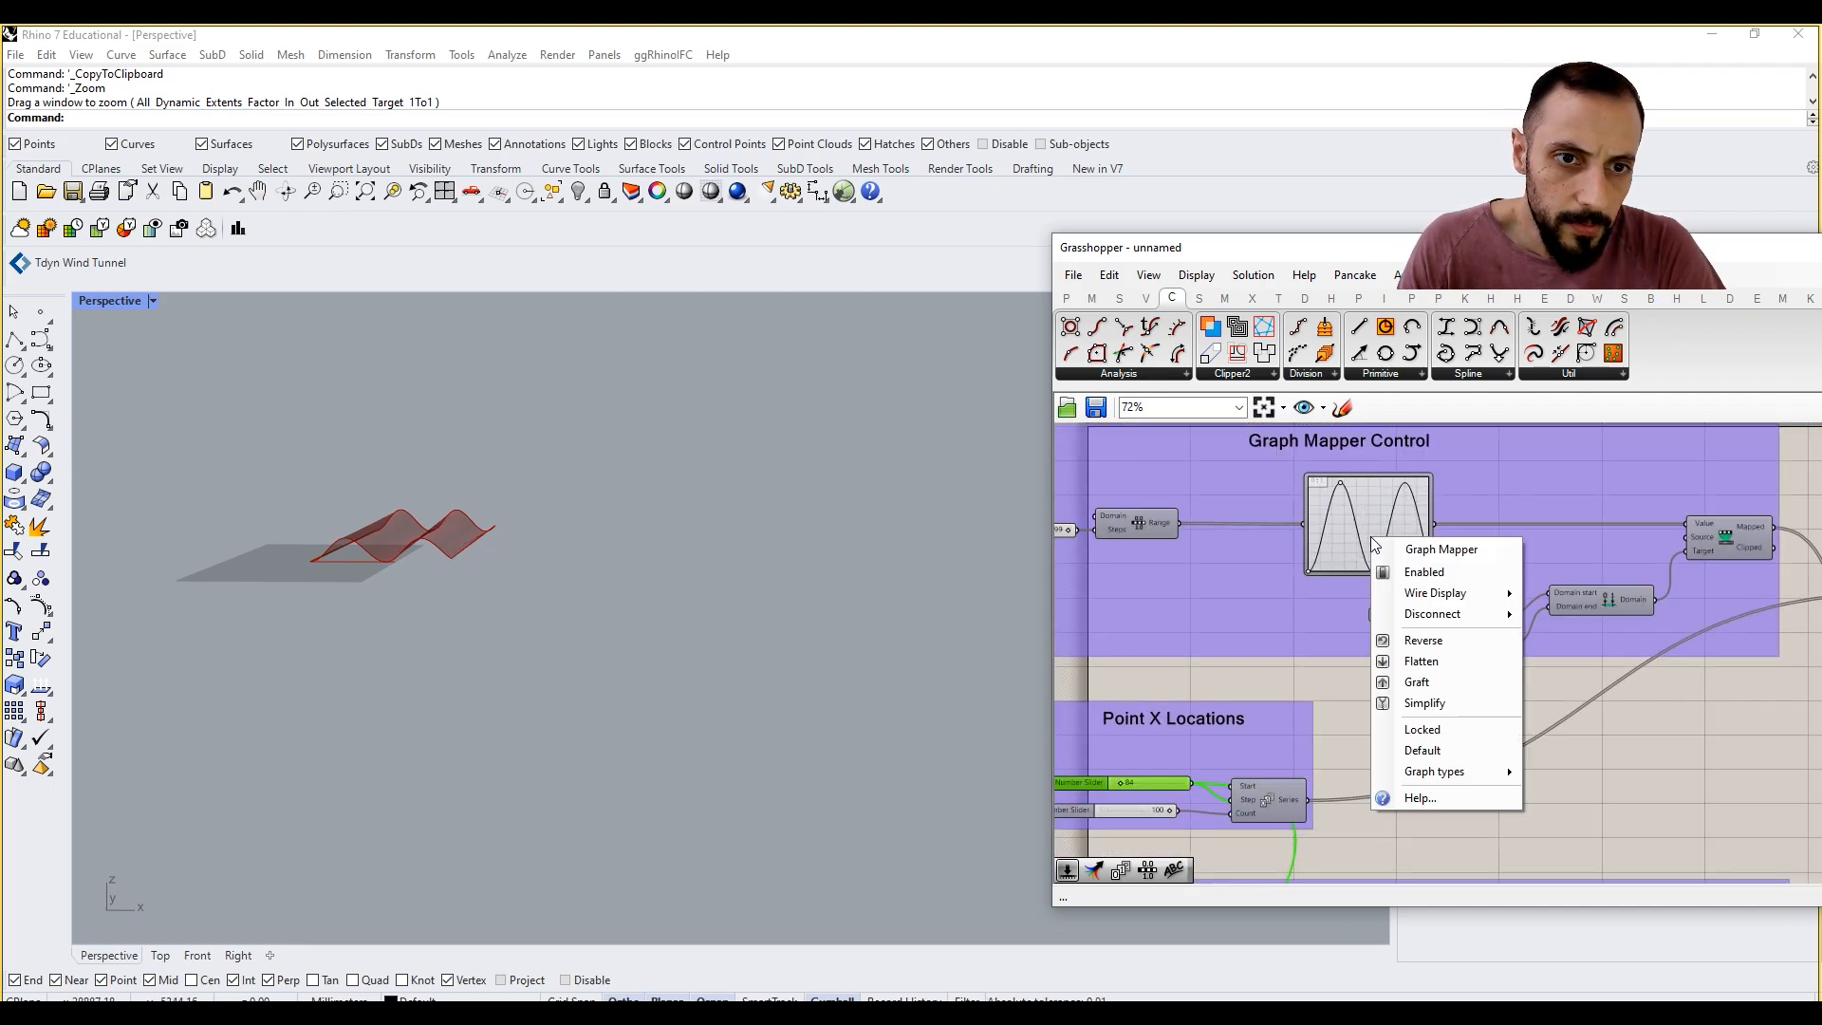
{"action": "left_click", "coordinate": [1355, 494]}
{"action": "scroll", "coordinate": [1349, 489], "scroll_direction": "up", "scroll_amount": 3}
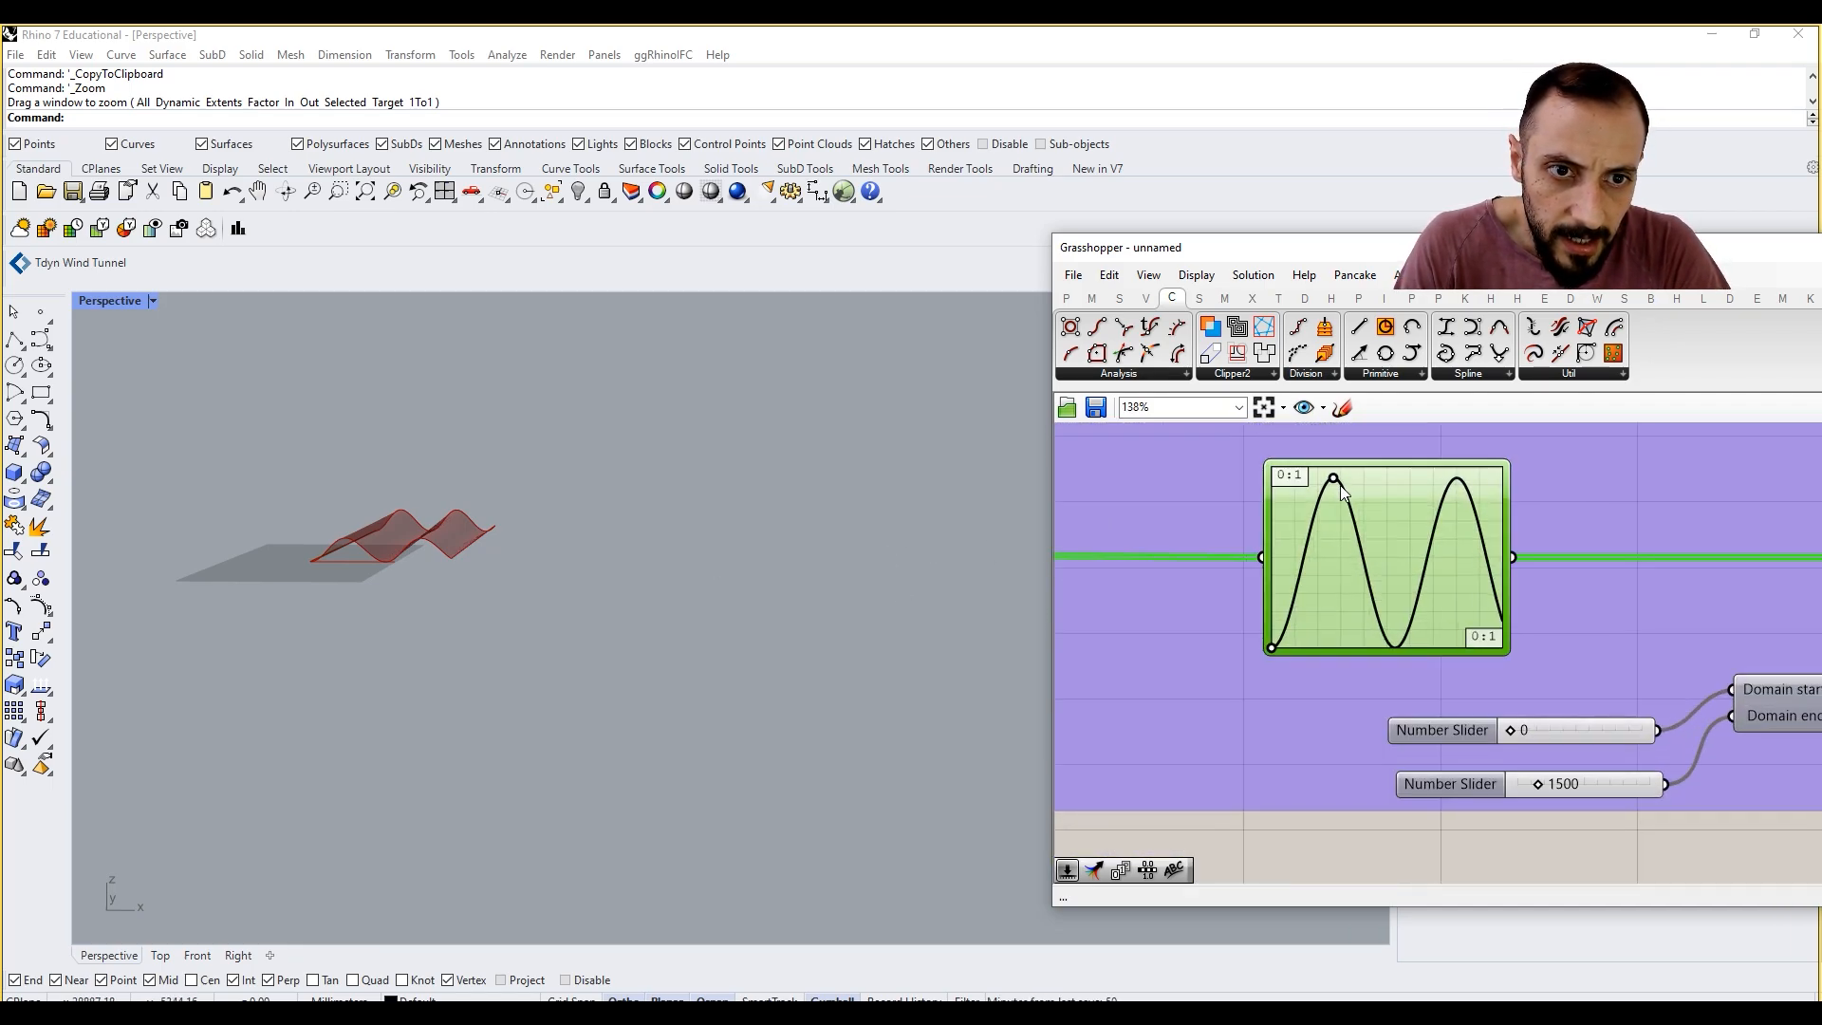
{"action": "left_click_drag", "start_coordinate": [1334, 479], "coordinate": [1333, 558]}
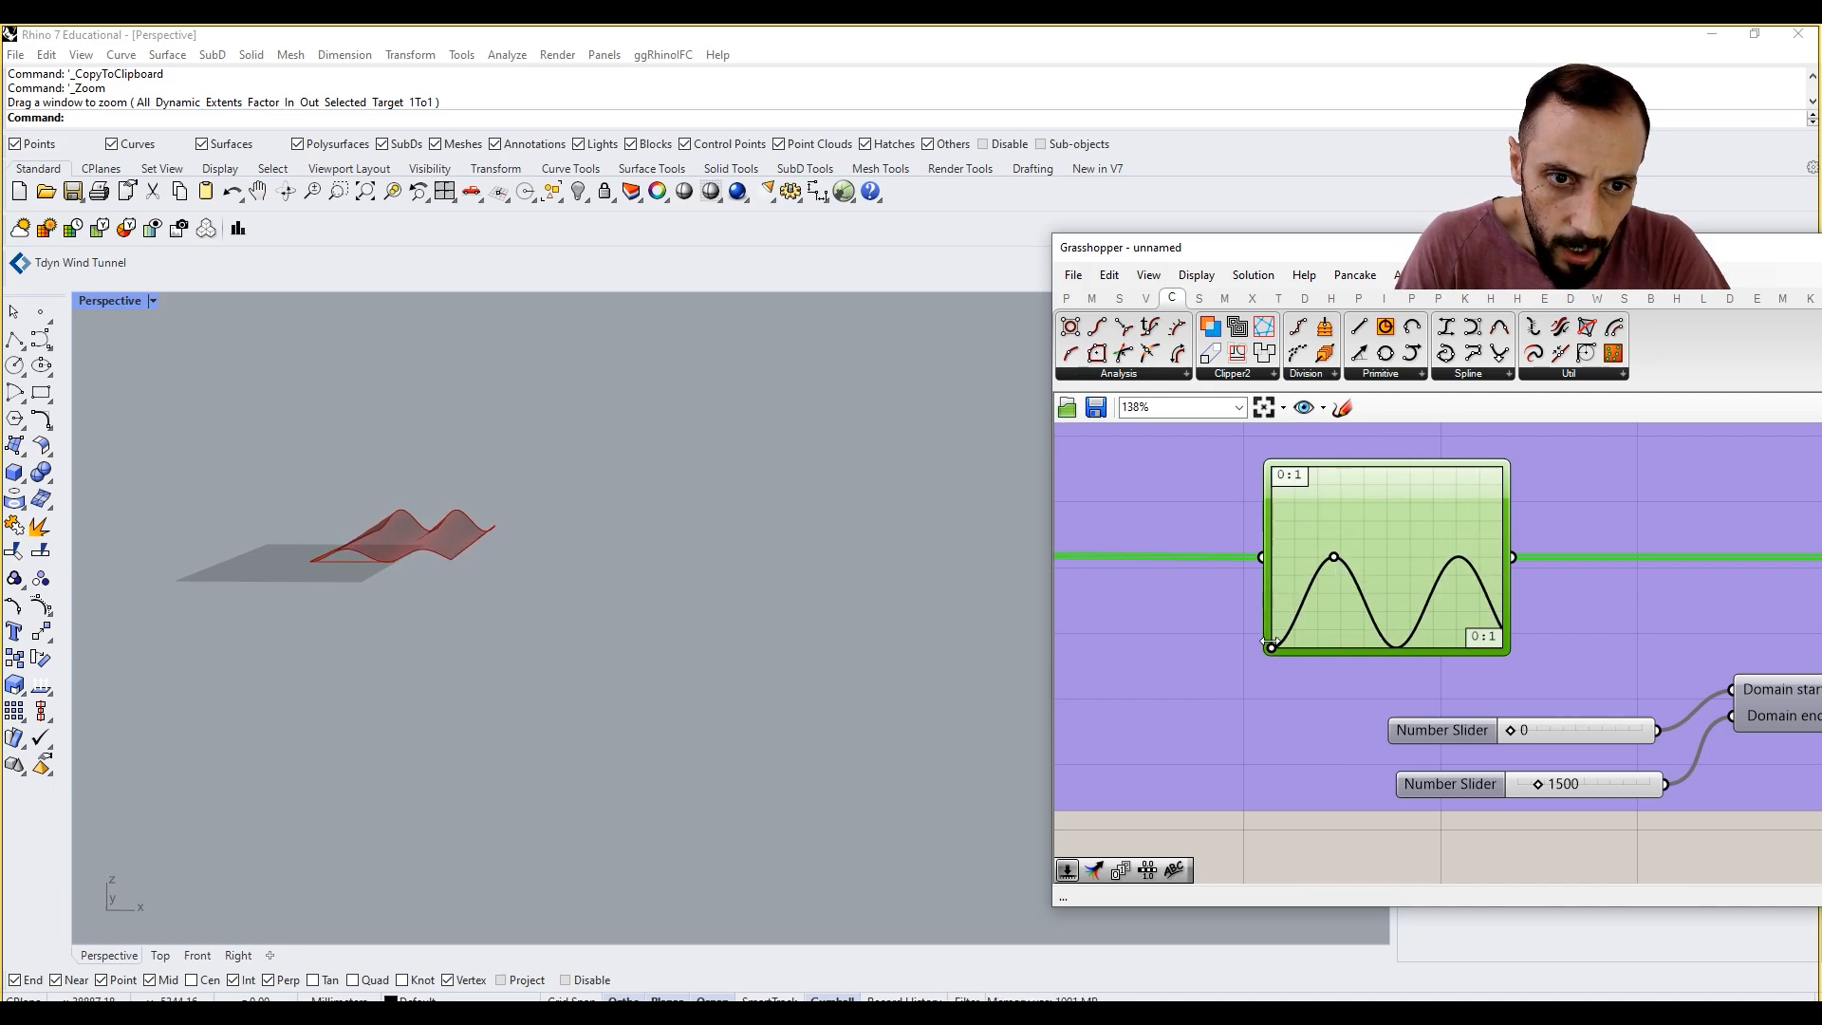
{"action": "left_click_drag", "start_coordinate": [1270, 646], "coordinate": [1270, 467]}
{"action": "left_click_drag", "start_coordinate": [1335, 560], "coordinate": [1335, 650]}
{"action": "mouse_move", "coordinate": [367, 558]}
{"action": "right_mouse_down"}
{"action": "mouse_move", "coordinate": [476, 542]}
{"action": "mouse_move", "coordinate": [410, 544]}
{"action": "right_mouse_up"}
{"action": "scroll", "coordinate": [427, 607], "scroll_direction": "up", "scroll_amount": 2}
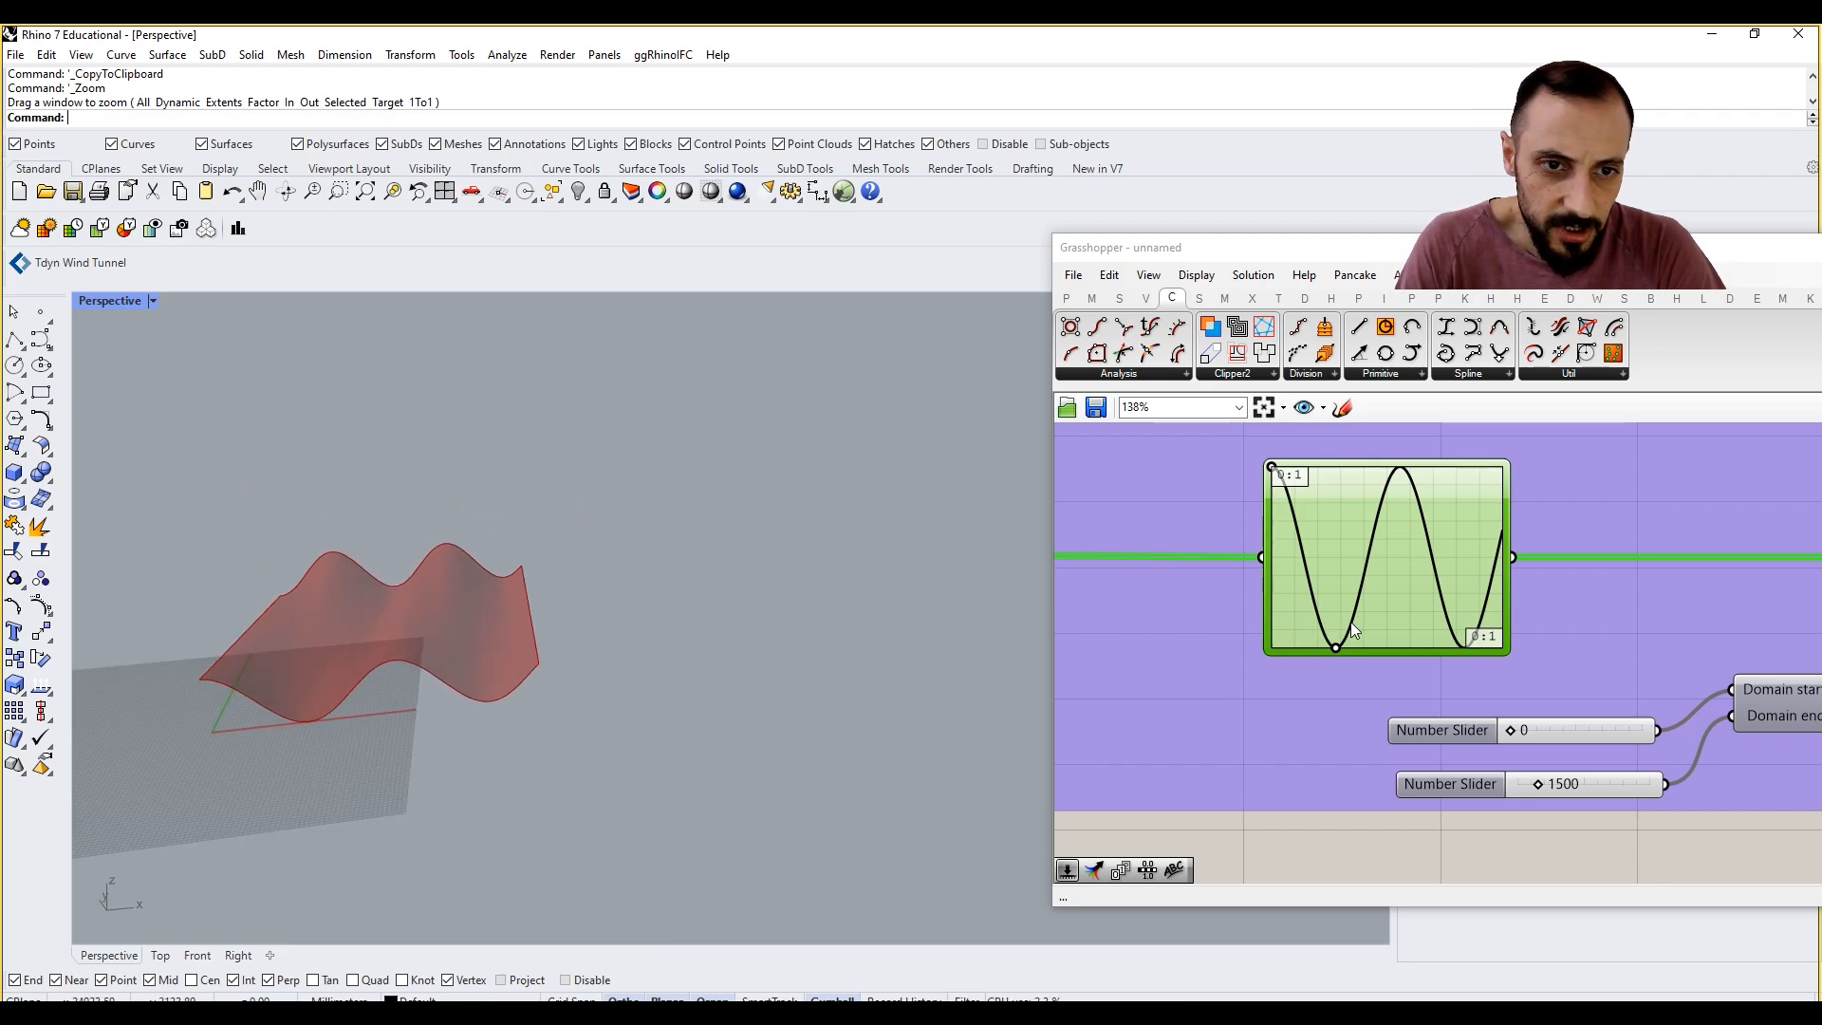
Step: Shorten the original Graph Mapper's wave period by moving the lower handle closer to the start, and inspect the lofted surface
{"action": "left_click_drag", "start_coordinate": [1336, 649], "coordinate": [1305, 646]}
{"action": "scroll", "coordinate": [1420, 640], "scroll_direction": "down", "scroll_amount": 5}
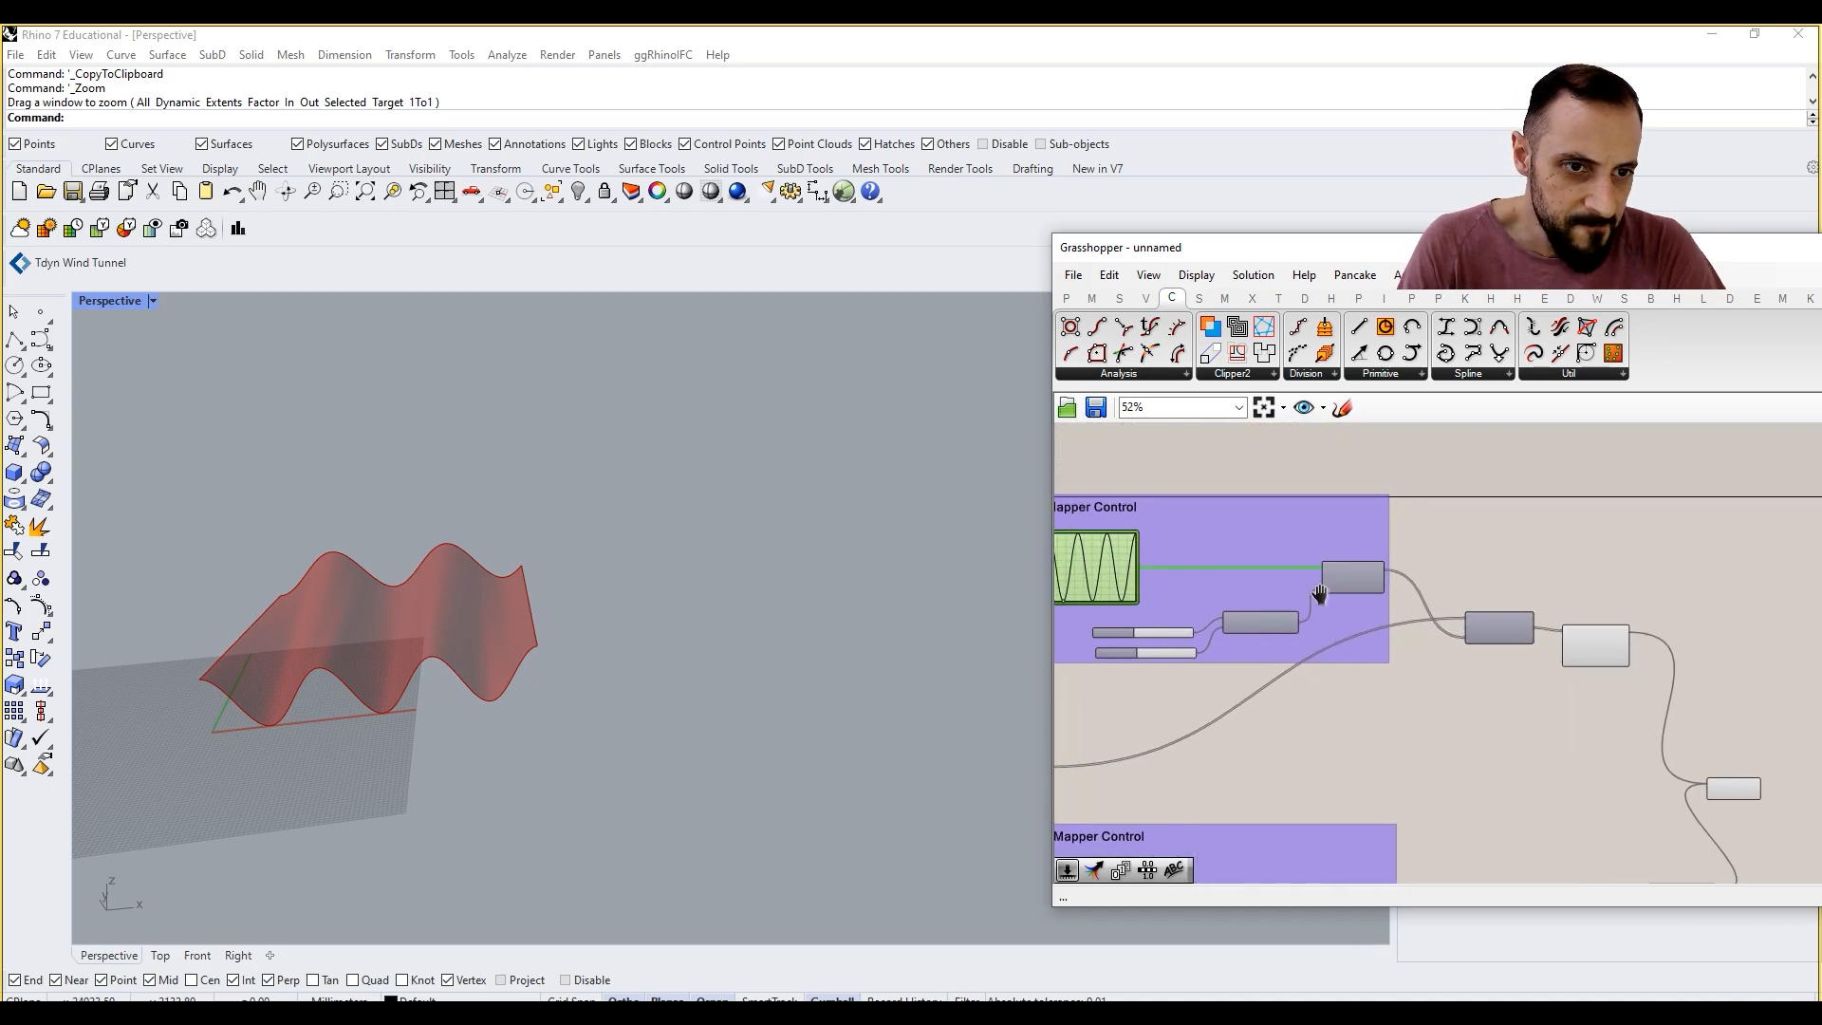
{"action": "right_click_drag", "start_coordinate": [1520, 651], "coordinate": [1402, 567]}
{"action": "right_click_drag", "start_coordinate": [550, 664], "coordinate": [493, 685]}
{"action": "mouse_move", "coordinate": [493, 685]}
{"action": "right_mouse_down", "text": "shift"}
{"action": "mouse_move", "coordinate": [497, 706]}
{"action": "mouse_move", "coordinate": [594, 622]}
{"action": "mouse_move", "coordinate": [521, 651]}
{"action": "mouse_move", "coordinate": [602, 610]}
{"action": "right_mouse_up", "text": "shift"}
{"action": "scroll", "coordinate": [622, 550], "scroll_direction": "up", "scroll_amount": 6}
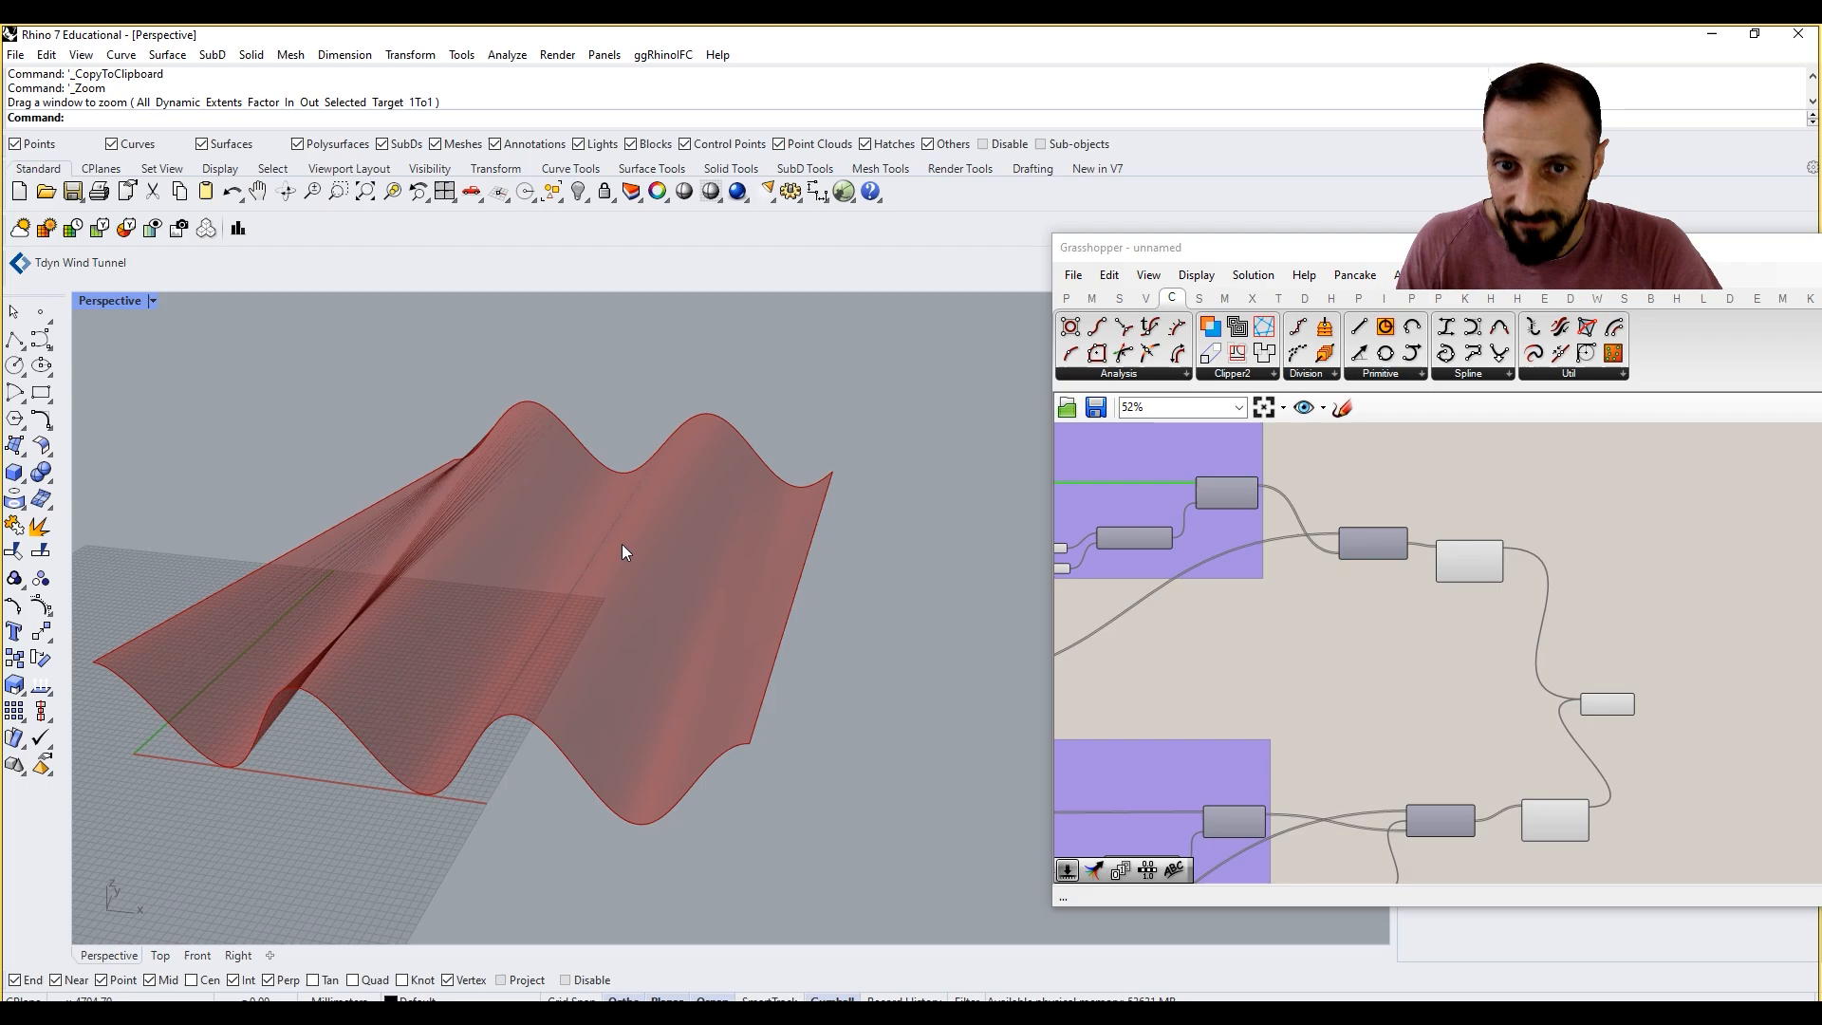
{"action": "mouse_move", "coordinate": [683, 567]}
{"action": "right_mouse_down"}
{"action": "mouse_move", "coordinate": [717, 583]}
{"action": "mouse_move", "coordinate": [744, 566]}
{"action": "mouse_move", "coordinate": [745, 580]}
{"action": "right_mouse_up"}
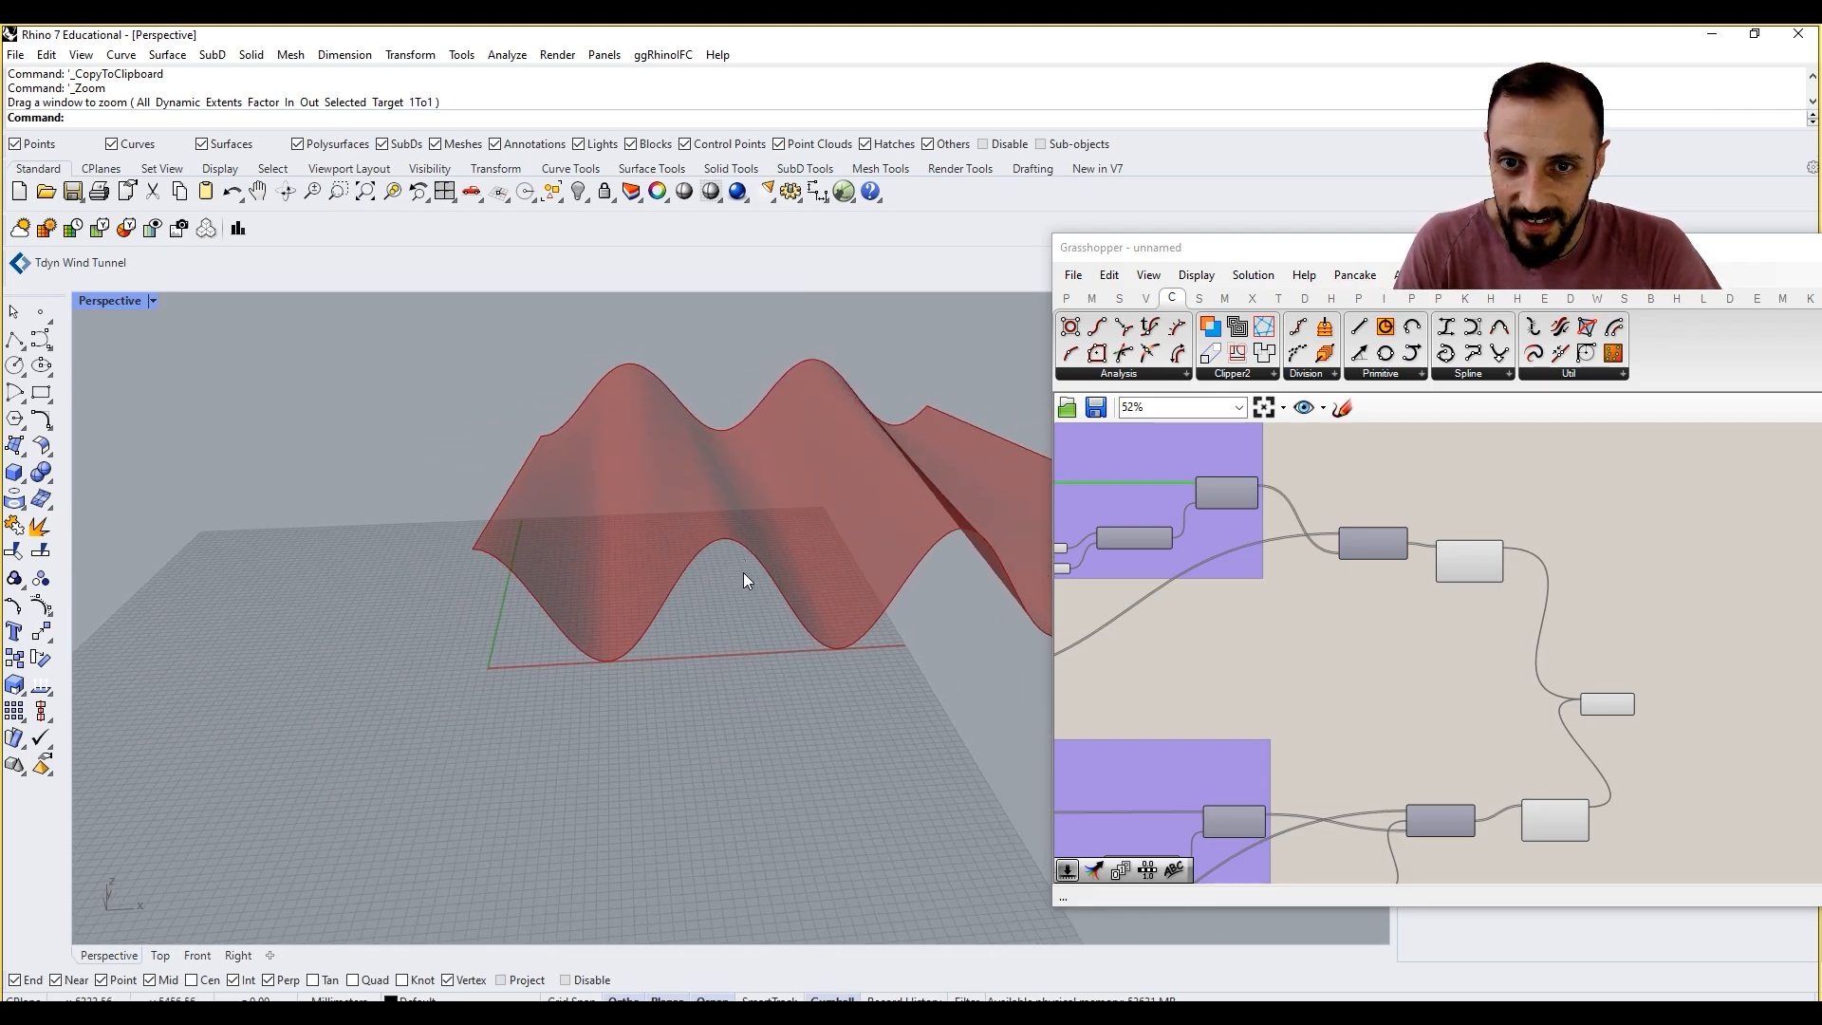
{"action": "scroll", "coordinate": [1462, 560], "scroll_direction": "up", "scroll_amount": 2}
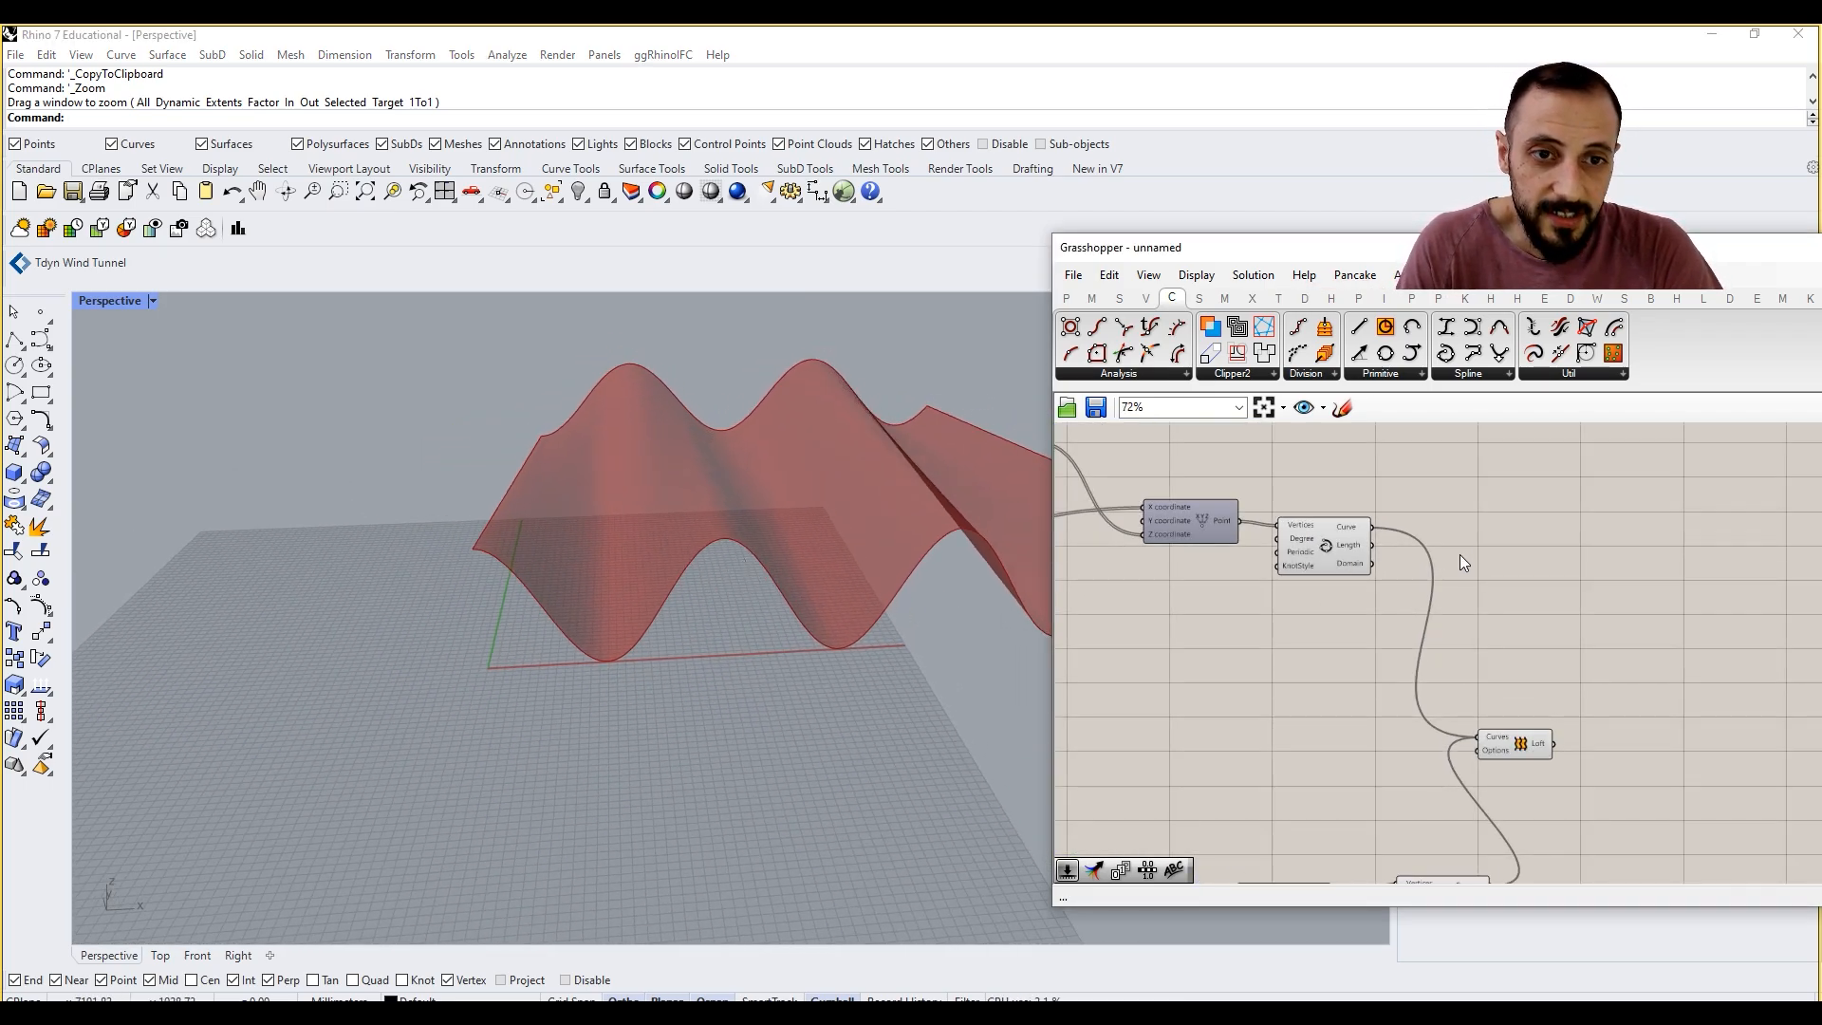
Step: Move the Loft component farther from the two curve components and check the lofted surface
{"action": "left_click_drag", "start_coordinate": [1511, 753], "coordinate": [1578, 763]}
{"action": "scroll", "coordinate": [735, 621], "scroll_direction": "down", "scroll_amount": 5}
{"action": "right_click_drag", "start_coordinate": [730, 622], "coordinate": [624, 640]}
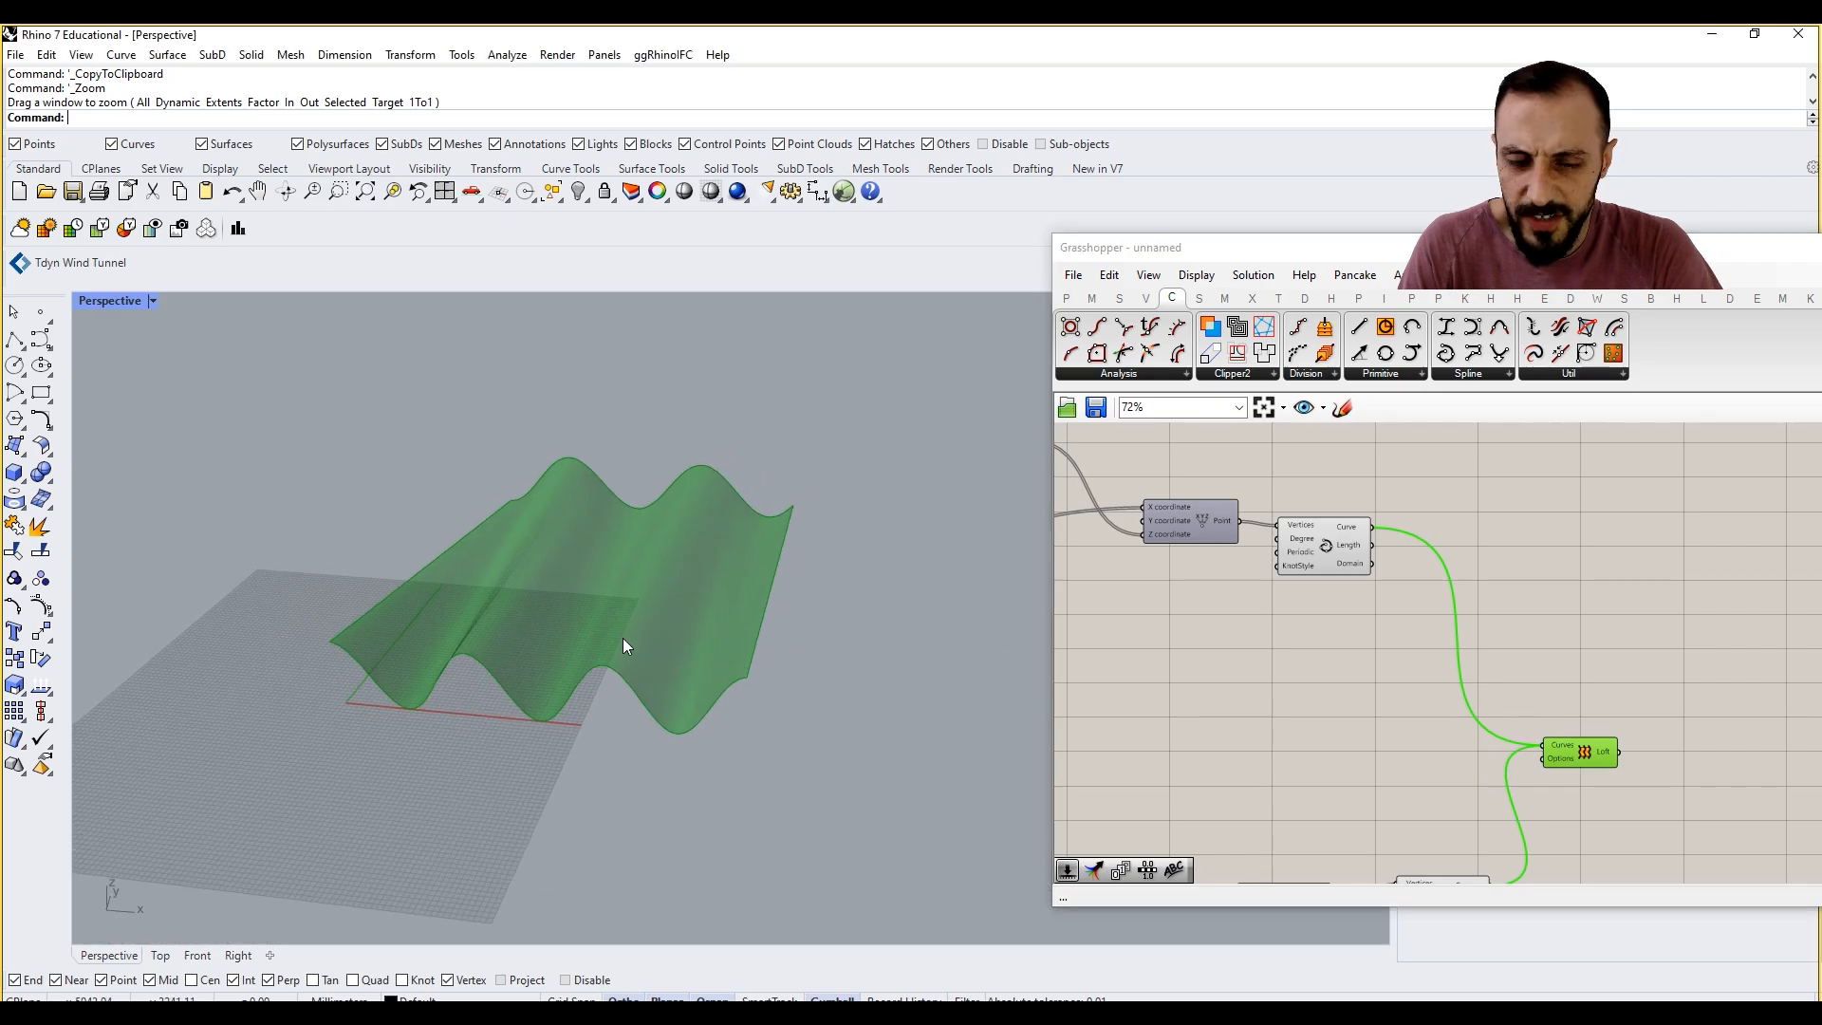
{"action": "left_click", "coordinate": [1217, 669]}
{"action": "right_click_drag", "start_coordinate": [921, 630], "coordinate": [828, 628]}
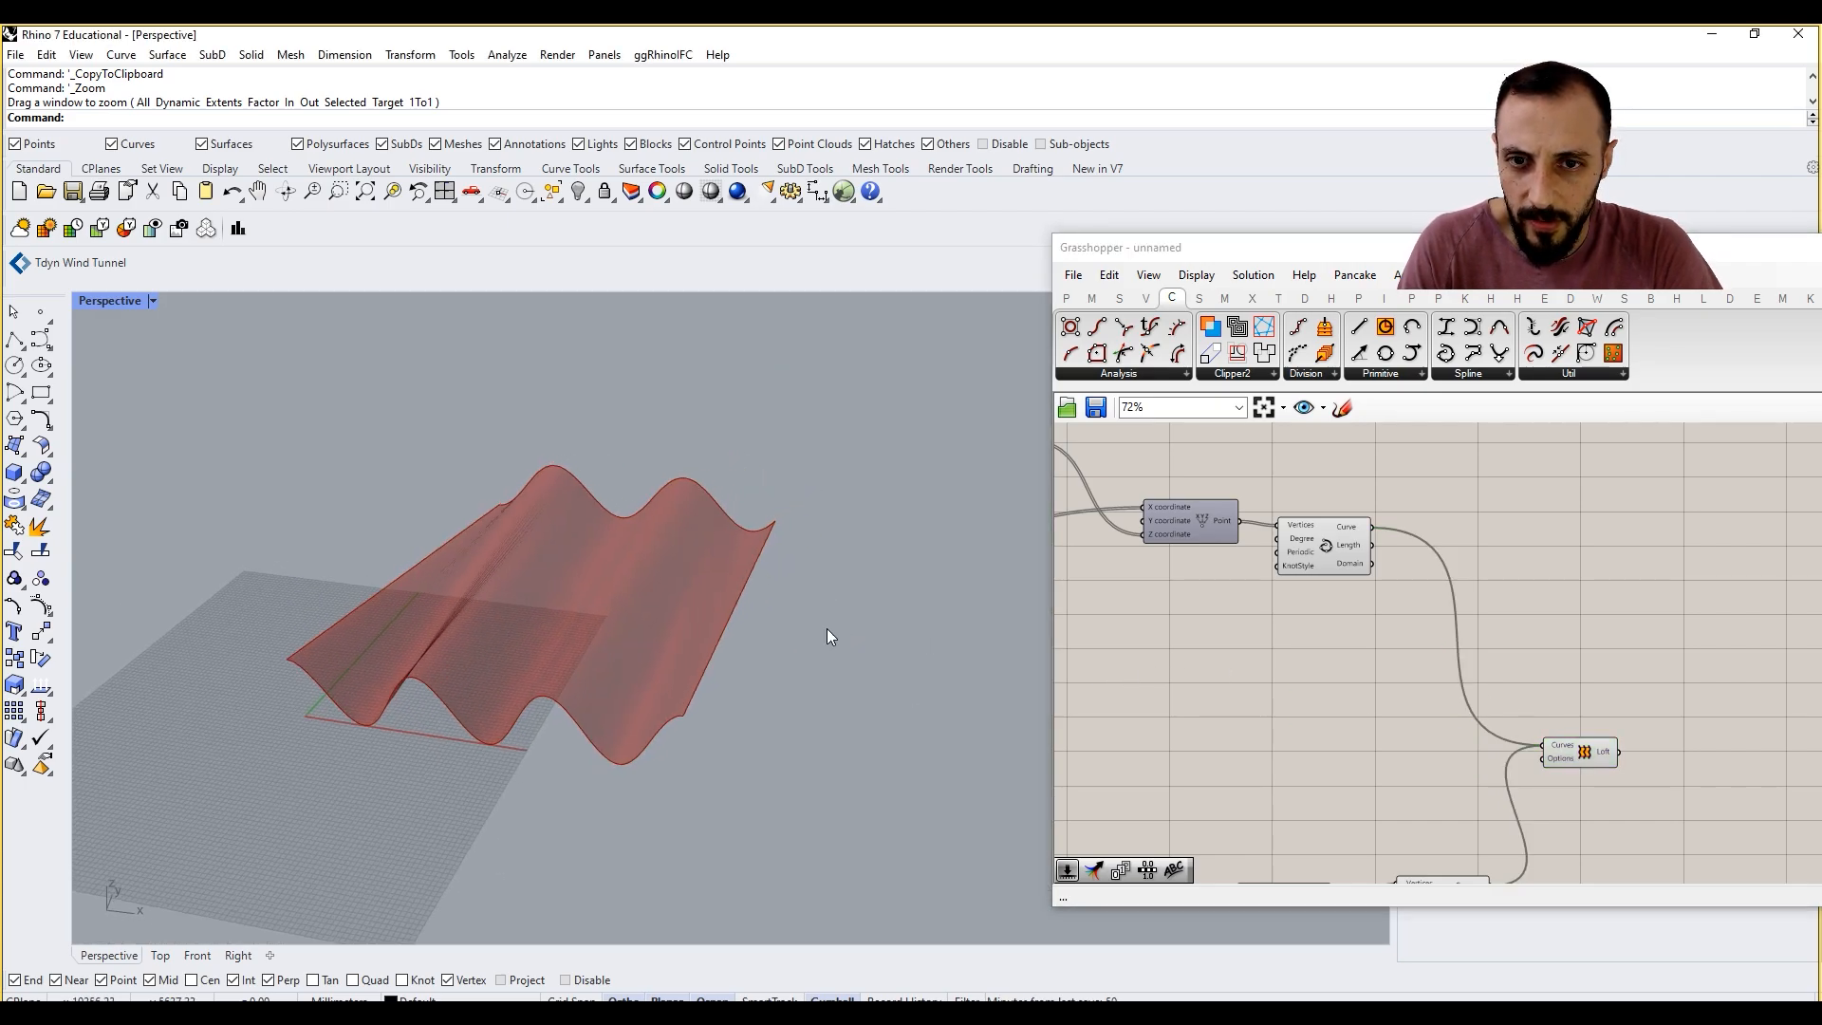
Step: Add a Divide Curve component and feed it the original interpolated curve
{"action": "double_click", "coordinate": [1561, 505]}
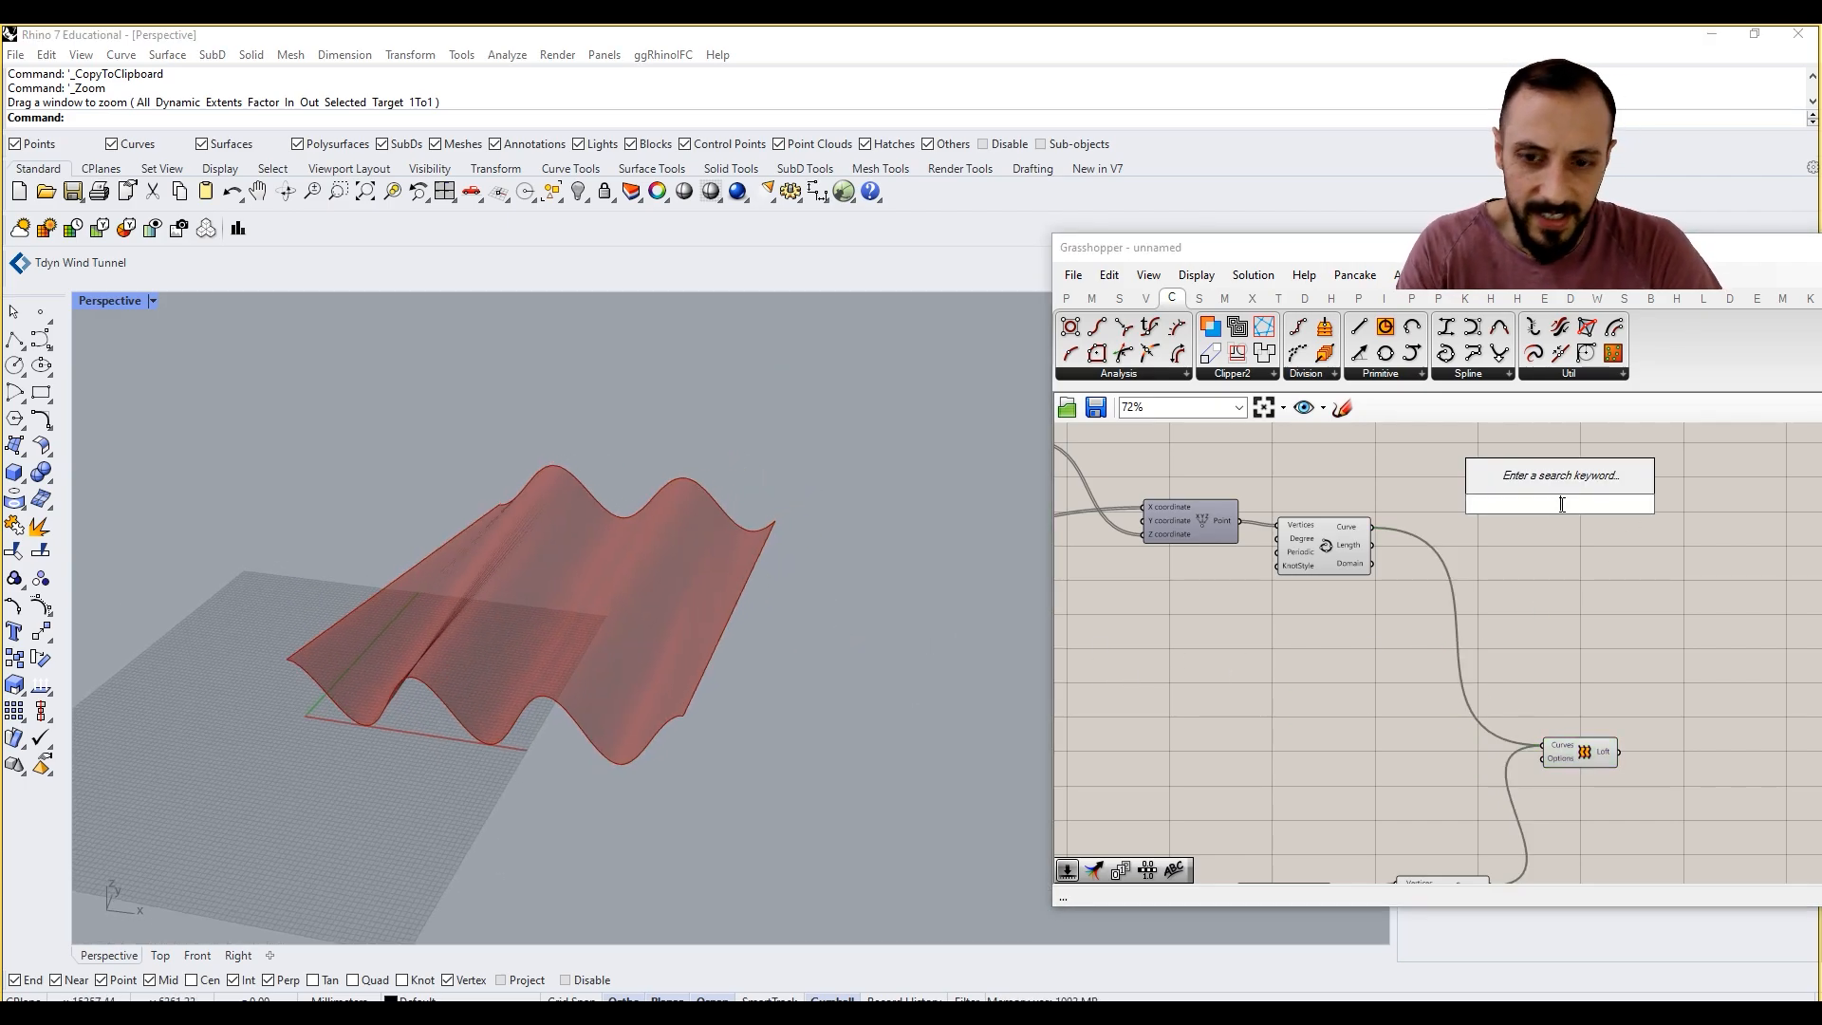
{"action": "type", "text": "div"}
{"action": "type", "text": " c"}
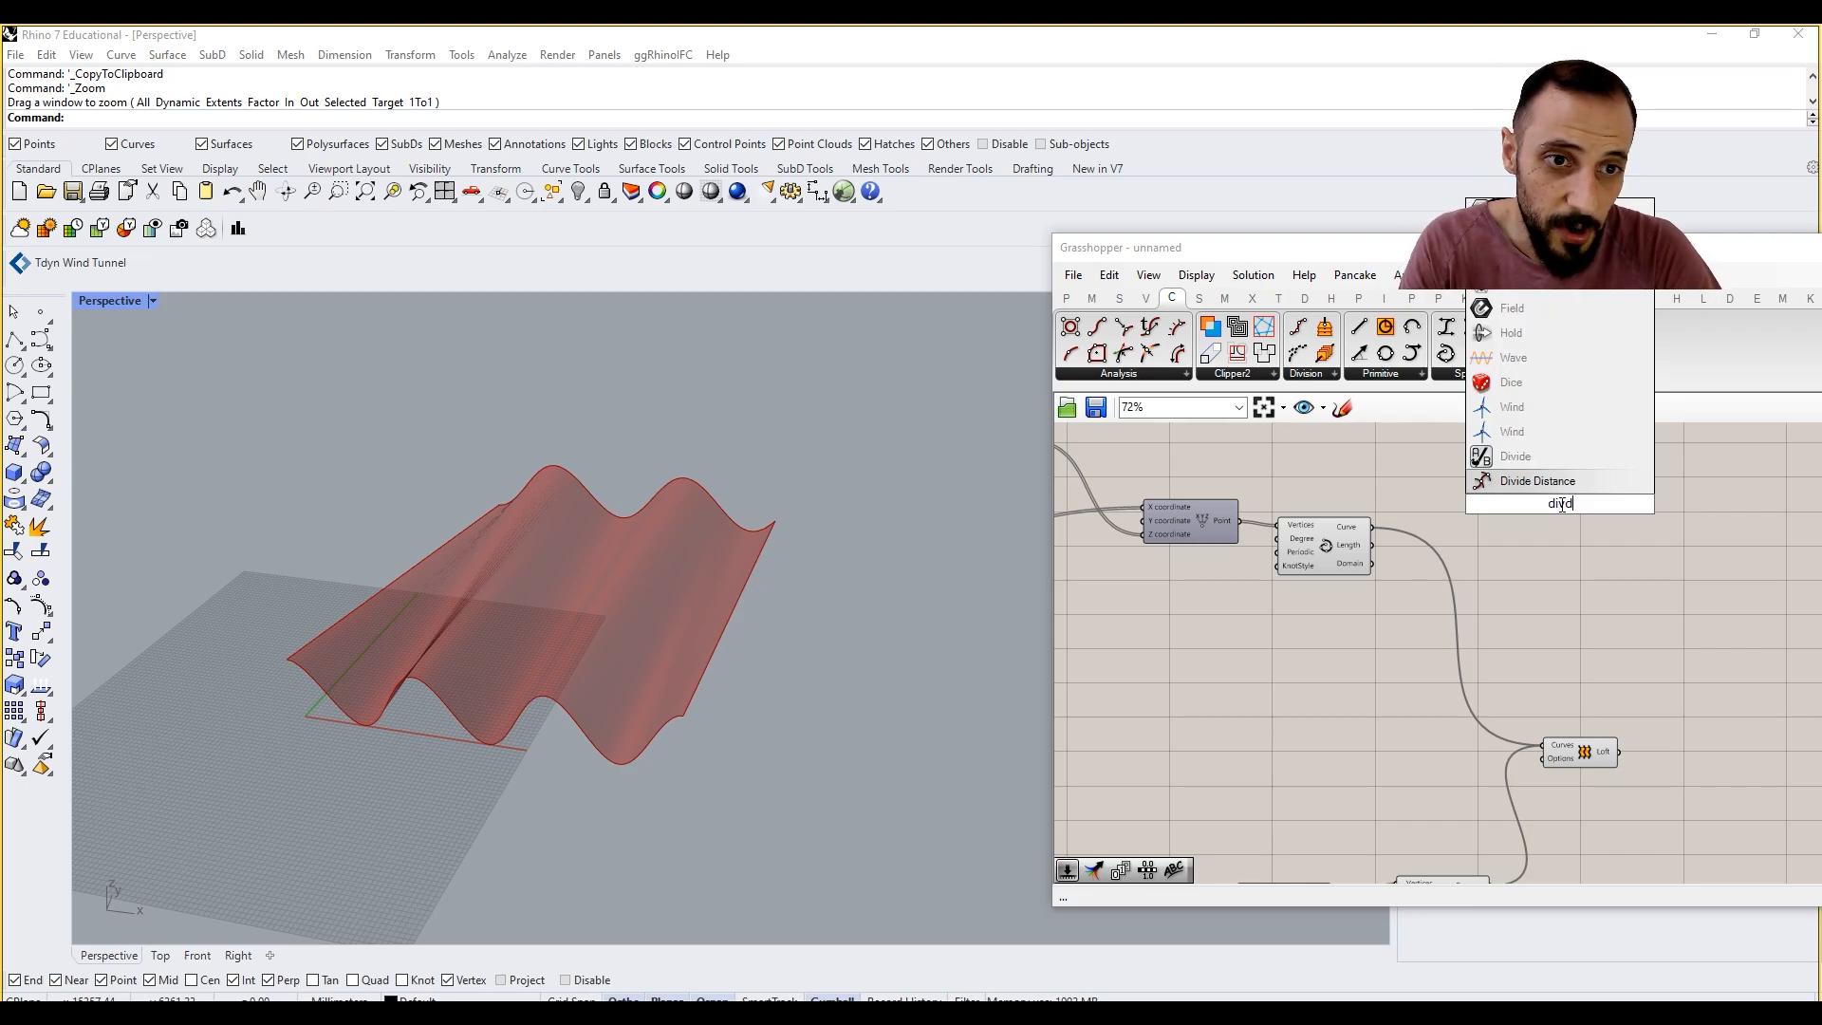
{"action": "key", "text": "Return"}
{"action": "left_click_drag", "start_coordinate": [1372, 526], "coordinate": [1541, 624]}
Step: Duplicate the Divide Curve component and feed the copy with the second interpolated curve
{"action": "left_click", "coordinate": [1538, 510]}
{"action": "right_click_drag", "start_coordinate": [1502, 783], "coordinate": [1482, 660]}
{"action": "left_click_drag", "start_coordinate": [1488, 531], "coordinate": [1500, 488]}
{"action": "left_click_drag", "start_coordinate": [1537, 503], "coordinate": [1637, 737]}
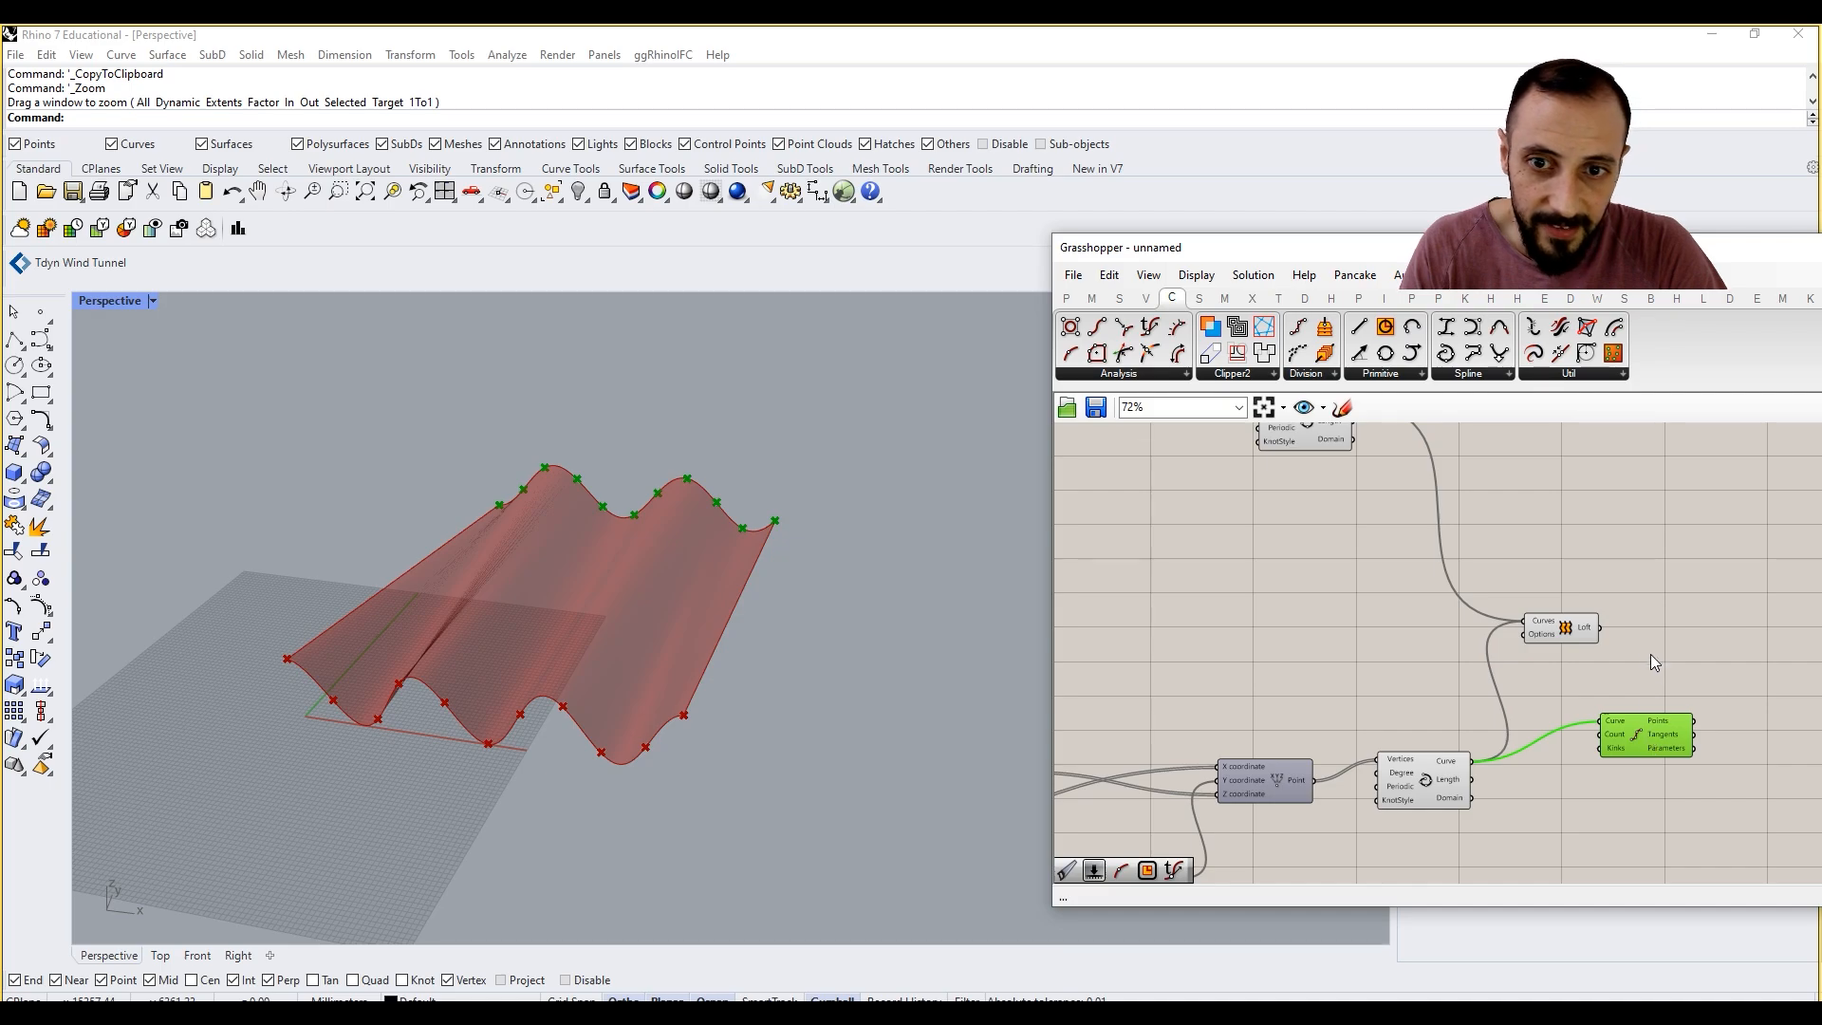
Step: Add a Line component that connects the first curve's division points to the second curve's division points
{"action": "right_click_drag", "start_coordinate": [1649, 653], "coordinate": [1593, 663]}
{"action": "double_click", "coordinate": [1588, 590]}
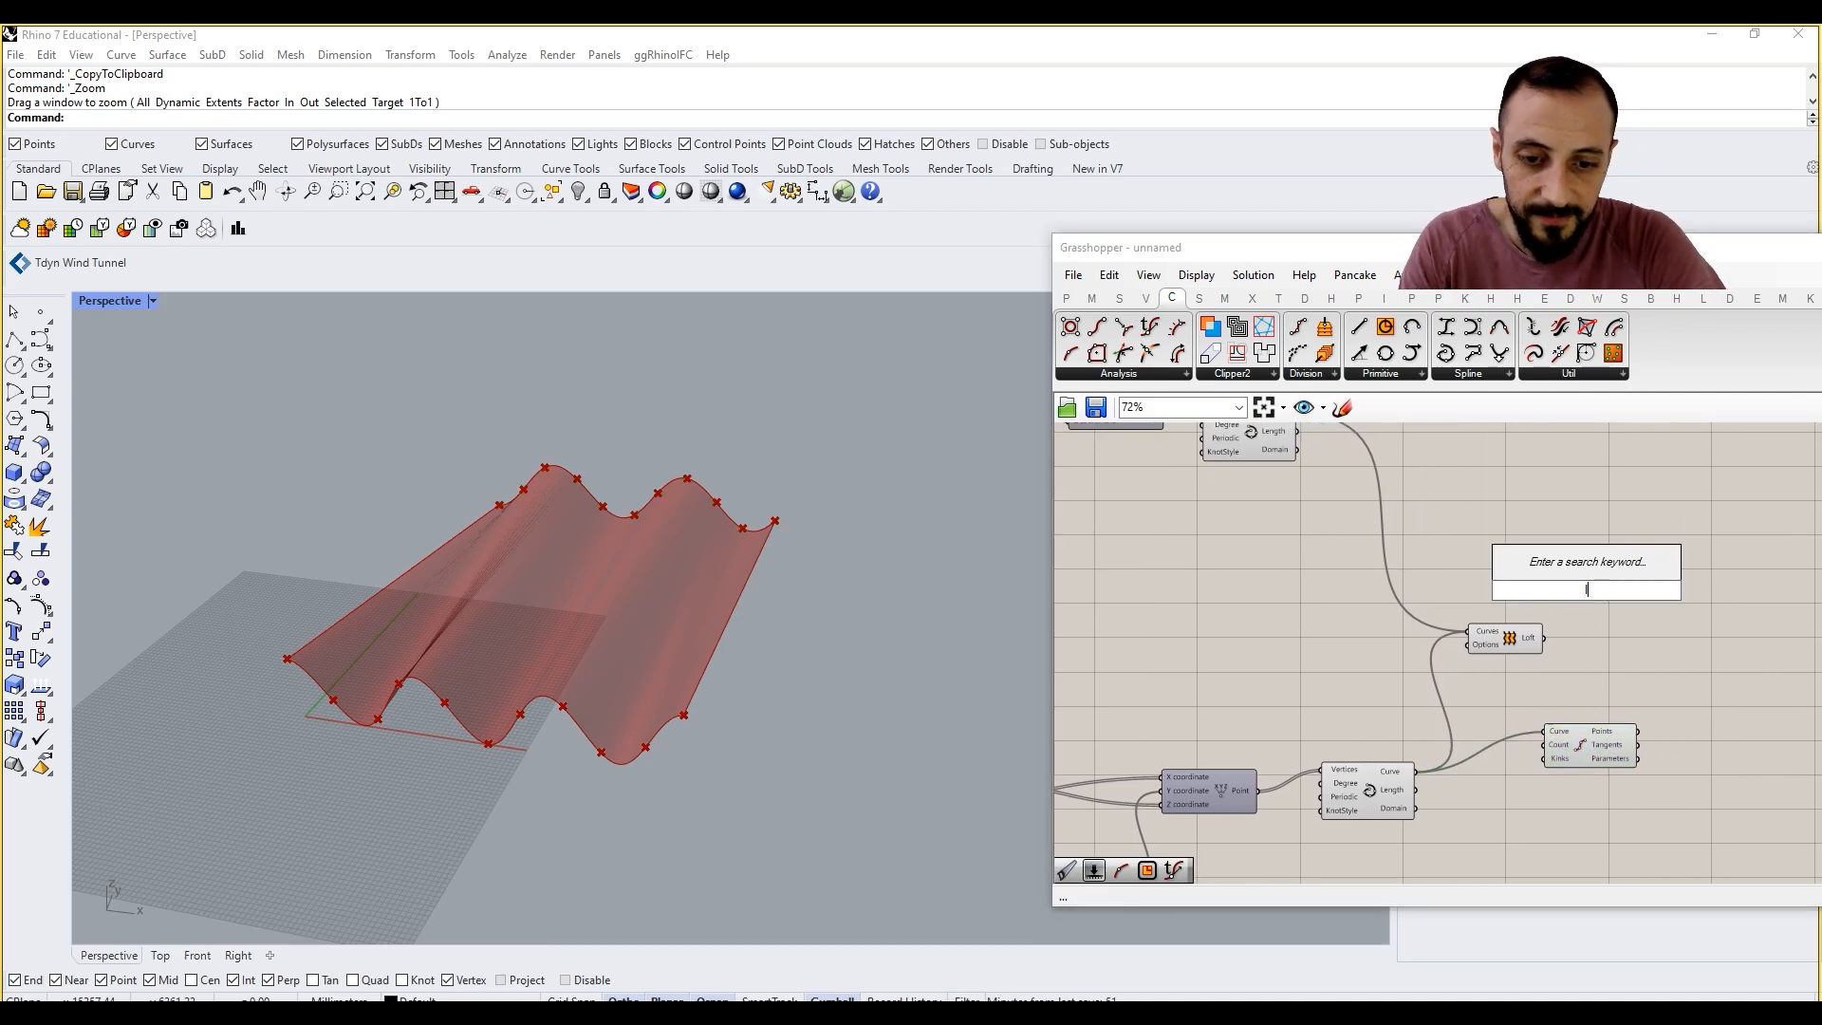
{"action": "type", "text": "line"}
{"action": "key", "text": "Return"}
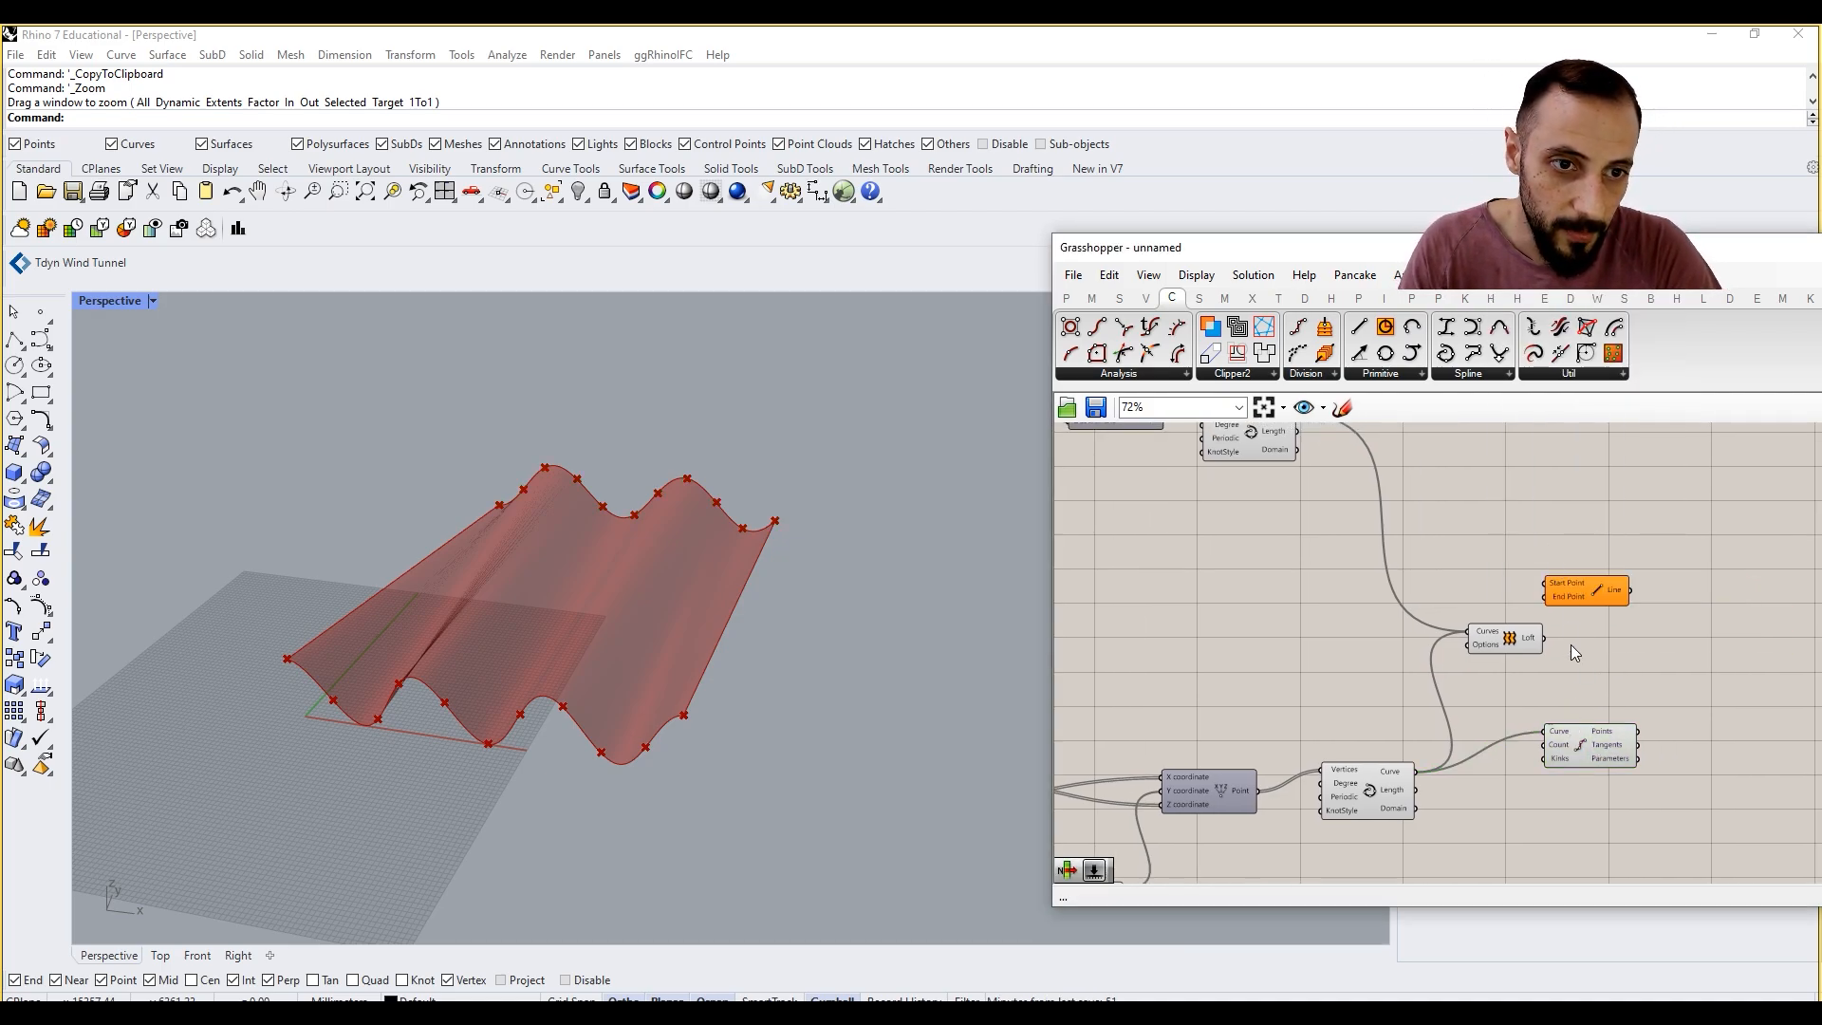
{"action": "mouse_move", "coordinate": [1556, 581]}
{"action": "left_mouse_down"}
{"action": "mouse_move", "coordinate": [1517, 611]}
{"action": "mouse_move", "coordinate": [1694, 671]}
{"action": "mouse_move", "coordinate": [1652, 677]}
{"action": "left_mouse_up"}
{"action": "left_click", "coordinate": [1433, 651]}
{"action": "mouse_move", "coordinate": [683, 754]}
{"action": "right_mouse_down"}
{"action": "mouse_move", "coordinate": [775, 673]}
{"action": "mouse_move", "coordinate": [773, 759]}
{"action": "right_mouse_up"}
Step: Add a number slider of 50 and use it as the Count of both Divide Curve components
{"action": "double_click", "coordinate": [1457, 614]}
{"action": "type", "text": "50"}
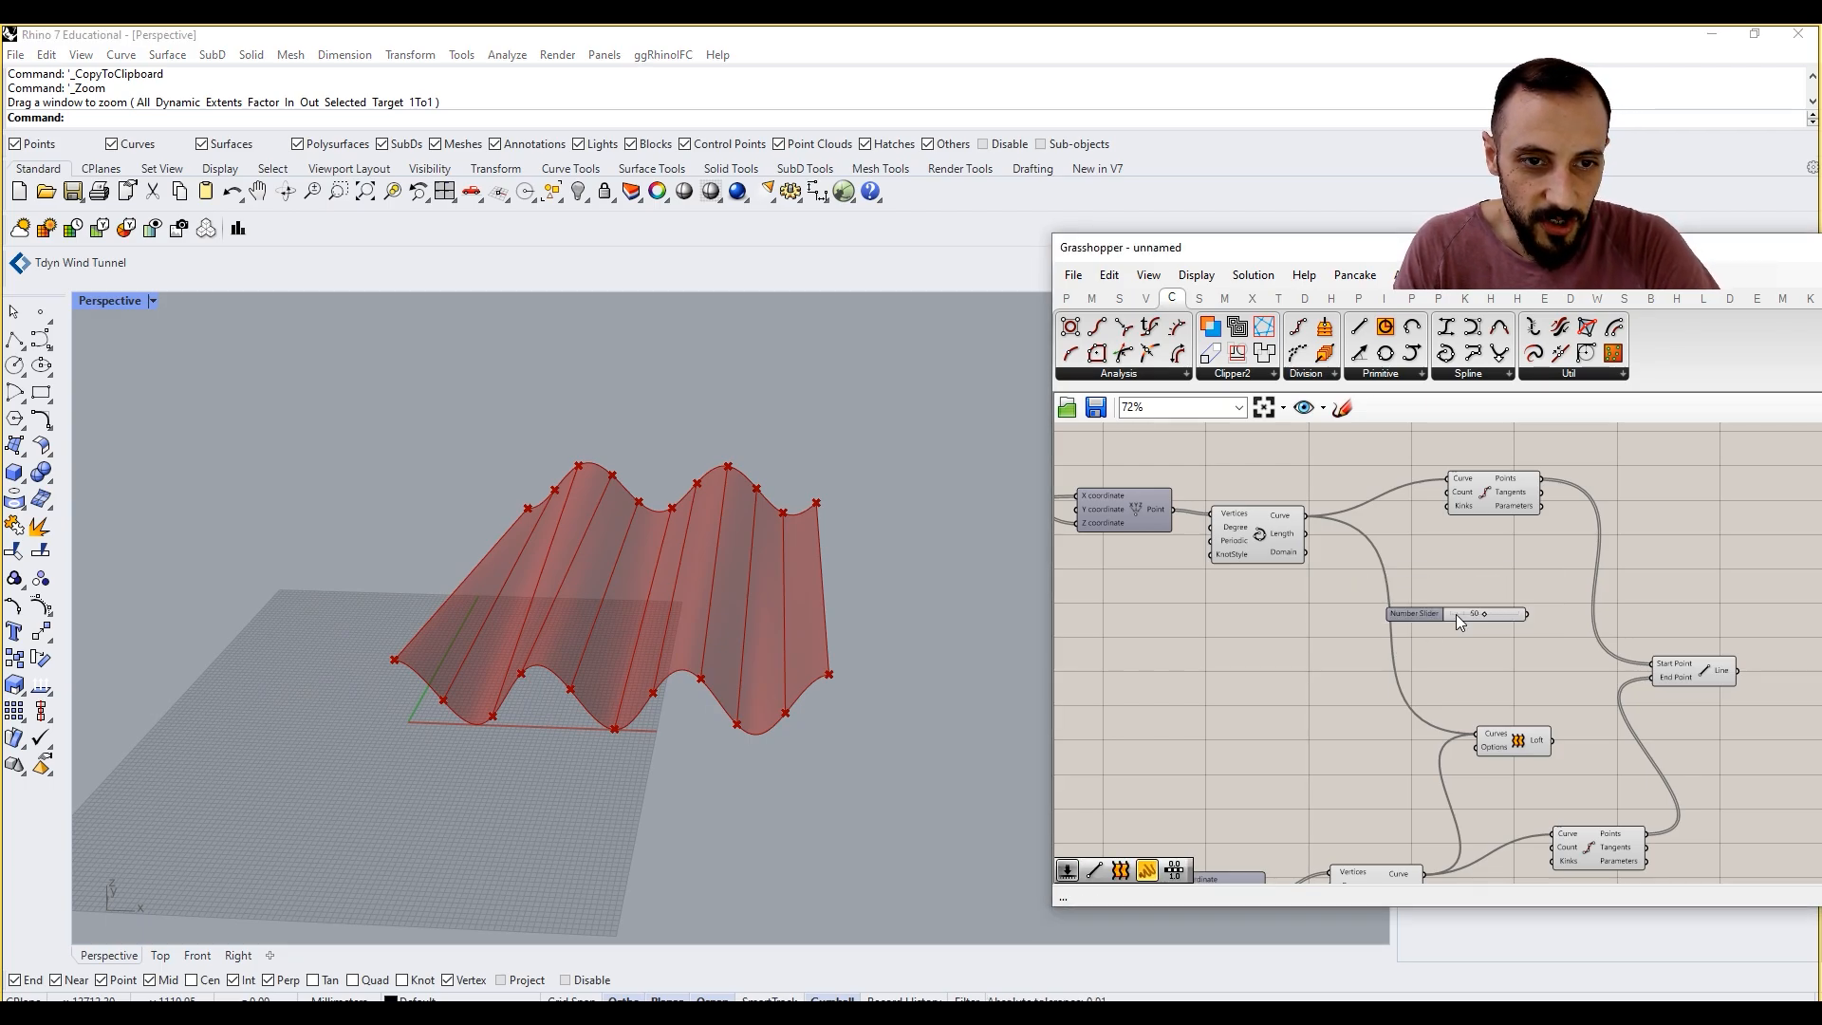
{"action": "key", "text": "Return"}
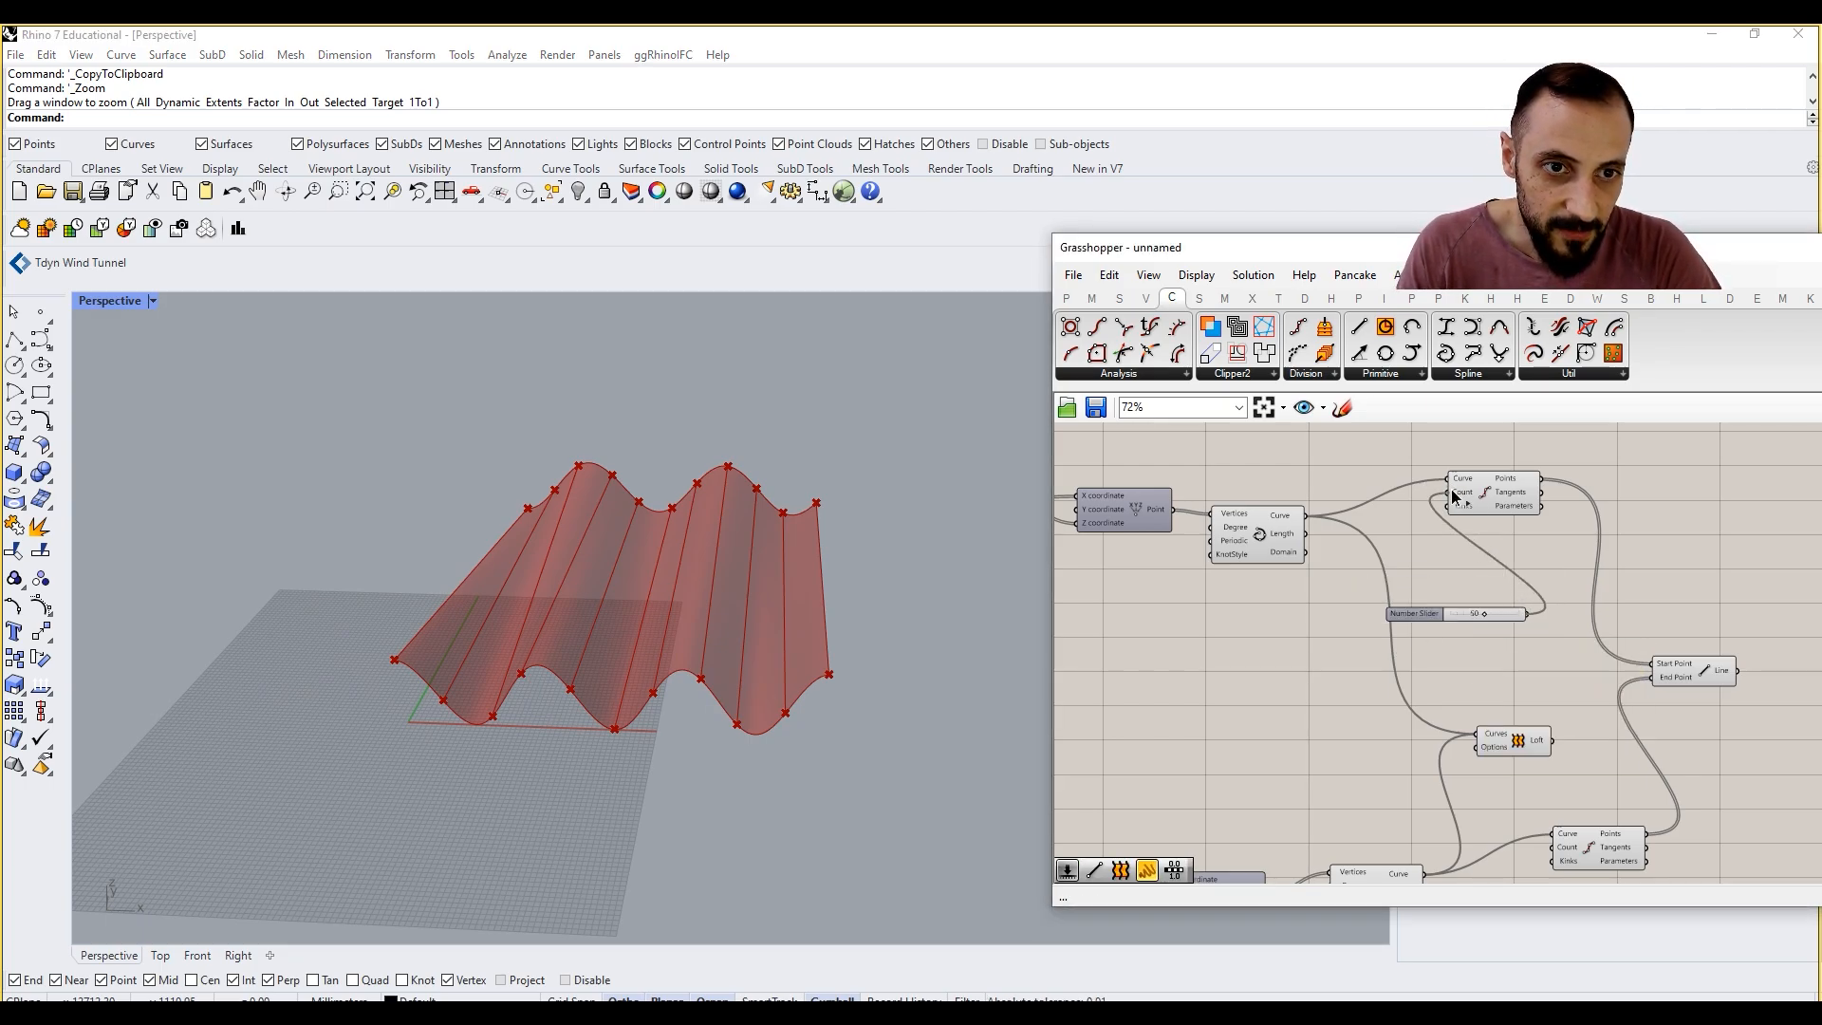
{"action": "left_click_drag", "start_coordinate": [1450, 488], "coordinate": [1451, 491]}
{"action": "left_click_drag", "start_coordinate": [1528, 617], "coordinate": [1553, 847]}
{"action": "right_click_drag", "start_coordinate": [780, 549], "coordinate": [634, 524]}
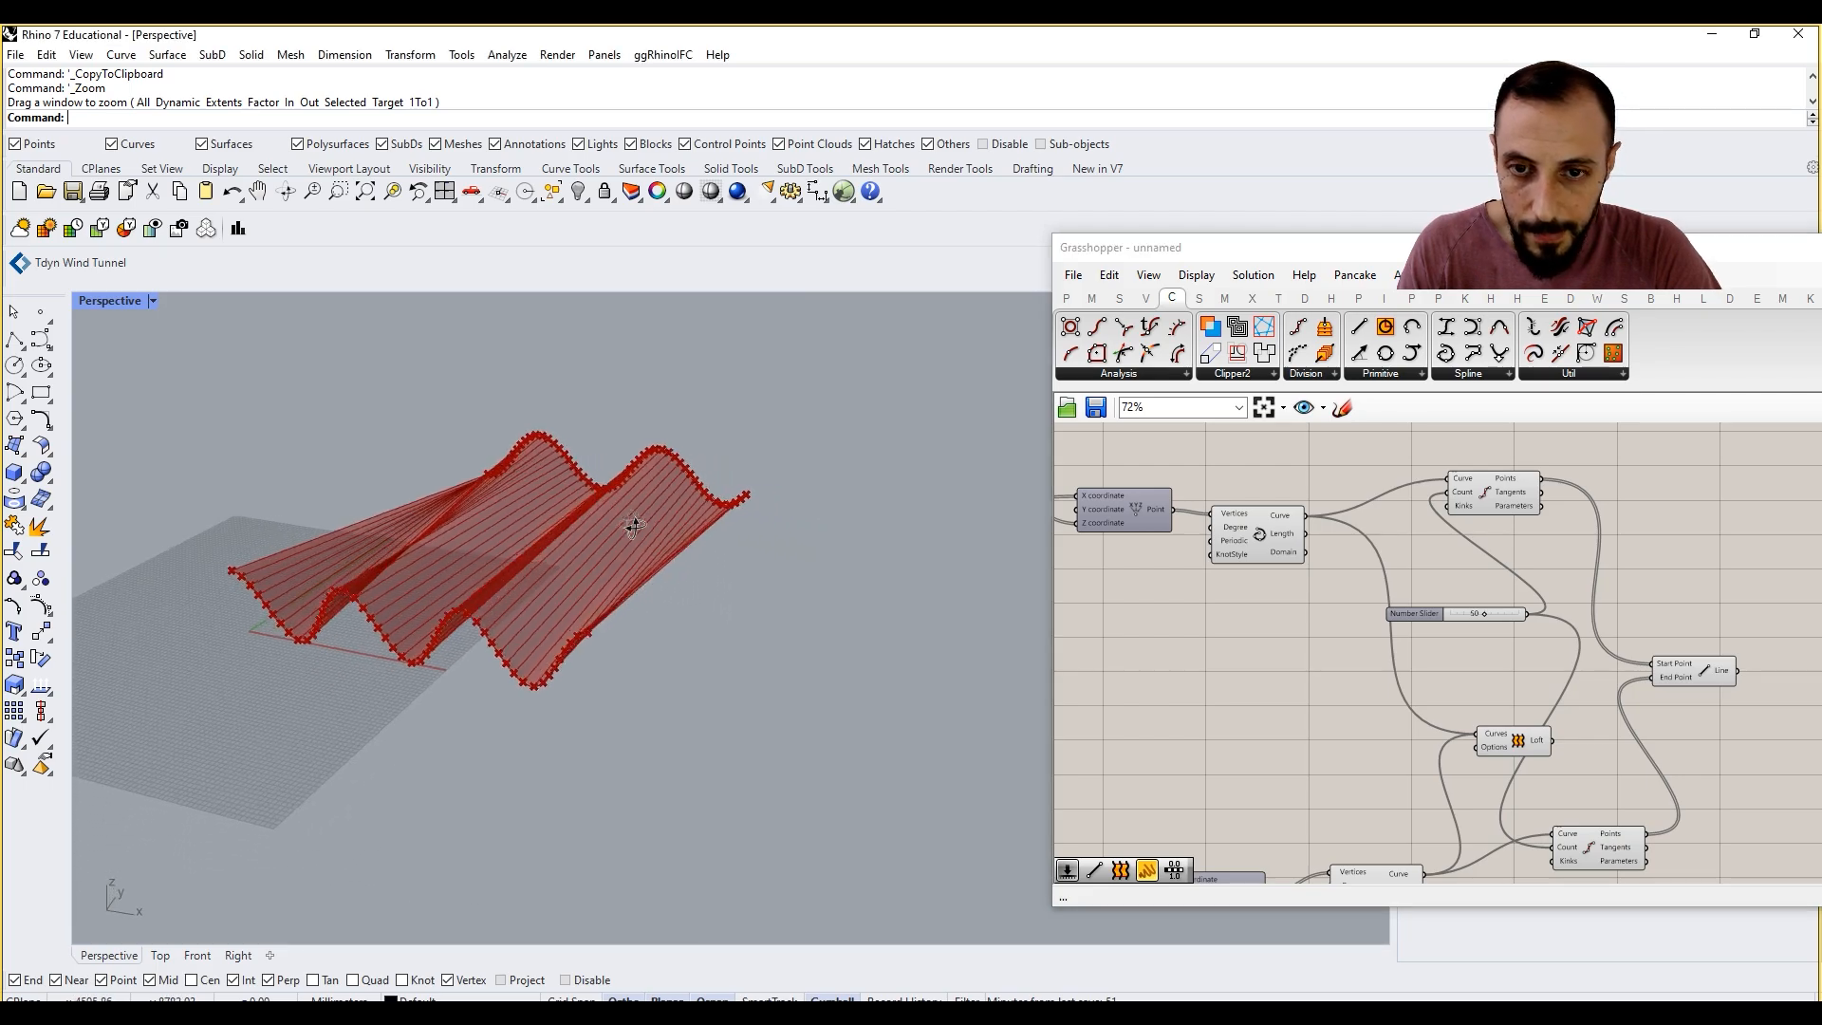
Step: Turn off the preview of both Divide Curve components
{"action": "left_click", "coordinate": [1504, 495]}
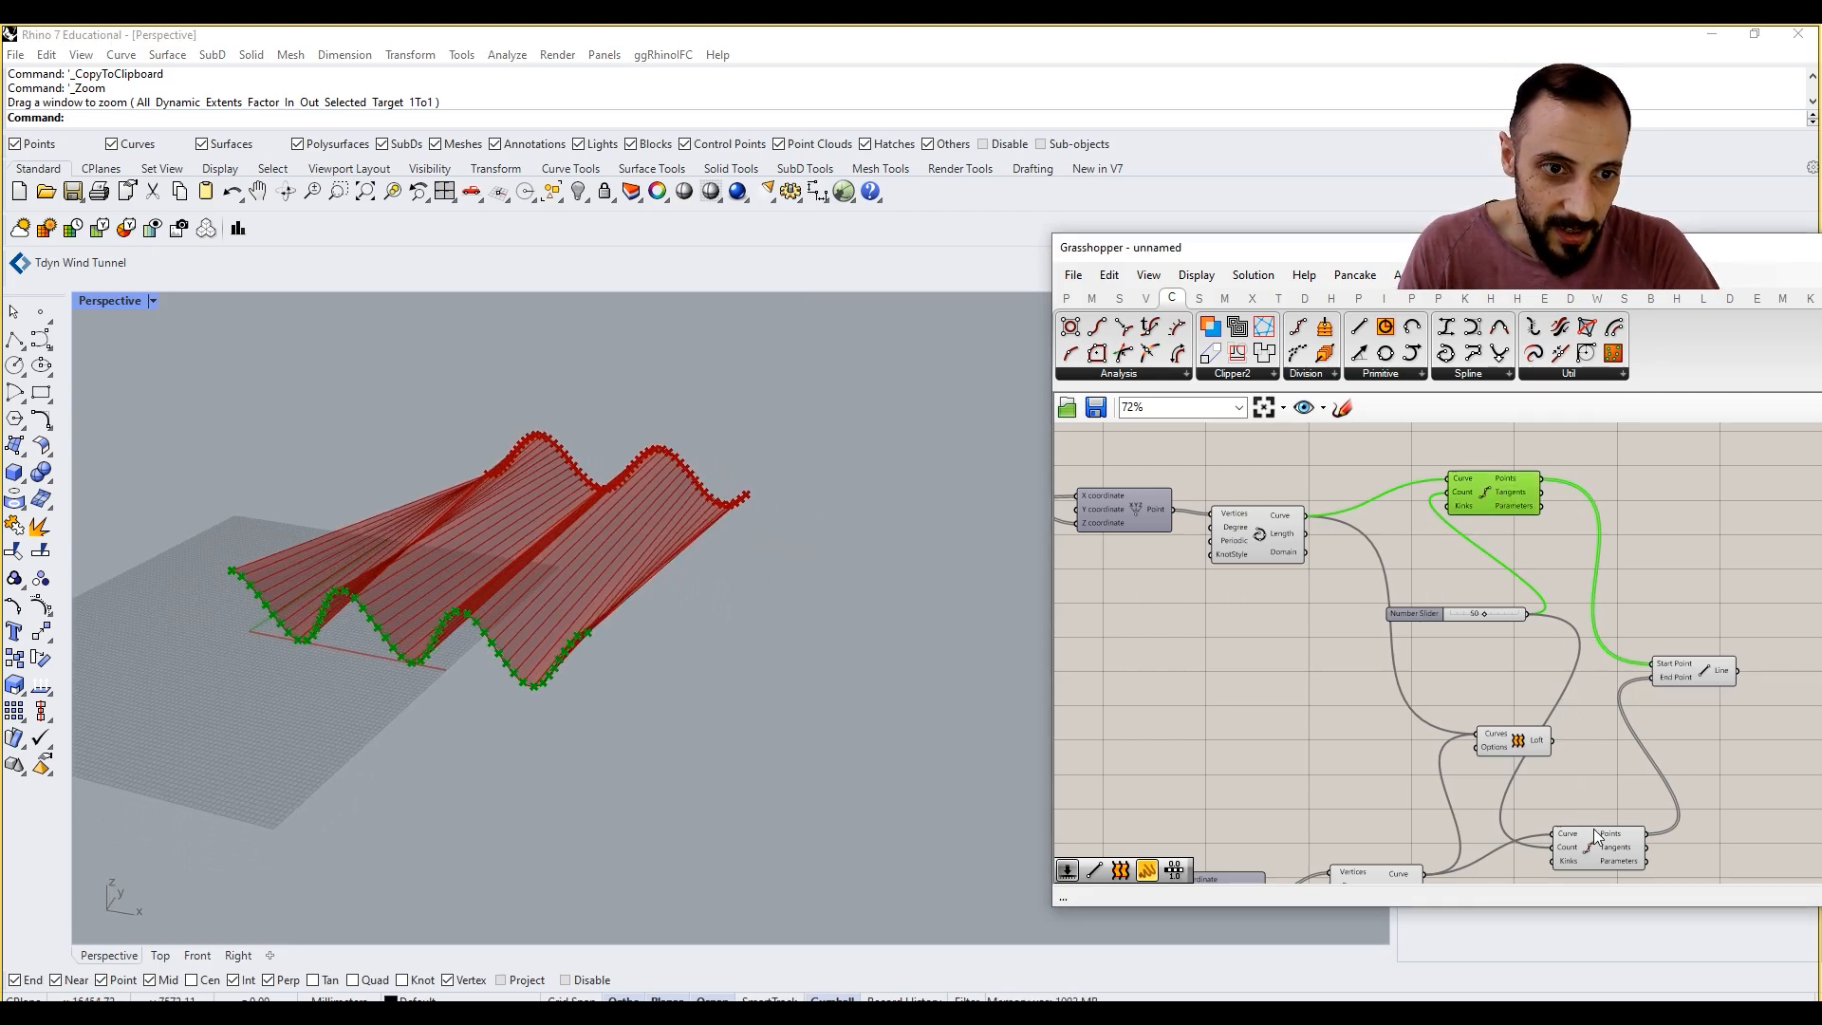
{"action": "left_click", "coordinate": [1592, 828], "text": "shift"}
{"action": "right_click", "coordinate": [1163, 670]}
{"action": "left_click", "coordinate": [1232, 691]}
{"action": "left_click", "coordinate": [1231, 691]}
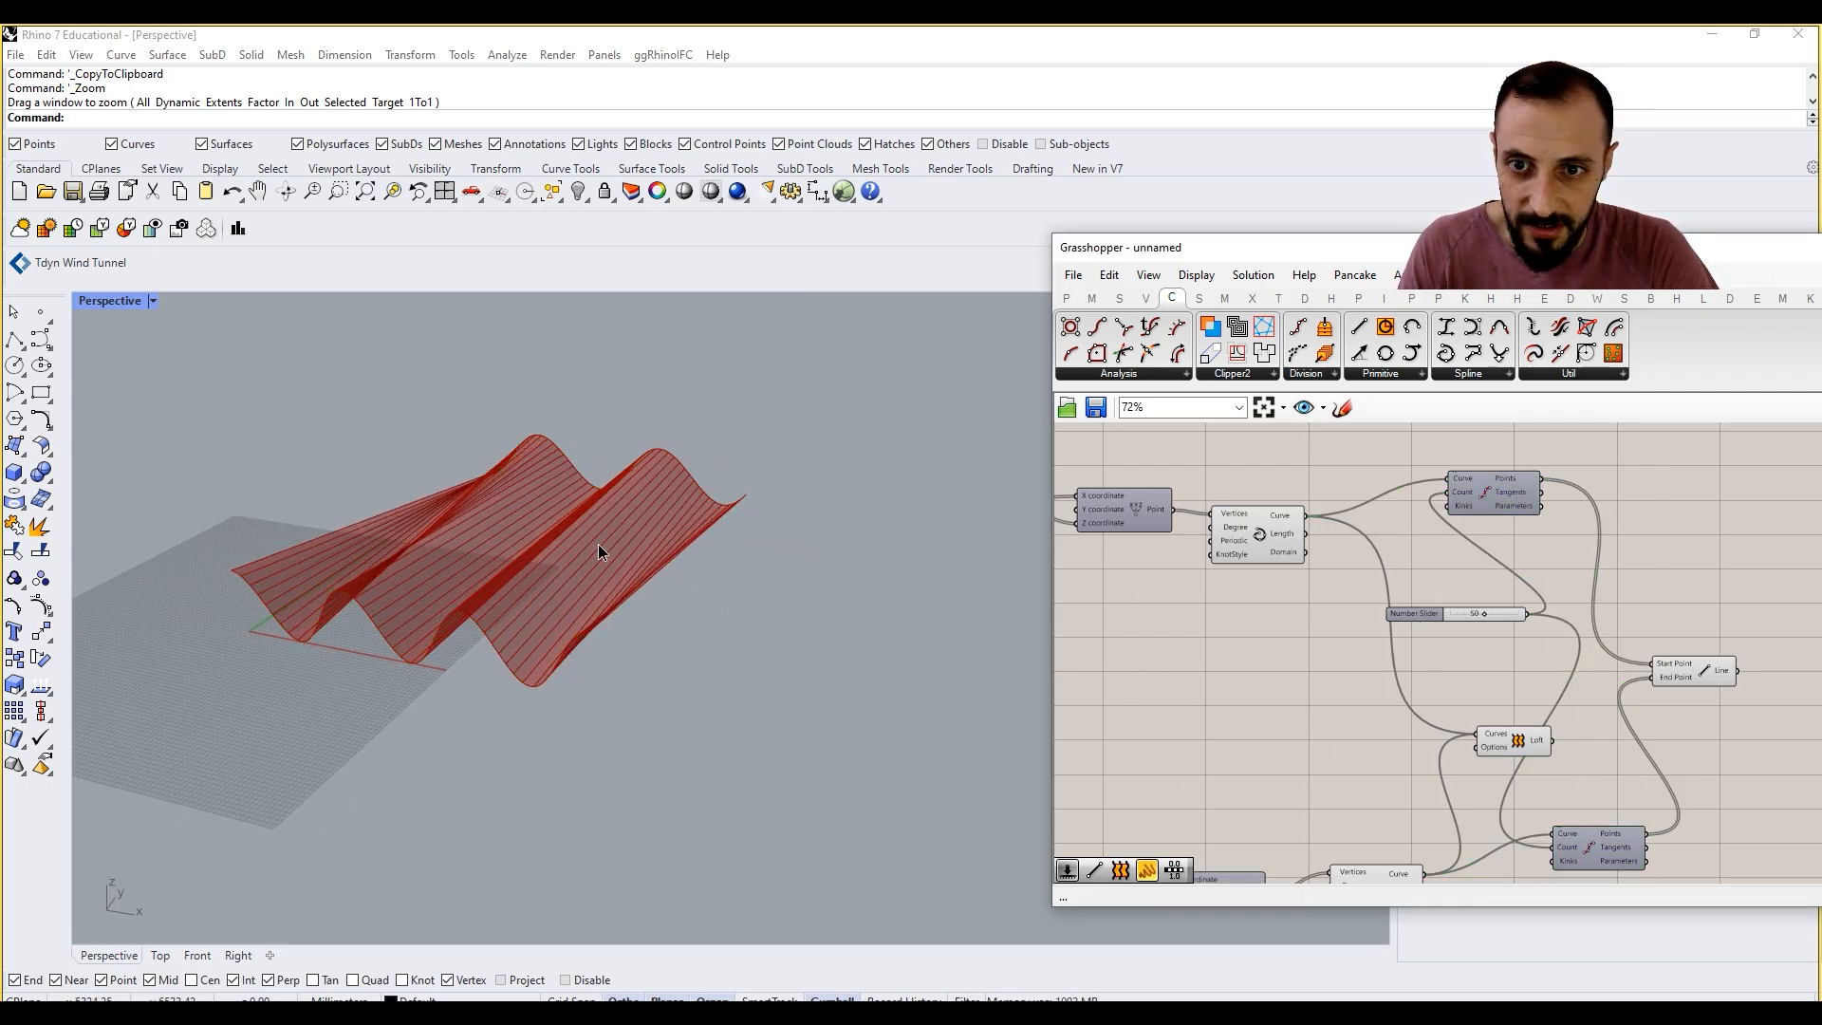
{"action": "right_click_drag", "start_coordinate": [598, 544], "coordinate": [771, 531]}
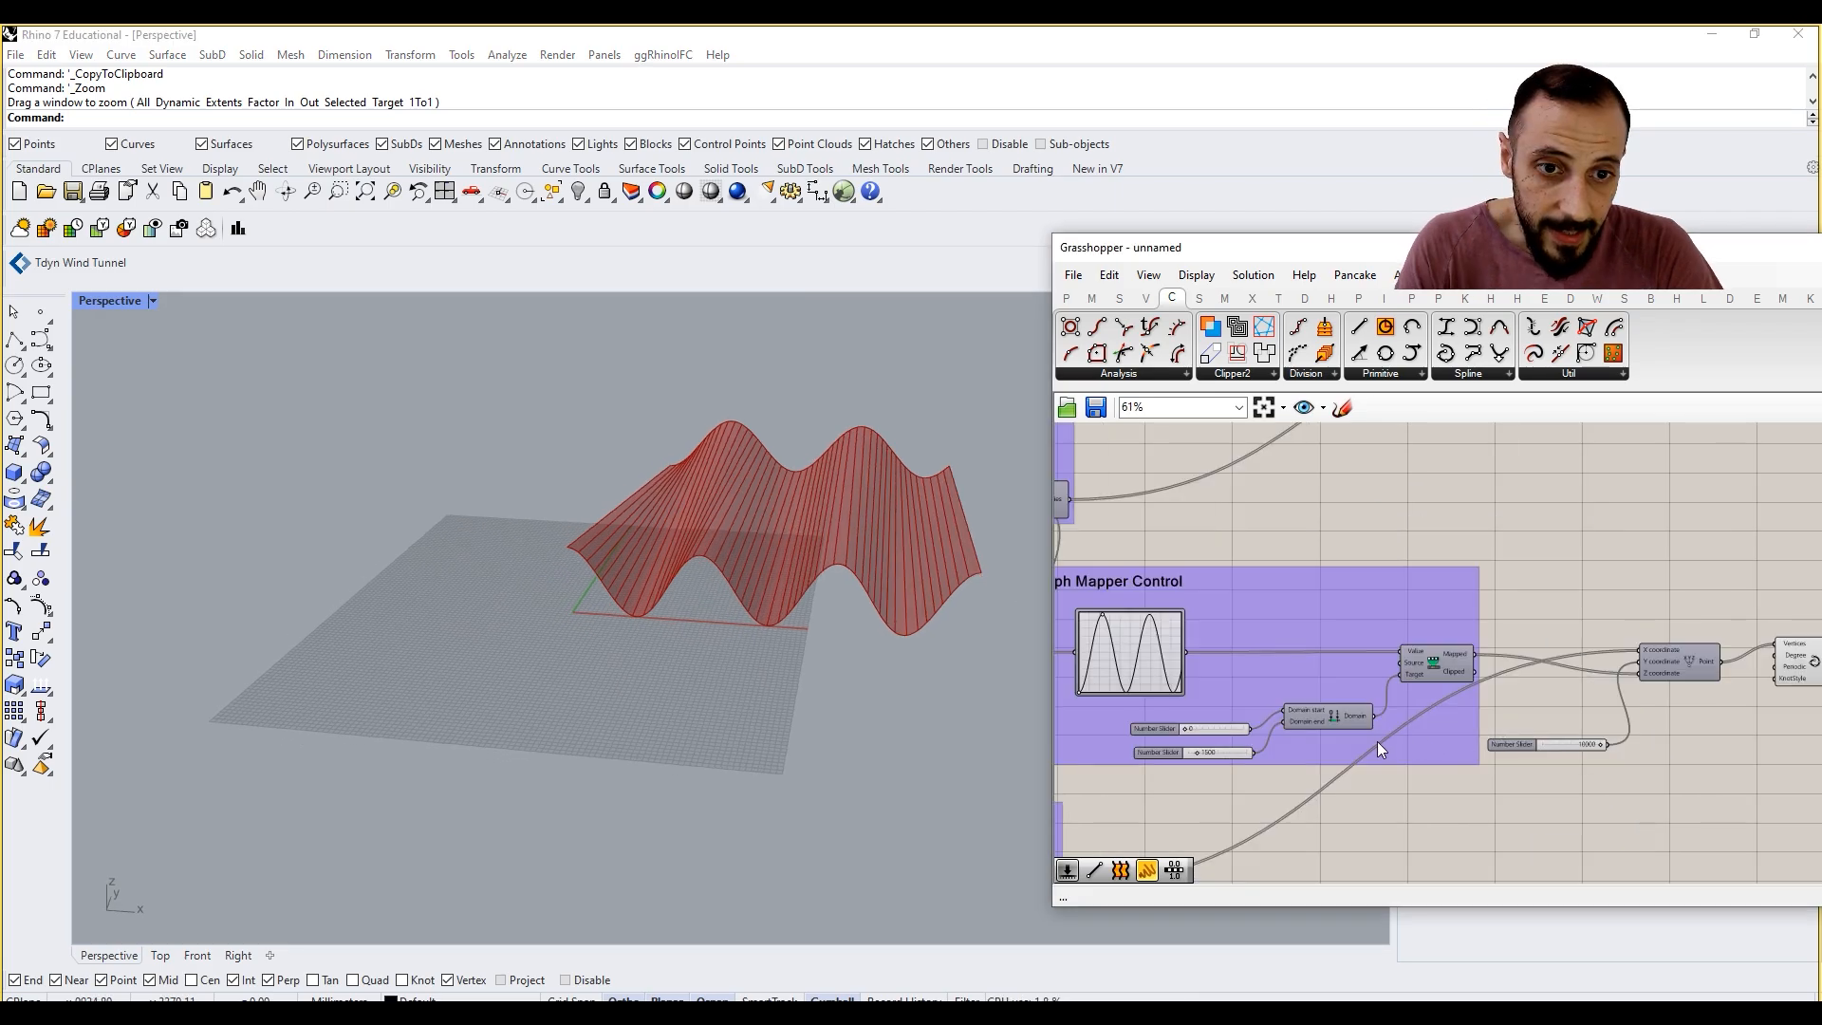
Step: Set the duplicated Graph Mapper Control group's domain end slider to 2350 and inspect the reshaped surface
{"action": "scroll", "coordinate": [1197, 755], "scroll_direction": "up", "scroll_amount": 4}
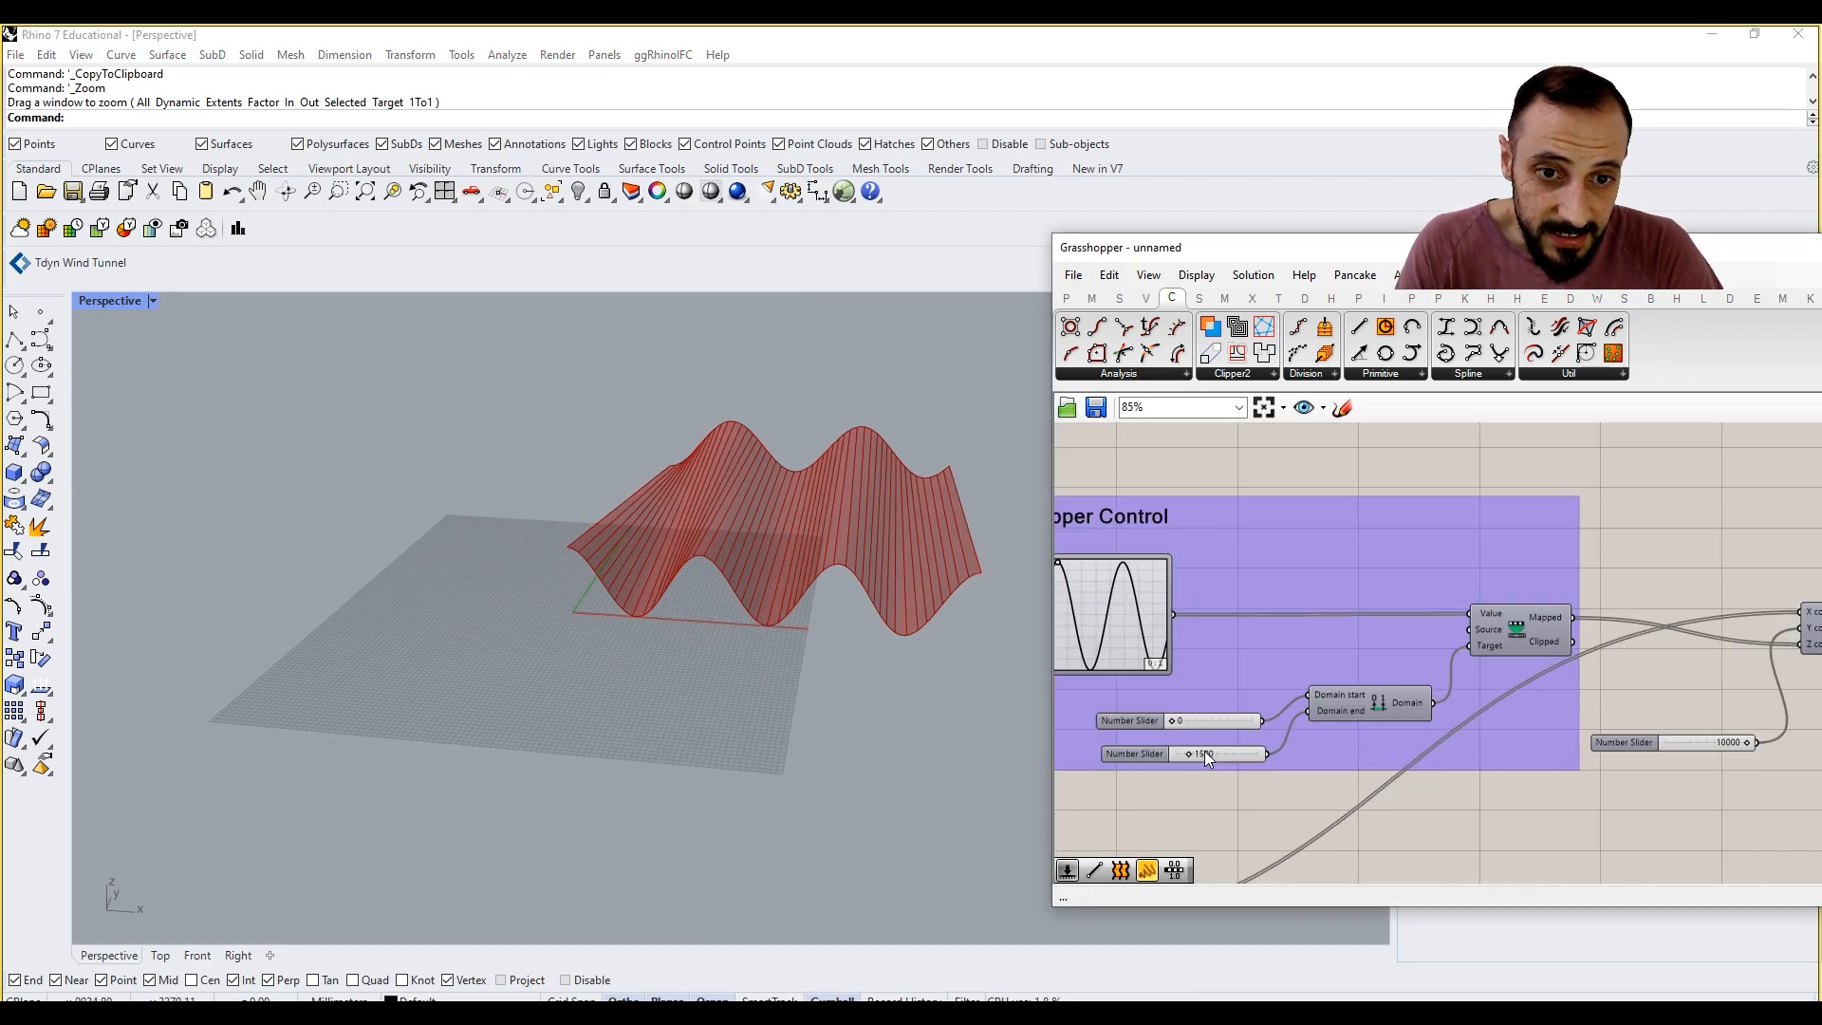
{"action": "mouse_move", "coordinate": [1186, 759]}
{"action": "left_mouse_down"}
{"action": "mouse_move", "coordinate": [1174, 750]}
{"action": "mouse_move", "coordinate": [1197, 753]}
{"action": "left_mouse_up"}
{"action": "right_click_drag", "start_coordinate": [1198, 753], "coordinate": [1228, 753]}
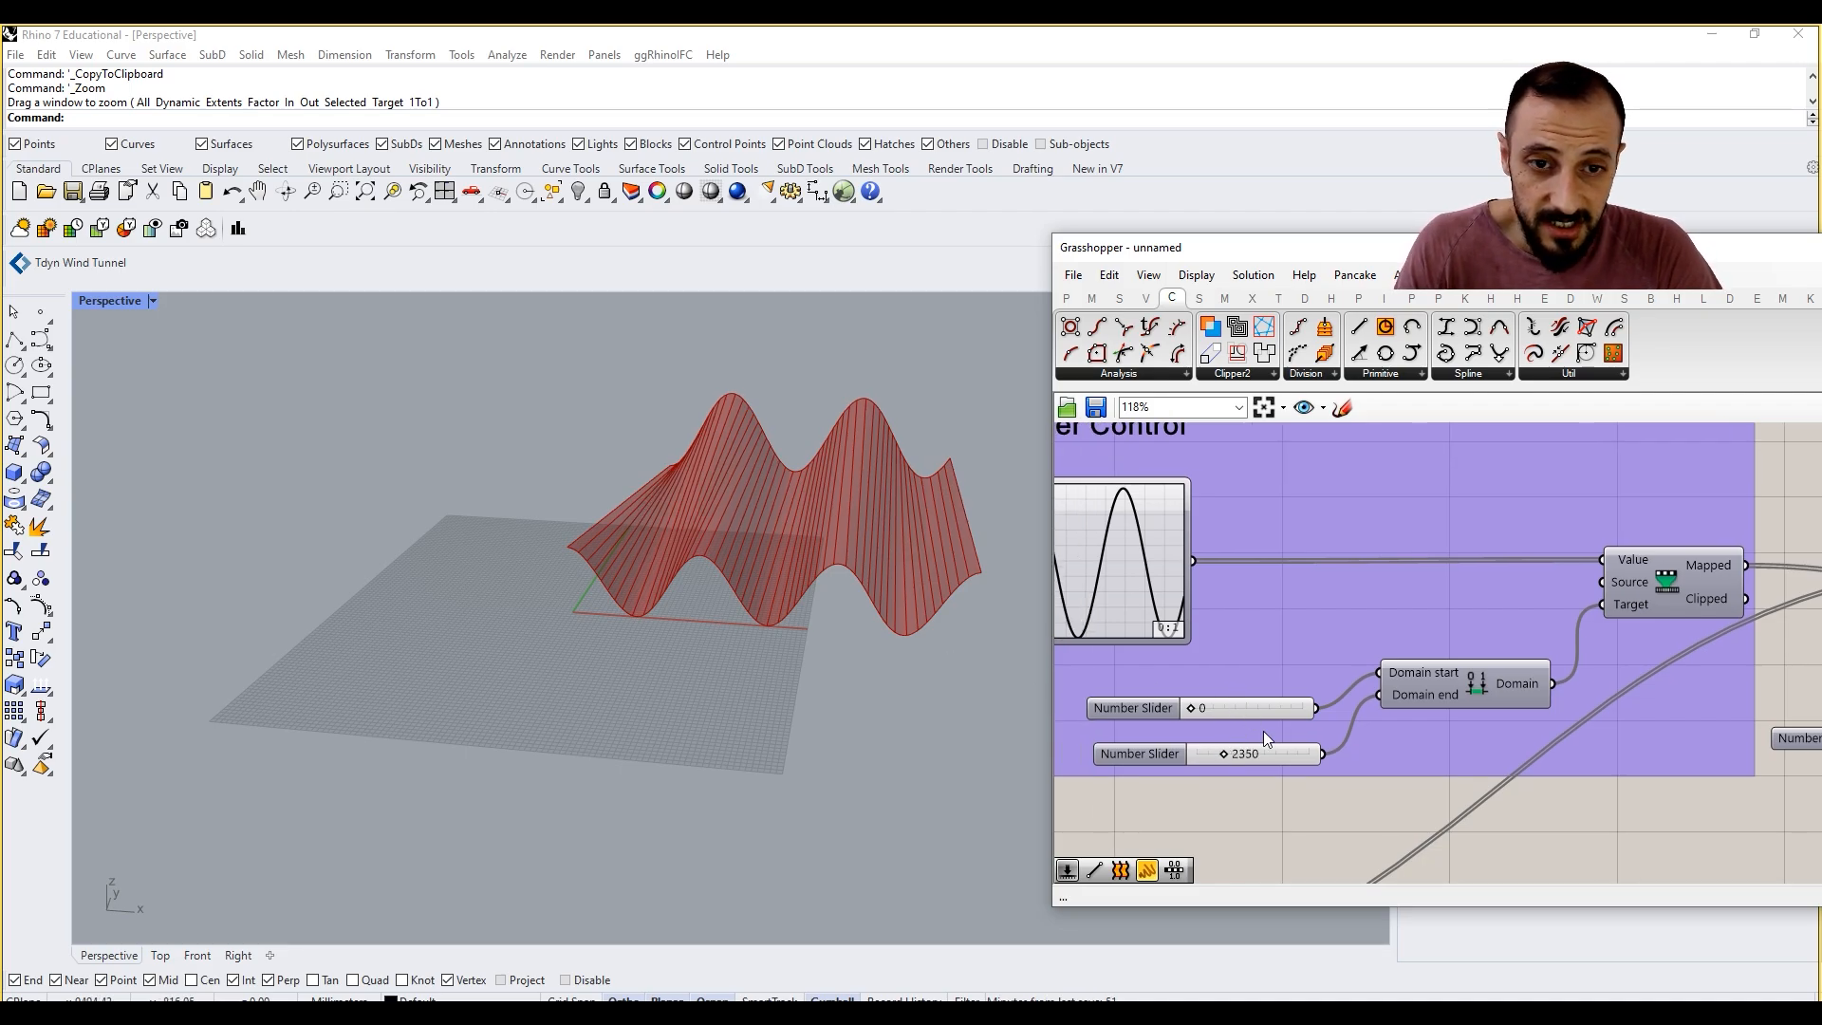
{"action": "scroll", "coordinate": [976, 611], "scroll_direction": "down", "scroll_amount": 5}
{"action": "right_click_drag", "start_coordinate": [771, 548], "coordinate": [670, 576]}
{"action": "scroll", "coordinate": [664, 560], "scroll_direction": "up", "scroll_amount": 6}
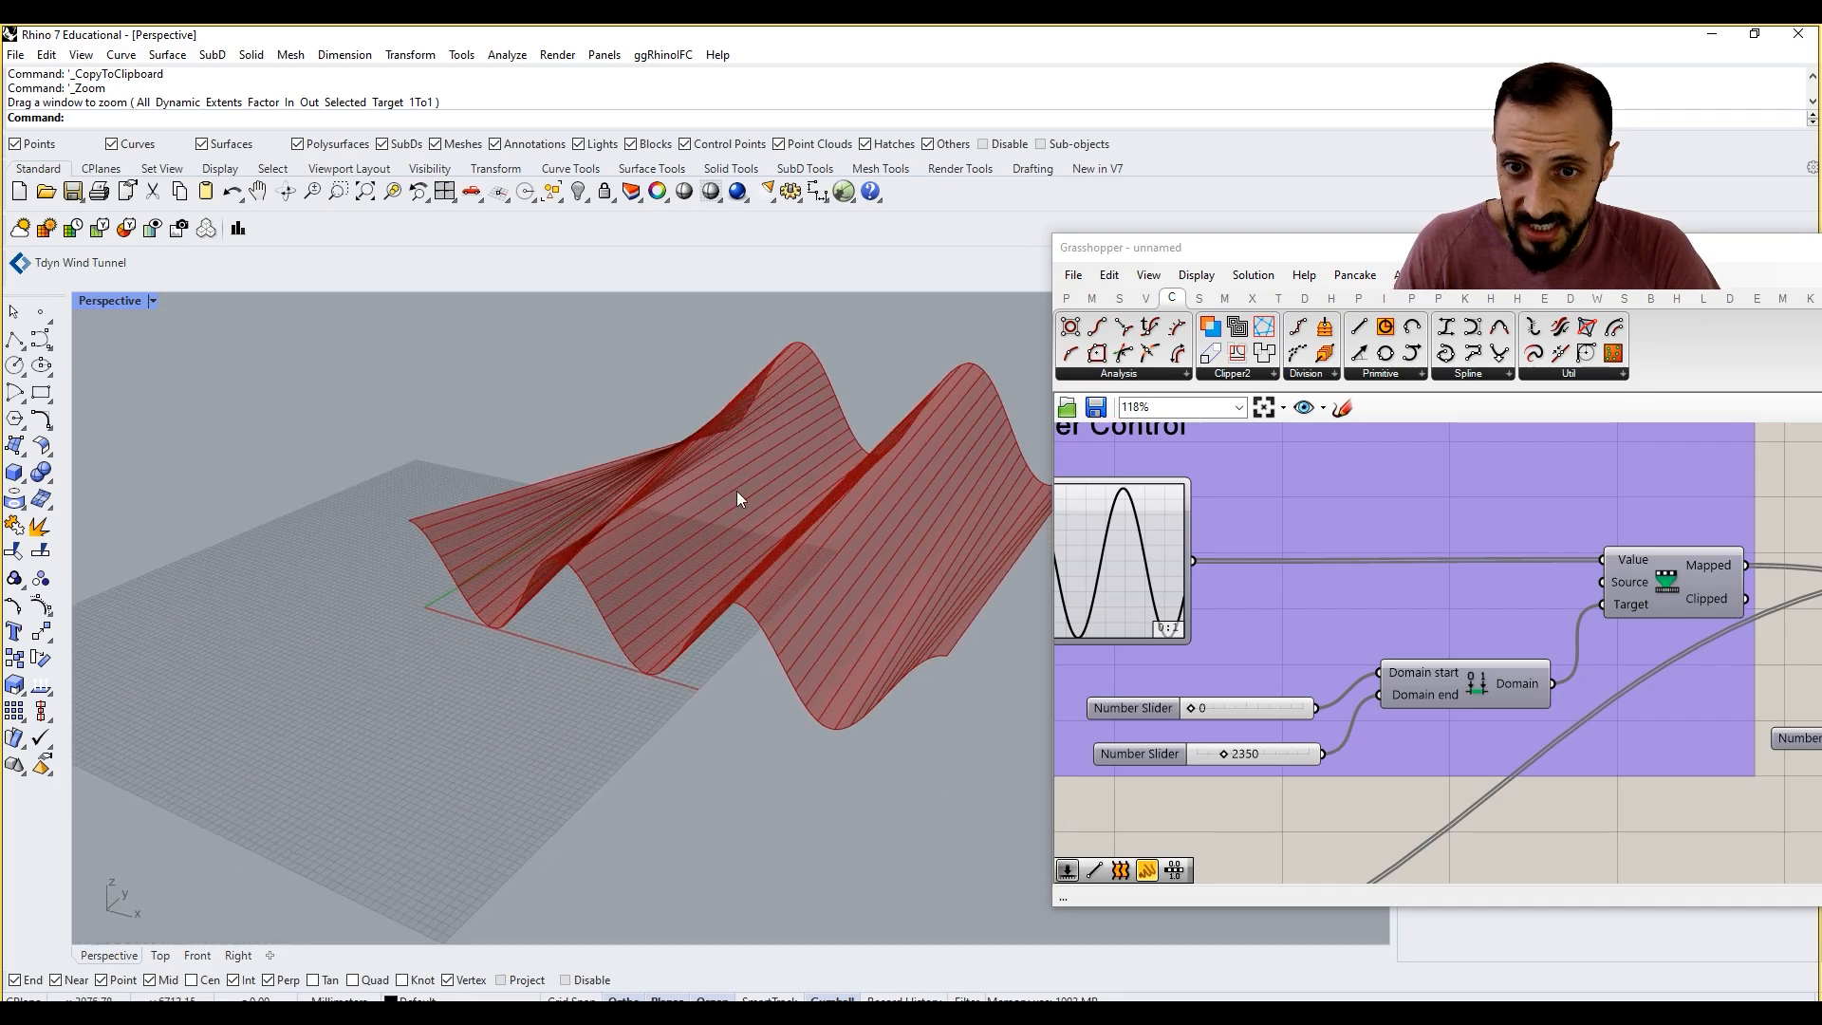
{"action": "scroll", "coordinate": [797, 537], "scroll_direction": "down", "scroll_amount": 5}
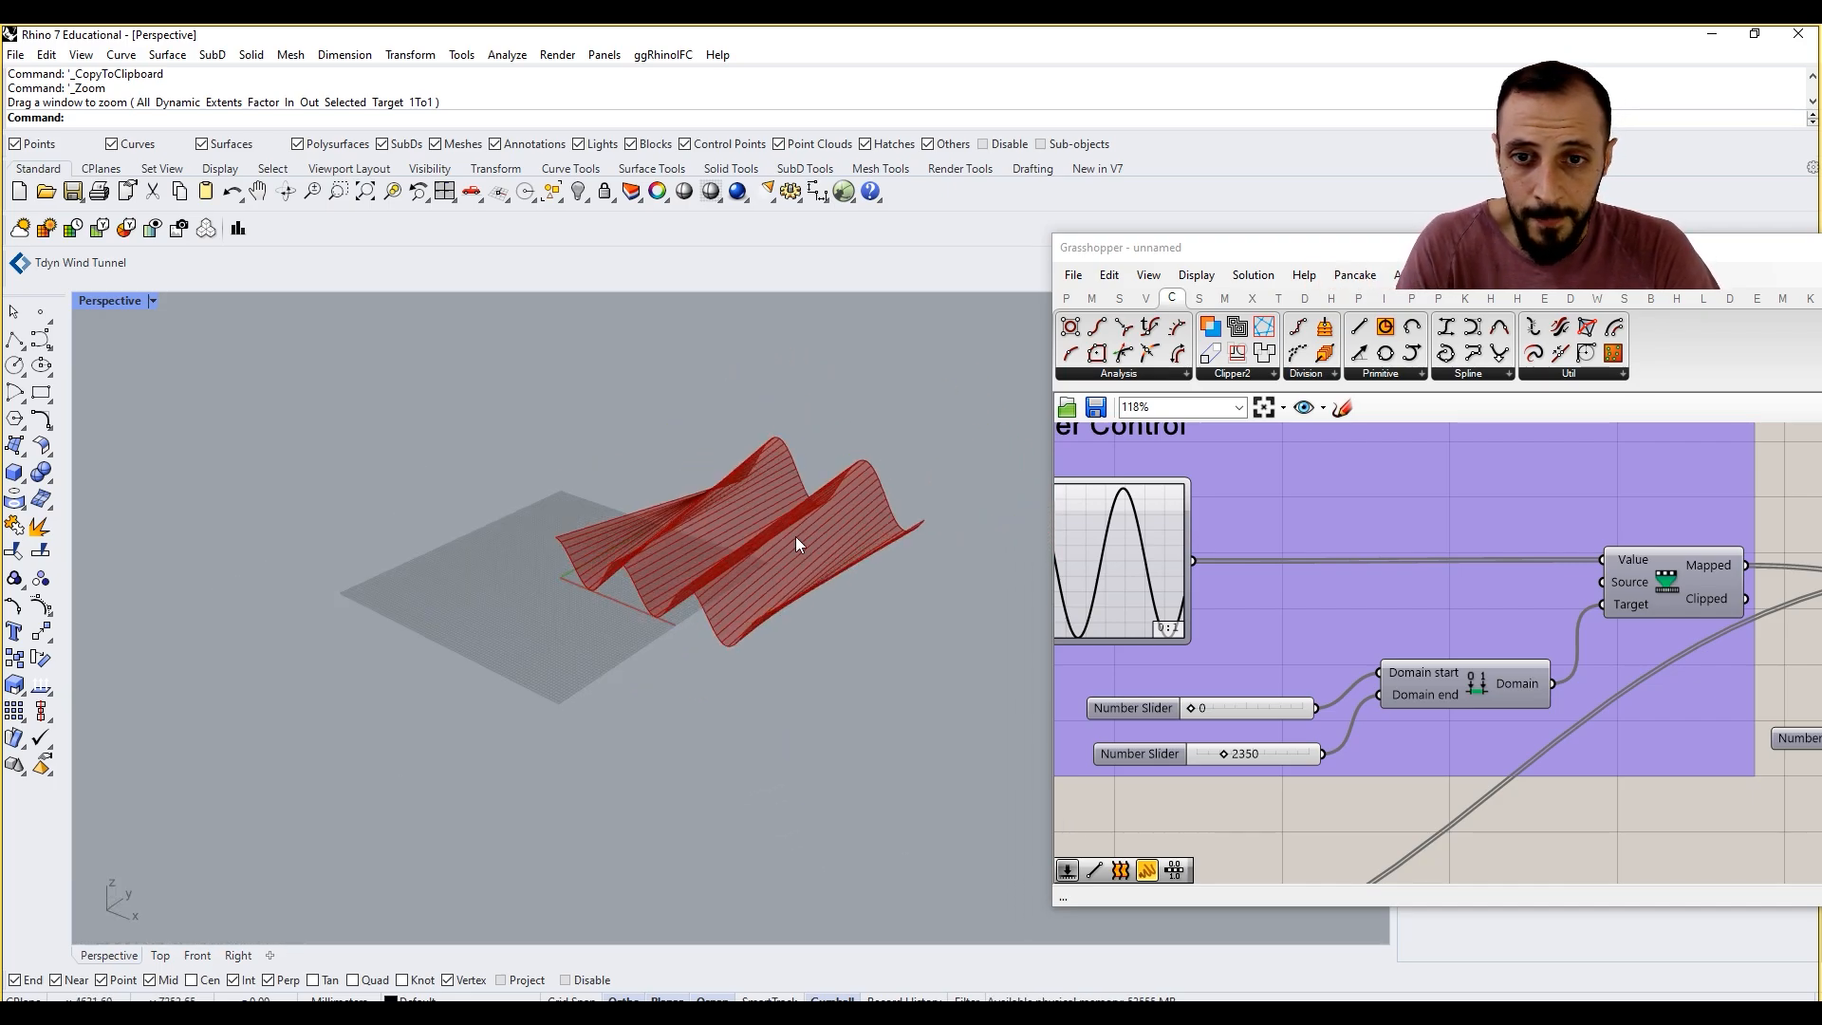
Step: Set the slider feeding the Series Start and Step in the Point X Locations group to 109
{"action": "right_click_drag", "start_coordinate": [1395, 705], "coordinate": [1570, 709]}
{"action": "scroll", "coordinate": [1571, 707], "scroll_direction": "down", "scroll_amount": 5}
{"action": "scroll", "coordinate": [1283, 824], "scroll_direction": "up", "scroll_amount": 4}
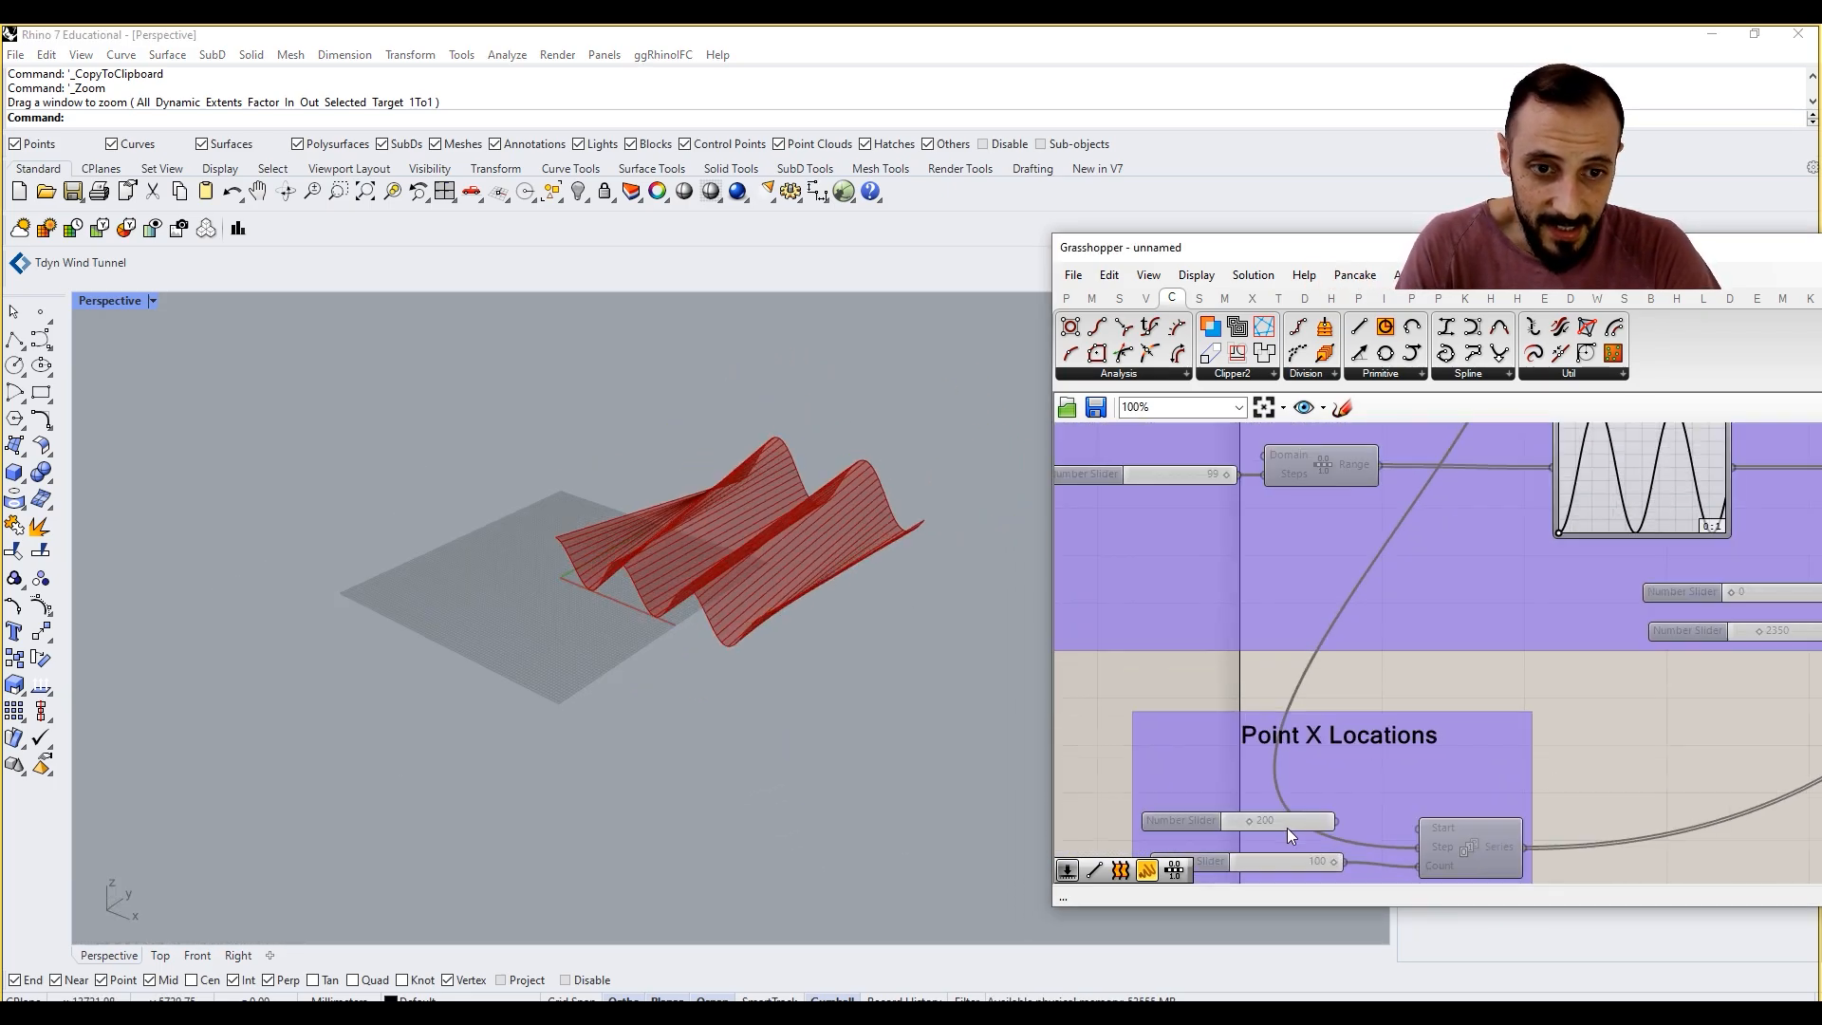
{"action": "right_click_drag", "start_coordinate": [1281, 686], "coordinate": [1305, 795]}
{"action": "scroll", "coordinate": [1306, 795], "scroll_direction": "down", "scroll_amount": 3}
{"action": "scroll", "coordinate": [1298, 479], "scroll_direction": "up", "scroll_amount": 3}
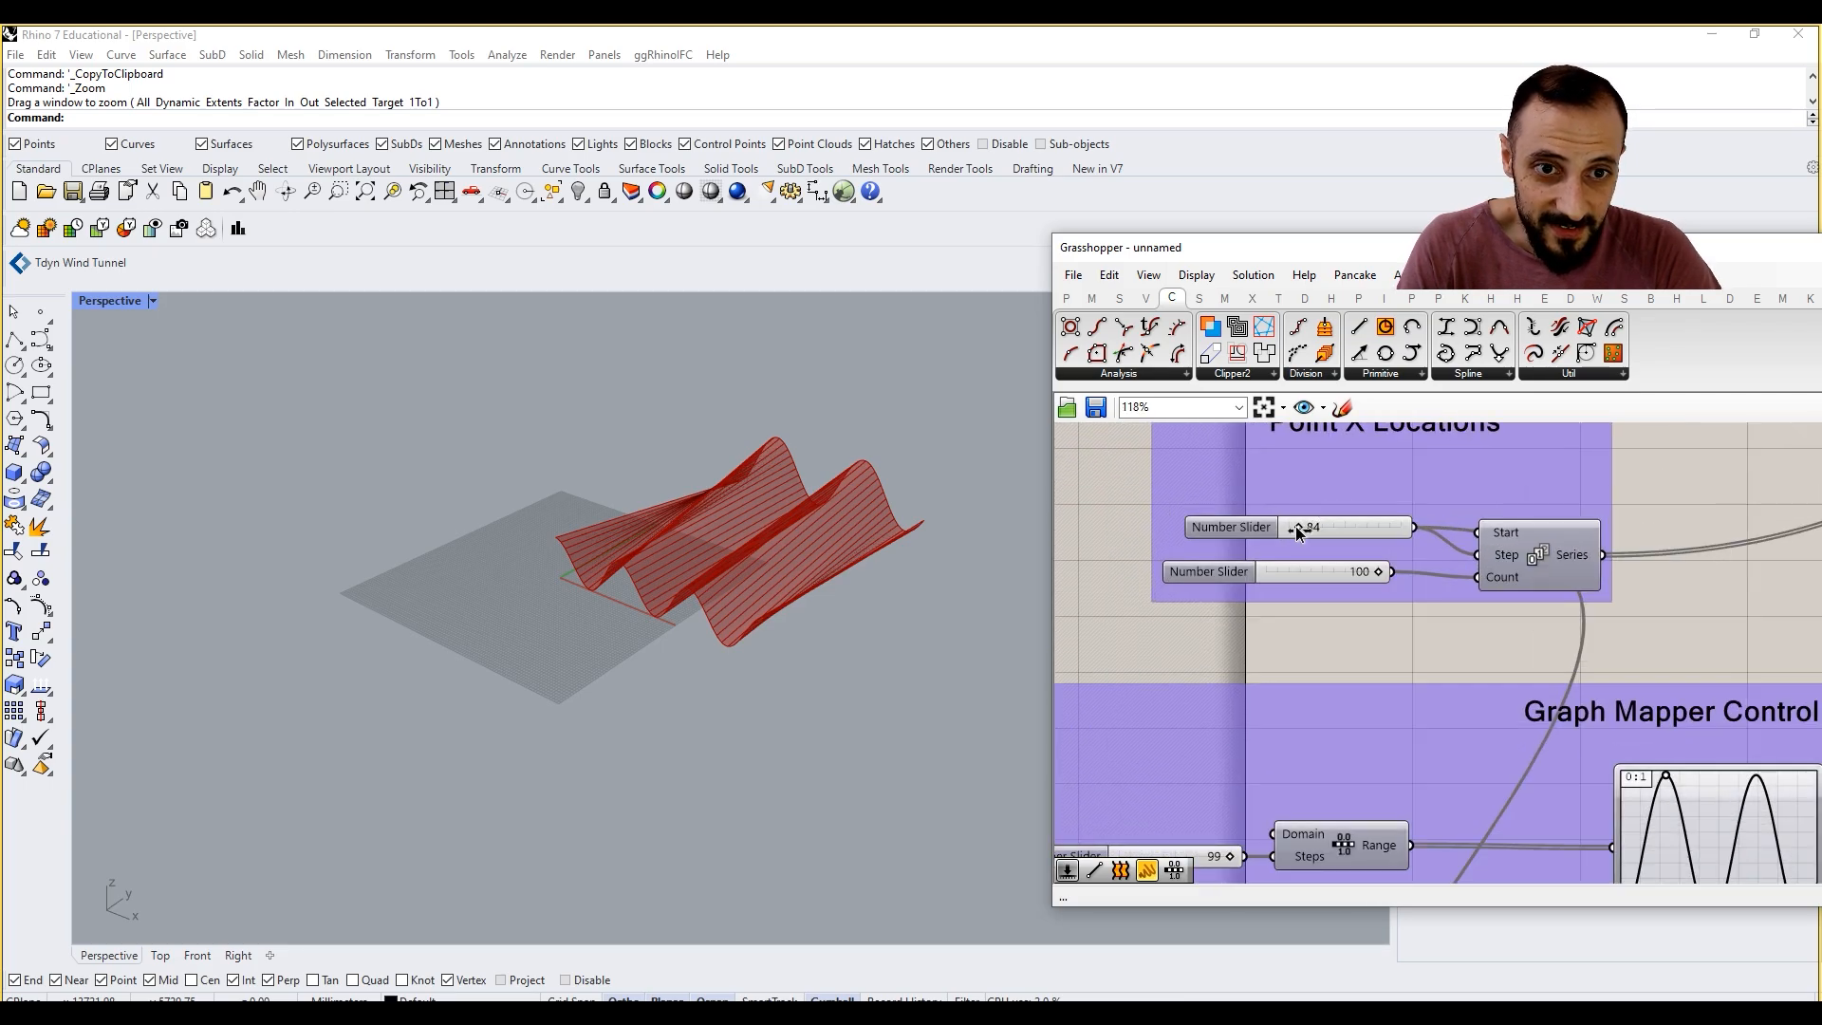
{"action": "left_click_drag", "start_coordinate": [1295, 526], "coordinate": [1300, 525]}
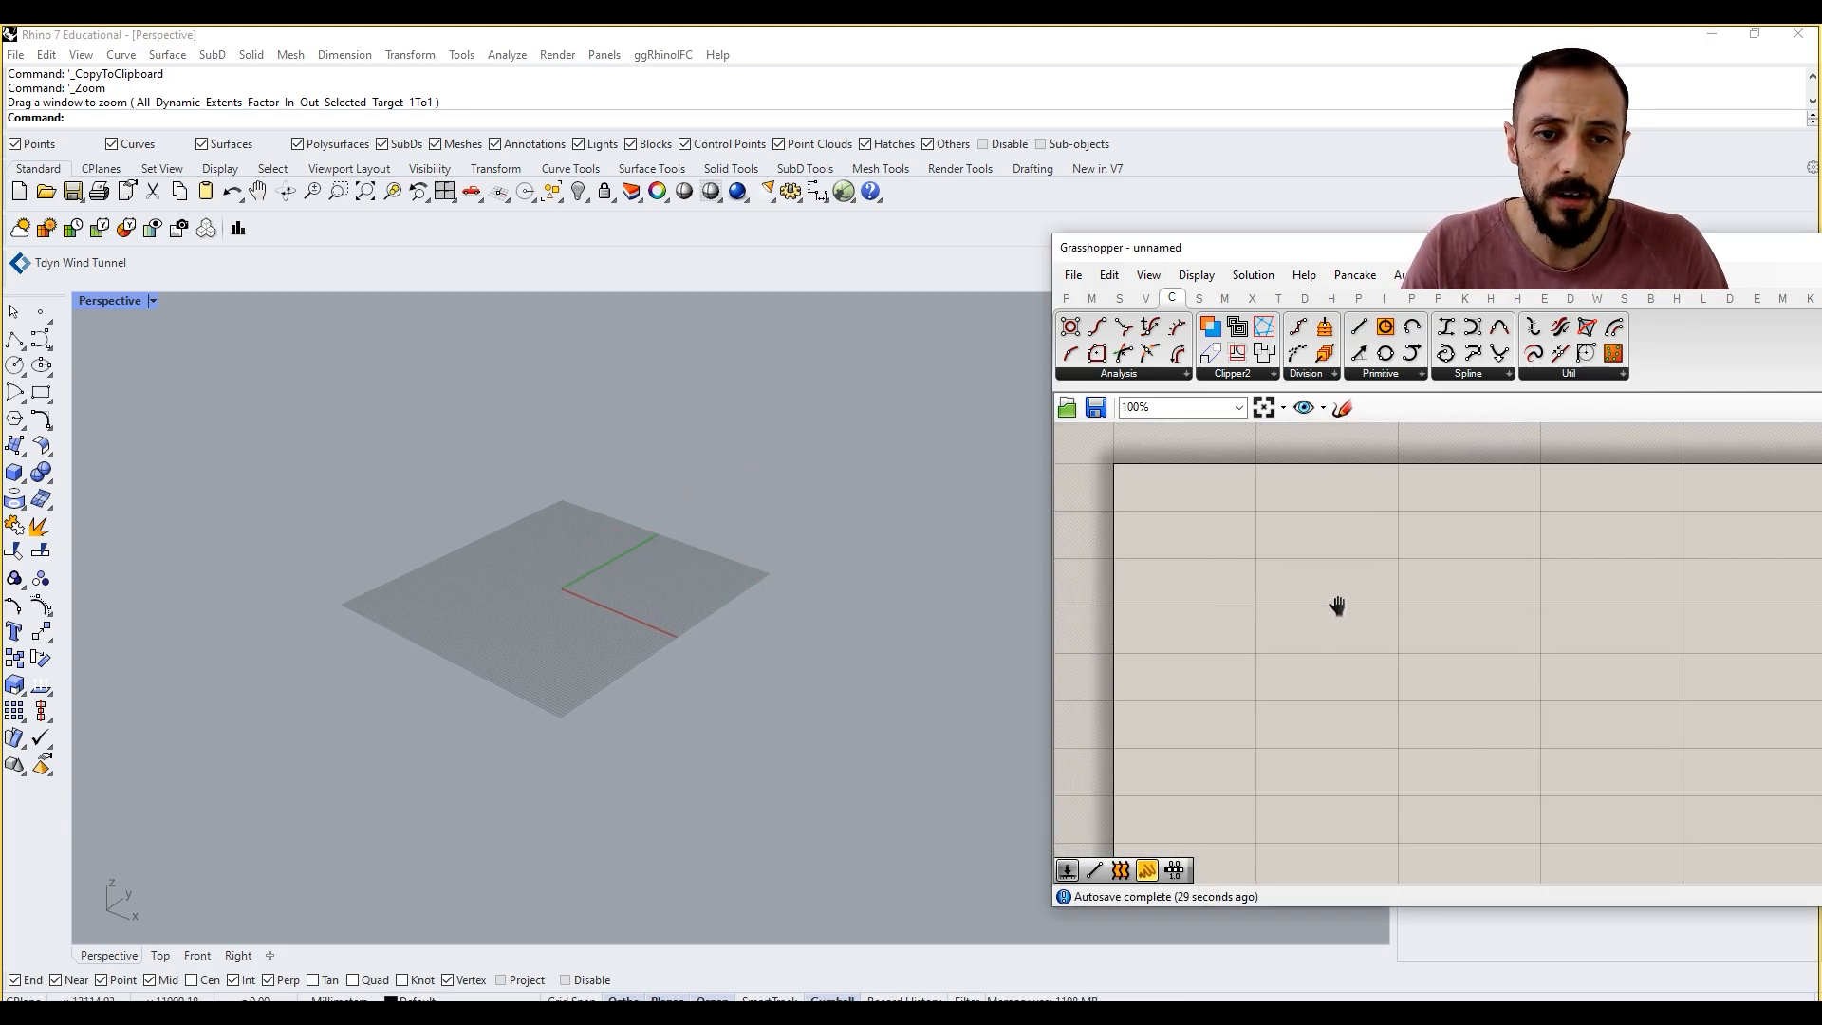
{"action": "right_click_drag", "start_coordinate": [1338, 605], "coordinate": [1347, 602]}
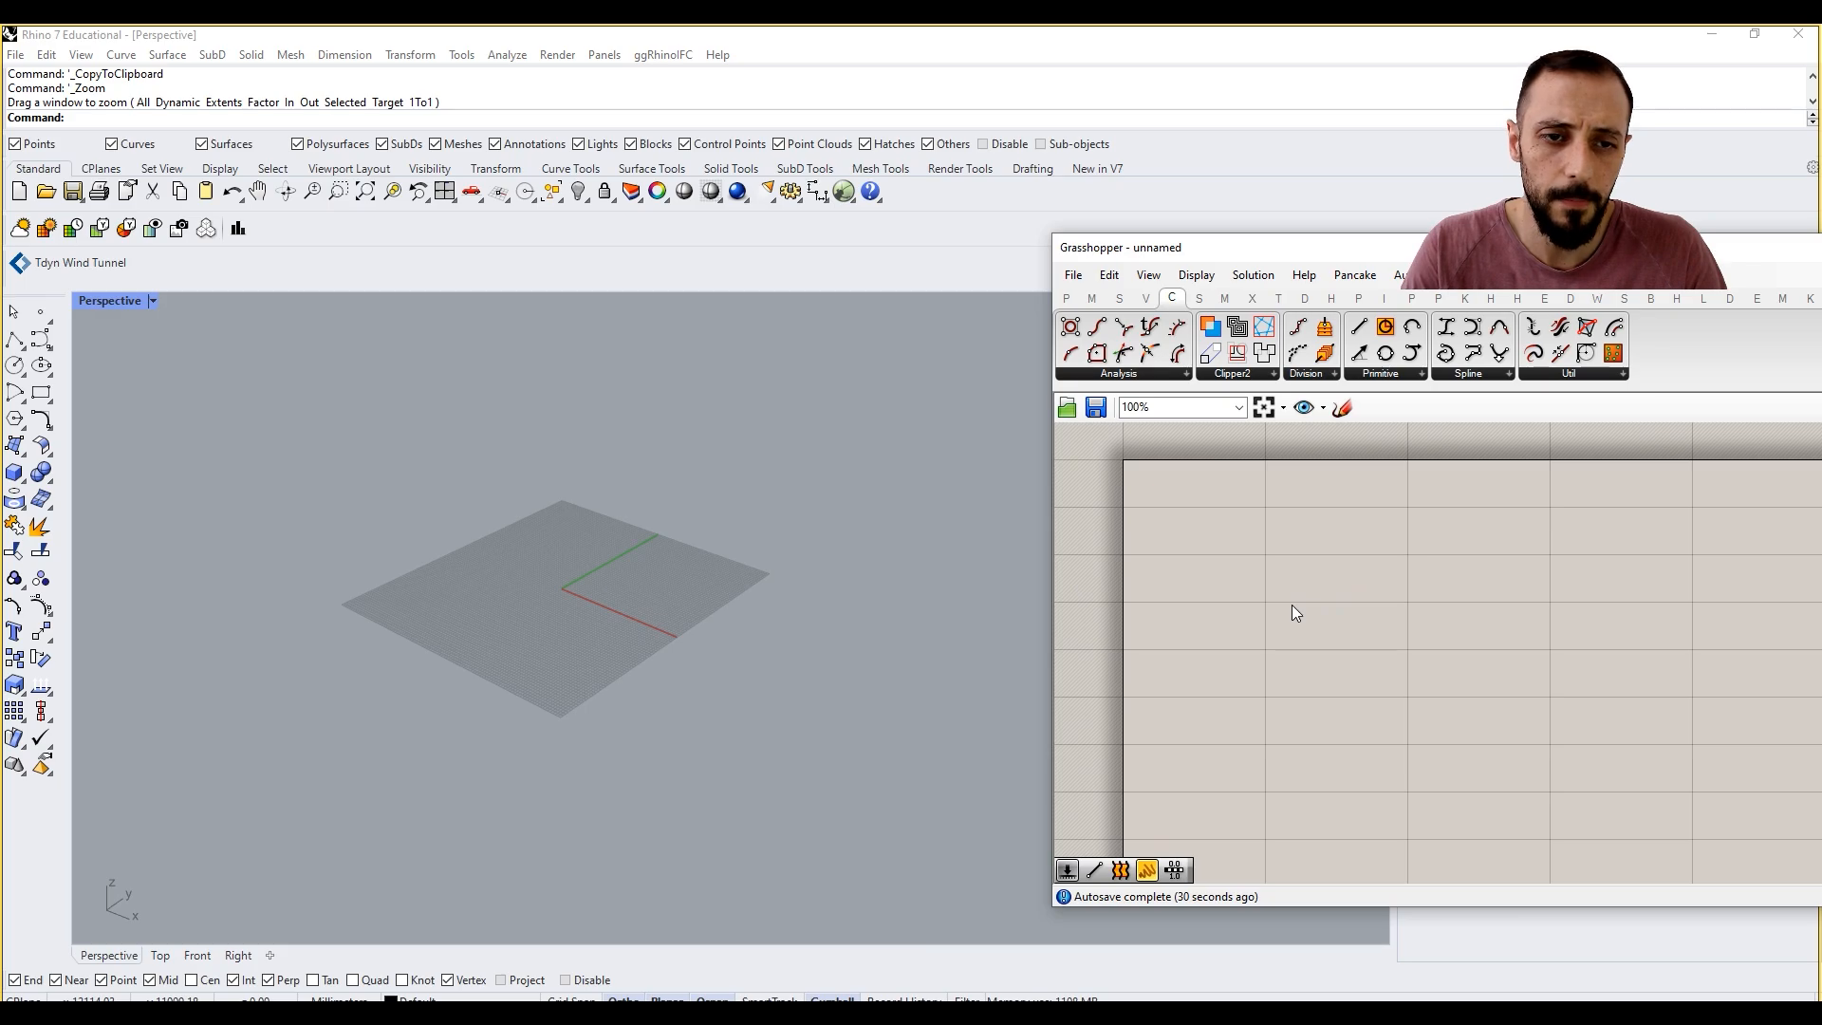
Step: Place a Graph Mapper component on the empty canvas
{"action": "left_click", "coordinate": [1071, 299]}
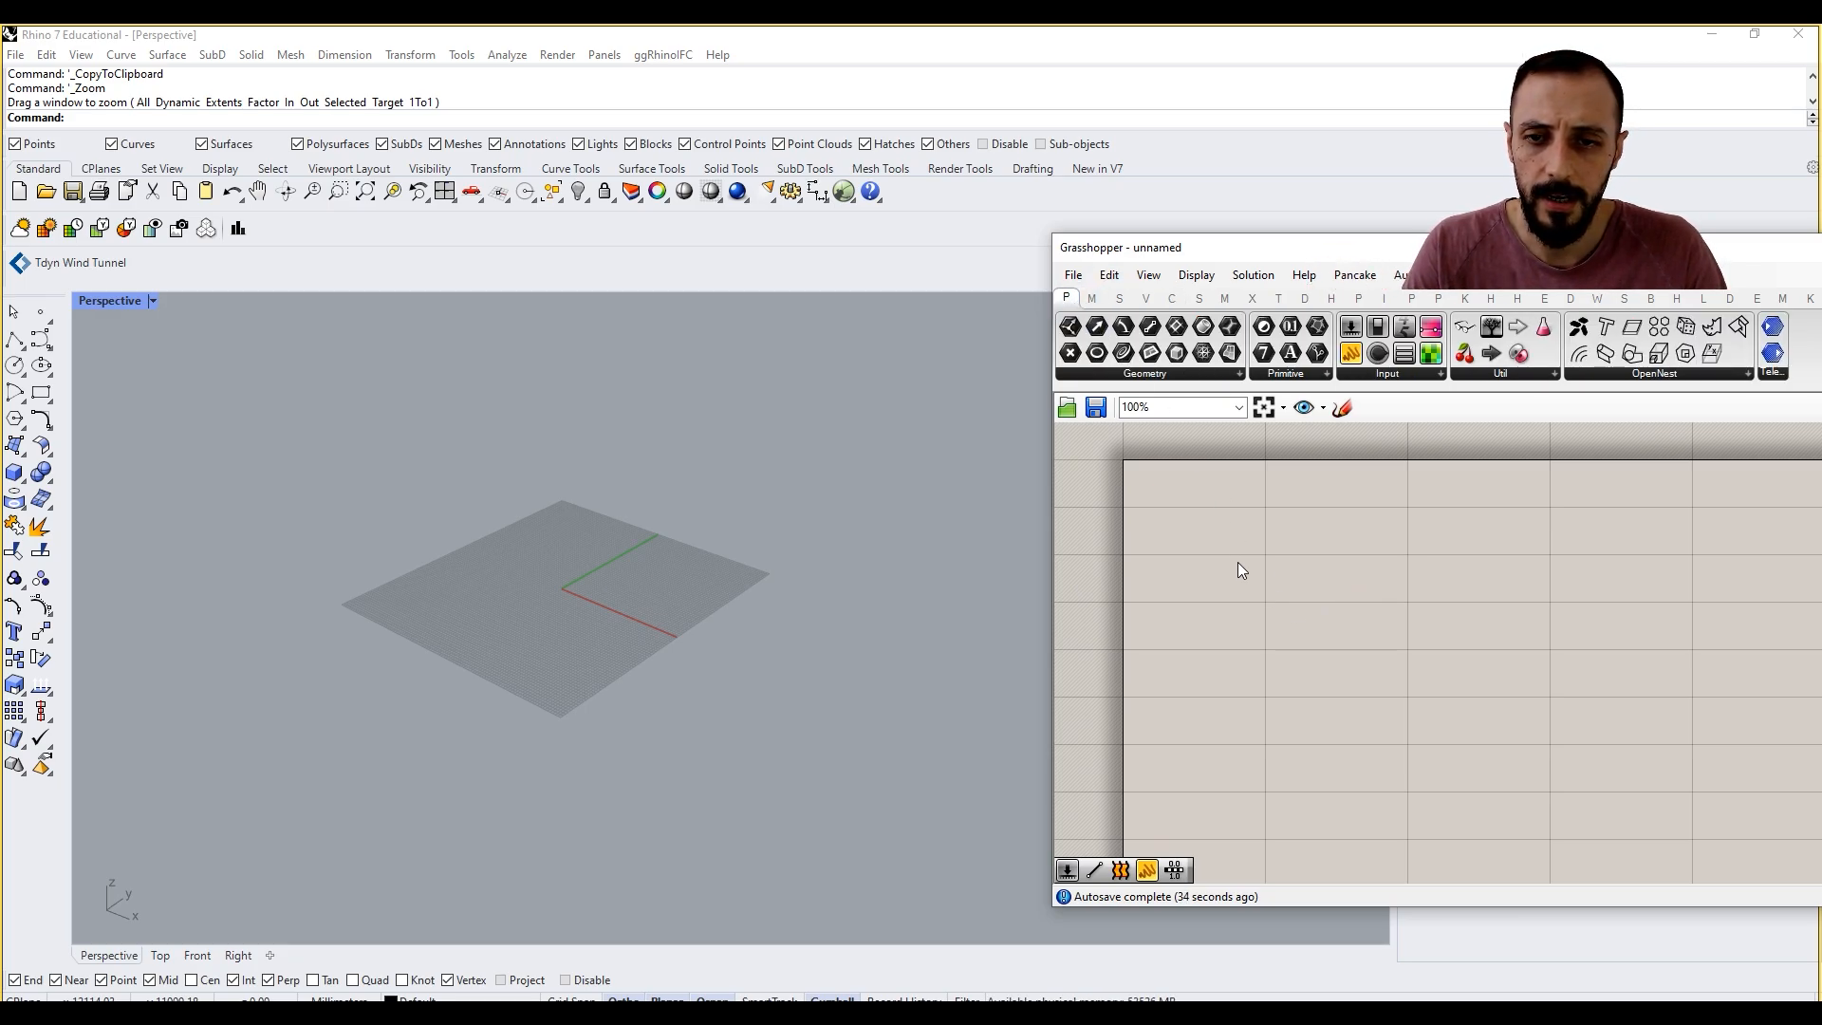
{"action": "left_click", "coordinate": [1412, 379]}
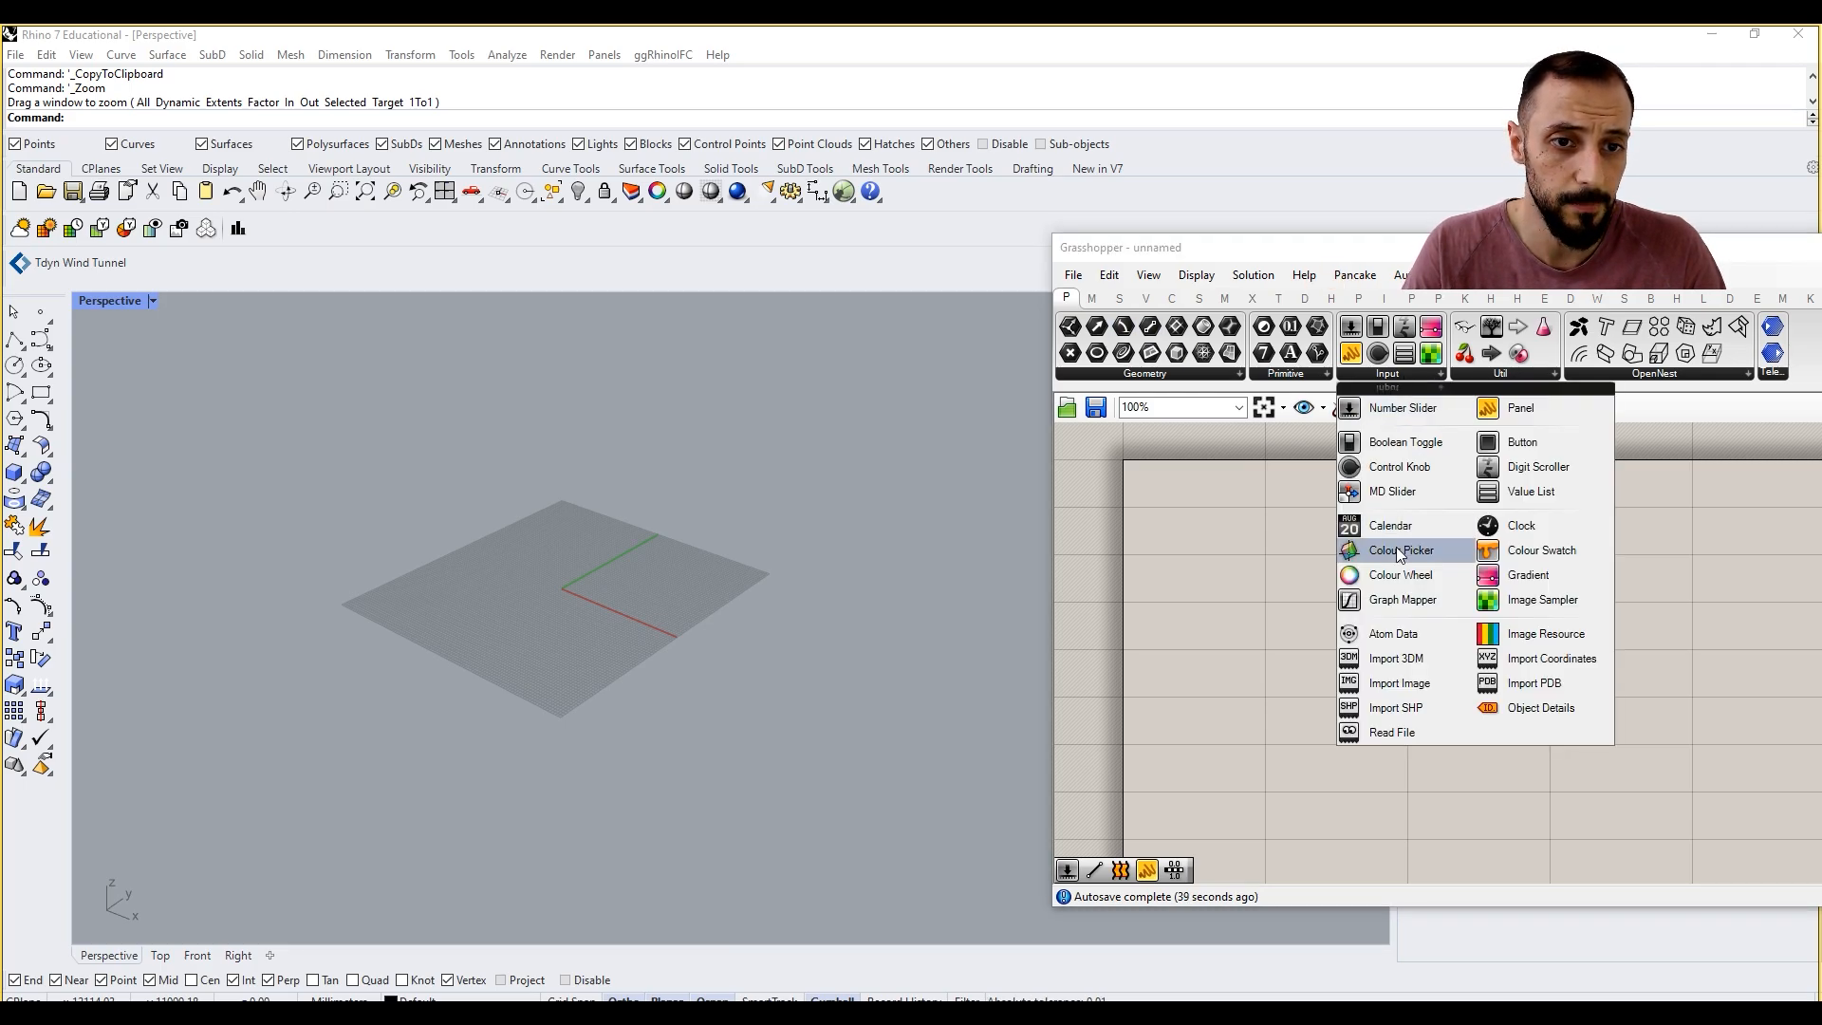
{"action": "left_click", "coordinate": [1403, 600]}
{"action": "left_click", "coordinate": [1352, 574]}
{"action": "left_click_drag", "start_coordinate": [1350, 569], "coordinate": [1439, 590]}
{"action": "left_click", "coordinate": [1286, 541]}
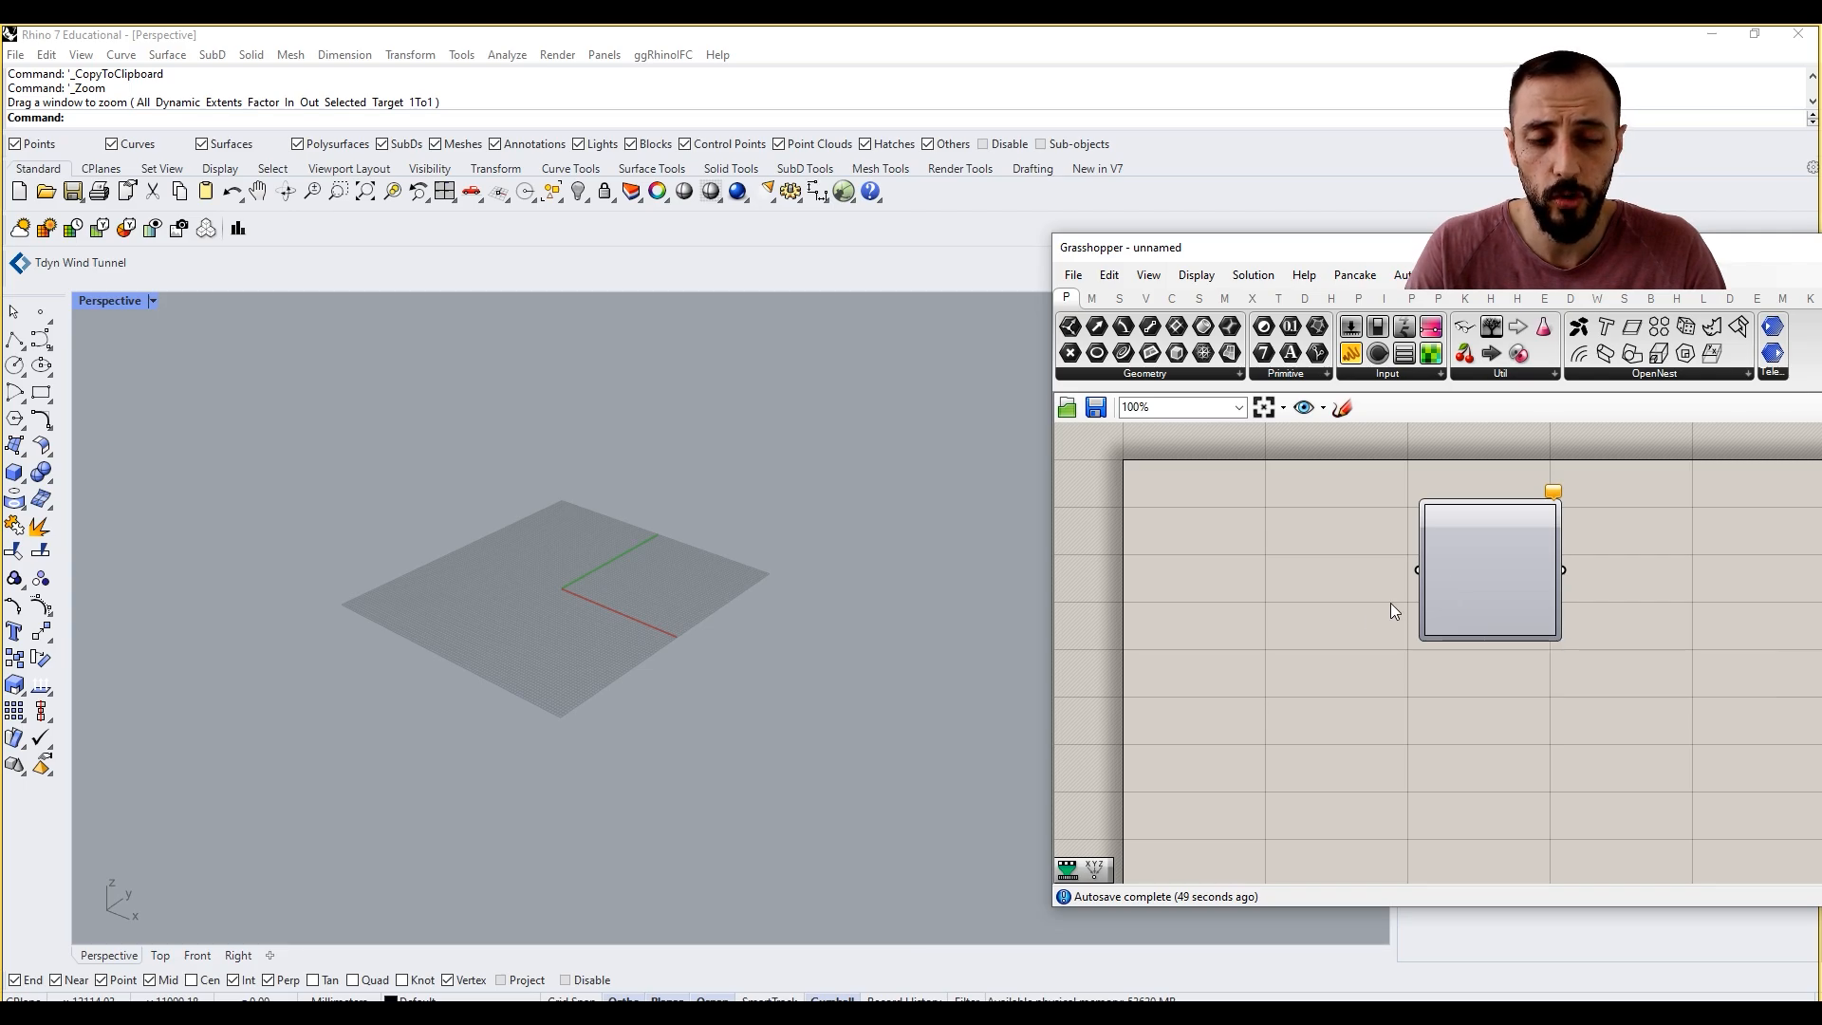
Step: Add a Series component below the Graph Mapper
{"action": "double_click", "coordinate": [1259, 645]}
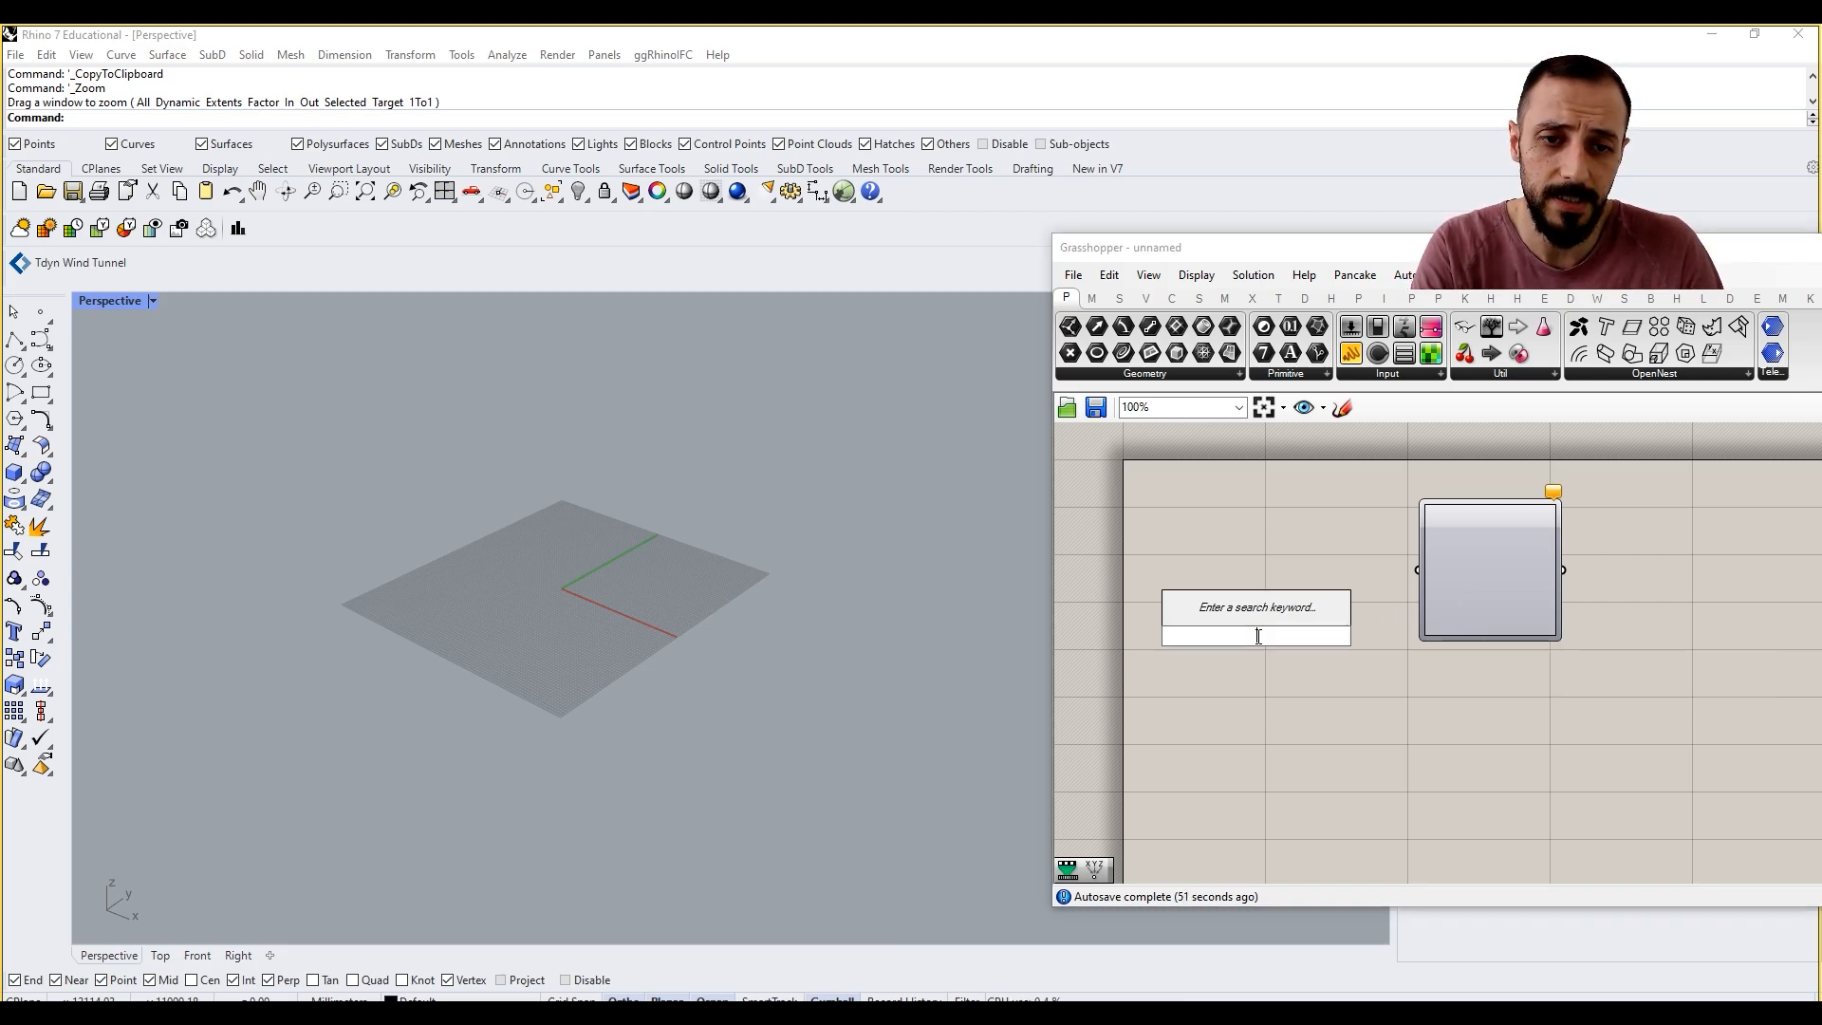
{"action": "type", "text": "seri"}
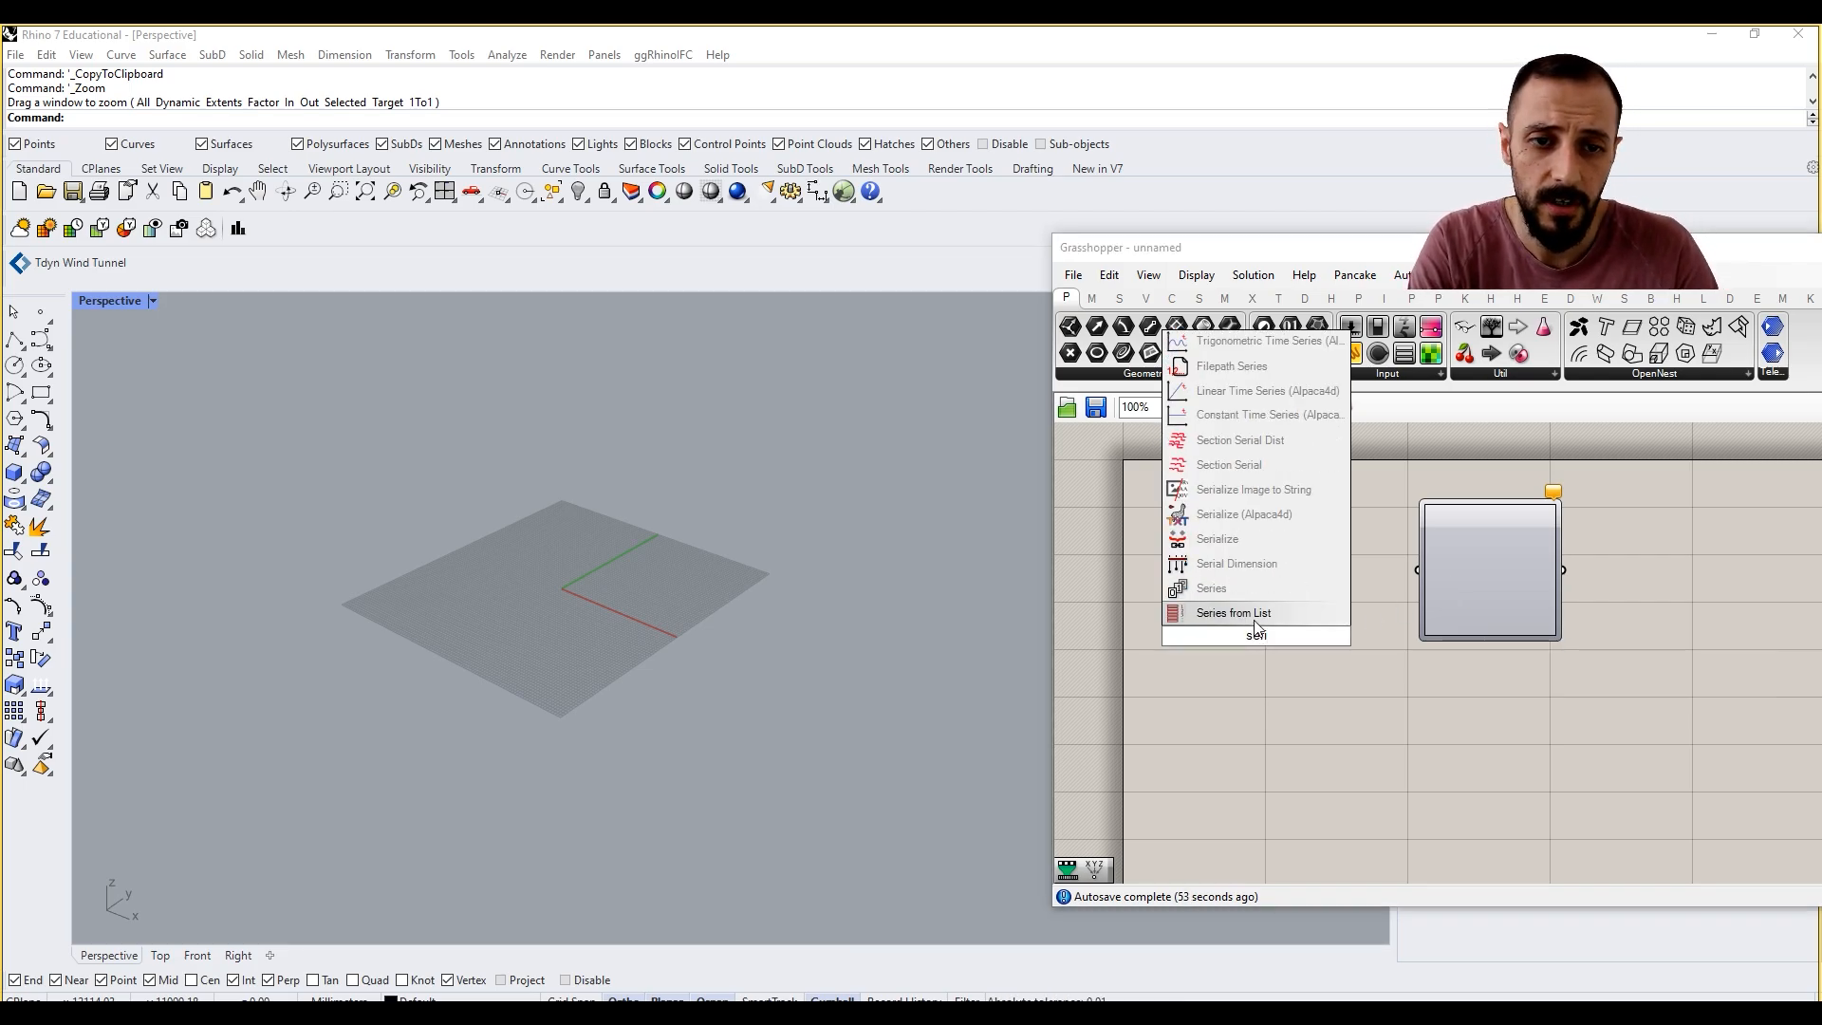
{"action": "key", "text": "Return"}
{"action": "double_click", "coordinate": [1182, 718]}
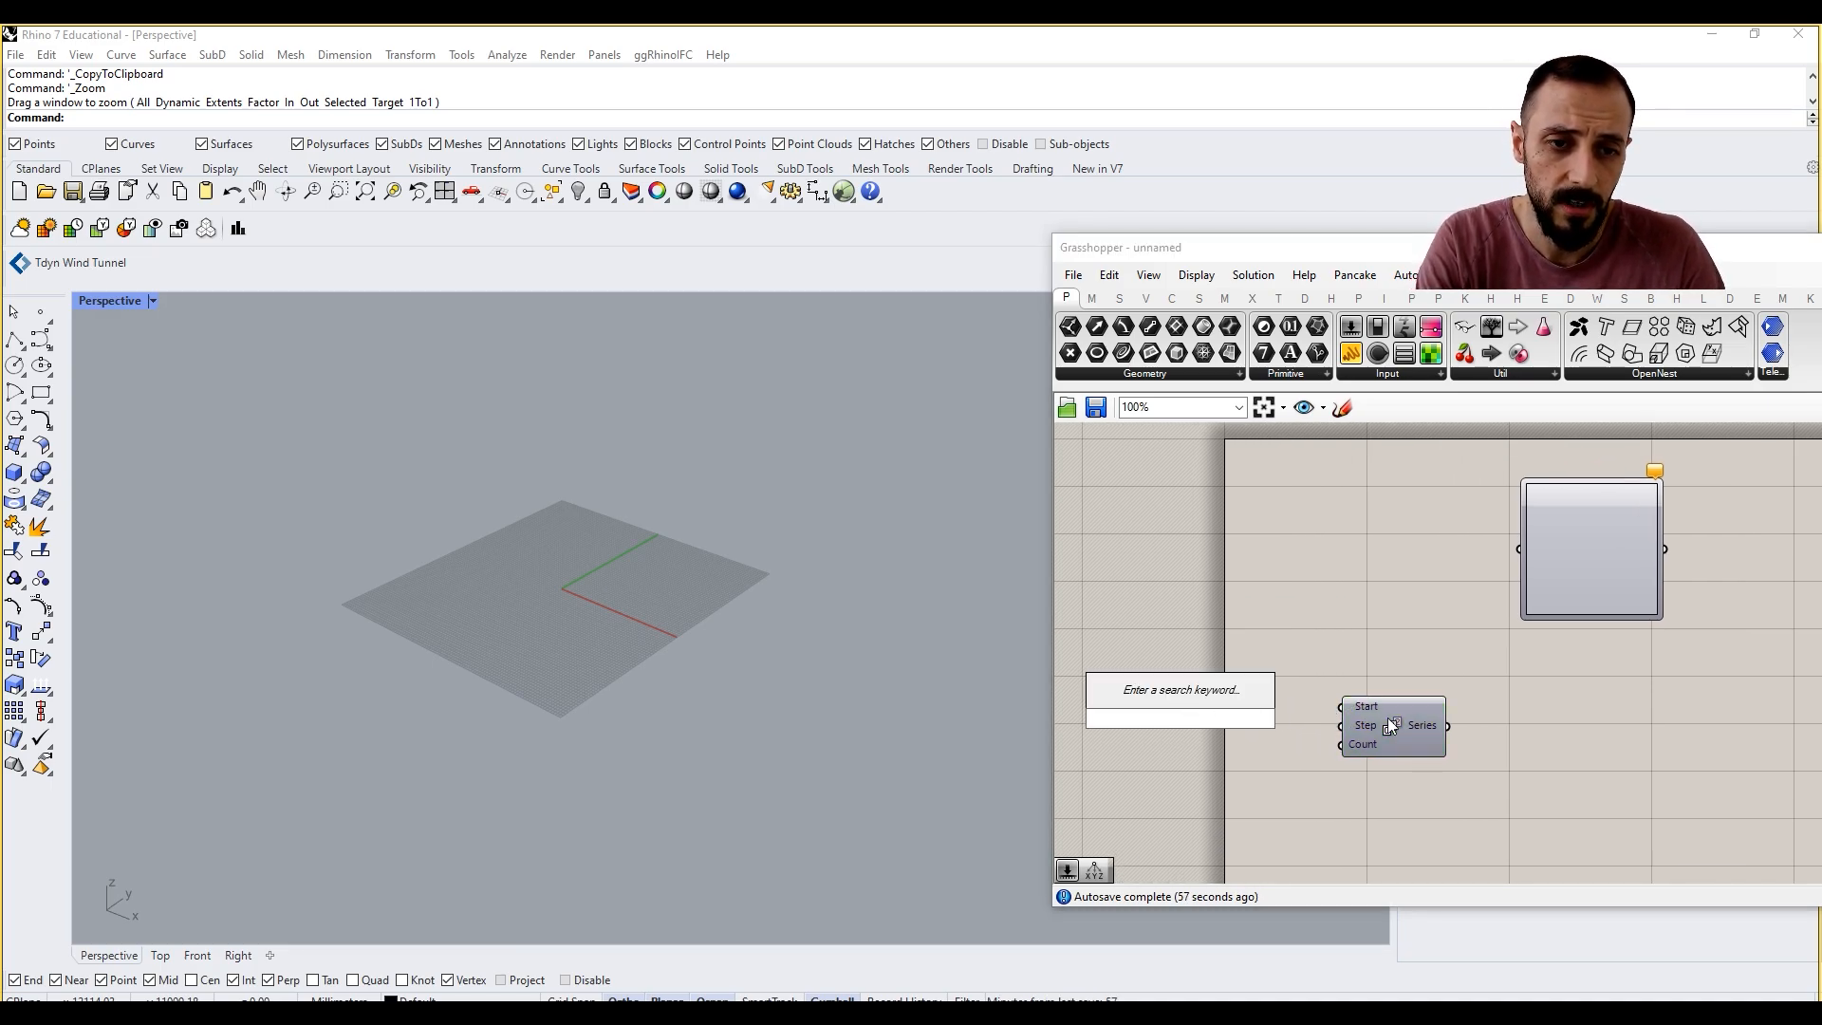
{"action": "left_click_drag", "start_coordinate": [1387, 727], "coordinate": [1427, 737]}
Step: Add a number slider of 50 and connect it to the Series Count
{"action": "double_click", "coordinate": [1224, 723]}
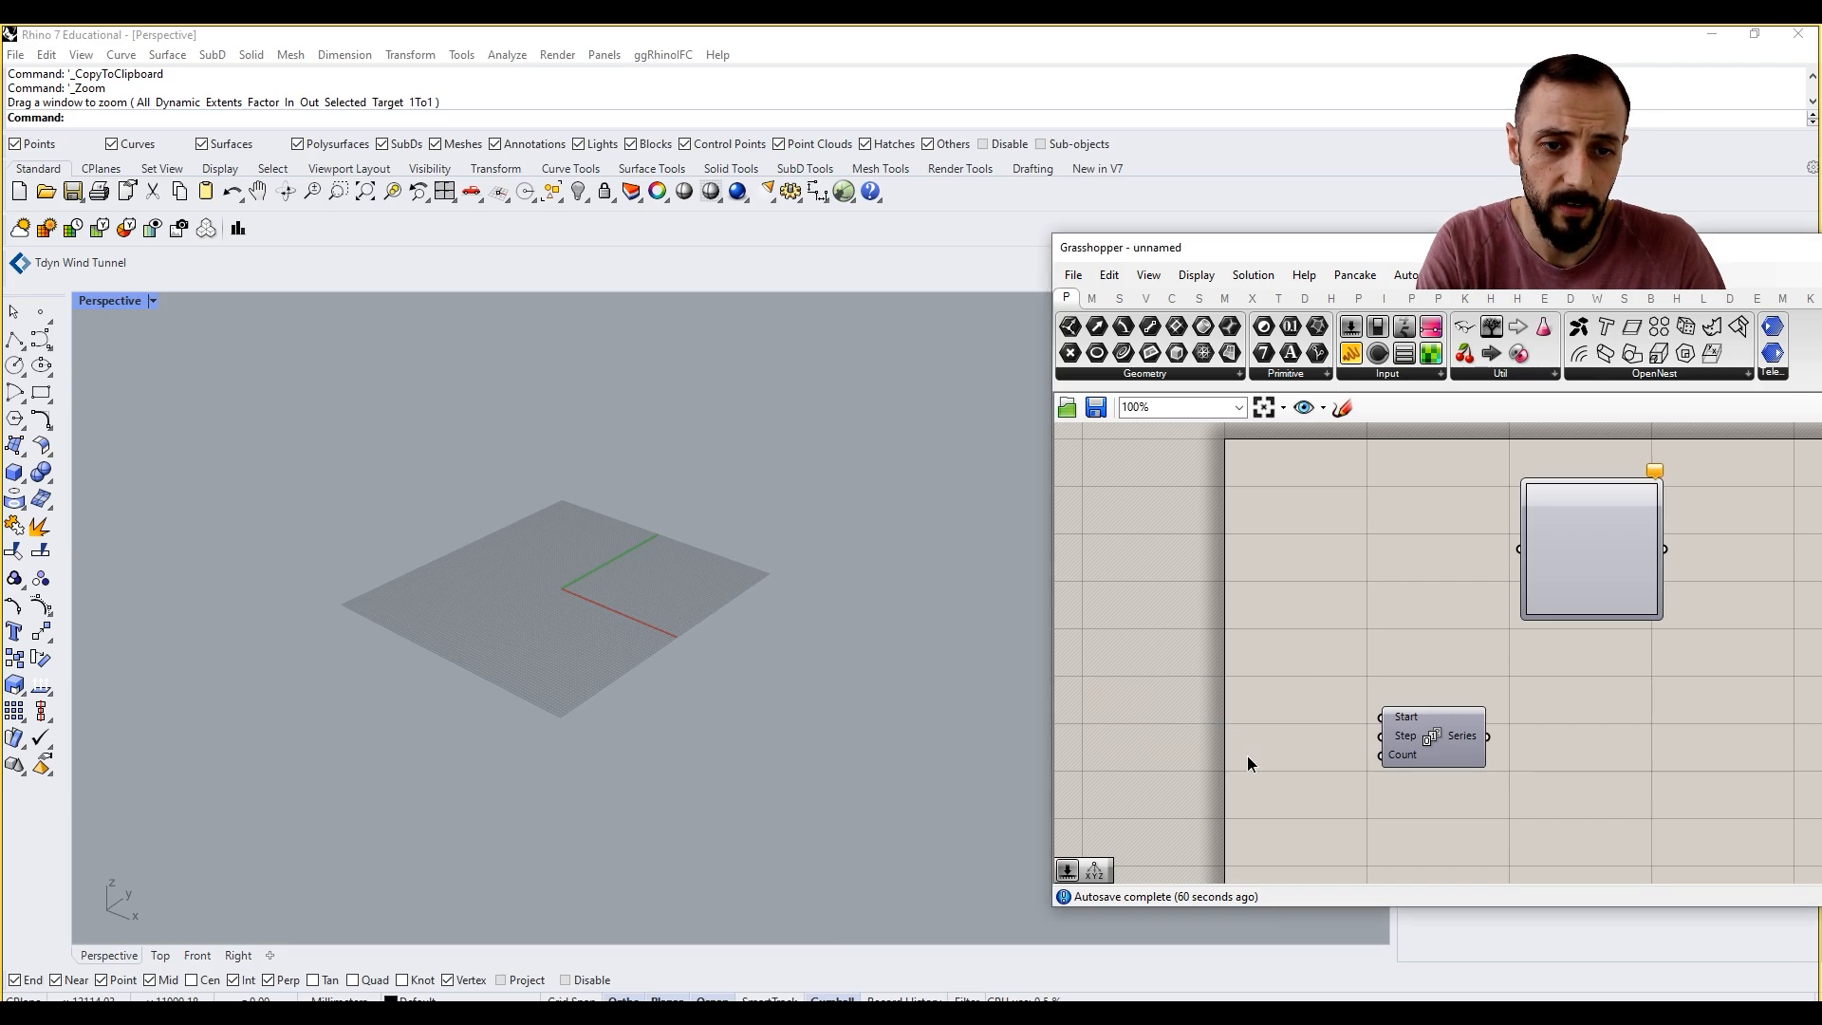
{"action": "double_click", "coordinate": [1247, 756]}
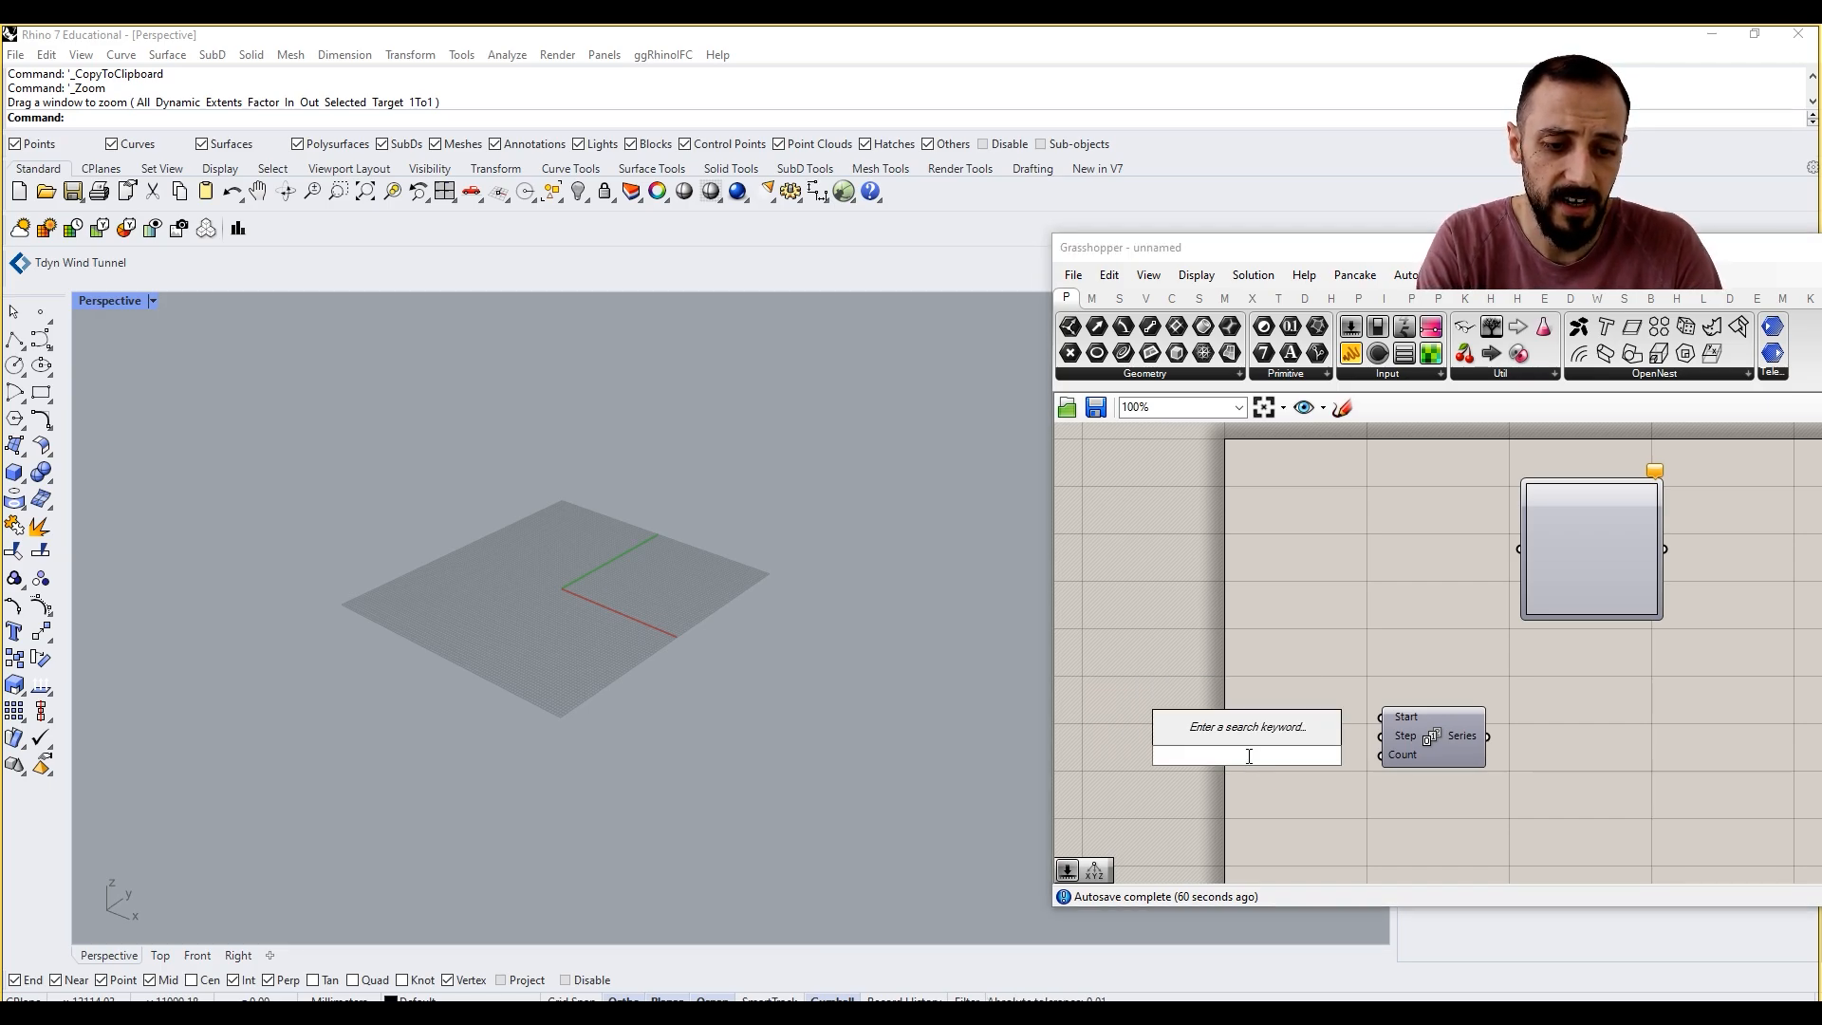
{"action": "type", "text": "50"}
{"action": "key", "text": "Return"}
{"action": "left_click_drag", "start_coordinate": [1247, 755], "coordinate": [1284, 766]}
{"action": "left_click_drag", "start_coordinate": [1305, 757], "coordinate": [1381, 756]}
Step: Add a number slider of 10, connect it to the Series Step and align it above the 50 slider
{"action": "double_click", "coordinate": [1255, 720]}
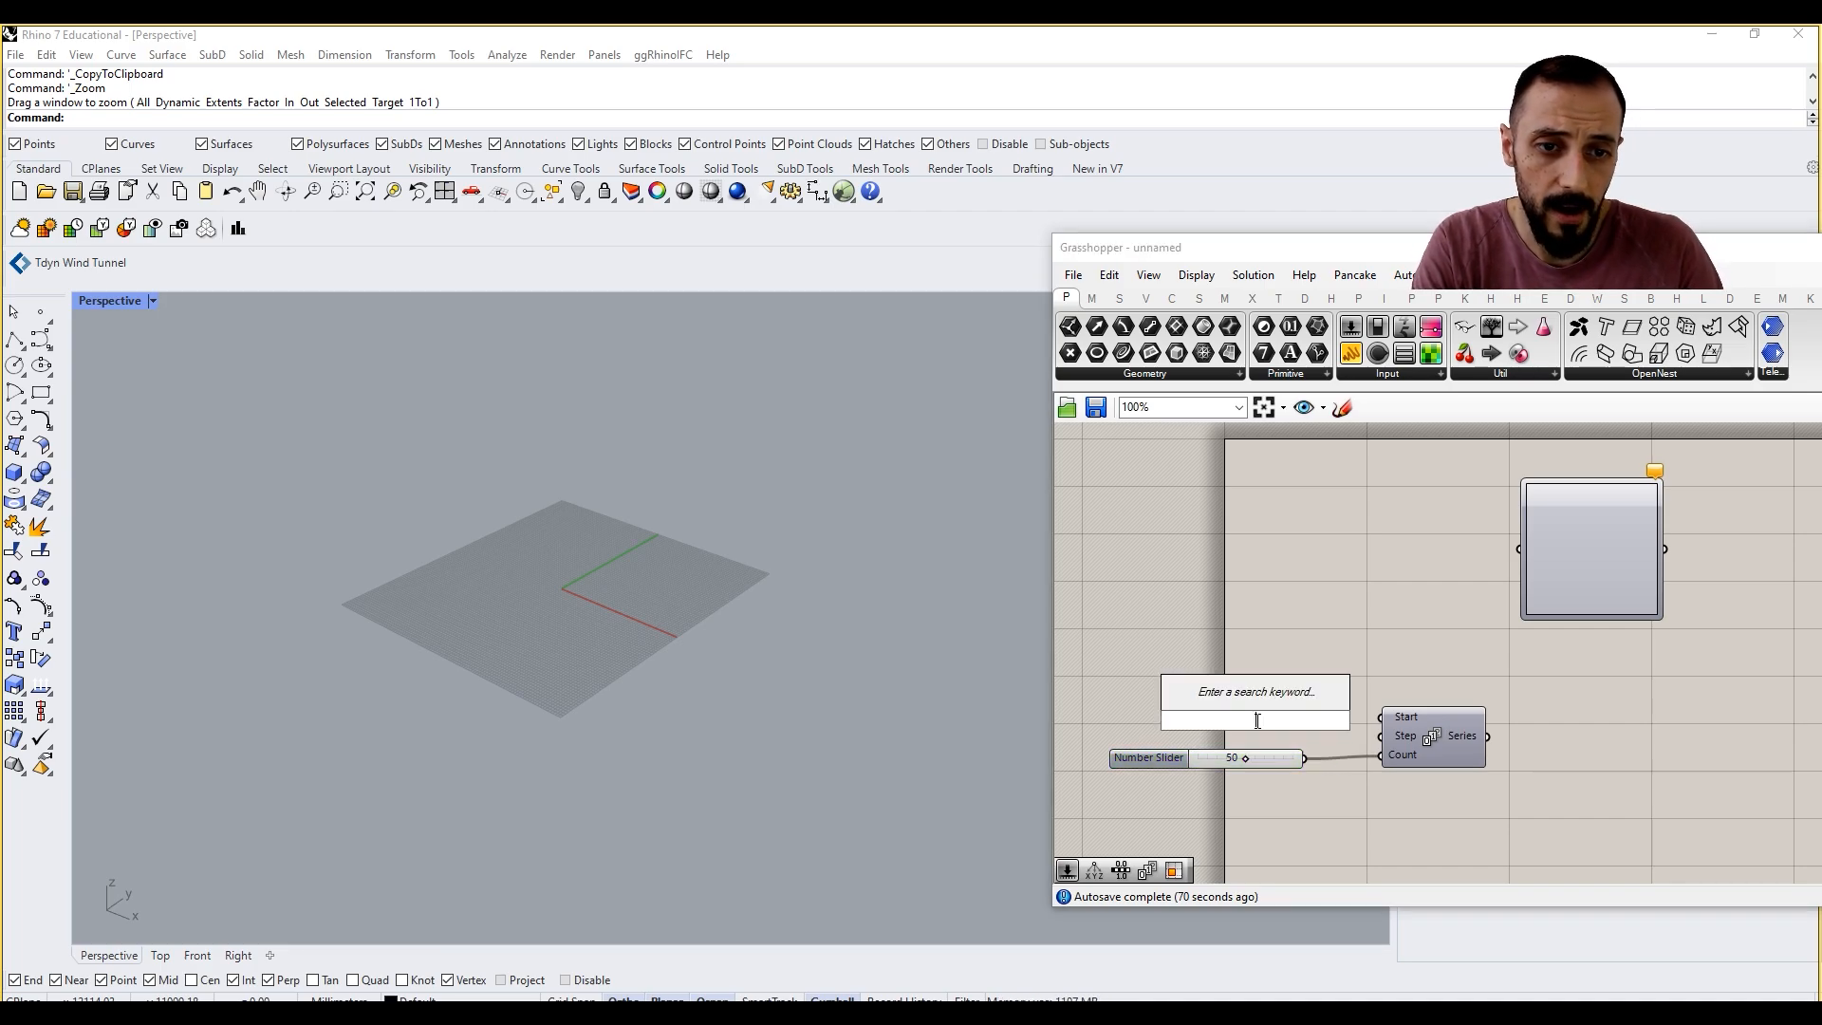
{"action": "type", "text": "10"}
{"action": "key", "text": "Return"}
{"action": "left_click_drag", "start_coordinate": [1256, 720], "coordinate": [1211, 715]}
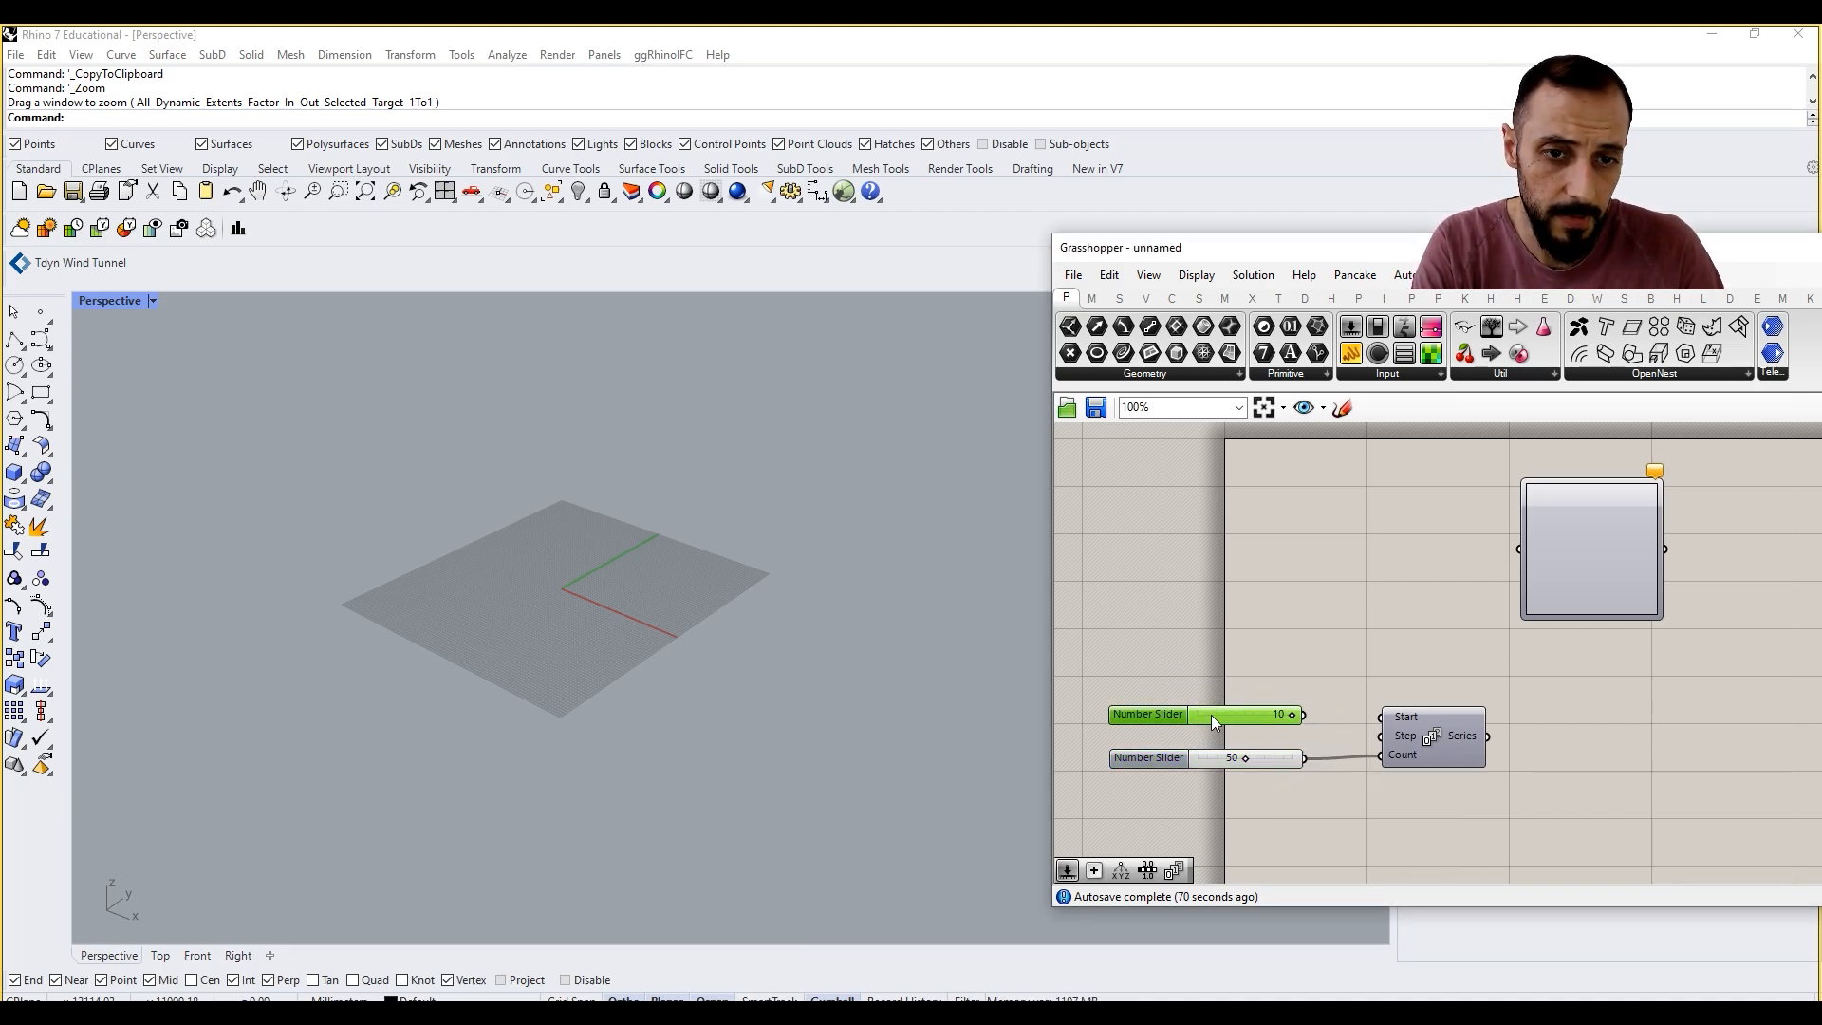
{"action": "left_click_drag", "start_coordinate": [1402, 739], "coordinate": [1386, 736]}
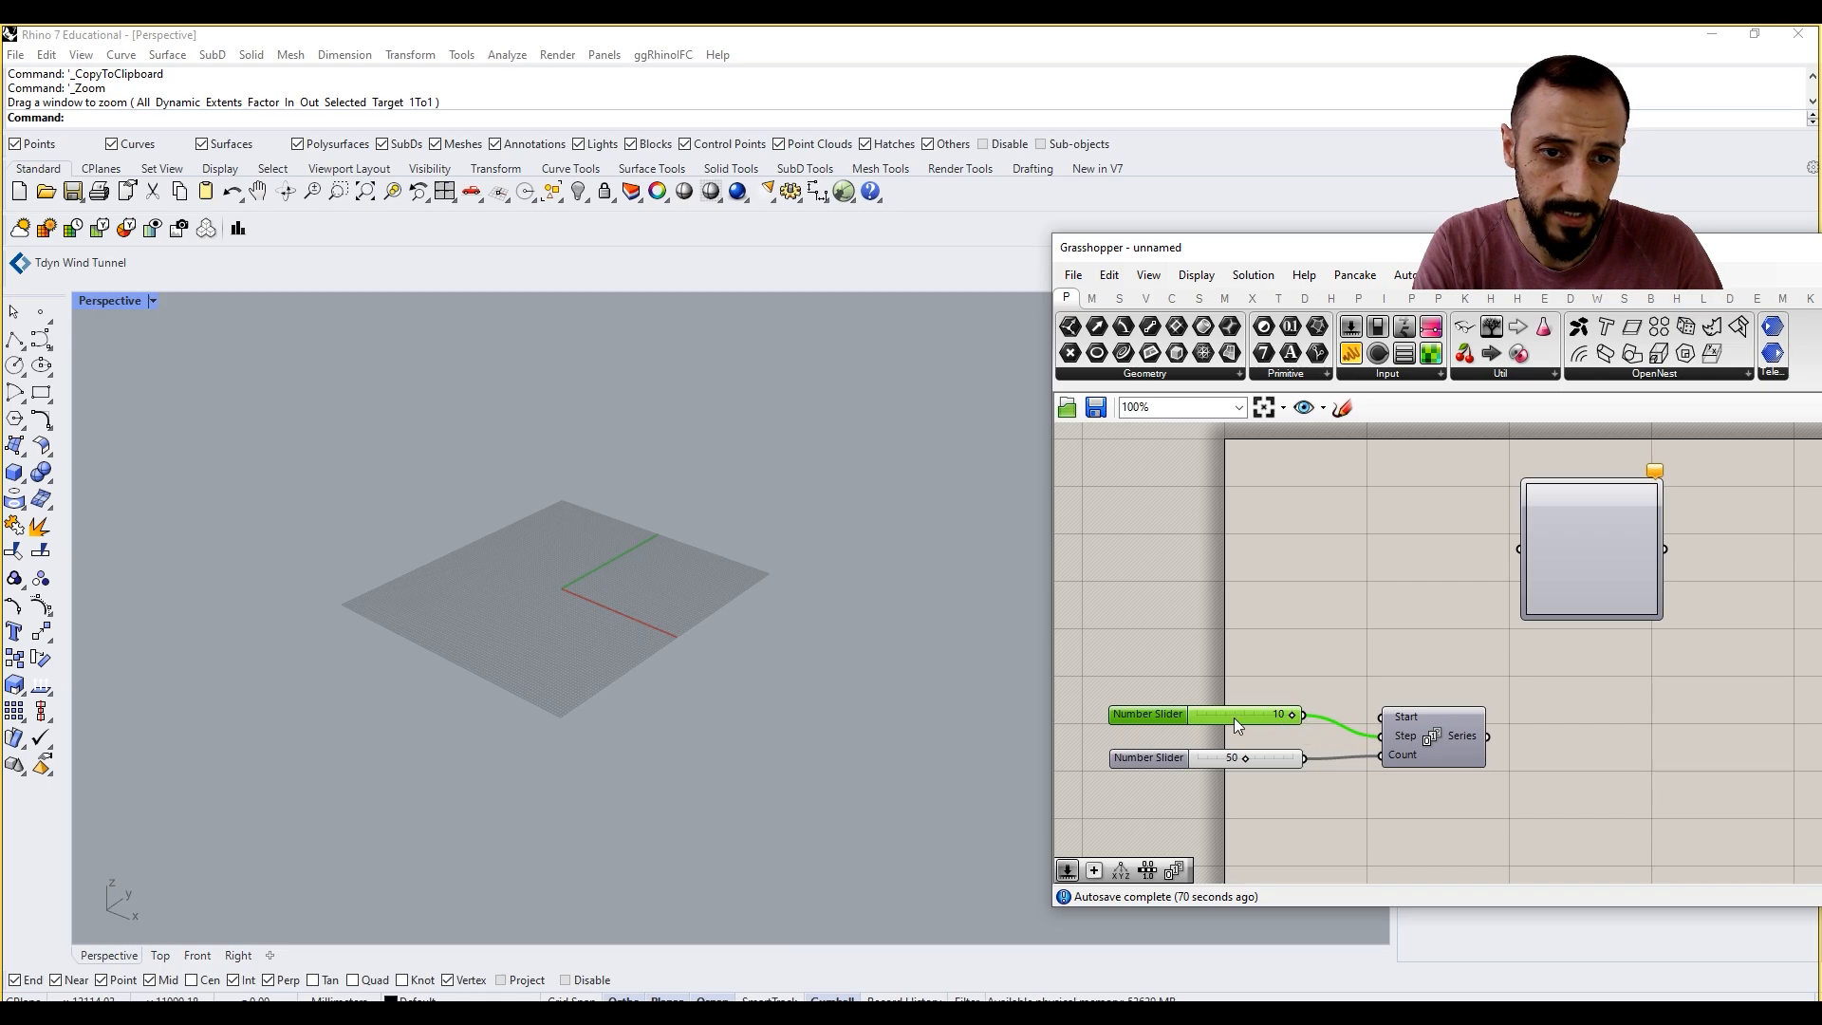
{"action": "left_click_drag", "start_coordinate": [1233, 718], "coordinate": [1235, 728]}
Step: Add a Construct Point component and feed the Series output into its Z coordinate
{"action": "right_click_drag", "start_coordinate": [1632, 759], "coordinate": [1543, 783]}
{"action": "double_click", "coordinate": [1631, 756]}
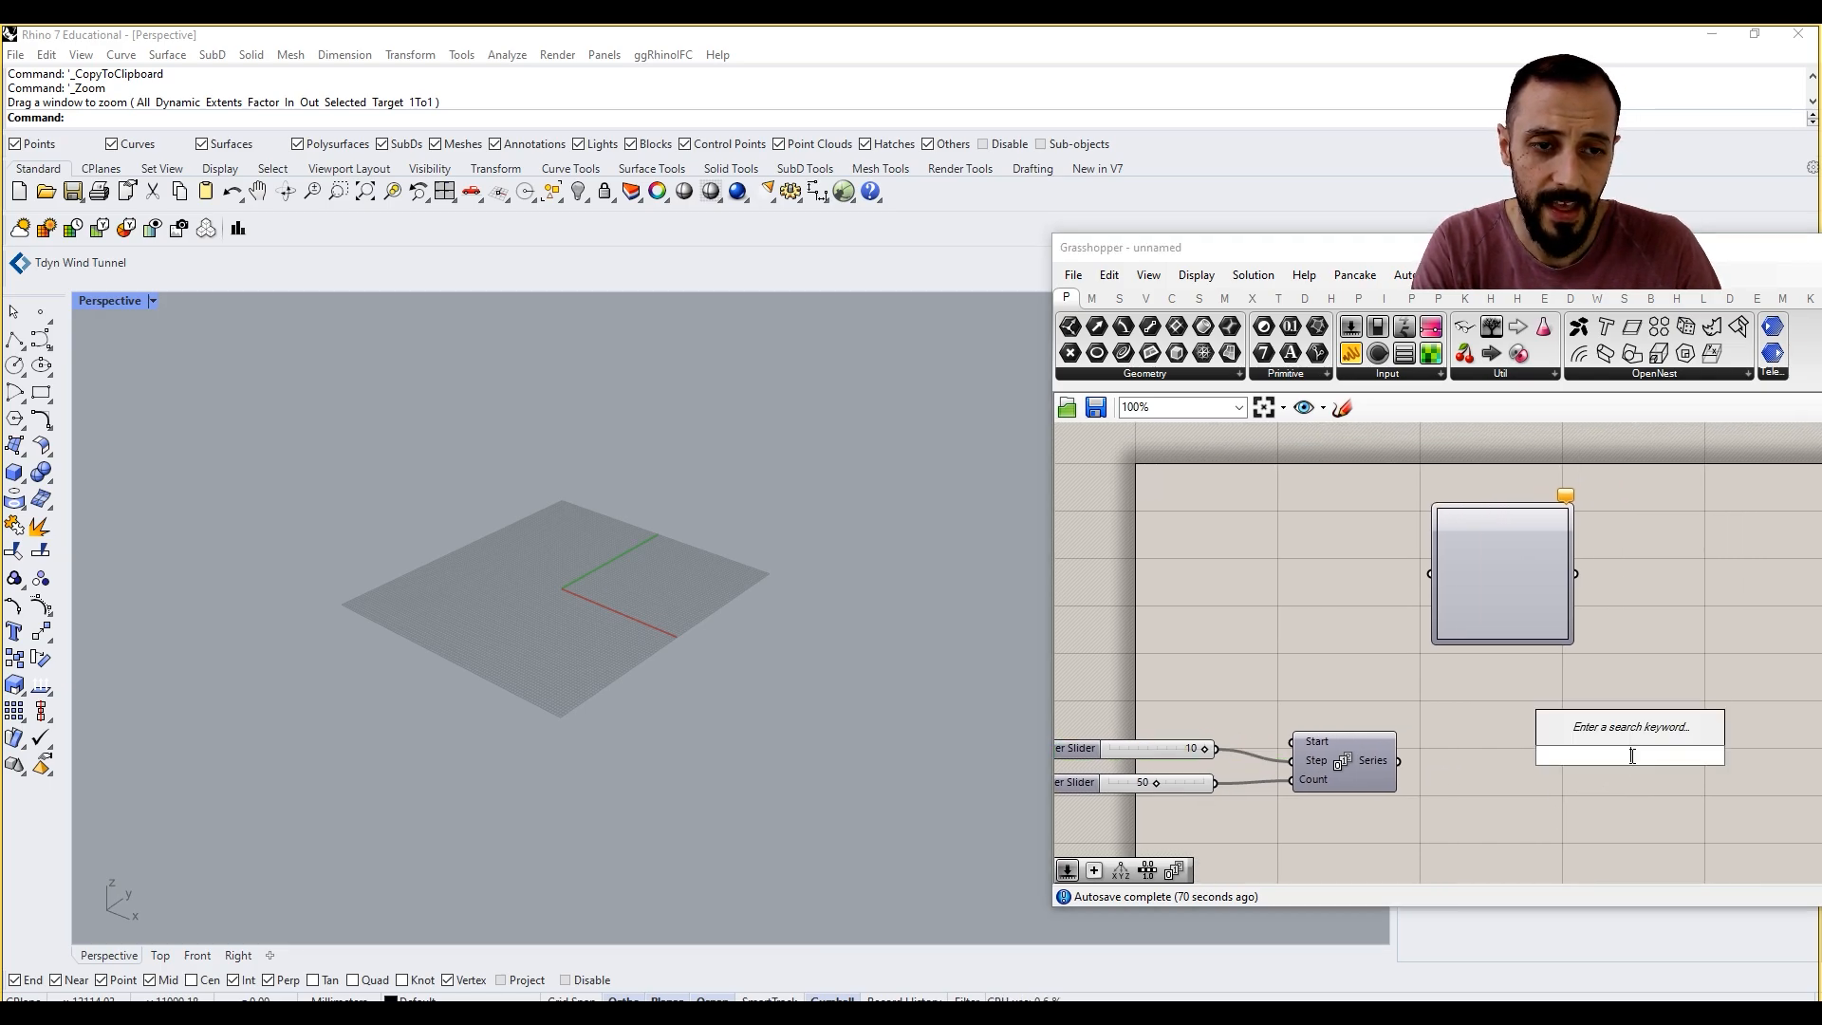
{"action": "left_click", "coordinate": [1146, 298]}
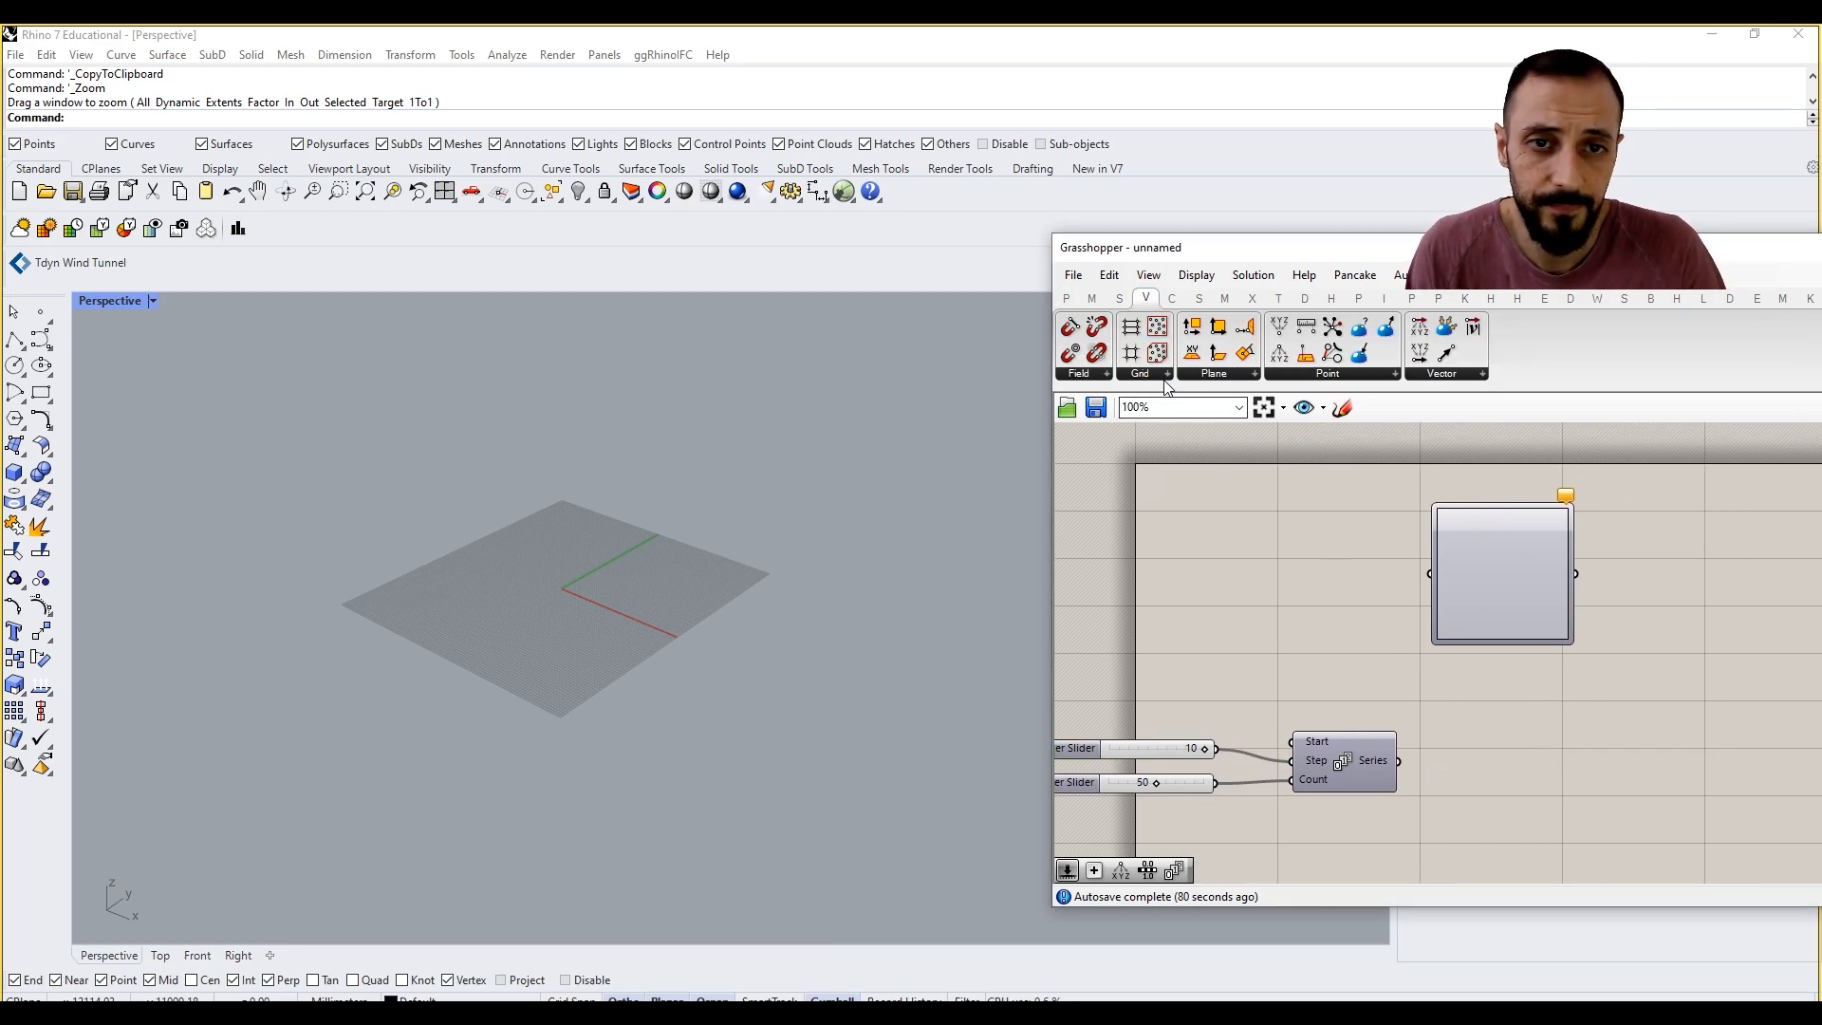
{"action": "left_click", "coordinate": [1325, 375]}
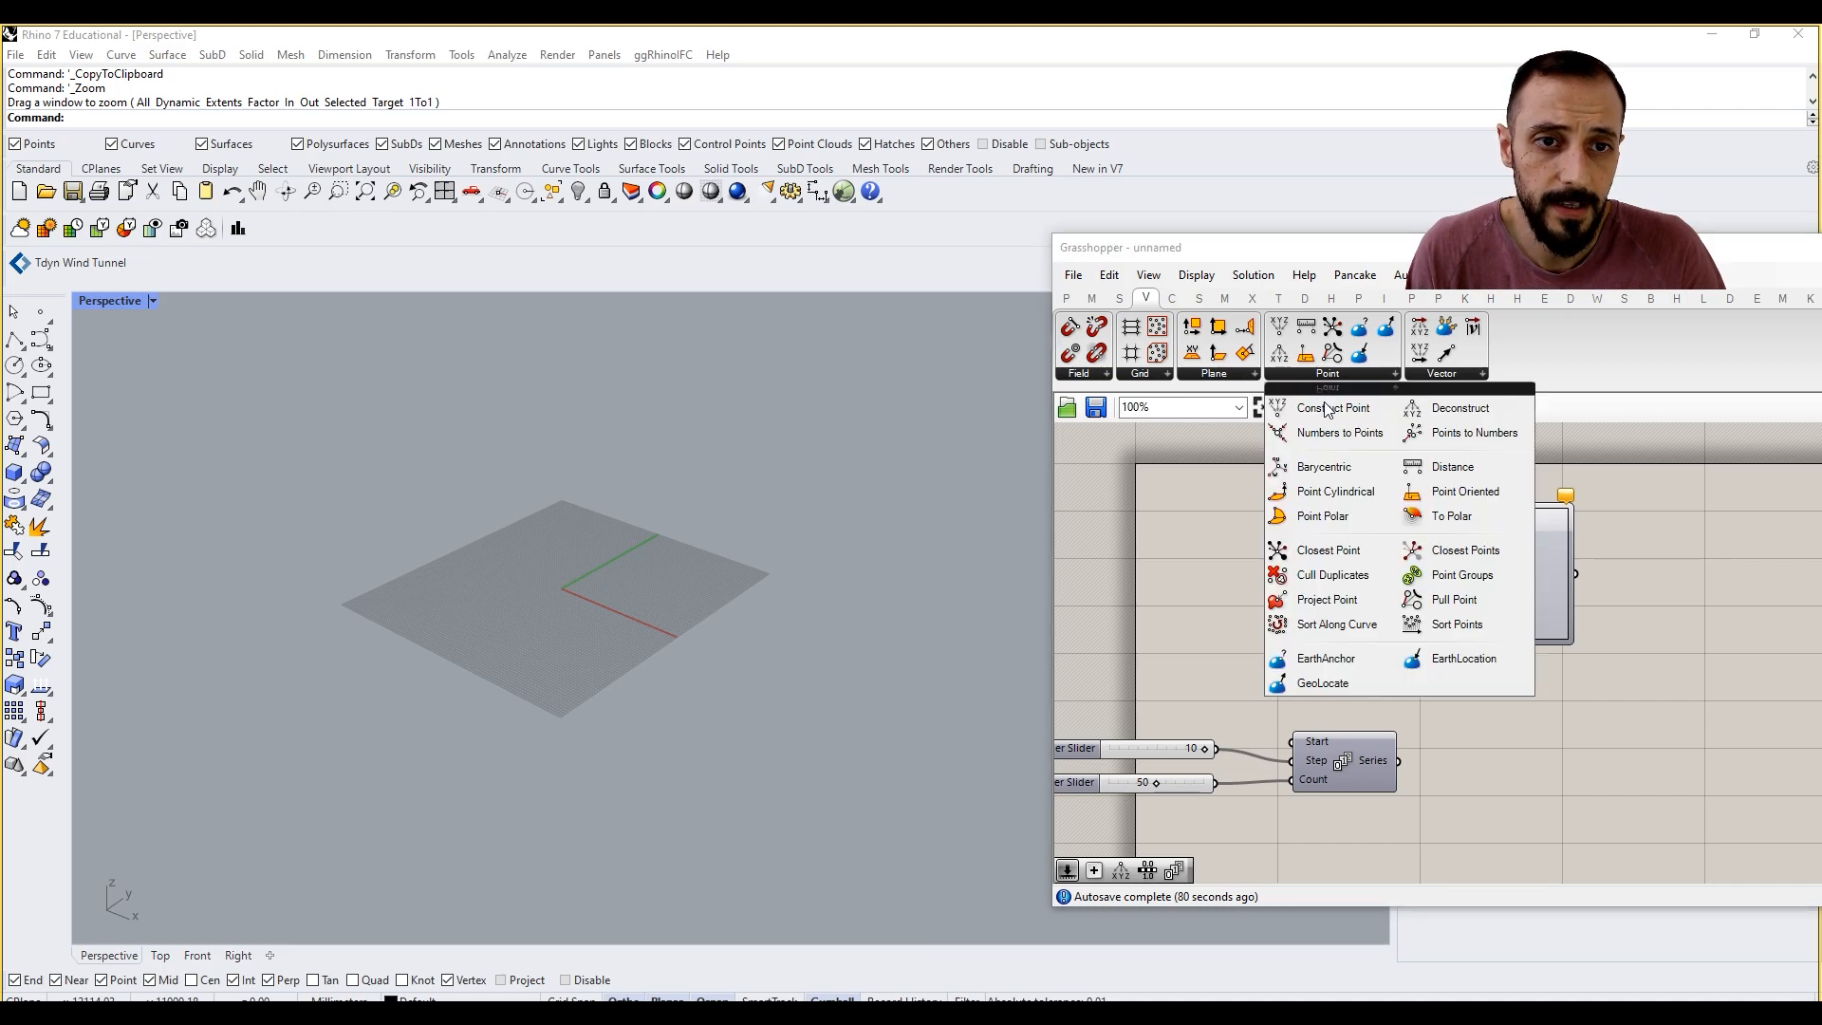
{"action": "left_click", "coordinate": [1327, 408]}
{"action": "left_click", "coordinate": [1627, 784]}
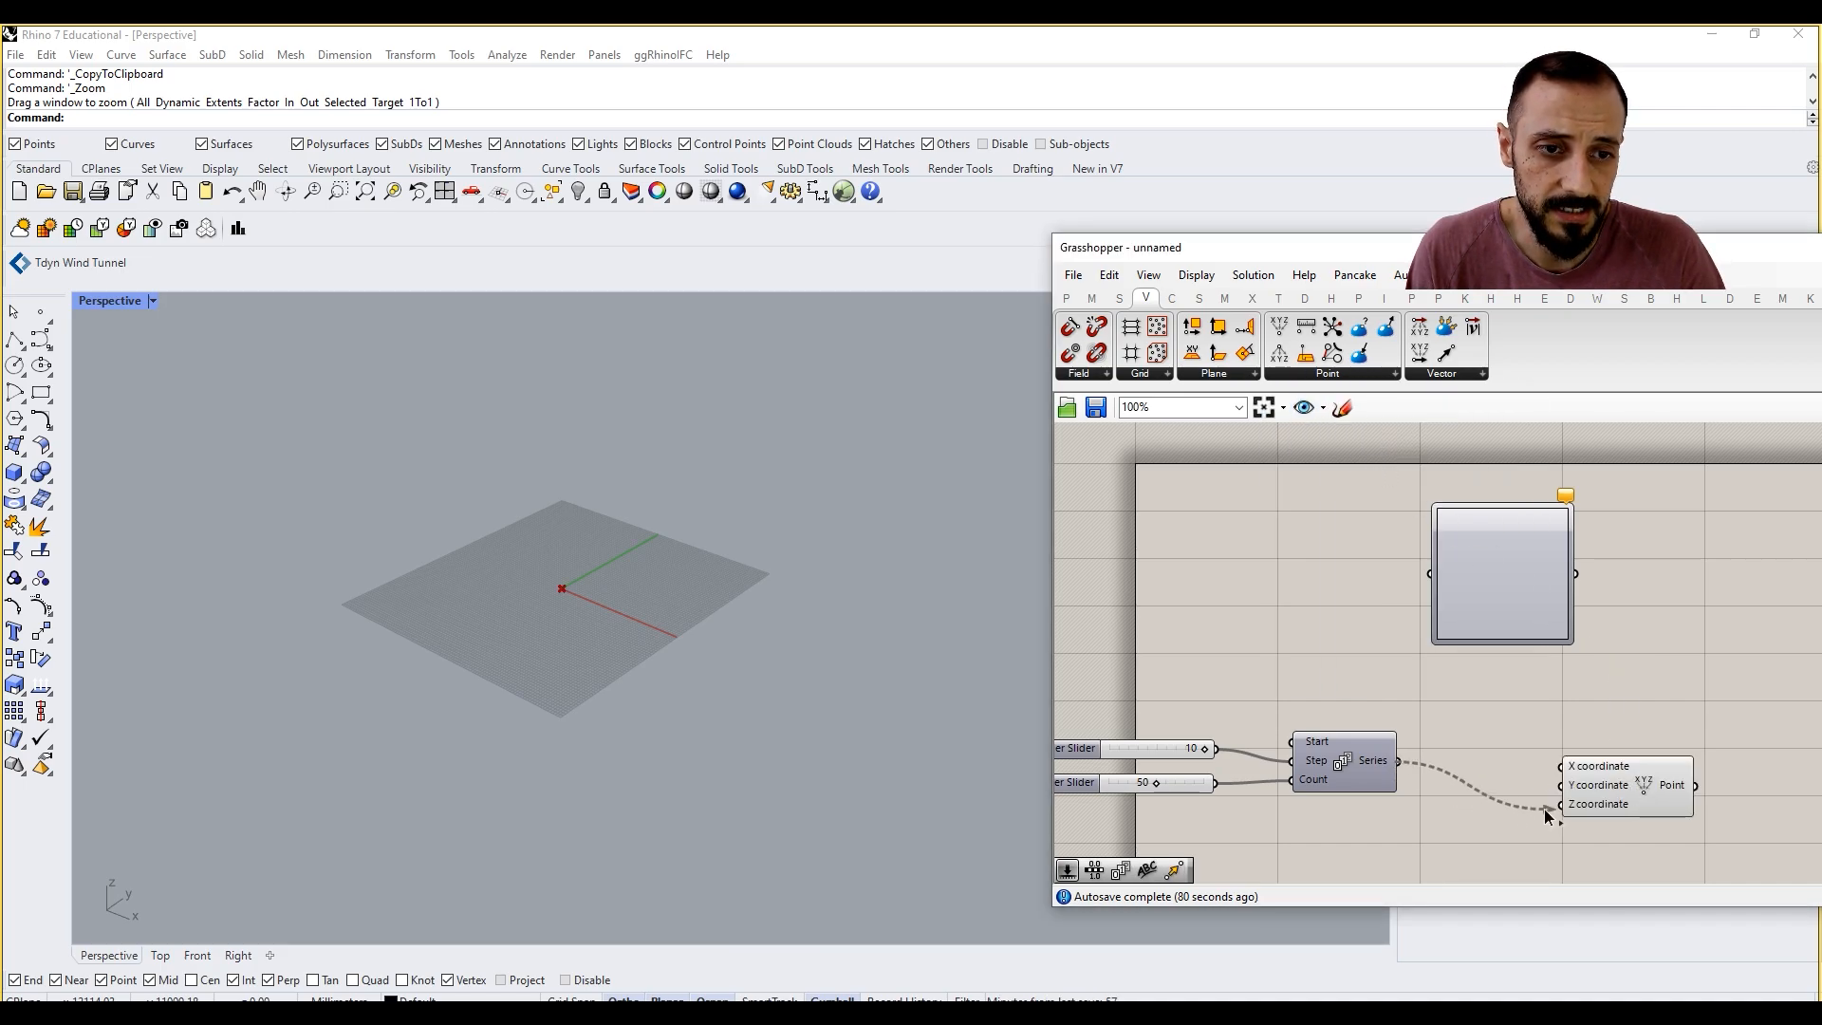
{"action": "left_click_drag", "start_coordinate": [1545, 809], "coordinate": [1665, 755]}
{"action": "right_click_drag", "start_coordinate": [1451, 729], "coordinate": [1516, 727]}
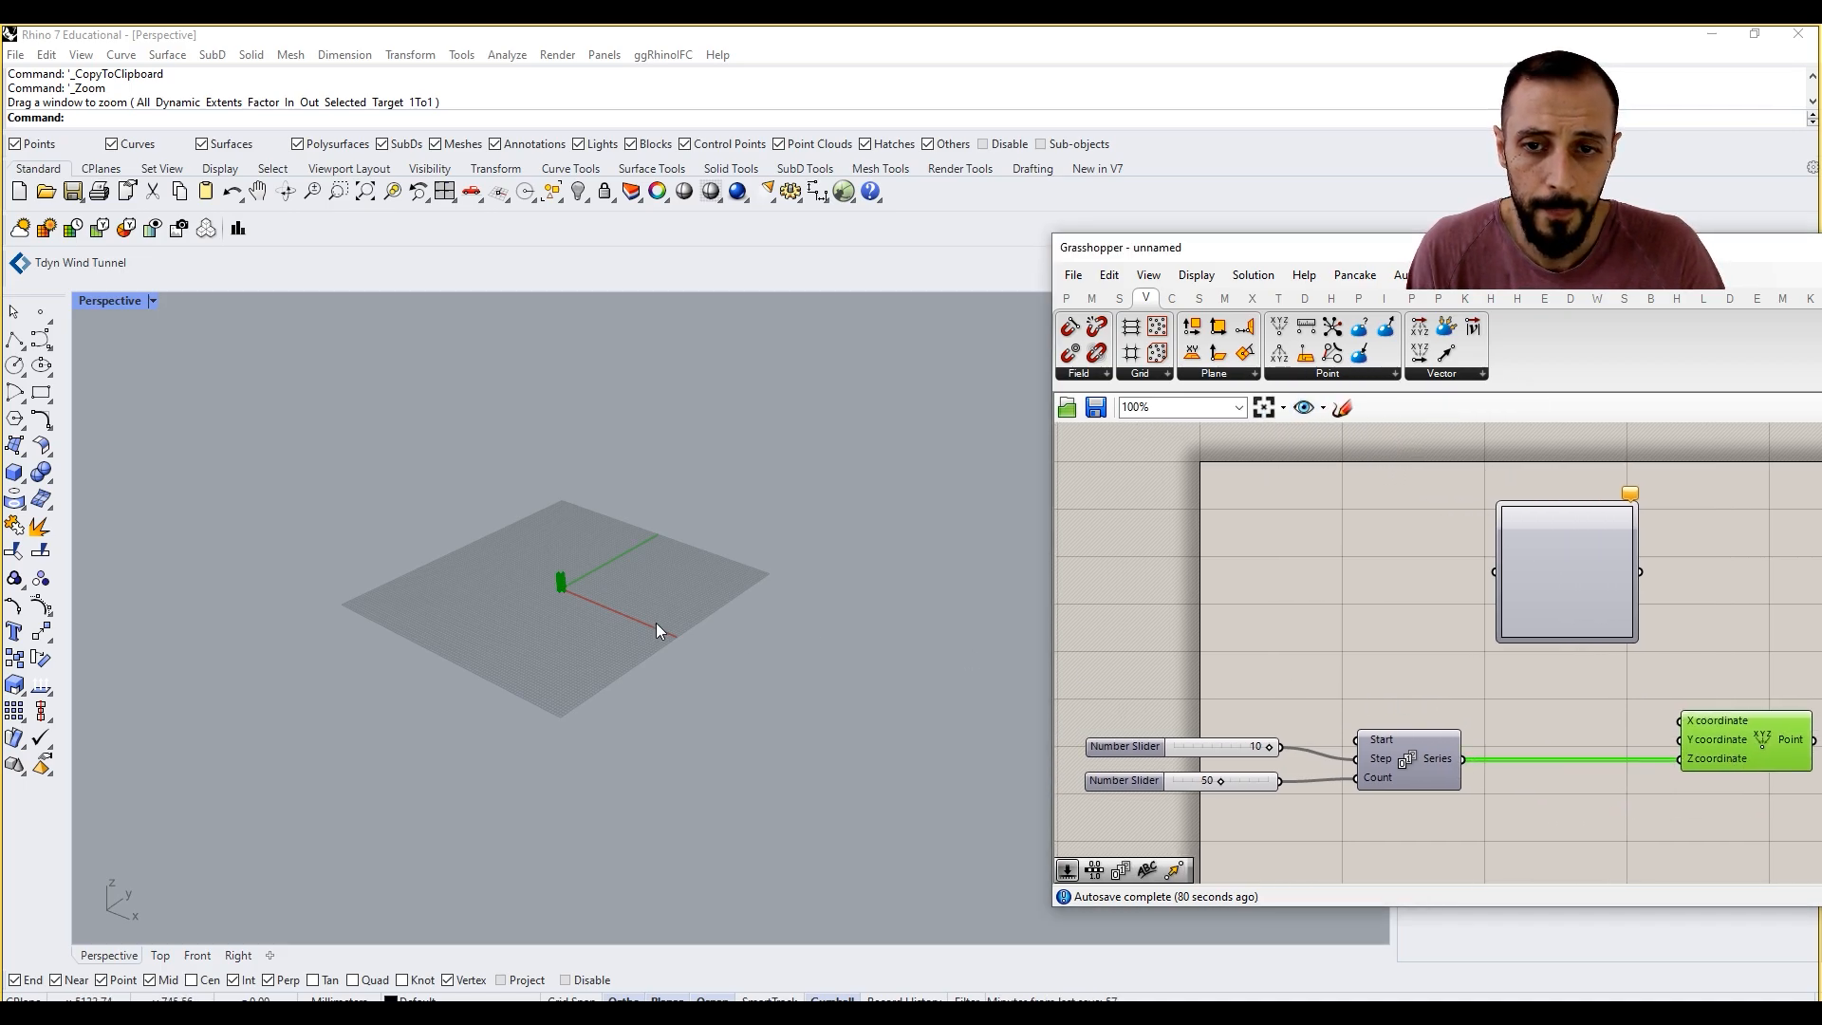
Step: Examine the vertical column of points against the grid in the Perspective viewport
{"action": "right_click", "coordinate": [656, 623]}
{"action": "scroll", "coordinate": [556, 594], "scroll_direction": "up", "scroll_amount": 15}
{"action": "scroll", "coordinate": [577, 544], "scroll_direction": "down", "scroll_amount": 10}
{"action": "scroll", "coordinate": [583, 514], "scroll_direction": "up", "scroll_amount": 8}
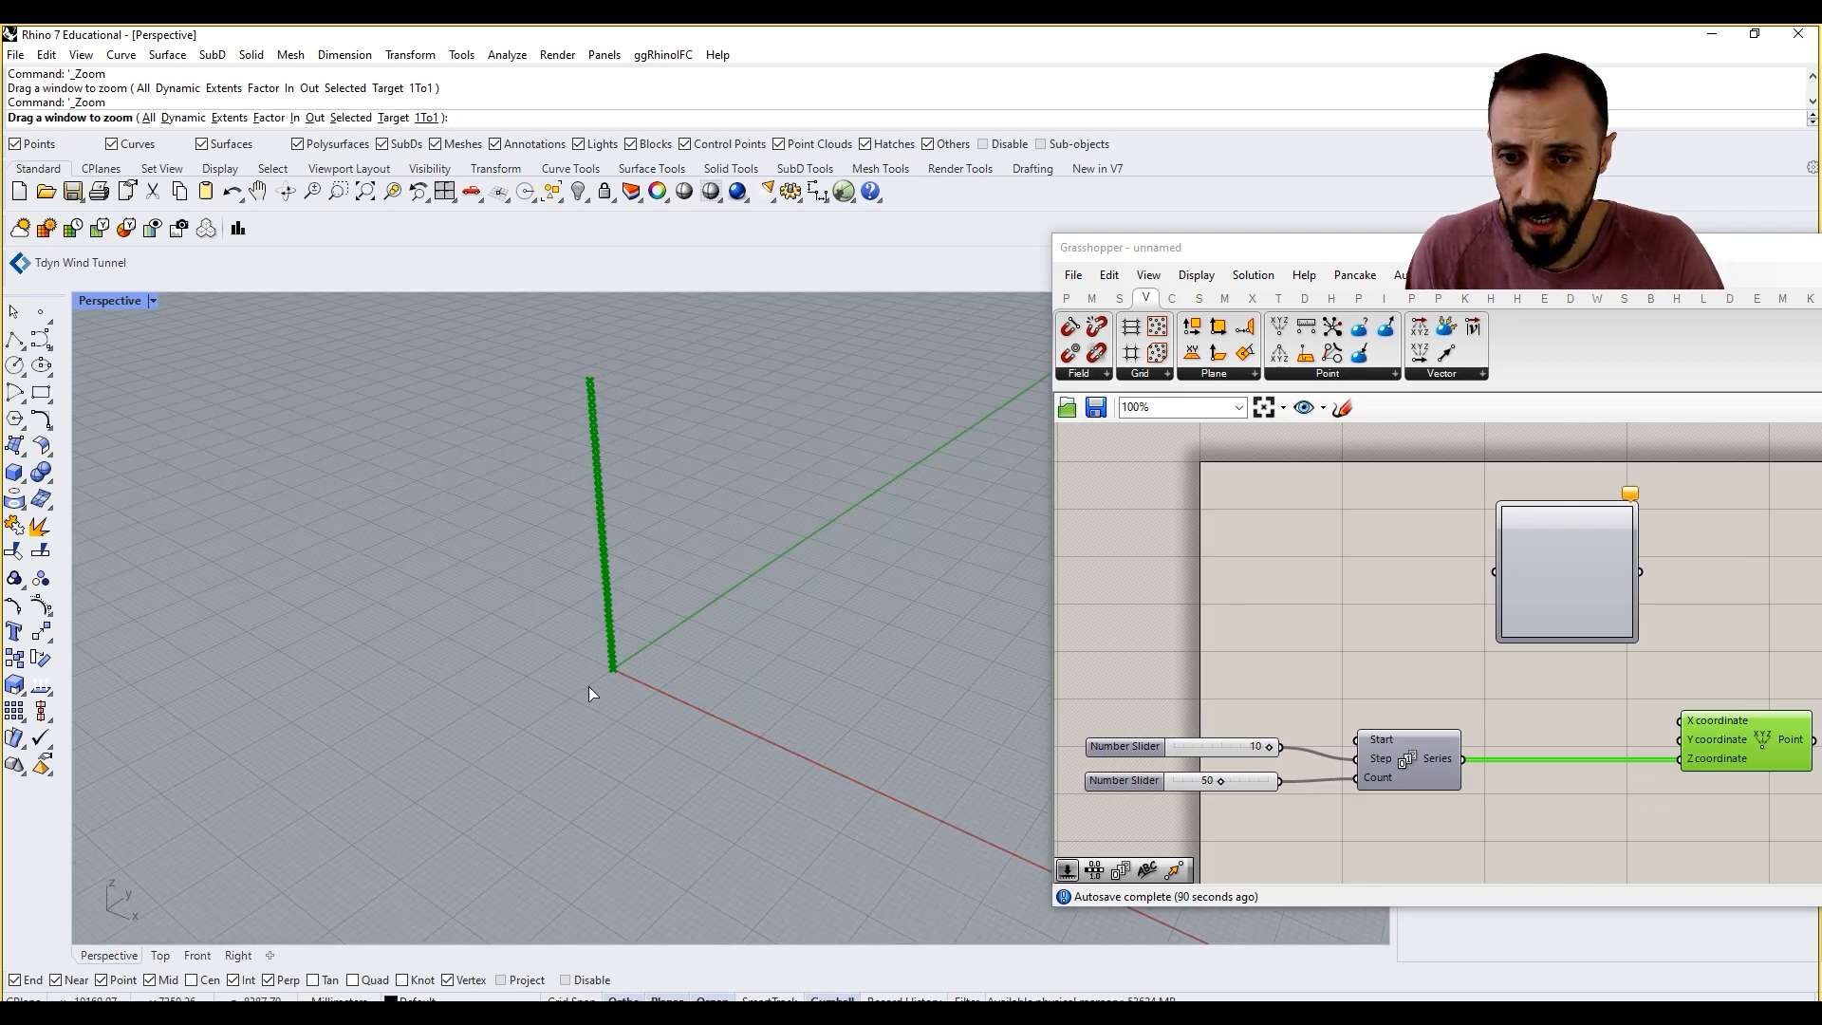
{"action": "right_click_drag", "start_coordinate": [1250, 773], "coordinate": [1275, 774]}
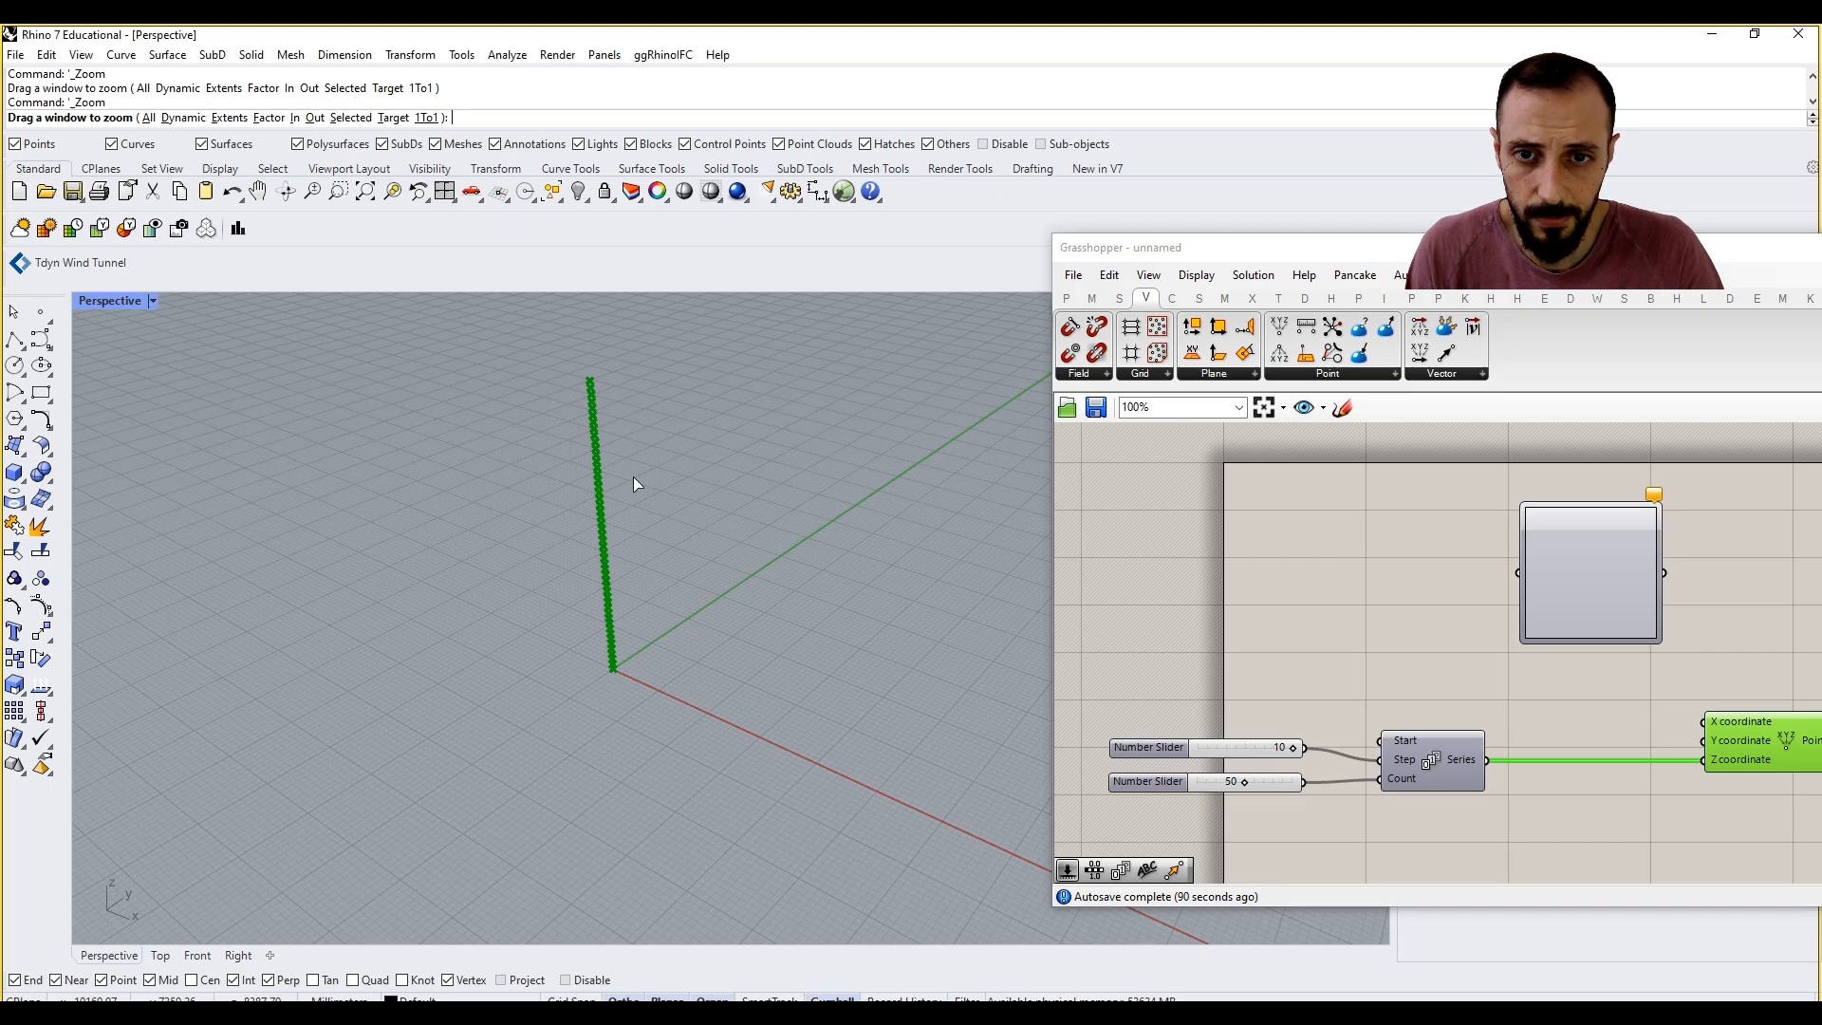
{"action": "scroll", "coordinate": [630, 492], "scroll_direction": "down", "scroll_amount": 20}
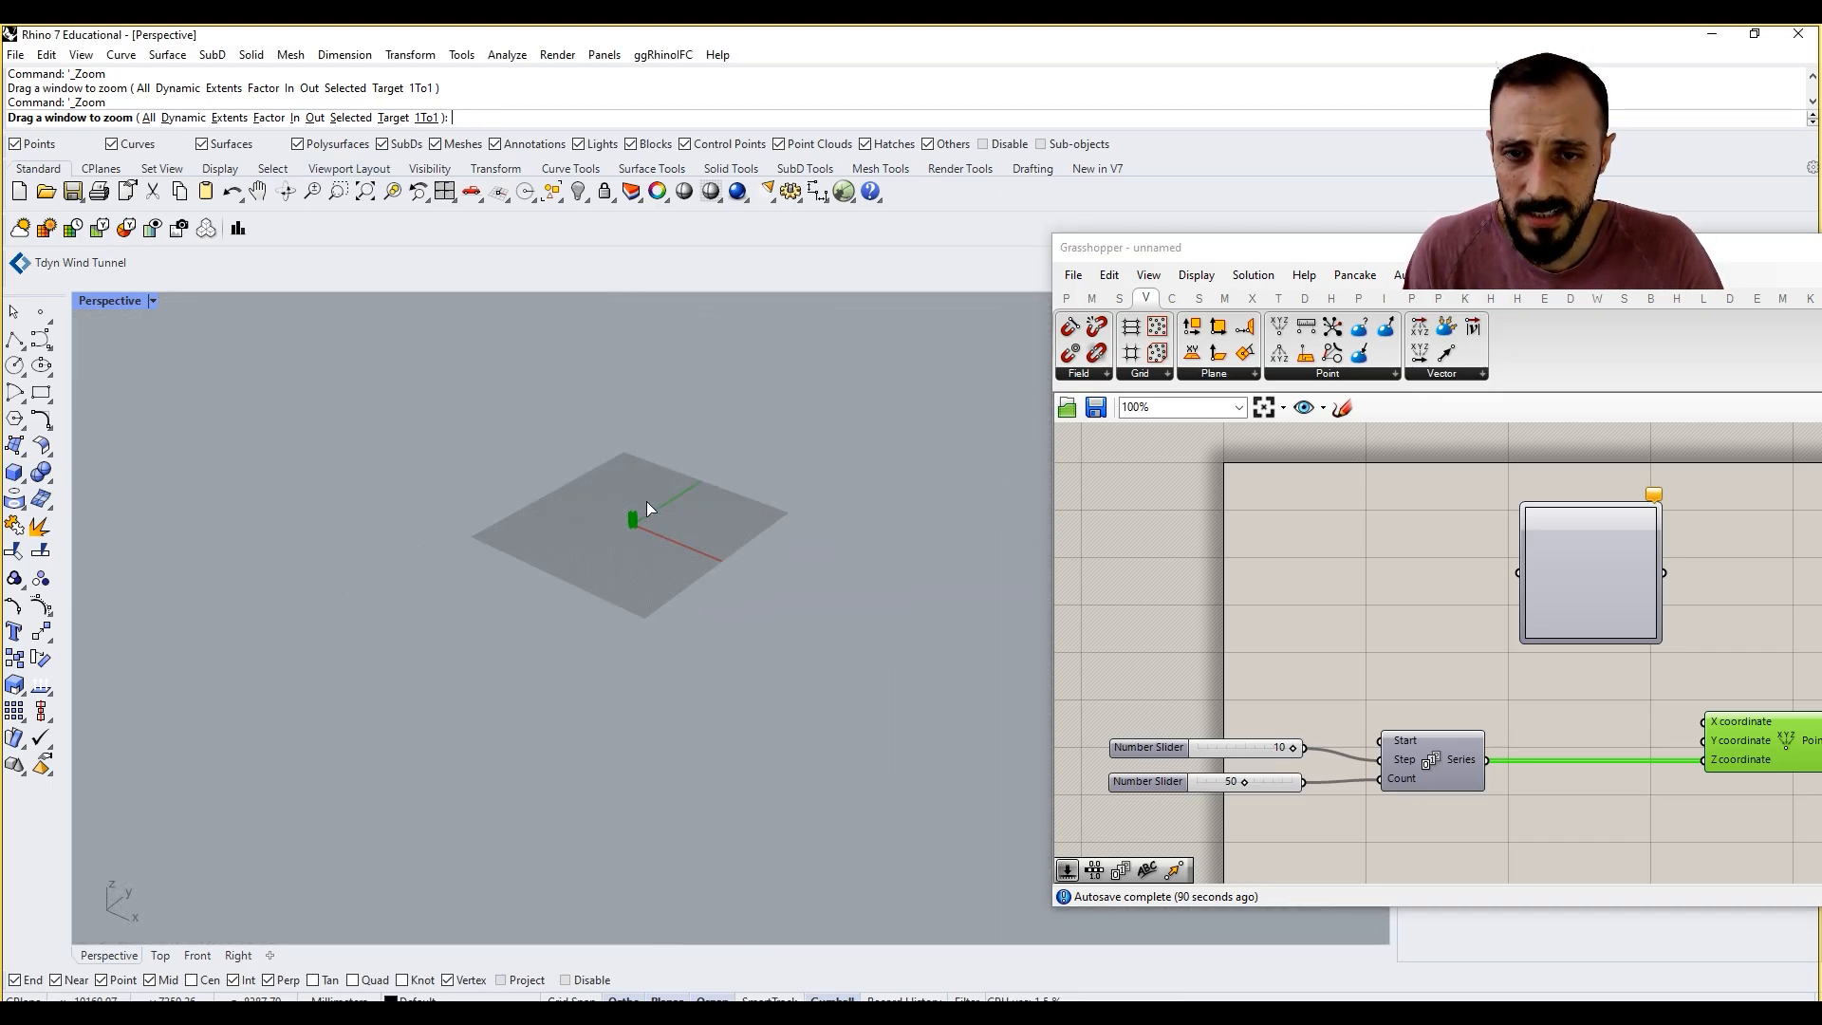
{"action": "scroll", "coordinate": [647, 501], "scroll_direction": "up", "scroll_amount": 5}
Step: Set the grid line count to 50 for all viewports in the Rhino document's grid properties
{"action": "left_click", "coordinate": [474, 54]}
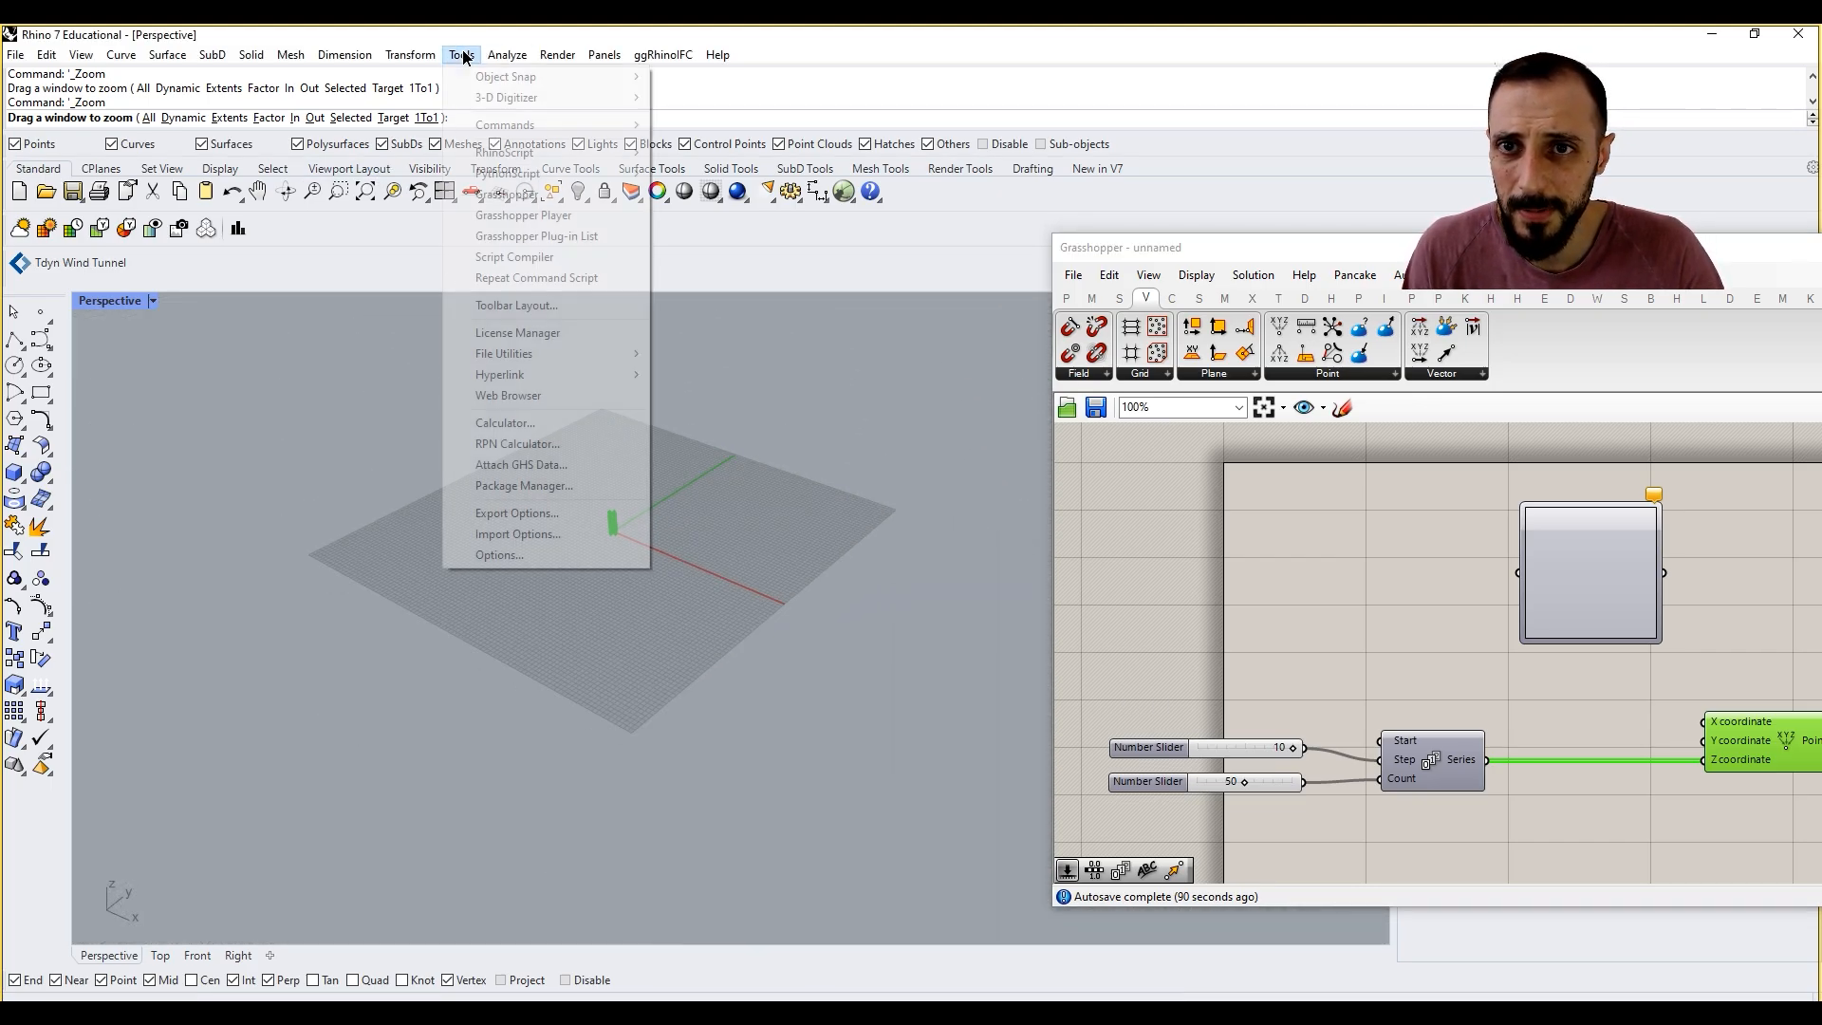
{"action": "left_click", "coordinate": [531, 560]}
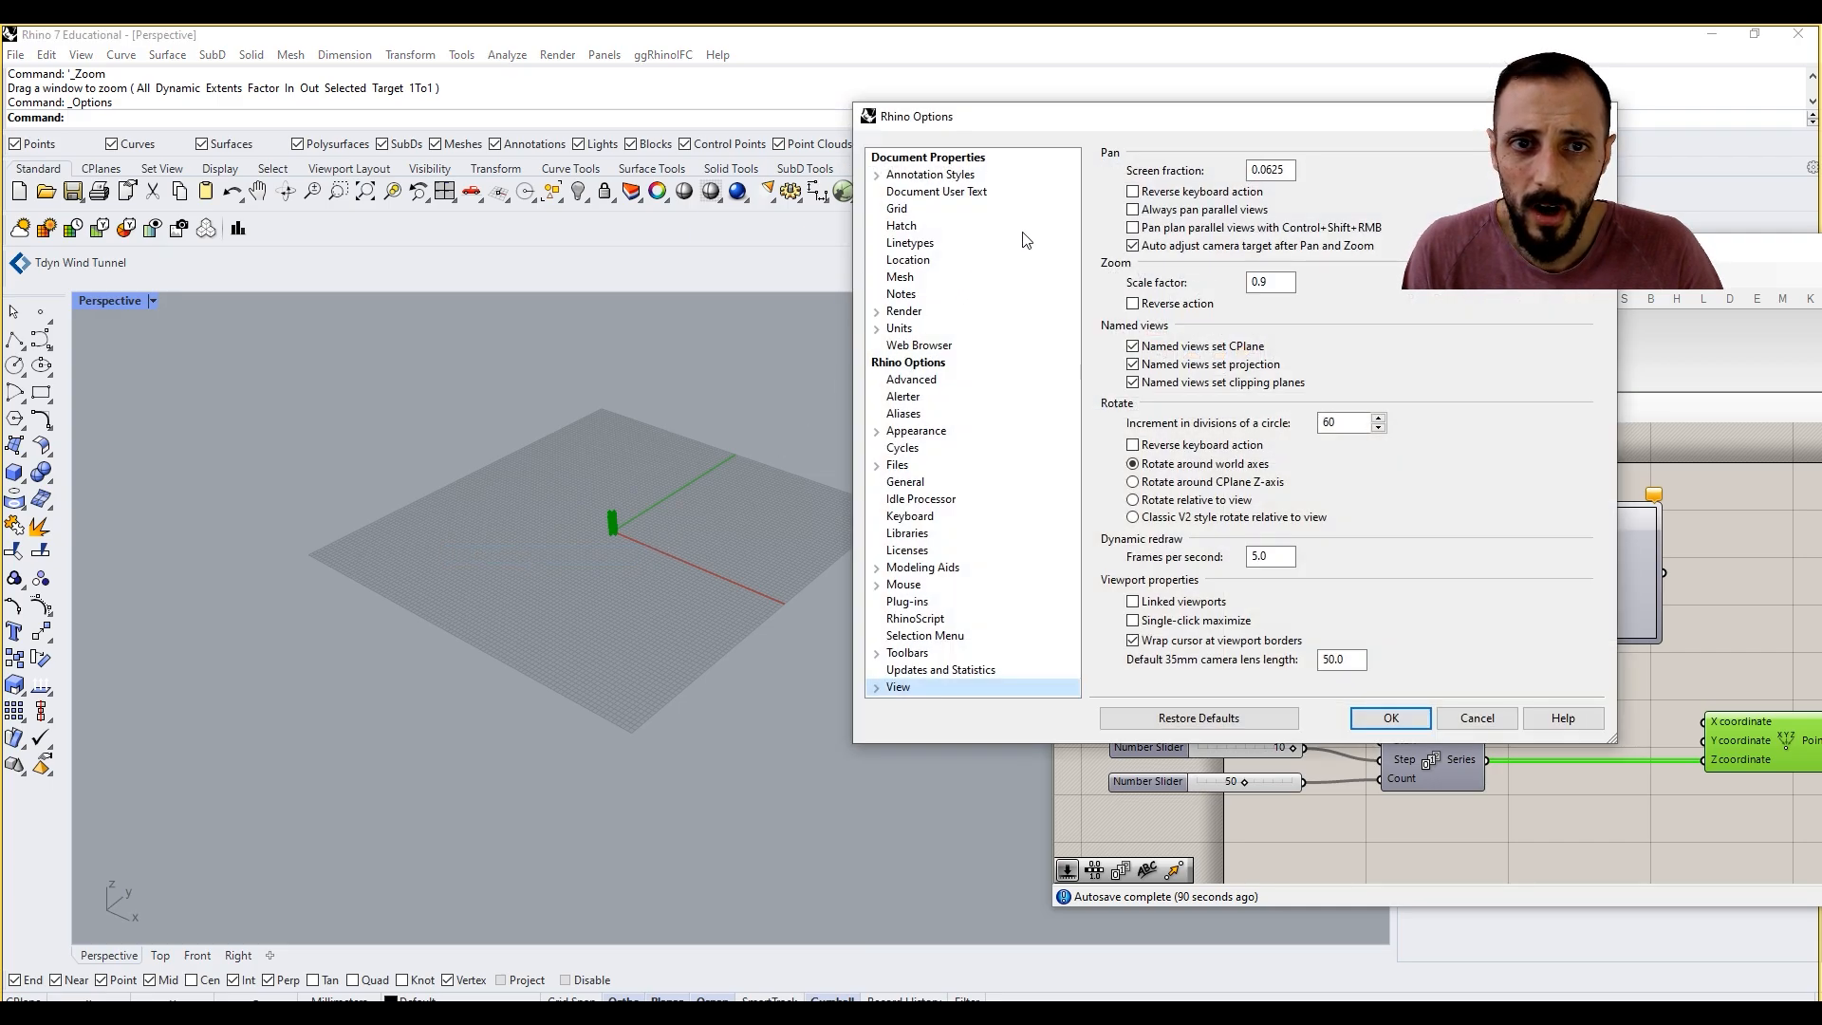
{"action": "left_click", "coordinate": [897, 209]}
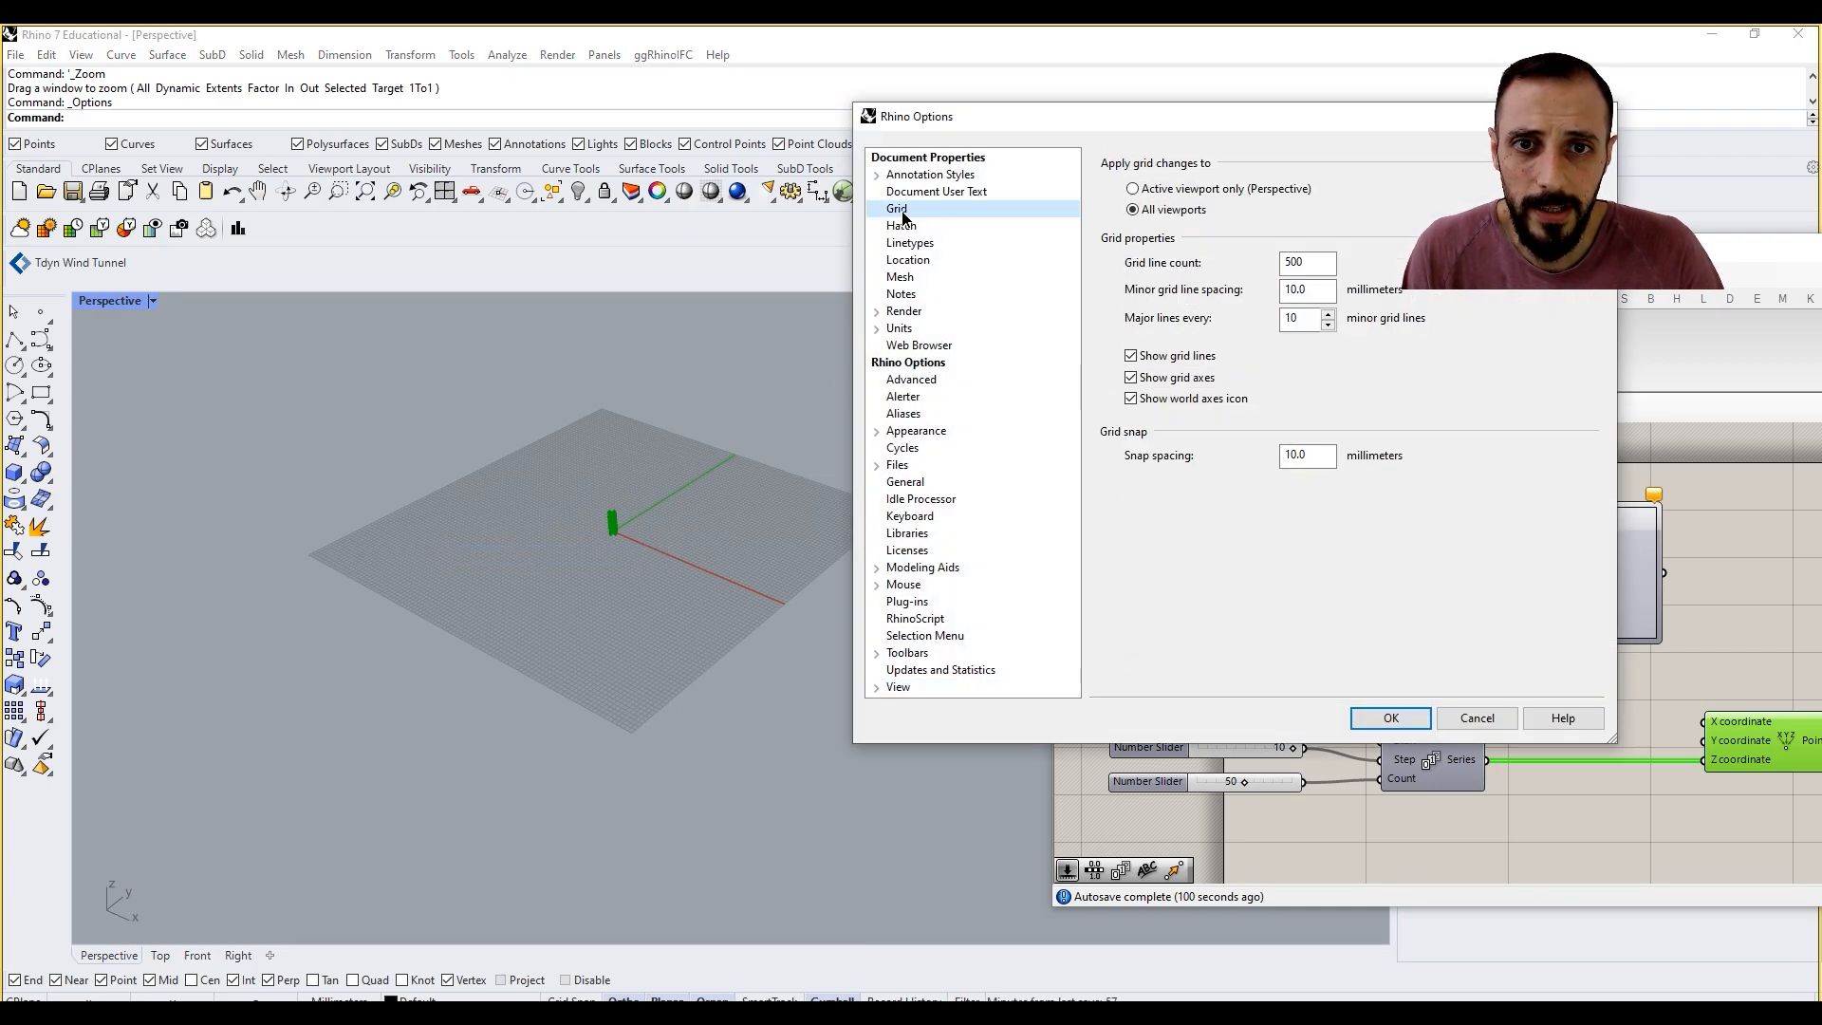
{"action": "left_click_drag", "start_coordinate": [1307, 262], "coordinate": [1289, 262]}
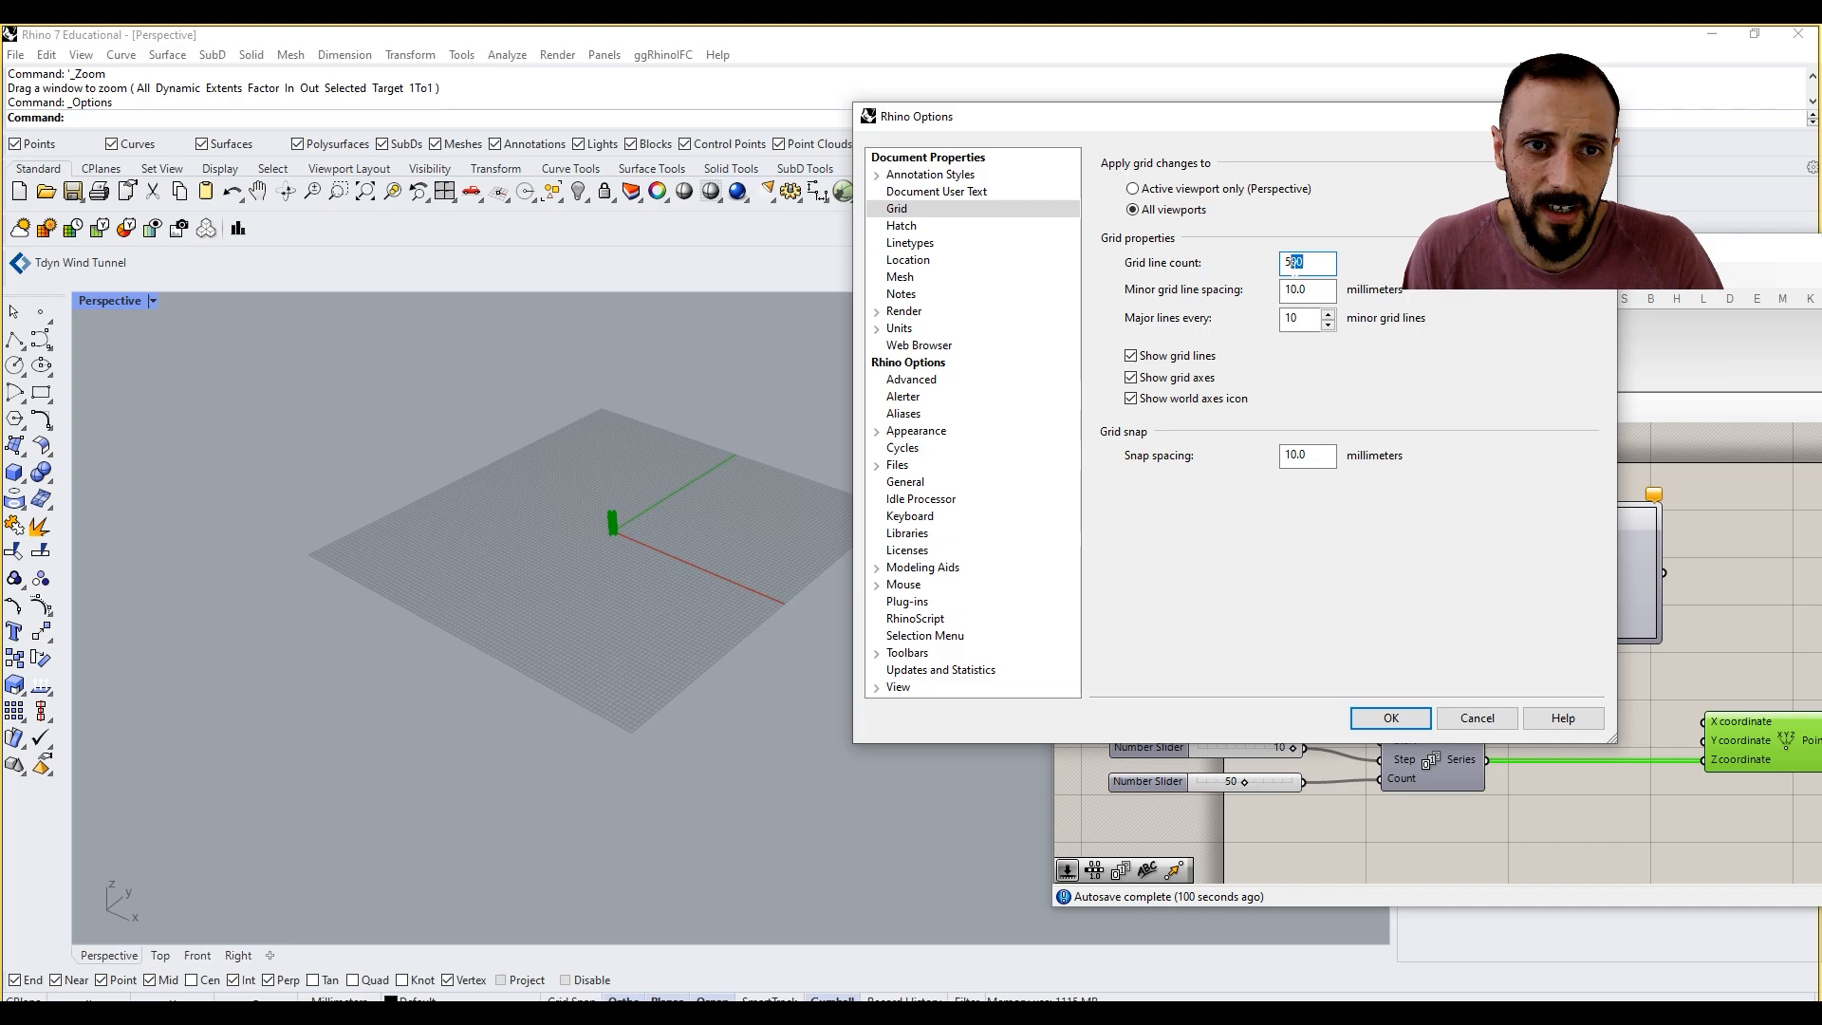
{"action": "key", "text": "BackSpace"}
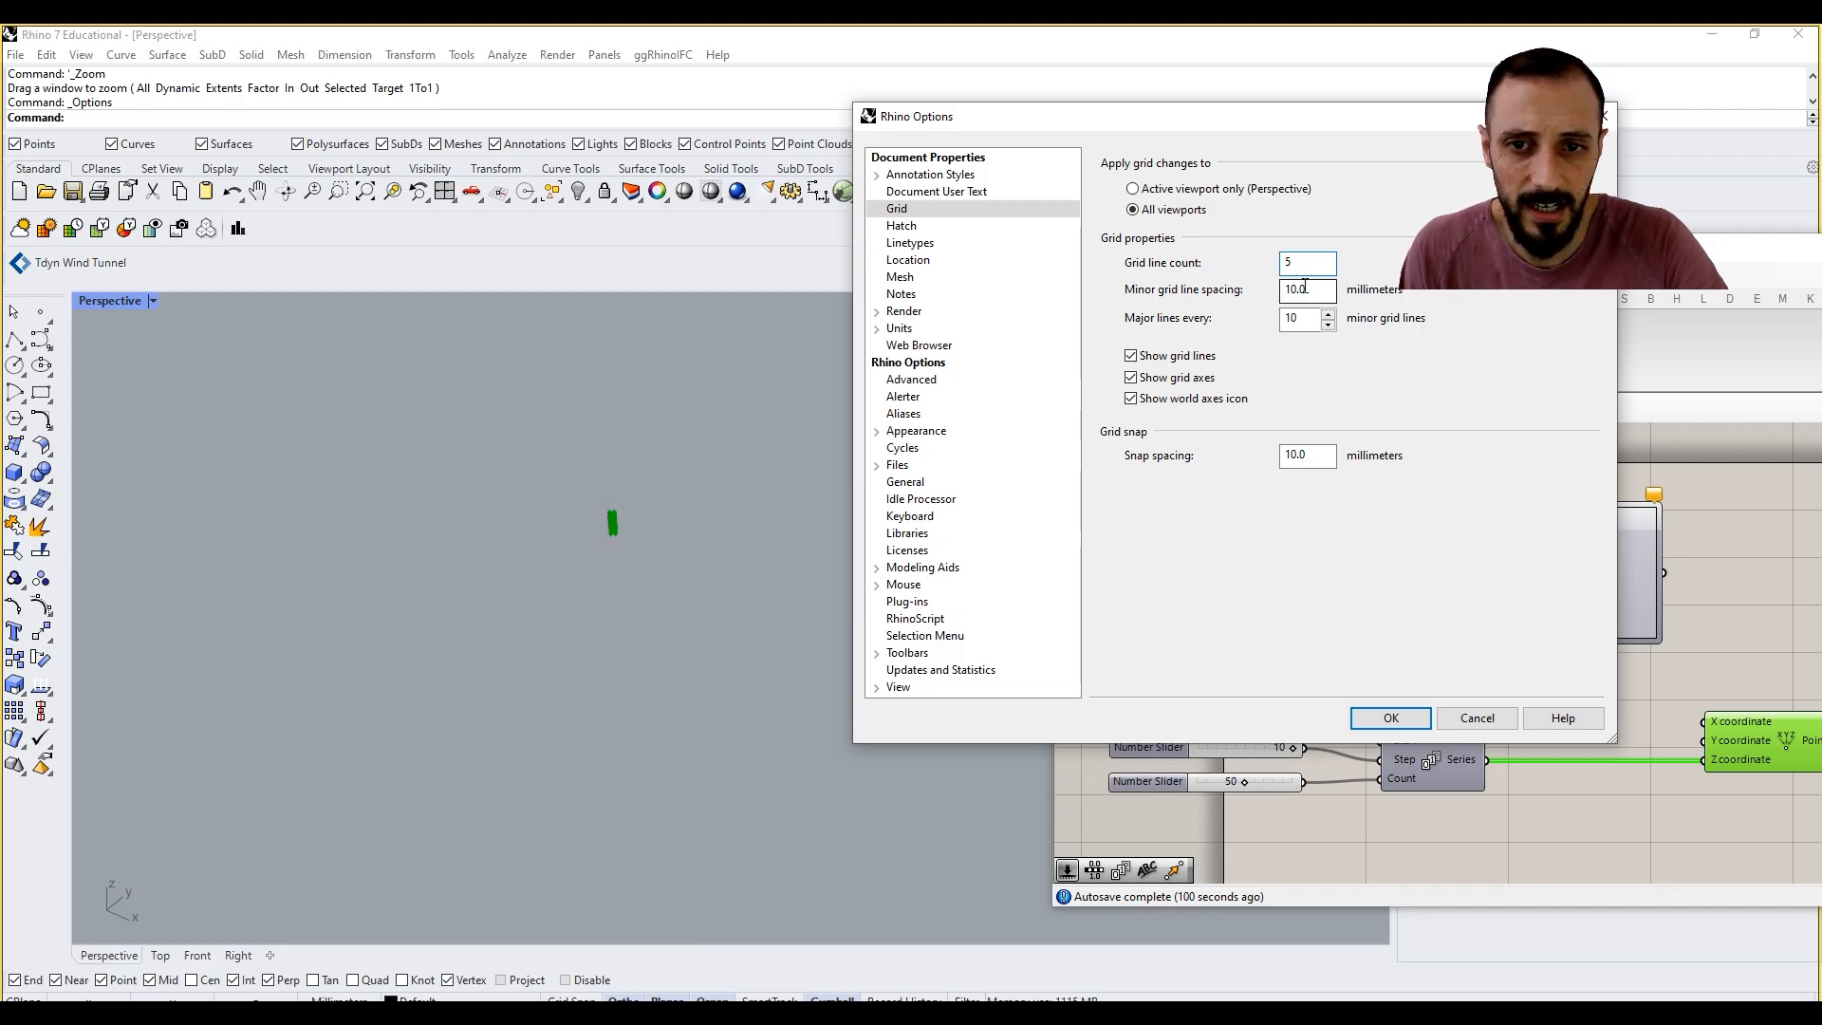
{"action": "type", "text": "0"}
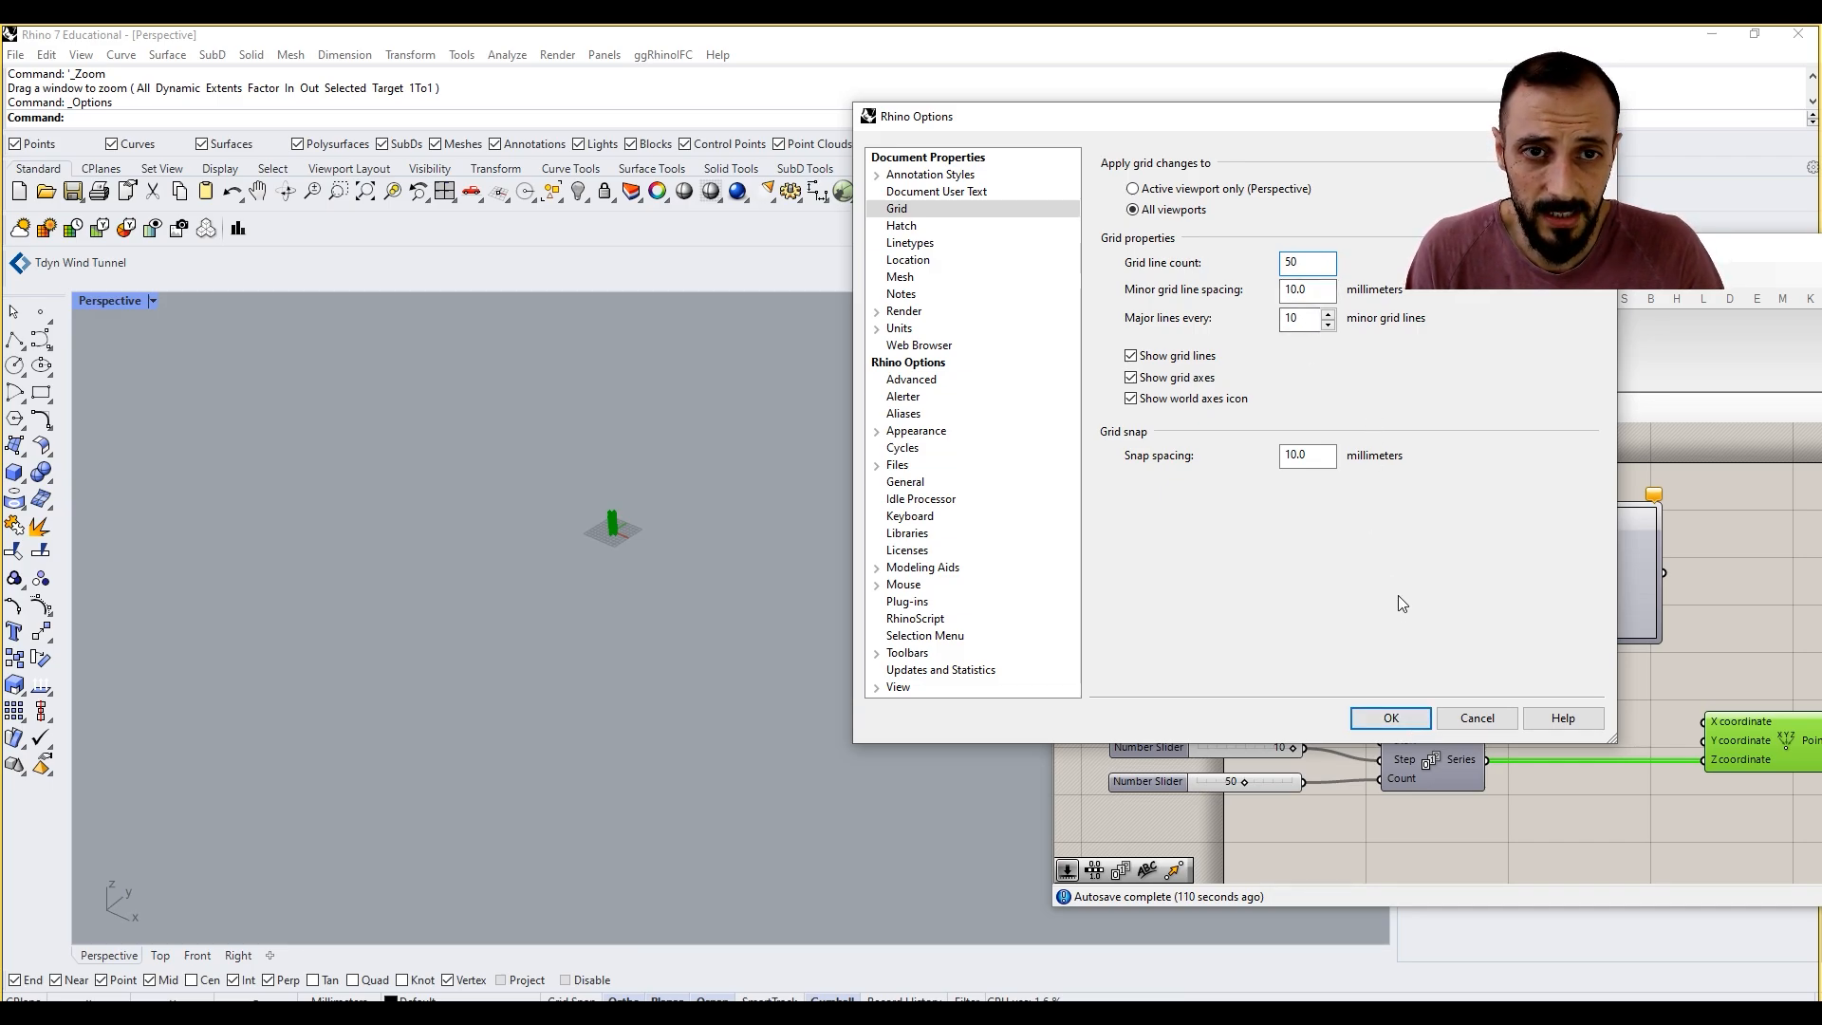
{"action": "left_click", "coordinate": [1391, 718]}
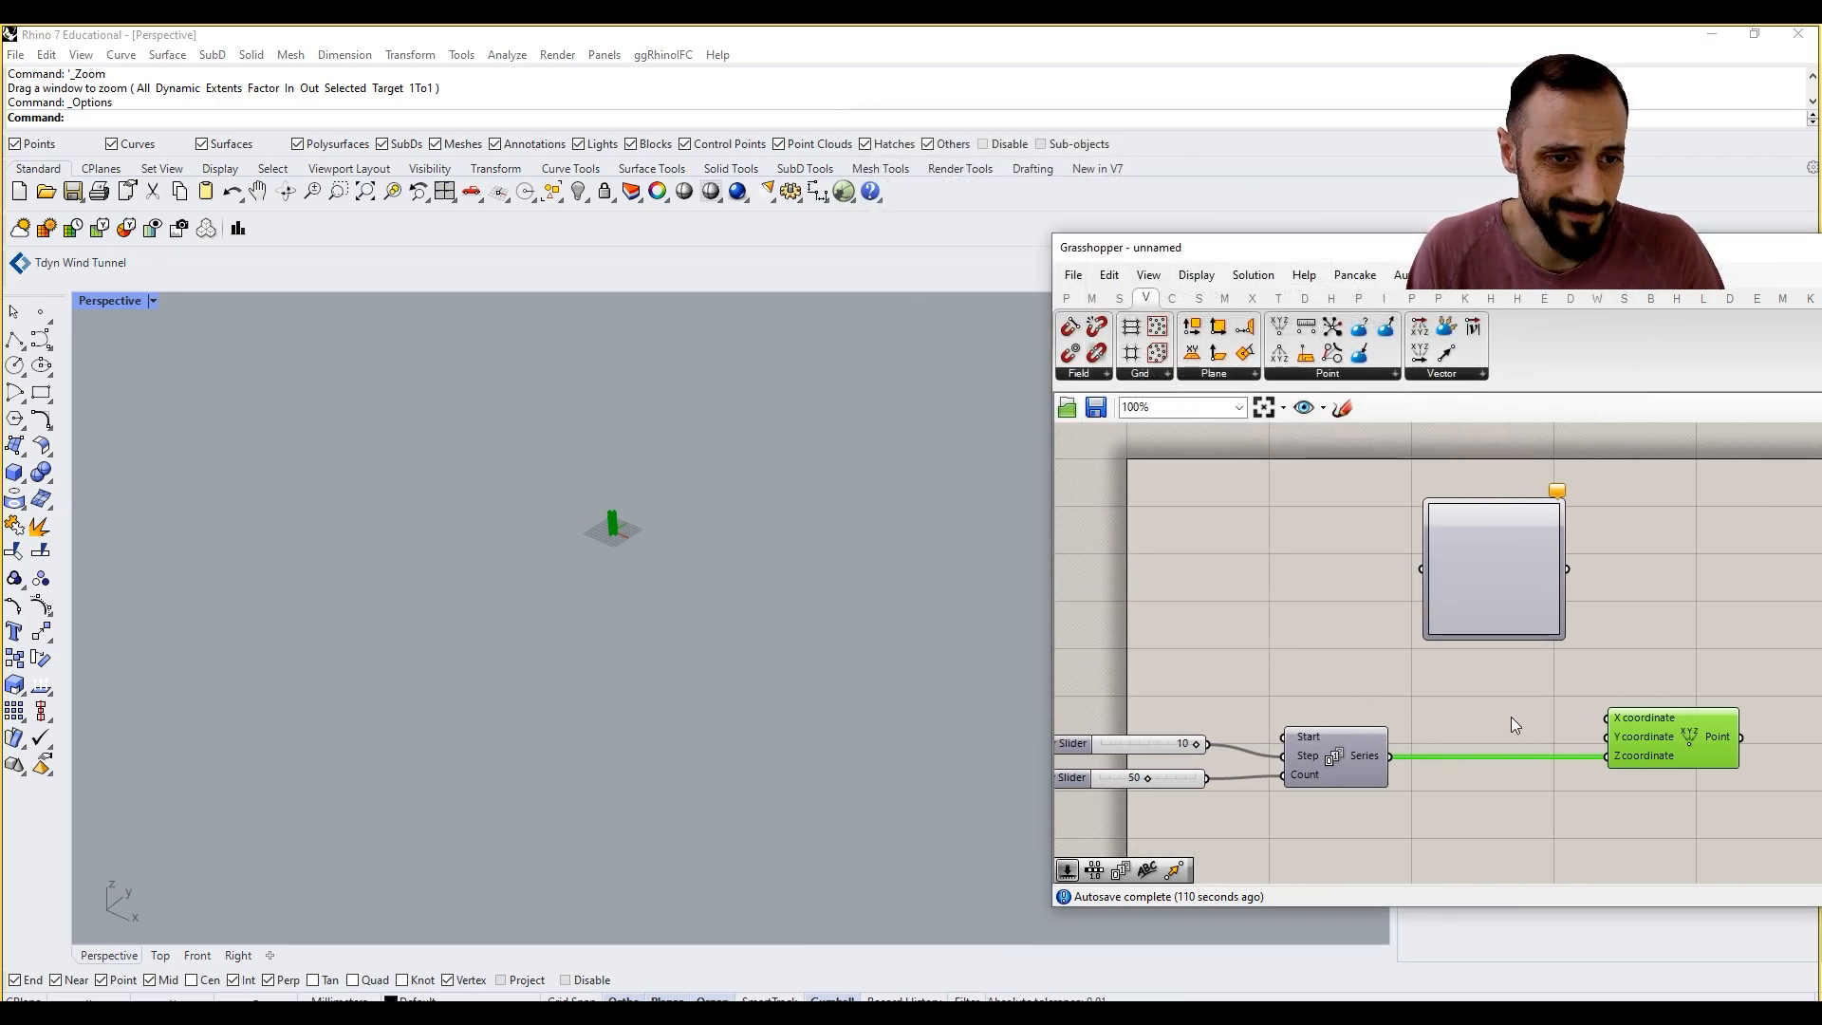
{"action": "right_click_drag", "start_coordinate": [1565, 707], "coordinate": [1539, 707]}
Step: Inspect the point column up close on the resized grid in the Perspective viewport
{"action": "right_click_drag", "start_coordinate": [652, 517], "coordinate": [638, 514]}
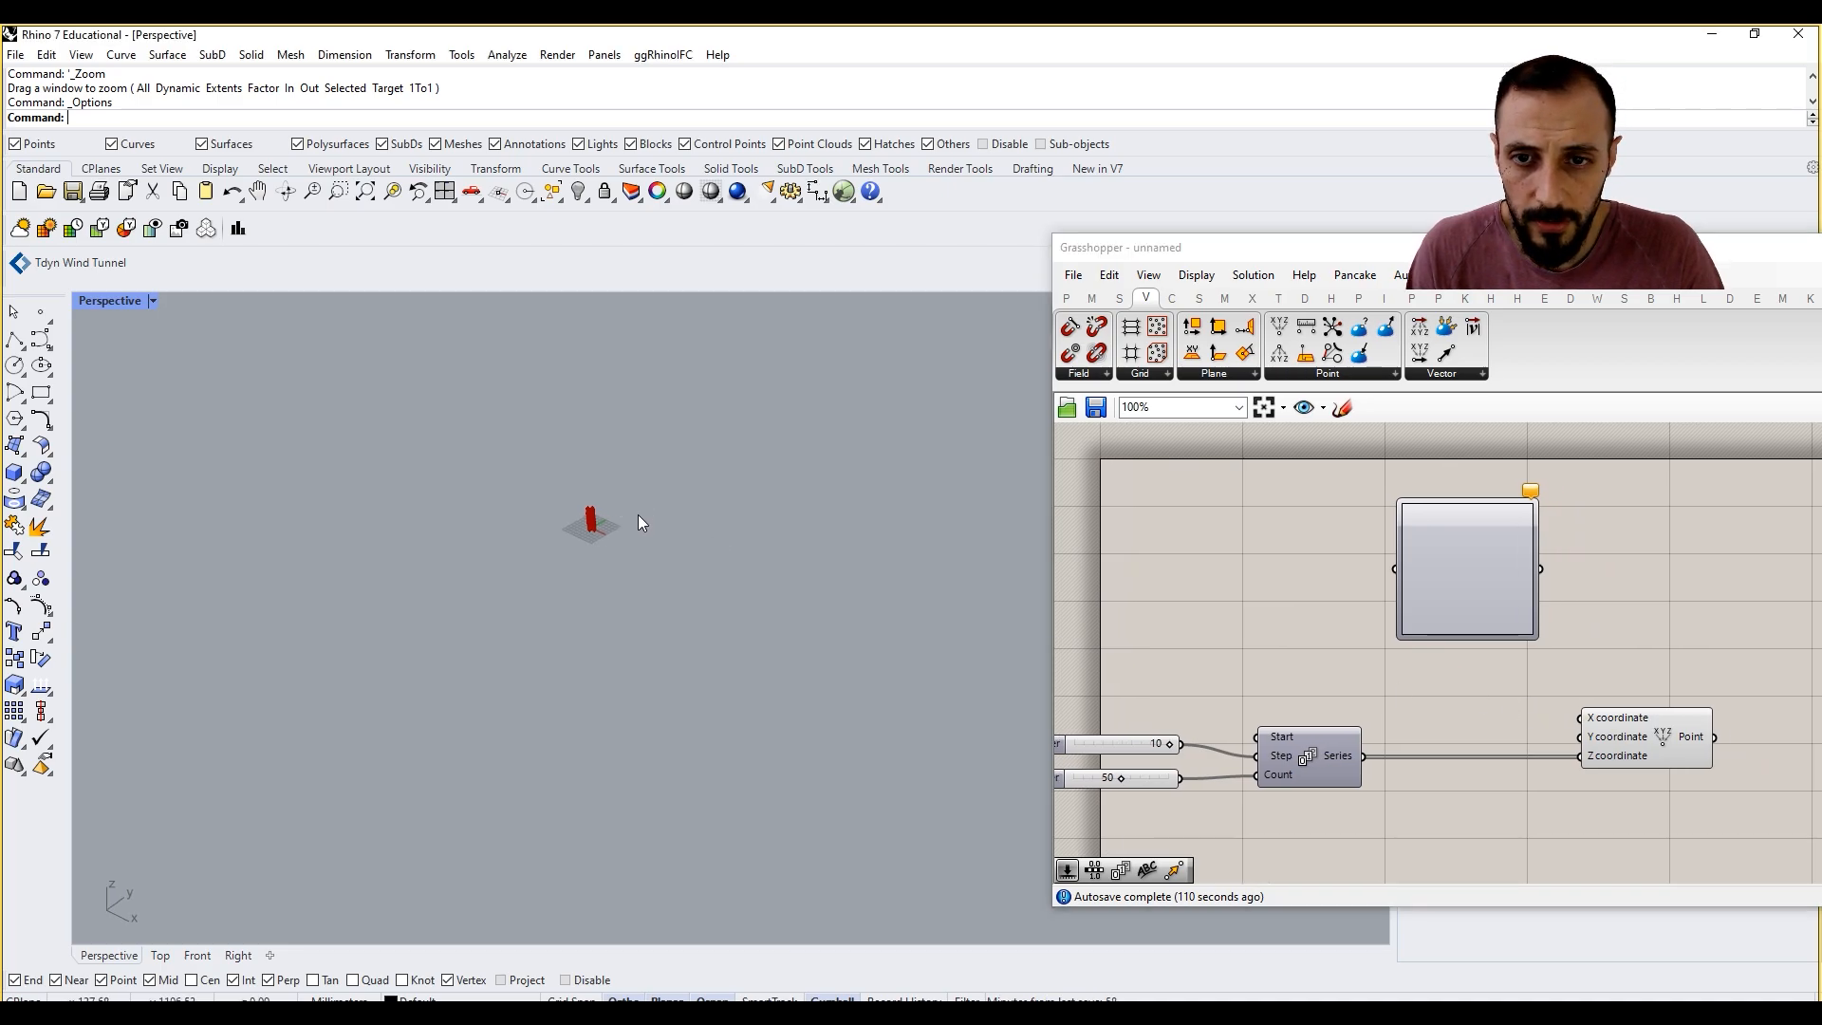
{"action": "scroll", "coordinate": [607, 513], "scroll_direction": "up", "scroll_amount": 15}
{"action": "scroll", "coordinate": [685, 593], "scroll_direction": "down", "scroll_amount": 8}
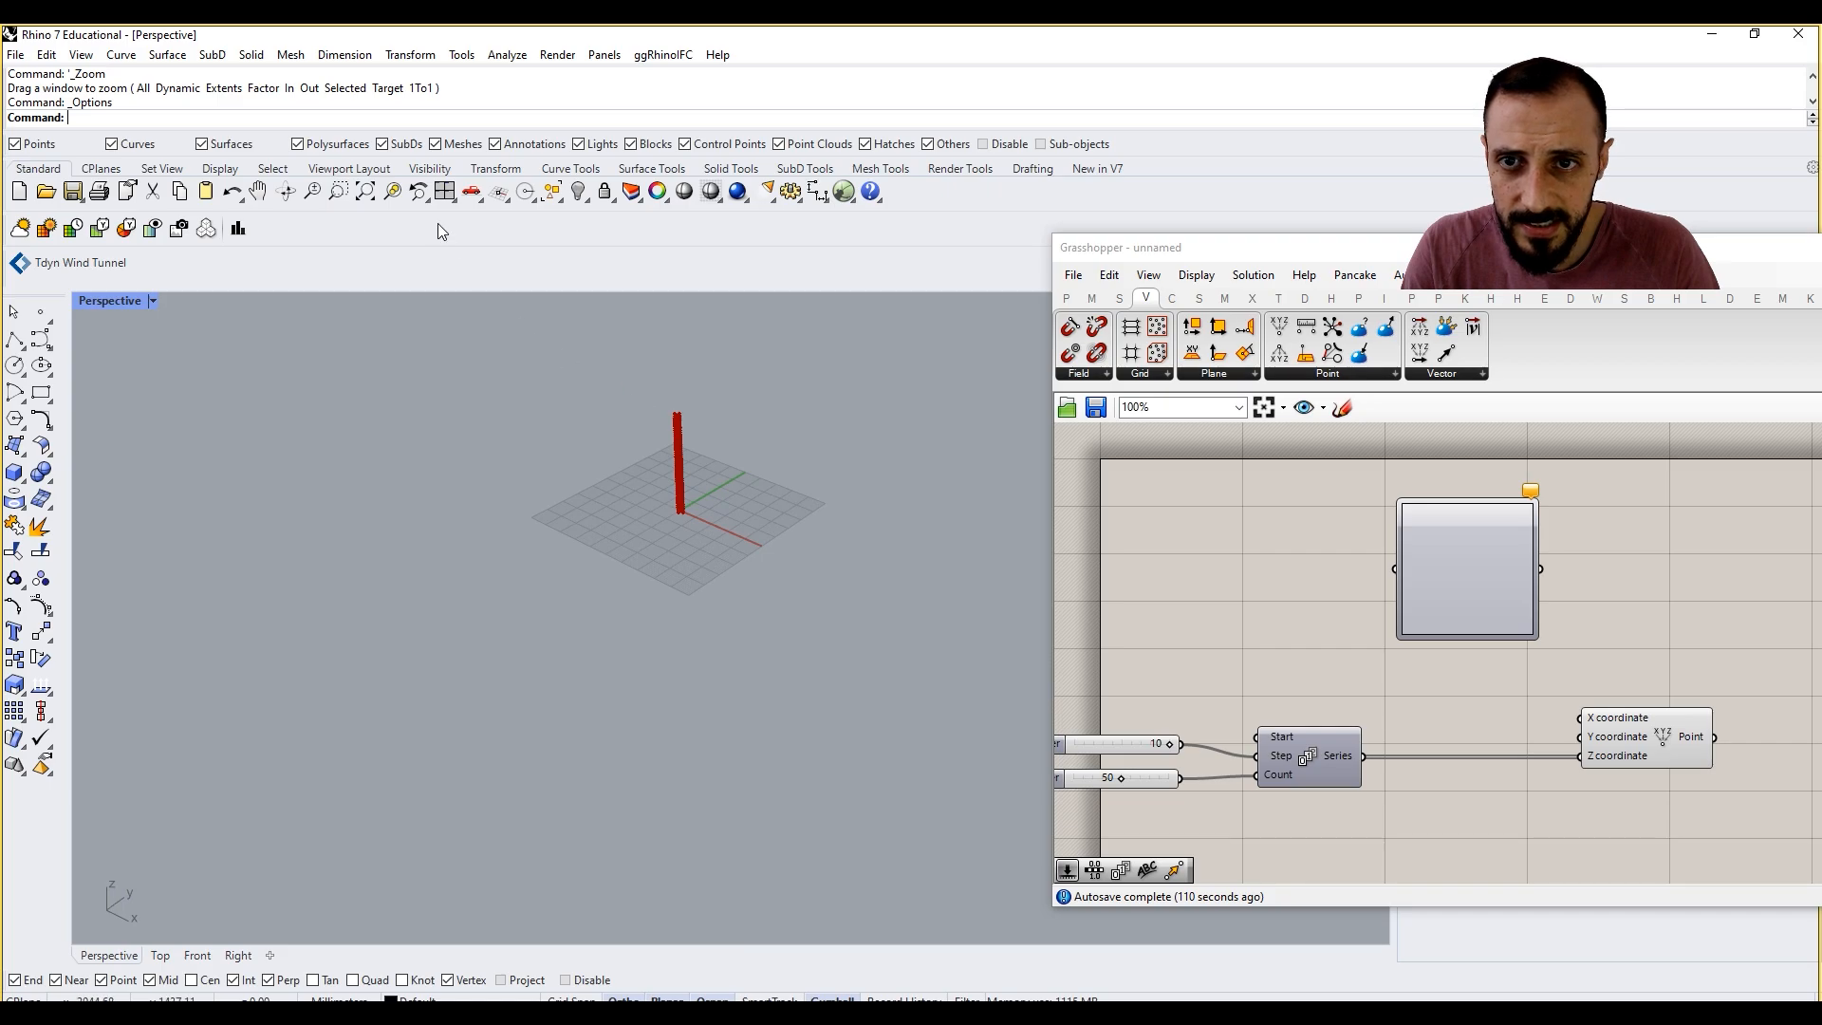
{"action": "left_click", "coordinate": [338, 191]}
{"action": "left_click_drag", "start_coordinate": [492, 325], "coordinate": [811, 616]}
{"action": "right_click_drag", "start_coordinate": [649, 337], "coordinate": [709, 625], "text": "shift"}
{"action": "right_click_drag", "start_coordinate": [710, 797], "coordinate": [719, 695], "text": "ctrl"}
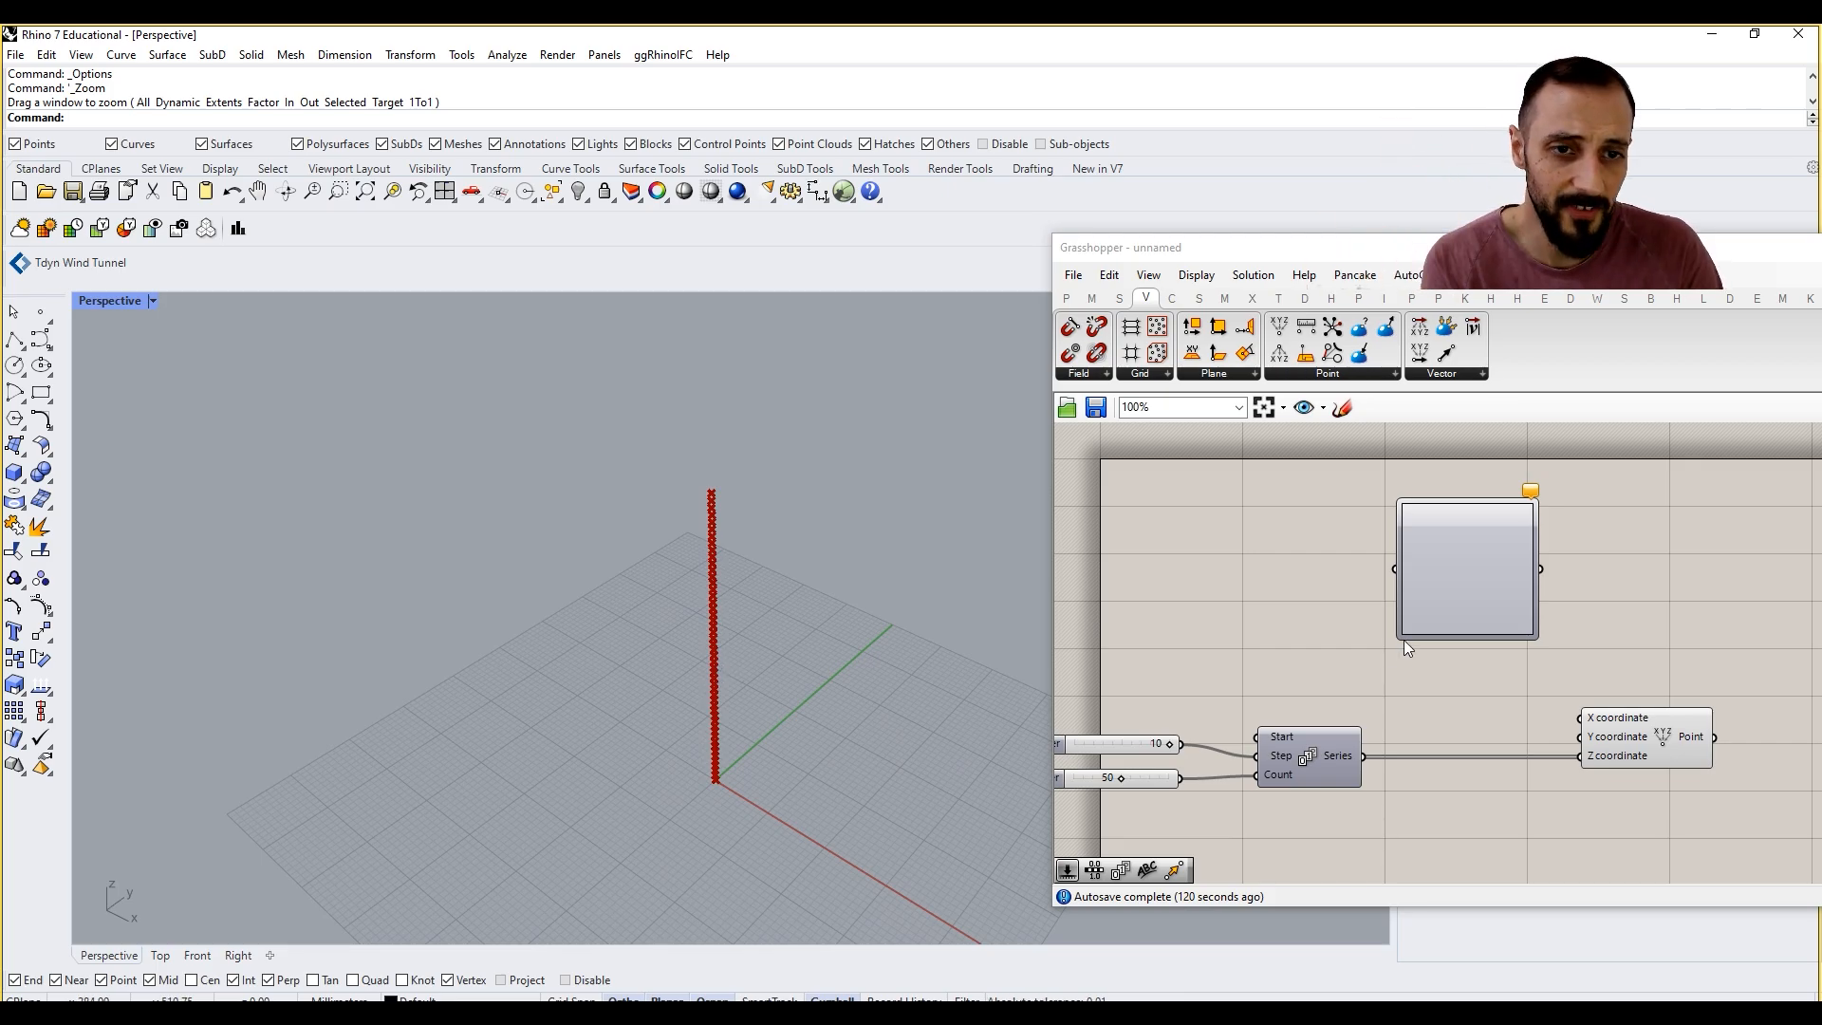
Step: Move the Graph Mapper aside and add a Range component in front of it
{"action": "left_click_drag", "start_coordinate": [1426, 623], "coordinate": [1535, 612]}
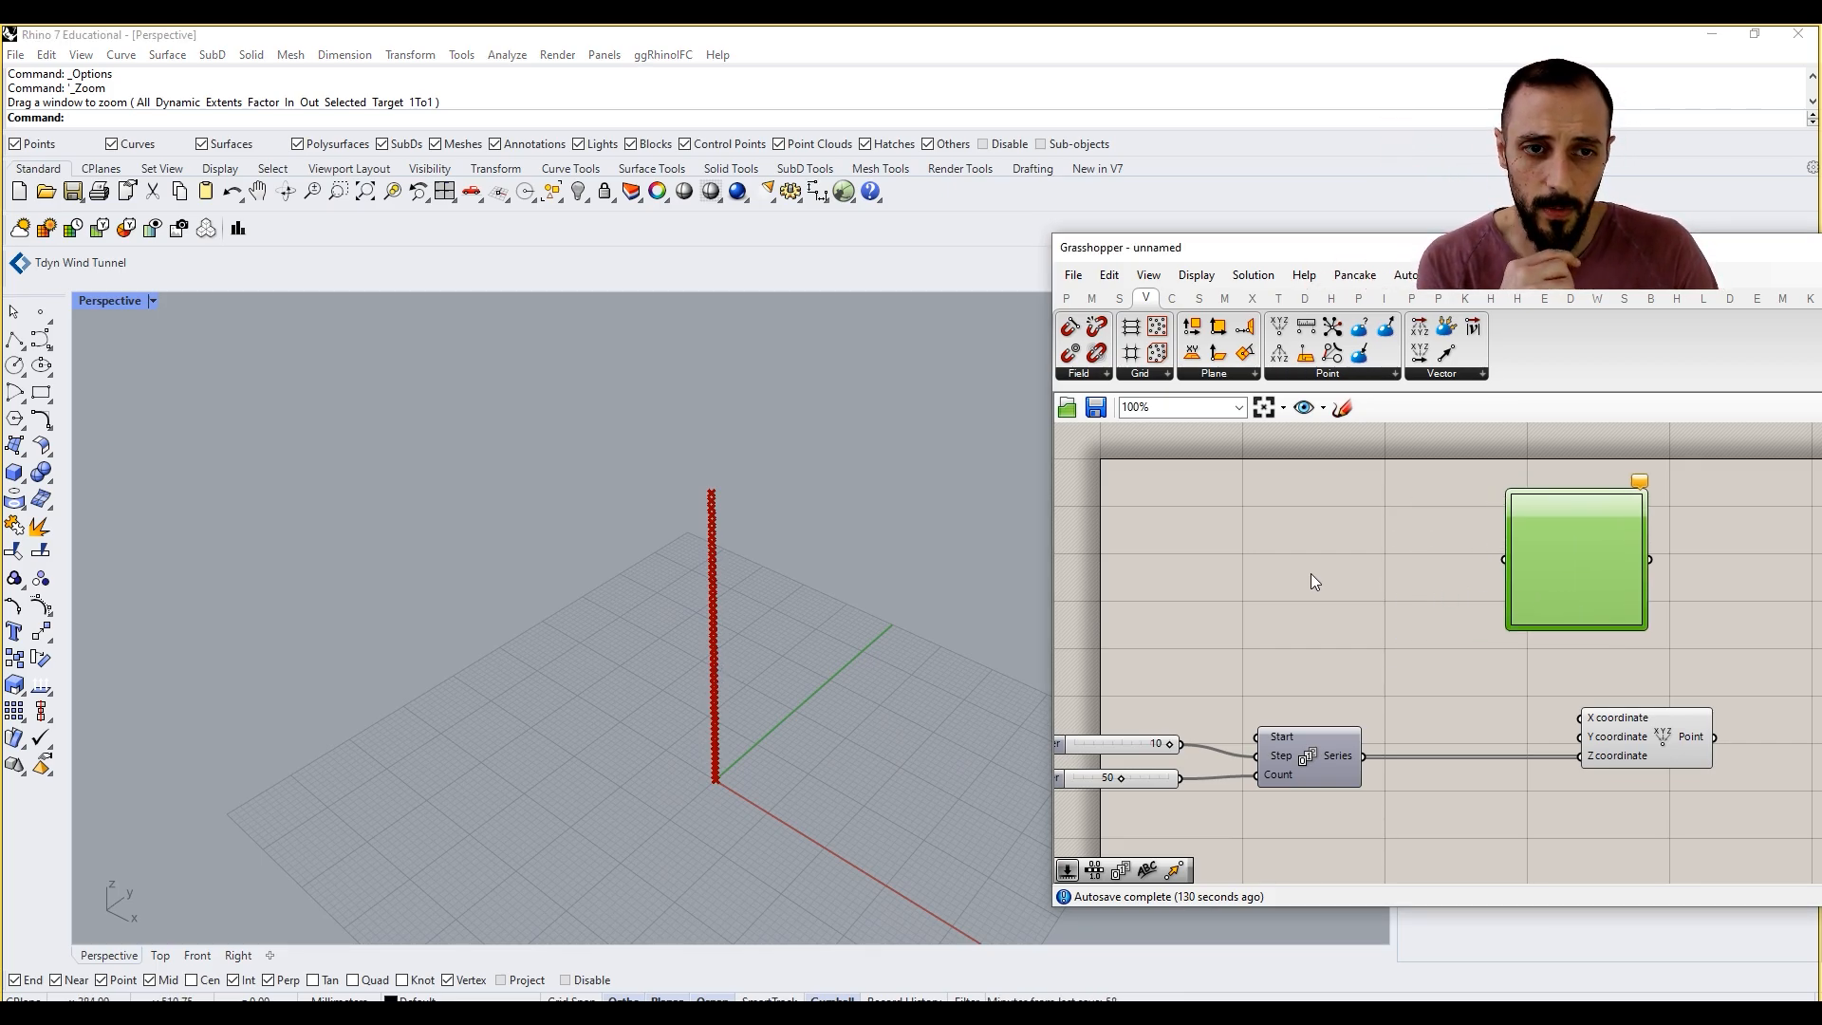
{"action": "double_click", "coordinate": [1286, 567]}
{"action": "type", "text": "range"}
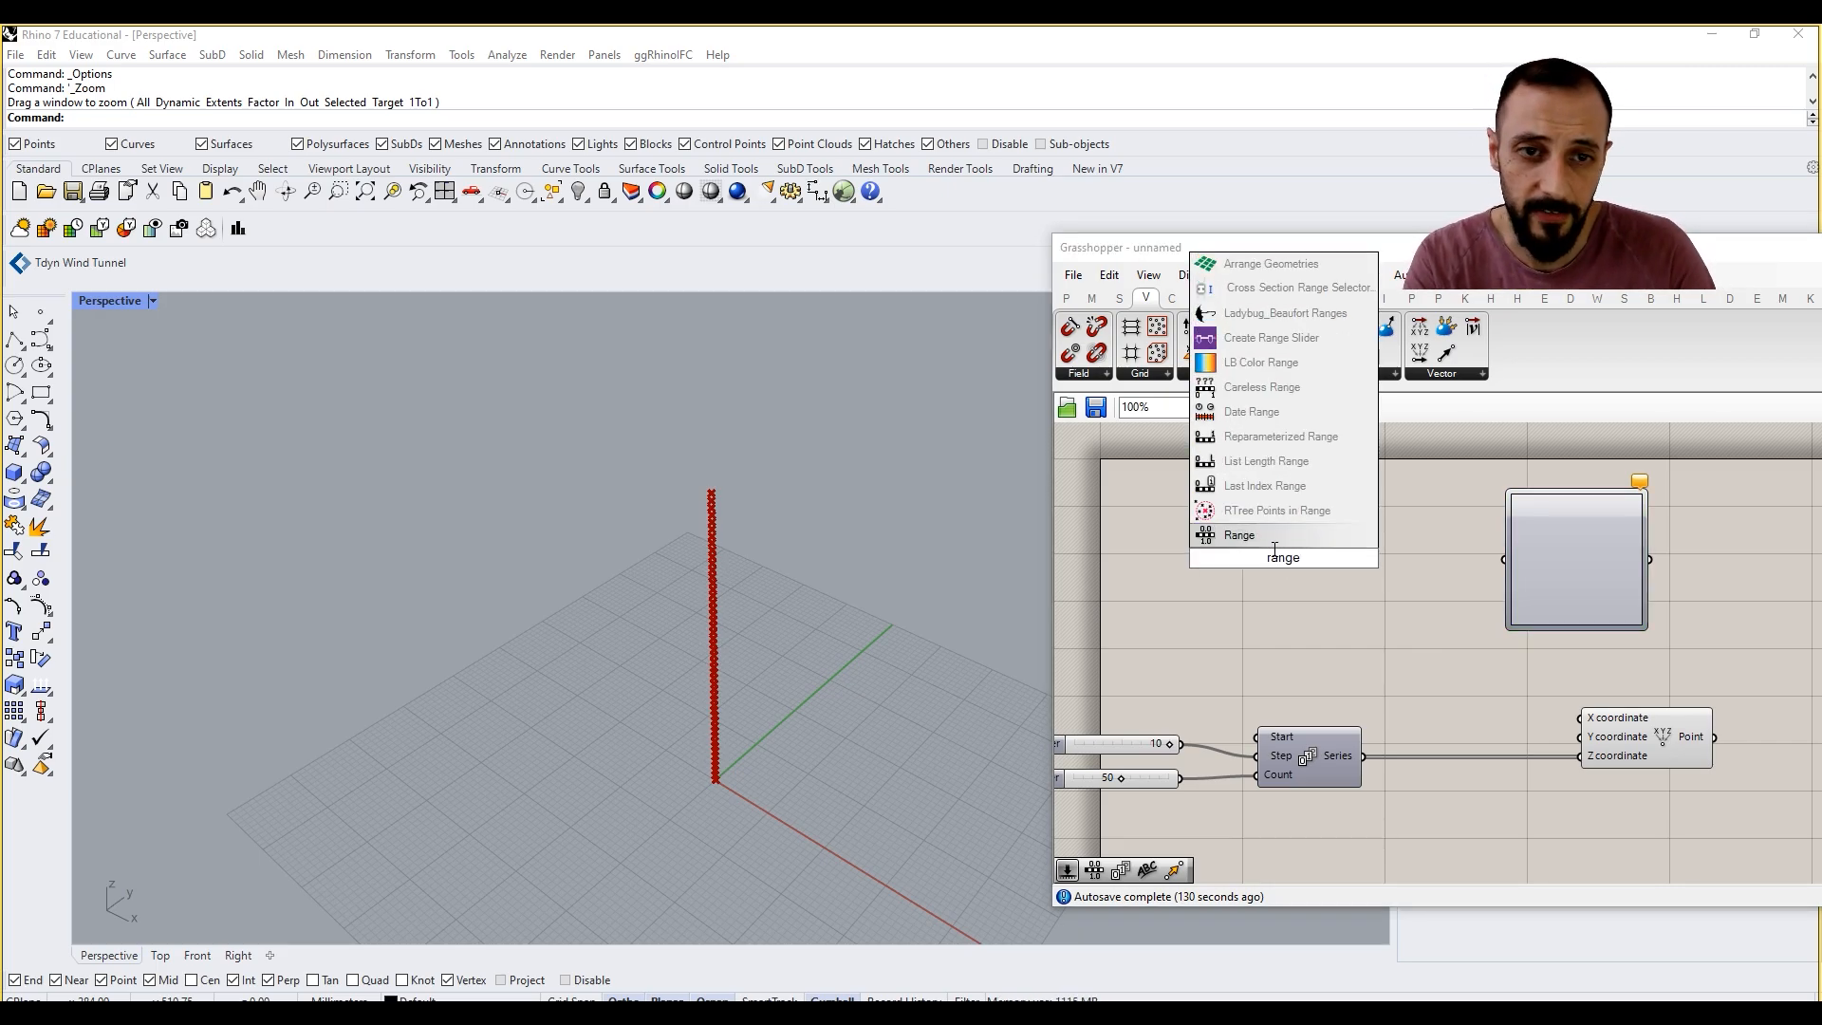
{"action": "key", "text": "Return"}
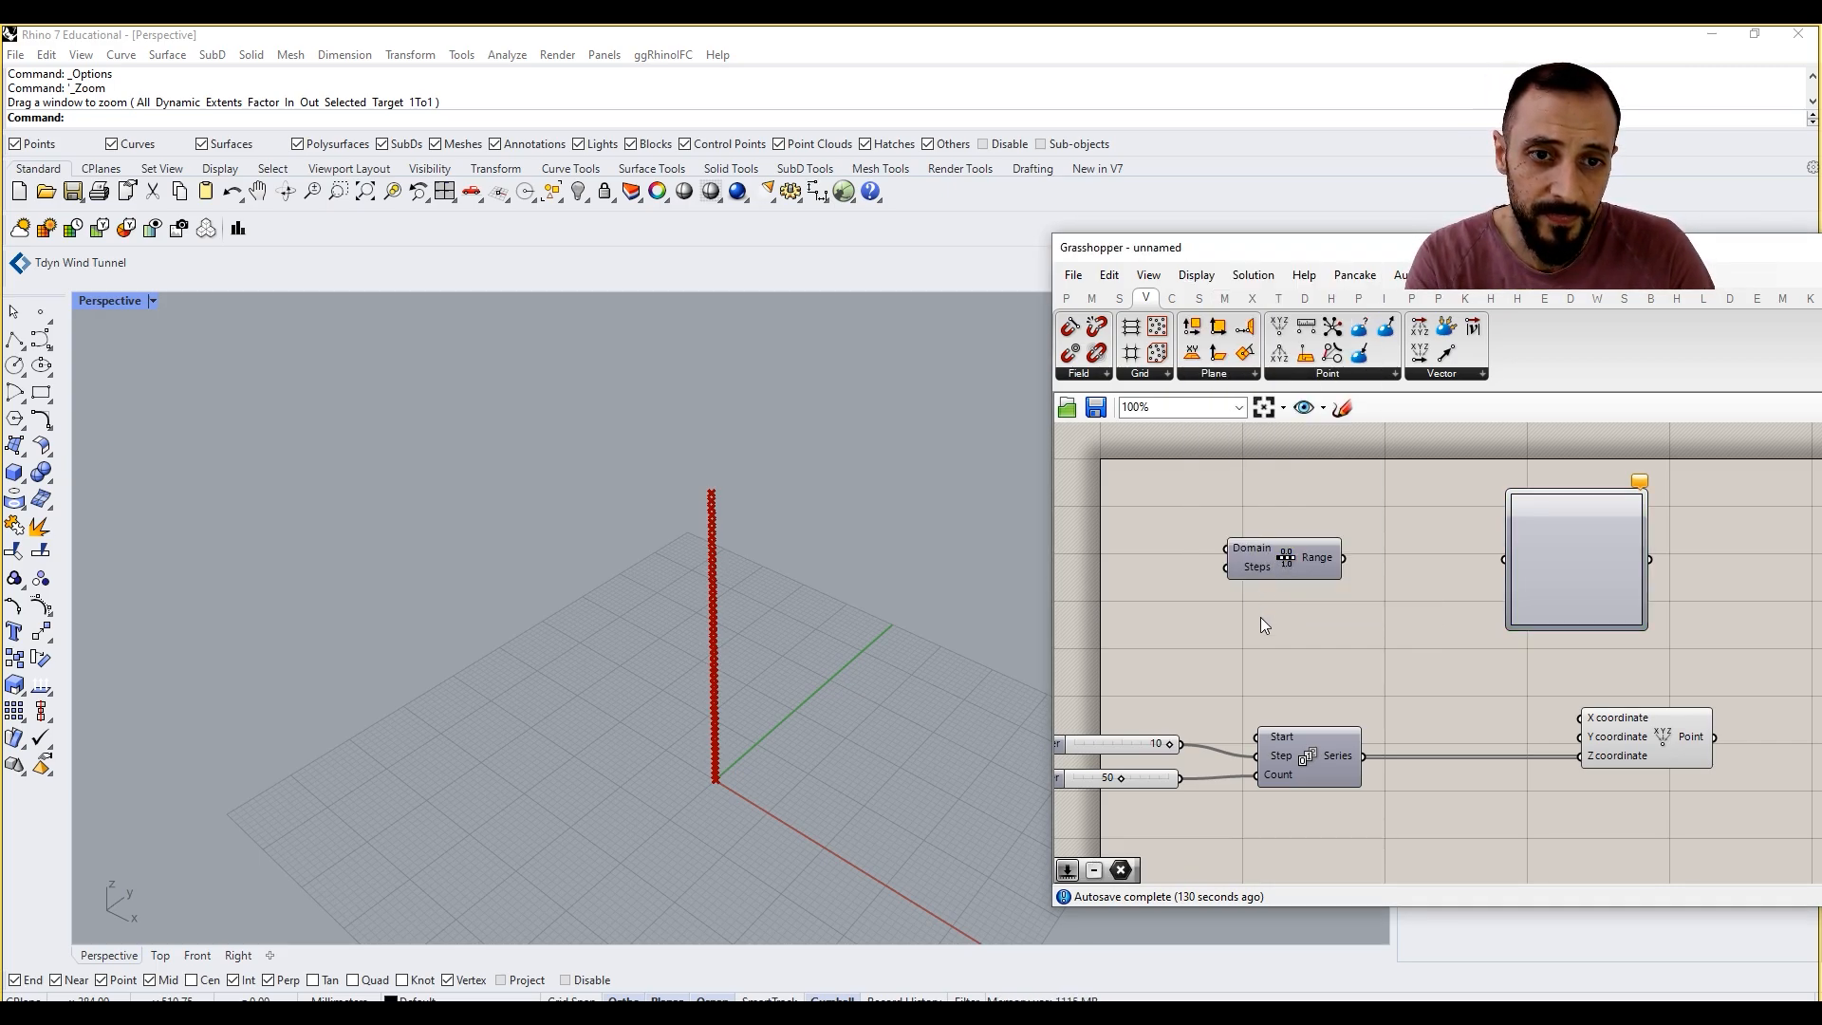
{"action": "mouse_move", "coordinate": [1338, 756]}
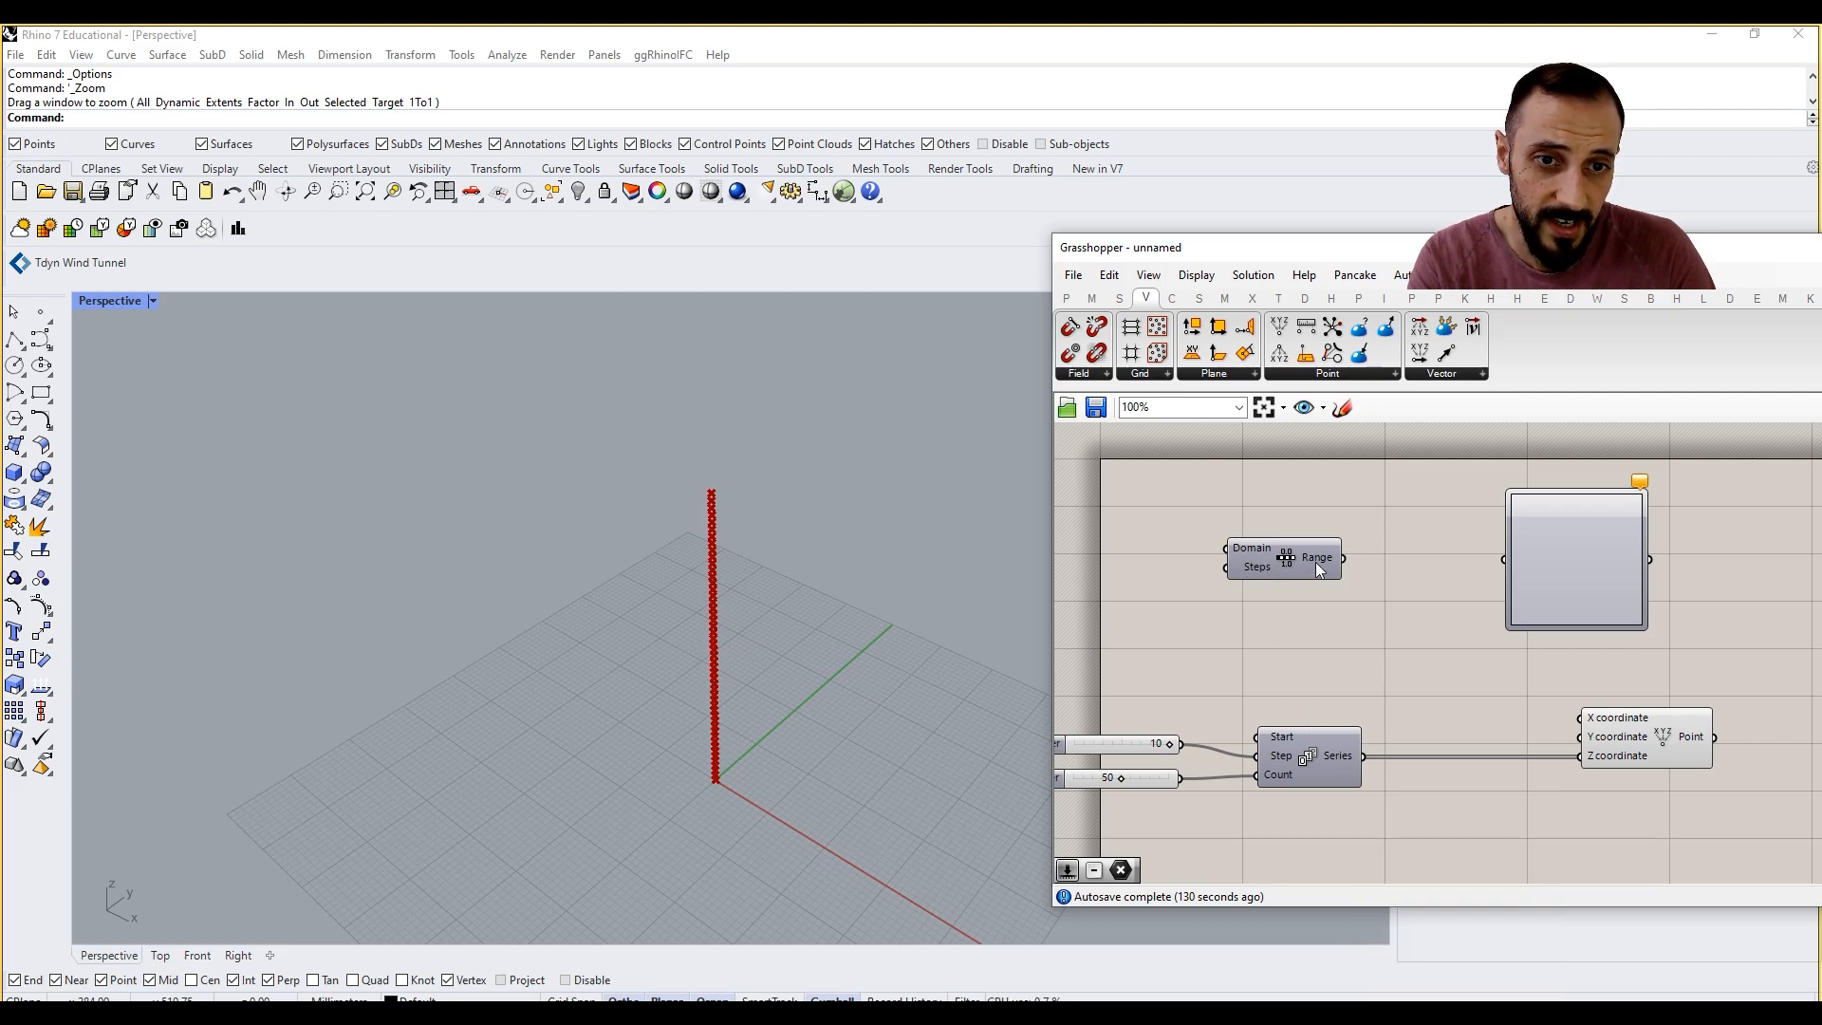
Step: Add a number slider of 49 and connect it to the Range's Steps input
{"action": "double_click", "coordinate": [1182, 586]}
{"action": "type", "text": "49"}
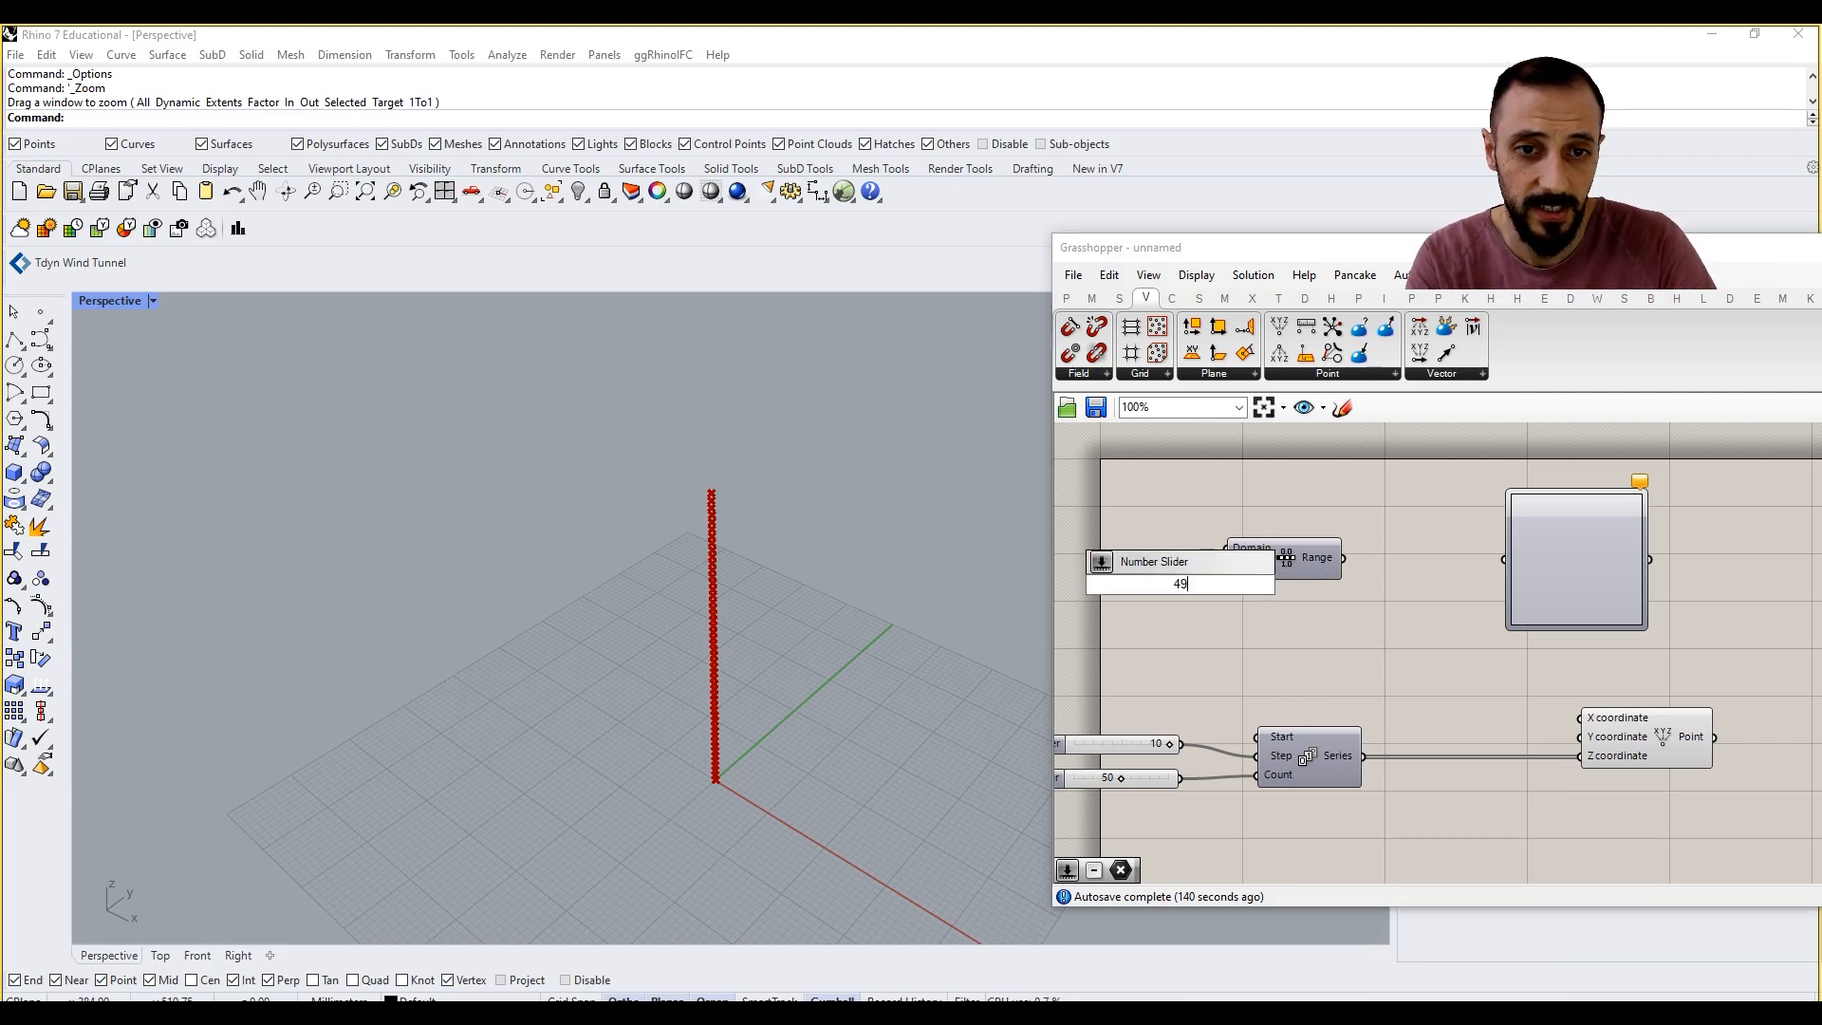
{"action": "key", "text": "Return"}
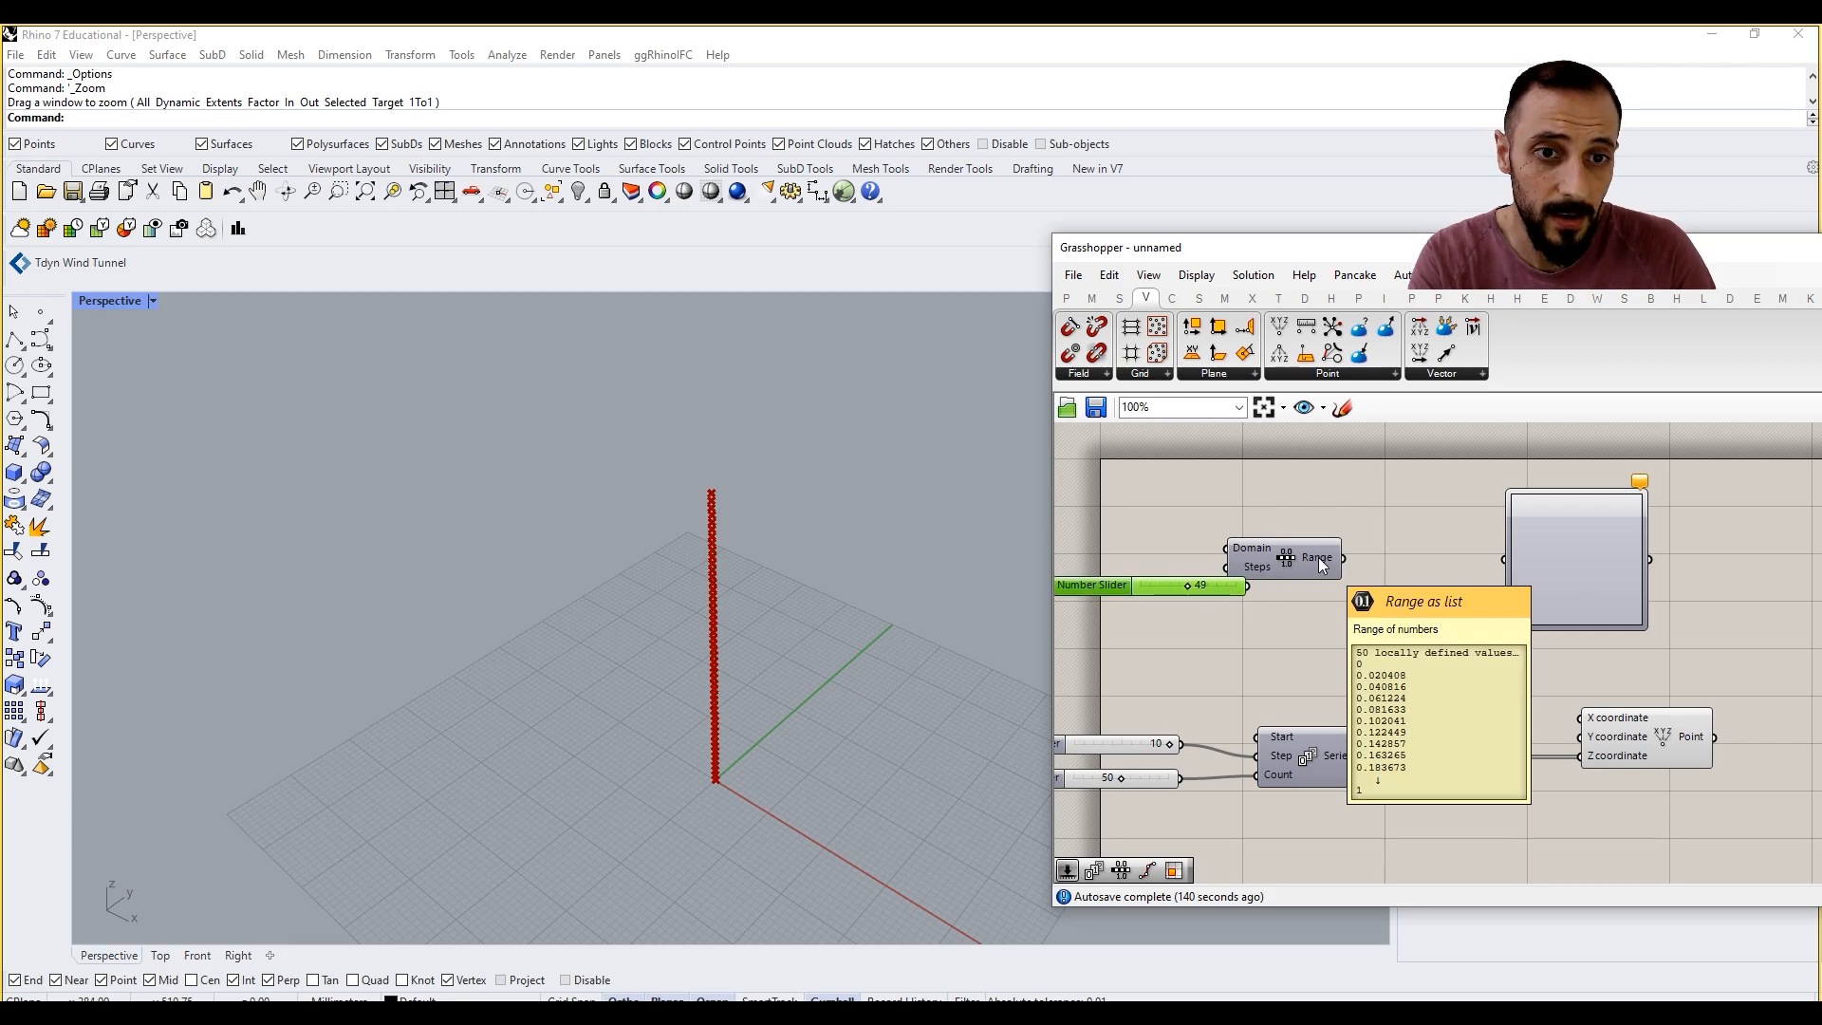
{"action": "left_click_drag", "start_coordinate": [1309, 556], "coordinate": [1392, 575]}
{"action": "right_click_drag", "start_coordinate": [1185, 656], "coordinate": [1262, 647]}
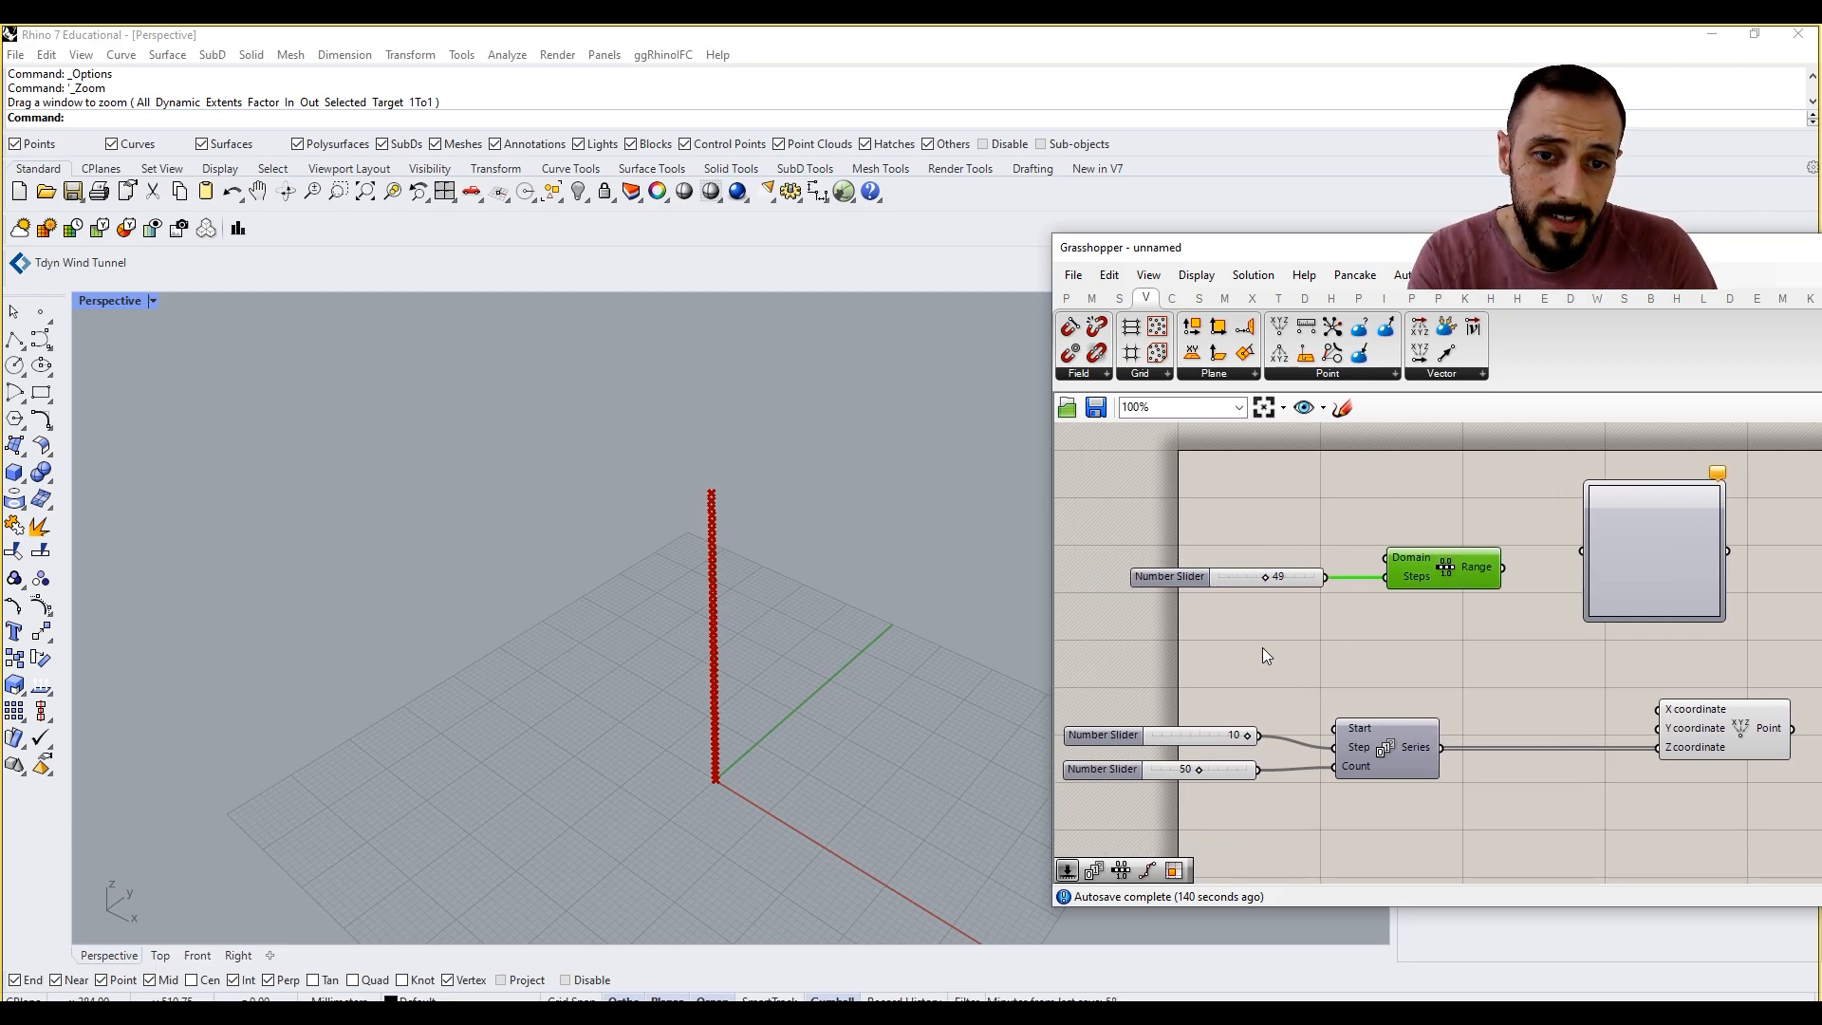
Step: Replace the 49 slider on the Range's Steps input with the result of a new Subtraction component, deleting the slider
{"action": "double_click", "coordinate": [1242, 636]}
{"action": "type", "text": "subtra"}
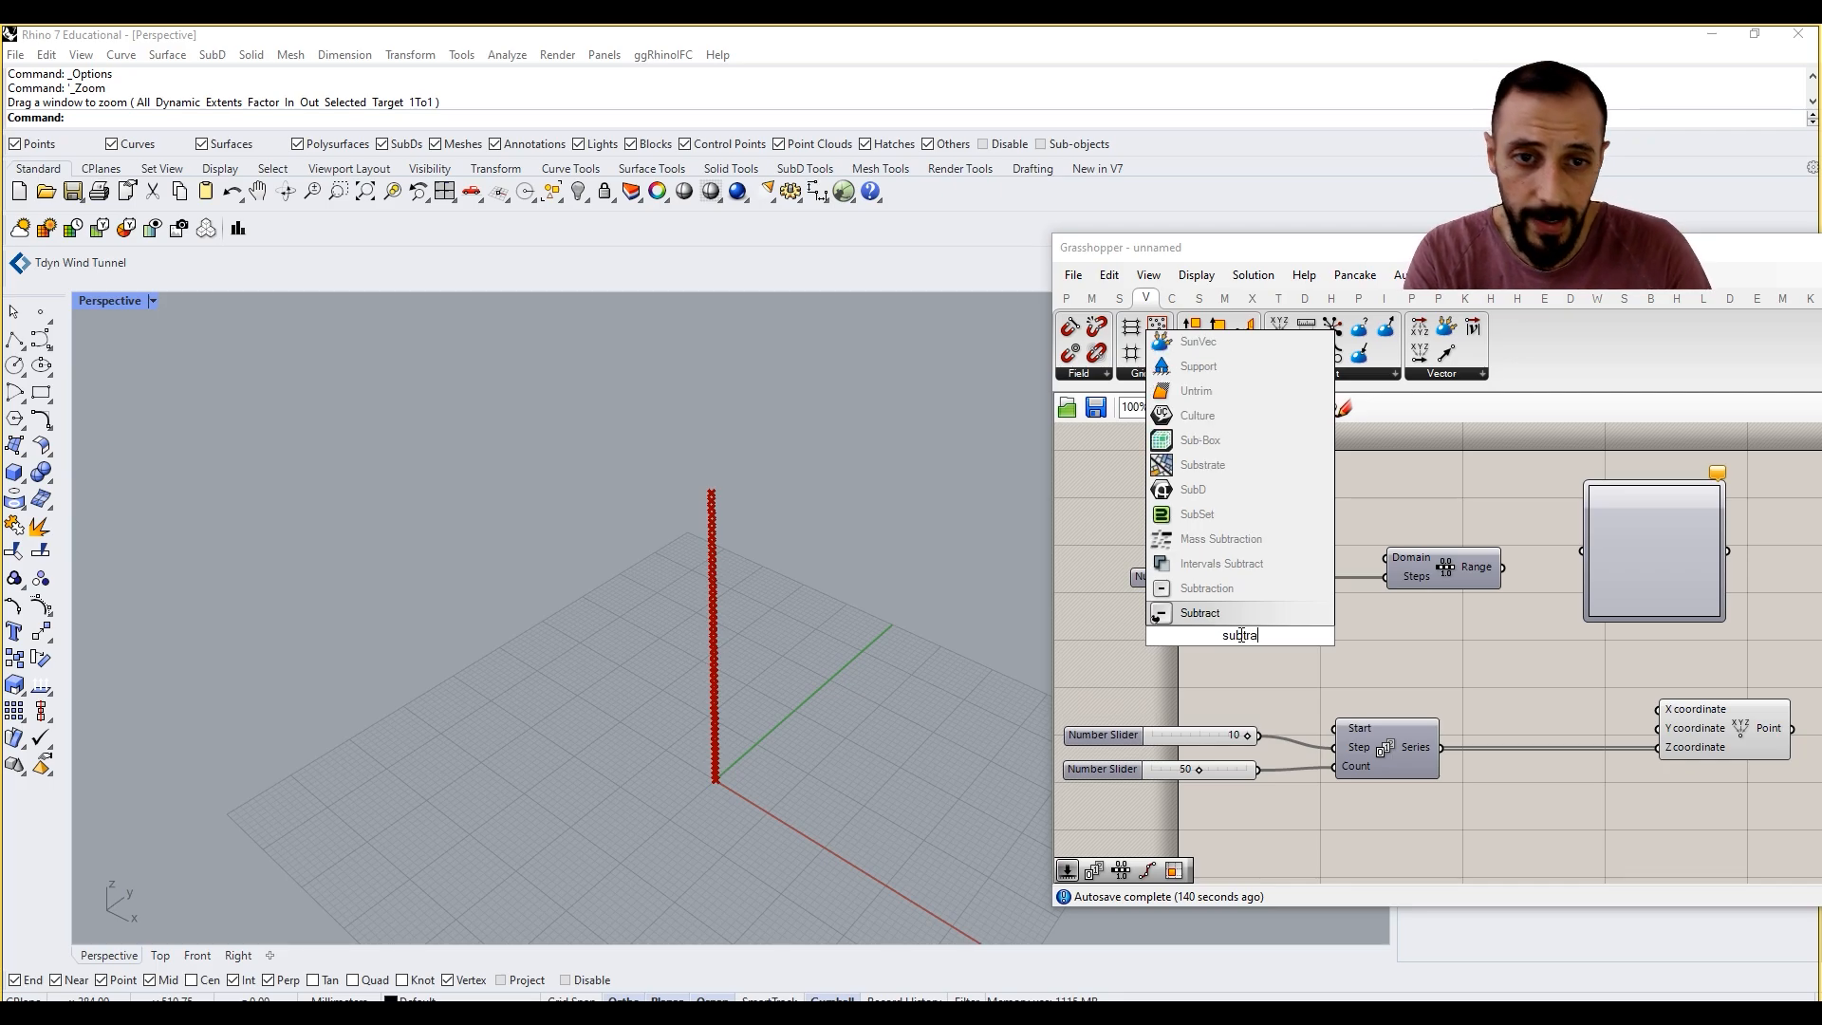
{"action": "left_click", "coordinate": [1248, 610]}
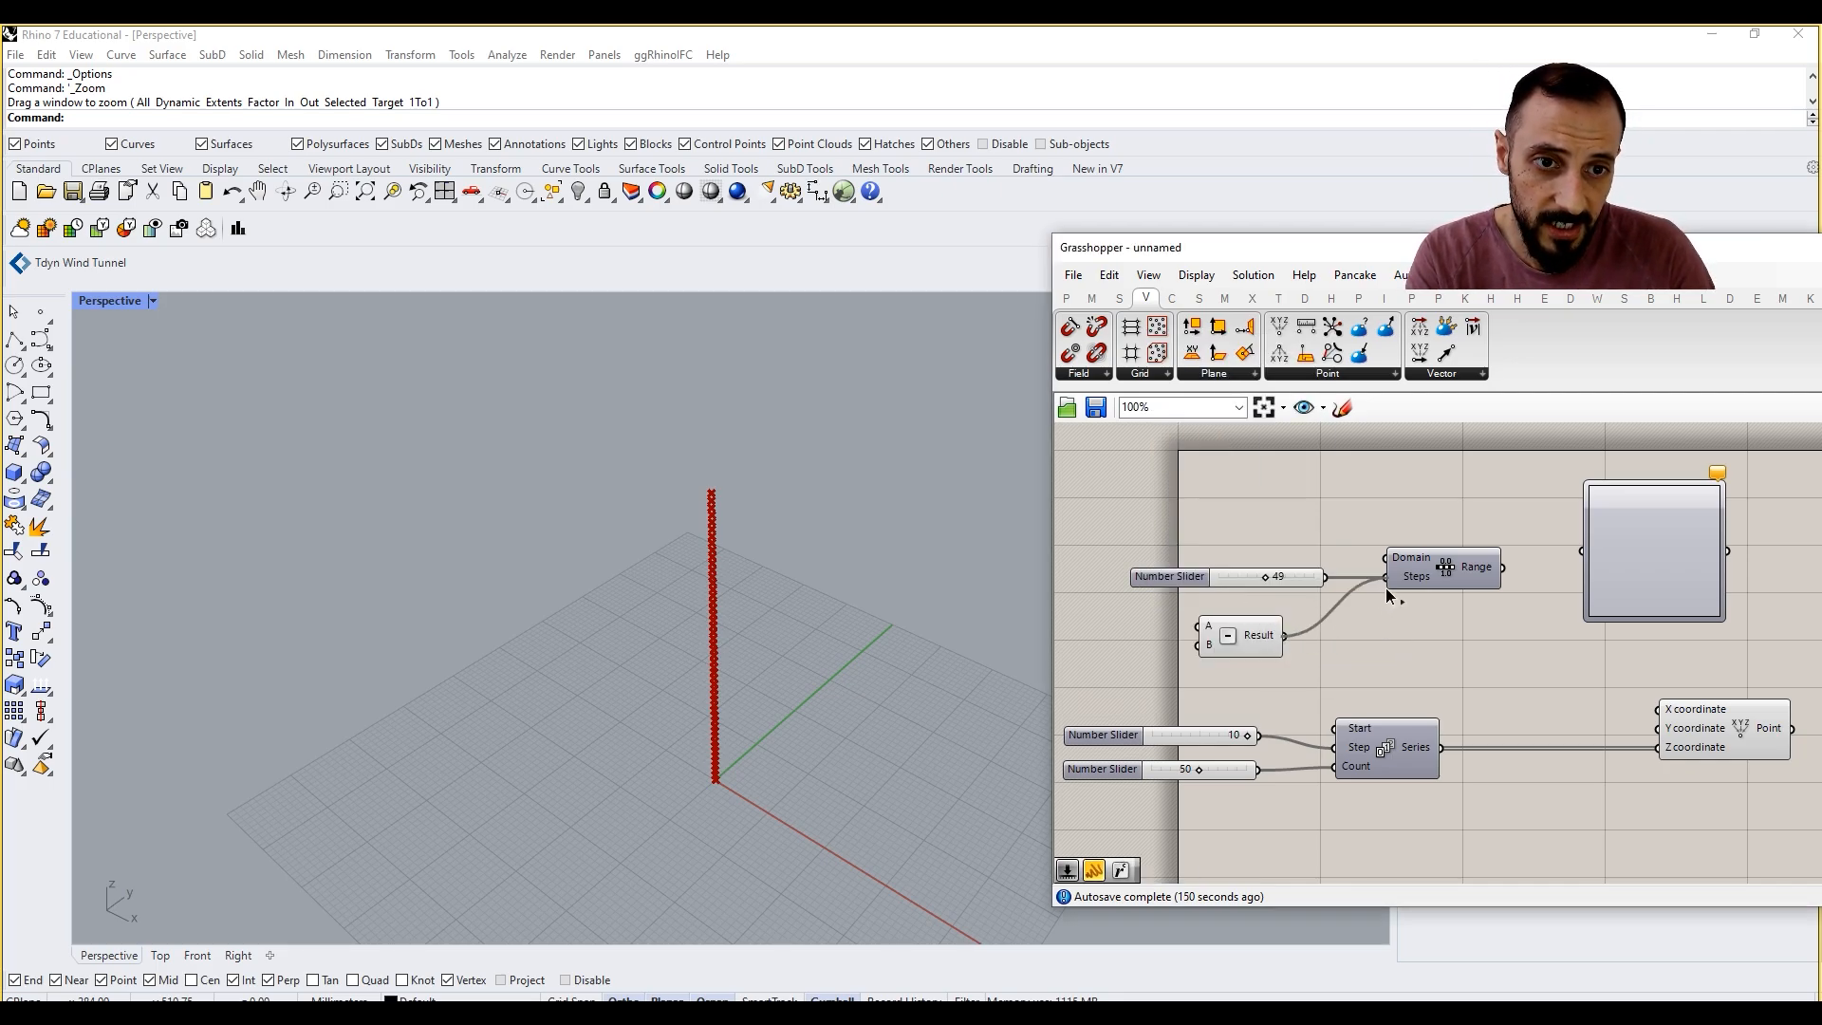
{"action": "left_click_drag", "start_coordinate": [1385, 588], "coordinate": [1387, 577]}
{"action": "left_click_drag", "start_coordinate": [1192, 578], "coordinate": [1096, 586]}
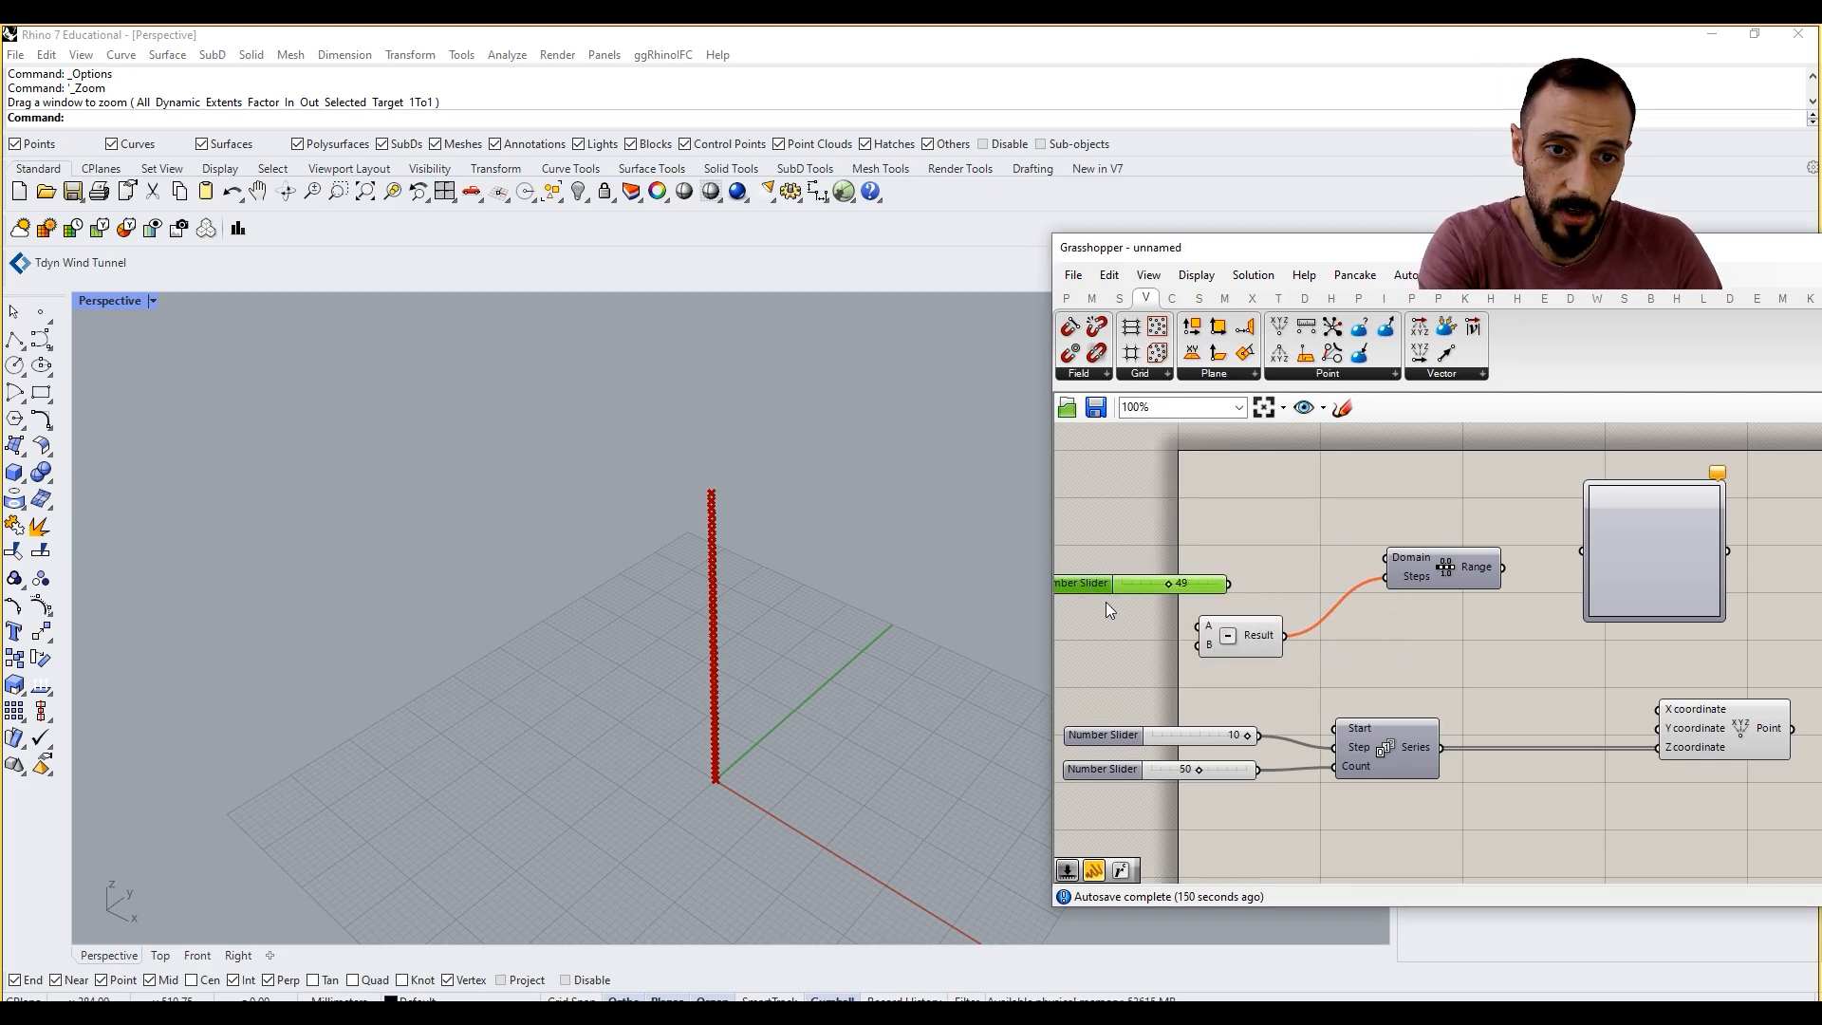
{"action": "key", "text": "Delete"}
Step: Add a small Panel containing 1 and connect it to the Subtraction's B input
{"action": "right_click_drag", "start_coordinate": [1108, 606], "coordinate": [1199, 602]}
{"action": "double_click", "coordinate": [1198, 598]}
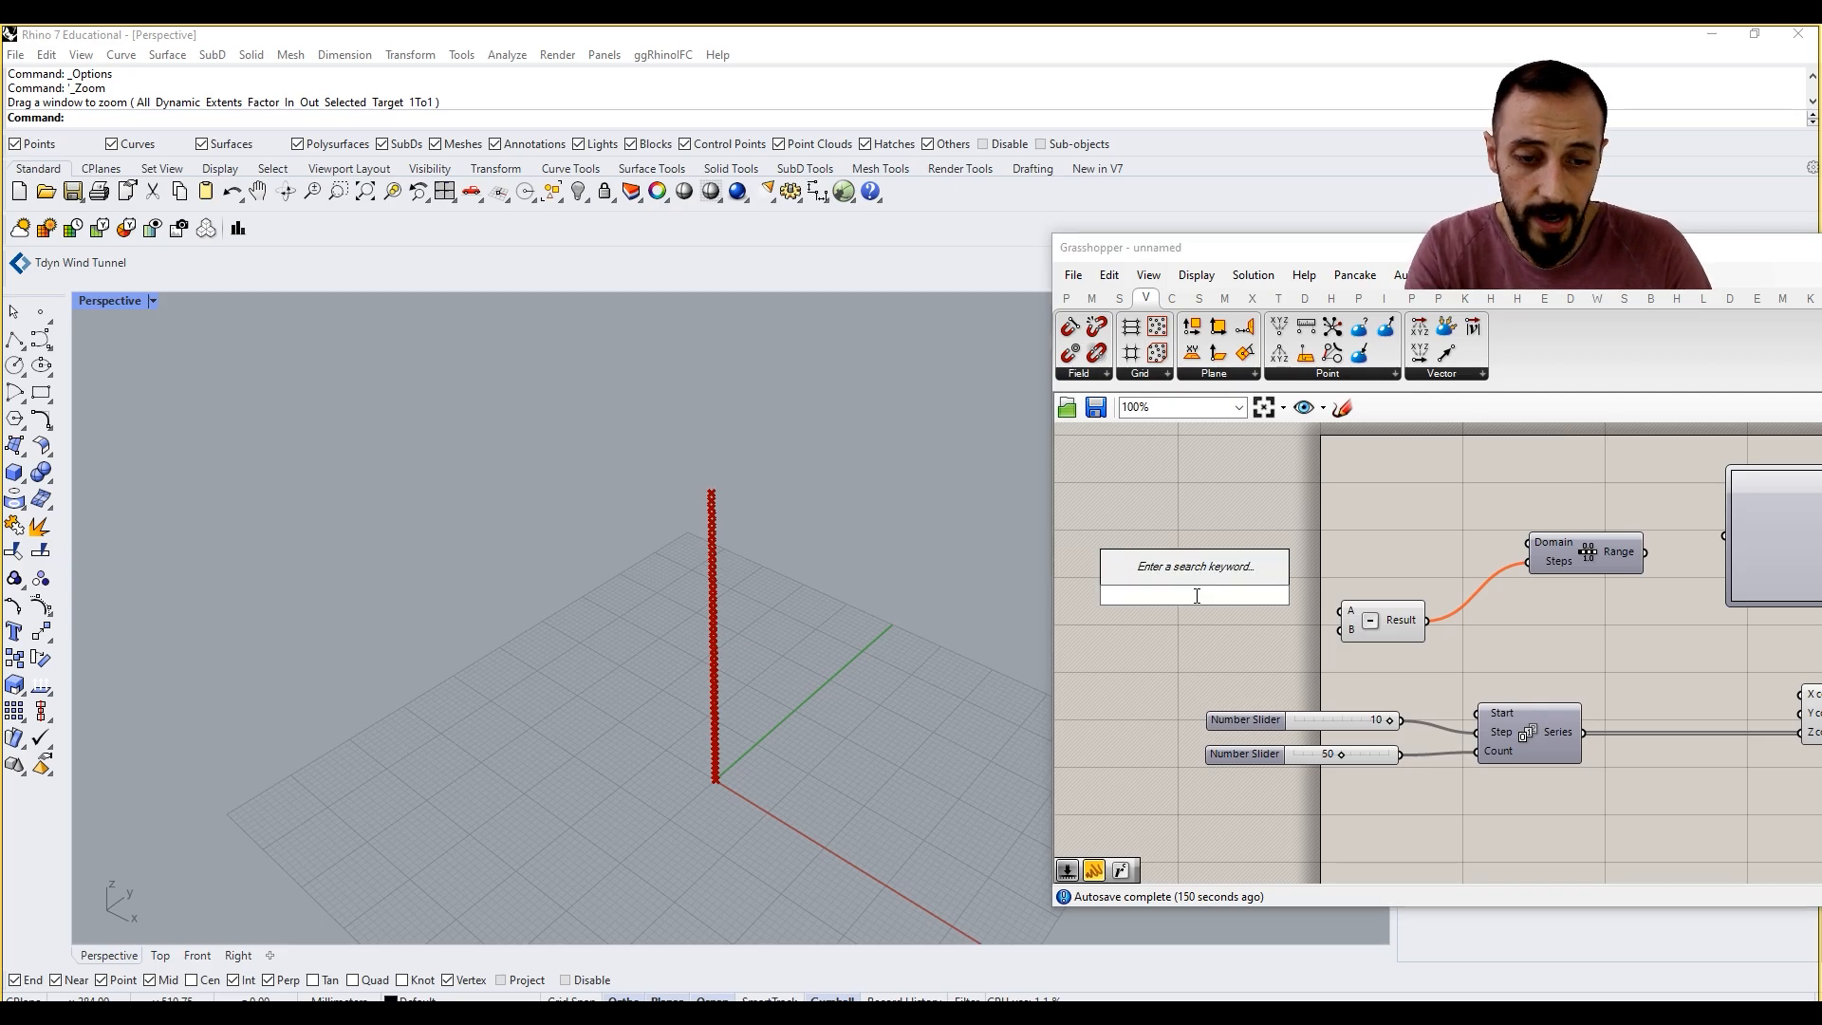
{"action": "type", "text": "panel"}
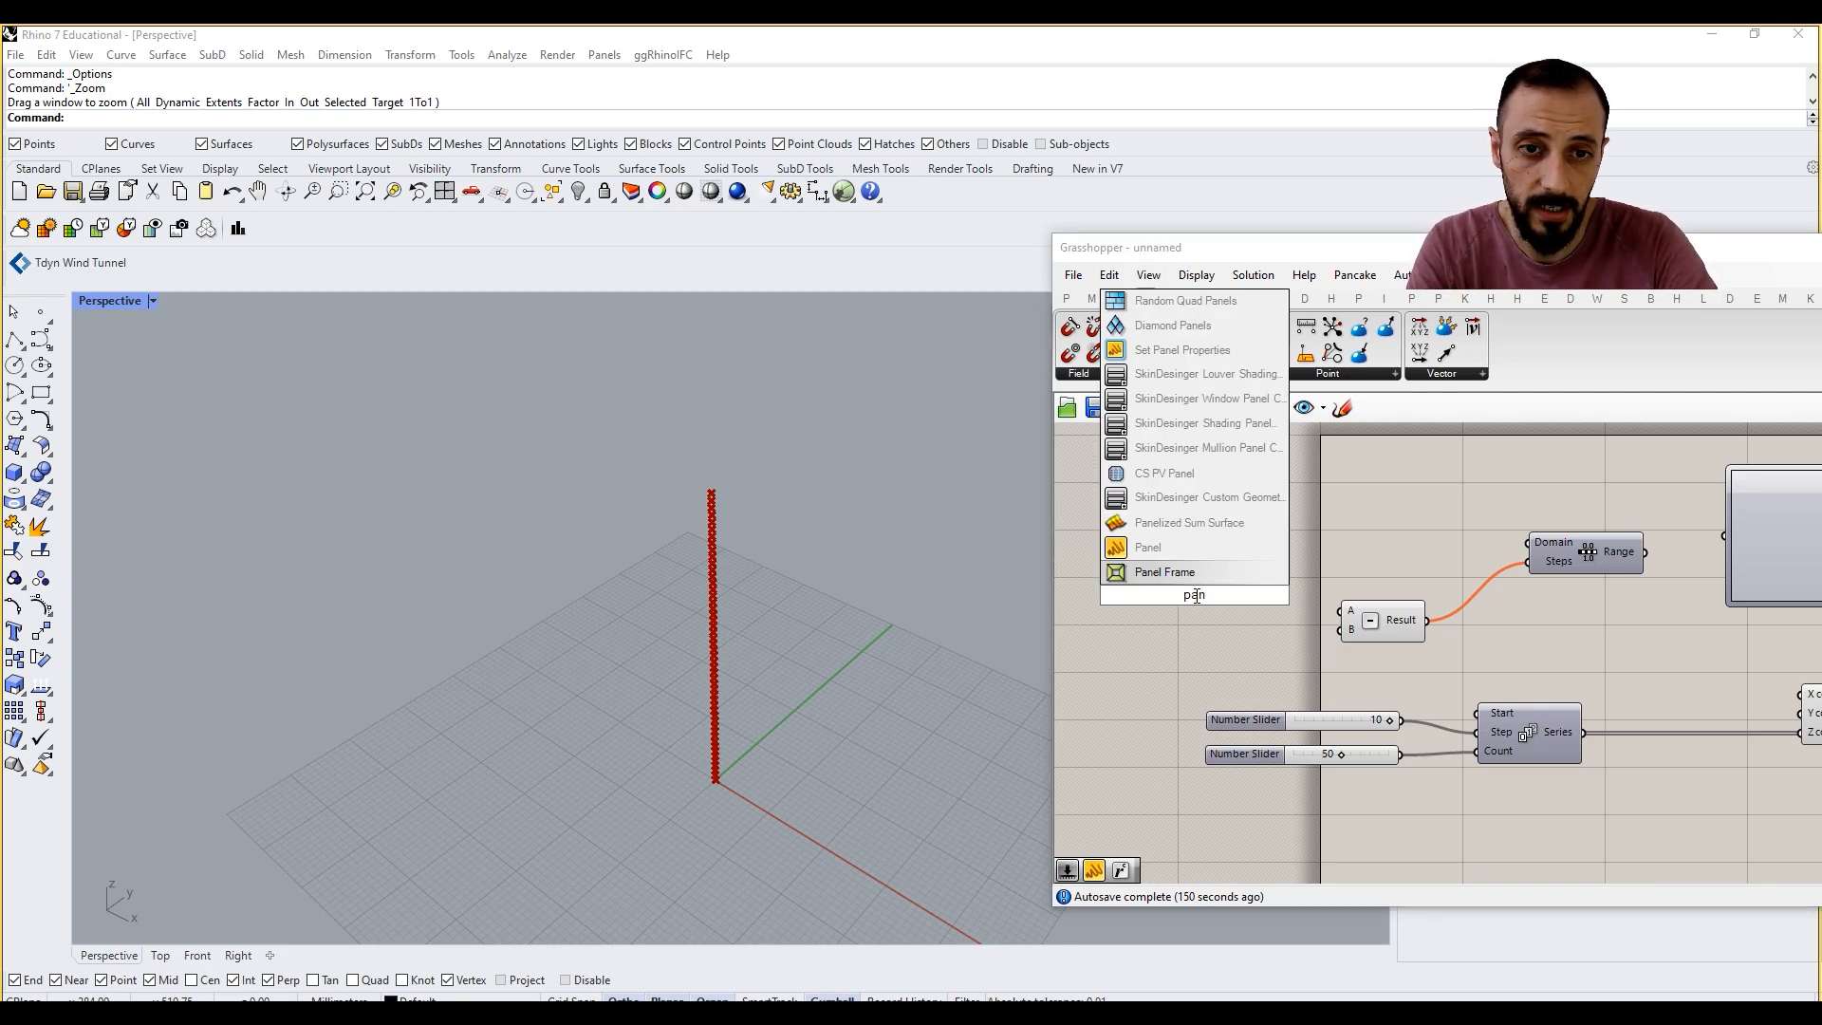
{"action": "key", "text": "Return"}
{"action": "double_click", "coordinate": [1196, 596]}
{"action": "type", "text": "1"}
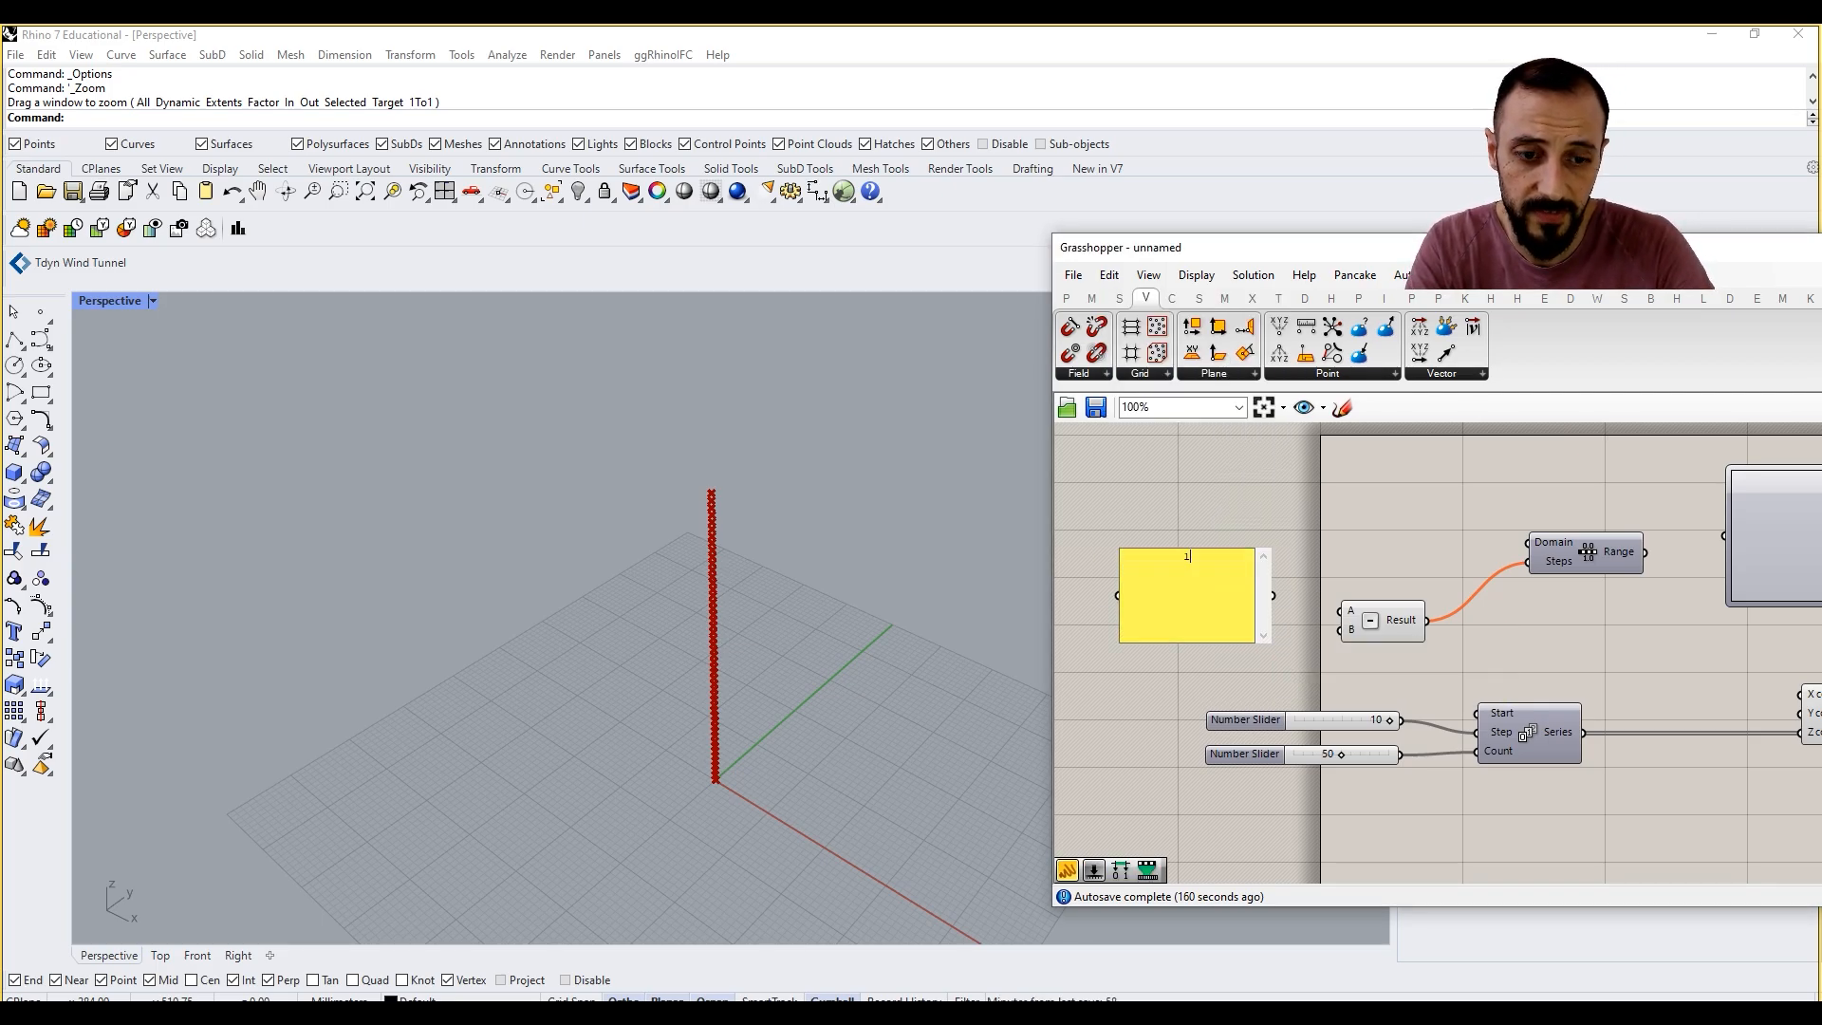
{"action": "left_click", "coordinate": [1292, 586]}
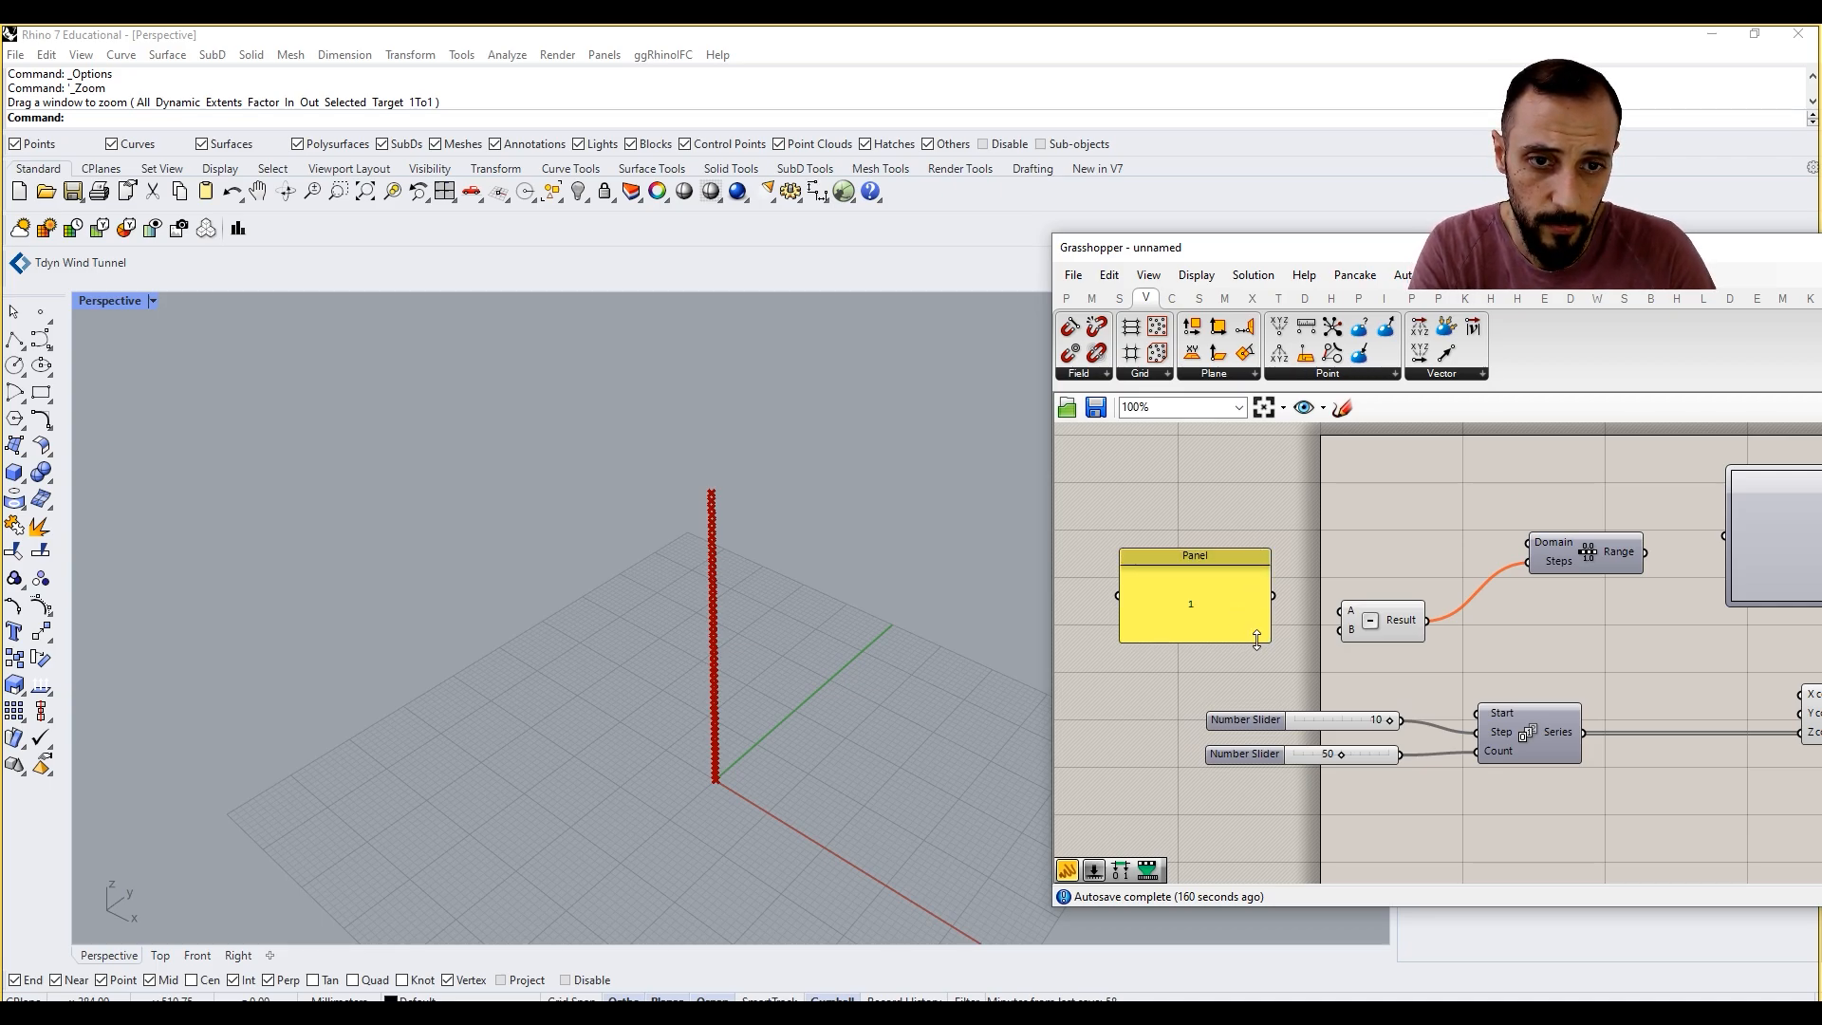
{"action": "left_click_drag", "start_coordinate": [1257, 640], "coordinate": [1166, 576]}
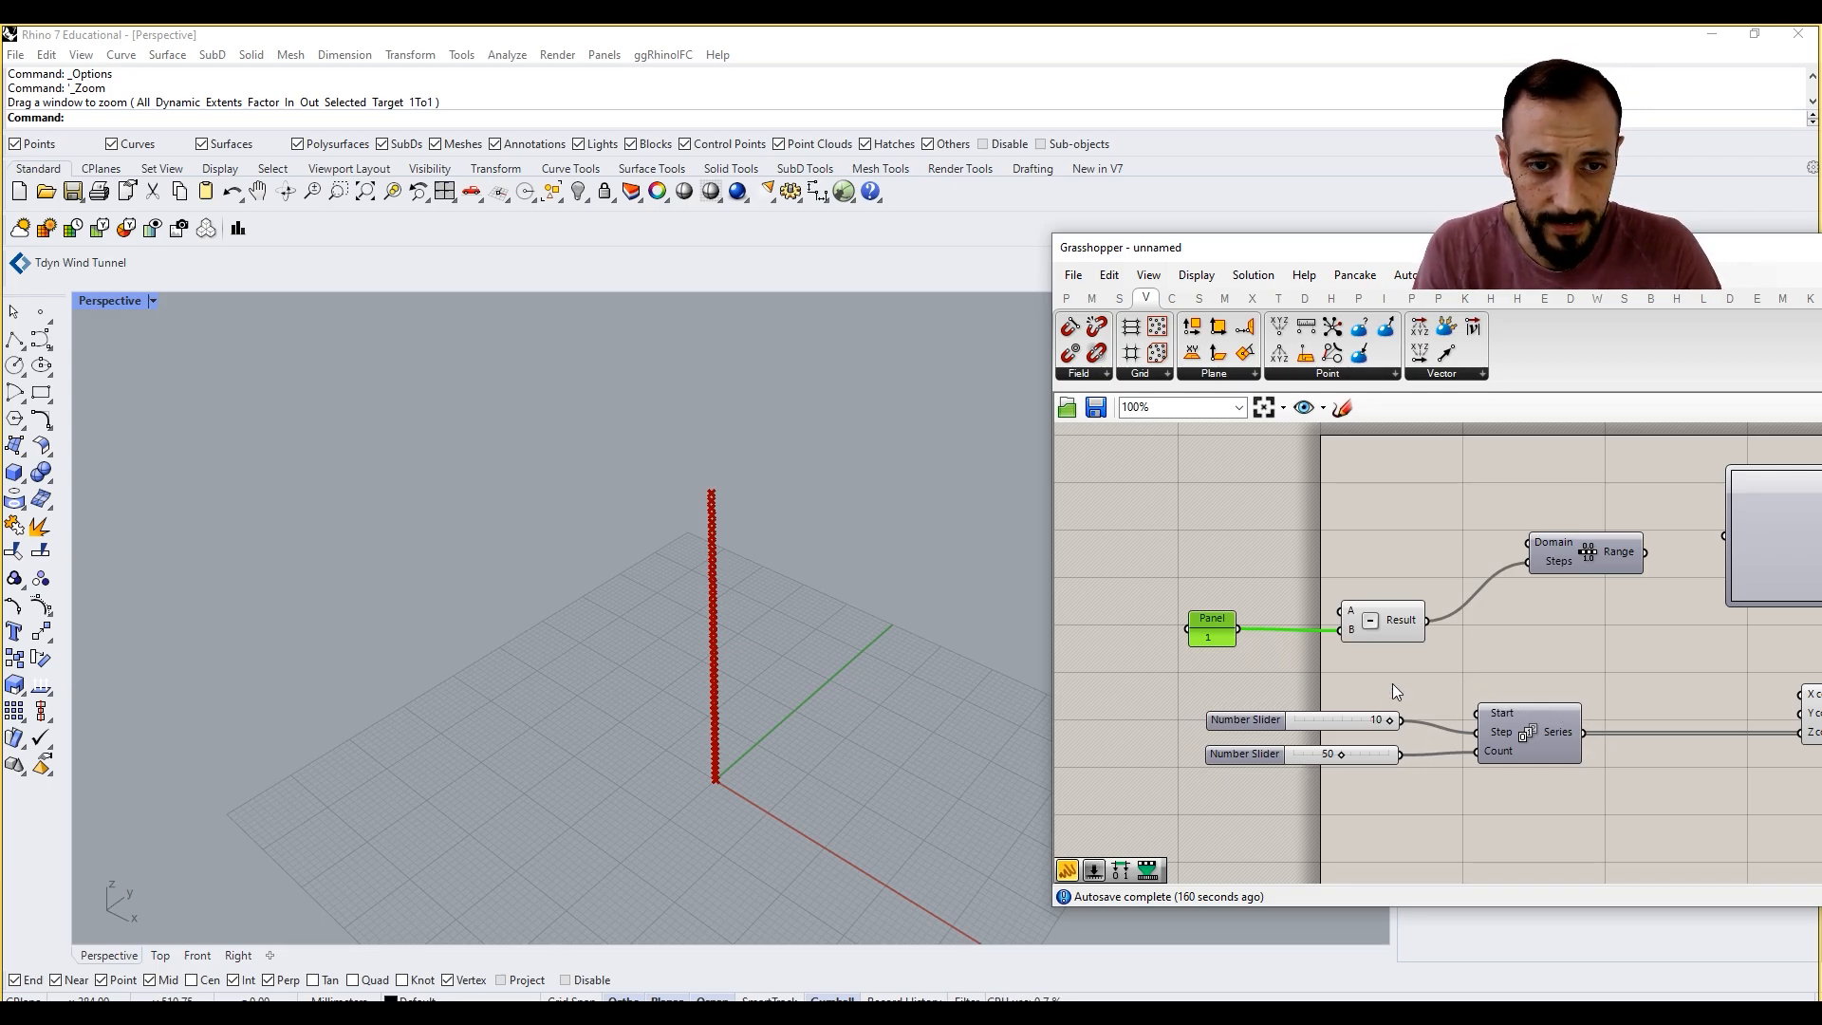
Step: Connect the Series Count slider to the Subtraction's A input and check the Range output list
{"action": "left_click", "coordinate": [1407, 776]}
{"action": "left_click_drag", "start_coordinate": [1401, 756], "coordinate": [1343, 617]}
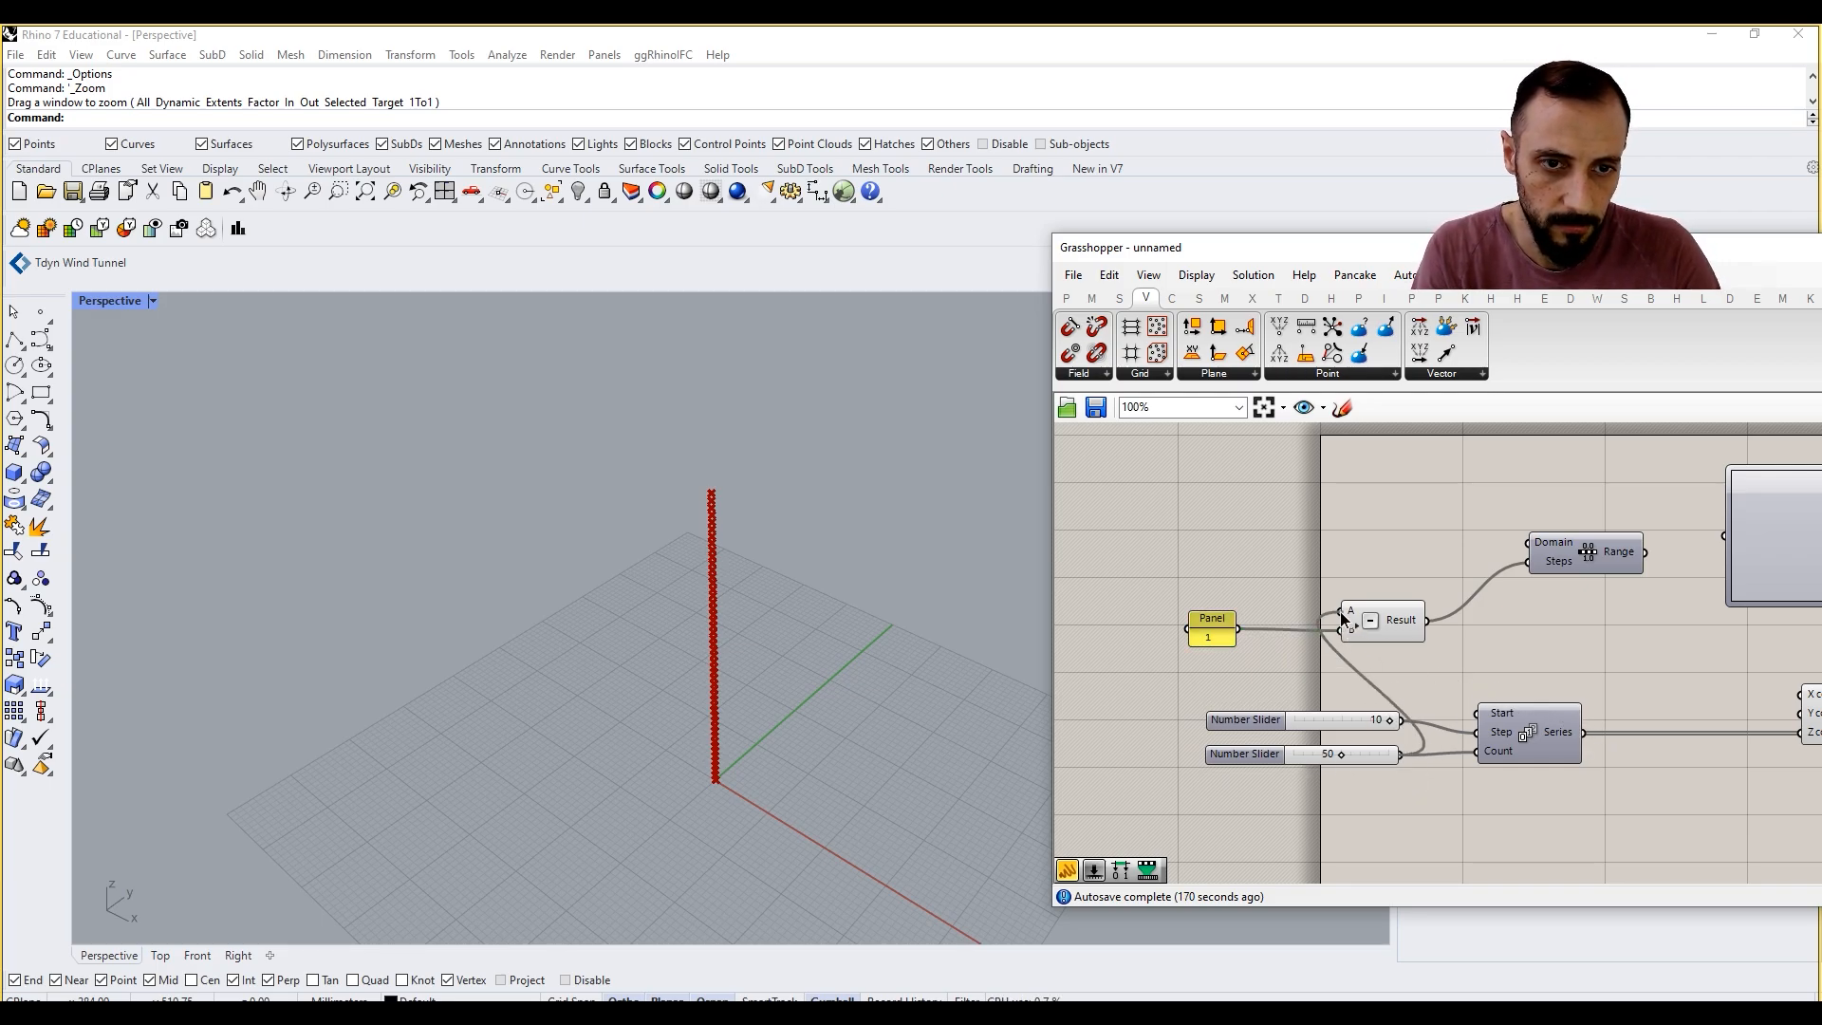
{"action": "right_click_drag", "start_coordinate": [1495, 657], "coordinate": [1314, 655]}
{"action": "mouse_move", "coordinate": [1447, 553]}
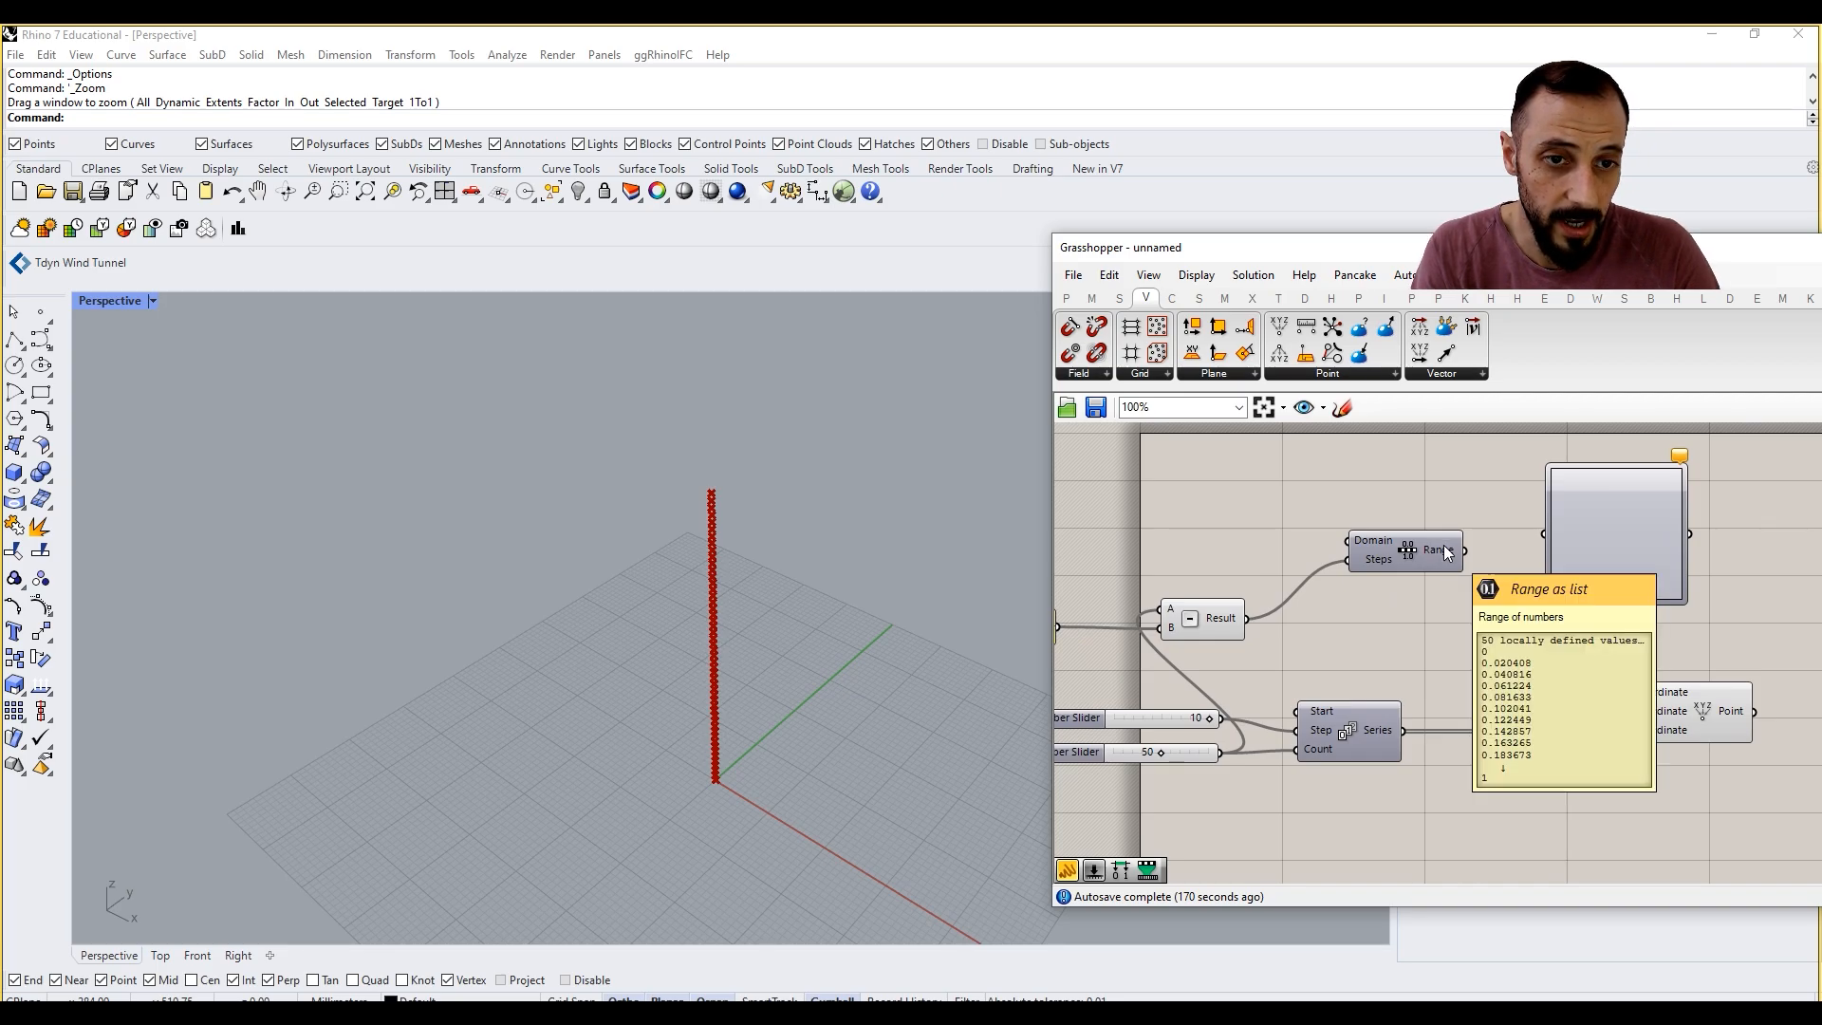
Step: Feed the Range output into the Graph Mapper and set its graph type to Power
{"action": "left_click_drag", "start_coordinate": [1447, 552], "coordinate": [1602, 548]}
{"action": "right_click", "coordinate": [1602, 538]}
{"action": "mouse_move", "coordinate": [1670, 774]}
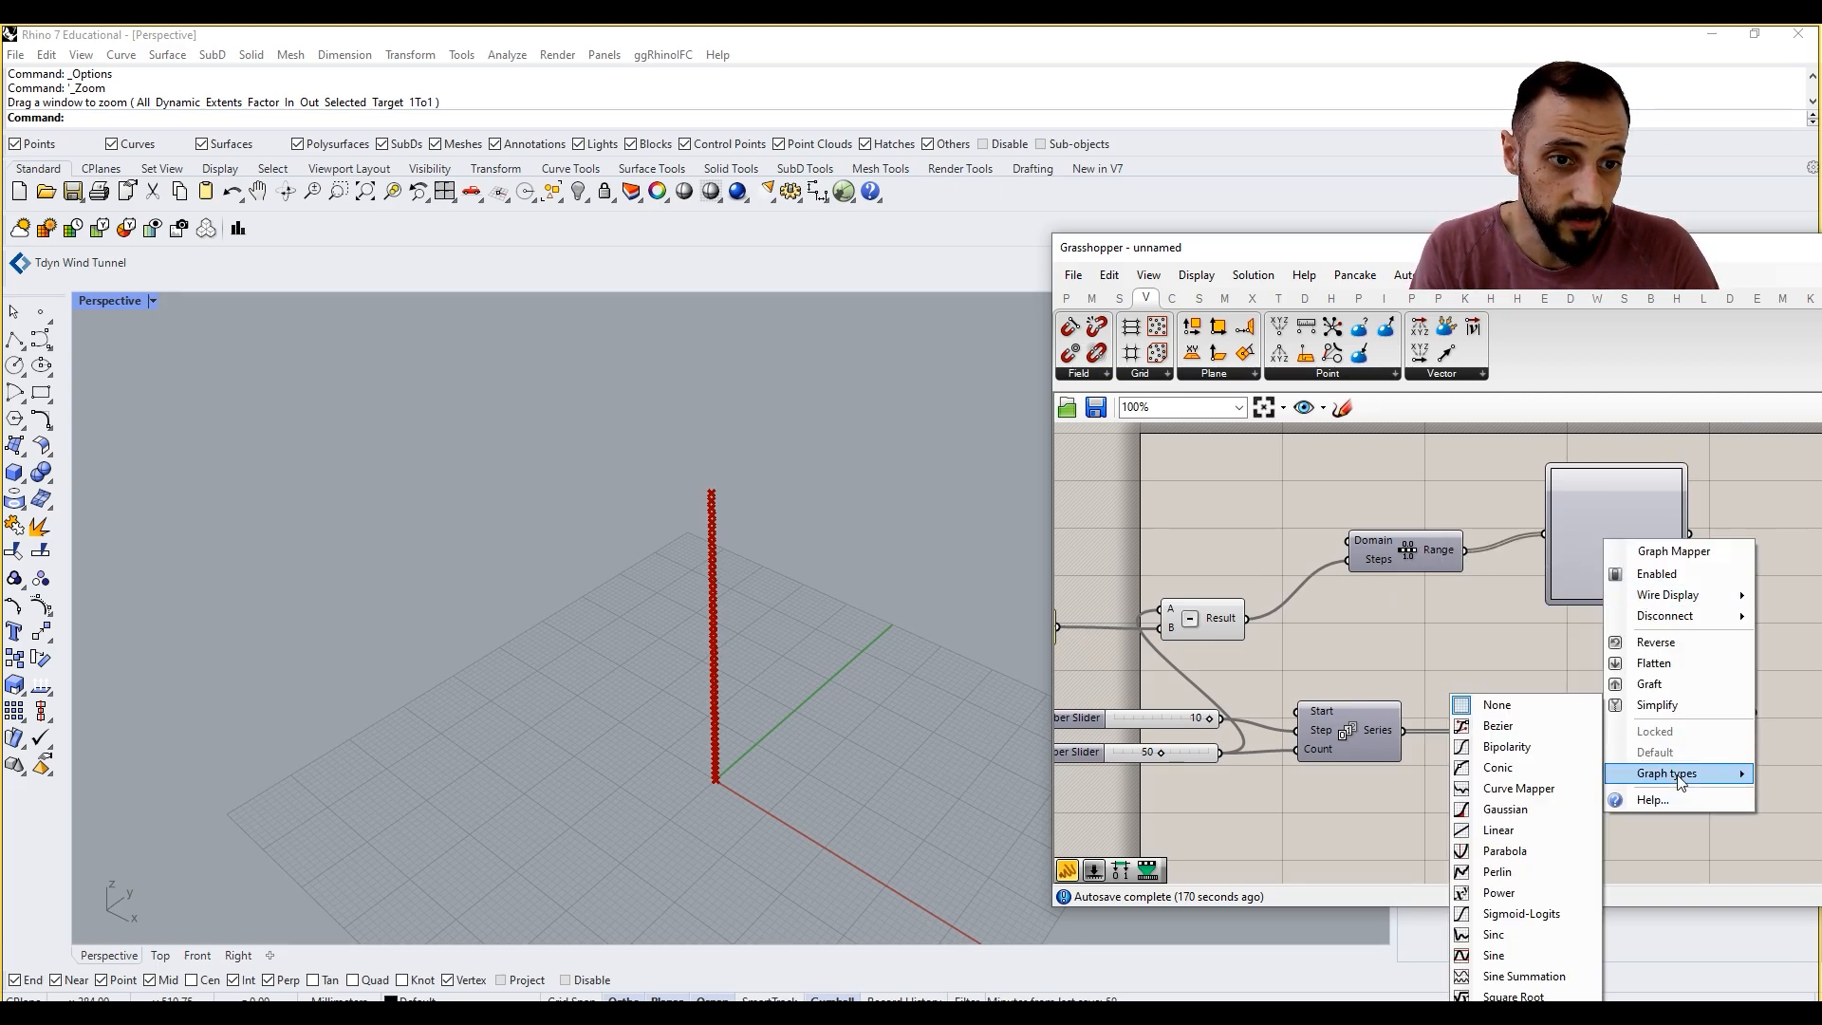
{"action": "left_click", "coordinate": [1518, 892]}
{"action": "right_click_drag", "start_coordinate": [1614, 632], "coordinate": [1526, 648]}
{"action": "mouse_move", "coordinate": [1527, 550]}
{"action": "left_mouse_down"}
{"action": "mouse_move", "coordinate": [1554, 577]}
{"action": "mouse_move", "coordinate": [1523, 567]}
{"action": "mouse_move", "coordinate": [1558, 581]}
{"action": "mouse_move", "coordinate": [1552, 556]}
{"action": "left_mouse_up"}
{"action": "right_click_drag", "start_coordinate": [1553, 565], "coordinate": [1483, 574]}
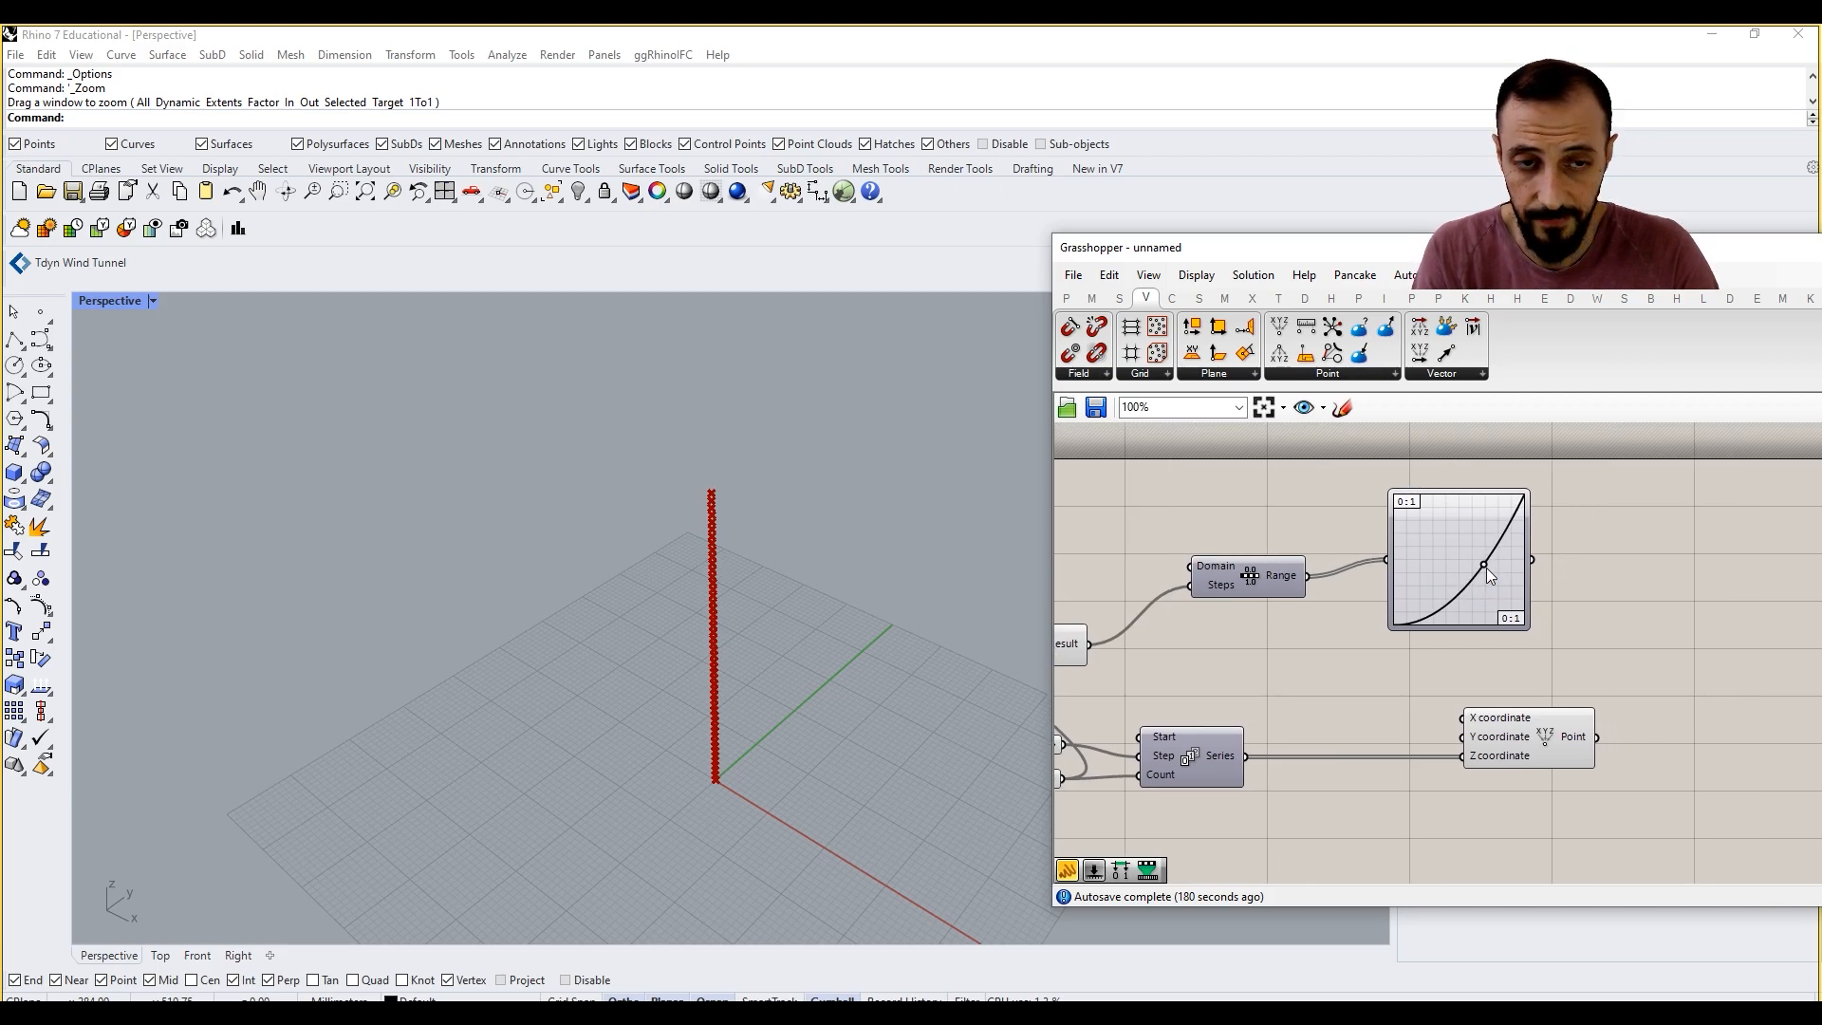
Step: Make room beside the Graph Mapper, add a Remap Numbers component and feed the mapper's output into its Value input
{"action": "left_click_drag", "start_coordinate": [1480, 582], "coordinate": [1541, 575]}
{"action": "right_click_drag", "start_coordinate": [1644, 609], "coordinate": [1411, 593]}
{"action": "left_click_drag", "start_coordinate": [1312, 729], "coordinate": [1497, 740]}
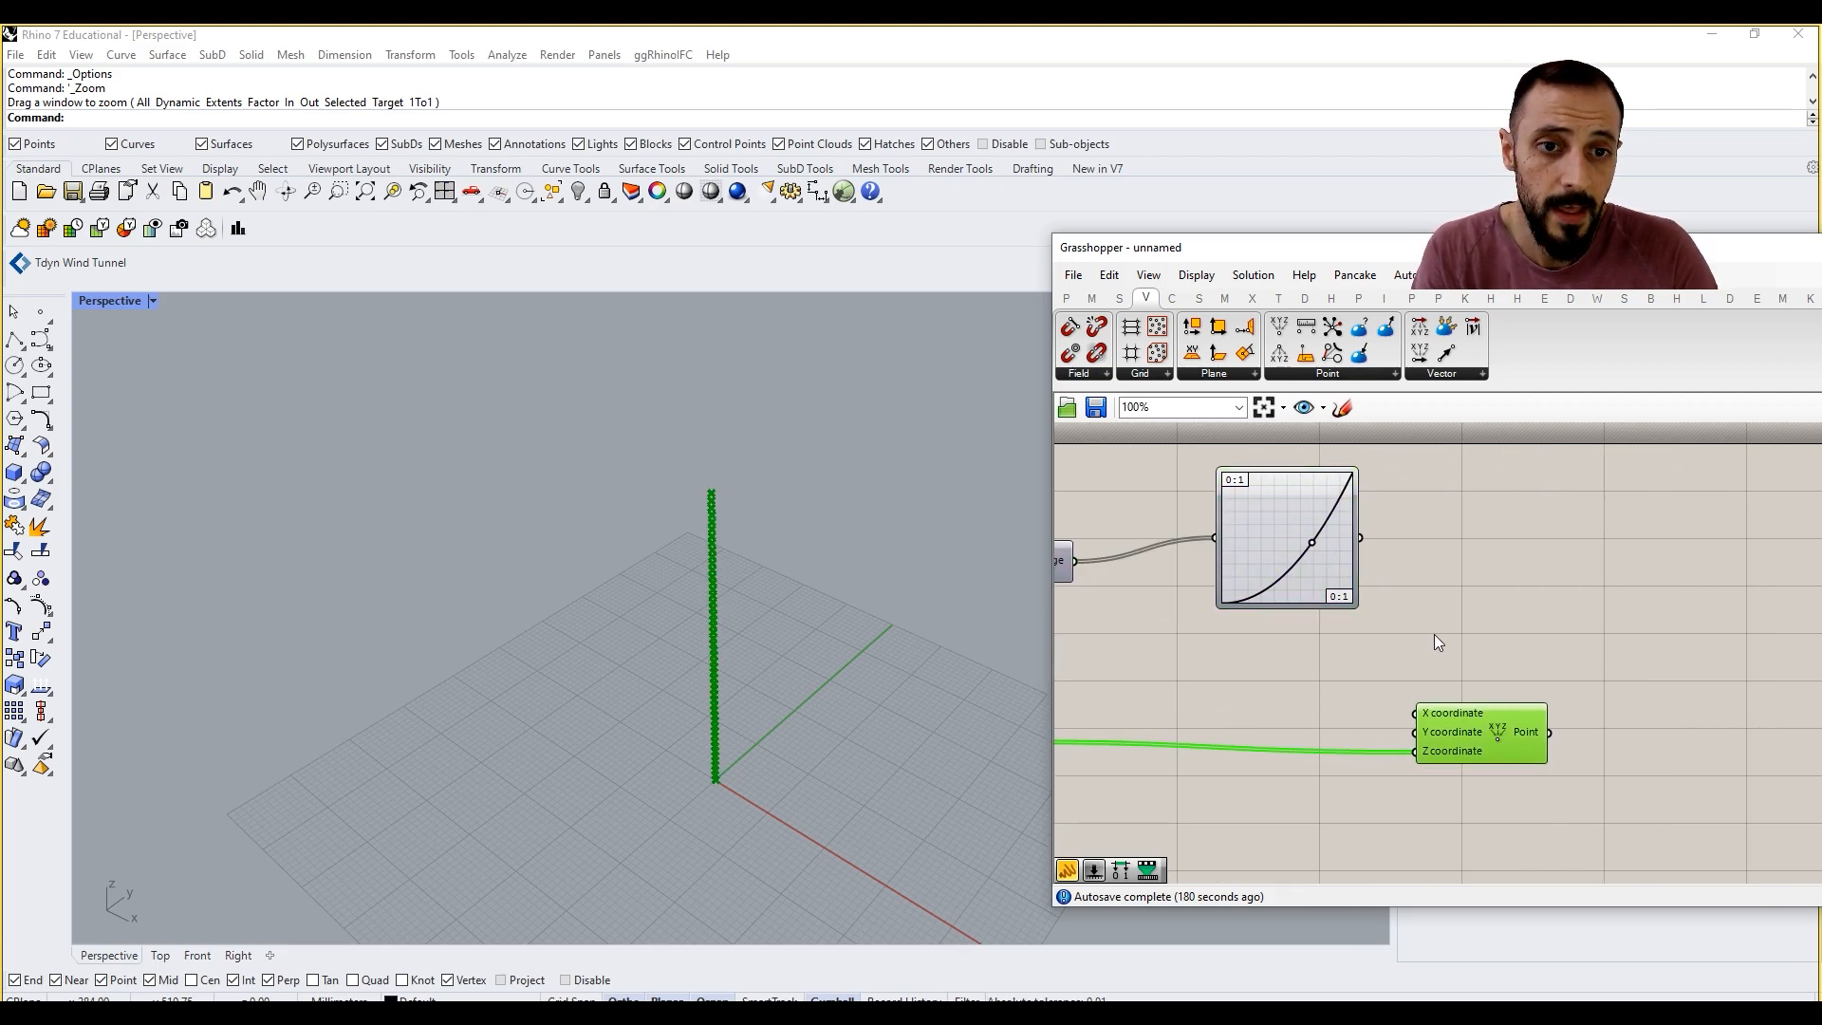
{"action": "right_click_drag", "start_coordinate": [1453, 566], "coordinate": [1484, 651]}
{"action": "double_click", "coordinate": [1484, 651]}
{"action": "type", "text": "rem"}
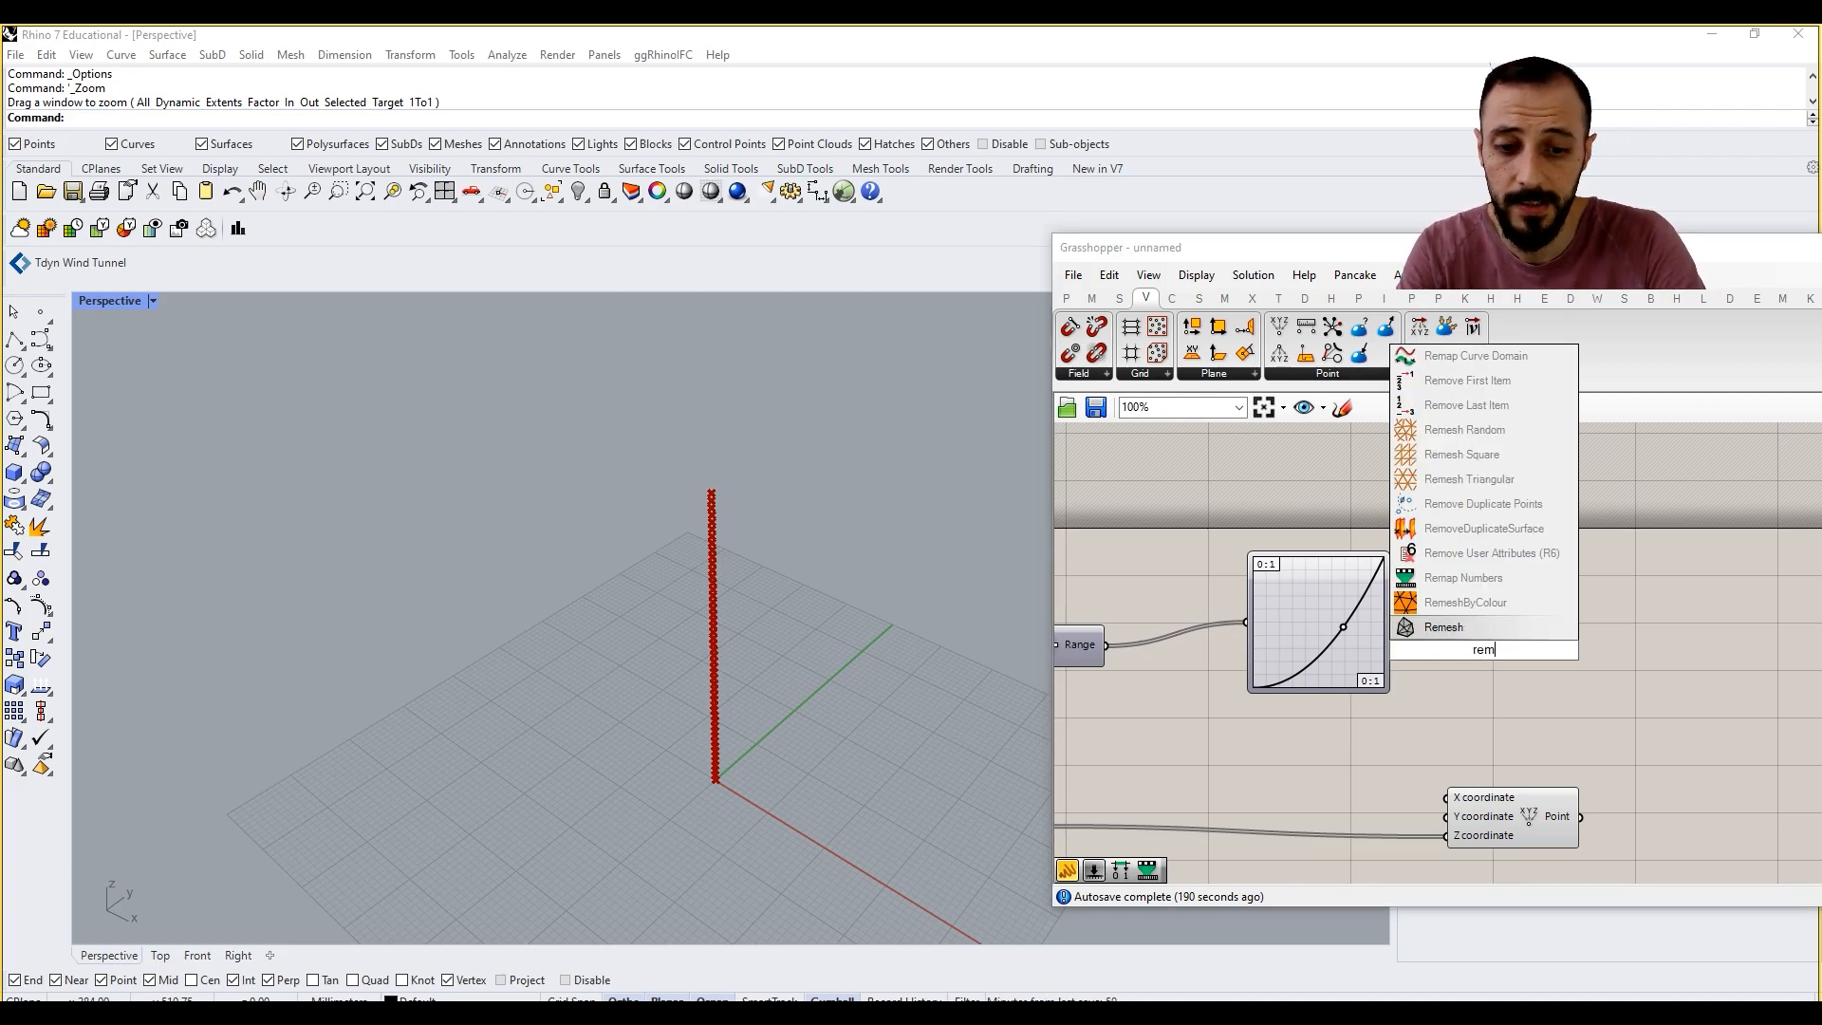
{"action": "type", "text": "ap"}
{"action": "key", "text": "Return"}
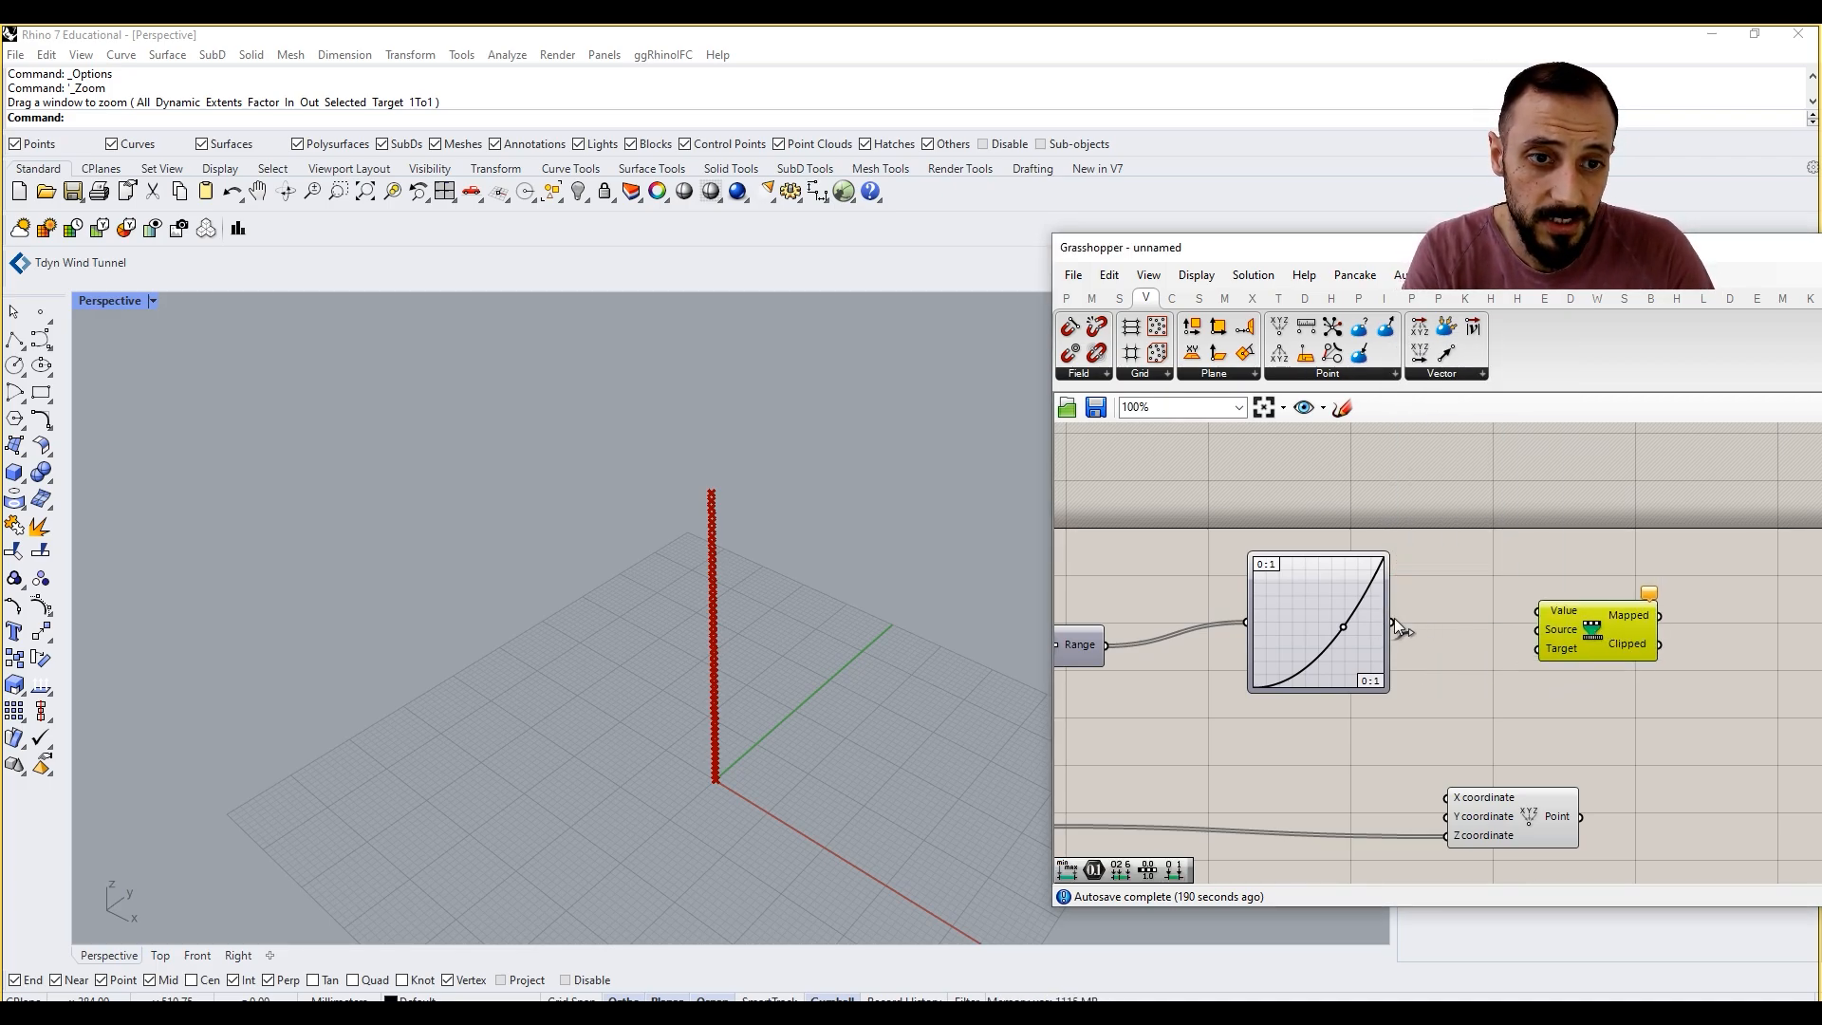
{"action": "left_click_drag", "start_coordinate": [1393, 622], "coordinate": [1547, 610]}
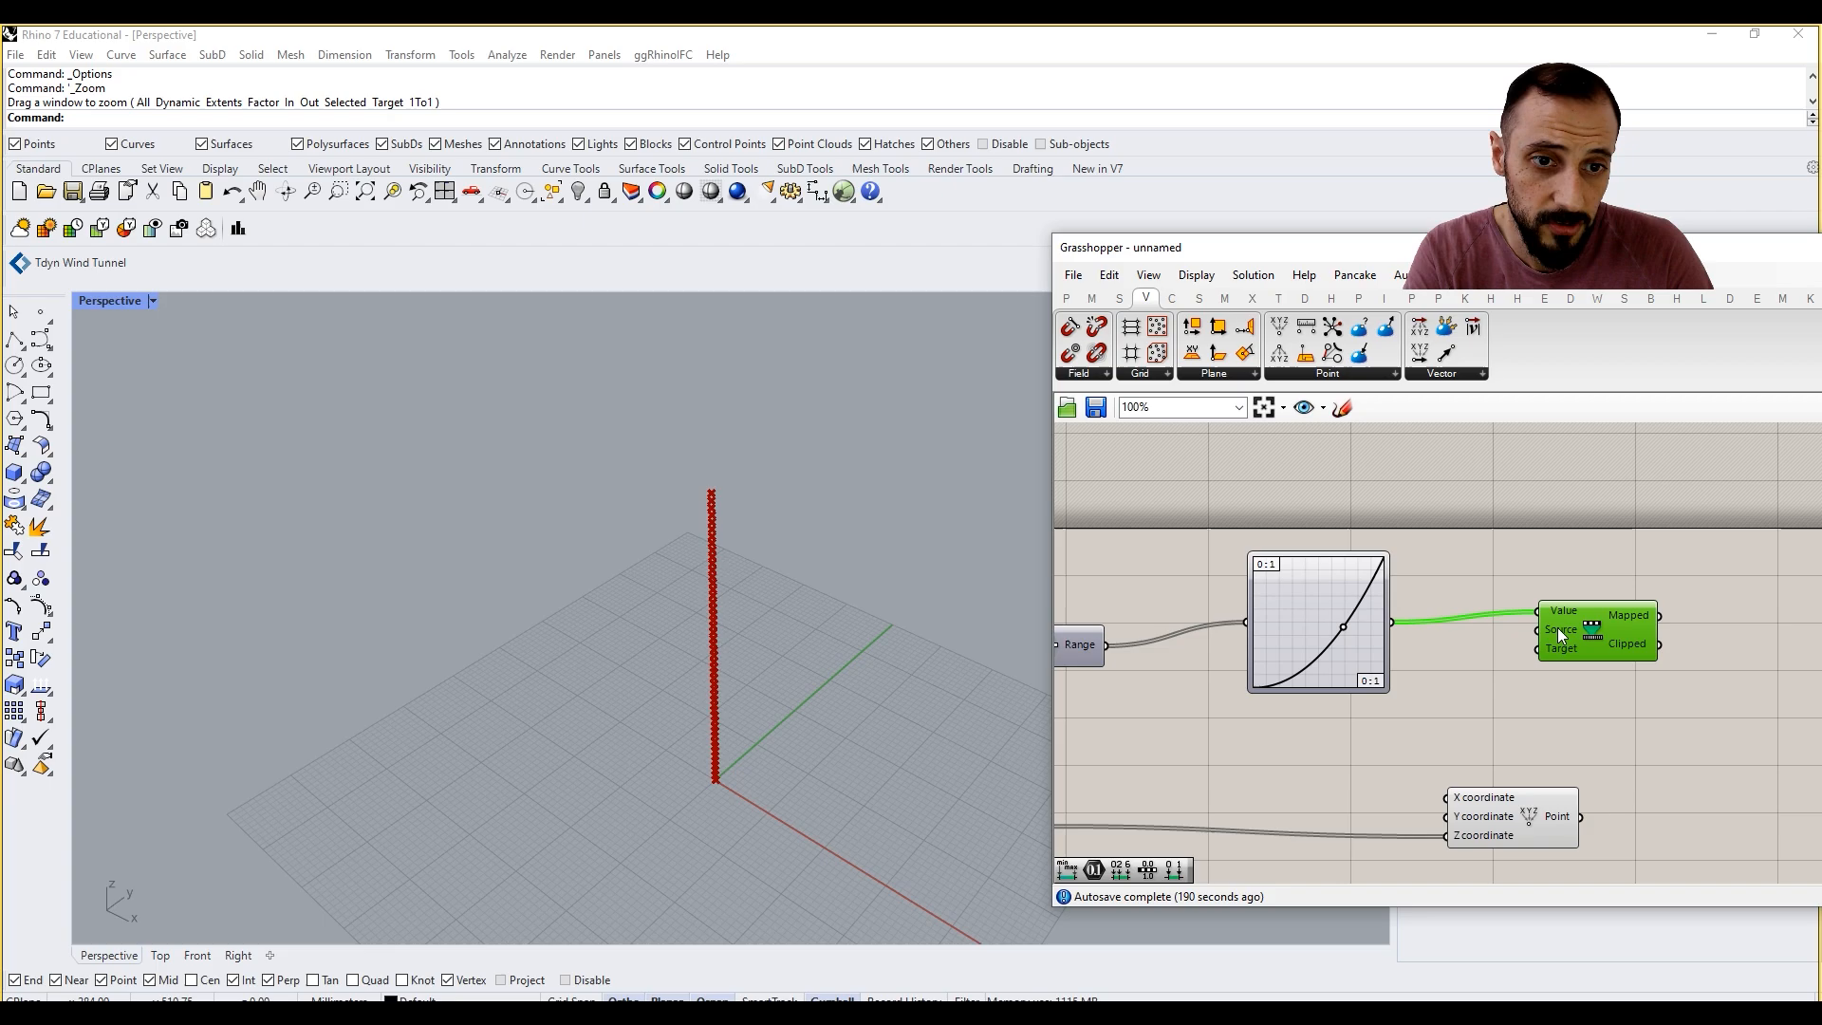
Step: Add a Construct Domain component and connect its Domain output to the Target input of Remap Numbers
{"action": "left_click", "coordinate": [1092, 298]}
{"action": "left_click", "coordinate": [1107, 374]}
{"action": "left_click_drag", "start_coordinate": [1120, 646], "coordinate": [1537, 707]}
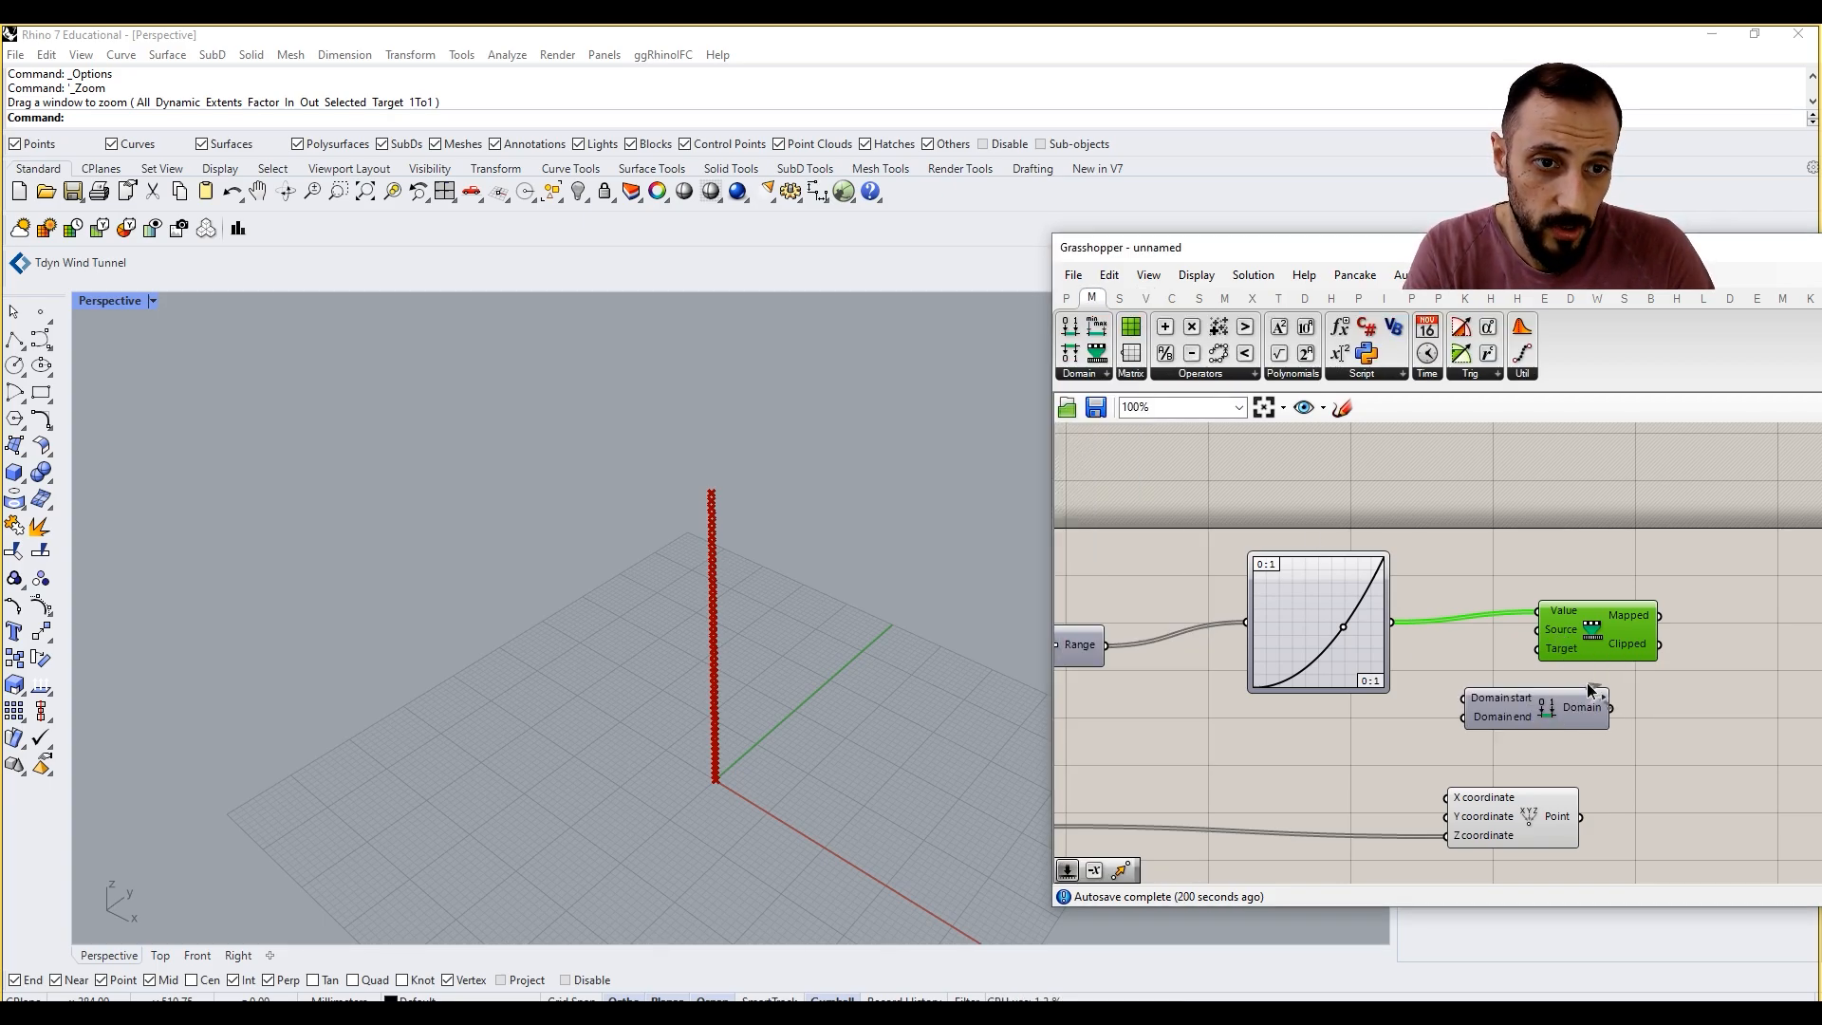
{"action": "right_click_drag", "start_coordinate": [1606, 649], "coordinate": [1481, 622]}
{"action": "left_click_drag", "start_coordinate": [1479, 619], "coordinate": [1667, 643]}
{"action": "left_click_drag", "start_coordinate": [1402, 691], "coordinate": [1488, 708]}
Step: Add number sliders of 0 and 500 and connect them as the domain's start and end
{"action": "double_click", "coordinate": [1313, 701]}
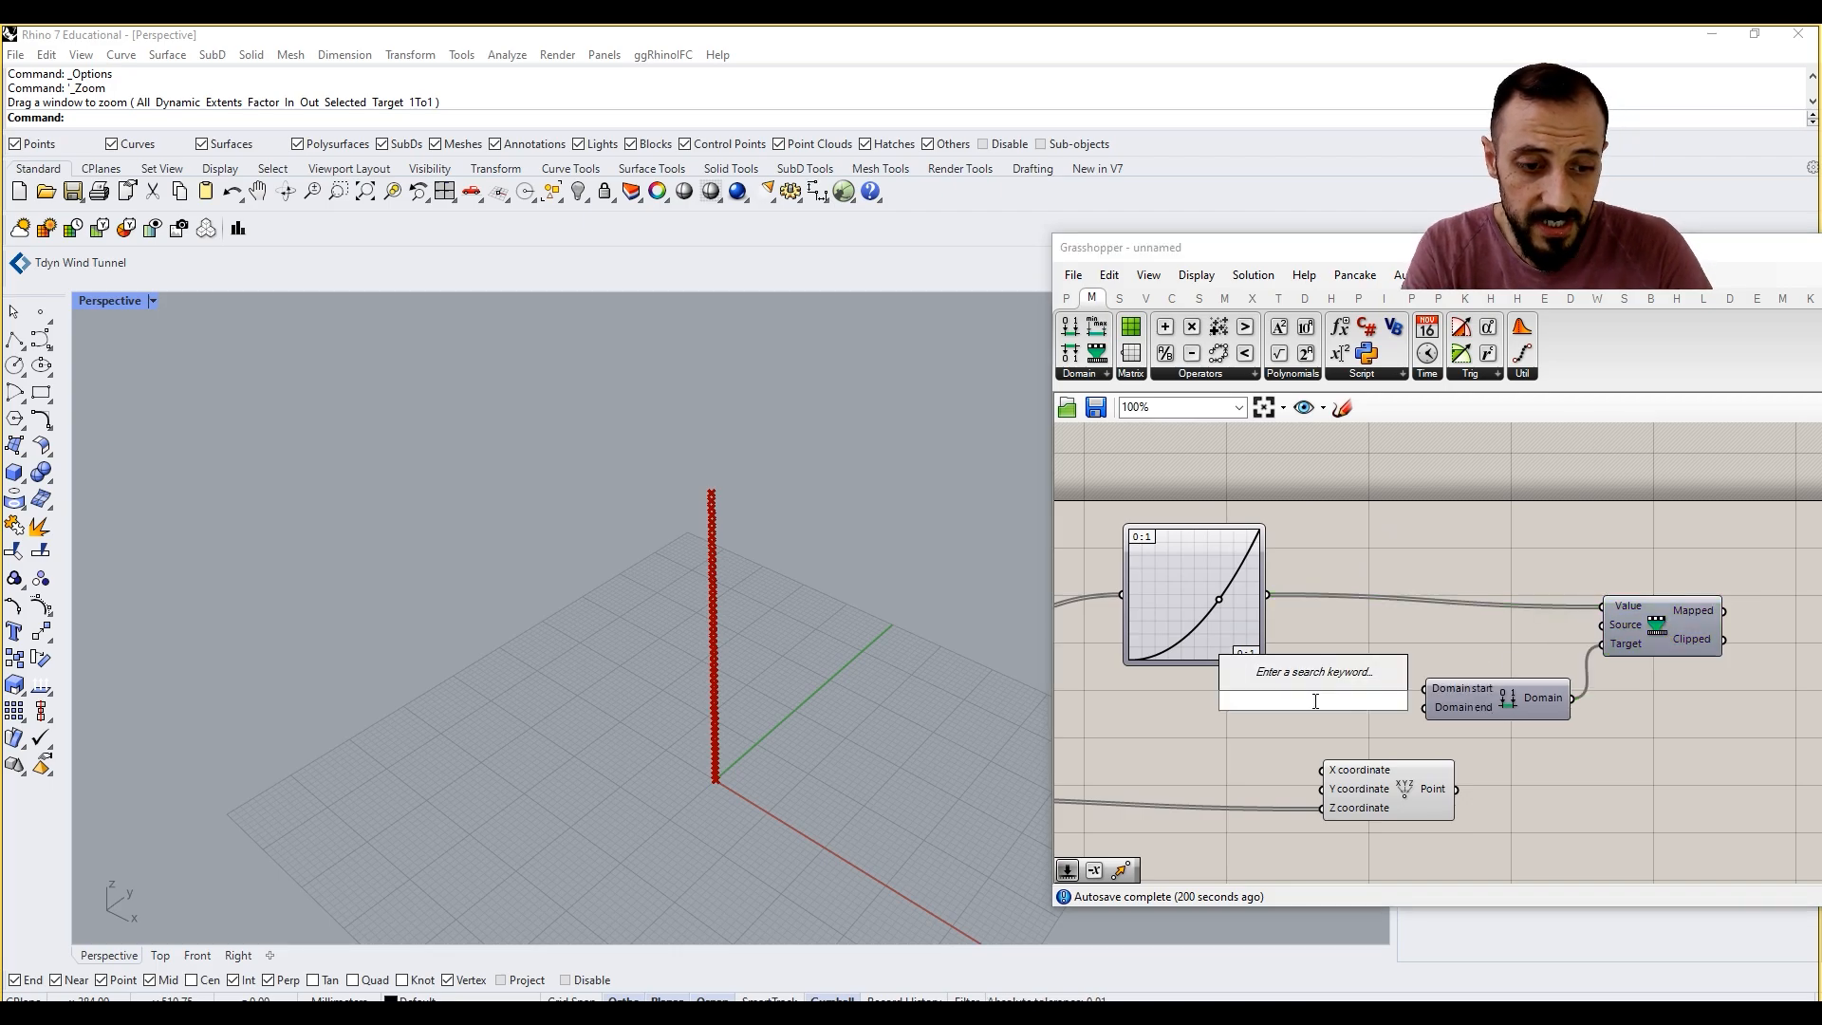
{"action": "type", "text": "0"}
{"action": "key", "text": "Return"}
{"action": "left_click_drag", "start_coordinate": [1405, 778], "coordinate": [1349, 843]}
{"action": "left_click_drag", "start_coordinate": [1421, 694], "coordinate": [1414, 698]}
{"action": "double_click", "coordinate": [1315, 775]}
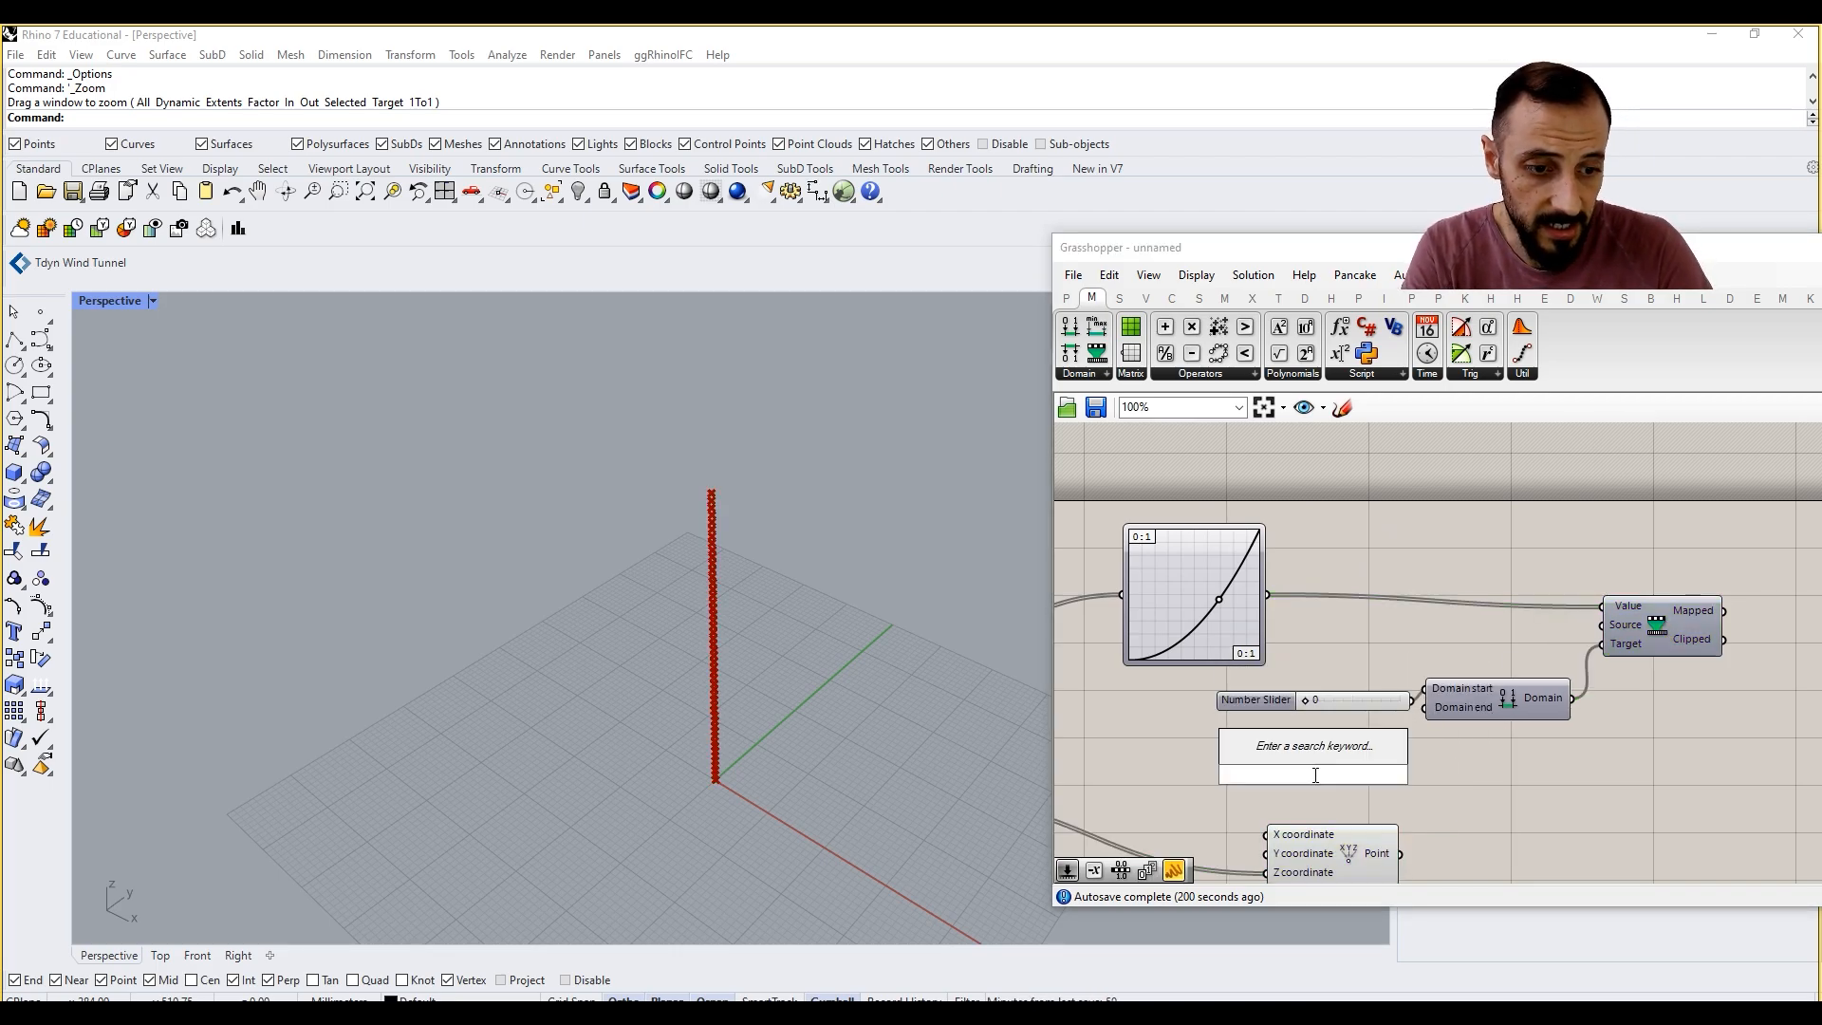
{"action": "type", "text": "500"}
{"action": "key", "text": "Return"}
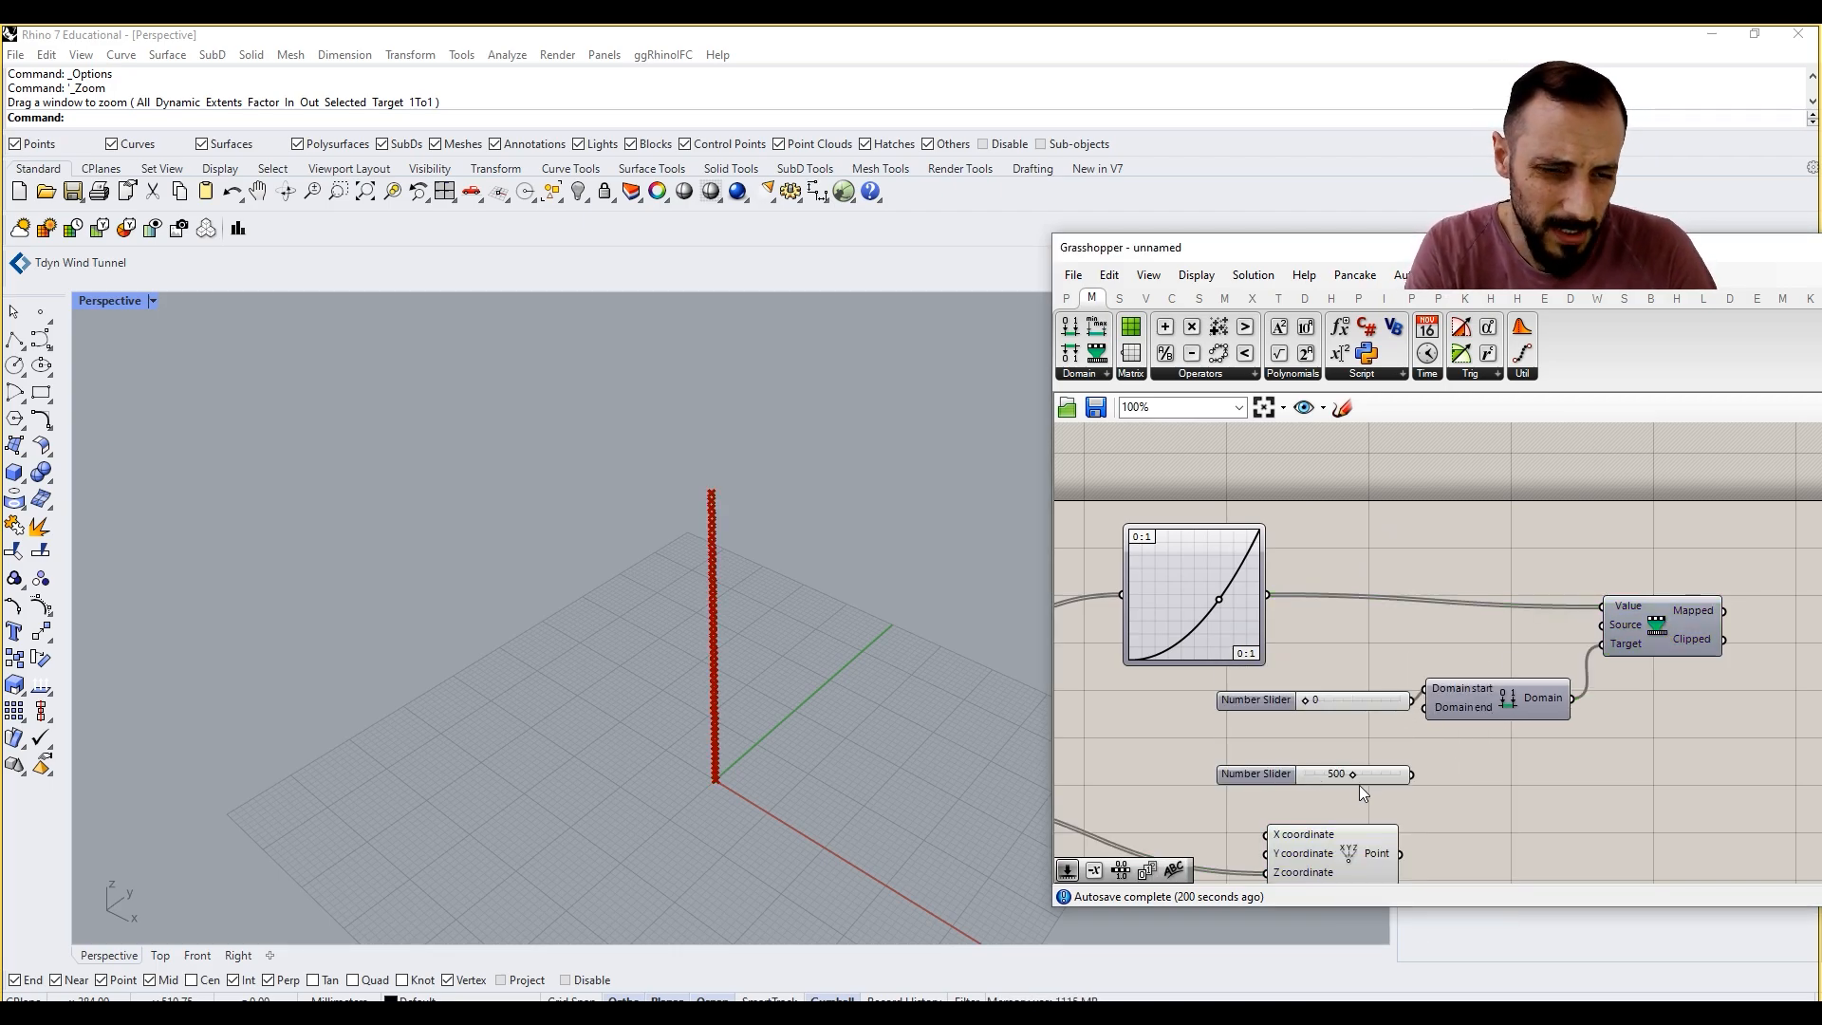
{"action": "left_click_drag", "start_coordinate": [1414, 775], "coordinate": [1425, 708]}
Step: Feed the Mapped output of Remap Numbers into the X coordinate of Construct Point and view the resulting points
{"action": "scroll", "coordinate": [1375, 746], "scroll_direction": "down", "scroll_amount": 4}
{"action": "left_click_drag", "start_coordinate": [1357, 799], "coordinate": [1569, 798]}
{"action": "scroll", "coordinate": [1575, 773], "scroll_direction": "up", "scroll_amount": 2}
{"action": "left_click", "coordinate": [1573, 741]}
{"action": "left_click", "coordinate": [1552, 740]}
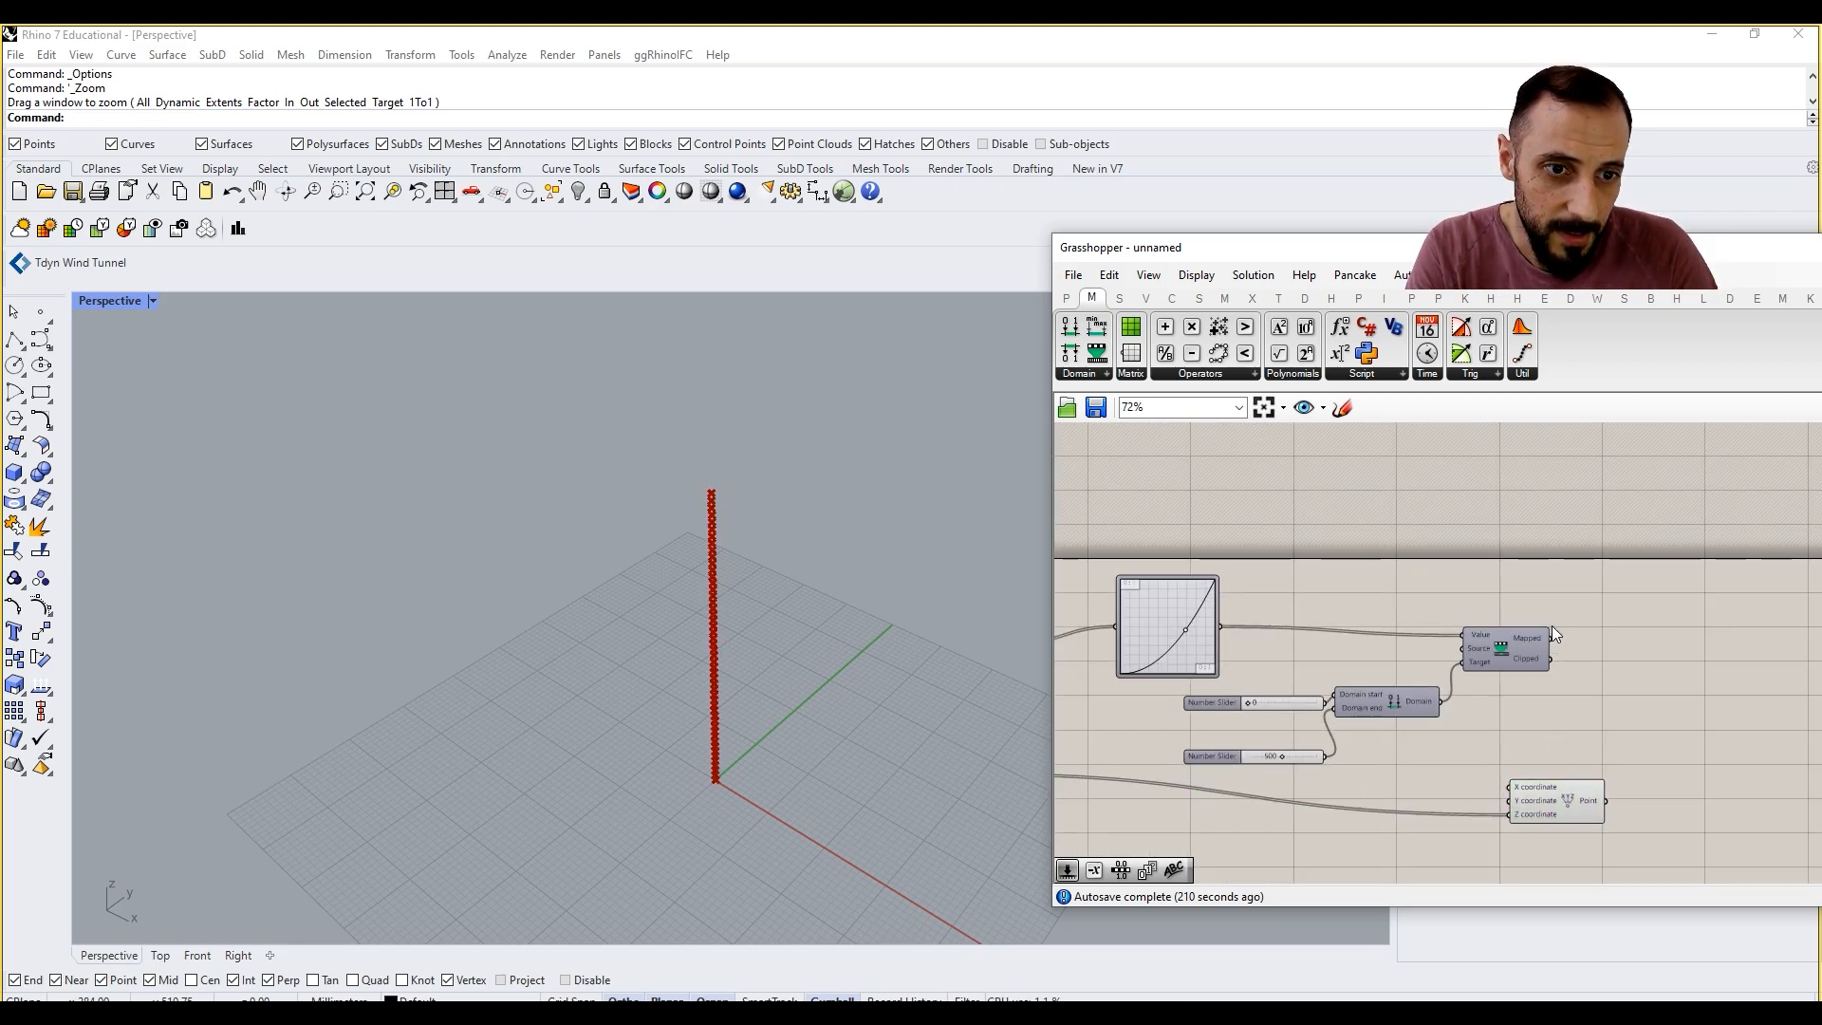
{"action": "left_click_drag", "start_coordinate": [1551, 639], "coordinate": [1511, 786]}
{"action": "scroll", "coordinate": [716, 599], "scroll_direction": "down", "scroll_amount": 5}
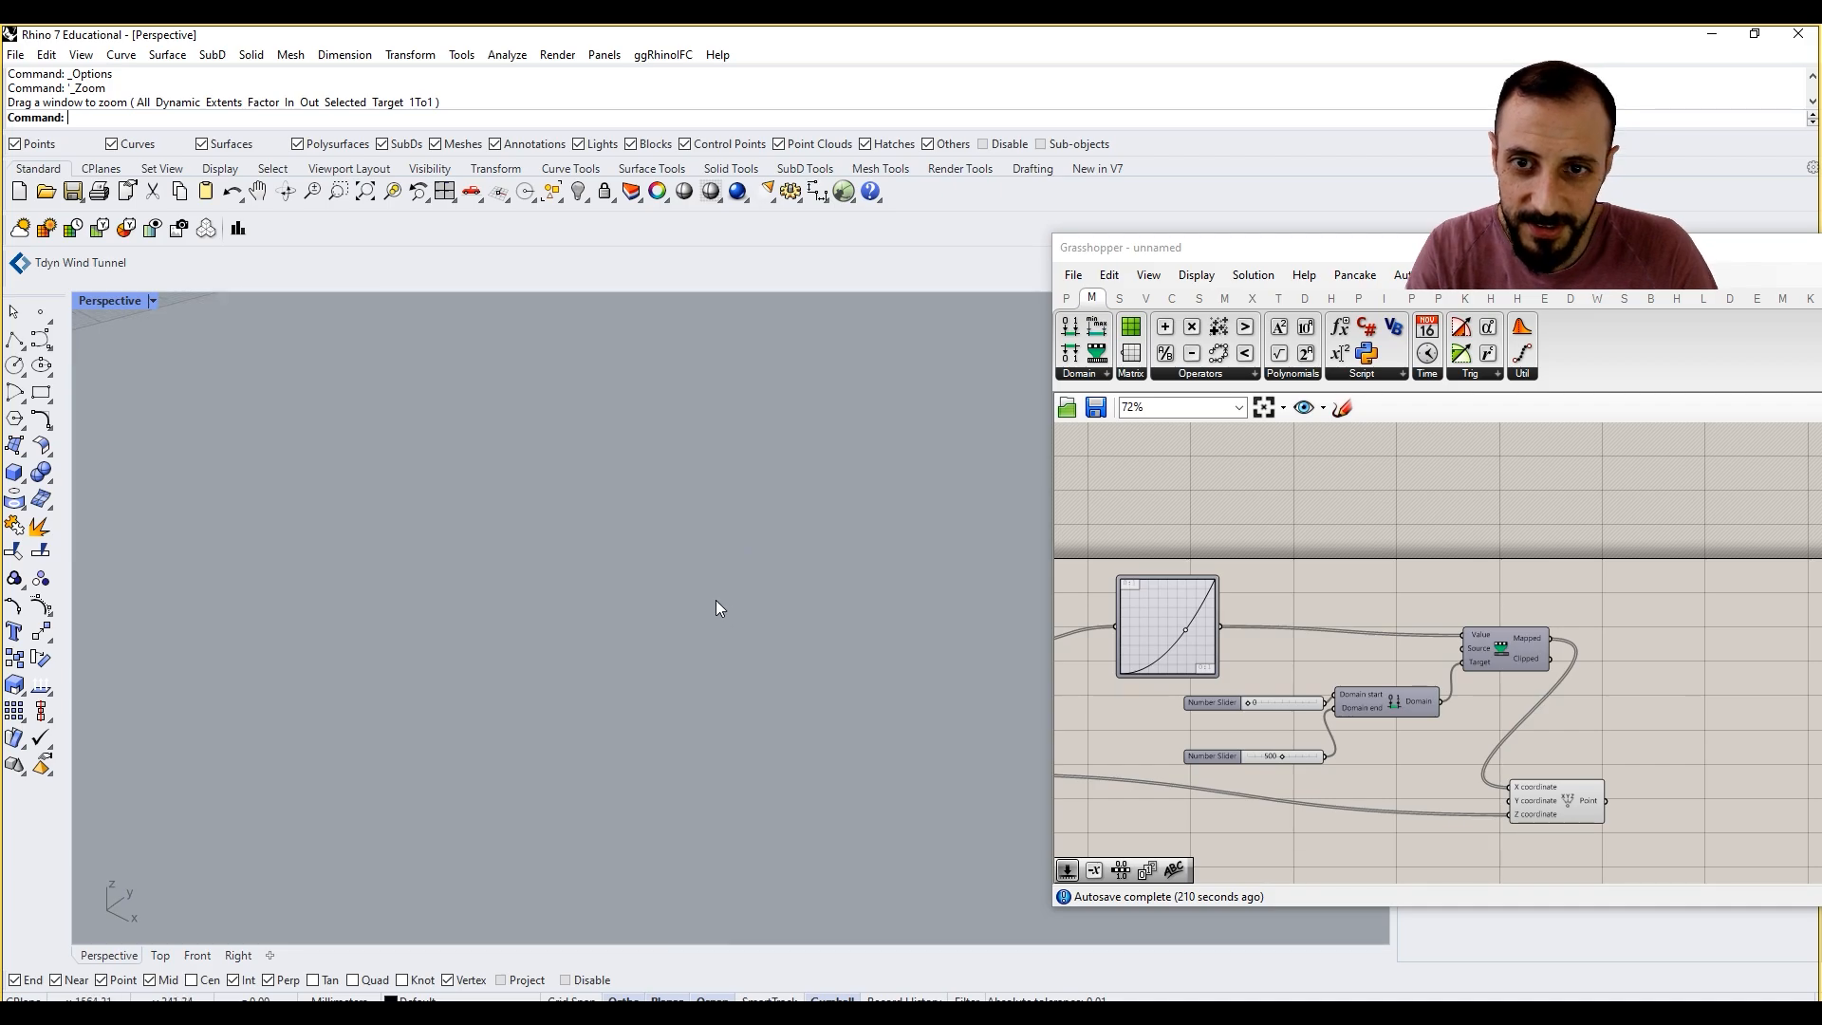
{"action": "scroll", "coordinate": [596, 550], "scroll_direction": "up", "scroll_amount": 5}
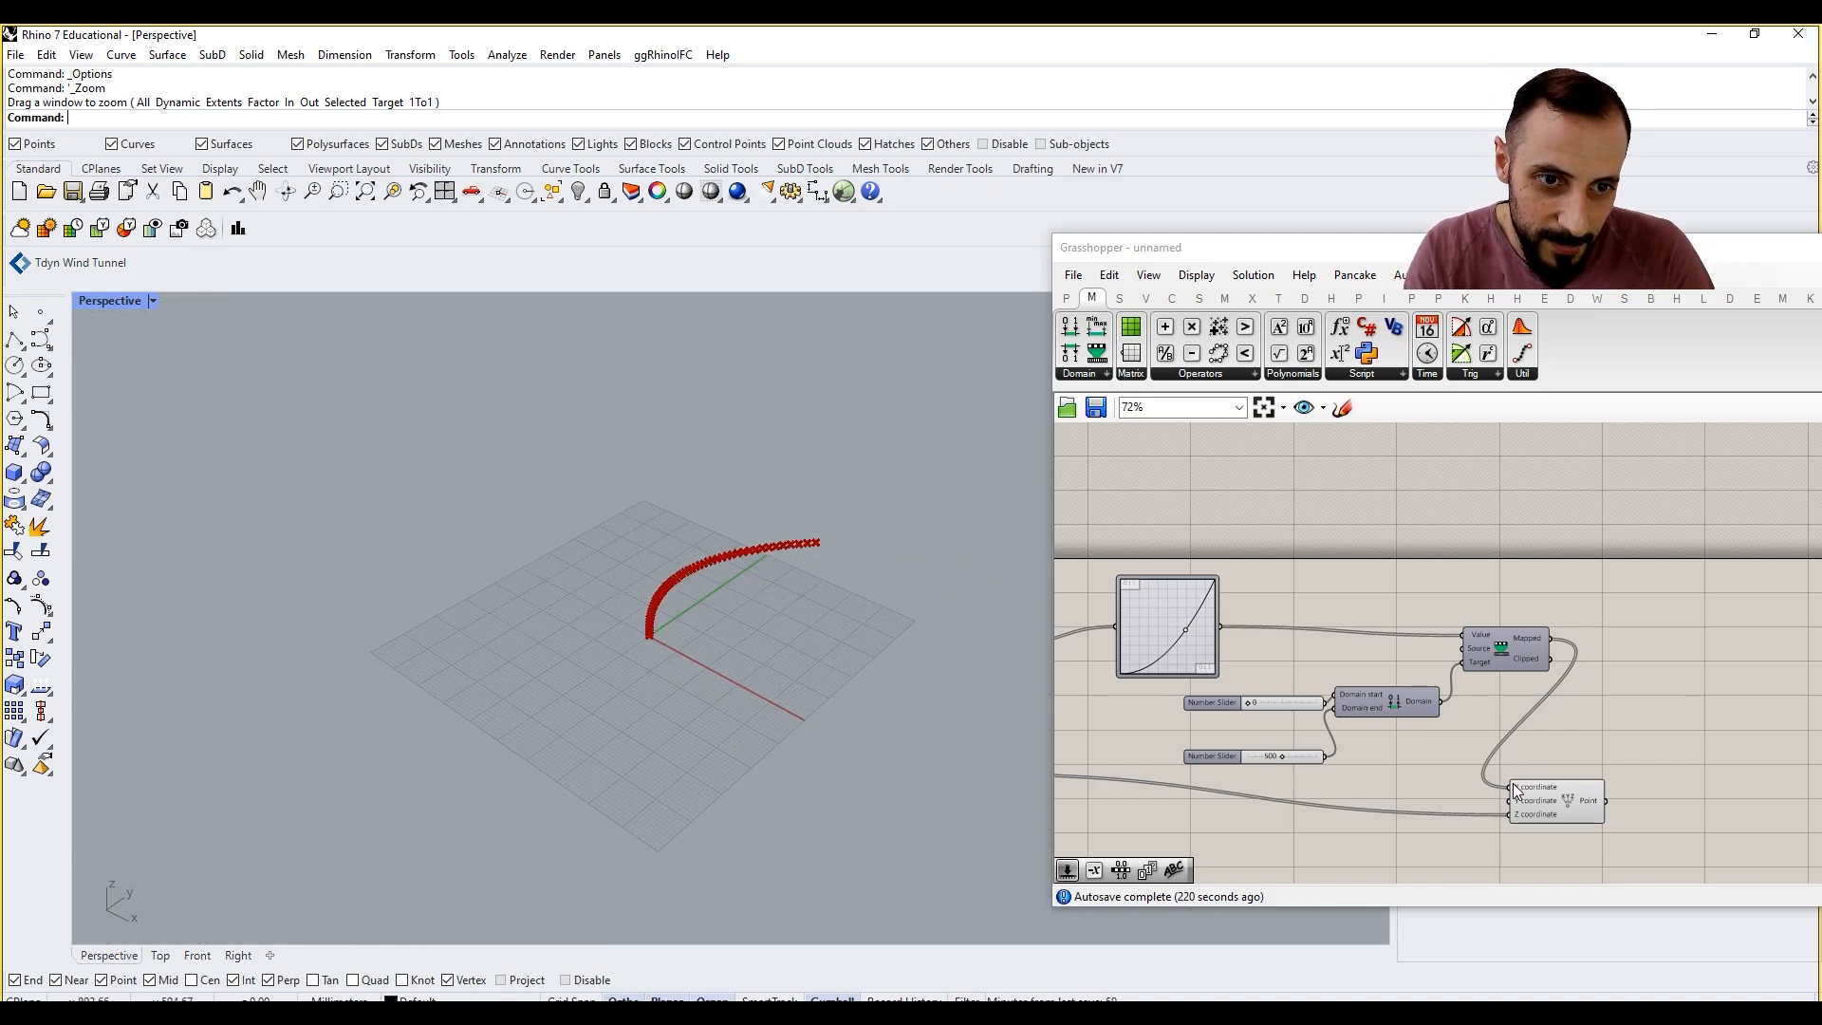
Step: Try the Mapped output on the Y coordinate alone and on X and Y together, returning to X only
{"action": "left_click_drag", "start_coordinate": [1512, 787], "coordinate": [1510, 800], "text": "ctrl+shift"}
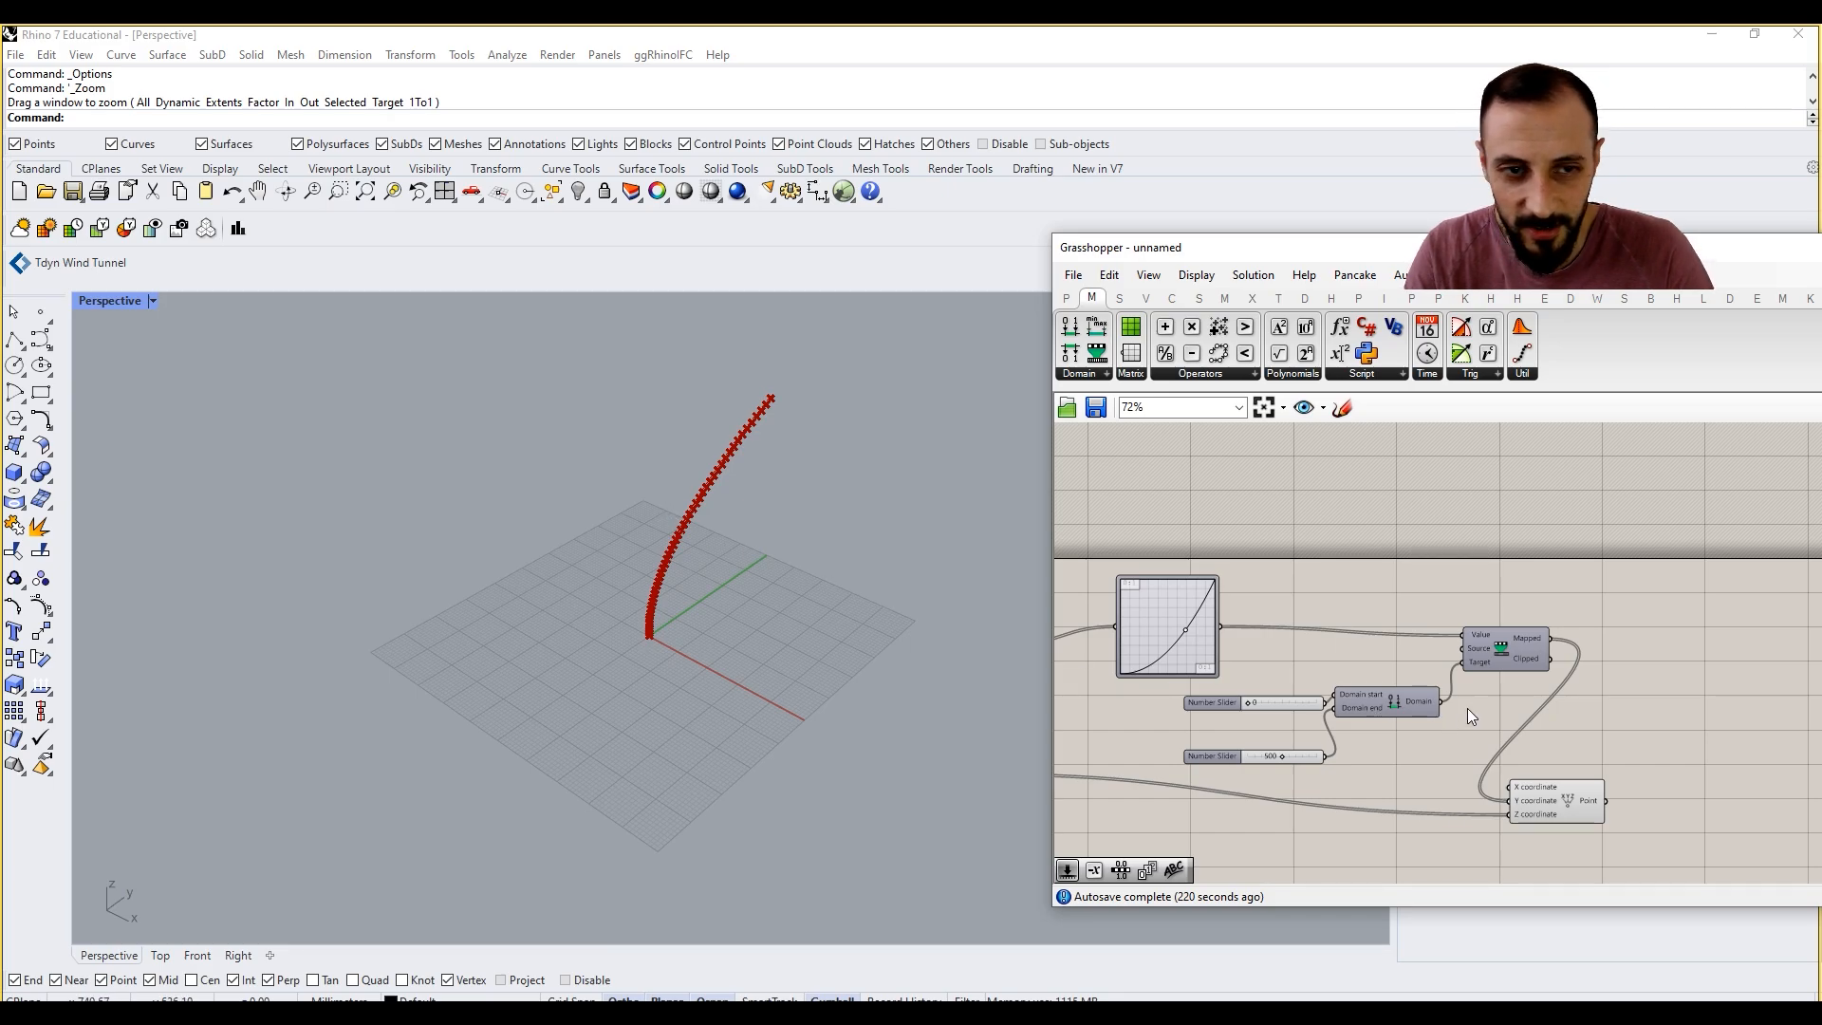
{"action": "left_click_drag", "start_coordinate": [1550, 639], "coordinate": [1510, 787]}
{"action": "mouse_move", "coordinate": [810, 556]}
{"action": "right_mouse_down"}
{"action": "mouse_move", "coordinate": [777, 541]}
{"action": "mouse_move", "coordinate": [793, 545]}
{"action": "right_mouse_up"}
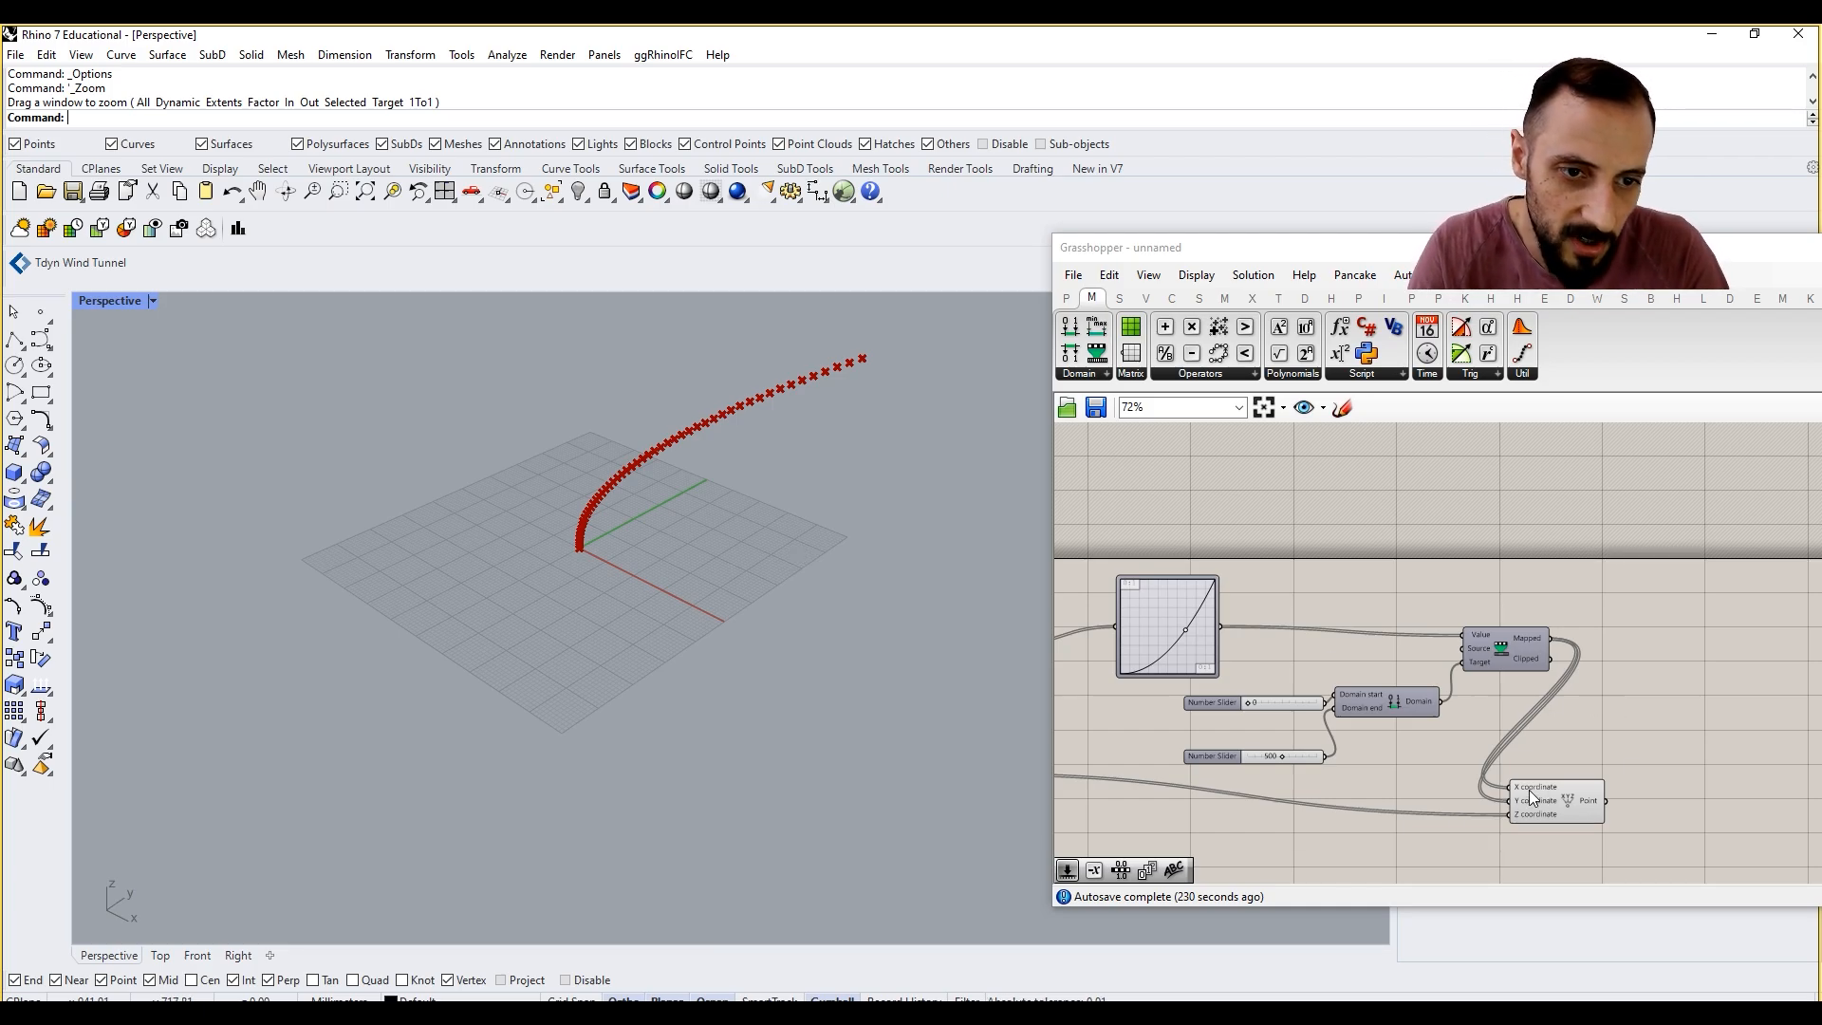
{"action": "left_click_drag", "start_coordinate": [1509, 800], "coordinate": [1547, 638], "text": "ctrl"}
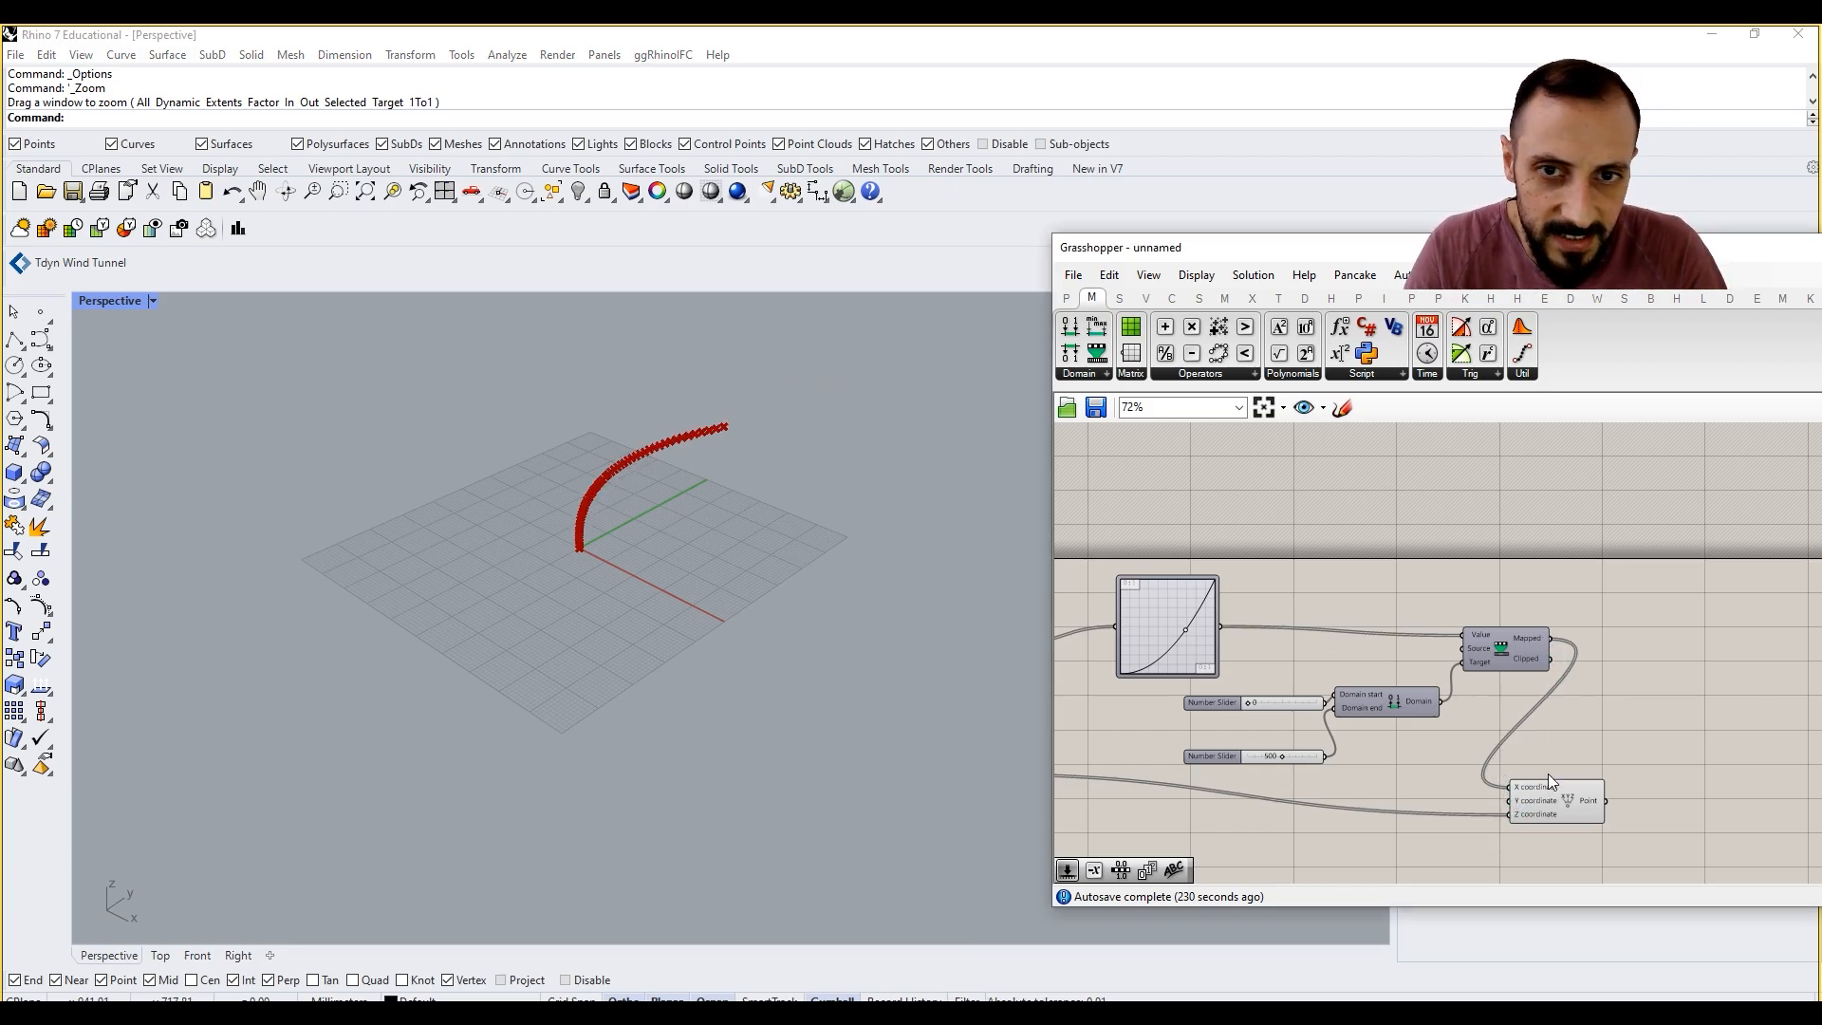
Step: Switch the Graph Mapper to the Perlin graph type and raise its upper handle to exaggerate the waves in the point column
{"action": "left_click_drag", "start_coordinate": [1568, 800], "coordinate": [1619, 784]}
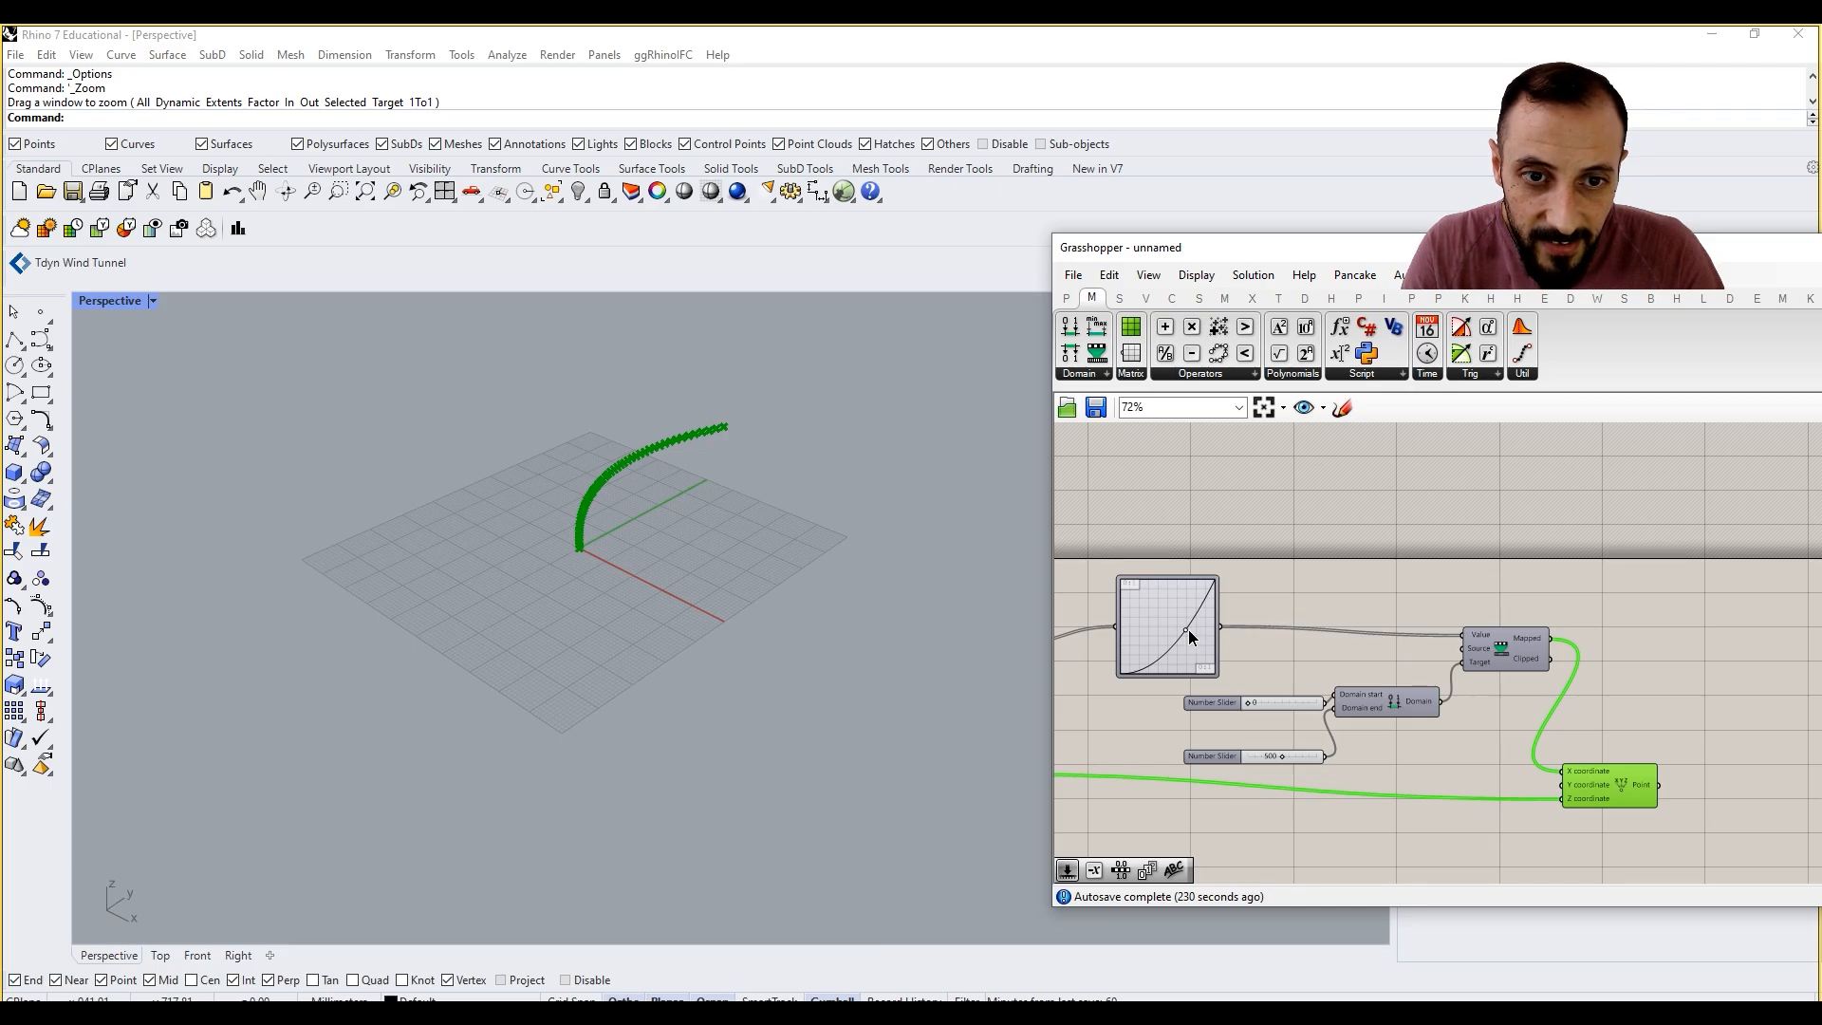
{"action": "mouse_move", "coordinate": [1188, 629]}
{"action": "left_mouse_down"}
{"action": "mouse_move", "coordinate": [1147, 581]}
{"action": "mouse_move", "coordinate": [1179, 621]}
{"action": "left_mouse_up"}
{"action": "right_click", "coordinate": [1177, 619]}
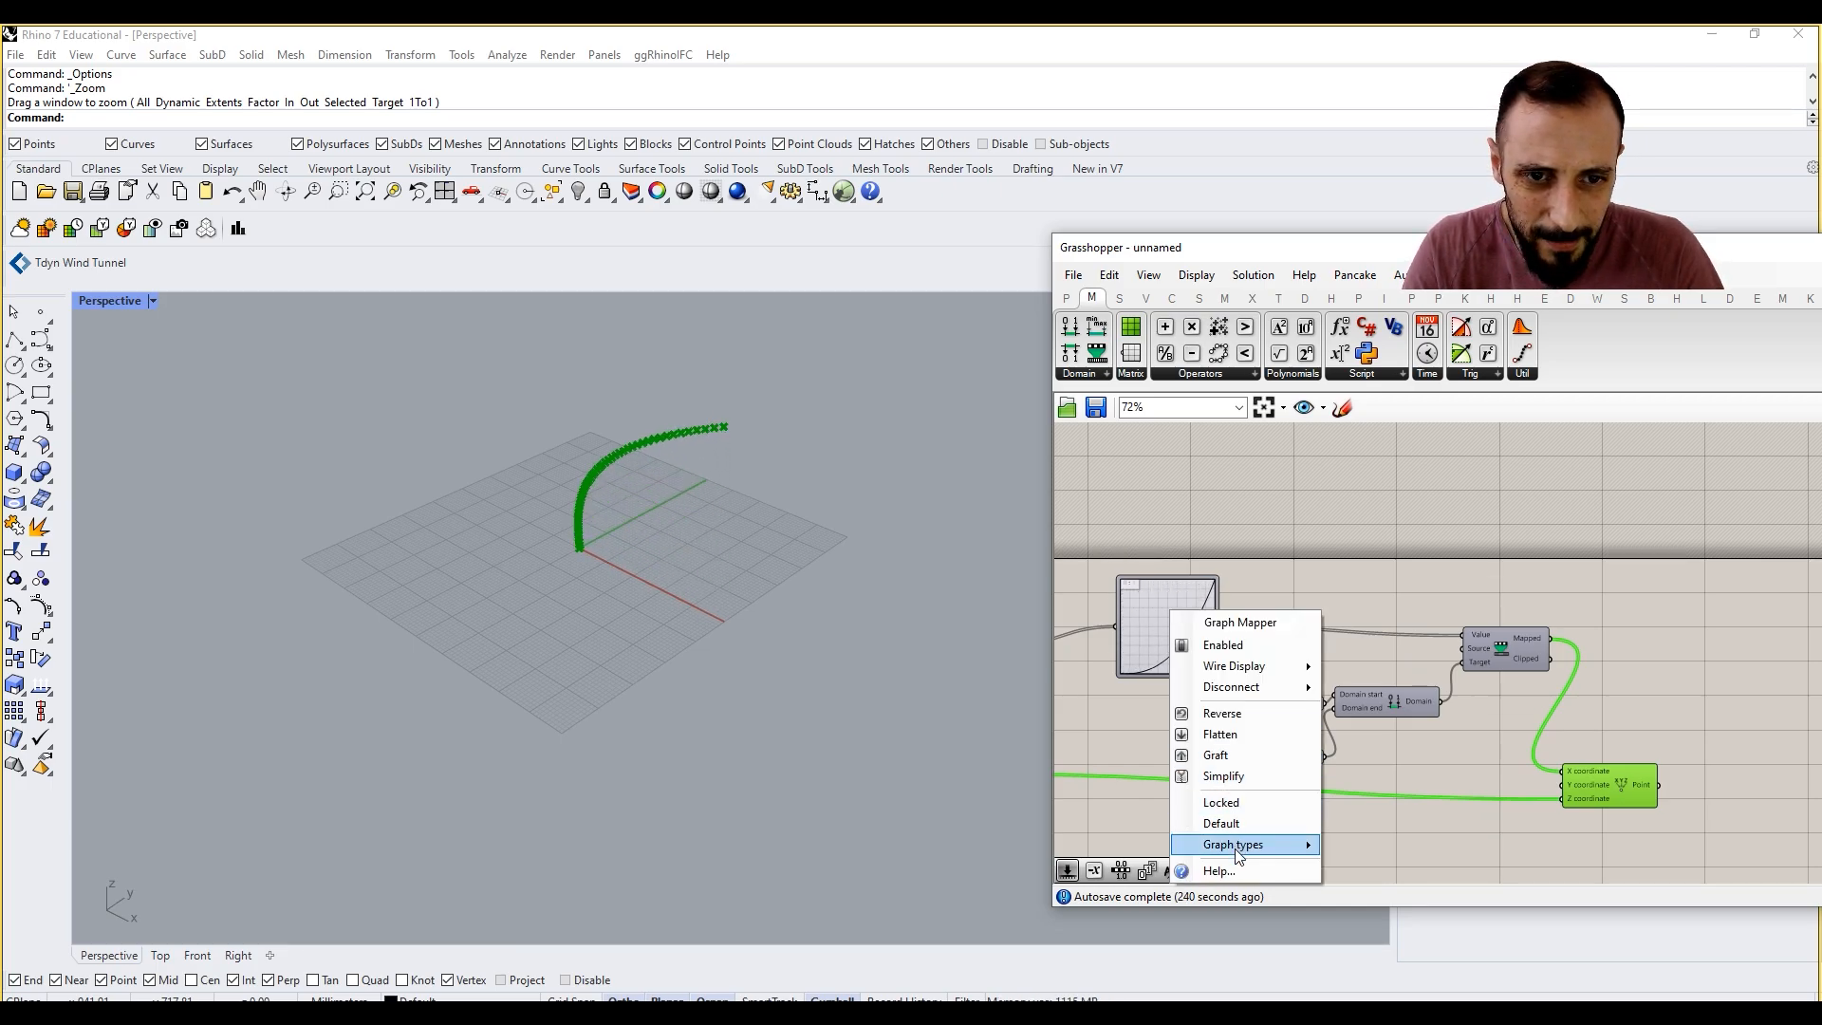
{"action": "mouse_move", "coordinate": [1237, 853]}
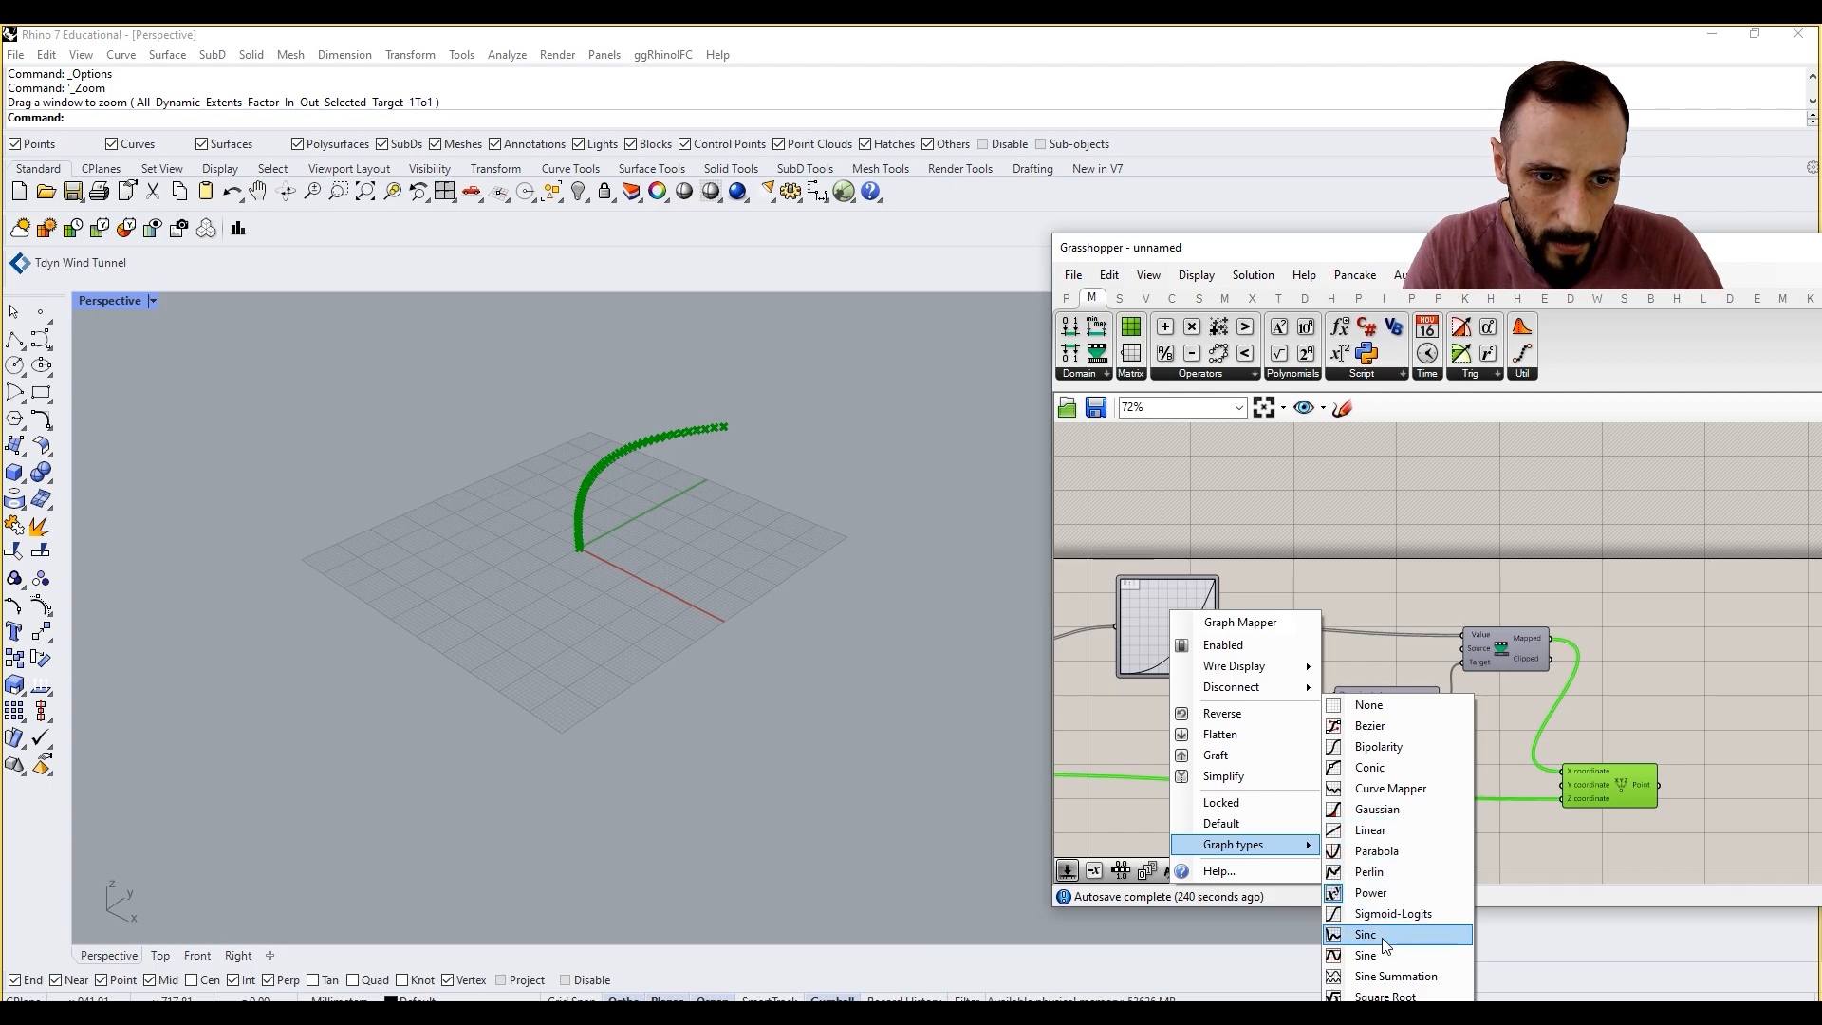
{"action": "left_click", "coordinate": [1362, 872]}
{"action": "scroll", "coordinate": [1171, 596], "scroll_direction": "up", "scroll_amount": 5}
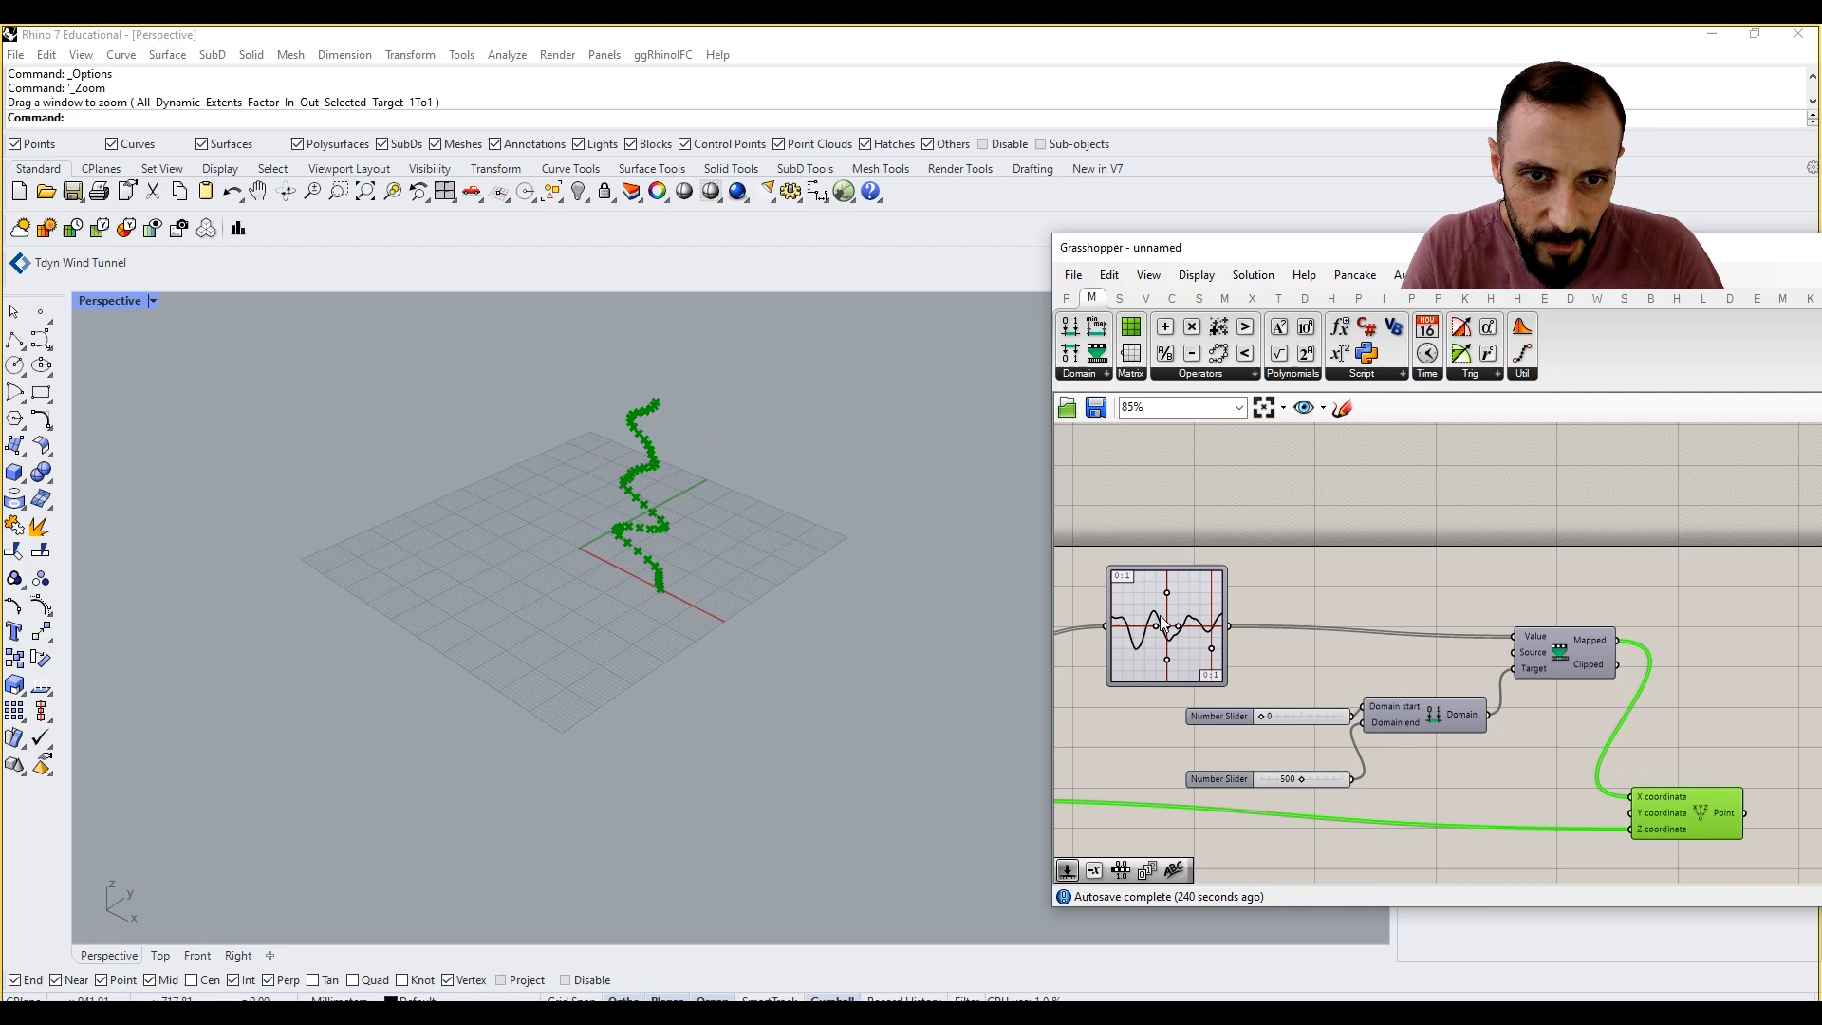
{"action": "left_click_drag", "start_coordinate": [1174, 573], "coordinate": [1174, 552]}
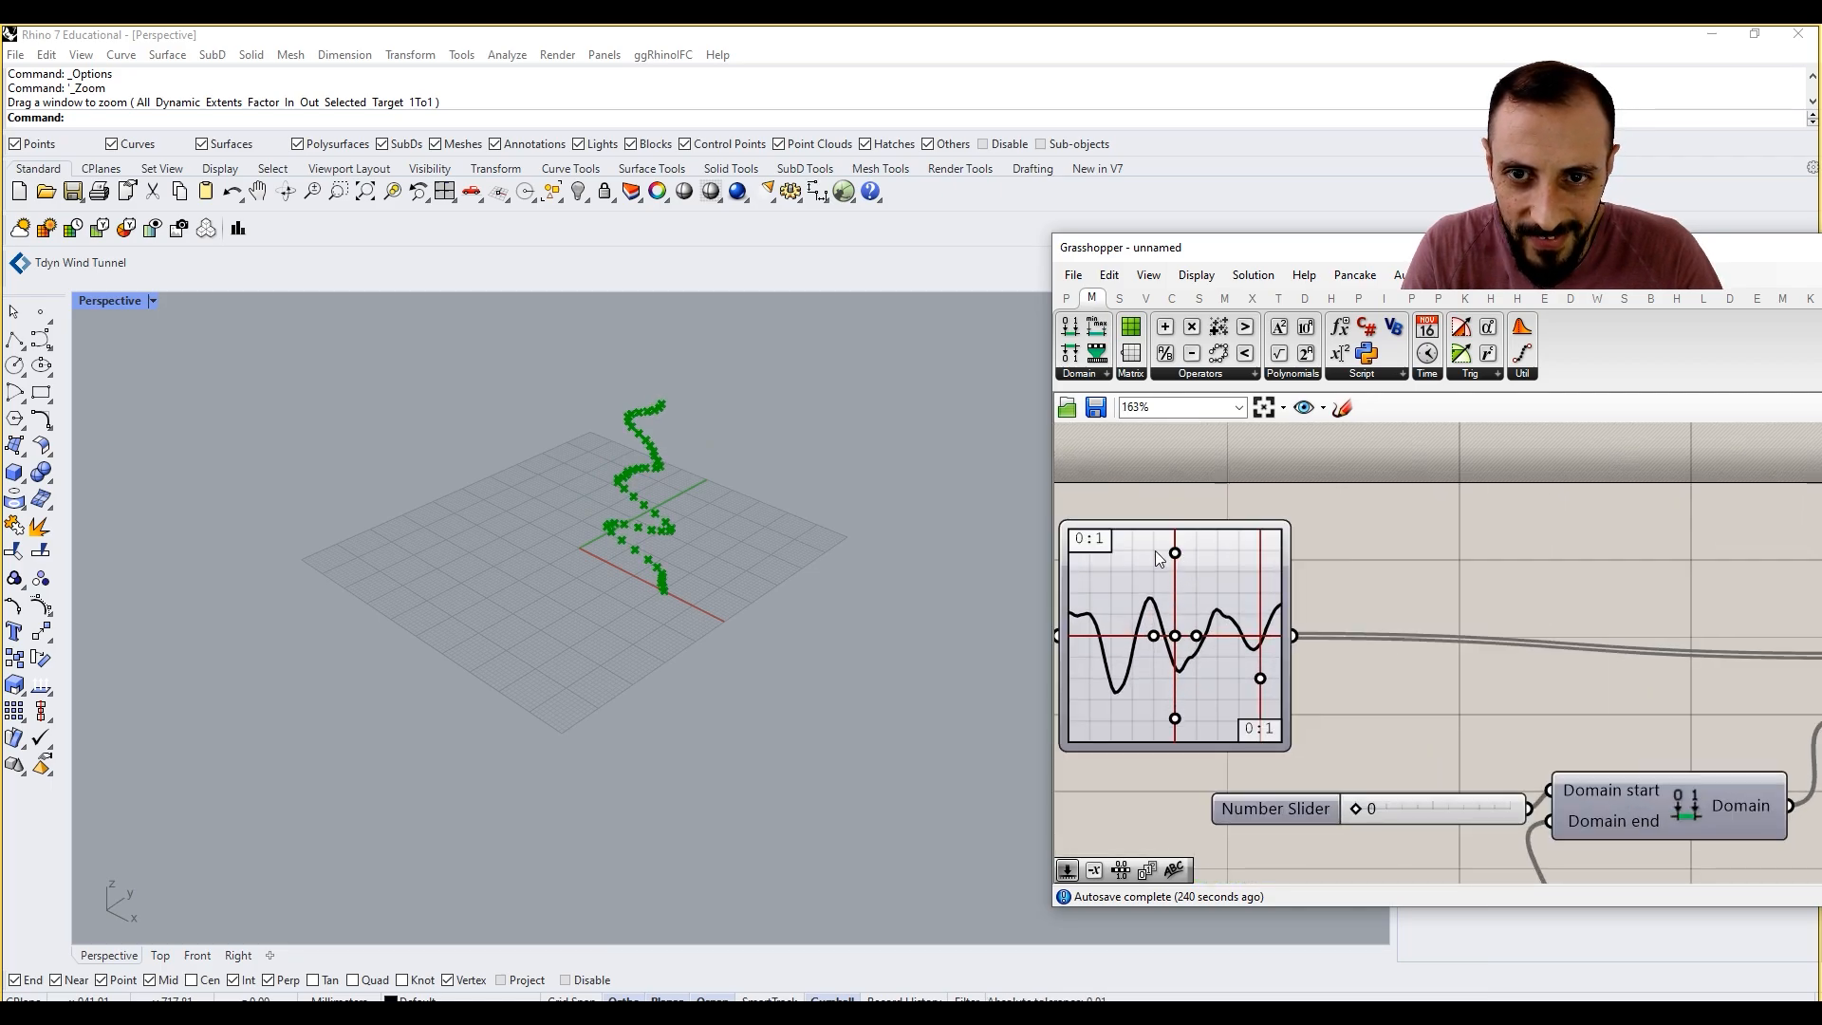
{"action": "right_click_drag", "start_coordinate": [668, 560], "coordinate": [342, 429], "text": "shift"}
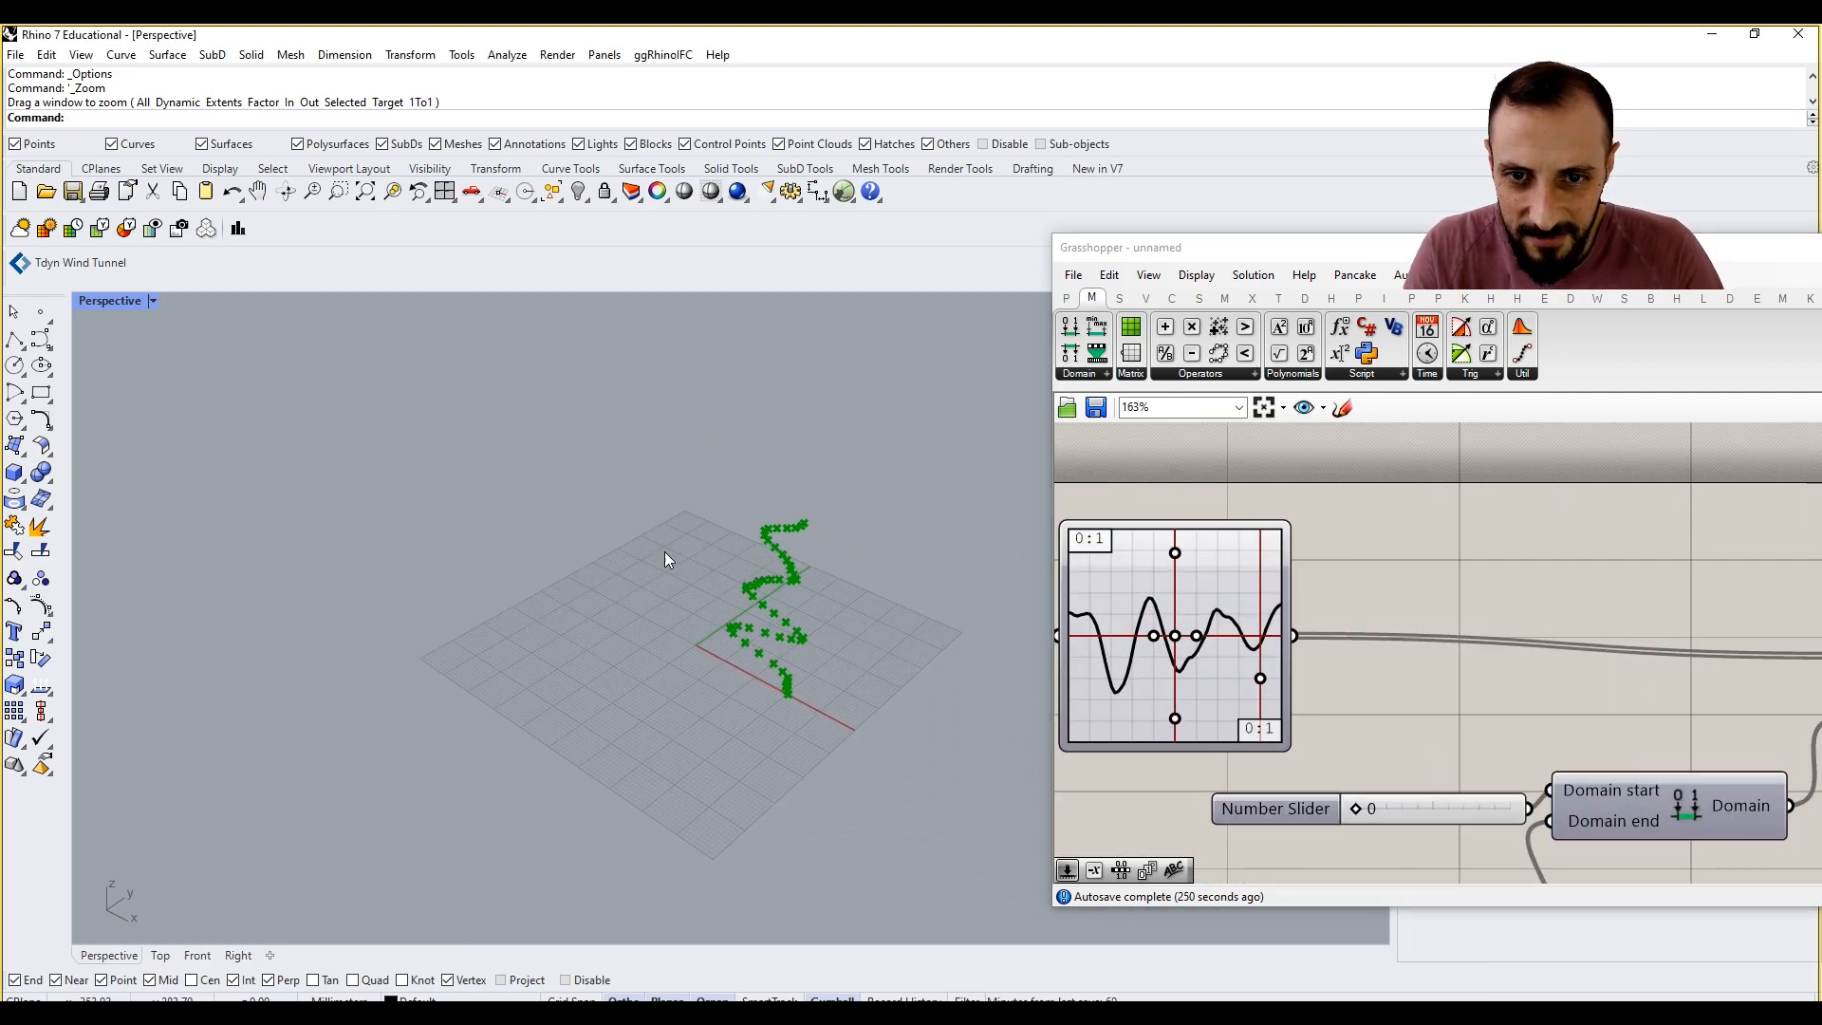
Step: Try the Bipolarity graph type on the Graph Mapper and shift its handle to reshape the curve
{"action": "right_click", "coordinate": [1253, 586]}
{"action": "mouse_move", "coordinate": [1348, 824]}
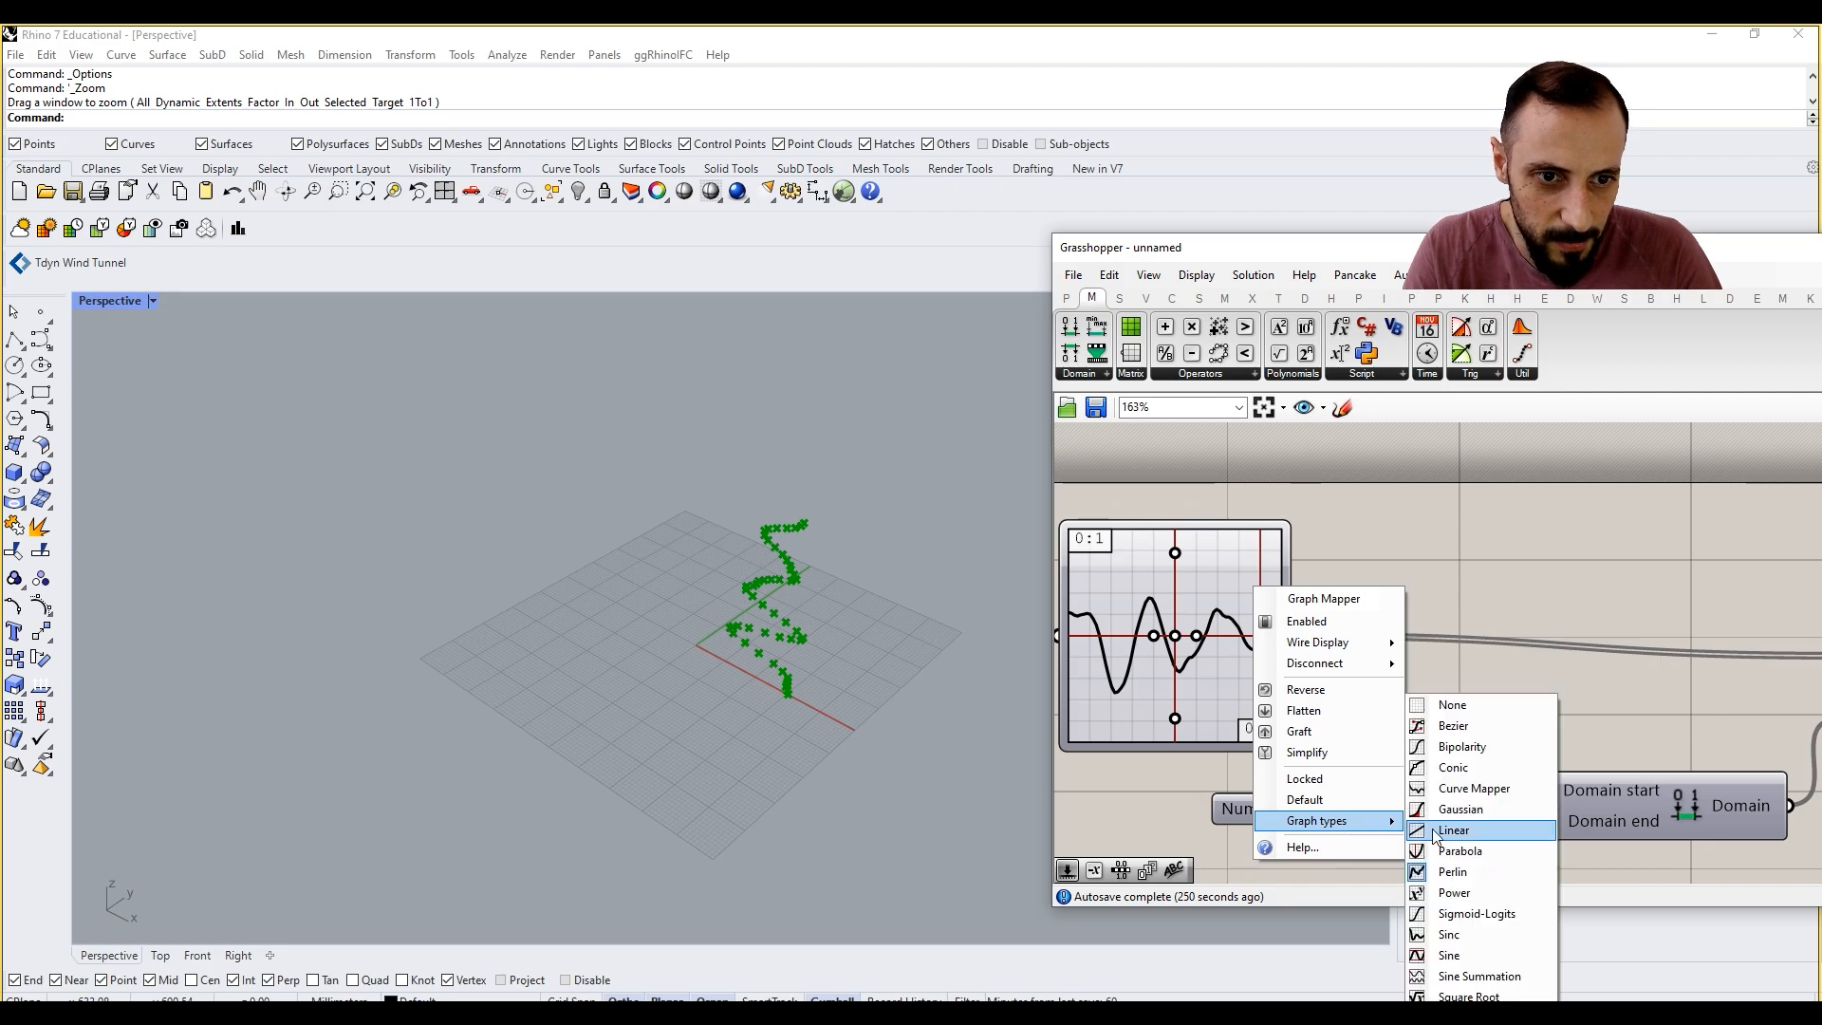
{"action": "left_click", "coordinate": [1461, 747]}
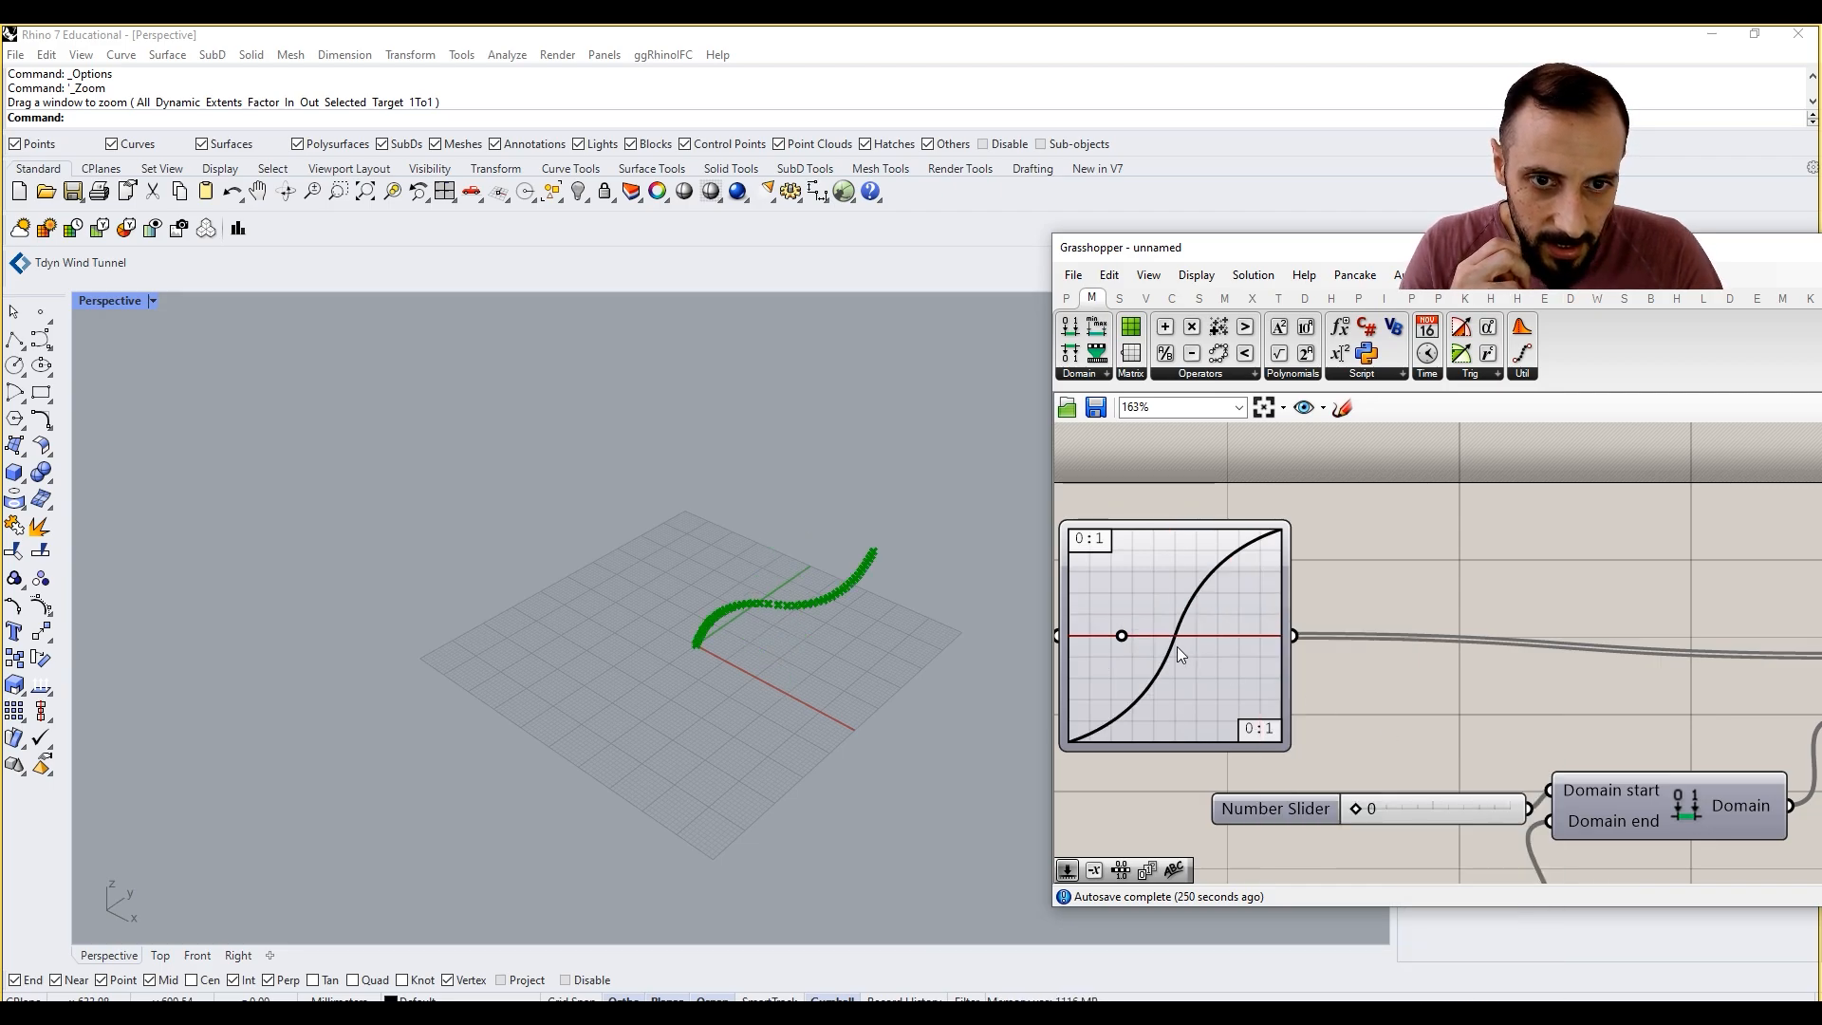
{"action": "left_click_drag", "start_coordinate": [1124, 640], "coordinate": [1205, 568]}
Step: Set the Graph Mapper to the Bezier graph type, adjust its start handle, and check the resulting points
{"action": "right_click", "coordinate": [1203, 577]}
{"action": "mouse_move", "coordinate": [1294, 812]}
{"action": "left_click", "coordinate": [1401, 726]}
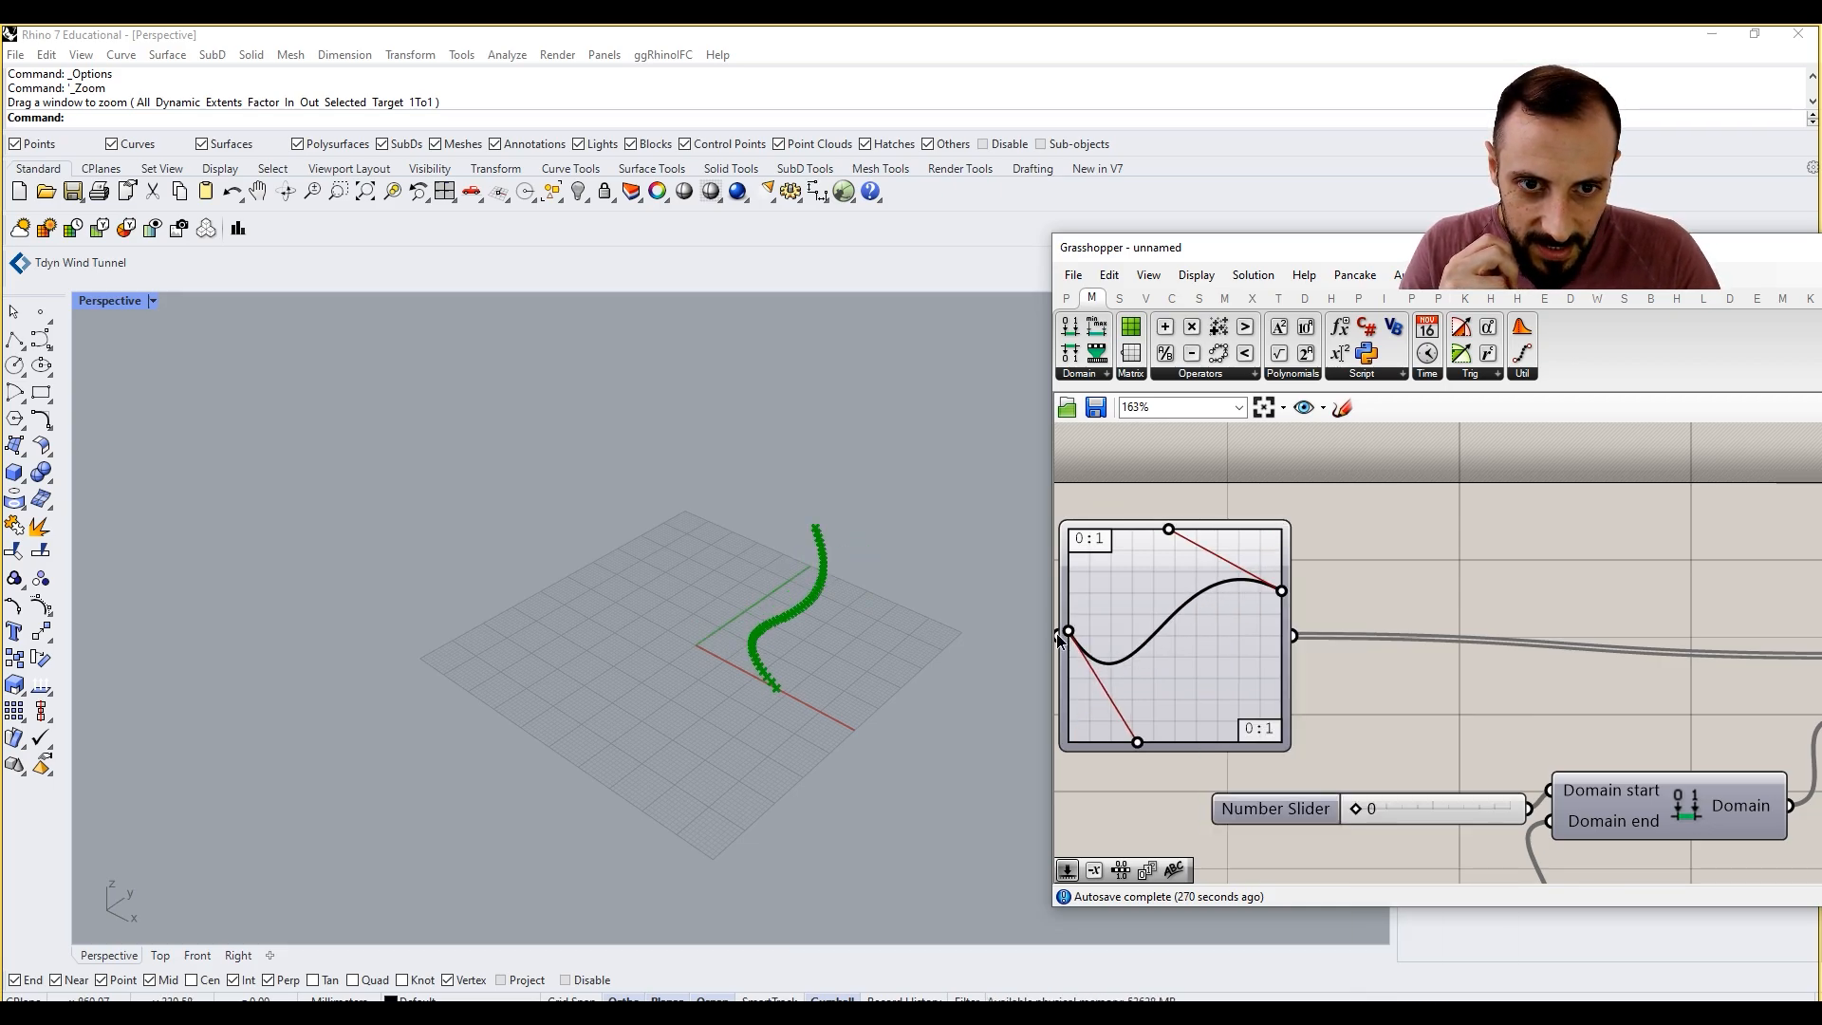
{"action": "left_click_drag", "start_coordinate": [1056, 634], "coordinate": [1051, 615]}
{"action": "scroll", "coordinate": [822, 614], "scroll_direction": "down", "scroll_amount": 5}
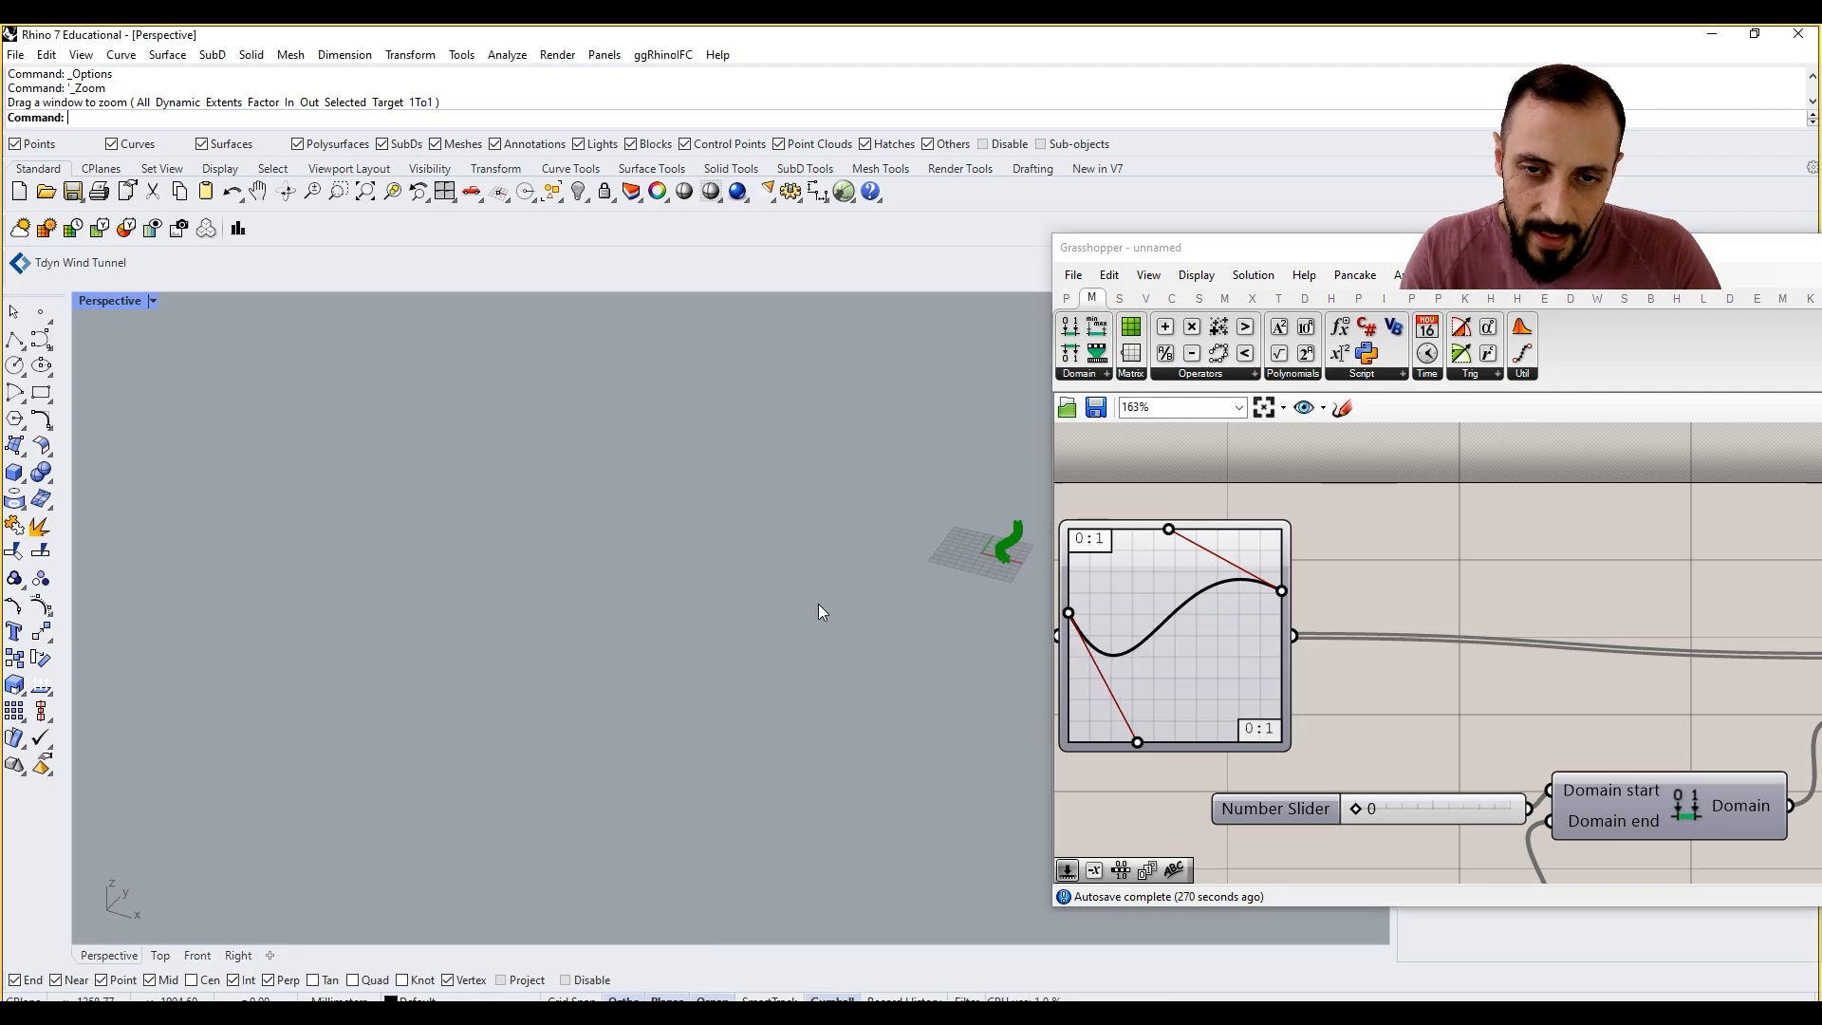
{"action": "scroll", "coordinate": [822, 613], "scroll_direction": "up", "scroll_amount": 5}
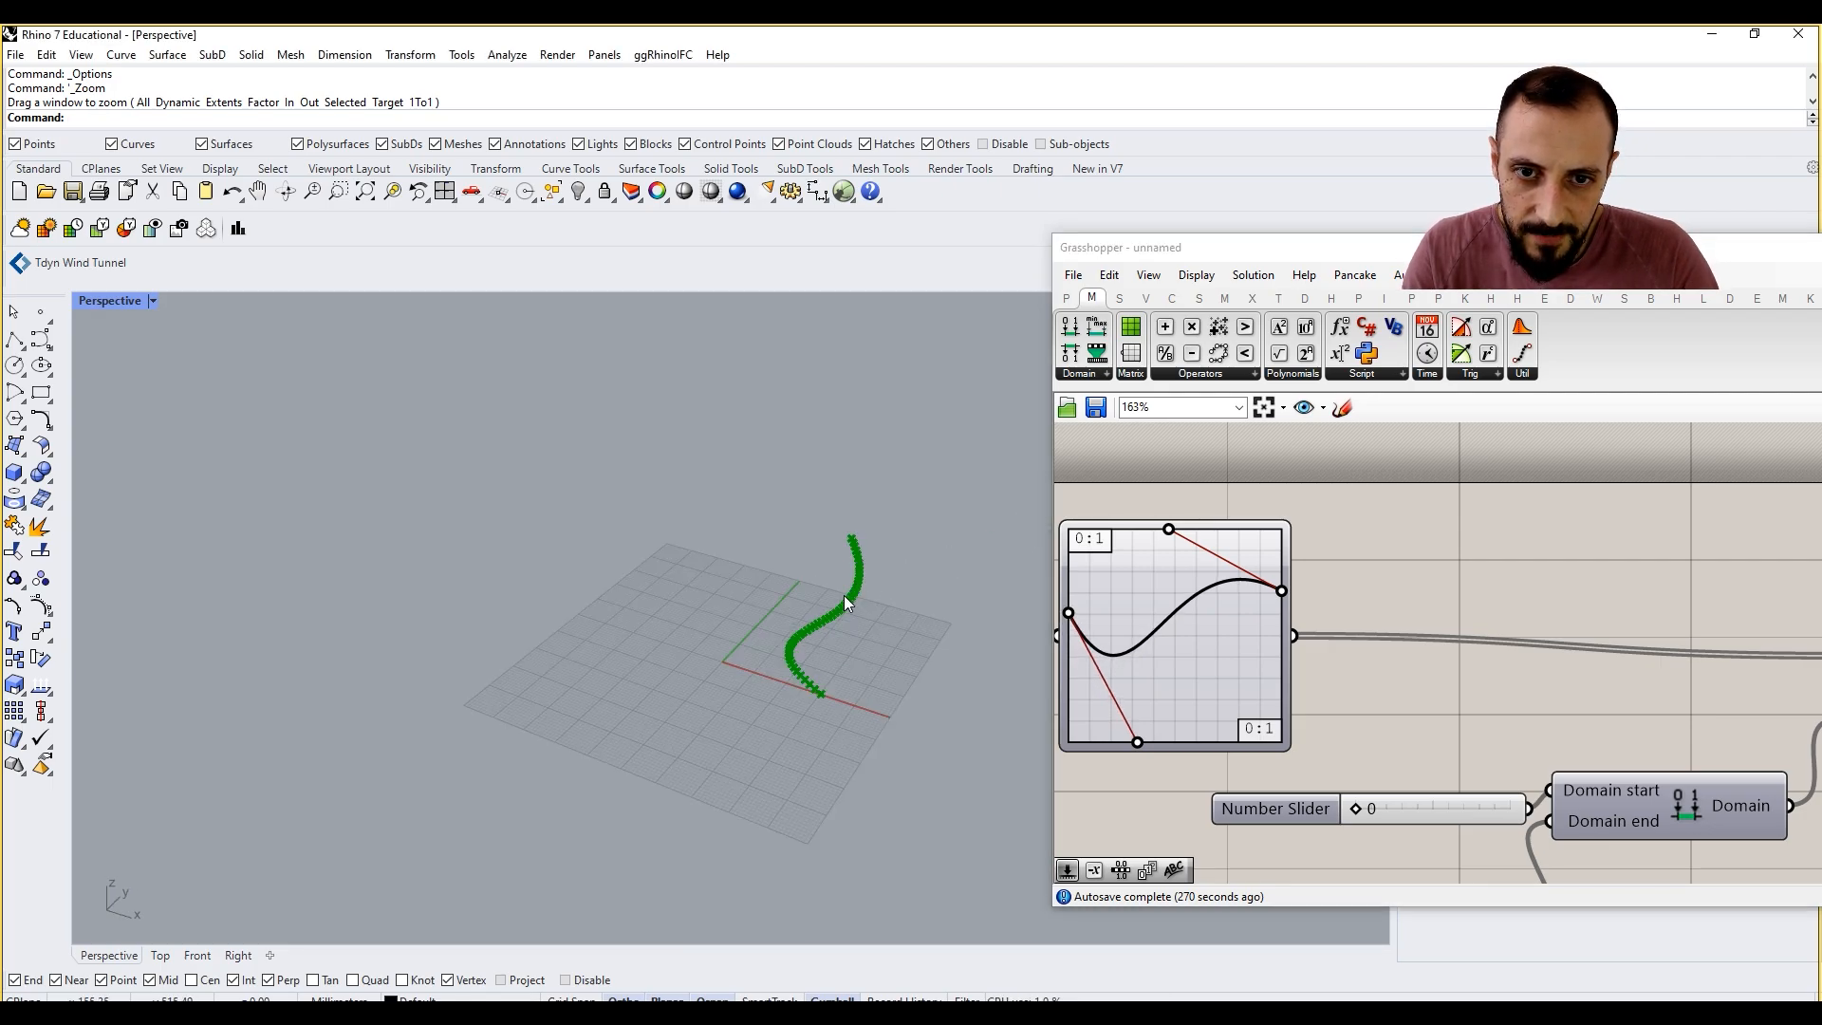
Step: Place a temporary Rhino point at the origin (0), zoom to it to recentre the perspective view, and delete it
{"action": "left_click", "coordinate": [40, 312]}
{"action": "key", "text": "Return"}
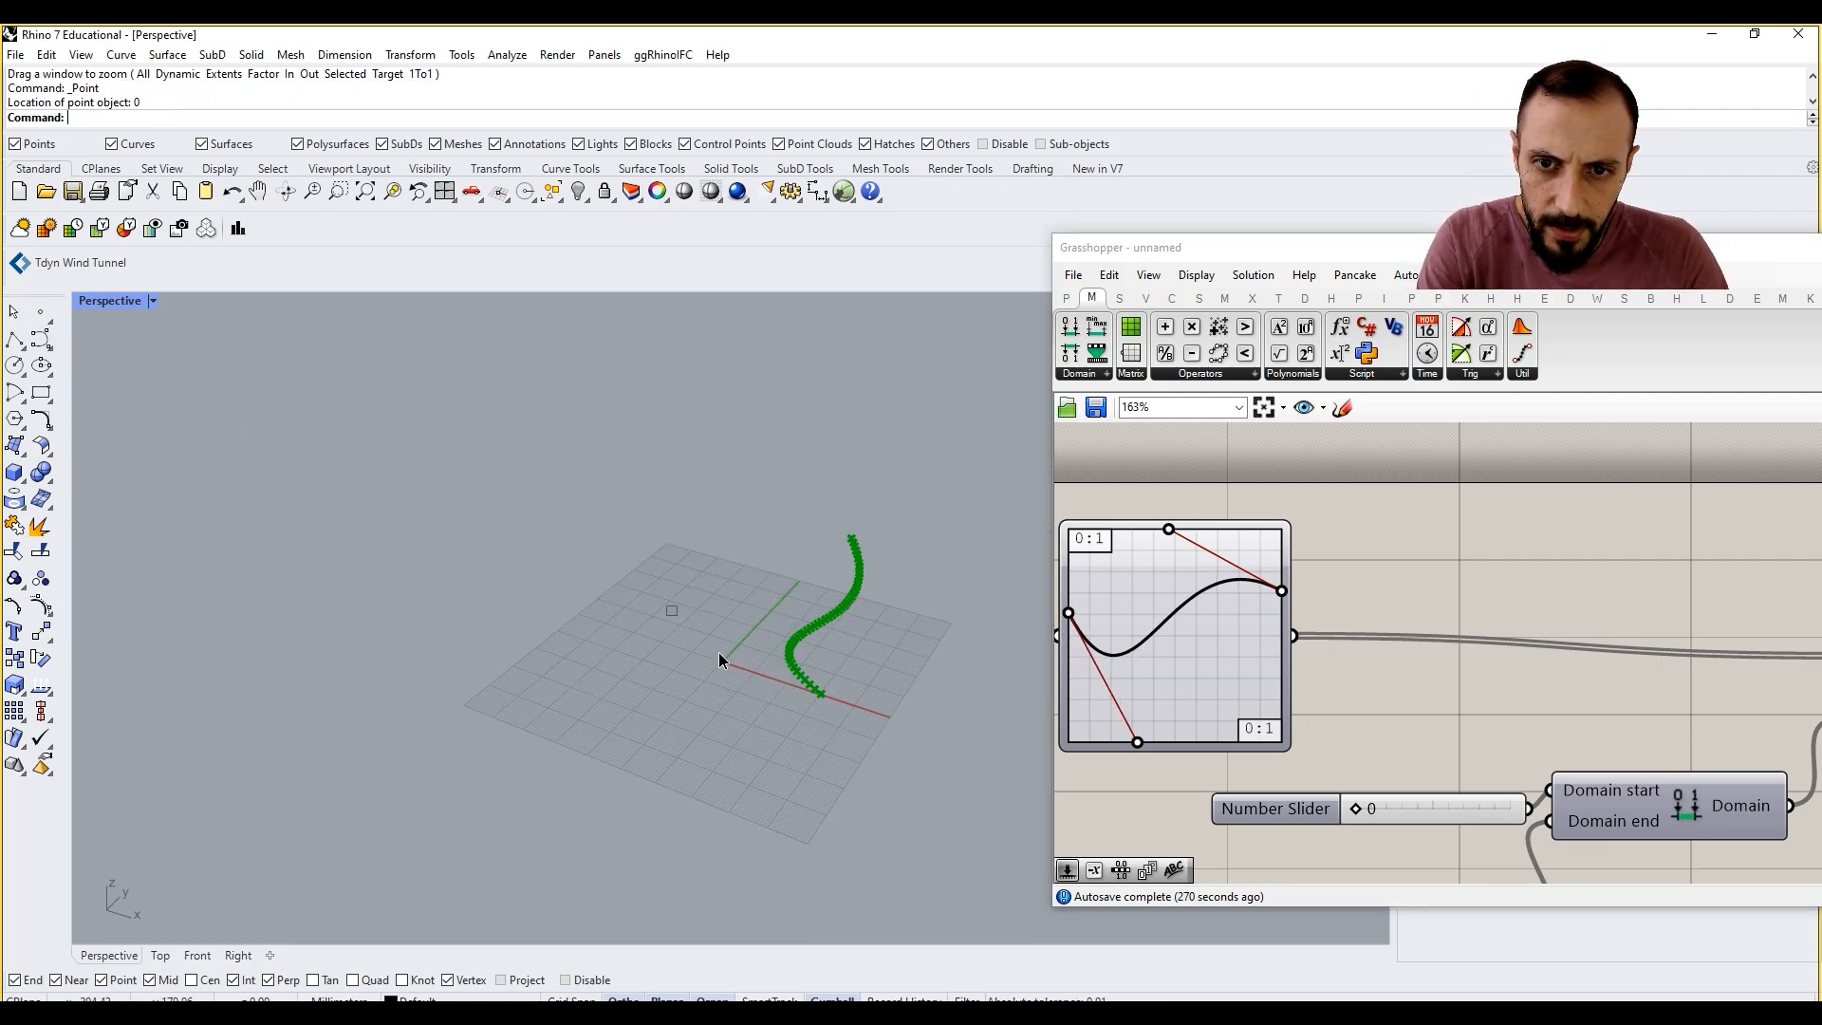
{"action": "left_click", "coordinate": [722, 662]}
{"action": "left_click", "coordinate": [391, 193]}
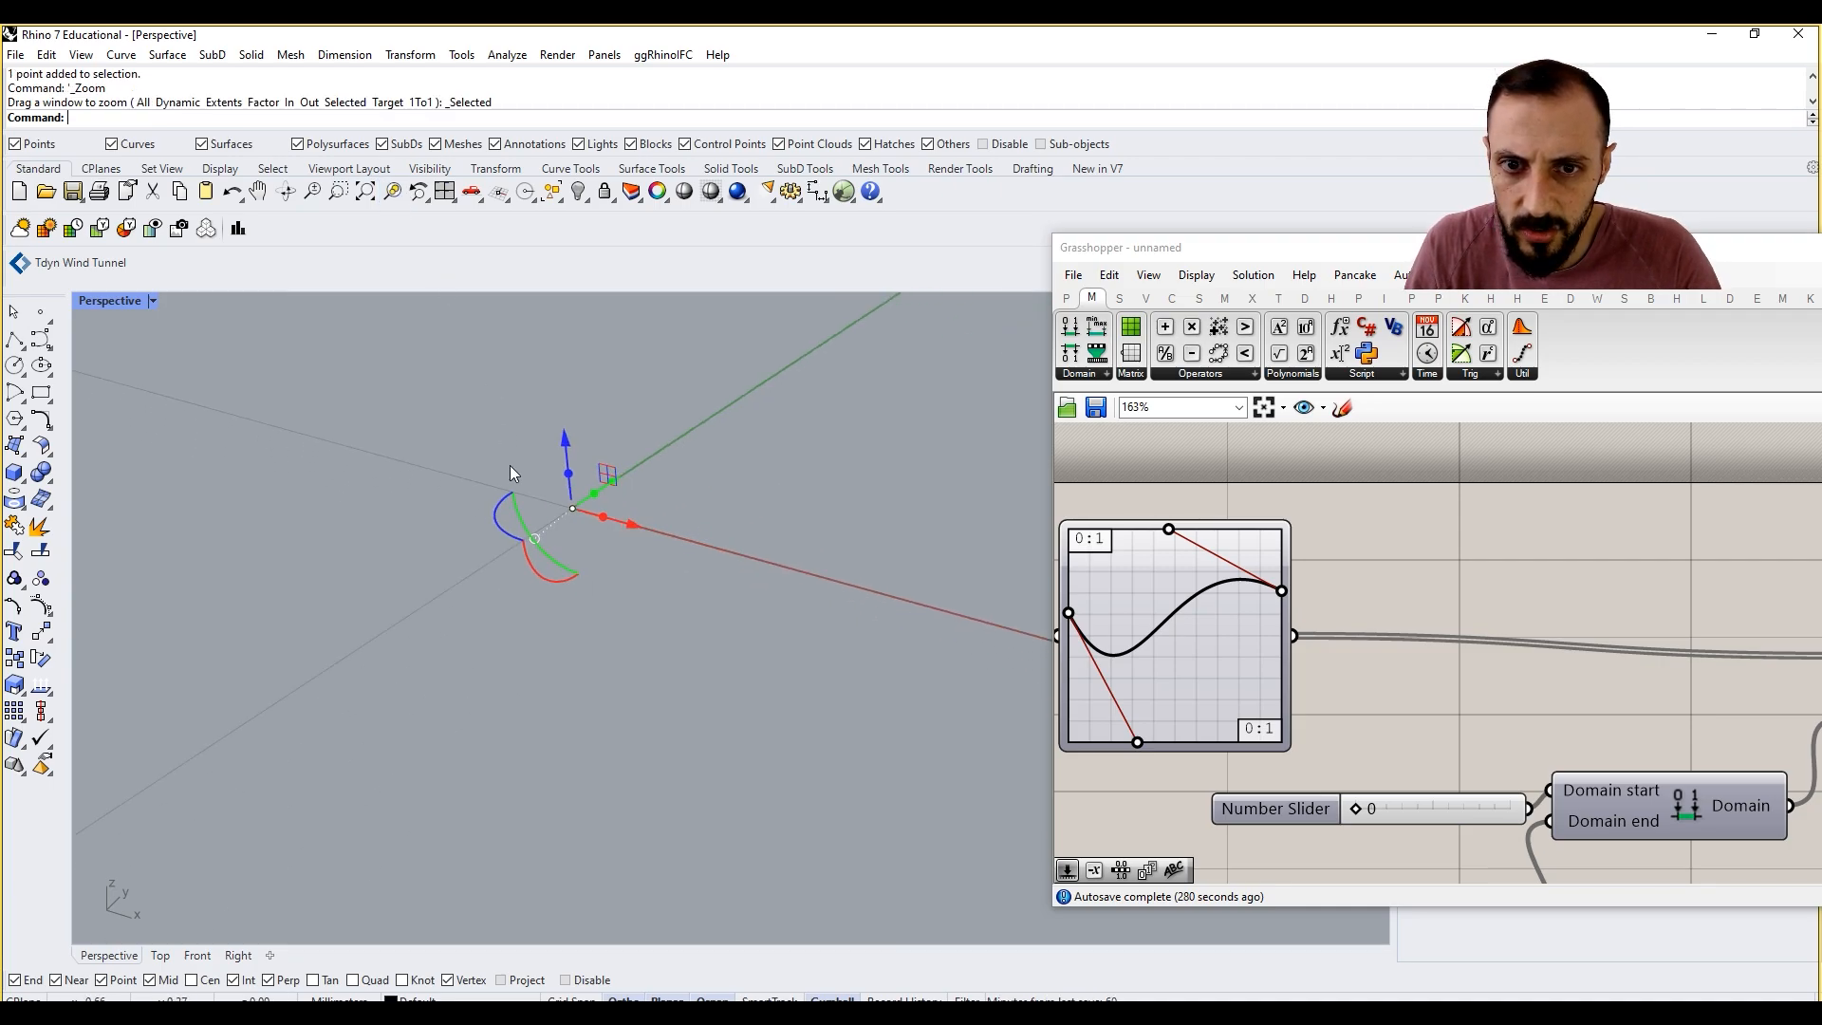
{"action": "scroll", "coordinate": [527, 532], "scroll_direction": "down", "scroll_amount": 6}
{"action": "scroll", "coordinate": [531, 560], "scroll_direction": "up", "scroll_amount": 5}
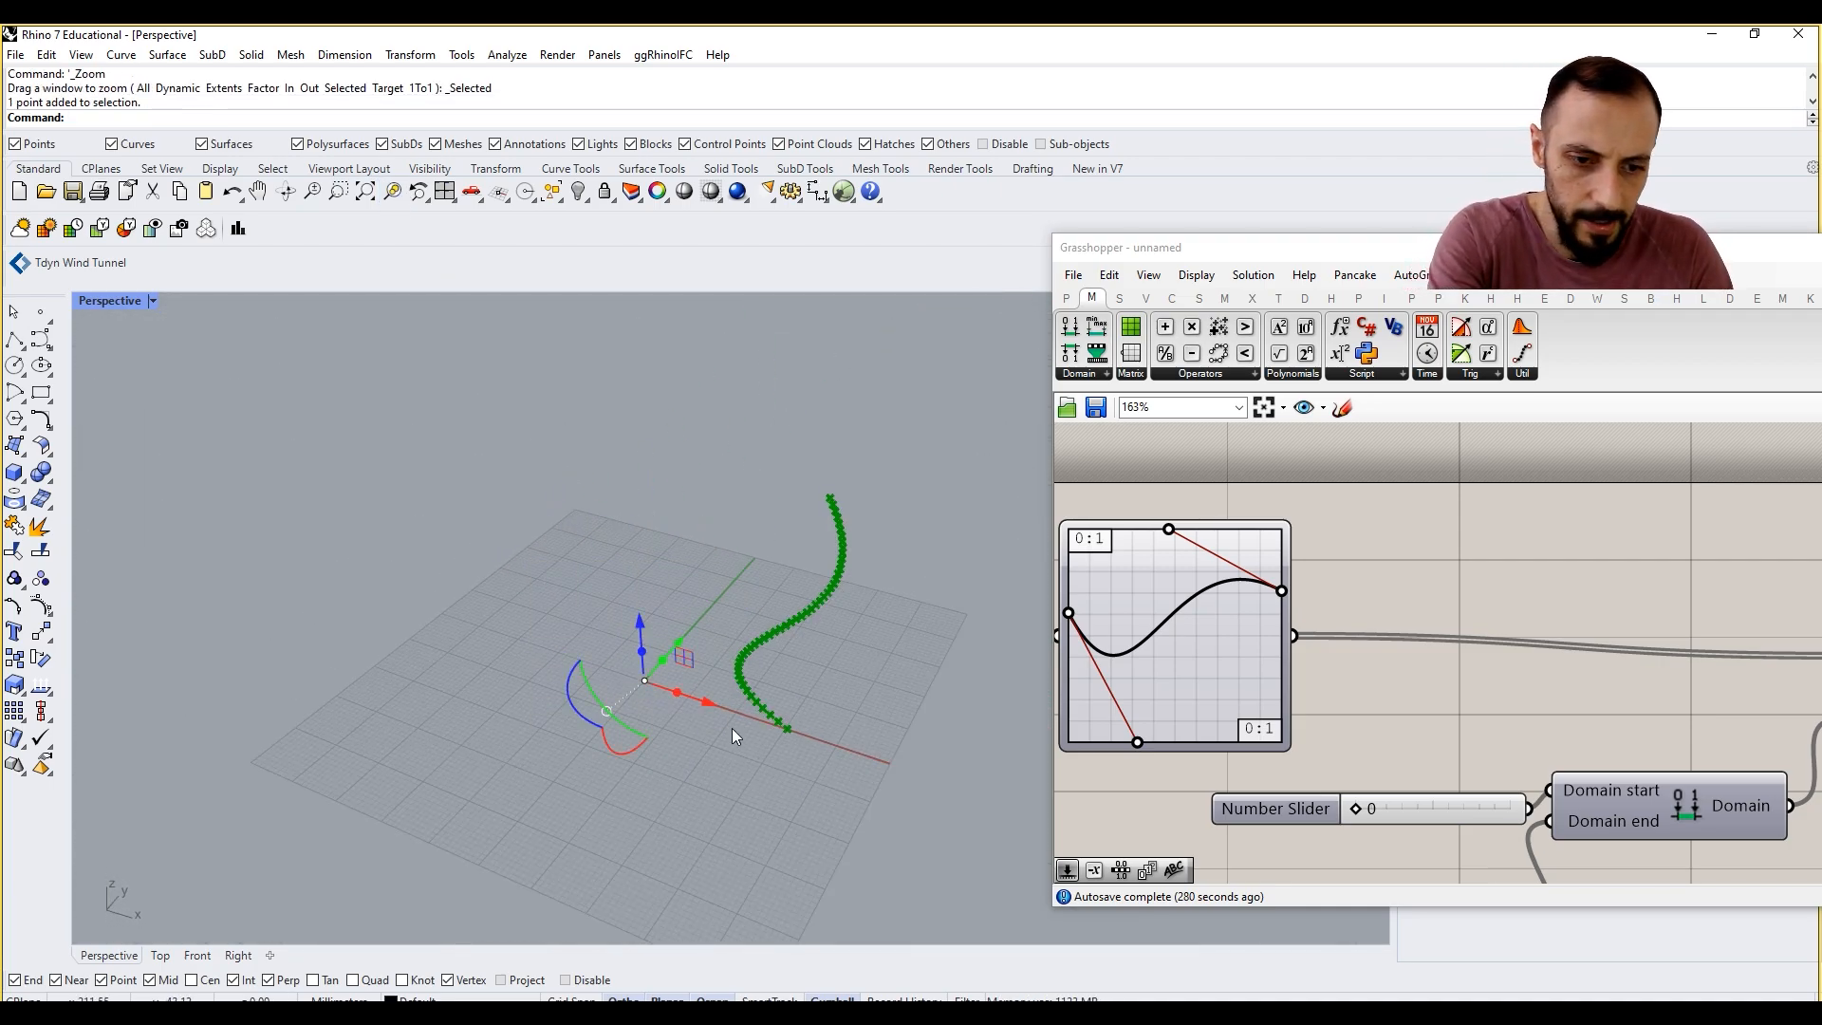
{"action": "key", "text": "Delete"}
{"action": "scroll", "coordinate": [1520, 639], "scroll_direction": "down", "scroll_amount": 3}
{"action": "left_click", "coordinate": [1522, 615]}
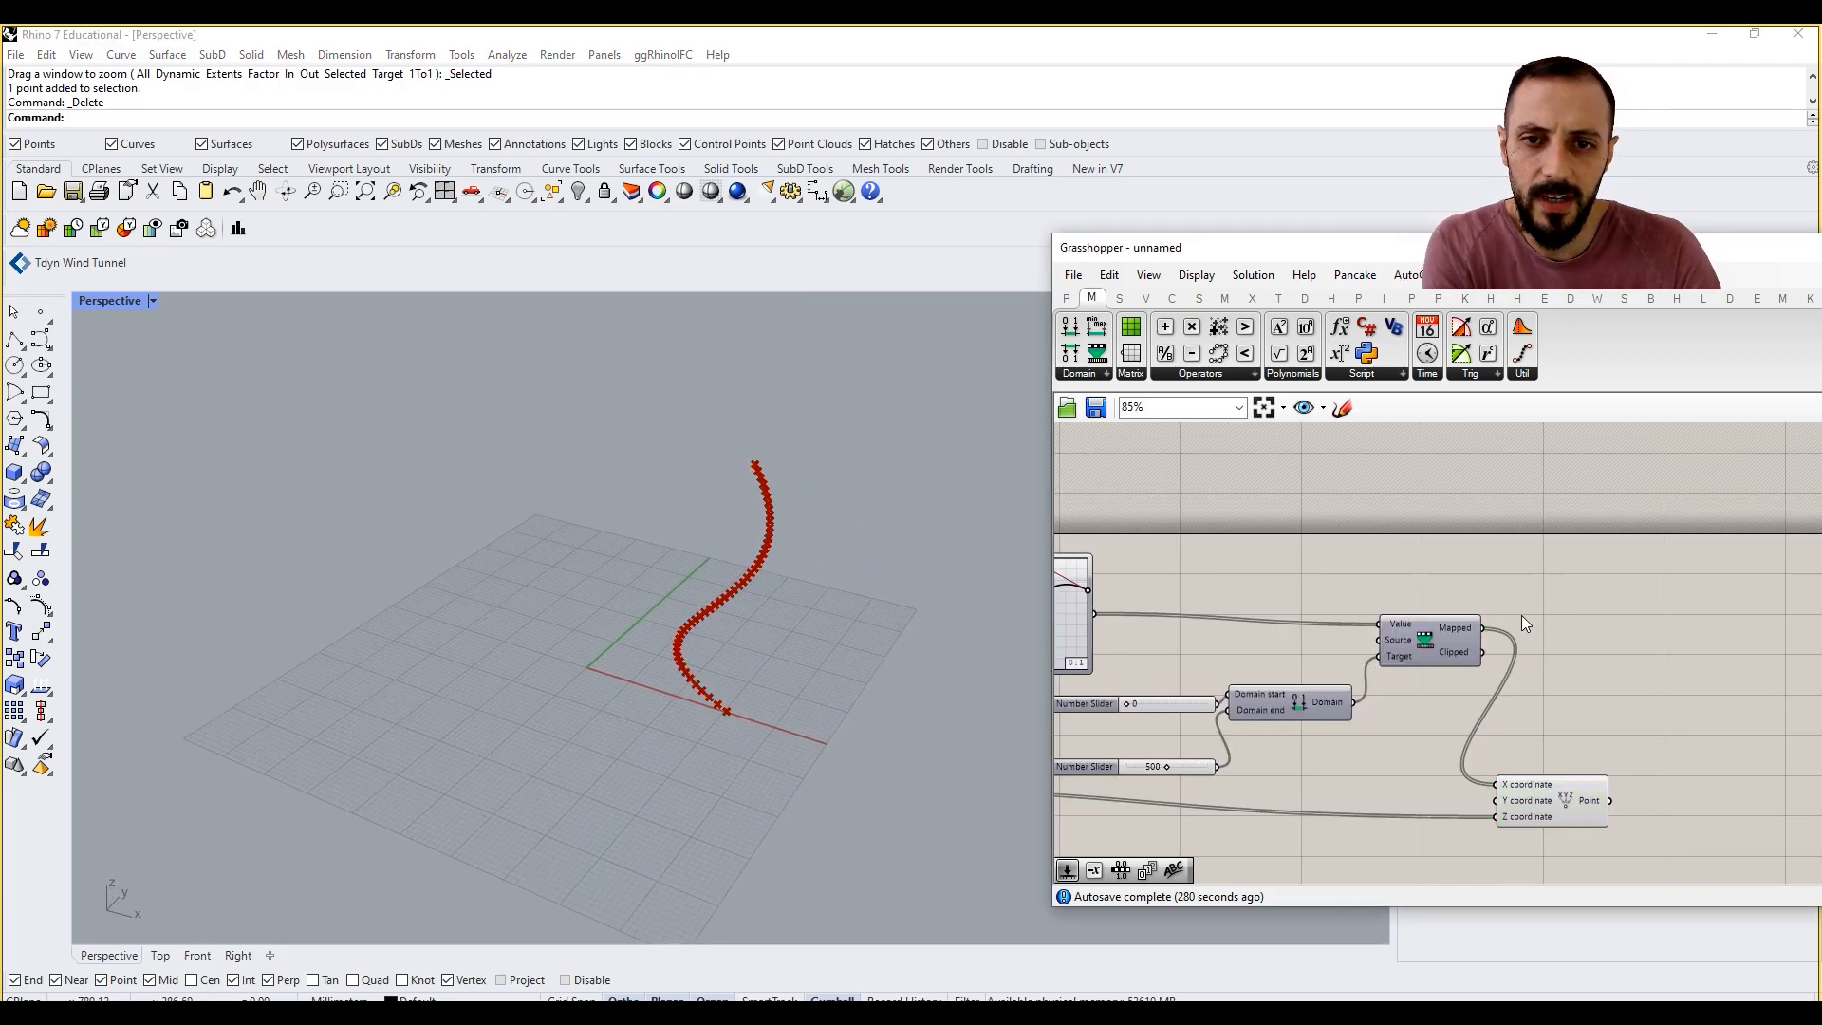
{"action": "right_click_drag", "start_coordinate": [1624, 704], "coordinate": [1559, 684]}
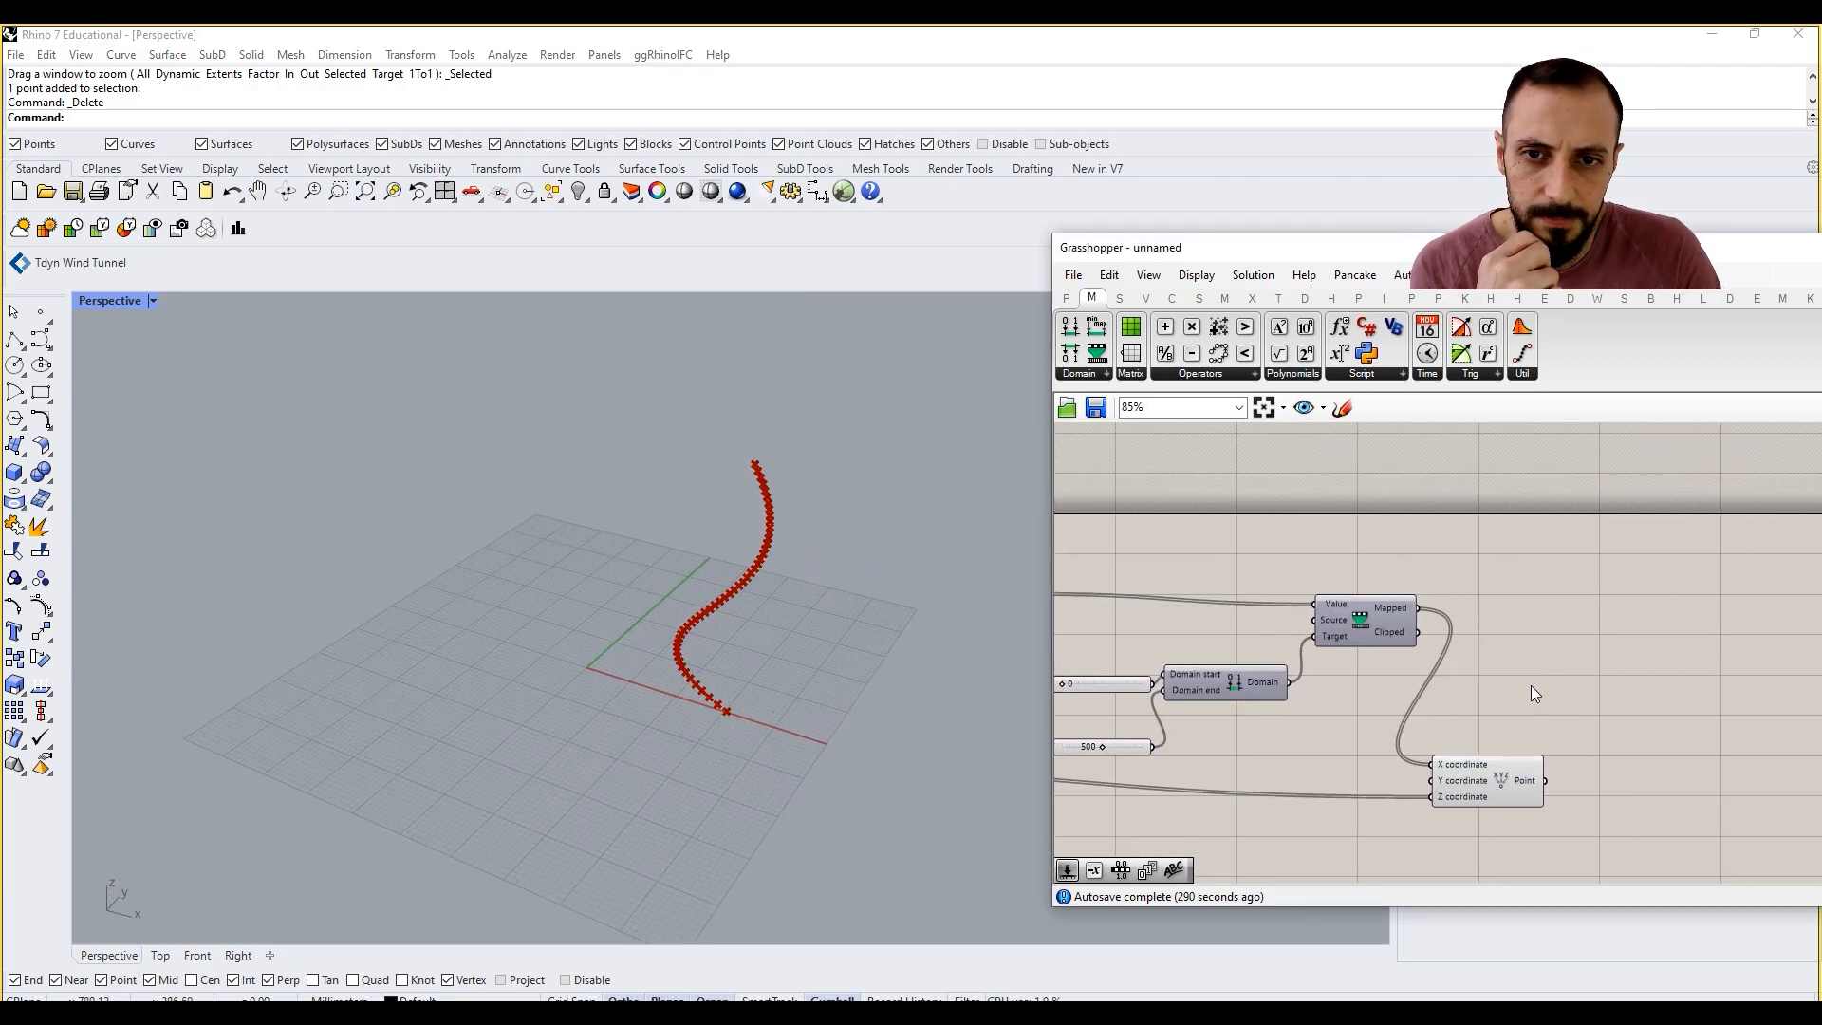
{"action": "double_click", "coordinate": [1553, 696]}
{"action": "type", "text": "in"}
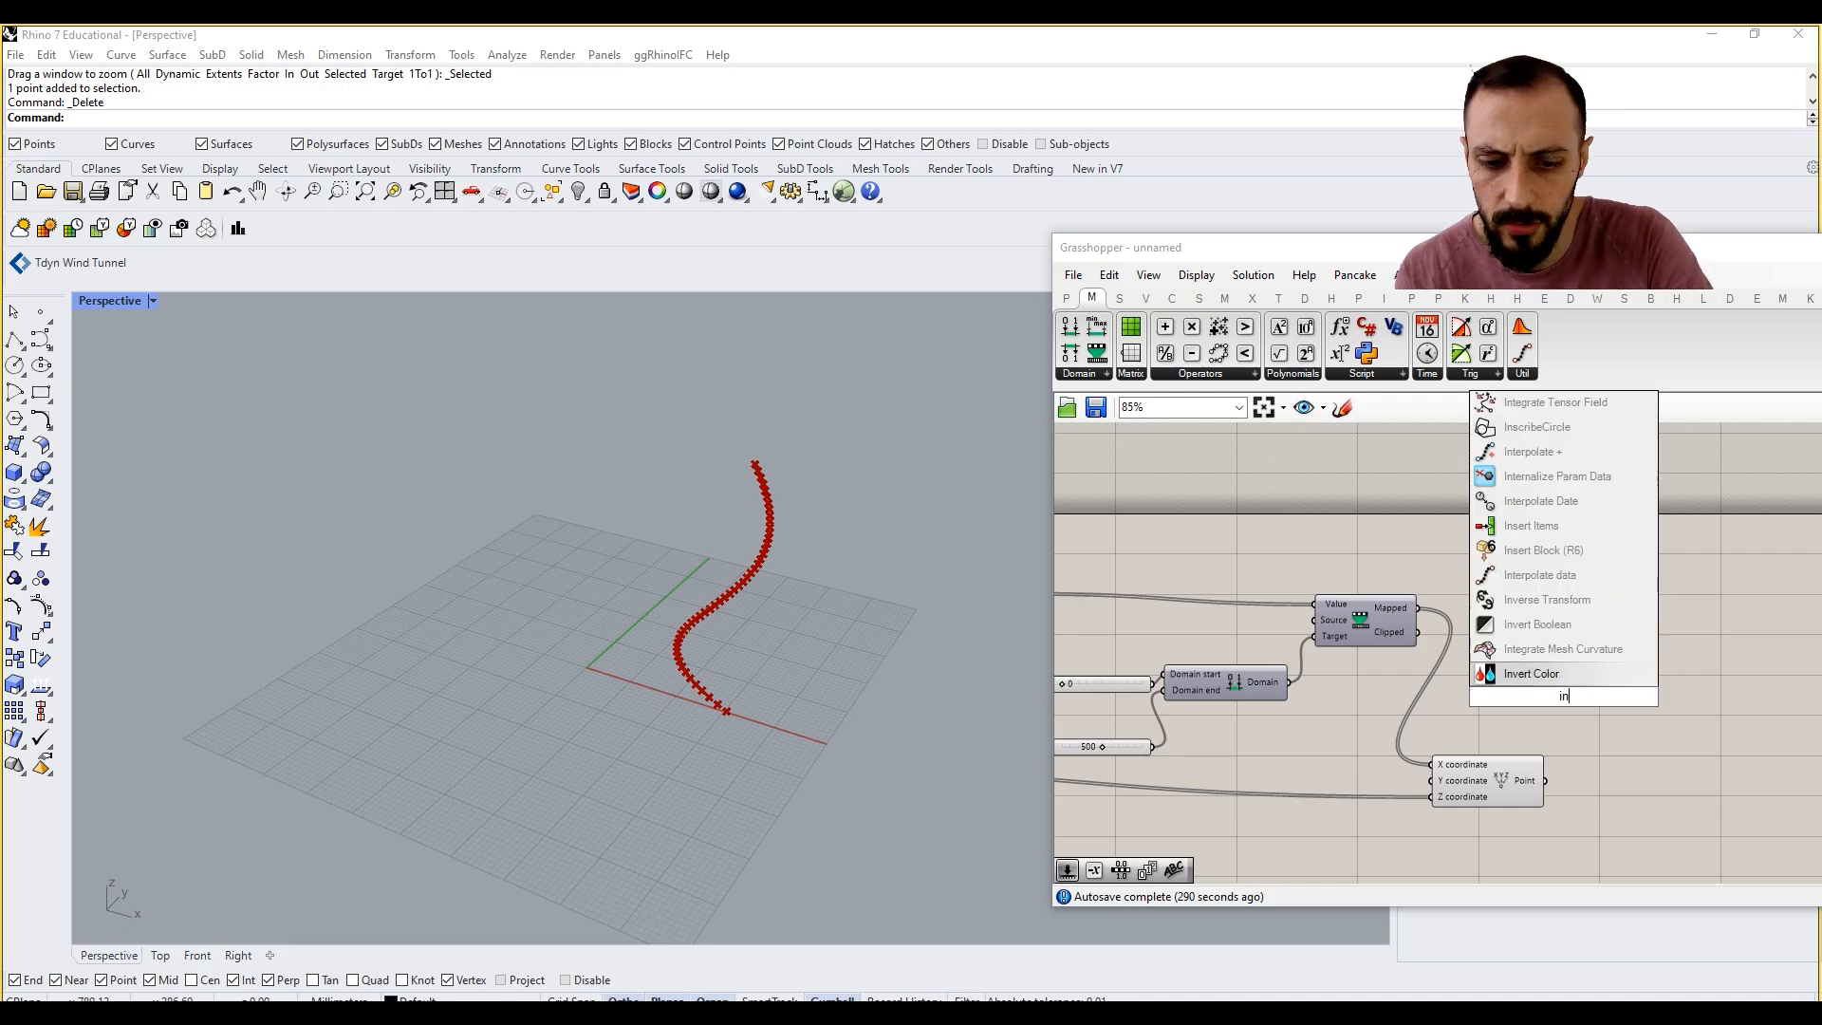
{"action": "type", "text": "ter"}
{"action": "type", "text": "ate curve"}
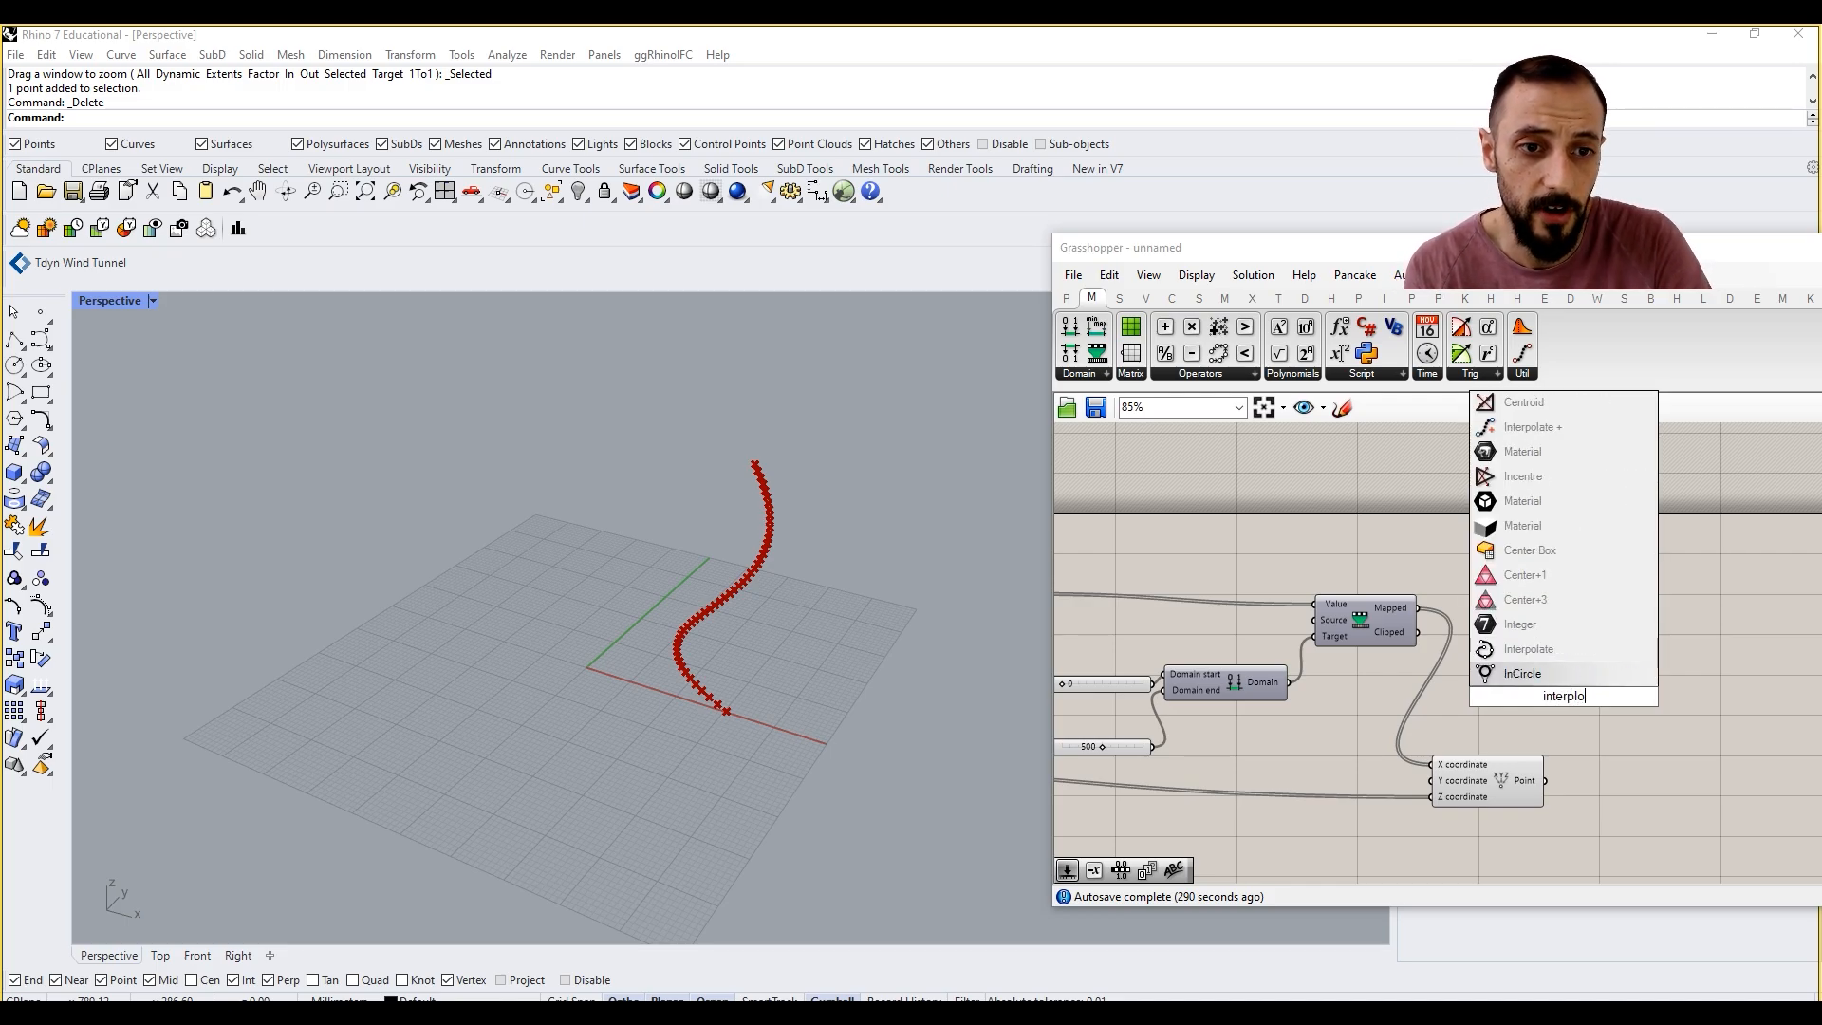
{"action": "left_click", "coordinate": [1536, 734]}
Step: Add an Interpolate curve component and connect the Construct Point output to its Vertices input
{"action": "left_click", "coordinate": [1175, 301]}
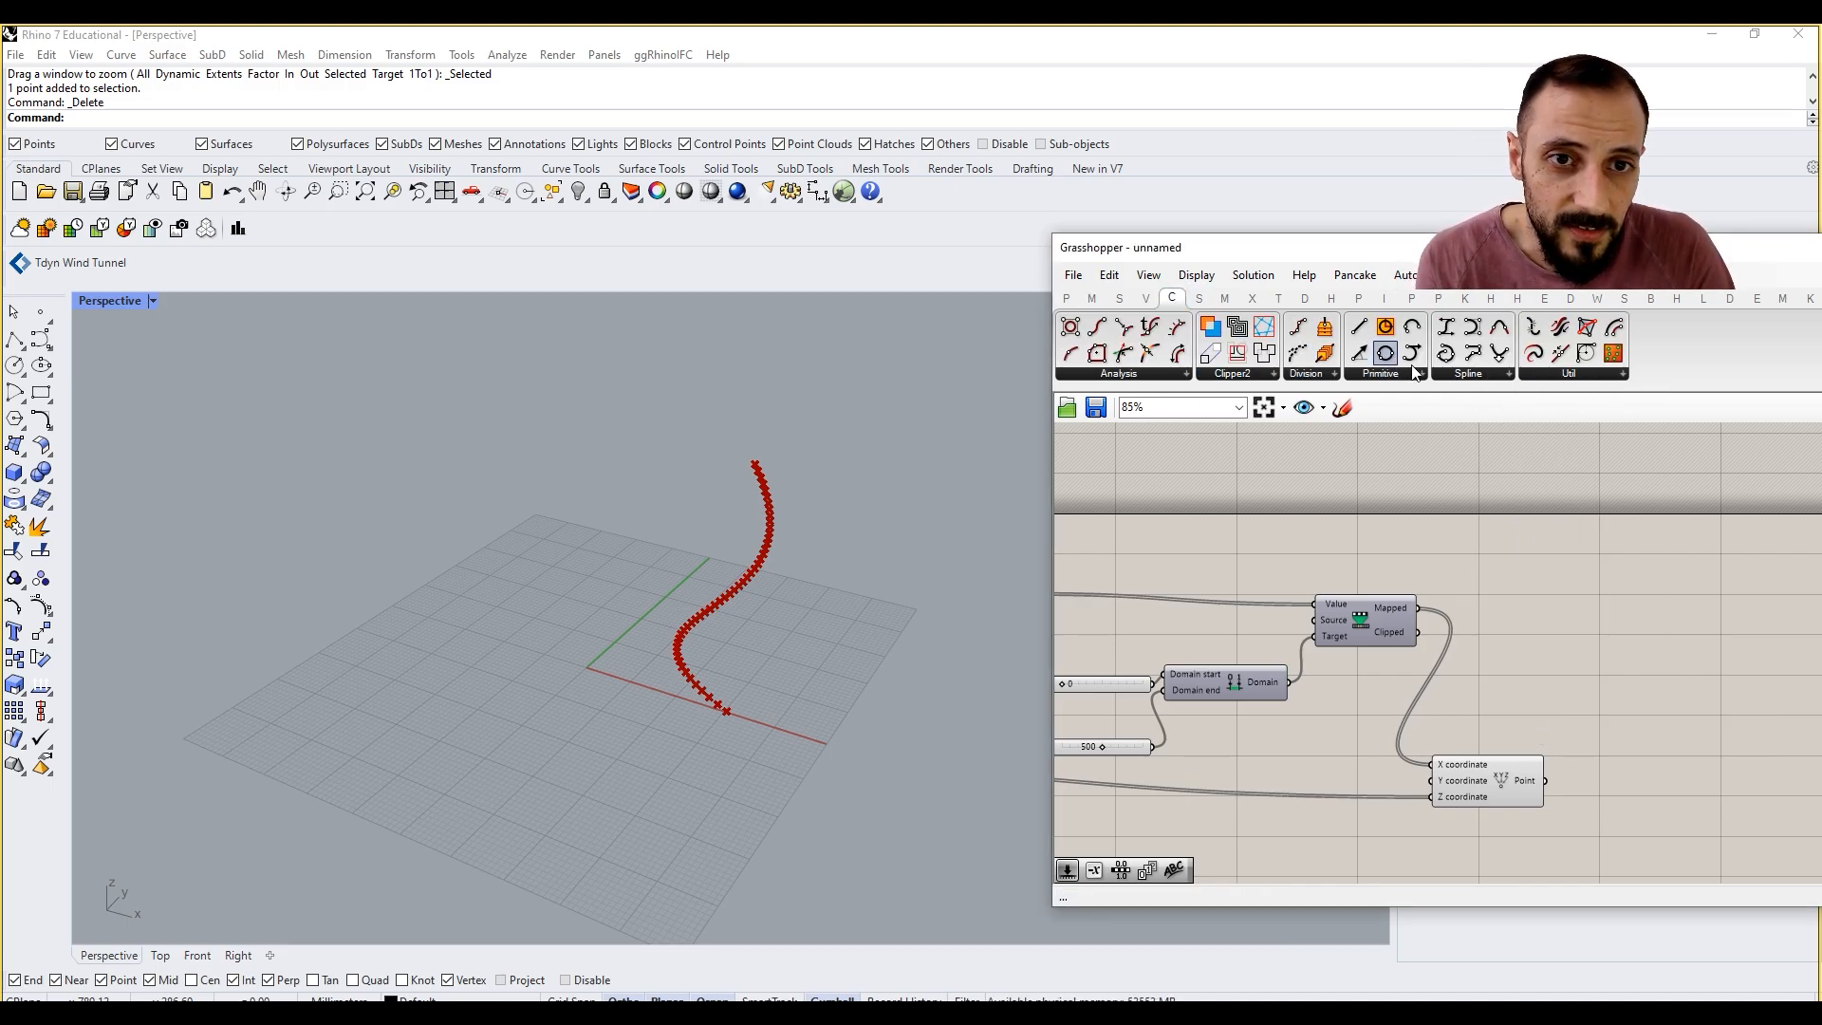
{"action": "left_click", "coordinate": [1488, 374]}
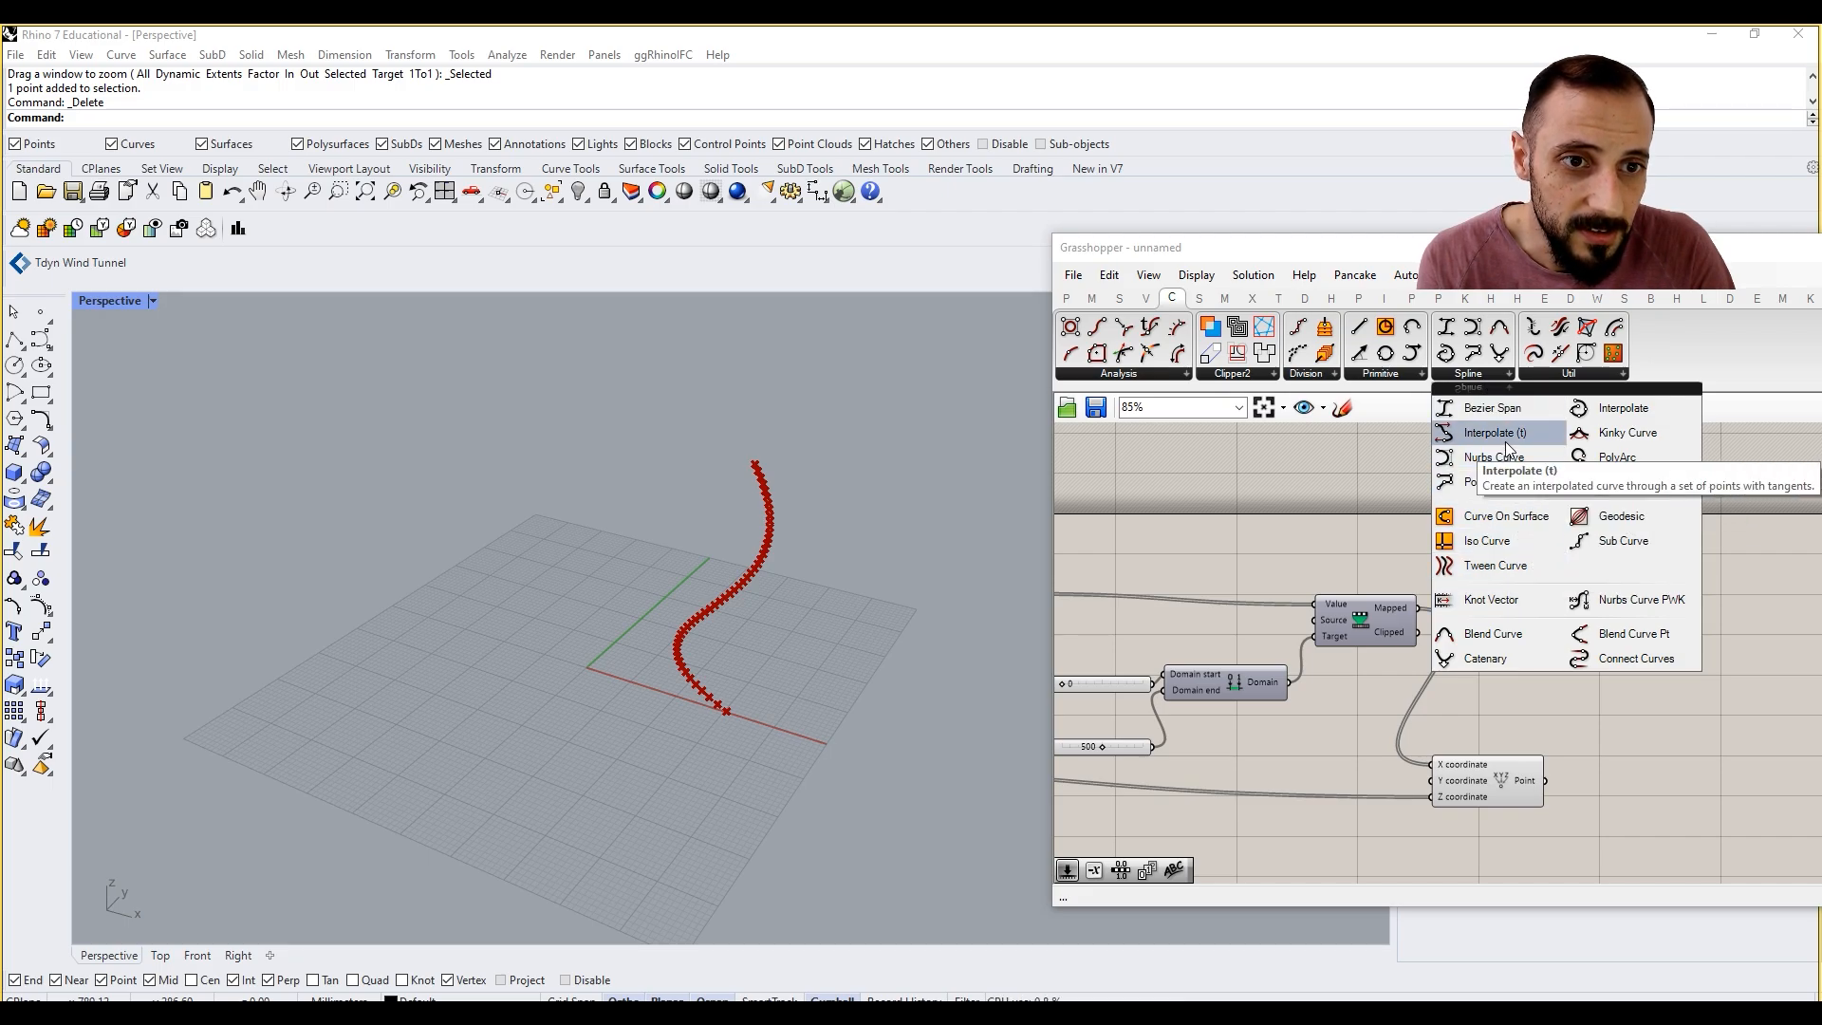
{"action": "left_click", "coordinate": [1624, 408]}
{"action": "left_click", "coordinate": [1596, 646]}
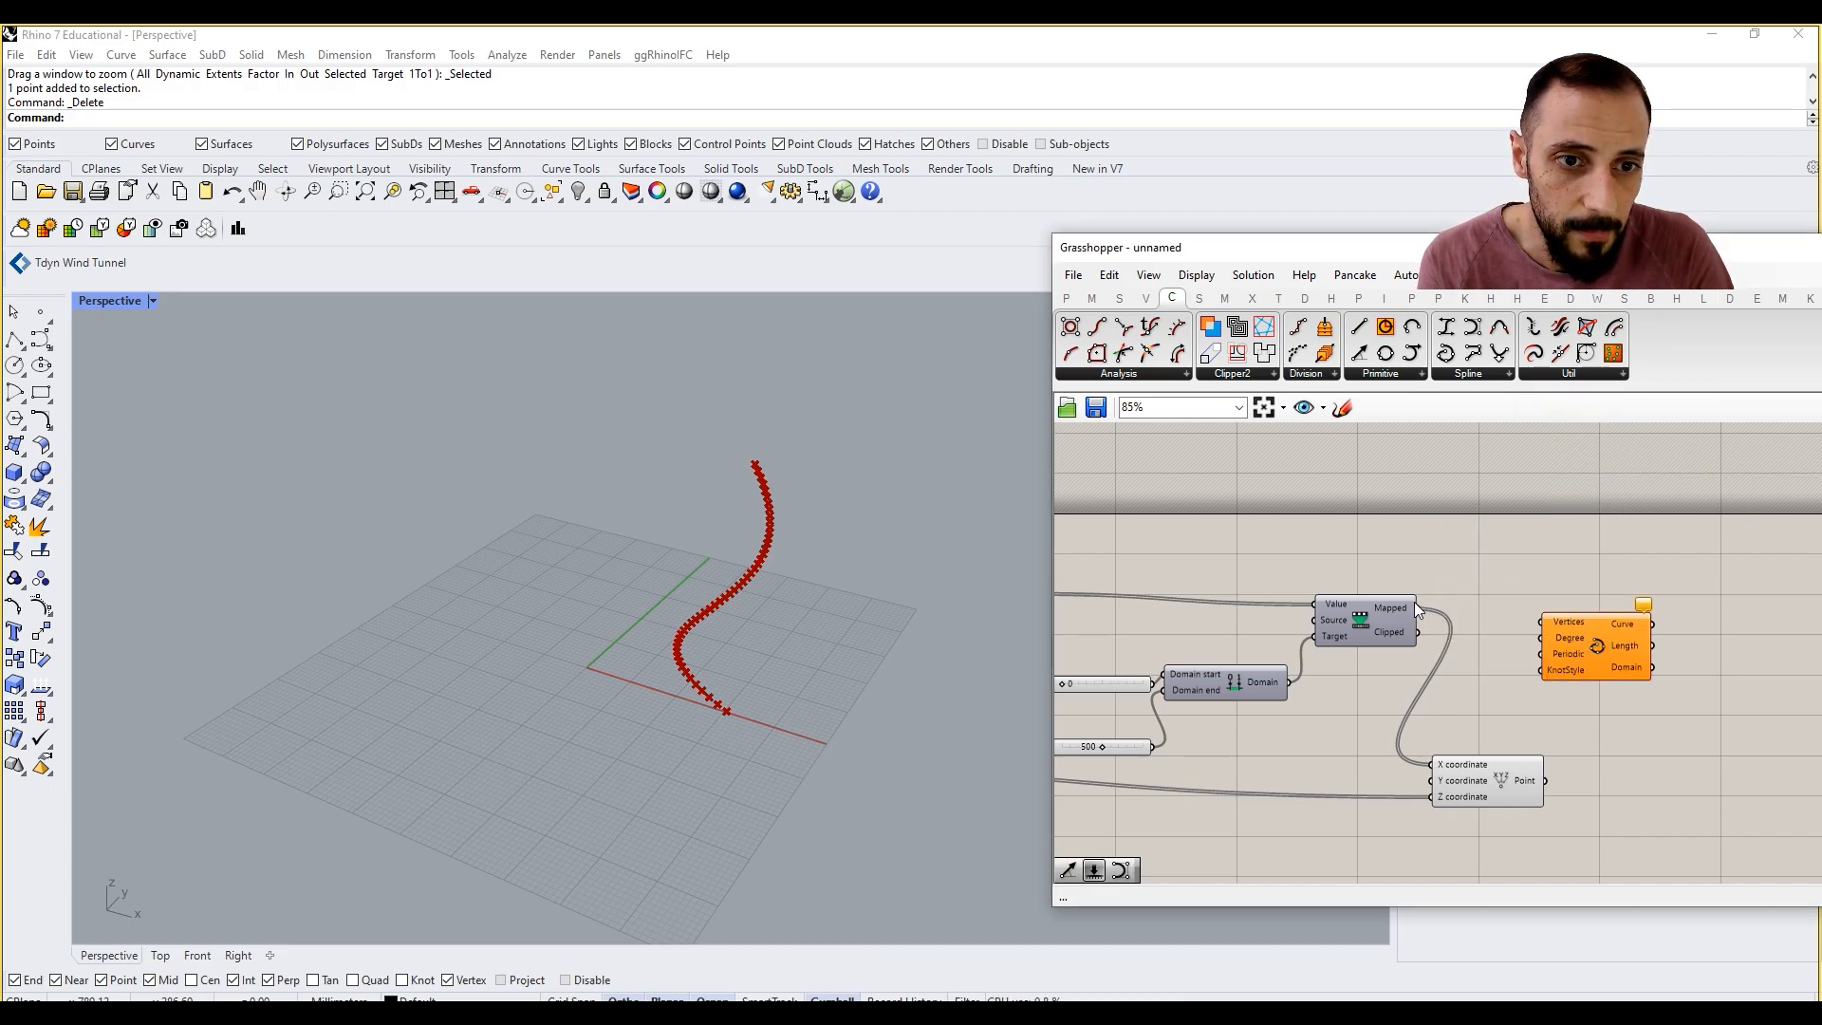
{"action": "left_click_drag", "start_coordinate": [1545, 780], "coordinate": [1650, 661]}
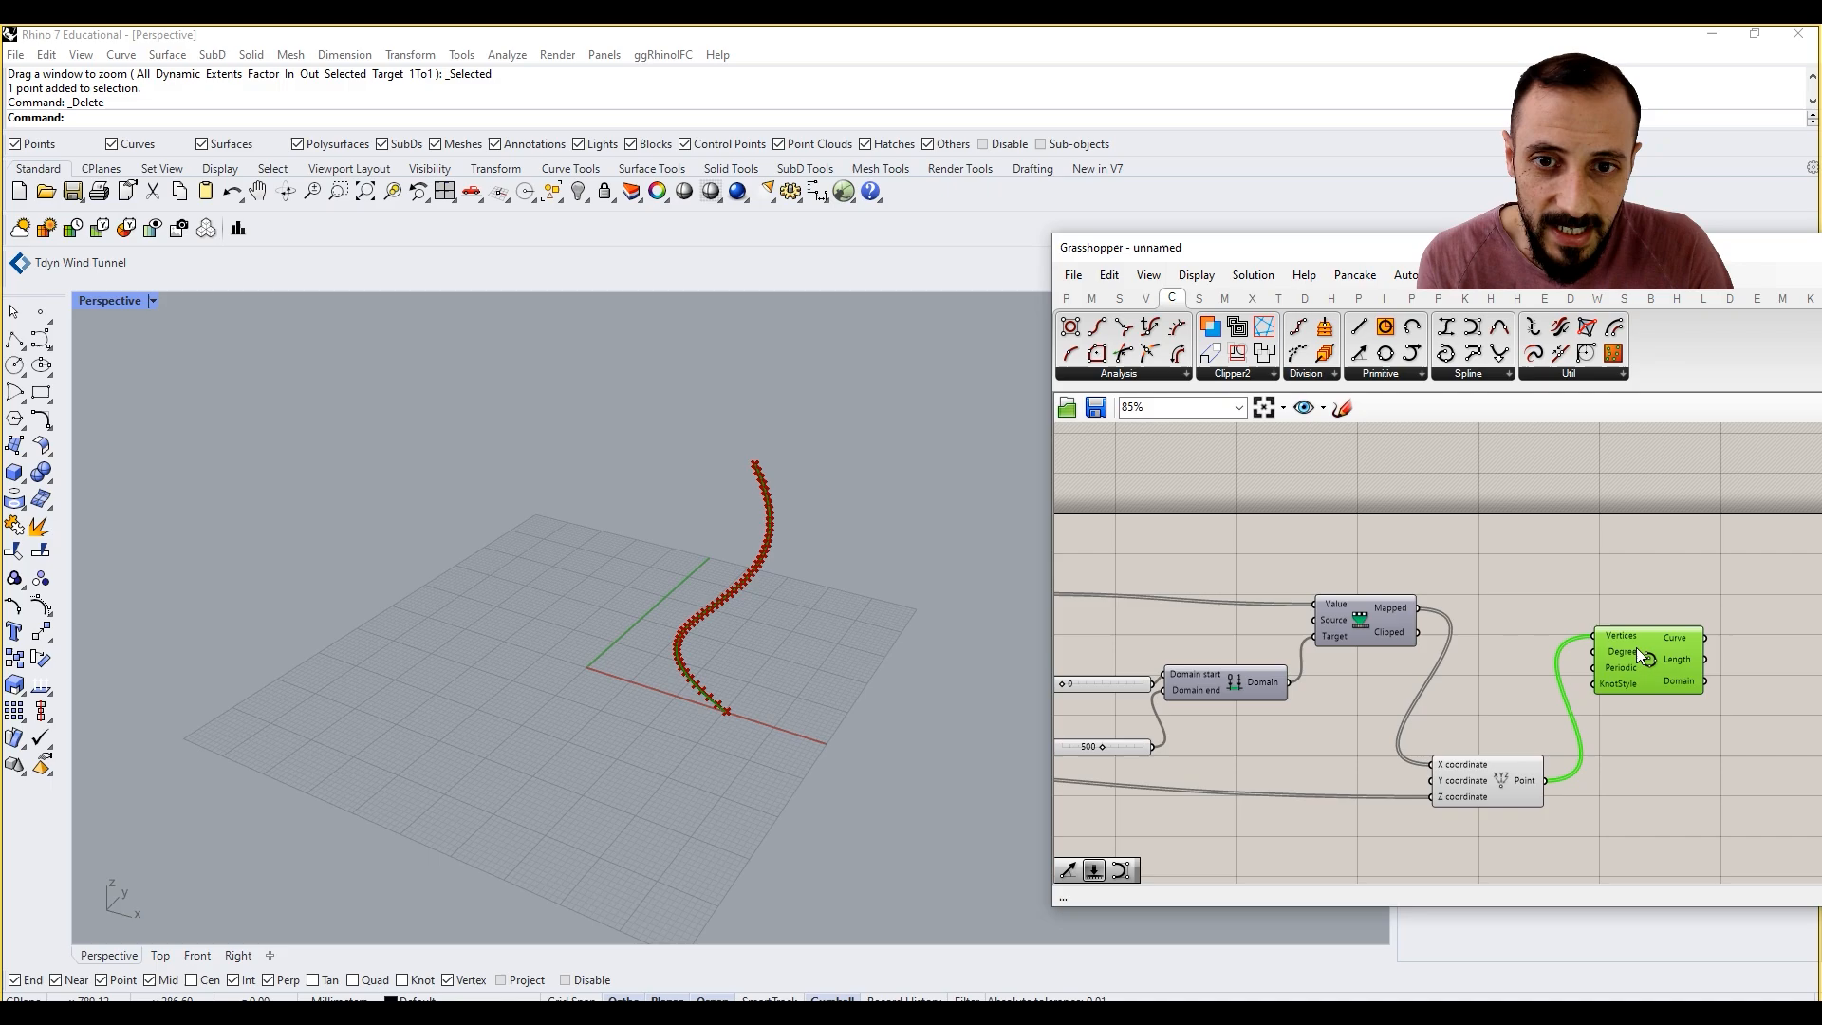
Step: Turn off the preview of Construct Point so only the interpolated curve is displayed, and shift the Interpolate component slightly
{"action": "right_click", "coordinate": [1505, 764]}
{"action": "left_click", "coordinate": [1531, 736]}
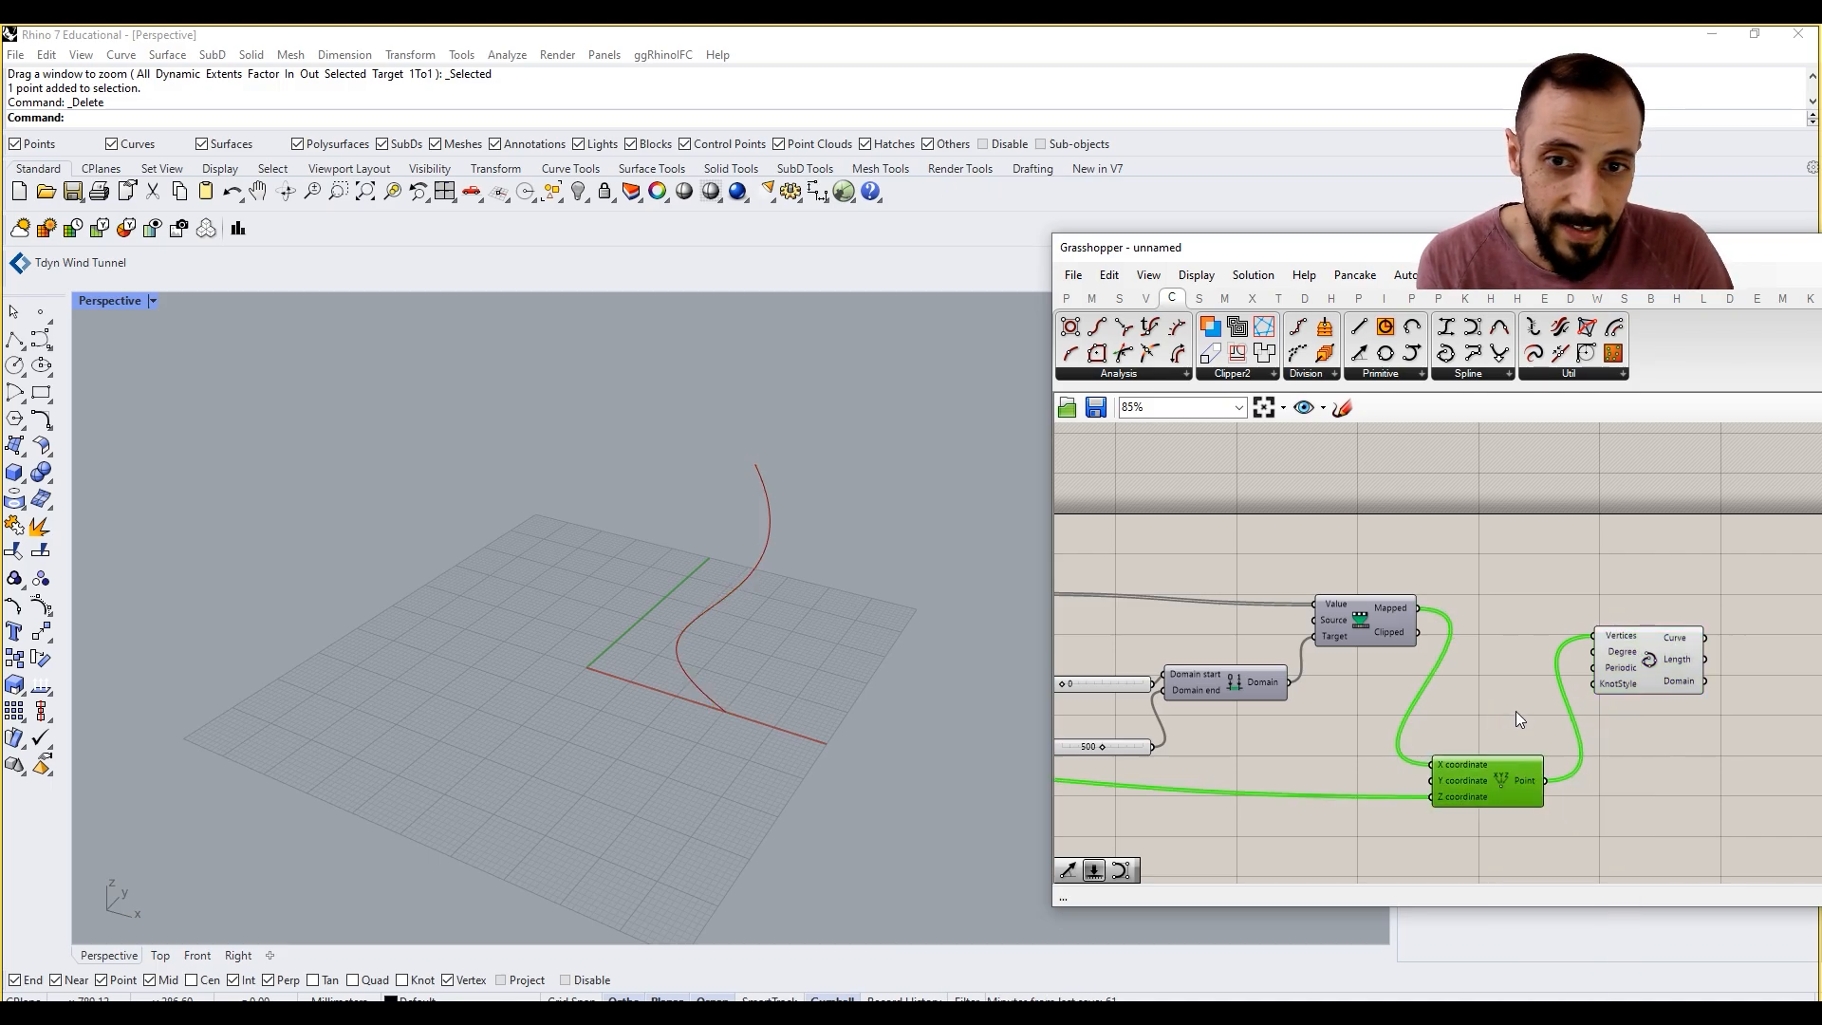
{"action": "right_click_drag", "start_coordinate": [1516, 710], "coordinate": [1432, 691]}
{"action": "left_click_drag", "start_coordinate": [1573, 668], "coordinate": [1602, 656]}
{"action": "right_click_drag", "start_coordinate": [798, 624], "coordinate": [778, 721]}
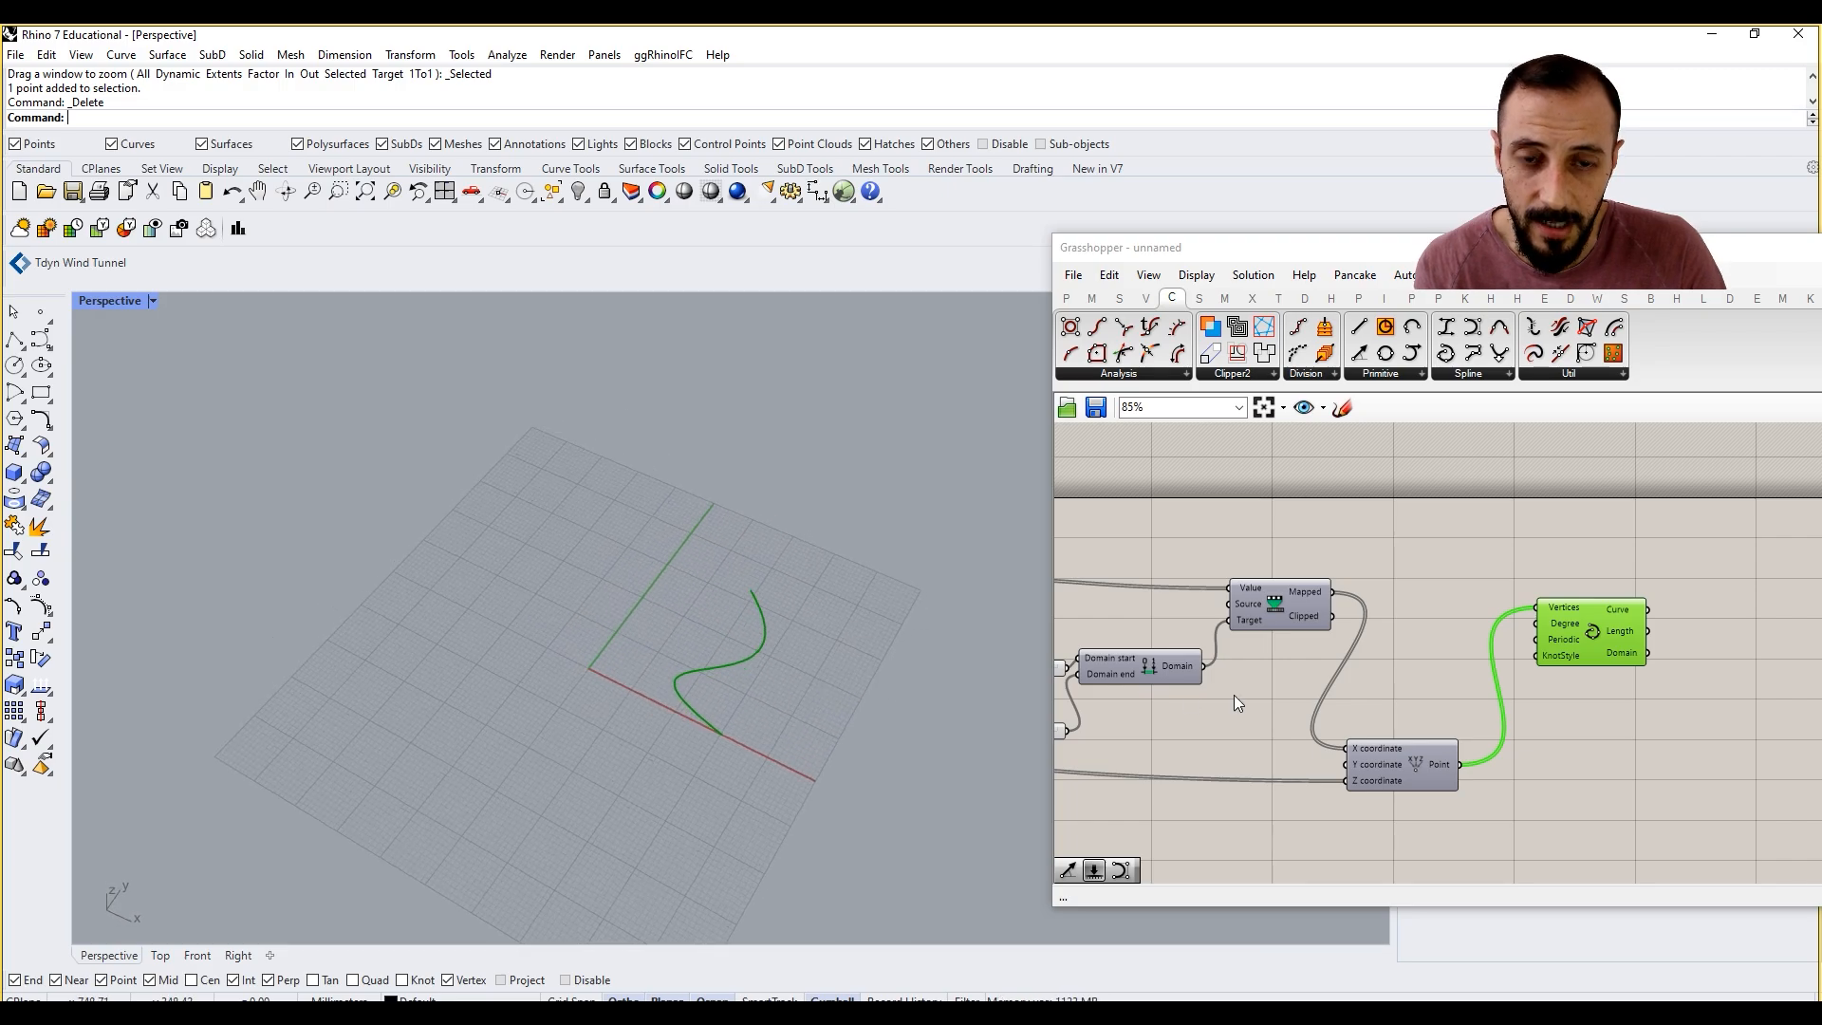
{"action": "right_click_drag", "start_coordinate": [1594, 648], "coordinate": [1489, 642]}
{"action": "left_click", "coordinate": [1533, 743]}
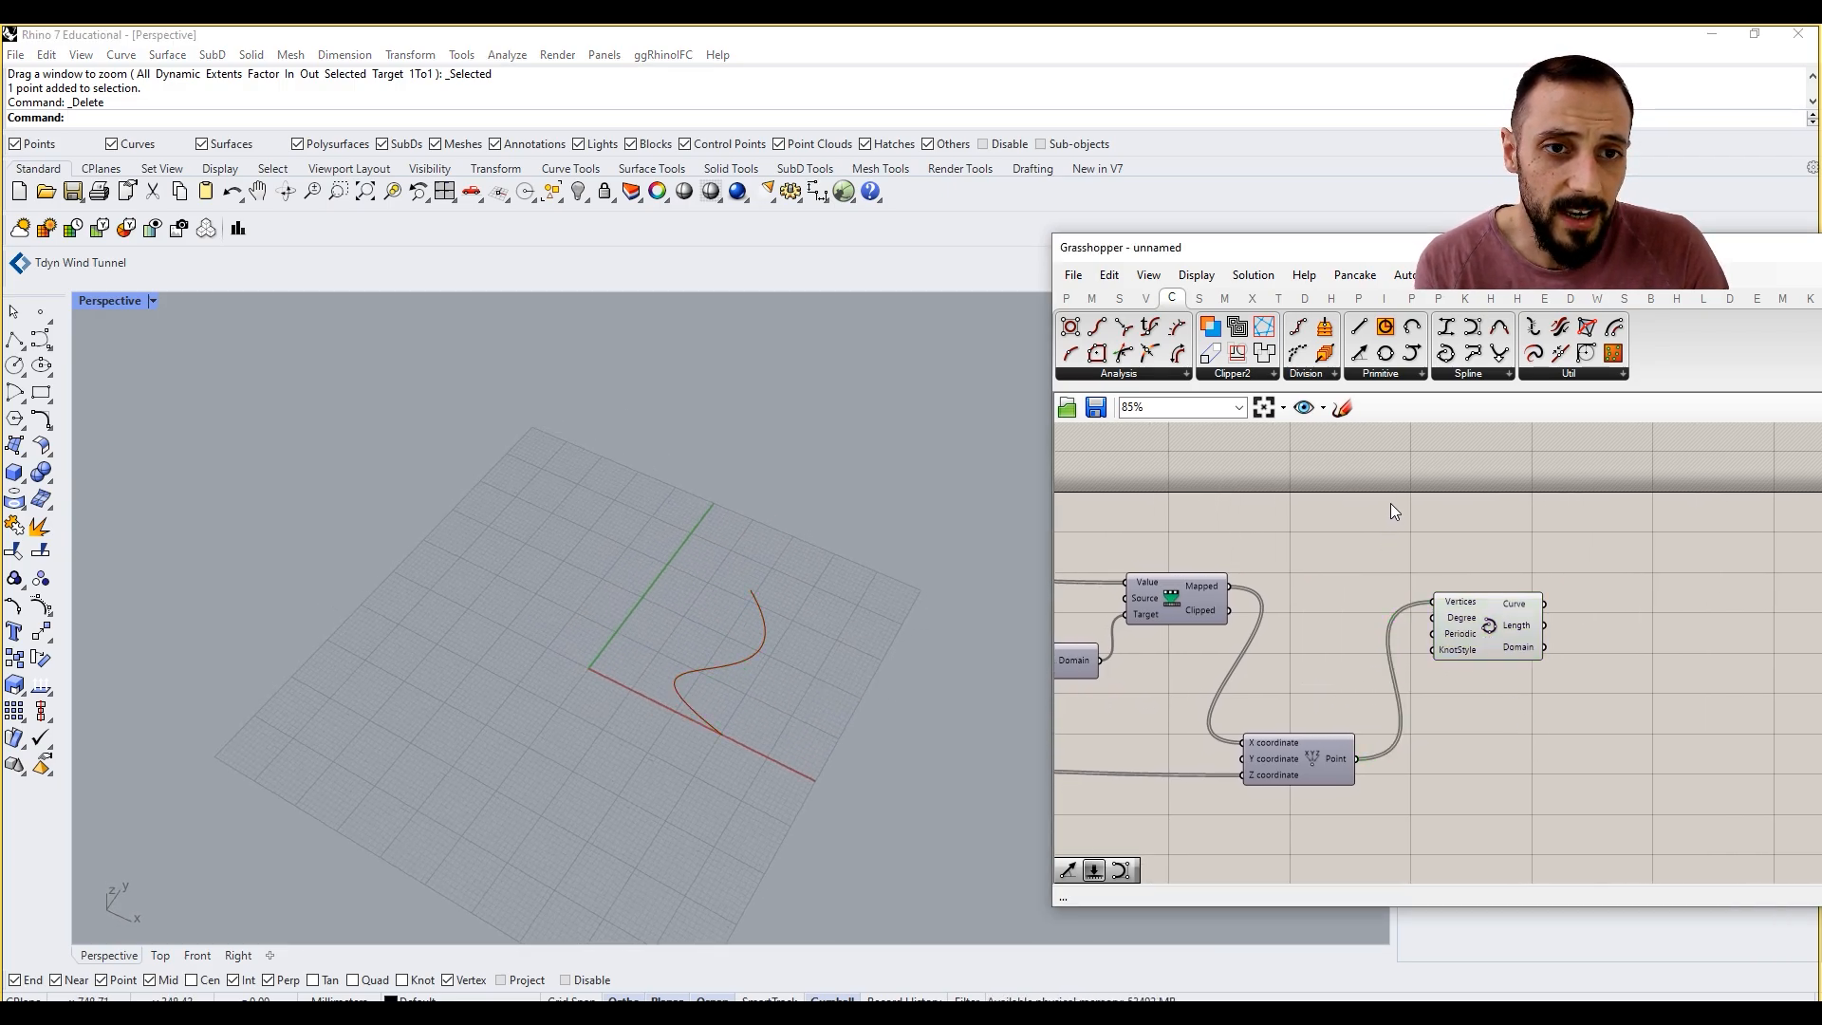
{"action": "left_click", "coordinate": [1199, 298]}
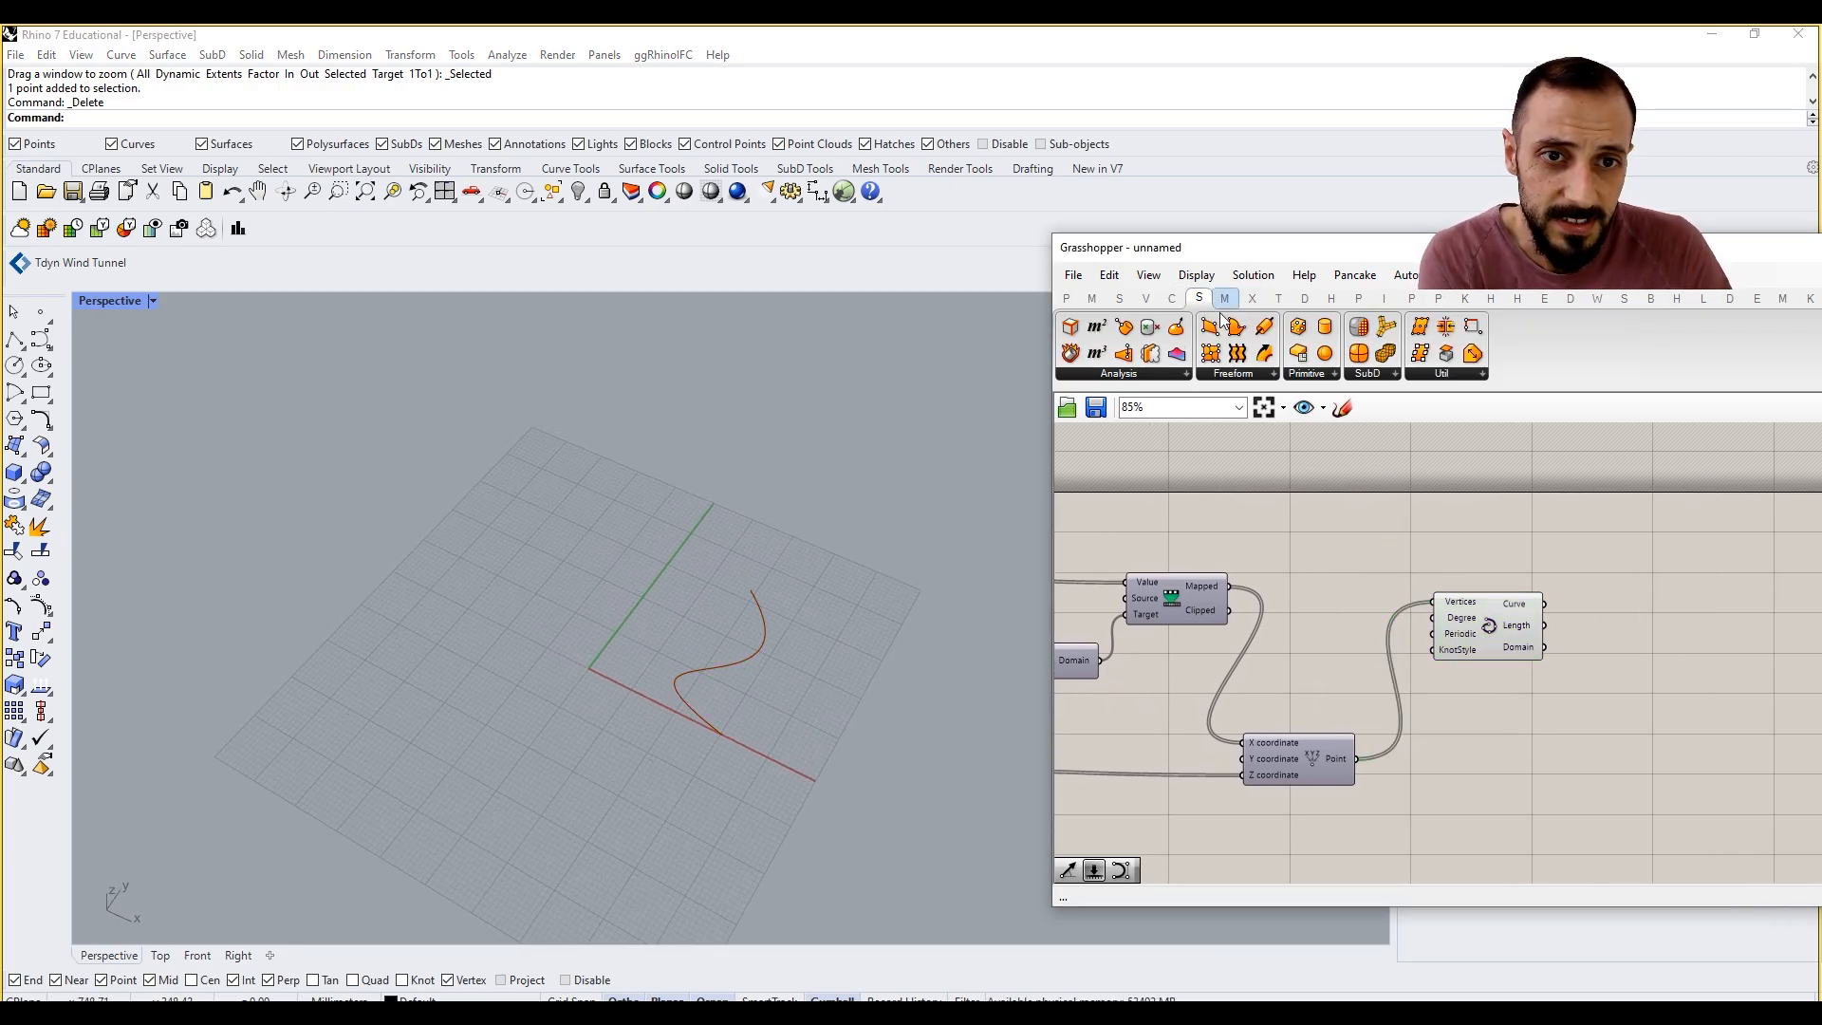
{"action": "left_click", "coordinate": [1239, 374]}
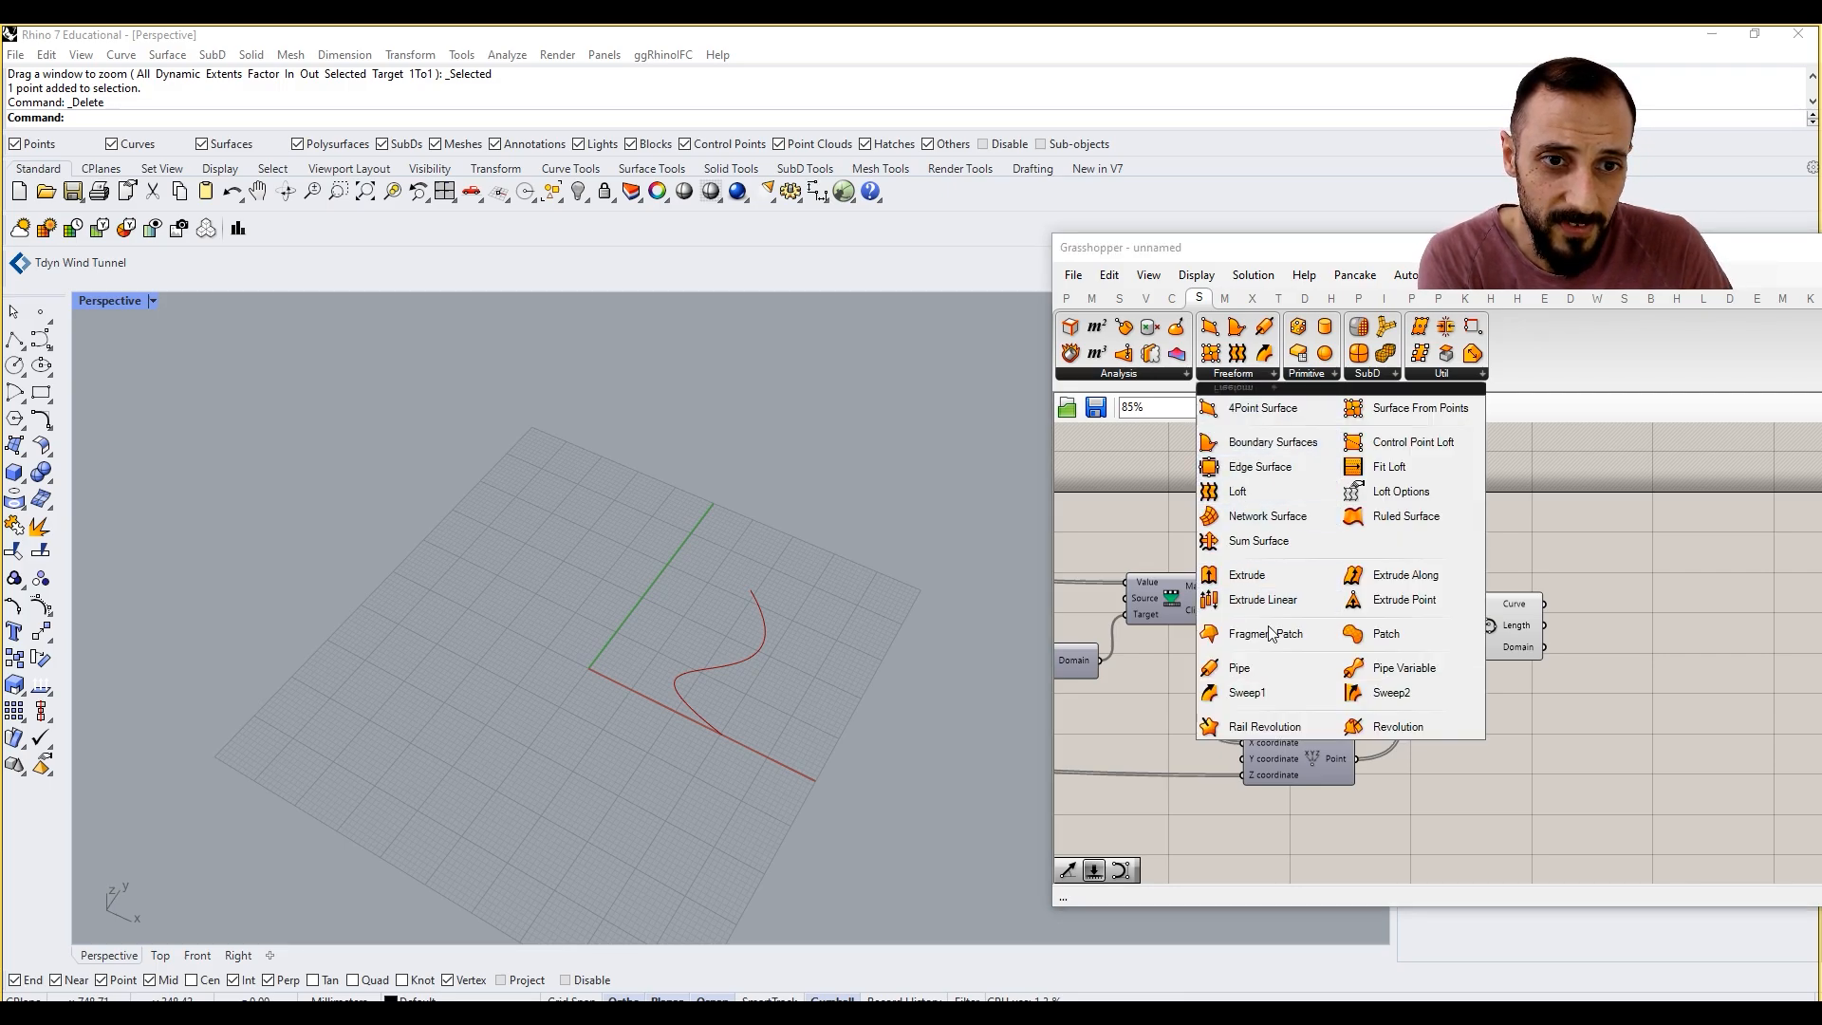
{"action": "left_click_drag", "start_coordinate": [1283, 726], "coordinate": [1596, 726]}
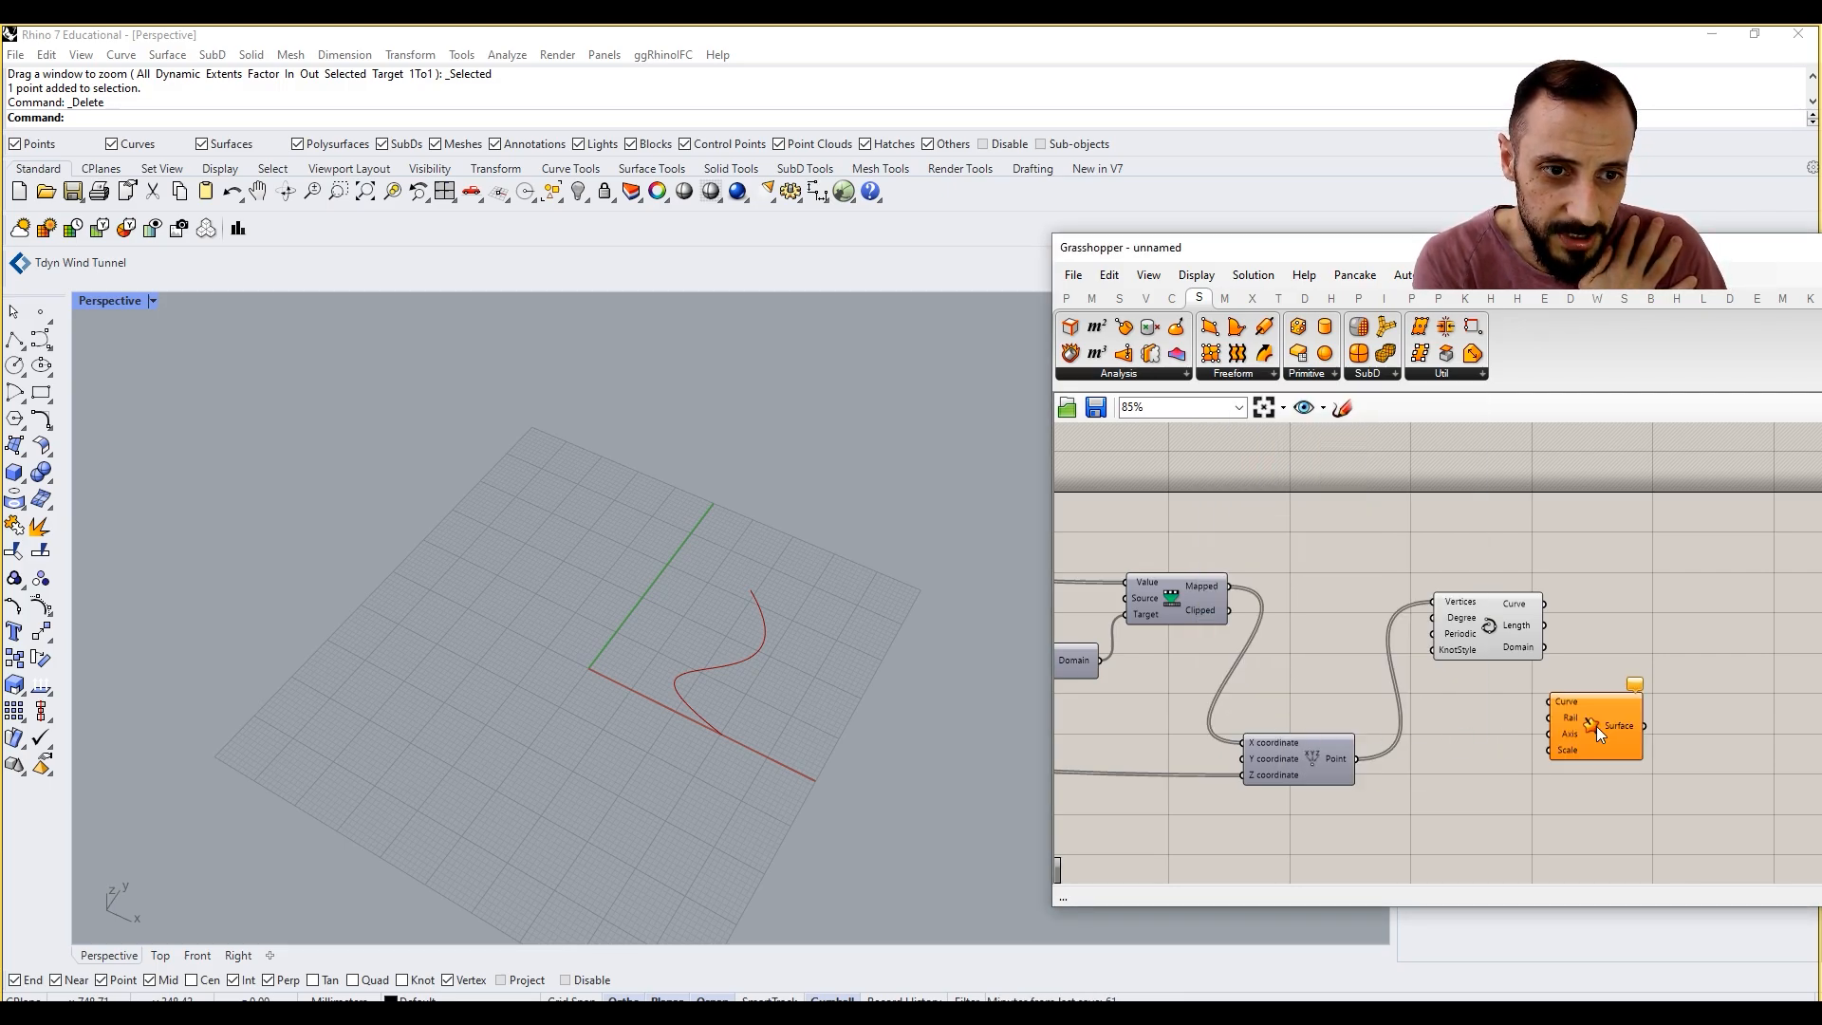
{"action": "right_click_drag", "start_coordinate": [1596, 726], "coordinate": [1477, 724]}
{"action": "key", "text": "Delete"}
Step: Add a Revolution surface component and connect the Interpolate component's Curve output to its Curve input
{"action": "left_click", "coordinate": [1264, 357]}
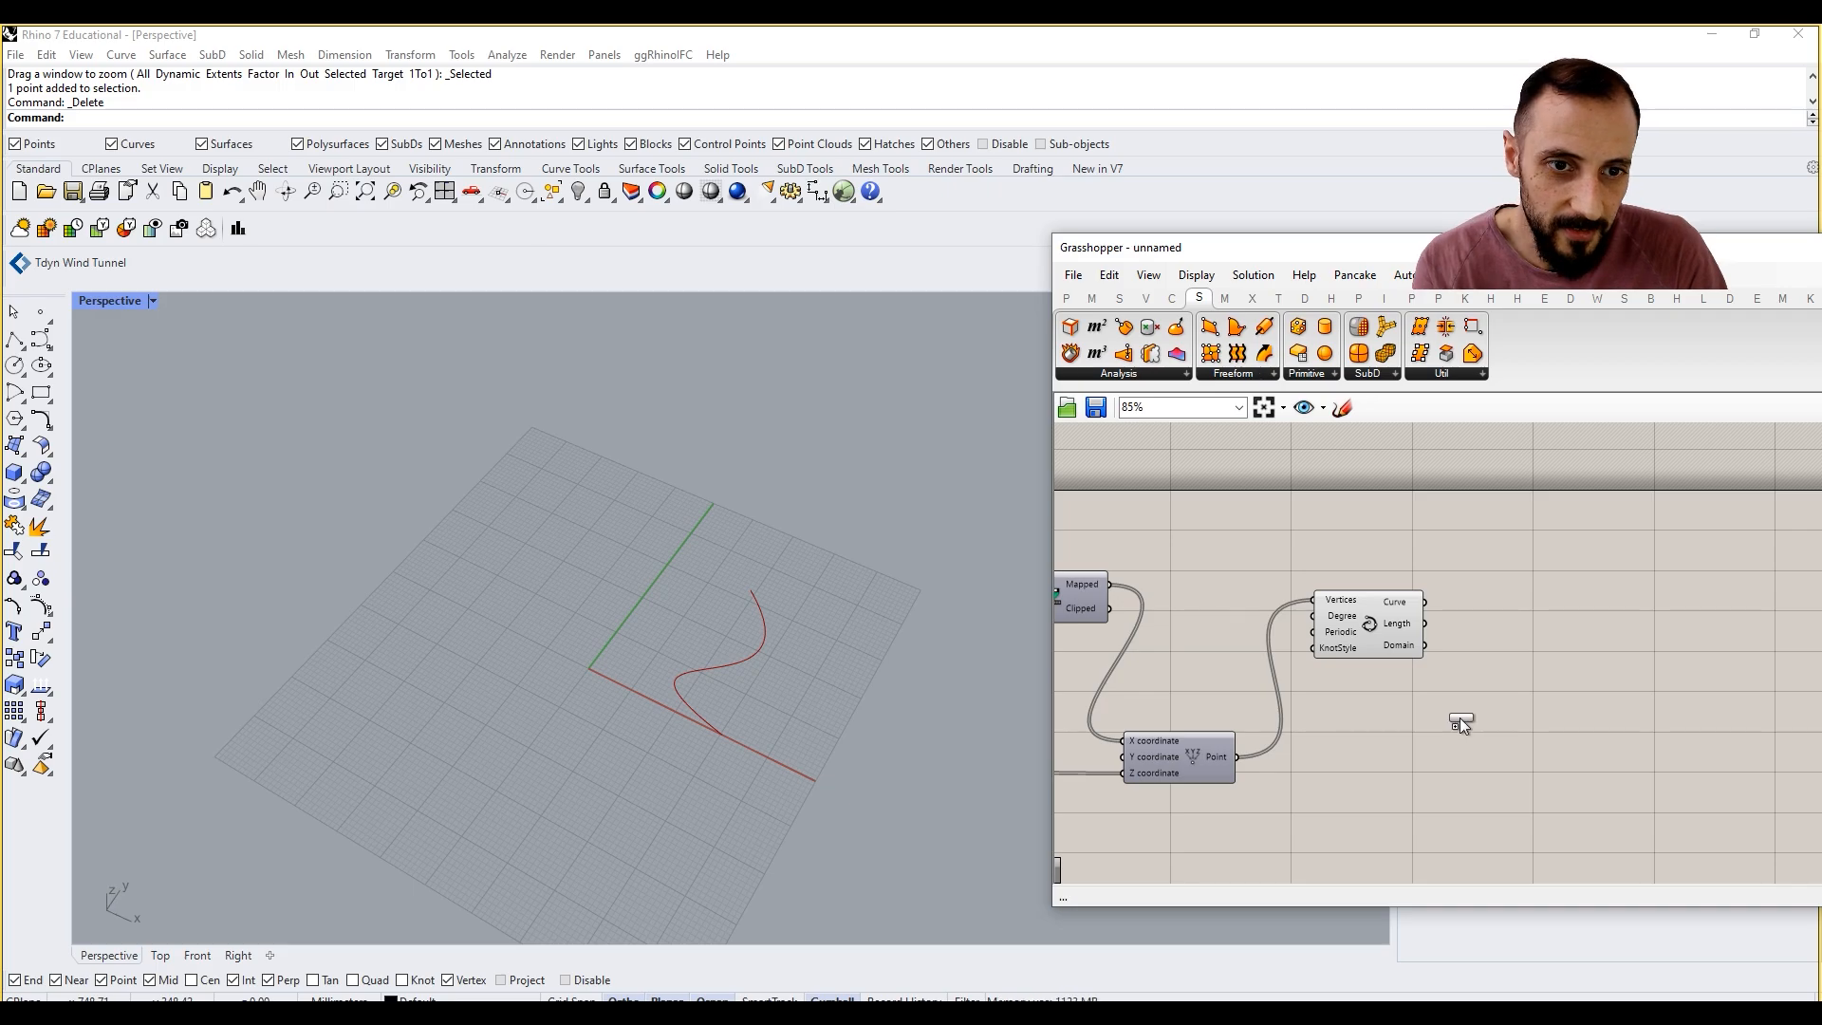
{"action": "left_click", "coordinate": [1569, 657]}
{"action": "left_click_drag", "start_coordinate": [1482, 624], "coordinate": [1569, 641]}
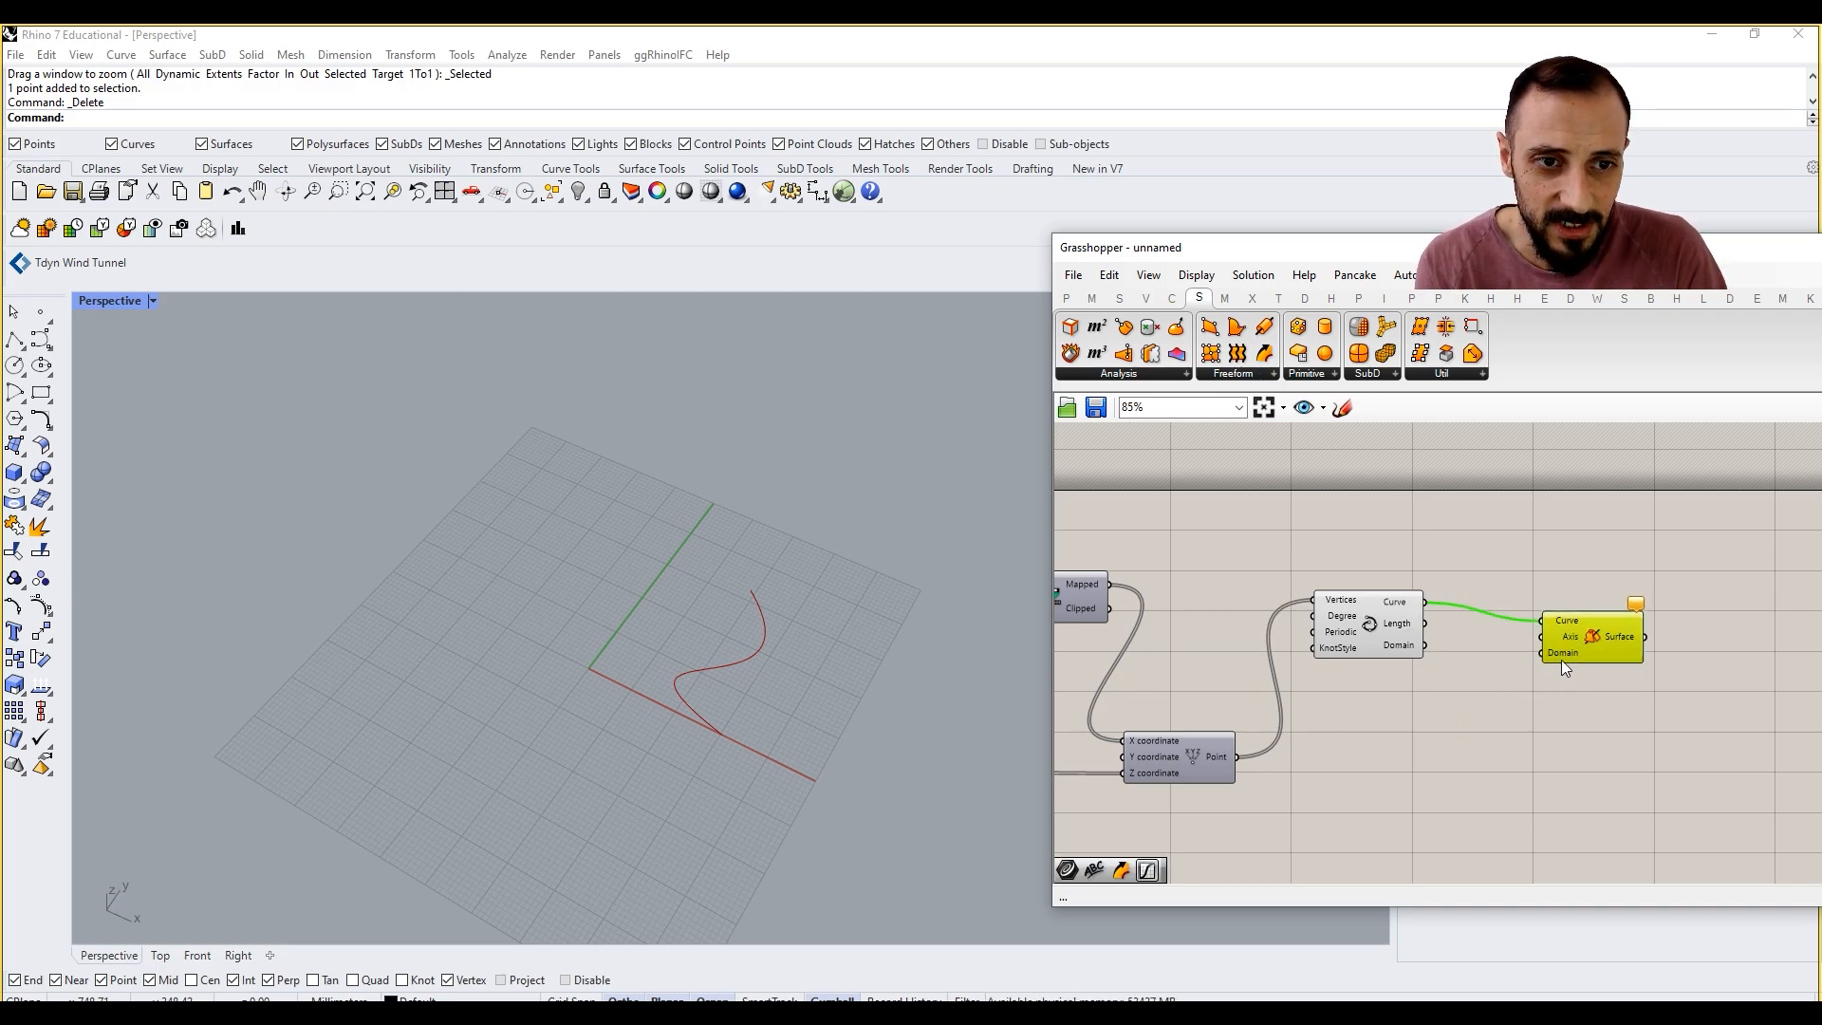
Step: Add a Line SDL component below Revolution to supply the revolution axis
{"action": "mouse_move", "coordinate": [1562, 635]}
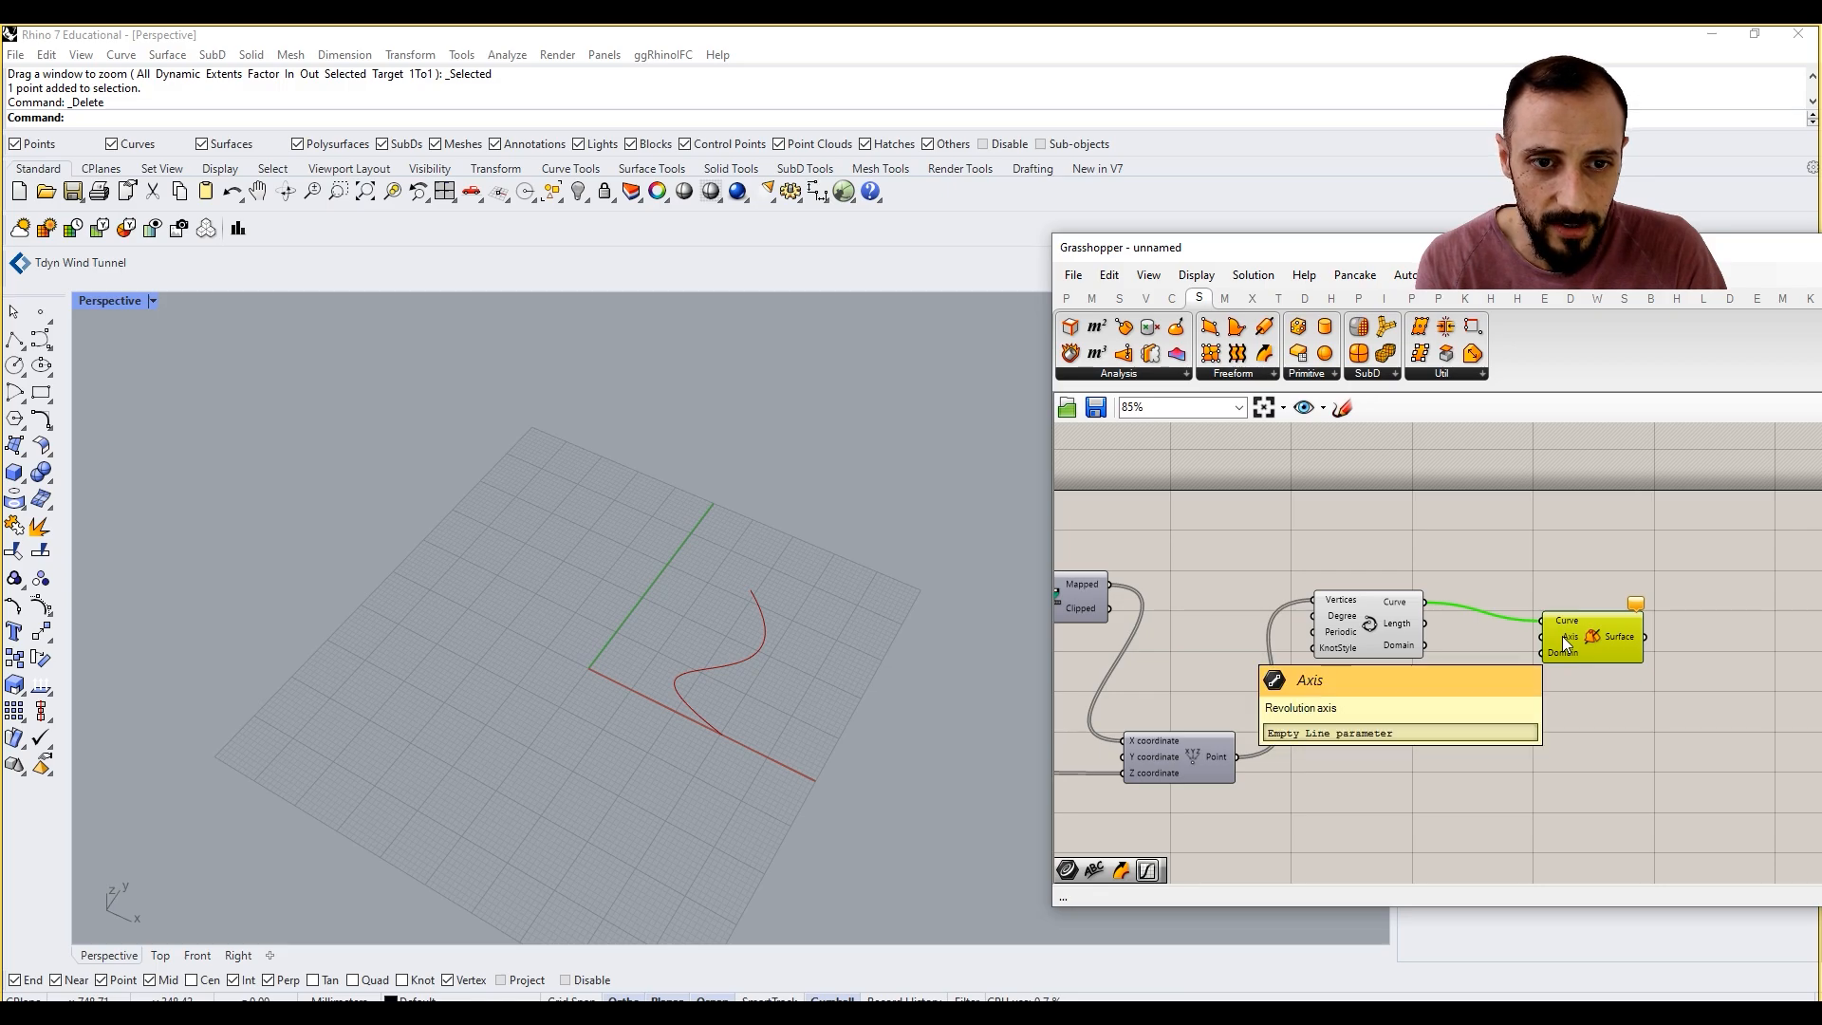
{"action": "double_click", "coordinate": [1513, 743]}
{"action": "type", "text": "s"}
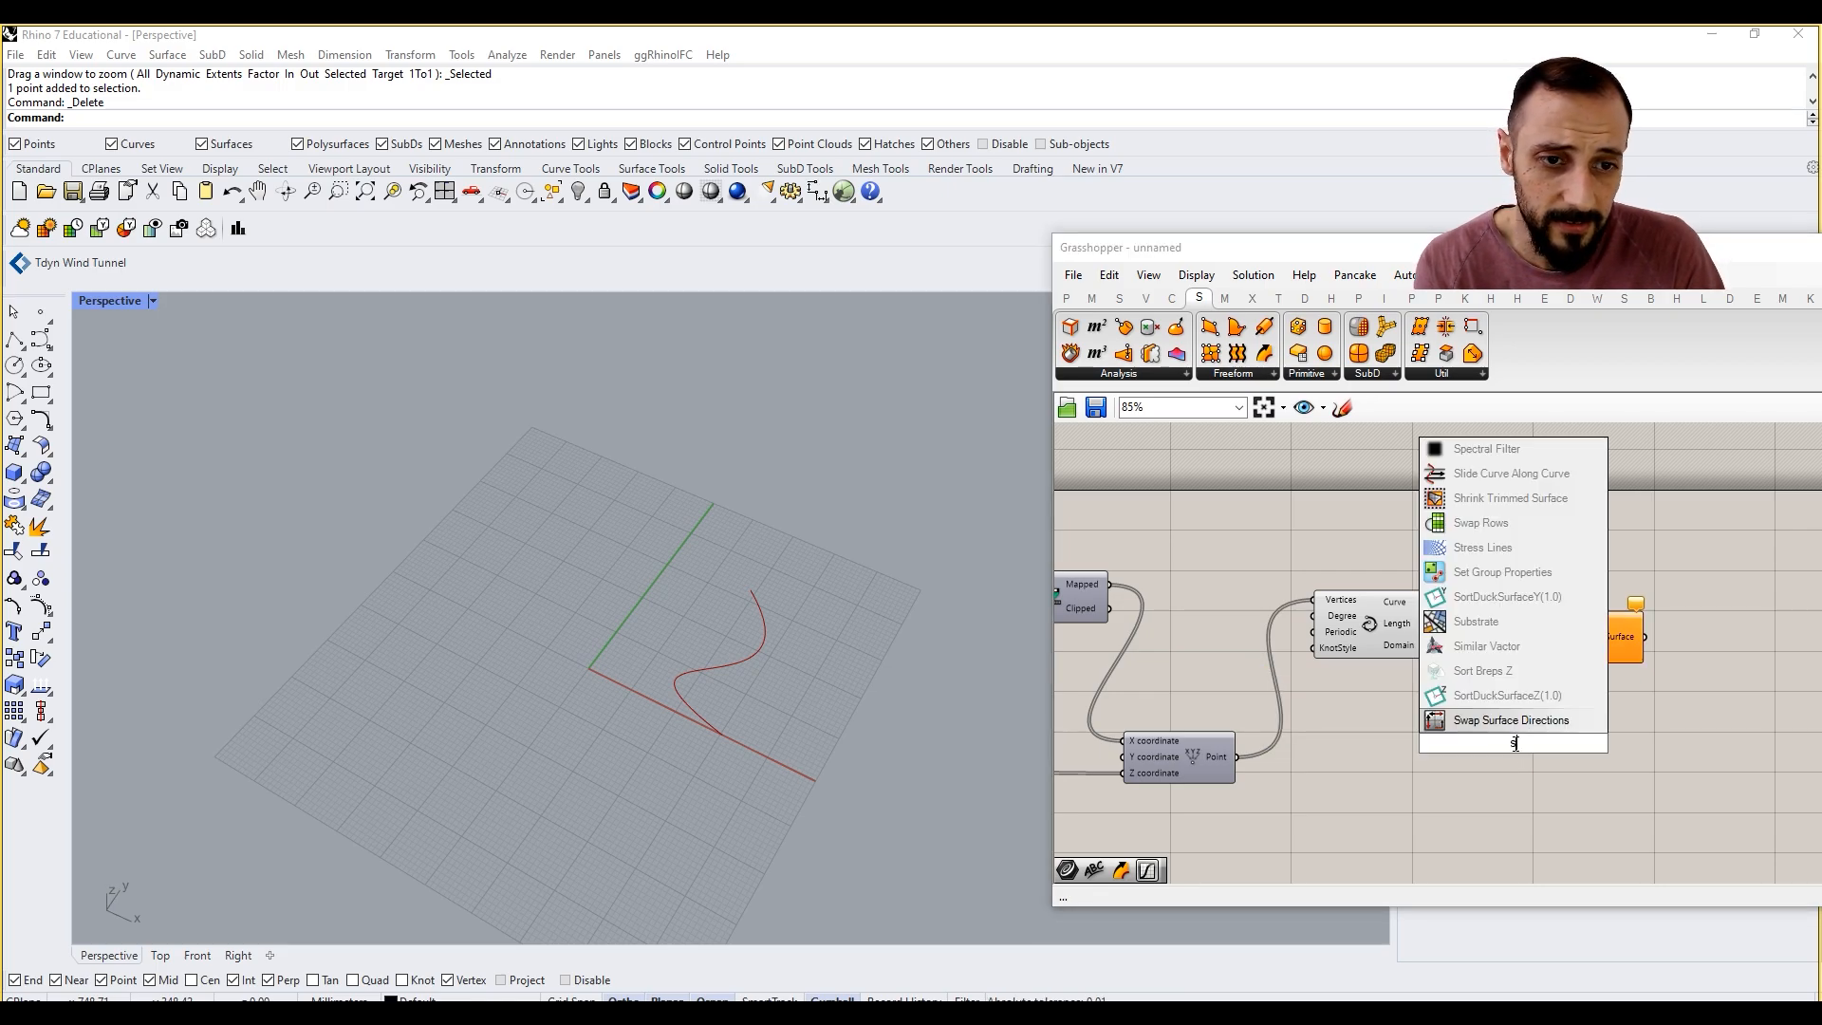
{"action": "type", "text": "dl"}
{"action": "left_click", "coordinate": [1492, 725]}
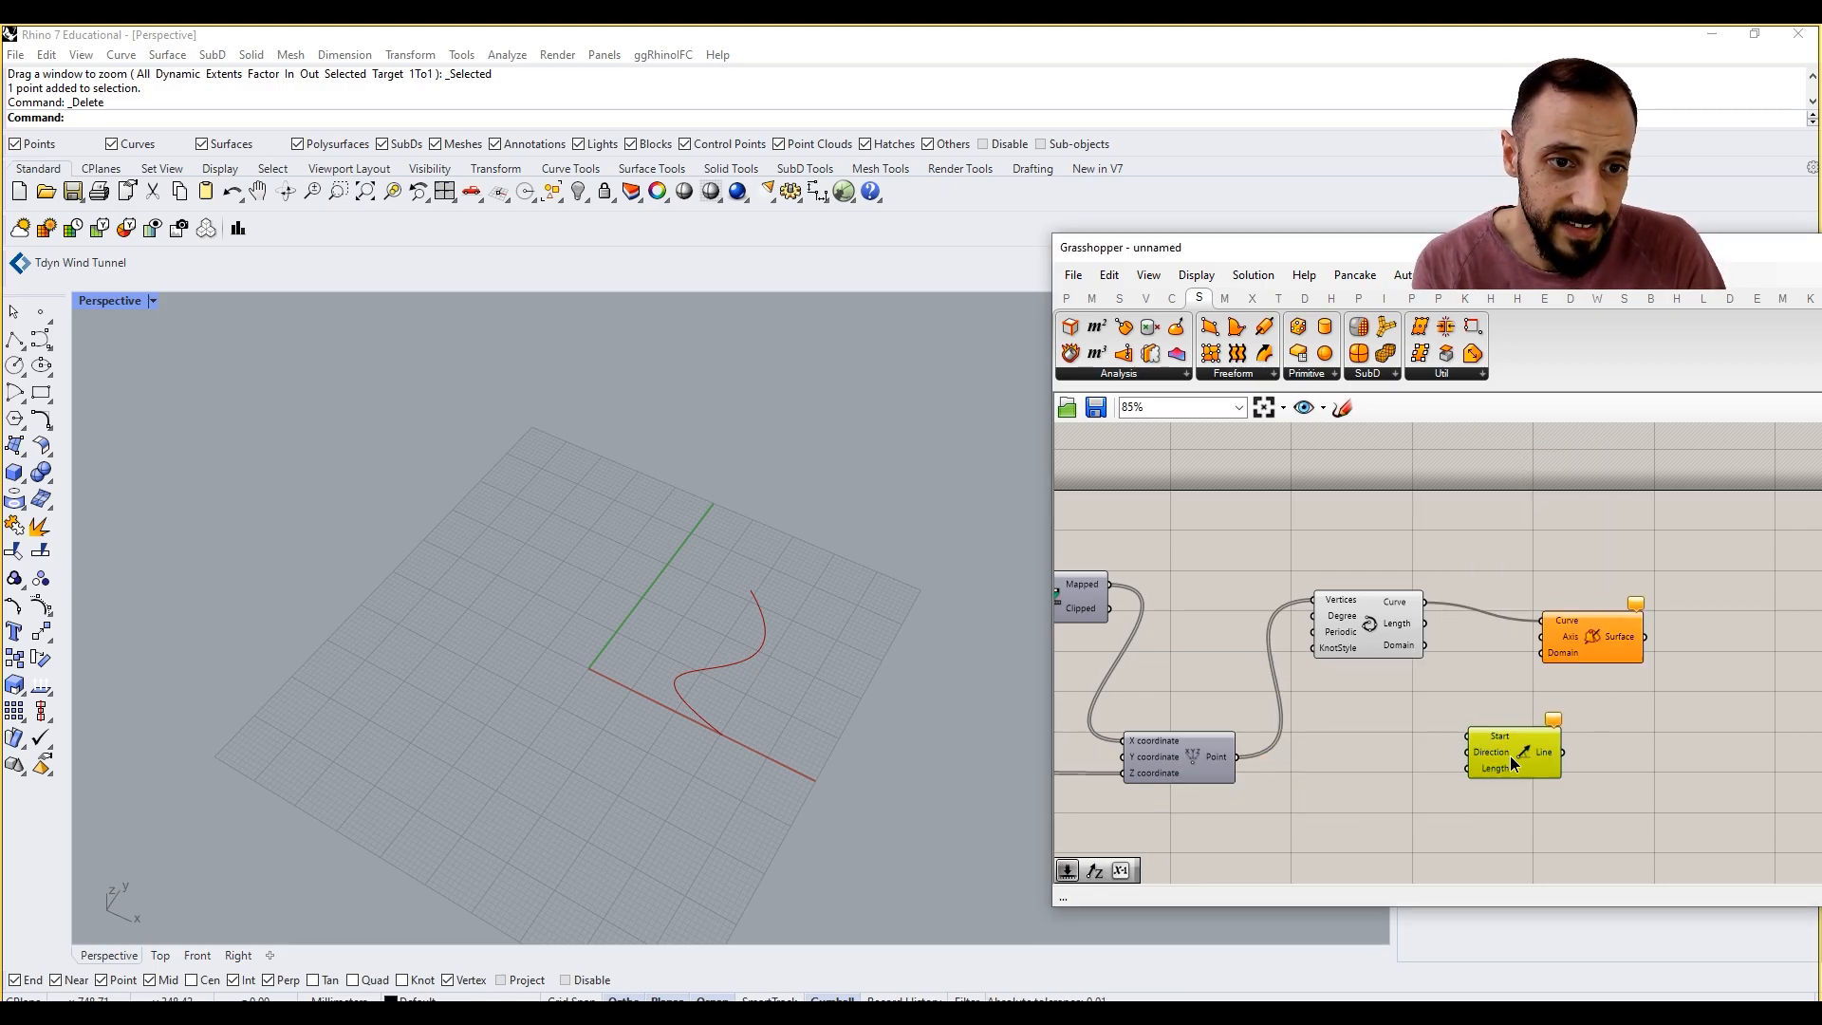
{"action": "left_click_drag", "start_coordinate": [1511, 755], "coordinate": [1524, 773]}
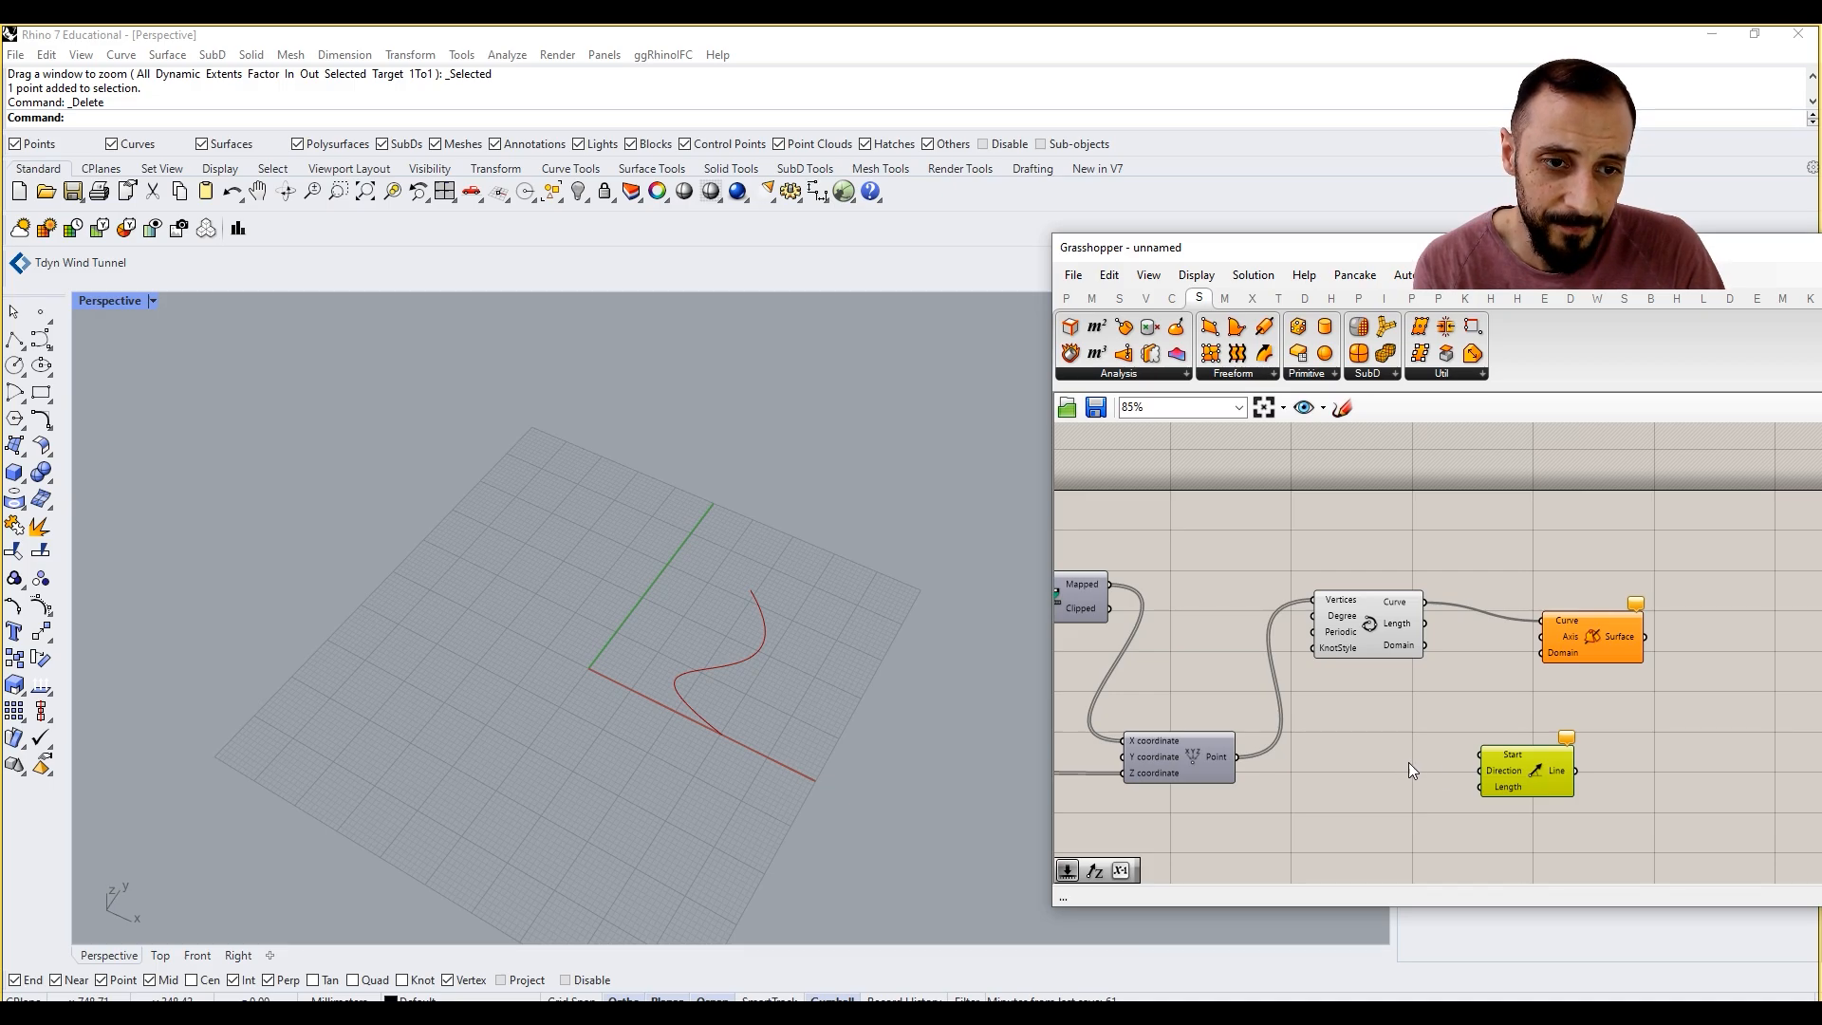
Step: Add a Construct Point component beside Line SDL and connect its Point output to the line's Start input
{"action": "mouse_move", "coordinate": [1514, 757]}
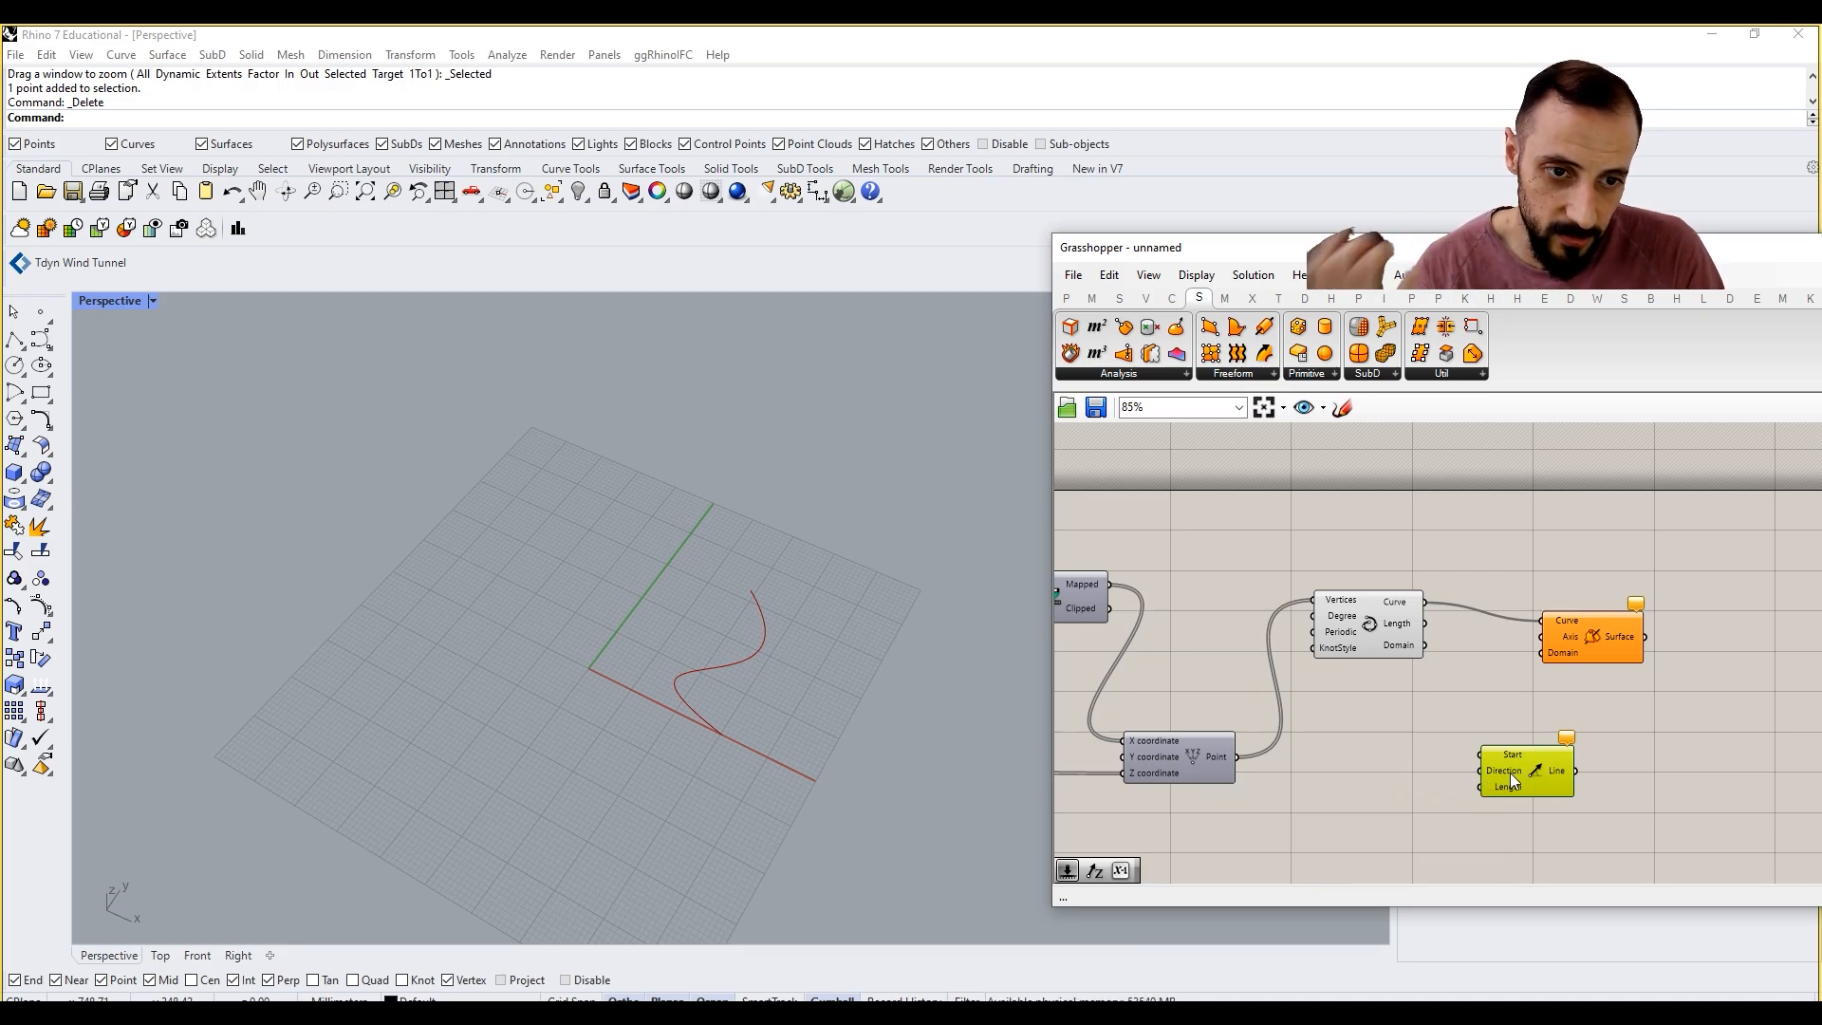
{"action": "double_click", "coordinate": [1370, 772]}
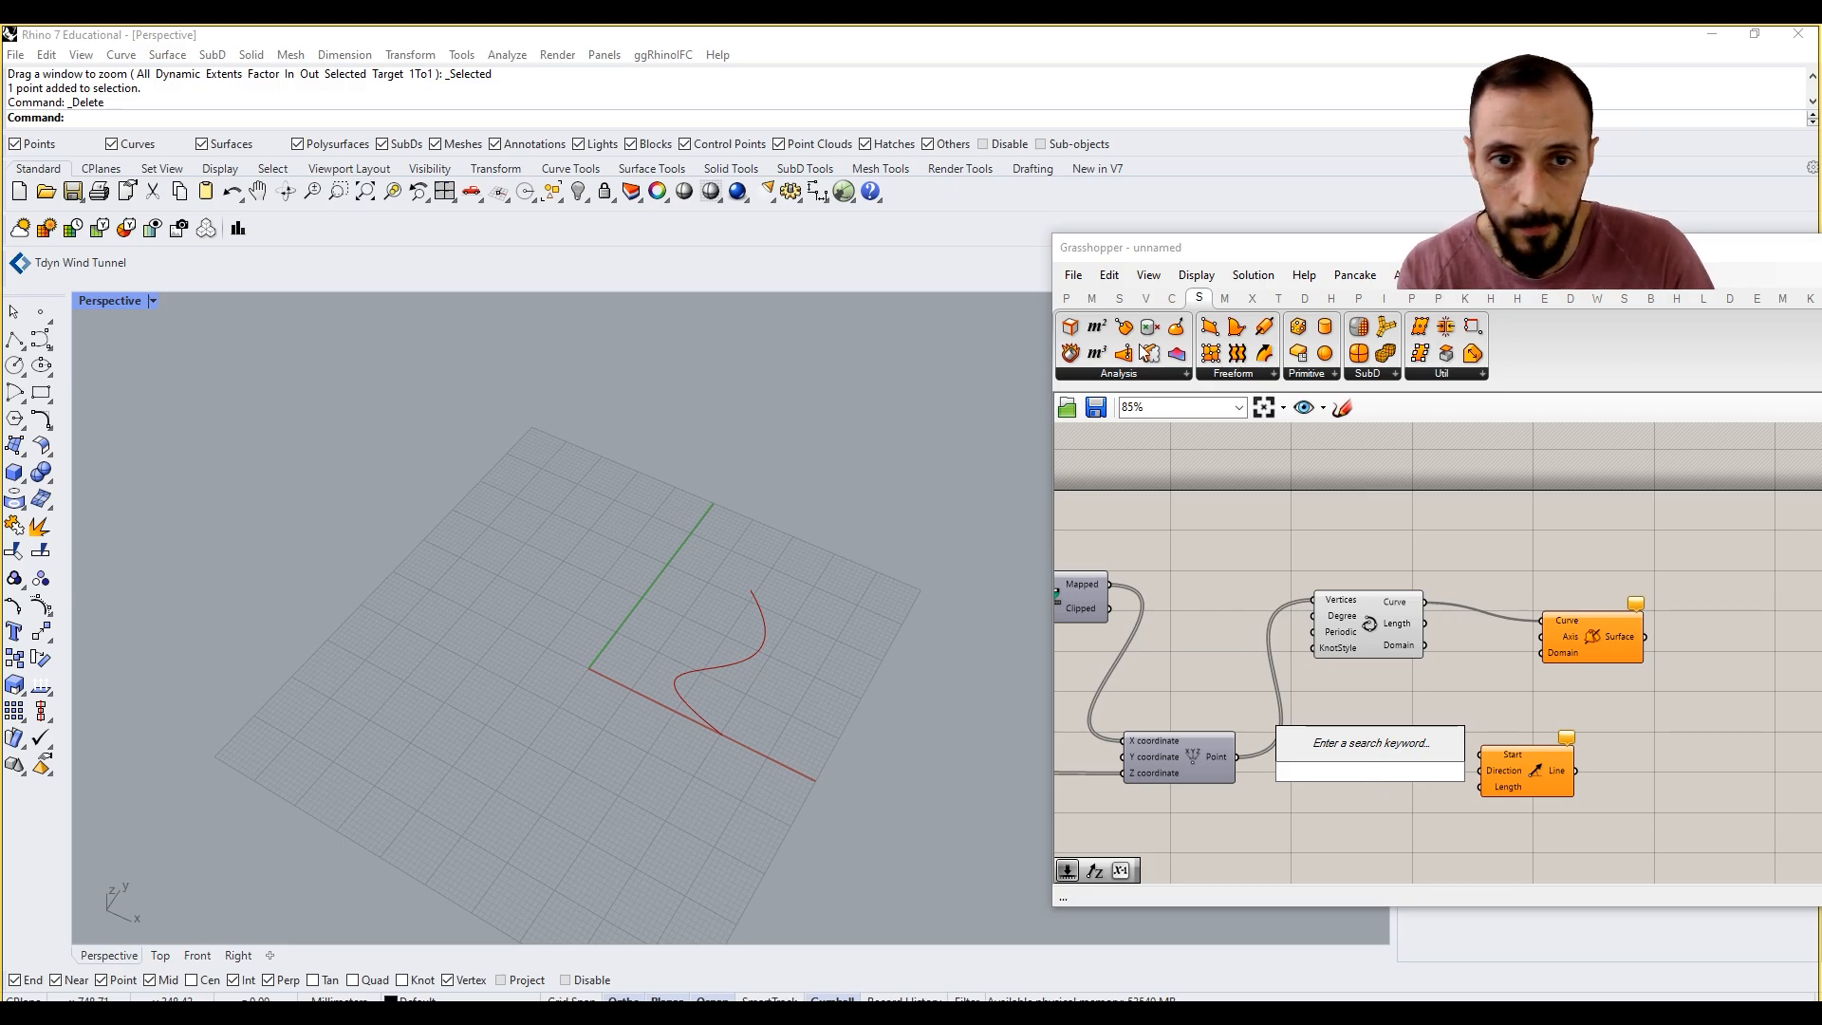
{"action": "left_click", "coordinate": [1145, 298]}
{"action": "left_click", "coordinate": [1198, 374]}
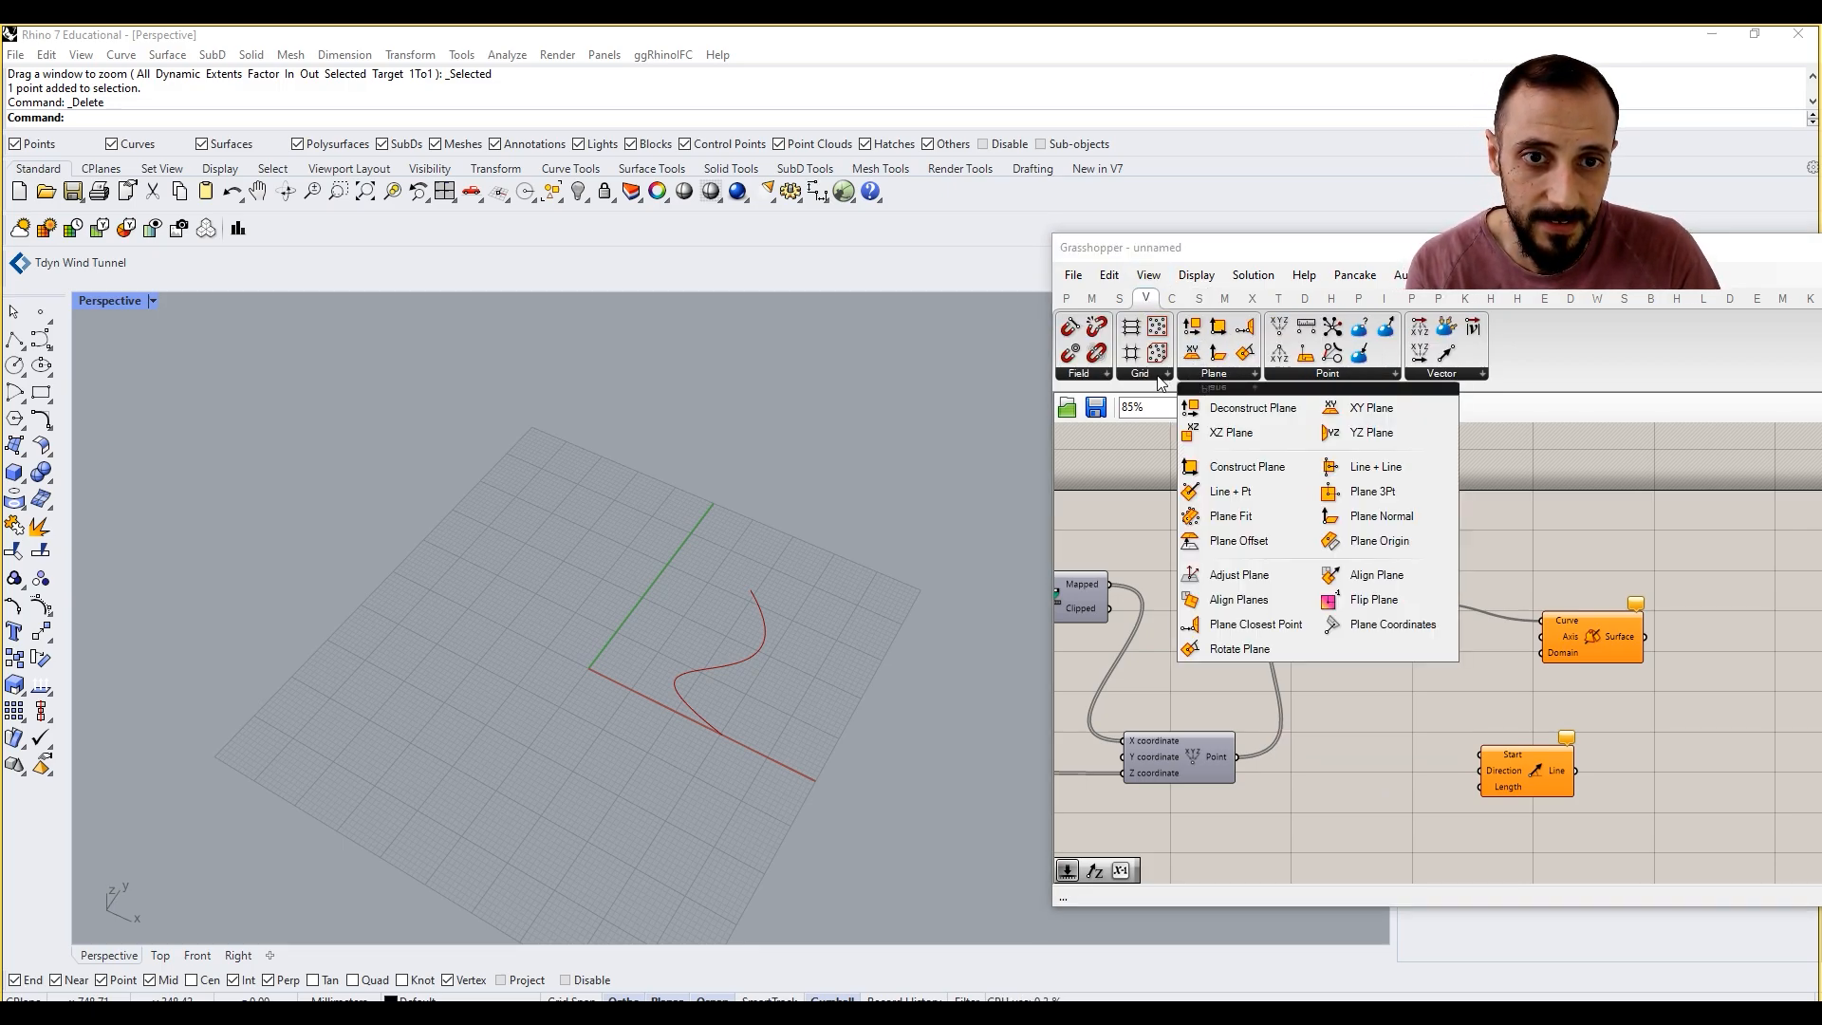
{"action": "left_click", "coordinate": [1159, 374]}
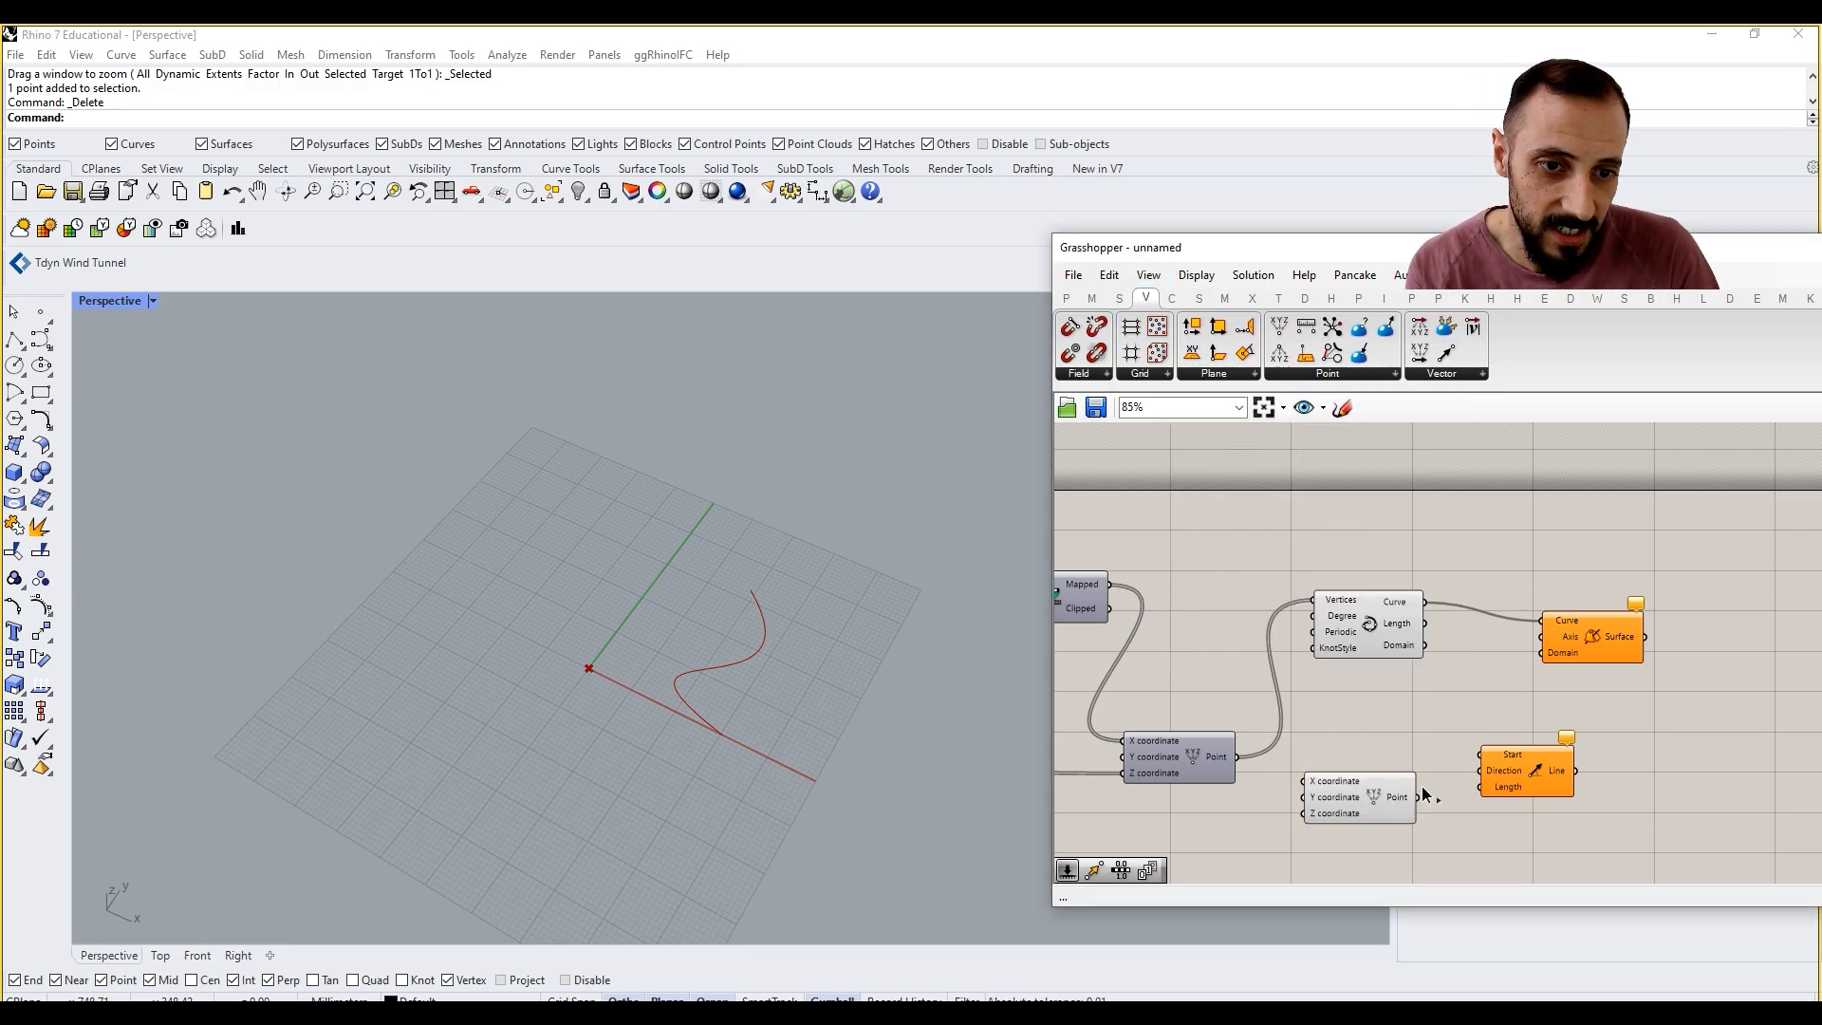
{"action": "left_click_drag", "start_coordinate": [1419, 797], "coordinate": [1482, 755]}
{"action": "left_click_drag", "start_coordinate": [1372, 798], "coordinate": [1425, 776]}
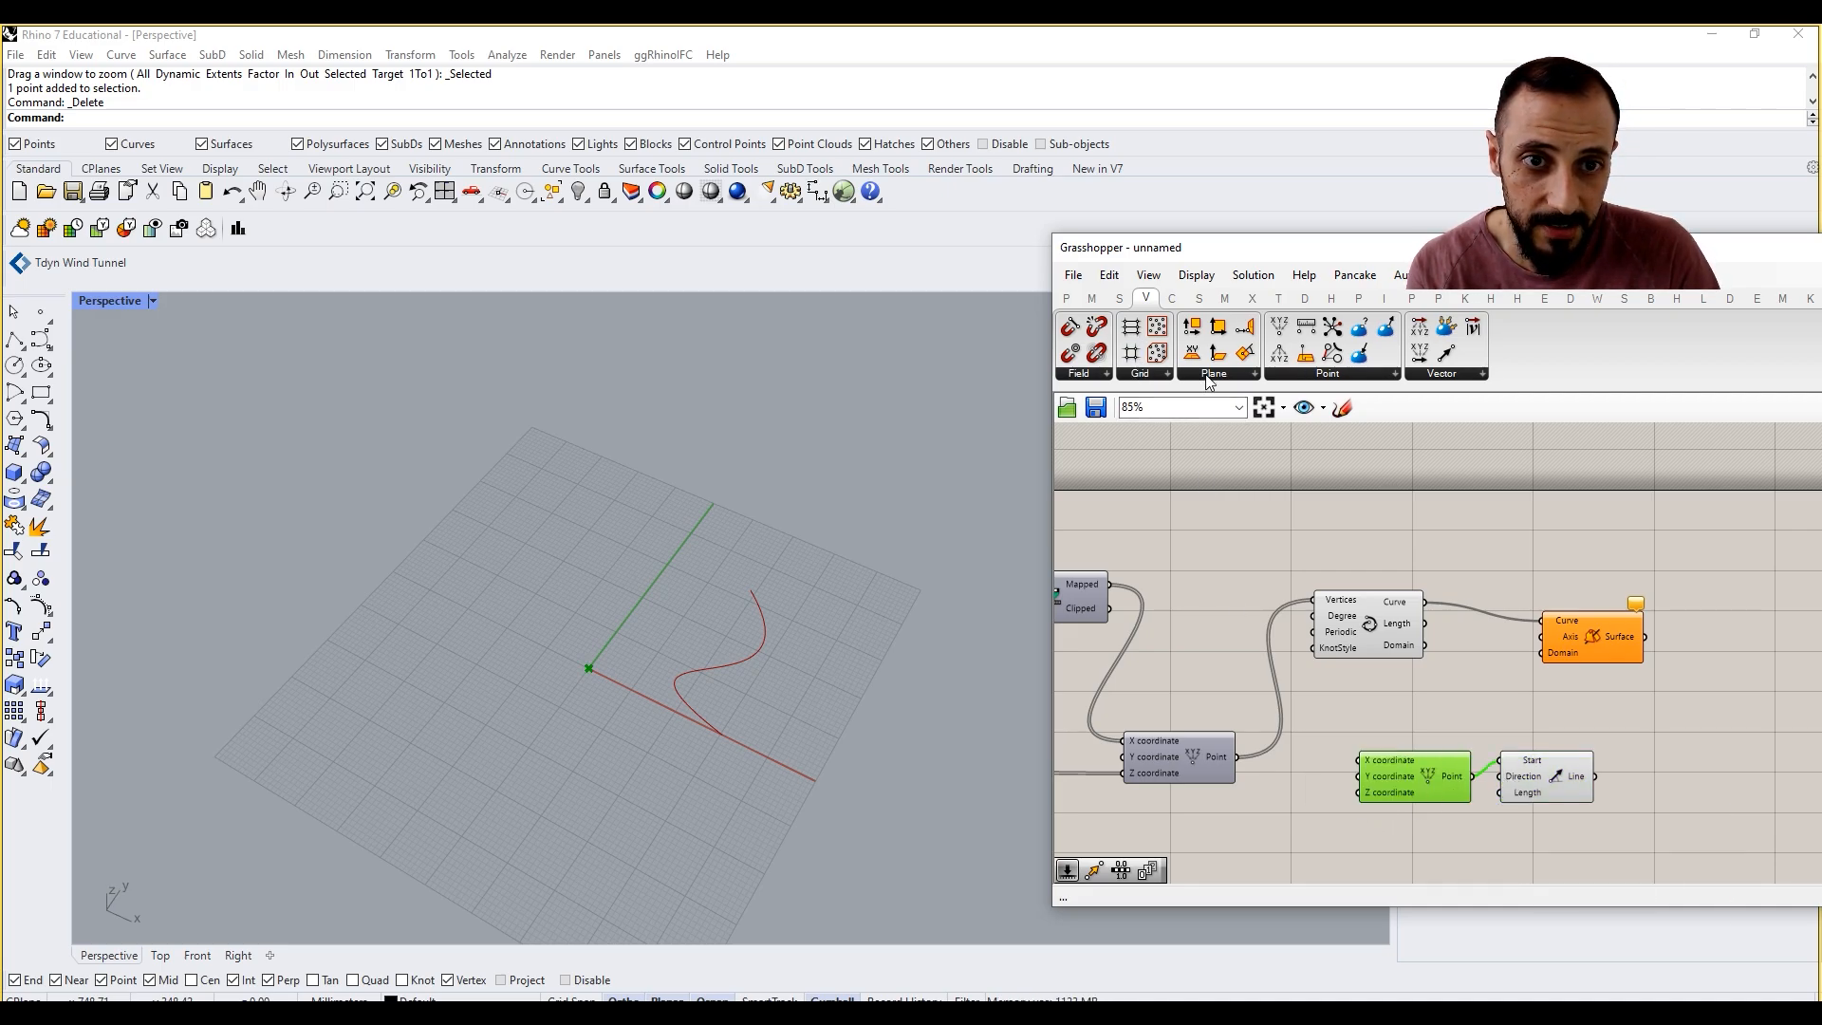
Step: Add a Unit Z vector below the new Construct Point and connect it to the Line SDL Direction input
{"action": "left_click", "coordinate": [1481, 375]}
{"action": "left_click", "coordinate": [1477, 566]}
{"action": "left_click", "coordinate": [1422, 826]}
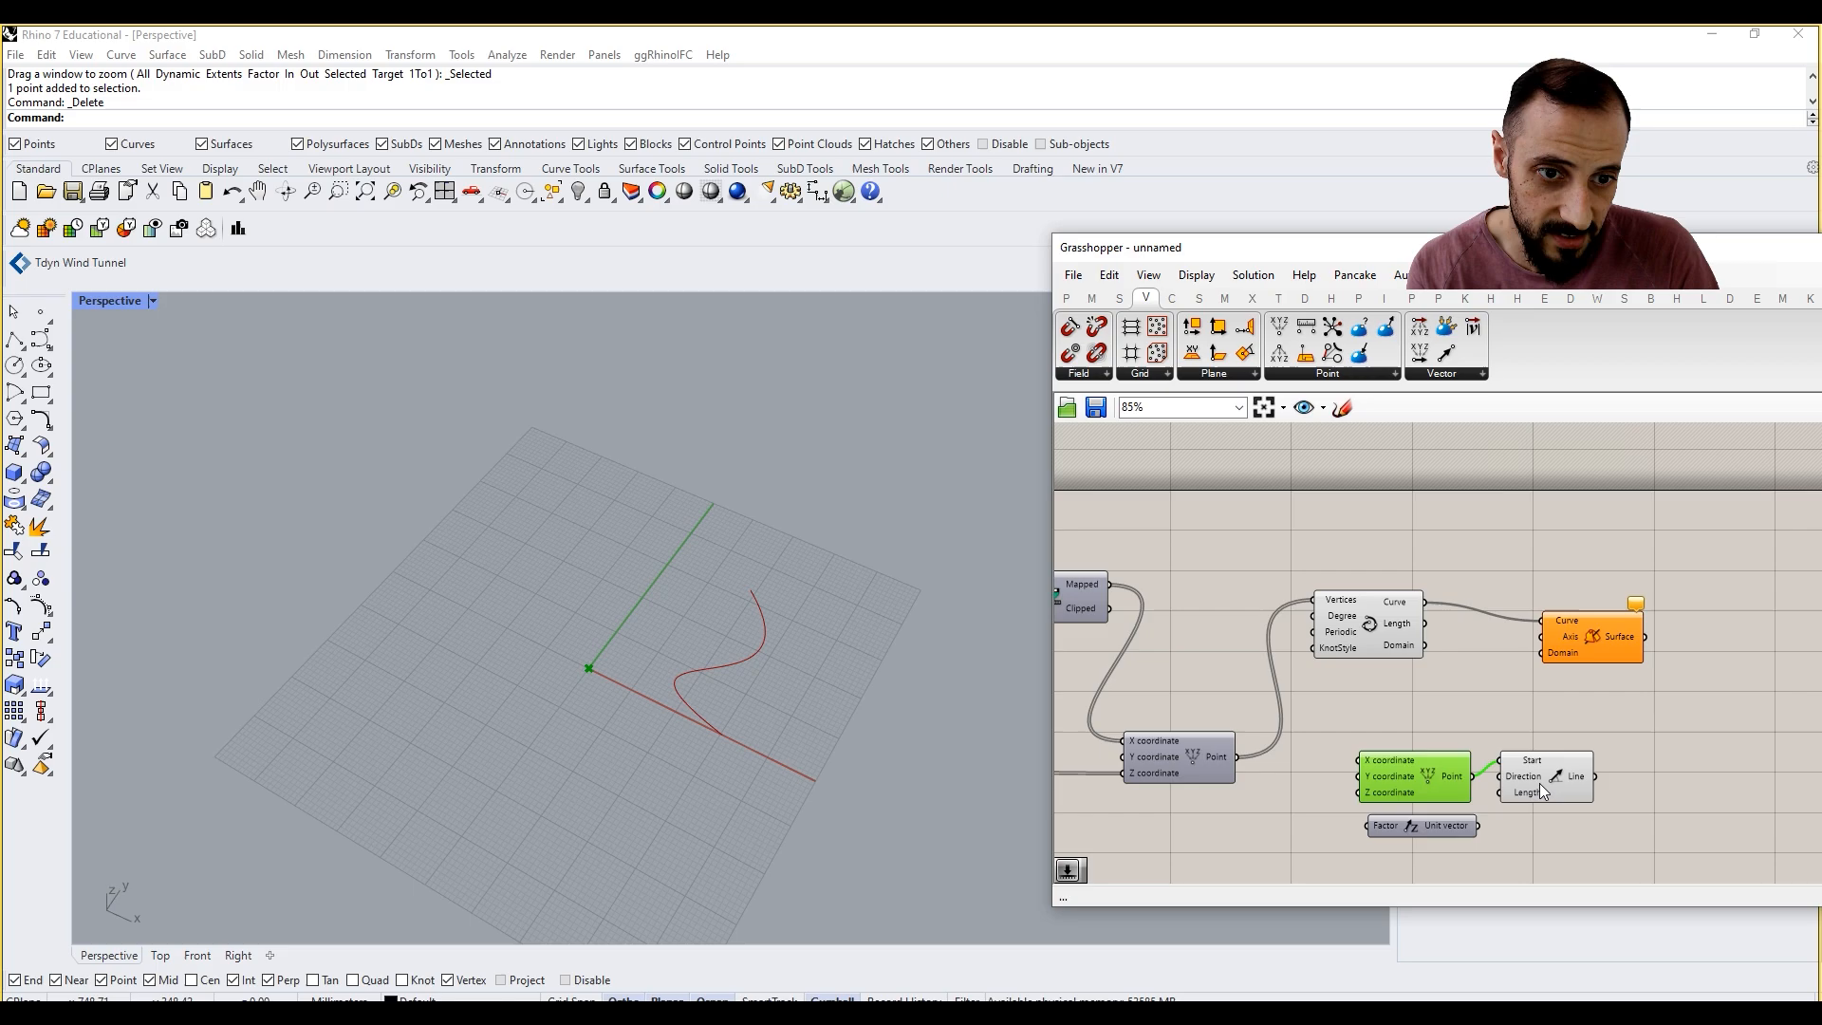
{"action": "left_click_drag", "start_coordinate": [1477, 826], "coordinate": [1518, 784]}
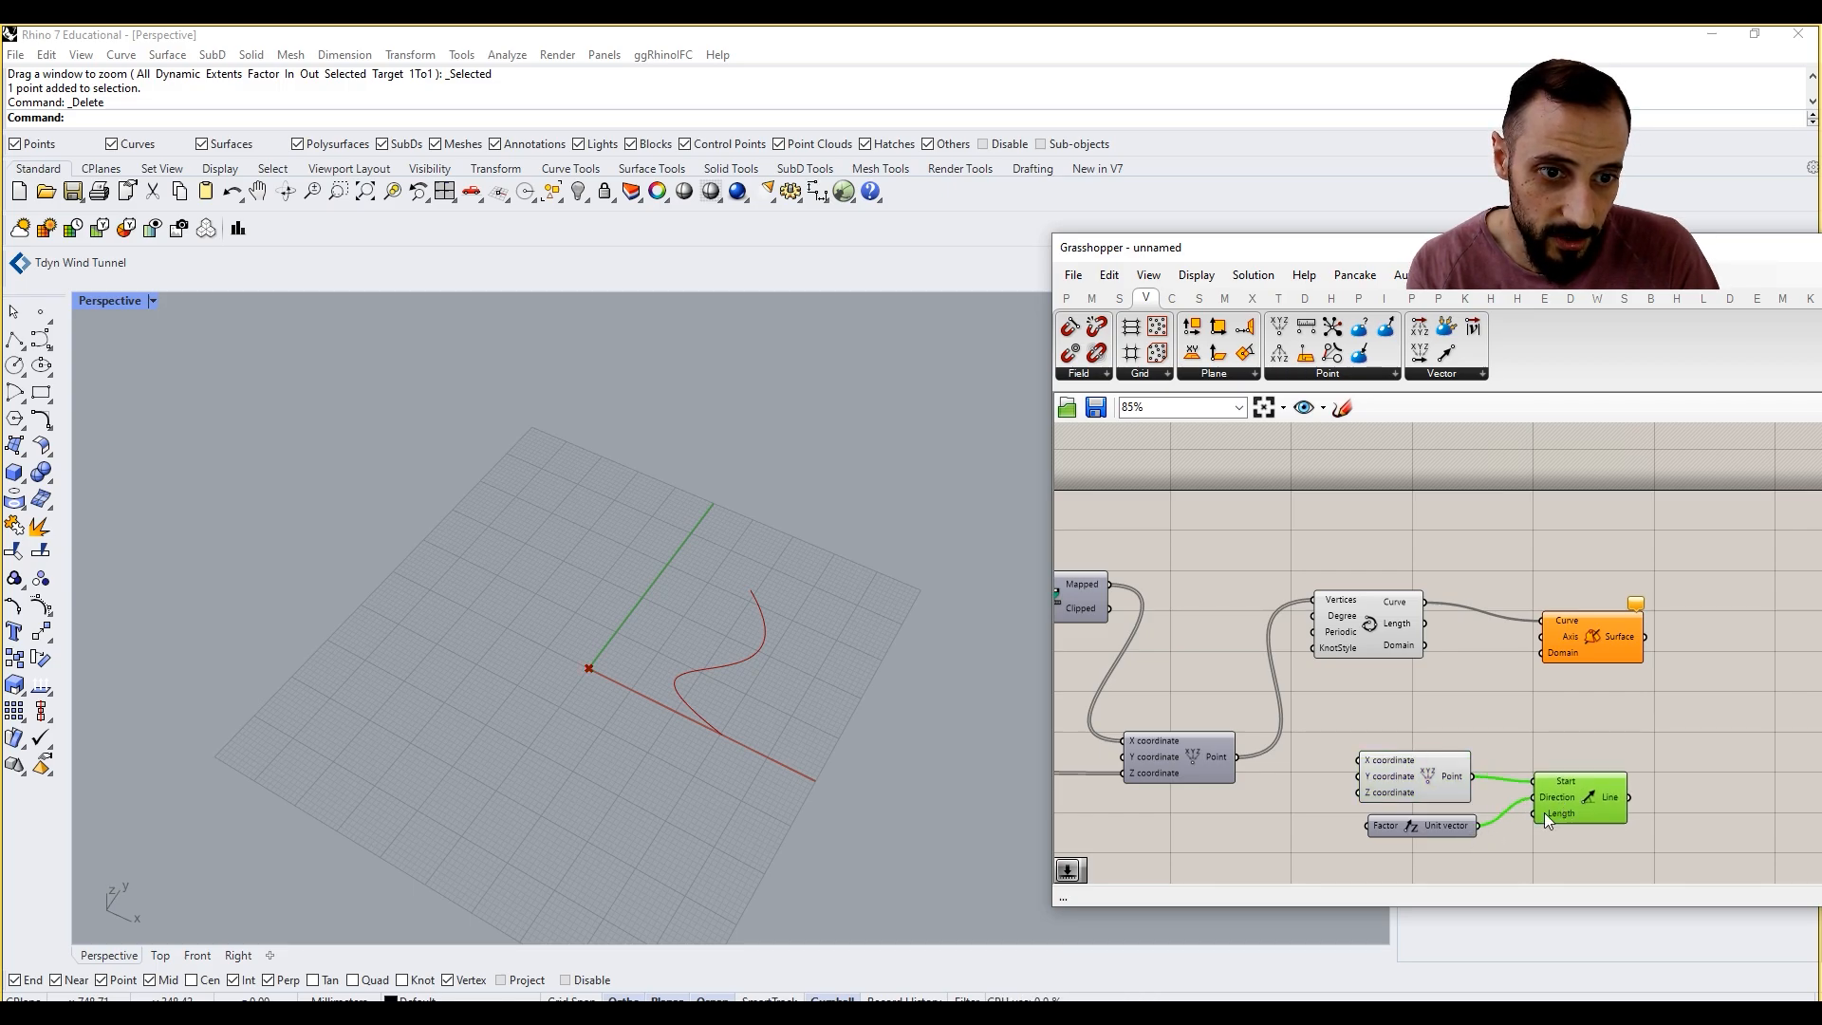
Step: Add a number slider of 50 to the line's Length input and connect the Line output to Revolution's Axis input
{"action": "right_click_drag", "start_coordinate": [1444, 864], "coordinate": [1384, 789]}
{"action": "double_click", "coordinate": [1384, 792]}
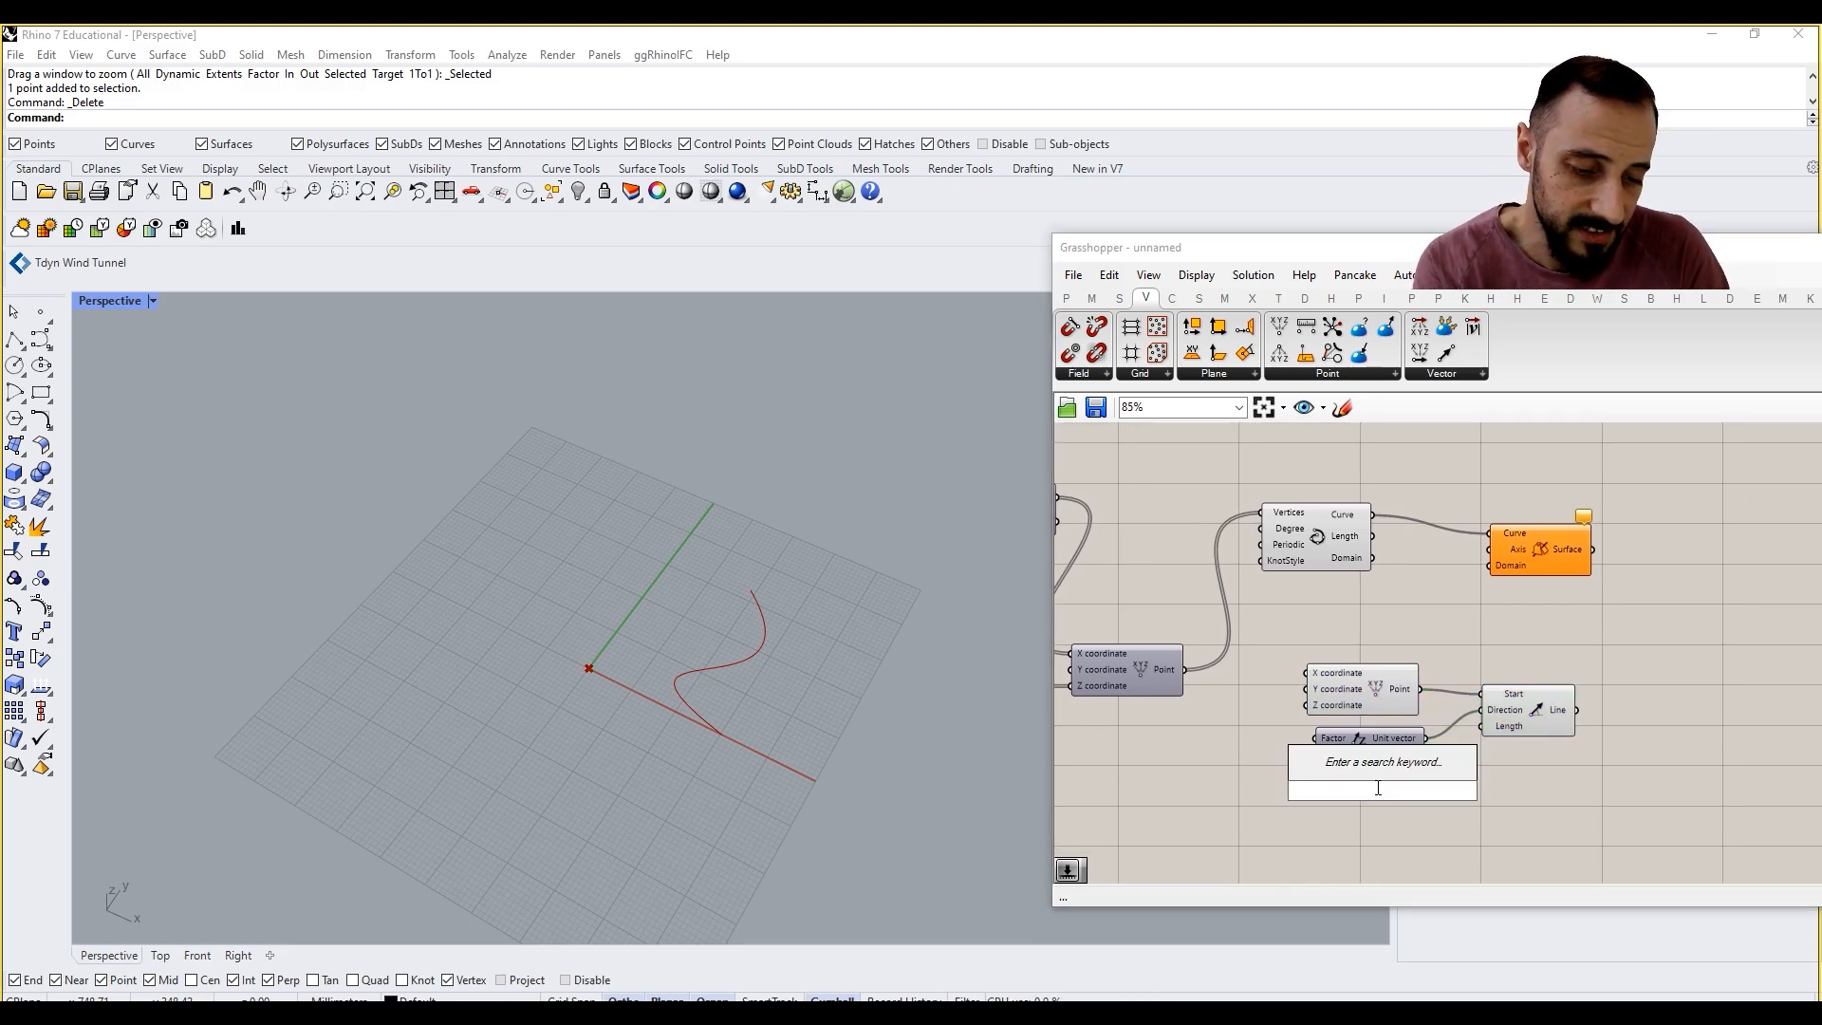
{"action": "type", "text": "50"}
{"action": "key", "text": "Return"}
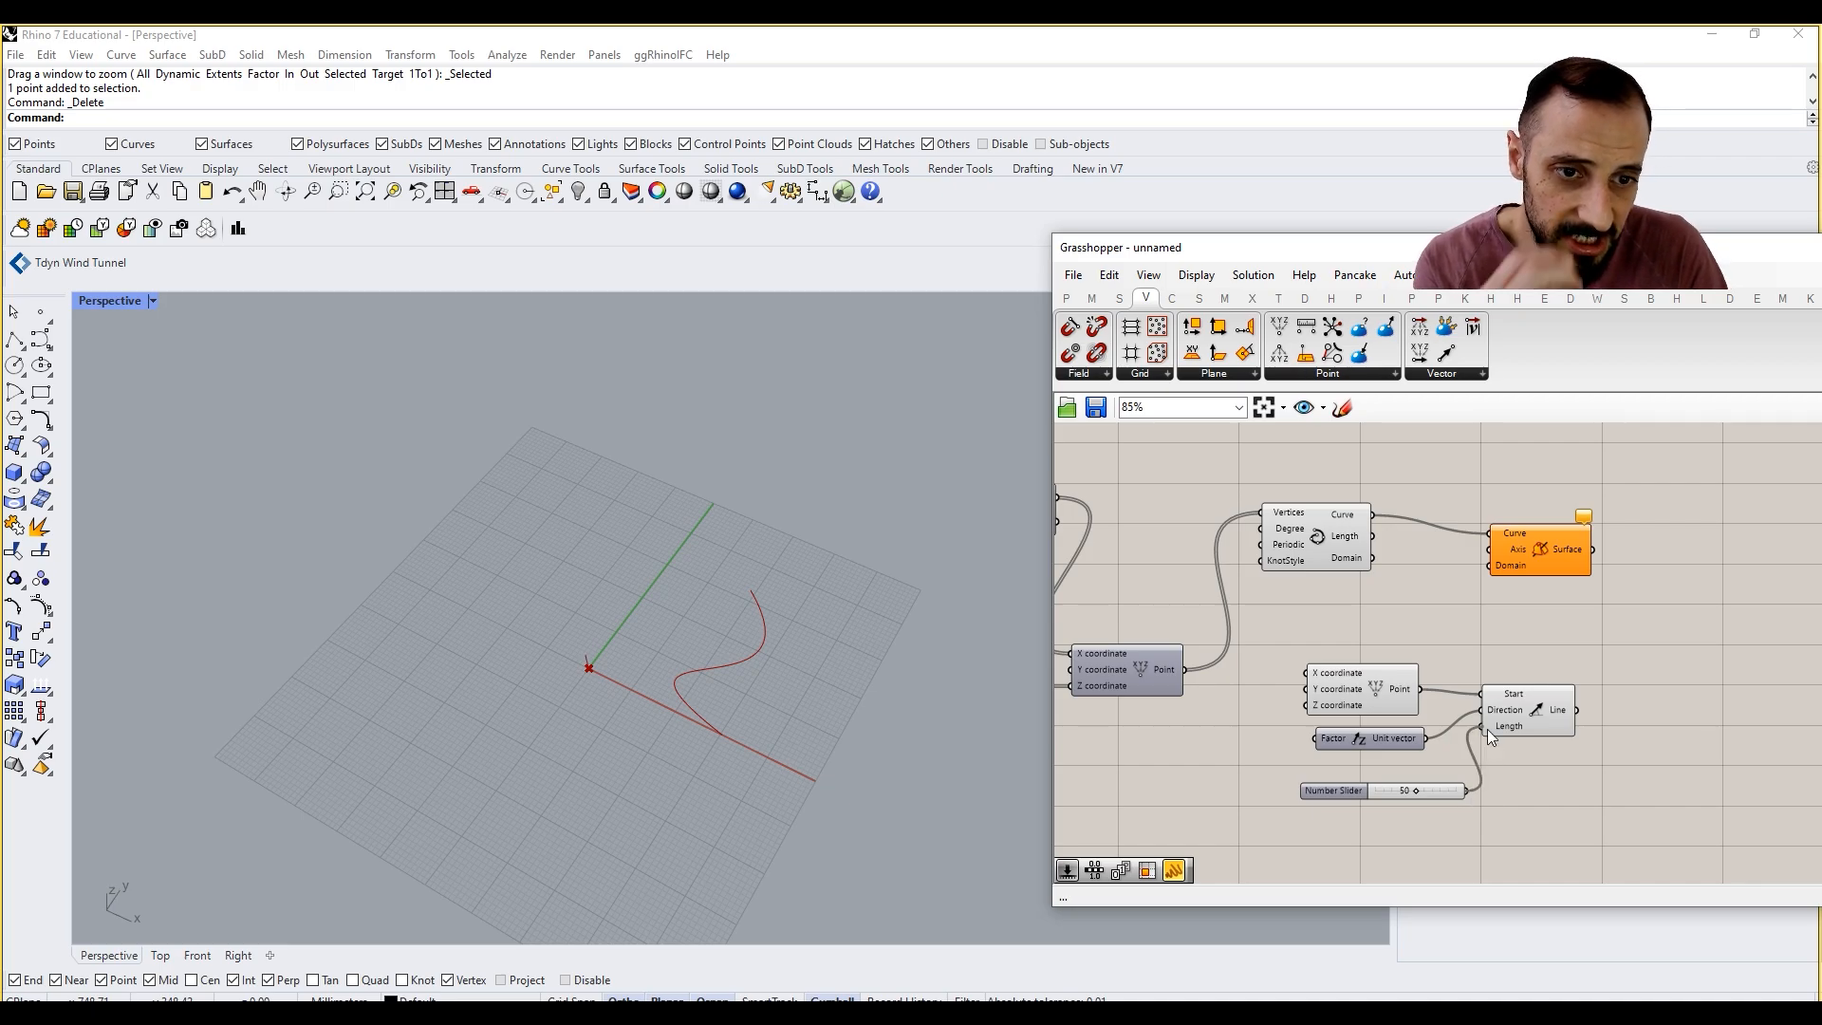
{"action": "left_click_drag", "start_coordinate": [1577, 709], "coordinate": [1493, 552]}
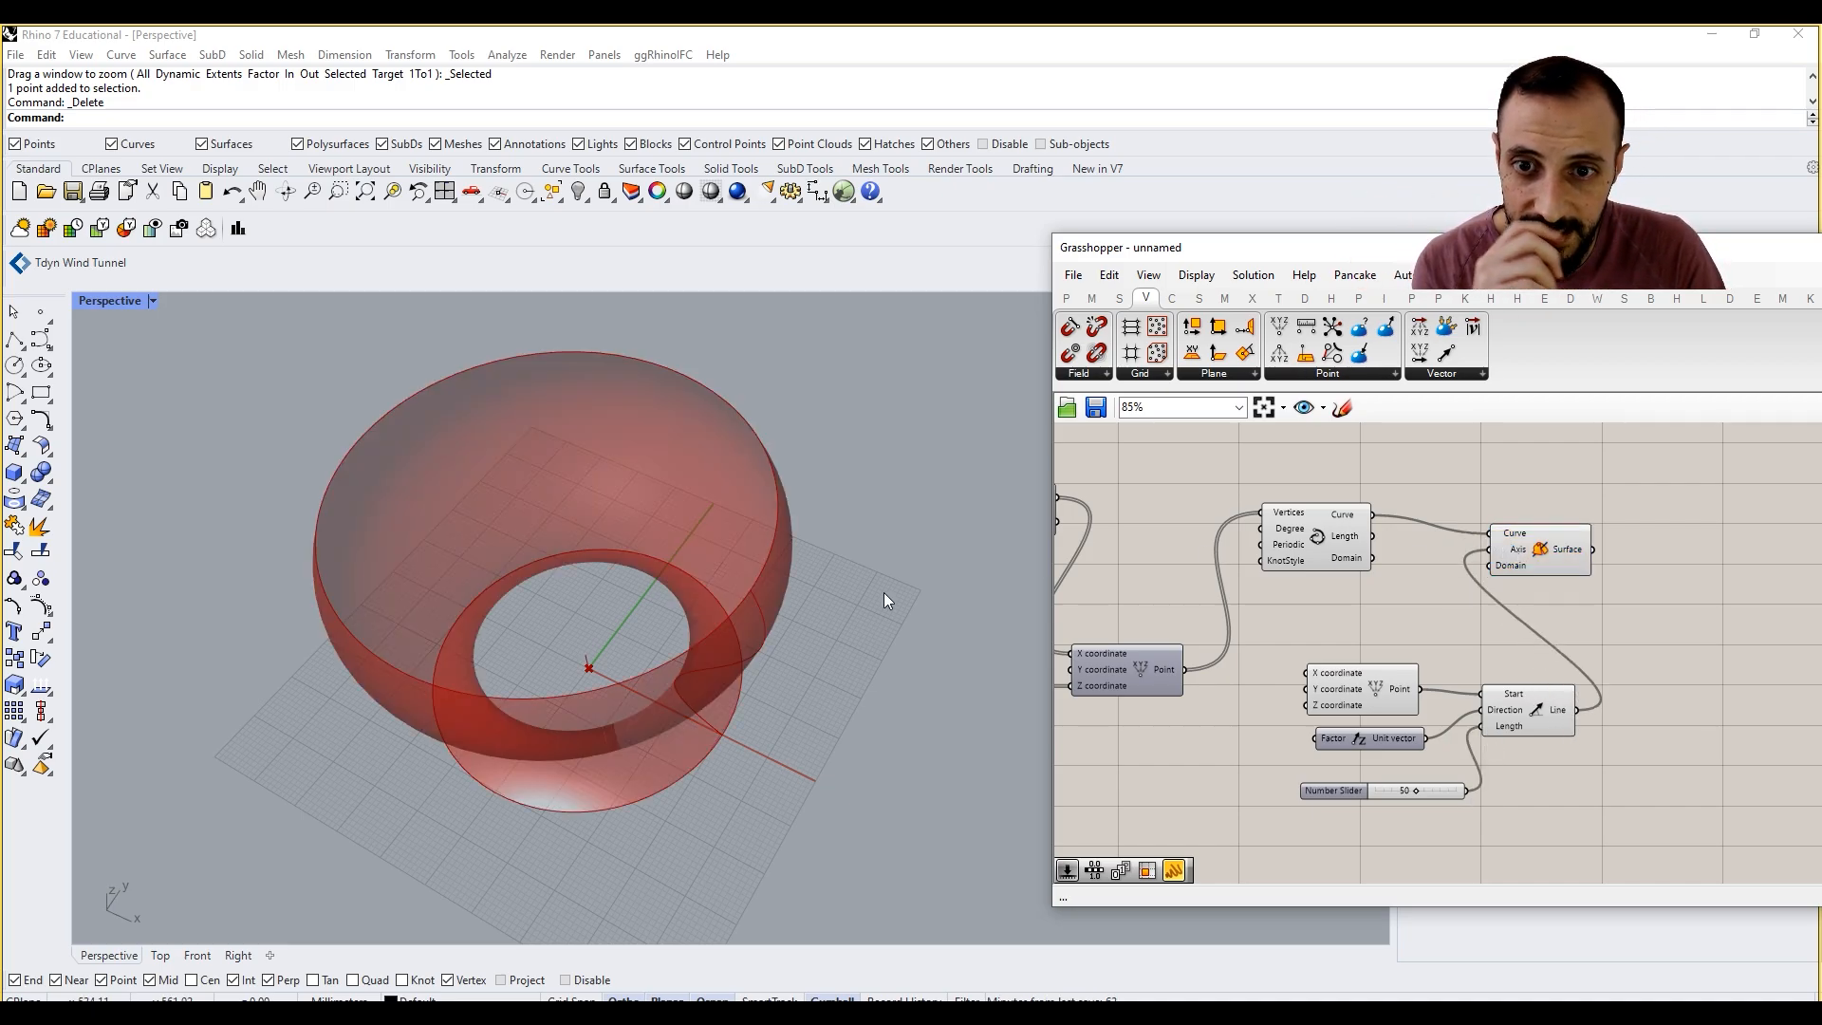
Step: Set the axis line's Length slider to 38
{"action": "right_click_drag", "start_coordinate": [883, 598], "coordinate": [731, 513]}
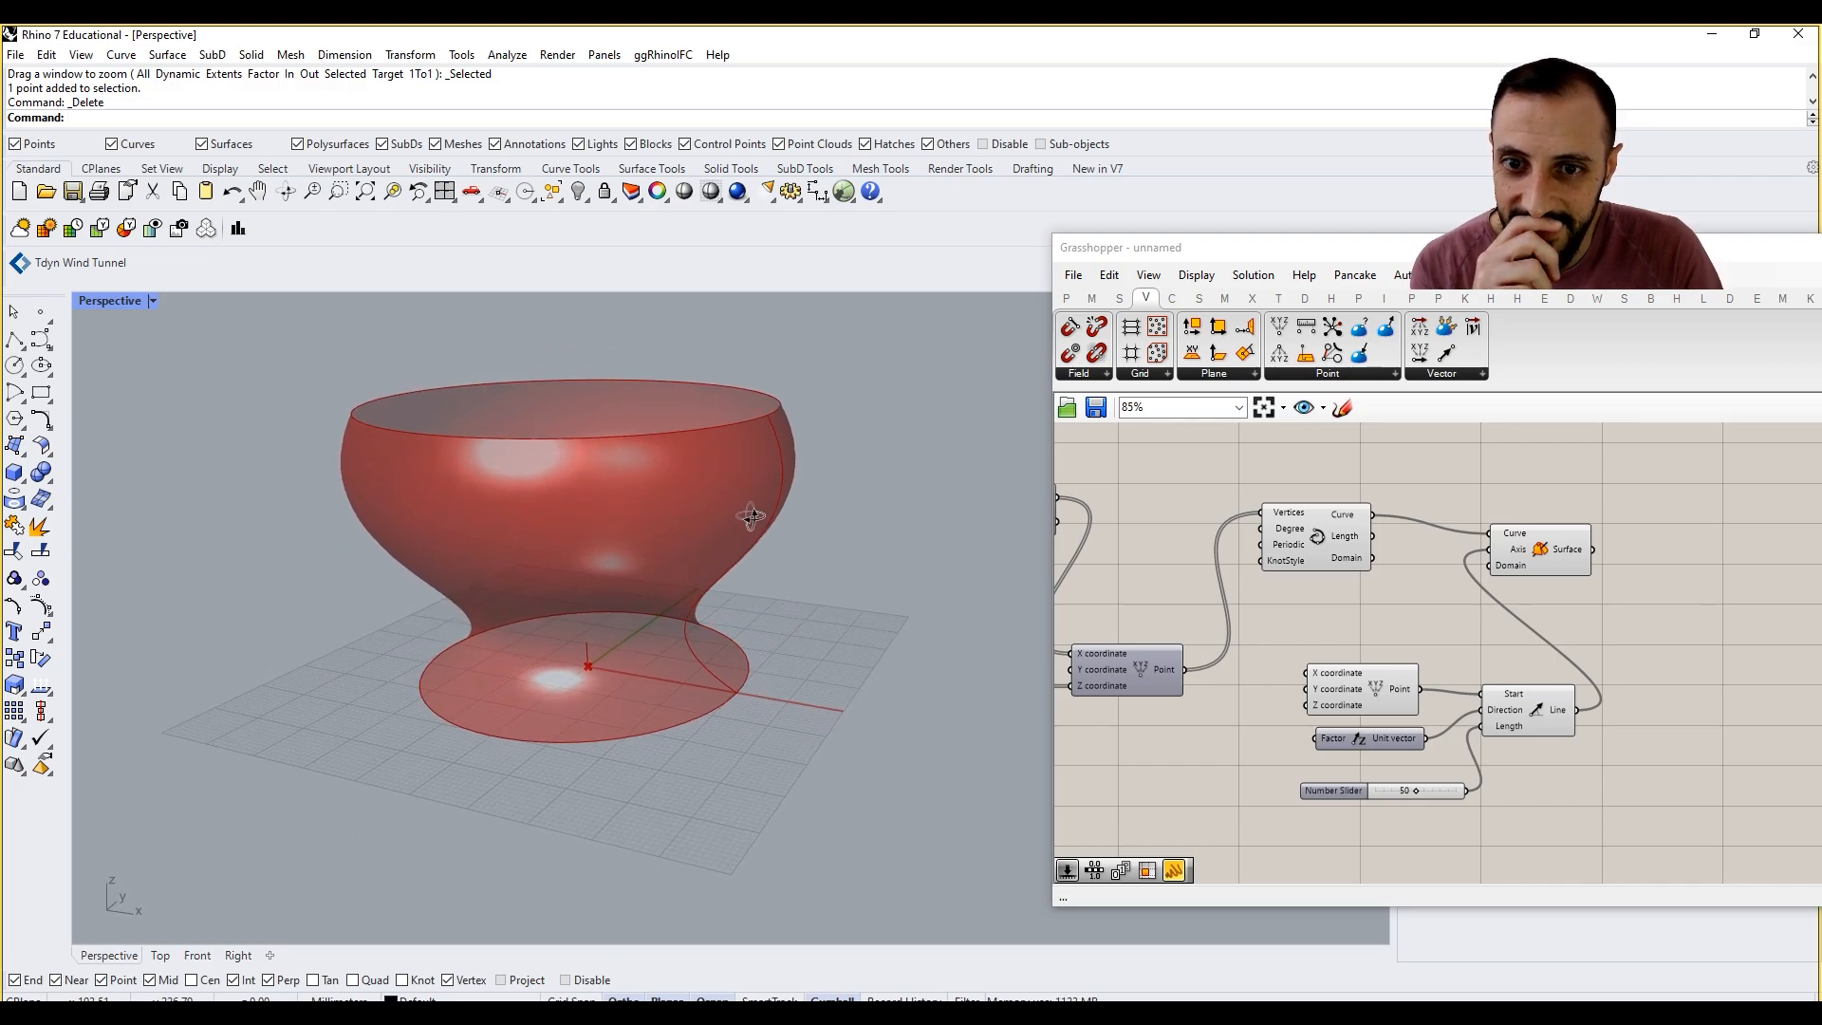
{"action": "double_click", "coordinate": [1157, 757]}
{"action": "mouse_move", "coordinate": [1416, 790]}
{"action": "left_mouse_down"}
{"action": "mouse_move", "coordinate": [1450, 795]}
{"action": "mouse_move", "coordinate": [1384, 793]}
{"action": "mouse_move", "coordinate": [1416, 793]}
{"action": "left_mouse_up"}
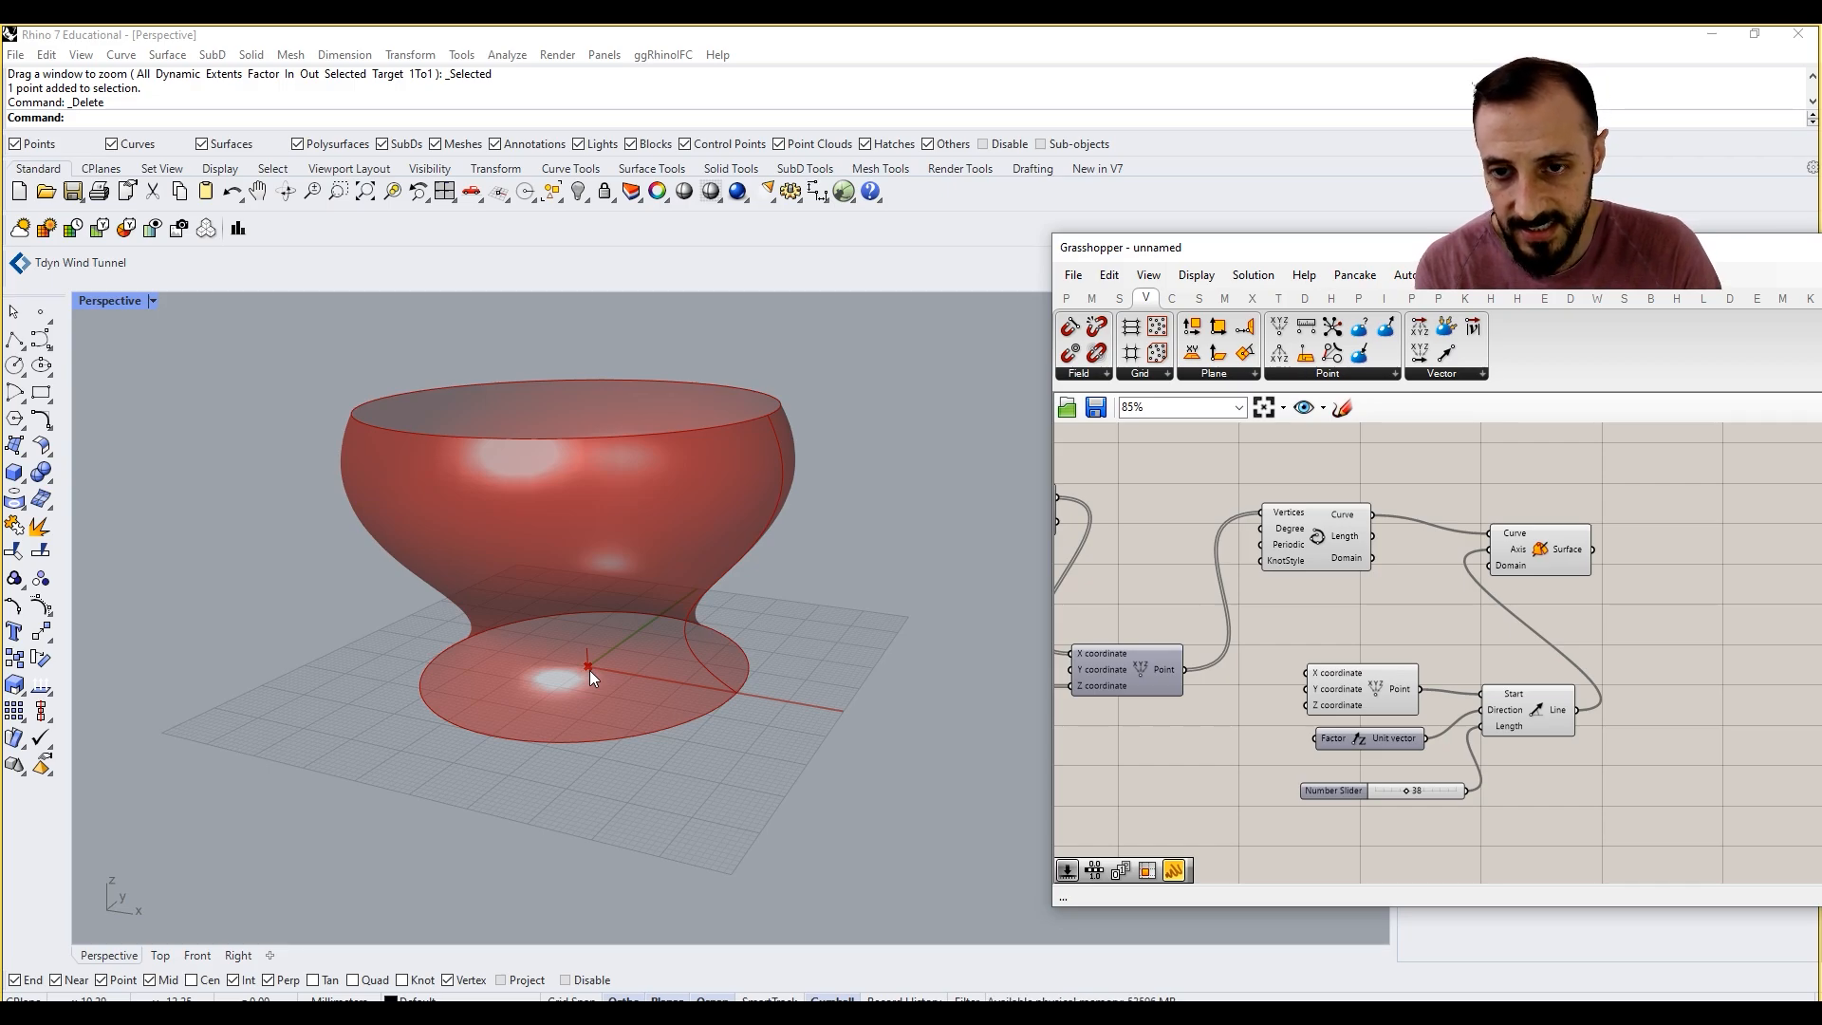
Step: Add a number slider for the X coordinate of the axis's Construct Point and set it to 59
{"action": "double_click", "coordinate": [1133, 782]}
{"action": "type", "text": "50"}
{"action": "key", "text": "Return"}
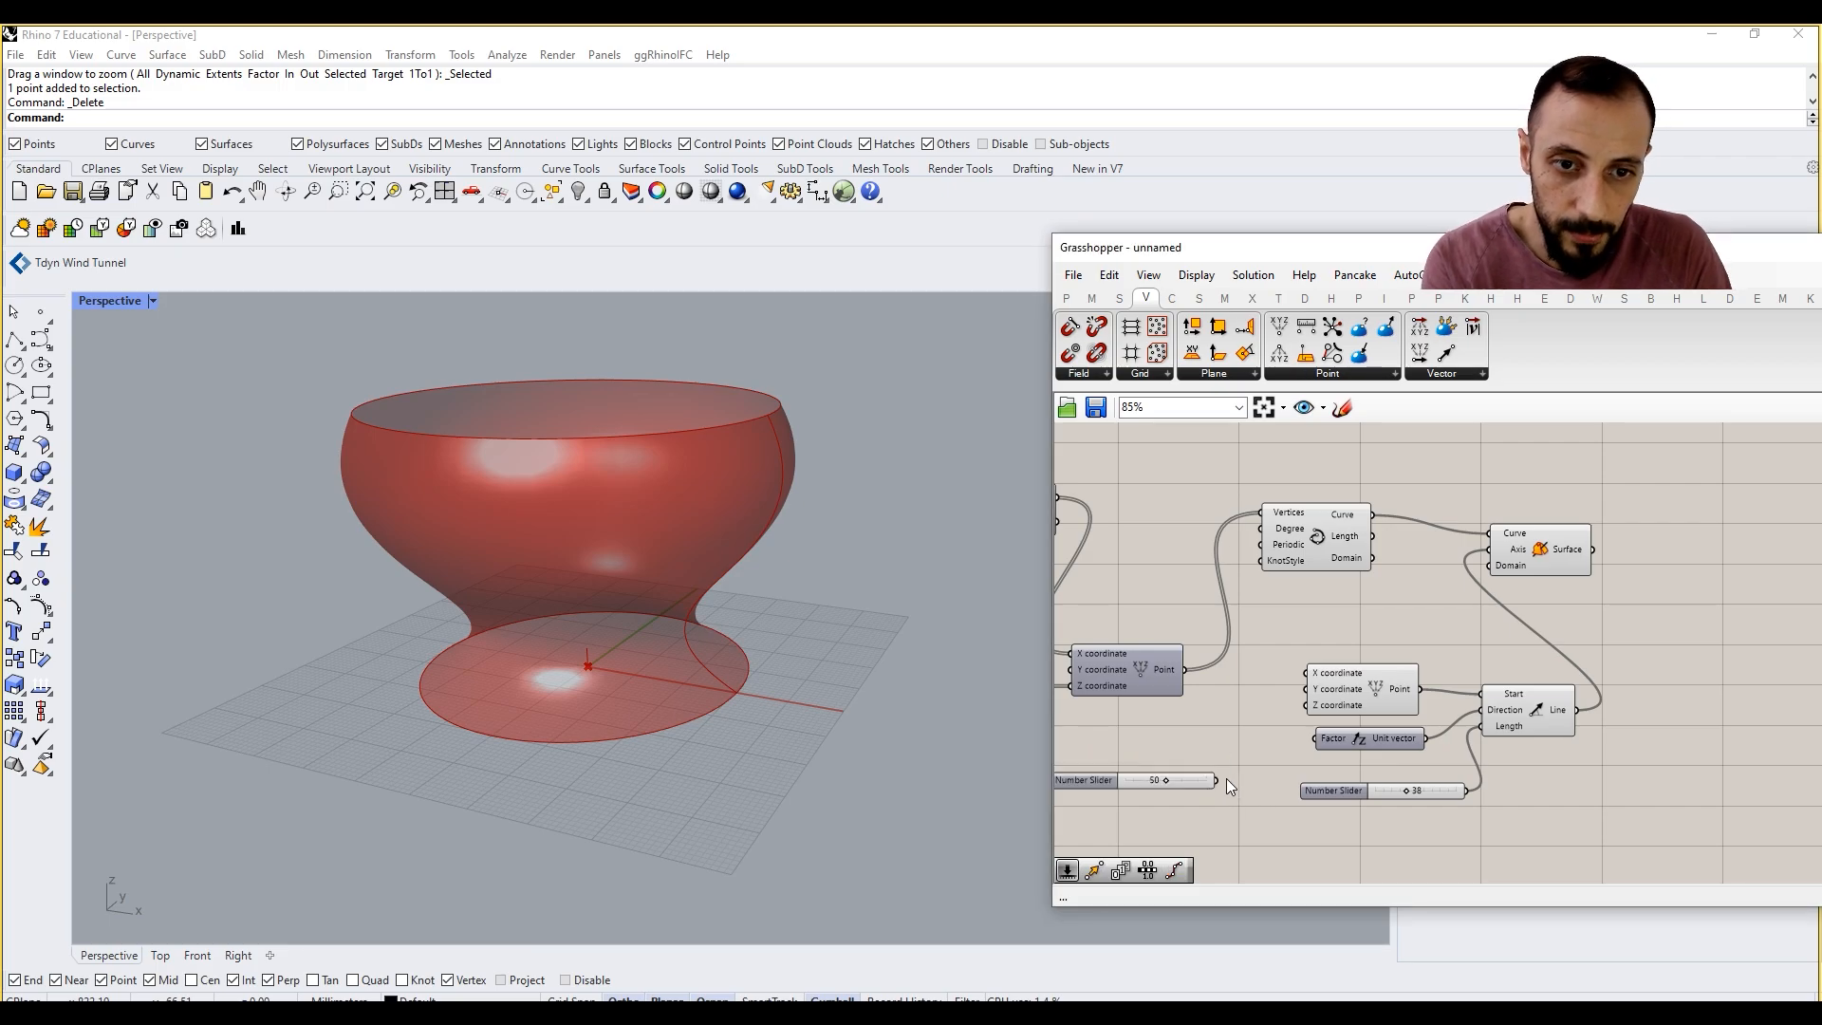
{"action": "left_click_drag", "start_coordinate": [1219, 780], "coordinate": [1305, 674]}
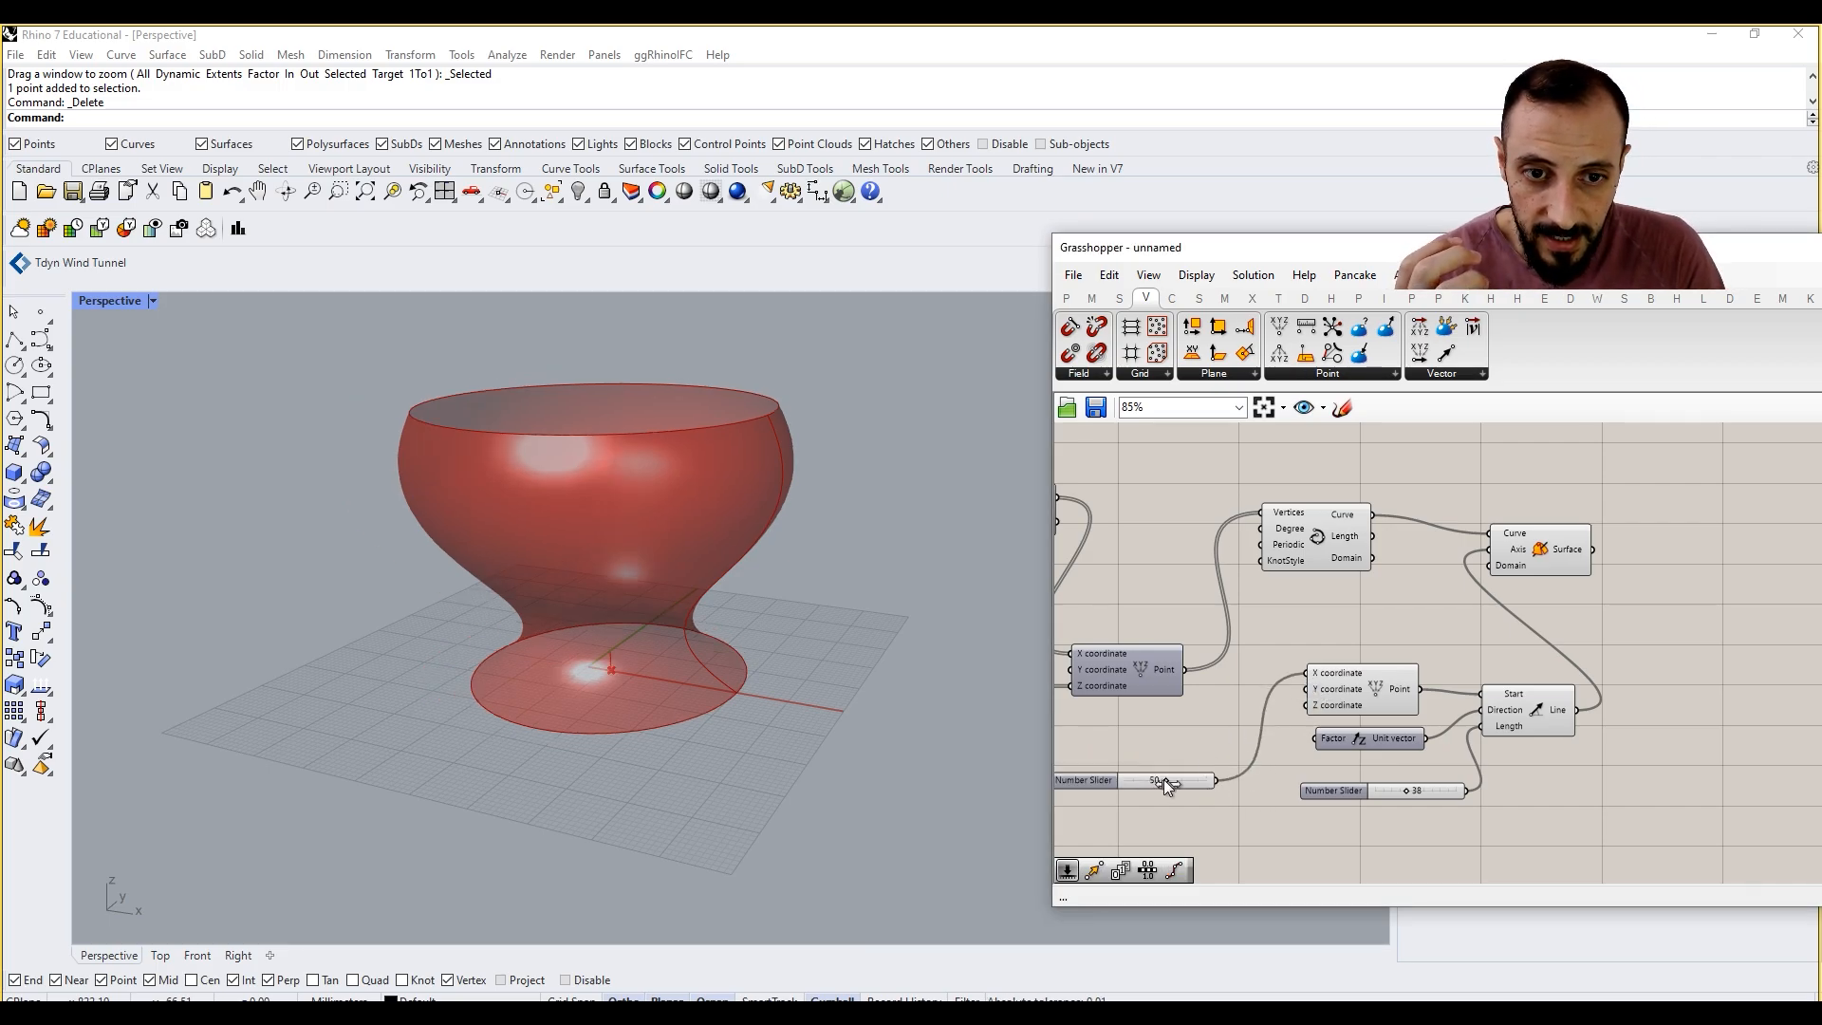
{"action": "mouse_move", "coordinate": [1163, 778]}
{"action": "left_mouse_down"}
{"action": "mouse_move", "coordinate": [1203, 781]}
{"action": "mouse_move", "coordinate": [1146, 780]}
{"action": "mouse_move", "coordinate": [1209, 784]}
{"action": "mouse_move", "coordinate": [1181, 788]}
{"action": "left_mouse_up"}
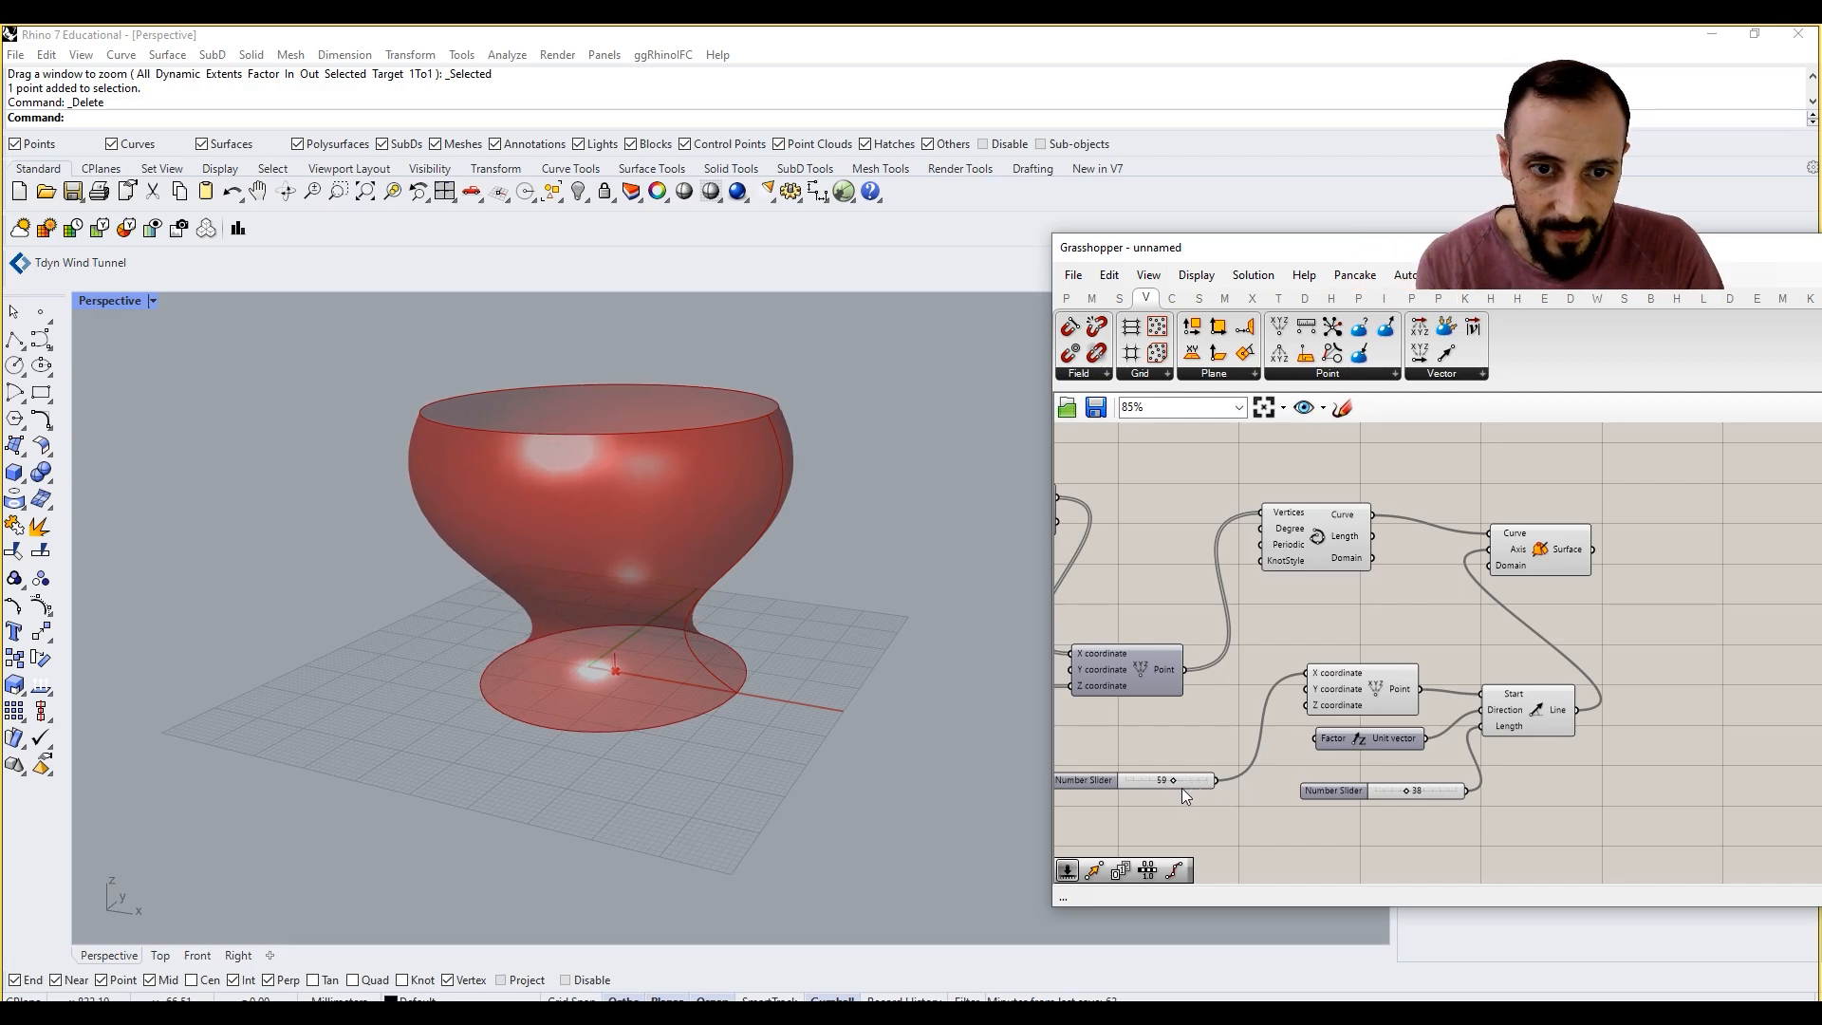
Step: Add a slider for the axis point's Y coordinate, then set the Y slider to 15 and the X slider to 75
{"action": "double_click", "coordinate": [1186, 817]}
{"action": "type", "text": "50"}
{"action": "key", "text": "Return"}
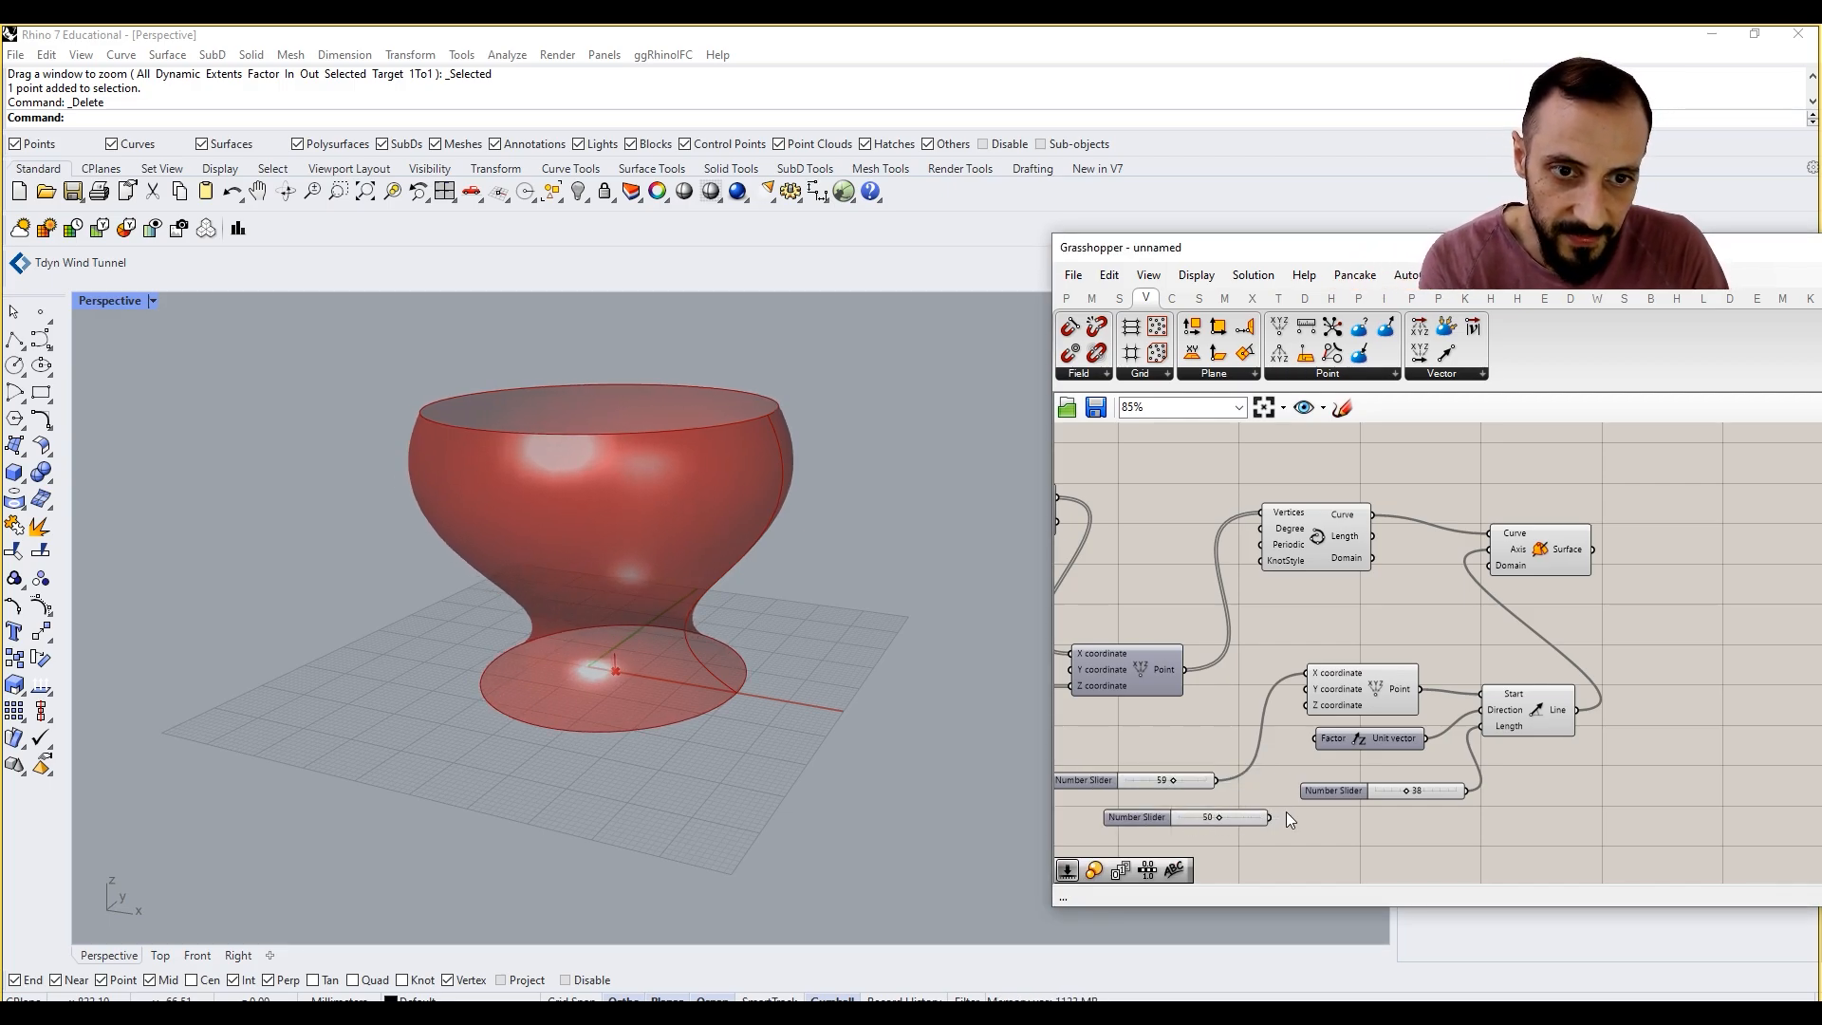
{"action": "left_click_drag", "start_coordinate": [1270, 817], "coordinate": [1188, 844]}
{"action": "right_click_drag", "start_coordinate": [1501, 652], "coordinate": [1491, 670]}
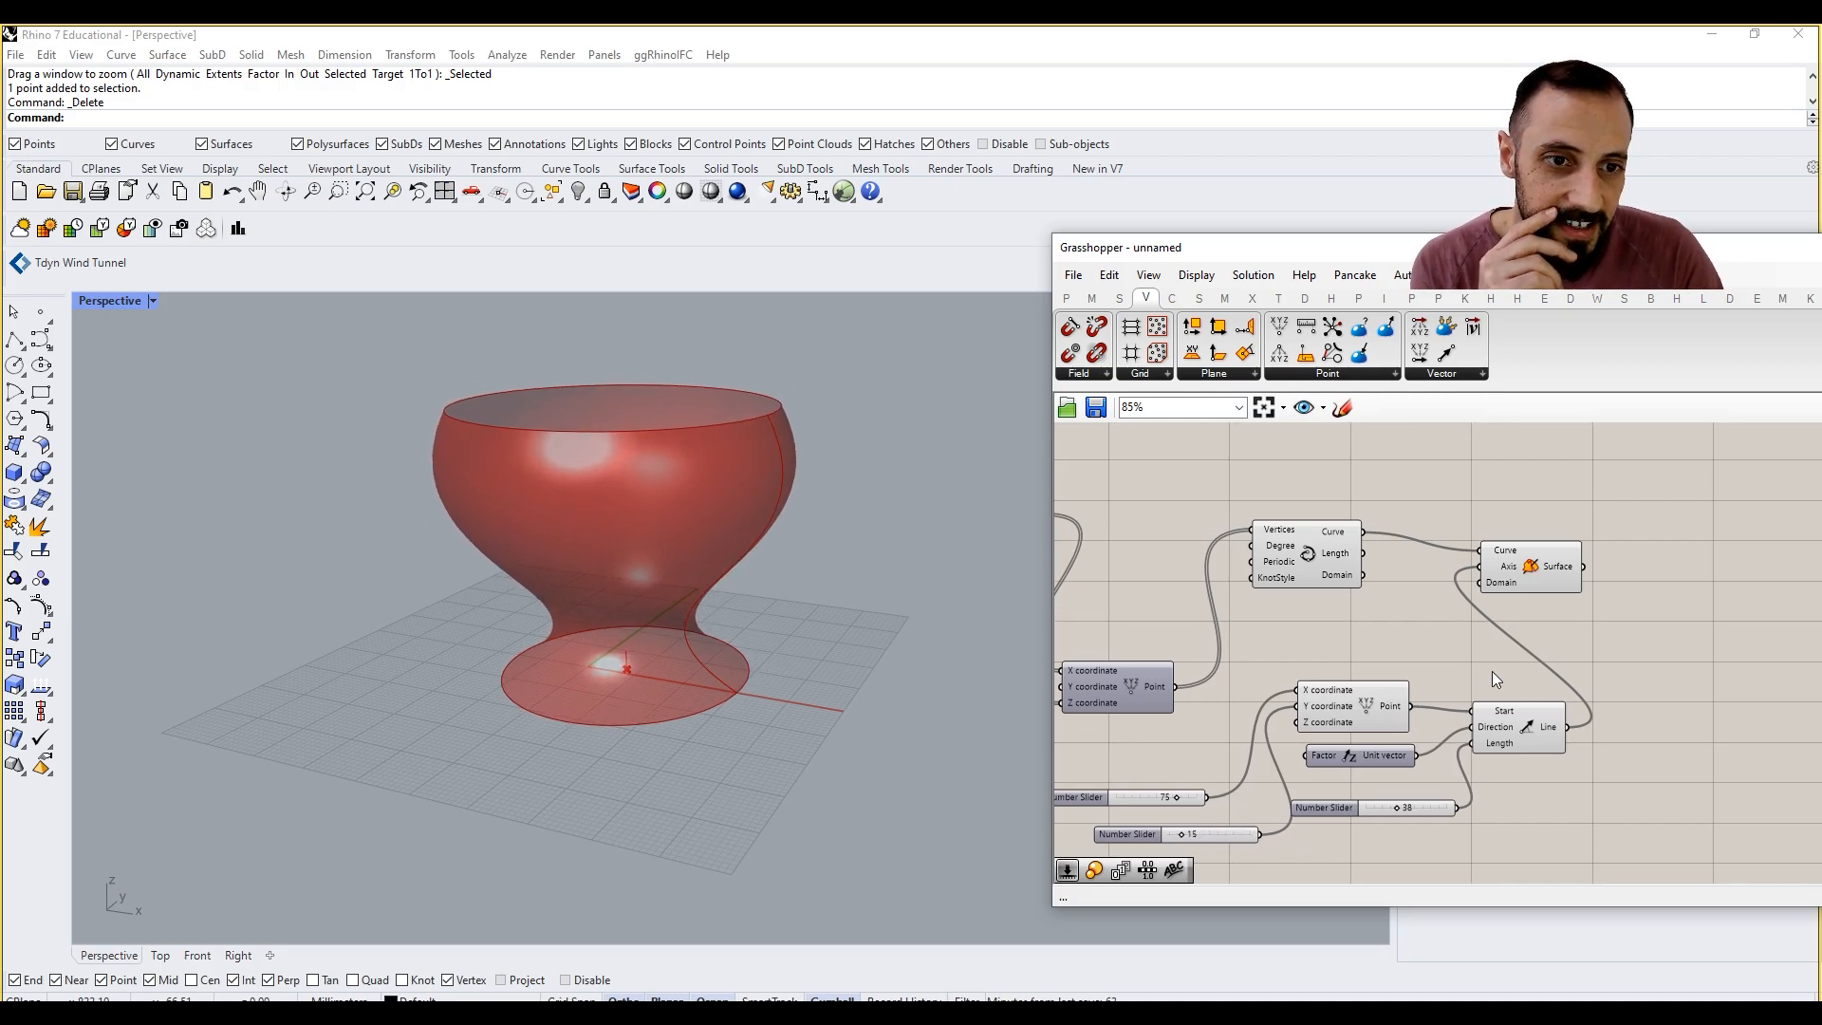
Step: Reposition the Revolution and Interpolate components to spread out the definition around the axis line
{"action": "left_click_drag", "start_coordinate": [1549, 569], "coordinate": [1678, 576]}
{"action": "right_click_drag", "start_coordinate": [1329, 570], "coordinate": [1381, 574]}
{"action": "left_click_drag", "start_coordinate": [1379, 573], "coordinate": [1448, 609]}
{"action": "right_click_drag", "start_coordinate": [1292, 610], "coordinate": [1502, 614]}
{"action": "scroll", "coordinate": [1526, 650], "scroll_direction": "down", "scroll_amount": 2}
{"action": "scroll", "coordinate": [1622, 735], "scroll_direction": "up", "scroll_amount": 2}
{"action": "right_click_drag", "start_coordinate": [1621, 759], "coordinate": [1437, 744]}
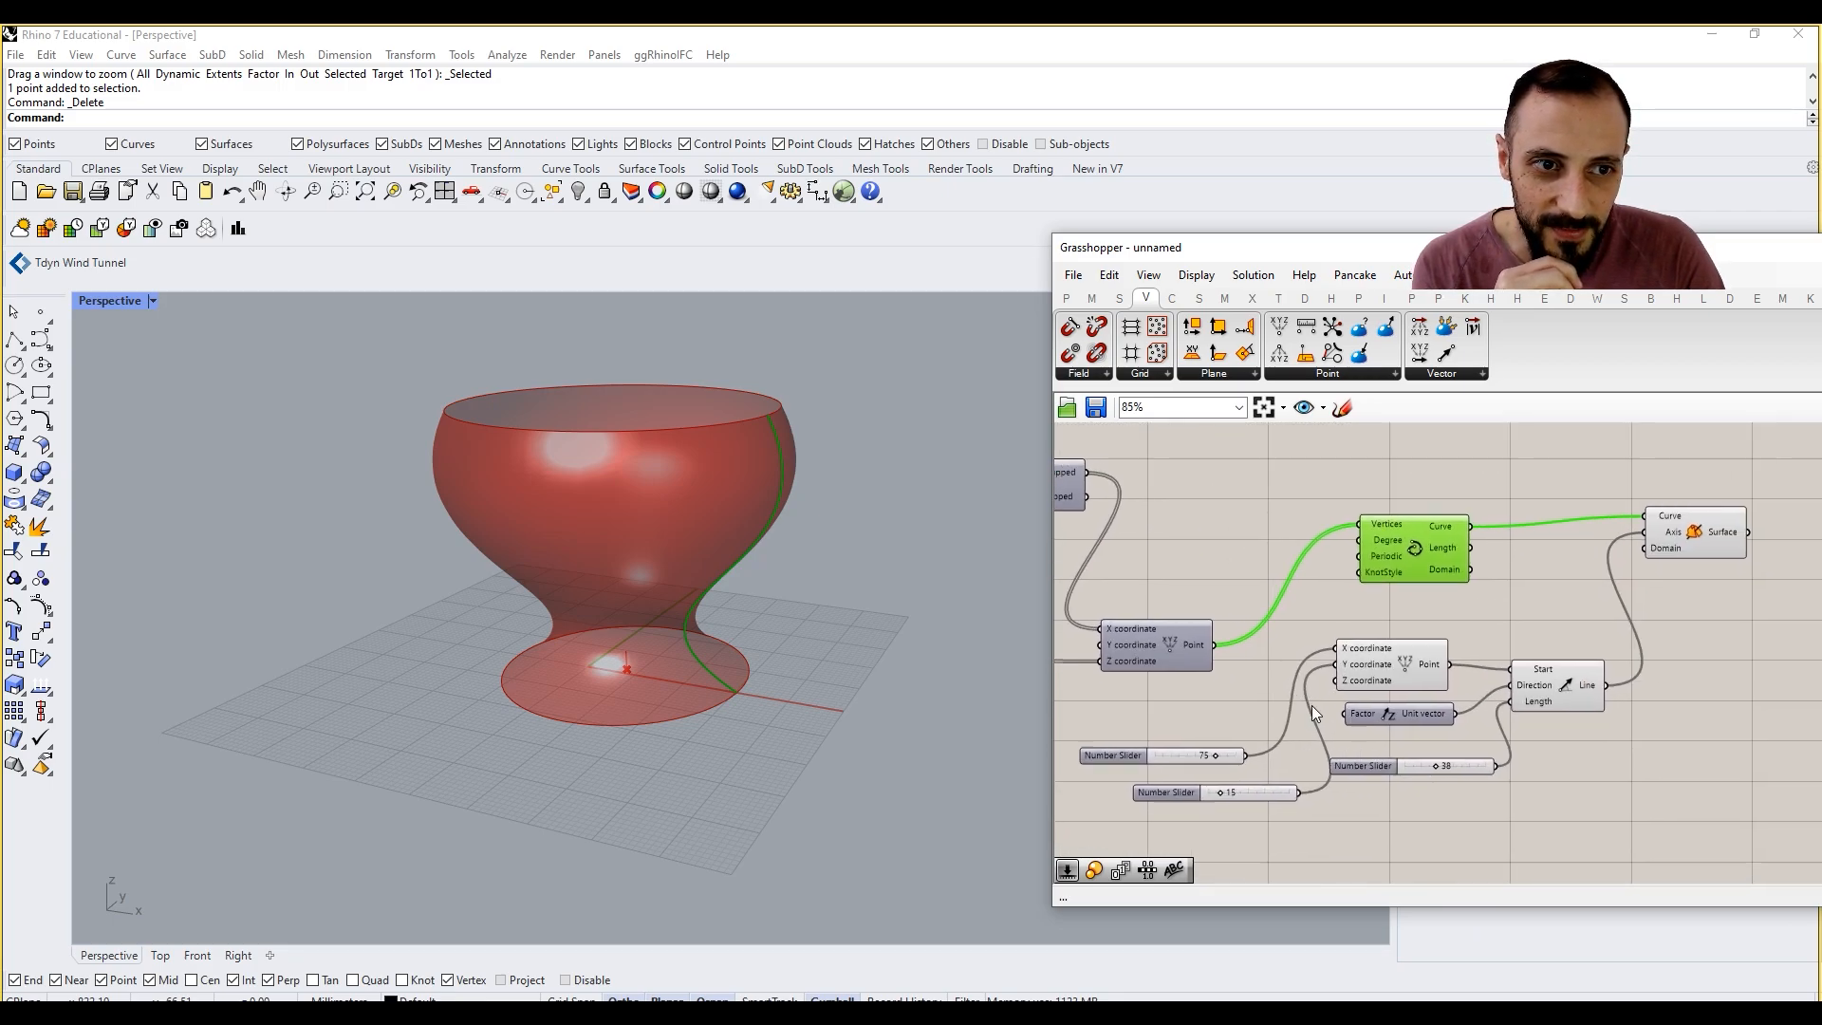
Step: Inspect the Revolution component's Domain input to see which angle domain it expects
{"action": "scroll", "coordinate": [1672, 551], "scroll_direction": "up", "scroll_amount": 1}
{"action": "scroll", "coordinate": [1672, 550], "scroll_direction": "up", "scroll_amount": 1}
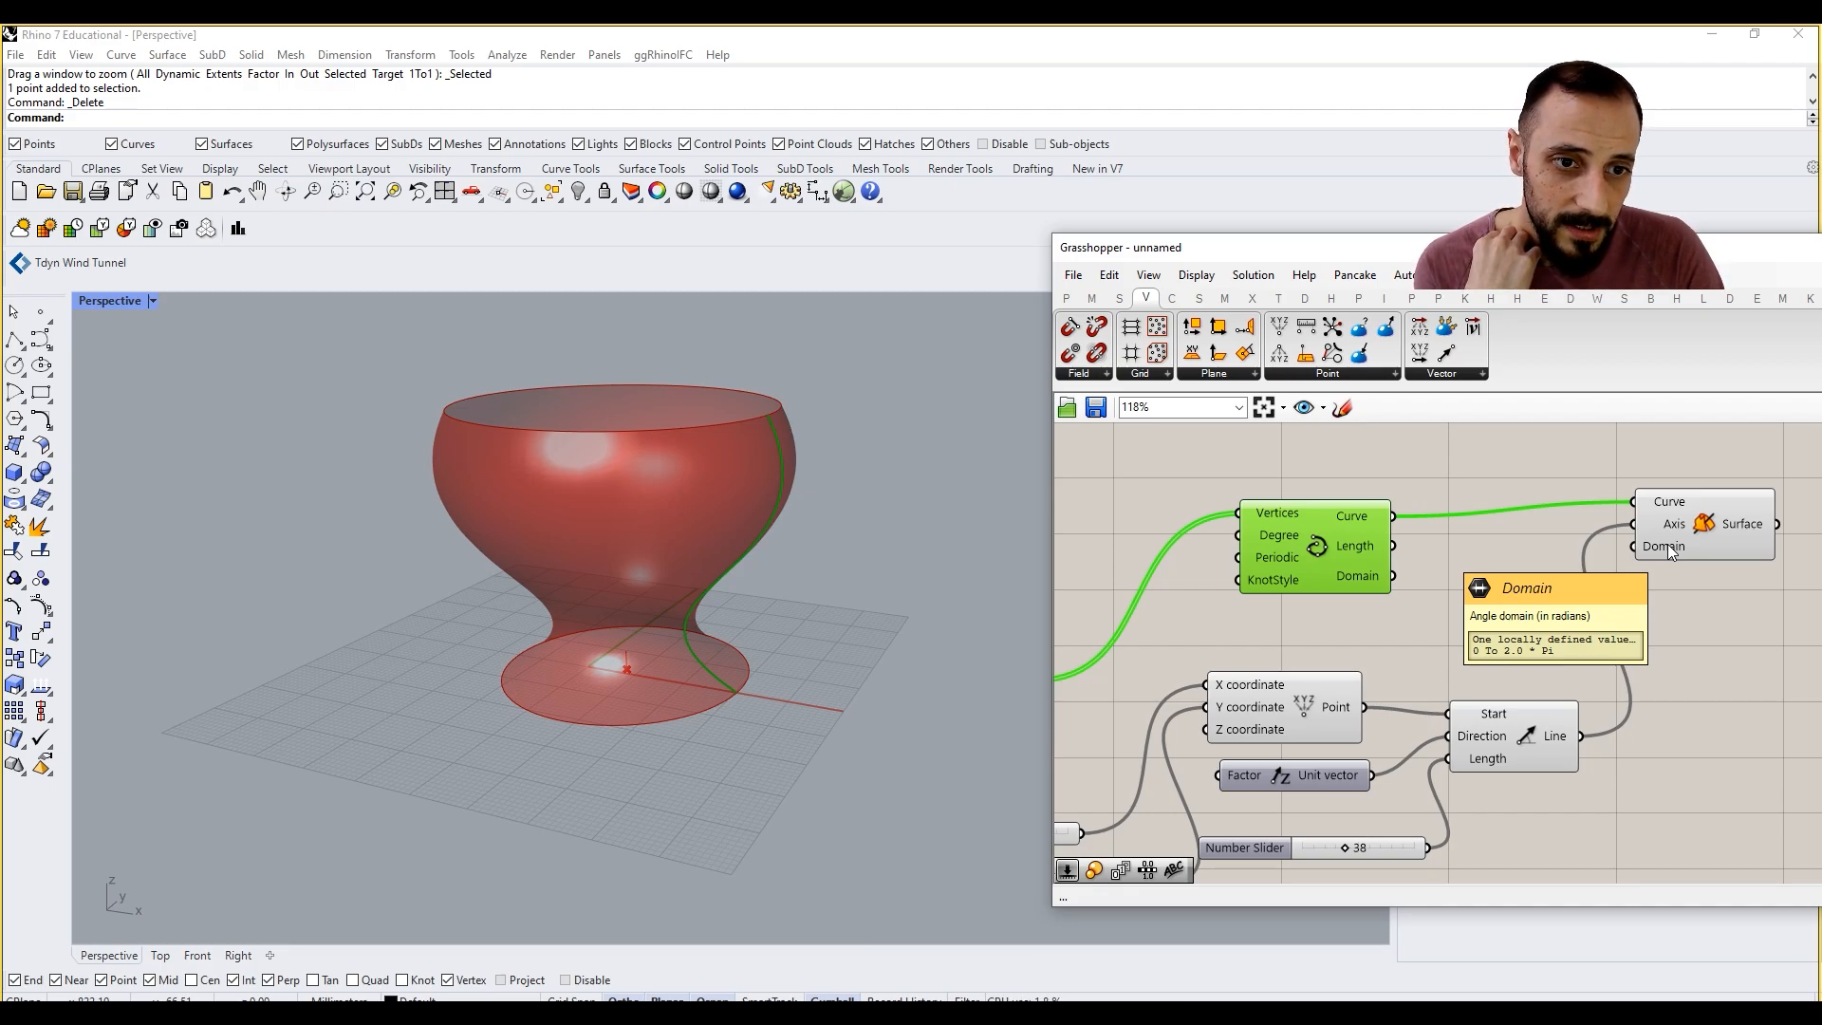
{"action": "right_click_drag", "start_coordinate": [1672, 550], "coordinate": [1476, 551]}
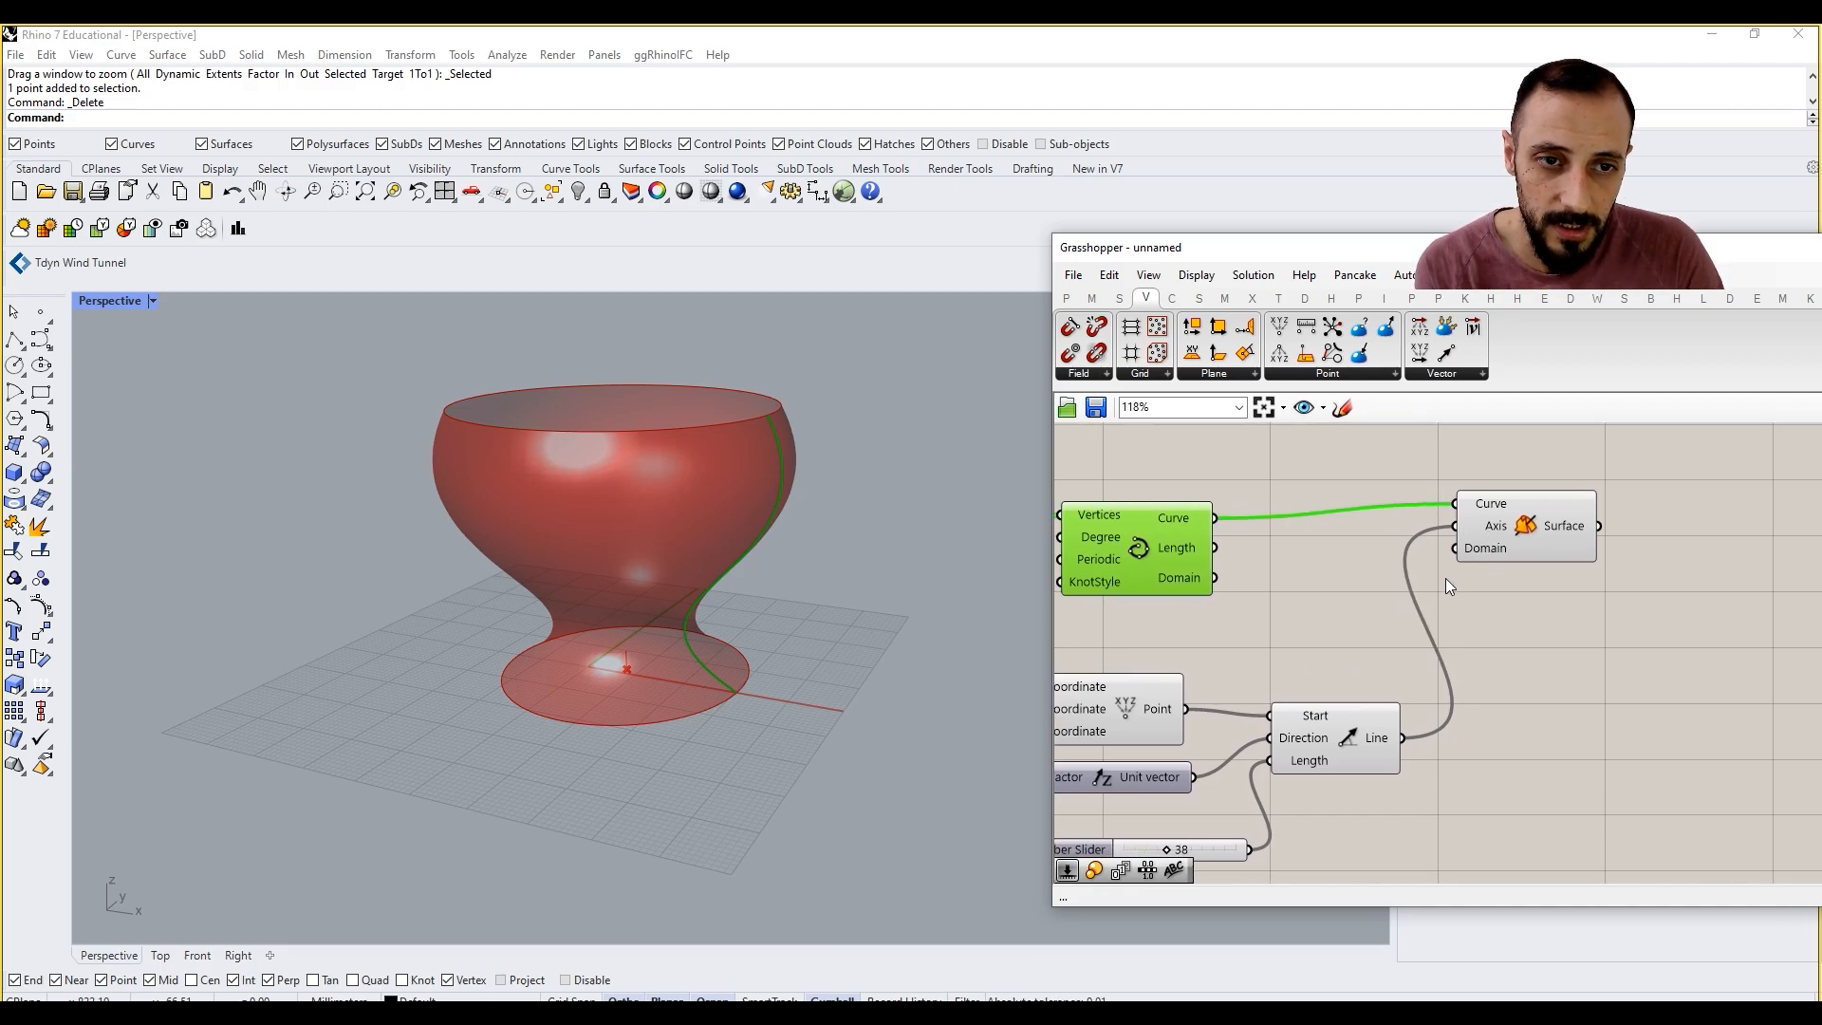
{"action": "left_click", "coordinate": [1416, 586]}
{"action": "mouse_move", "coordinate": [1494, 552]}
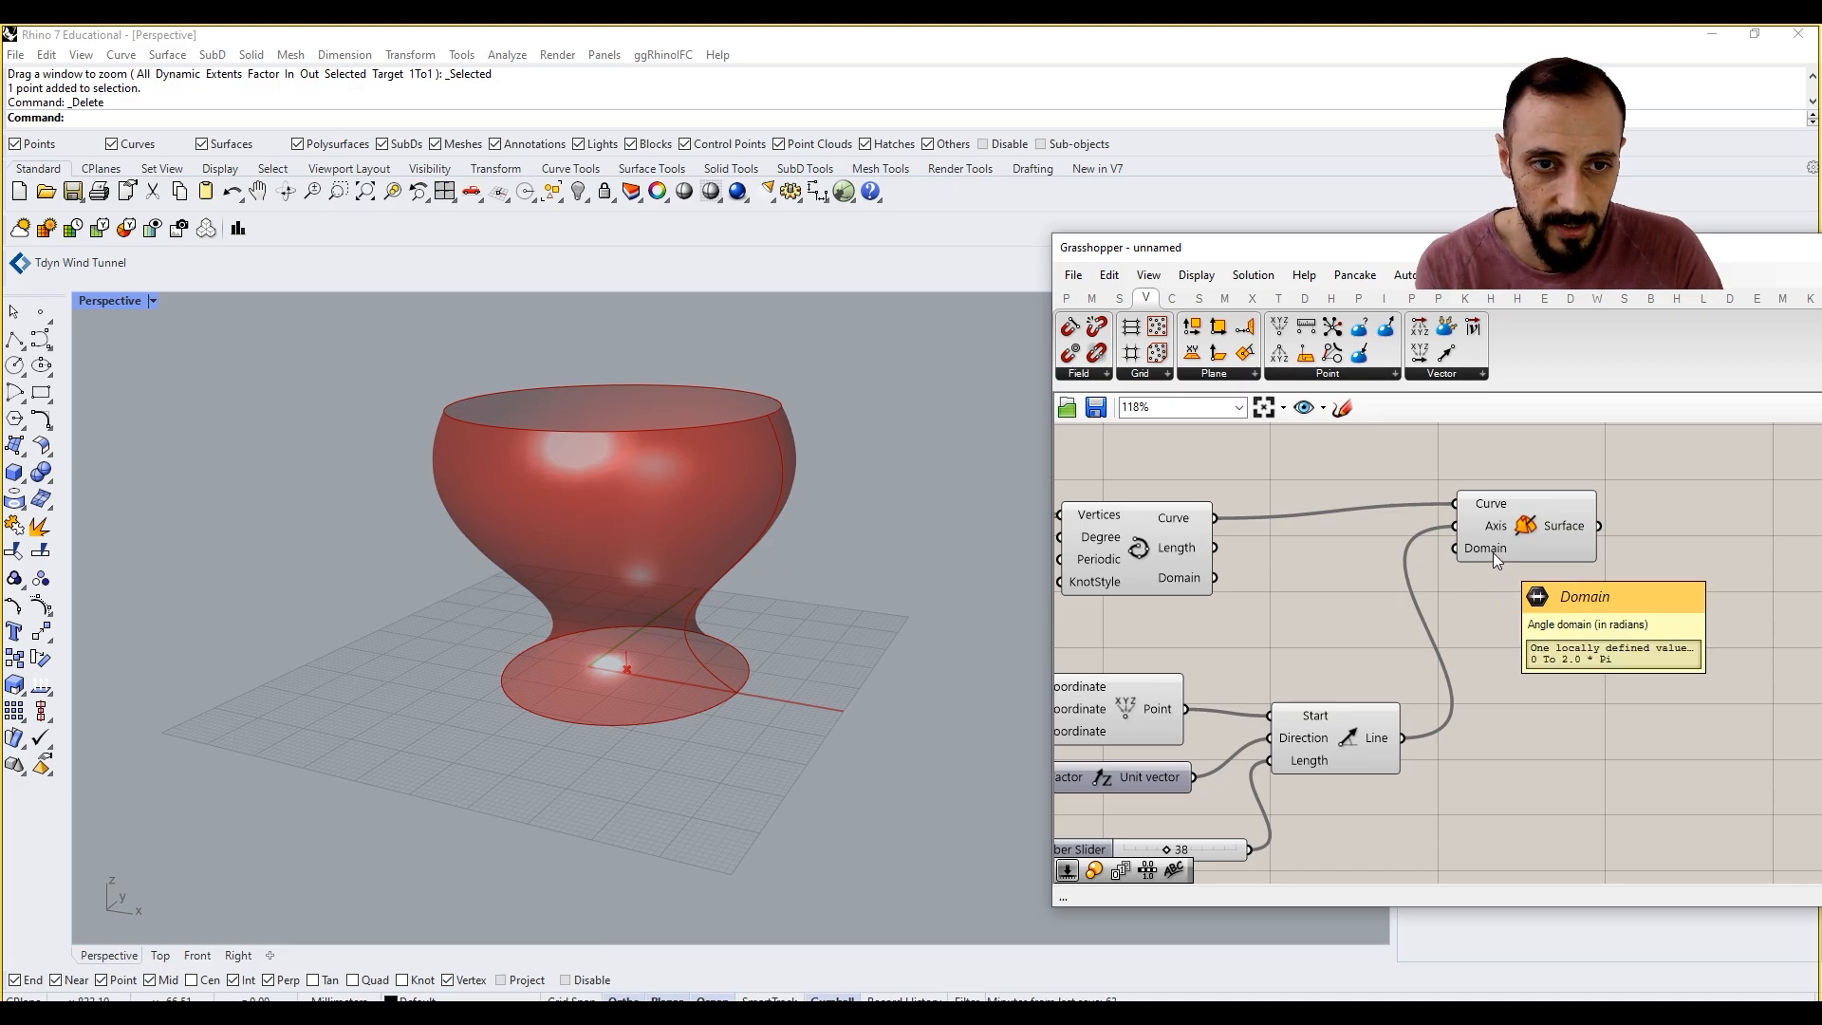
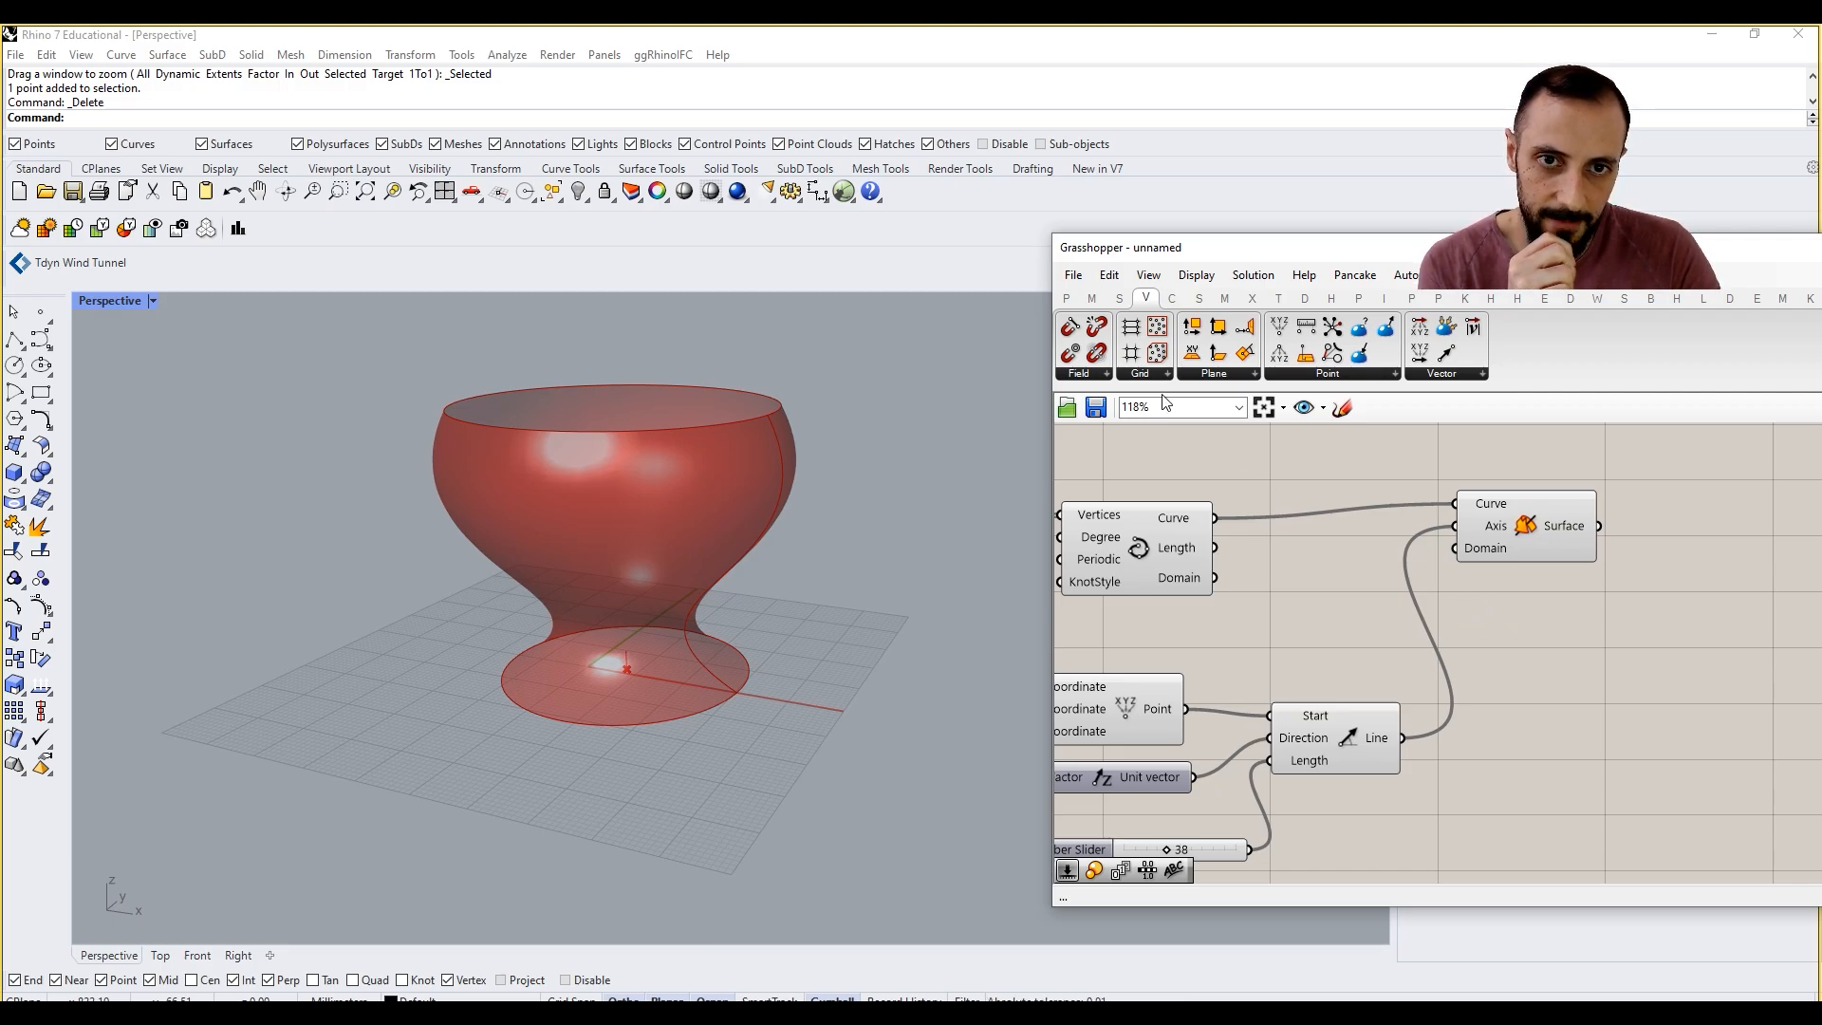
Step: Add a Construct Domain with a Pi component feeding its Domain end, and connect it to the Revolution's Domain input
{"action": "left_click", "coordinate": [1092, 297]}
{"action": "left_click_drag", "start_coordinate": [1079, 339], "coordinate": [1556, 662]}
{"action": "double_click", "coordinate": [1536, 707]}
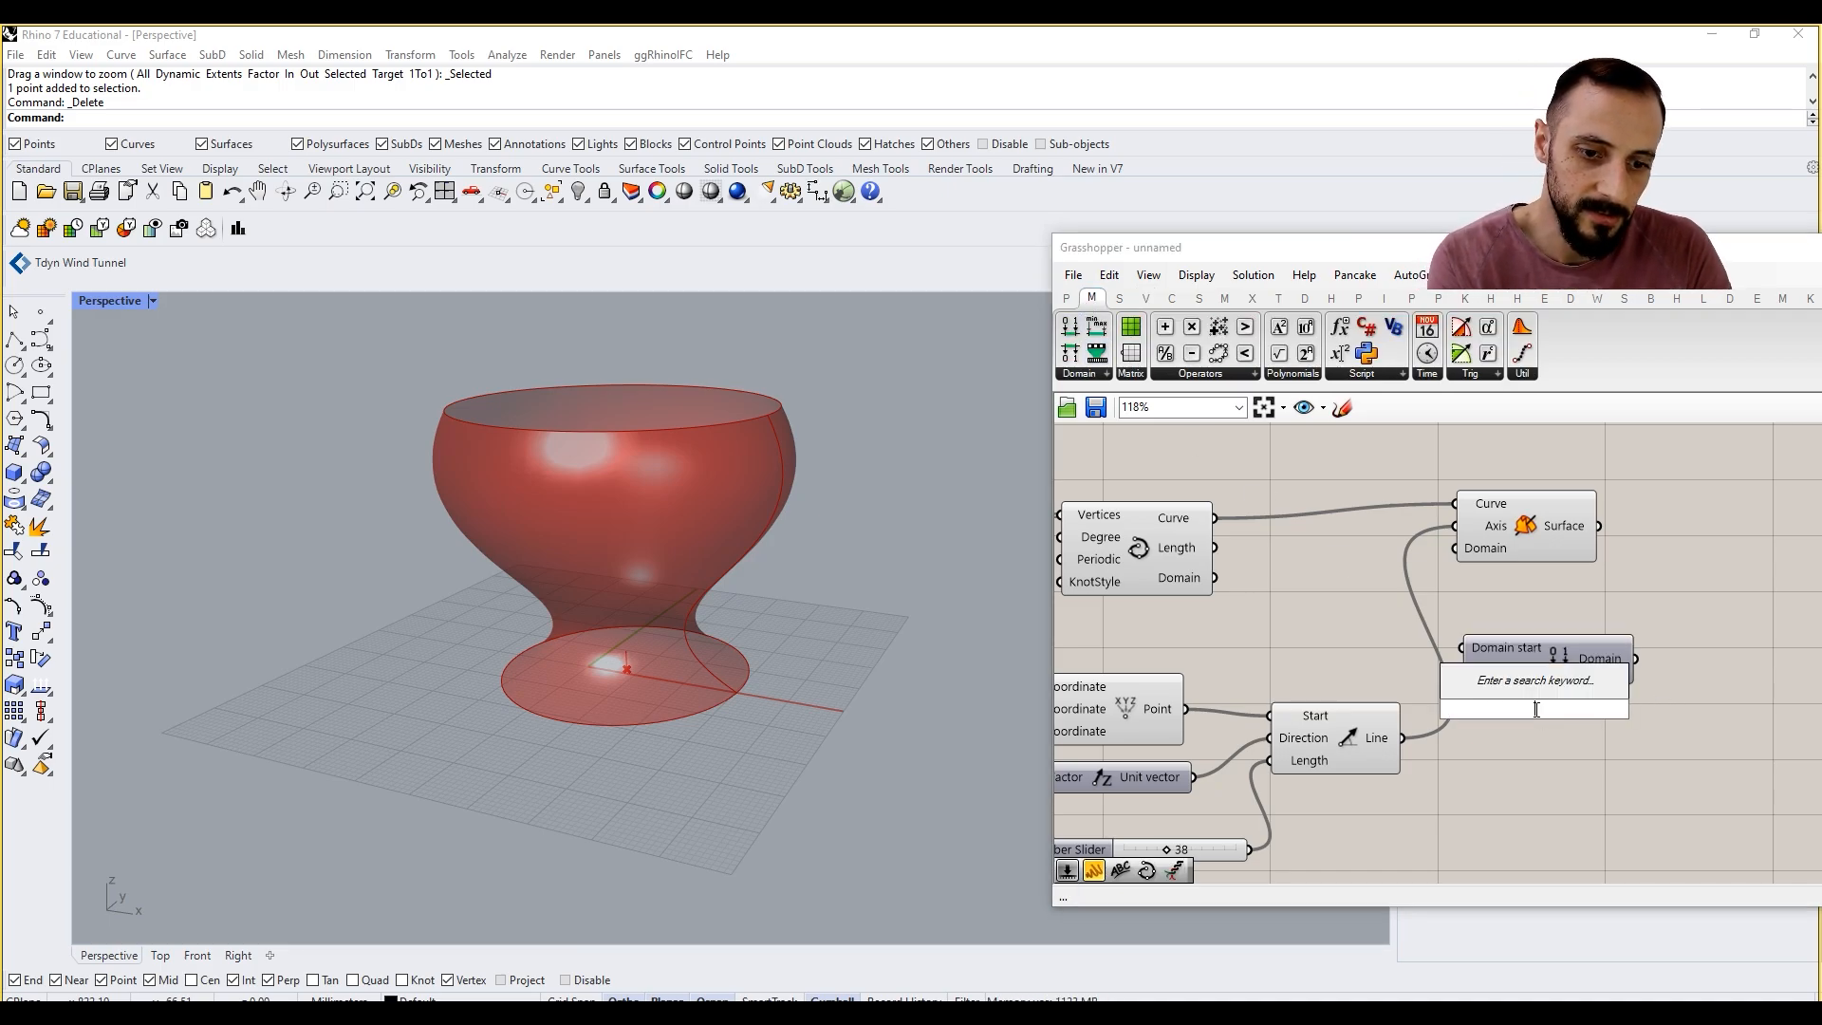
{"action": "type", "text": "pi"}
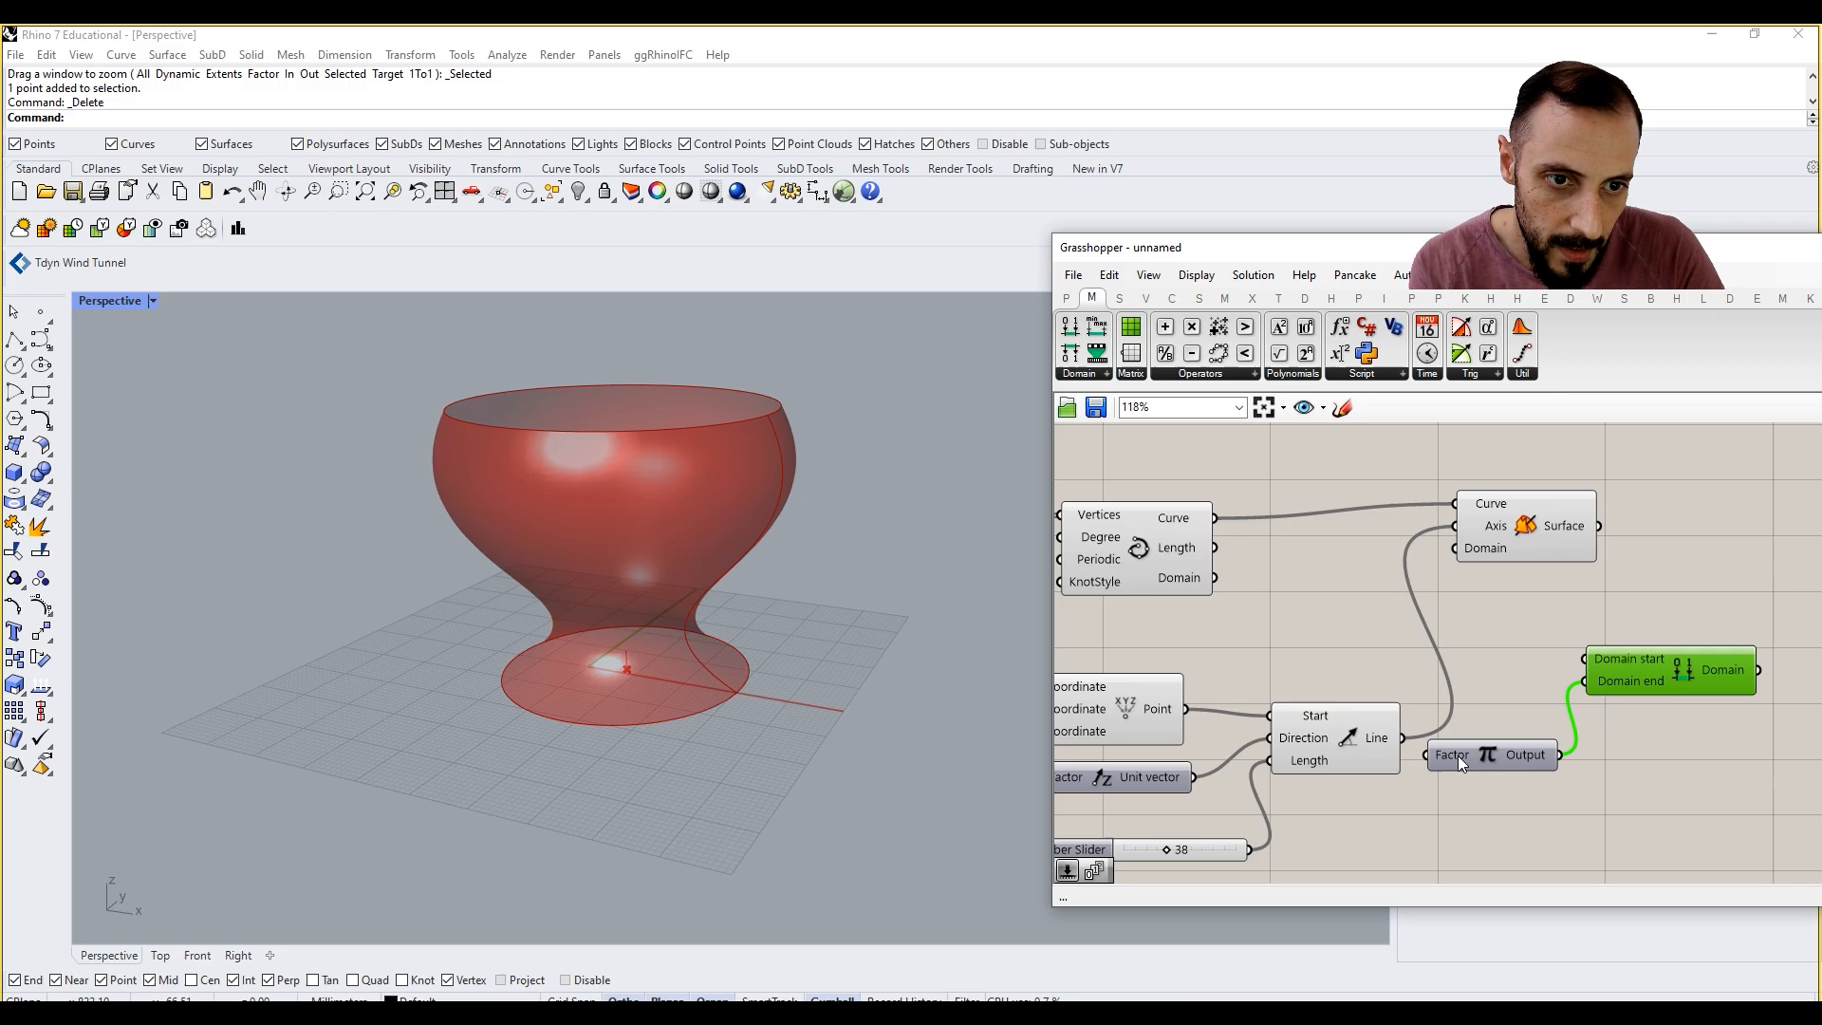
{"action": "left_click_drag", "start_coordinate": [1757, 670], "coordinate": [1456, 548]}
{"action": "right_click_drag", "start_coordinate": [877, 597], "coordinate": [703, 680]}
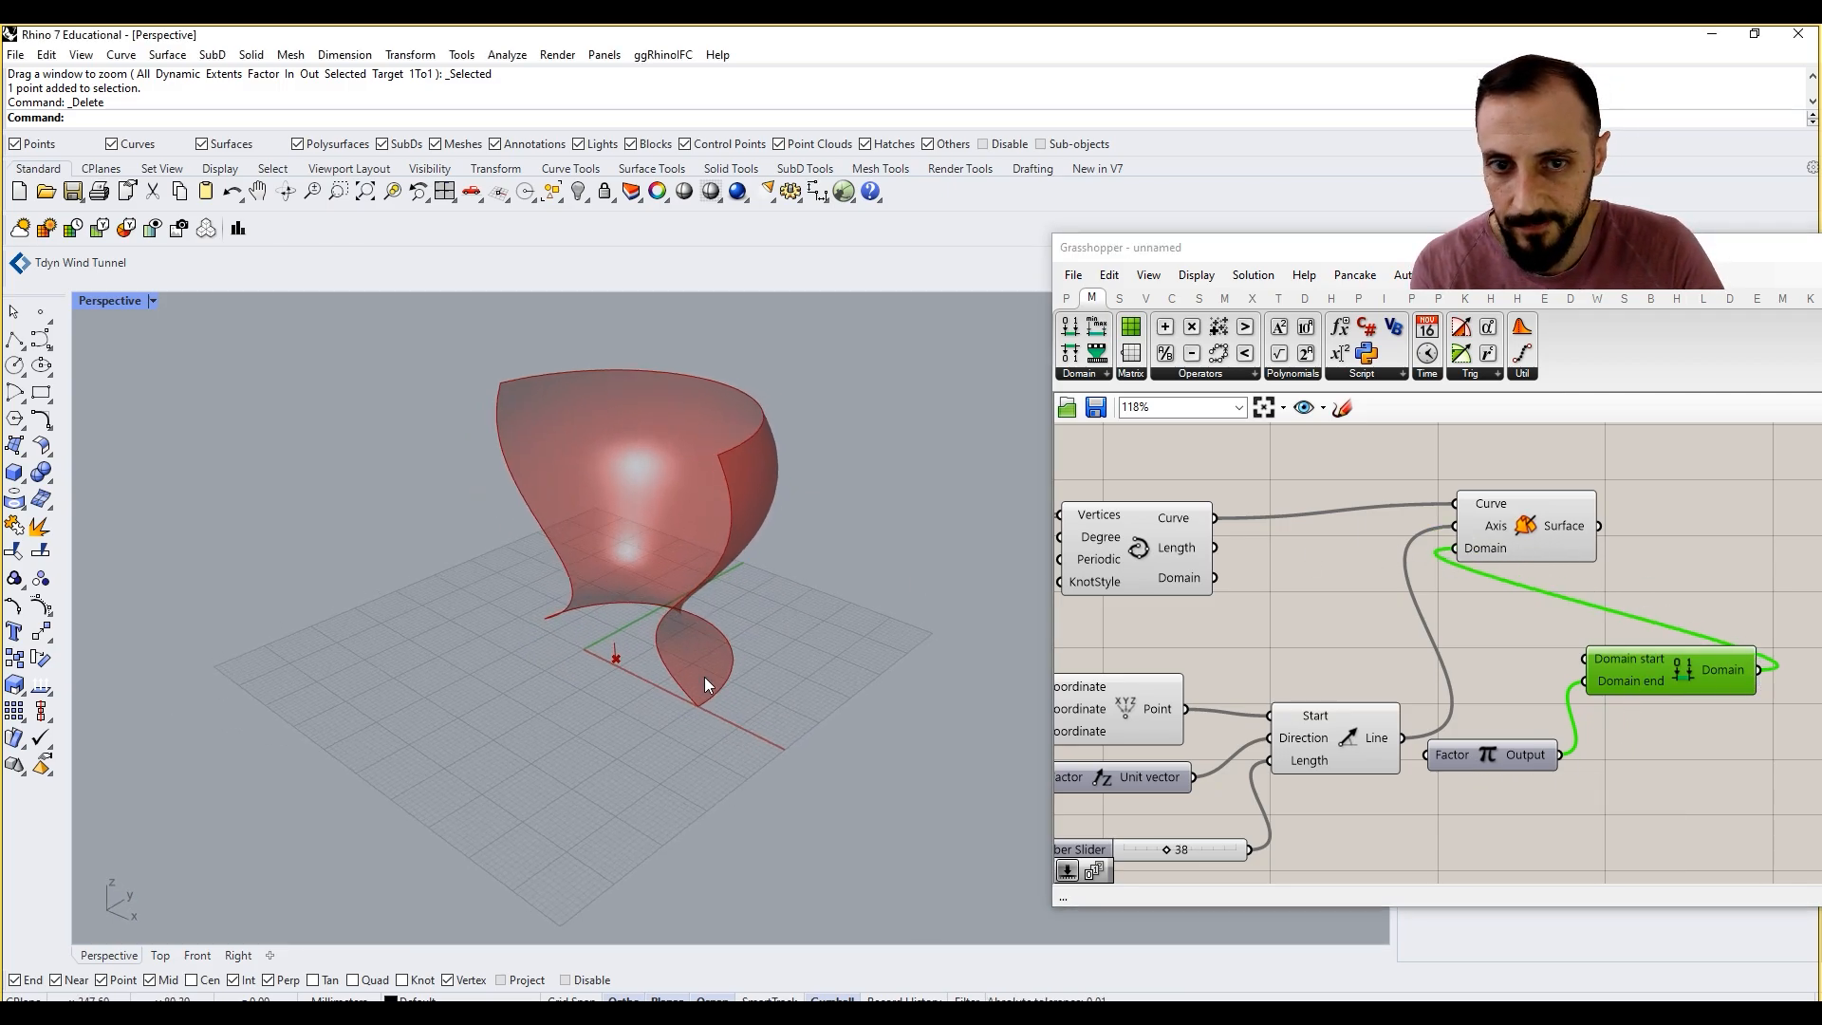
Step: Feed a 1.5 number slider into Pi's Factor input, and delete the slider, Pi and Construct Domain components
{"action": "double_click", "coordinate": [1451, 823]}
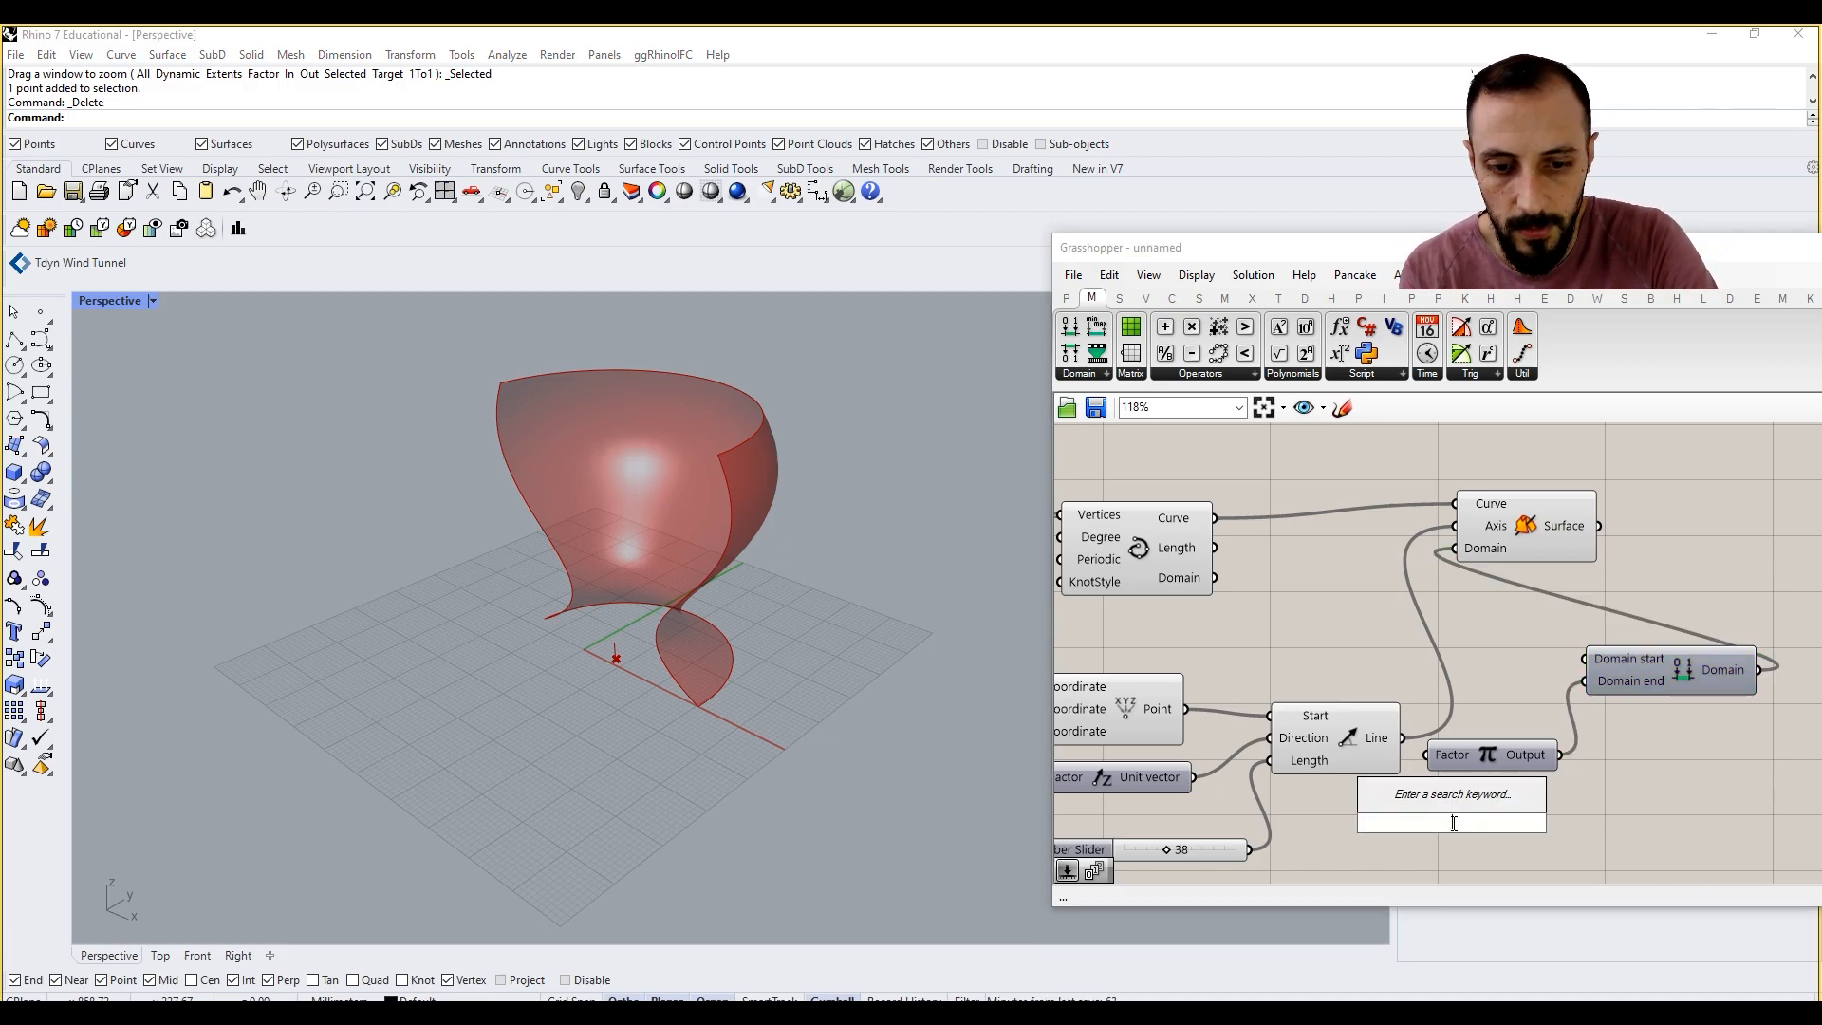
{"action": "type", "text": "1.5"}
{"action": "key", "text": "Return"}
{"action": "left_click_drag", "start_coordinate": [1567, 823], "coordinate": [1426, 755]}
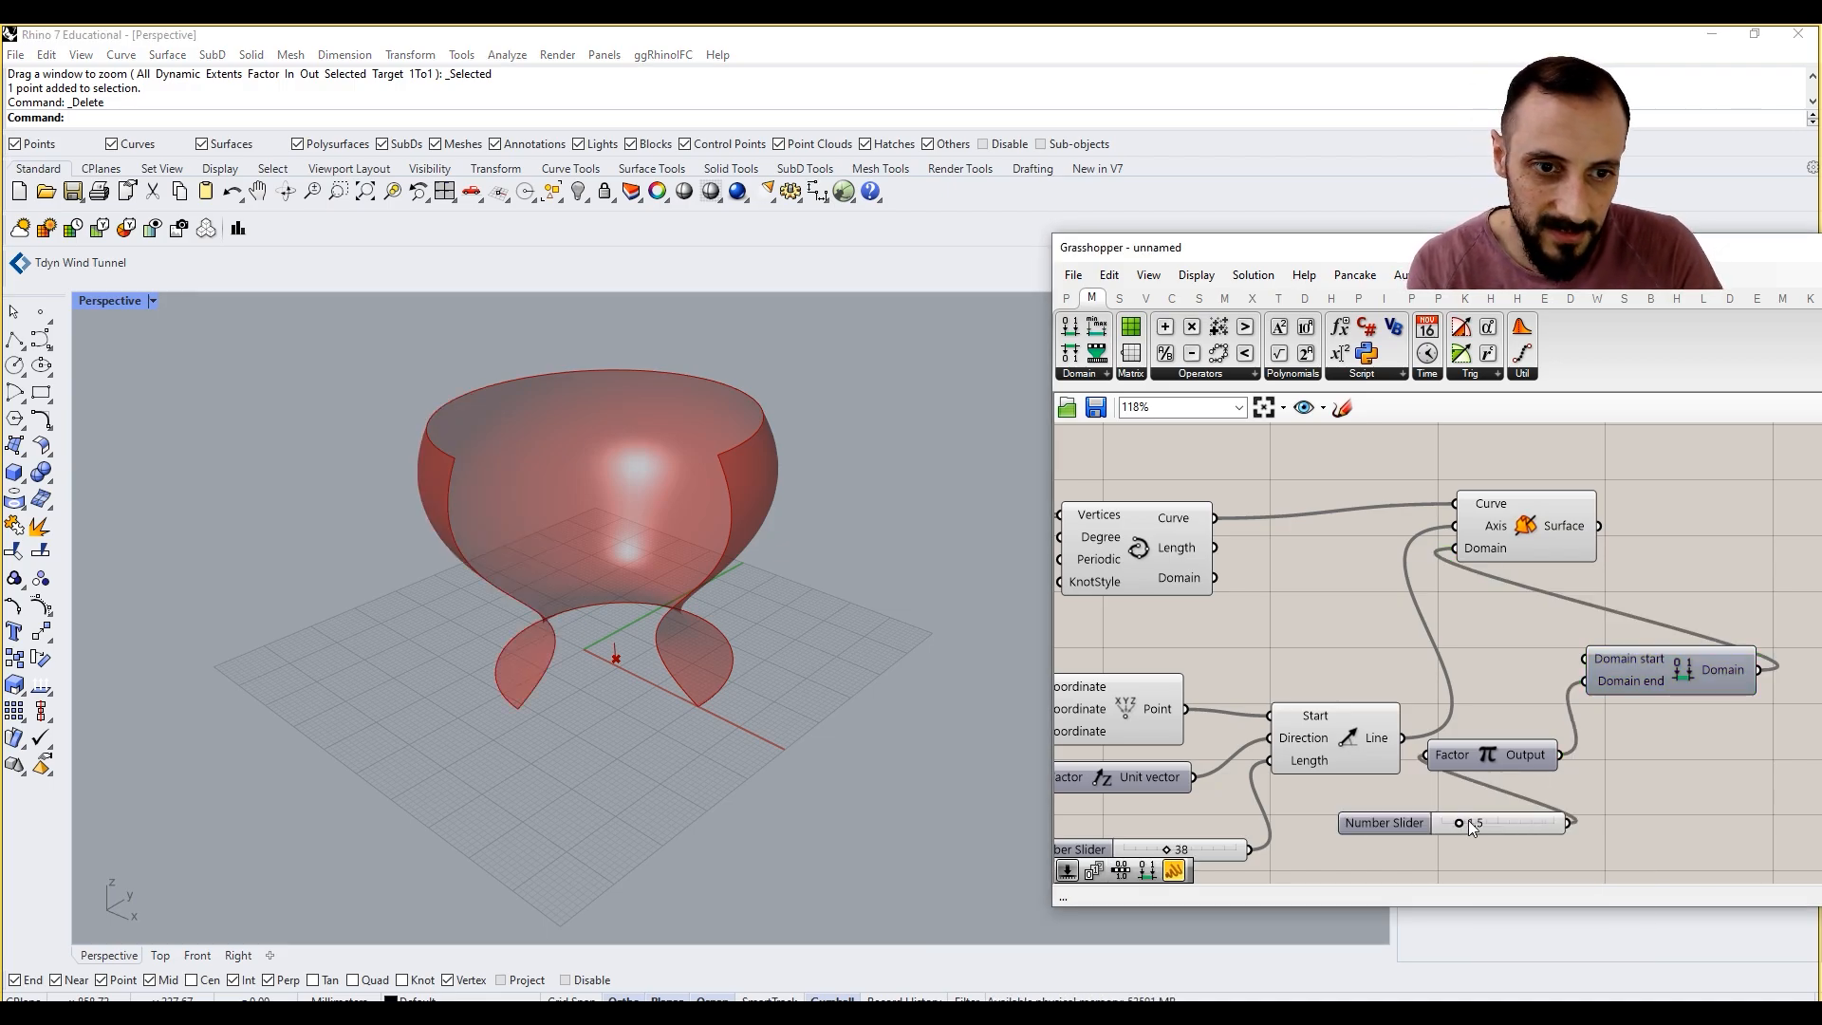
{"action": "left_click_drag", "start_coordinate": [1470, 828], "coordinate": [1494, 658]}
{"action": "key", "text": "Delete"}
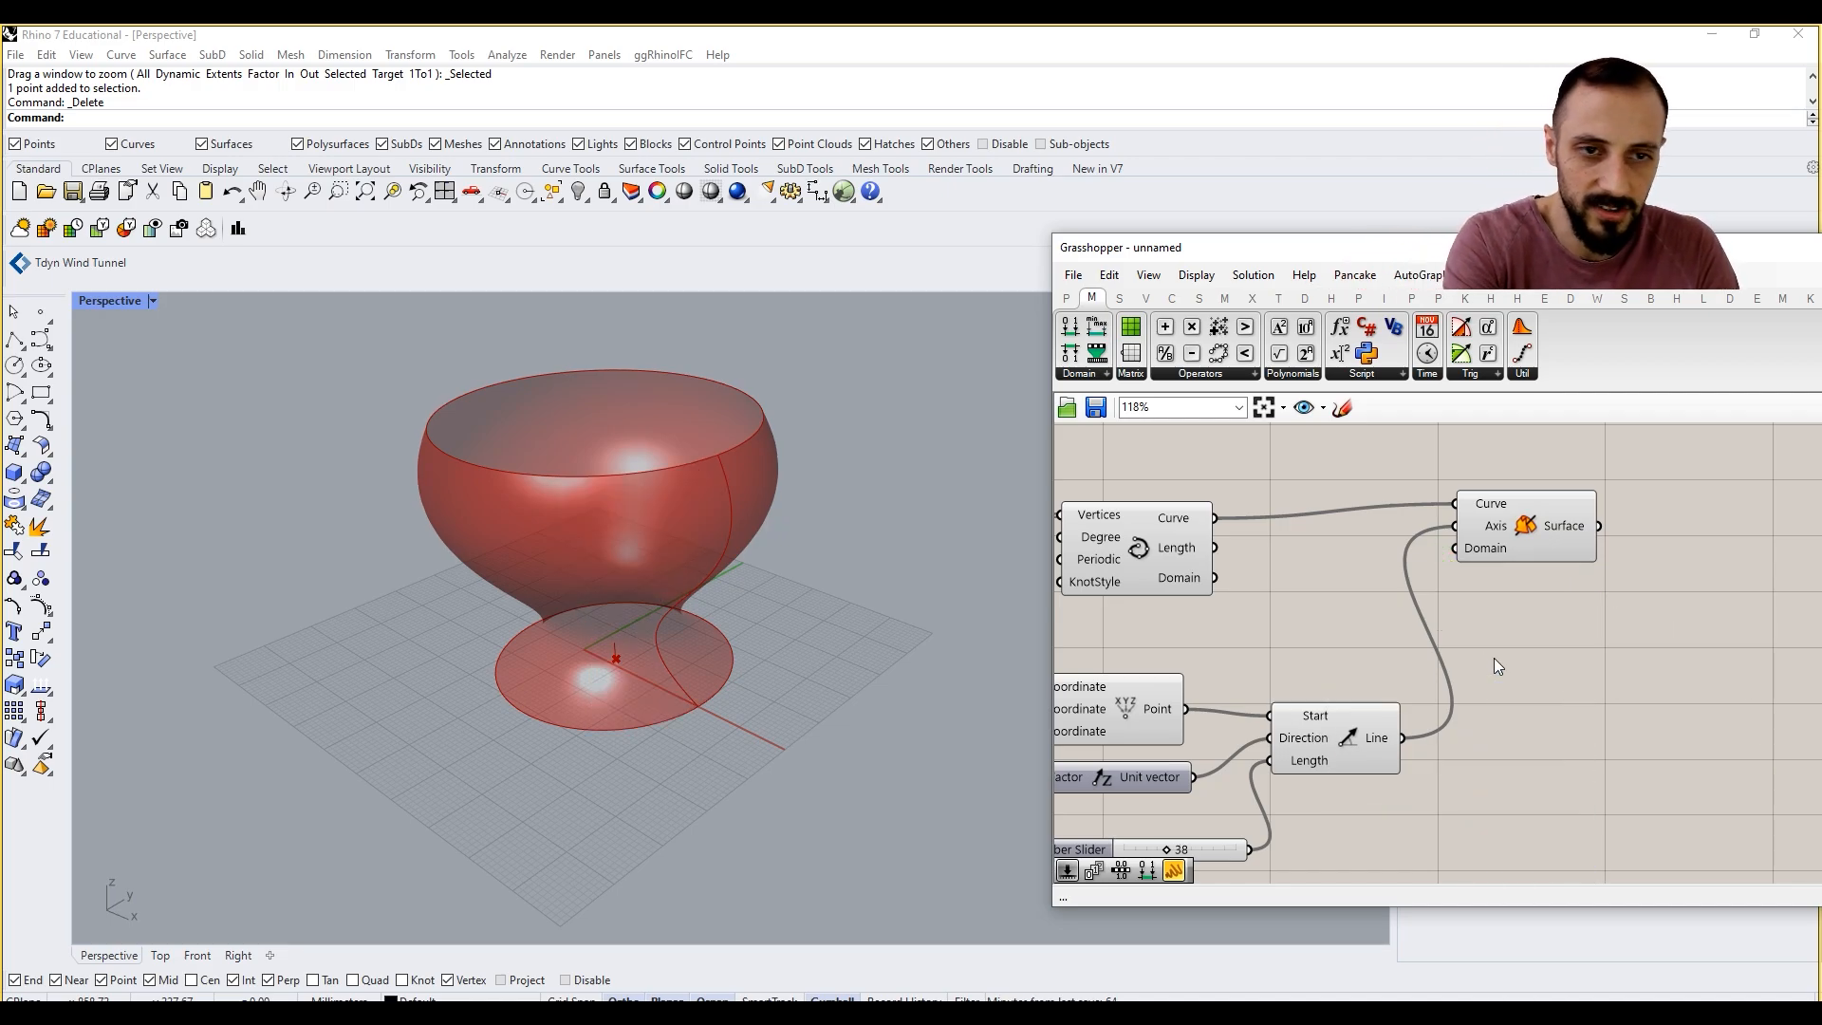
Step: Replace the number slider feeding the Series component's Step input with a new slider set to 50
{"action": "right_click_drag", "start_coordinate": [1271, 706], "coordinate": [1347, 700]}
{"action": "scroll", "coordinate": [1349, 700], "scroll_direction": "down", "scroll_amount": 4}
{"action": "right_click_drag", "start_coordinate": [1187, 698], "coordinate": [1446, 669]}
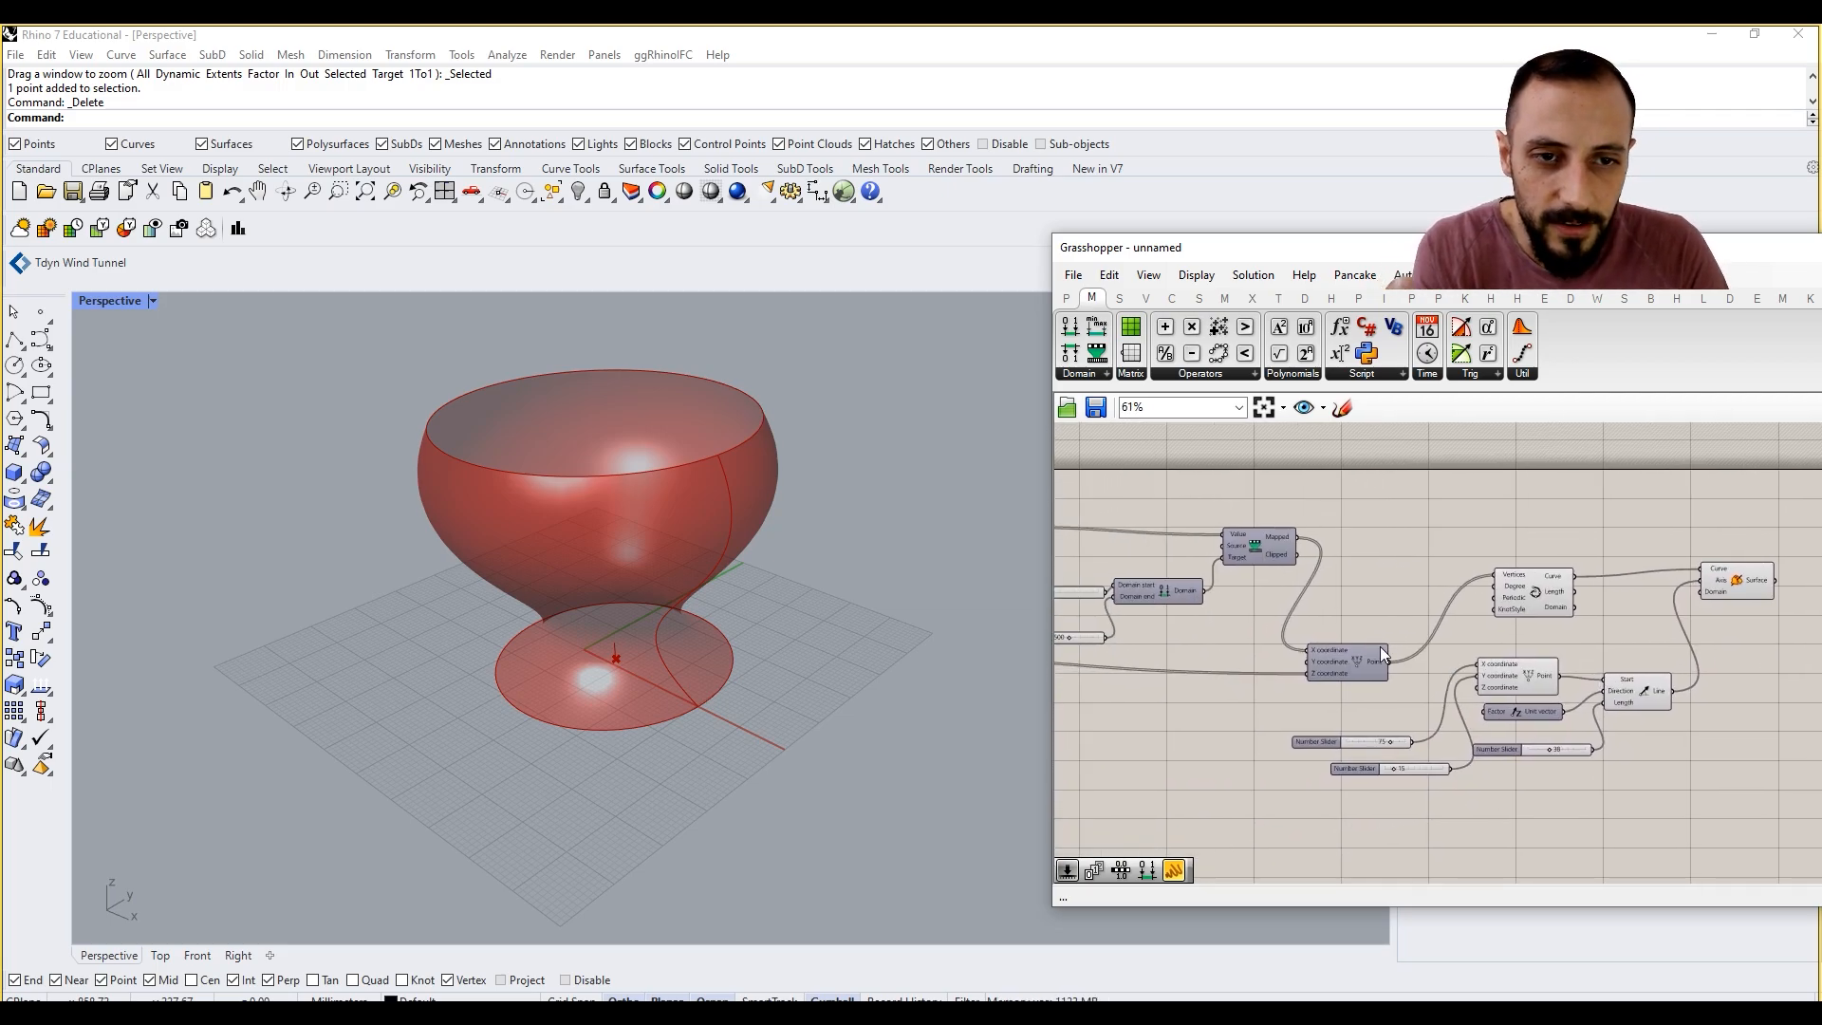
{"action": "mouse_move", "coordinate": [1319, 624]}
{"action": "right_mouse_down"}
{"action": "mouse_move", "coordinate": [1437, 651]}
{"action": "mouse_move", "coordinate": [1410, 657]}
{"action": "right_mouse_up"}
{"action": "mouse_move", "coordinate": [1231, 646]}
{"action": "right_mouse_down"}
{"action": "mouse_move", "coordinate": [1456, 634]}
{"action": "mouse_move", "coordinate": [1415, 651]}
{"action": "right_mouse_up"}
{"action": "scroll", "coordinate": [1233, 675], "scroll_direction": "up", "scroll_amount": 2}
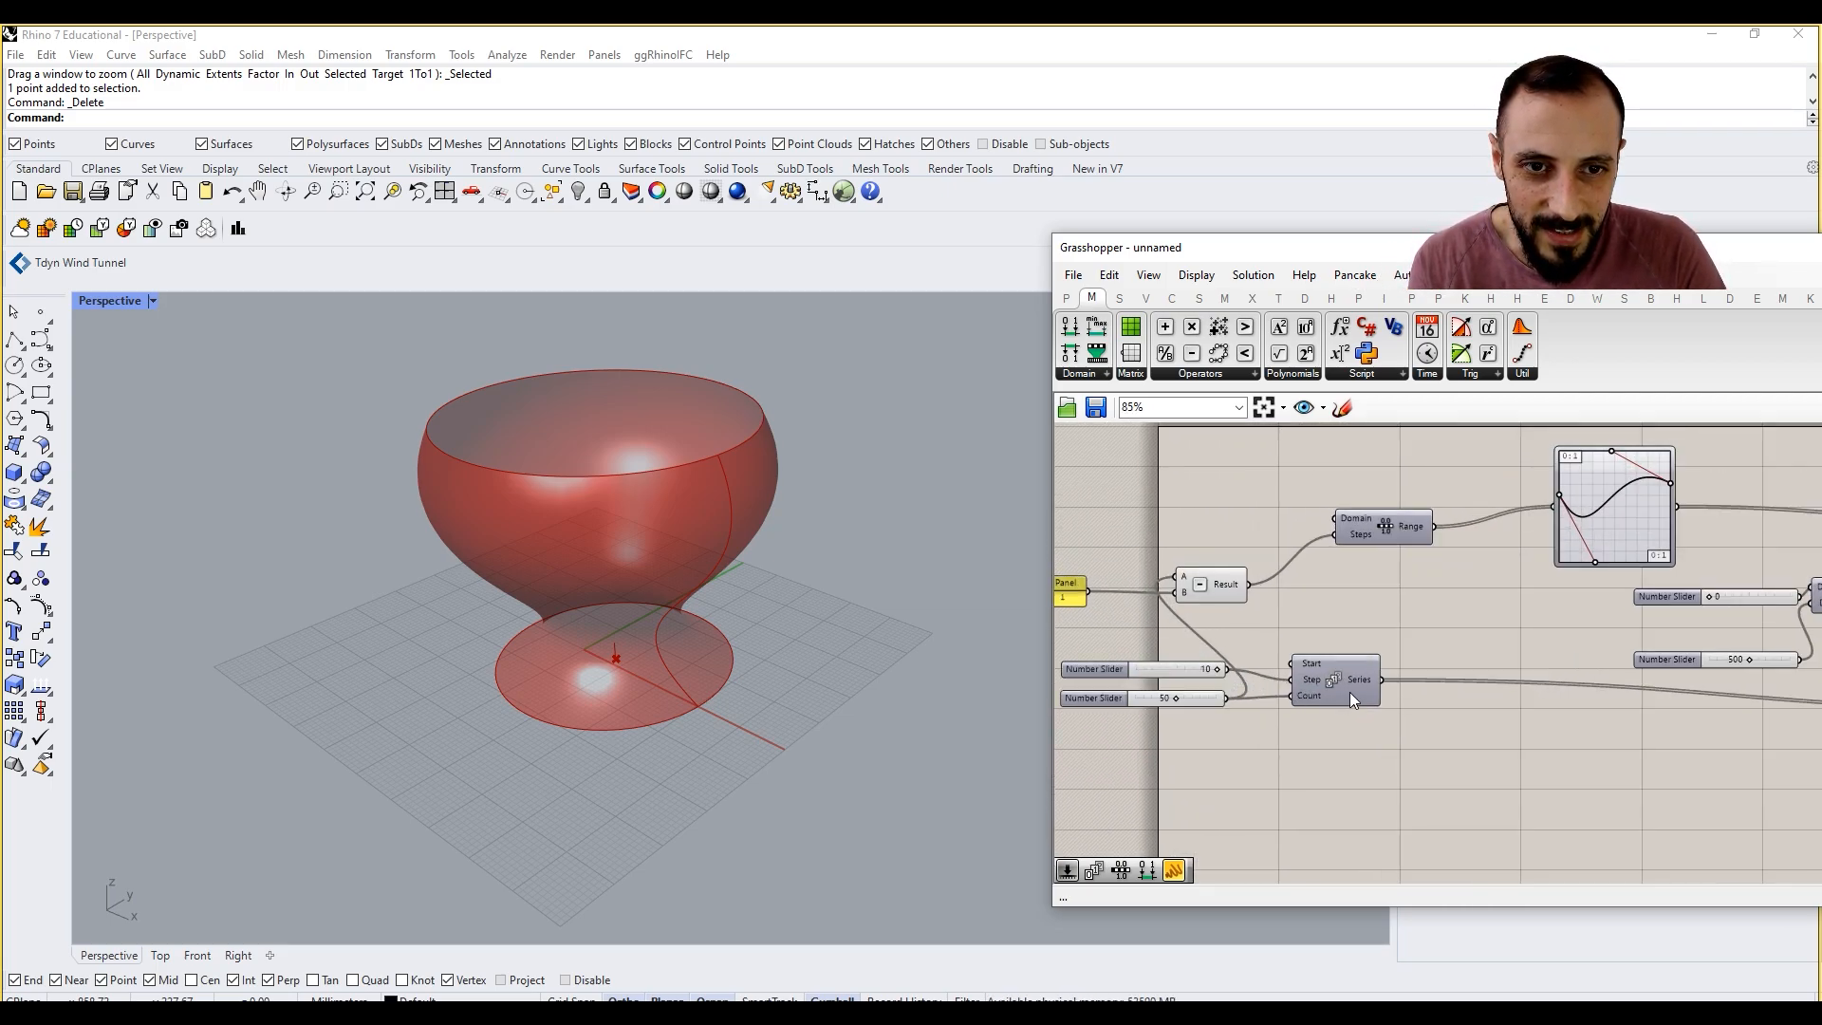
{"action": "right_click_drag", "start_coordinate": [1176, 693], "coordinate": [1274, 711]}
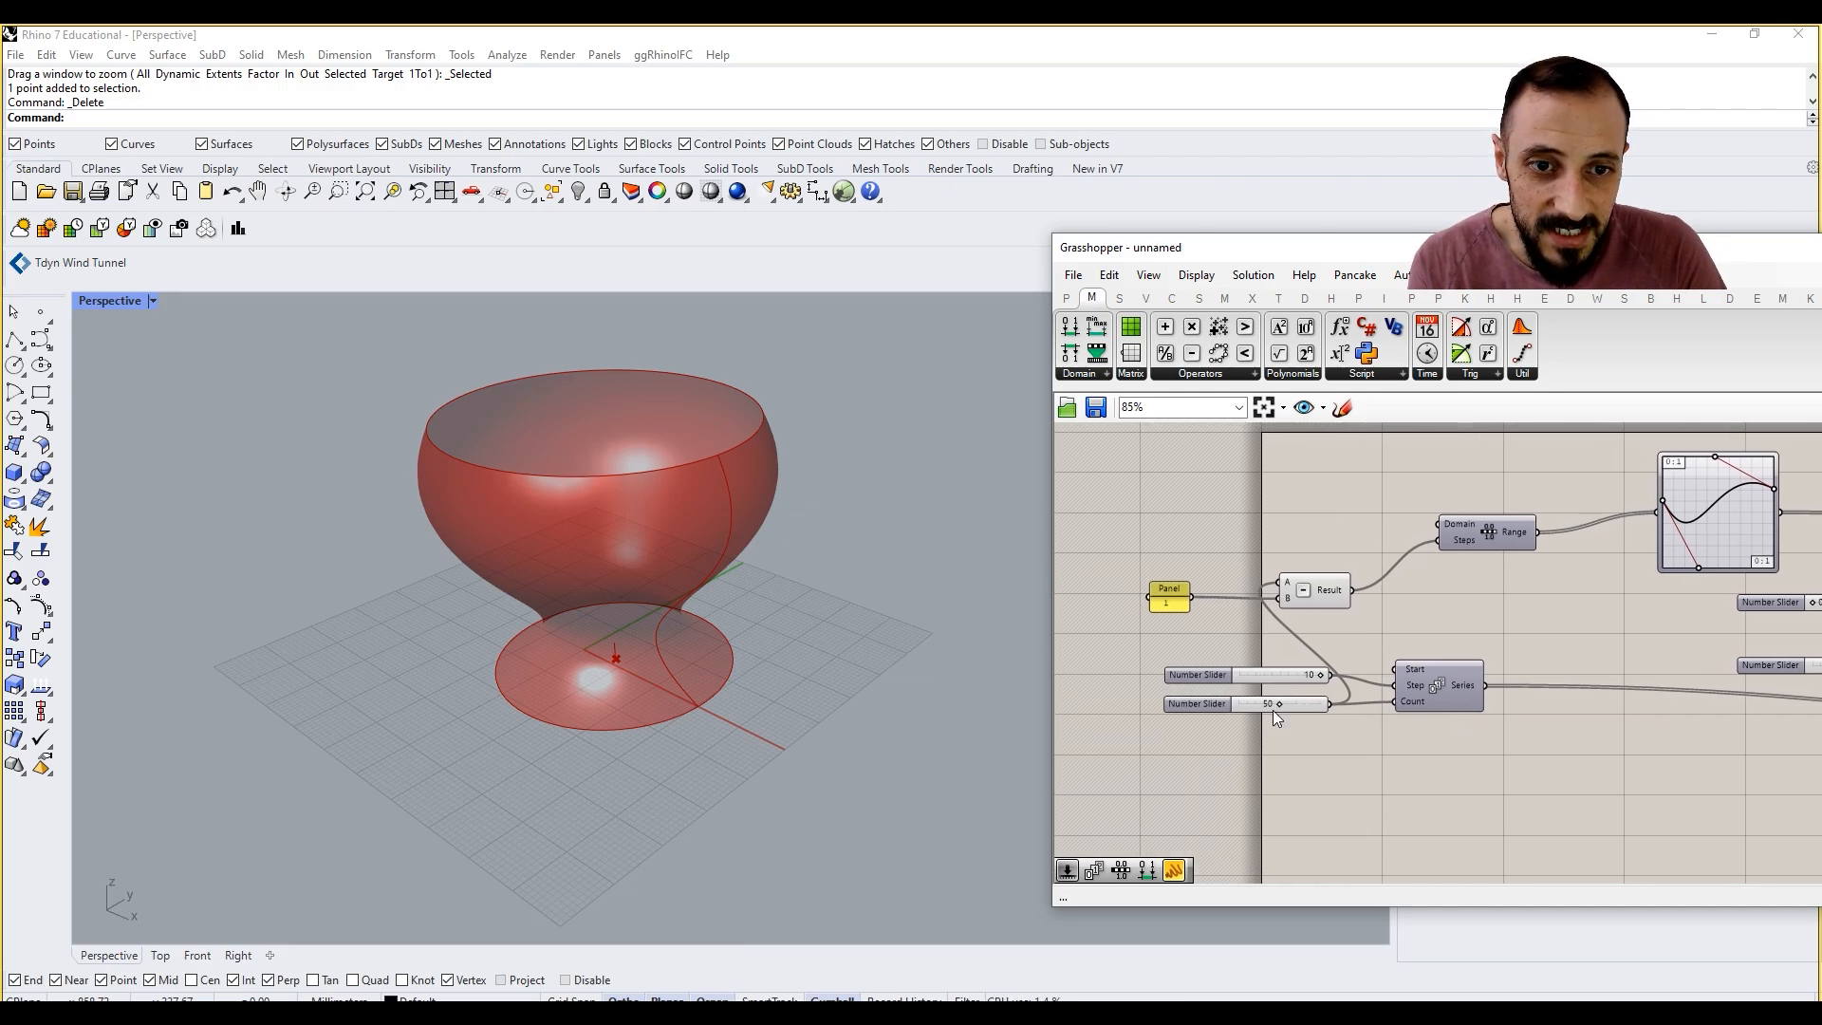
{"action": "left_click_drag", "start_coordinate": [1266, 676], "coordinate": [1228, 666]}
{"action": "double_click", "coordinate": [1160, 645]}
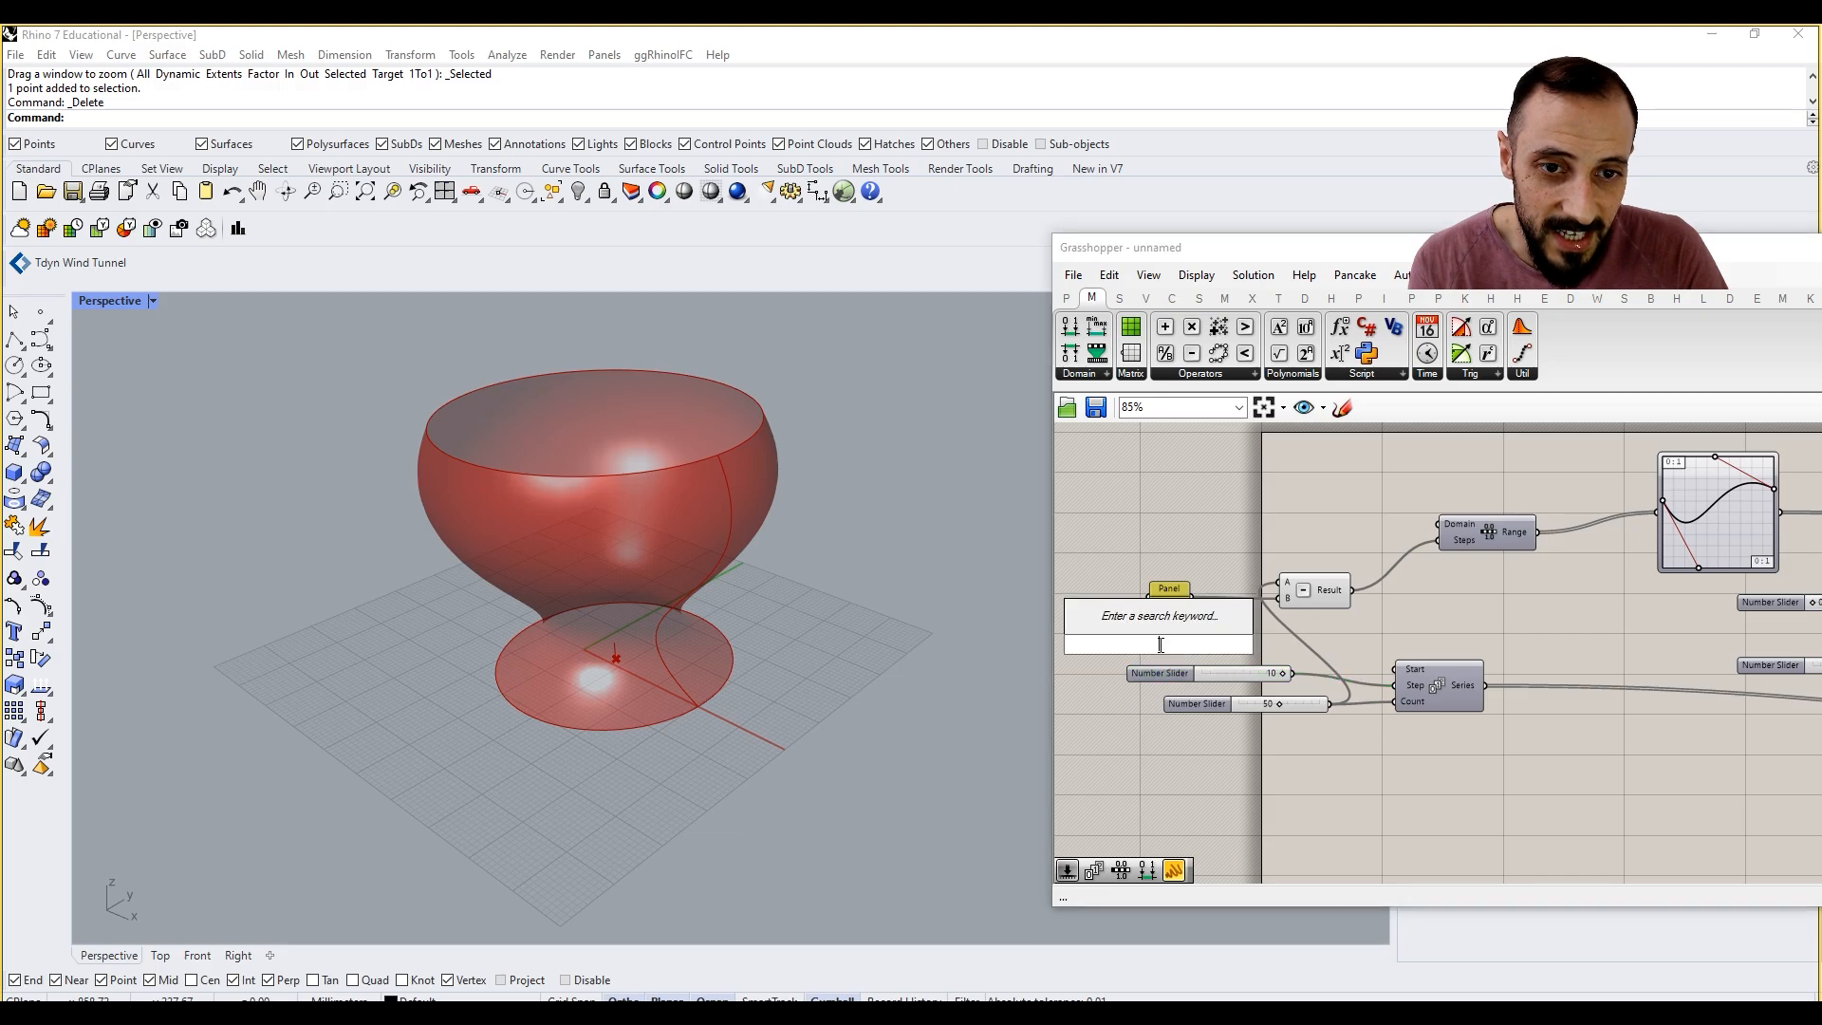
{"action": "type", "text": "50"}
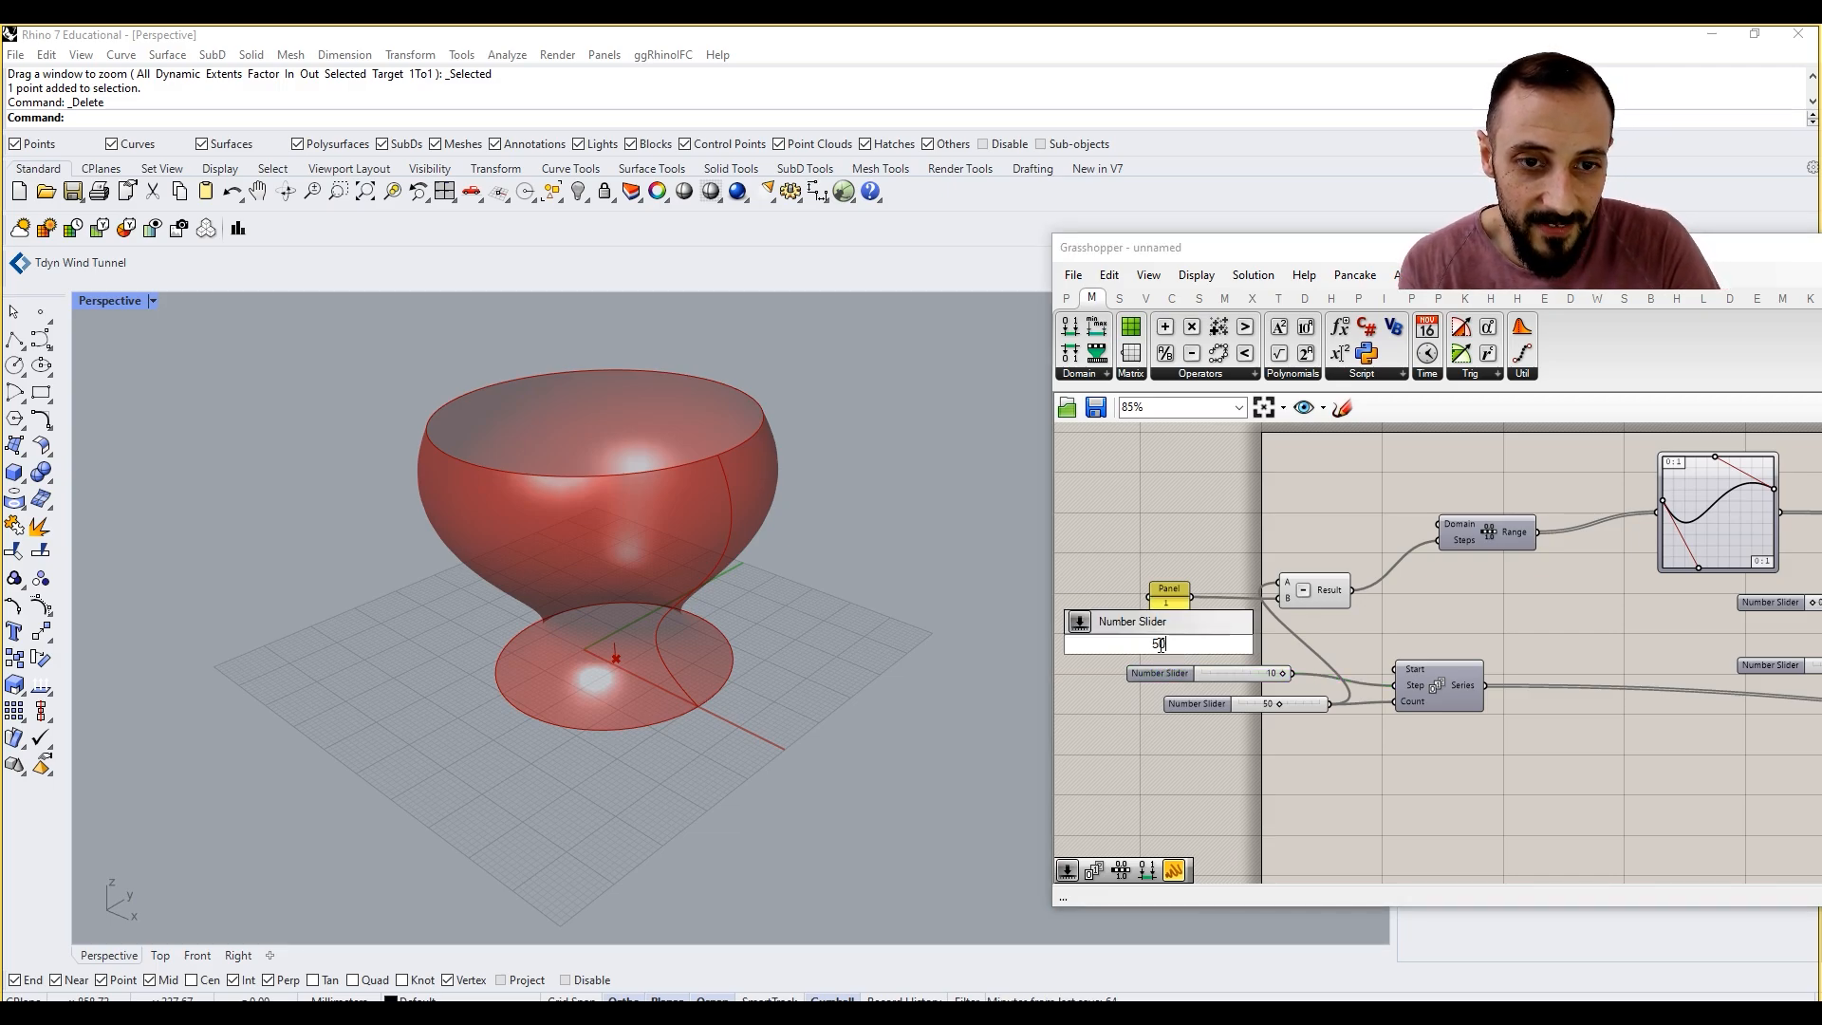
{"action": "key", "text": "Return"}
{"action": "left_click_drag", "start_coordinate": [1243, 644], "coordinate": [1393, 681]}
{"action": "left_click", "coordinate": [1237, 674]}
{"action": "key", "text": "Delete"}
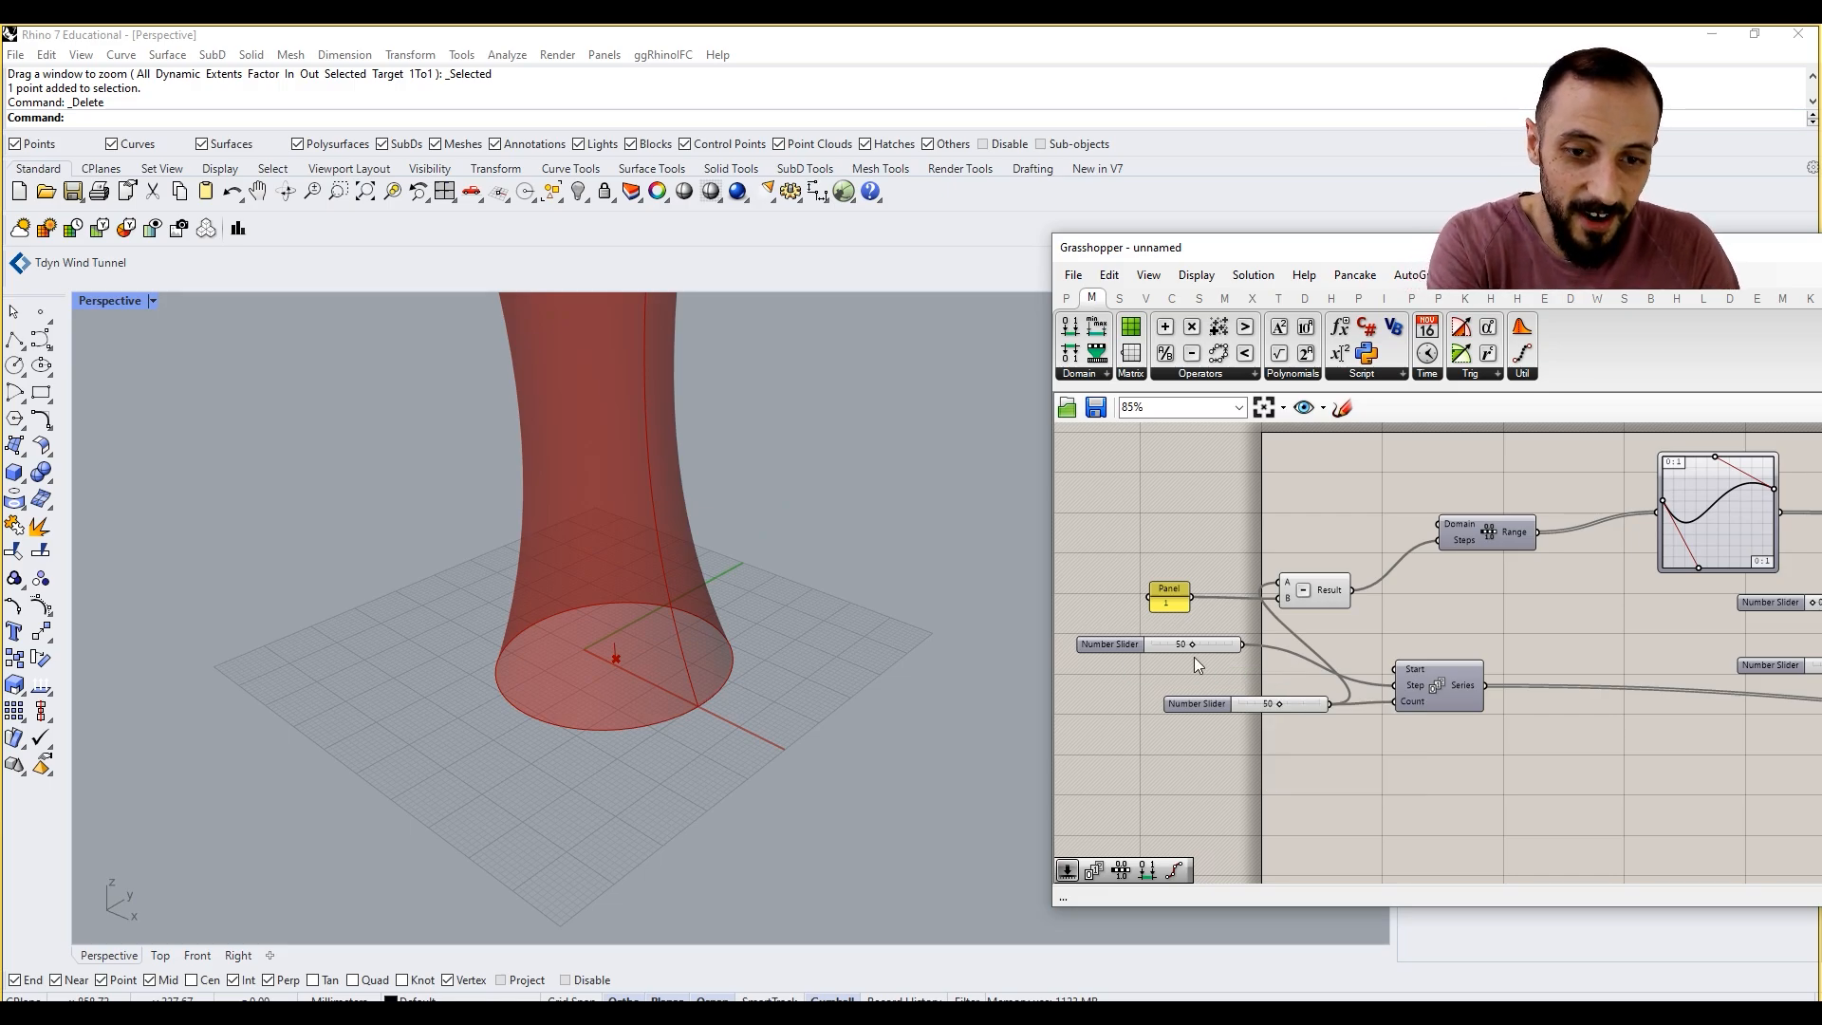
Step: Set the Series Step slider to 25 and reposition it beside the Series component
{"action": "scroll", "coordinate": [686, 567], "scroll_direction": "down", "scroll_amount": 5}
{"action": "scroll", "coordinate": [674, 577], "scroll_direction": "up", "scroll_amount": 5}
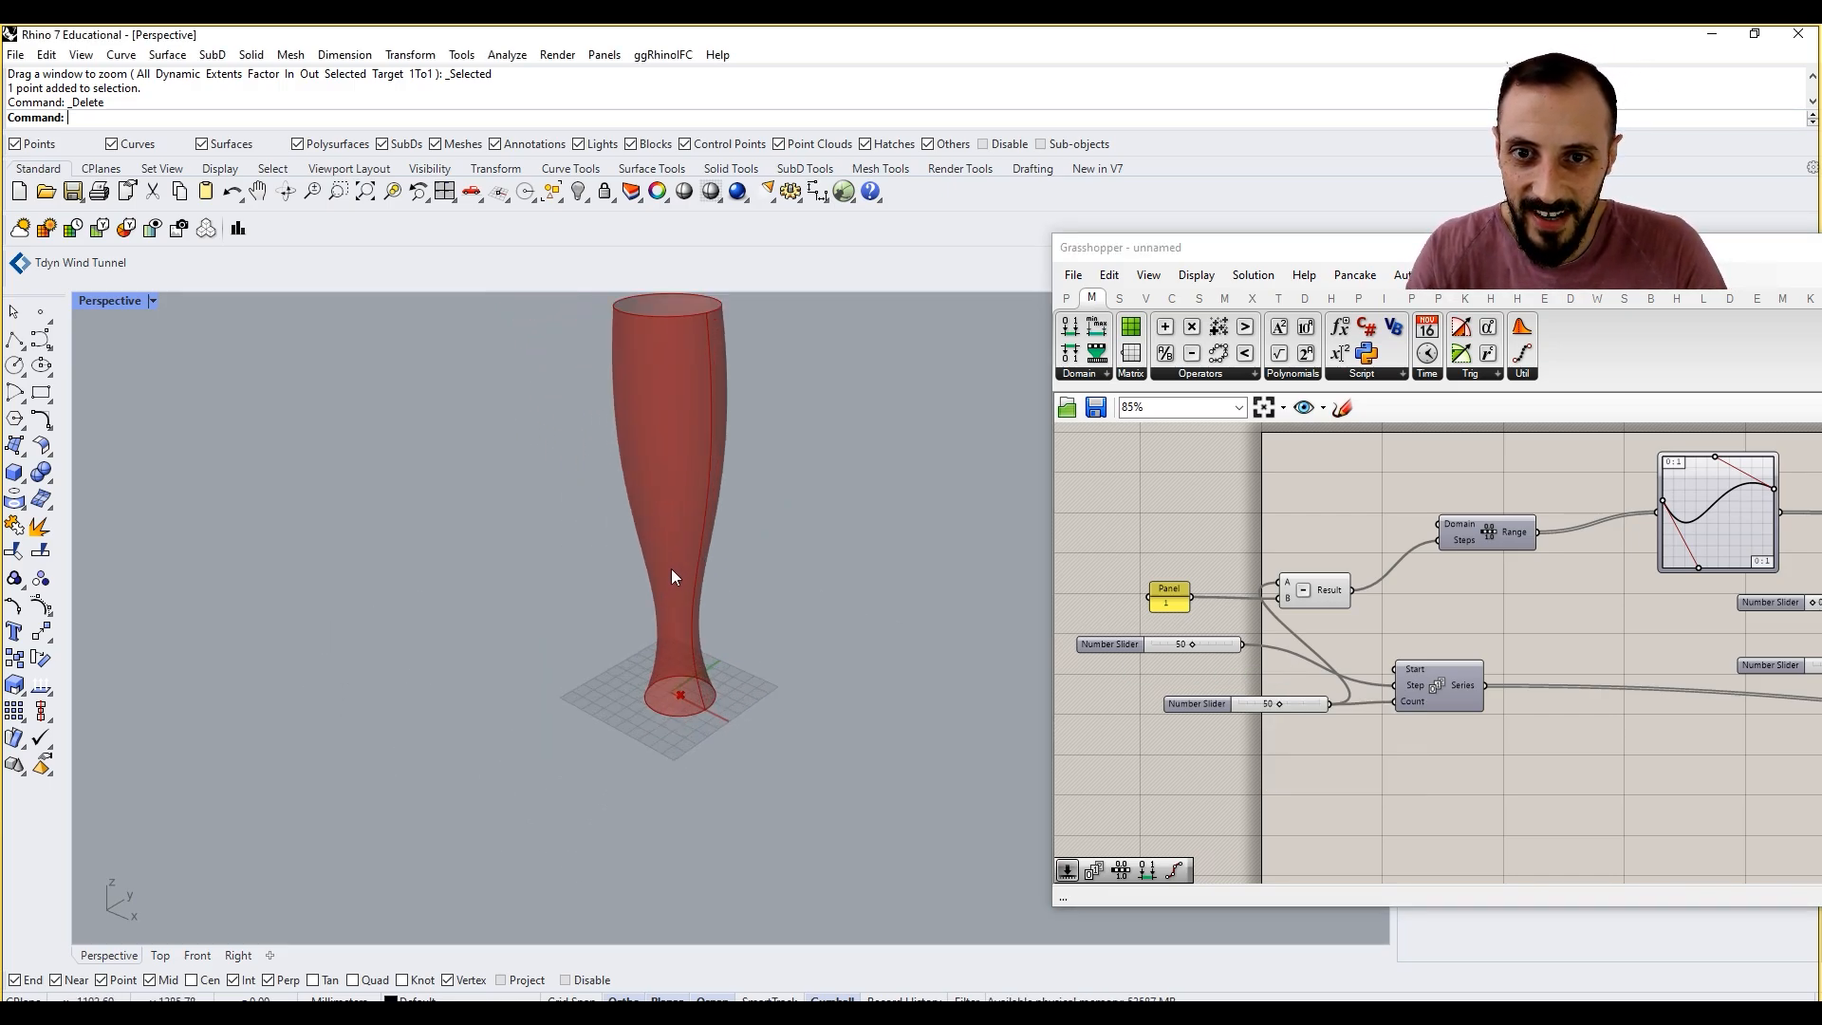
{"action": "scroll", "coordinate": [641, 516], "scroll_direction": "up", "scroll_amount": 1}
{"action": "scroll", "coordinate": [646, 529], "scroll_direction": "up", "scroll_amount": 3}
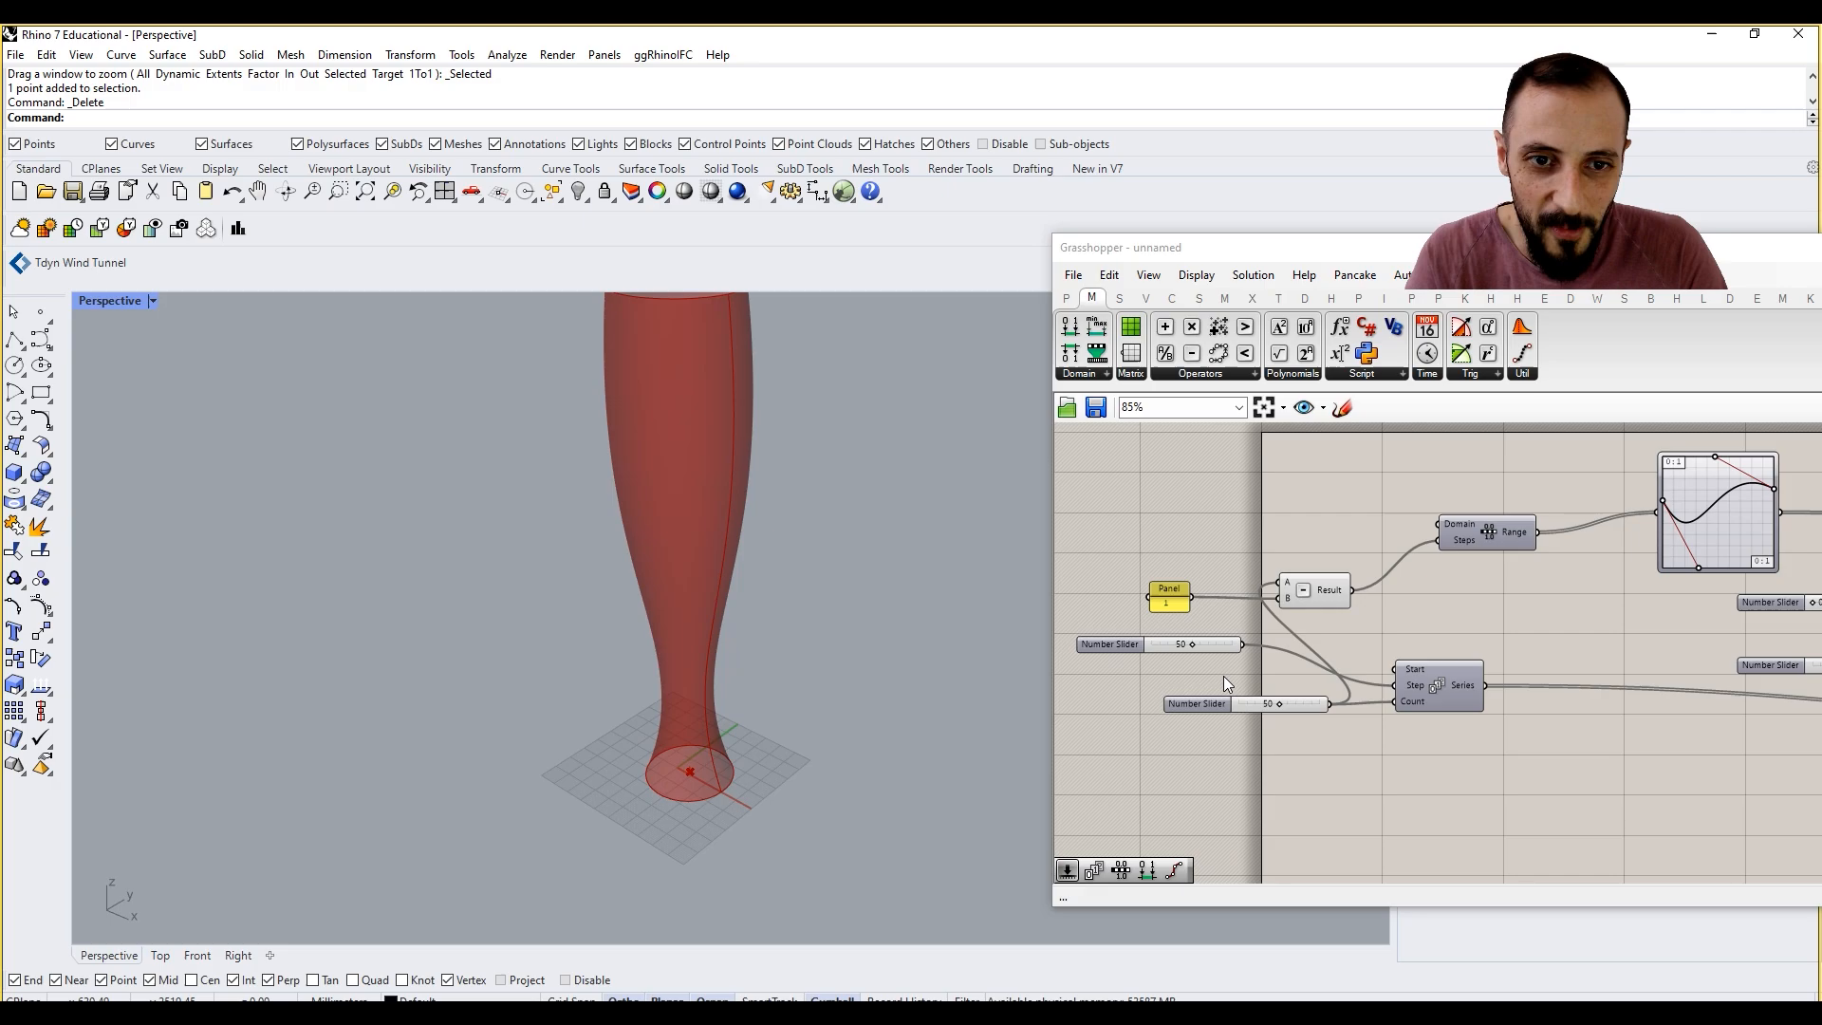
{"action": "scroll", "coordinate": [663, 659], "scroll_direction": "down", "scroll_amount": 2}
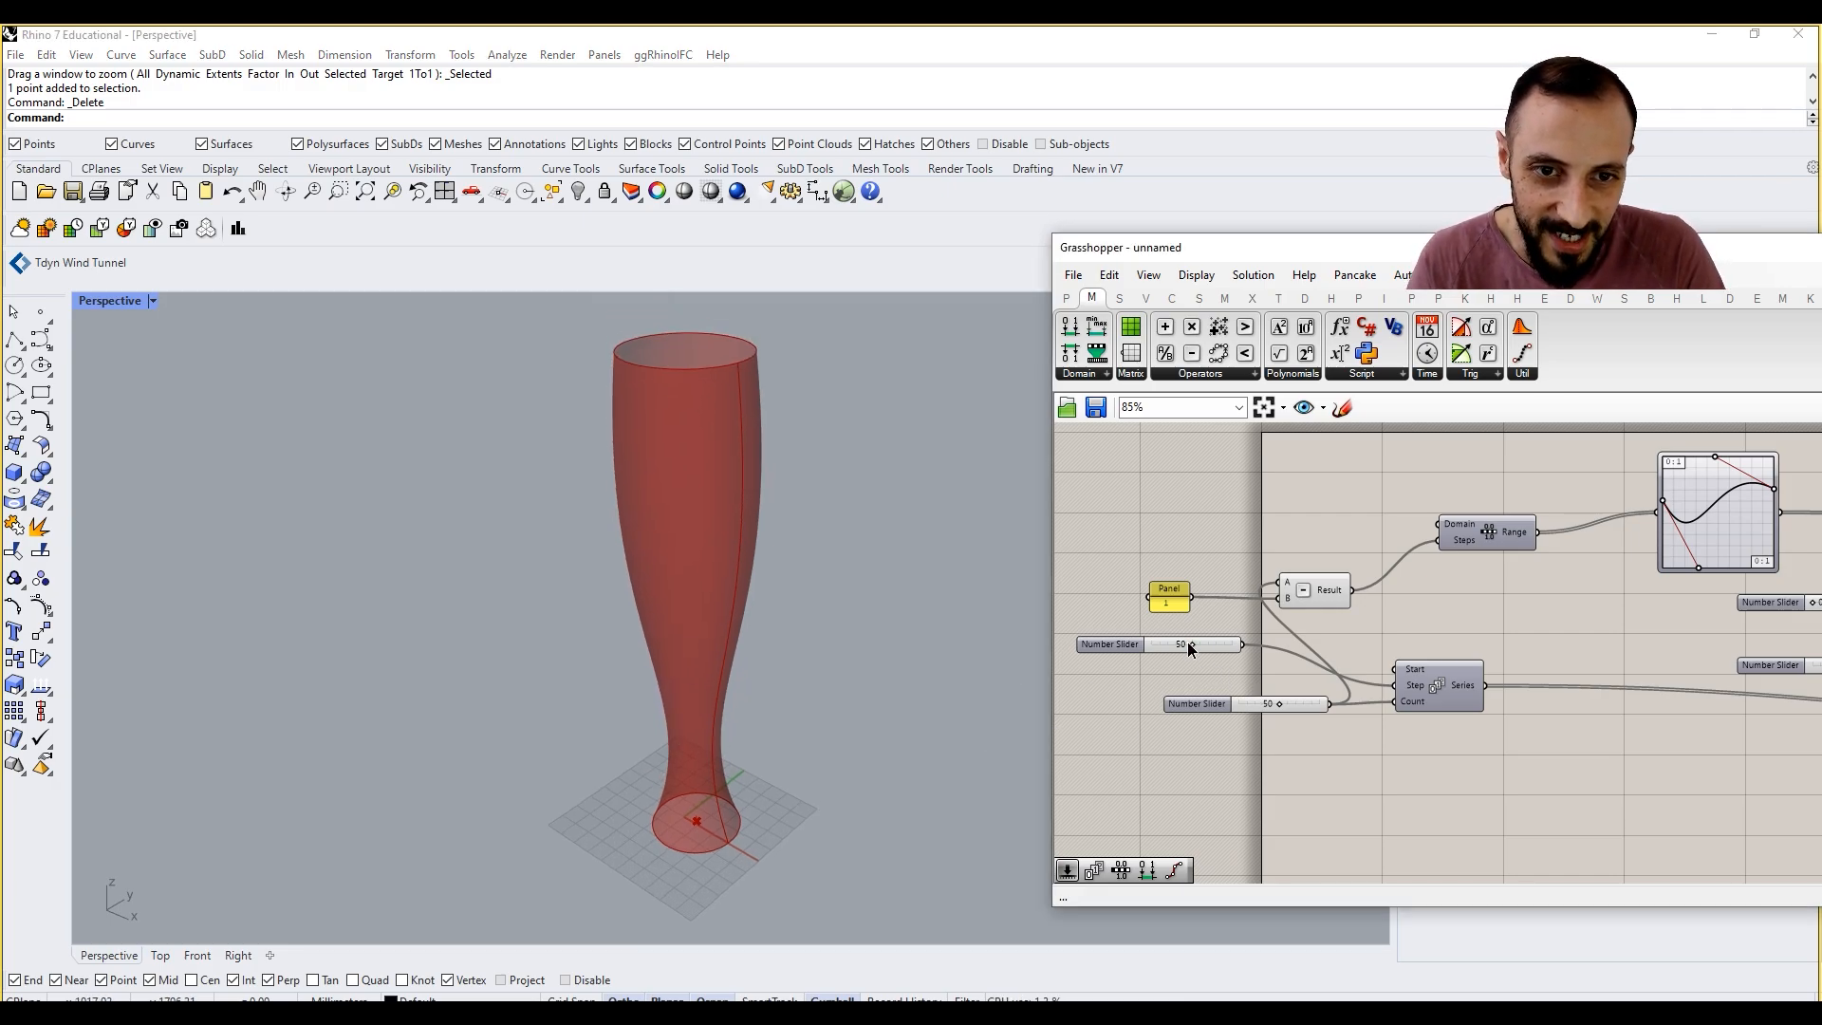
{"action": "left_click_drag", "start_coordinate": [1192, 644], "coordinate": [1263, 673]}
{"action": "right_click_drag", "start_coordinate": [815, 721], "coordinate": [785, 709]}
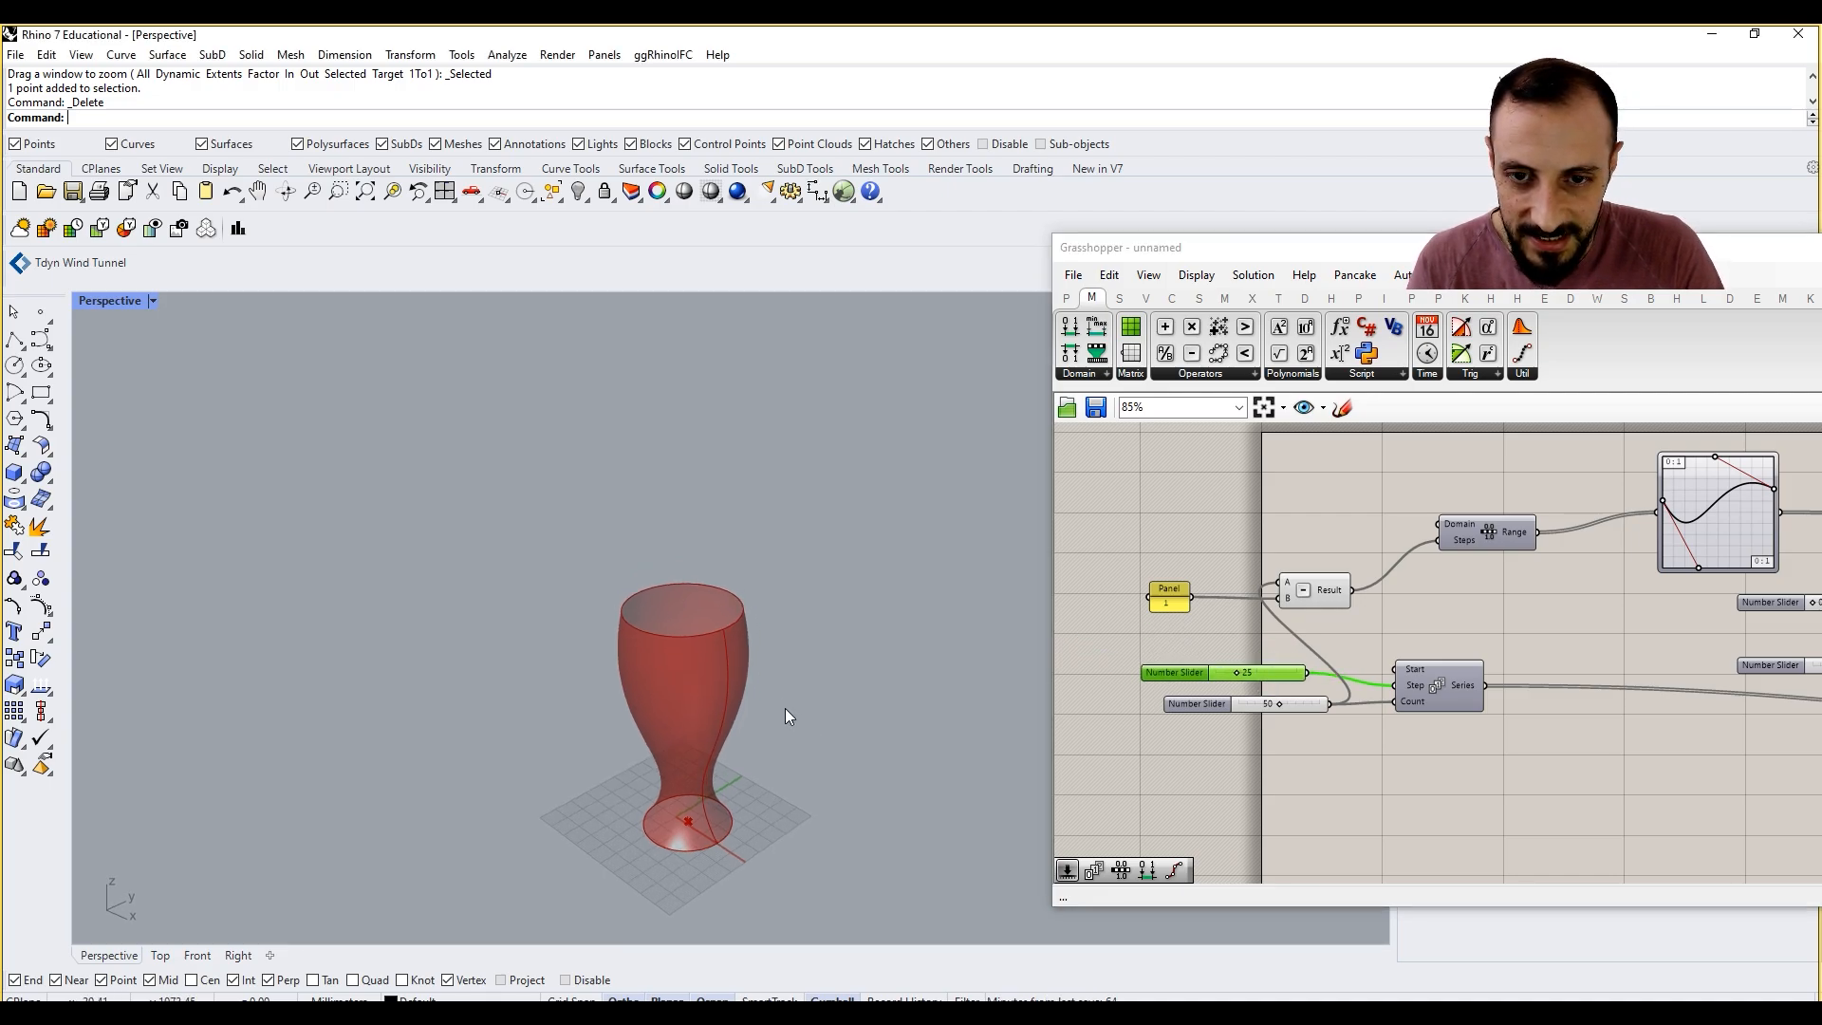
{"action": "scroll", "coordinate": [724, 774], "scroll_direction": "up", "scroll_amount": 2}
{"action": "right_click_drag", "start_coordinate": [725, 792], "coordinate": [720, 720], "text": "shift"}
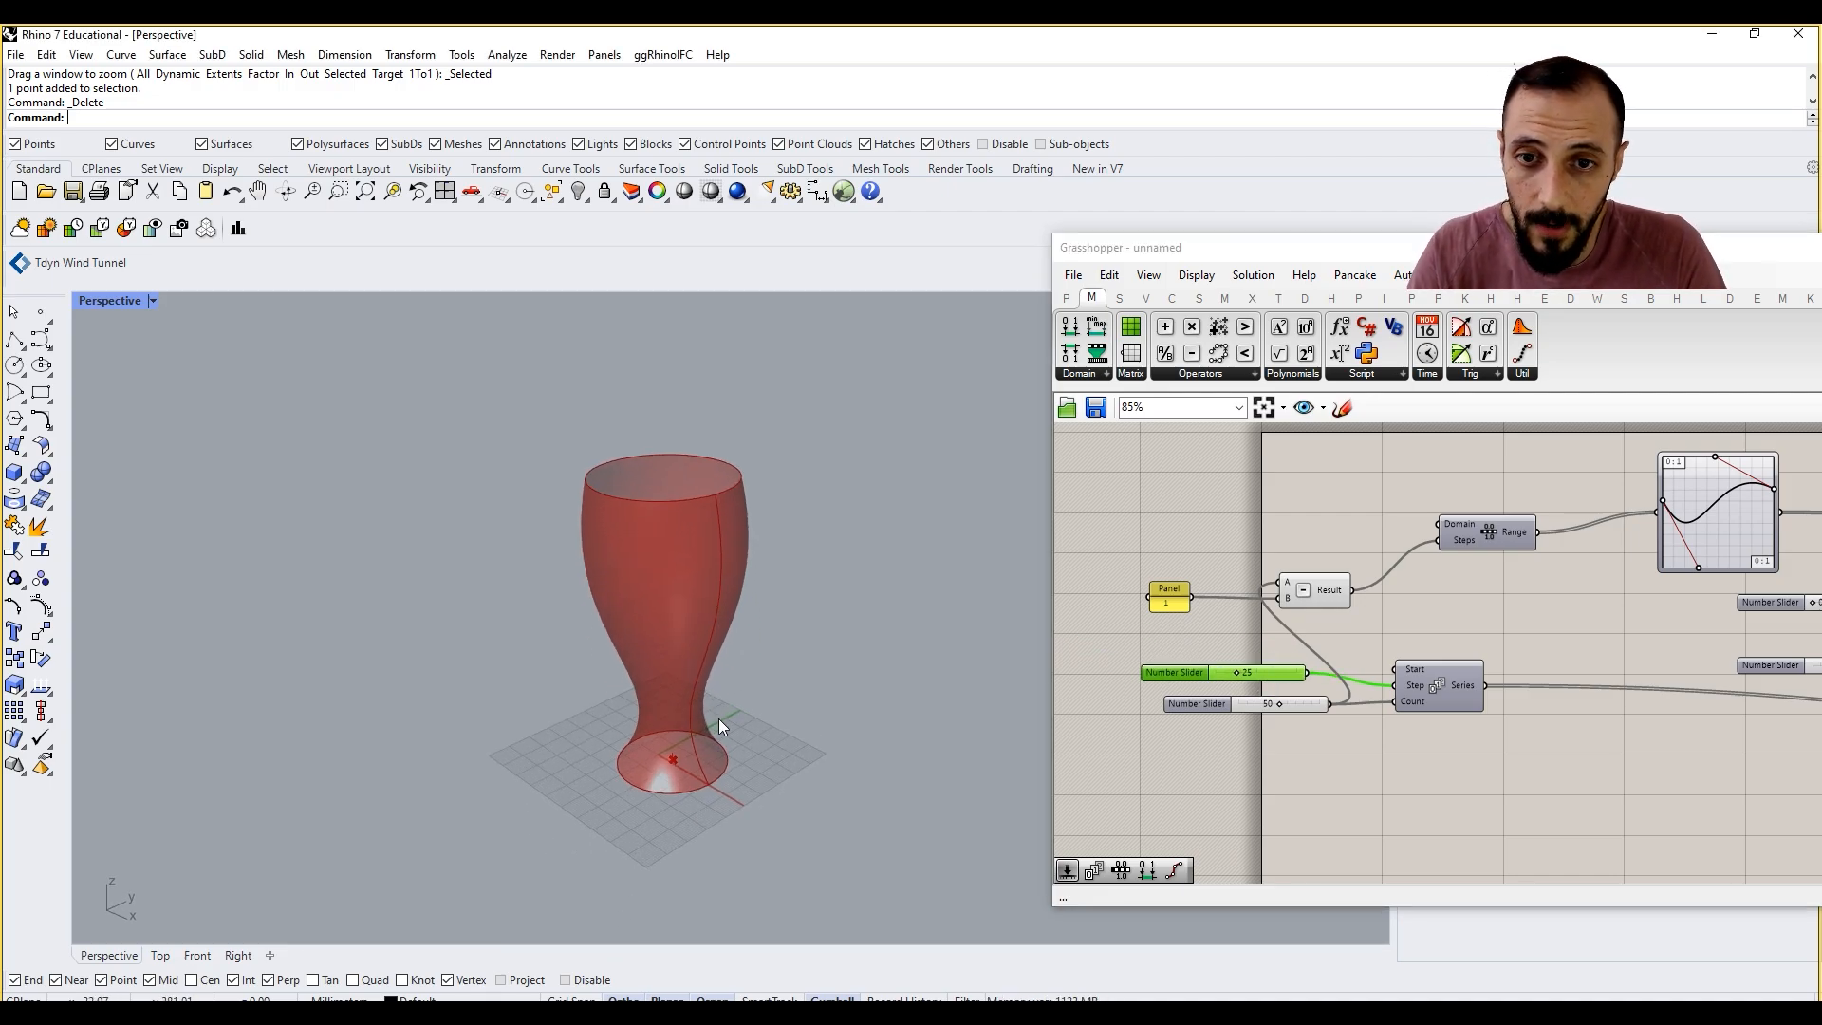
{"action": "right_click_drag", "start_coordinate": [1393, 715], "coordinate": [1355, 712]}
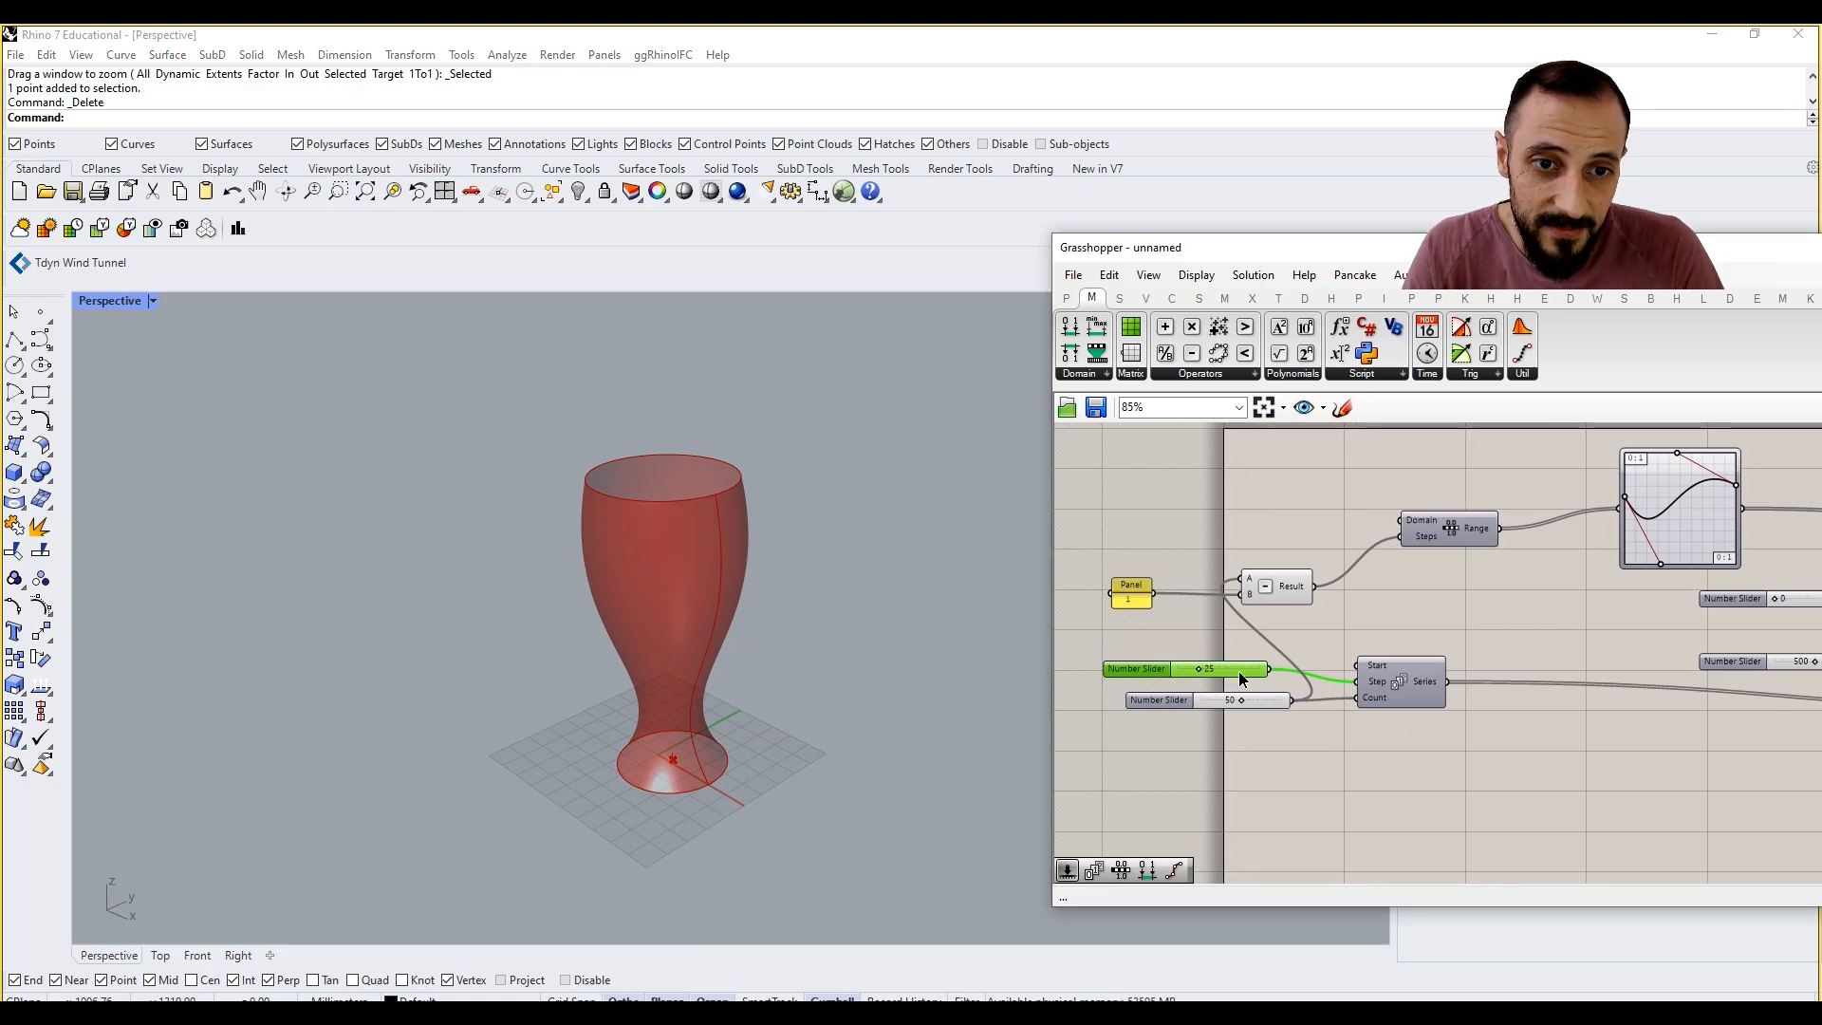
{"action": "left_click_drag", "start_coordinate": [1238, 670], "coordinate": [1248, 670]}
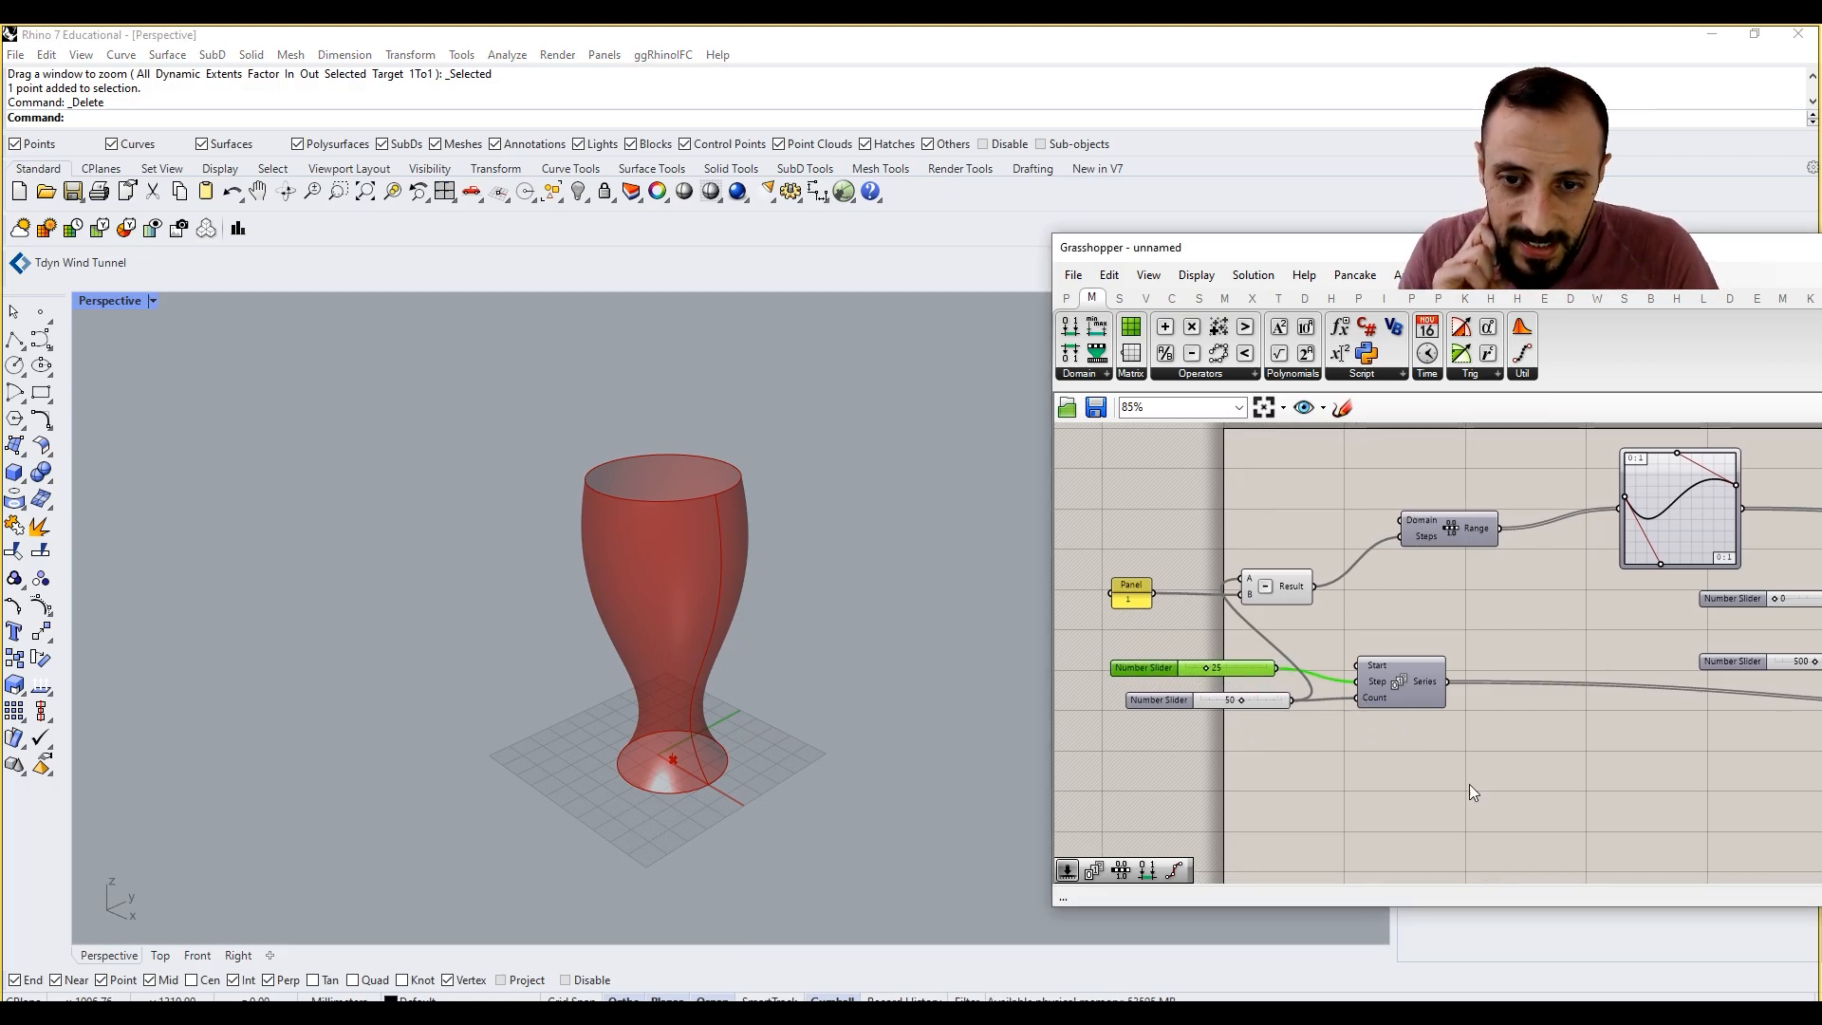
Step: Duplicate the Bezier Graph Mapper above the original and set the copy's graph type to Sine
{"action": "right_click_drag", "start_coordinate": [1554, 792], "coordinate": [1396, 775]}
{"action": "right_click_drag", "start_coordinate": [1612, 665], "coordinate": [1403, 717]}
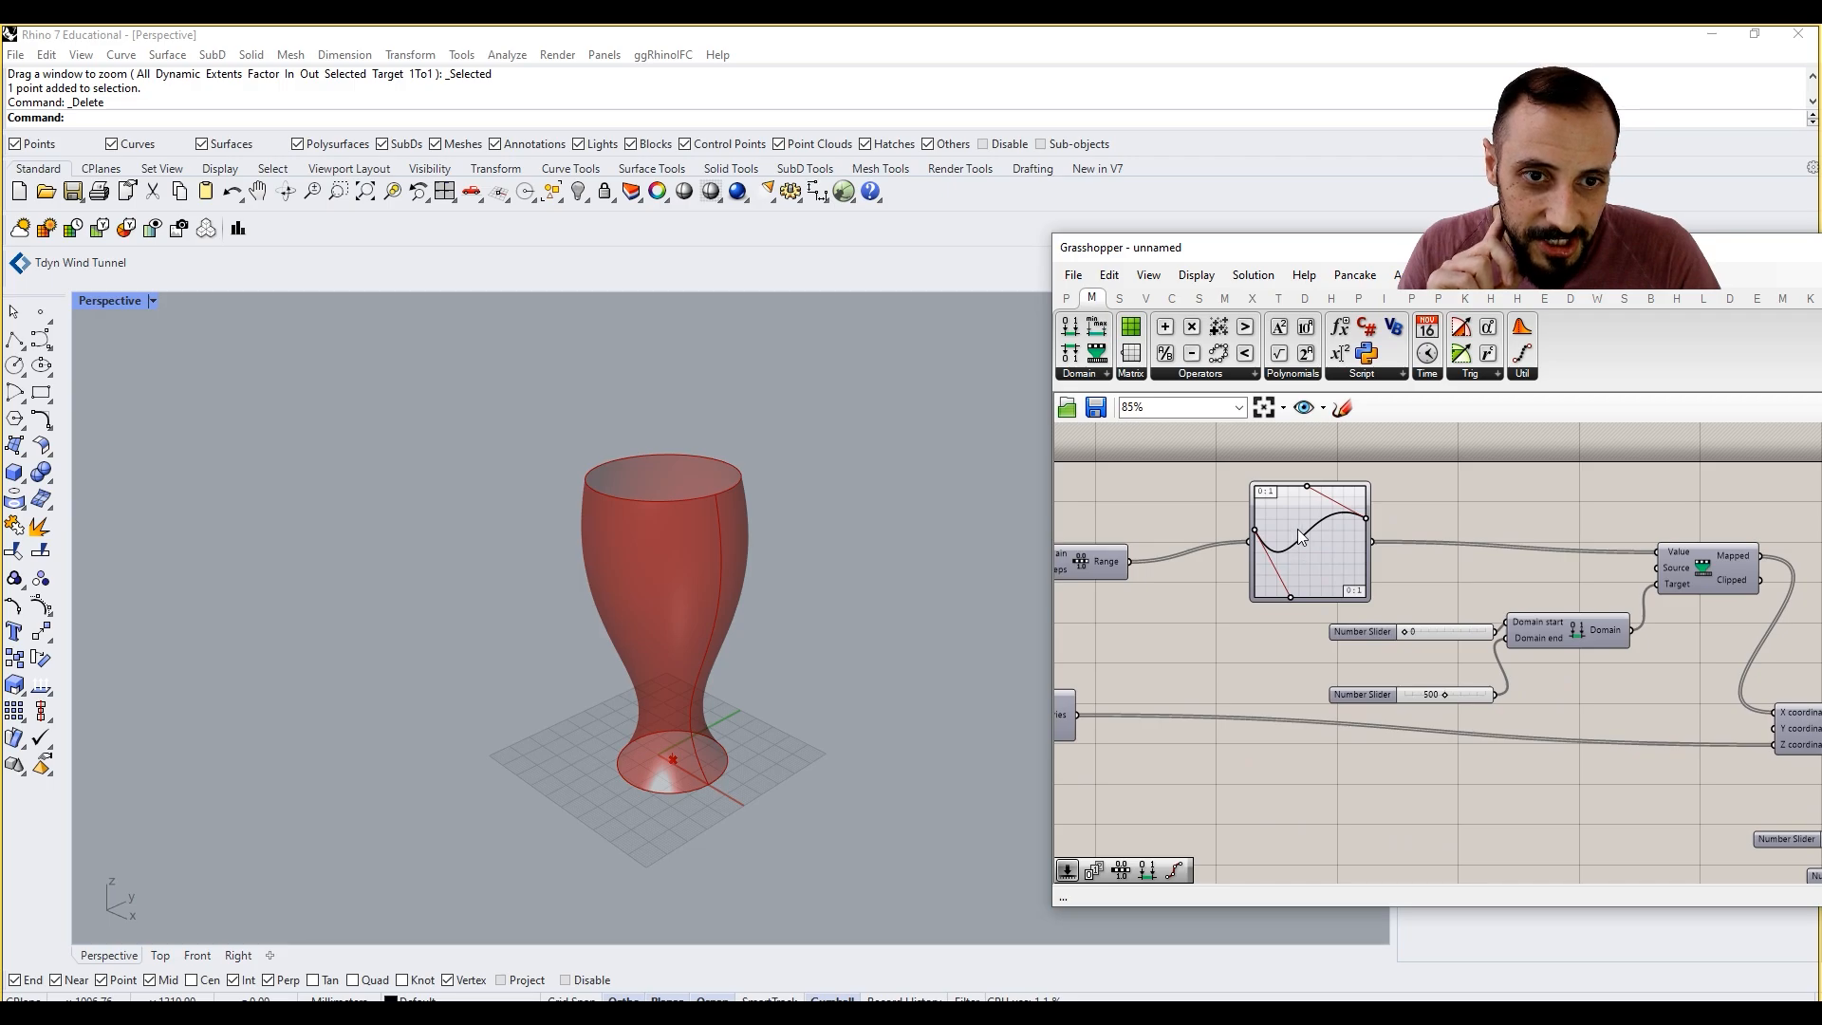
{"action": "scroll", "coordinate": [1298, 528], "scroll_direction": "up", "scroll_amount": 2}
{"action": "right_click_drag", "start_coordinate": [1336, 572], "coordinate": [1336, 642]}
{"action": "left_click", "coordinate": [1333, 640]}
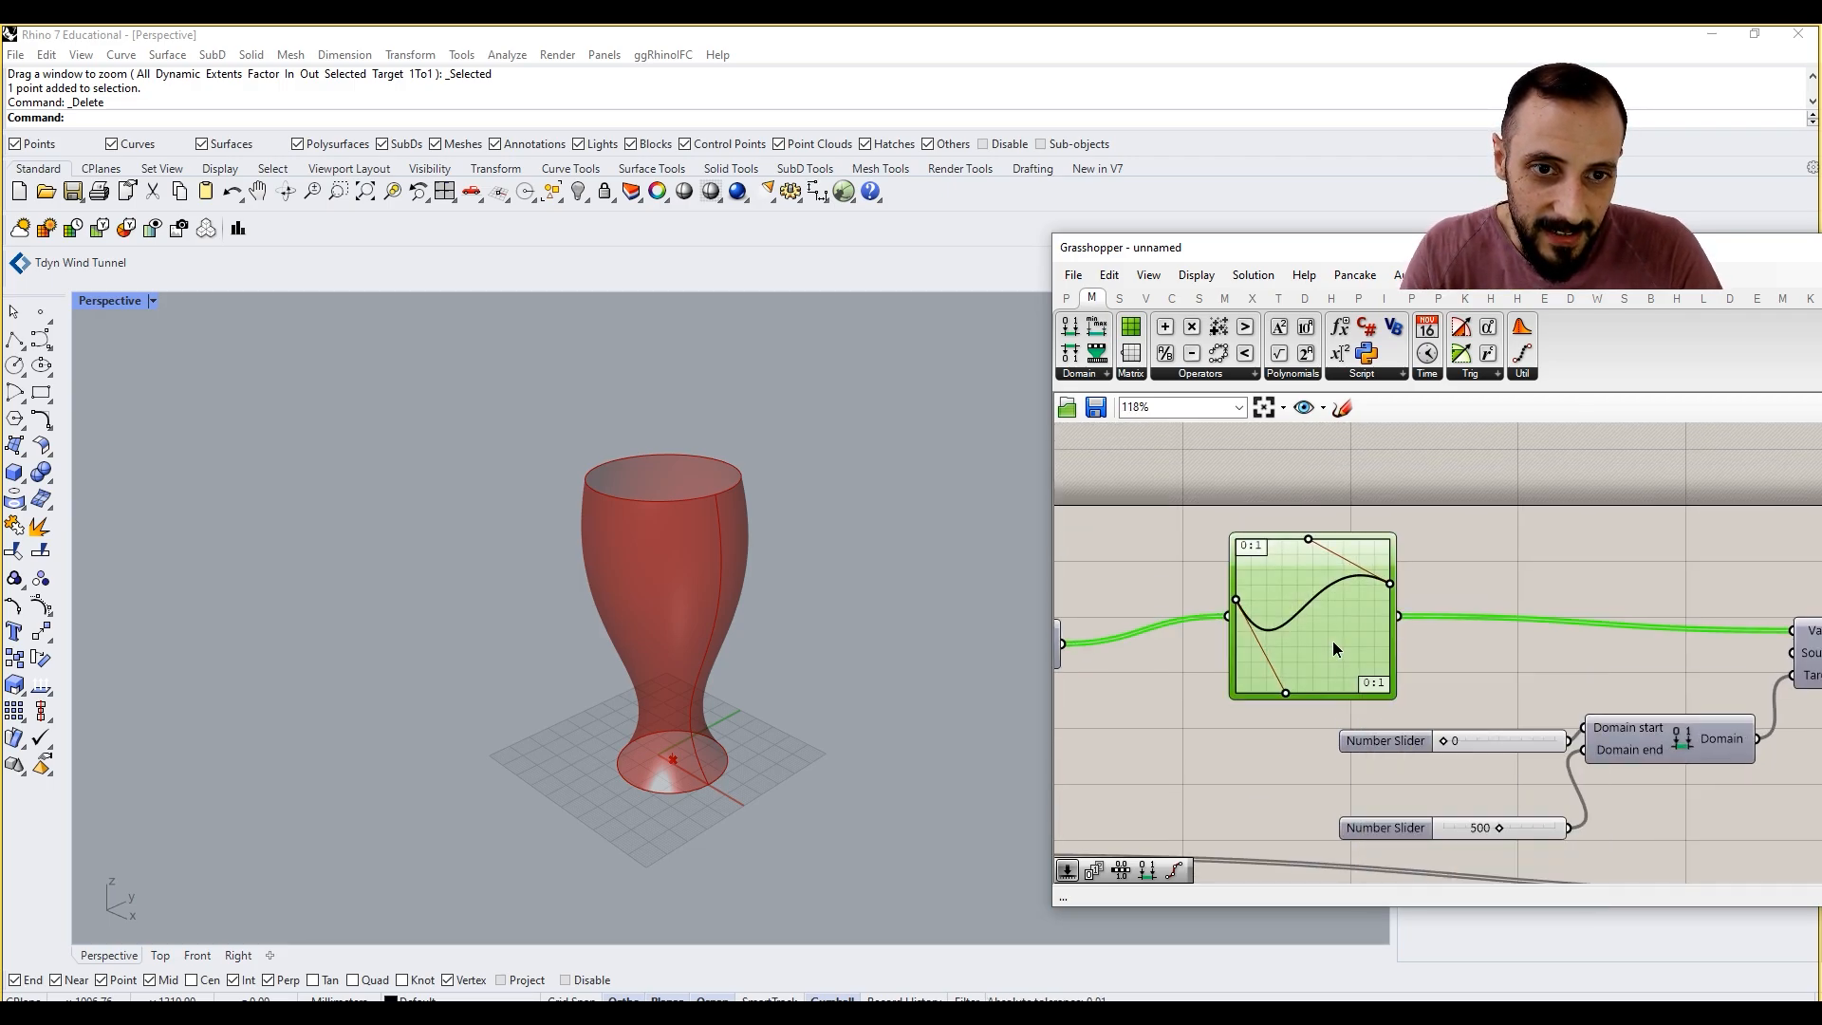
{"action": "key", "text": "Delete"}
{"action": "key", "text": "ctrl+z"}
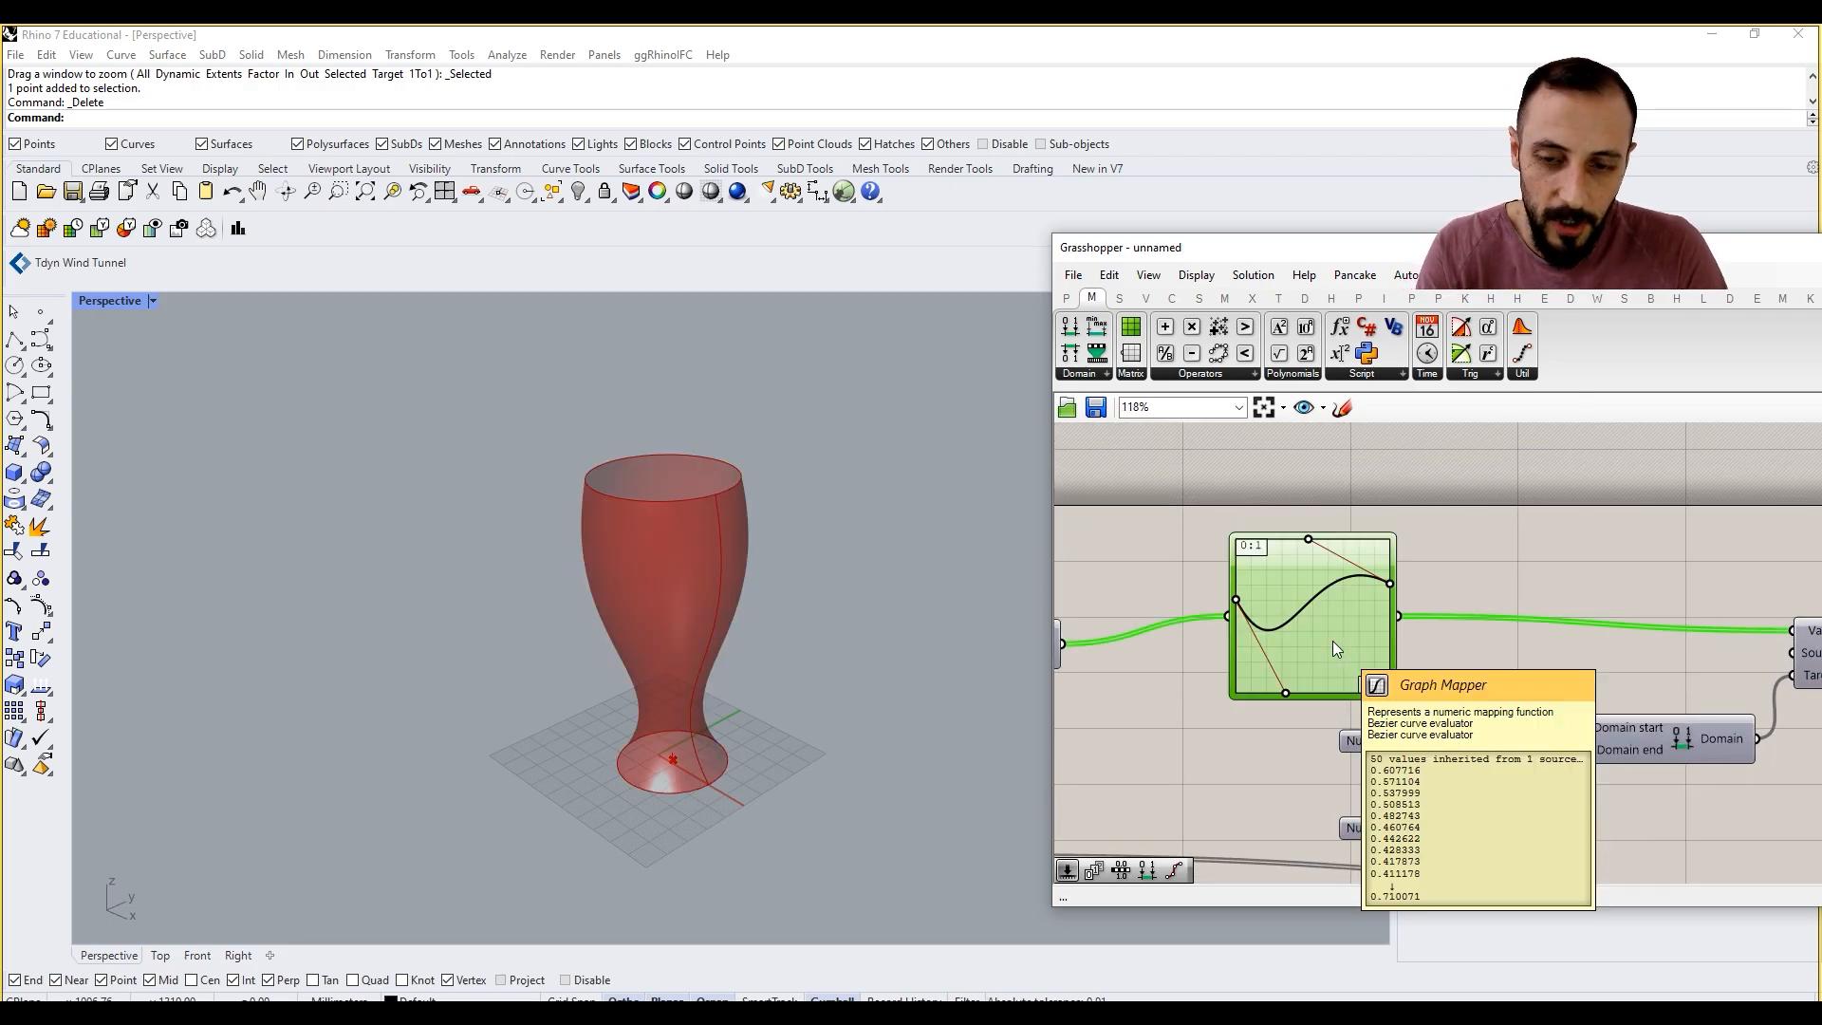
{"action": "left_click_drag", "start_coordinate": [1333, 640], "coordinate": [1324, 525], "text": "alt"}
{"action": "right_click", "coordinate": [1334, 553]}
{"action": "mouse_move", "coordinate": [1451, 785]}
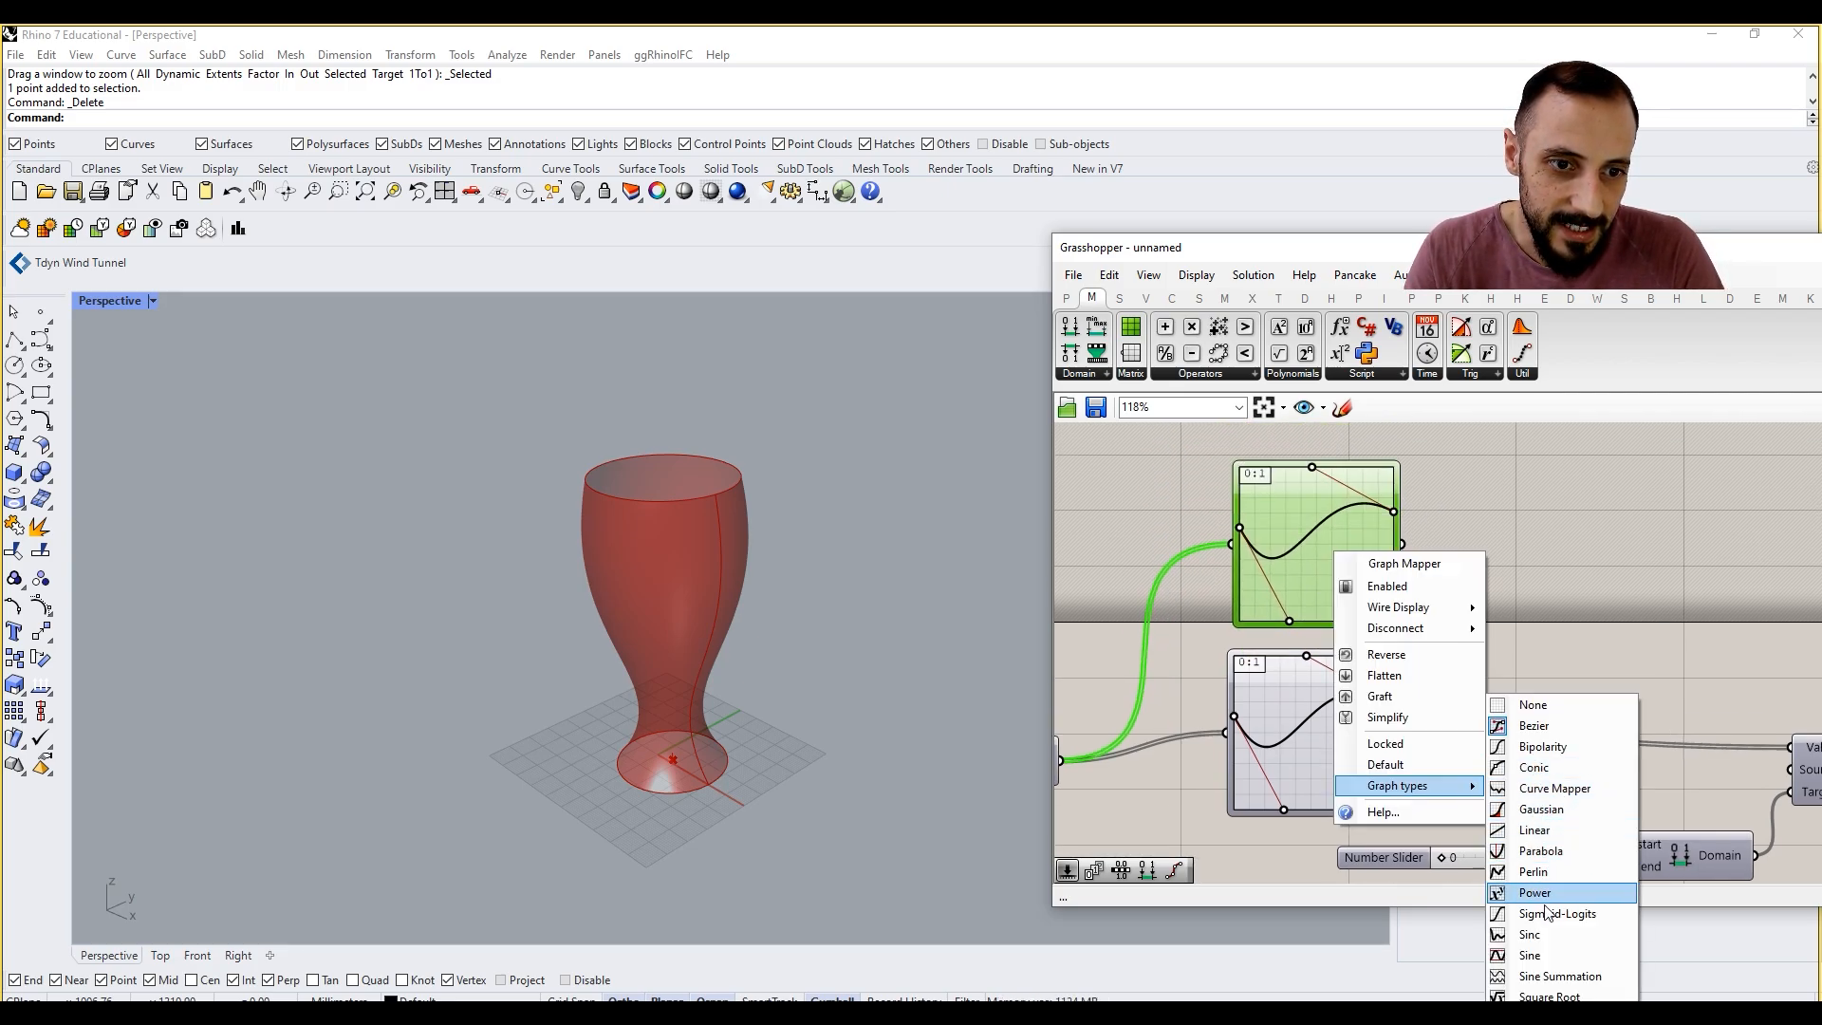
{"action": "left_click", "coordinate": [1530, 955]}
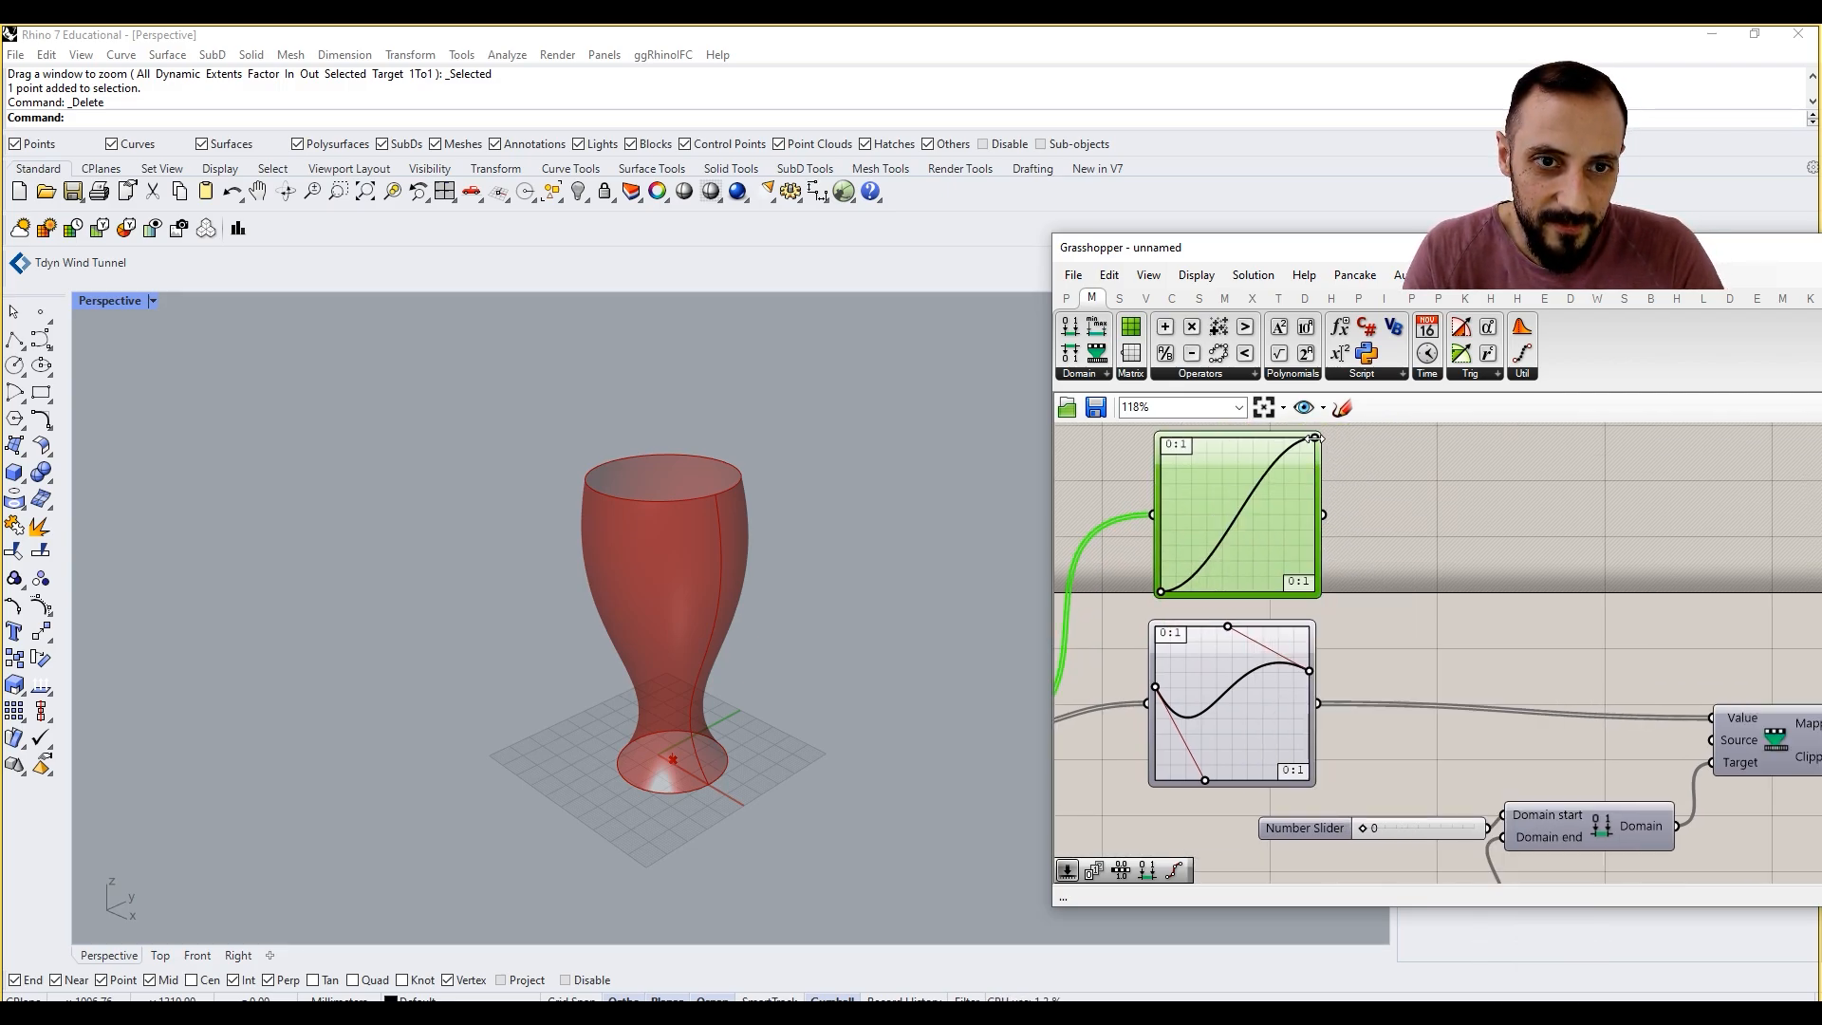
Step: Connect the Sine Graph Mapper to the Remap Numbers Value input and shape its curve into a tight, low repeating wave
{"action": "left_click_drag", "start_coordinate": [1323, 514], "coordinate": [1711, 717]}
{"action": "left_click_drag", "start_coordinate": [1315, 437], "coordinate": [1198, 517]}
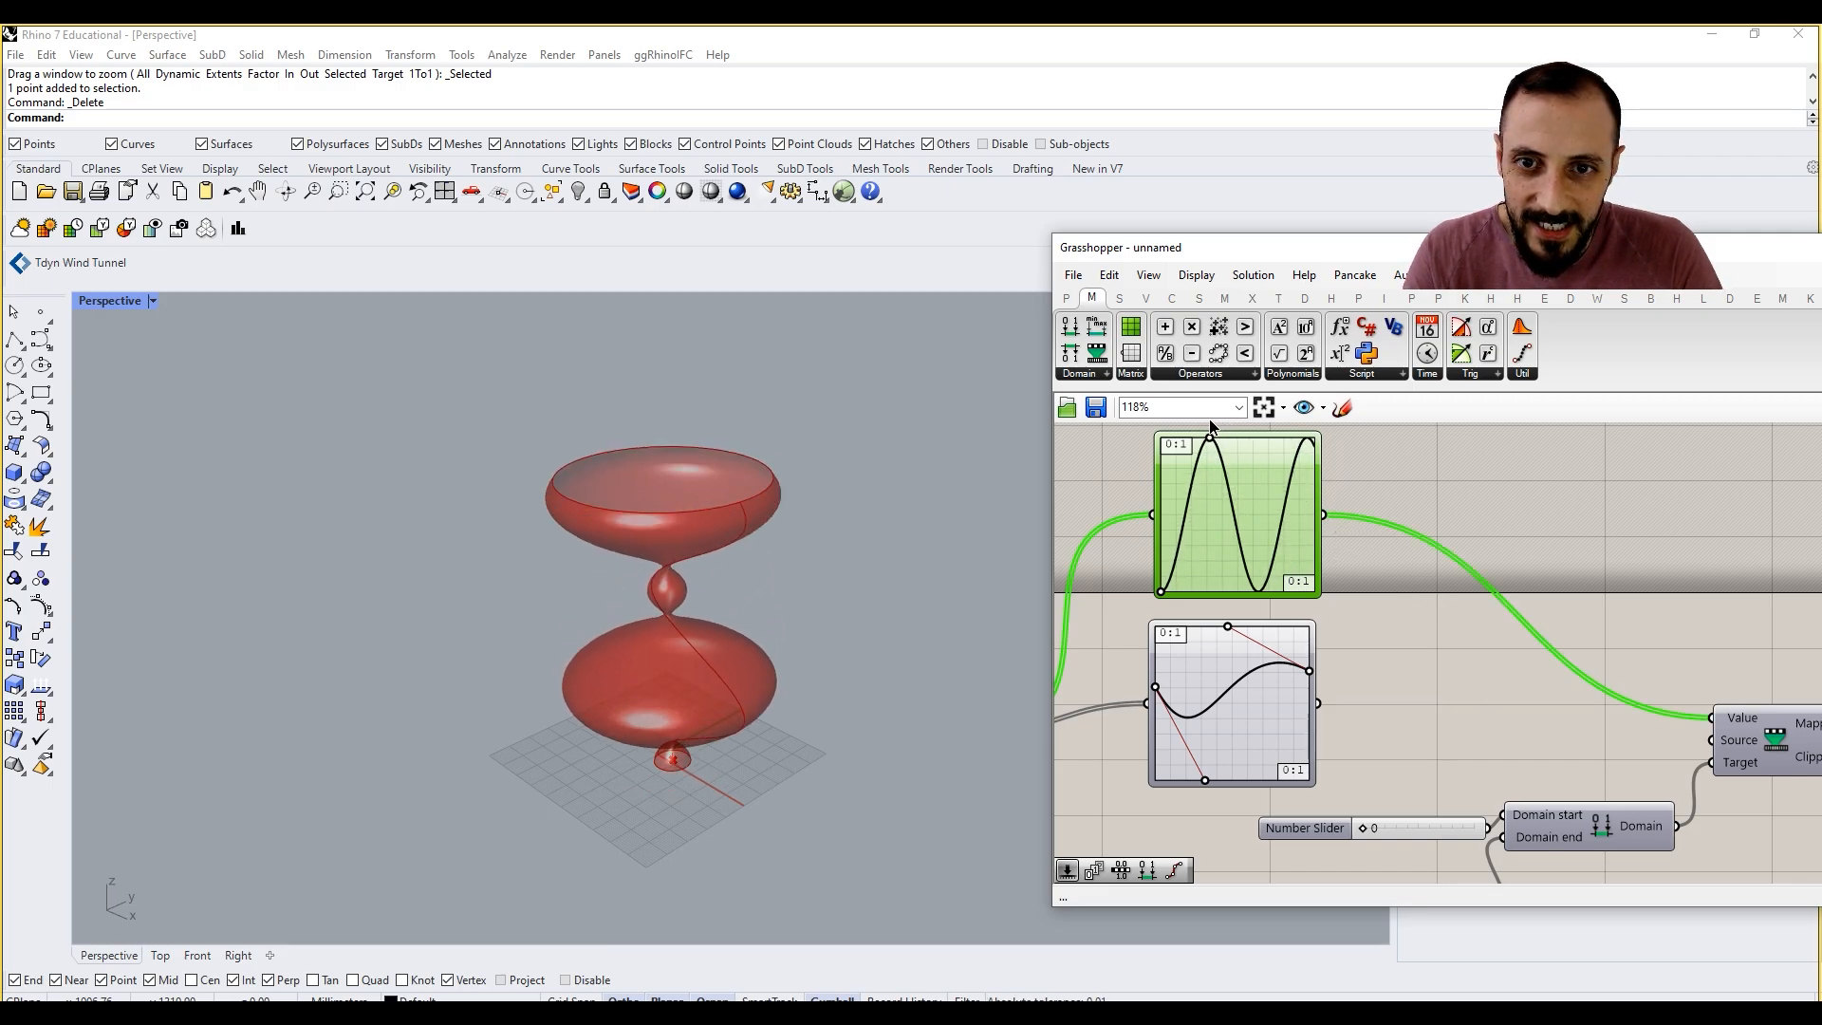
{"action": "left_click_drag", "start_coordinate": [1162, 591], "coordinate": [1174, 539]}
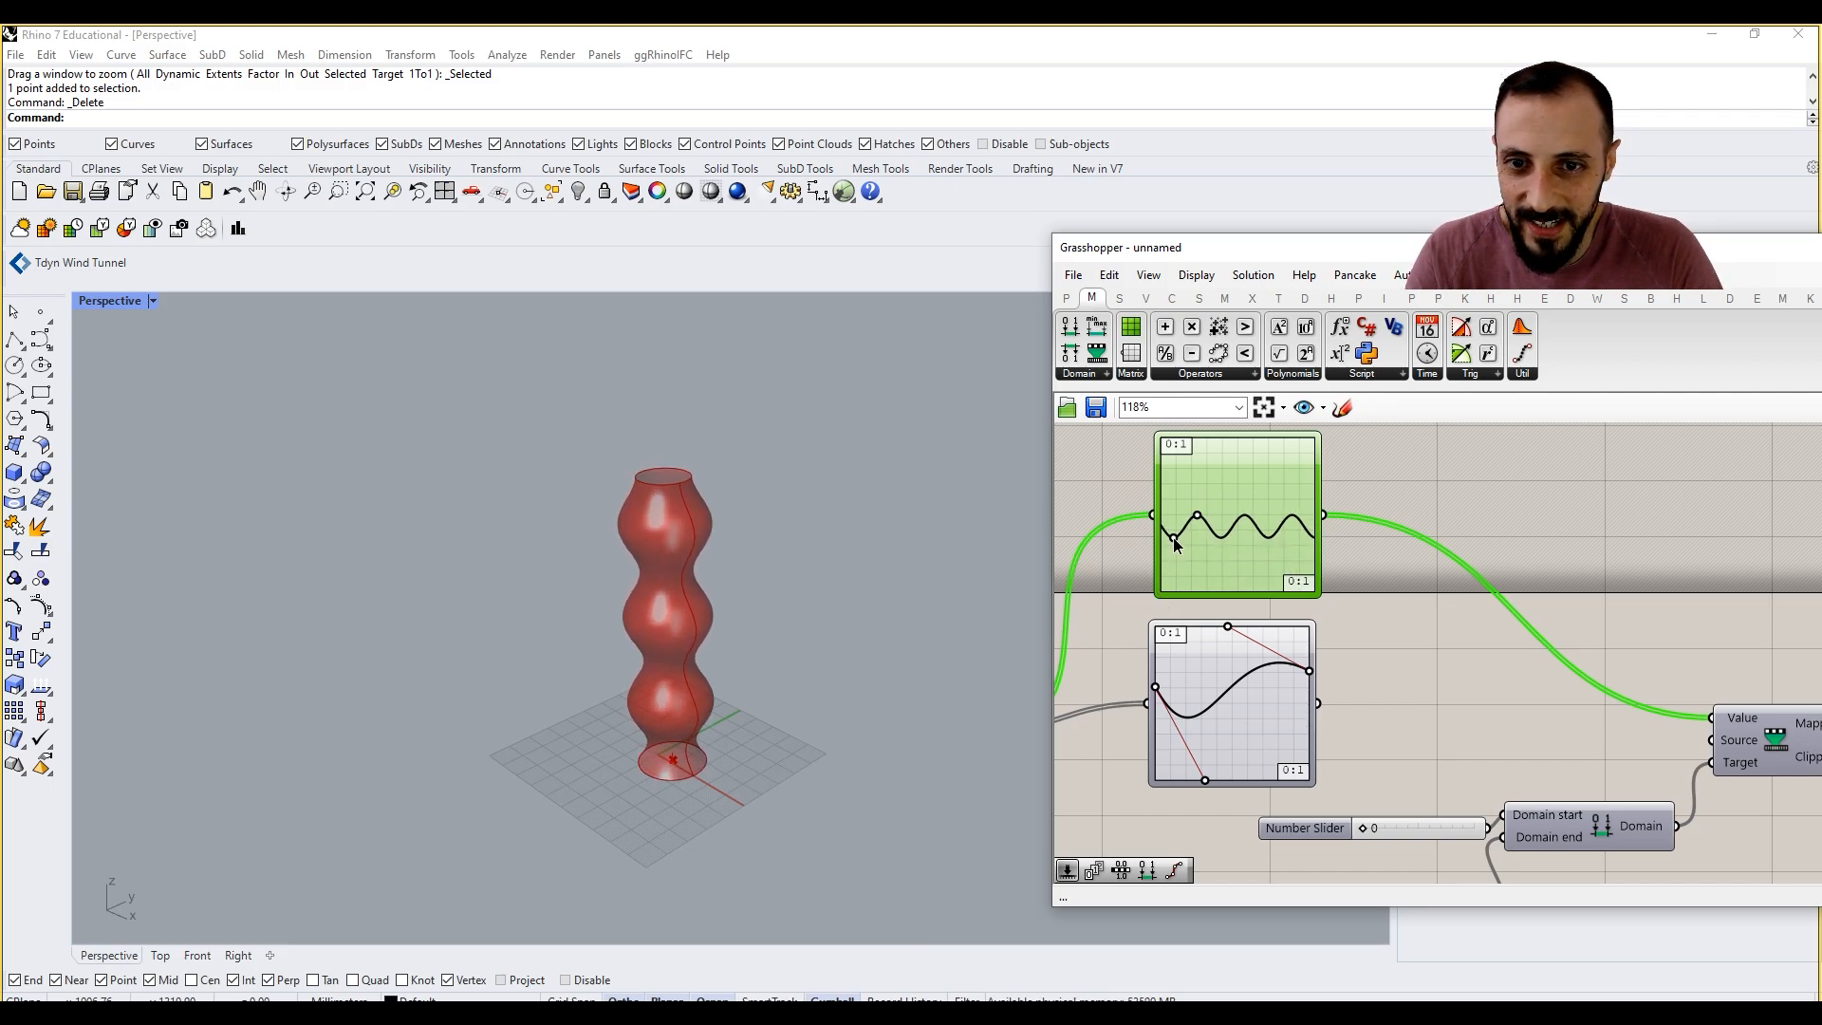
Step: Duplicate the Sine Graph Mapper above the others and set the new copy's graph type to Linear
{"action": "mouse_move", "coordinate": [1266, 507]}
{"action": "right_mouse_down"}
{"action": "mouse_move", "coordinate": [1264, 587]}
{"action": "mouse_move", "coordinate": [1245, 437]}
{"action": "mouse_move", "coordinate": [1239, 515]}
{"action": "right_mouse_up"}
{"action": "right_click", "coordinate": [1239, 515]}
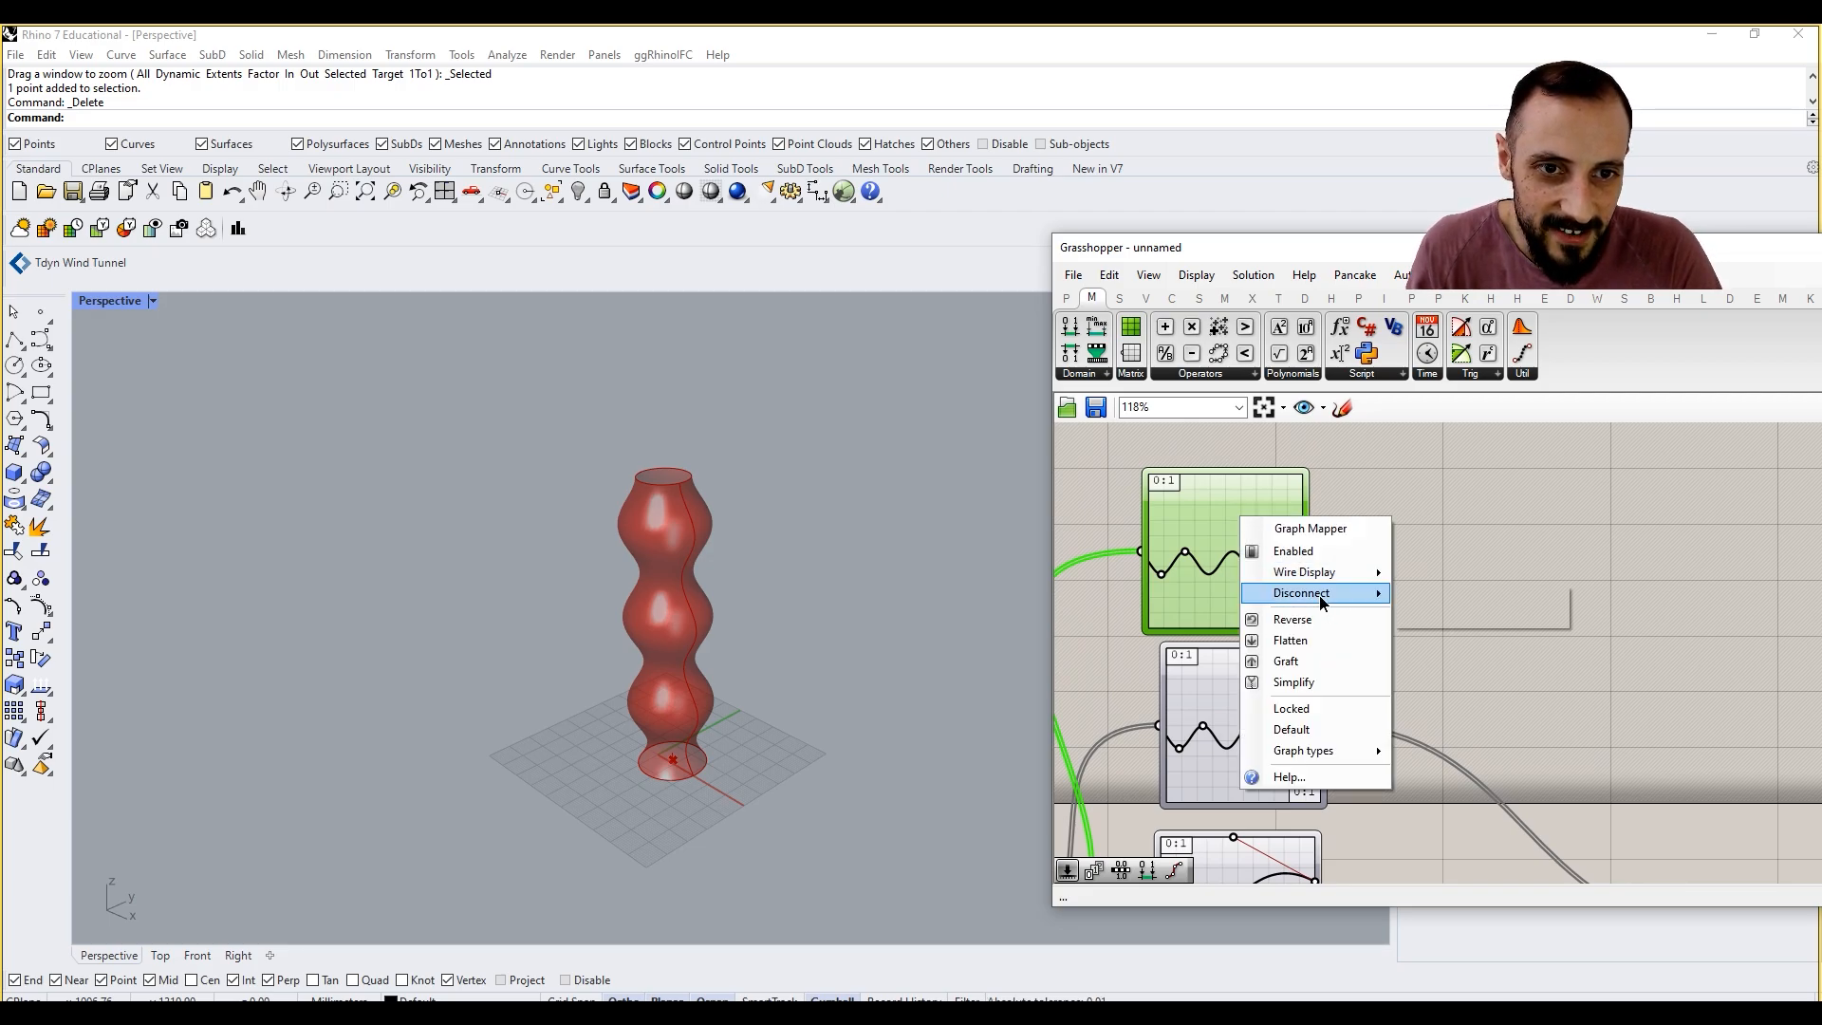
{"action": "mouse_move", "coordinate": [1319, 760]}
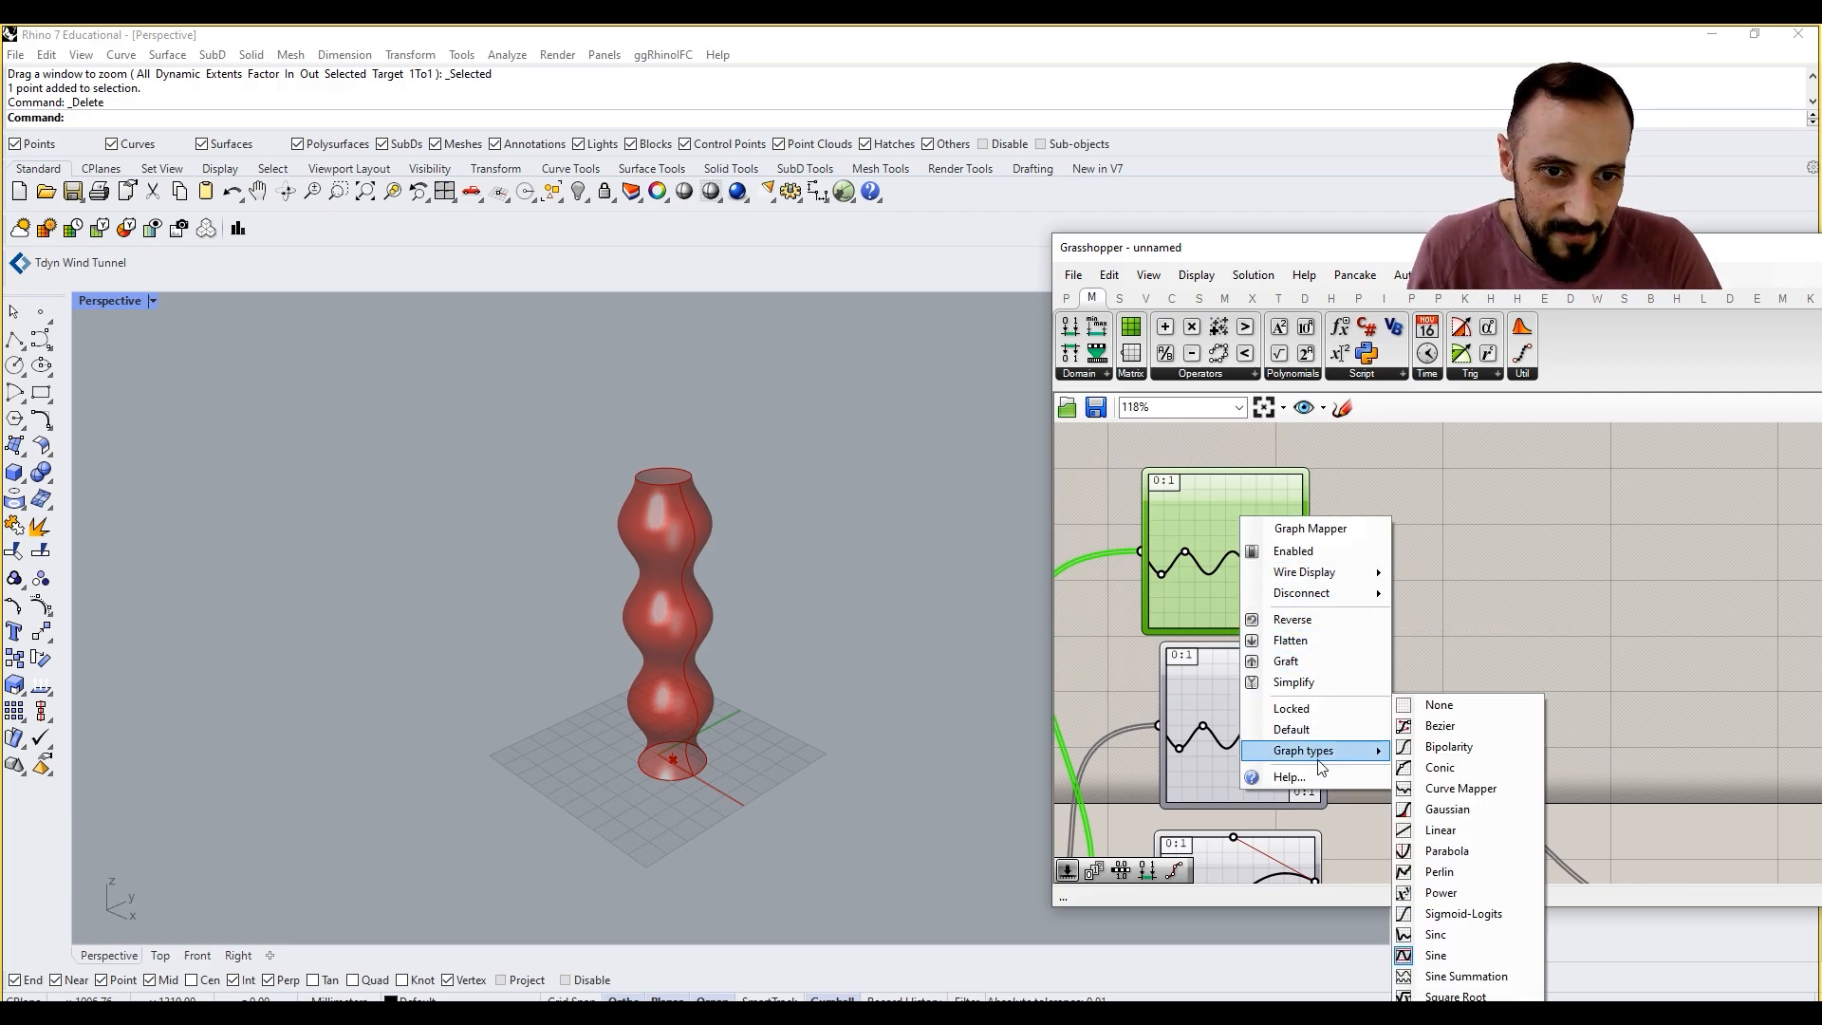
{"action": "left_click", "coordinate": [1486, 831]}
Step: Connect the Linear Graph Mapper to the Remap Numbers Value input and adjust its line with a control point
{"action": "scroll", "coordinate": [1317, 551], "scroll_direction": "down", "scroll_amount": 3}
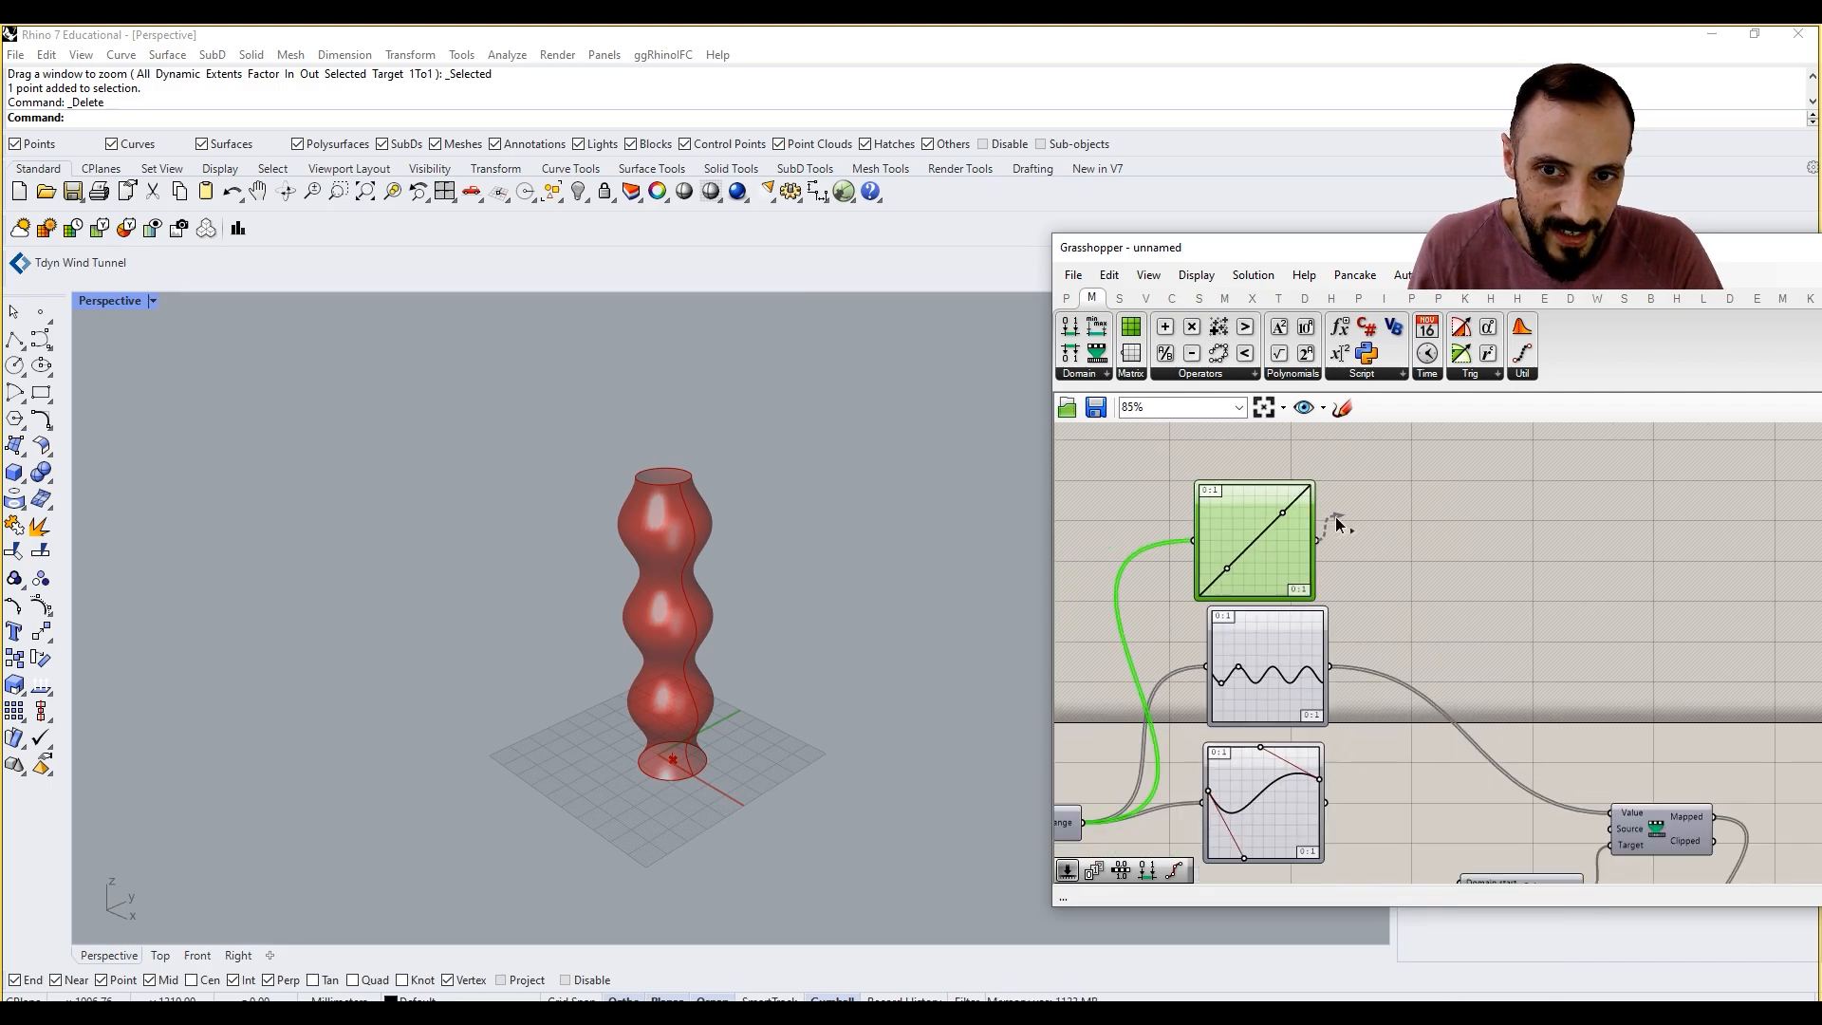
{"action": "left_click_drag", "start_coordinate": [1319, 536], "coordinate": [1570, 767]}
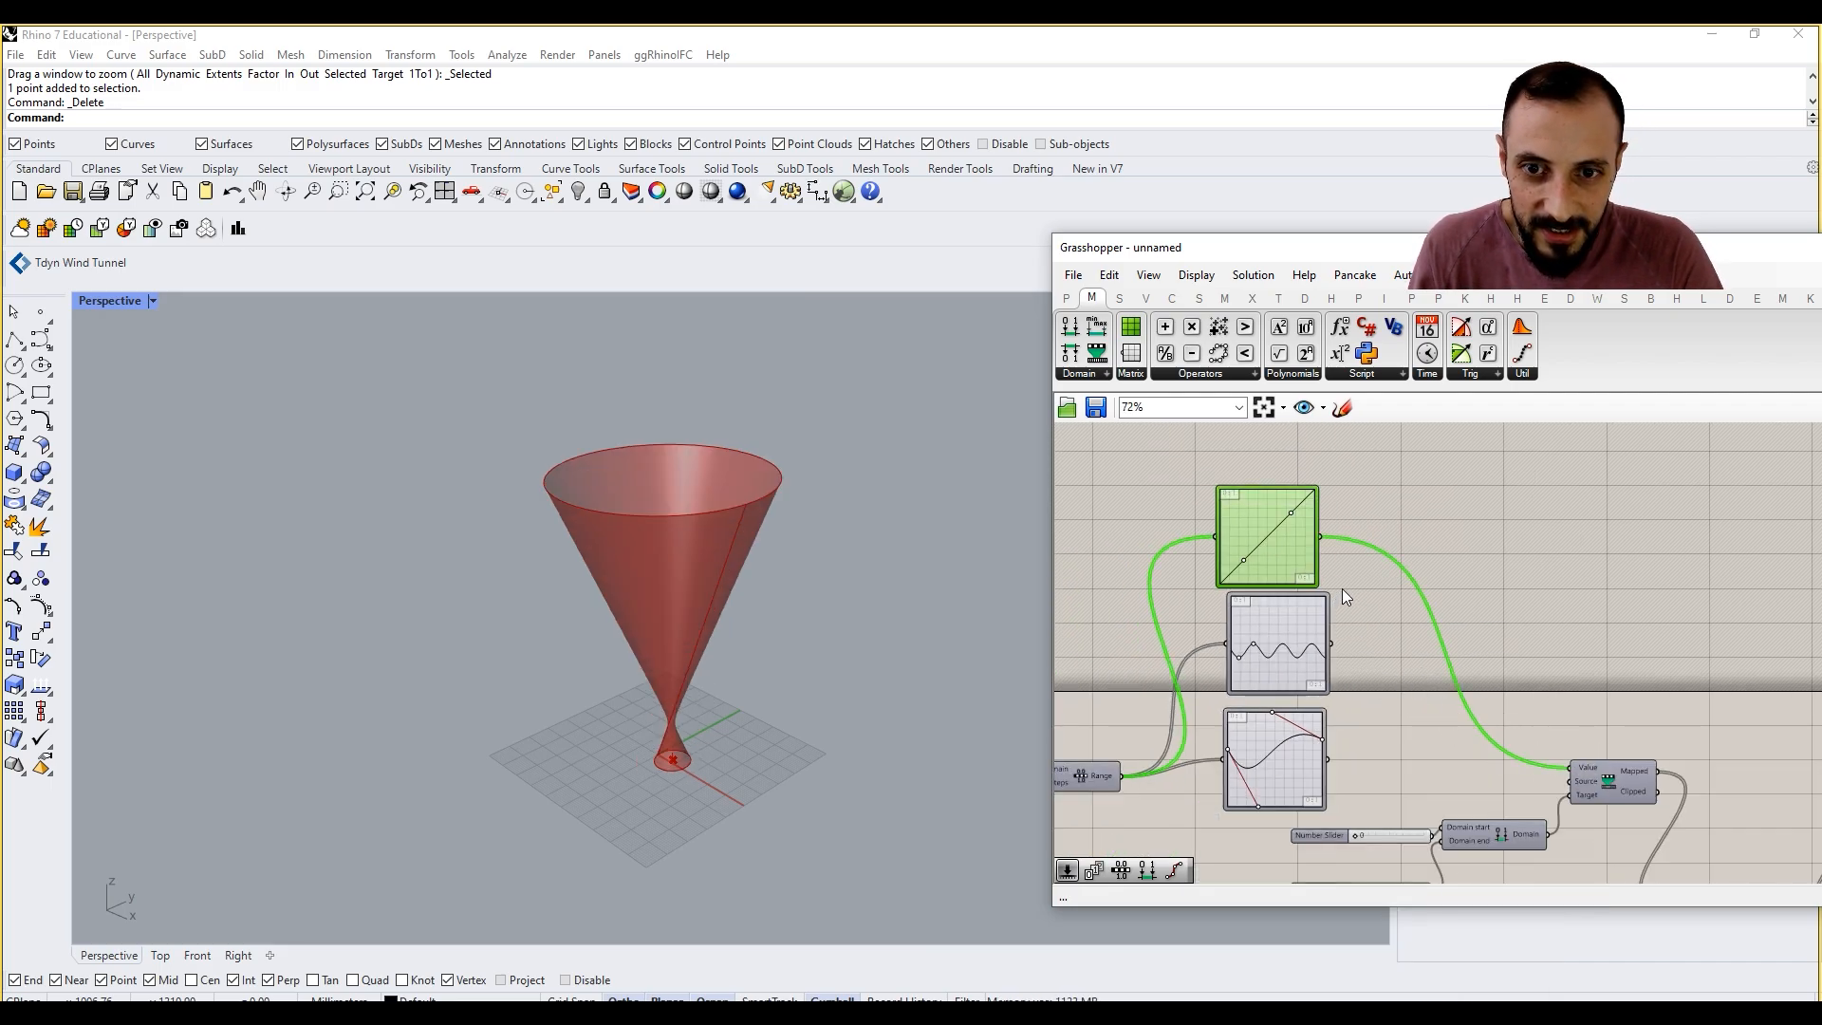
{"action": "scroll", "coordinate": [1342, 591], "scroll_direction": "up", "scroll_amount": 2}
{"action": "left_click_drag", "start_coordinate": [1205, 549], "coordinate": [1276, 476]}
{"action": "scroll", "coordinate": [1402, 539], "scroll_direction": "down", "scroll_amount": 5}
{"action": "right_click_drag", "start_coordinate": [1409, 577], "coordinate": [1312, 580]}
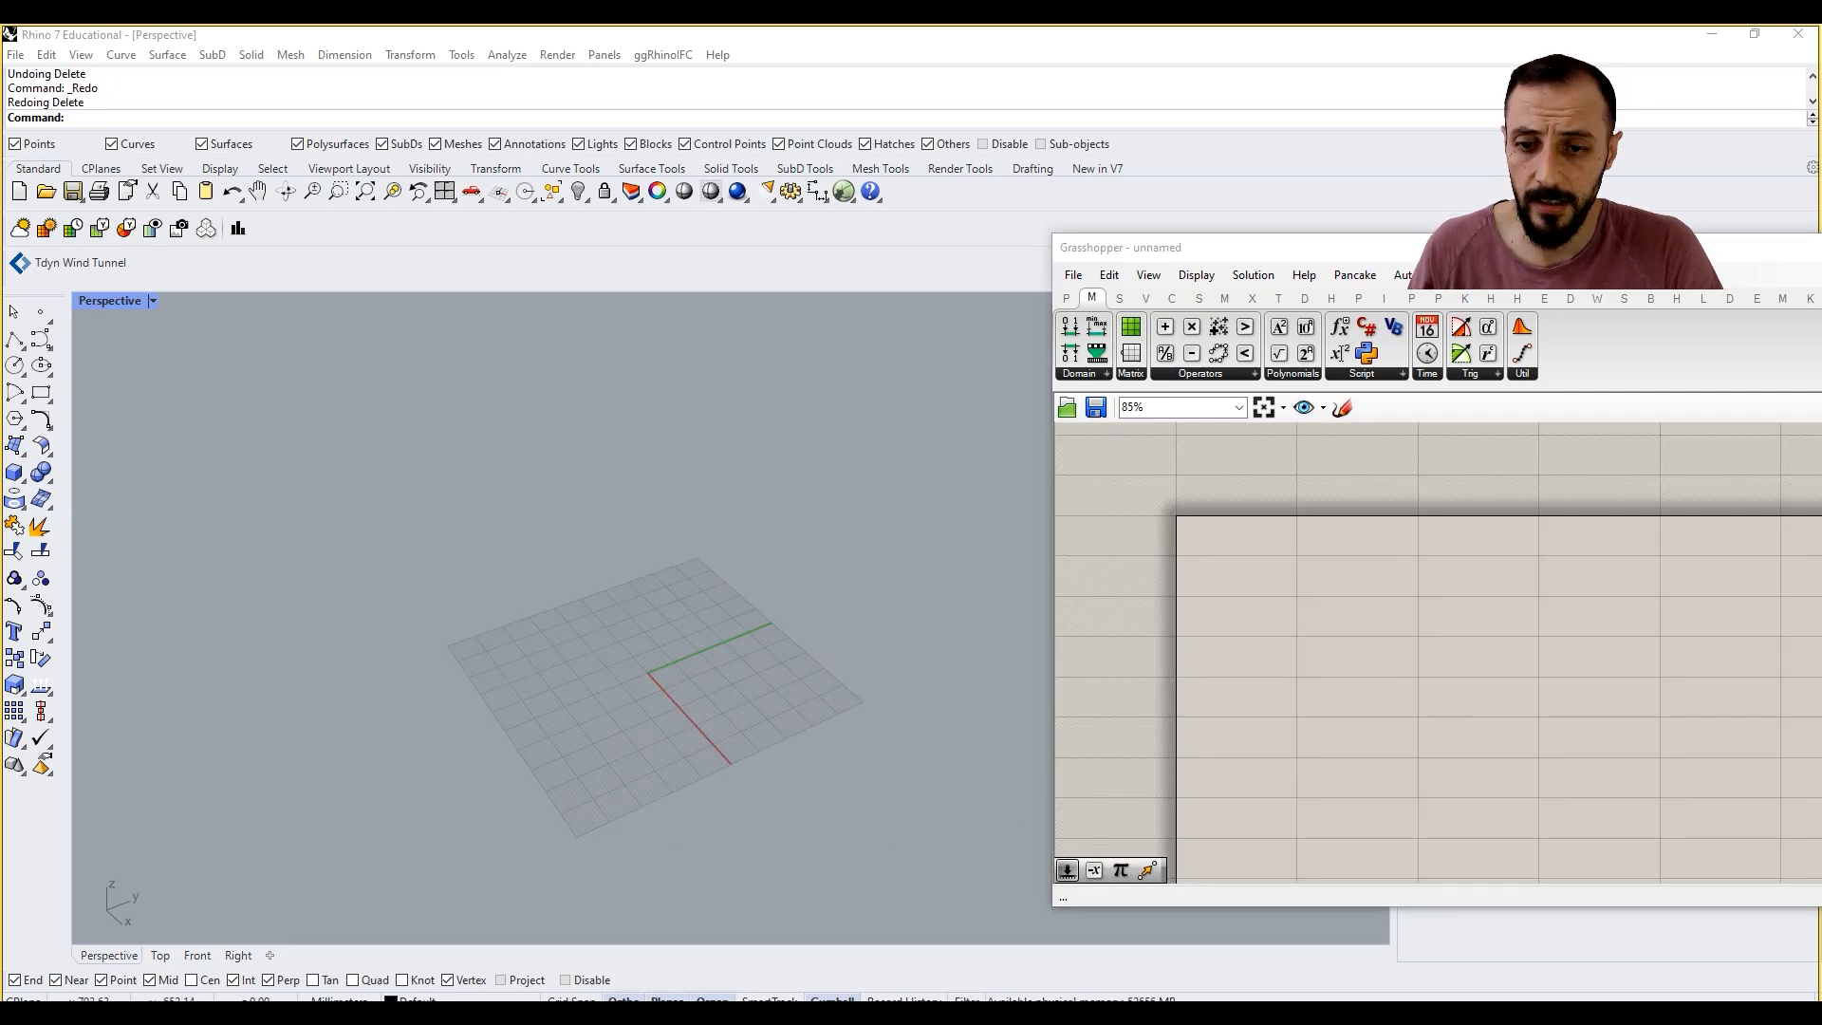
Step: Add a Line SDL component near the upper corner of the empty Grasshopper canvas and leave it deselected
{"action": "left_click", "coordinate": [689, 804]}
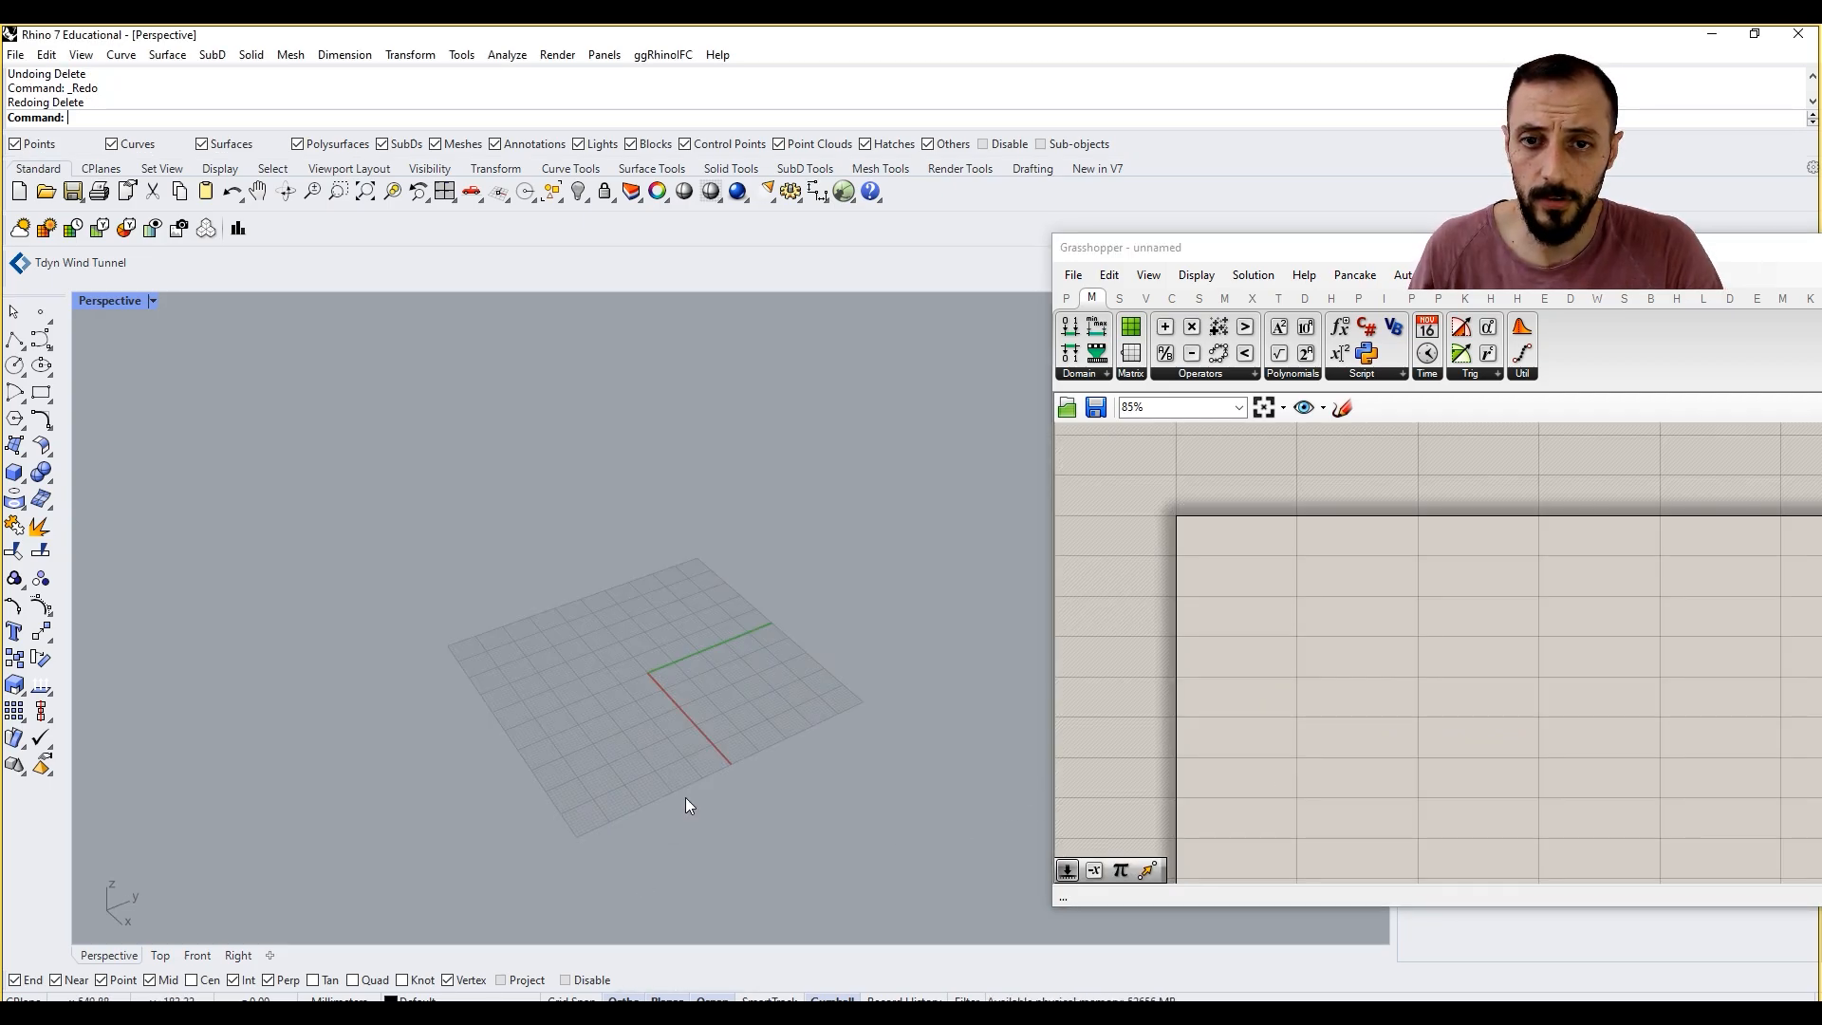
{"action": "double_click", "coordinate": [1285, 612]}
{"action": "type", "text": "sdl"}
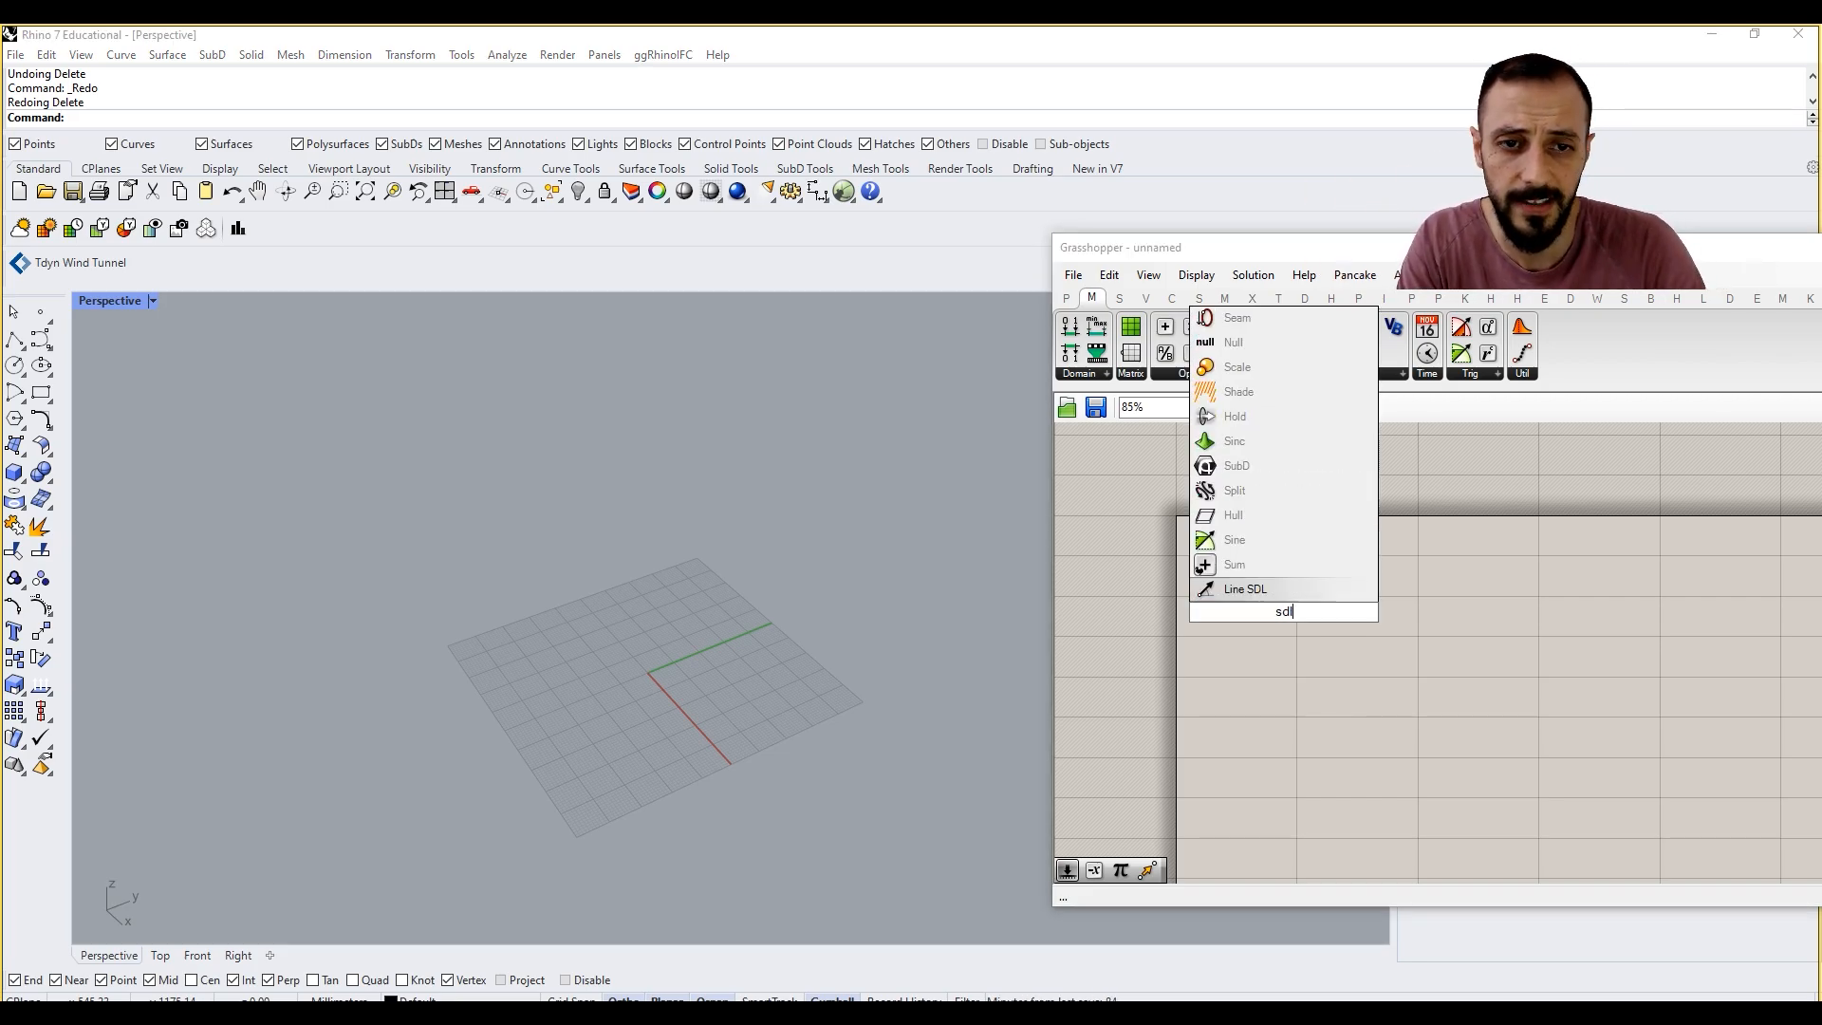
{"action": "left_click", "coordinate": [1270, 595]}
{"action": "left_click_drag", "start_coordinate": [1276, 607], "coordinate": [1374, 606]}
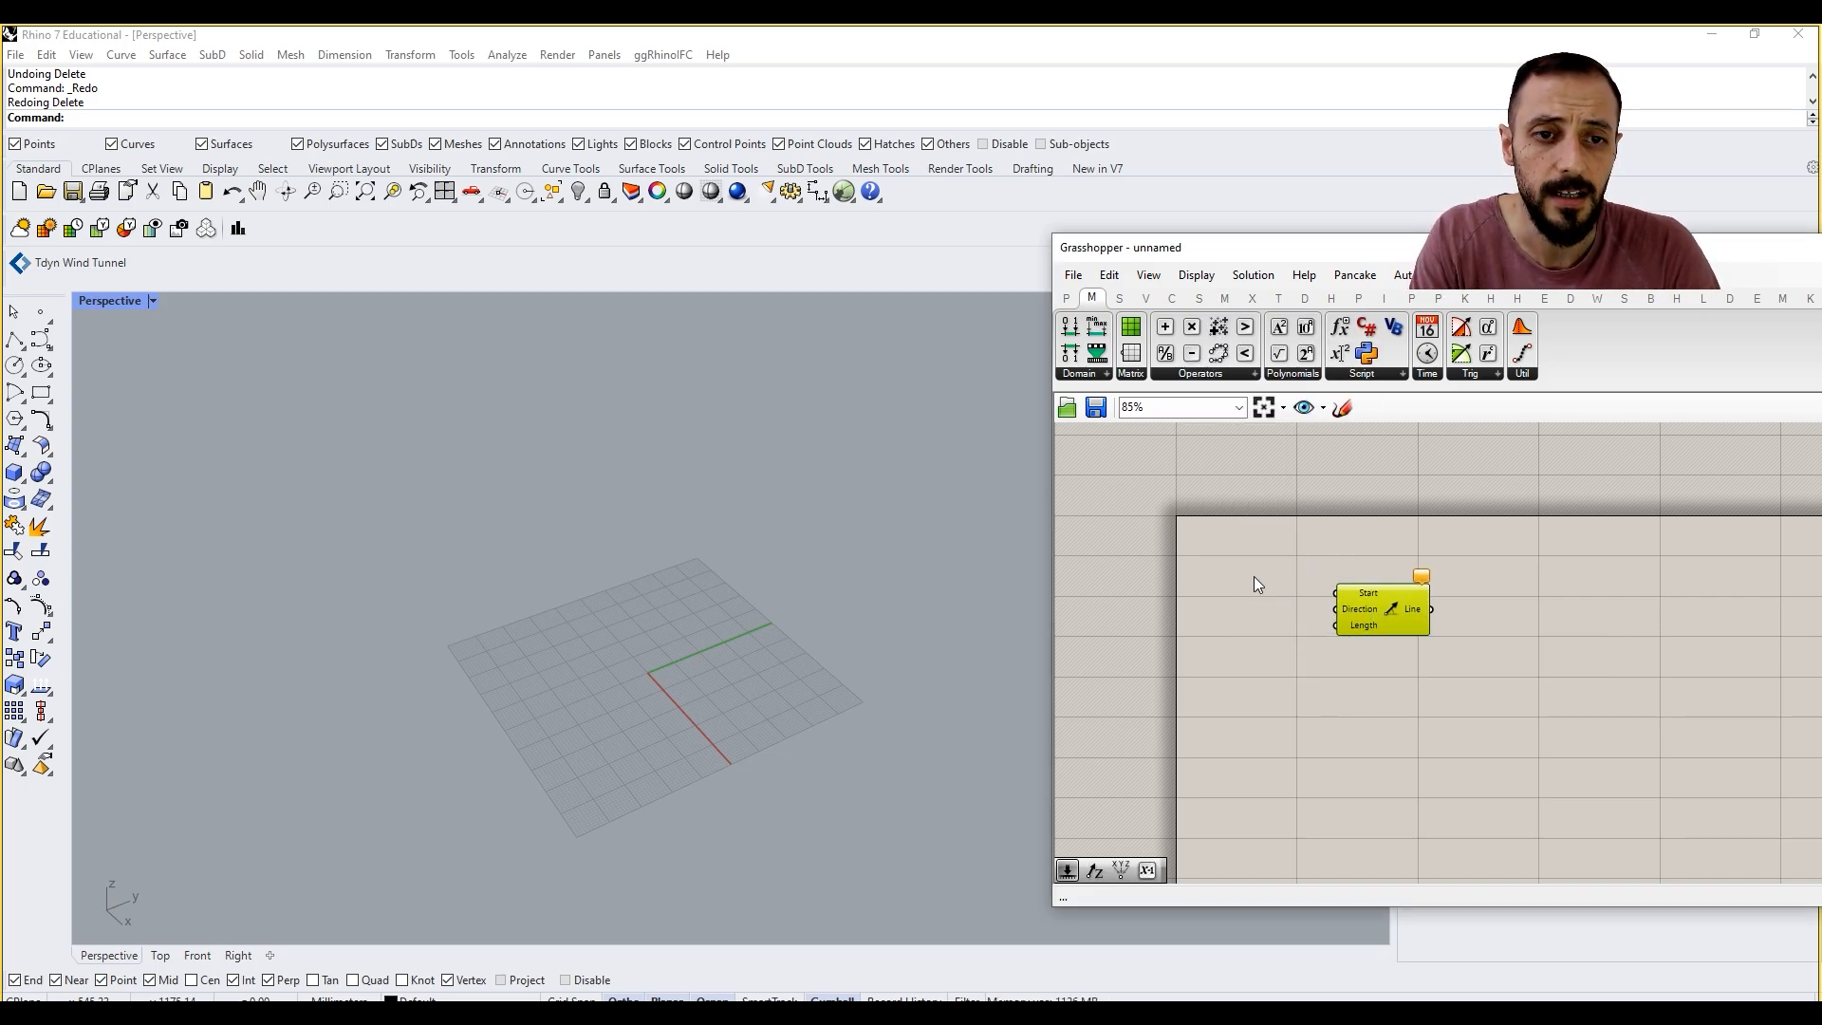
{"action": "left_click", "coordinate": [1316, 573]}
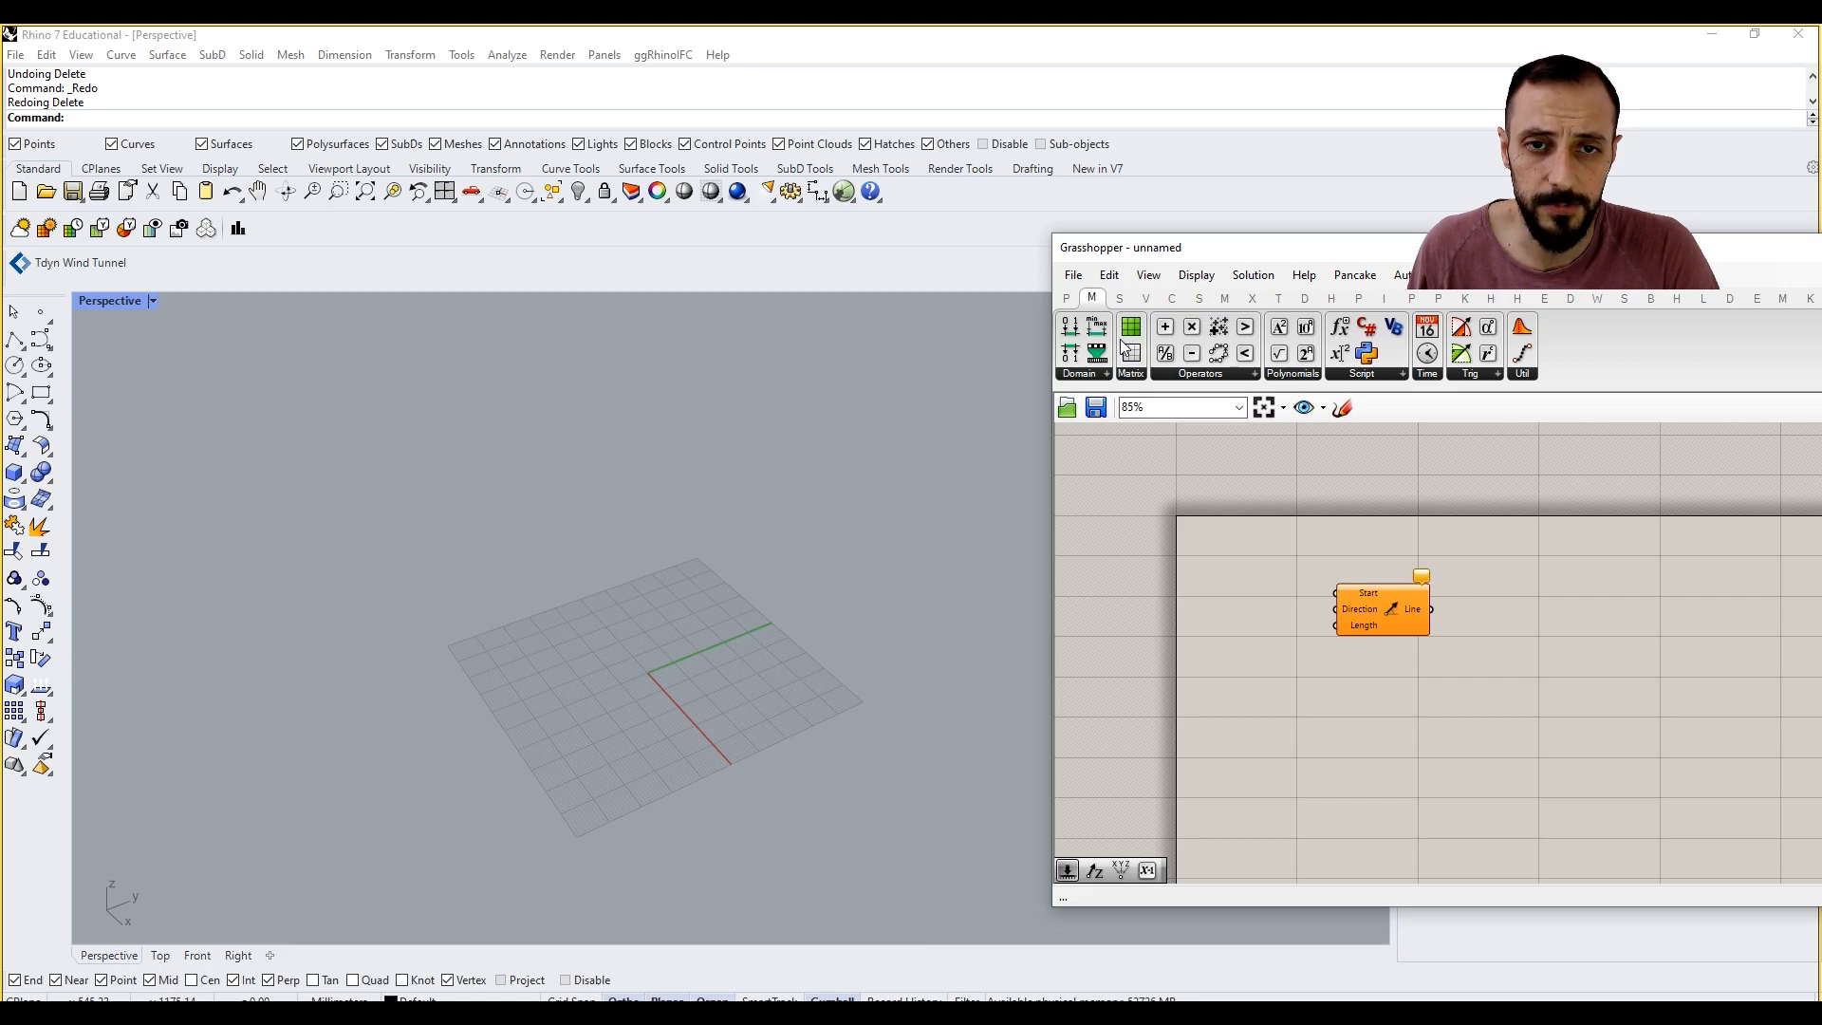
Step: Feed the Line SDL's Start input from a new Construct Point and its Length input from a new 50000 number slider
{"action": "left_click", "coordinate": [1146, 298]}
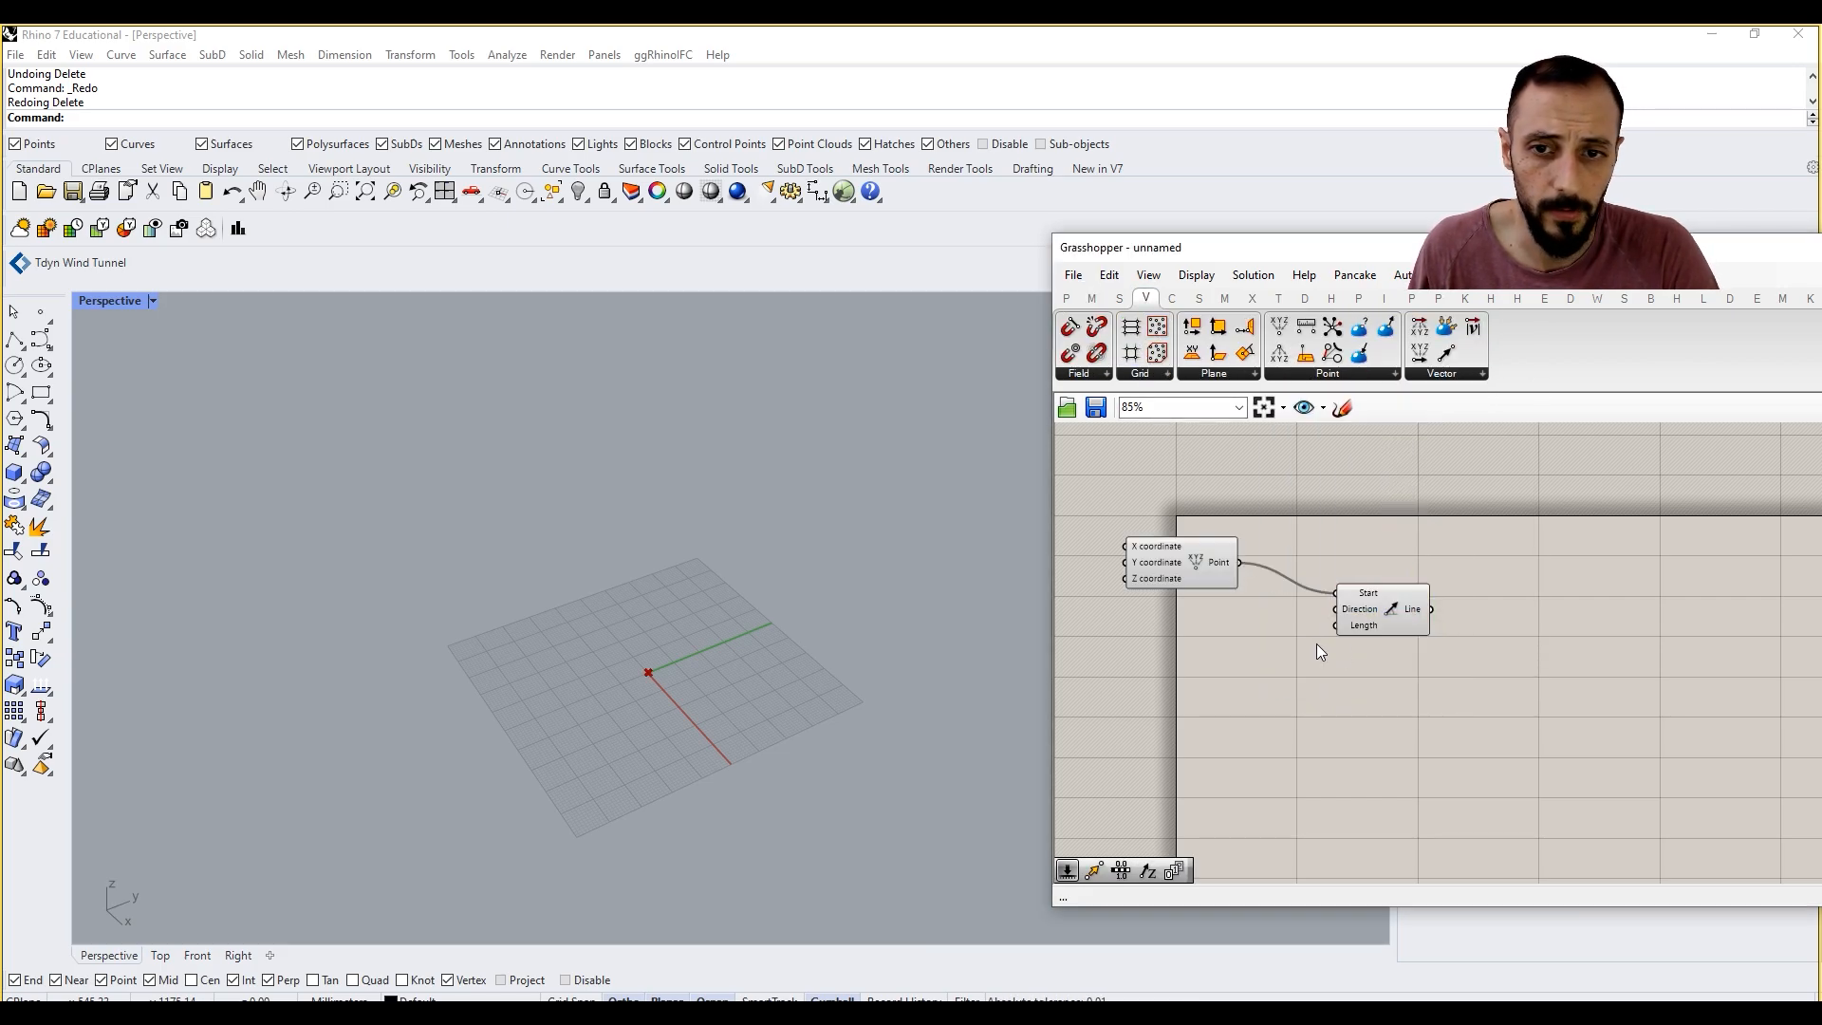
{"action": "left_click_drag", "start_coordinate": [1343, 630], "coordinate": [1384, 618]}
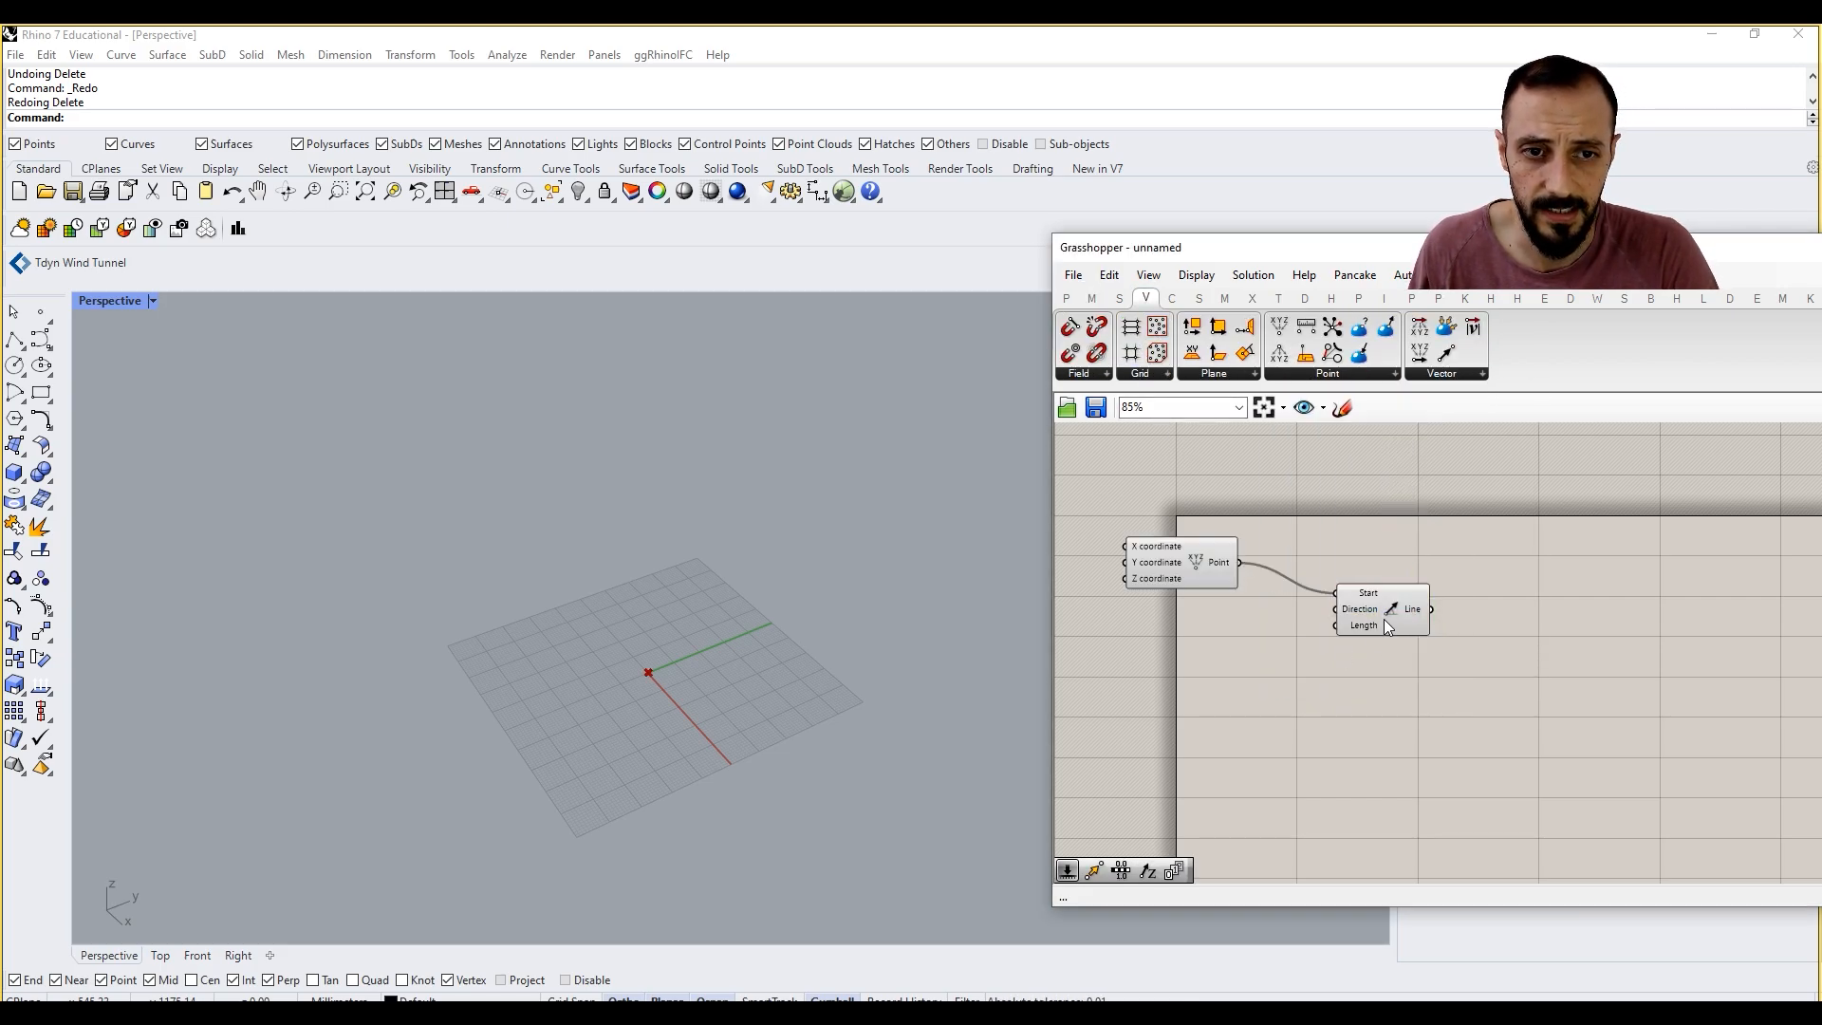
{"action": "double_click", "coordinate": [1289, 681]}
{"action": "type", "text": "5"}
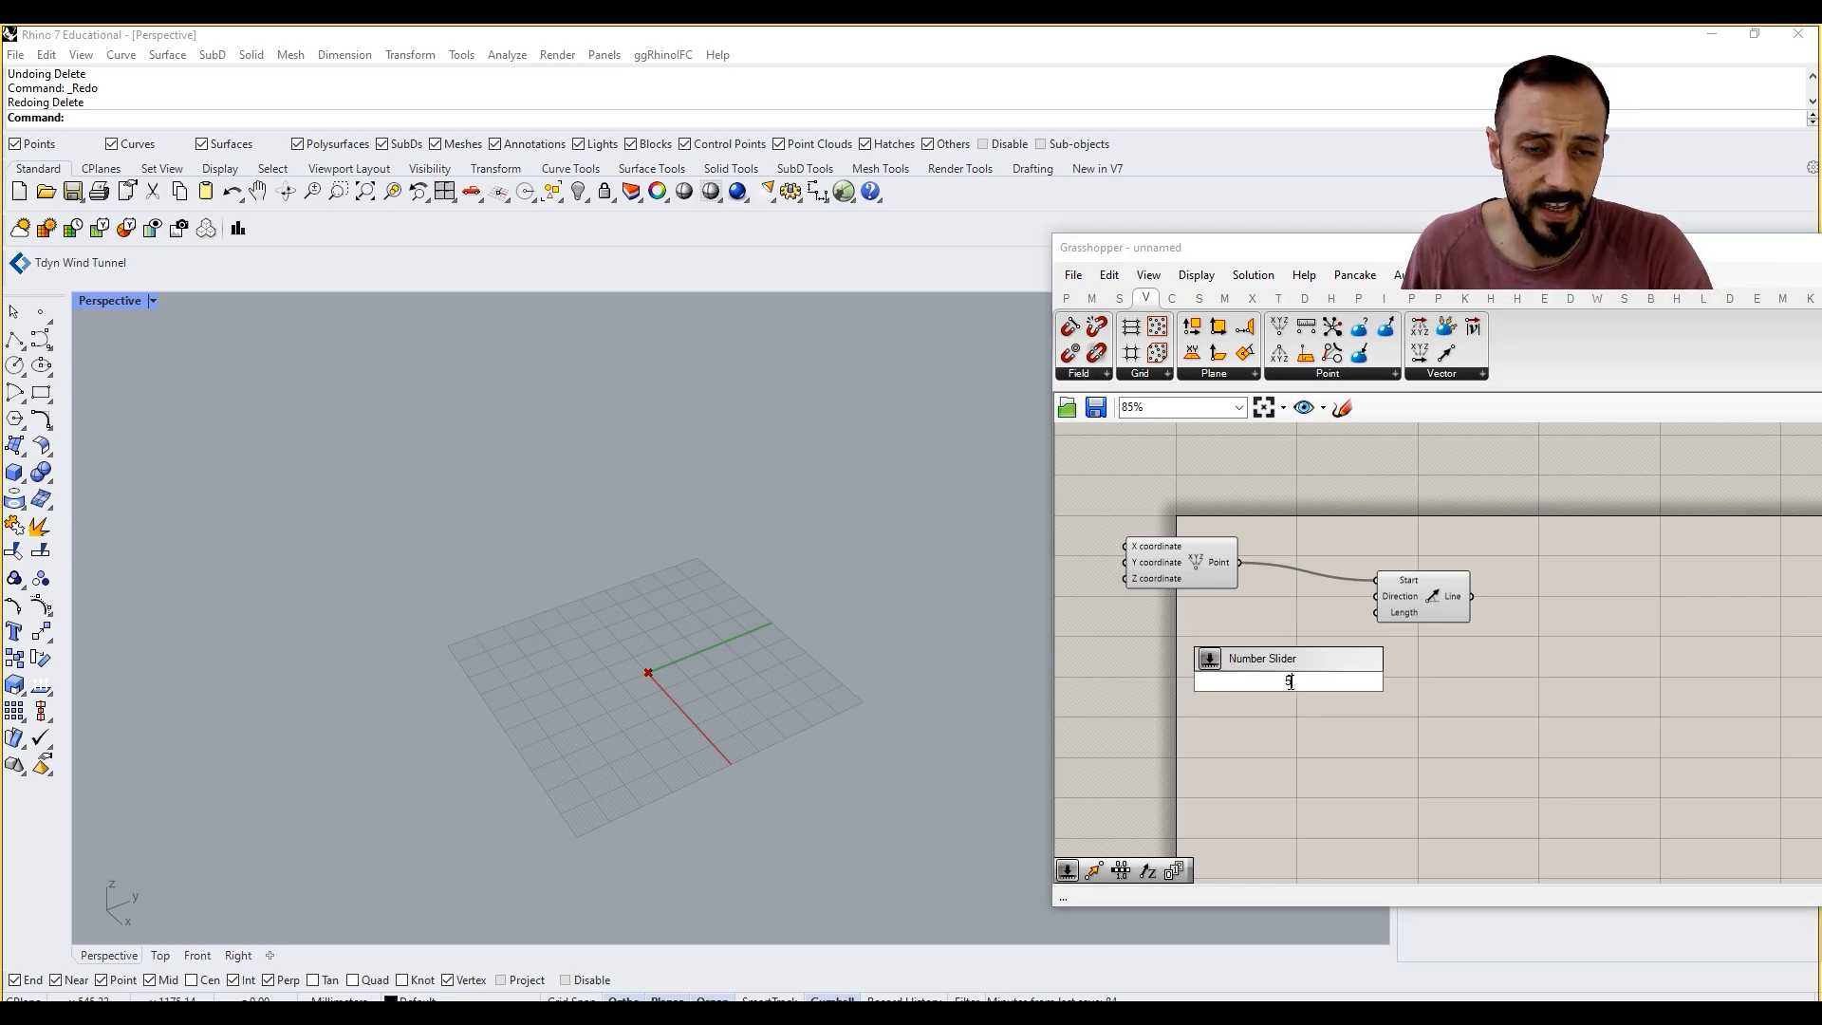
{"action": "type", "text": "000"}
{"action": "key", "text": "Return"}
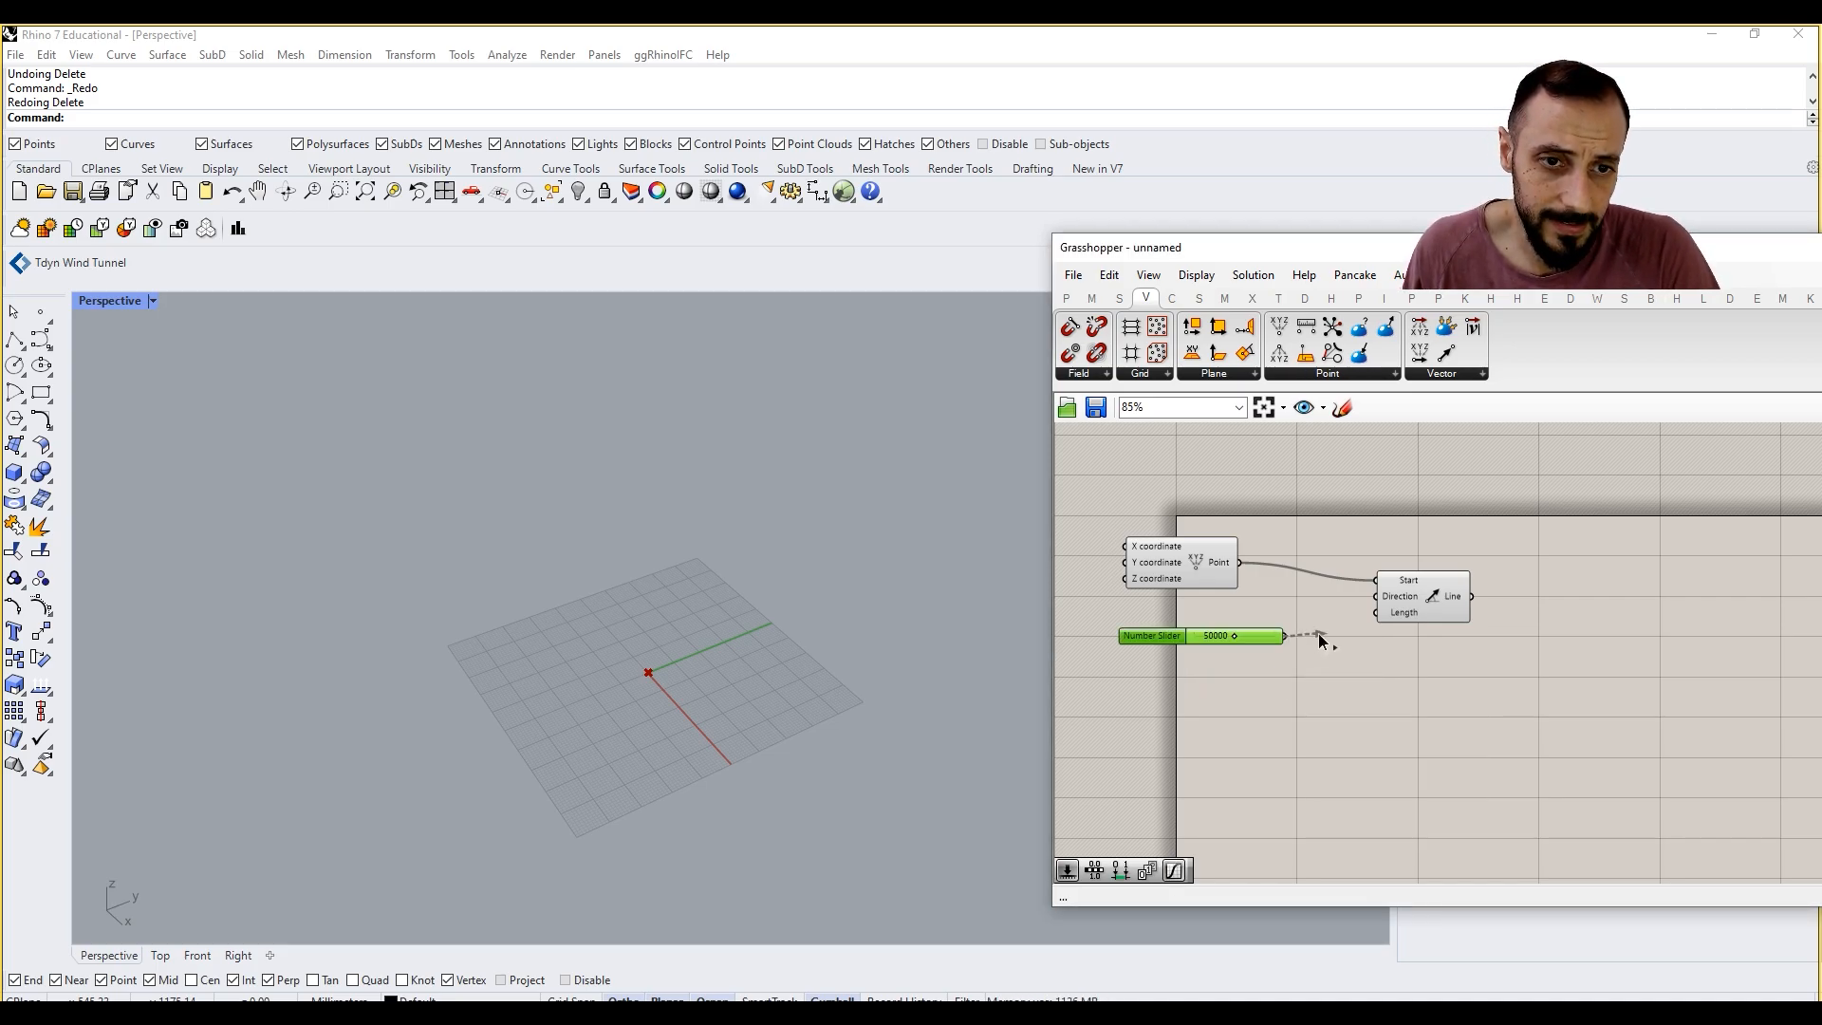
{"action": "left_click_drag", "start_coordinate": [1284, 636], "coordinate": [1373, 619]}
{"action": "scroll", "coordinate": [658, 715], "scroll_direction": "down", "scroll_amount": 6}
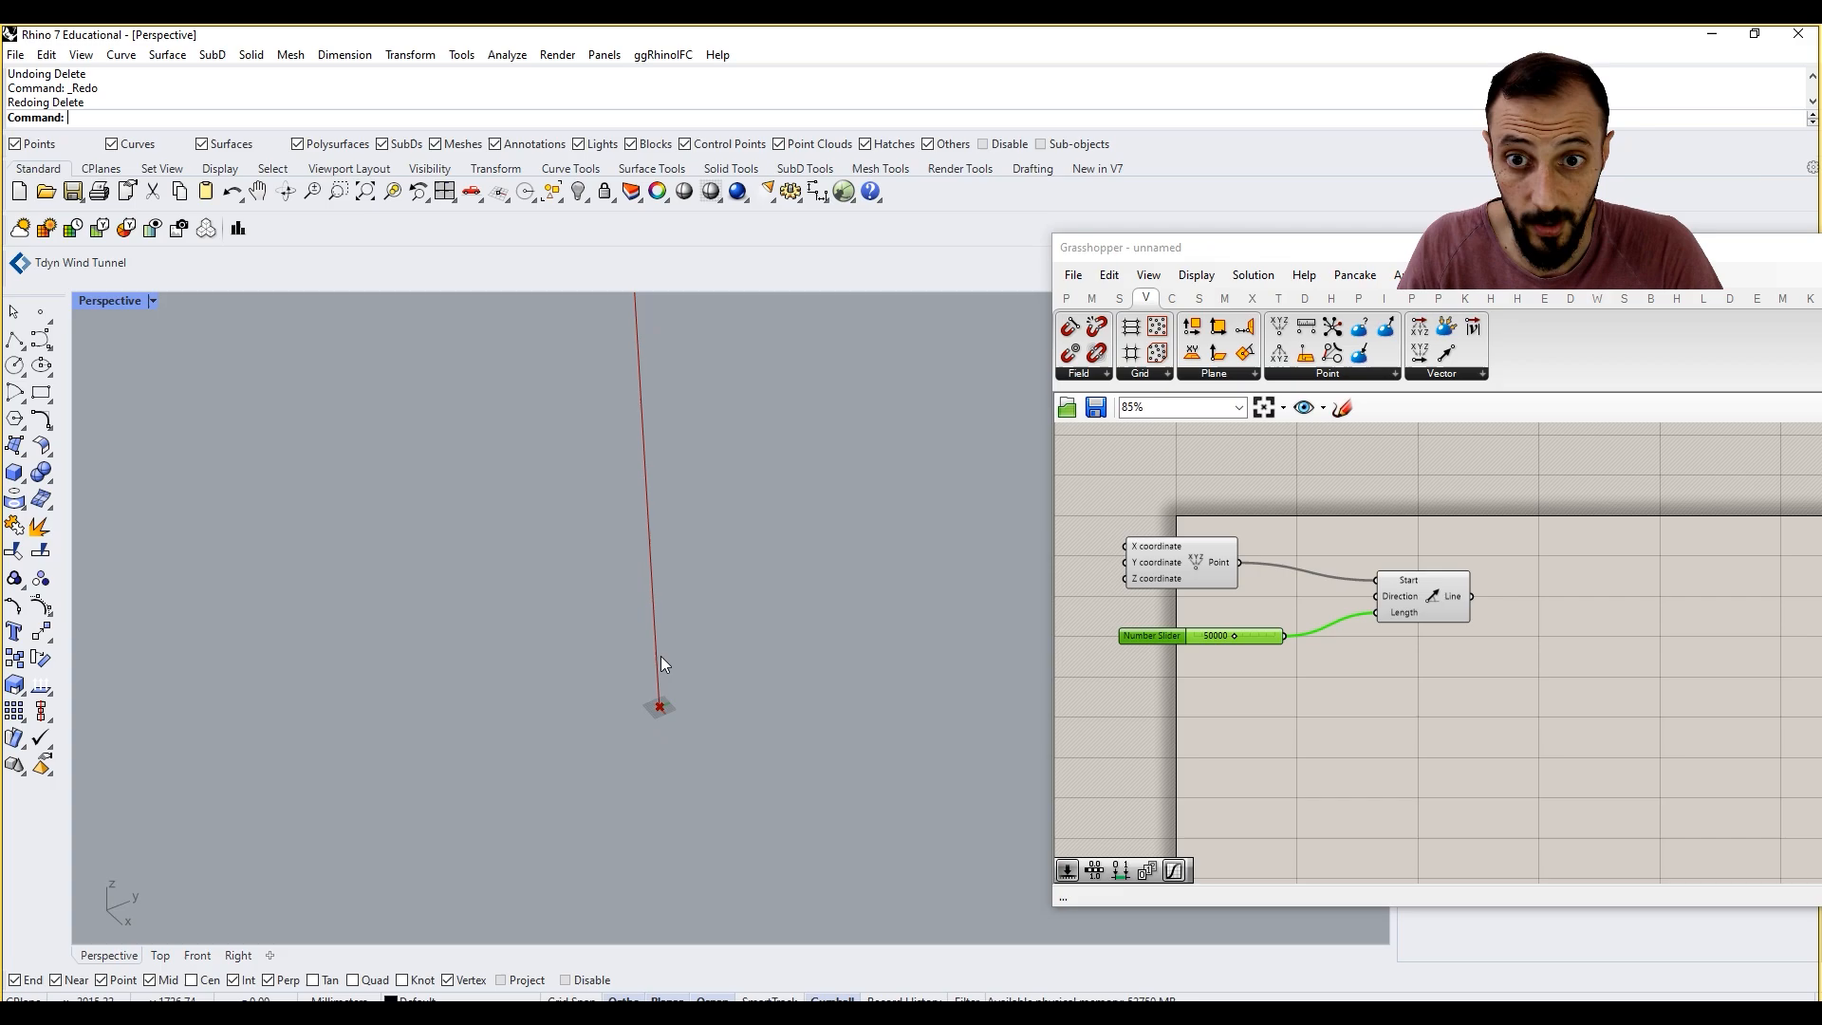
{"action": "left_click_drag", "start_coordinate": [1261, 640], "coordinate": [1248, 639]}
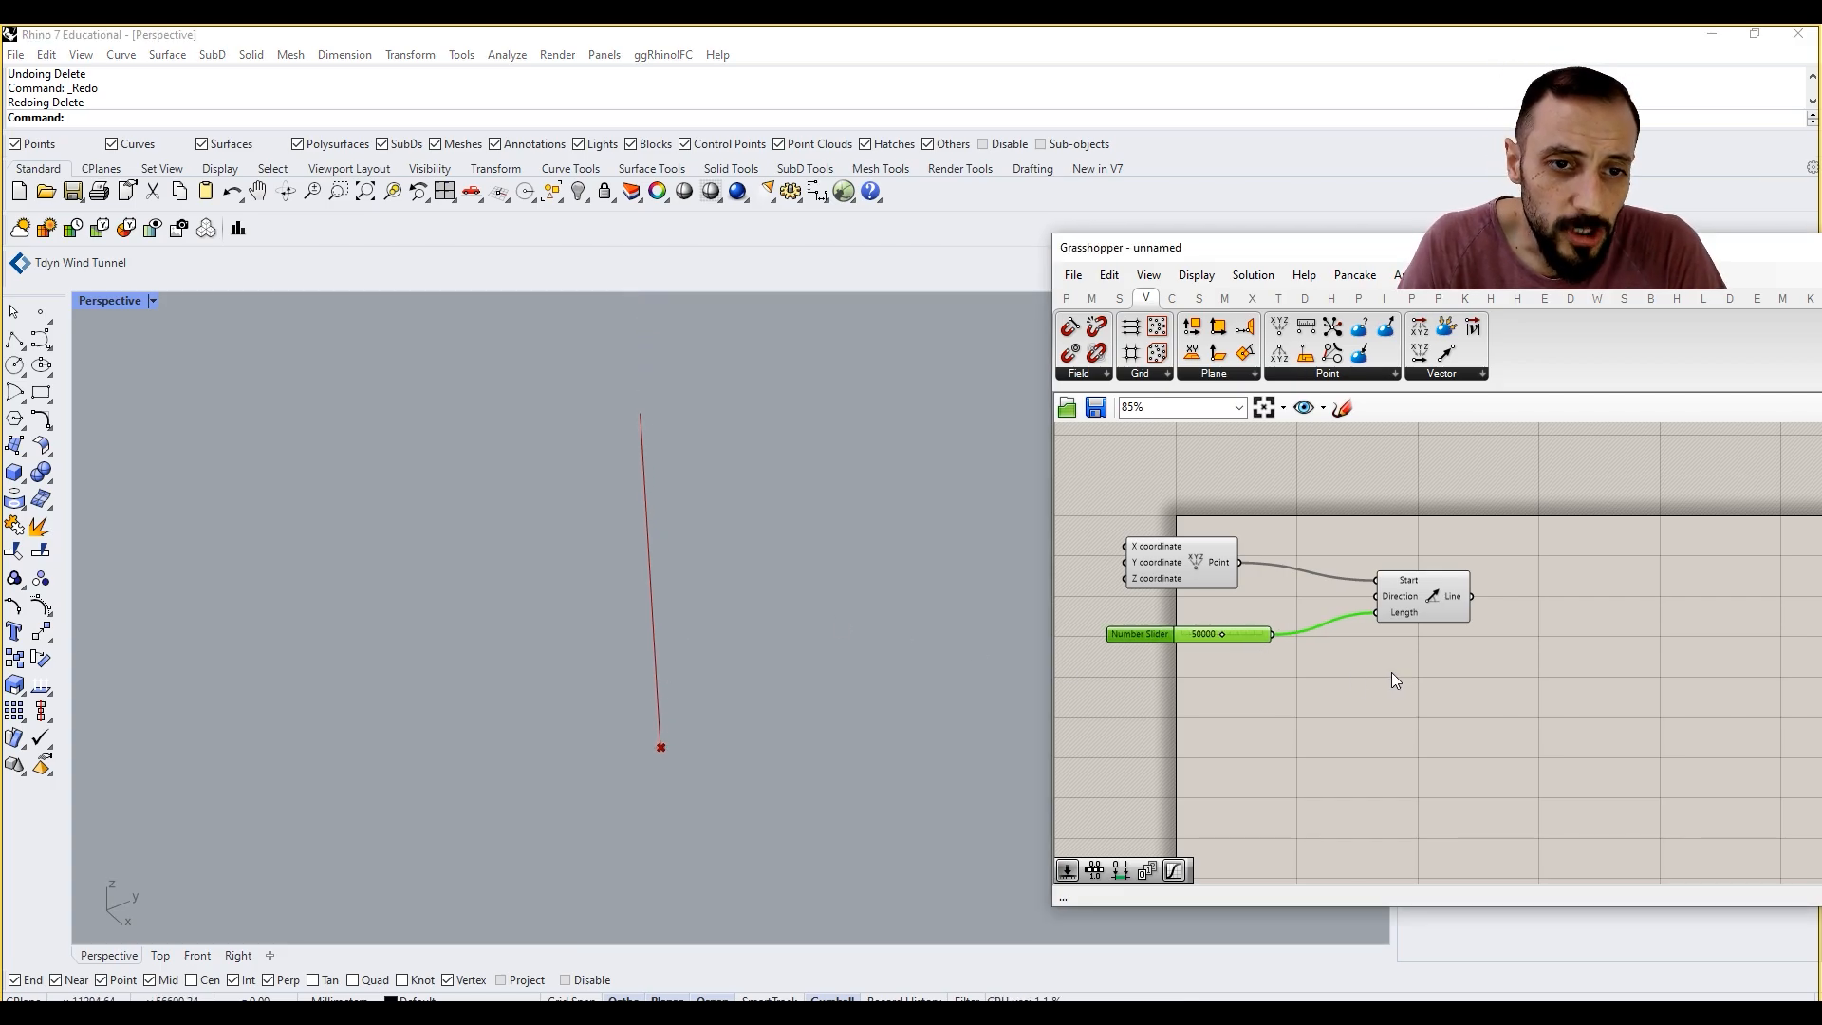
{"action": "left_click", "coordinate": [1391, 672]}
Step: Try dividing the line into equal segments with a Divide Curve component, and remove that component
{"action": "double_click", "coordinate": [1484, 686]}
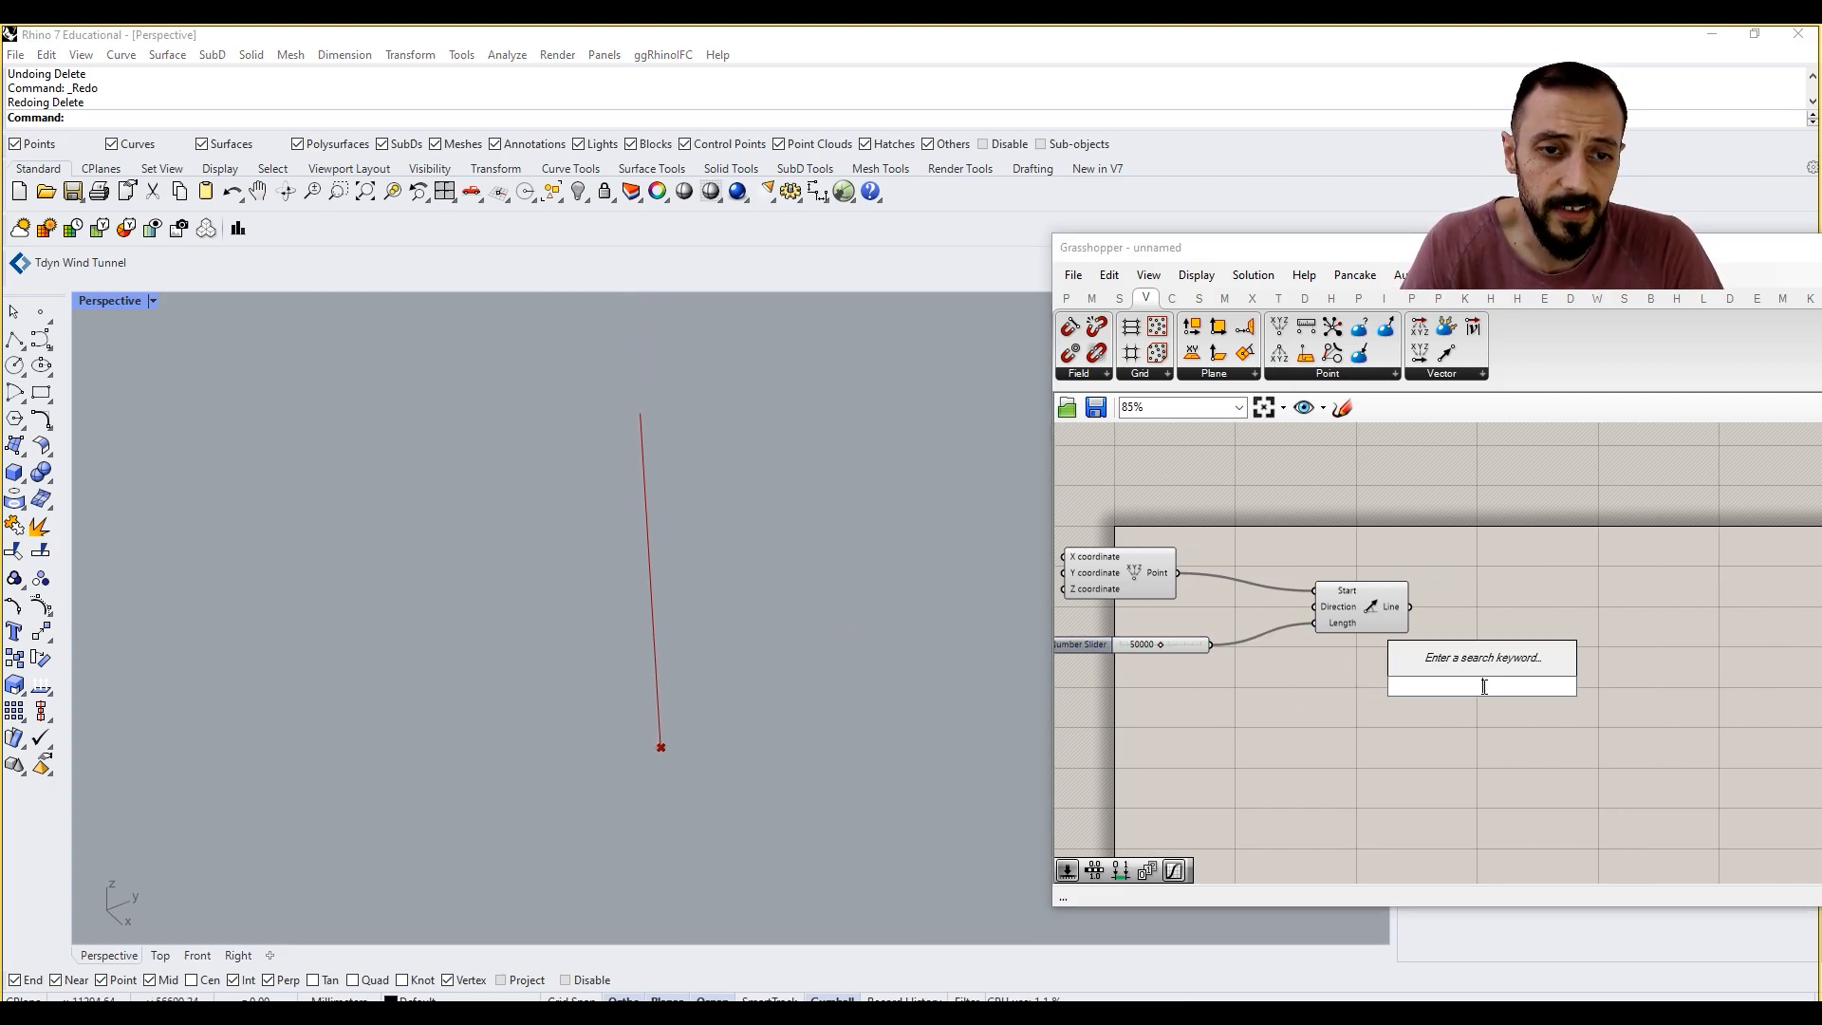
{"action": "type", "text": "divide"}
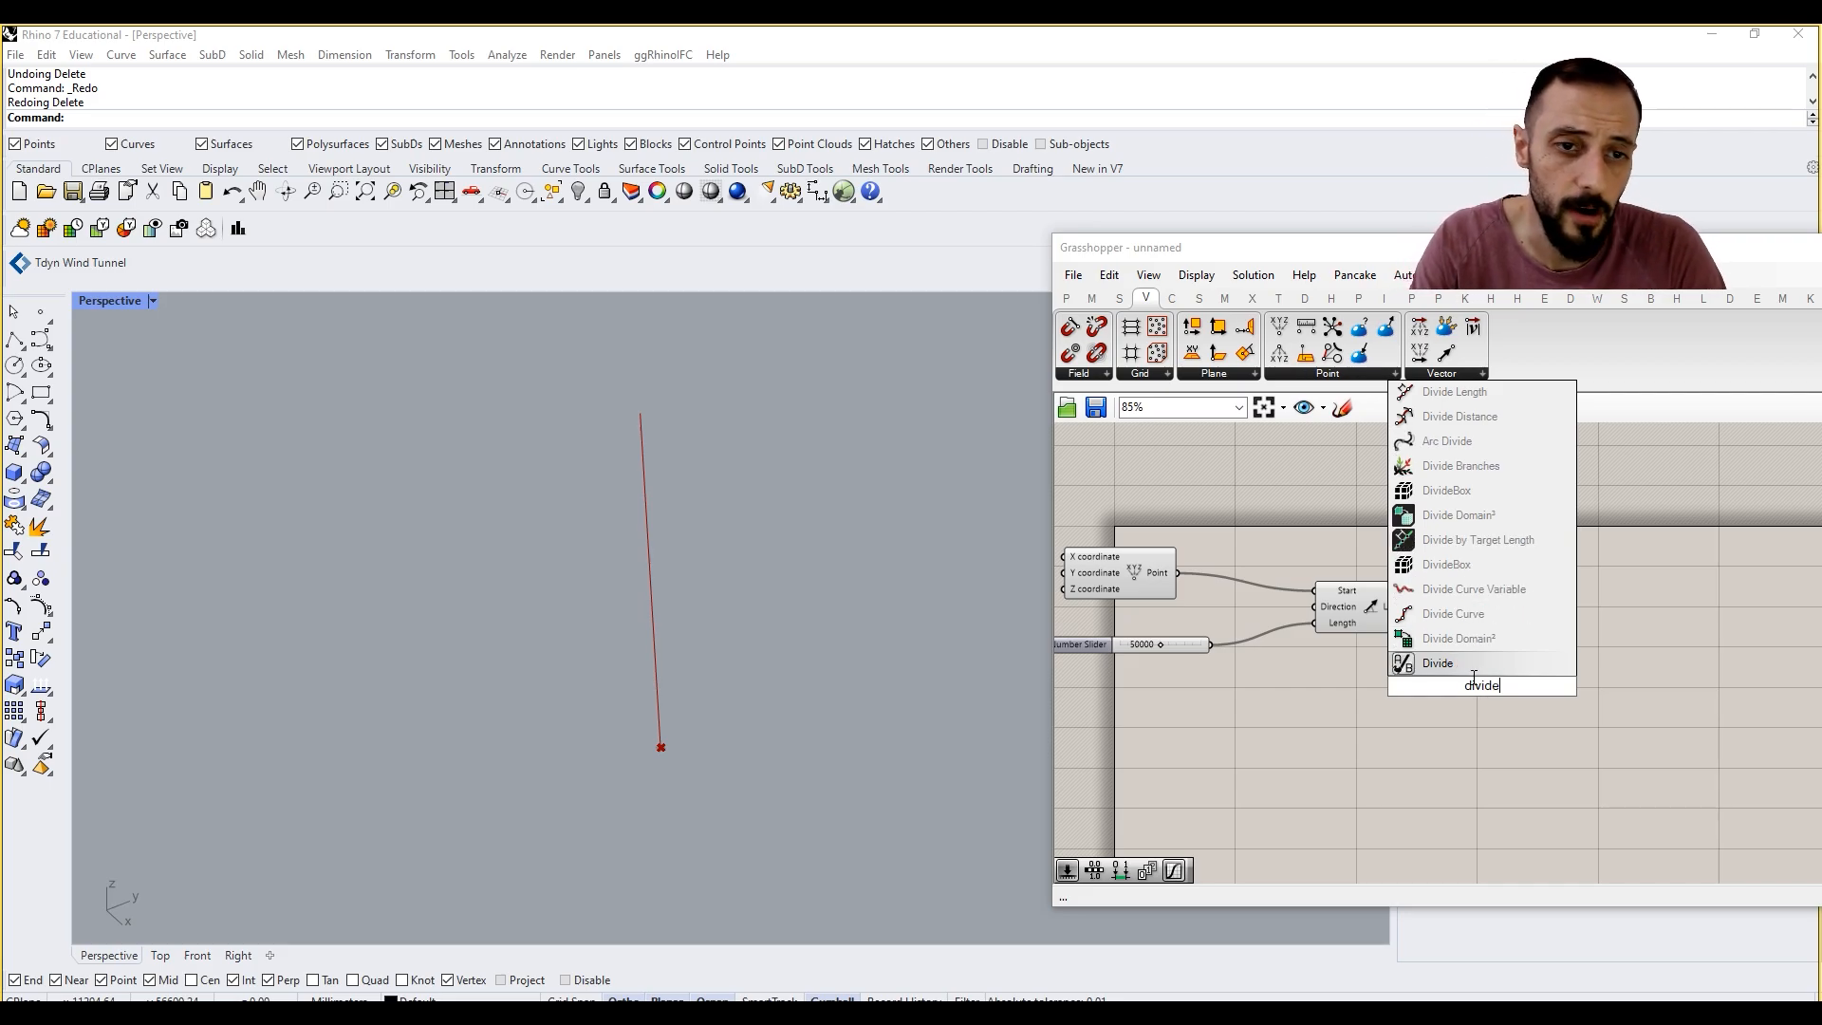
{"action": "left_click", "coordinate": [1459, 614]}
{"action": "left_click_drag", "start_coordinate": [1457, 686], "coordinate": [1509, 637]}
{"action": "left_click_drag", "start_coordinate": [1409, 607], "coordinate": [1512, 599]}
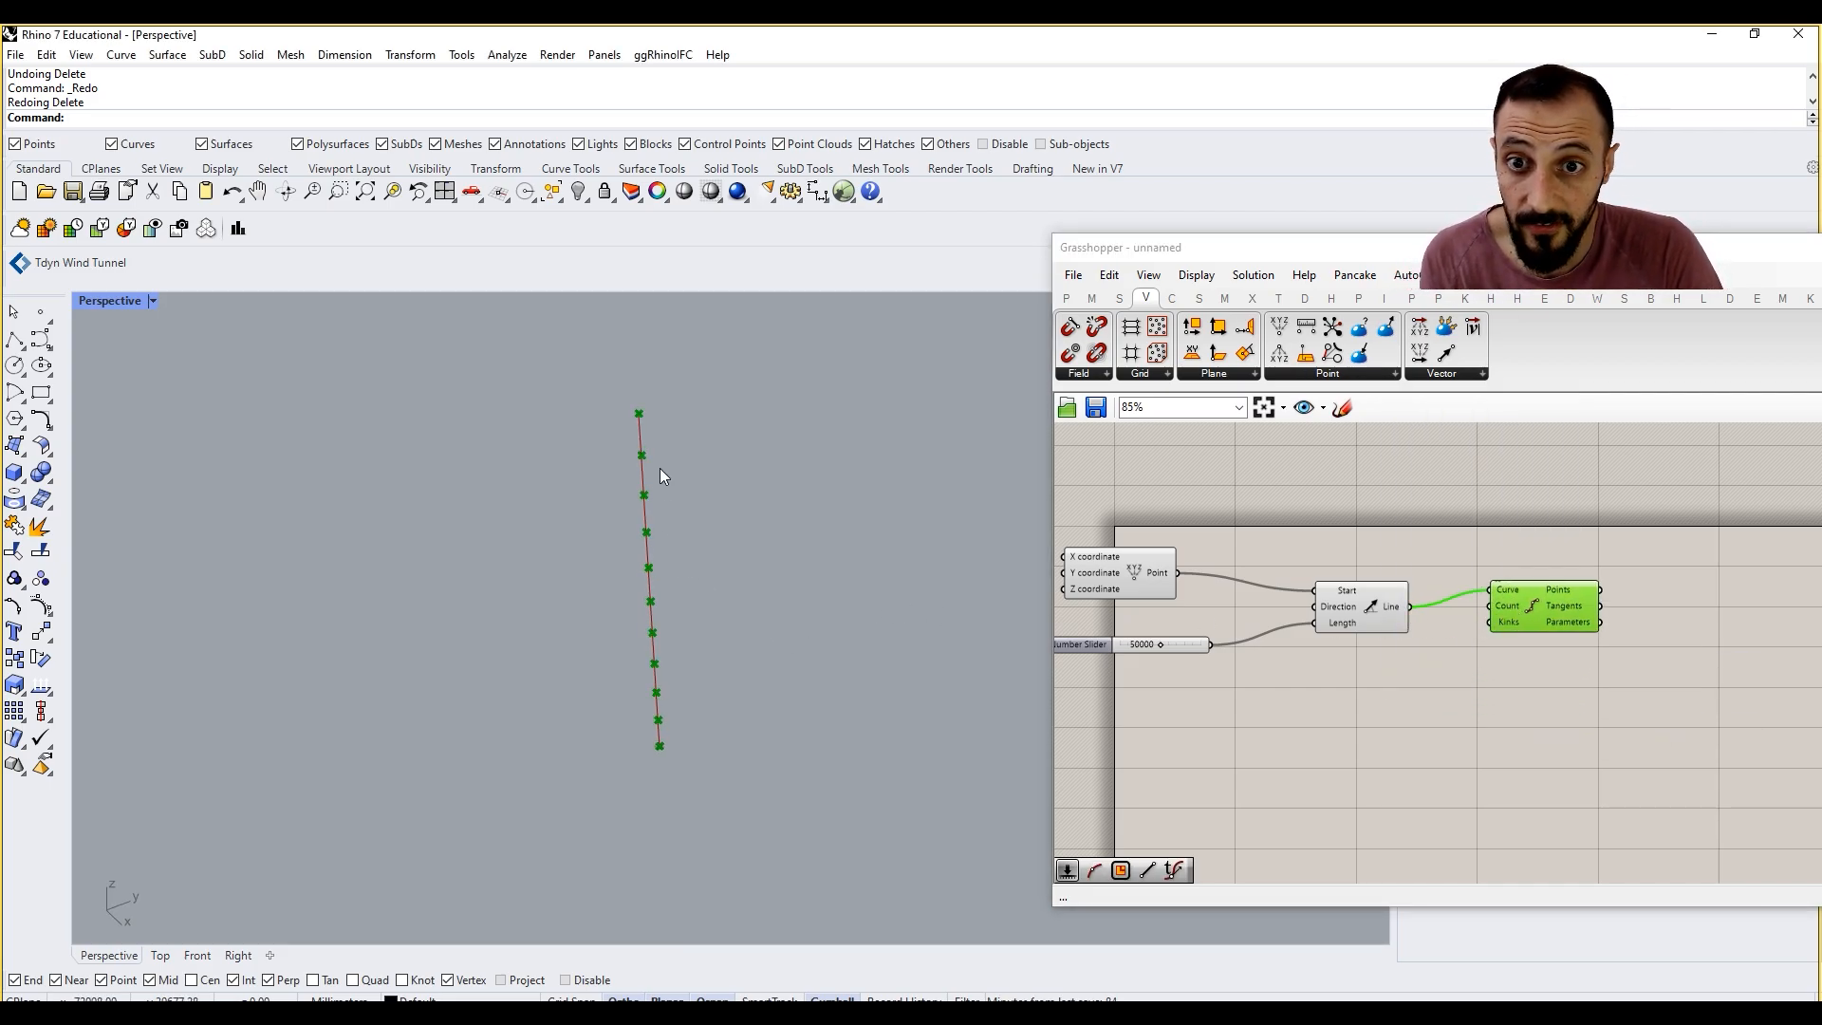
{"action": "scroll", "coordinate": [645, 441], "scroll_direction": "up", "scroll_amount": 2}
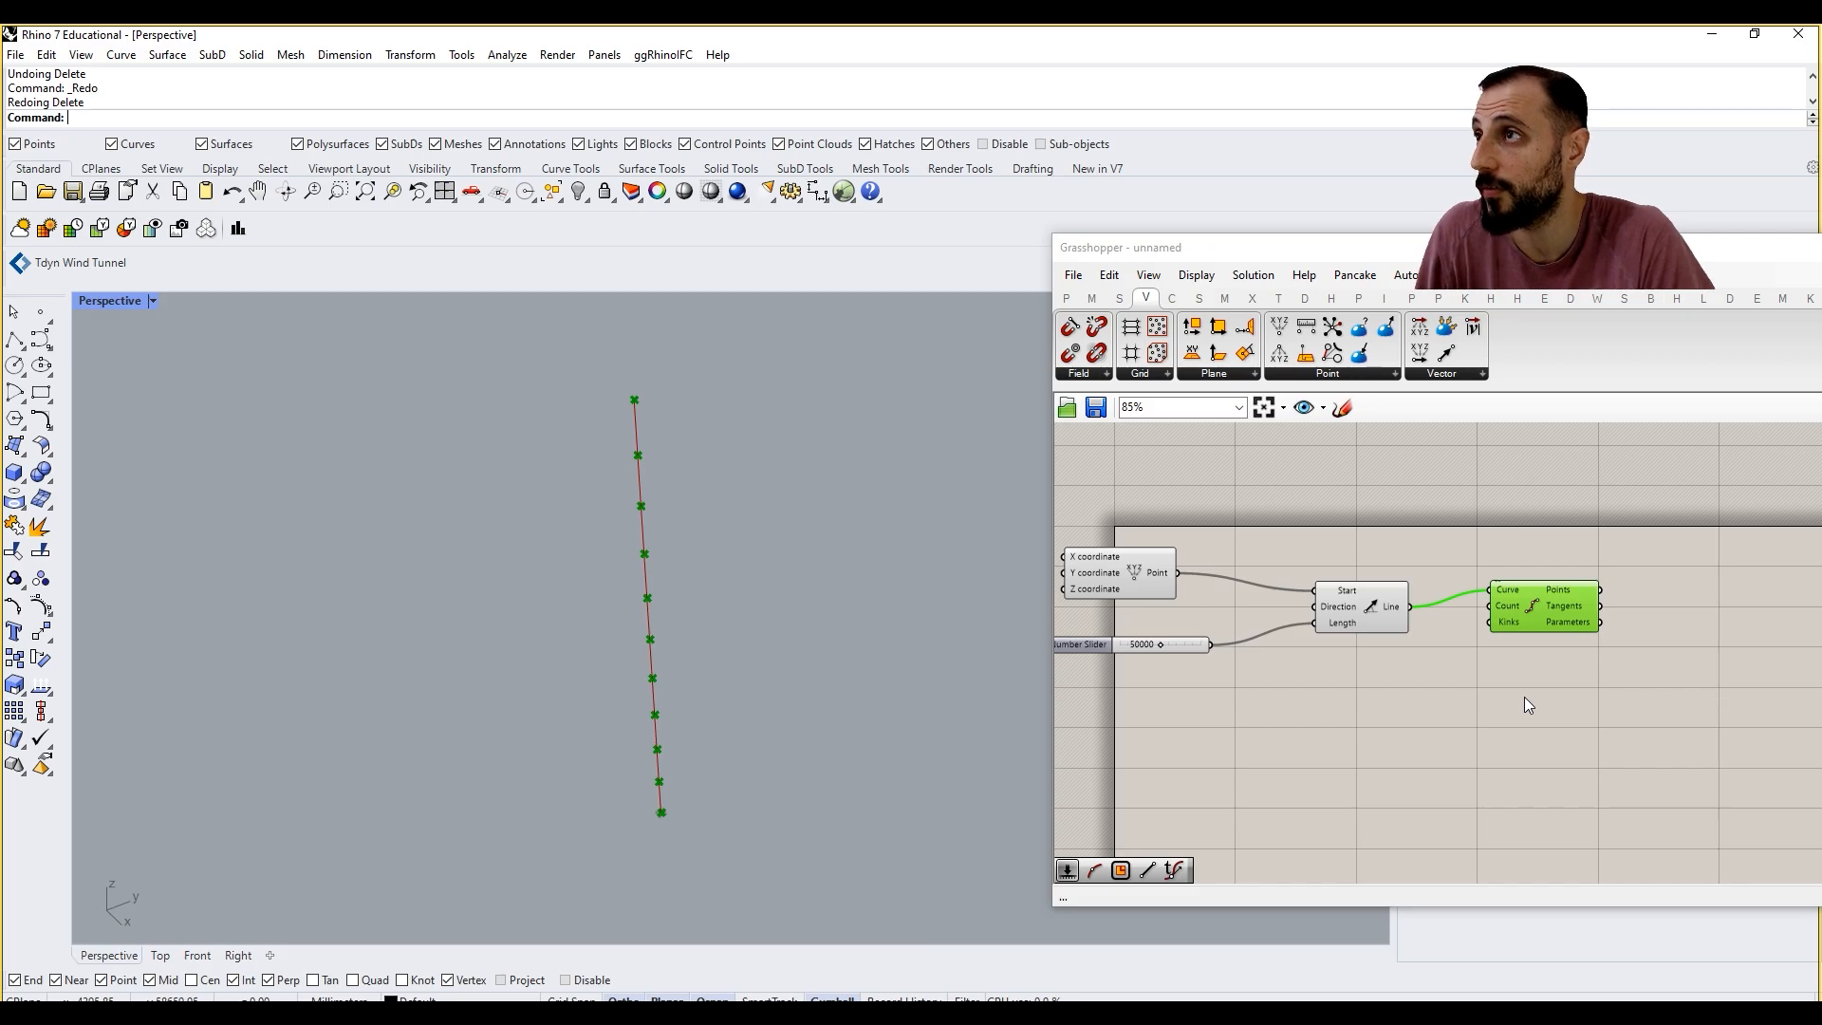
{"action": "mouse_move", "coordinate": [1534, 605]}
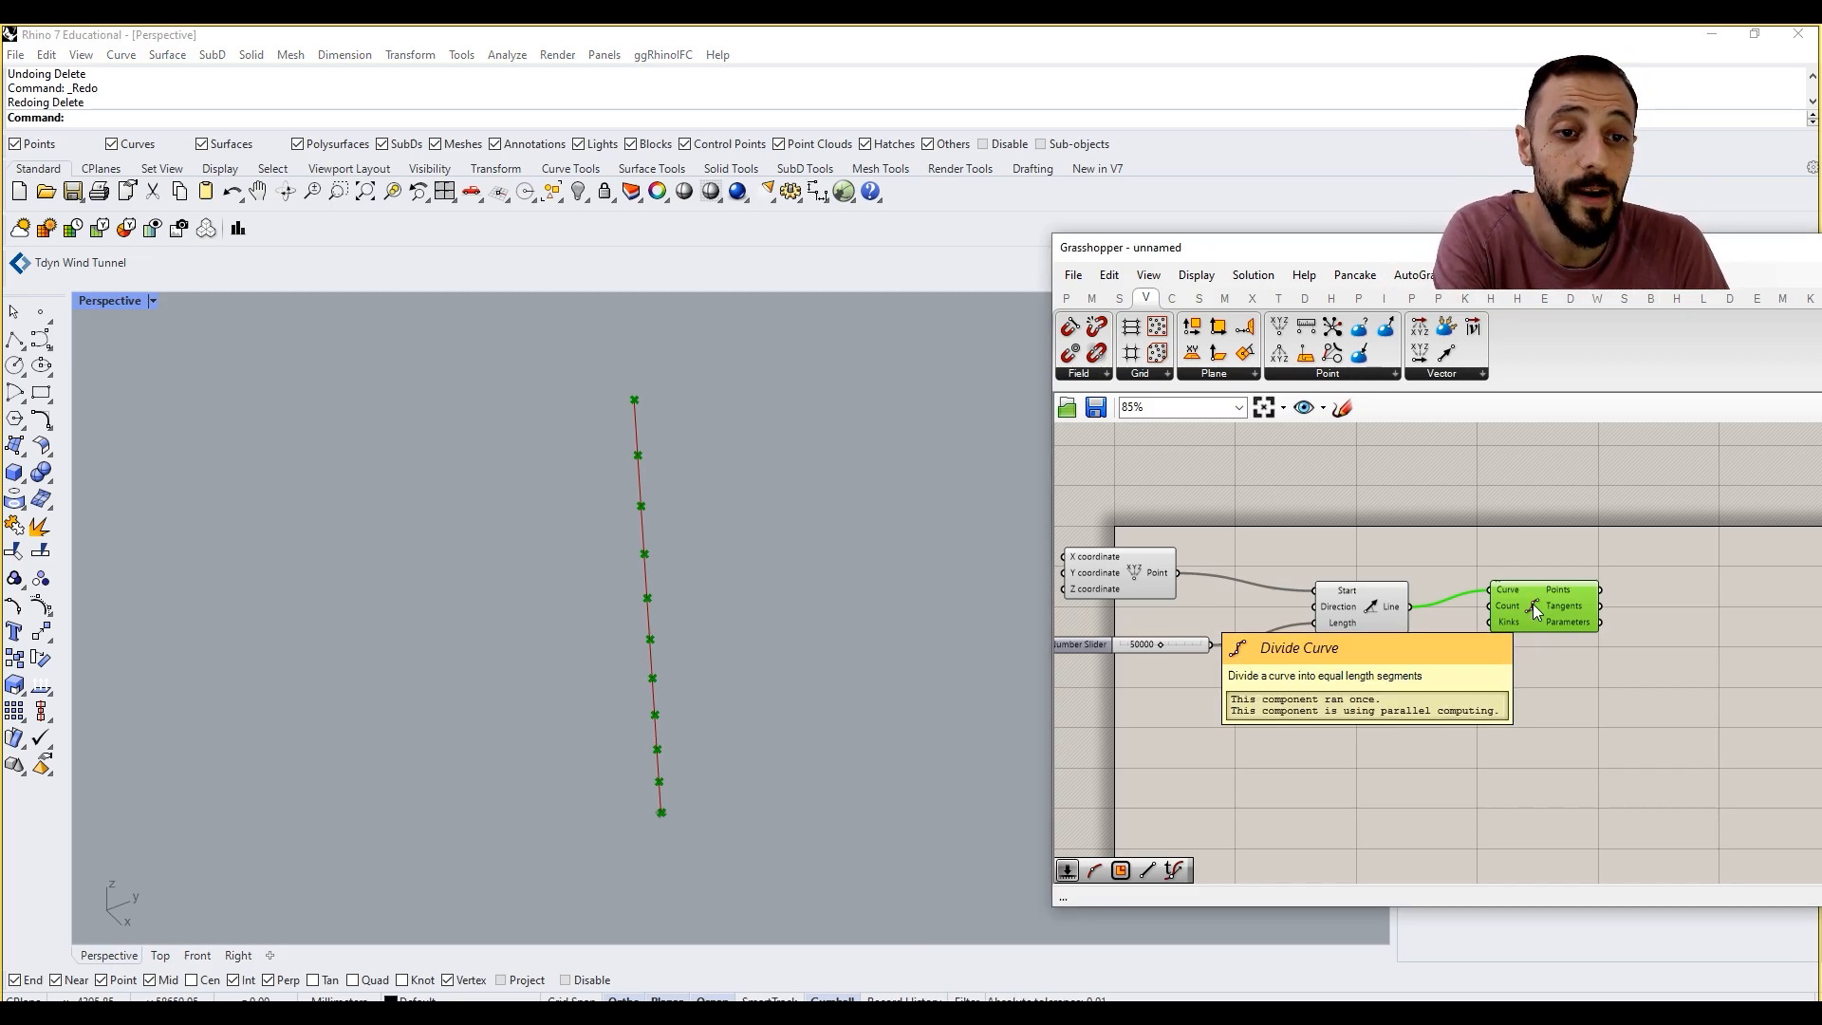
{"action": "key", "text": "Delete"}
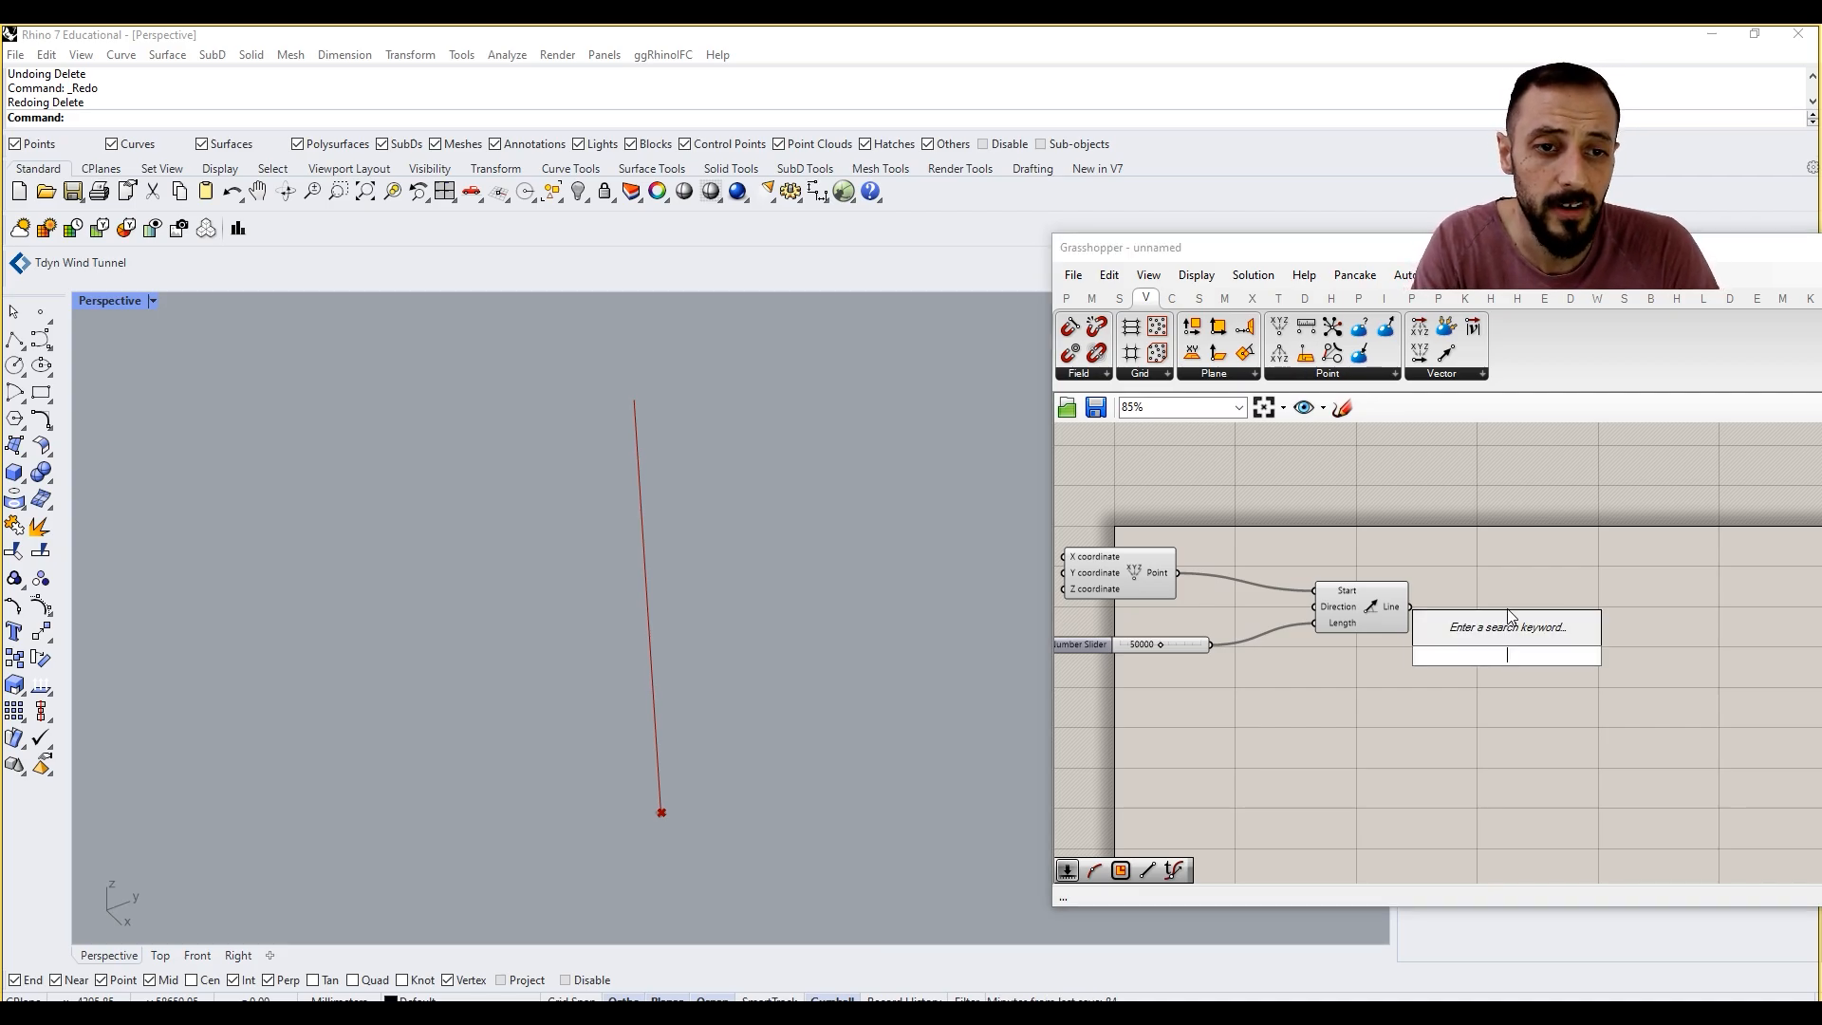
Step: Add a Graph Mapper below the Line SDL and feed its input from a new Range component
{"action": "double_click", "coordinate": [1429, 704]}
{"action": "type", "text": "graph"}
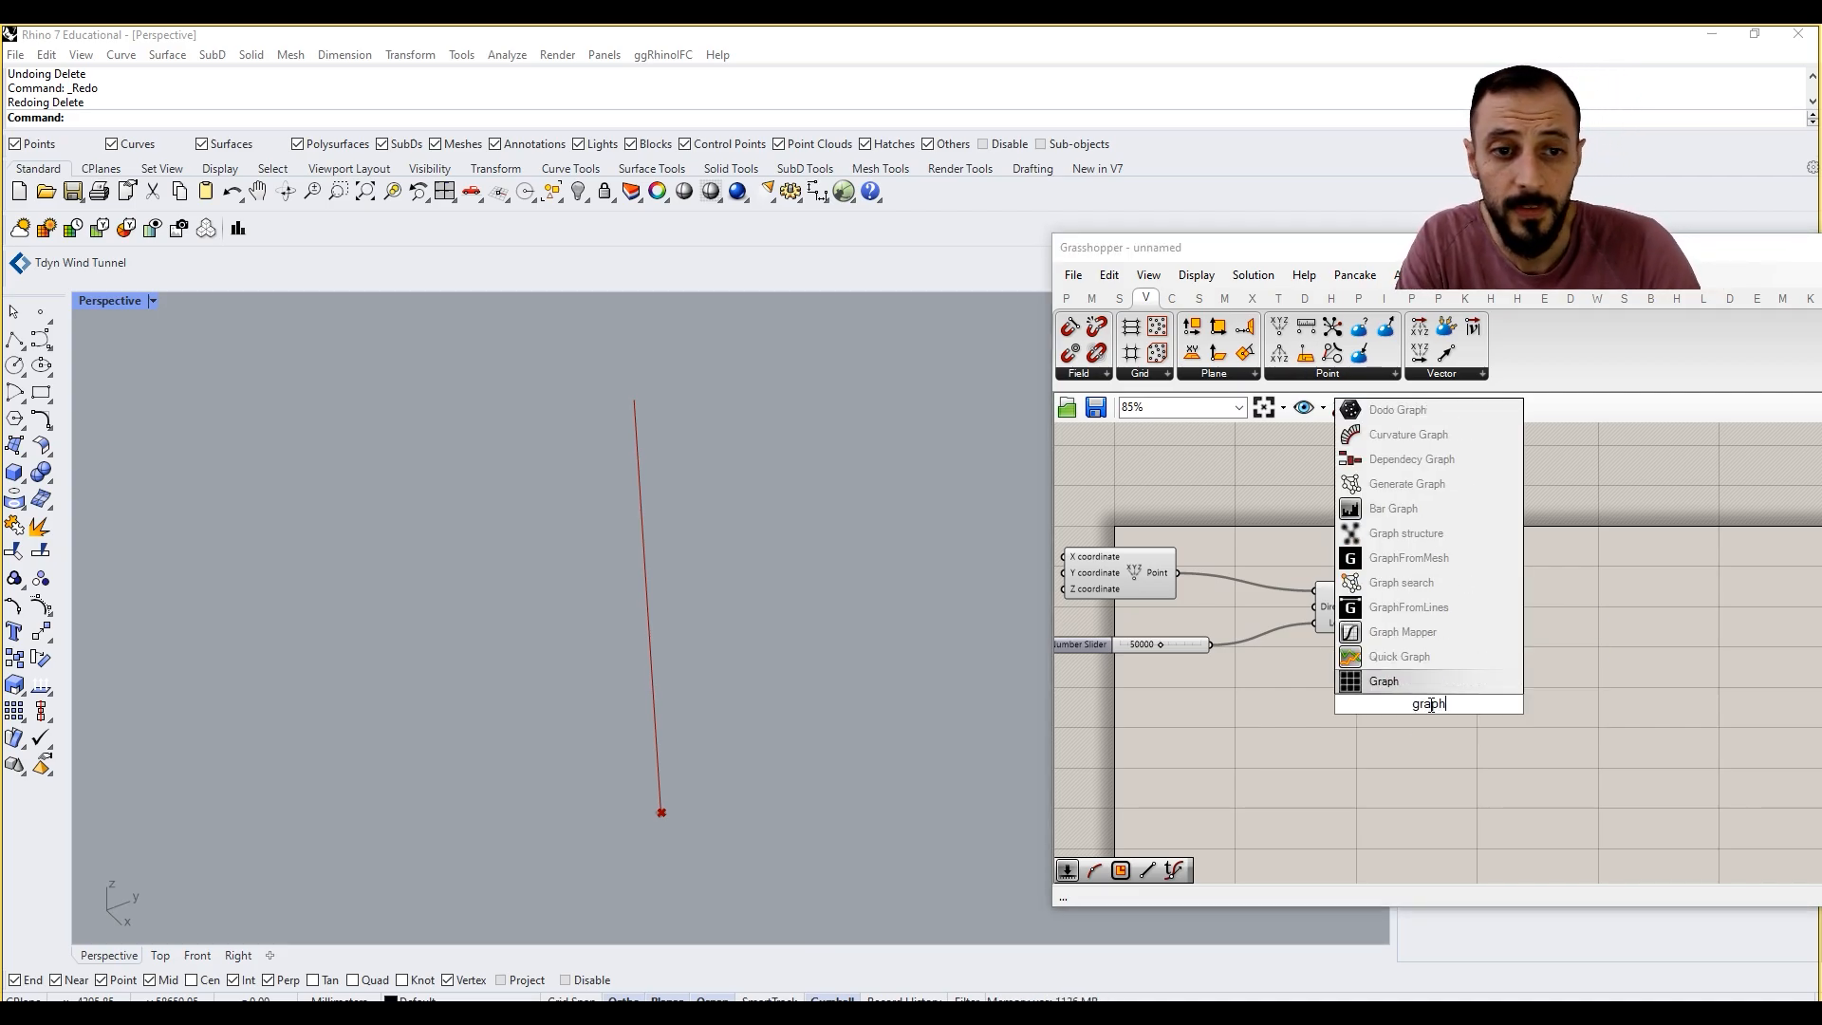
{"action": "left_click", "coordinate": [1429, 655]}
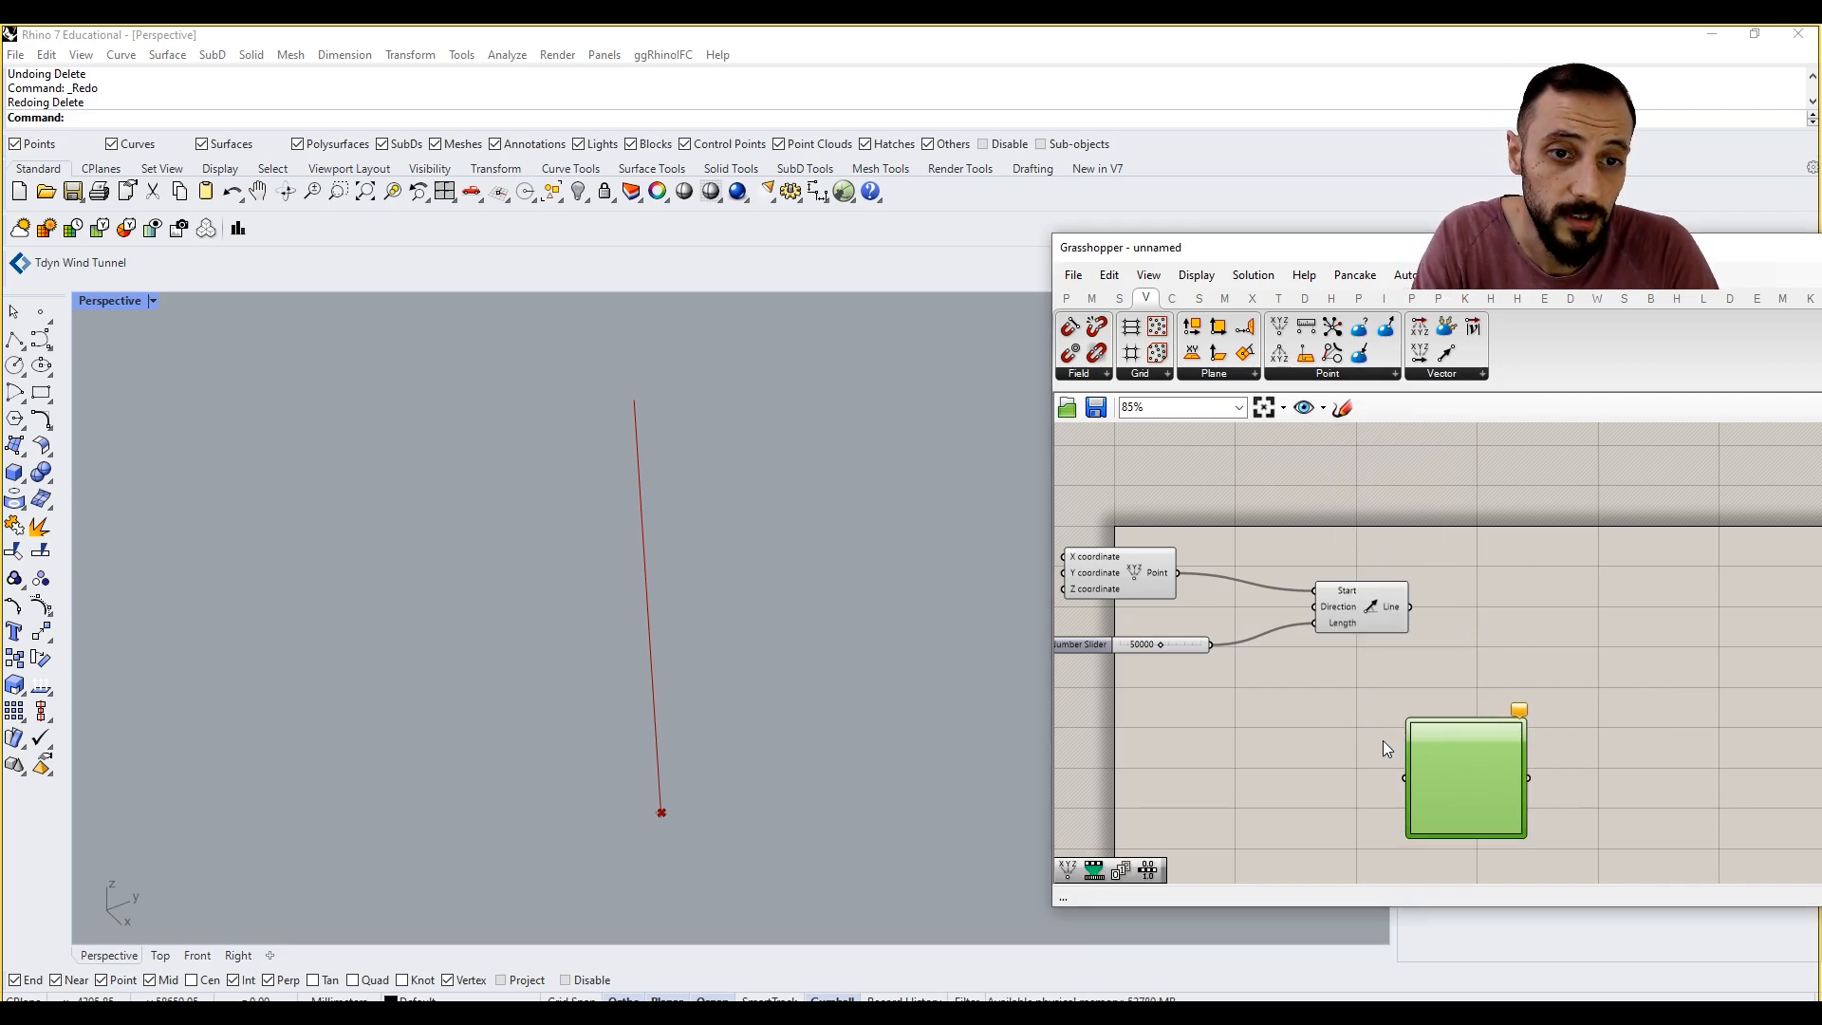
{"action": "double_click", "coordinate": [1272, 767]}
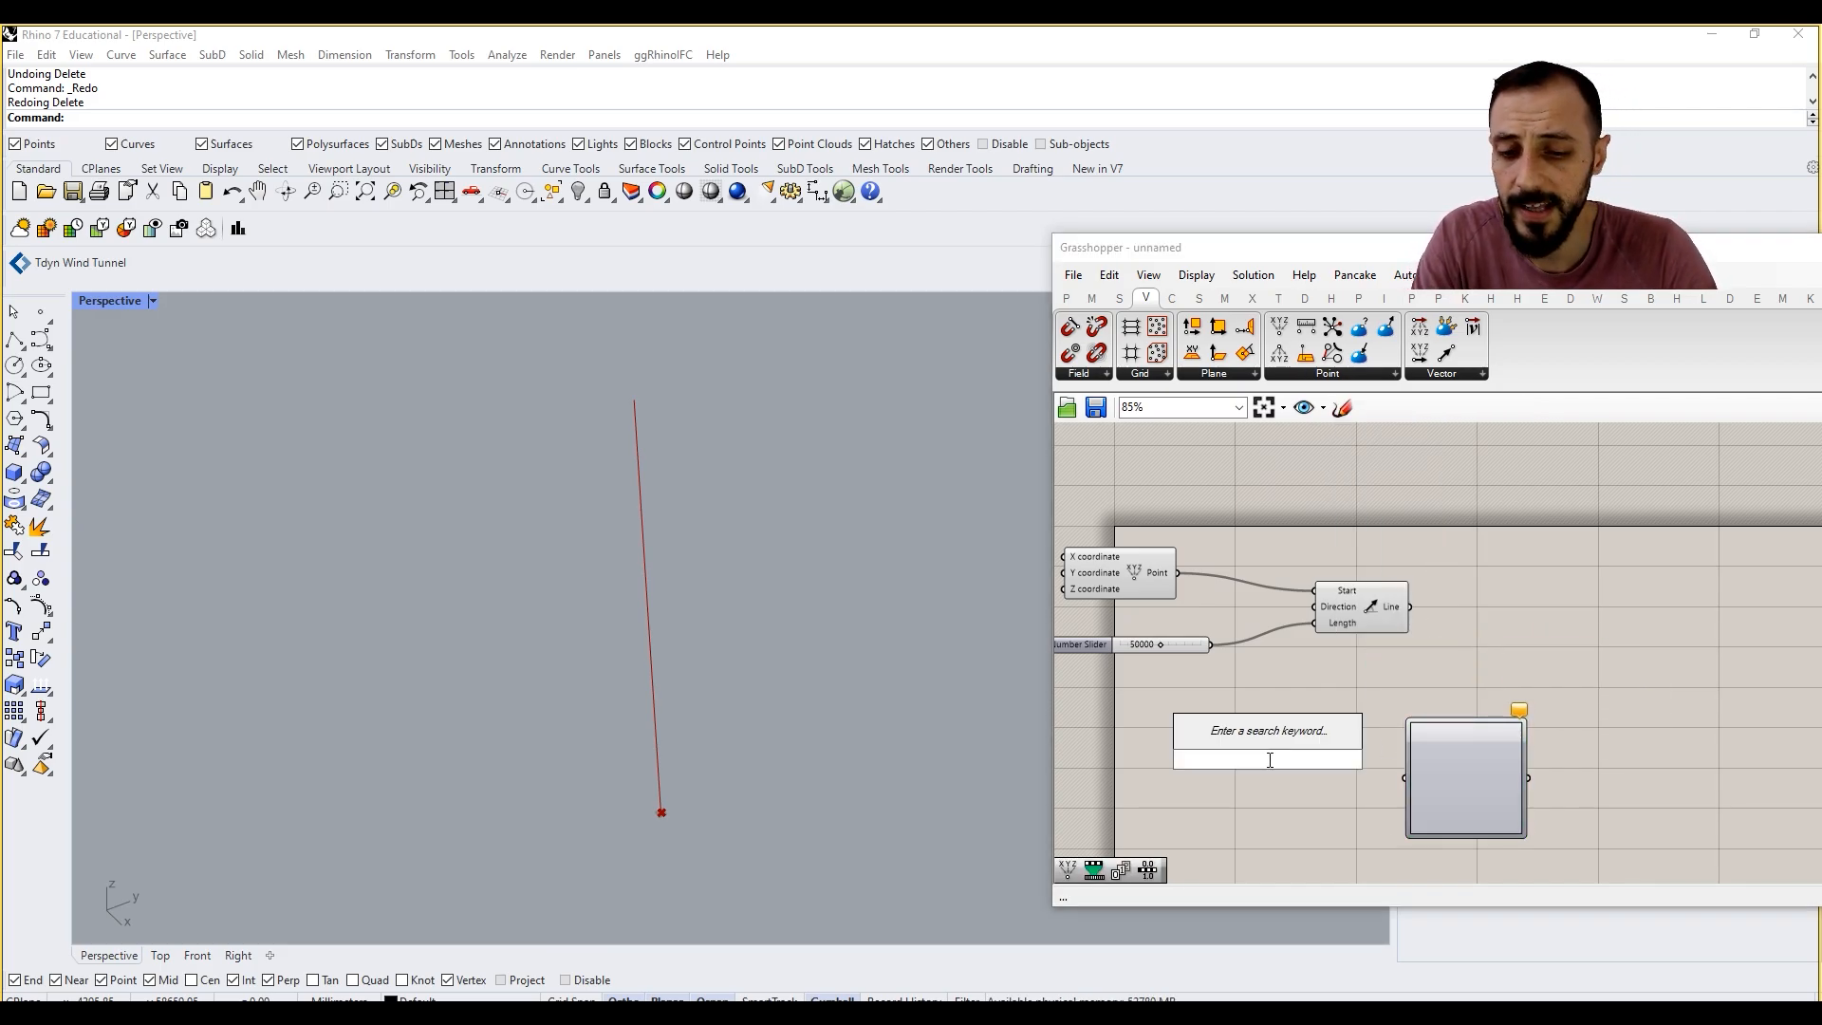
{"action": "type", "text": "range"}
{"action": "left_click", "coordinate": [1252, 741]}
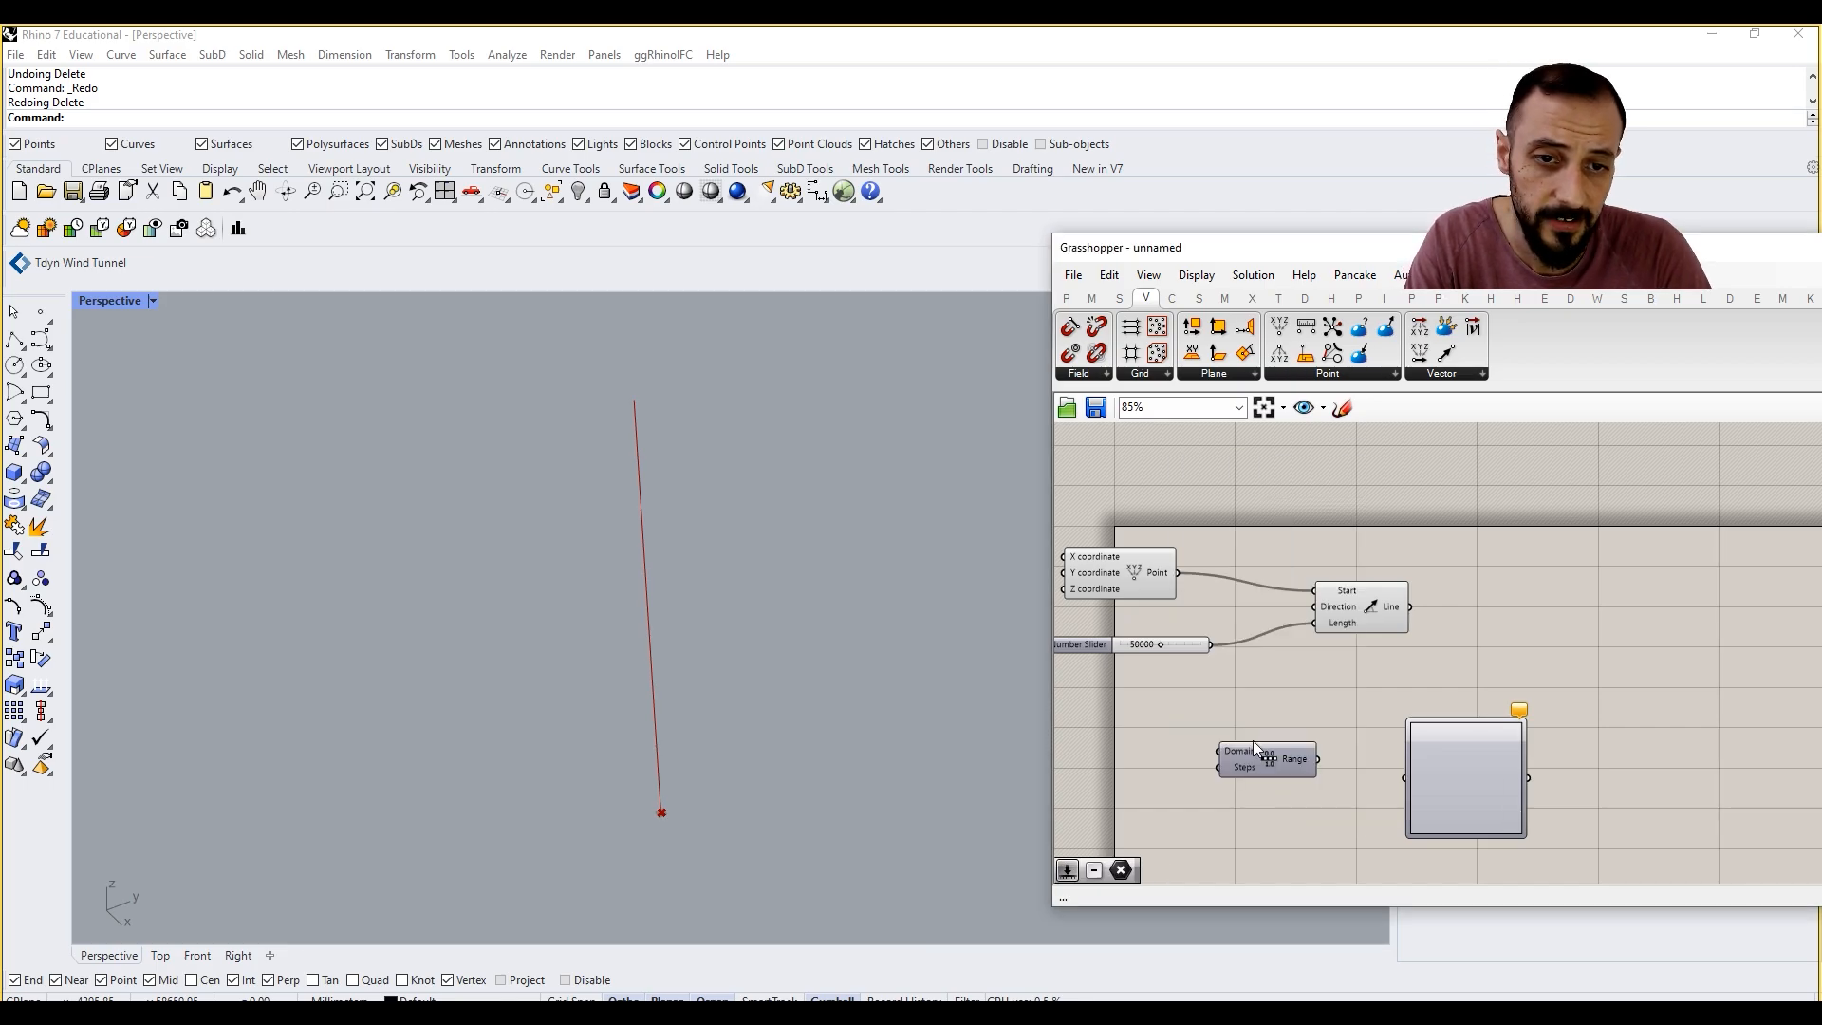
{"action": "right_click_drag", "start_coordinate": [1102, 798], "coordinate": [1183, 790]}
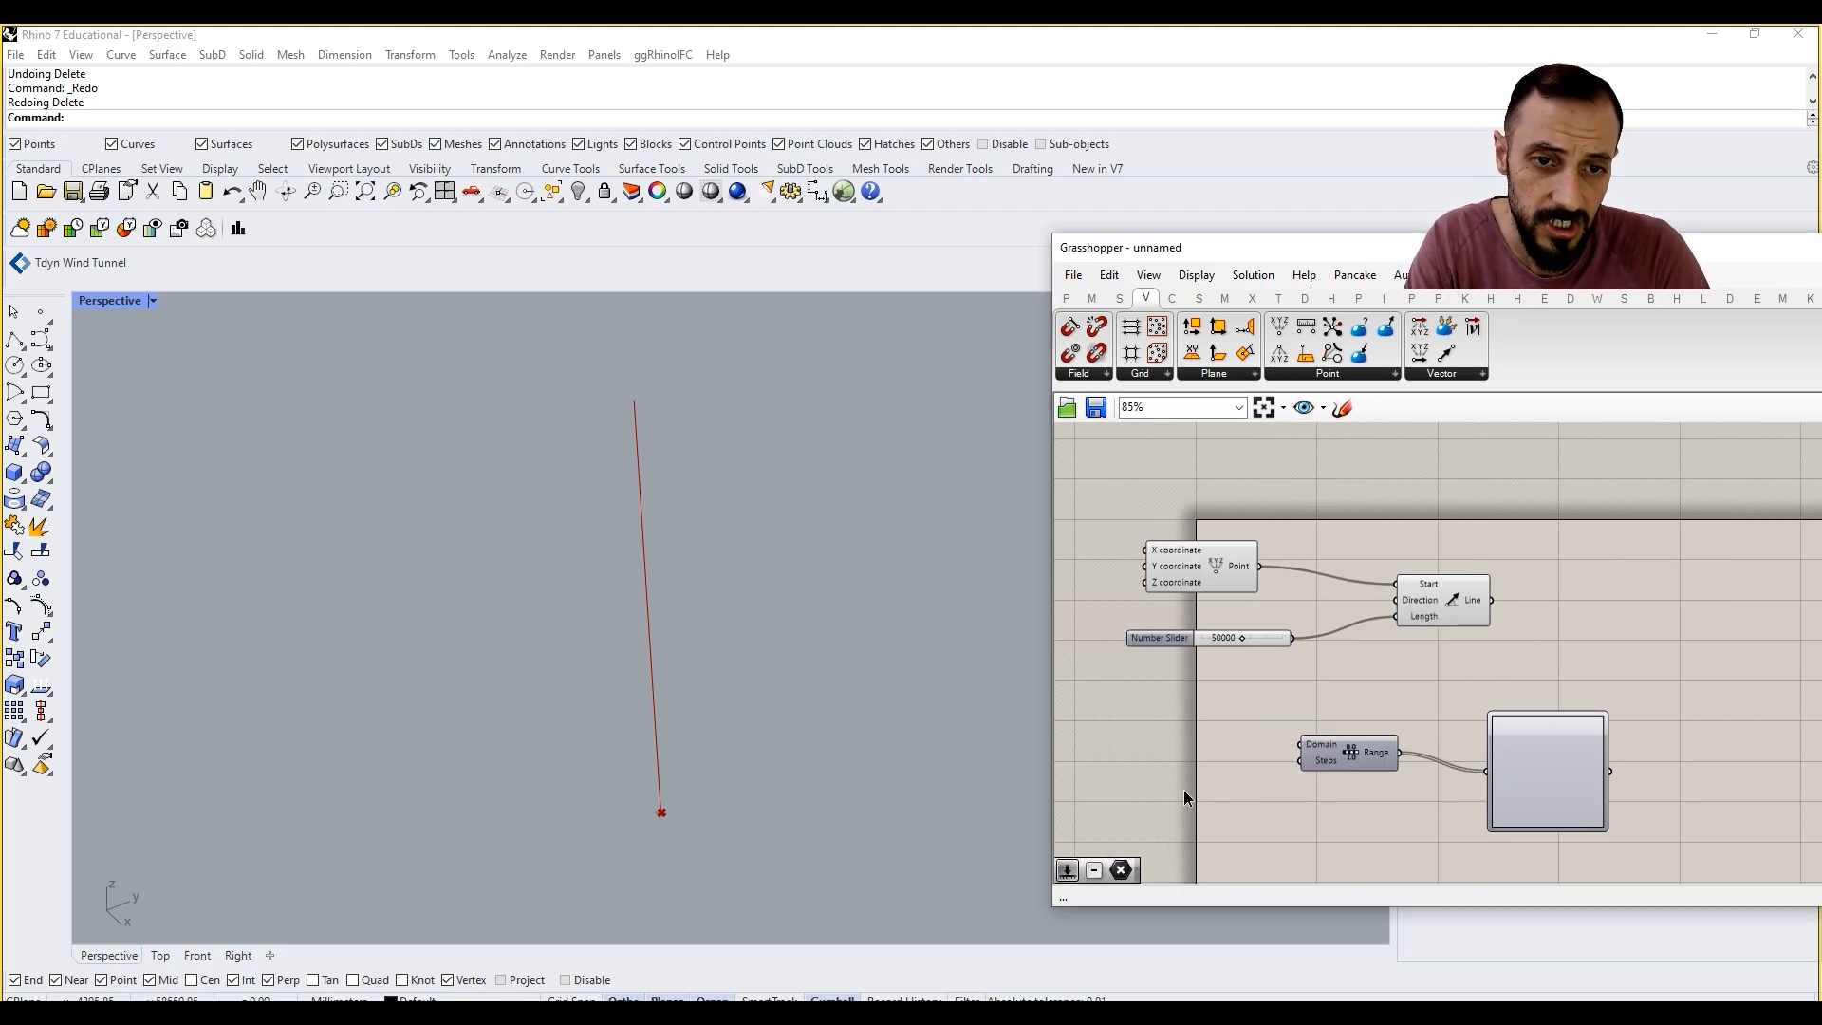
Step: Add a number slider set to 9 and connect it to the Range component's Steps input
{"action": "double_click", "coordinate": [1183, 790]}
{"action": "type", "text": "9"}
{"action": "key", "text": "Return"}
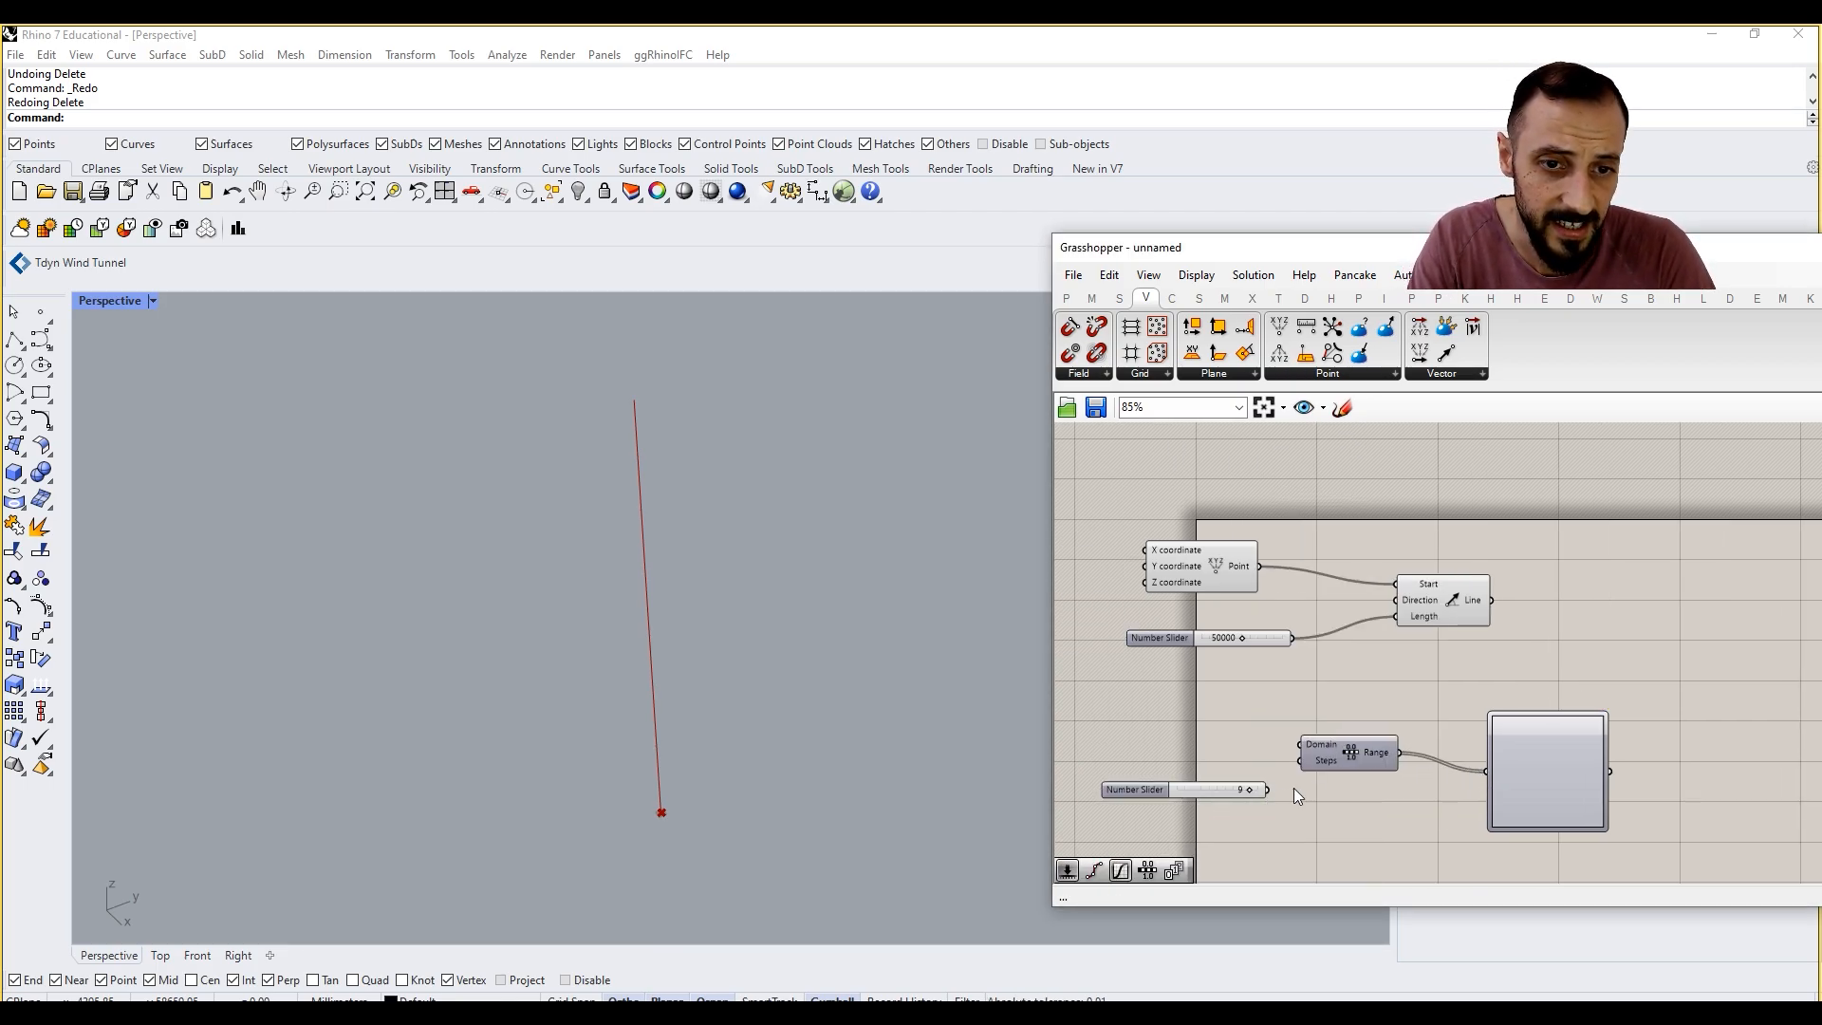
{"action": "left_click_drag", "start_coordinate": [1270, 789], "coordinate": [1294, 769]}
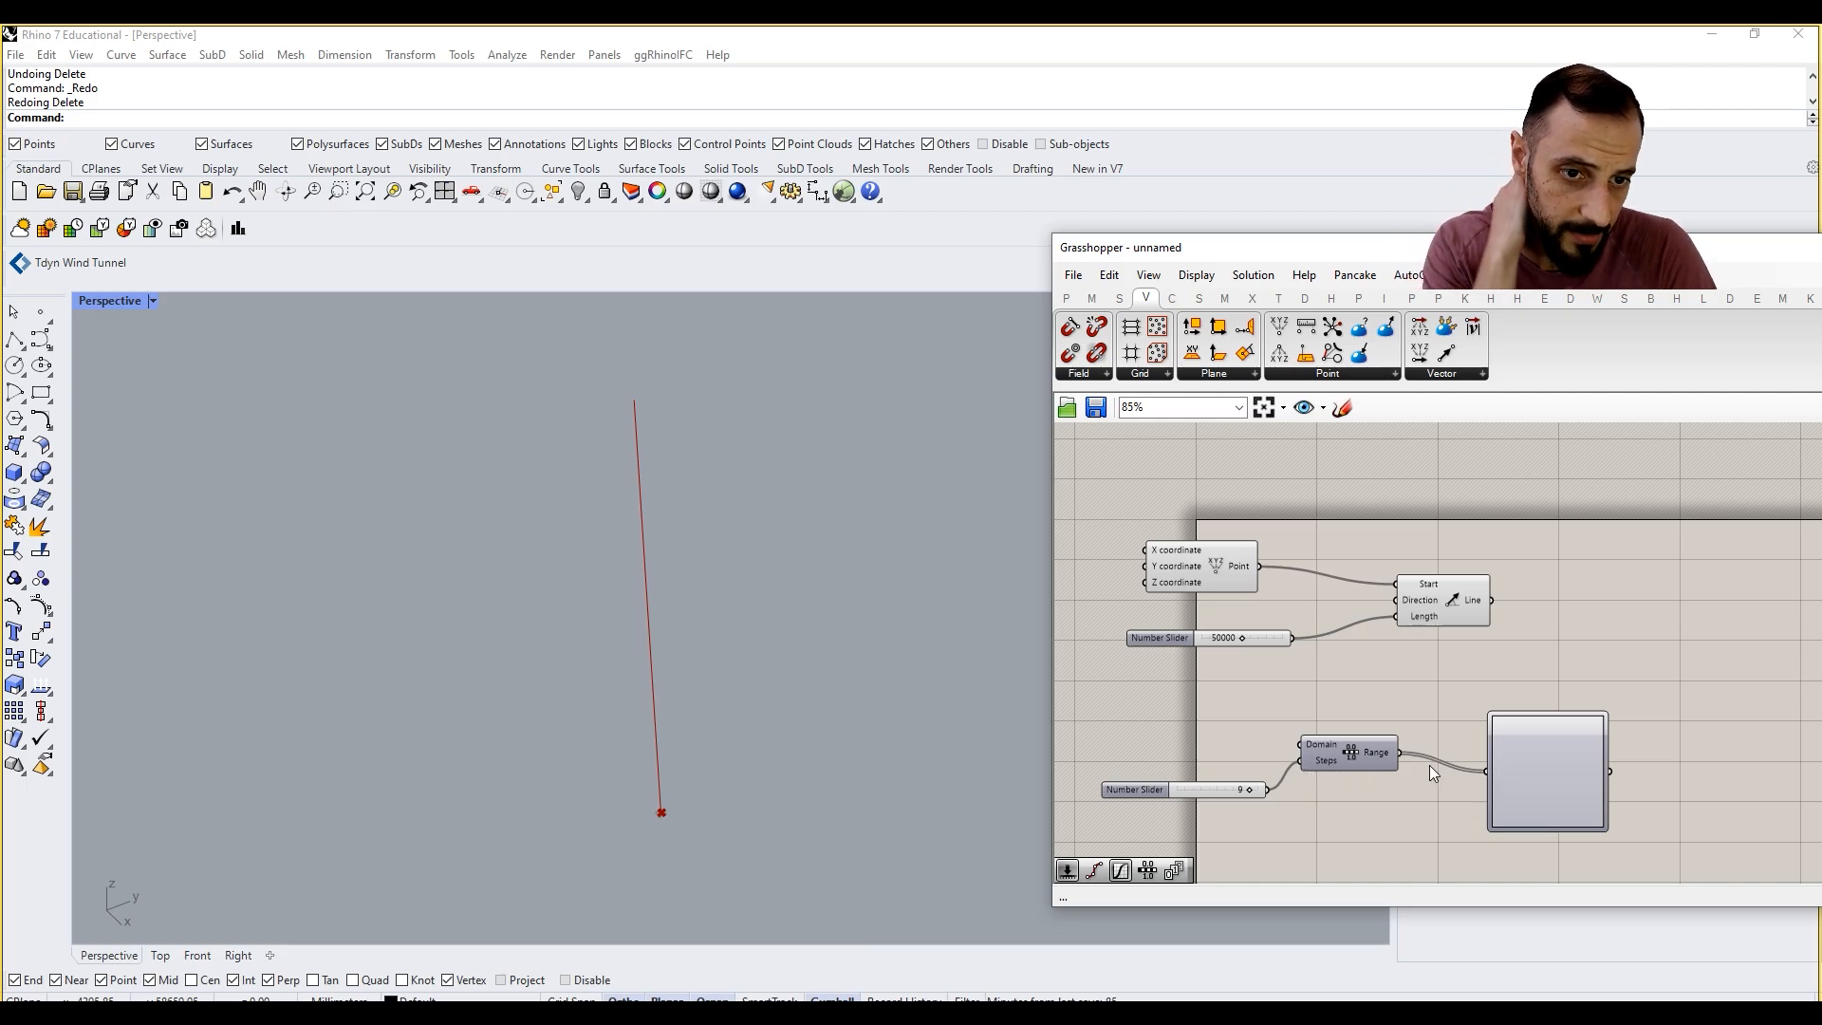
Step: Set the Graph Mapper's graph type to a diagonal curve with a single control point in the middle
{"action": "right_click_drag", "start_coordinate": [1378, 755], "coordinate": [1280, 748]}
{"action": "right_click", "coordinate": [1443, 738]}
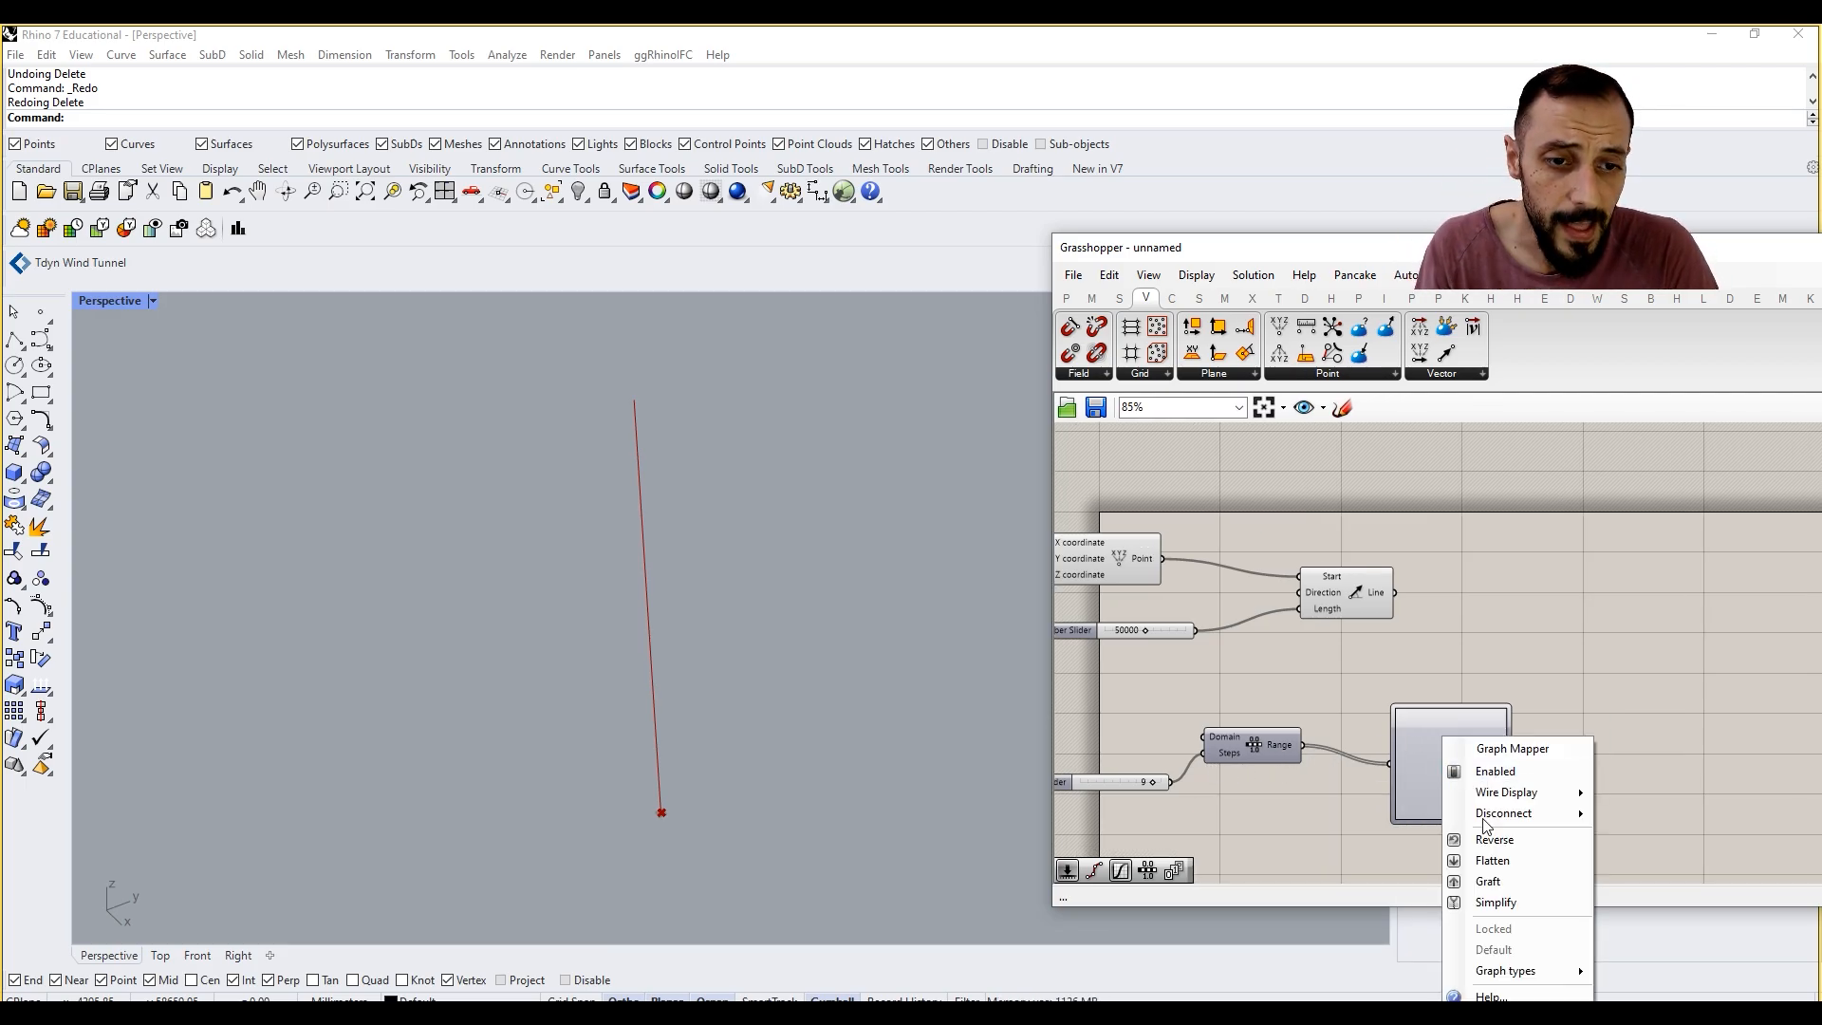
{"action": "mouse_move", "coordinate": [1514, 970]}
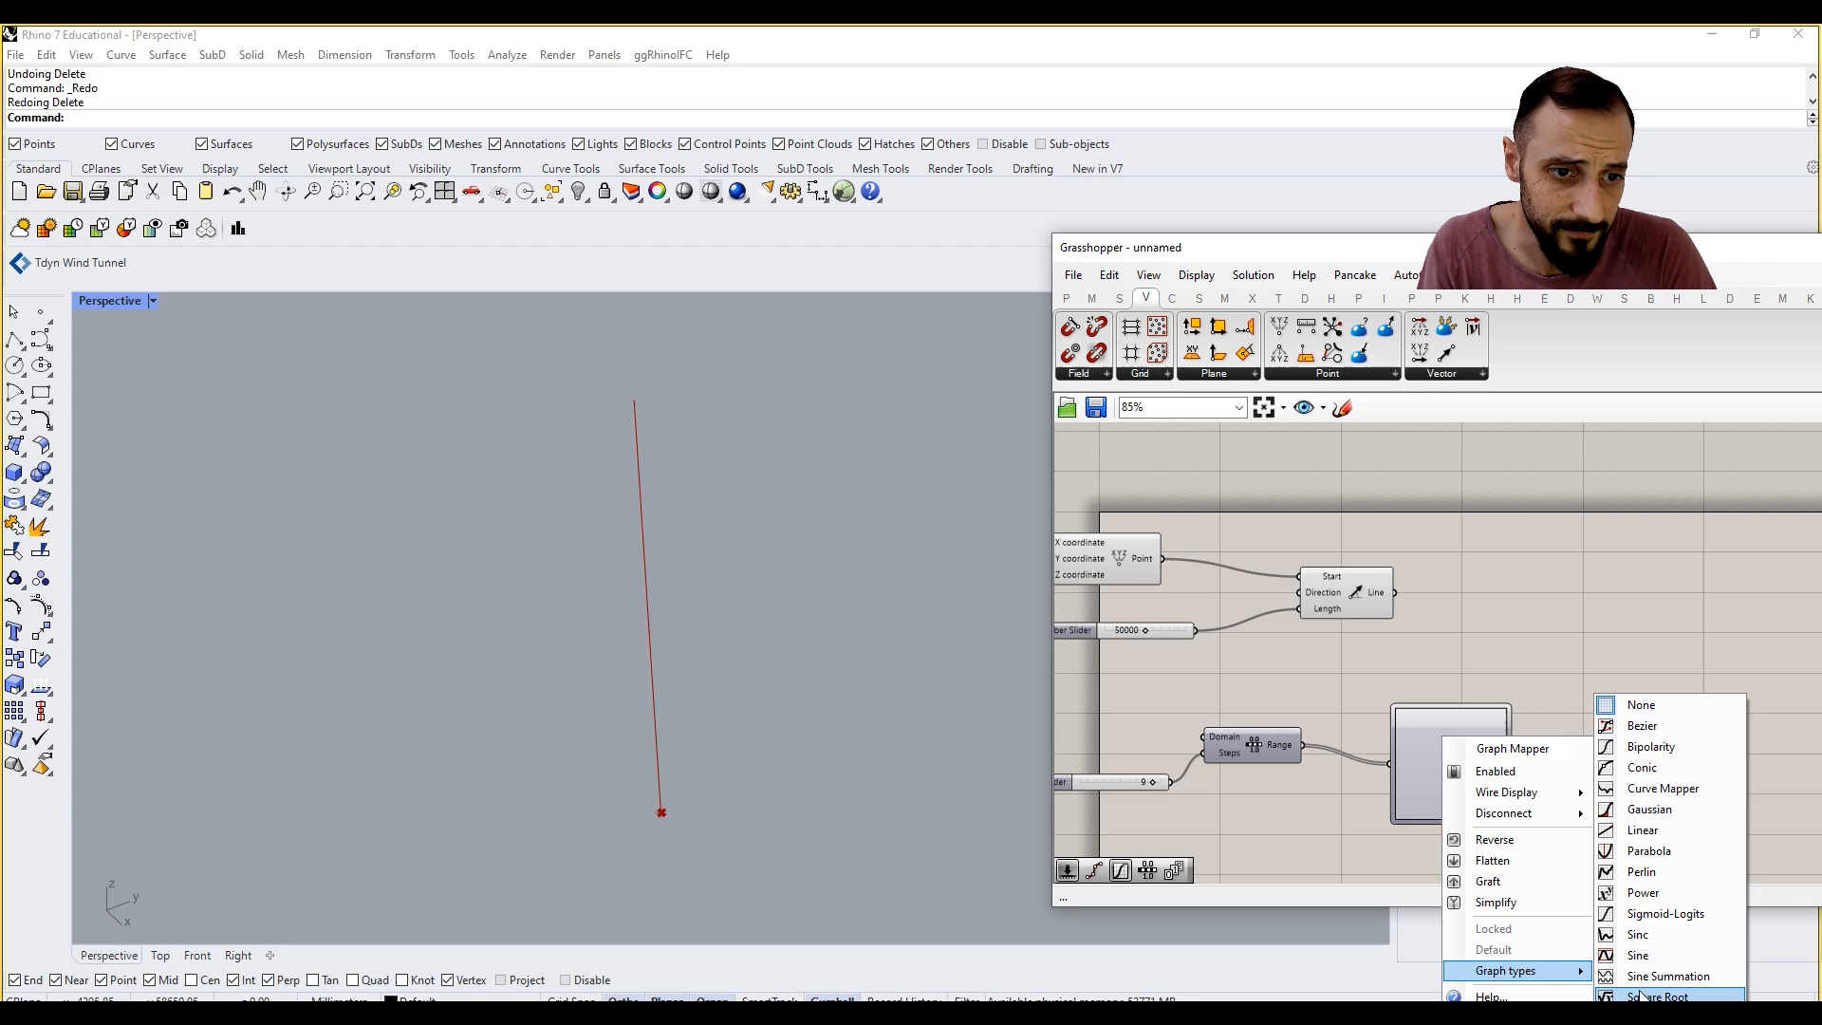
{"action": "left_click", "coordinate": [1666, 913]}
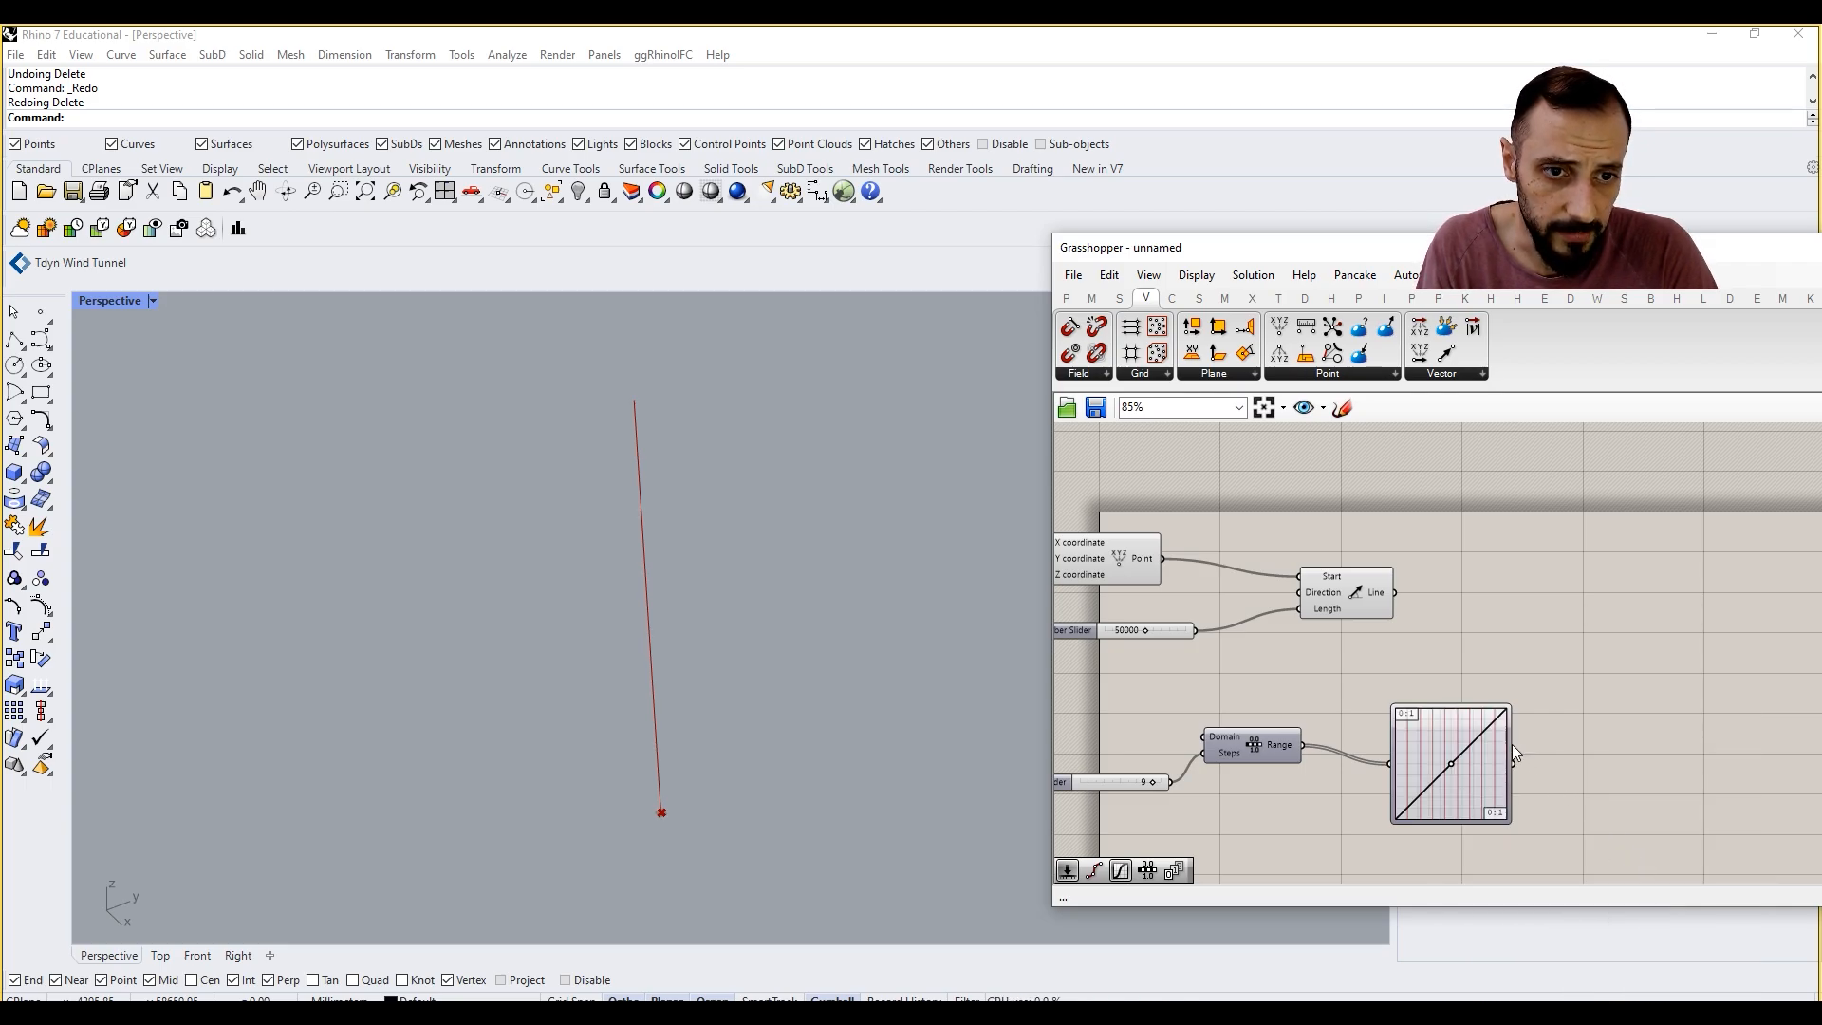
{"action": "scroll", "coordinate": [1443, 703], "scroll_direction": "up", "scroll_amount": 3}
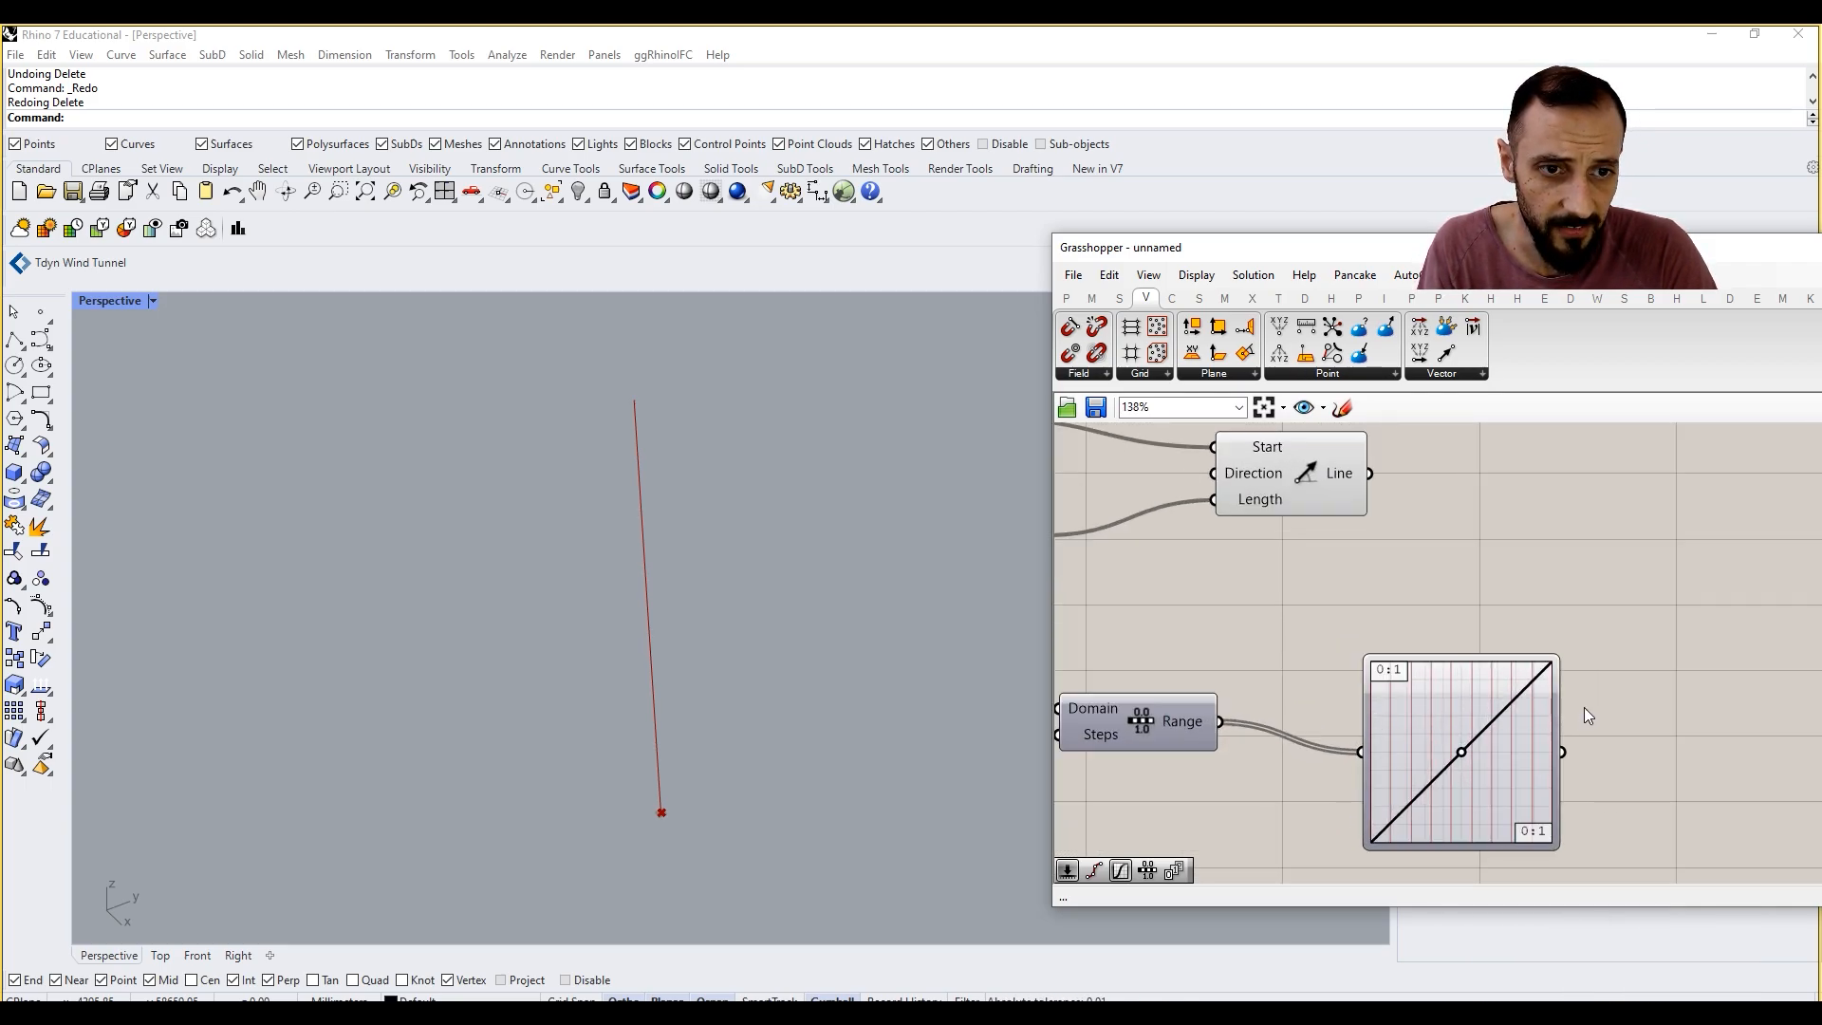
{"action": "scroll", "coordinate": [1499, 681], "scroll_direction": "down", "scroll_amount": 5}
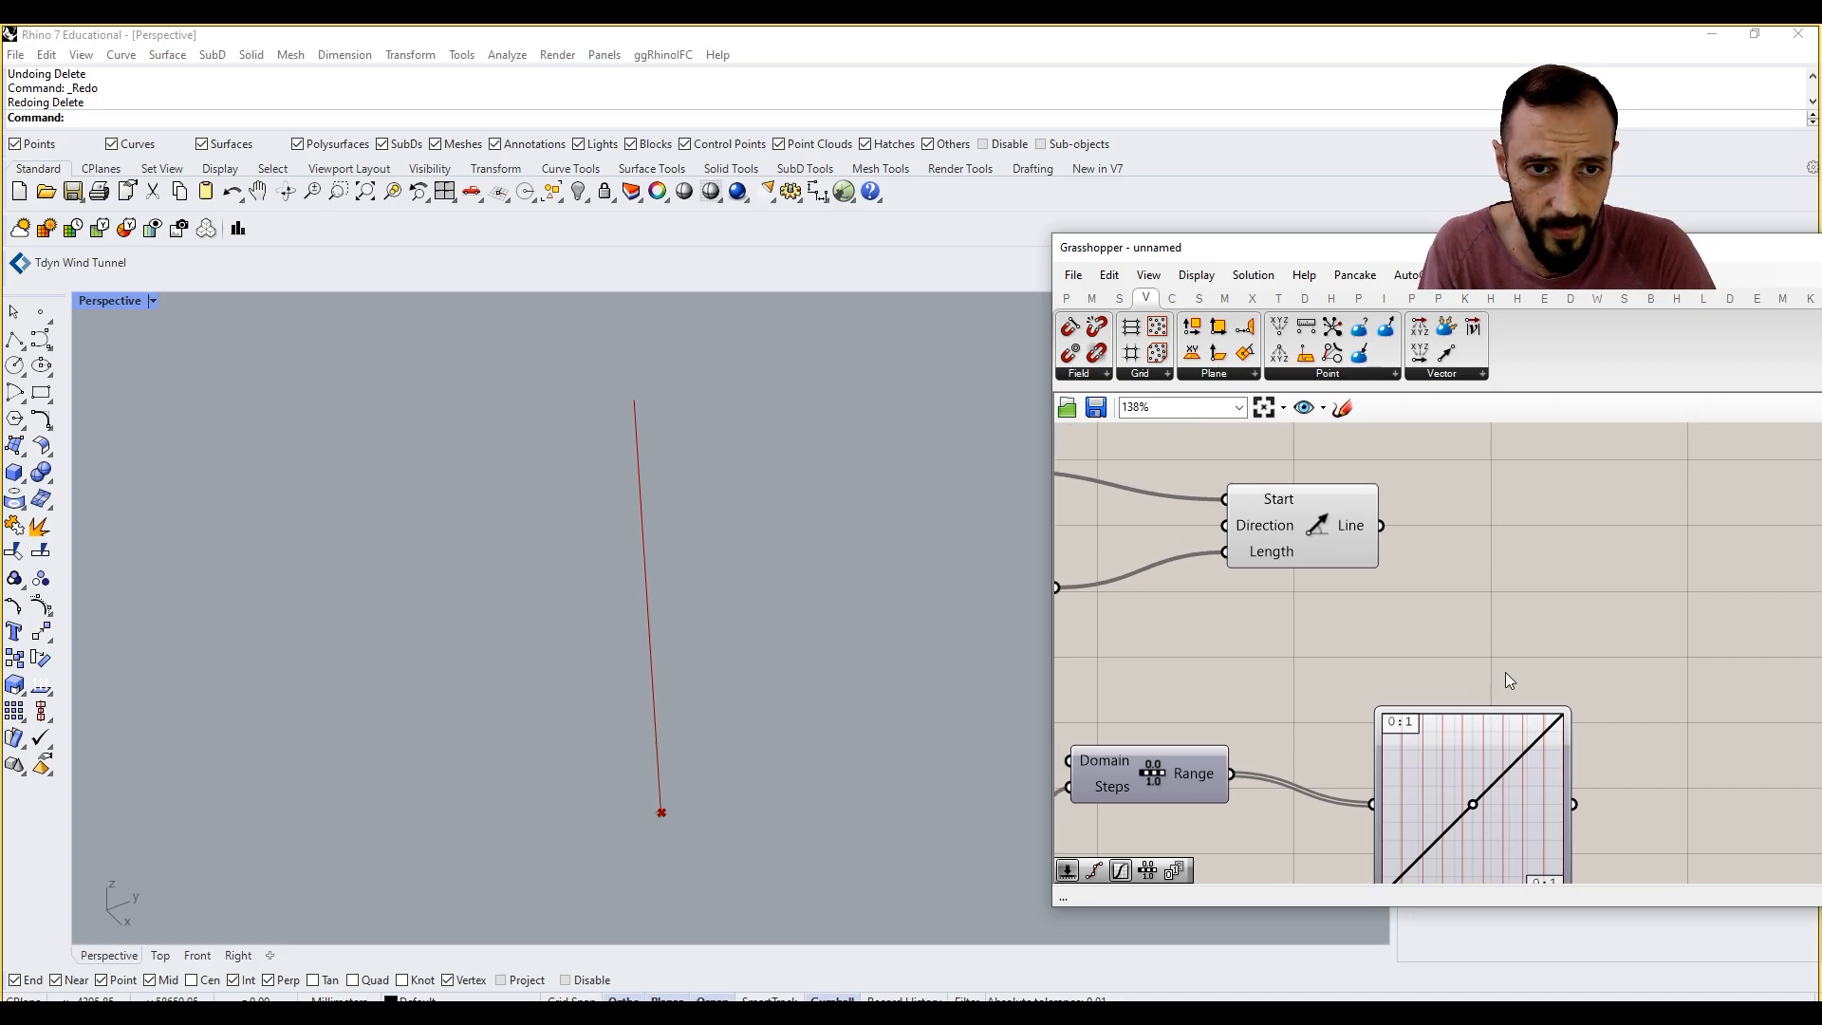
{"action": "scroll", "coordinate": [1437, 600], "scroll_direction": "up", "scroll_amount": 1}
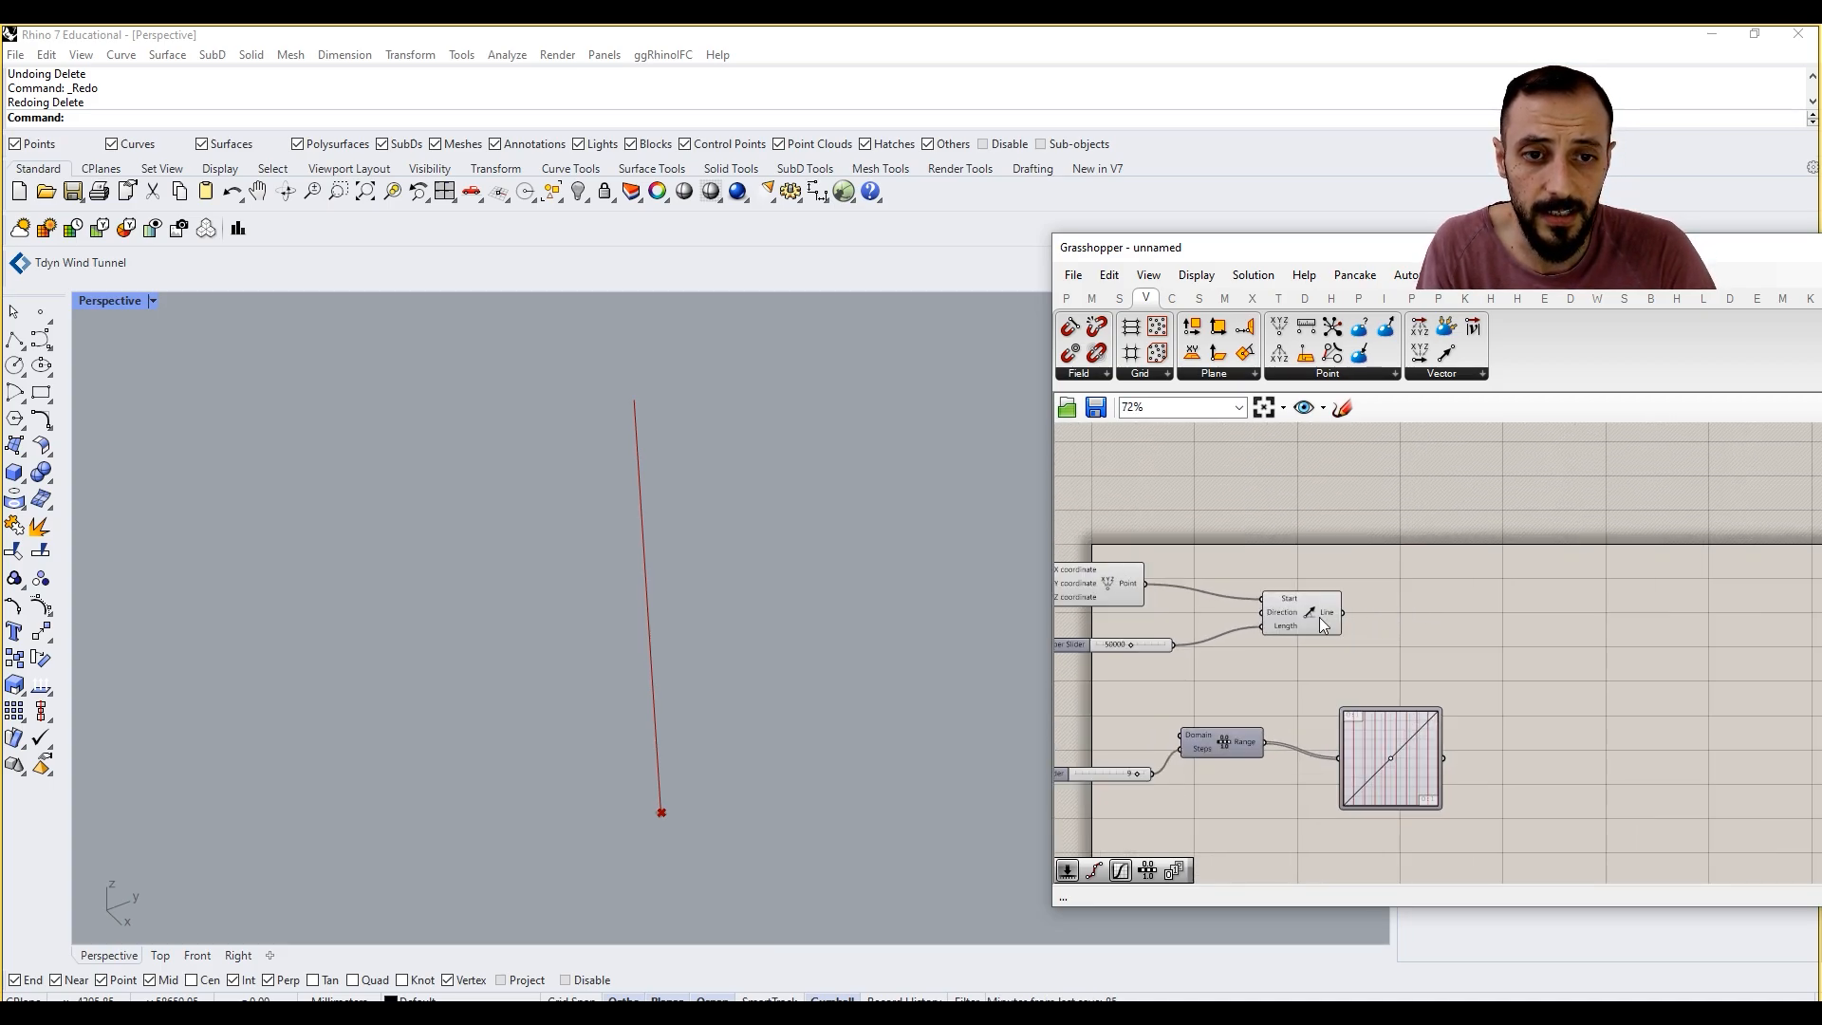
Step: Try a Divide Curve component on the Line SDL output once more and delete it again
{"action": "left_click", "coordinate": [1324, 617]}
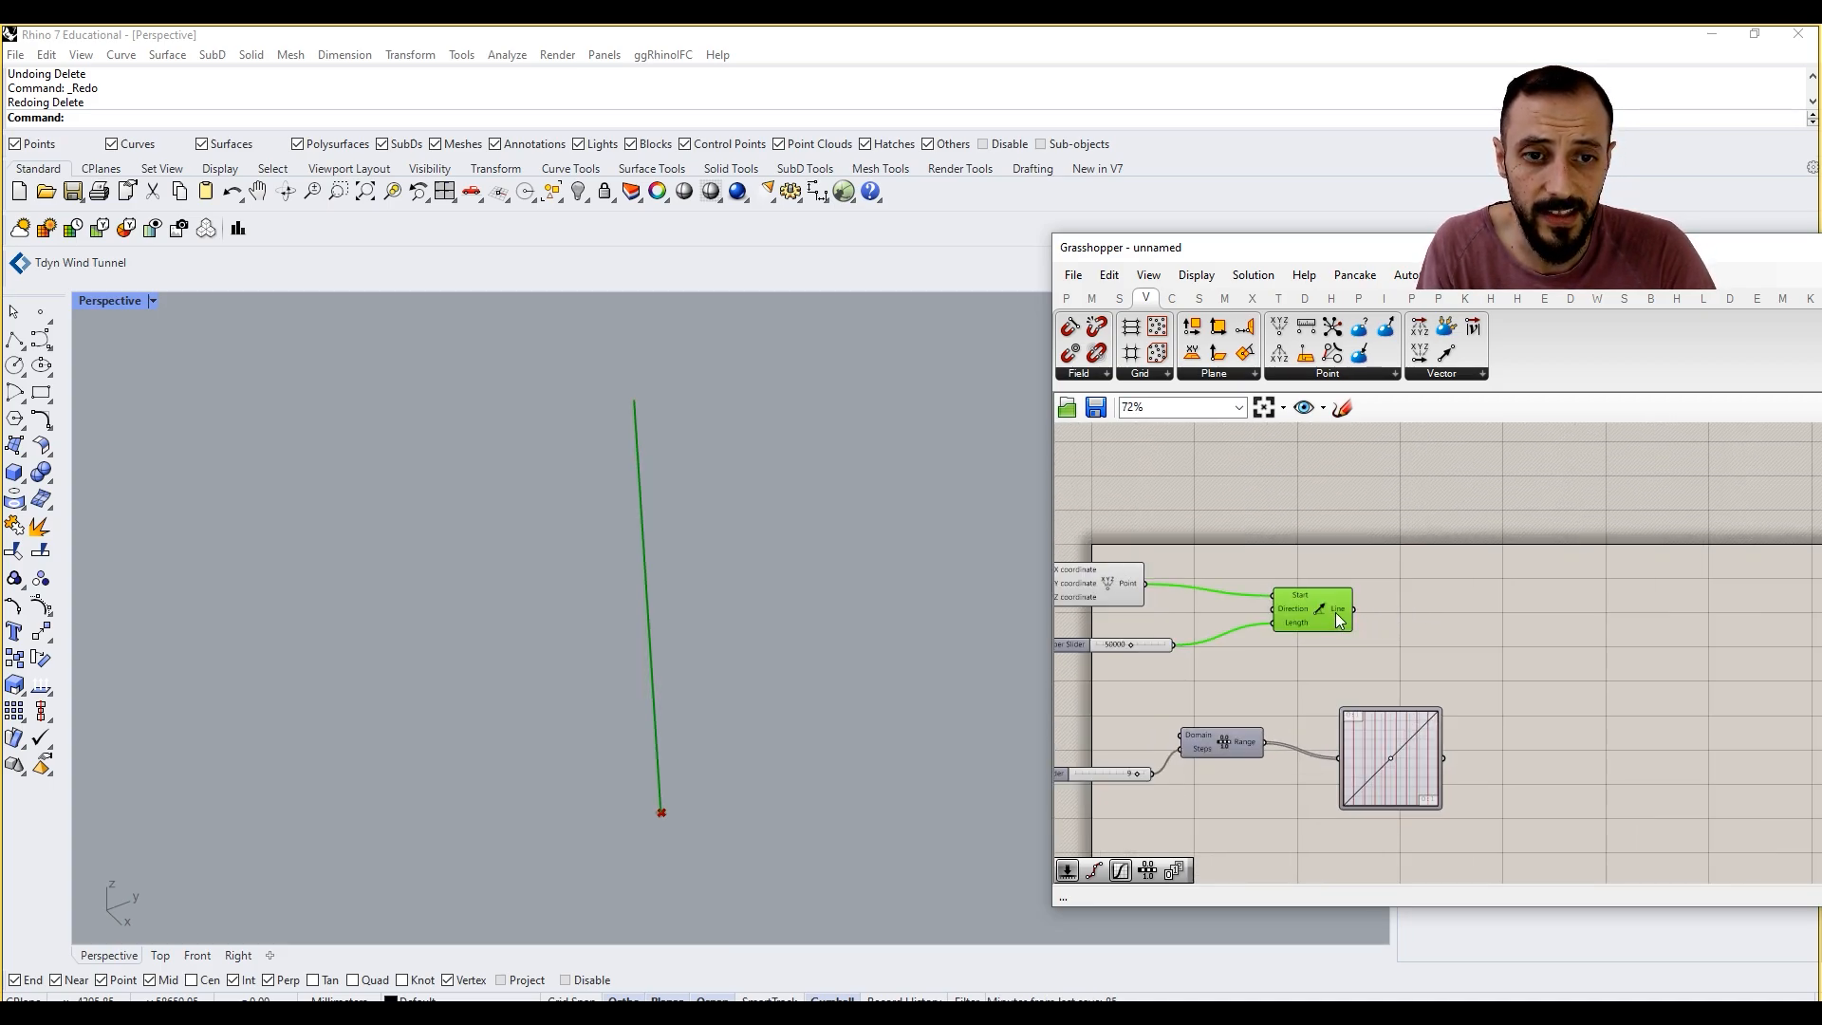
{"action": "double_click", "coordinate": [1437, 619]}
{"action": "type", "text": "divide"}
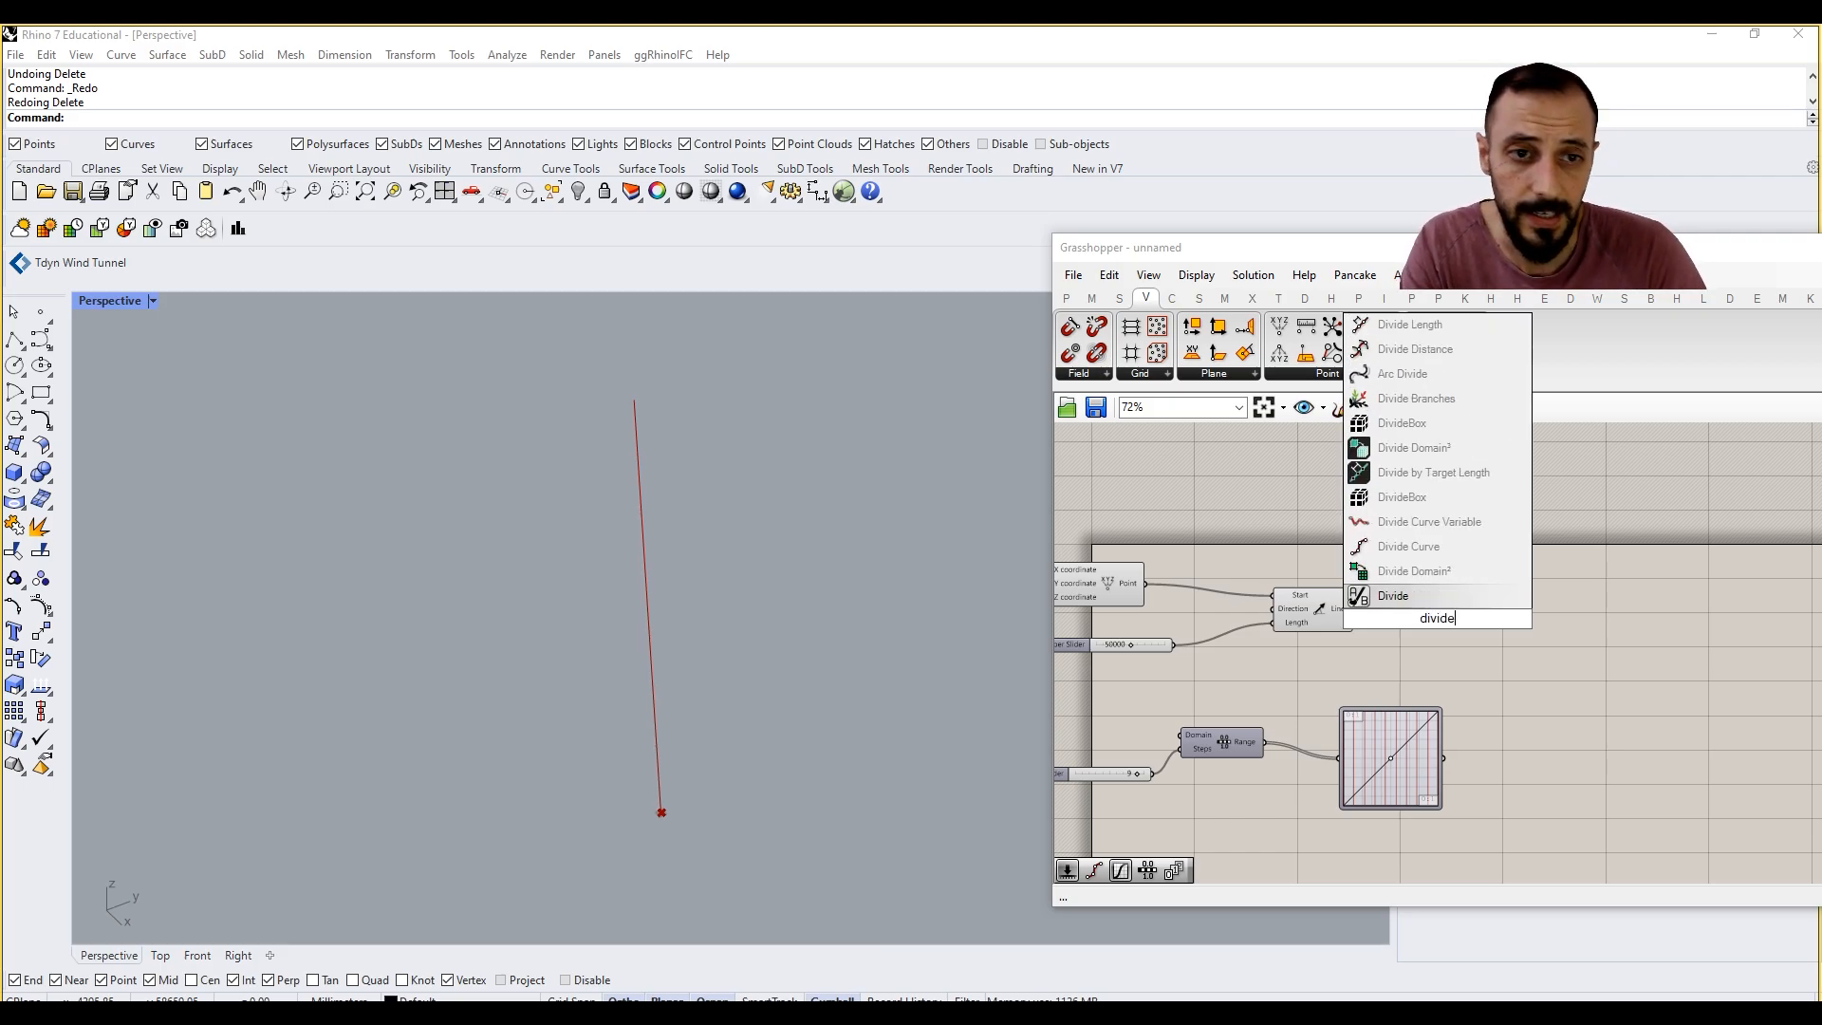
{"action": "left_click", "coordinate": [1402, 503]}
{"action": "left_click_drag", "start_coordinate": [1354, 608], "coordinate": [1392, 605]}
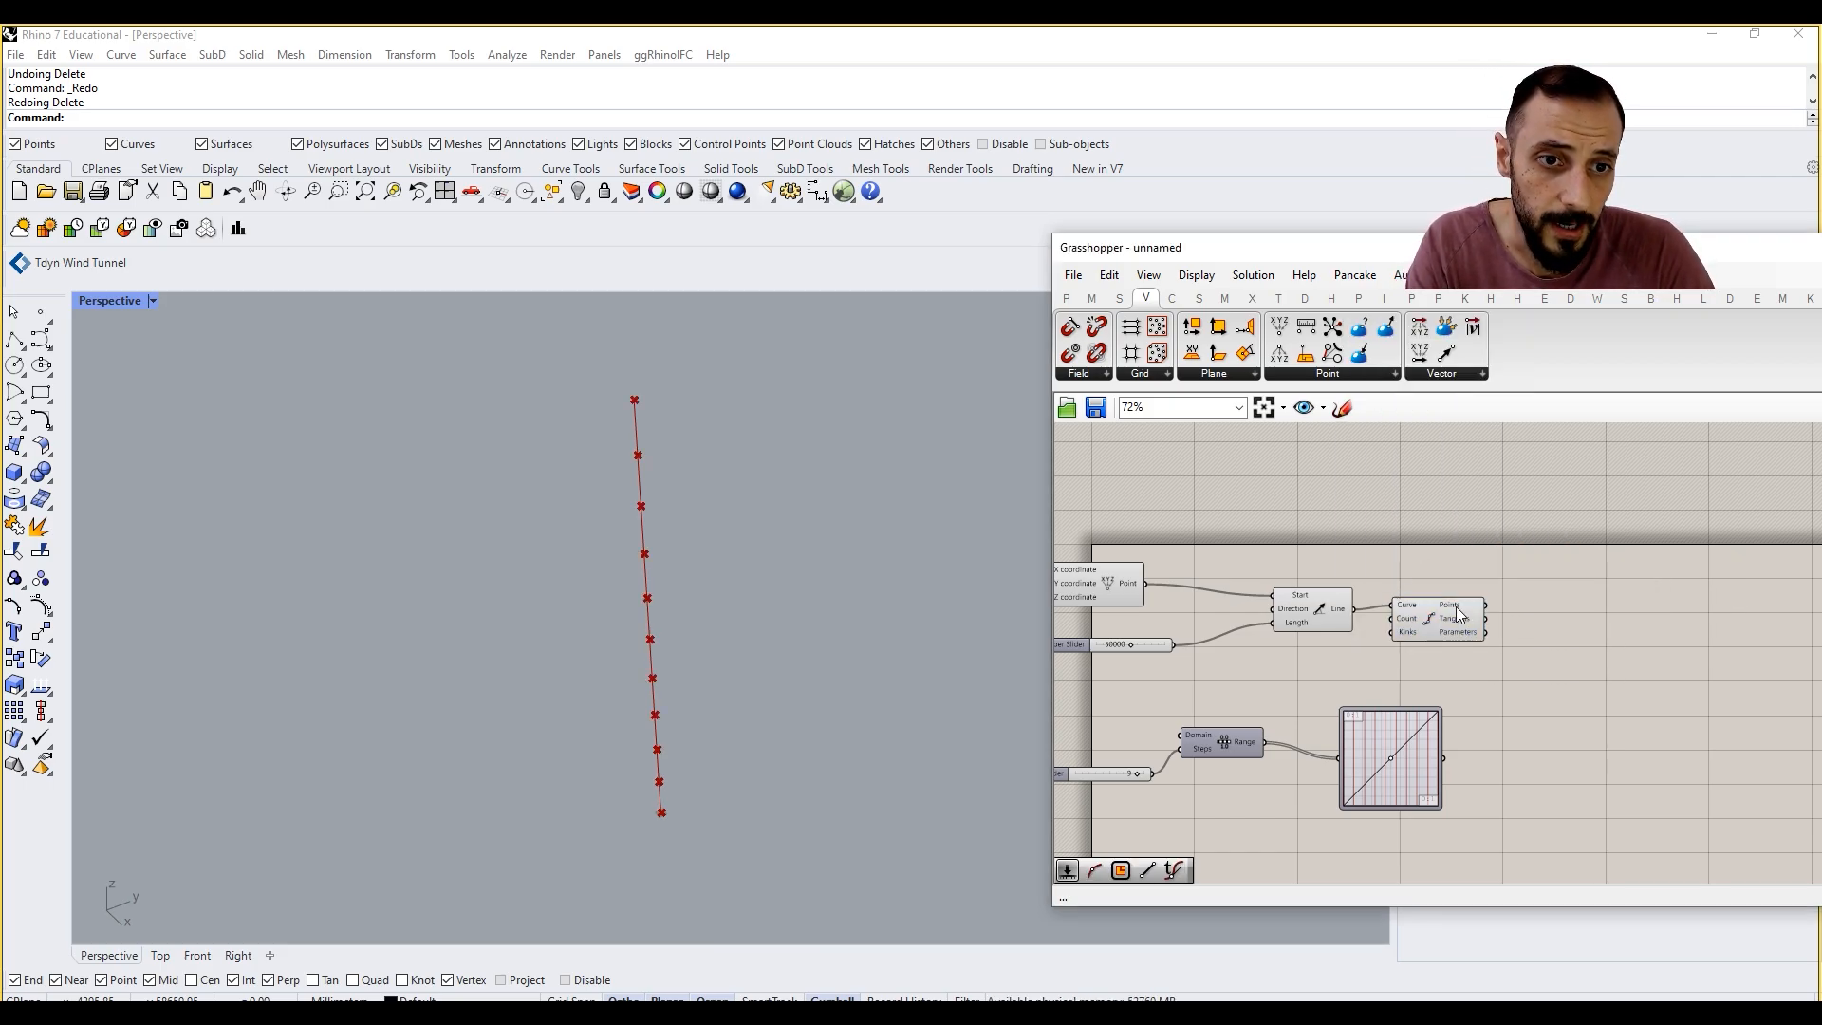
{"action": "mouse_move", "coordinate": [1456, 608]}
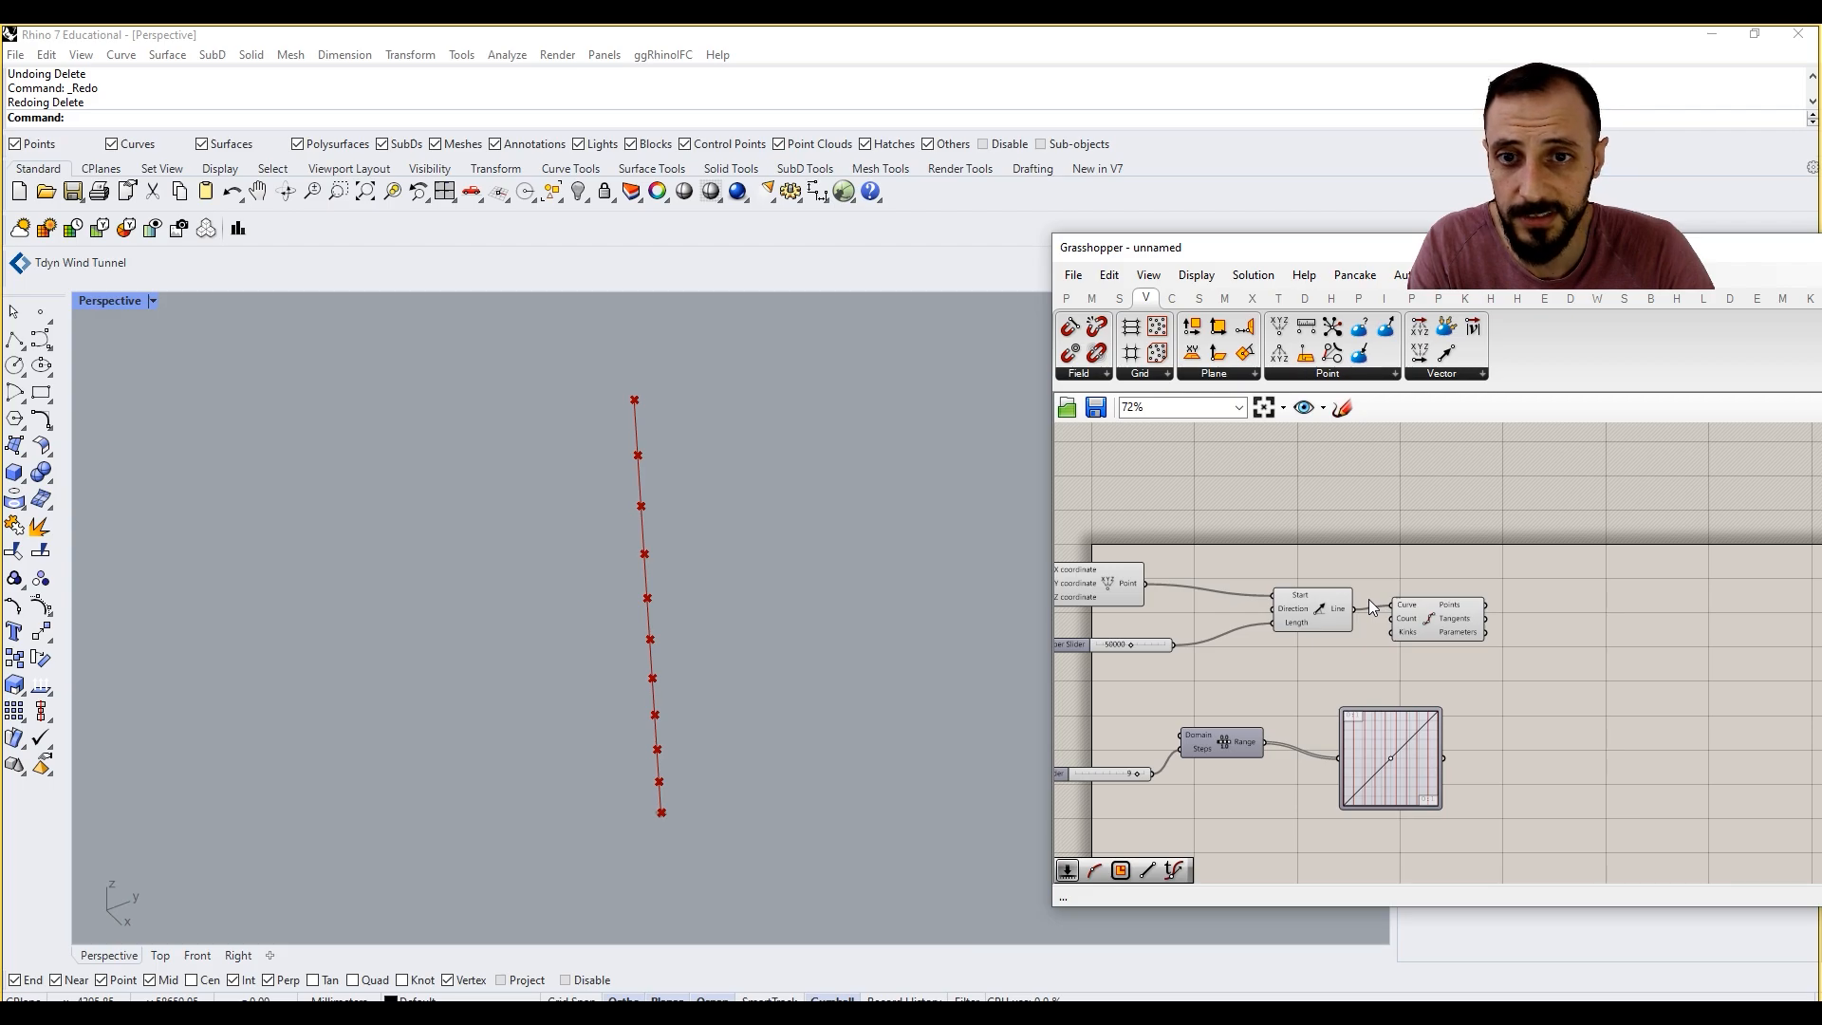
{"action": "left_click", "coordinate": [1421, 612]}
{"action": "key", "text": "Delete"}
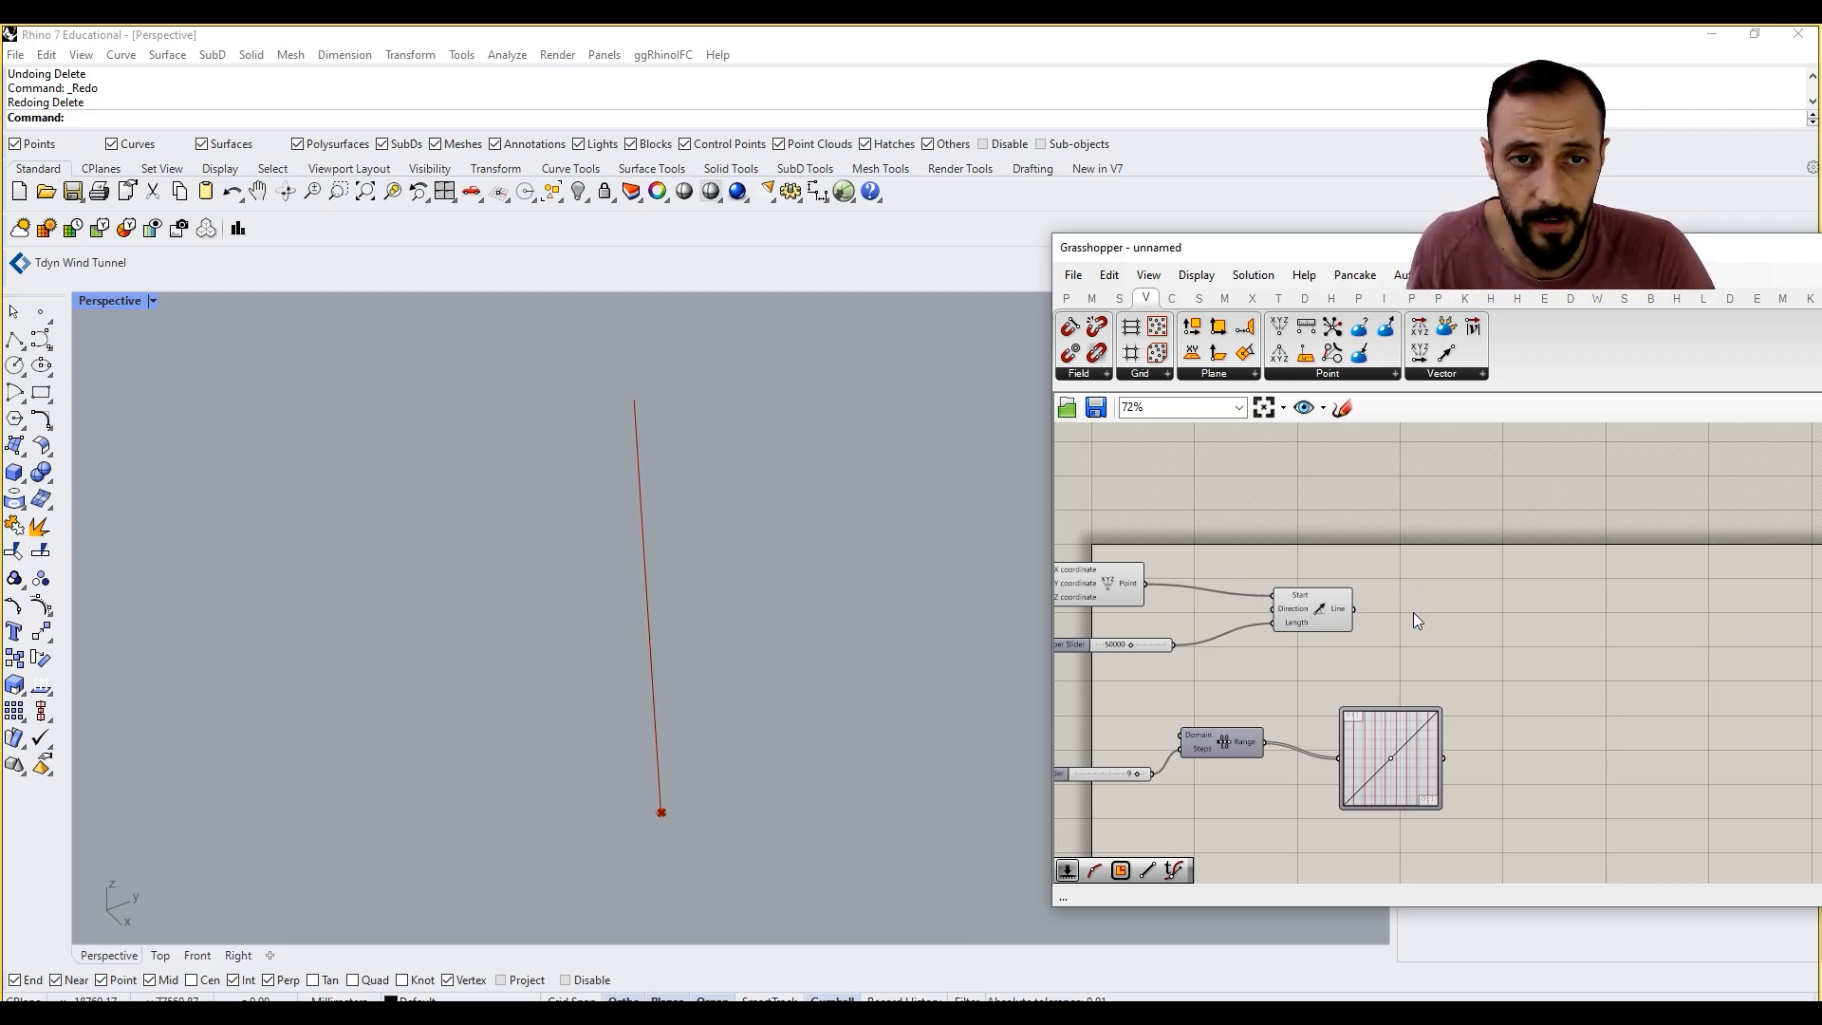
Step: Add an Evaluate Curve component beside the Line SDL, above the Graph Mapper
{"action": "left_click", "coordinate": [1170, 299]}
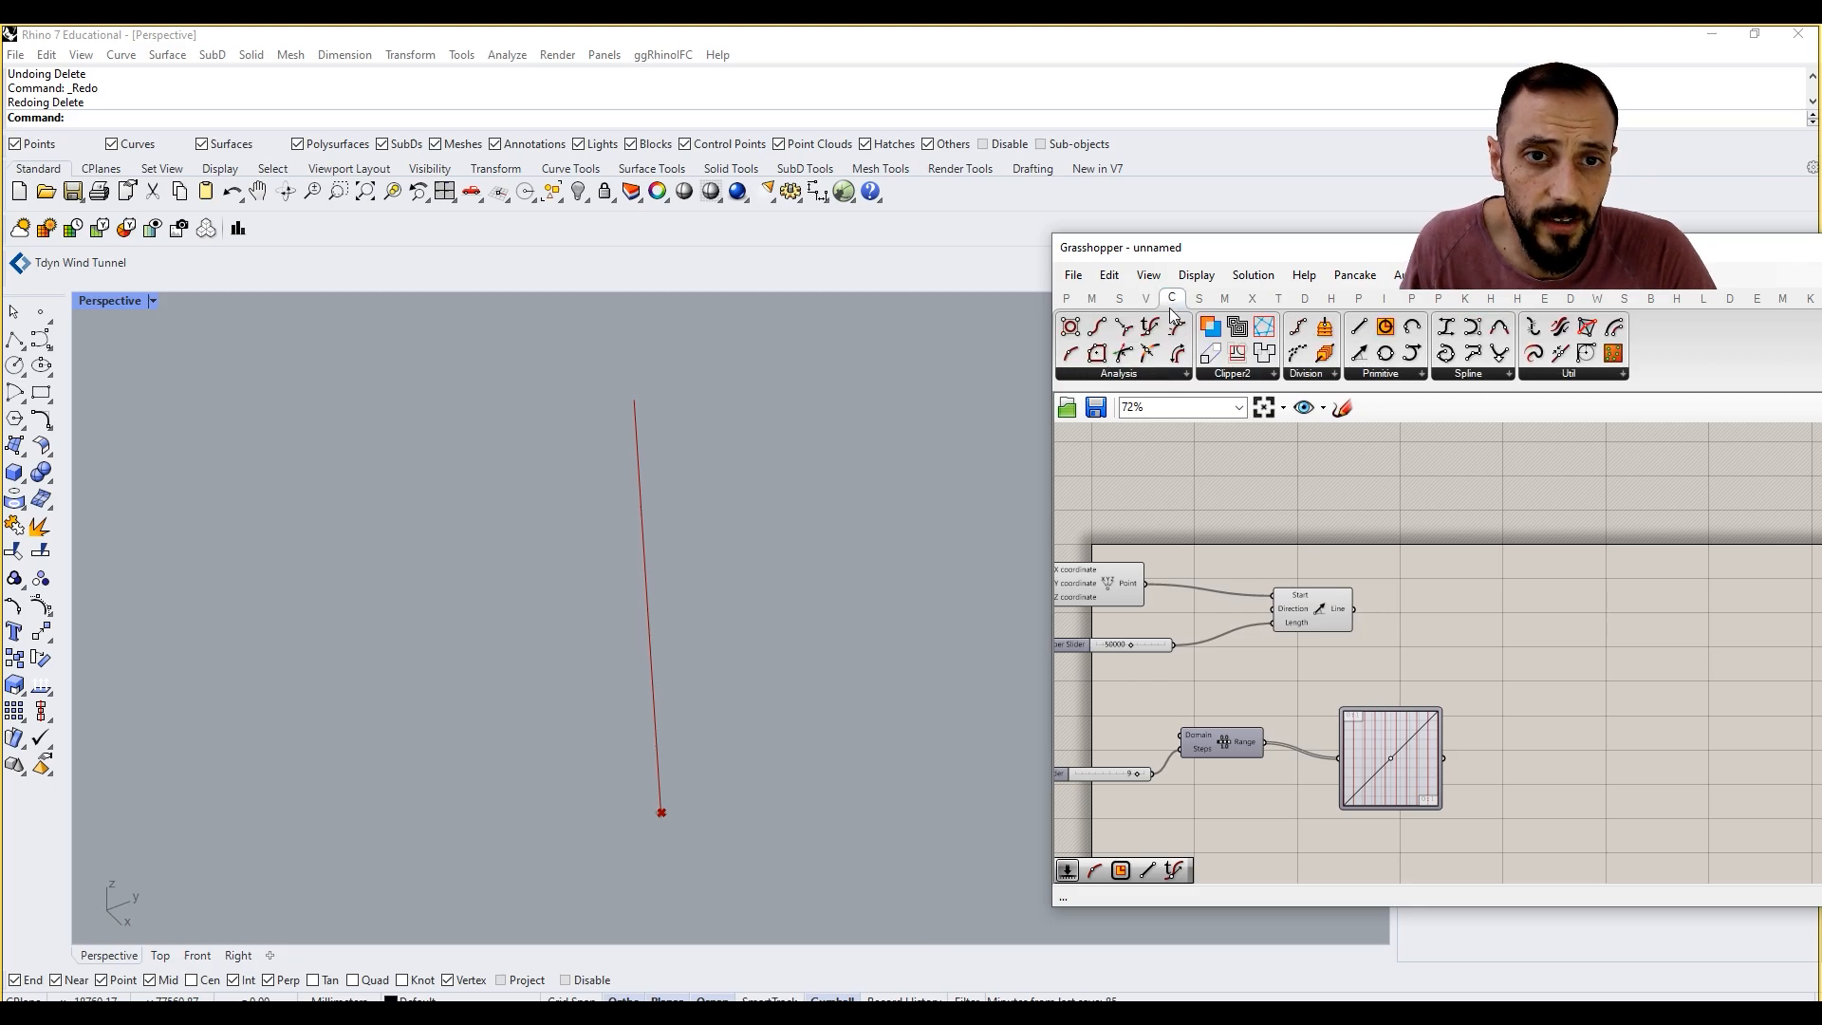
{"action": "left_click", "coordinate": [1166, 374]}
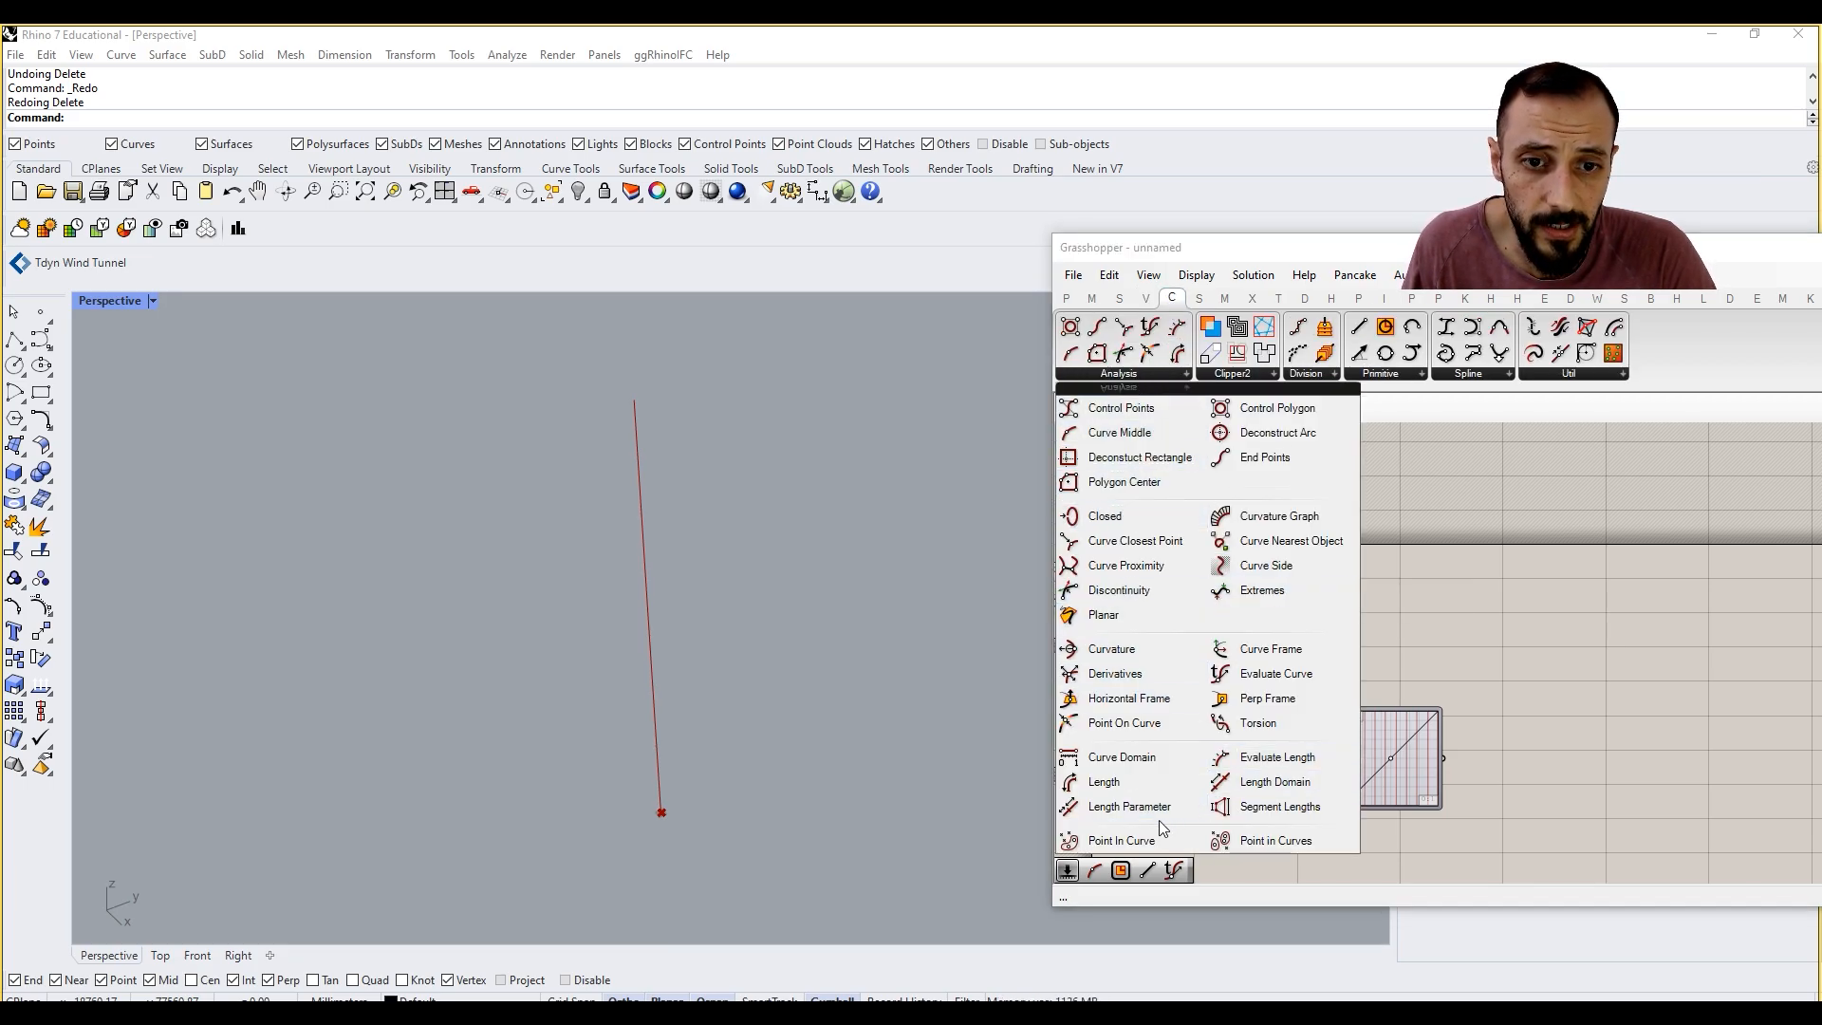
{"action": "left_click", "coordinate": [1272, 675]}
{"action": "left_click", "coordinate": [1517, 614]}
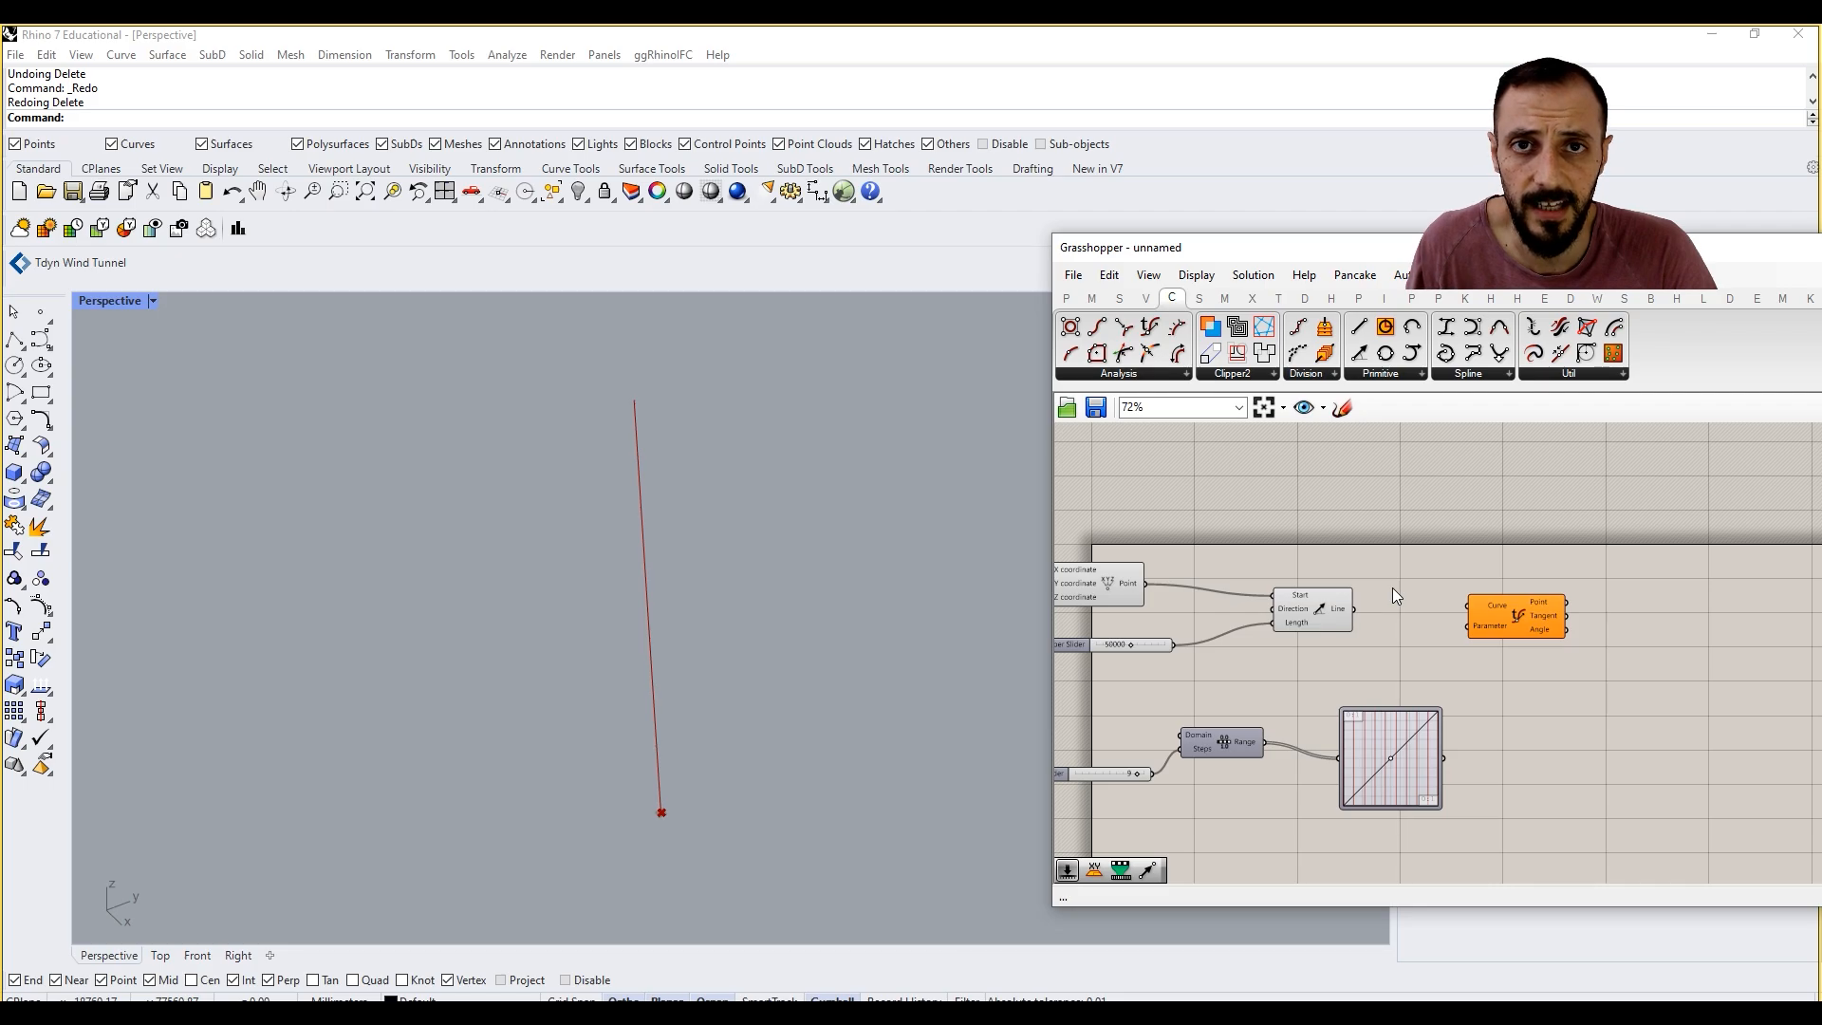
Step: Reparameterize the Curve input of Evaluate Curve and connect the Line SDL output to it
{"action": "mouse_move", "coordinate": [1342, 613]}
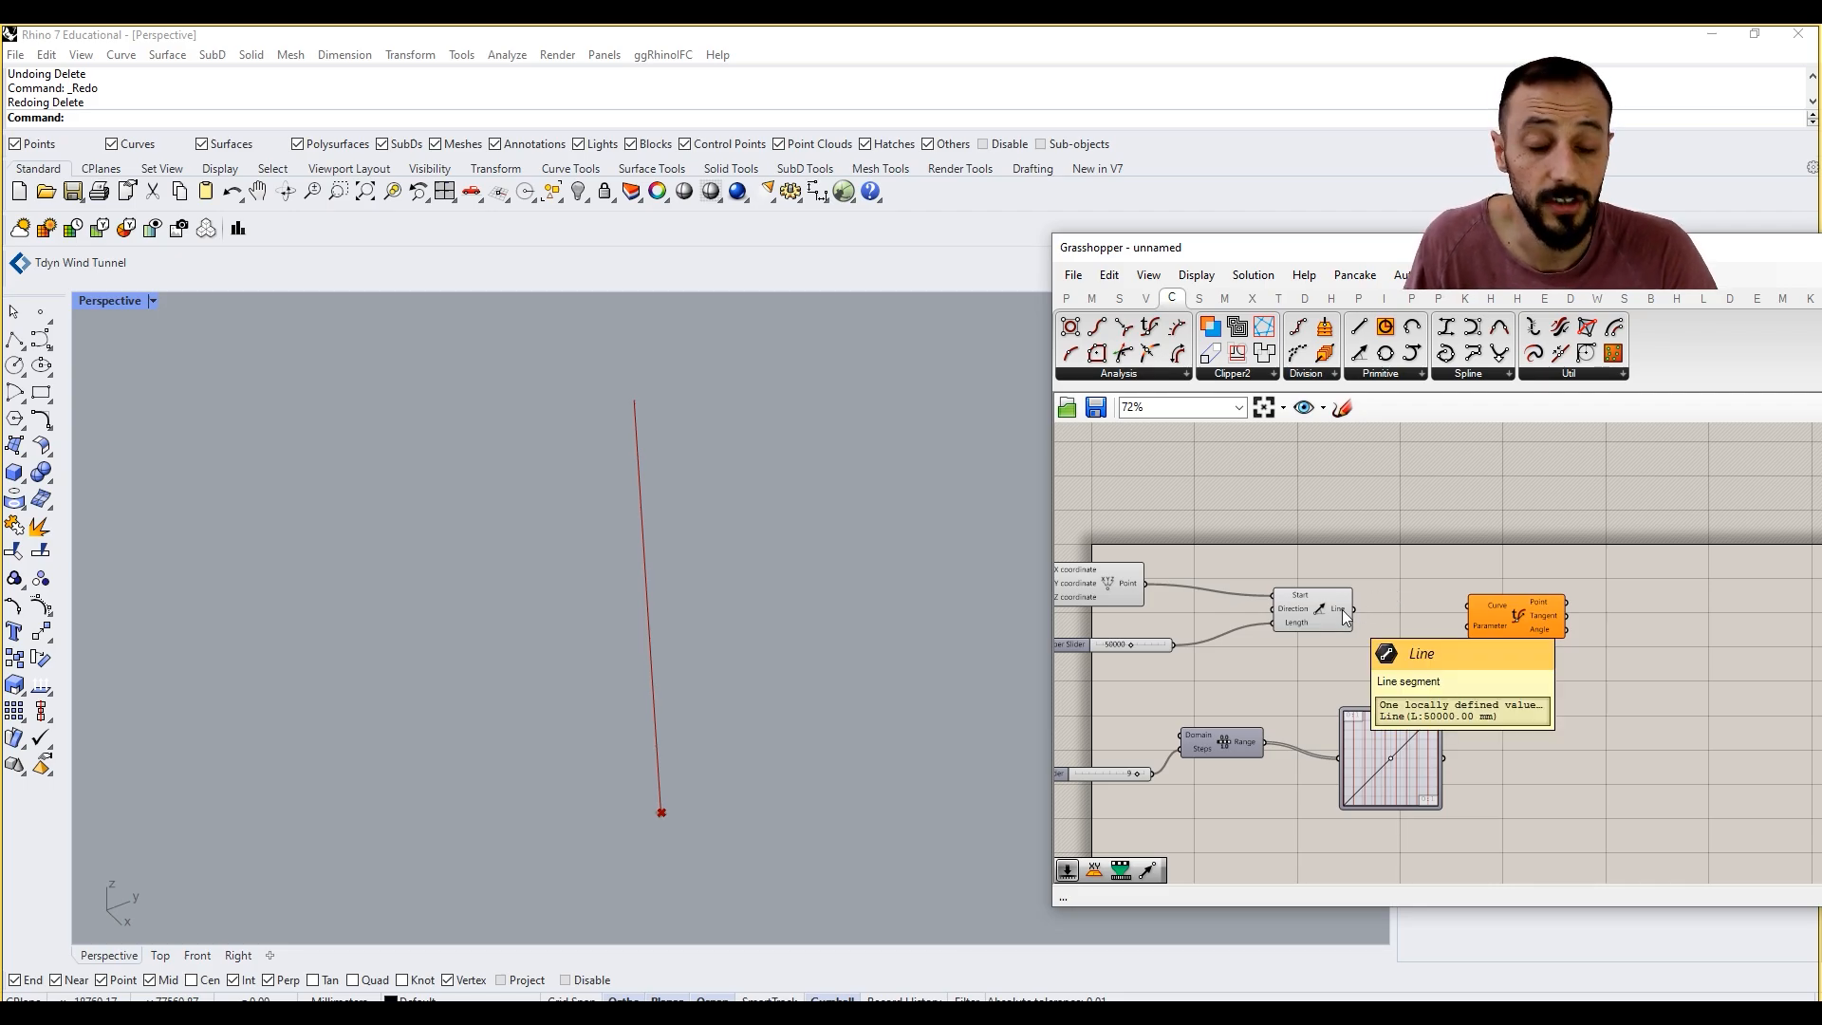
{"action": "right_click", "coordinate": [1488, 604]}
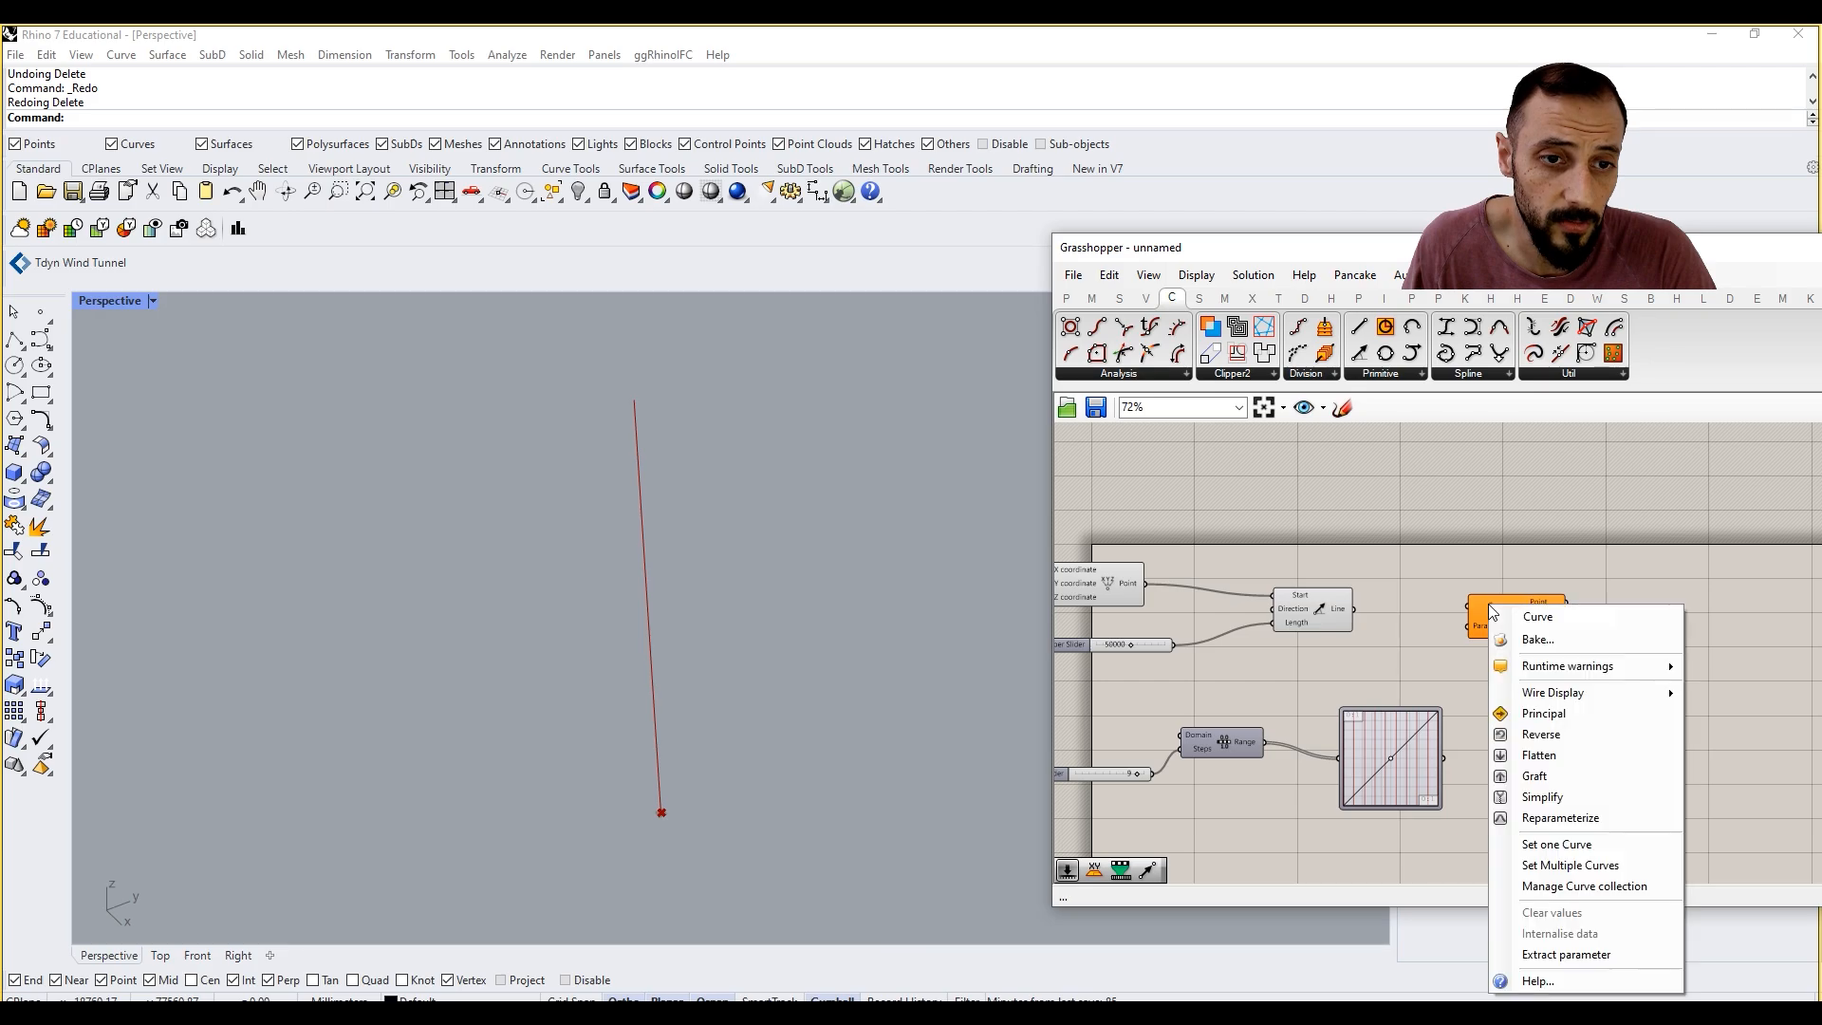
{"action": "left_click", "coordinate": [1566, 818]}
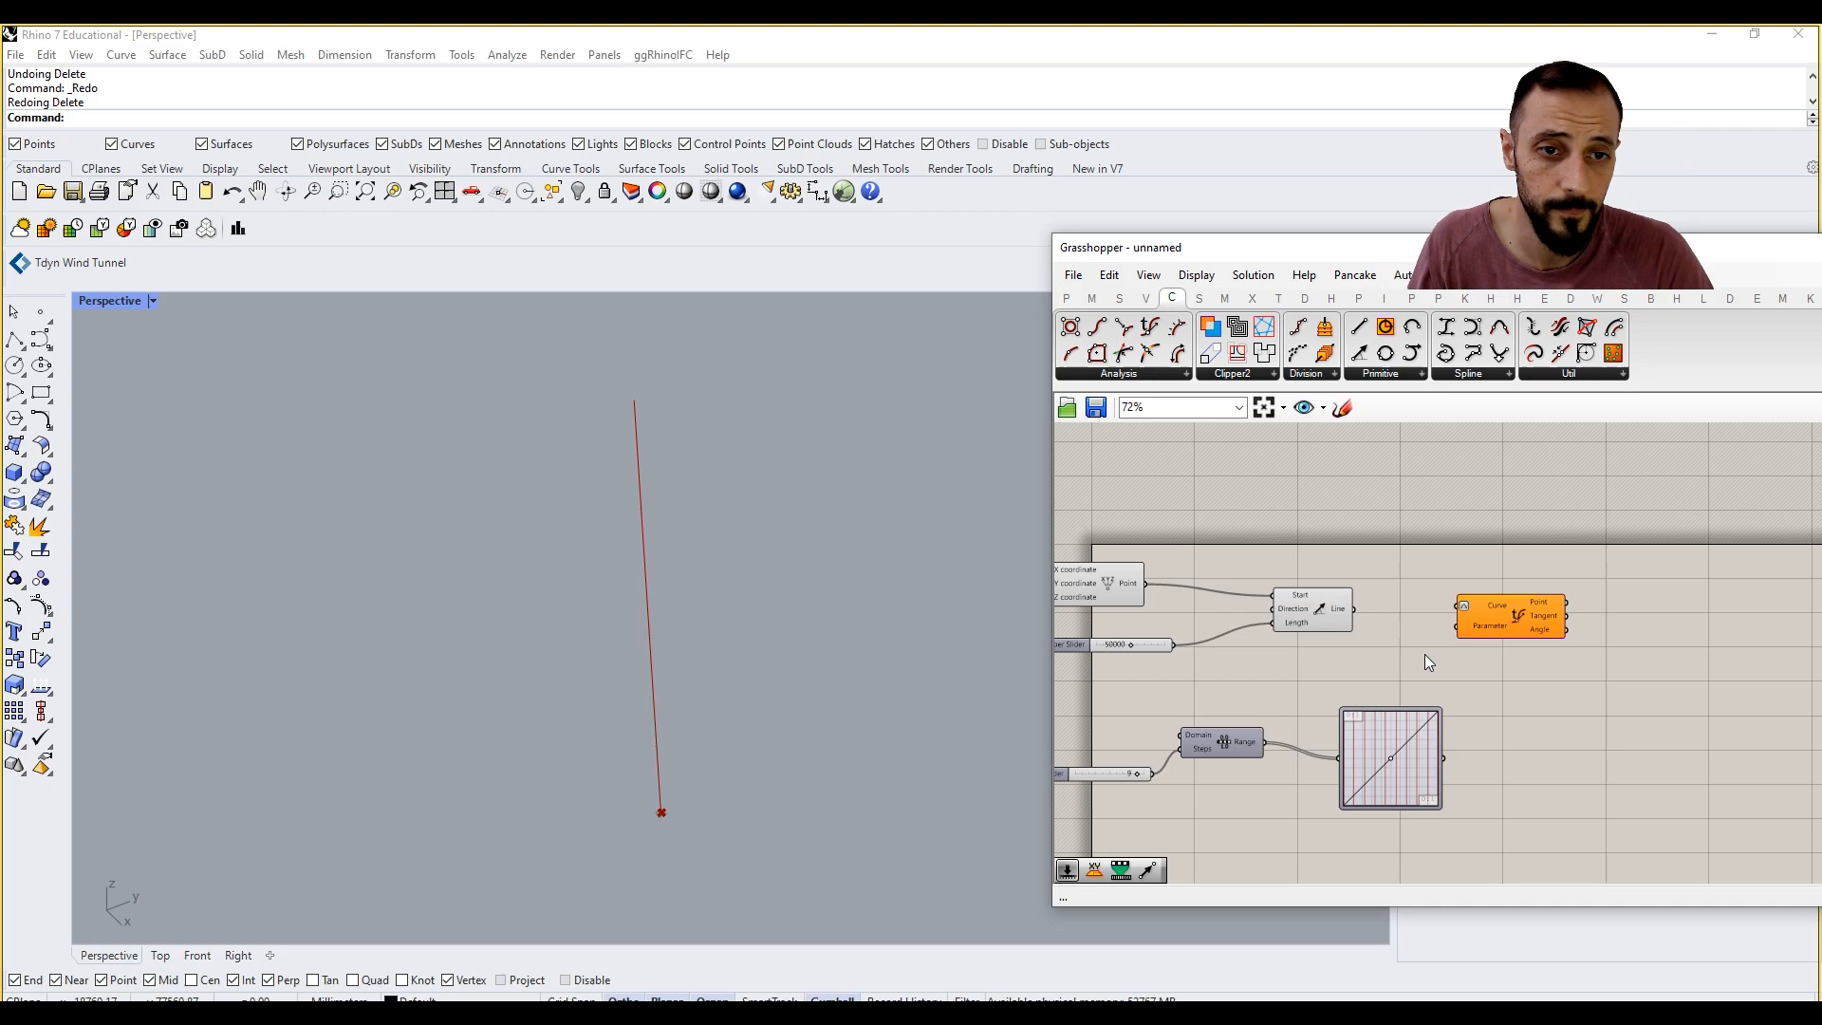
{"action": "left_click_drag", "start_coordinate": [1354, 608], "coordinate": [1458, 616]}
Step: Connect the Graph Mapper output to the Parameter input of Evaluate Curve
{"action": "scroll", "coordinate": [1448, 761], "scroll_direction": "up", "scroll_amount": 2}
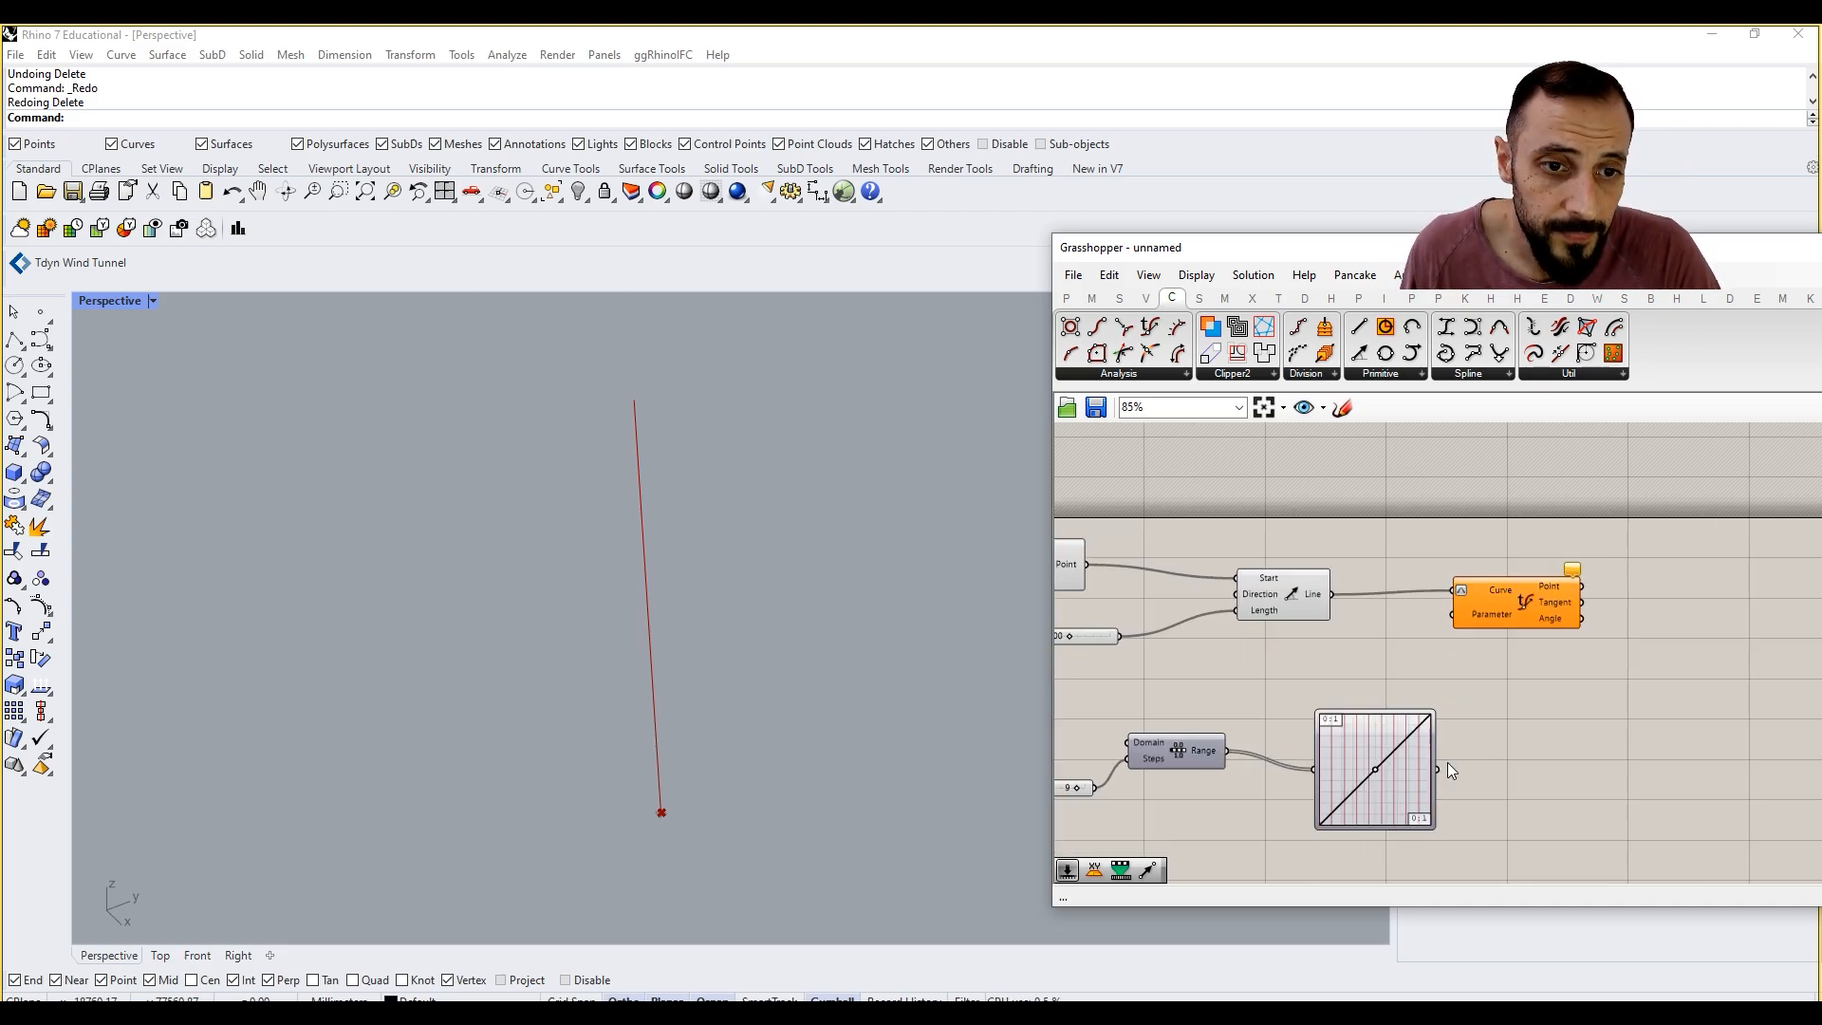
{"action": "left_click_drag", "start_coordinate": [1439, 769], "coordinate": [1452, 616]}
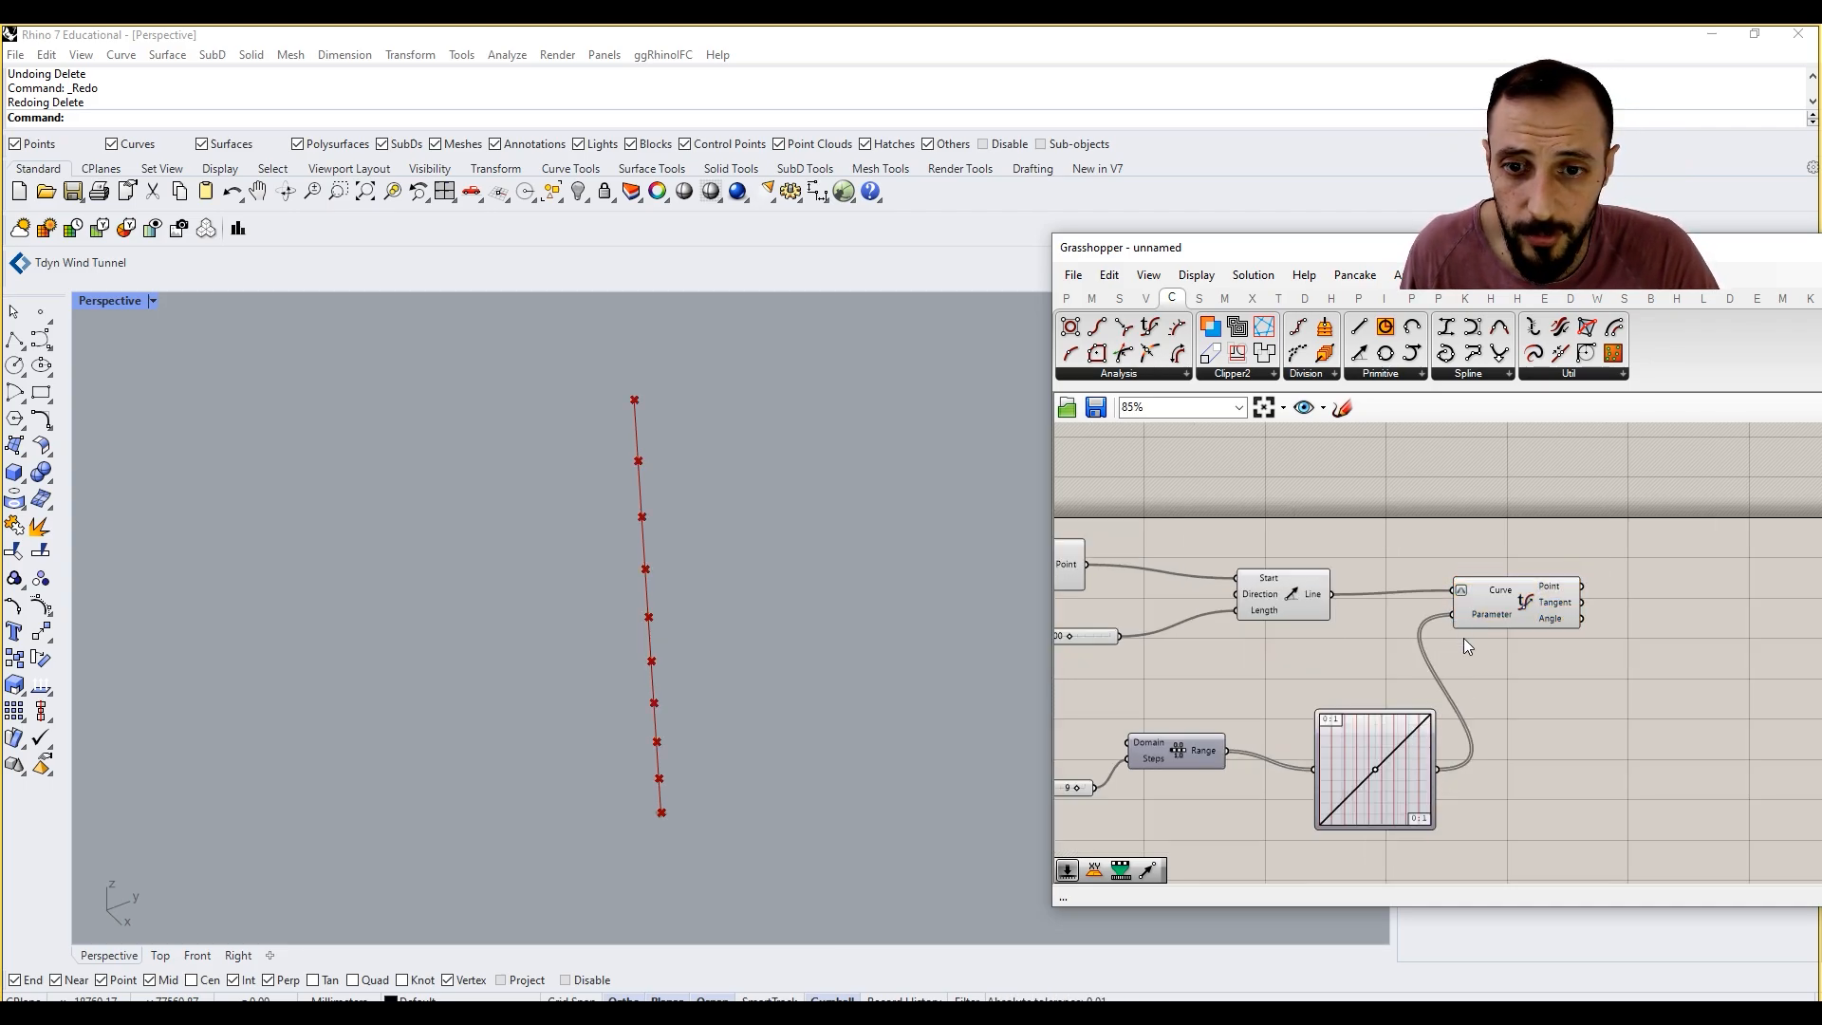
{"action": "mouse_move", "coordinate": [825, 706]}
{"action": "right_mouse_down"}
{"action": "mouse_move", "coordinate": [822, 598]}
{"action": "mouse_move", "coordinate": [807, 693]}
{"action": "right_mouse_up"}
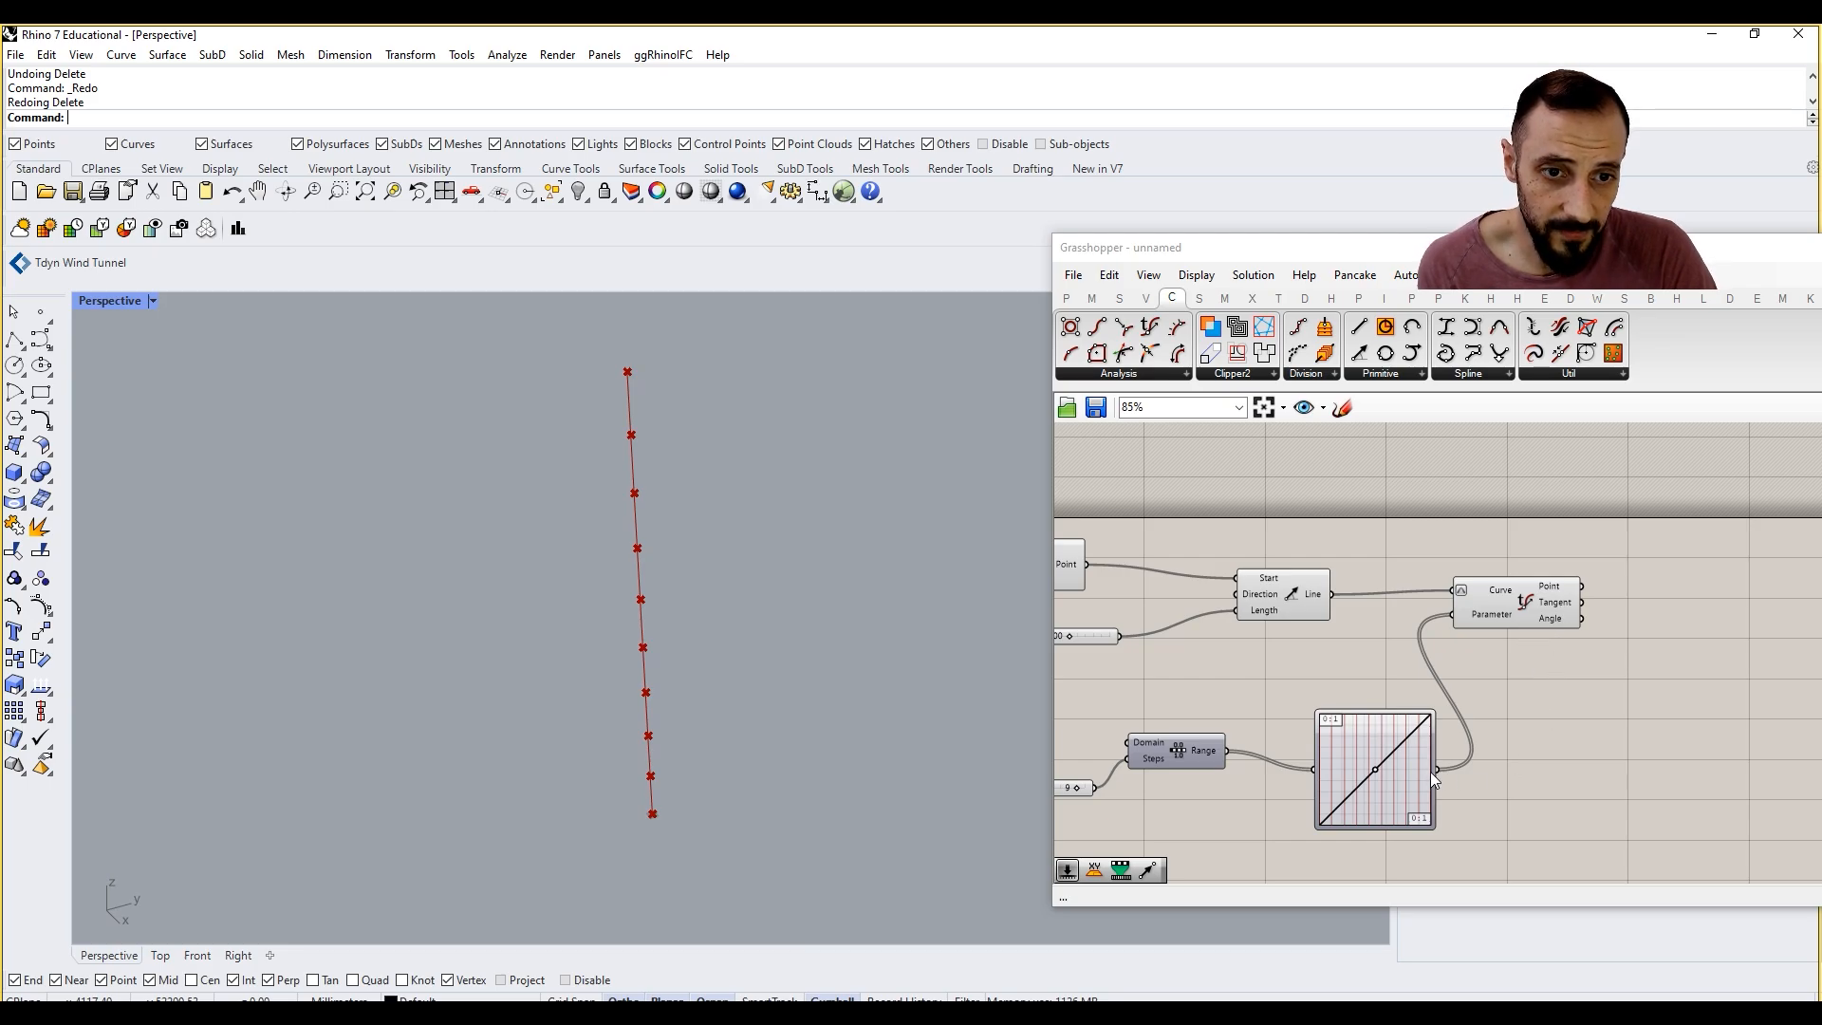
Step: Add a Panel beside the Graph Mapper, connect the mapper's output to it, and examine the mapped values
{"action": "left_click", "coordinate": [1514, 786]}
{"action": "double_click", "coordinate": [1514, 785]}
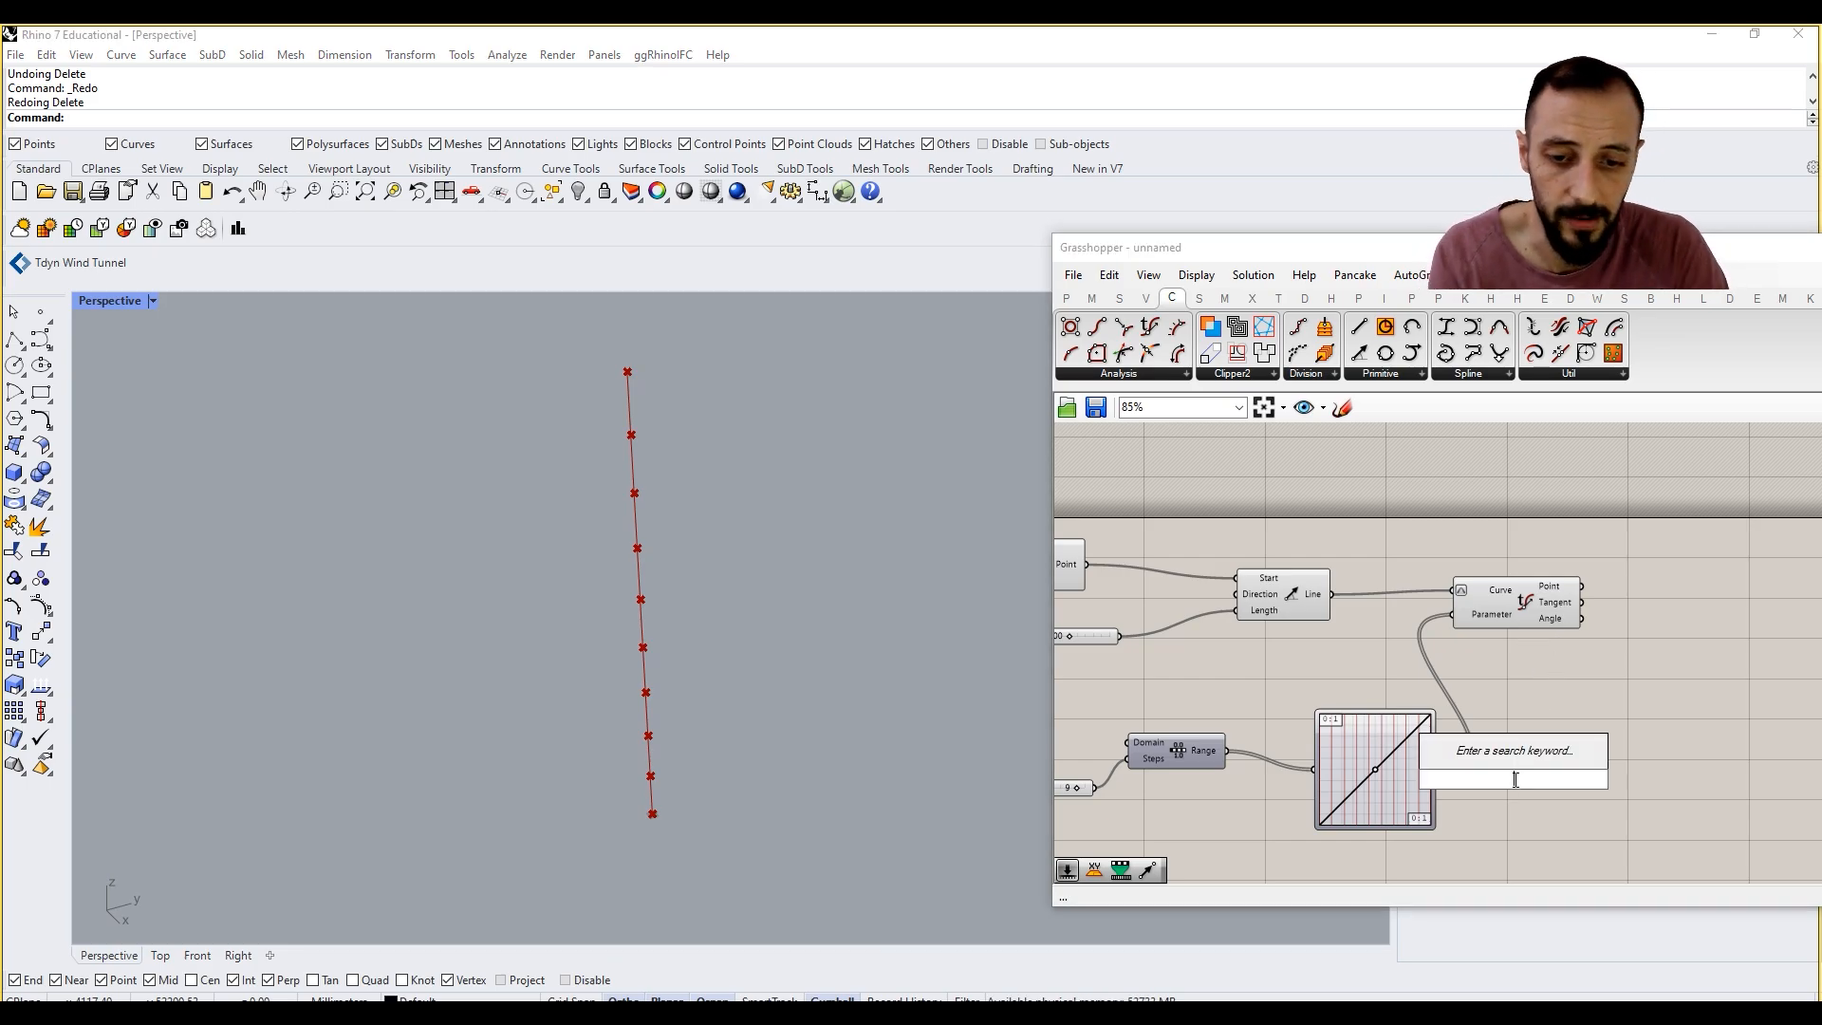
{"action": "type", "text": "panel"}
{"action": "key", "text": "Return"}
{"action": "left_click_drag", "start_coordinate": [1434, 769], "coordinate": [1597, 856]}
{"action": "right_click_drag", "start_coordinate": [1606, 849], "coordinate": [1559, 750]}
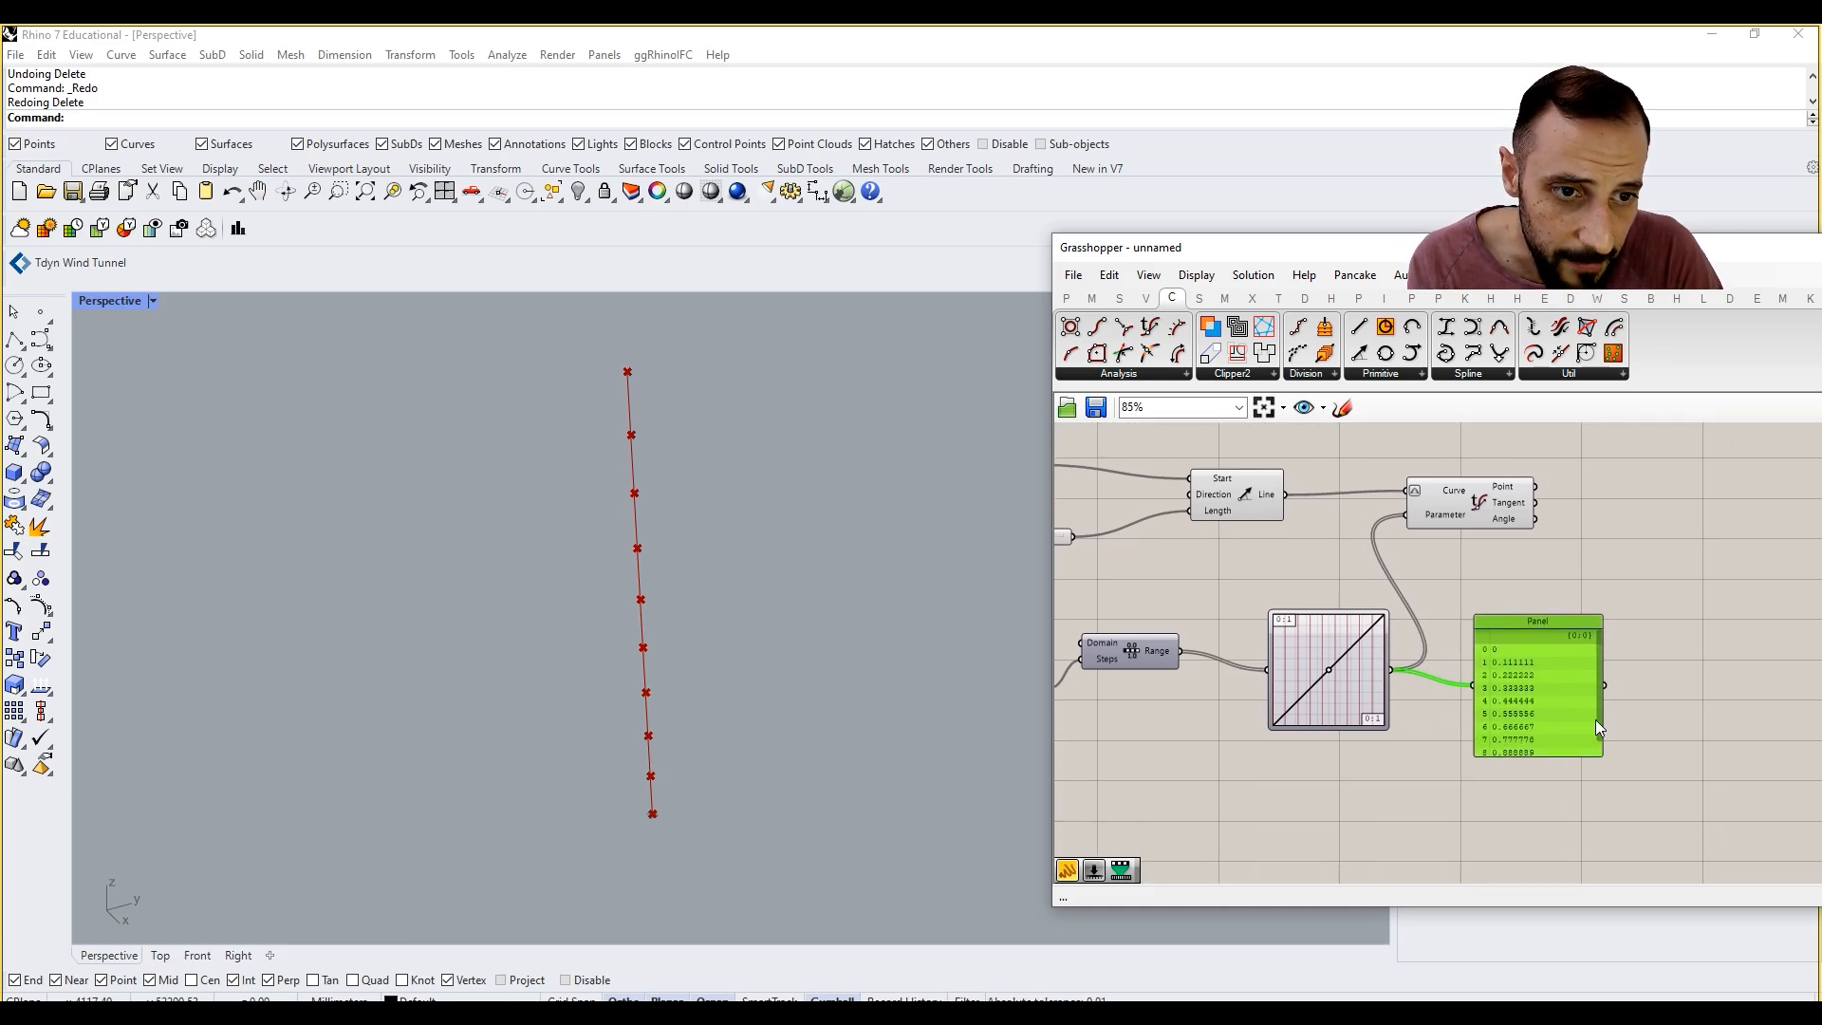
{"action": "left_click_drag", "start_coordinate": [1598, 722], "coordinate": [1566, 771]}
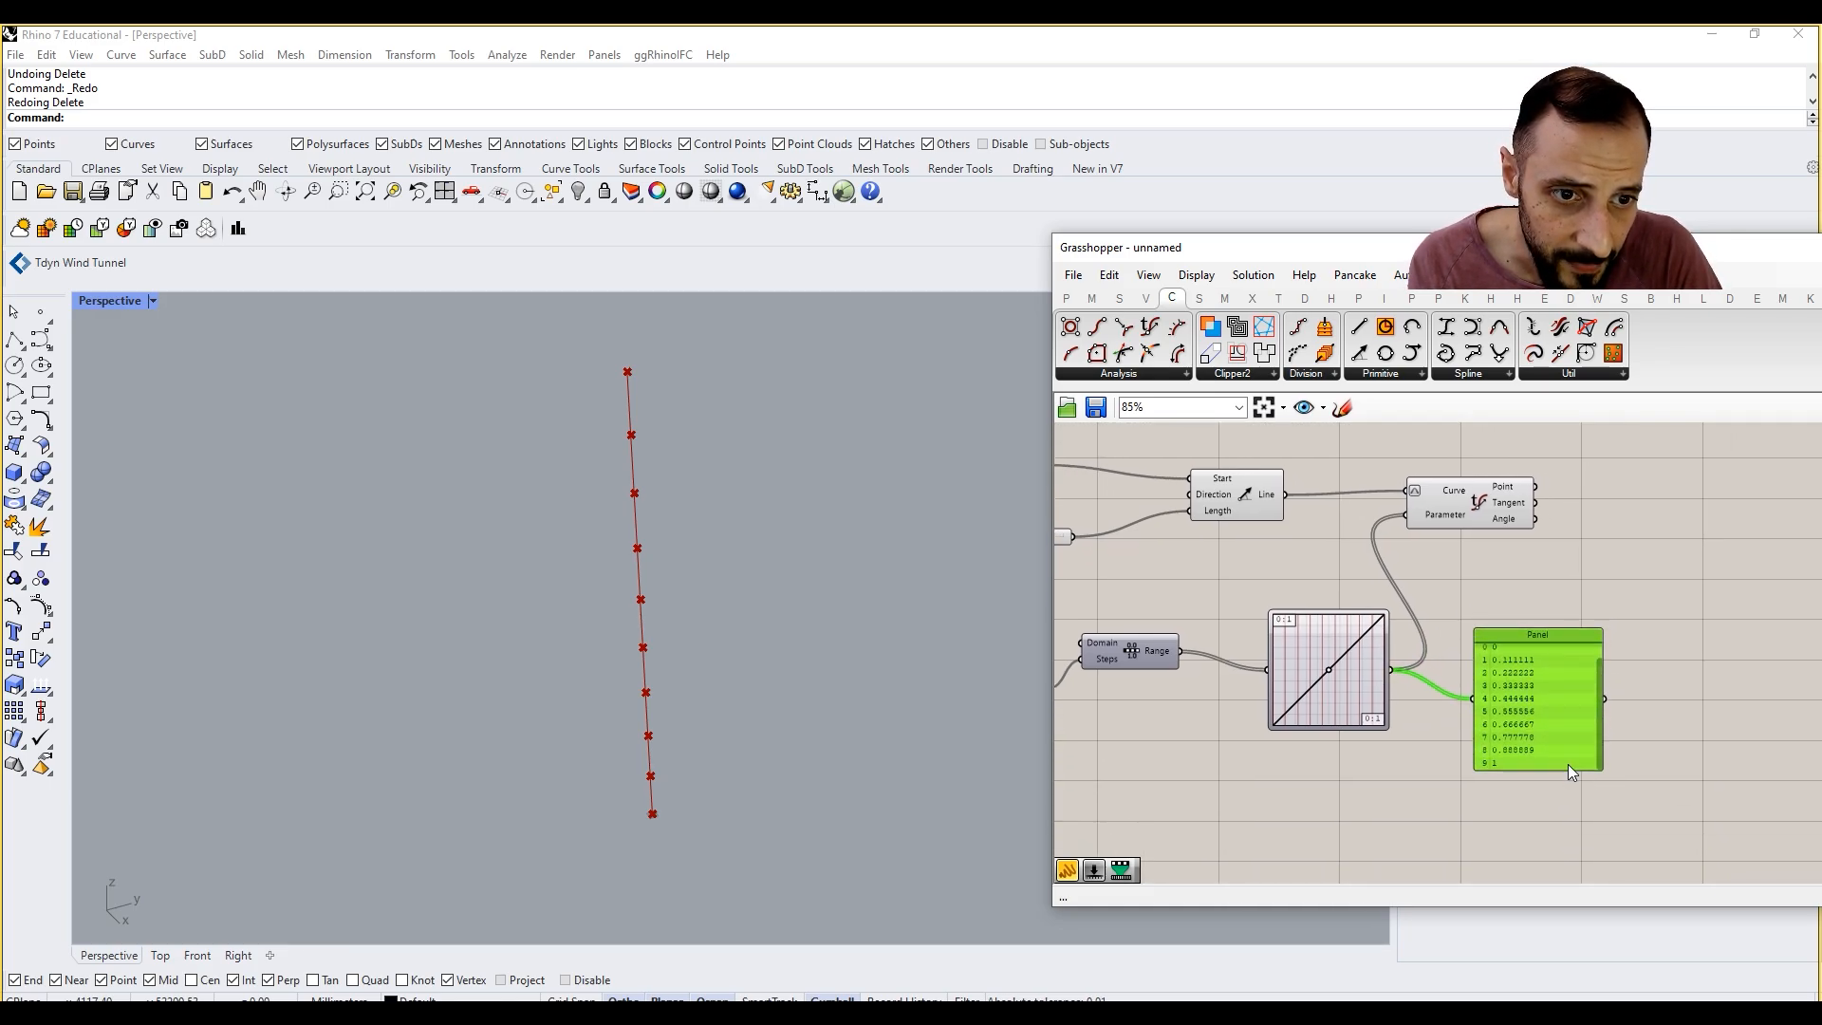
{"action": "scroll", "coordinate": [1501, 691], "scroll_direction": "up", "scroll_amount": 1}
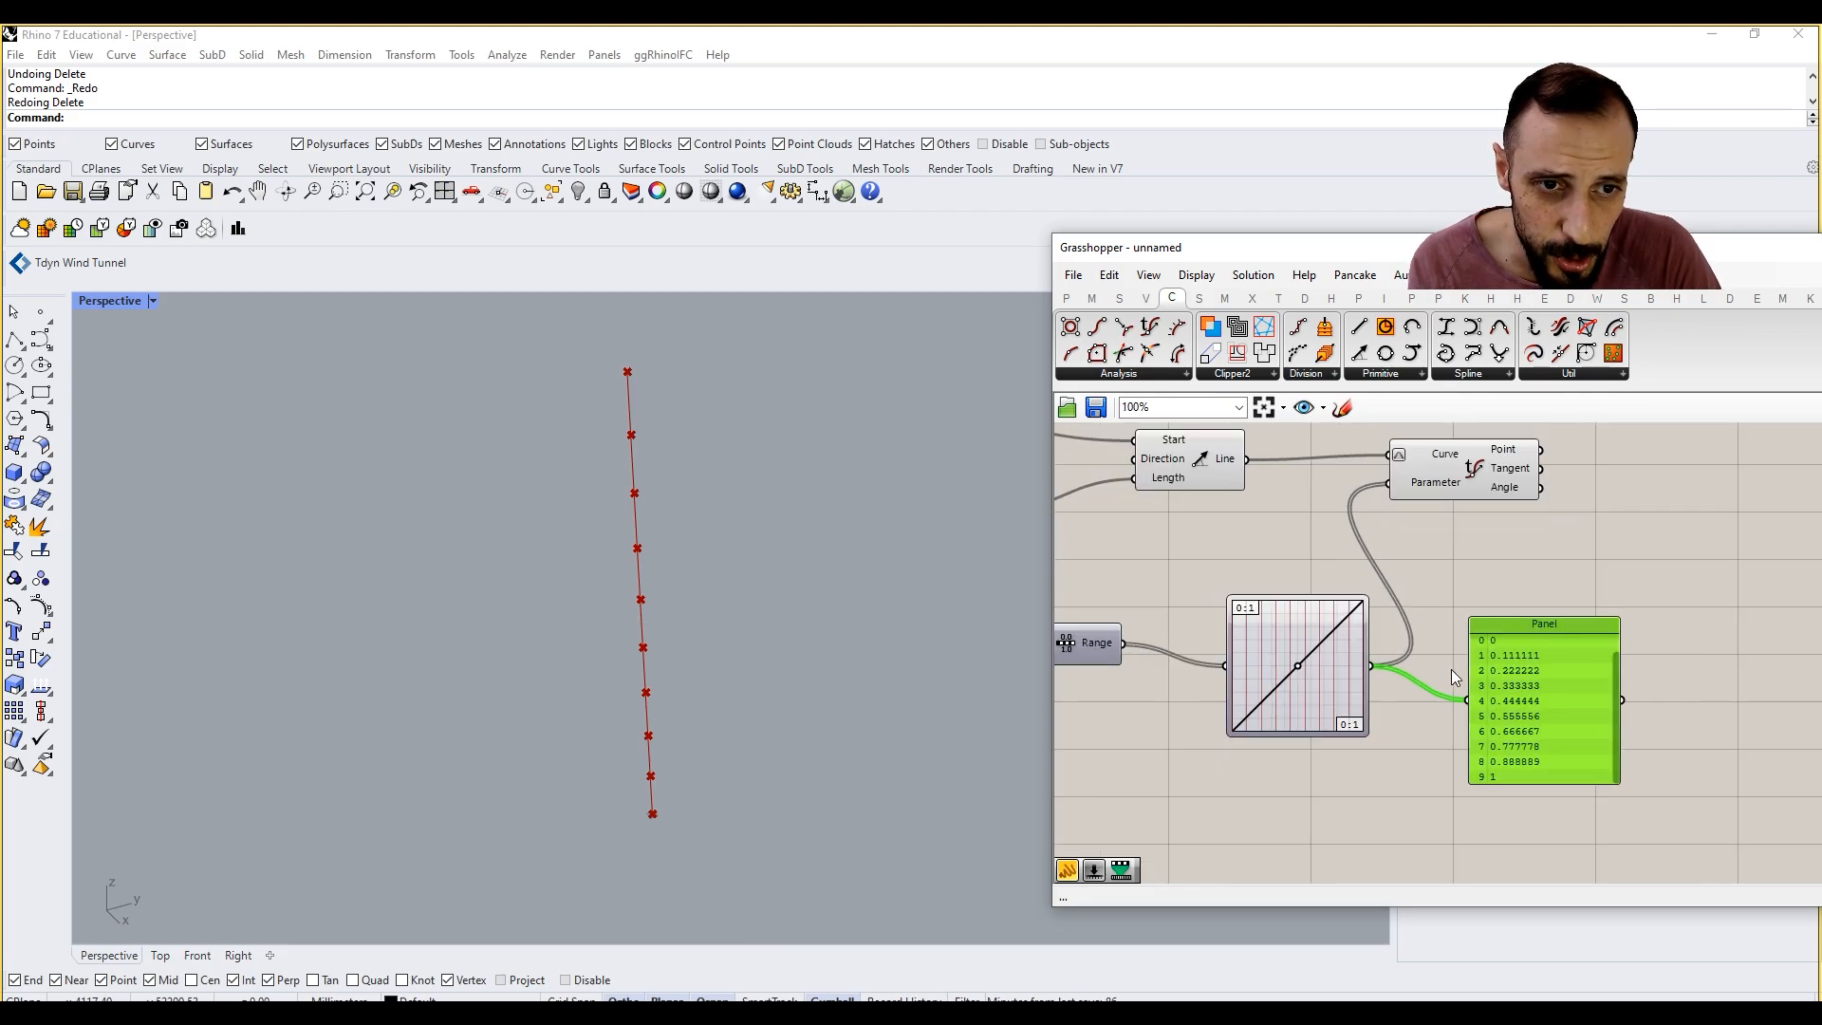
{"action": "right_click_drag", "start_coordinate": [1470, 626], "coordinate": [1473, 645]}
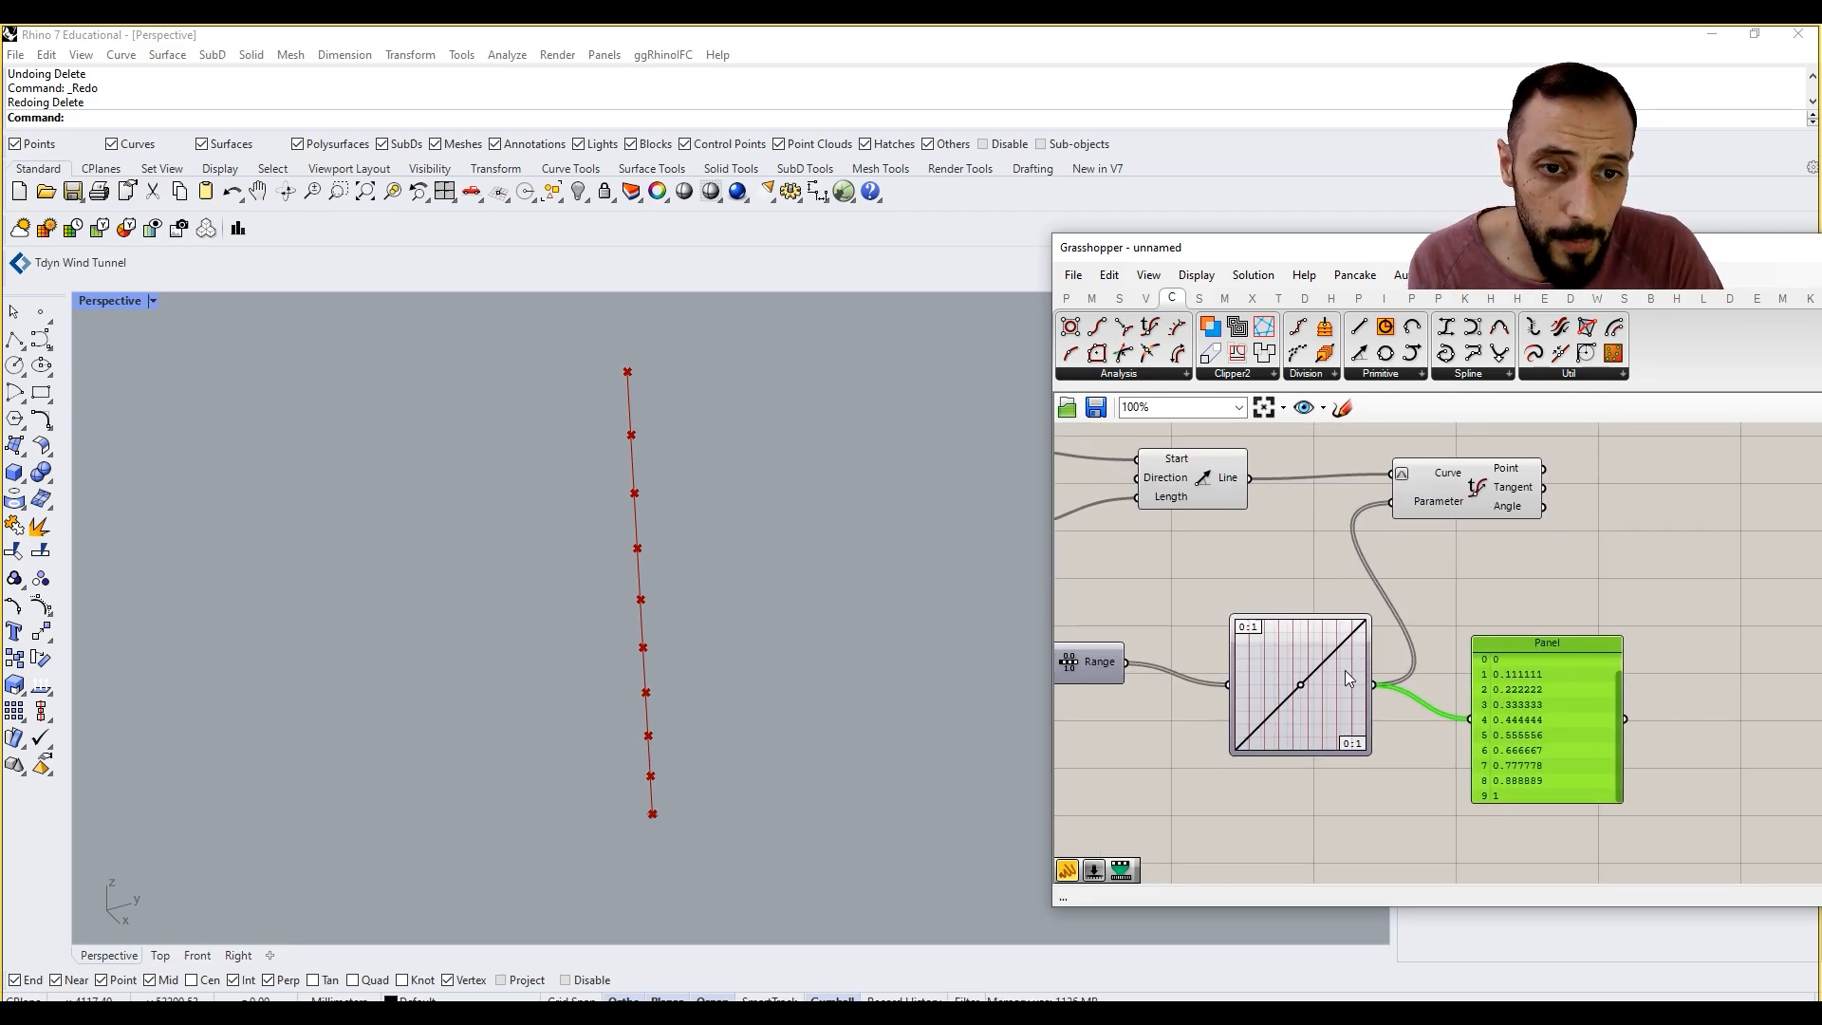
Step: Bend the Graph Mapper's Power curve below the diagonal and finally well above it, and delete the Panel
{"action": "mouse_move", "coordinate": [1300, 685]}
{"action": "left_mouse_down"}
{"action": "mouse_move", "coordinate": [1315, 700]}
{"action": "mouse_move", "coordinate": [1290, 674]}
{"action": "mouse_move", "coordinate": [1317, 689]}
{"action": "mouse_move", "coordinate": [1302, 659]}
{"action": "mouse_move", "coordinate": [1322, 680]}
{"action": "mouse_move", "coordinate": [1304, 688]}
{"action": "mouse_move", "coordinate": [1310, 721]}
{"action": "mouse_move", "coordinate": [1297, 708]}
{"action": "left_mouse_up"}
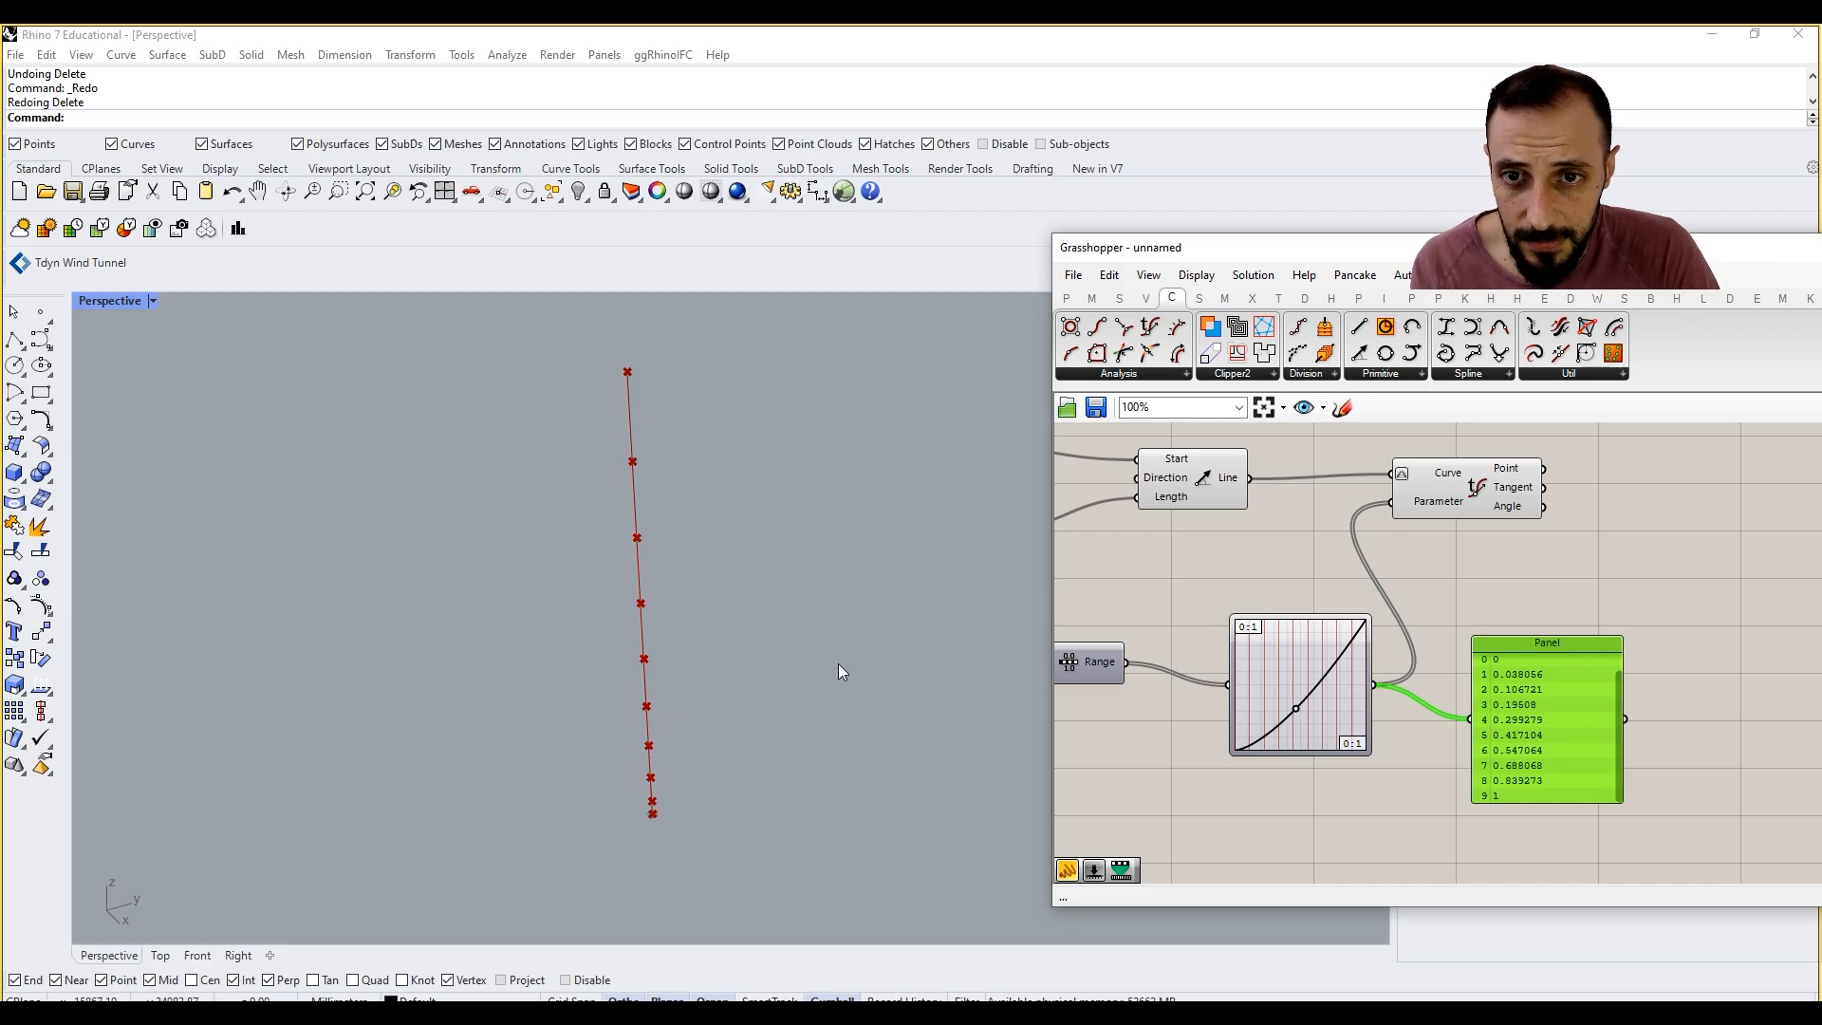
{"action": "left_click_drag", "start_coordinate": [1296, 712], "coordinate": [1334, 645]}
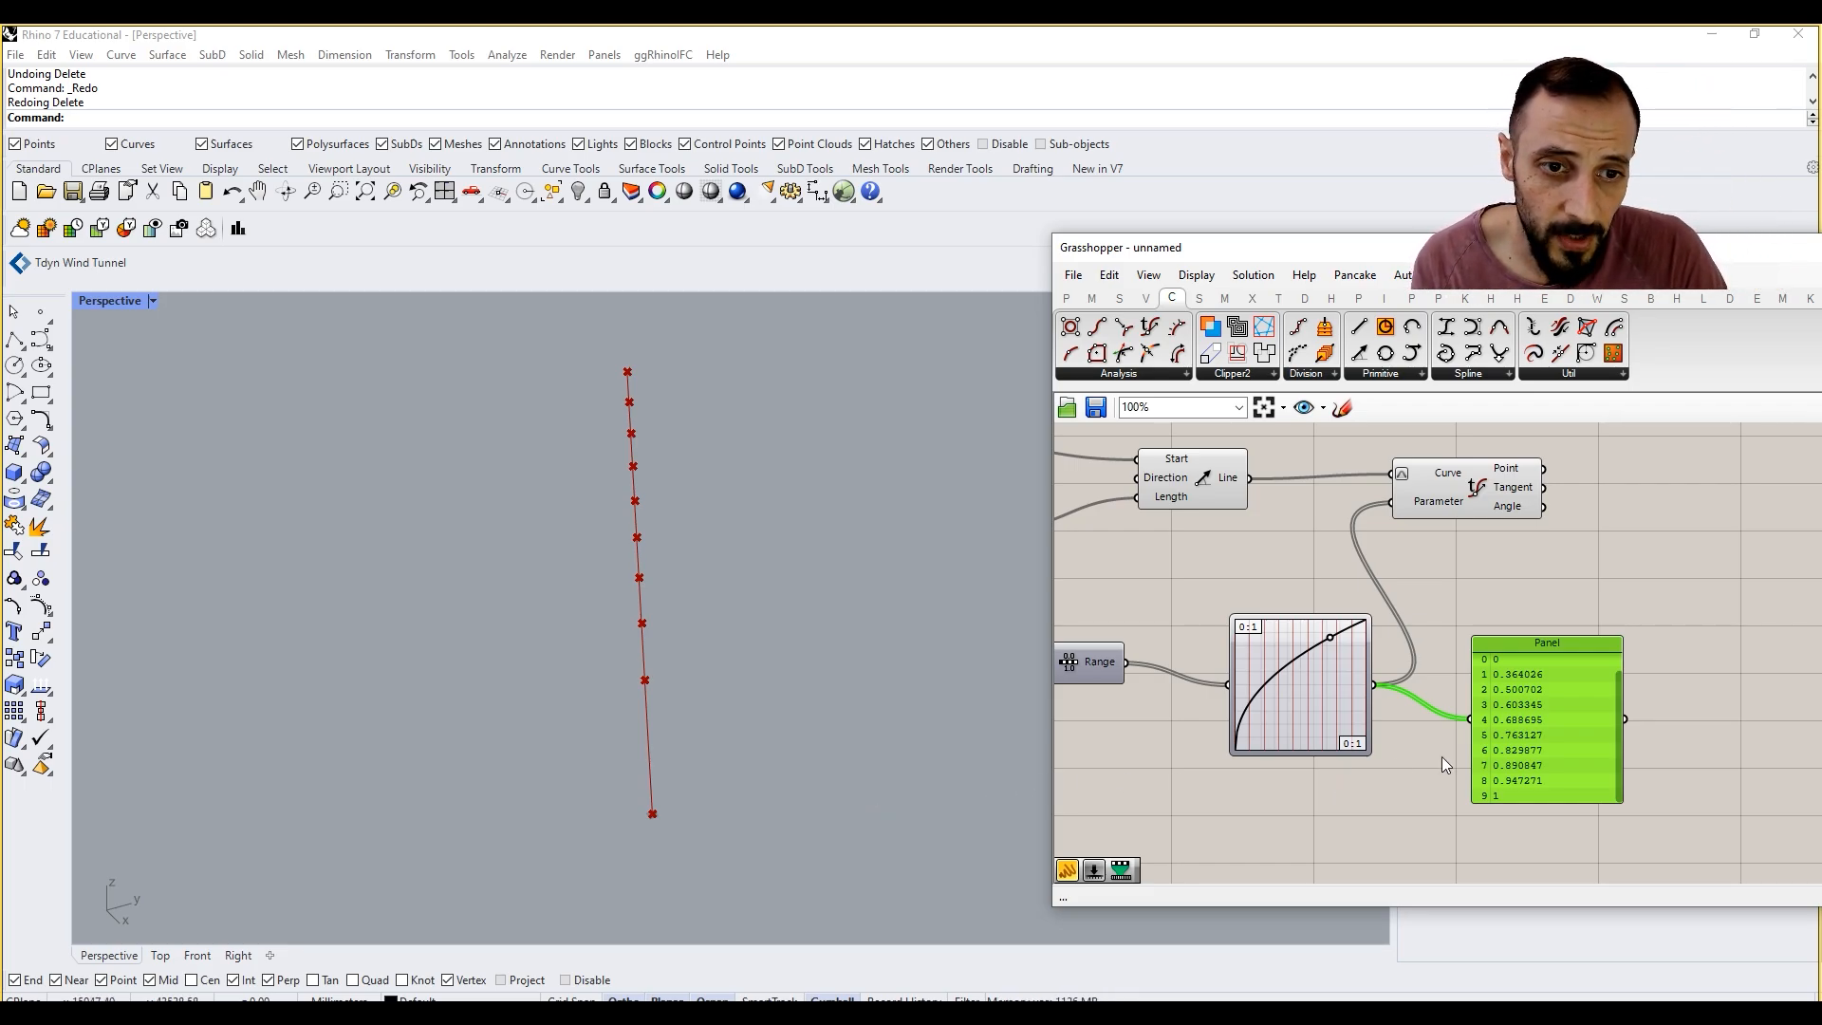
{"action": "key", "text": "Delete"}
Step: Duplicate the Graph Mapper below the original, keeping its Range input, and set the copy's graph type to Sigmoid-Logits
{"action": "left_click", "coordinate": [1267, 731]}
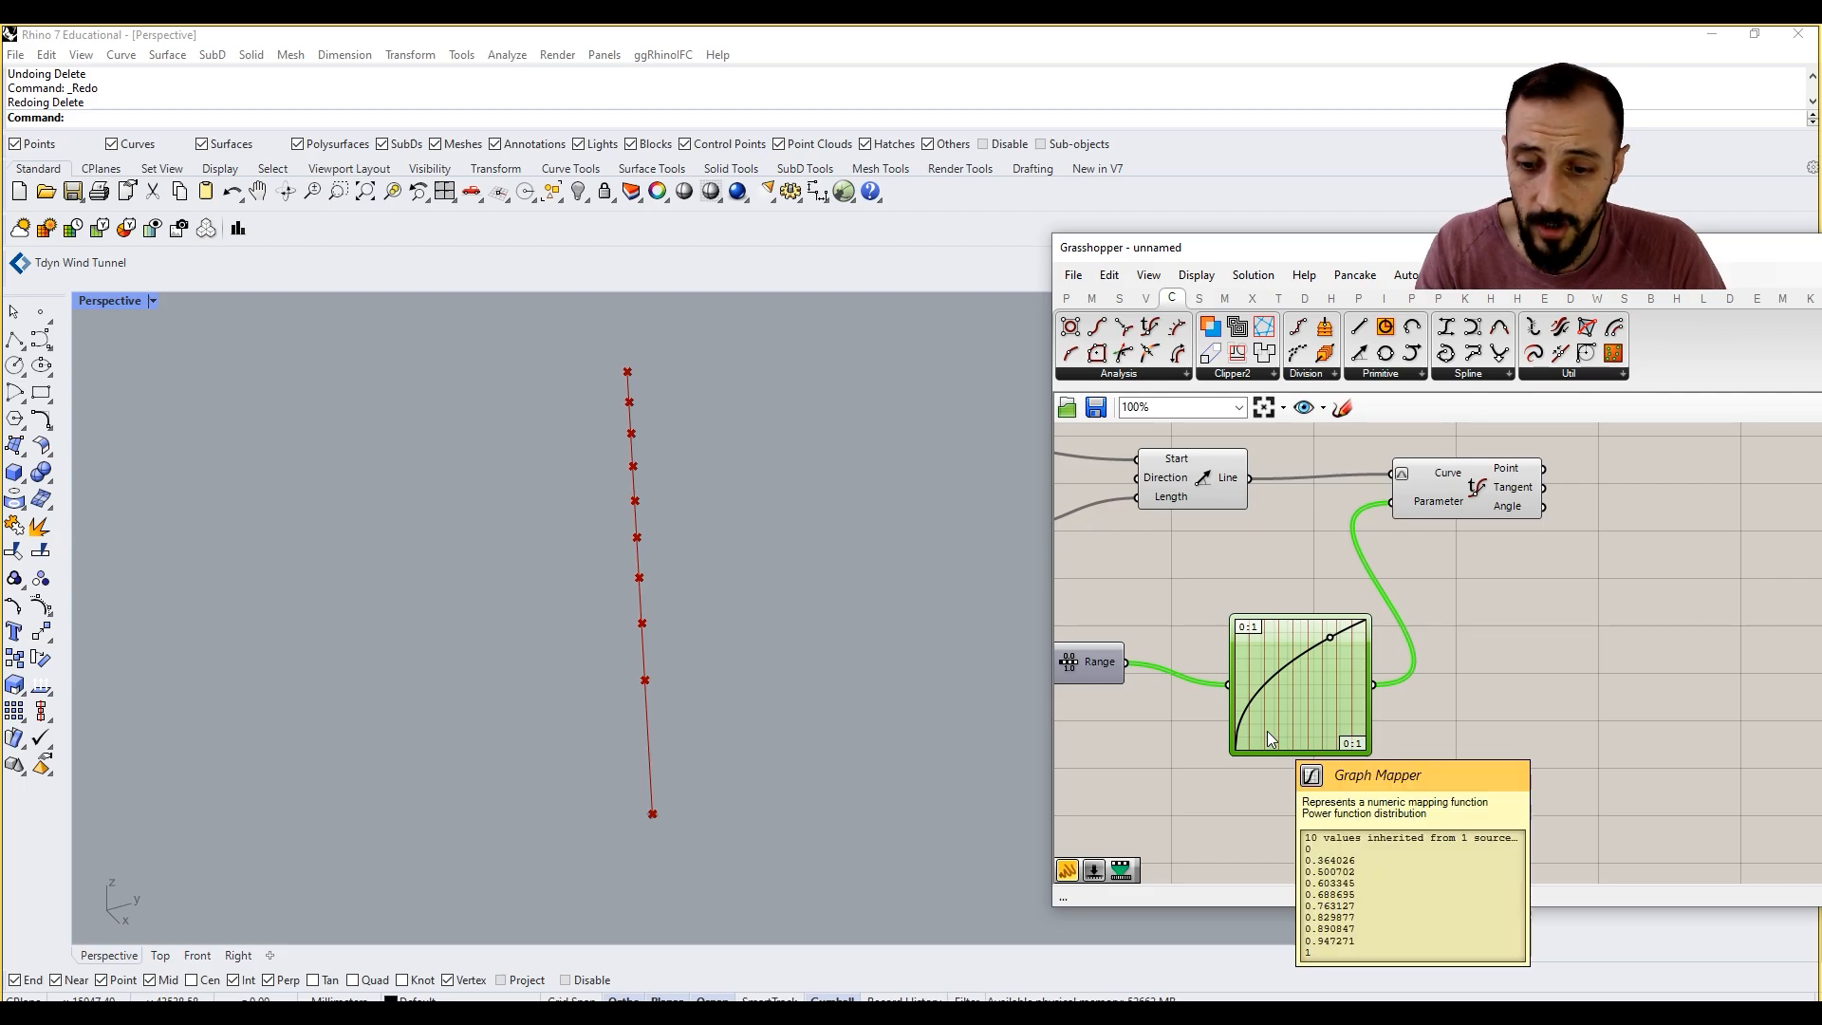
{"action": "left_click_drag", "start_coordinate": [1267, 730], "coordinate": [1278, 805]}
{"action": "right_click", "coordinate": [1281, 740]}
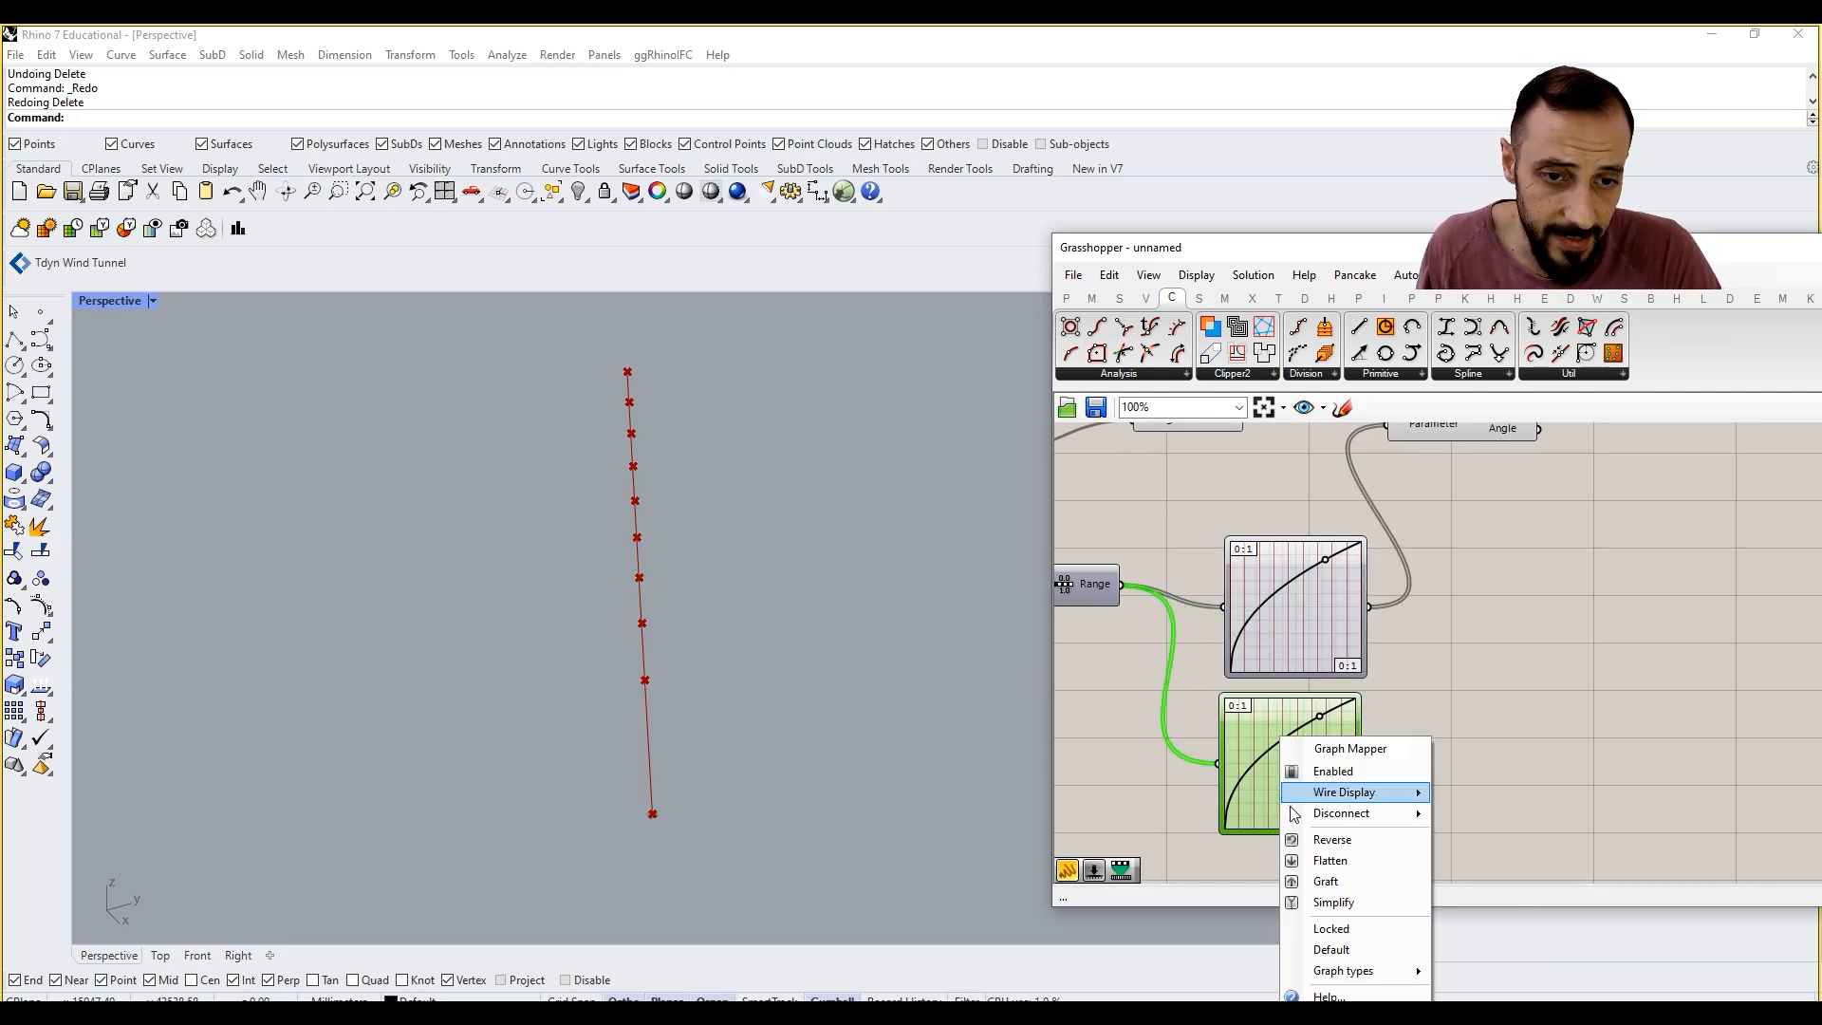
{"action": "mouse_move", "coordinate": [1348, 971]}
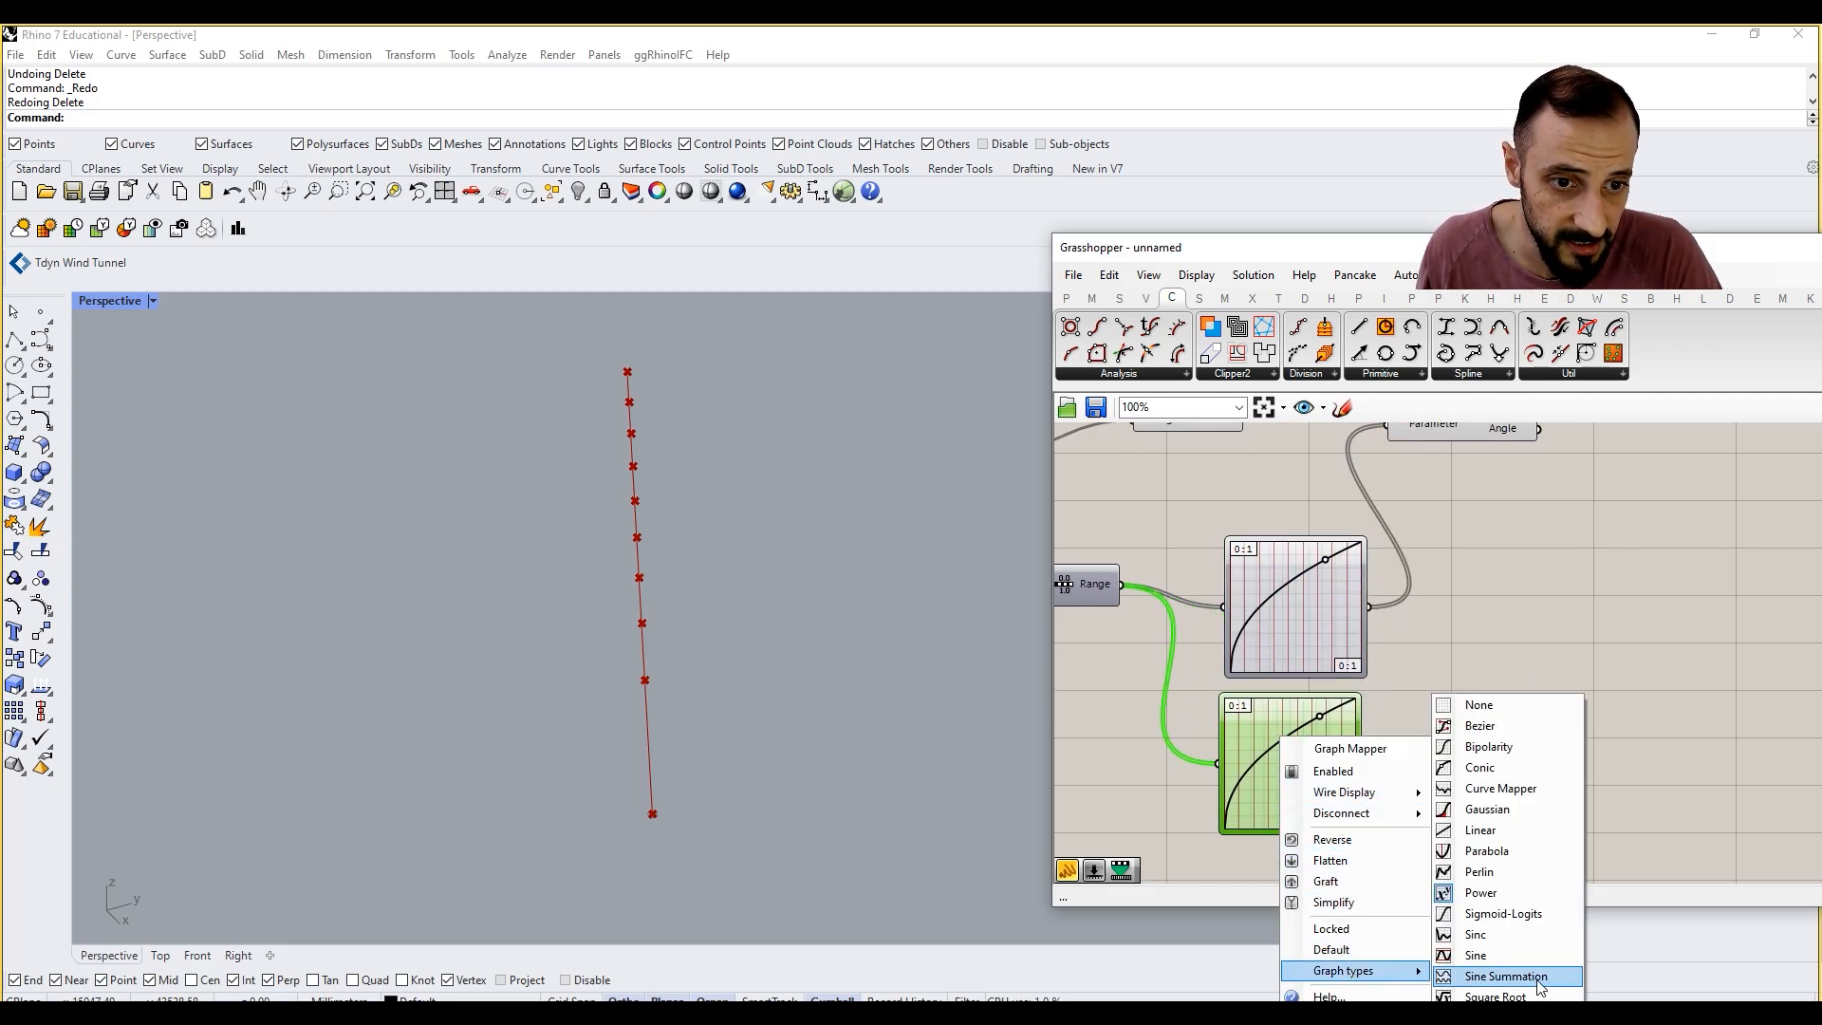
{"action": "left_click", "coordinate": [1516, 913]}
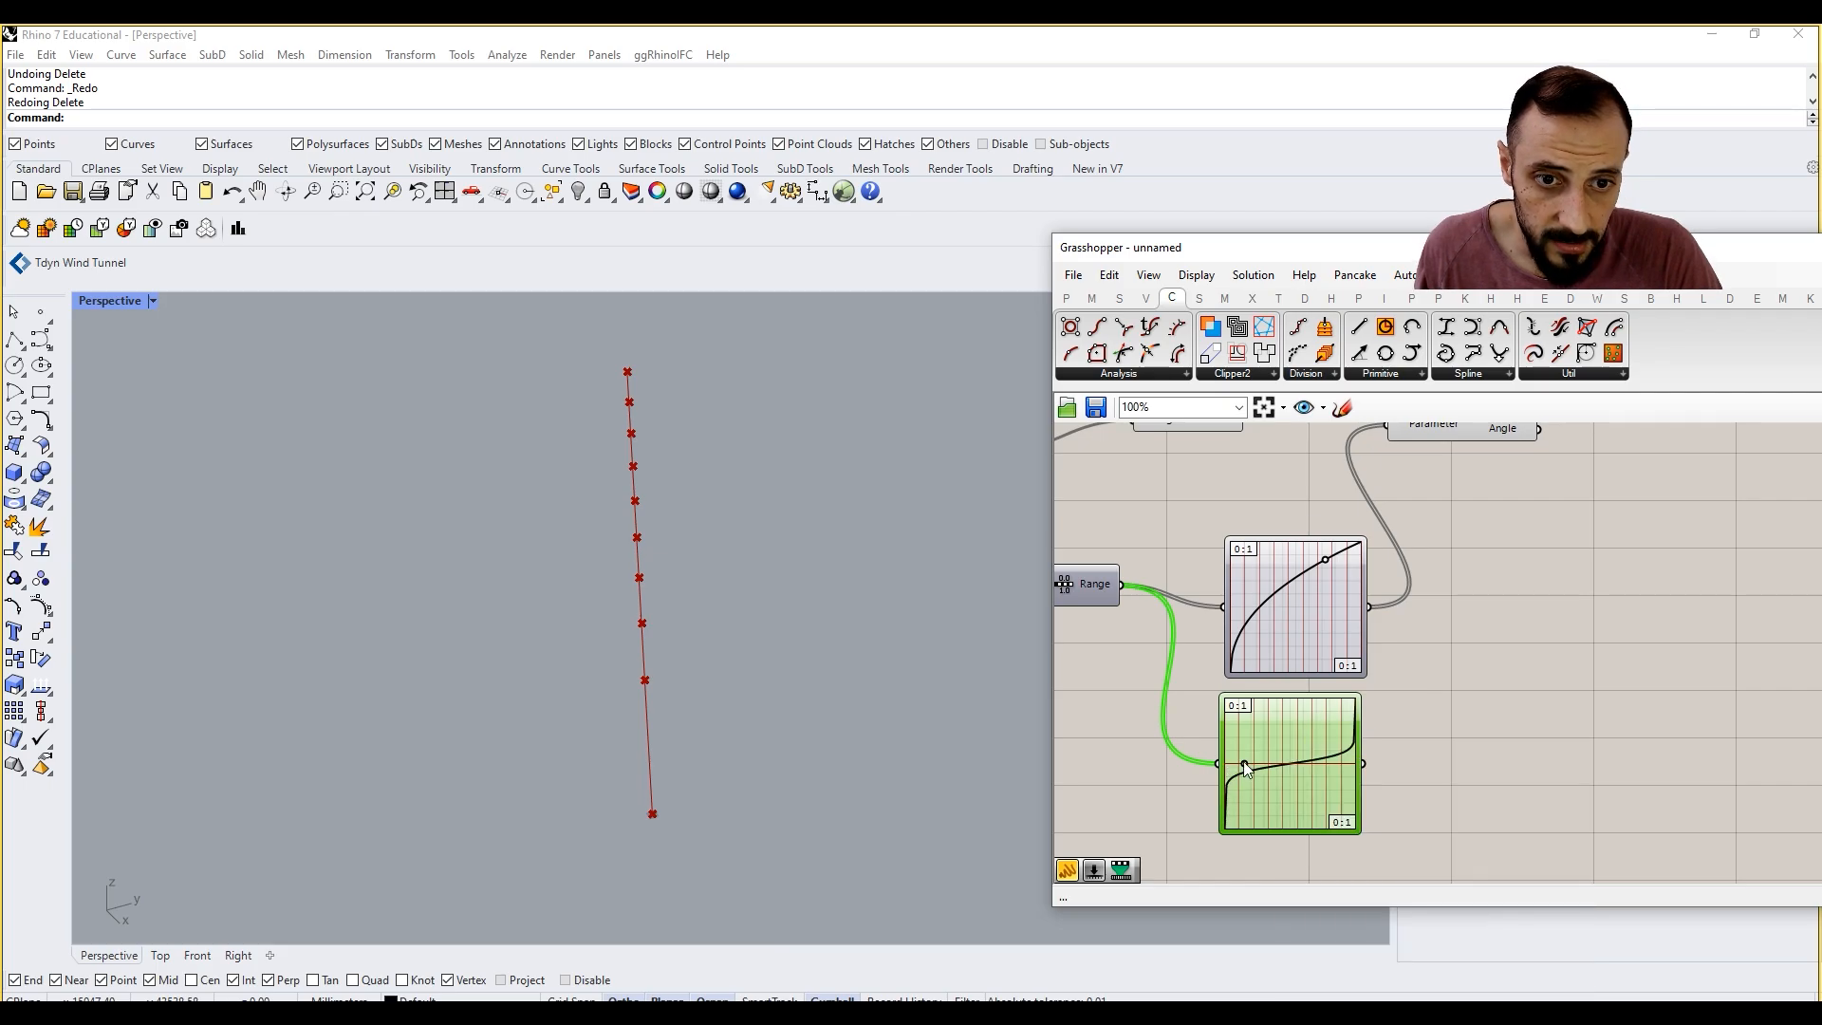
Step: Shape the Sigmoid-Logits graph into a smooth S-curve and connect it to Evaluate Curve's Parameter input in place of the first mapper
{"action": "right_click_drag", "start_coordinate": [1370, 764], "coordinate": [1353, 794]}
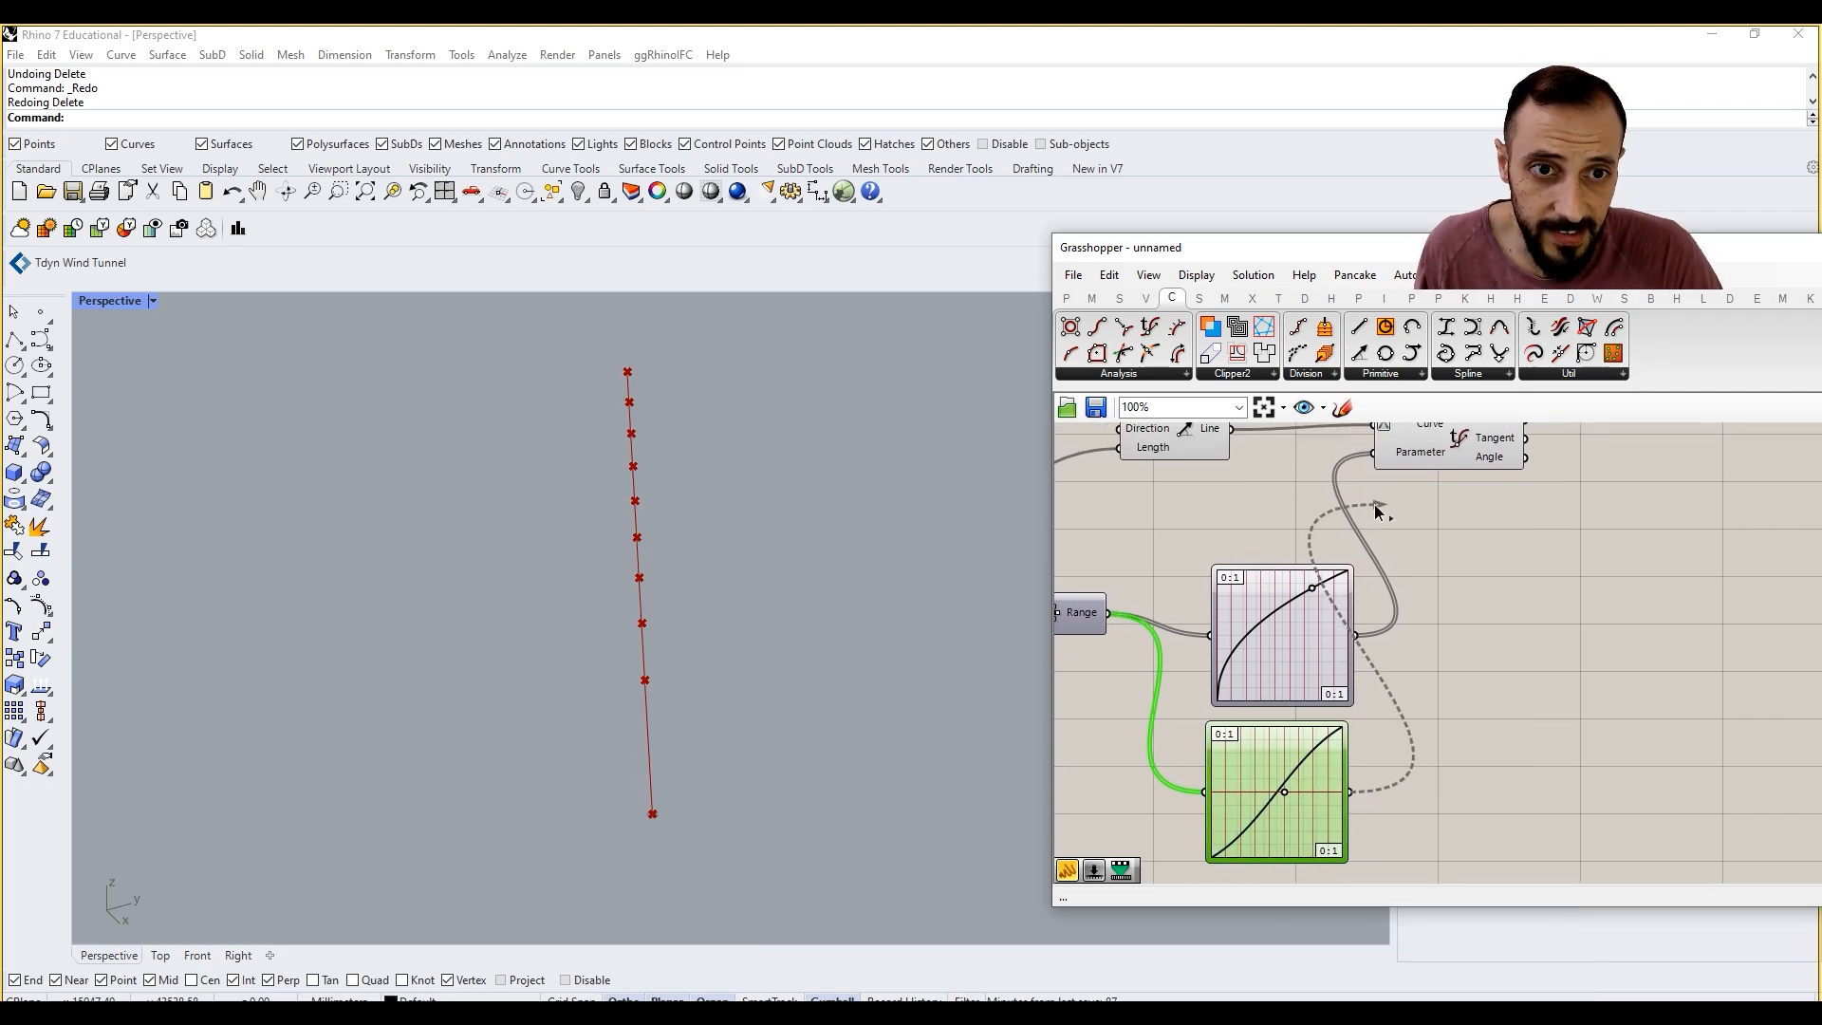
{"action": "left_click_drag", "start_coordinate": [1374, 504], "coordinate": [1376, 457]}
{"action": "mouse_move", "coordinate": [1283, 794]}
{"action": "left_mouse_down"}
{"action": "mouse_move", "coordinate": [1257, 784]}
{"action": "mouse_move", "coordinate": [1288, 780]}
{"action": "left_mouse_up"}
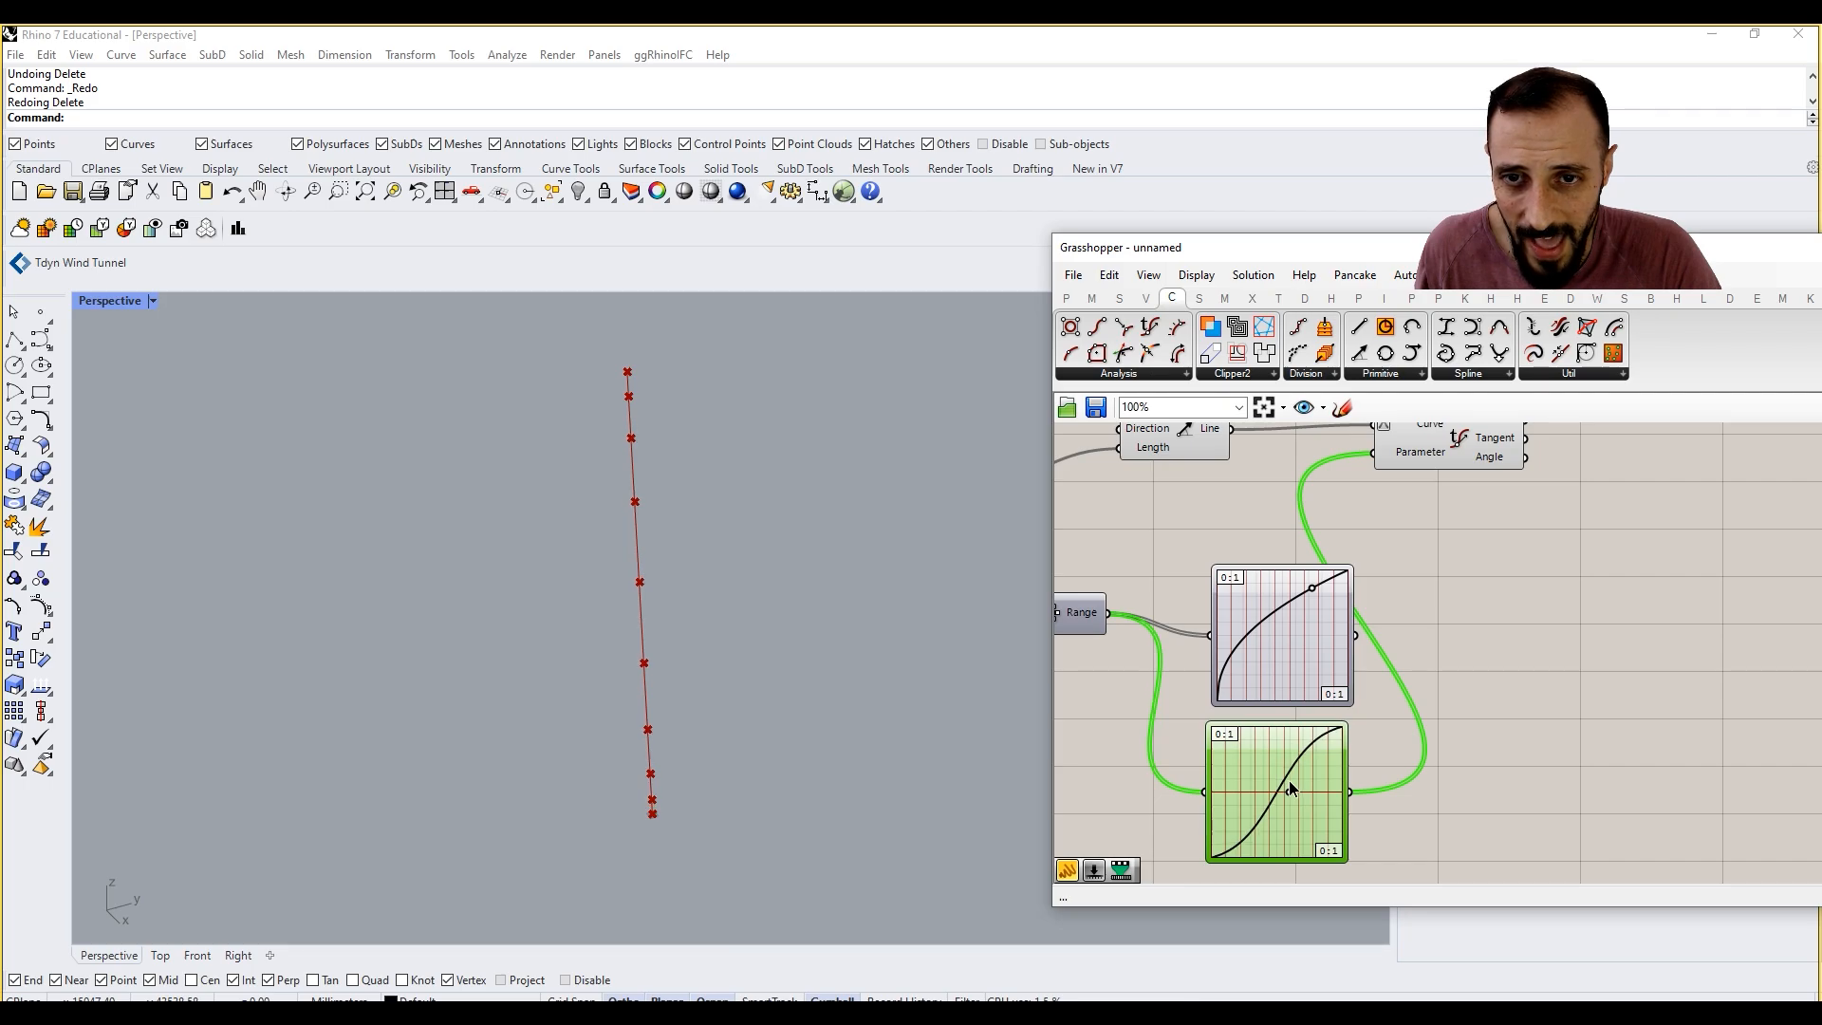
{"action": "right_click_drag", "start_coordinate": [1289, 787], "coordinate": [1267, 695]}
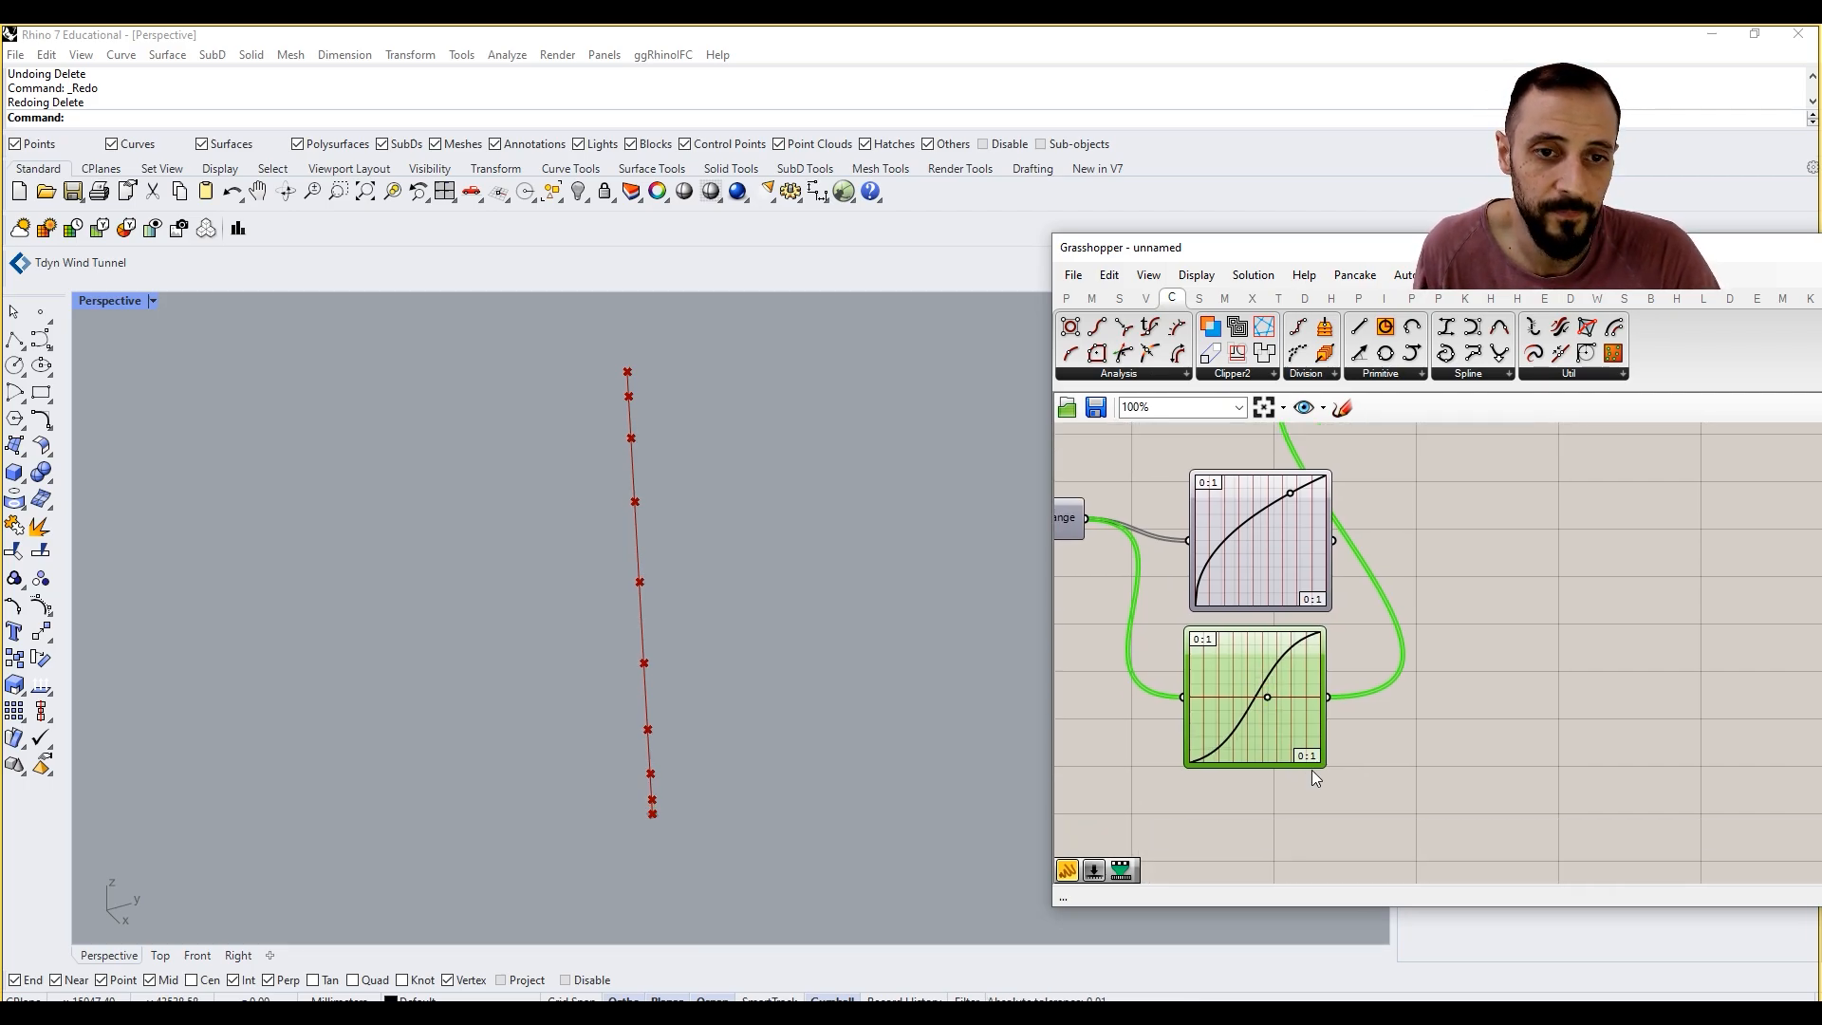
{"action": "right_click", "coordinate": [1288, 725]}
{"action": "left_click", "coordinate": [1448, 699]}
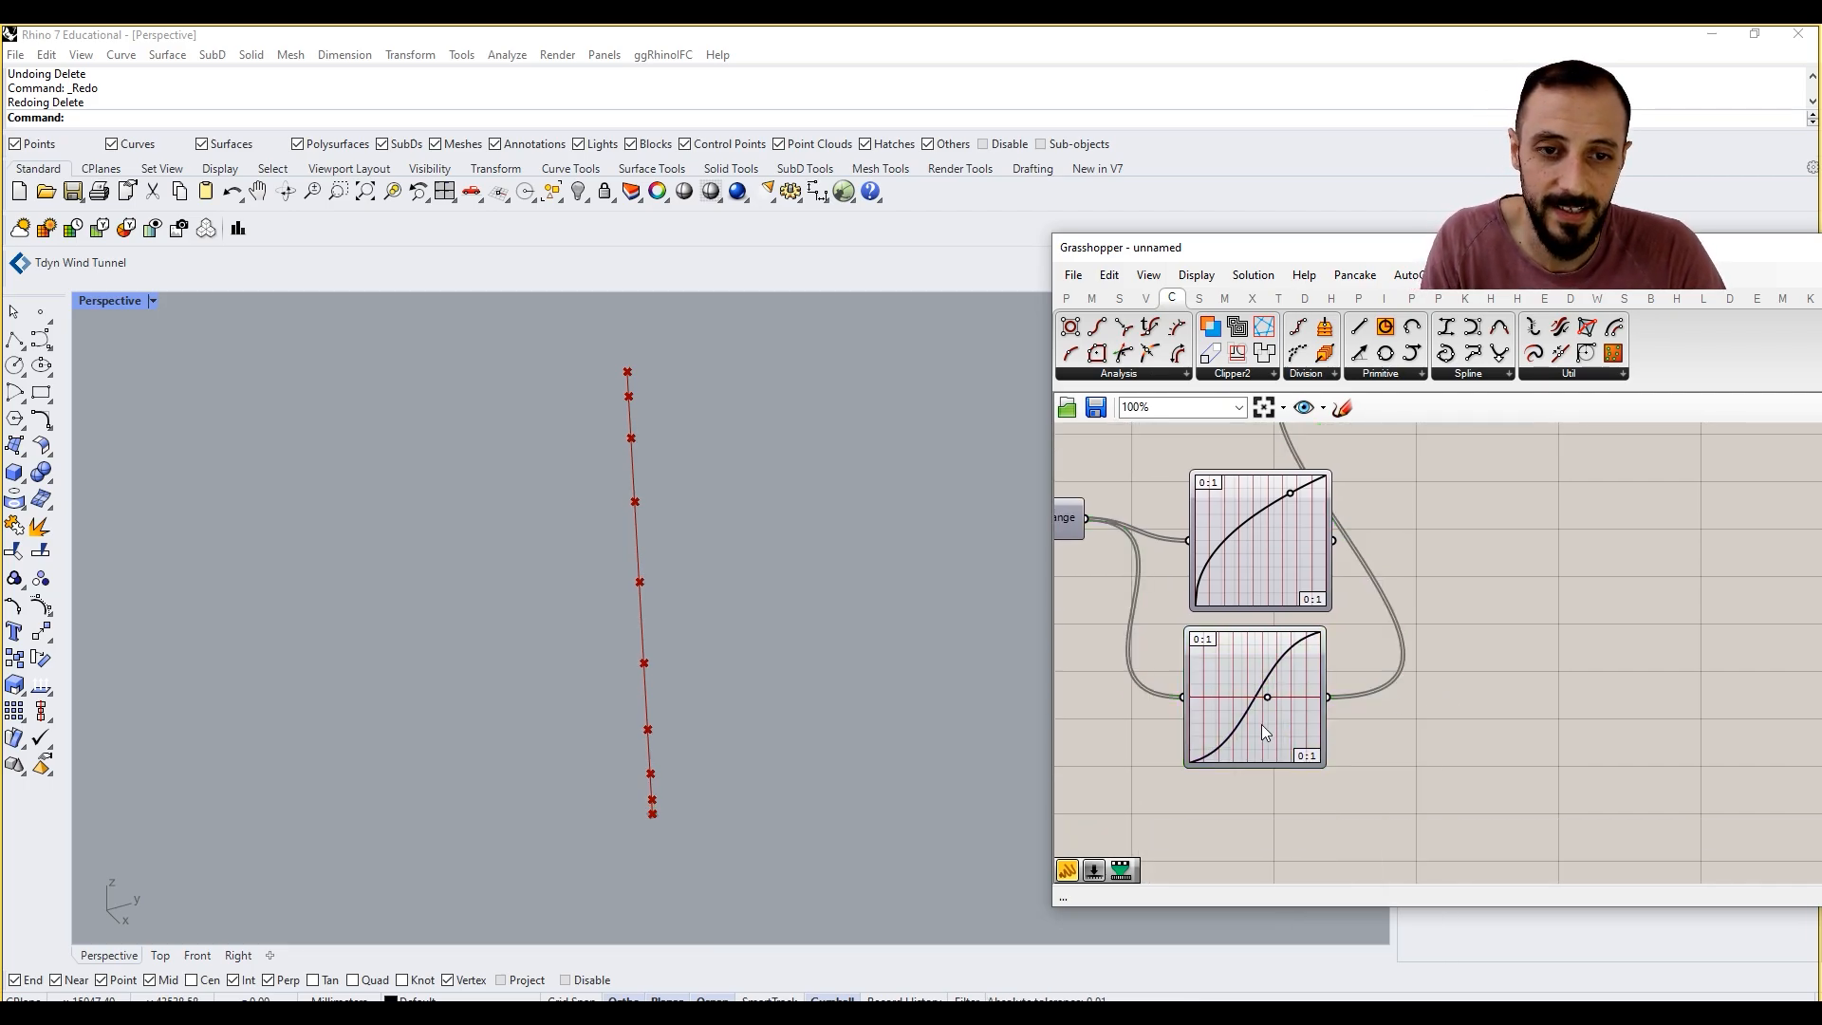
Step: Duplicate the Sigmoid-Logits Graph Mapper below itself and set the third mapper's graph type to Parabola
{"action": "right_click_drag", "start_coordinate": [1261, 725], "coordinate": [1258, 645]}
{"action": "left_click_drag", "start_coordinate": [1258, 645], "coordinate": [1262, 805], "text": "alt"}
{"action": "right_click", "coordinate": [1262, 805]}
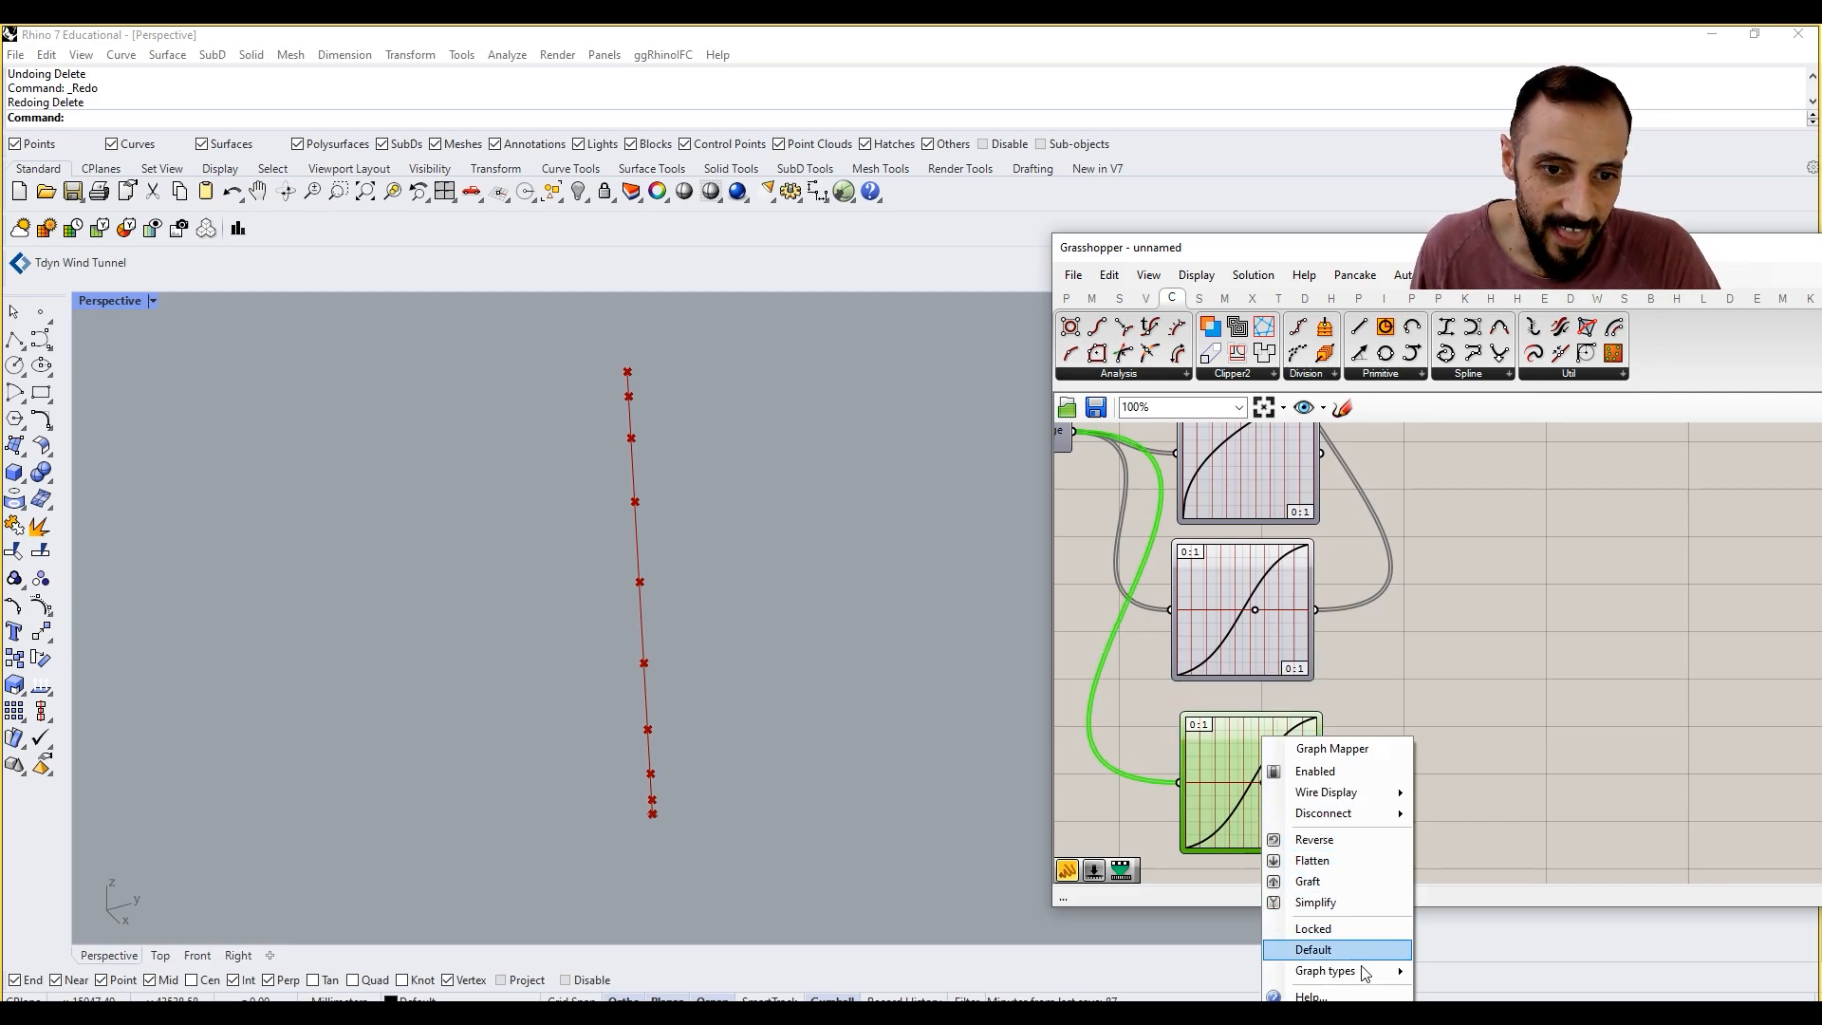
{"action": "mouse_move", "coordinate": [1364, 974]}
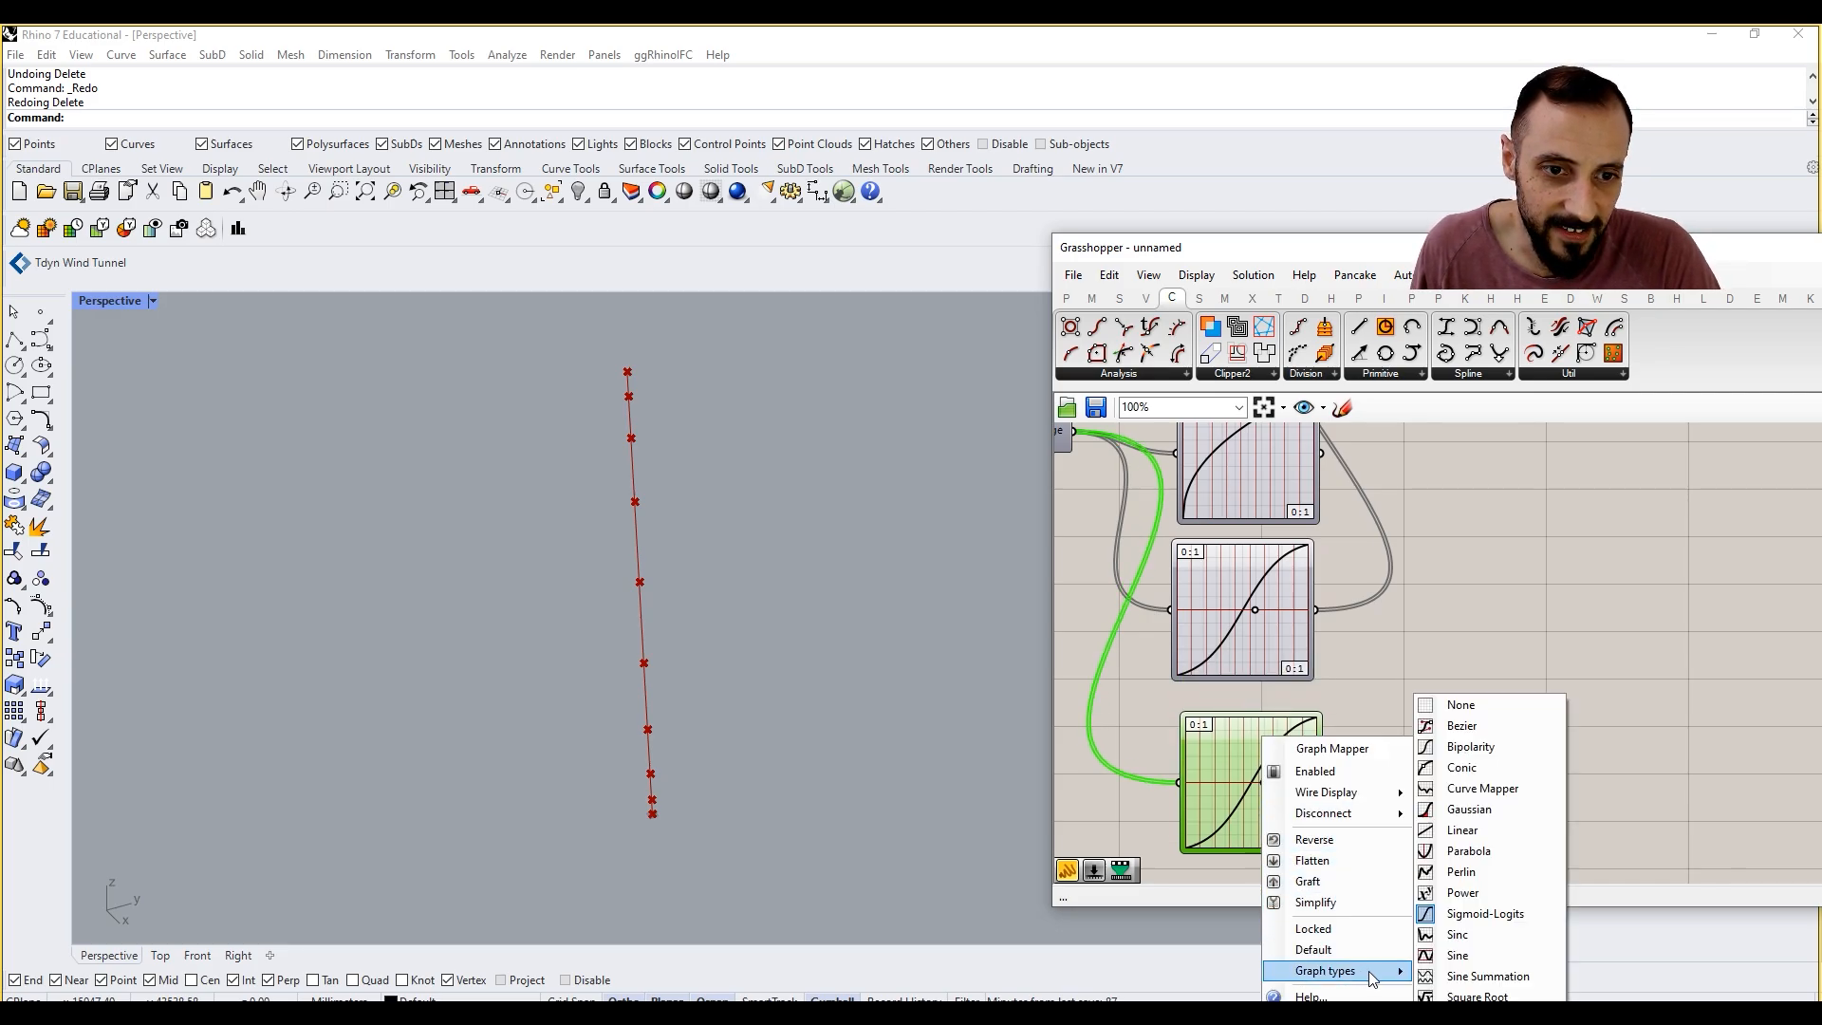
{"action": "left_click", "coordinate": [1469, 851]}
Step: Connect the third Graph Mapper to Evaluate Curve's Parameter input and try adjusting its parabola
{"action": "scroll", "coordinate": [1313, 835], "scroll_direction": "down", "scroll_amount": 3}
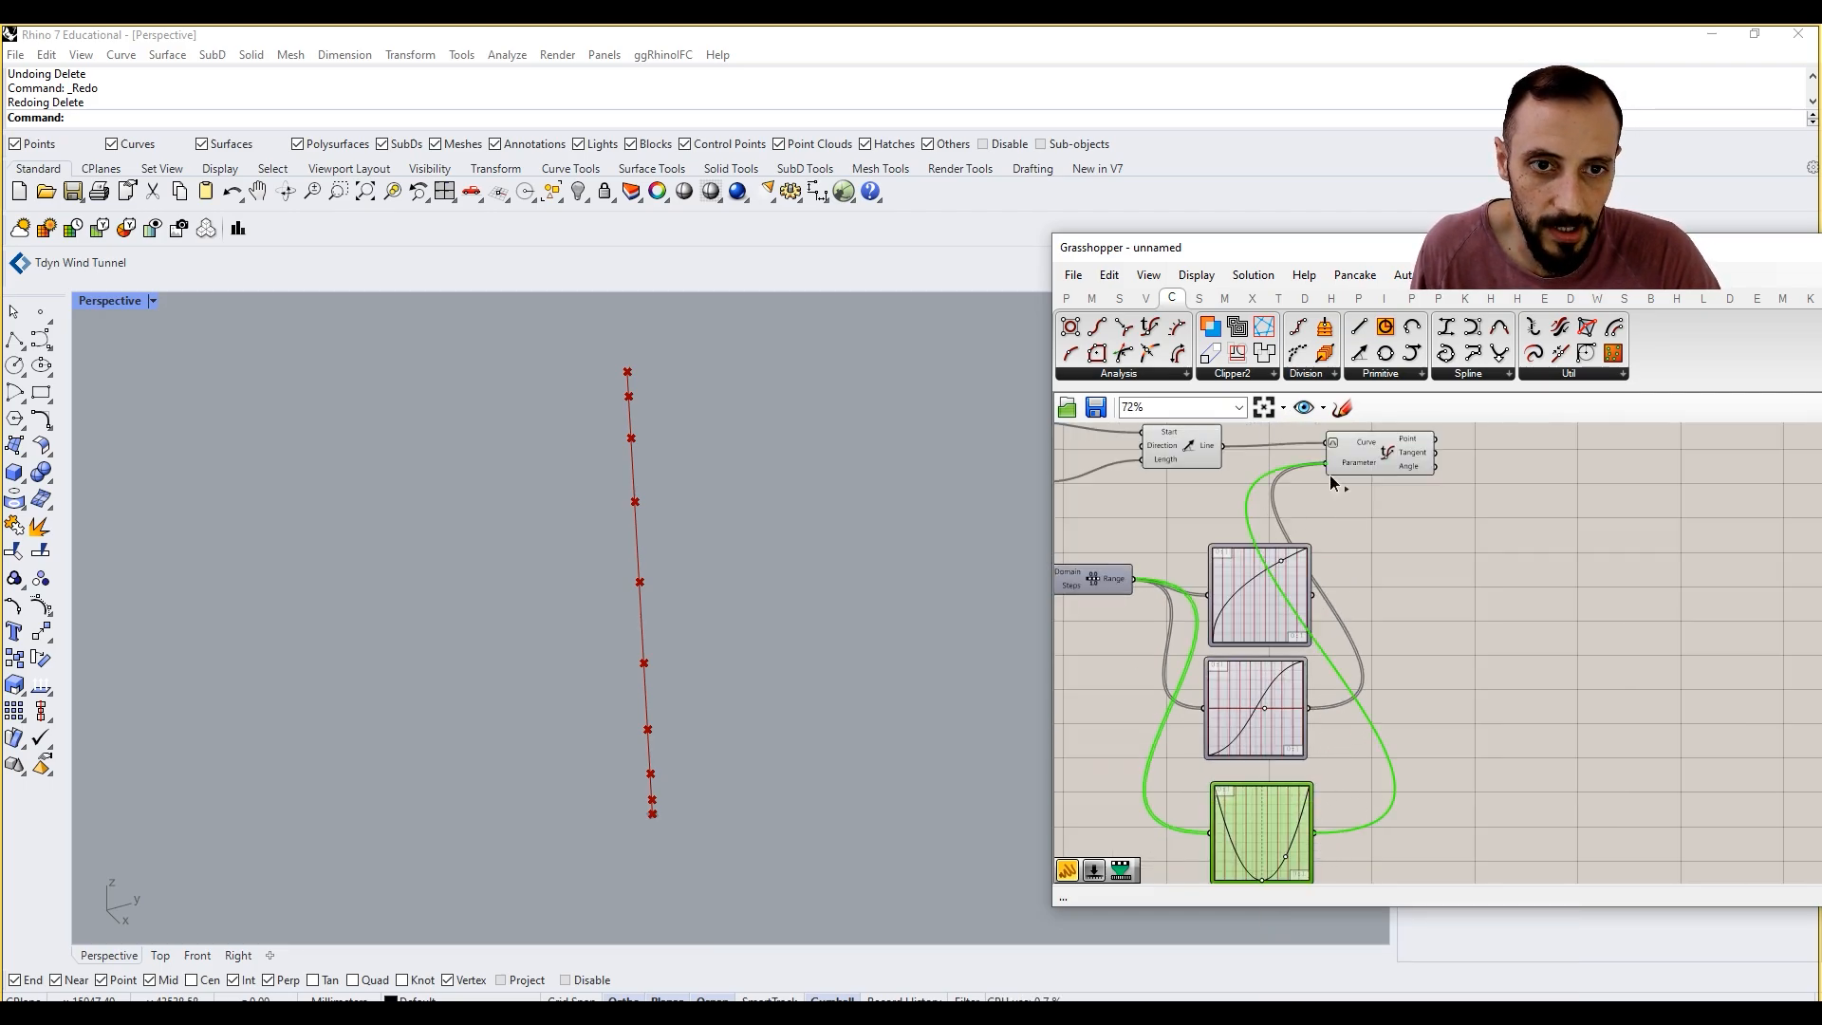
{"action": "left_click_drag", "start_coordinate": [1331, 475], "coordinate": [1328, 469]}
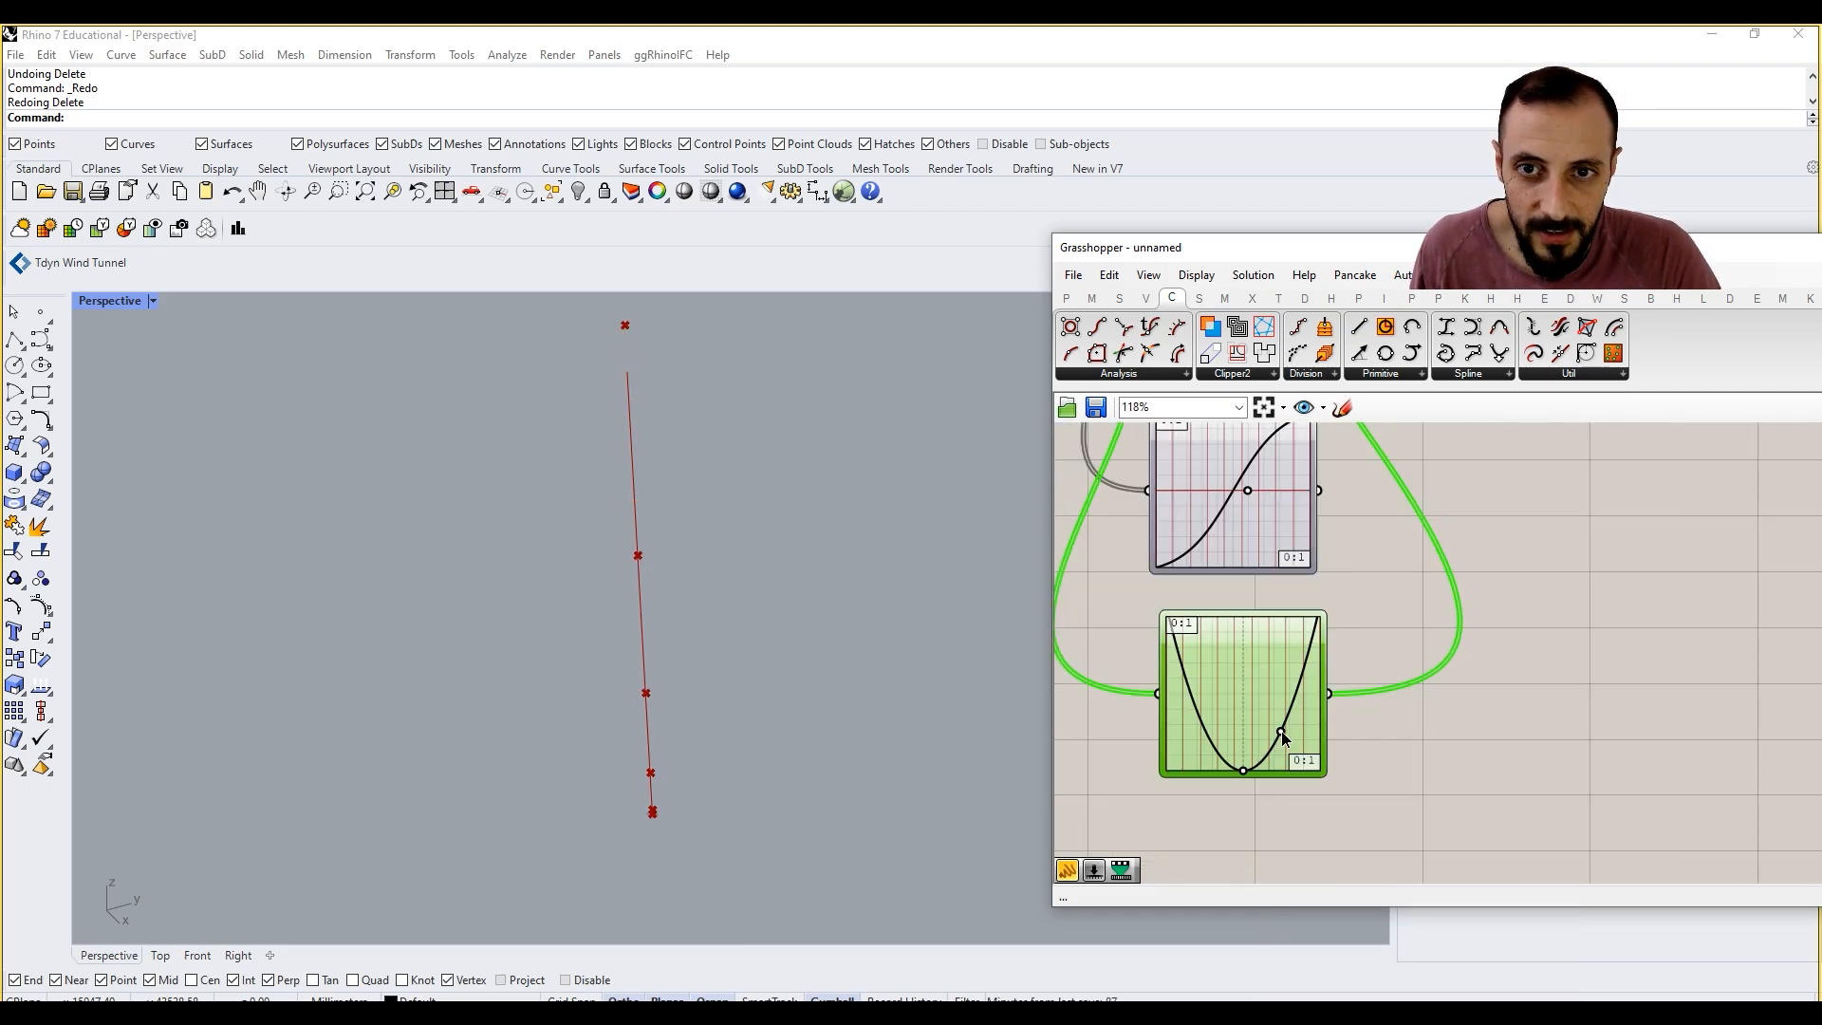
{"action": "left_click_drag", "start_coordinate": [1280, 731], "coordinate": [1284, 734]}
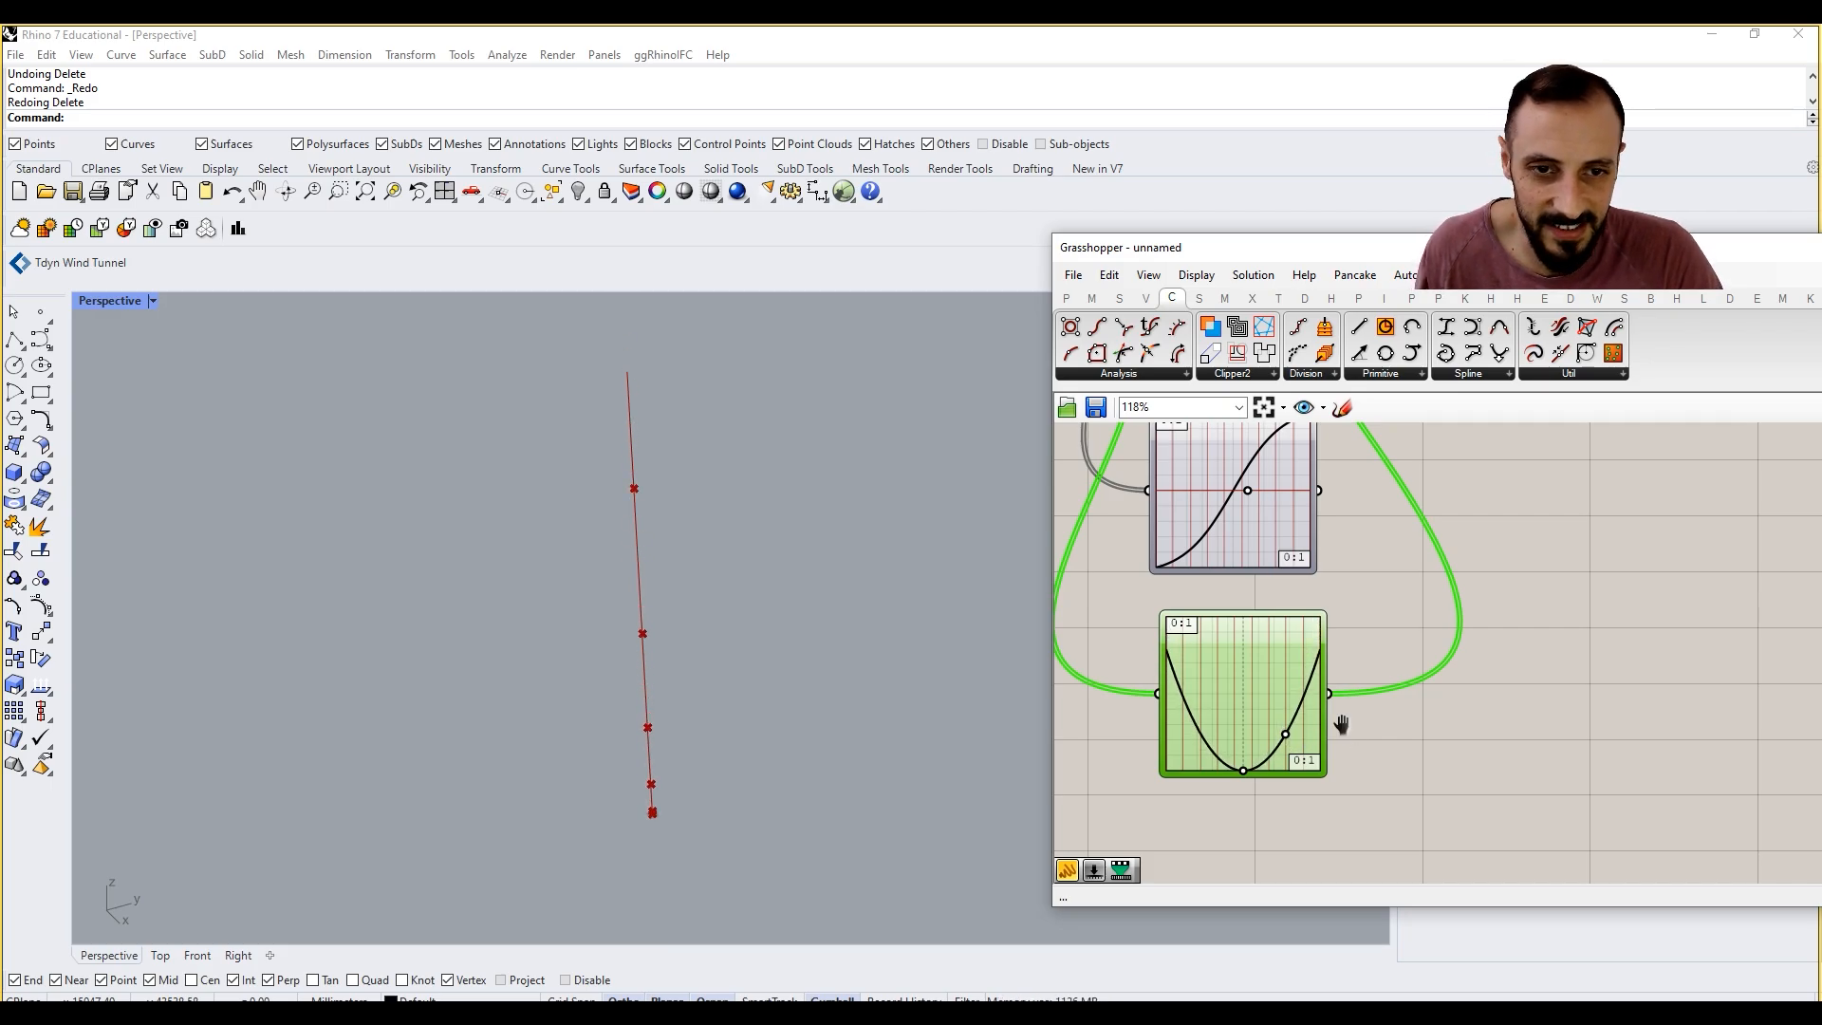
{"action": "scroll", "coordinate": [1341, 724], "scroll_direction": "down", "scroll_amount": 3}
Step: Try the Conic graph type on the third Graph Mapper and bend its curve slightly below the diagonal
{"action": "right_click", "coordinate": [1255, 738]}
{"action": "mouse_move", "coordinate": [1328, 970]}
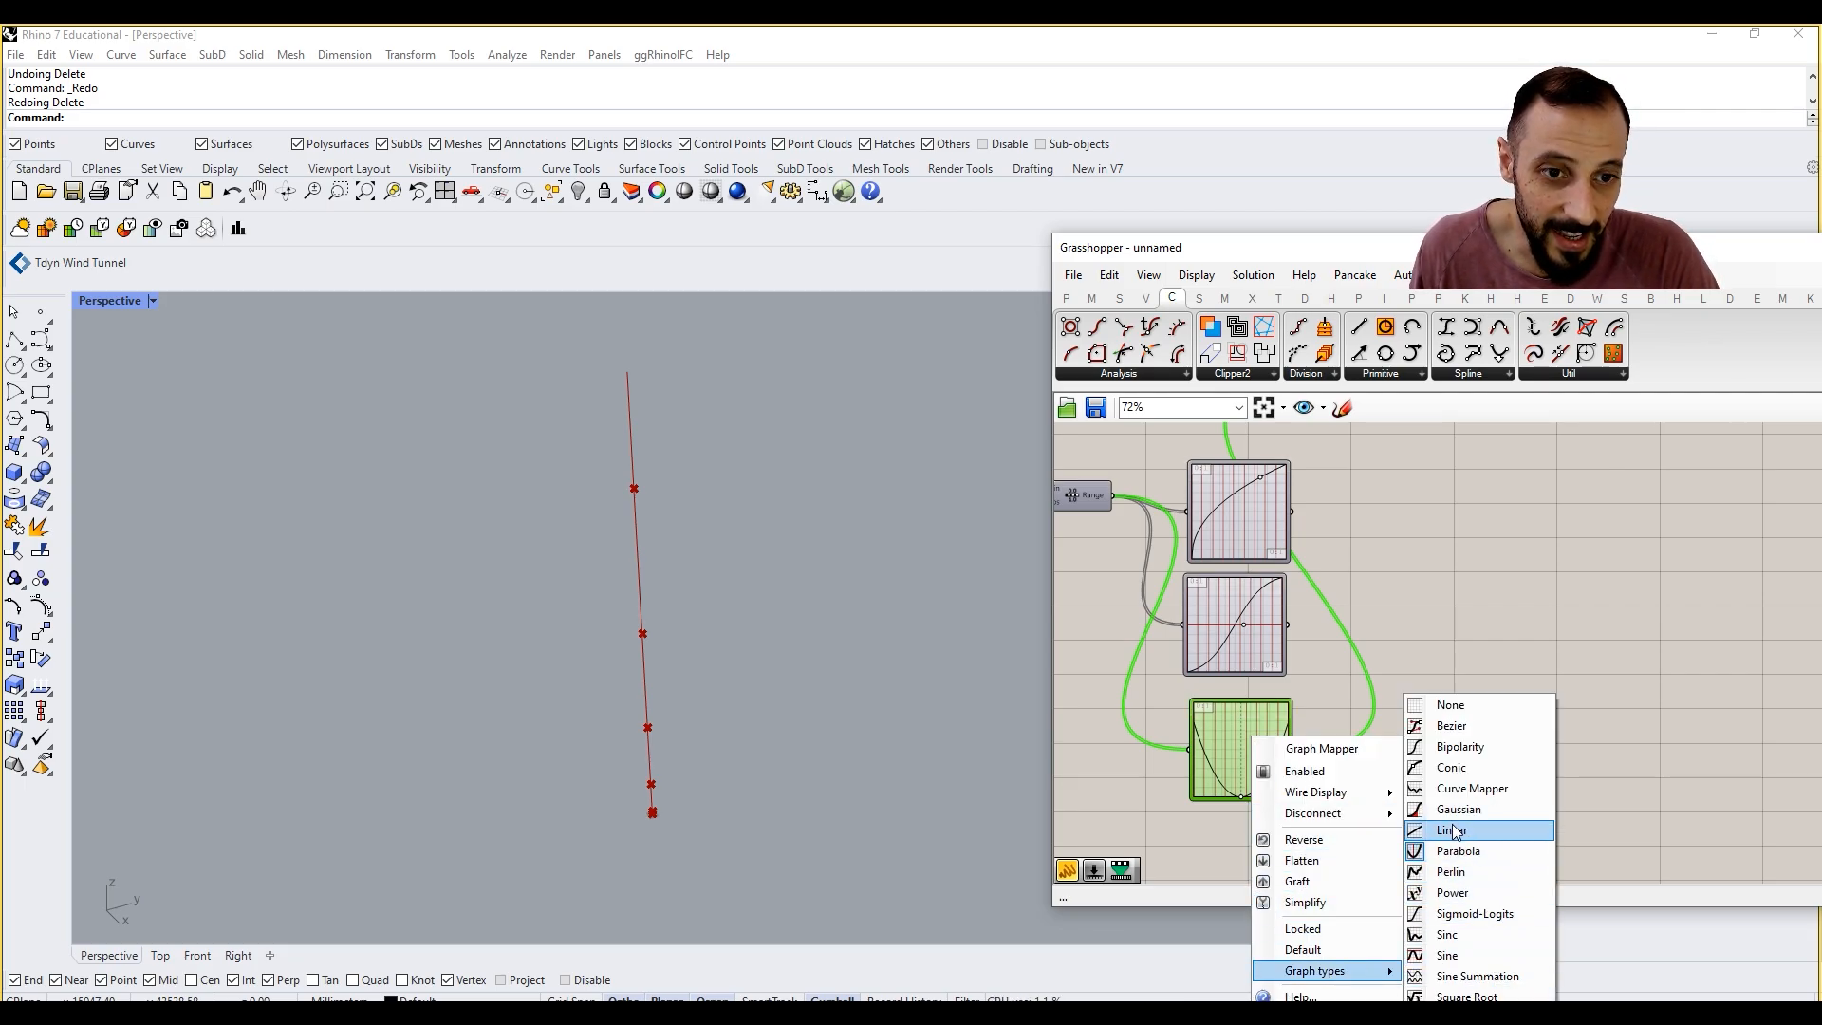
{"action": "left_click", "coordinate": [1420, 782]}
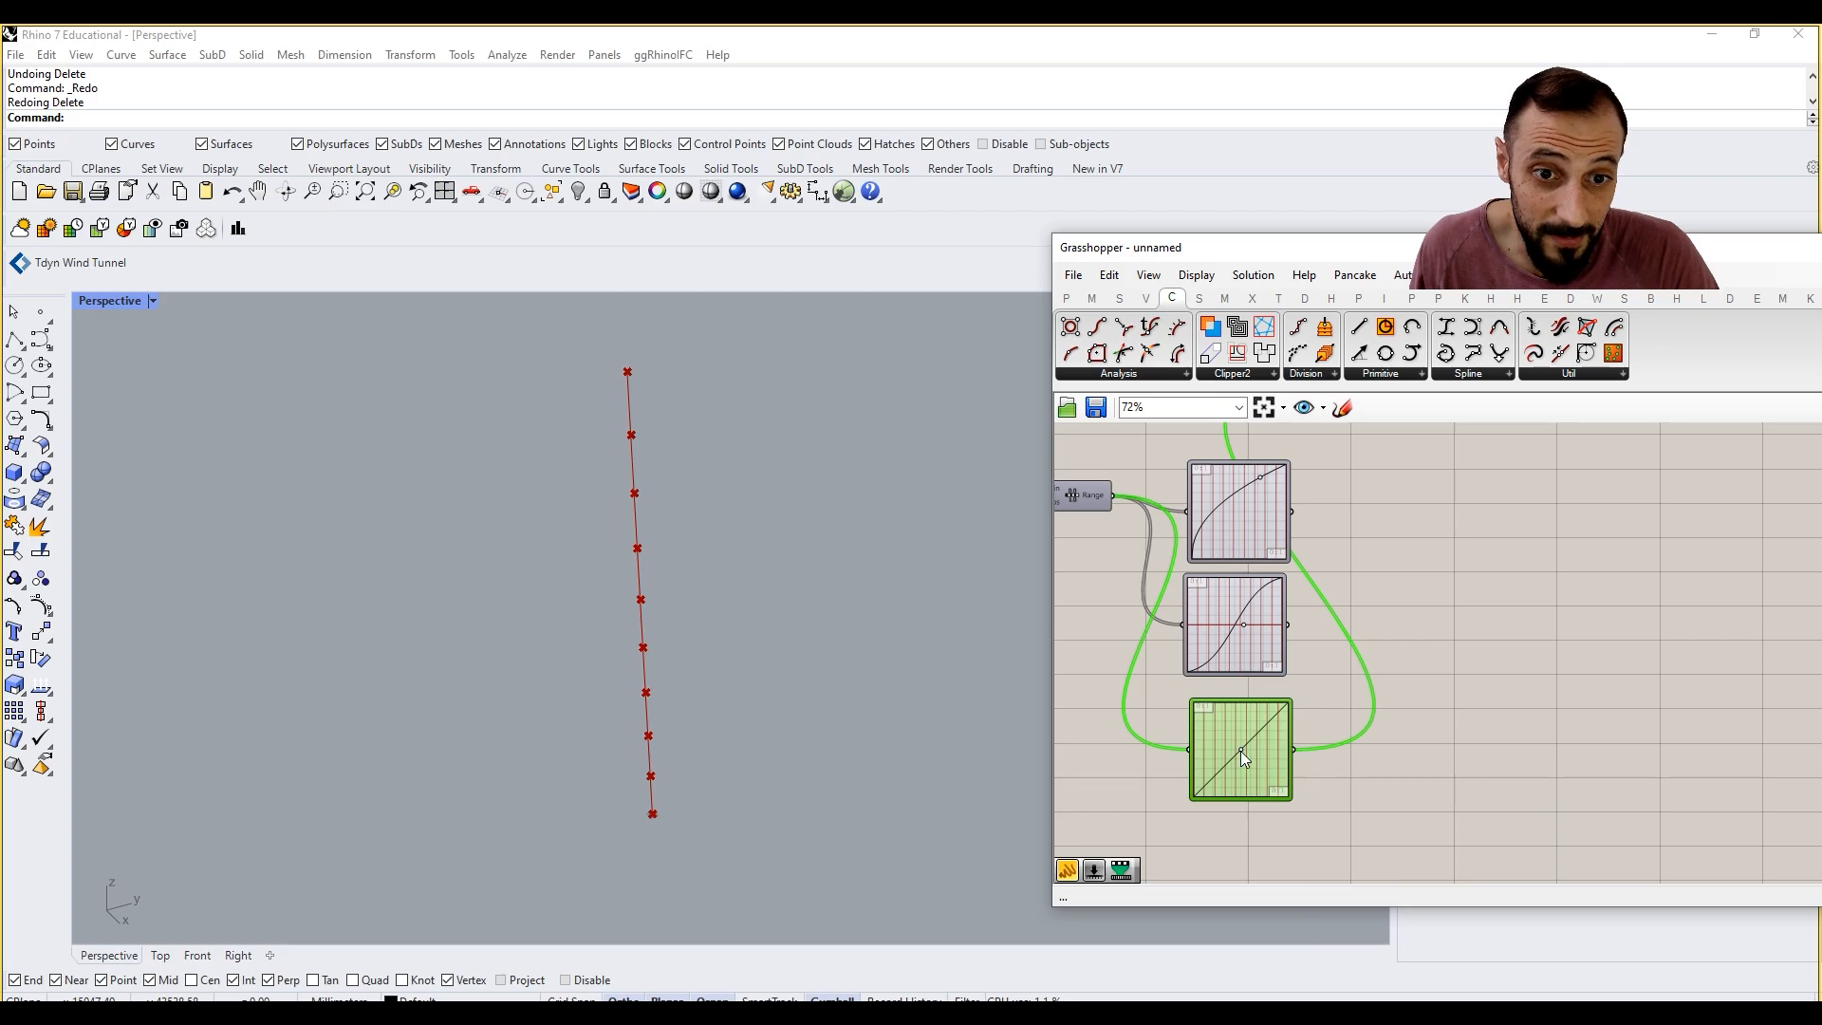
{"action": "scroll", "coordinate": [1241, 756], "scroll_direction": "up", "scroll_amount": 3}
{"action": "left_click_drag", "start_coordinate": [1239, 750], "coordinate": [1220, 704]}
Step: Set the third Graph Mapper to Bipolarity and move its handle past the middle so the curve flattens at the centre
{"action": "right_click", "coordinate": [1220, 704]}
{"action": "mouse_move", "coordinate": [1317, 939]}
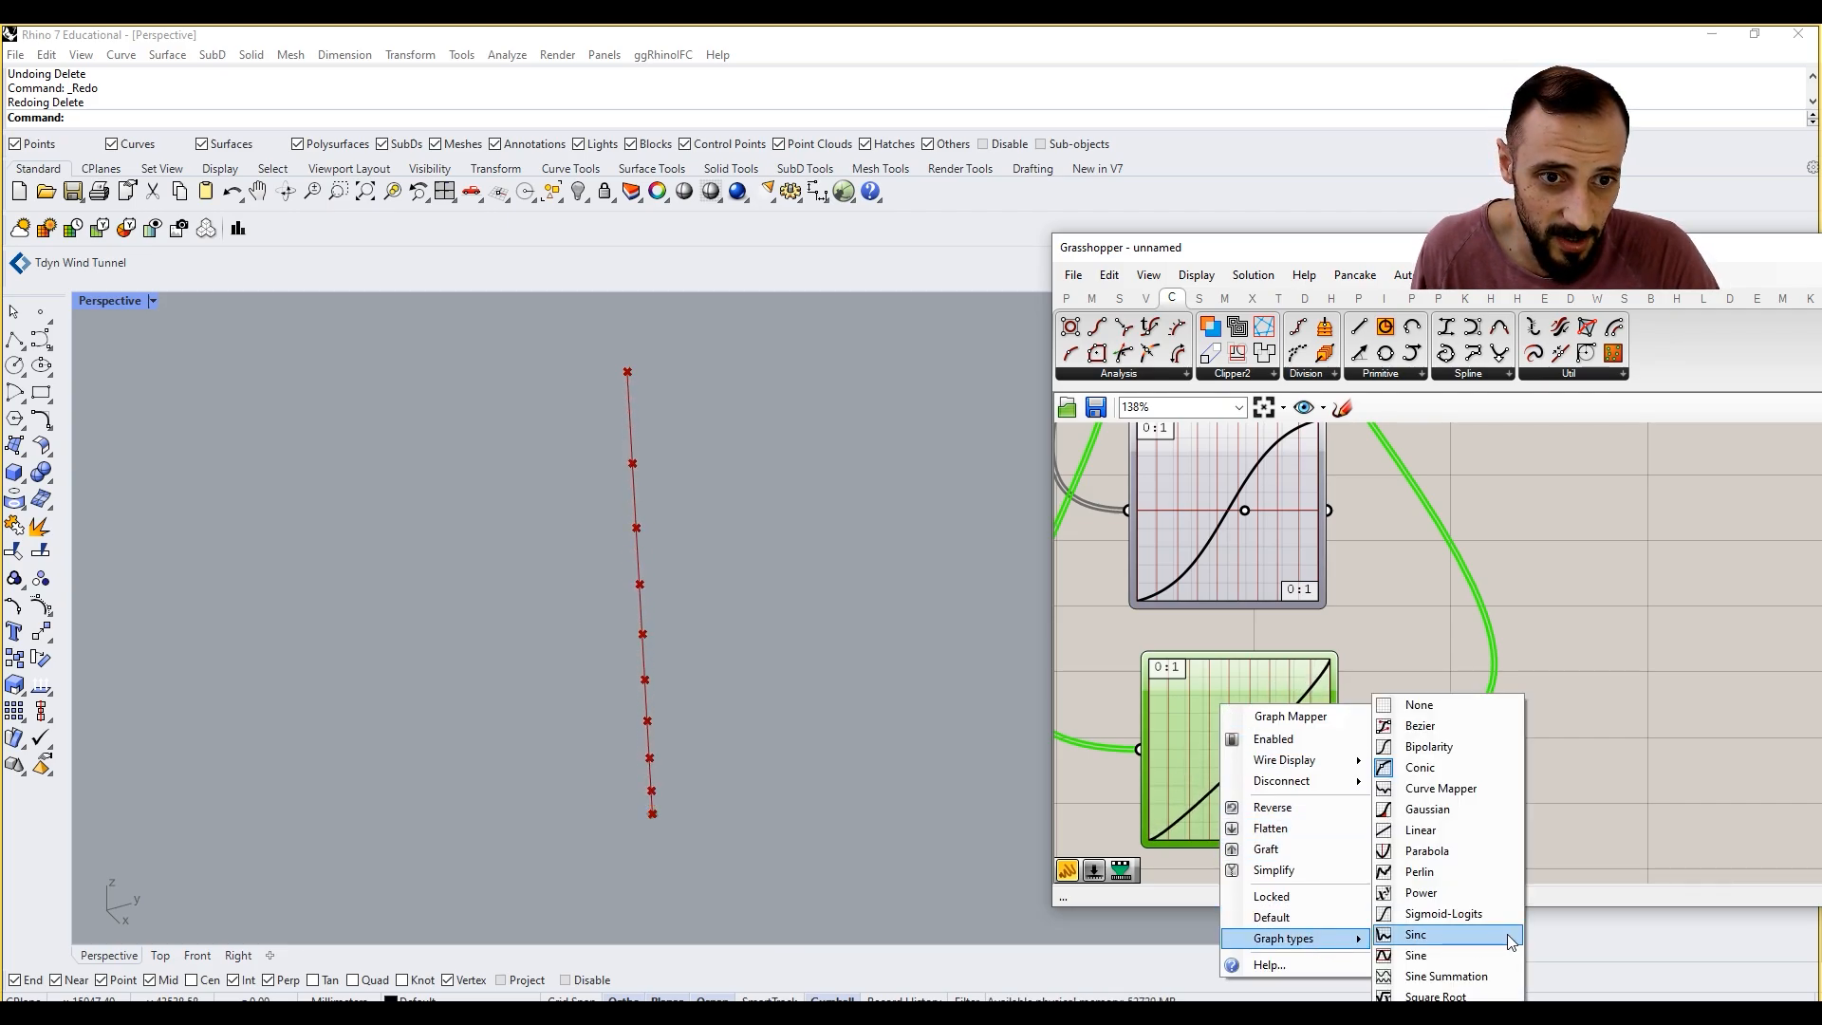
{"action": "left_click", "coordinate": [1500, 747]}
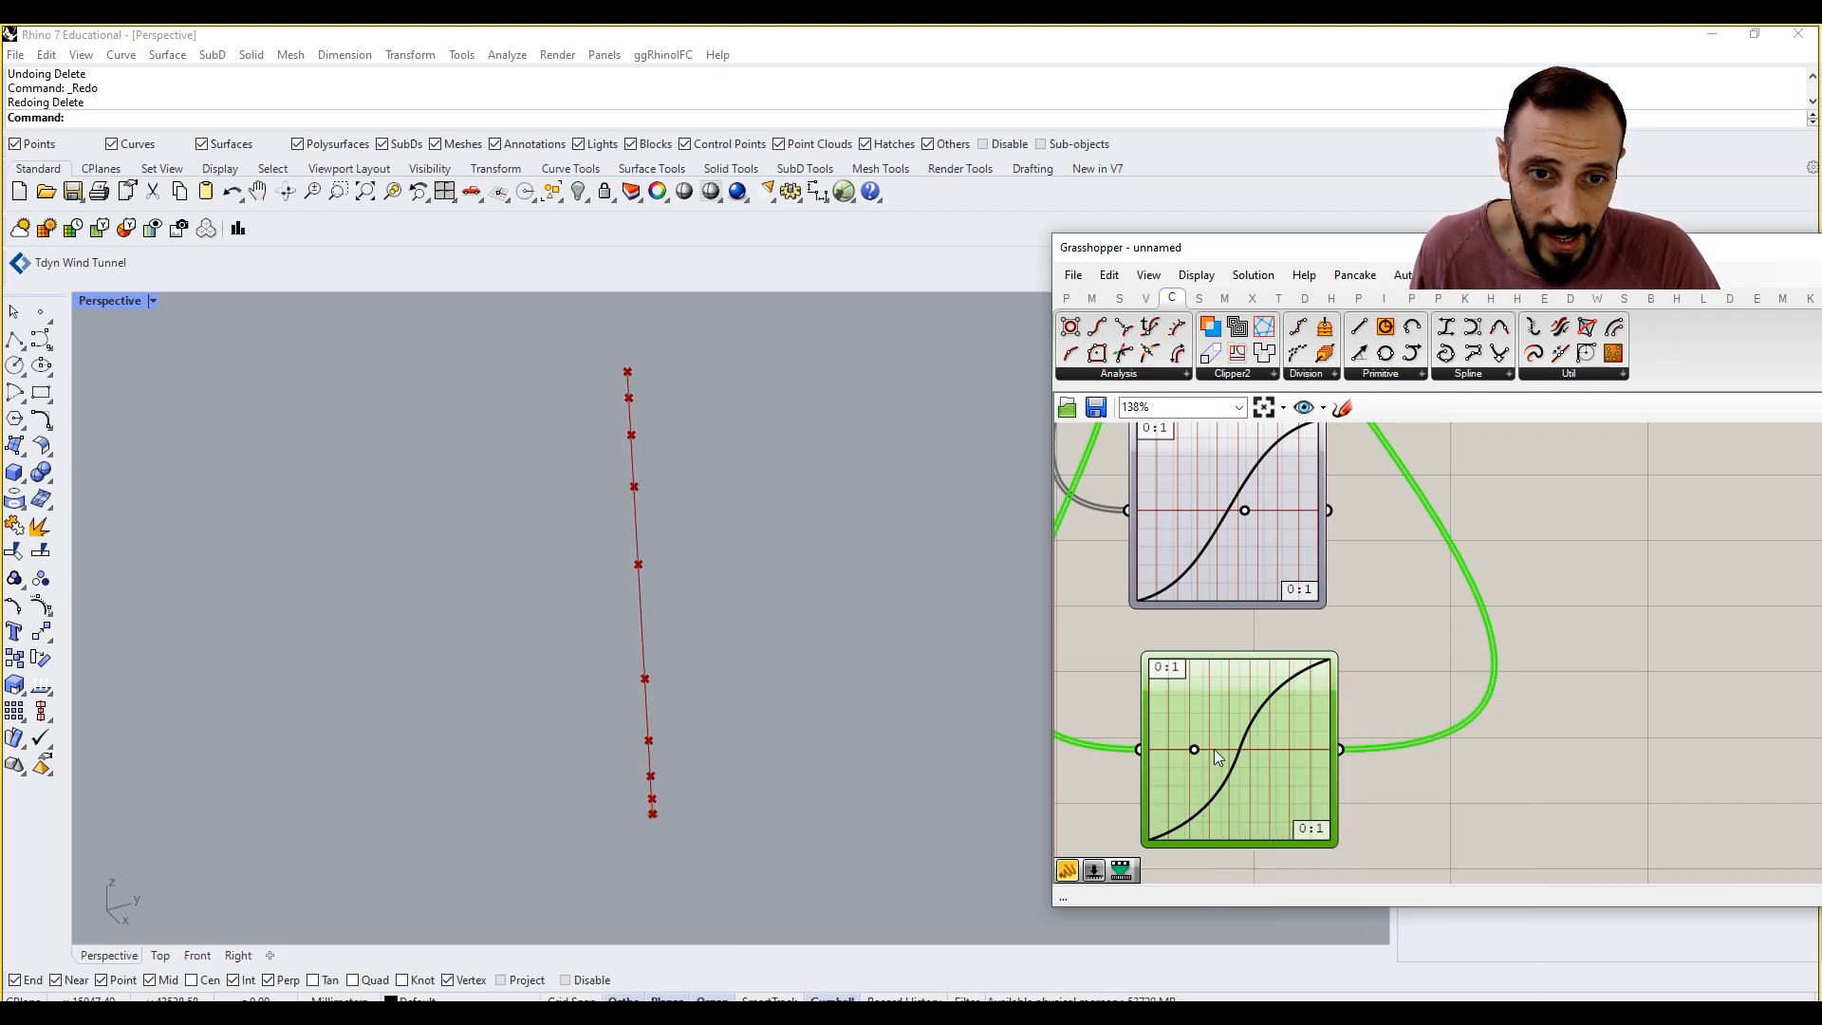
{"action": "left_click_drag", "start_coordinate": [1197, 742], "coordinate": [1293, 809]}
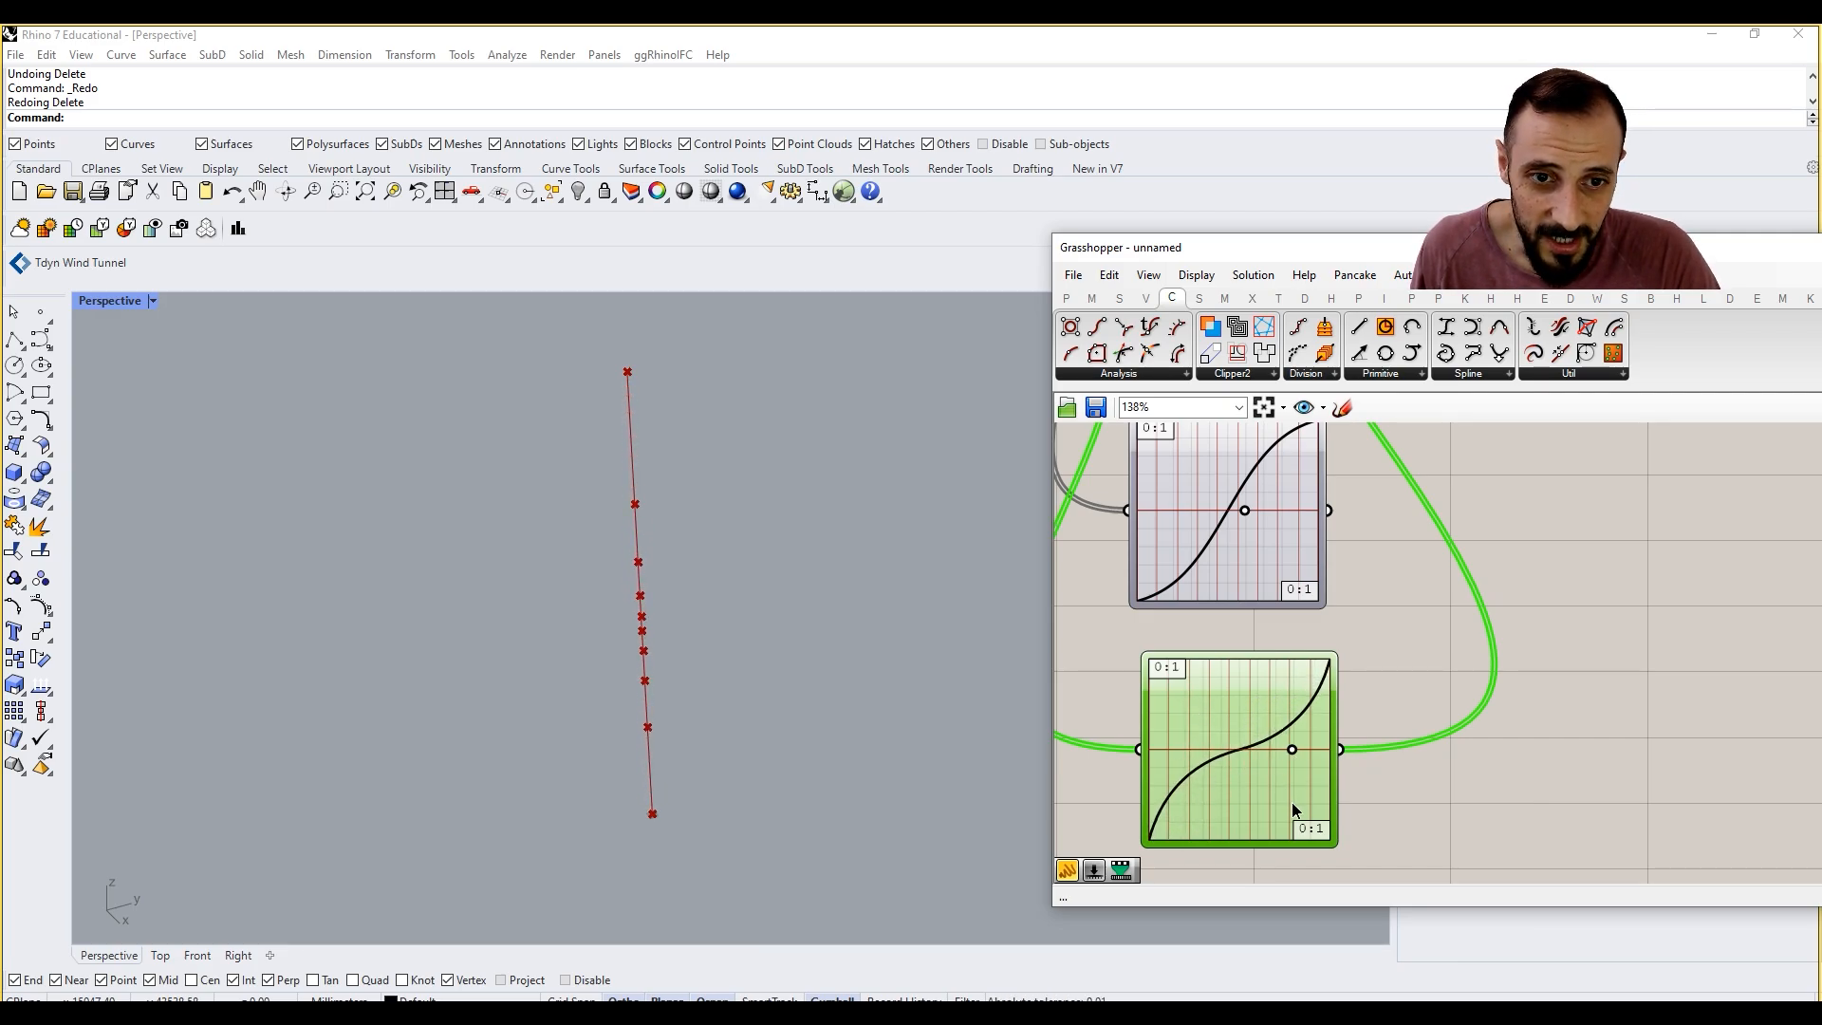
Step: Reconnect the first Graph Mapper to Evaluate Curve's Parameter input and move Evaluate Curve farther from the Line SDL
{"action": "scroll", "coordinate": [1272, 704], "scroll_direction": "down", "scroll_amount": 5}
{"action": "right_click_drag", "start_coordinate": [1272, 705], "coordinate": [1345, 747]}
{"action": "scroll", "coordinate": [1358, 725], "scroll_direction": "down", "scroll_amount": 2}
{"action": "scroll", "coordinate": [1415, 531], "scroll_direction": "up", "scroll_amount": 2}
{"action": "left_click", "coordinate": [1368, 657]}
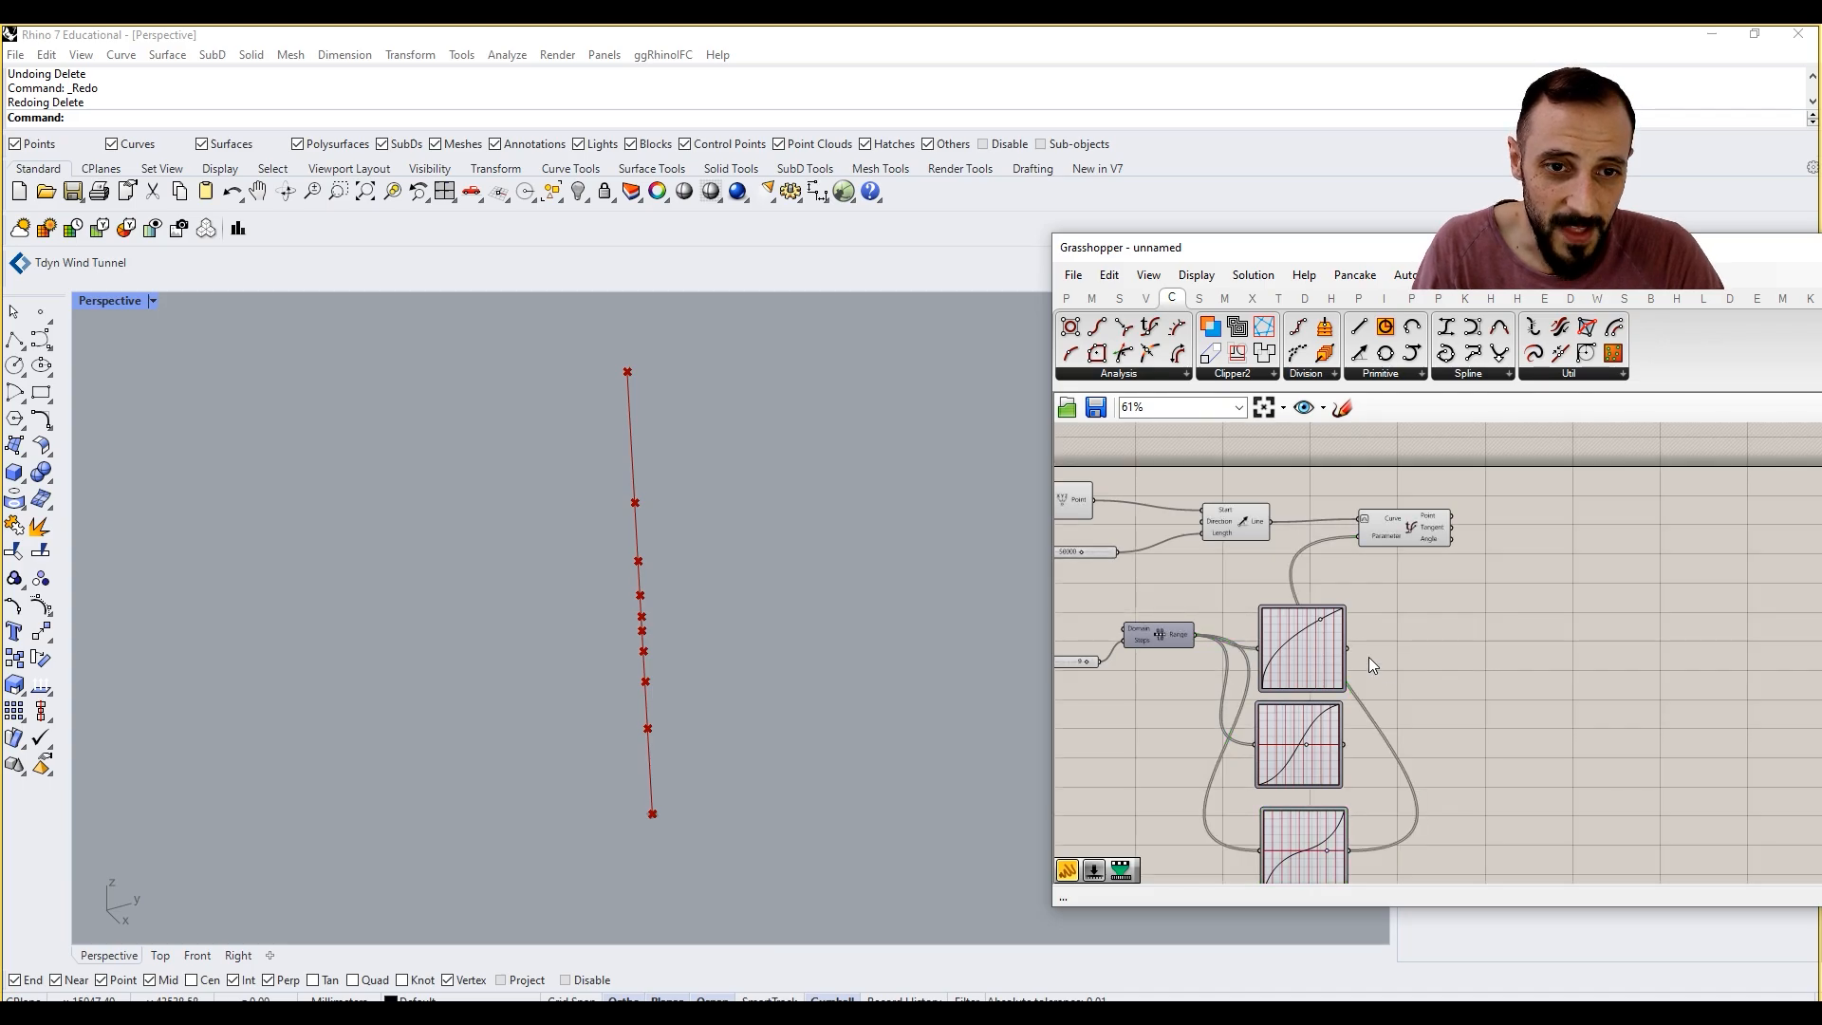
{"action": "left_click_drag", "start_coordinate": [1357, 567], "coordinate": [1517, 537]}
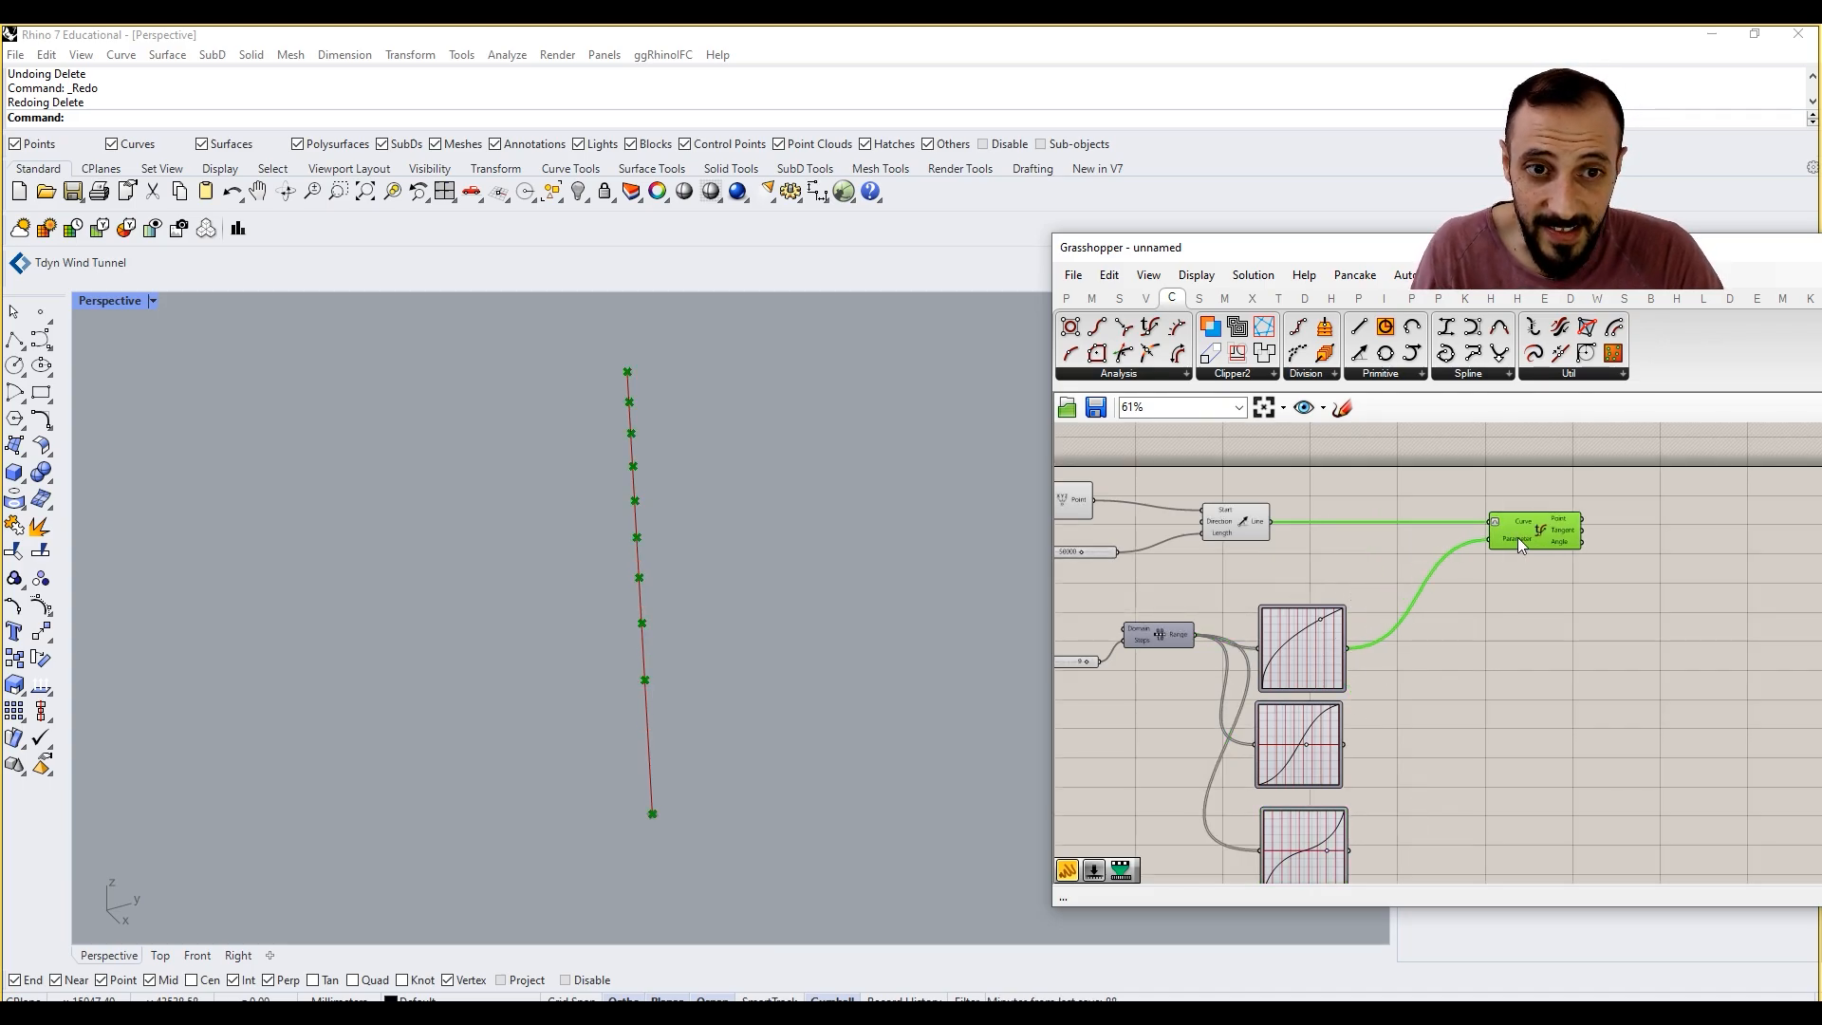
{"action": "scroll", "coordinate": [1432, 662], "scroll_direction": "down", "scroll_amount": 1}
{"action": "left_click", "coordinate": [1444, 704]}
Step: Move the three Graph Mappers together farther from the Range component and group them
{"action": "right_click_drag", "start_coordinate": [1445, 704], "coordinate": [1450, 630]}
{"action": "scroll", "coordinate": [1450, 631], "scroll_direction": "down", "scroll_amount": 2}
{"action": "scroll", "coordinate": [1424, 625], "scroll_direction": "up", "scroll_amount": 3}
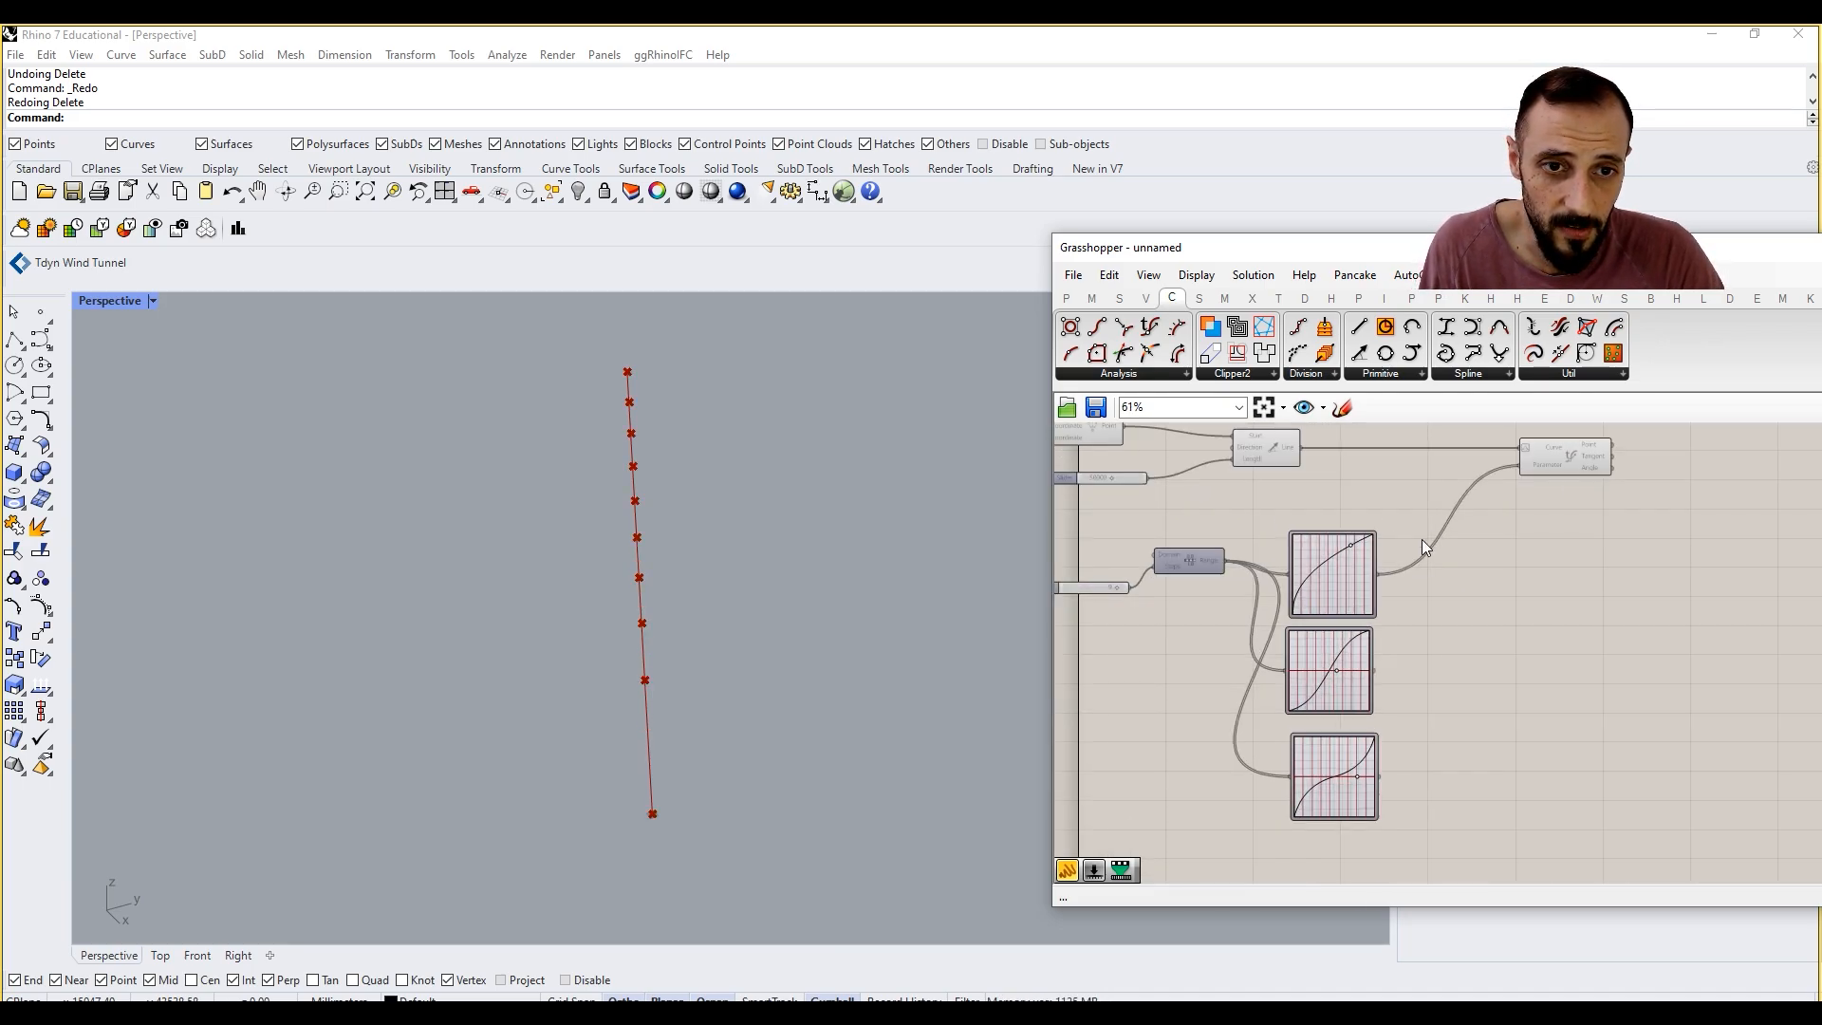
{"action": "left_click_drag", "start_coordinate": [1423, 507], "coordinate": [1282, 853]}
{"action": "left_click_drag", "start_coordinate": [1363, 700], "coordinate": [1417, 692]}
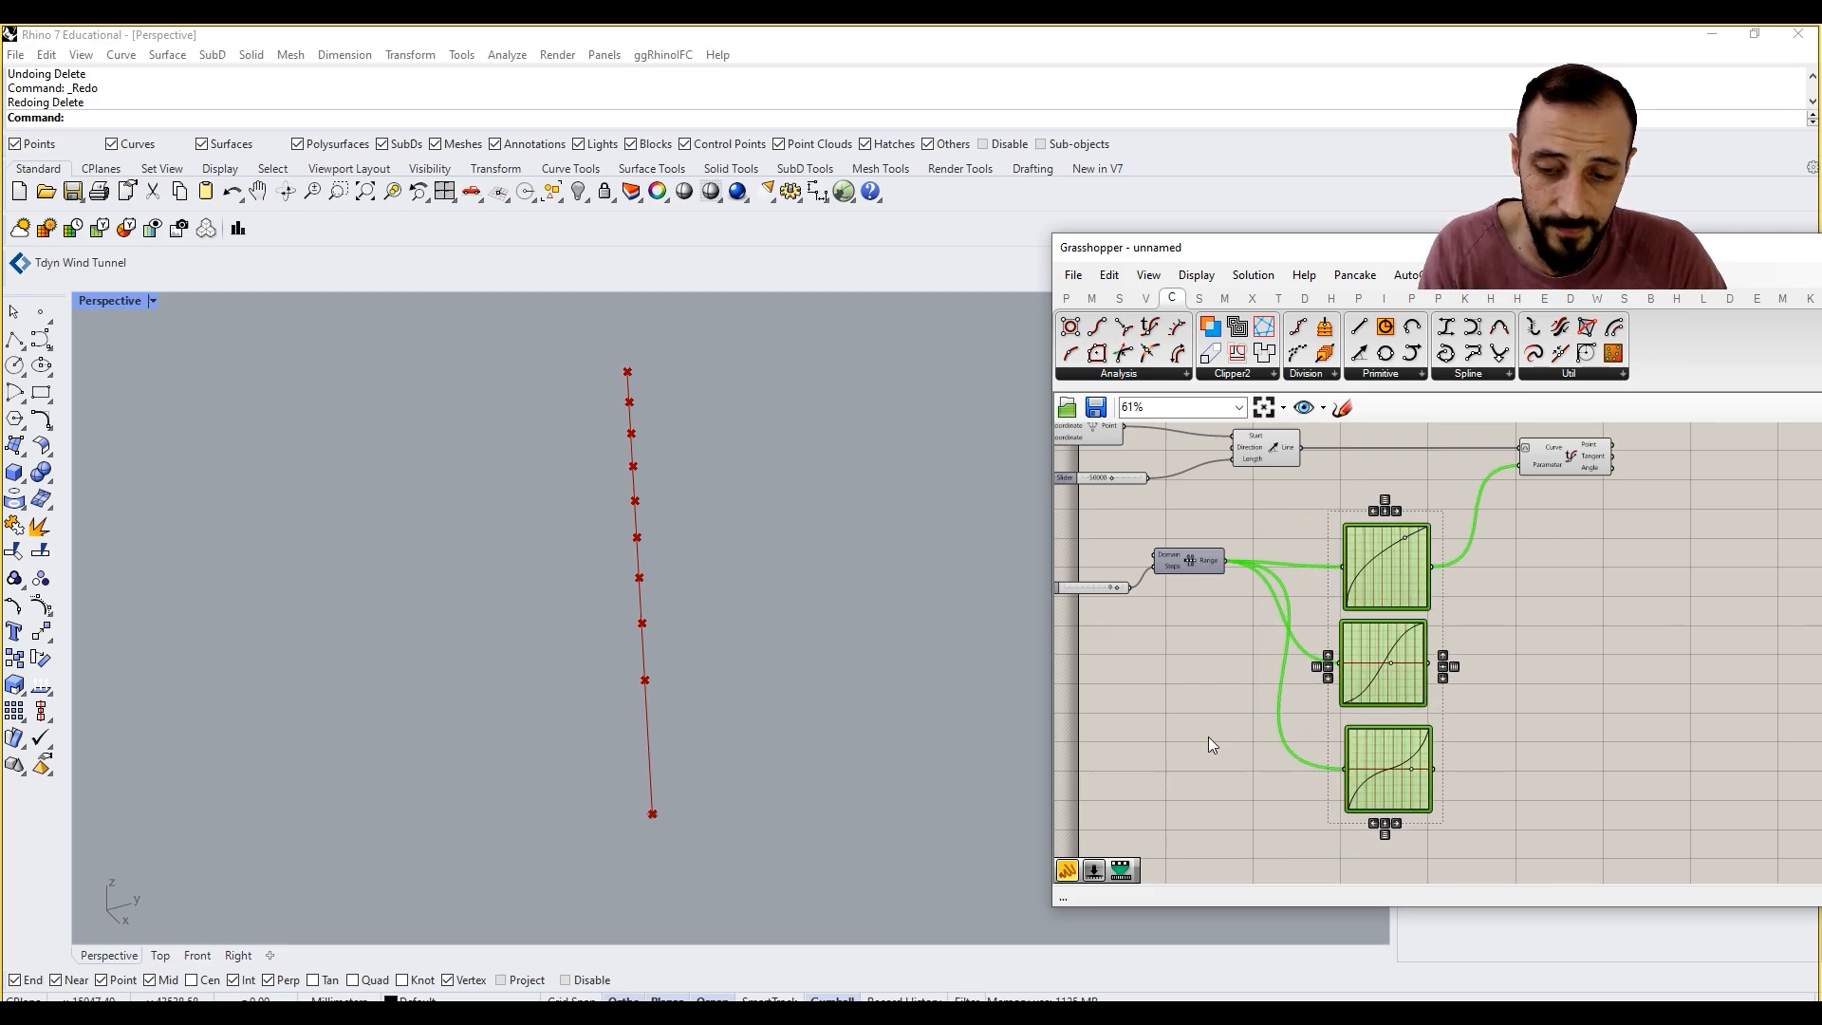
{"action": "key", "text": "ctrl+g"}
Step: Label the Graph Mapper group with a Scribble note reading "Uneven Curve Division"
{"action": "left_click", "coordinate": [1140, 719]}
{"action": "right_click", "coordinate": [1141, 720]}
{"action": "left_click", "coordinate": [1153, 698]}
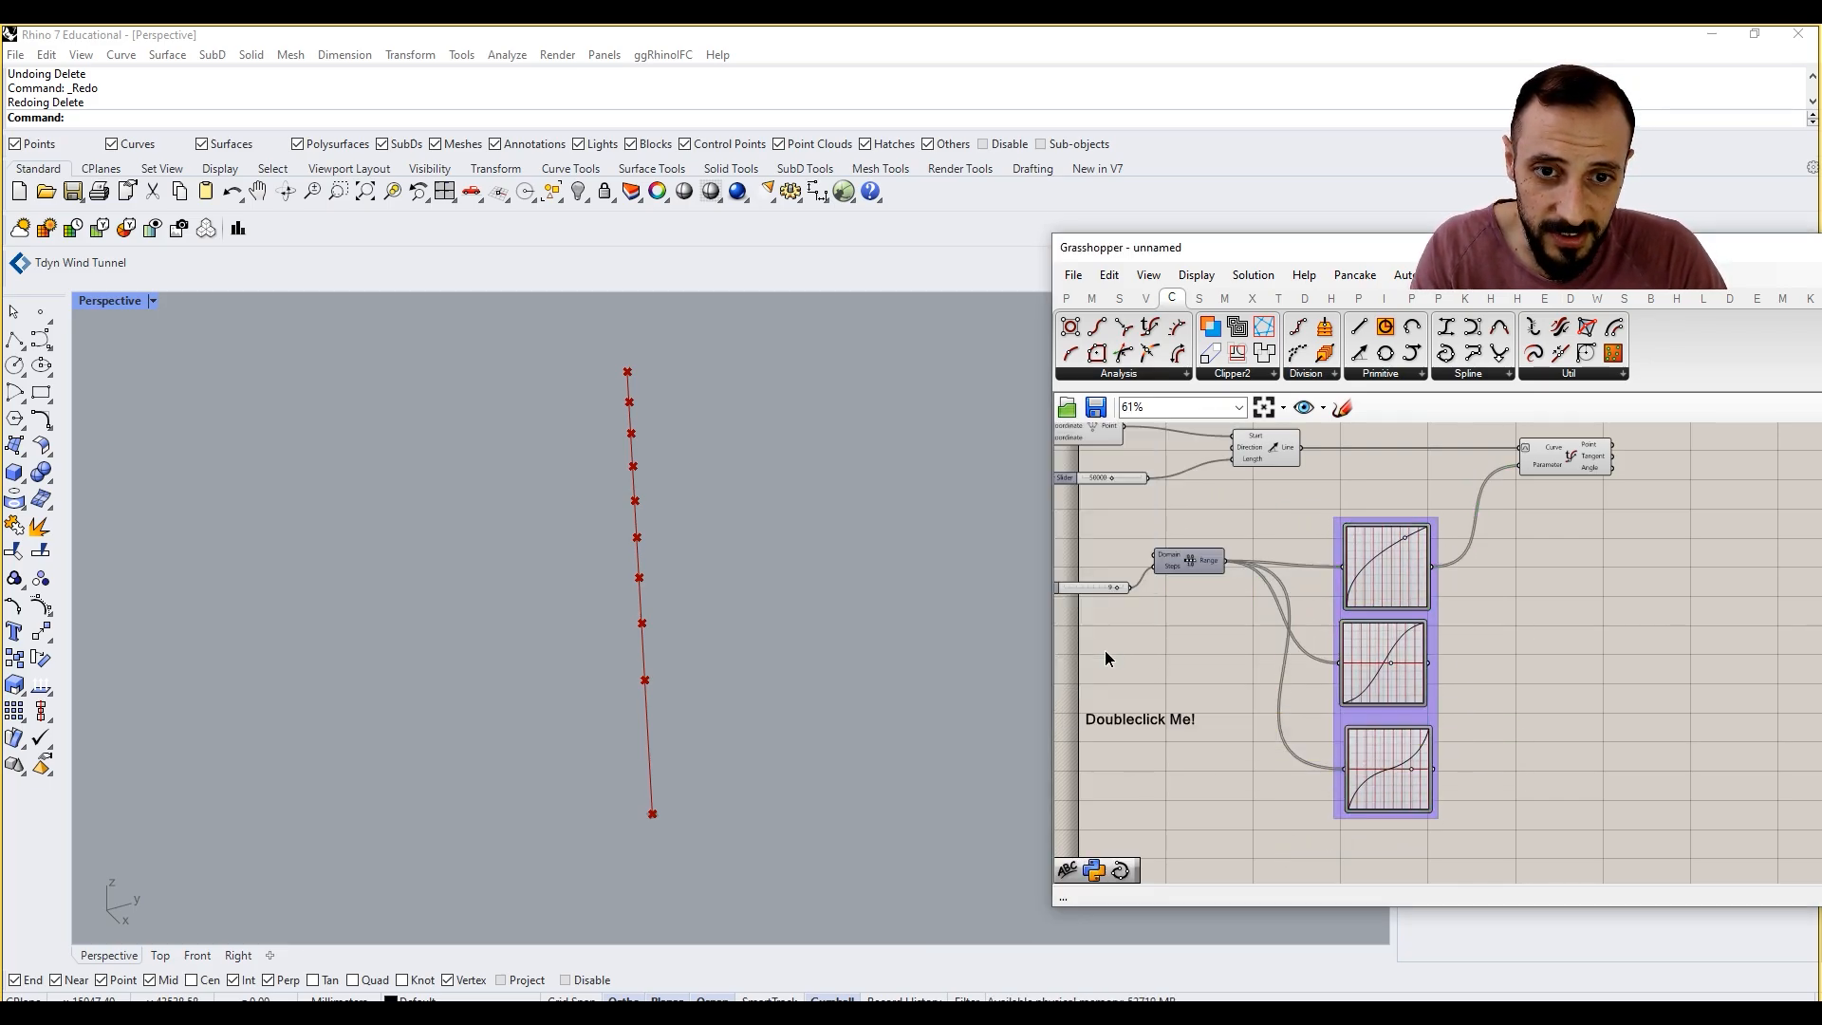
{"action": "double_click", "coordinate": [1136, 722]}
{"action": "type", "text": "Uneven"}
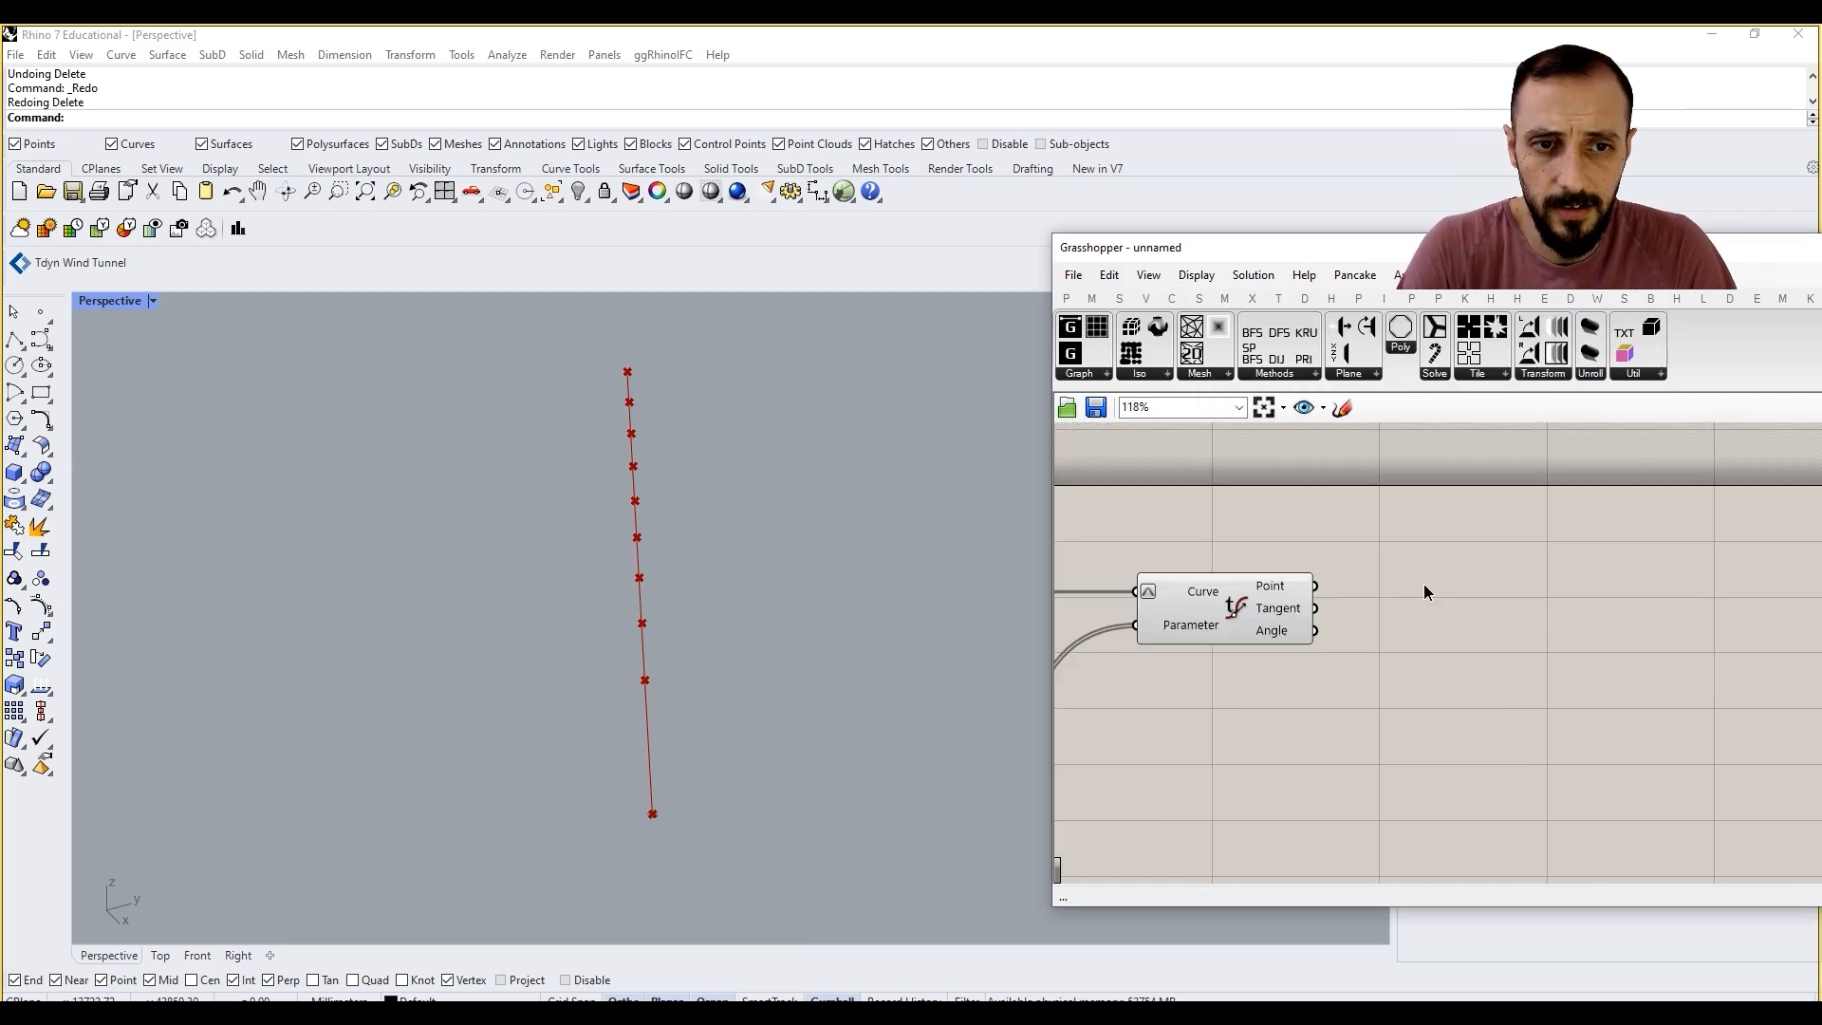
Step: Add an XY Plane component and wire Evaluate Curve's Point output into its Origin input
{"action": "double_click", "coordinate": [1423, 583]}
{"action": "type", "text": "xy"}
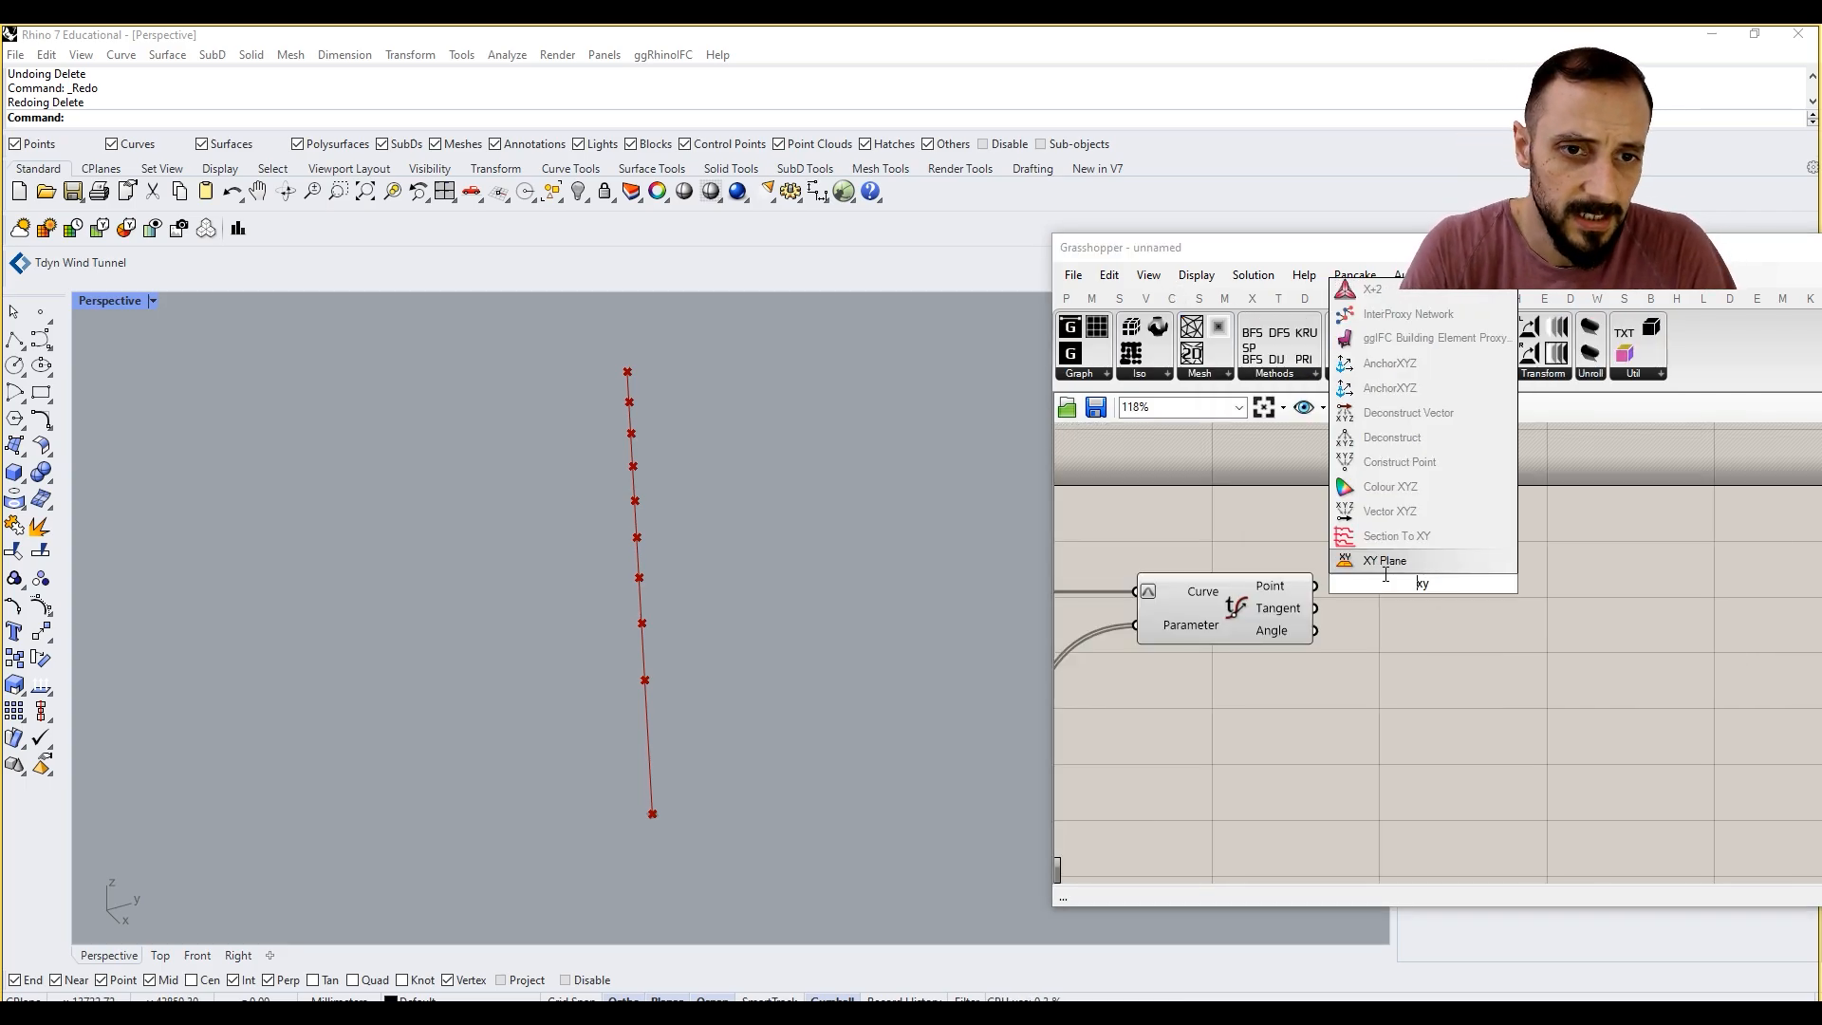
{"action": "left_click", "coordinate": [1391, 563]}
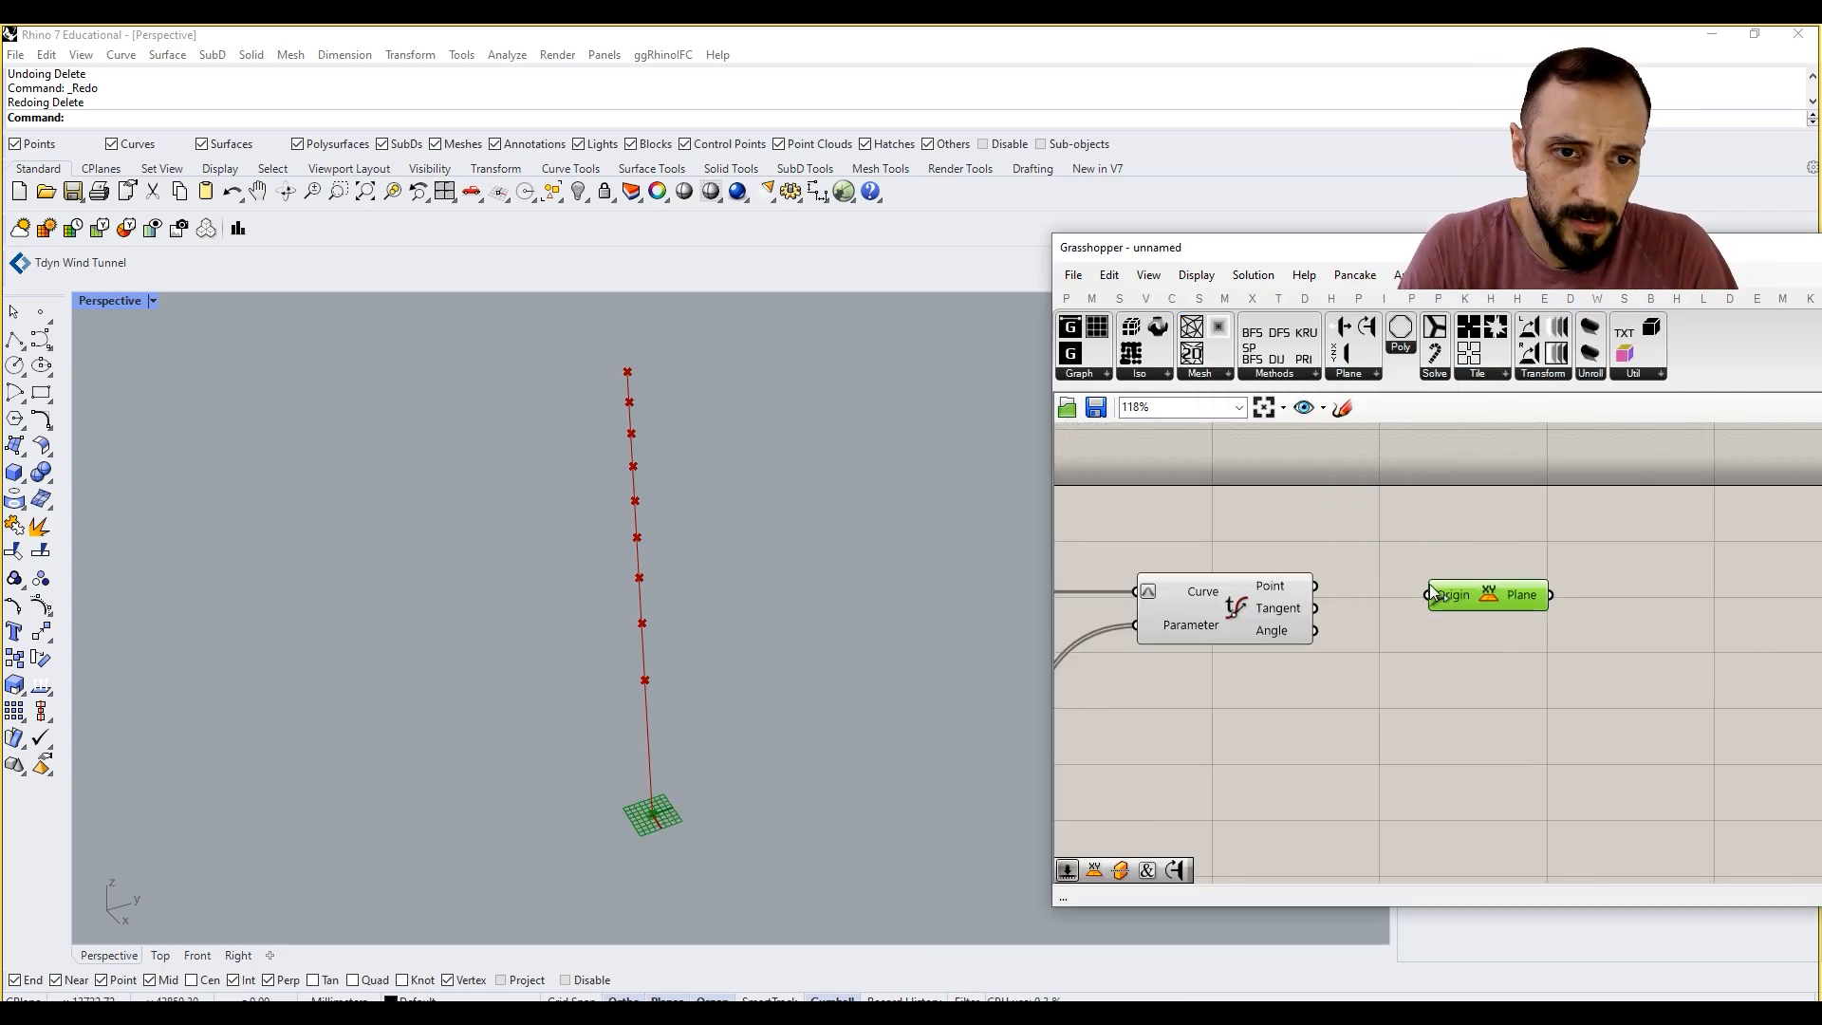
{"action": "left_click_drag", "start_coordinate": [1314, 586], "coordinate": [1426, 594]}
{"action": "left_click", "coordinate": [1452, 555]}
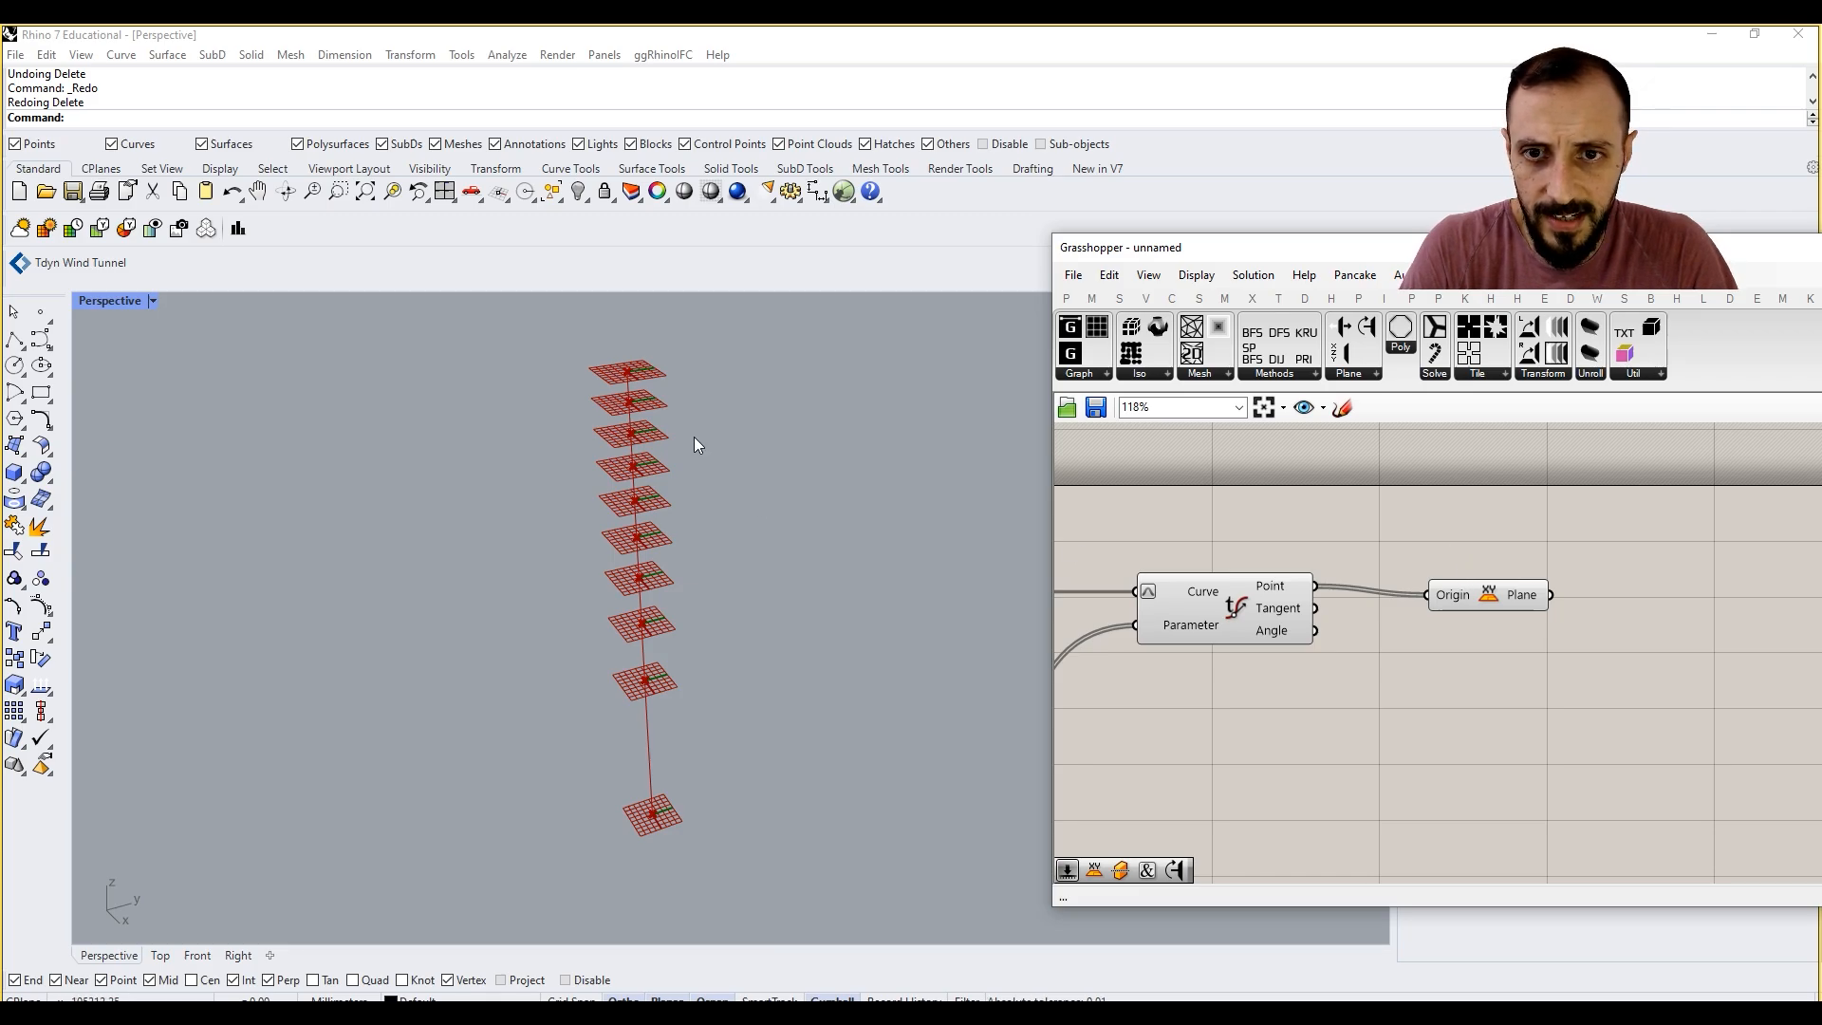
{"action": "right_click_drag", "start_coordinate": [660, 417], "coordinate": [666, 425]}
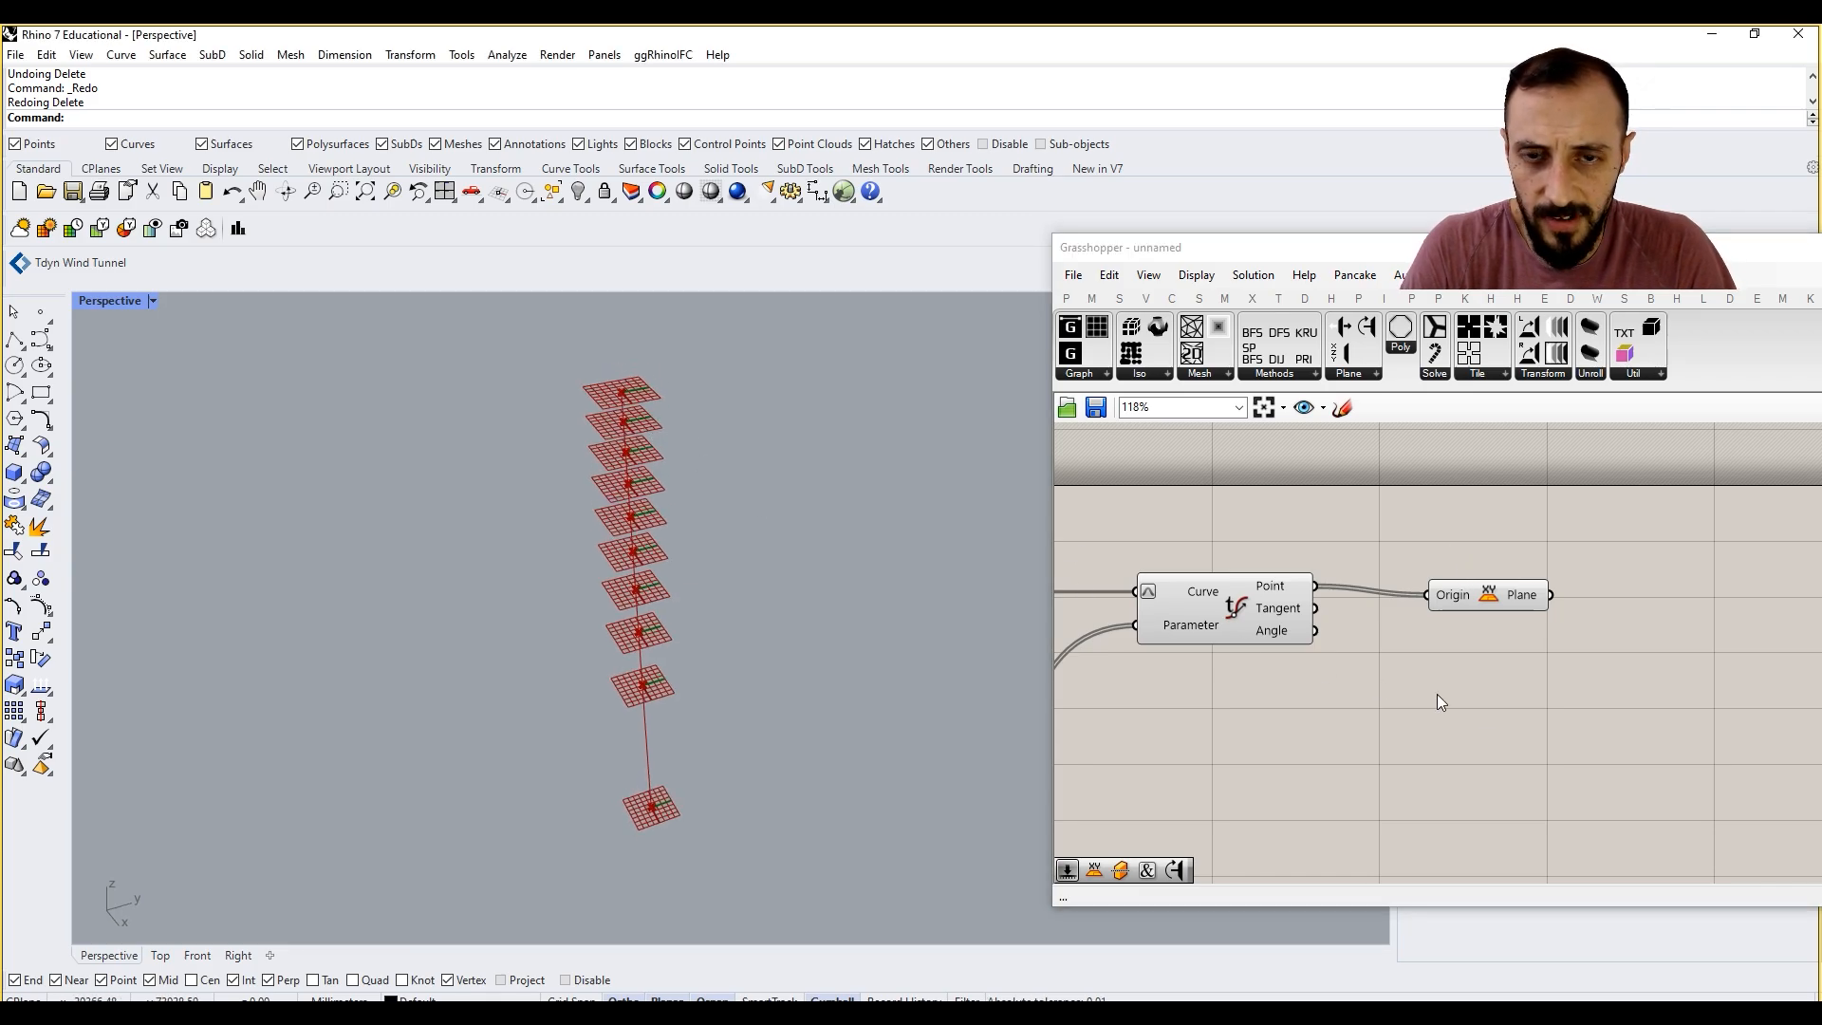
Step: Add a Rectangle component and wire XY Plane's Plane output into its Plane input
{"action": "left_click", "coordinate": [1174, 299]}
{"action": "left_click", "coordinate": [1380, 375]}
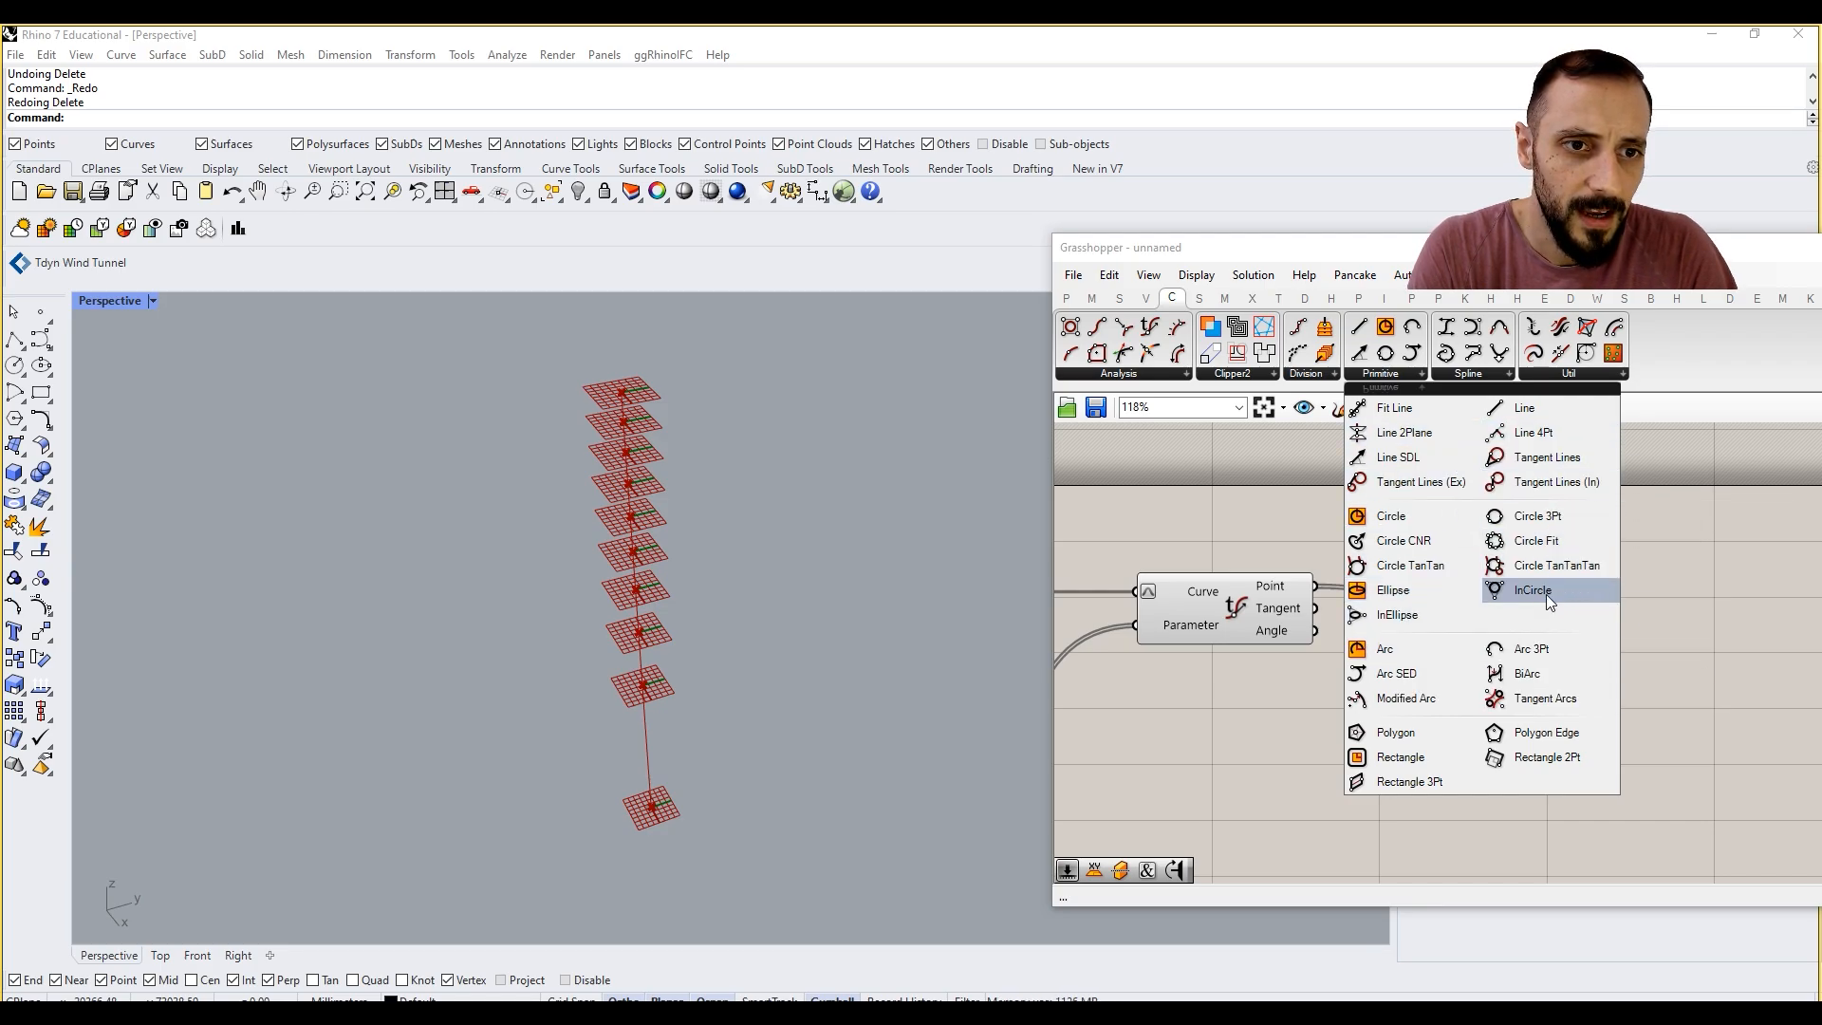
{"action": "left_click", "coordinate": [1413, 757]}
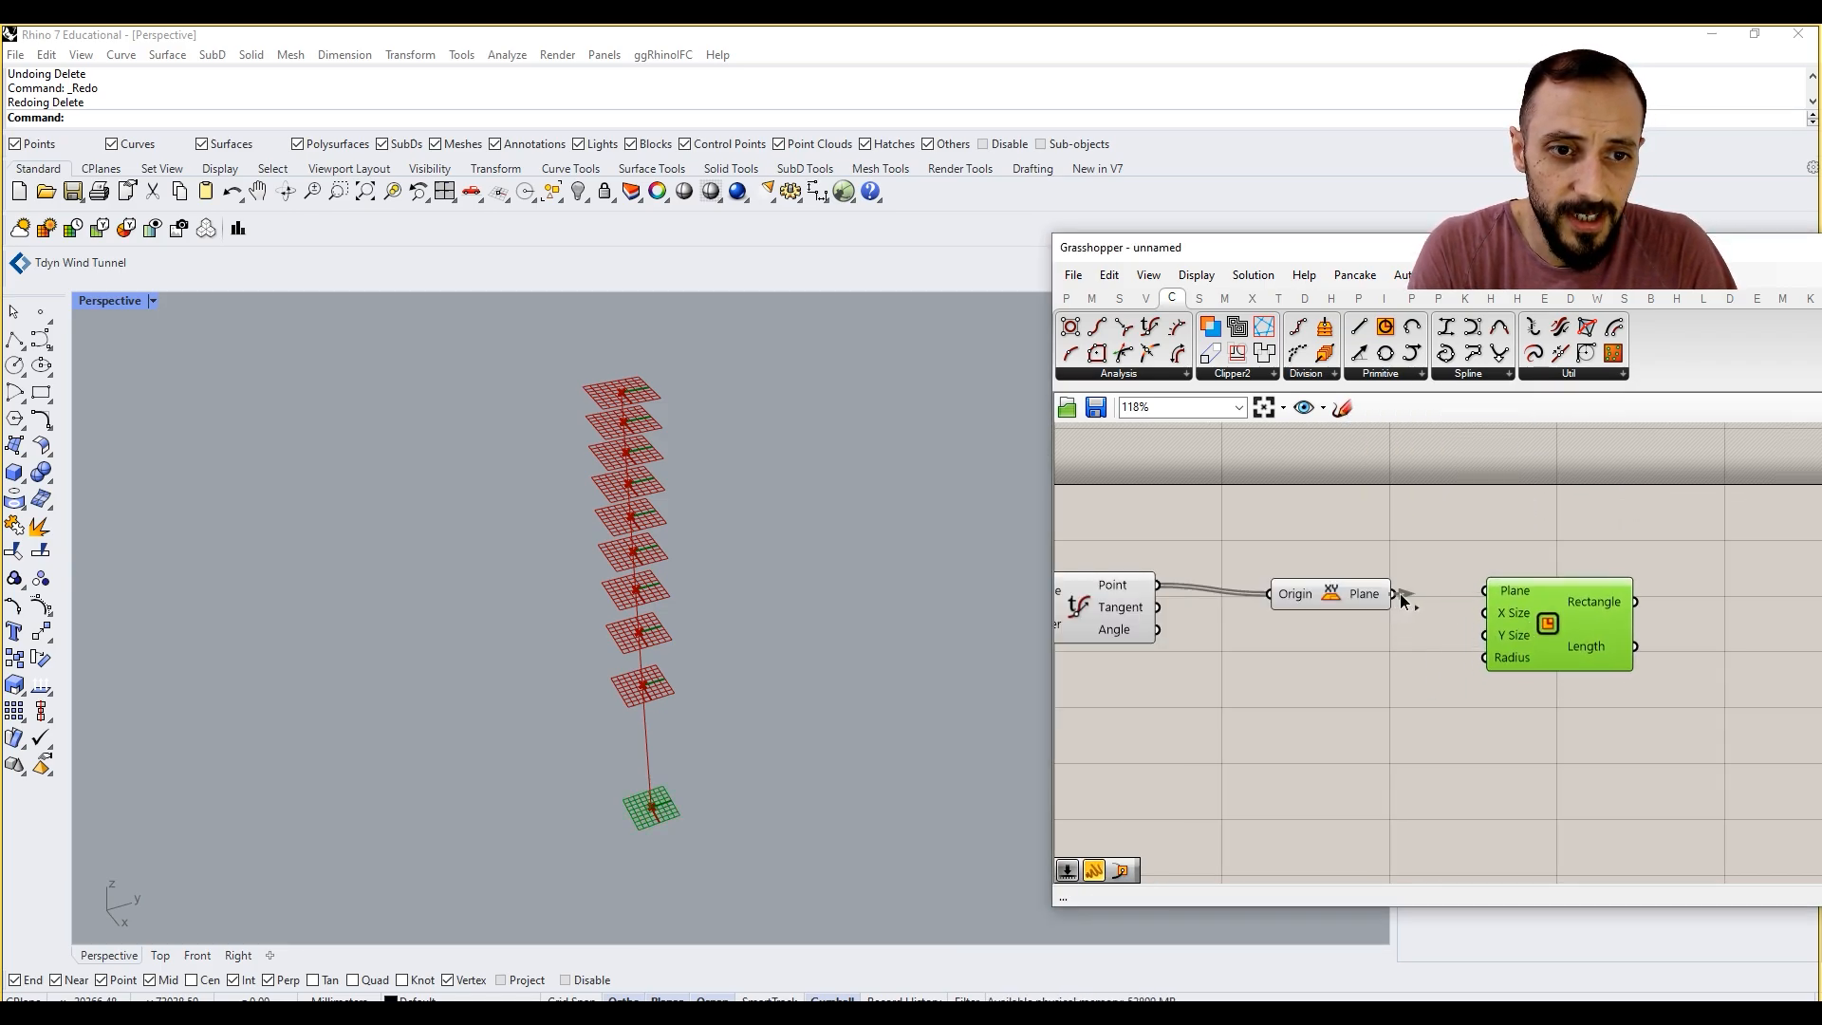
{"action": "left_click_drag", "start_coordinate": [1400, 595], "coordinate": [1609, 619]}
{"action": "left_click", "coordinate": [1453, 666]}
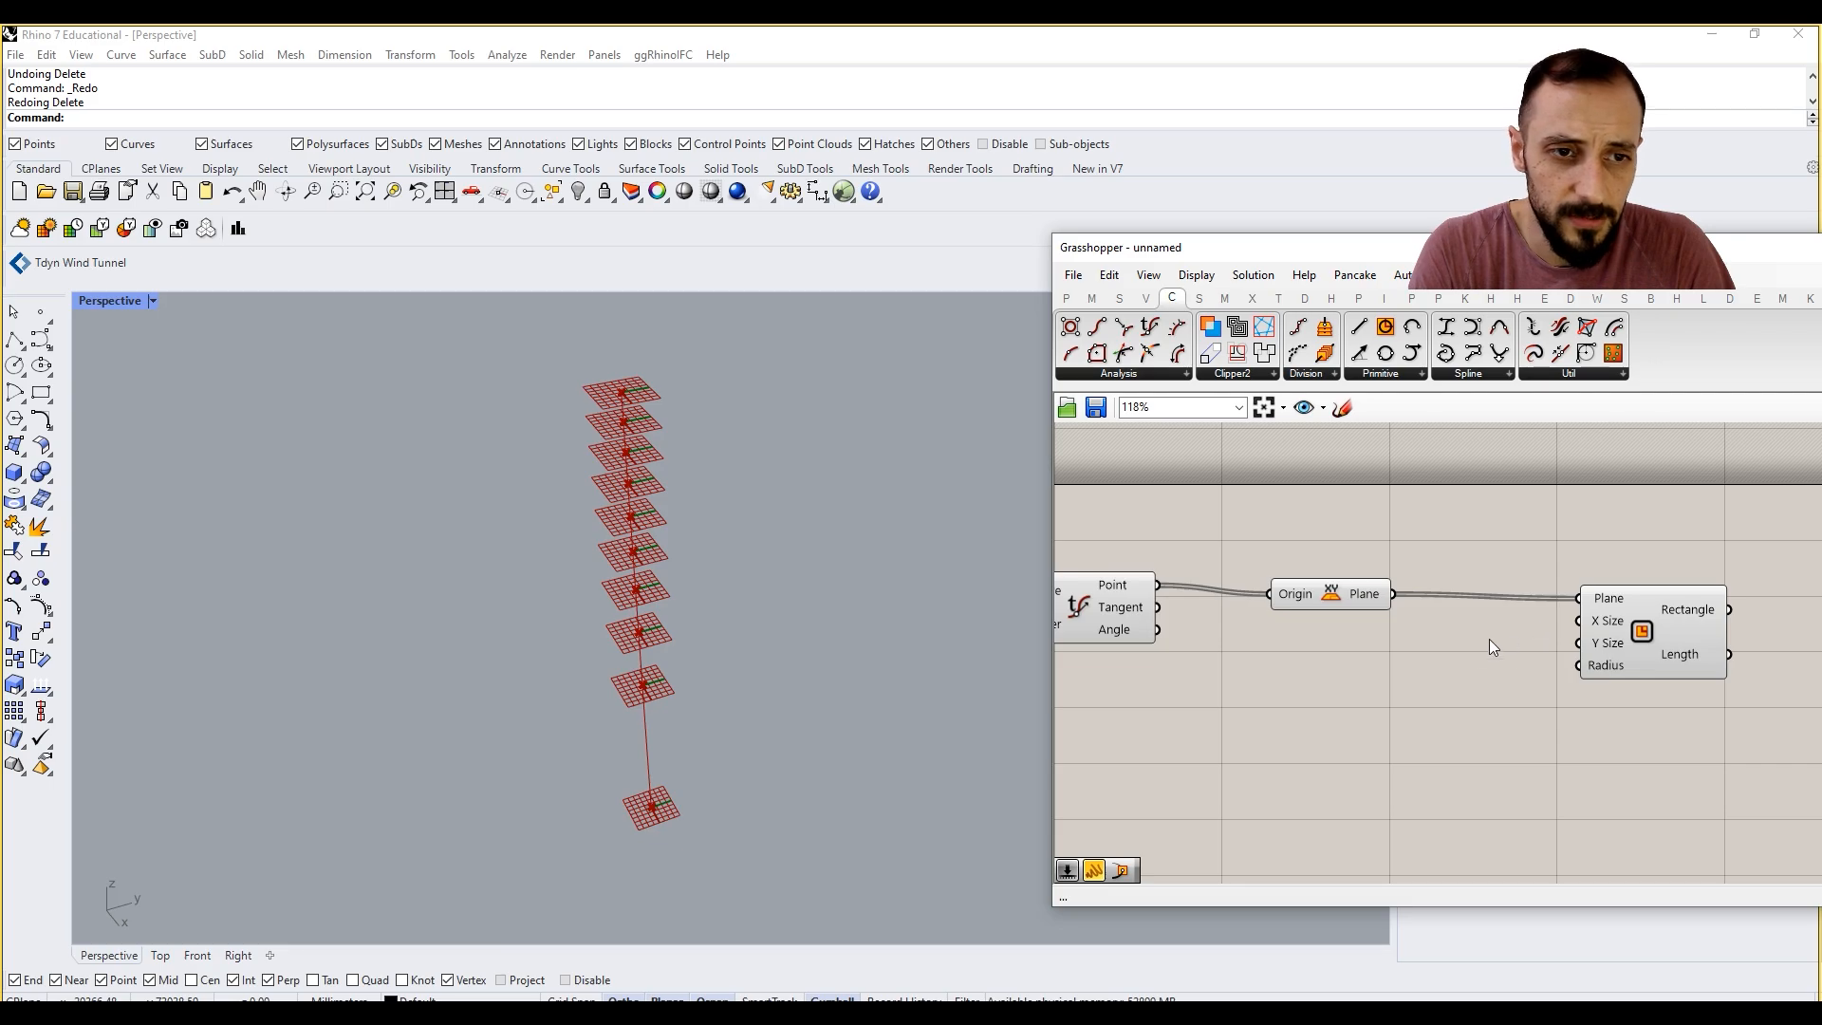
Step: Align XY Plane and Rectangle with Evaluate Curve so the wires between them run straight
{"action": "left_click_drag", "start_coordinate": [1356, 605], "coordinate": [1372, 595]}
{"action": "left_click_drag", "start_coordinate": [1618, 637], "coordinate": [1628, 625]}
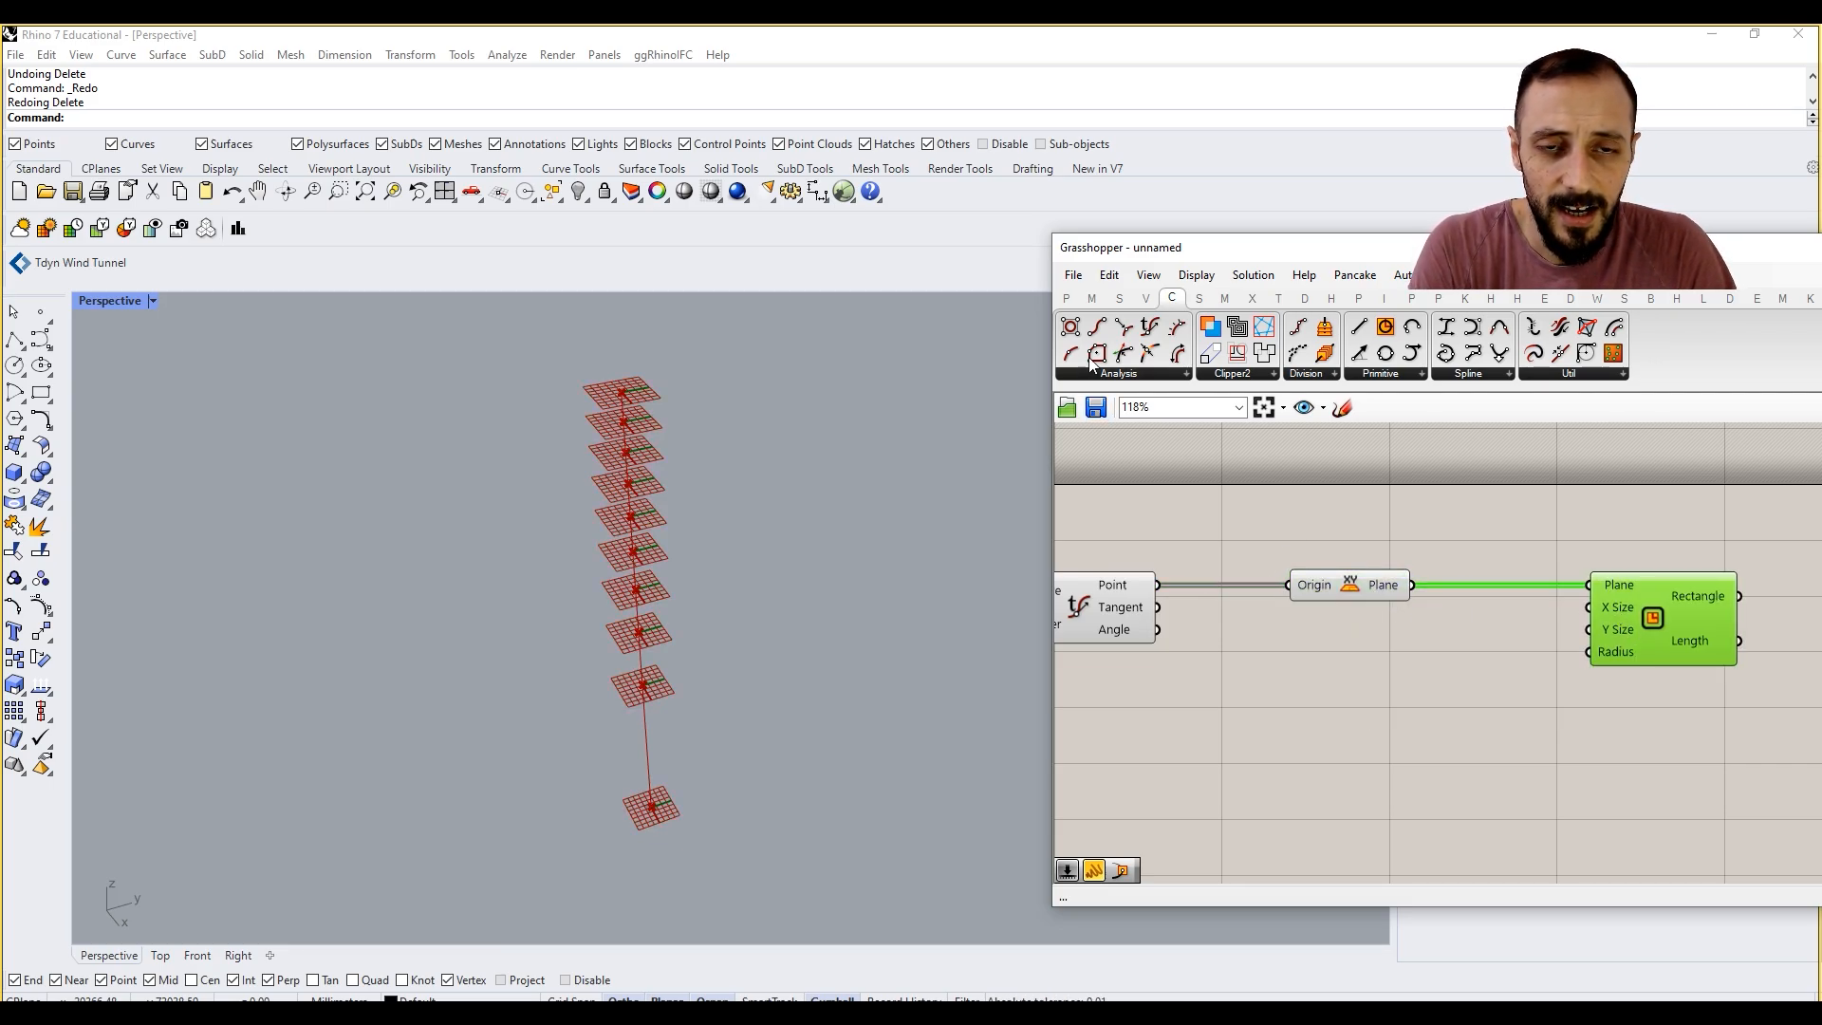
{"action": "left_click", "coordinate": [1363, 591]}
{"action": "left_click", "coordinate": [1359, 527]}
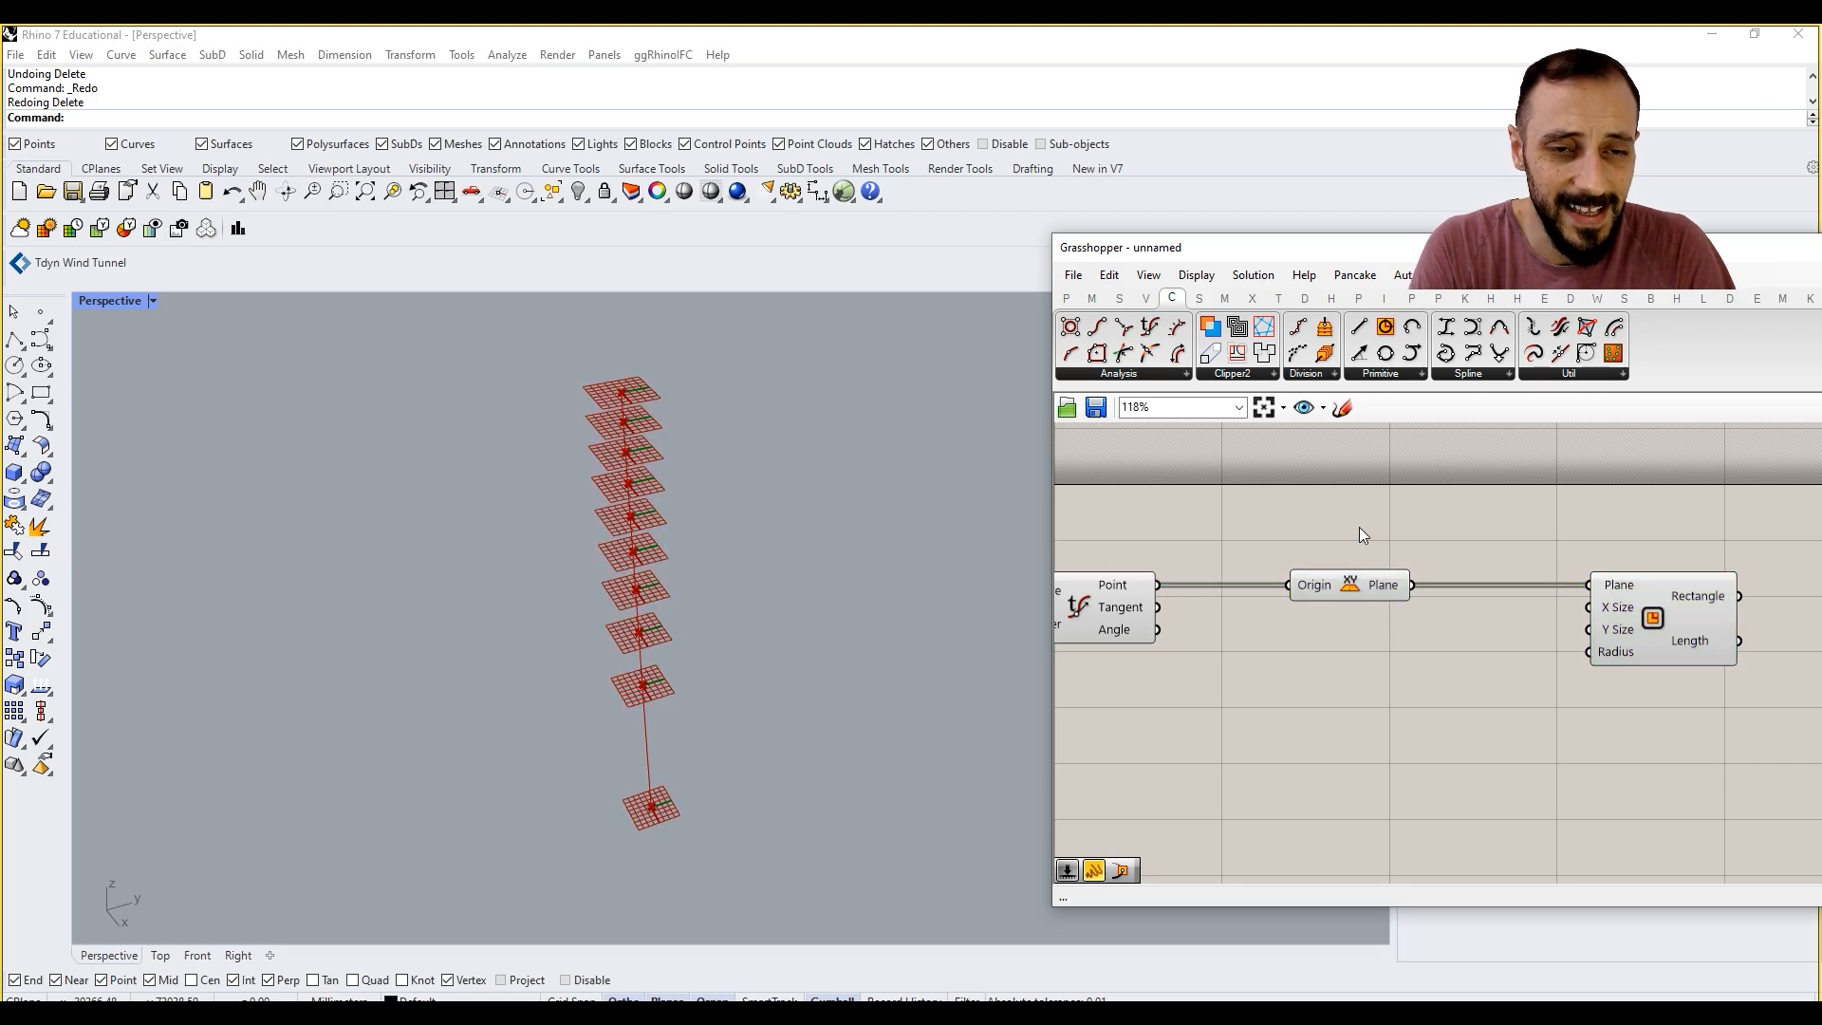
Step: Add a Construct Domain component below the XY Plane and Rectangle components
{"action": "left_click", "coordinate": [1092, 298]}
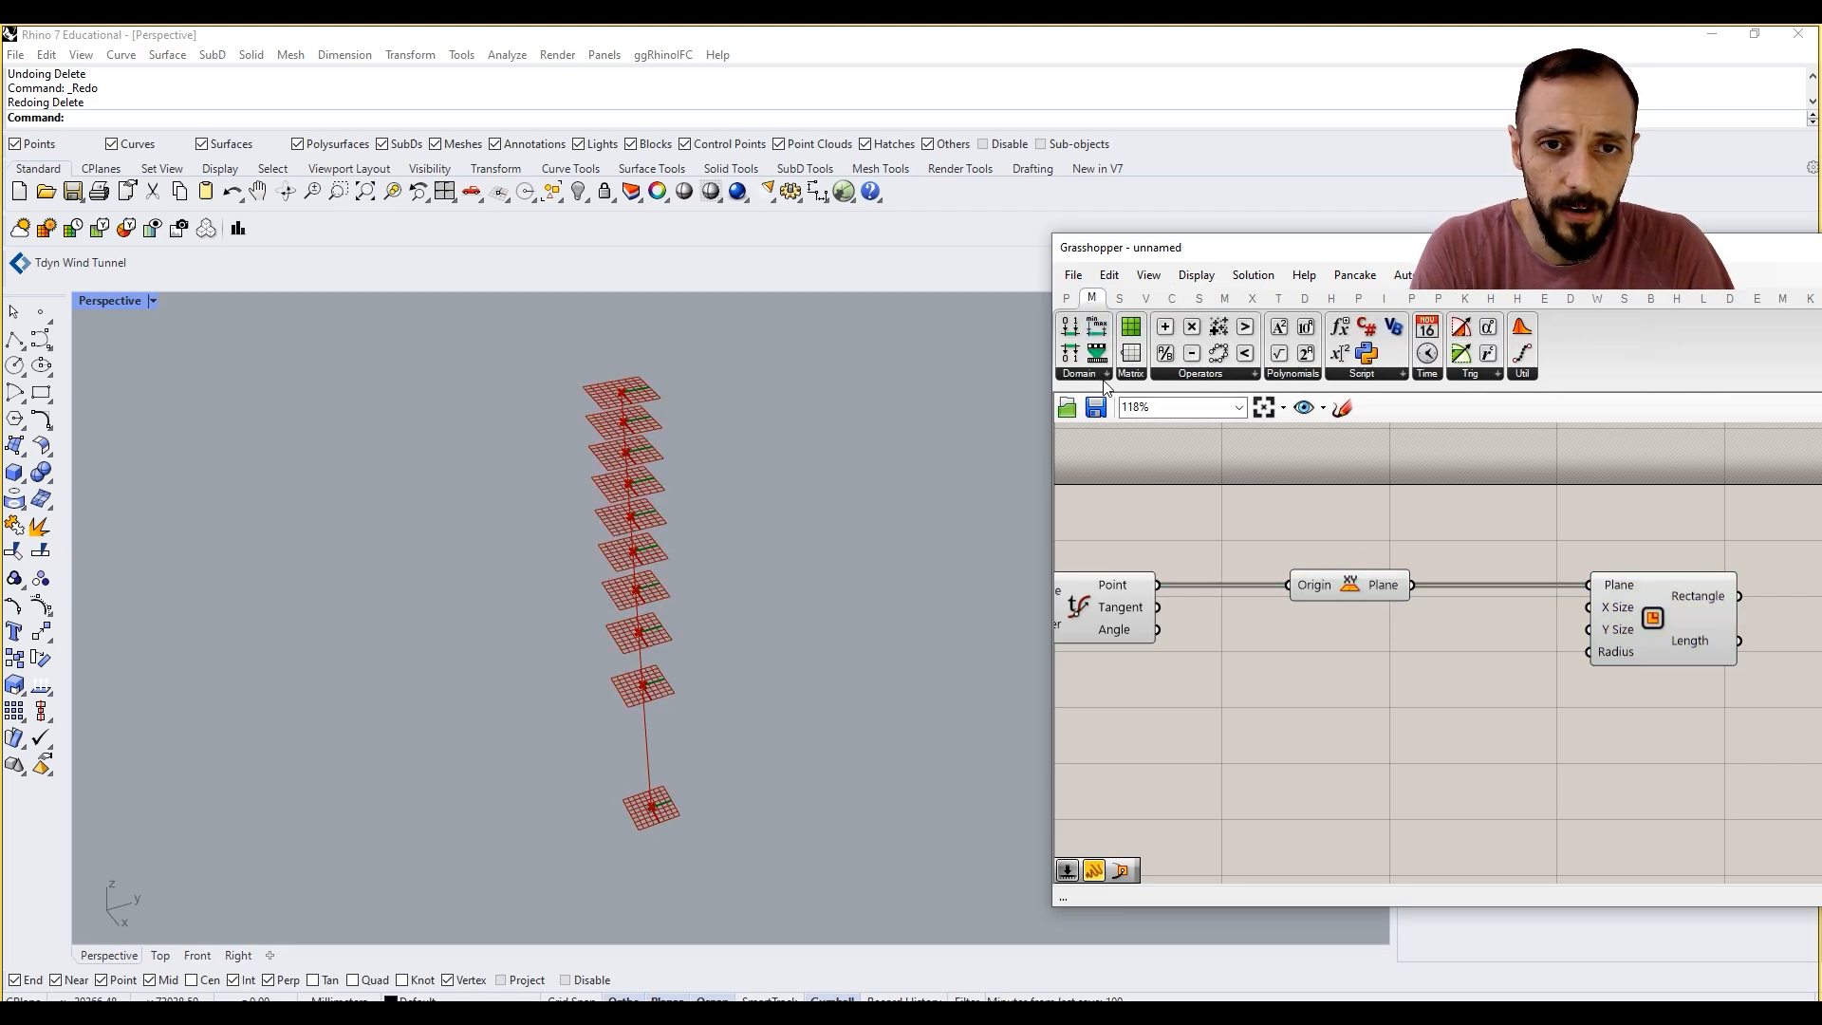
{"action": "left_click", "coordinate": [1106, 374]}
{"action": "left_click", "coordinate": [1120, 406]}
{"action": "left_click", "coordinate": [1415, 763]}
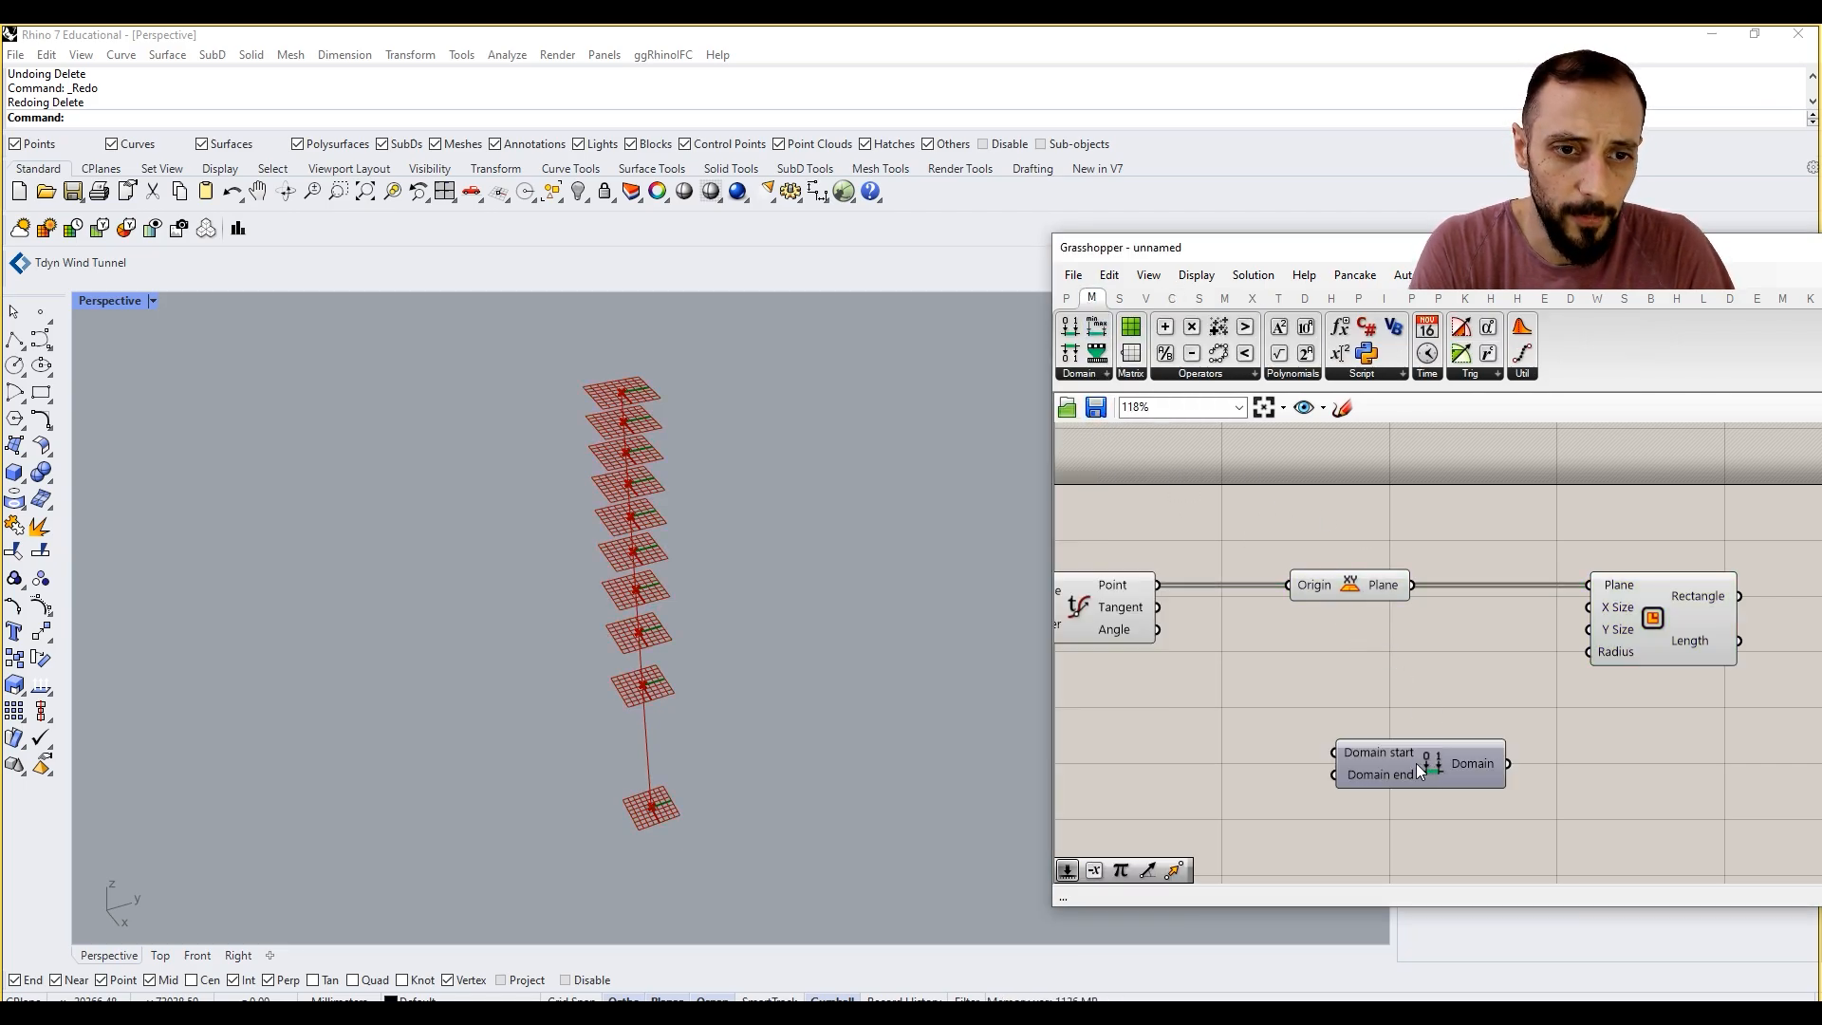
{"action": "left_click_drag", "start_coordinate": [1416, 763], "coordinate": [1454, 762]}
Step: Add a Number Slider with value 200 and a Negative component beside Construct Domain
{"action": "left_click", "coordinate": [1259, 727]}
{"action": "double_click", "coordinate": [1258, 726]}
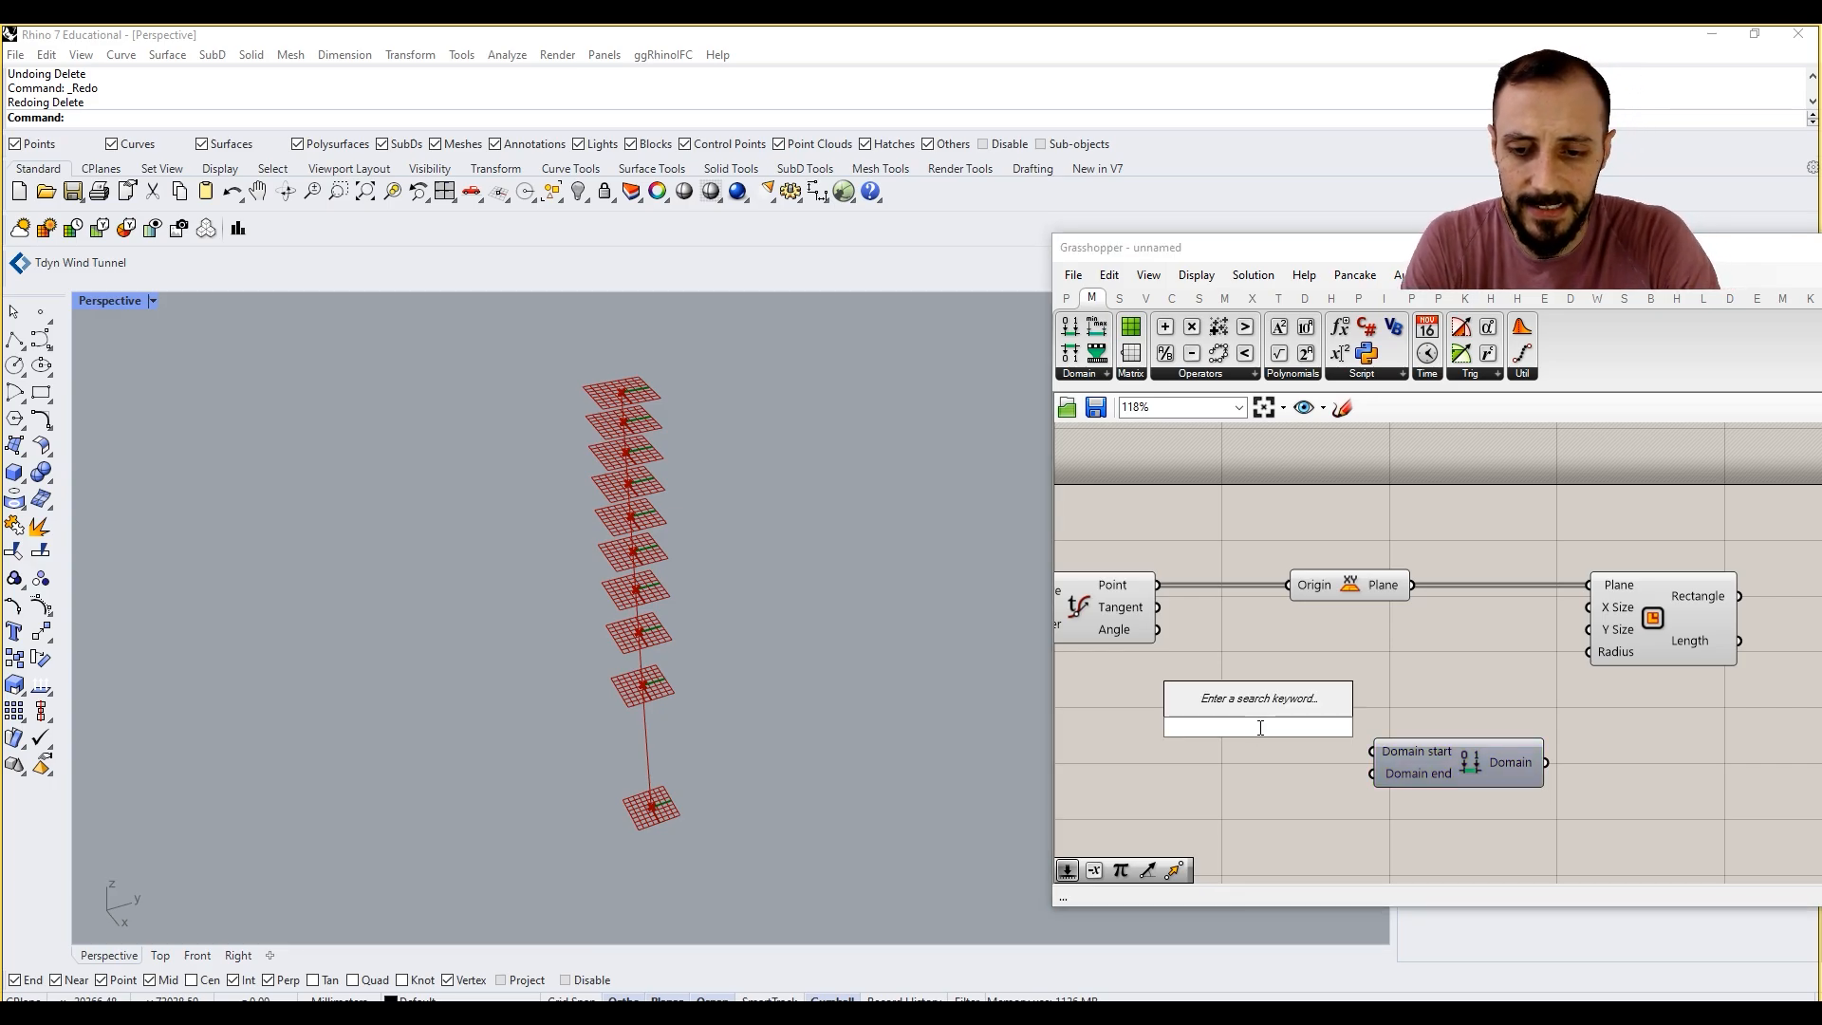
{"action": "type", "text": "200"}
{"action": "key", "text": "Return"}
{"action": "double_click", "coordinate": [1184, 818]}
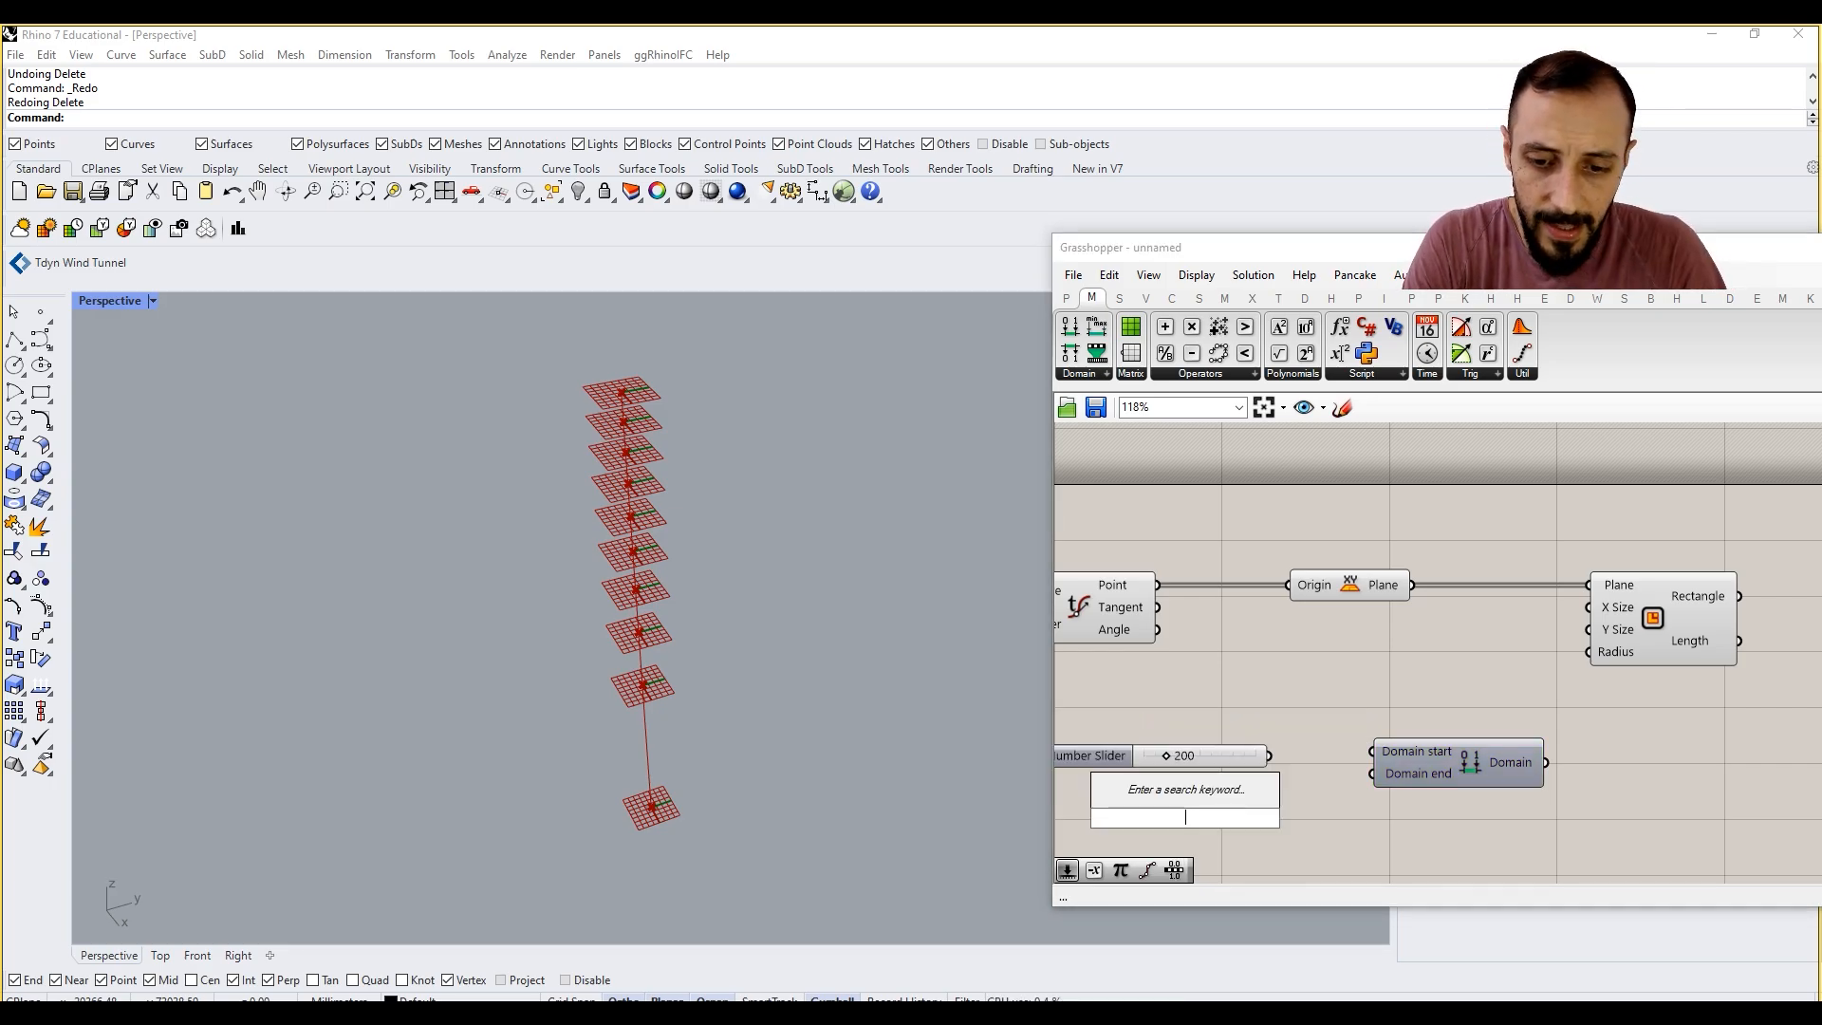
{"action": "type", "text": "neg"}
{"action": "key", "text": "Return"}
Step: Wire the slider through Negative into Domain start and directly into Domain end, and feed the Domain output into Rectangle's X Size
{"action": "left_click_drag", "start_coordinate": [1200, 822], "coordinate": [1148, 764]}
{"action": "left_click_drag", "start_coordinate": [1286, 794], "coordinate": [1265, 786]}
{"action": "left_click_drag", "start_coordinate": [1186, 756], "coordinate": [1228, 782]}
{"action": "left_click_drag", "start_coordinate": [1258, 781], "coordinate": [1249, 710]}
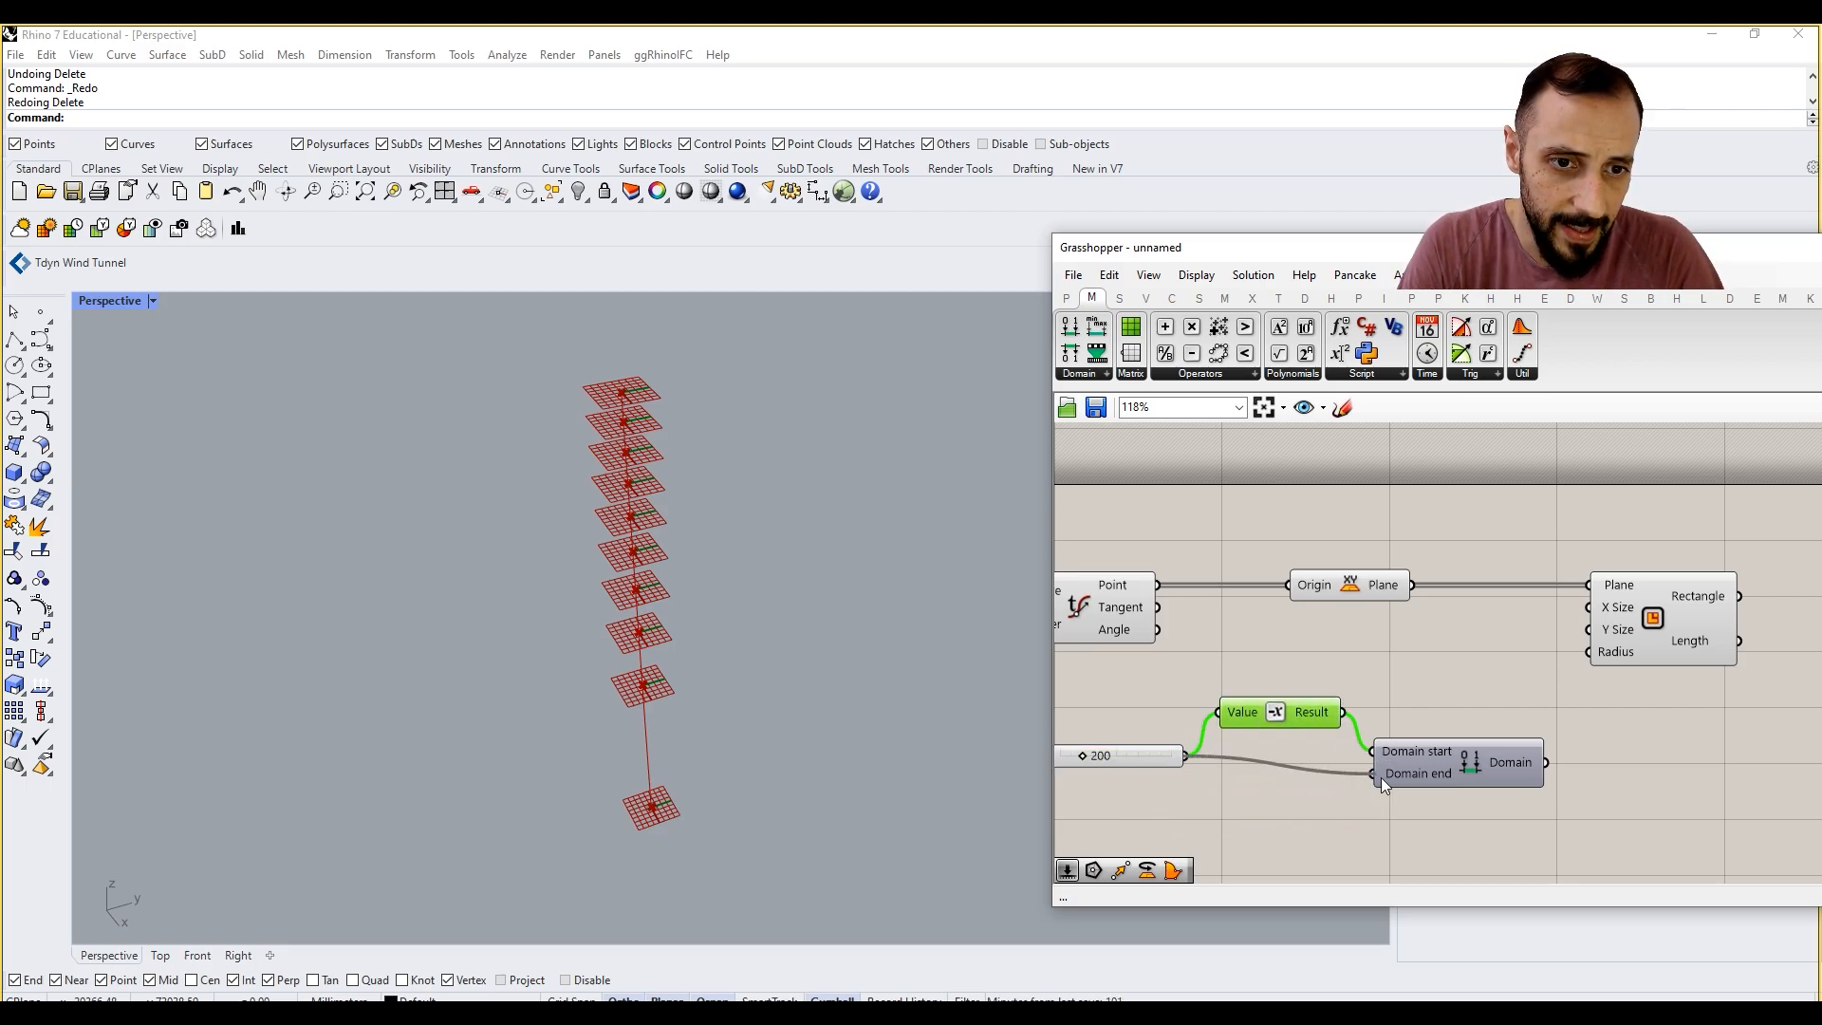
{"action": "left_click_drag", "start_coordinate": [1545, 763], "coordinate": [1586, 611]}
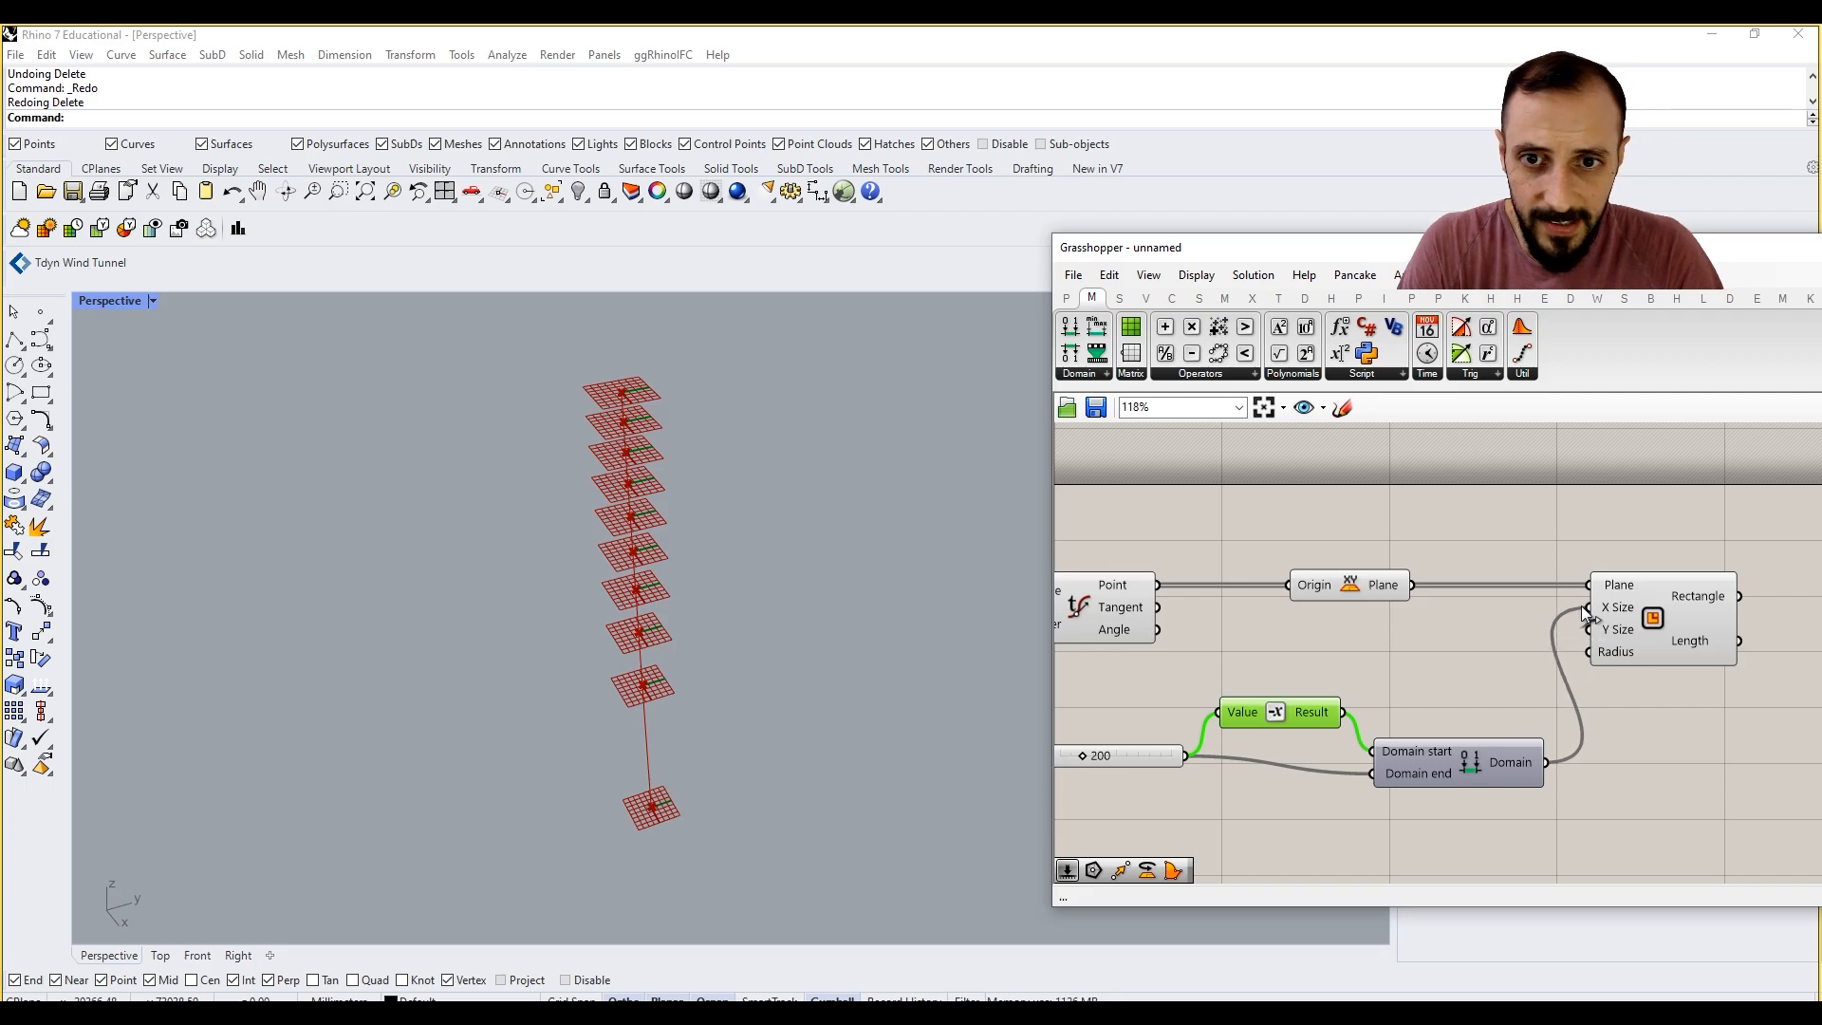
{"action": "left_click", "coordinate": [1629, 621]}
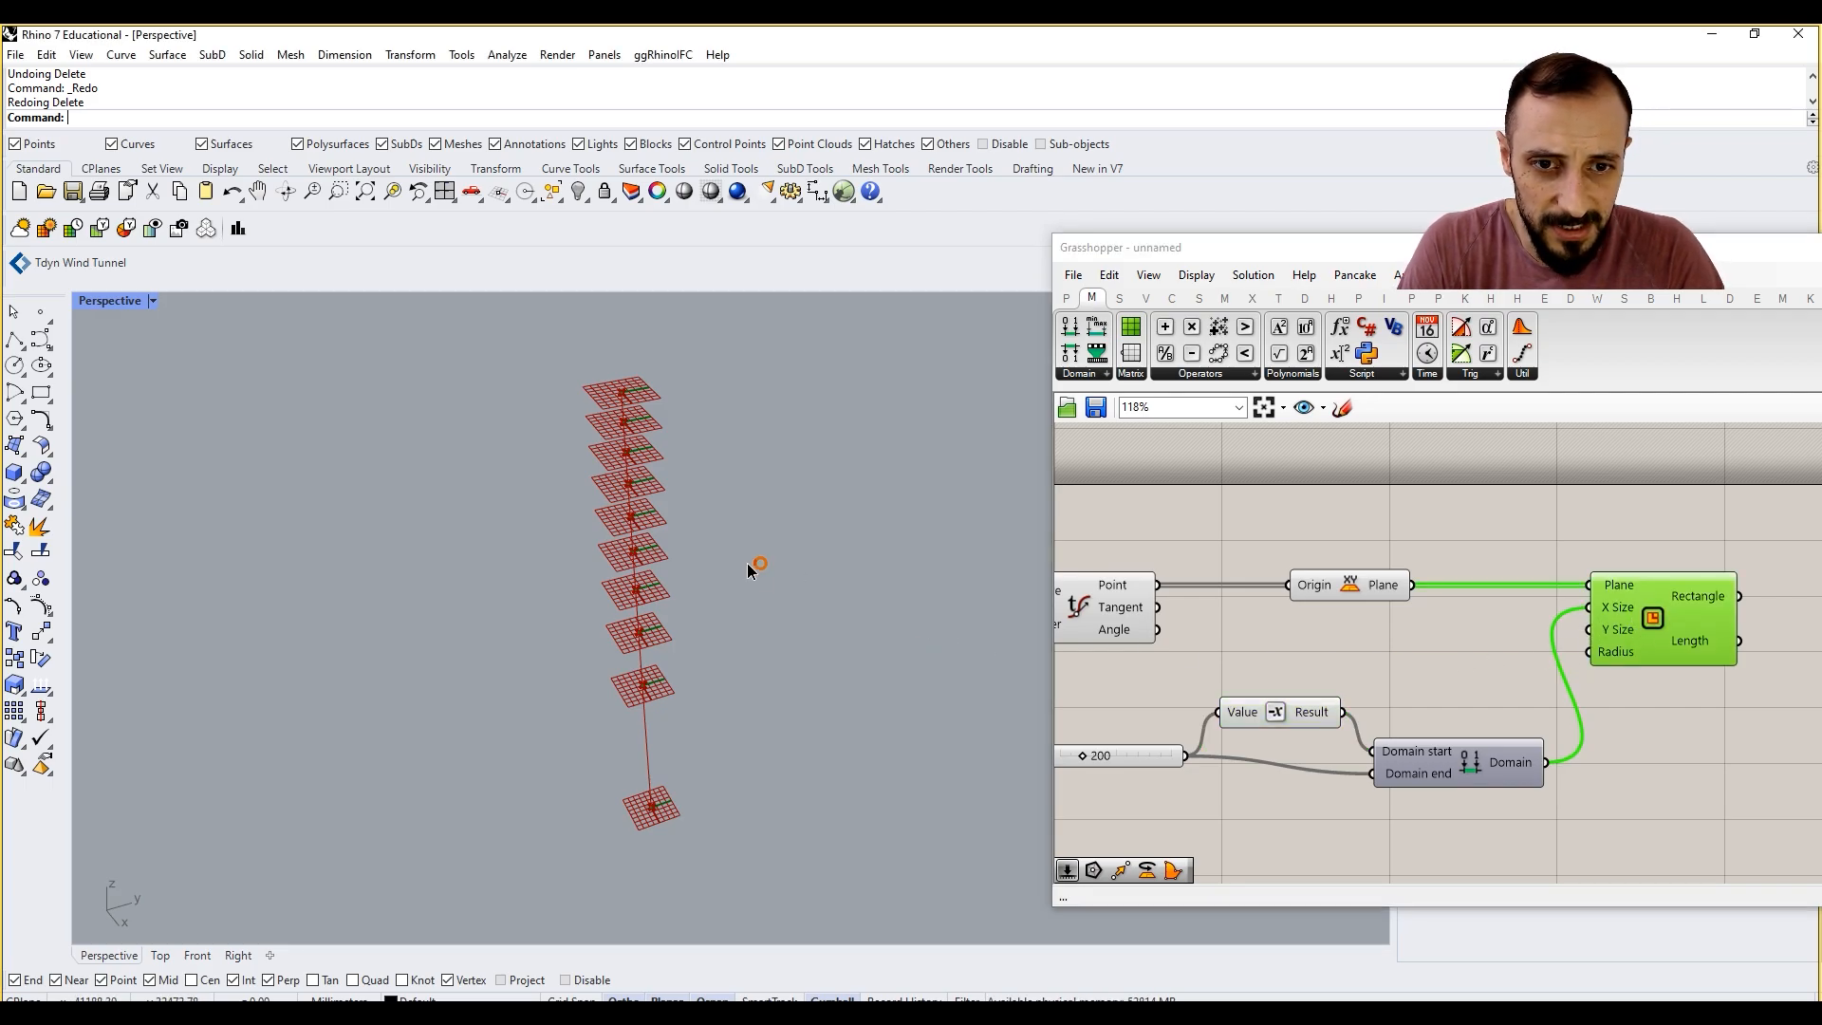
Step: Reduce the Preview Plane Size so the plane grids no longer cover the rectangles
{"action": "scroll", "coordinate": [635, 379], "scroll_direction": "up", "scroll_amount": 6}
{"action": "scroll", "coordinate": [631, 358], "scroll_direction": "up", "scroll_amount": 2}
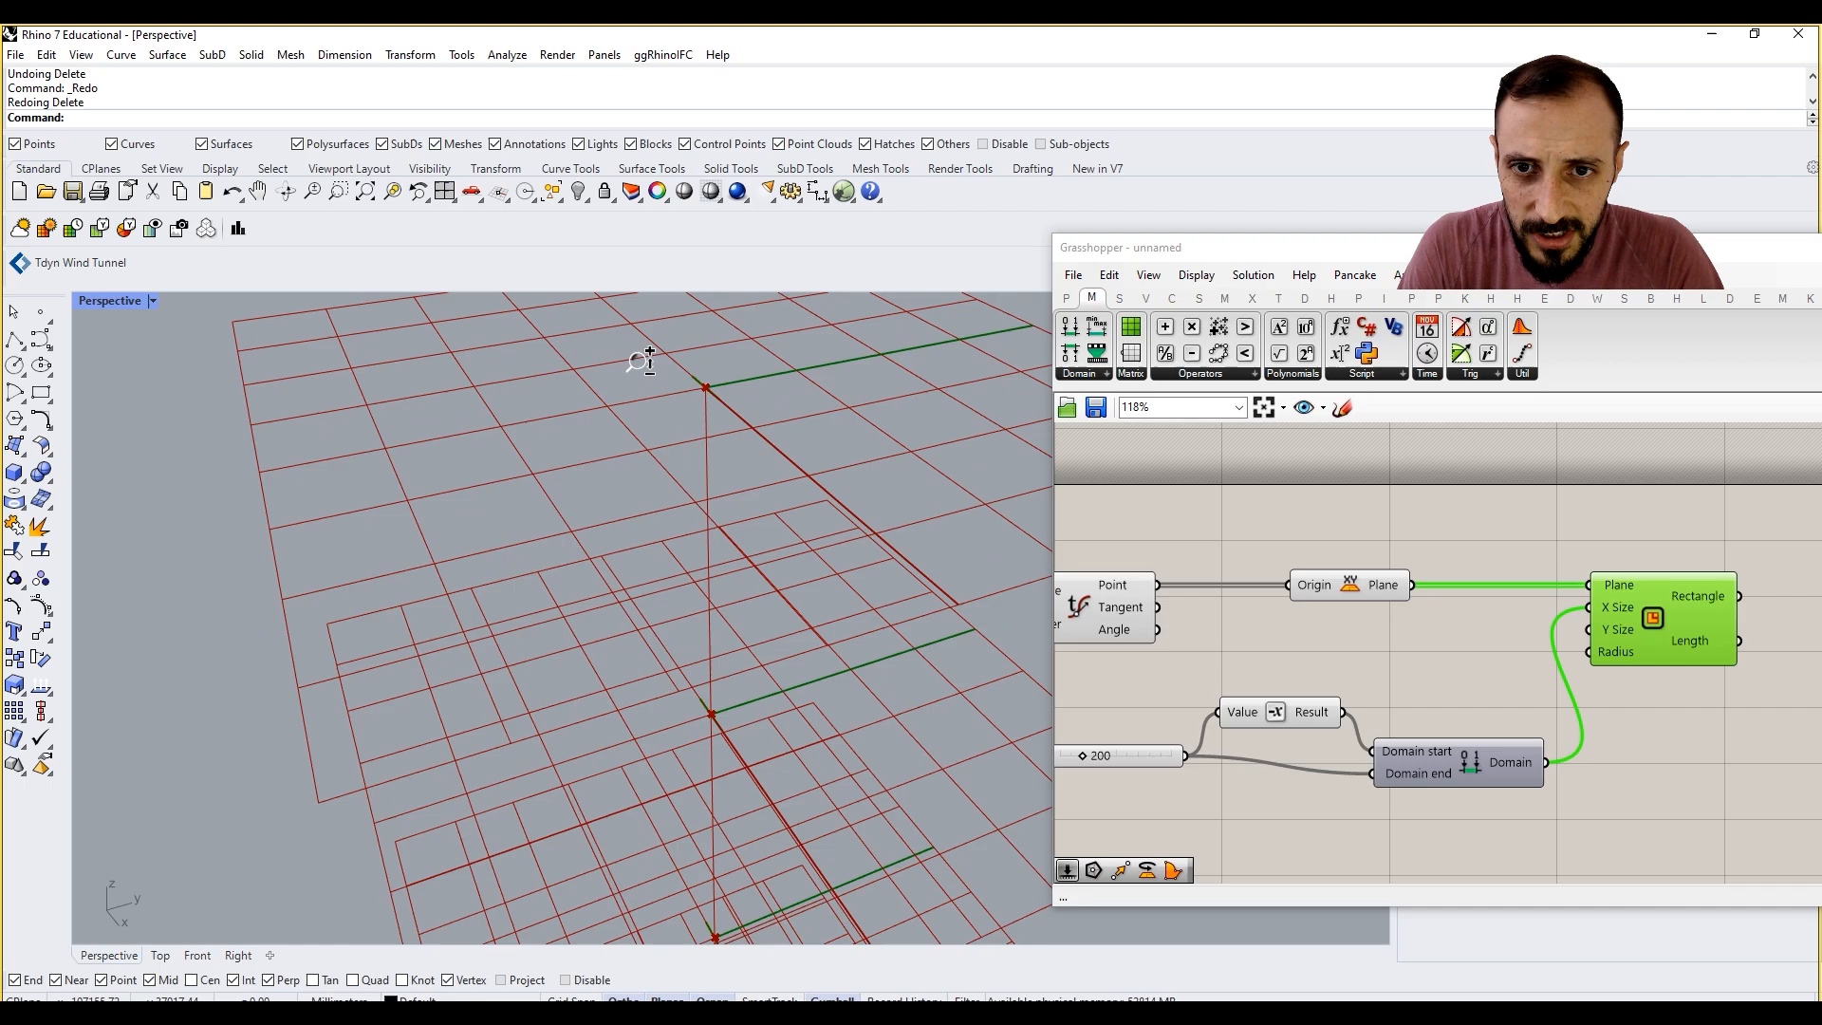
{"action": "scroll", "coordinate": [636, 408], "scroll_direction": "down", "scroll_amount": 10}
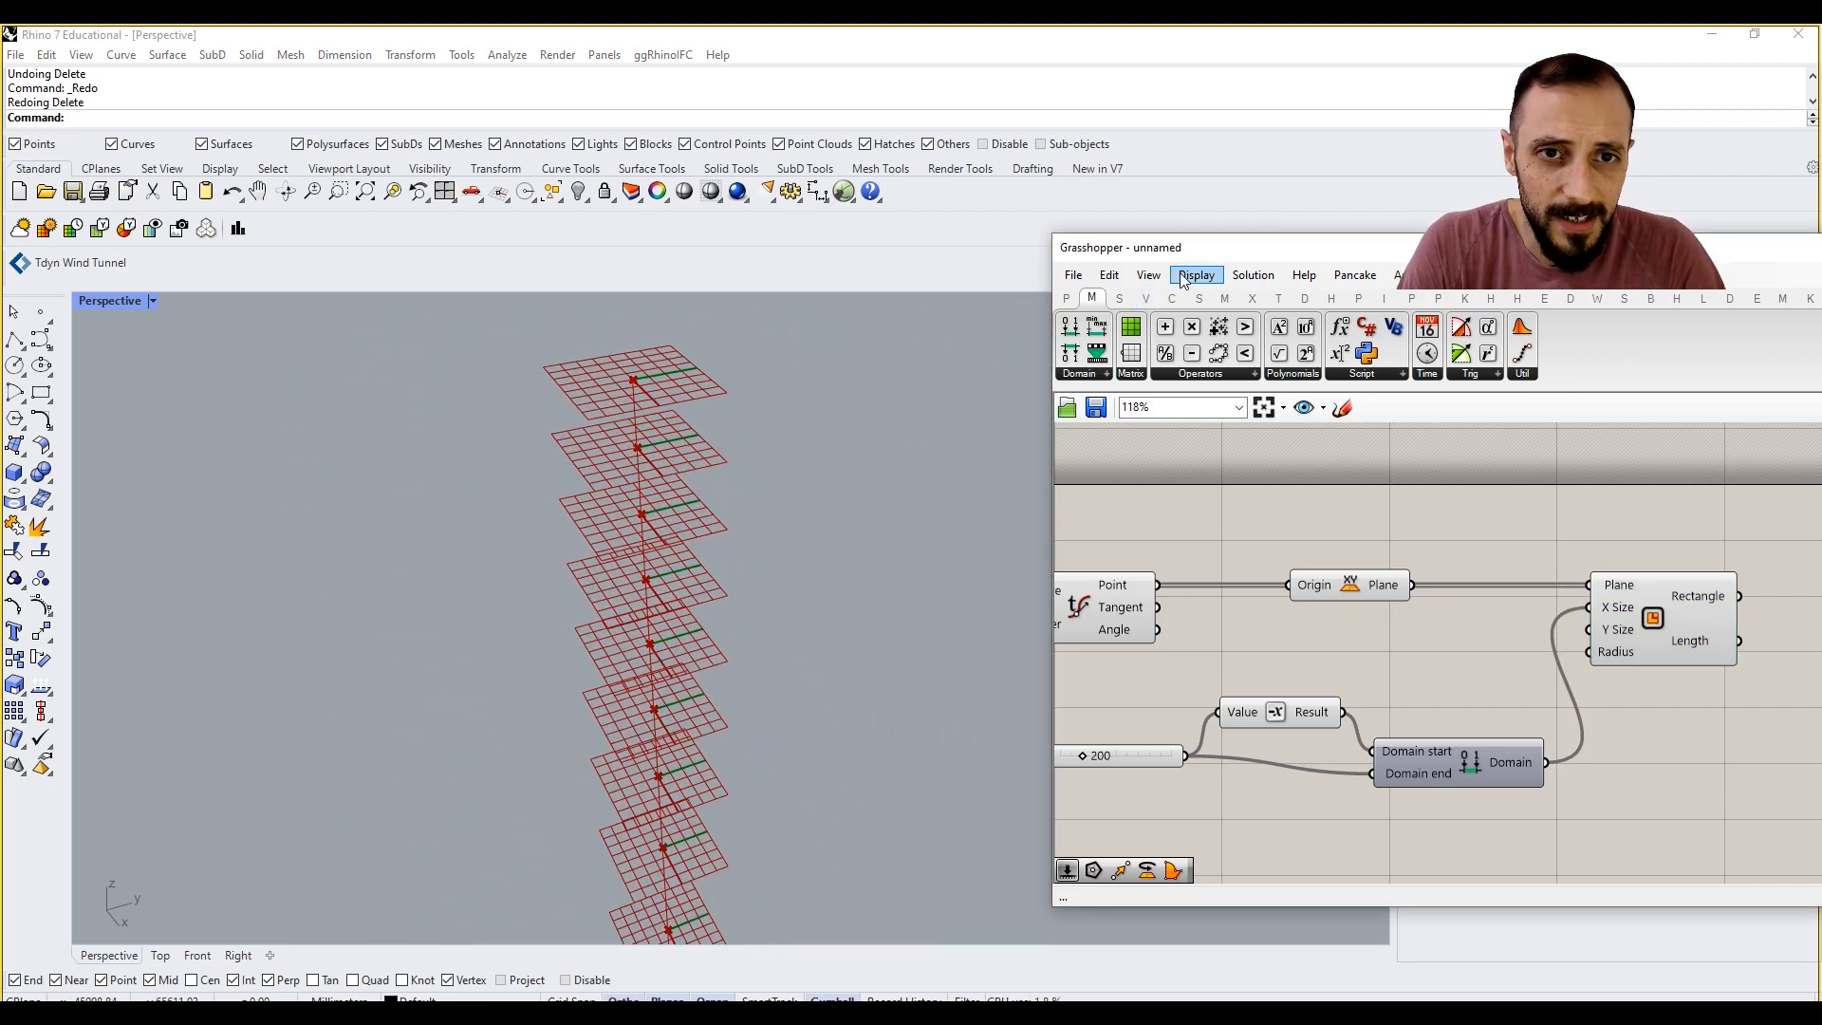
{"action": "left_click", "coordinate": [1150, 275]}
{"action": "mouse_move", "coordinate": [1197, 275]}
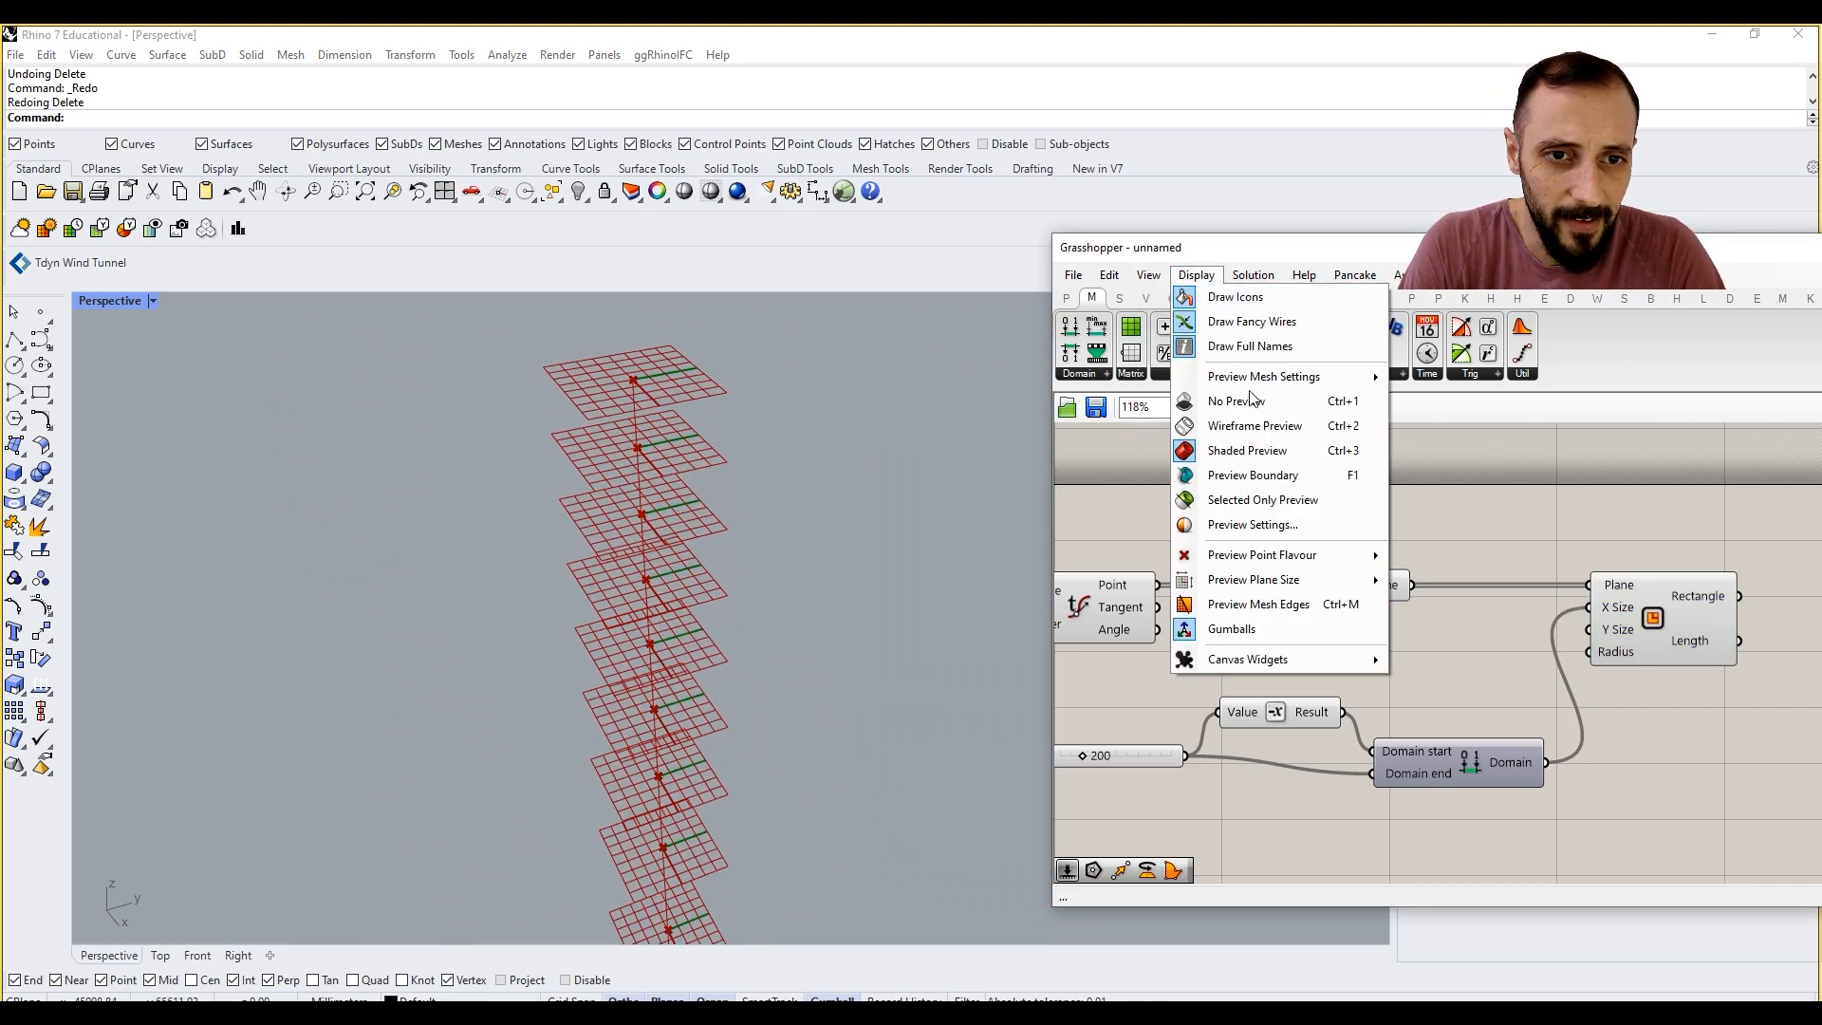
{"action": "mouse_move", "coordinate": [1366, 580]}
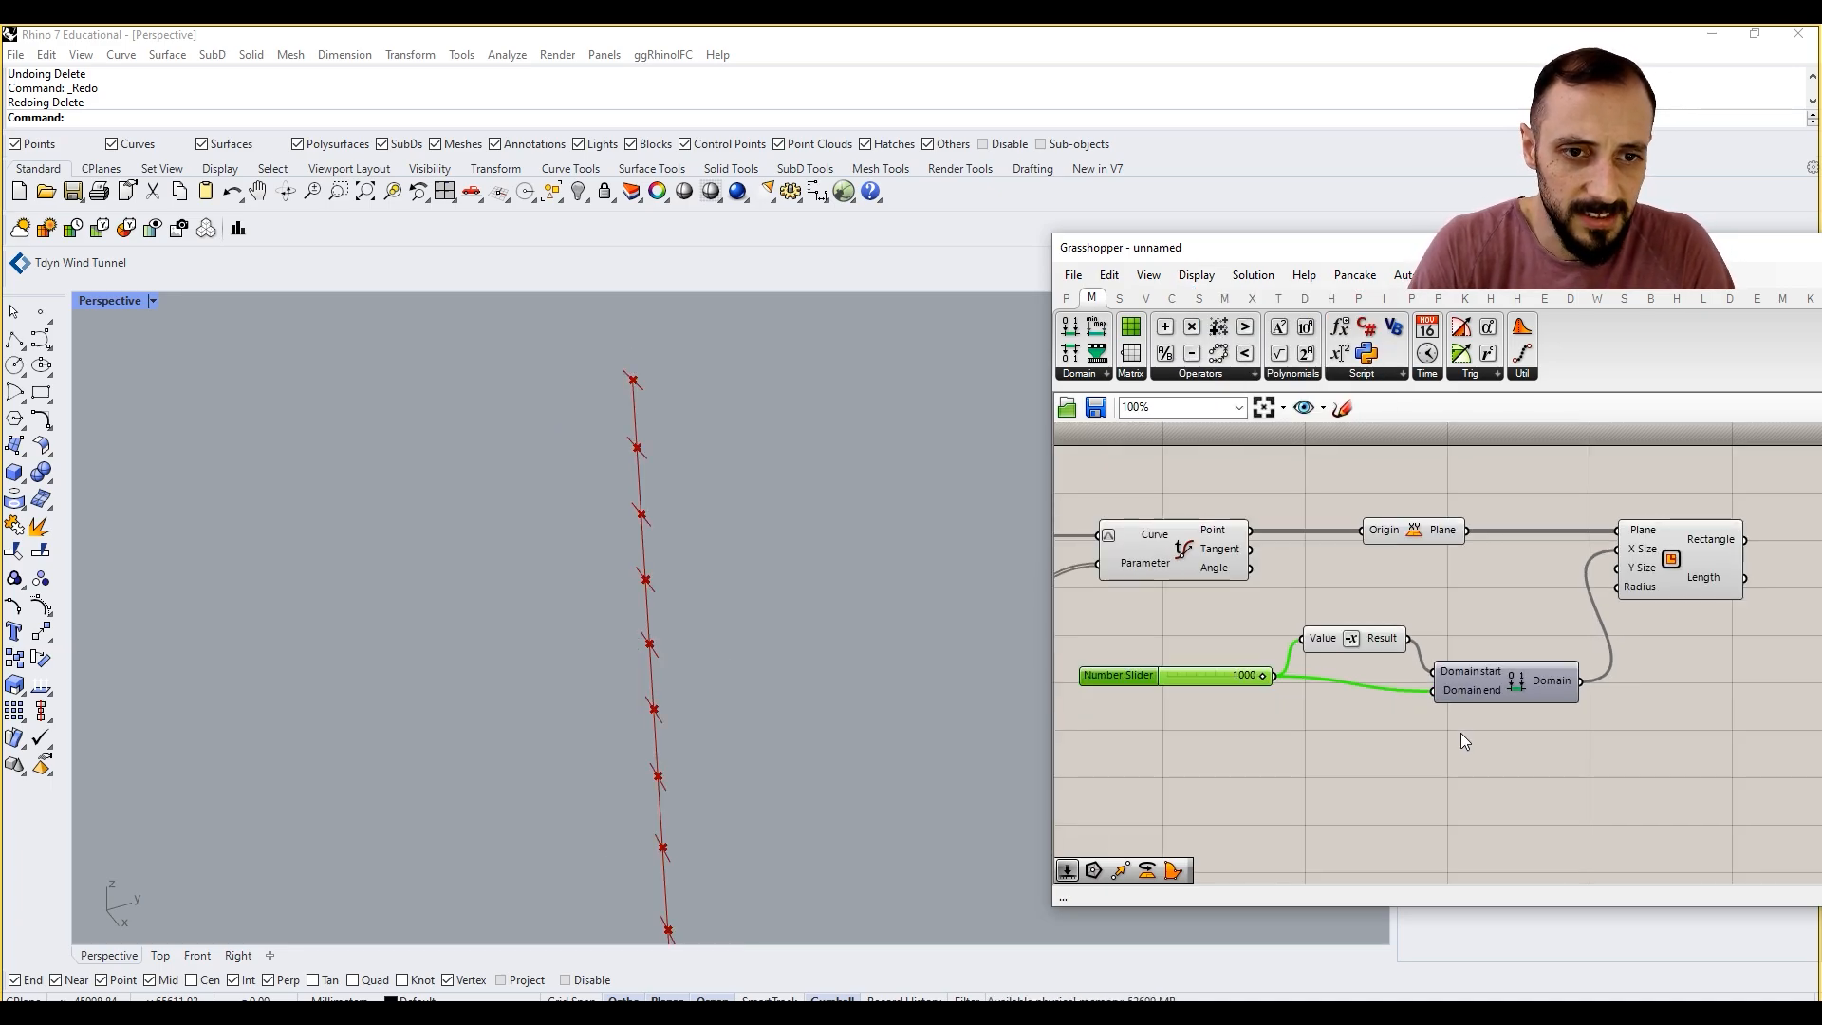
Step: Duplicate the 1000 slider, Negative and Construct Domain set below the original
{"action": "left_click_drag", "start_coordinate": [1463, 736], "coordinate": [1245, 623]}
{"action": "key", "text": "ctrl+c"}
{"action": "key", "text": "ctrl+v"}
{"action": "left_click", "coordinate": [1211, 772]}
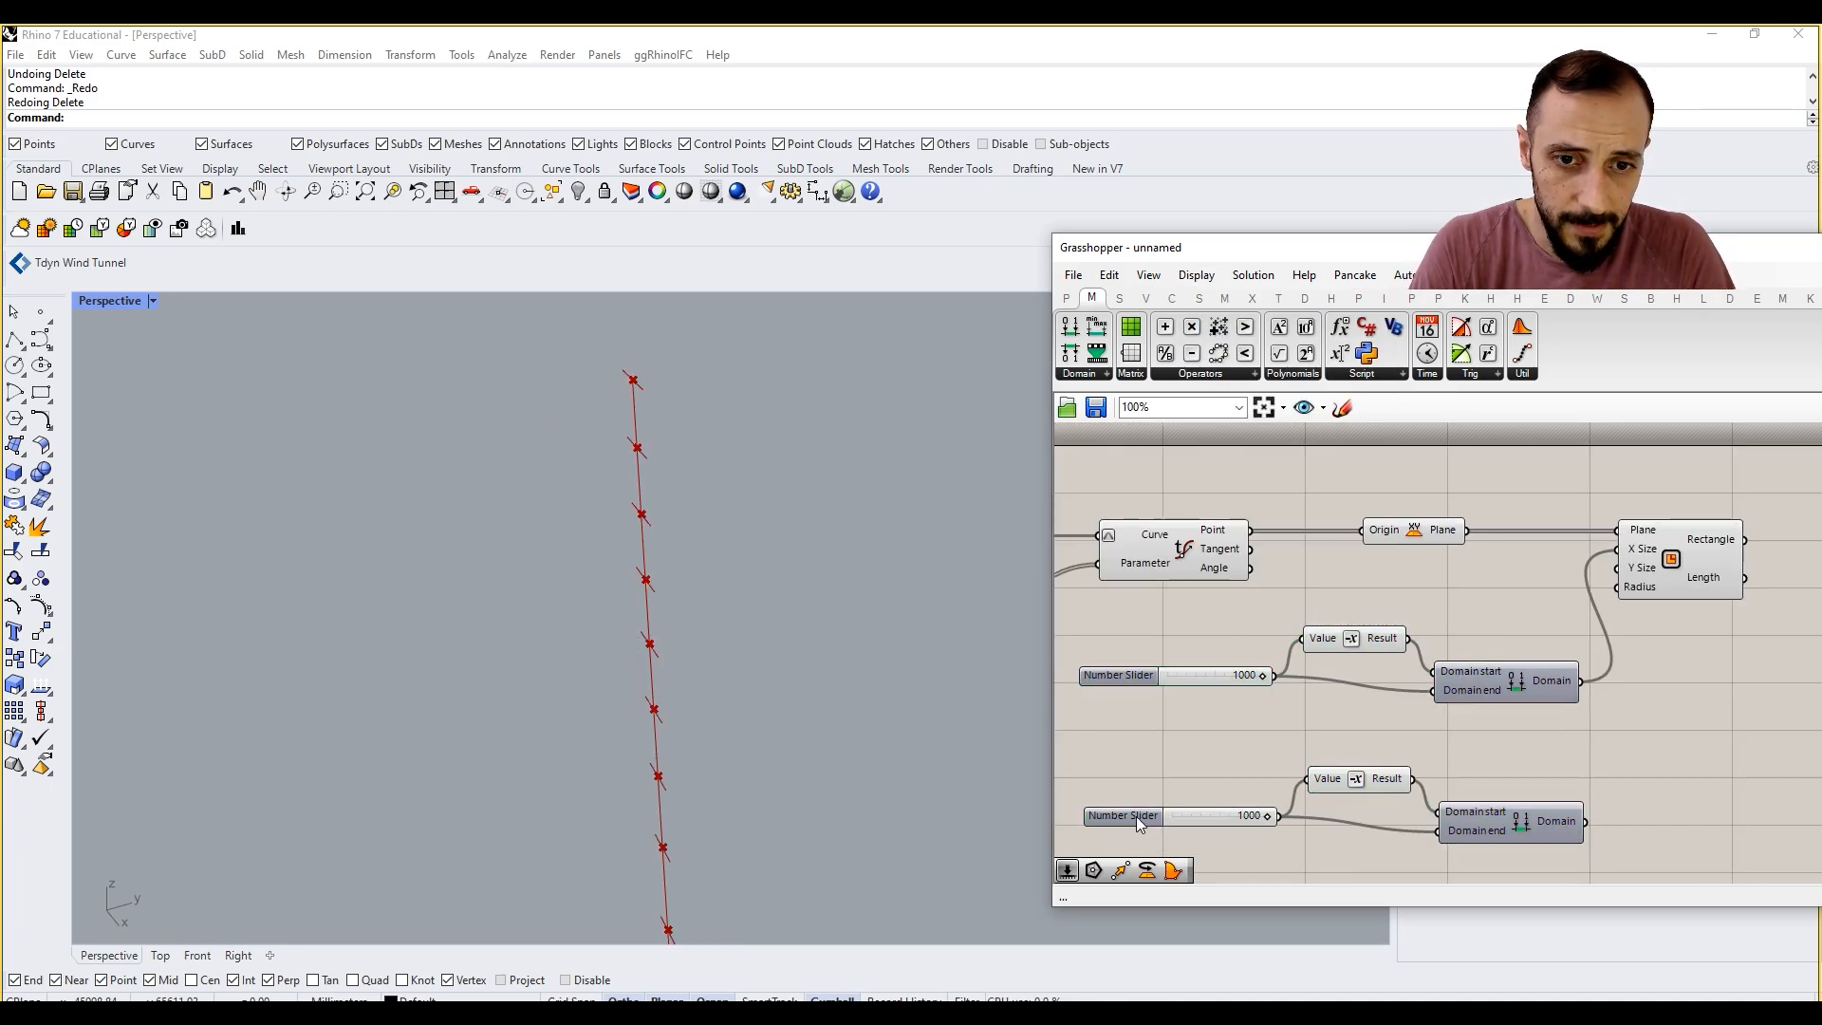
Step: Set the copied slider's maximum to 5000 and wire its Construct Domain into Rectangle's Y Size
{"action": "right_click", "coordinate": [1136, 816]}
{"action": "left_click", "coordinate": [1205, 868]}
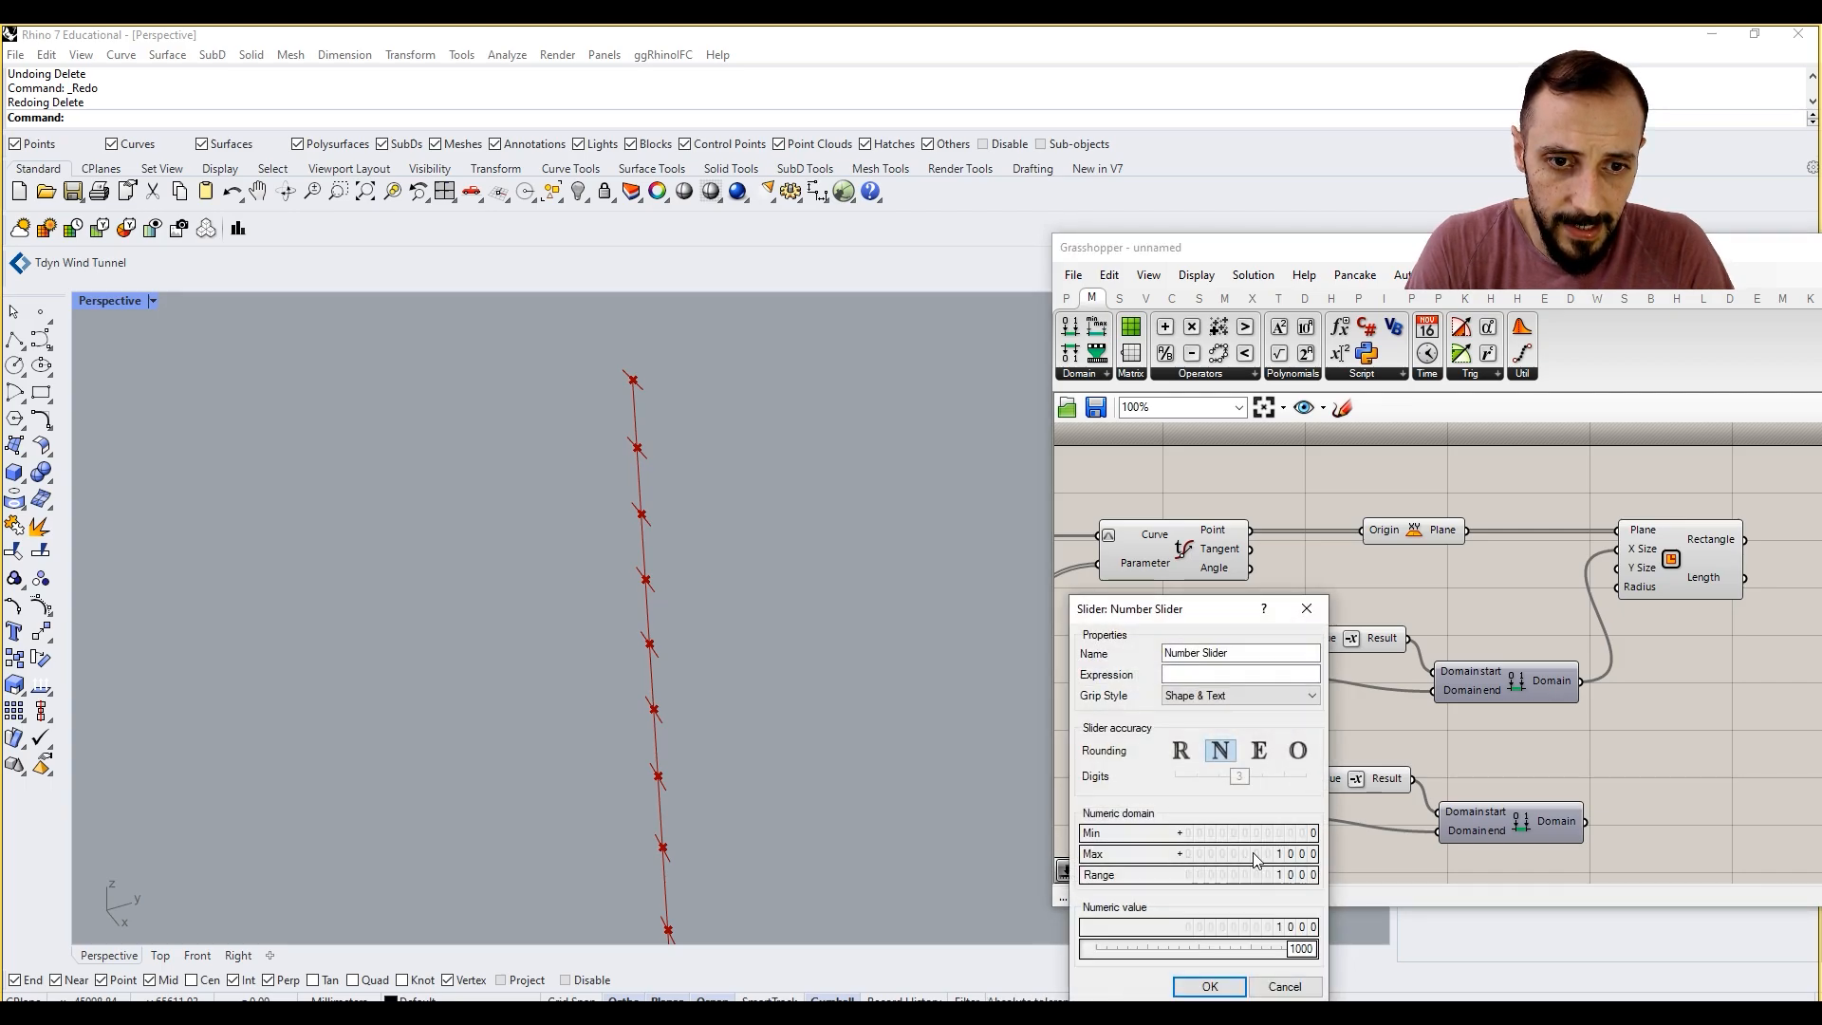
{"action": "double_click", "coordinate": [1255, 856]}
{"action": "type", "text": "5000"}
{"action": "key", "text": "Return"}
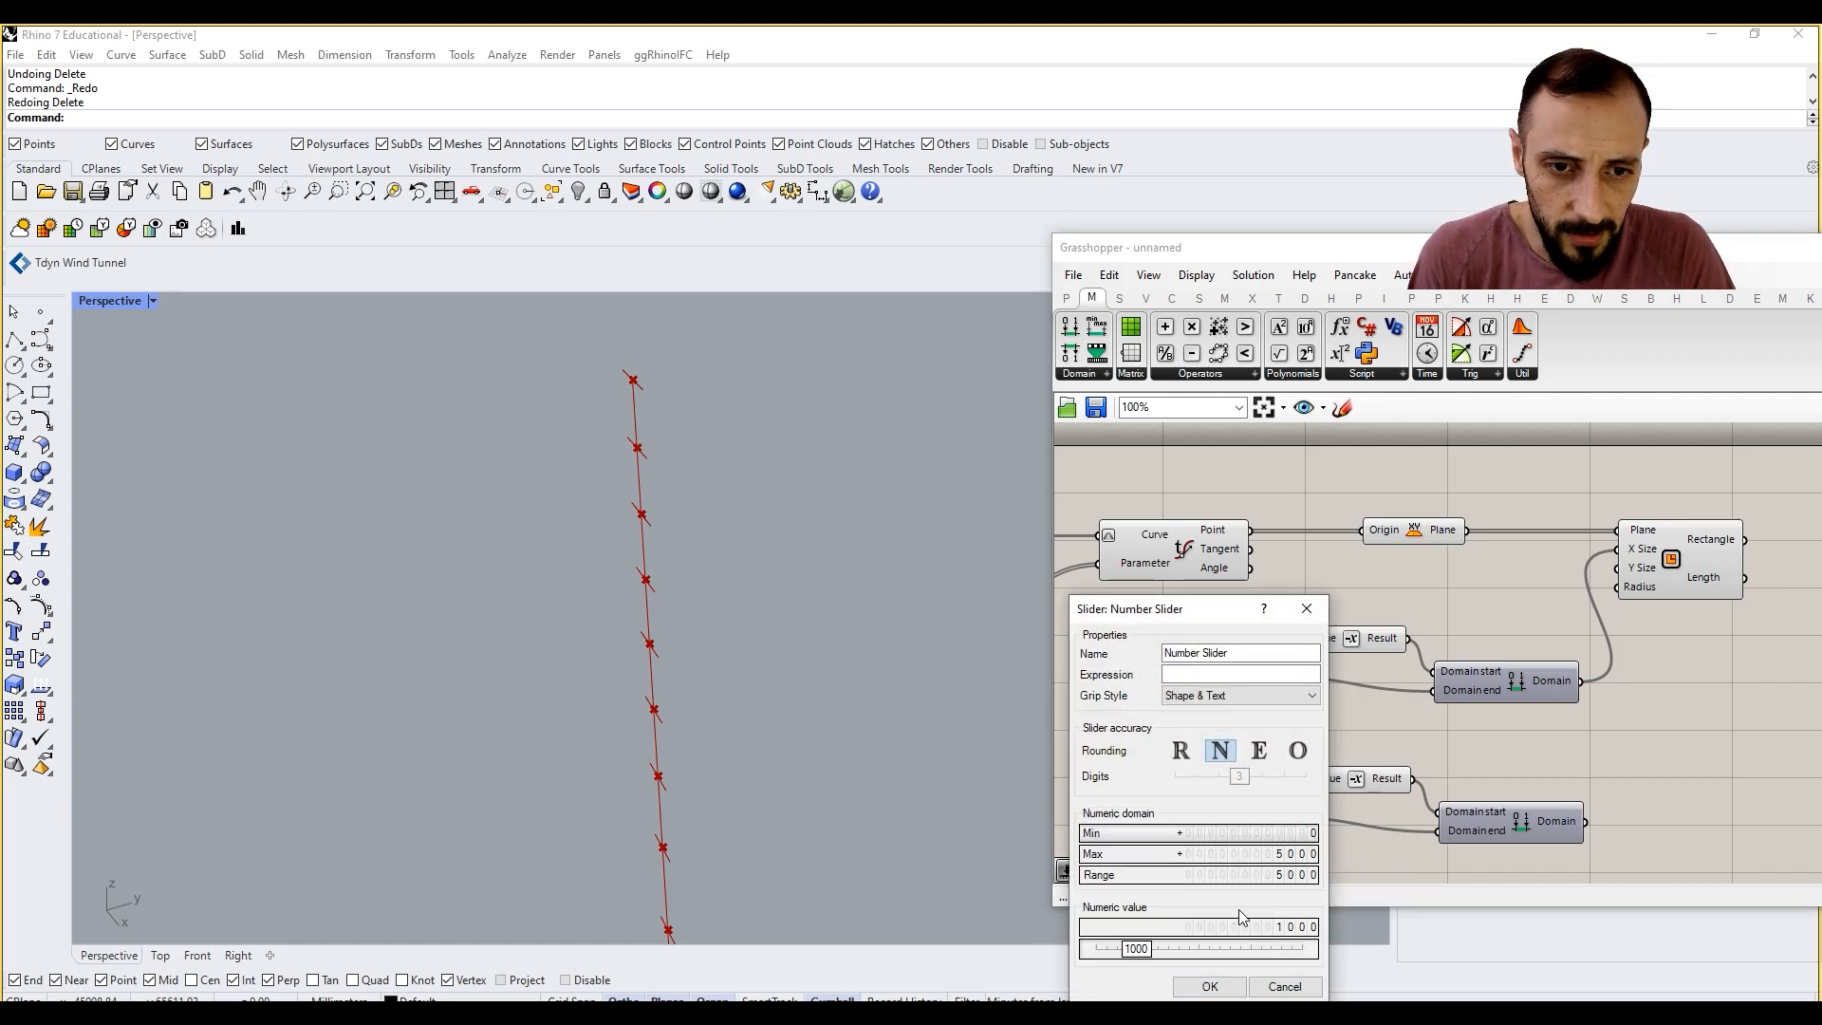
{"action": "left_click", "coordinate": [1209, 986]}
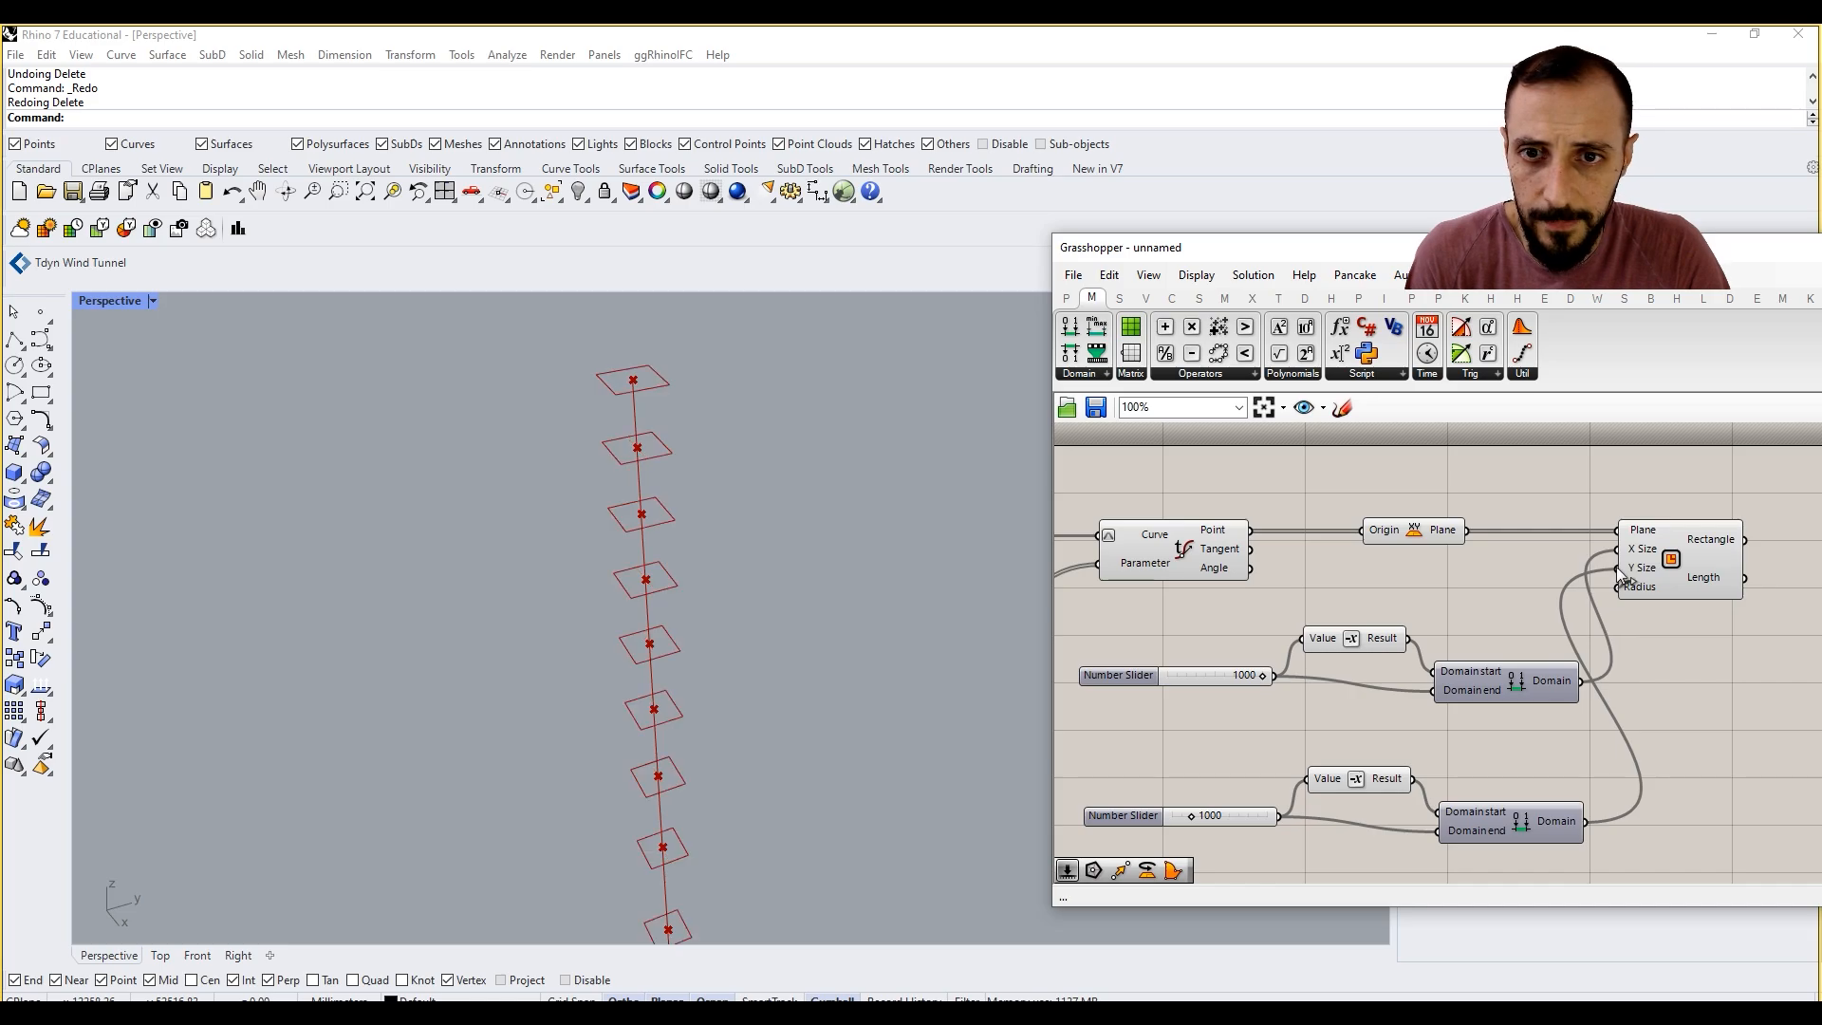
Step: Raise the X Size slider's maximum, and set the X Size slider to 1550 and the Y Size slider to 3500
{"action": "left_click_drag", "start_coordinate": [1191, 816], "coordinate": [1228, 817]}
{"action": "left_click", "coordinate": [1120, 815]}
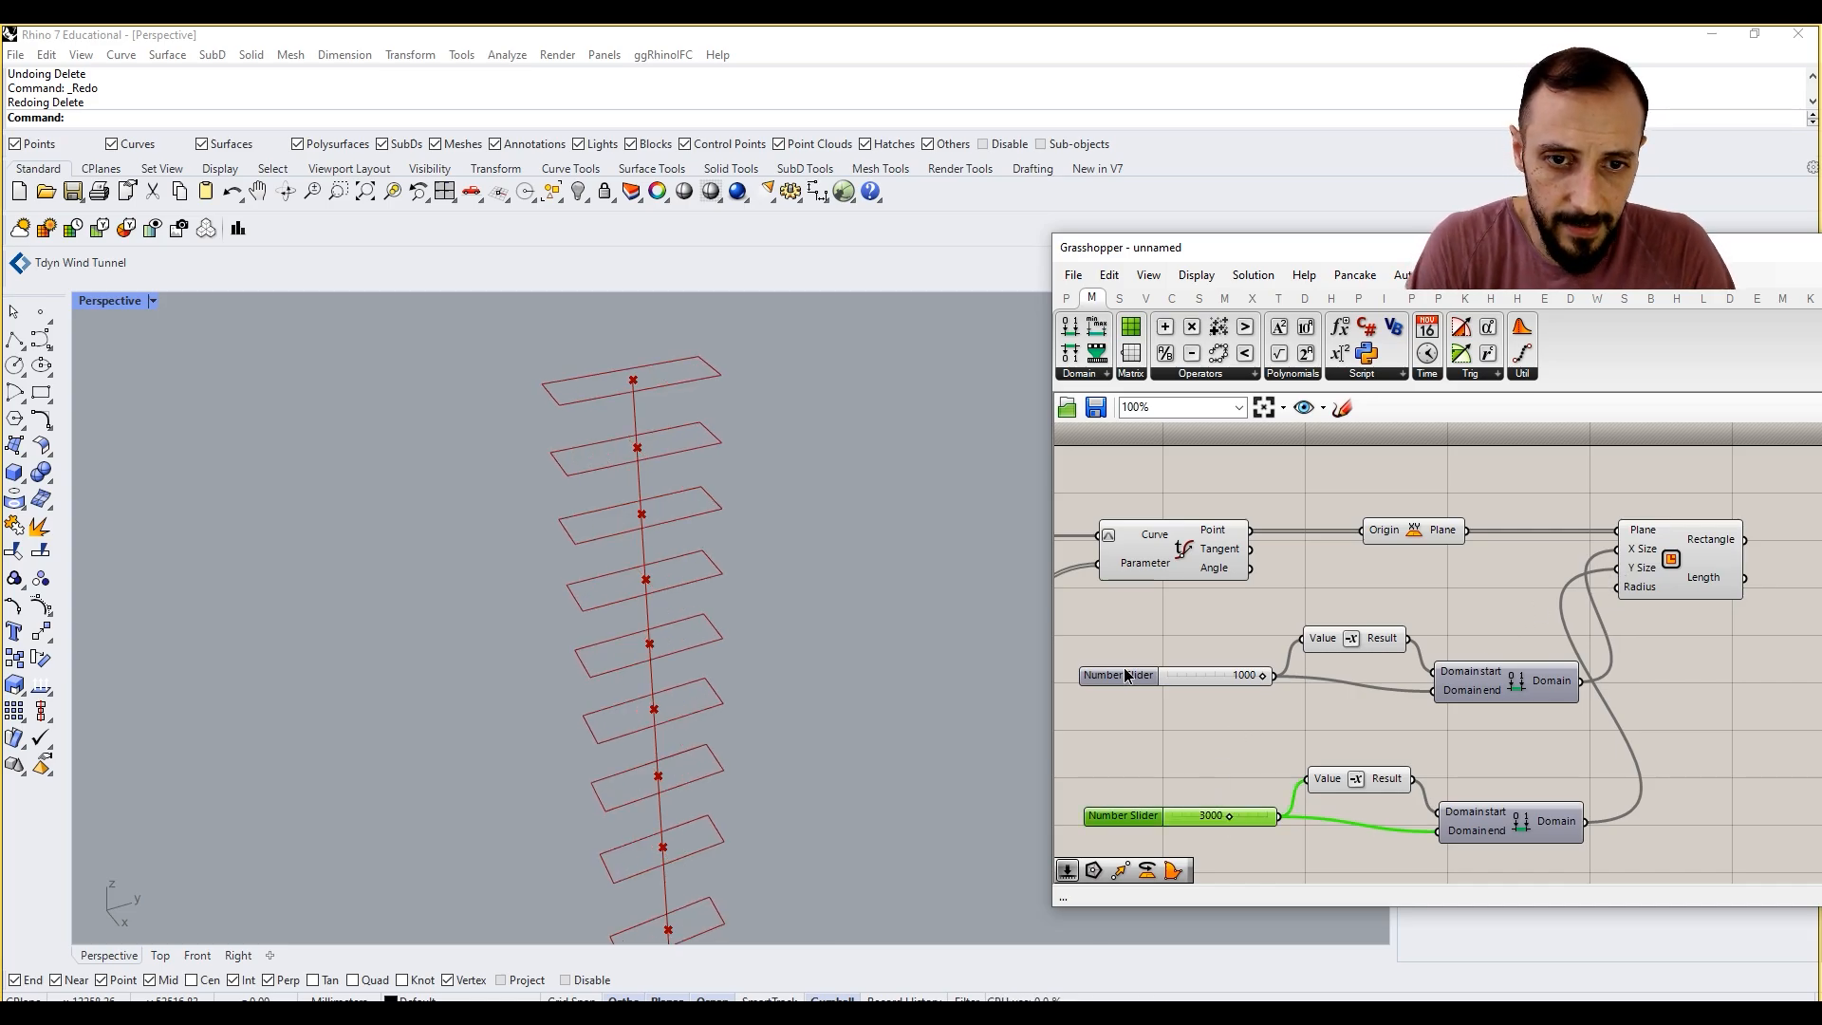
{"action": "right_click", "coordinate": [1101, 815]}
{"action": "left_click", "coordinate": [1193, 753]}
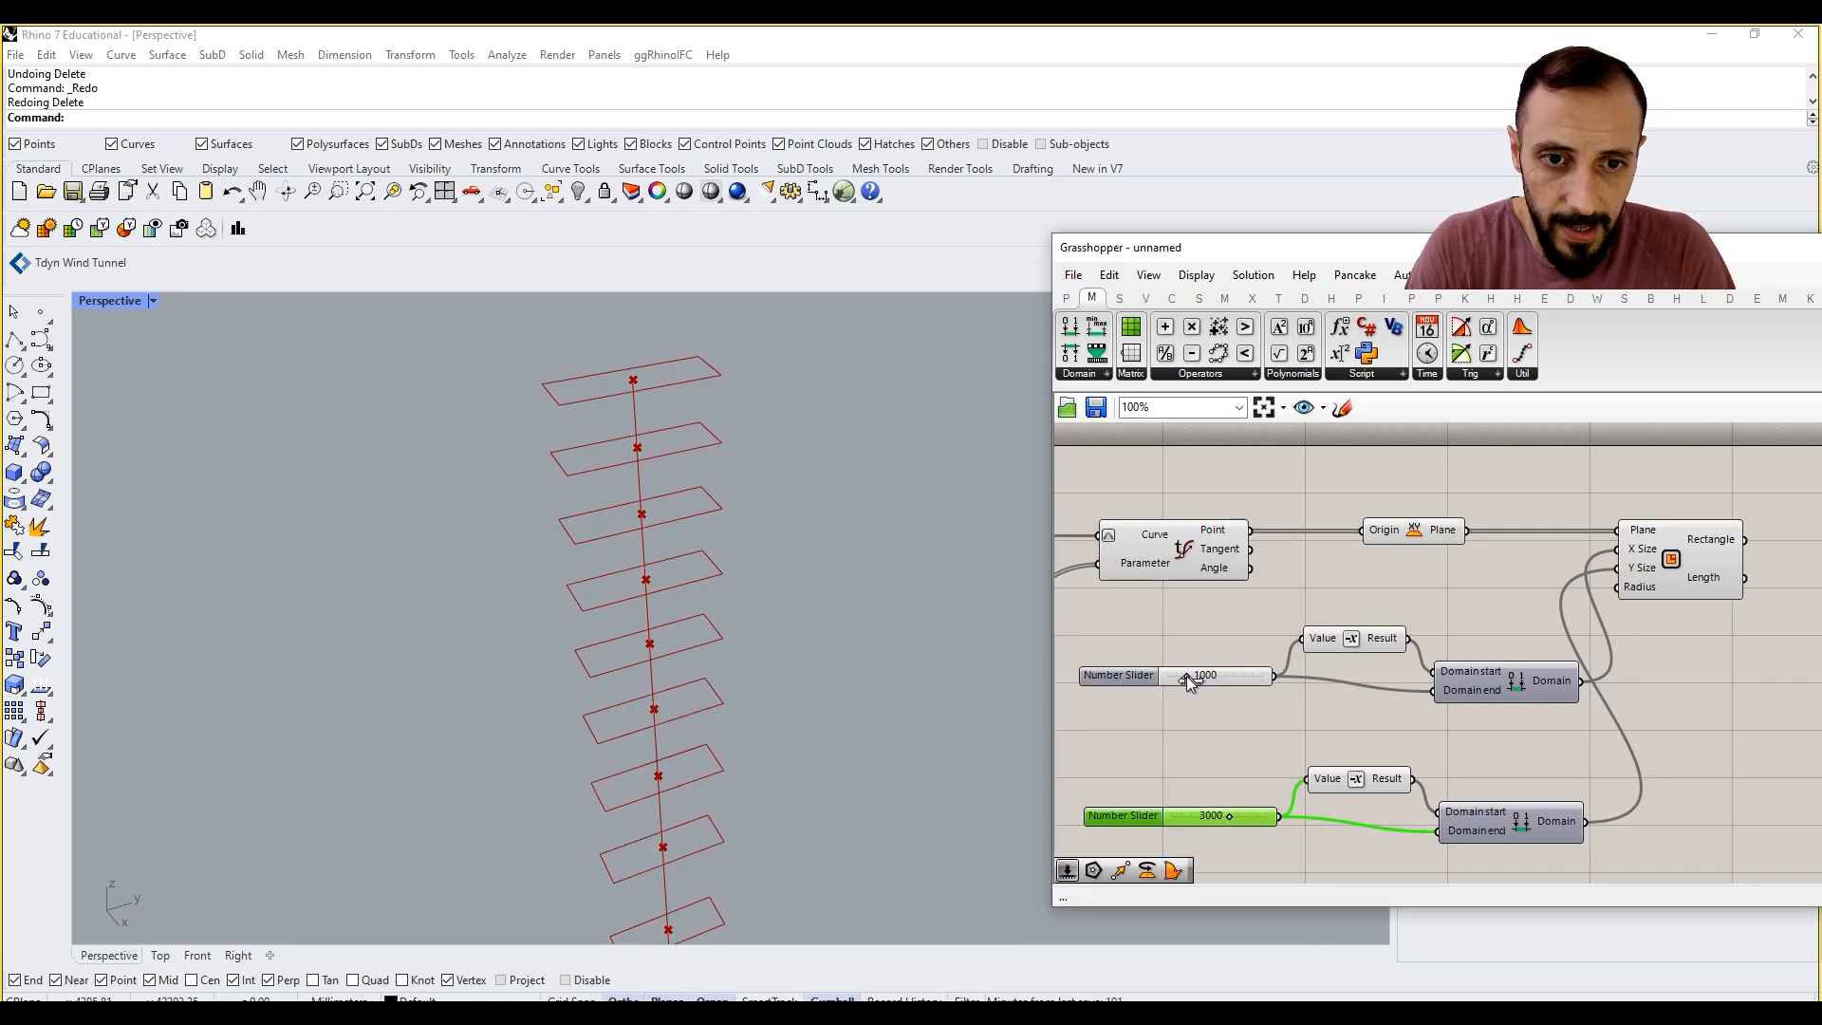
{"action": "left_click_drag", "start_coordinate": [1187, 677], "coordinate": [1197, 676]}
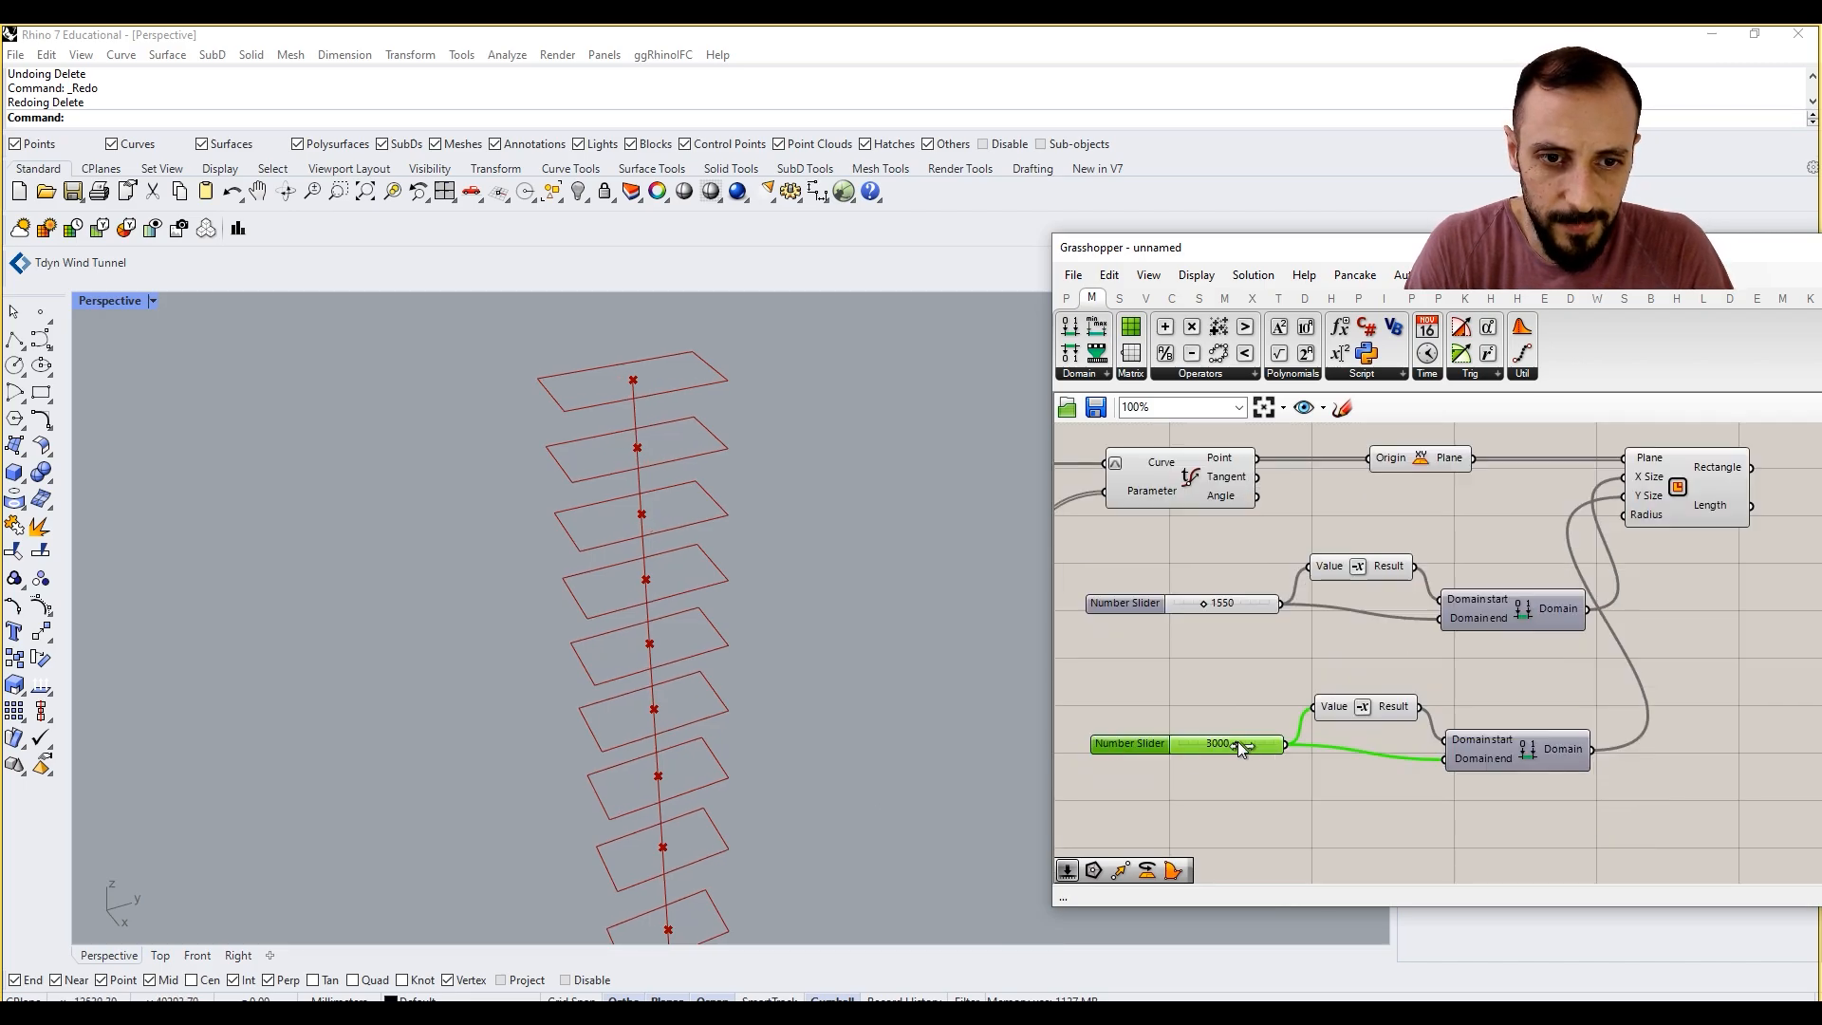
{"action": "left_click_drag", "start_coordinate": [1238, 742], "coordinate": [1246, 743]}
Step: Move the first Graph Mapper's handle so its curve lies closer to the diagonal, spacing the rectangles more evenly
{"action": "right_click_drag", "start_coordinate": [741, 638], "coordinate": [1029, 670]}
{"action": "scroll", "coordinate": [1341, 677], "scroll_direction": "down", "scroll_amount": 4}
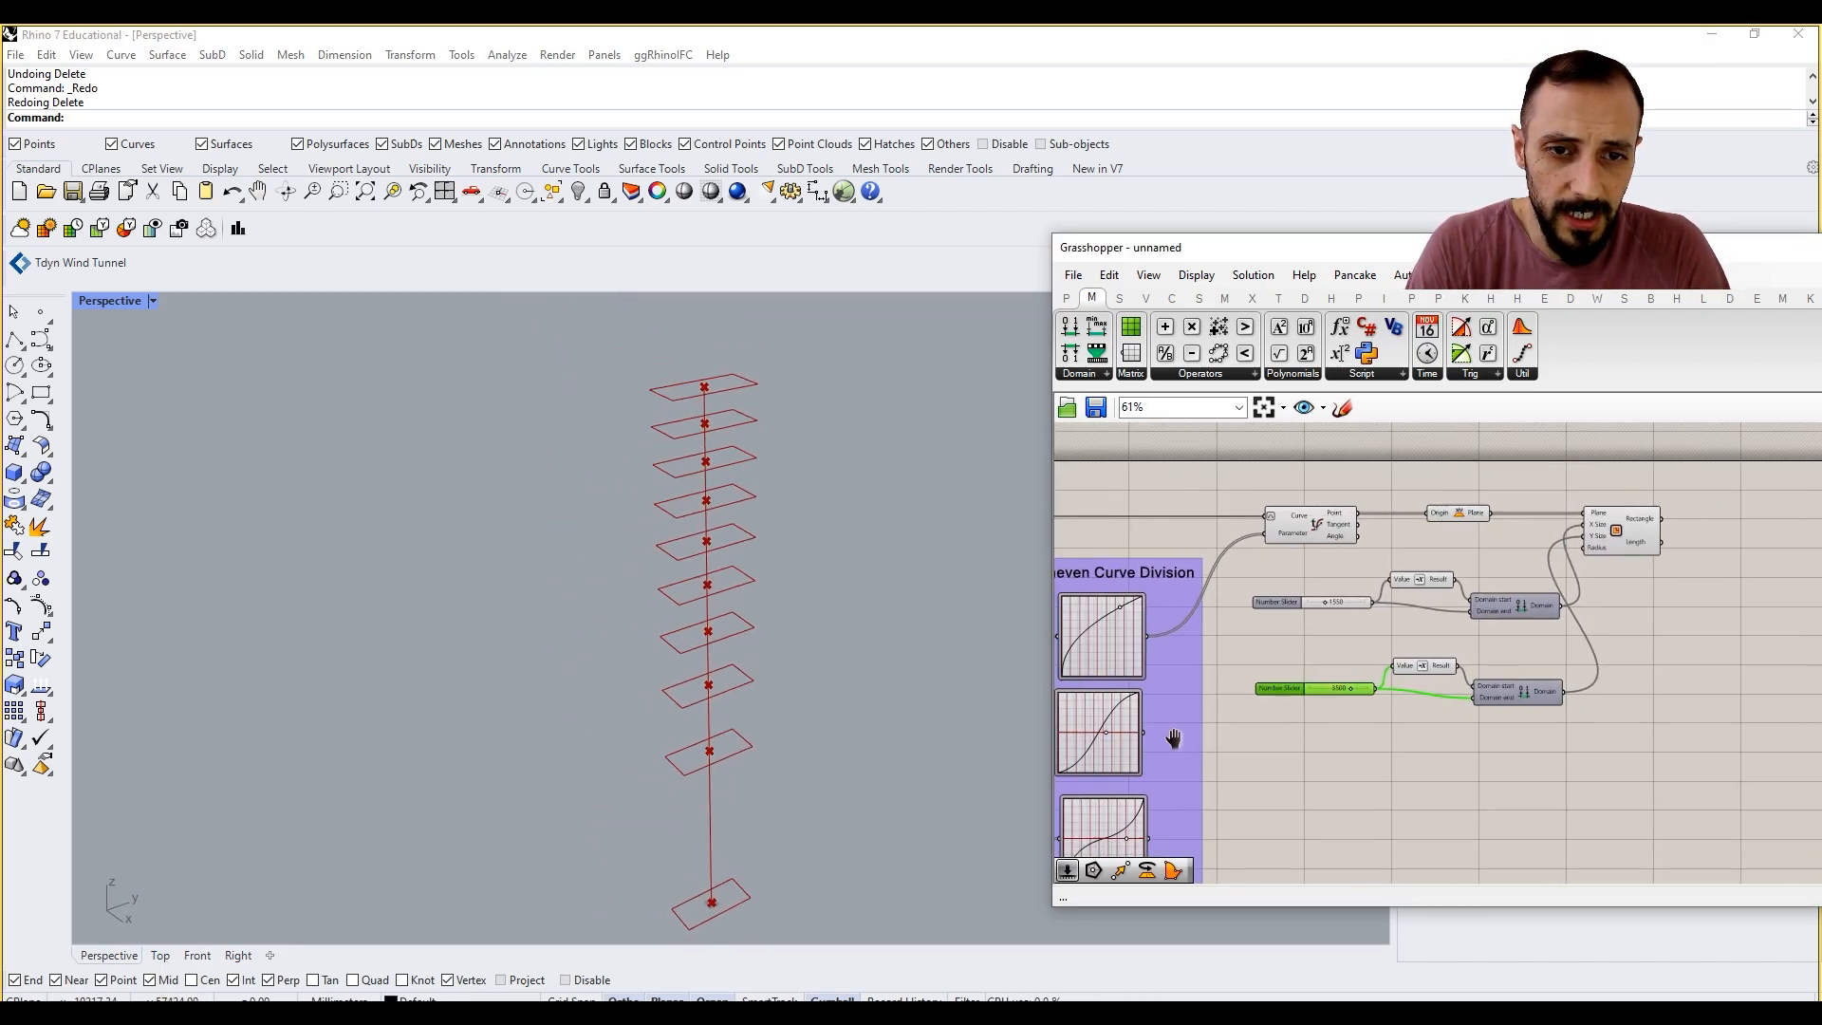
{"action": "right_click_drag", "start_coordinate": [1174, 738], "coordinate": [1339, 683]}
{"action": "scroll", "coordinate": [1364, 560], "scroll_direction": "up", "scroll_amount": 4}
{"action": "mouse_move", "coordinate": [1344, 534]}
{"action": "left_mouse_down"}
{"action": "mouse_move", "coordinate": [1328, 526]}
{"action": "mouse_move", "coordinate": [1345, 539]}
{"action": "left_mouse_up"}
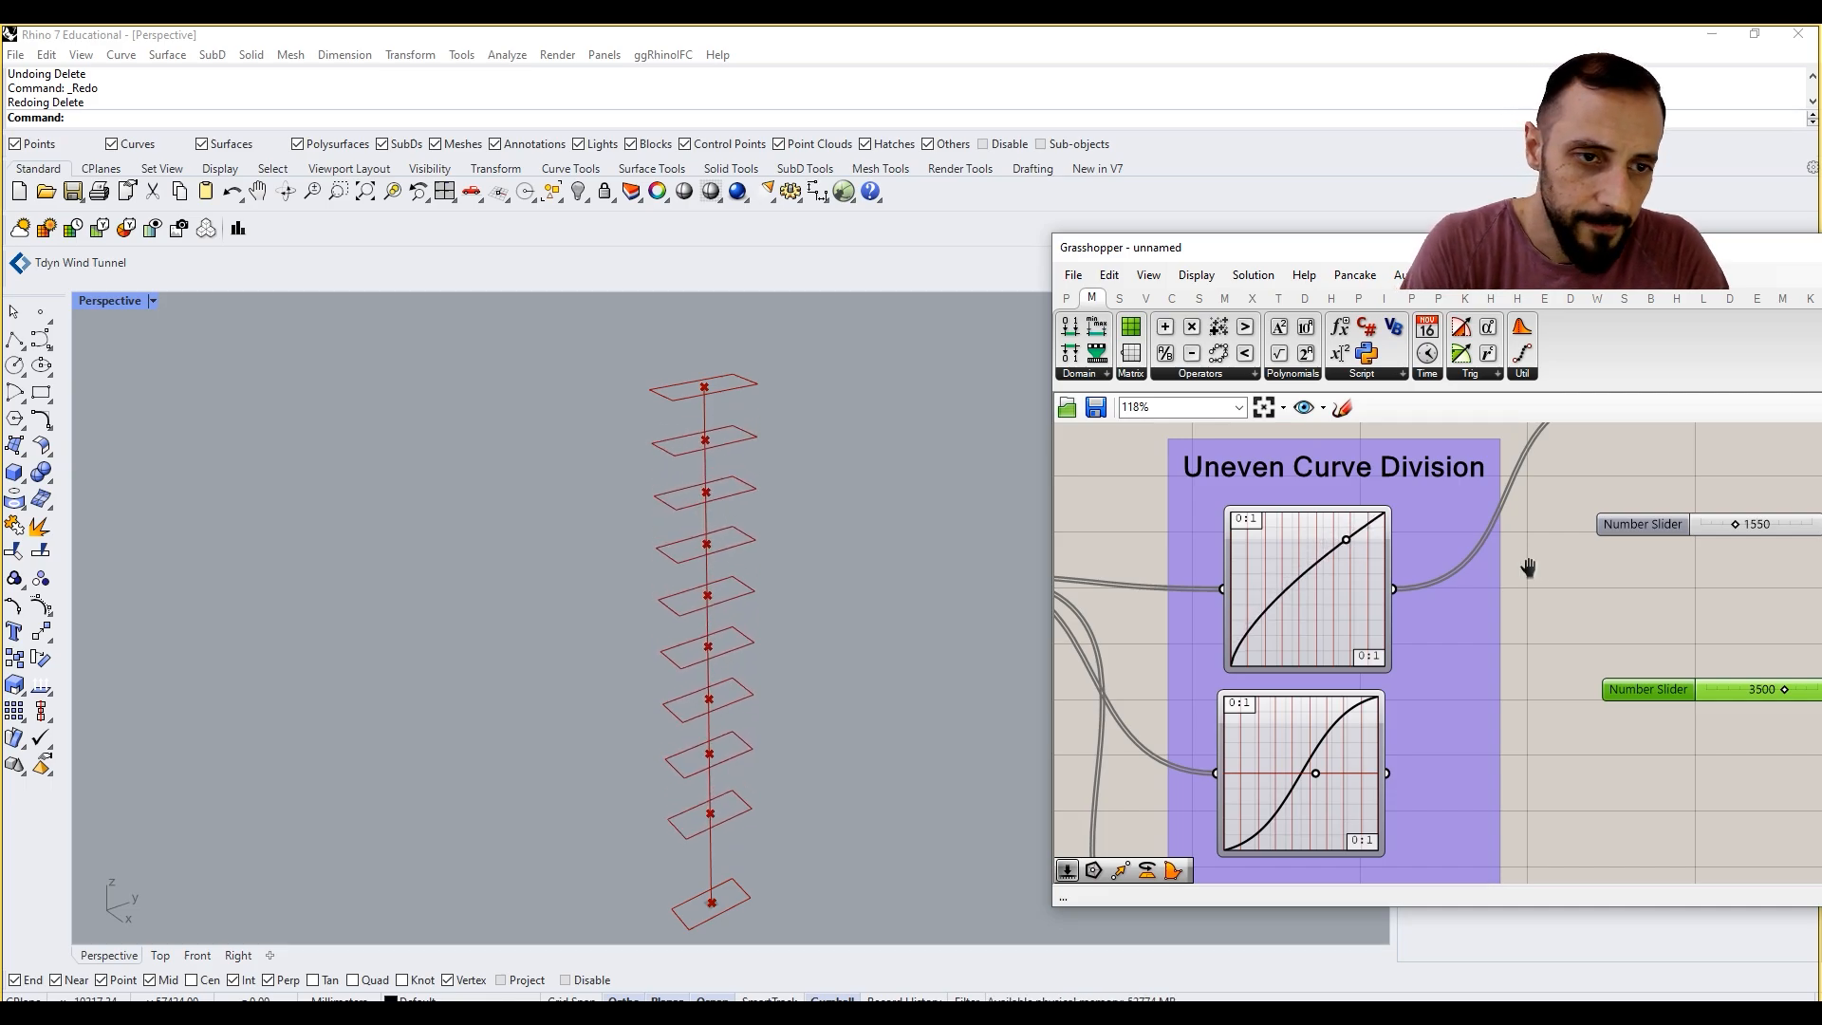
Step: Move both slider and domain sets with the Rectangle component farther from Evaluate Curve and group them
{"action": "right_click_drag", "start_coordinate": [1528, 568], "coordinate": [1359, 621]}
{"action": "scroll", "coordinate": [1359, 621], "scroll_direction": "down", "scroll_amount": 3}
{"action": "right_click_drag", "start_coordinate": [1533, 601], "coordinate": [1372, 652]}
{"action": "left_click_drag", "start_coordinate": [1530, 800], "coordinate": [1298, 615]}
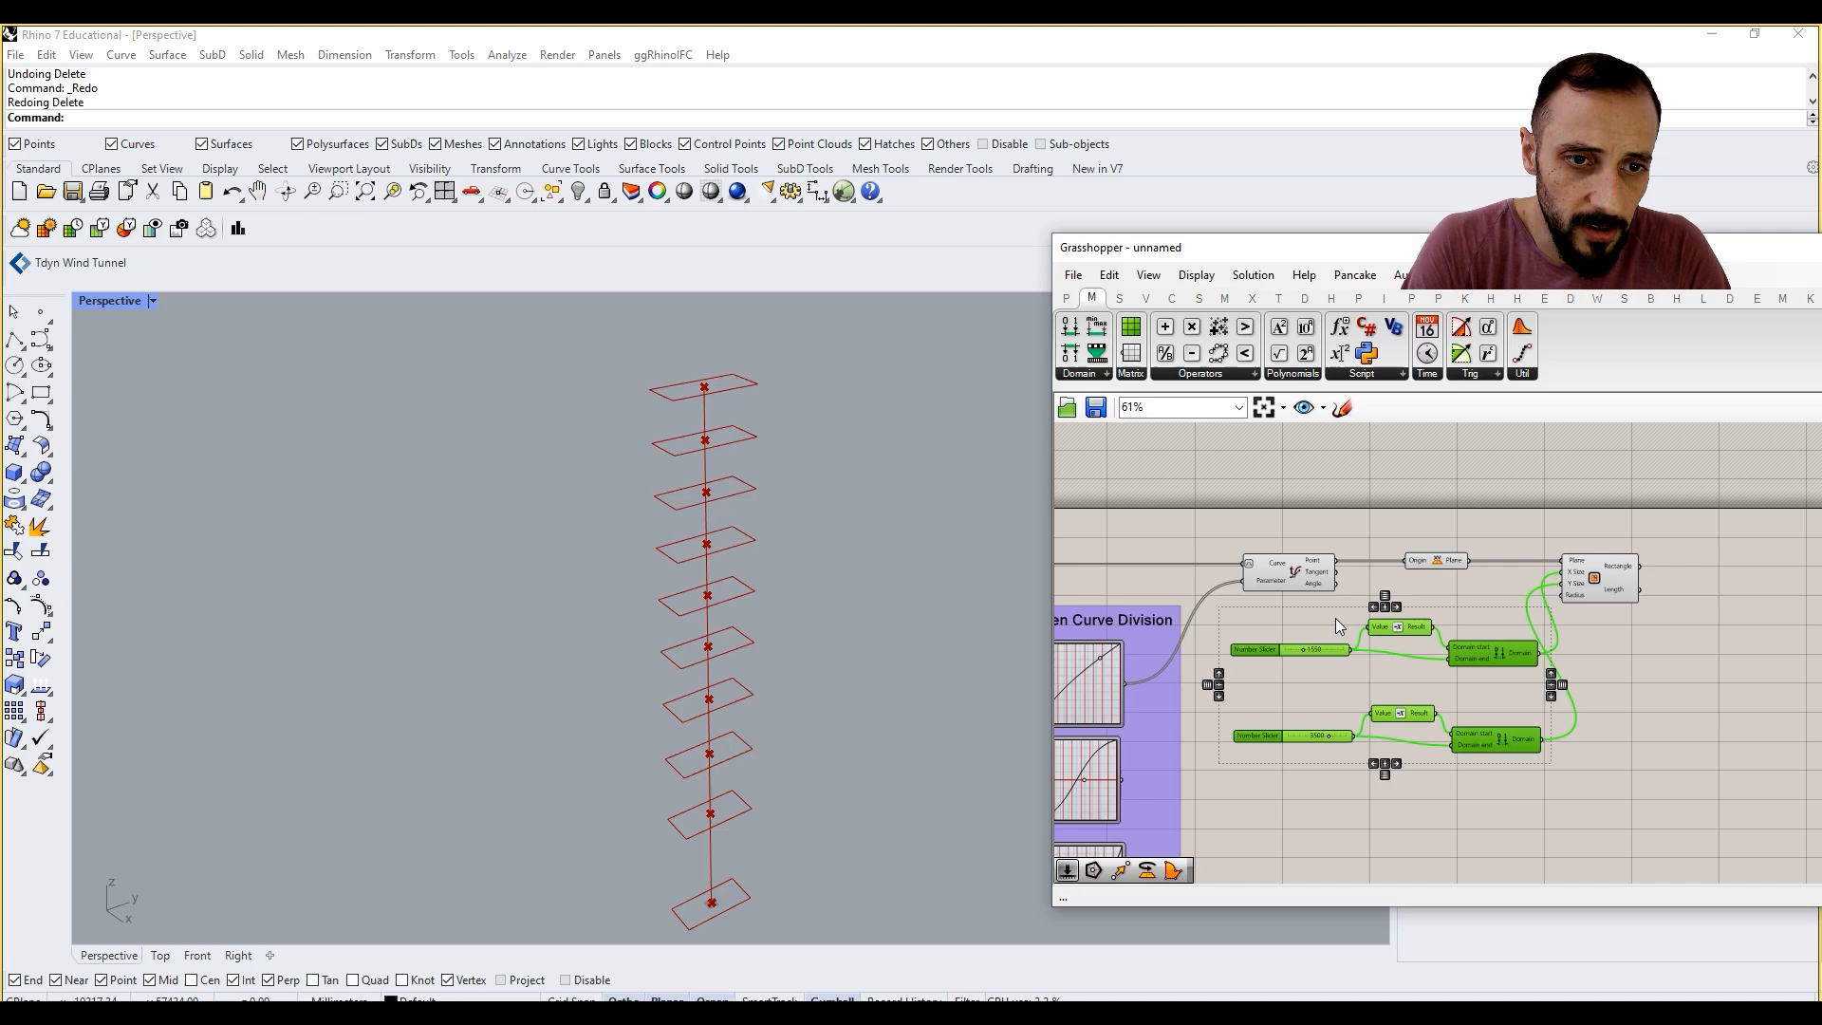
{"action": "left_click_drag", "start_coordinate": [1570, 598], "coordinate": [1626, 589], "text": "shift"}
{"action": "right_click", "coordinate": [1644, 640]}
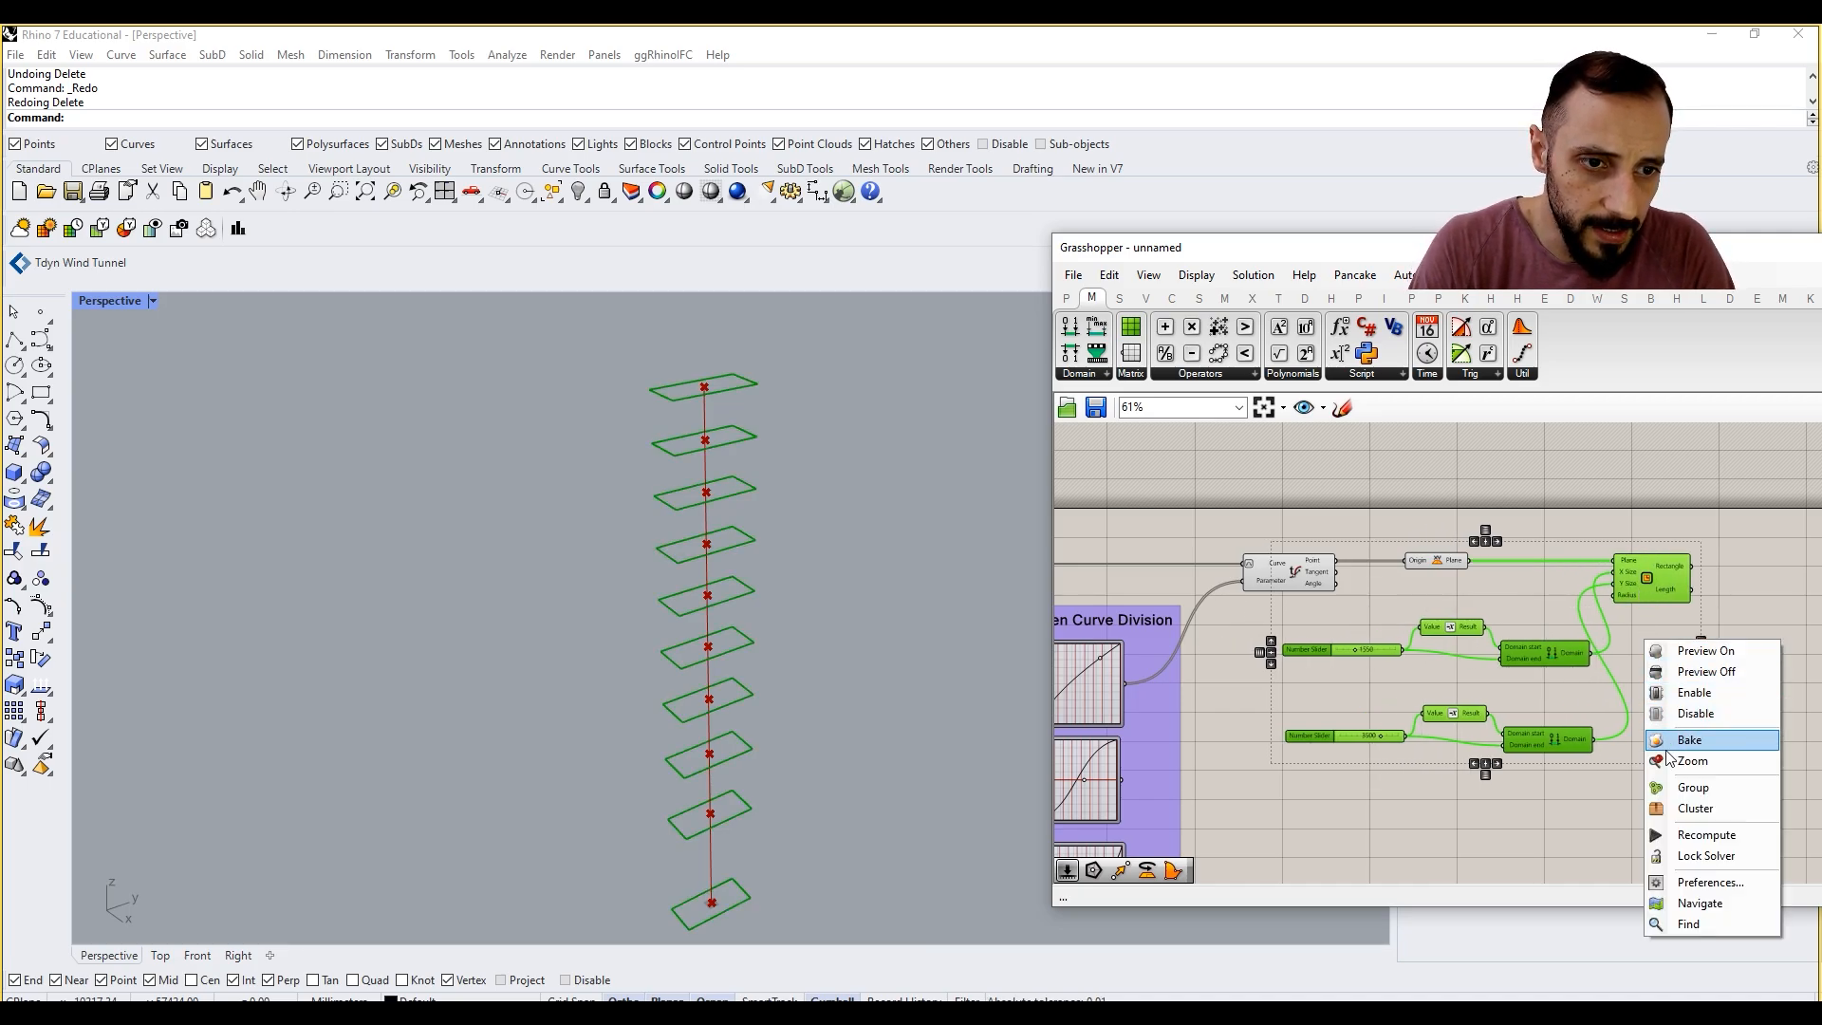
{"action": "left_click", "coordinate": [1693, 788]}
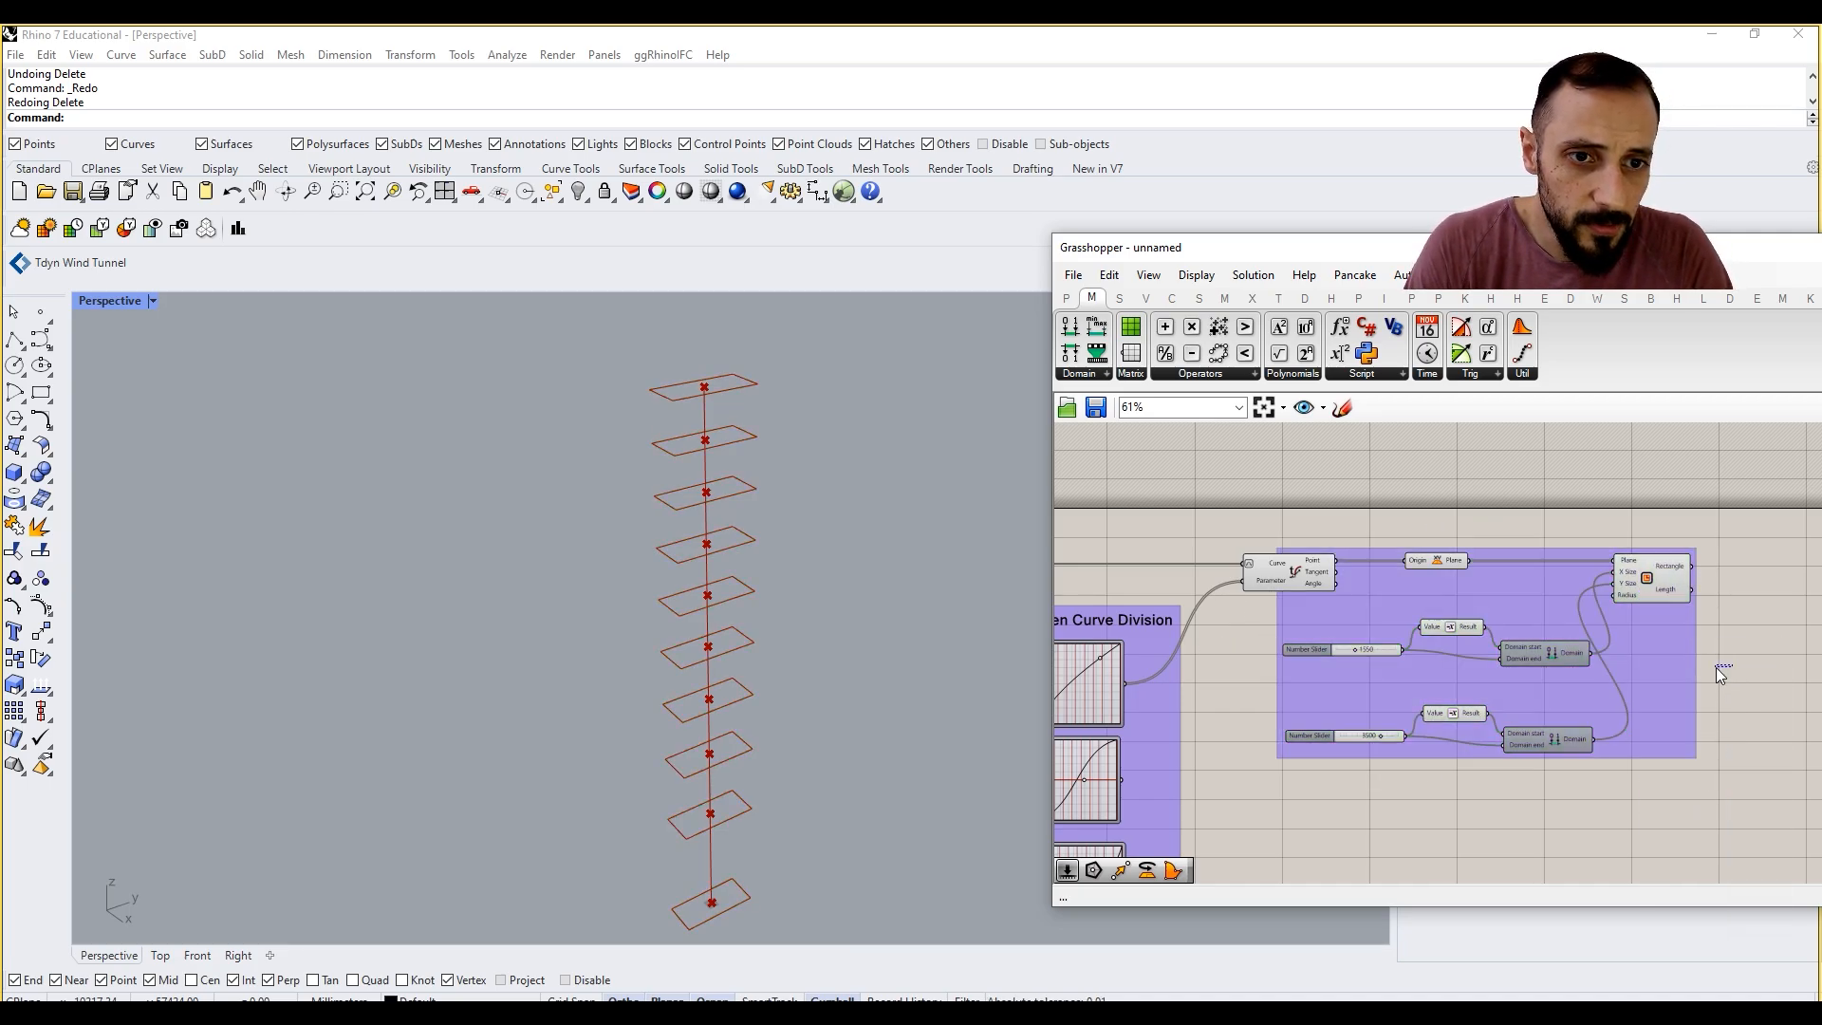
Step: Move the rectangle group farther from Evaluate Curve and slightly below XY Plane
{"action": "left_click_drag", "start_coordinate": [1668, 673], "coordinate": [1722, 708]}
{"action": "right_click_drag", "start_coordinate": [1723, 707], "coordinate": [1522, 715]}
{"action": "left_click_drag", "start_coordinate": [1536, 713], "coordinate": [1591, 708]}
{"action": "left_click", "coordinate": [1682, 681]}
{"action": "right_click_drag", "start_coordinate": [1636, 663], "coordinate": [1562, 669]}
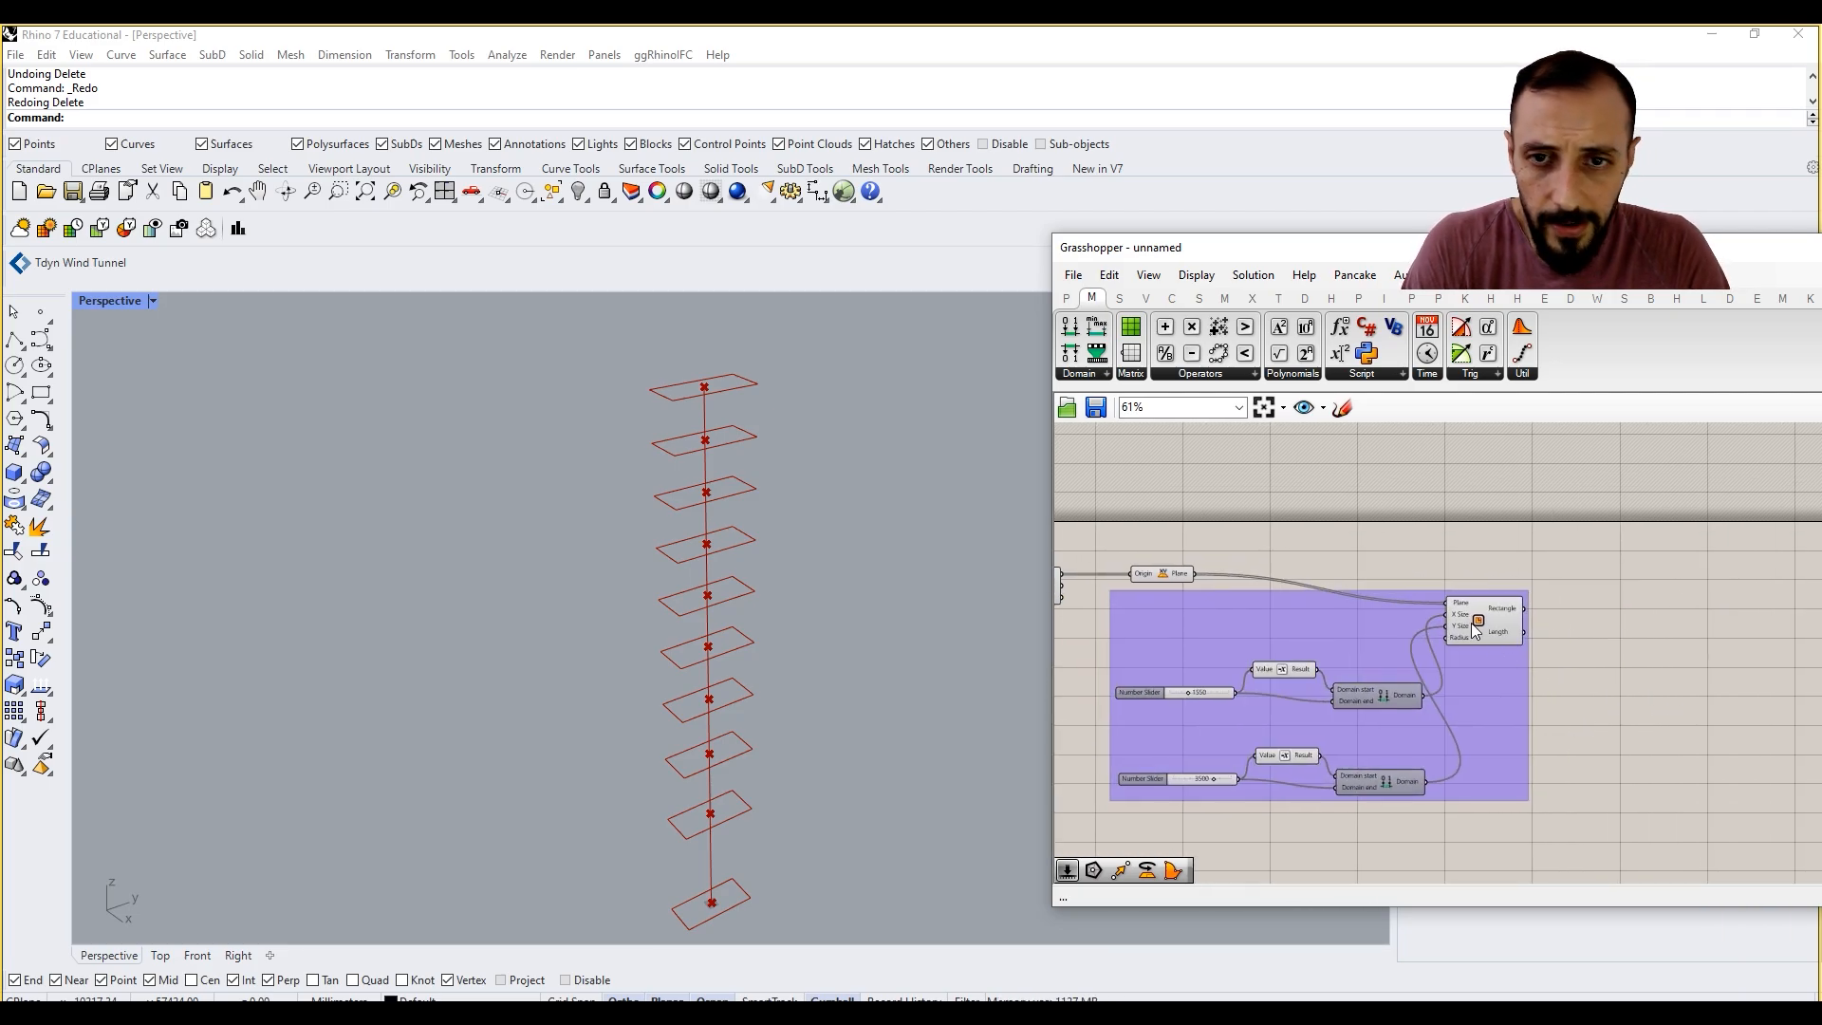
Step: Add a Rotate component, feed the Rectangle output into its Geometry input, and place it well beyond the rectangle group
{"action": "double_click", "coordinate": [1604, 647]}
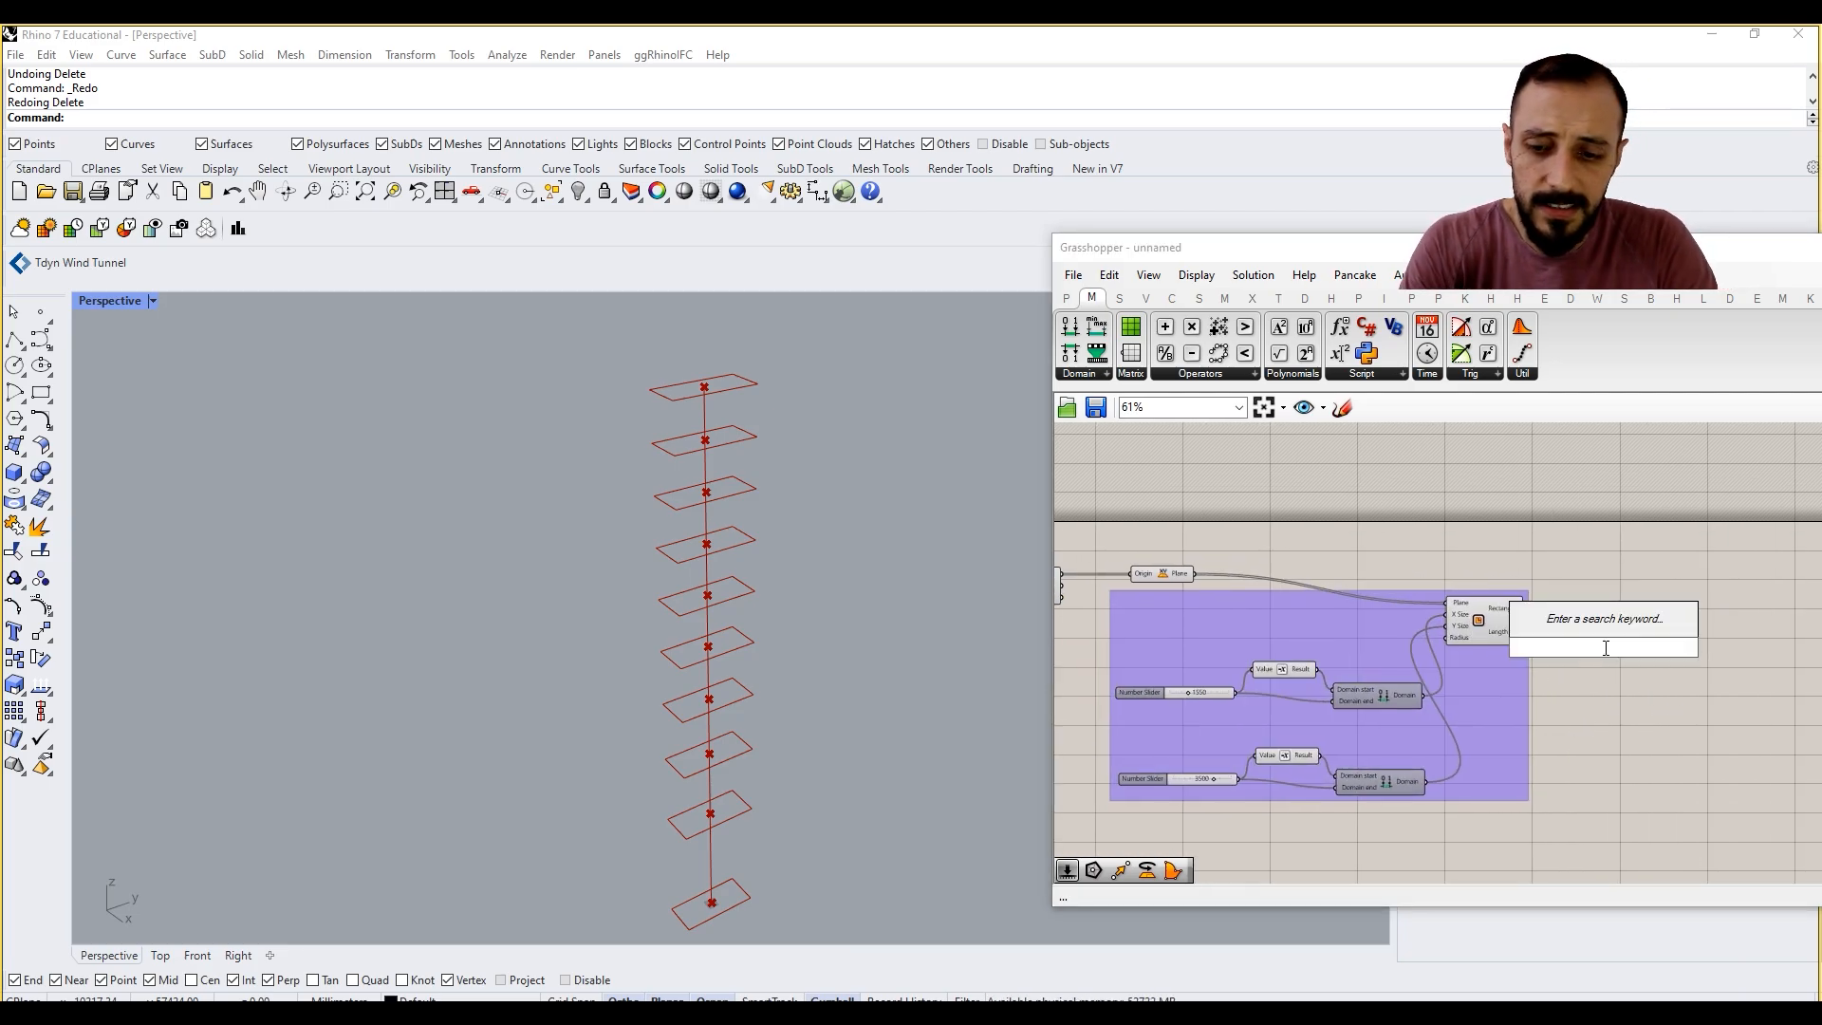
{"action": "type", "text": "rota"}
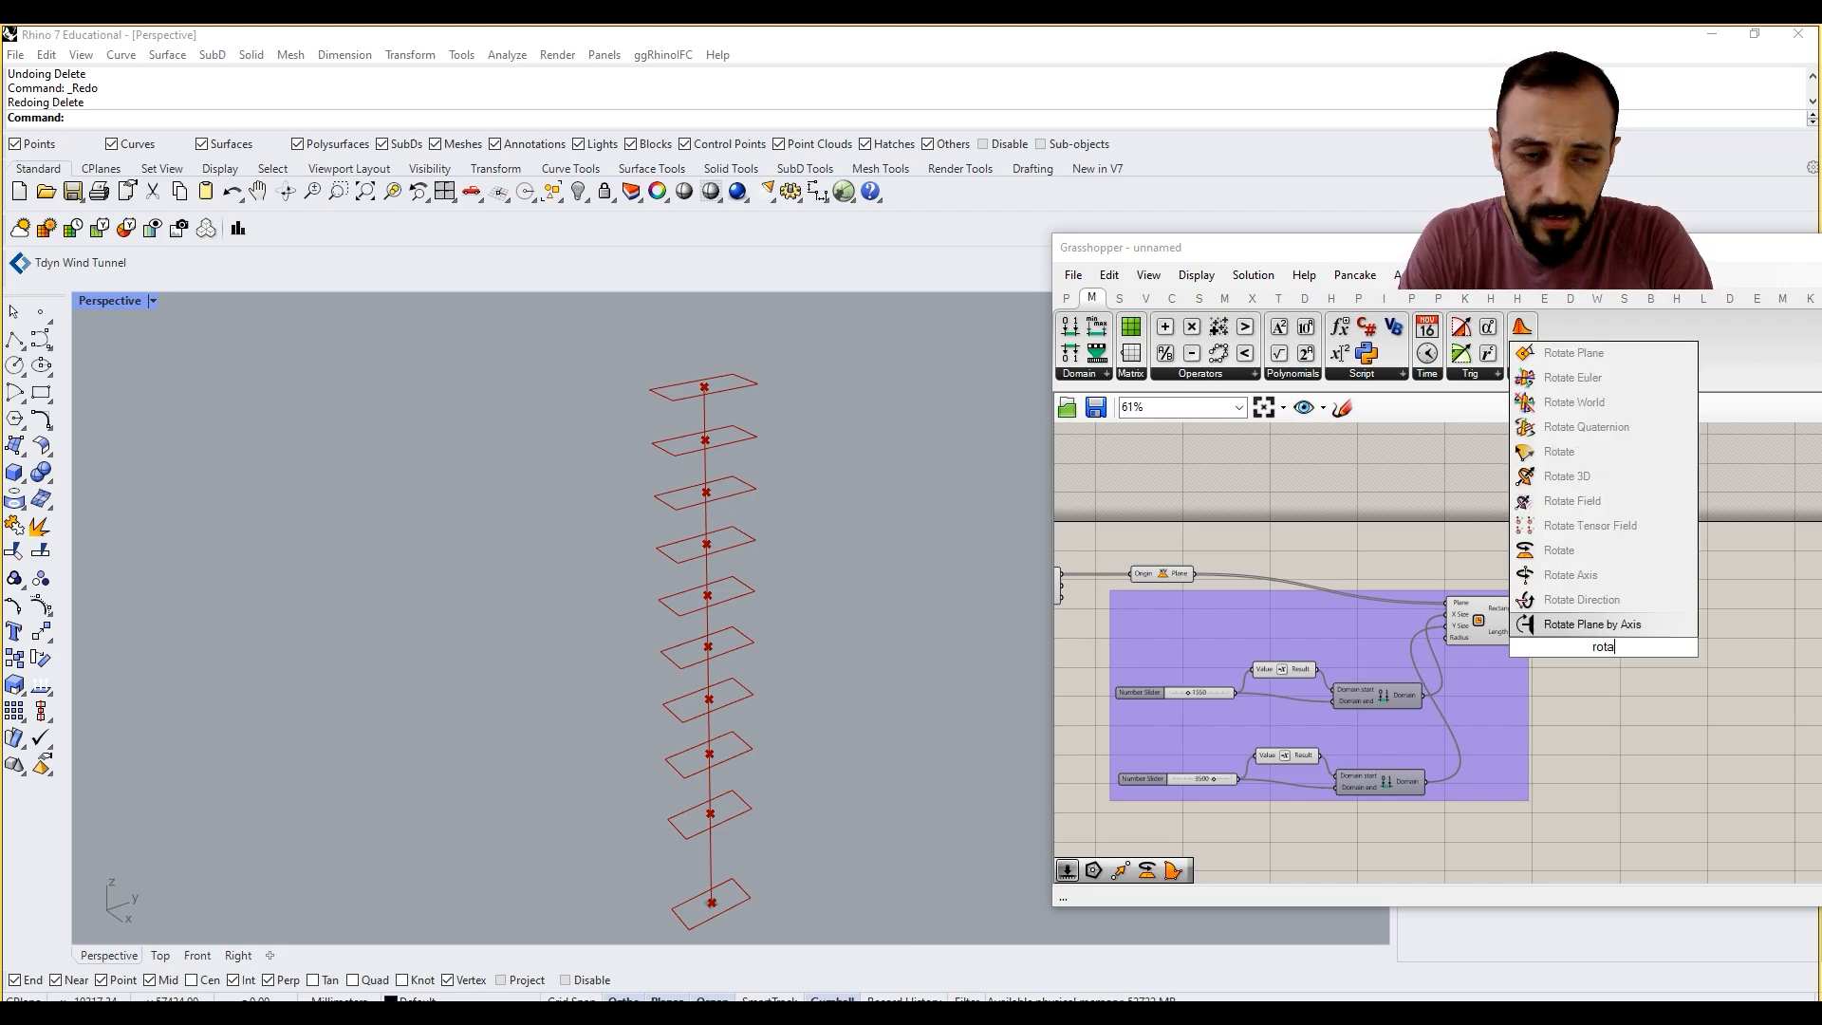
{"action": "left_click", "coordinate": [1589, 547]}
{"action": "left_click_drag", "start_coordinate": [1497, 605], "coordinate": [1662, 612]}
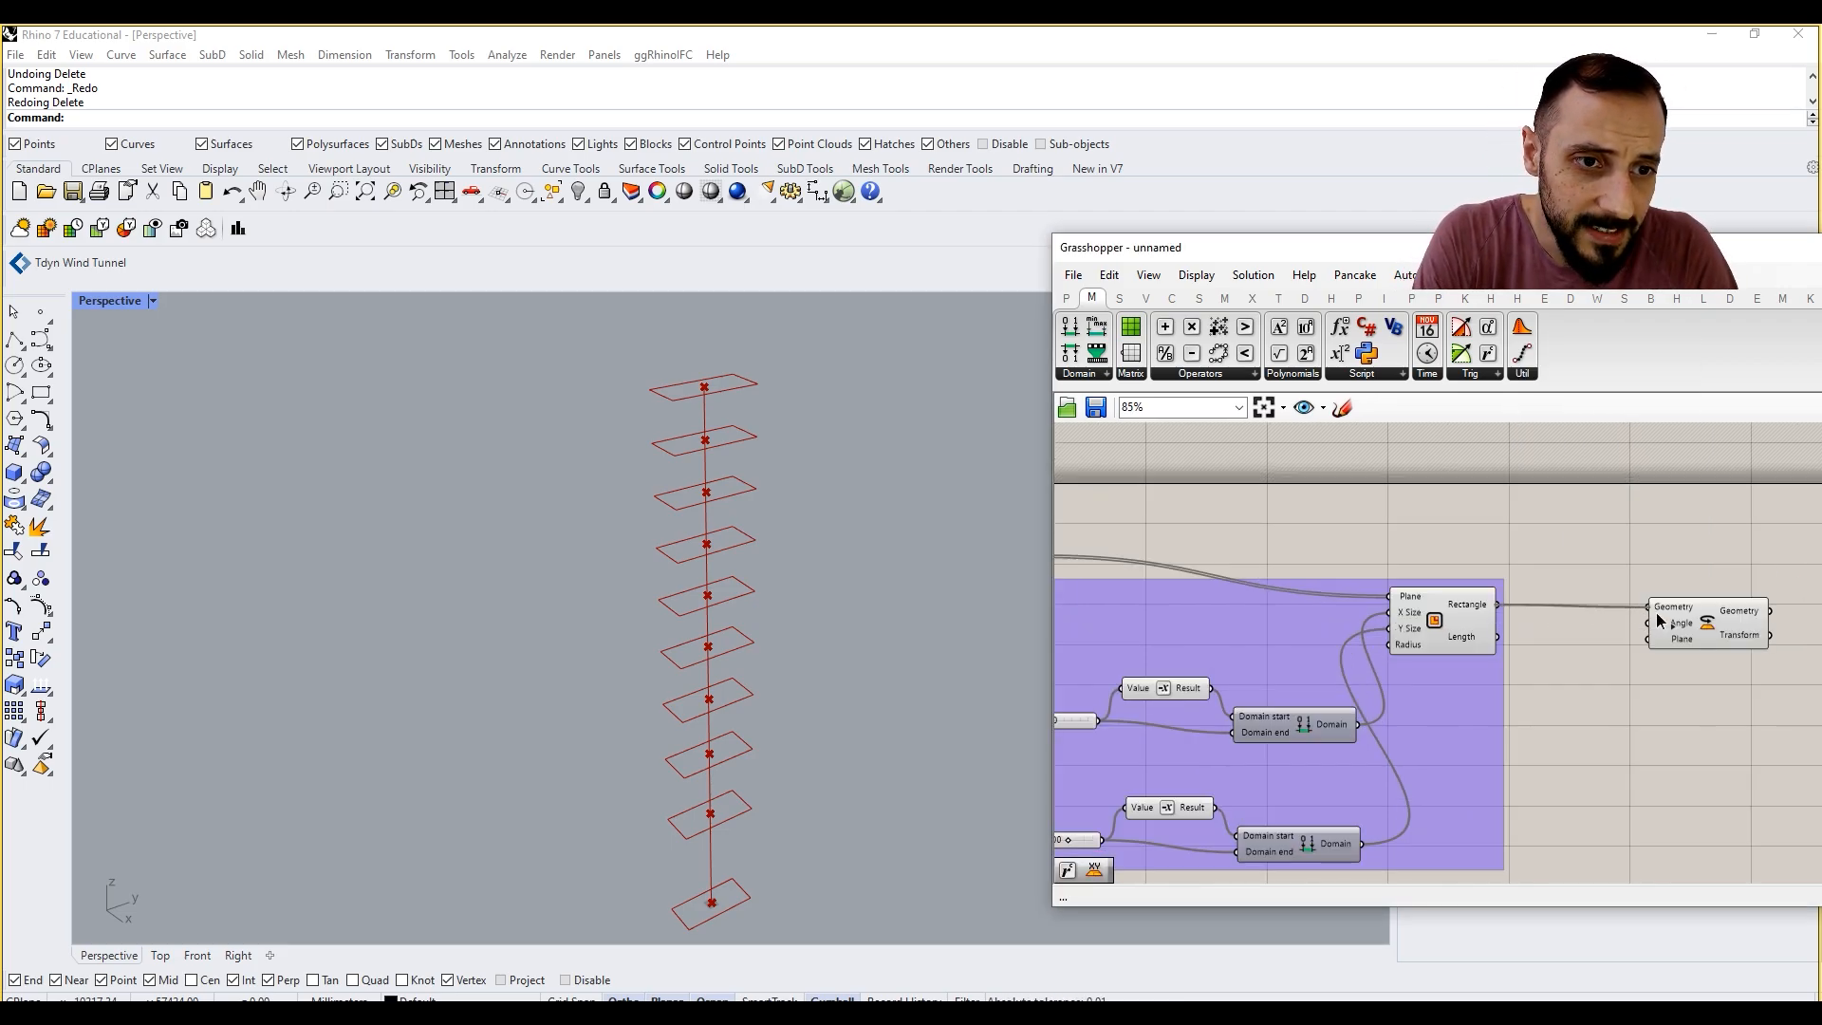
{"action": "left_click", "coordinate": [1710, 626]}
{"action": "left_click", "coordinate": [1692, 672]}
{"action": "right_click_drag", "start_coordinate": [1693, 672], "coordinate": [1599, 670]}
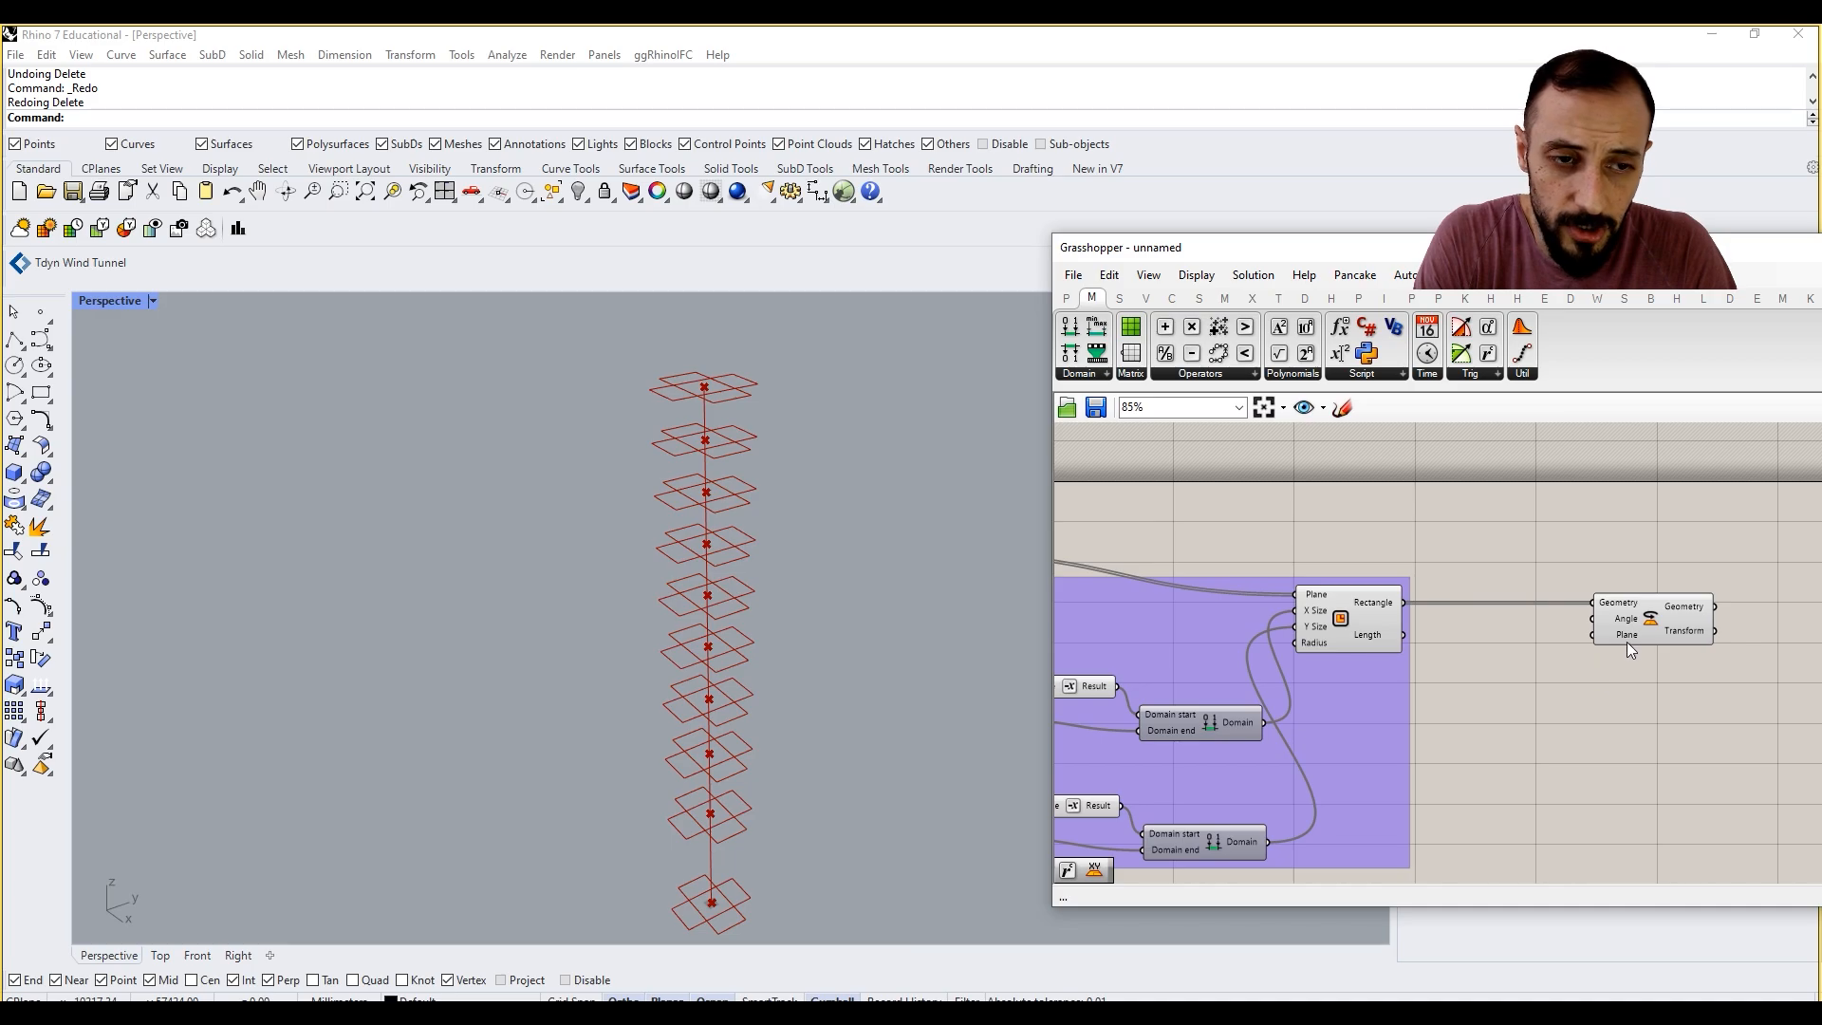
{"action": "left_click_drag", "start_coordinate": [1645, 628], "coordinate": [1691, 632]}
Step: Add an Area component for the rectangles and use XY Planes at their centroids as the Rotate component's Plane input
{"action": "double_click", "coordinate": [1578, 729]}
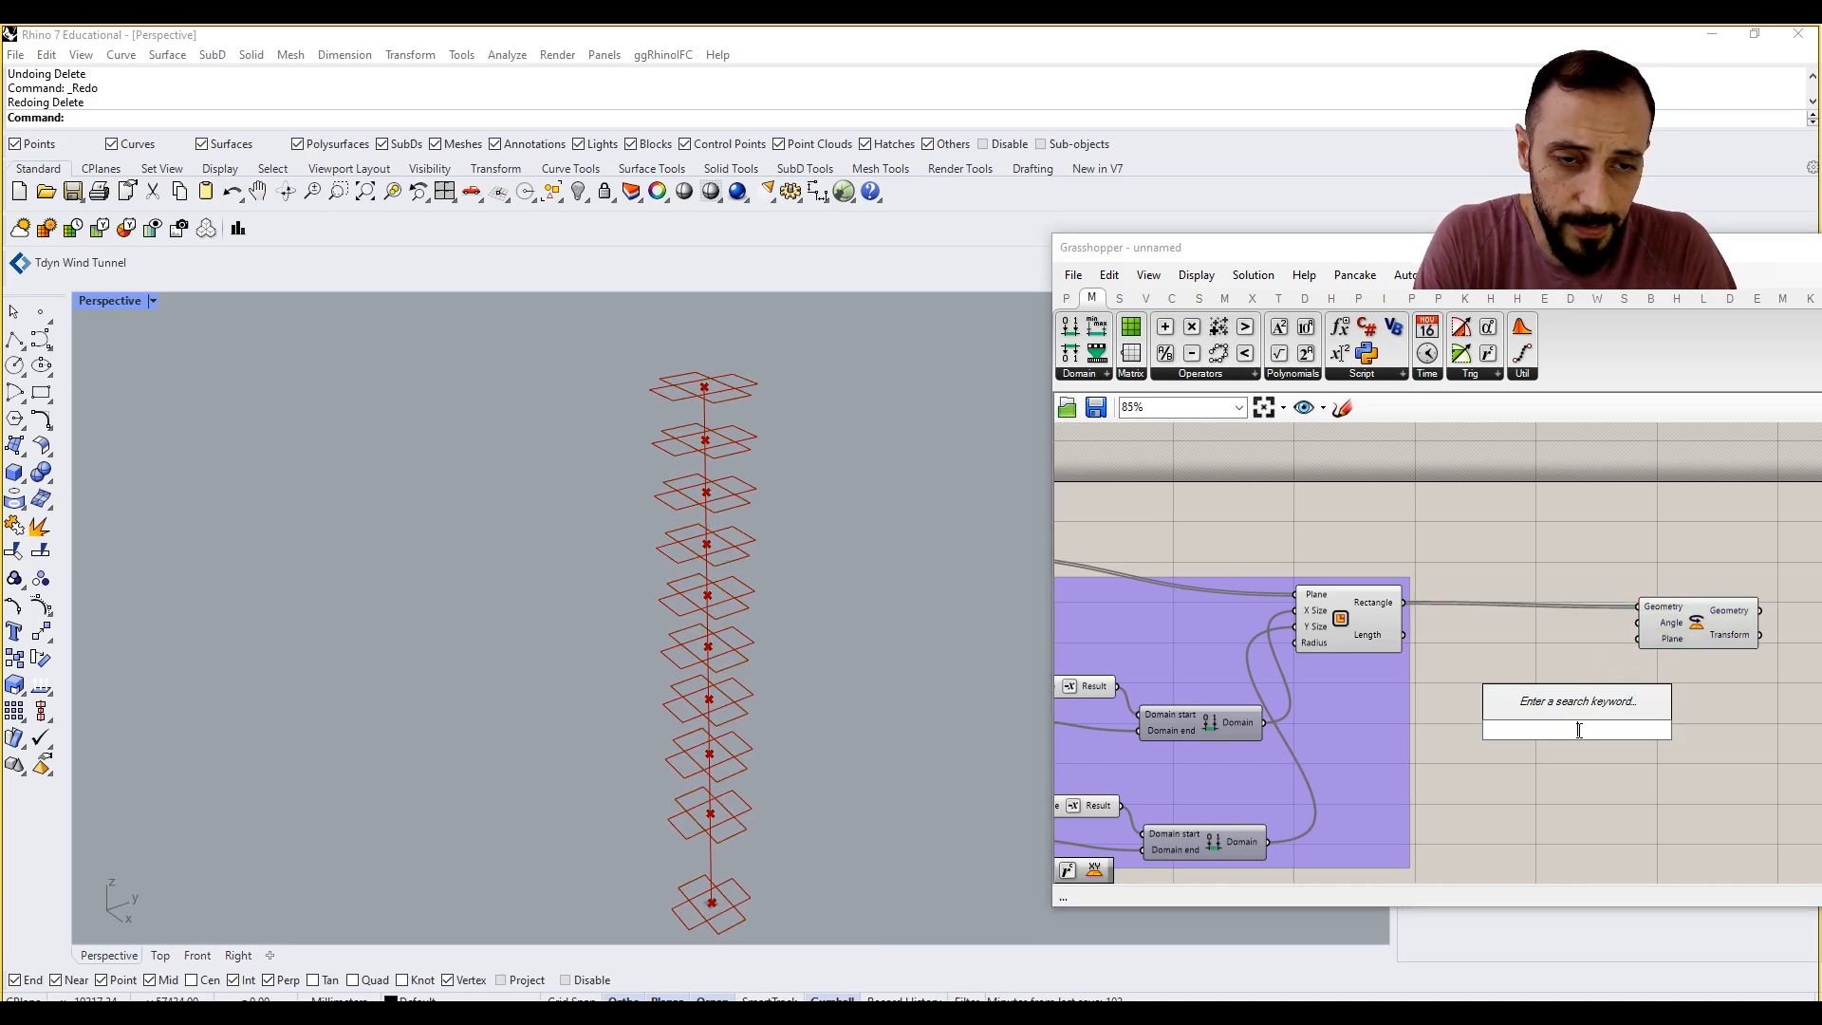
{"action": "type", "text": "area"}
{"action": "left_click", "coordinate": [1561, 683]}
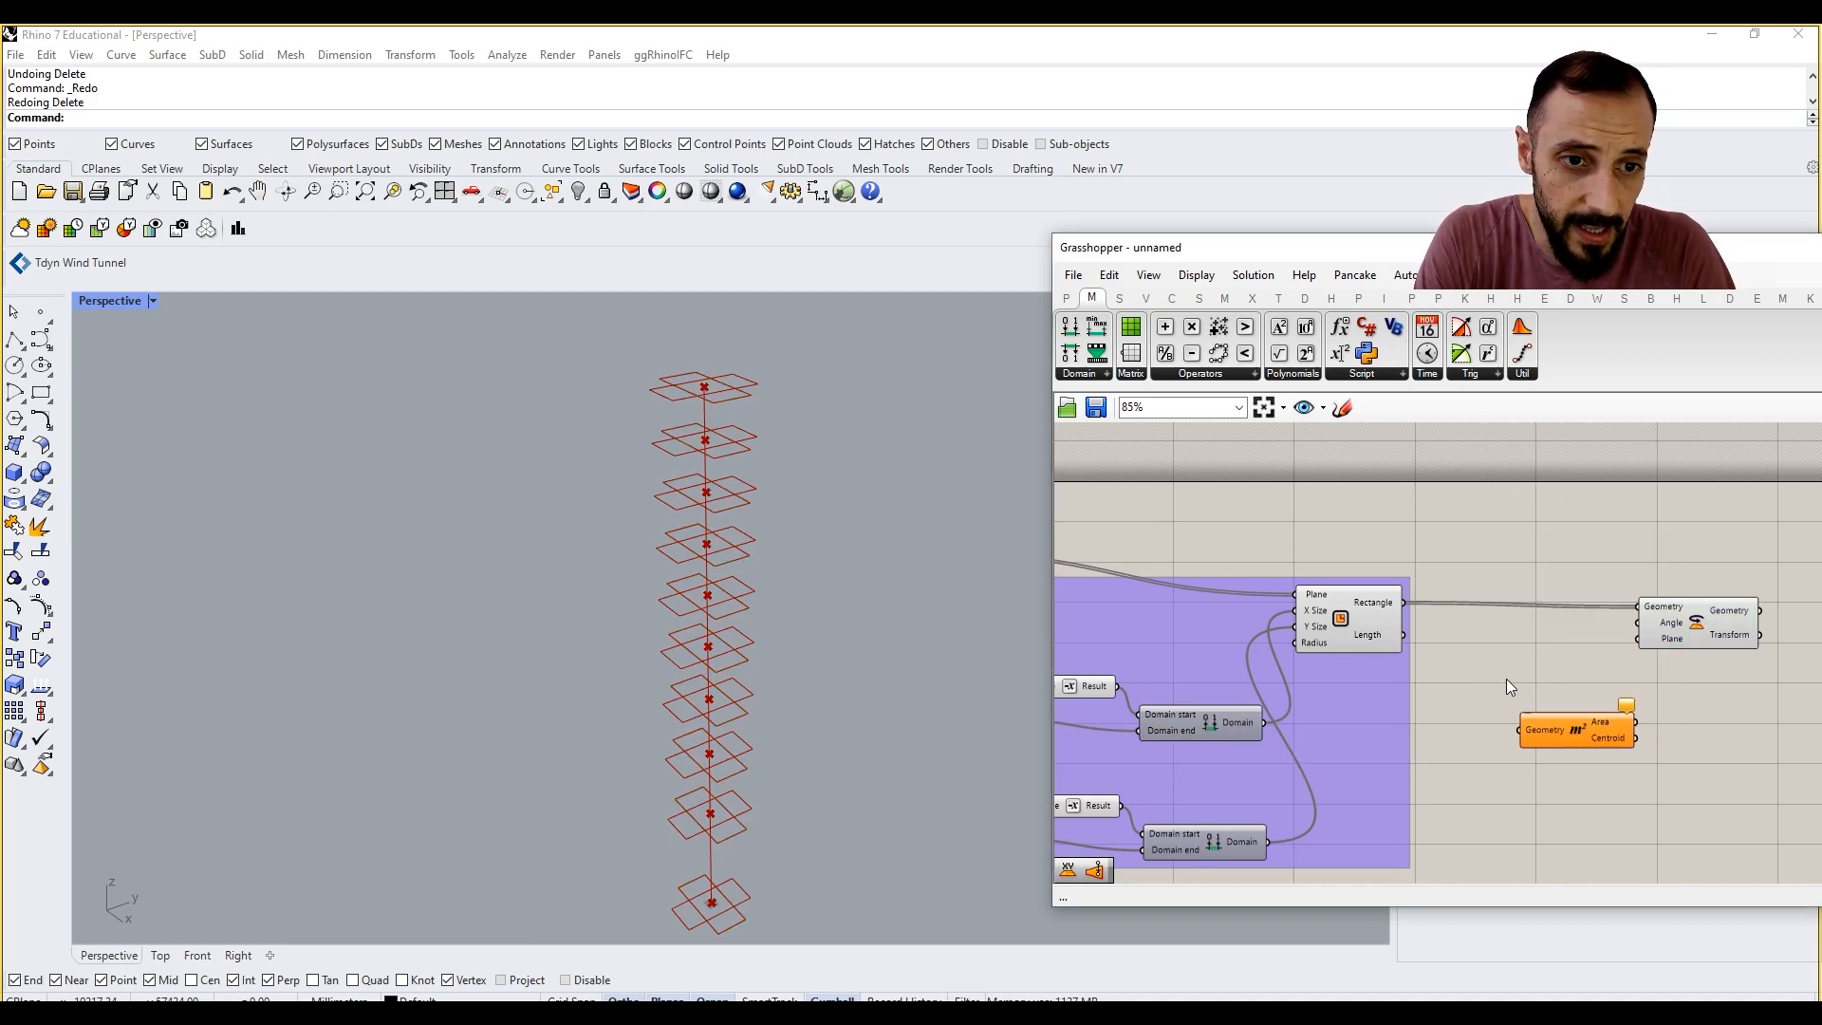
{"action": "left_click_drag", "start_coordinate": [1398, 595], "coordinate": [1410, 580]}
{"action": "left_click_drag", "start_coordinate": [1505, 700], "coordinate": [1596, 725]}
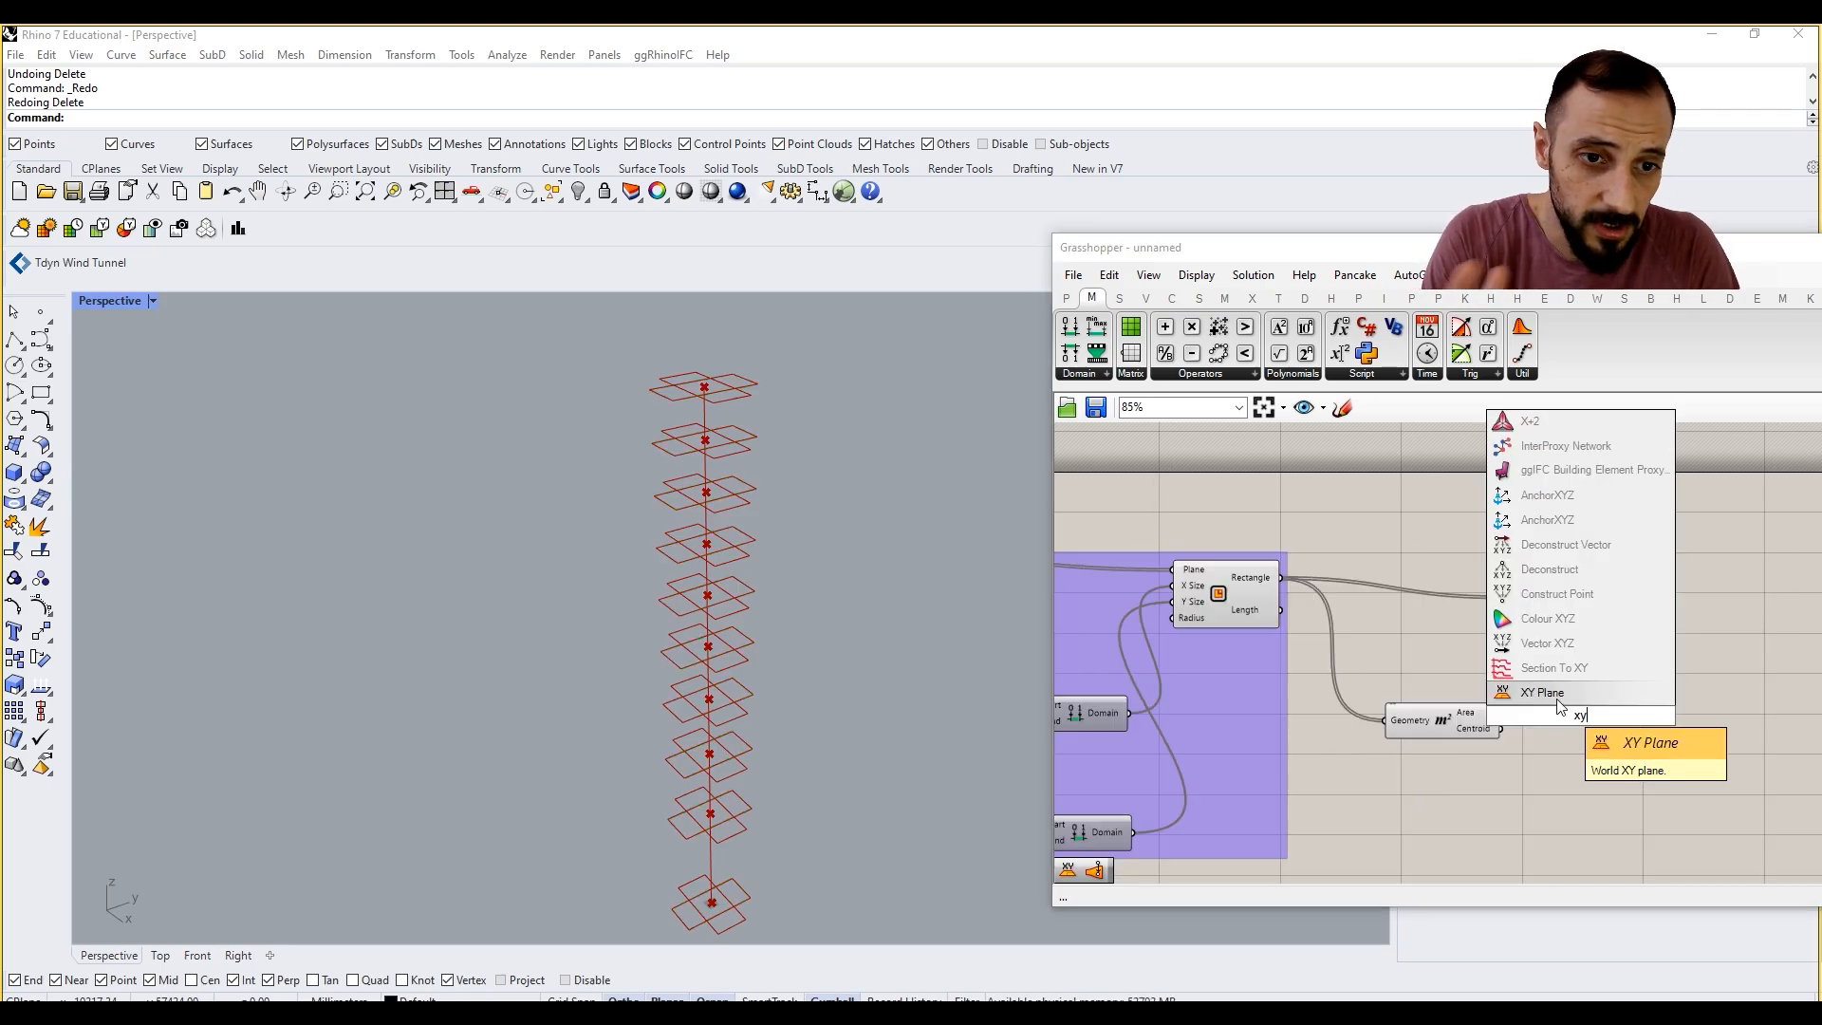
{"action": "left_click", "coordinate": [1511, 719]}
{"action": "left_click_drag", "start_coordinate": [1556, 618], "coordinate": [1698, 608]}
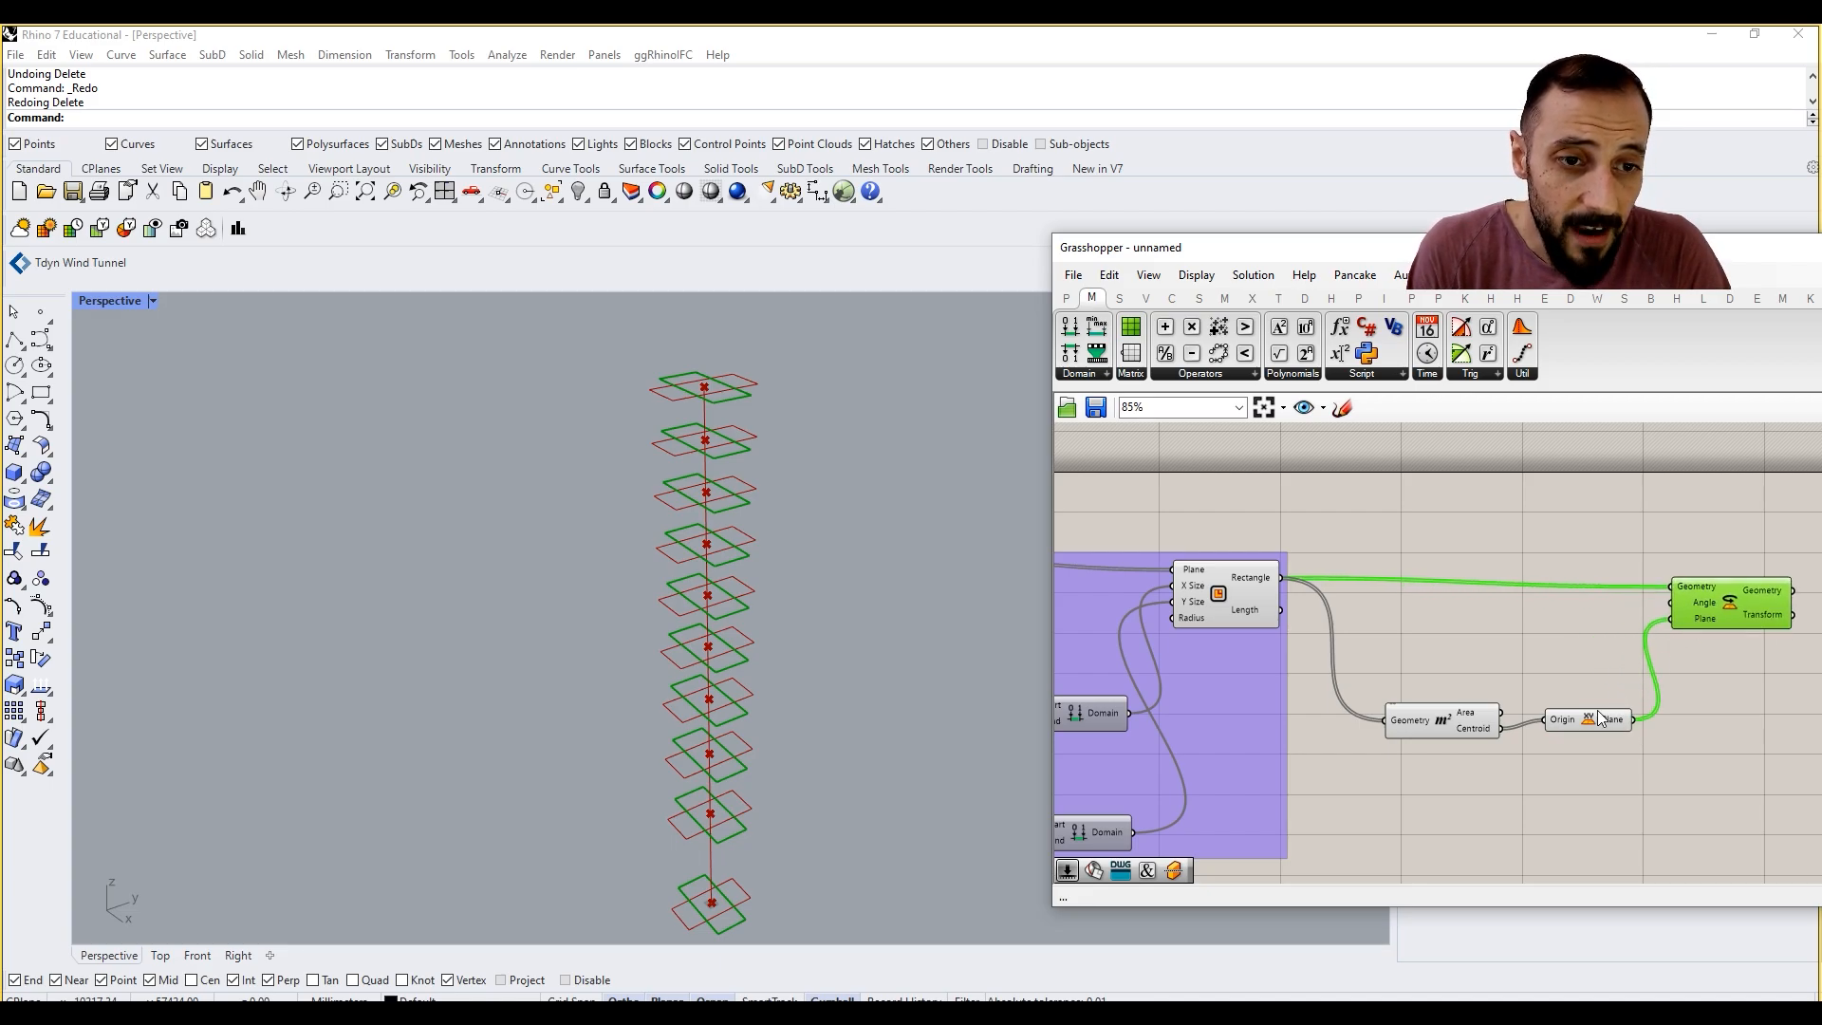
Step: Move the Area and XY Plane components lower to free space below the wire from Rectangle to Rotate
{"action": "left_click_drag", "start_coordinate": [1602, 766], "coordinate": [1426, 667]}
{"action": "left_click_drag", "start_coordinate": [1431, 702], "coordinate": [1449, 743]}
{"action": "left_click_drag", "start_coordinate": [1586, 667], "coordinate": [1459, 764]}
{"action": "left_click_drag", "start_coordinate": [1439, 707], "coordinate": [1456, 769]}
{"action": "left_click", "coordinate": [1498, 658]}
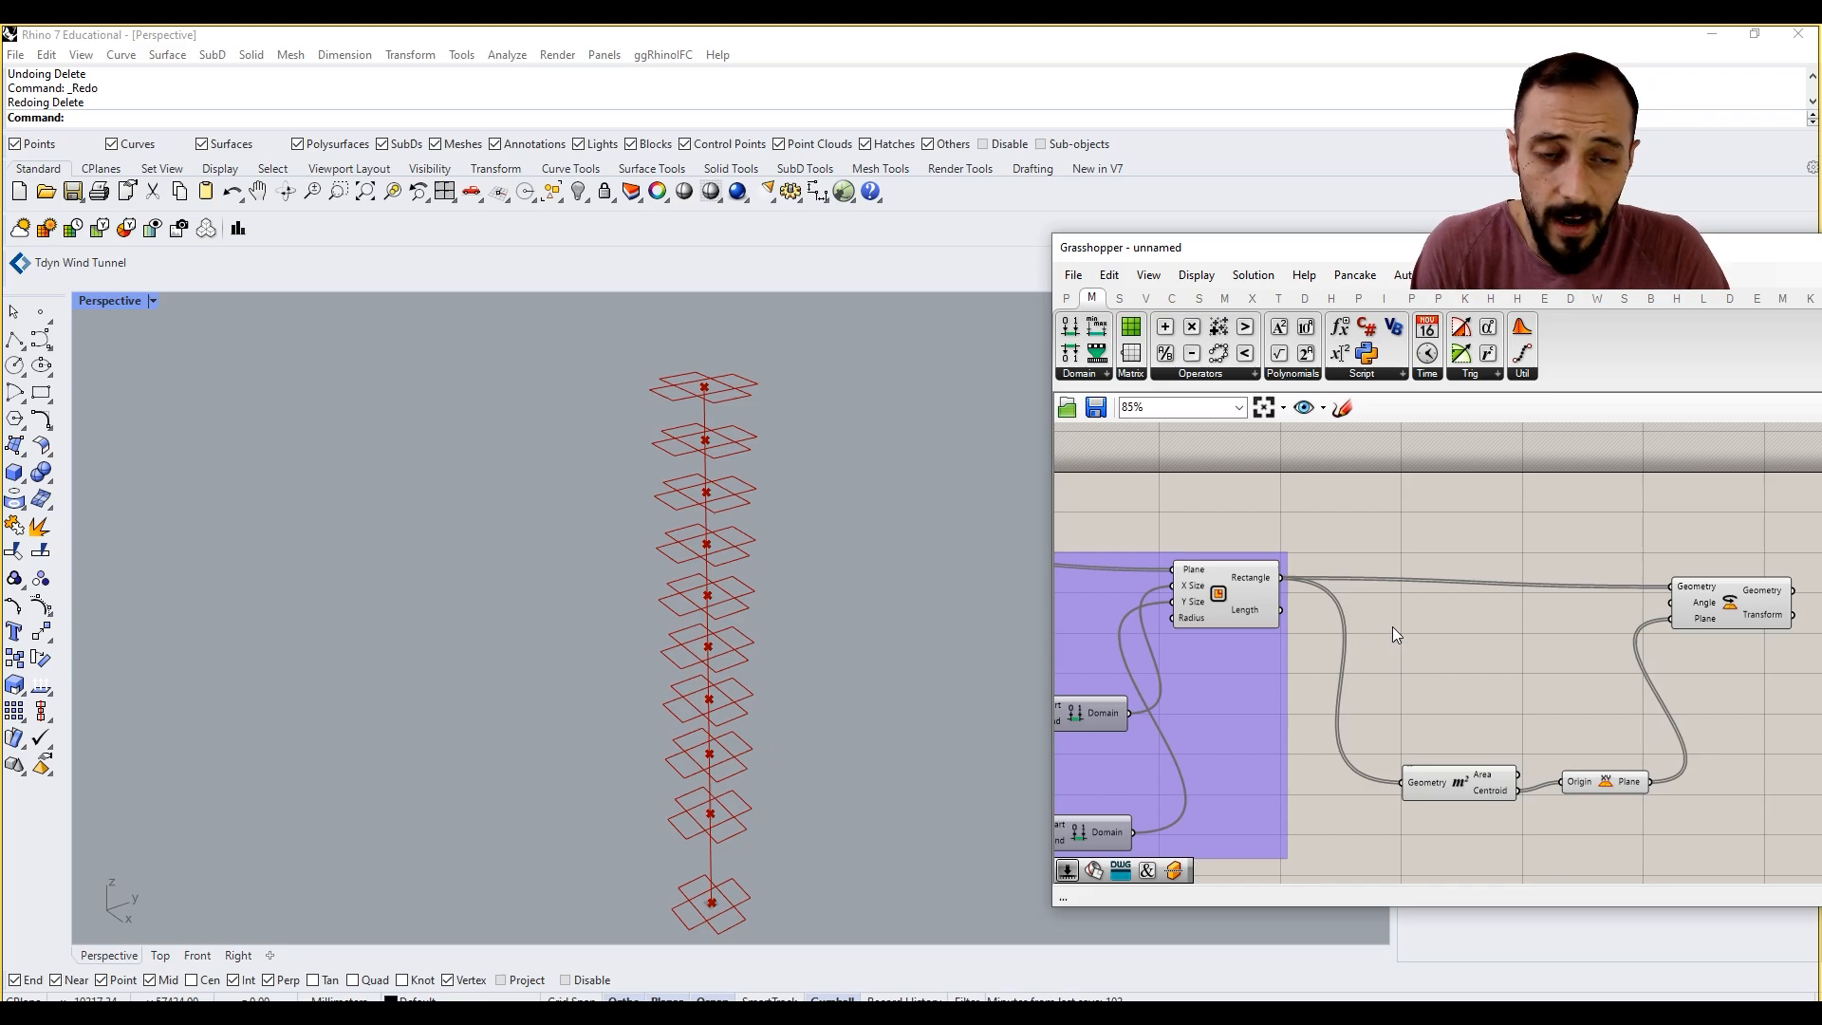
Step: Turn off the preview of the Rectangle component
{"action": "left_click", "coordinate": [1277, 612]}
{"action": "right_click", "coordinate": [1427, 668]}
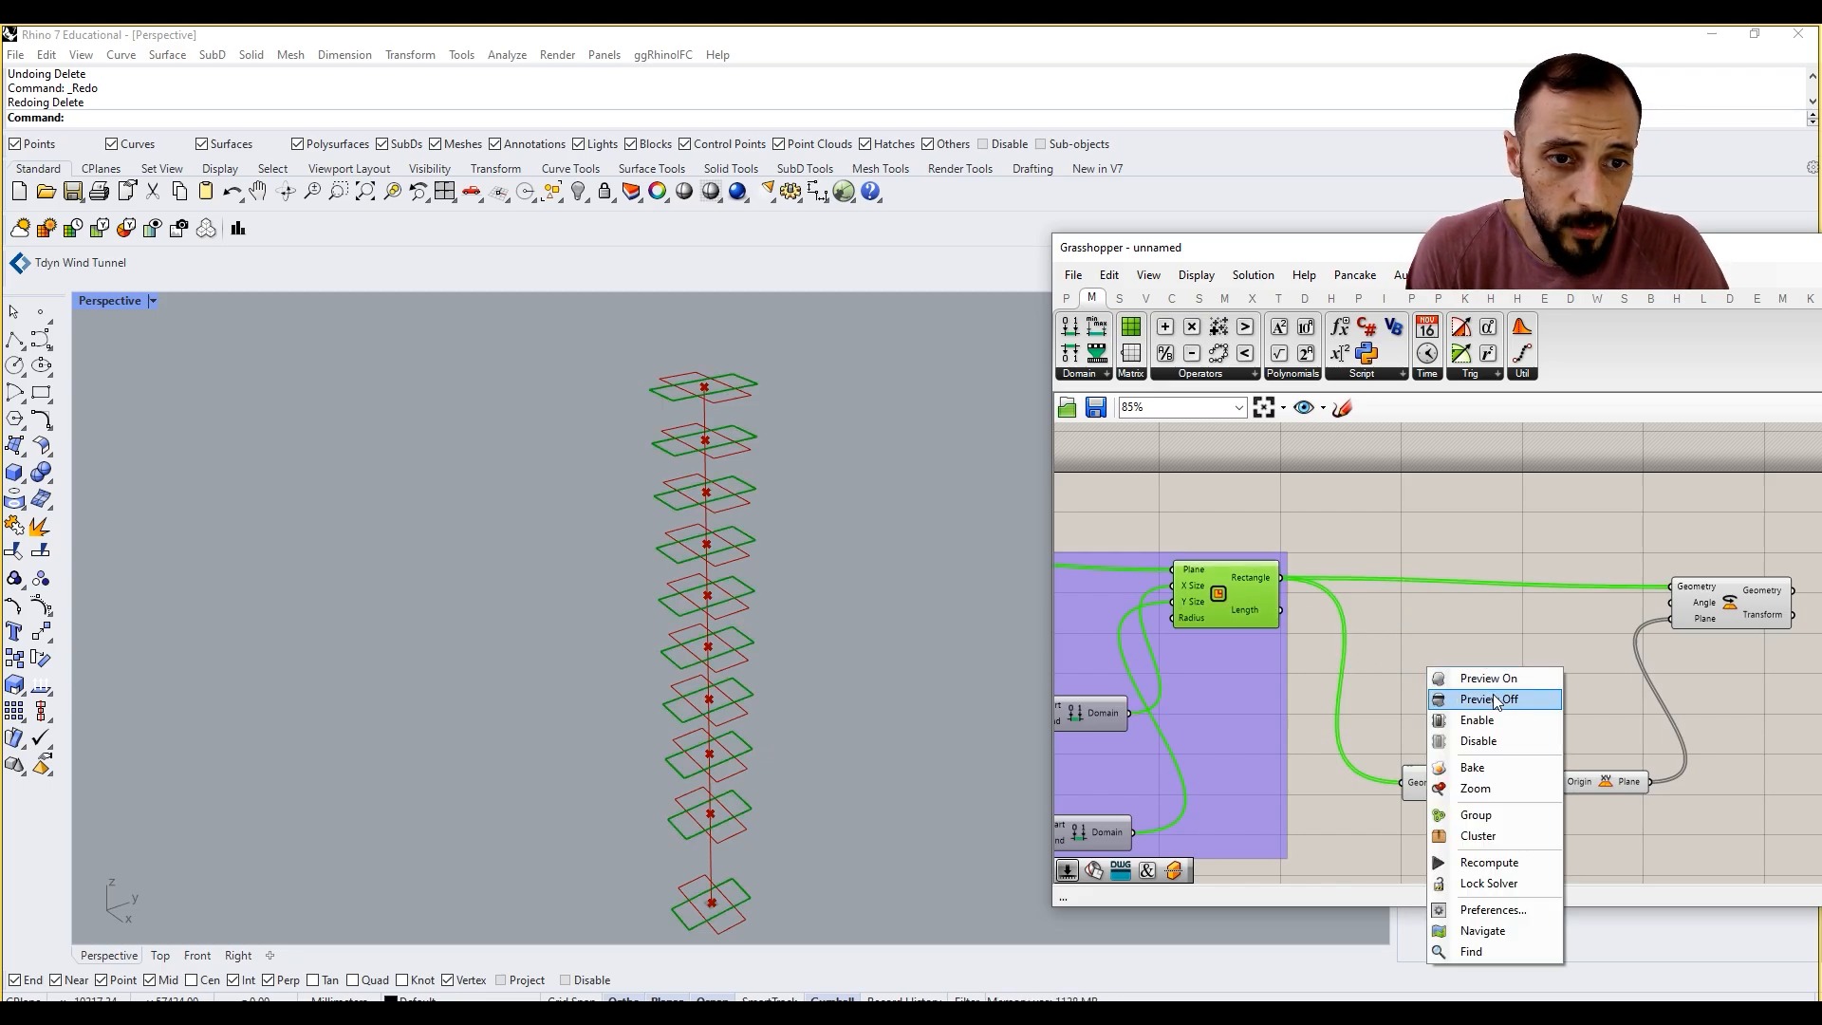
{"action": "left_click", "coordinate": [1466, 700]}
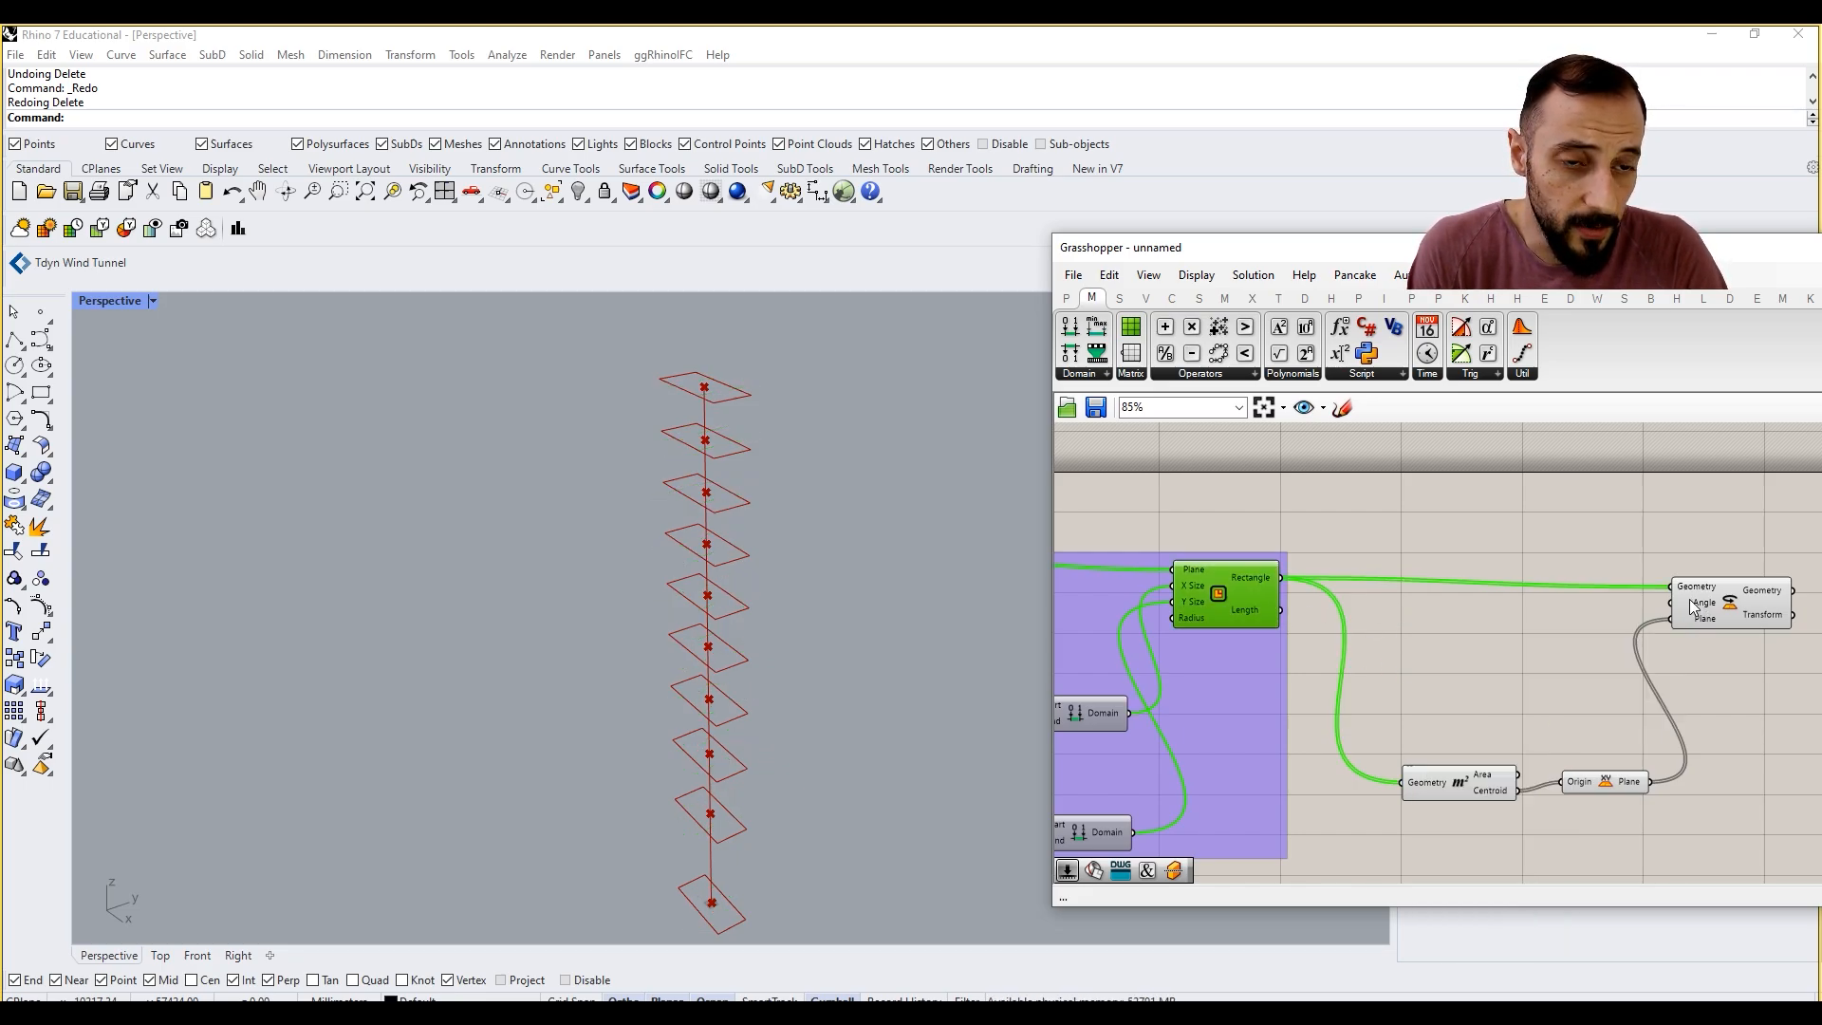
Step: Move the Rotate component slightly farther from the Area and XY Plane components
{"action": "right_click_drag", "start_coordinate": [1691, 559], "coordinate": [1506, 539]}
{"action": "left_click", "coordinate": [1506, 540]}
{"action": "left_click_drag", "start_coordinate": [1584, 600], "coordinate": [1656, 593]}
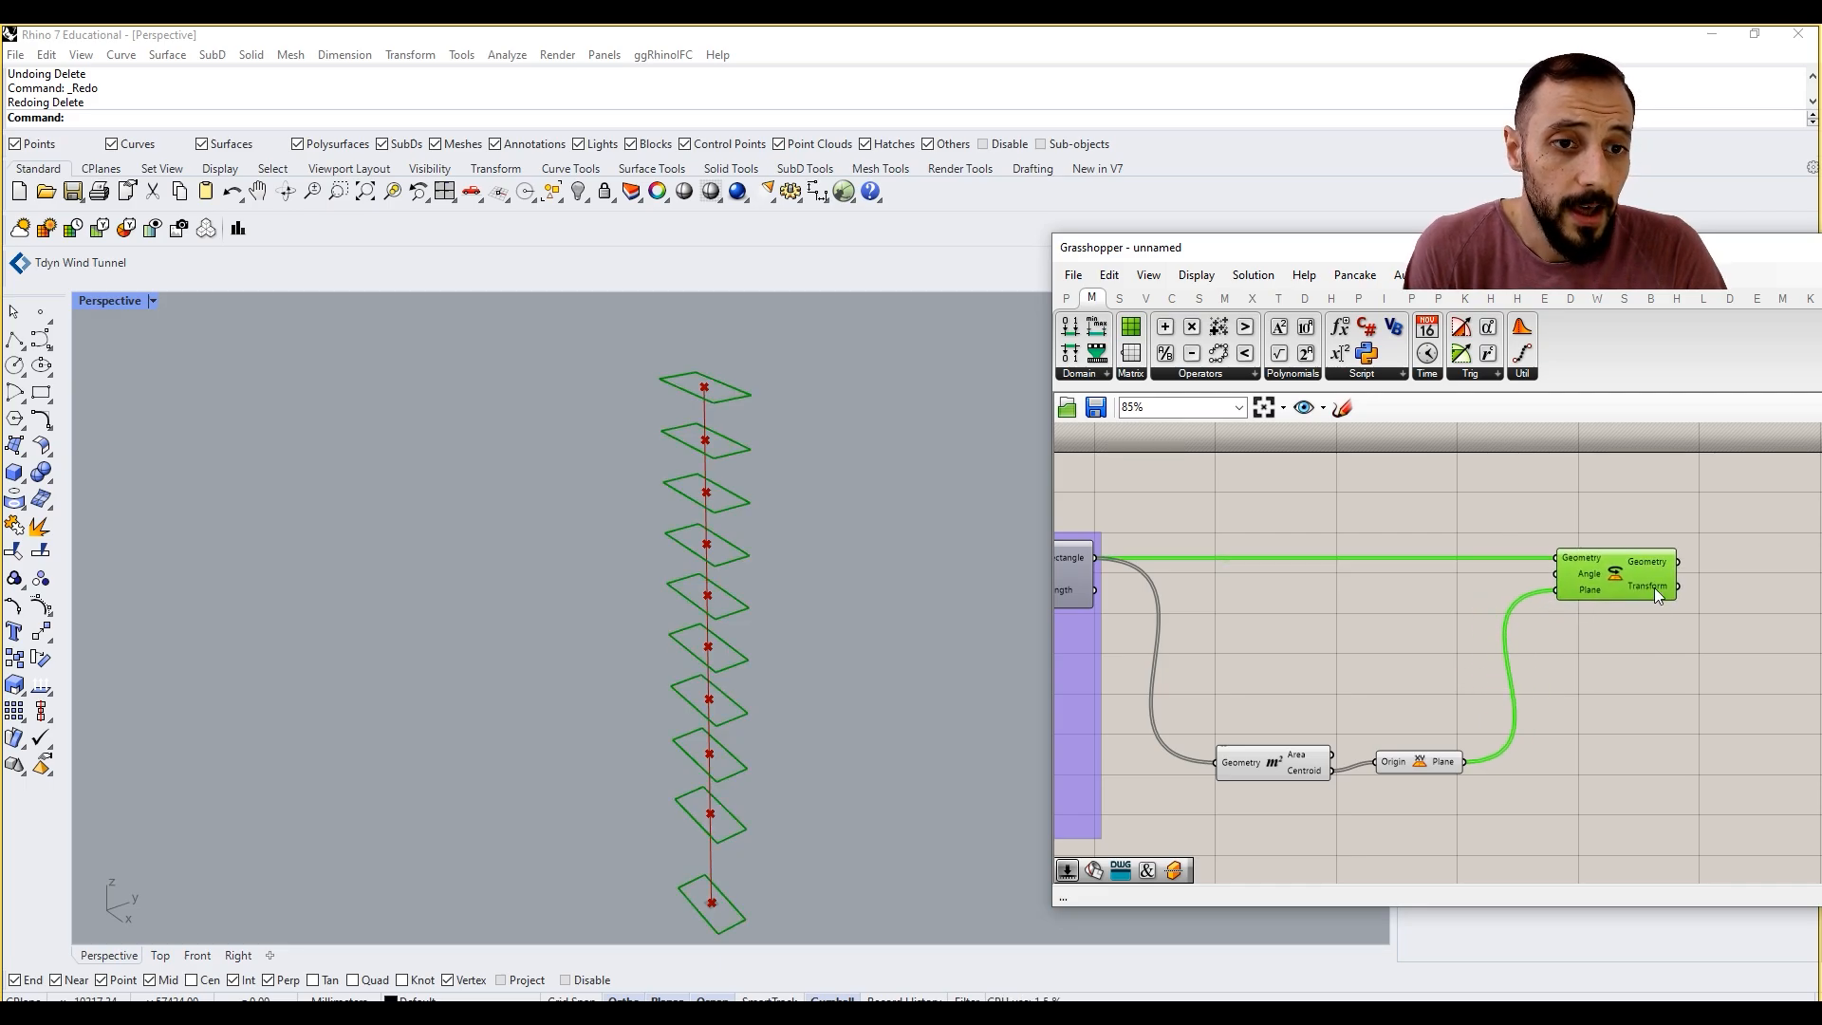
{"action": "left_click", "coordinate": [1399, 618]}
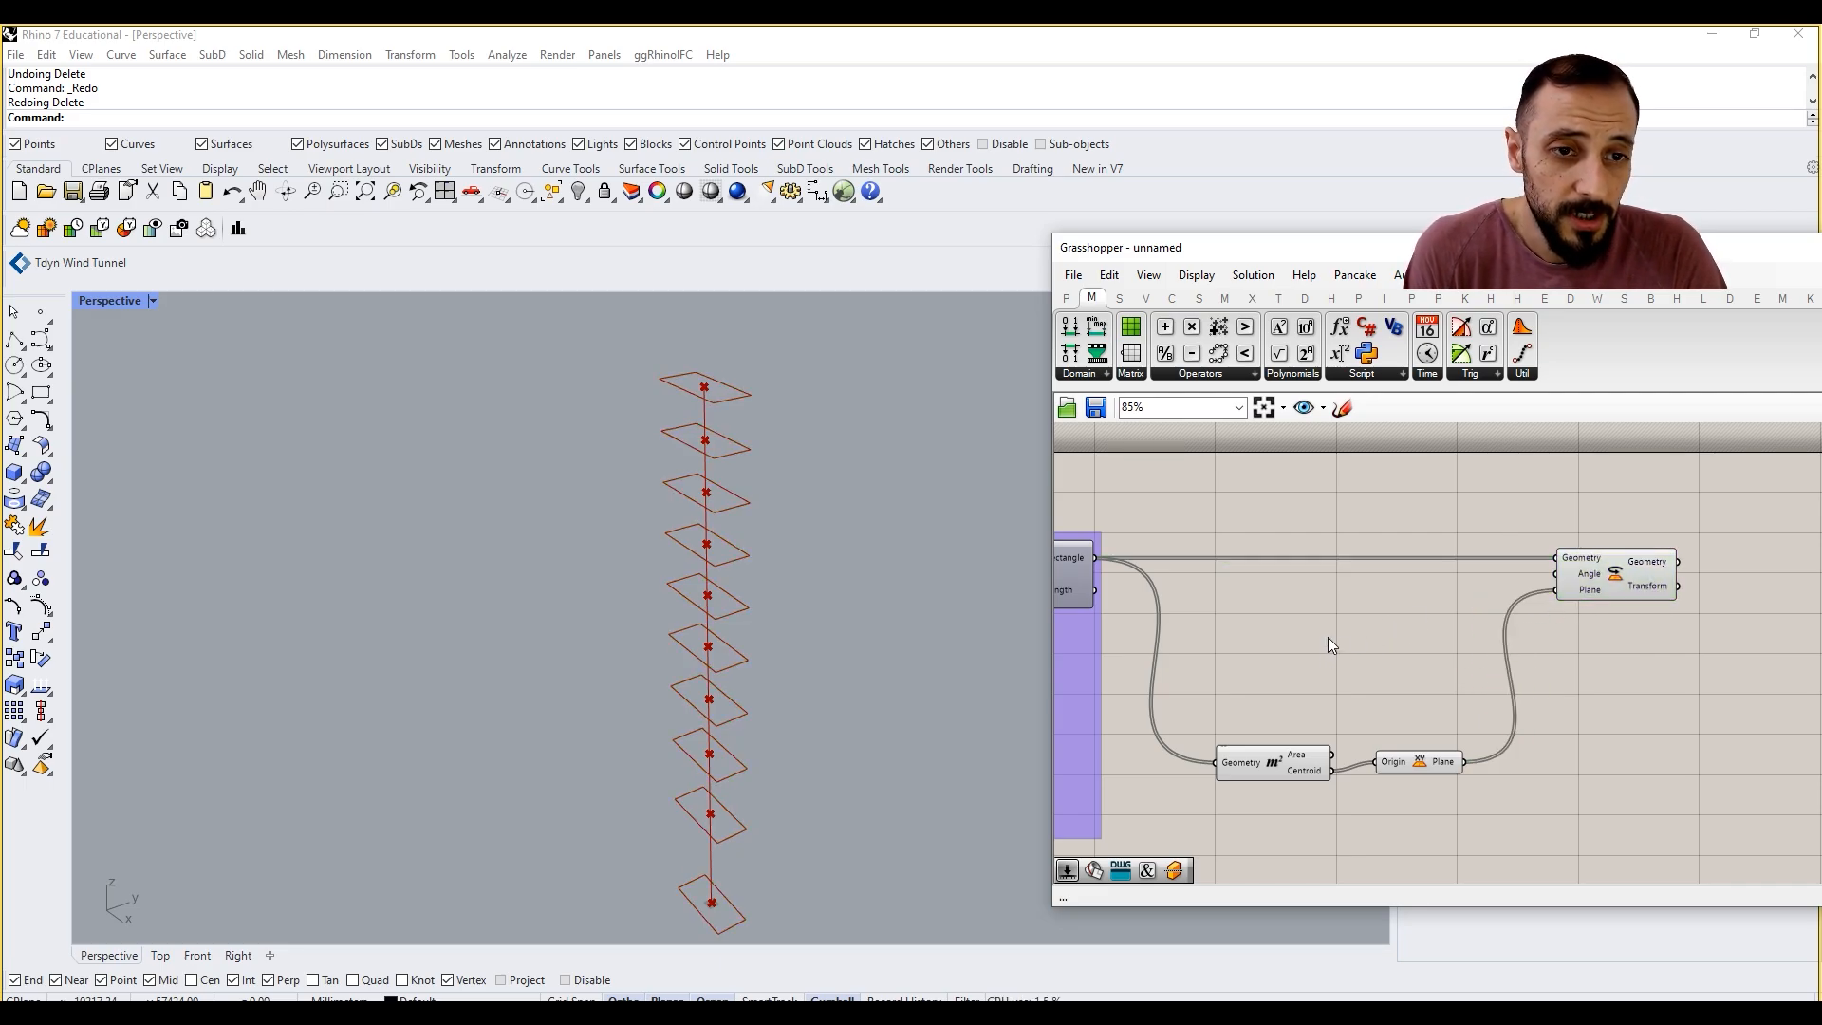
Step: Duplicate the Number Slider and Range feeding the Uneven Curve Division graphs, and place the copies between the Rectangle and Rotate components
{"action": "scroll", "coordinate": [1328, 645], "scroll_direction": "down", "scroll_amount": 5}
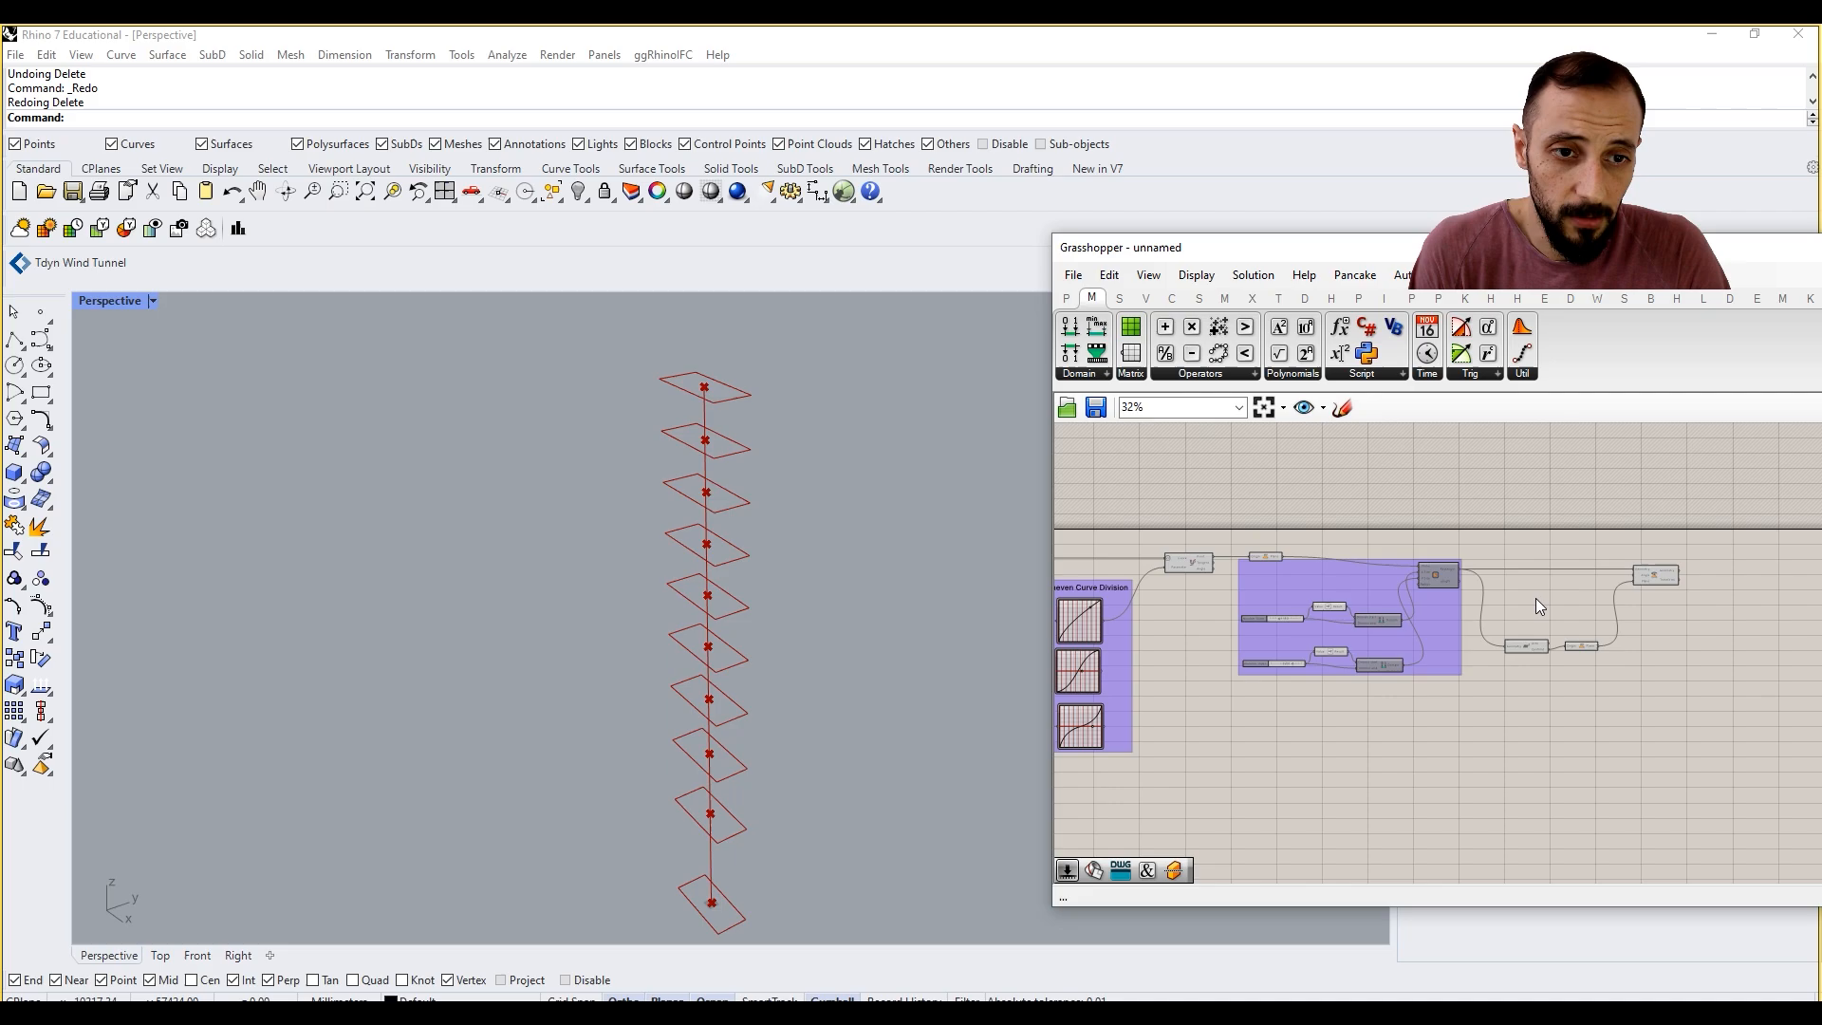
{"action": "scroll", "coordinate": [1222, 642], "scroll_direction": "up", "scroll_amount": 4}
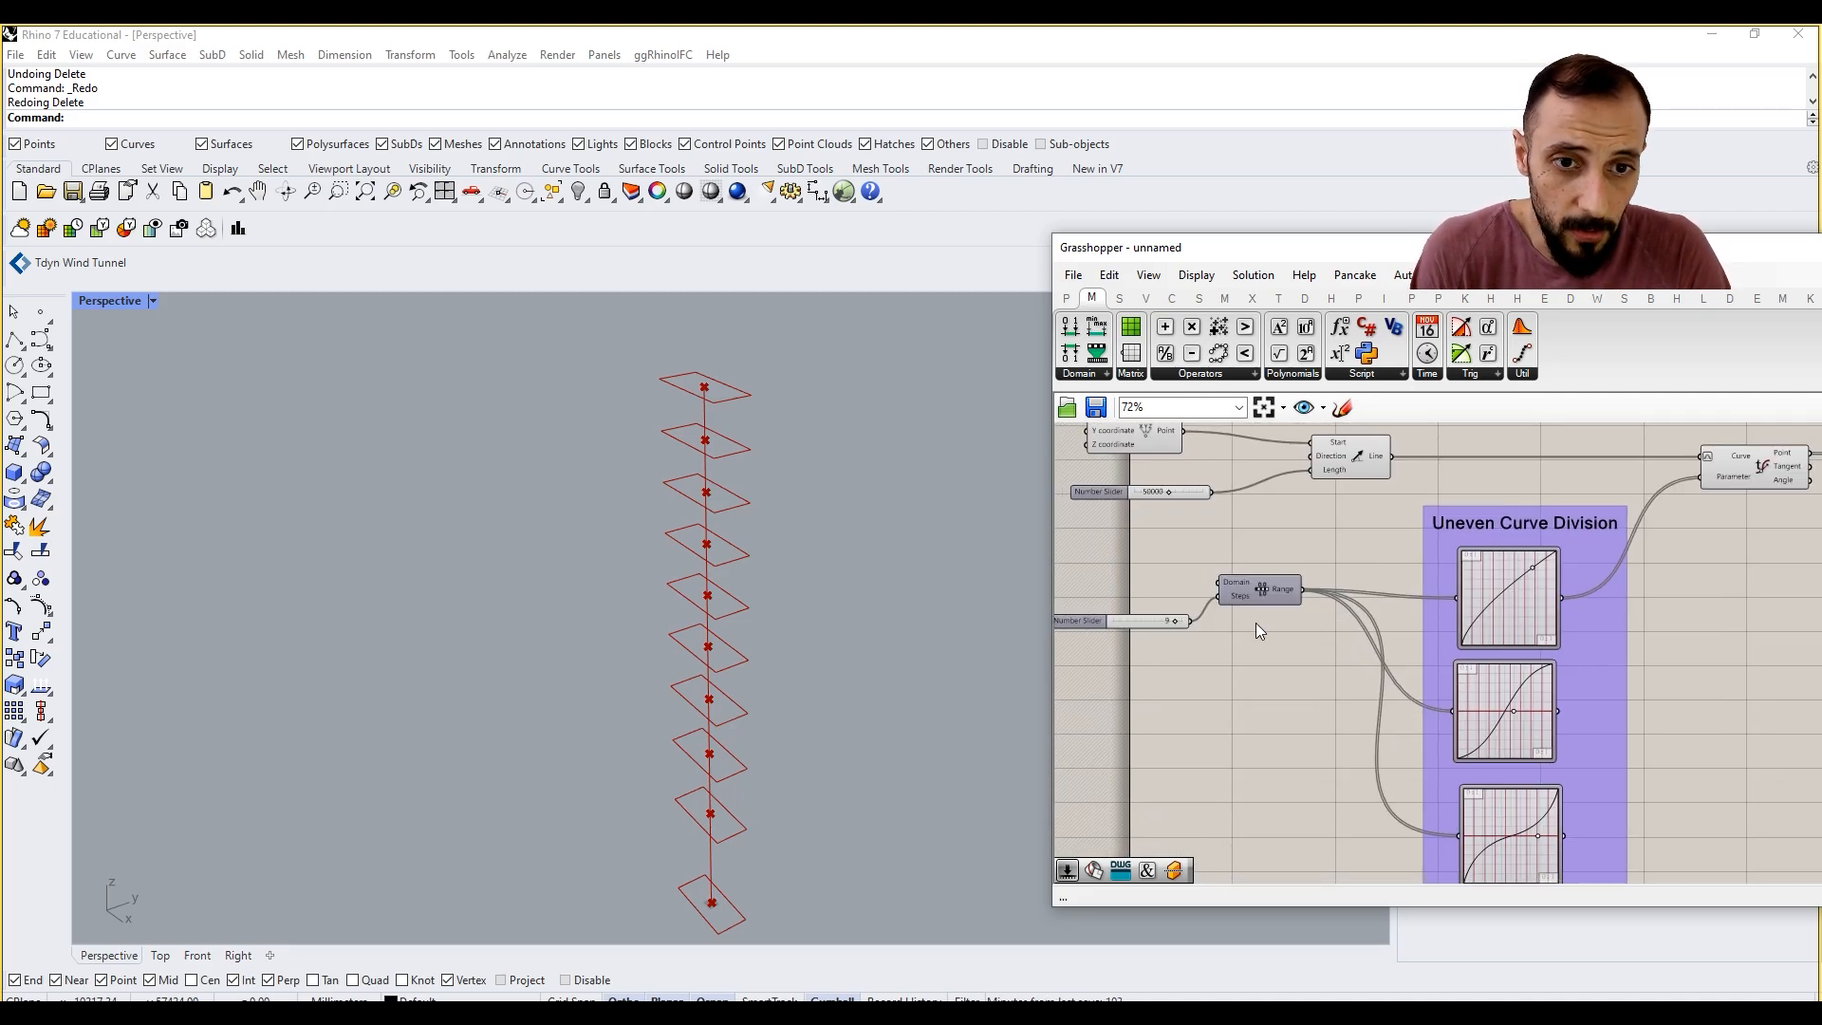
{"action": "left_click_drag", "start_coordinate": [1154, 582], "coordinate": [1158, 584]}
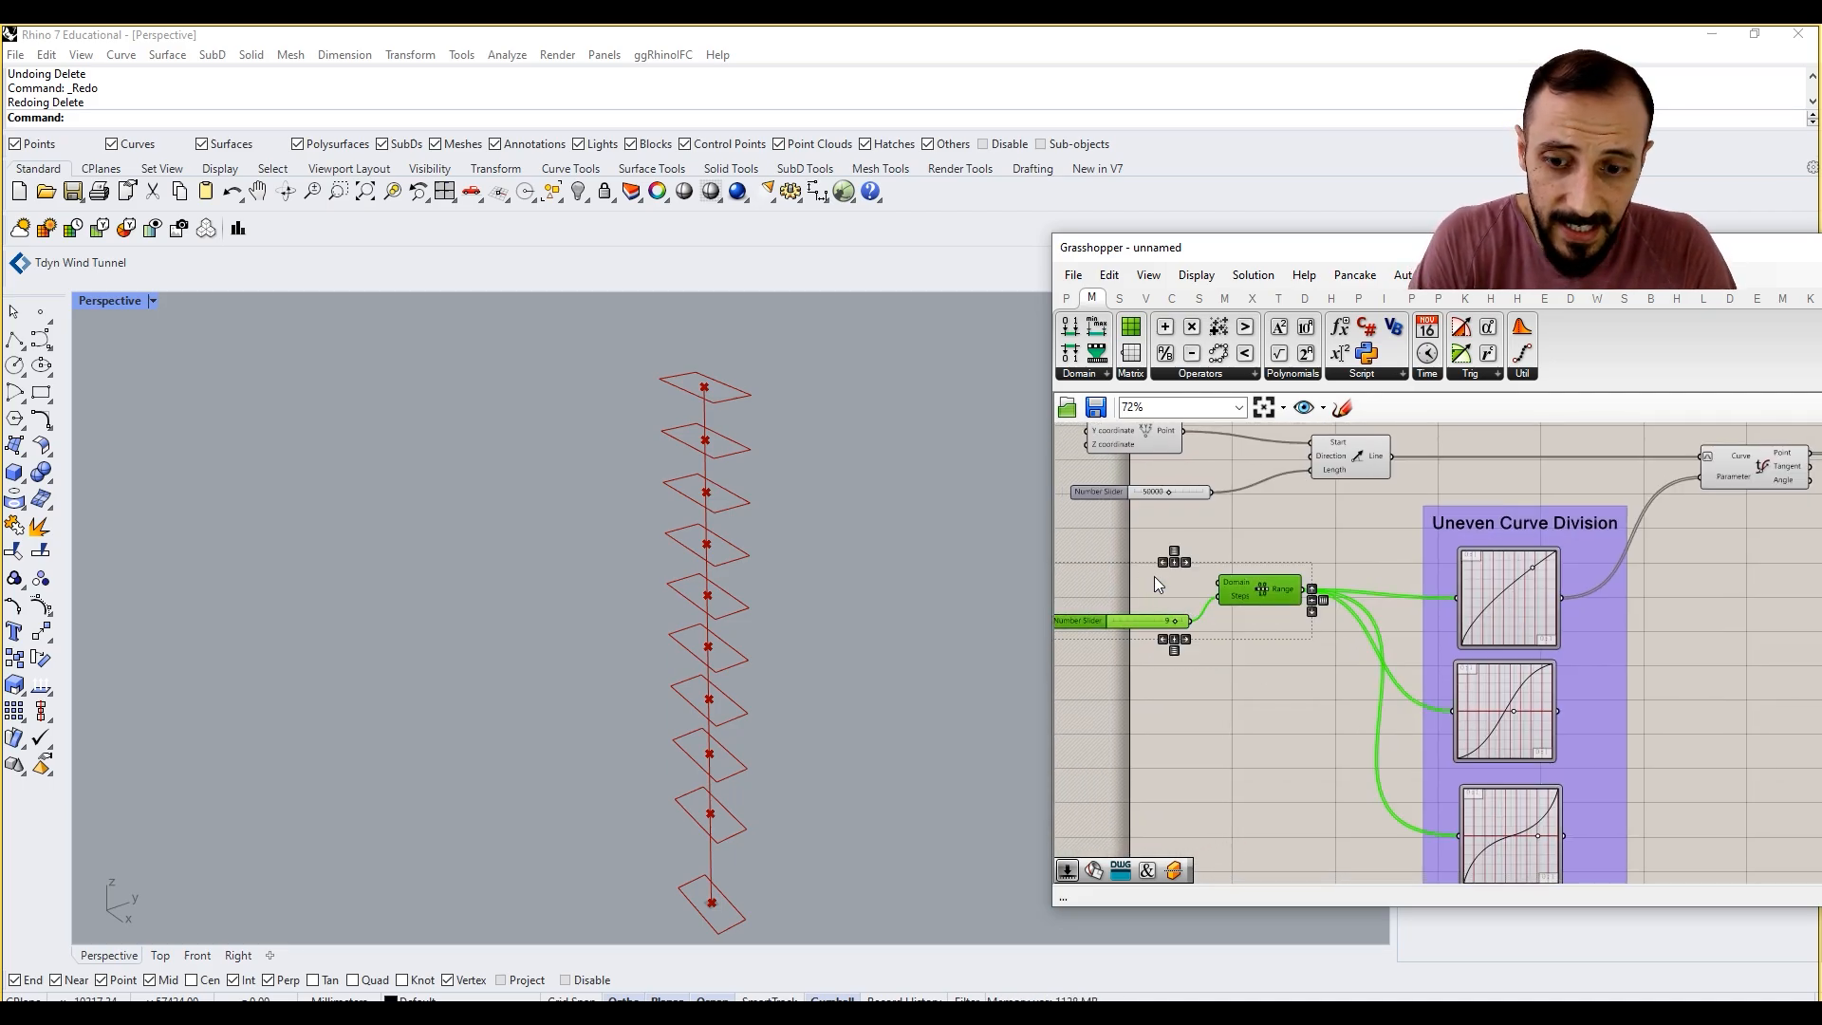
{"action": "key", "text": "ctrl+c"}
{"action": "key", "text": "ctrl+v"}
{"action": "right_click_drag", "start_coordinate": [1249, 609], "coordinate": [1164, 583]}
{"action": "scroll", "coordinate": [1164, 583], "scroll_direction": "down", "scroll_amount": 5}
{"action": "left_click_drag", "start_coordinate": [1169, 583], "coordinate": [1680, 625]}
{"action": "scroll", "coordinate": [1700, 630], "scroll_direction": "up", "scroll_amount": 6}
{"action": "right_click_drag", "start_coordinate": [1690, 622], "coordinate": [1526, 691]}
{"action": "left_click_drag", "start_coordinate": [1483, 677], "coordinate": [1312, 722]}
{"action": "left_click", "coordinate": [1357, 590]}
{"action": "right_click_drag", "start_coordinate": [1385, 567], "coordinate": [1411, 700]}
Step: Add a Graph Mapper fed by the copied Range and set its graph type to Sine
{"action": "double_click", "coordinate": [1486, 703]}
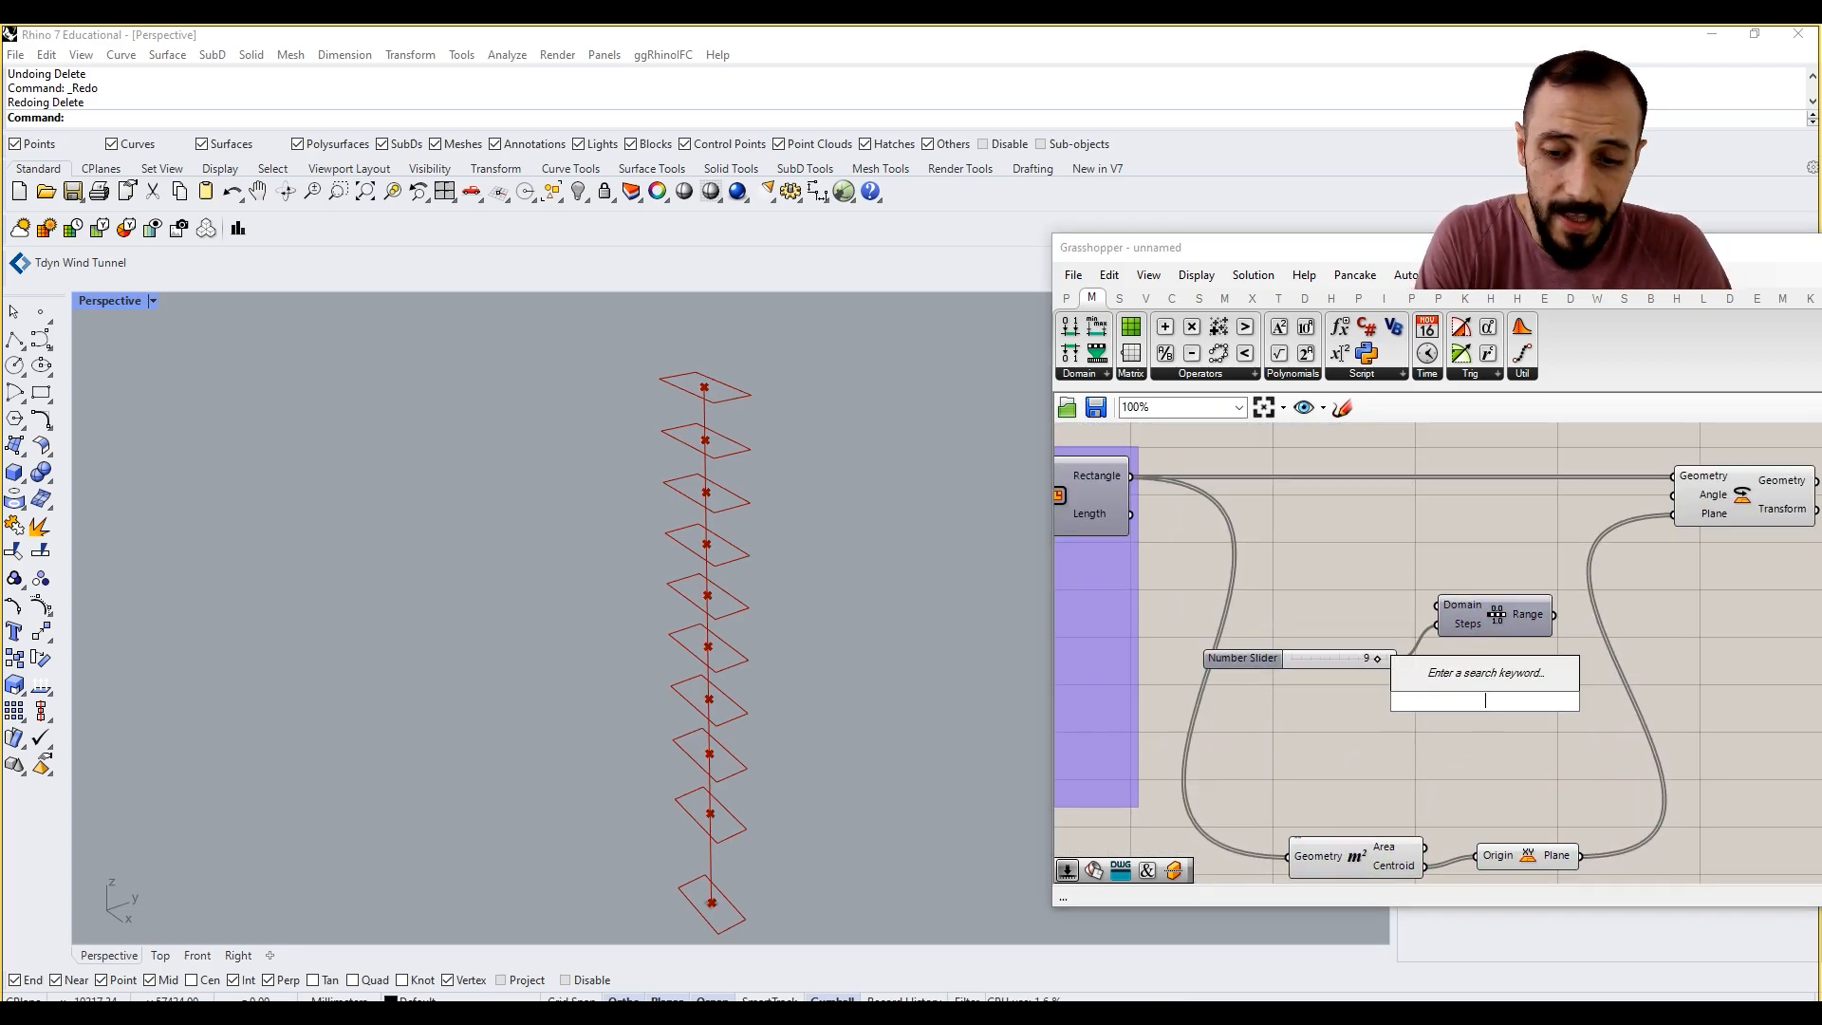
{"action": "type", "text": "graph"}
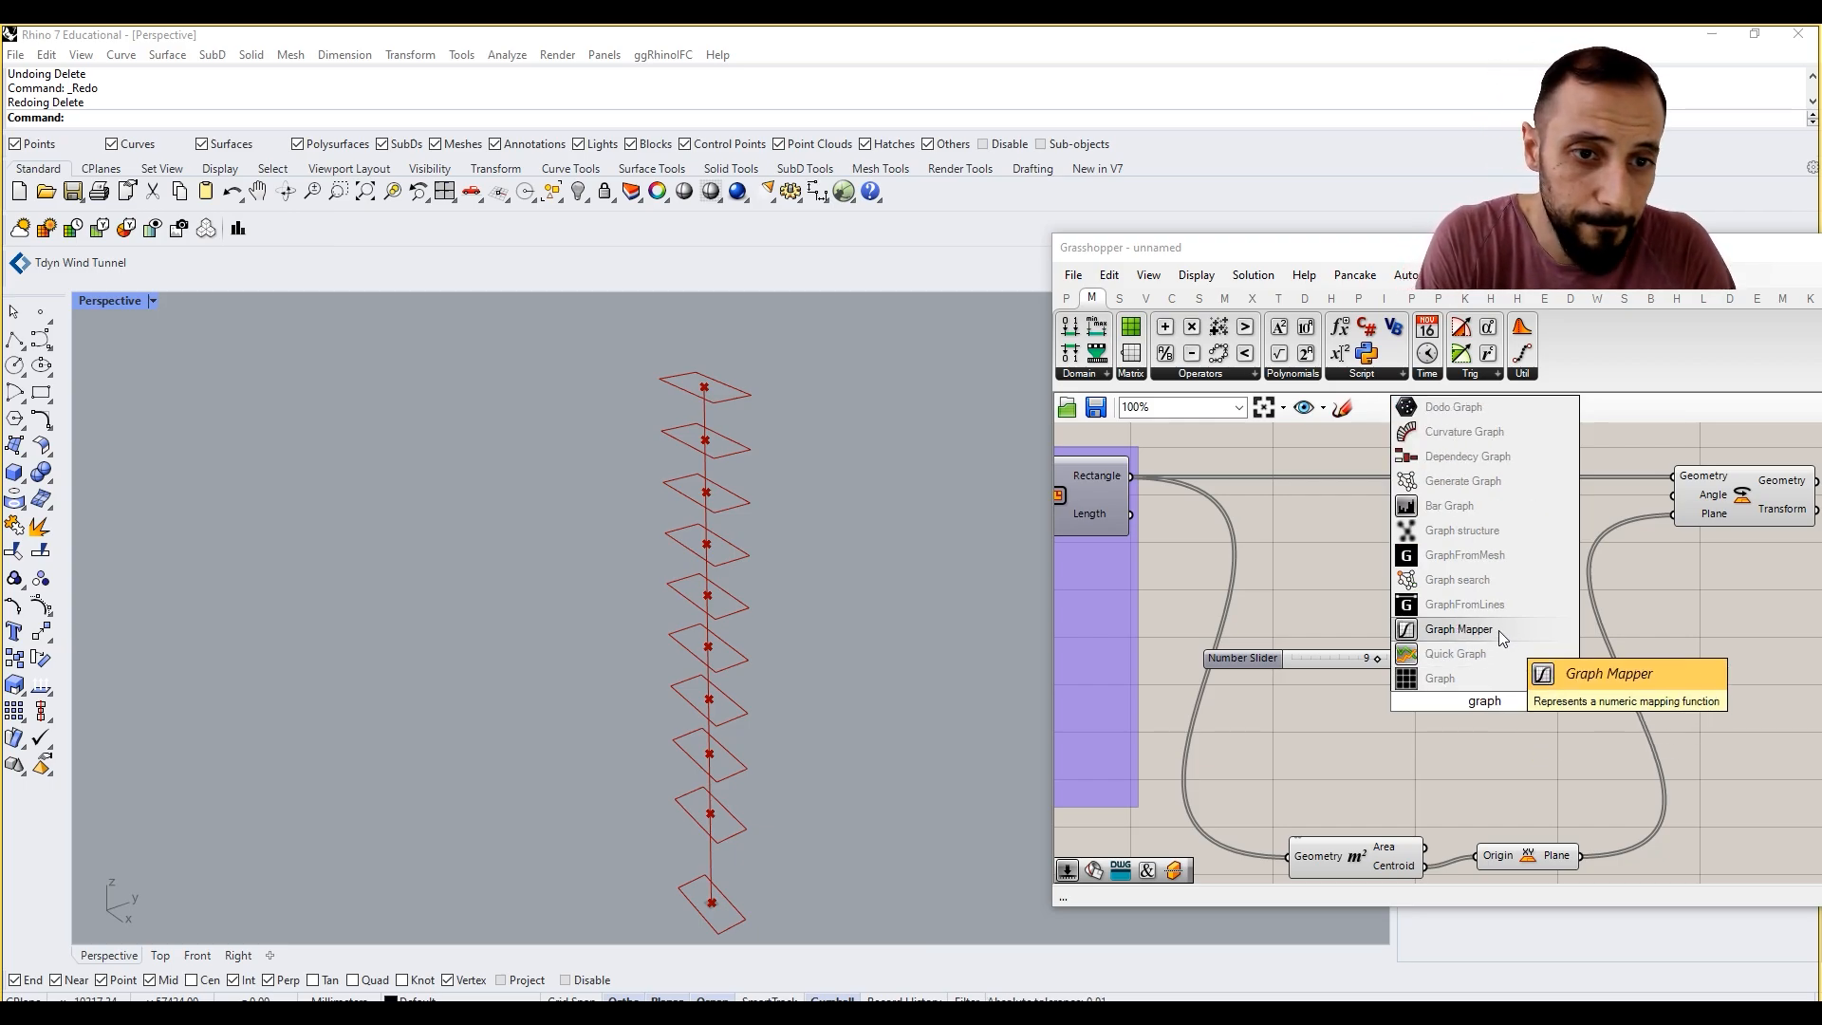
{"action": "left_click", "coordinate": [1459, 629]}
{"action": "right_click", "coordinate": [1503, 679]}
{"action": "mouse_move", "coordinate": [1570, 912]}
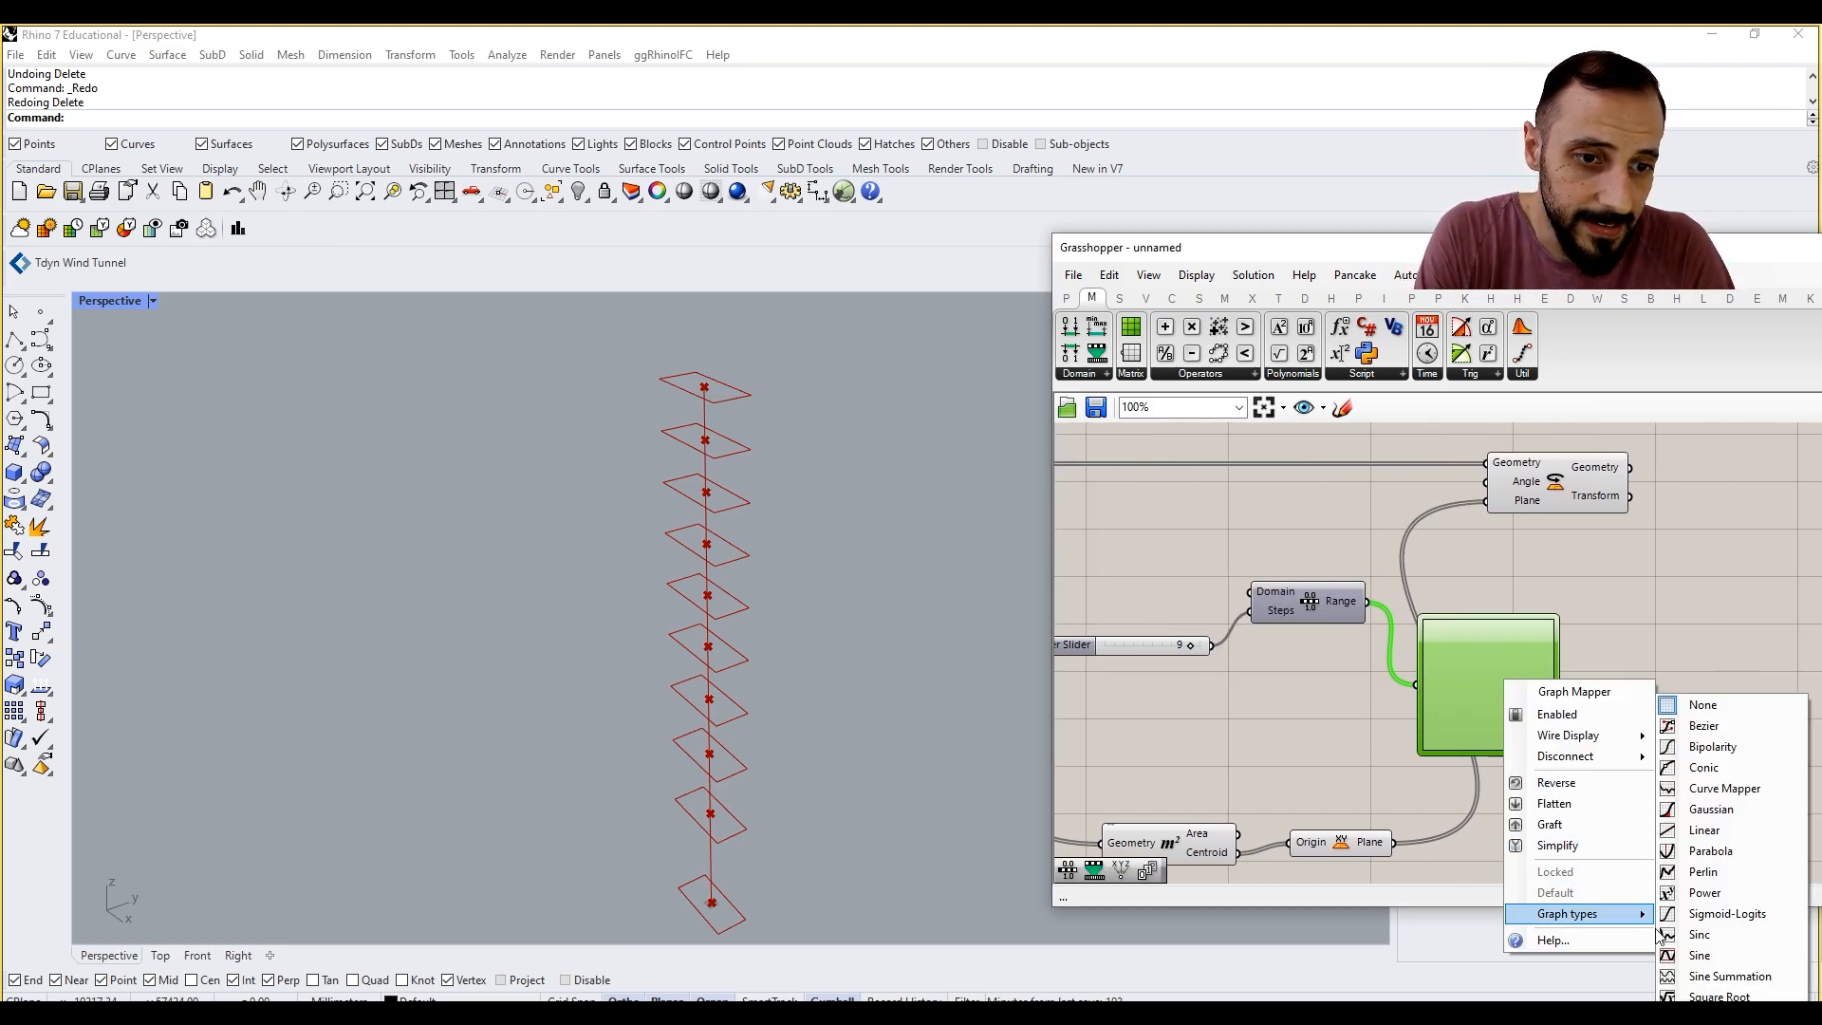
{"action": "left_click", "coordinate": [1718, 954]}
{"action": "left_click", "coordinate": [1619, 651]}
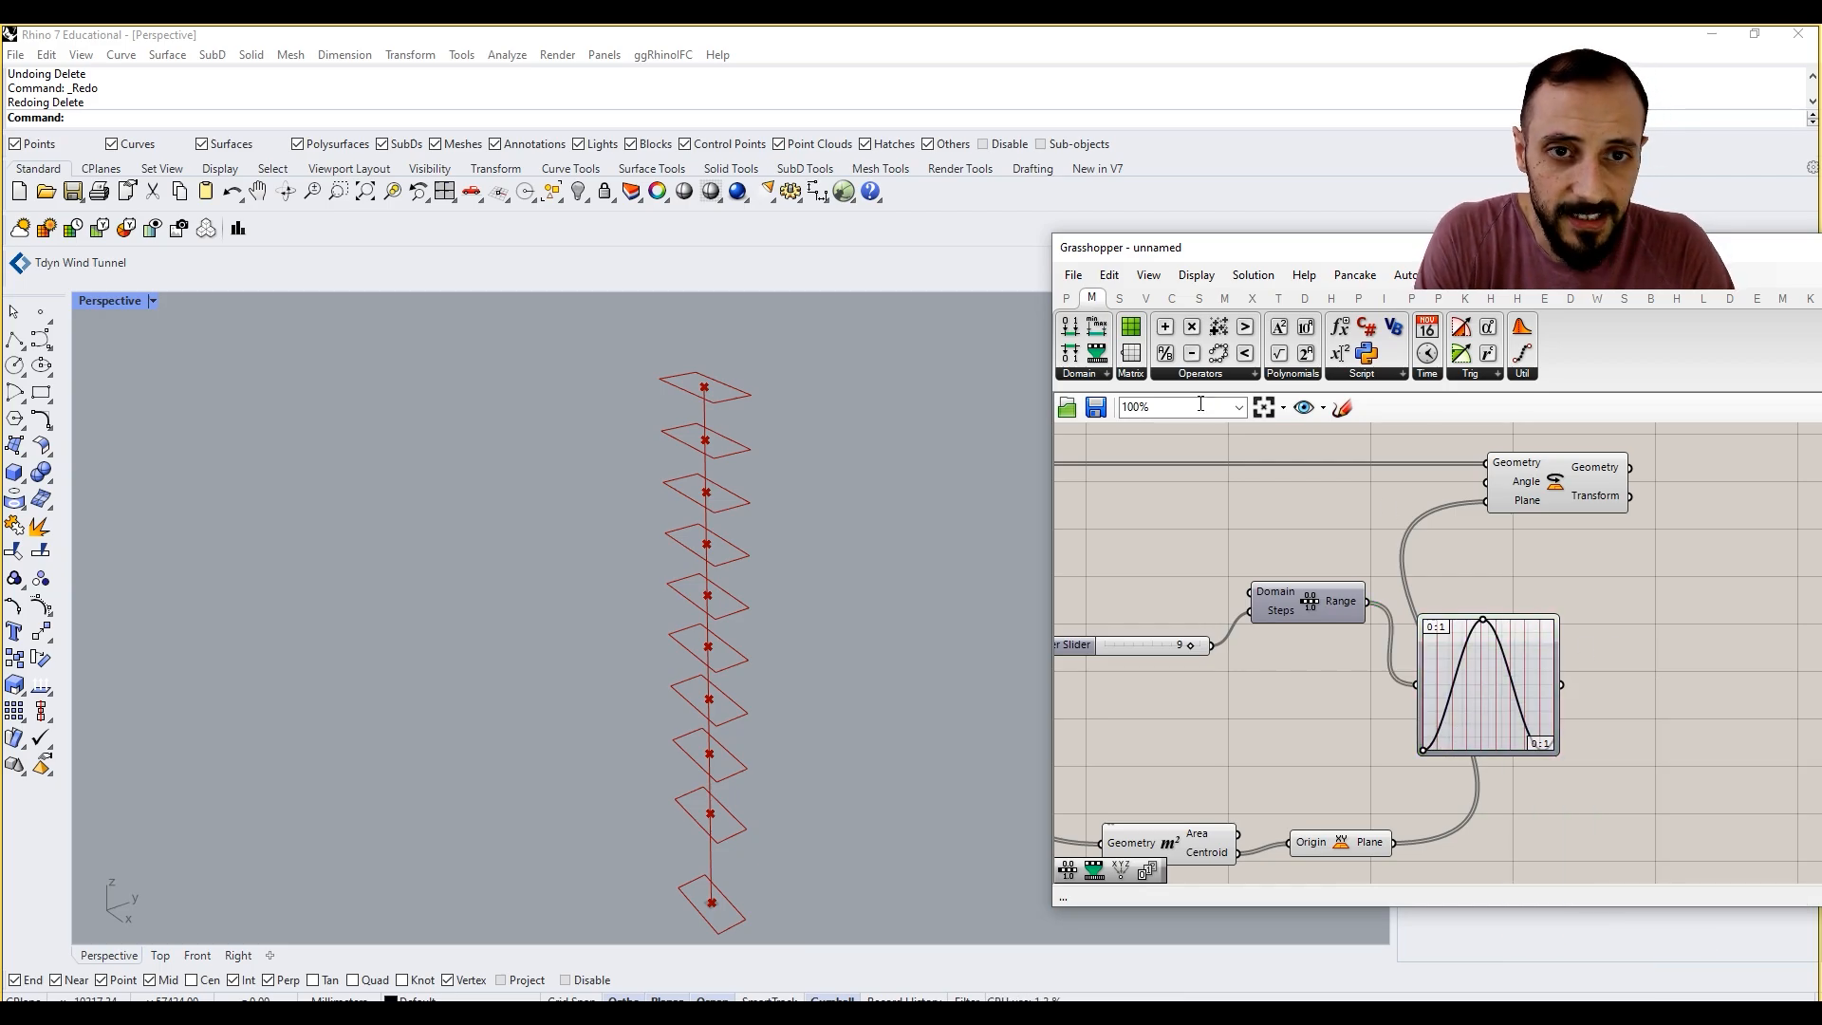
Step: Add Remap Numbers with the sine Graph Mapper as its Value input and a Construct Domain as its Target input
{"action": "left_click", "coordinate": [1082, 374]}
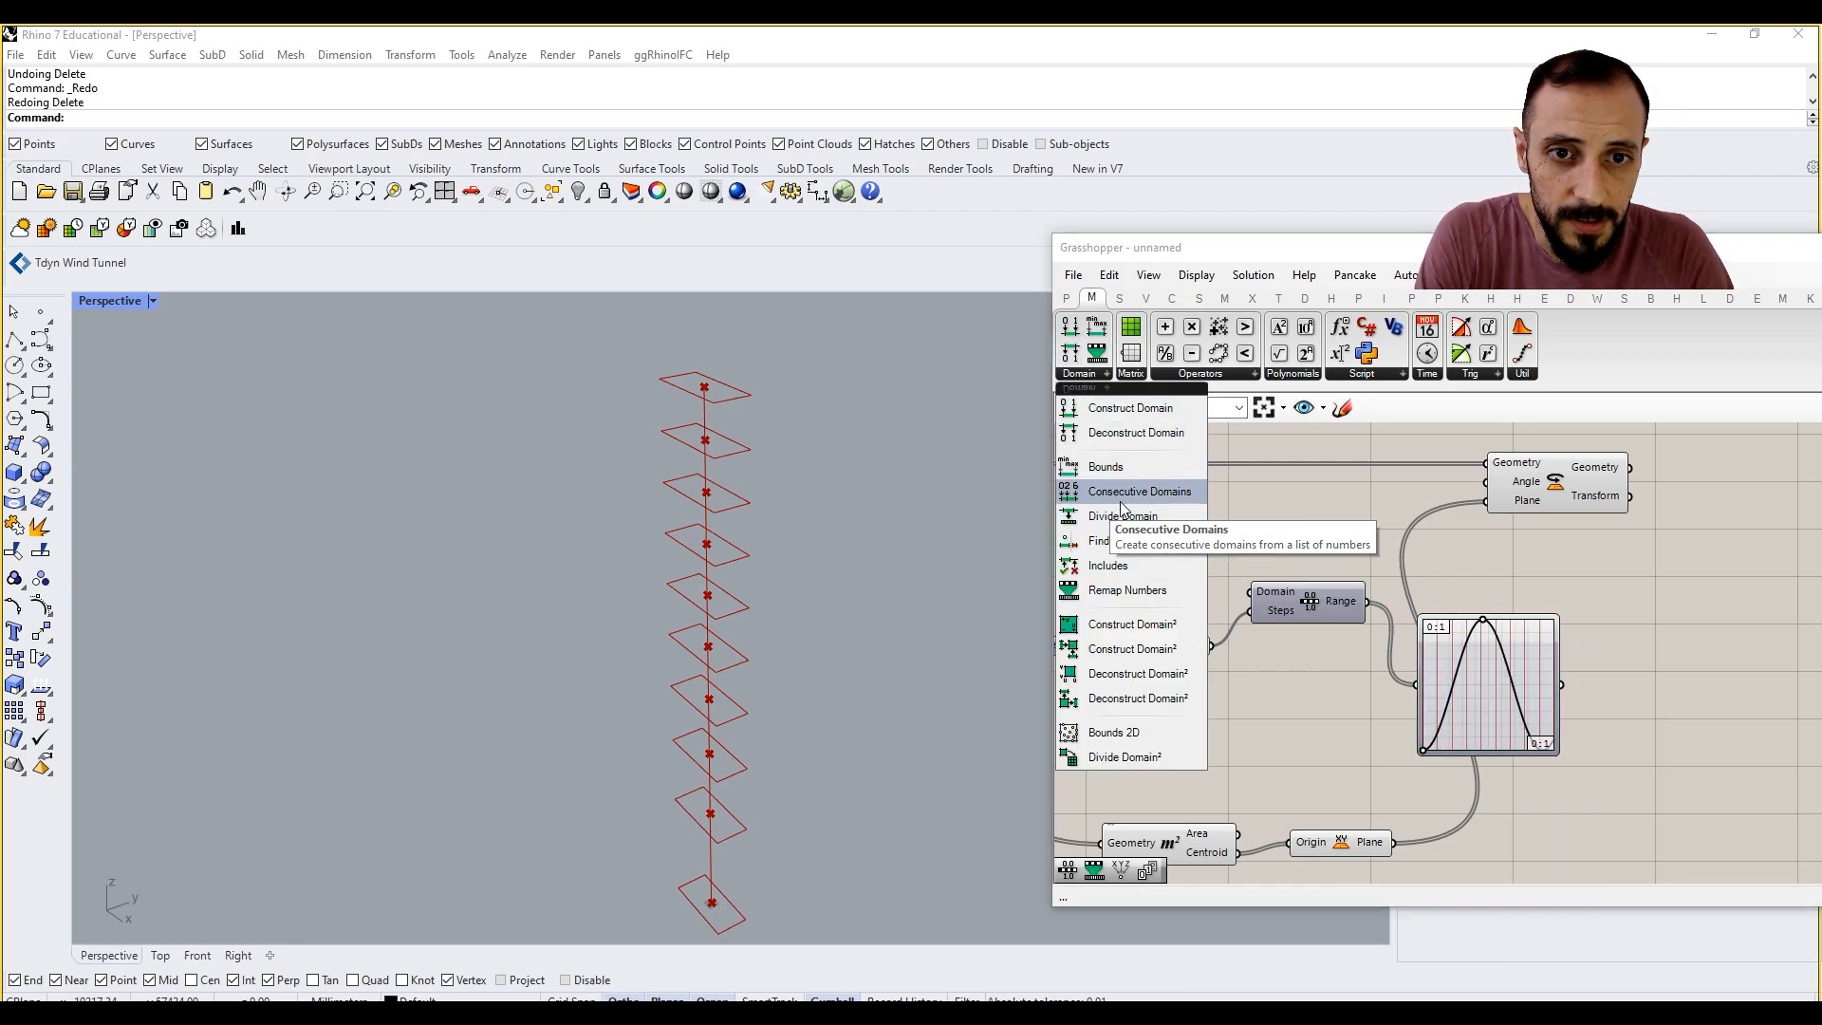
{"action": "left_click", "coordinate": [1128, 590]}
{"action": "left_click", "coordinate": [1660, 691]}
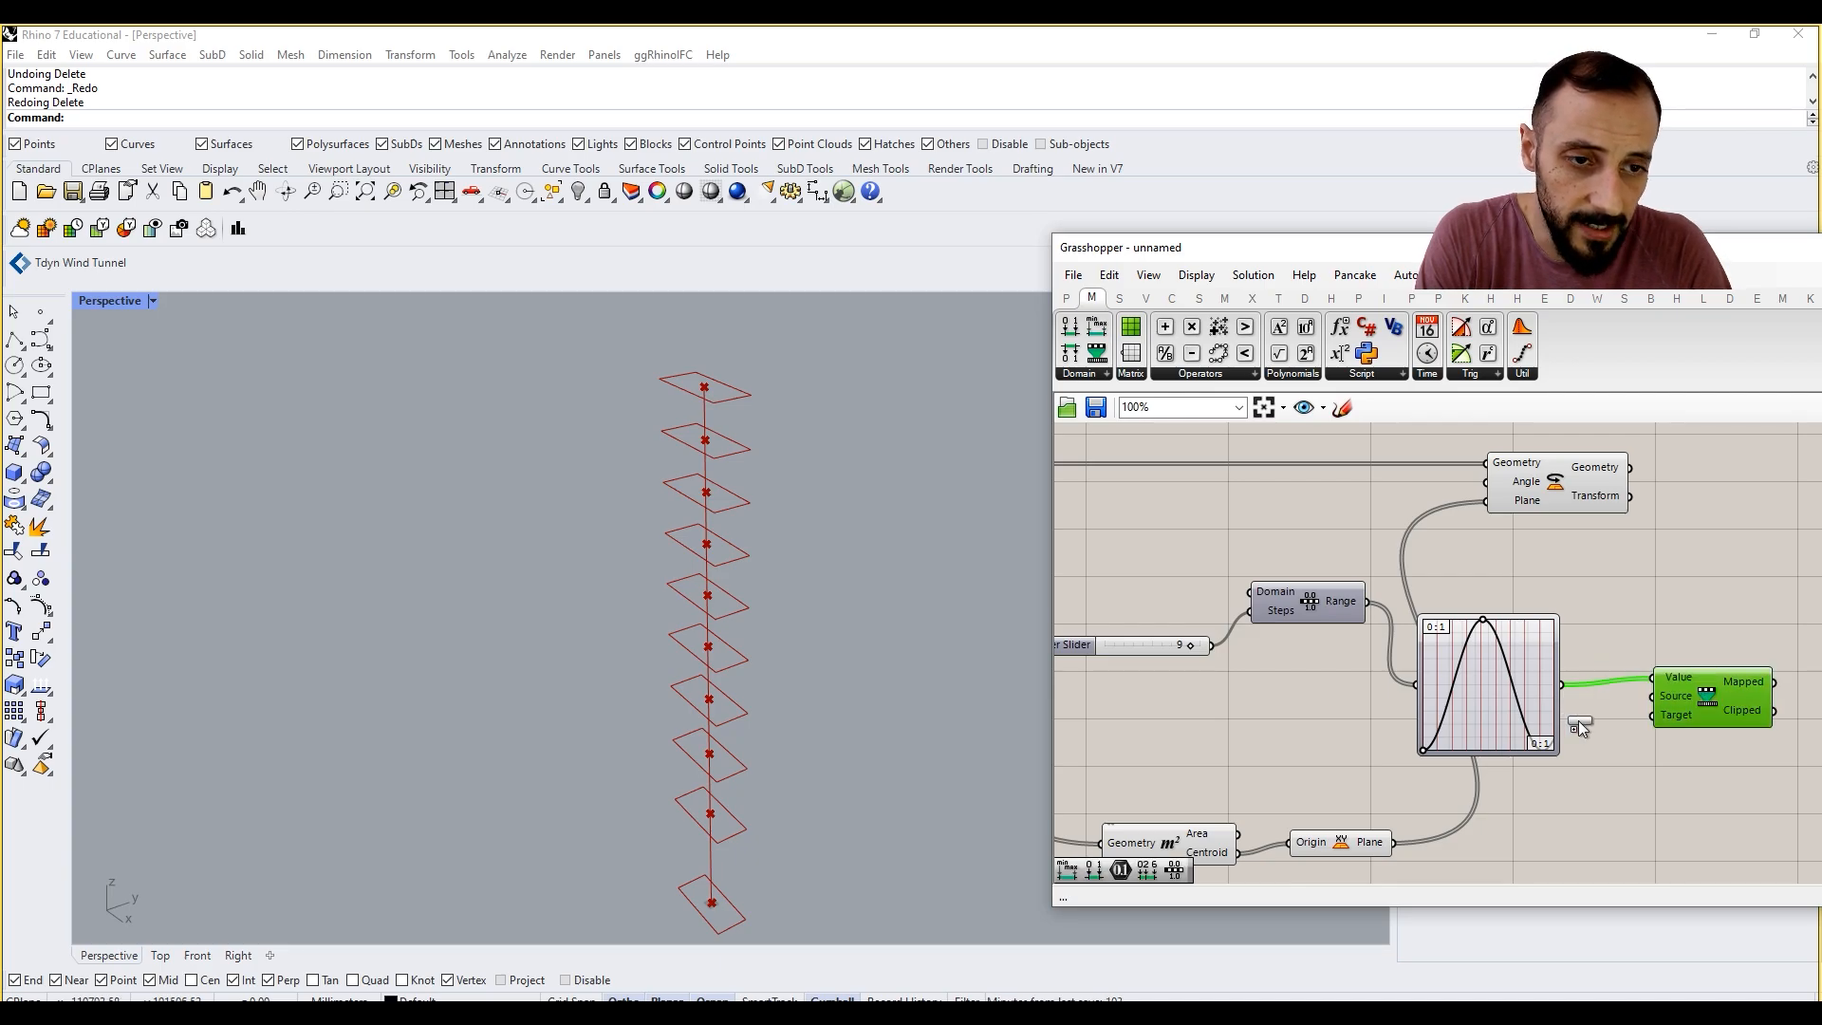
{"action": "left_click", "coordinate": [1653, 758]}
{"action": "right_click_drag", "start_coordinate": [1621, 717], "coordinate": [1602, 716]}
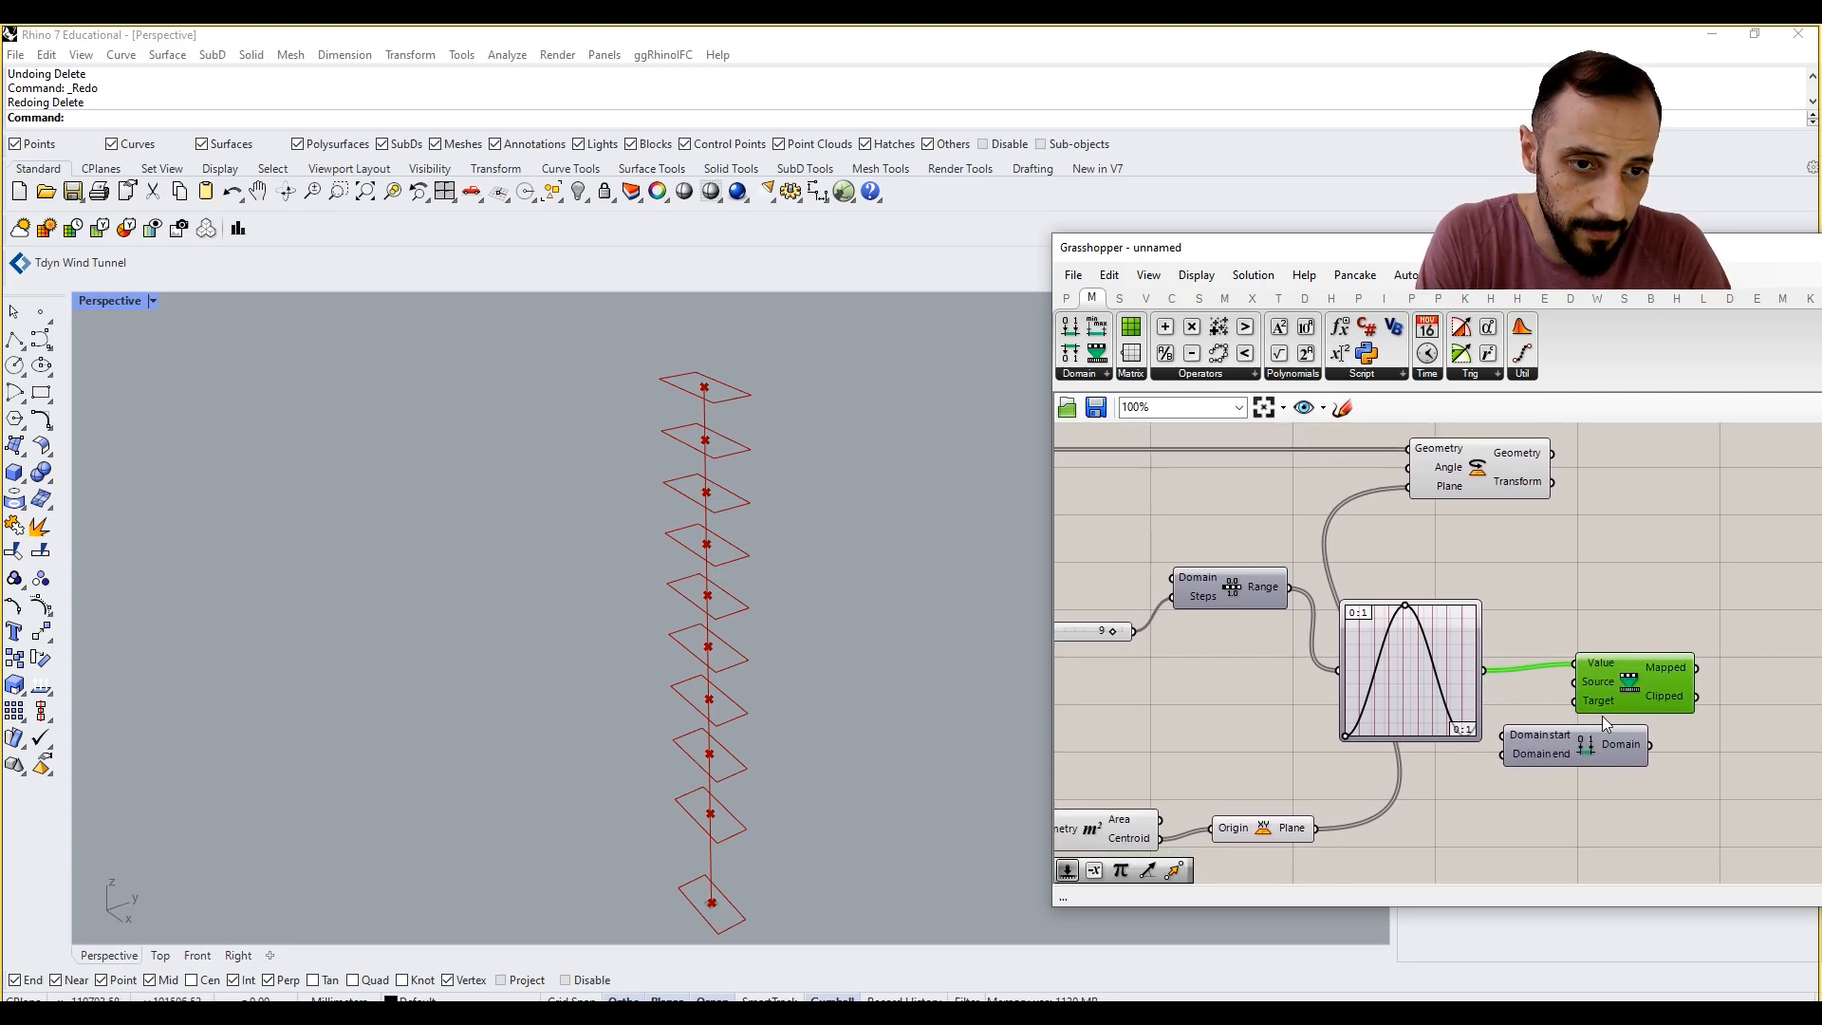
{"action": "left_click_drag", "start_coordinate": [1652, 744], "coordinate": [1579, 701]}
Step: Add number sliders of 0 and 360 as the start and end of the remapping target domain
{"action": "double_click", "coordinate": [1550, 806]}
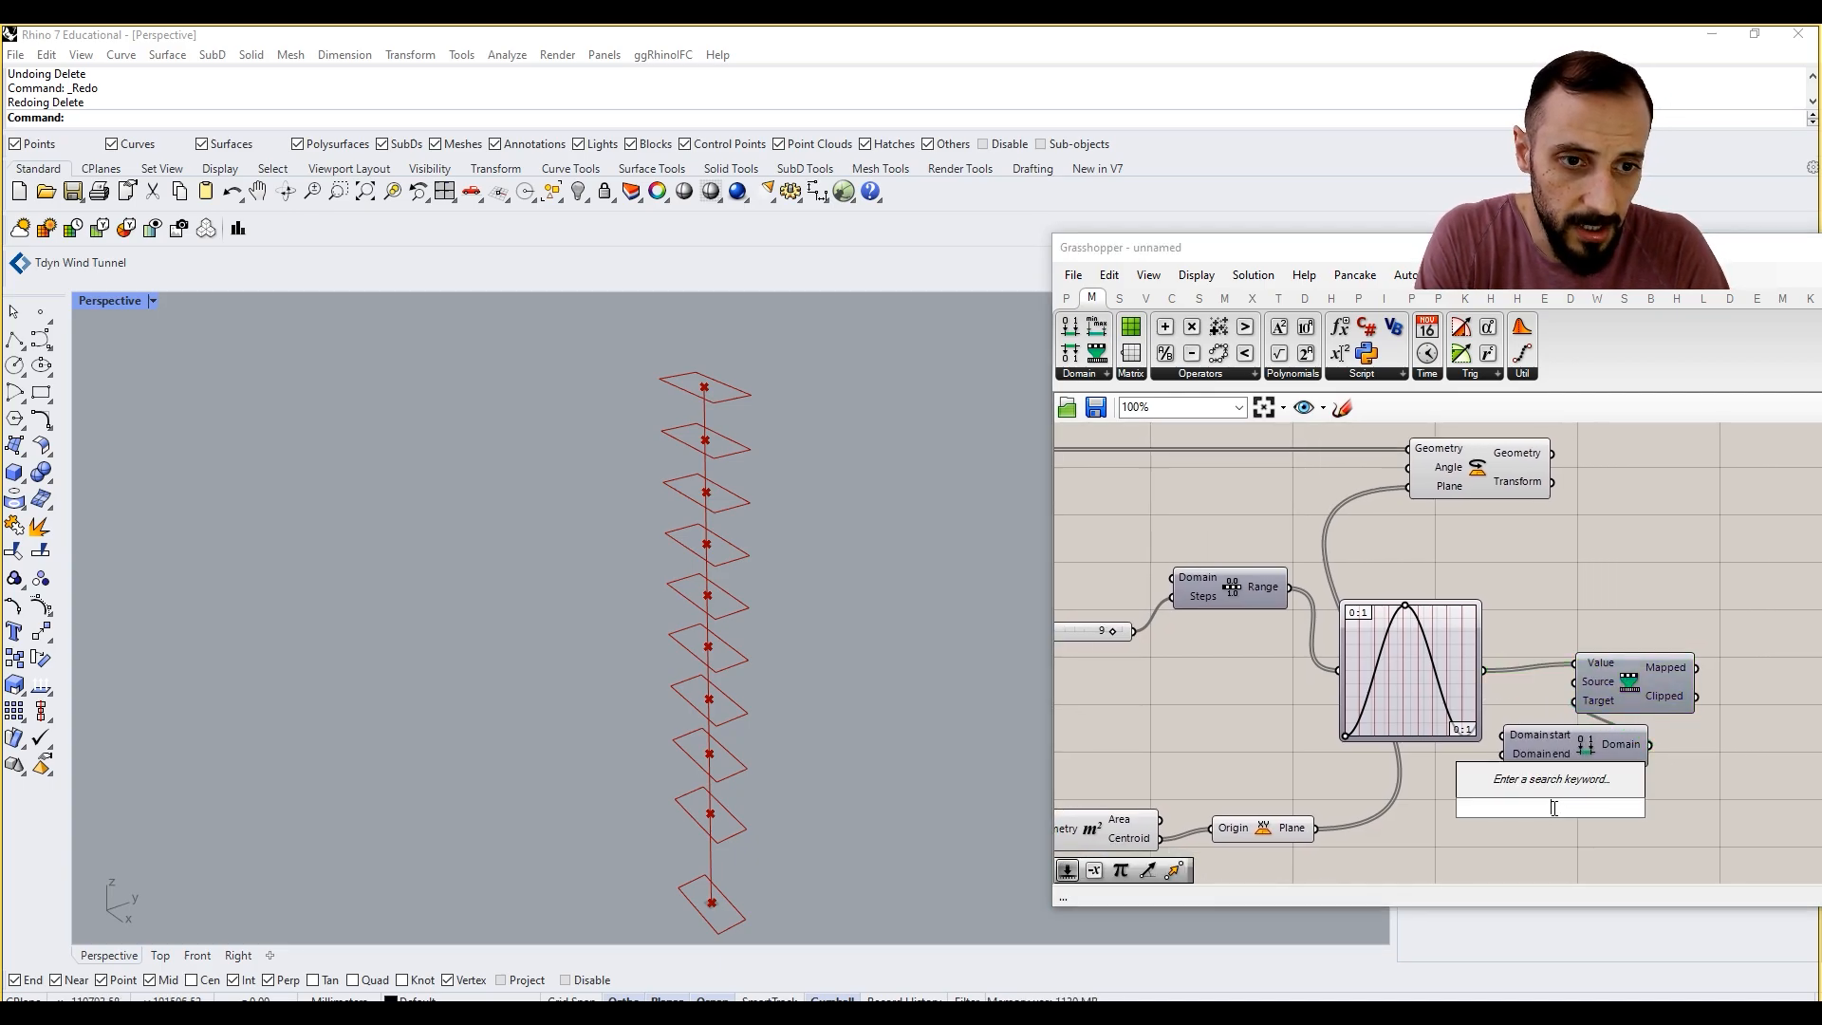
{"action": "type", "text": "0"}
{"action": "key", "text": "Return"}
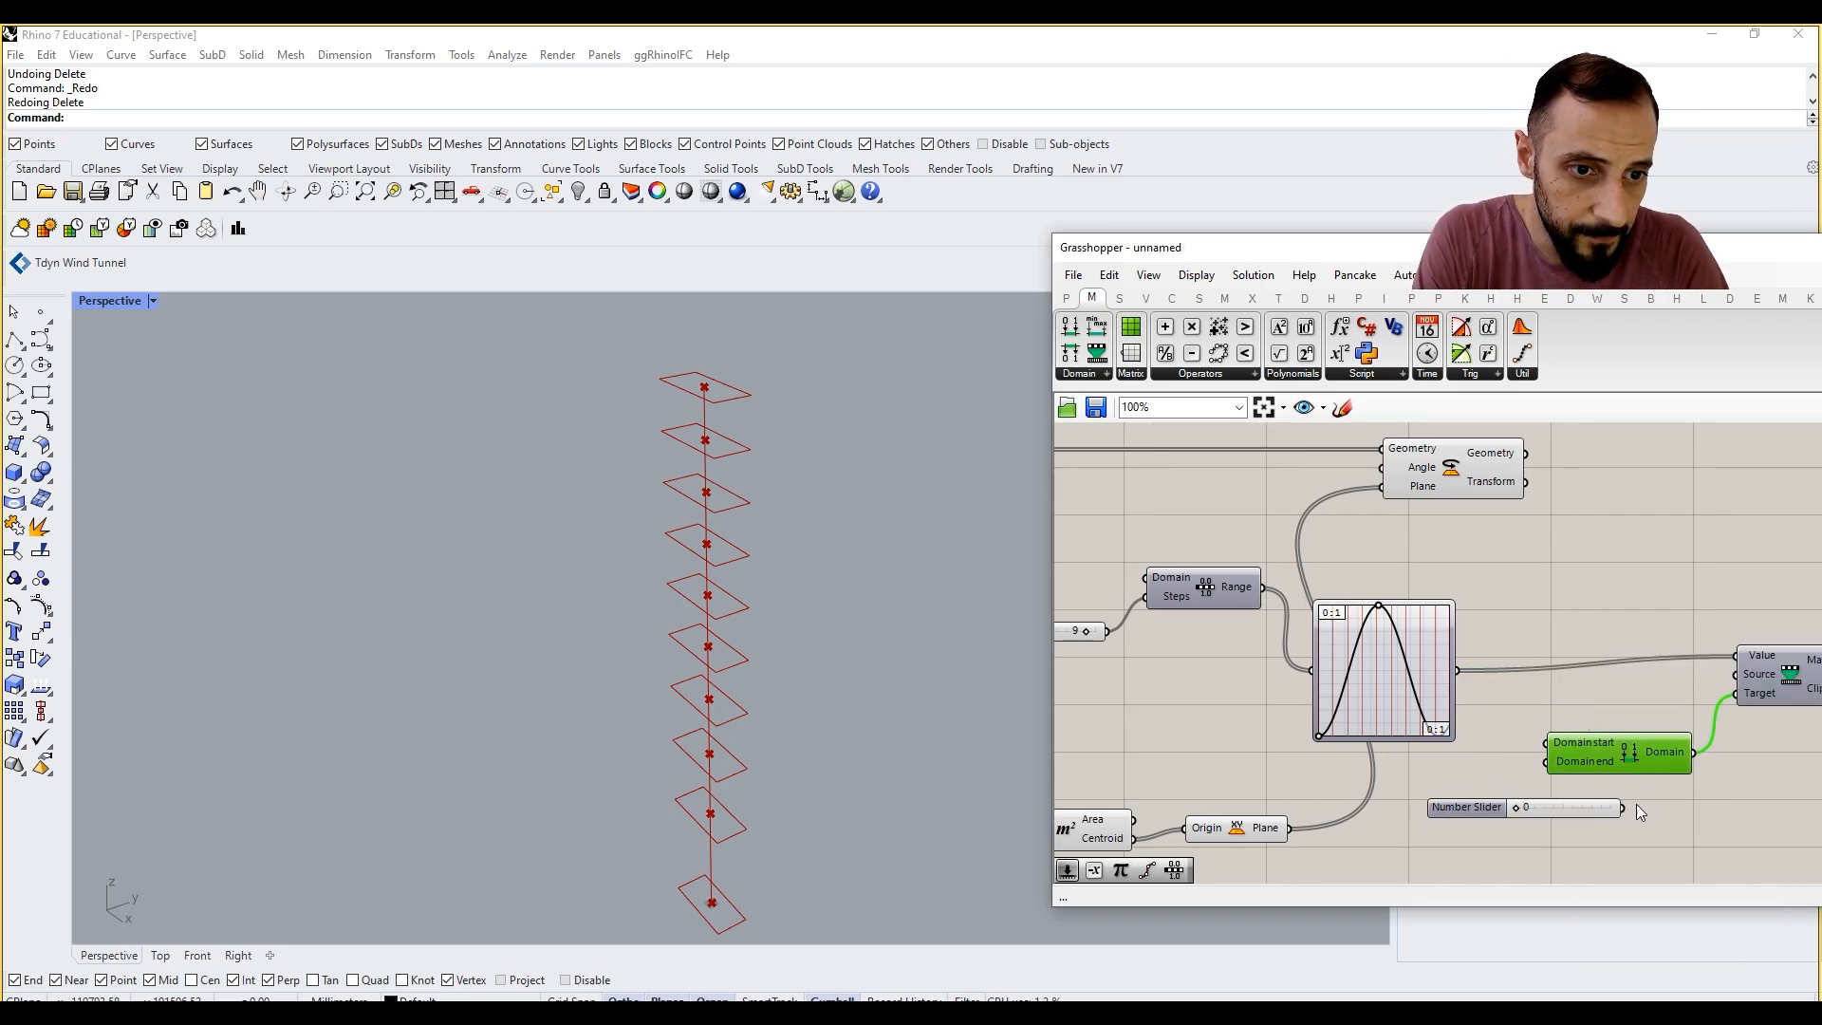
{"action": "double_click", "coordinate": [1514, 796]}
{"action": "type", "text": "360"}
{"action": "key", "text": "Return"}
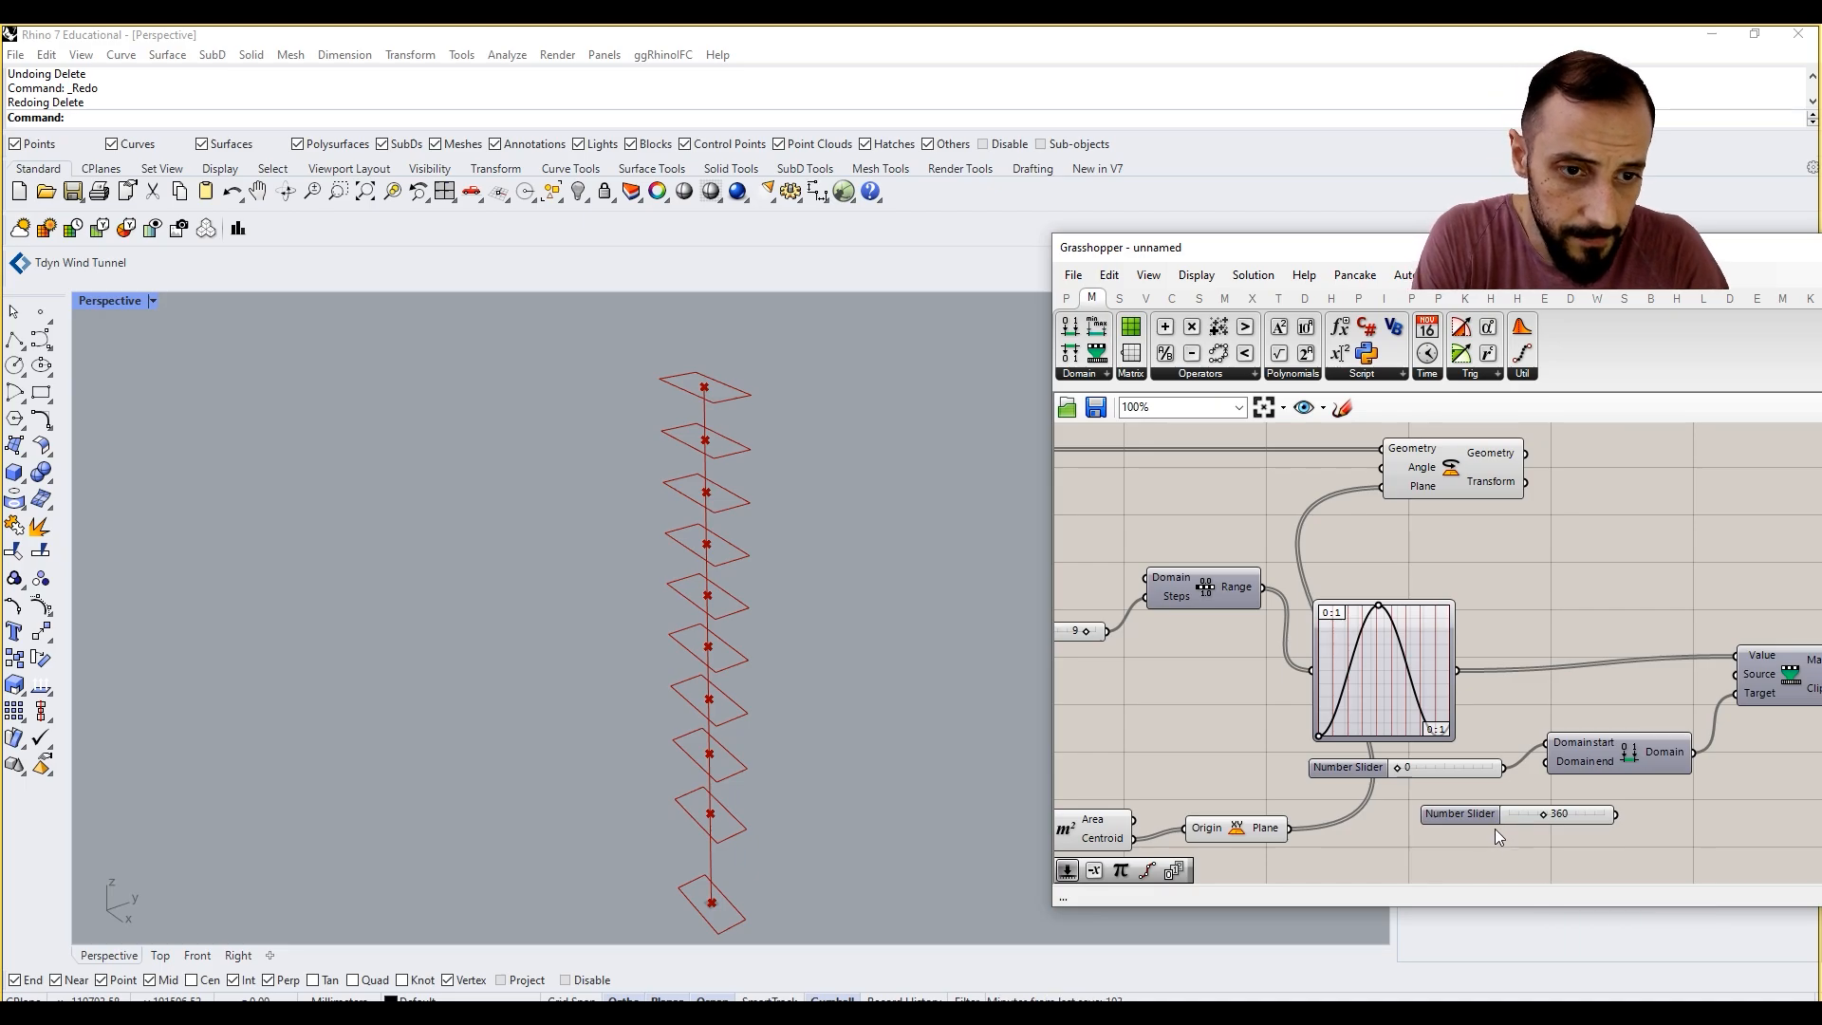
Step: Move the Rotate component farther along the canvas, beyond the Remap Numbers component
{"action": "left_click", "coordinate": [1411, 553]}
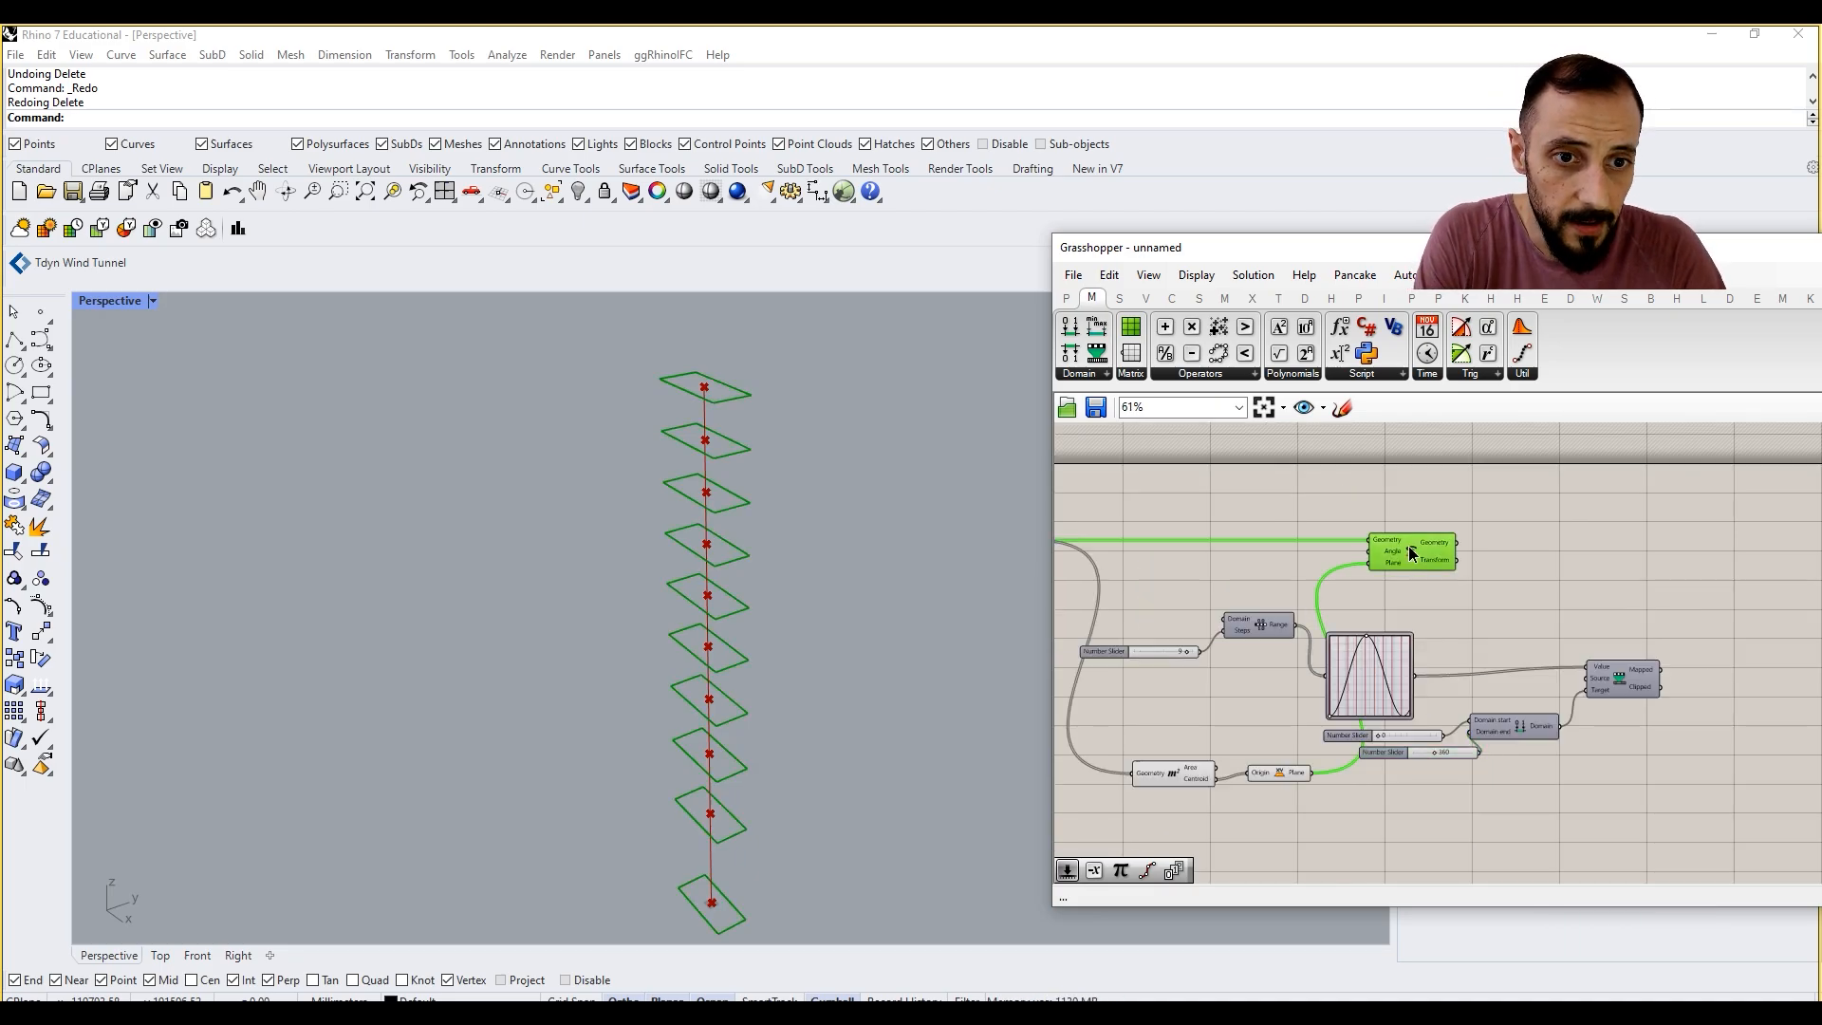
{"action": "left_click_drag", "start_coordinate": [1411, 553], "coordinate": [1678, 565]}
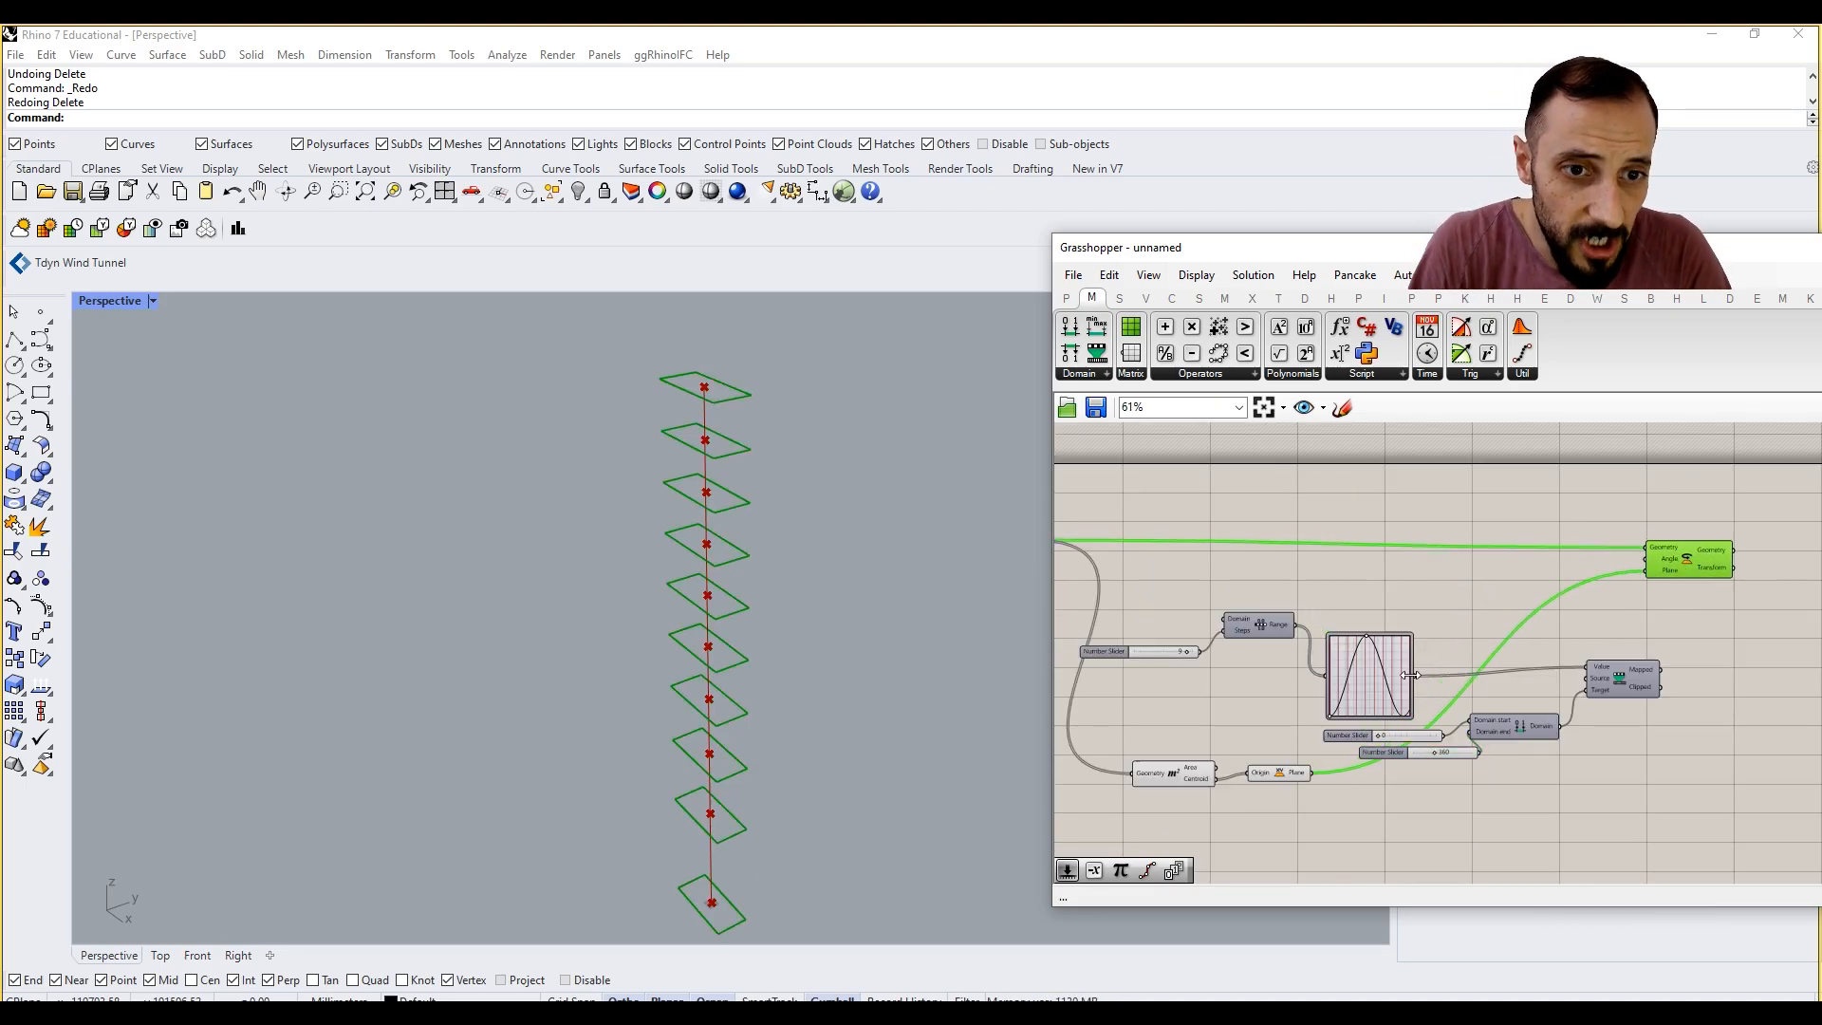
{"action": "left_click_drag", "start_coordinate": [1581, 691], "coordinate": [1585, 689]}
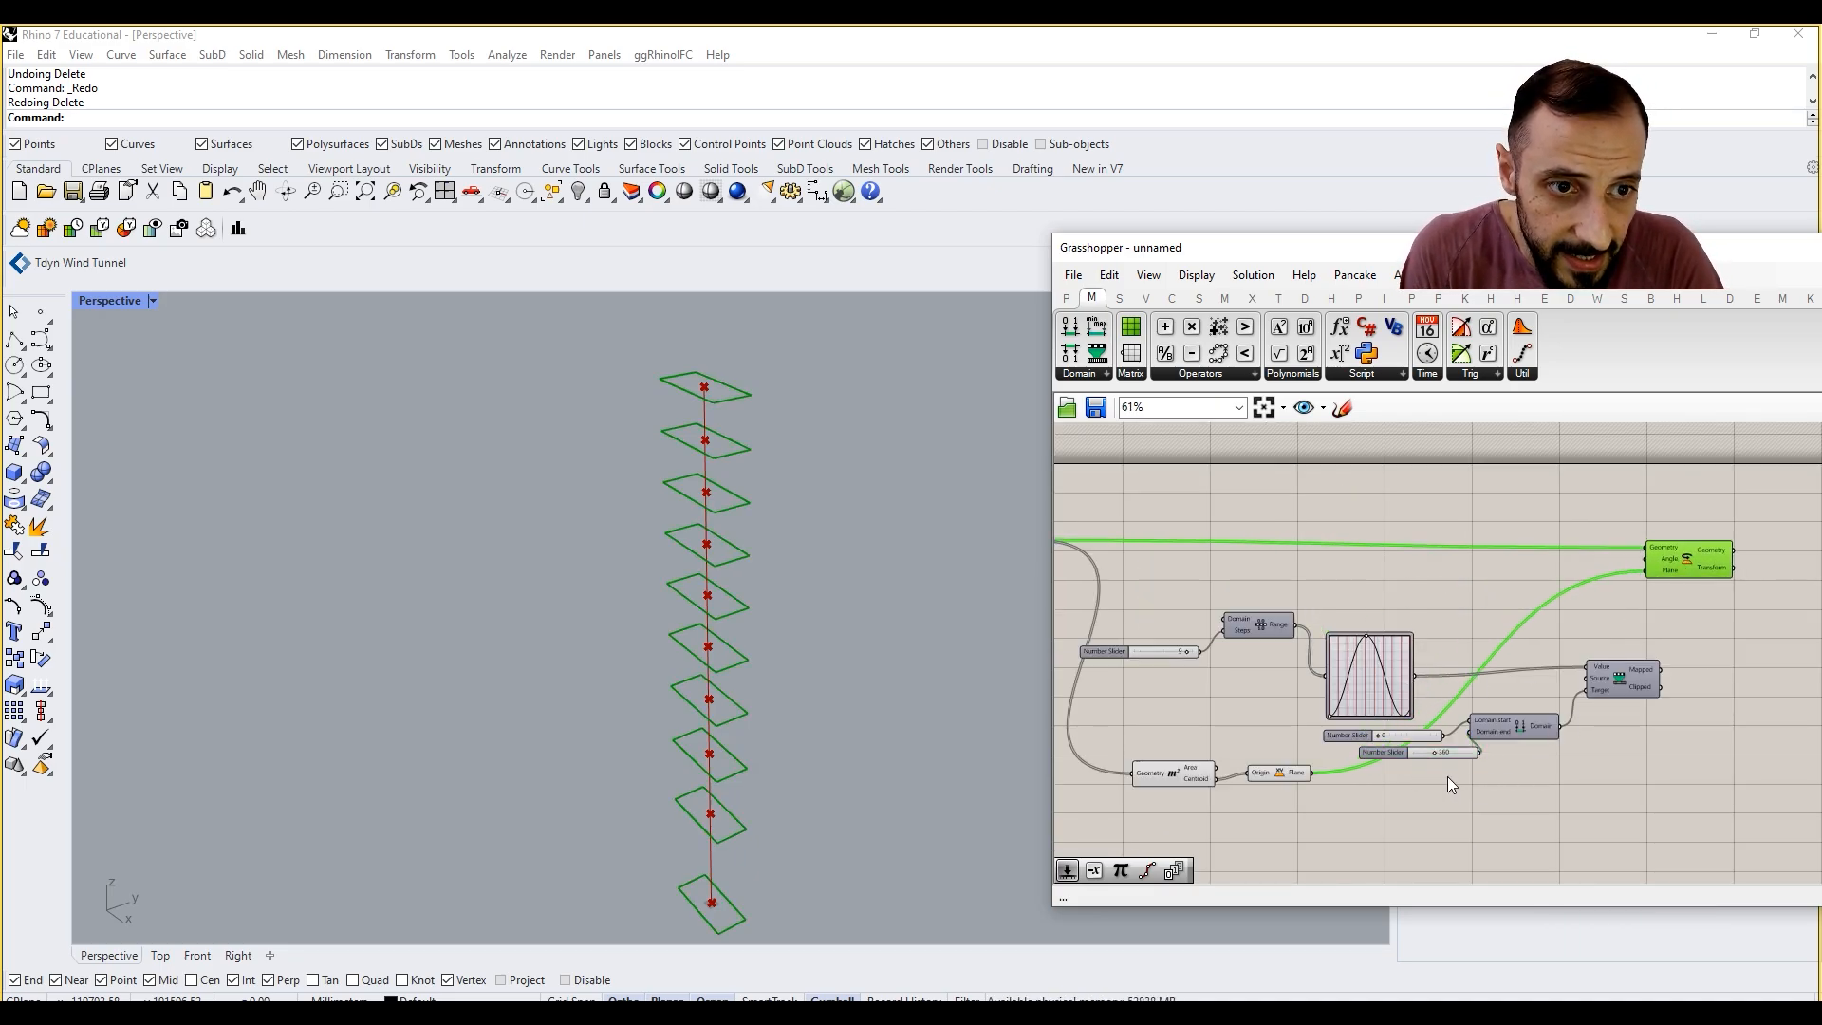
{"action": "left_click", "coordinate": [1622, 629]}
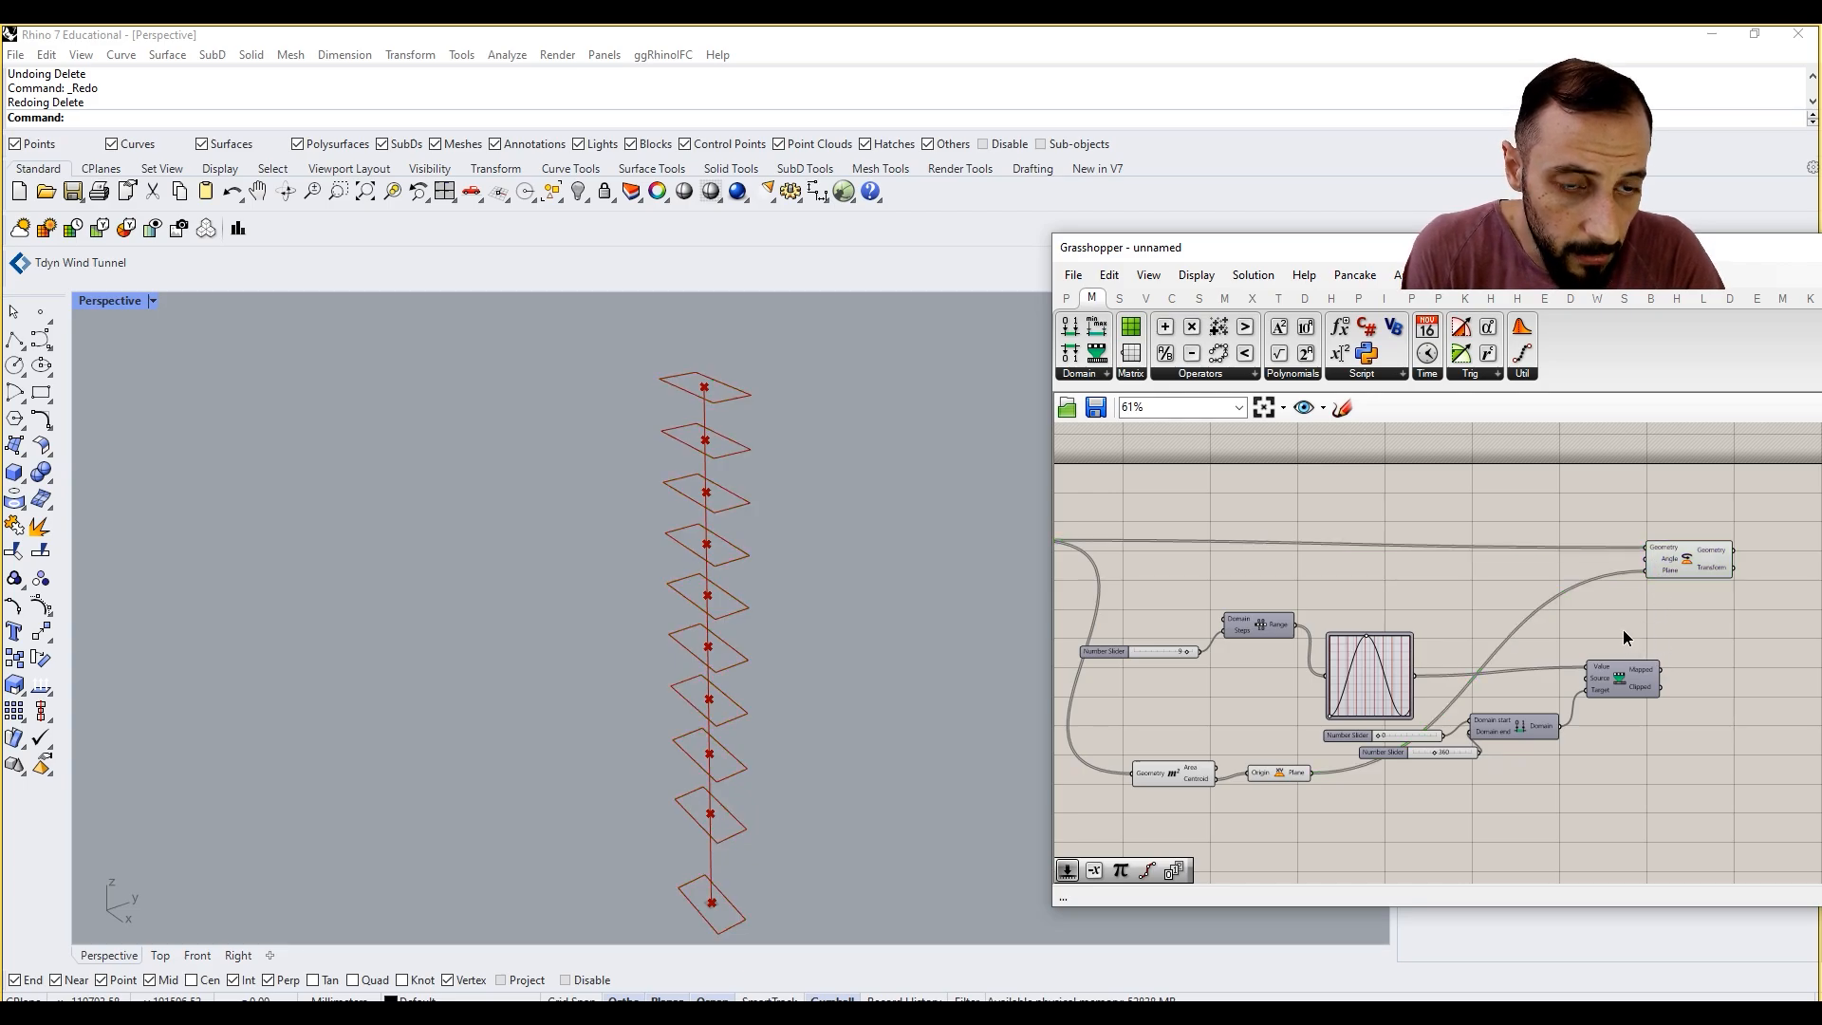
Step: Add a Radians component that converts the Mapped values from degrees and feeds the Rotate component's Angle input
{"action": "double_click", "coordinate": [1623, 629]}
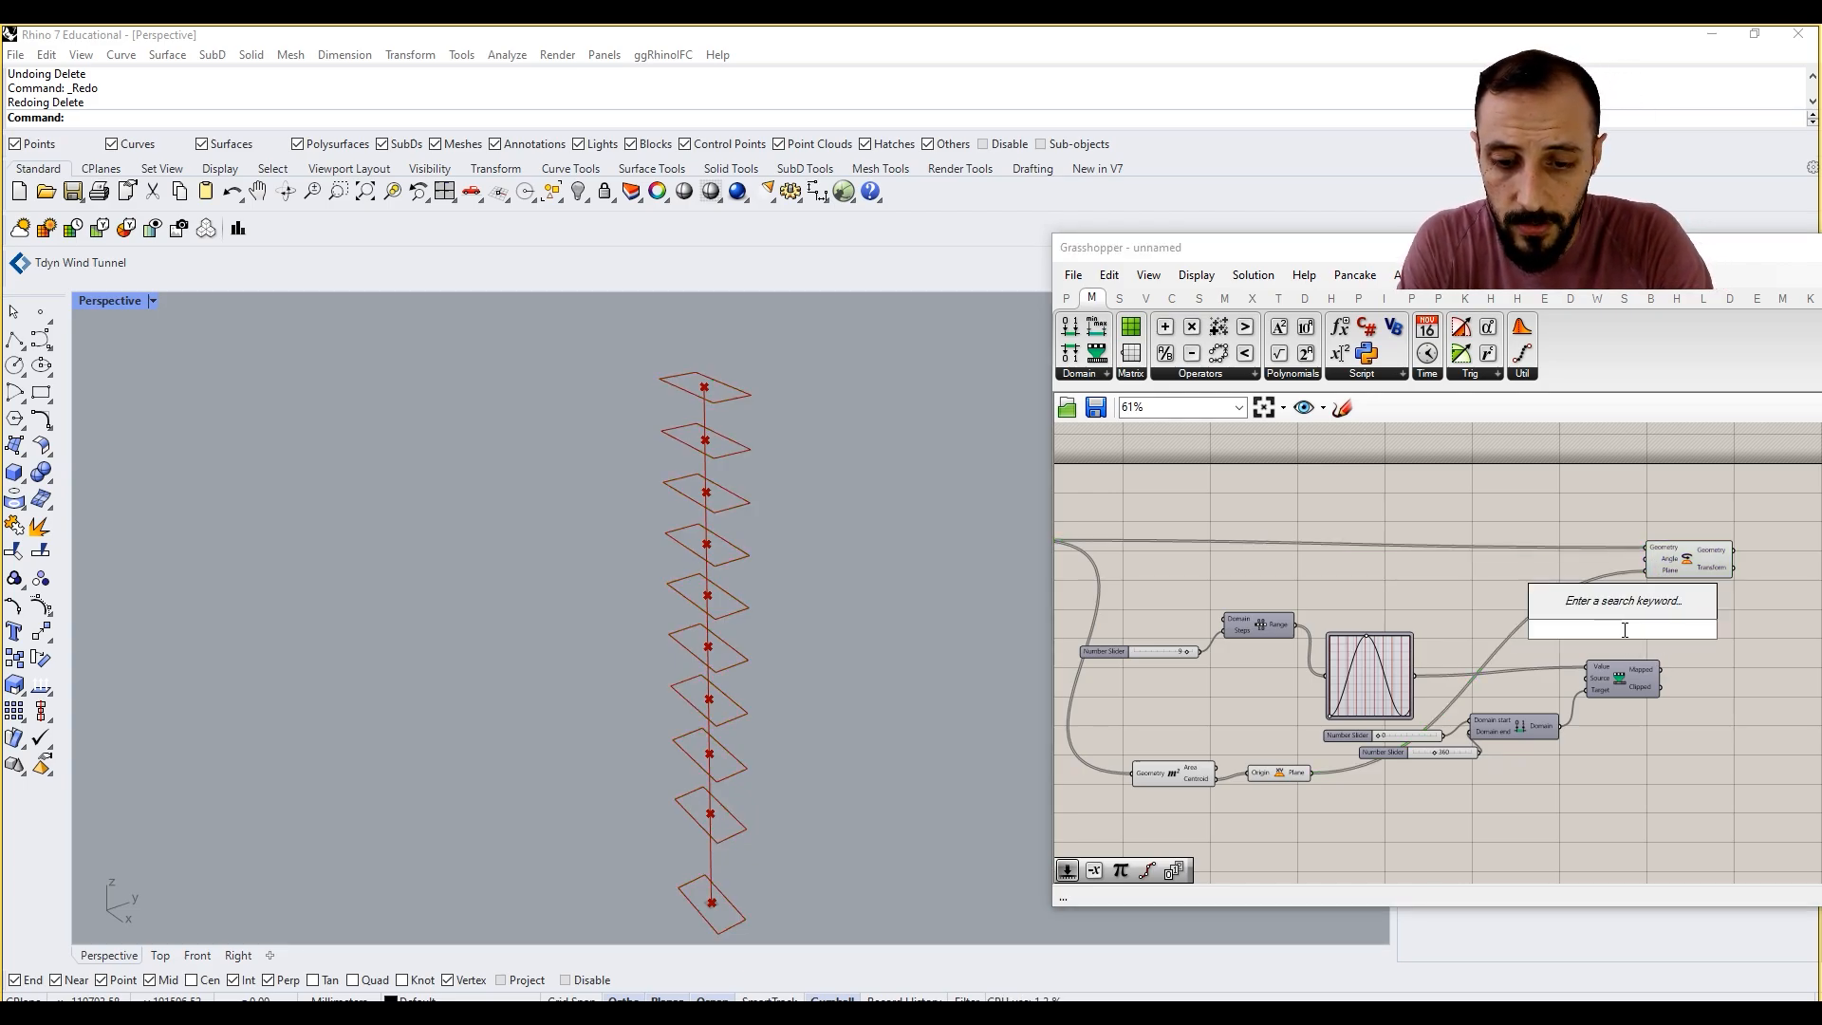
{"action": "type", "text": "radi"}
{"action": "left_click", "coordinate": [1625, 607]}
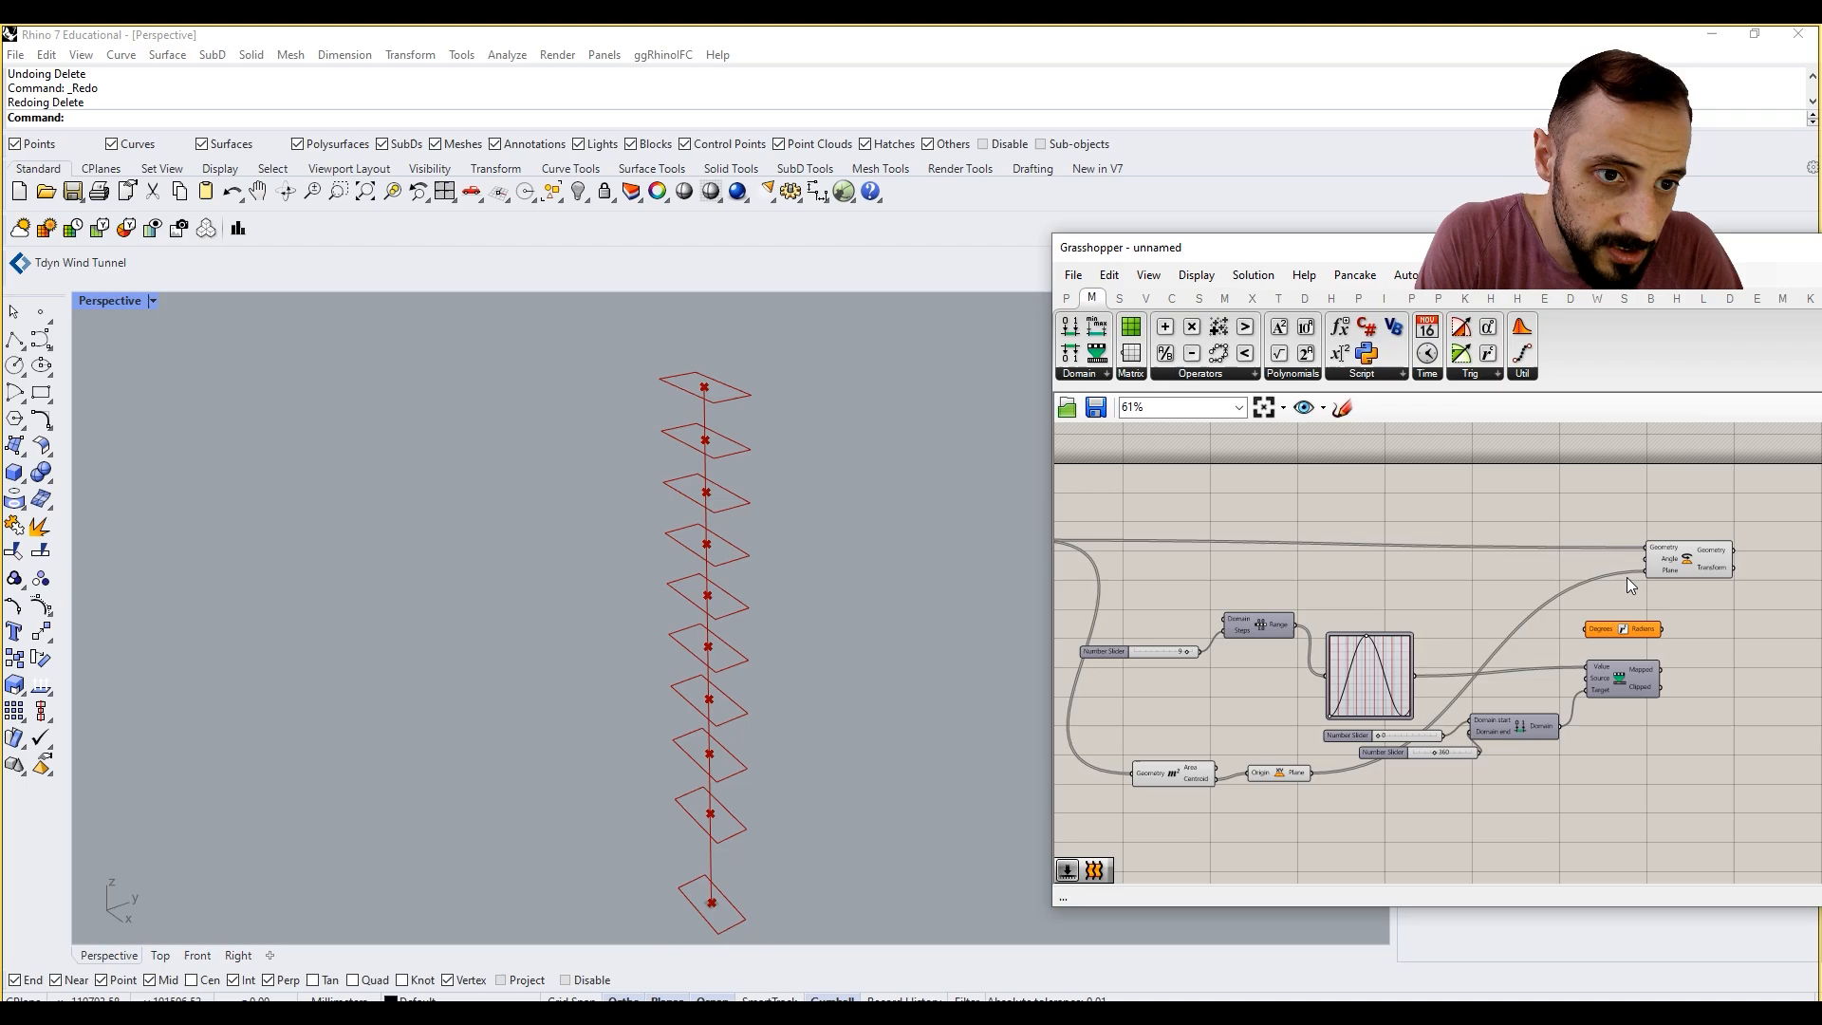
{"action": "scroll", "coordinate": [1641, 616], "scroll_direction": "up", "scroll_amount": 3}
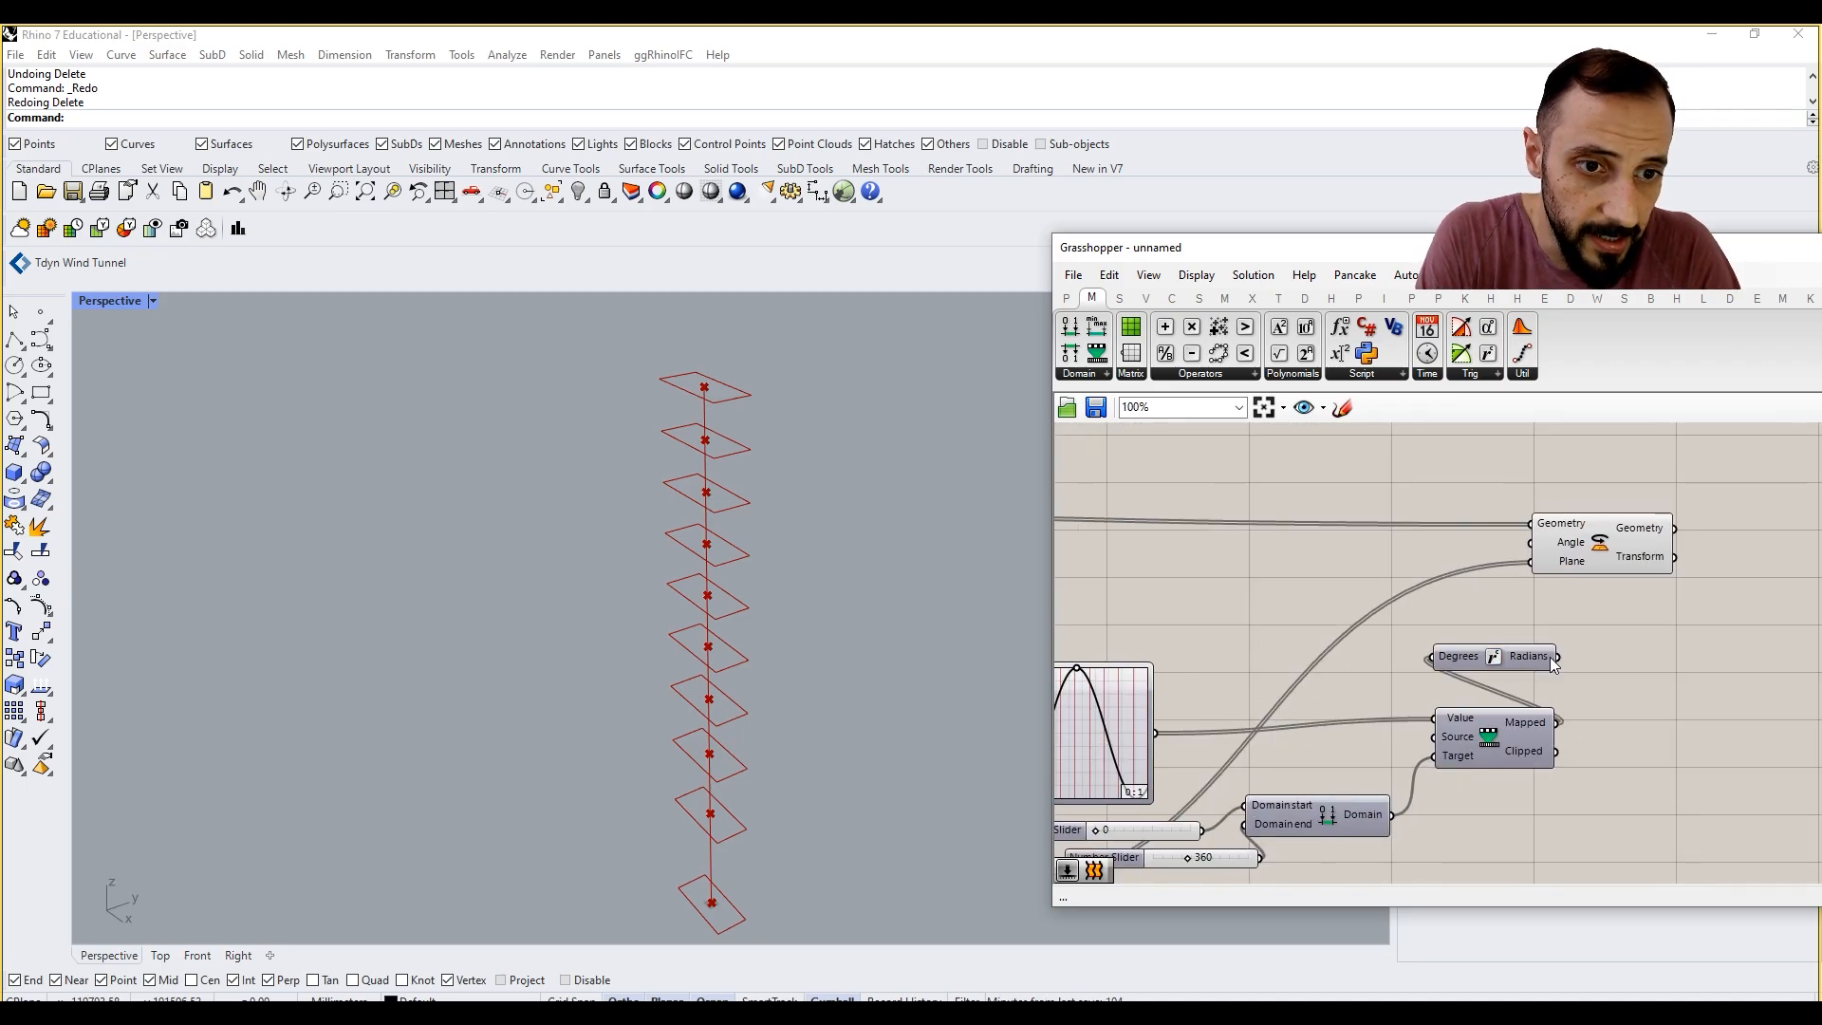
{"action": "left_click_drag", "start_coordinate": [1557, 655], "coordinate": [1535, 571]}
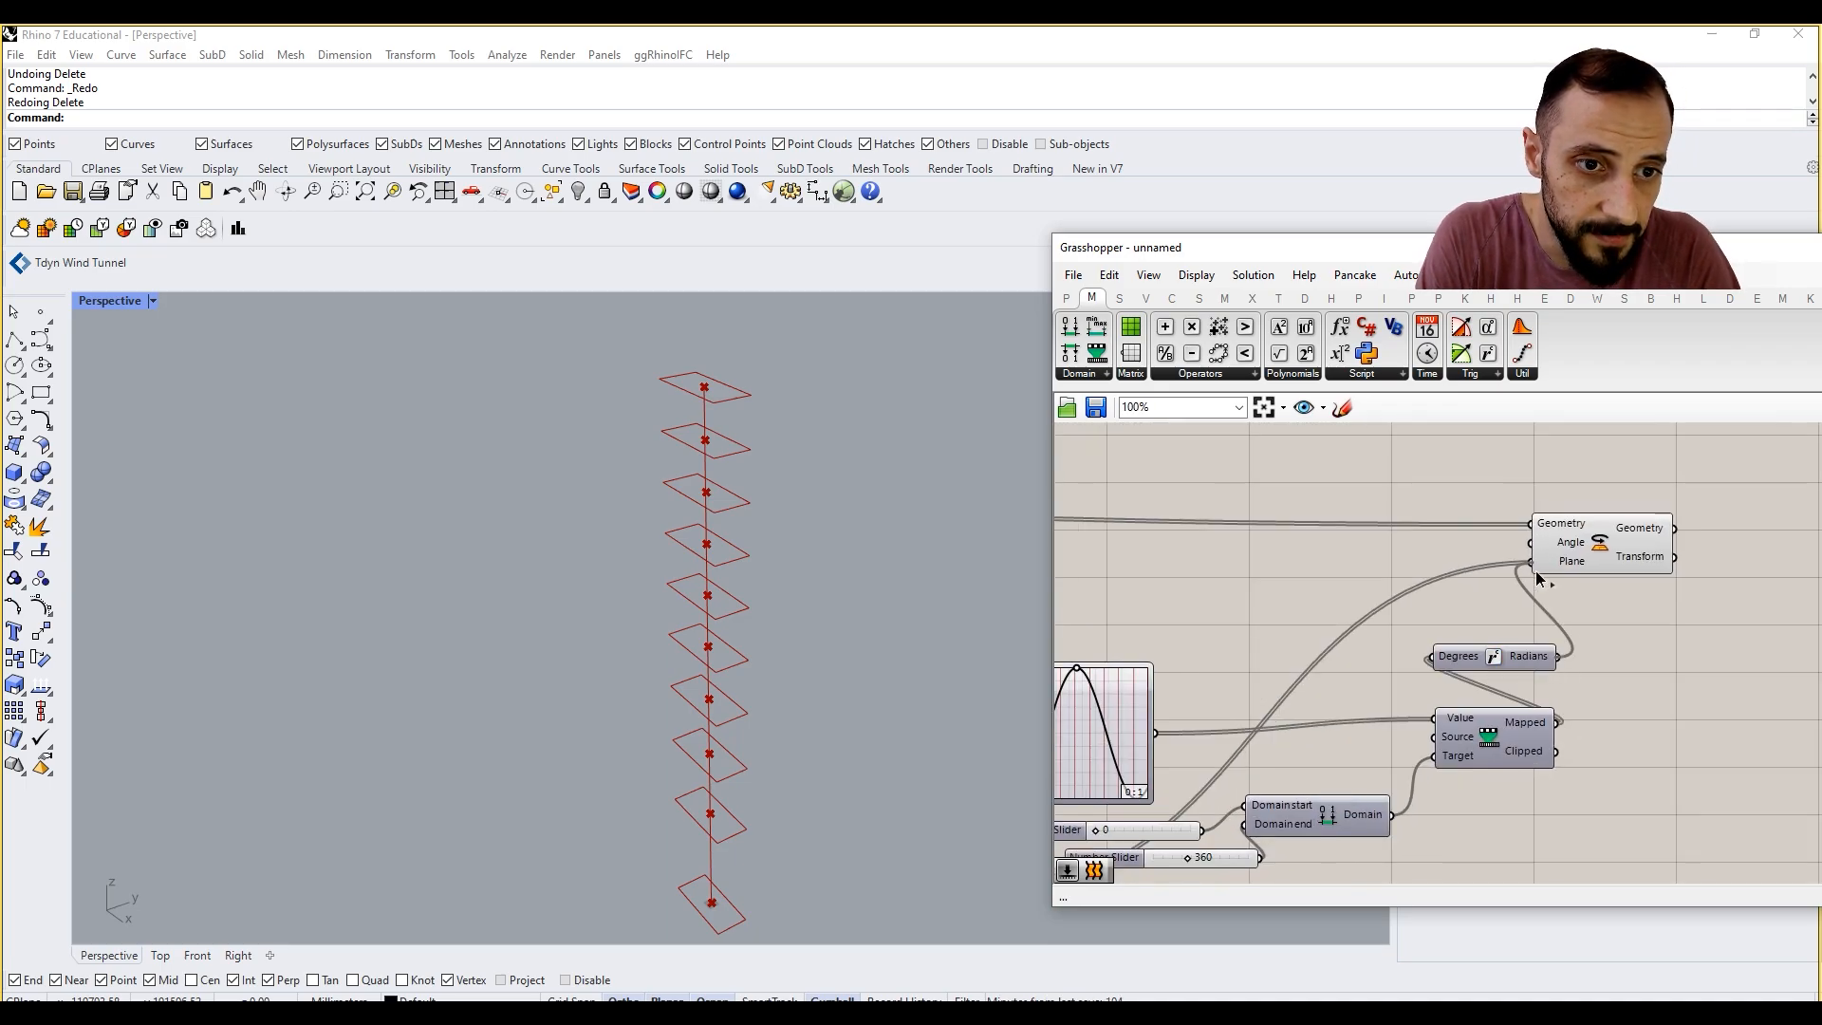
{"action": "left_click_drag", "start_coordinate": [1534, 571], "coordinate": [1531, 541]}
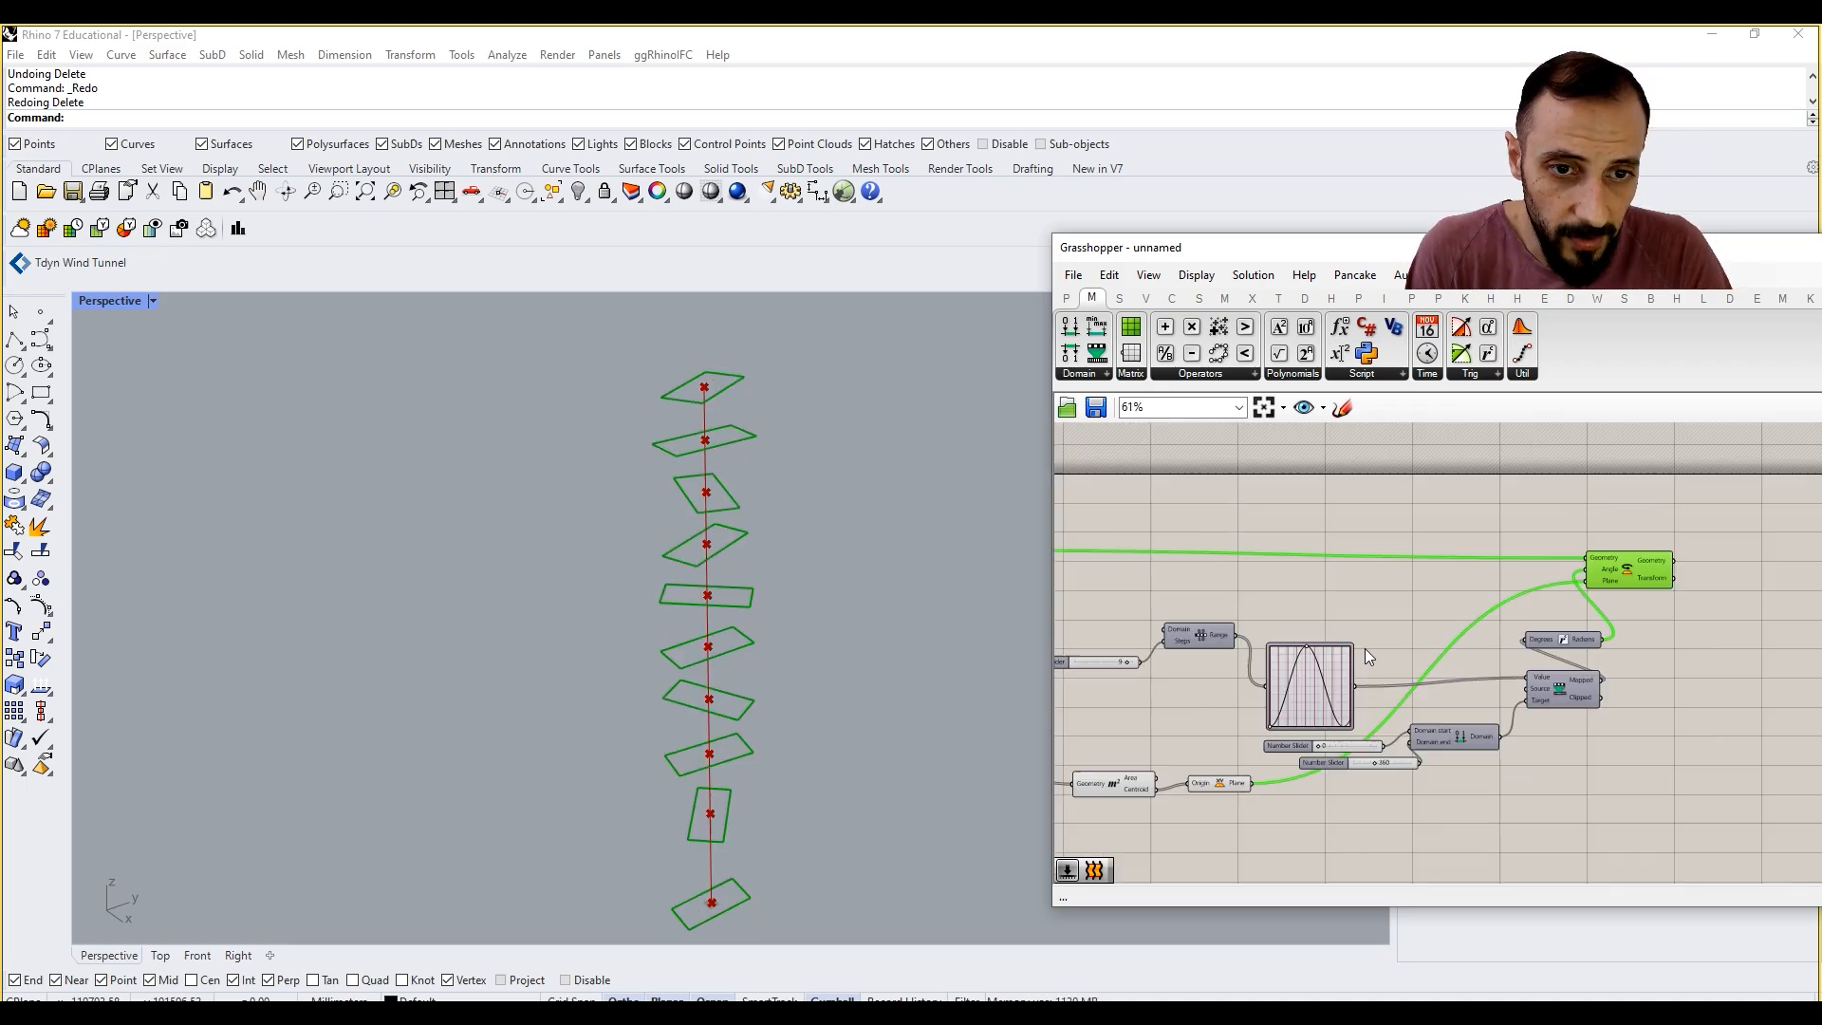
Step: Lower the peak handle of the sine Graph Mapper to flatten its curve and soften the rectangles' rotation
{"action": "scroll", "coordinate": [1366, 654], "scroll_direction": "up", "scroll_amount": 3}
{"action": "left_click_drag", "start_coordinate": [1281, 647], "coordinate": [1294, 741]}
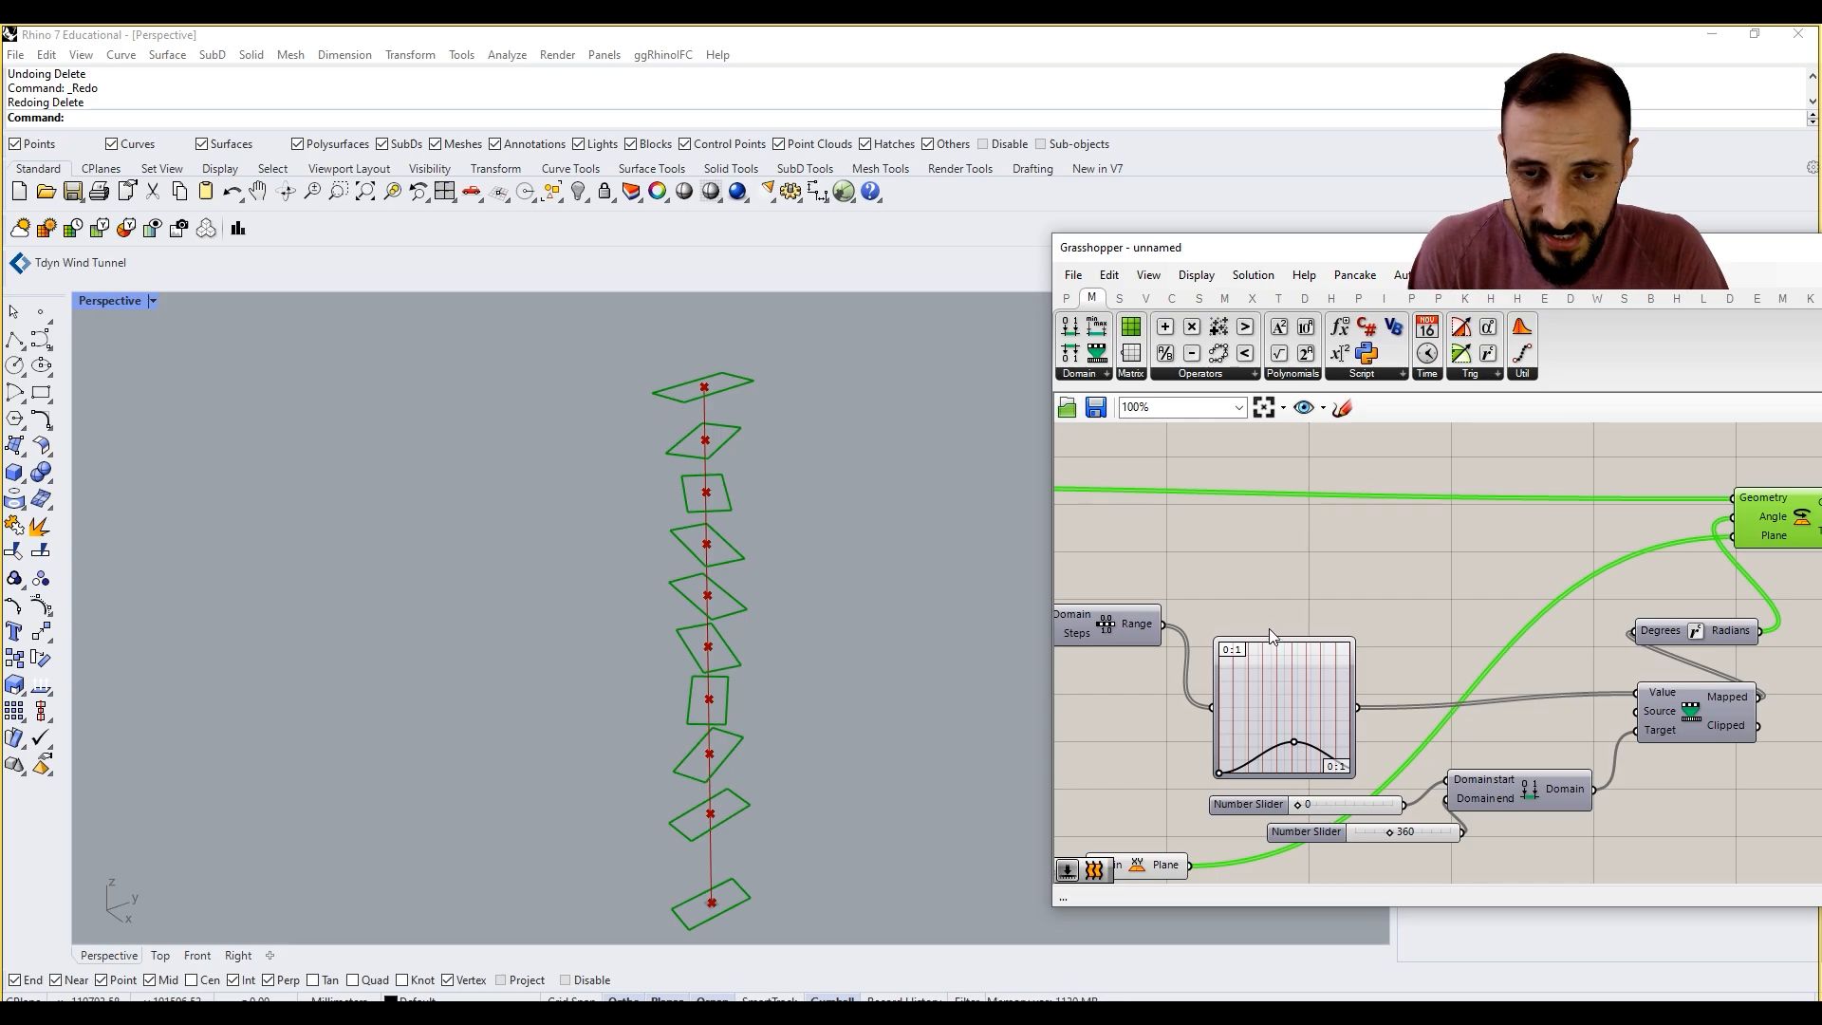
{"action": "right_click_drag", "start_coordinate": [1288, 549], "coordinate": [1290, 501]}
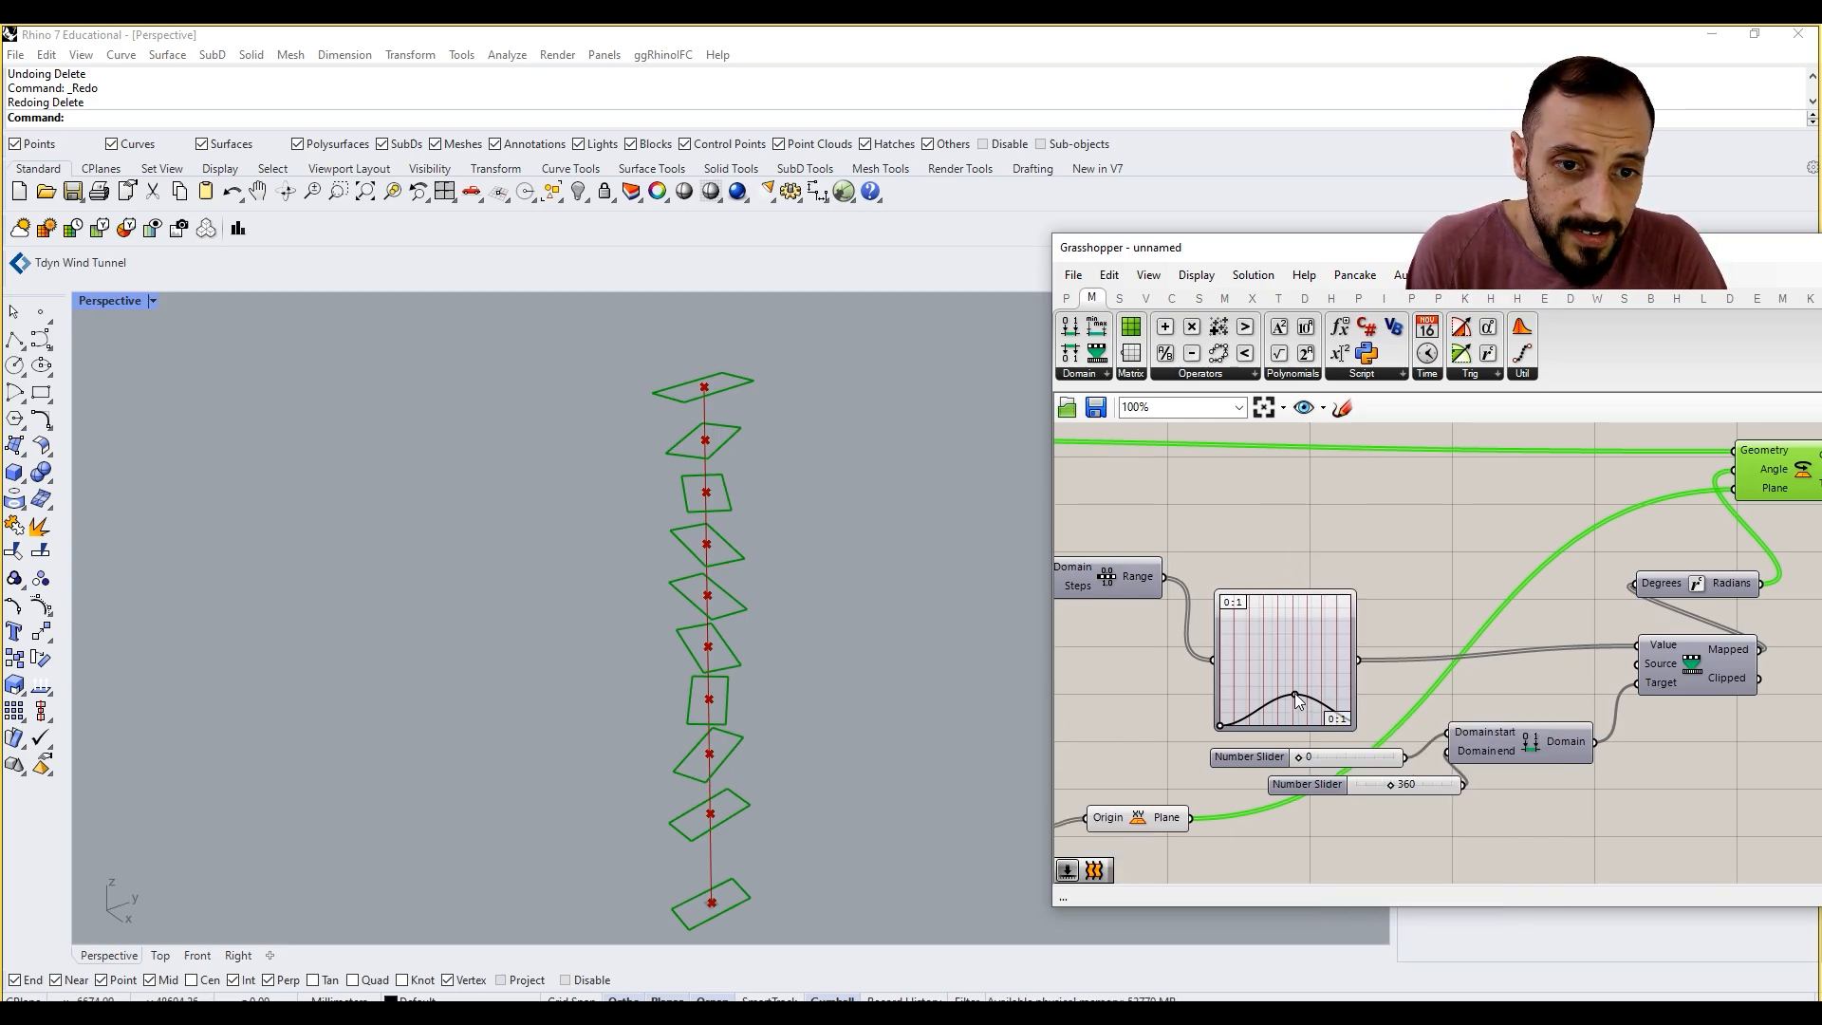
{"action": "mouse_move", "coordinate": [1751, 650]}
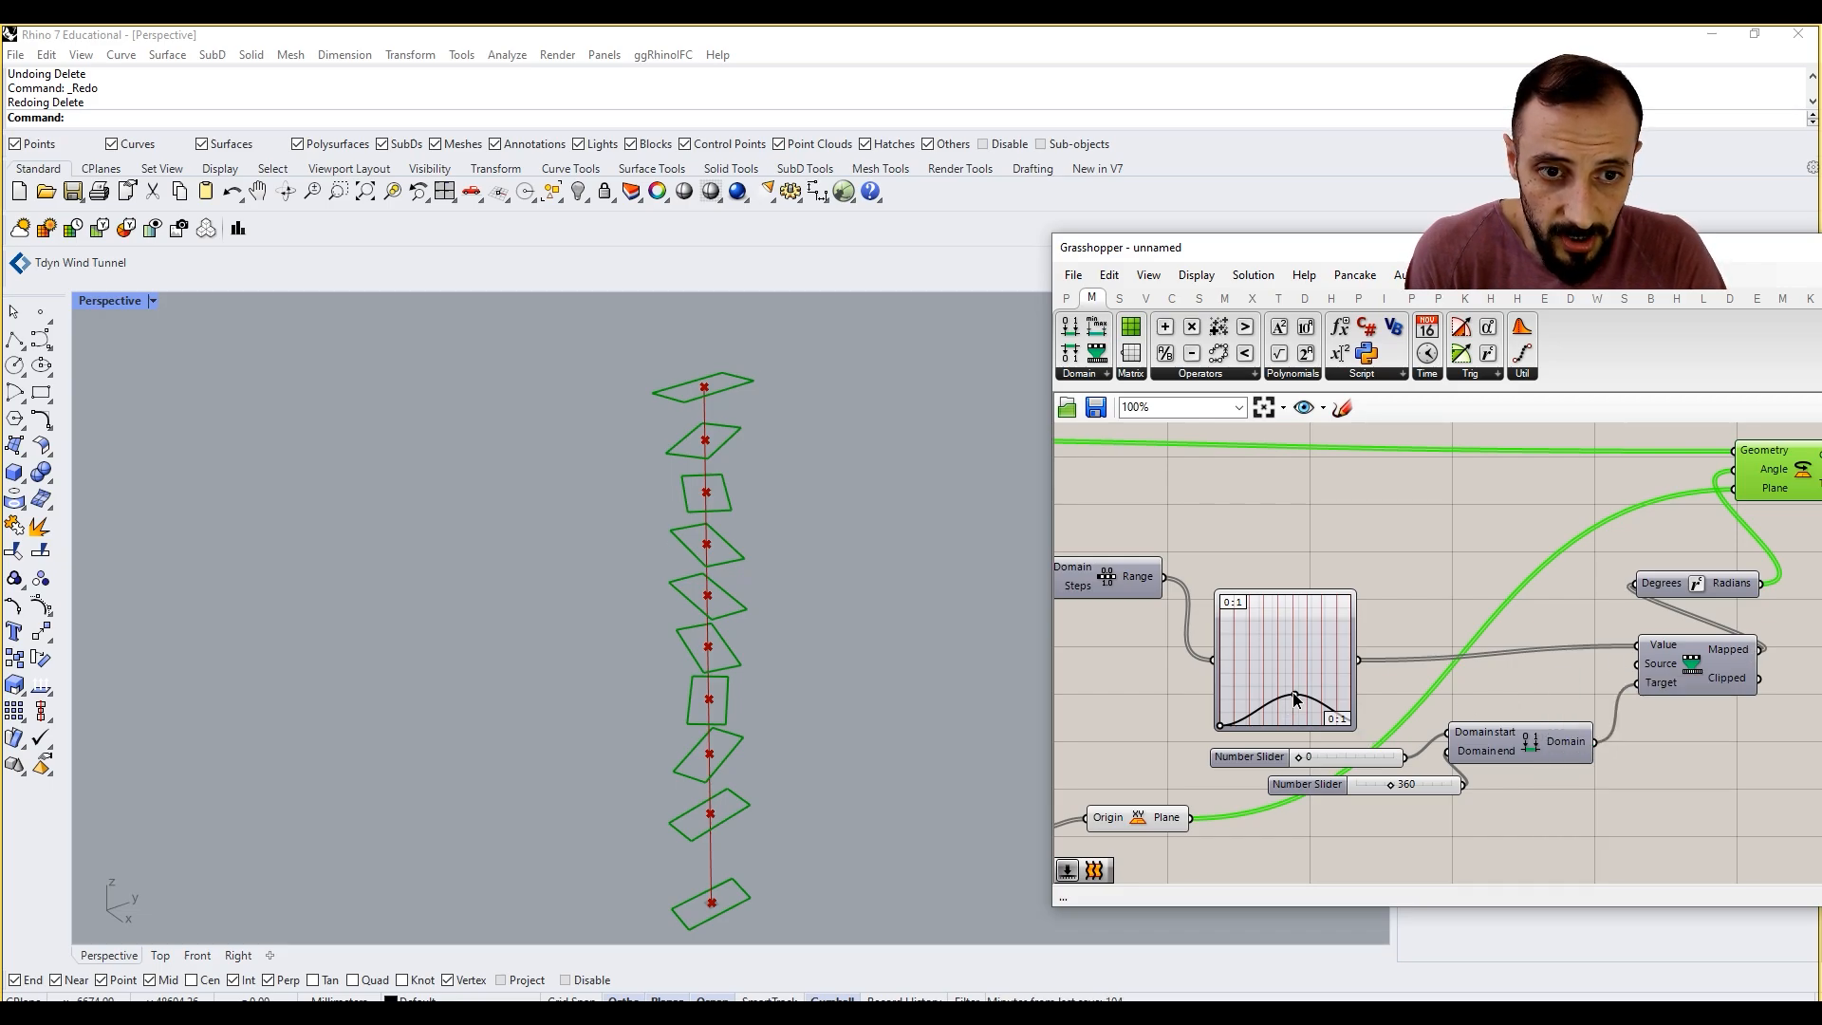
{"action": "left_click_drag", "start_coordinate": [1295, 700], "coordinate": [1291, 652]}
Step: Switch the rotation Graph Mapper to the Bezier type and adjust both handles for a curve that is steep at its ends and flatter in the middle
{"action": "right_click", "coordinate": [1291, 652]}
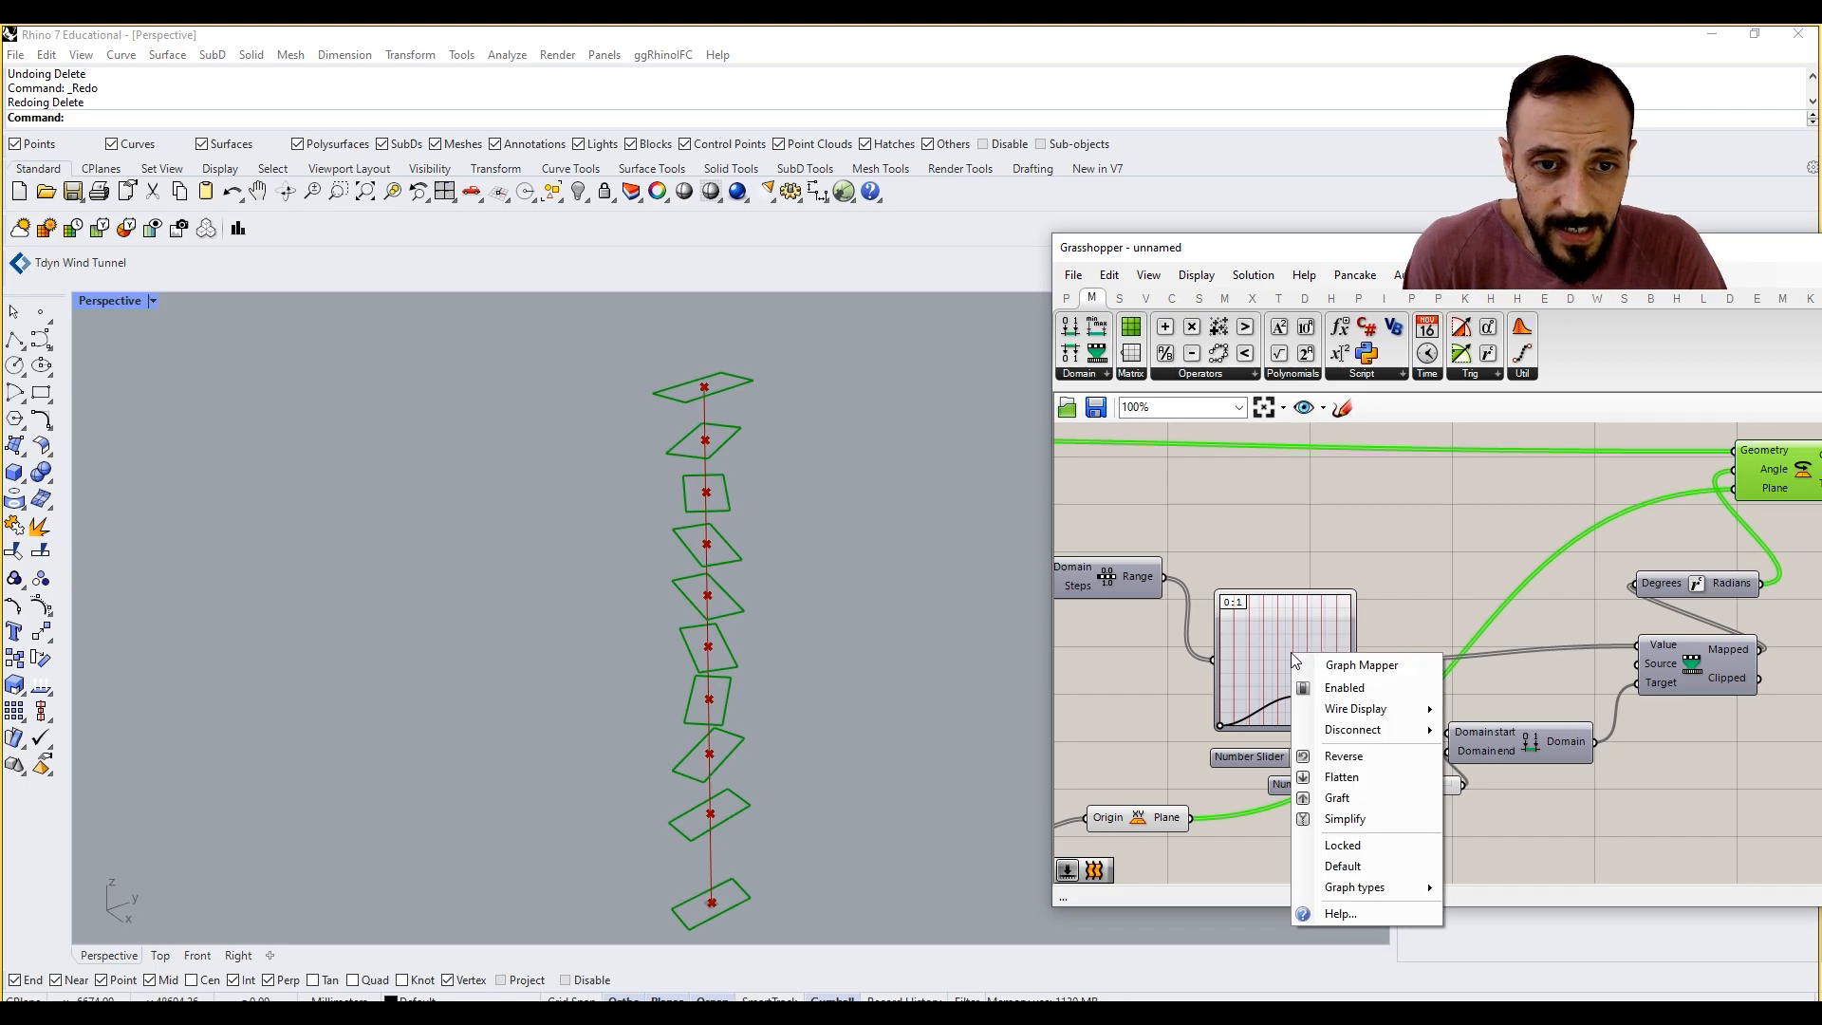
{"action": "mouse_move", "coordinate": [1369, 884]}
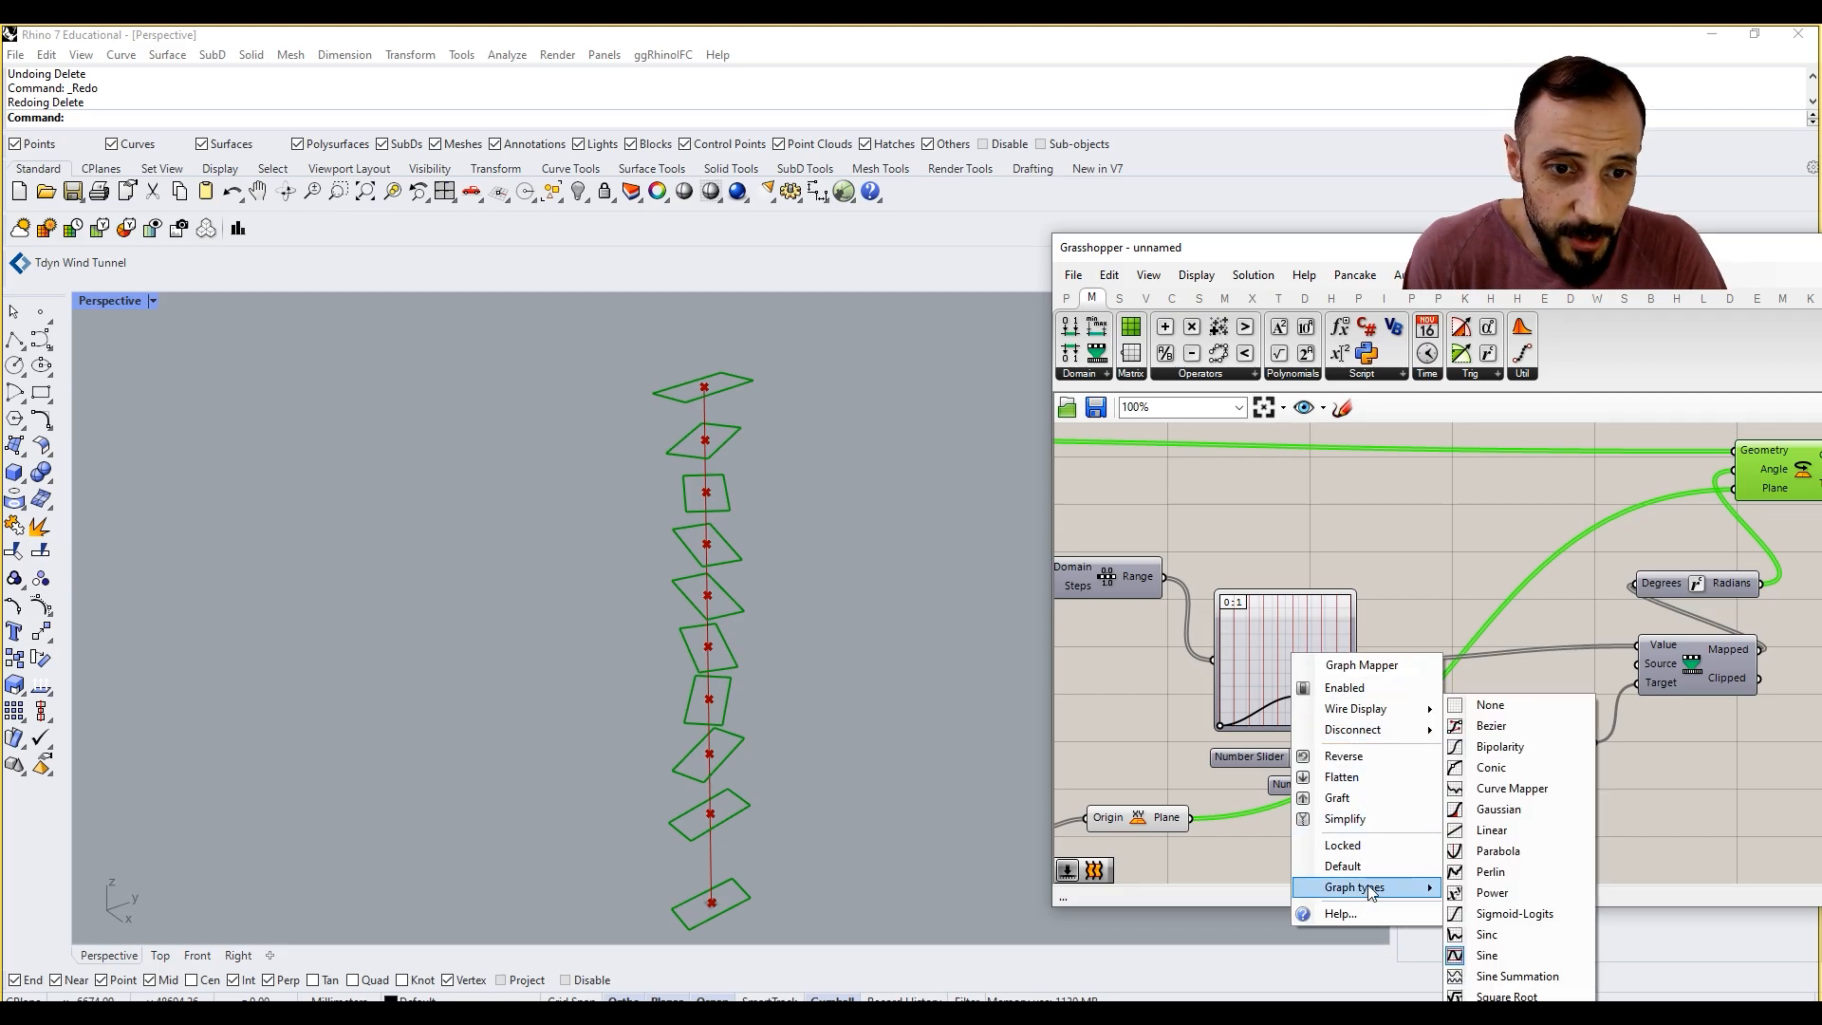
{"action": "left_click", "coordinate": [1490, 727]}
{"action": "left_click_drag", "start_coordinate": [1319, 630], "coordinate": [1369, 714]}
{"action": "left_click_drag", "start_coordinate": [1252, 692], "coordinate": [1227, 644]}
{"action": "left_click", "coordinate": [1340, 540]}
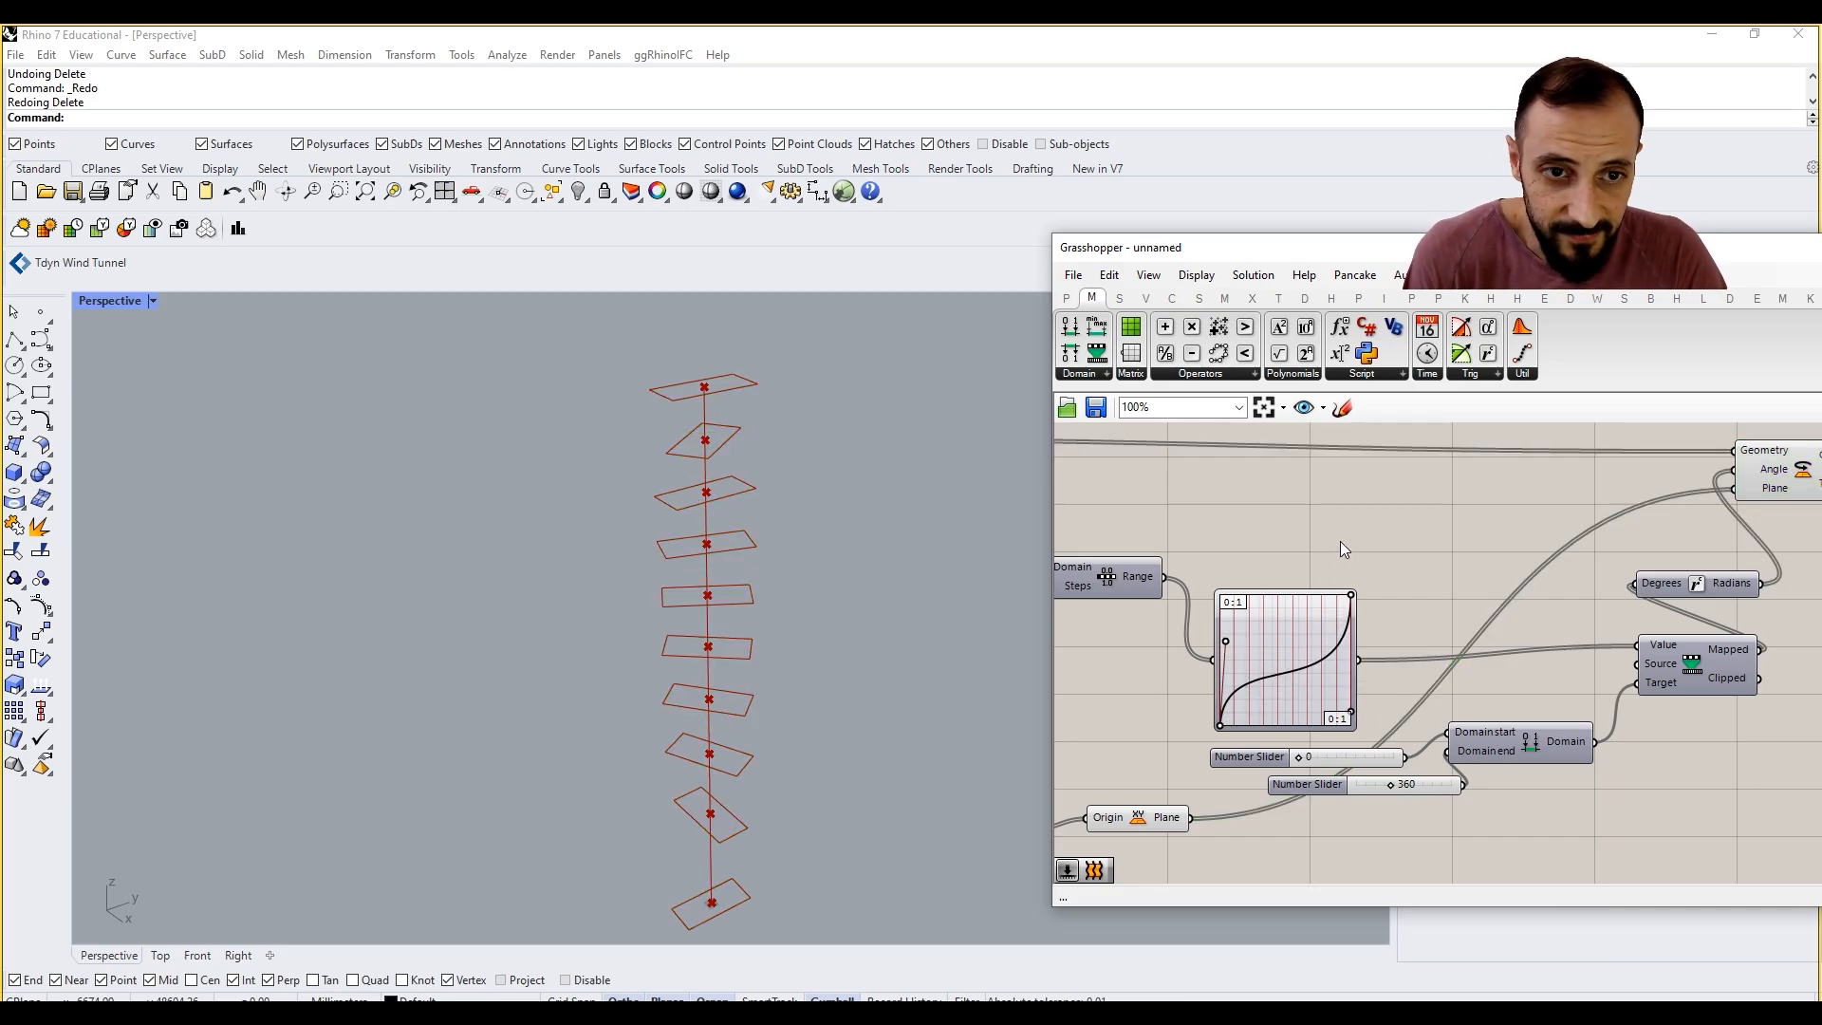
Step: Try 720 as the domain end slider's value, and set it back to 360
{"action": "scroll", "coordinate": [1340, 541], "scroll_direction": "down", "scroll_amount": 3}
{"action": "left_click_drag", "start_coordinate": [1606, 500], "coordinate": [1687, 518]}
{"action": "left_click_drag", "start_coordinate": [1521, 568], "coordinate": [1467, 549]}
{"action": "scroll", "coordinate": [1347, 695], "scroll_direction": "up", "scroll_amount": 3}
{"action": "double_click", "coordinate": [1317, 683]}
{"action": "type", "text": "7"}
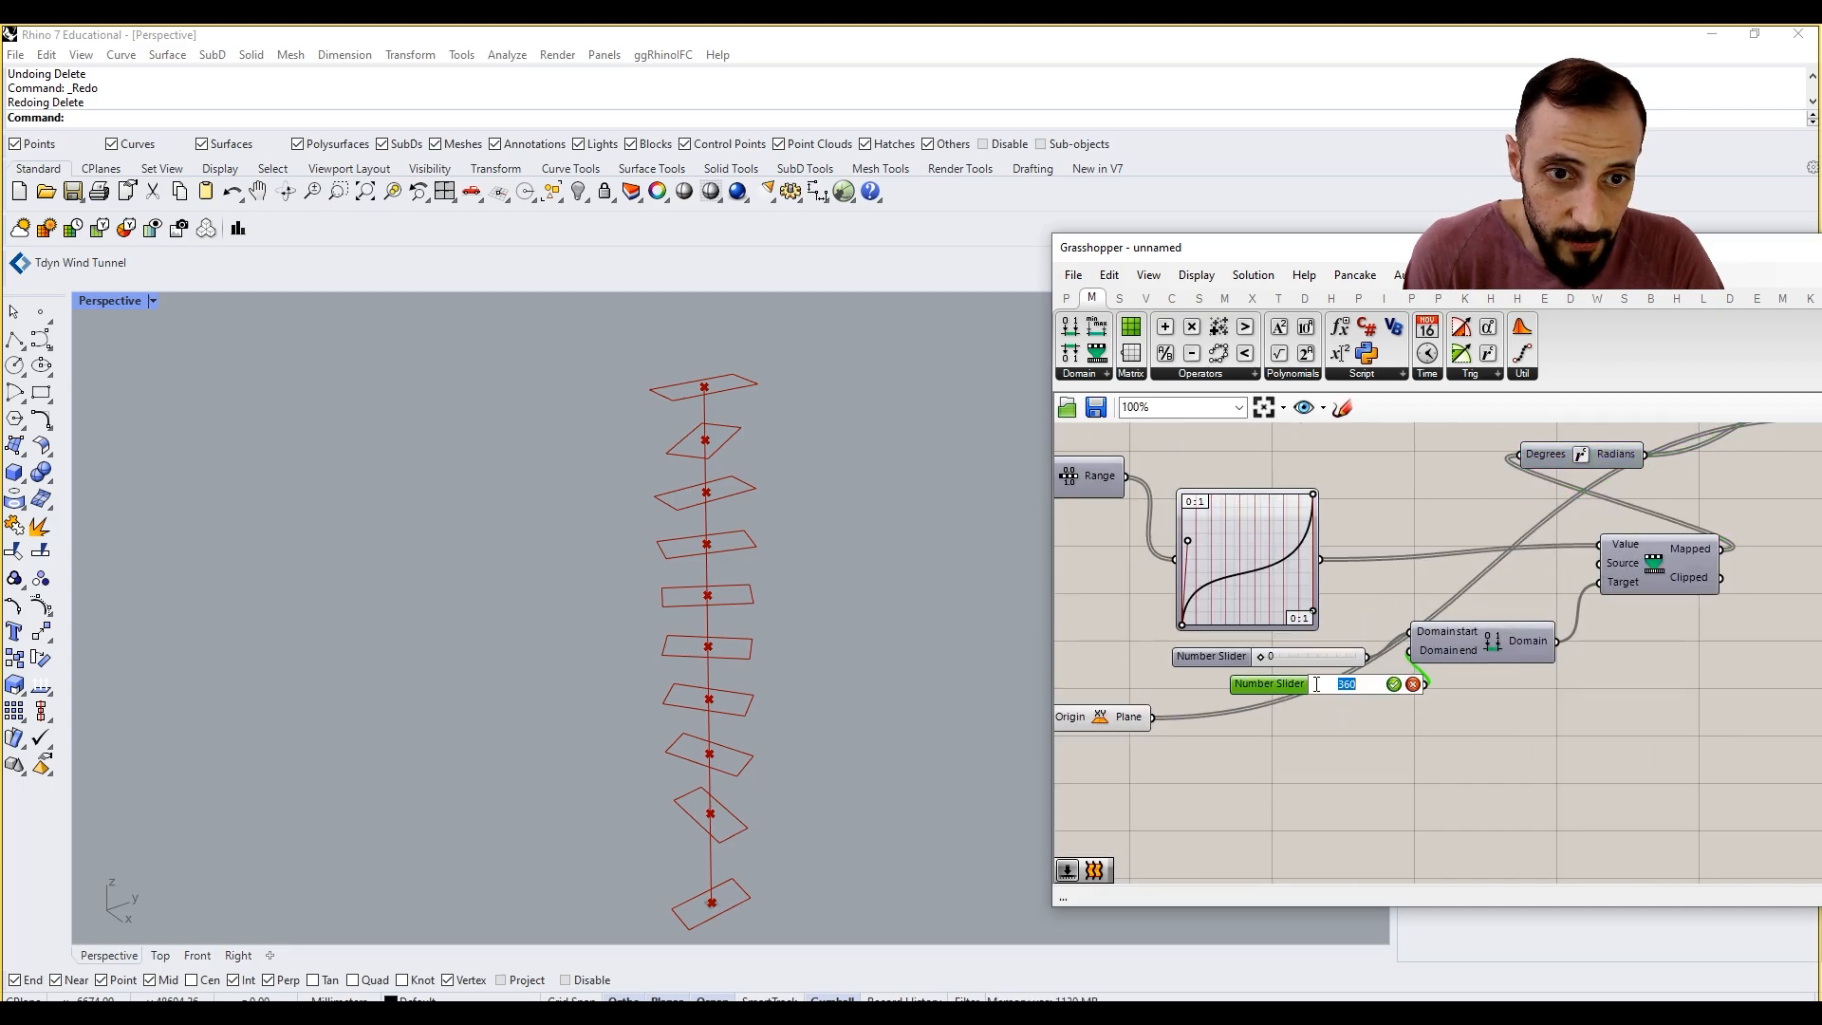
{"action": "type", "text": "20"}
{"action": "key", "text": "Return"}
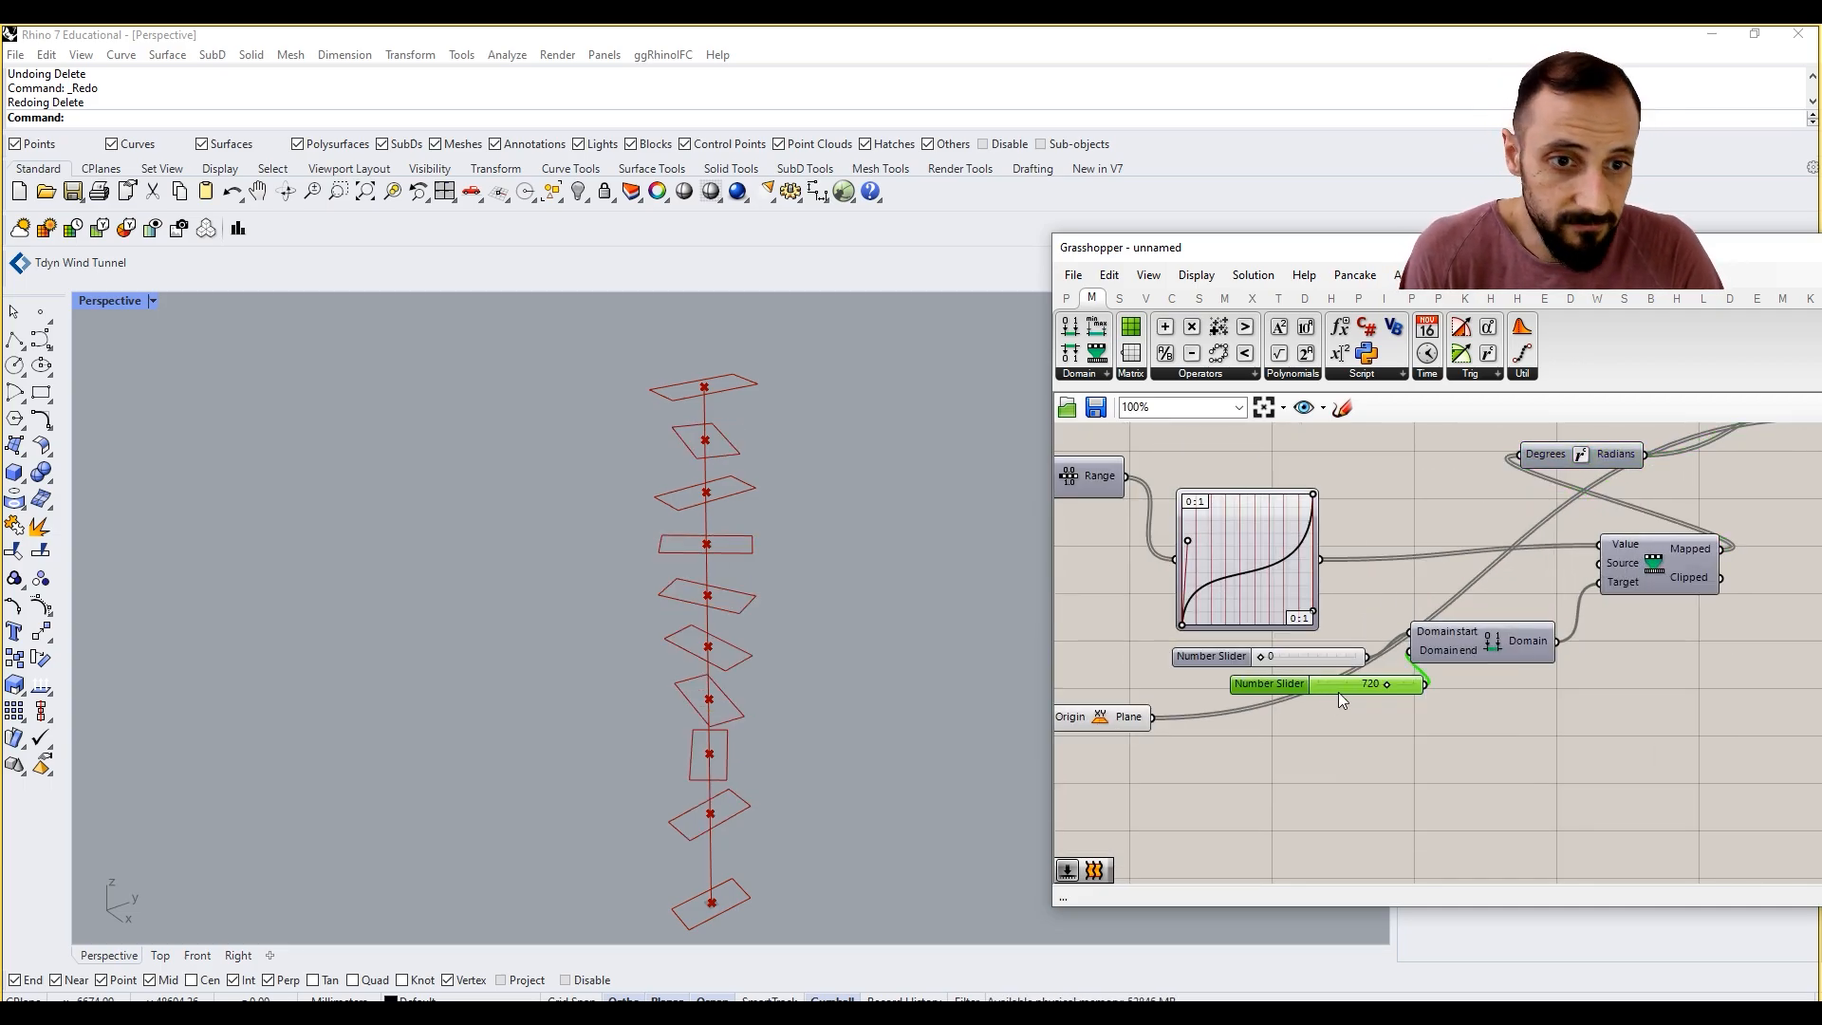
{"action": "double_click", "coordinate": [1338, 688]}
{"action": "type", "text": "360"}
{"action": "key", "text": "Return"}
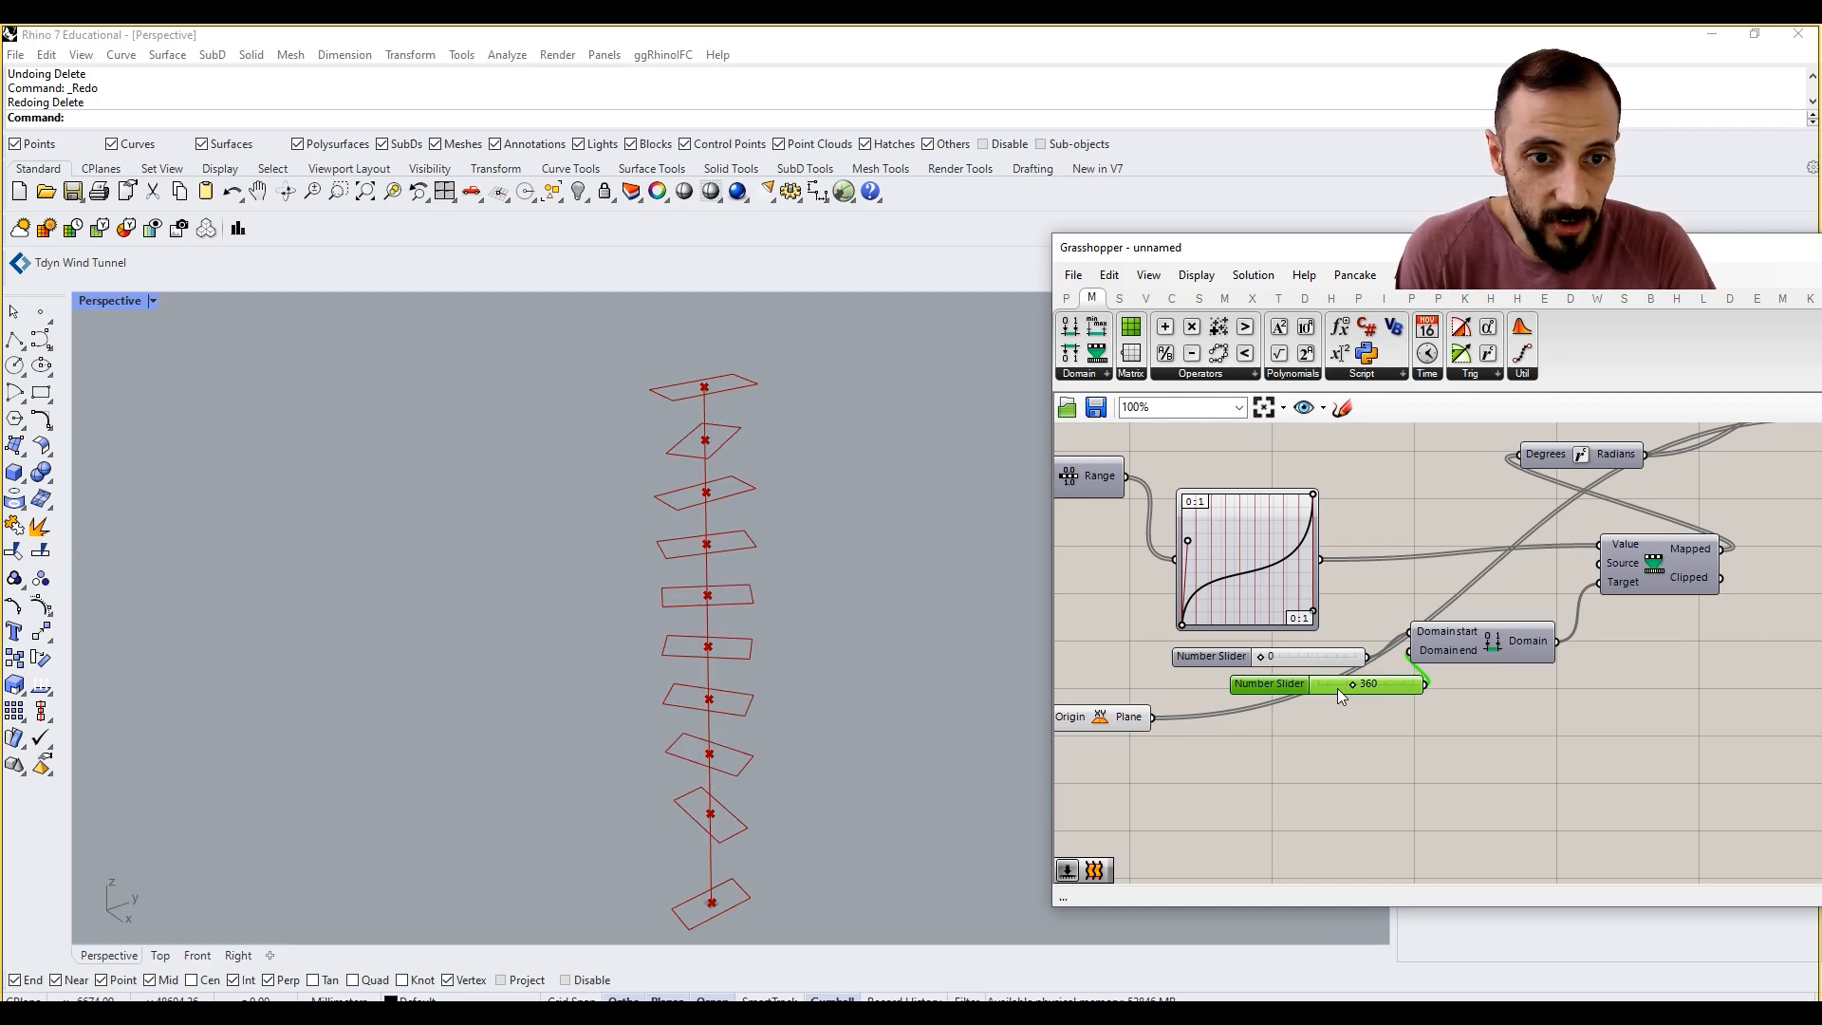
Step: Move the Area and XY Plane components farther below the rotation remapping components
{"action": "scroll", "coordinate": [1342, 691], "scroll_direction": "down", "scroll_amount": 6}
{"action": "scroll", "coordinate": [1249, 738], "scroll_direction": "up", "scroll_amount": 2}
{"action": "left_click", "coordinate": [1265, 677]}
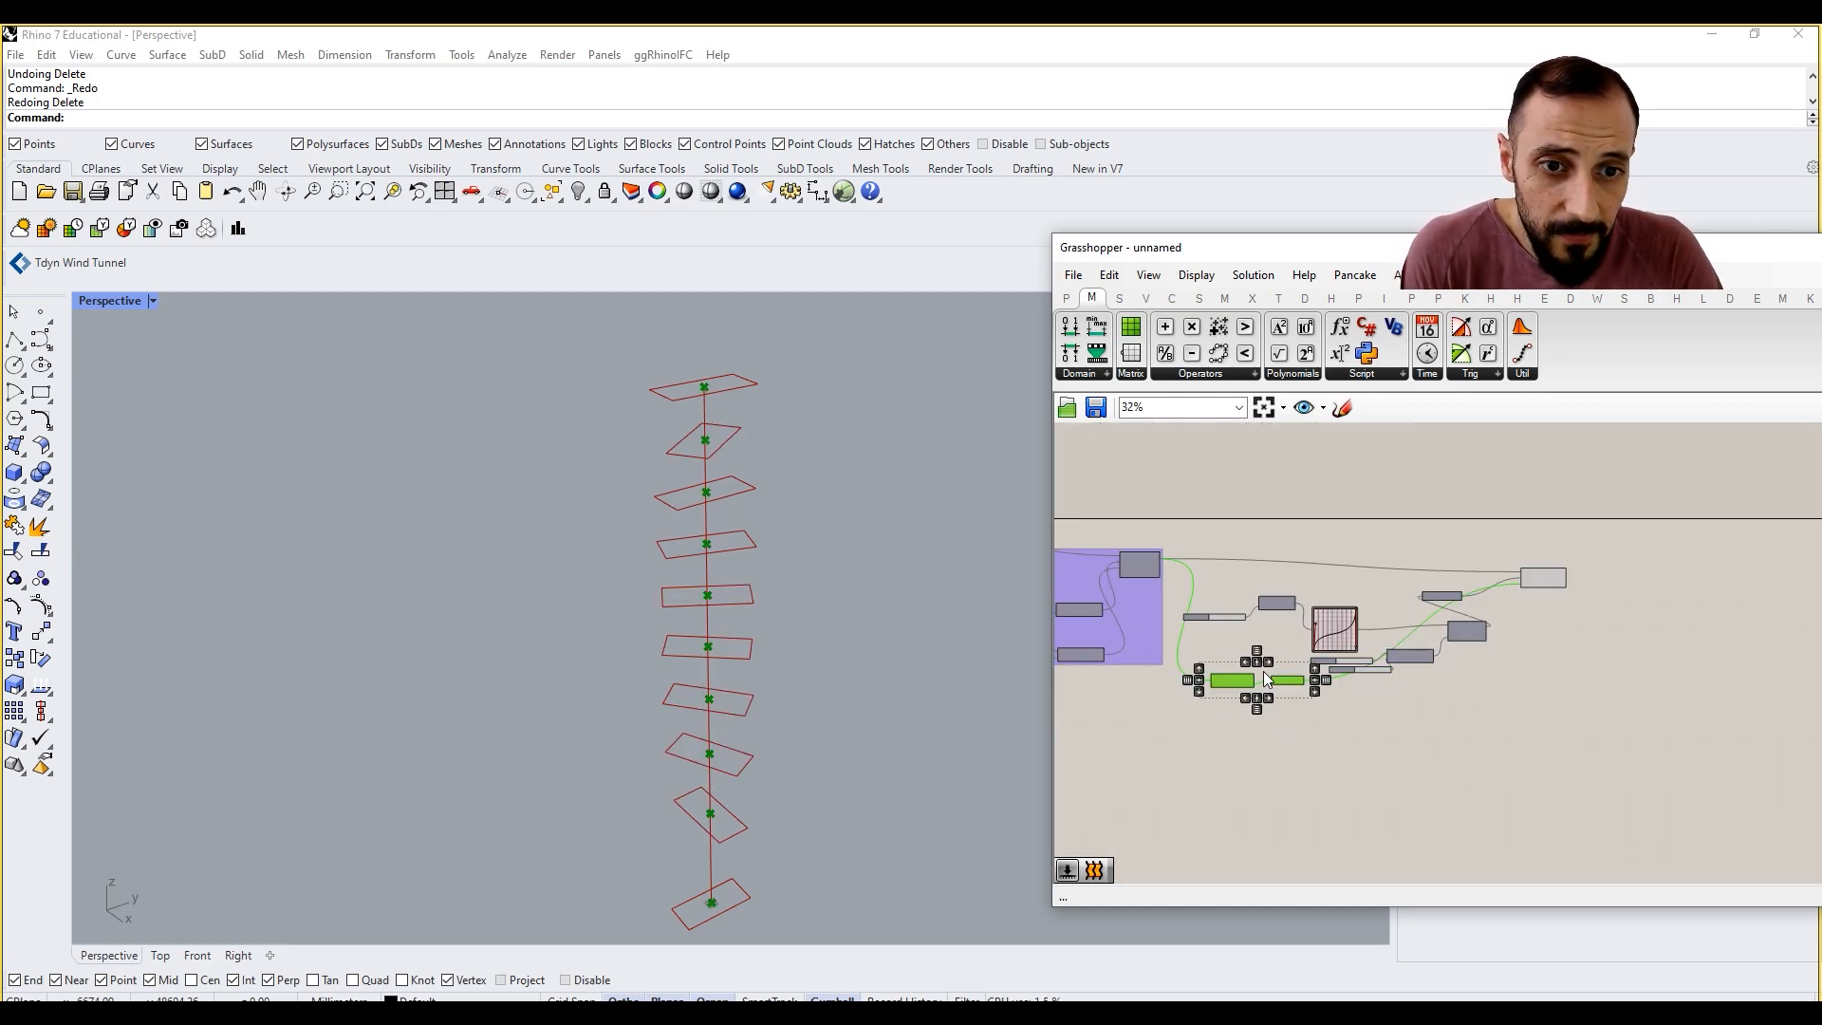
{"action": "left_click_drag", "start_coordinate": [1288, 685], "coordinate": [1310, 746]}
Step: Tidy the remapping layout with Construct Domain beneath Remap Numbers, Radians above it, and the Rotate component farther along the canvas
{"action": "scroll", "coordinate": [1511, 635], "scroll_direction": "up", "scroll_amount": 3}
{"action": "left_click_drag", "start_coordinate": [1438, 633], "coordinate": [1250, 670]}
{"action": "left_click", "coordinate": [1244, 702]}
{"action": "left_click_drag", "start_coordinate": [1235, 690], "coordinate": [1163, 701]}
{"action": "scroll", "coordinate": [1244, 687], "scroll_direction": "up", "scroll_amount": 3}
{"action": "right_click_drag", "start_coordinate": [1579, 531], "coordinate": [1485, 548]}
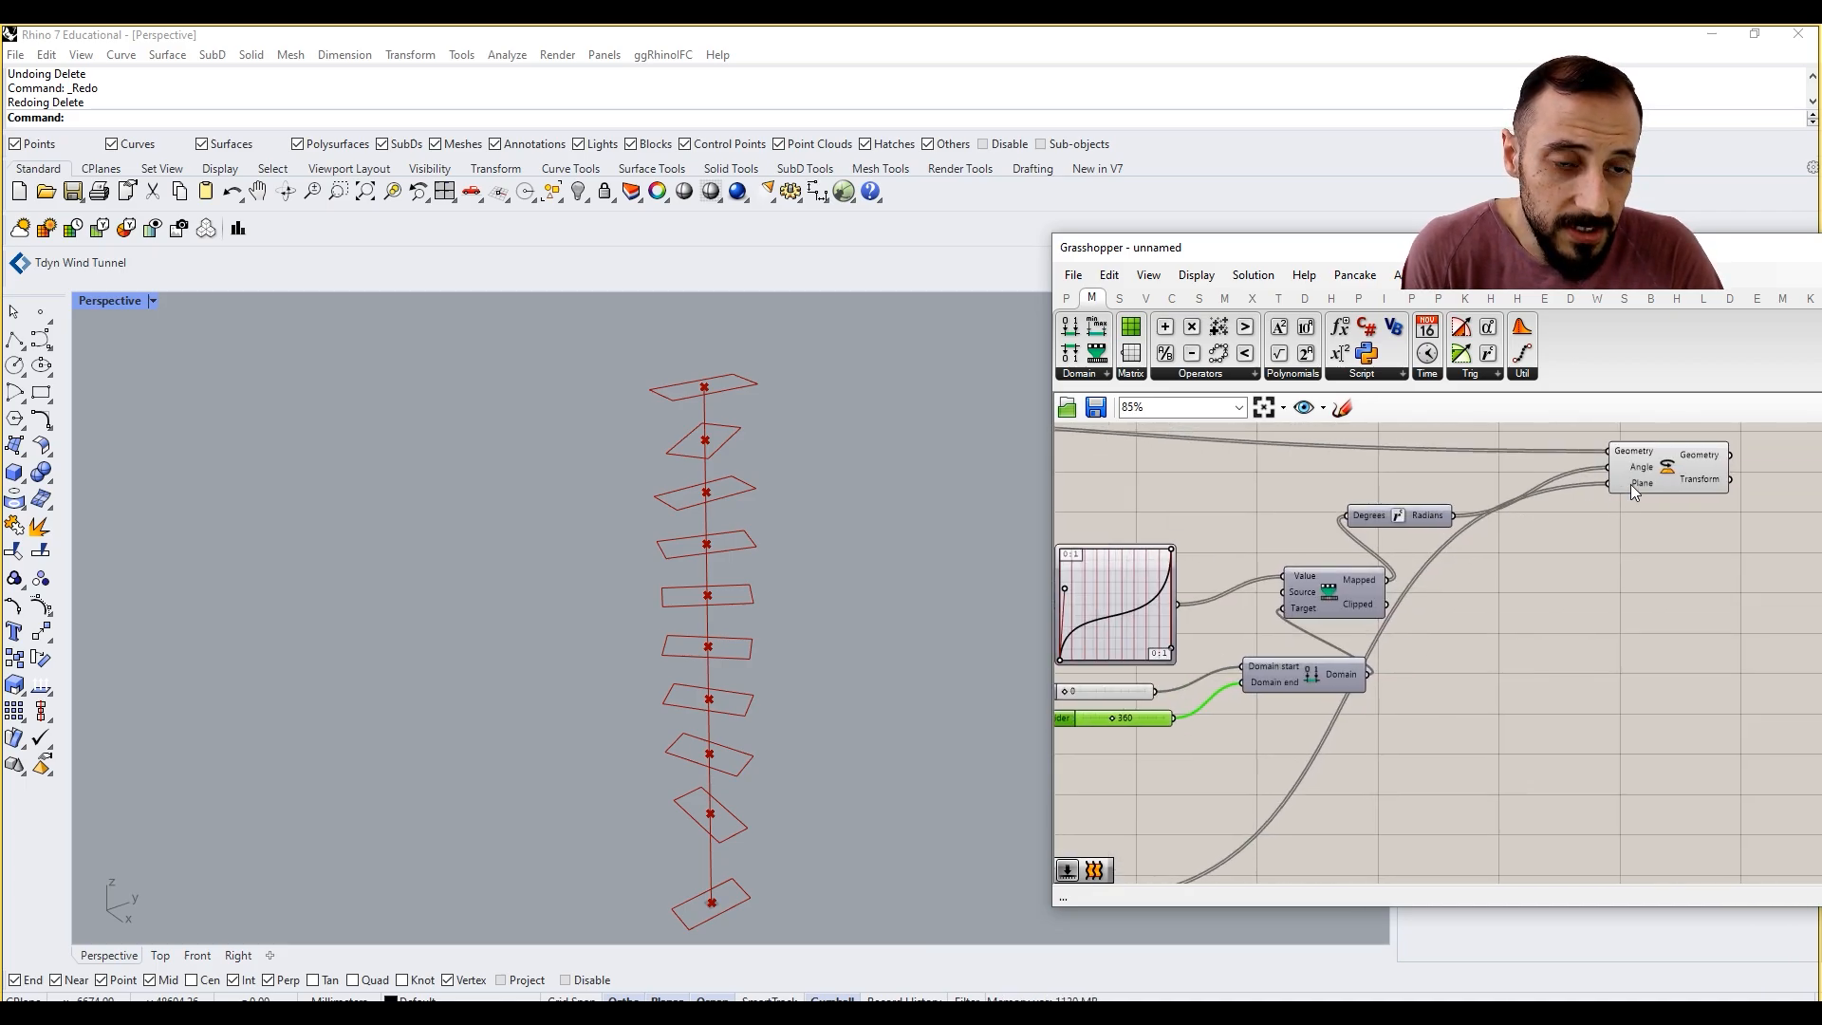
{"action": "left_click_drag", "start_coordinate": [1672, 466], "coordinate": [1749, 494]}
{"action": "right_click_drag", "start_coordinate": [1484, 618], "coordinate": [1630, 641]}
{"action": "scroll", "coordinate": [1631, 640], "scroll_direction": "down", "scroll_amount": 2}
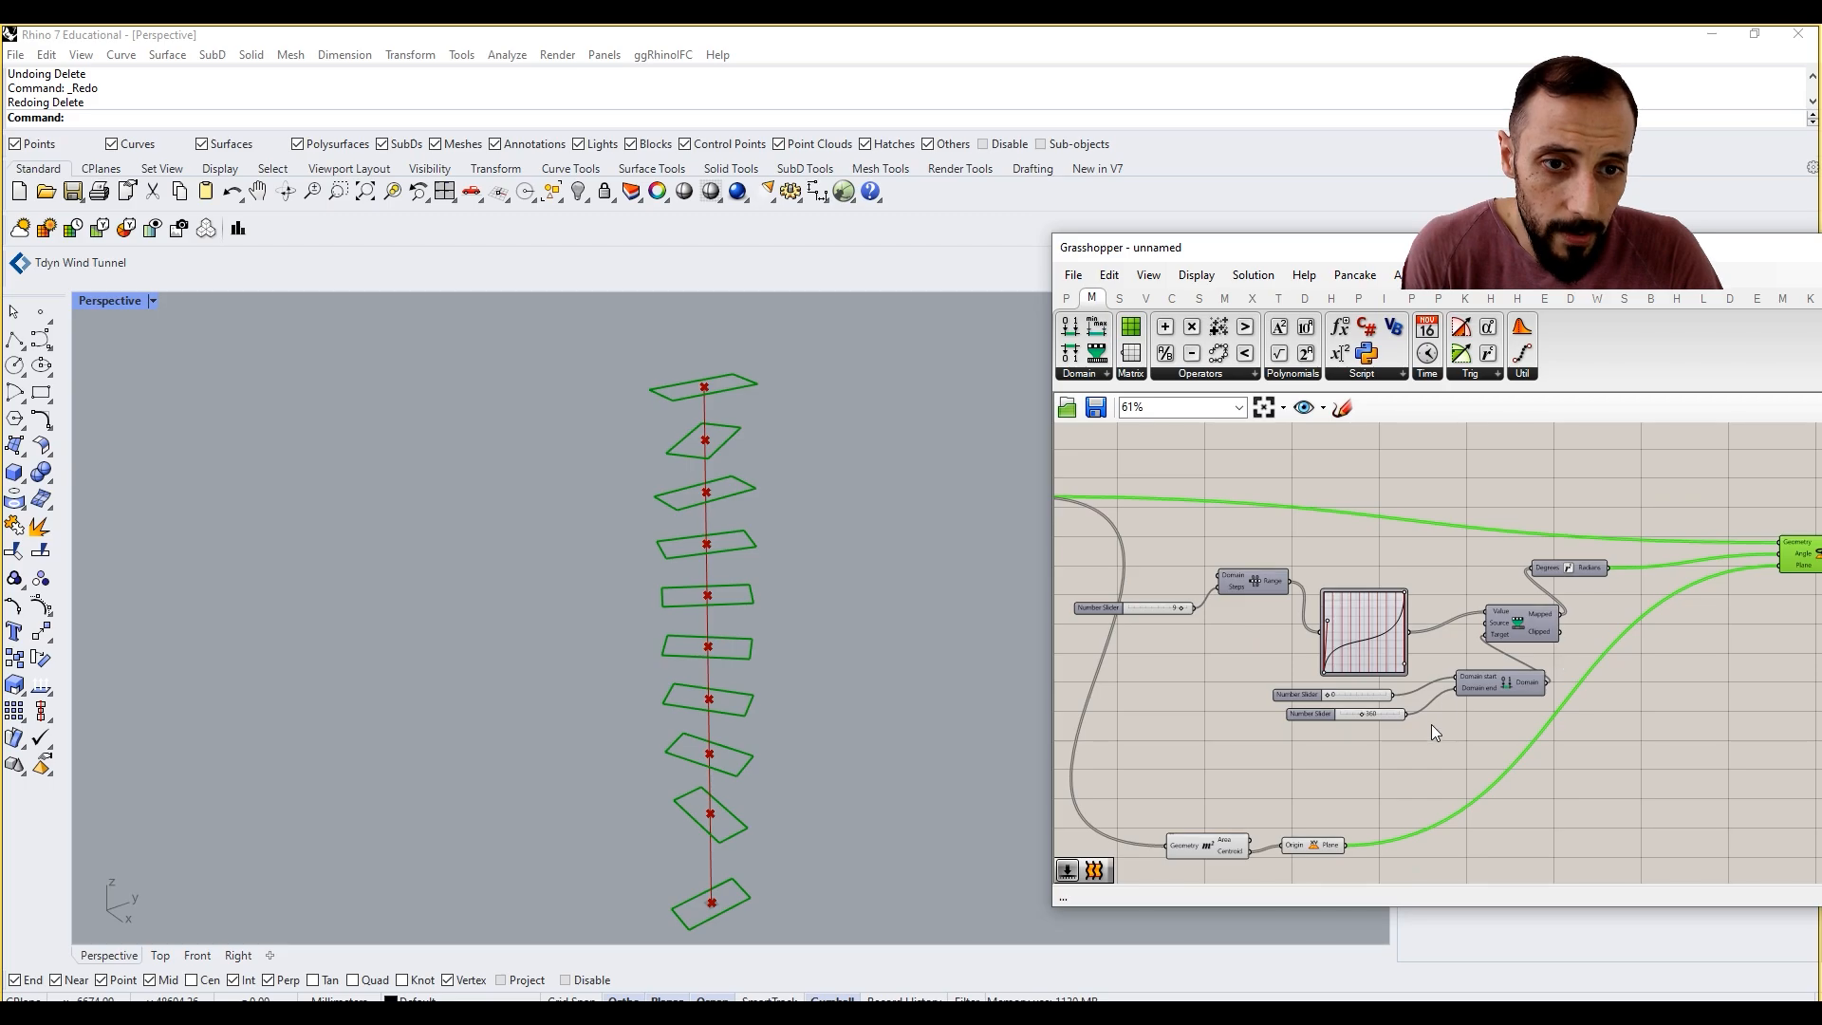
Step: Shift the chain from the steps slider to Radians slightly, and align the steps slider more closely with the Range component
{"action": "left_click_drag", "start_coordinate": [1505, 747], "coordinate": [1151, 539]}
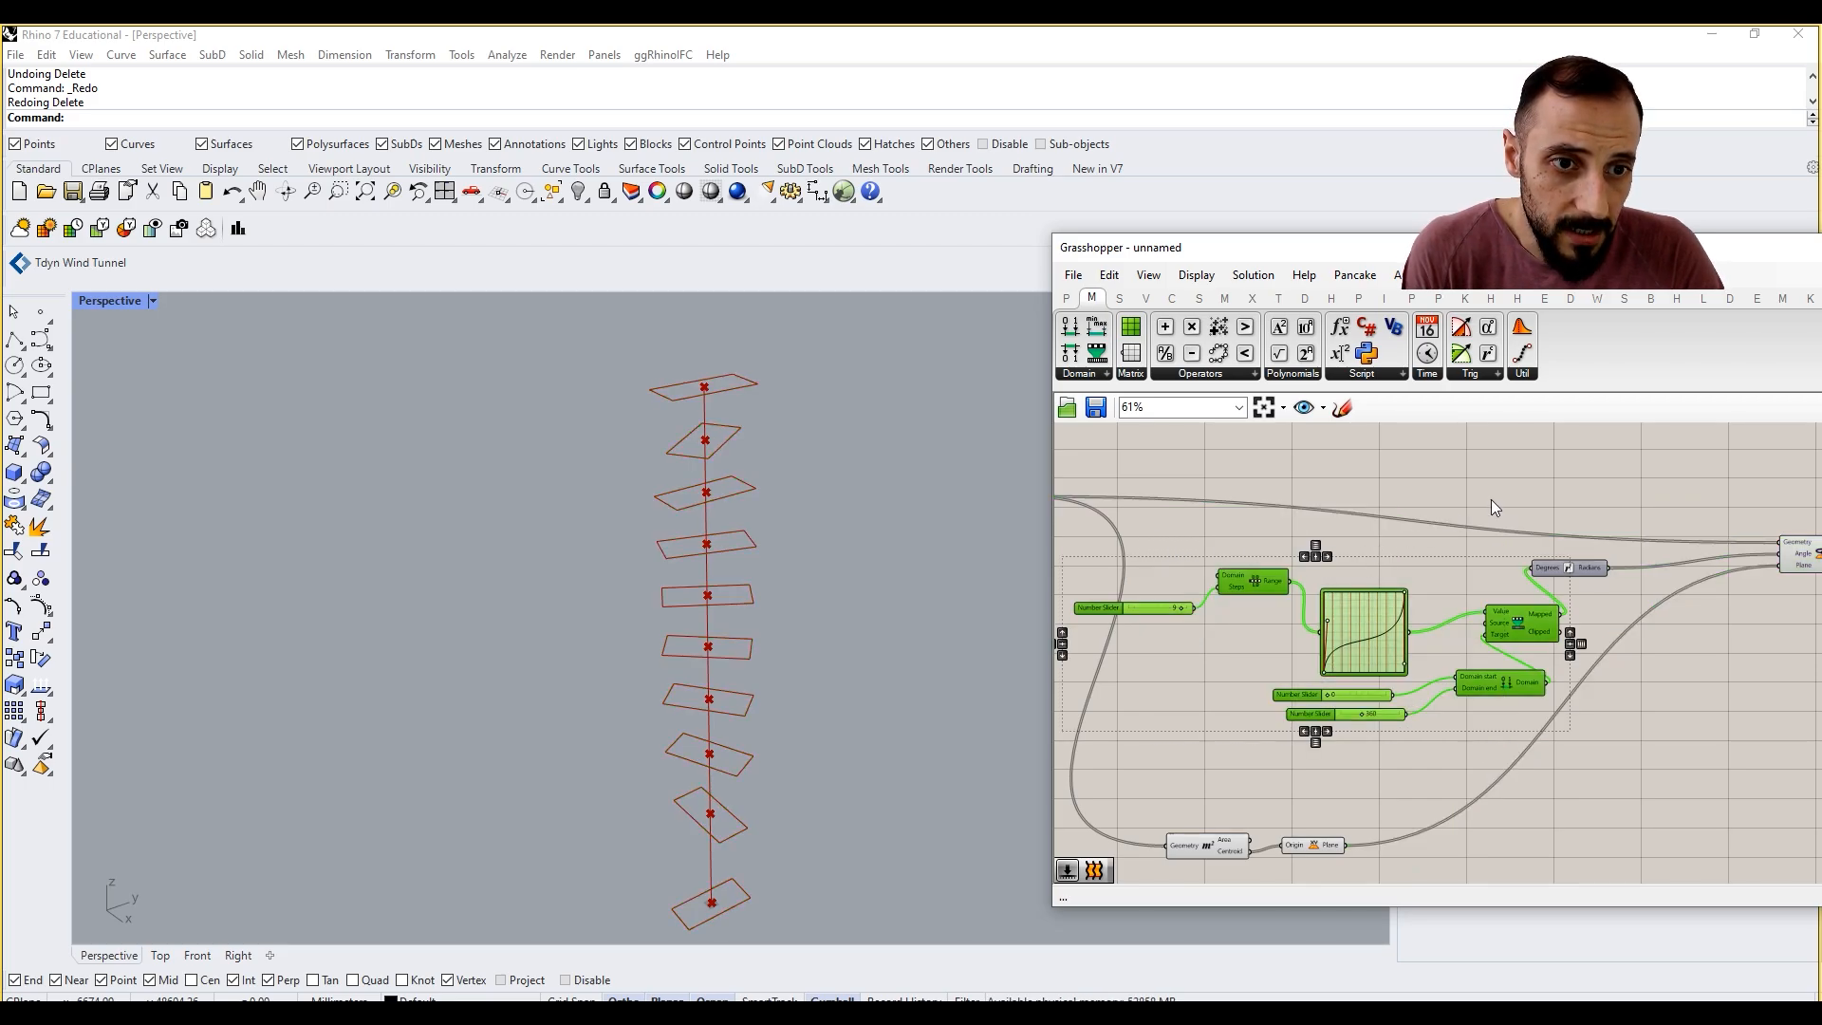
{"action": "left_click", "coordinate": [1553, 481]}
{"action": "left_click_drag", "start_coordinate": [1555, 482], "coordinate": [1173, 726]}
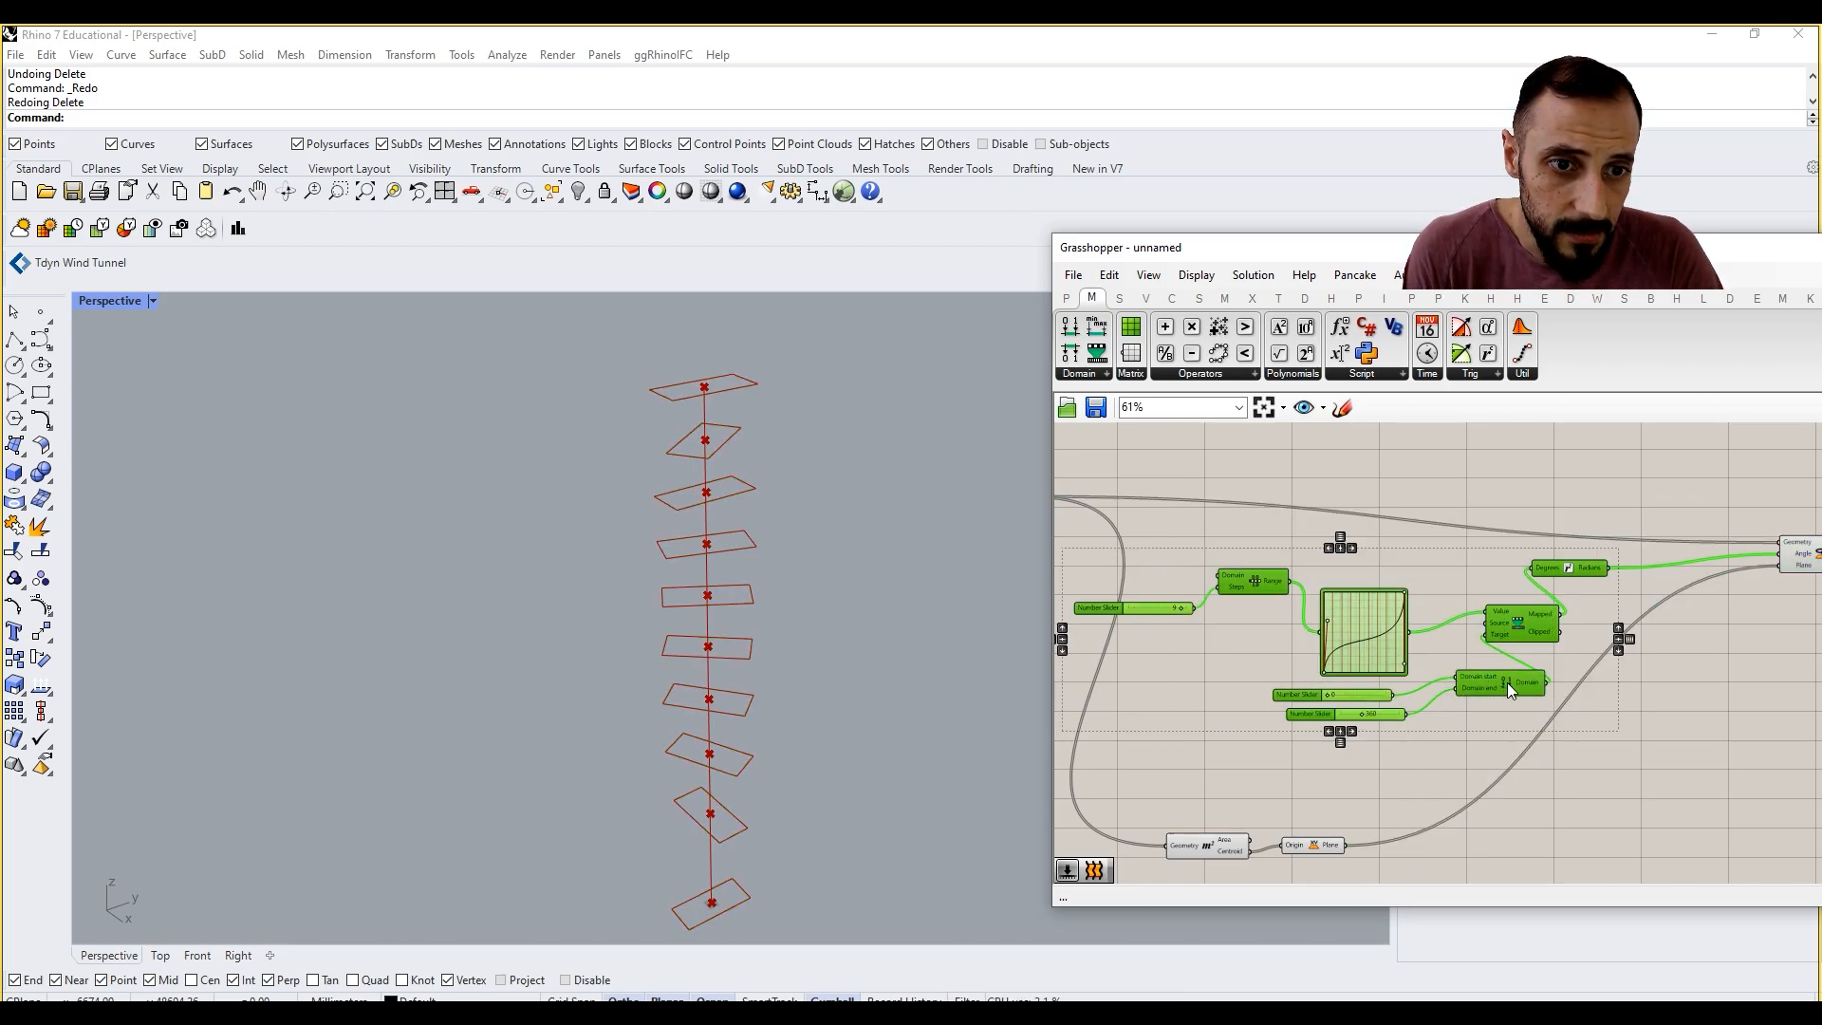
{"action": "left_click_drag", "start_coordinate": [1507, 683], "coordinate": [1491, 672]}
{"action": "left_click", "coordinate": [1507, 645]}
{"action": "scroll", "coordinate": [1506, 624], "scroll_direction": "down", "scroll_amount": 1}
{"action": "right_click_drag", "start_coordinate": [1506, 623], "coordinate": [1603, 627]}
{"action": "scroll", "coordinate": [1510, 642], "scroll_direction": "down", "scroll_amount": 4}
{"action": "scroll", "coordinate": [1501, 621], "scroll_direction": "up", "scroll_amount": 5}
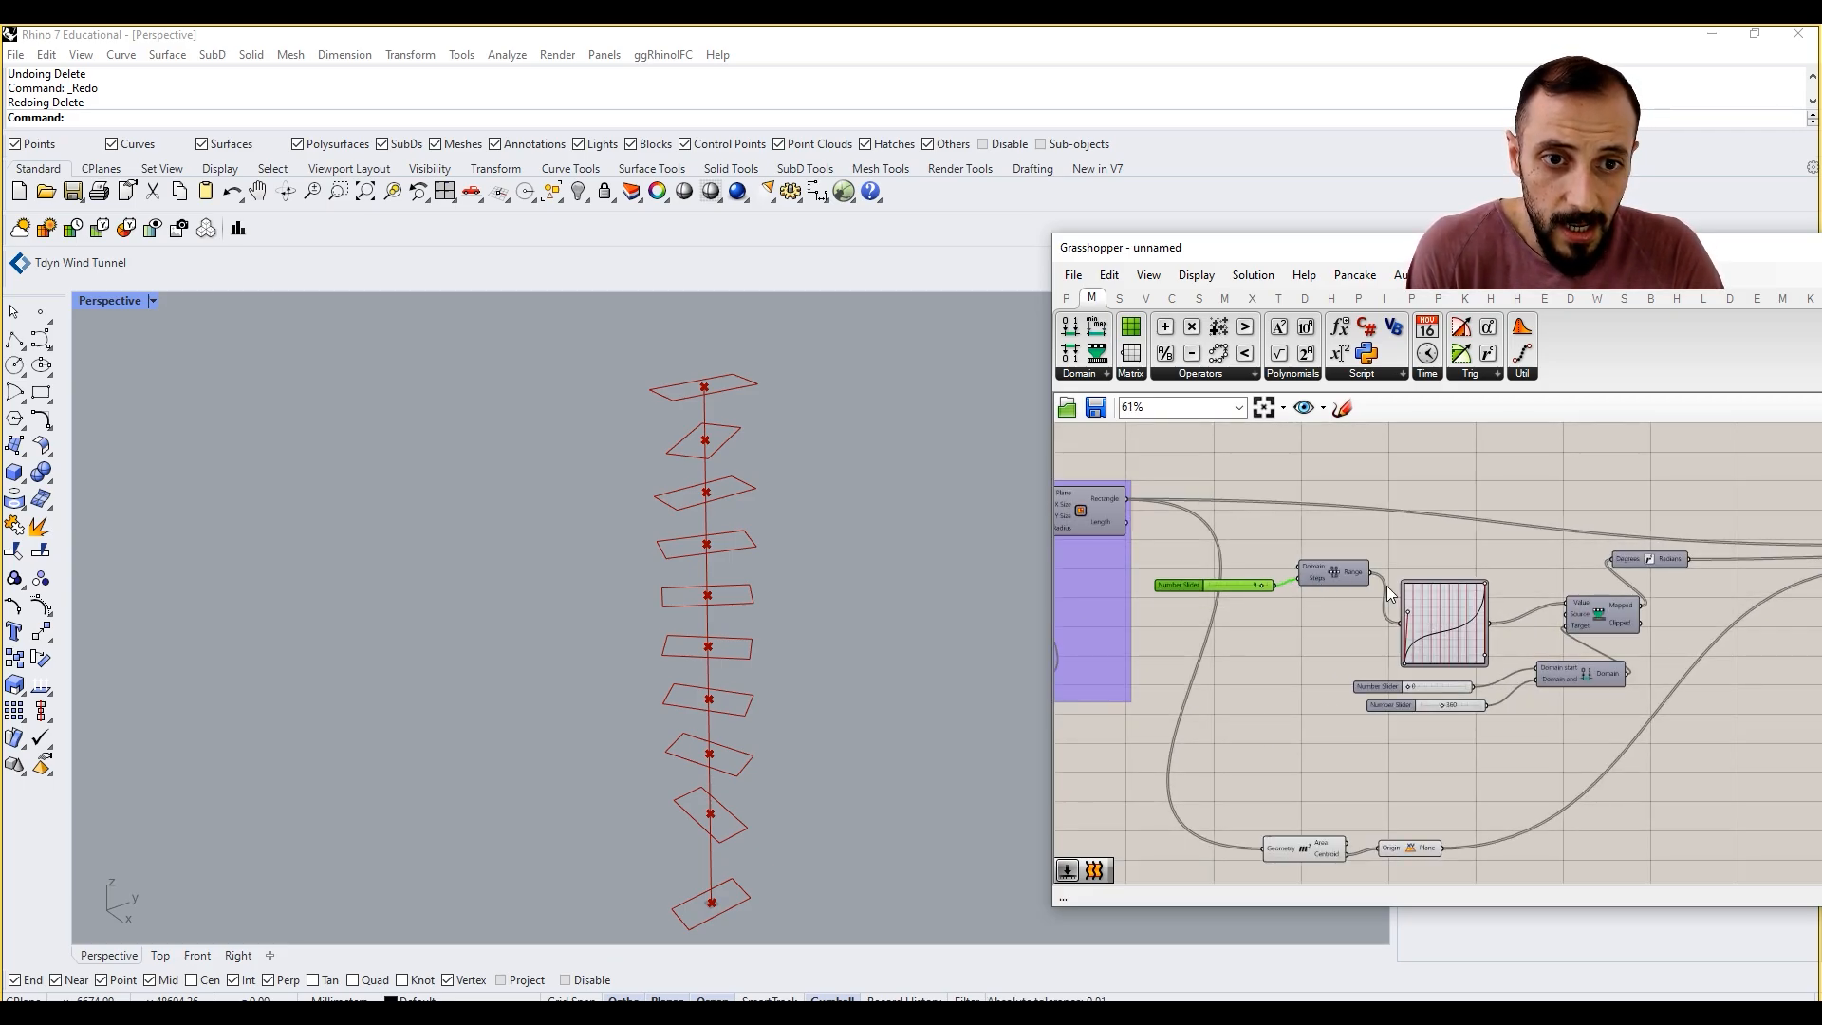
{"action": "scroll", "coordinate": [1431, 590], "scroll_direction": "down", "scroll_amount": 1}
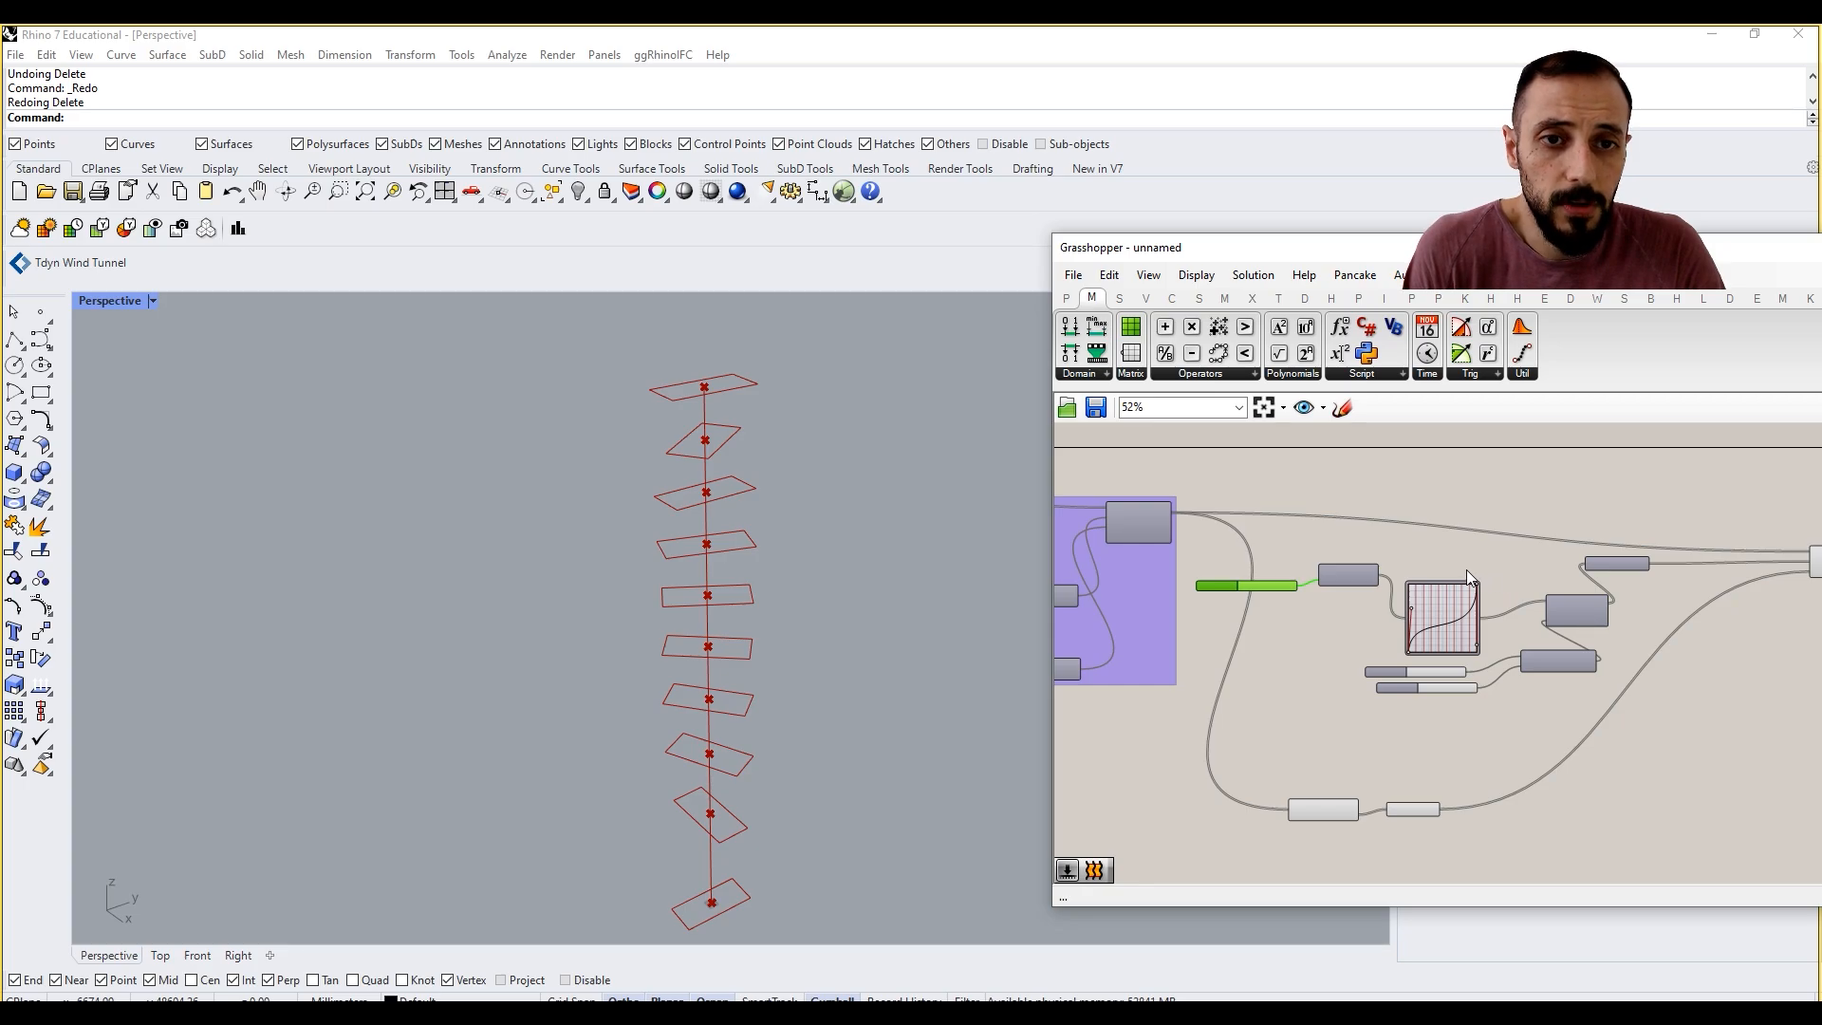
Step: Set the preview plane size to 5000 and inspect the planes at the rectangles' centres
{"action": "left_click", "coordinate": [1196, 274]}
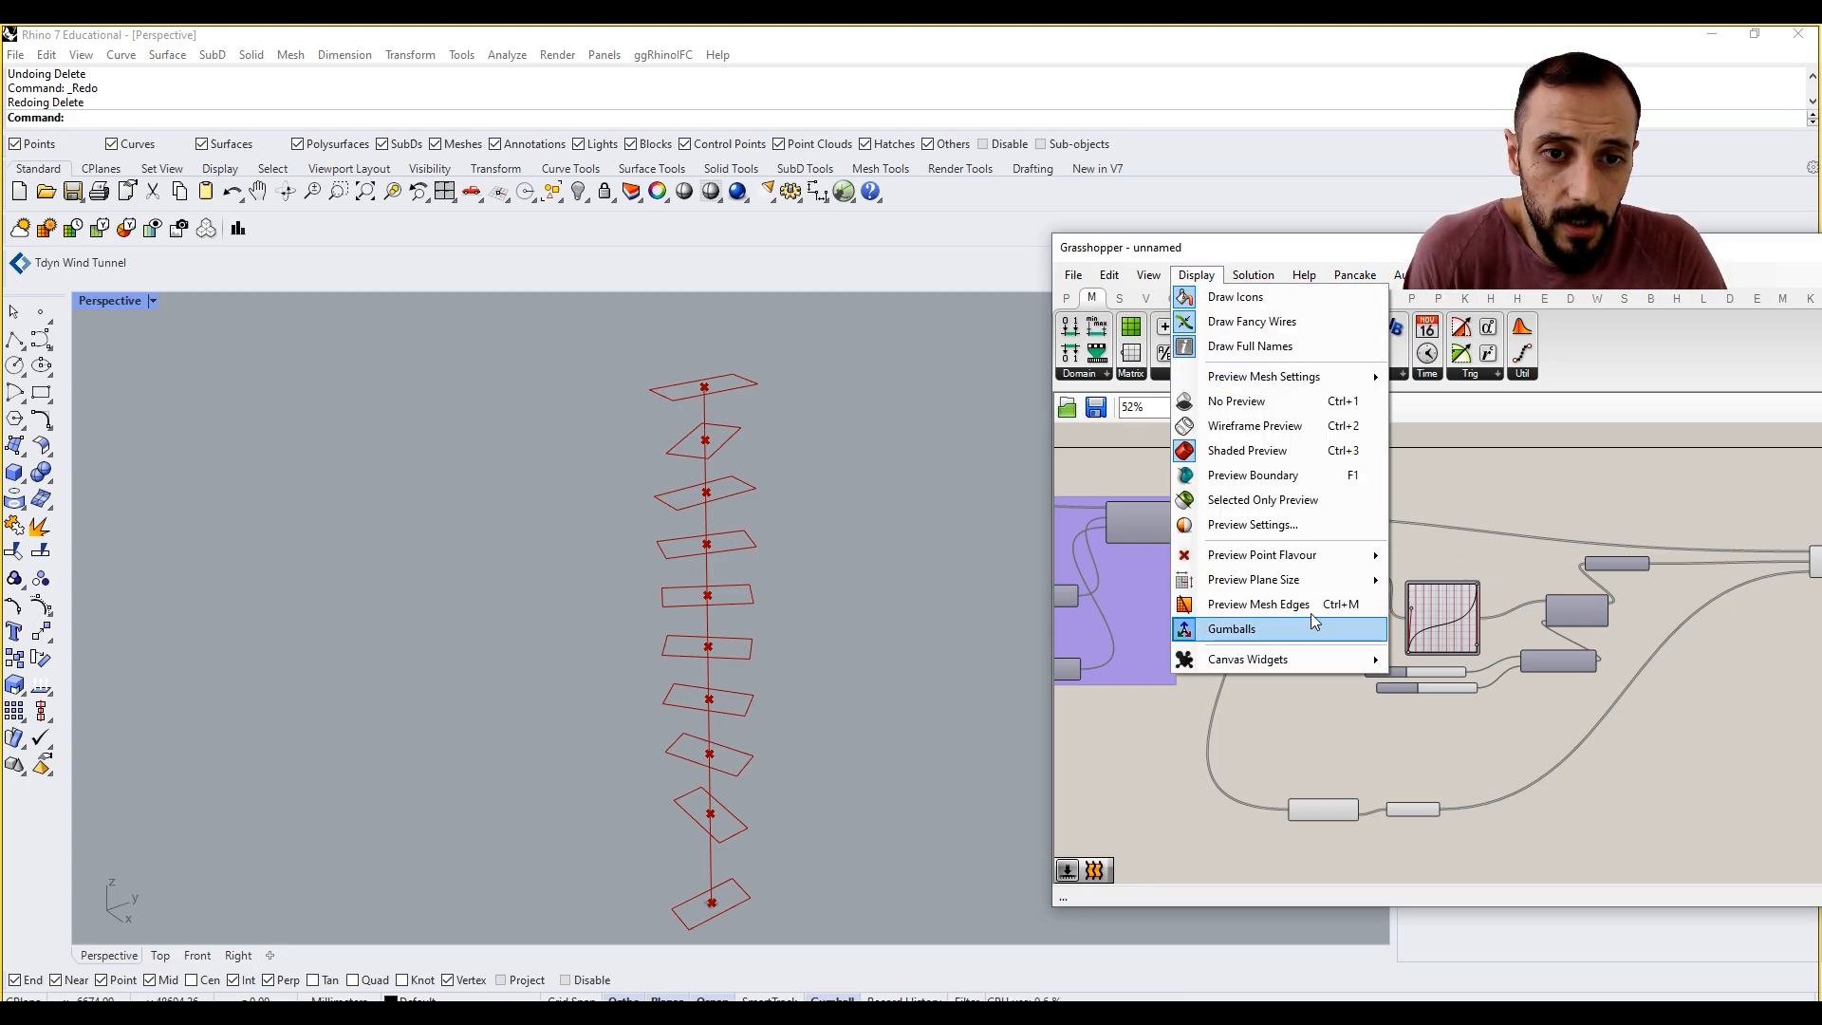
{"action": "mouse_move", "coordinate": [1315, 581]}
{"action": "type", "text": "0"}
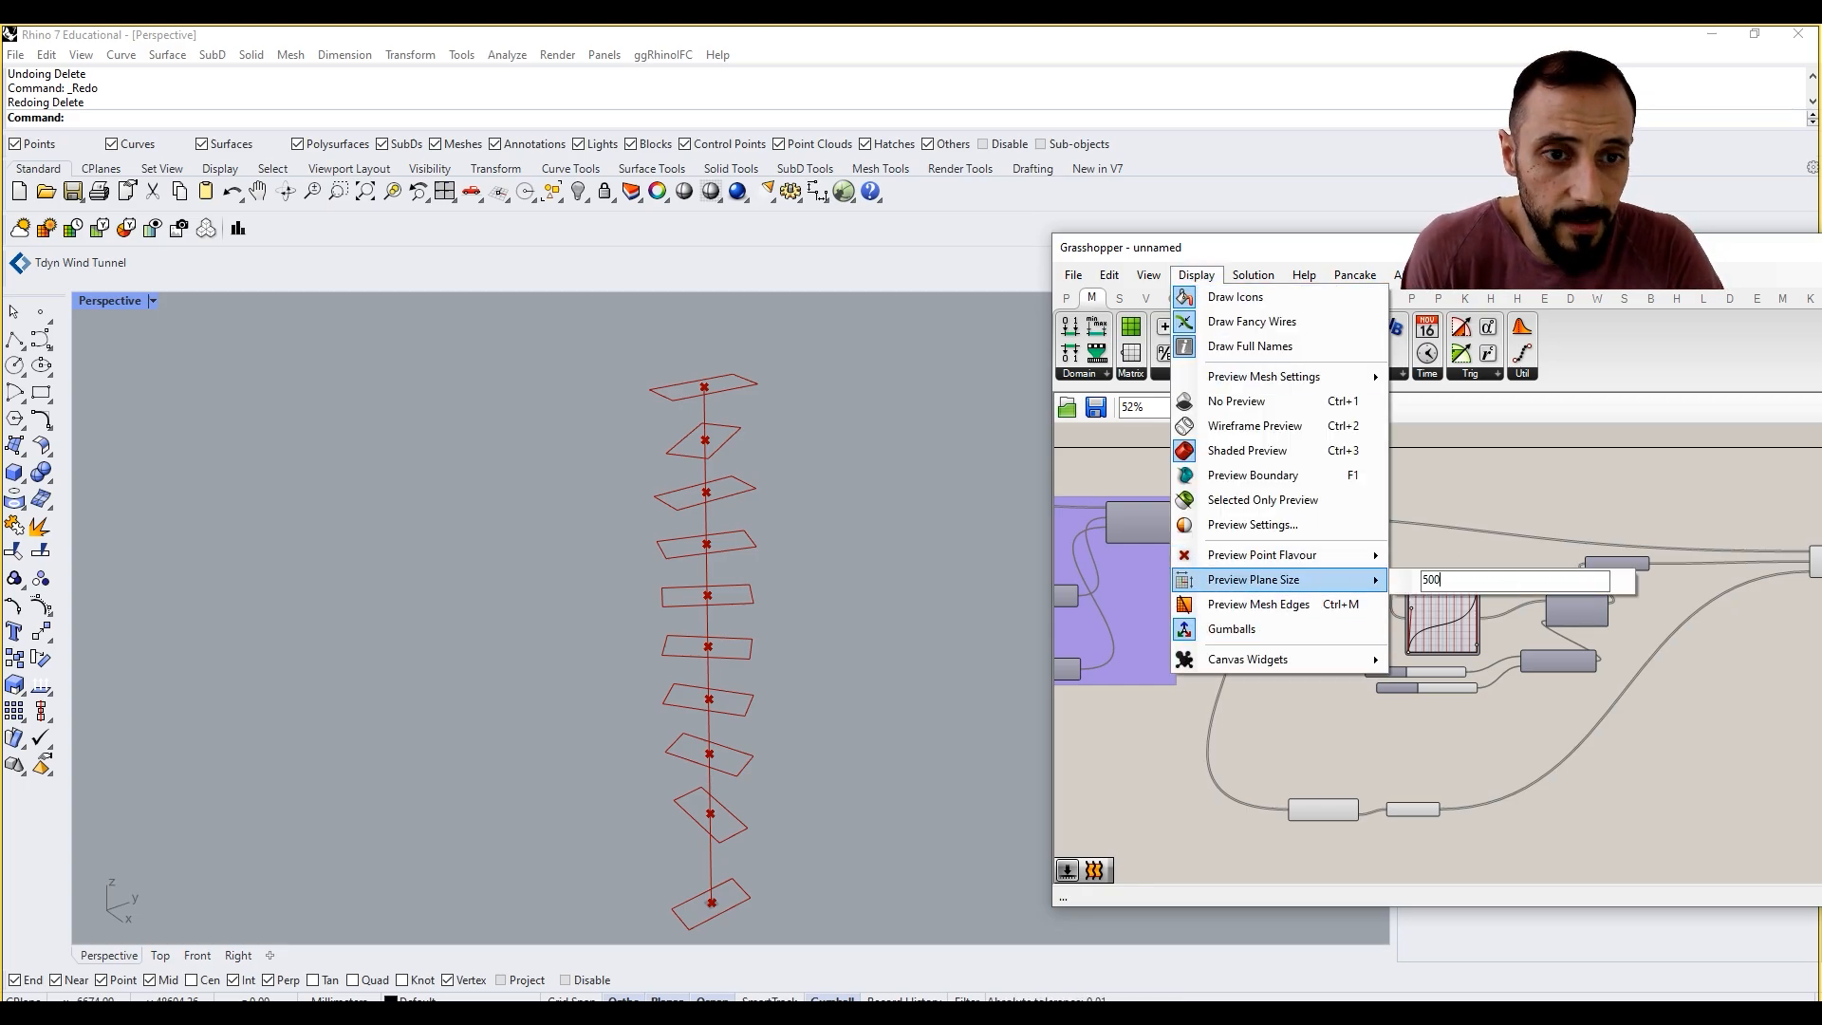
{"action": "type", "text": "0"}
{"action": "key", "text": "Return"}
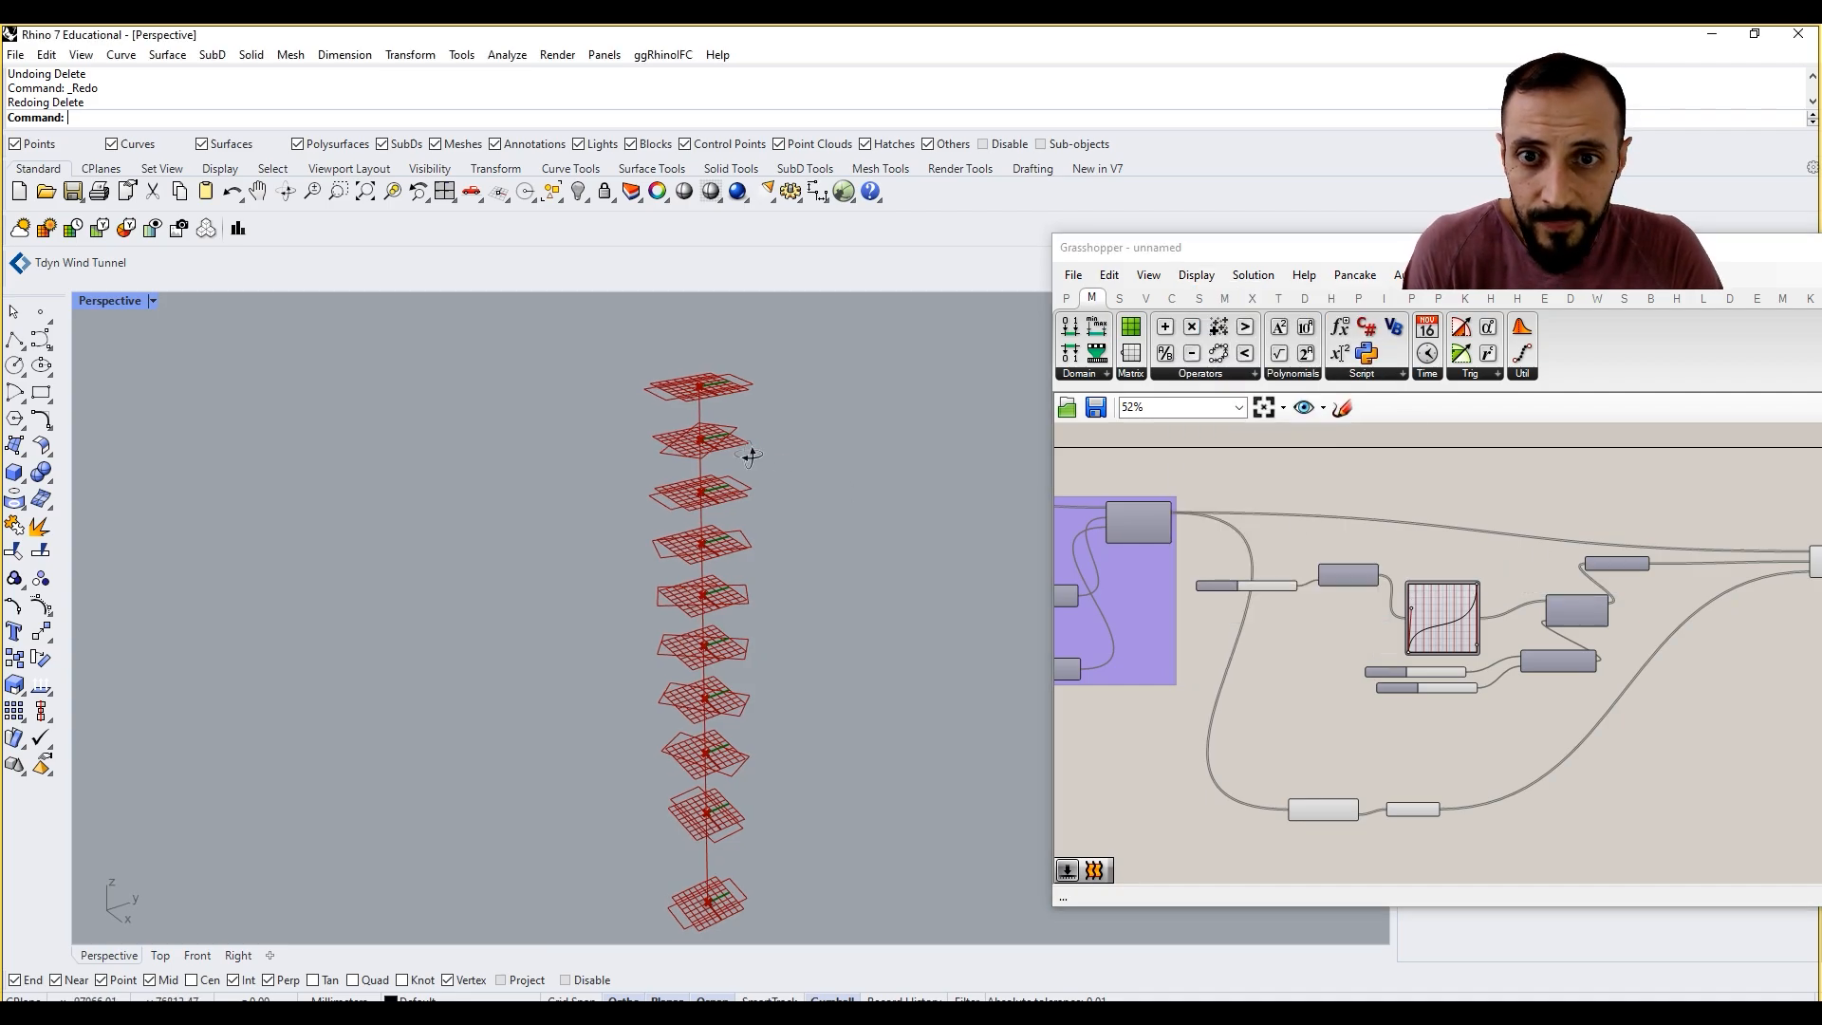
{"action": "scroll", "coordinate": [687, 410], "scroll_direction": "up", "scroll_amount": 3}
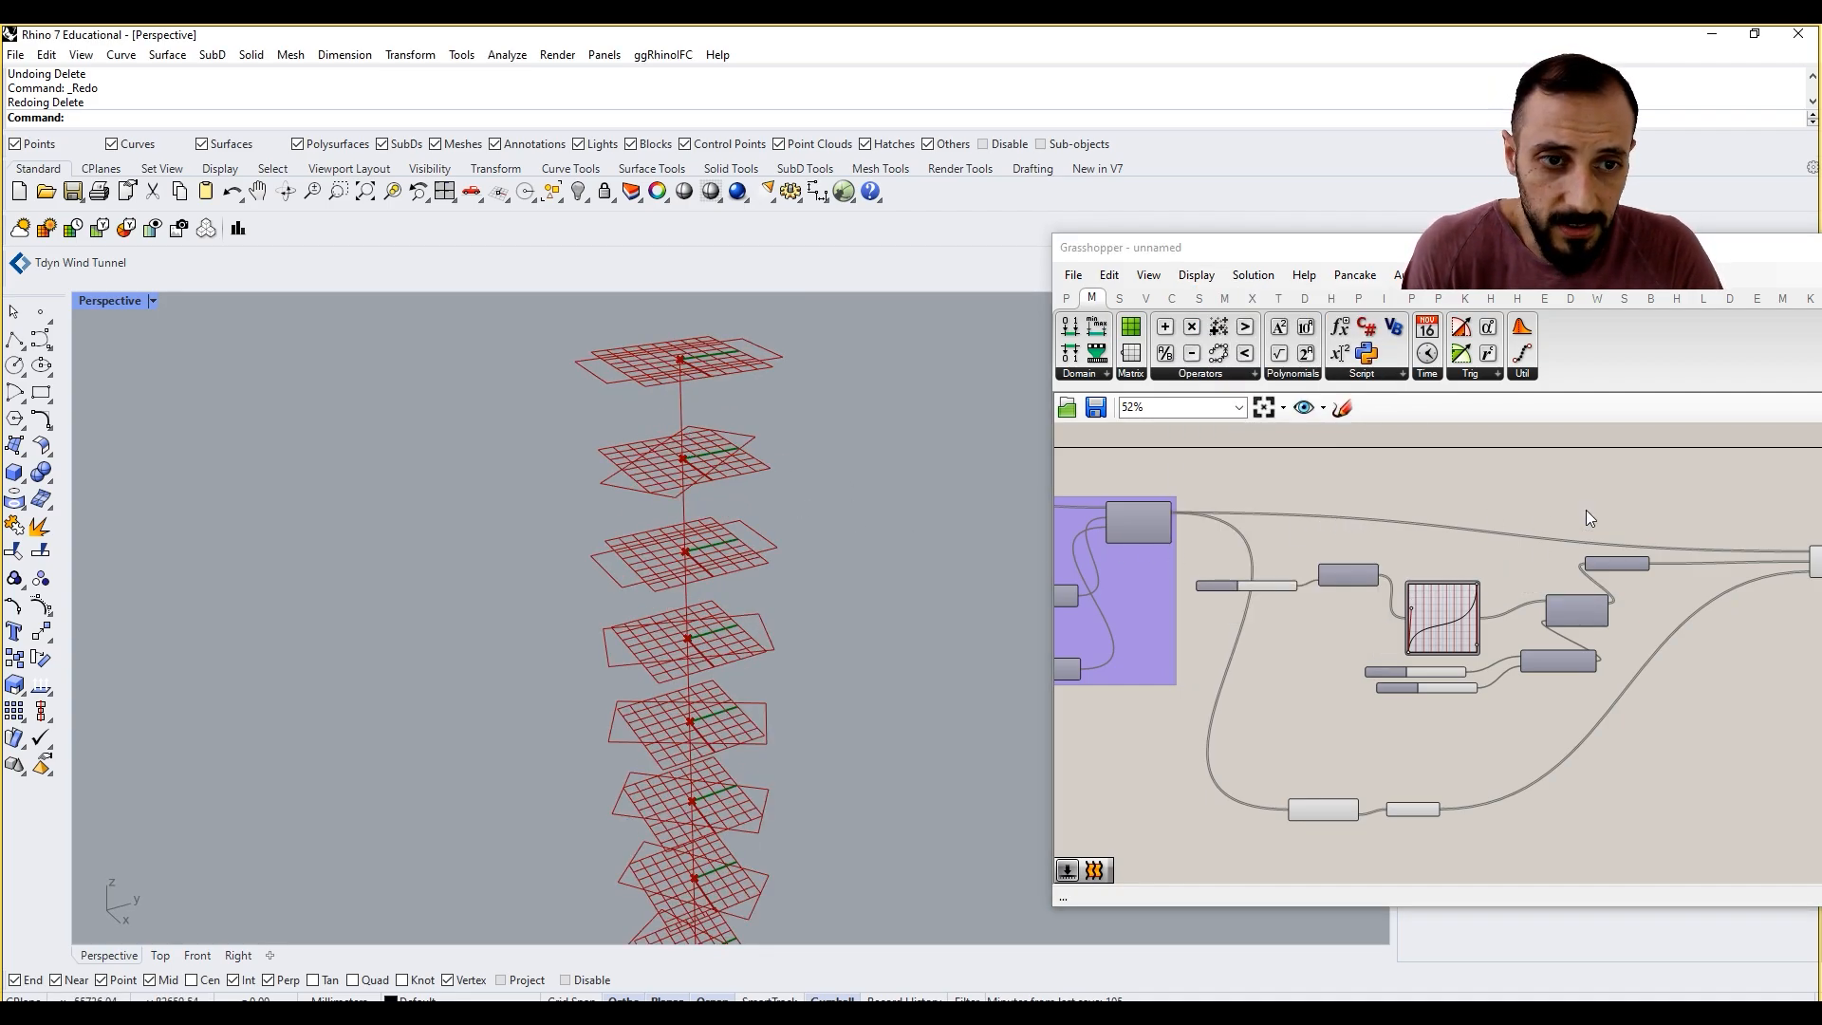
Step: Set the preview plane size back to 50
{"action": "left_click", "coordinate": [1196, 275]}
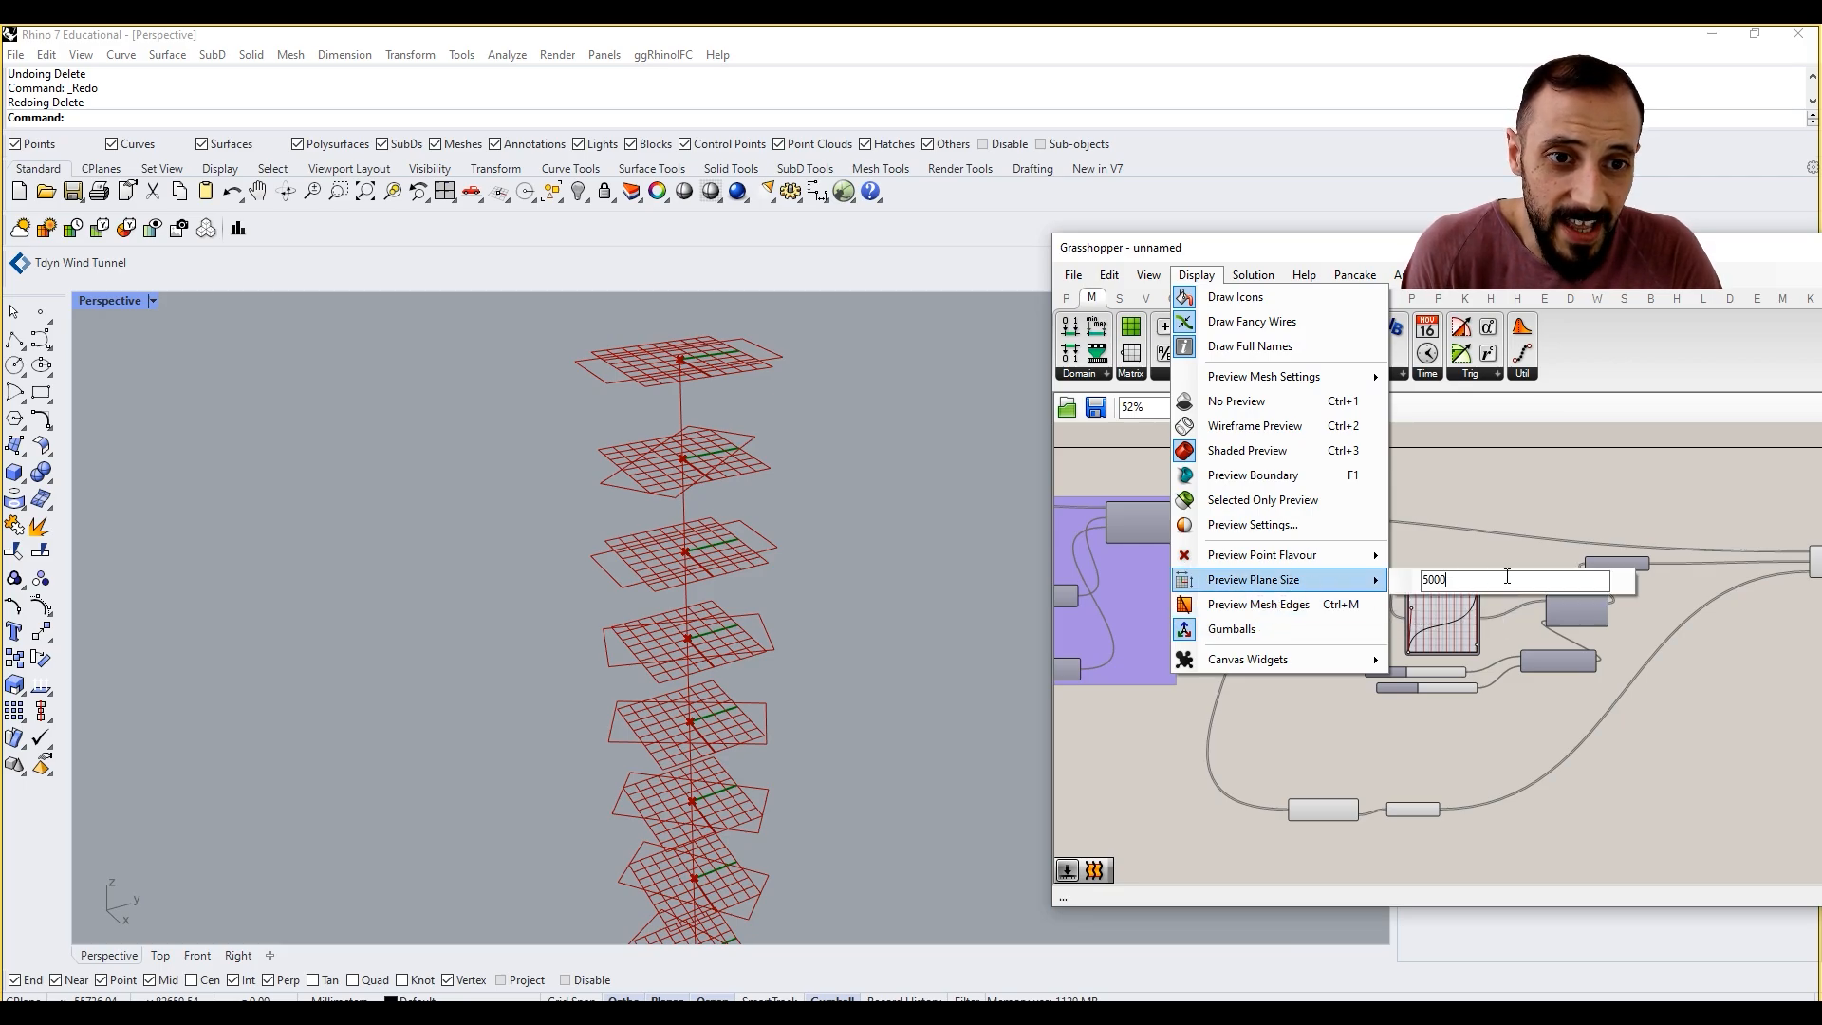
{"action": "key", "text": "BackSpace"}
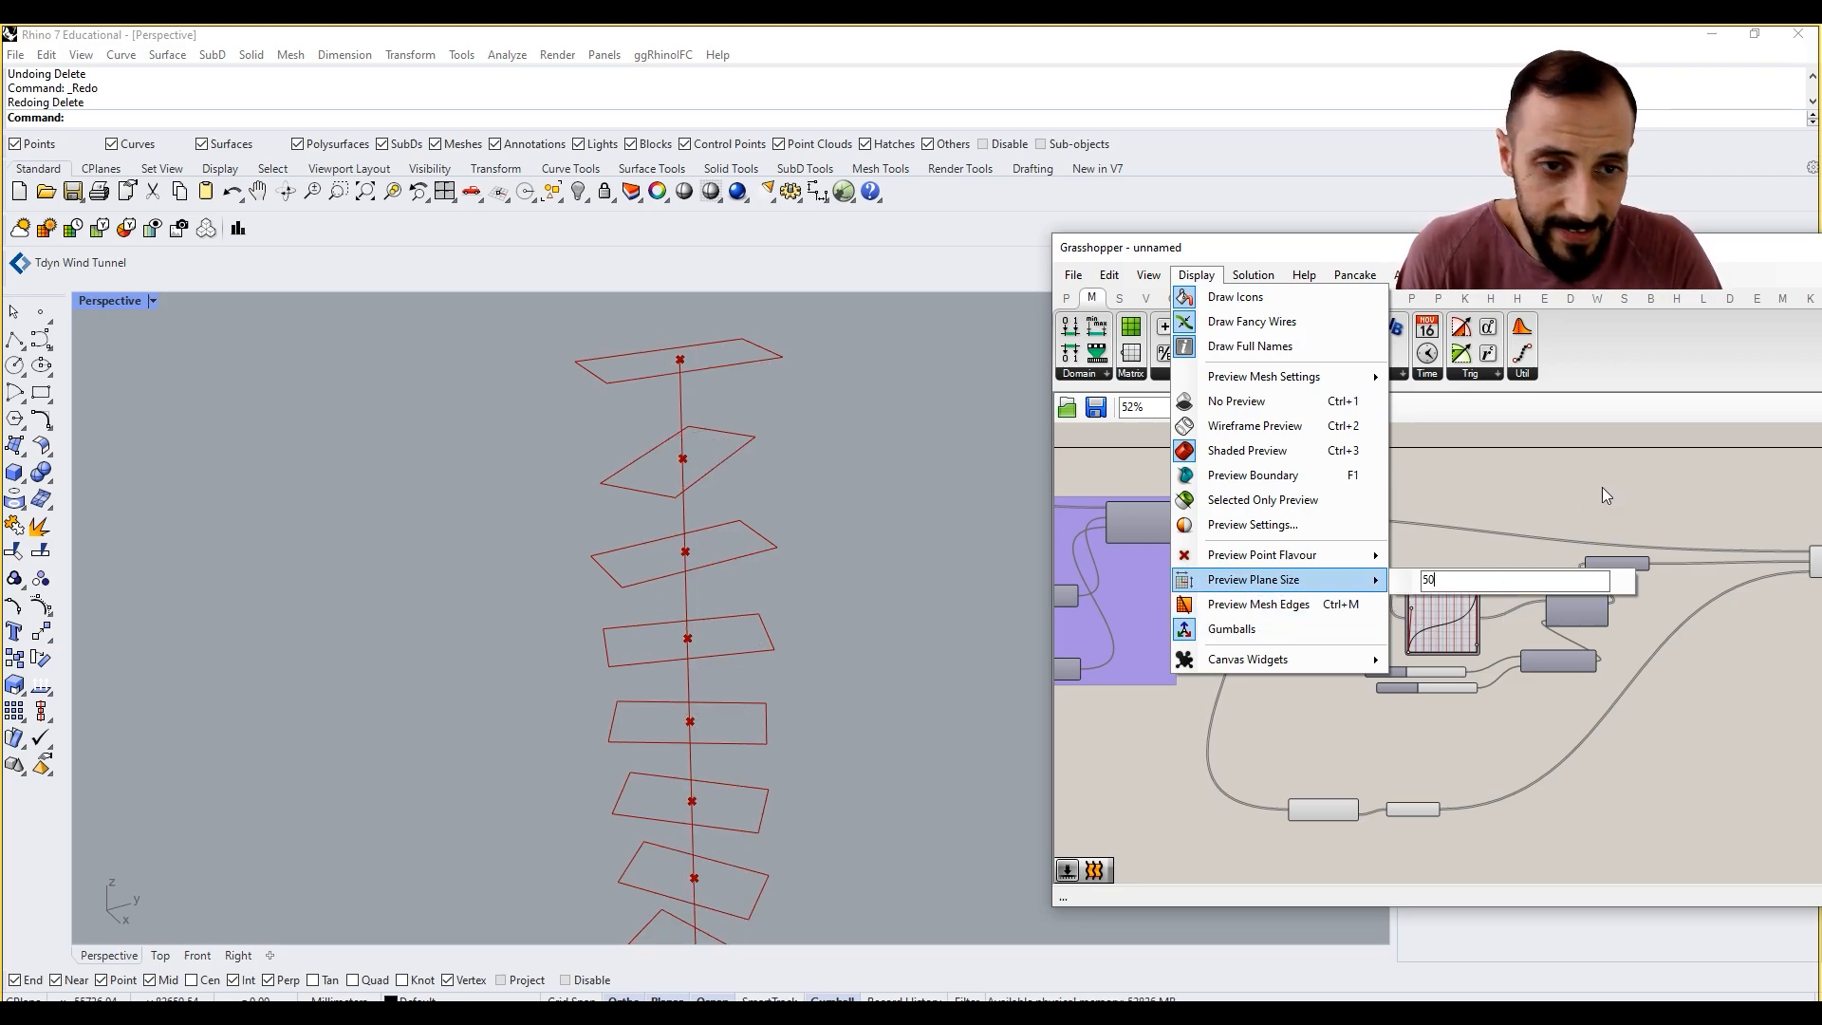
{"action": "key", "text": "Return"}
Step: Group the components from the steps slider through Radians that generate the rotation angles
{"action": "left_click_drag", "start_coordinate": [1694, 484], "coordinate": [1239, 738]}
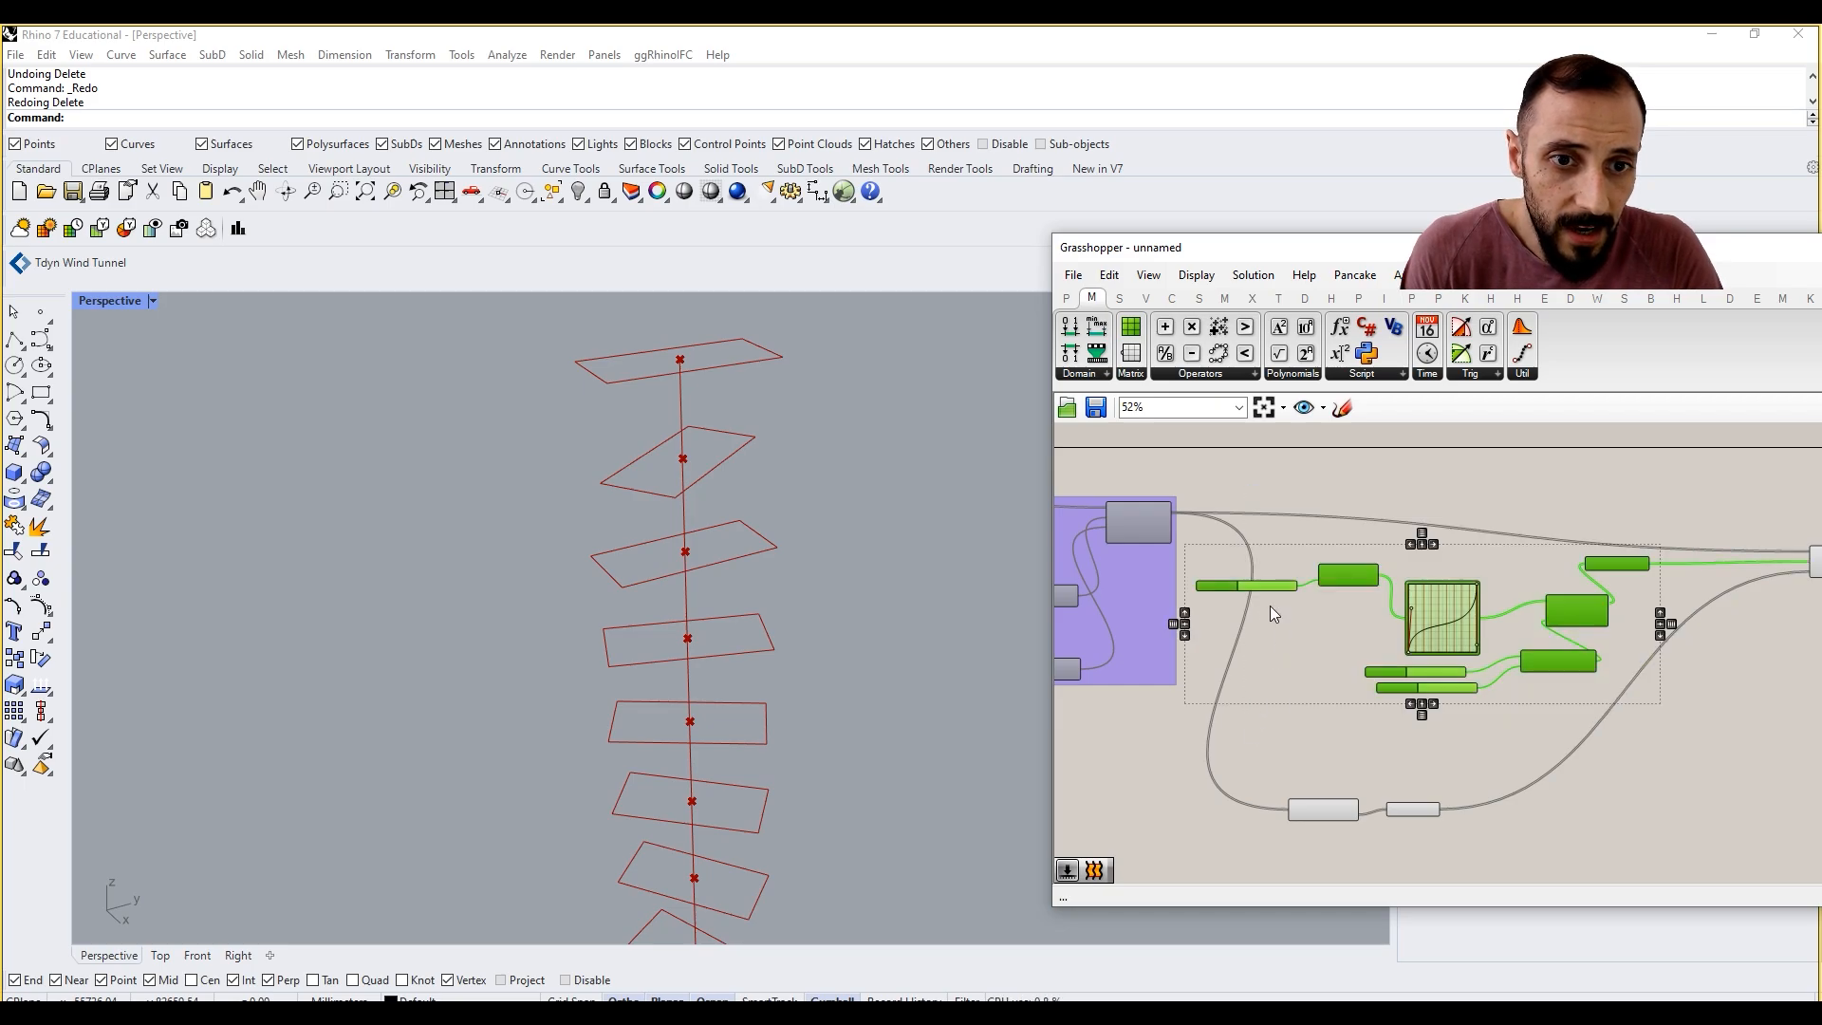
{"action": "right_click", "coordinate": [1277, 543]}
{"action": "left_click", "coordinate": [1318, 689]}
{"action": "left_click", "coordinate": [1308, 725]}
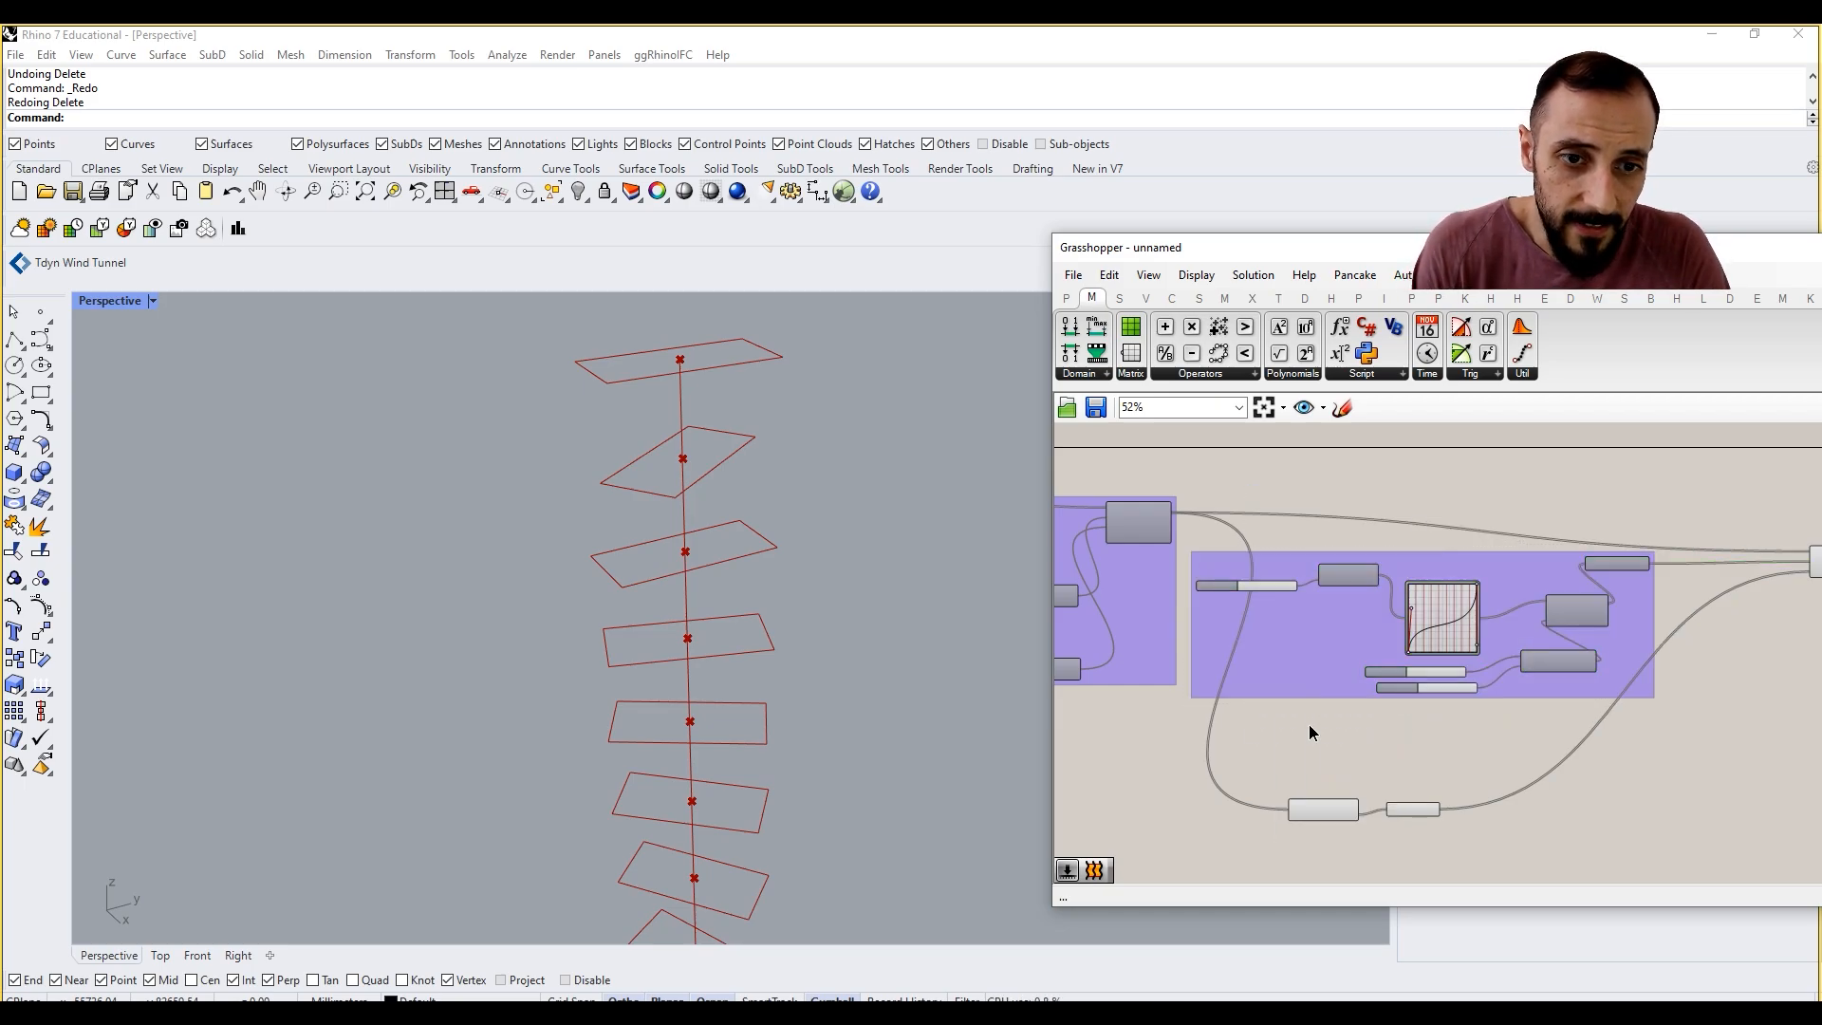
Step: Add a scribble reading "XY Rotation Control" above the angle components and include it in their group
{"action": "double_click", "coordinate": [1308, 725]}
{"action": "type", "text": "sbrib"}
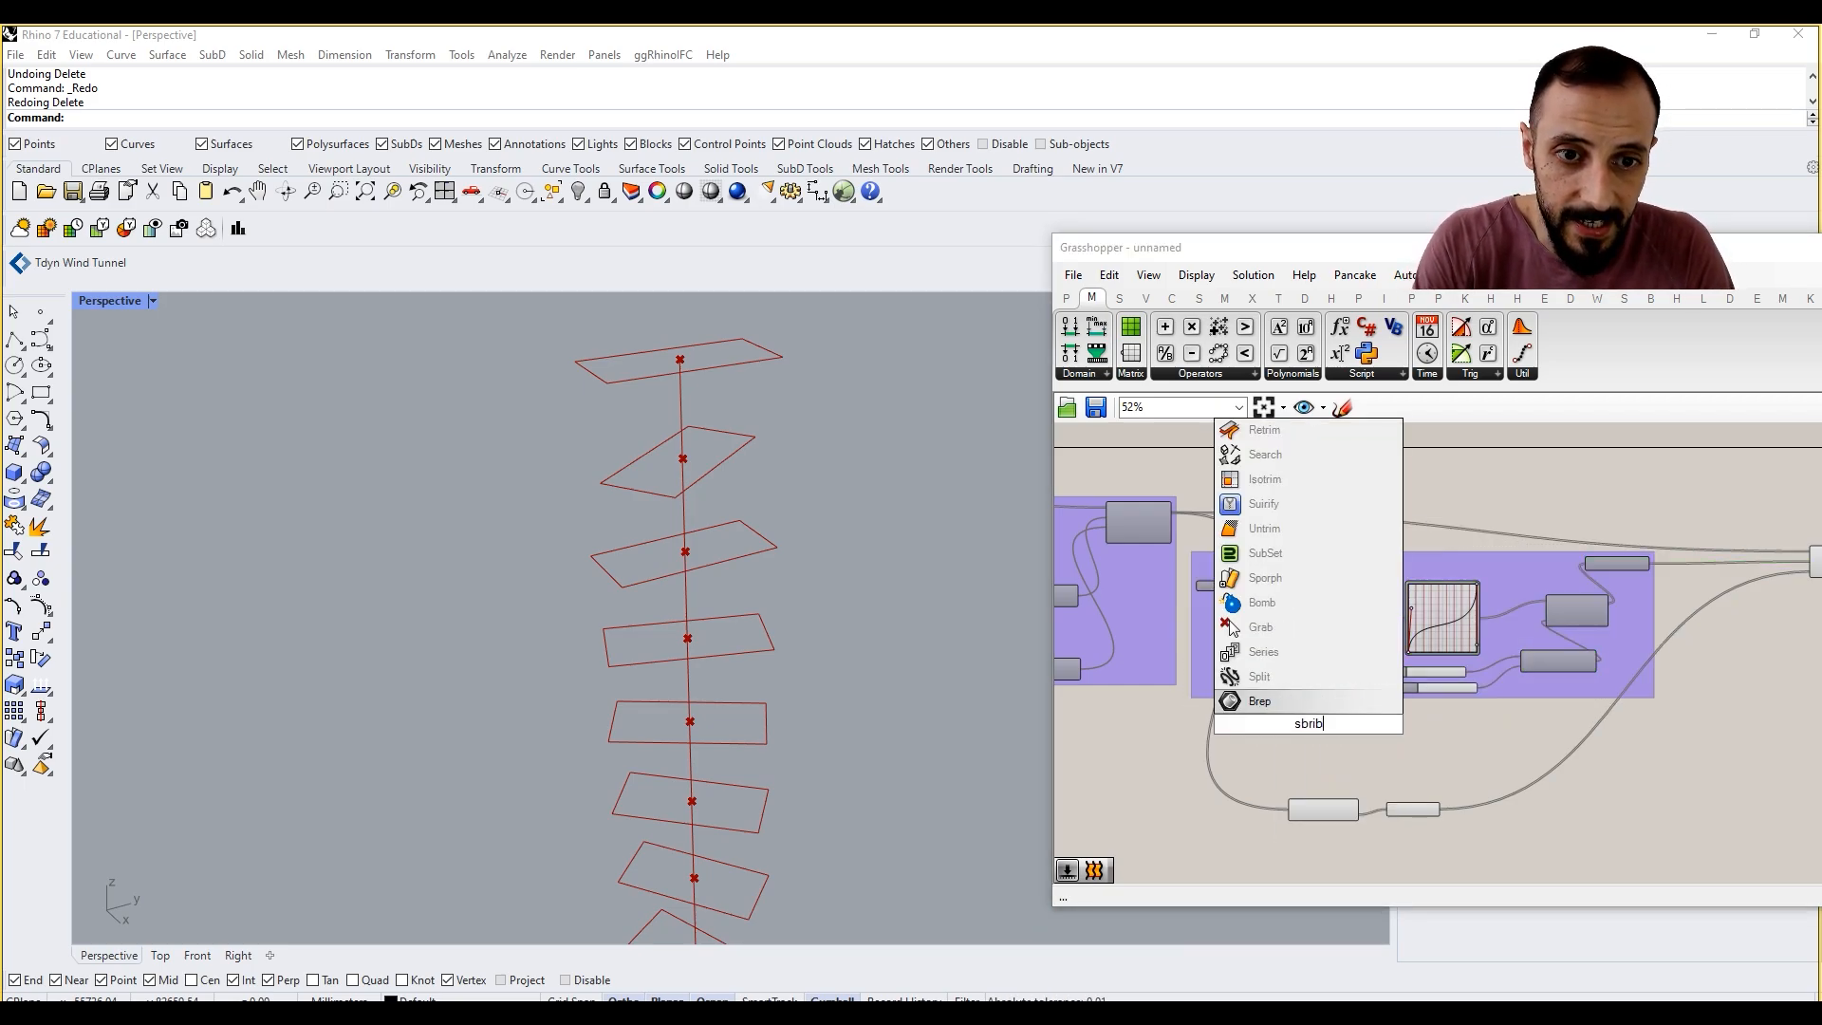
{"action": "left_click", "coordinate": [1290, 703]}
{"action": "type", "text": "XY RotatioControl"}
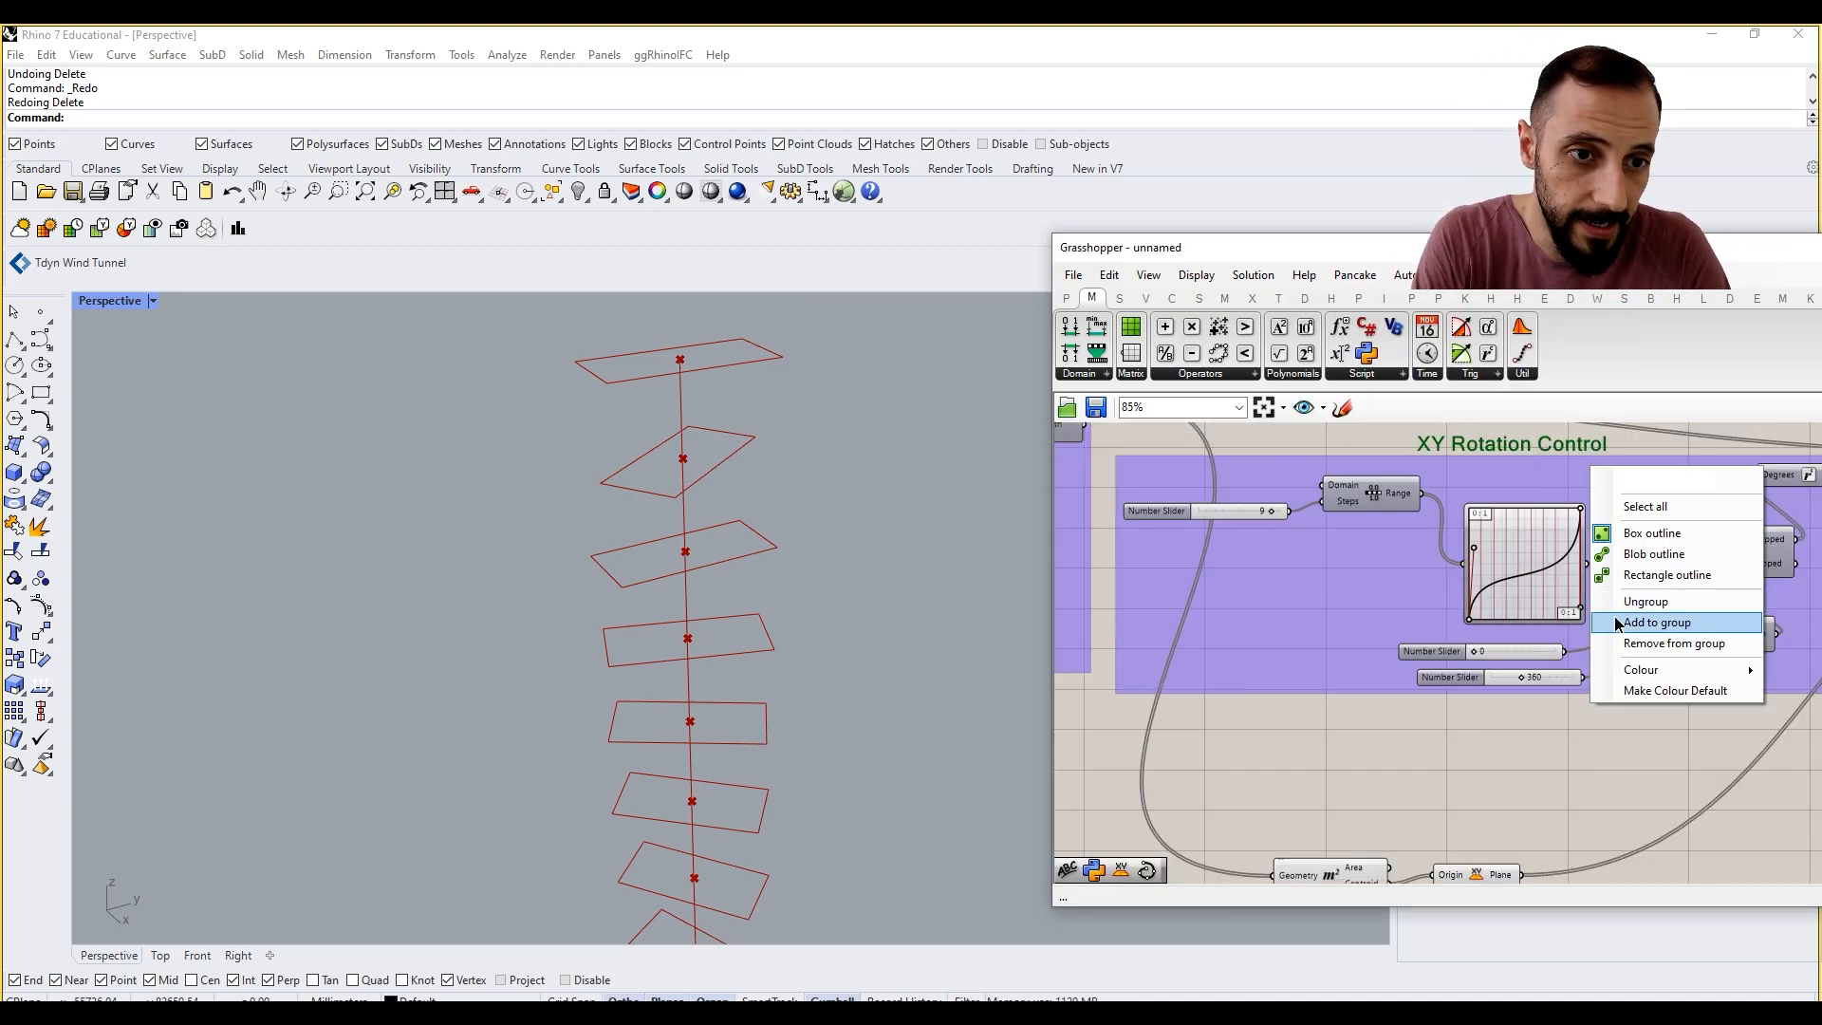
{"action": "left_click", "coordinate": [1616, 623]}
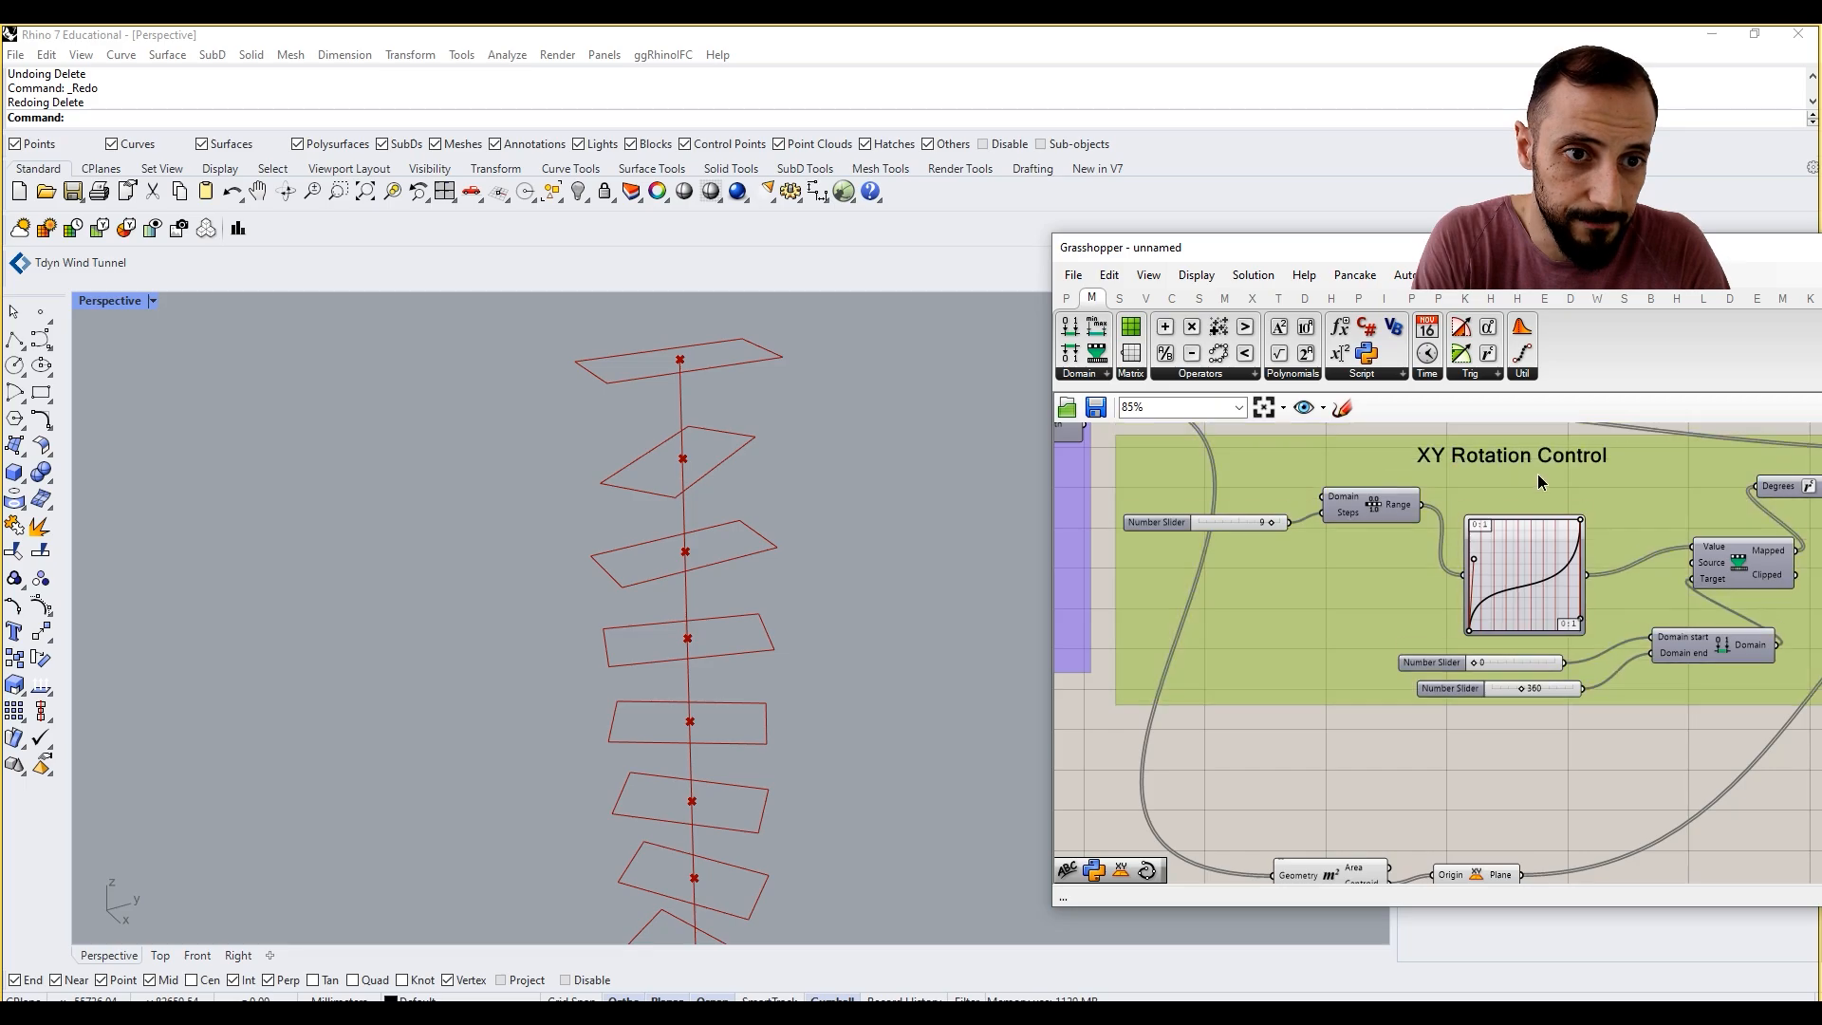
{"action": "left_click", "coordinate": [1516, 755]}
Step: Group the Area and XY Plane components and colour the group white
{"action": "scroll", "coordinate": [1516, 754], "scroll_direction": "down", "scroll_amount": 2}
{"action": "right_click_drag", "start_coordinate": [1516, 755], "coordinate": [1429, 682]}
{"action": "left_click_drag", "start_coordinate": [1428, 693], "coordinate": [1310, 792]}
{"action": "right_click", "coordinate": [1359, 686]}
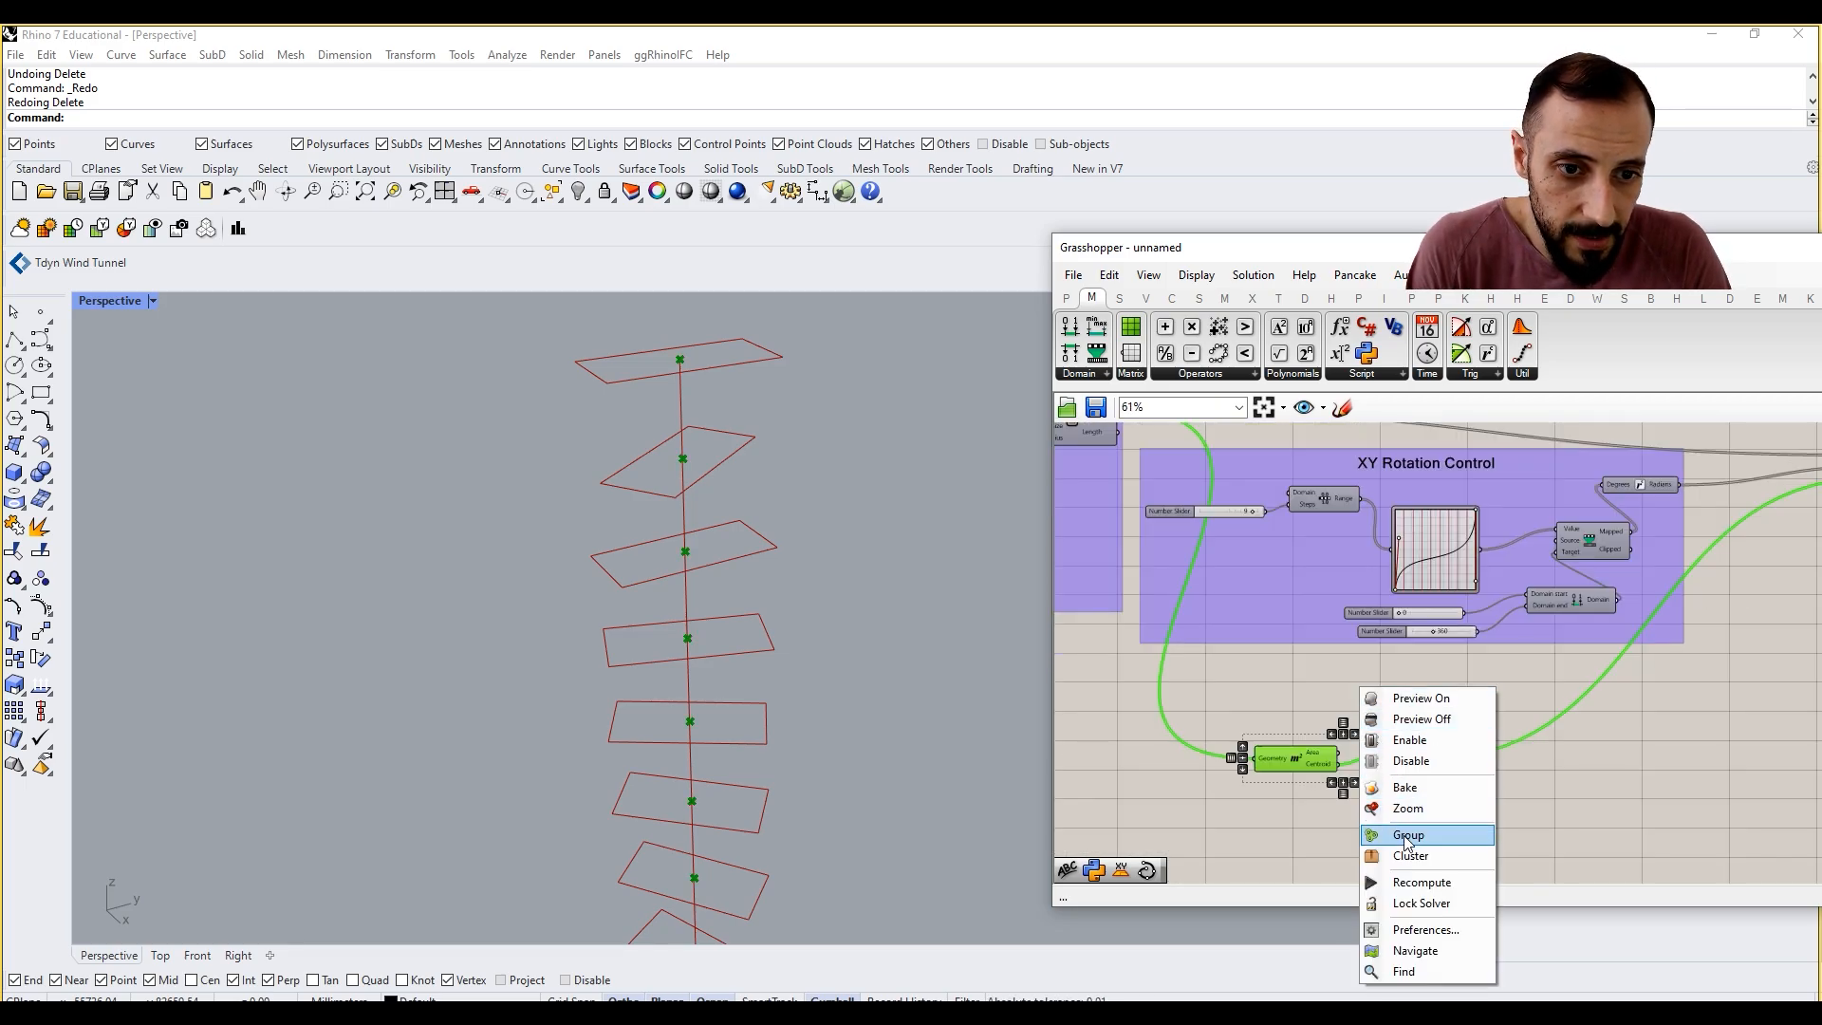
{"action": "left_click", "coordinate": [1407, 838]}
{"action": "left_click", "coordinate": [1336, 657]}
{"action": "right_click", "coordinate": [1365, 772]}
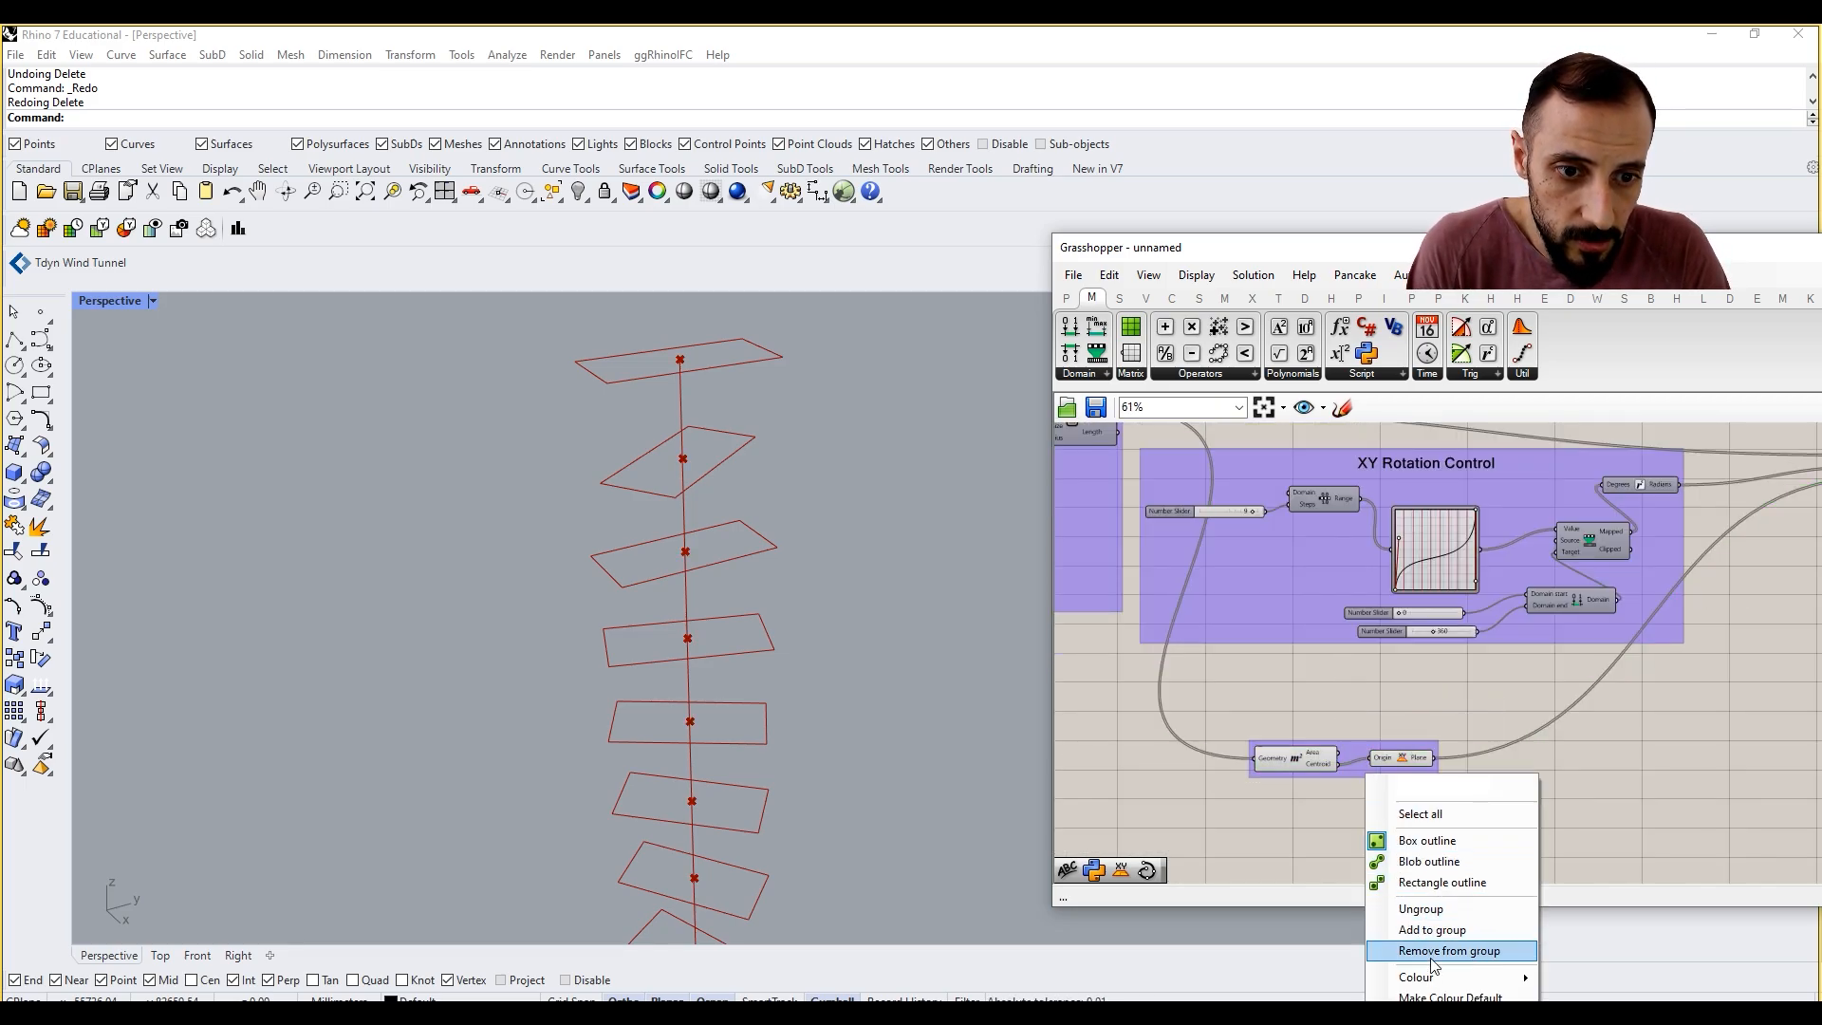
{"action": "mouse_move", "coordinate": [1434, 979]}
{"action": "left_click_drag", "start_coordinate": [1666, 927], "coordinate": [1611, 927]}
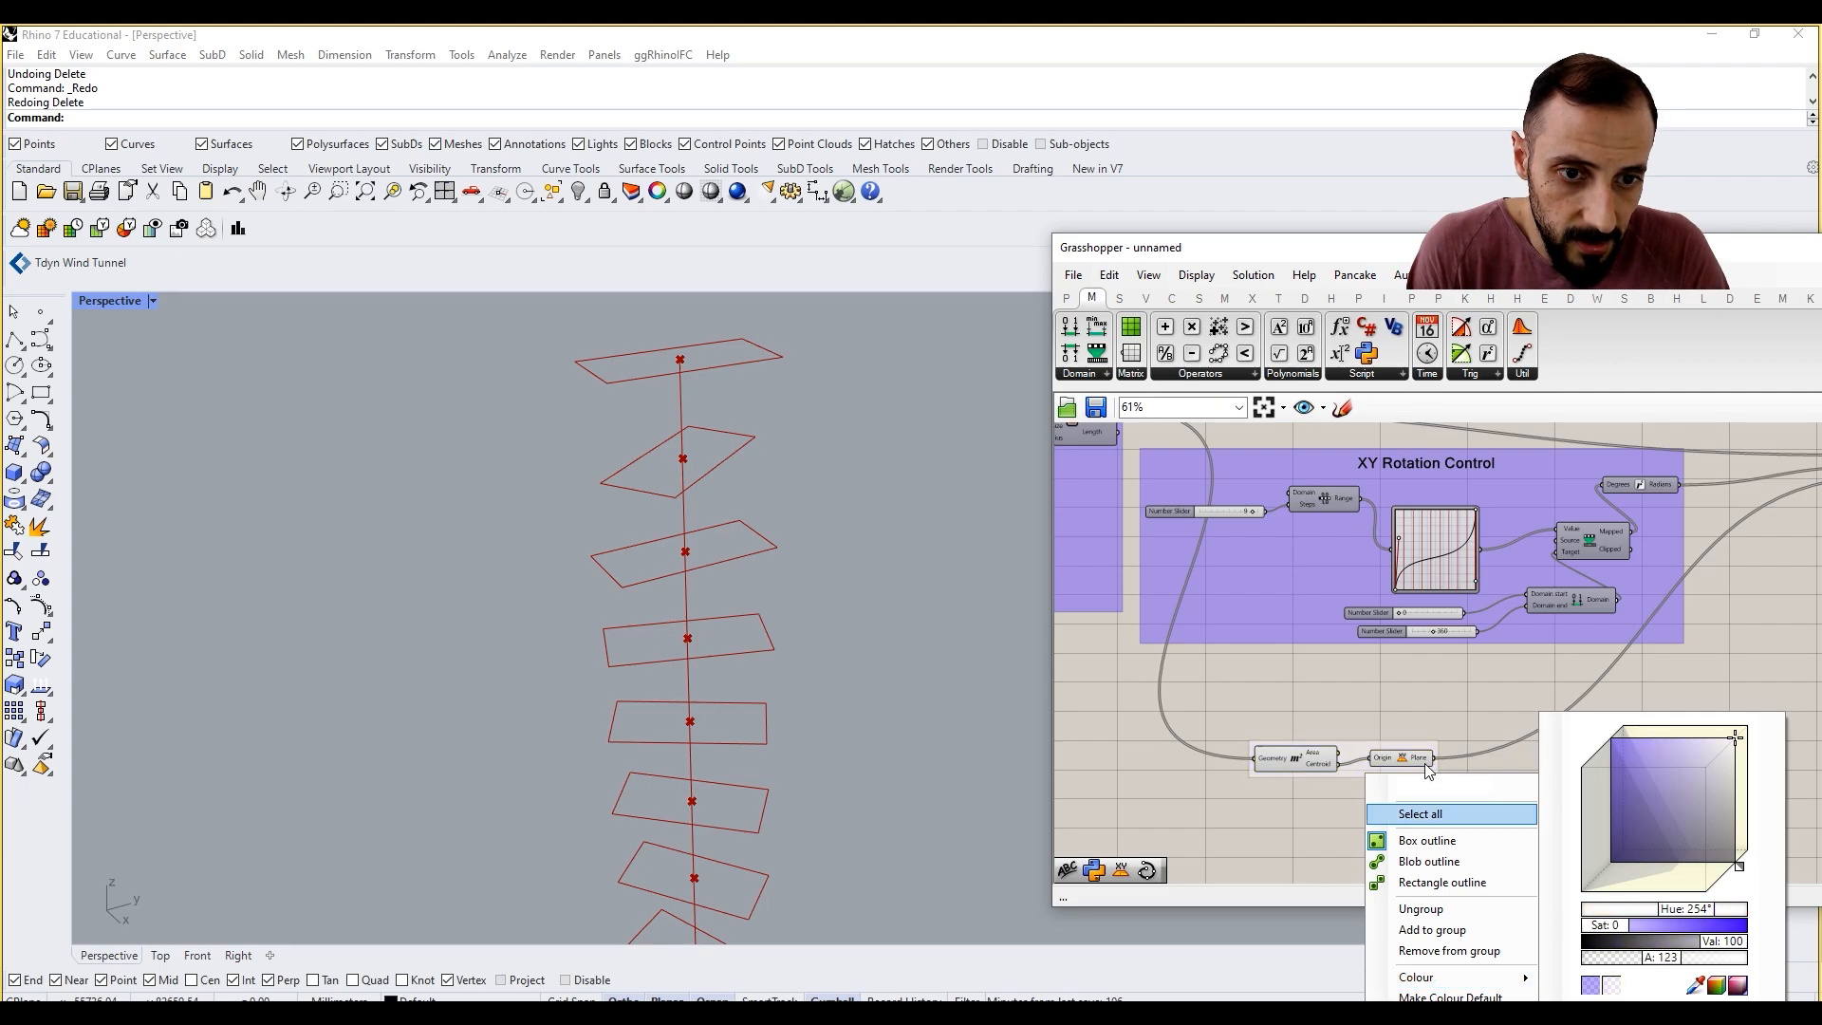
{"action": "left_click", "coordinate": [1429, 728]}
Step: Add the Area and XY Plane components to the XY Rotation Control group
{"action": "left_click", "coordinate": [1422, 745]}
{"action": "right_click", "coordinate": [1260, 592]}
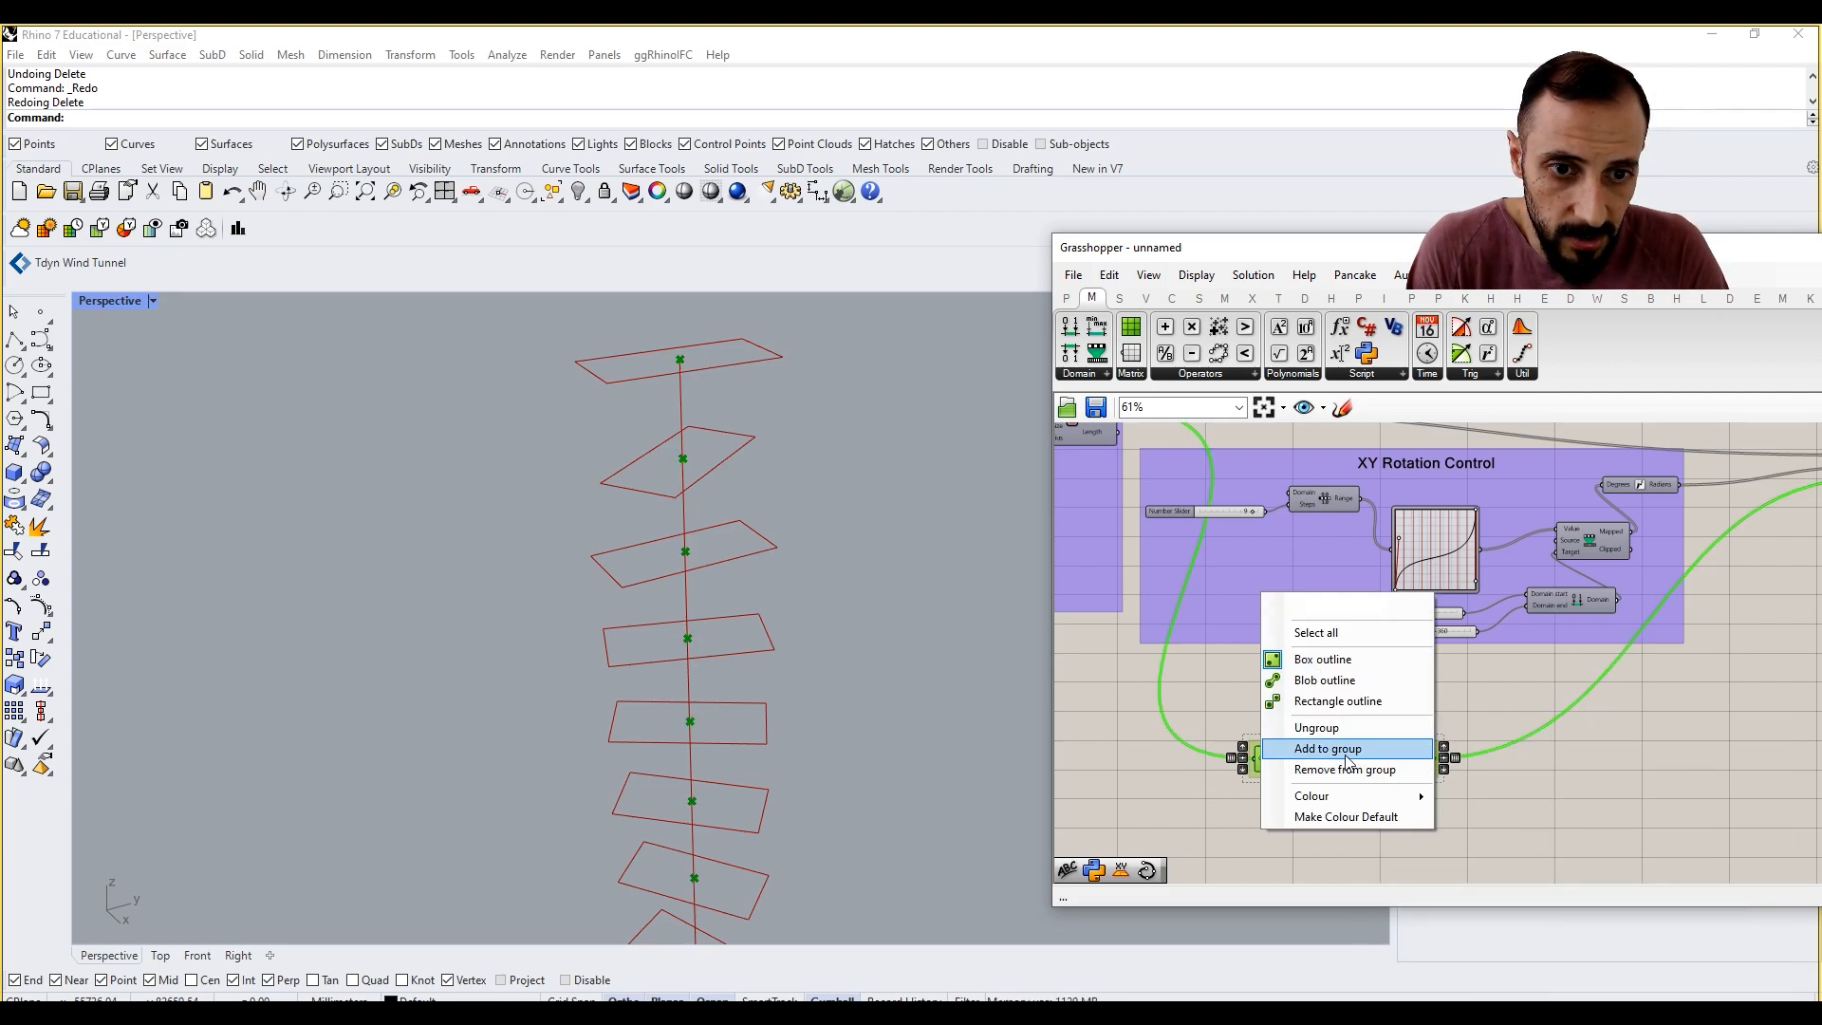
{"action": "left_click", "coordinate": [1339, 749]}
{"action": "left_click", "coordinate": [1369, 686]}
Step: Move the Rotate component up to line up with the wire from the Rectangle component
{"action": "scroll", "coordinate": [1653, 717], "scroll_direction": "down", "scroll_amount": 2}
{"action": "left_click", "coordinate": [1657, 725]}
{"action": "scroll", "coordinate": [1656, 725], "scroll_direction": "up", "scroll_amount": 1}
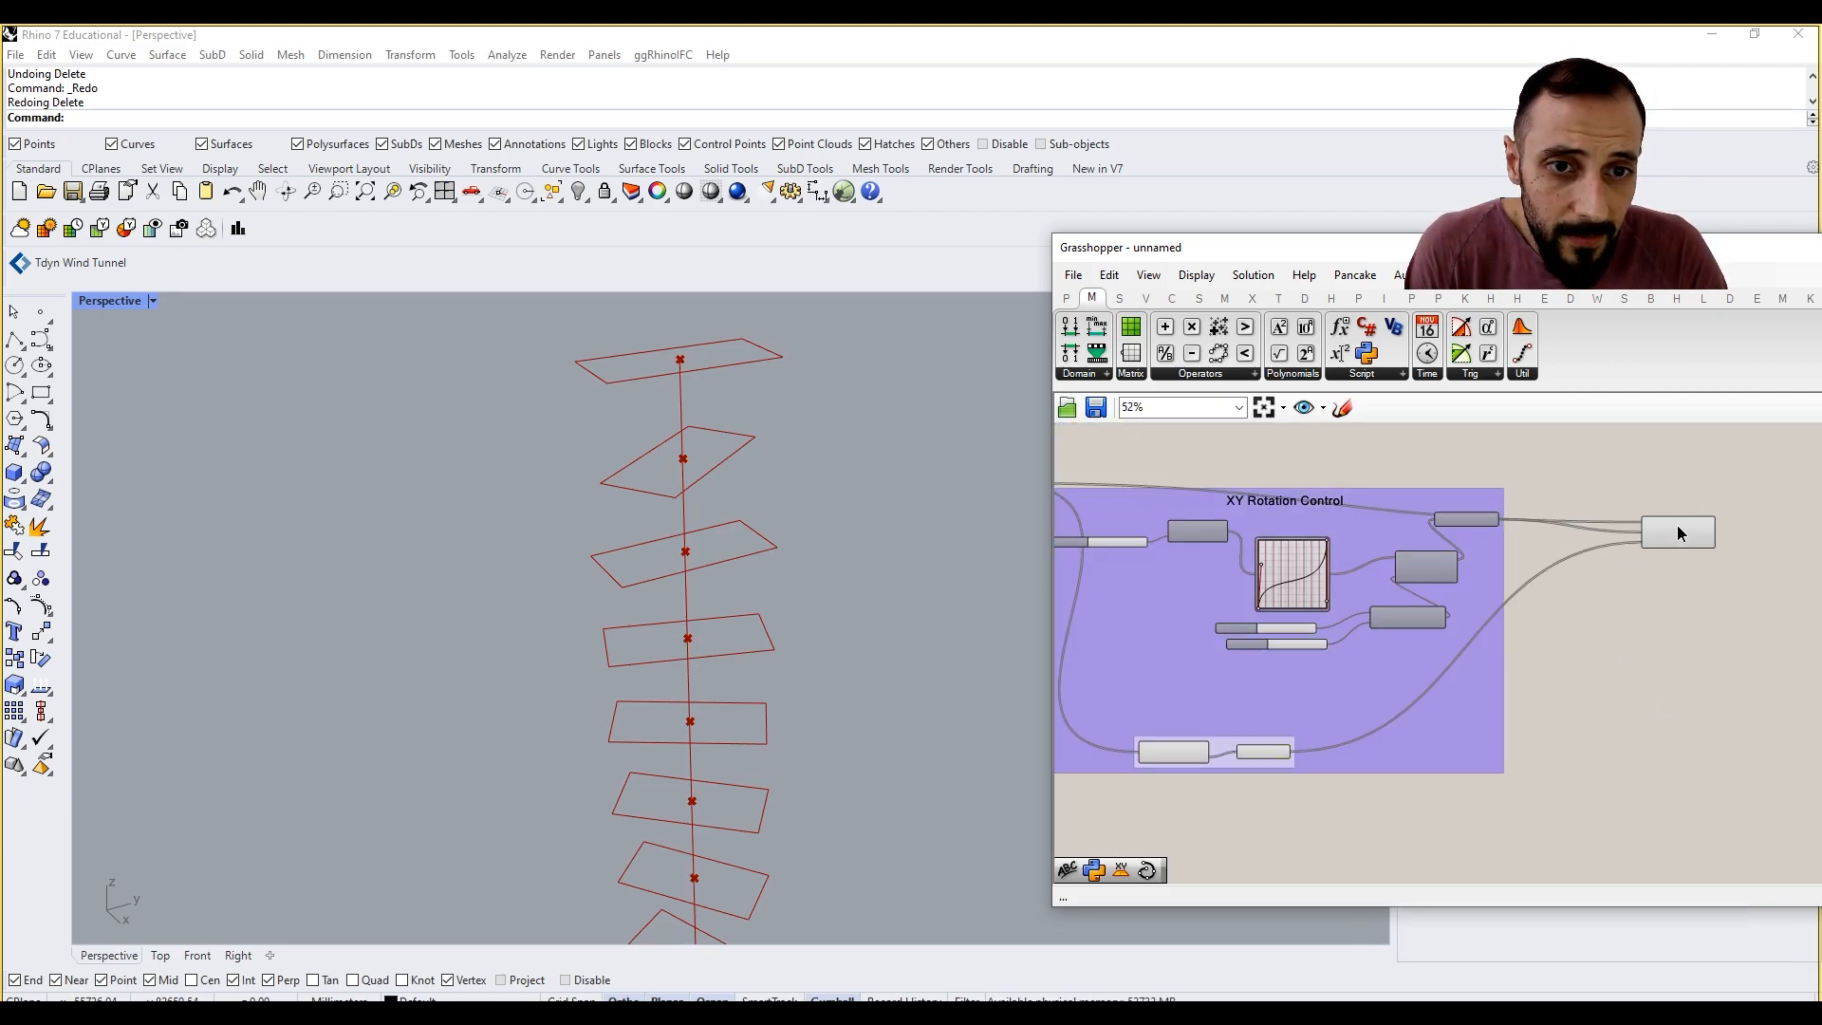
{"action": "left_click_drag", "start_coordinate": [1677, 527], "coordinate": [1666, 481]}
{"action": "scroll", "coordinate": [1667, 485], "scroll_direction": "up", "scroll_amount": 2}
{"action": "left_click", "coordinate": [1699, 572]}
{"action": "scroll", "coordinate": [1693, 580], "scroll_direction": "down", "scroll_amount": 4}
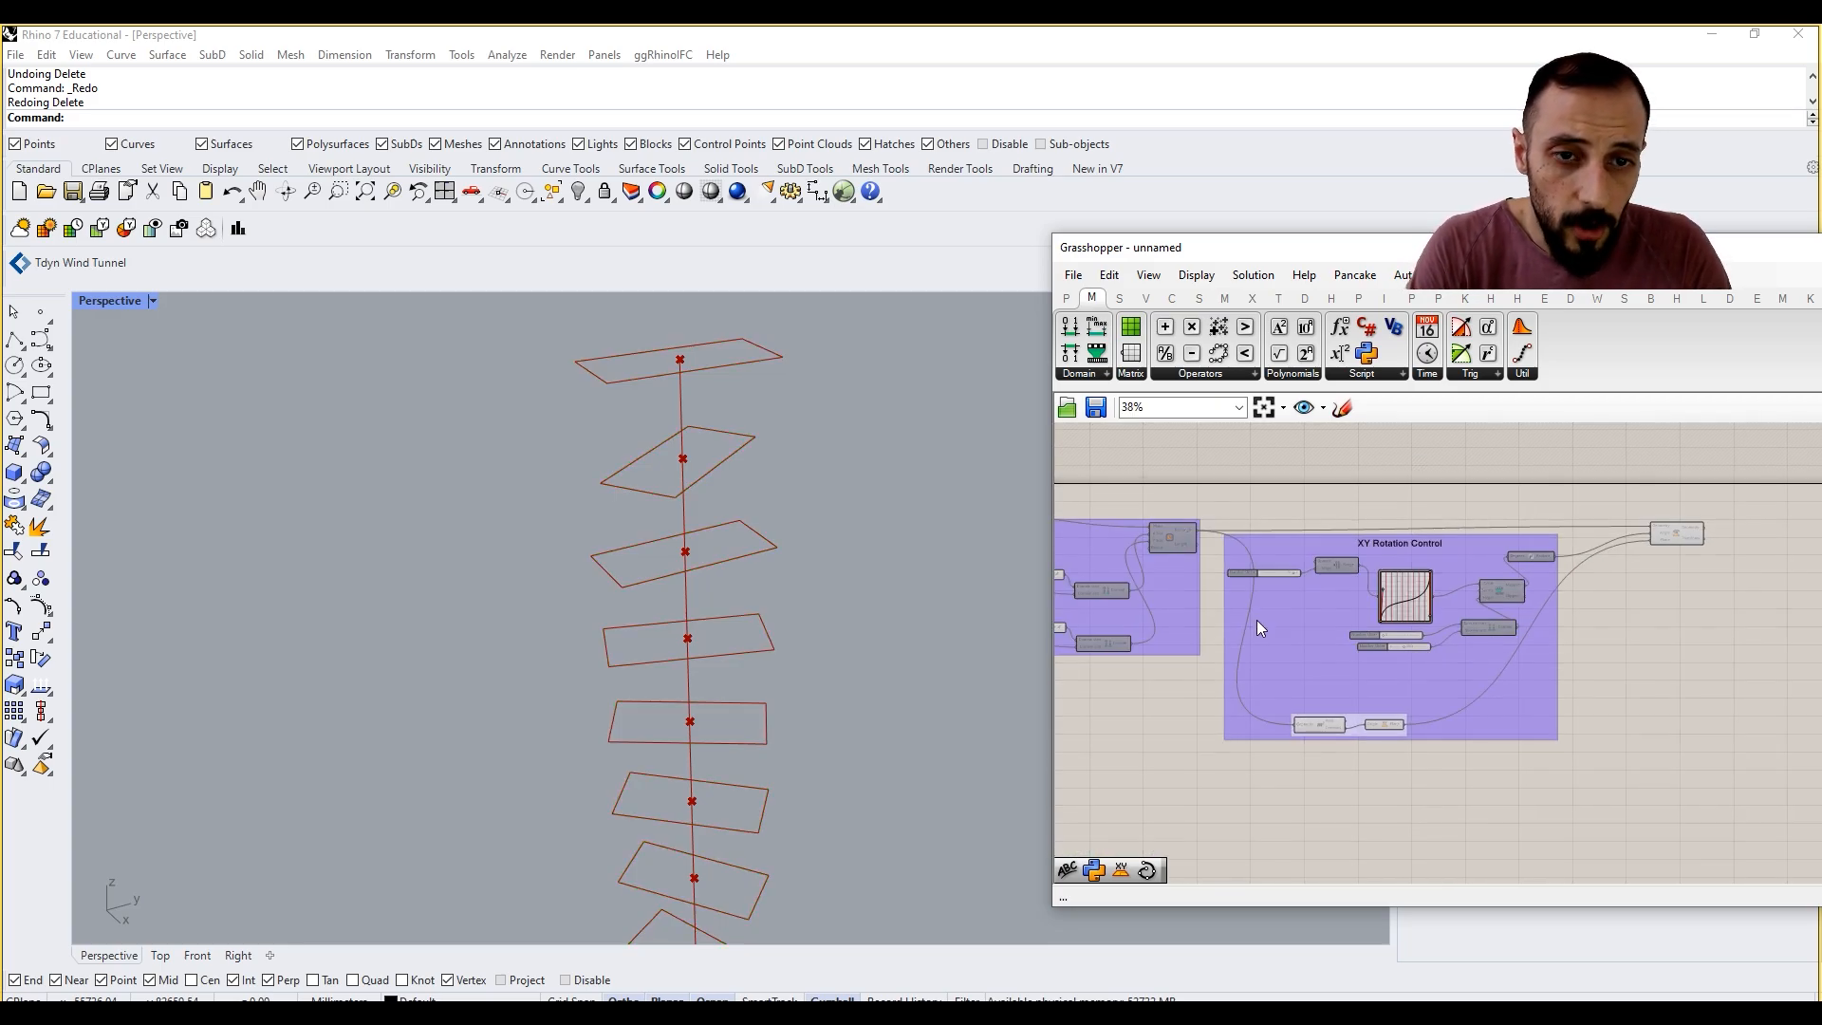
Step: Duplicate the whole XY Rotation Control group and place the copy beyond the Rotate component
{"action": "left_click_drag", "start_coordinate": [1215, 511], "coordinate": [1568, 799]}
{"action": "key", "text": "ctrl+c"}
{"action": "key", "text": "ctrl+v"}
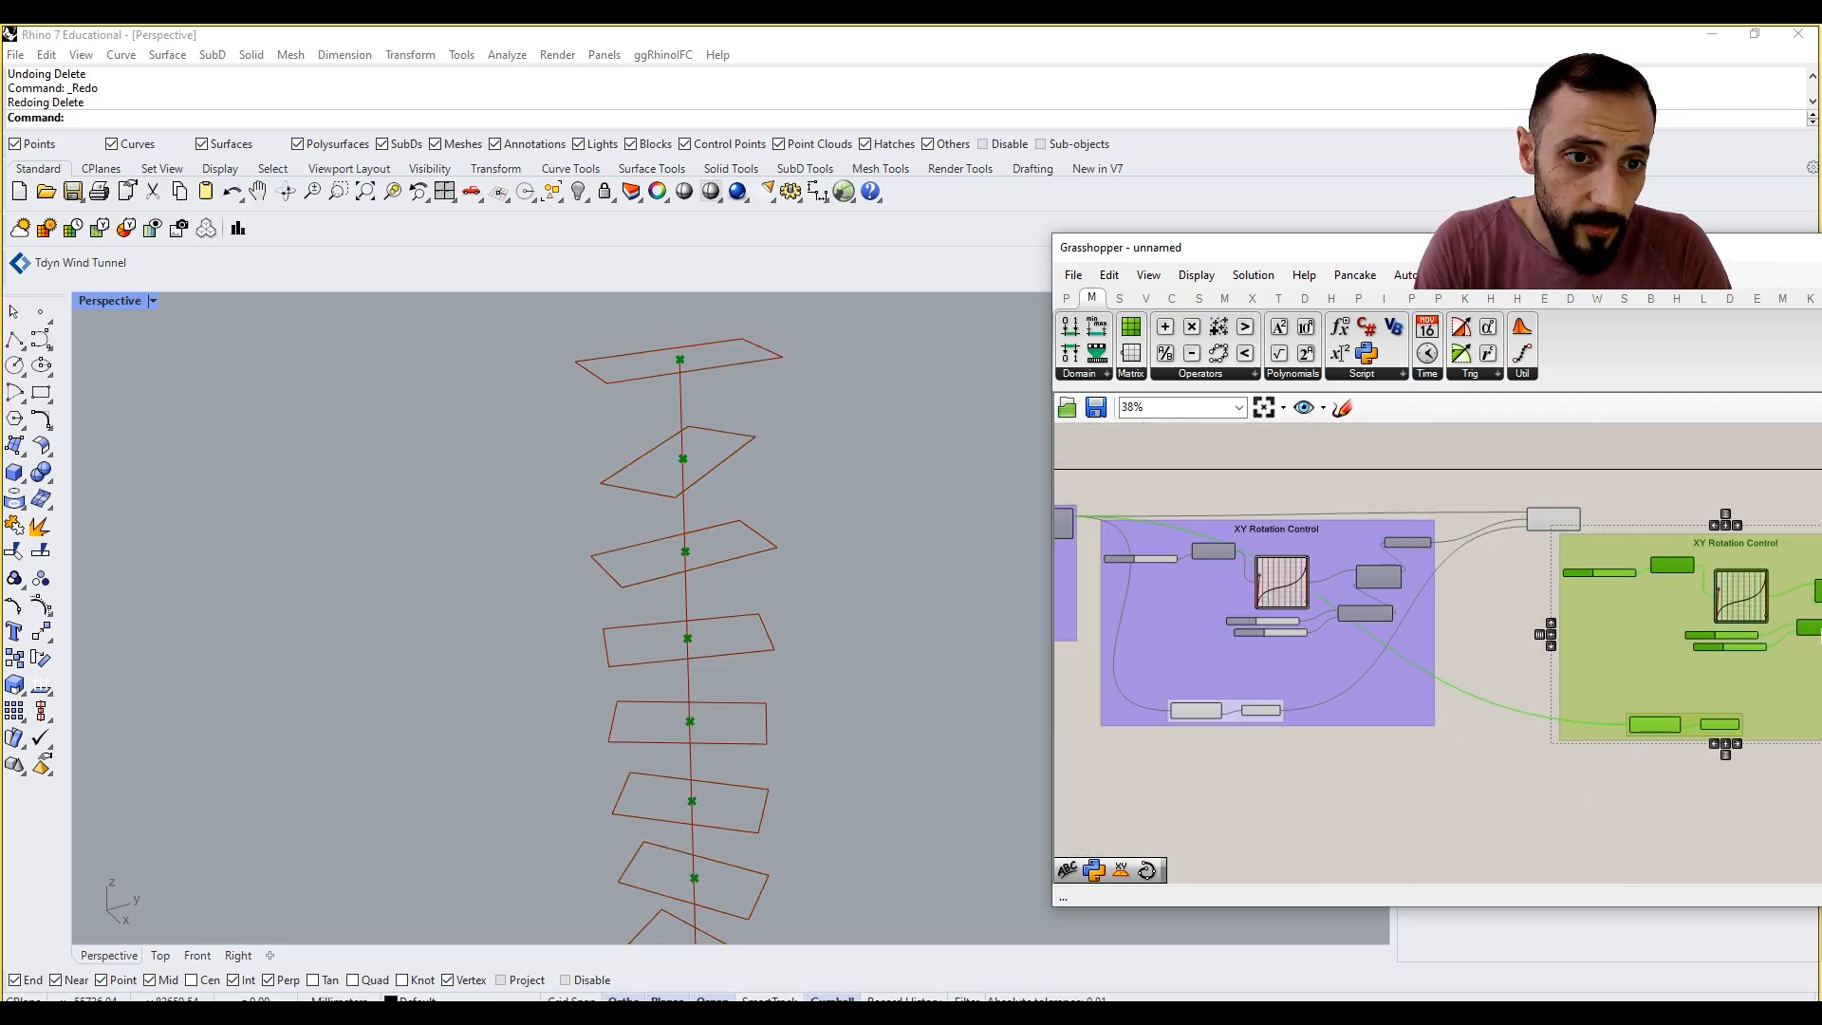
{"action": "left_click_drag", "start_coordinate": [1820, 638], "coordinate": [1789, 637]}
Step: Duplicate the Rotate component and place the copy past the duplicated XY Rotation Control group
{"action": "scroll", "coordinate": [1393, 492], "scroll_direction": "up", "scroll_amount": 4}
{"action": "right_click_drag", "start_coordinate": [1632, 537], "coordinate": [1218, 513]}
{"action": "scroll", "coordinate": [1218, 513], "scroll_direction": "down", "scroll_amount": 1}
{"action": "left_click", "coordinate": [1215, 517]}
{"action": "left_click_drag", "start_coordinate": [1163, 546], "coordinate": [1808, 543], "text": "alt"}
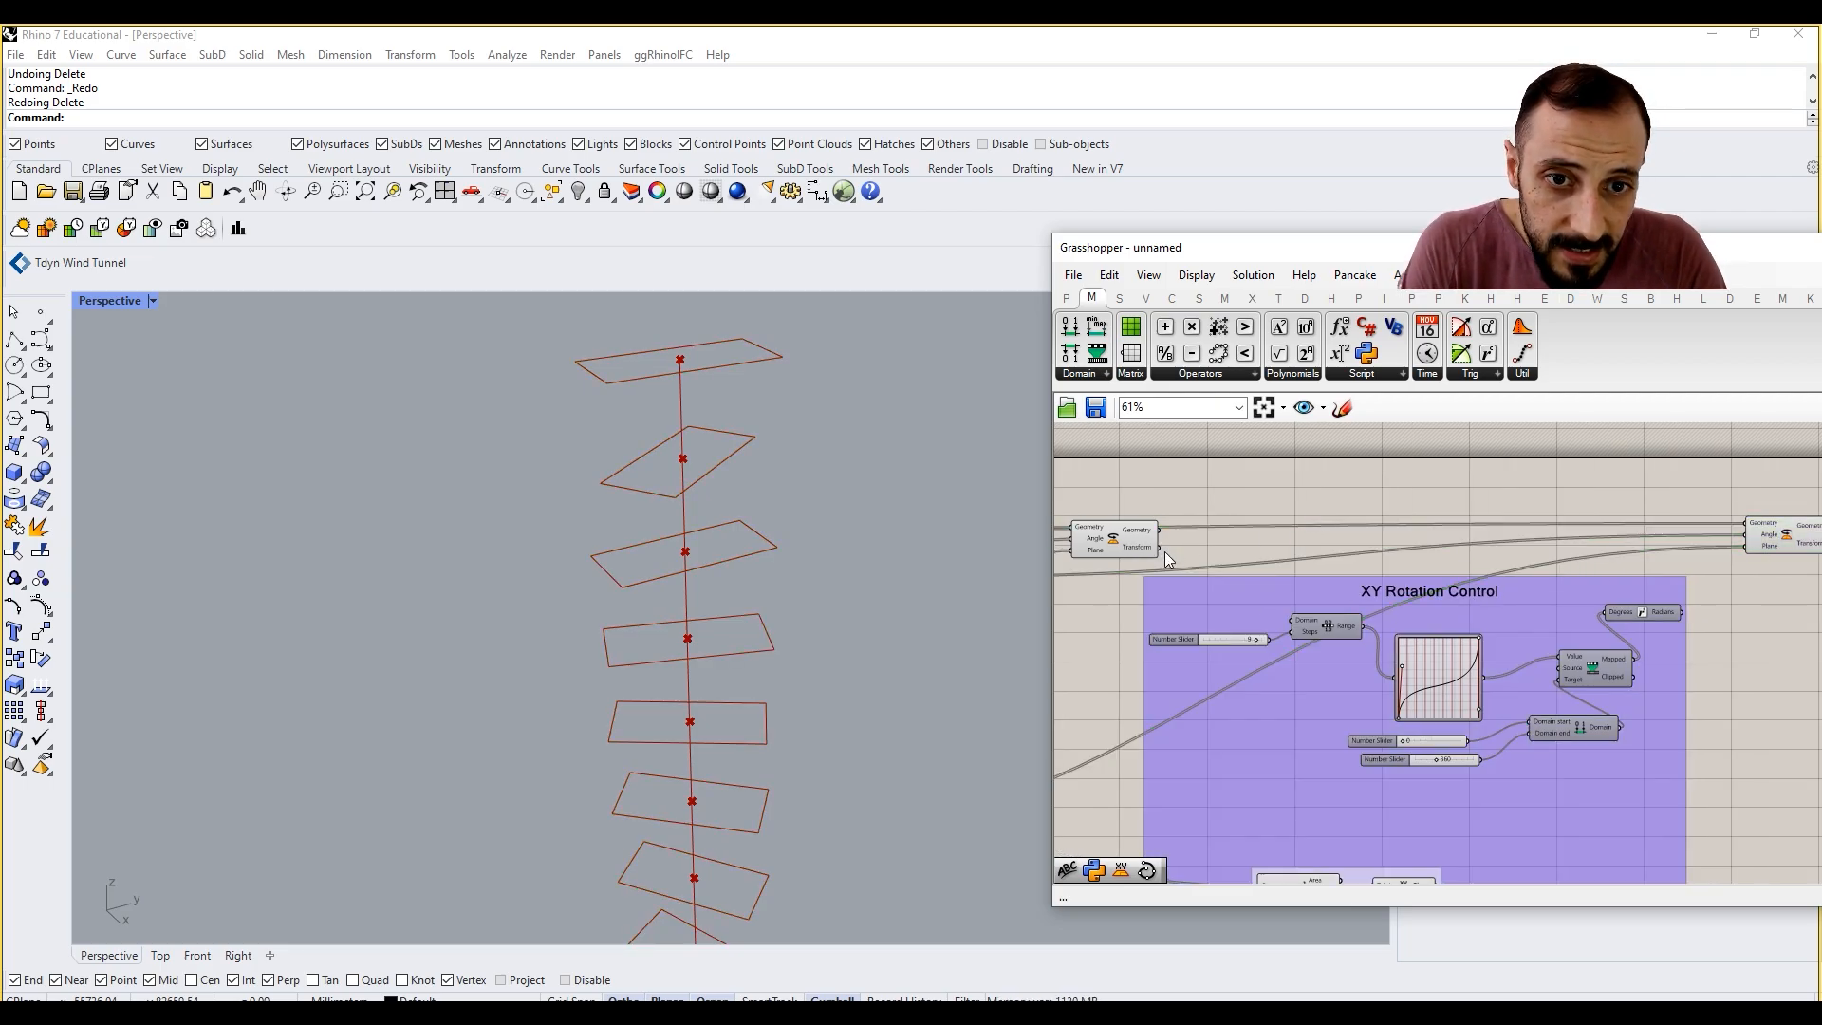
Step: Connect the first Rotate component's Geometry output to the second Rotate component's Geometry input
{"action": "left_click_drag", "start_coordinate": [1190, 591], "coordinate": [1197, 595]}
{"action": "left_click_drag", "start_coordinate": [1129, 539], "coordinate": [1135, 526]}
{"action": "left_click_drag", "start_coordinate": [1165, 516], "coordinate": [1743, 524]}
{"action": "right_click_drag", "start_coordinate": [1176, 513], "coordinate": [1213, 490]}
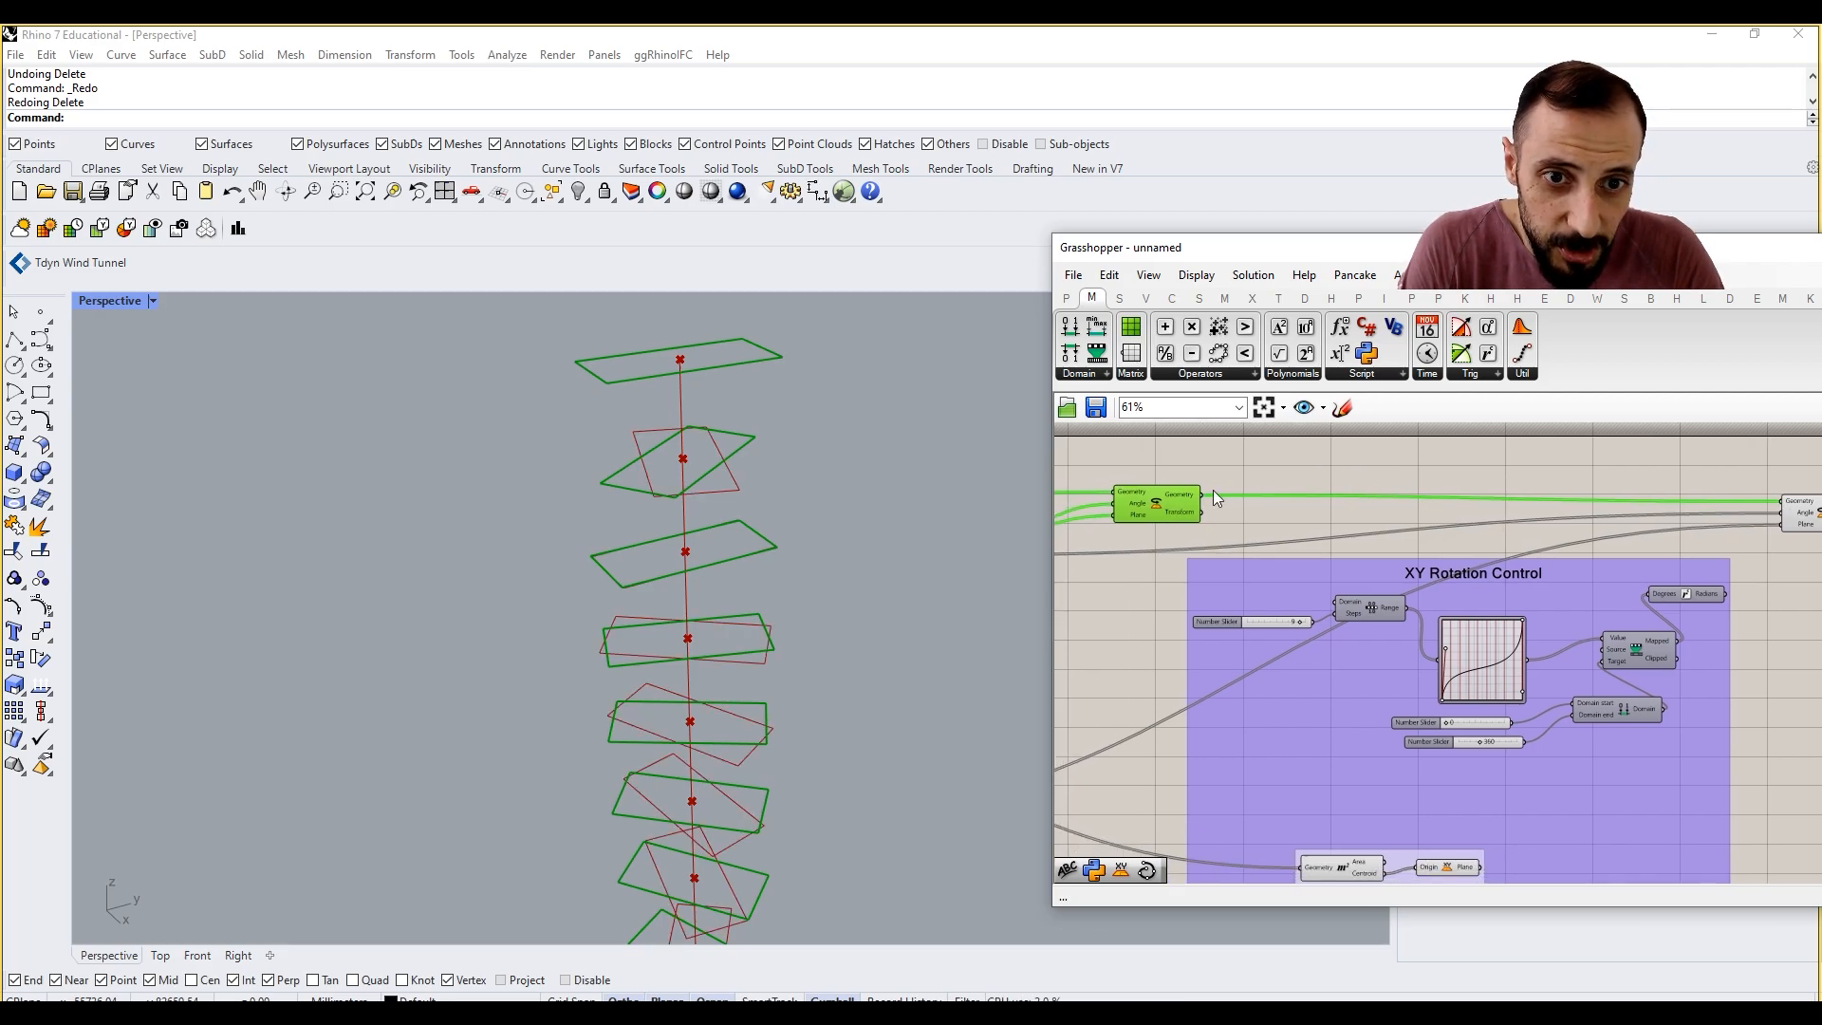
Step: Replace the XY Plane in the duplicated rotation group with a YZ Plane fed by the Area component's Centroid output
{"action": "right_click_drag", "start_coordinate": [1334, 662], "coordinate": [1340, 581]}
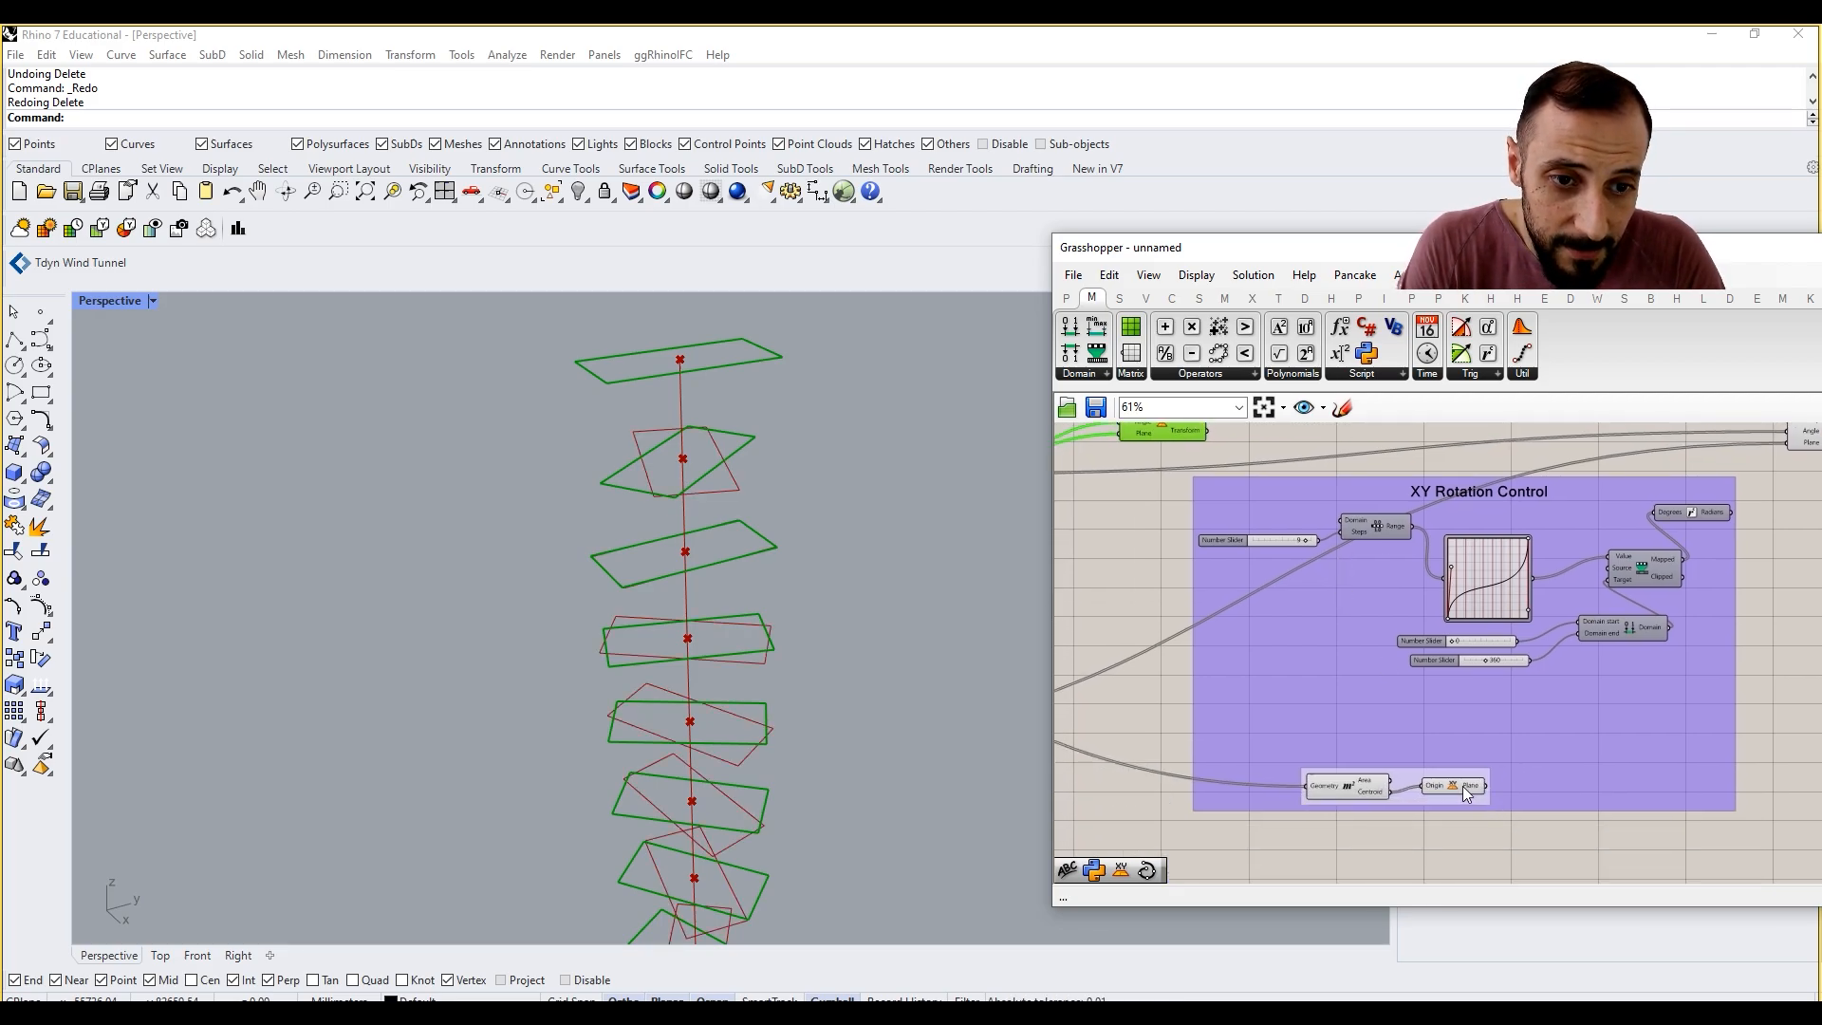
{"action": "scroll", "coordinate": [1461, 786], "scroll_direction": "up", "scroll_amount": 3}
{"action": "double_click", "coordinate": [1436, 843]}
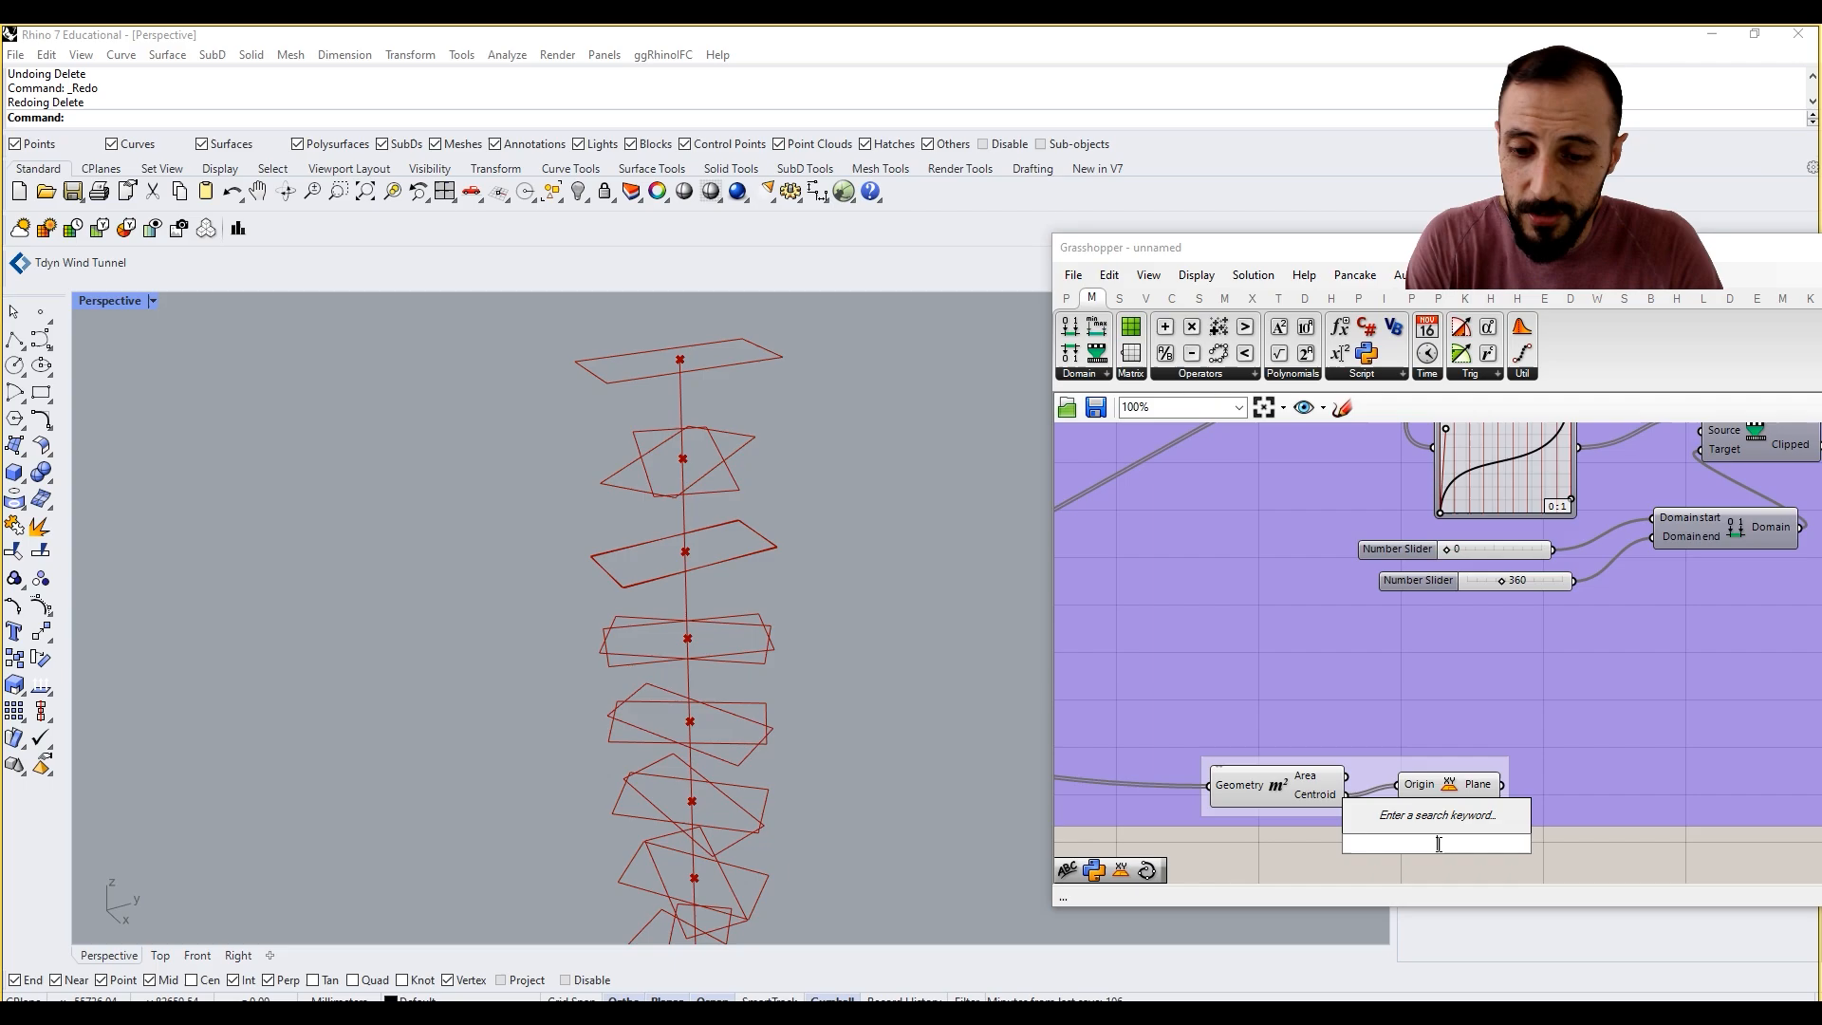
{"action": "type", "text": "yz"}
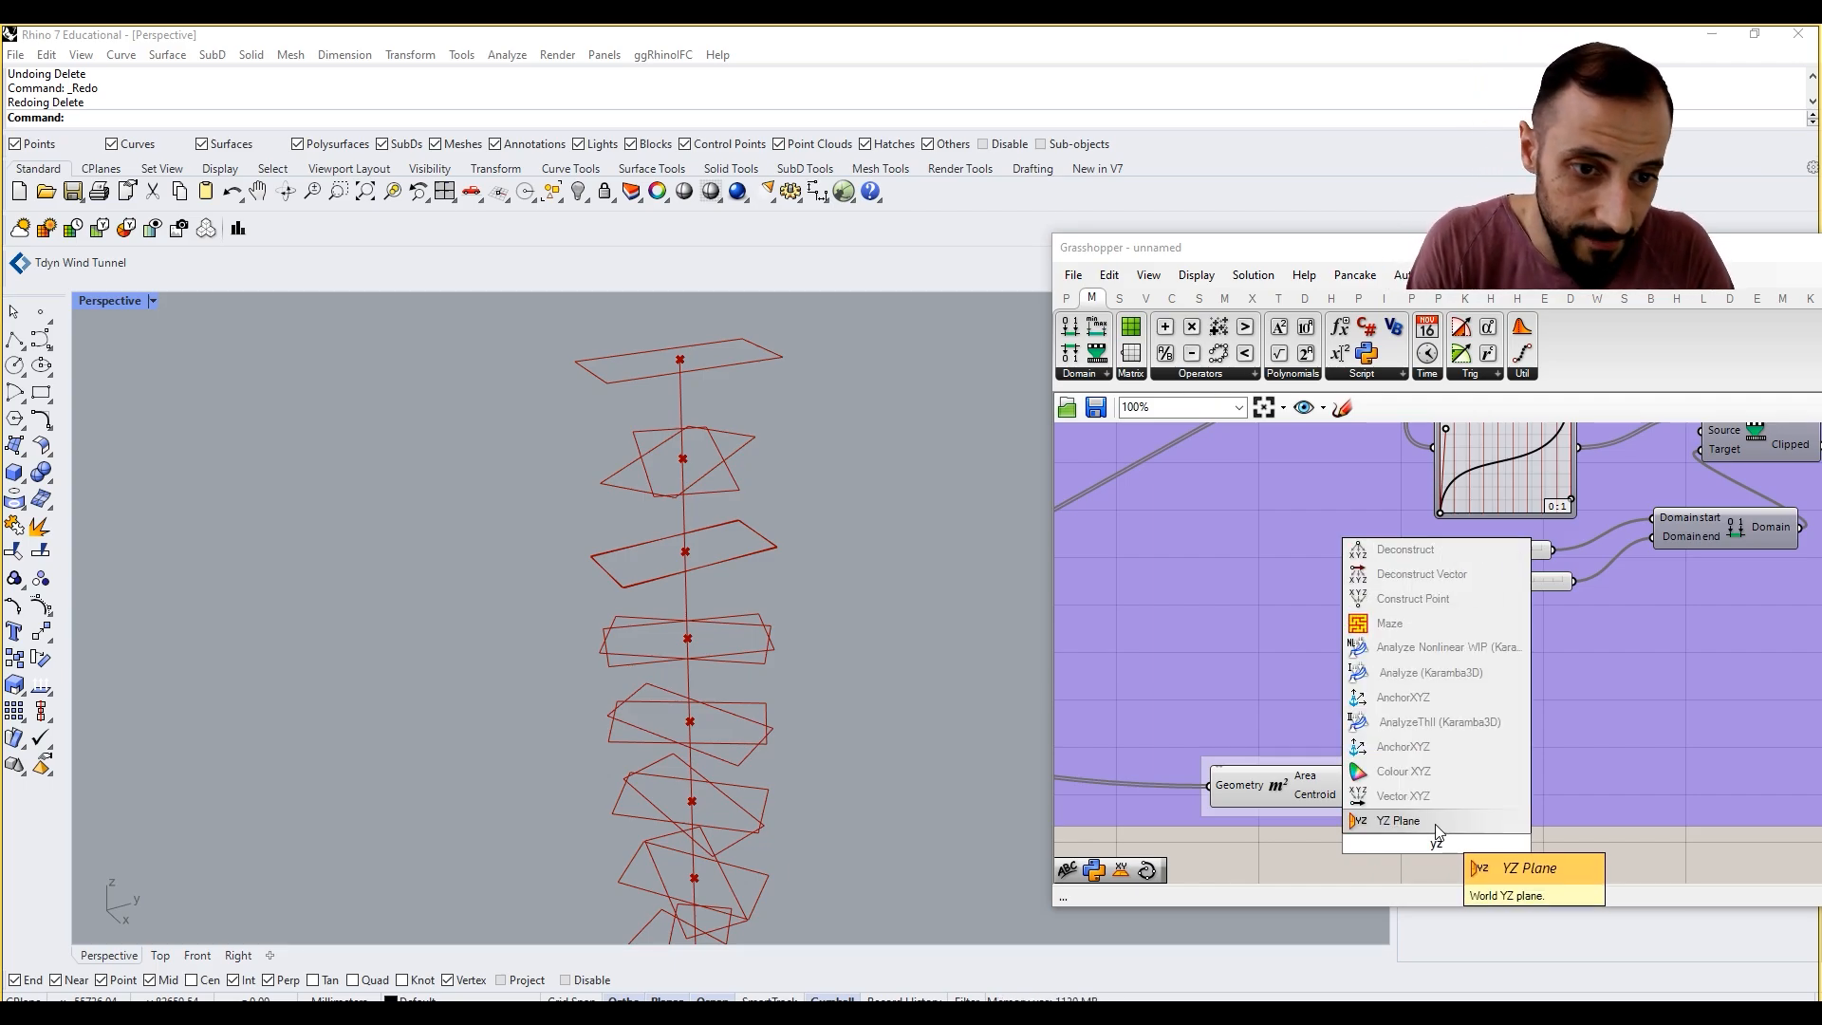
{"action": "left_click", "coordinate": [1435, 825]}
{"action": "right_click", "coordinate": [1385, 773]}
{"action": "left_click", "coordinate": [1456, 928]}
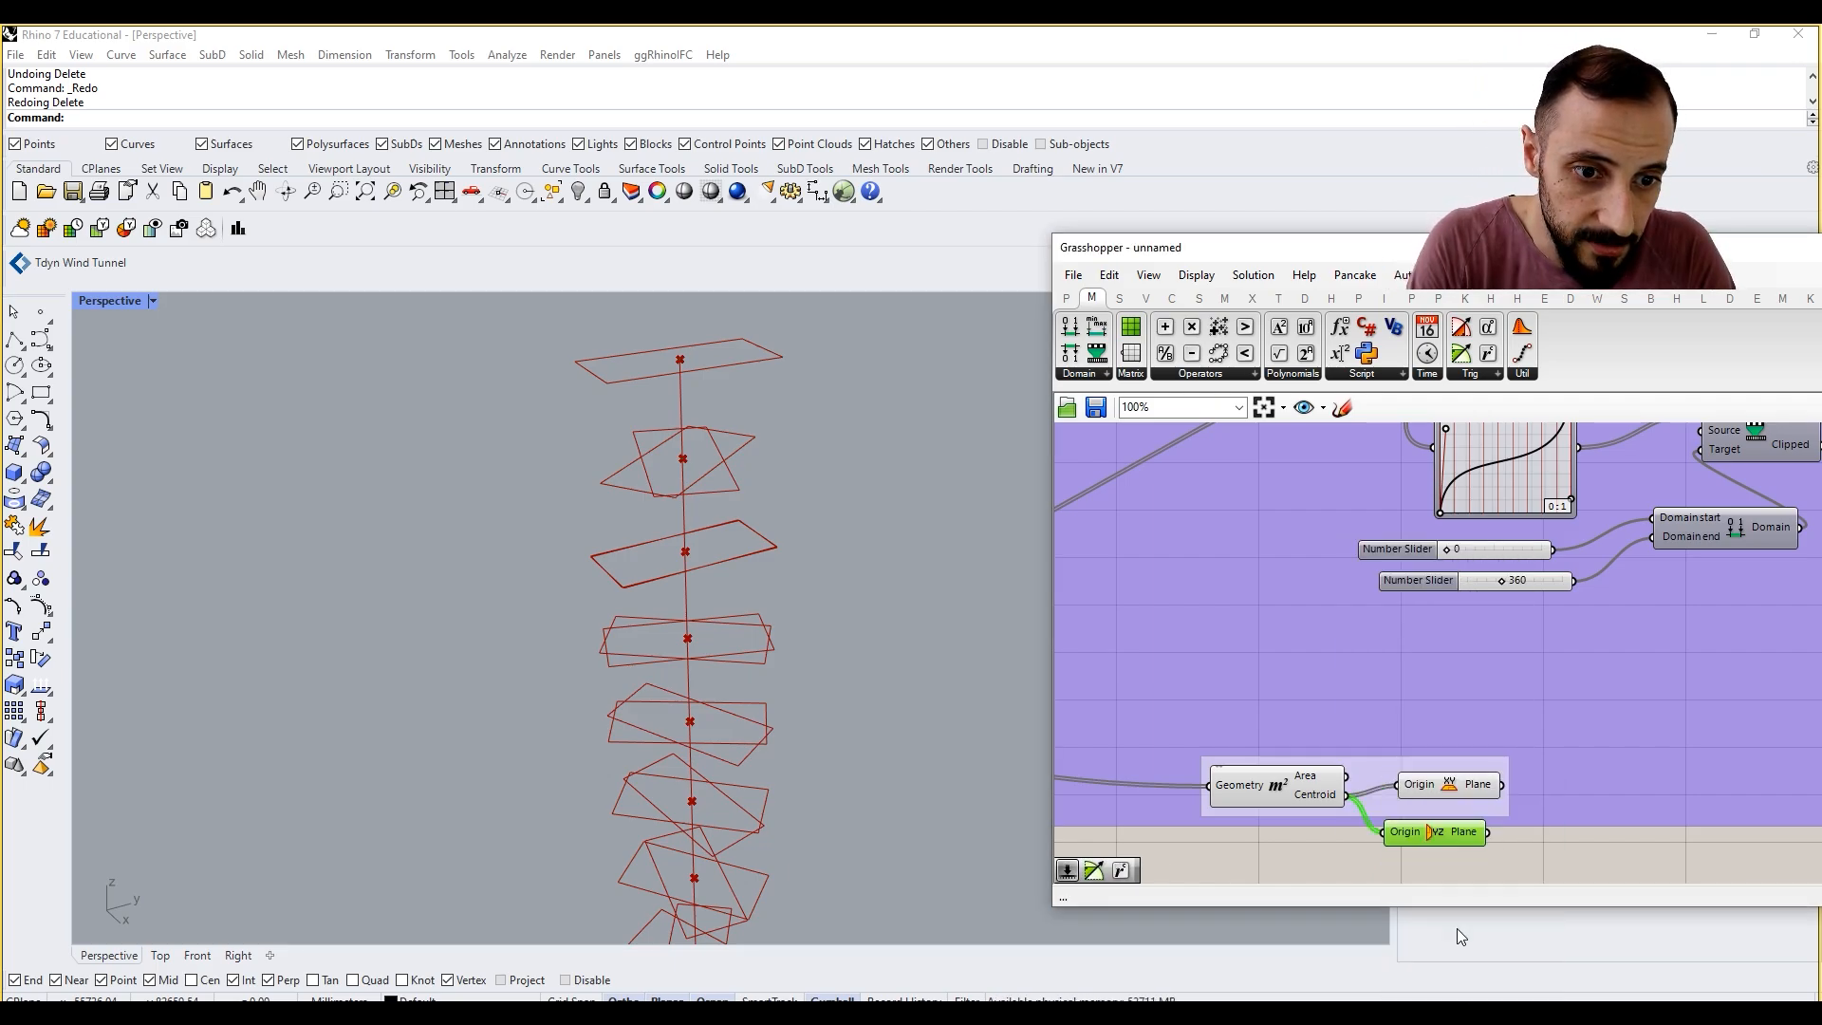
{"action": "left_click", "coordinate": [1436, 788]}
{"action": "key", "text": "Delete"}
{"action": "left_click", "coordinate": [1458, 835]}
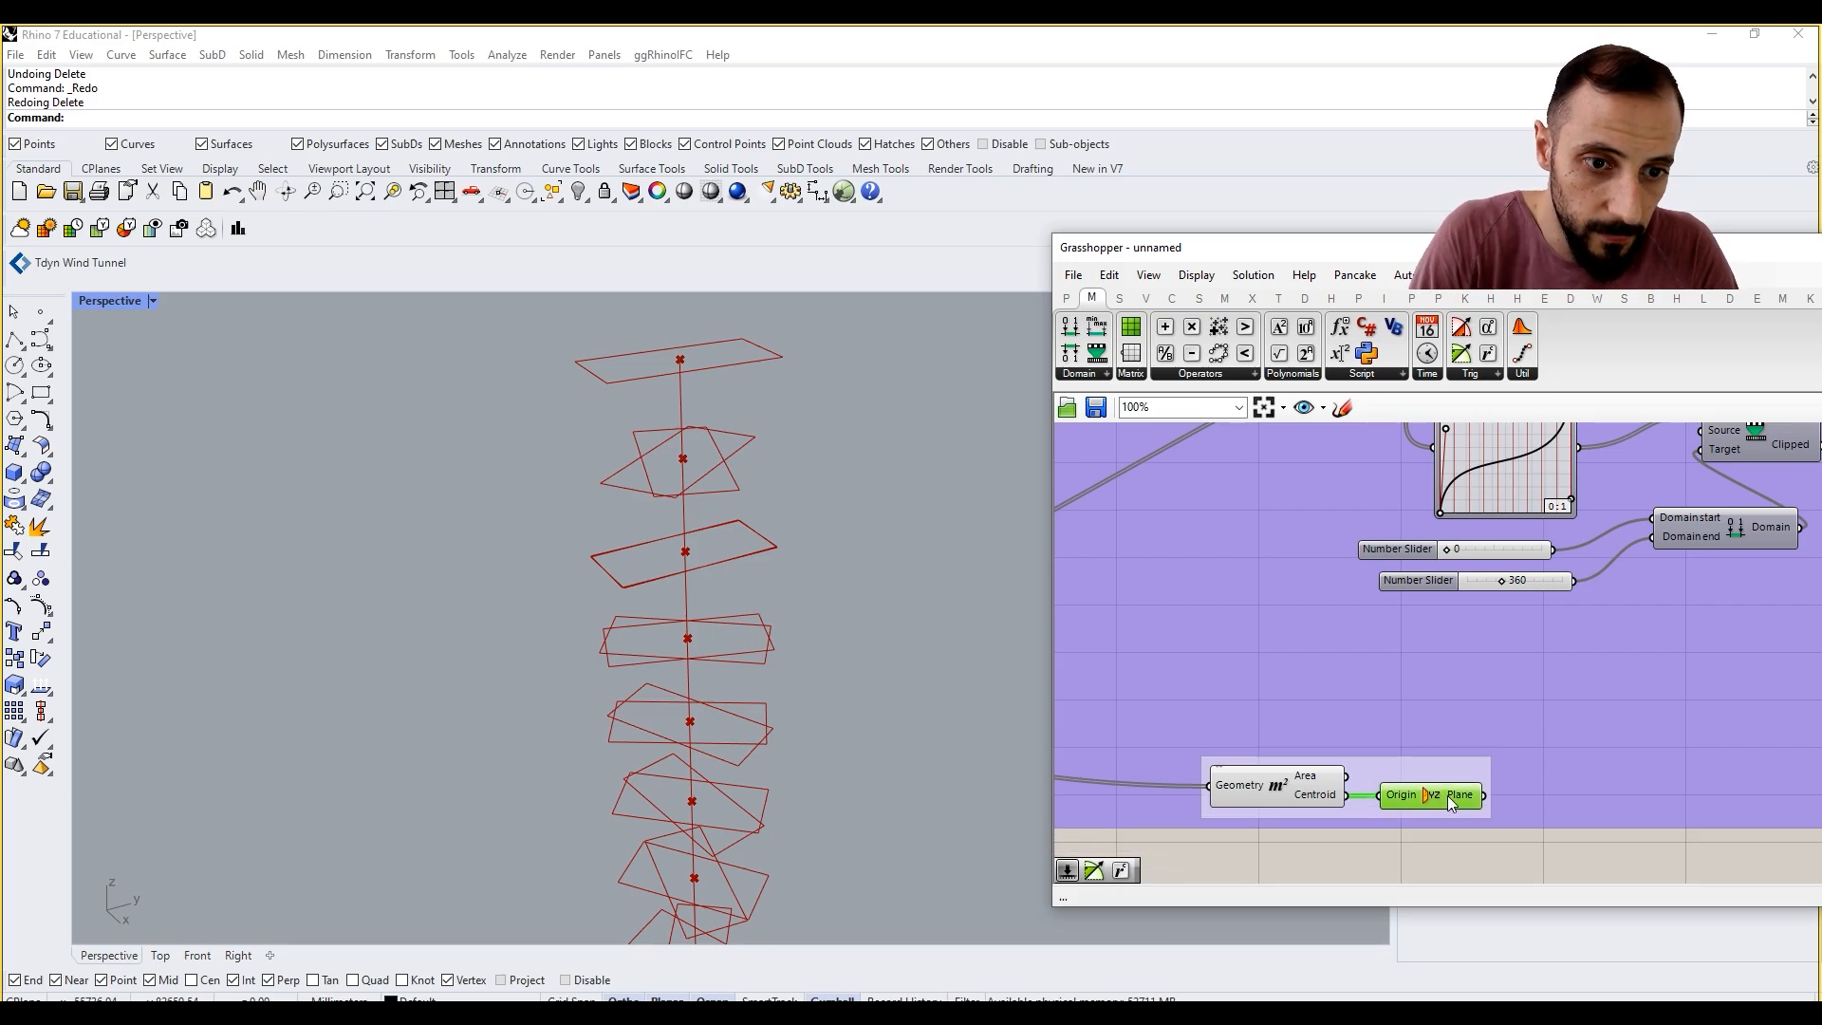
Step: Connect the YZ Plane output to the second Rotate component's Plane input and inspect the rotated rectangles
{"action": "left_click_drag", "start_coordinate": [1487, 832], "coordinate": [1554, 553]}
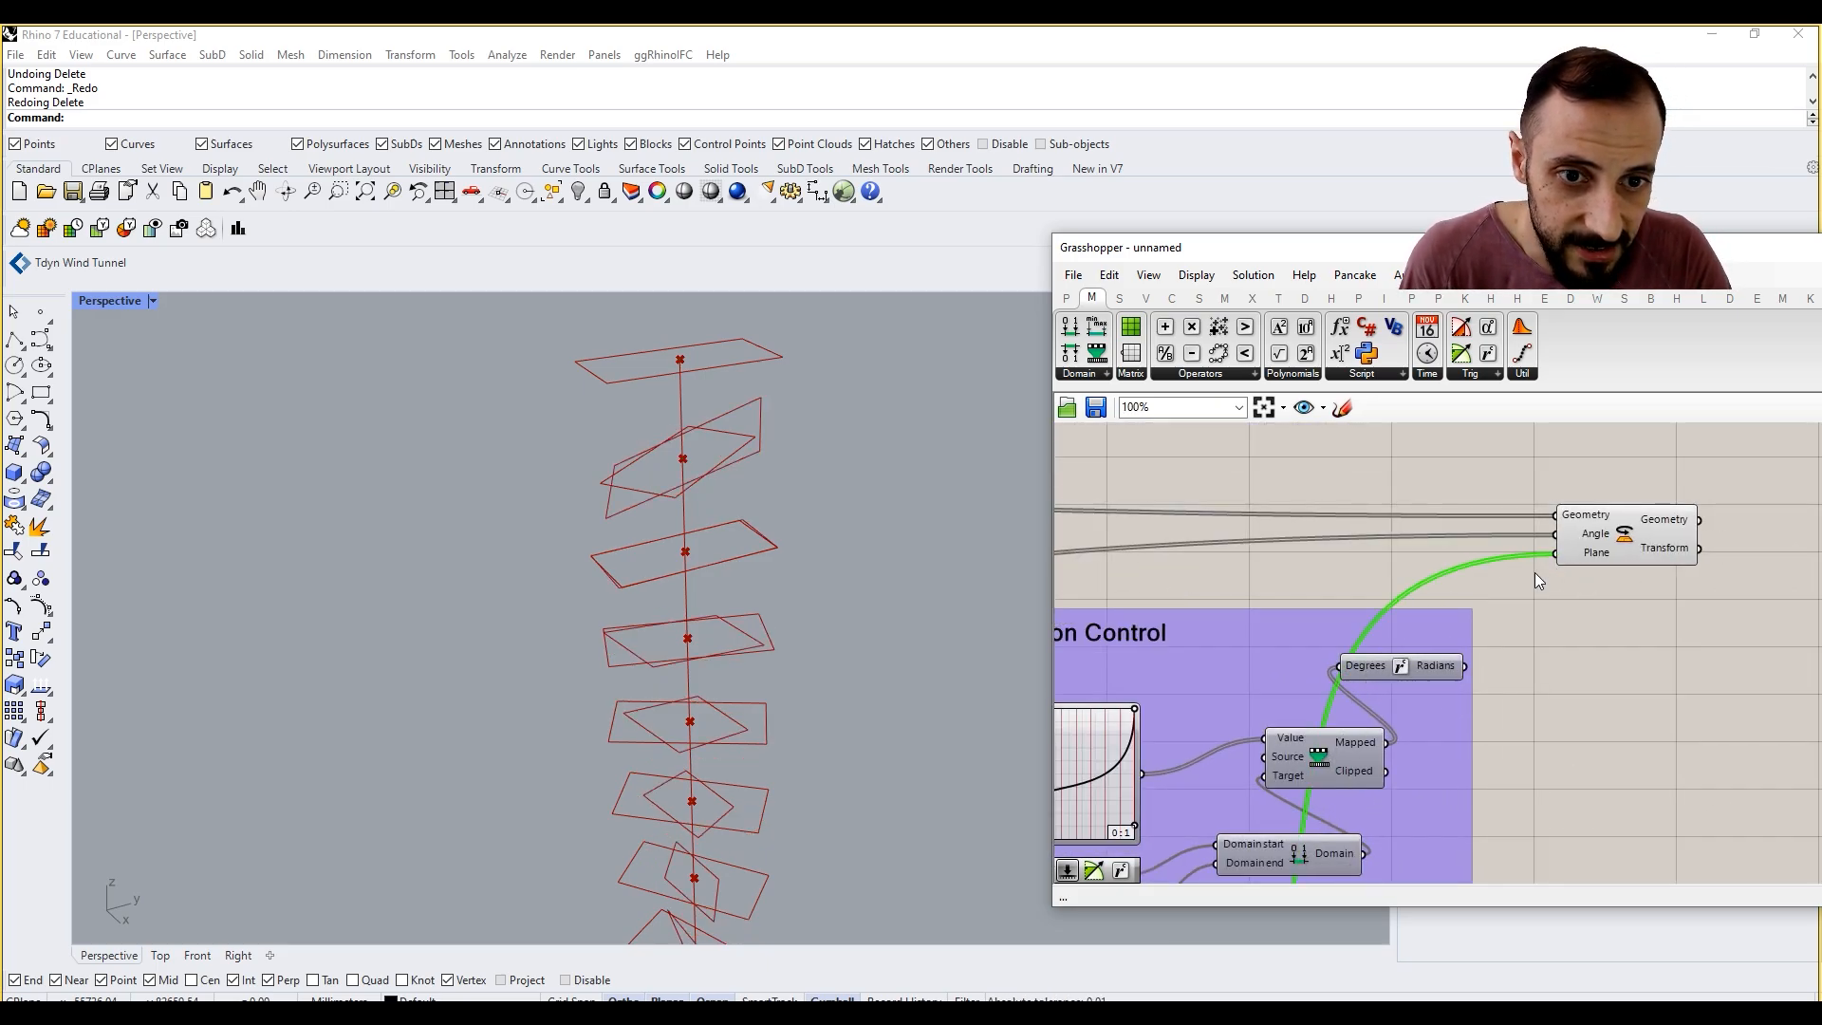
{"action": "scroll", "coordinate": [1556, 560], "scroll_direction": "down", "scroll_amount": 4}
{"action": "scroll", "coordinate": [1338, 668], "scroll_direction": "up", "scroll_amount": 2}
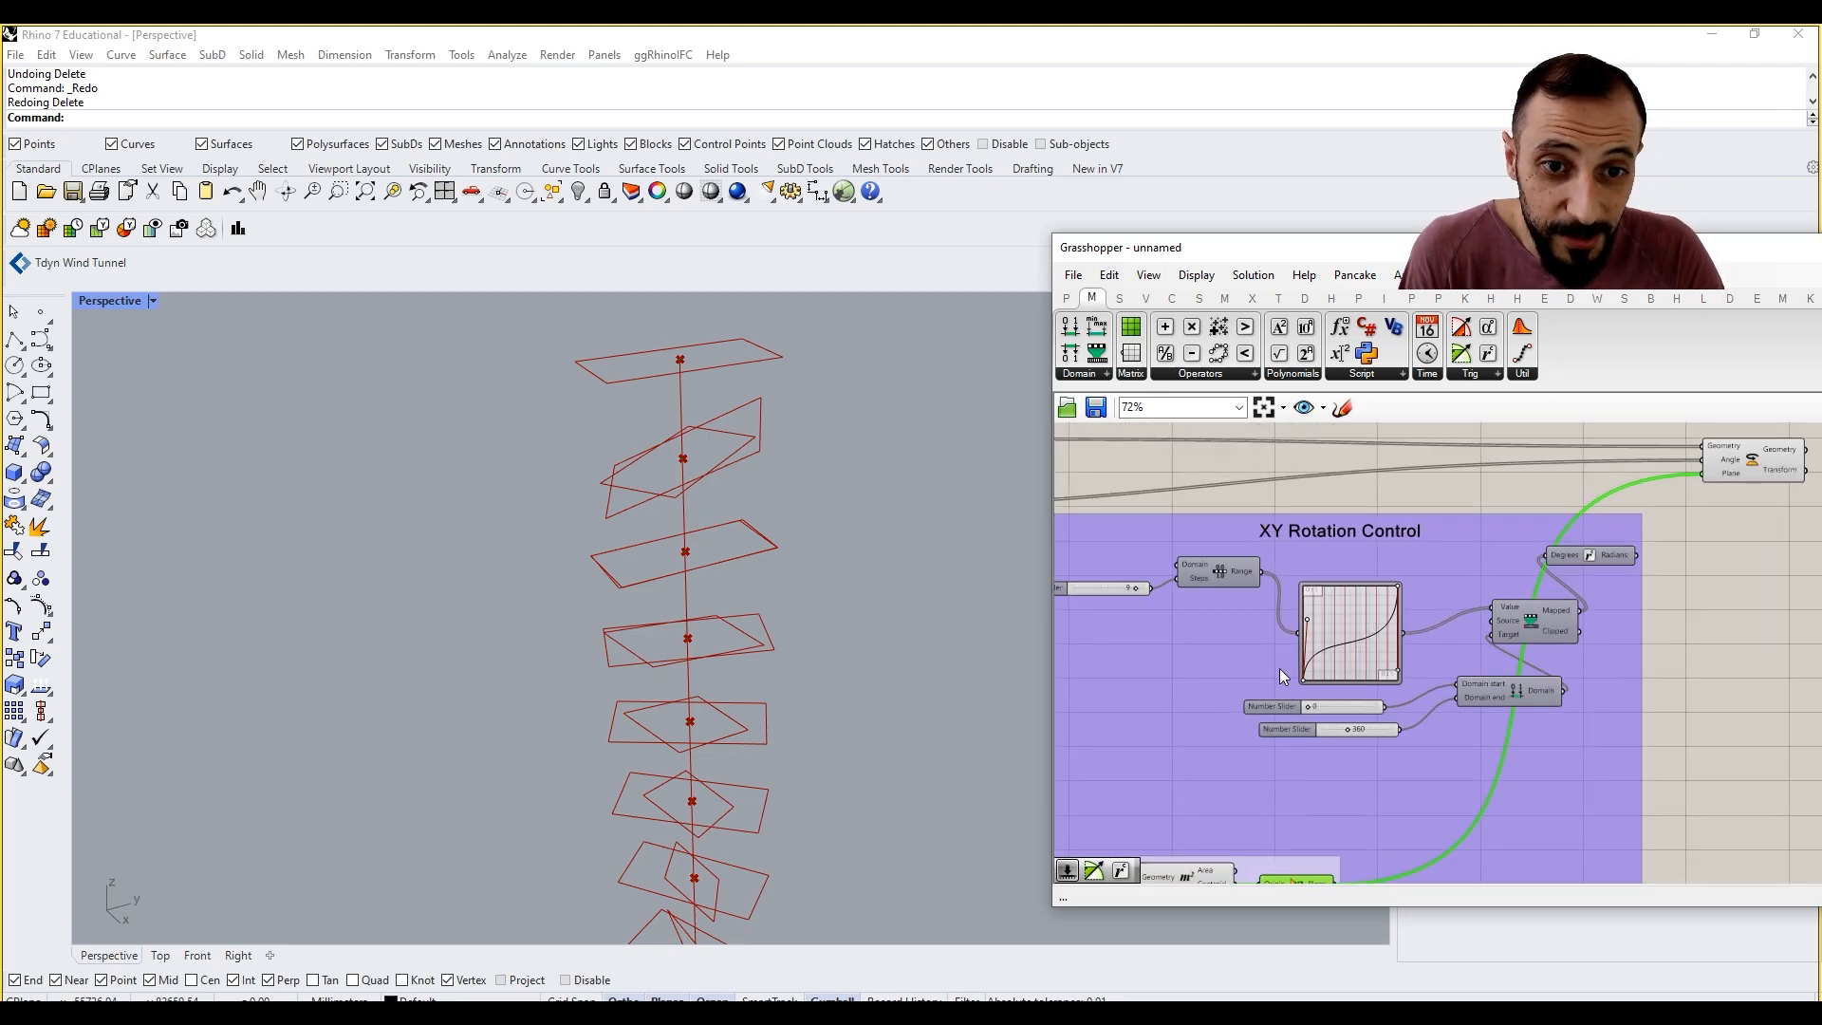
{"action": "right_click_drag", "start_coordinate": [1535, 636], "coordinate": [1454, 693]}
{"action": "right_click_drag", "start_coordinate": [785, 594], "coordinate": [825, 516]}
{"action": "scroll", "coordinate": [826, 536], "scroll_direction": "down", "scroll_amount": 7}
{"action": "scroll", "coordinate": [802, 549], "scroll_direction": "up", "scroll_amount": 5}
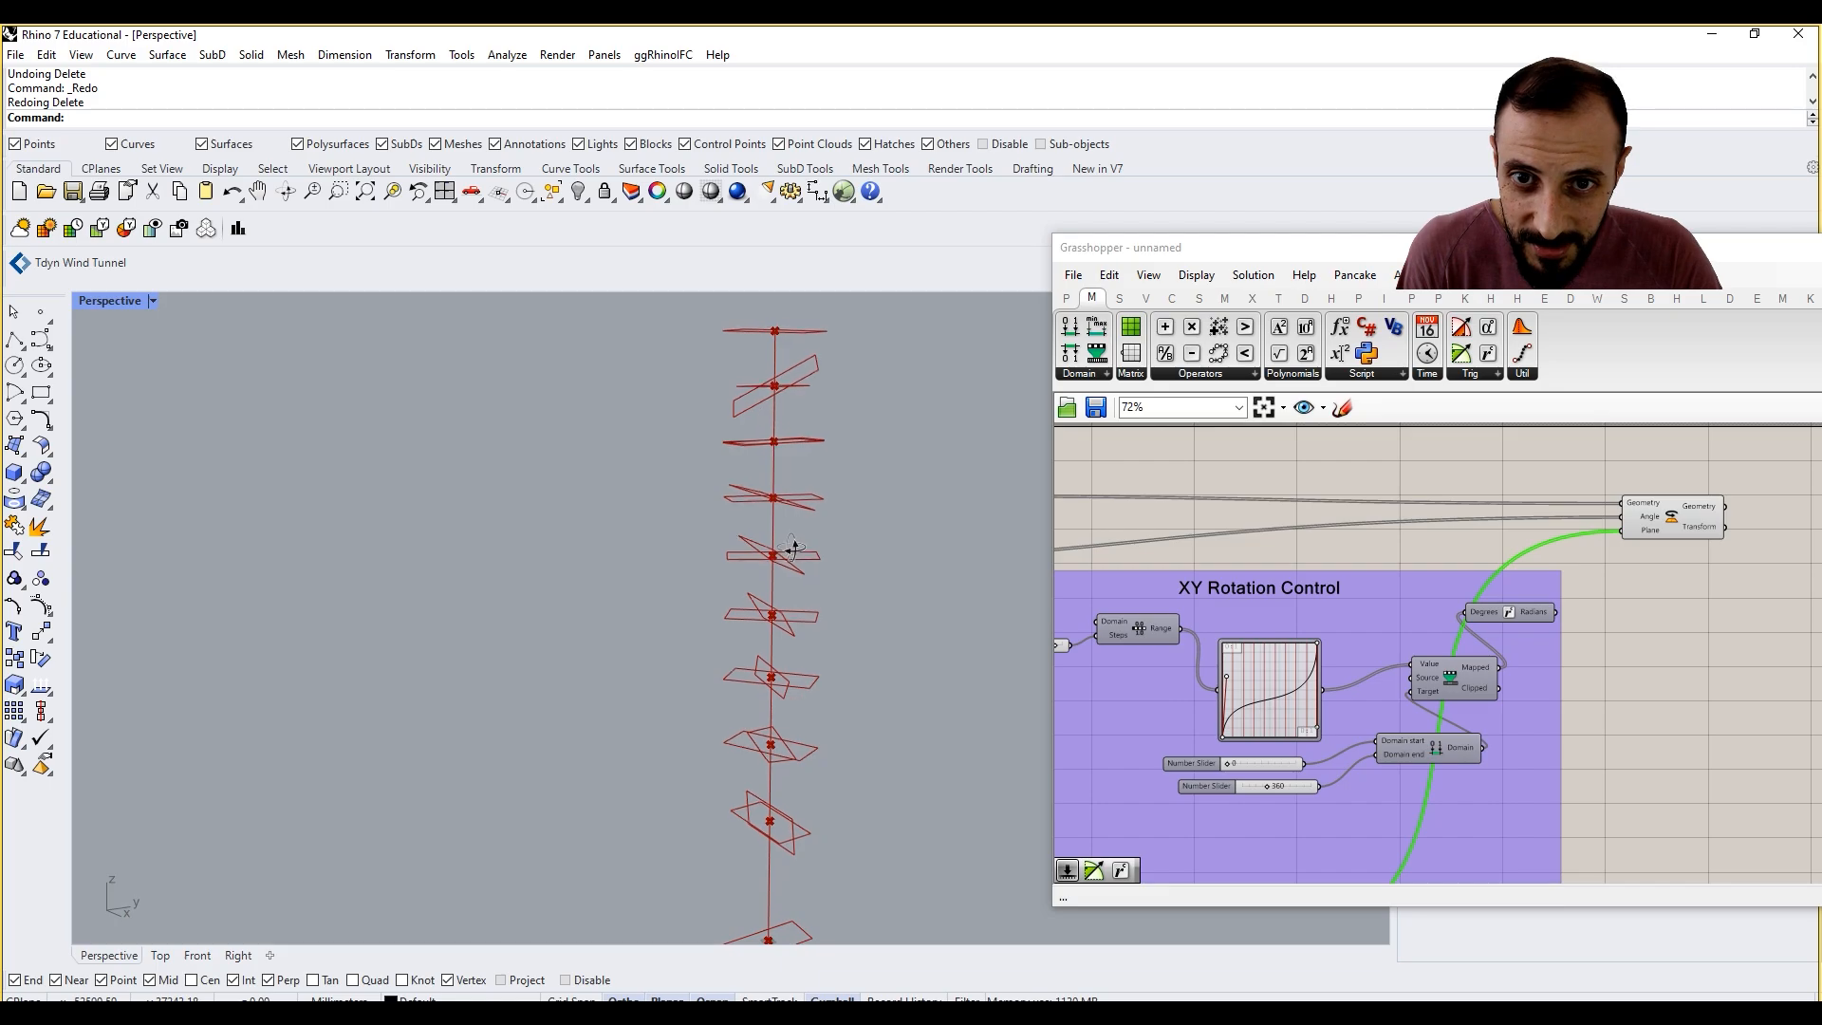
Step: Hide the preview of the first Rotate component so only the second rotation's rectangles are drawn
{"action": "right_click_drag", "start_coordinate": [1250, 630], "coordinate": [1577, 632]}
{"action": "scroll", "coordinate": [1577, 633], "scroll_direction": "down", "scroll_amount": 4}
{"action": "scroll", "coordinate": [1372, 579], "scroll_direction": "up", "scroll_amount": 4}
{"action": "left_click_drag", "start_coordinate": [1393, 562], "coordinate": [1320, 574]}
{"action": "right_click", "coordinate": [1365, 485]}
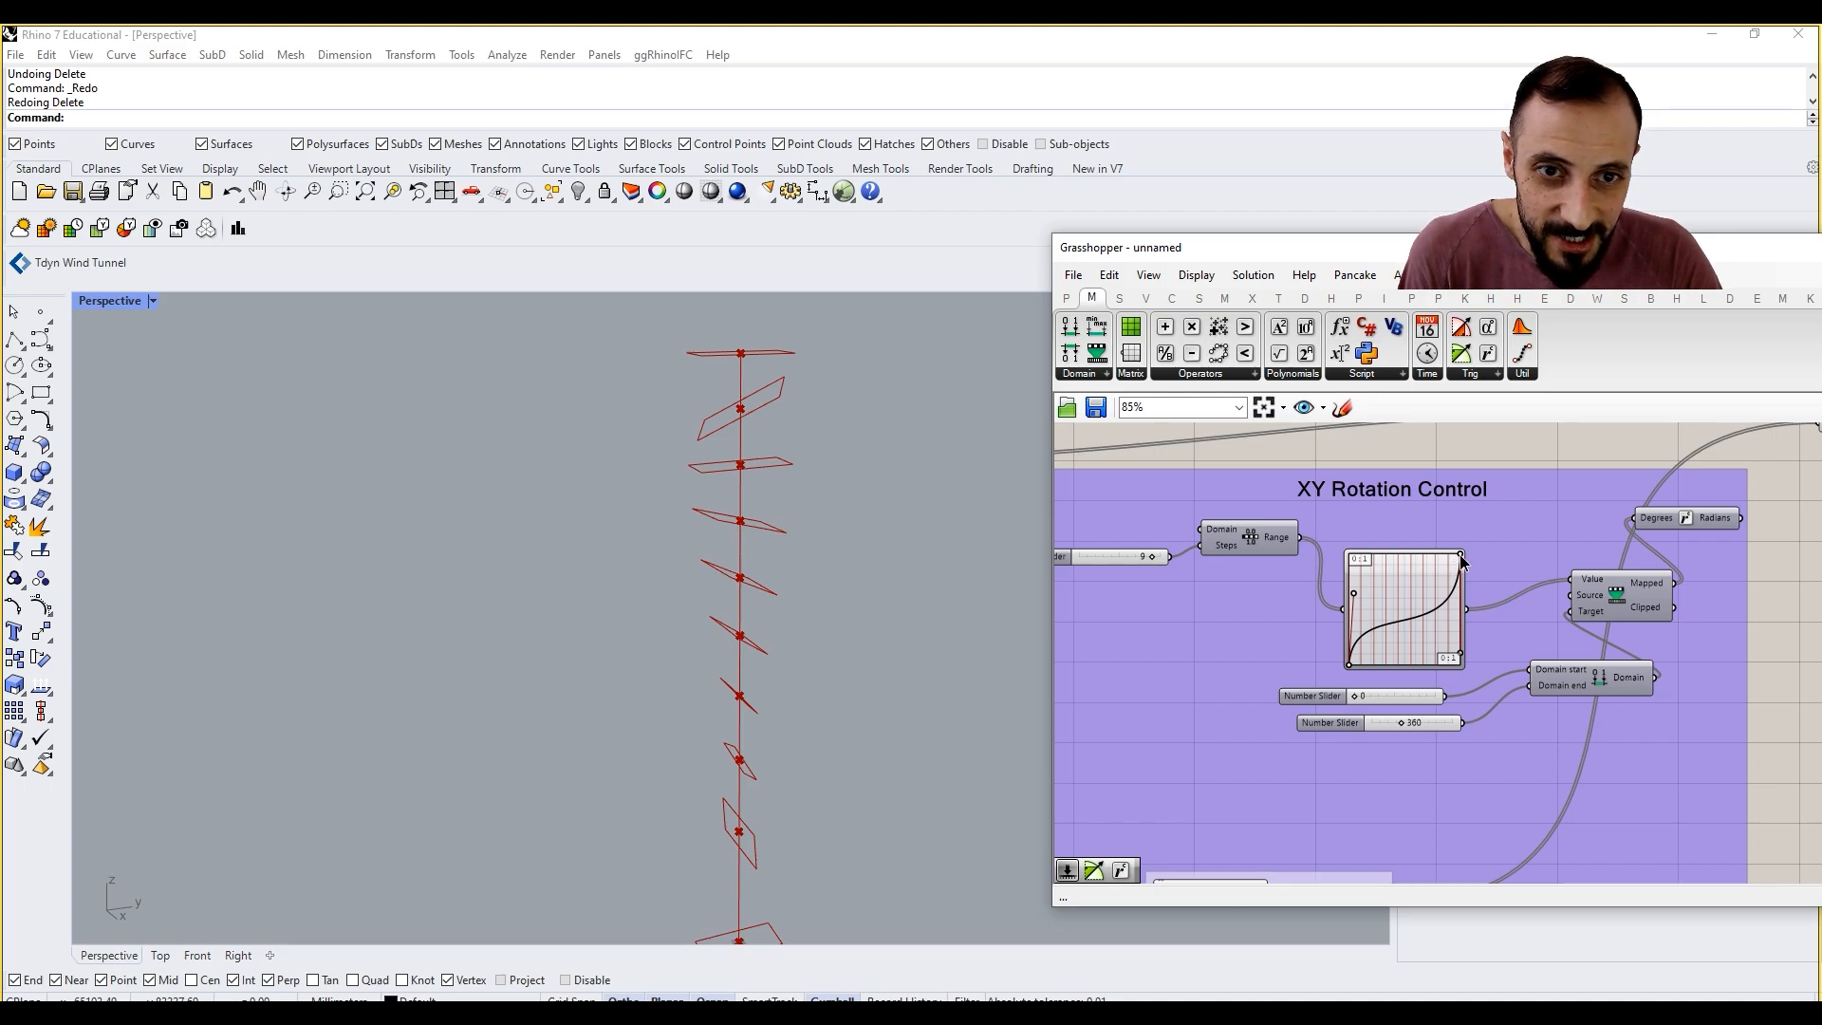
Step: Reshape the duplicated Graph Mapper's Bezier curve and connect the duplicated group's Radians output to the second Rotate's Angle input
{"action": "left_click_drag", "start_coordinate": [1460, 556], "coordinate": [1460, 574]}
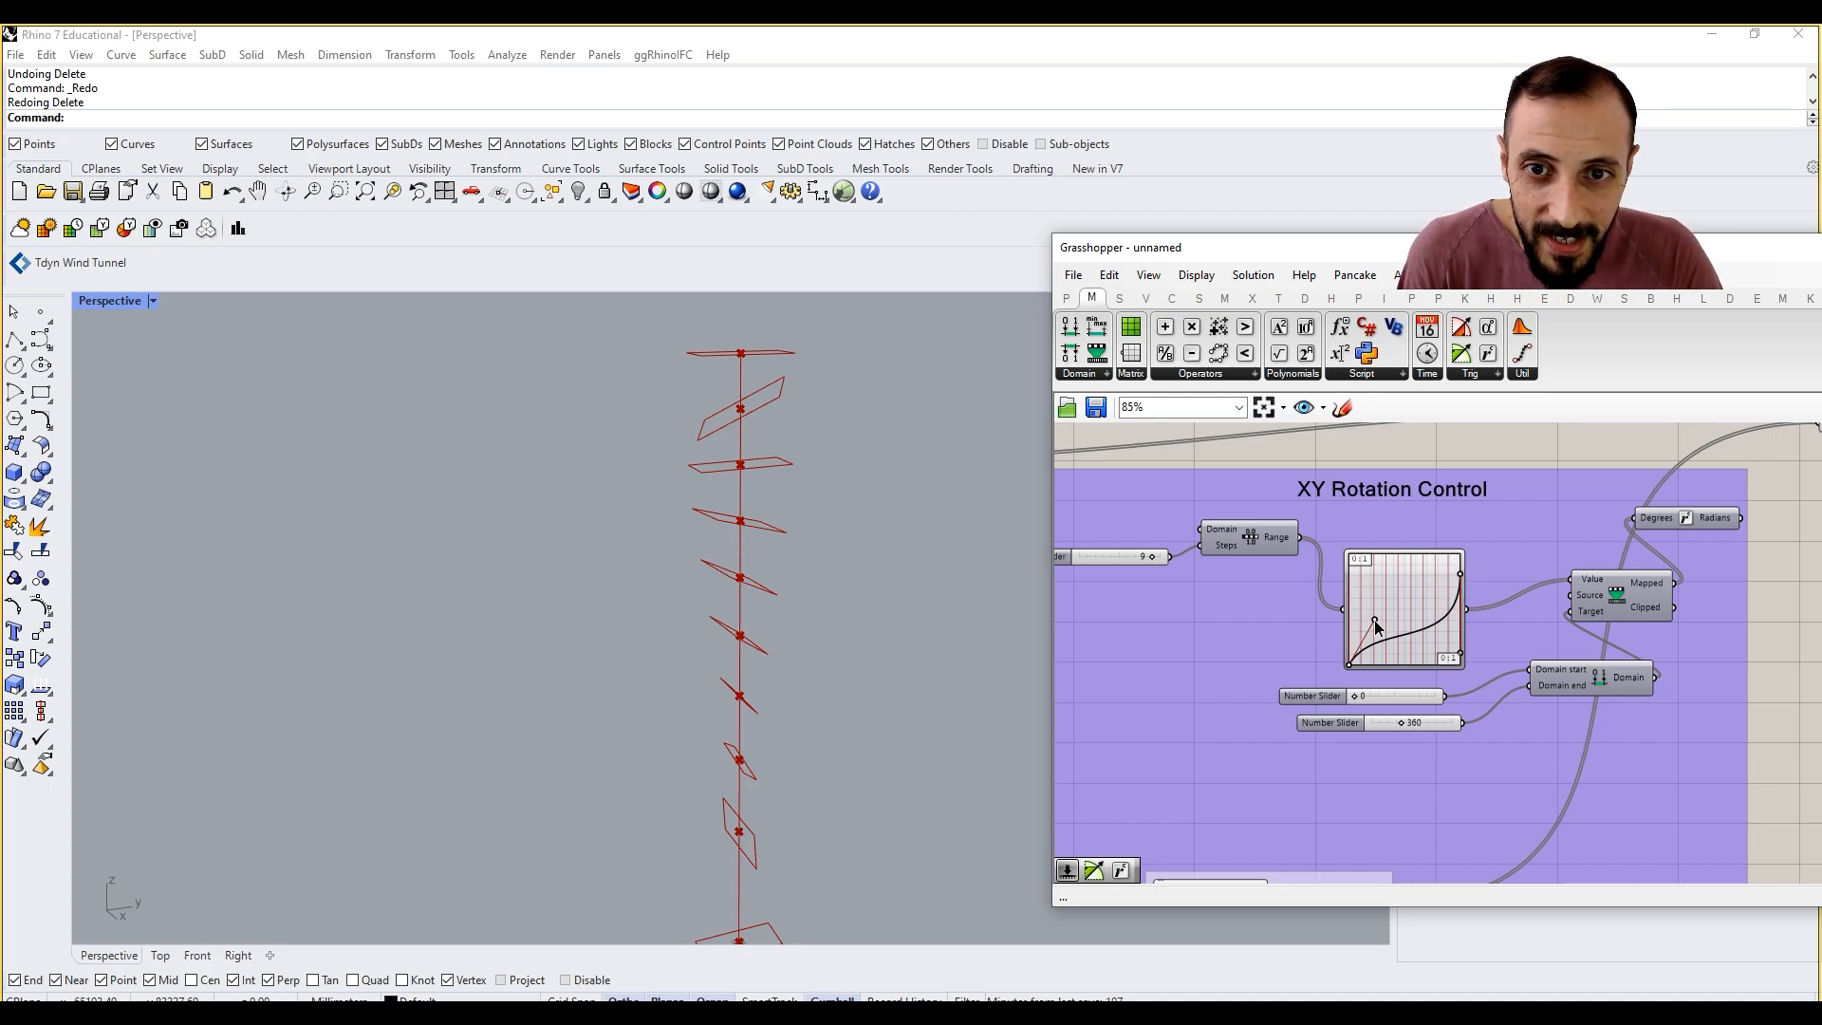
{"action": "left_click_drag", "start_coordinate": [1375, 624], "coordinate": [1374, 566]}
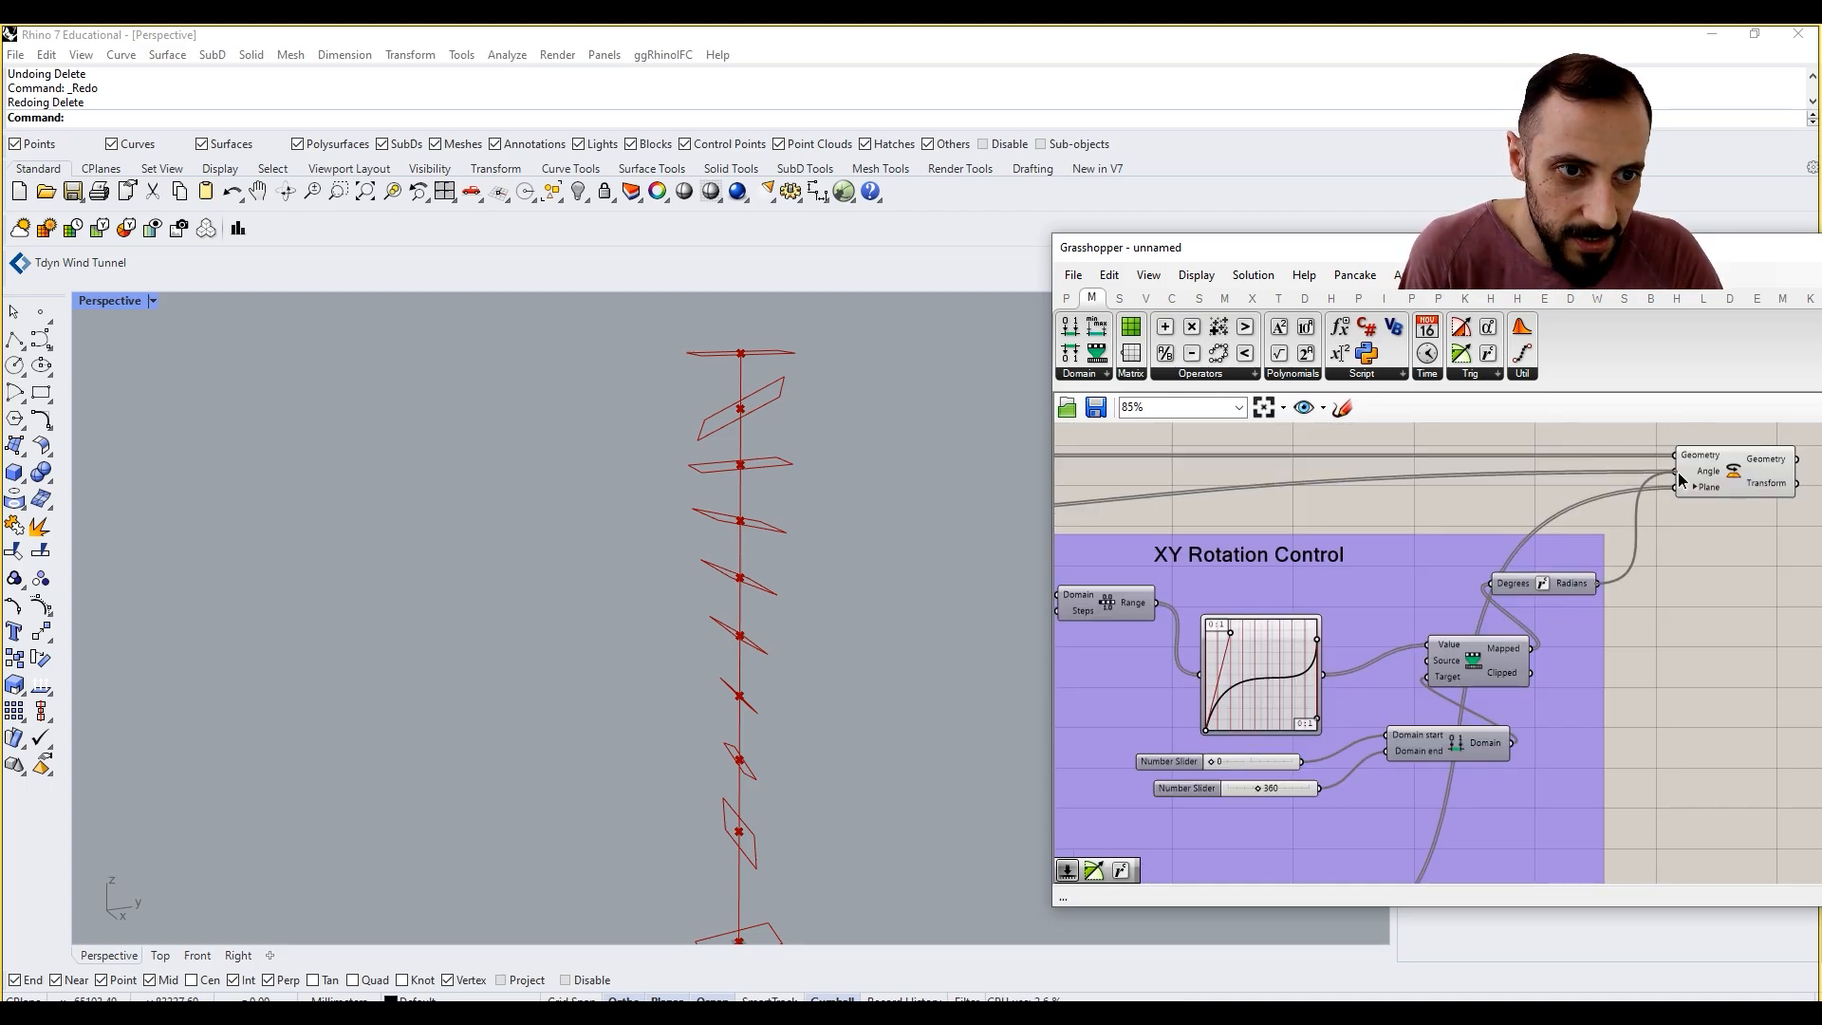
{"action": "left_click_drag", "start_coordinate": [1677, 481], "coordinate": [1677, 479]}
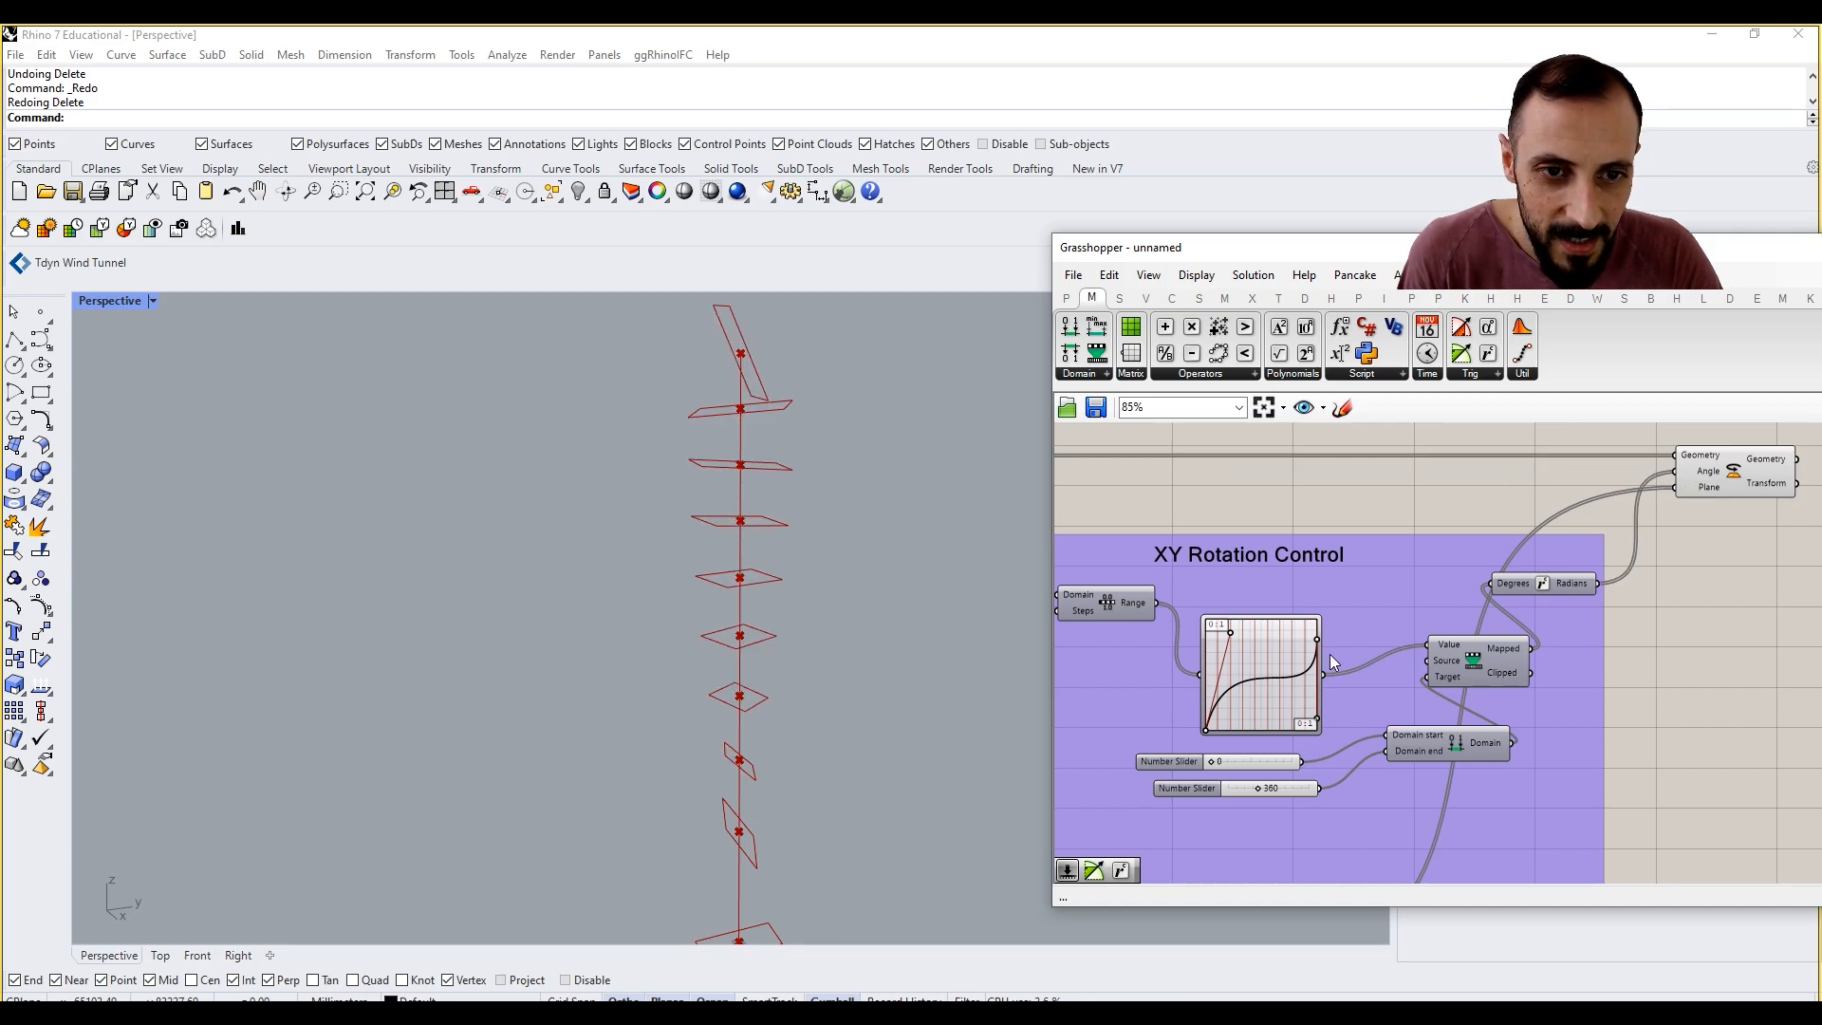
Step: Switch the duplicated Graph Mapper to the Linear graph type and flatten its line to nearly horizontal at mid-height
{"action": "right_click", "coordinate": [1273, 646]}
{"action": "mouse_move", "coordinate": [1327, 880]}
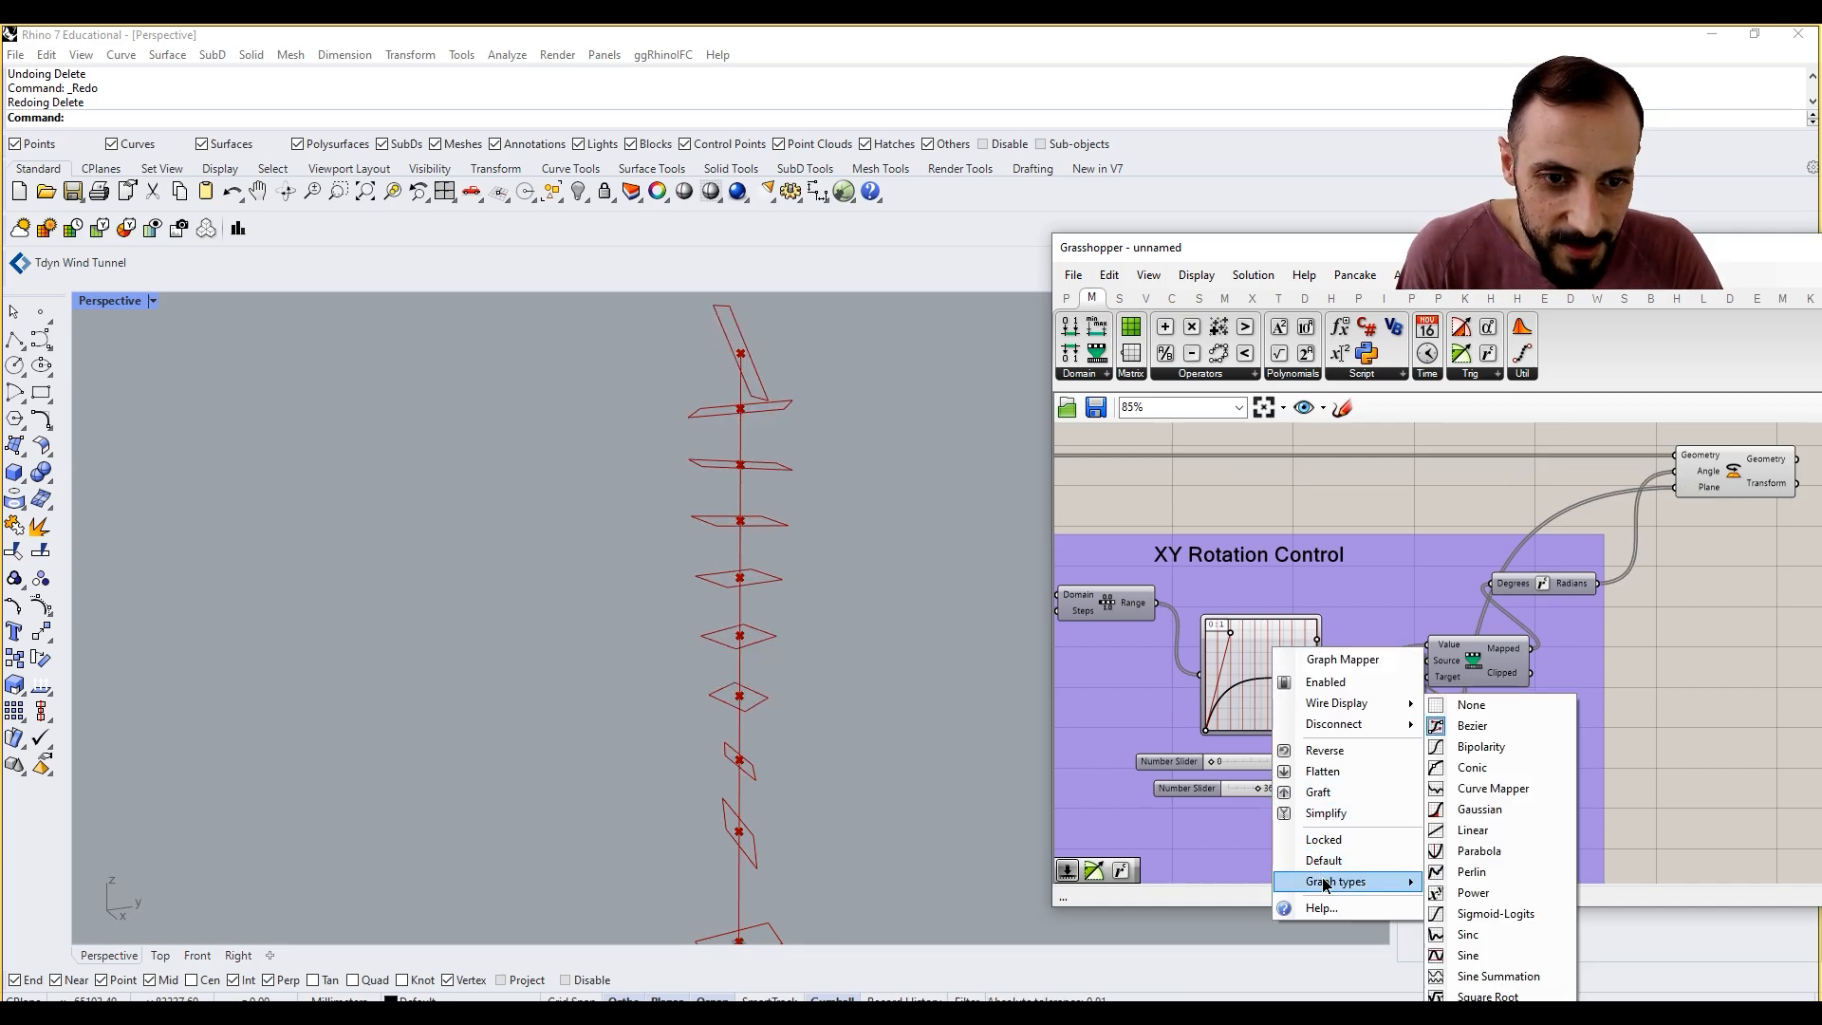
{"action": "left_click", "coordinate": [1473, 830]}
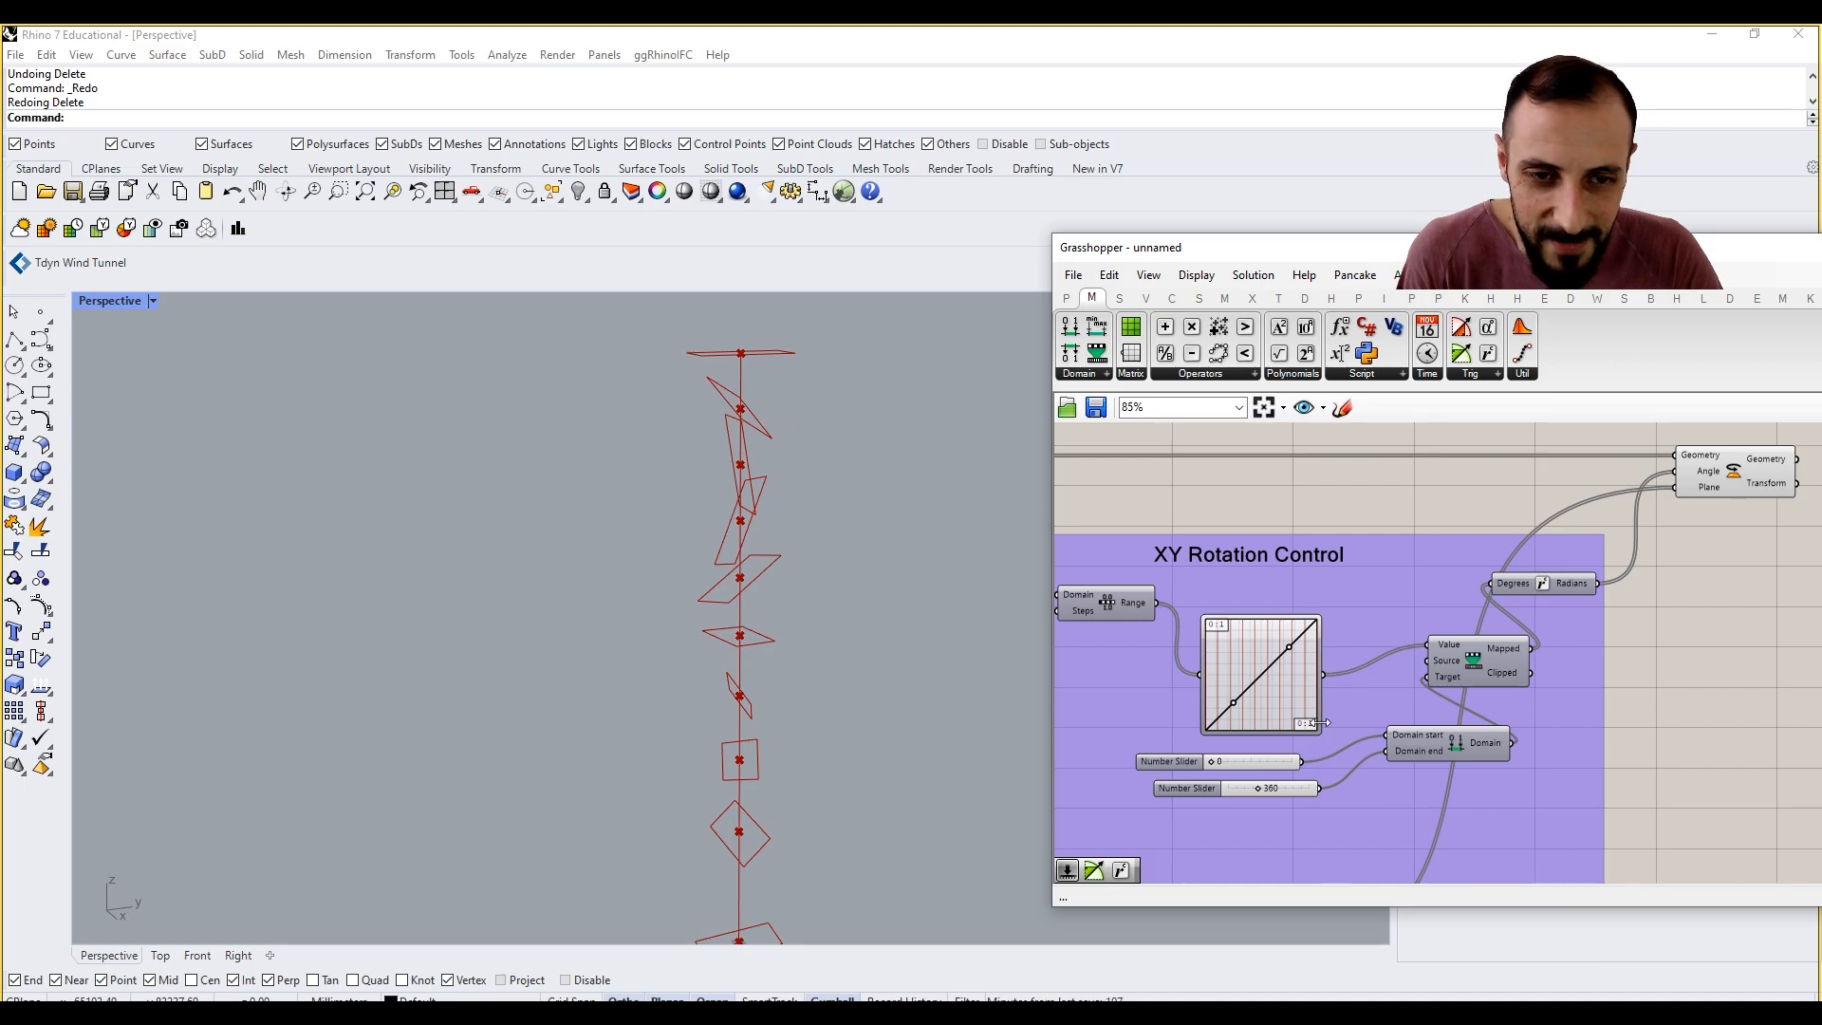
{"action": "left_click_drag", "start_coordinate": [1287, 647], "coordinate": [1311, 678]}
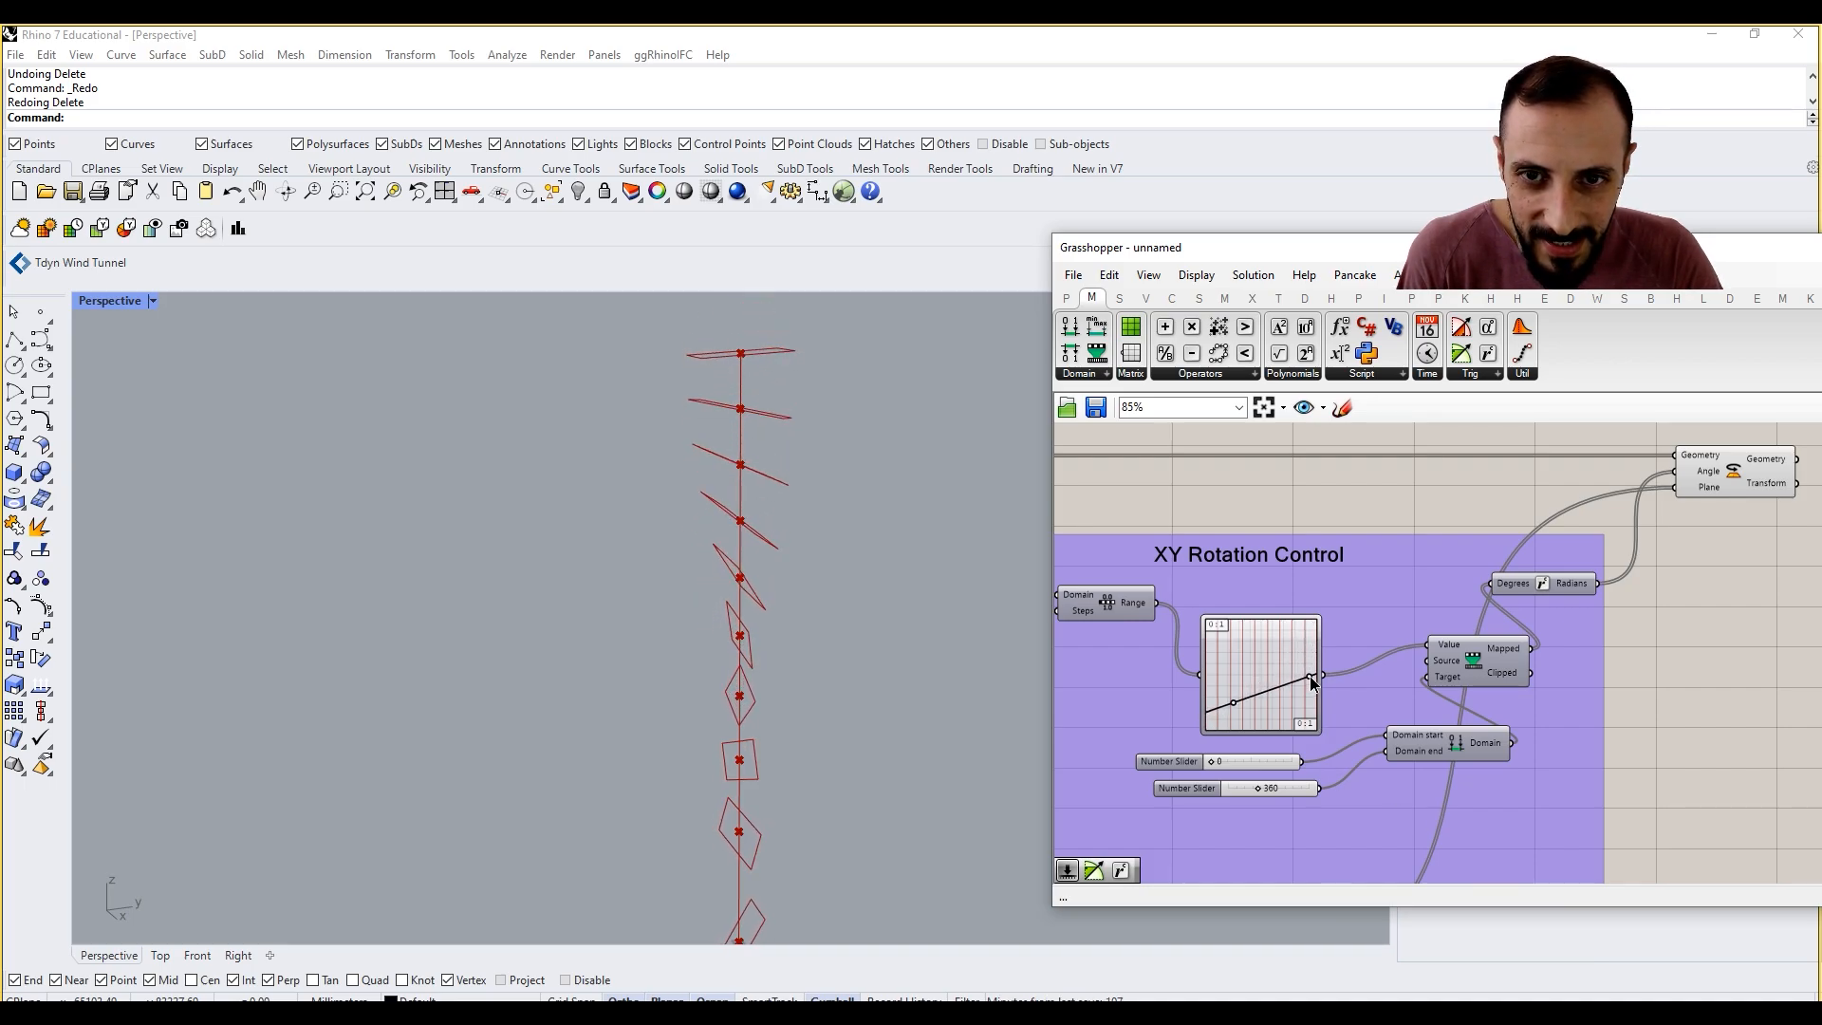
{"action": "left_click_drag", "start_coordinate": [1236, 702], "coordinate": [1217, 679]}
Step: Set the duplicated group's Domain end slider to 30 and check the rotated rectangles
{"action": "scroll", "coordinate": [1281, 787], "scroll_direction": "up", "scroll_amount": 4}
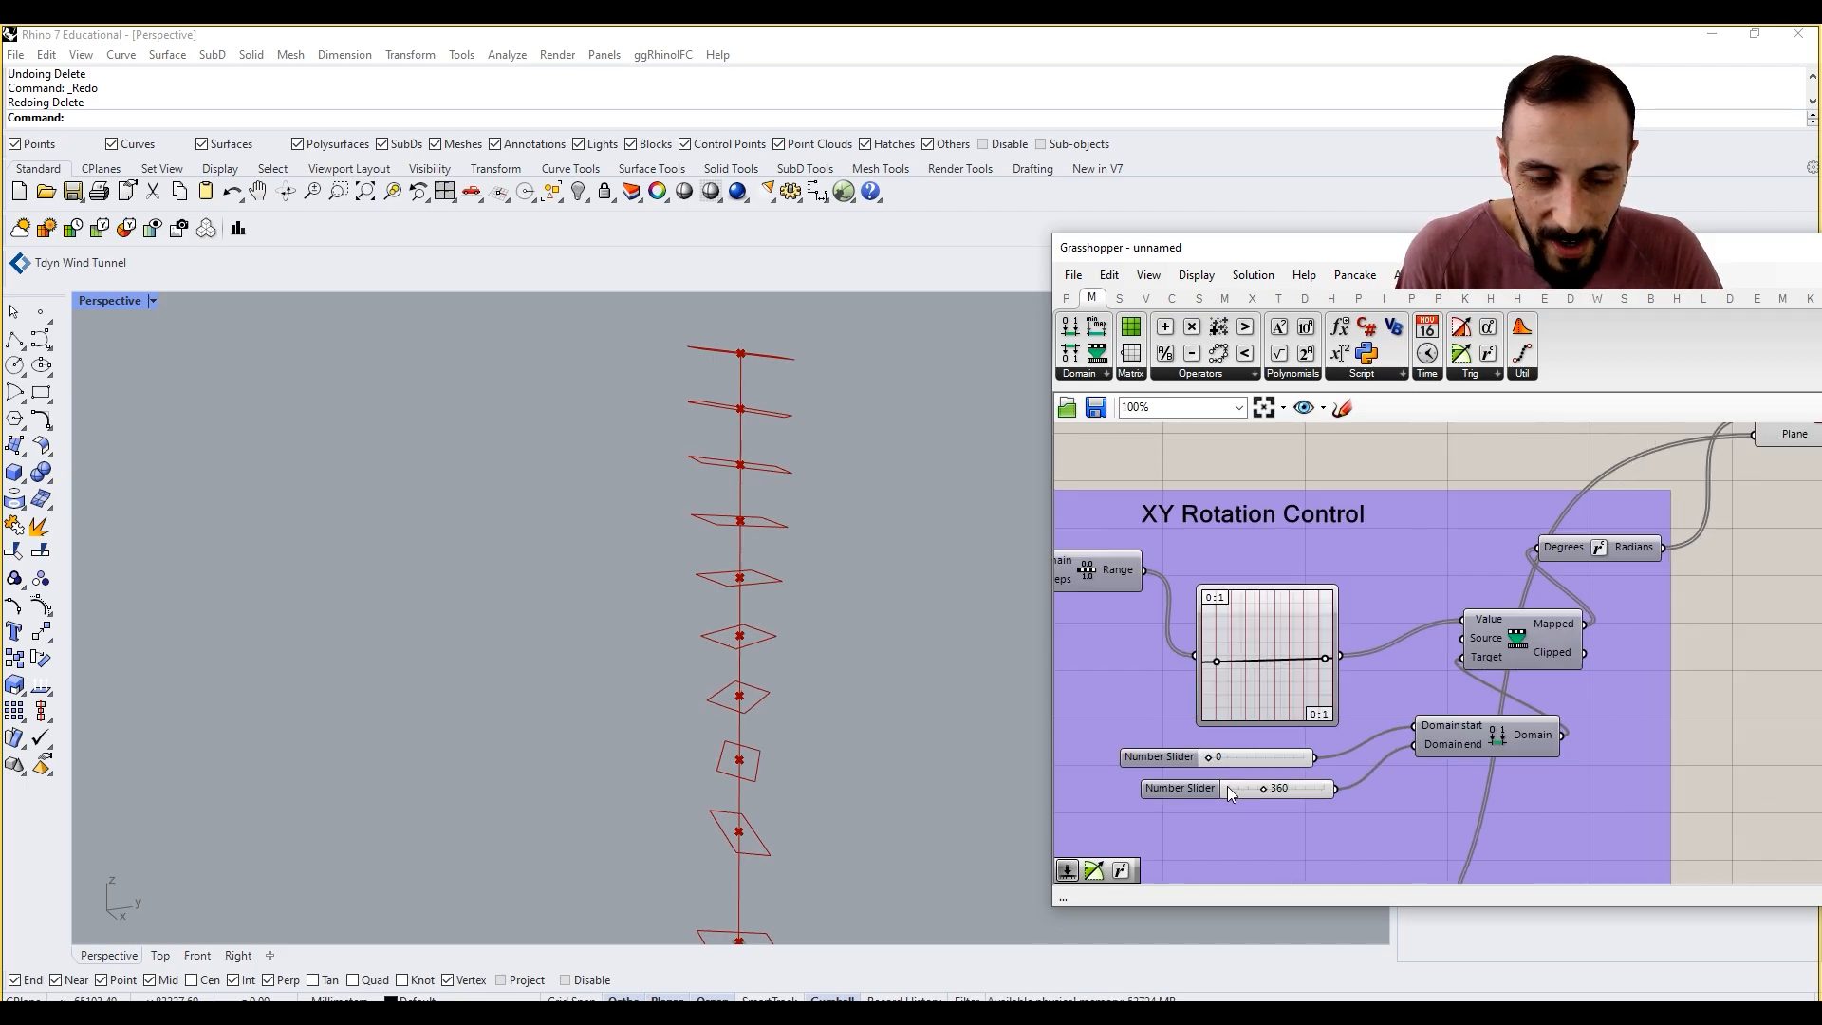
{"action": "double_click", "coordinate": [1245, 789]}
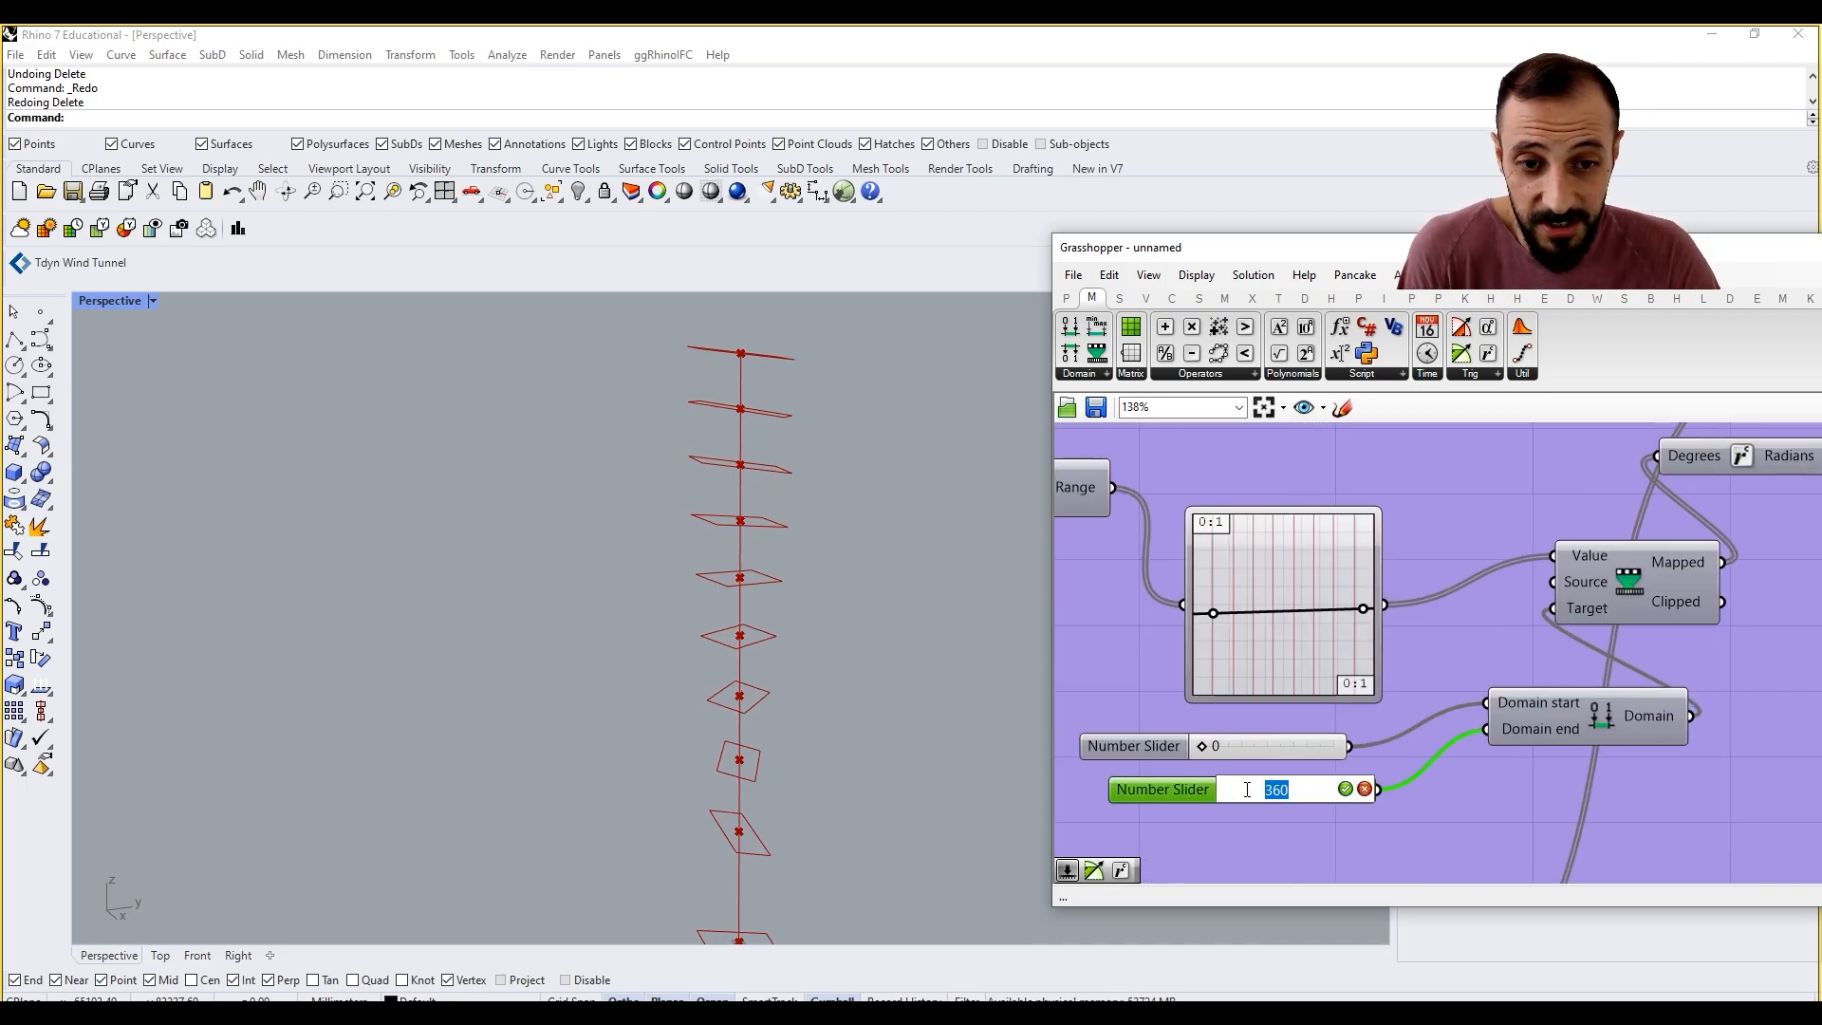
{"action": "type", "text": "3"}
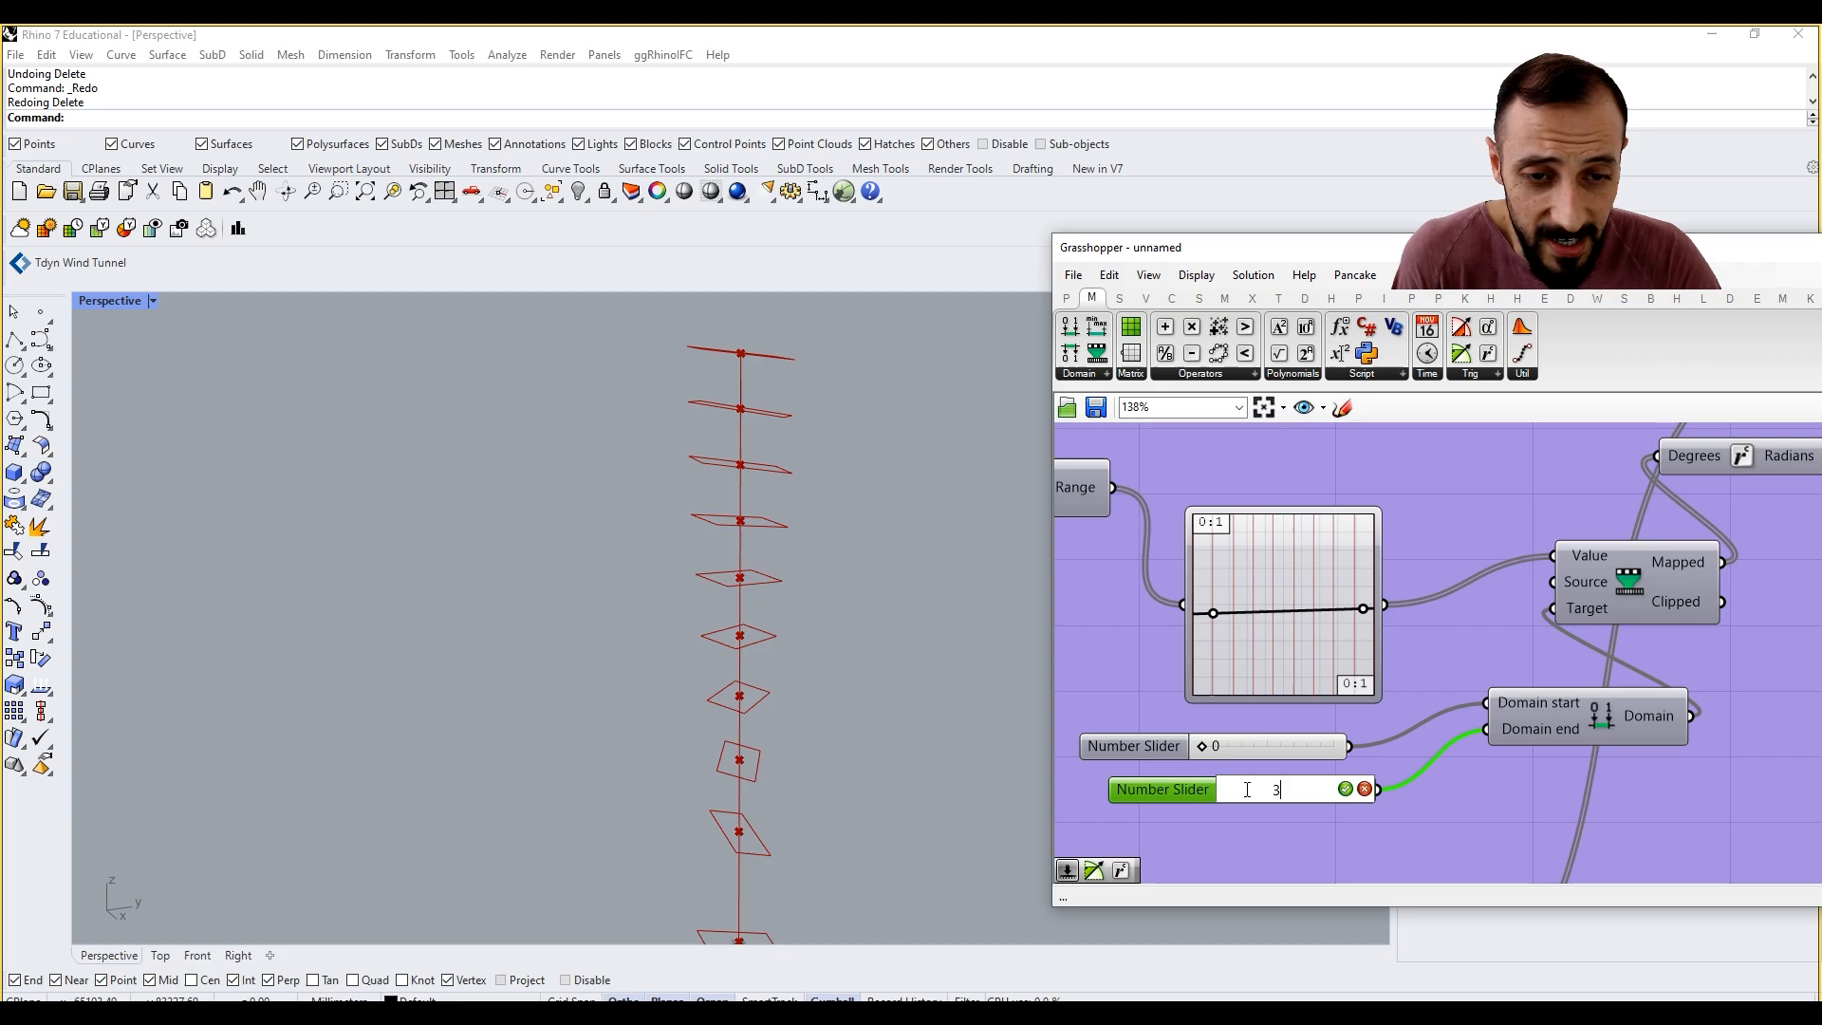
{"action": "type", "text": "0"}
{"action": "key", "text": "Return"}
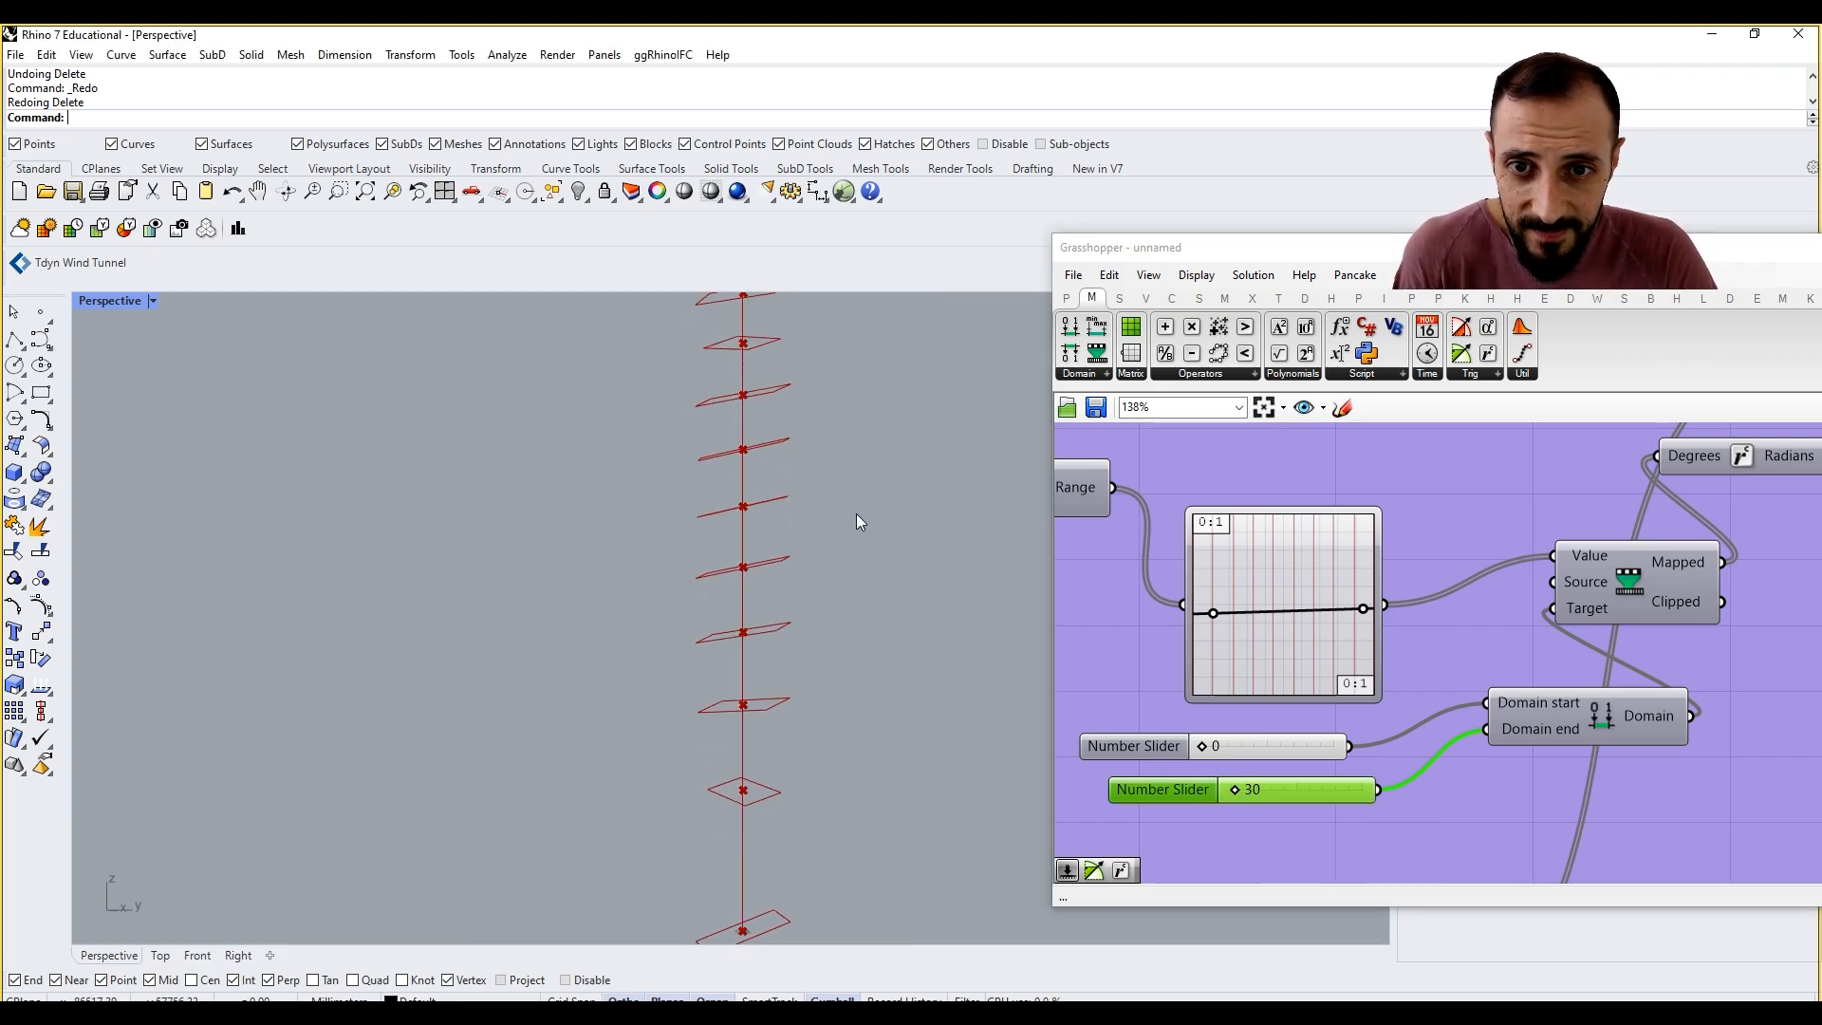
{"action": "scroll", "coordinate": [856, 515], "scroll_direction": "down", "scroll_amount": 3}
{"action": "right_click_drag", "start_coordinate": [846, 537], "coordinate": [816, 503]}
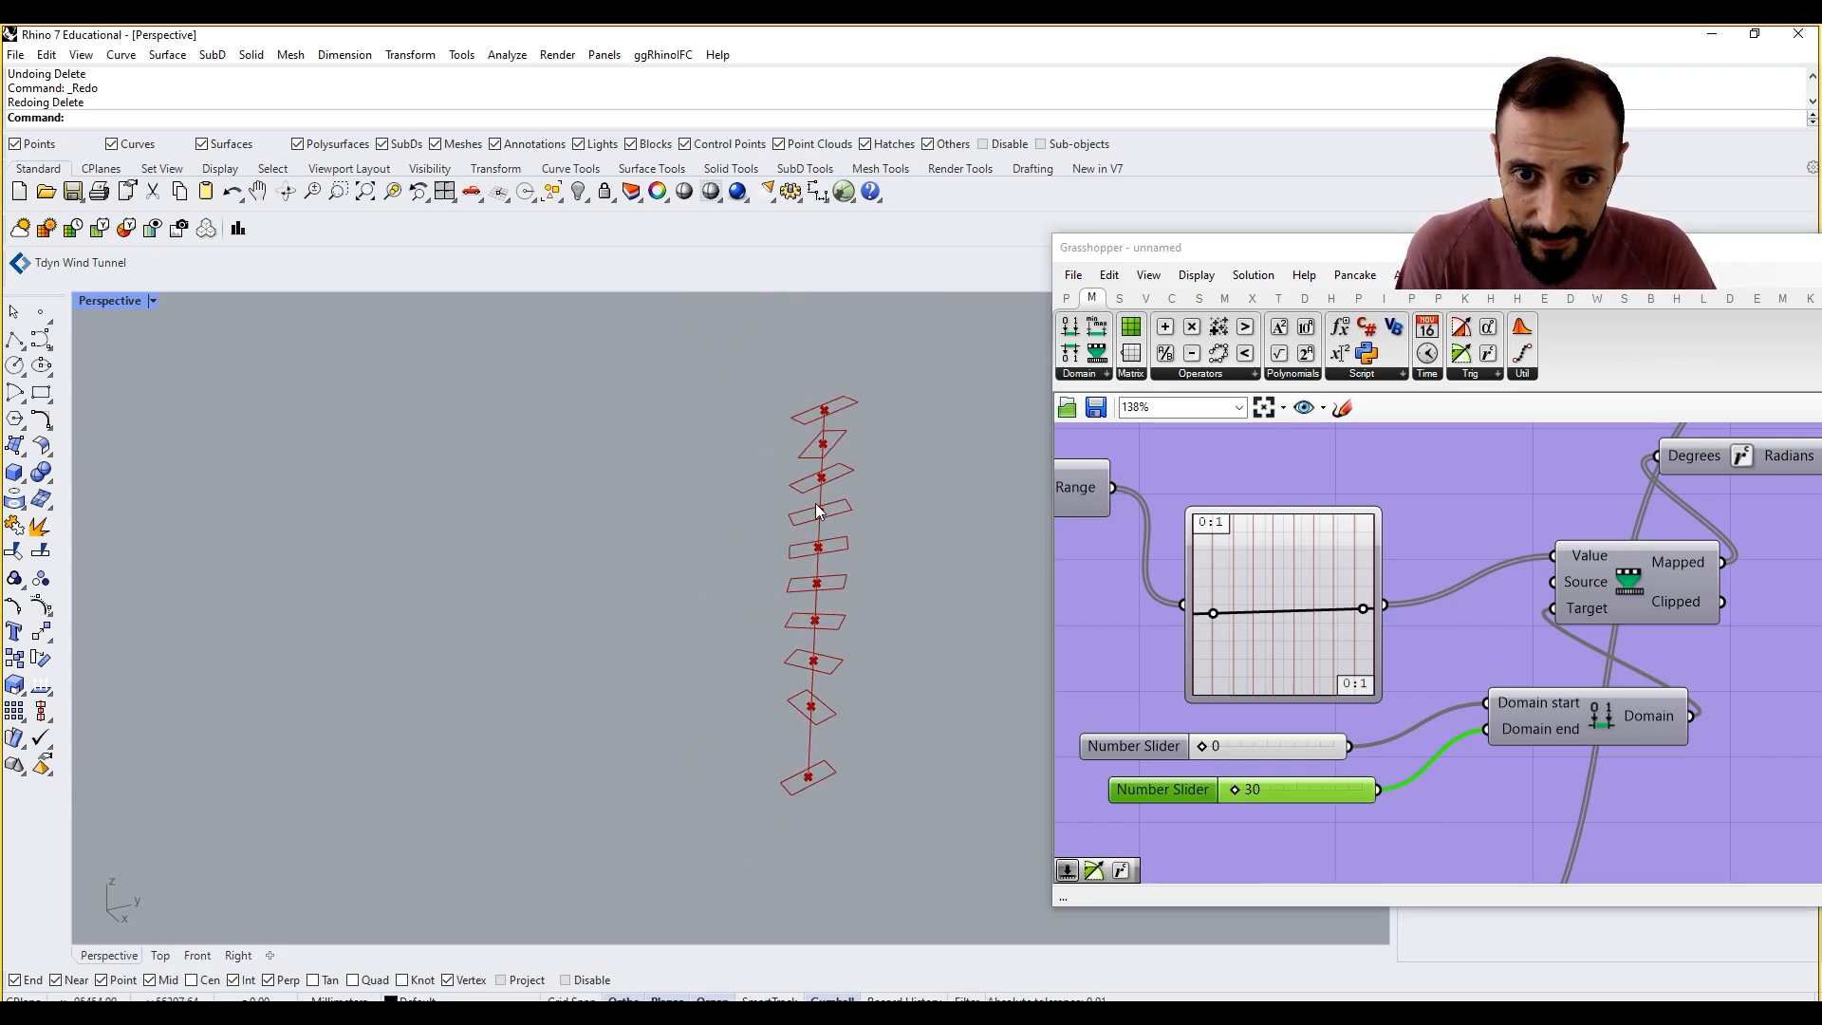
Step: Reshape the linear graph to rise from zero at its start to somewhat below mid-height at its end
{"action": "left_click_drag", "start_coordinate": [1213, 613], "coordinate": [1213, 730]}
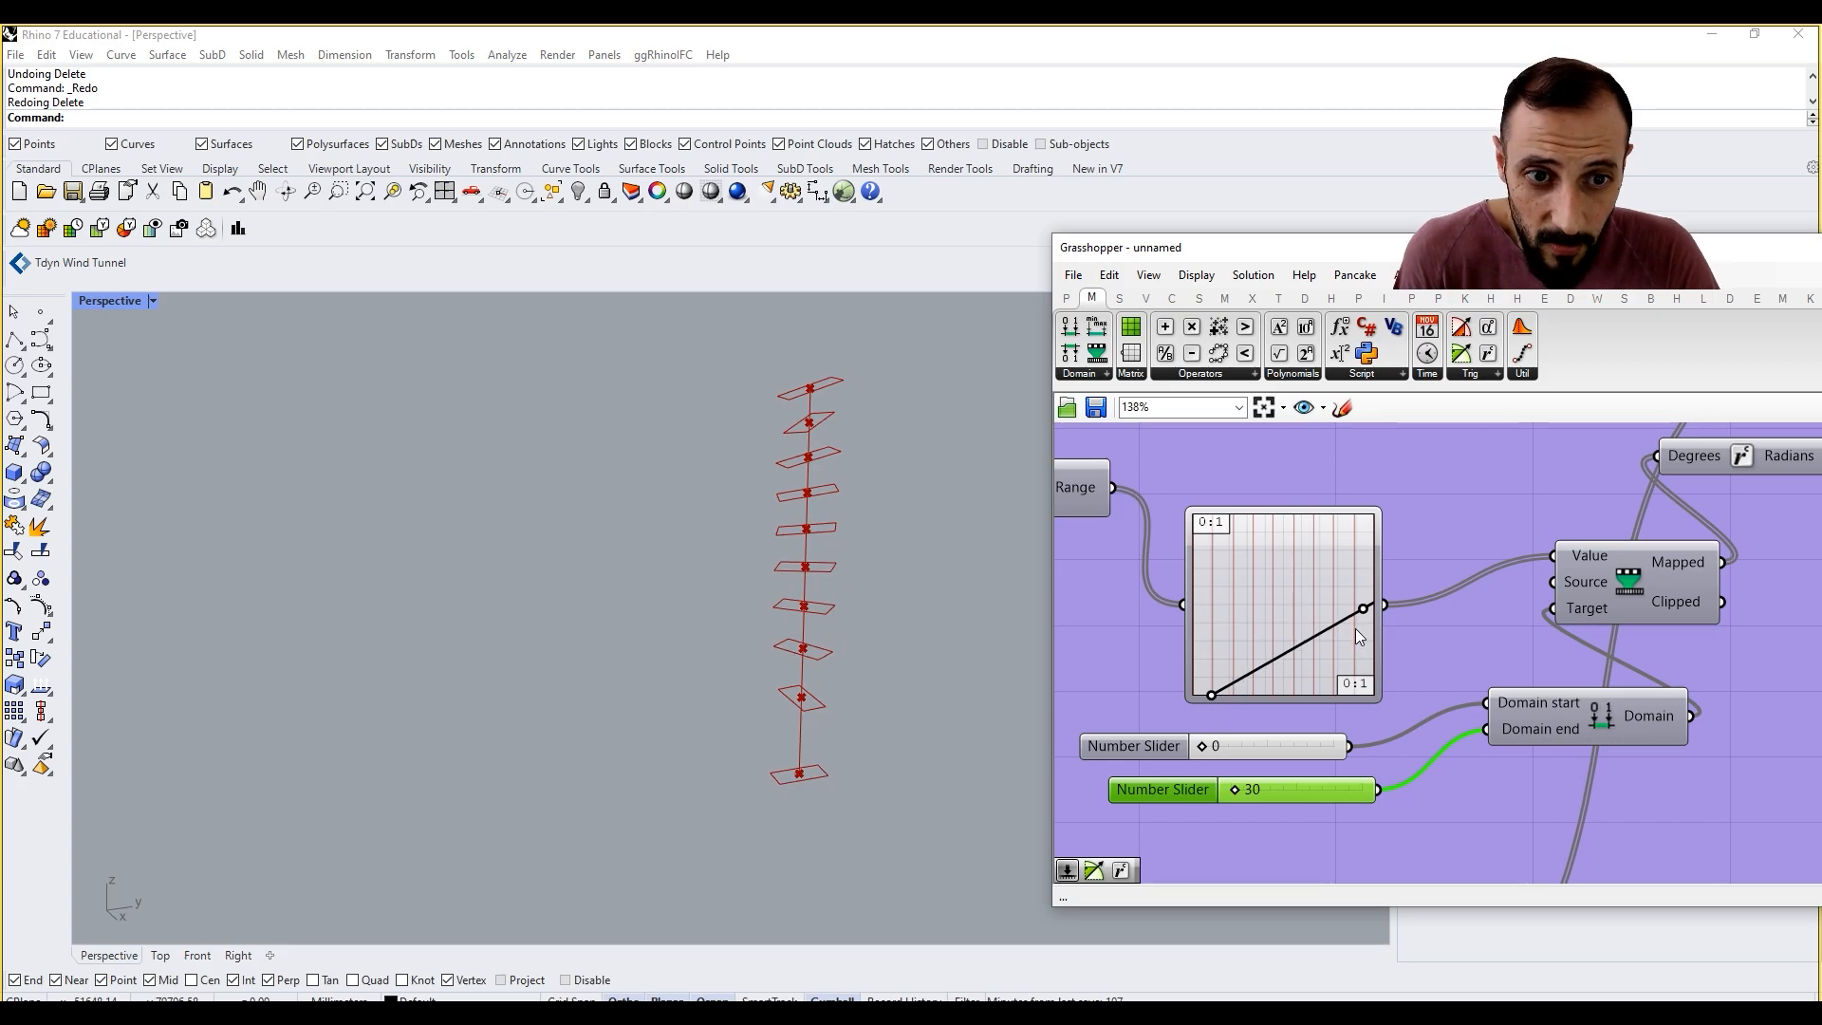
{"action": "left_click_drag", "start_coordinate": [1364, 608], "coordinate": [1355, 696]}
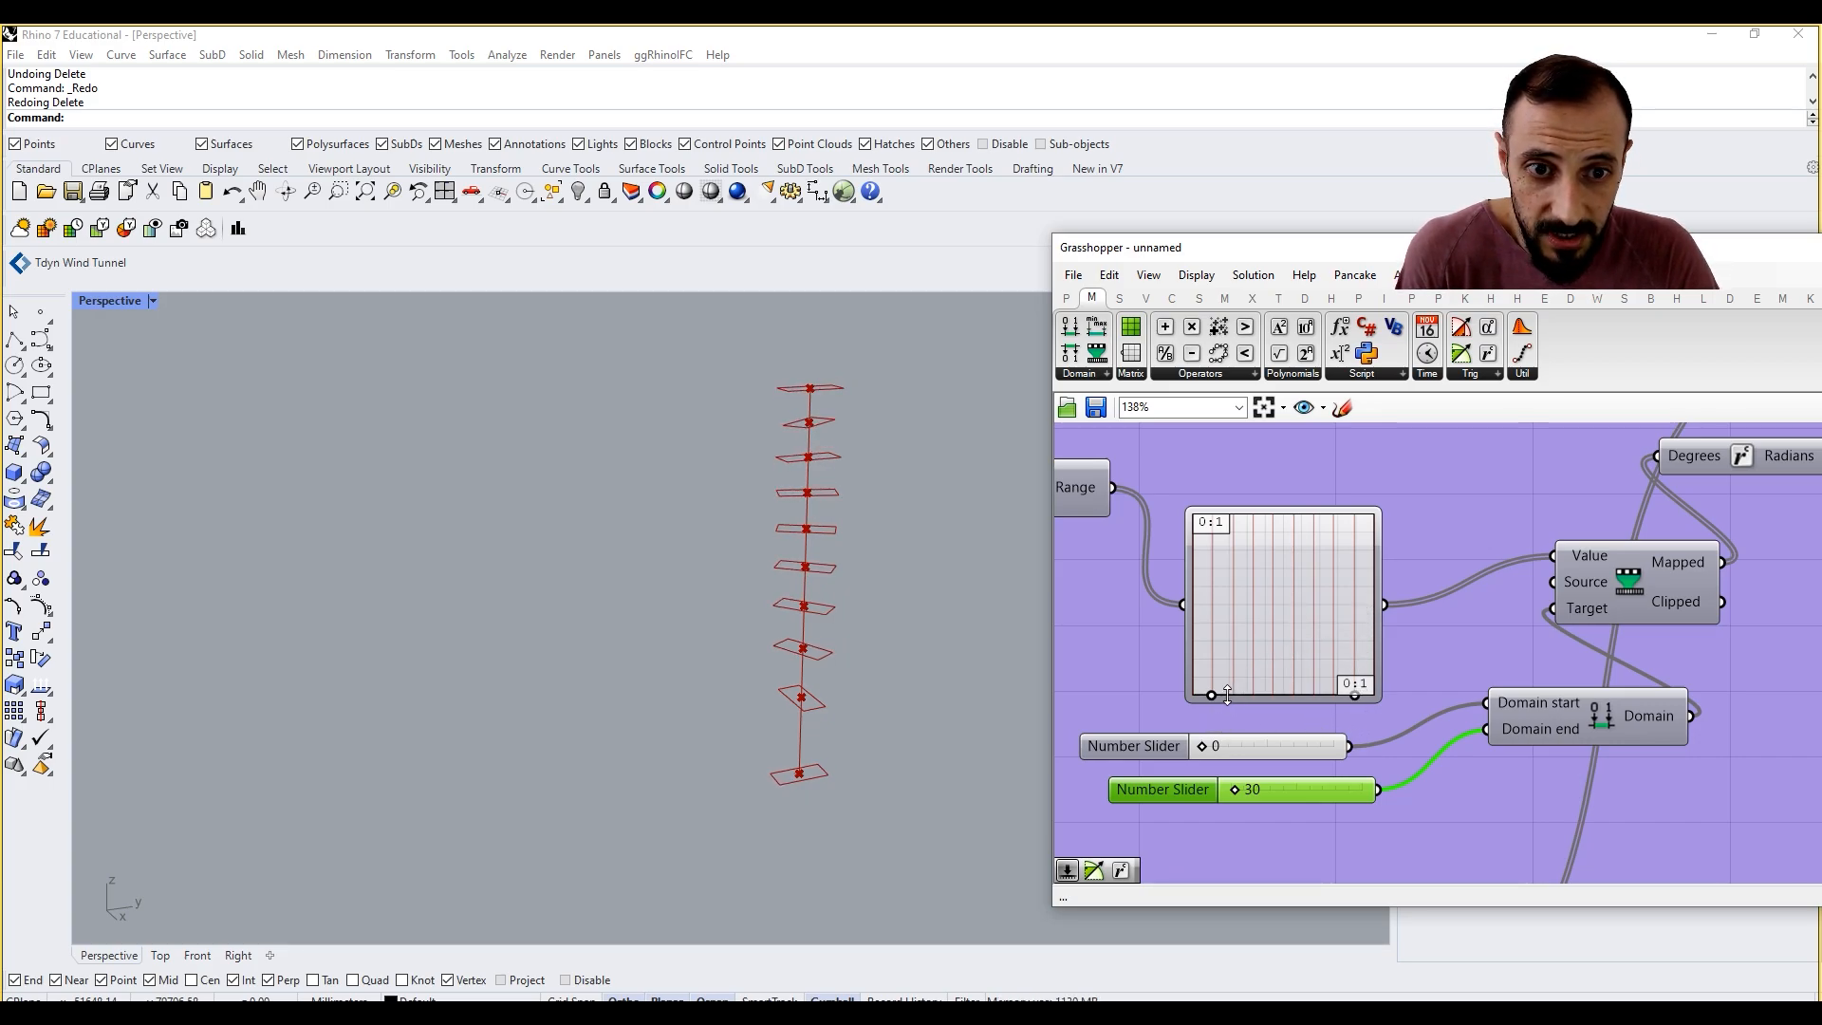
{"action": "left_click_drag", "start_coordinate": [1211, 693], "coordinate": [1218, 632]}
{"action": "right_click_drag", "start_coordinate": [923, 683], "coordinate": [917, 624]}
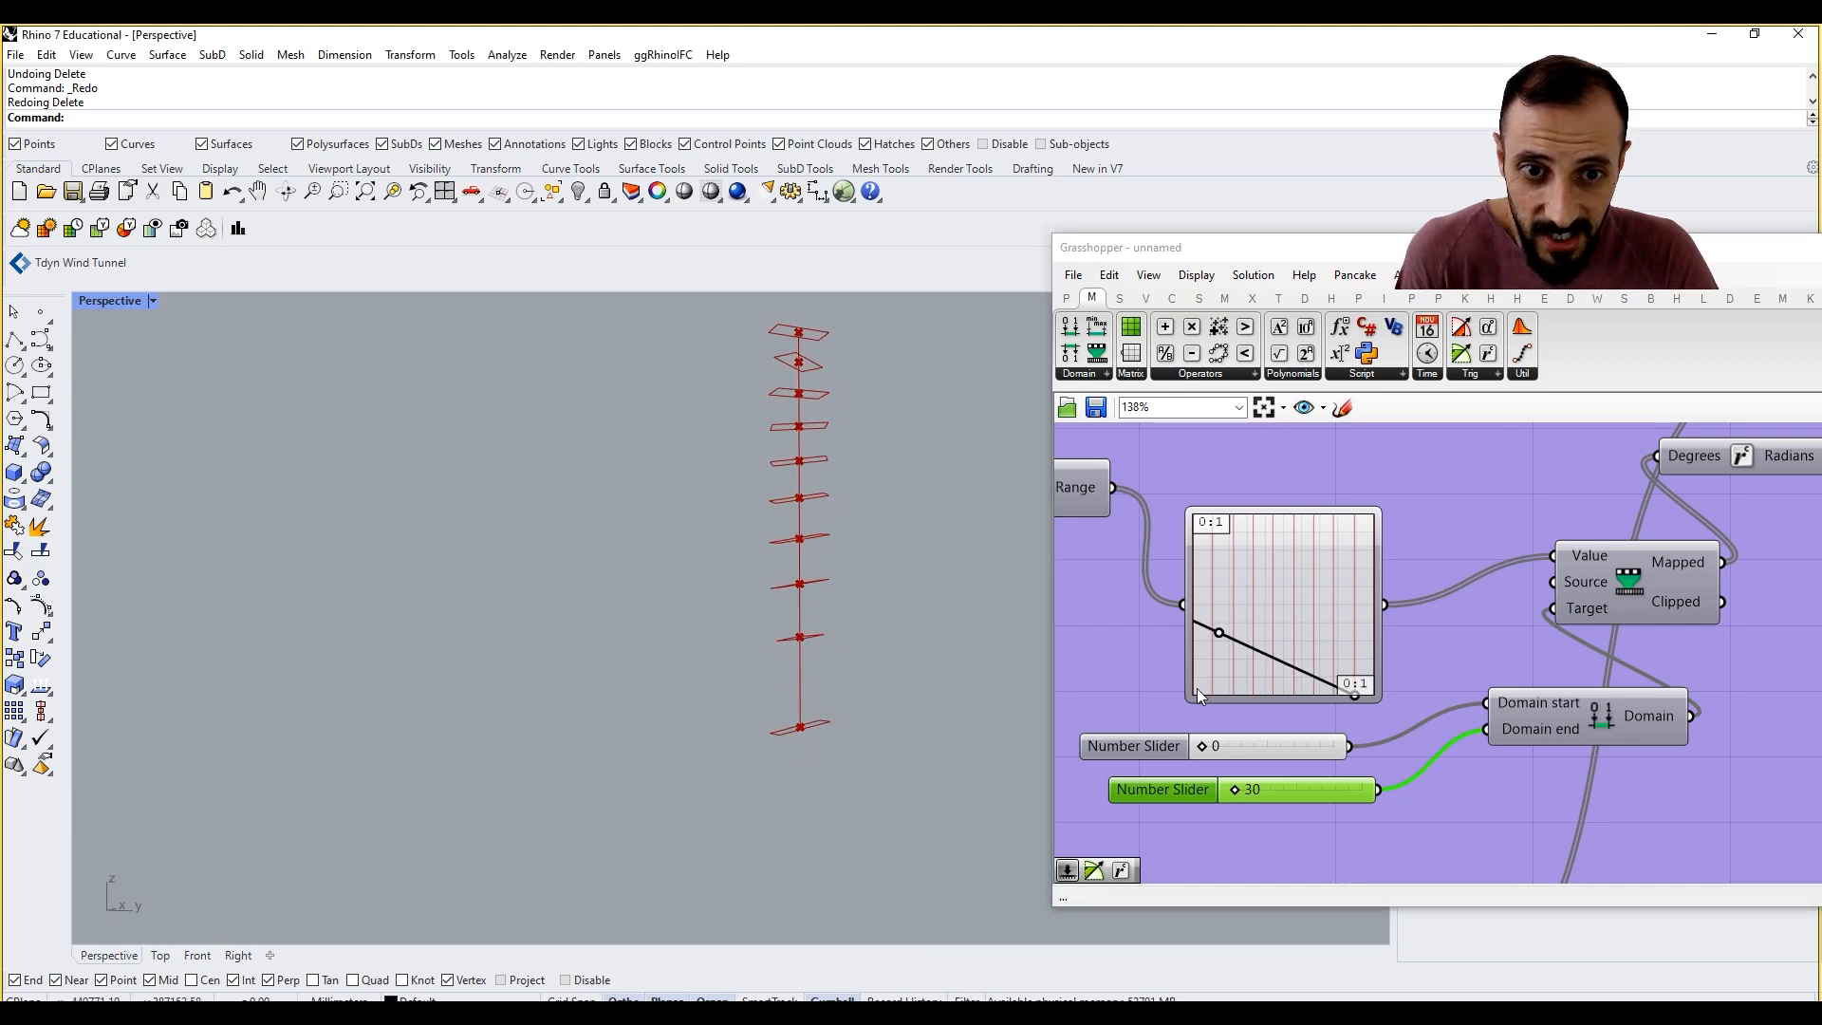
{"action": "left_click_drag", "start_coordinate": [1220, 638], "coordinate": [1208, 727]}
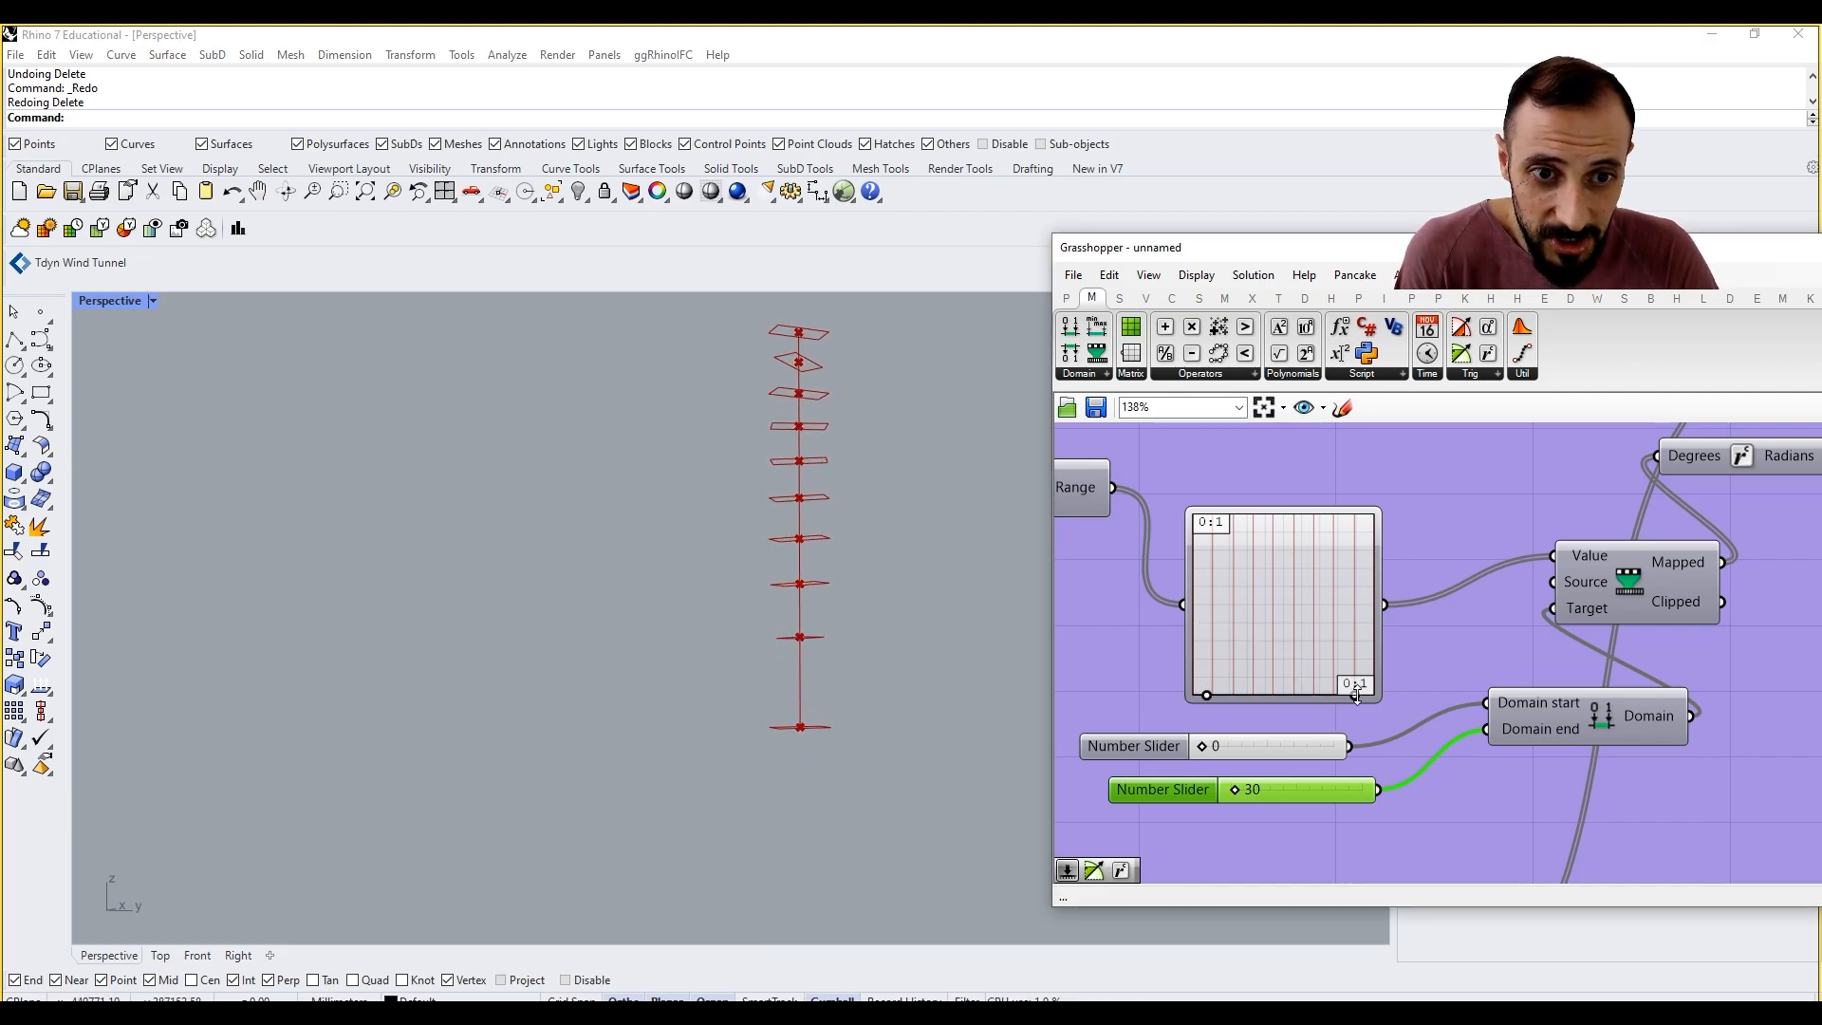
{"action": "left_click_drag", "start_coordinate": [1355, 692], "coordinate": [1359, 653]}
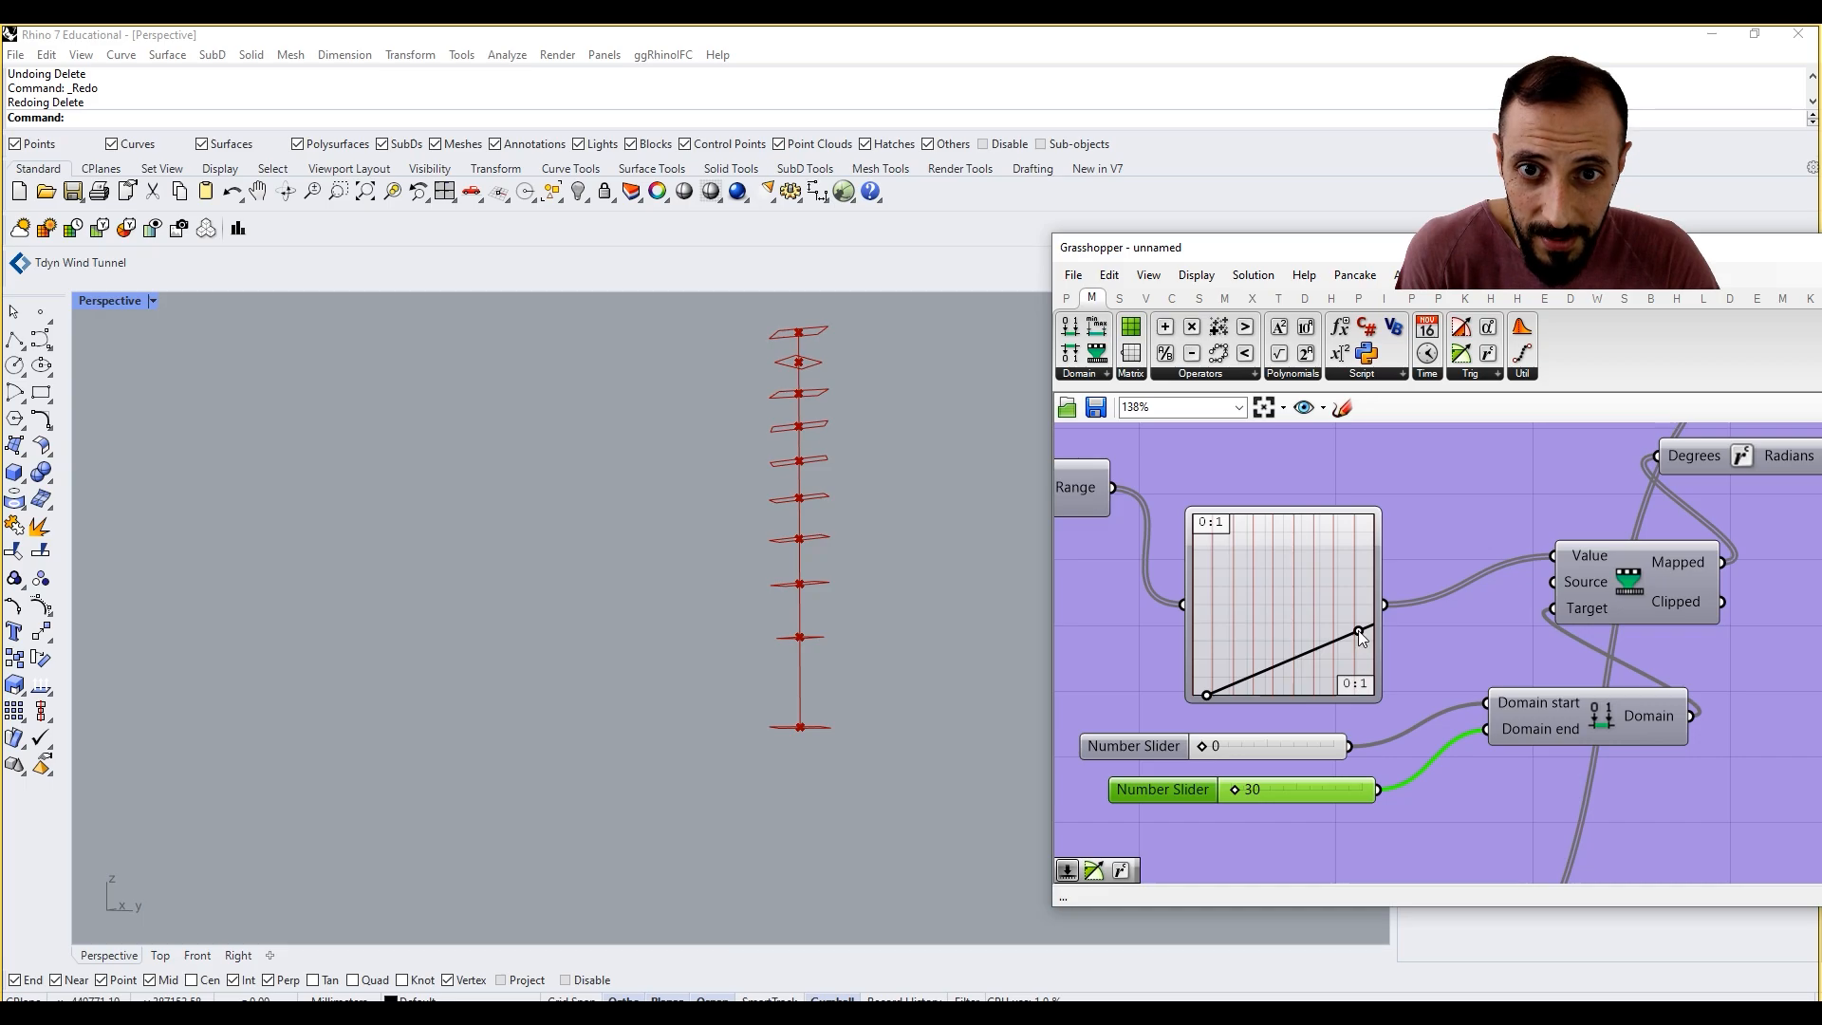
{"action": "right_click_drag", "start_coordinate": [755, 455], "coordinate": [829, 582]}
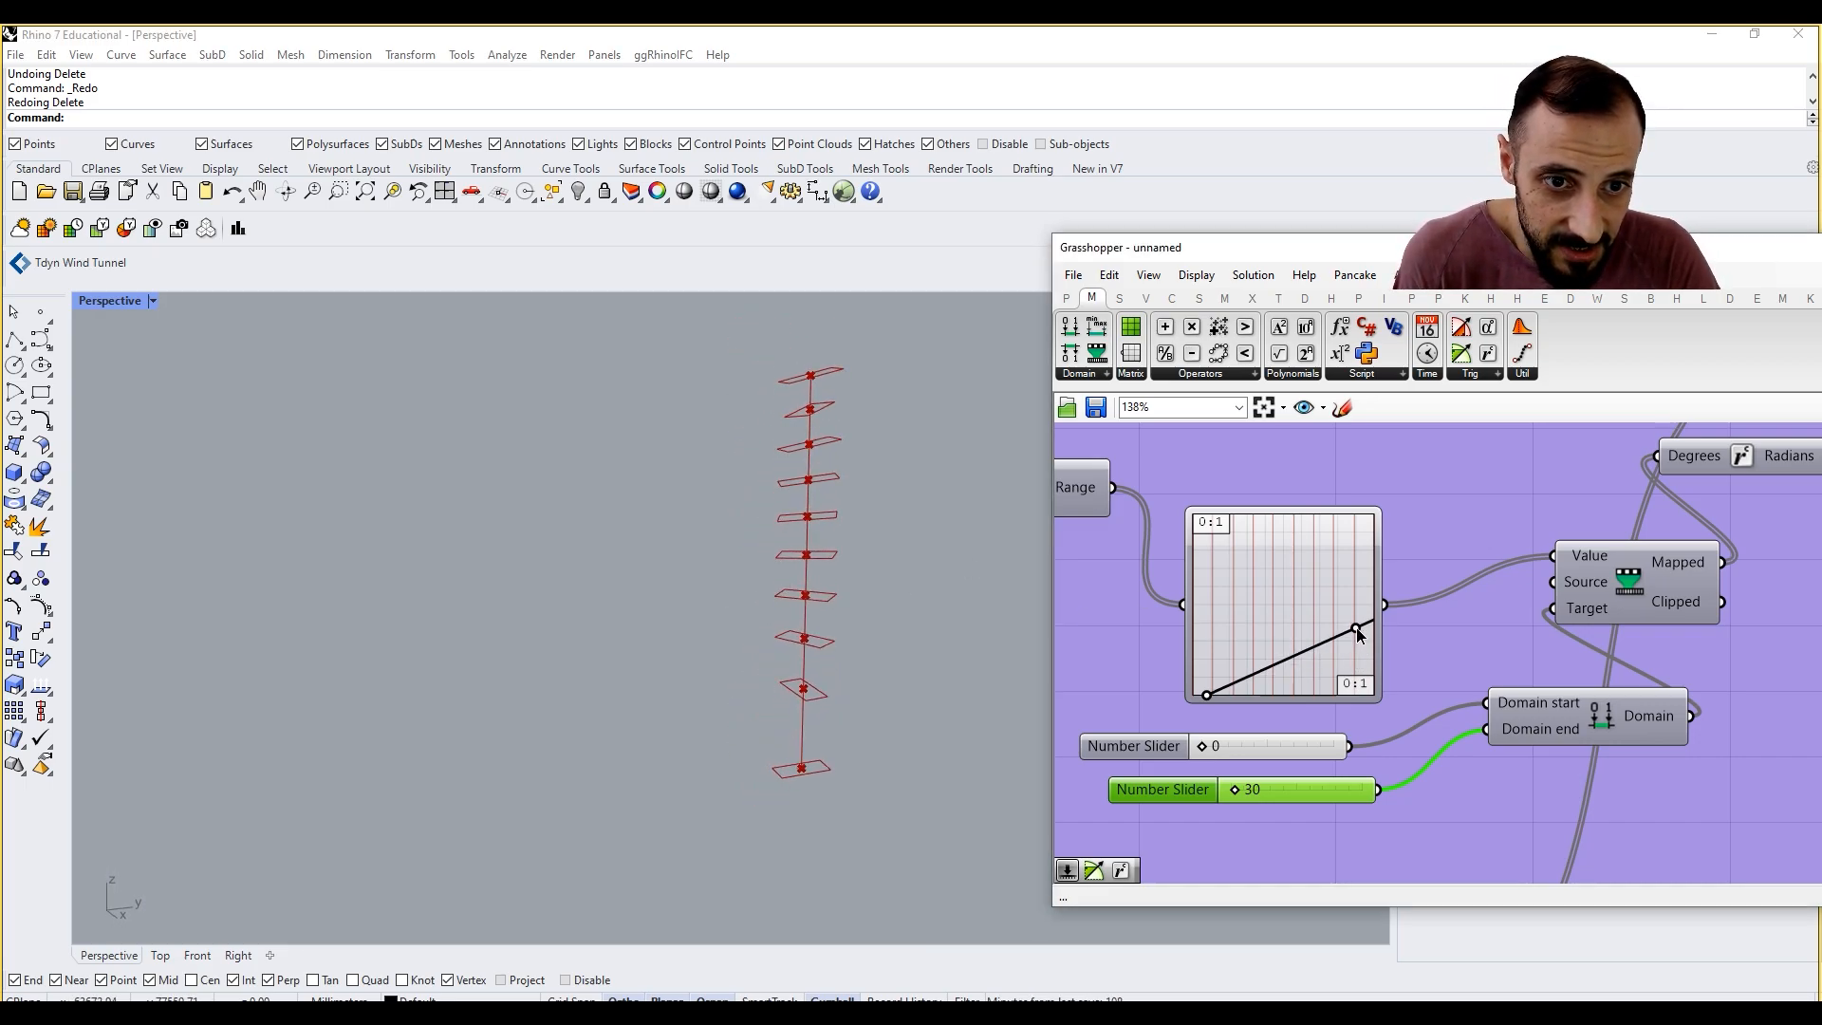
Step: Rename the duplicated group's scribble label to "YZ Rotation Control"
{"action": "right_click_drag", "start_coordinate": [1531, 688], "coordinate": [1322, 731]}
{"action": "scroll", "coordinate": [1323, 729], "scroll_direction": "down", "scroll_amount": 3}
{"action": "scroll", "coordinate": [1328, 626], "scroll_direction": "up", "scroll_amount": 2}
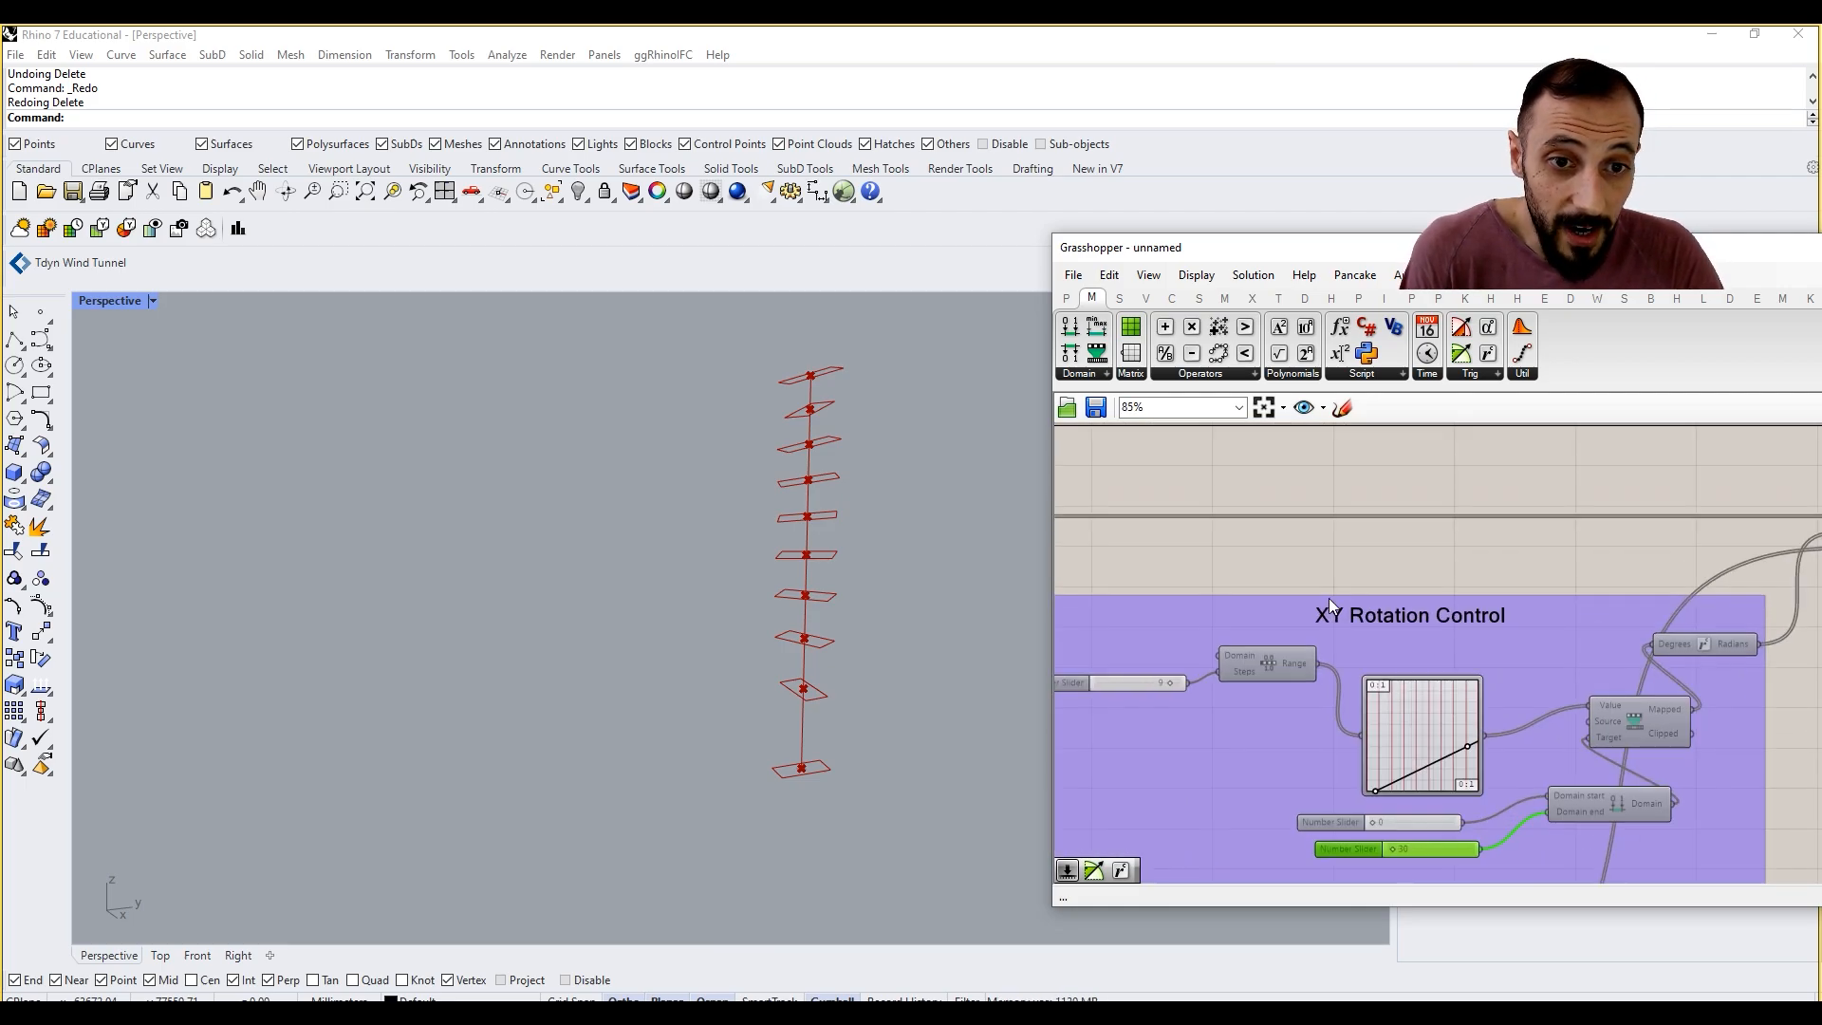
{"action": "right_click", "coordinate": [1228, 612]}
{"action": "key", "text": "Escape"}
{"action": "scroll", "coordinate": [1332, 613], "scroll_direction": "up", "scroll_amount": 2}
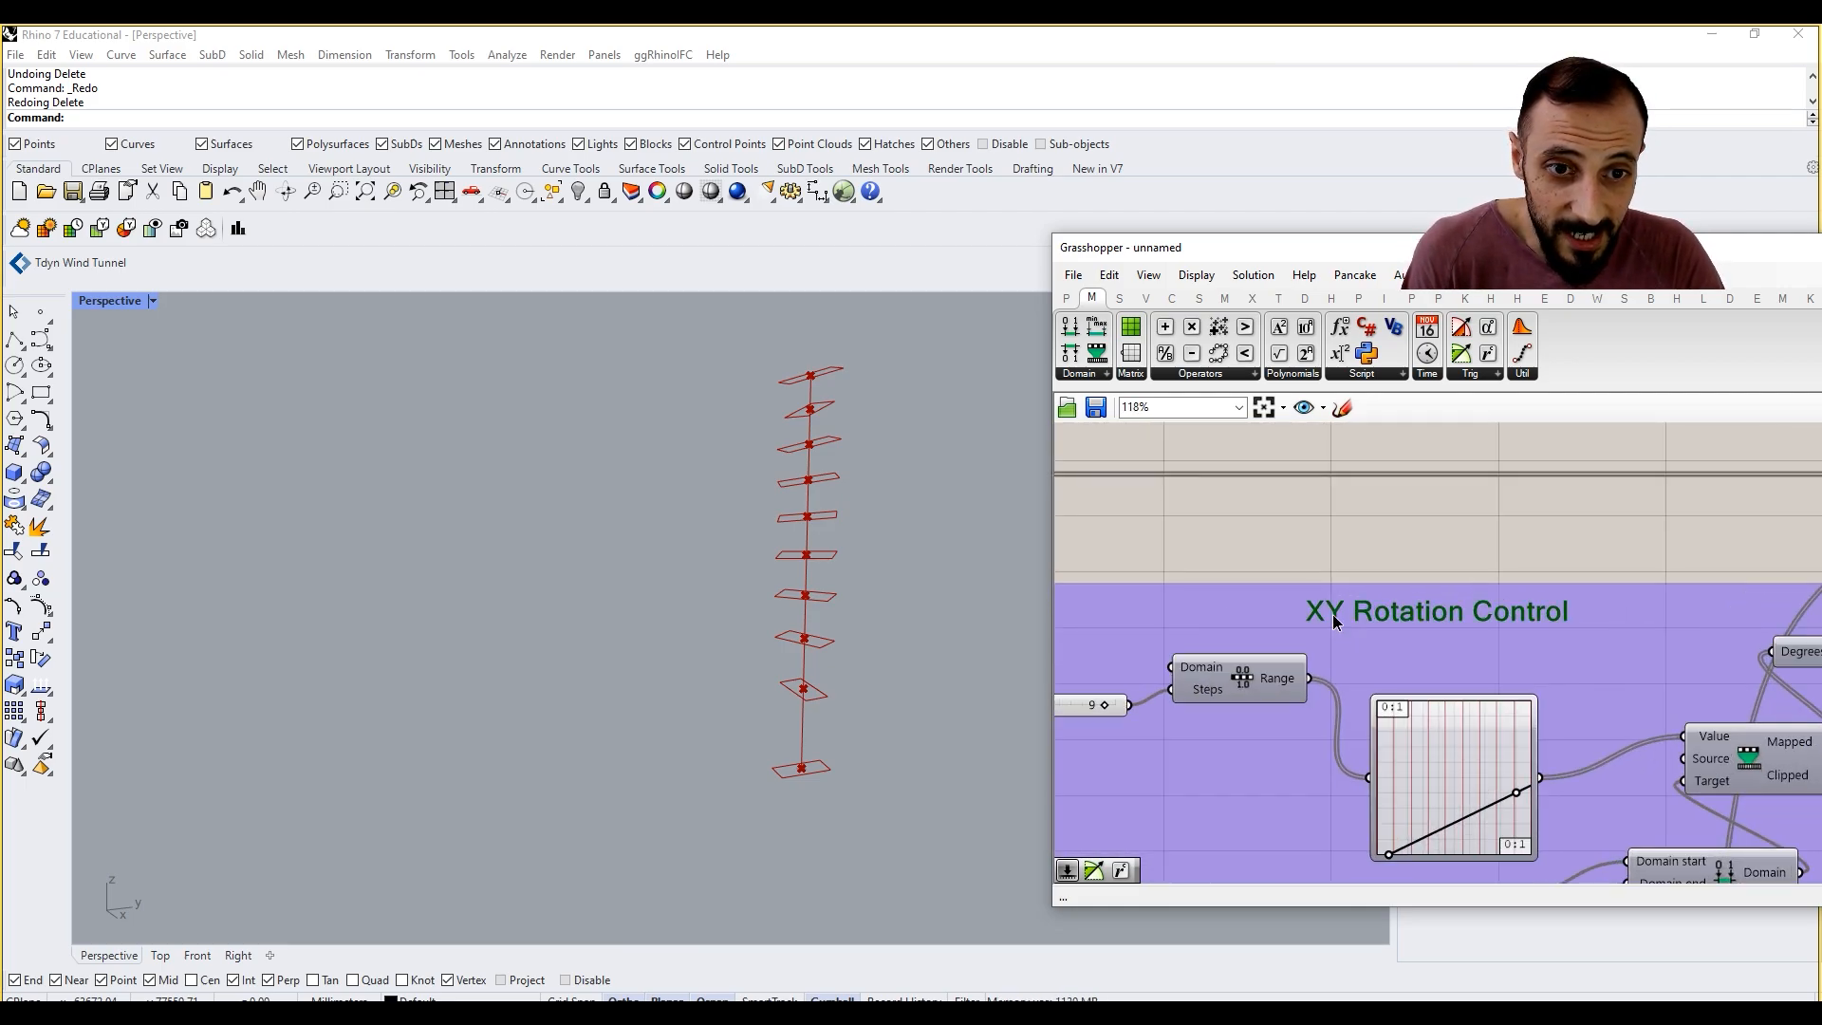
{"action": "double_click", "coordinate": [1333, 613]}
{"action": "type", "text": "Yz"}
{"action": "key", "text": "BackSpace"}
{"action": "key", "text": "Escape"}
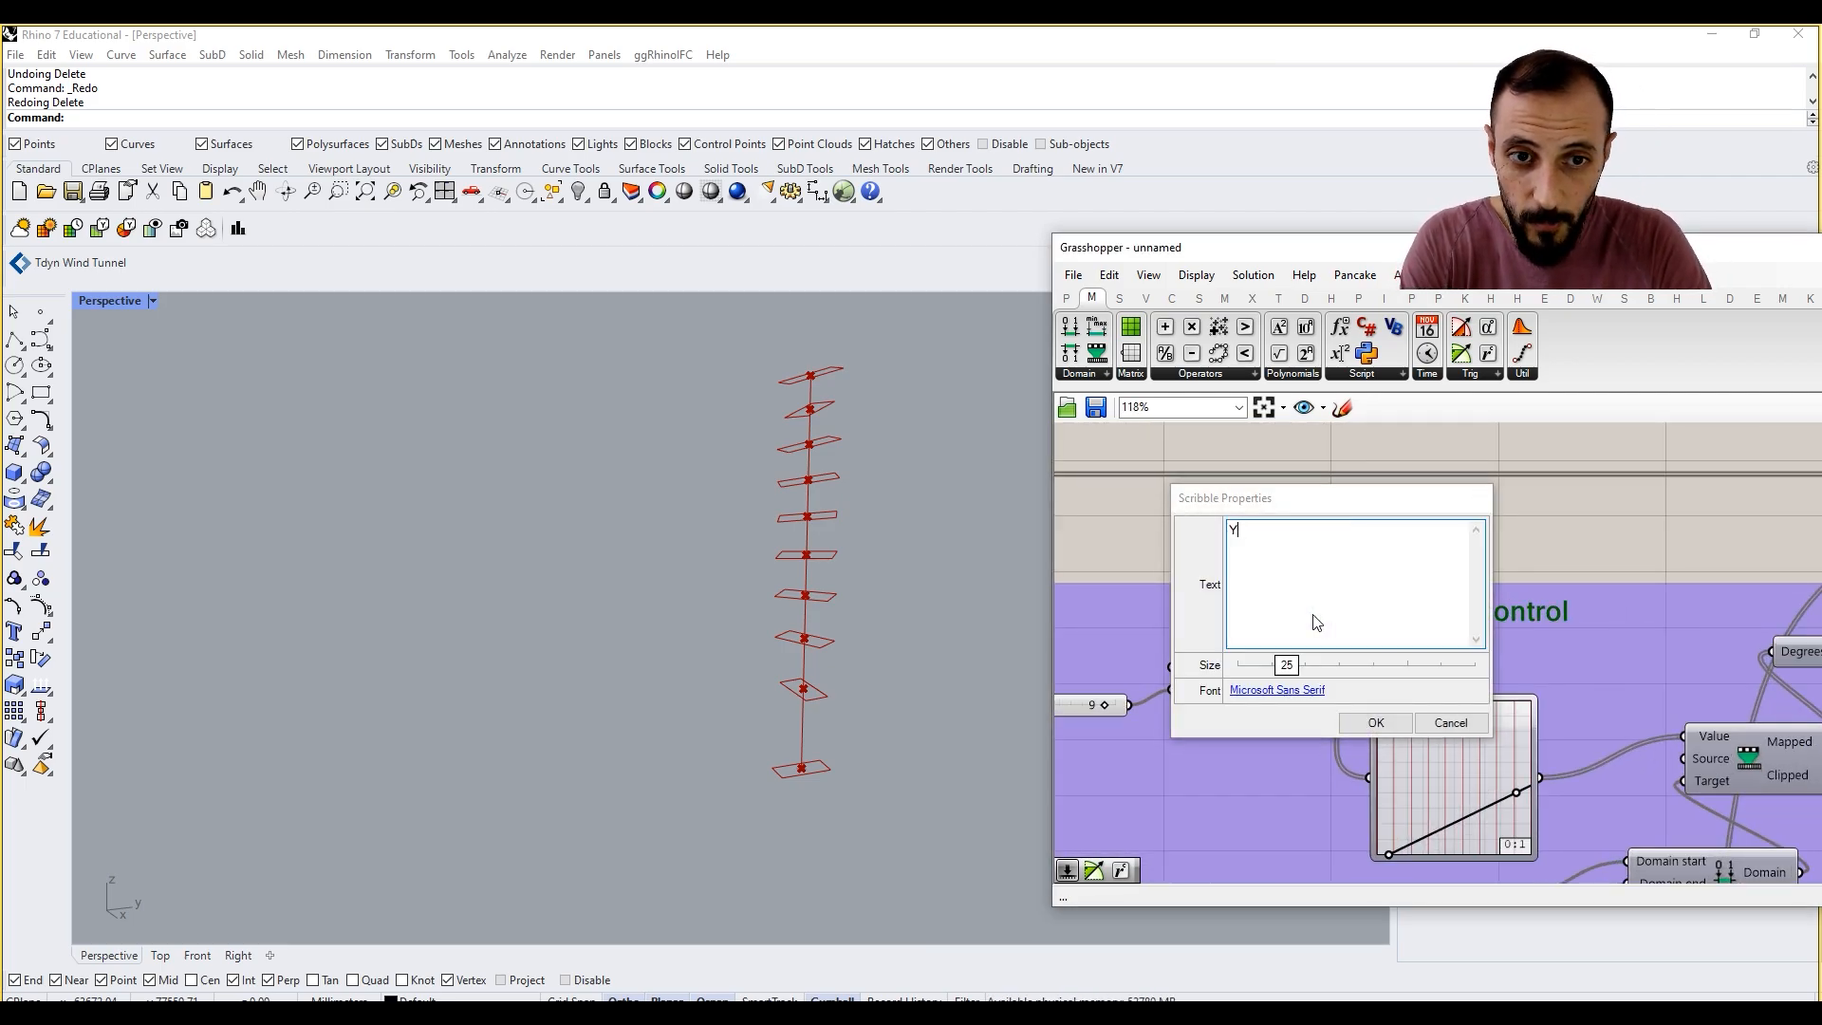
Step: Duplicate the whole YZ Rotation Control group and place the copy beyond the second Rotate component
{"action": "scroll", "coordinate": [1373, 705], "scroll_direction": "down", "scroll_amount": 6}
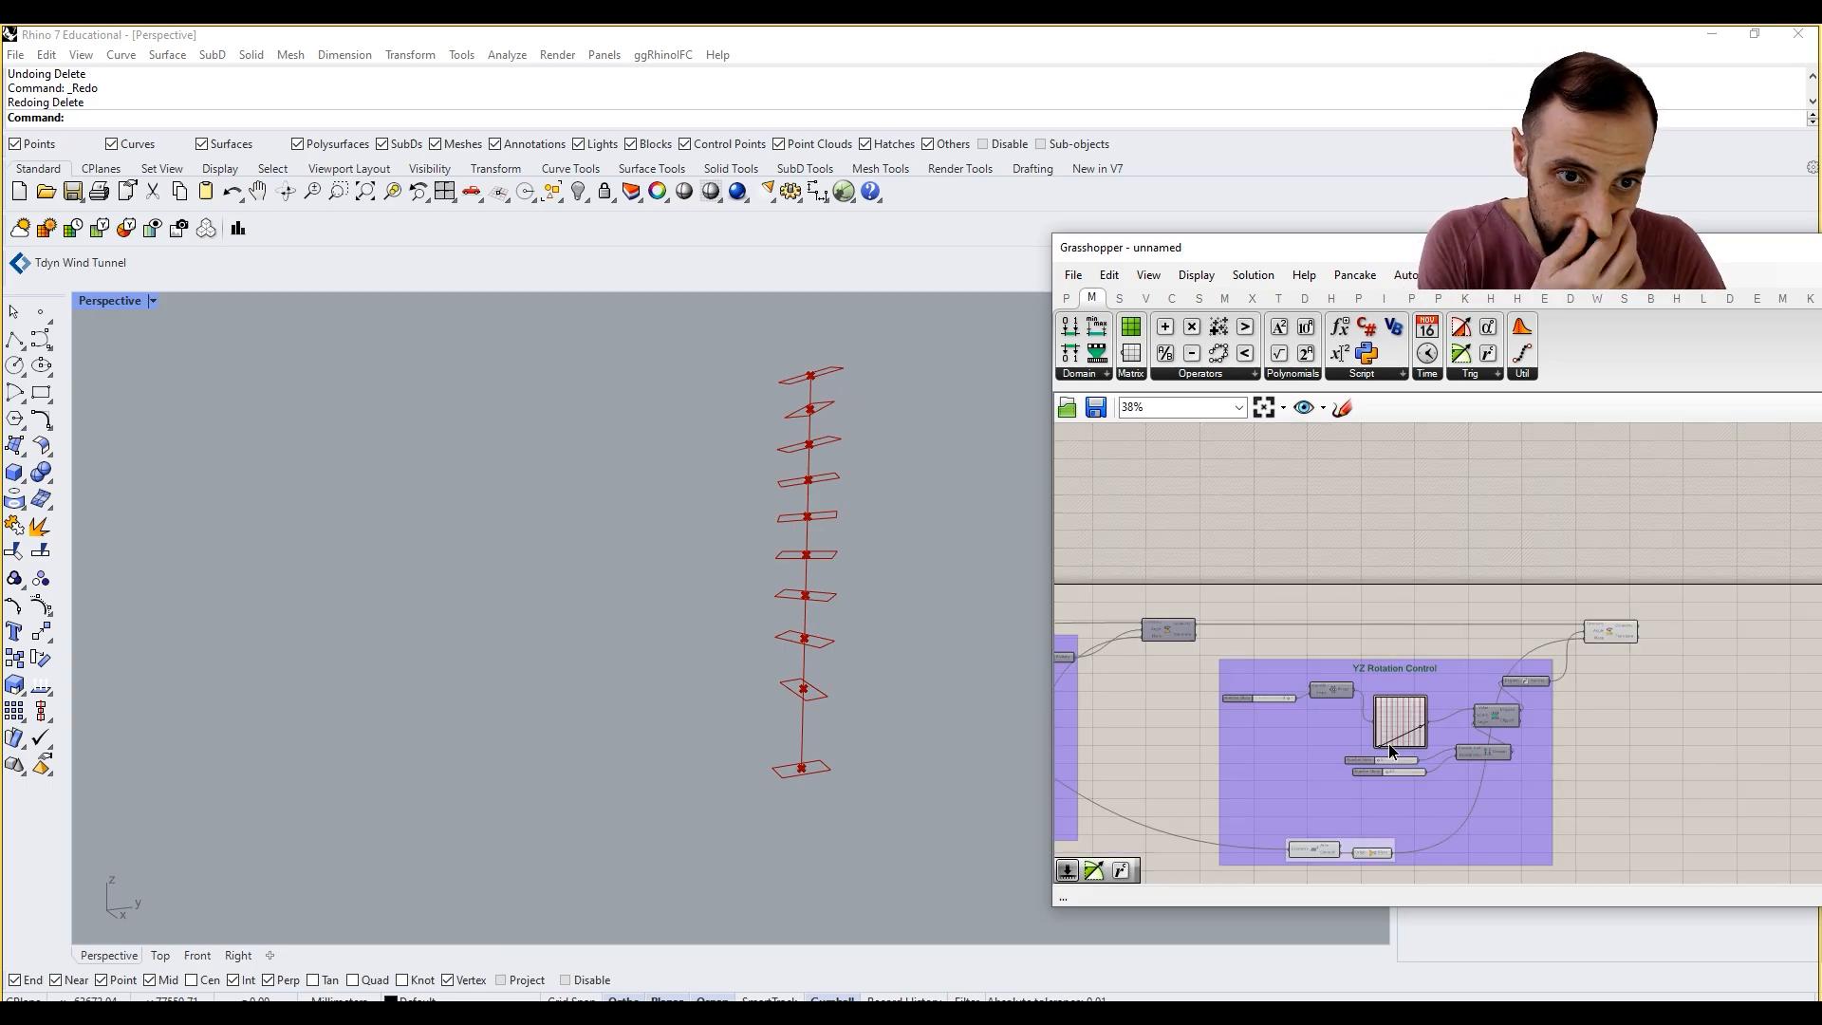
{"action": "right_click_drag", "start_coordinate": [1388, 743], "coordinate": [1418, 621]}
{"action": "right_click_drag", "start_coordinate": [1253, 682], "coordinate": [1452, 711]}
{"action": "scroll", "coordinate": [1432, 660], "scroll_direction": "down", "scroll_amount": 3}
{"action": "scroll", "coordinate": [1532, 659], "scroll_direction": "up", "scroll_amount": 4}
{"action": "right_click_drag", "start_coordinate": [1568, 662], "coordinate": [1392, 667]}
{"action": "scroll", "coordinate": [1471, 642], "scroll_direction": "up", "scroll_amount": 1}
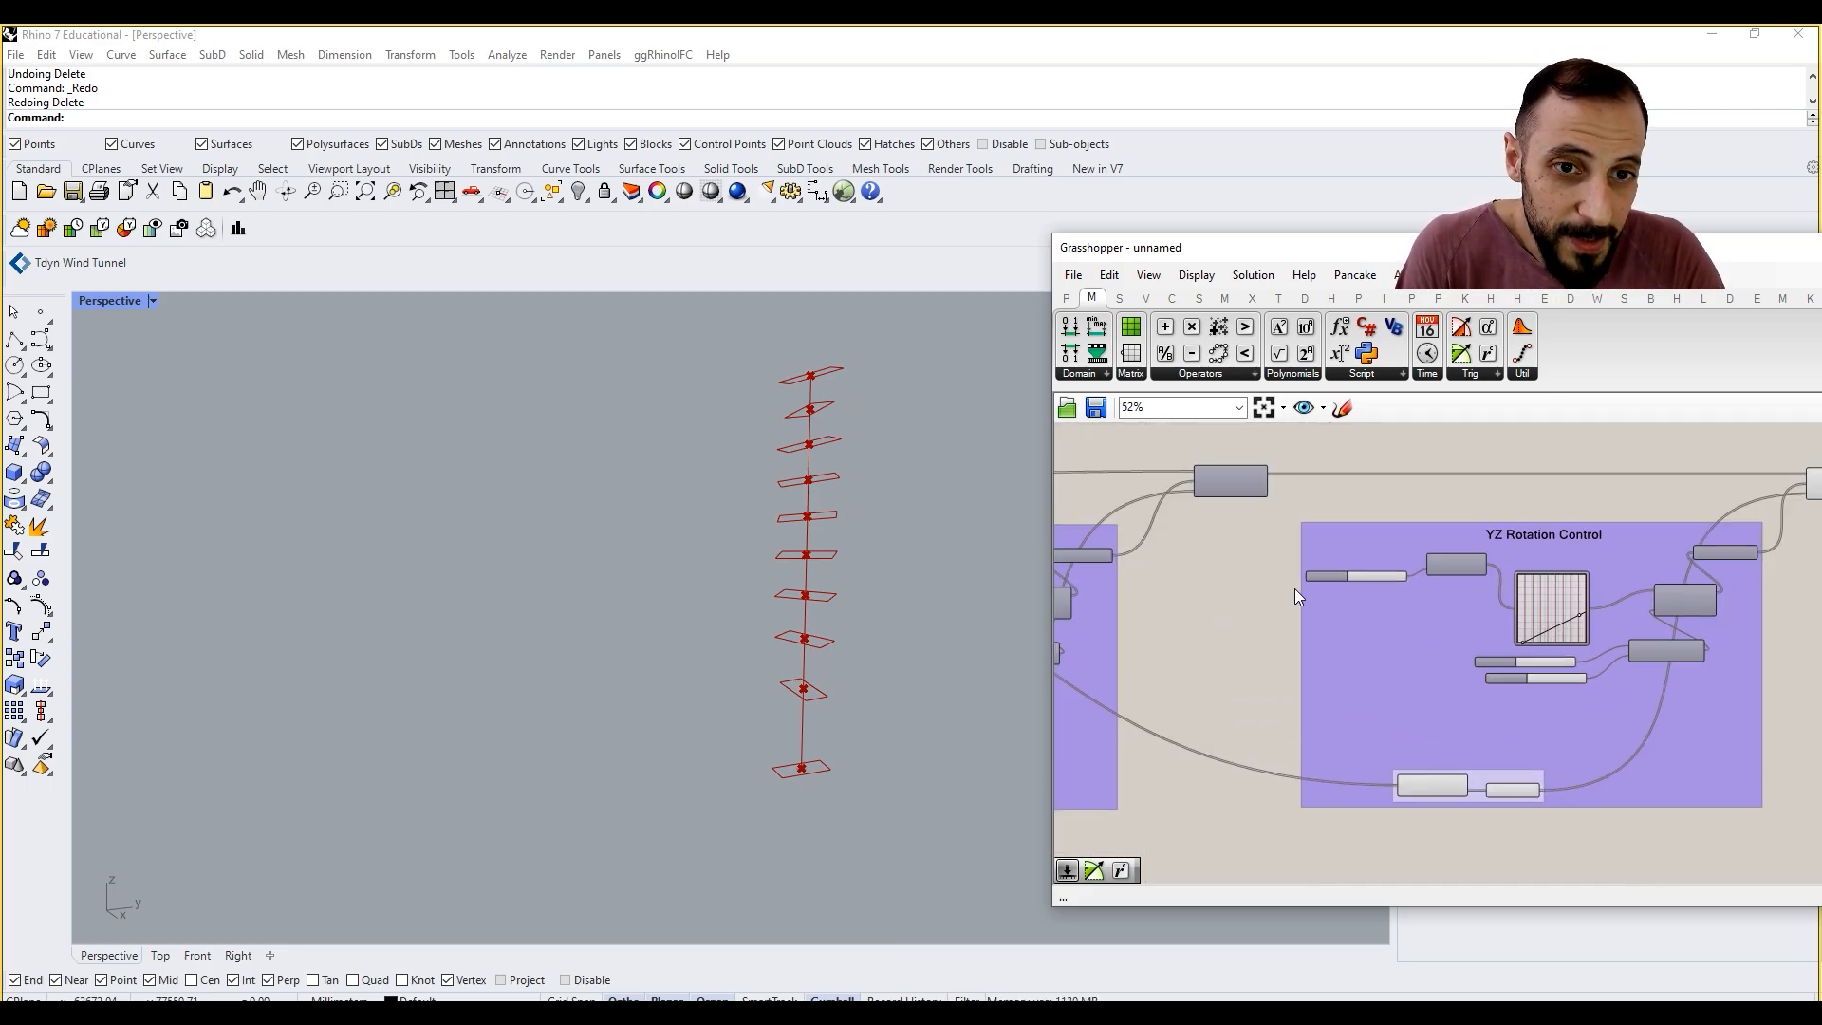
{"action": "right_click_drag", "start_coordinate": [1295, 588], "coordinate": [1204, 590]}
{"action": "right_click_drag", "start_coordinate": [1447, 617], "coordinate": [1375, 617]}
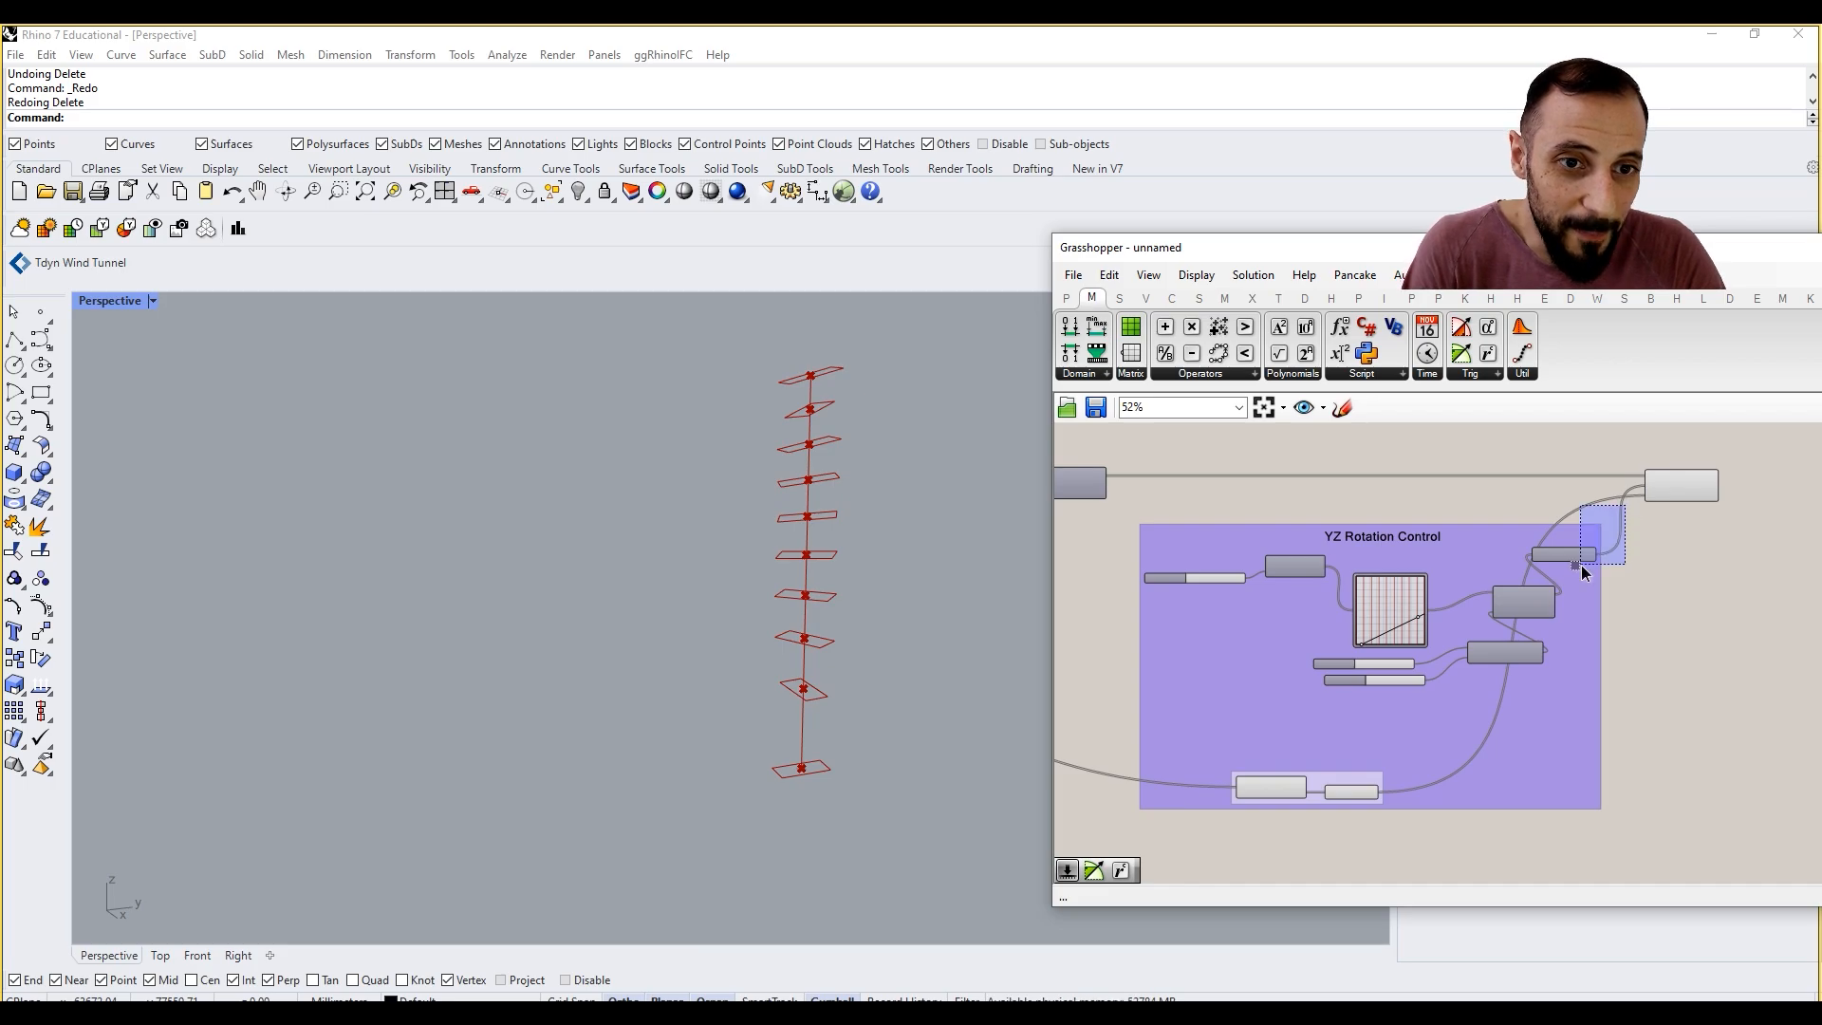
{"action": "left_click_drag", "start_coordinate": [1581, 565], "coordinate": [1131, 809]}
{"action": "right_click_drag", "start_coordinate": [1295, 755], "coordinate": [1159, 736]}
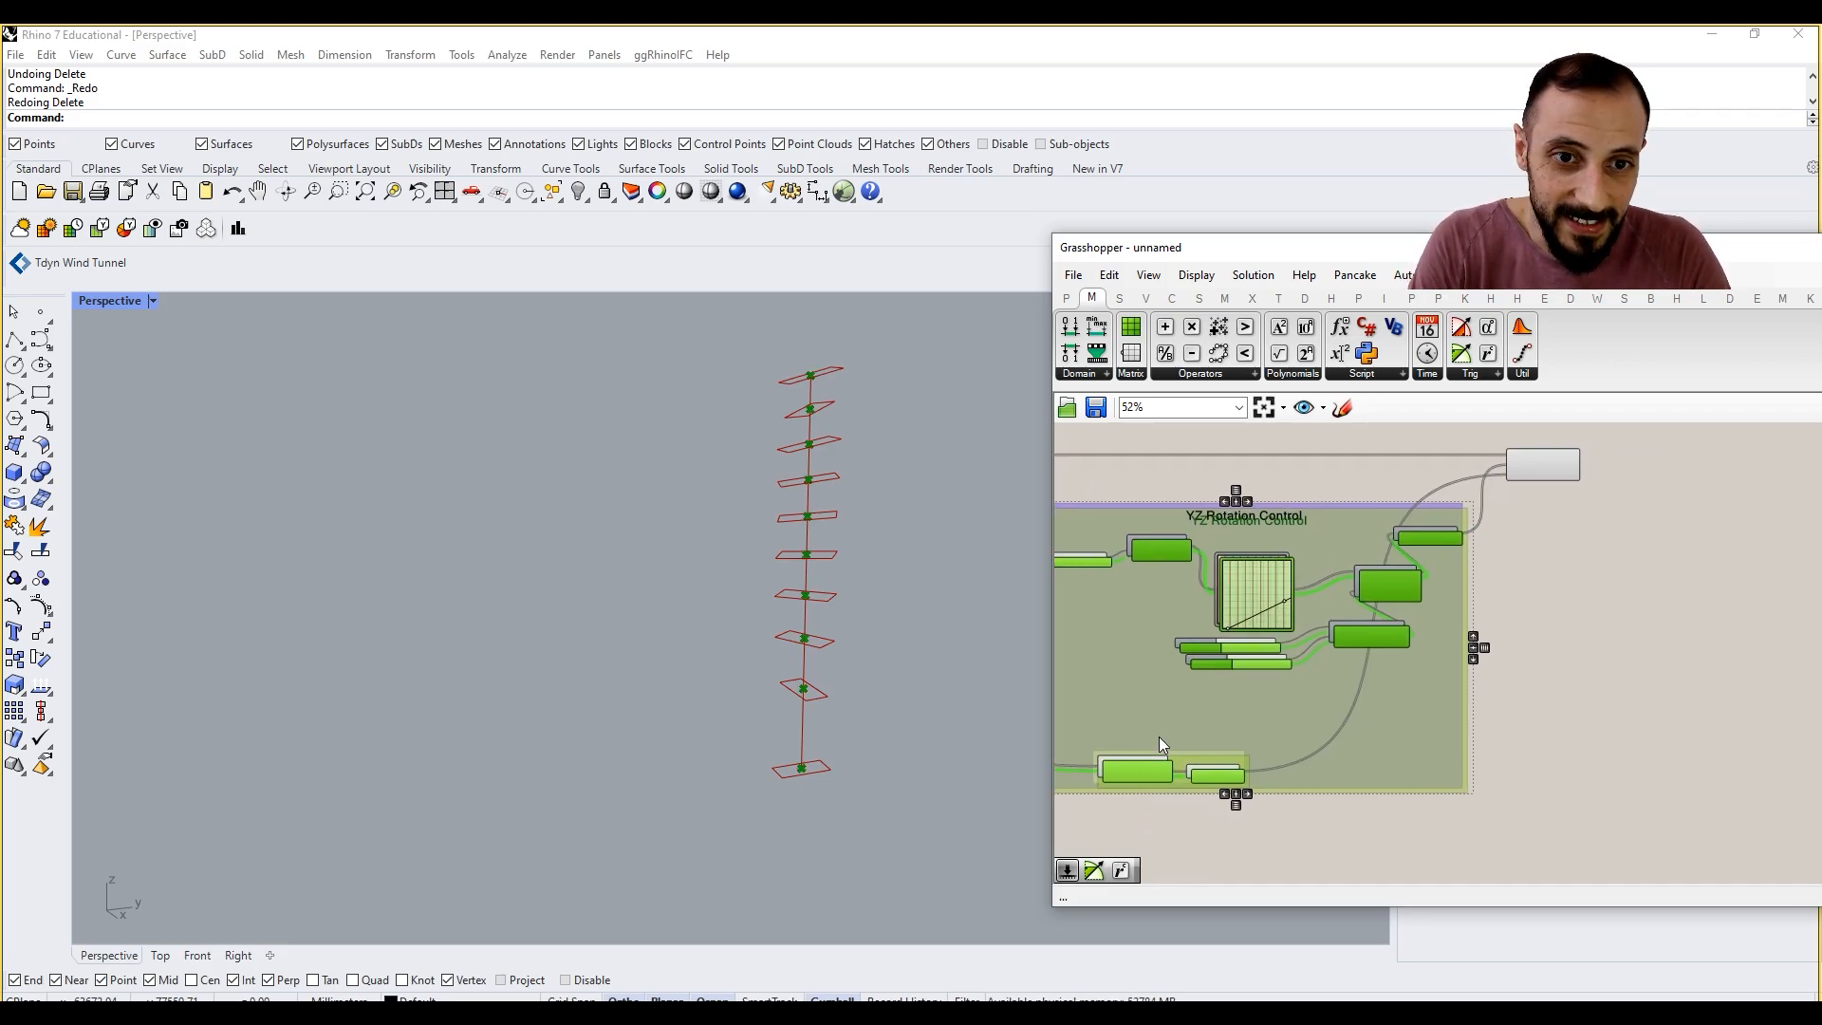
{"action": "scroll", "coordinate": [1159, 737], "scroll_direction": "down", "scroll_amount": 3}
{"action": "left_click_drag", "start_coordinate": [1212, 662], "coordinate": [1446, 617]}
{"action": "scroll", "coordinate": [1426, 537], "scroll_direction": "up", "scroll_amount": 3}
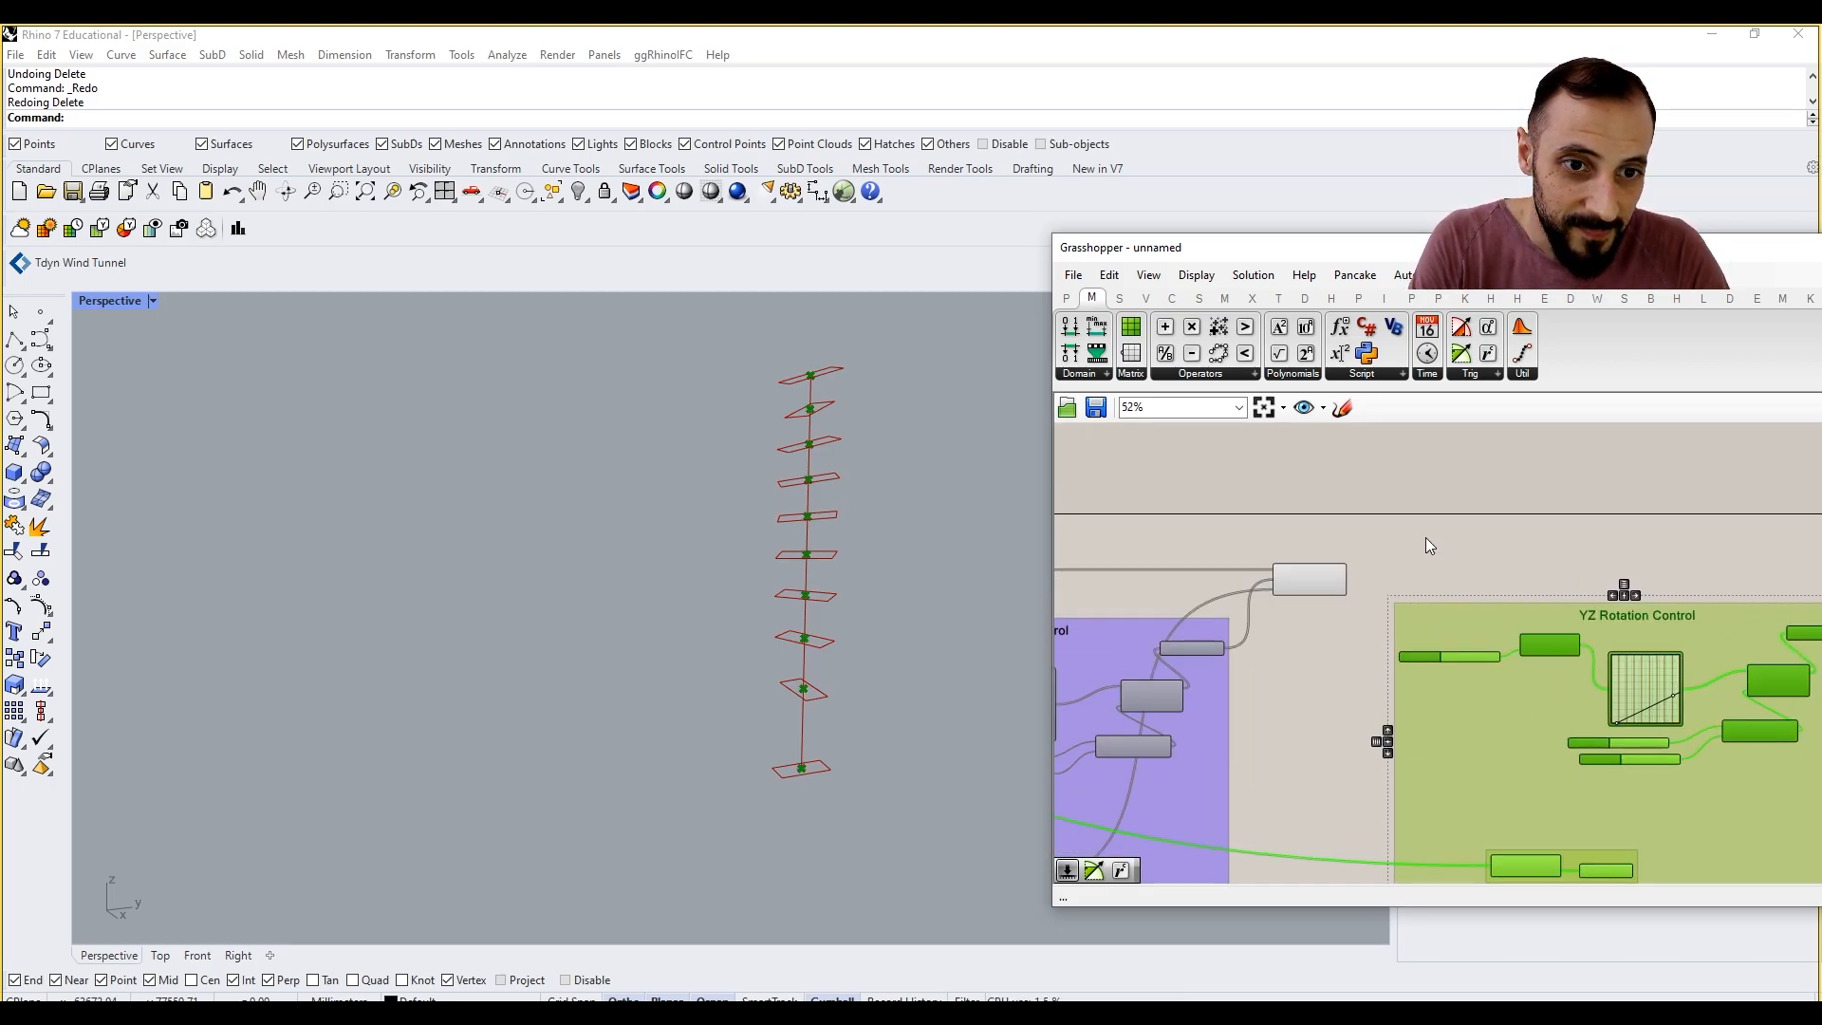
Step: Duplicate the second Rotate component and place the copy past the new YZ Rotation Control group
{"action": "left_click", "coordinate": [1425, 538]}
{"action": "right_click_drag", "start_coordinate": [1367, 558], "coordinate": [1278, 567]}
{"action": "left_click_drag", "start_coordinate": [1222, 561], "coordinate": [1806, 570], "text": "alt"}
{"action": "scroll", "coordinate": [1347, 551], "scroll_direction": "up", "scroll_amount": 2}
{"action": "left_click", "coordinate": [1213, 551]}
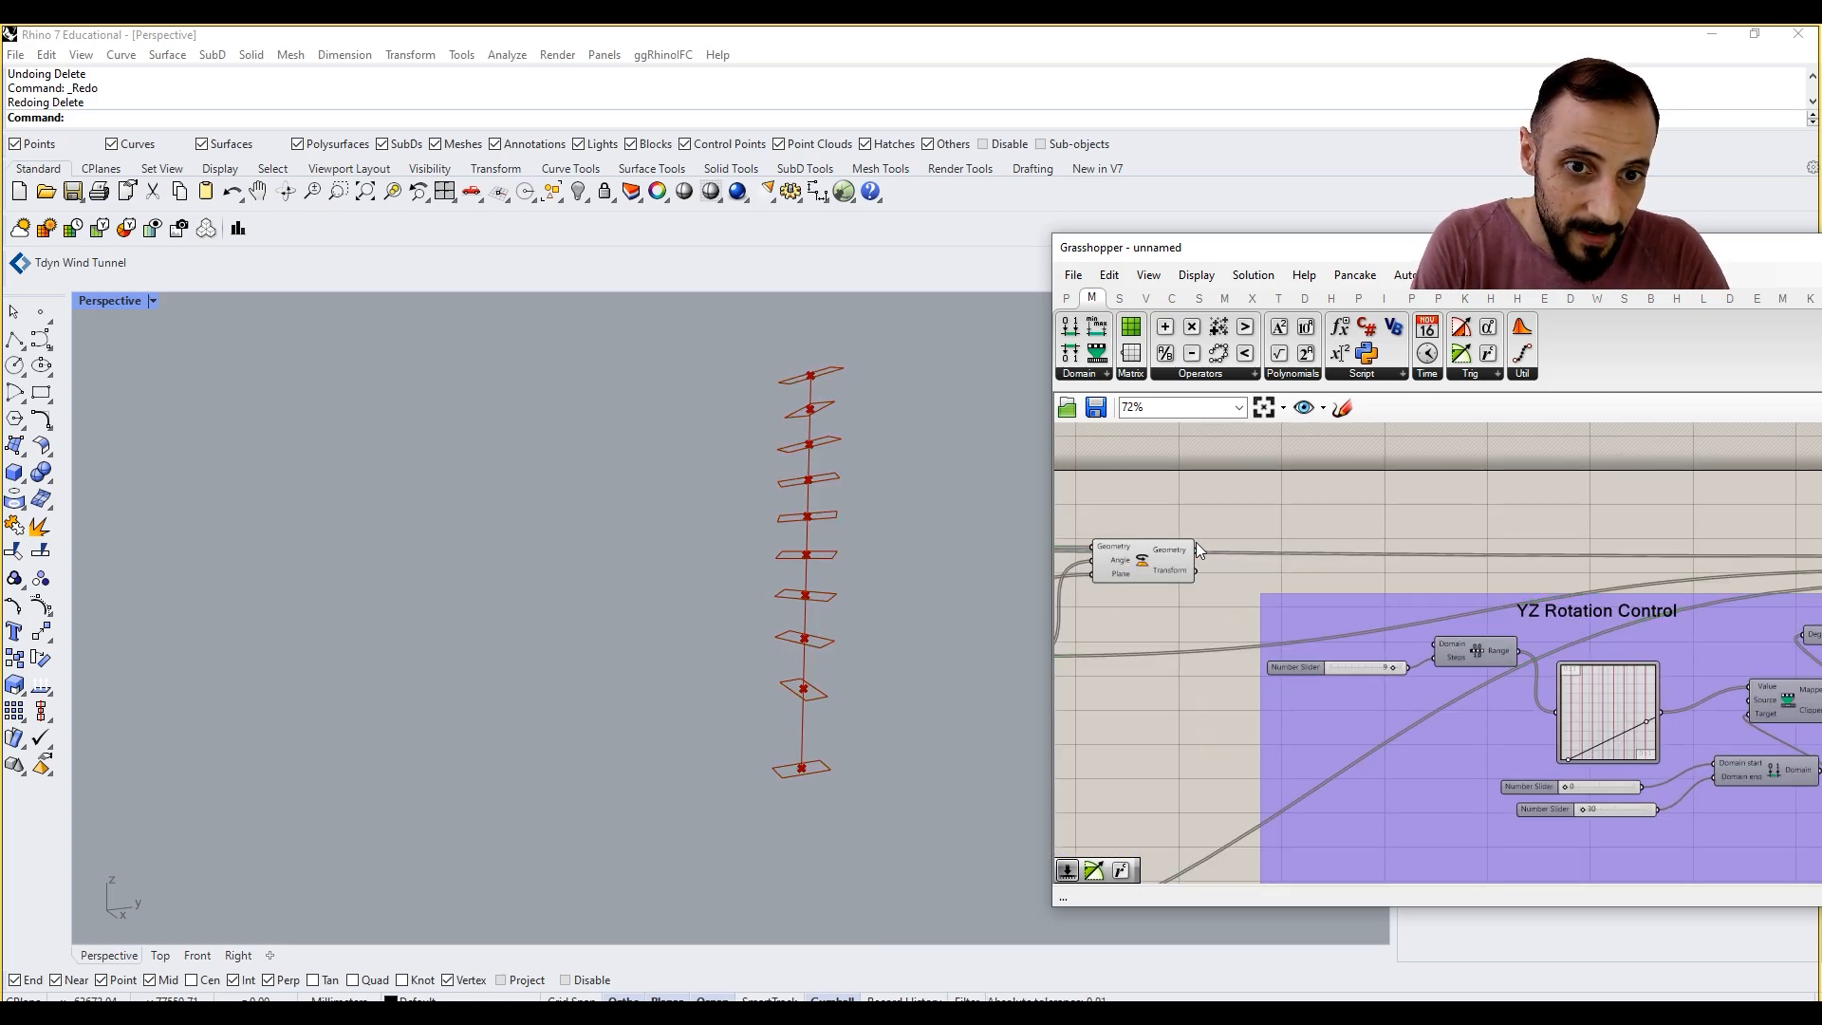
Step: Connect the second Rotate component's Geometry output to the third Rotate component's Geometry input
{"action": "left_click_drag", "start_coordinate": [1196, 548], "coordinate": [1653, 539]}
{"action": "right_click_drag", "start_coordinate": [1602, 566], "coordinate": [1755, 423]}
{"action": "scroll", "coordinate": [1467, 759], "scroll_direction": "down", "scroll_amount": 1}
{"action": "scroll", "coordinate": [1482, 765], "scroll_direction": "up", "scroll_amount": 1}
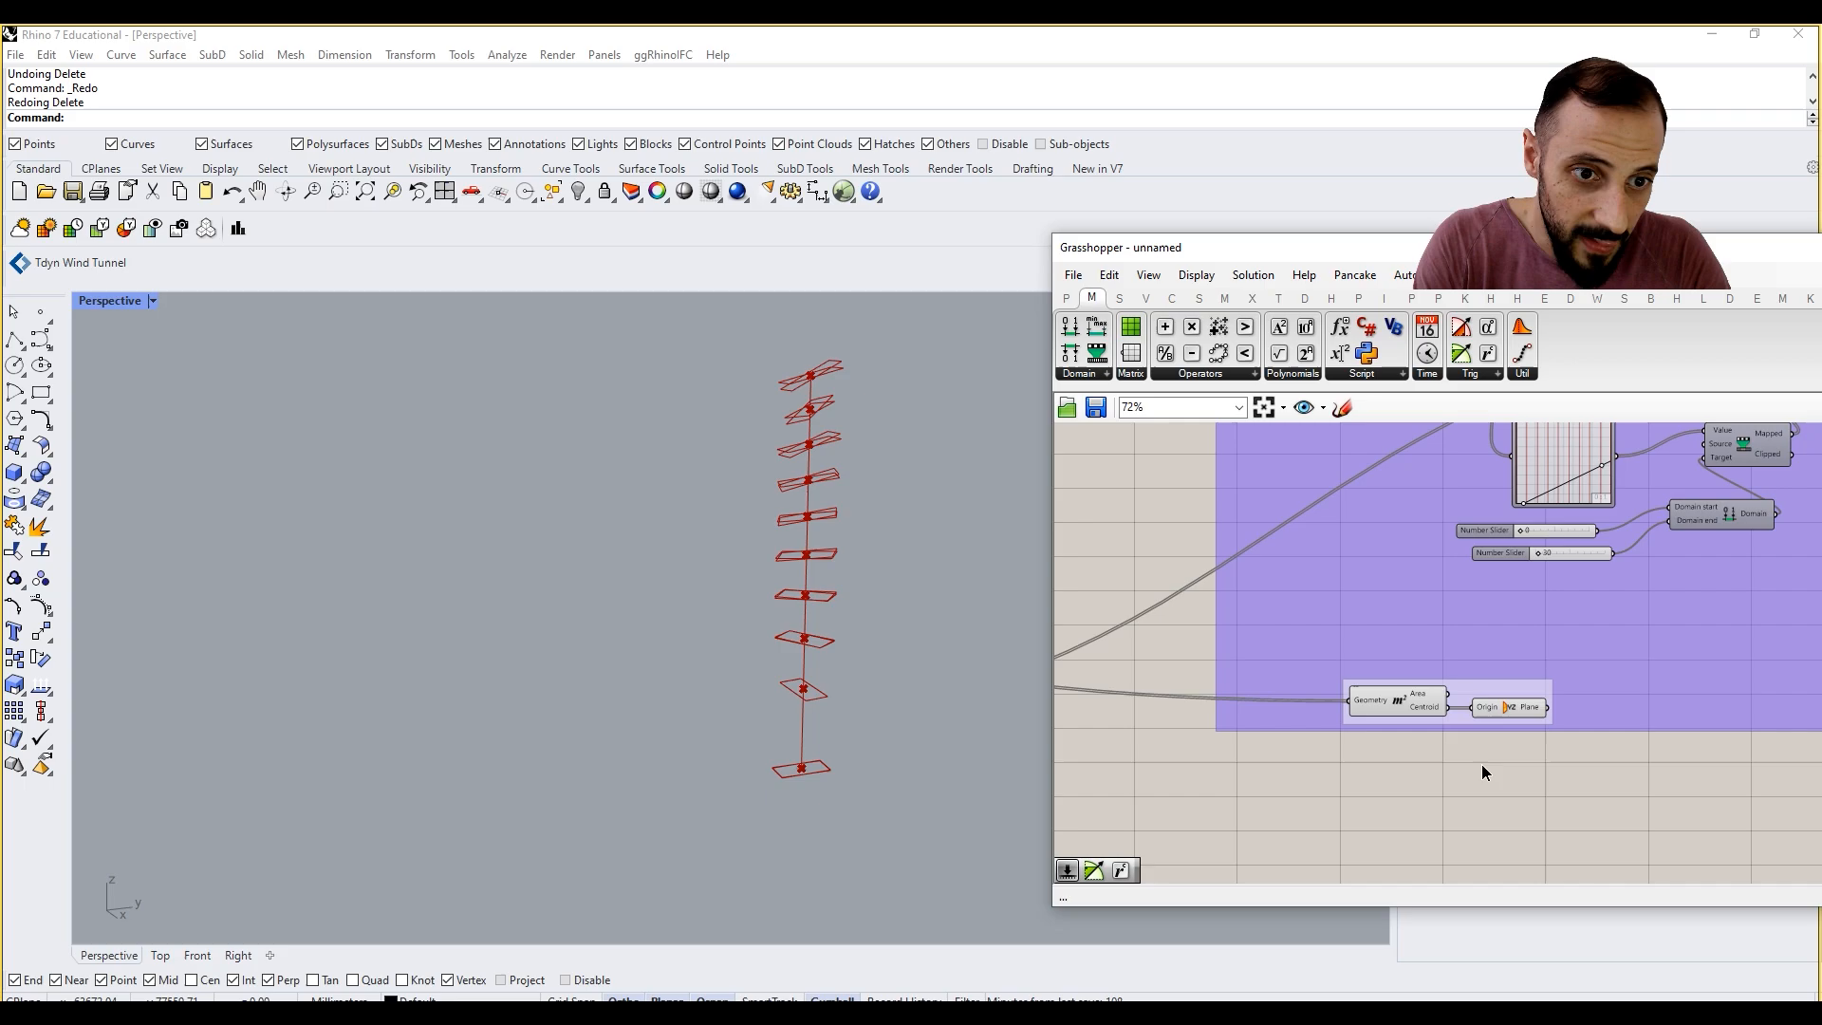
Step: Add an XZ Plane component fed by the Area component's Centroid in the third rotation group and delete its YZ Plane
{"action": "double_click", "coordinate": [1482, 765]}
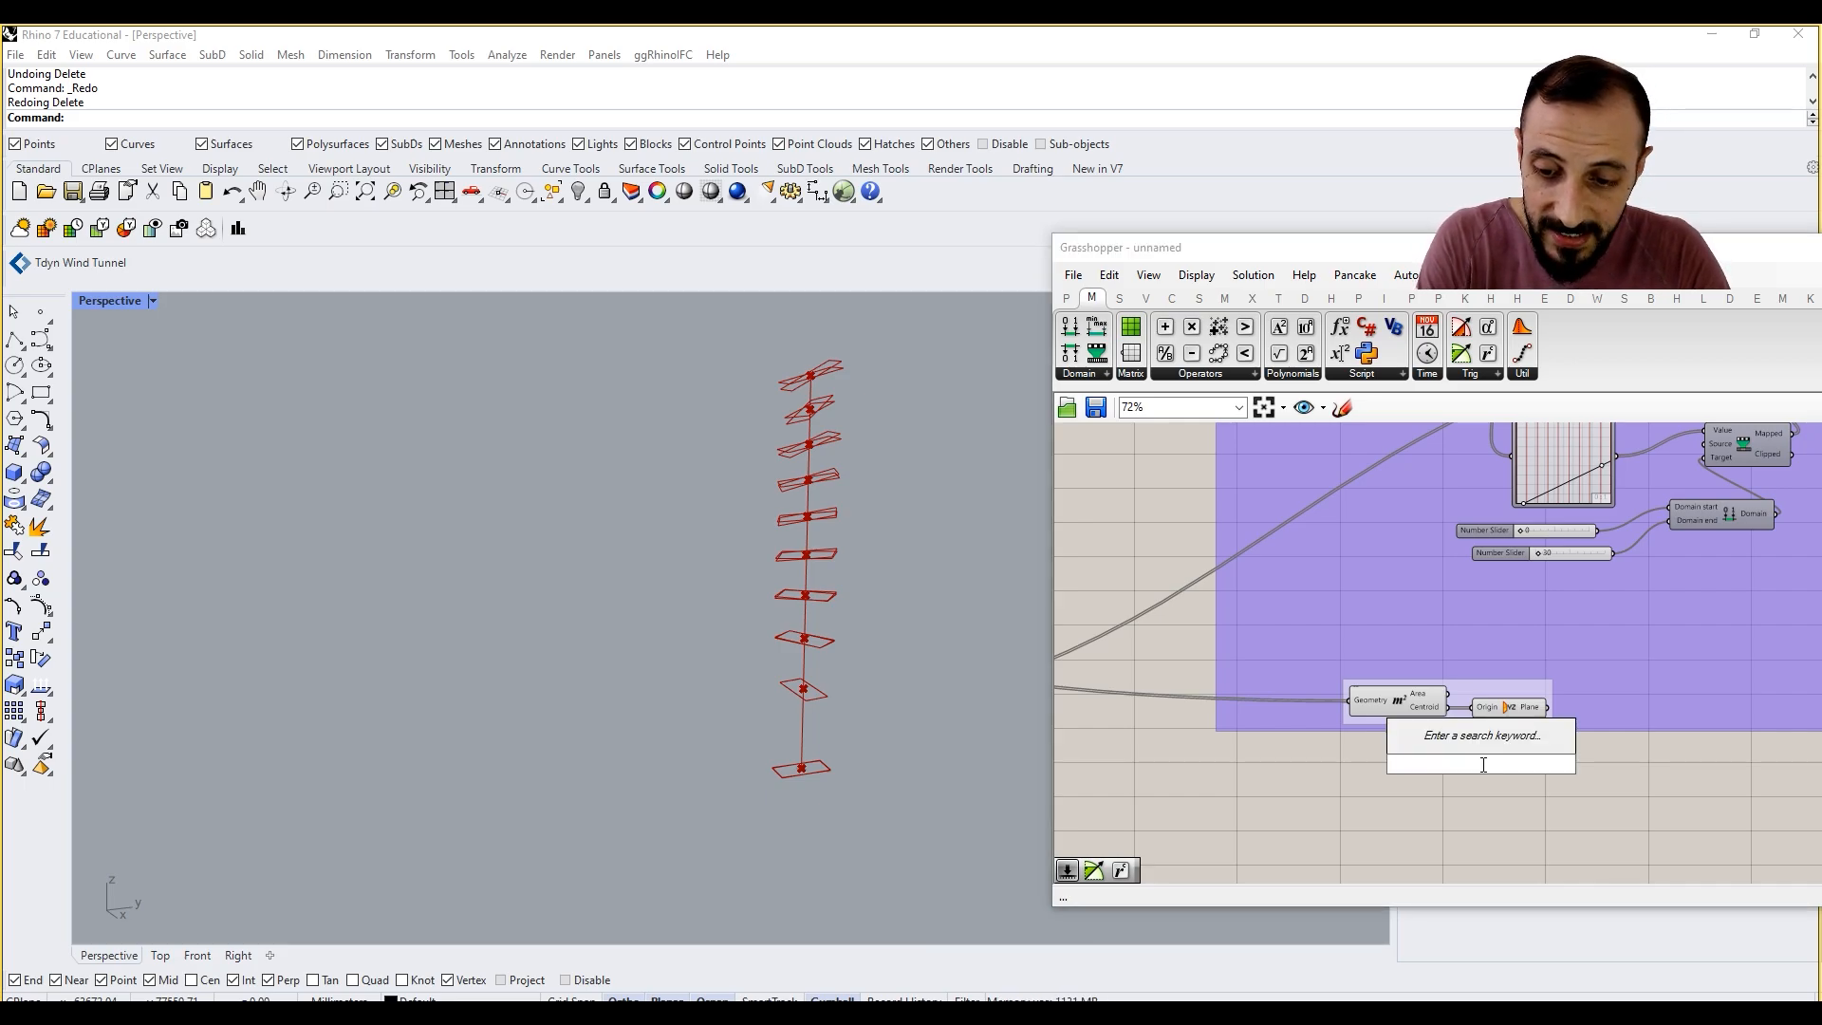
{"action": "type", "text": "xz"}
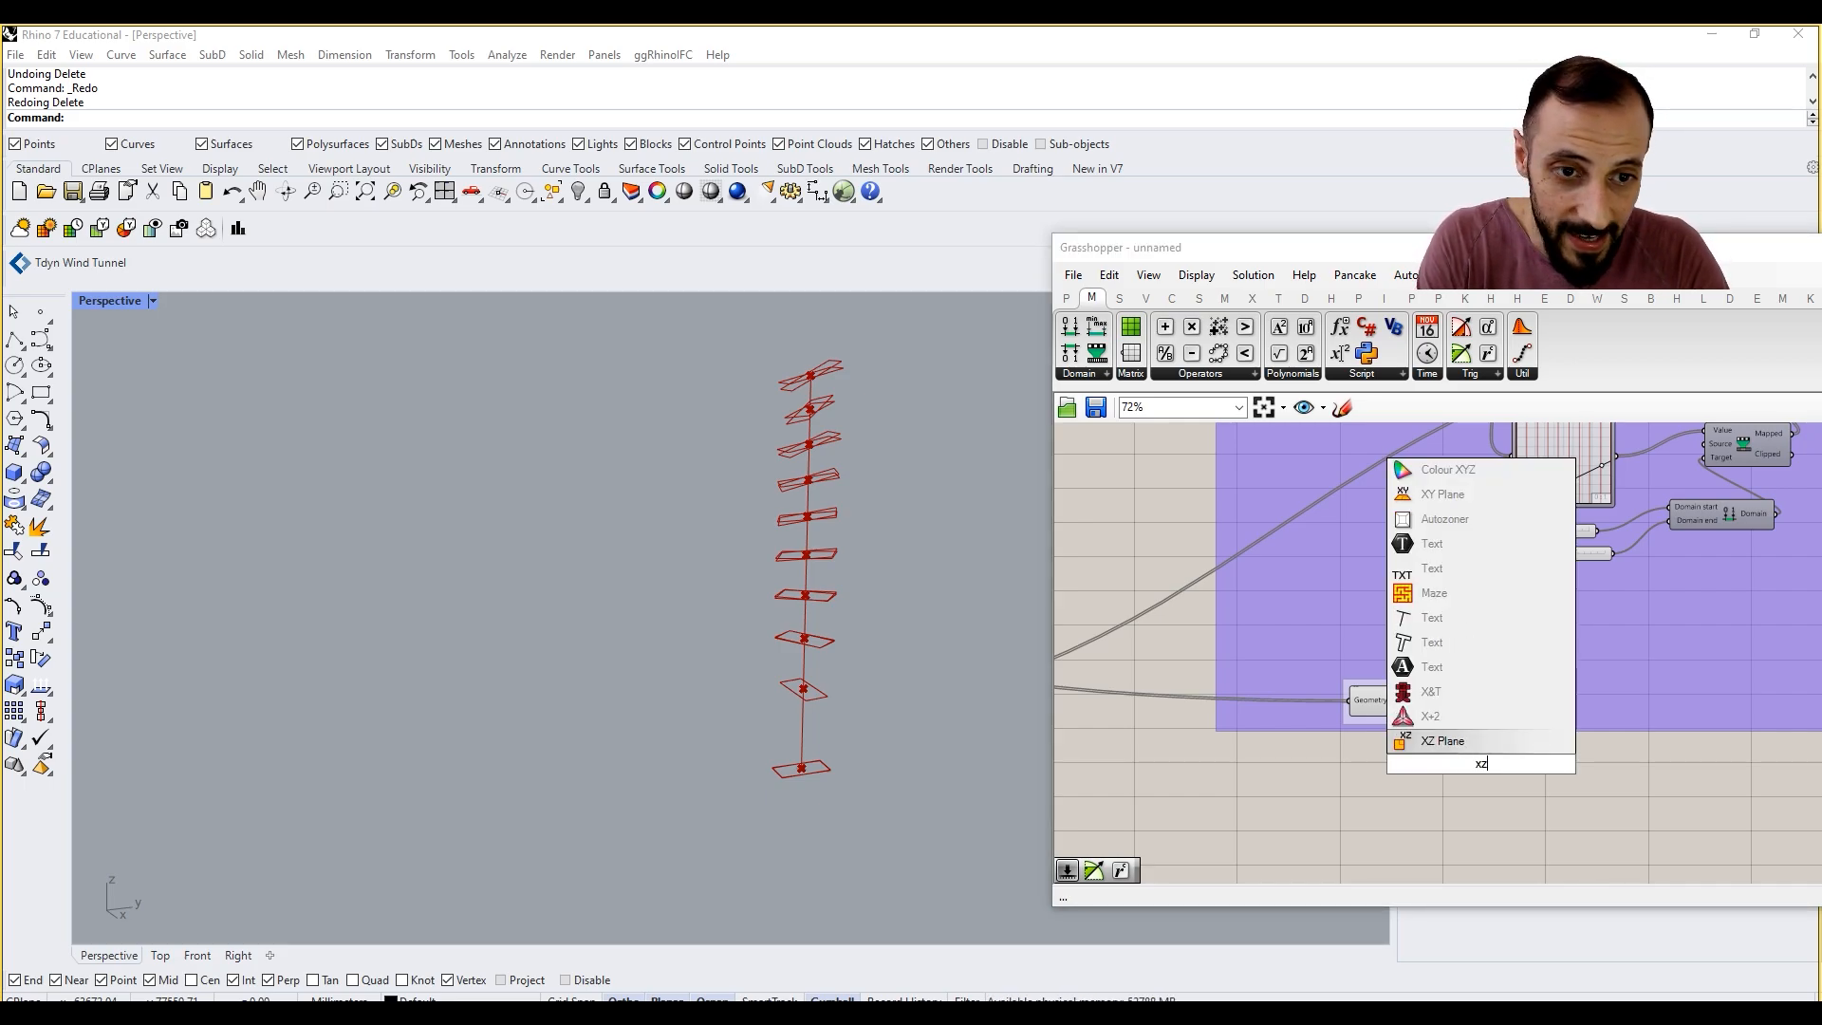
{"action": "left_click", "coordinate": [1443, 736]}
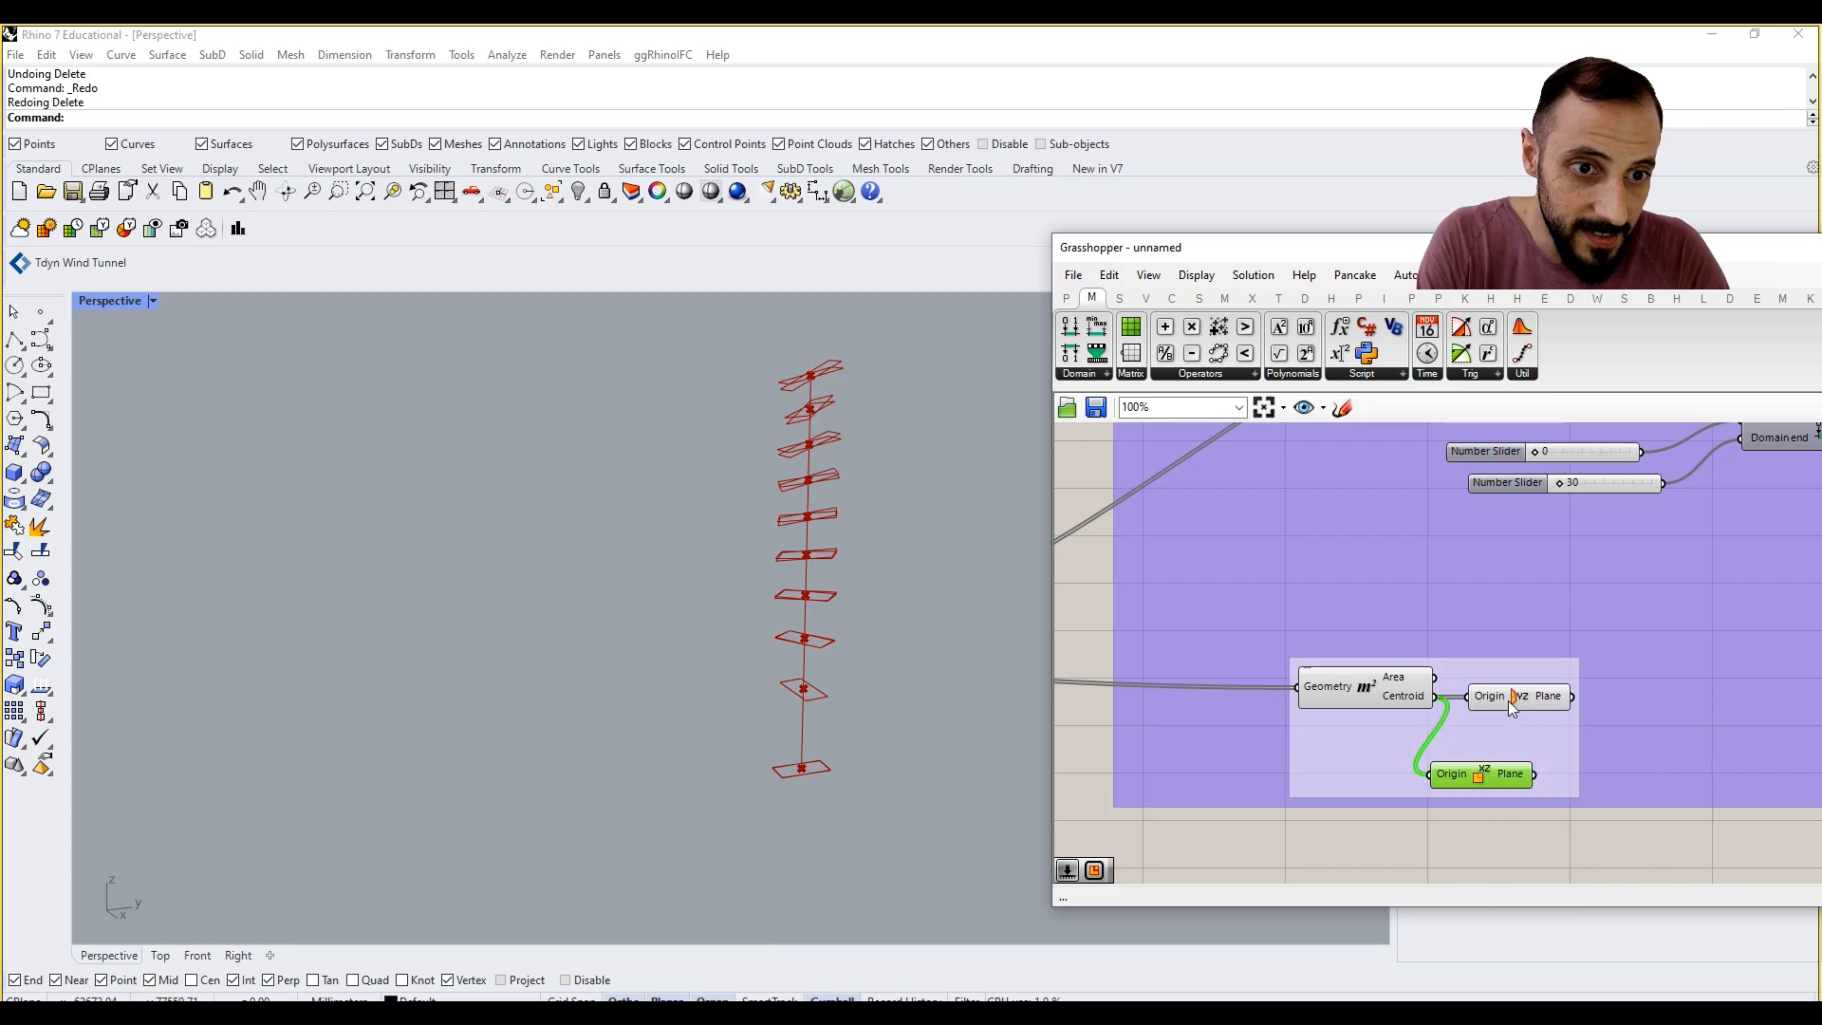
{"action": "left_click", "coordinate": [1509, 702]}
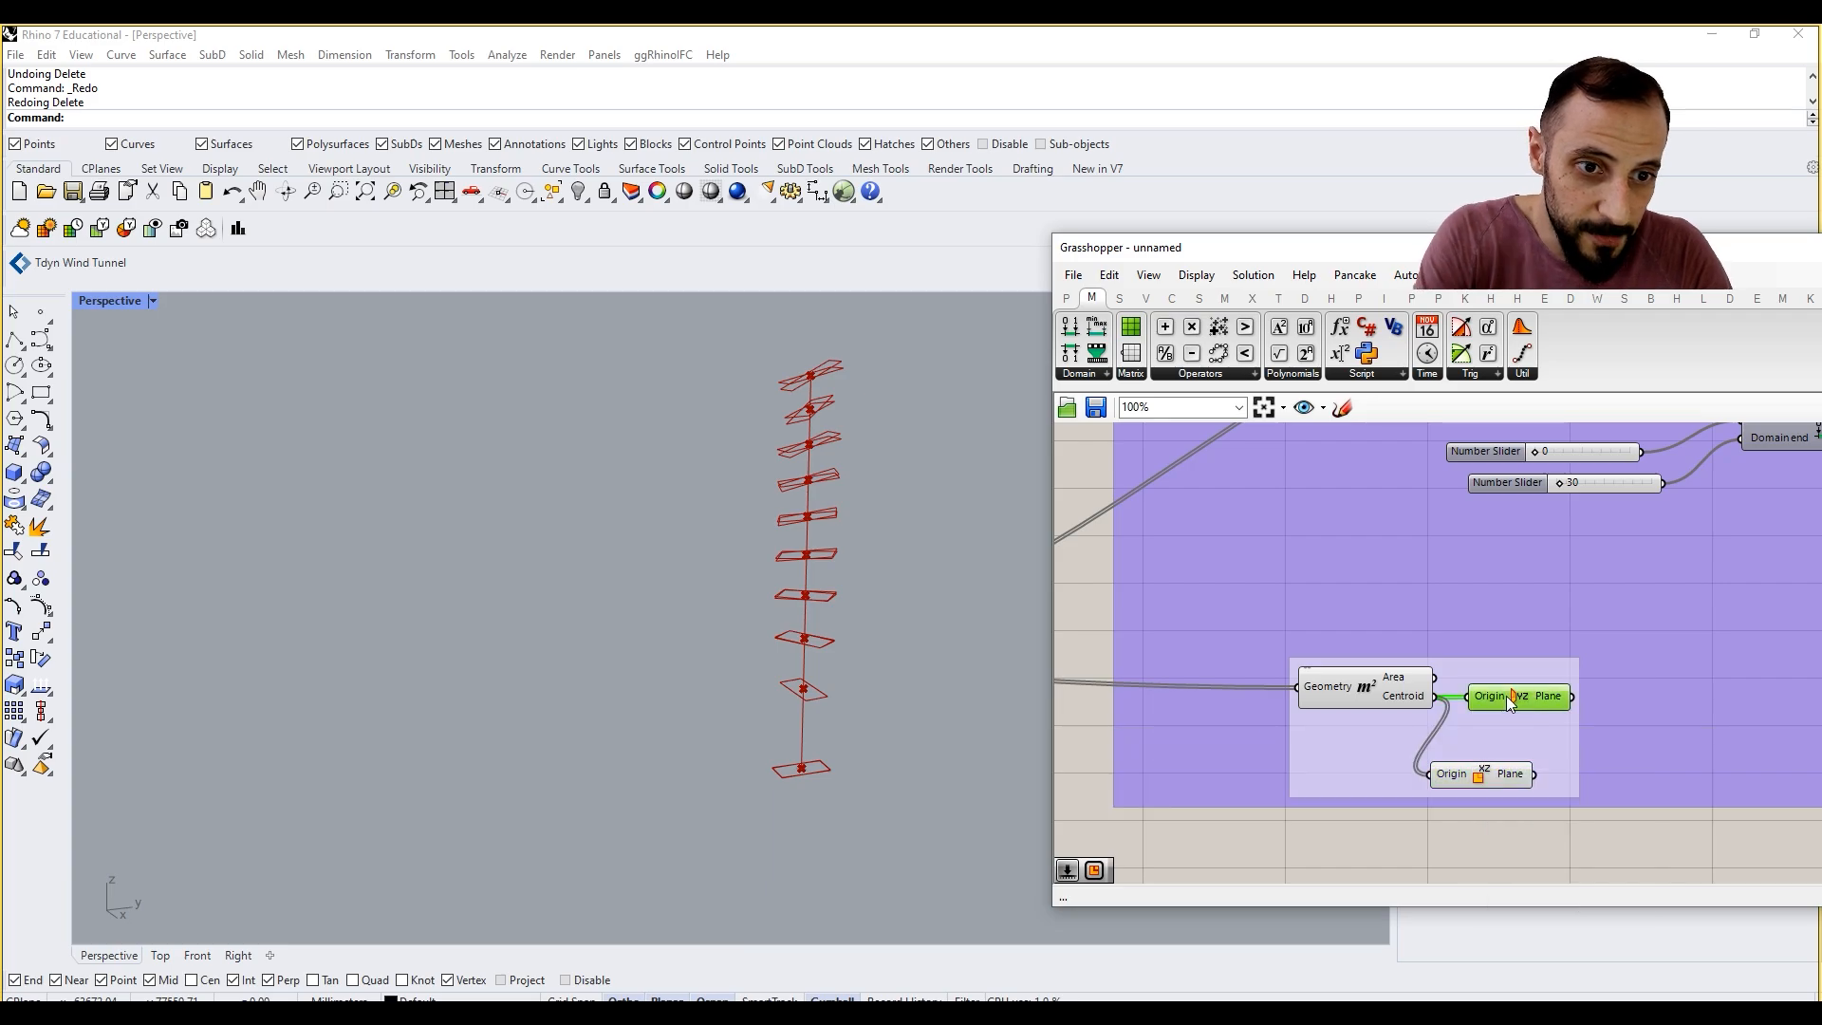
{"action": "key", "text": "Delete"}
Step: Connect the XZ Plane output to the third Rotate component's Plane input
{"action": "scroll", "coordinate": [1559, 699], "scroll_direction": "down", "scroll_amount": 4}
{"action": "left_click_drag", "start_coordinate": [1499, 774], "coordinate": [1713, 515]}
{"action": "scroll", "coordinate": [1713, 515], "scroll_direction": "up", "scroll_amount": 3}
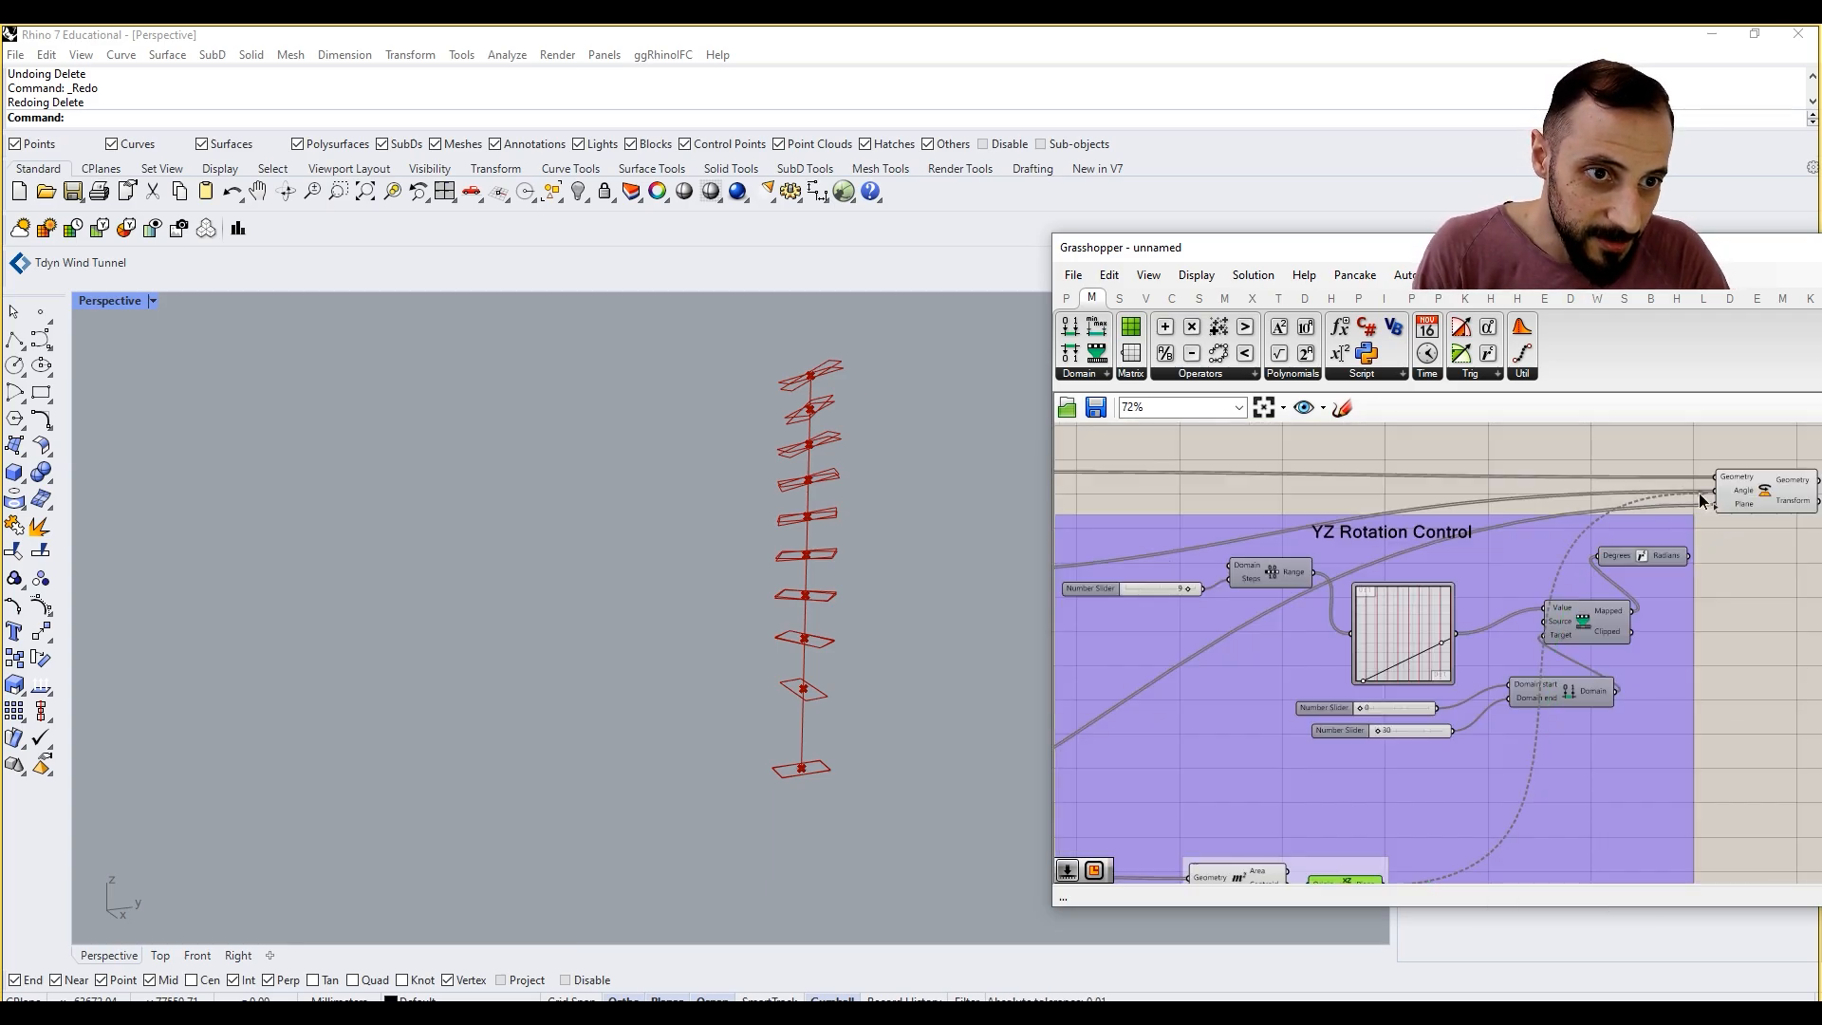
{"action": "right_click_drag", "start_coordinate": [1567, 586], "coordinate": [1470, 617]}
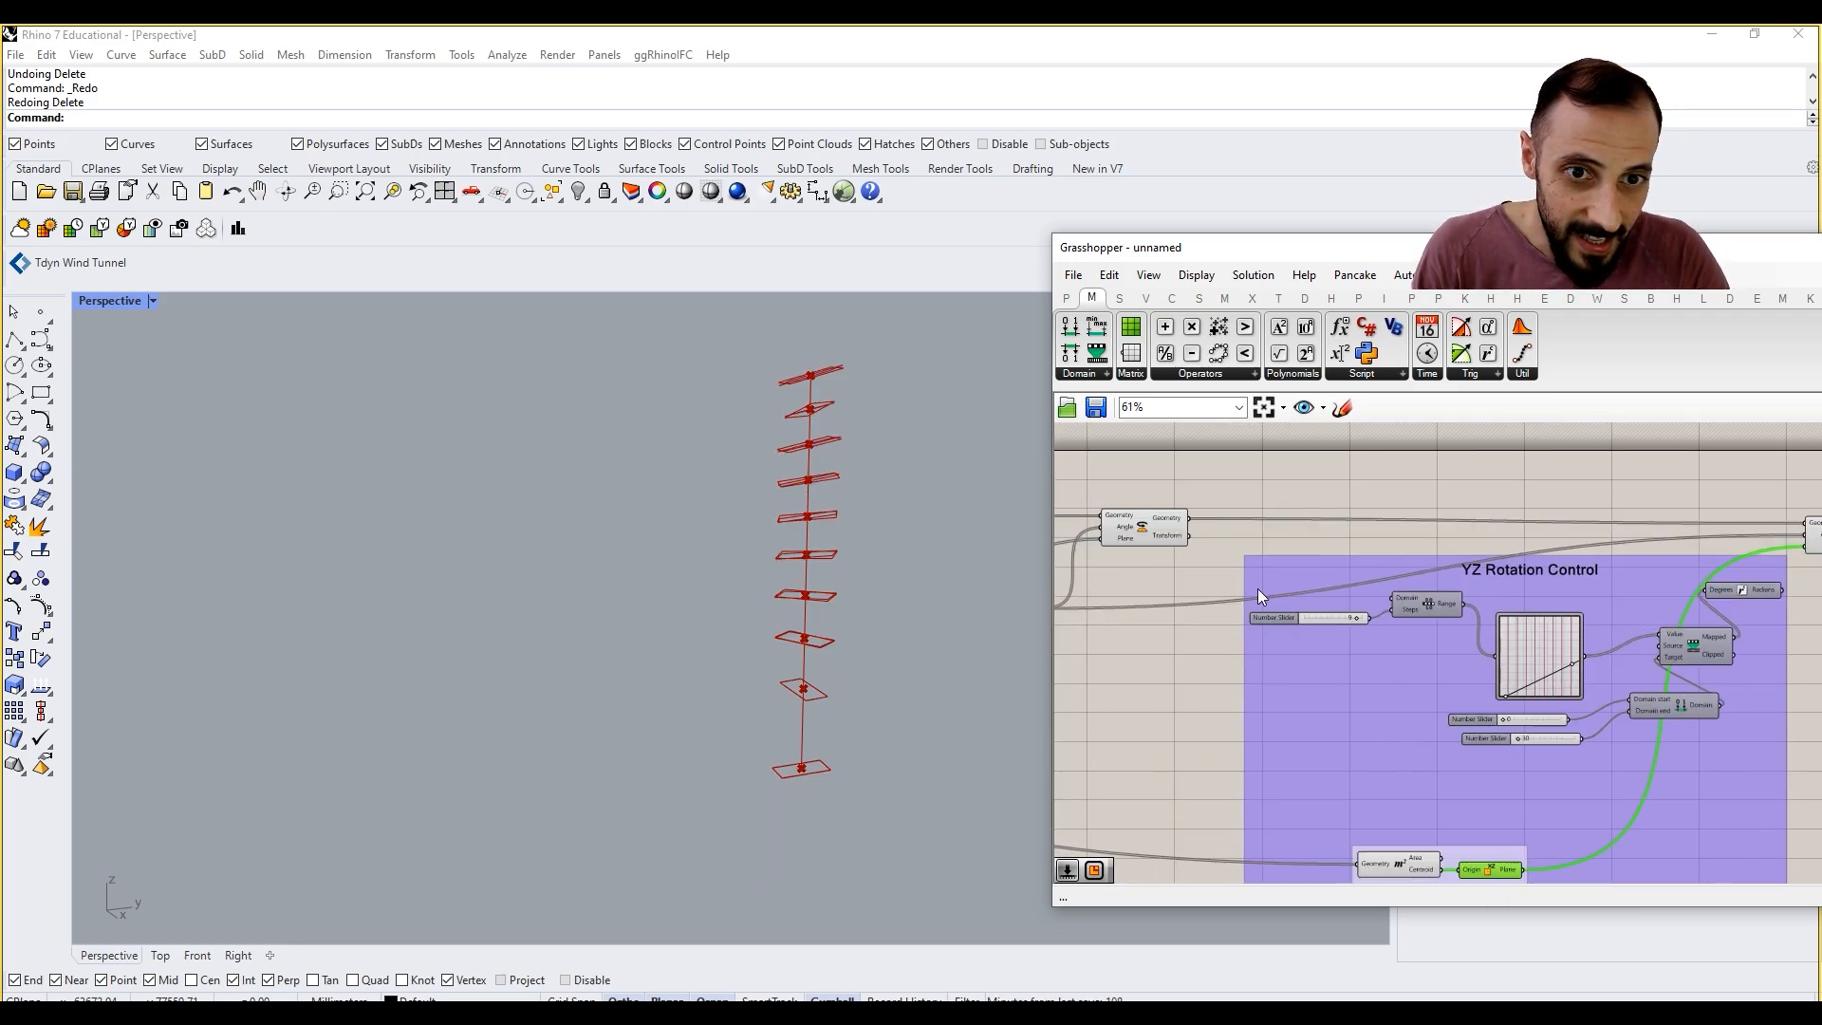
Step: Turn off the preview of the second Rotate component
{"action": "scroll", "coordinate": [1425, 646], "scroll_direction": "down", "scroll_amount": 1}
{"action": "left_click_drag", "start_coordinate": [1391, 643], "coordinate": [1608, 518]}
{"action": "right_click_drag", "start_coordinate": [1306, 618], "coordinate": [1613, 642]}
{"action": "scroll", "coordinate": [1604, 638], "scroll_direction": "down", "scroll_amount": 1}
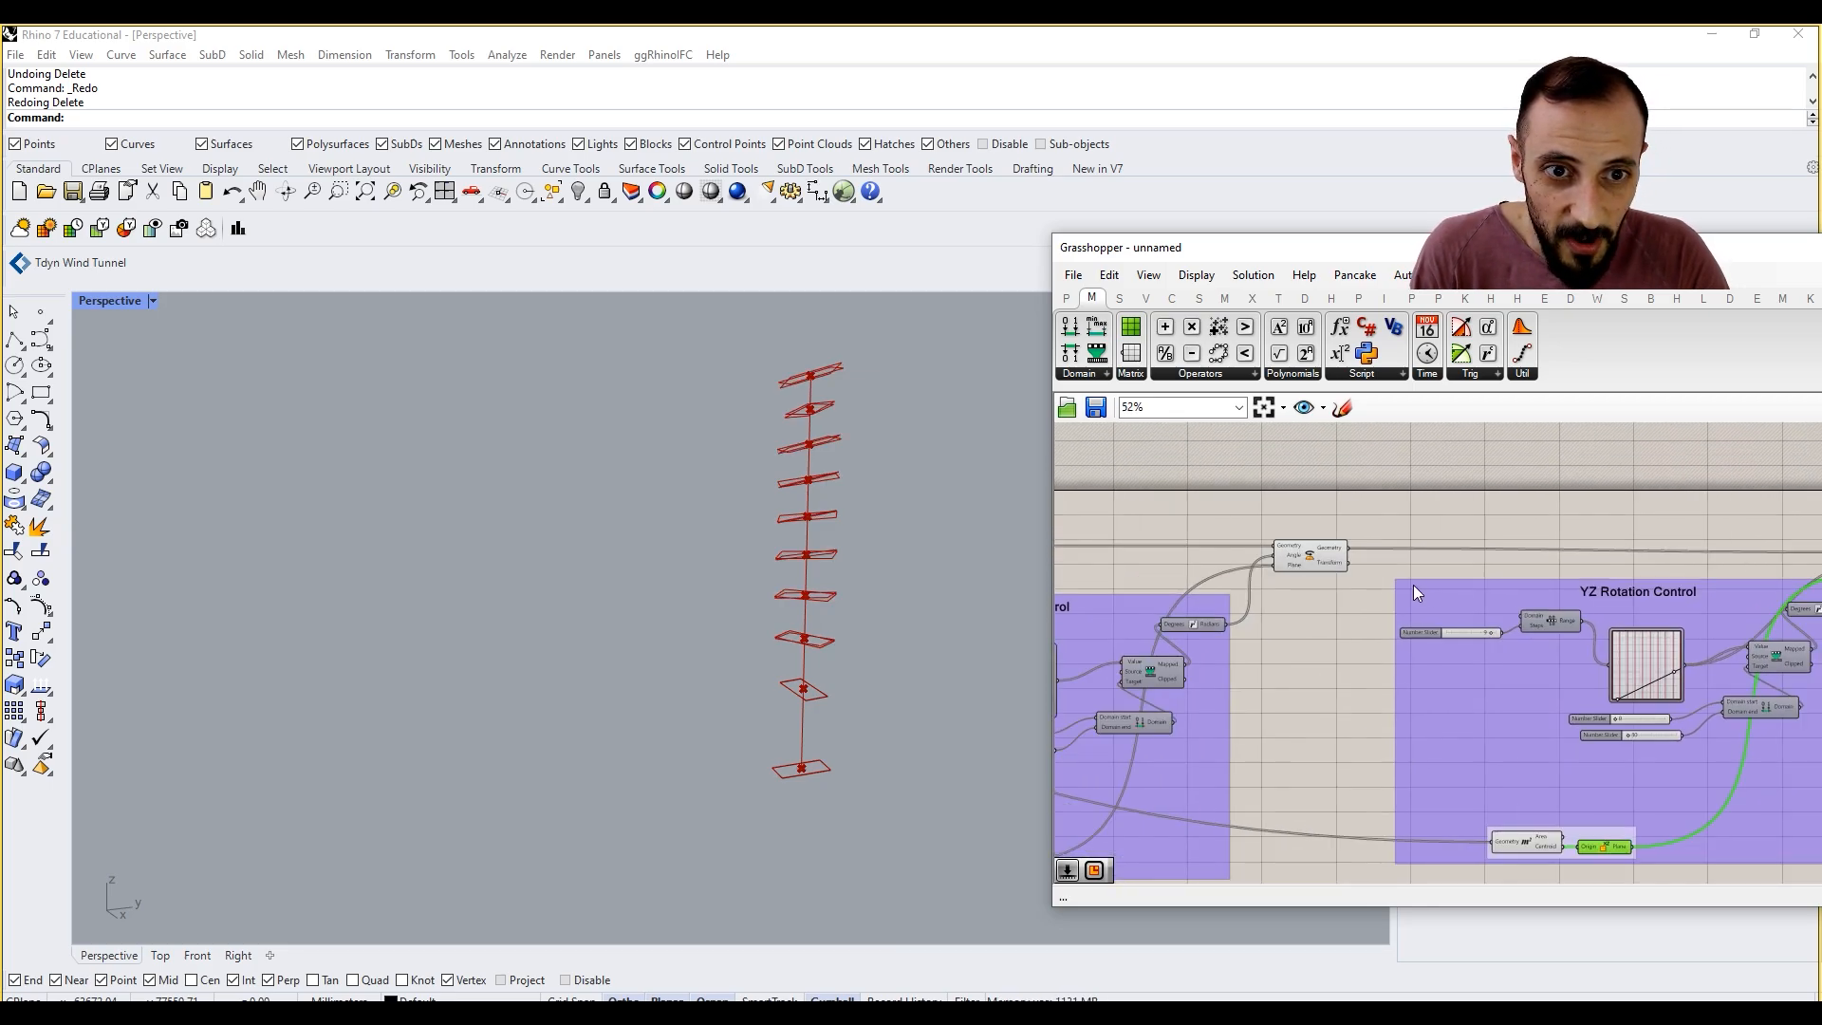
{"action": "left_click", "coordinate": [1317, 551]}
{"action": "middle_click", "coordinate": [1330, 497]}
{"action": "left_click", "coordinate": [1351, 527]}
{"action": "left_click", "coordinate": [1478, 508]}
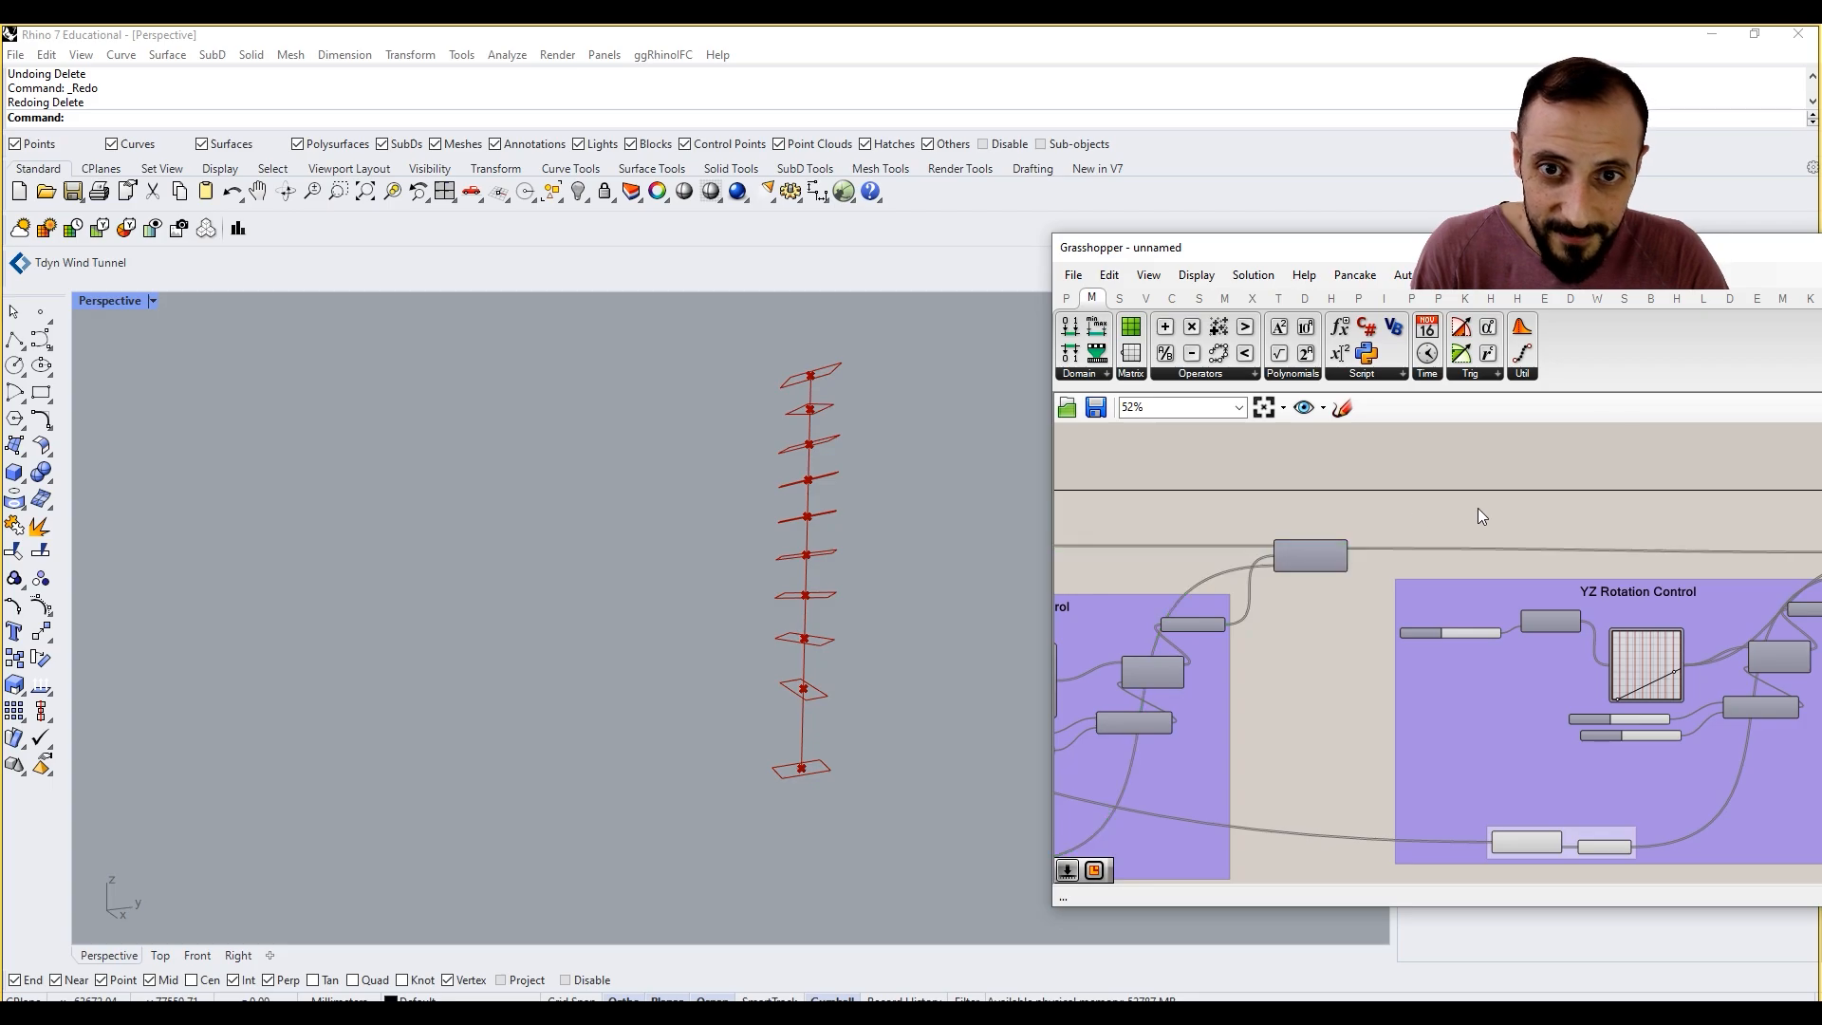
Step: Lower the end handle of the linear graph in the third rotation group's Graph Mapper
{"action": "left_click", "coordinate": [1594, 588]}
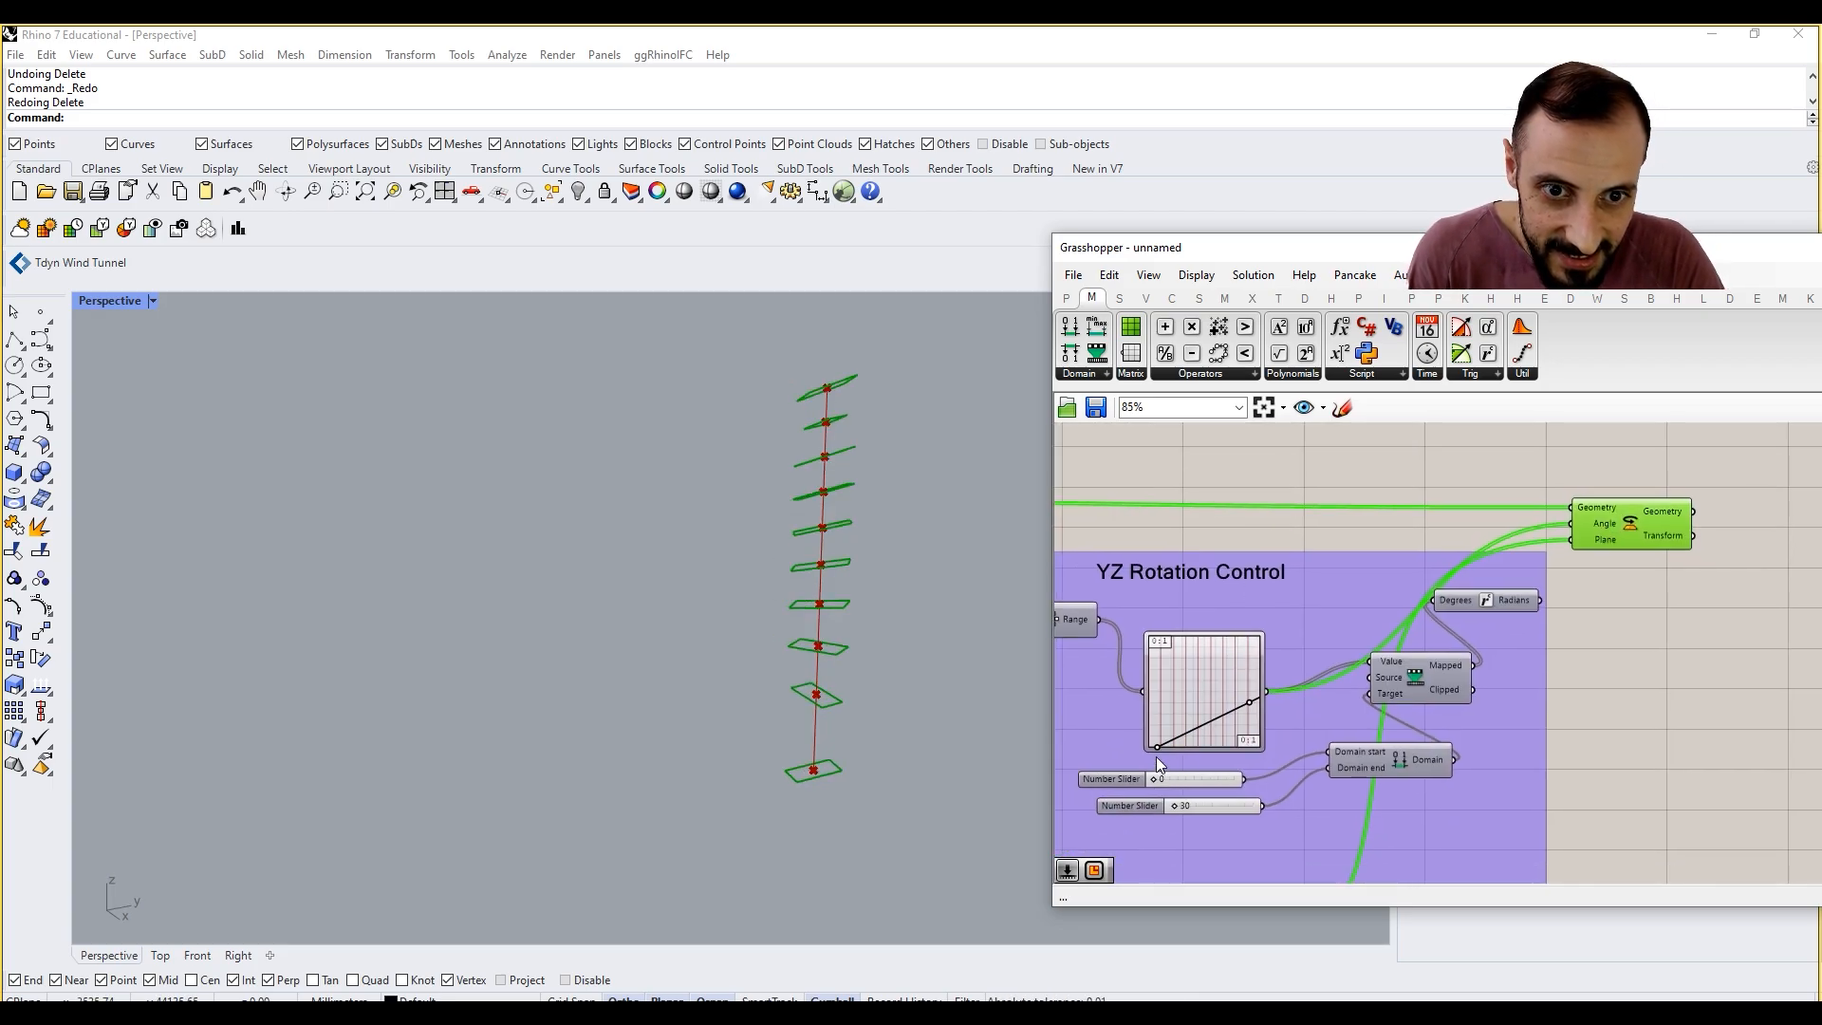
{"action": "scroll", "coordinate": [1156, 756], "scroll_direction": "up", "scroll_amount": 3}
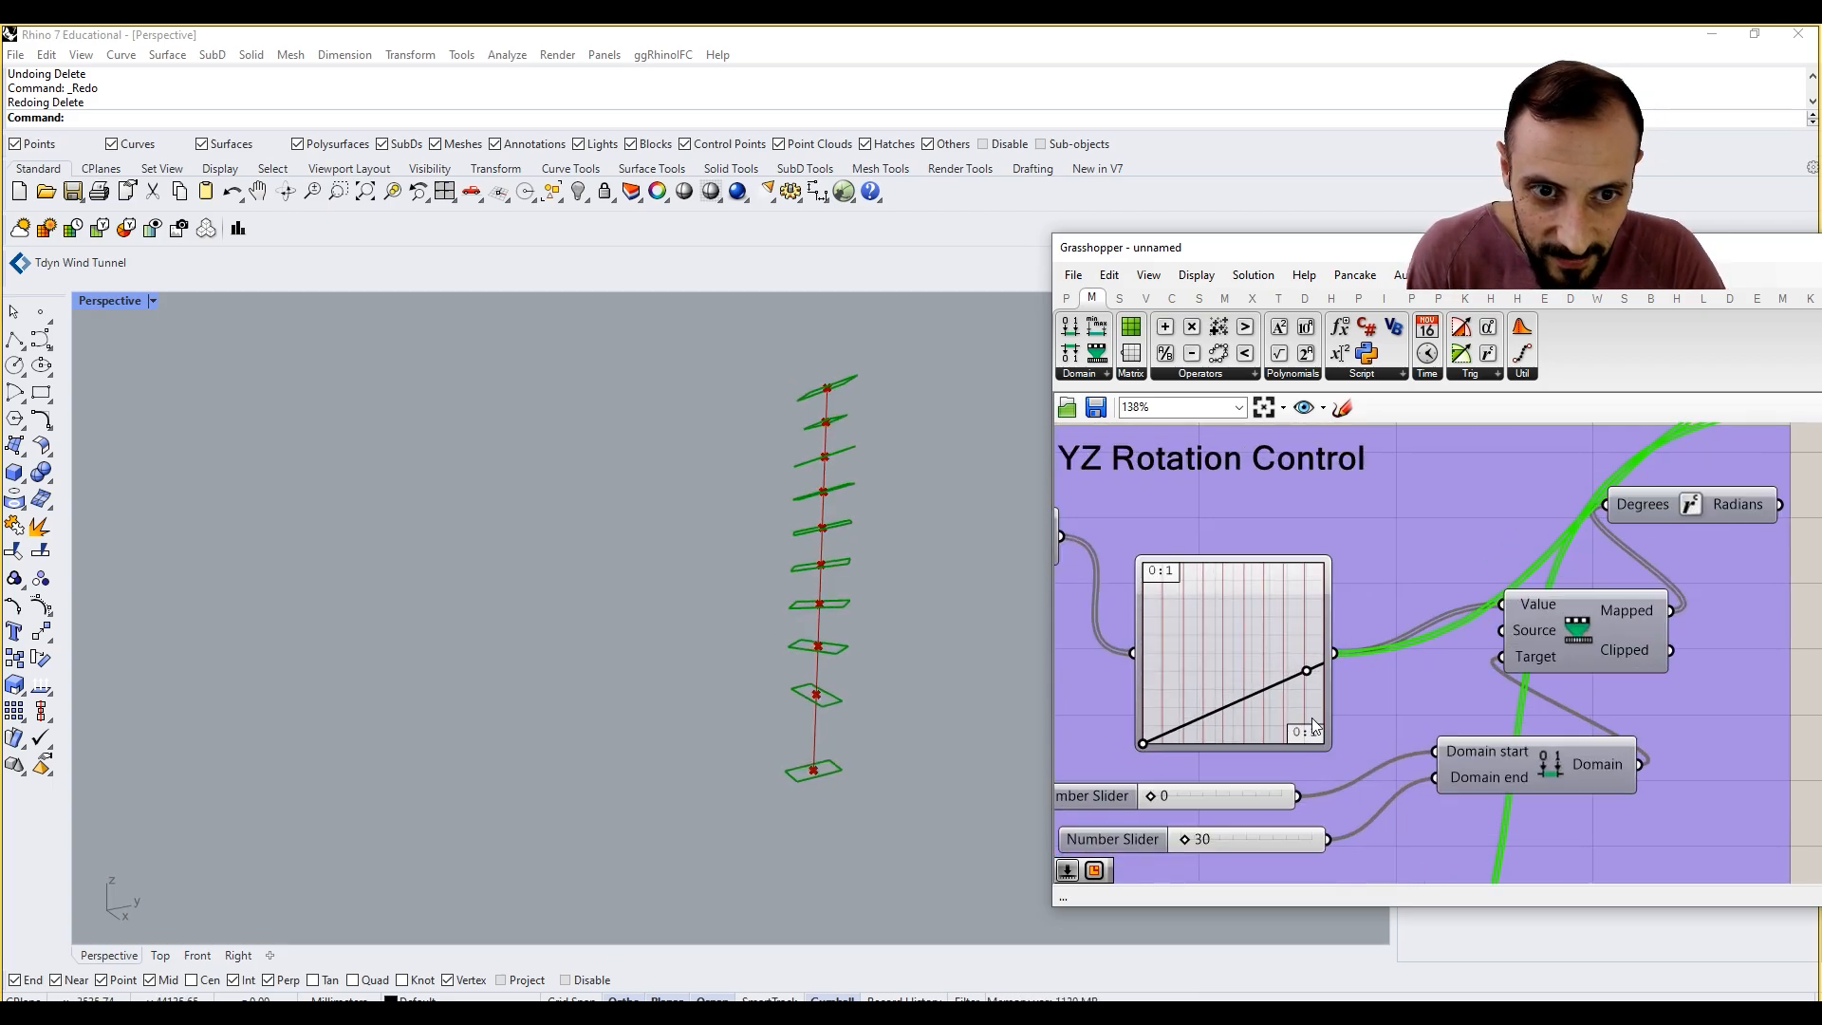
{"action": "left_click_drag", "start_coordinate": [1307, 672], "coordinate": [1312, 697]}
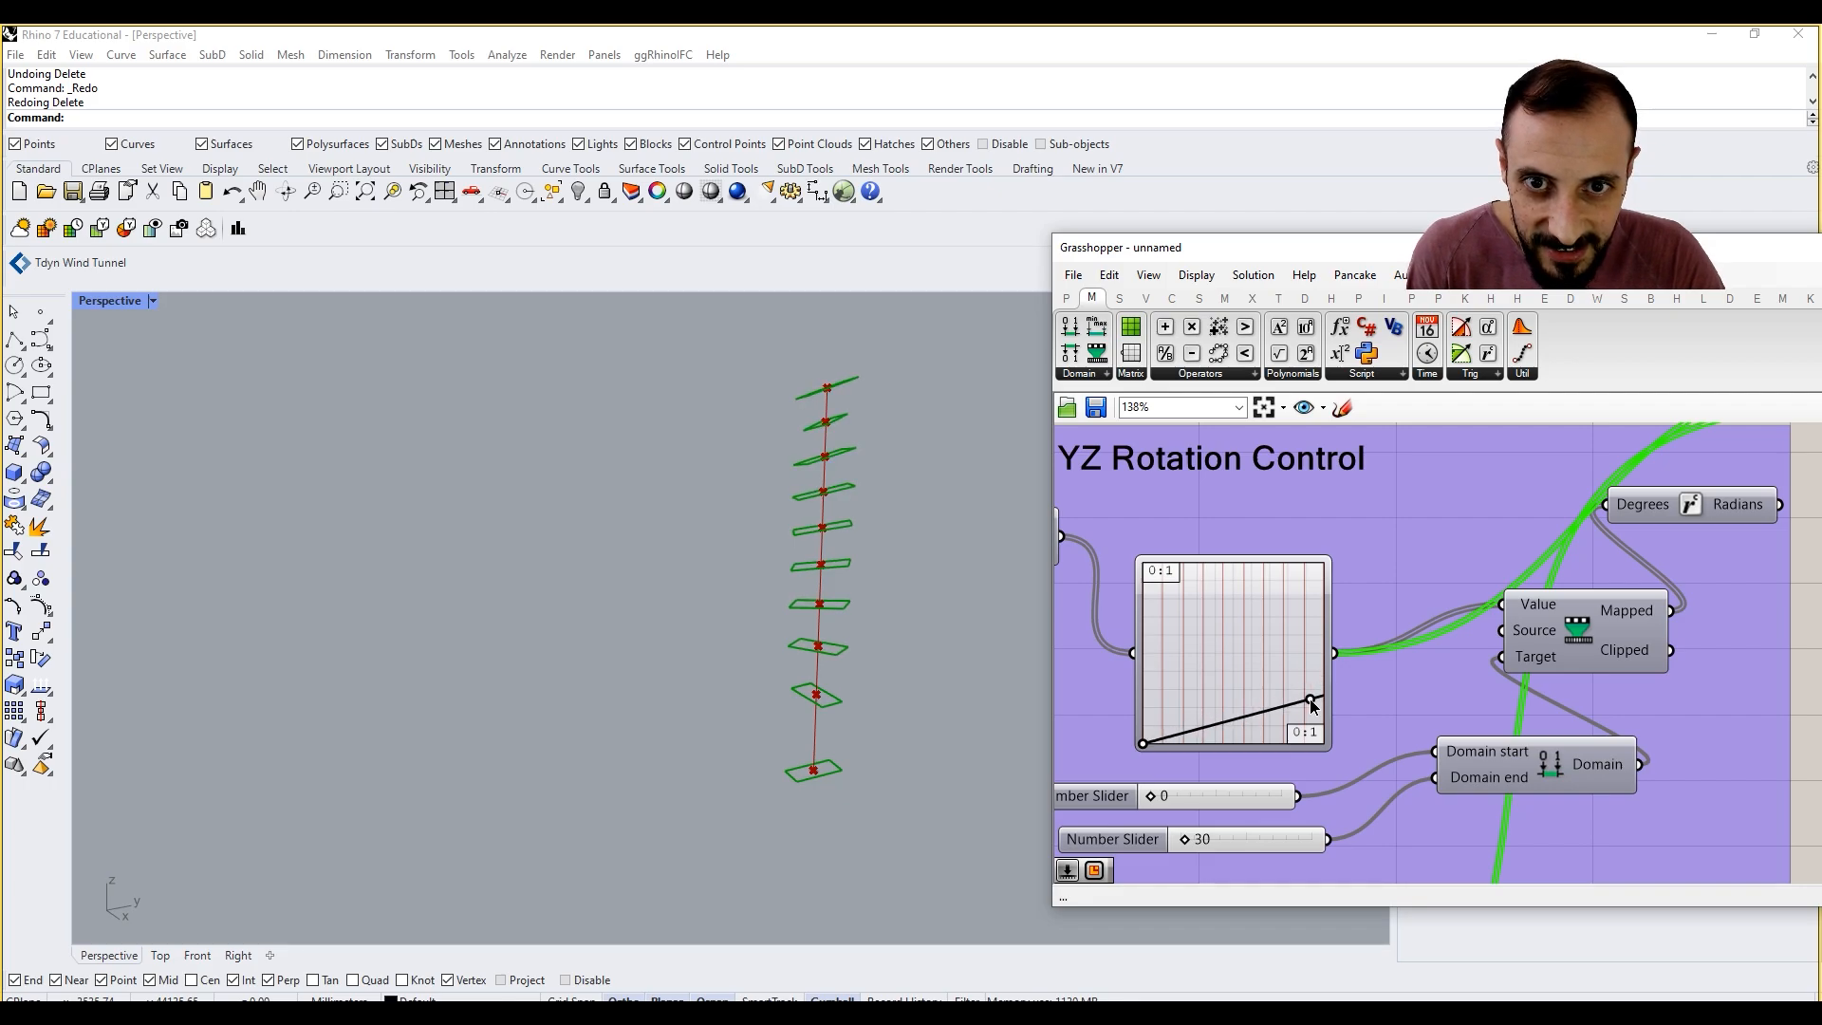
{"action": "scroll", "coordinate": [1290, 692], "scroll_direction": "down", "scroll_amount": 8}
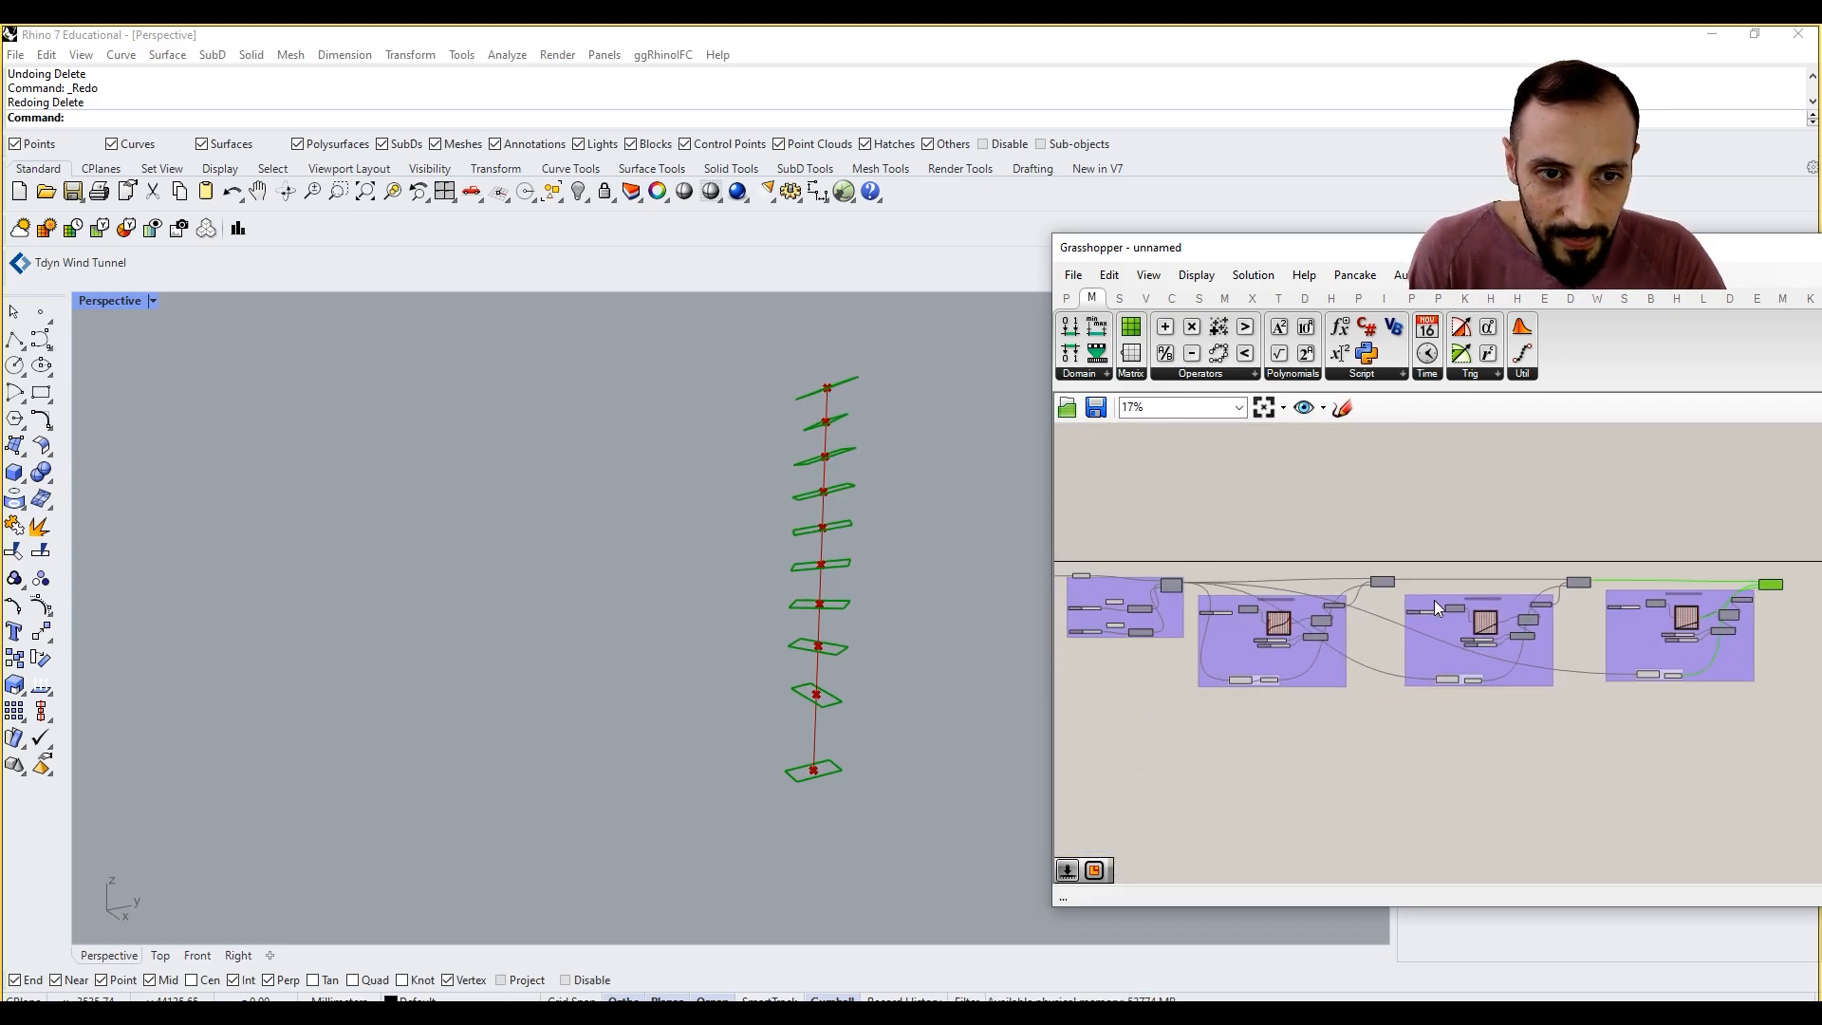
{"action": "scroll", "coordinate": [1484, 526], "scroll_direction": "up", "scroll_amount": 3}
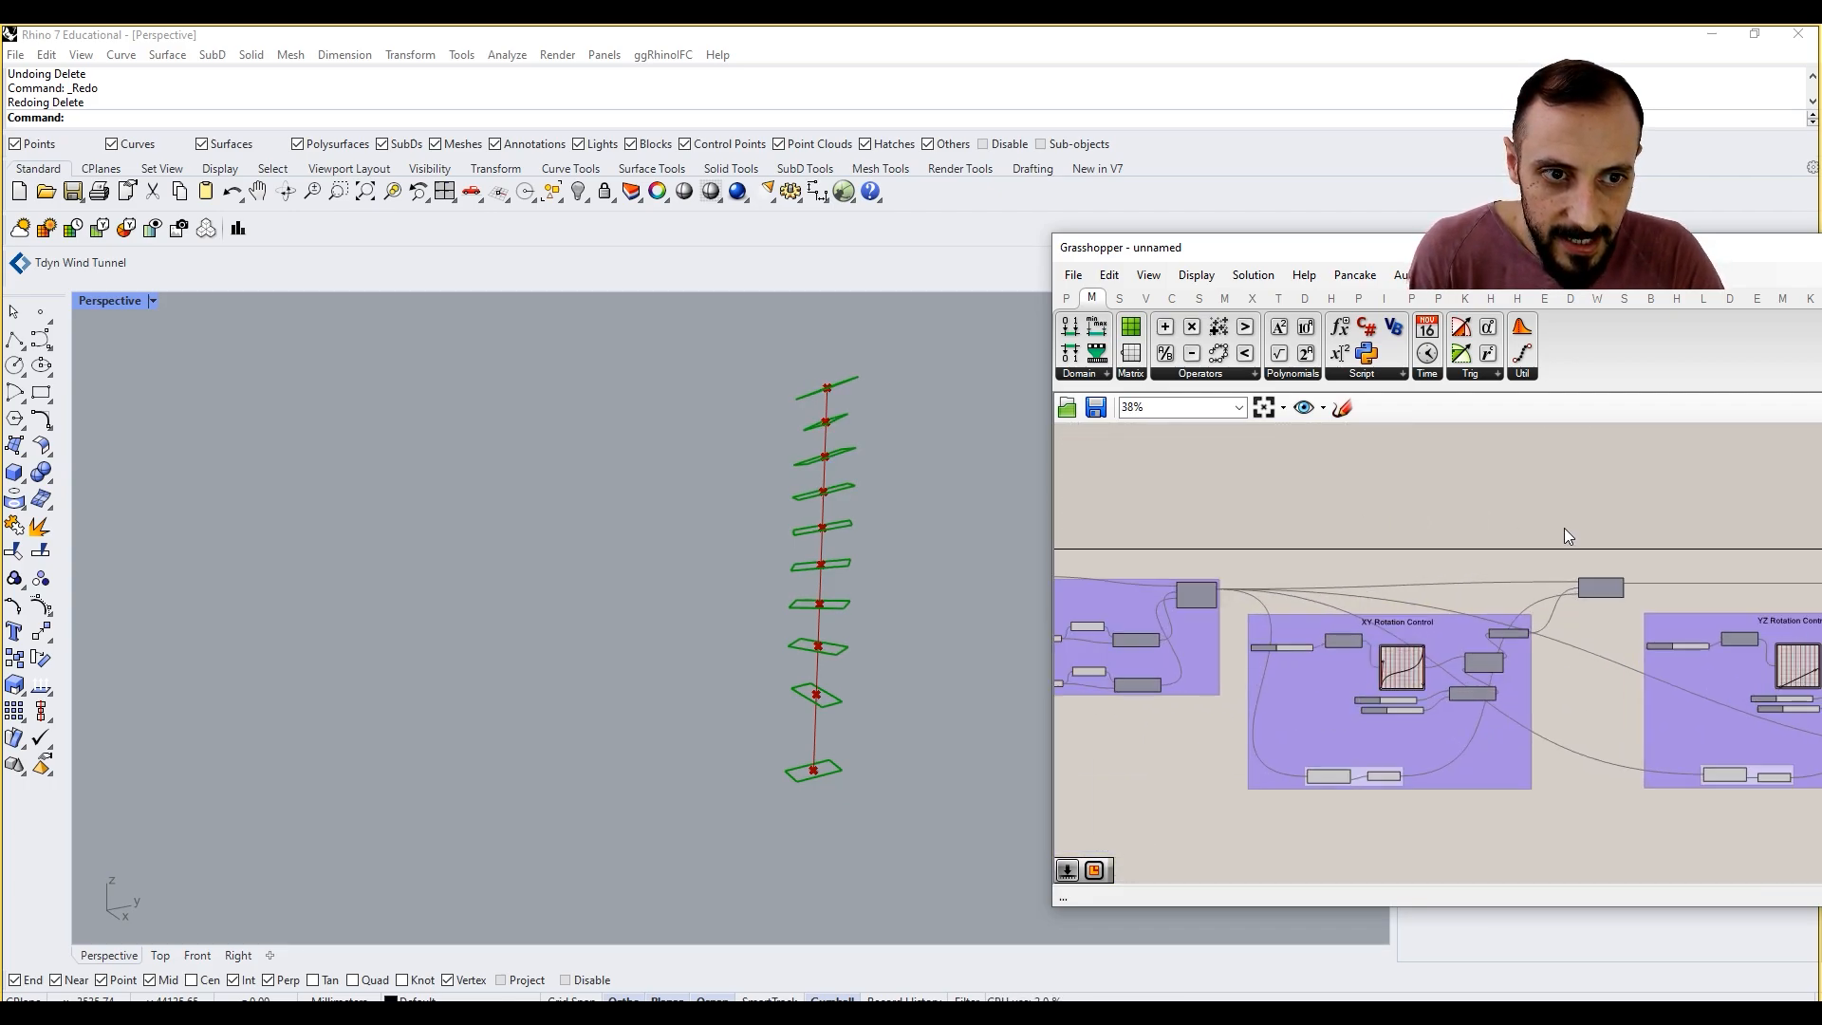
{"action": "scroll", "coordinate": [1403, 566], "scroll_direction": "up", "scroll_amount": 2}
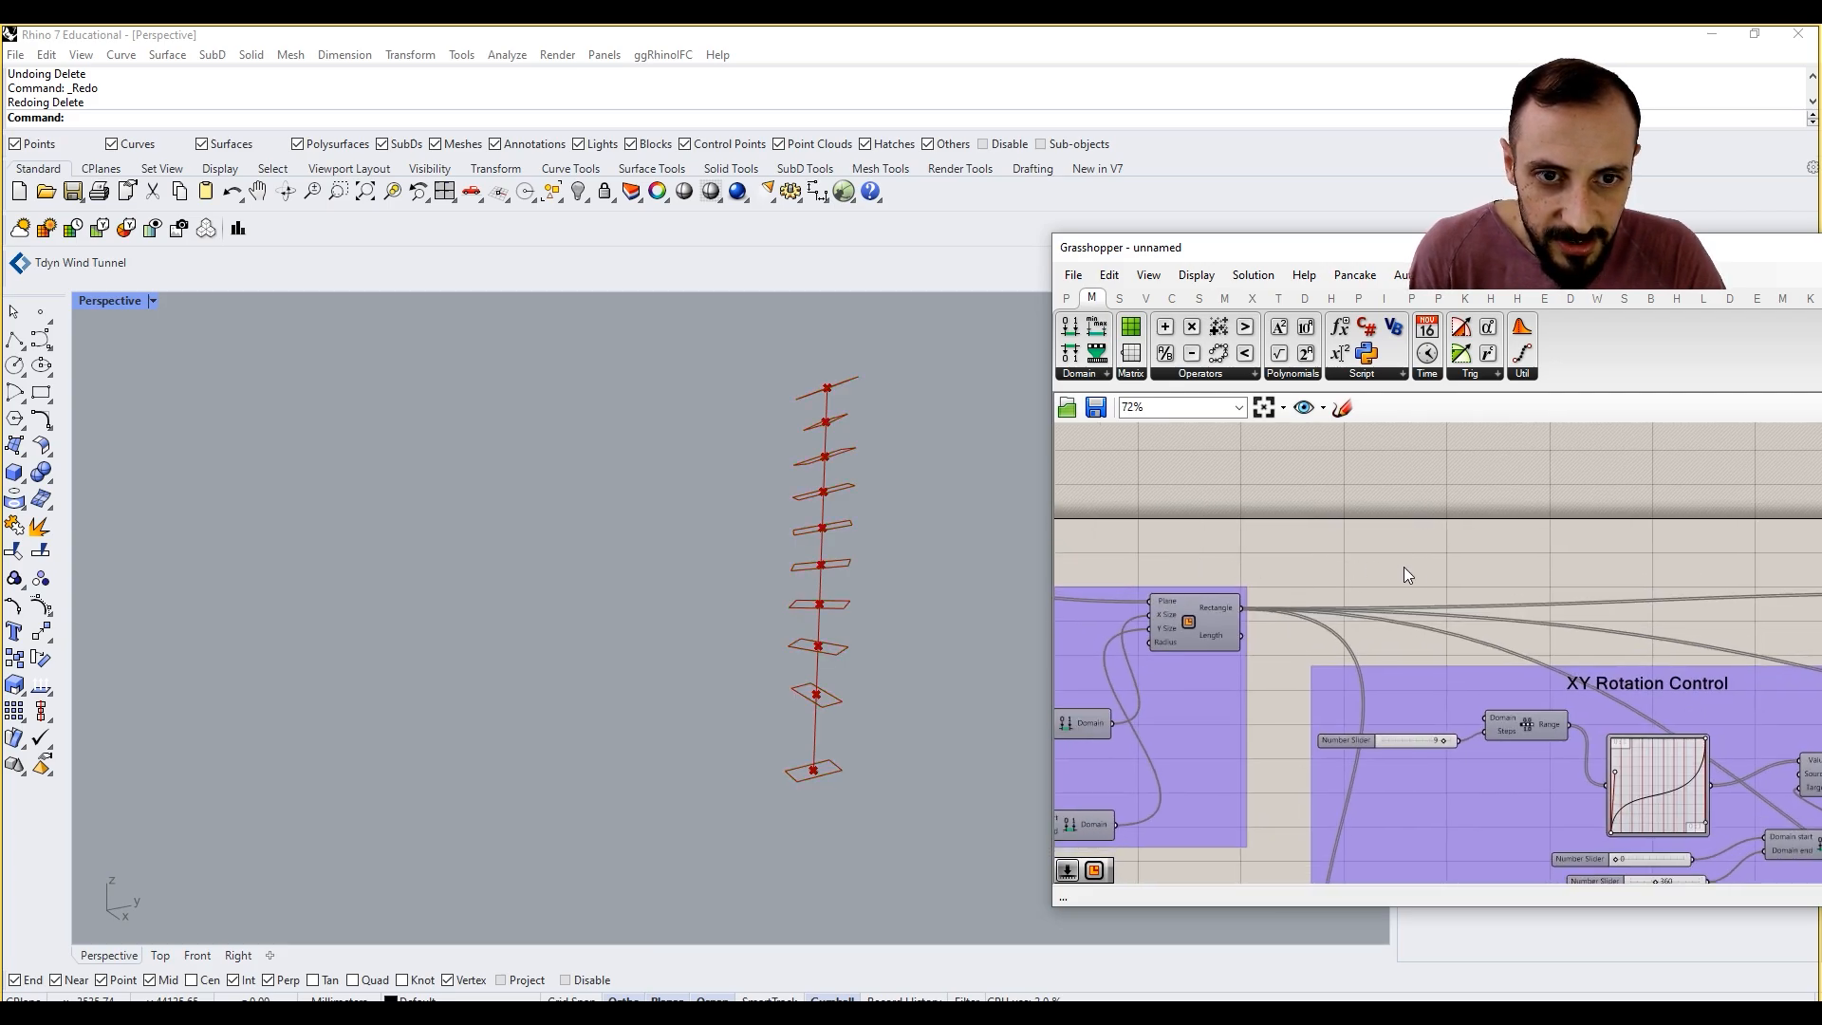
{"action": "right_click_drag", "start_coordinate": [1425, 567], "coordinate": [1537, 541]}
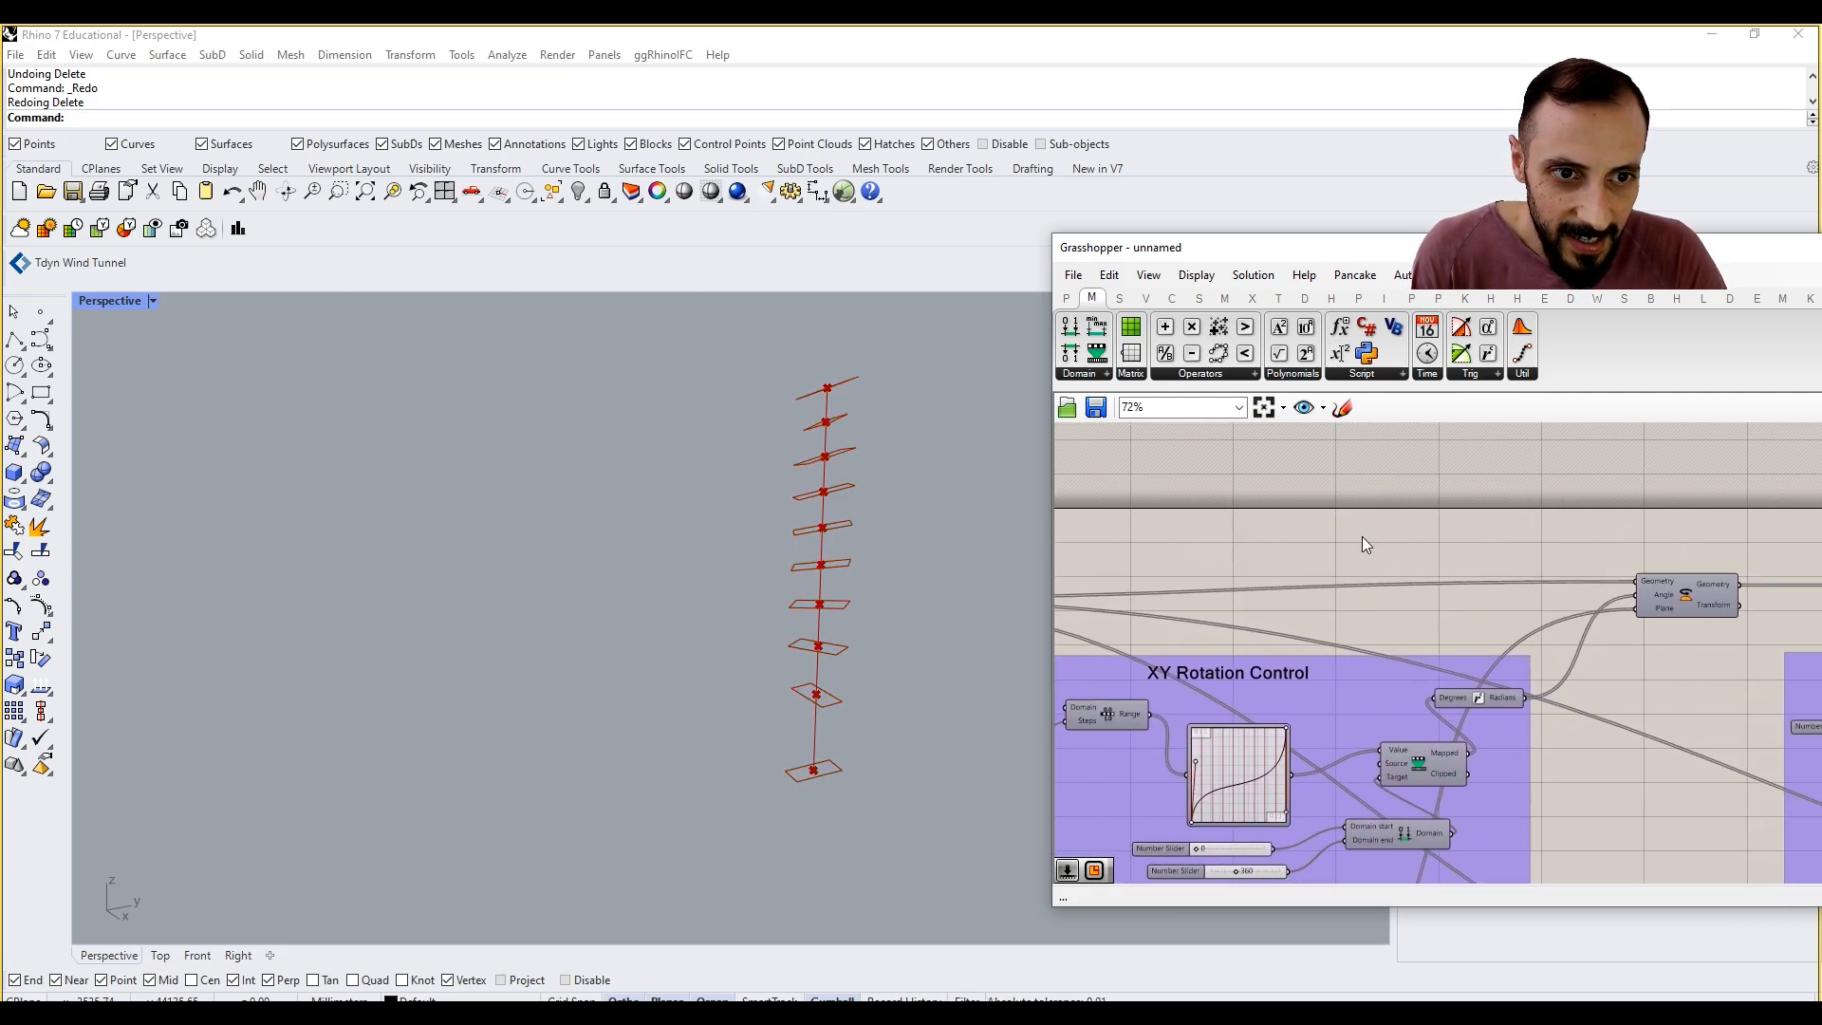
{"action": "right_click_drag", "start_coordinate": [1304, 549], "coordinate": [1544, 510]}
{"action": "right_click_drag", "start_coordinate": [1318, 517], "coordinate": [1534, 519]}
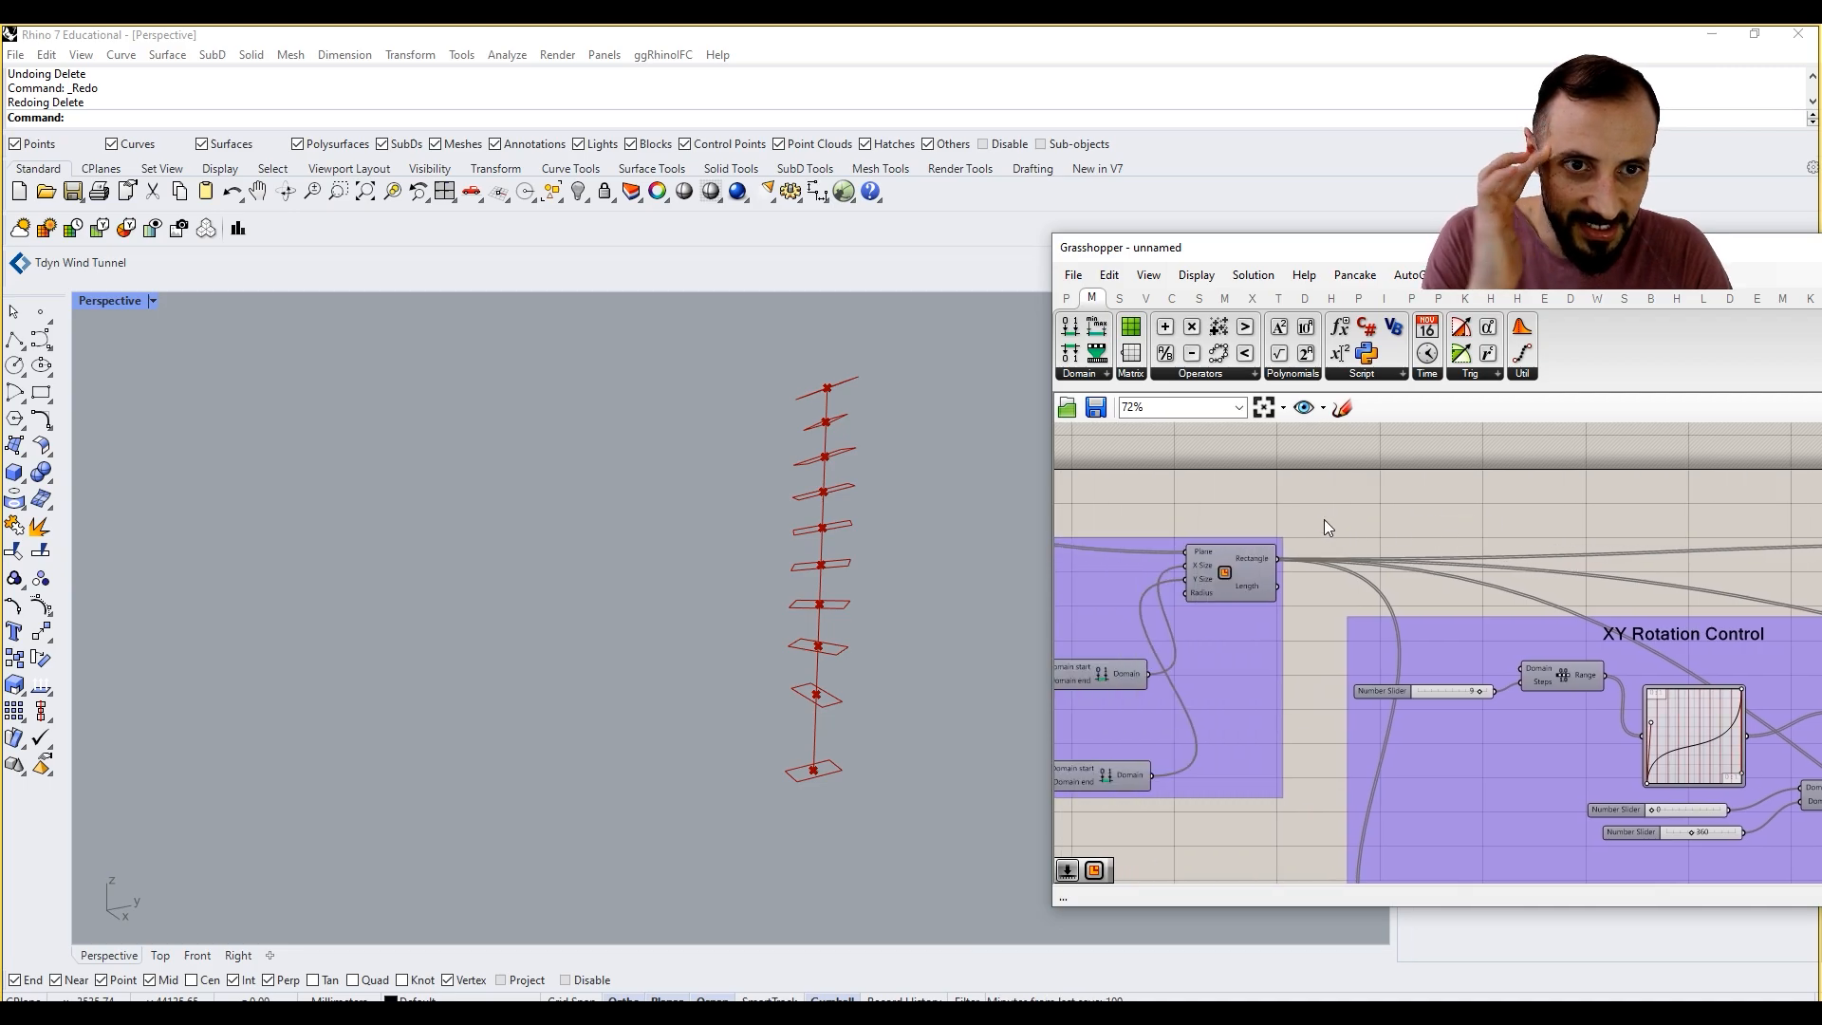
{"action": "mouse_move", "coordinate": [1710, 536]}
{"action": "right_mouse_down"}
{"action": "mouse_move", "coordinate": [1336, 555]}
{"action": "mouse_move", "coordinate": [1751, 557]}
{"action": "right_mouse_up"}
{"action": "right_click_drag", "start_coordinate": [1357, 554], "coordinate": [1488, 561]}
{"action": "scroll", "coordinate": [1302, 548], "scroll_direction": "up", "scroll_amount": 2}
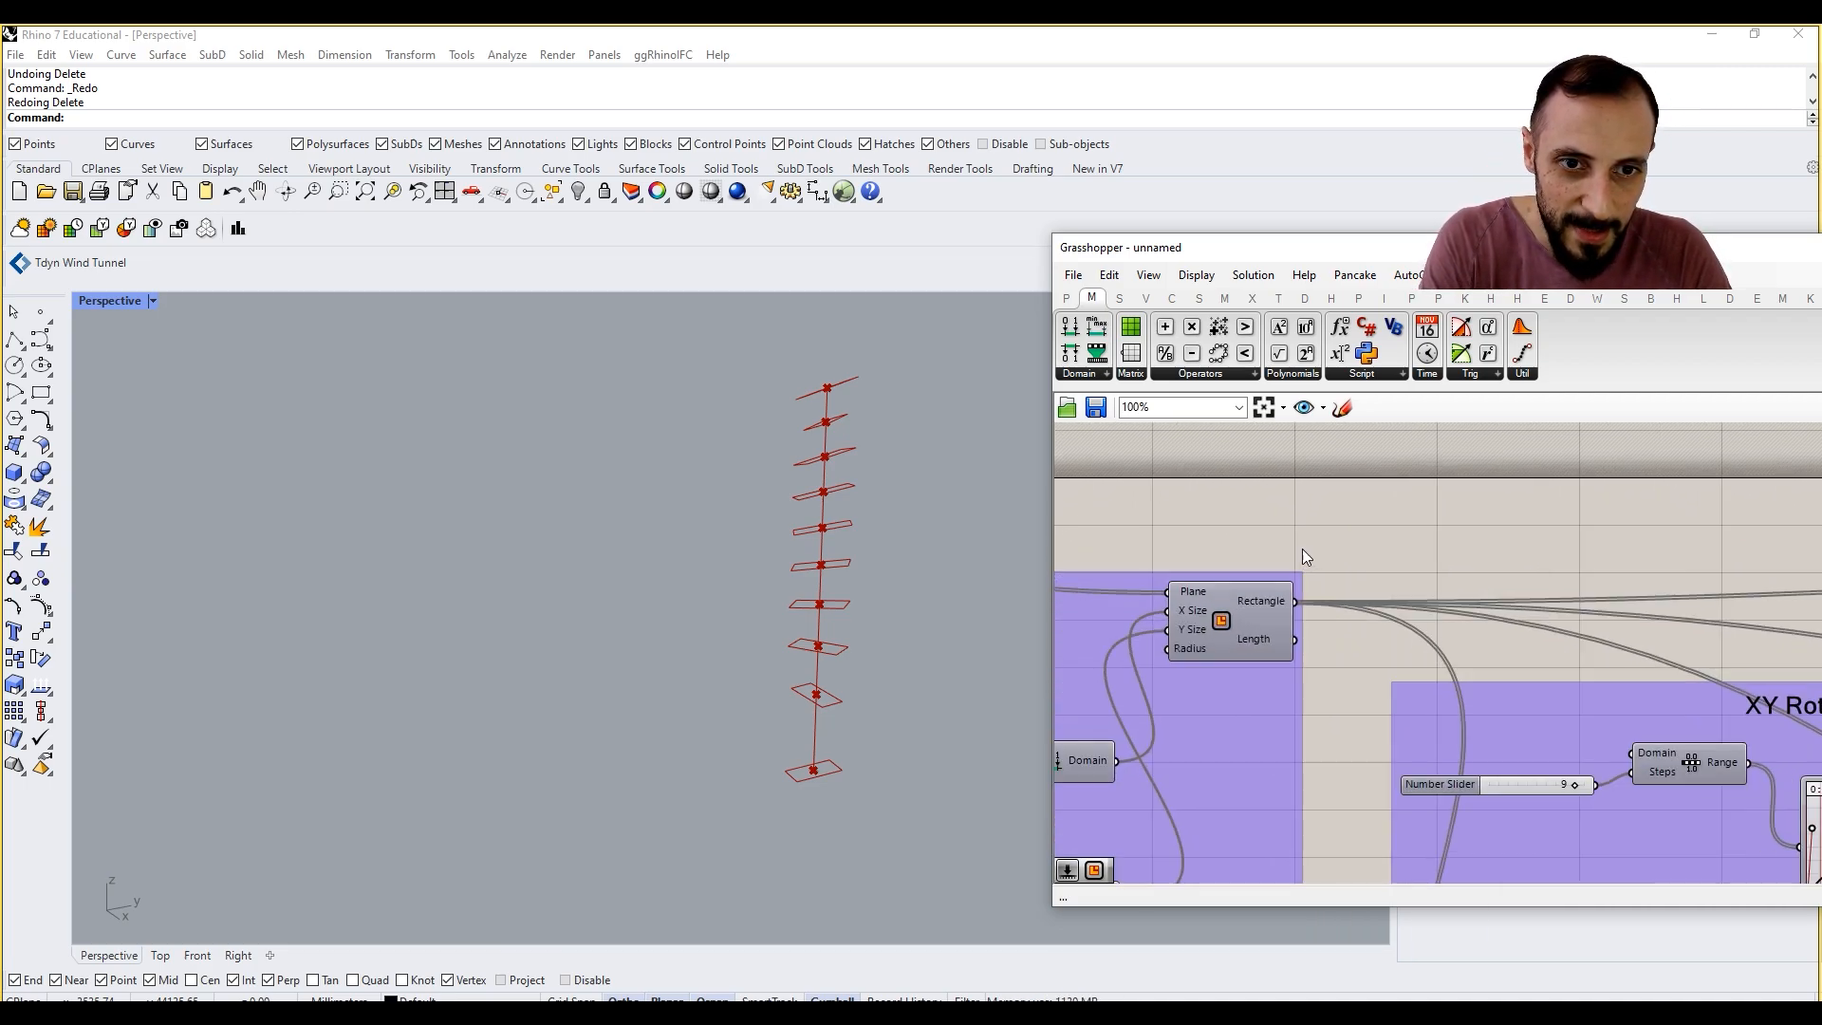
{"action": "double_click", "coordinate": [1387, 512]}
{"action": "key", "text": "Escape"}
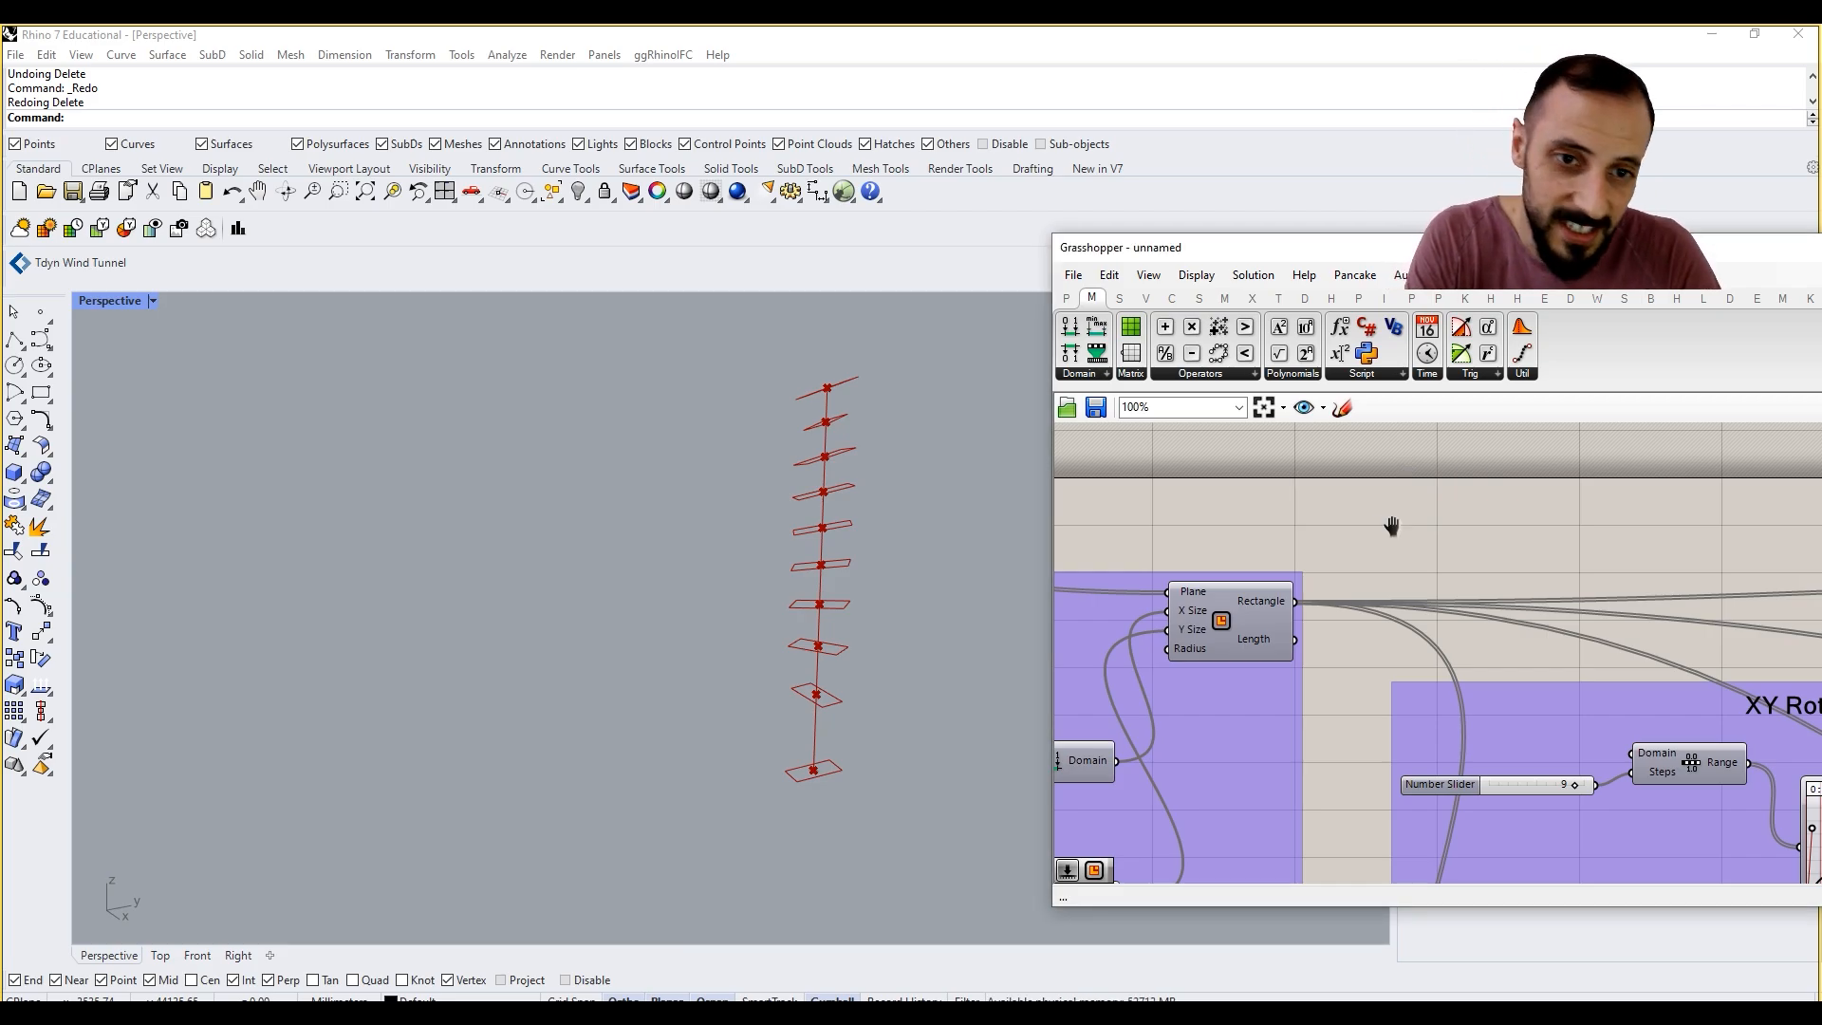
Step: Temporarily turn on the Rectangle component's preview to compare the unrotated rectangles with the rotated ones
{"action": "right_click_drag", "start_coordinate": [1391, 520], "coordinate": [1642, 526]}
{"action": "scroll", "coordinate": [1643, 526], "scroll_direction": "down", "scroll_amount": 3}
{"action": "scroll", "coordinate": [1533, 598], "scroll_direction": "up", "scroll_amount": 1}
{"action": "left_click", "coordinate": [1537, 605]}
{"action": "middle_click", "coordinate": [1543, 484]}
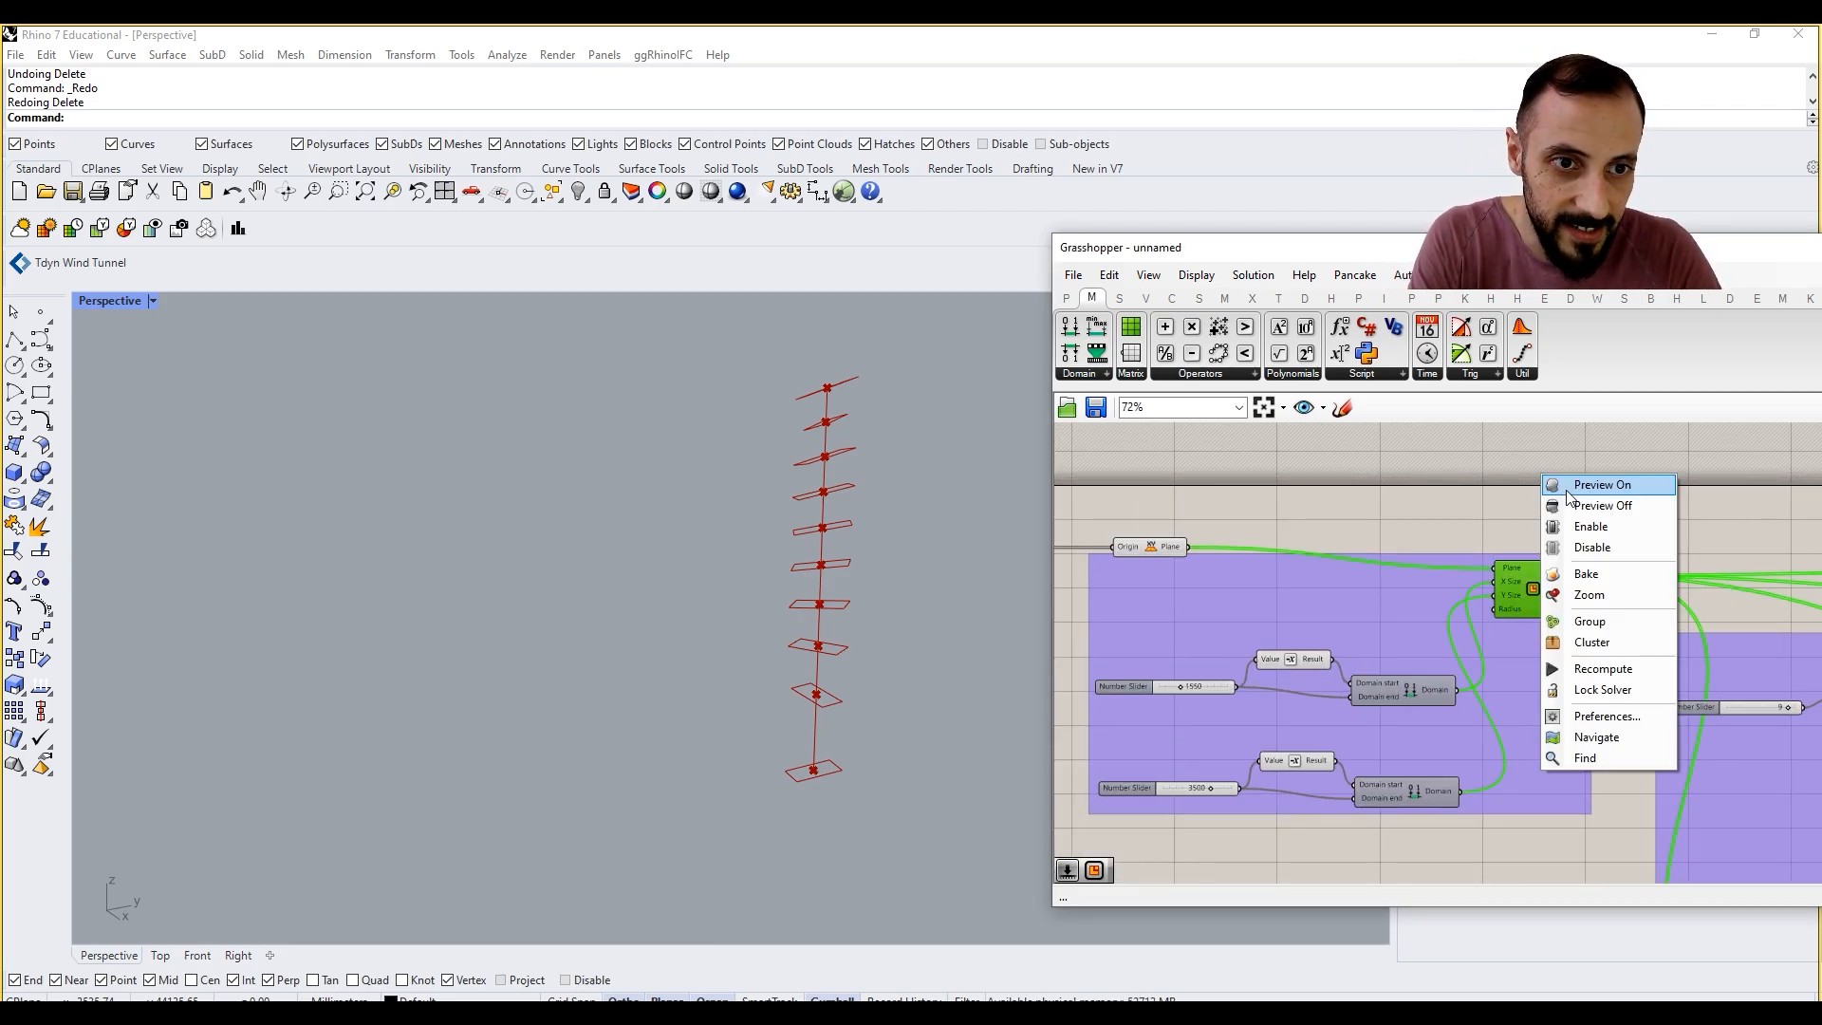
{"action": "left_click", "coordinate": [1573, 488]}
{"action": "left_click", "coordinate": [1424, 513]}
{"action": "right_click_drag", "start_coordinate": [875, 546], "coordinate": [824, 594]}
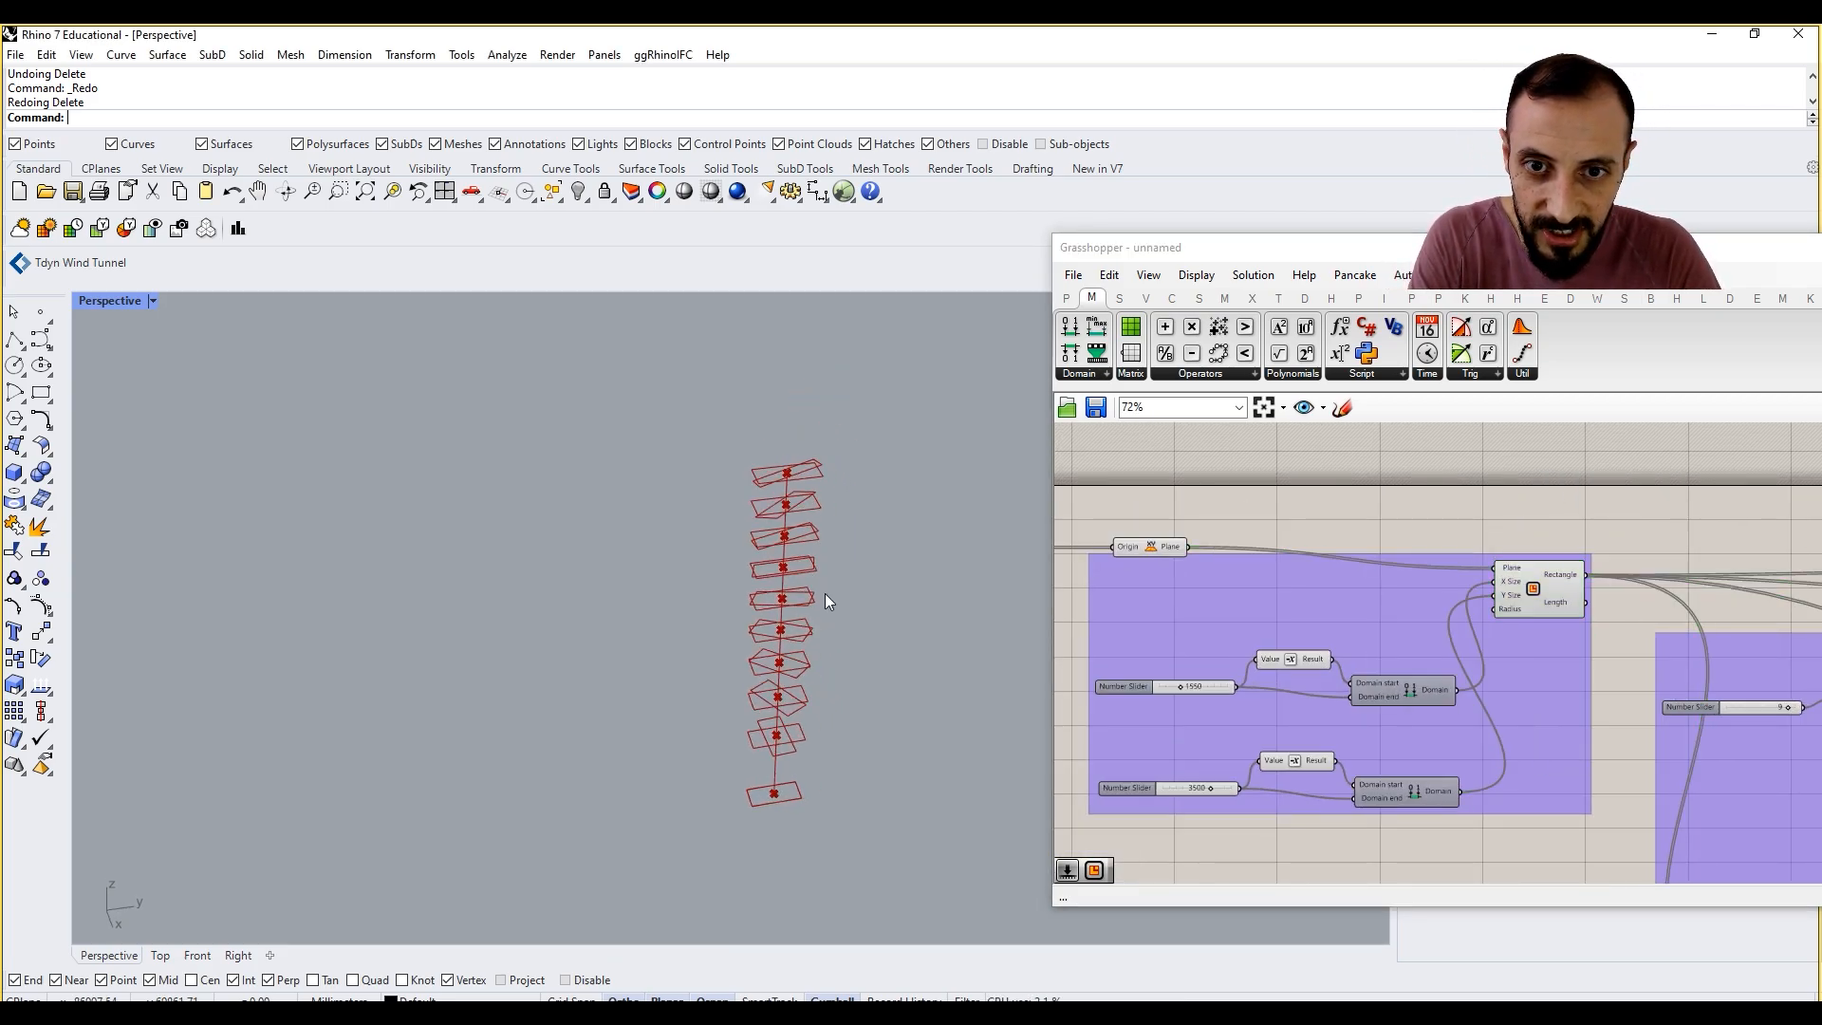
{"action": "right_click", "coordinate": [1509, 576]}
{"action": "left_click", "coordinate": [1522, 532]}
Step: Add a Dash Pattern component above the Rectangle component and feed its Curve input from the Rectangle output
{"action": "double_click", "coordinate": [1535, 505]}
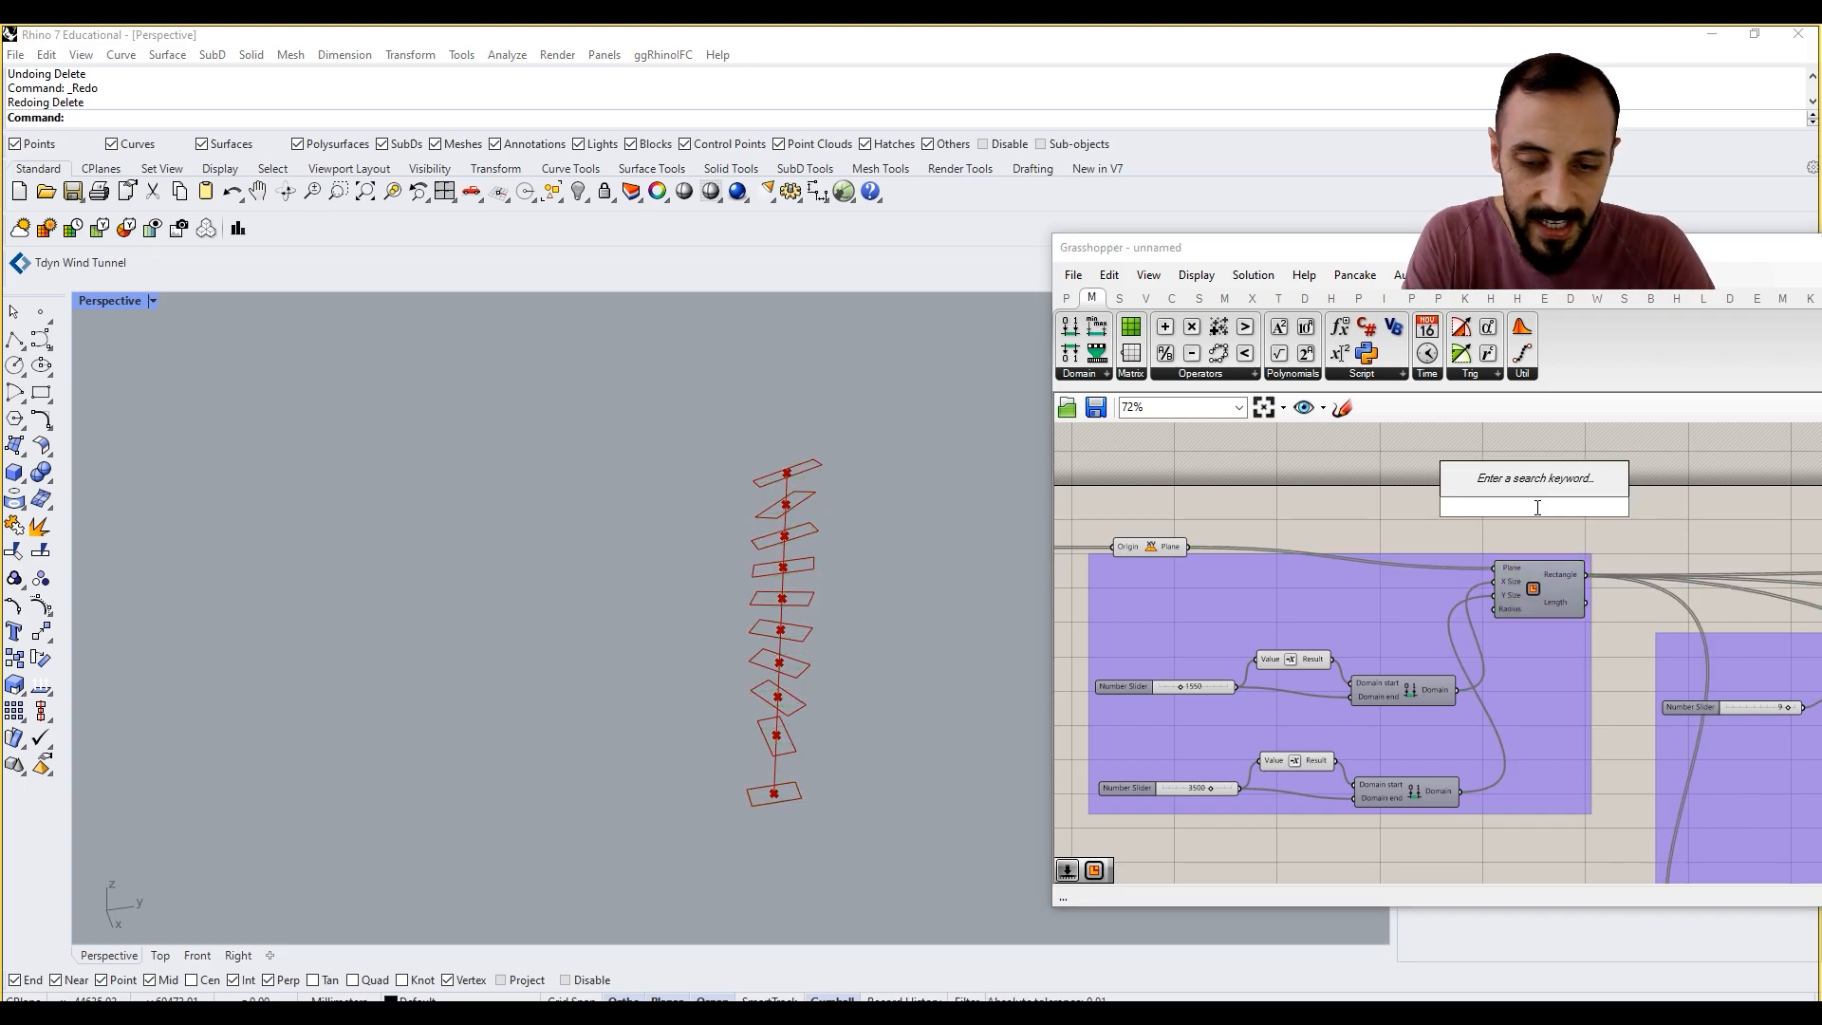
{"action": "type", "text": "dash"}
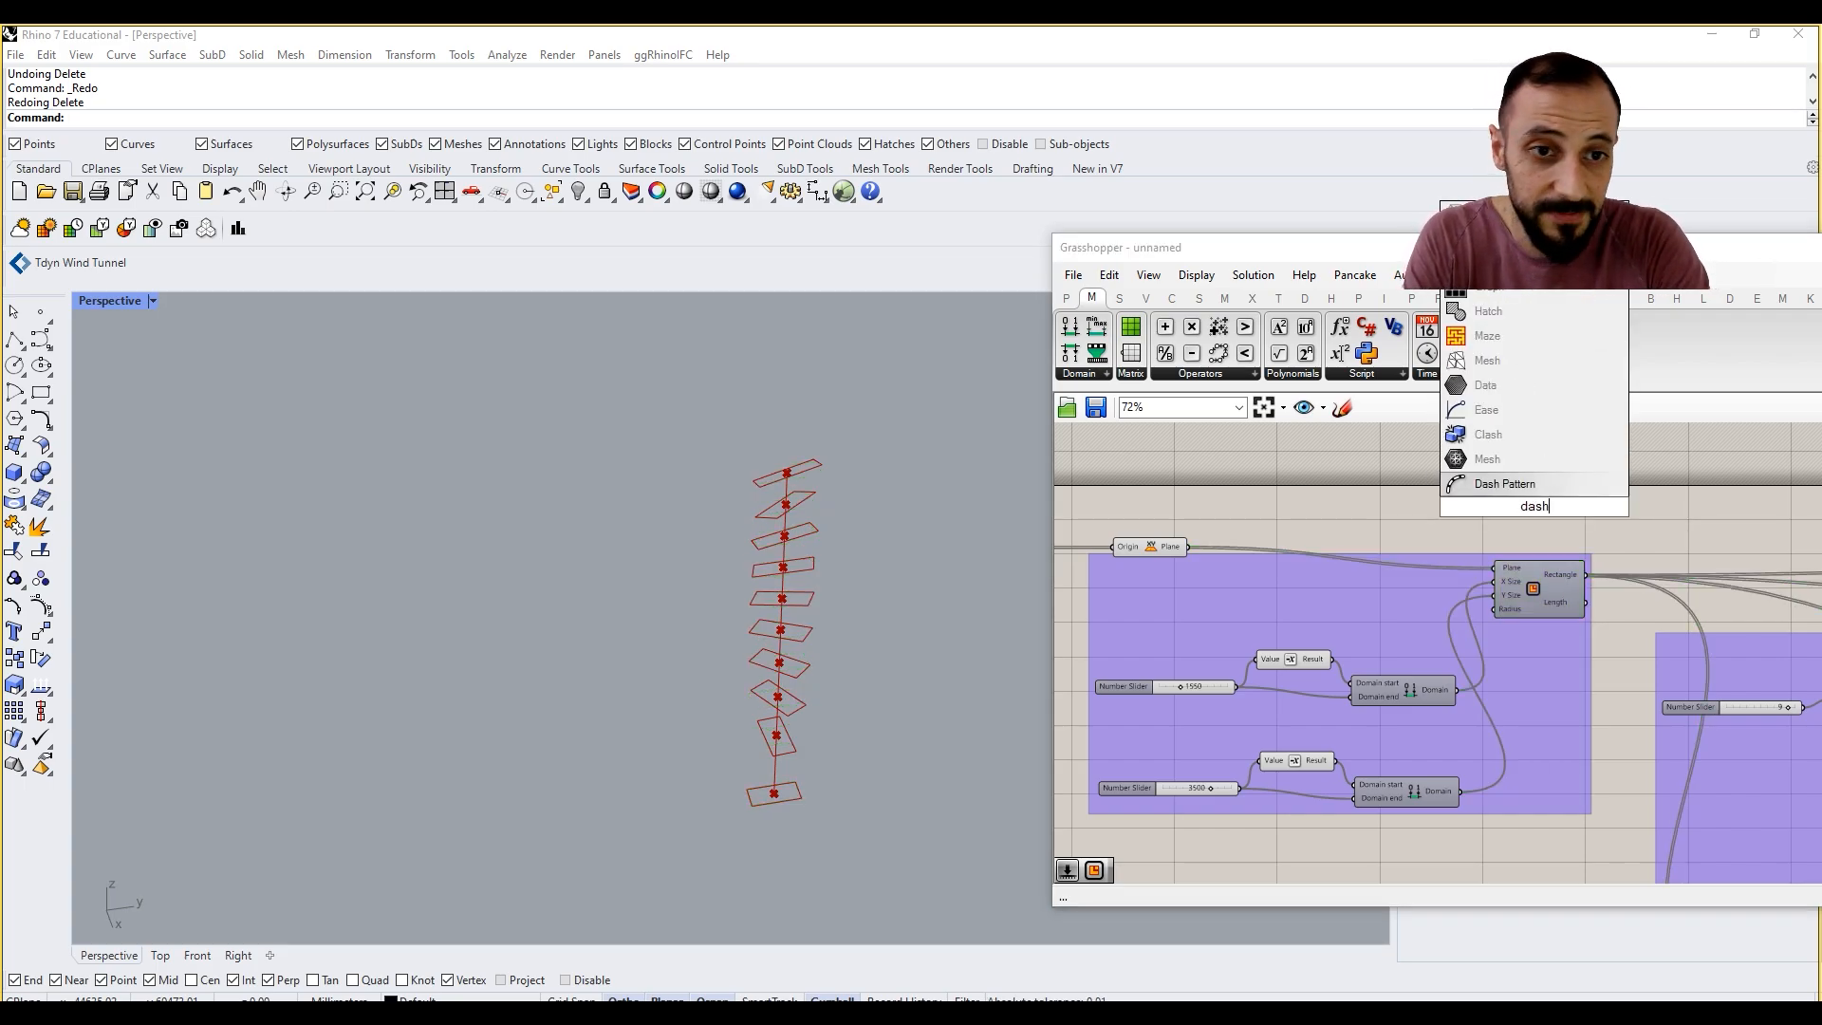
{"action": "left_click", "coordinate": [1499, 484]}
{"action": "scroll", "coordinate": [1544, 526], "scroll_direction": "up", "scroll_amount": 2}
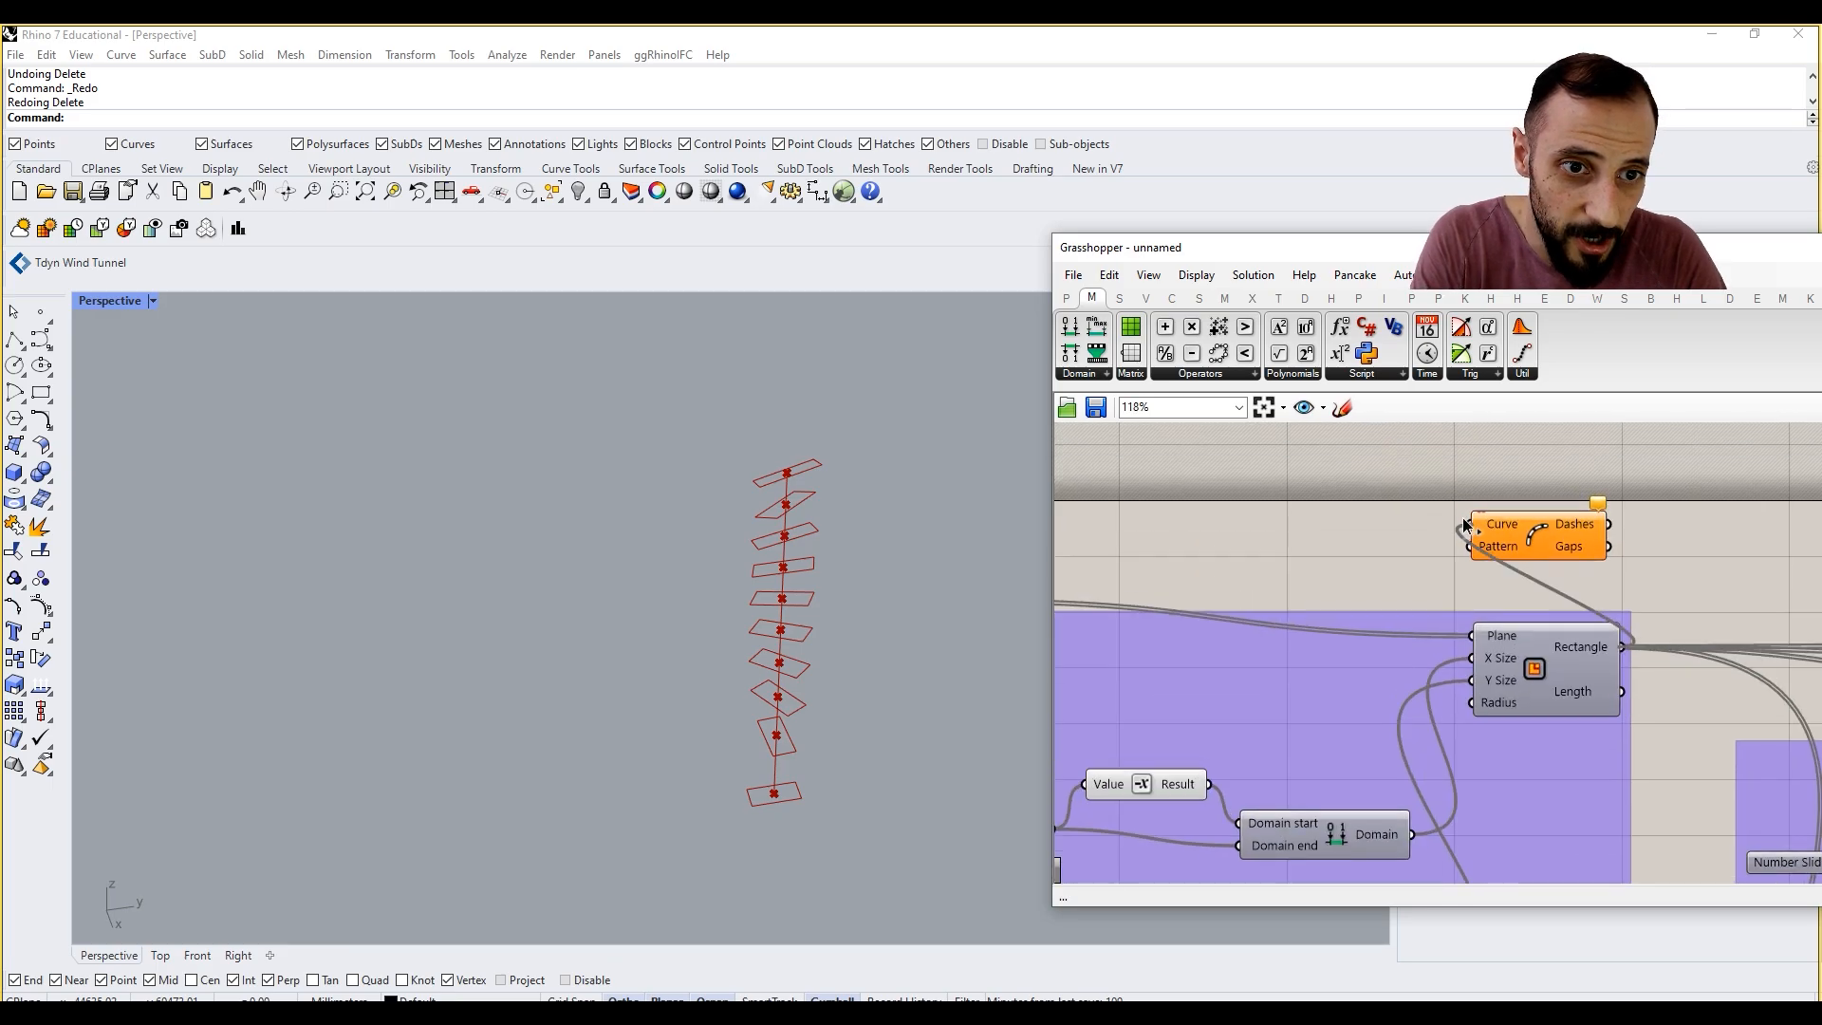
Step: Create a number slider with value 50 and connect it to the Dash Pattern's Pattern input
{"action": "double_click", "coordinate": [1307, 510]}
{"action": "type", "text": "50"}
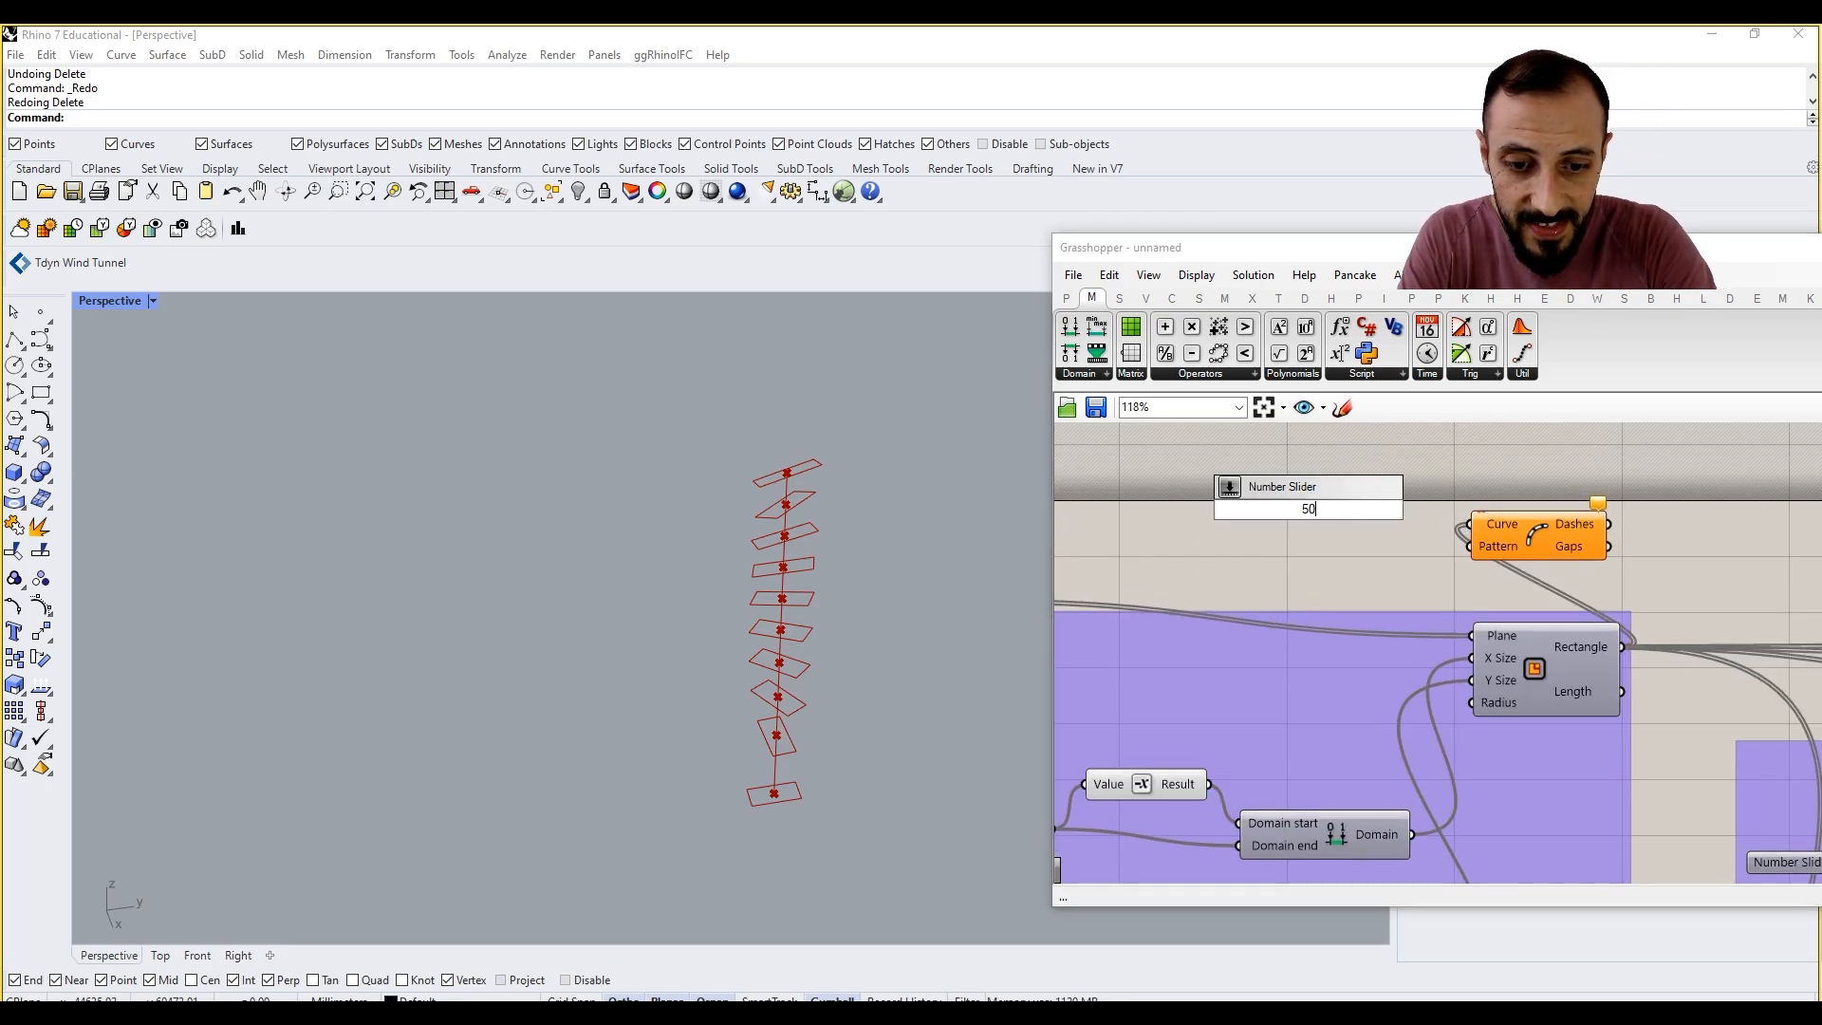
{"action": "key", "text": "Return"}
{"action": "scroll", "coordinate": [1307, 509], "scroll_direction": "up", "scroll_amount": 1}
{"action": "left_click_drag", "start_coordinate": [1445, 509], "coordinate": [1497, 553]}
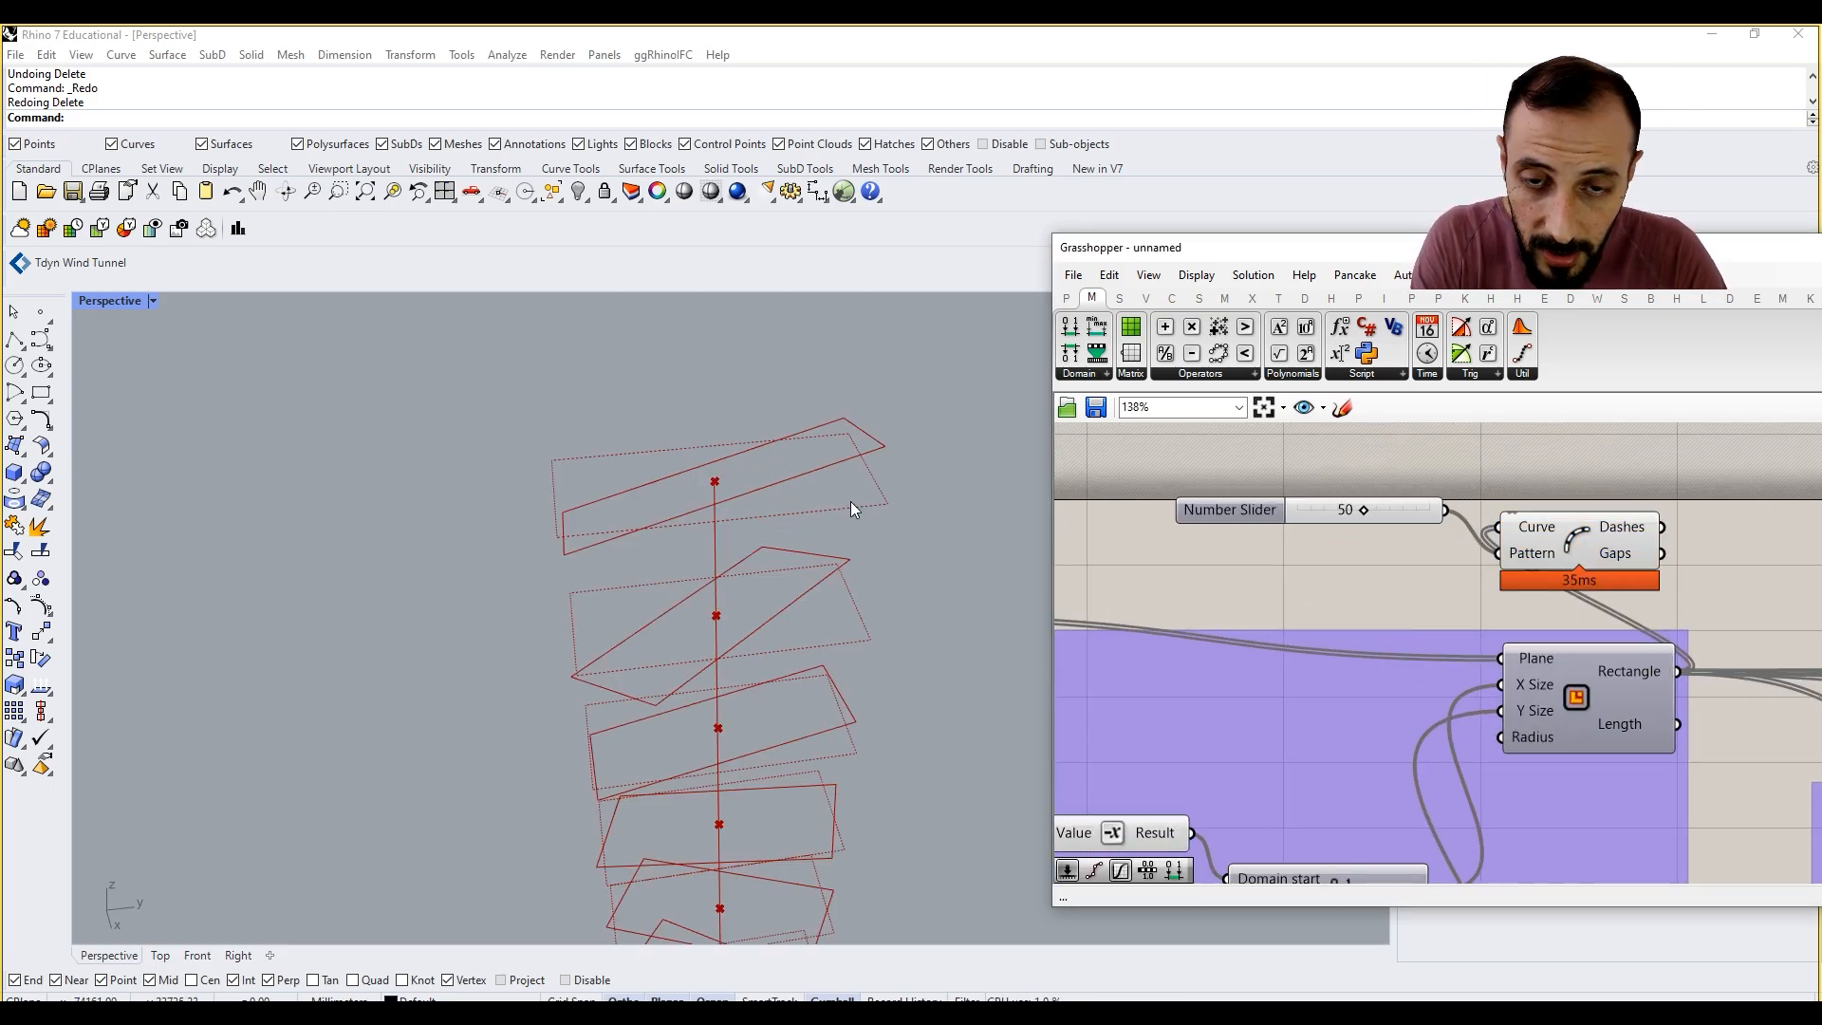
Step: Add a Custom Preview component and connect the Dash Pattern's Dashes output to its Geometry input
{"action": "right_click_drag", "start_coordinate": [1750, 452], "coordinate": [1665, 458]}
{"action": "double_click", "coordinate": [1665, 456]}
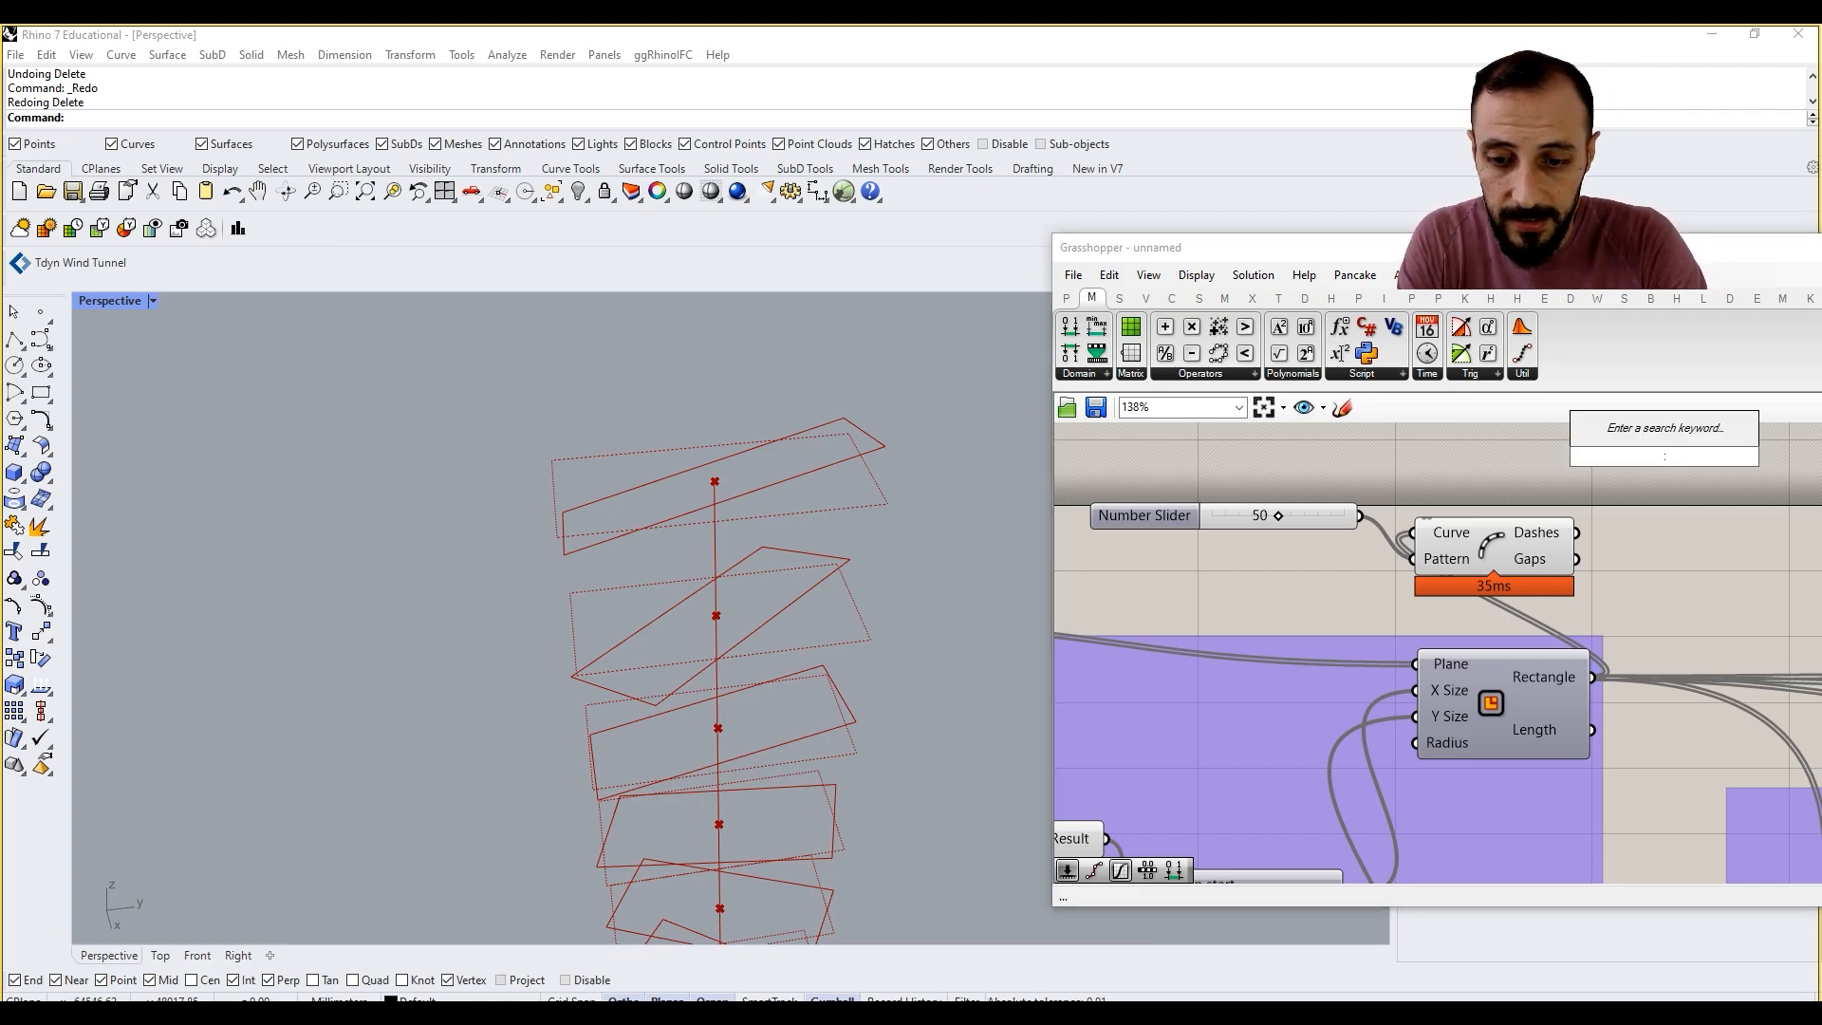
{"action": "type", "text": "previ"}
{"action": "left_click", "coordinate": [1660, 311]}
{"action": "left_click_drag", "start_coordinate": [1604, 444], "coordinate": [1577, 532]}
Step: Raise the pattern slider to 100 and turn off the Dash Pattern component's own preview
{"action": "left_click_drag", "start_coordinate": [1518, 619], "coordinate": [1344, 515]}
{"action": "right_click", "coordinate": [1236, 461]}
{"action": "left_click", "coordinate": [1309, 490]}
{"action": "left_click", "coordinate": [1409, 460]}
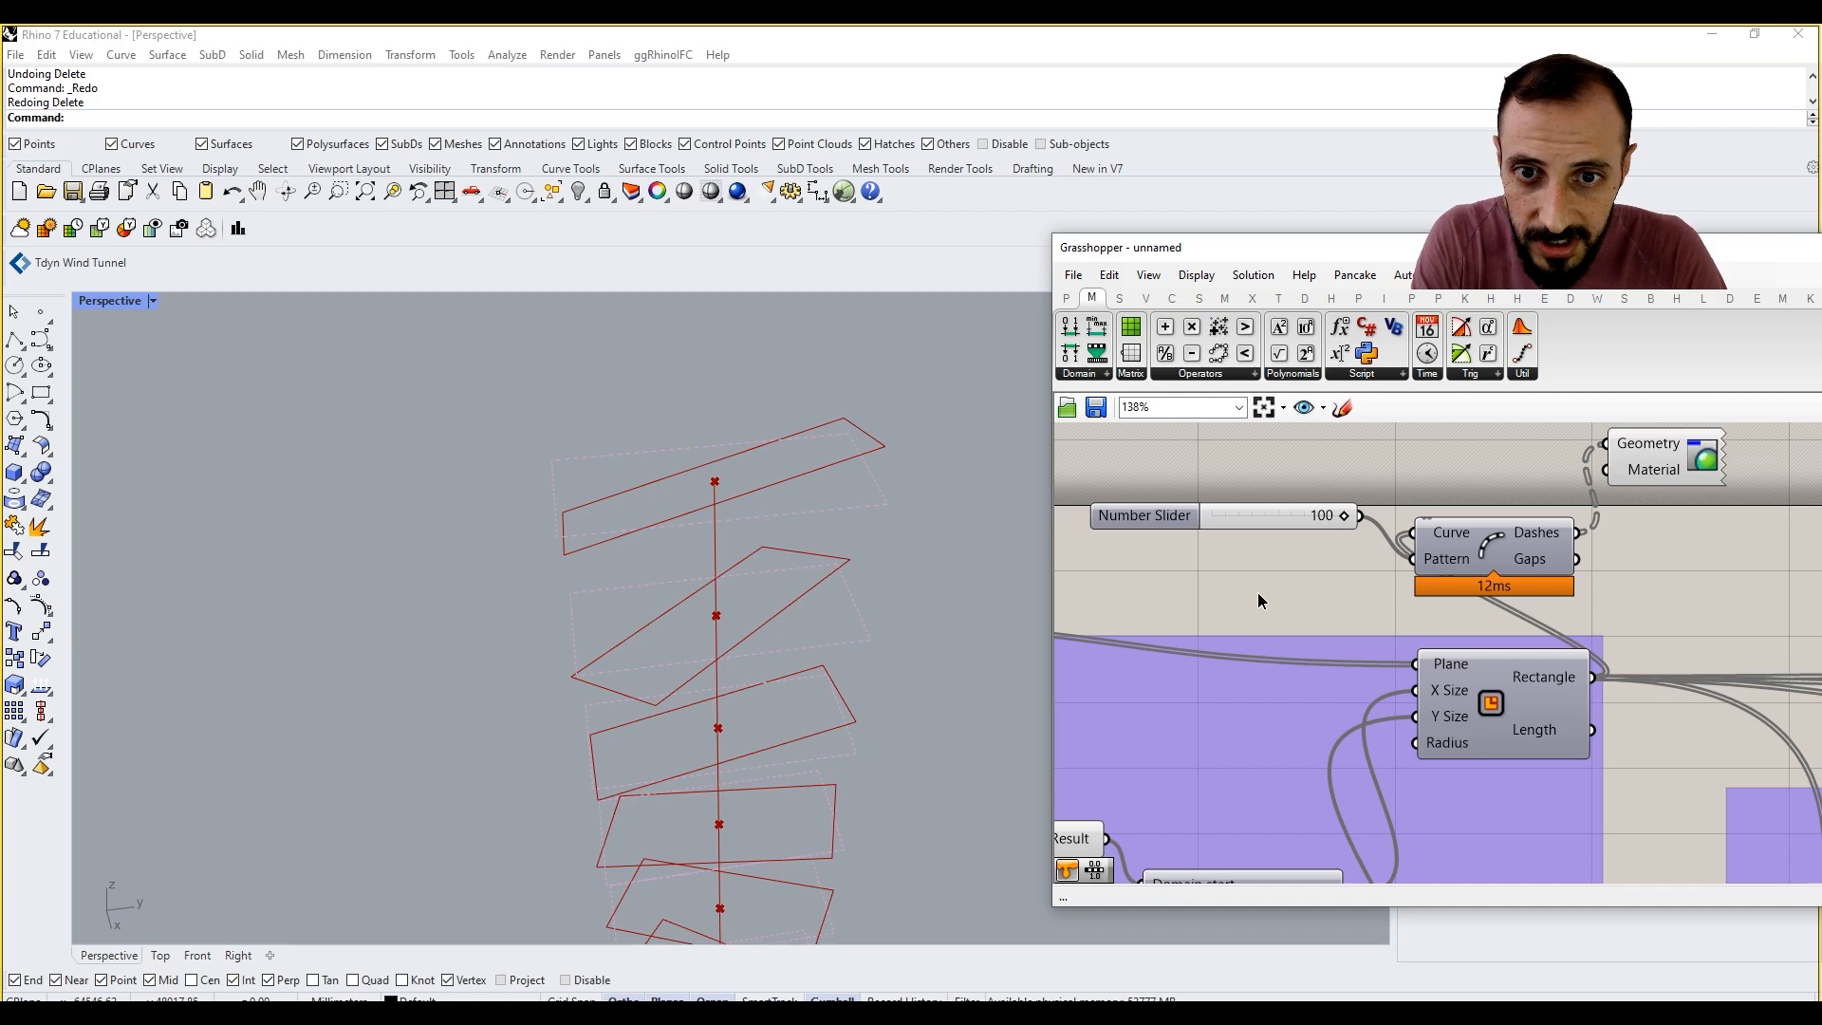
Step: Replace the pattern slider with a new number slider set to 250, feeding the Dash Pattern's Pattern input
{"action": "double_click", "coordinate": [1259, 590]}
{"action": "type", "text": "250"}
{"action": "key", "text": "Return"}
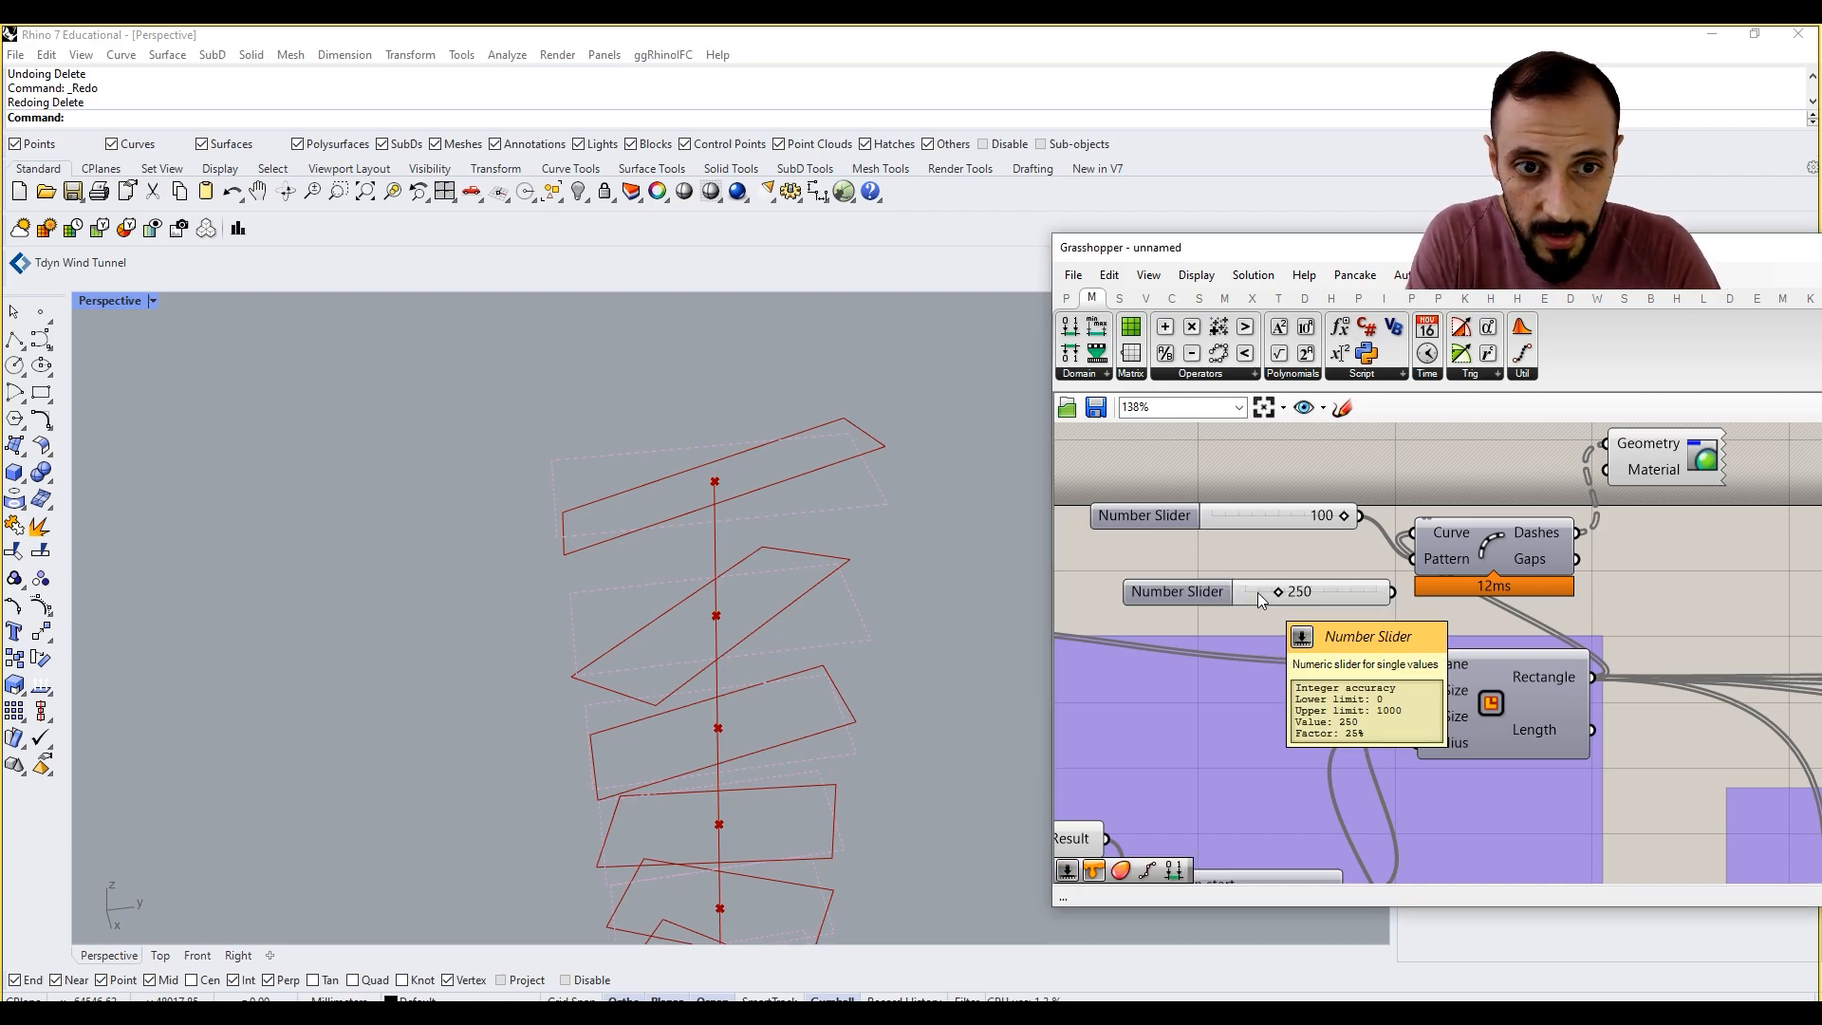
Step: Add a Colour Swatch, connect it to the Custom Preview's Material input and check the white dashed rectangles in the viewport
{"action": "double_click", "coordinate": [1382, 464]}
{"action": "type", "text": "swa"}
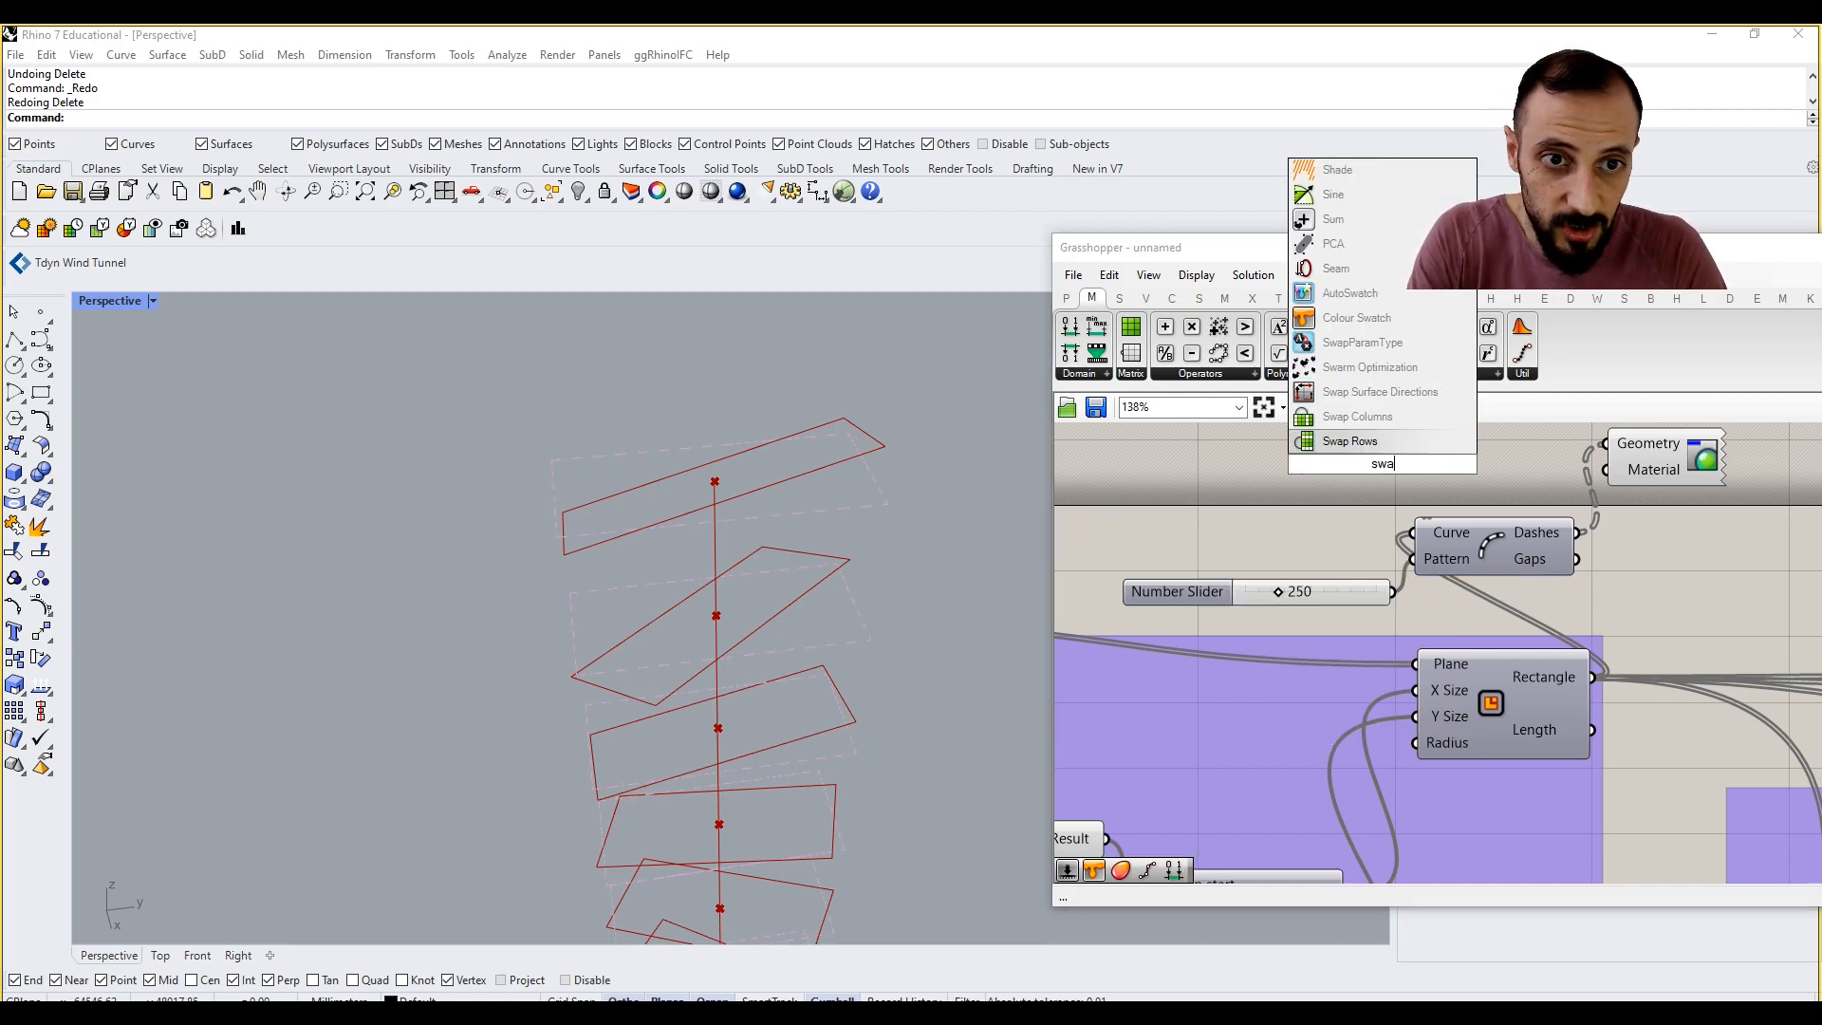
{"action": "left_click", "coordinate": [1357, 318]}
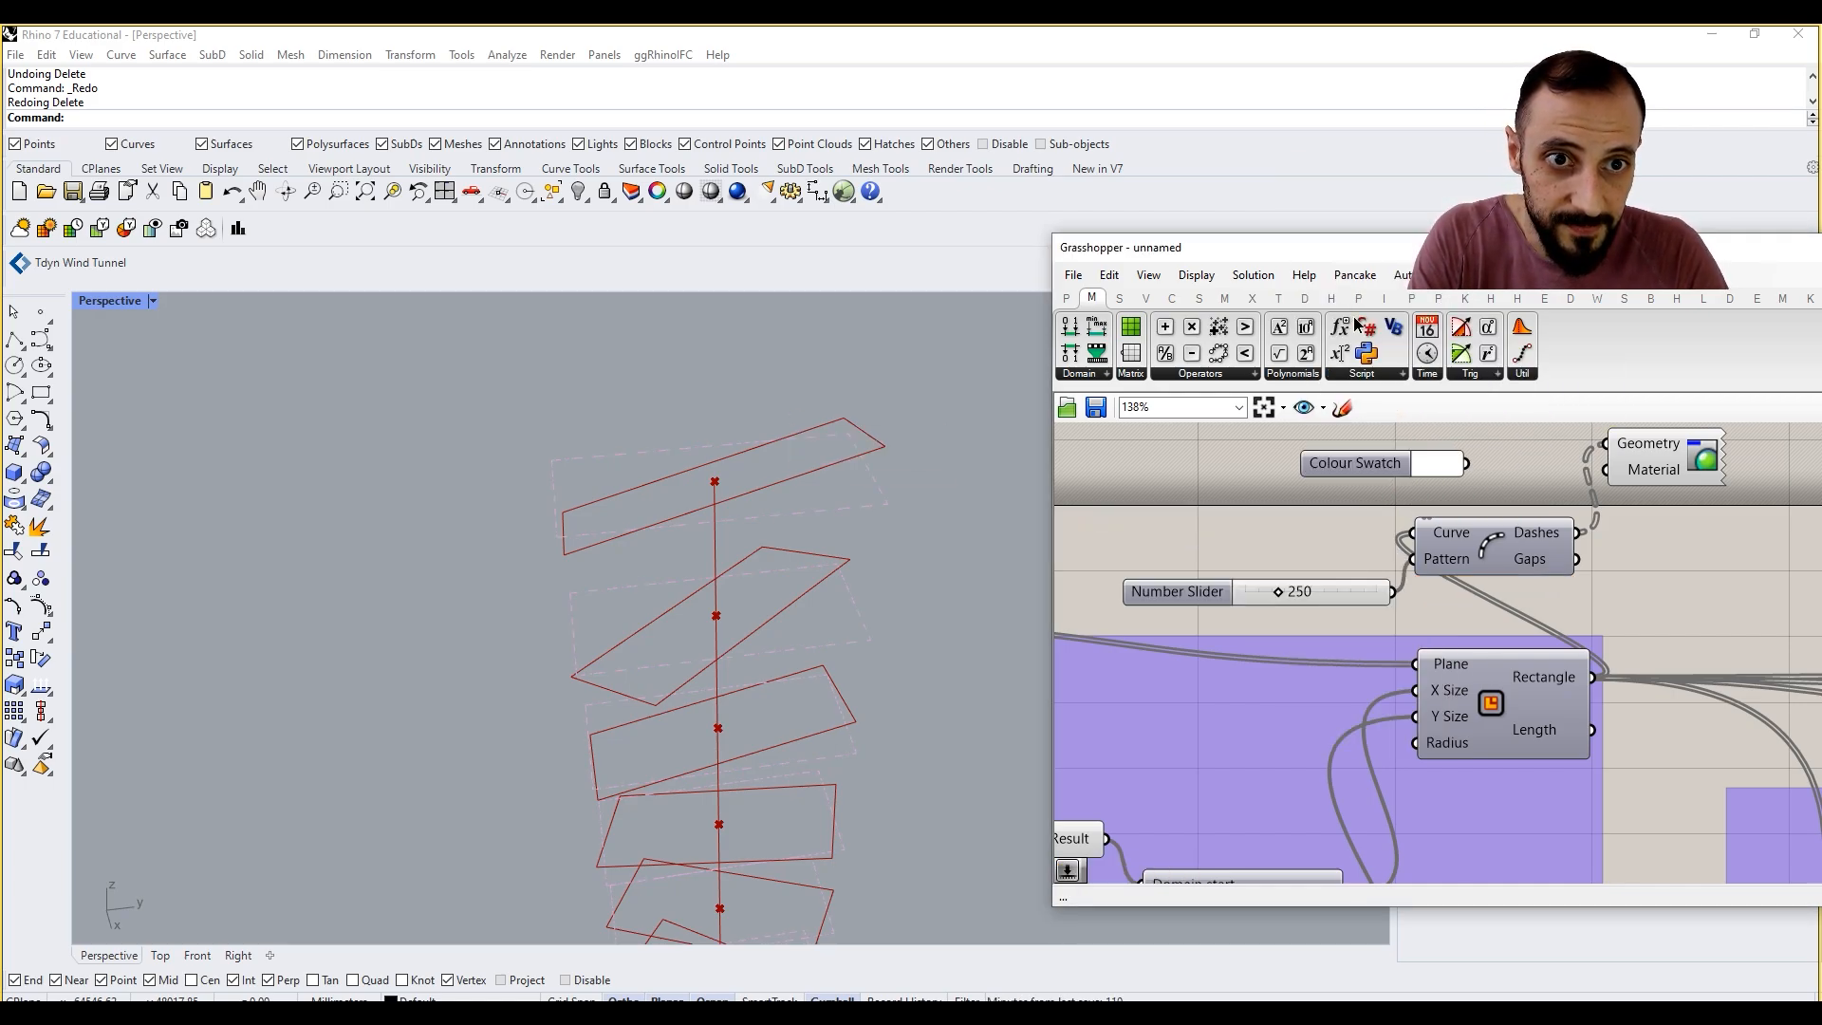
{"action": "scroll", "coordinate": [809, 566], "scroll_direction": "down", "scroll_amount": 10}
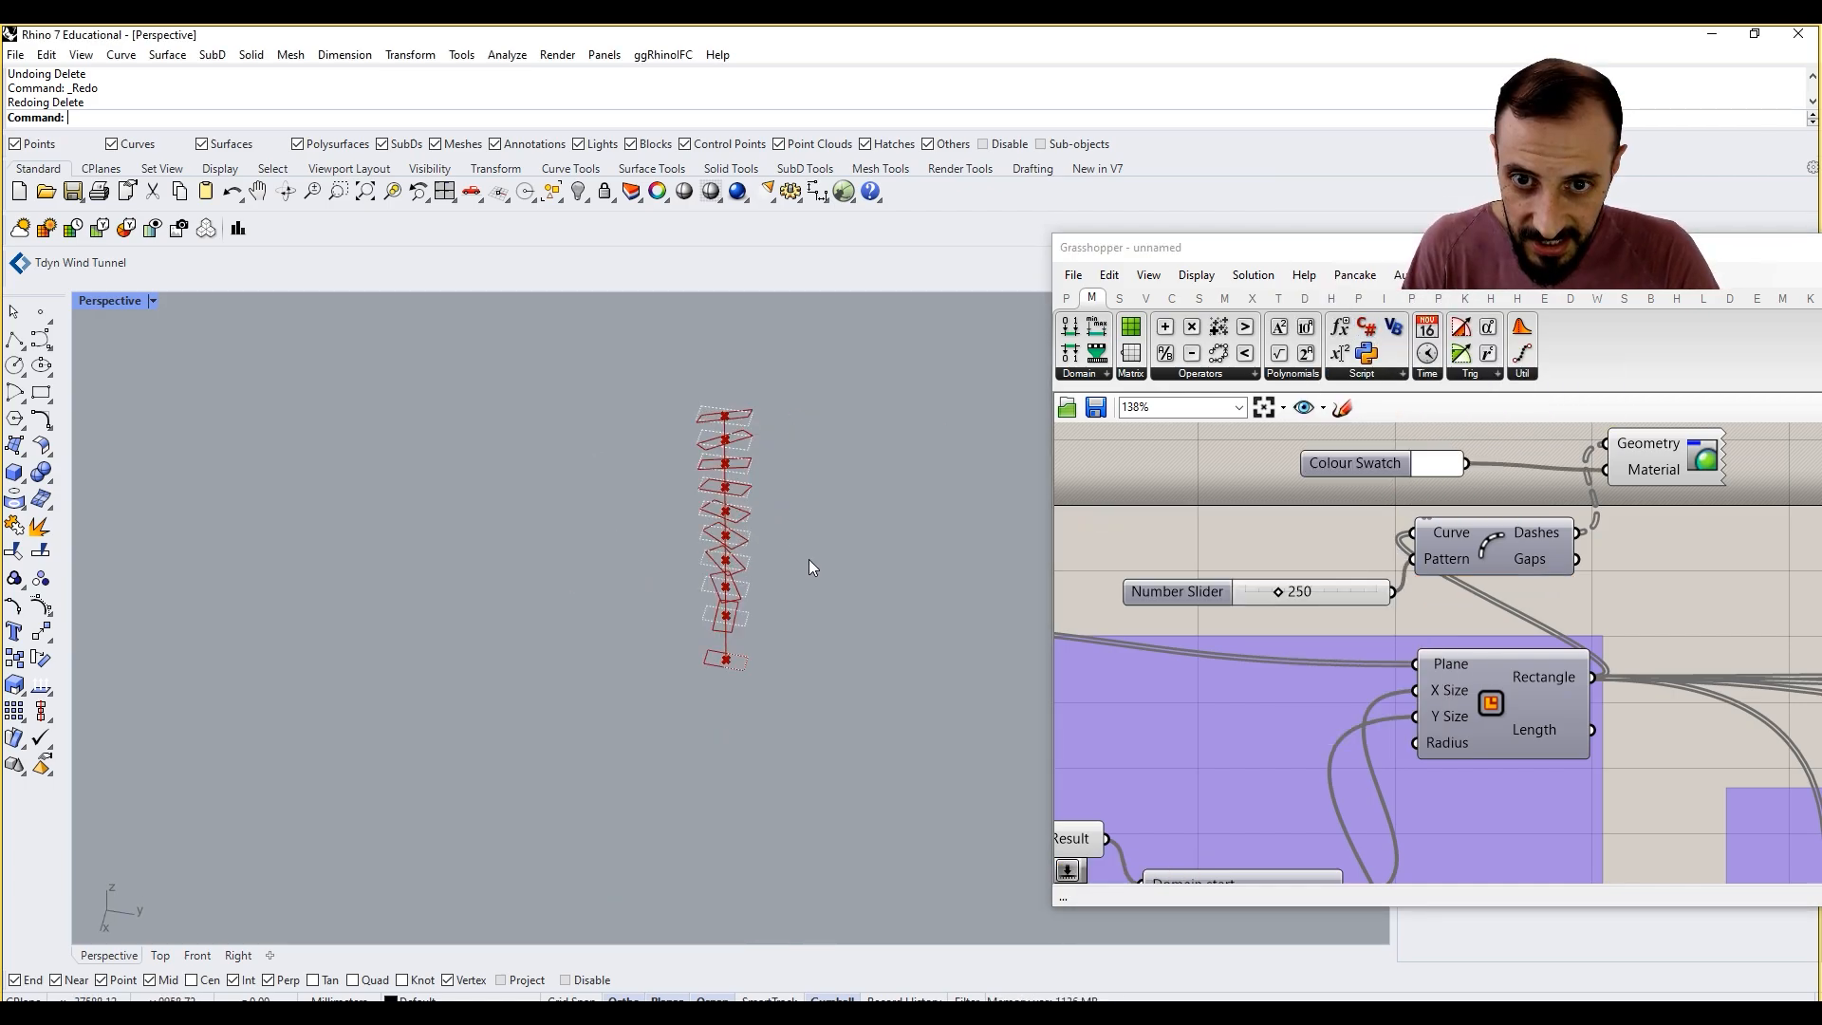
{"action": "scroll", "coordinate": [809, 566], "scroll_direction": "up", "scroll_amount": 6}
{"action": "right_click_drag", "start_coordinate": [809, 565], "coordinate": [827, 652]}
{"action": "scroll", "coordinate": [868, 536], "scroll_direction": "up", "scroll_amount": 4}
{"action": "scroll", "coordinate": [842, 569], "scroll_direction": "down", "scroll_amount": 5}
{"action": "scroll", "coordinate": [819, 627], "scroll_direction": "up", "scroll_amount": 5}
{"action": "scroll", "coordinate": [1472, 597], "scroll_direction": "down", "scroll_amount": 4}
{"action": "right_click_drag", "start_coordinate": [1472, 597], "coordinate": [1380, 601]}
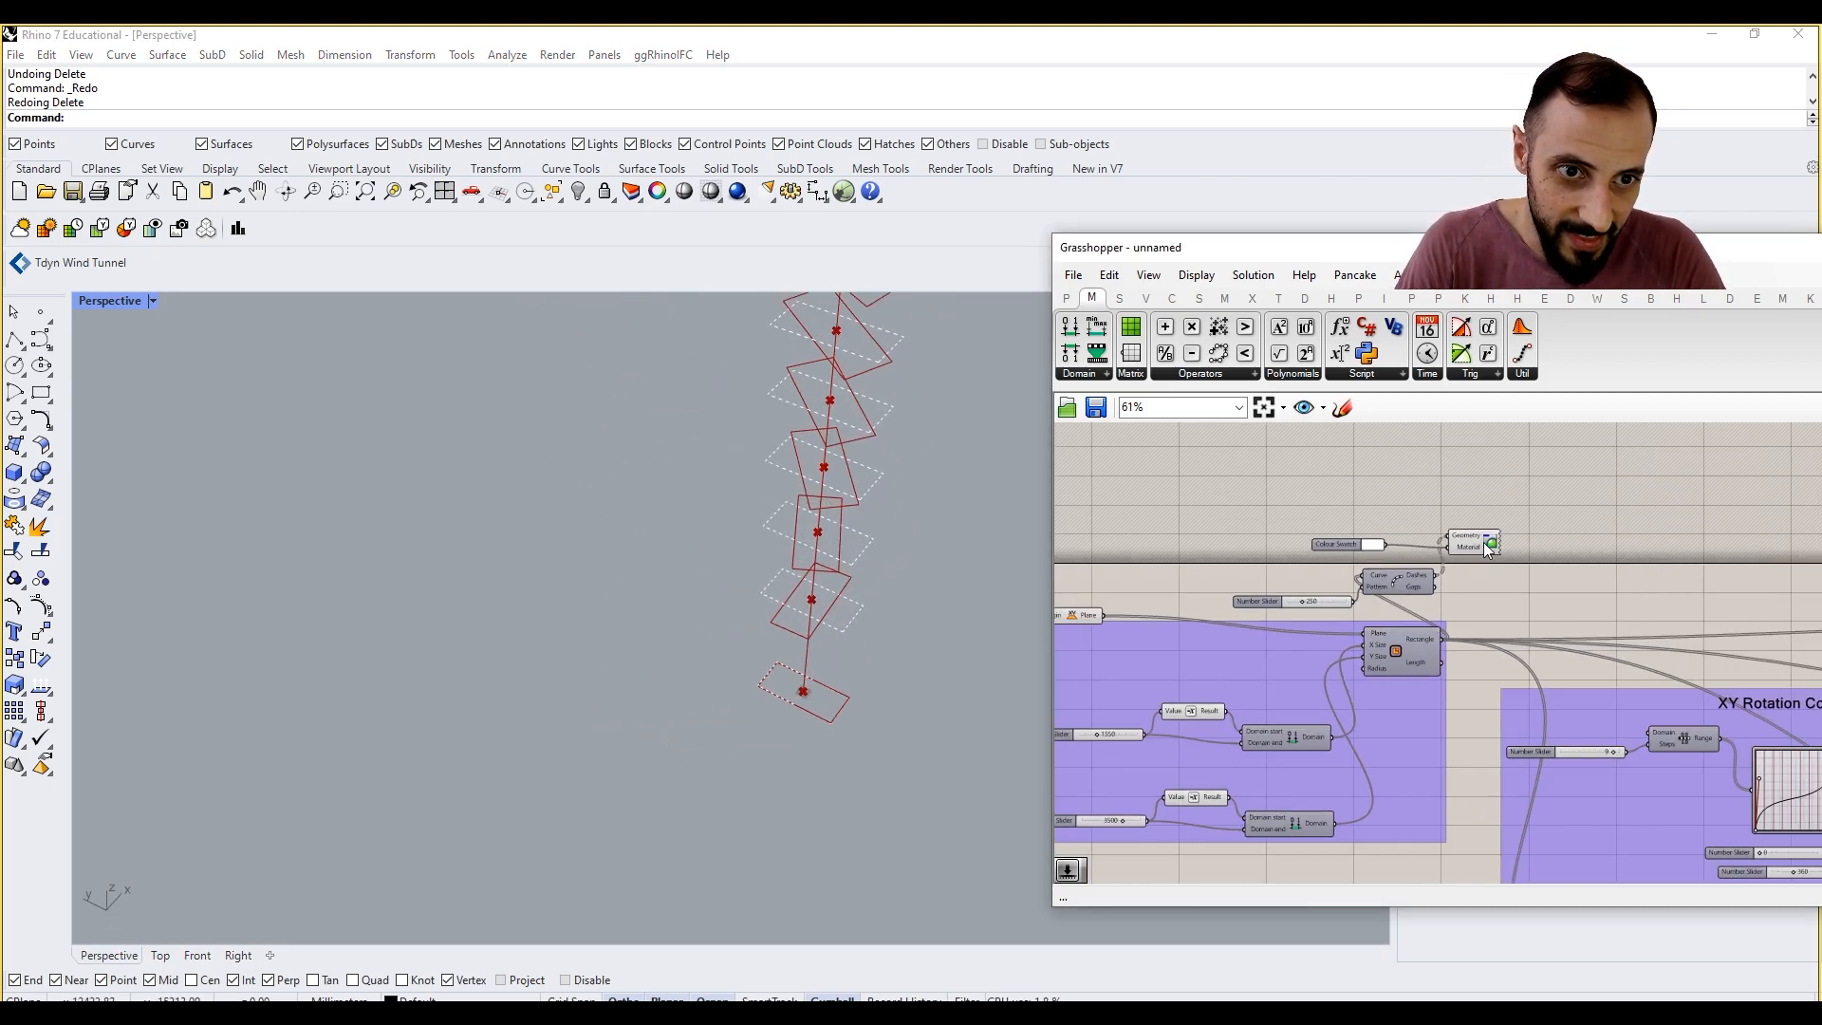
Step: Duplicate the Colour Swatch, Custom Preview, Dash Pattern and 250 slider, placing the copies above the first Rotate component
{"action": "scroll", "coordinate": [1485, 533], "scroll_direction": "up", "scroll_amount": 3}
{"action": "left_click_drag", "start_coordinate": [1500, 484], "coordinate": [1157, 655]}
{"action": "left_click_drag", "start_coordinate": [1311, 622], "coordinate": [1359, 601]}
{"action": "left_click", "coordinate": [1479, 608]}
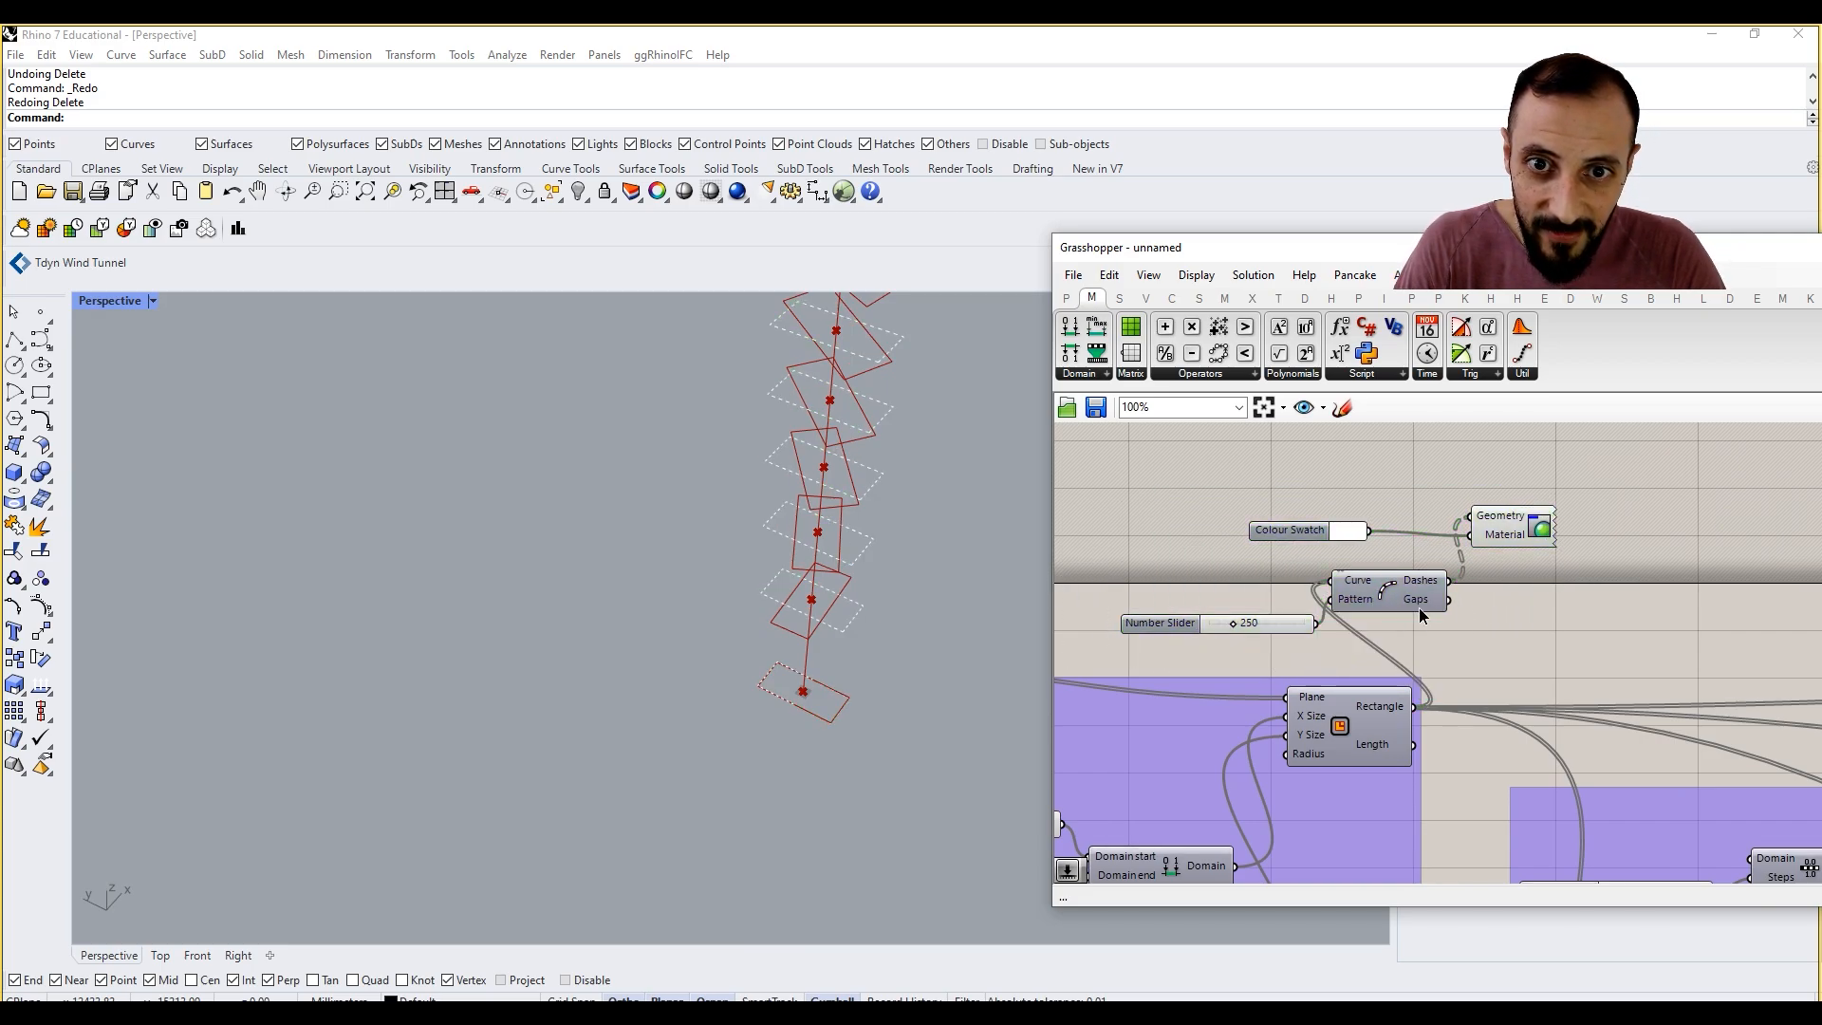
{"action": "scroll", "coordinate": [1565, 581], "scroll_direction": "down", "scroll_amount": 3}
{"action": "right_click_drag", "start_coordinate": [1566, 581], "coordinate": [1378, 504]}
{"action": "scroll", "coordinate": [1275, 557], "scroll_direction": "up", "scroll_amount": 2}
{"action": "left_click_drag", "start_coordinate": [1378, 504], "coordinate": [1530, 606]}
{"action": "key", "text": "ctrl+c"}
{"action": "key", "text": "ctrl+v"}
{"action": "scroll", "coordinate": [1144, 619], "scroll_direction": "down", "scroll_amount": 3}
{"action": "scroll", "coordinate": [1530, 606], "scroll_direction": "up", "scroll_amount": 2}
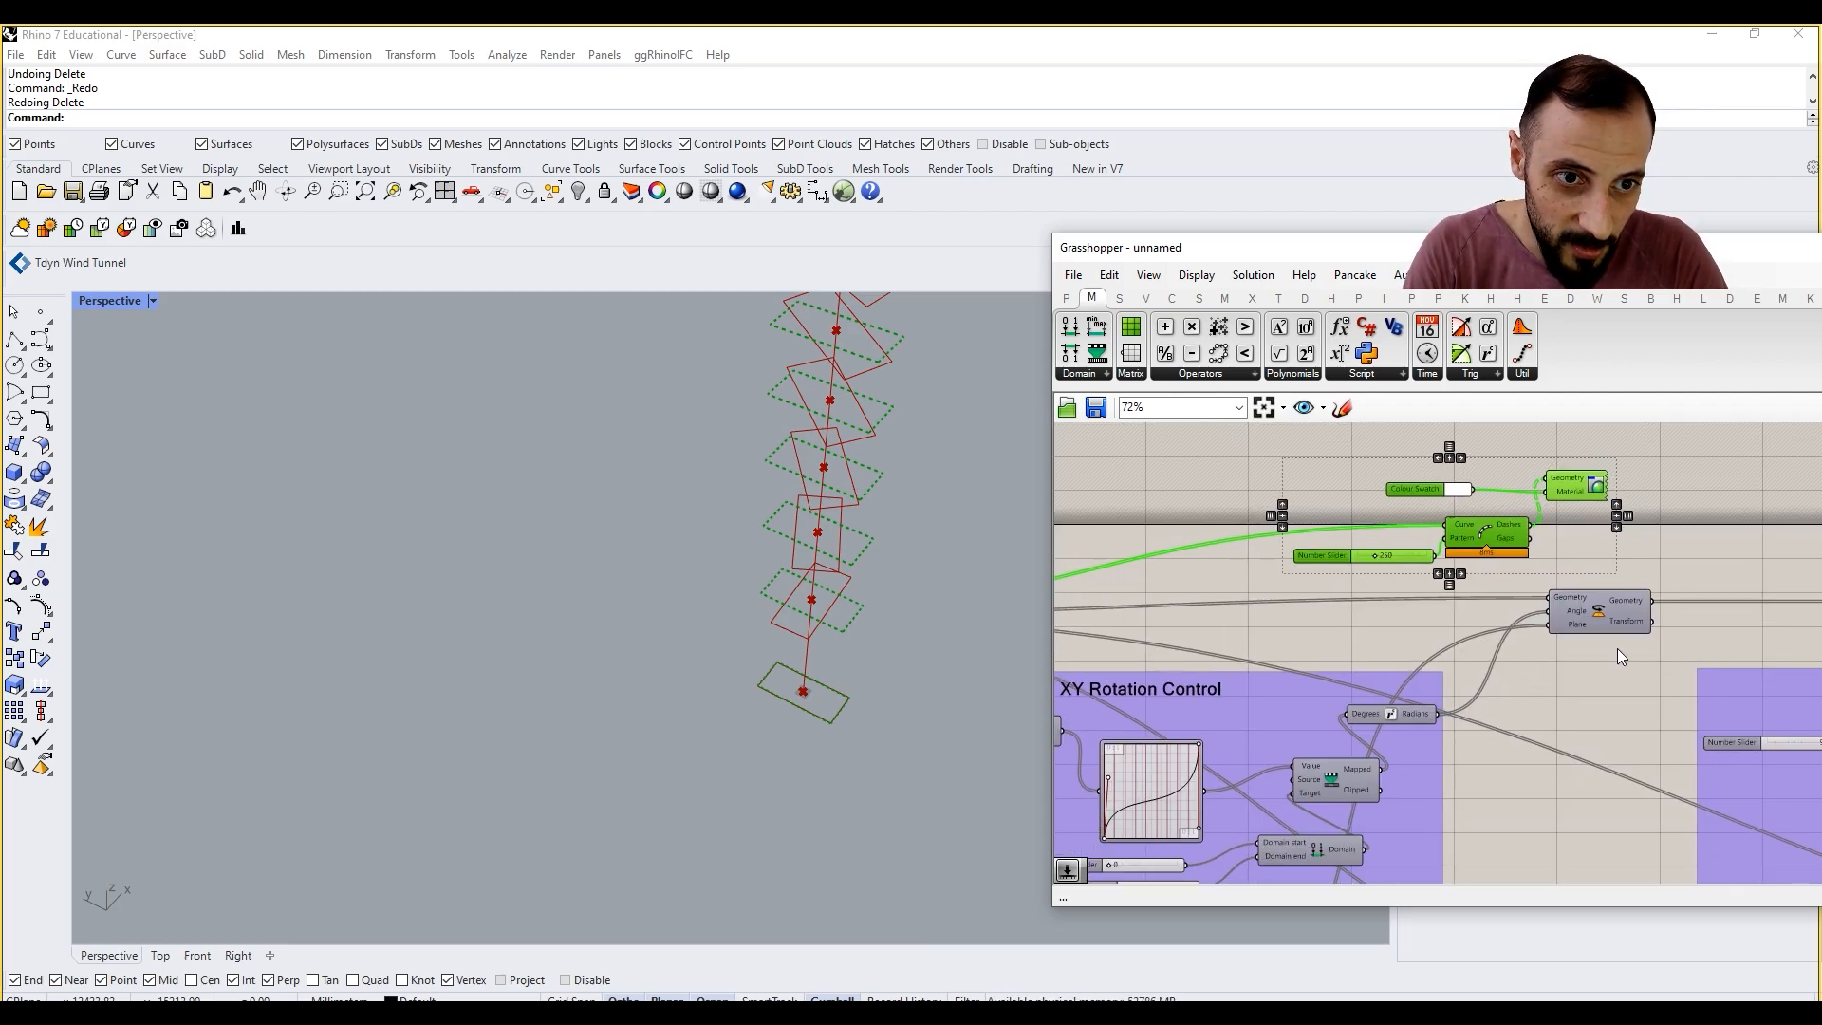
Step: Group the duplicated preview components with the first Rotate component and feed the Dash Pattern's Curve input from Rotate's Geometry output
{"action": "right_click_drag", "start_coordinate": [1617, 648], "coordinate": [1499, 684]}
{"action": "left_click_drag", "start_coordinate": [1369, 568], "coordinate": [1529, 574]}
{"action": "left_click_drag", "start_coordinate": [1296, 463], "coordinate": [1659, 671]}
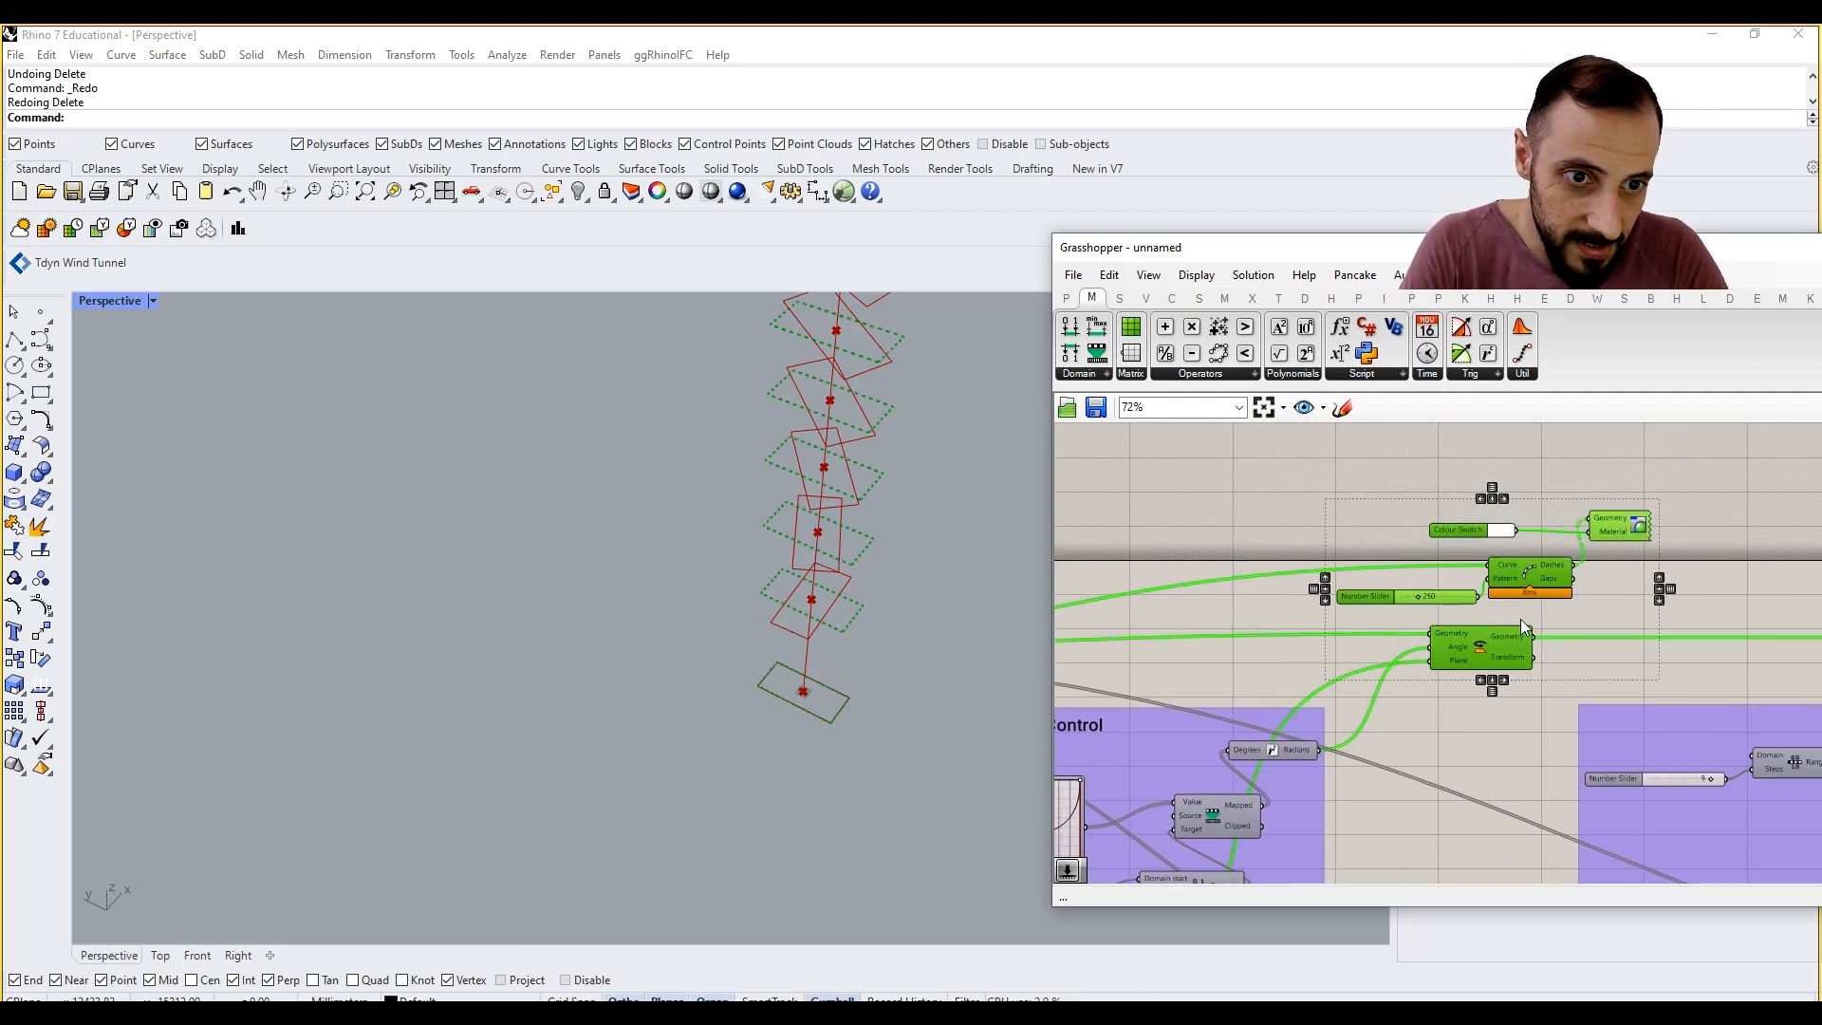
{"action": "key", "text": "ctrl+g"}
{"action": "scroll", "coordinate": [1552, 590], "scroll_direction": "up", "scroll_amount": 2}
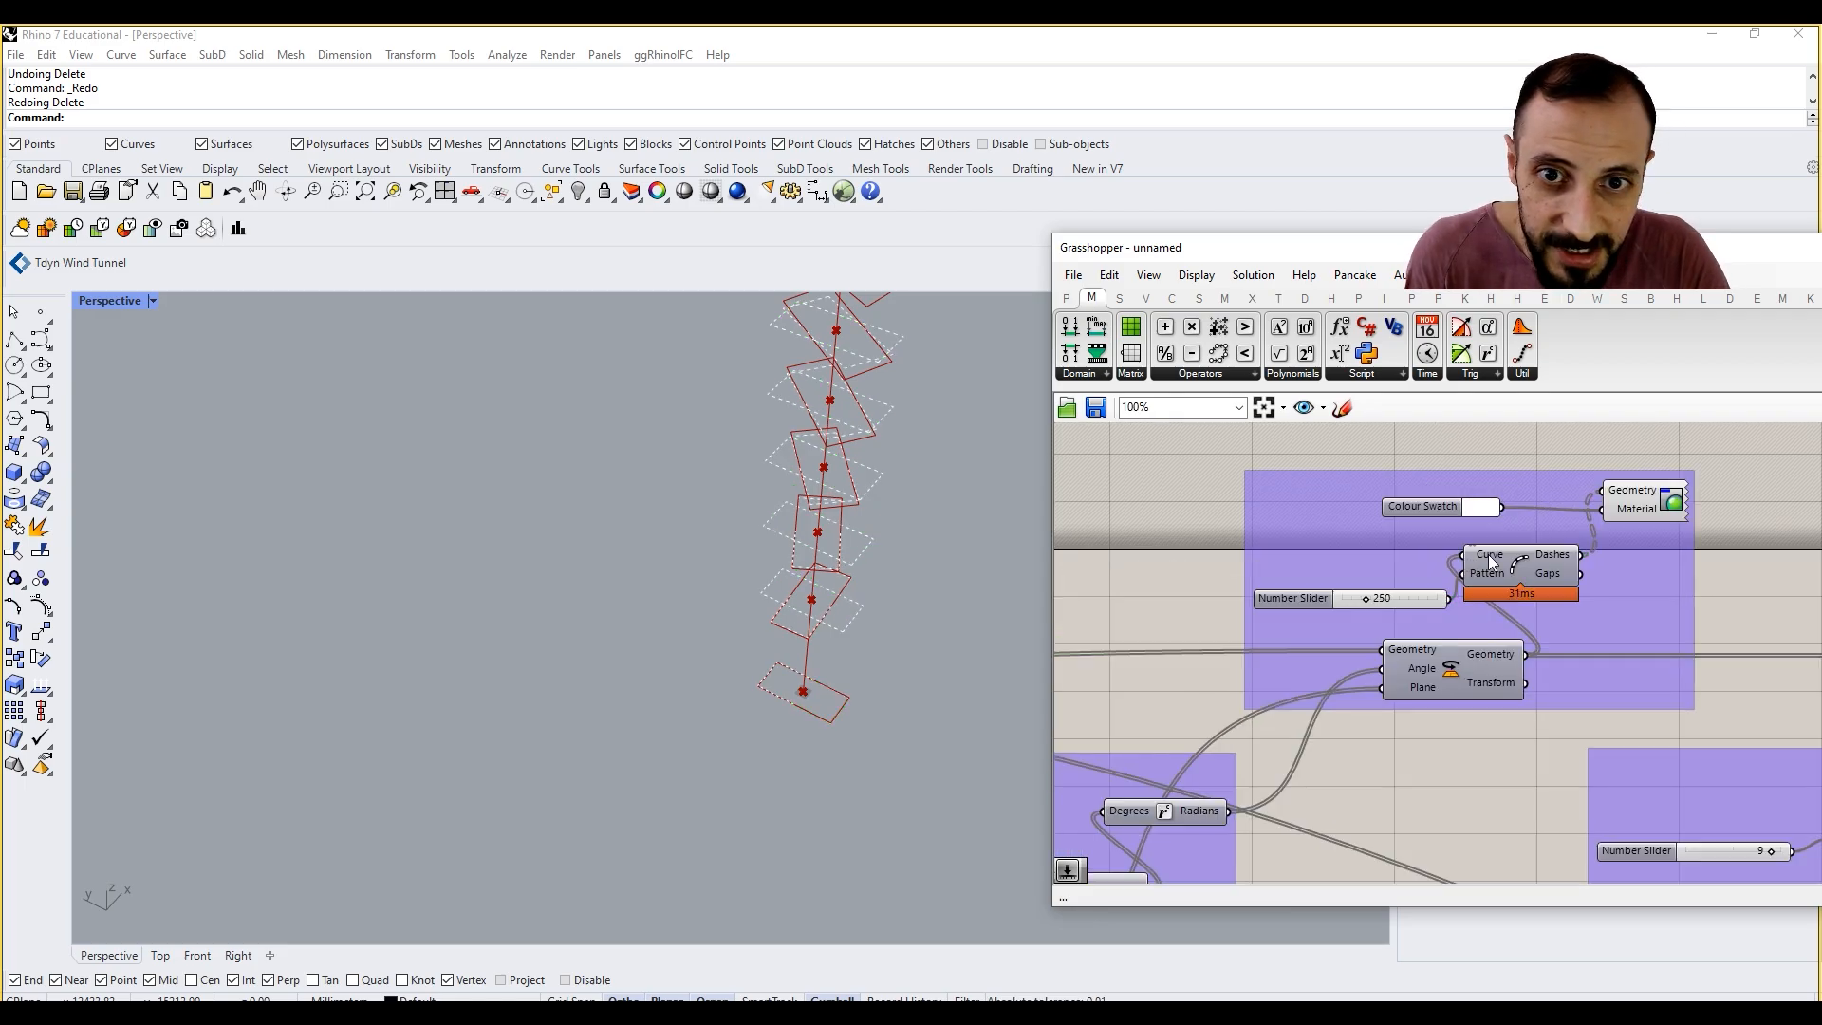
Step: Set the duplicated Colour Swatch to light red with hue 0, saturation 54 and value 100
{"action": "right_click", "coordinate": [1652, 495]}
{"action": "left_click", "coordinate": [1478, 508]}
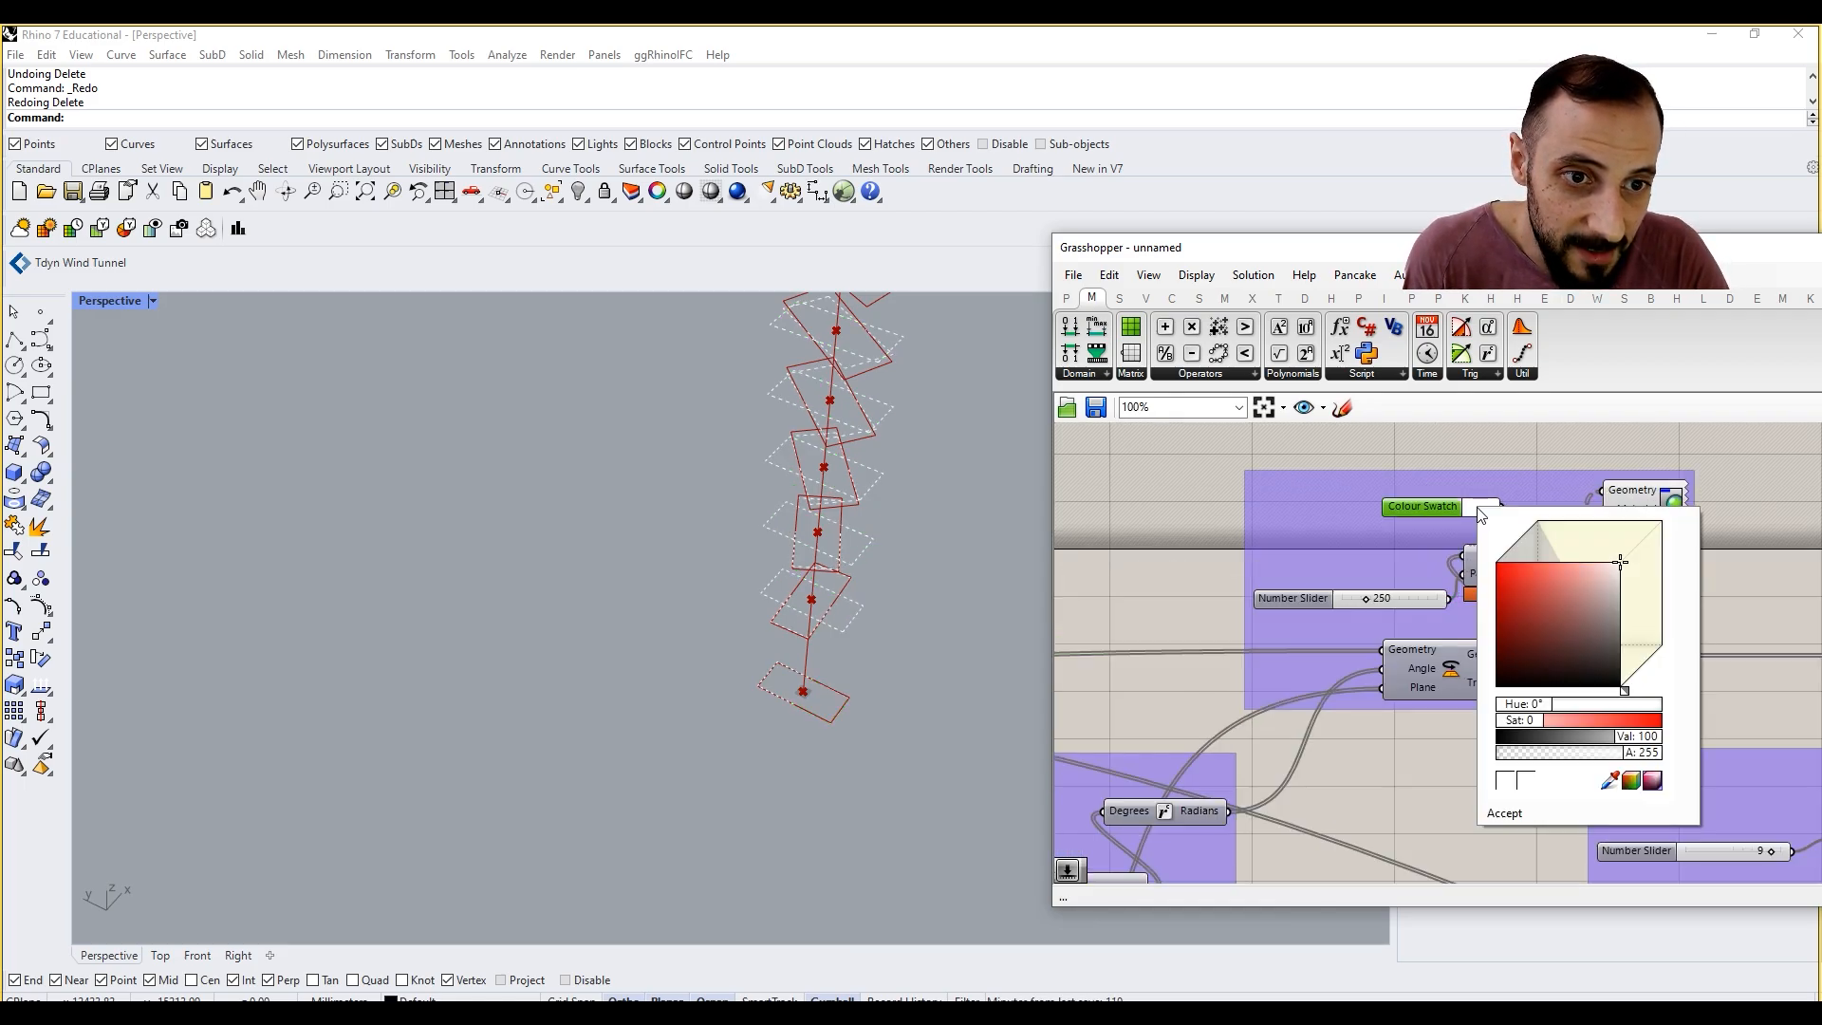
{"action": "left_click_drag", "start_coordinate": [1556, 569], "coordinate": [1571, 562]}
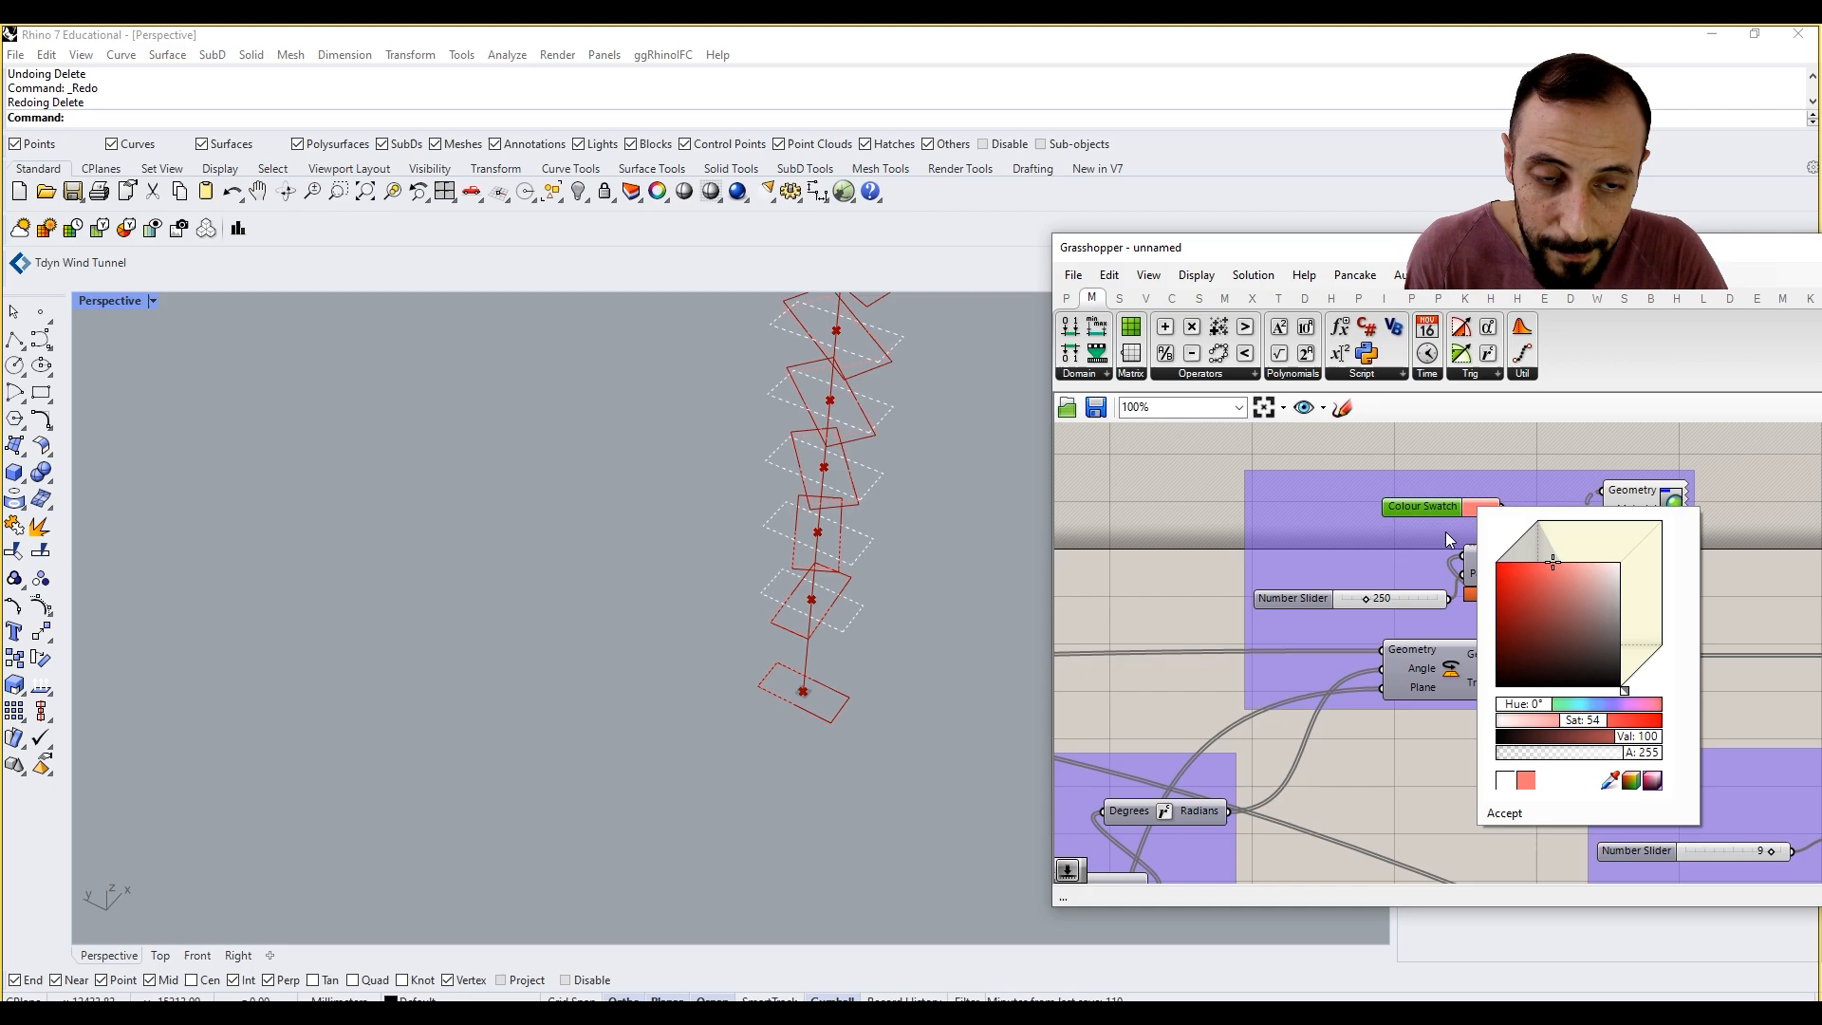
{"action": "left_click", "coordinate": [1210, 473]}
Step: Examine the dashed rectangle previews in the viewport and the chain of rotation groups across the definition
{"action": "scroll", "coordinate": [873, 431], "scroll_direction": "down", "scroll_amount": 6}
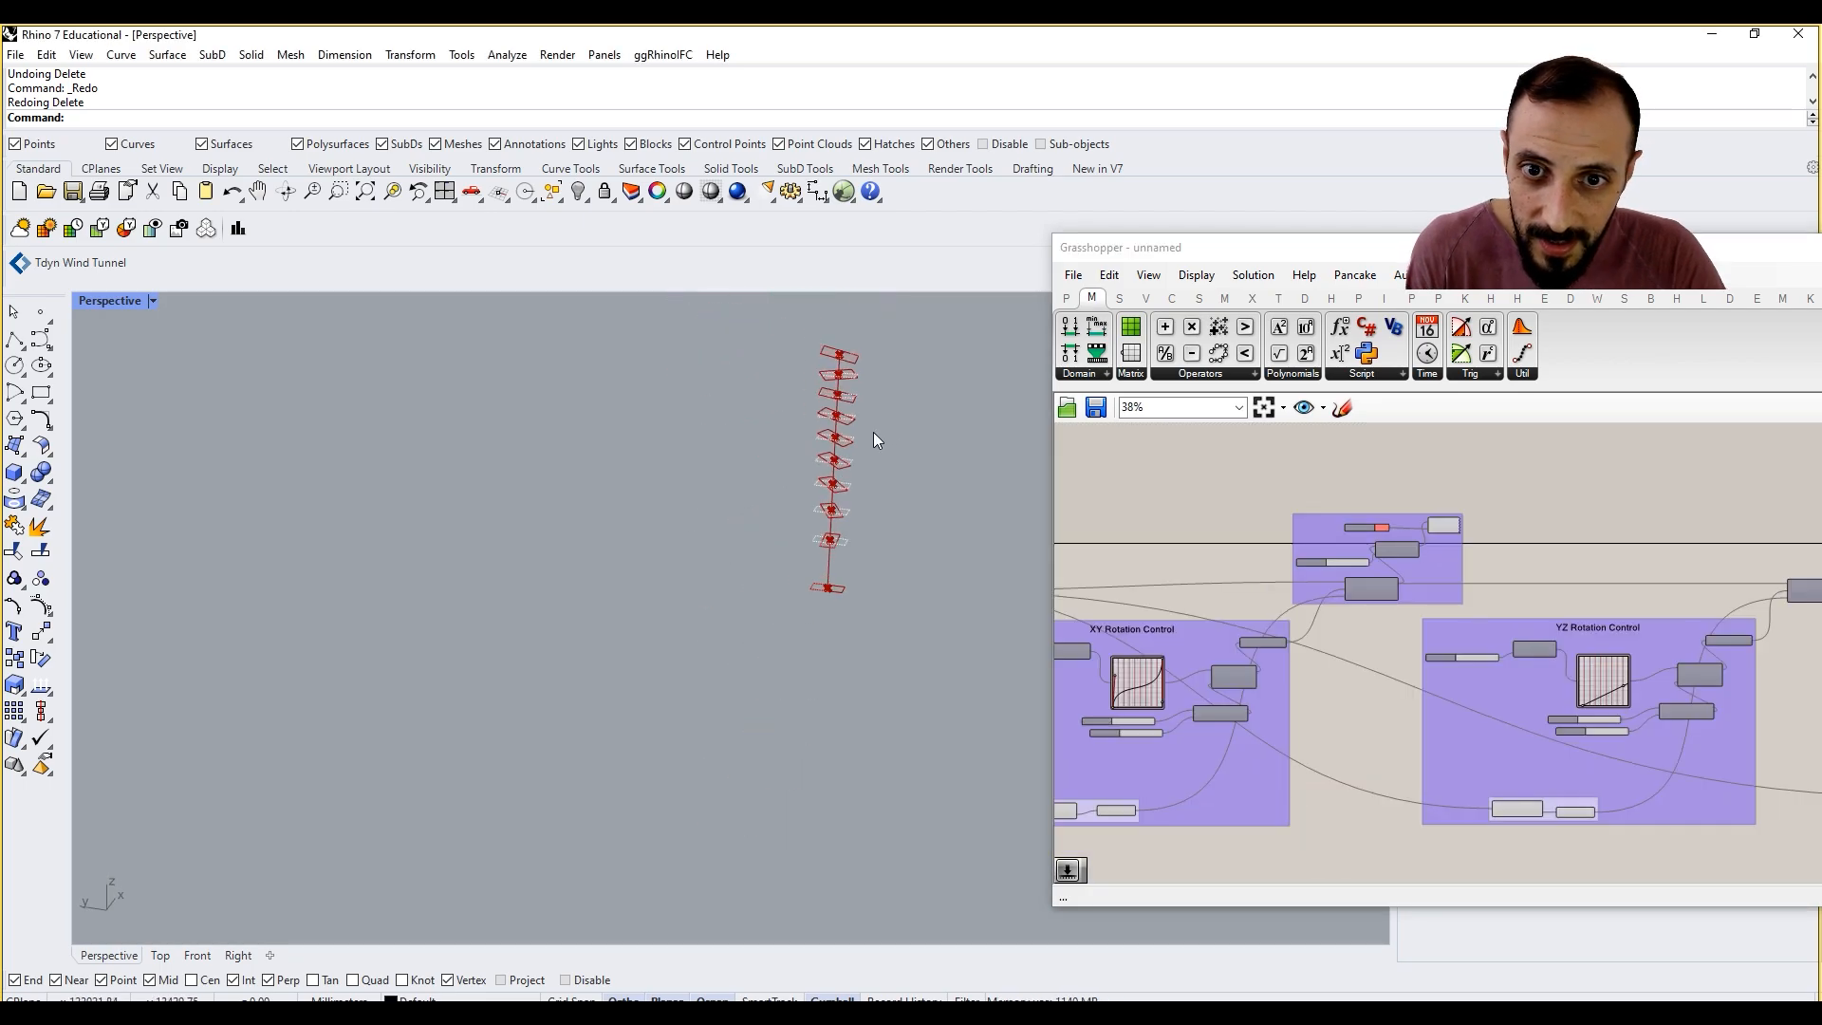
{"action": "scroll", "coordinate": [836, 431], "scroll_direction": "up", "scroll_amount": 6}
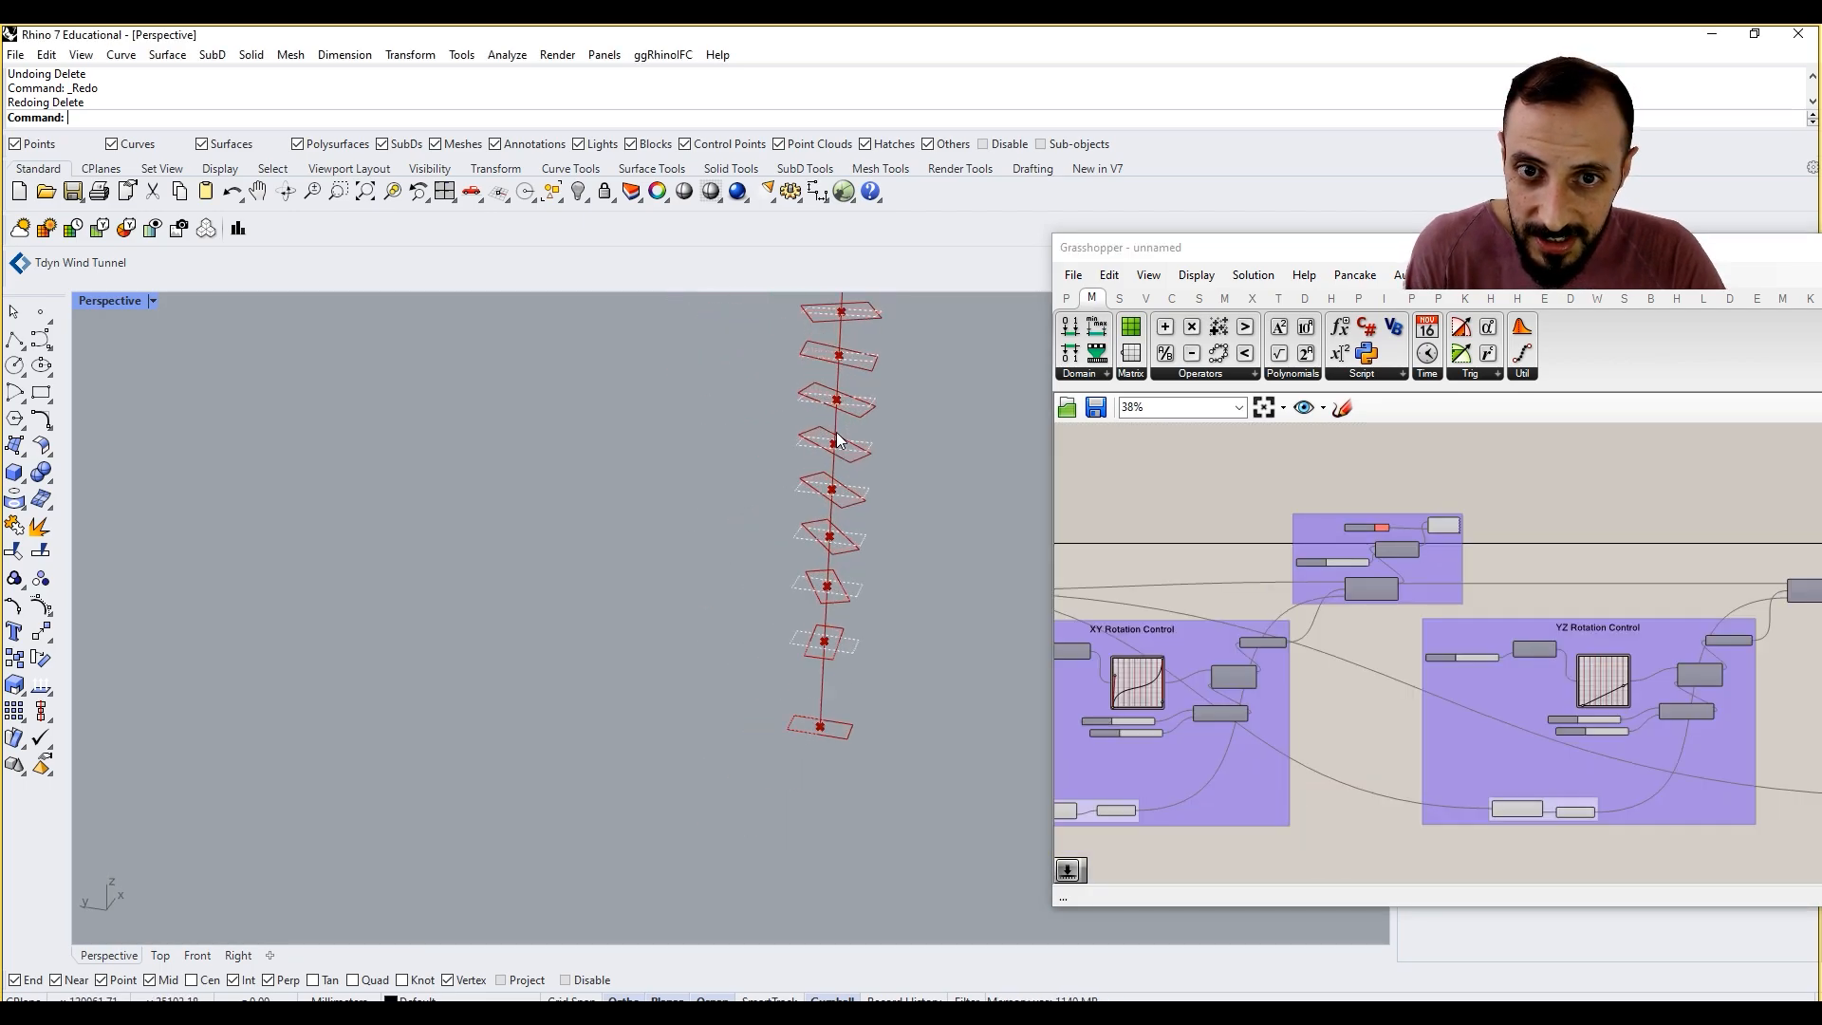
{"action": "scroll", "coordinate": [1417, 526], "scroll_direction": "up", "scroll_amount": 4}
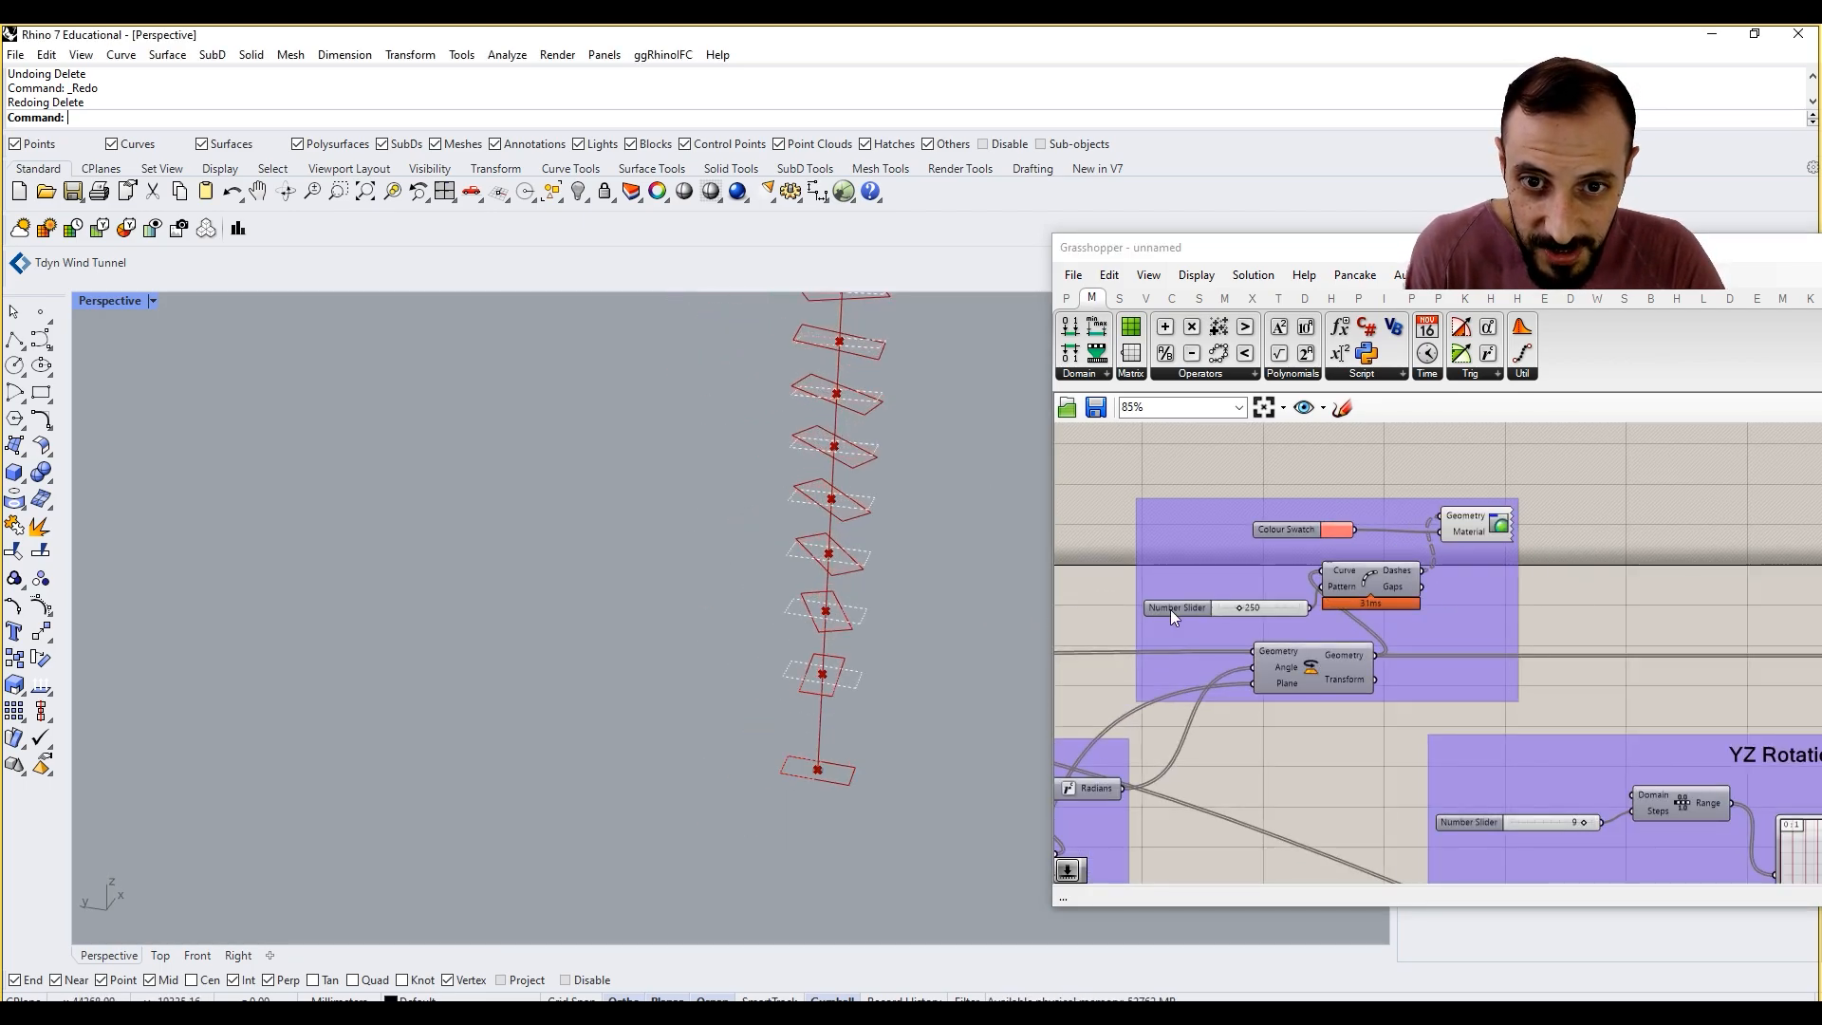
{"action": "scroll", "coordinate": [1587, 571], "scroll_direction": "down", "scroll_amount": 6}
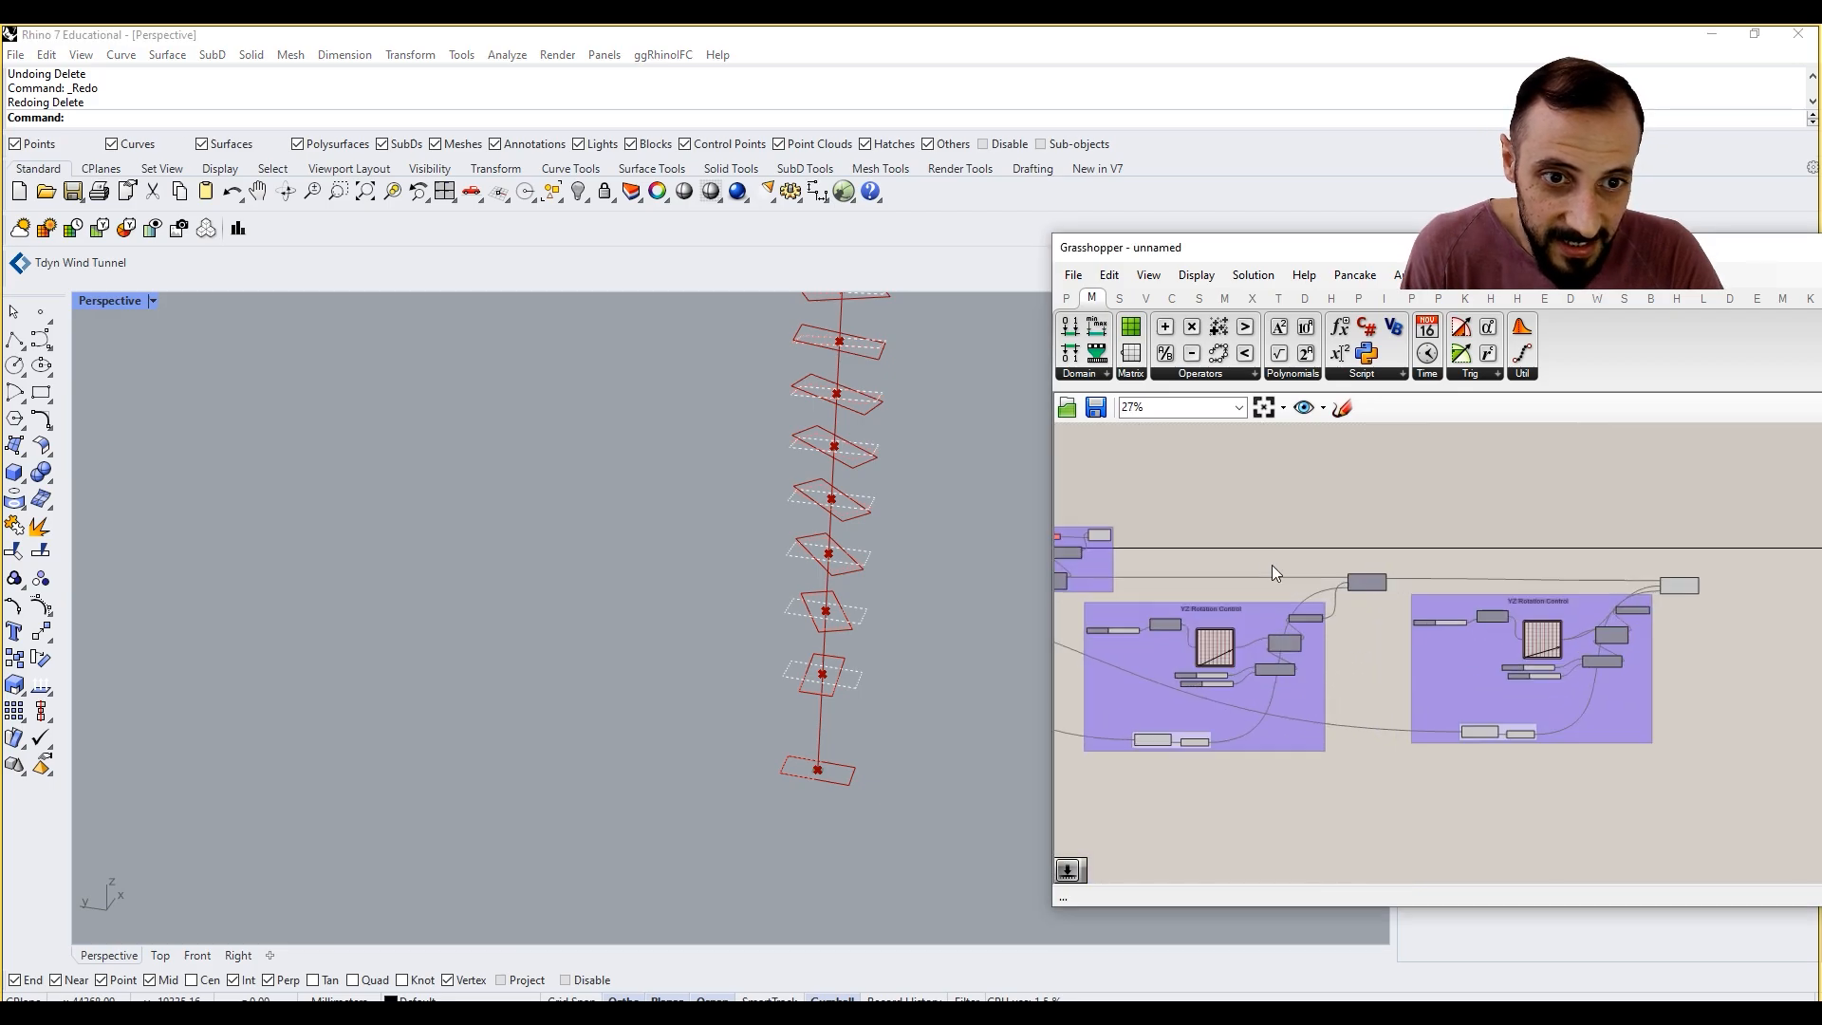
{"action": "right_click_drag", "start_coordinate": [1274, 568], "coordinate": [1640, 594]}
{"action": "left_click_drag", "start_coordinate": [1472, 582], "coordinate": [1466, 573]}
{"action": "left_click", "coordinate": [1486, 527]}
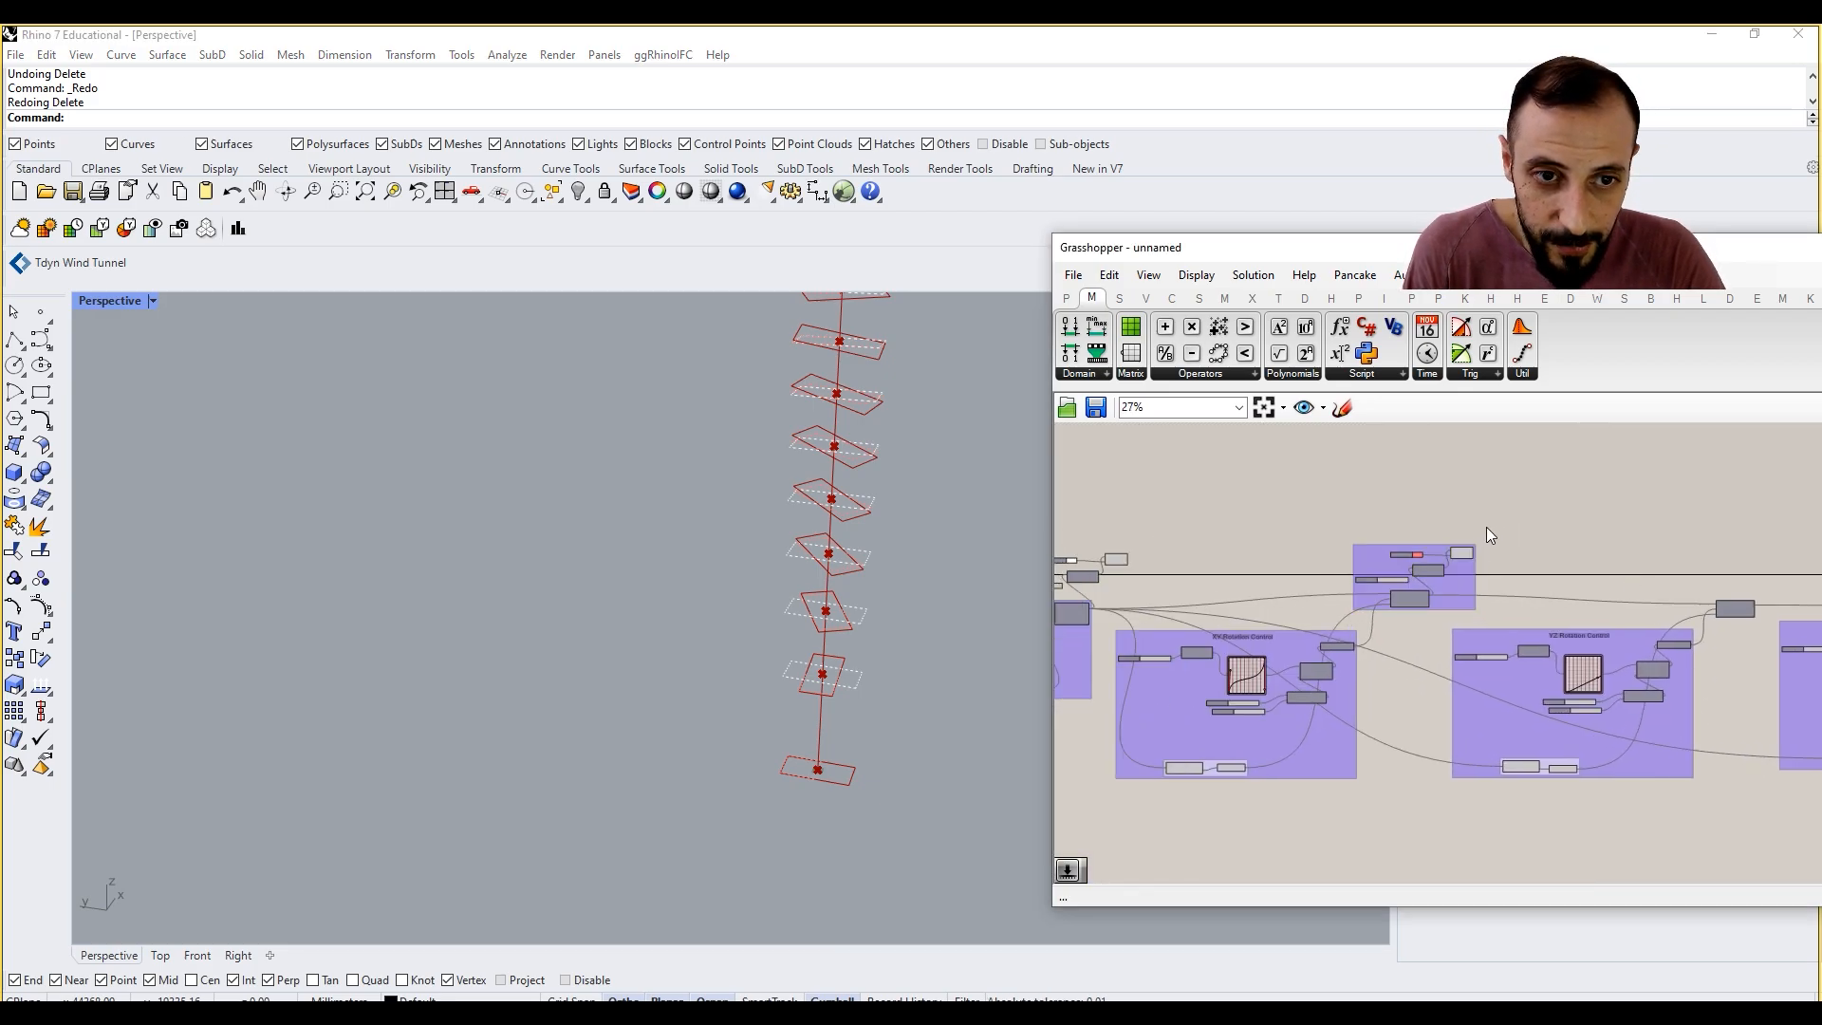
{"action": "scroll", "coordinate": [1243, 554], "scroll_direction": "down", "scroll_amount": 2}
{"action": "right_click_drag", "start_coordinate": [761, 481], "coordinate": [788, 550]}
{"action": "scroll", "coordinate": [827, 590], "scroll_direction": "down", "scroll_amount": 3}
{"action": "scroll", "coordinate": [830, 536], "scroll_direction": "up", "scroll_amount": 3}
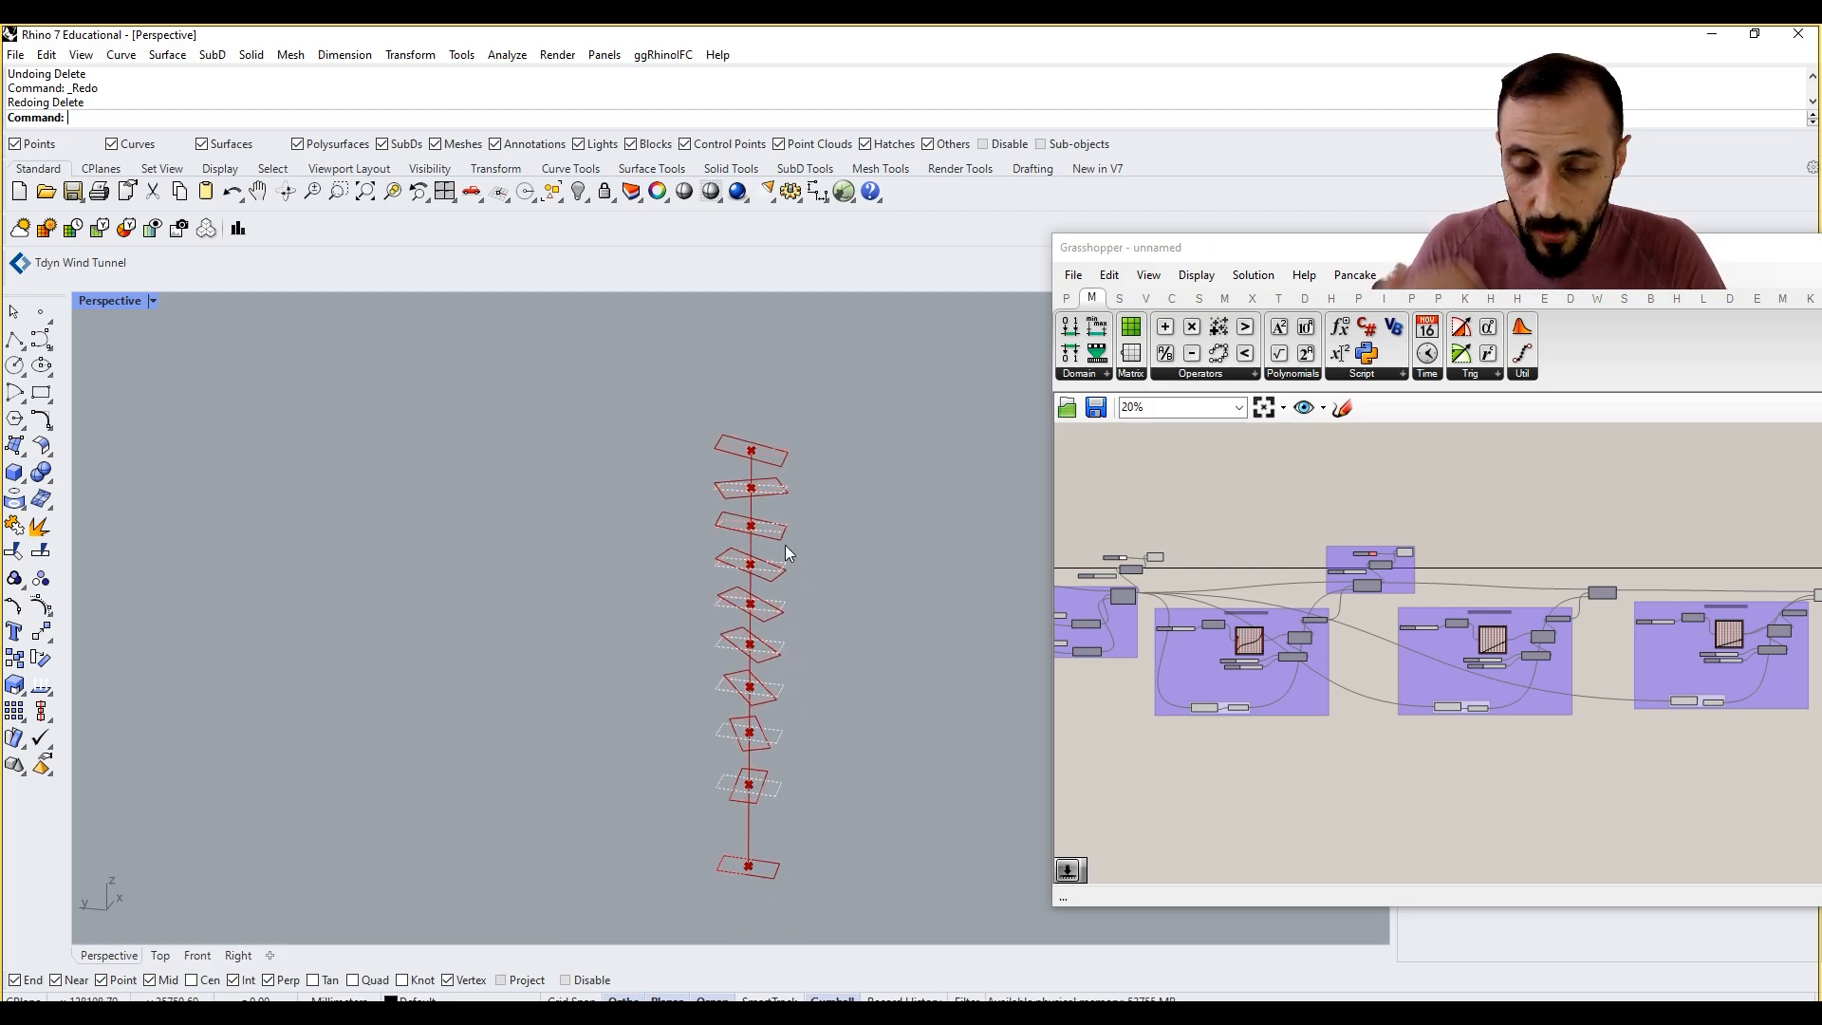
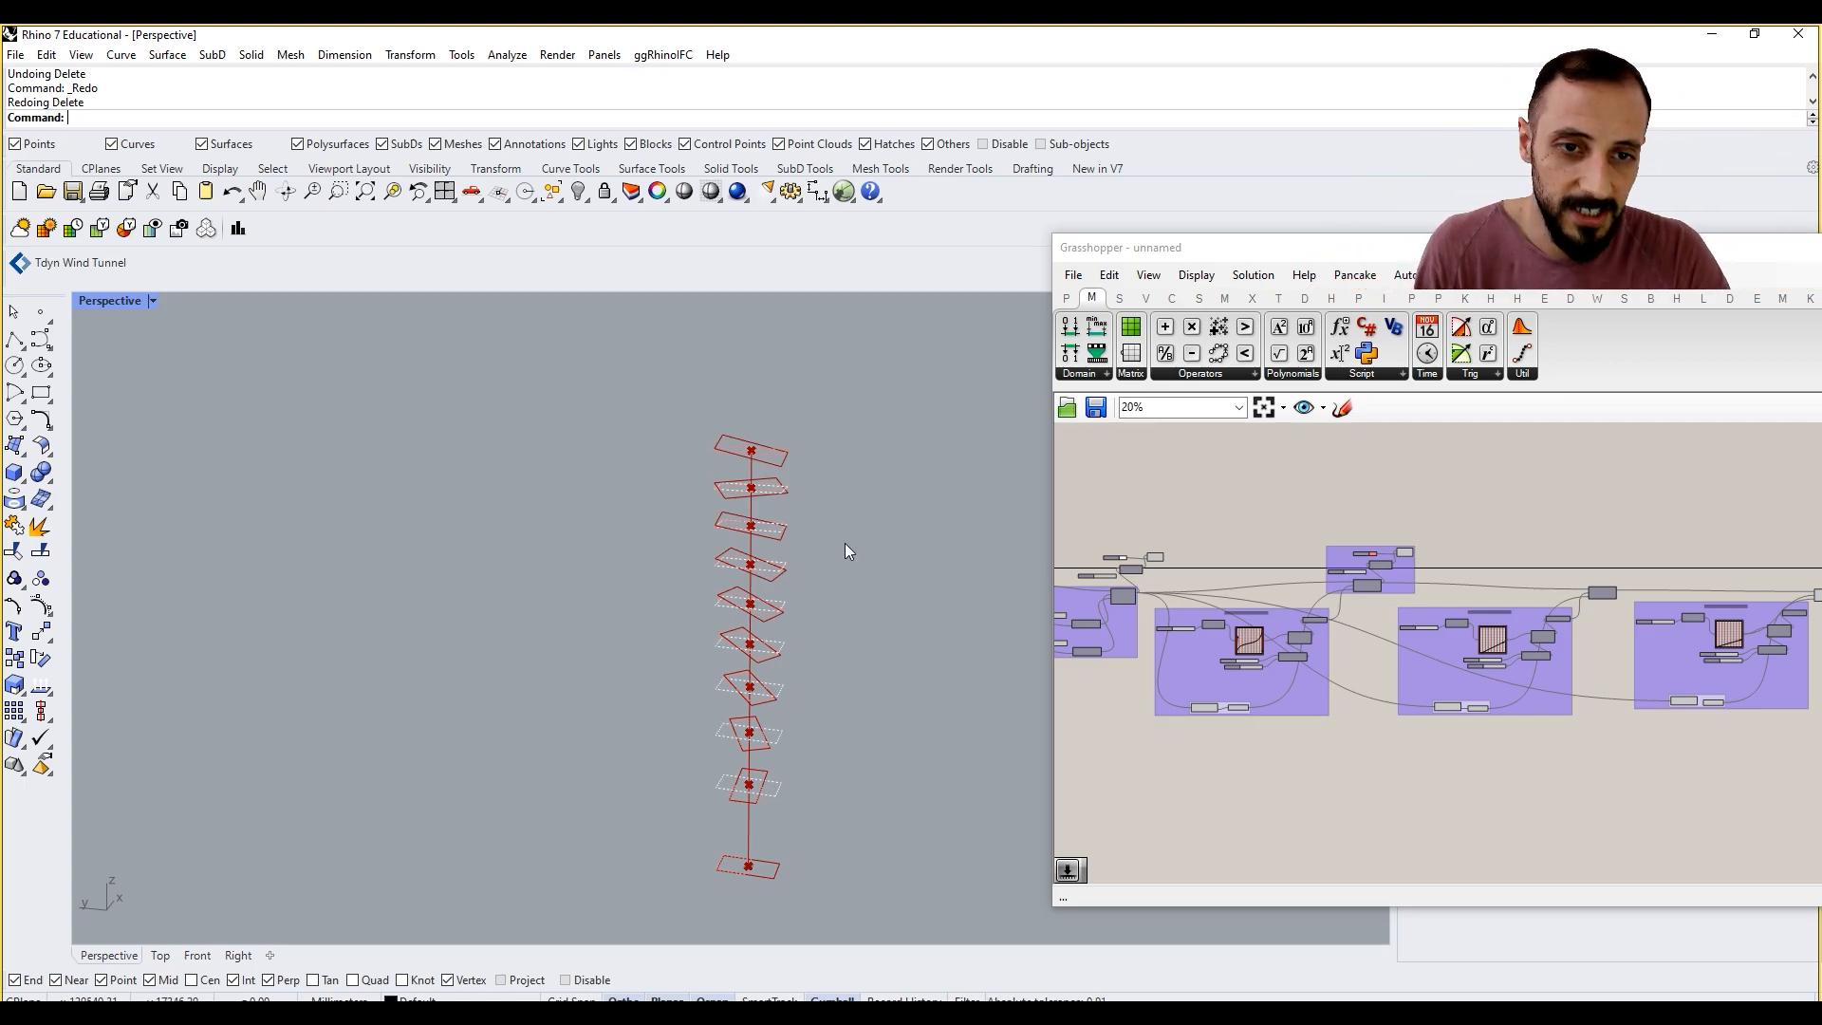
Step: Move the last Rotate component slightly farther from its rotation control group to clear its output side
{"action": "right_click_drag", "start_coordinate": [1467, 551], "coordinate": [1431, 548]}
{"action": "scroll", "coordinate": [1427, 549], "scroll_direction": "up", "scroll_amount": 1}
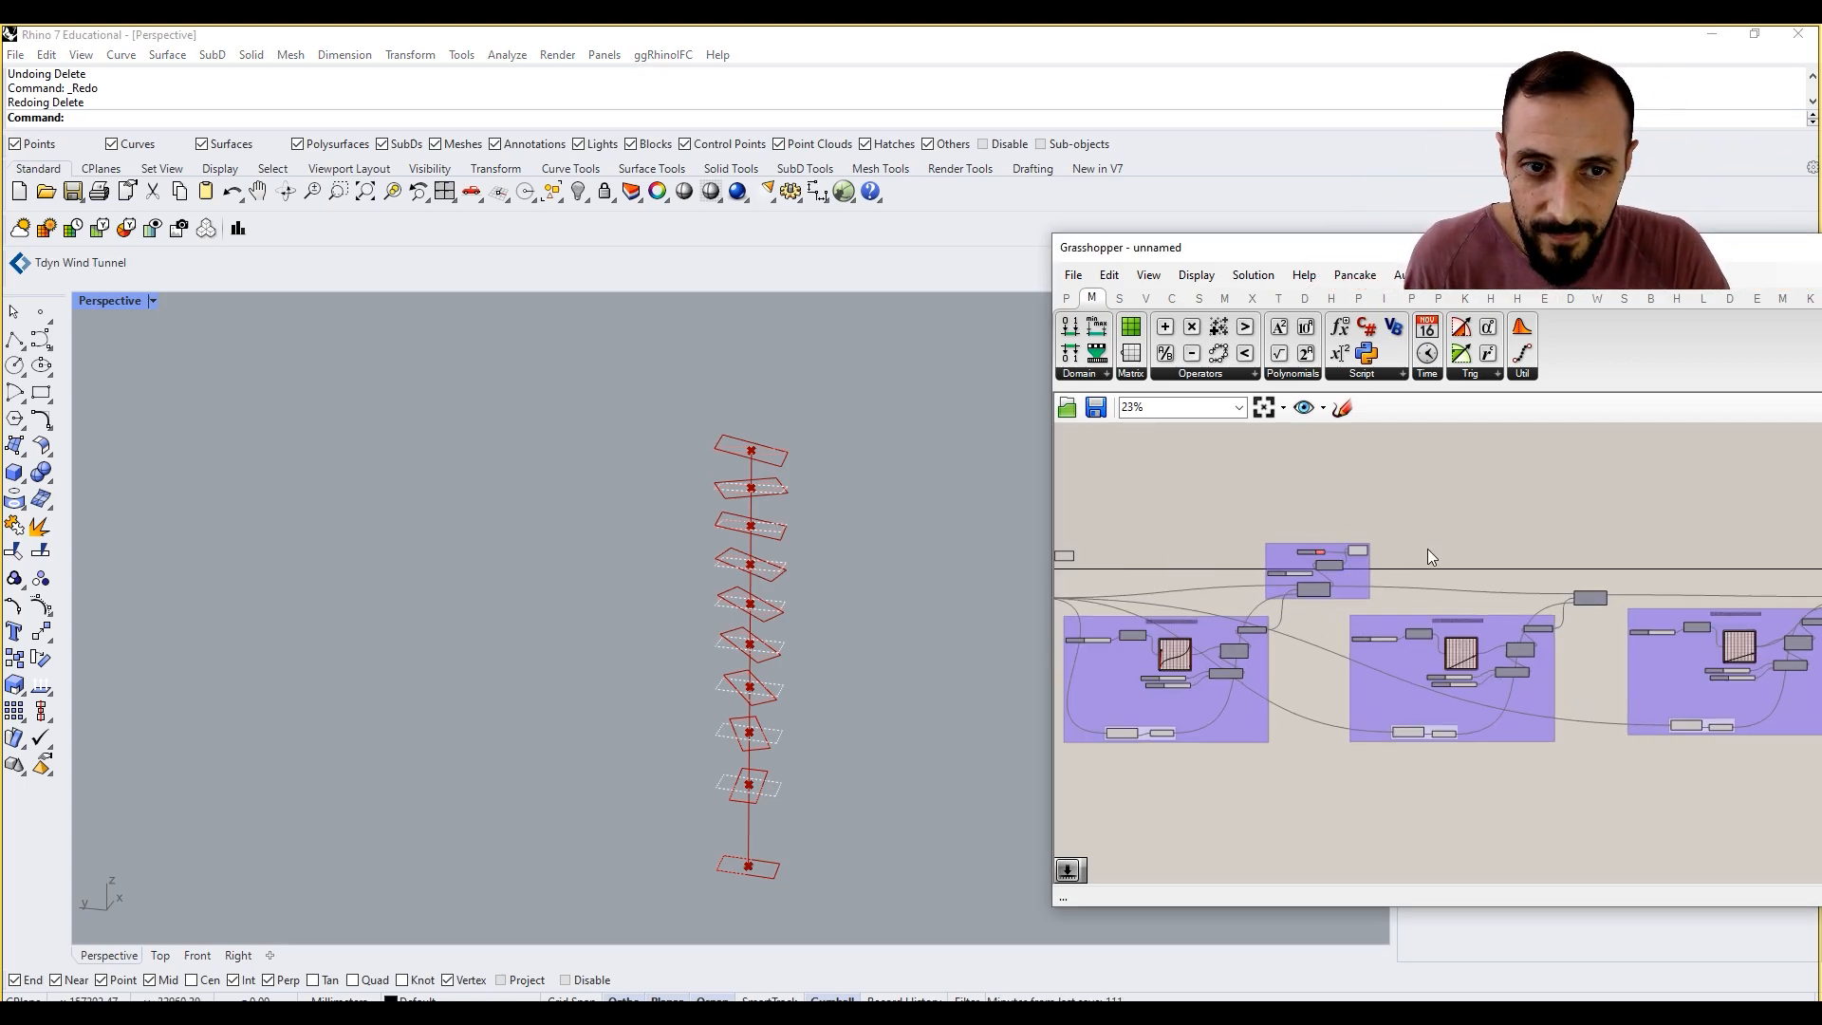
{"action": "scroll", "coordinate": [1394, 581], "scroll_direction": "up", "scroll_amount": 8}
{"action": "left_click", "coordinate": [1394, 581]}
{"action": "right_click_drag", "start_coordinate": [1589, 597], "coordinate": [1517, 550]}
{"action": "left_click", "coordinate": [1513, 577]}
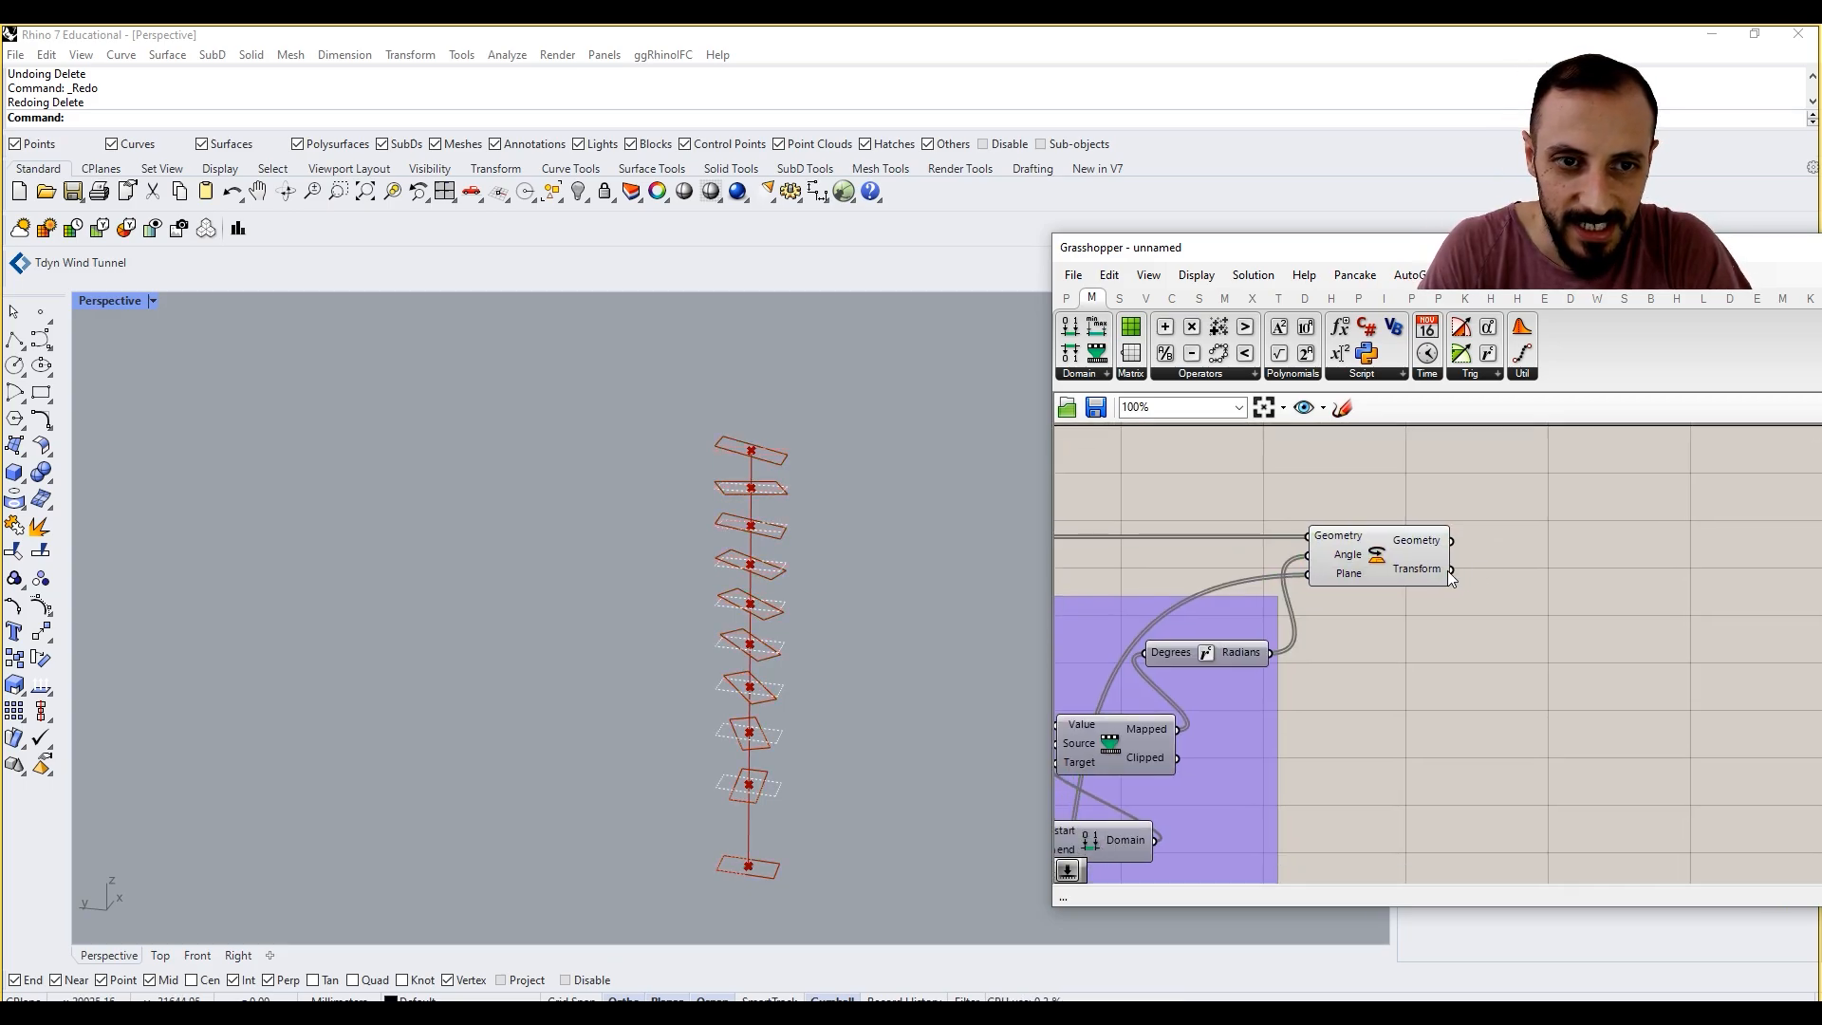
{"action": "left_click_drag", "start_coordinate": [1367, 551], "coordinate": [1420, 556]}
{"action": "scroll", "coordinate": [697, 486], "scroll_direction": "down", "scroll_amount": 2}
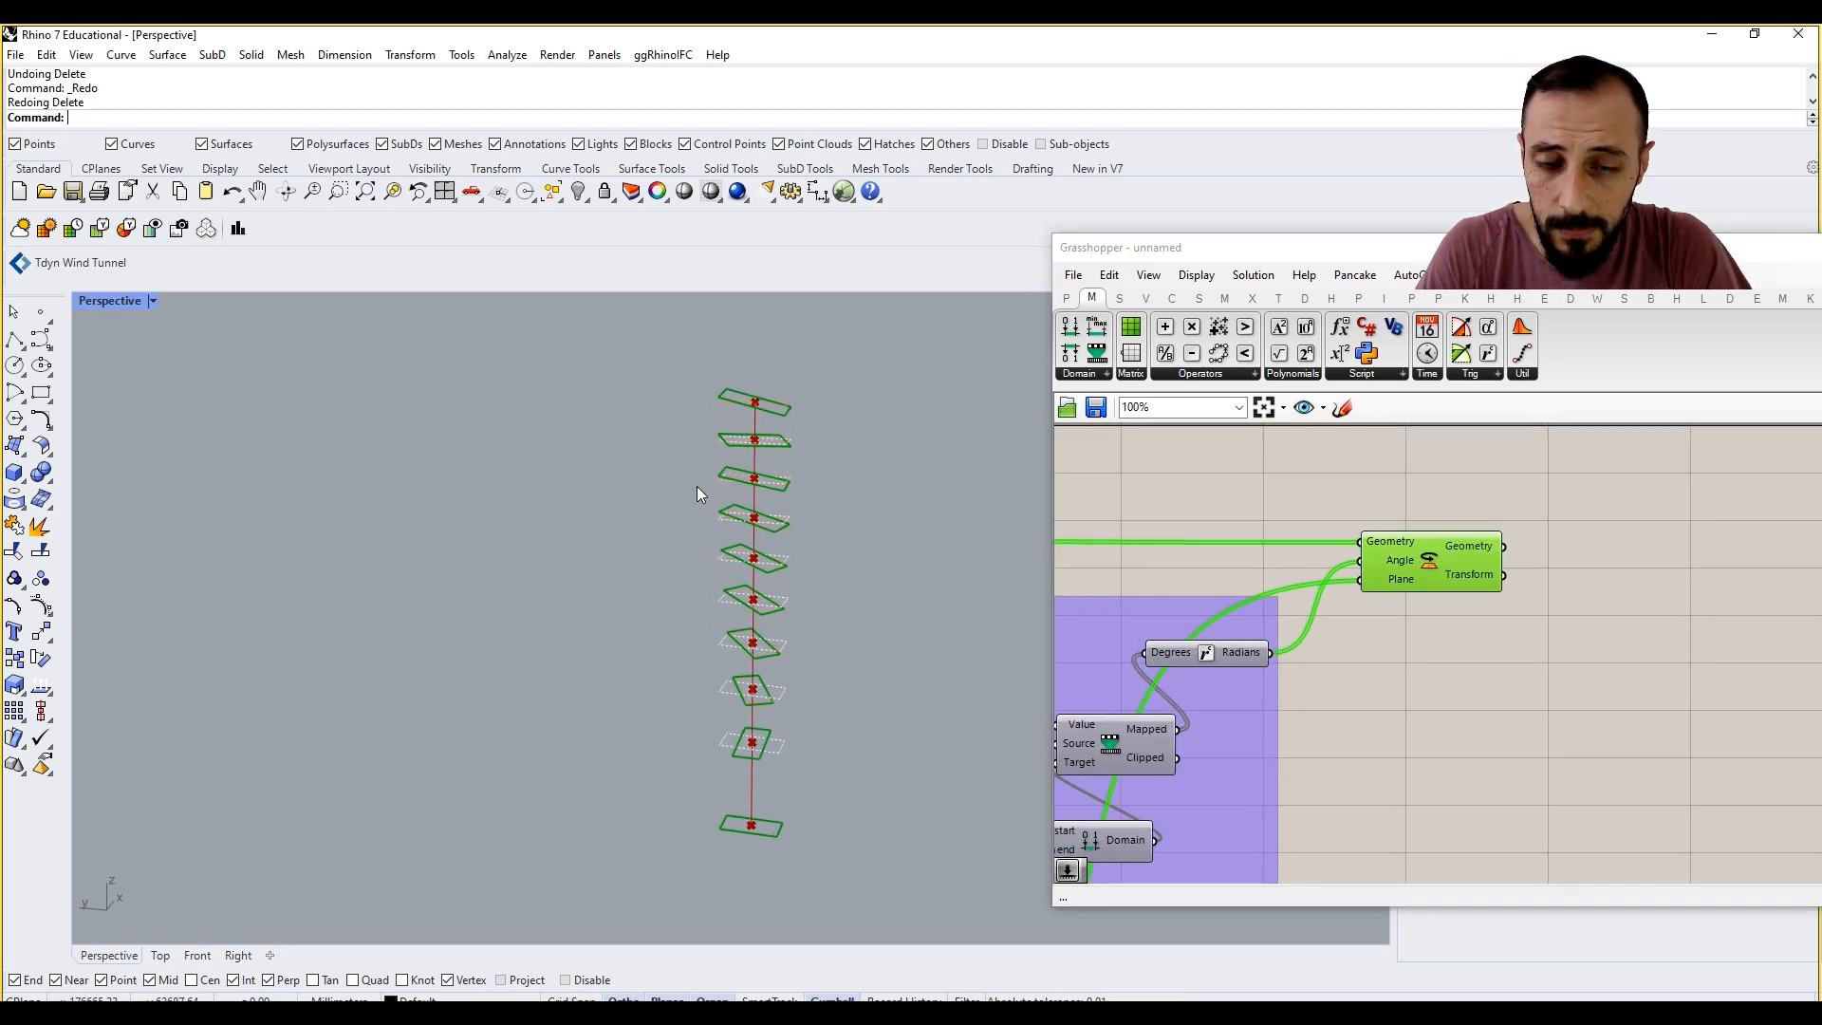
Step: Add a Scale component beside the last Rotate component and feed its Geometry input from Rotate's Geometry output
{"action": "left_click", "coordinate": [1606, 637]}
{"action": "double_click", "coordinate": [1606, 638]}
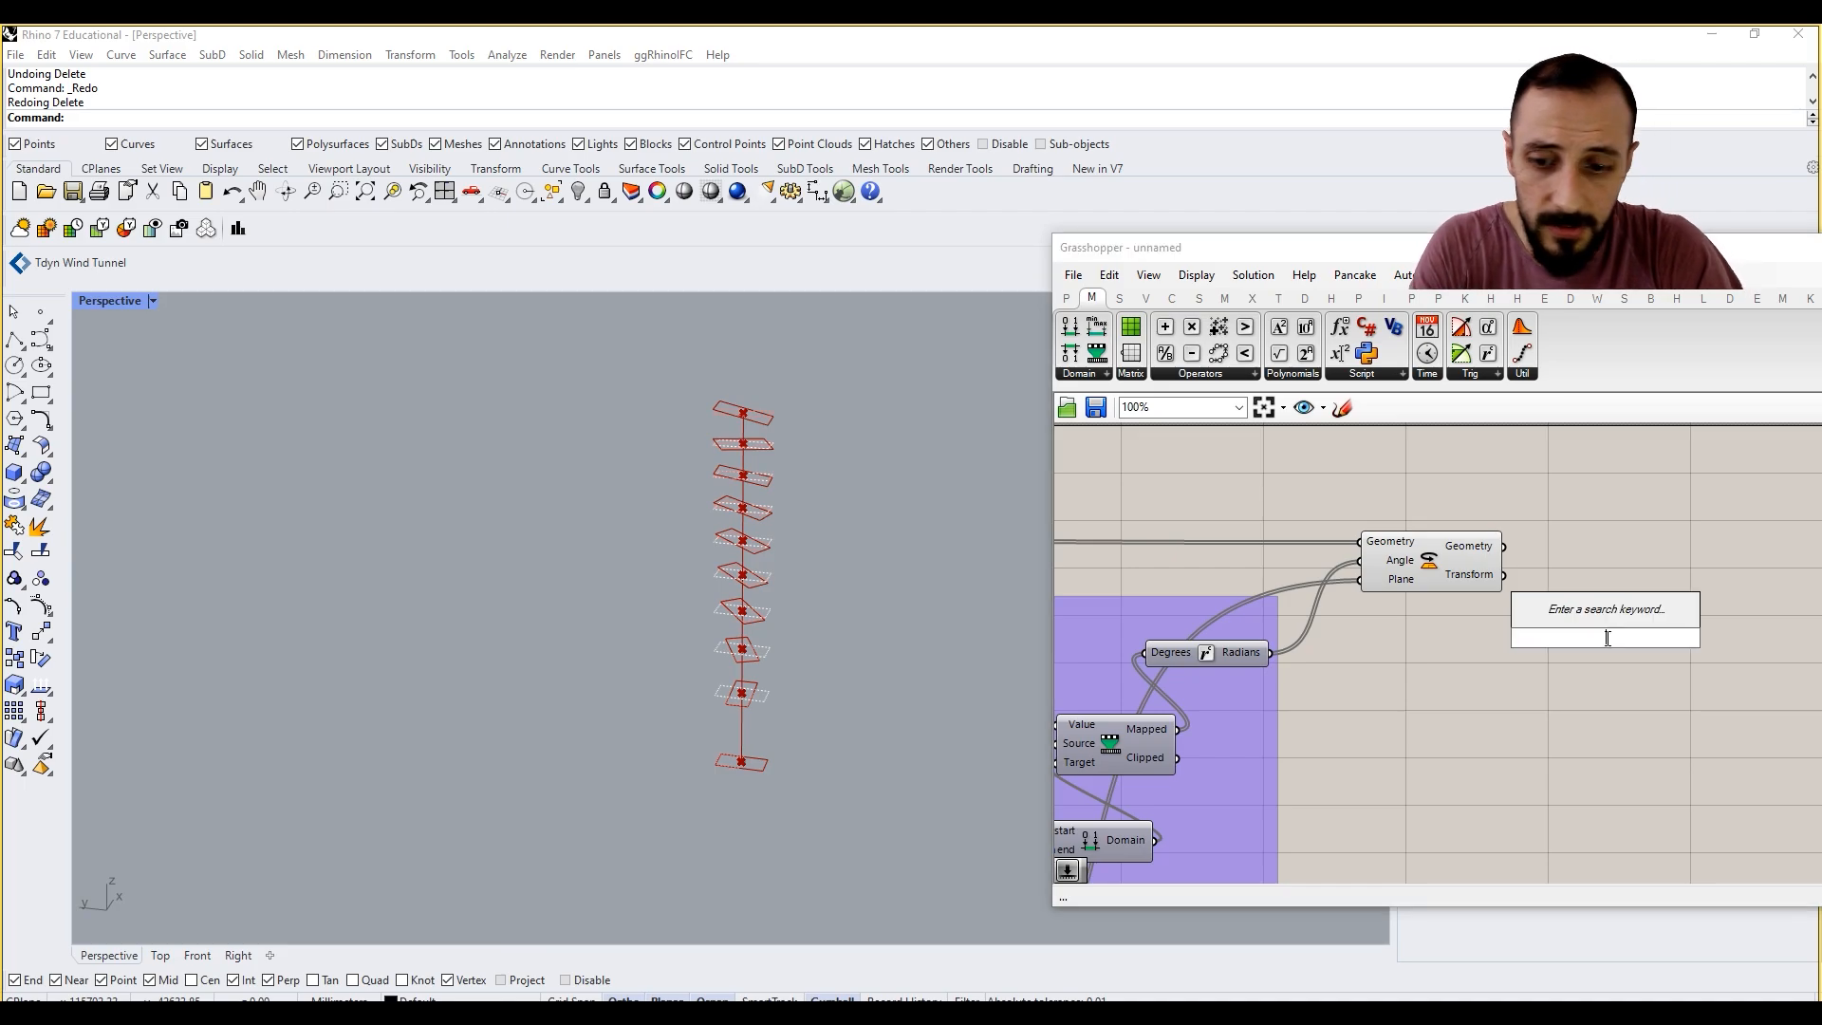
{"action": "type", "text": "sca"}
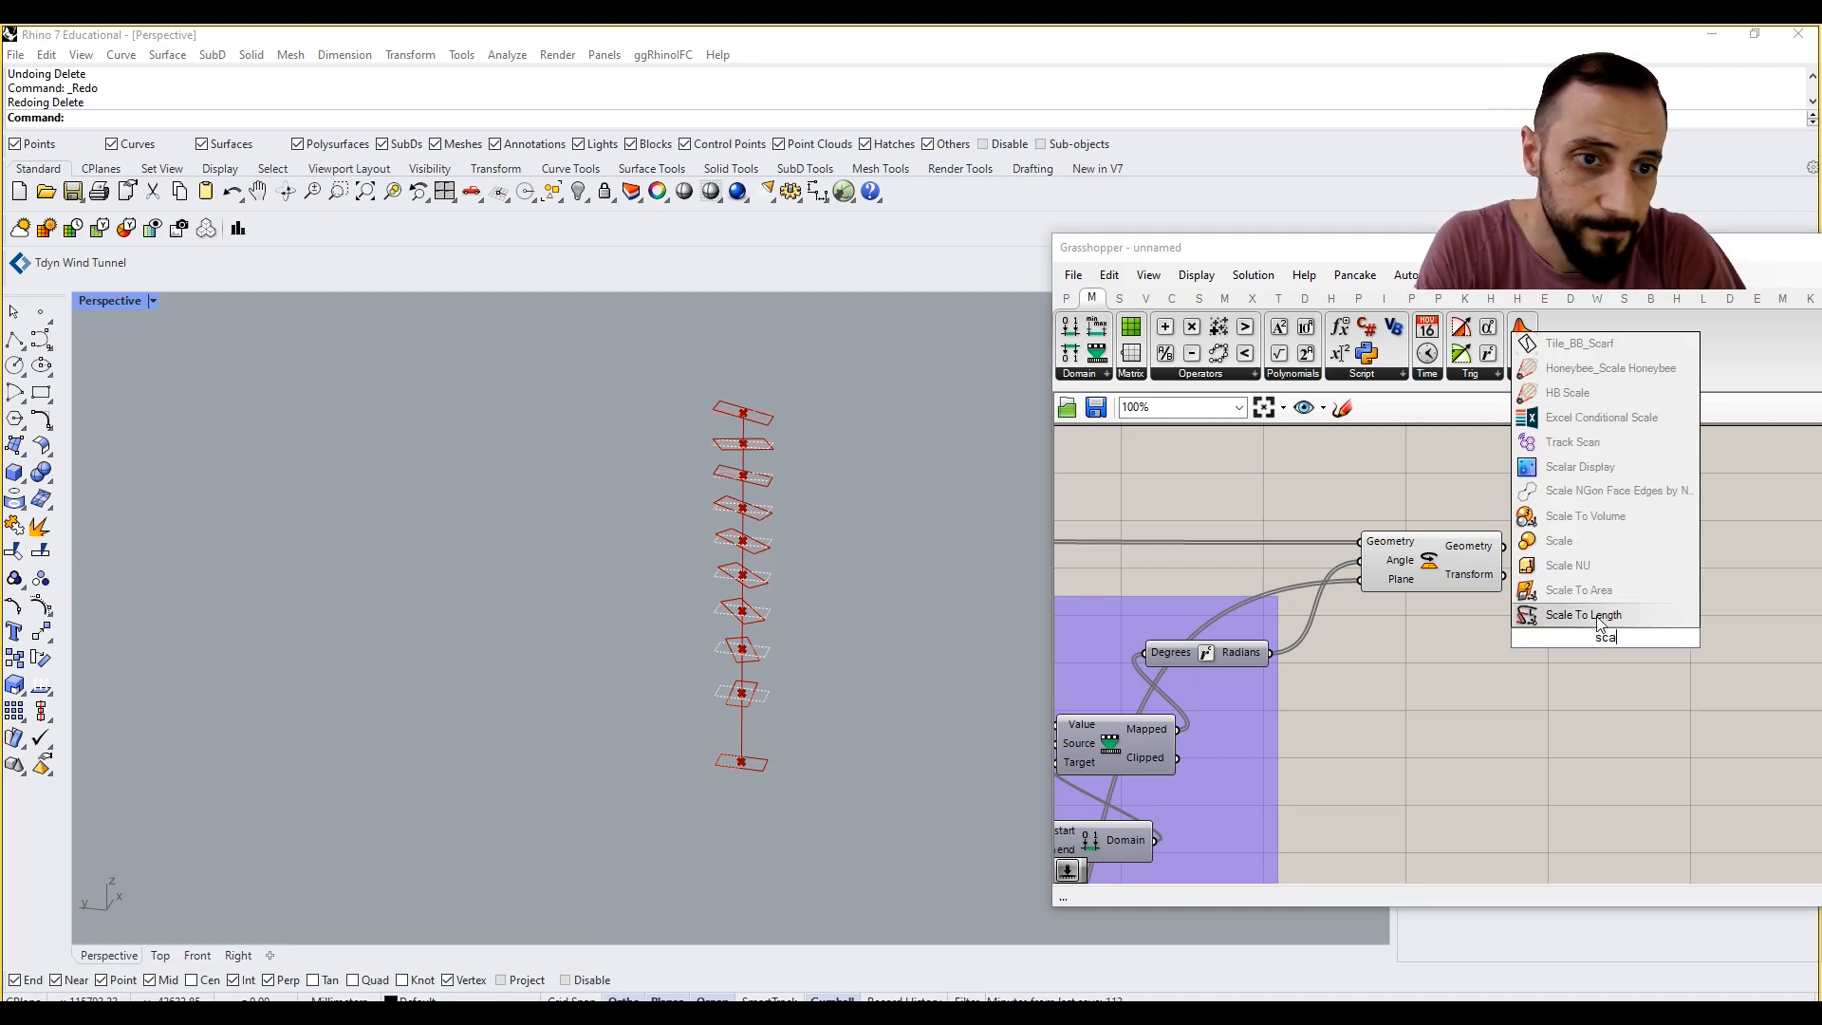
{"action": "left_click", "coordinate": [1579, 540]}
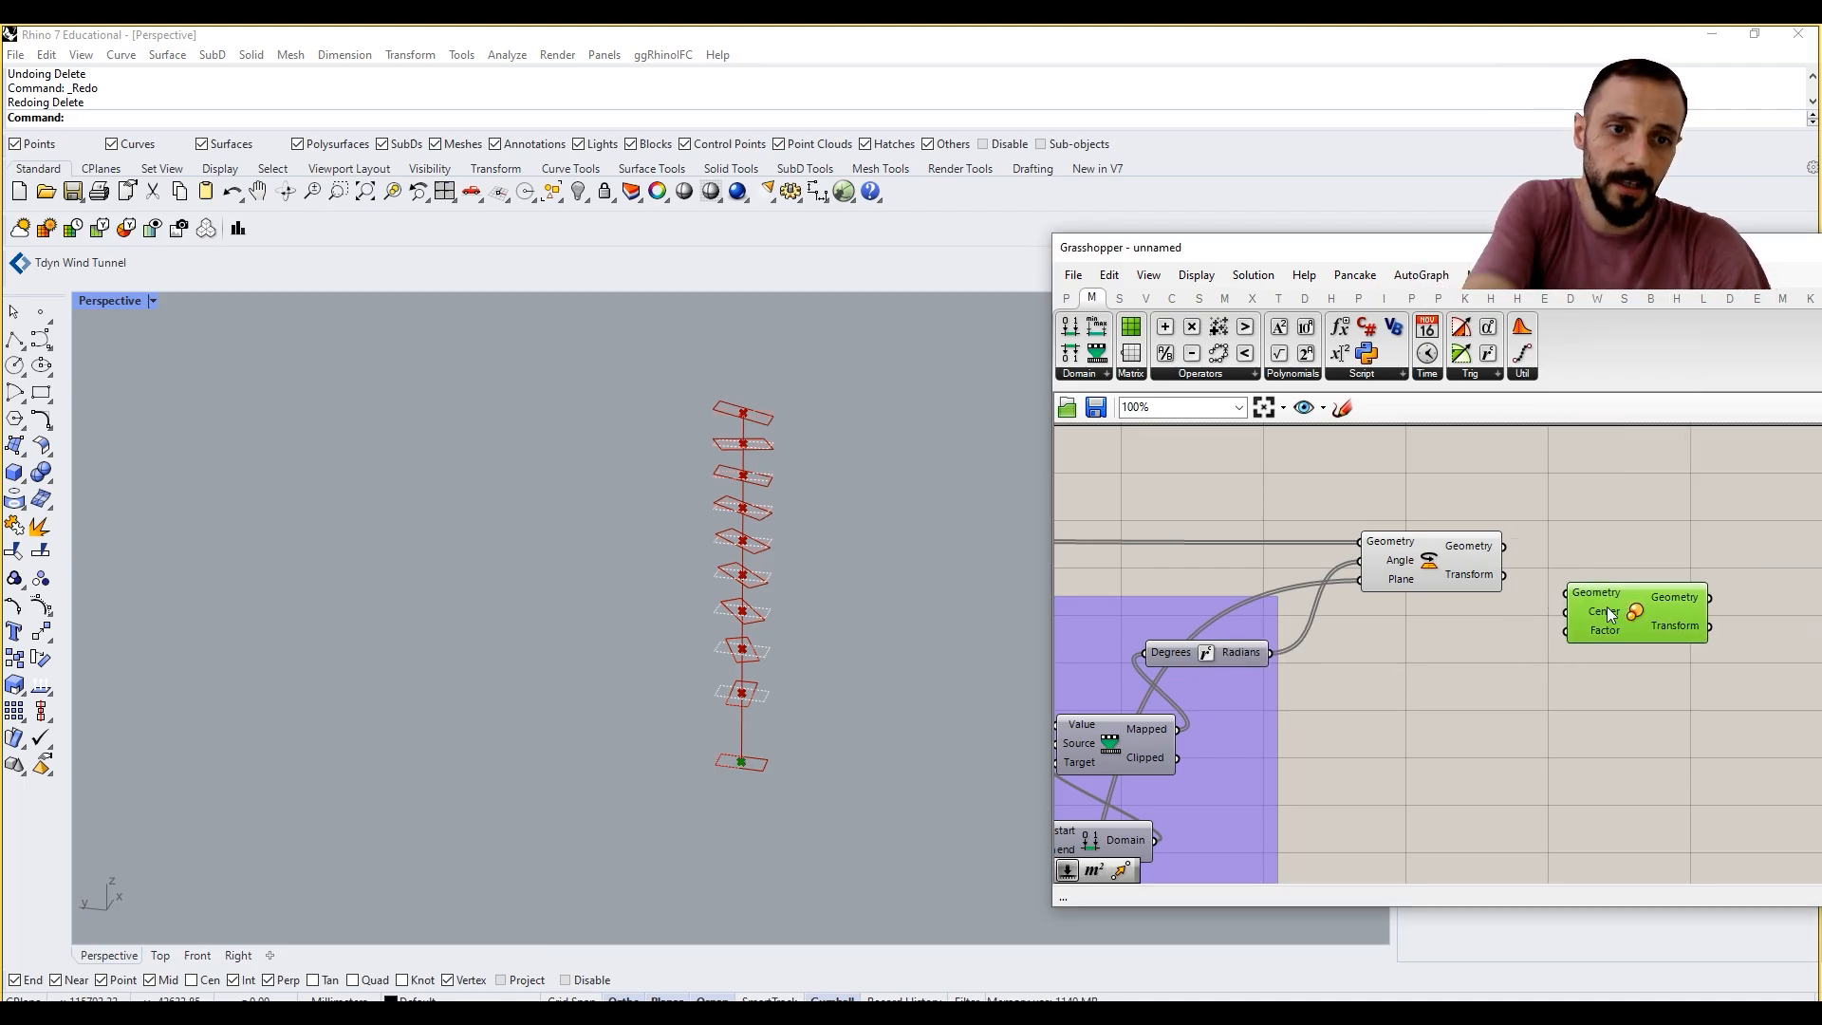
{"action": "right_click_drag", "start_coordinate": [1607, 608], "coordinate": [1567, 576]}
{"action": "left_click_drag", "start_coordinate": [1538, 570], "coordinate": [1614, 522]}
{"action": "left_click", "coordinate": [1467, 584]}
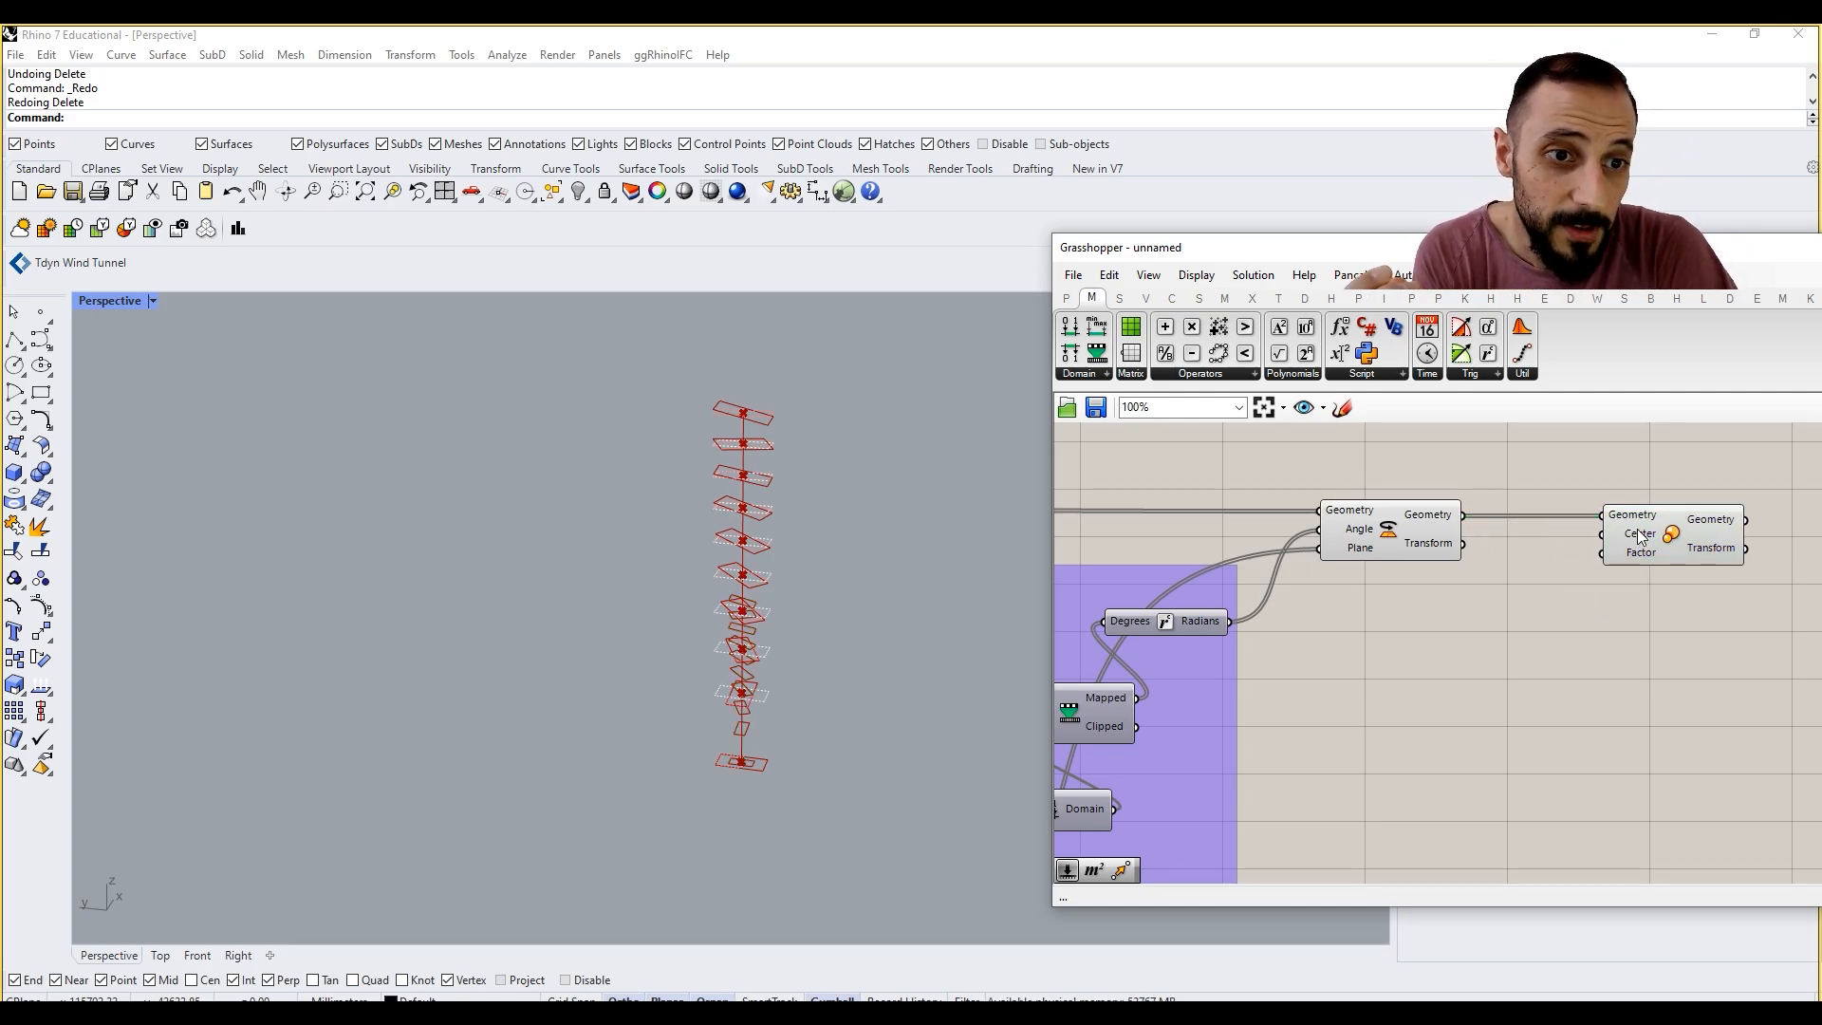
Step: Add an Area component fed by the last Rotate's Geometry and connect its Centroid output to Scale's Center input
{"action": "mouse_move", "coordinate": [1641, 537]}
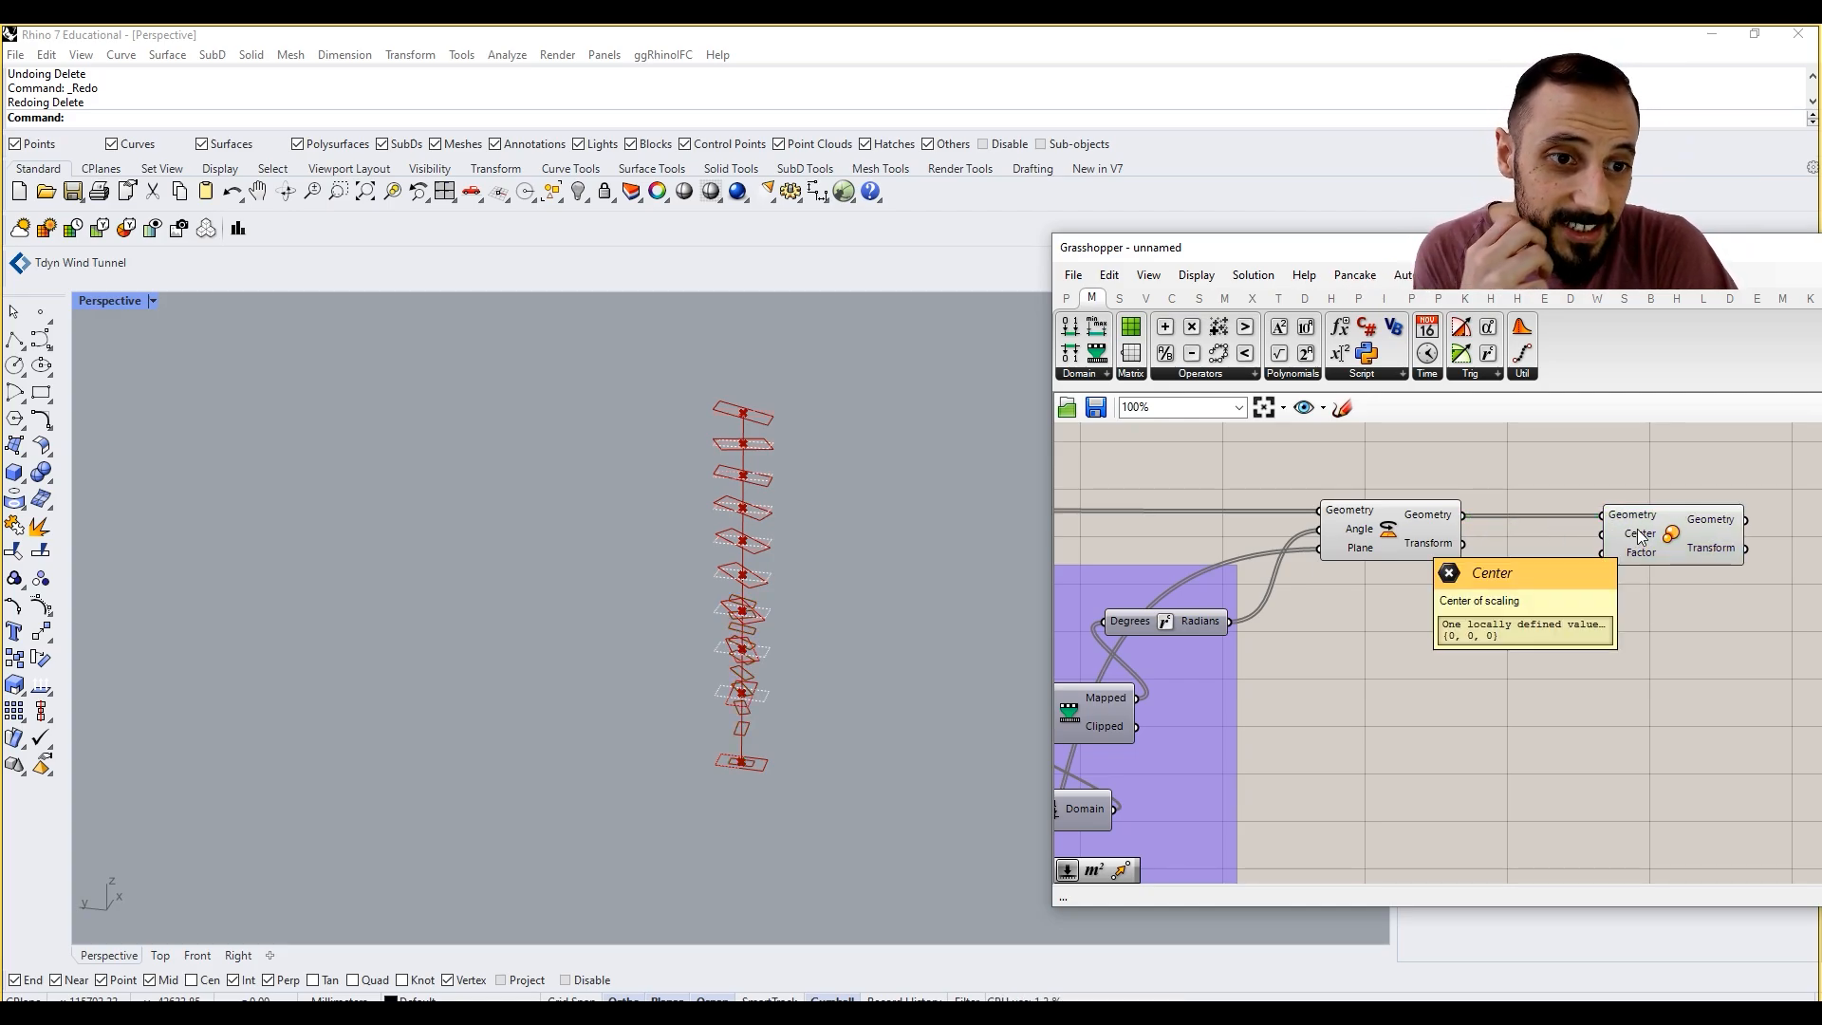
{"action": "type", "text": "a"}
{"action": "double_click", "coordinate": [1528, 666]}
{"action": "type", "text": "are"}
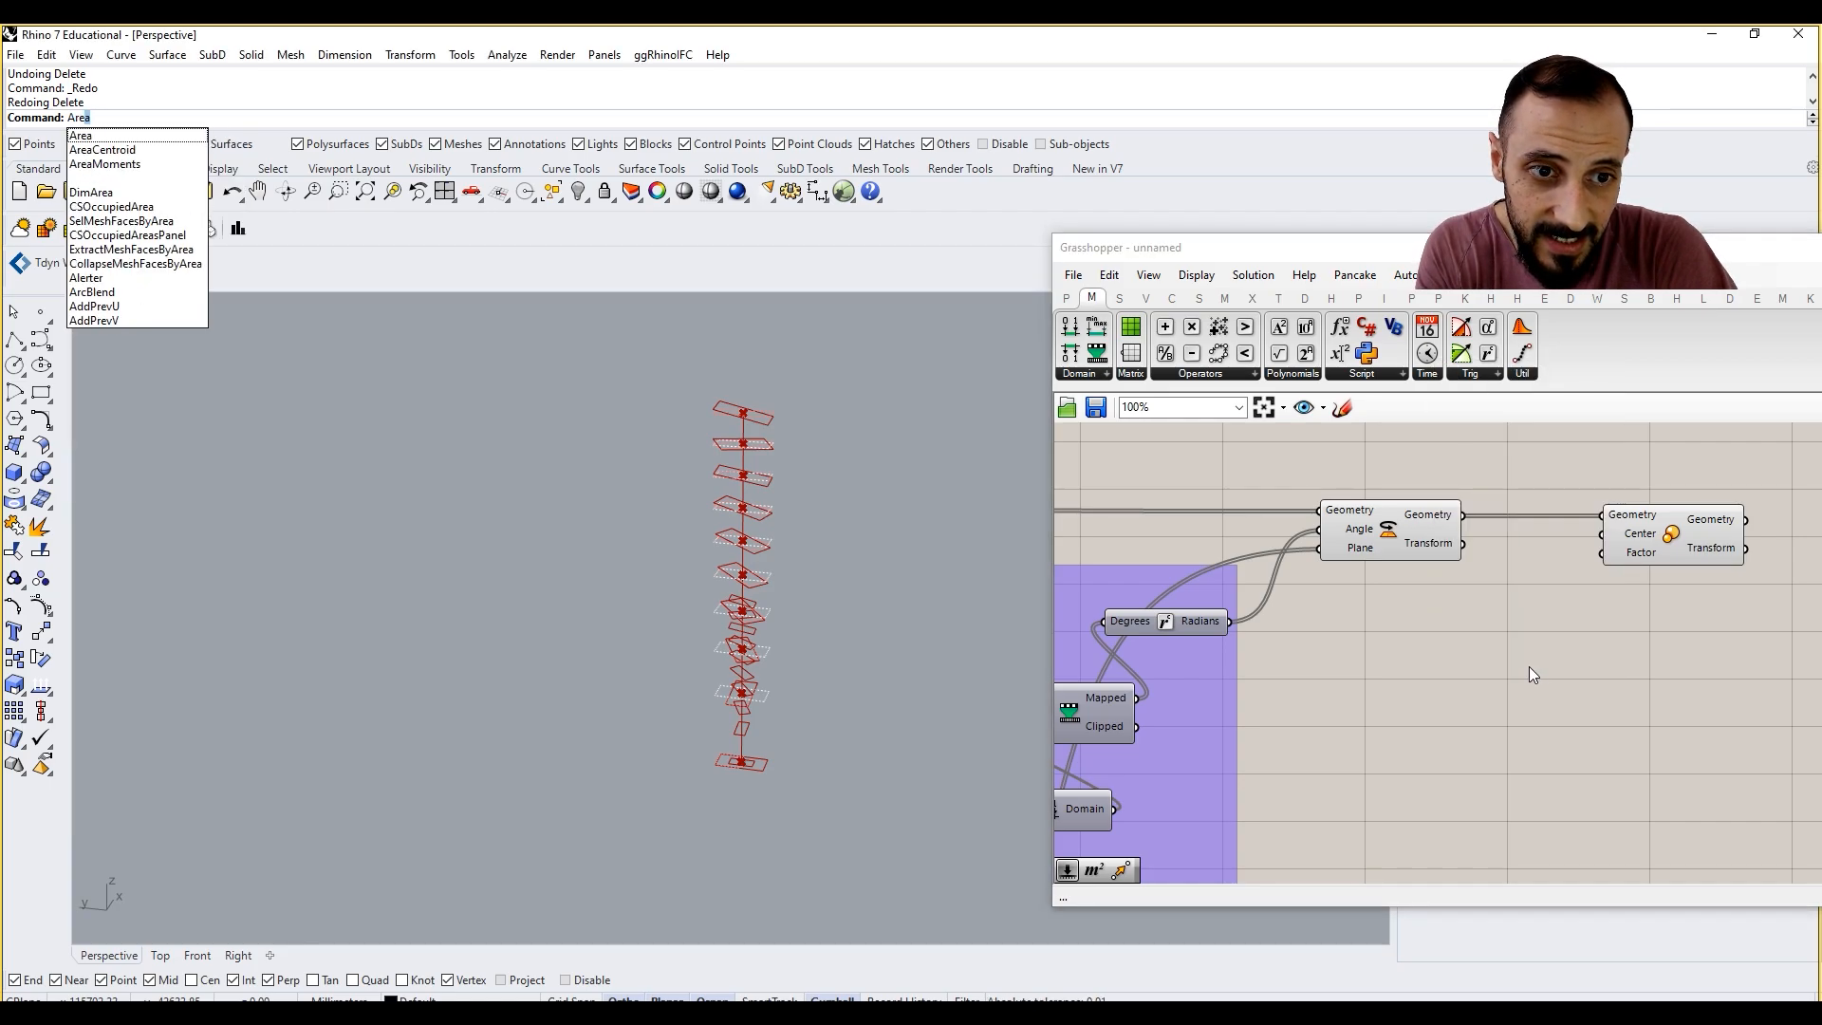
{"action": "double_click", "coordinate": [1529, 667]}
{"action": "type", "text": "area"}
{"action": "key", "text": "Return"}
{"action": "left_click_drag", "start_coordinate": [1463, 515], "coordinate": [1462, 666]}
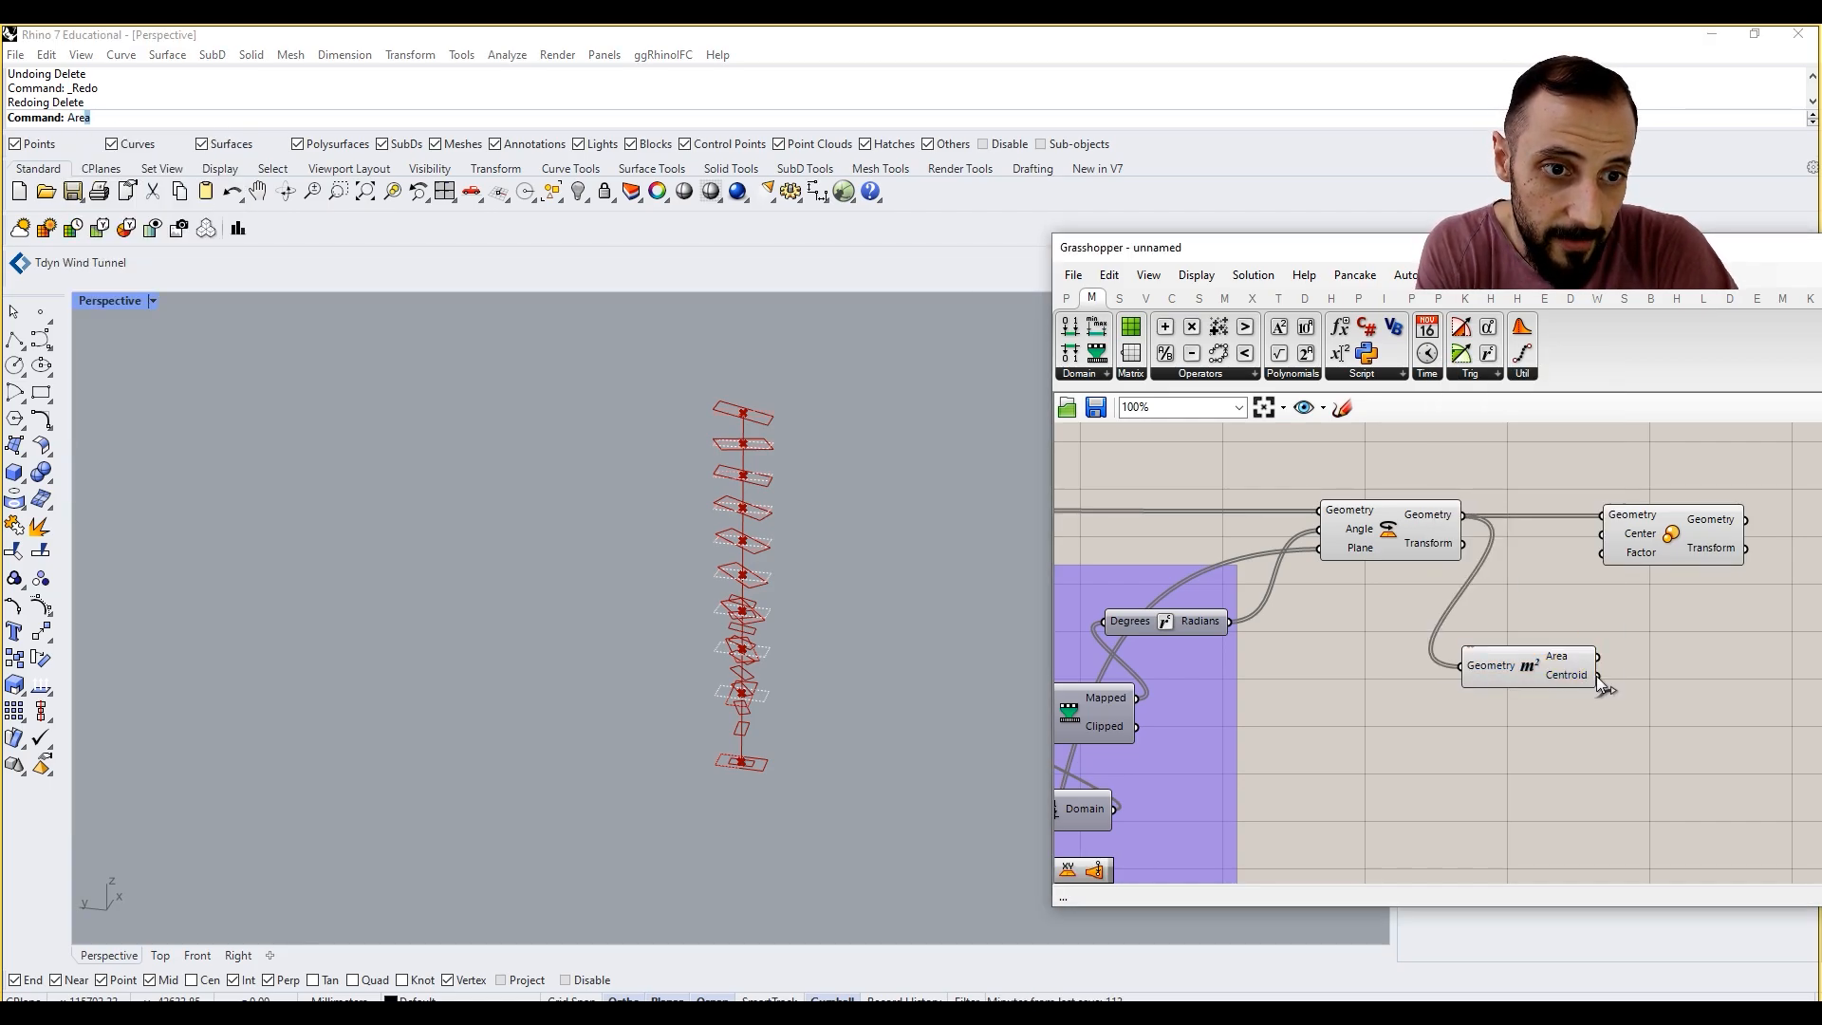
{"action": "left_click_drag", "start_coordinate": [1597, 547], "coordinate": [1603, 534]}
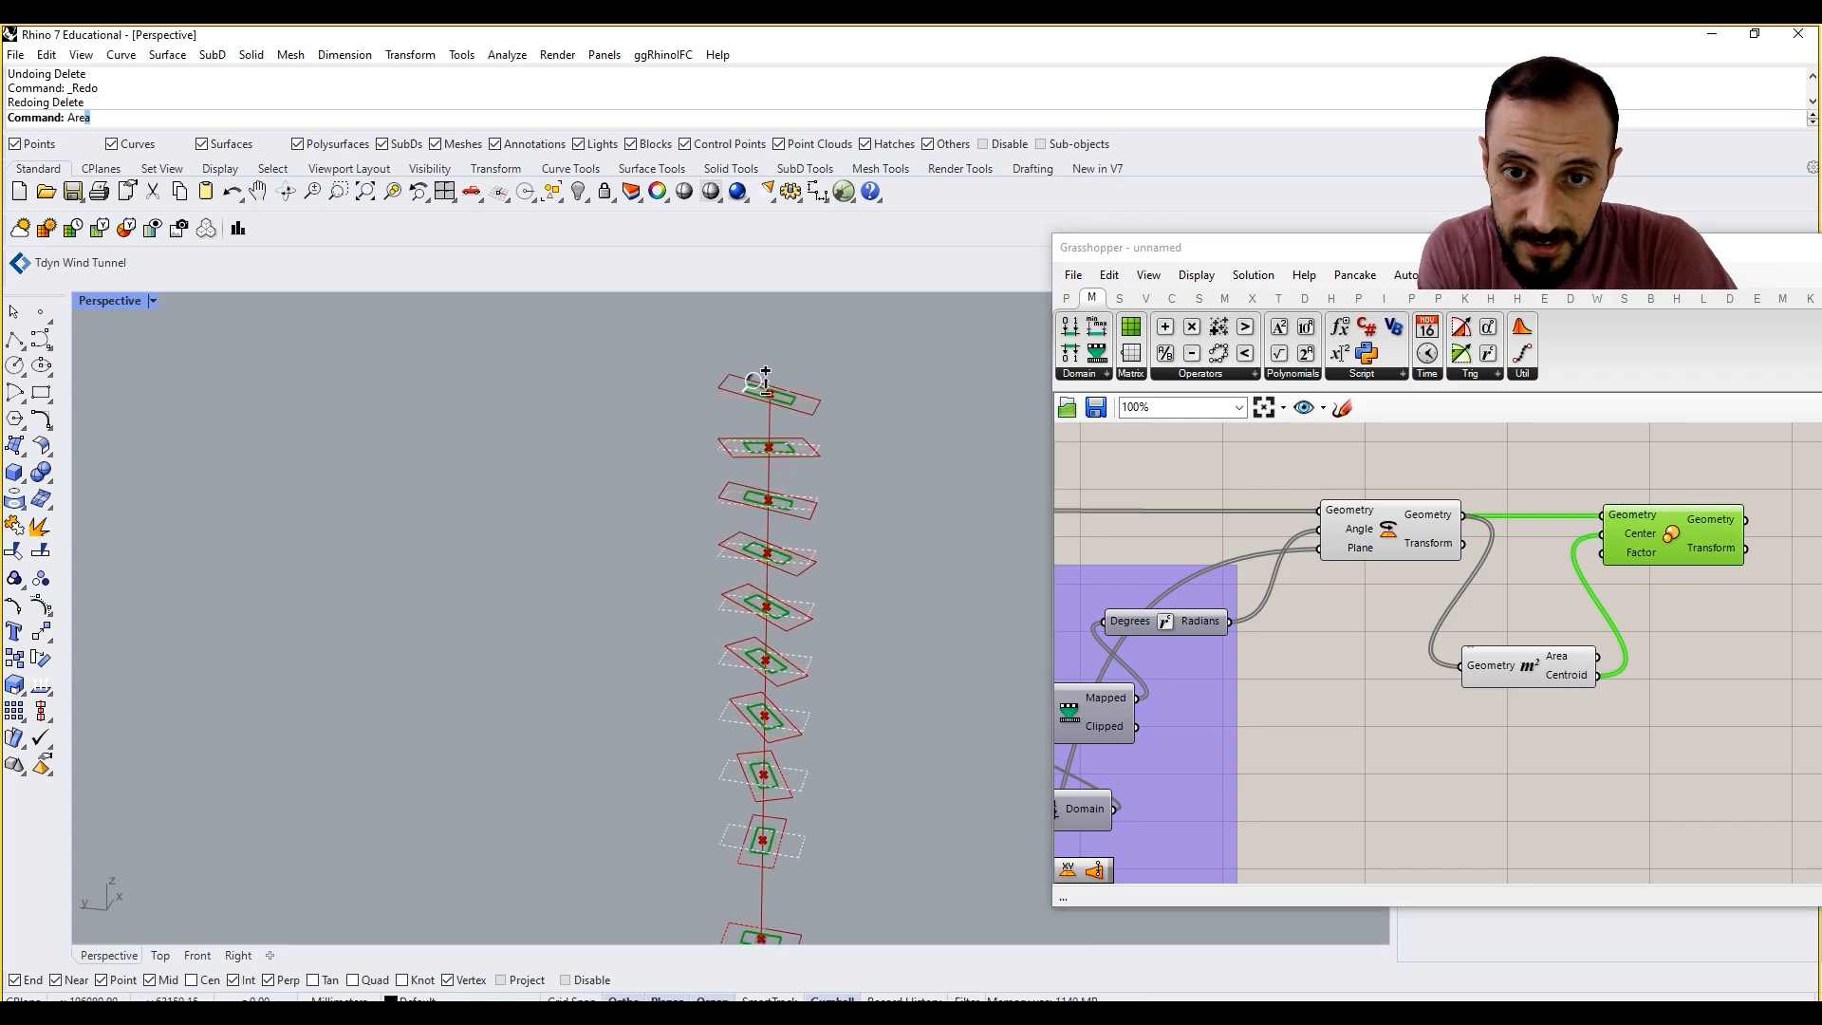
Step: Turn off the preview of the two Custom Preview components that show the dashed original and XY-rotated rectangles
{"action": "right_click_drag", "start_coordinate": [799, 498], "coordinate": [778, 617]}
{"action": "scroll", "coordinate": [1409, 642], "scroll_direction": "down", "scroll_amount": 5}
{"action": "right_click_drag", "start_coordinate": [1309, 617], "coordinate": [1561, 579]}
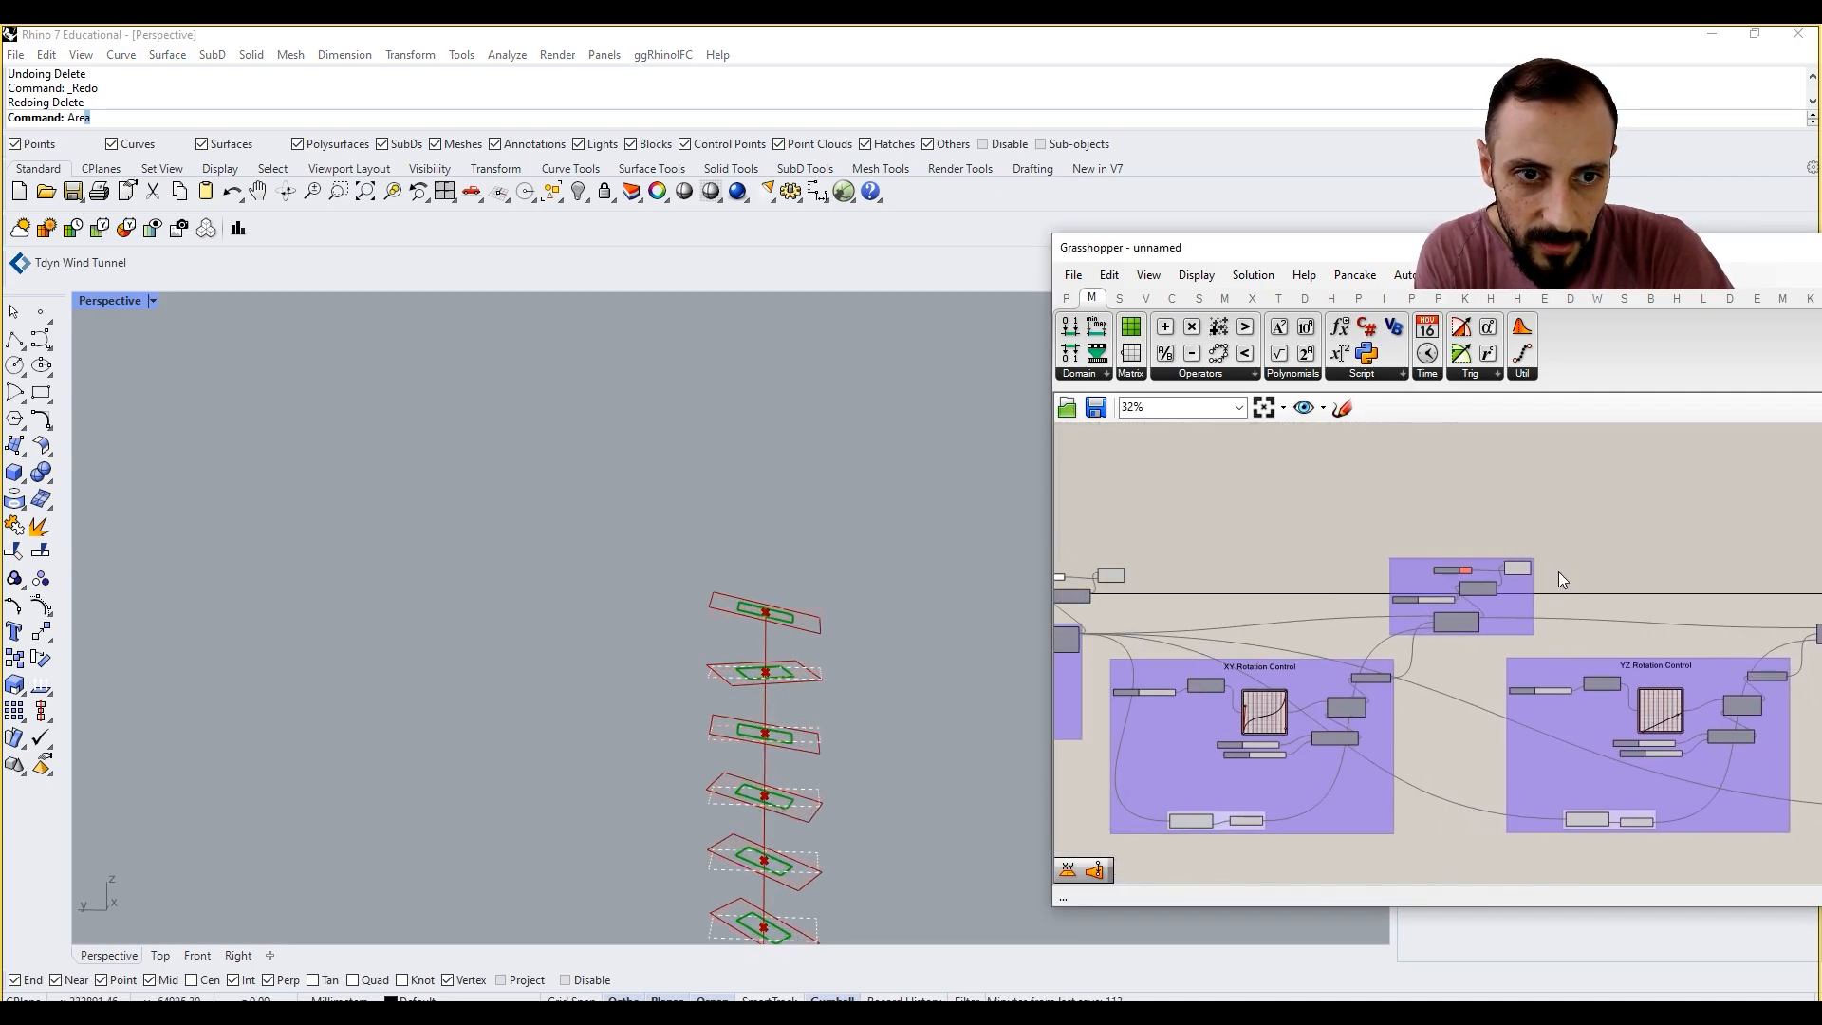
{"action": "right_click", "coordinate": [1522, 567]}
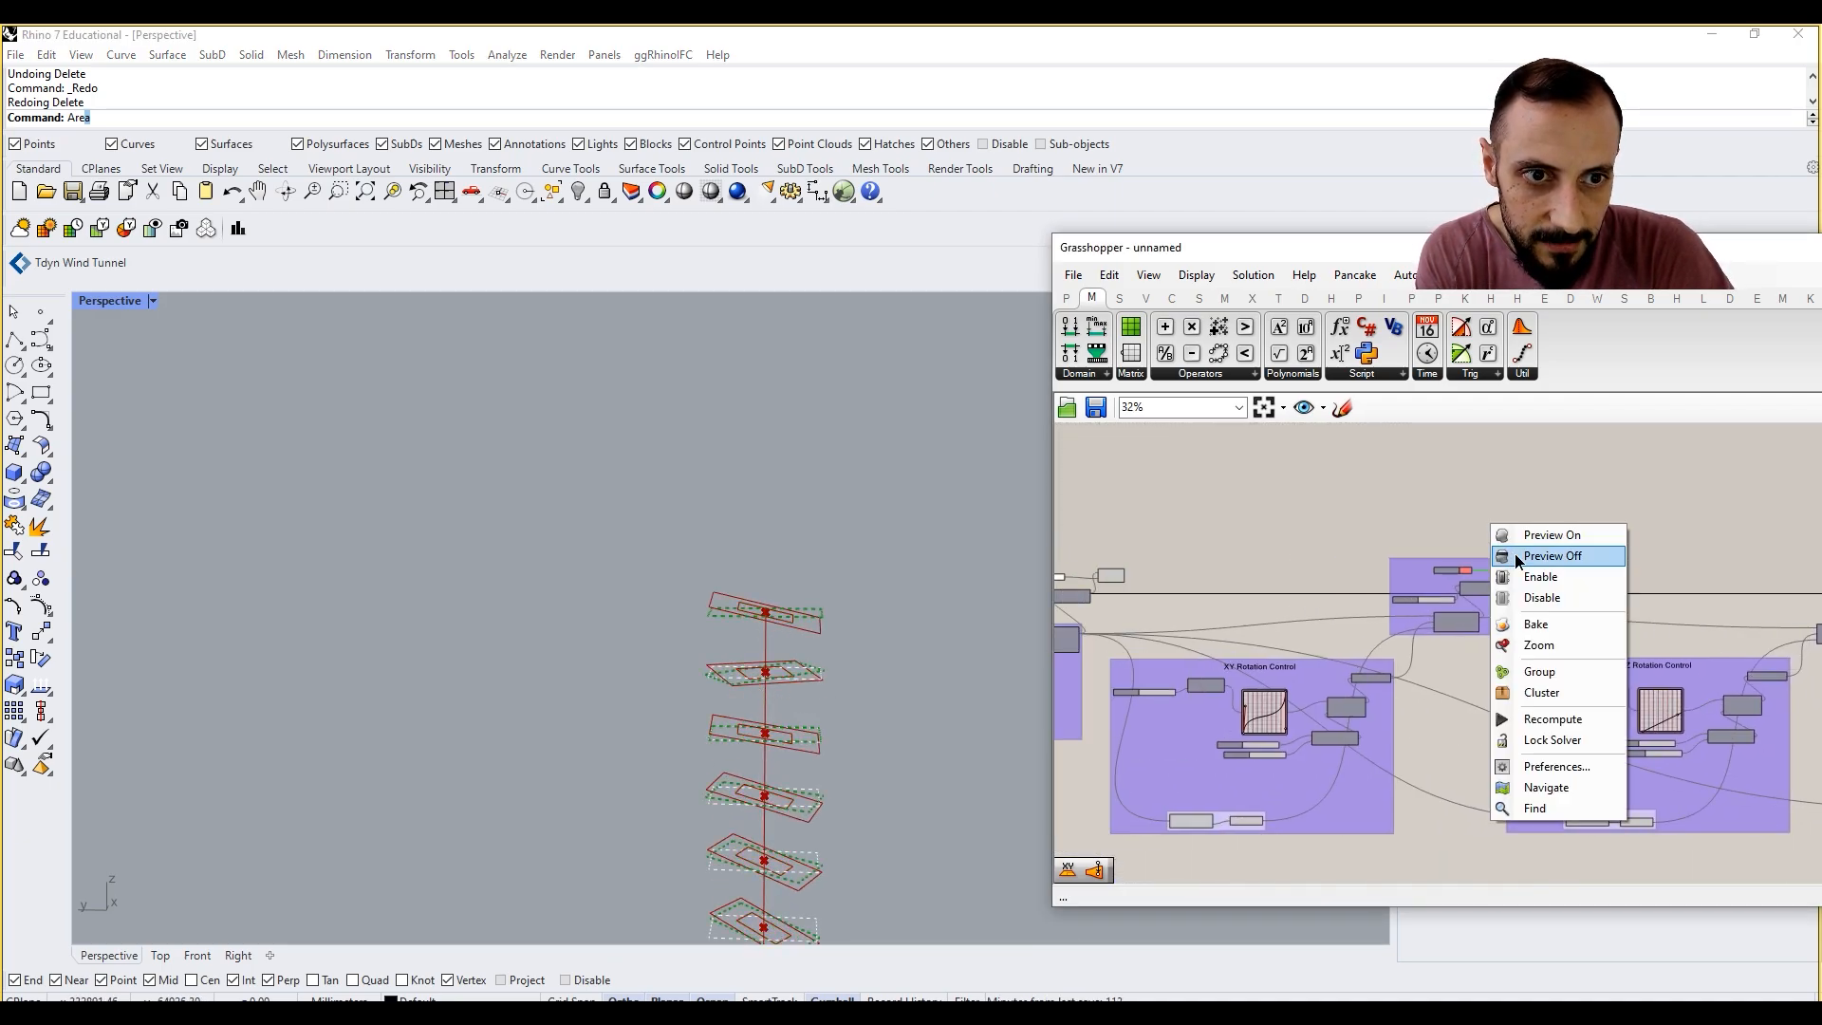
{"action": "left_click", "coordinate": [1561, 558]}
{"action": "right_click_drag", "start_coordinate": [928, 624], "coordinate": [806, 573]}
{"action": "scroll", "coordinate": [782, 616], "scroll_direction": "down", "scroll_amount": 4}
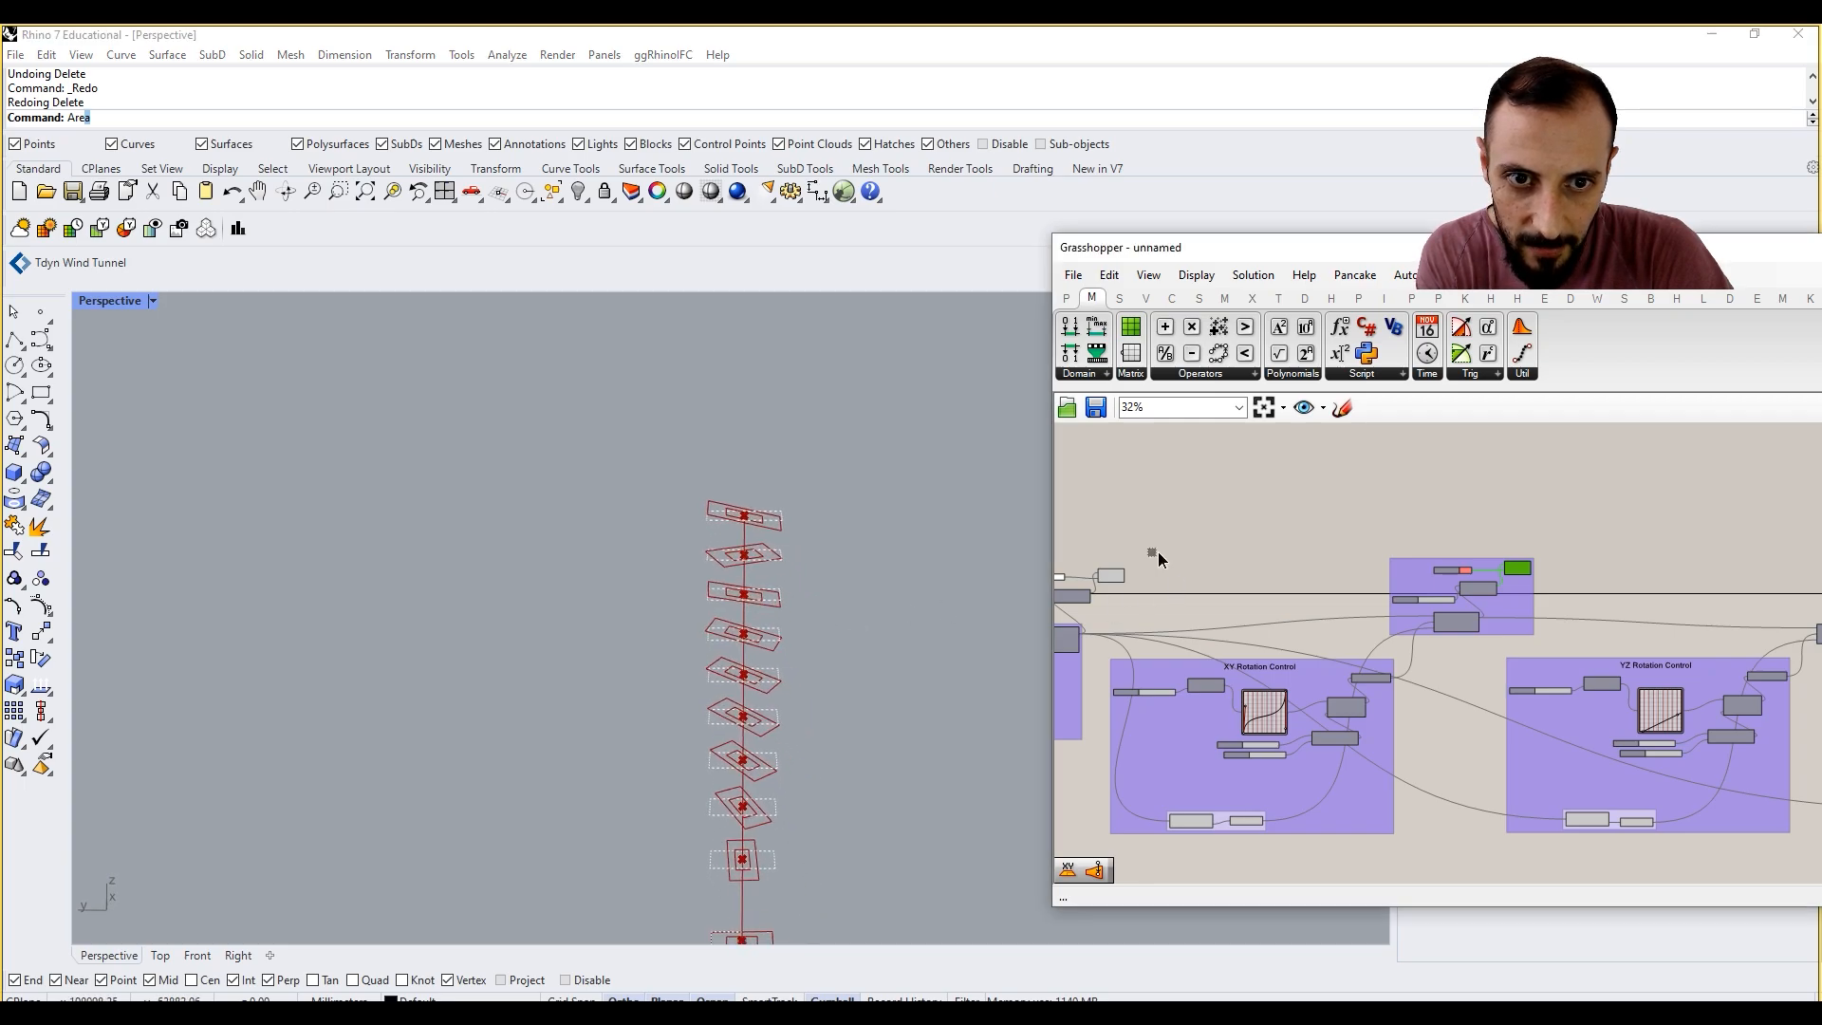
{"action": "left_click", "coordinate": [1112, 575]}
{"action": "right_click", "coordinate": [1129, 537]}
{"action": "left_click", "coordinate": [1157, 545]}
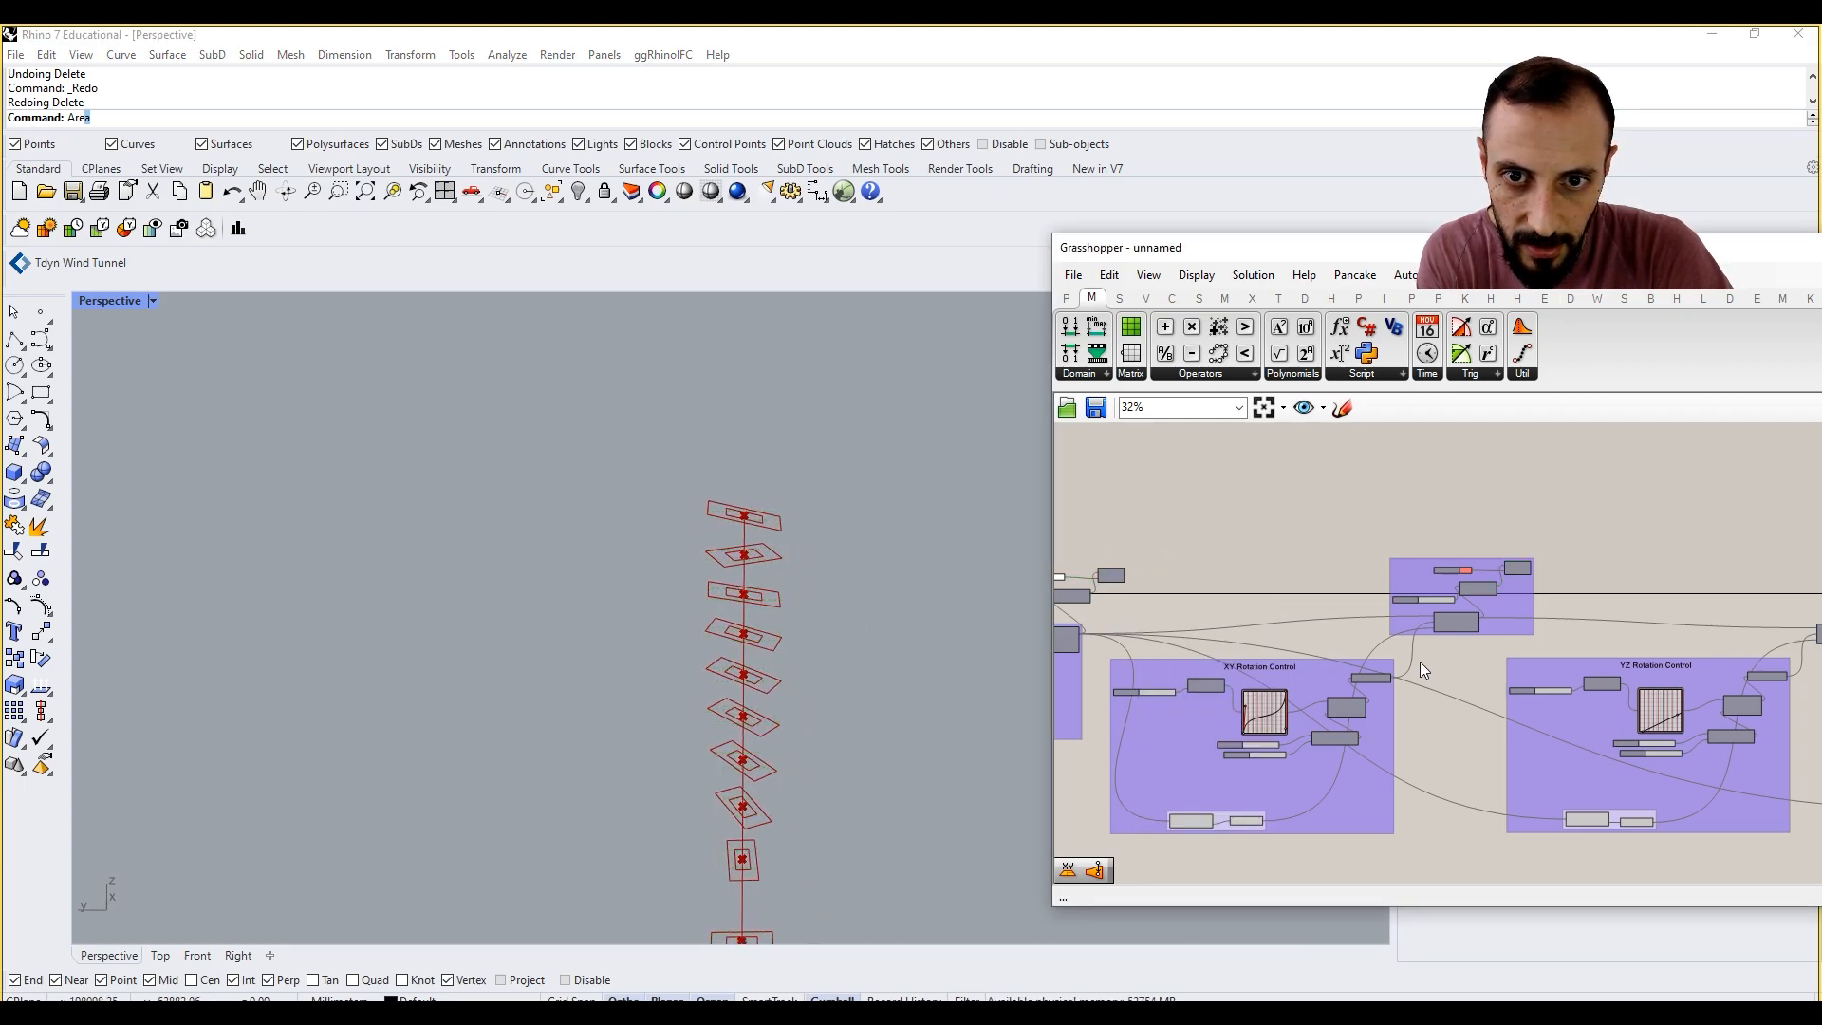
Step: Space out the Scale component from the last Rotate component and move the Area component up between them
{"action": "scroll", "coordinate": [1419, 662], "scroll_direction": "down", "scroll_amount": 5}
{"action": "scroll", "coordinate": [1670, 622], "scroll_direction": "up", "scroll_amount": 4}
{"action": "left_click", "coordinate": [1406, 600]}
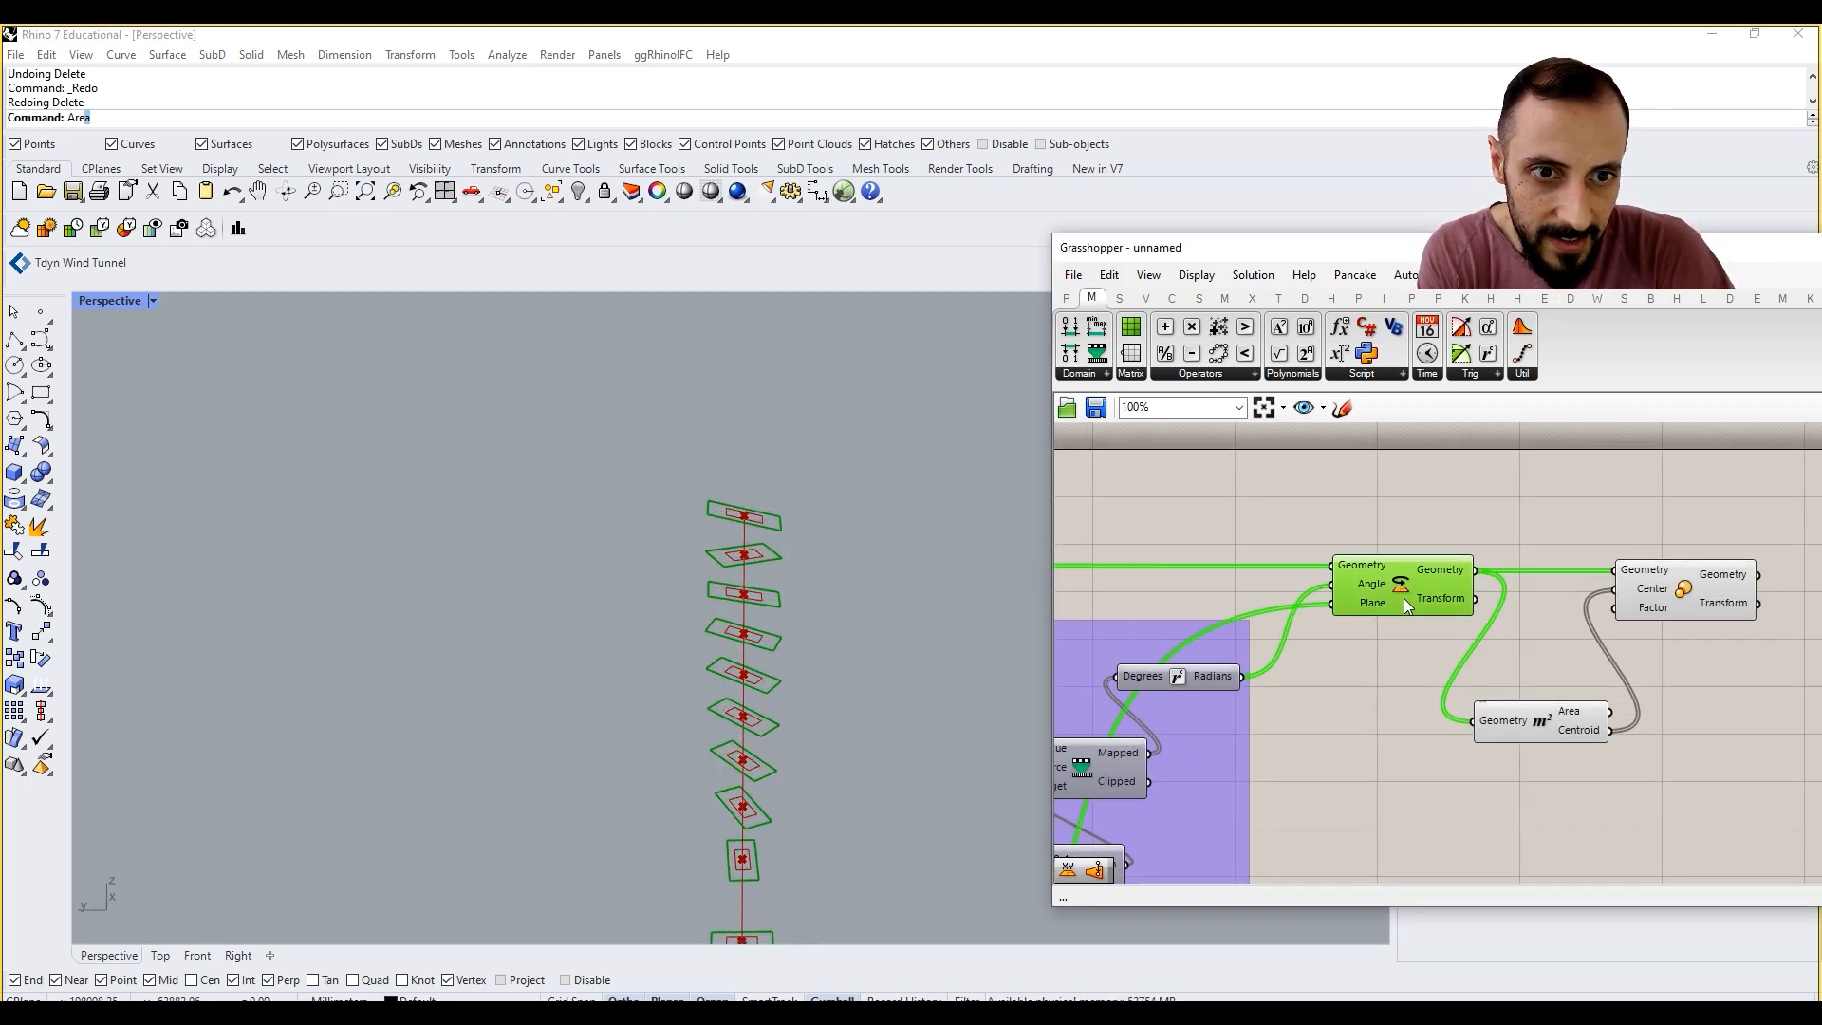
{"action": "right_click_drag", "start_coordinate": [1456, 537], "coordinate": [1296, 544]}
{"action": "left_click_drag", "start_coordinate": [1520, 610], "coordinate": [1646, 624]}
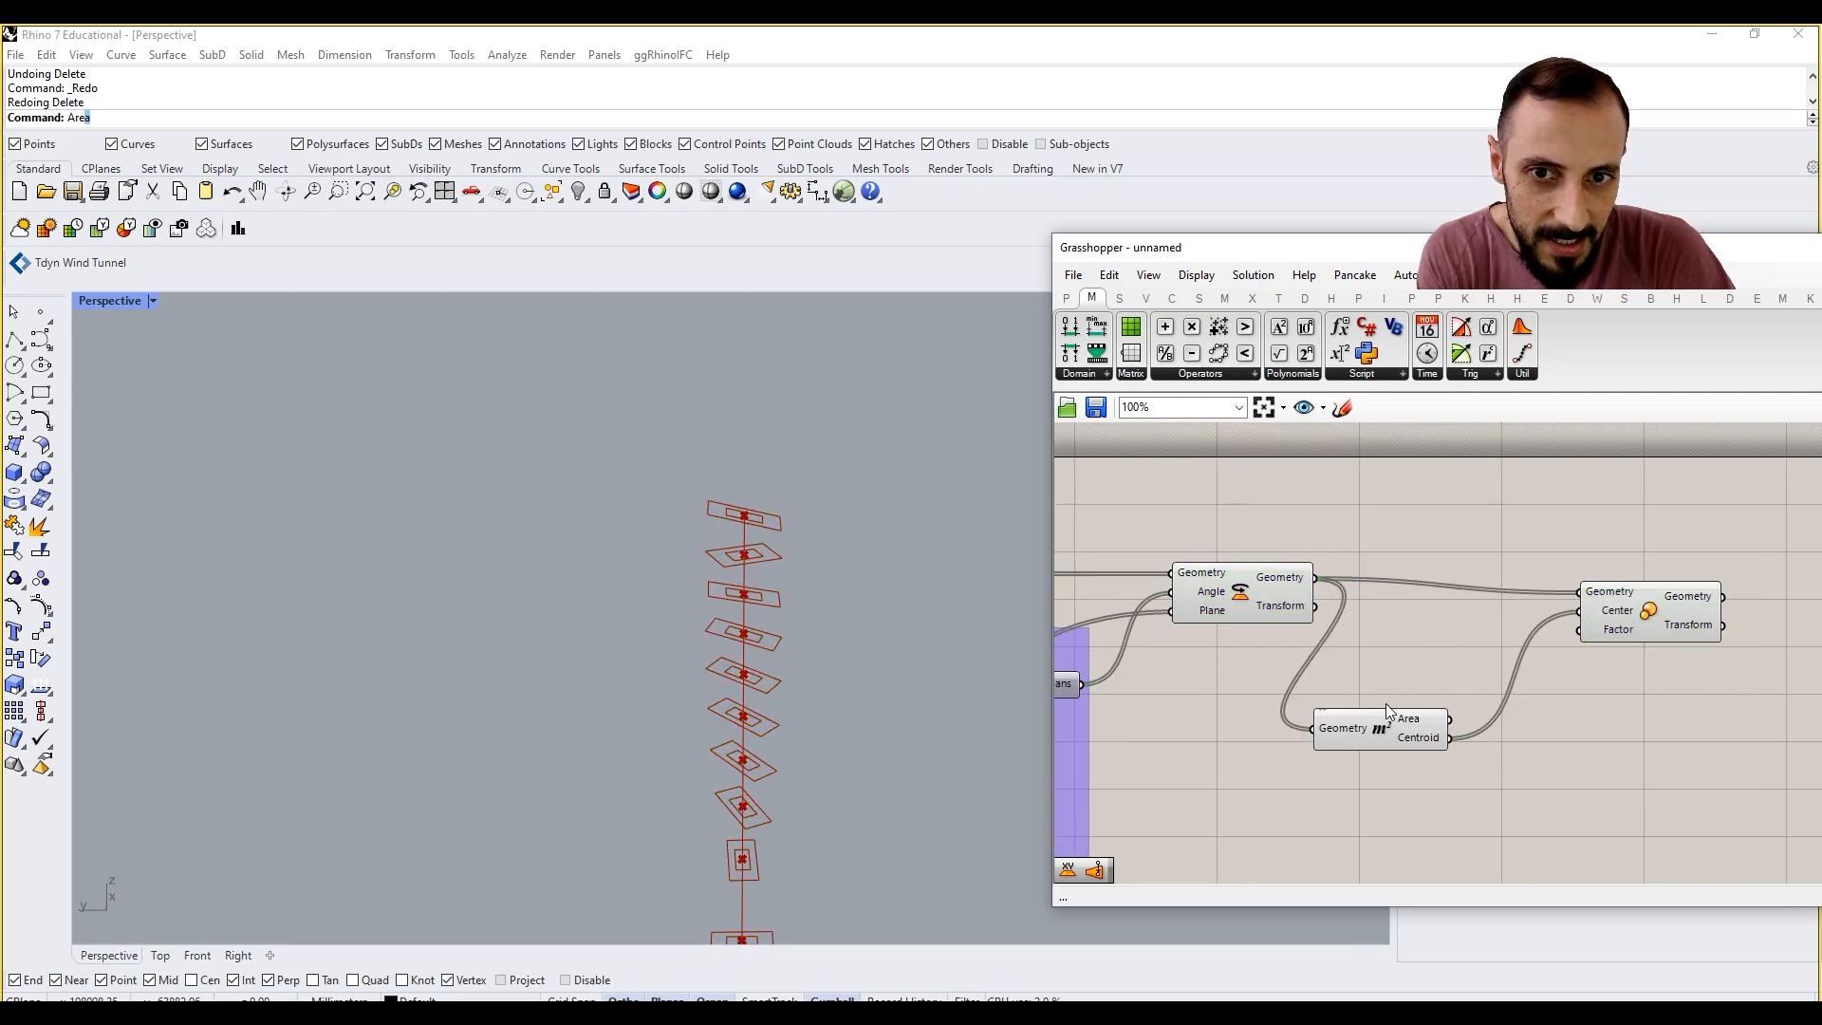
{"action": "left_click_drag", "start_coordinate": [1383, 726], "coordinate": [1419, 676]}
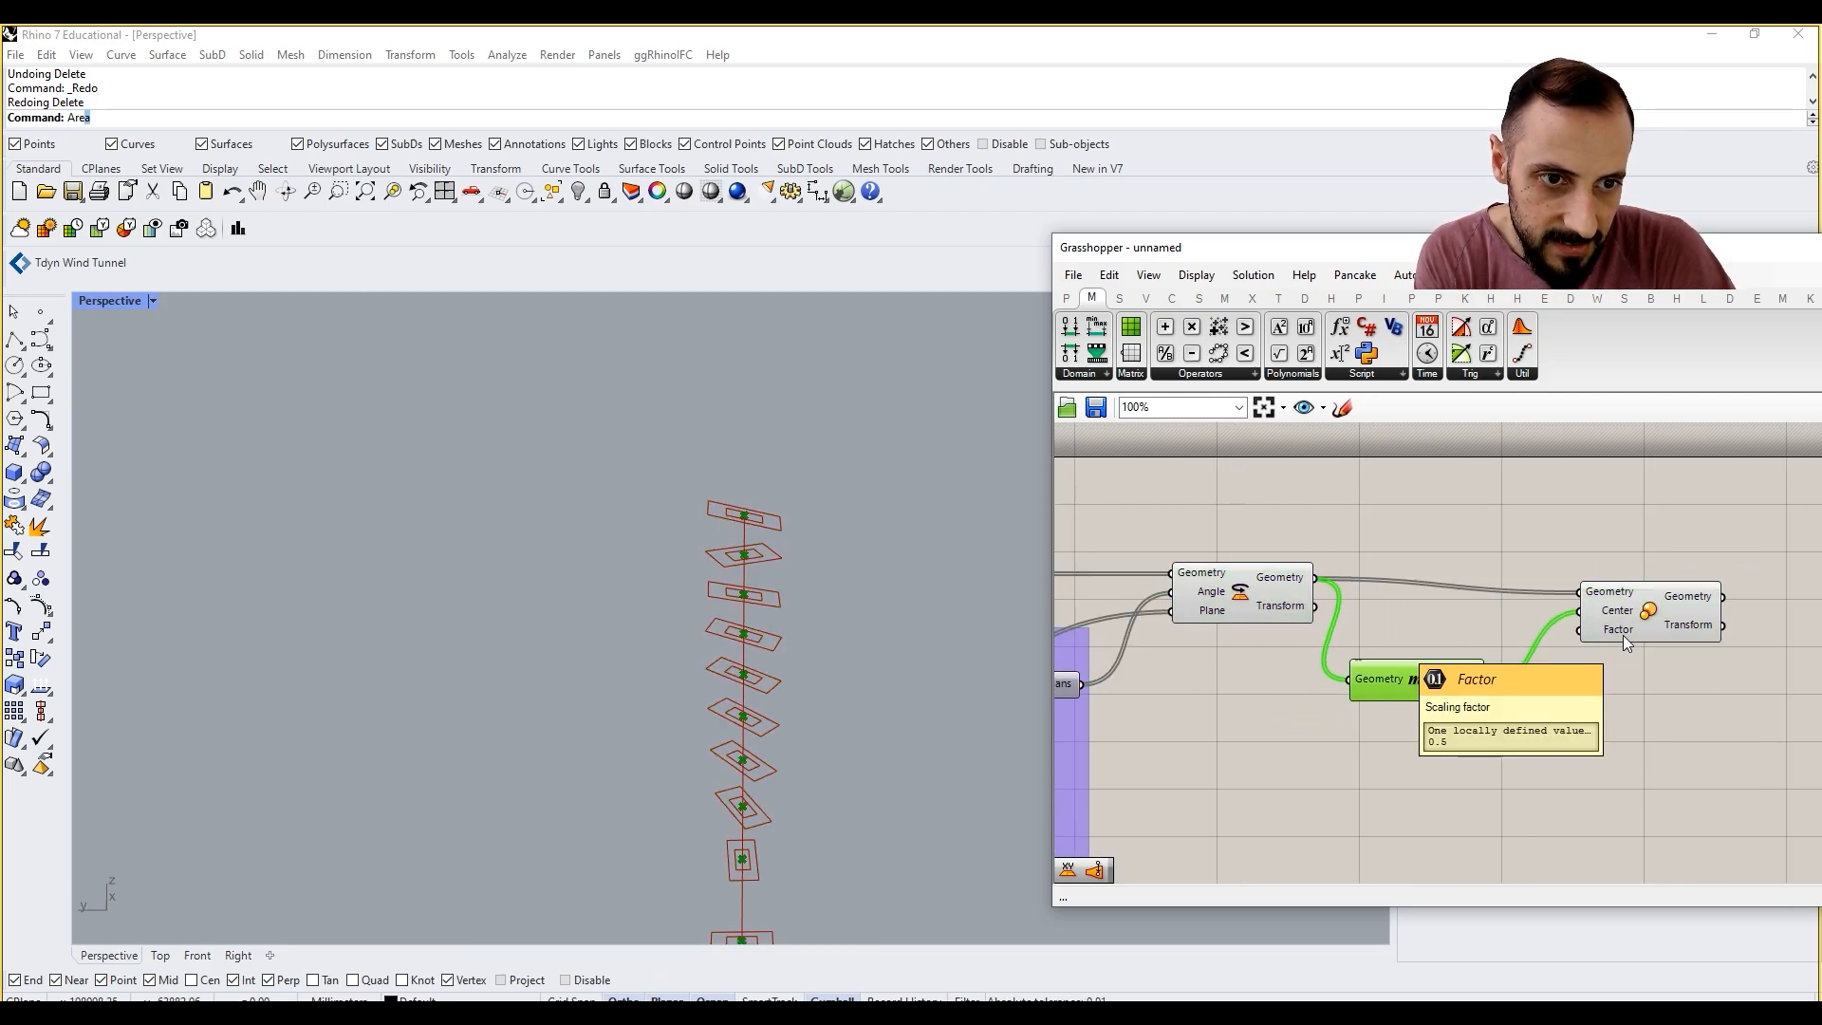
{"action": "right_click_drag", "start_coordinate": [1532, 753], "coordinate": [1517, 689]}
{"action": "left_click", "coordinate": [1471, 726]}
Step: Duplicate the 9 slider and Range component from the YZ Rotation Control group, placing the copies below the Scale component
{"action": "right_click_drag", "start_coordinate": [1449, 740], "coordinate": [1529, 702]}
{"action": "scroll", "coordinate": [1529, 702], "scroll_direction": "down", "scroll_amount": 5}
{"action": "scroll", "coordinate": [1280, 721], "scroll_direction": "up", "scroll_amount": 2}
{"action": "right_click_drag", "start_coordinate": [1173, 649], "coordinate": [1256, 641]}
{"action": "scroll", "coordinate": [1201, 627], "scroll_direction": "up", "scroll_amount": 3}
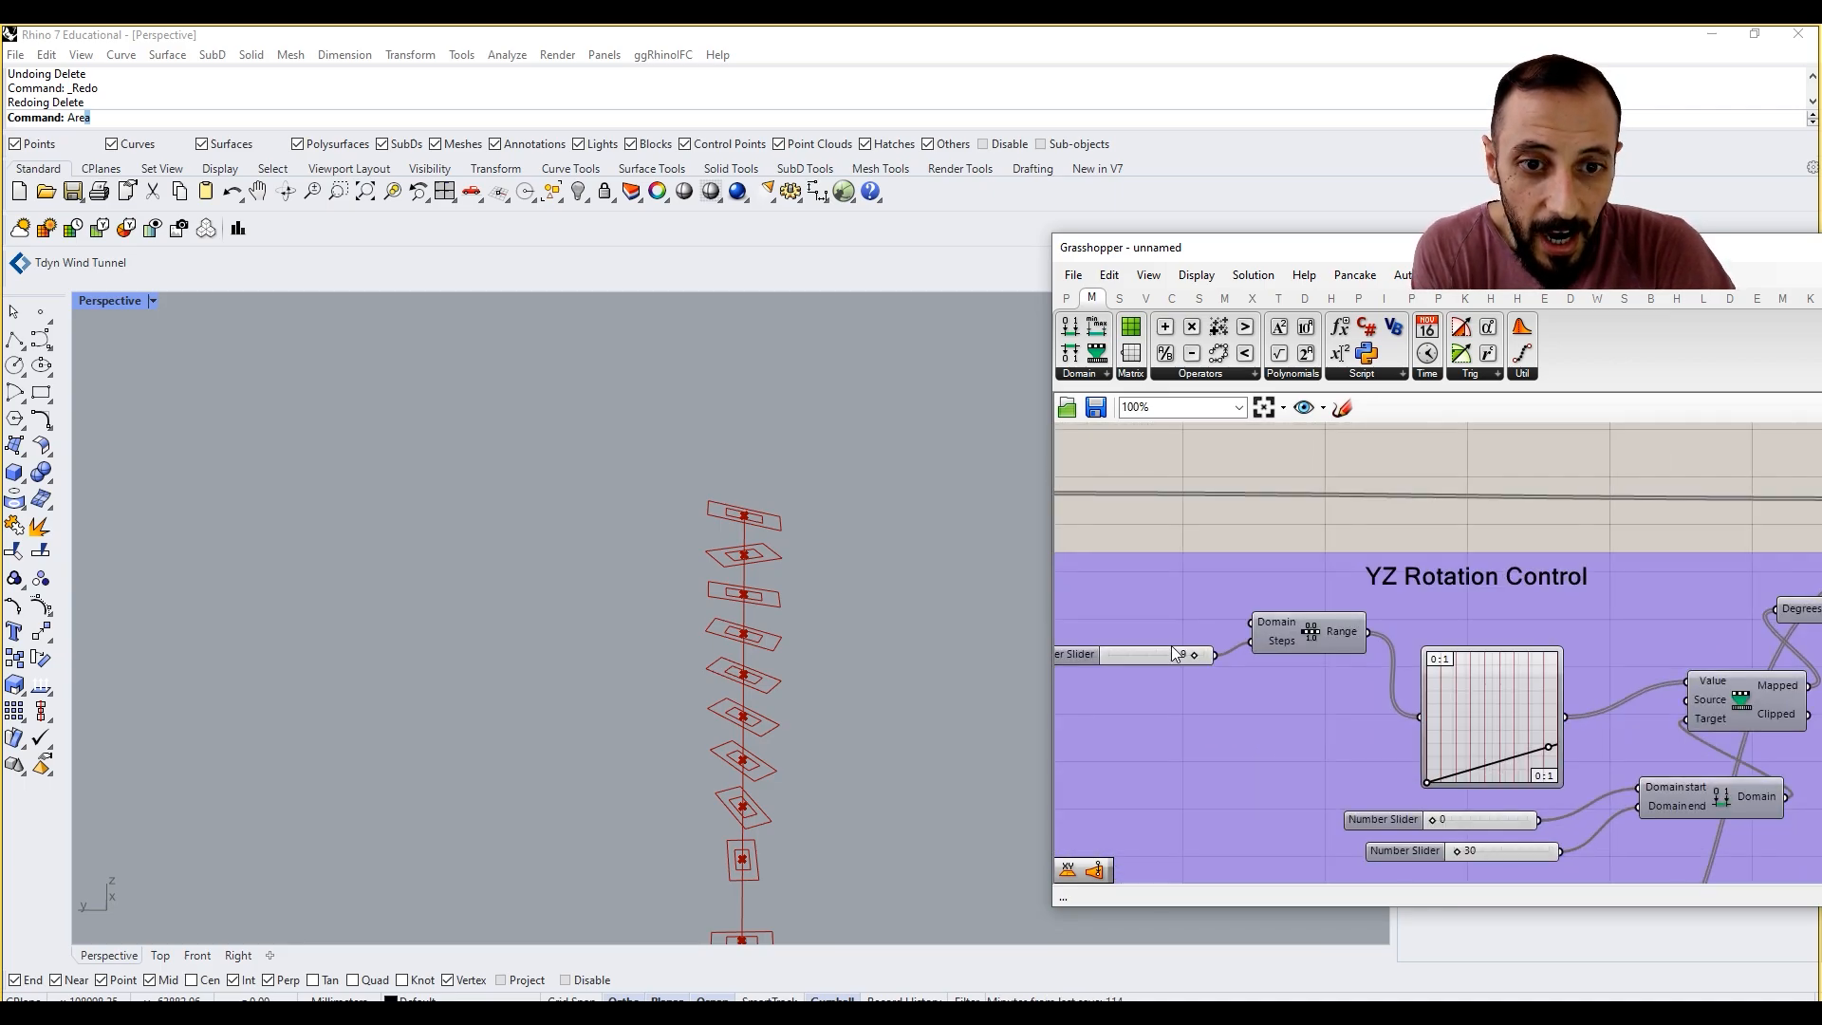
{"action": "left_click", "coordinate": [1156, 655]}
{"action": "left_click", "coordinate": [1336, 636], "text": "shift"}
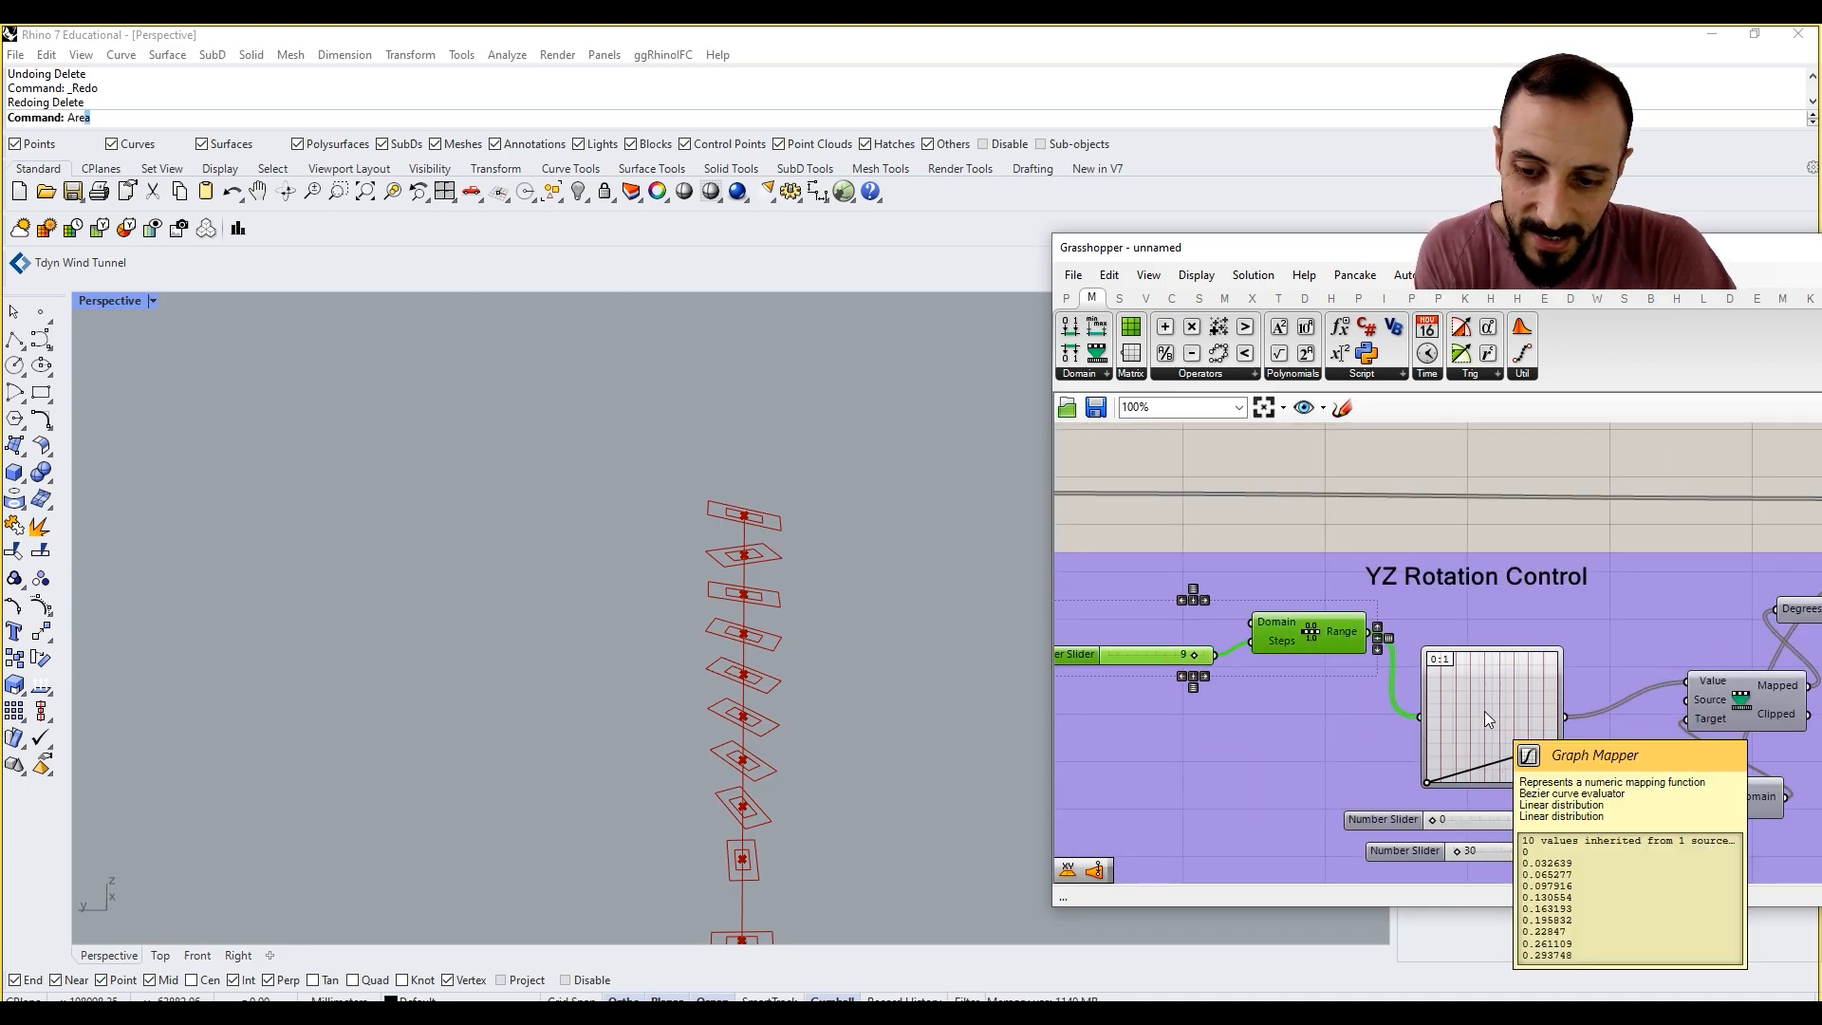
{"action": "scroll", "coordinate": [1369, 676], "scroll_direction": "down", "scroll_amount": 4}
{"action": "left_click_drag", "start_coordinate": [1215, 617], "coordinate": [1597, 677]}
{"action": "right_click_drag", "start_coordinate": [1597, 677], "coordinate": [1389, 679]}
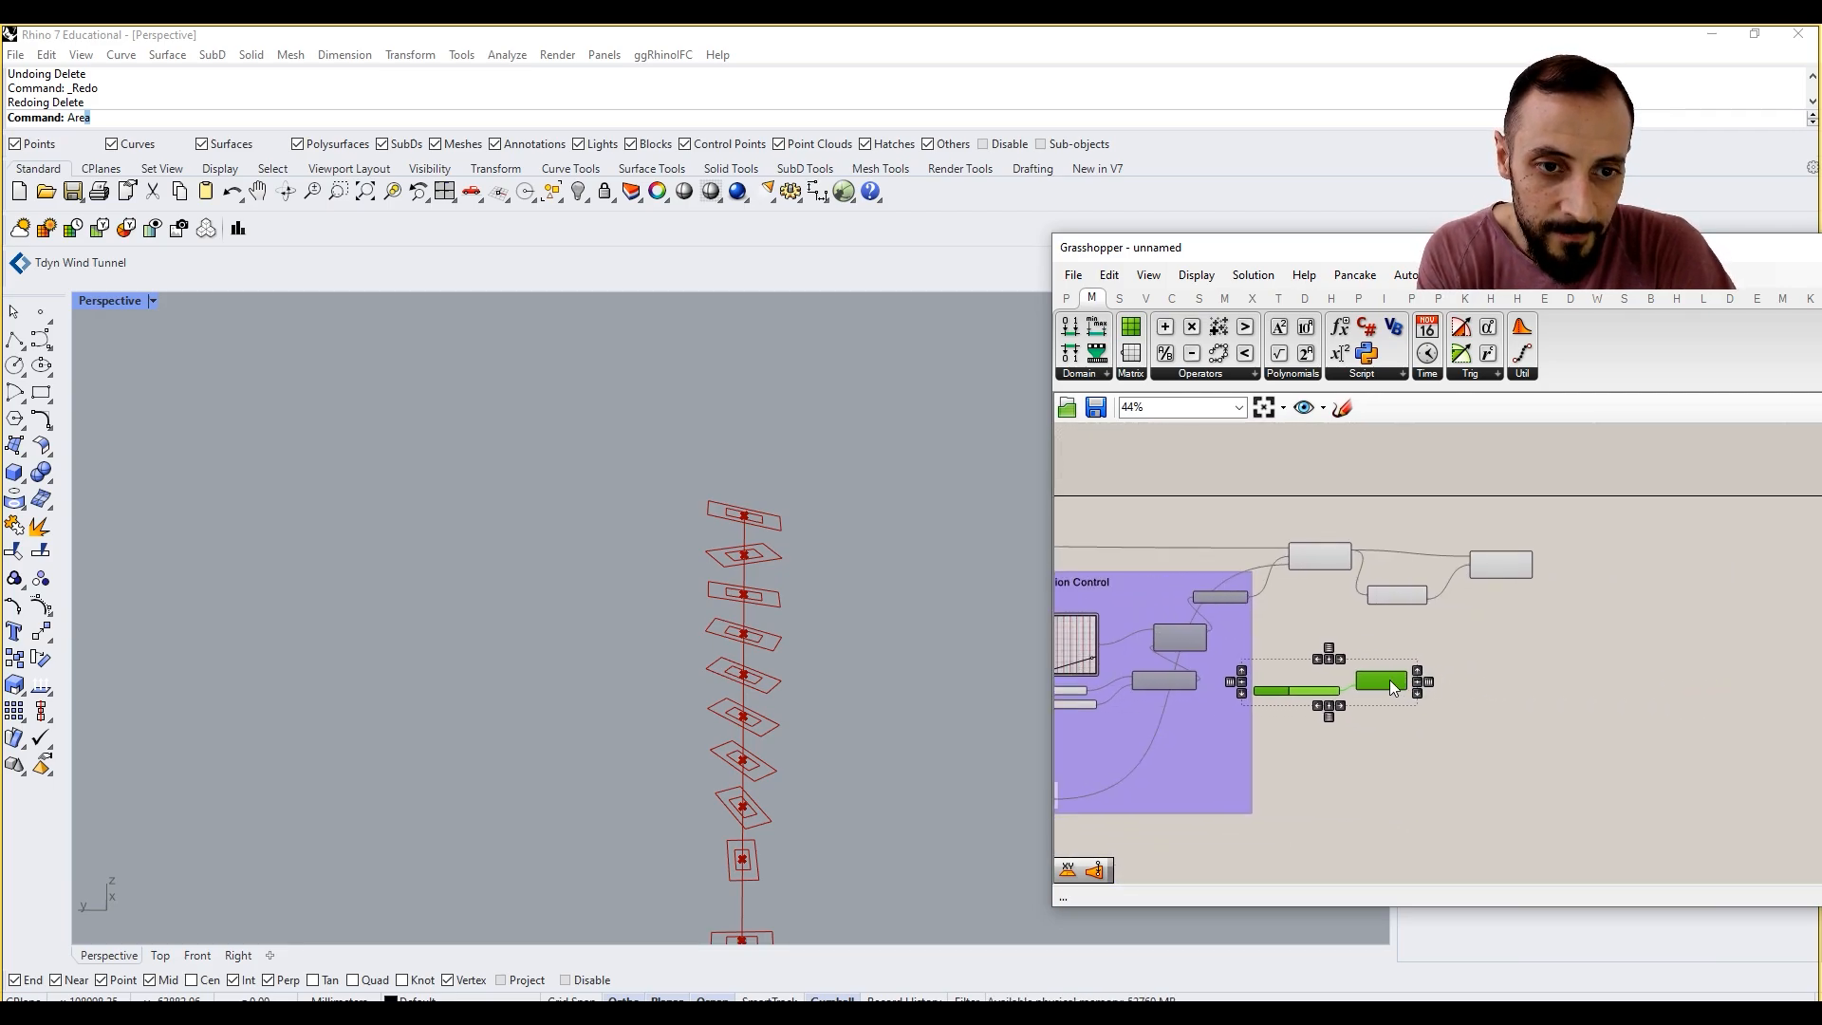
Step: Add a Graph Mapper next to the duplicated Range component and feed it from the Range output
{"action": "double_click", "coordinate": [1547, 715]}
{"action": "type", "text": "graph"}
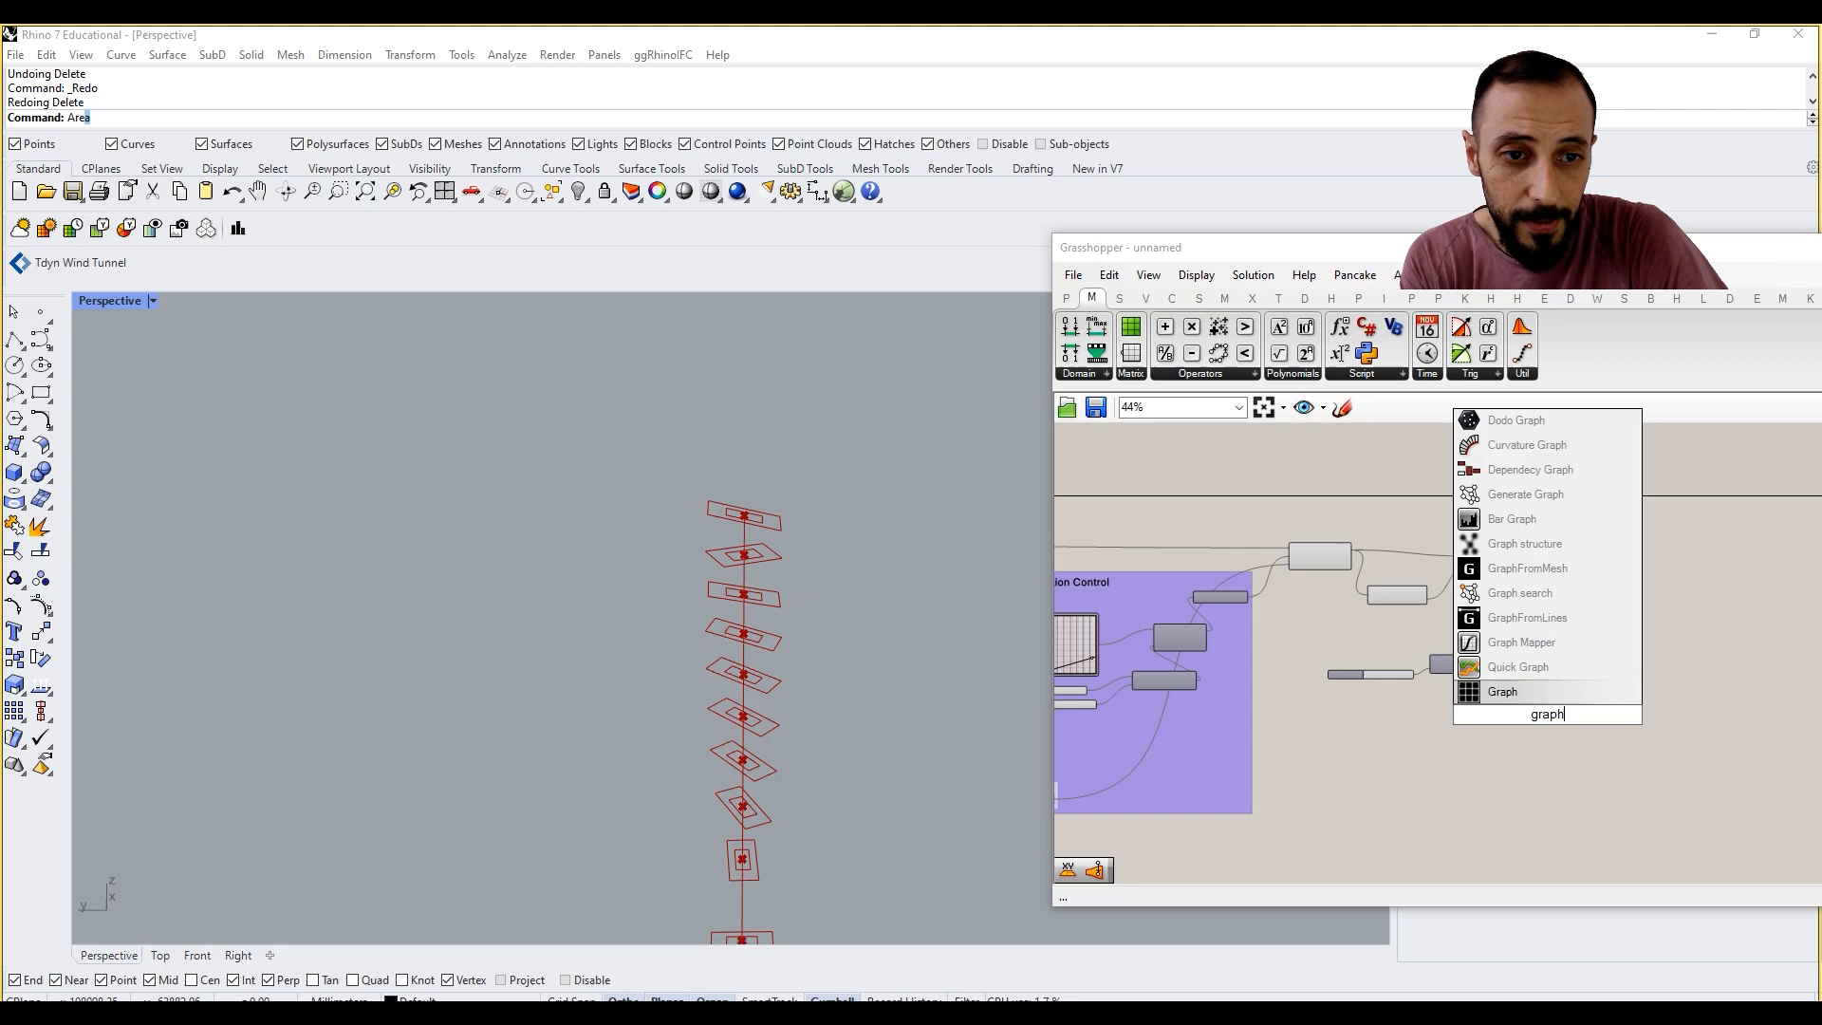
{"action": "key", "text": "Return"}
{"action": "scroll", "coordinate": [1482, 700], "scroll_direction": "up", "scroll_amount": 3}
{"action": "left_click_drag", "start_coordinate": [1412, 681], "coordinate": [1410, 694]}
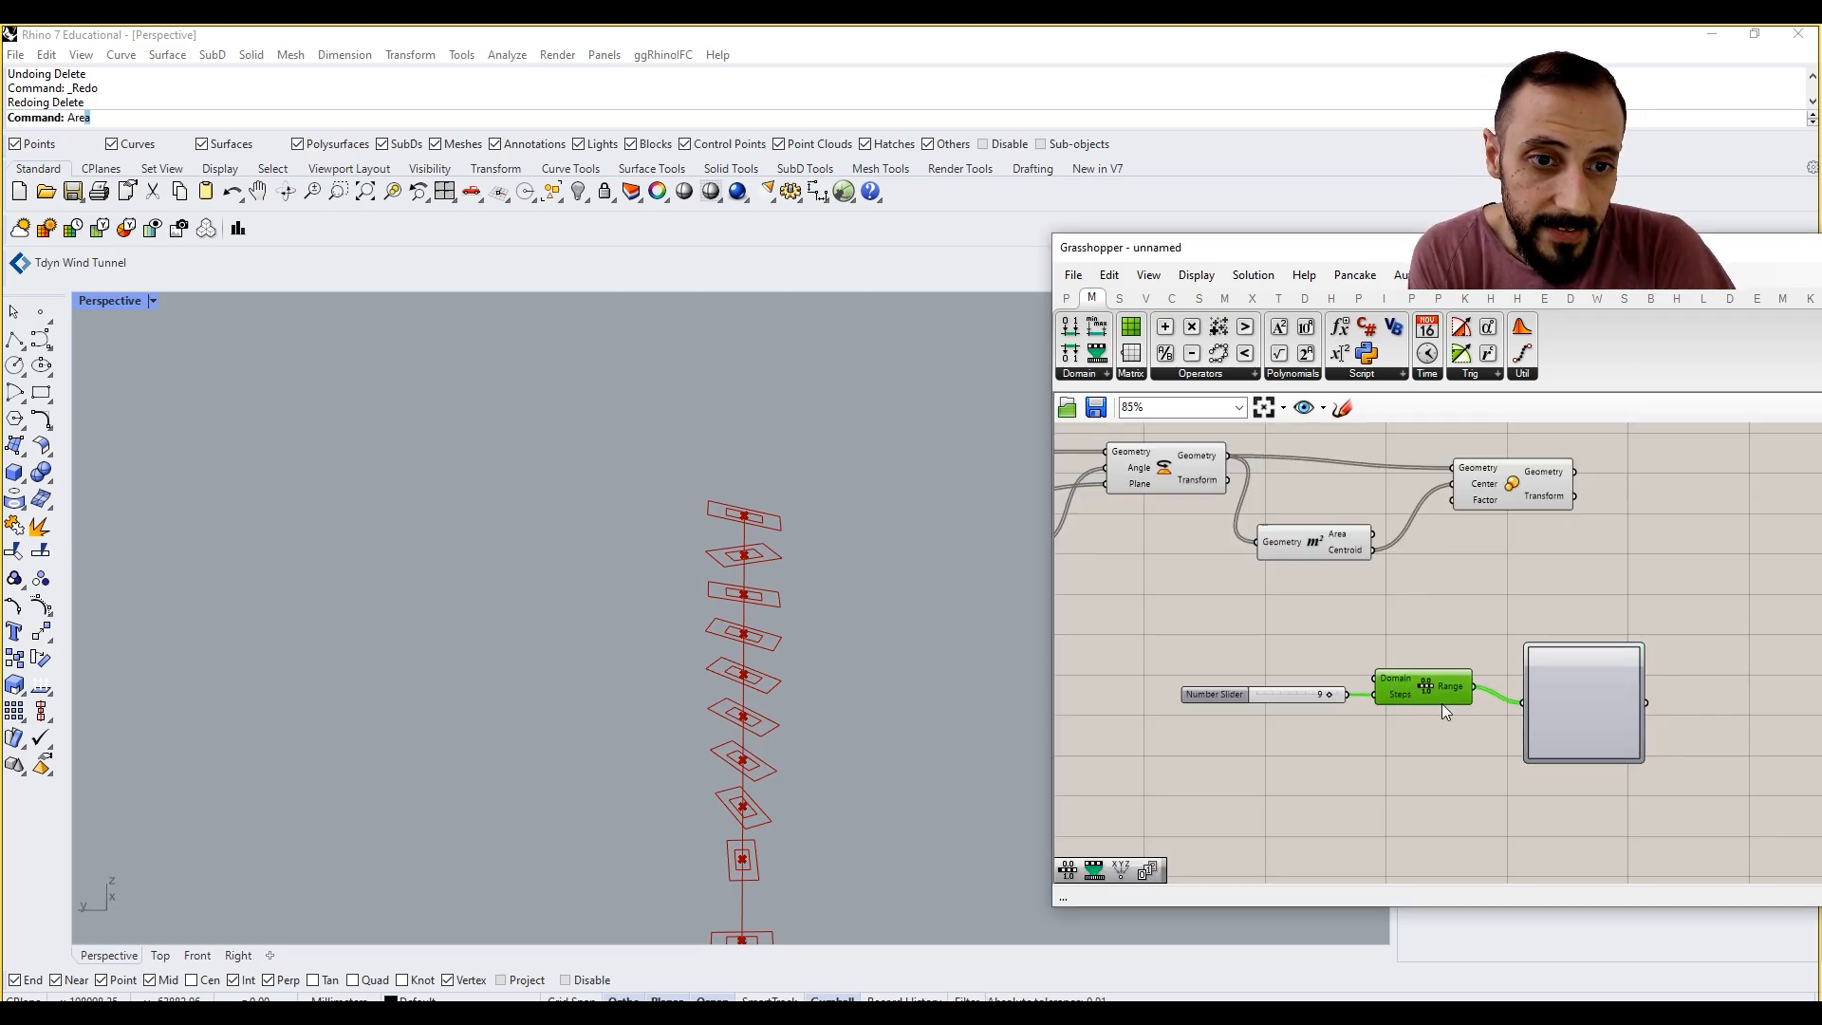
Step: Set the new Graph Mapper's graph type to Conic
{"action": "right_click", "coordinate": [1587, 698]}
{"action": "mouse_move", "coordinate": [1694, 947]}
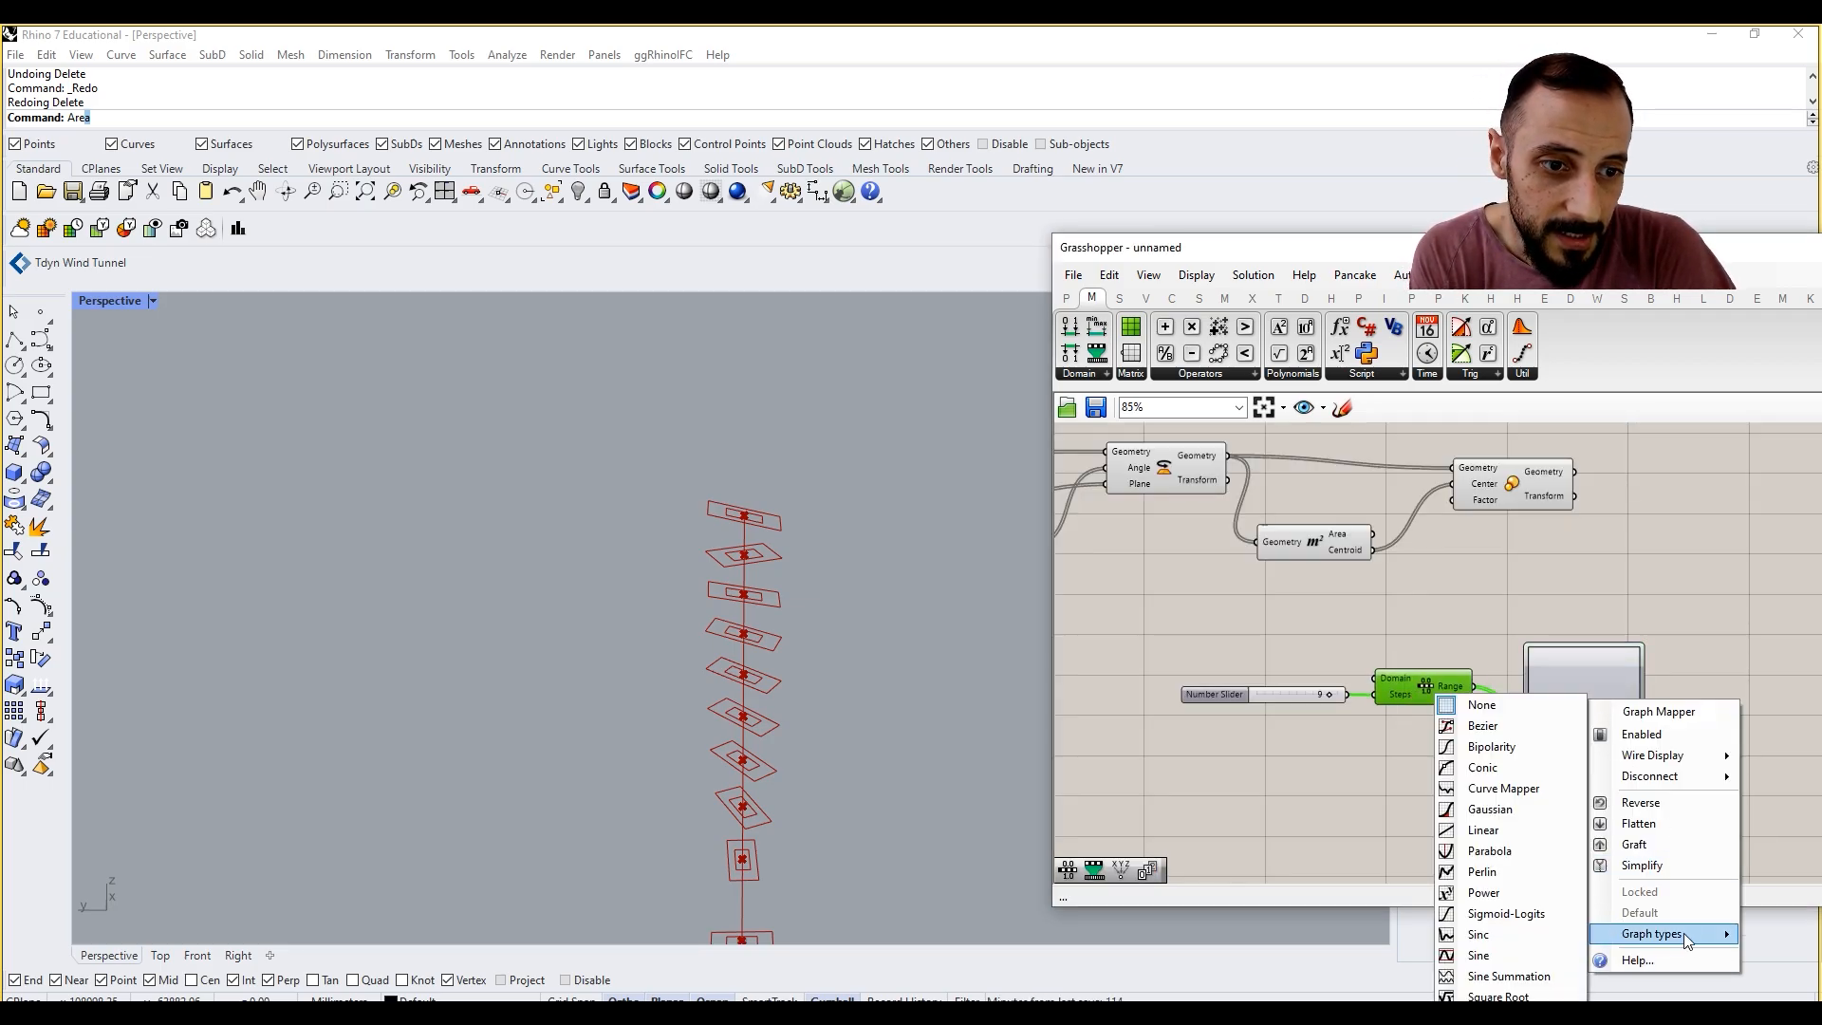
{"action": "left_click", "coordinate": [1495, 767]}
{"action": "left_click", "coordinate": [1488, 618]}
{"action": "right_click_drag", "start_coordinate": [1483, 617], "coordinate": [1445, 636]}
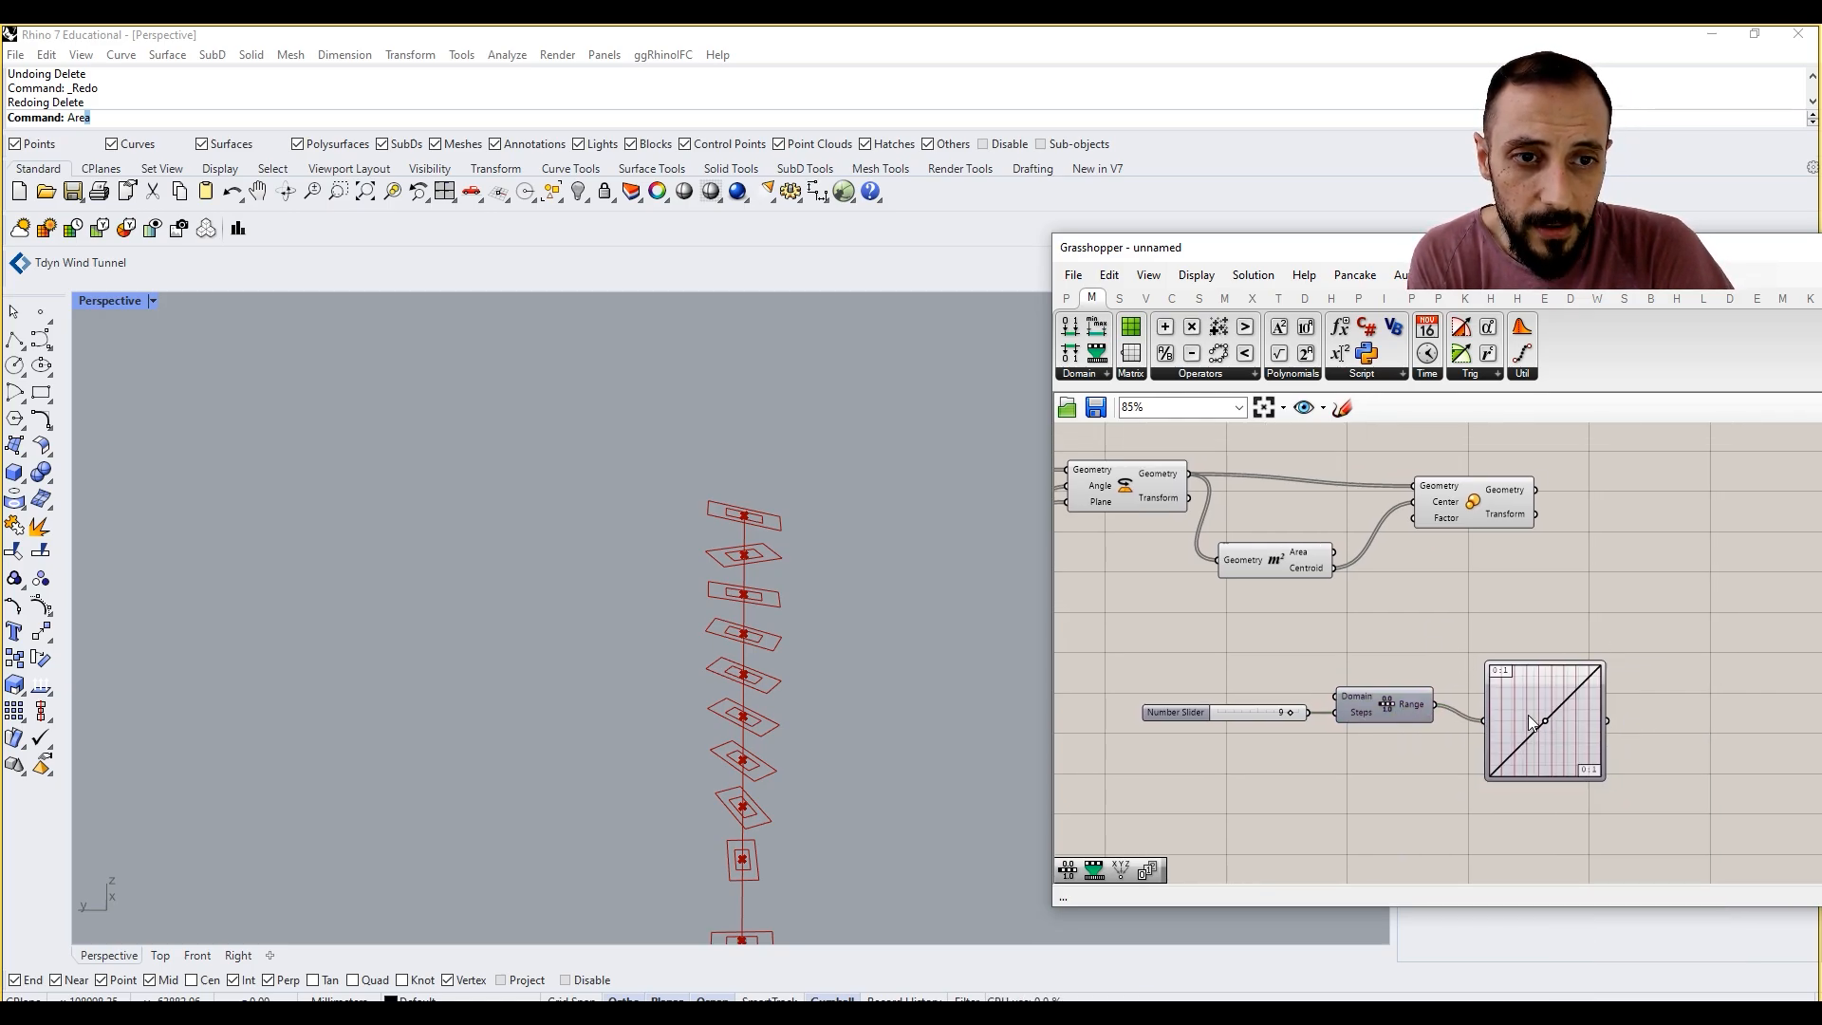
Step: Add a Remap Numbers component after the Conic Graph Mapper and connect the mapper's output to its Value input
{"action": "right_click_drag", "start_coordinate": [1672, 700], "coordinate": [1528, 679]}
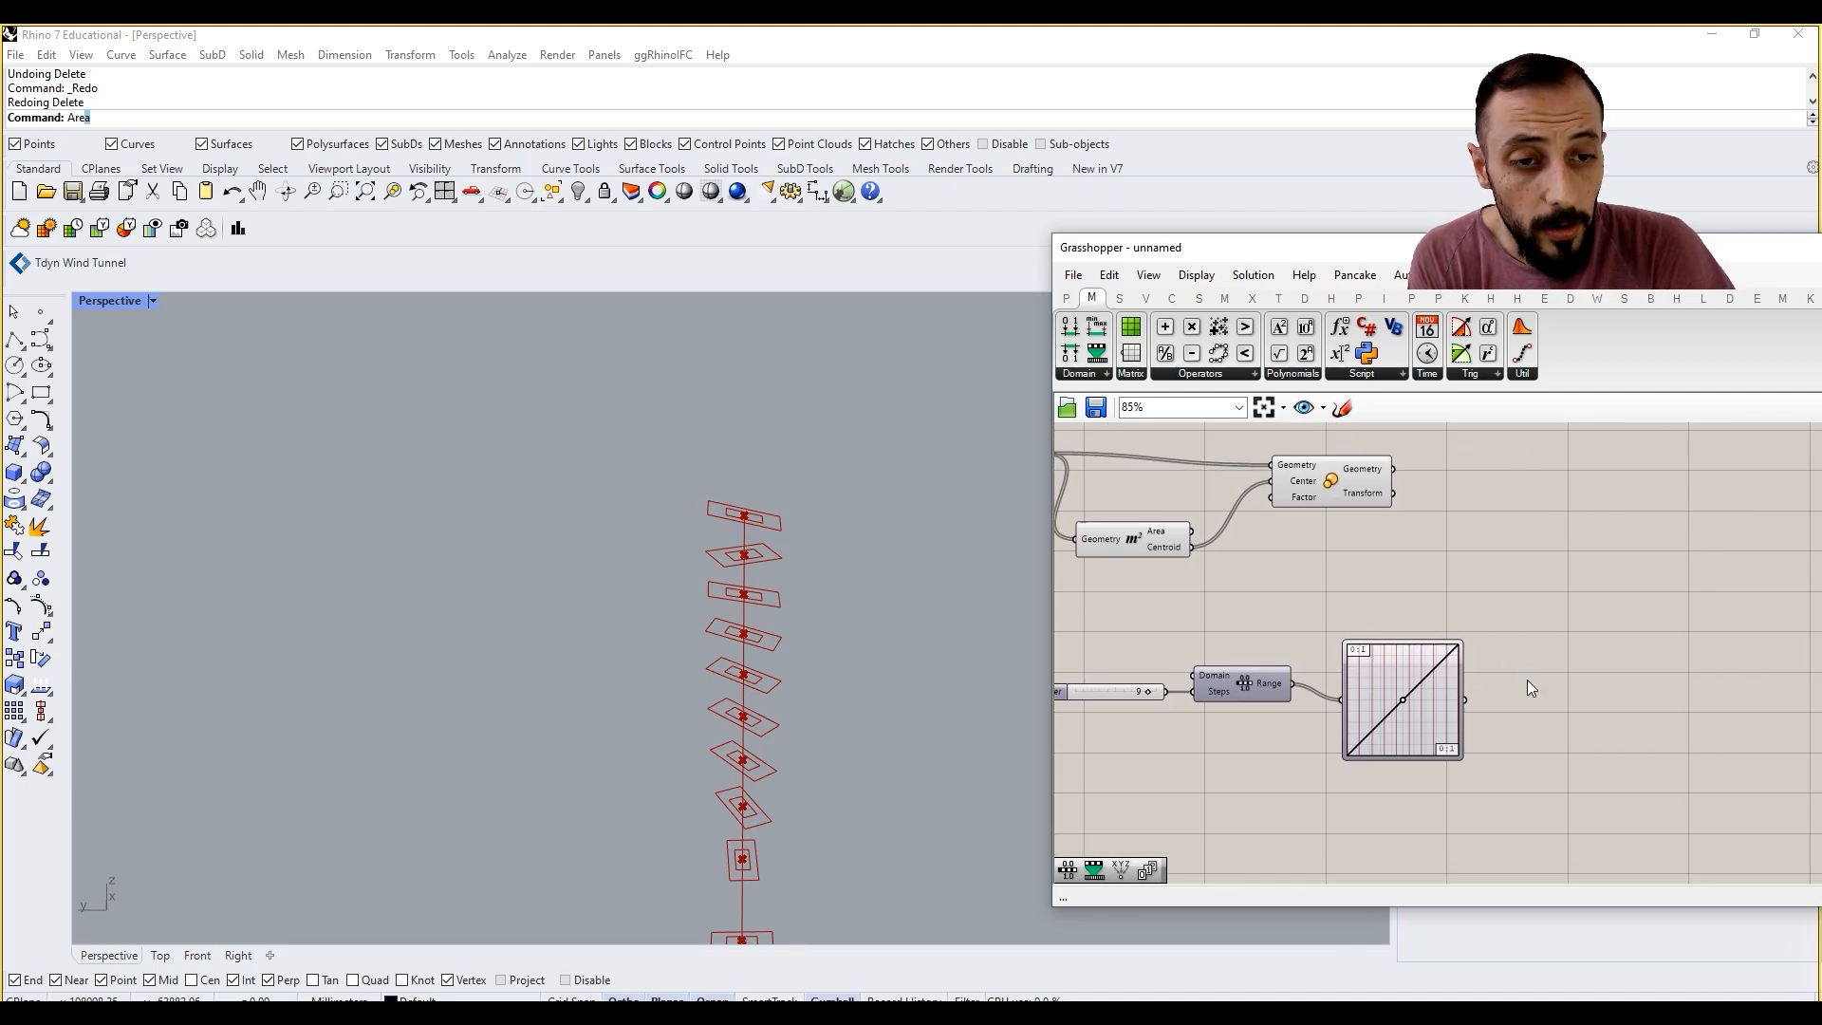
{"action": "left_click", "coordinate": [1075, 372]}
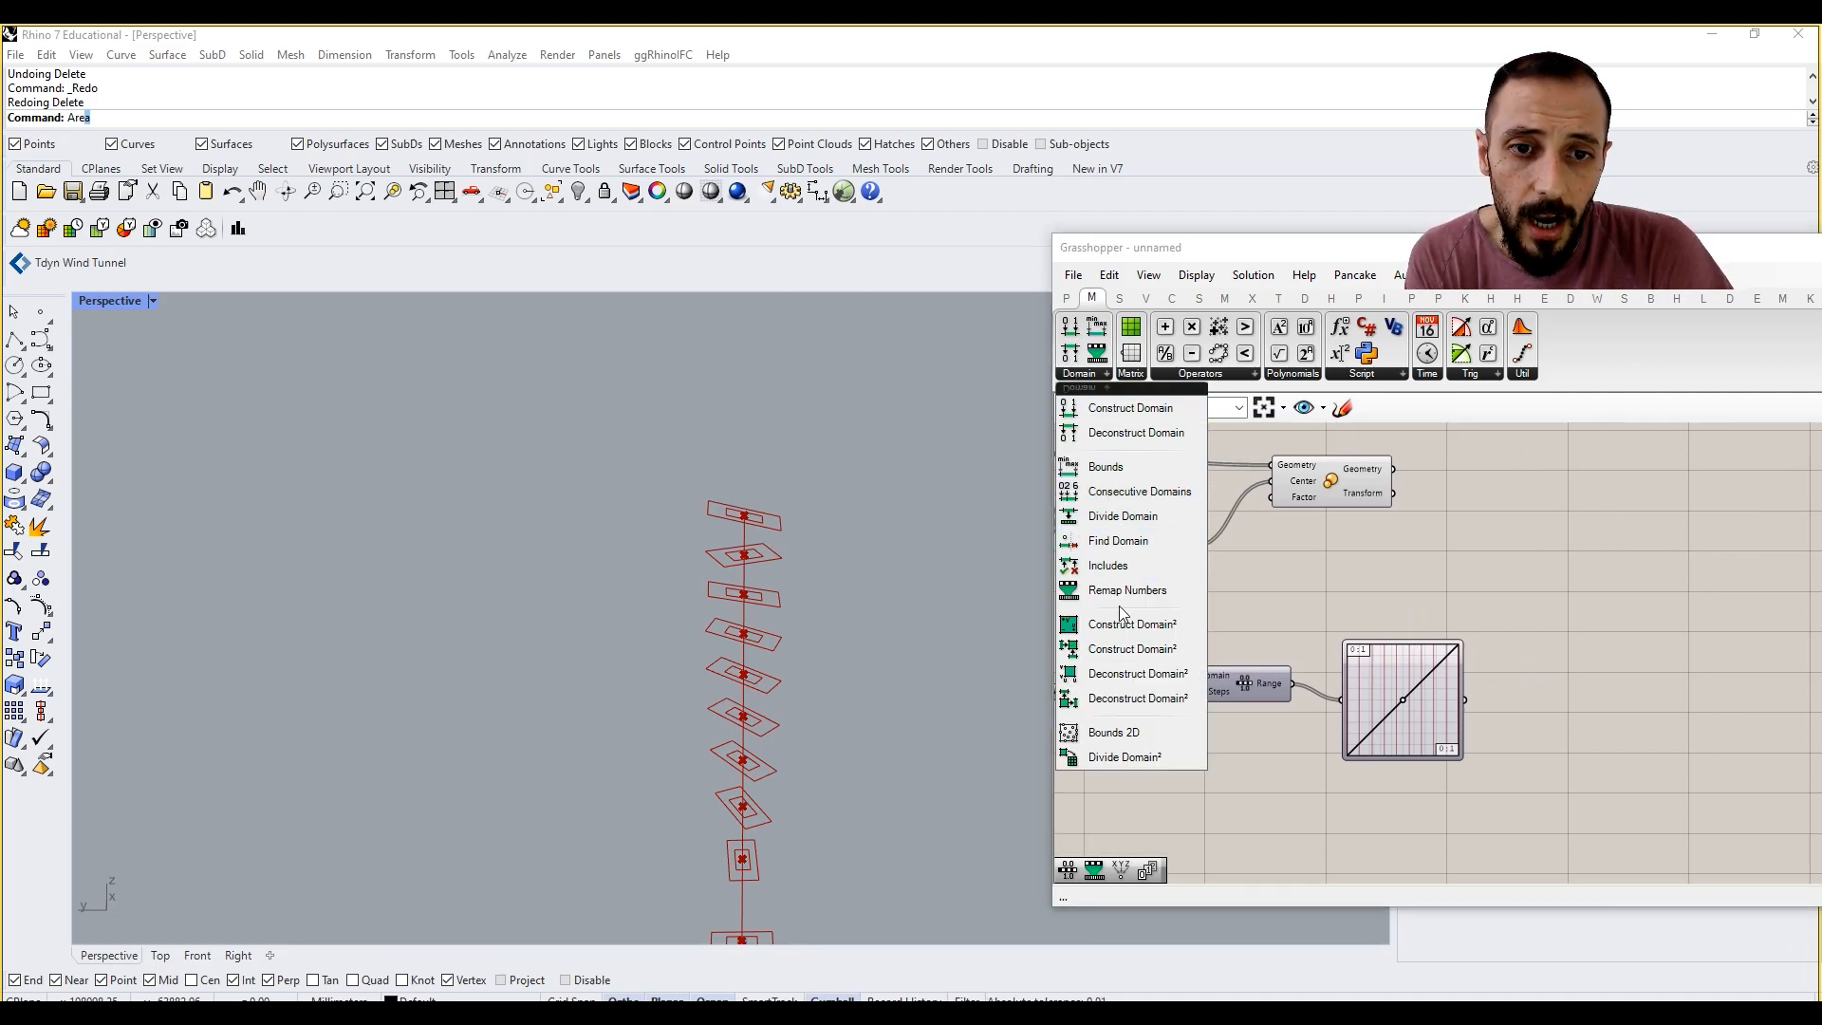
{"action": "left_click", "coordinate": [1477, 686]}
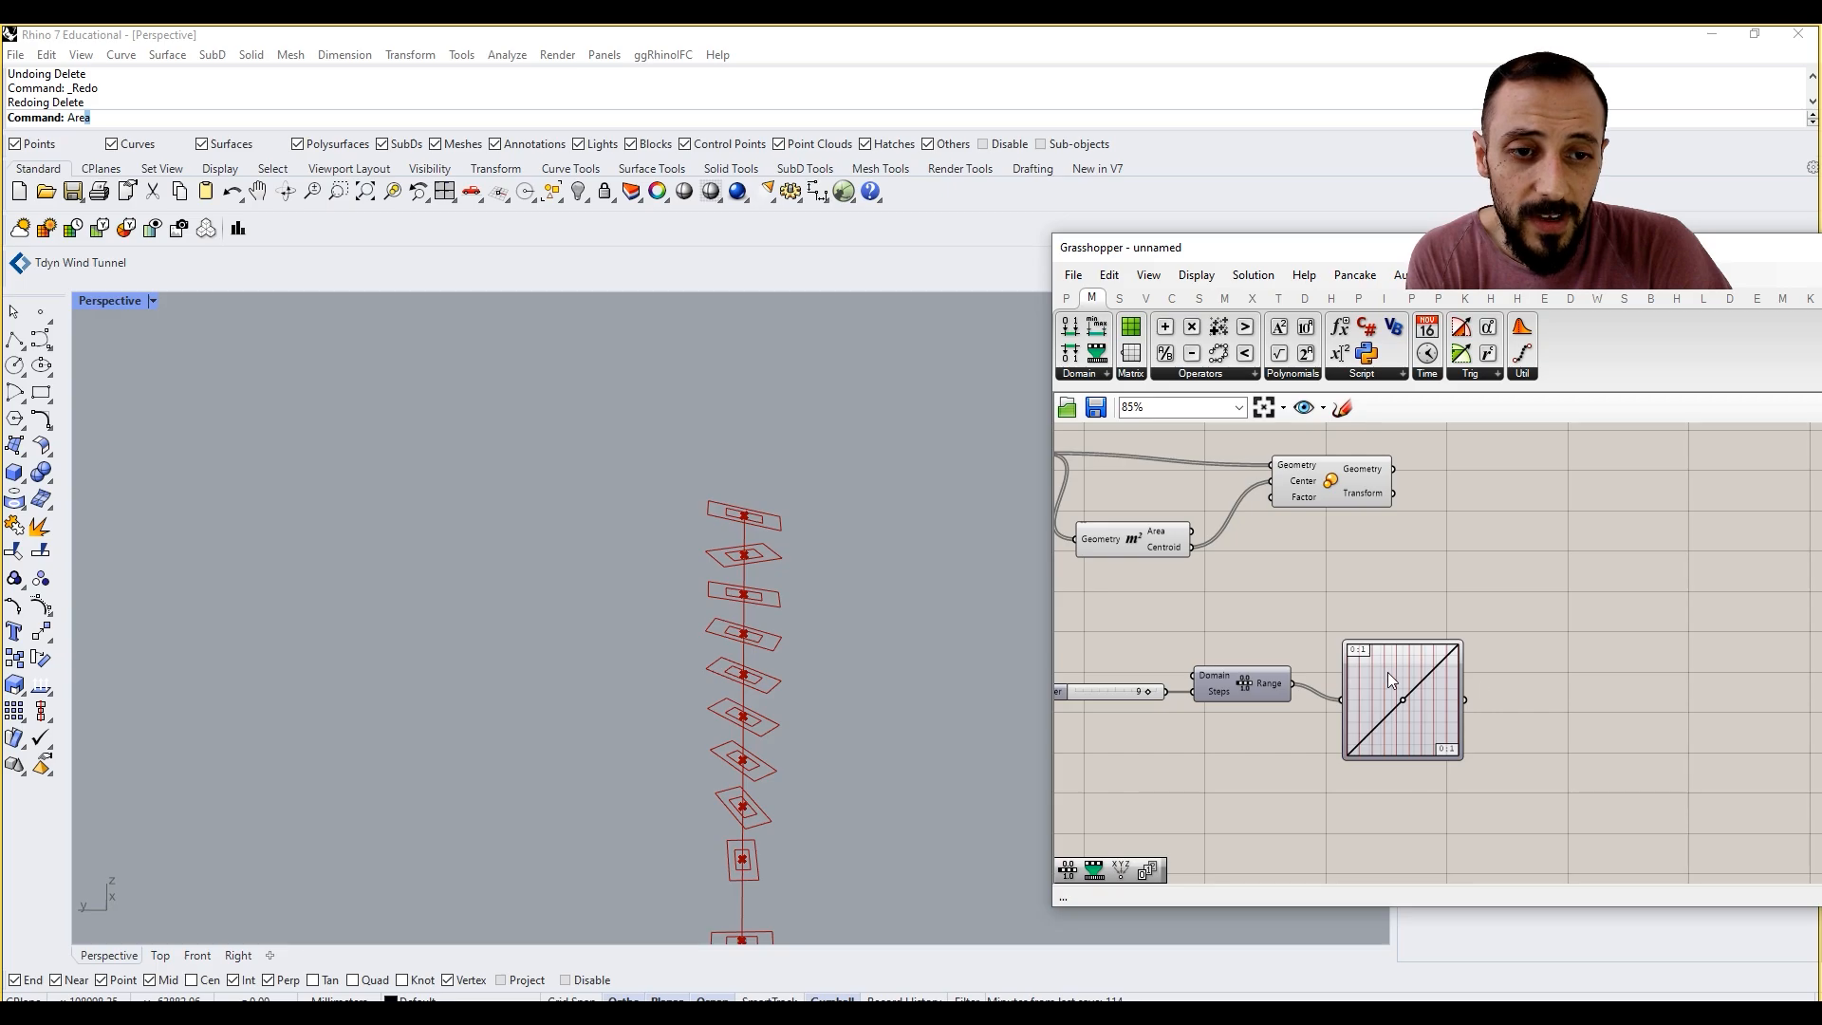
{"action": "mouse_move", "coordinate": [1387, 671]}
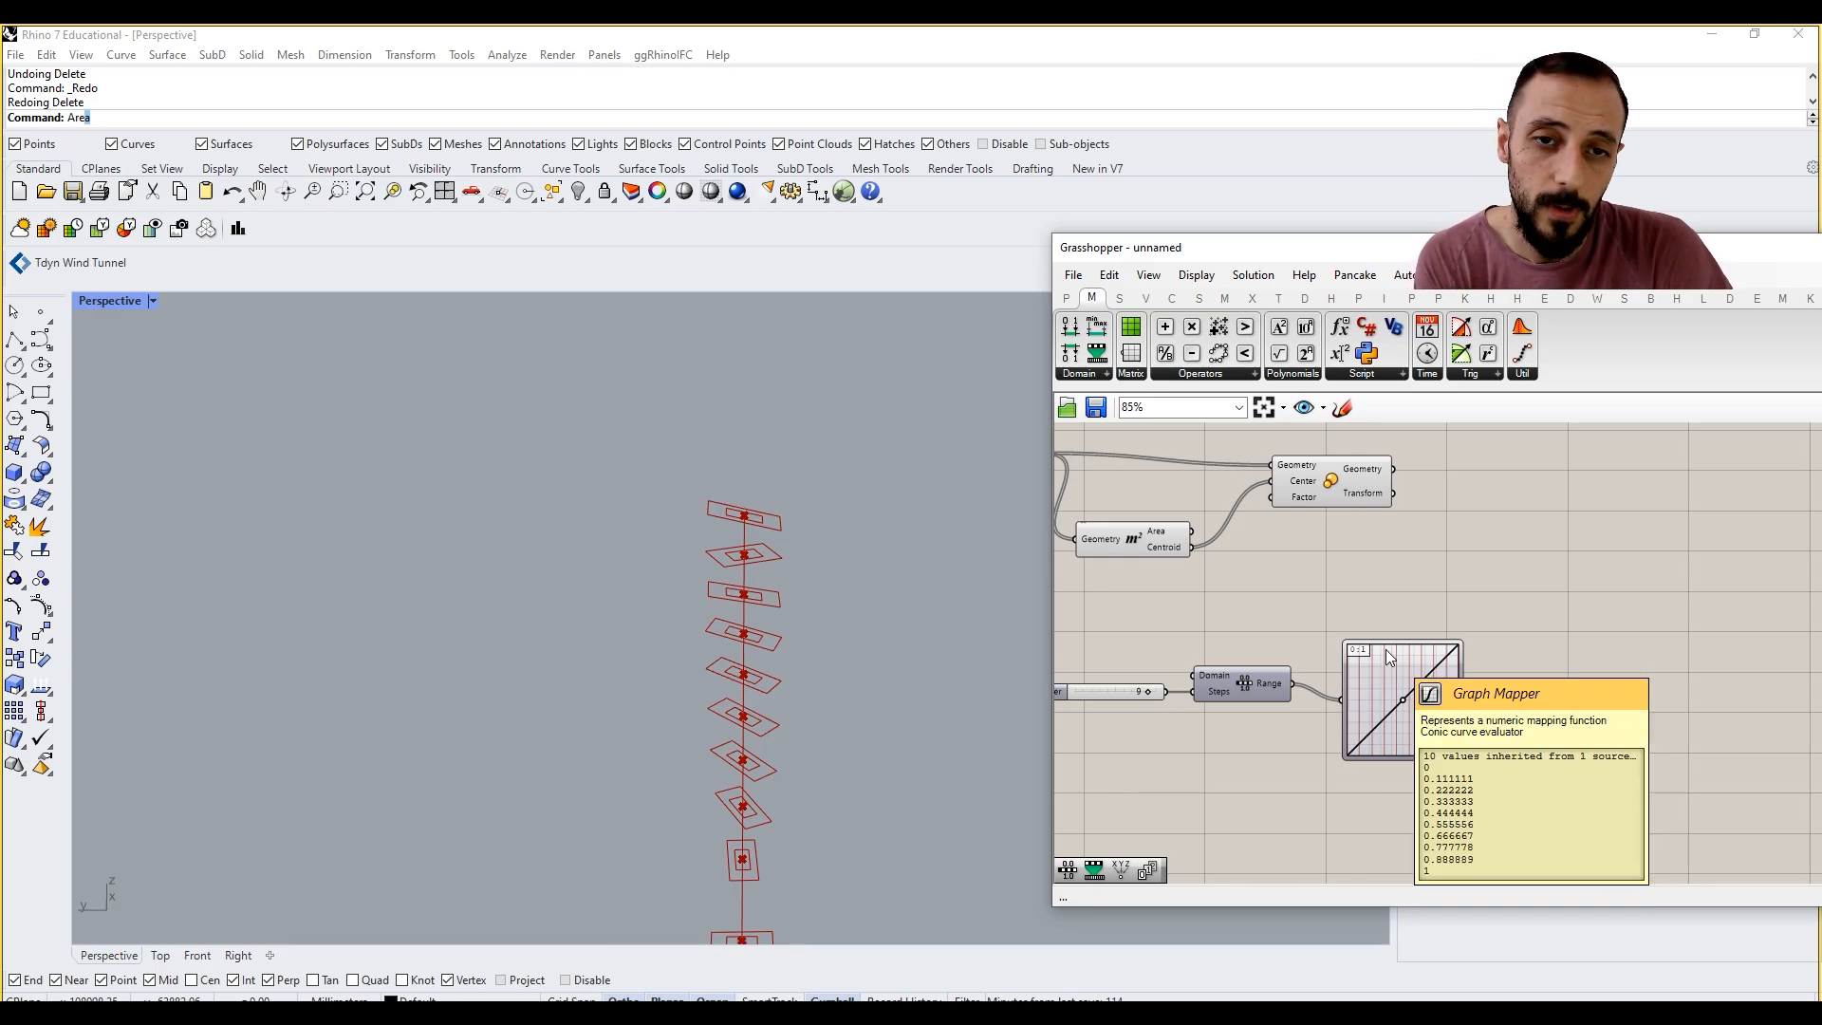
{"action": "left_click", "coordinate": [1098, 376]}
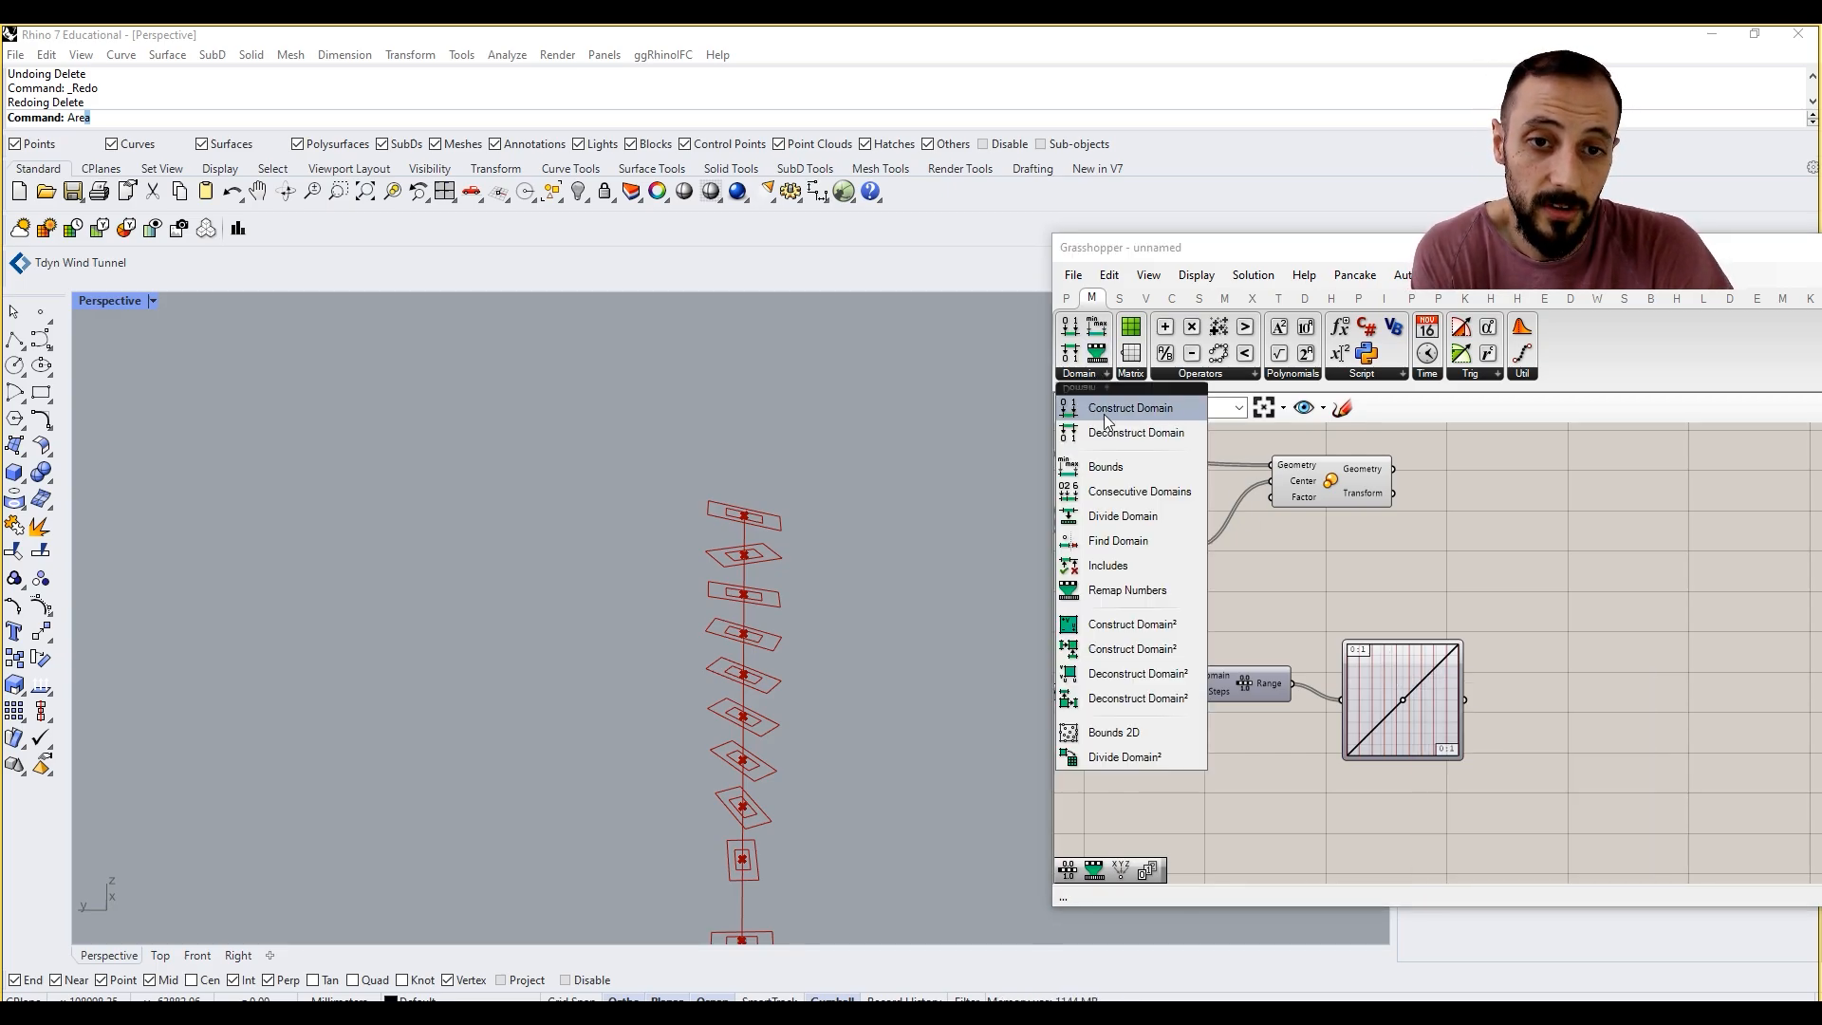
{"action": "left_click", "coordinate": [1123, 591]}
{"action": "left_click", "coordinate": [1530, 692]}
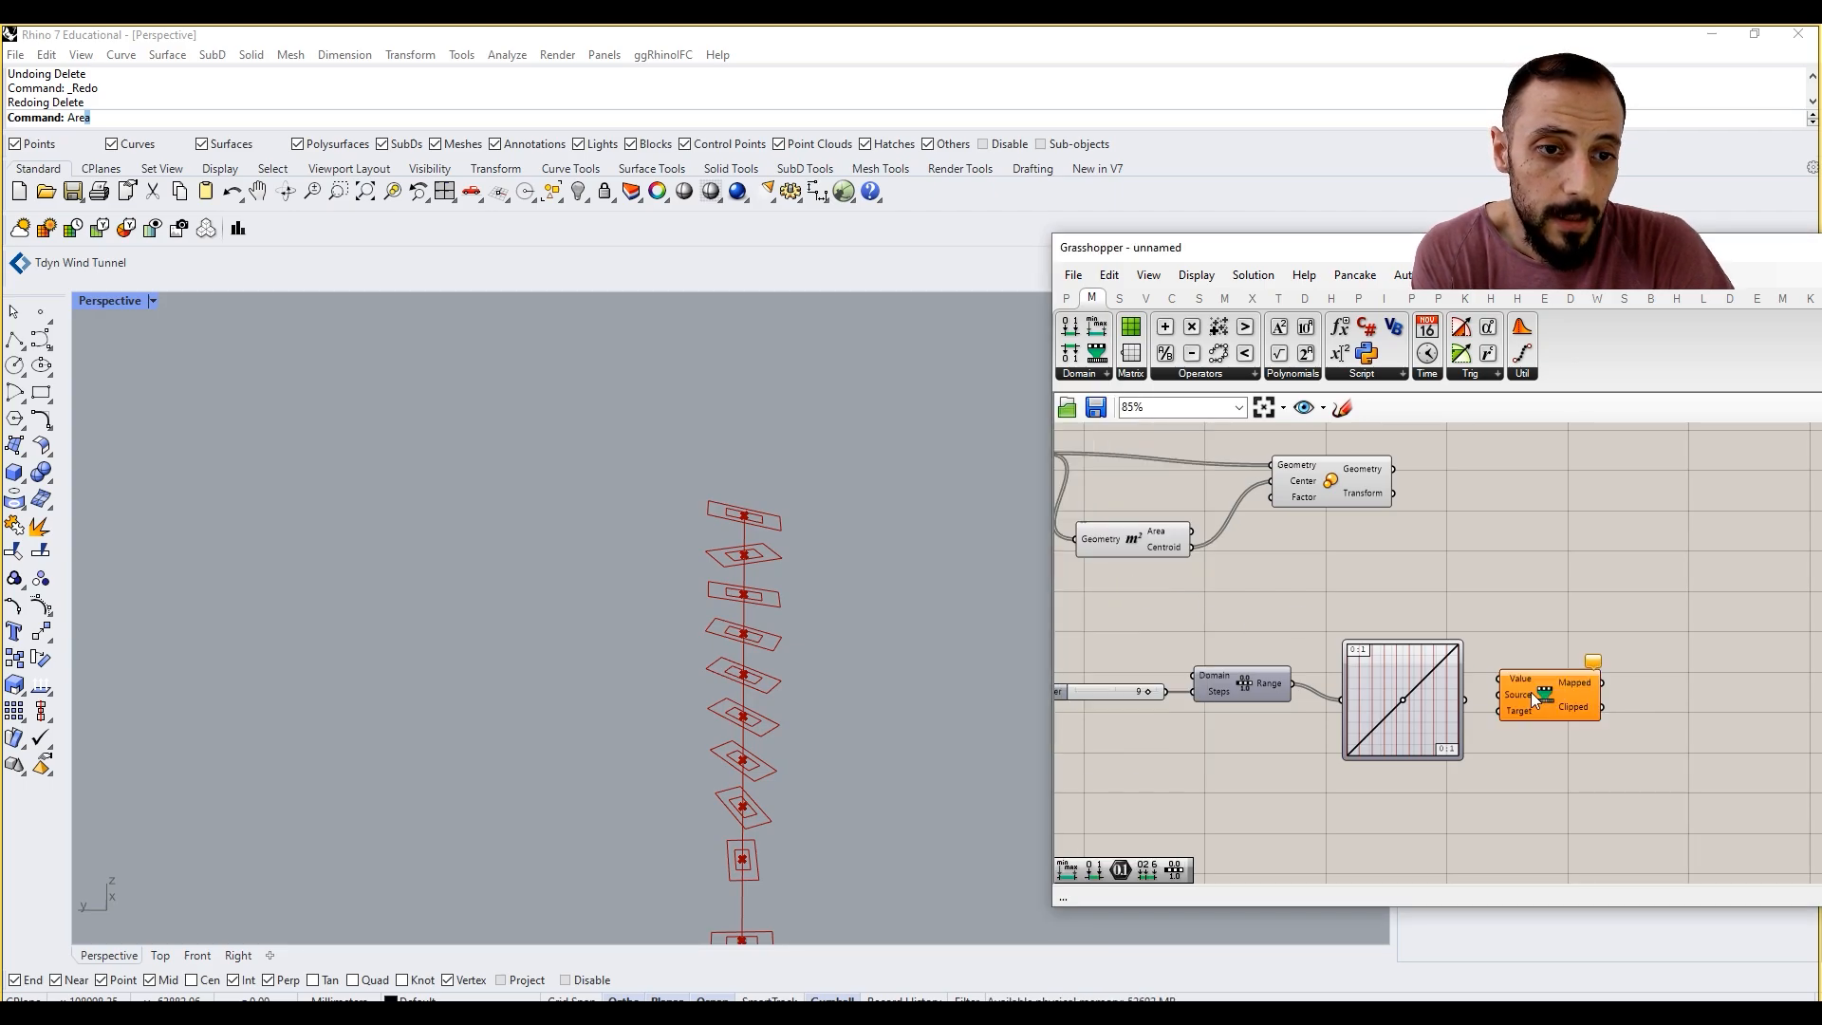
{"action": "left_click_drag", "start_coordinate": [1514, 667], "coordinate": [1511, 676]}
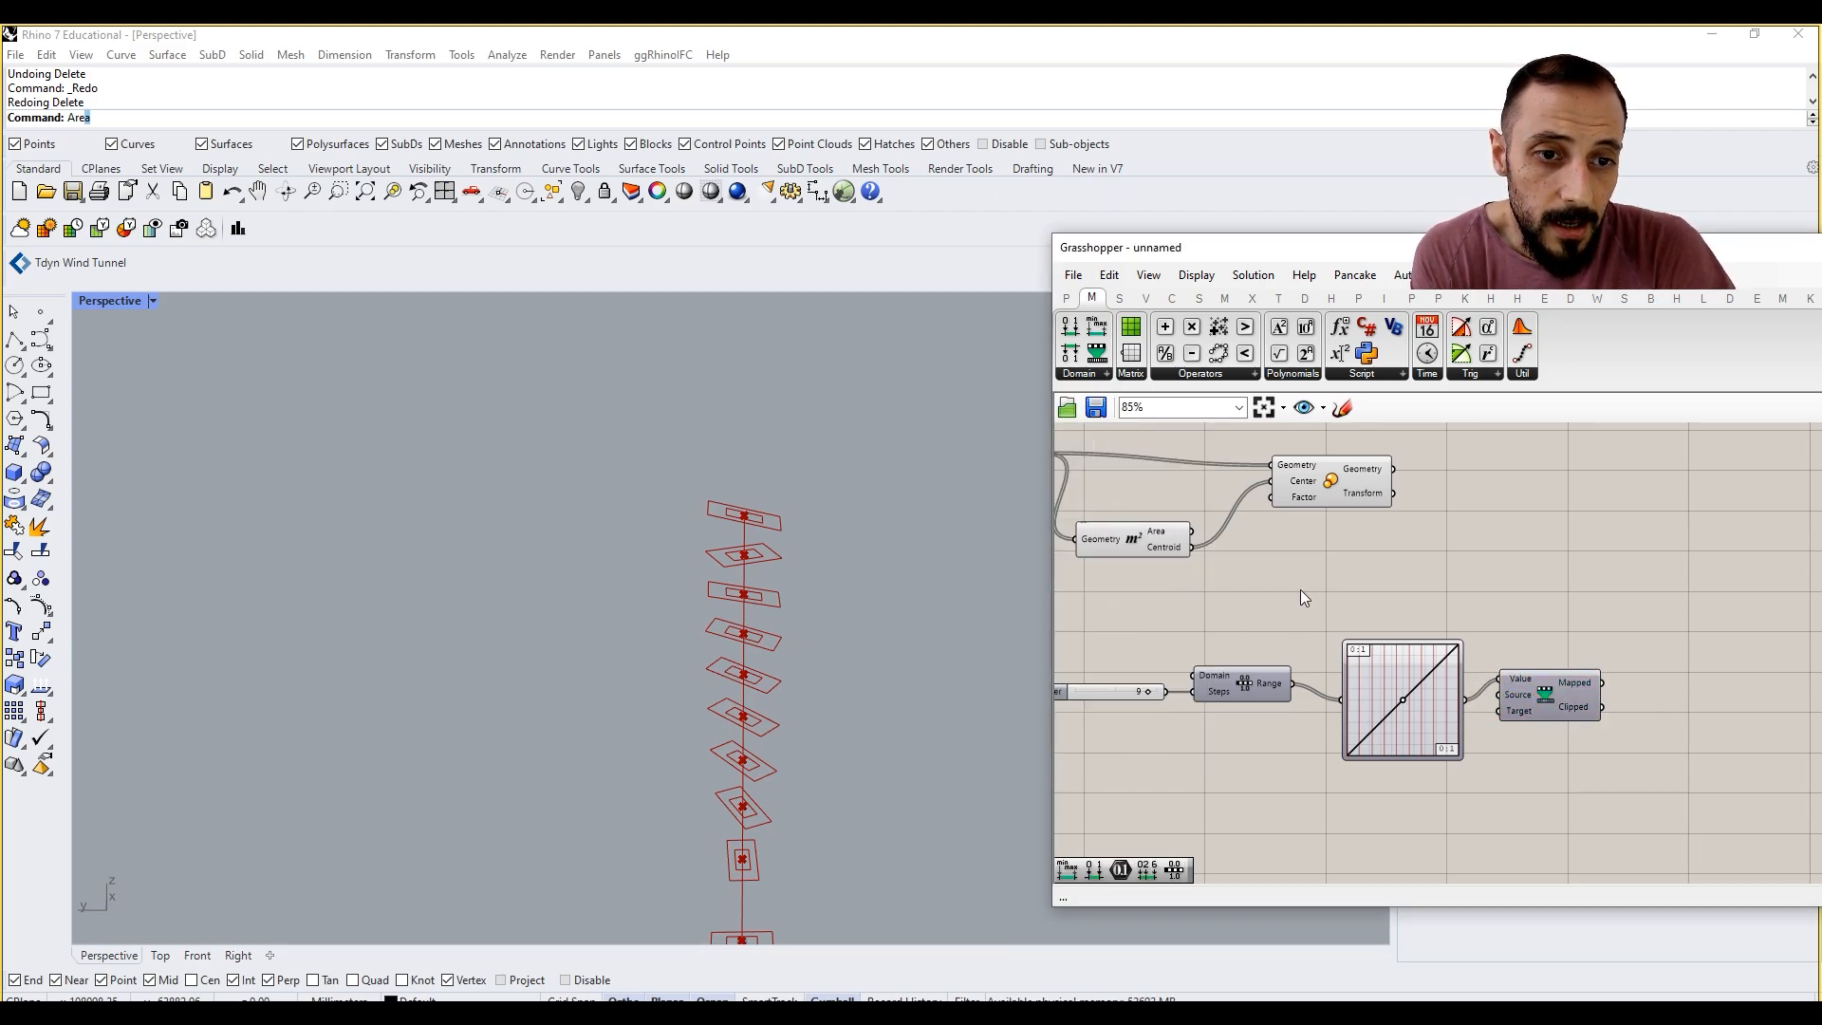
Step: Add a Construct Domain component below Remap Numbers and connect its Domain output to the Target input
{"action": "left_click", "coordinate": [1098, 376]}
{"action": "left_click", "coordinate": [1129, 405]}
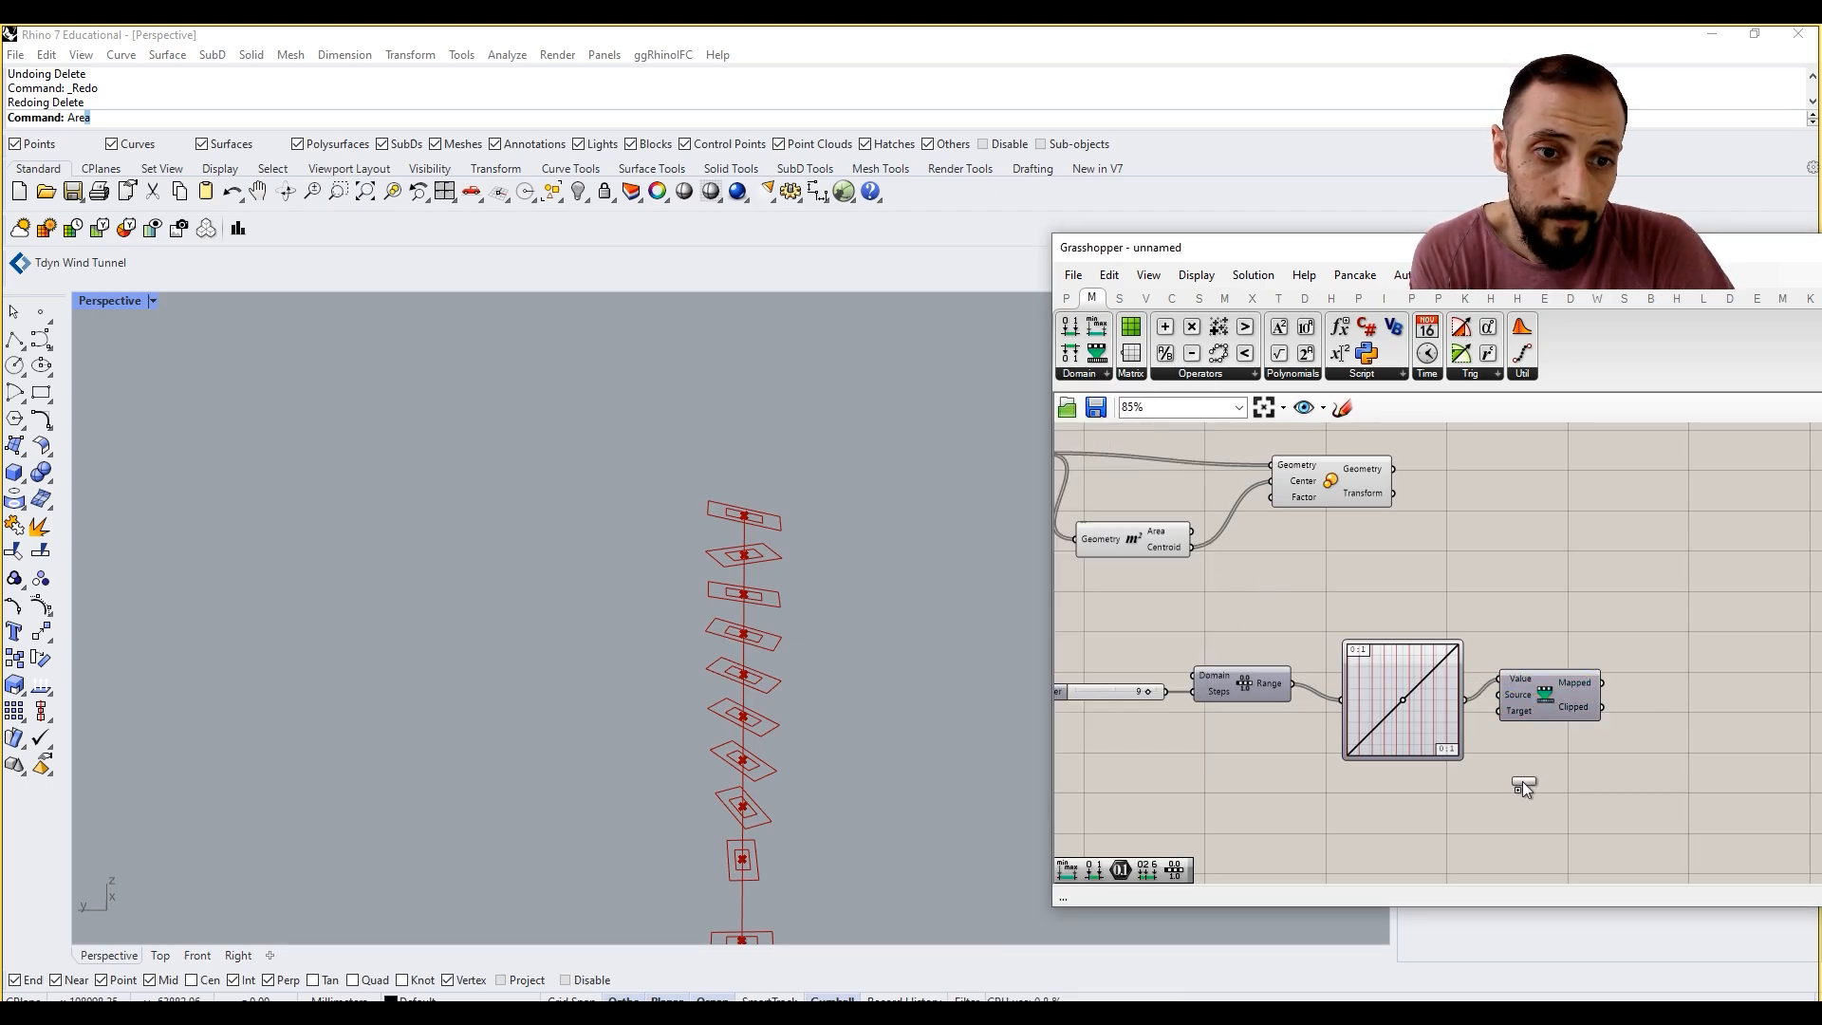
{"action": "left_click", "coordinate": [1542, 831]}
{"action": "left_click_drag", "start_coordinate": [1613, 831], "coordinate": [1492, 717]}
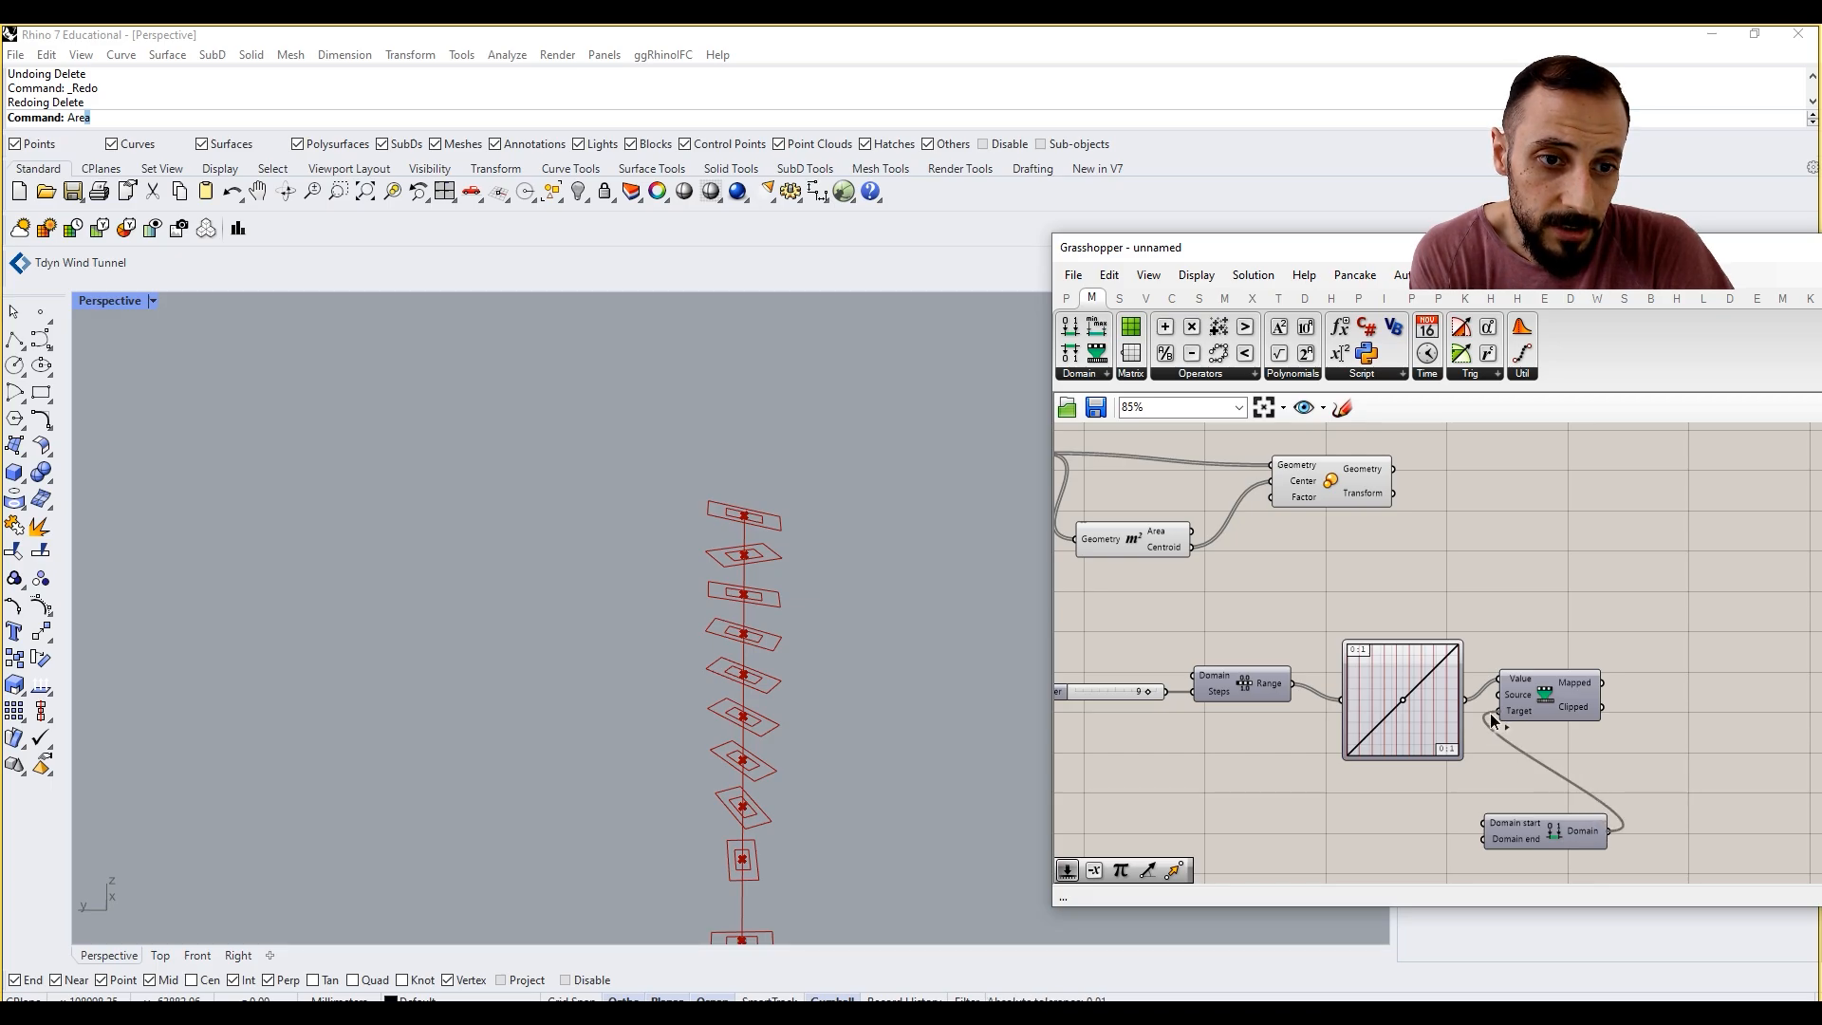
Step: Add a number slider set to 0.50 beside Construct Domain and connect it to the Domain start input
{"action": "double_click", "coordinate": [1386, 837]}
{"action": "type", "text": "0.50"}
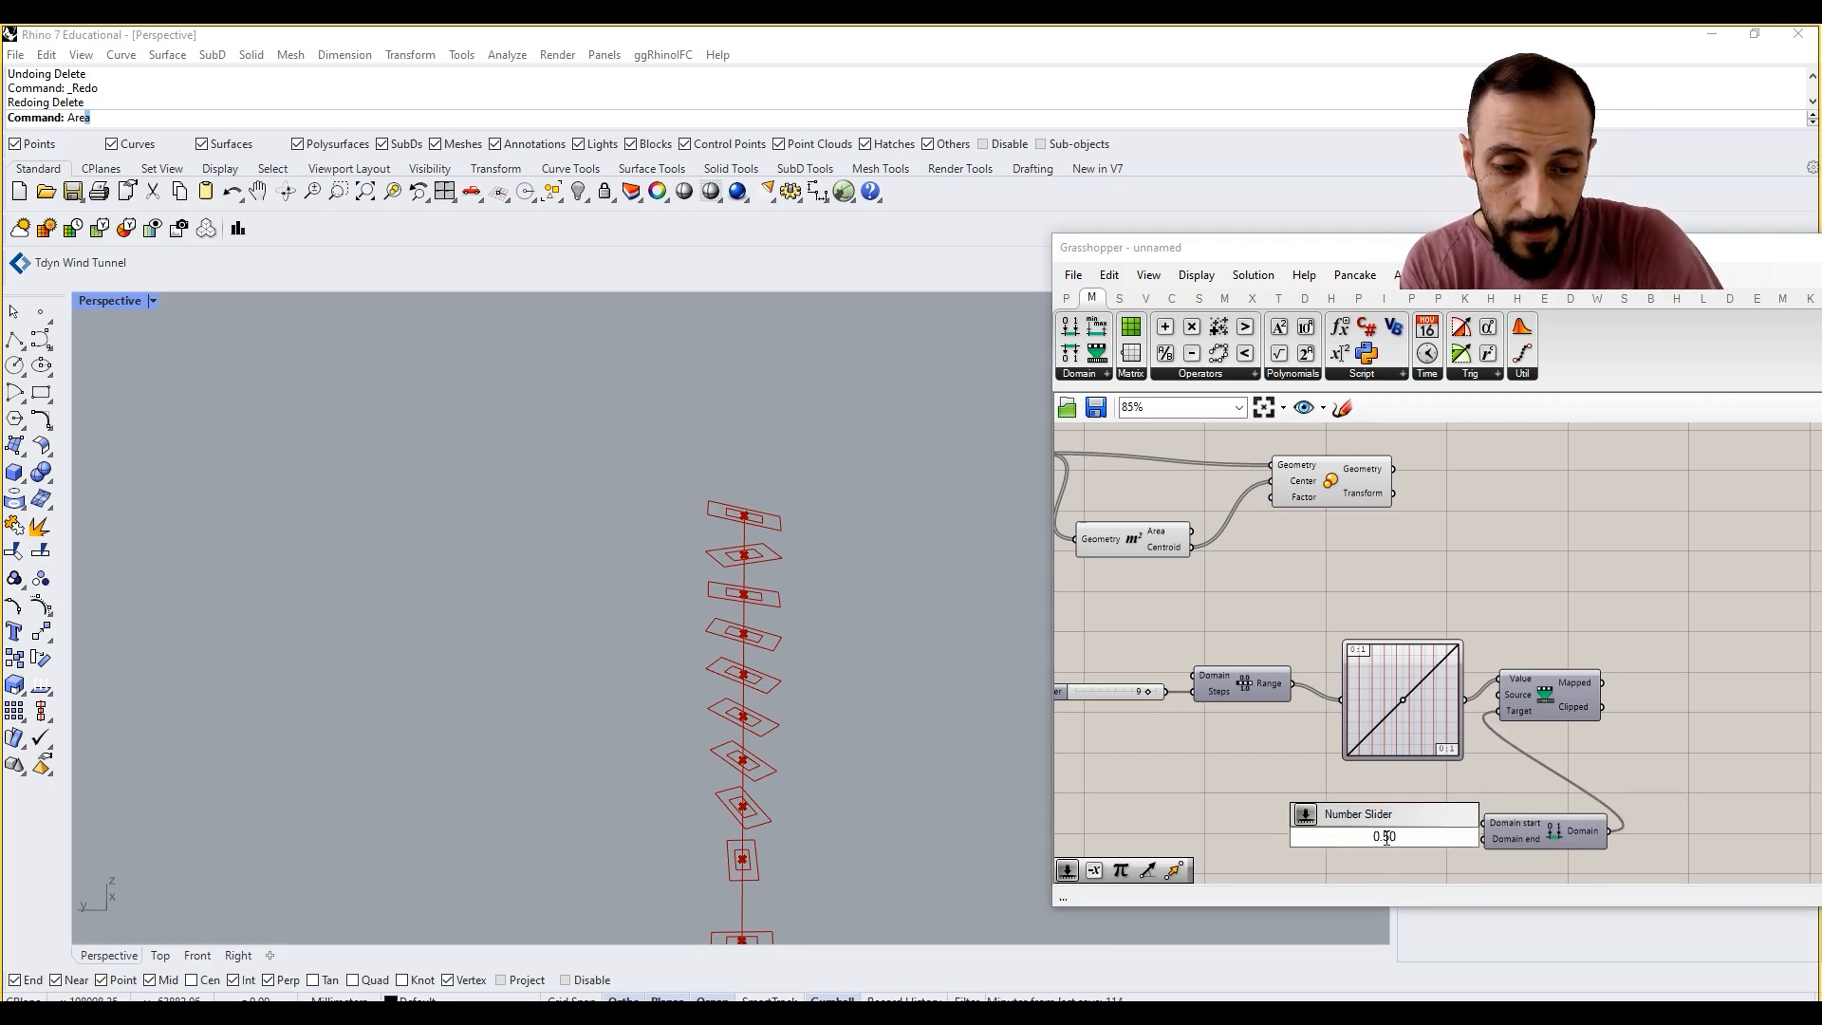
{"action": "key", "text": "Return"}
{"action": "scroll", "coordinate": [1385, 839], "scroll_direction": "up", "scroll_amount": 3}
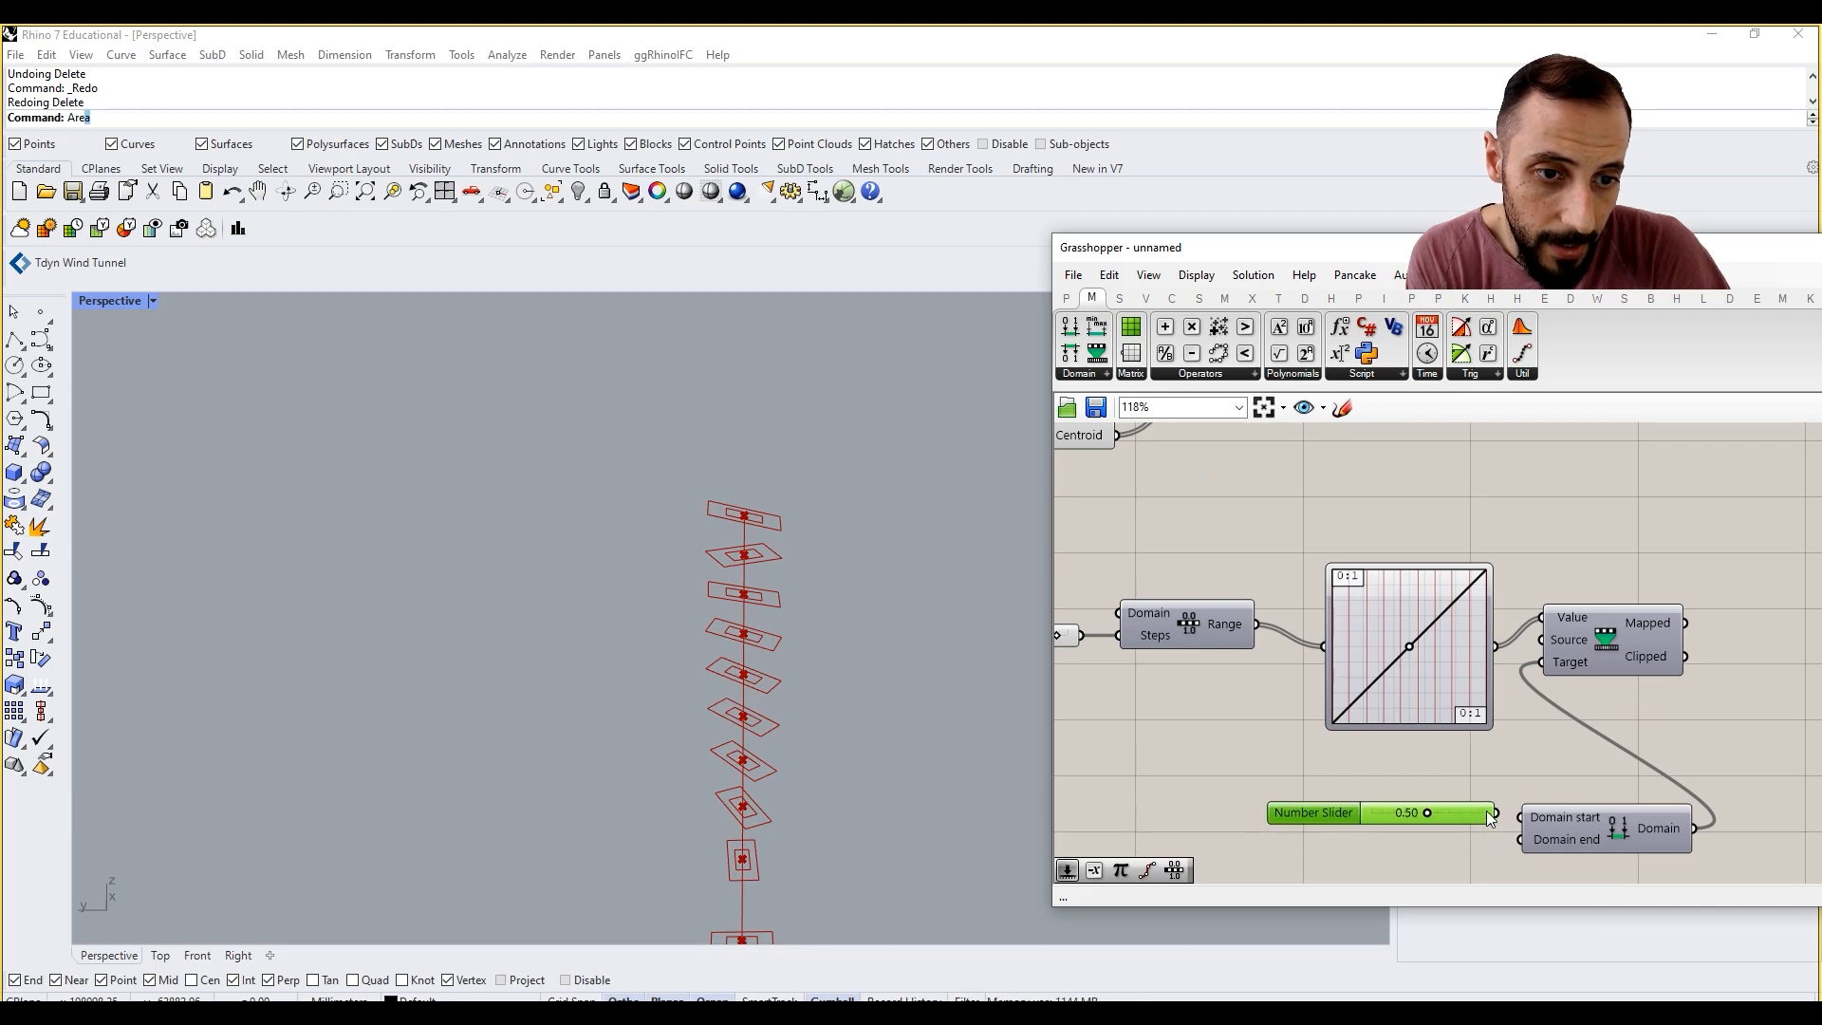
Step: Add a number slider set to 1.25 below the 0.50 slider and connect it to the Domain end input
{"action": "double_click", "coordinate": [1403, 857]}
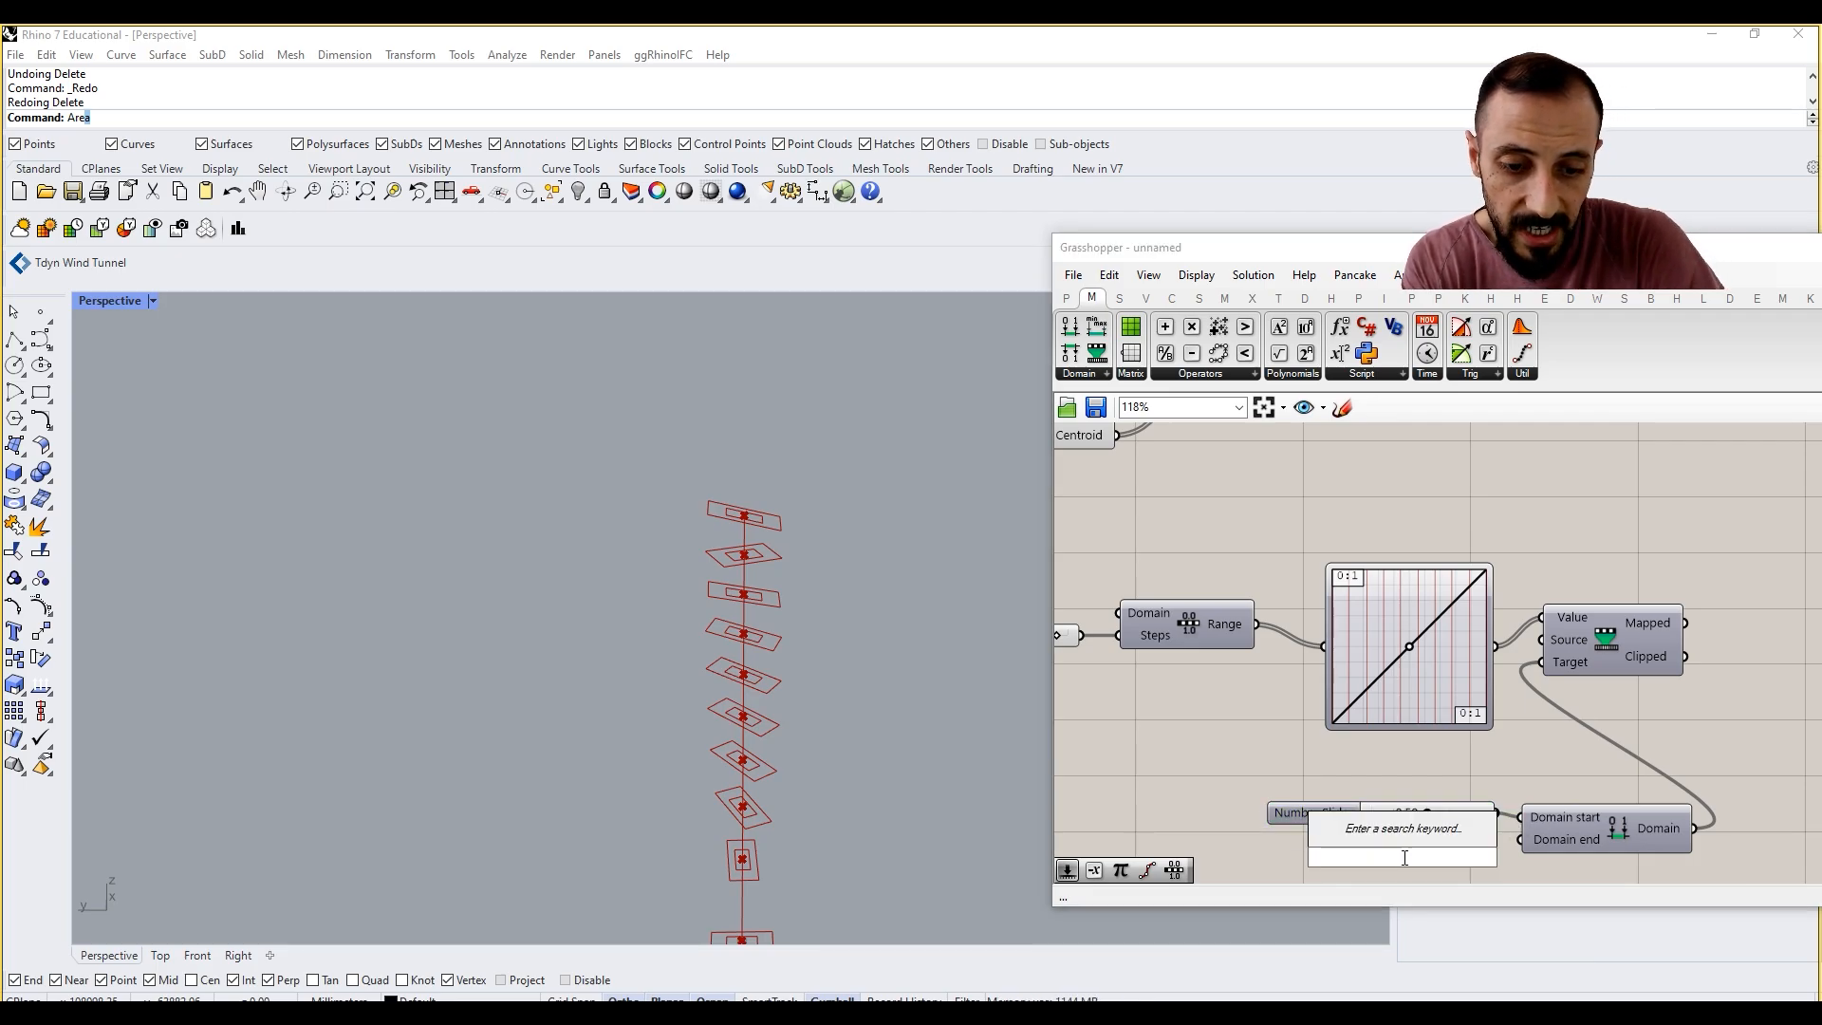
{"action": "type", "text": "1."}
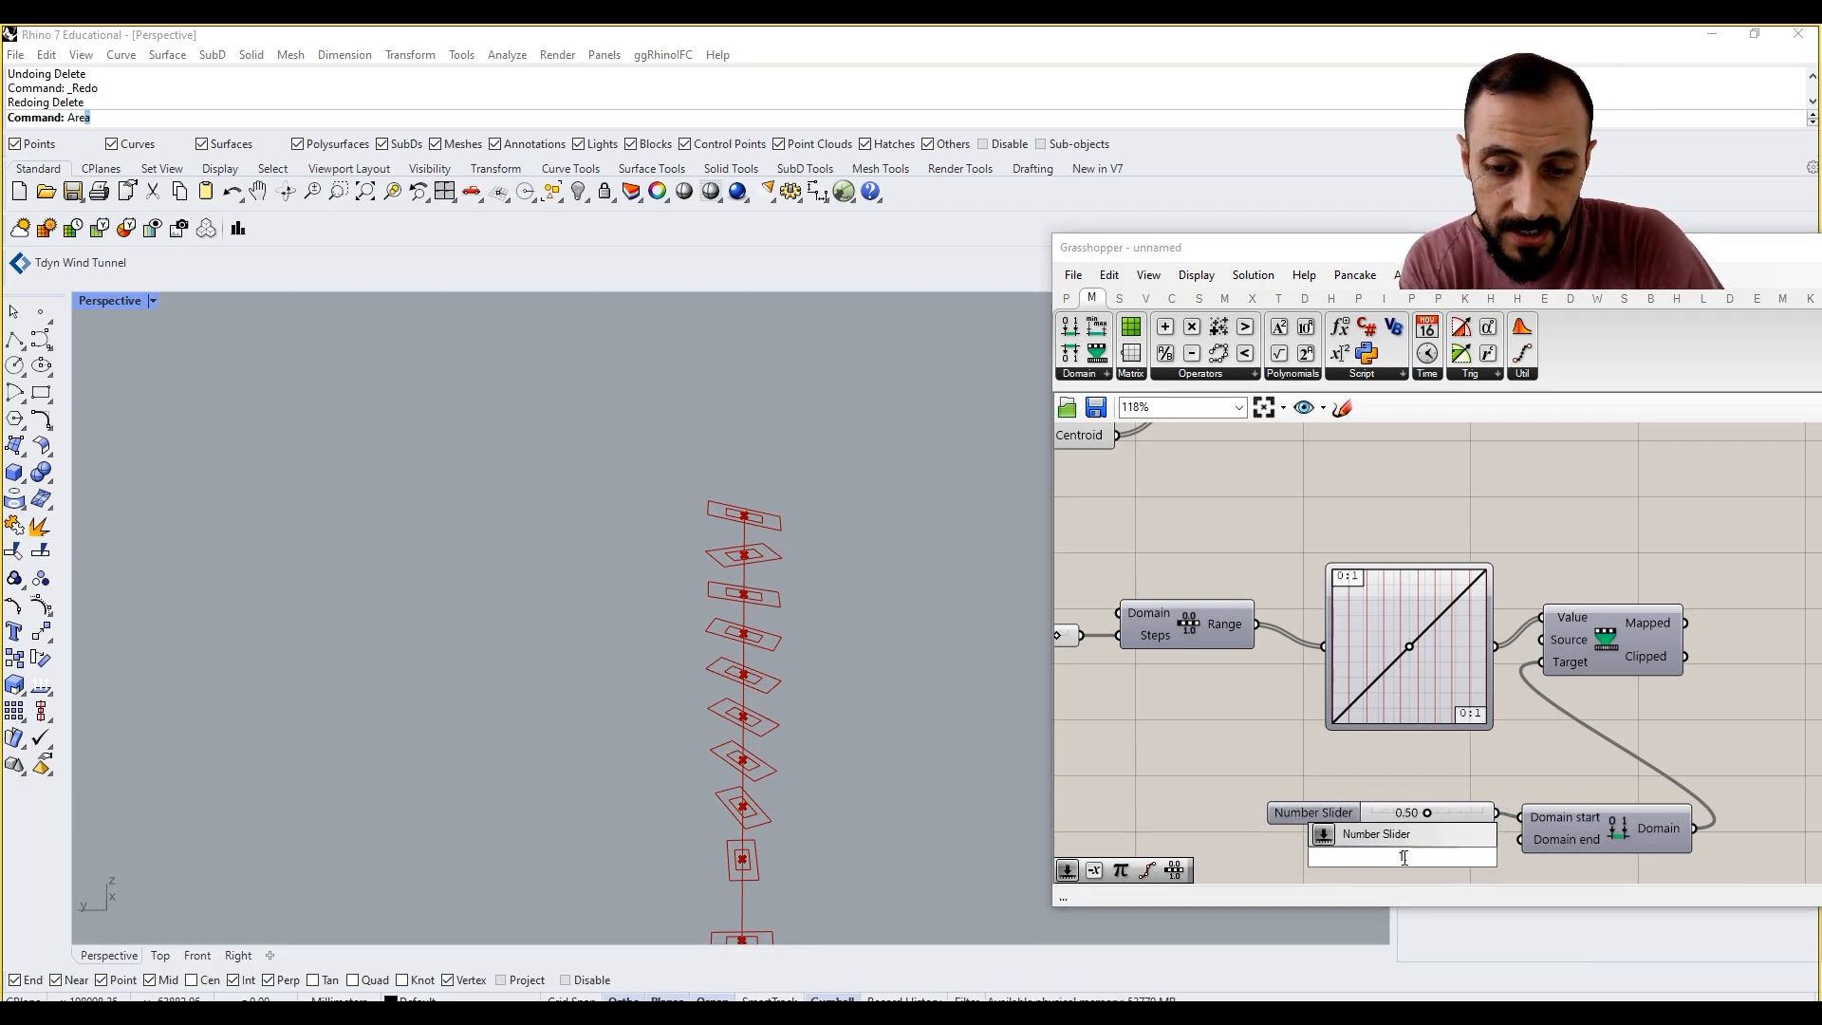
{"action": "type", "text": "25"}
{"action": "key", "text": "Return"}
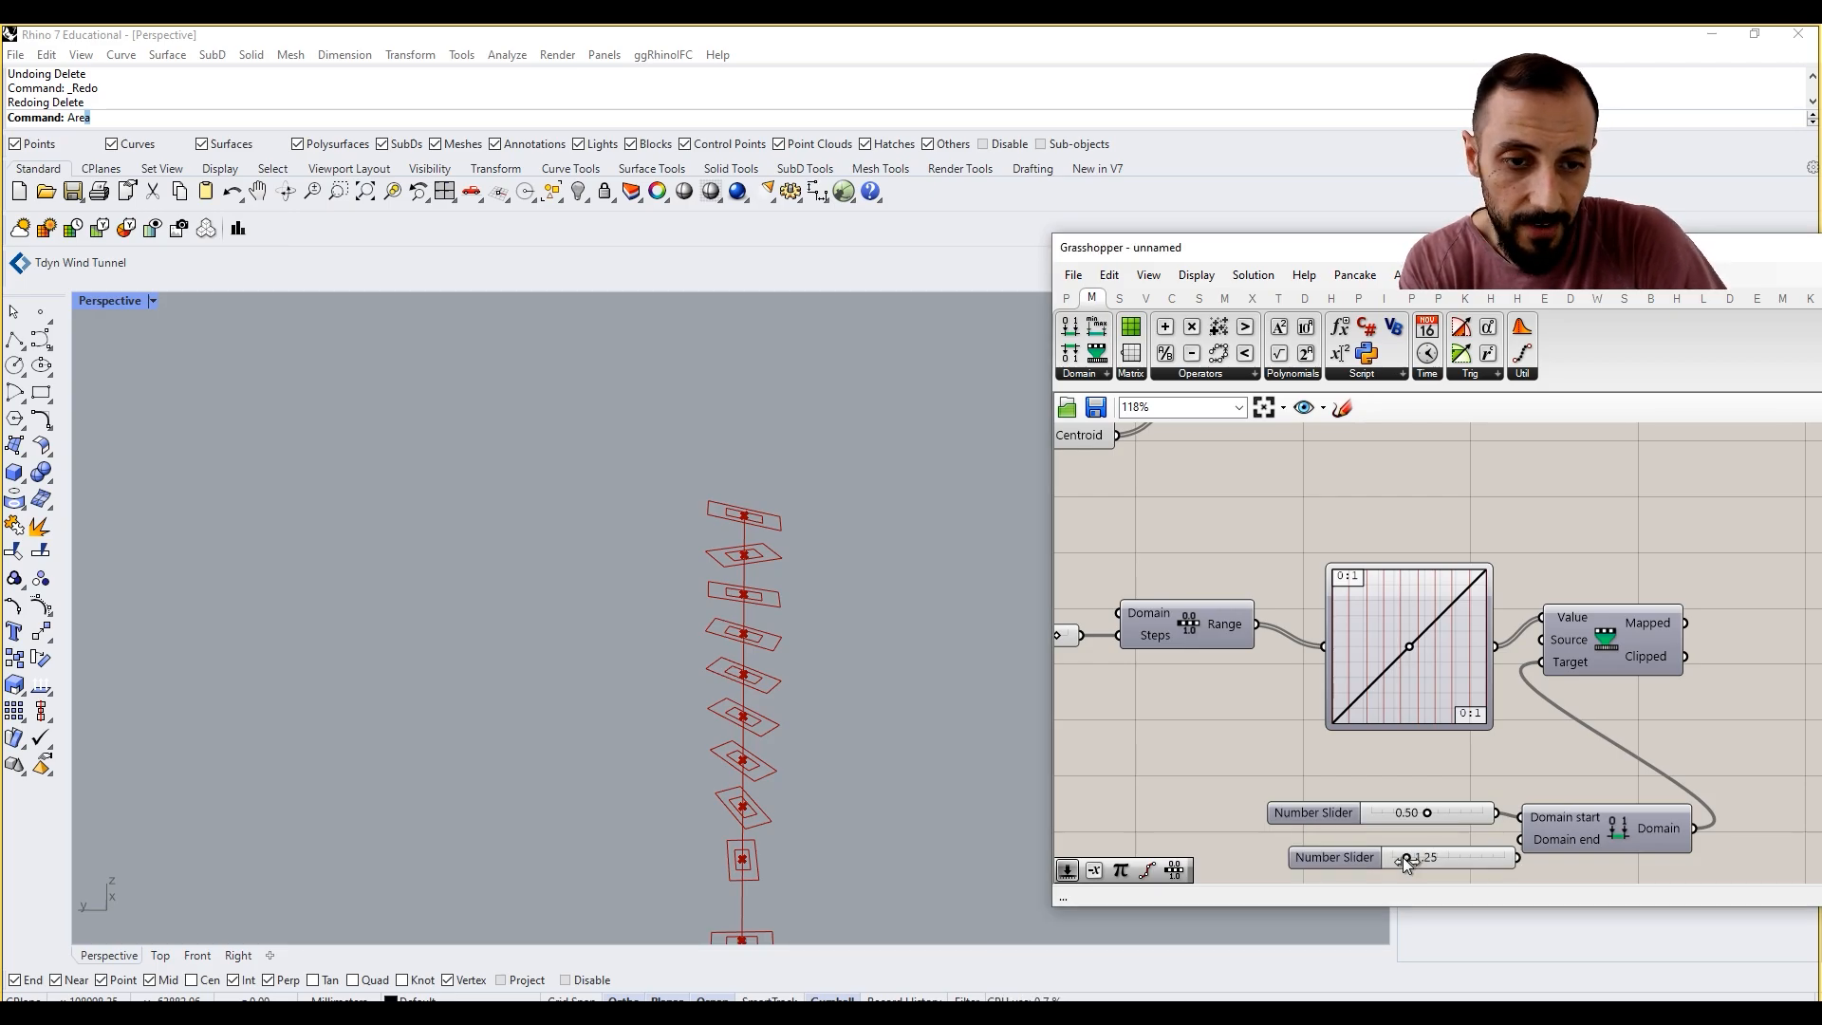
{"action": "left_click_drag", "start_coordinate": [1445, 864], "coordinate": [1426, 863]}
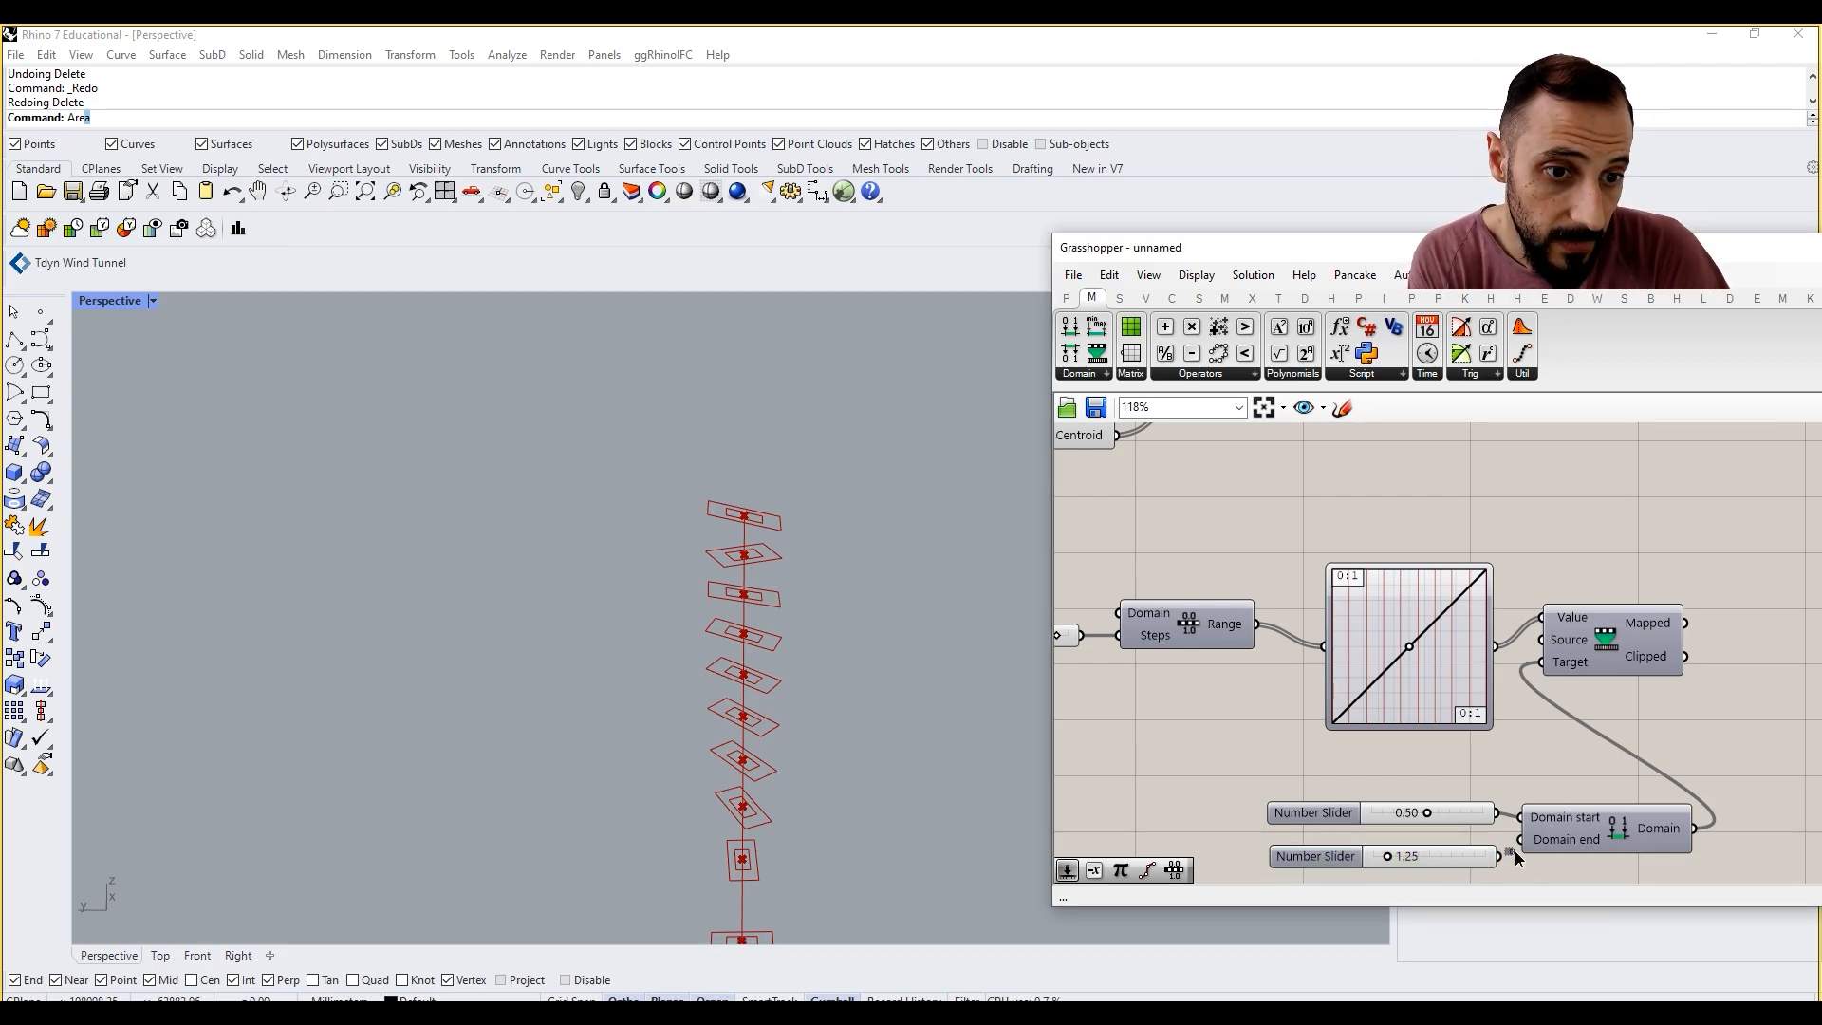
Step: Move the Scale component above Remap Numbers and connect the Mapped output to its Factor input
{"action": "scroll", "coordinate": [1505, 850], "scroll_direction": "down", "scroll_amount": 3}
{"action": "scroll", "coordinate": [1522, 800], "scroll_direction": "up", "scroll_amount": 2}
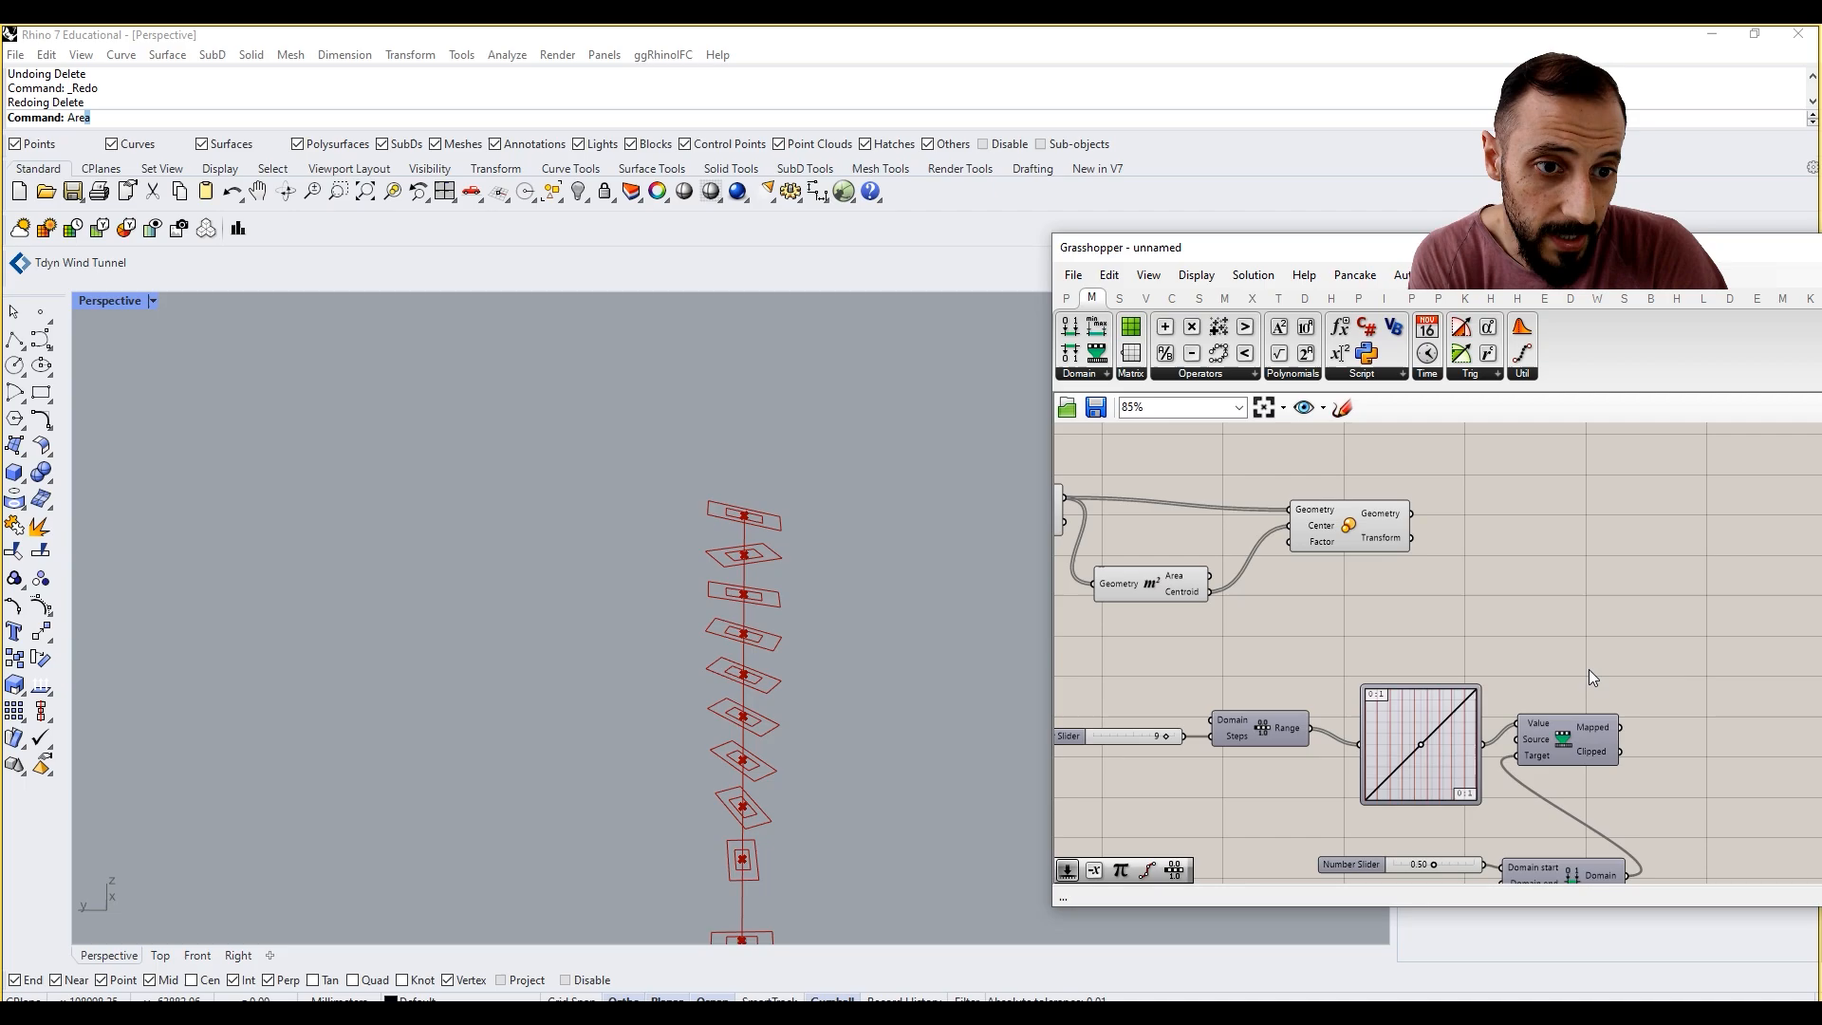
{"action": "left_click_drag", "start_coordinate": [1357, 543], "coordinate": [1566, 554]}
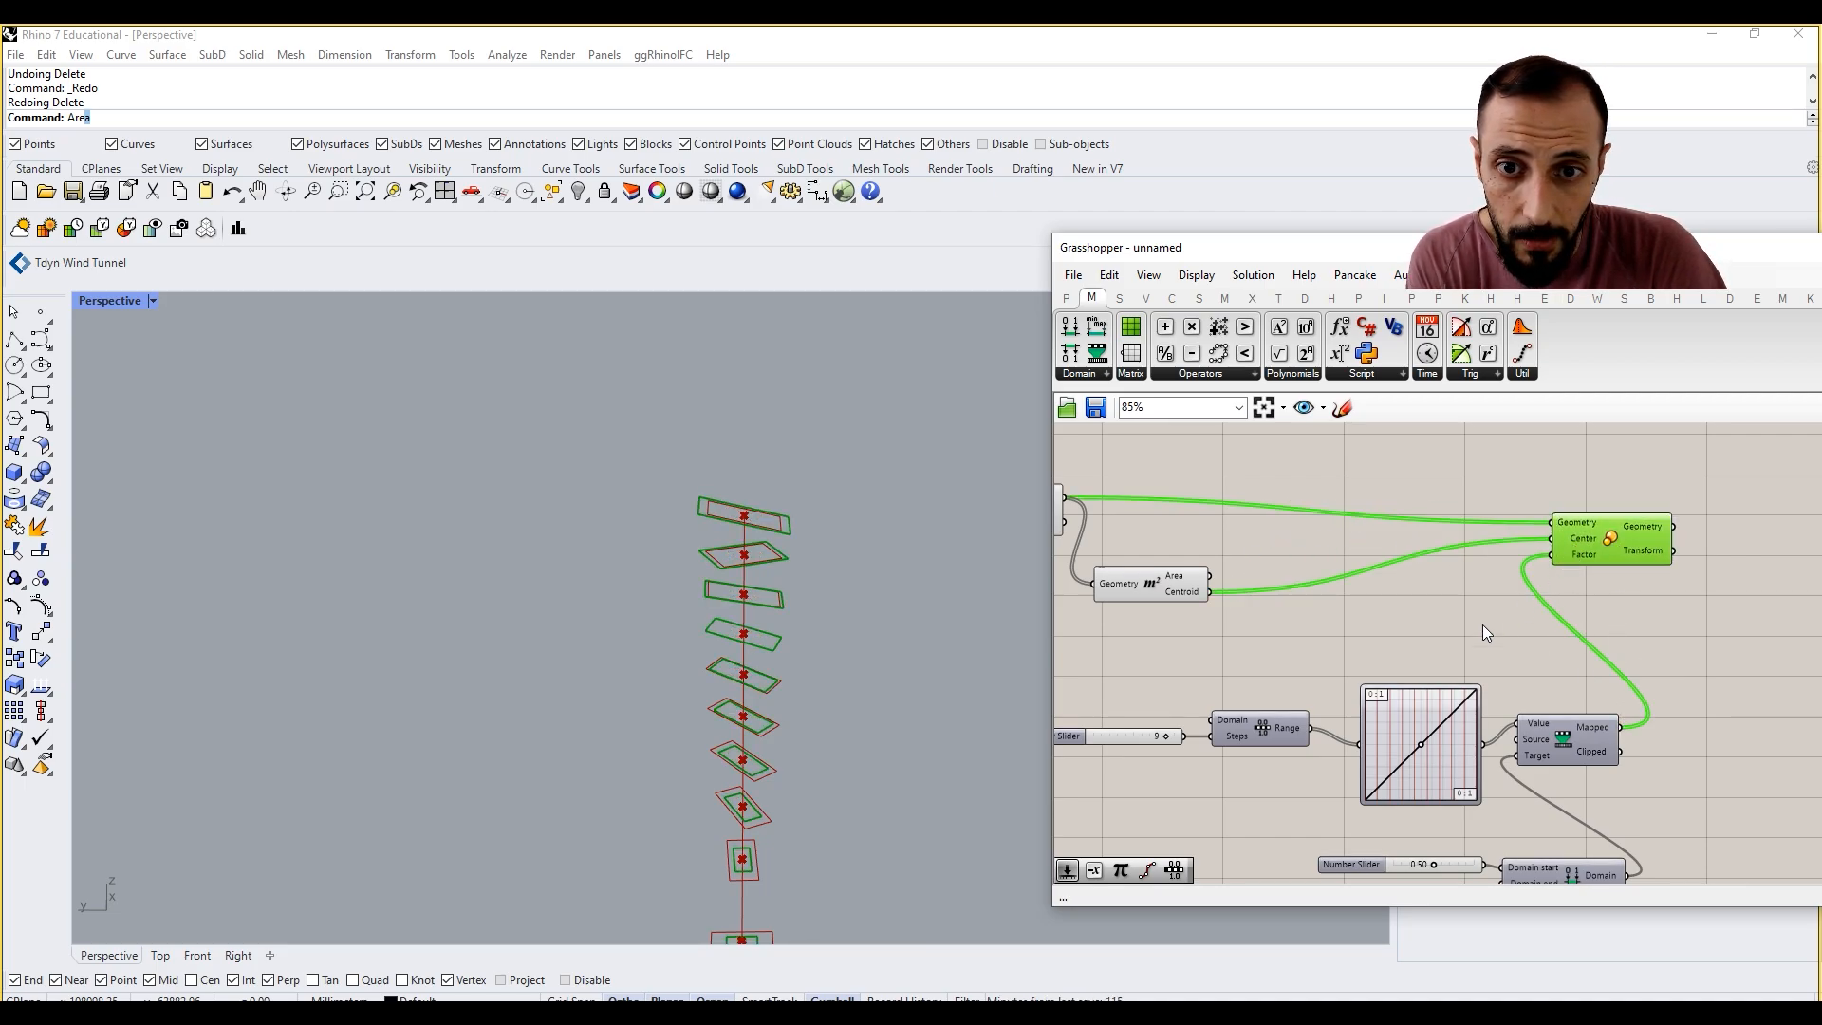
{"action": "right_click_drag", "start_coordinate": [845, 670], "coordinate": [839, 534], "text": "shift"}
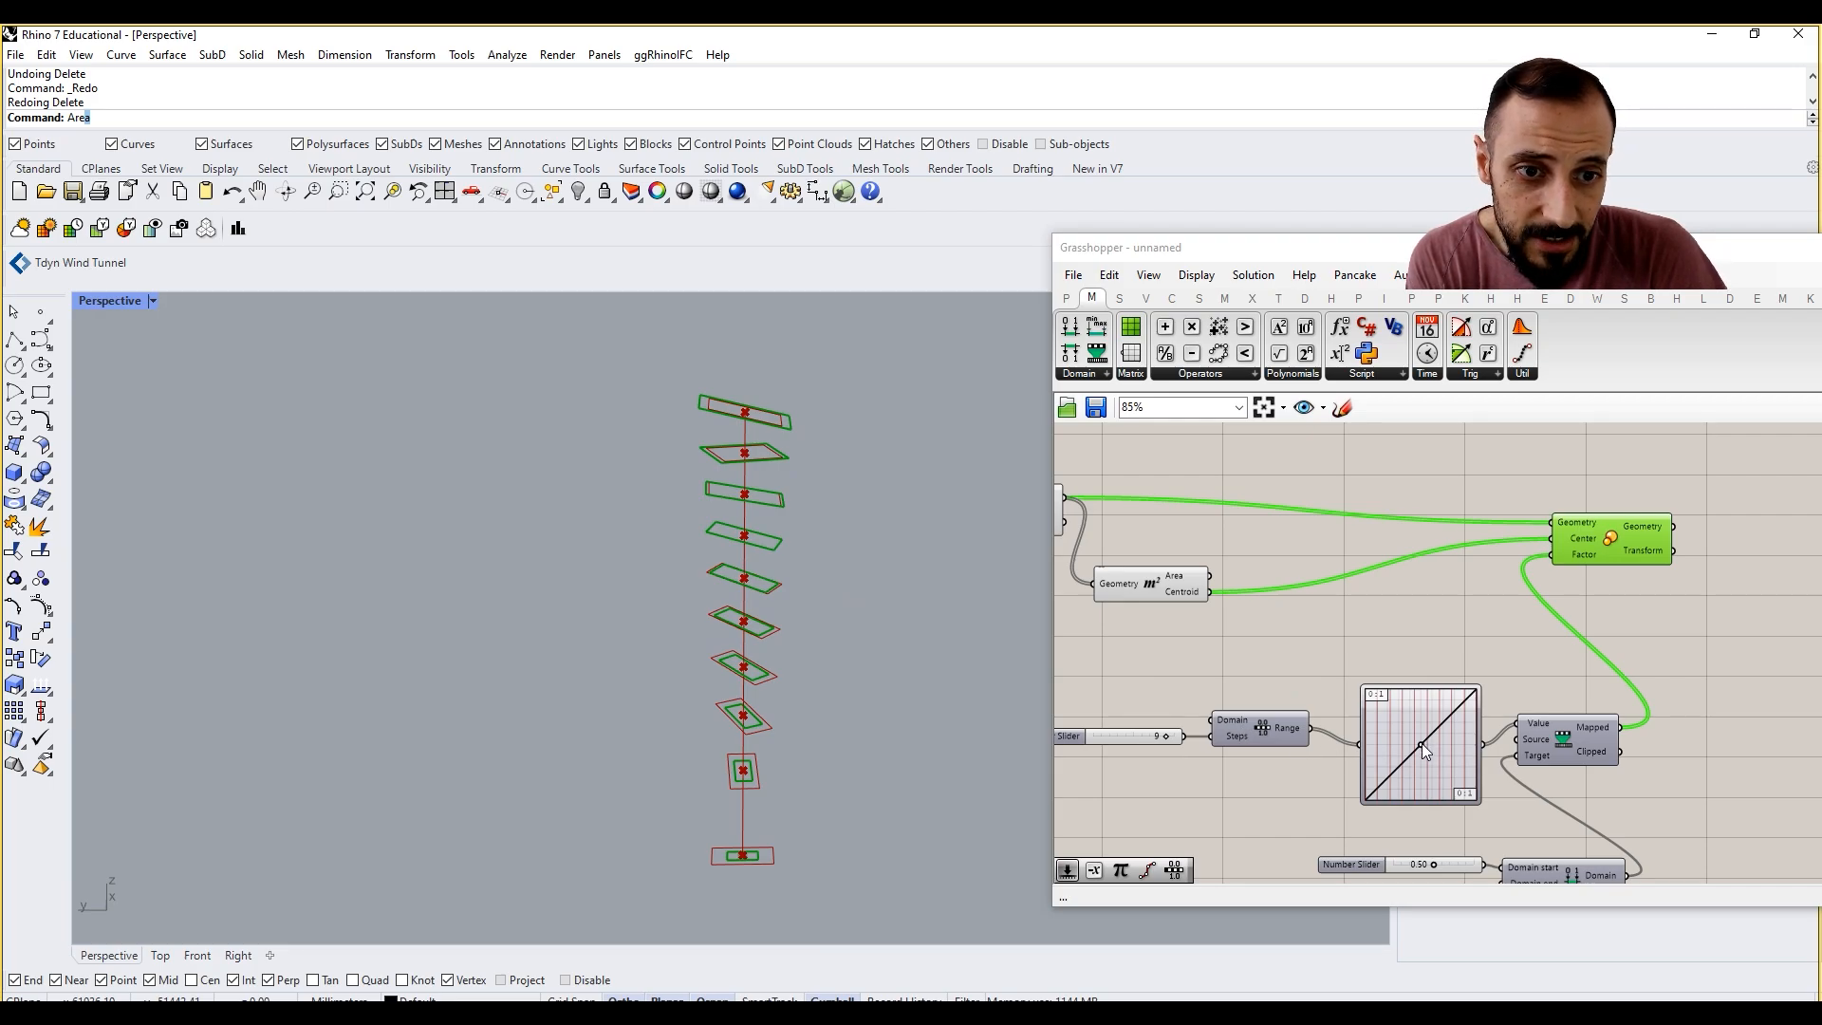
Step: Bend the Conic curve of the scale Graph Mapper, switch its graph type to Sigmoid-Logits and reshape that curve
{"action": "mouse_move", "coordinate": [1421, 743]}
{"action": "left_mouse_down"}
{"action": "mouse_move", "coordinate": [1438, 765]}
{"action": "mouse_move", "coordinate": [1374, 703]}
{"action": "mouse_move", "coordinate": [1401, 766]}
{"action": "mouse_move", "coordinate": [1418, 770]}
{"action": "mouse_move", "coordinate": [1427, 727]}
{"action": "left_mouse_up"}
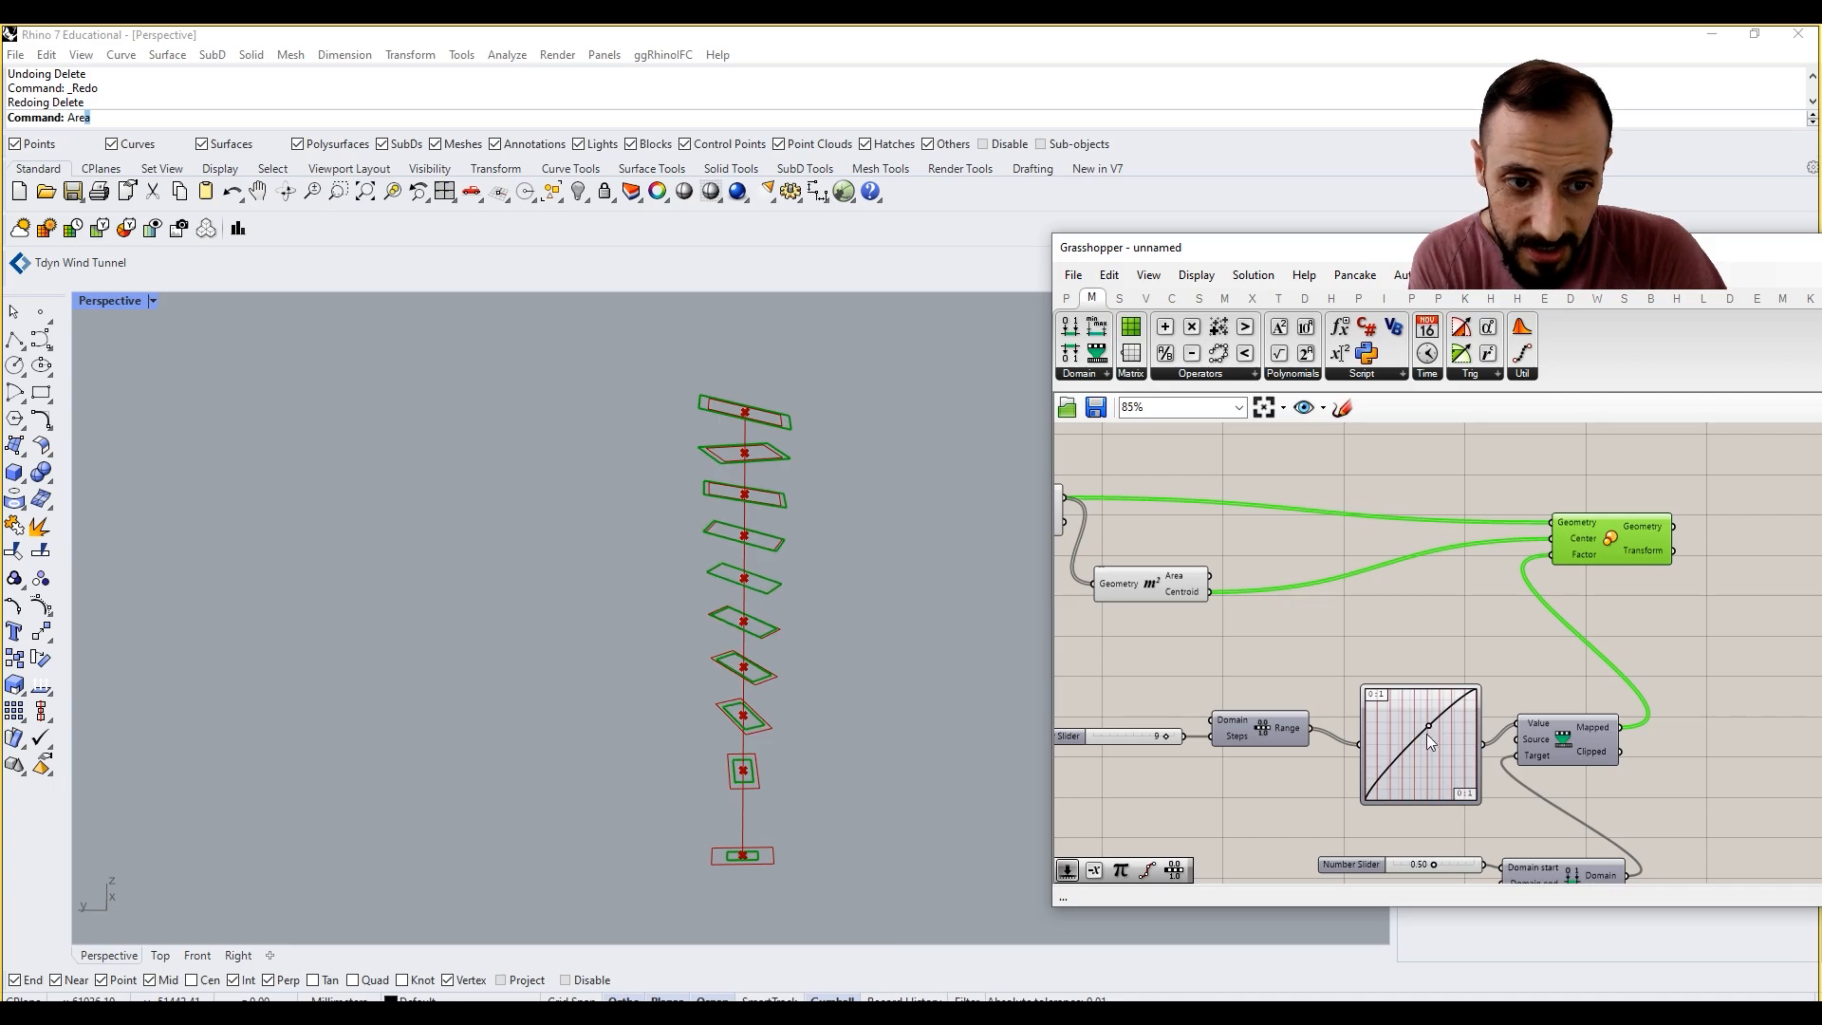
{"action": "right_click", "coordinate": [1414, 736]}
{"action": "mouse_move", "coordinate": [1498, 978]}
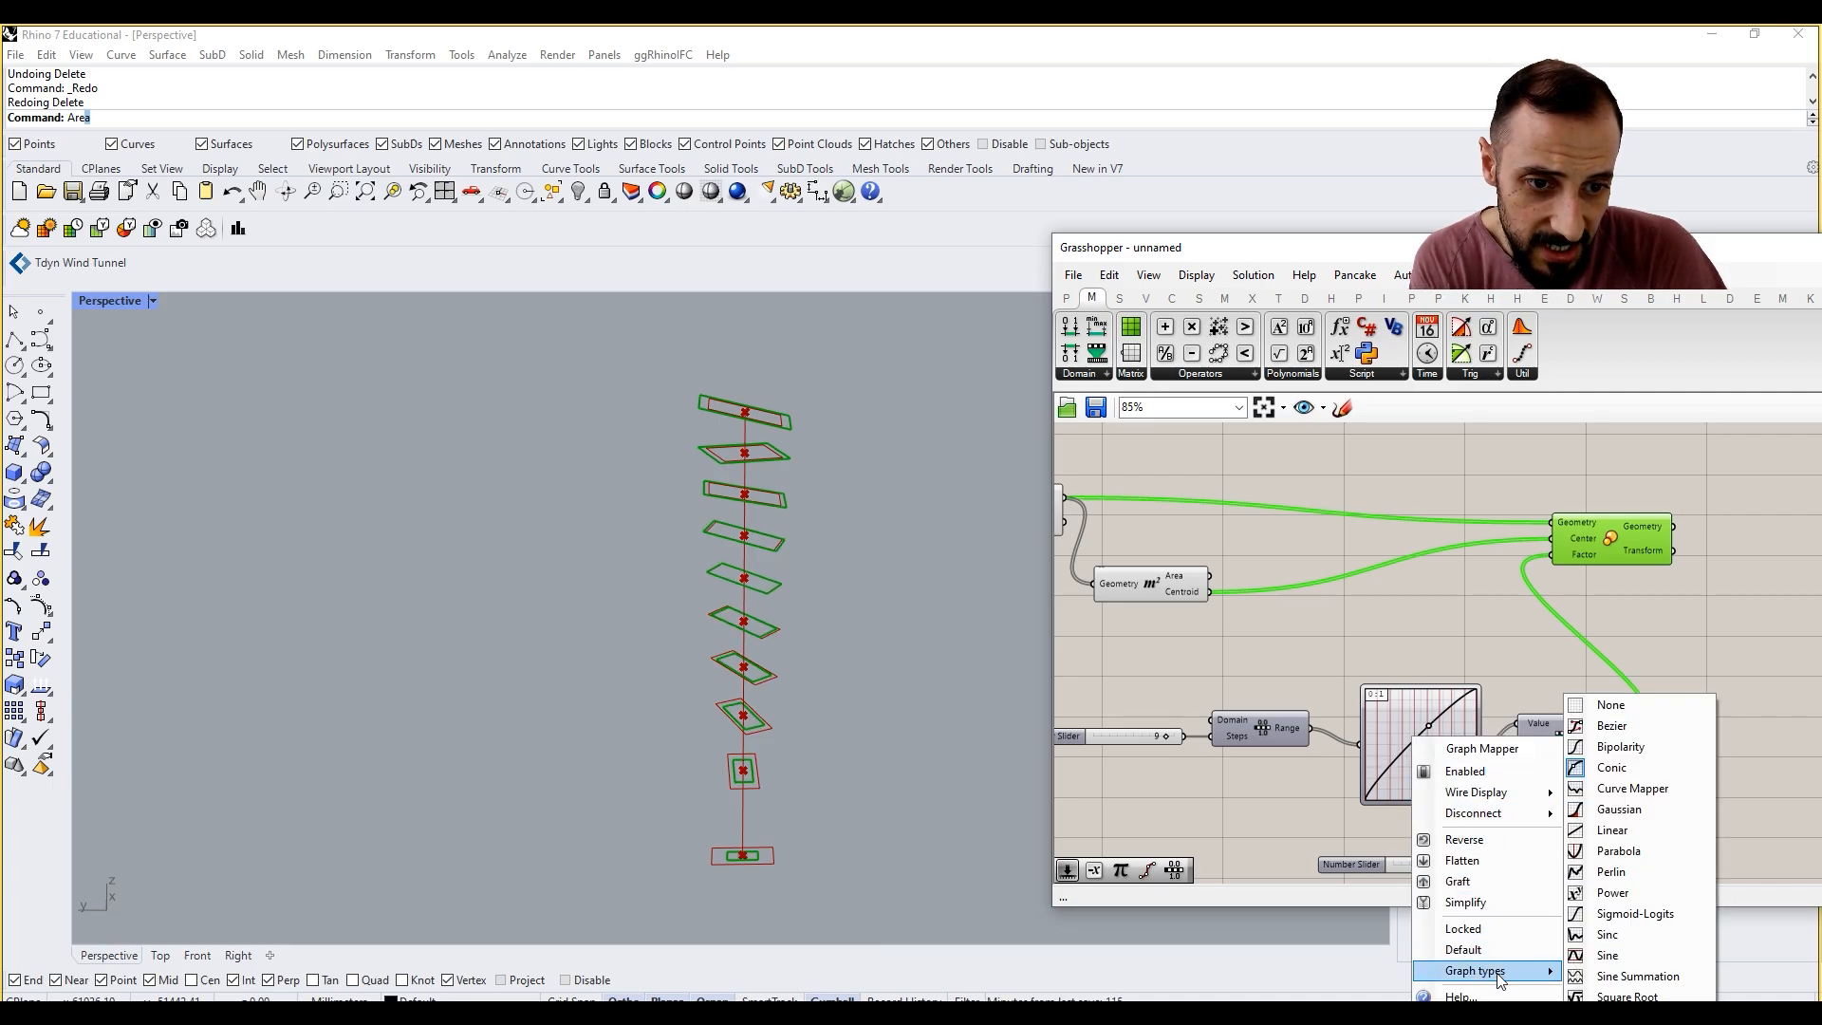
{"action": "left_click", "coordinate": [1634, 913]}
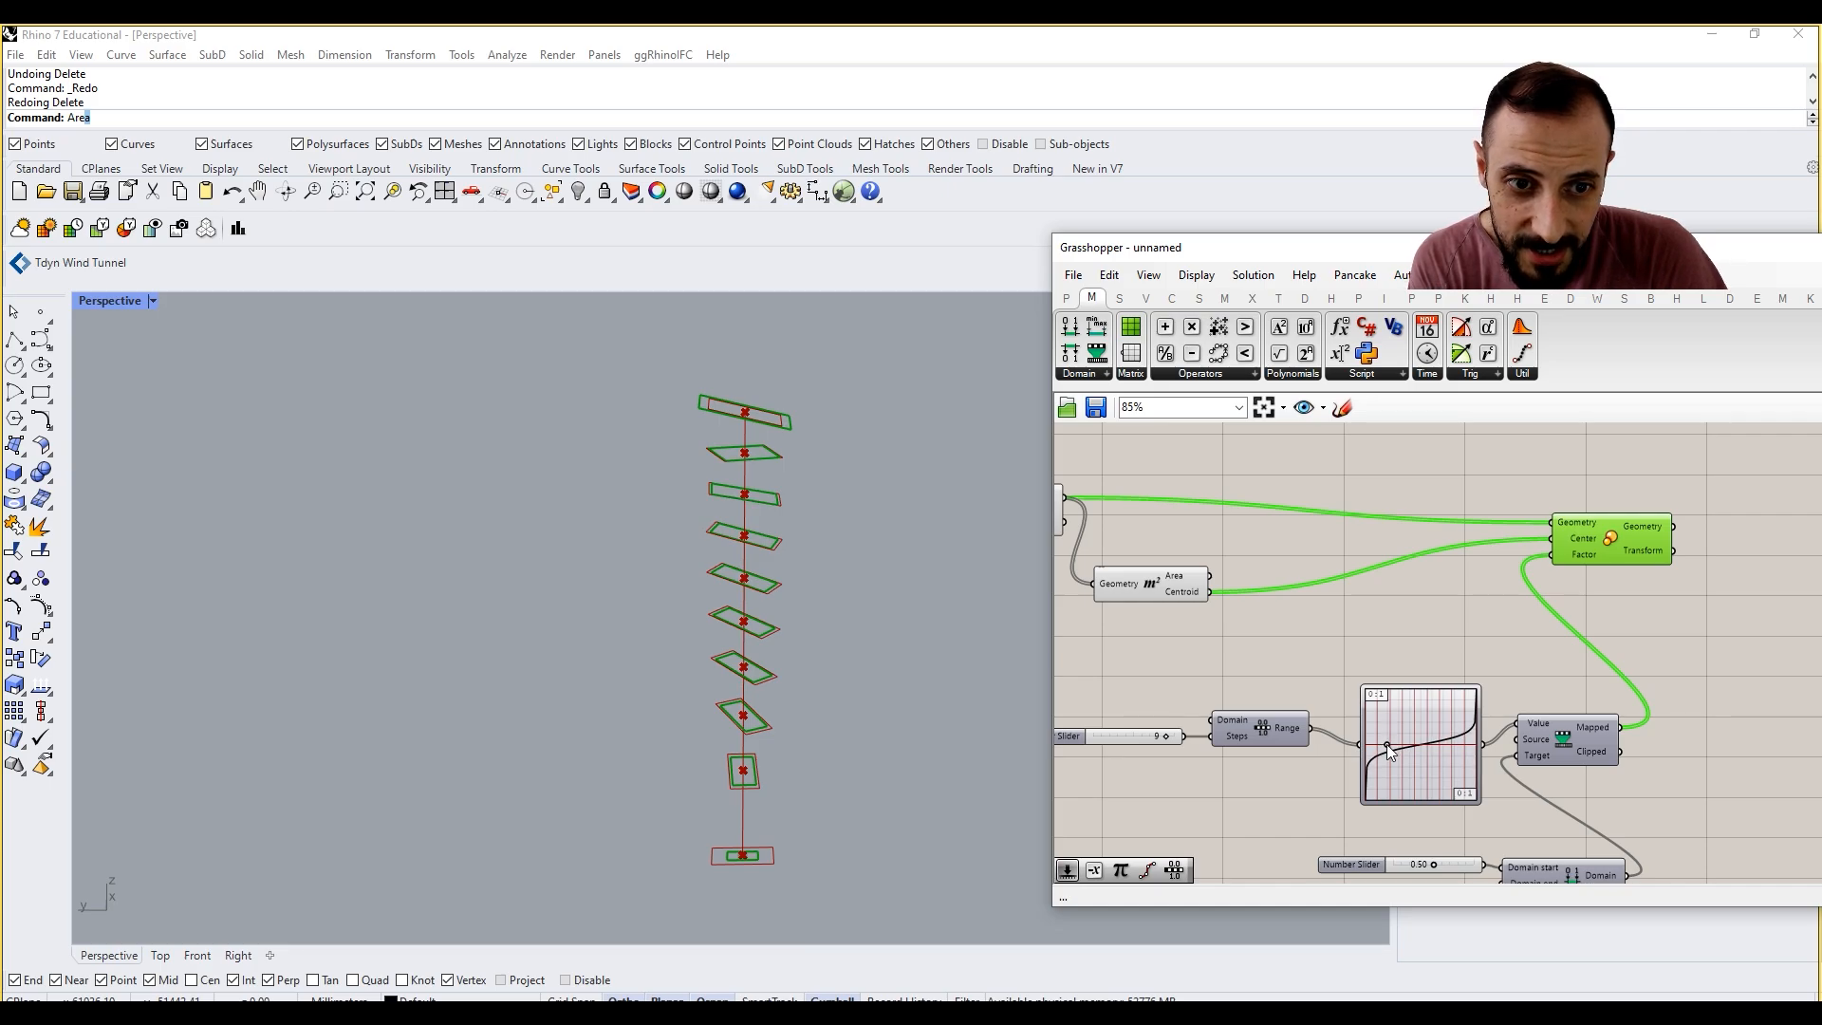
{"action": "mouse_move", "coordinate": [1387, 744]}
{"action": "left_mouse_down"}
{"action": "mouse_move", "coordinate": [1450, 765]}
{"action": "mouse_move", "coordinate": [1389, 739]}
{"action": "mouse_move", "coordinate": [1414, 742]}
{"action": "left_mouse_up"}
Step: Turn off the preview of the last Rotate component and the Area component feeding Scale
{"action": "scroll", "coordinate": [1366, 657], "scroll_direction": "down", "scroll_amount": 3}
{"action": "right_click_drag", "start_coordinate": [1266, 577], "coordinate": [1444, 605]}
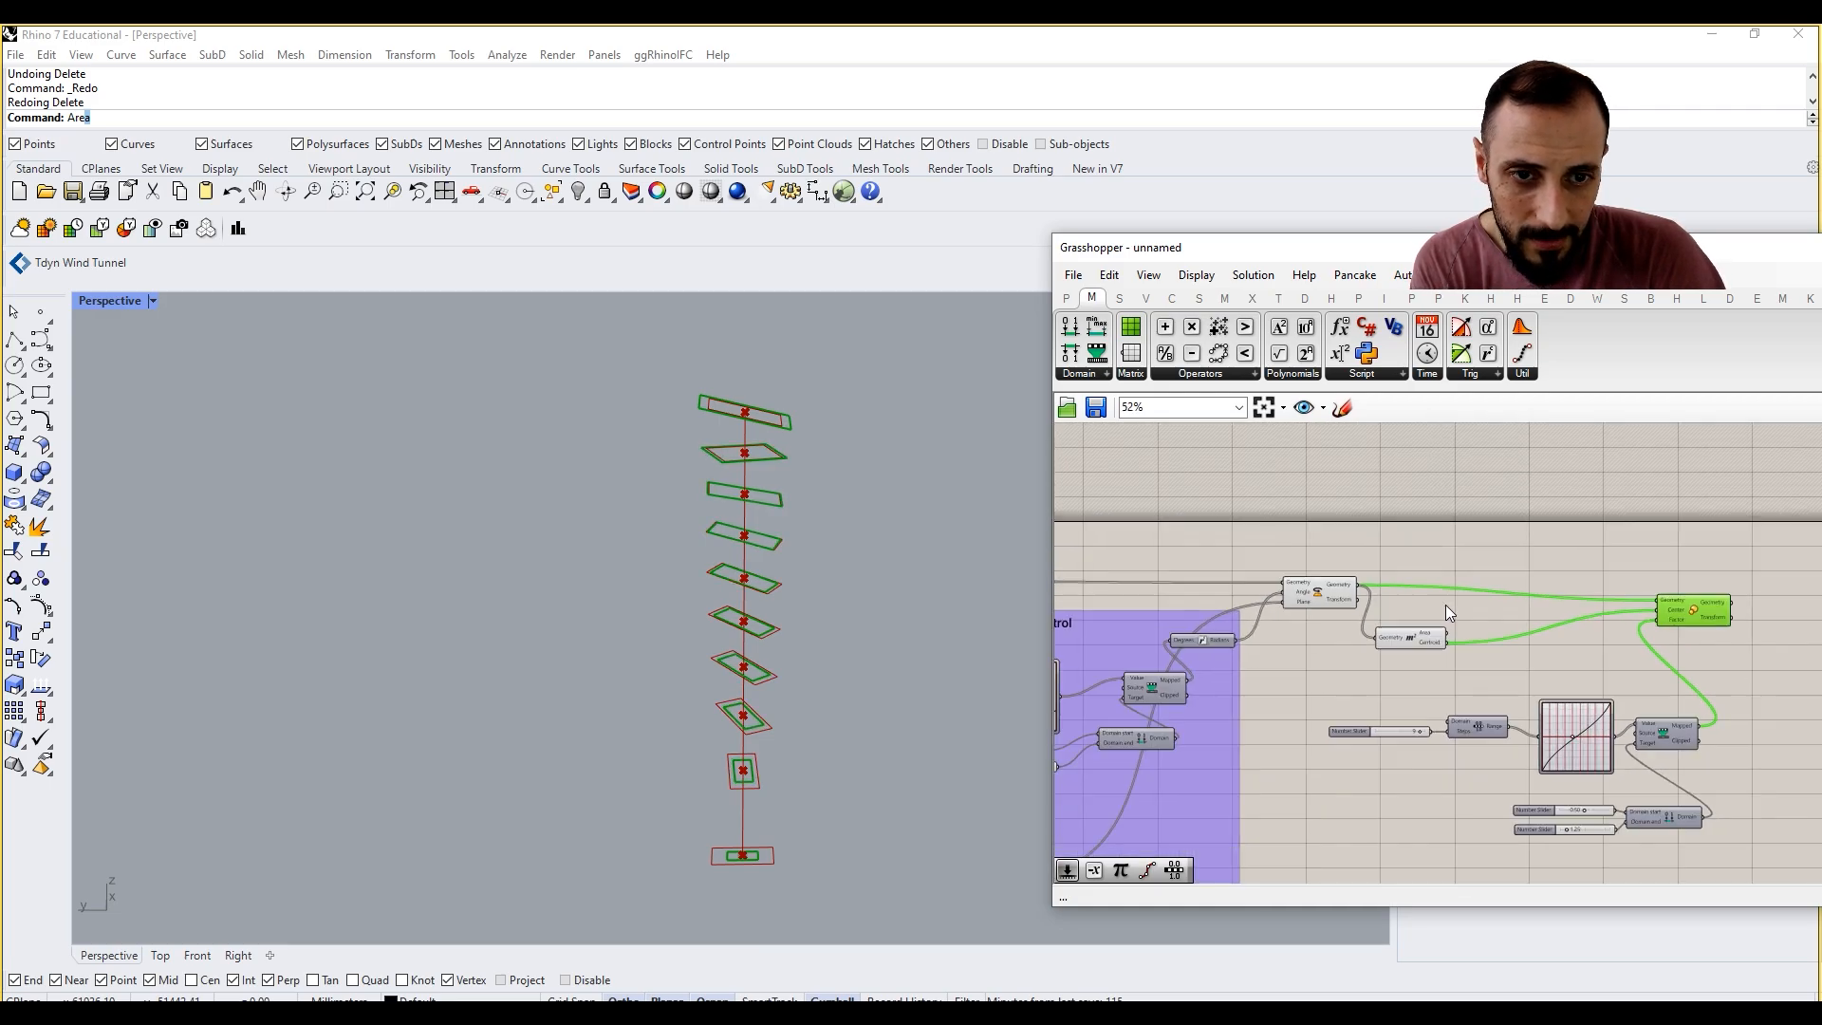
{"action": "left_click_drag", "start_coordinate": [1433, 528], "coordinate": [1276, 664]}
{"action": "right_click", "coordinate": [1307, 518]}
{"action": "left_click", "coordinate": [1331, 546]}
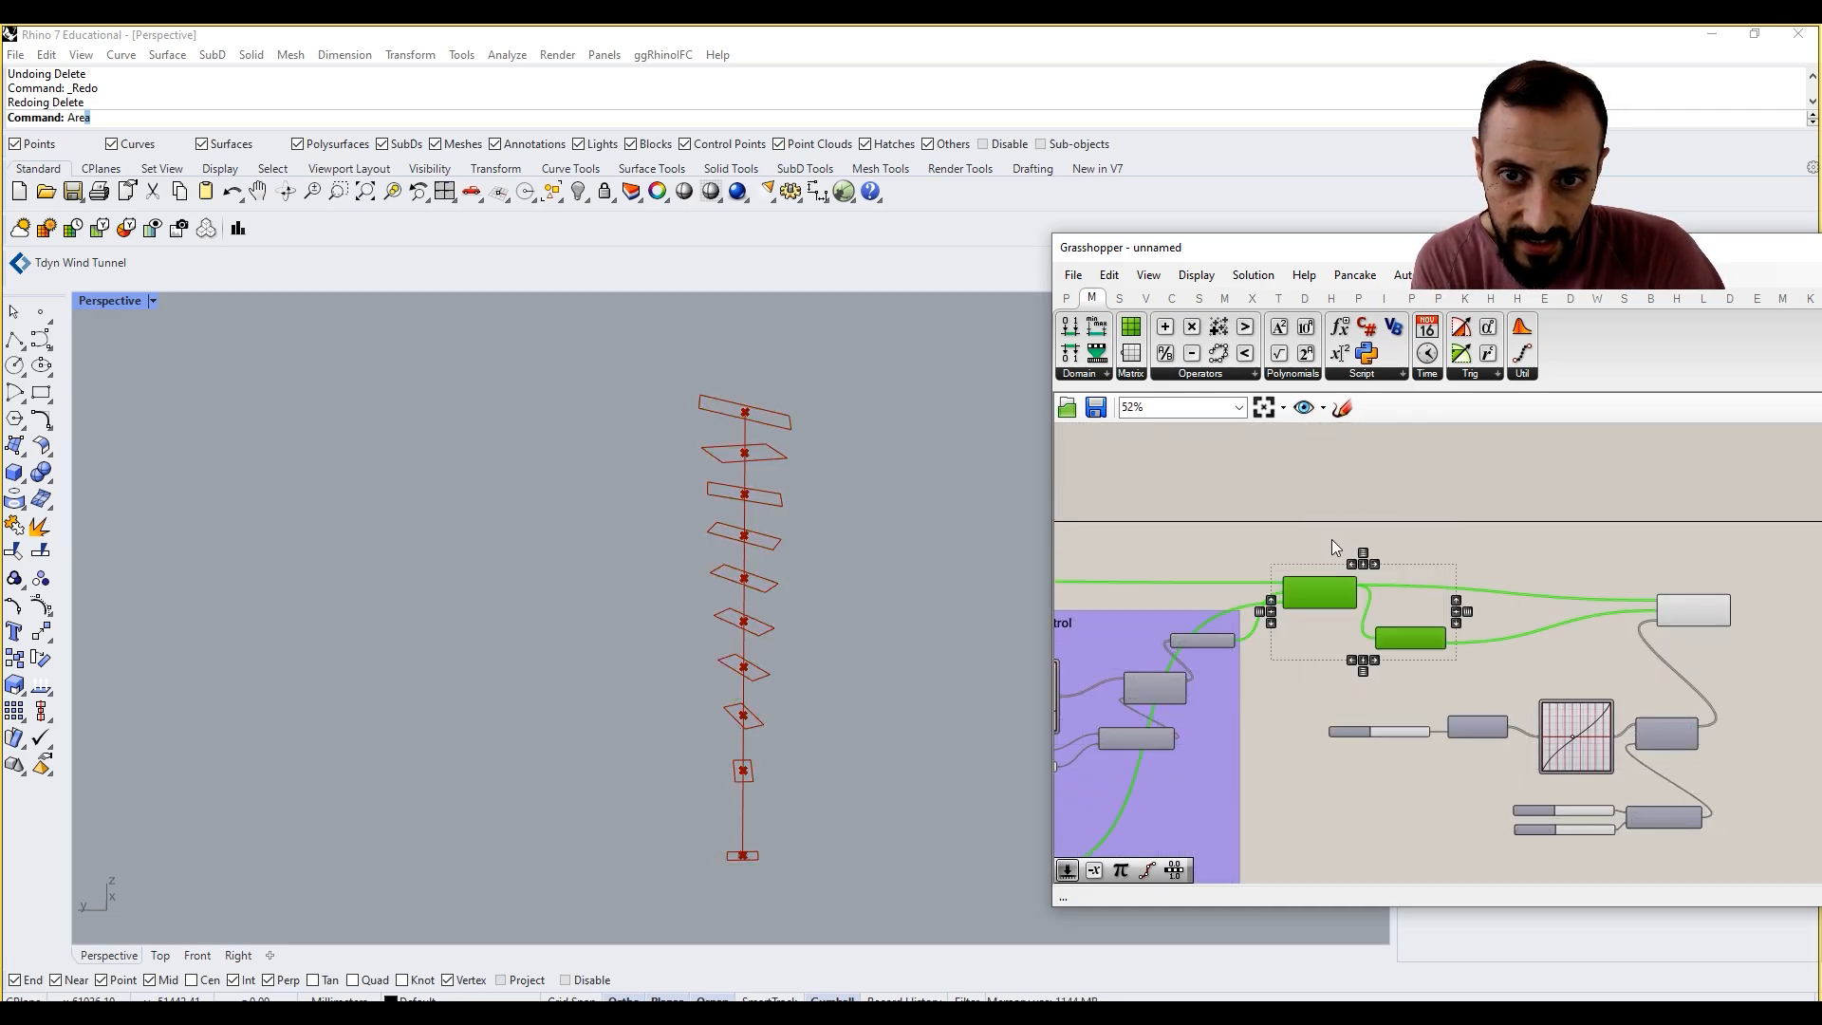
{"action": "left_click", "coordinate": [1331, 538]}
Step: Flatten the middle of the Sigmoid-Logits curve in the scale Graph Mapper
{"action": "scroll", "coordinate": [822, 744], "scroll_direction": "up", "scroll_amount": 5}
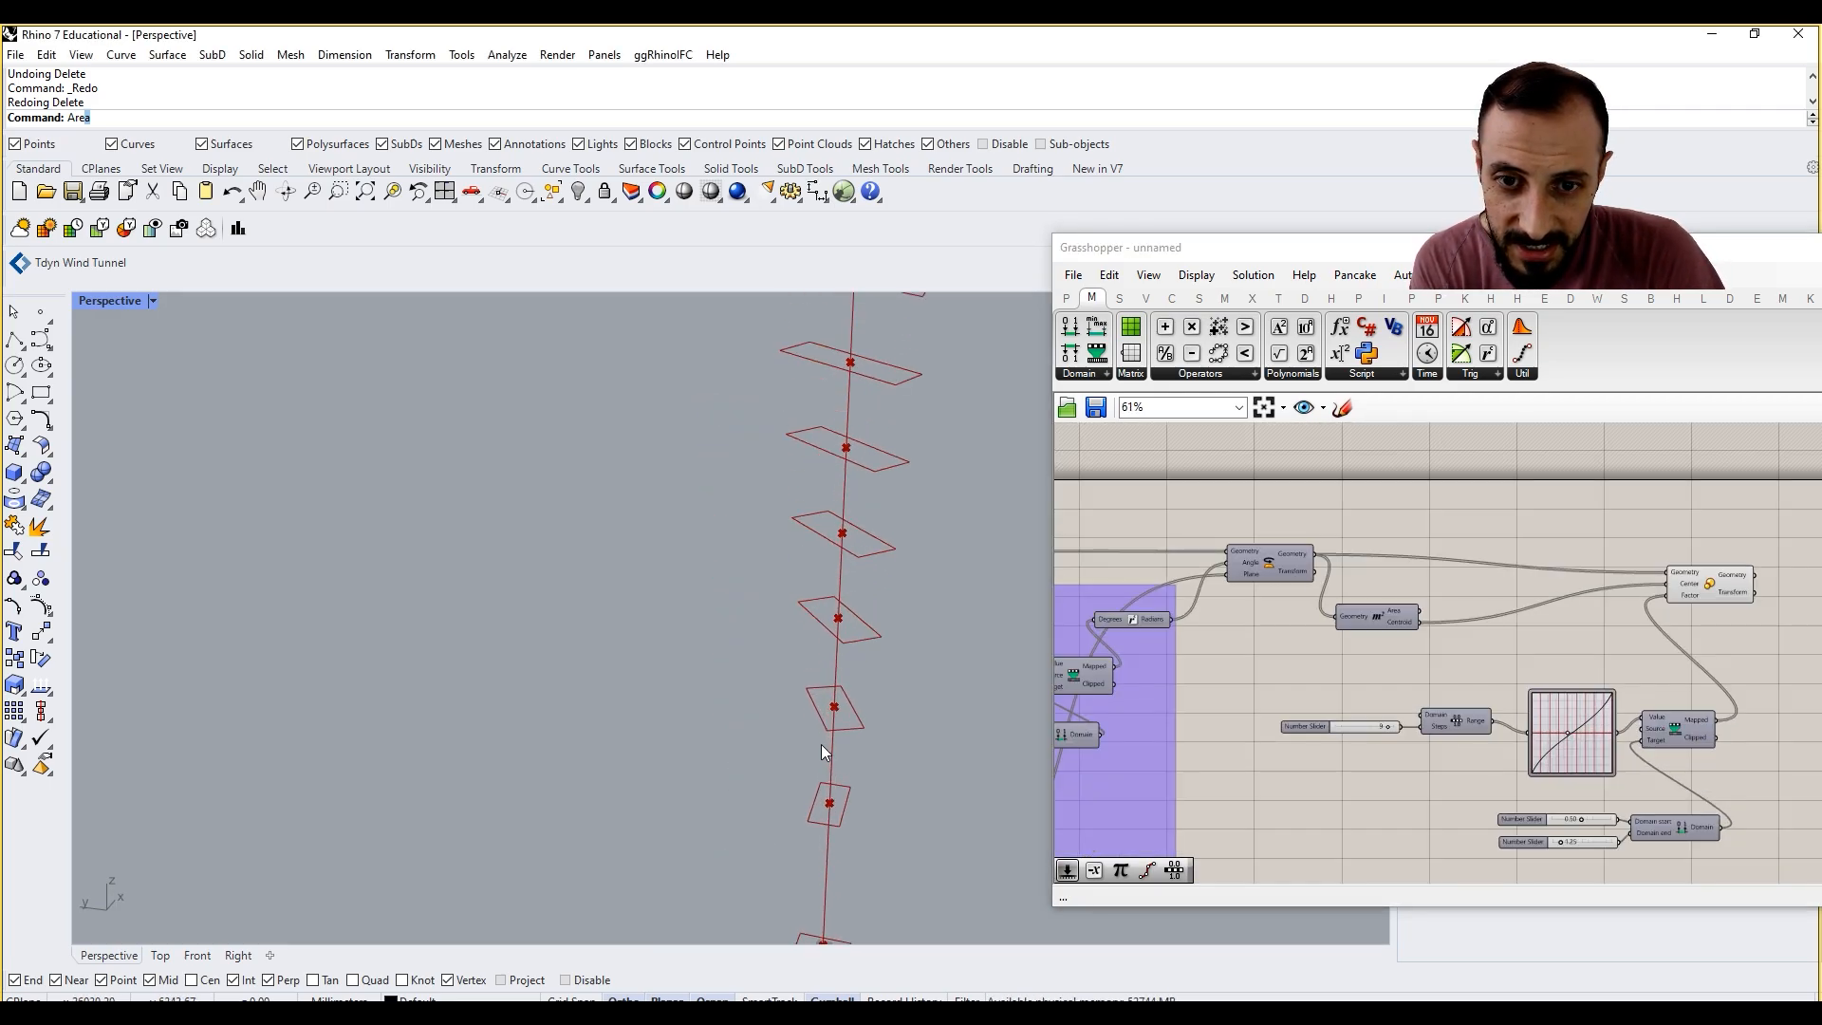
{"action": "scroll", "coordinate": [807, 728], "scroll_direction": "down", "scroll_amount": 10}
{"action": "scroll", "coordinate": [784, 709], "scroll_direction": "up", "scroll_amount": 5}
{"action": "right_click_drag", "start_coordinate": [784, 710], "coordinate": [660, 735]}
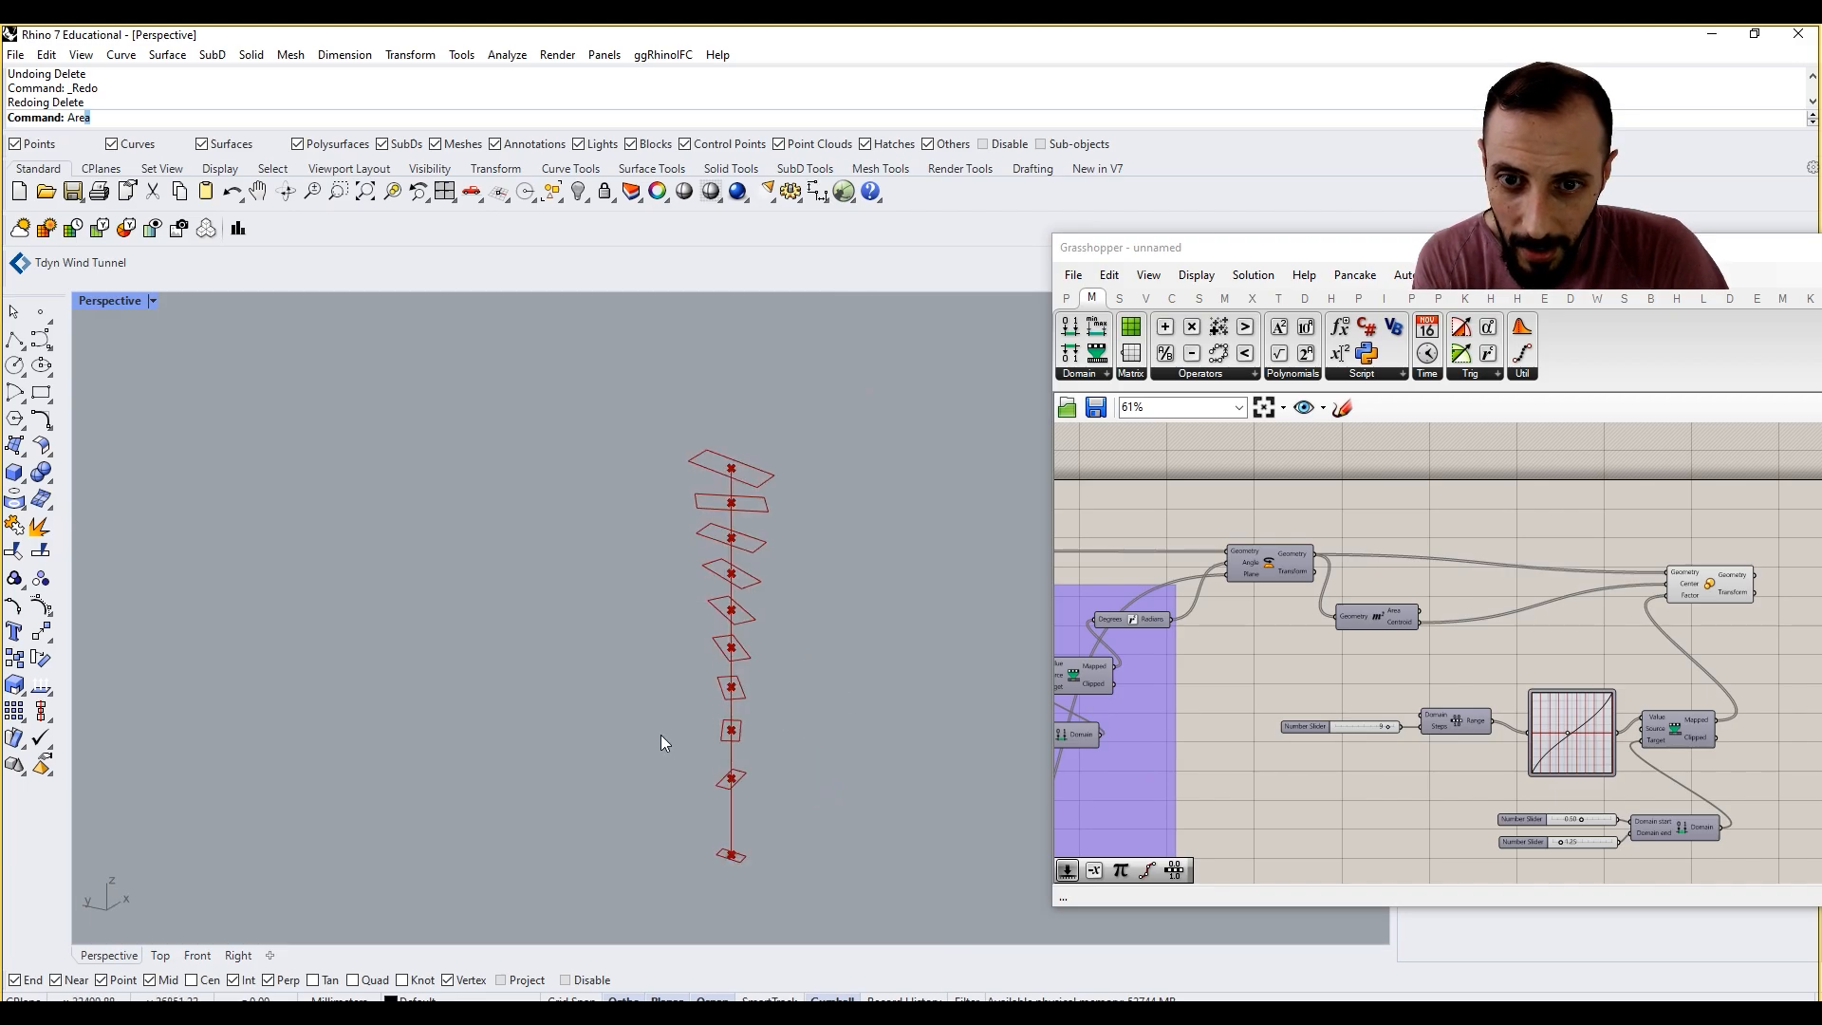
{"action": "mouse_move", "coordinate": [1568, 732]}
{"action": "left_mouse_down"}
{"action": "mouse_move", "coordinate": [1592, 738]}
{"action": "mouse_move", "coordinate": [1549, 721]}
{"action": "left_mouse_up"}
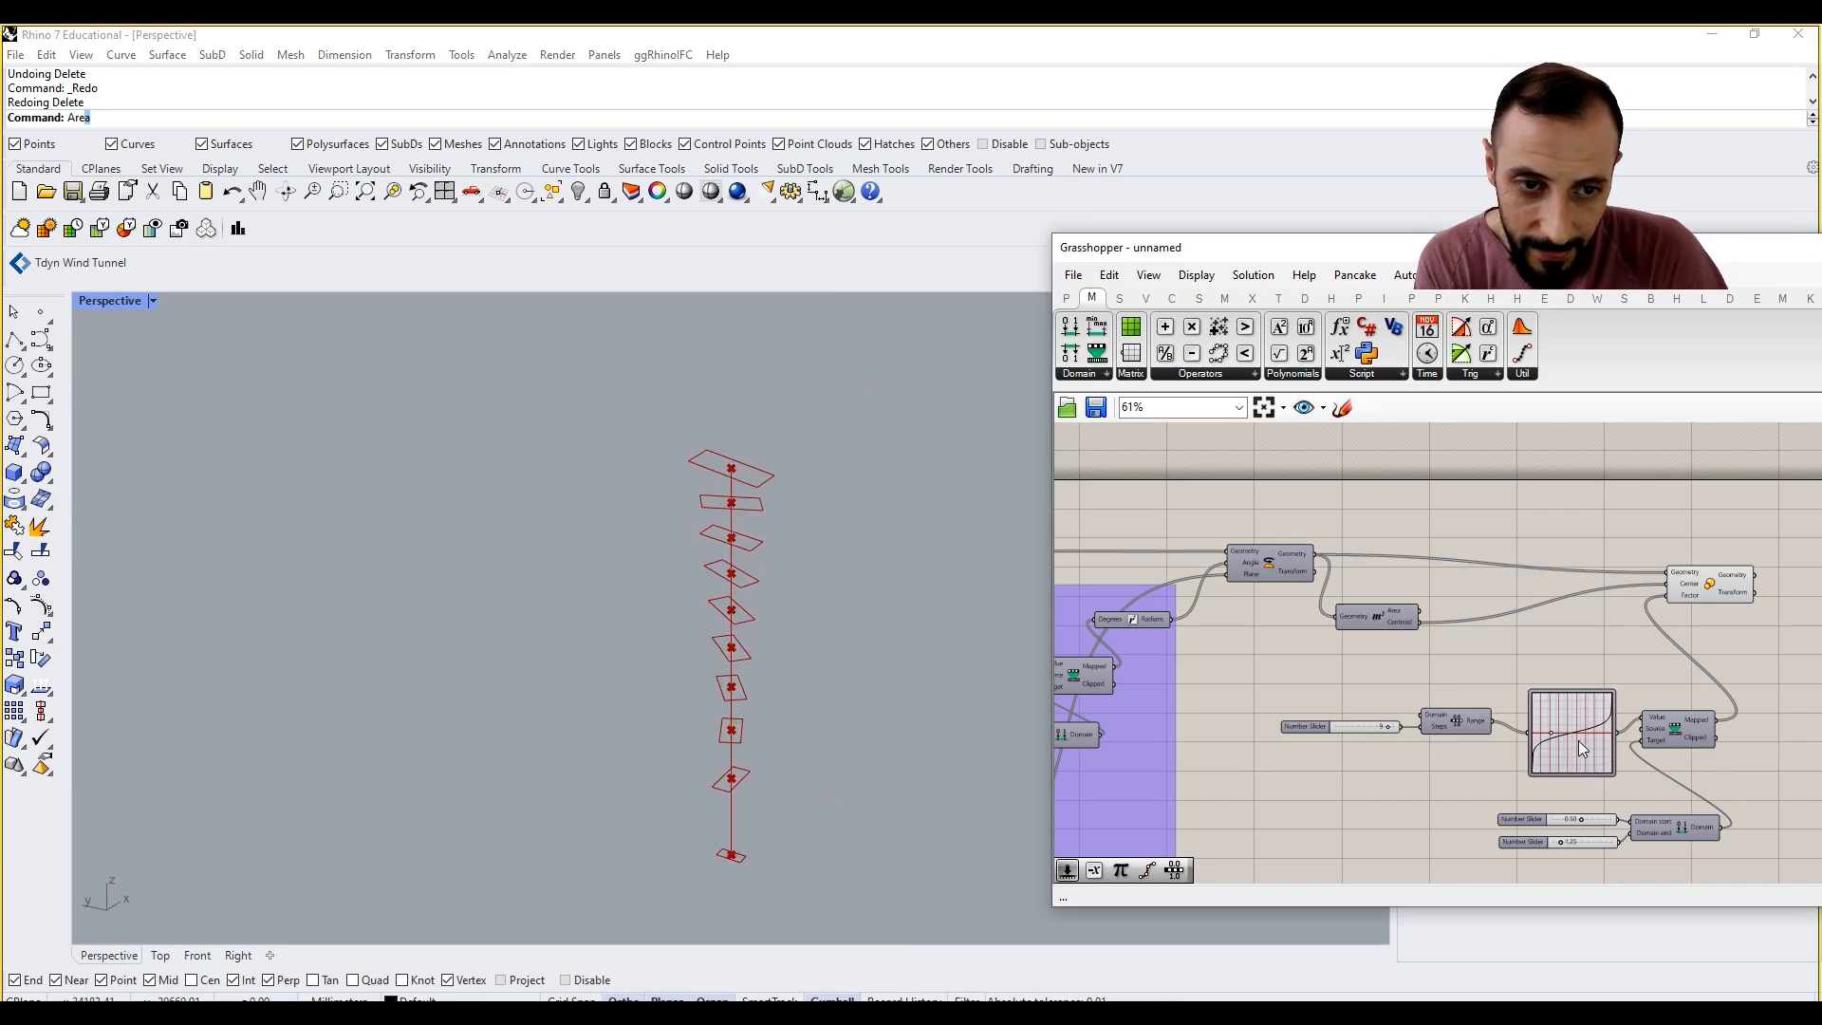
Step: Set the scale Graph Mapper's graph type to Sine and shape it into a shallow wave that dips before mid-range
{"action": "scroll", "coordinate": [1579, 740], "scroll_direction": "up", "scroll_amount": 5}
{"action": "right_click", "coordinate": [1444, 726]}
{"action": "mouse_move", "coordinate": [1536, 964]}
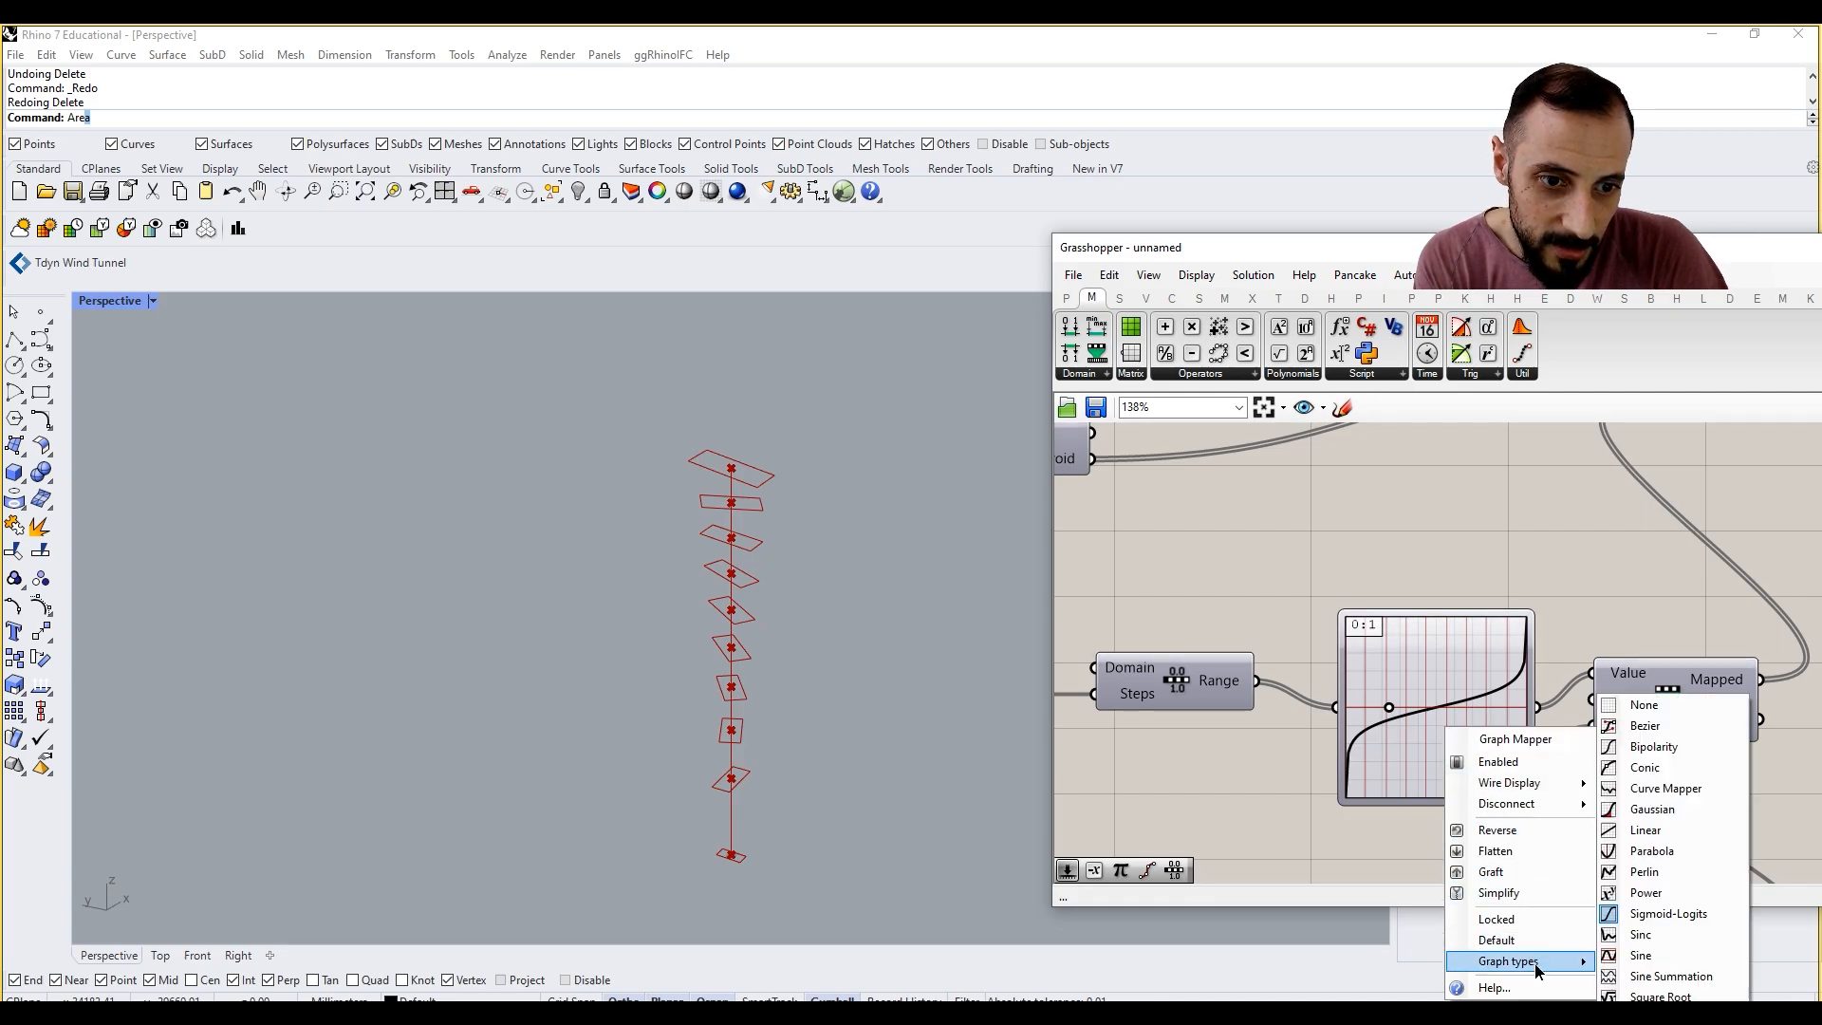
{"action": "left_click", "coordinate": [1659, 955]}
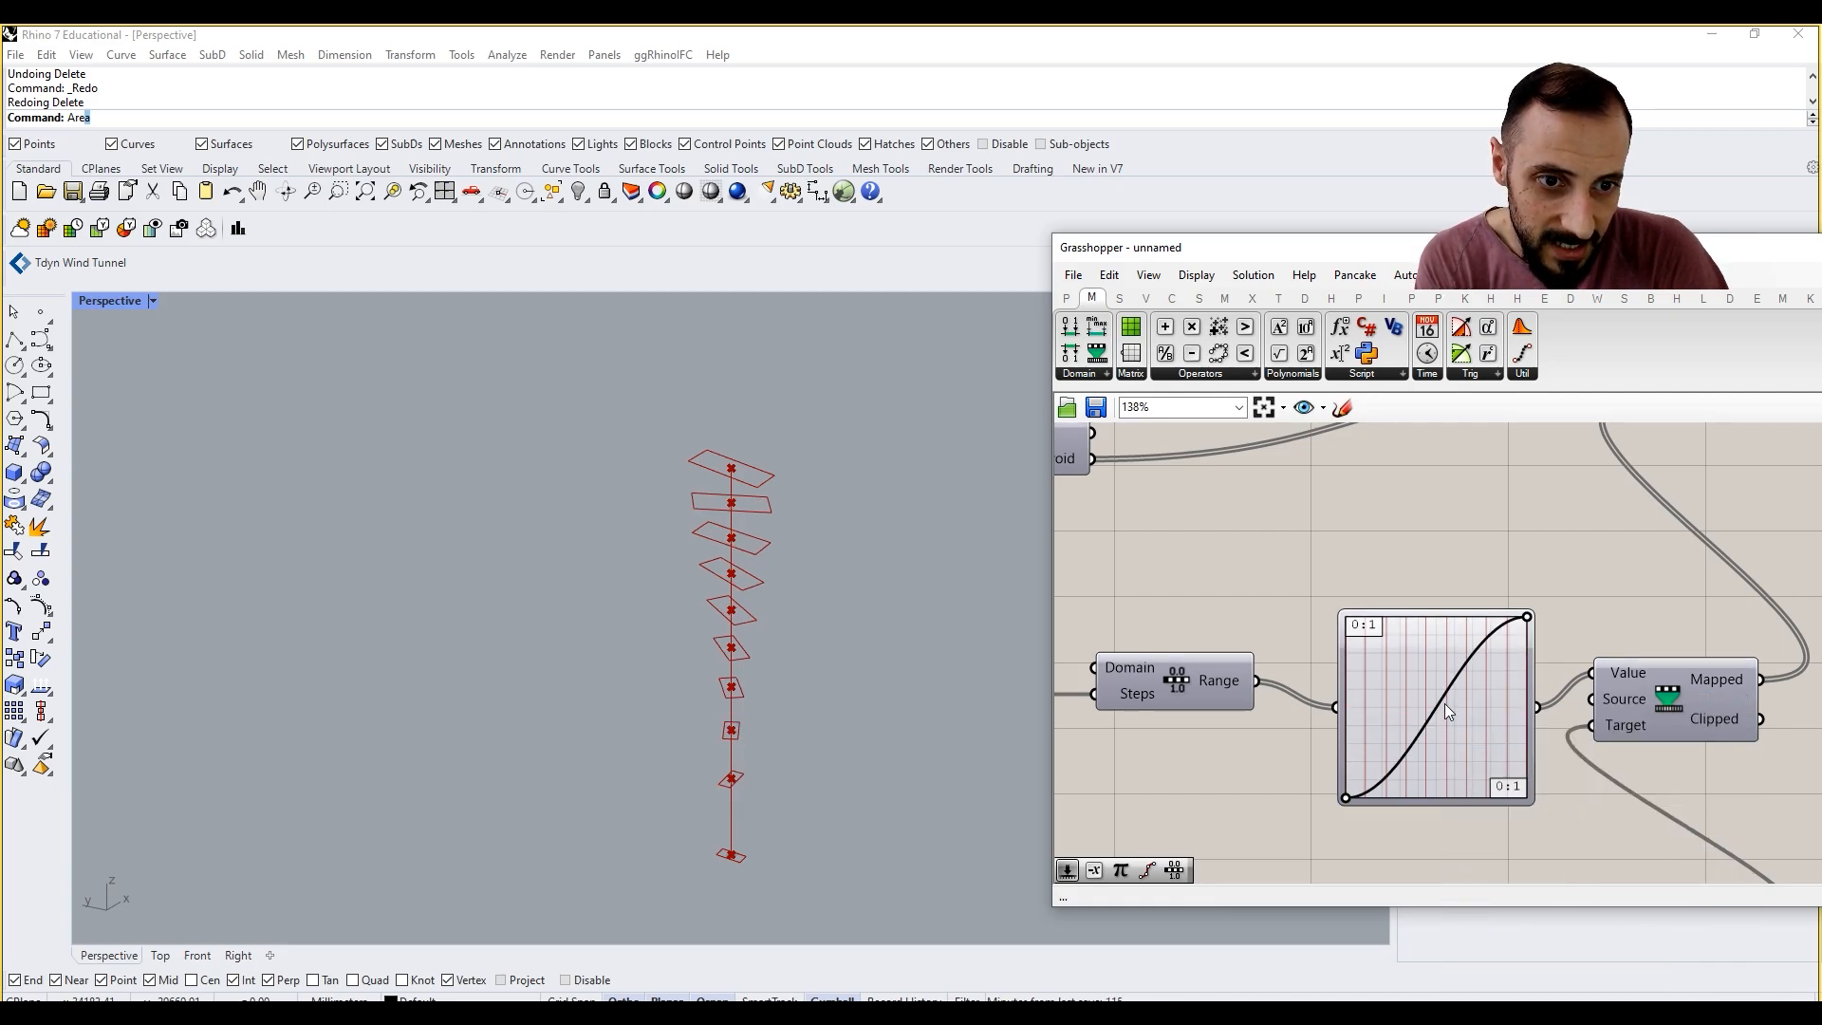
{"action": "left_click_drag", "start_coordinate": [1526, 618], "coordinate": [1417, 618]}
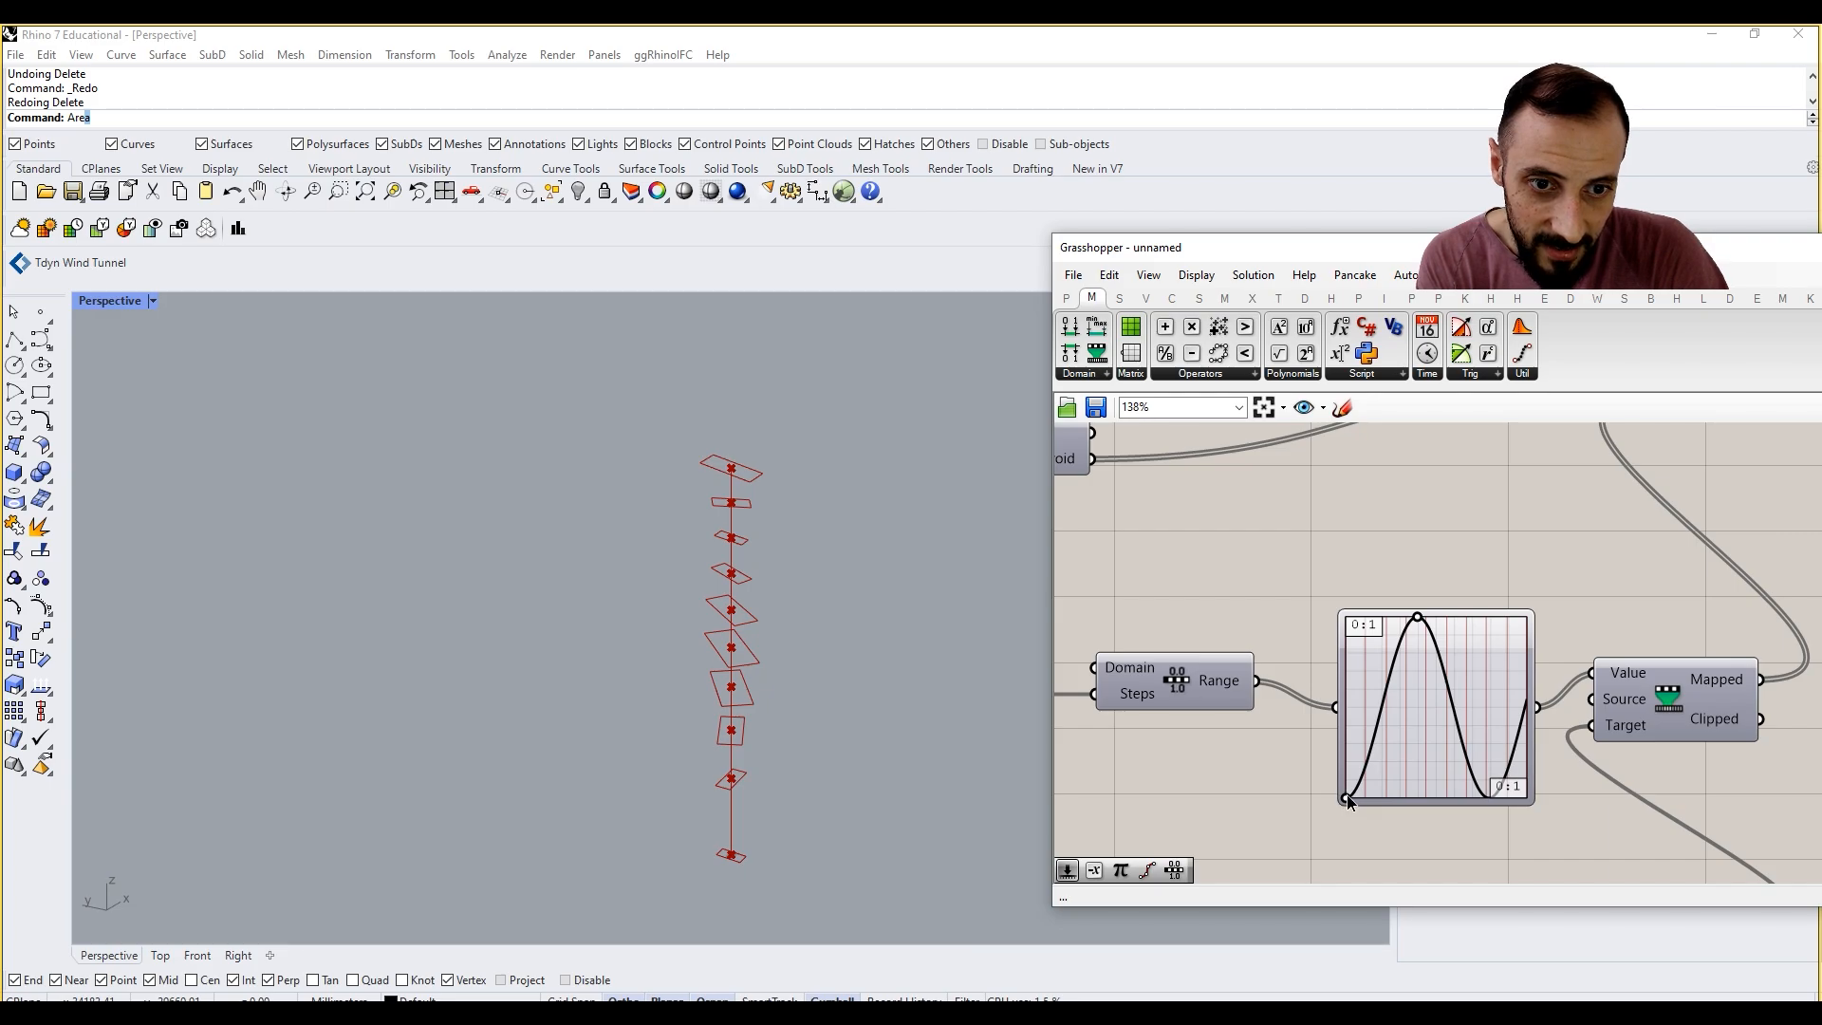
{"action": "left_click_drag", "start_coordinate": [1347, 800], "coordinate": [1418, 711]}
{"action": "left_click_drag", "start_coordinate": [1349, 618], "coordinate": [1350, 678]}
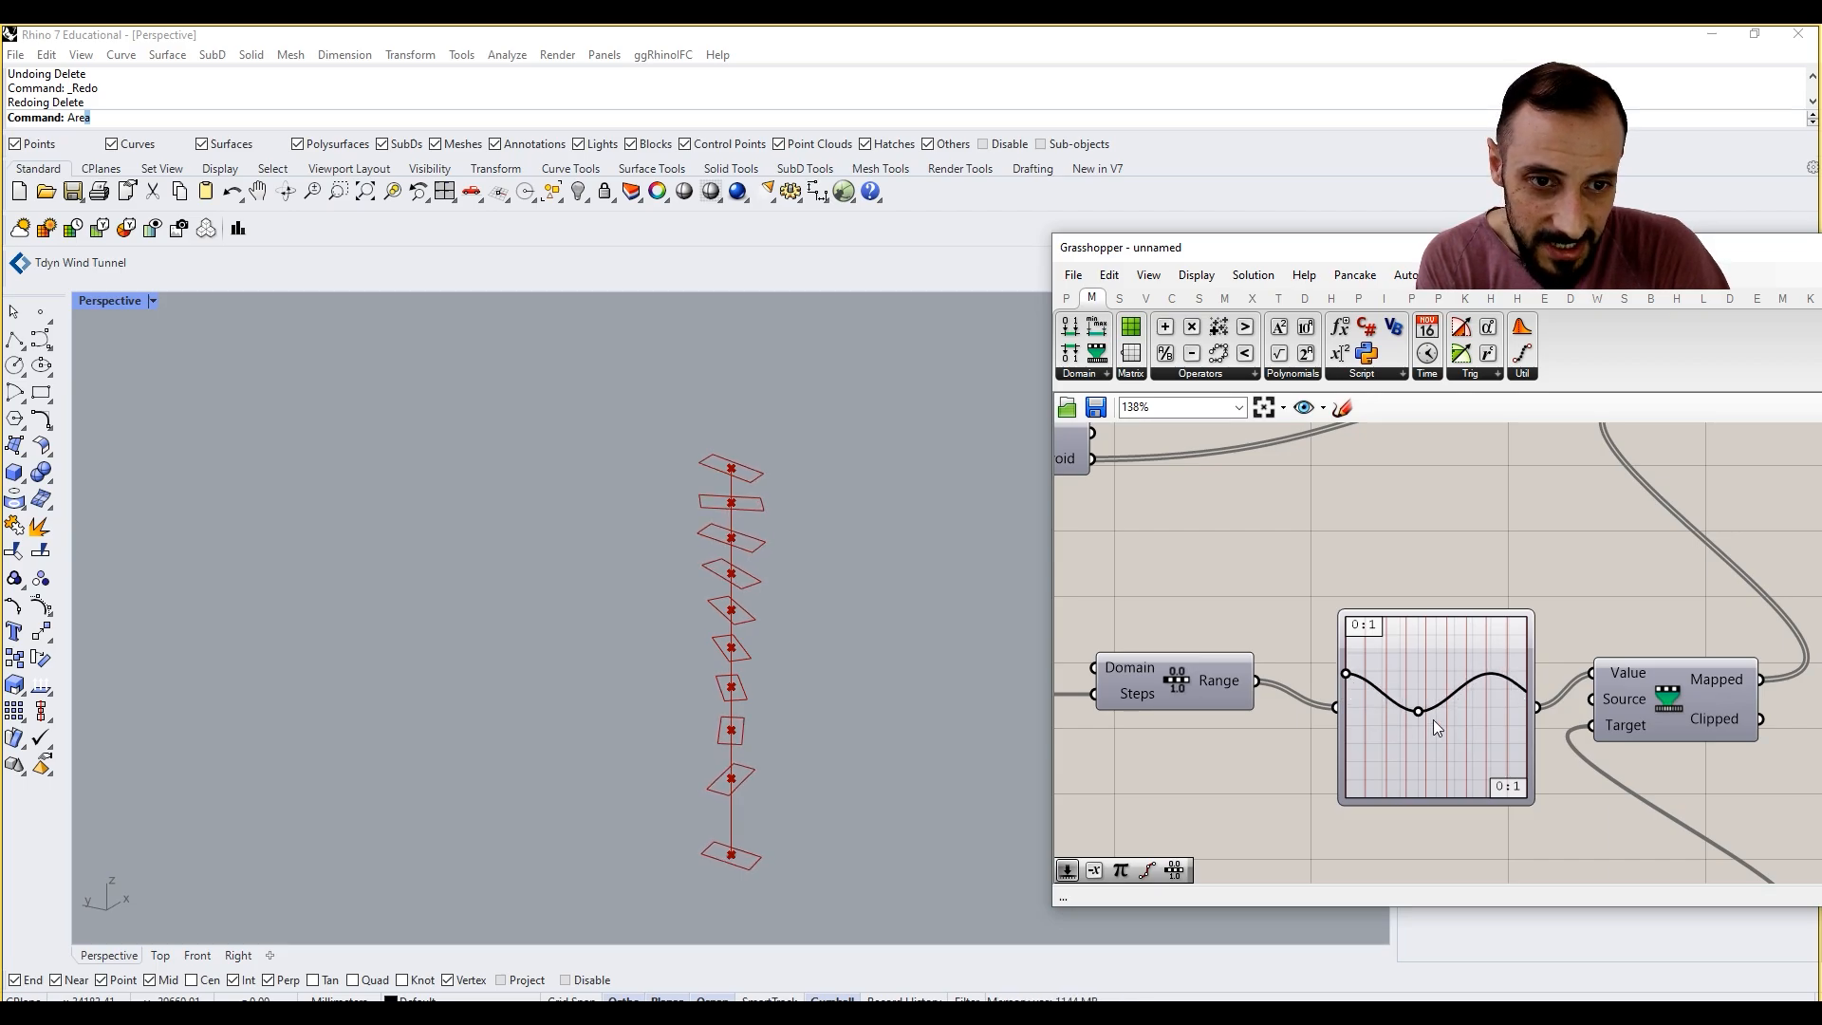
Step: Group the slider, Range, Graph Mapper, Remap Numbers and Construct Domain components that control the scale factor
{"action": "scroll", "coordinate": [1418, 731], "scroll_direction": "down", "scroll_amount": 5}
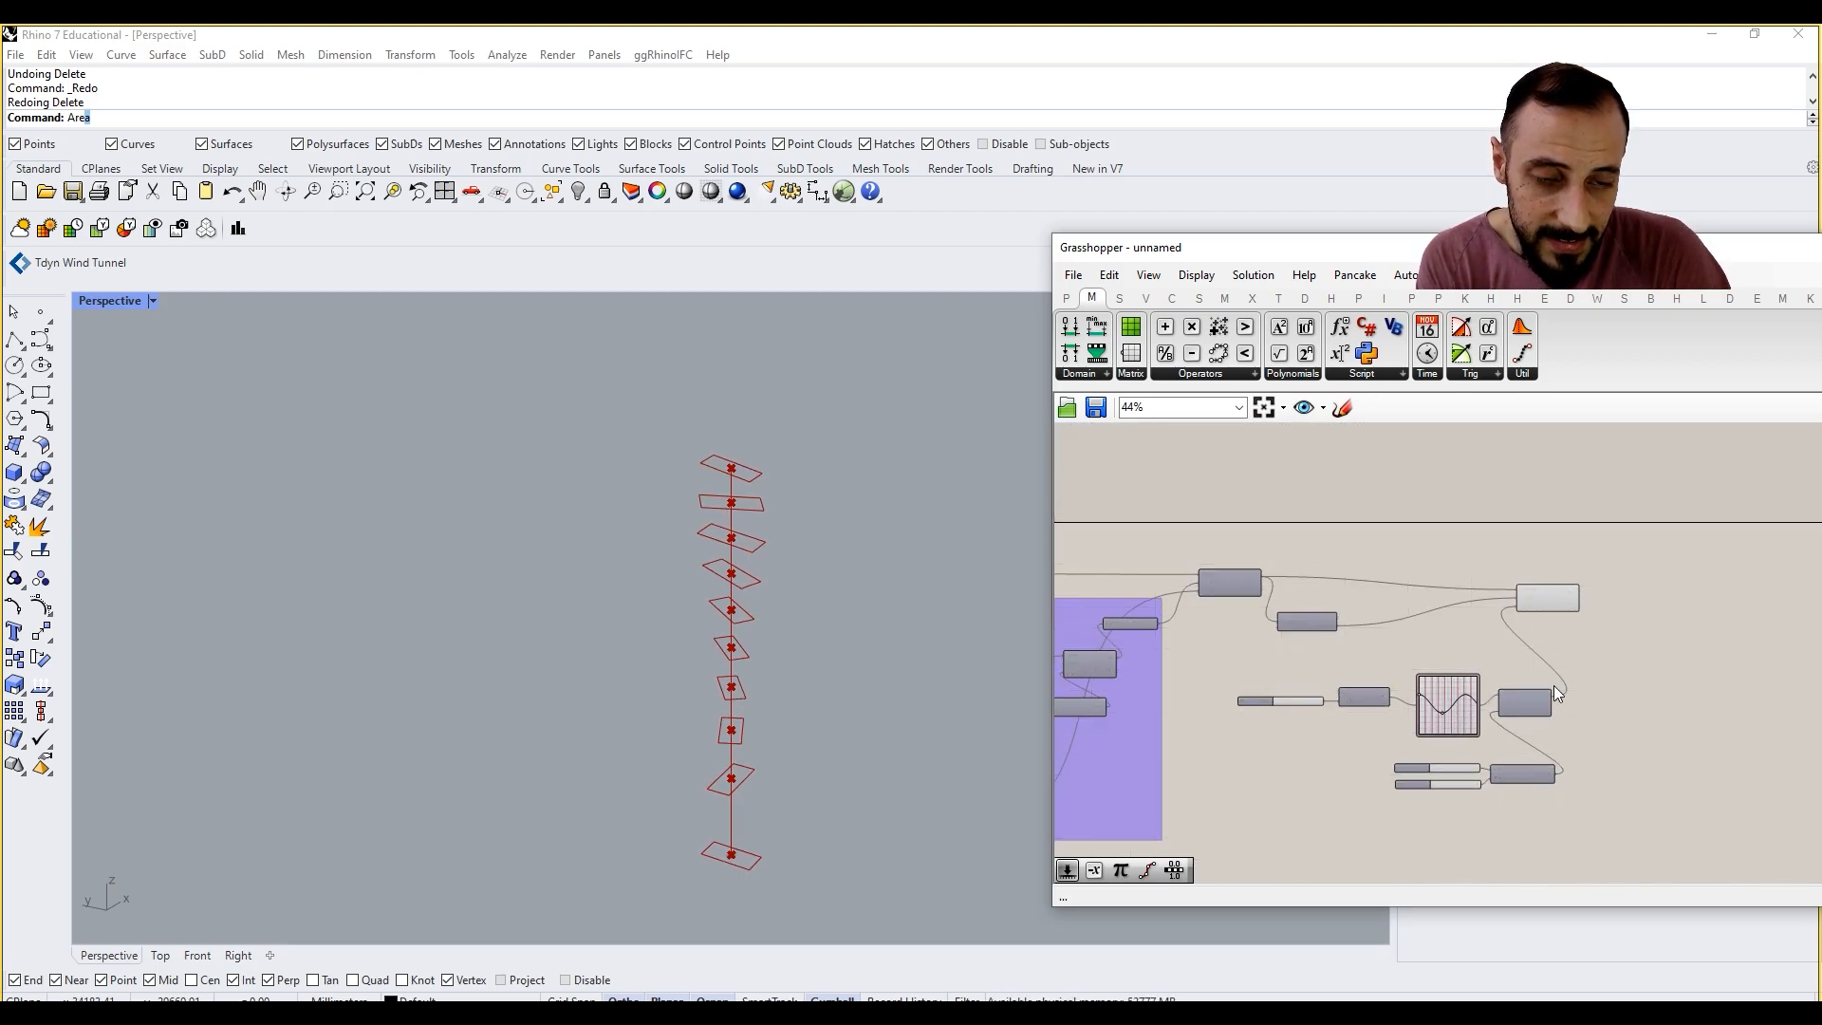
{"action": "scroll", "coordinate": [1575, 674], "scroll_direction": "up", "scroll_amount": 1}
{"action": "left_click_drag", "start_coordinate": [1590, 664], "coordinate": [1130, 854]}
{"action": "key", "text": "ctrl+g"}
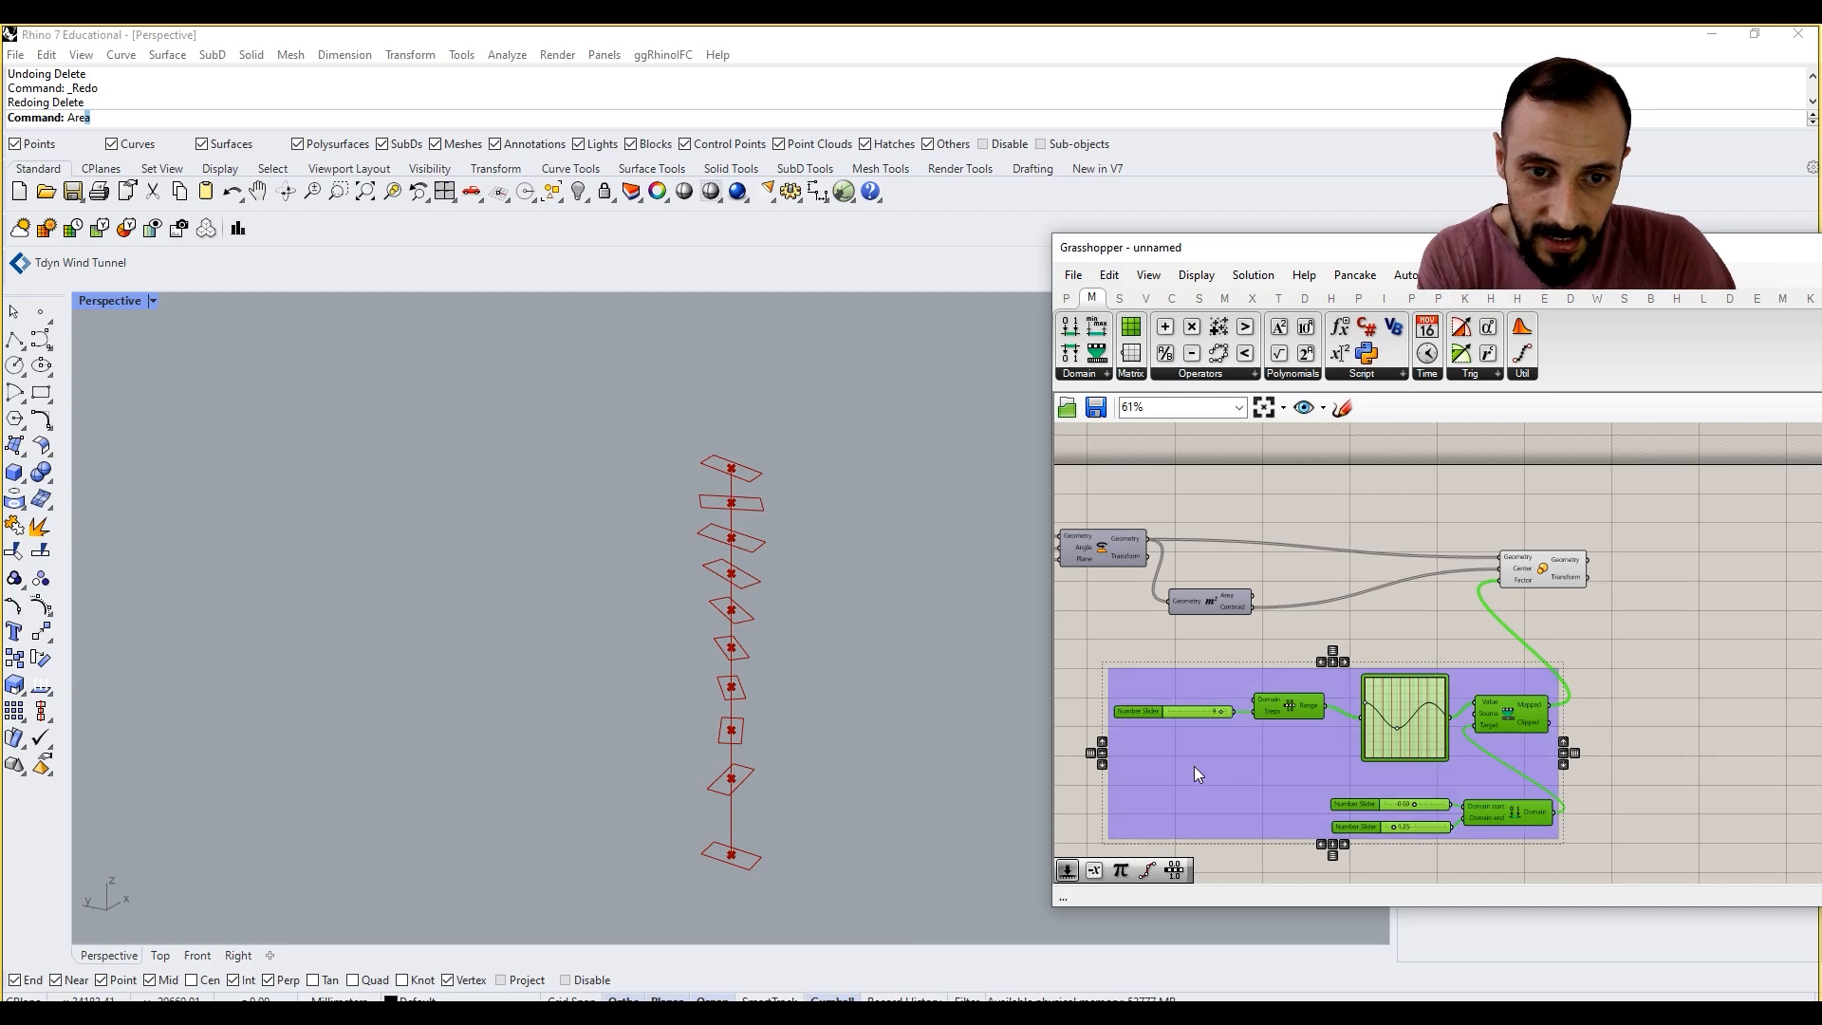
Step: Add a Scribble label and place it over the upper edge of the new scale-control group
{"action": "double_click", "coordinate": [1069, 774]}
{"action": "type", "text": "scr"}
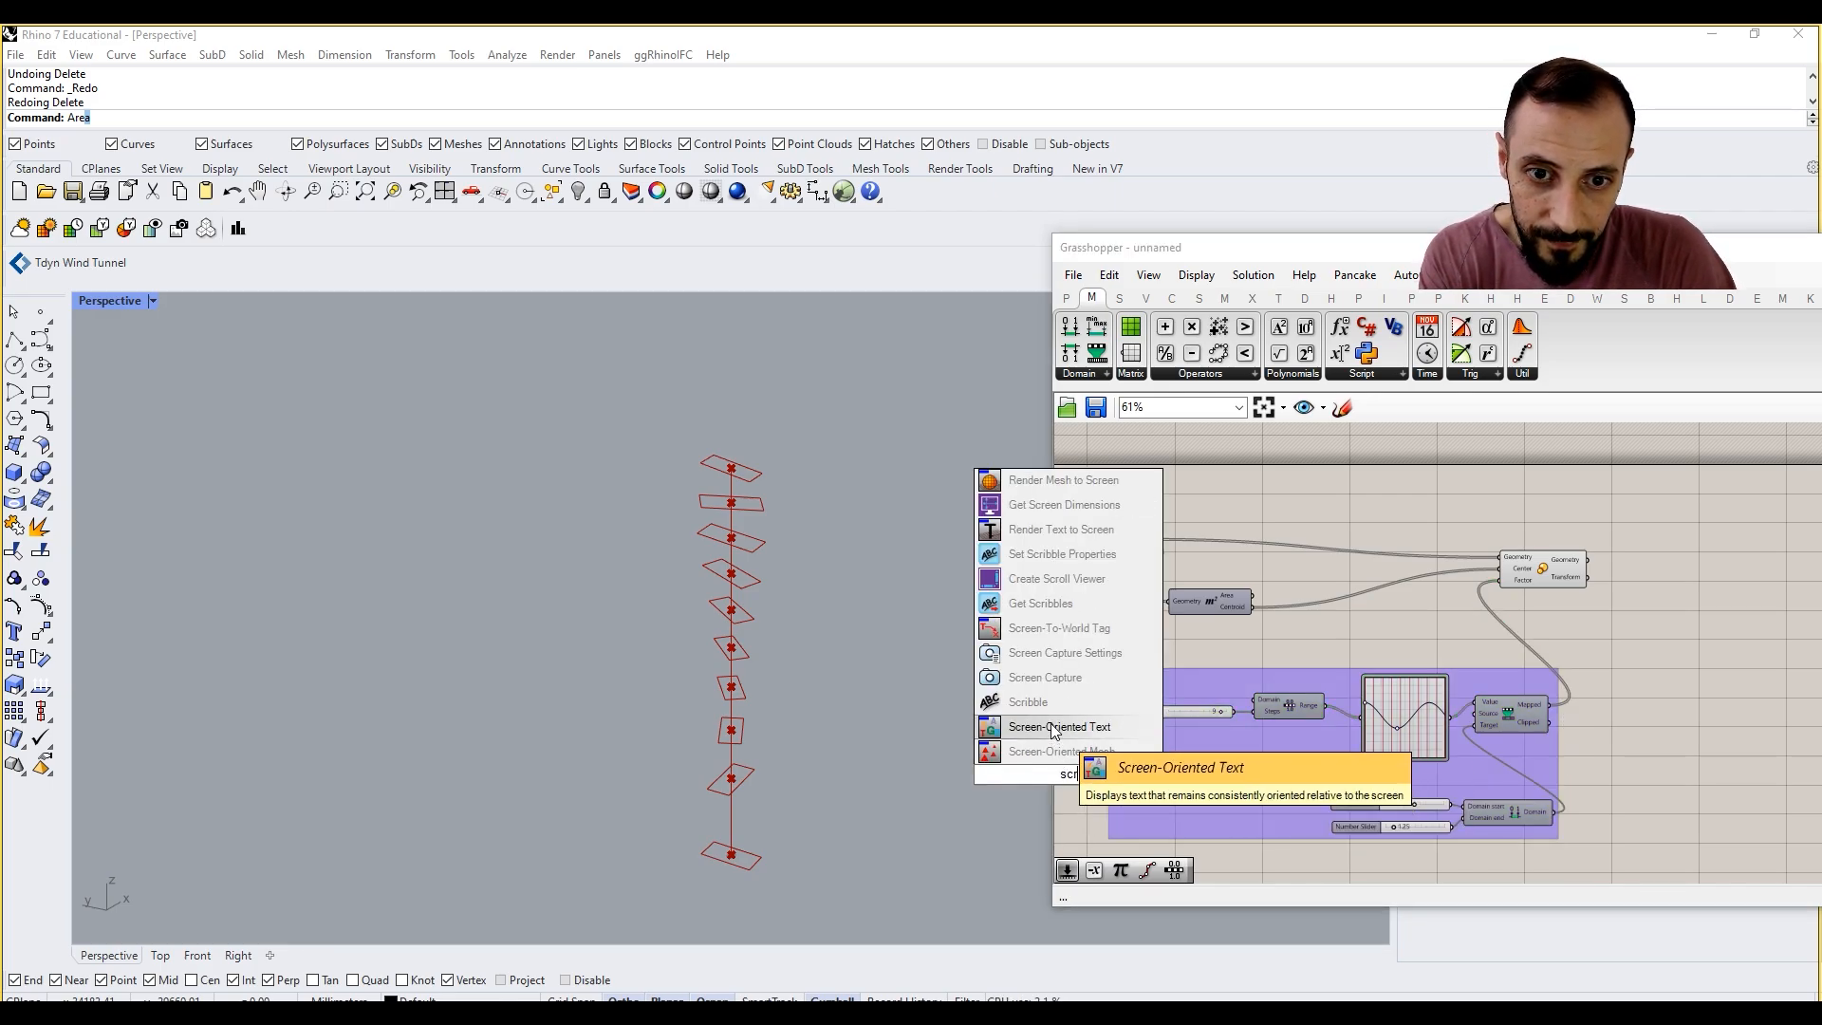
{"action": "left_click", "coordinate": [1048, 704]}
{"action": "left_click_drag", "start_coordinate": [1070, 783], "coordinate": [1324, 670]}
{"action": "right_click", "coordinate": [1325, 678]}
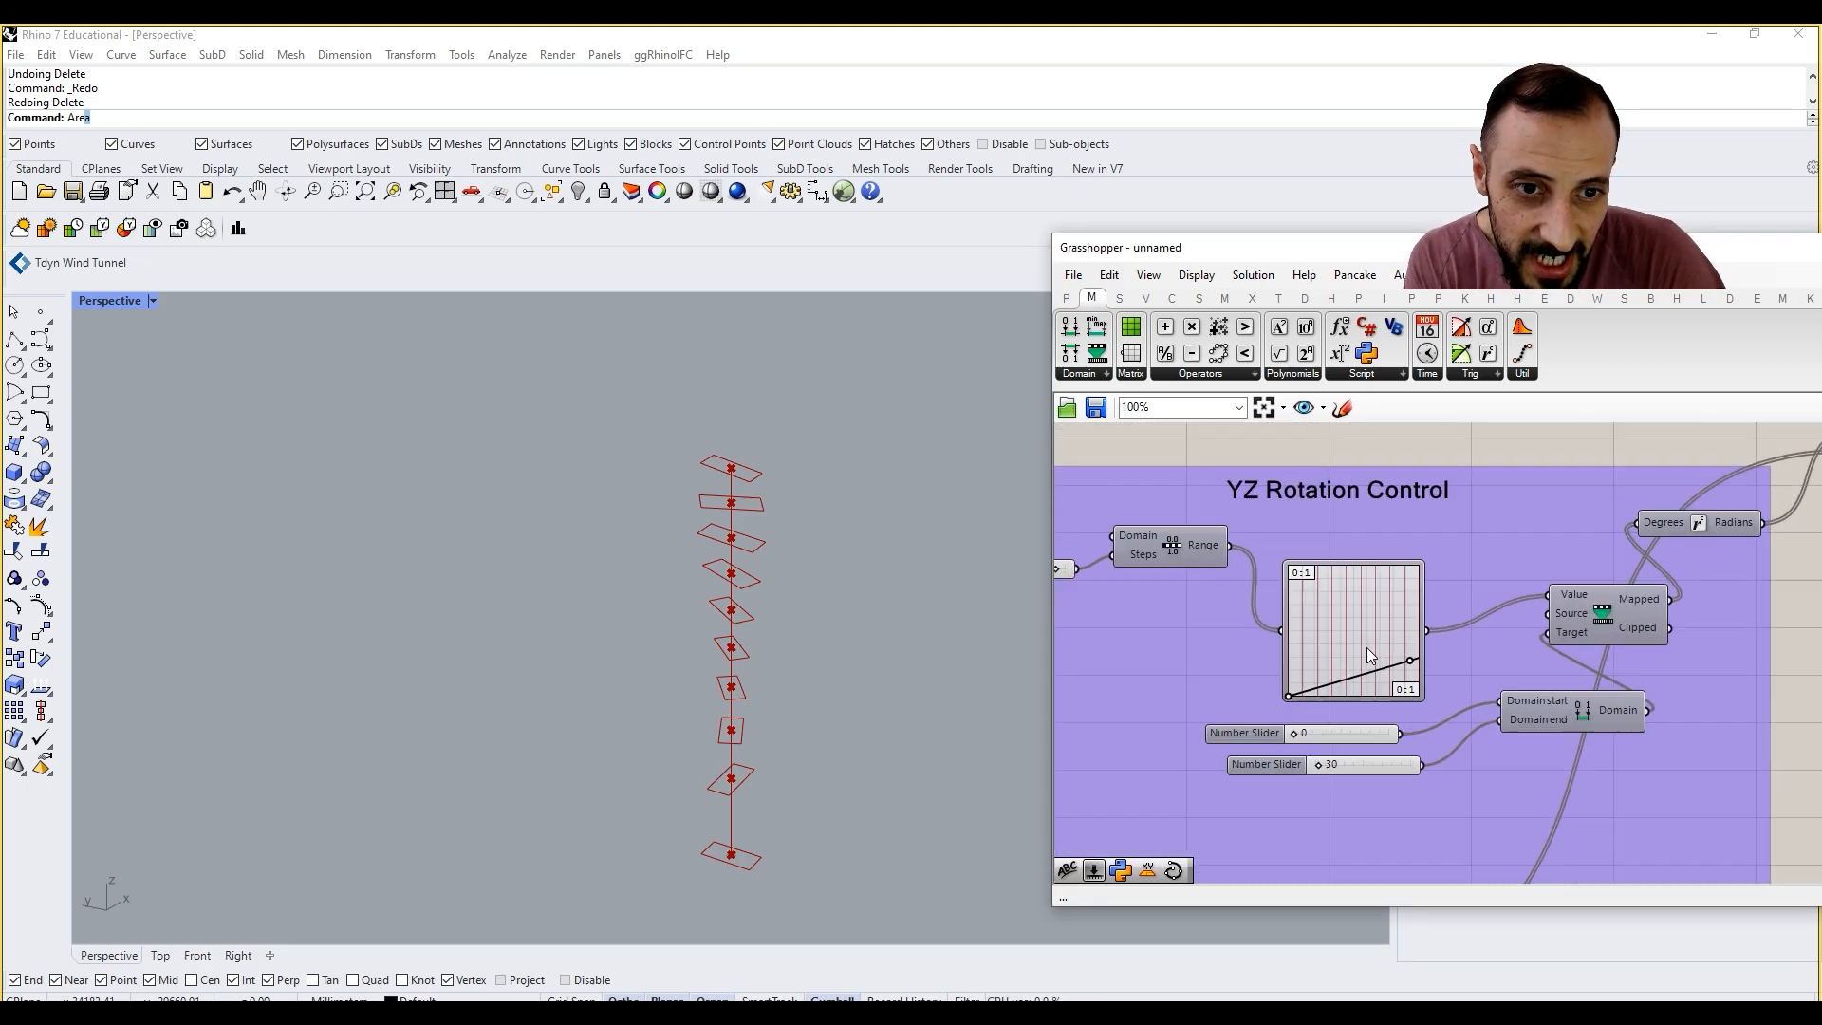
Step: Raise the upper end of the linear graph in the YZ Rotation Control Graph Mapper
{"action": "scroll", "coordinate": [1366, 655], "scroll_direction": "up", "scroll_amount": 2}
{"action": "mouse_move", "coordinate": [1414, 670]}
{"action": "left_mouse_down"}
{"action": "mouse_move", "coordinate": [1404, 640]}
{"action": "mouse_move", "coordinate": [1411, 662]}
{"action": "left_mouse_up"}
{"action": "scroll", "coordinate": [1411, 663], "scroll_direction": "down", "scroll_amount": 1}
{"action": "right_click_drag", "start_coordinate": [1411, 663], "coordinate": [1528, 652]}
{"action": "scroll", "coordinate": [1722, 647], "scroll_direction": "down", "scroll_amount": 3}
{"action": "scroll", "coordinate": [1530, 655], "scroll_direction": "up", "scroll_amount": 4}
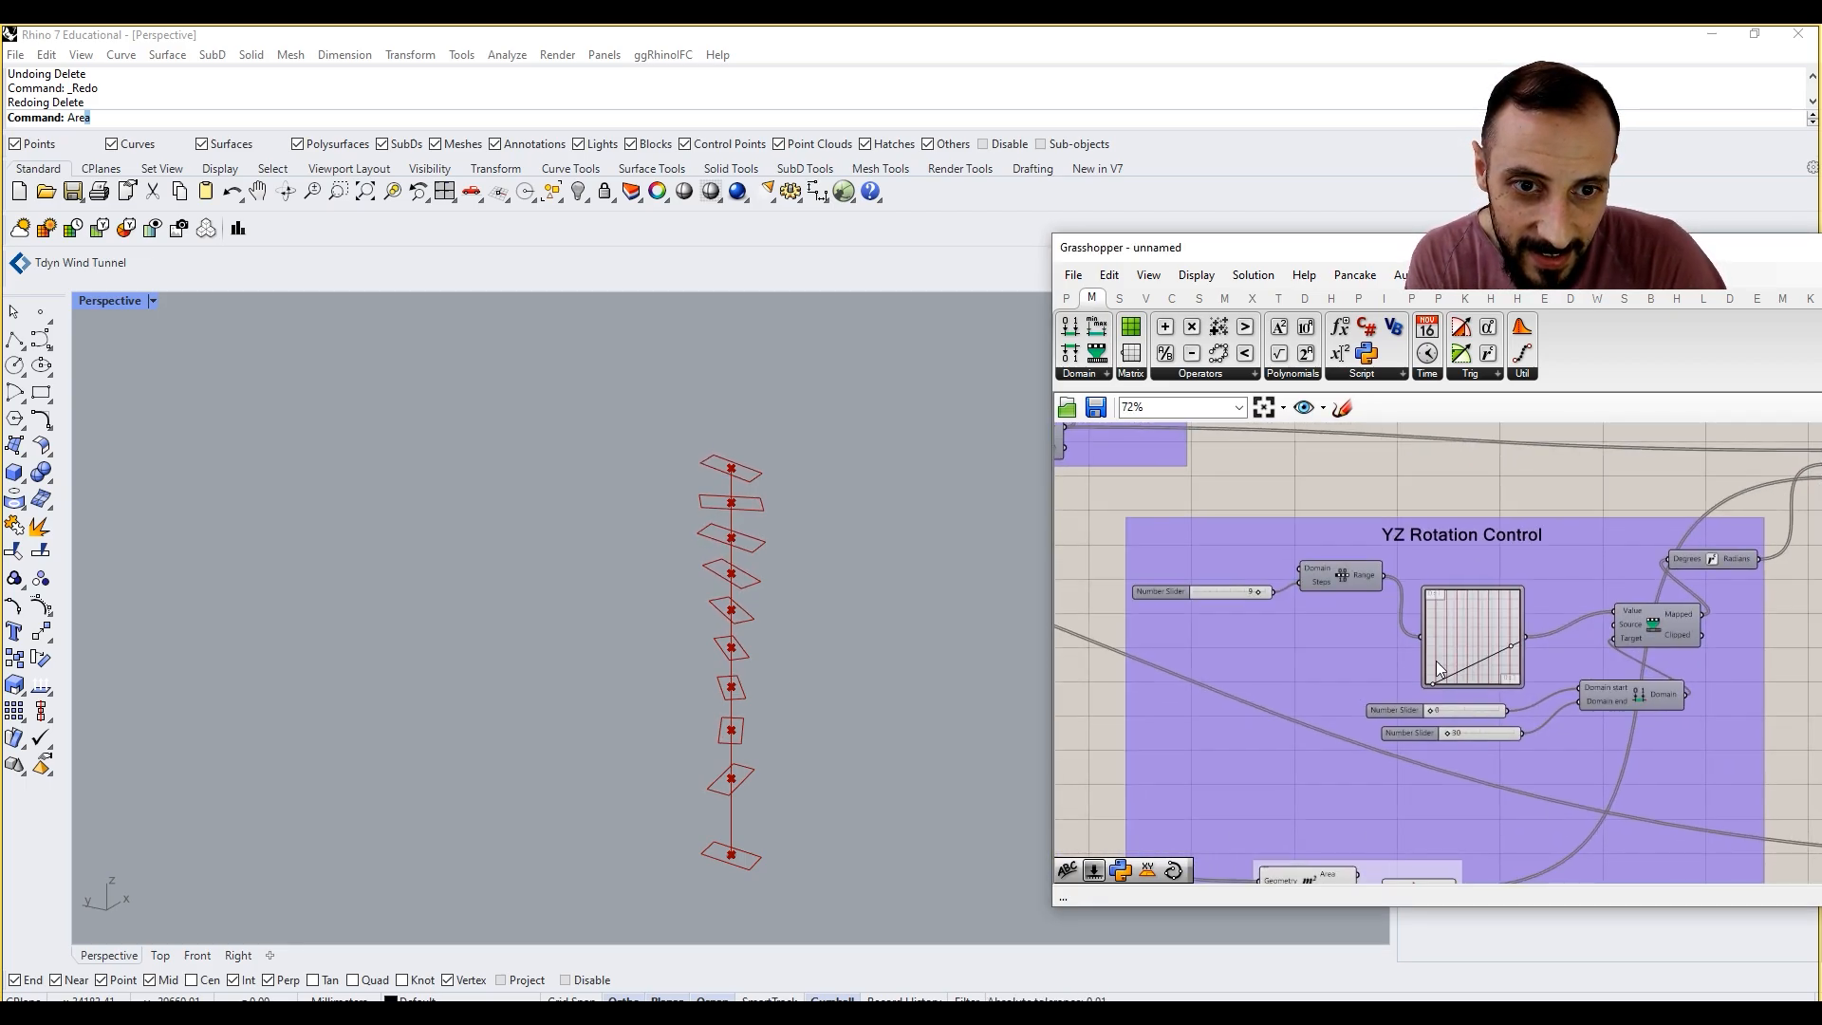
{"action": "left_click_drag", "start_coordinate": [1545, 675], "coordinate": [1541, 657]}
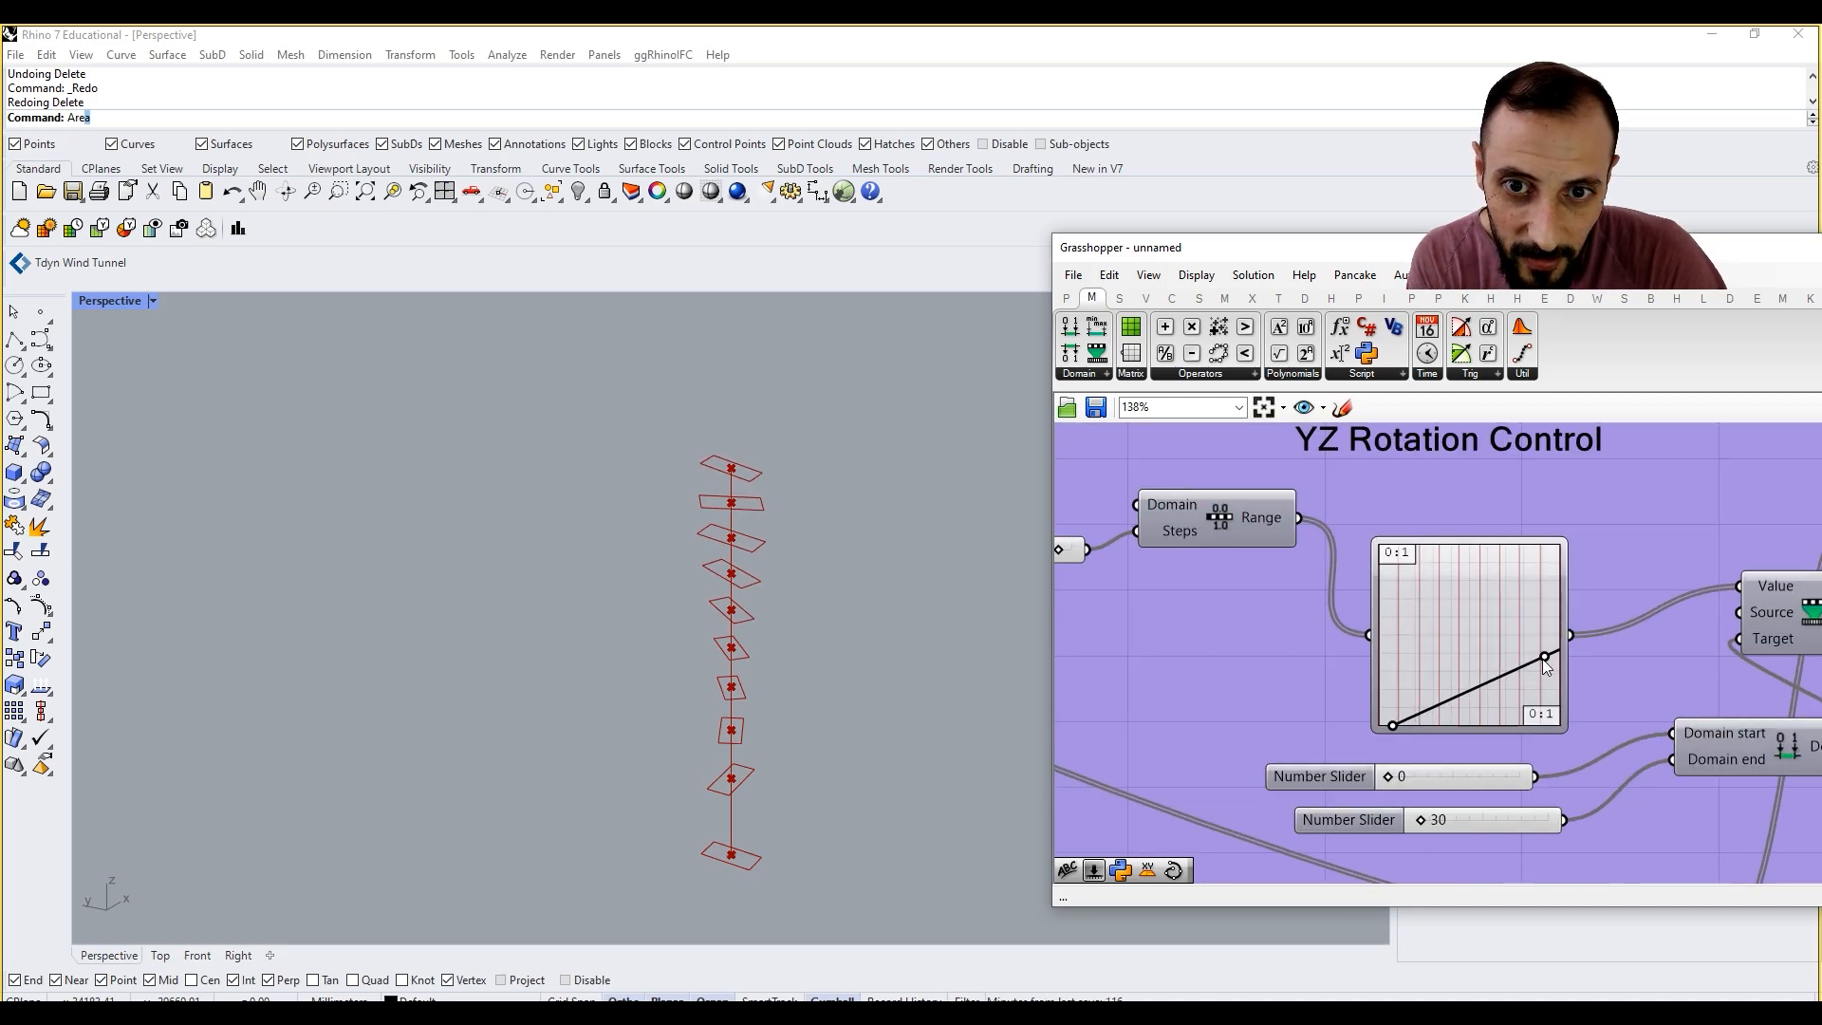
Step: Move the start tangent handle of the XY Rotation Control Graph Mapper's curve toward the middle of the graph
{"action": "right_click_drag", "start_coordinate": [1541, 659], "coordinate": [1695, 651]}
{"action": "scroll", "coordinate": [1690, 652], "scroll_direction": "down", "scroll_amount": 10}
{"action": "scroll", "coordinate": [1419, 654], "scroll_direction": "up", "scroll_amount": 5}
{"action": "scroll", "coordinate": [1461, 652], "scroll_direction": "up", "scroll_amount": 4}
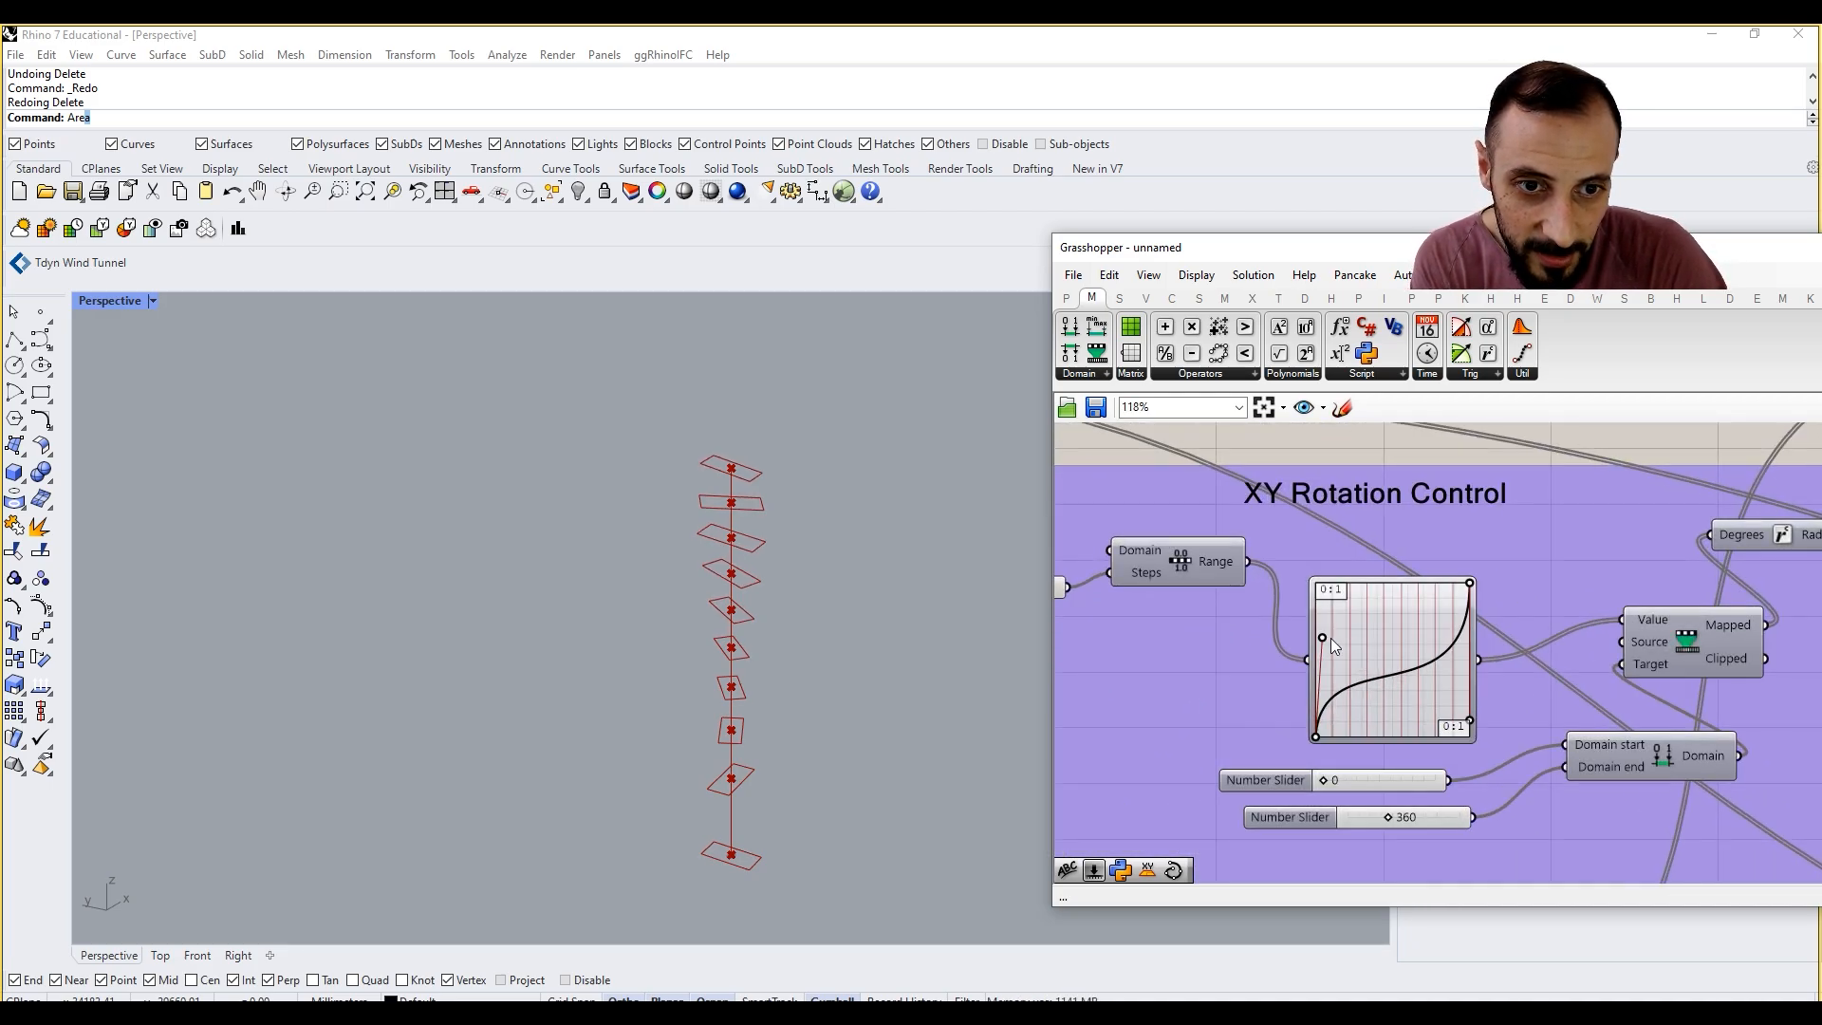
{"action": "left_click_drag", "start_coordinate": [1330, 637], "coordinate": [1392, 652]}
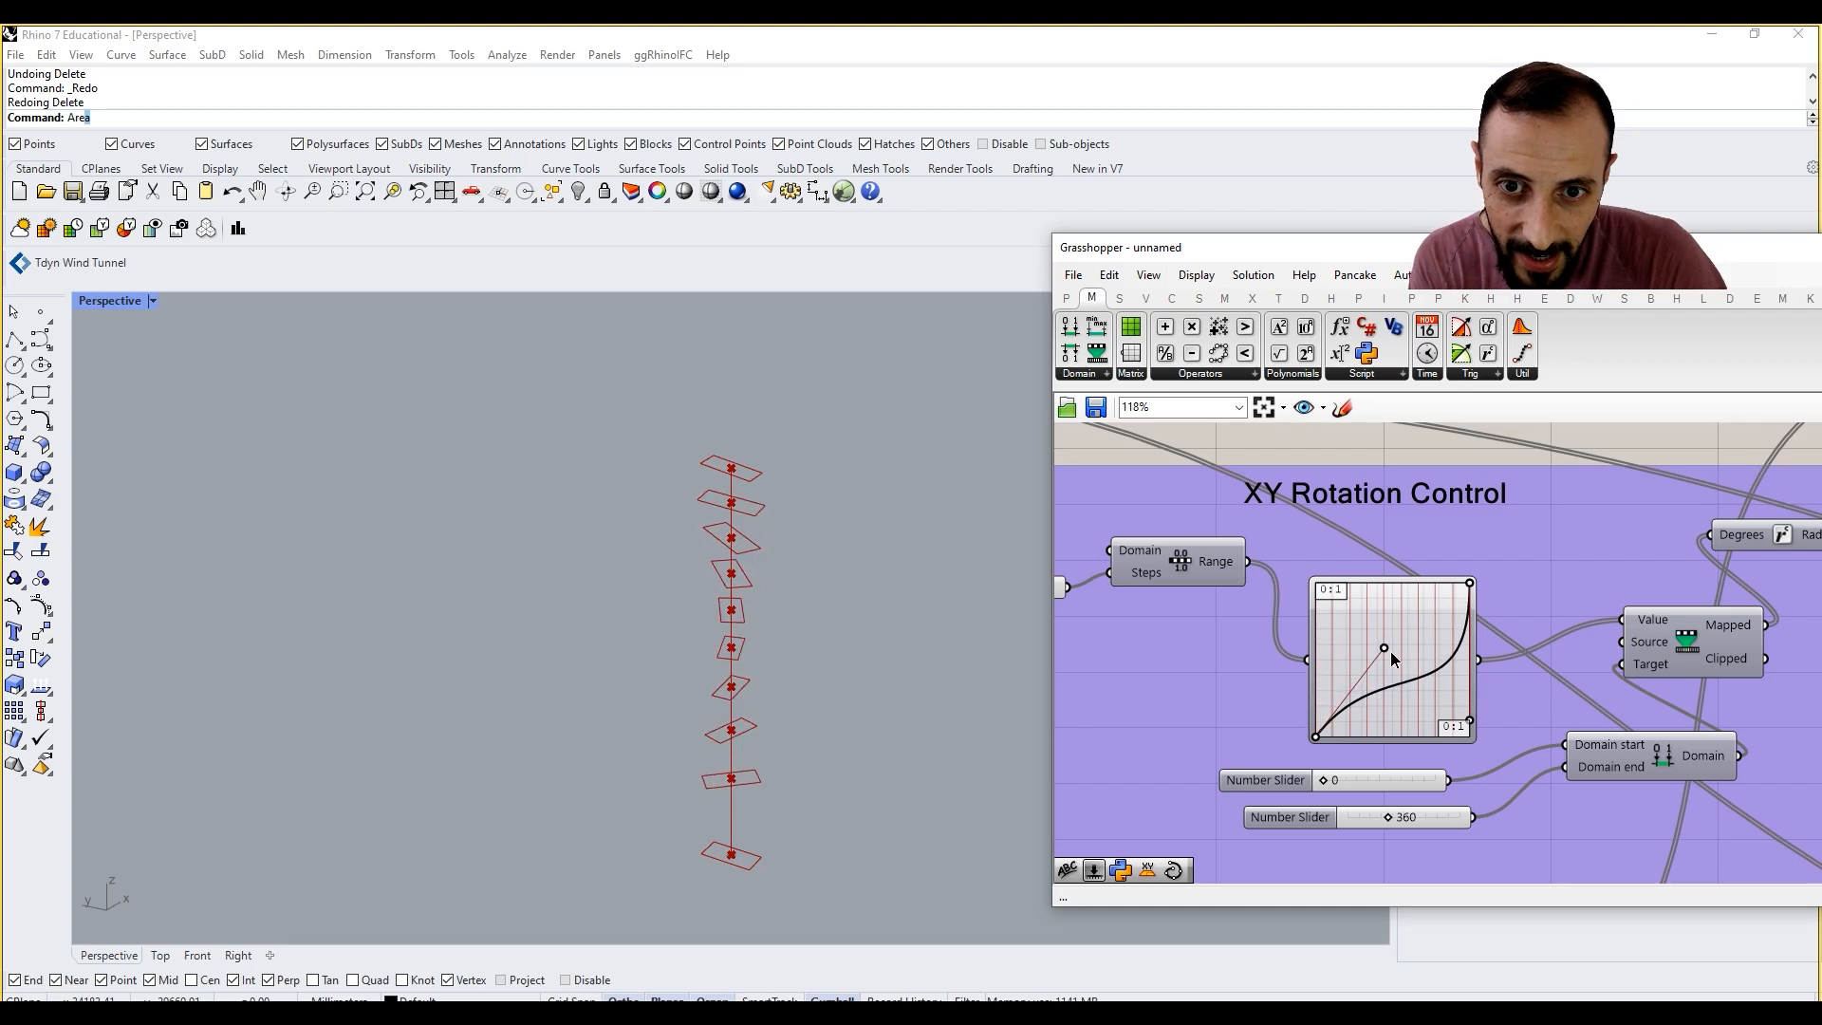
Step: Pull the curve handle of the first Uneven Curve Division Graph Mapper slightly lower
{"action": "right_click_drag", "start_coordinate": [1393, 652], "coordinate": [1474, 663]}
{"action": "scroll", "coordinate": [1477, 665], "scroll_direction": "down", "scroll_amount": 8}
{"action": "scroll", "coordinate": [1319, 647], "scroll_direction": "up", "scroll_amount": 7}
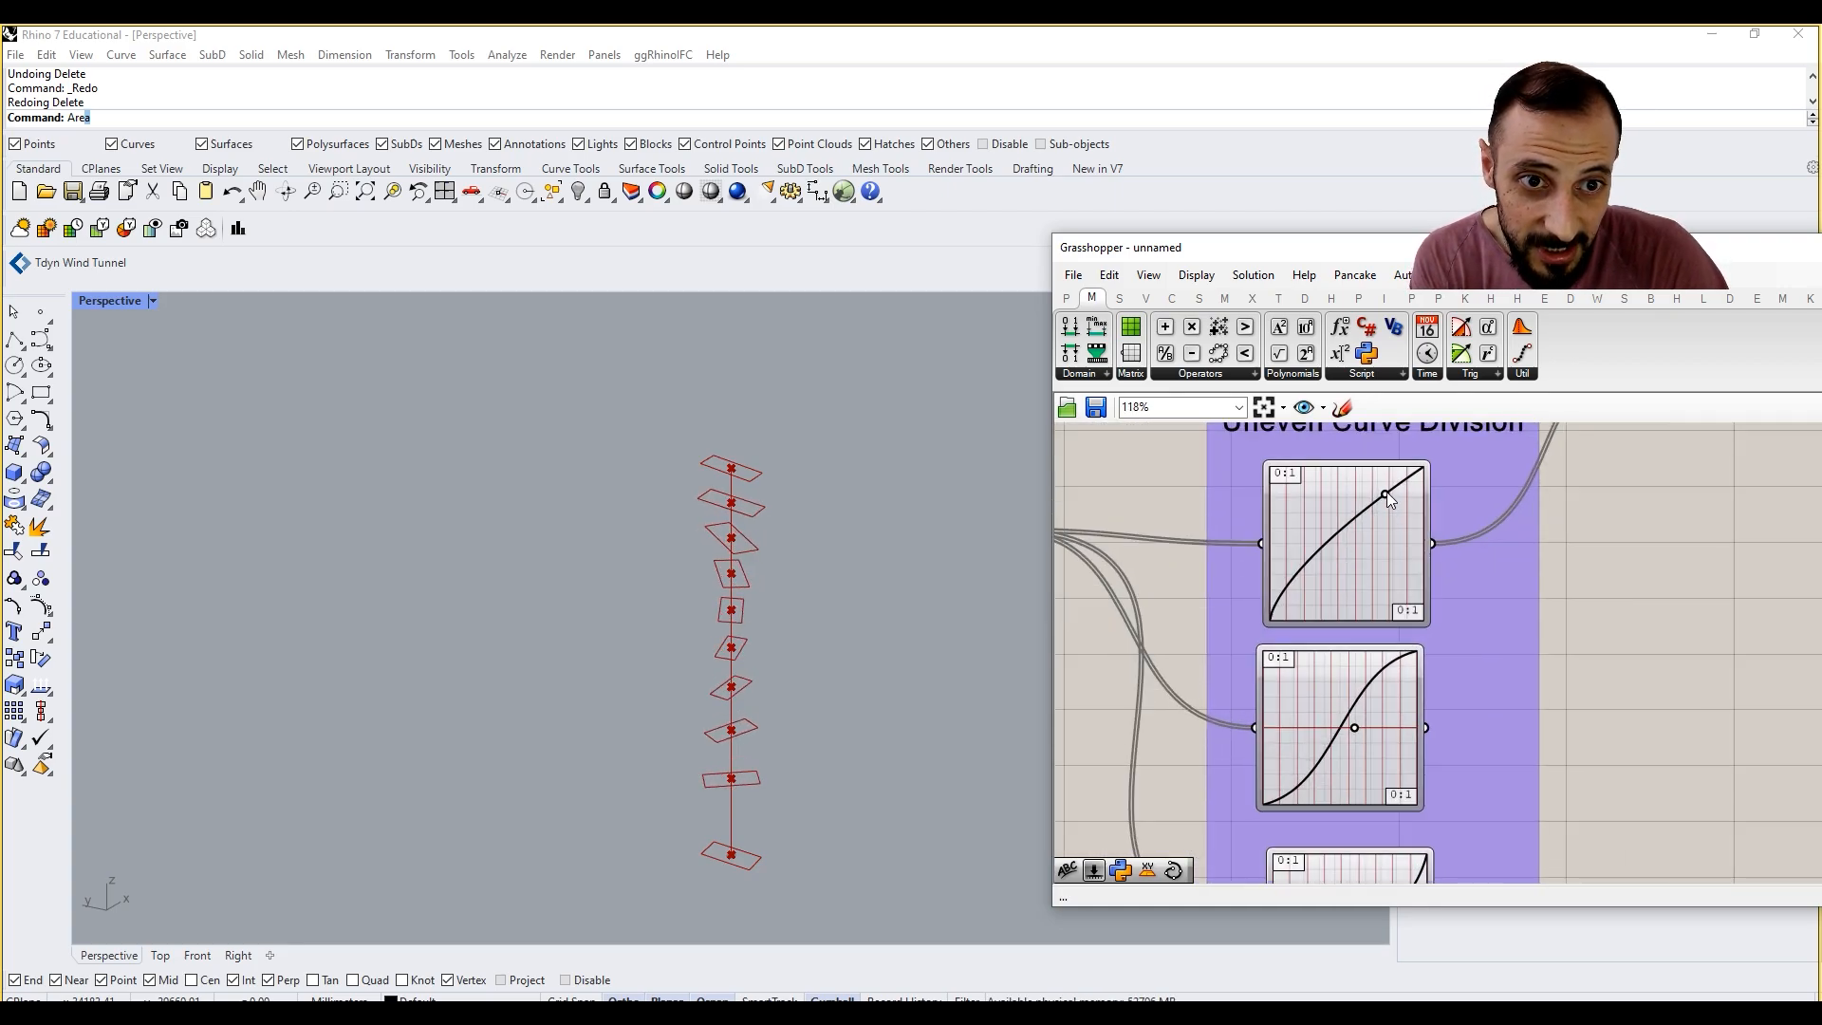
{"action": "left_click_drag", "start_coordinate": [1384, 493], "coordinate": [1377, 505]}
Step: Select the Scale component at the end of the definition to examine the scaled rectangles in the viewport
{"action": "right_click_drag", "start_coordinate": [1543, 588], "coordinate": [1388, 602]}
{"action": "scroll", "coordinate": [1388, 602], "scroll_direction": "down", "scroll_amount": 3}
{"action": "scroll", "coordinate": [1615, 638], "scroll_direction": "down", "scroll_amount": 4}
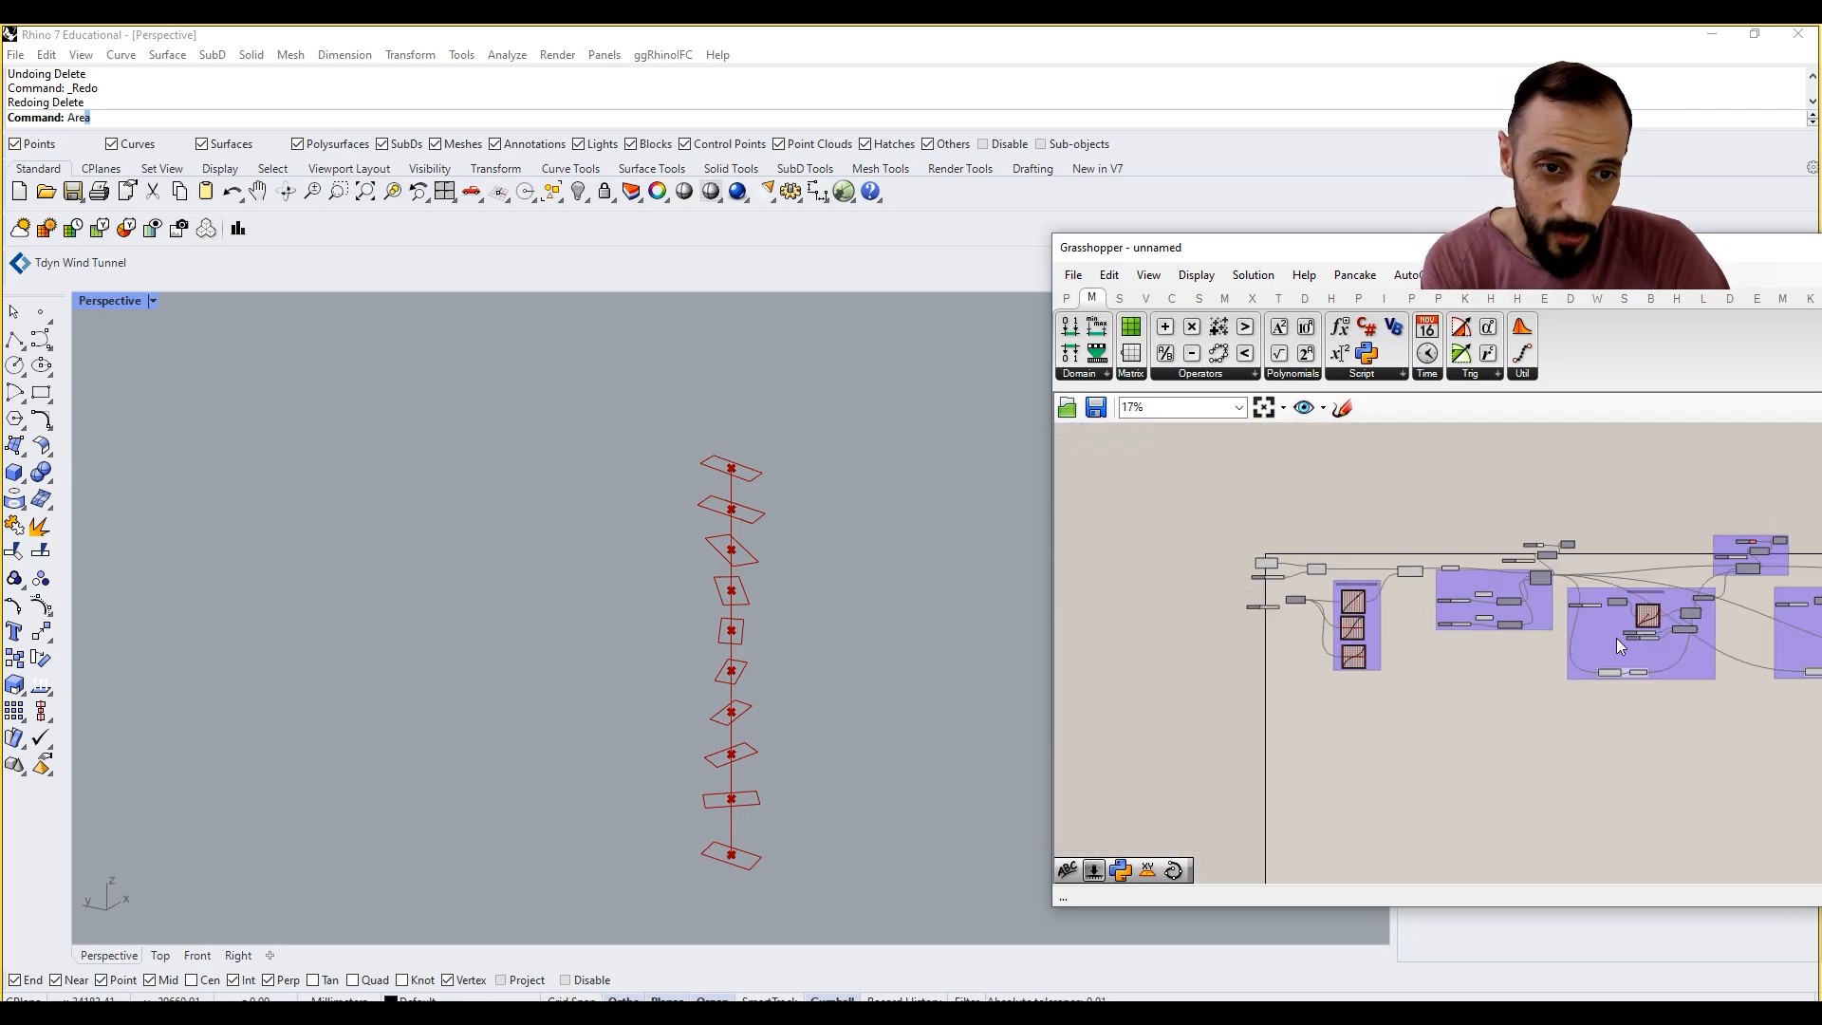
{"action": "right_click_drag", "start_coordinate": [1615, 637], "coordinate": [1287, 599]}
{"action": "scroll", "coordinate": [1243, 619], "scroll_direction": "up", "scroll_amount": 4}
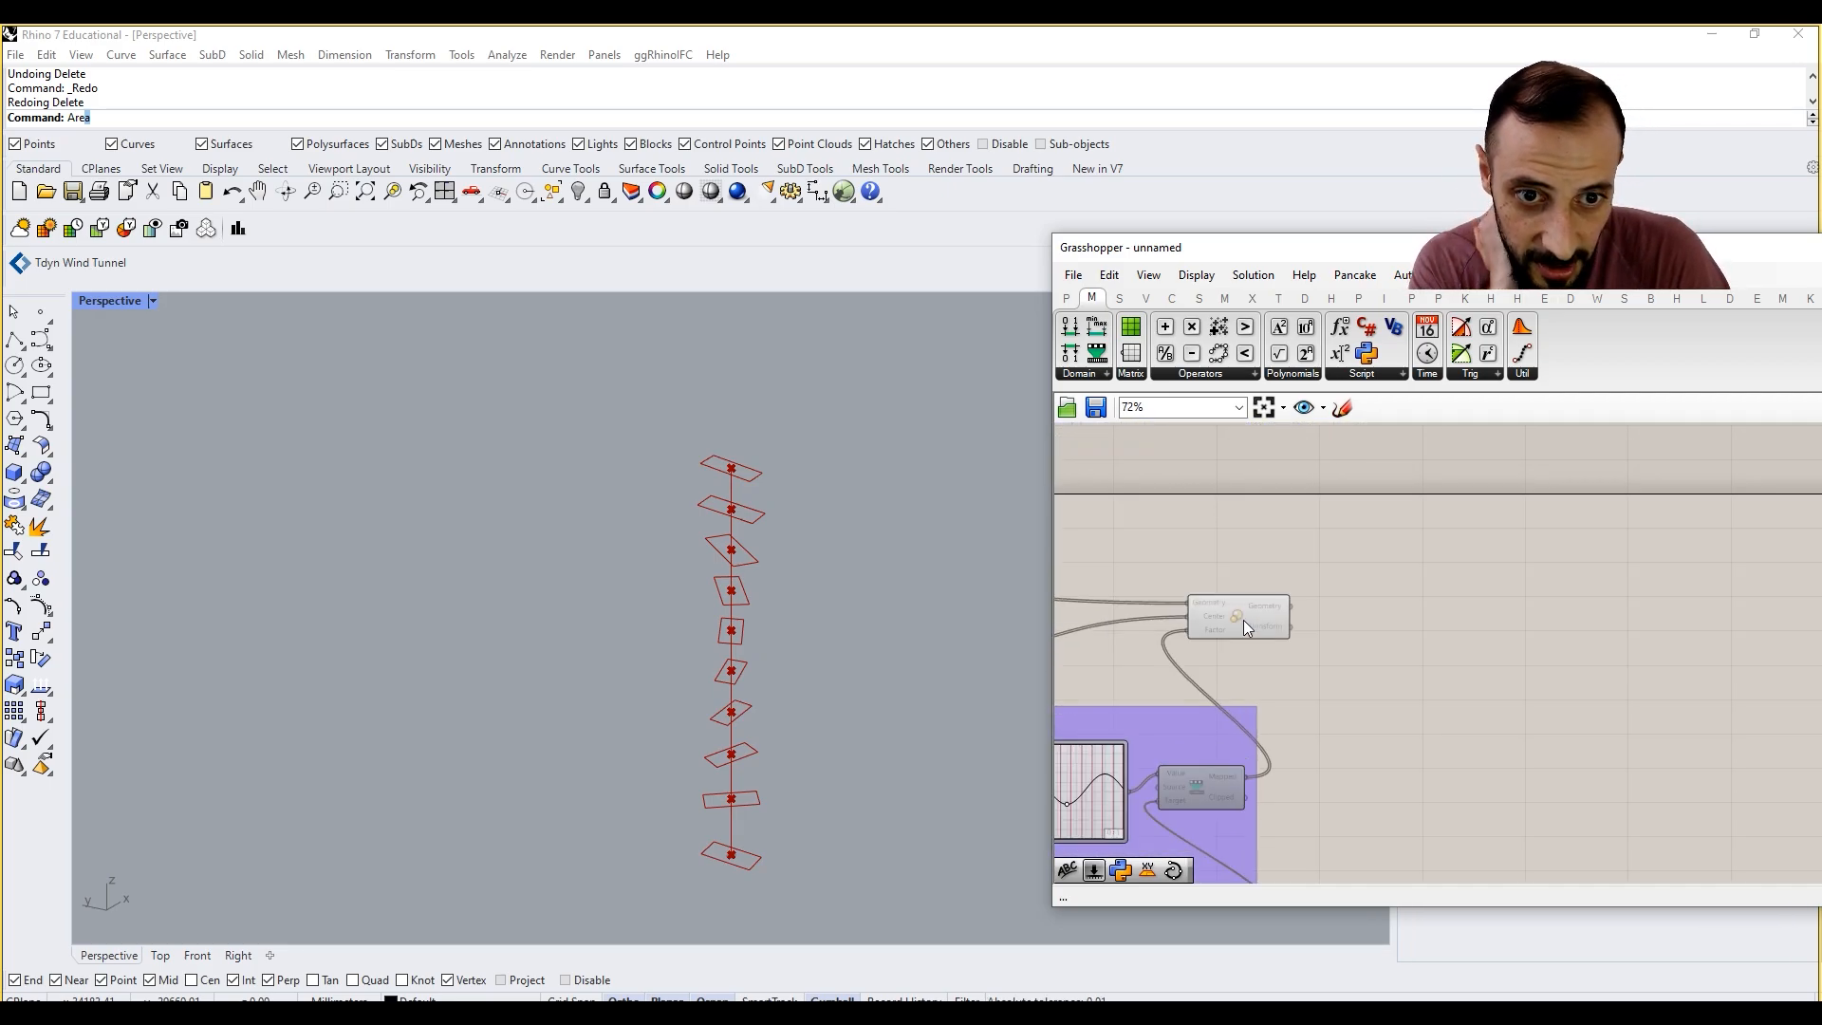
{"action": "left_click_drag", "start_coordinate": [1243, 618], "coordinate": [1318, 590]}
{"action": "left_click", "coordinate": [1341, 626]}
{"action": "left_click", "coordinate": [1322, 600]}
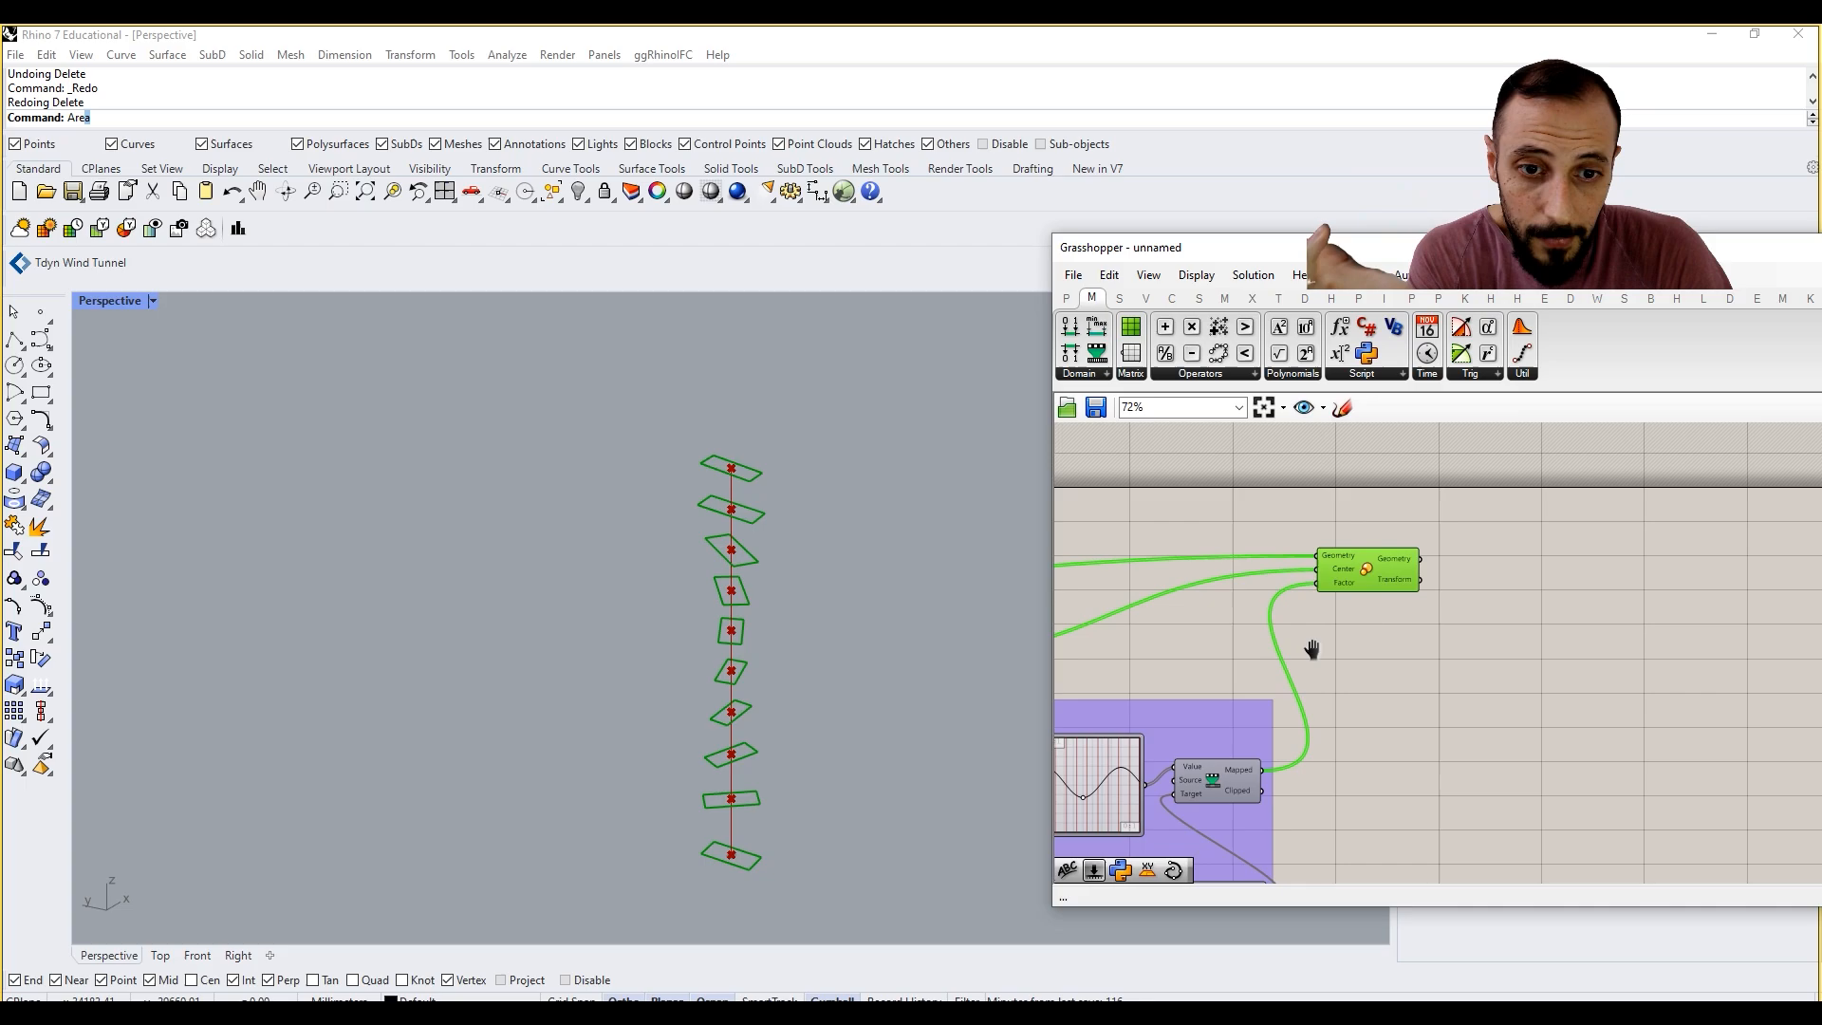
Step: Bend the first Uneven Curve Division Graph Mapper's curve upward to pack the rectangles closer toward the top of the line
{"action": "scroll", "coordinate": [1271, 731], "scroll_direction": "up", "scroll_amount": 3}
{"action": "mouse_move", "coordinate": [1254, 784]}
{"action": "left_mouse_down"}
{"action": "mouse_move", "coordinate": [1260, 749]}
{"action": "mouse_move", "coordinate": [1251, 800]}
{"action": "left_mouse_up"}
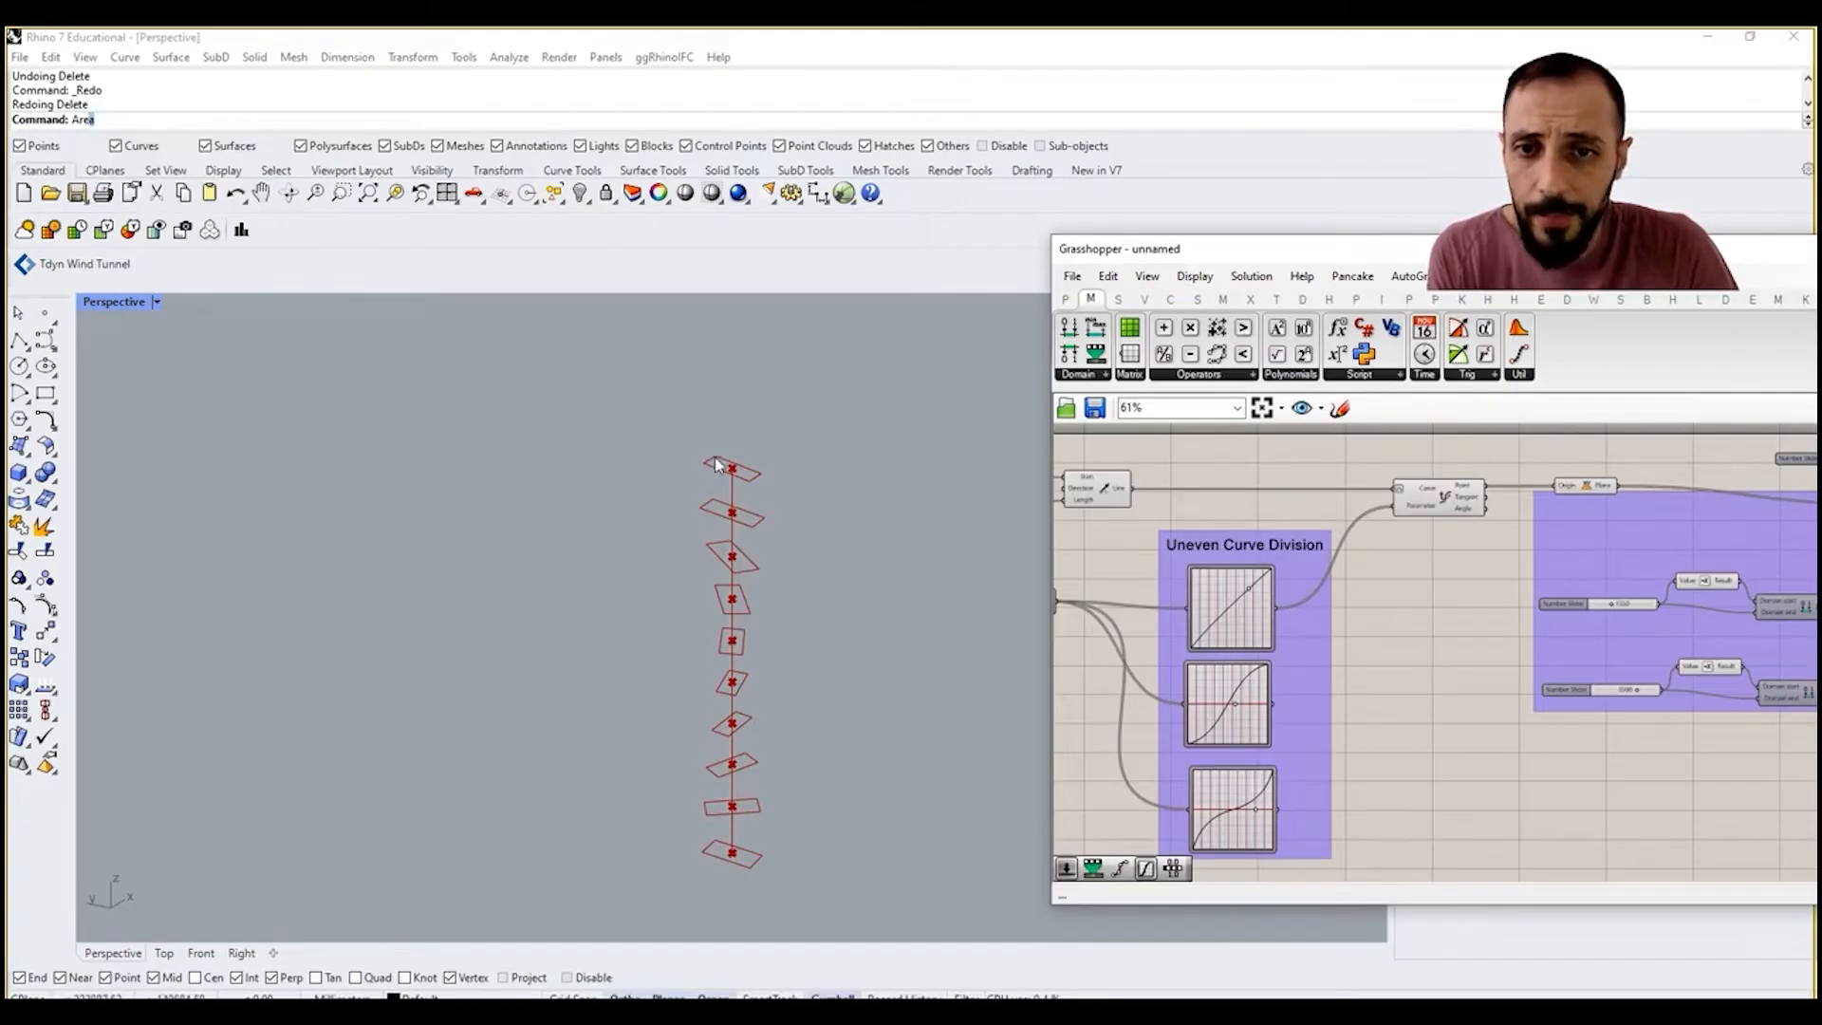
{"action": "mouse_move", "coordinate": [770, 607]}
{"action": "right_mouse_down"}
{"action": "mouse_move", "coordinate": [765, 567]}
{"action": "mouse_move", "coordinate": [772, 591]}
{"action": "right_mouse_up"}
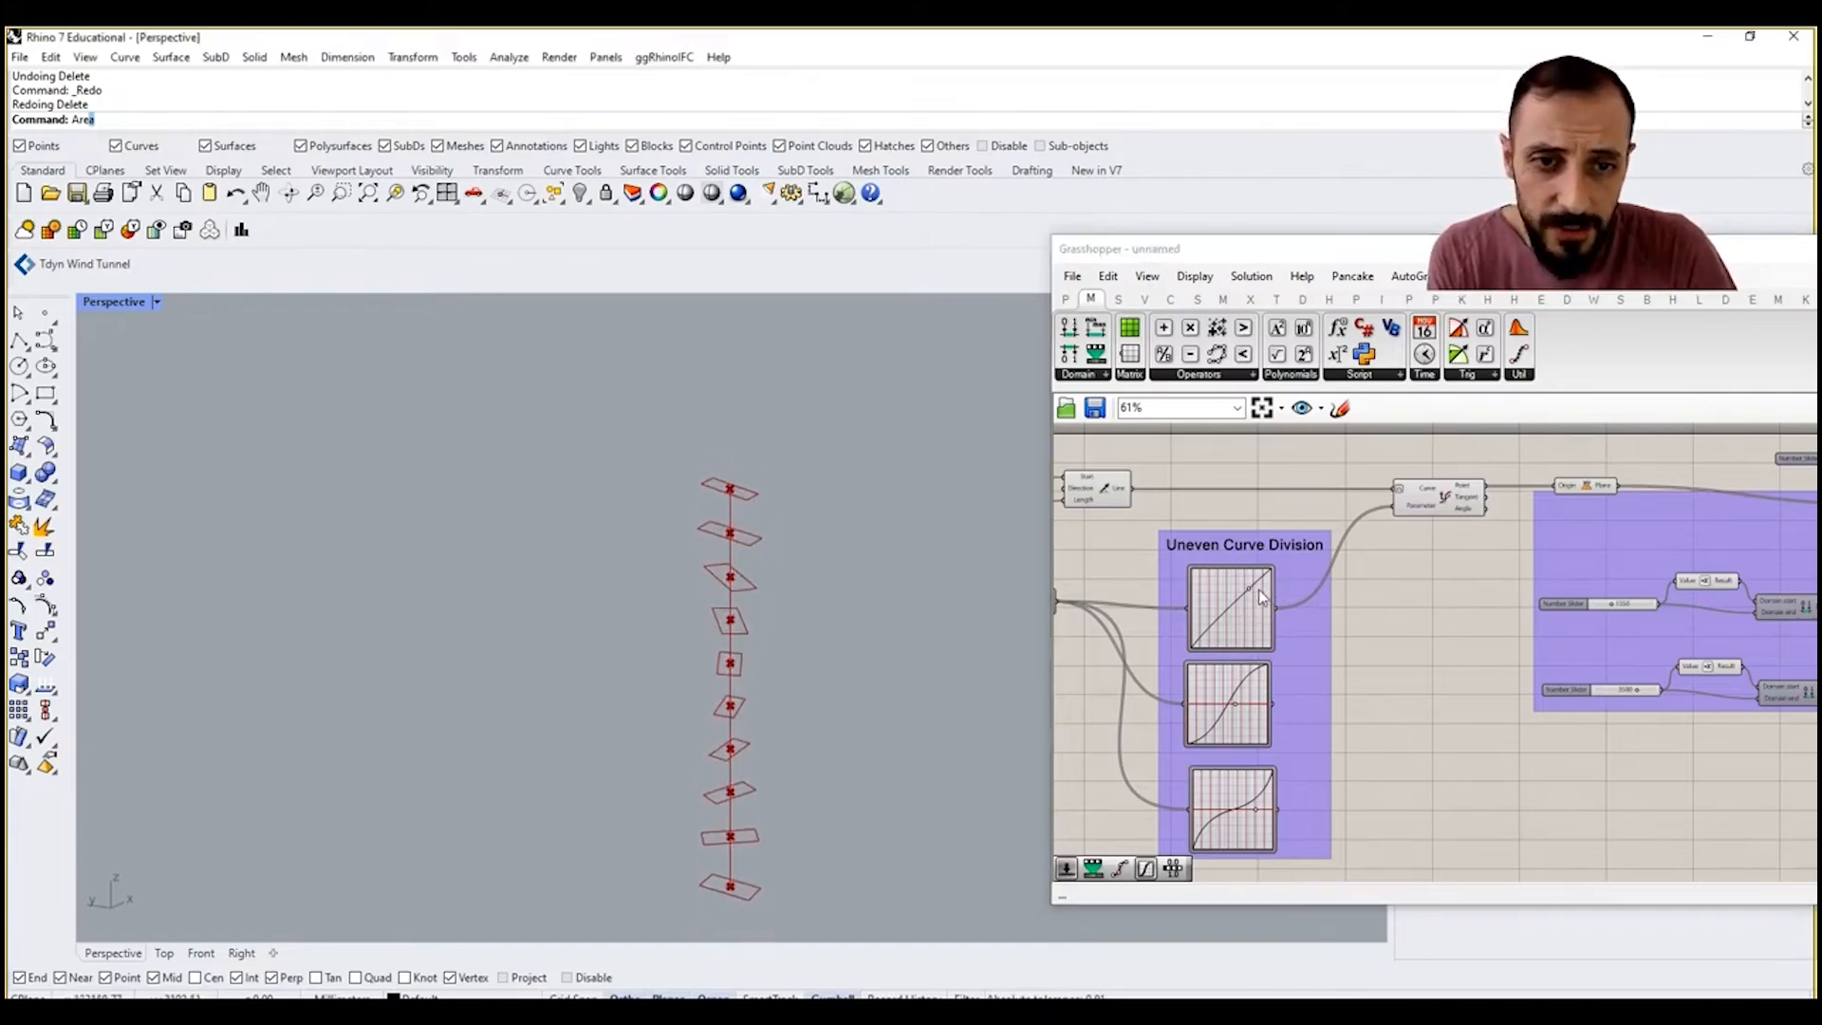
{"action": "left_click_drag", "start_coordinate": [1250, 595], "coordinate": [1248, 593]}
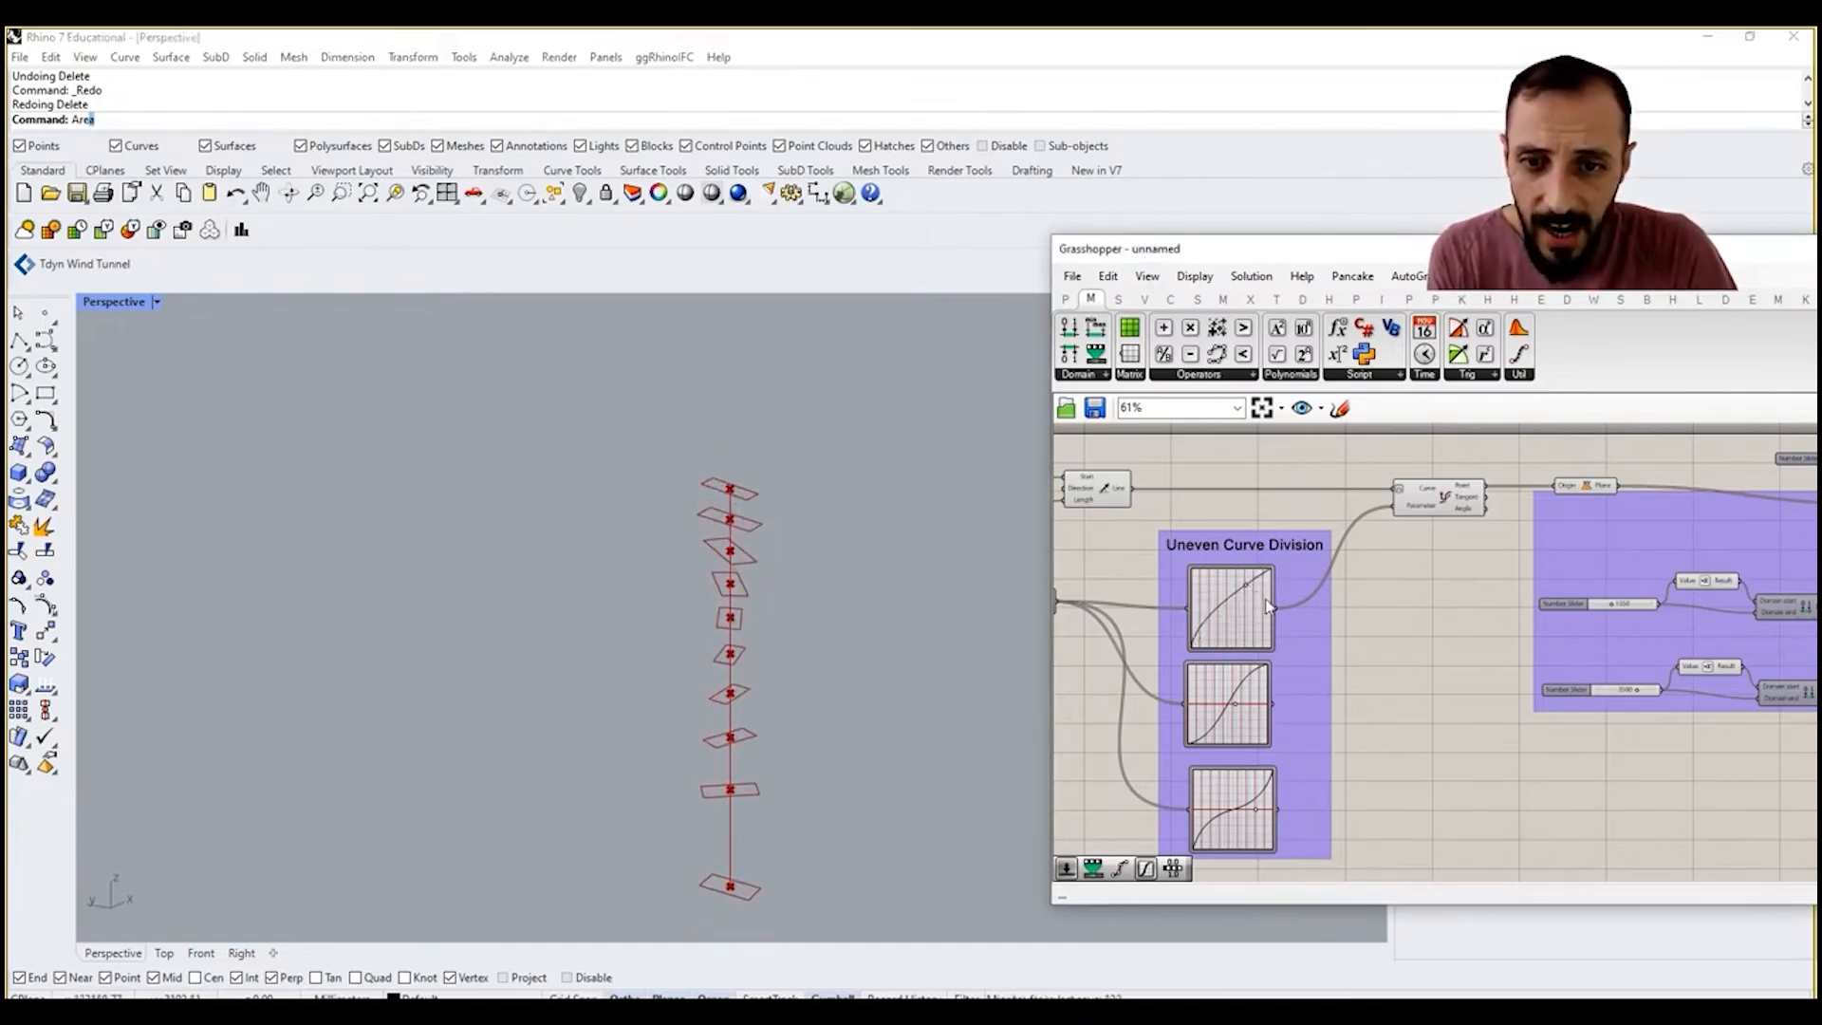
Step: Place a Multiplication component to the right of the Uneven Curve Division group and wire the line's length slider into its A input
{"action": "right_click_drag", "start_coordinate": [1406, 728], "coordinate": [1469, 709]}
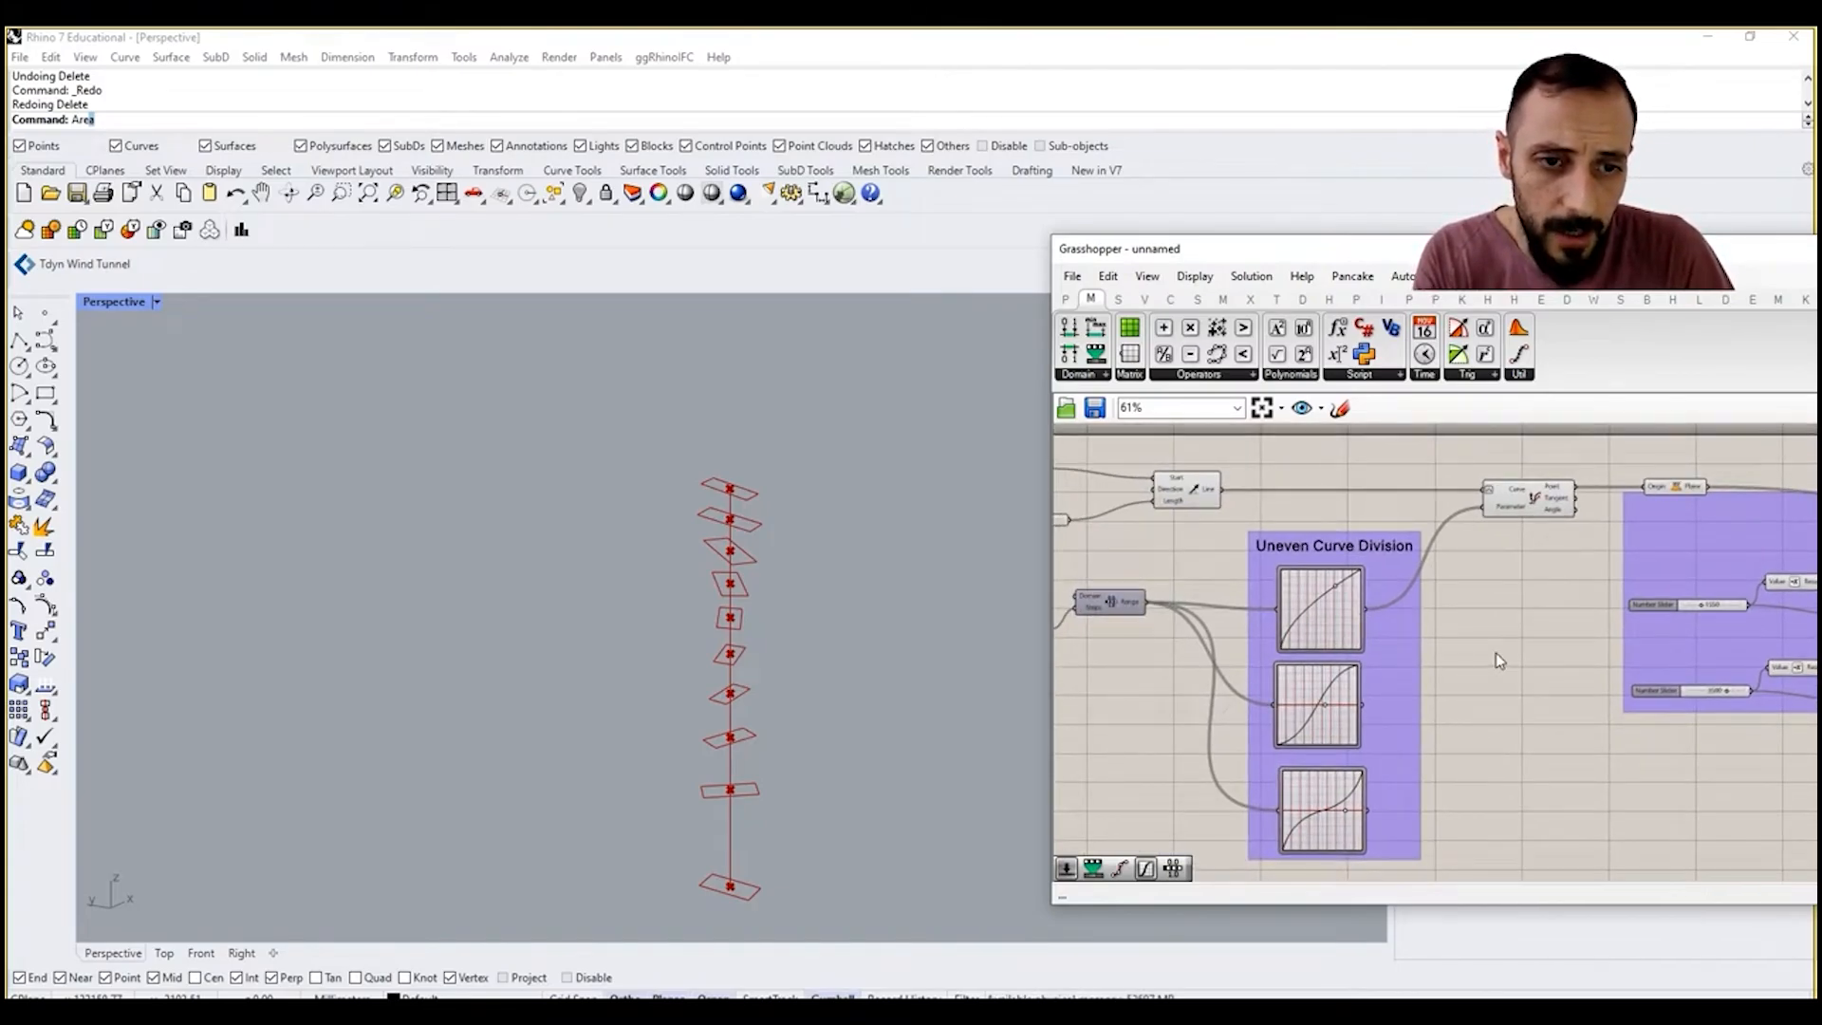
{"action": "right_click_drag", "start_coordinate": [1314, 640], "coordinate": [1529, 672]}
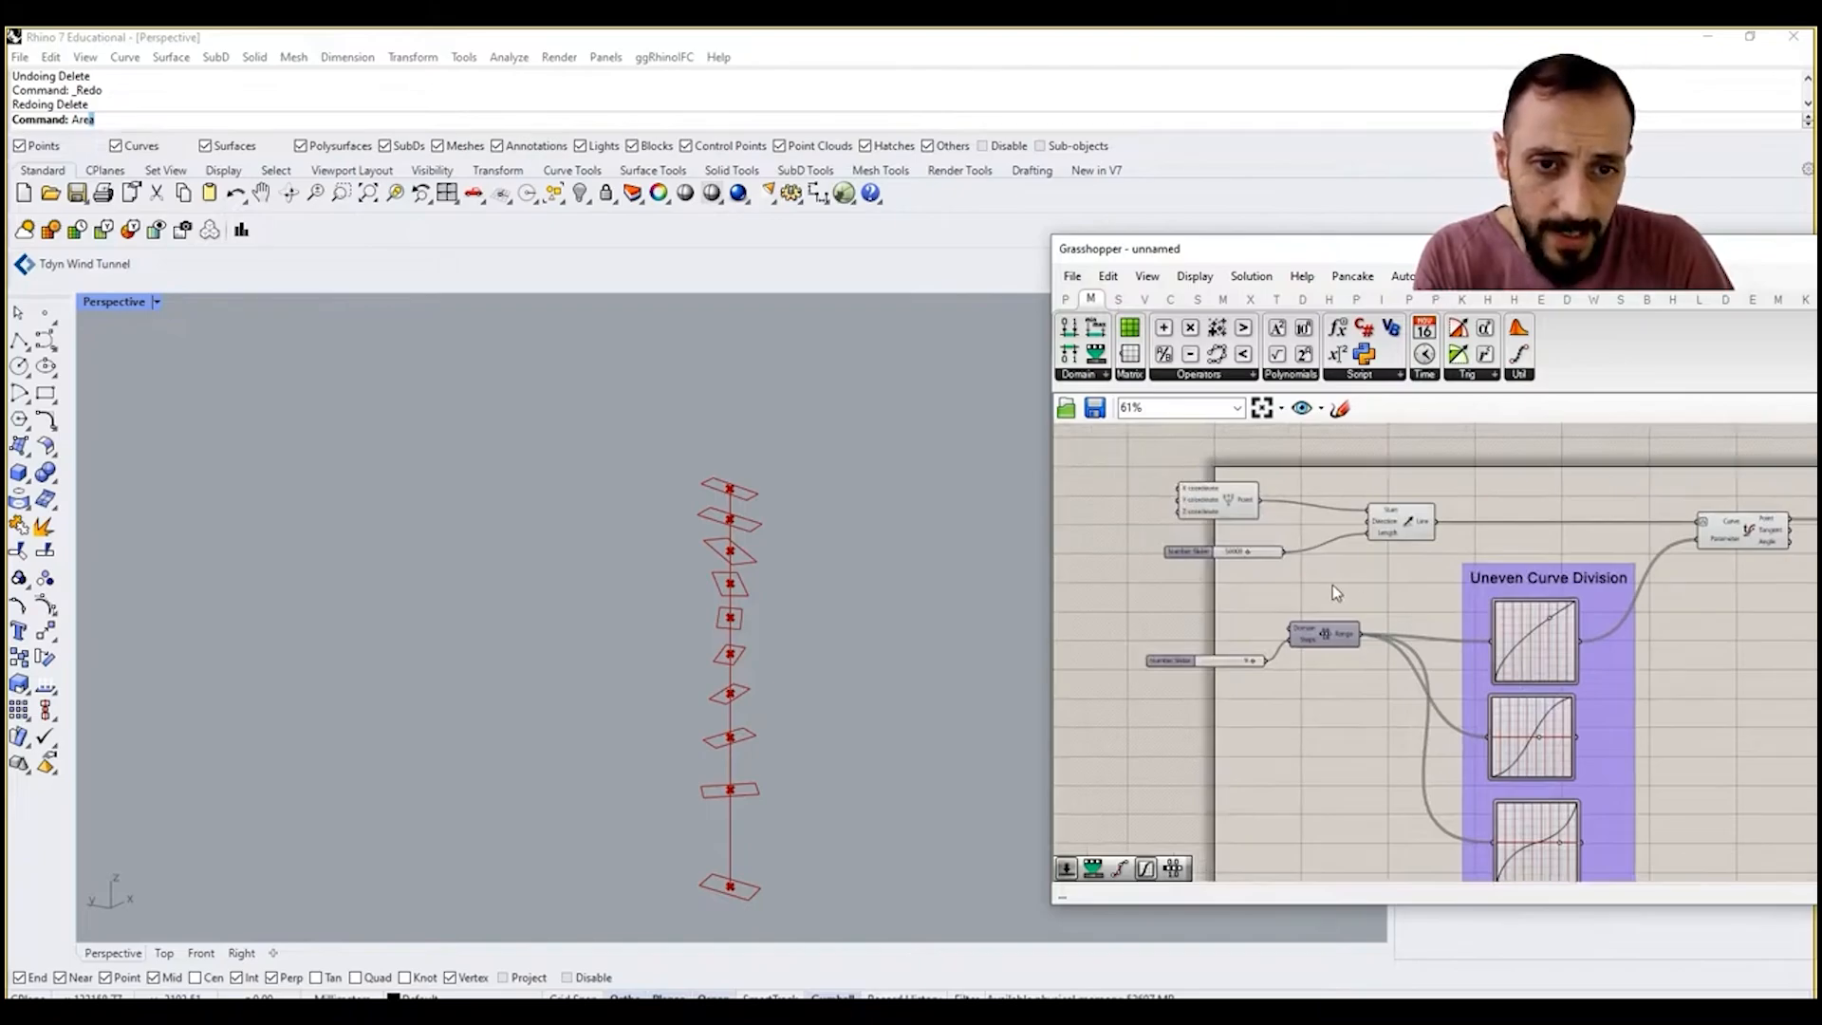
{"action": "right_click_drag", "start_coordinate": [1621, 725], "coordinate": [1516, 711]}
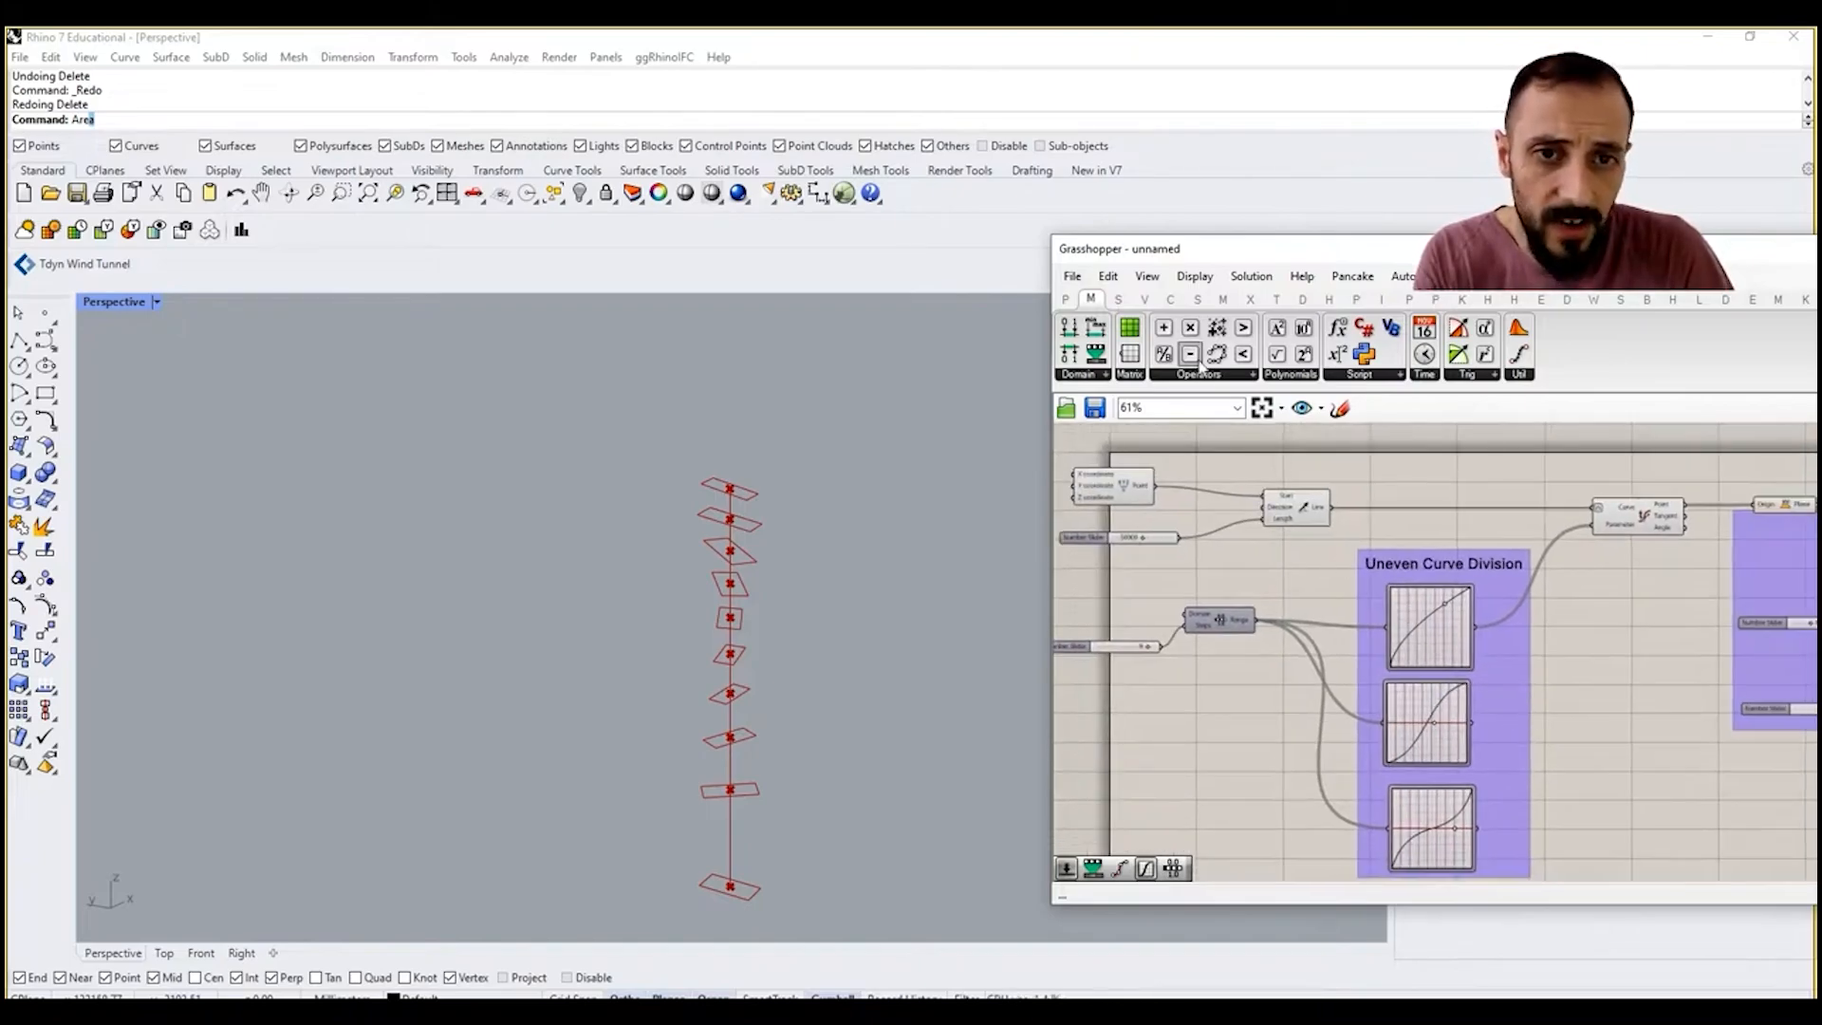
{"action": "left_click_drag", "start_coordinate": [1189, 353], "coordinate": [1606, 661]}
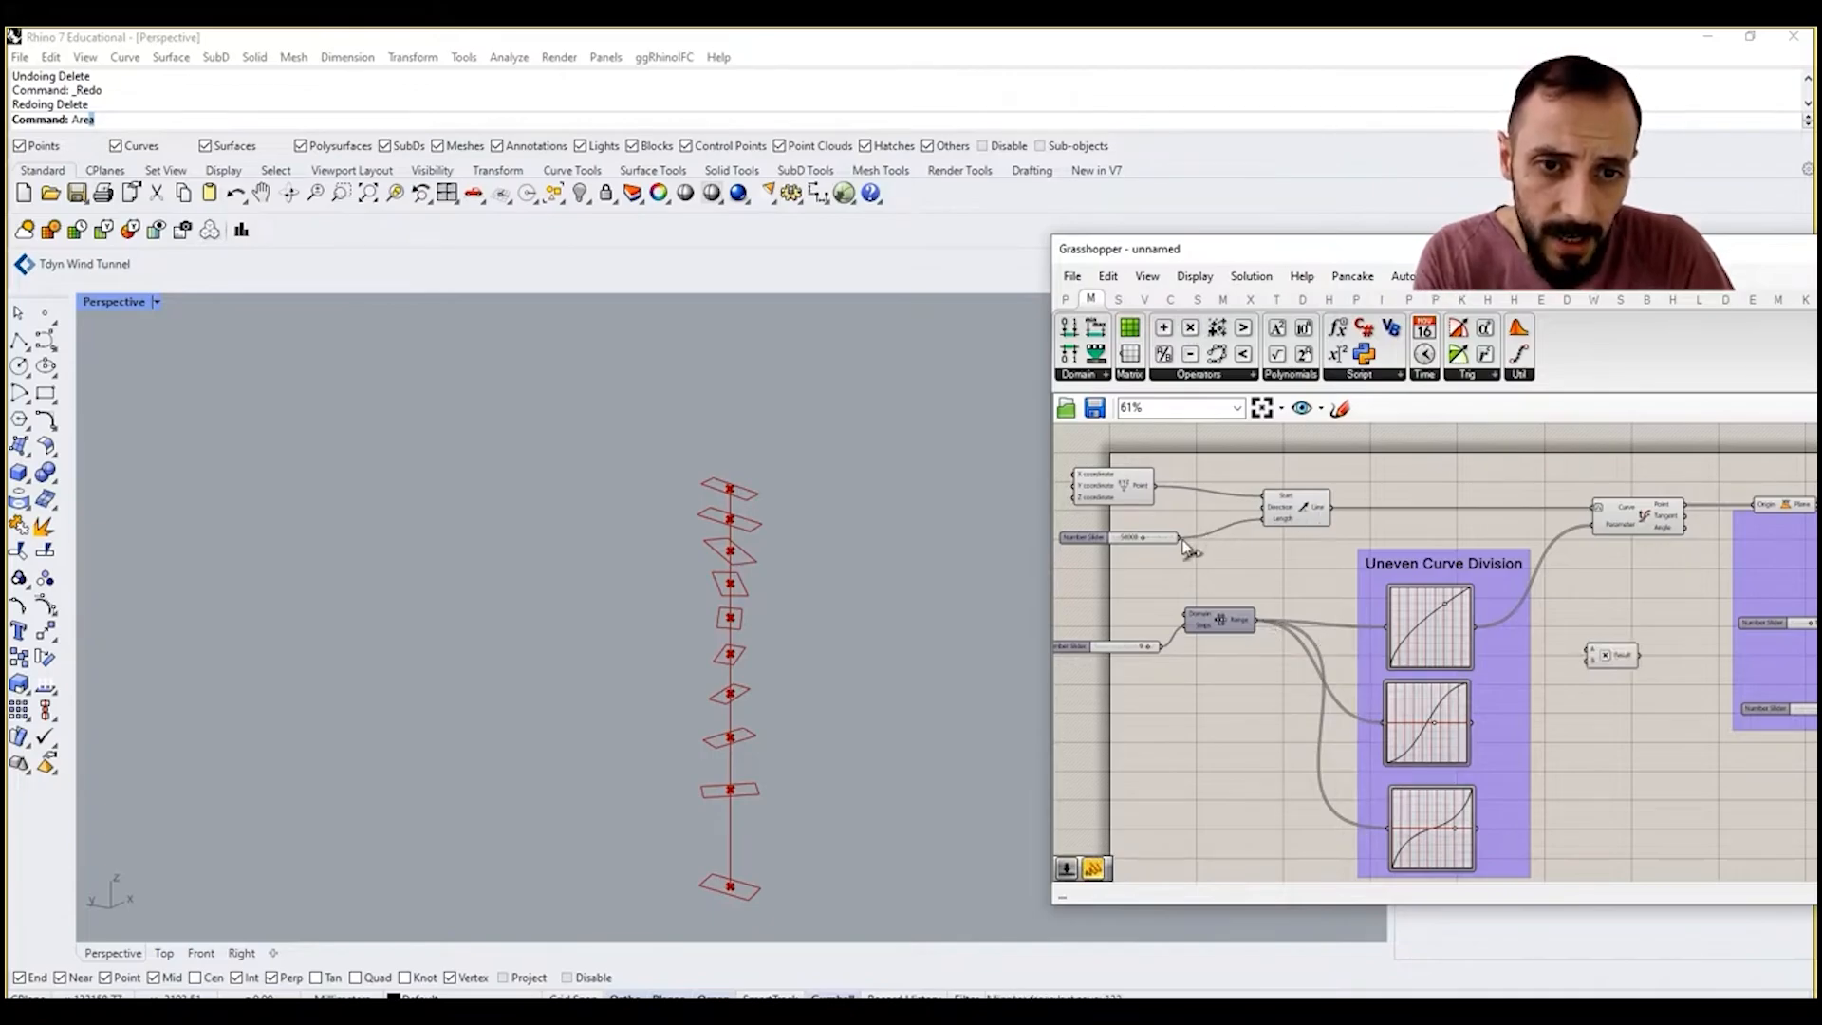
{"action": "left_click_drag", "start_coordinate": [1182, 540], "coordinate": [1582, 650]}
Step: Wire the first Uneven Curve Division Graph Mapper into the Multiplication's B input, check the multiplied values, and shift the component closer to the group
{"action": "scroll", "coordinate": [1480, 628], "scroll_direction": "up", "scroll_amount": 3}
{"action": "right_click_drag", "start_coordinate": [1481, 629], "coordinate": [1594, 700]}
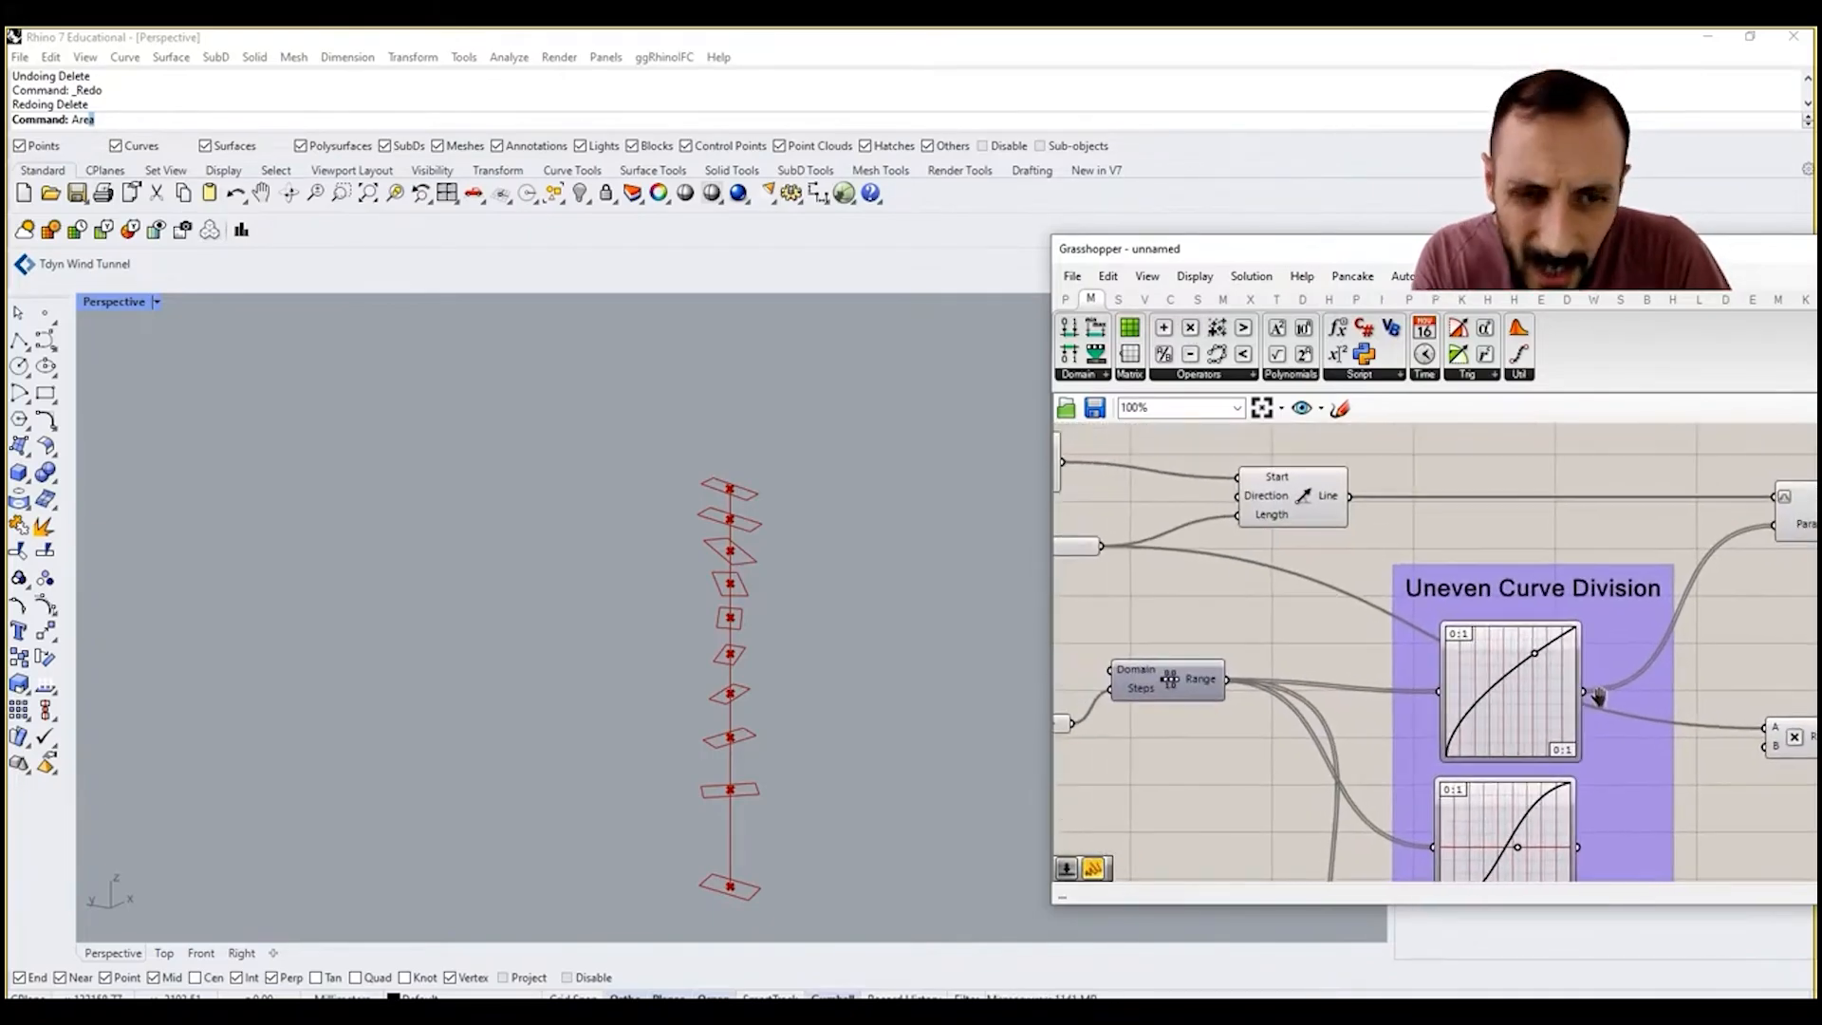
{"action": "right_click_drag", "start_coordinate": [1232, 638], "coordinate": [1176, 599]}
{"action": "scroll", "coordinate": [1575, 676], "scroll_direction": "down", "scroll_amount": 1}
{"action": "scroll", "coordinate": [1575, 675], "scroll_direction": "up", "scroll_amount": 2}
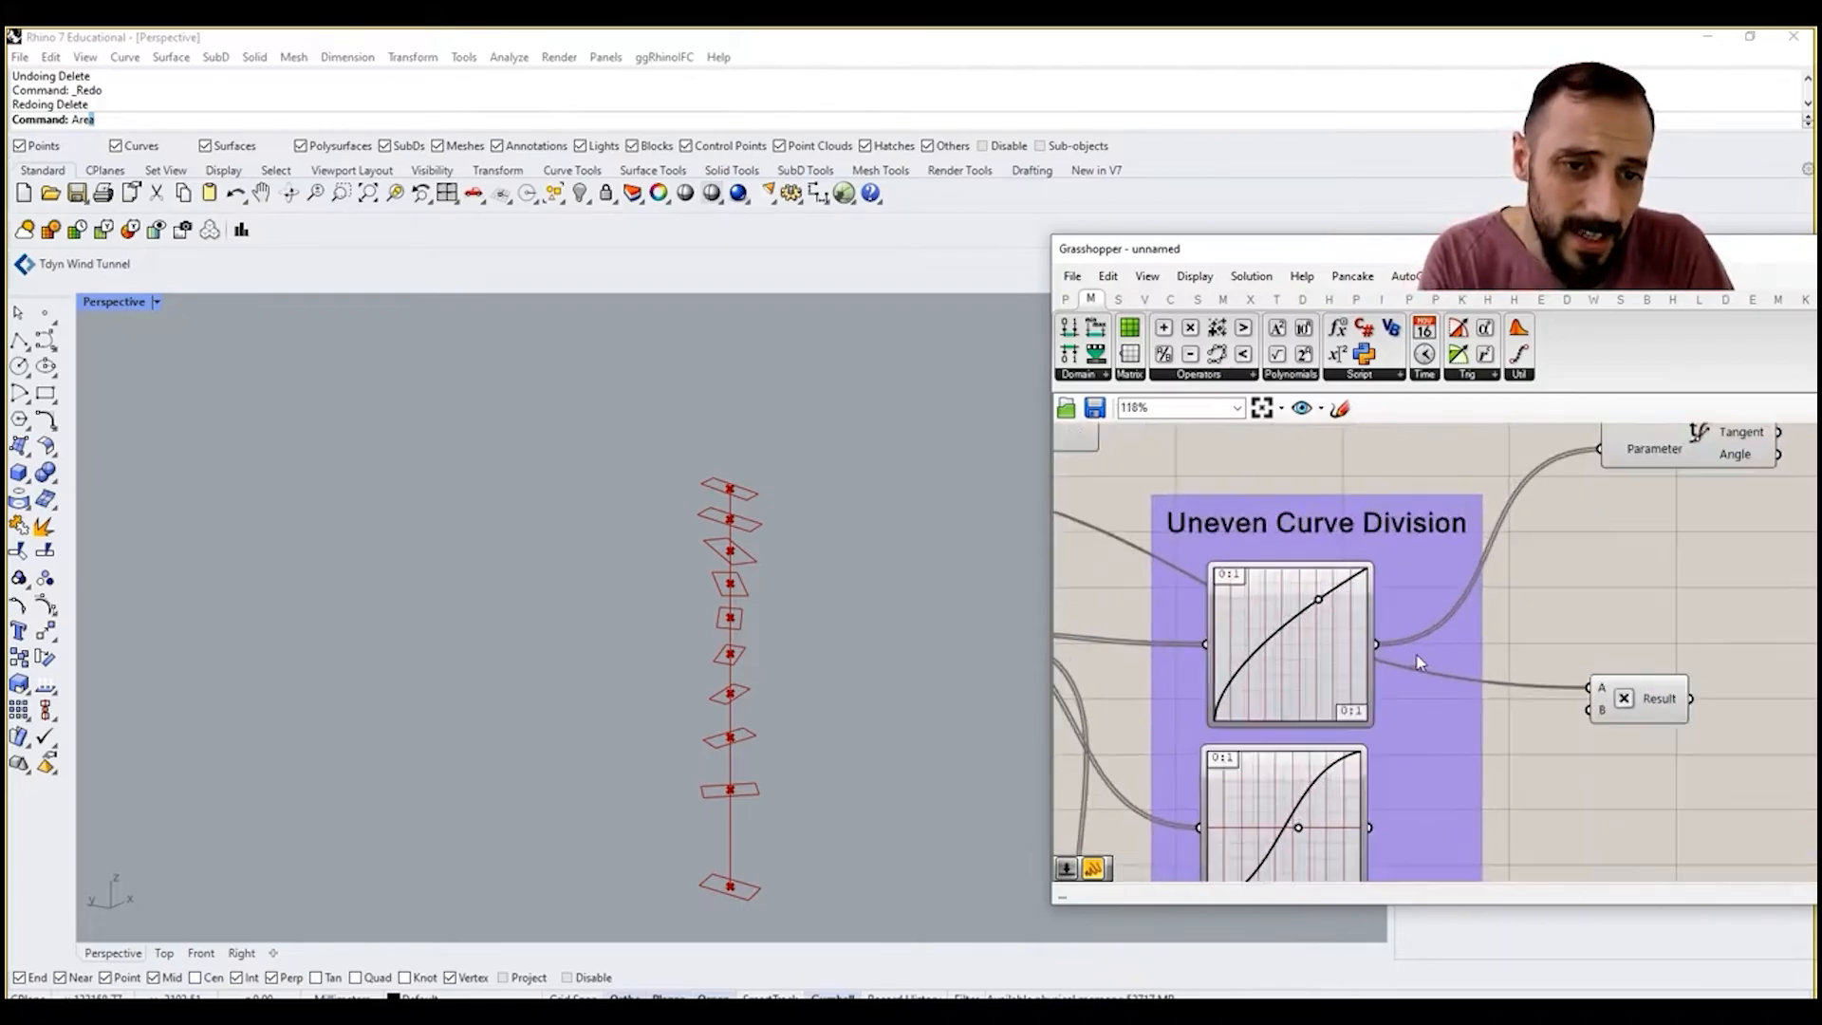
{"action": "left_click_drag", "start_coordinate": [1376, 644], "coordinate": [1589, 710]}
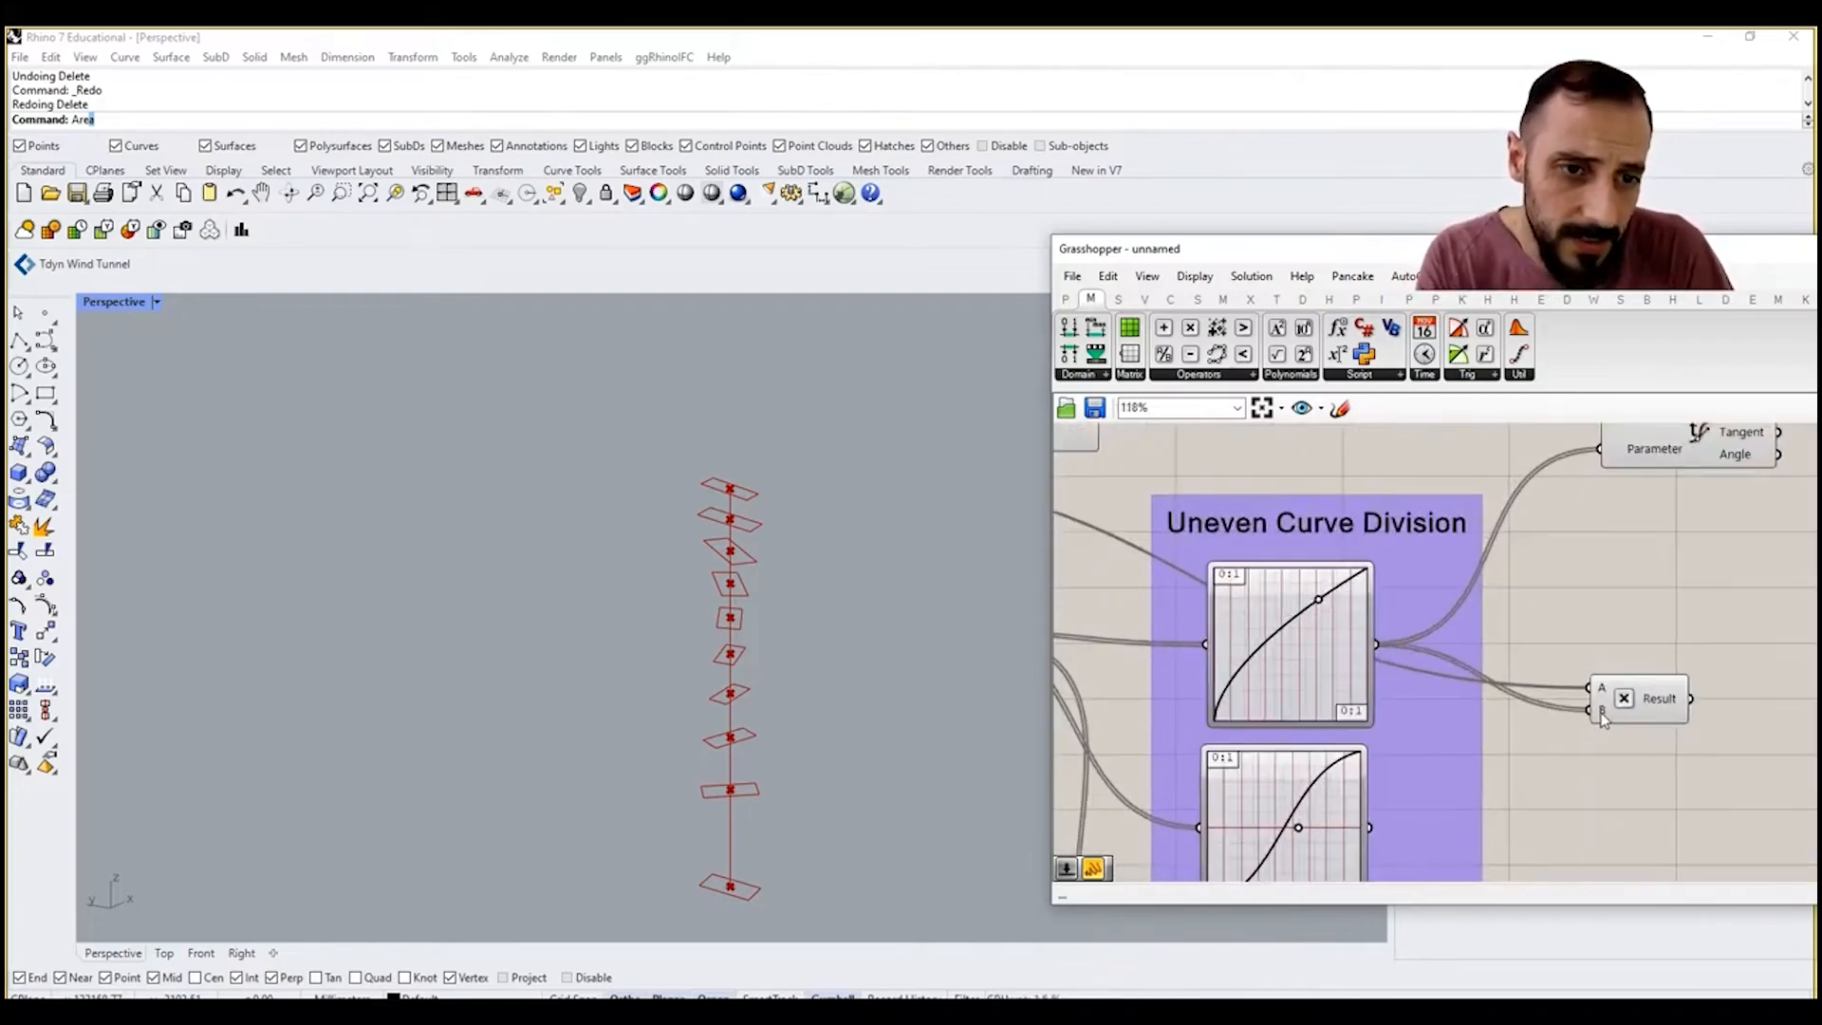
{"action": "mouse_move", "coordinate": [1601, 718]}
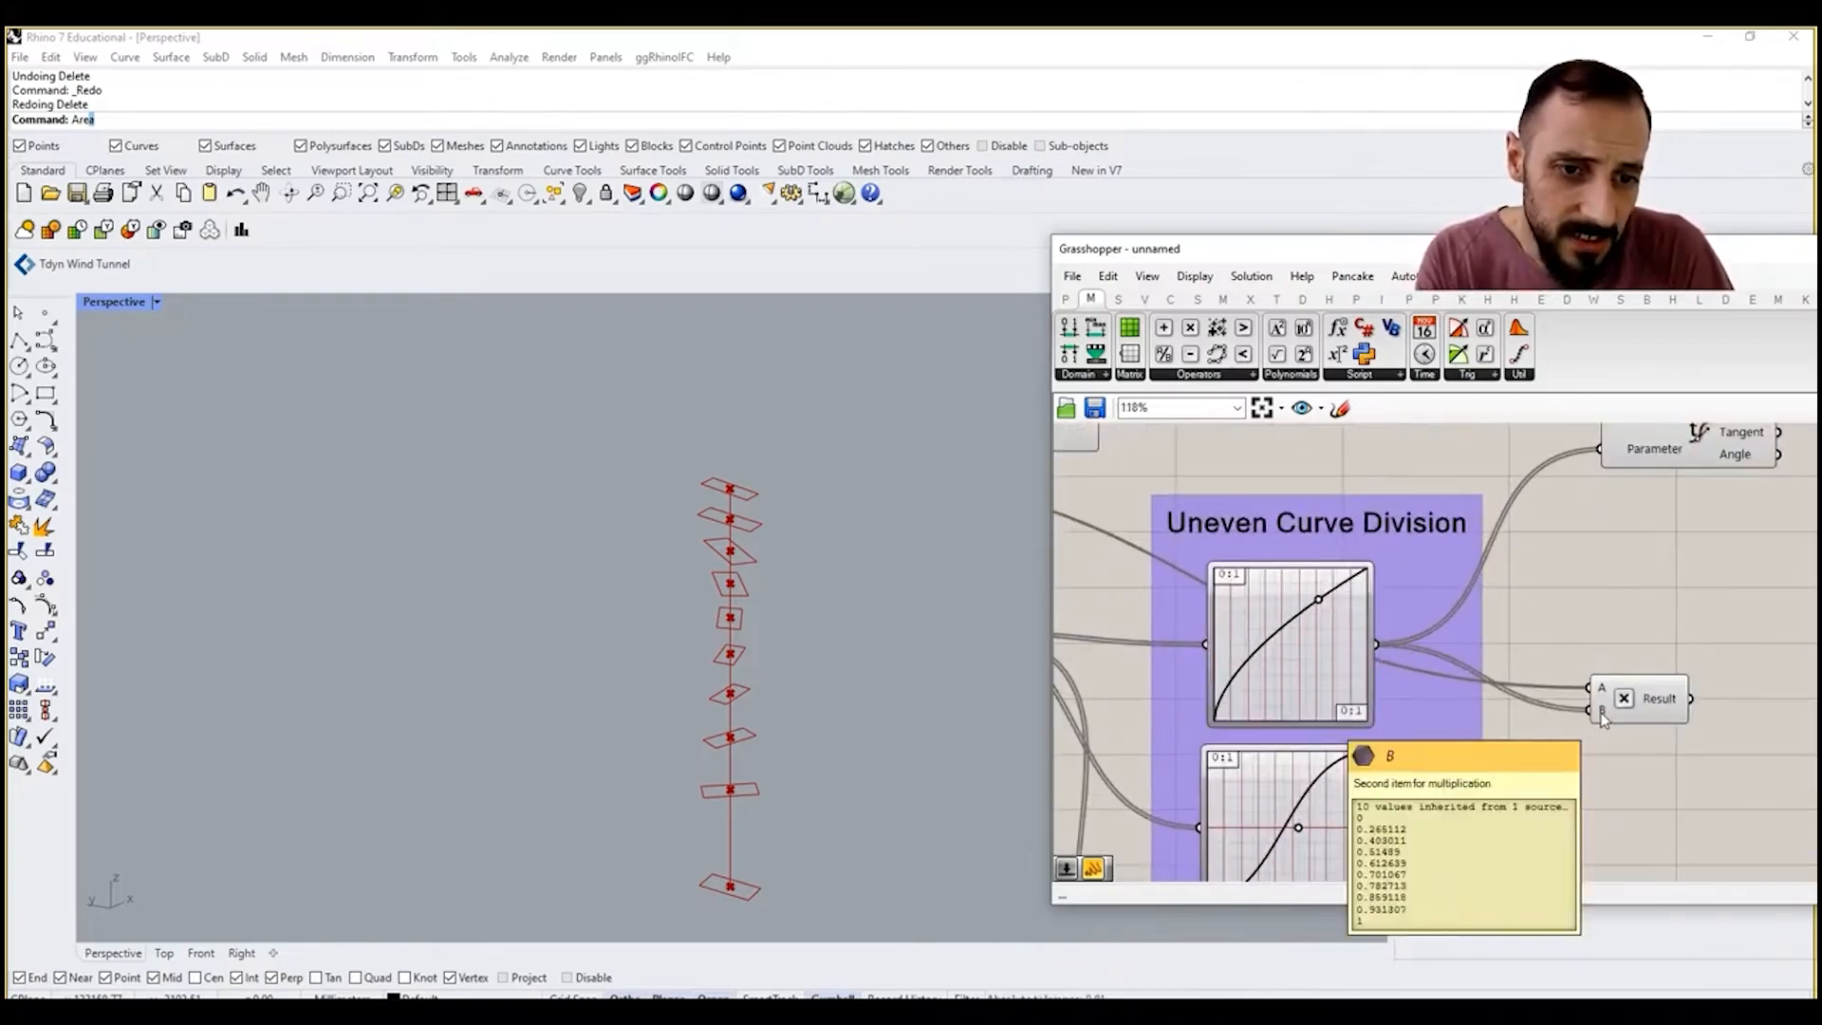
{"action": "right_click_drag", "start_coordinate": [1606, 712], "coordinate": [1517, 742]}
{"action": "mouse_move", "coordinate": [1531, 743]}
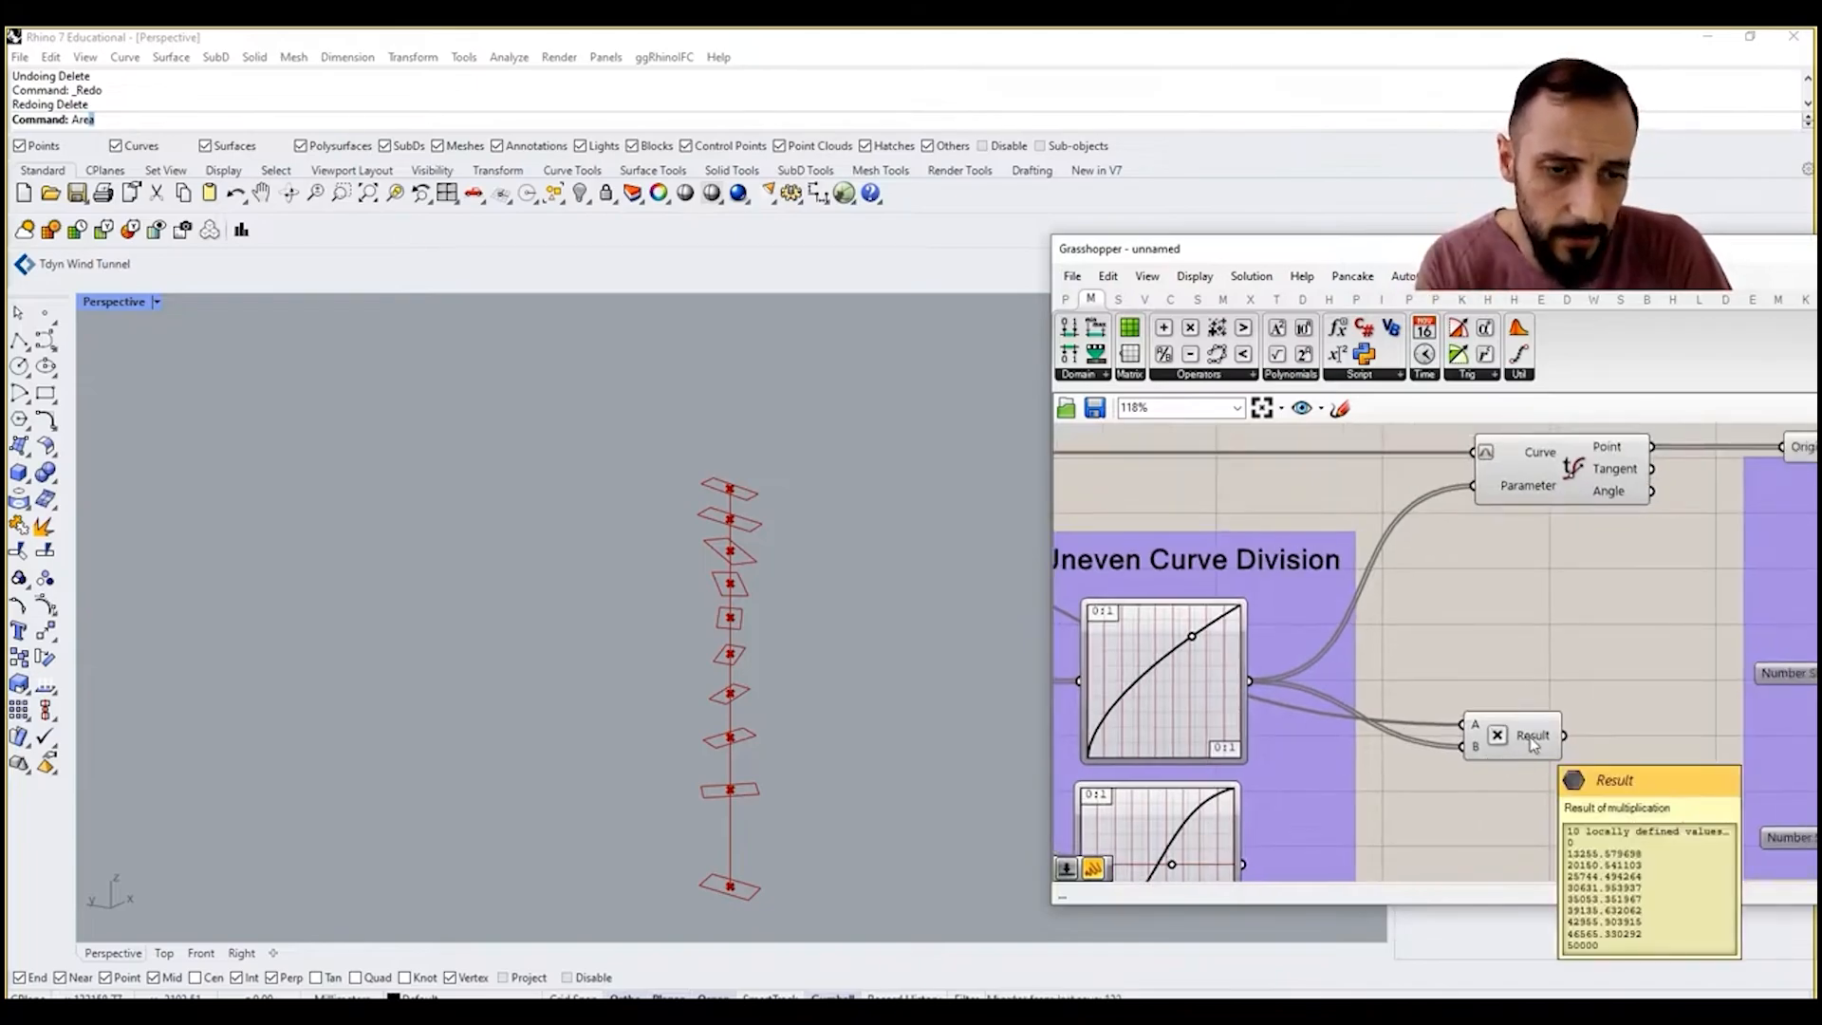
{"action": "left_click_drag", "start_coordinate": [1532, 743], "coordinate": [1498, 749]}
{"action": "left_click", "coordinate": [1592, 745]}
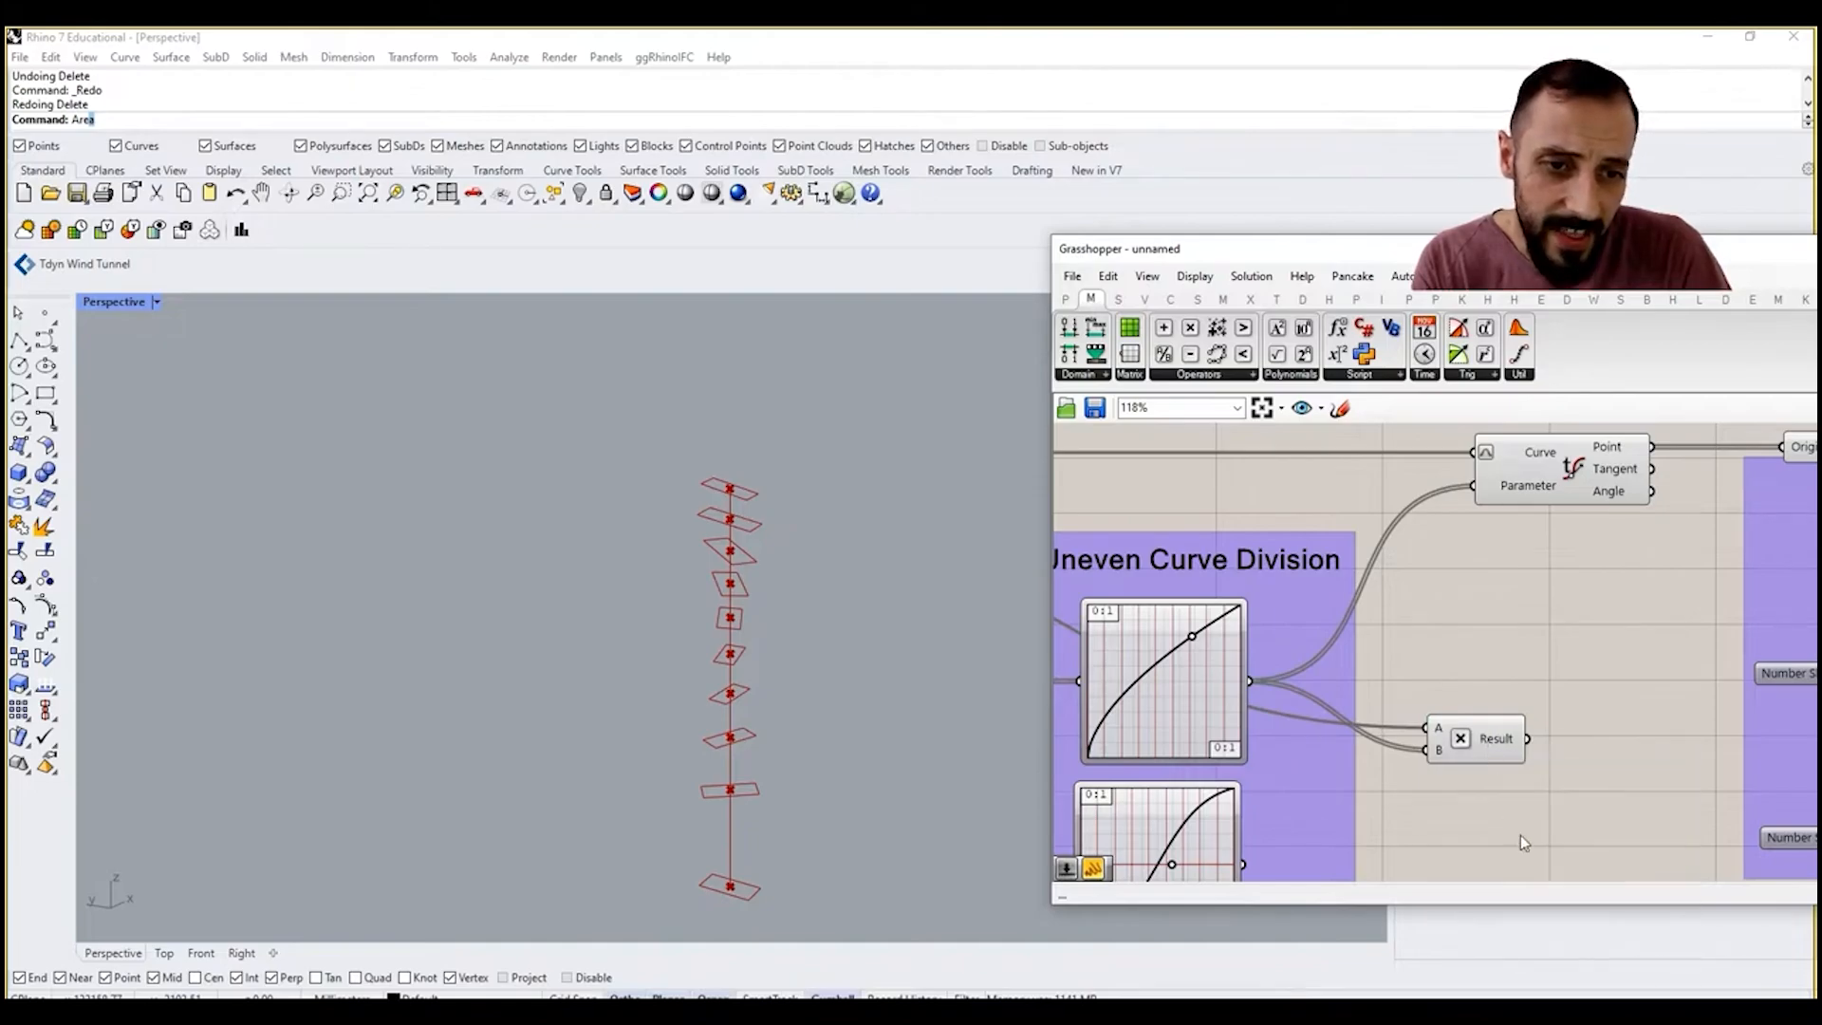
Step: Set the wire display of the Multiplication's A and B inputs to Hidden
{"action": "scroll", "coordinate": [1518, 759], "scroll_direction": "down", "scroll_amount": 2}
{"action": "right_click", "coordinate": [1456, 731]}
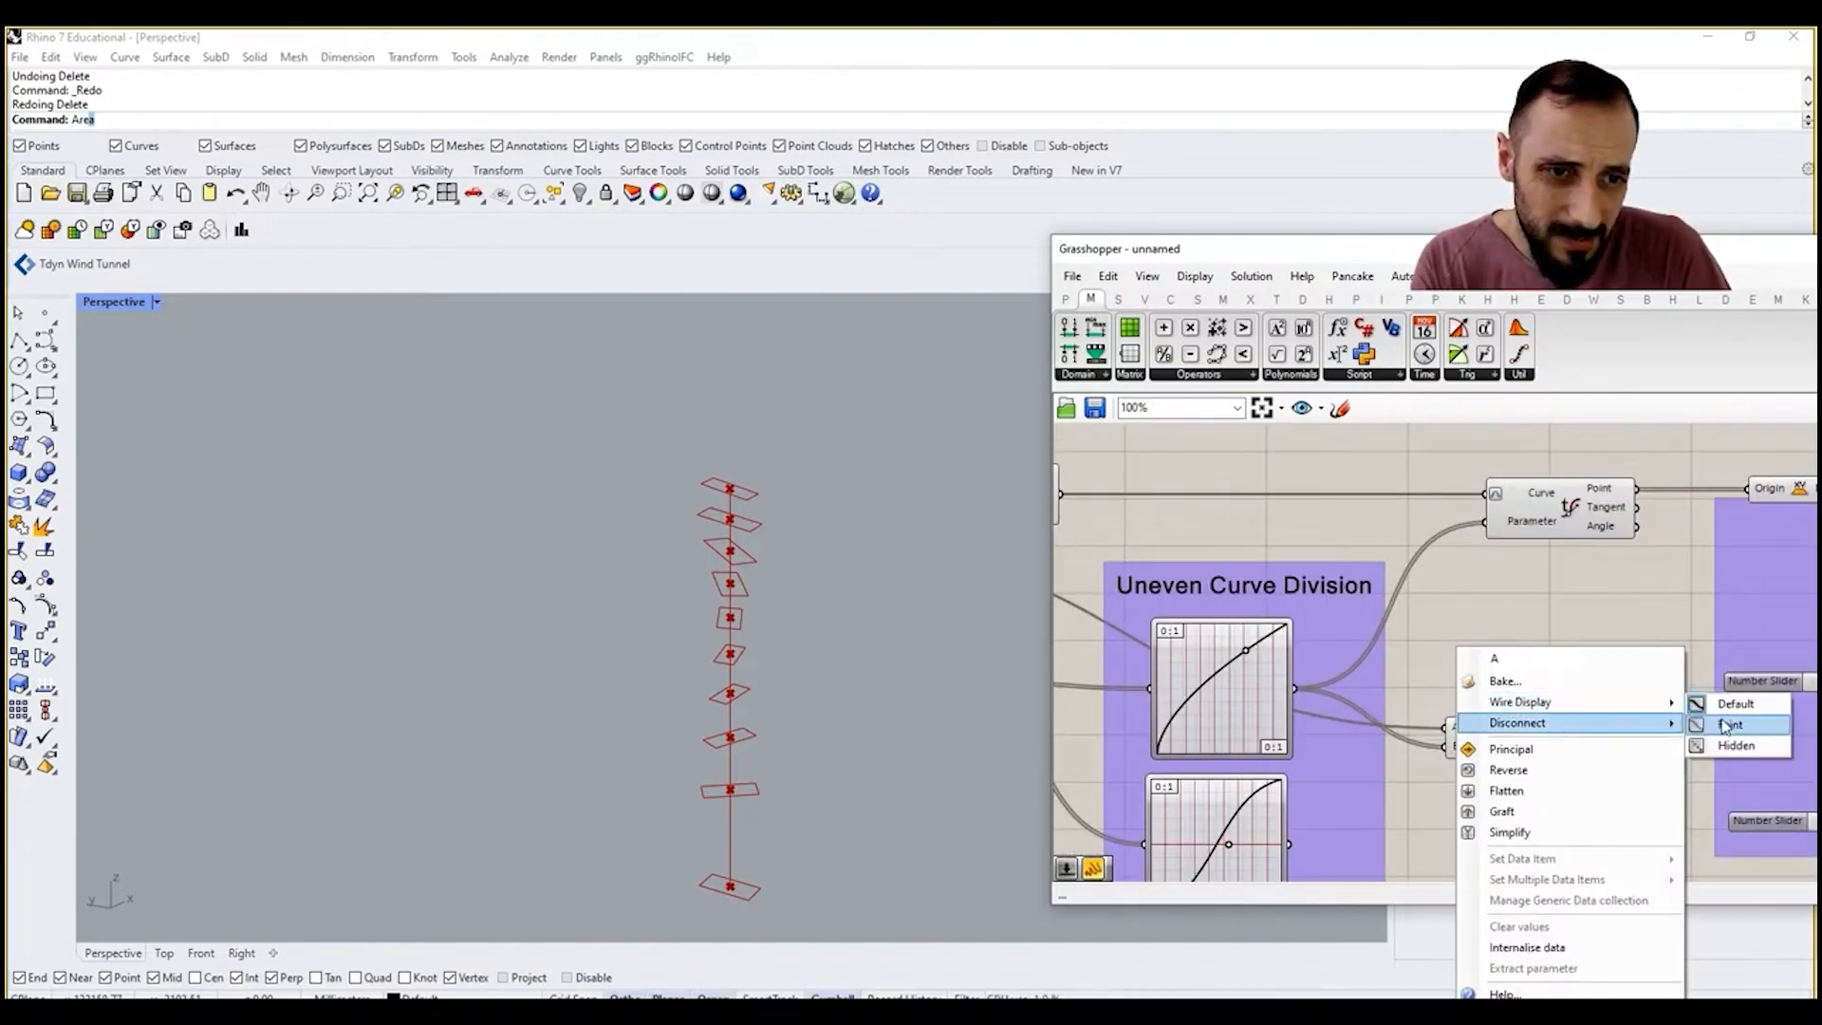
{"action": "mouse_move", "coordinate": [1665, 710]}
{"action": "left_click", "coordinate": [1736, 745]}
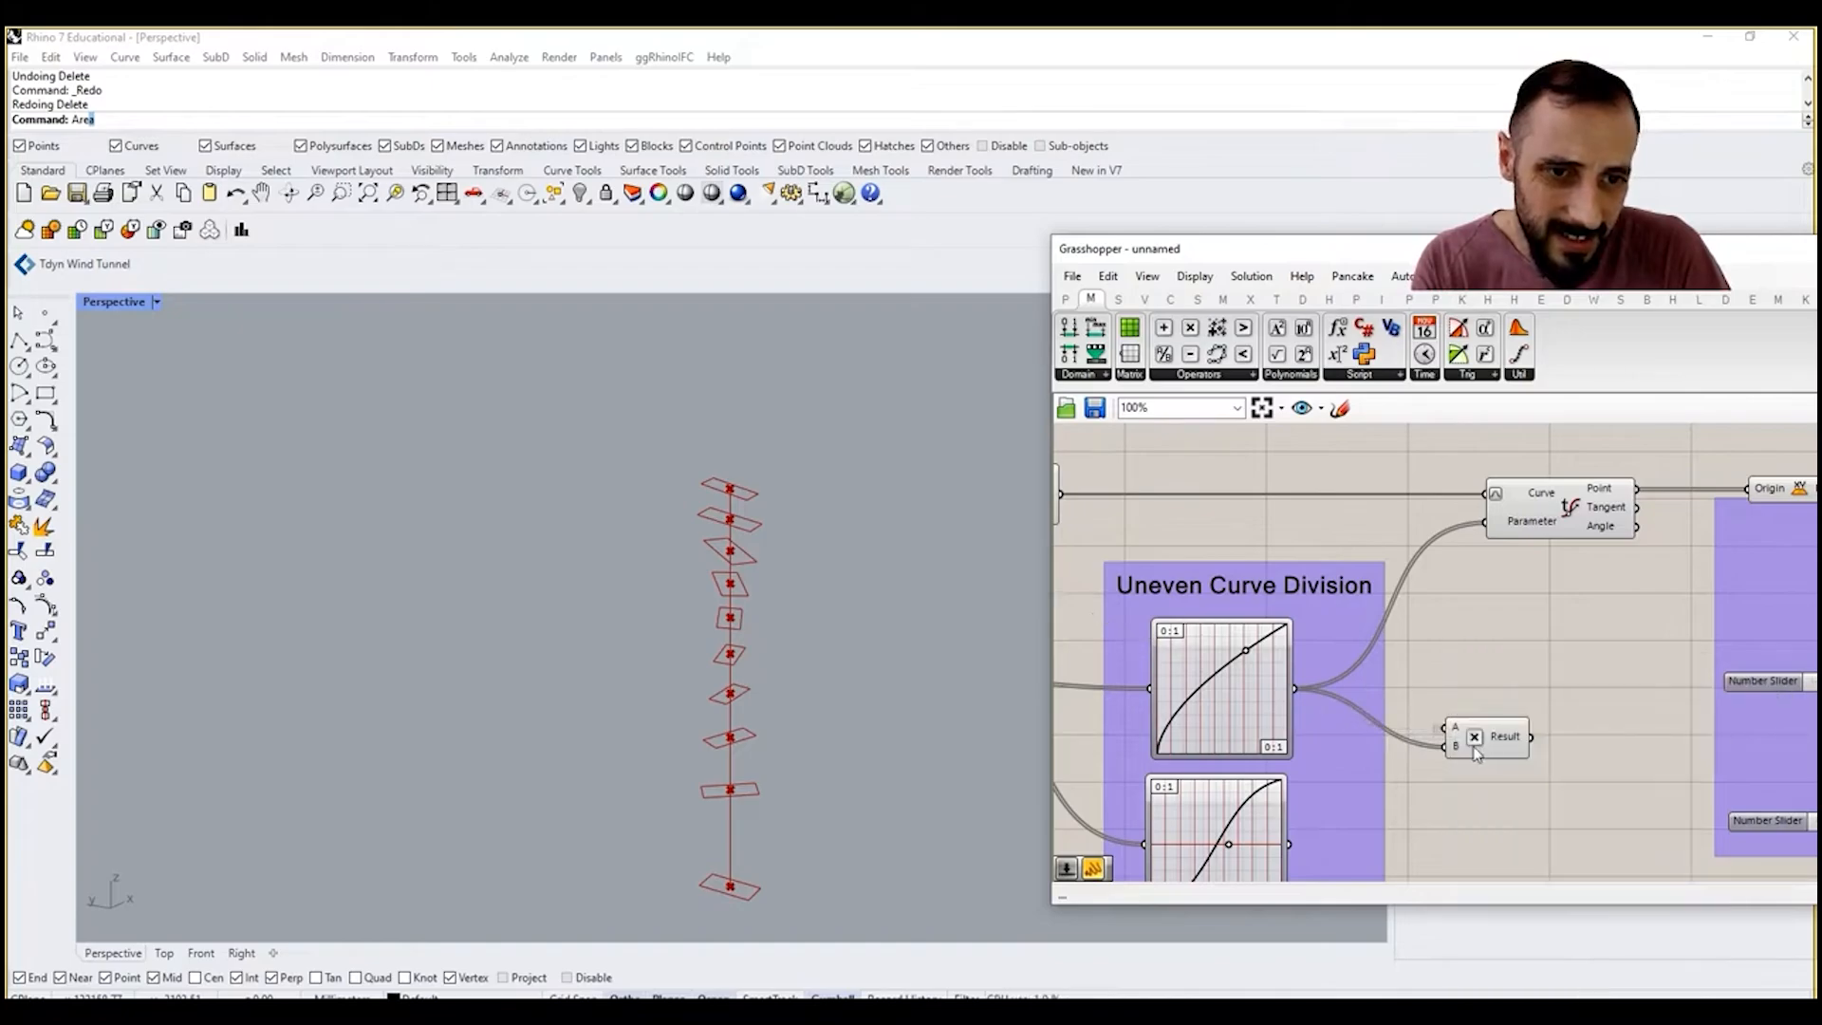
{"action": "right_click", "coordinate": [1458, 751]}
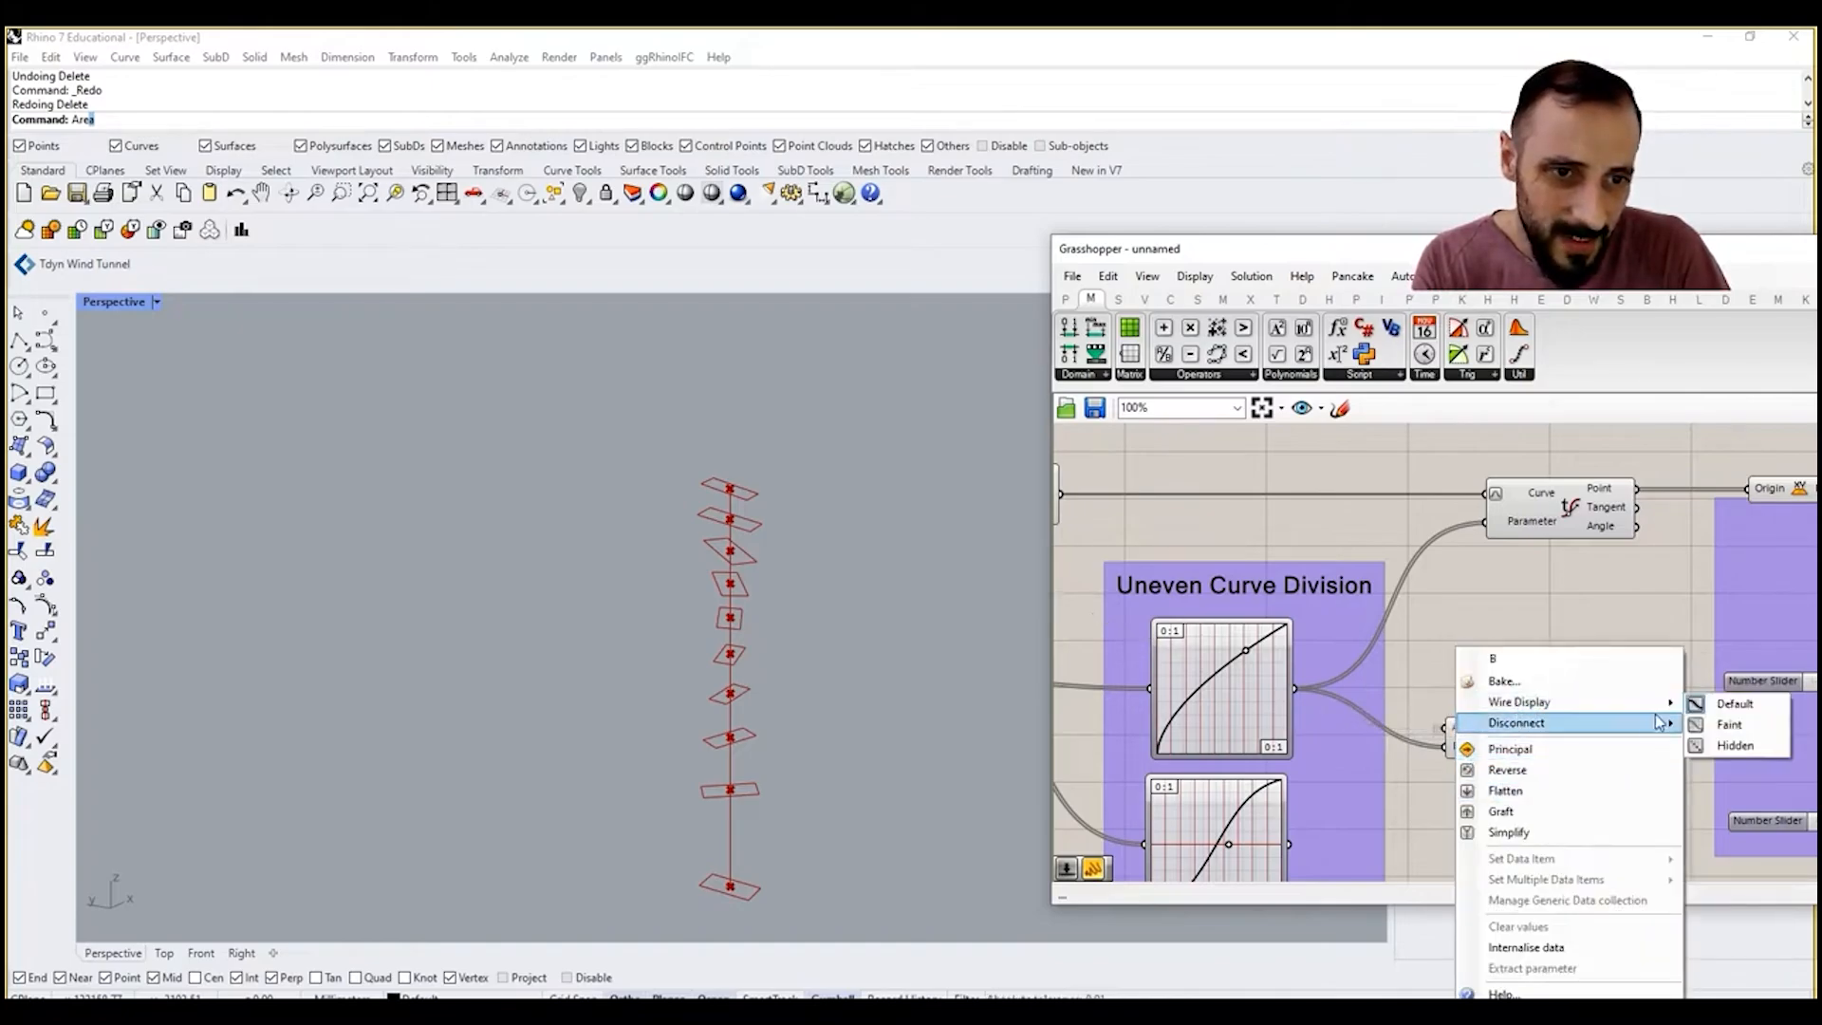
{"action": "mouse_move", "coordinate": [1660, 723]}
{"action": "left_click", "coordinate": [1735, 703]}
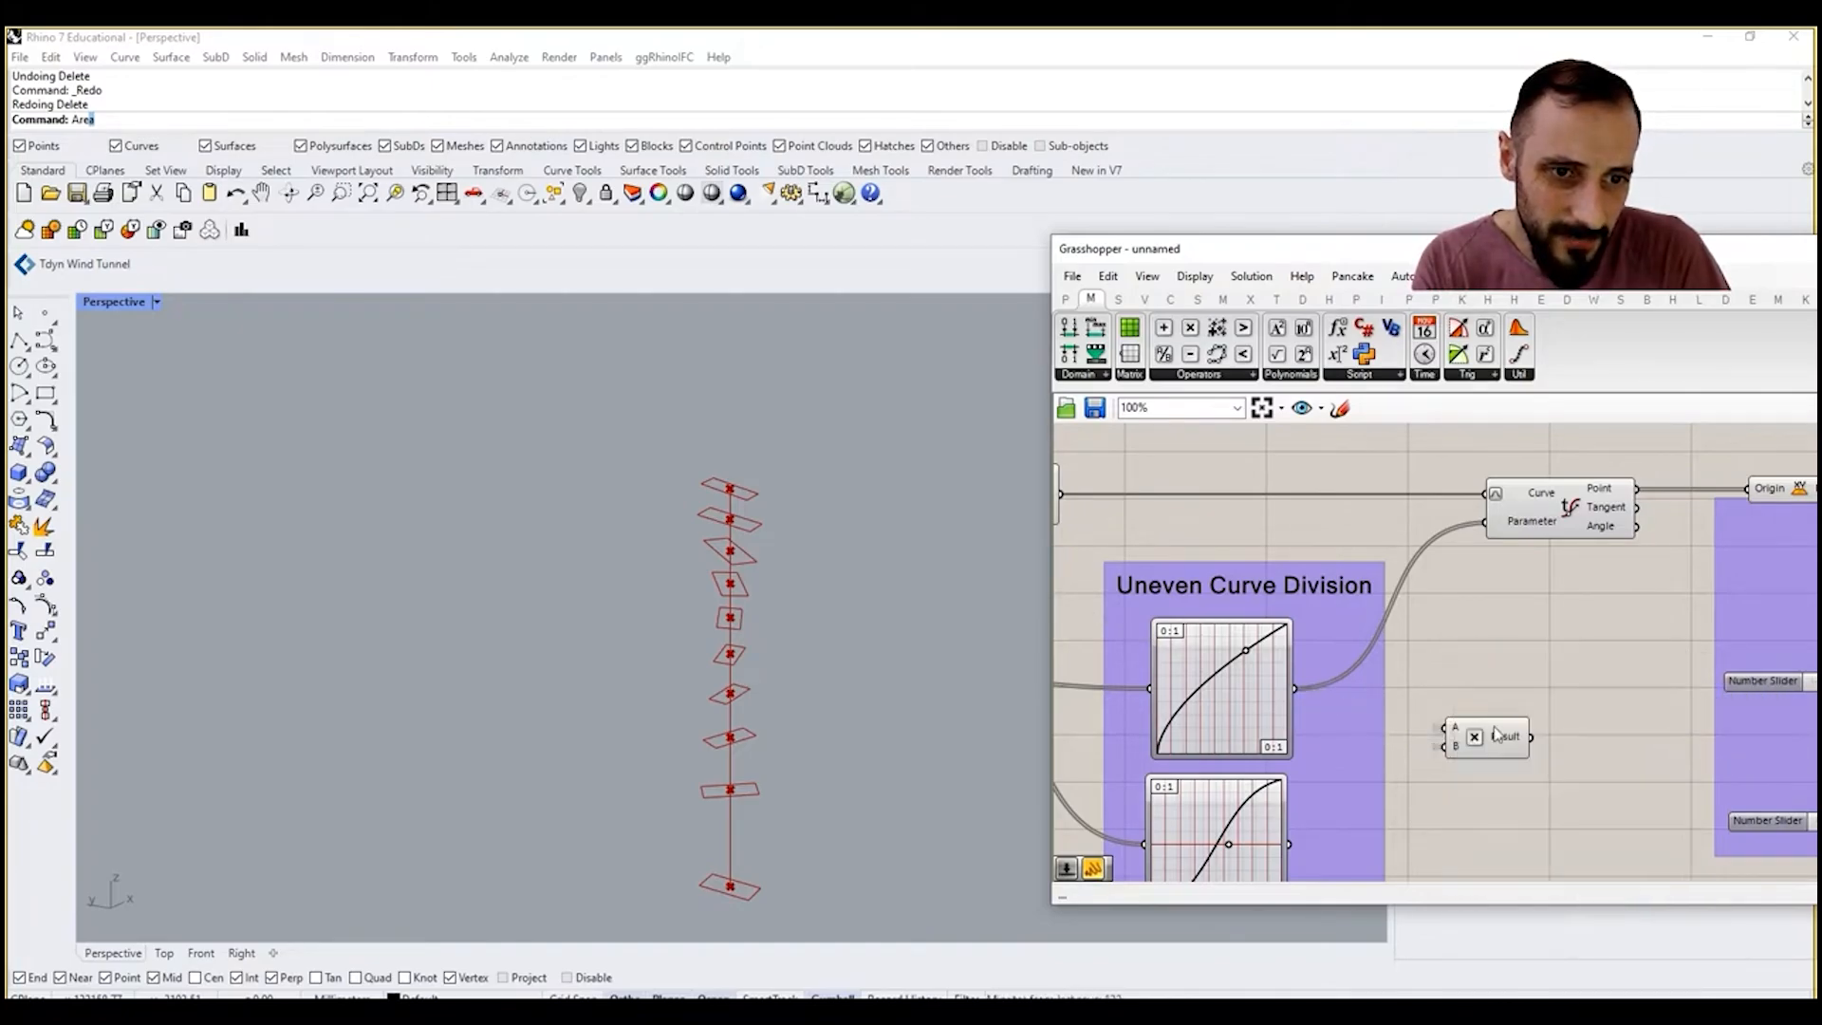
Step: Relocate the Multiplication component to the empty canvas area above the final Scale component
{"action": "scroll", "coordinate": [1488, 736], "scroll_direction": "down", "scroll_amount": 10}
{"action": "left_click_drag", "start_coordinate": [1488, 736], "coordinate": [1650, 643]}
{"action": "scroll", "coordinate": [1812, 628], "scroll_direction": "up", "scroll_amount": 2}
{"action": "scroll", "coordinate": [1752, 634], "scroll_direction": "up", "scroll_amount": 4}
{"action": "scroll", "coordinate": [1574, 651], "scroll_direction": "up", "scroll_amount": 4}
{"action": "left_click", "coordinate": [1667, 706]}
{"action": "left_click", "coordinate": [1521, 644]}
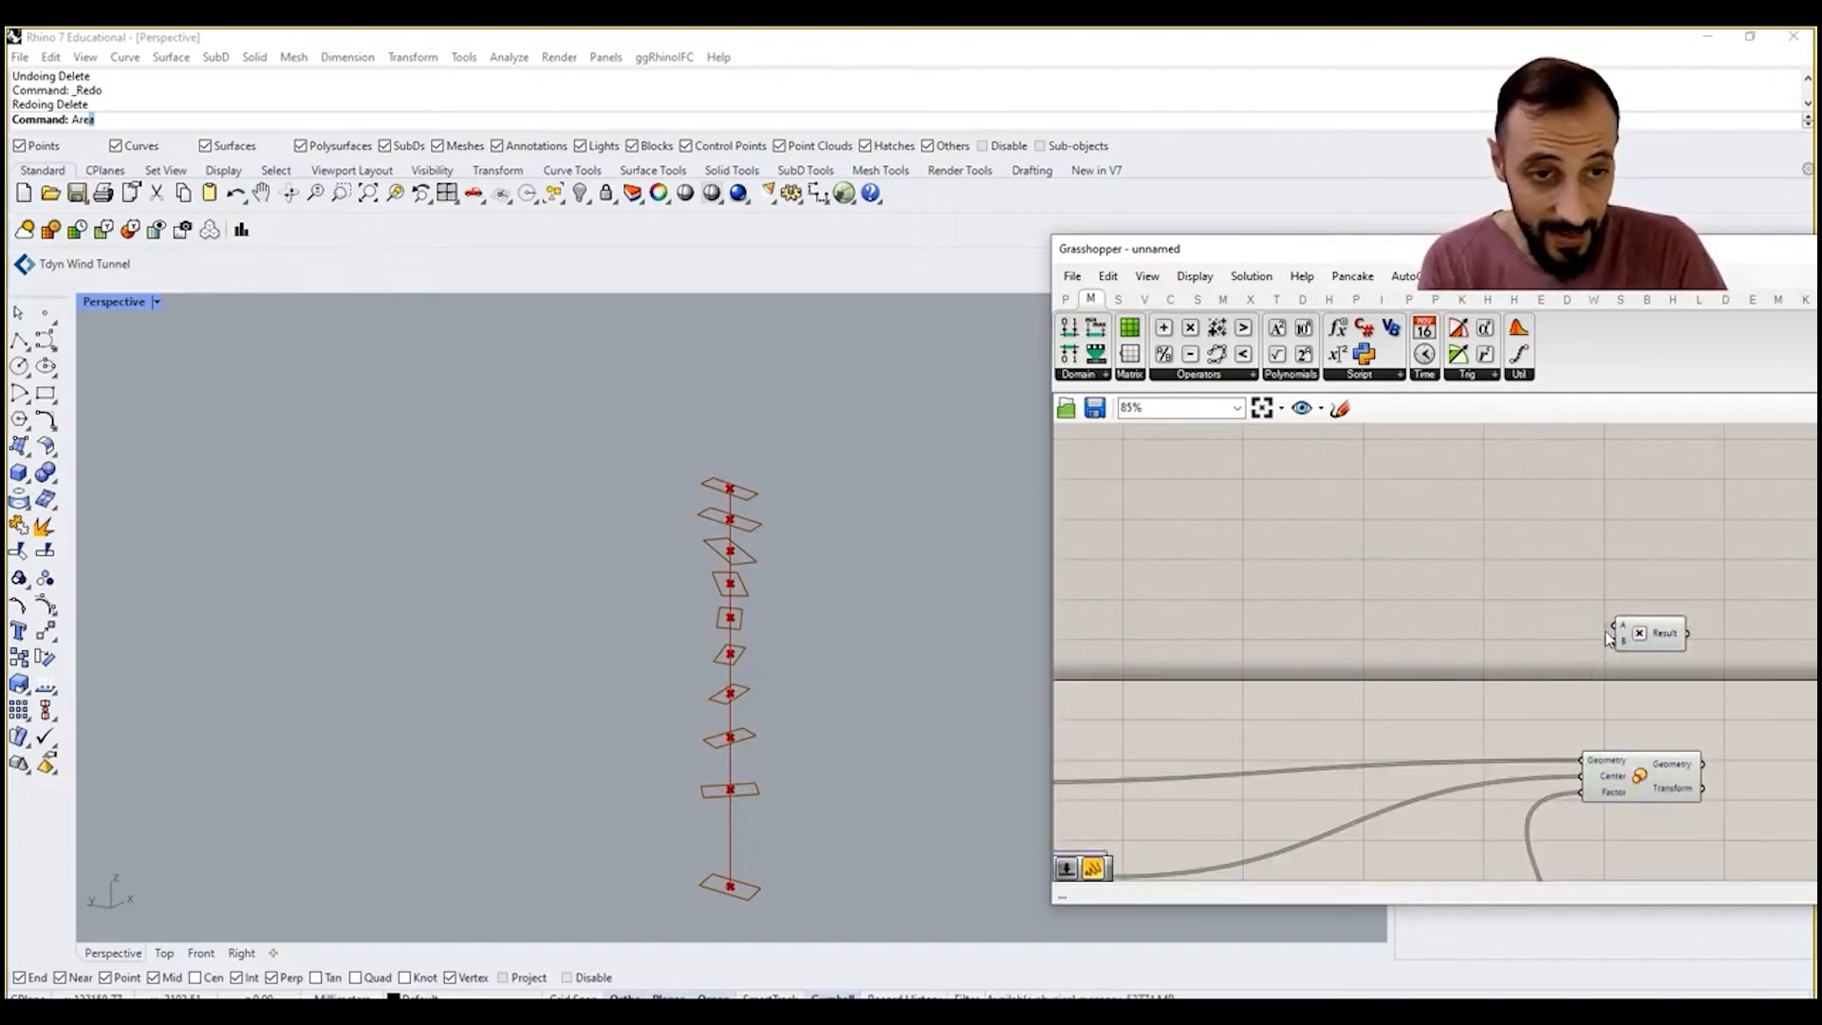
{"action": "right_click_drag", "start_coordinate": [1610, 634], "coordinate": [1537, 633]}
{"action": "left_click_drag", "start_coordinate": [1570, 633], "coordinate": [1491, 626]}
{"action": "left_click", "coordinate": [1525, 588]}
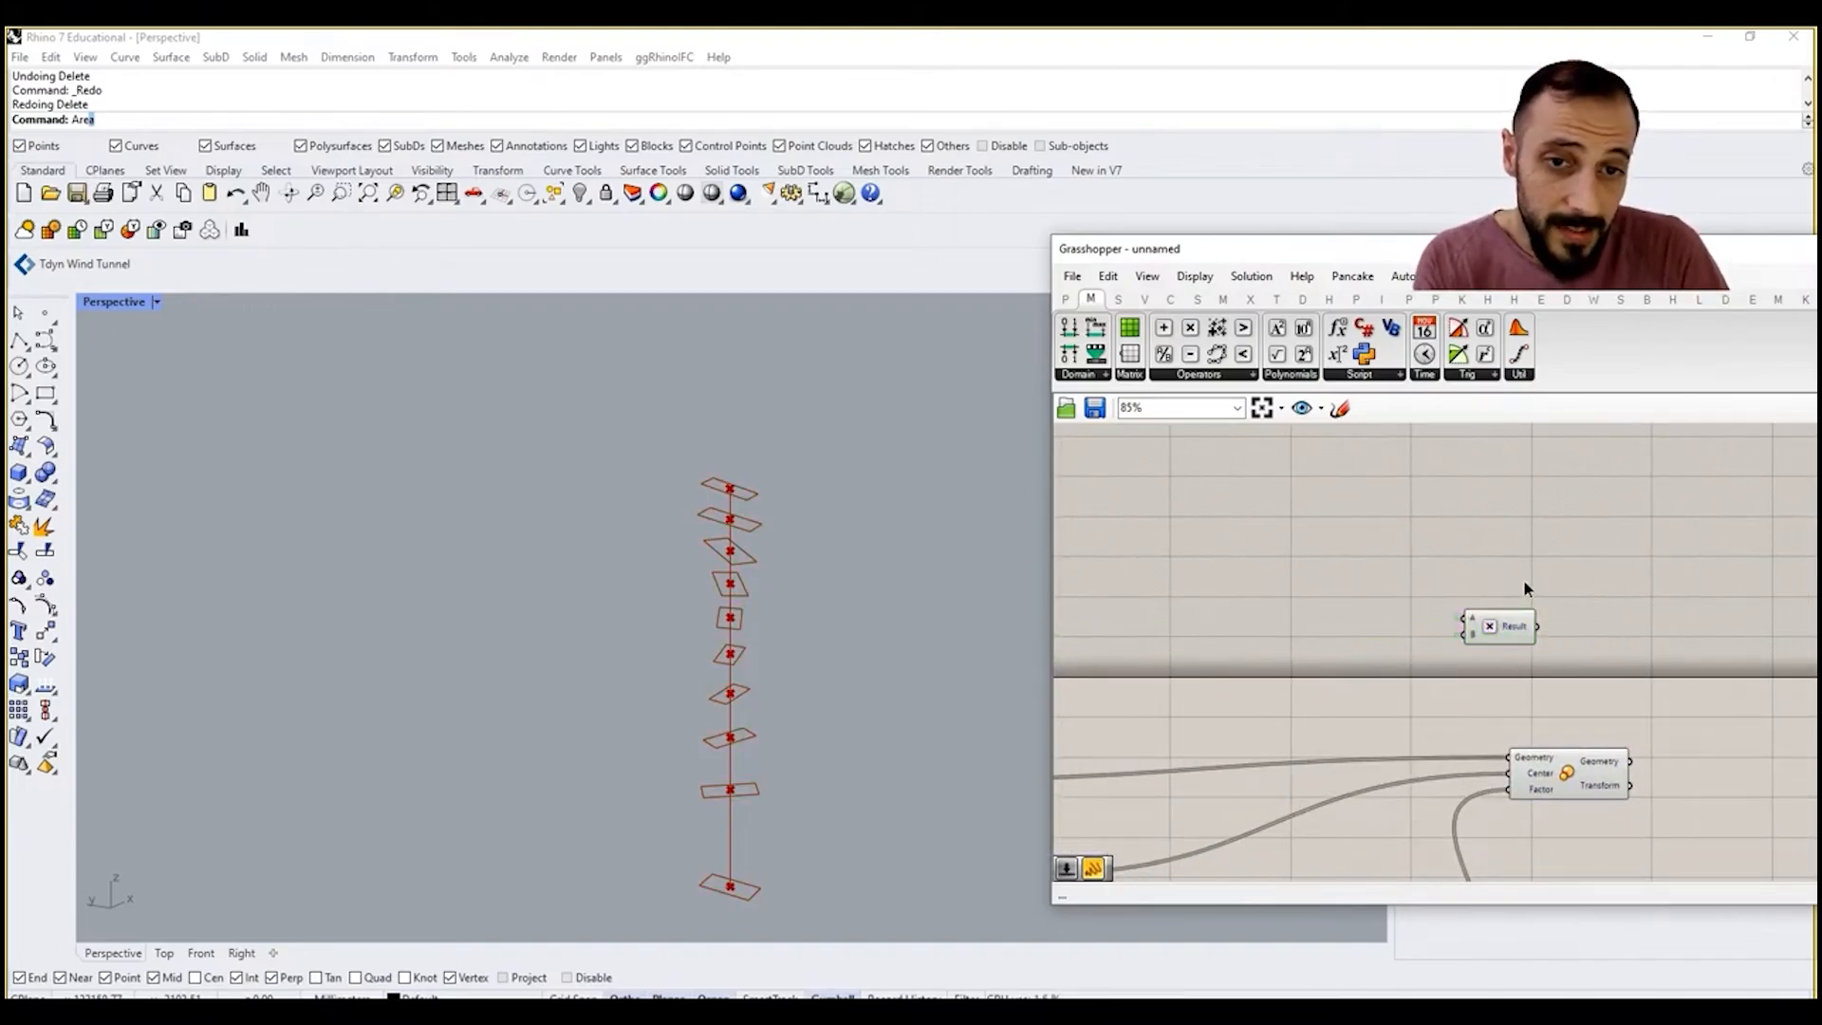
Step: Add a Concatenate component and a Round component beside the Multiplication, and feed the Multiplication's result into Round's Number input
{"action": "double_click", "coordinate": [1586, 591]}
{"action": "type", "text": "conc"}
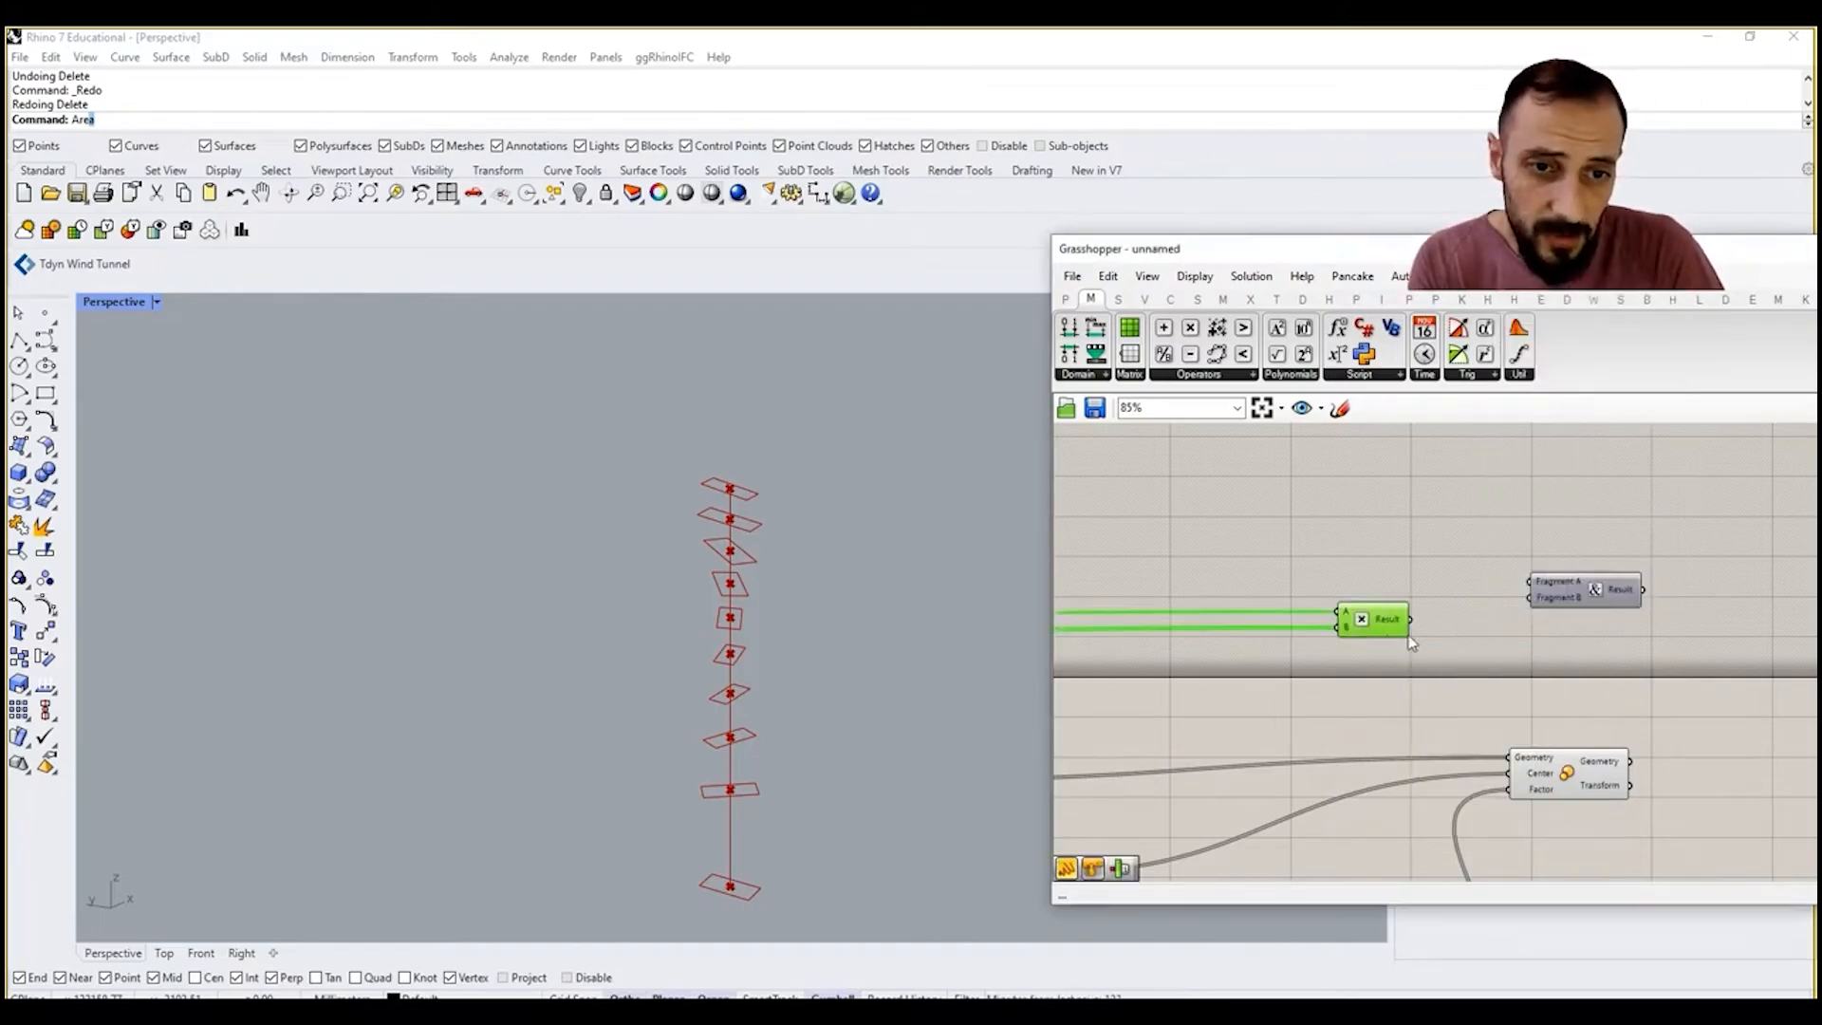
{"action": "mouse_move", "coordinate": [1399, 621]}
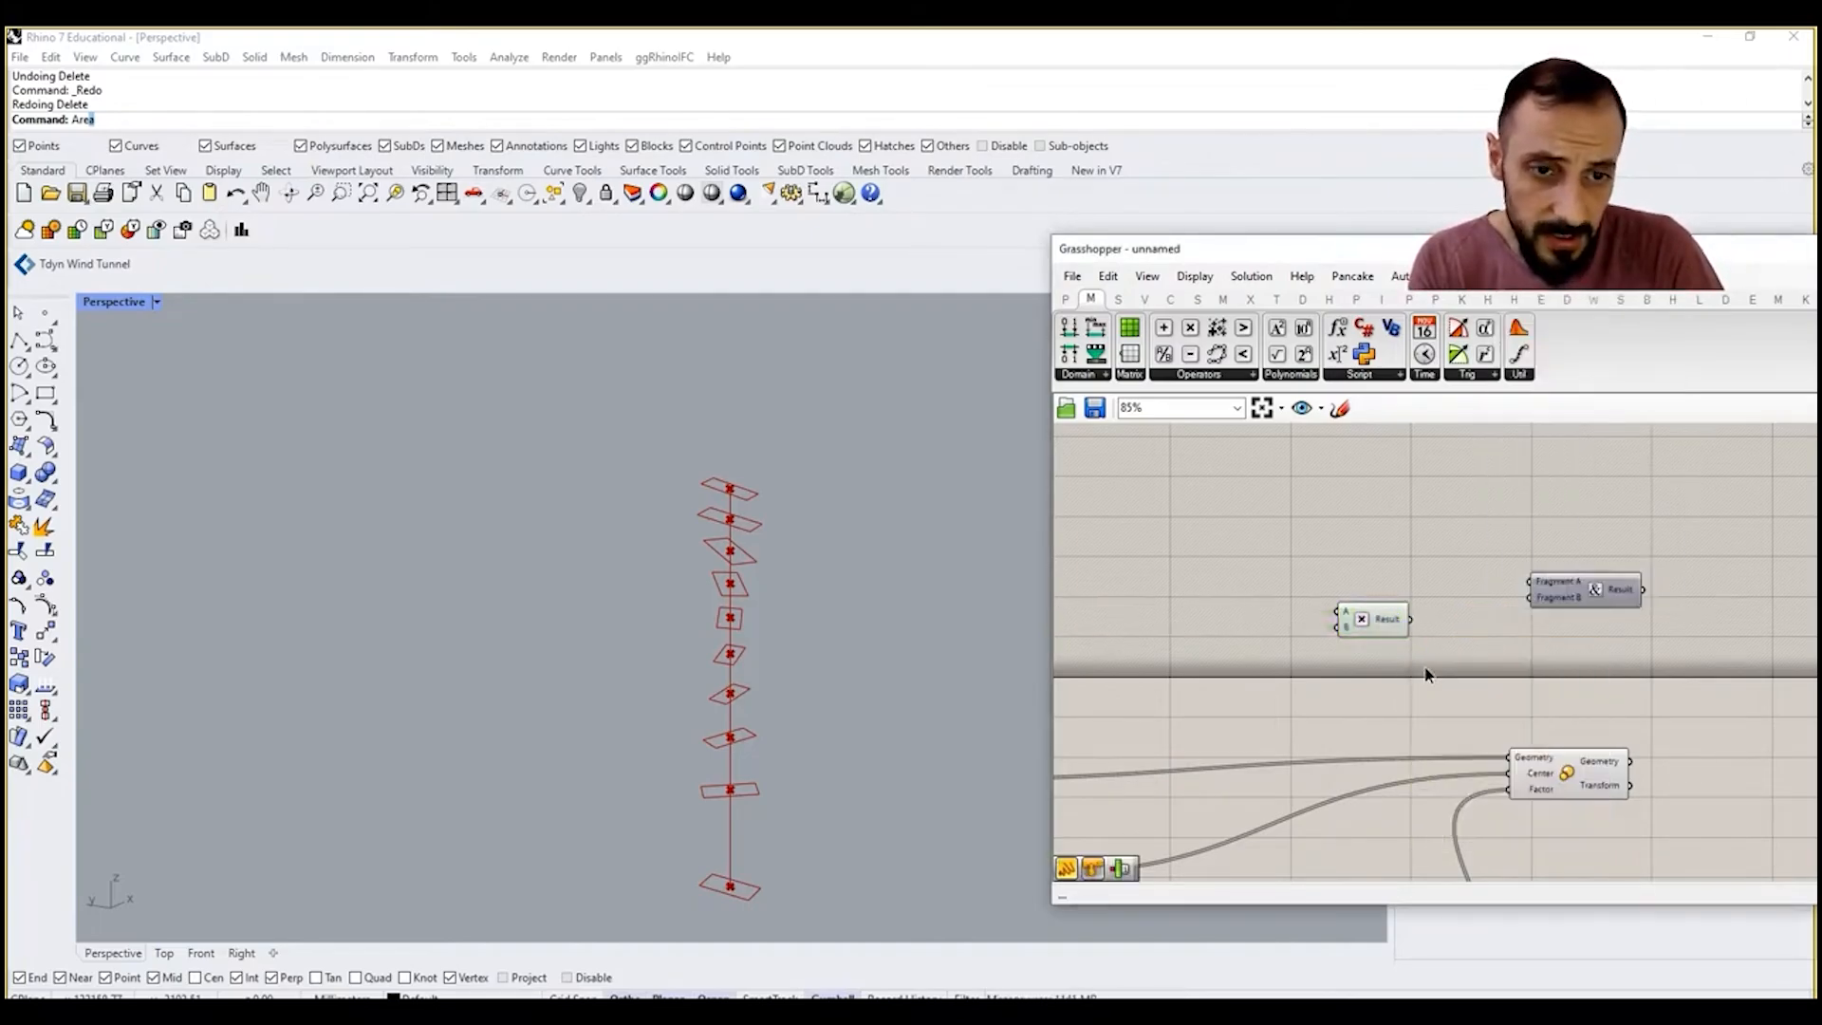
{"action": "double_click", "coordinate": [1423, 664]}
{"action": "type", "text": "round"}
{"action": "key", "text": "Return"}
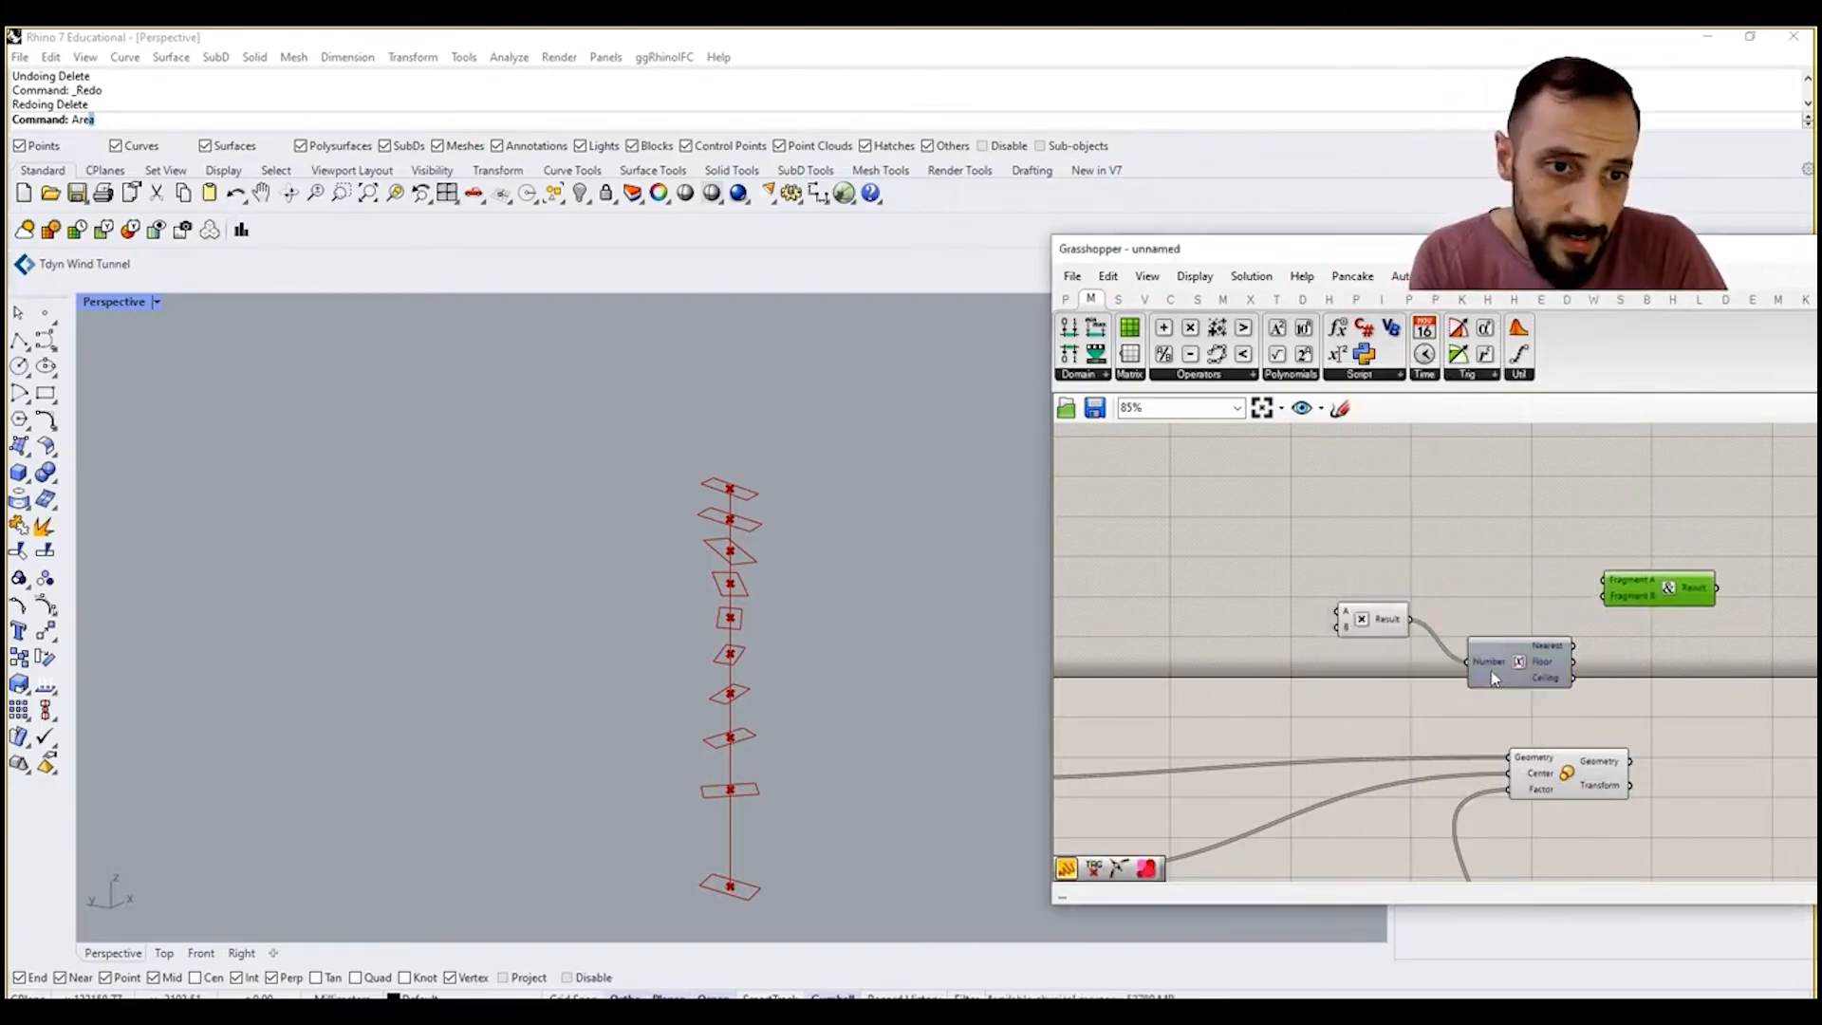
Step: Add a Panel above the Round component containing the text "Height: "
{"action": "double_click", "coordinate": [1478, 558]}
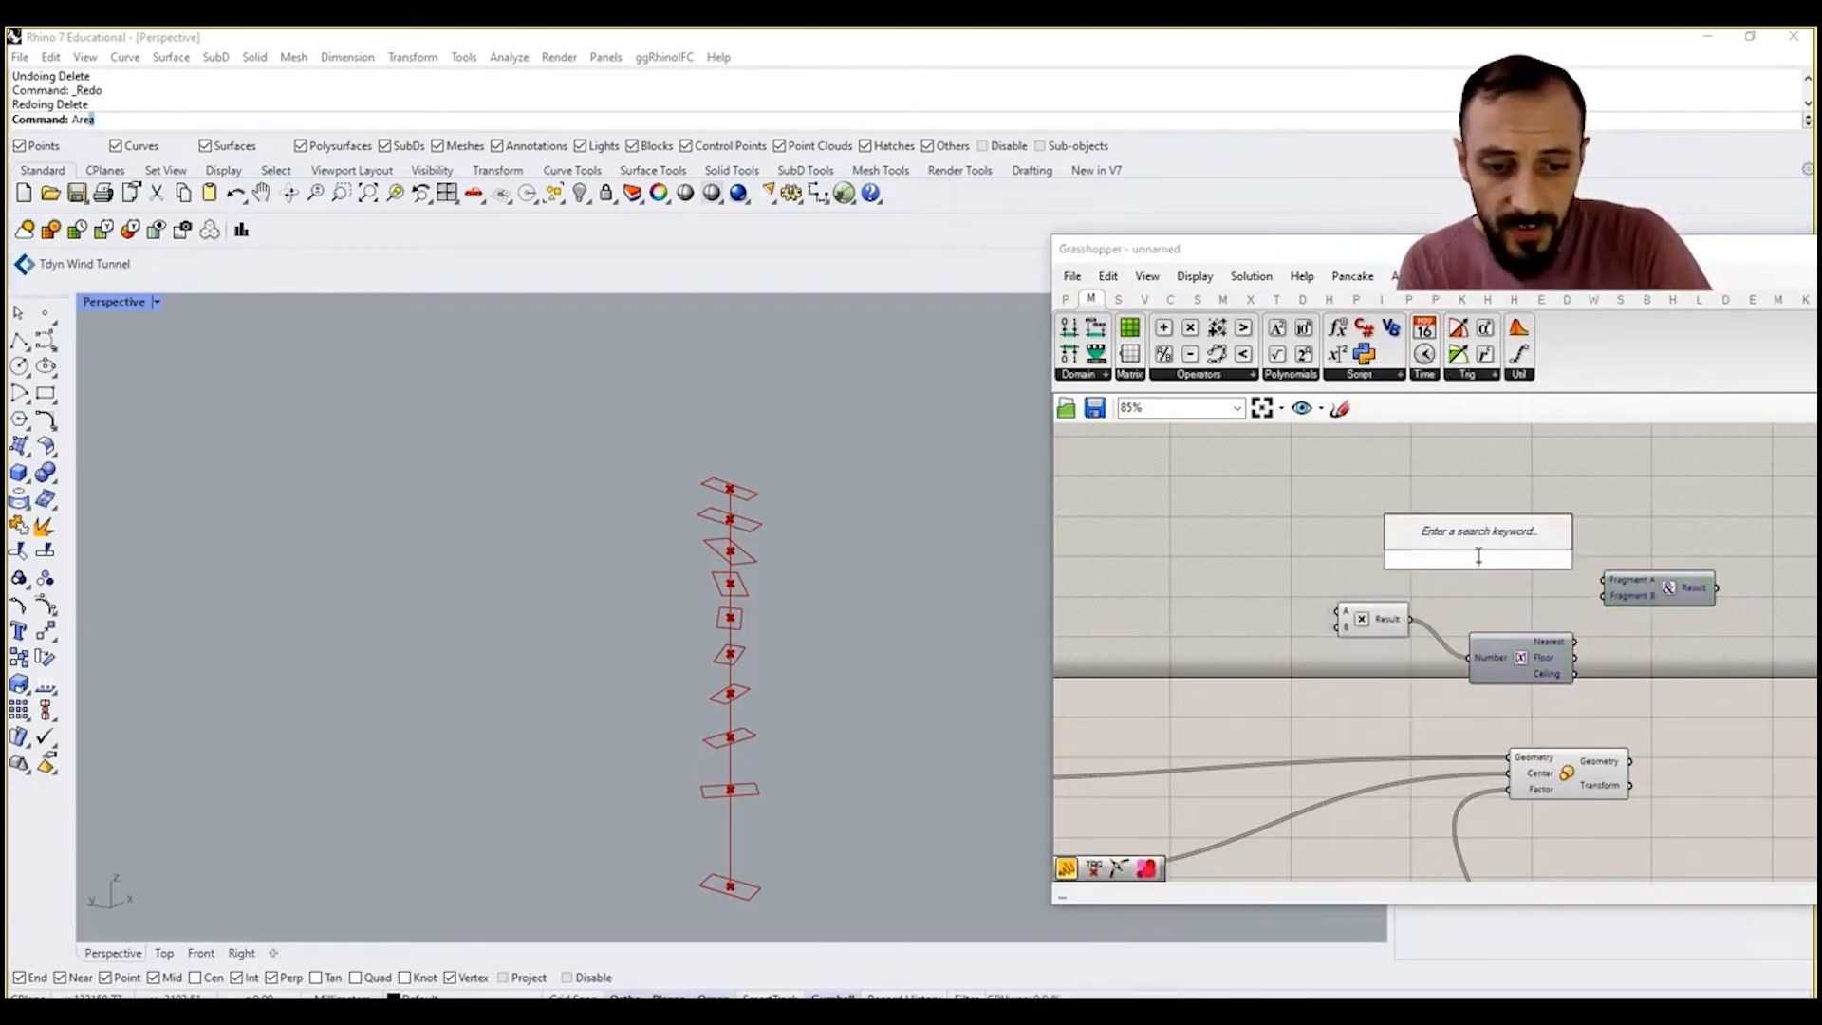
{"action": "type", "text": "panel"}
{"action": "key", "text": "Return"}
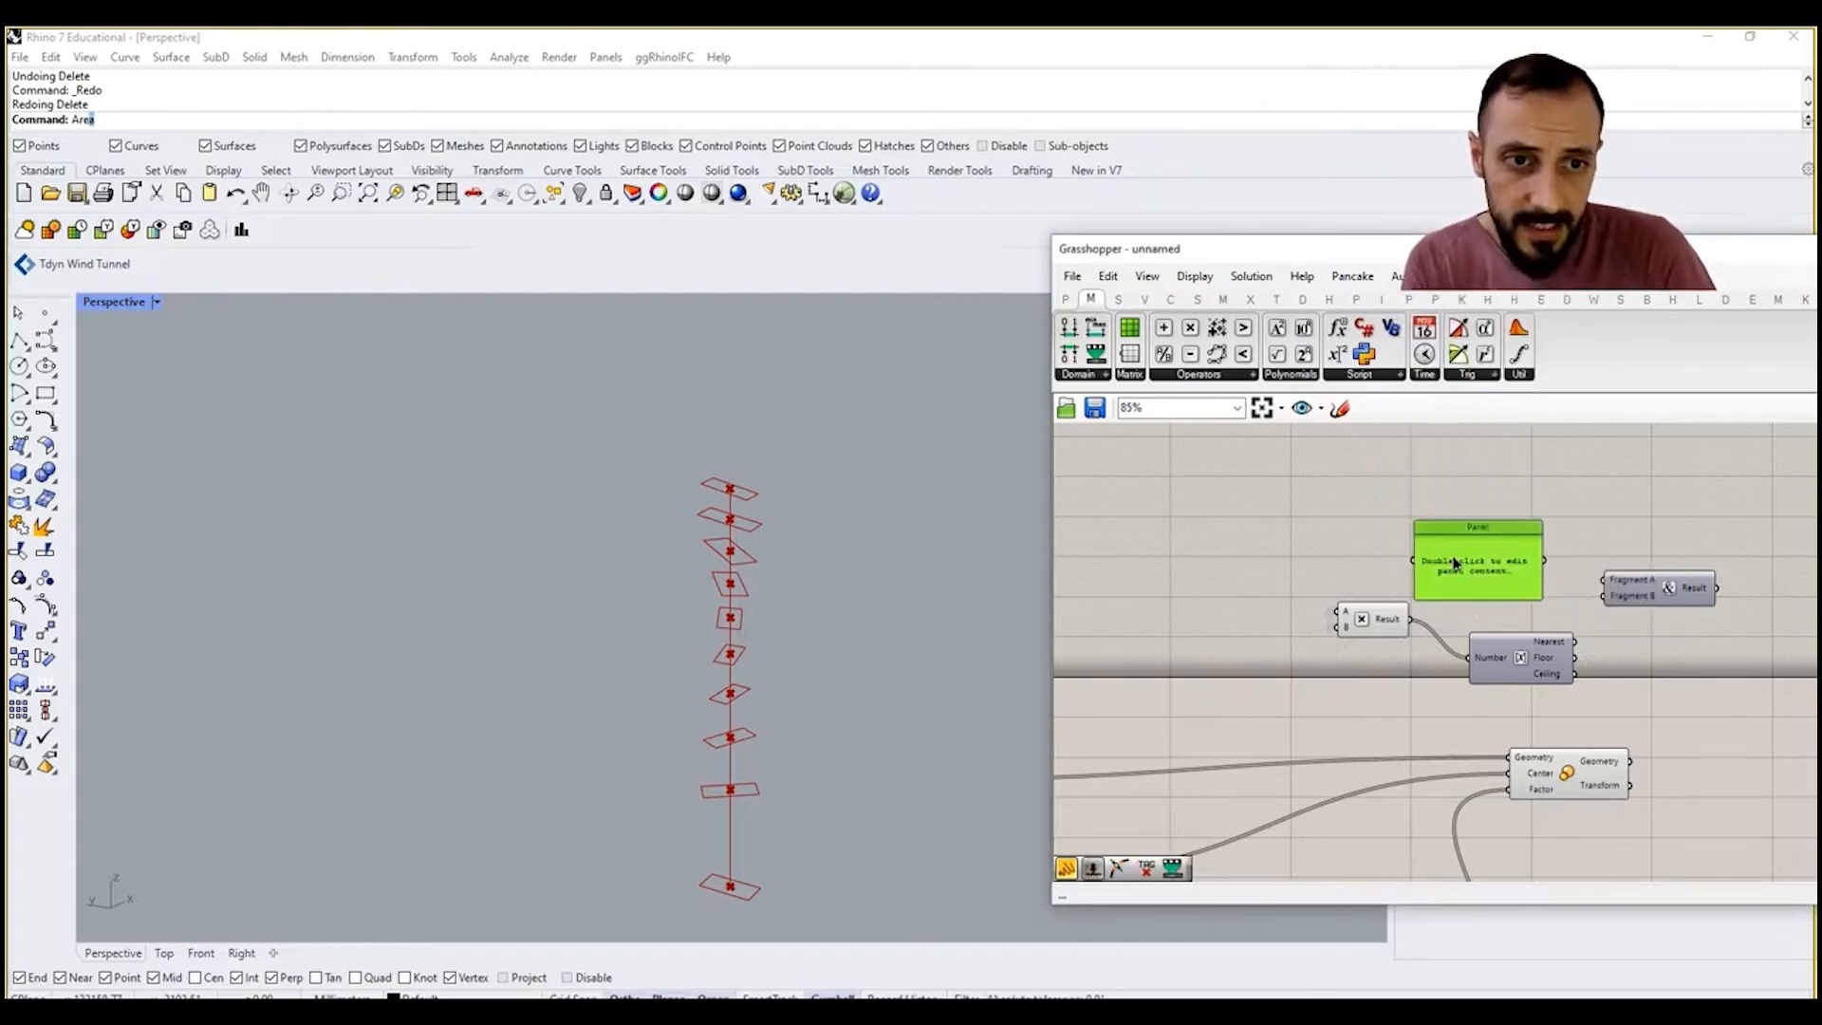
{"action": "double_click", "coordinate": [1454, 563]}
{"action": "type", "text": "Height:"}
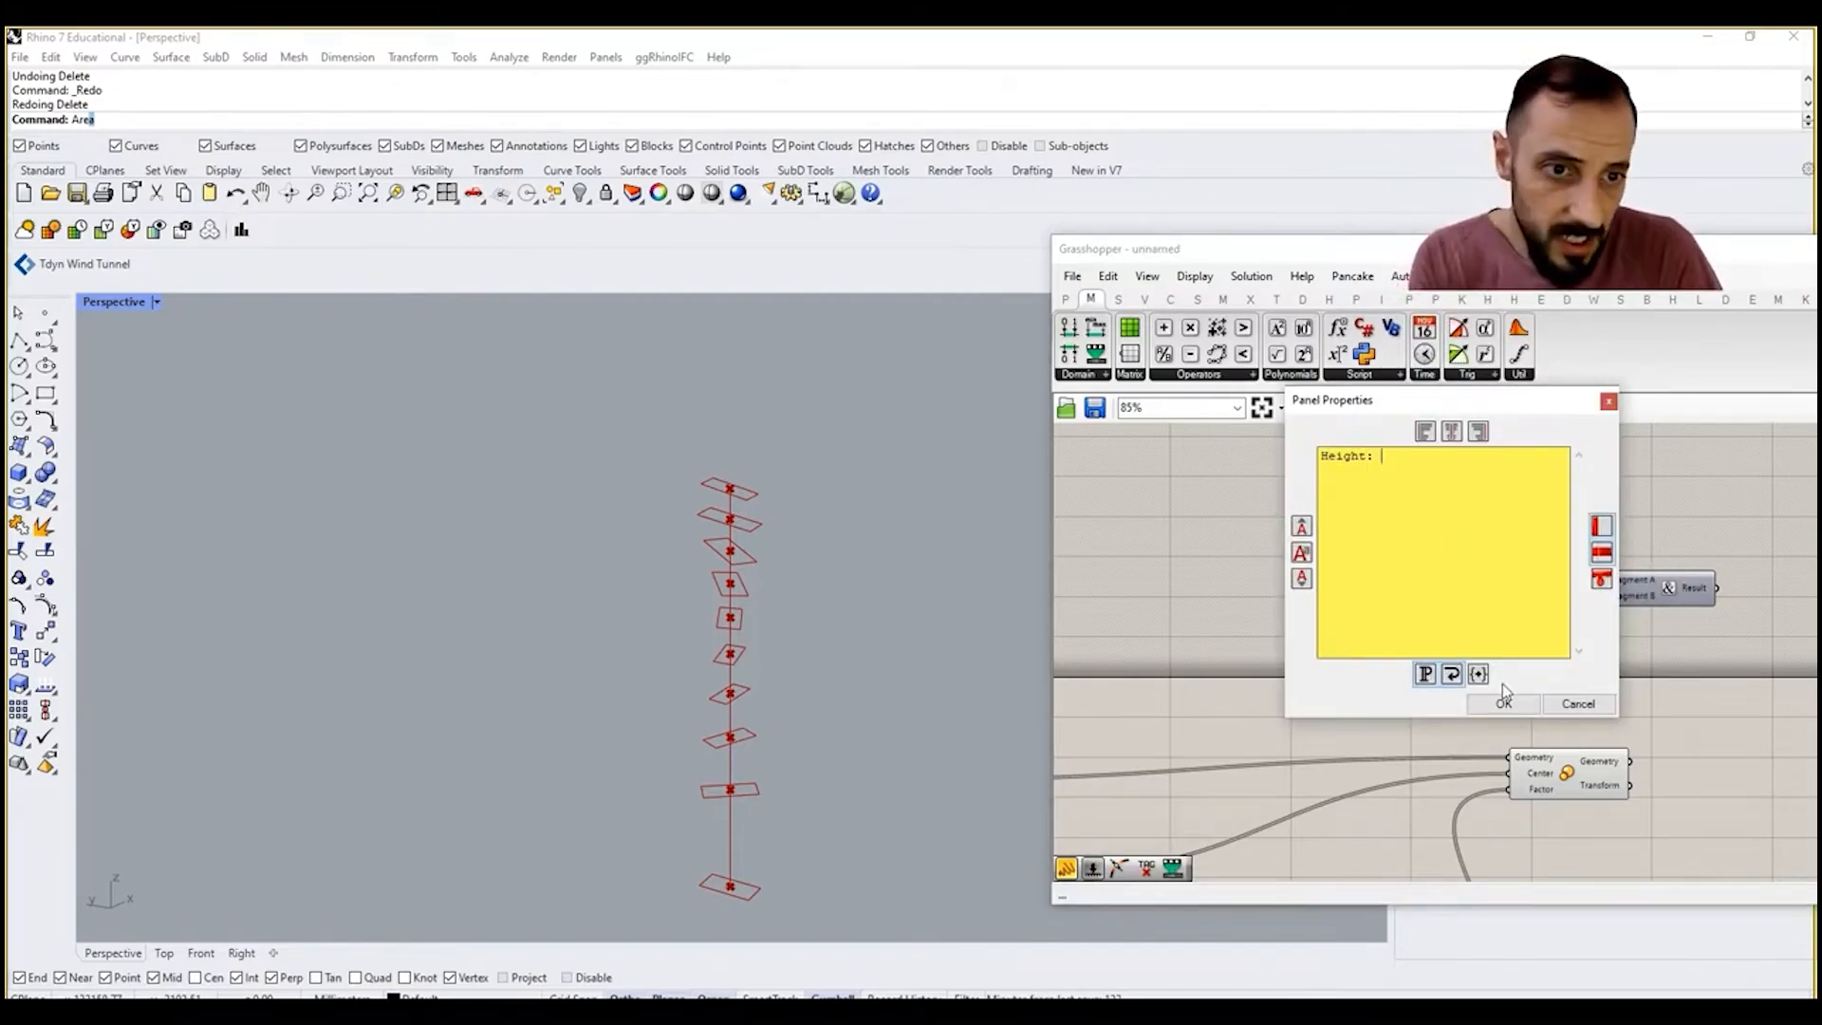
{"action": "left_click", "coordinate": [1503, 701]}
Step: Wire the Height panel into Concatenate's Fragment A and Round's Nearest output into Fragment B, and tidy the component positions
{"action": "scroll", "coordinate": [1545, 628], "scroll_direction": "up", "scroll_amount": 1}
{"action": "left_click_drag", "start_coordinate": [1544, 548], "coordinate": [1613, 570]}
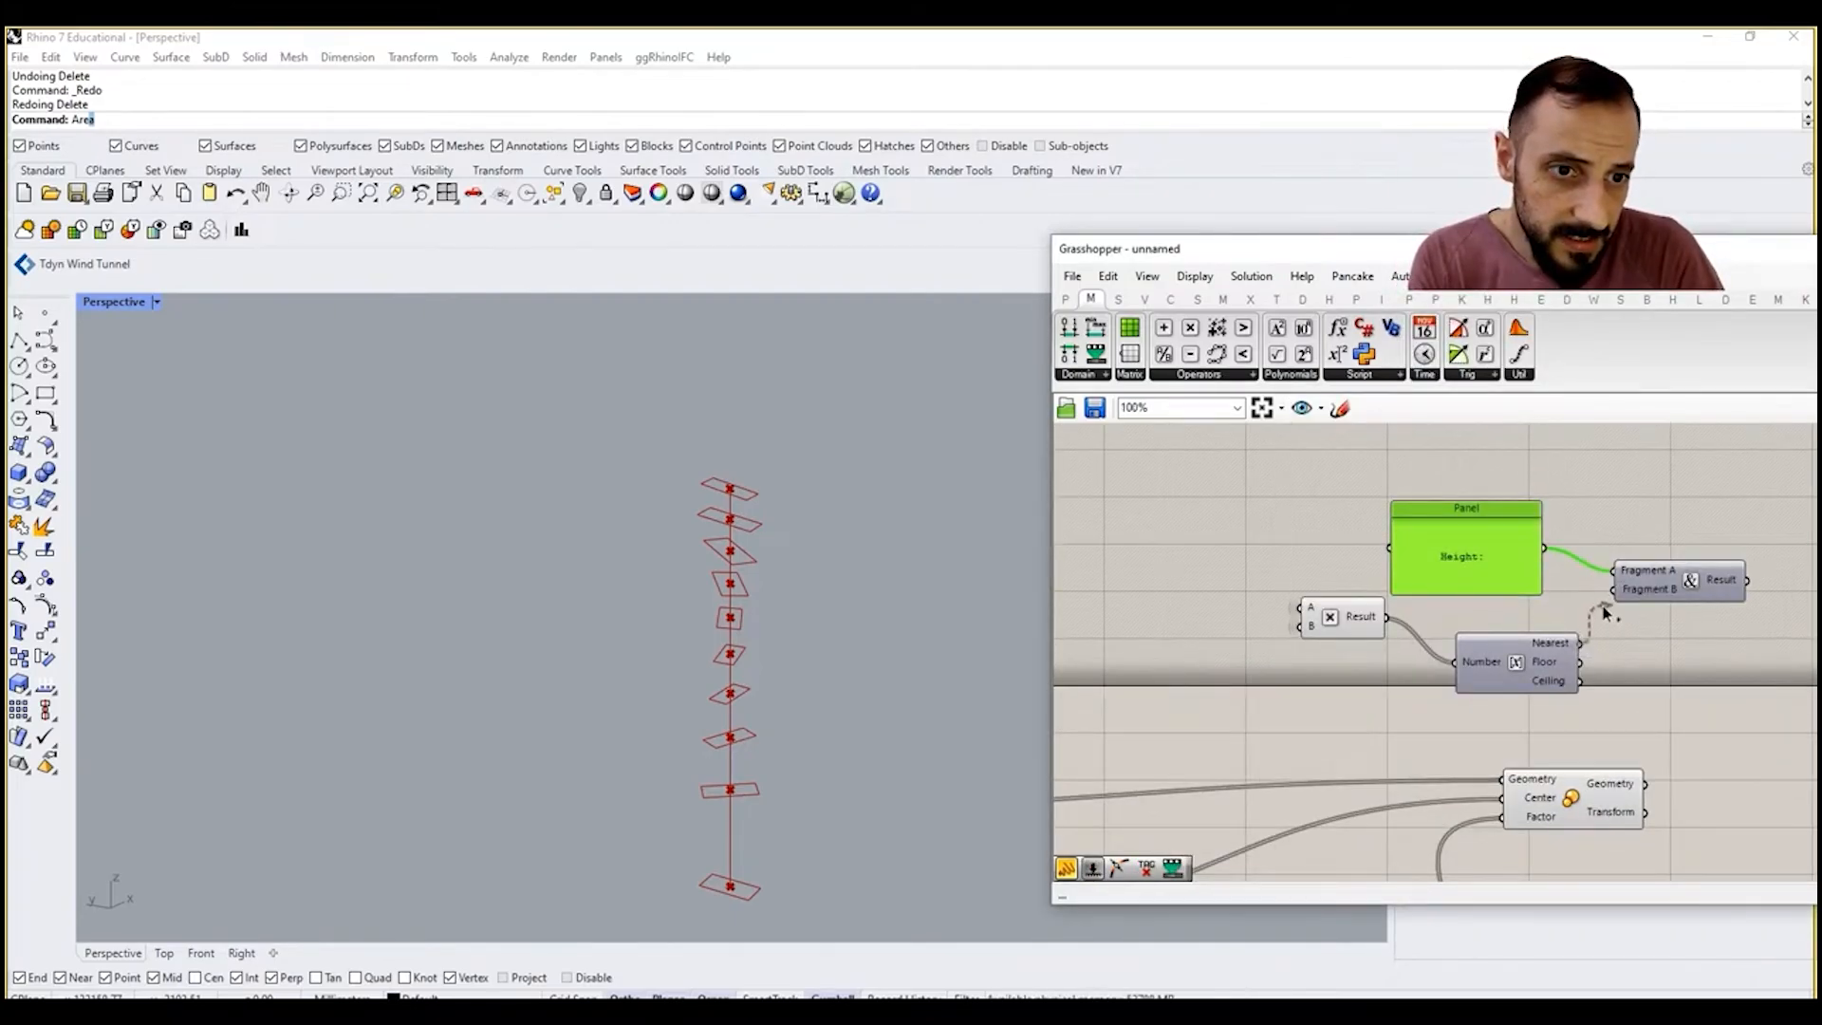
{"action": "left_click_drag", "start_coordinate": [1490, 670], "coordinate": [1486, 646]}
{"action": "left_click_drag", "start_coordinate": [1341, 628], "coordinate": [1309, 626]}
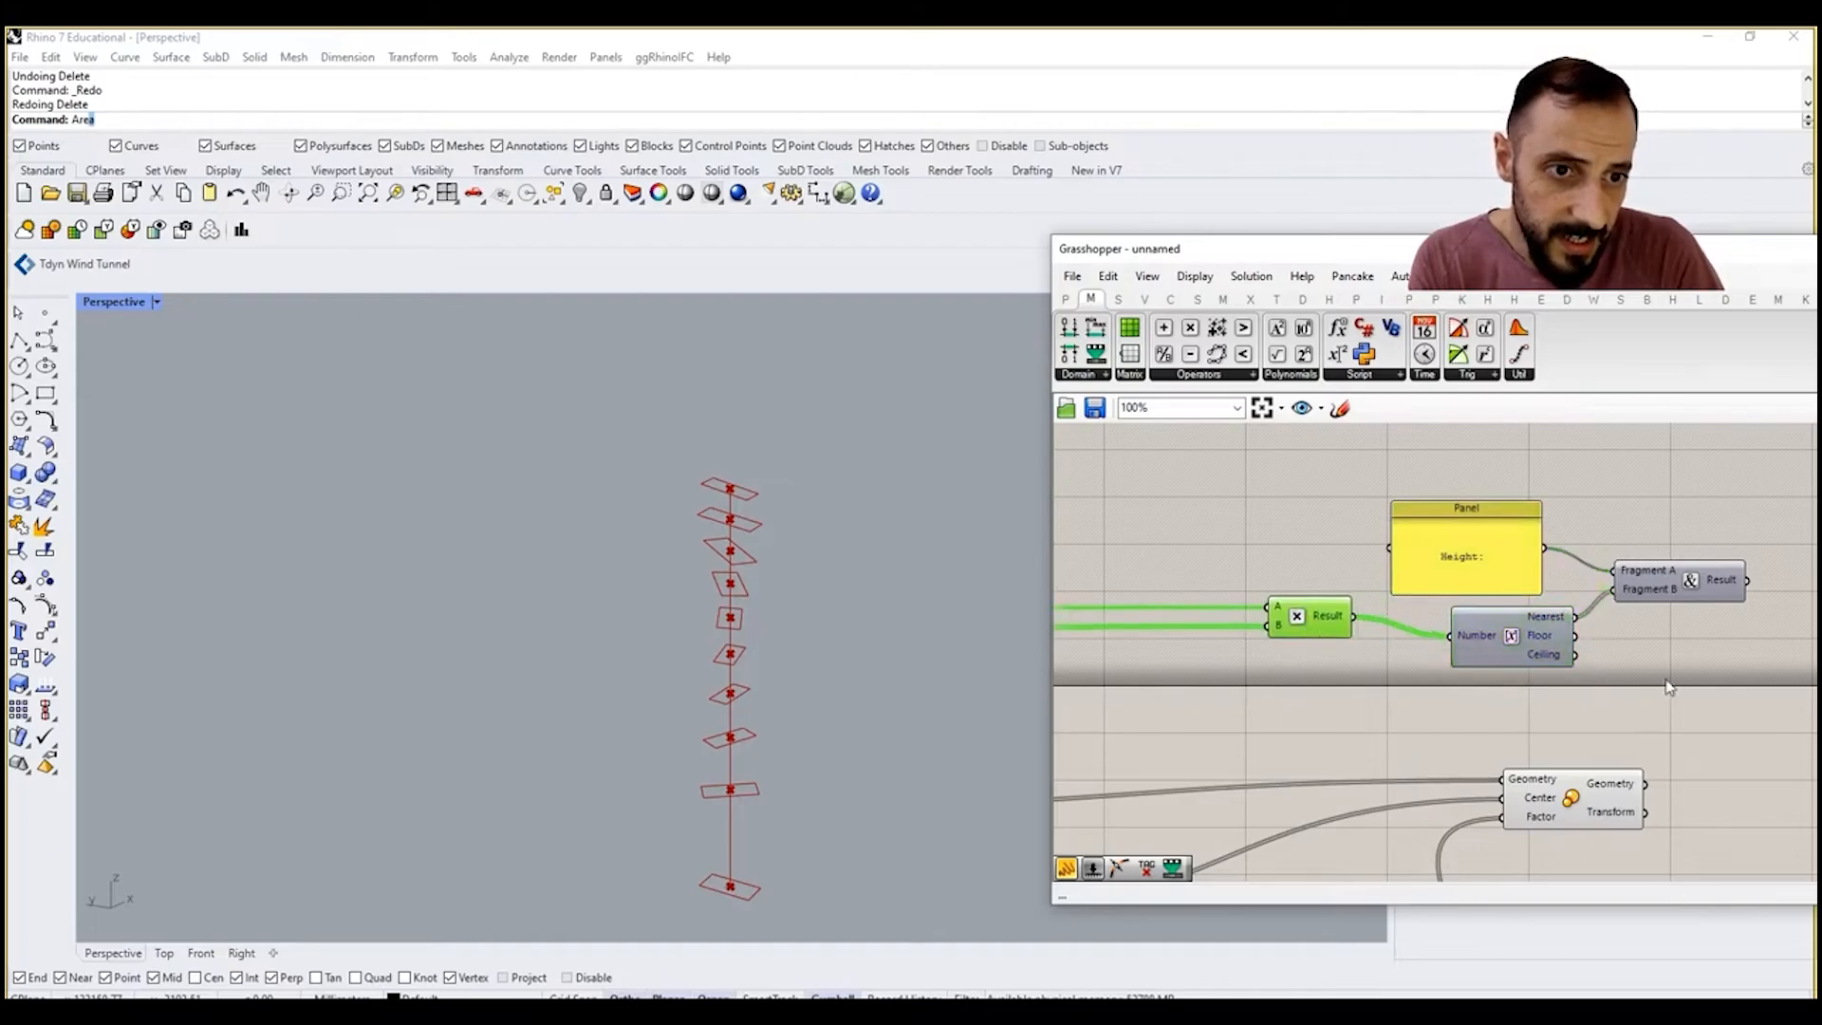
{"action": "right_click_drag", "start_coordinate": [1669, 687], "coordinate": [1432, 681]}
{"action": "left_click_drag", "start_coordinate": [1325, 651], "coordinate": [1317, 650]}
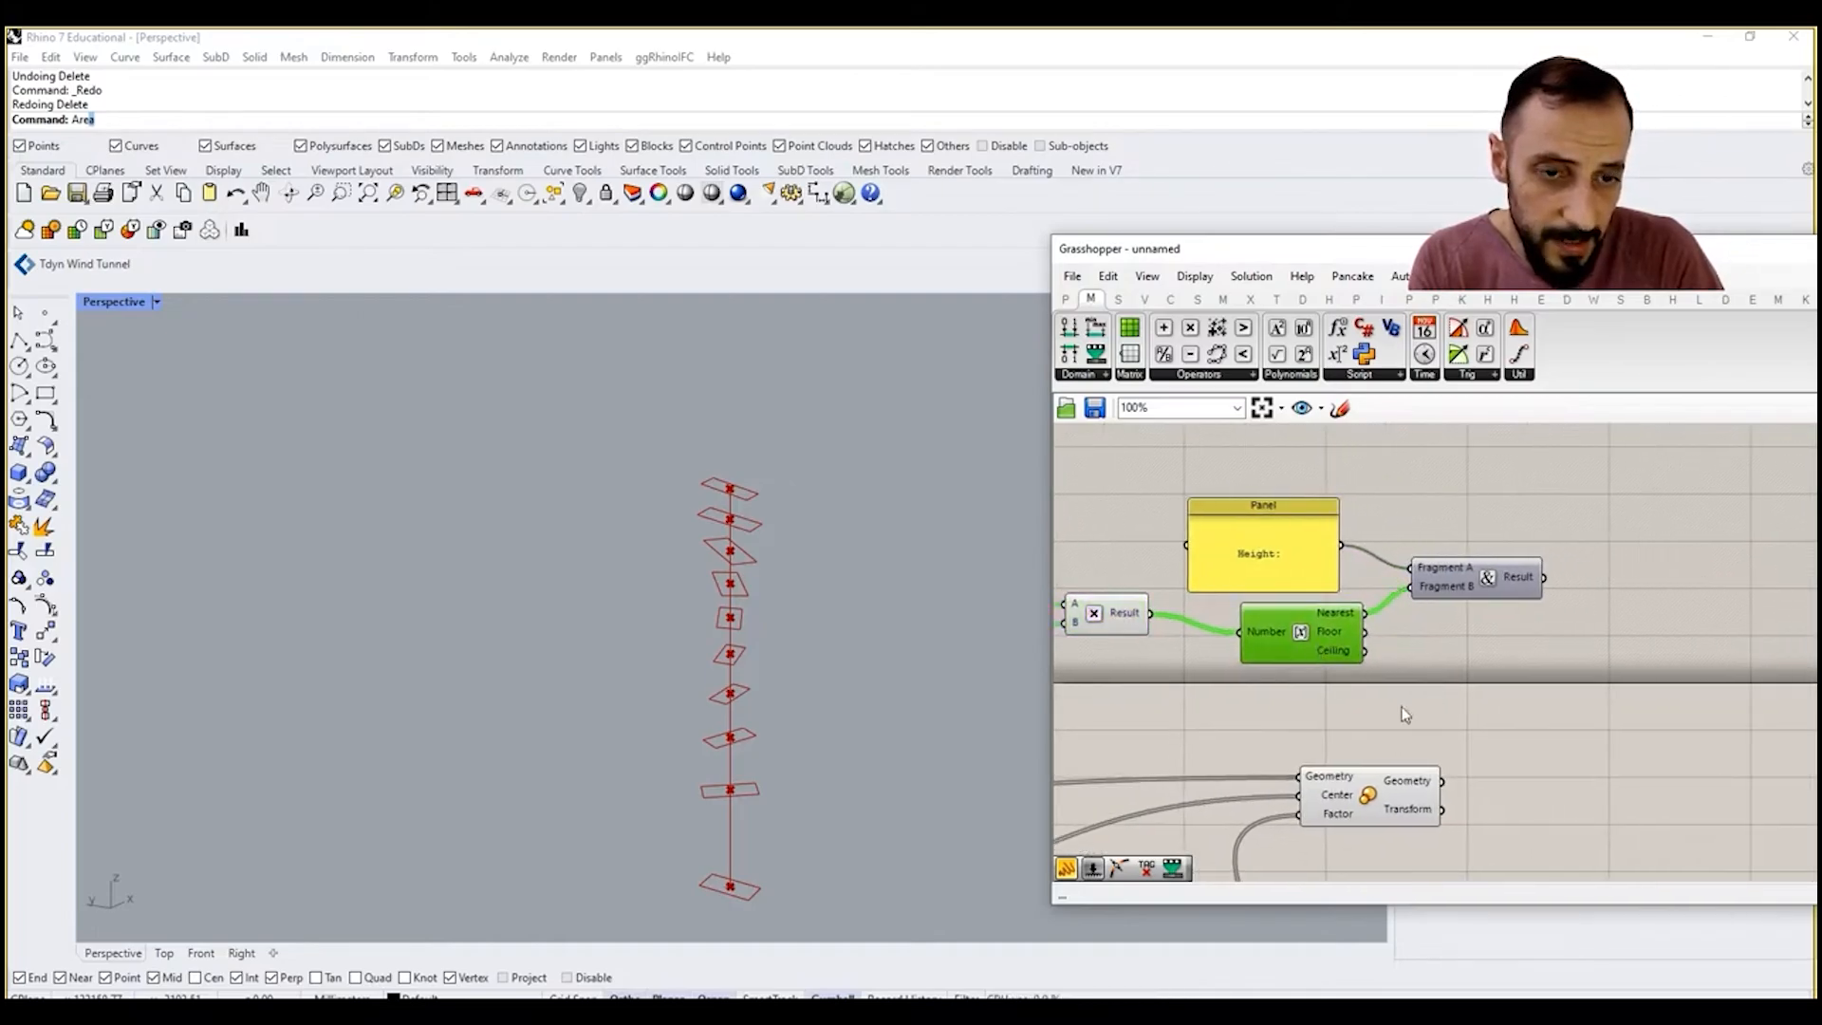
Step: Add a Text Tag component to the right of the Concatenate component
{"action": "right_click_drag", "start_coordinate": [1523, 686], "coordinate": [1465, 686]}
{"action": "double_click", "coordinate": [1469, 679]}
{"action": "type", "text": "tag"}
{"action": "left_click", "coordinate": [1463, 658]}
{"action": "left_click_drag", "start_coordinate": [1452, 664], "coordinate": [1621, 656]}
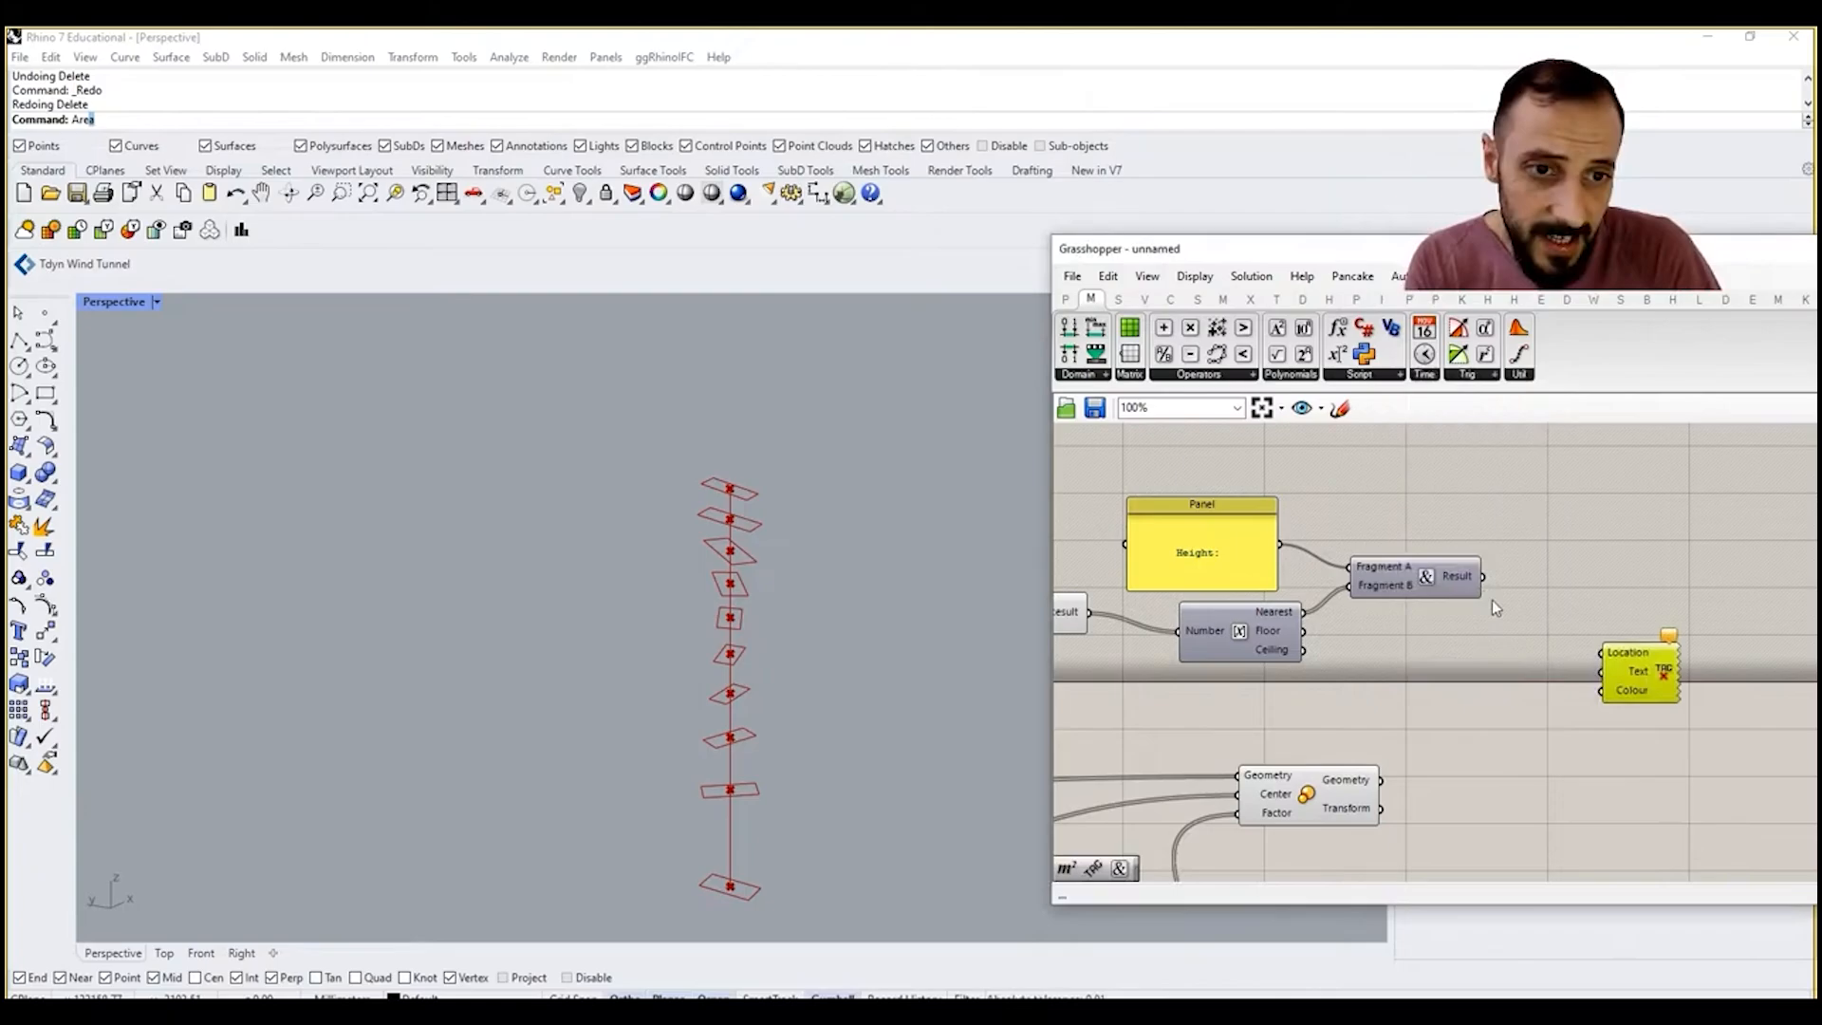
Step: Add a Point On Curve at 0.500 for the scaled rectangles, wired to the Text Tag's Location, and feed the concatenated result into Text
{"action": "double_click", "coordinate": [1419, 755]}
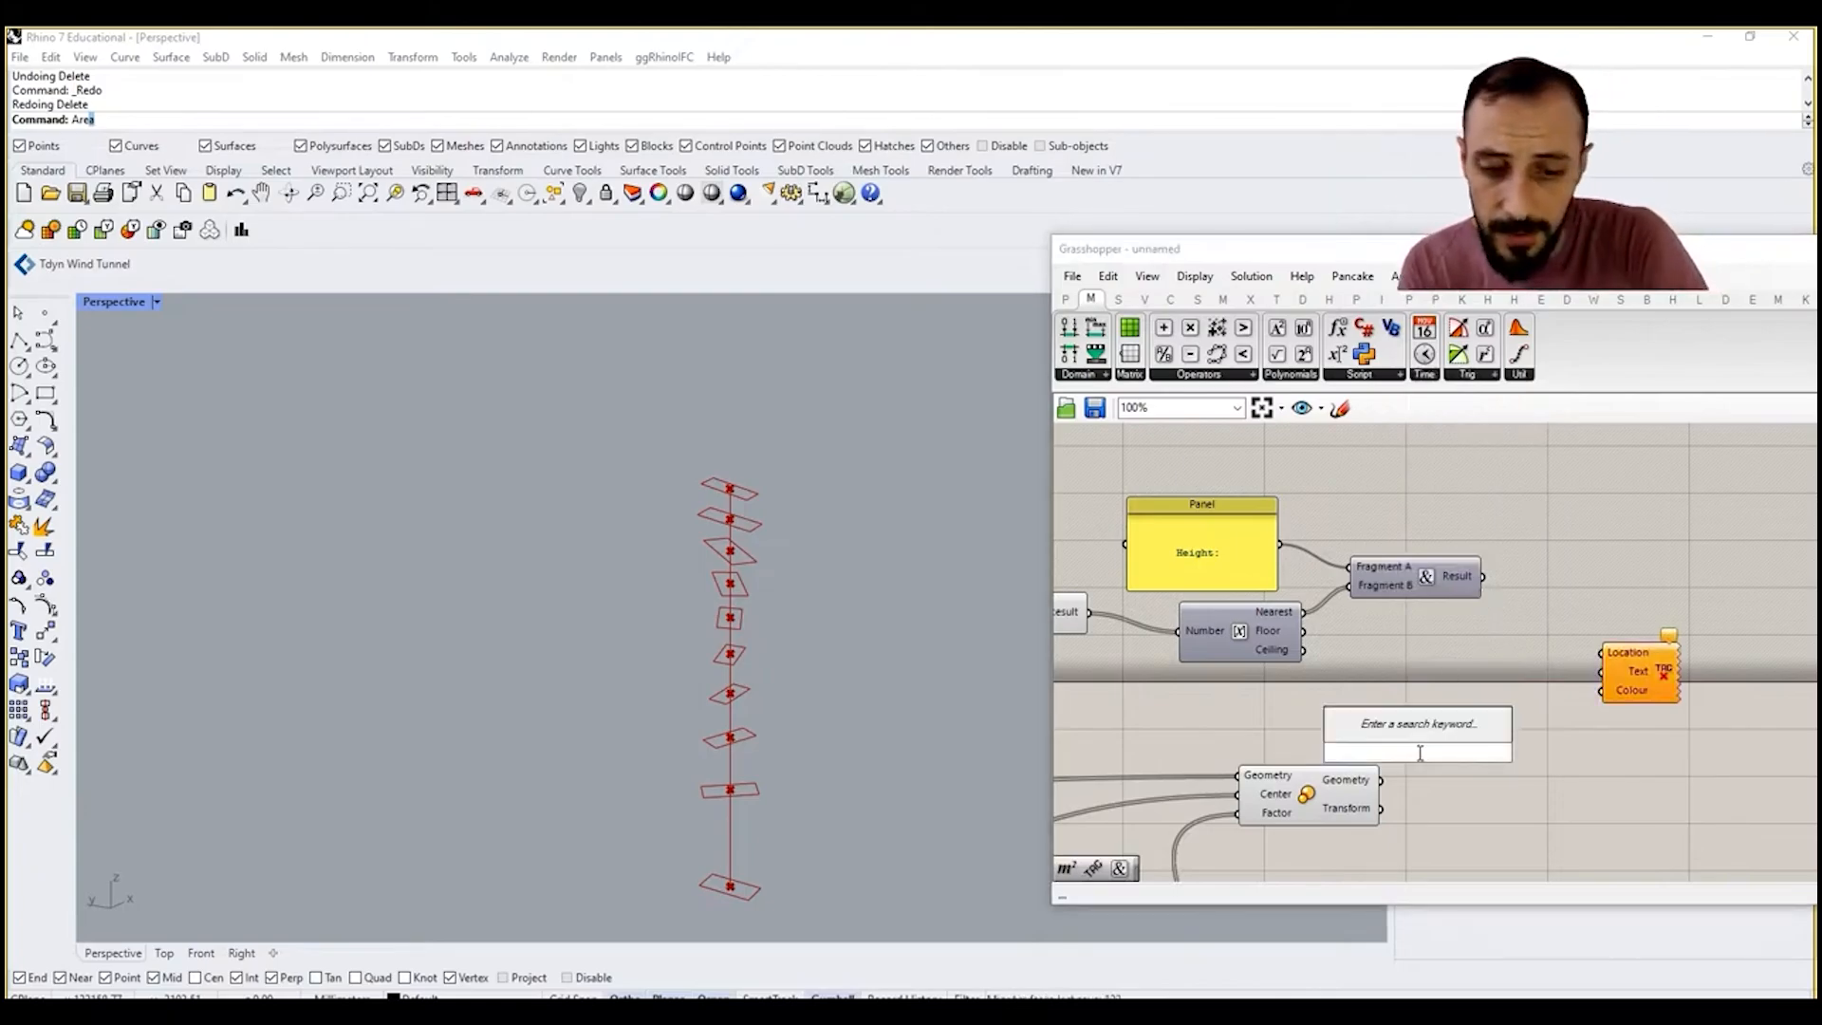
{"action": "type", "text": "pointoncurve"}
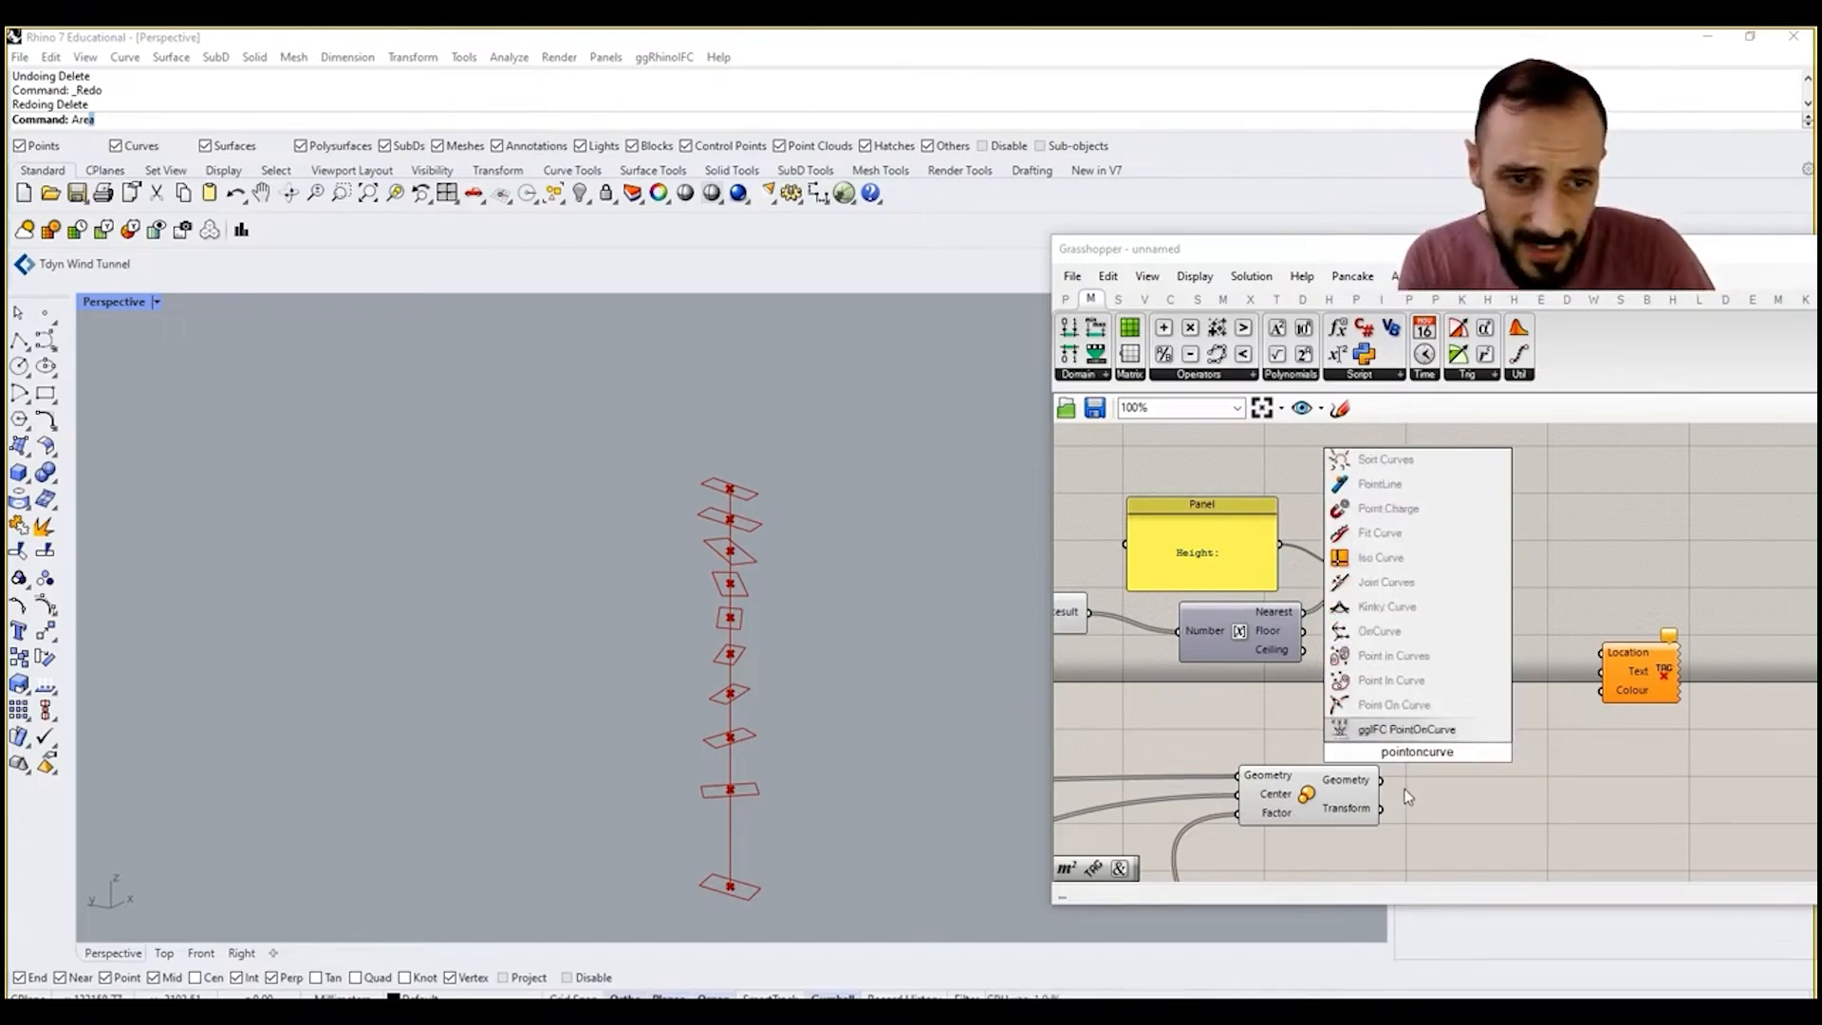
{"action": "left_click", "coordinate": [1379, 728]}
{"action": "left_click_drag", "start_coordinate": [1479, 753], "coordinate": [1603, 656]}
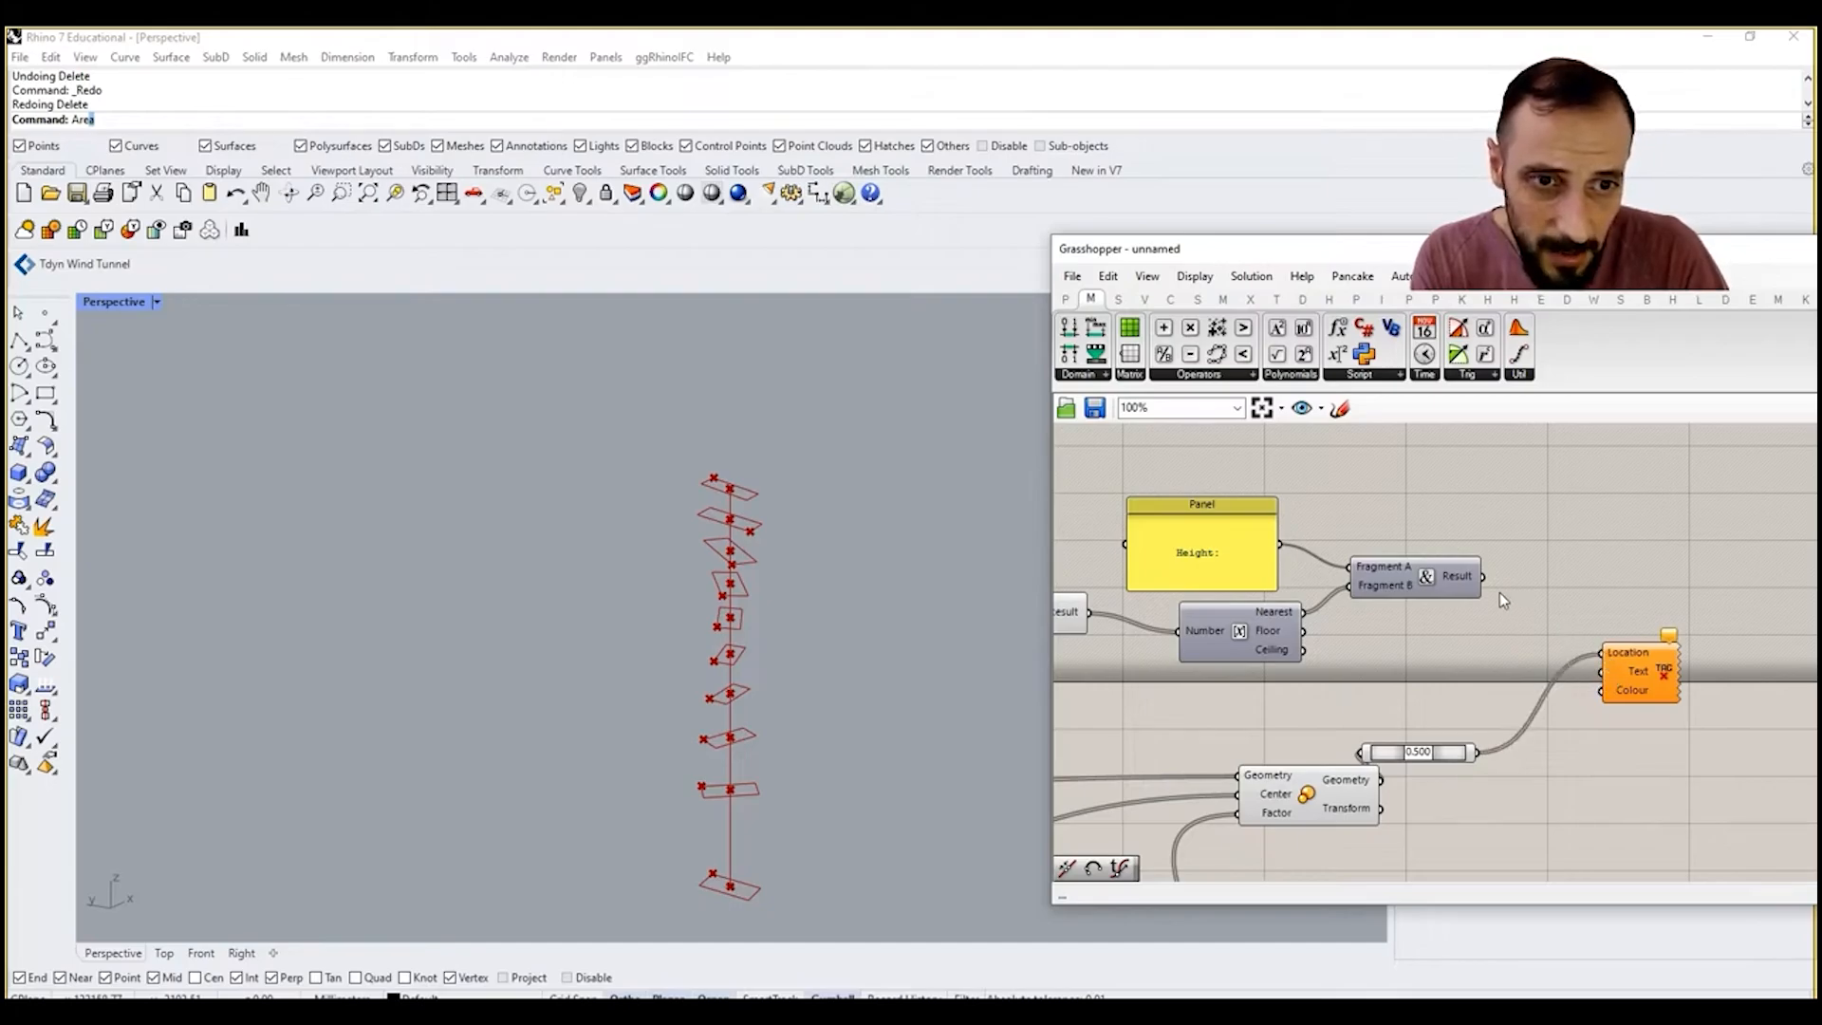
Step: Add a white Colour Swatch below the Text Tag and wire it into the tag's Colour input
{"action": "double_click", "coordinate": [1604, 782]}
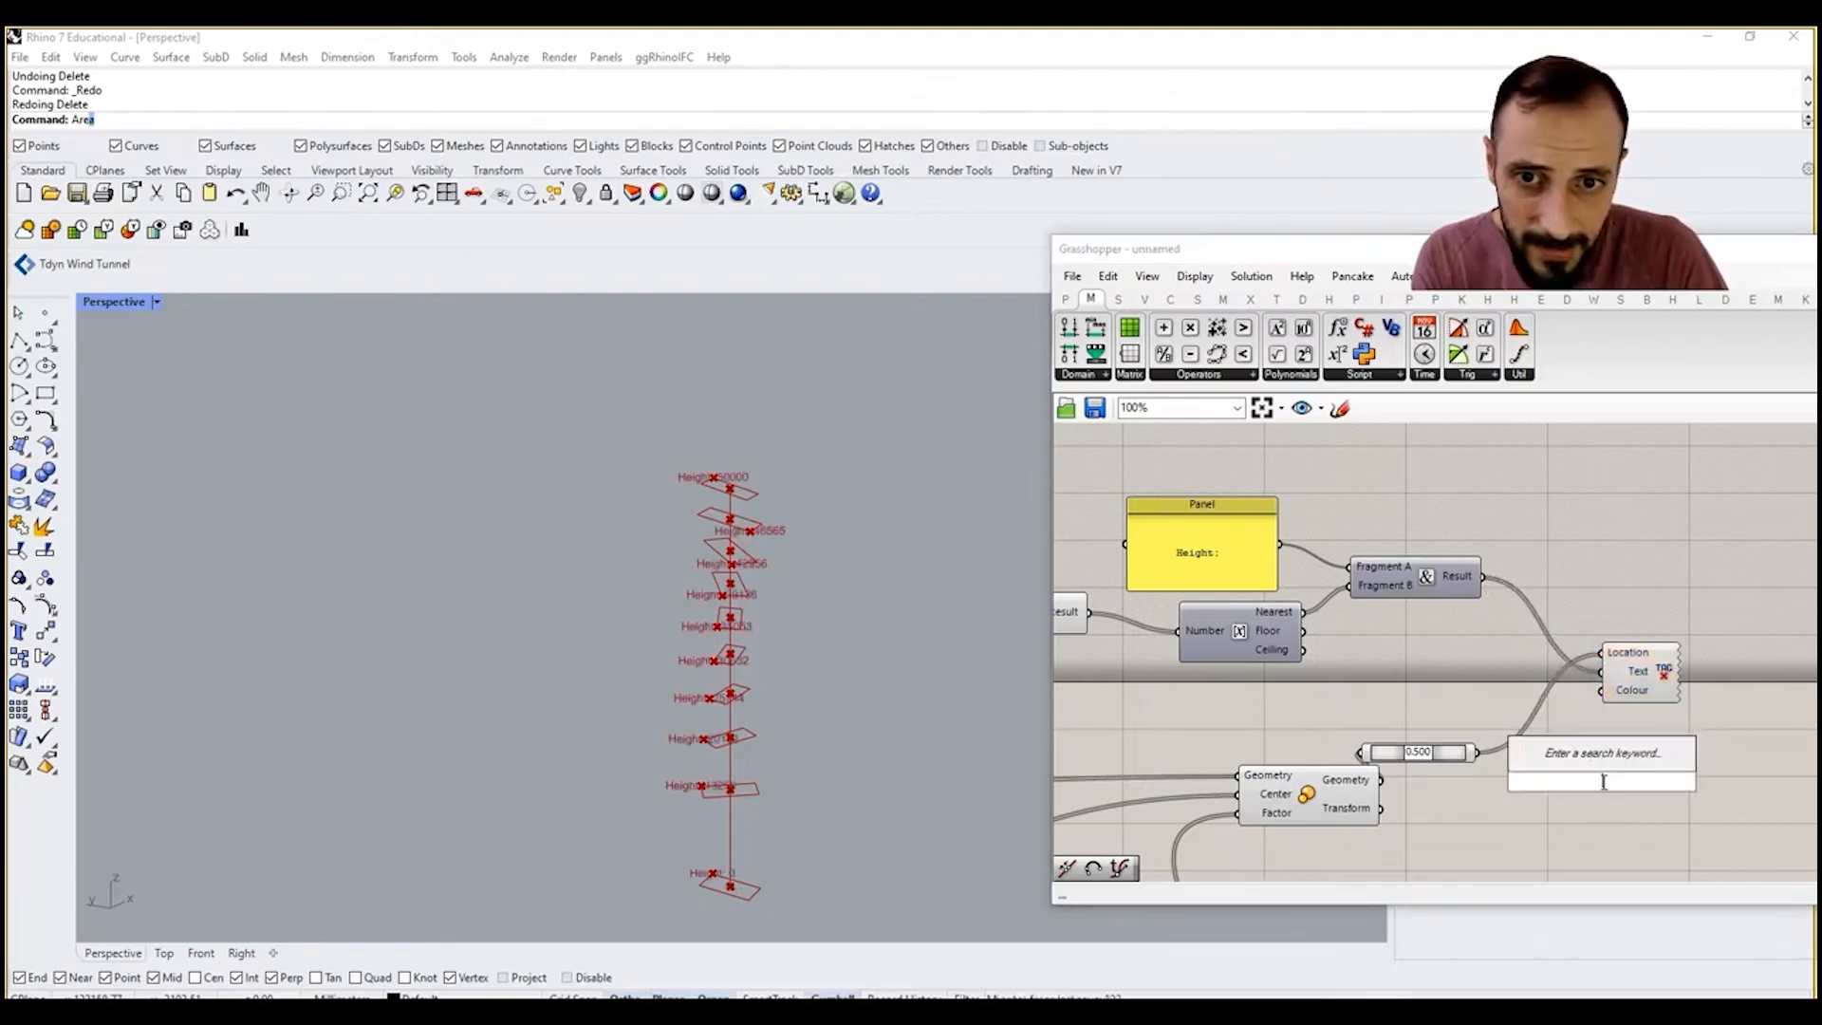
{"action": "type", "text": "swa"}
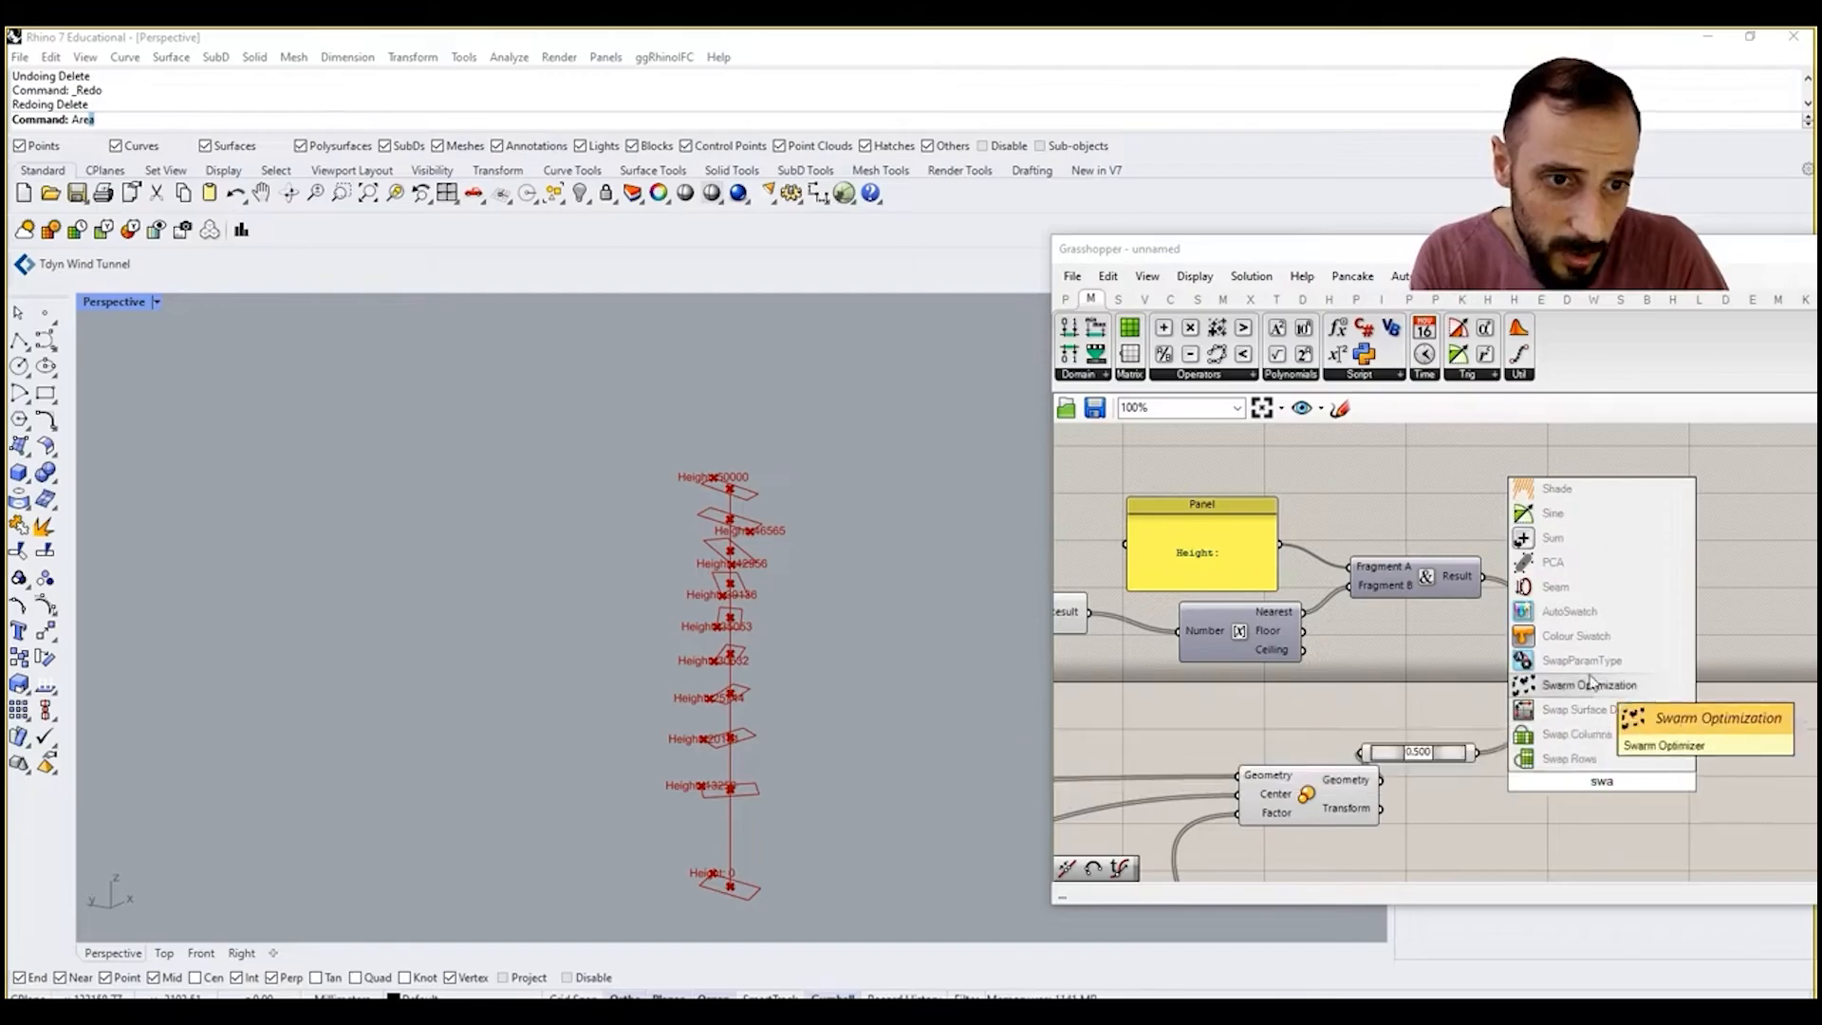
{"action": "left_click", "coordinate": [1578, 638]}
{"action": "left_click_drag", "start_coordinate": [1632, 739], "coordinate": [1618, 704]}
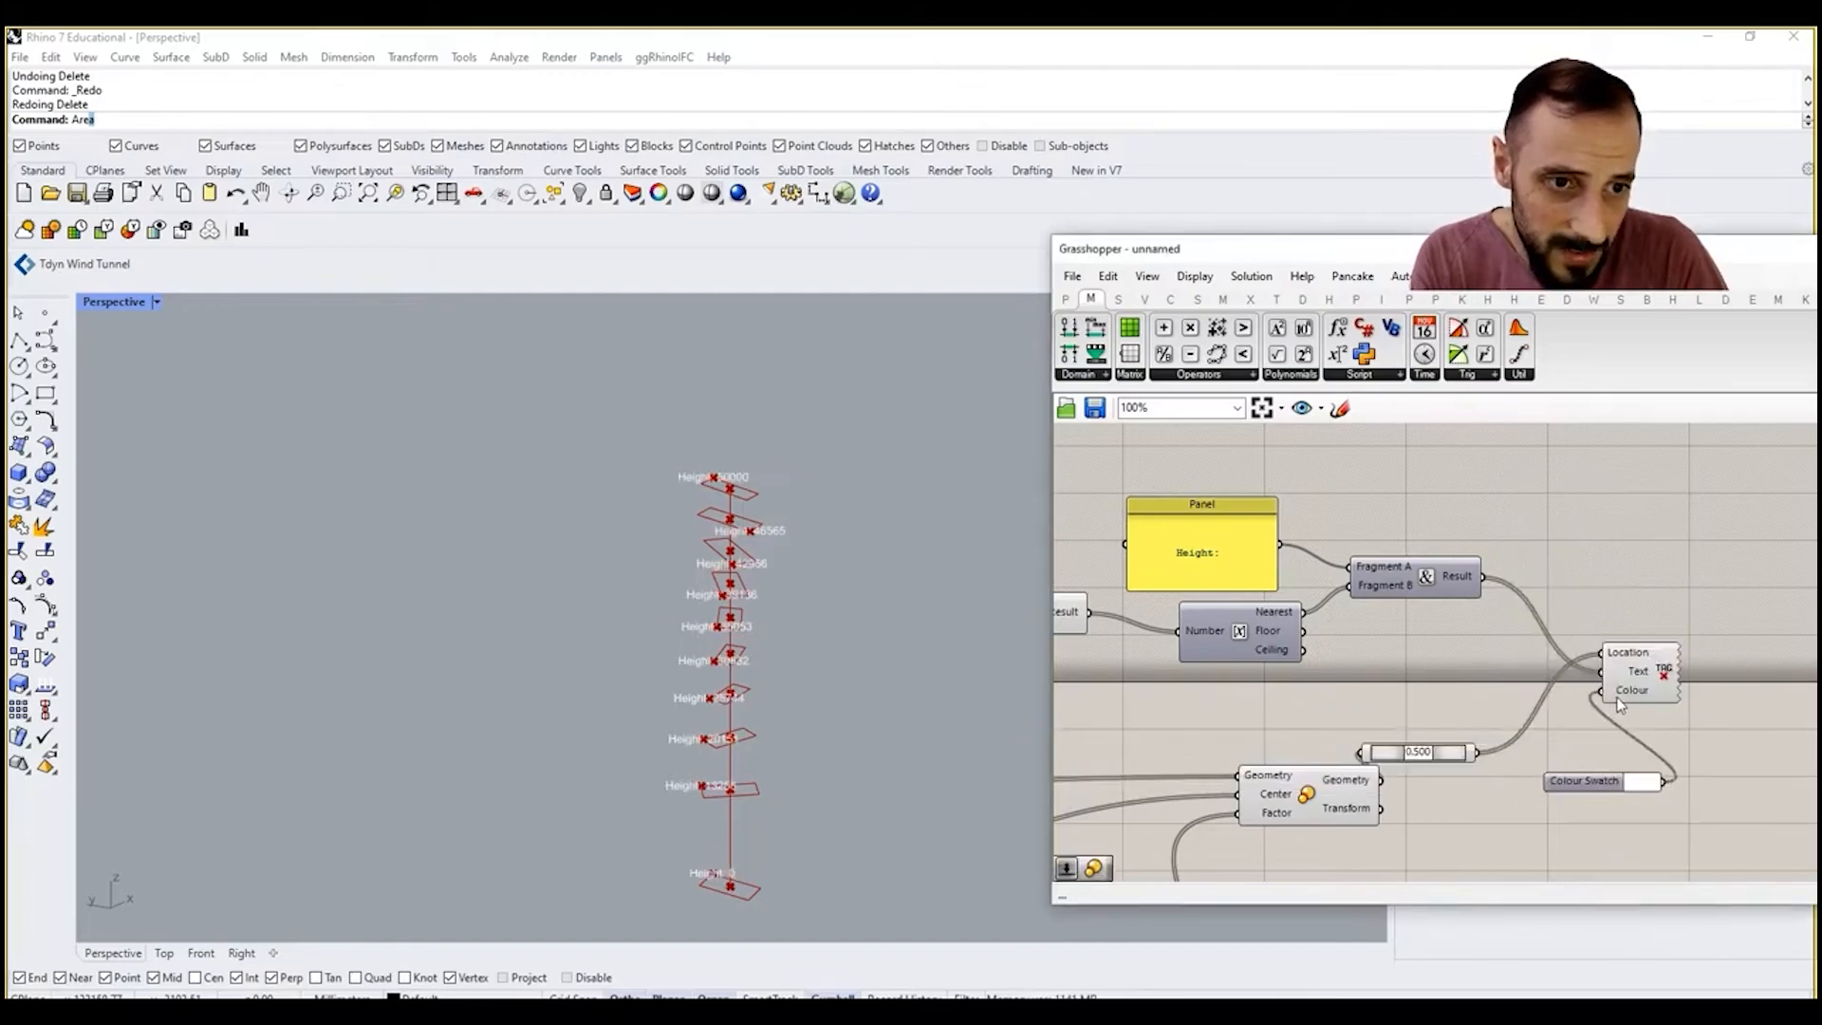
Step: Set the Text Tag's text size to the smallest option and inspect the height labels up close in the viewport
{"action": "right_click", "coordinate": [1659, 679]}
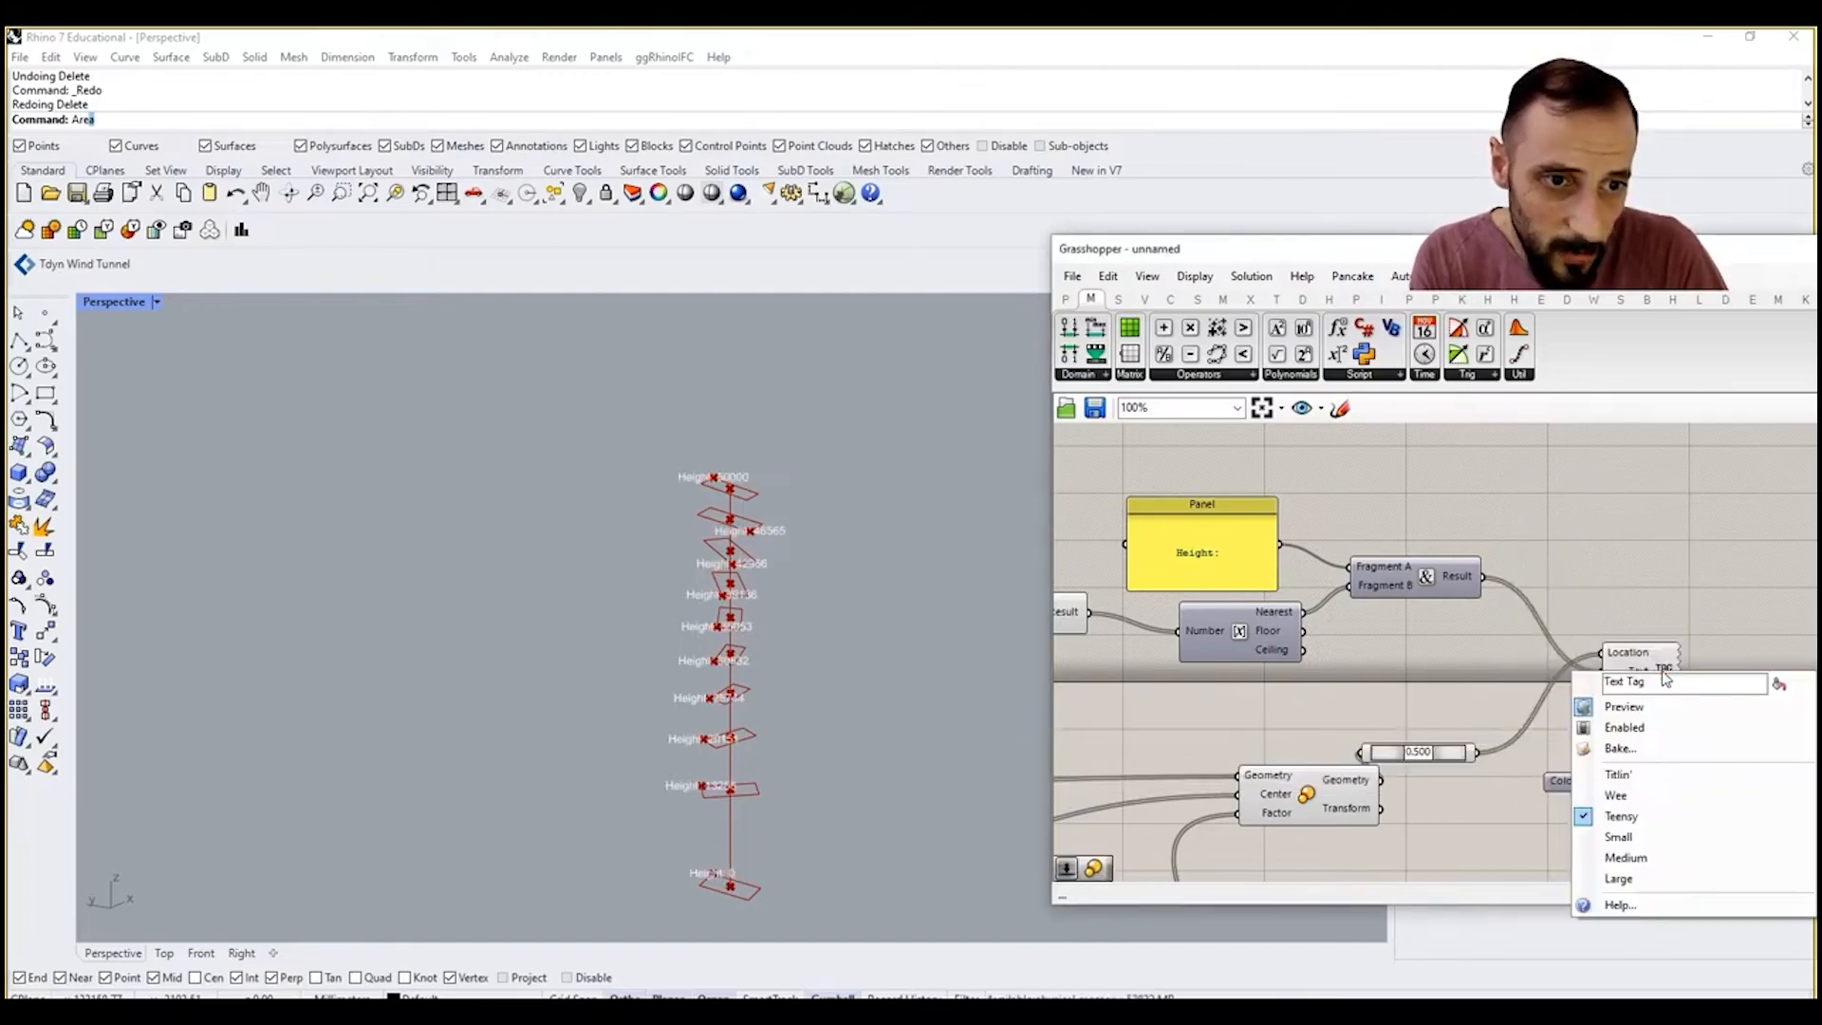
{"action": "left_click", "coordinate": [1618, 774]}
{"action": "scroll", "coordinate": [764, 531], "scroll_direction": "up", "scroll_amount": 5}
{"action": "scroll", "coordinate": [764, 531], "scroll_direction": "up", "scroll_amount": 1}
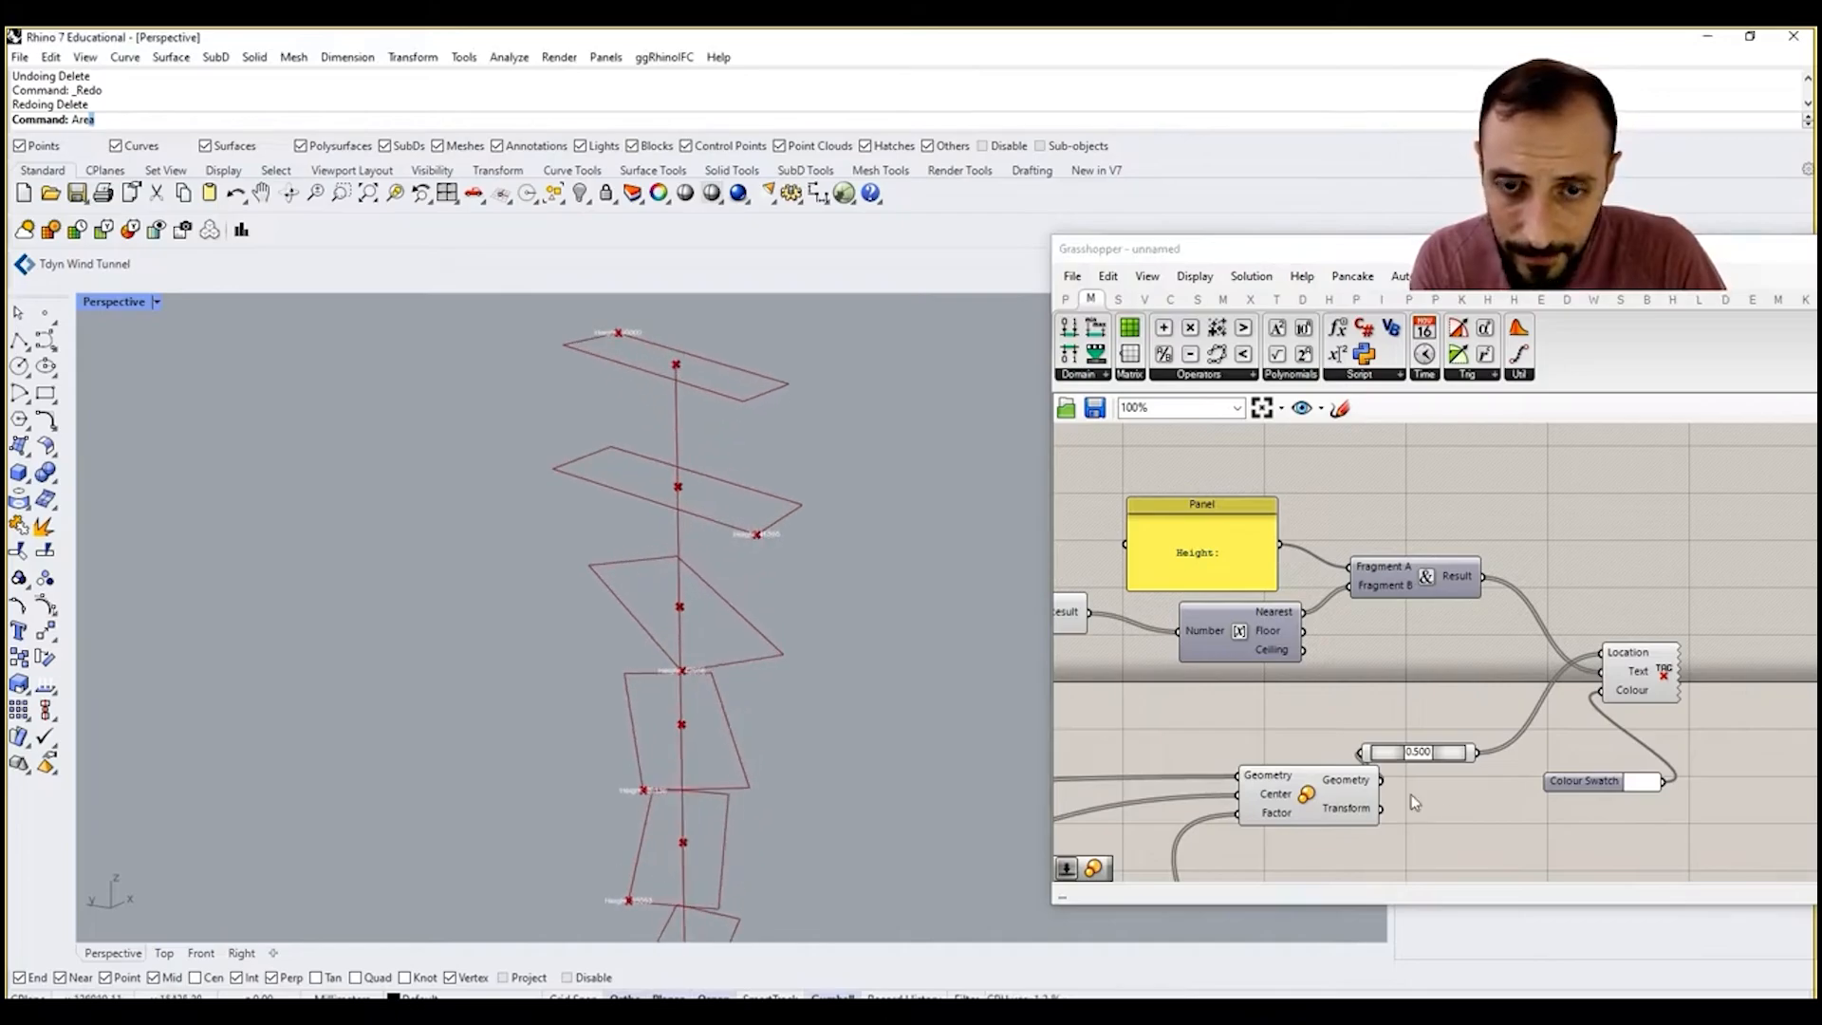
Step: Replace the Text Tag with a Text Tag 3D component and wire the concatenated result into its Text input
{"action": "right_click_drag", "start_coordinate": [1648, 555], "coordinate": [1590, 560]}
{"action": "double_click", "coordinate": [1591, 558]}
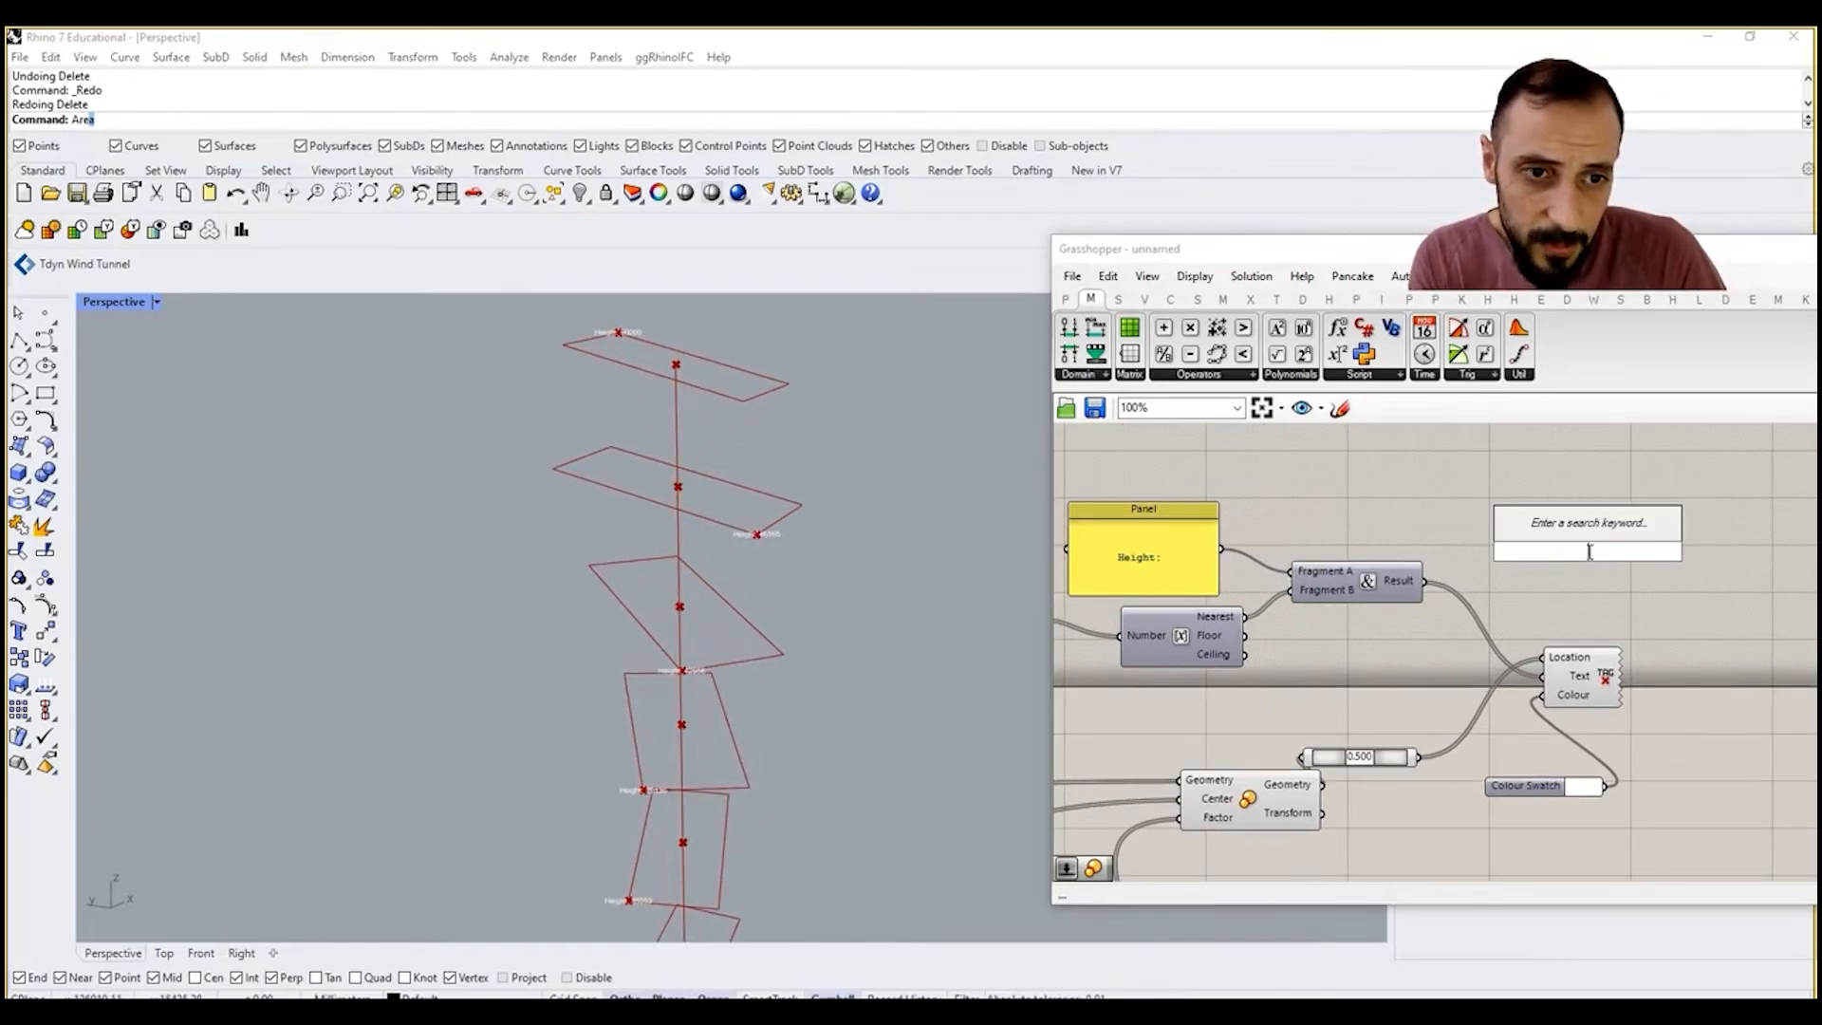
{"action": "type", "text": "tag"}
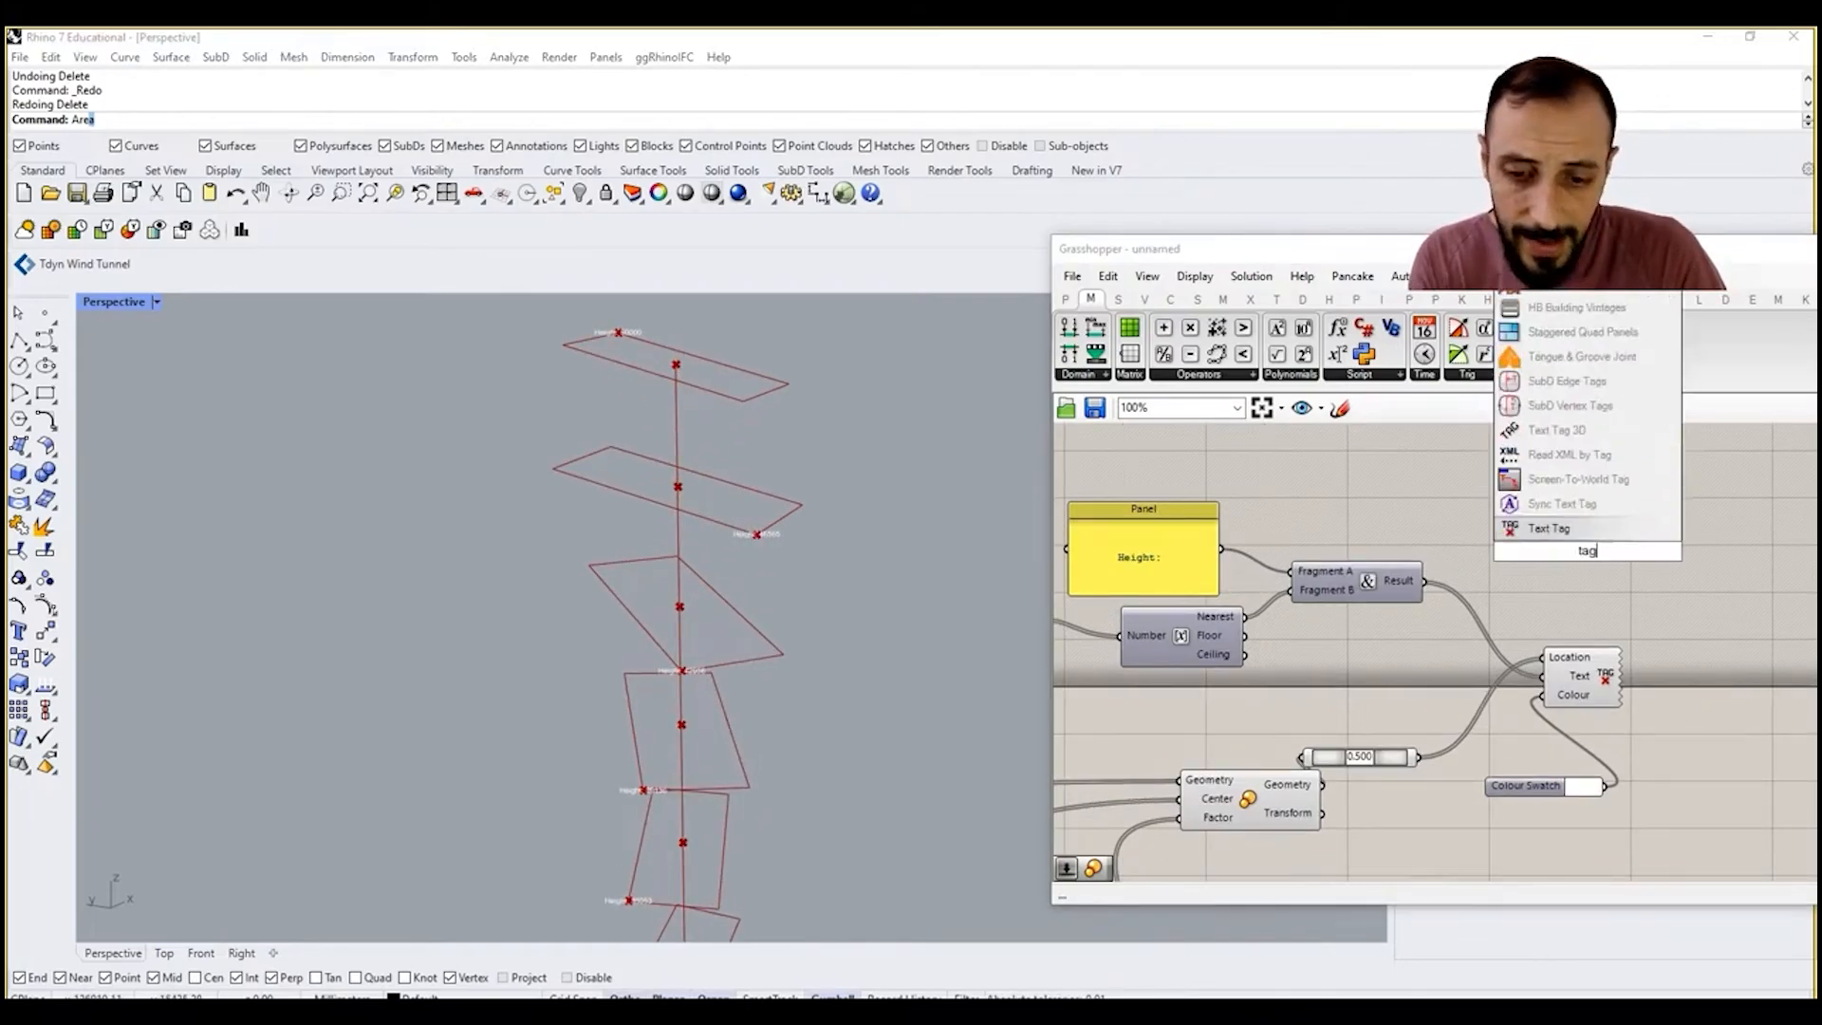
{"action": "left_click", "coordinate": [1577, 433]}
{"action": "left_click", "coordinate": [1546, 661]}
{"action": "key", "text": "Delete"}
{"action": "left_click_drag", "start_coordinate": [1424, 580], "coordinate": [1554, 541]}
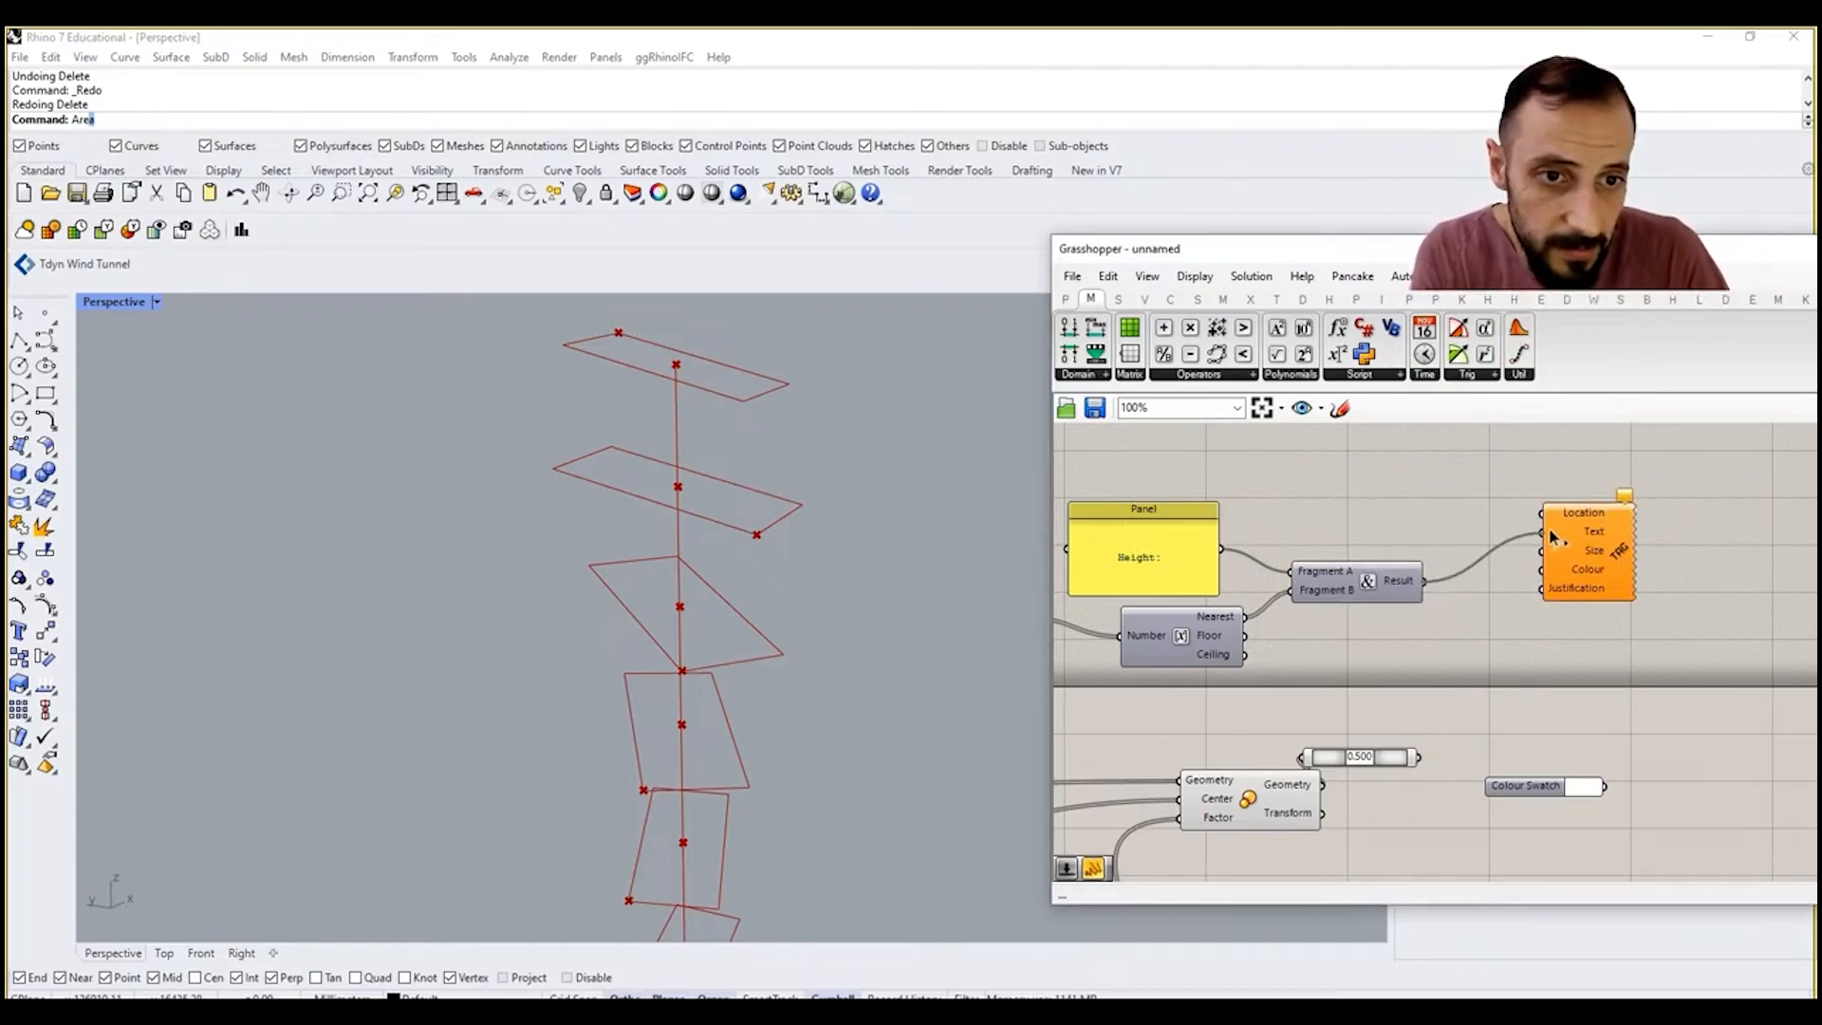
Step: Add a YZ Plane originating at the 0.500 curve points, hide the previews of both components, and wire the plane into the 3D tag's Location
{"action": "double_click", "coordinate": [1447, 727]}
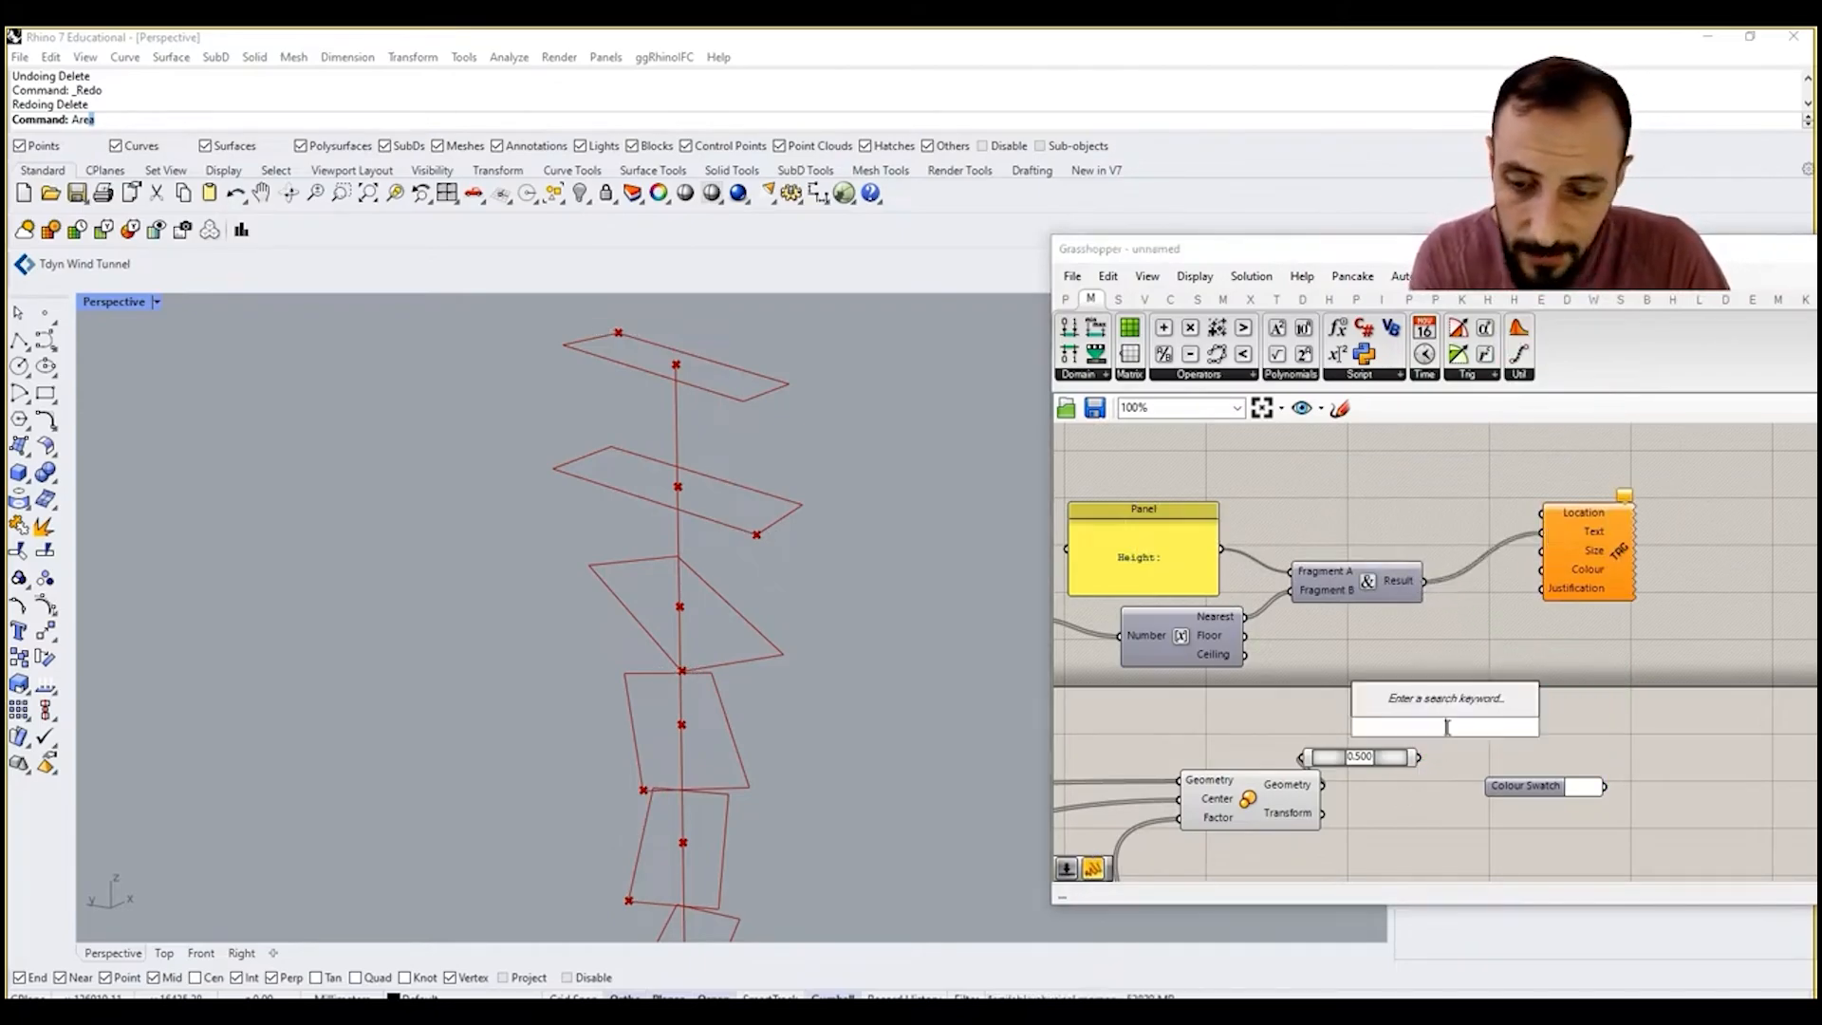
{"action": "type", "text": "x"}
{"action": "key", "text": "BackSpace"}
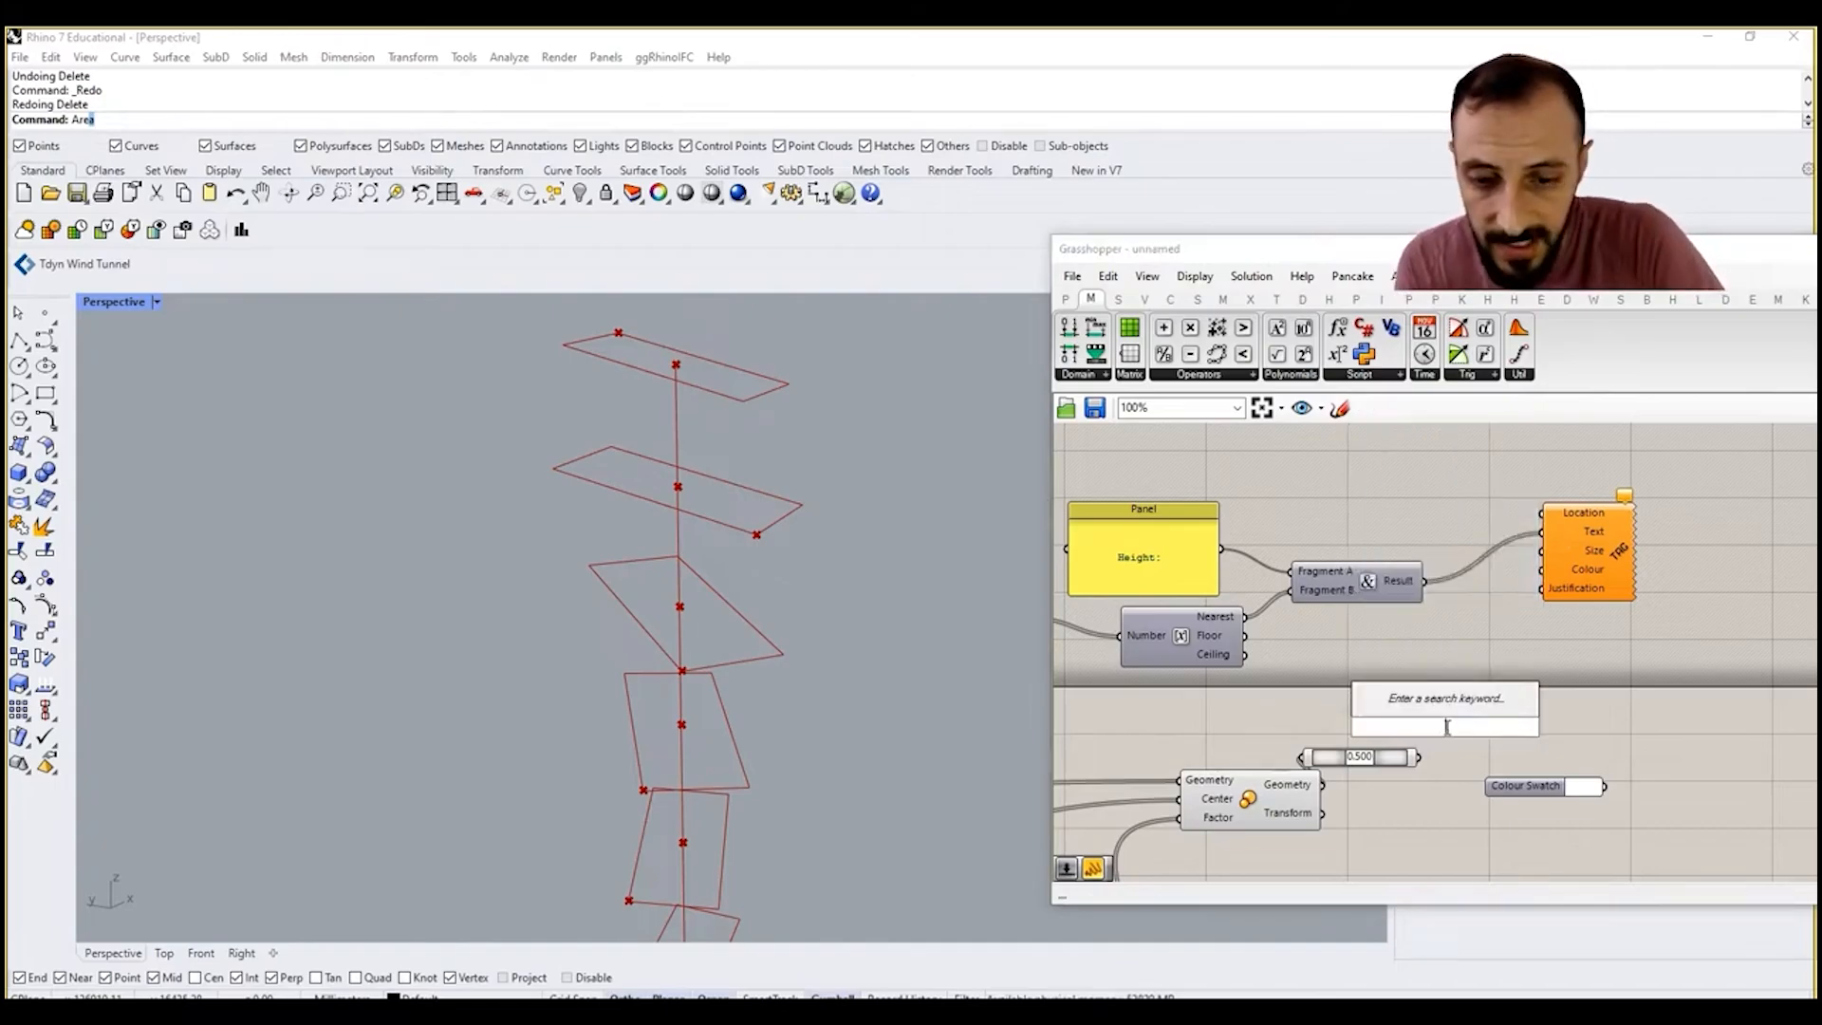
{"action": "type", "text": "yz"}
{"action": "key", "text": "Return"}
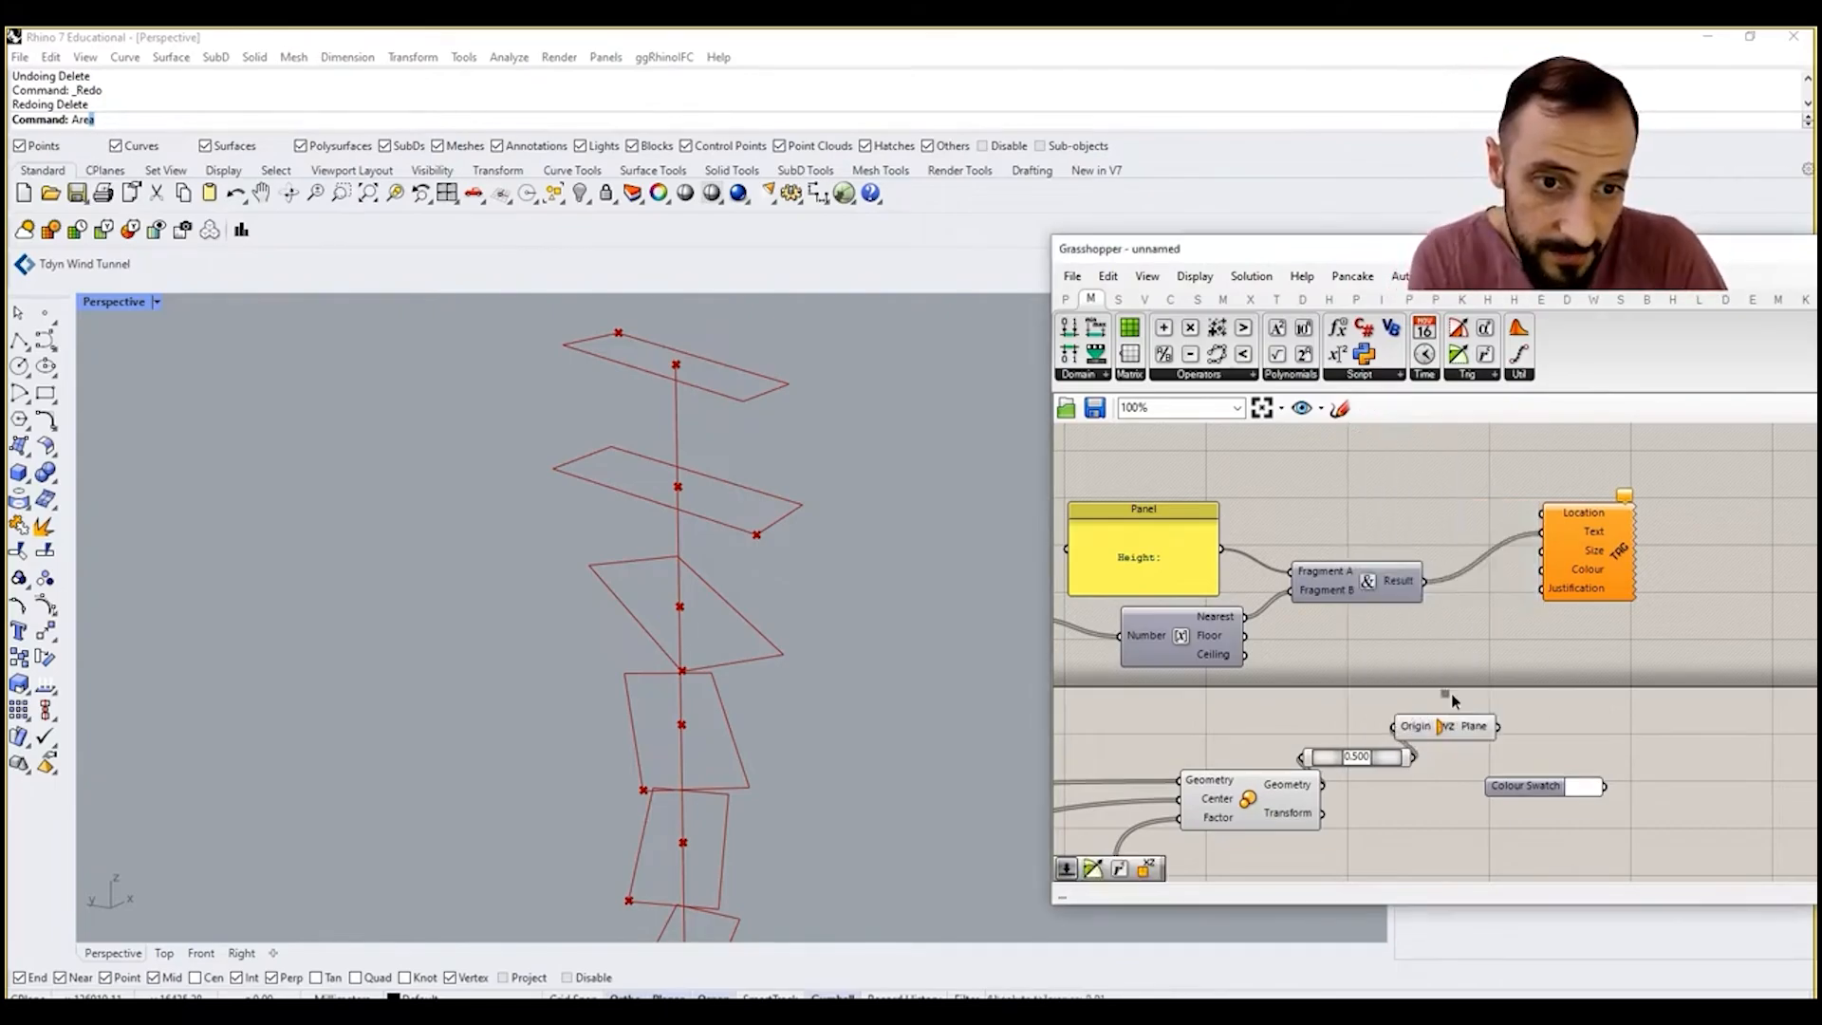
{"action": "left_click_drag", "start_coordinate": [1451, 693], "coordinate": [1358, 765]}
{"action": "right_click", "coordinate": [1348, 670]}
{"action": "left_click", "coordinate": [1426, 700]}
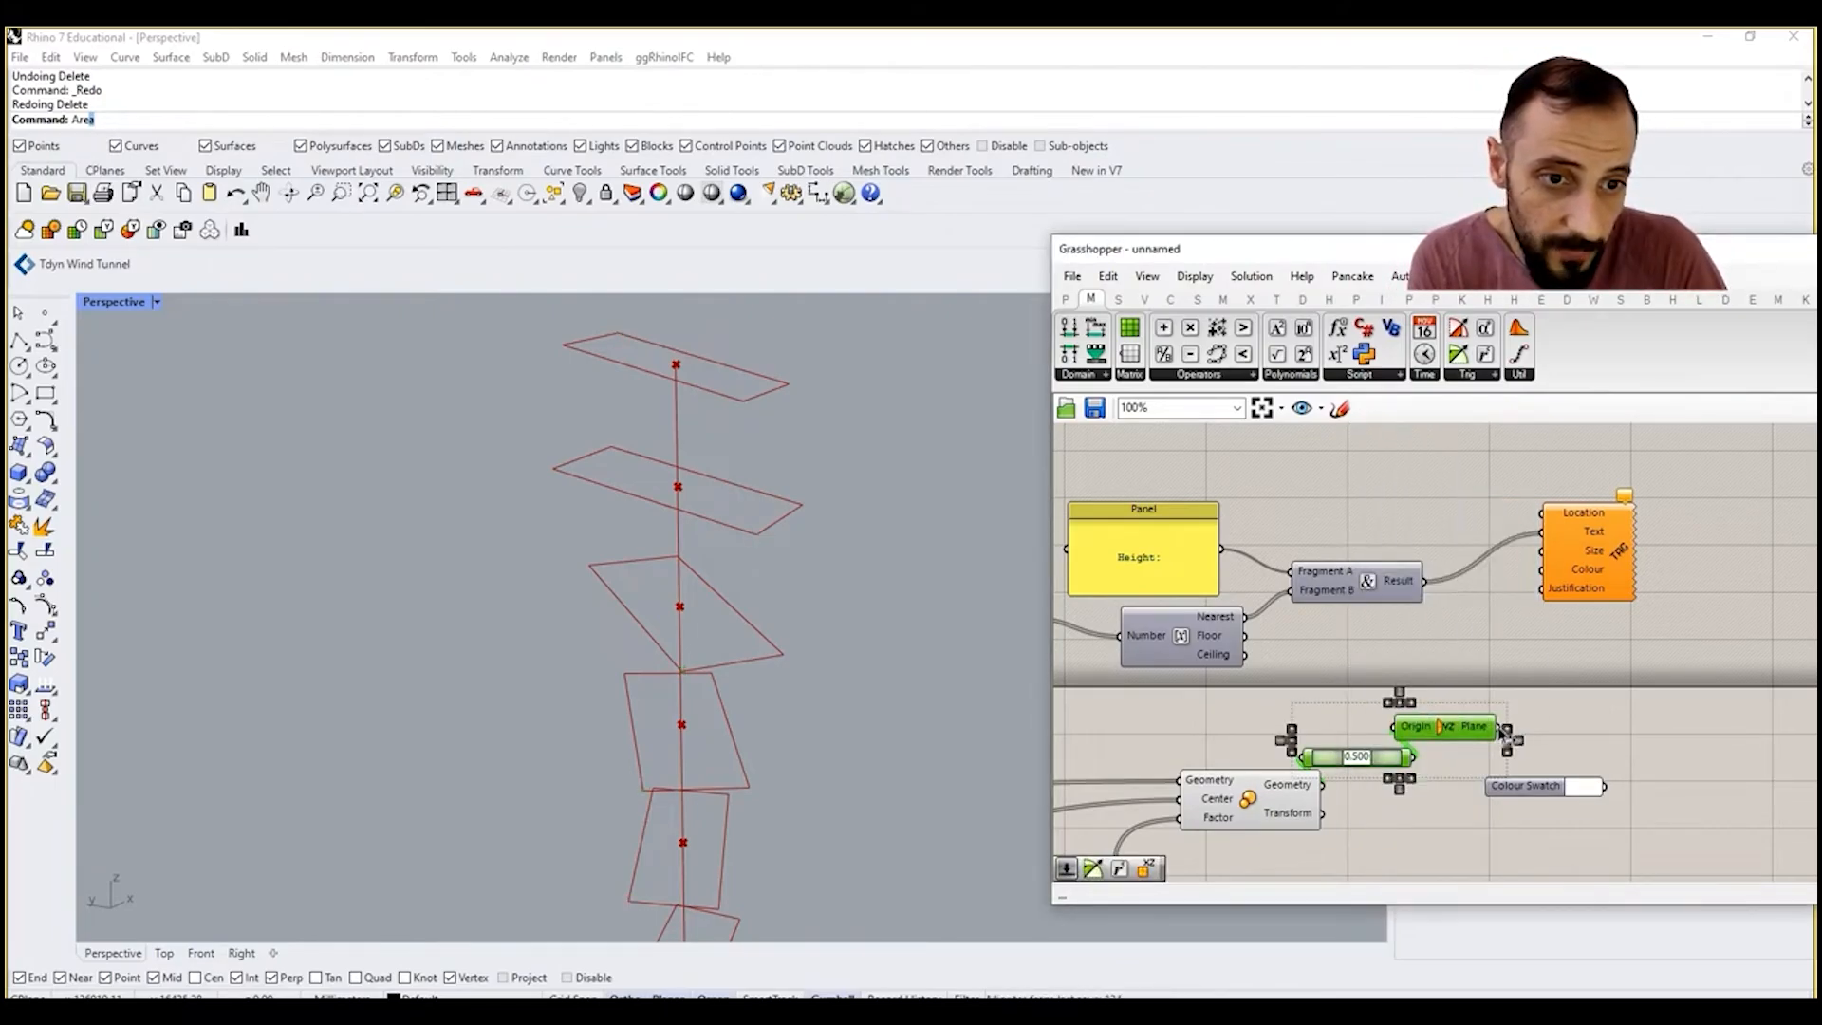
{"action": "left_click_drag", "start_coordinate": [1498, 728], "coordinate": [1663, 590]}
{"action": "left_click", "coordinate": [1640, 665]}
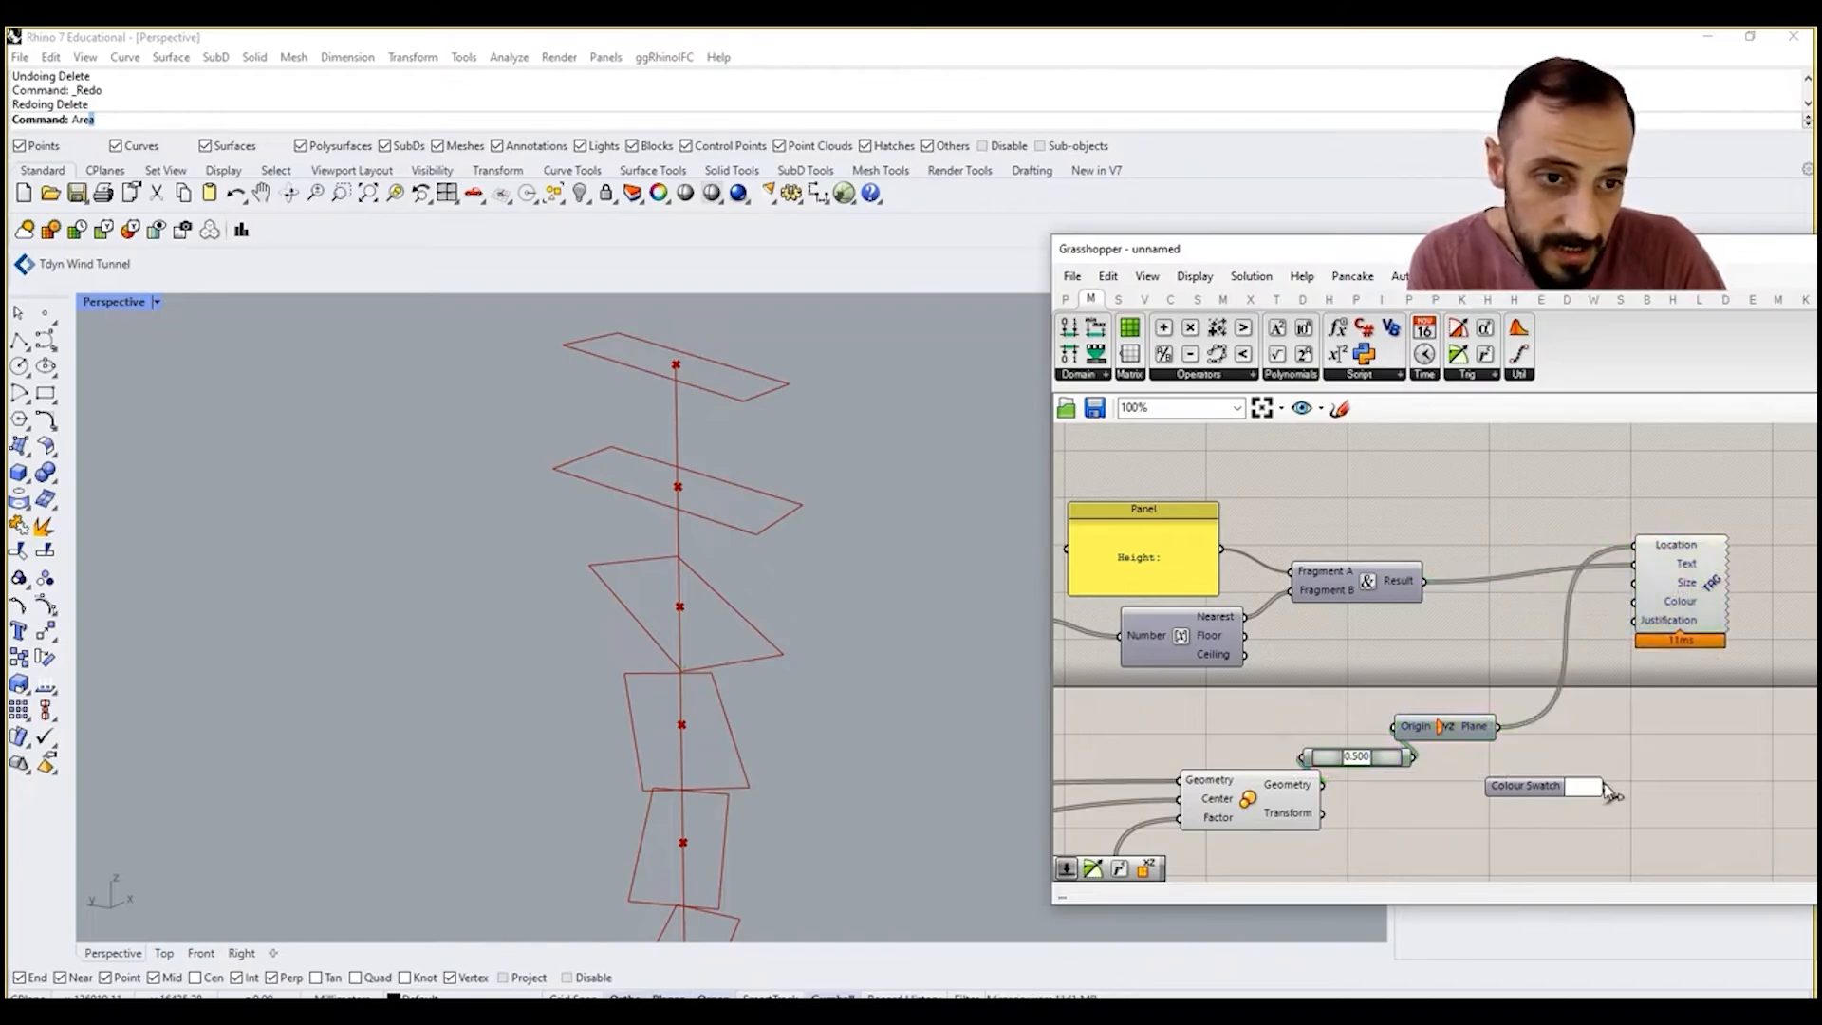
Step: Wire the white Colour Swatch into the 3D tag's Colour and add a number slider set to 220 for its Size
{"action": "left_click_drag", "start_coordinate": [1610, 795], "coordinate": [1634, 601]}
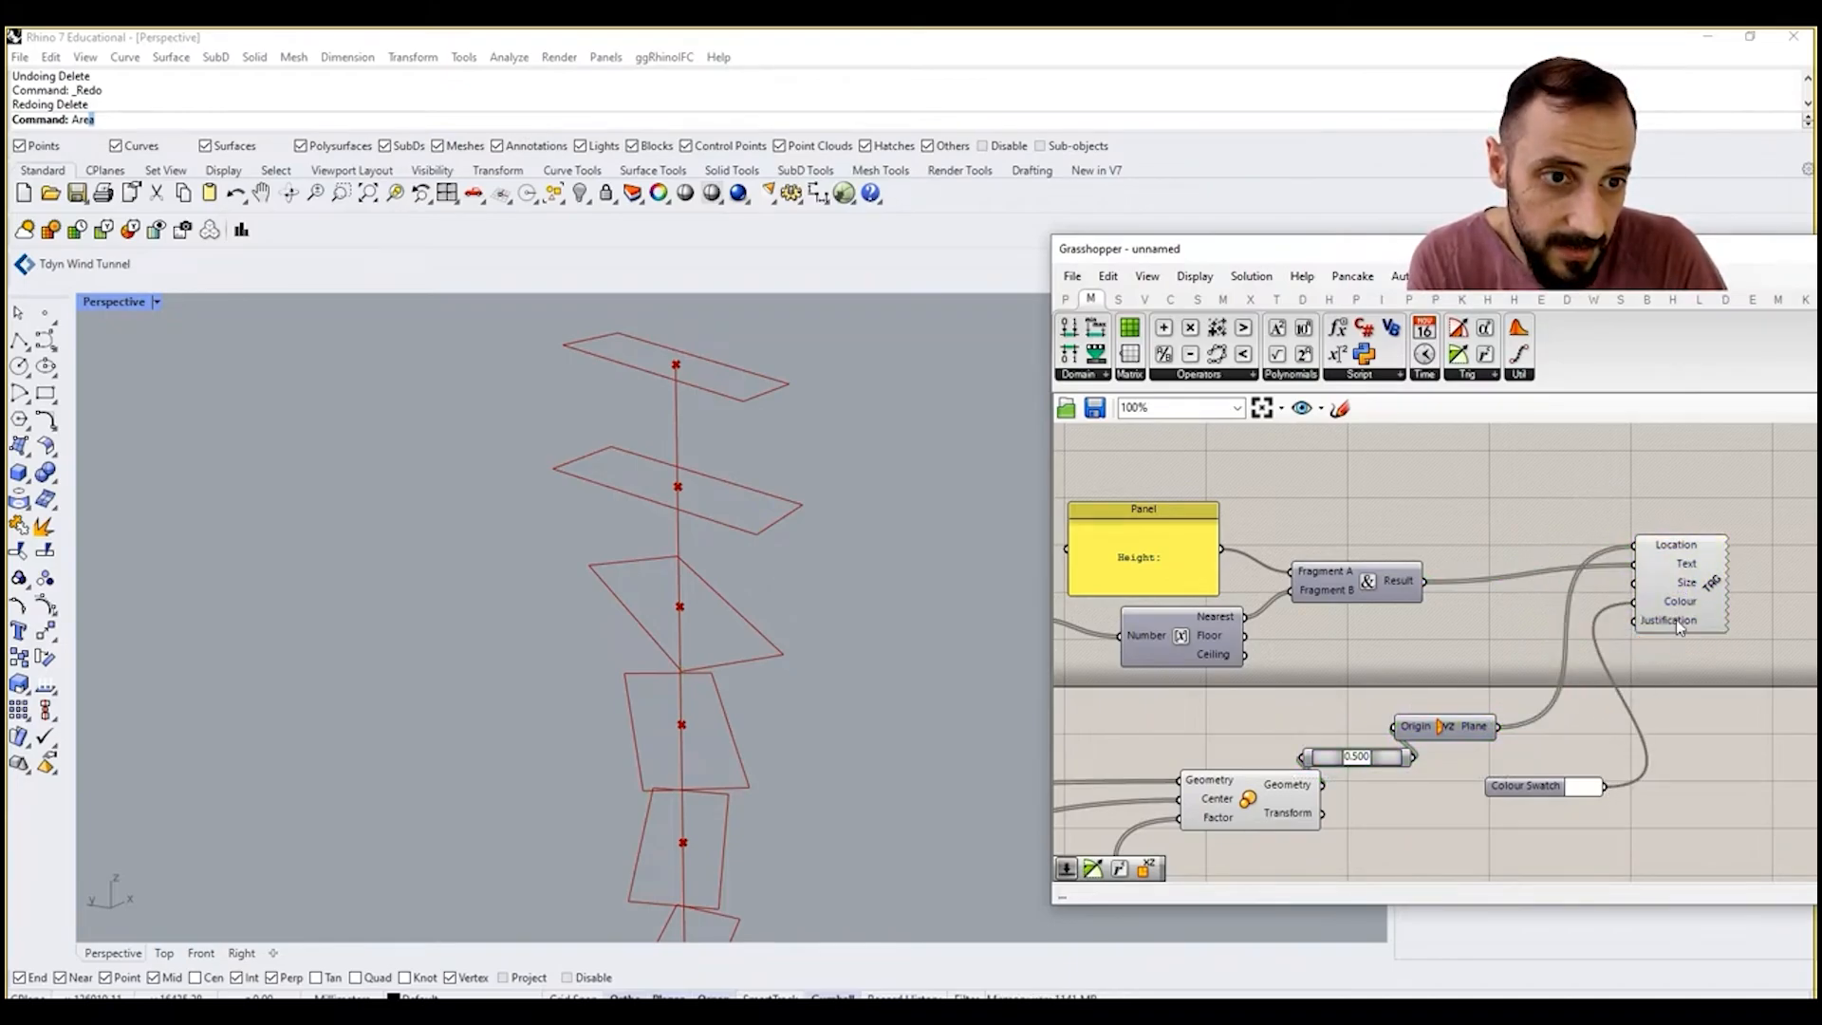
{"action": "double_click", "coordinate": [1680, 689]}
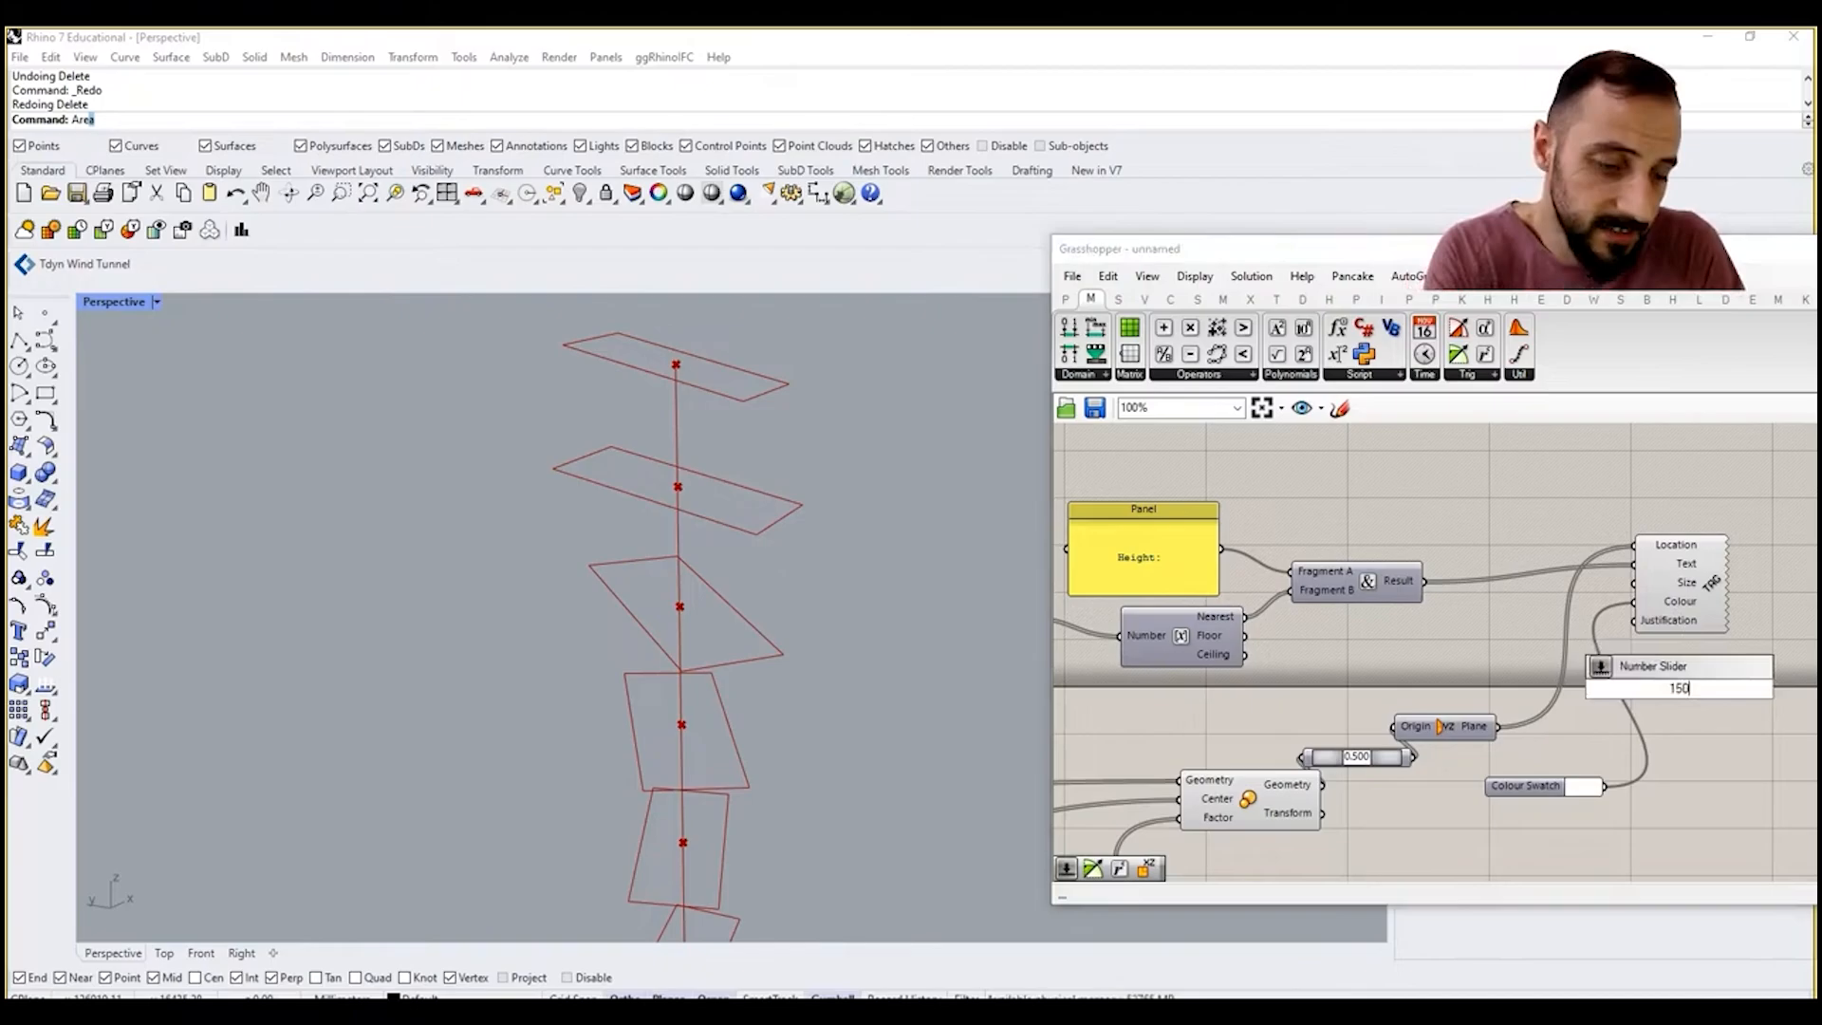
{"action": "key", "text": "Return"}
{"action": "left_click_drag", "start_coordinate": [1780, 690], "coordinate": [1632, 582]}
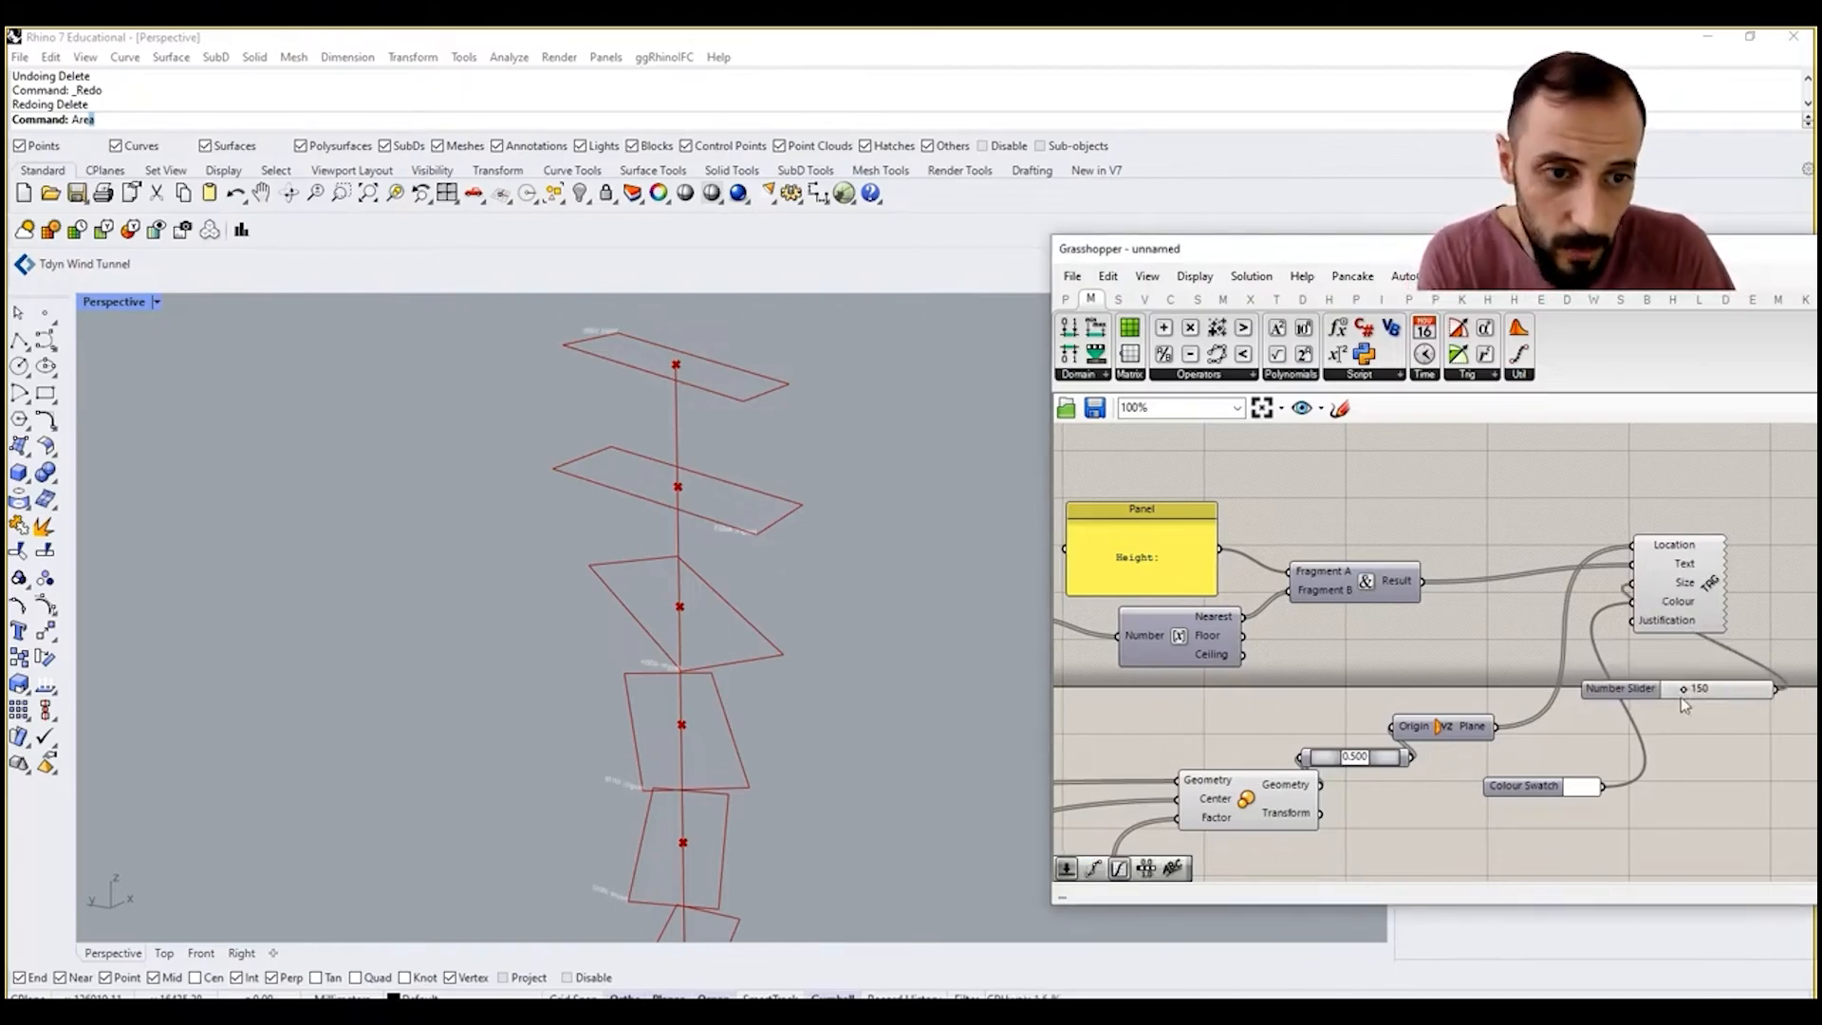
{"action": "right_click_drag", "start_coordinate": [539, 573], "coordinate": [756, 601]}
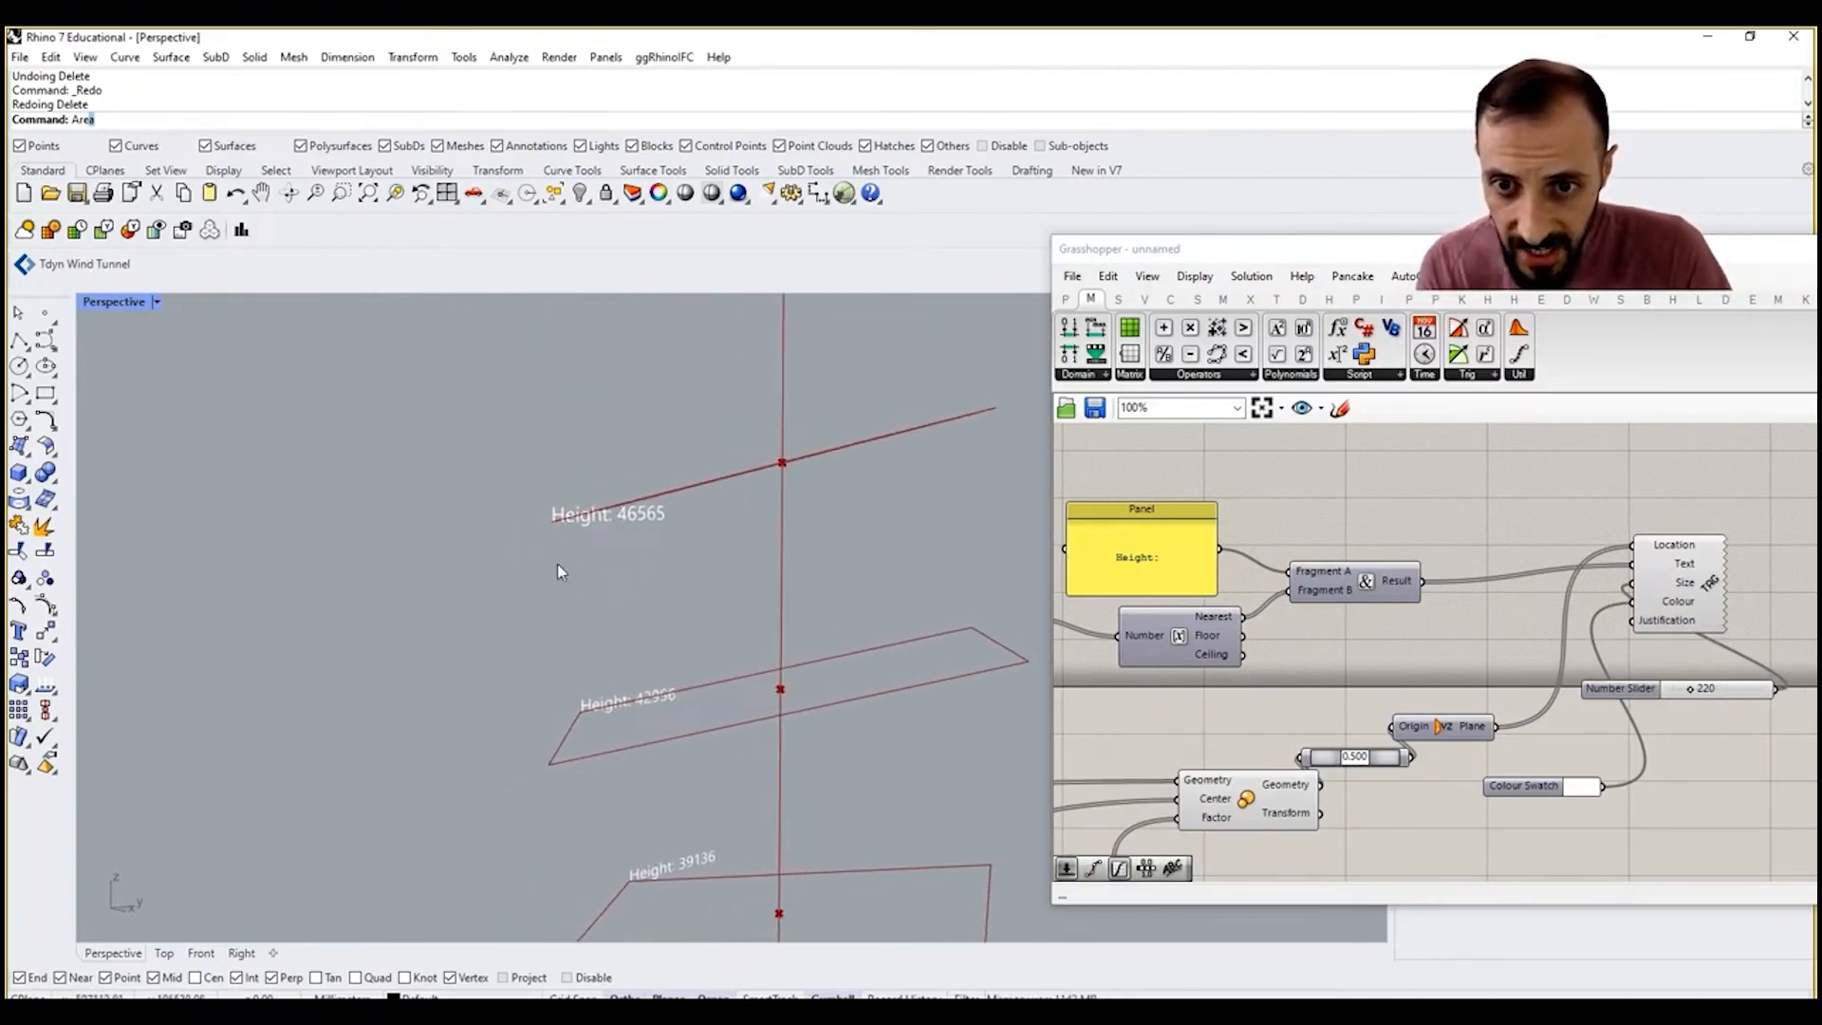
{"action": "scroll", "coordinate": [697, 601], "scroll_direction": "up", "scroll_amount": 6}
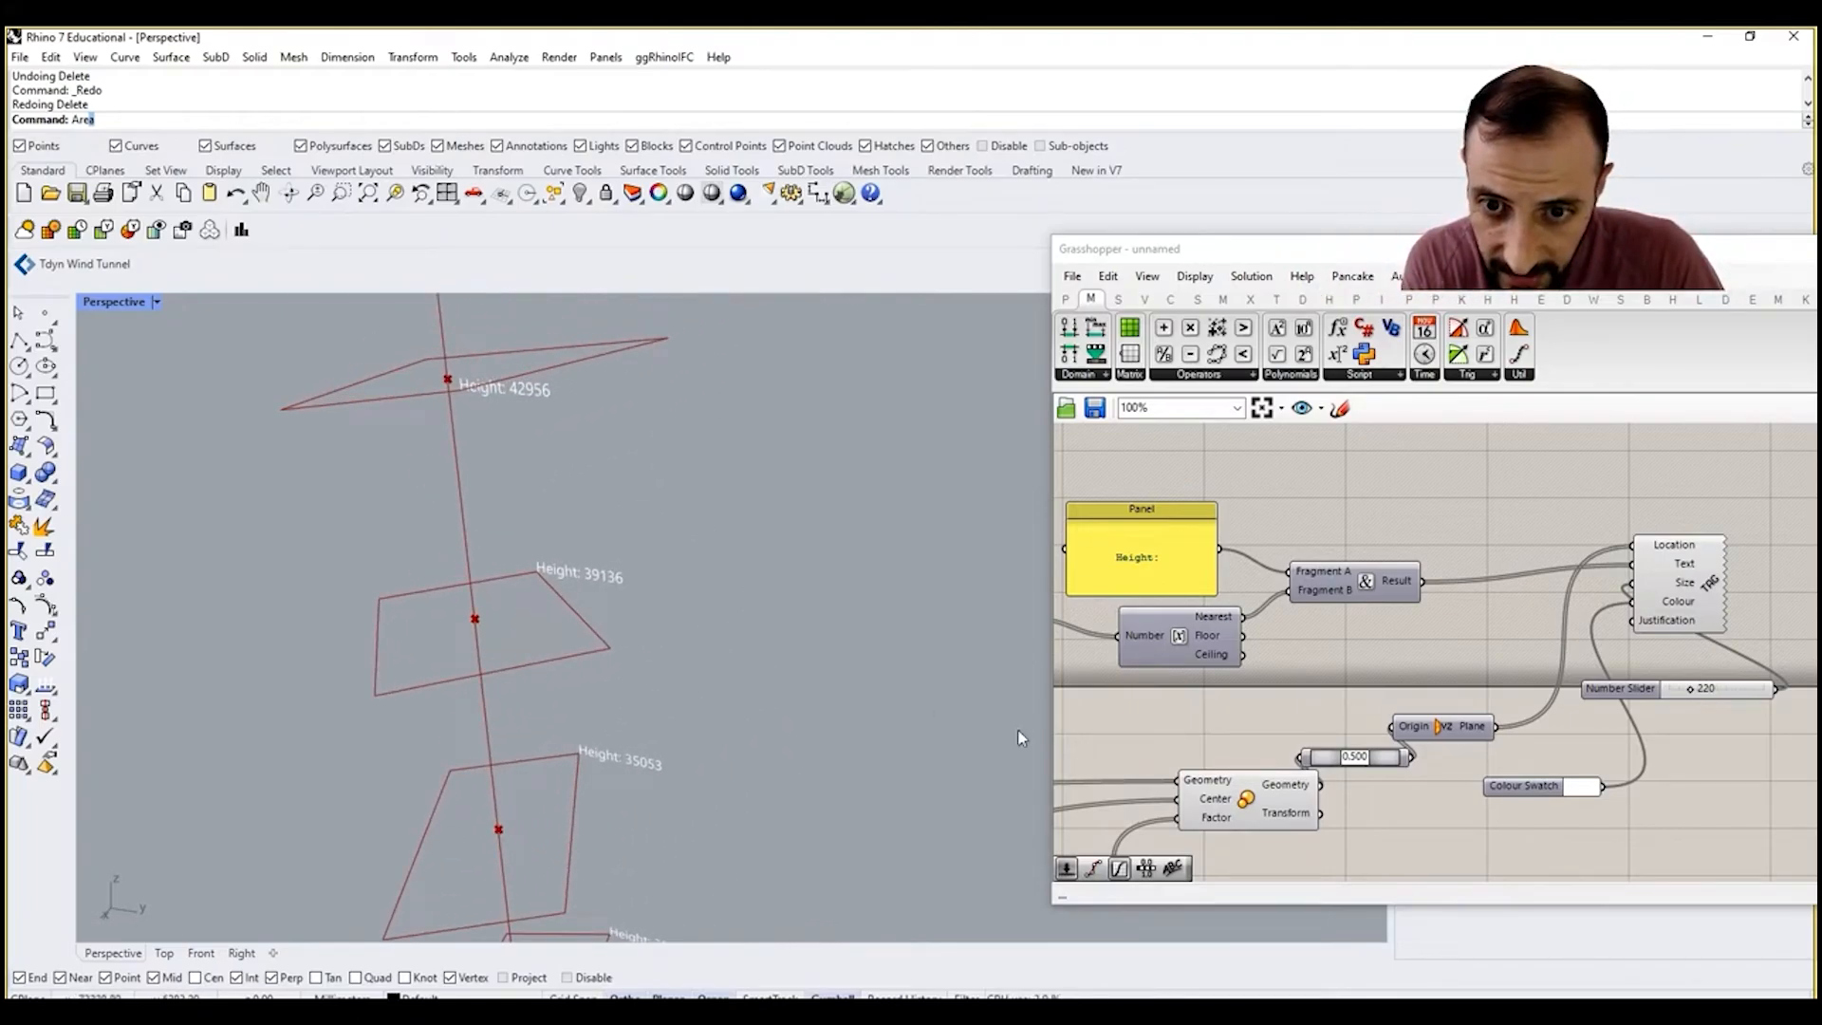
Step: Try the Middle Center and Middle Right justifications on the 3D tag and return it to a left-aligned option
{"action": "right_click", "coordinate": [1670, 622]}
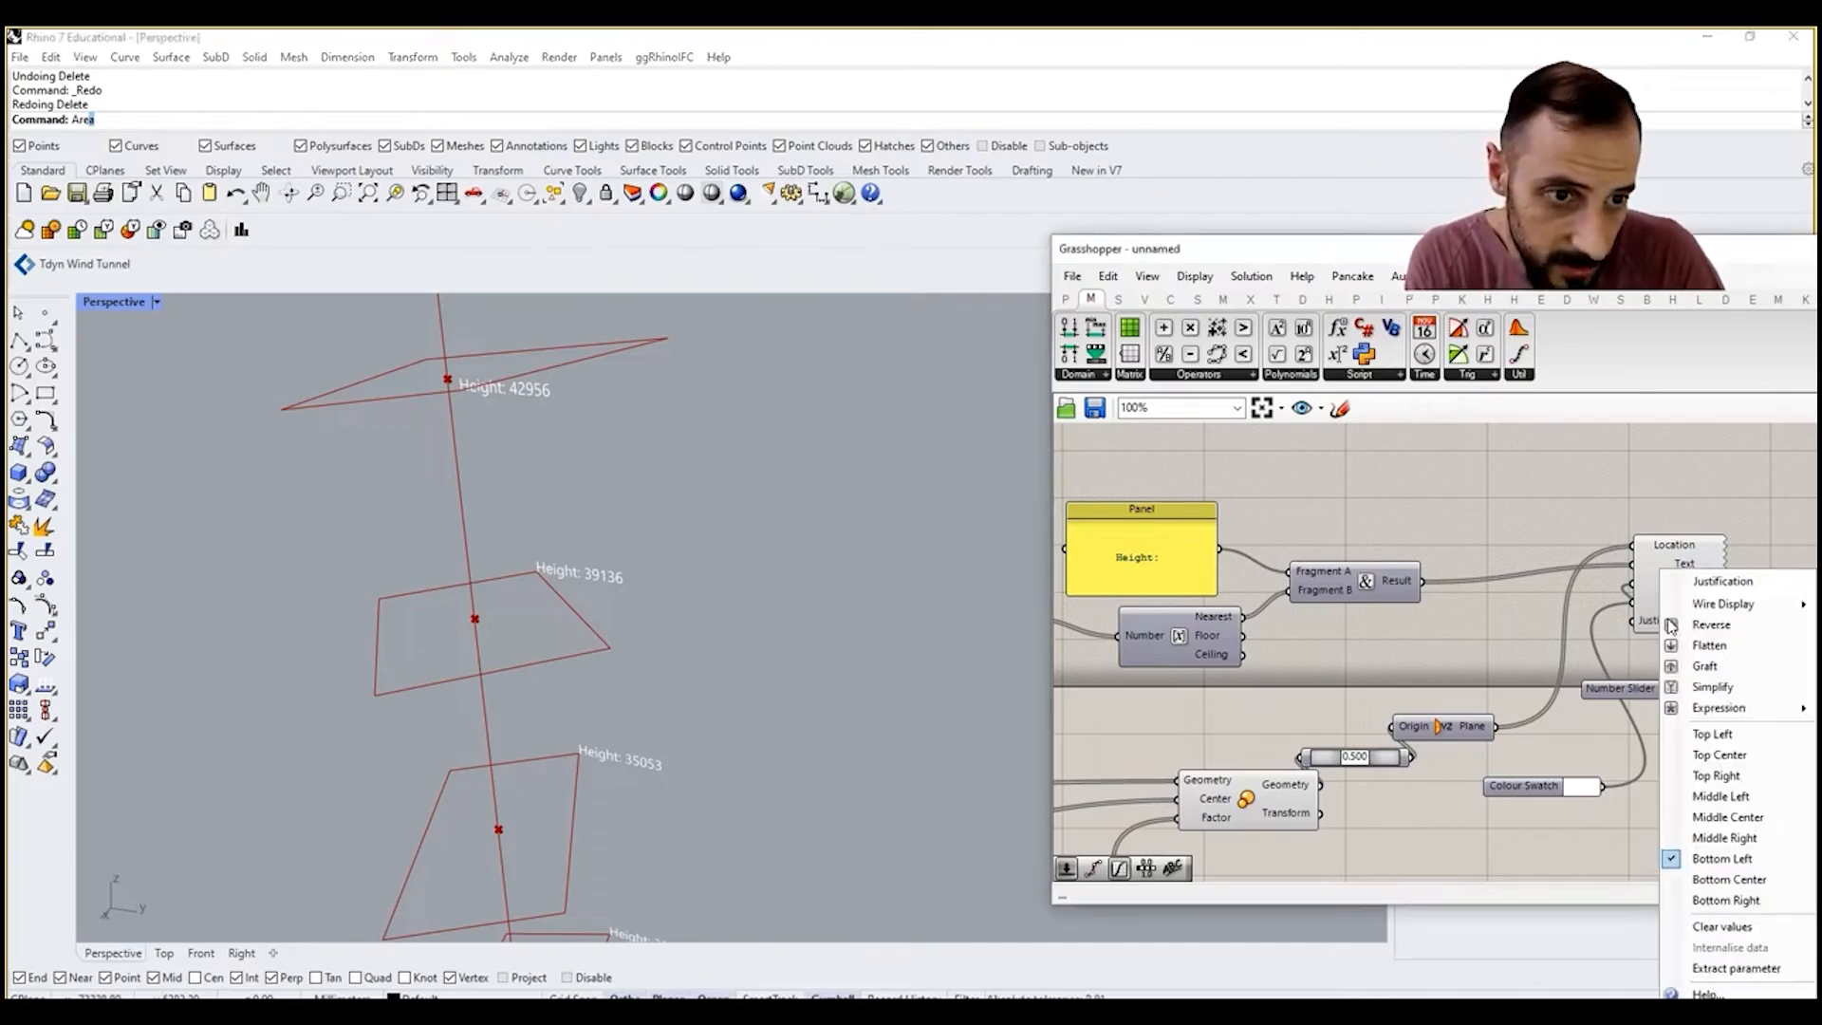
{"action": "left_click", "coordinate": [1727, 816]}
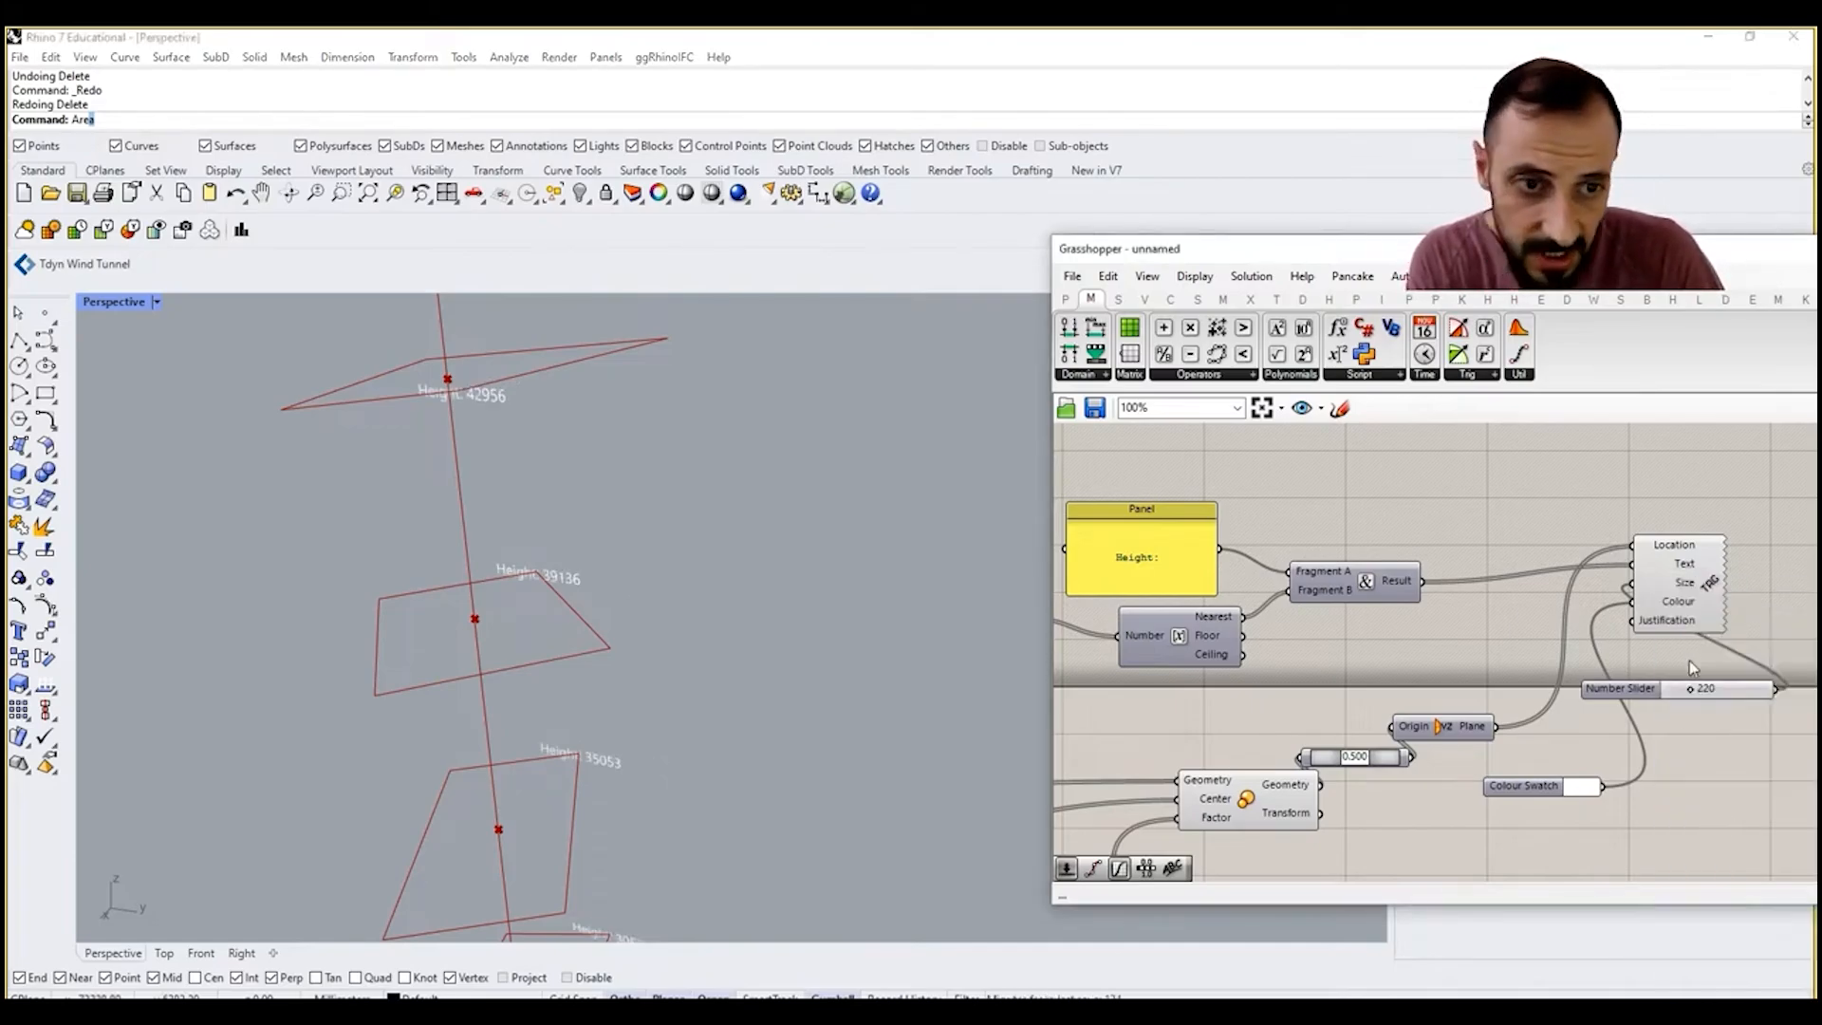
{"action": "right_click", "coordinate": [1678, 622]}
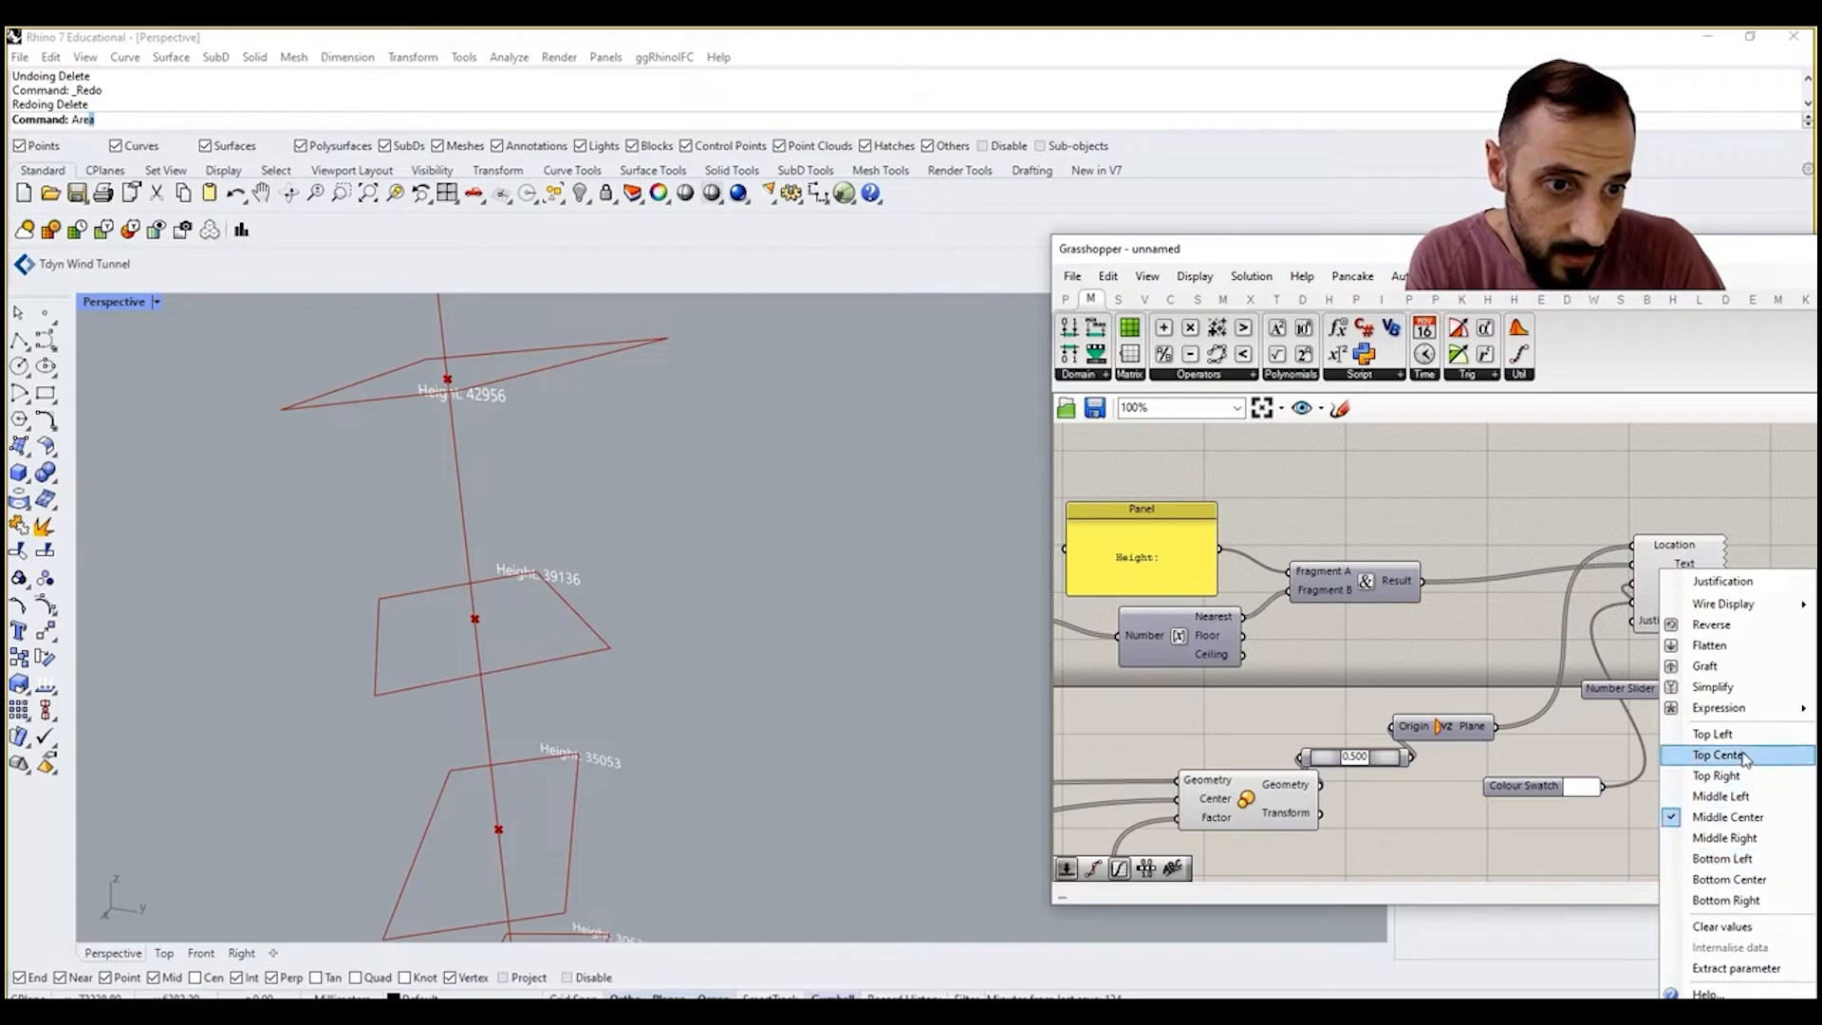
{"action": "left_click", "coordinate": [1756, 839]}
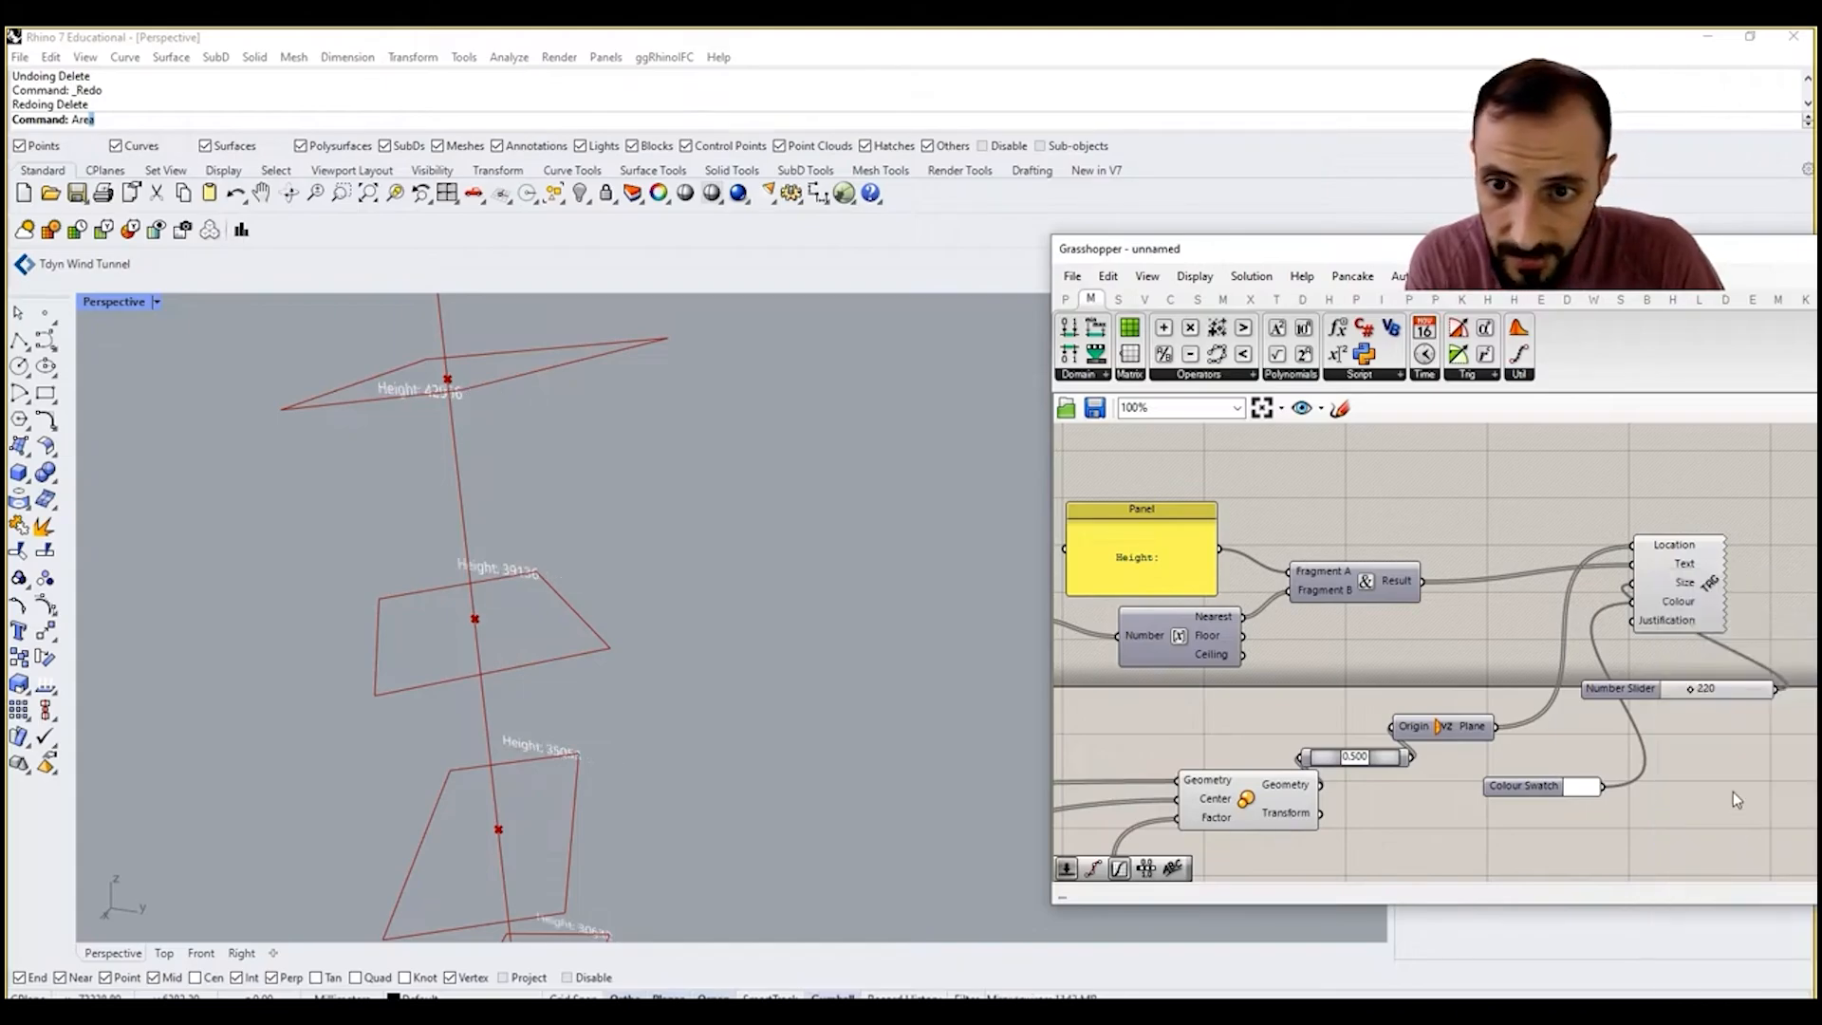
{"action": "right_click", "coordinate": [1684, 622]}
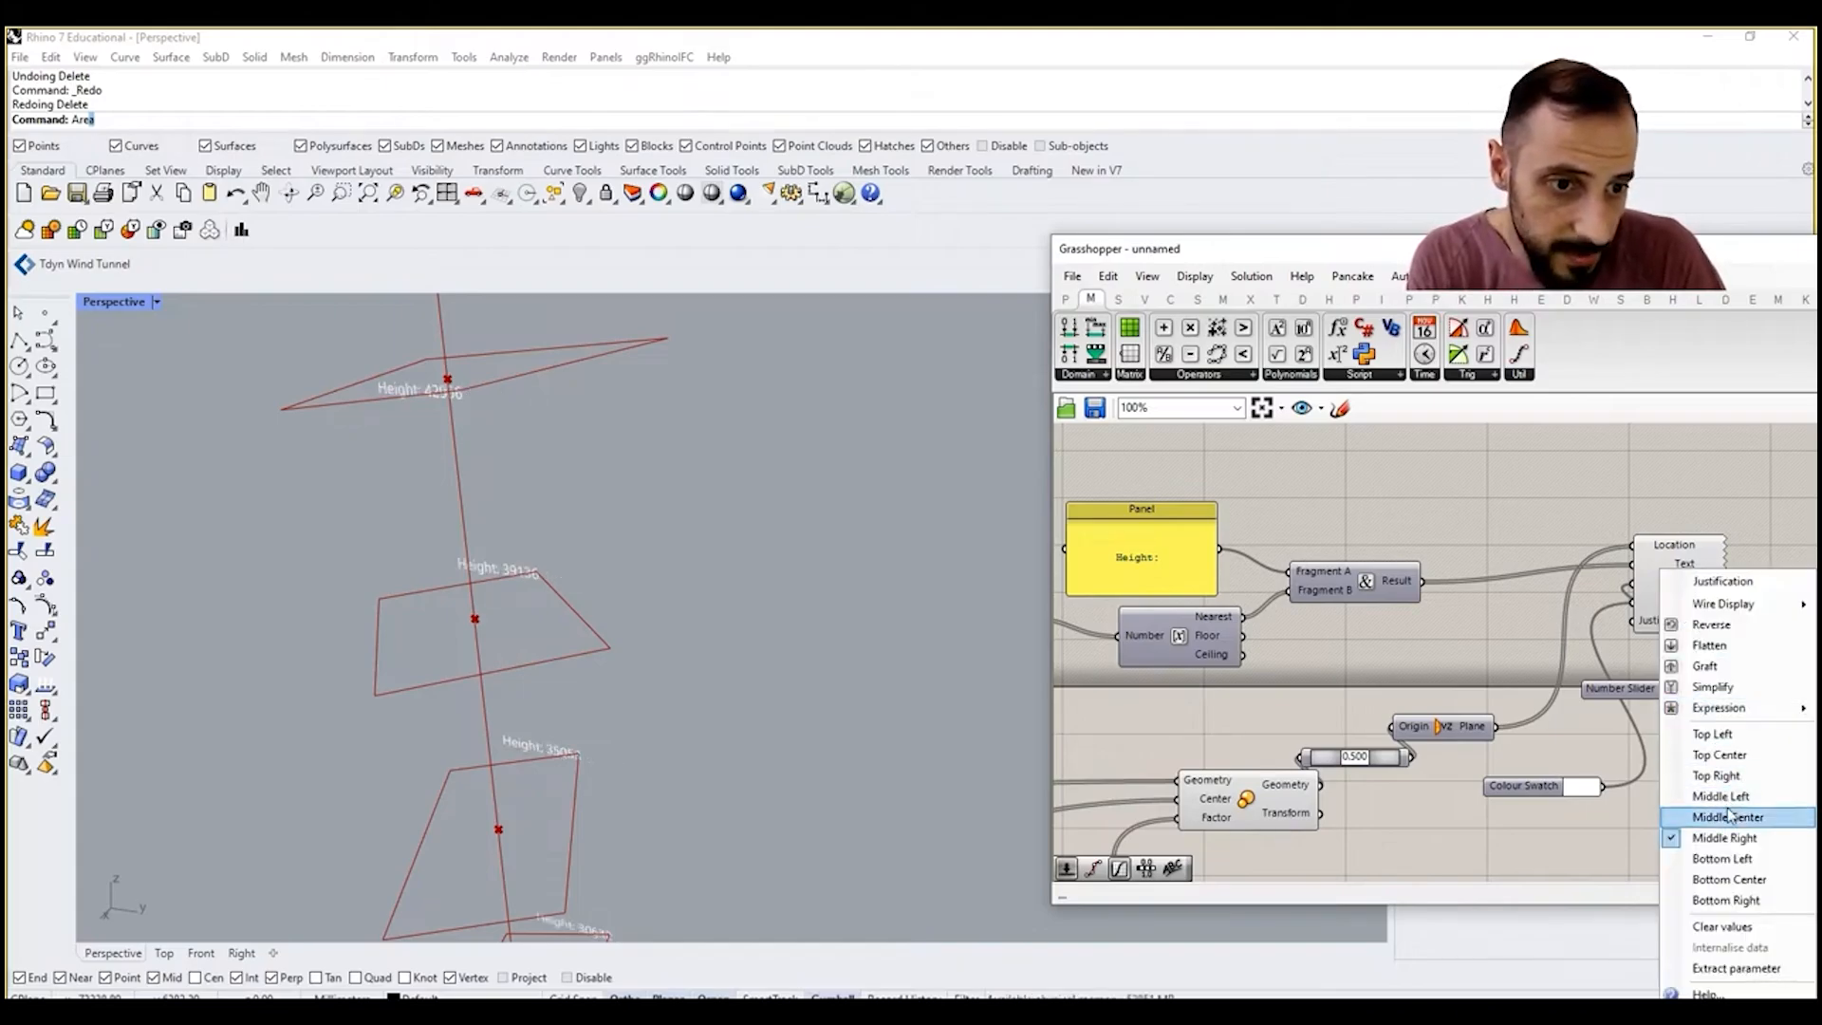
{"action": "left_click", "coordinate": [1725, 811]}
{"action": "scroll", "coordinate": [456, 545], "scroll_direction": "down", "scroll_amount": 5}
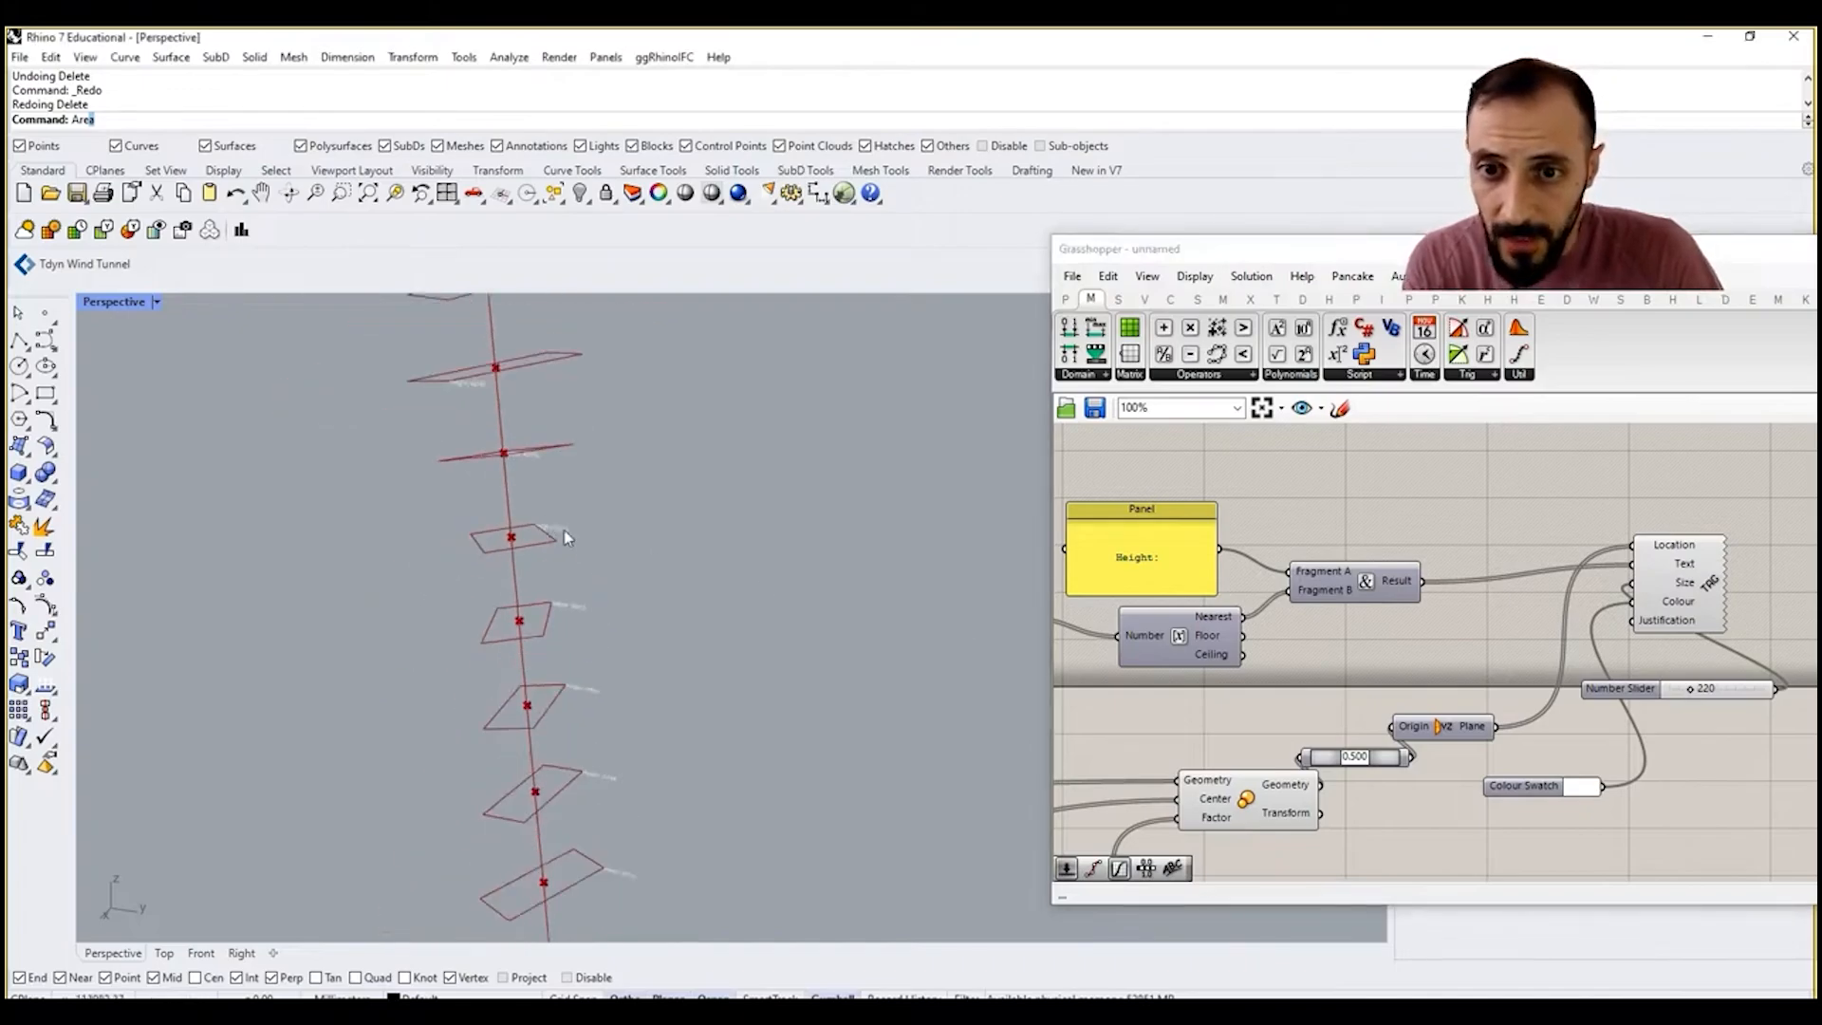
Step: Move the height-text components up, away from the geometry components, and place the Concatenate component farther to their right
{"action": "right_click_drag", "start_coordinate": [1112, 582], "coordinate": [1298, 579]}
{"action": "scroll", "coordinate": [1298, 579], "scroll_direction": "down", "scroll_amount": 5}
{"action": "scroll", "coordinate": [1375, 540], "scroll_direction": "up", "scroll_amount": 3}
{"action": "left_click_drag", "start_coordinate": [1470, 497], "coordinate": [1157, 679]}
{"action": "left_click_drag", "start_coordinate": [1301, 634], "coordinate": [1279, 513]}
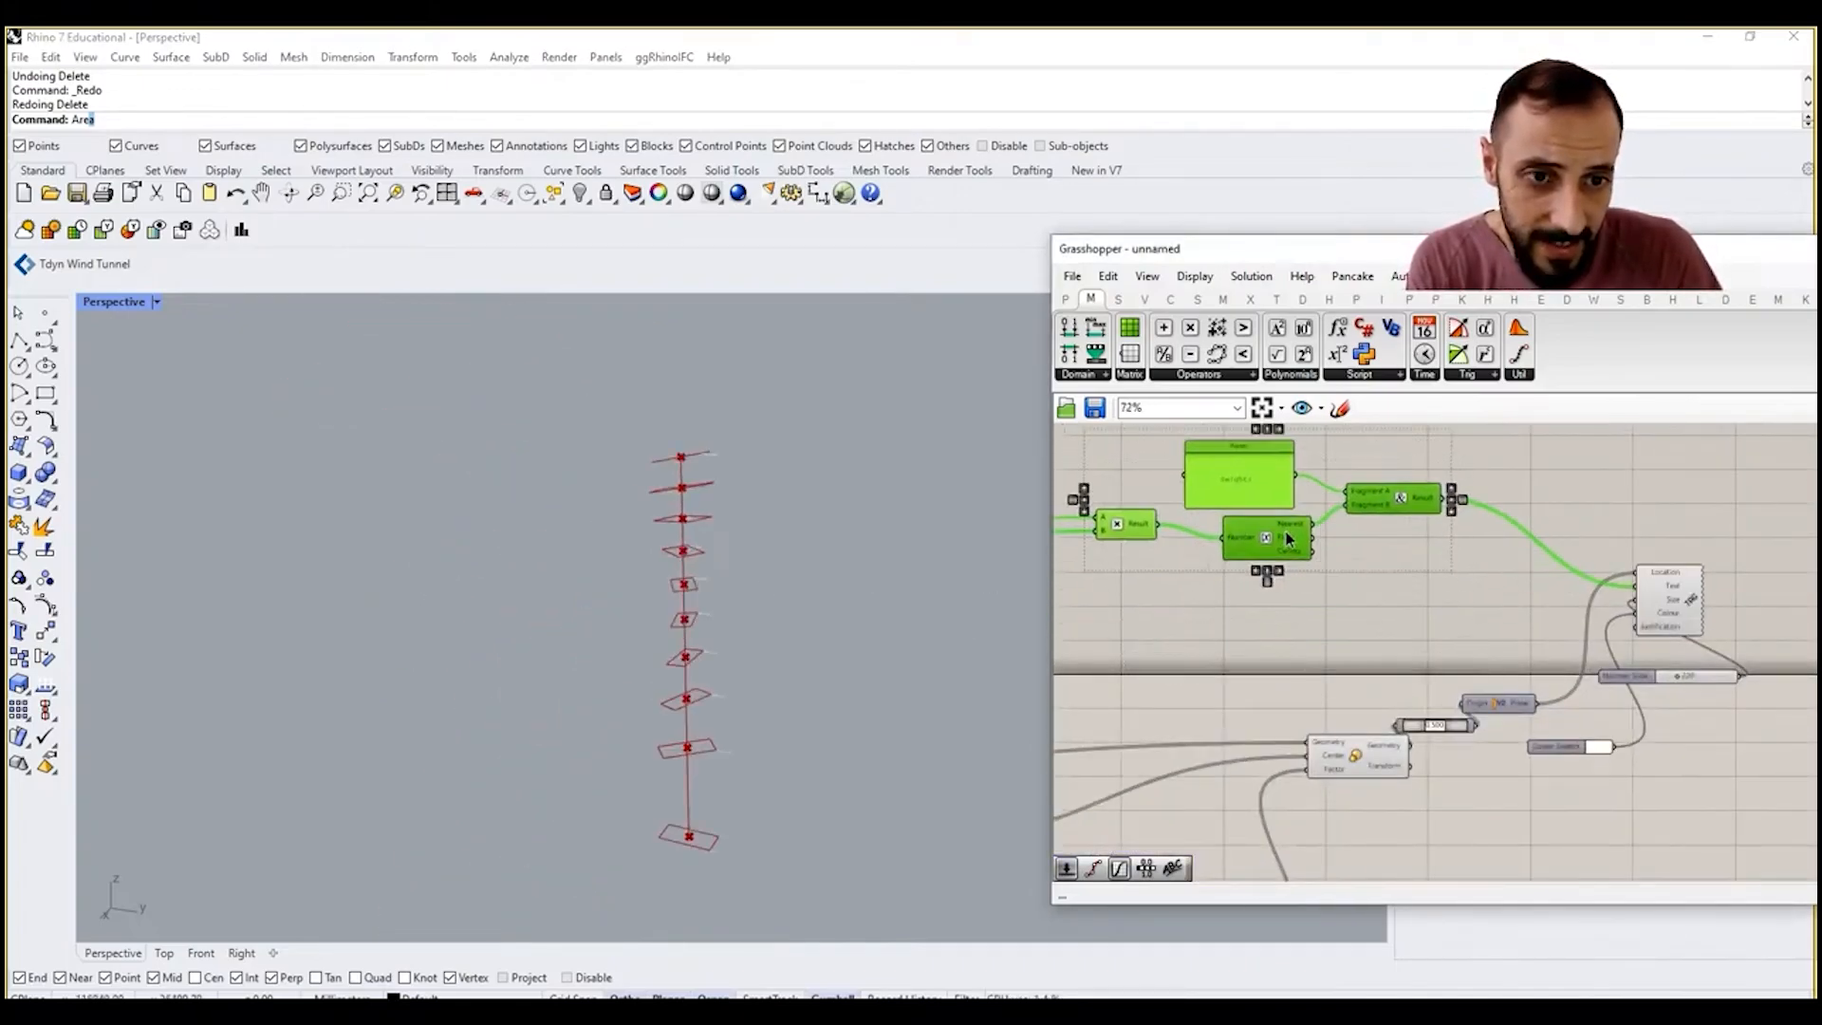
{"action": "left_click", "coordinate": [1340, 564]}
{"action": "right_click_drag", "start_coordinate": [1341, 563], "coordinate": [1338, 617]}
{"action": "left_click_drag", "start_coordinate": [1376, 537], "coordinate": [1530, 540]}
{"action": "right_click_drag", "start_coordinate": [1413, 470], "coordinate": [1488, 521]}
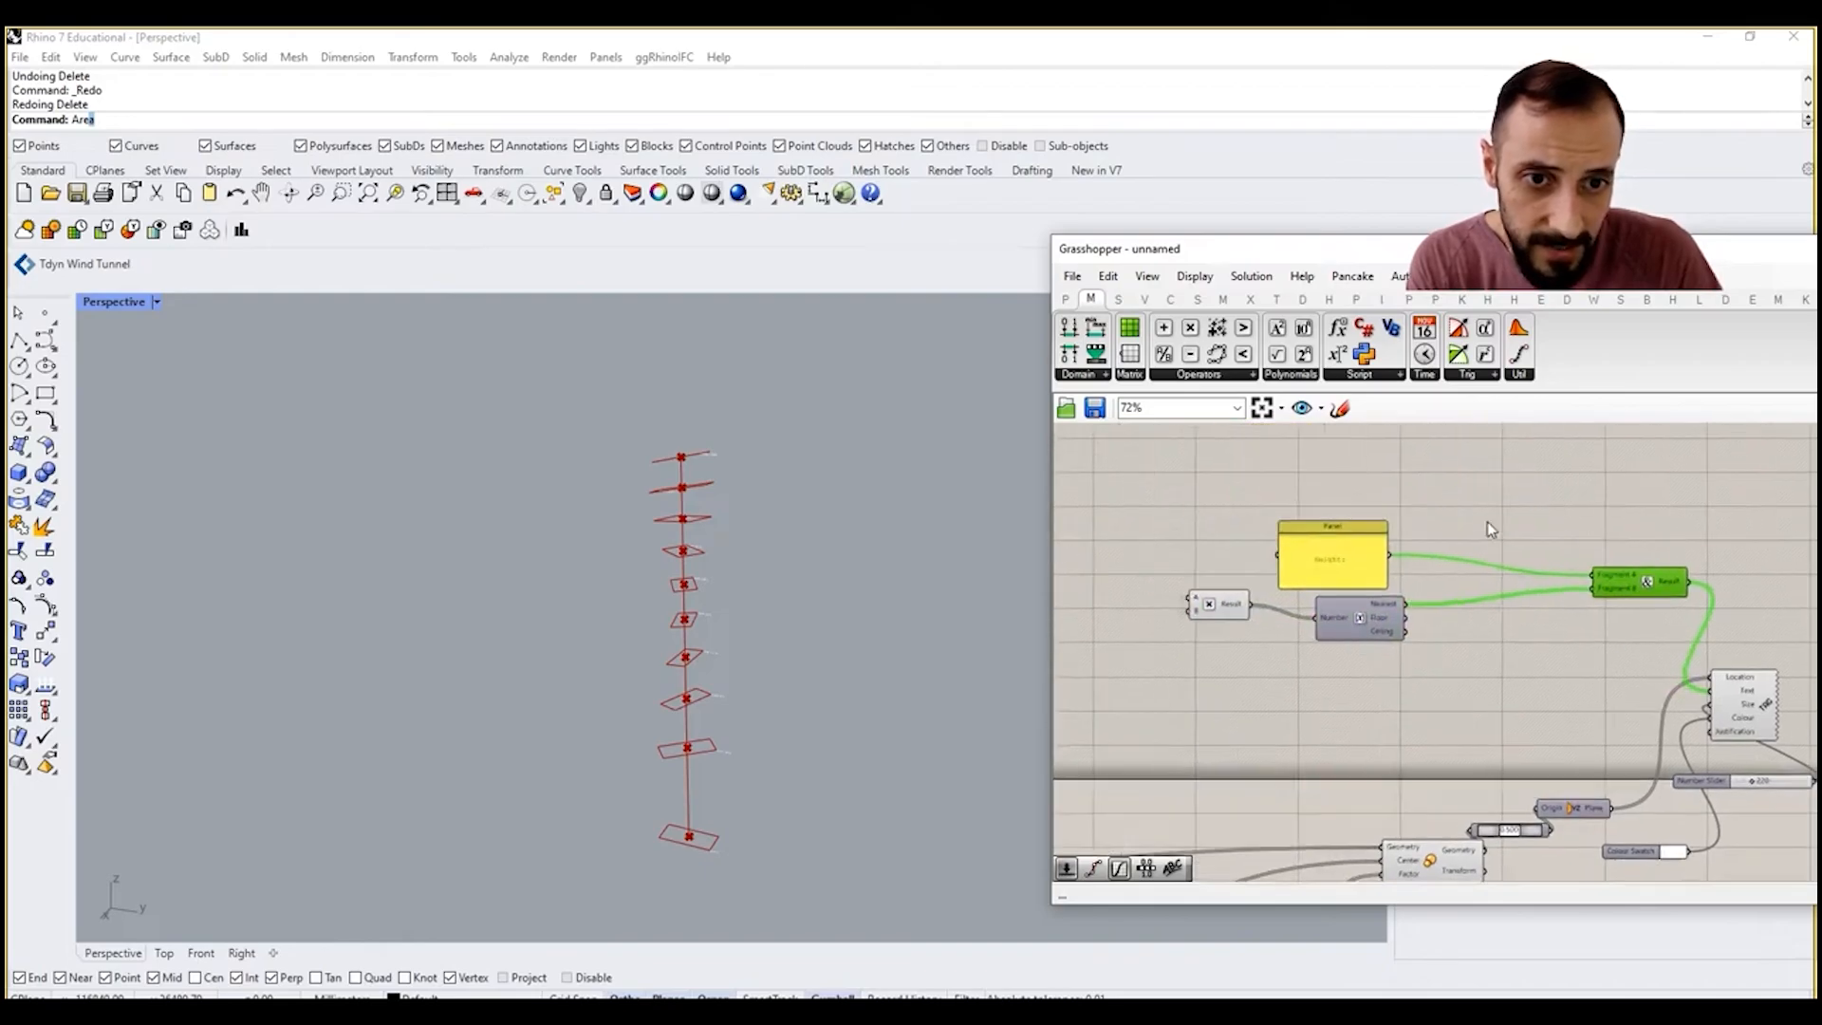
Step: Group the Multiplication, Height panel and Round components, leaving the Concatenate component outside
{"action": "left_click_drag", "start_coordinate": [1488, 520], "coordinate": [1080, 680]}
{"action": "key", "text": "ctrl+g"}
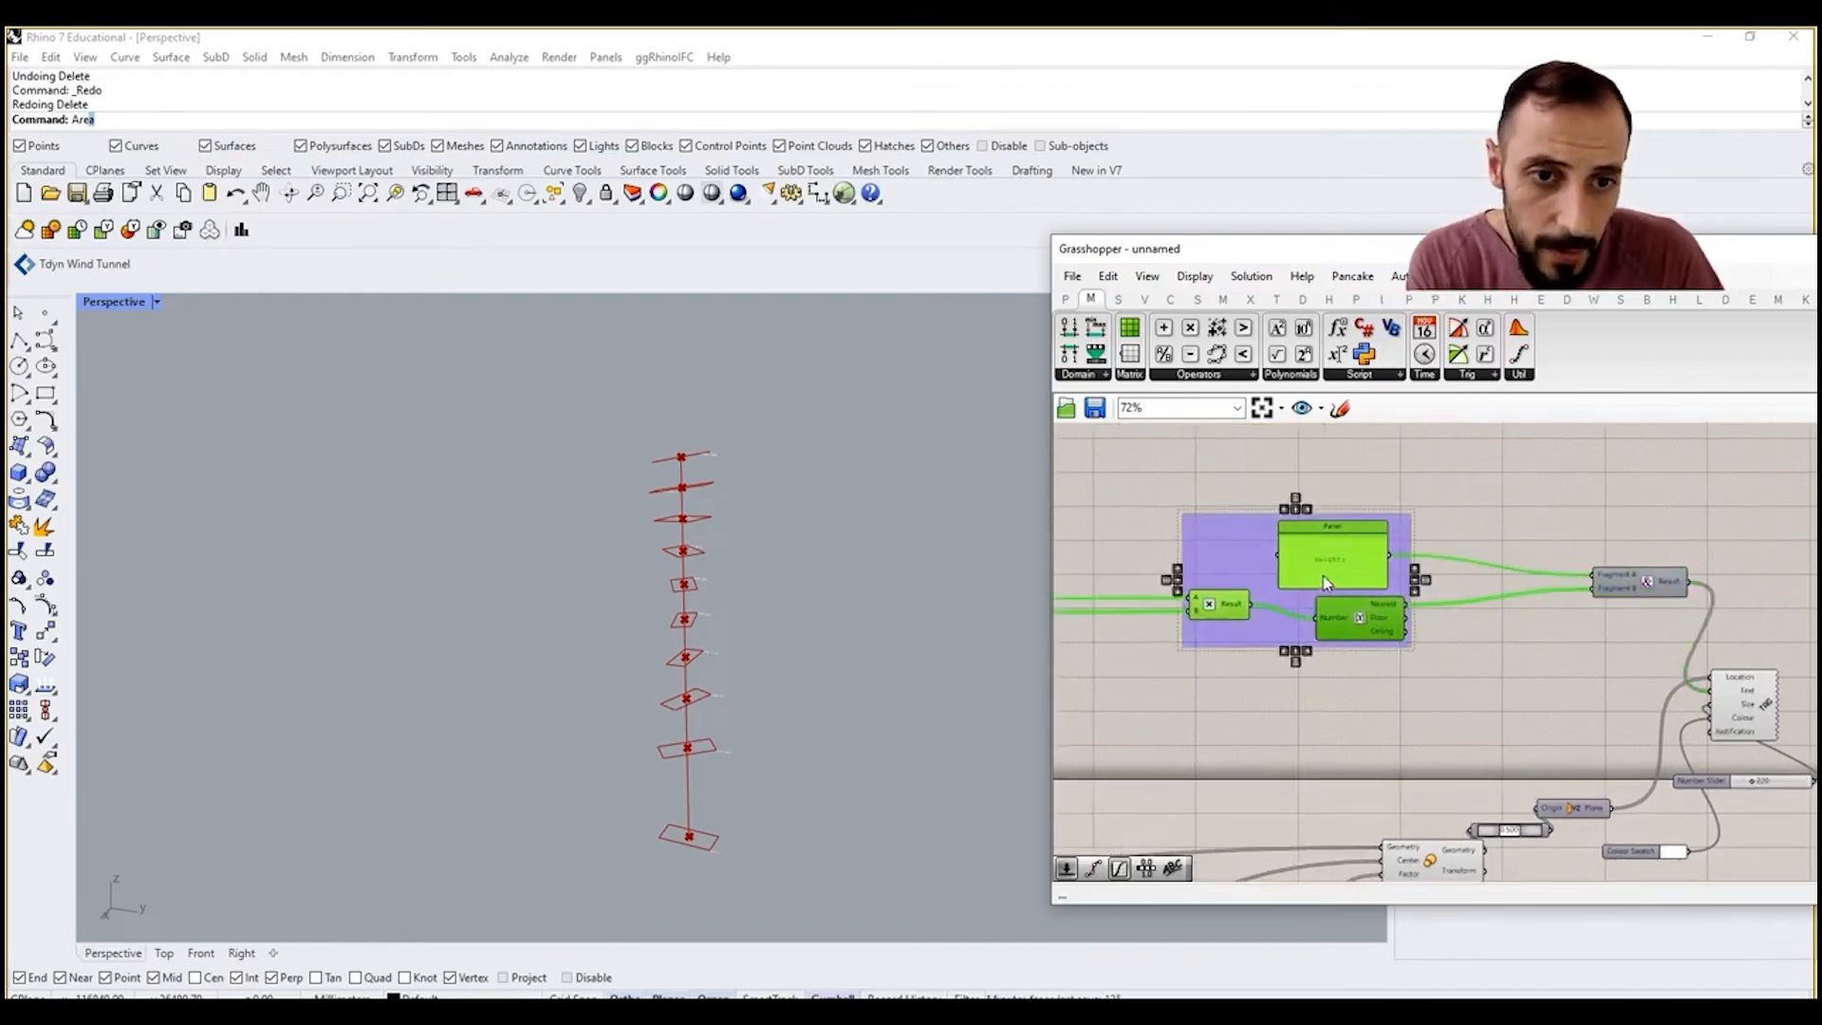
{"action": "right_click_drag", "start_coordinate": [1357, 643], "coordinate": [1479, 588]}
{"action": "left_click", "coordinate": [1266, 651]}
{"action": "scroll", "coordinate": [1474, 583], "scroll_direction": "down", "scroll_amount": 8}
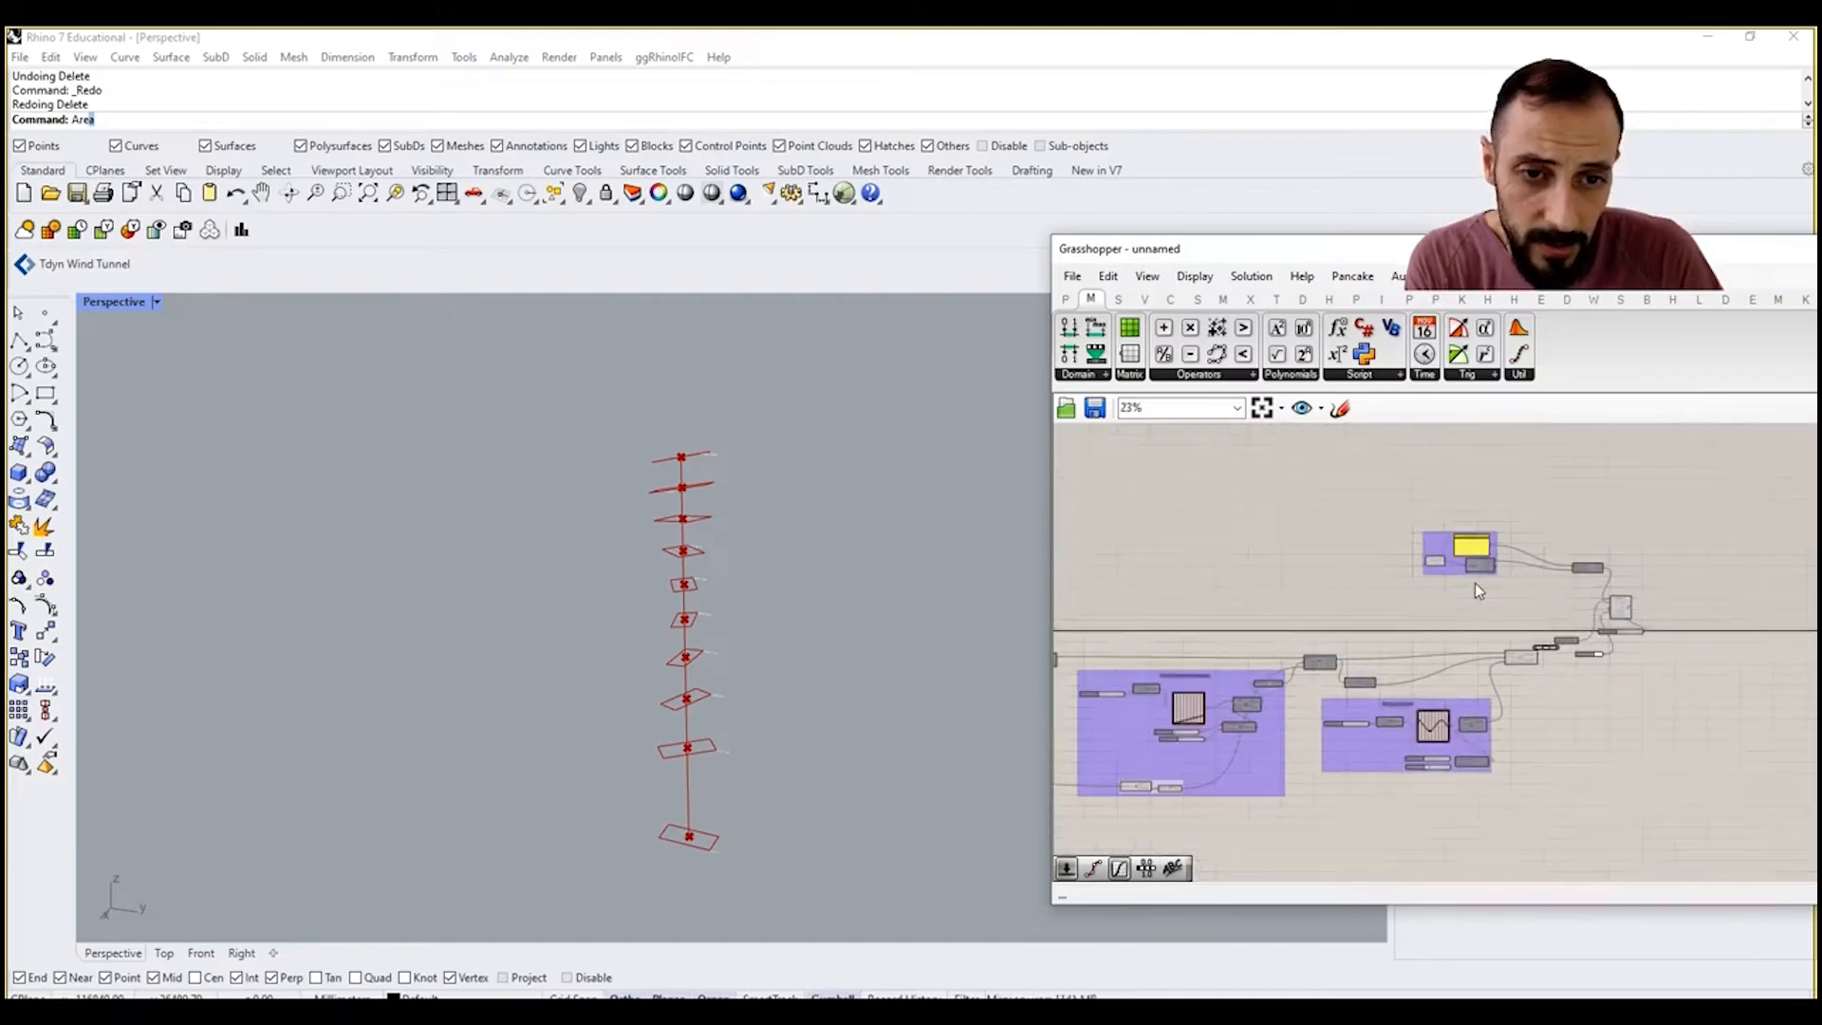
Step: Add a Number parameter fed by the YZ Rotation Control's angle values, place it below the height group and check its contents
{"action": "scroll", "coordinate": [1213, 673], "scroll_direction": "up", "scroll_amount": 2}
{"action": "scroll", "coordinate": [1357, 659], "scroll_direction": "up", "scroll_amount": 6}
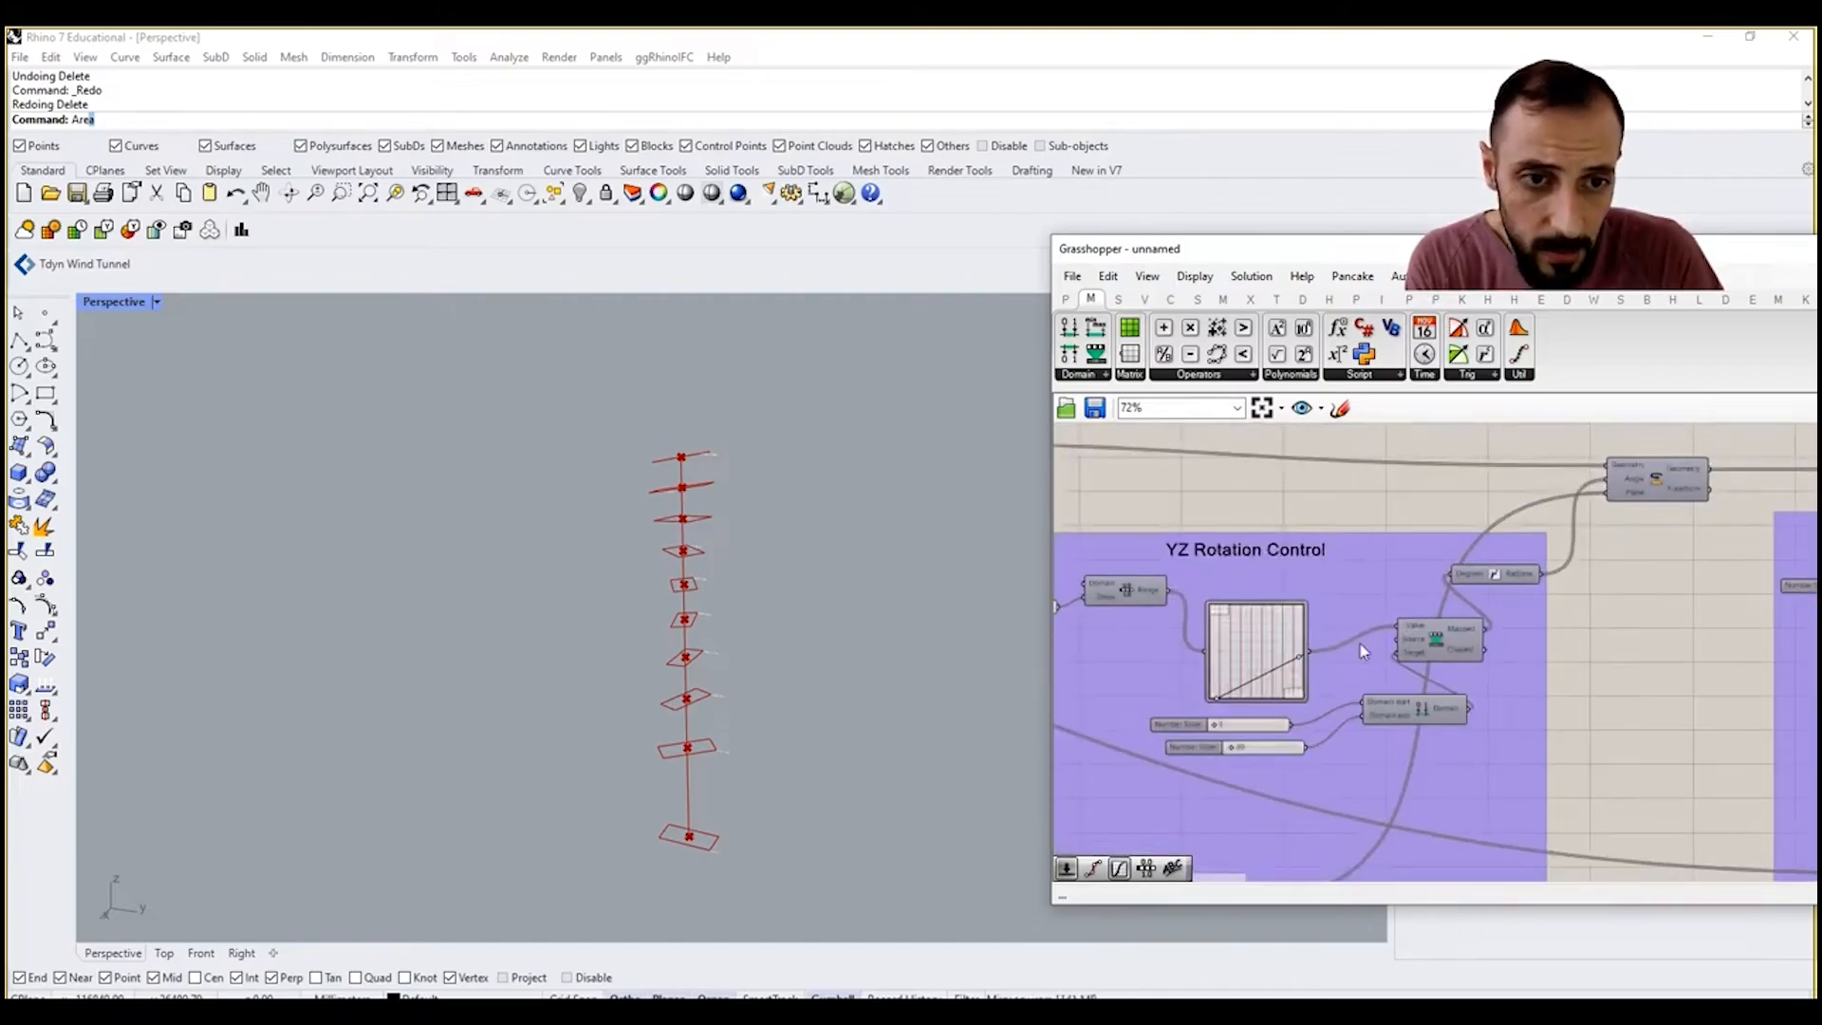
{"action": "right_click_drag", "start_coordinate": [1500, 613], "coordinate": [1422, 647]}
{"action": "double_click", "coordinate": [1598, 660]}
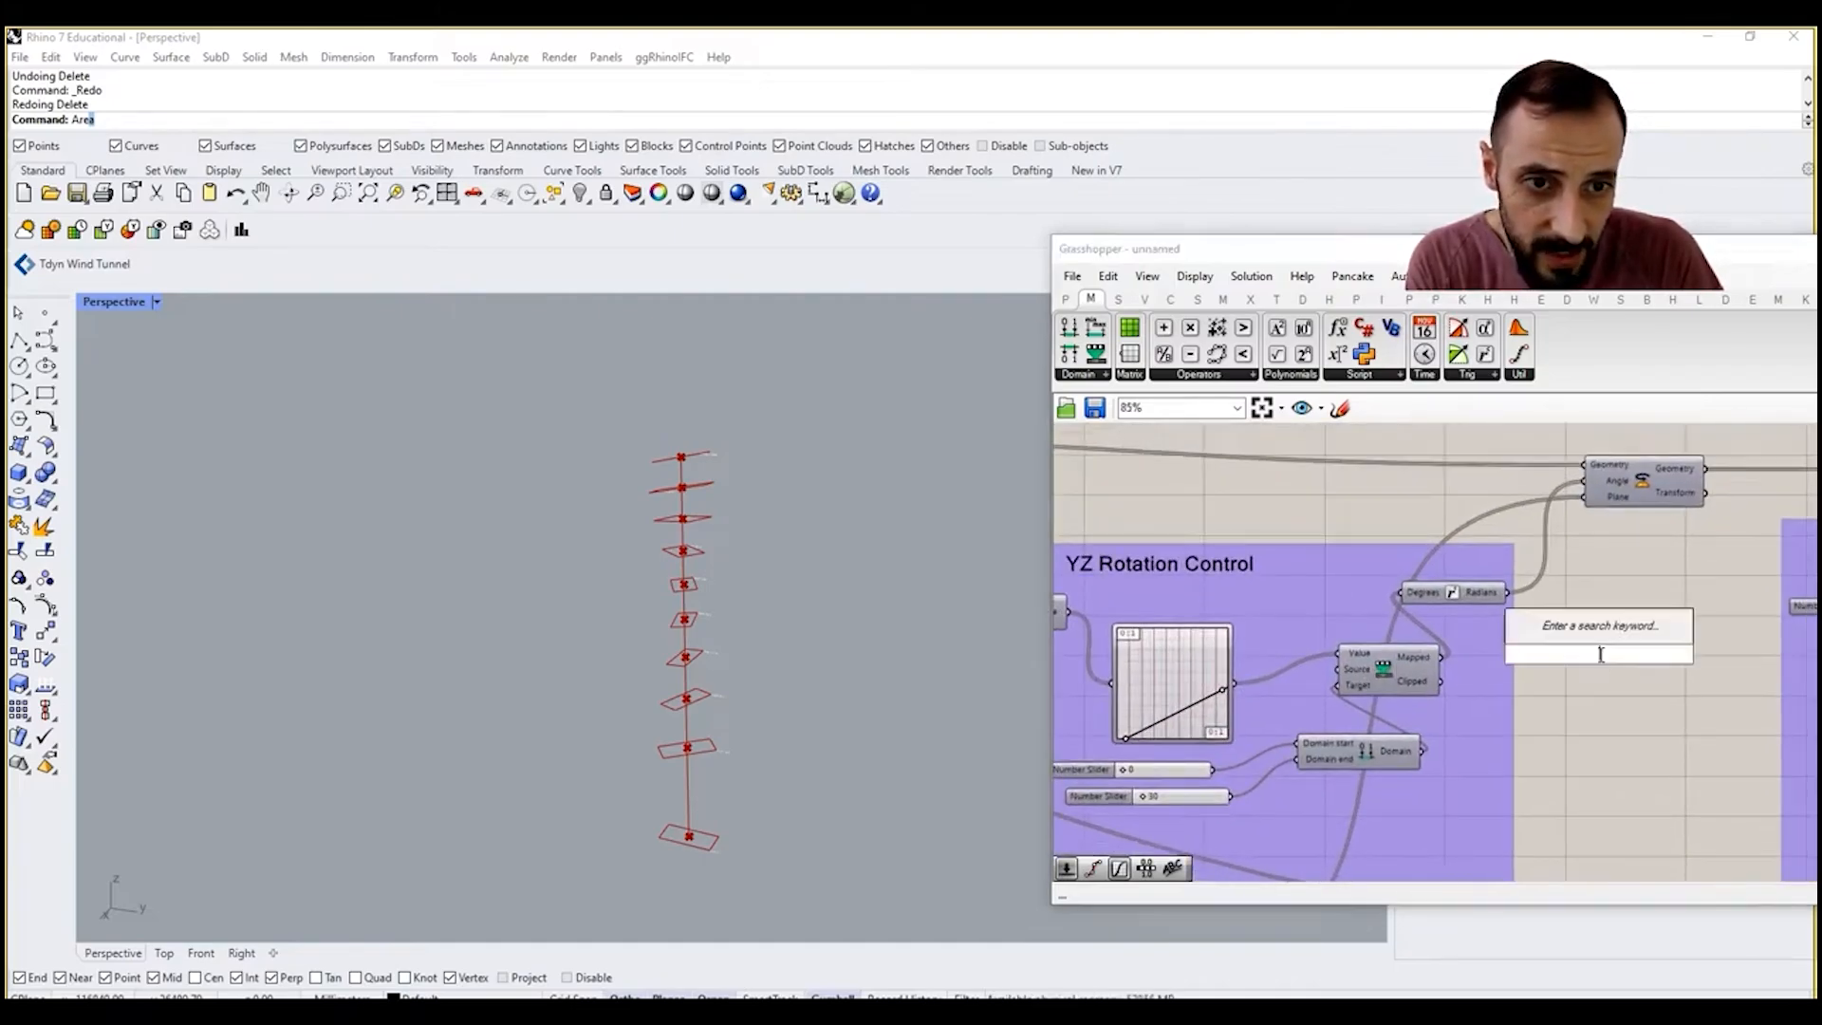
{"action": "type", "text": "number"}
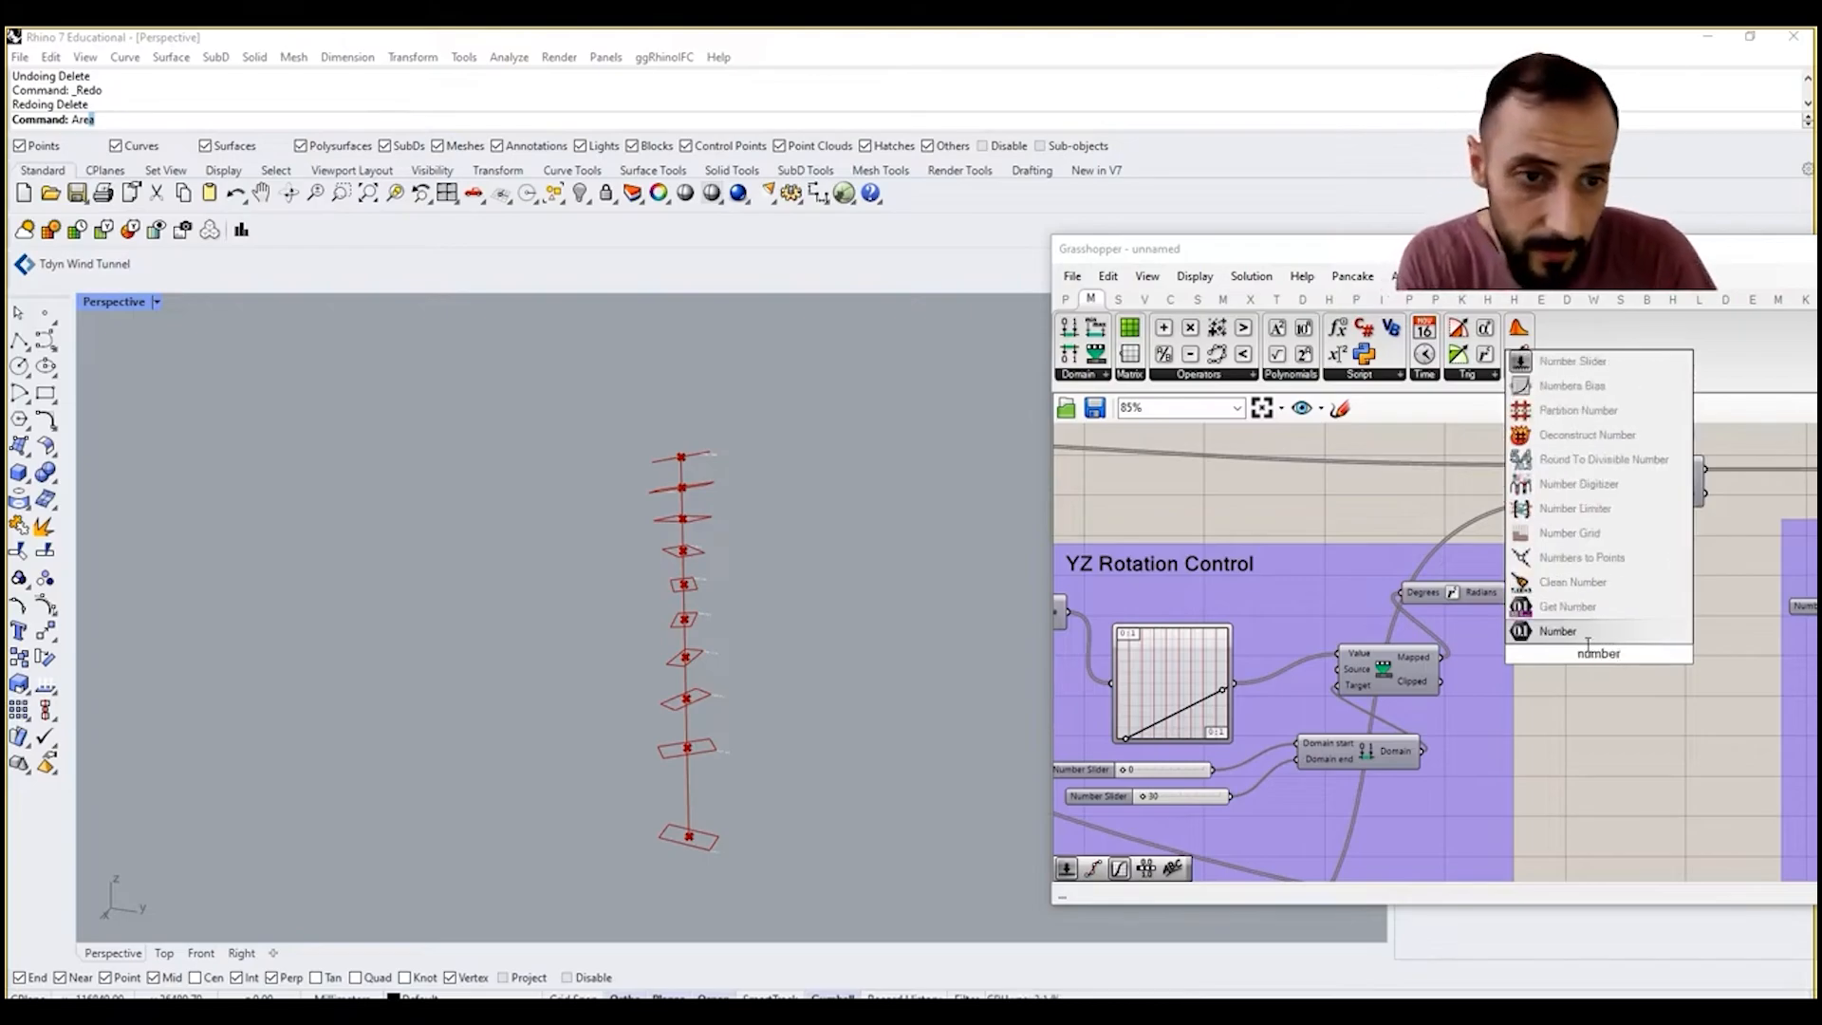
{"action": "left_click", "coordinate": [1572, 633]}
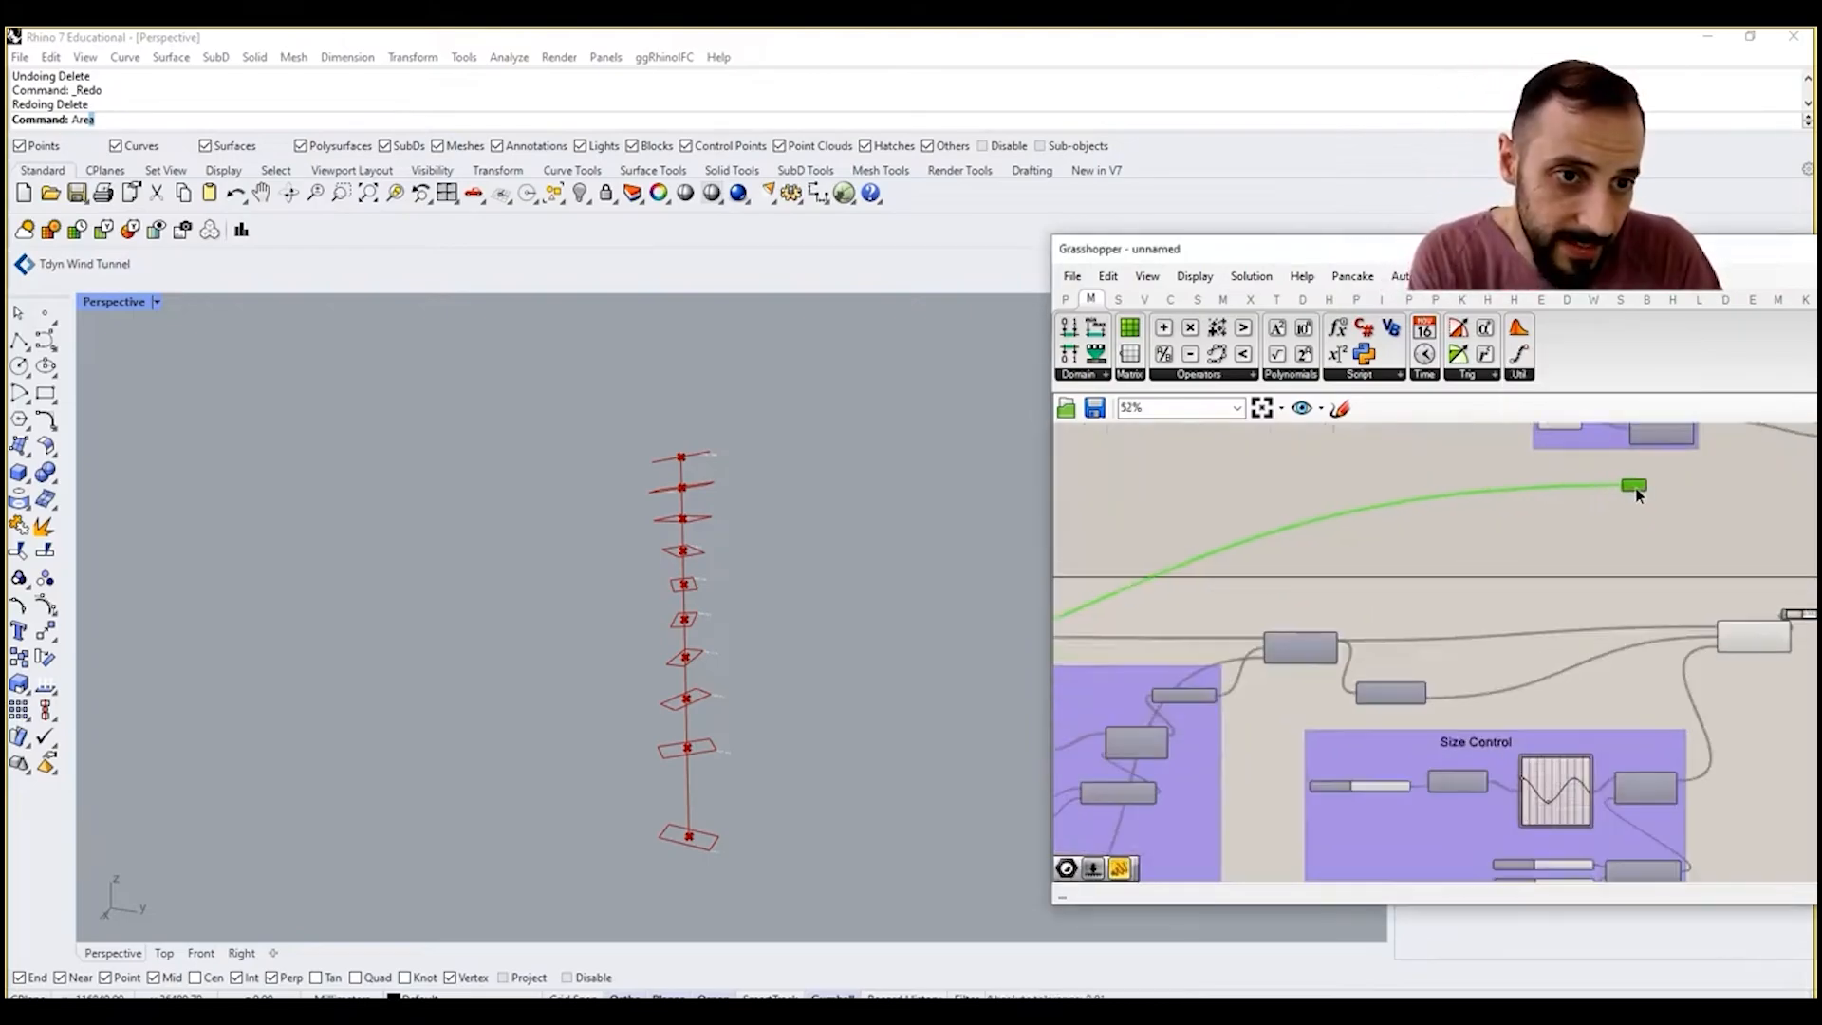
{"action": "left_click_drag", "start_coordinate": [1639, 494], "coordinate": [1633, 486]}
{"action": "right_click_drag", "start_coordinate": [1619, 521], "coordinate": [1262, 764]}
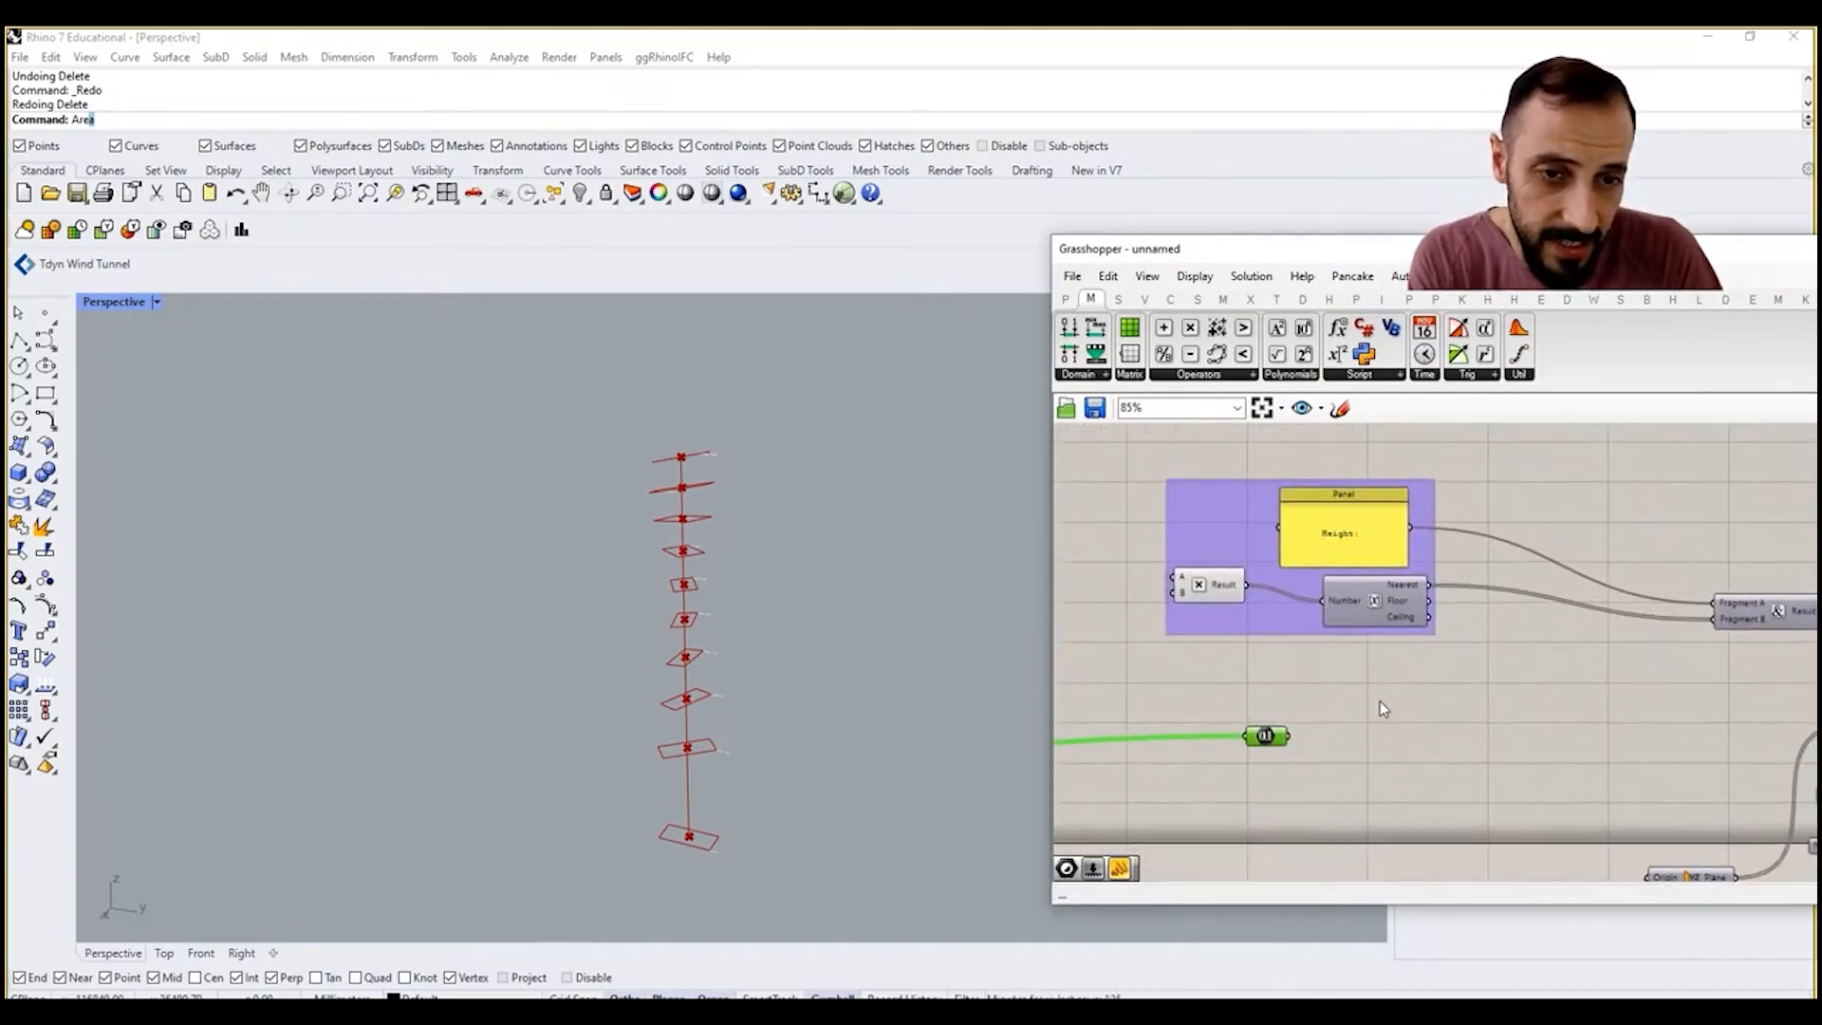
{"action": "right_click_drag", "start_coordinate": [1381, 709], "coordinate": [1321, 690]}
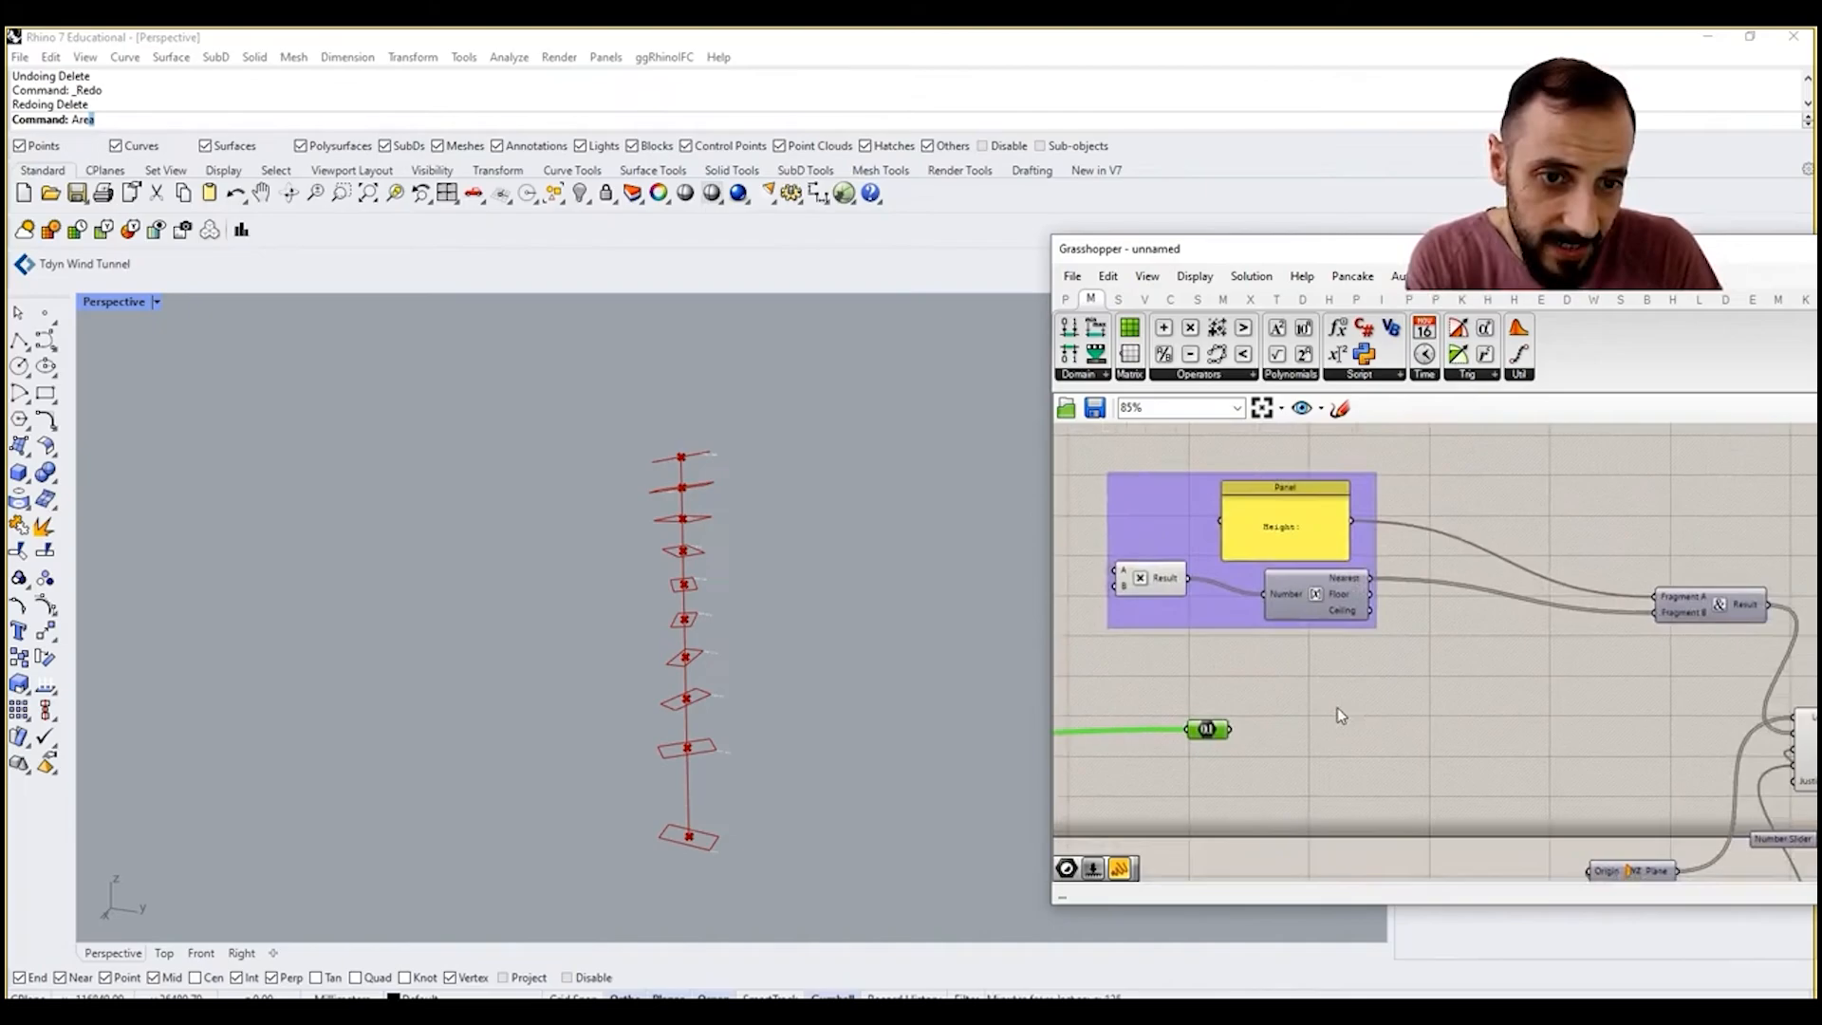
{"action": "mouse_move", "coordinate": [1215, 733]}
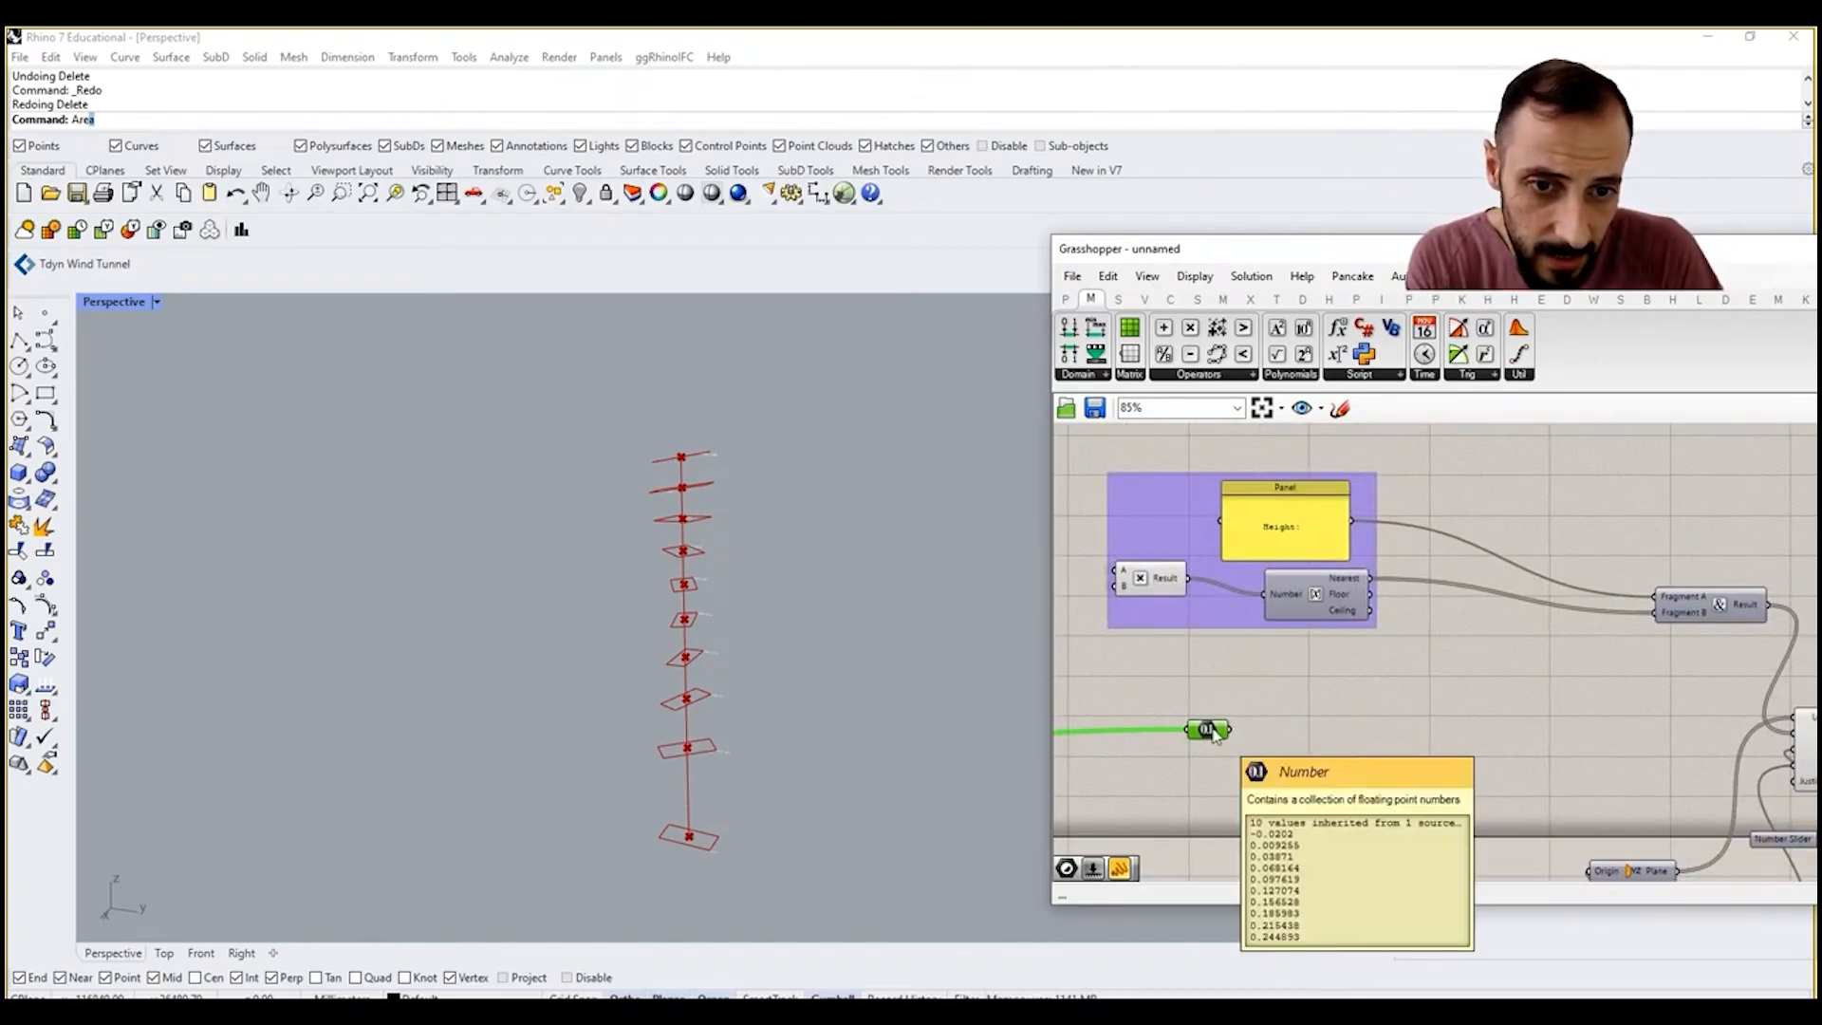
Step: Add a Number parameter beside the XY Rotation Control group and wire the remapped angle values (Mapped) into it
{"action": "scroll", "coordinate": [1214, 734], "scroll_direction": "down", "scroll_amount": 6}
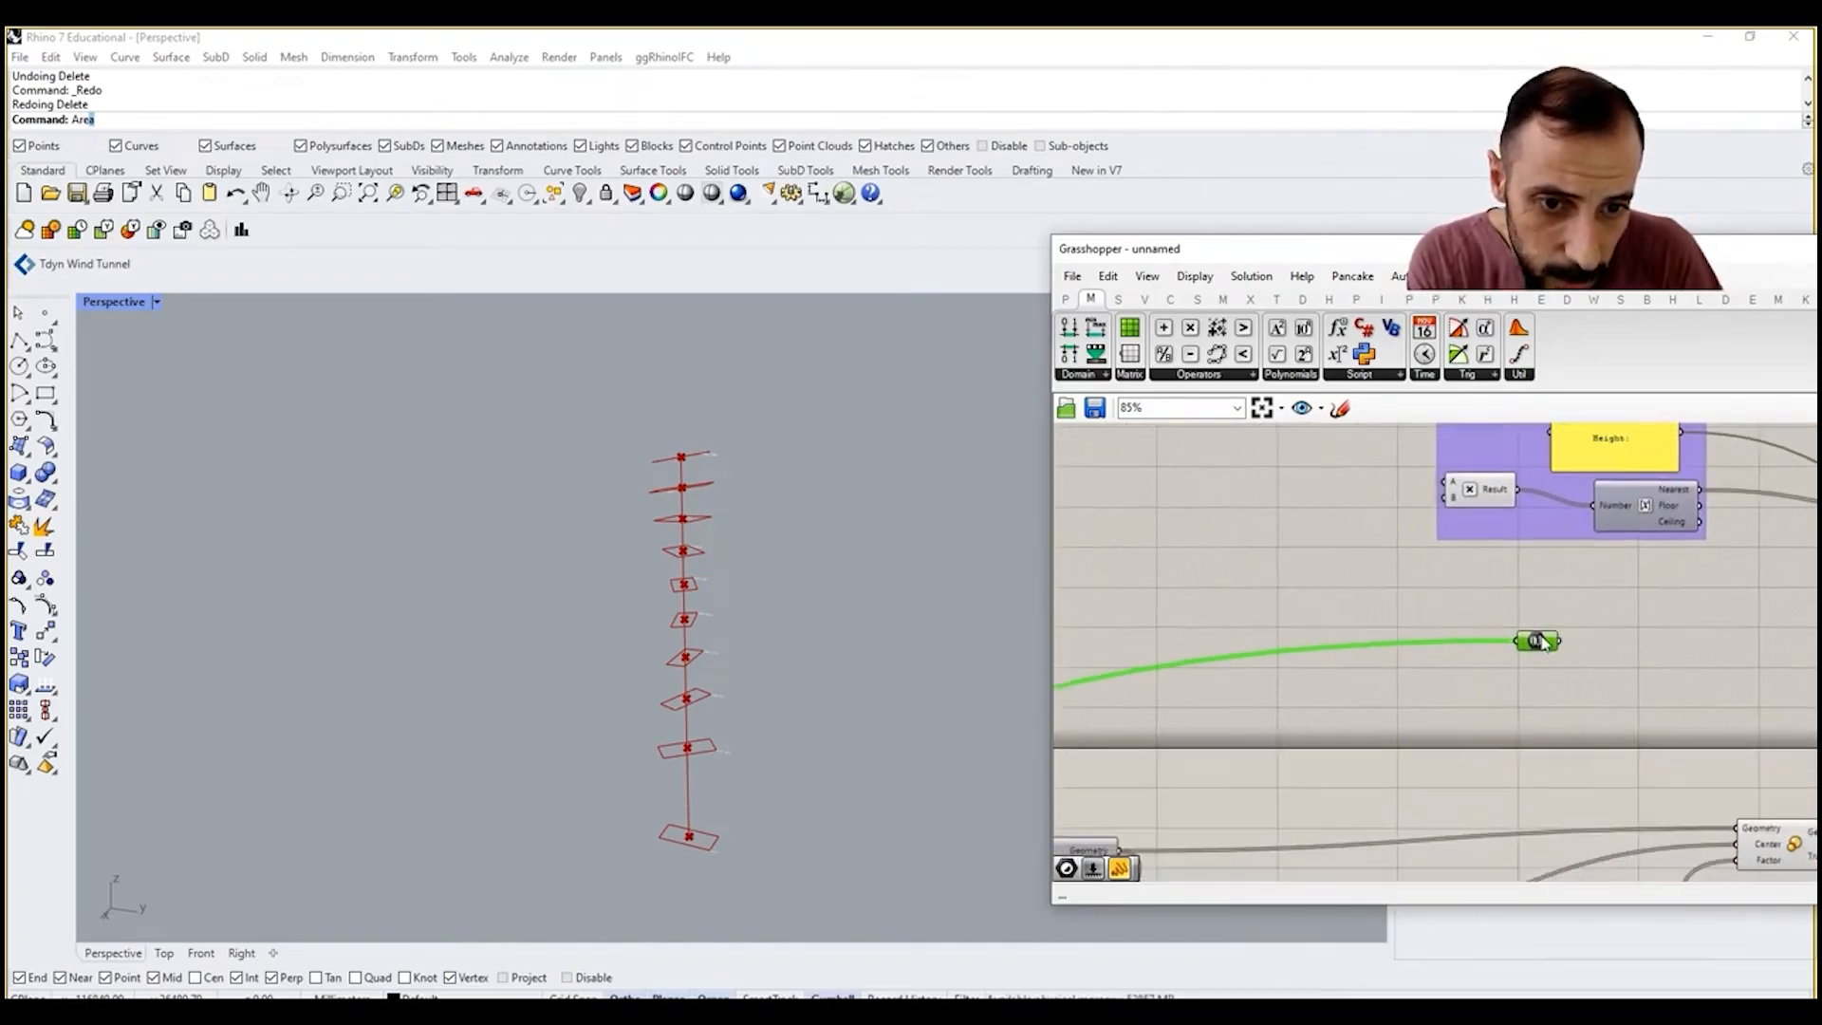
{"action": "scroll", "coordinate": [1258, 675], "scroll_direction": "up", "scroll_amount": 6}
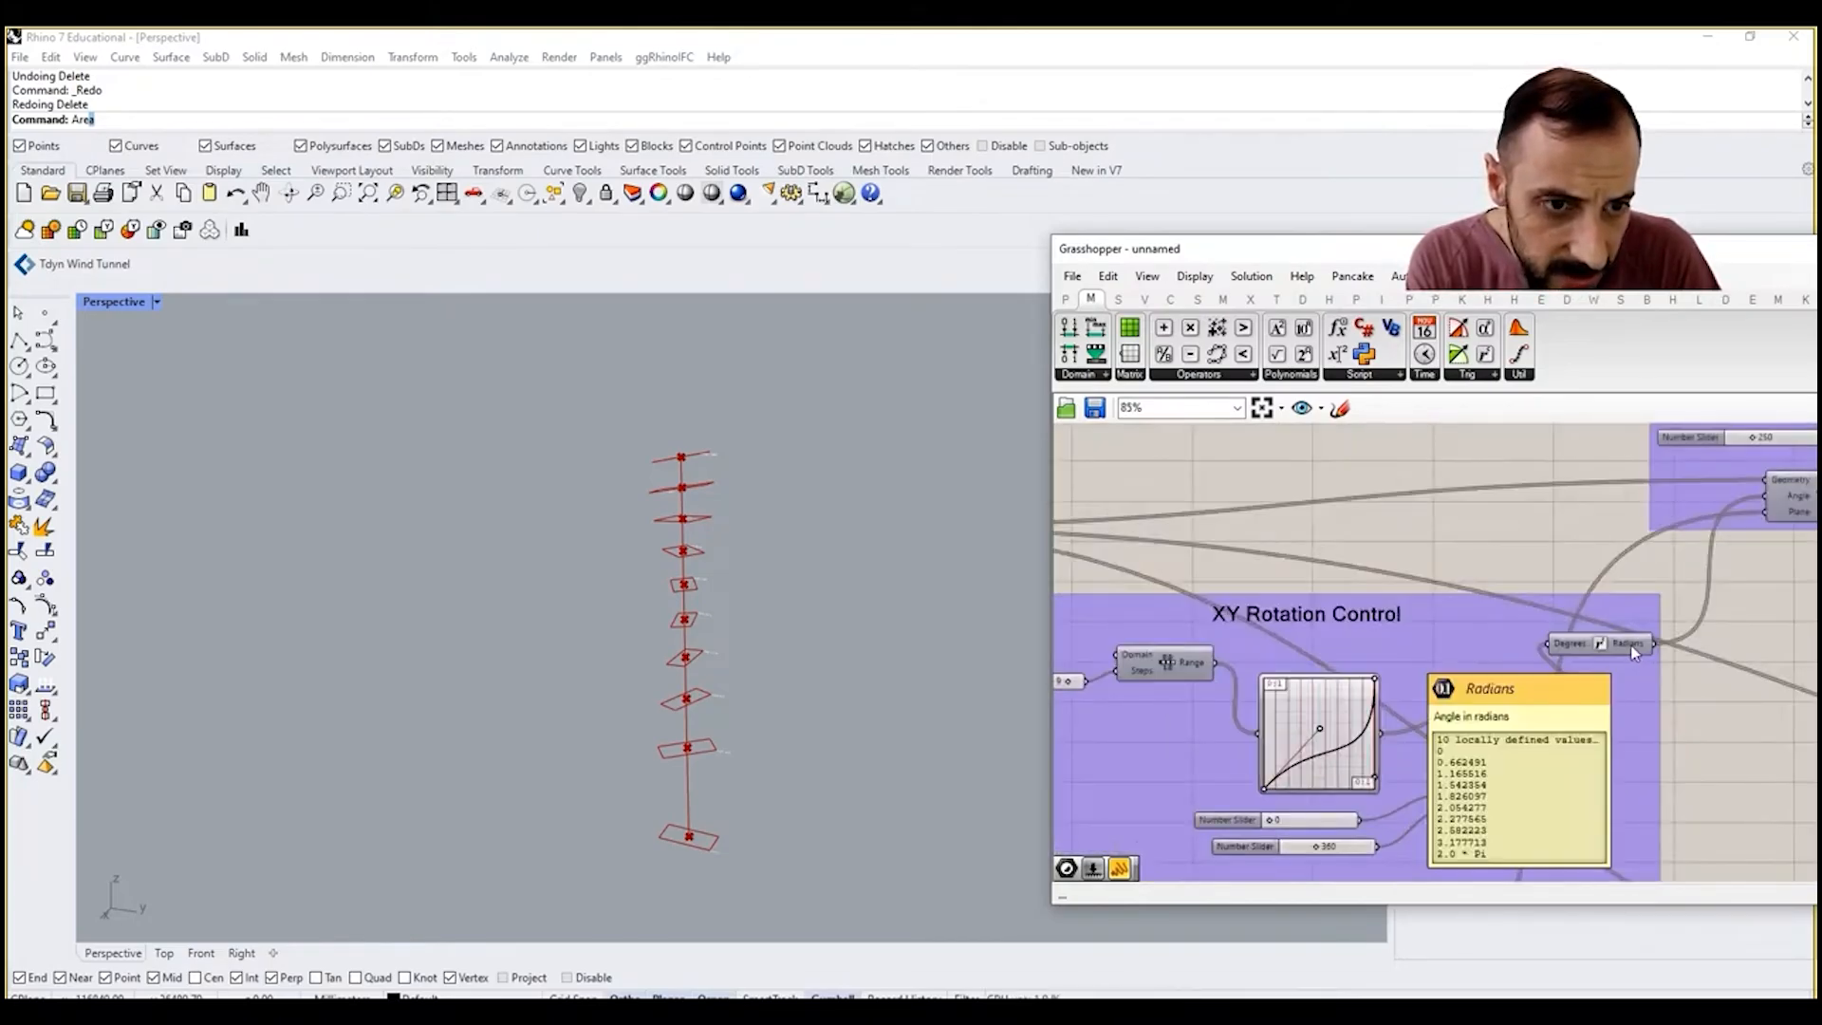
{"action": "right_click_drag", "start_coordinate": [1595, 700], "coordinate": [1491, 704]}
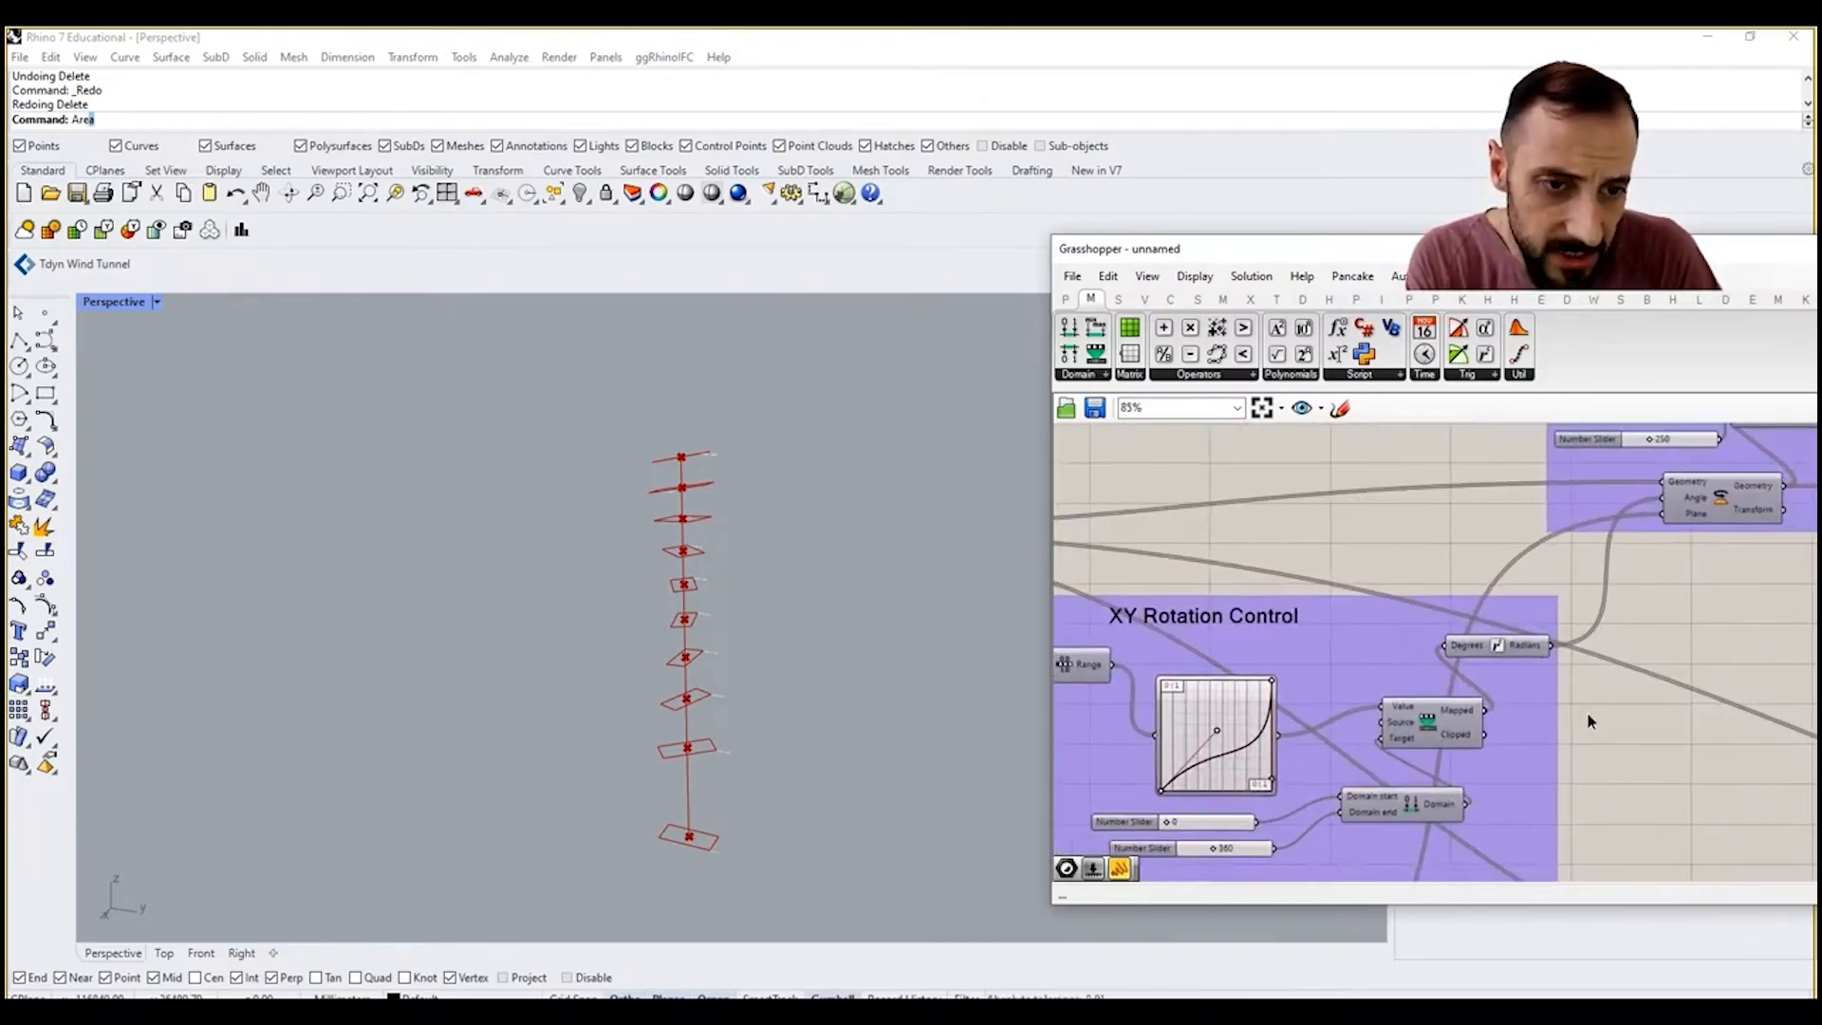
{"action": "double_click", "coordinate": [1588, 718]}
{"action": "type", "text": "number"}
{"action": "key", "text": "Return"}
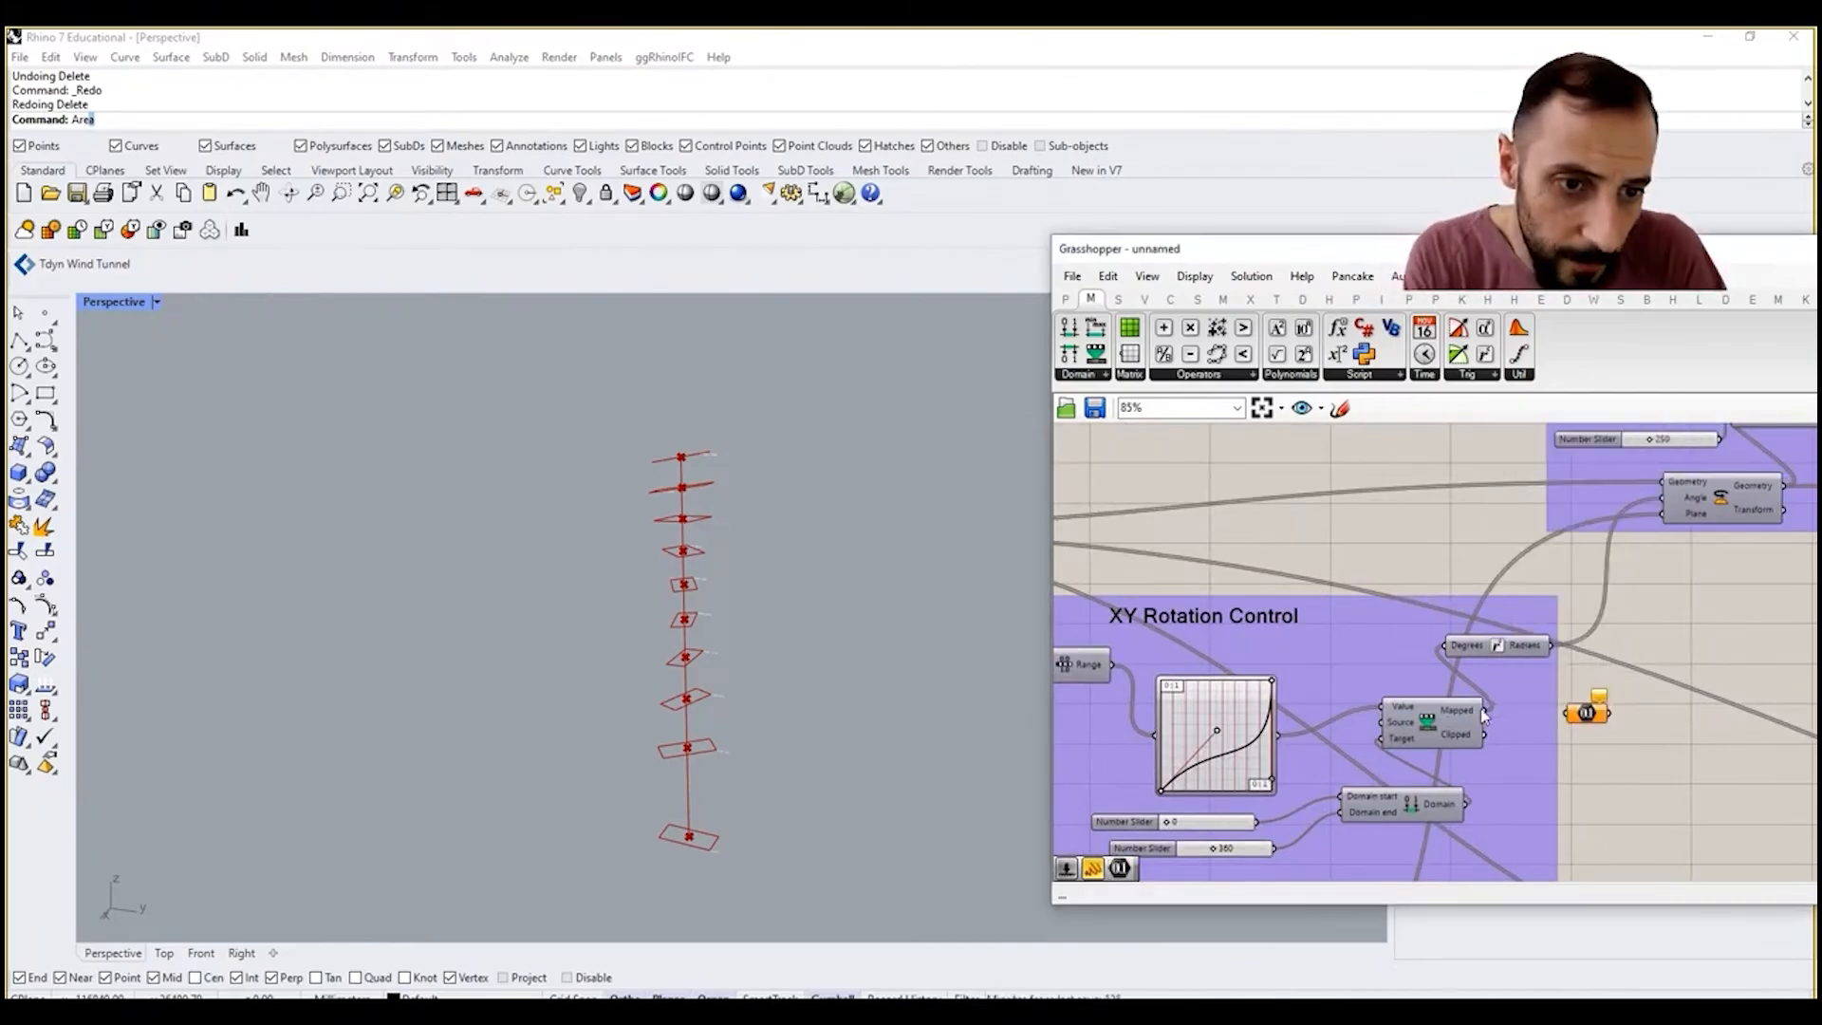
{"action": "right_click", "coordinate": [1575, 715]}
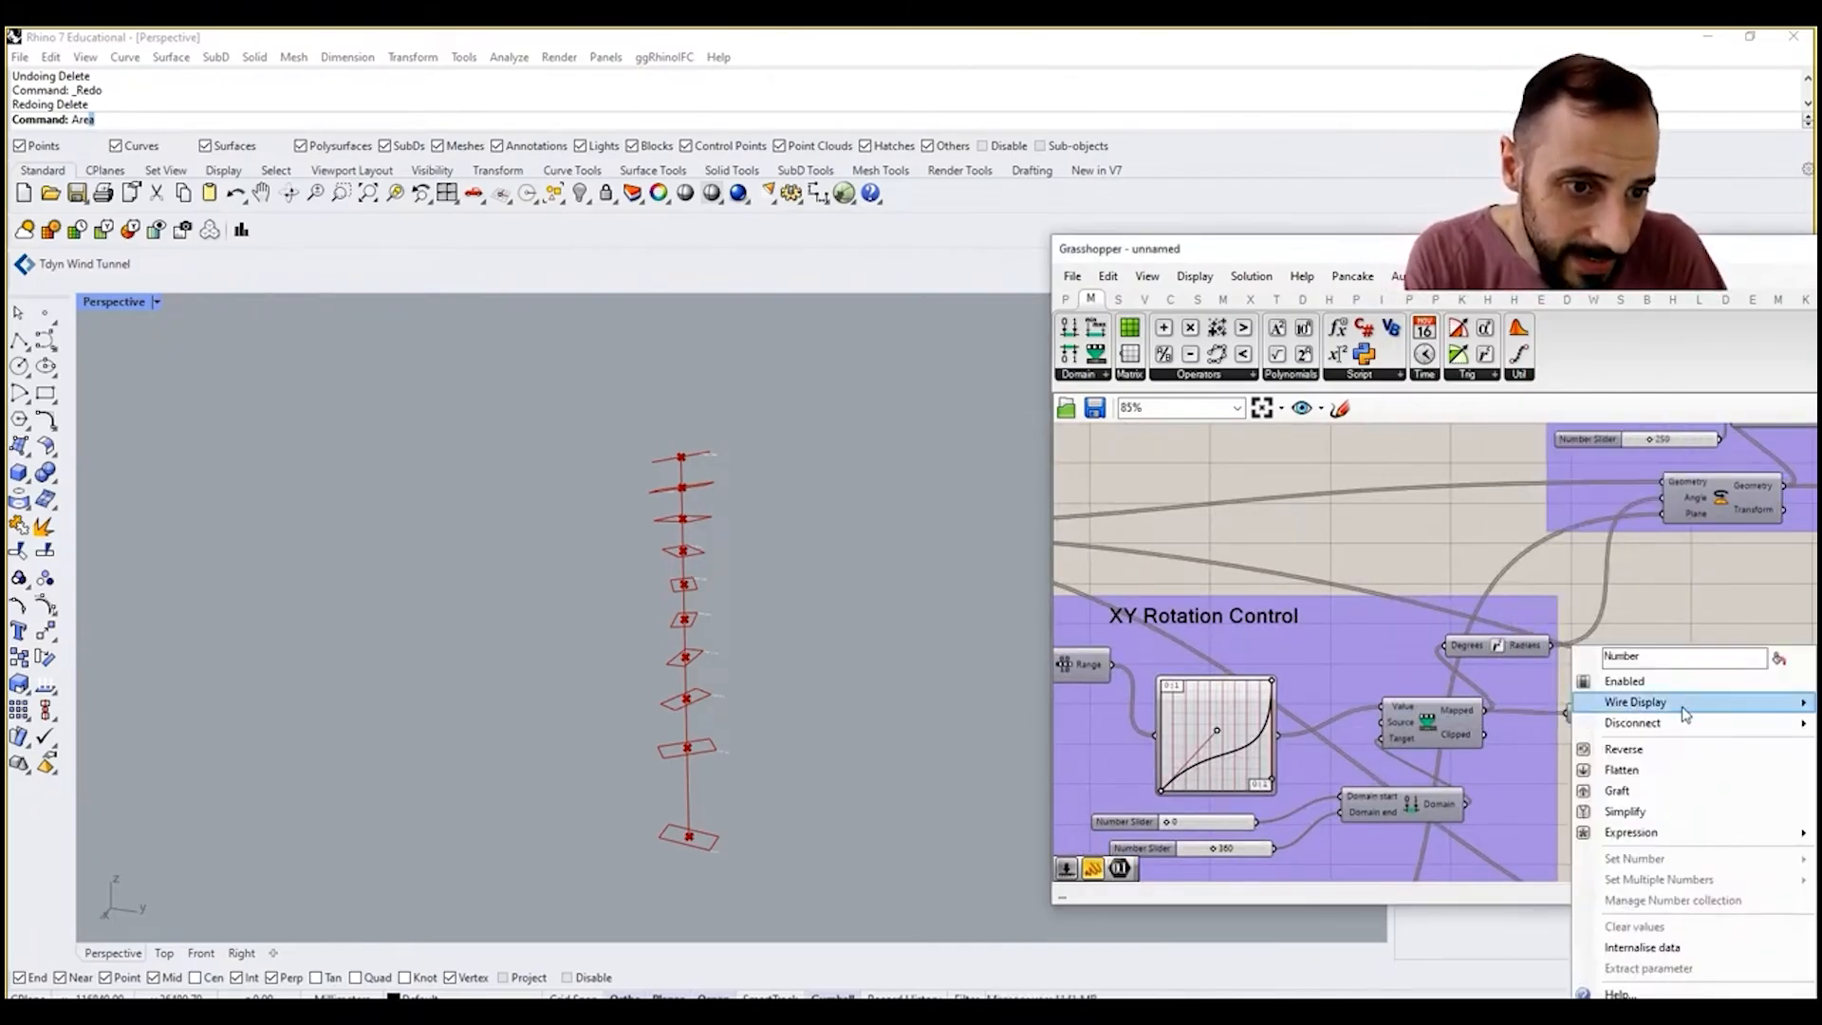
{"action": "mouse_move", "coordinate": [1613, 702]}
{"action": "left_click", "coordinate": [1550, 726]}
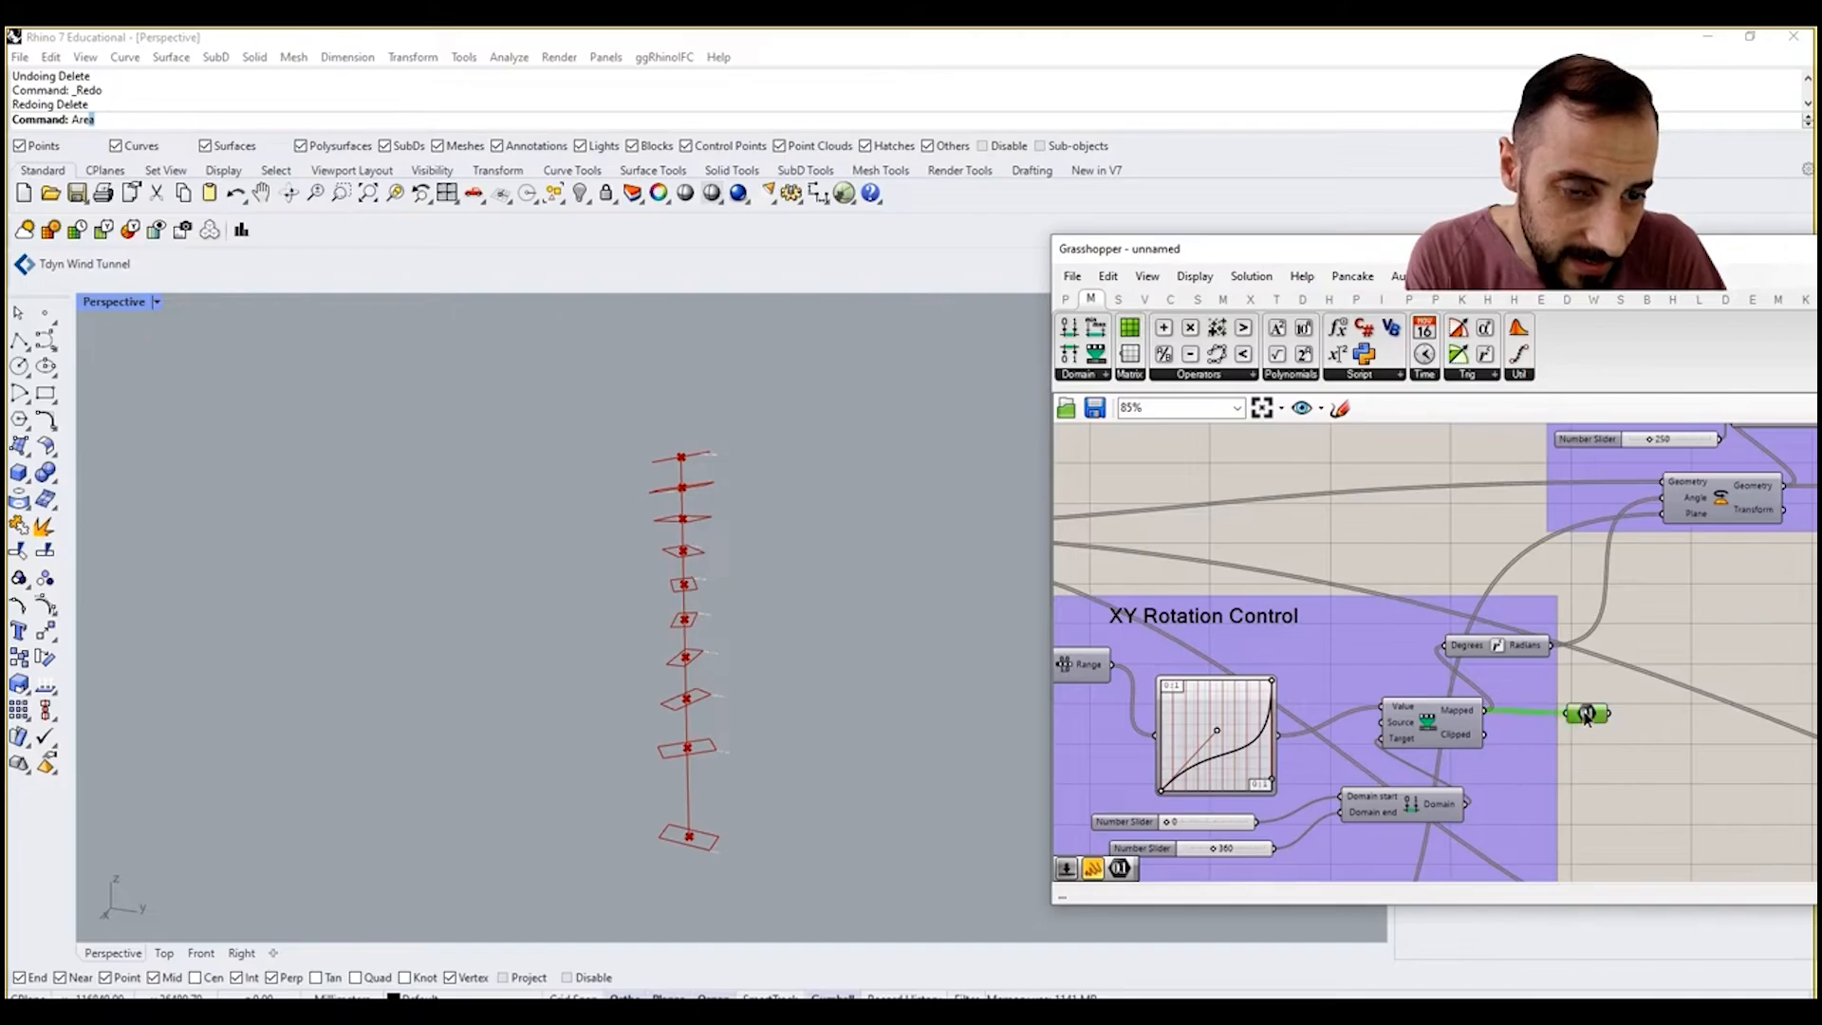
Step: Move the XY rotation's Number parameter next to the YZ rotation's Number parameter below the height group
{"action": "scroll", "coordinate": [1499, 681], "scroll_direction": "down", "scroll_amount": 10}
{"action": "left_click_drag", "start_coordinate": [1586, 718], "coordinate": [1551, 645]}
{"action": "scroll", "coordinate": [1775, 572], "scroll_direction": "up", "scroll_amount": 10}
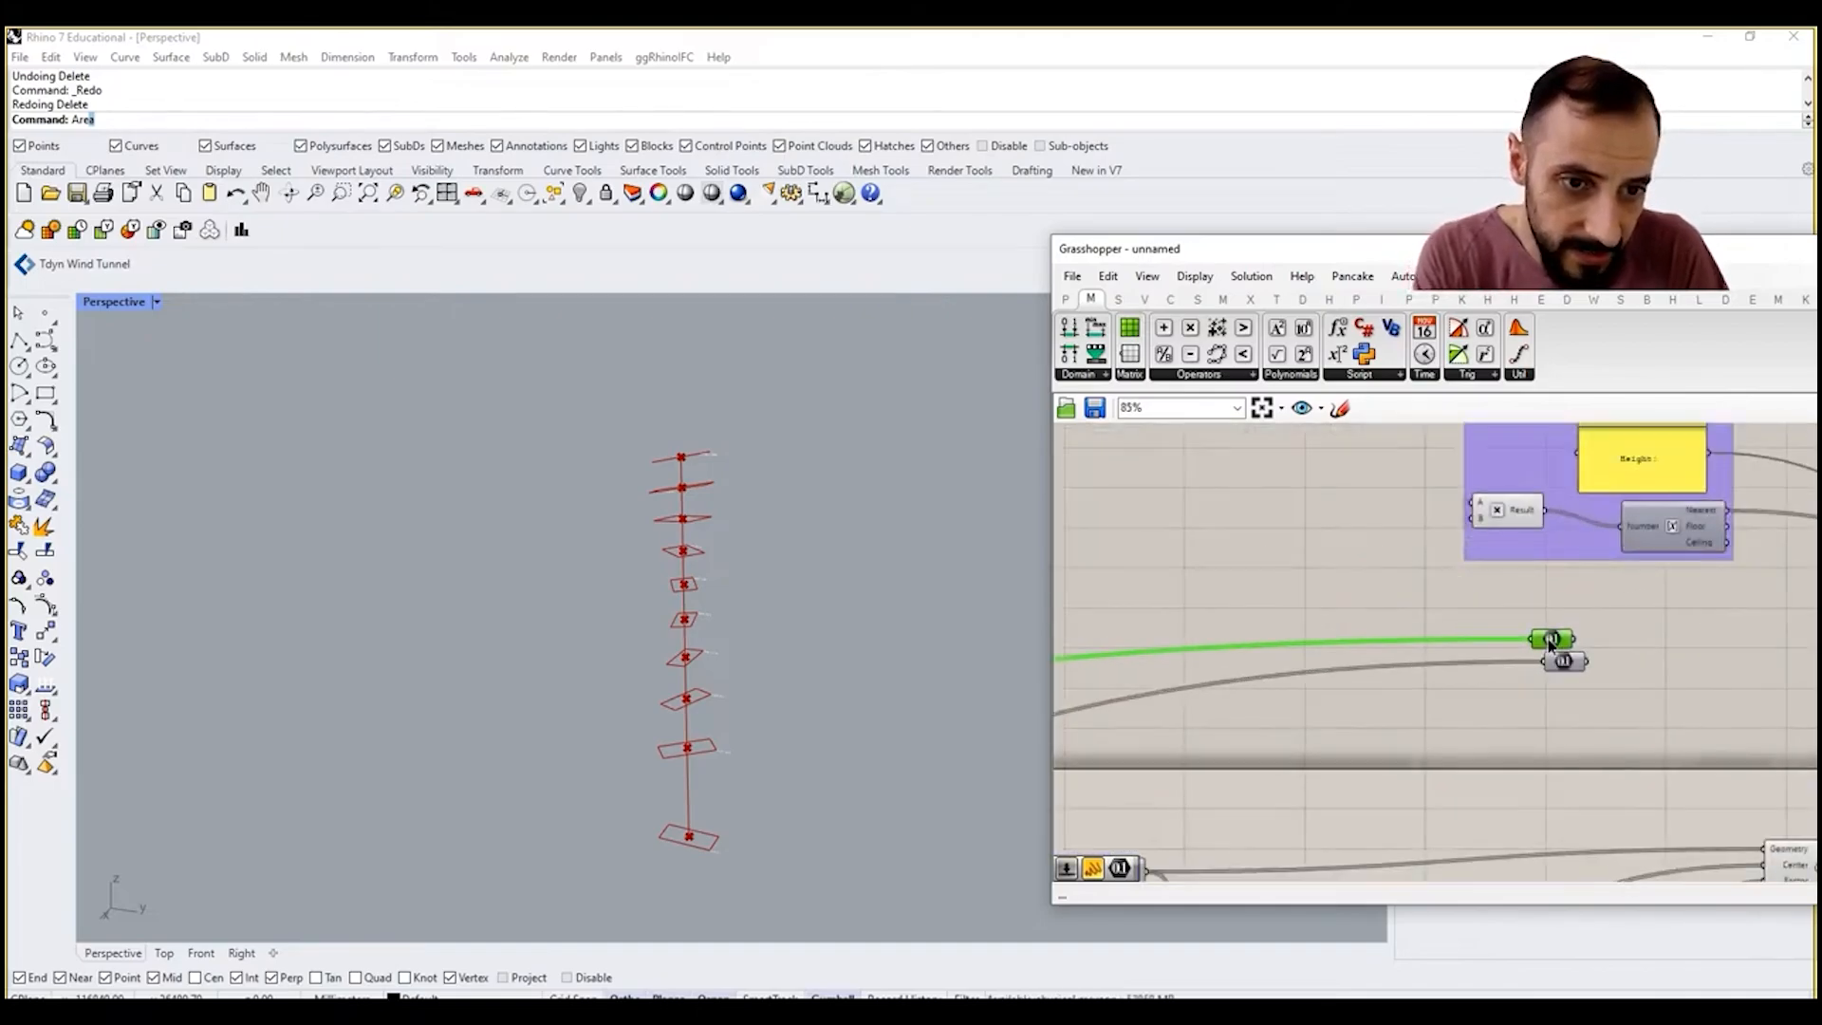
Step: Delete the YZ rotation's Number parameter and reposition the remaining XY rotation Number parameter below the height group, checking its values
{"action": "left_click", "coordinate": [1557, 667]}
{"action": "key", "text": "Delete"}
{"action": "right_click_drag", "start_coordinate": [1535, 678], "coordinate": [1381, 746]}
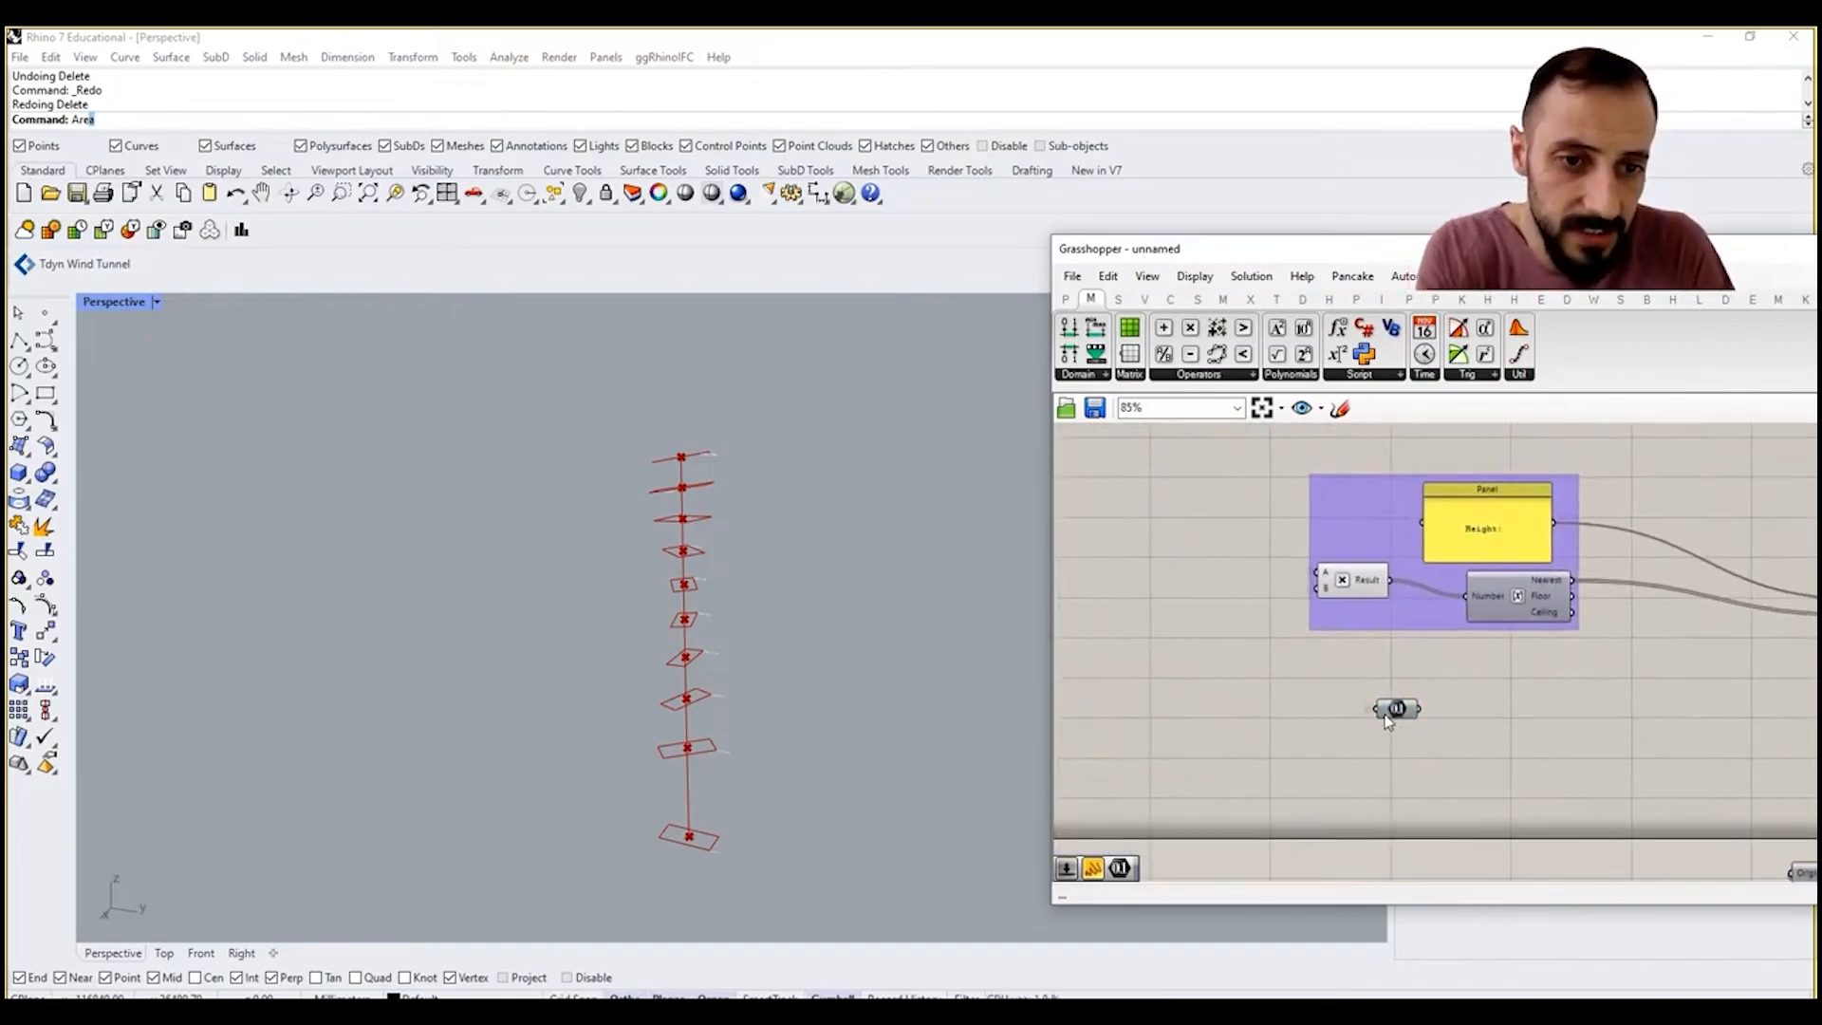
{"action": "left_click_drag", "start_coordinate": [1397, 714], "coordinate": [1464, 693]}
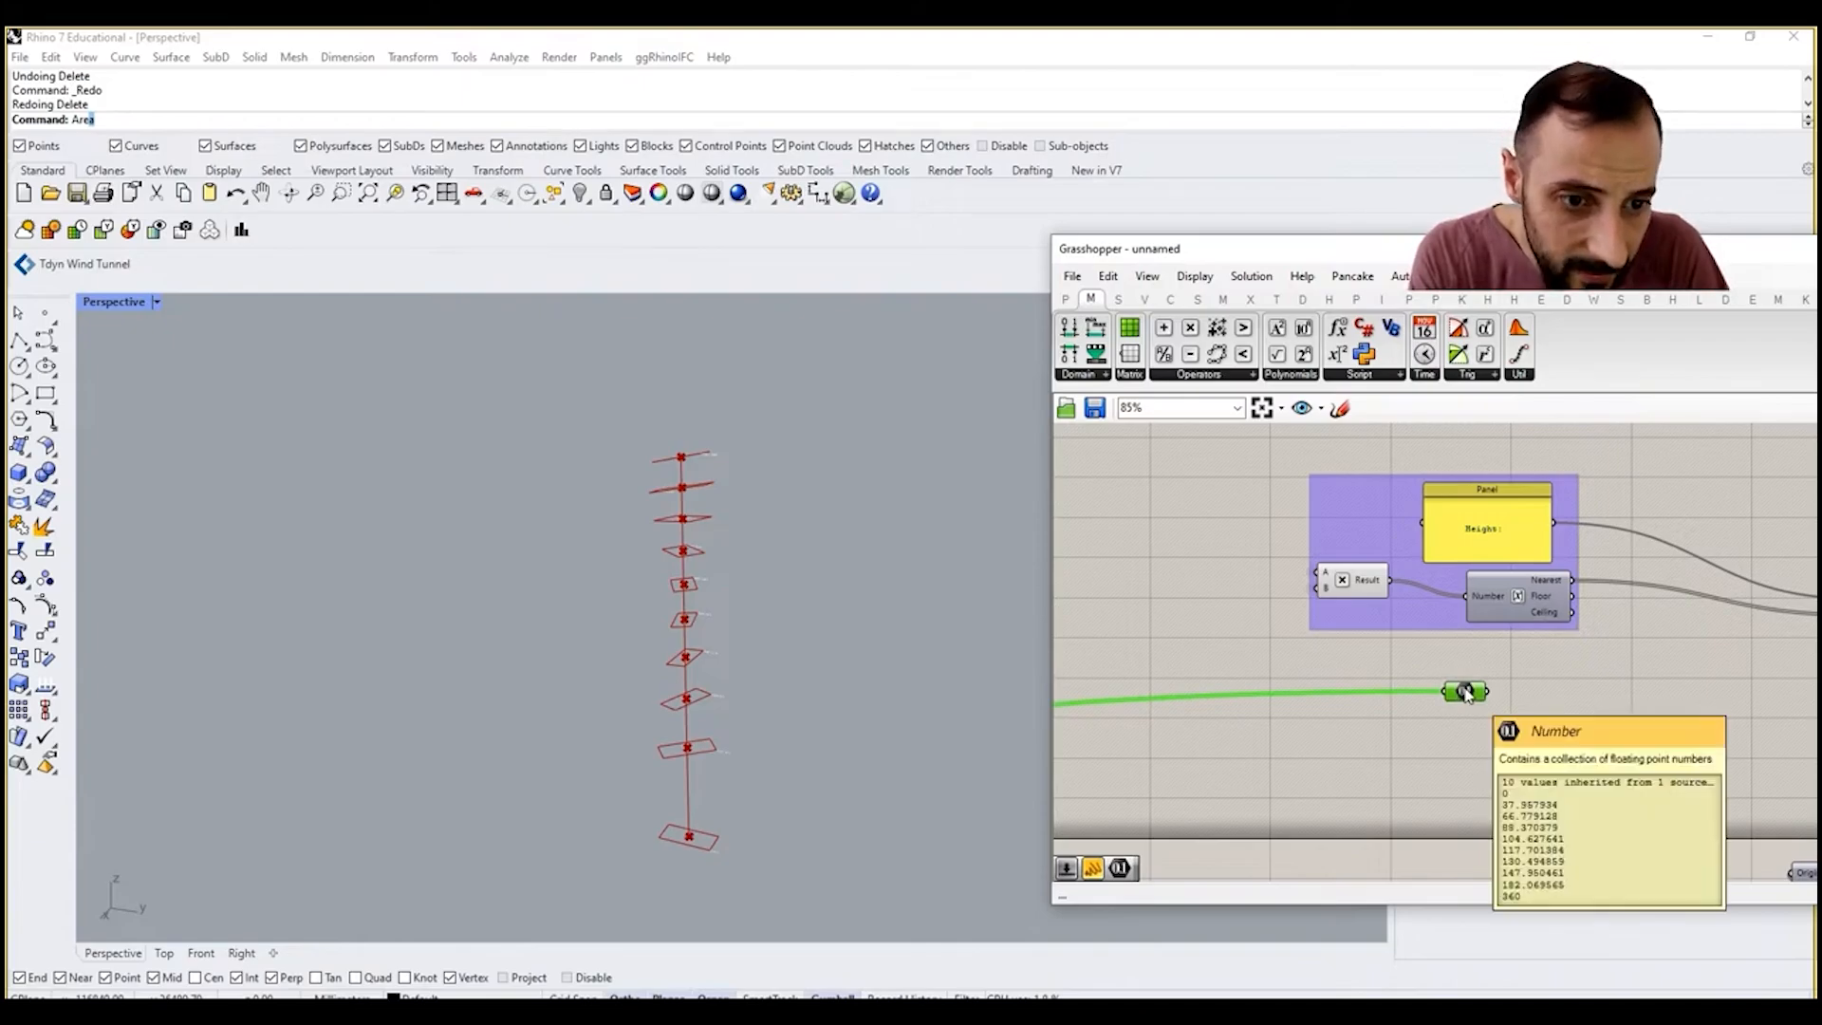
Step: Add a Round component beside the XY rotation's Number parameter, wire the parameter into it and align both below the height group
{"action": "double_click", "coordinate": [1395, 735]}
{"action": "type", "text": "round"}
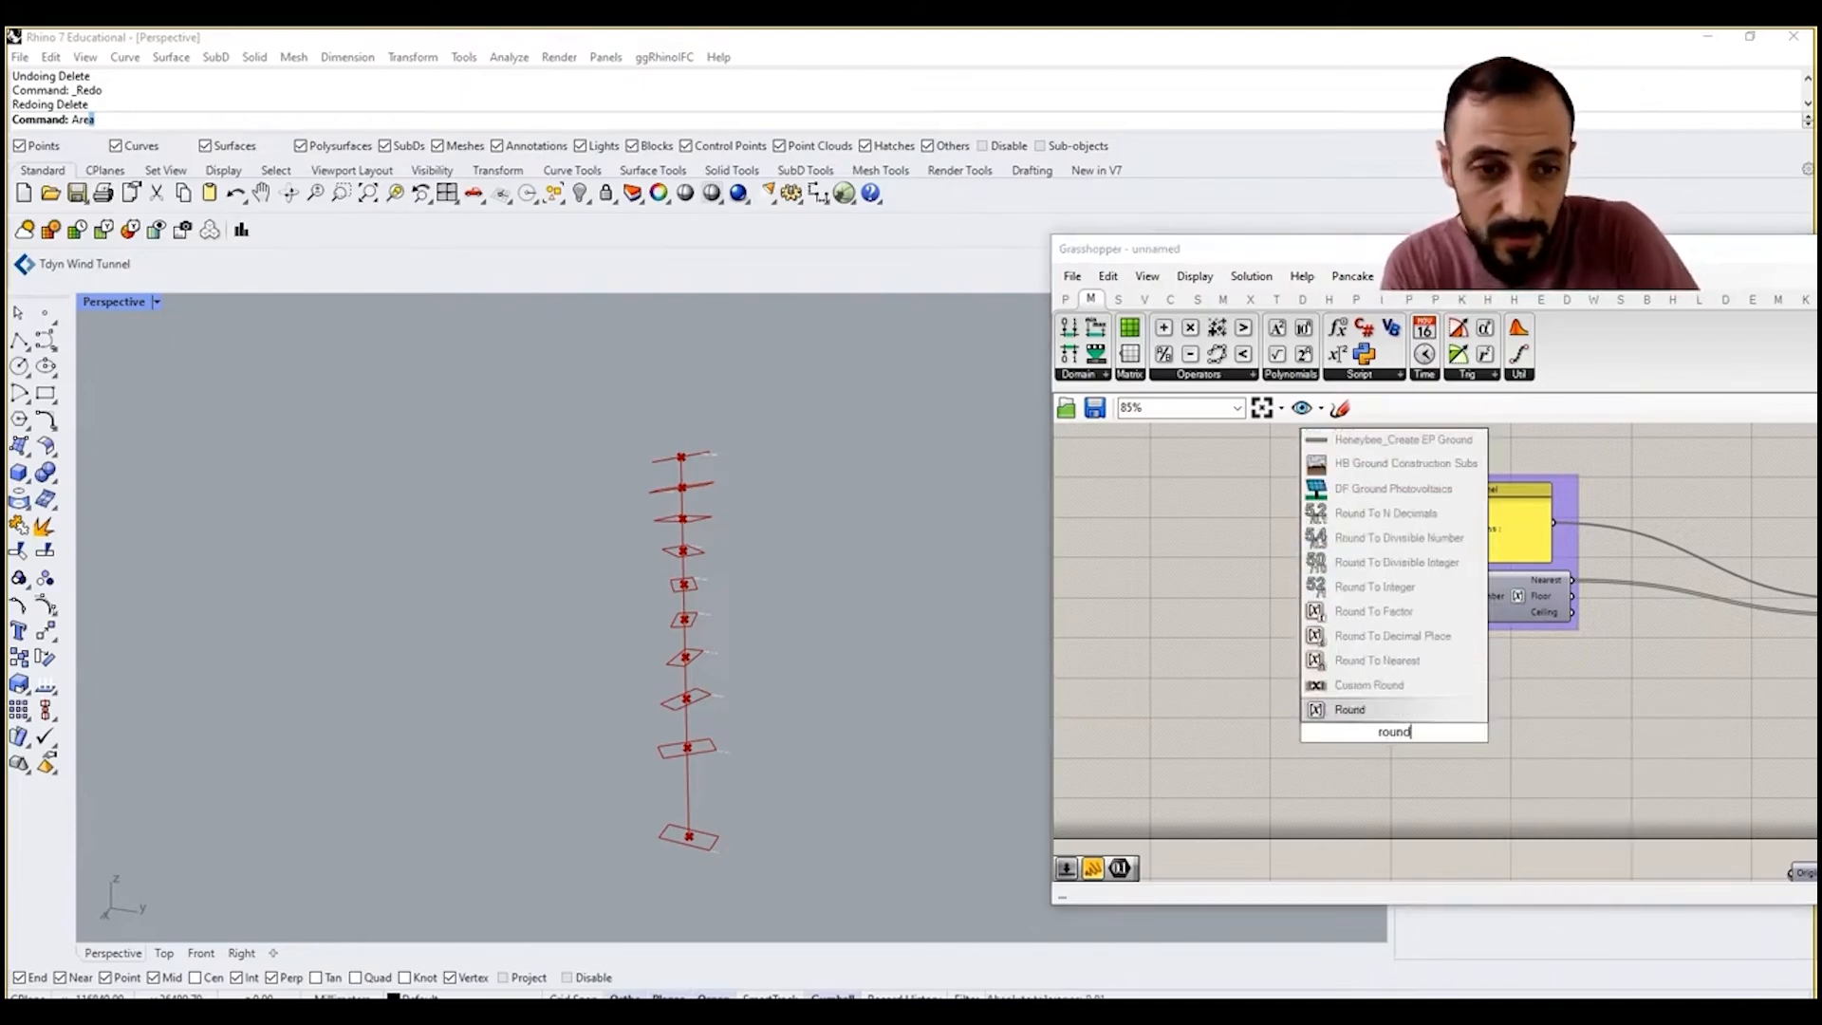
{"action": "left_click", "coordinate": [1400, 712]}
{"action": "left_click_drag", "start_coordinate": [1395, 729], "coordinate": [1456, 727]}
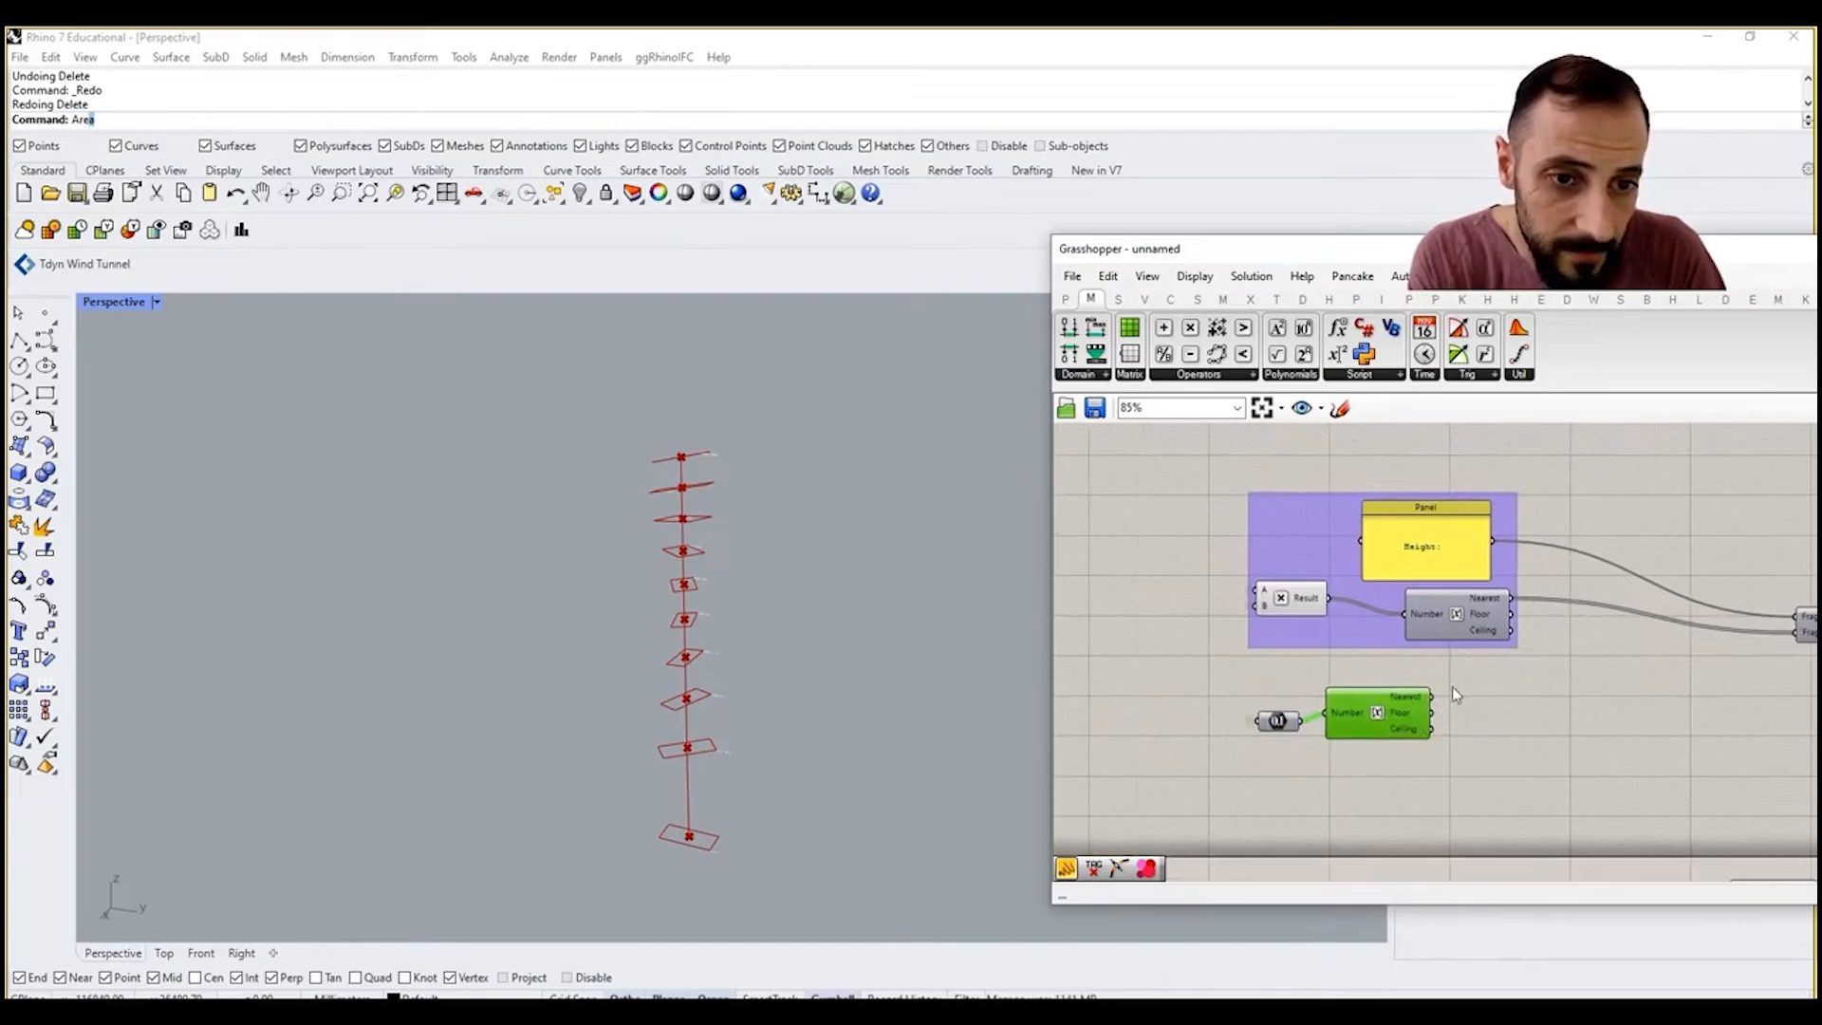
{"action": "right_click_drag", "start_coordinate": [1398, 707], "coordinate": [1274, 711]}
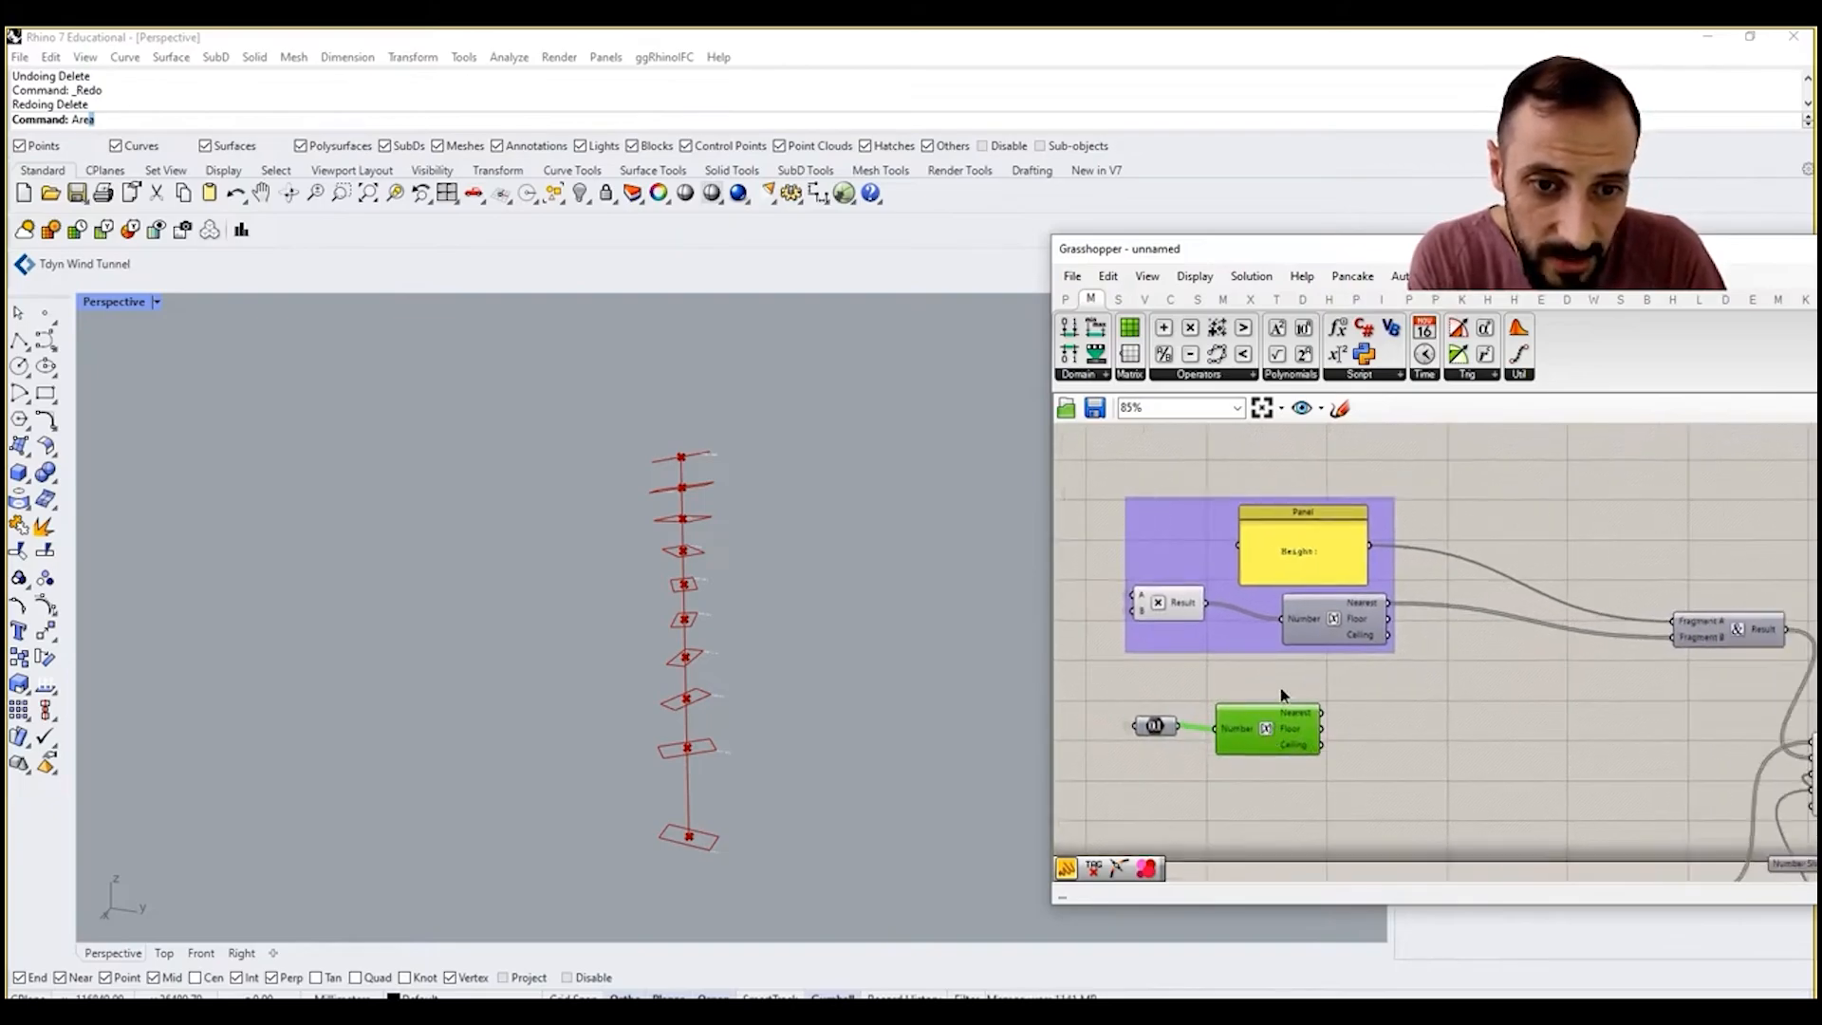
{"action": "left_click_drag", "start_coordinate": [1280, 689], "coordinate": [1163, 743]}
{"action": "left_click_drag", "start_coordinate": [1282, 737], "coordinate": [1267, 730]}
{"action": "left_click", "coordinate": [1393, 716]}
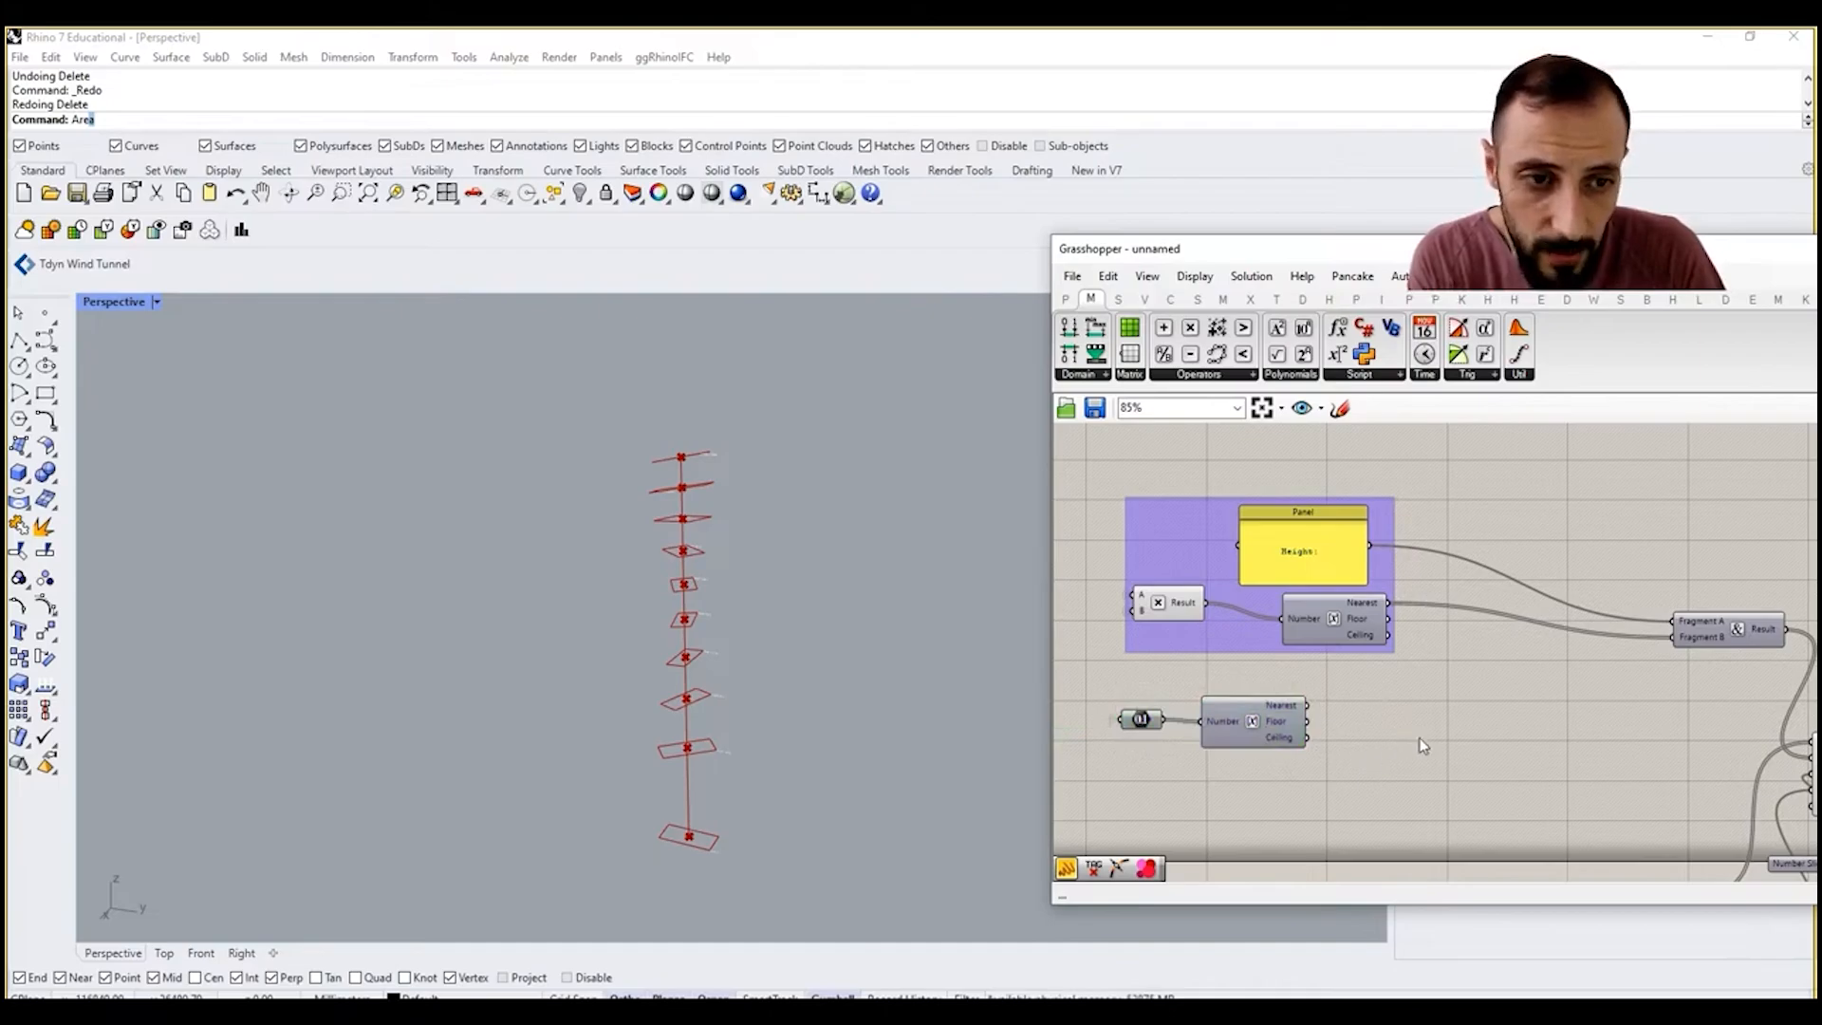
Step: Add two more inputs, A and B, below Fragment B on the Concatenate component
{"action": "scroll", "coordinate": [1698, 637], "scroll_direction": "up", "scroll_amount": 5}
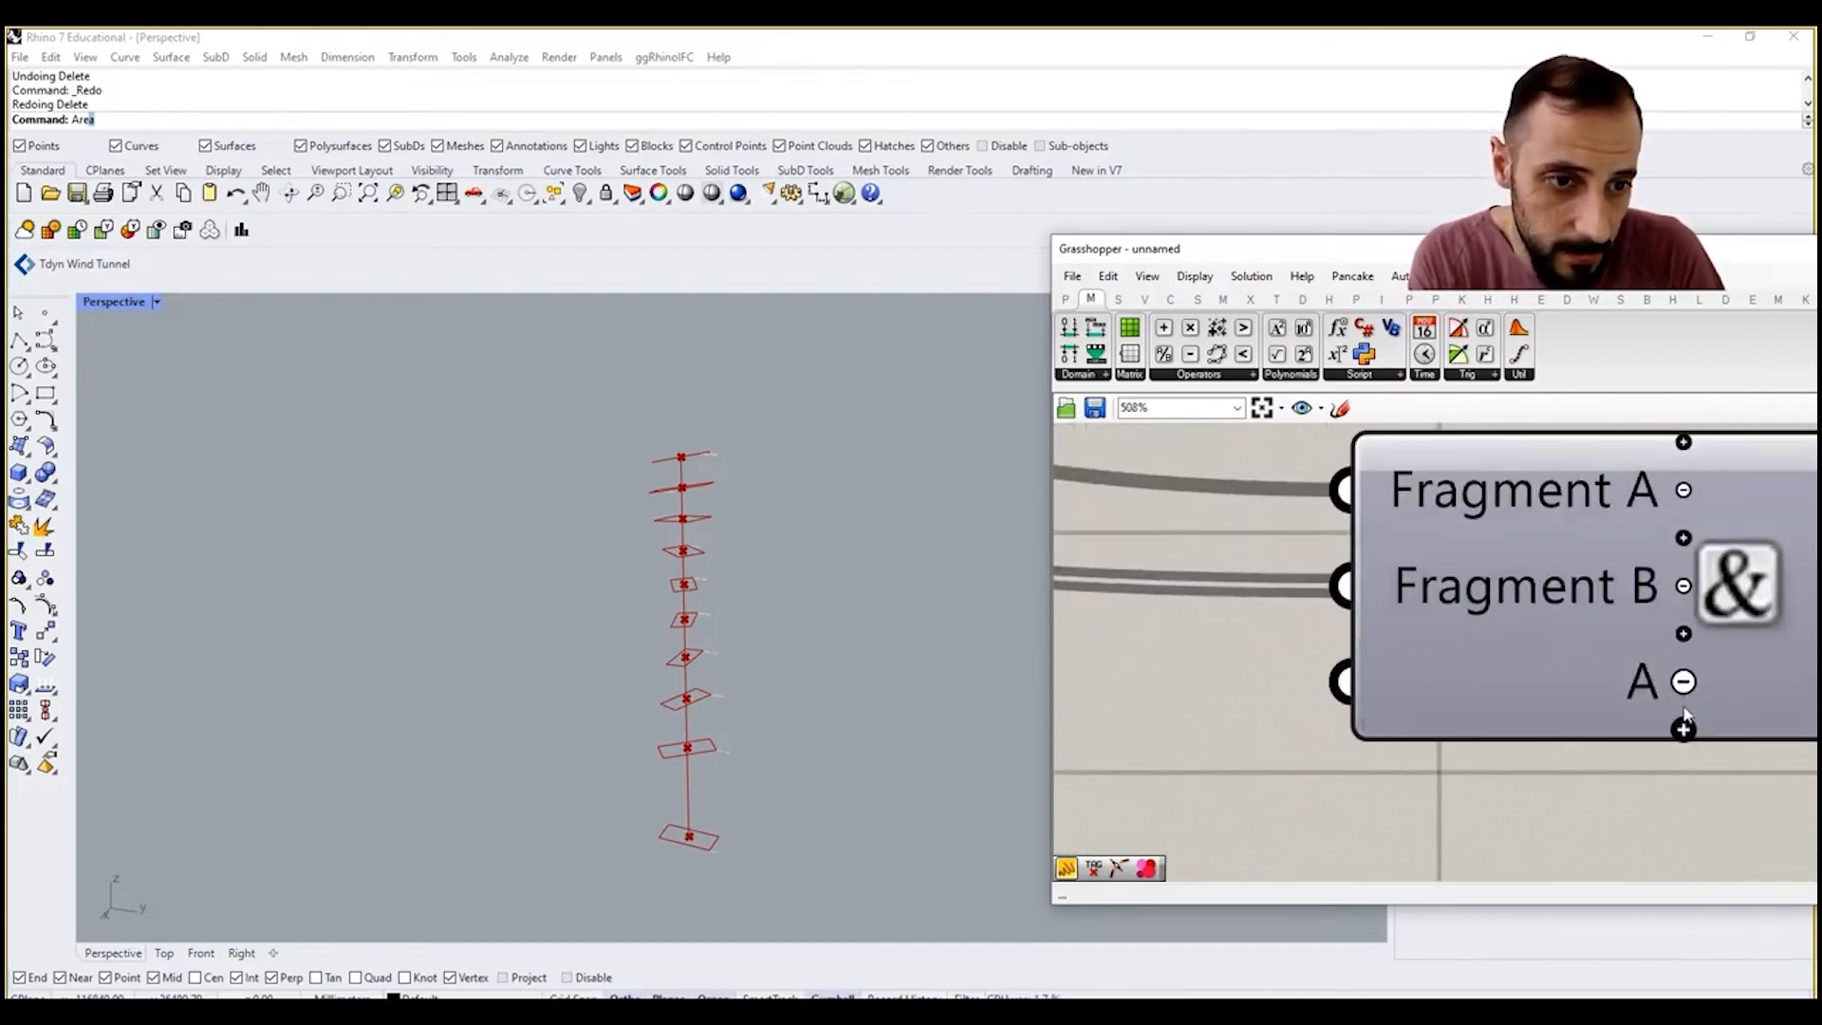
{"action": "scroll", "coordinate": [1351, 636], "scroll_direction": "down", "scroll_amount": 8}
{"action": "scroll", "coordinate": [1350, 636], "scroll_direction": "up", "scroll_amount": 4}
{"action": "left_click", "coordinate": [1347, 635]}
Step: Duplicate the Height panel below its group and change the copy's text to "XY Rotation:"
{"action": "right_click_drag", "start_coordinate": [1313, 680], "coordinate": [1325, 606]}
{"action": "left_click_drag", "start_coordinate": [1317, 579], "coordinate": [1368, 763], "text": "alt"}
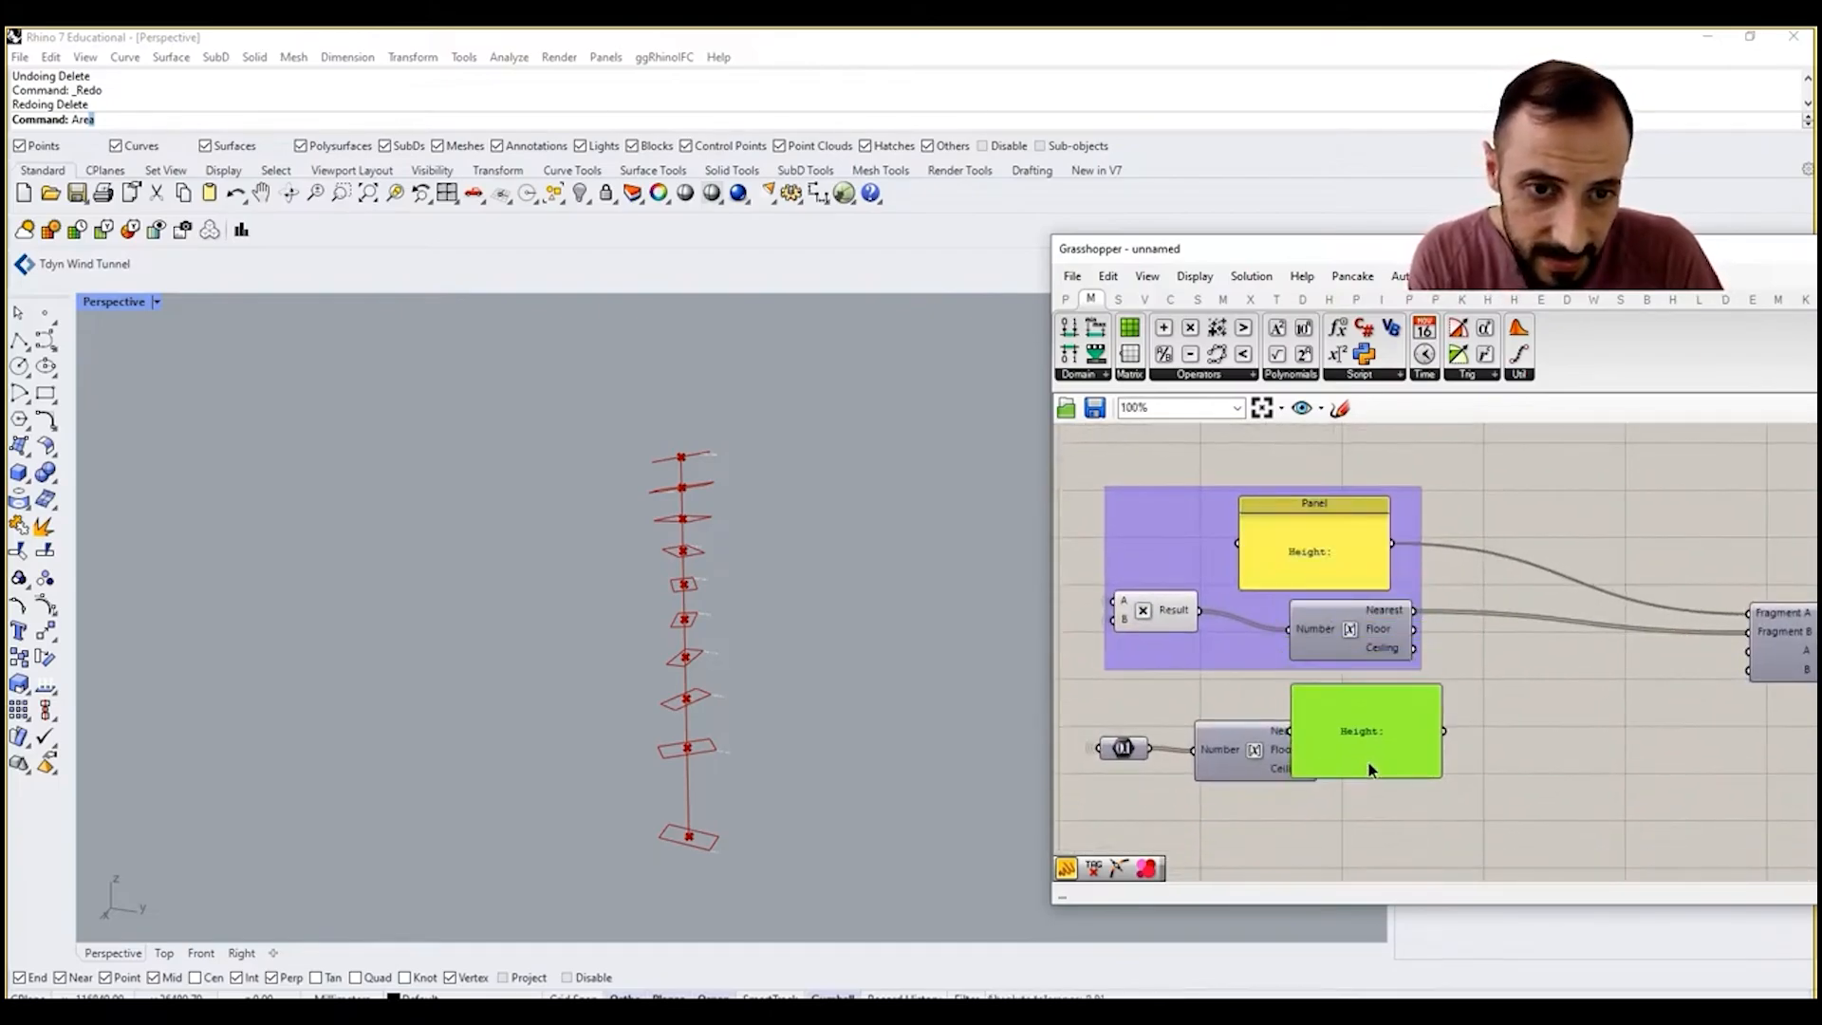
{"action": "double_click", "coordinate": [1366, 759]}
{"action": "type", "text": "XY "}
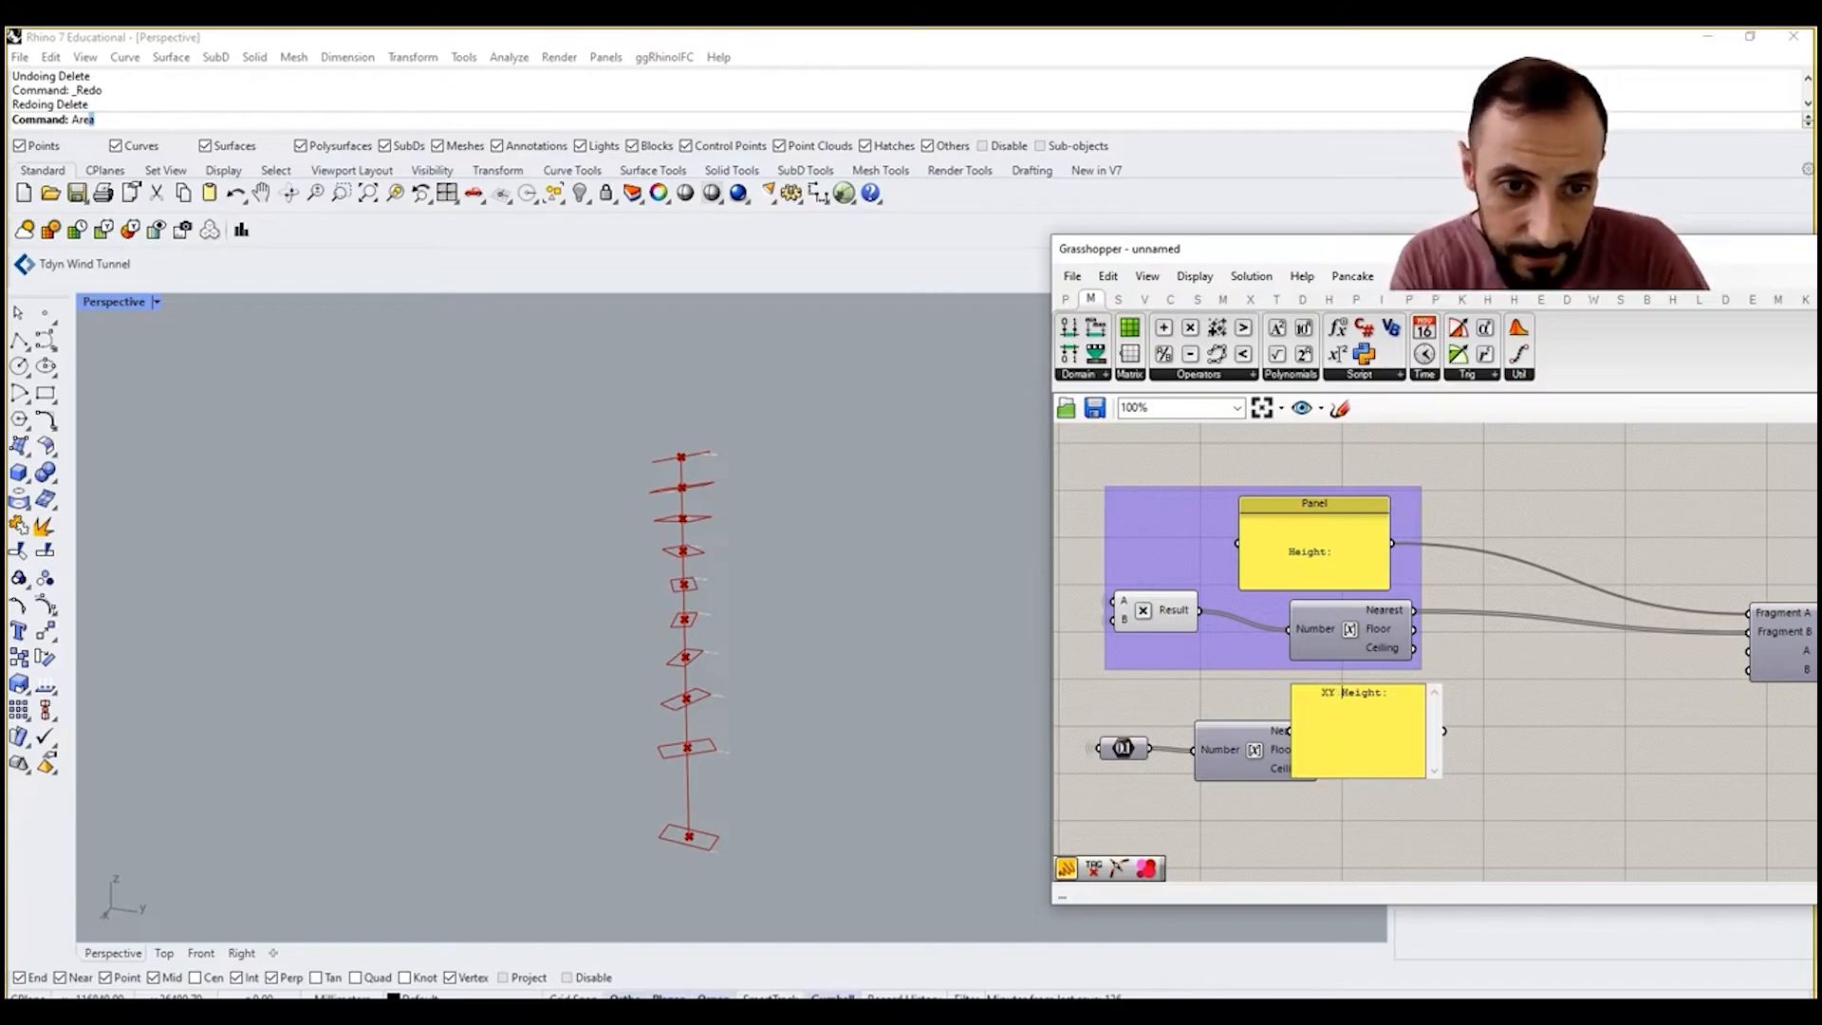
{"action": "type", "text": "Rotation"}
{"action": "left_click", "coordinate": [1462, 713]}
Step: Arrange the XY Rotation panel above its Round component and wire the panel into Concatenate's A and the Nearest output into B
{"action": "scroll", "coordinate": [1461, 714], "scroll_direction": "down", "scroll_amount": 1}
{"action": "right_click_drag", "start_coordinate": [1757, 705], "coordinate": [1647, 696]}
{"action": "scroll", "coordinate": [1329, 702], "scroll_direction": "up", "scroll_amount": 1}
{"action": "right_click_drag", "start_coordinate": [1215, 750], "coordinate": [1438, 710]}
{"action": "left_click_drag", "start_coordinate": [1404, 778], "coordinate": [1505, 770]}
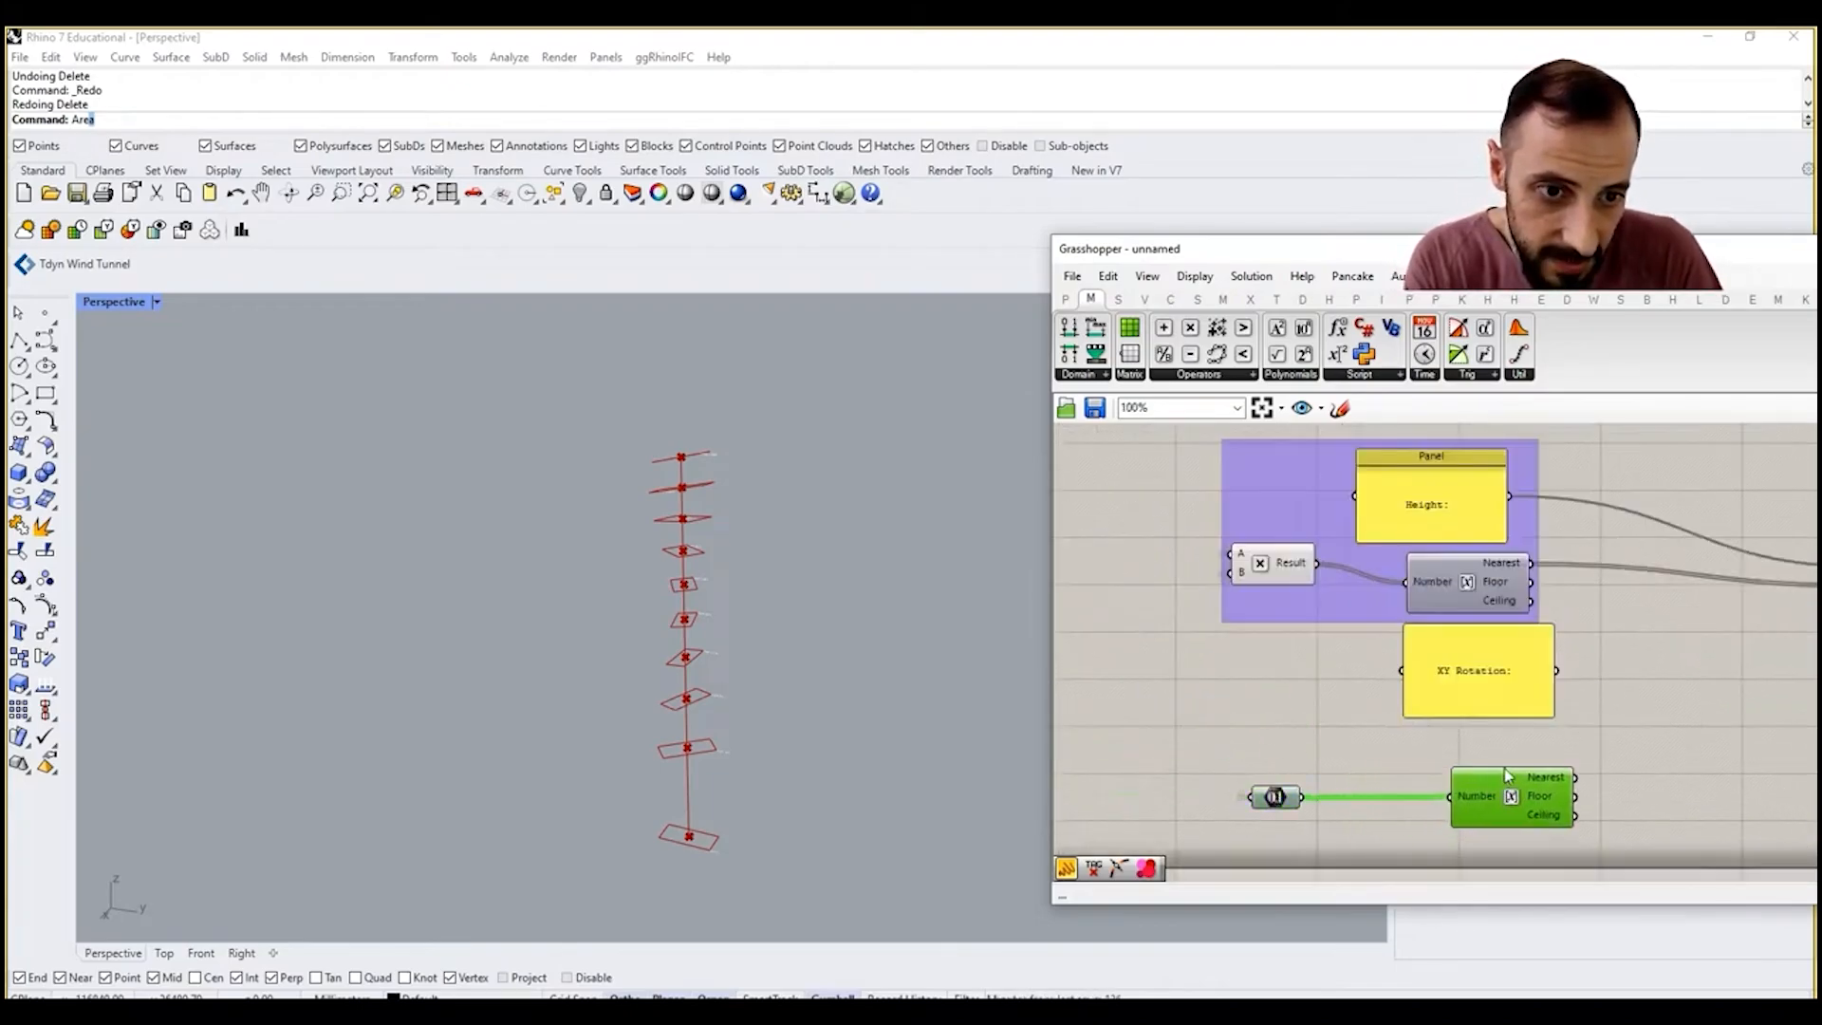
{"action": "right_click_drag", "start_coordinate": [1507, 775], "coordinate": [1368, 661]}
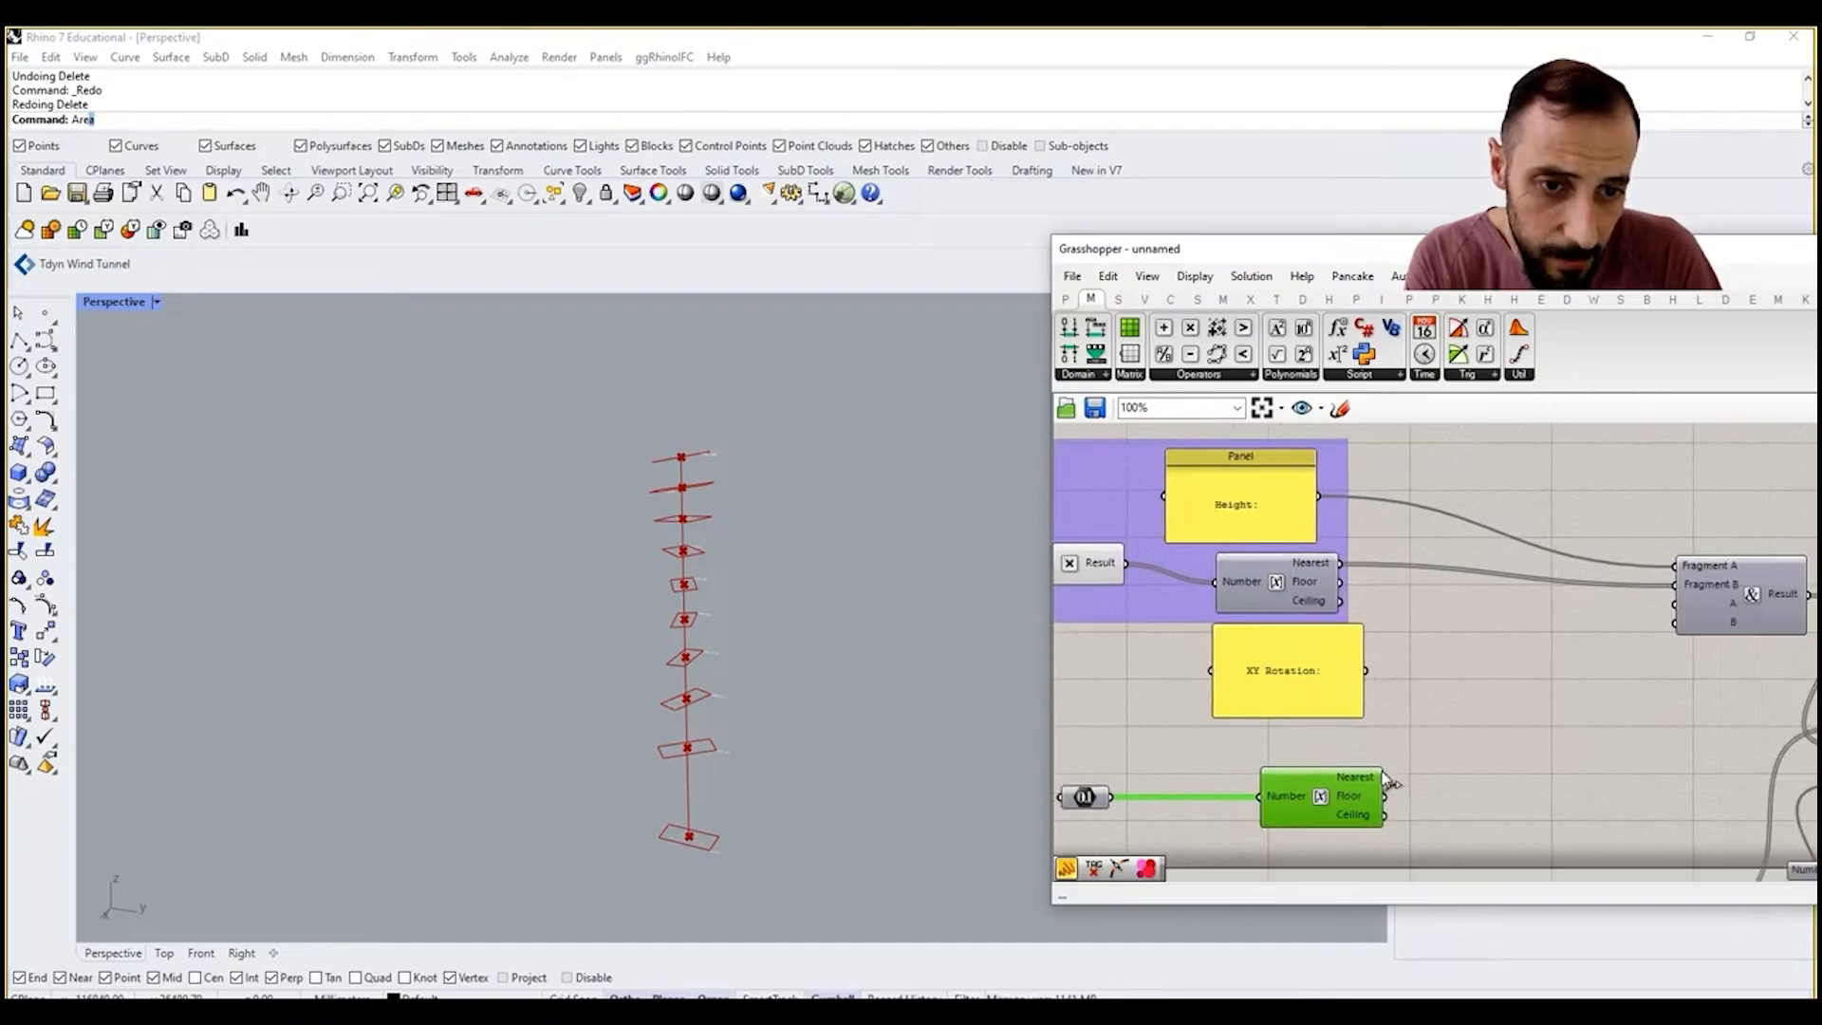
{"action": "left_click_drag", "start_coordinate": [1366, 670], "coordinate": [1384, 777]}
Step: Examine the combined height and XY rotation text tags beside the upper rectangles in the Perspective view
{"action": "scroll", "coordinate": [738, 455], "scroll_direction": "up", "scroll_amount": 5}
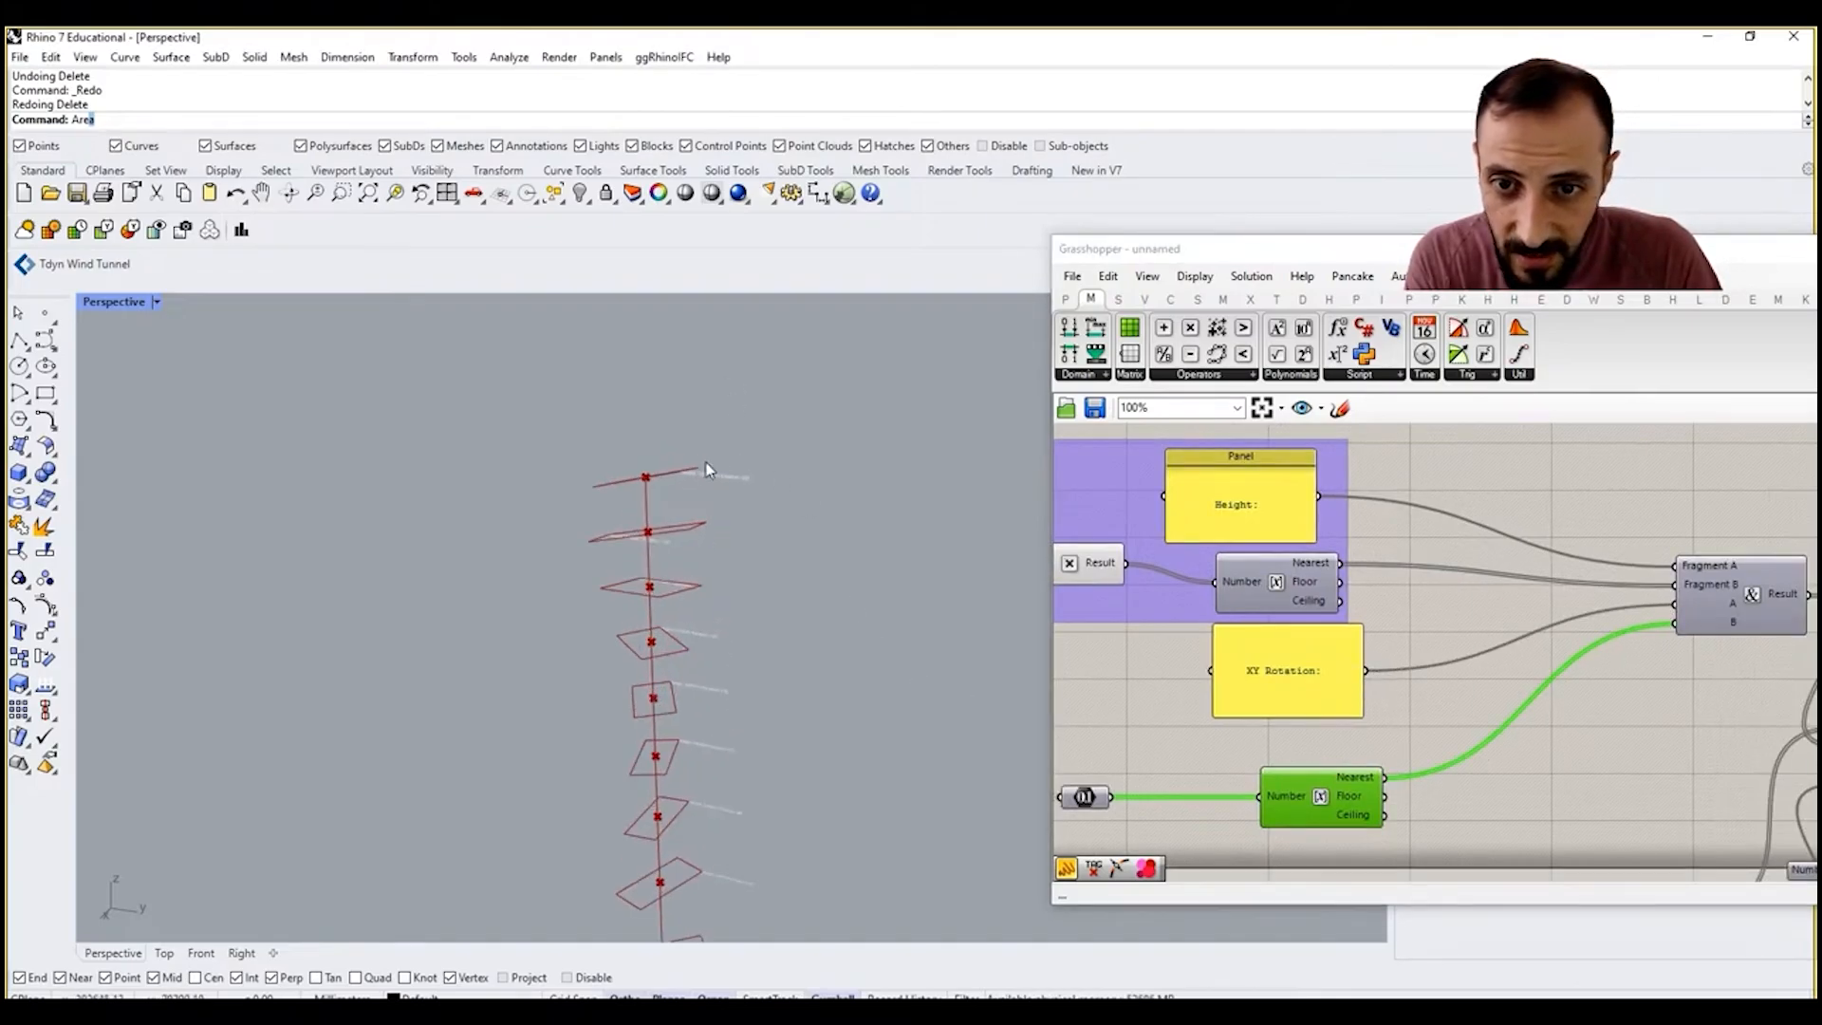
{"action": "scroll", "coordinate": [692, 348], "scroll_direction": "down", "scroll_amount": 4}
{"action": "right_click_drag", "start_coordinate": [694, 349], "coordinate": [714, 565], "text": "shift"}
{"action": "scroll", "coordinate": [697, 417], "scroll_direction": "up", "scroll_amount": 6}
{"action": "scroll", "coordinate": [699, 420], "scroll_direction": "down", "scroll_amount": 6}
{"action": "scroll", "coordinate": [709, 520], "scroll_direction": "up", "scroll_amount": 5}
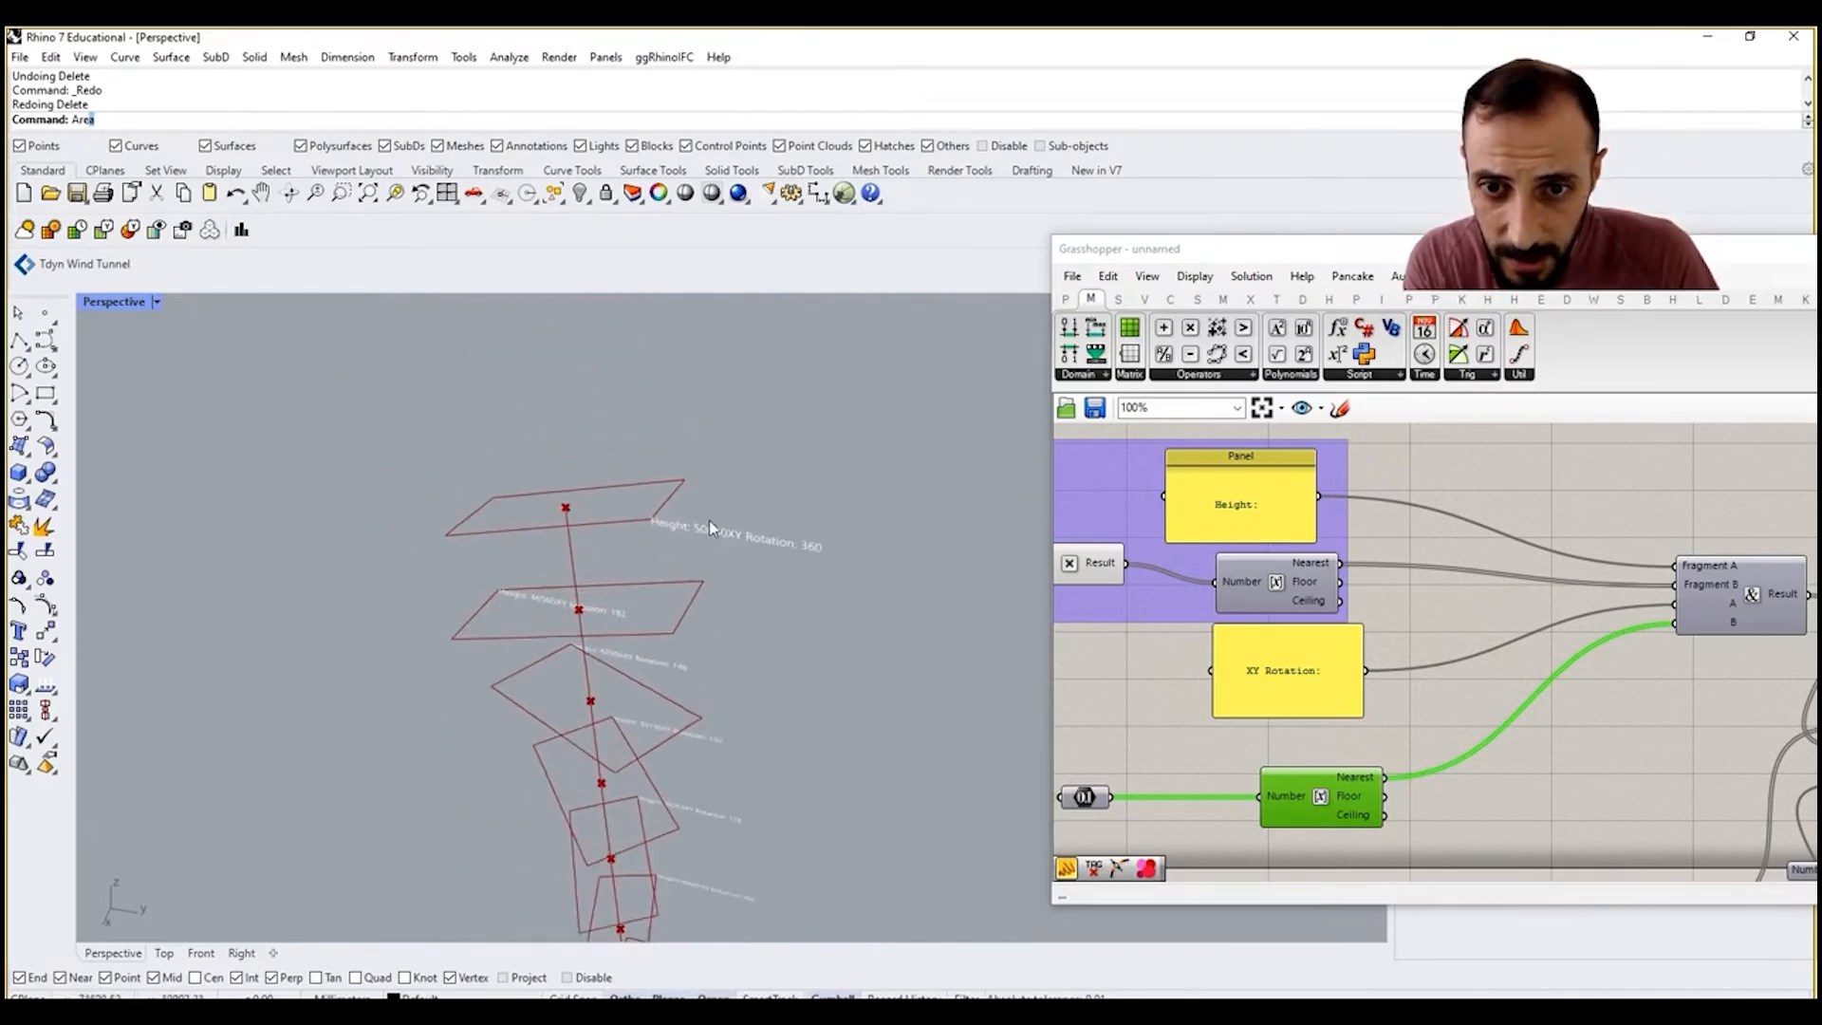
Step: Insert an additional input C between Fragment B and A on the Concatenate component
{"action": "right_click_drag", "start_coordinate": [1492, 698], "coordinate": [1477, 699]}
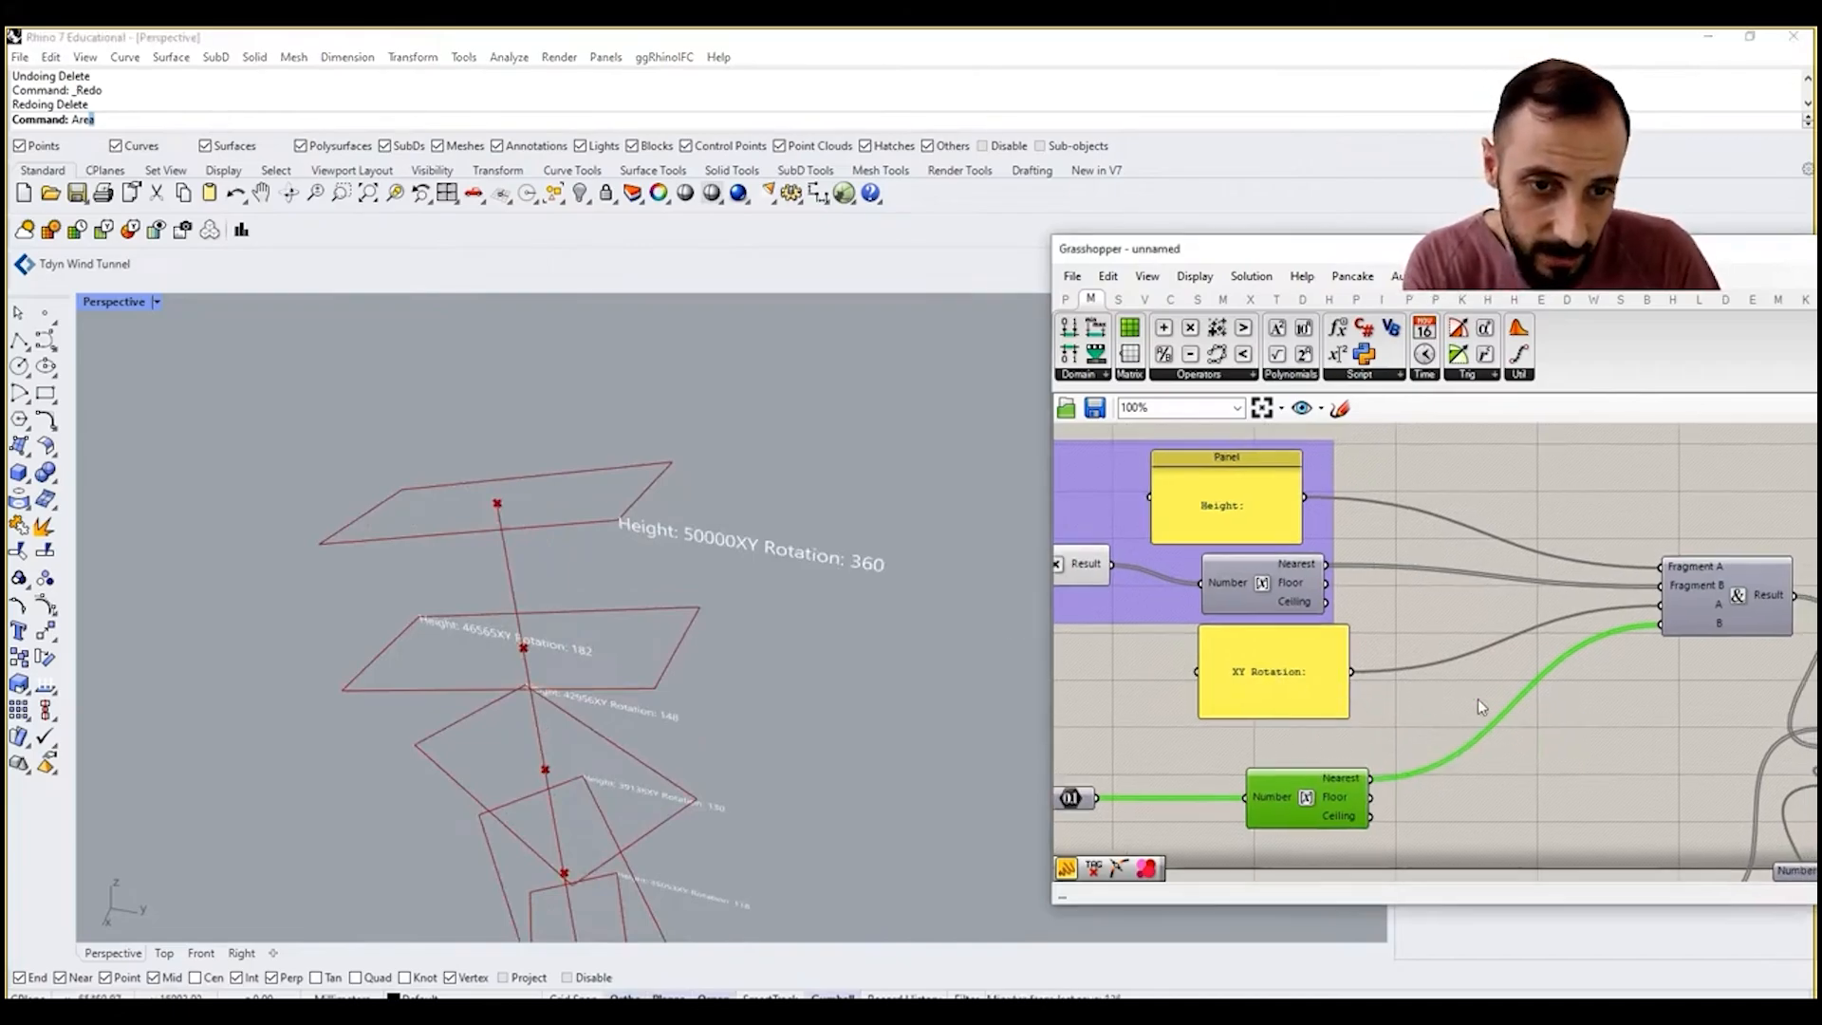
{"action": "scroll", "coordinate": [1695, 607], "scroll_direction": "up", "scroll_amount": 5}
{"action": "left_click", "coordinate": [1724, 619]}
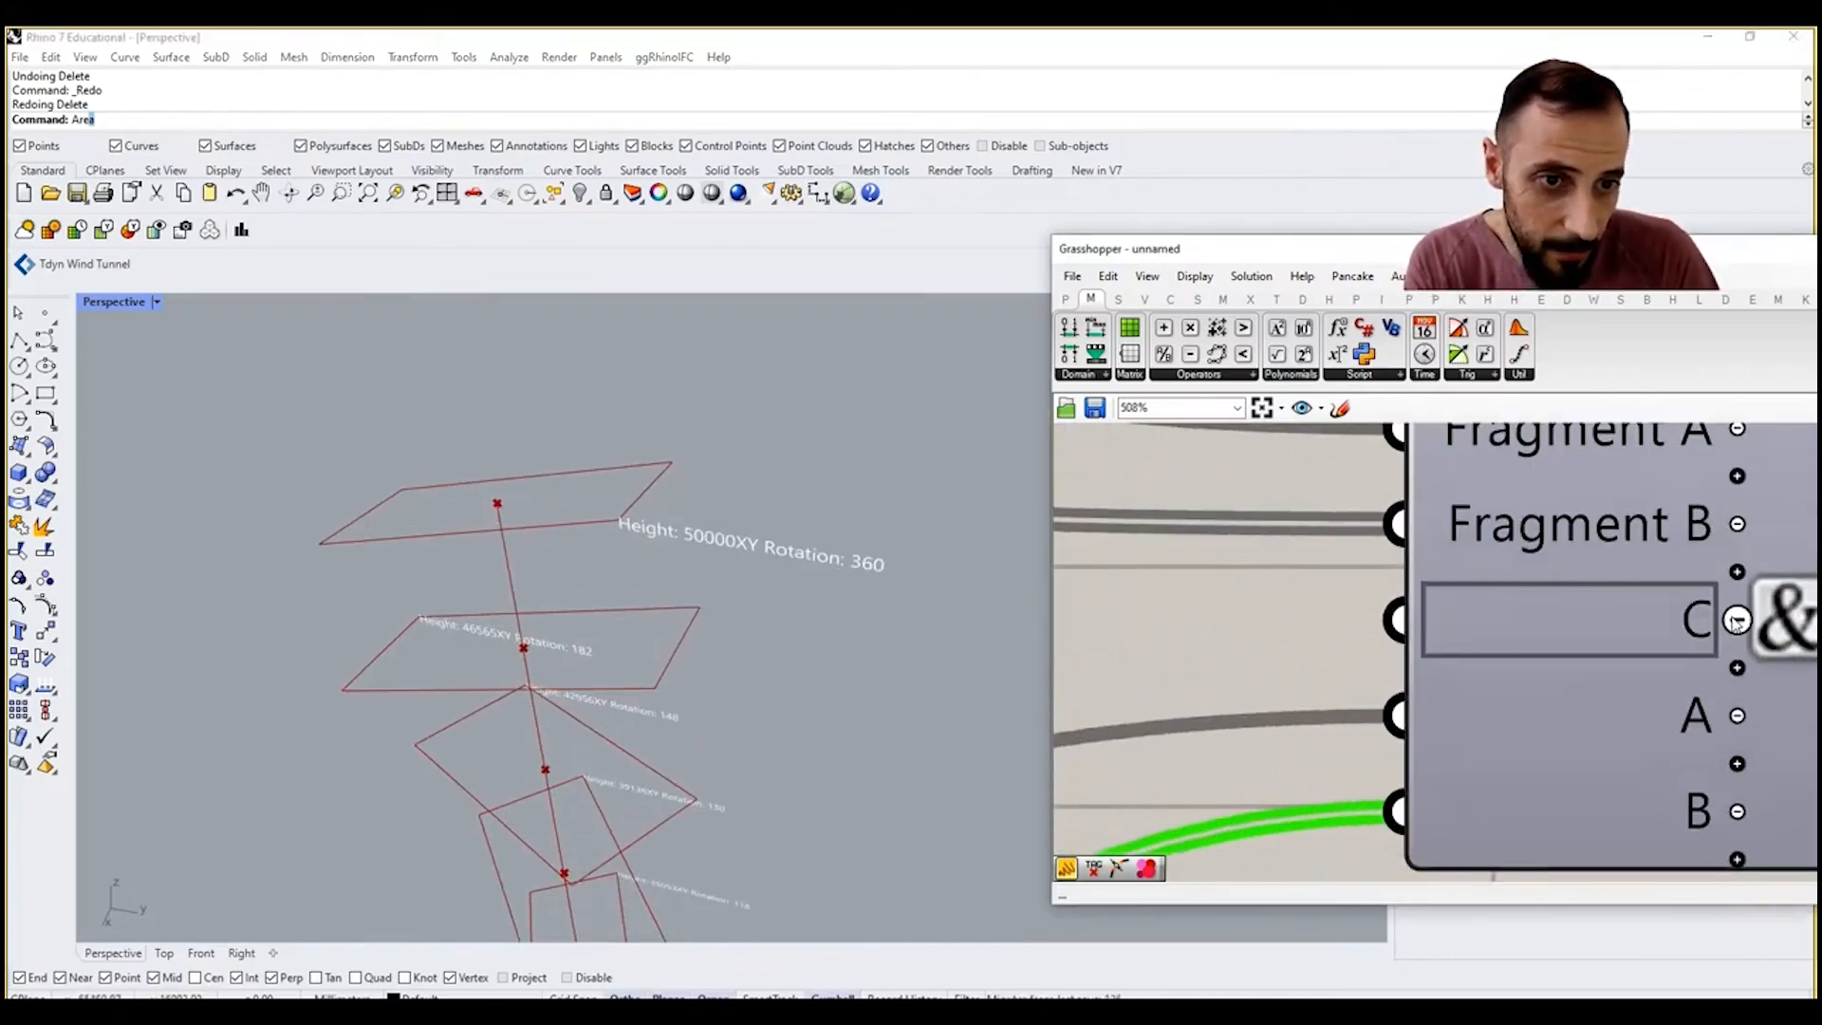
{"action": "scroll", "coordinate": [1725, 619], "scroll_direction": "up", "scroll_amount": 5}
{"action": "right_click", "coordinate": [1658, 627]}
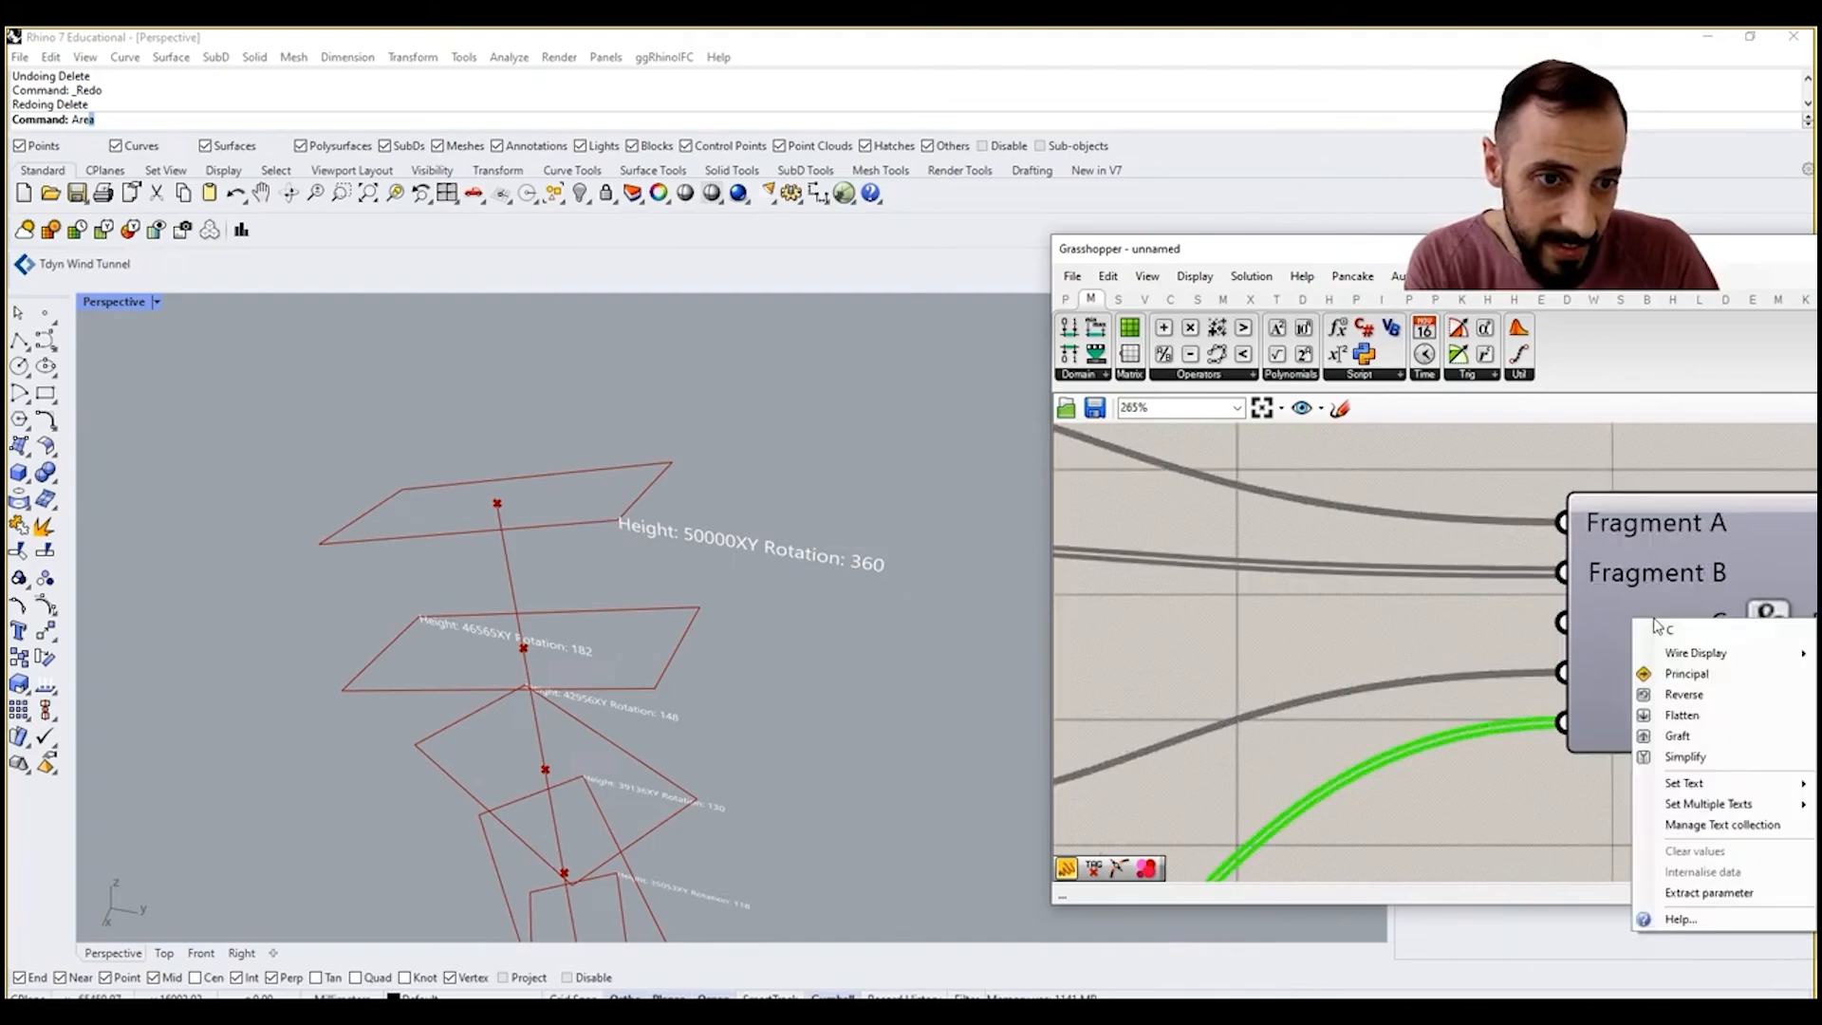
{"action": "scroll", "coordinate": [1537, 630], "scroll_direction": "down", "scroll_amount": 10}
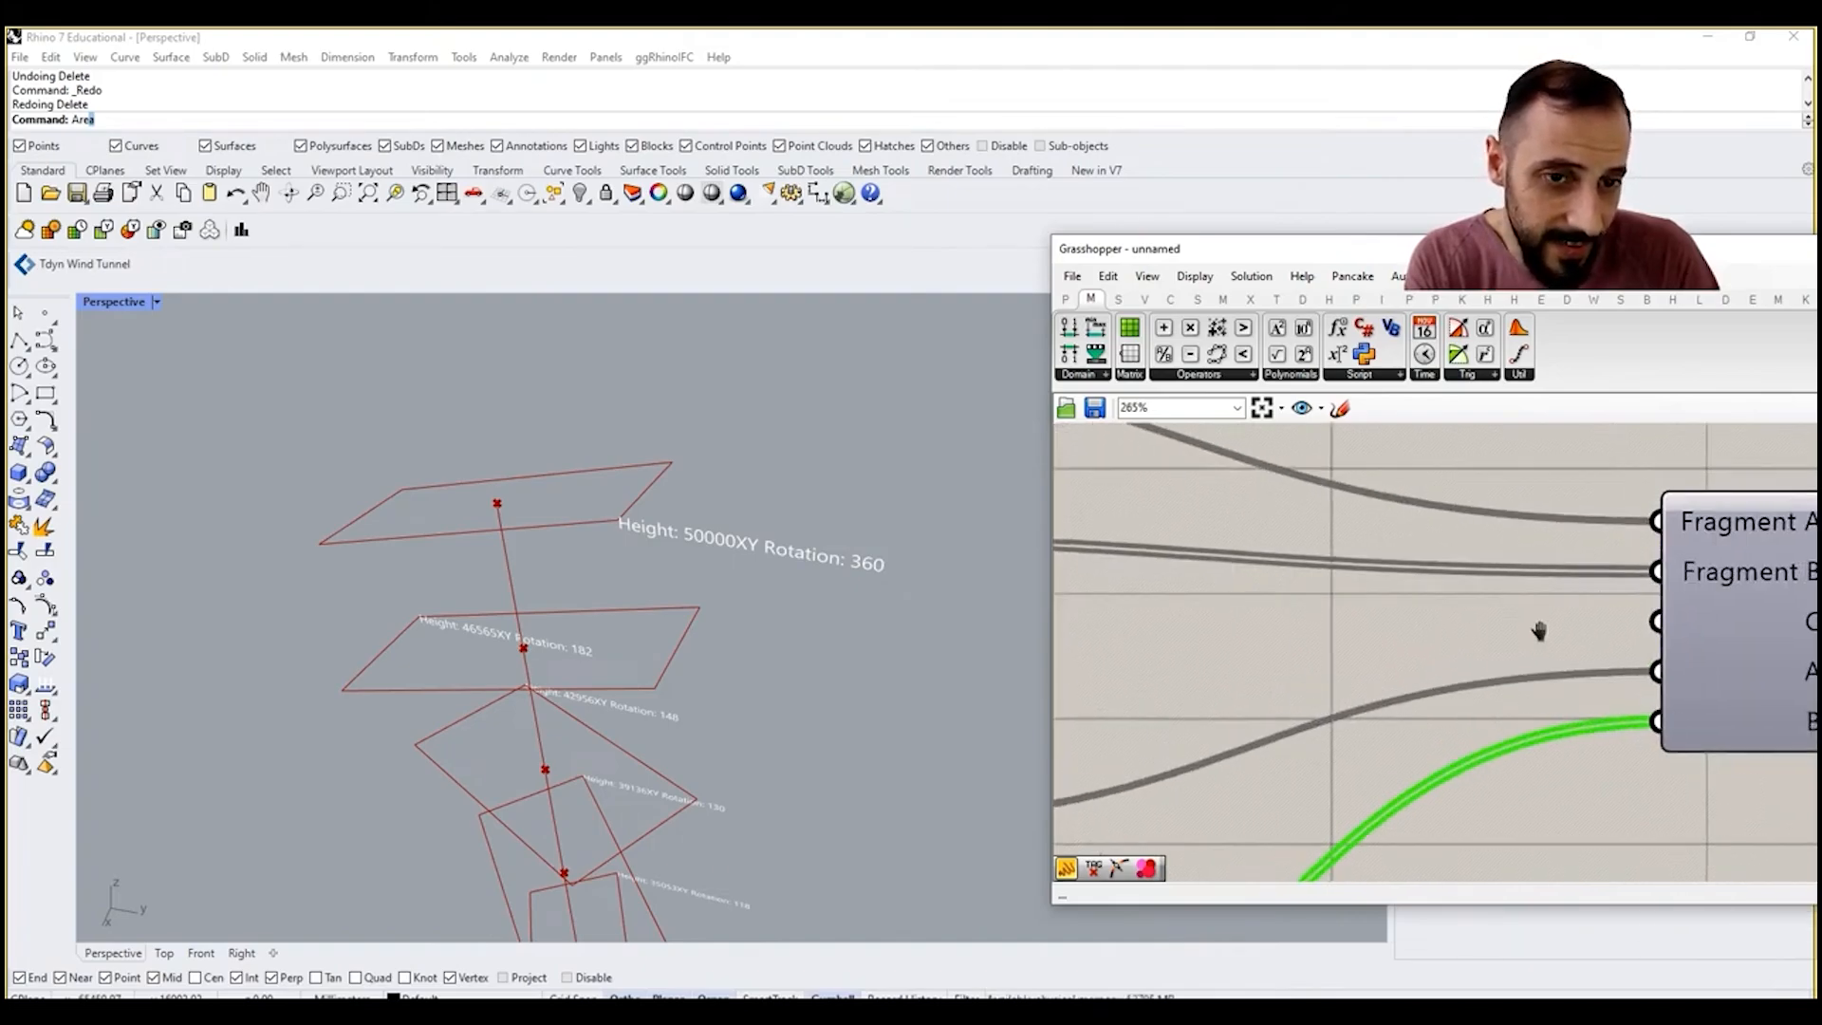
Step: Add a panel containing only a line break, wire it into Concatenate's C input and shrink the panel
{"action": "double_click", "coordinate": [1530, 628]}
{"action": "type", "text": "panel"}
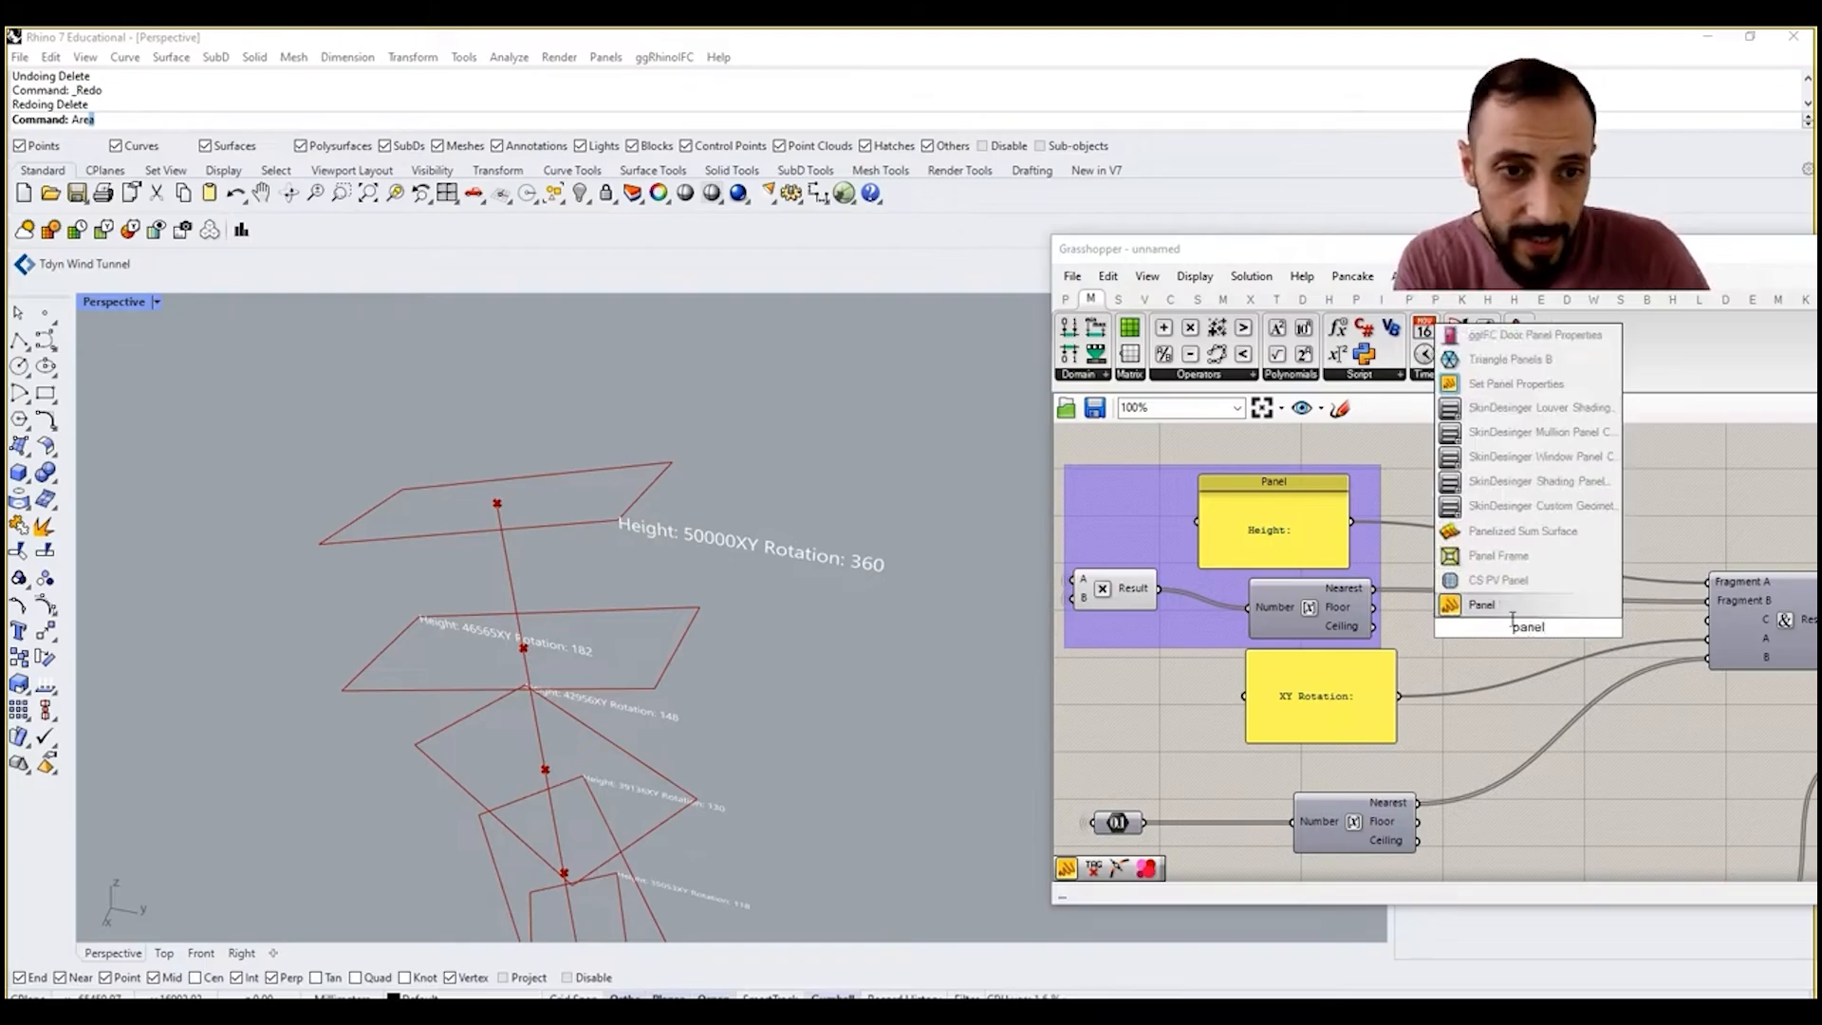
{"action": "key", "text": "Return"}
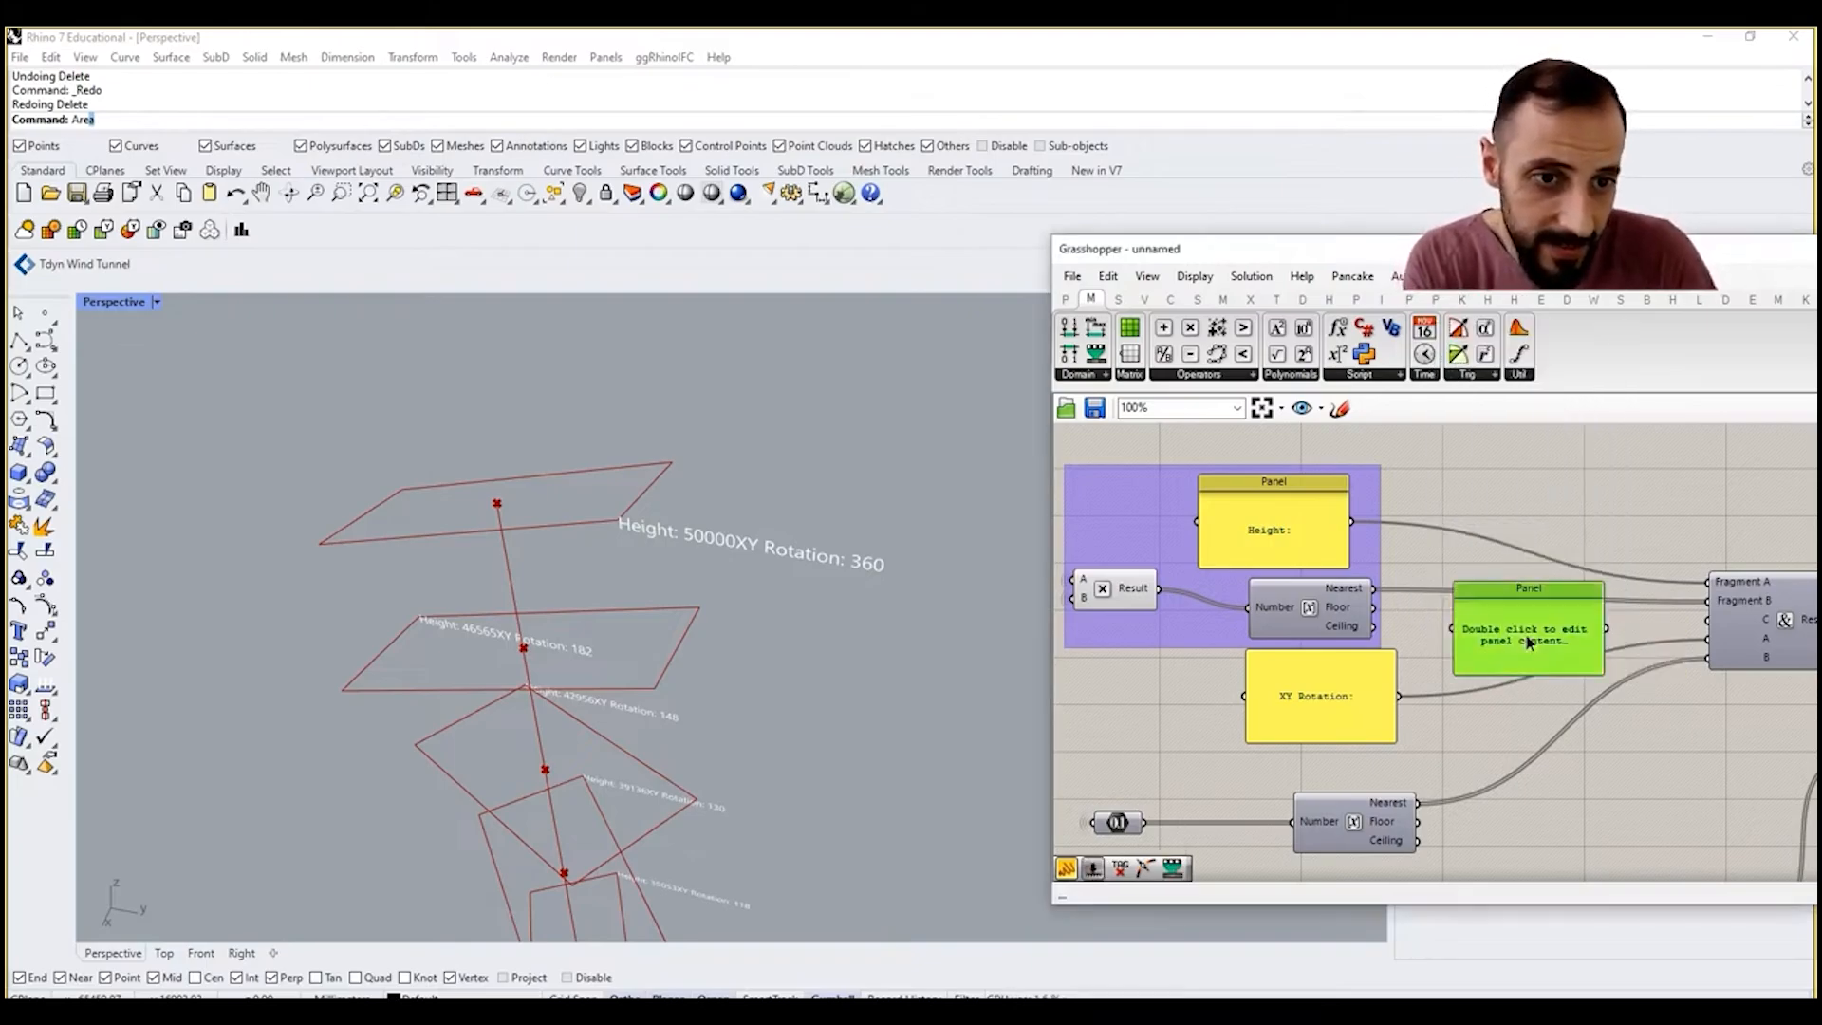
{"action": "double_click", "coordinate": [1528, 635]}
{"action": "key", "text": "BackSpace"}
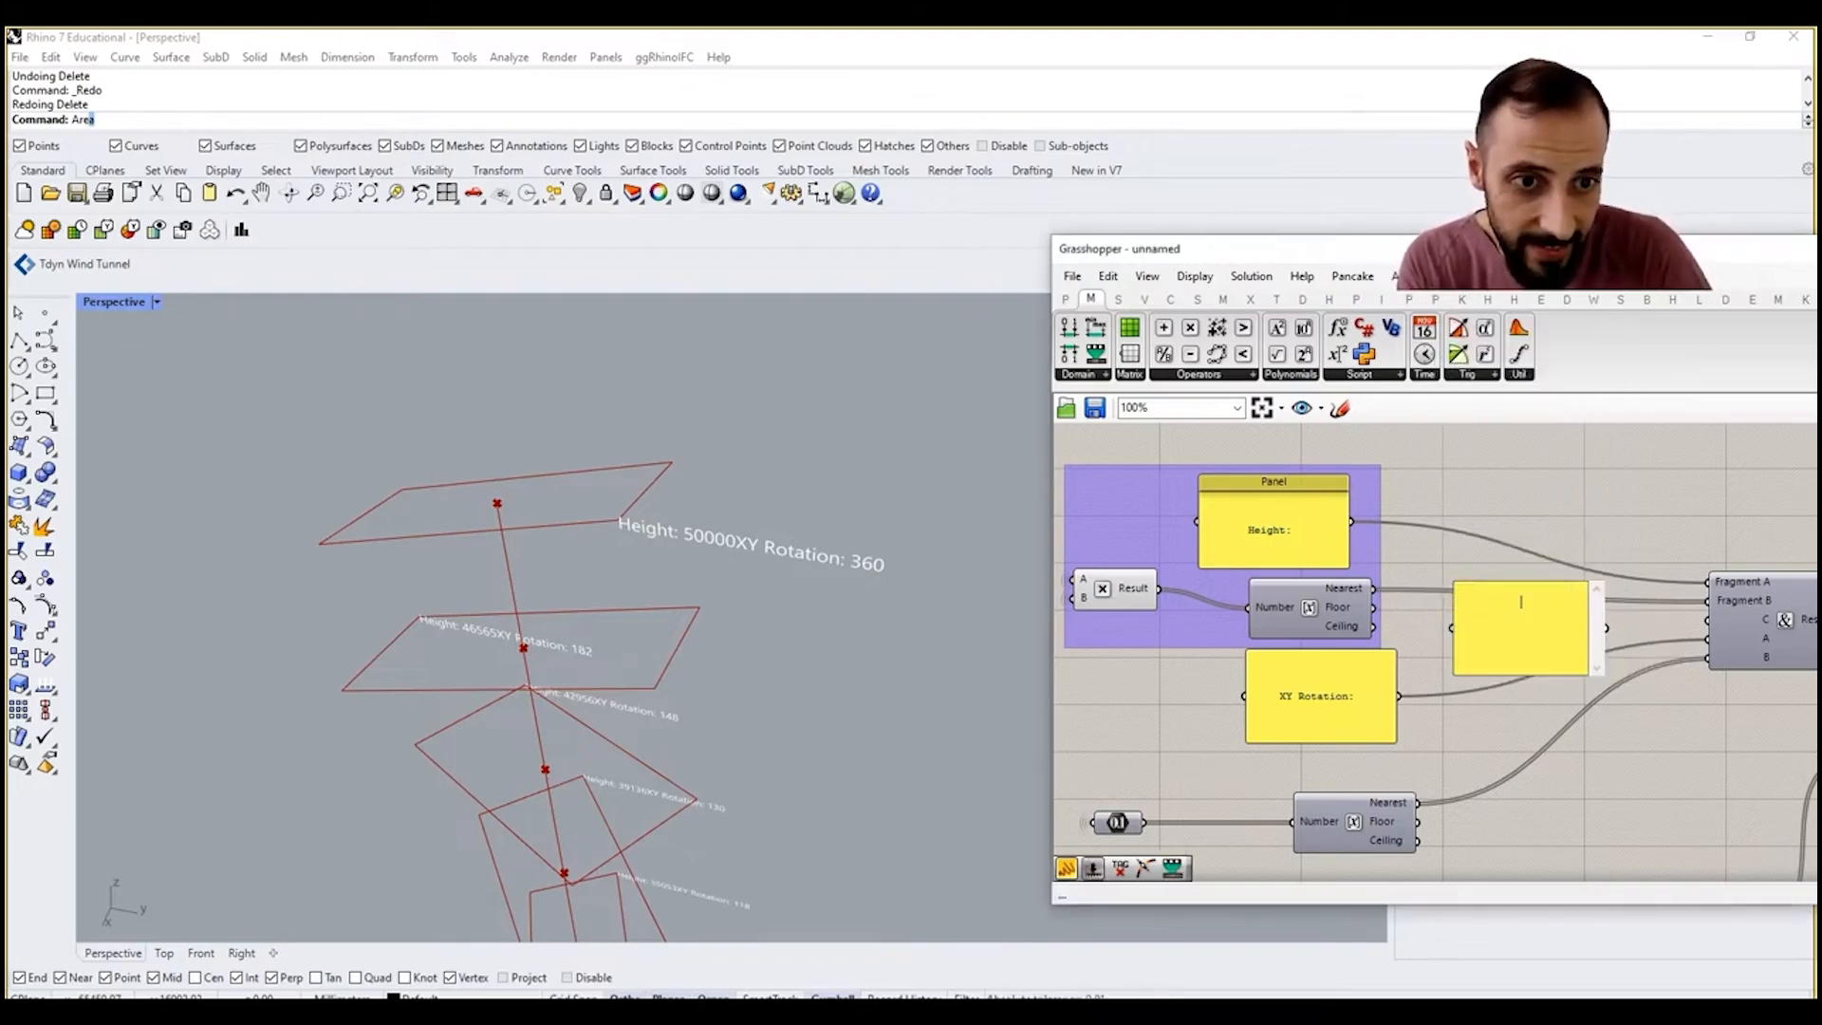
{"action": "left_click", "coordinate": [1492, 702]}
{"action": "left_click_drag", "start_coordinate": [1717, 639], "coordinate": [1712, 619]}
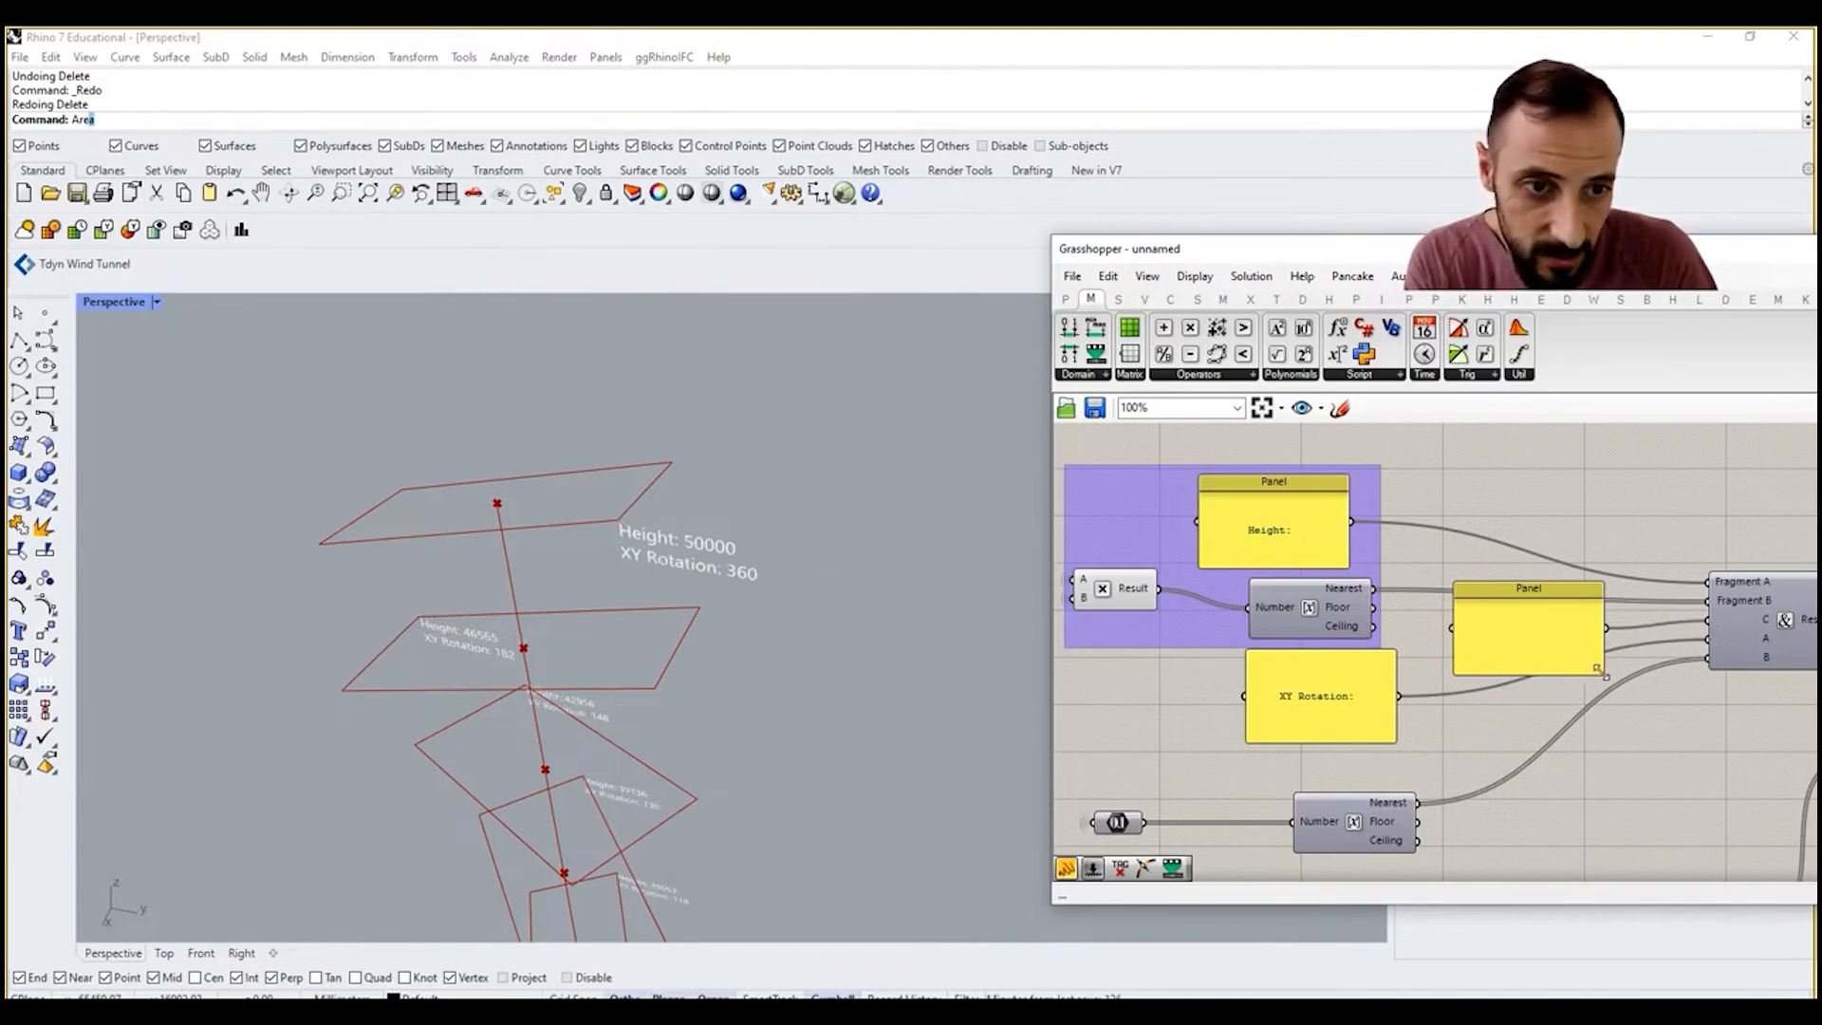
{"action": "left_click_drag", "start_coordinate": [1601, 669], "coordinate": [1522, 616]}
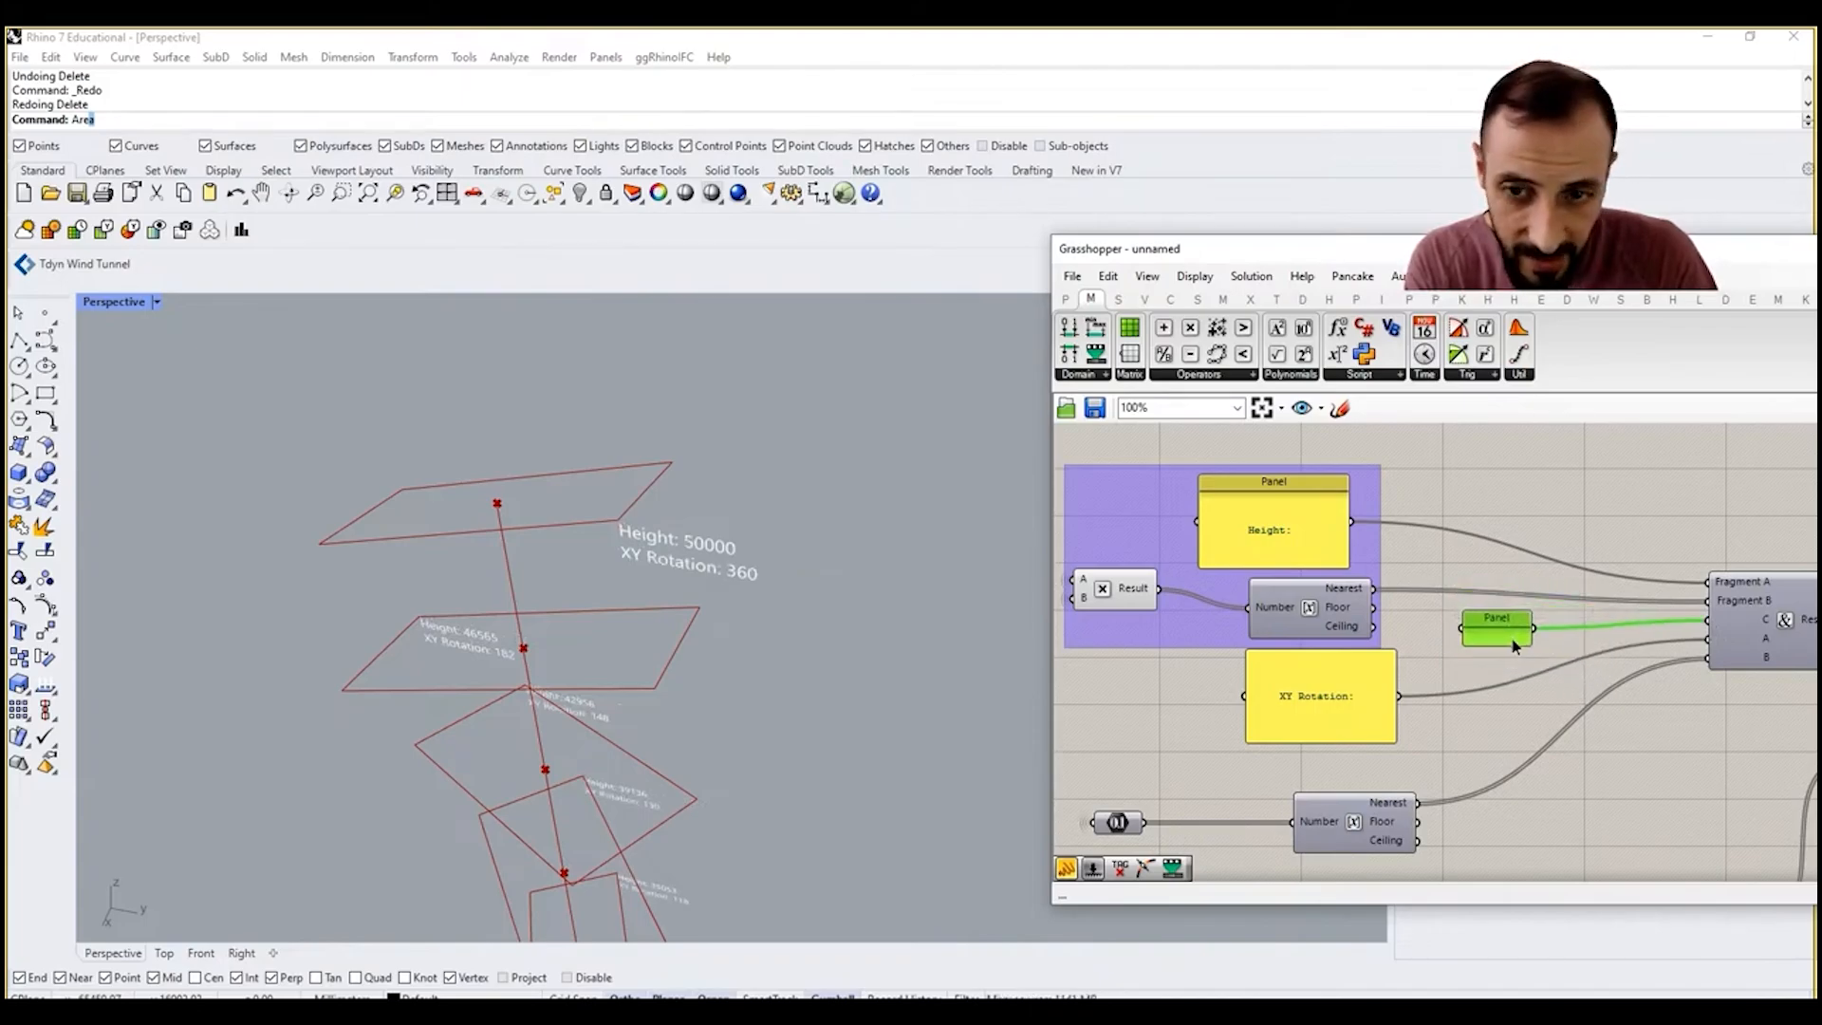
Step: Check the two-line tags and slightly adjust the curve handle of the first Graph Mapper in the Uneven Curve Division group
{"action": "scroll", "coordinate": [833, 572], "scroll_direction": "down", "scroll_amount": 5}
{"action": "scroll", "coordinate": [822, 628], "scroll_direction": "up", "scroll_amount": 3}
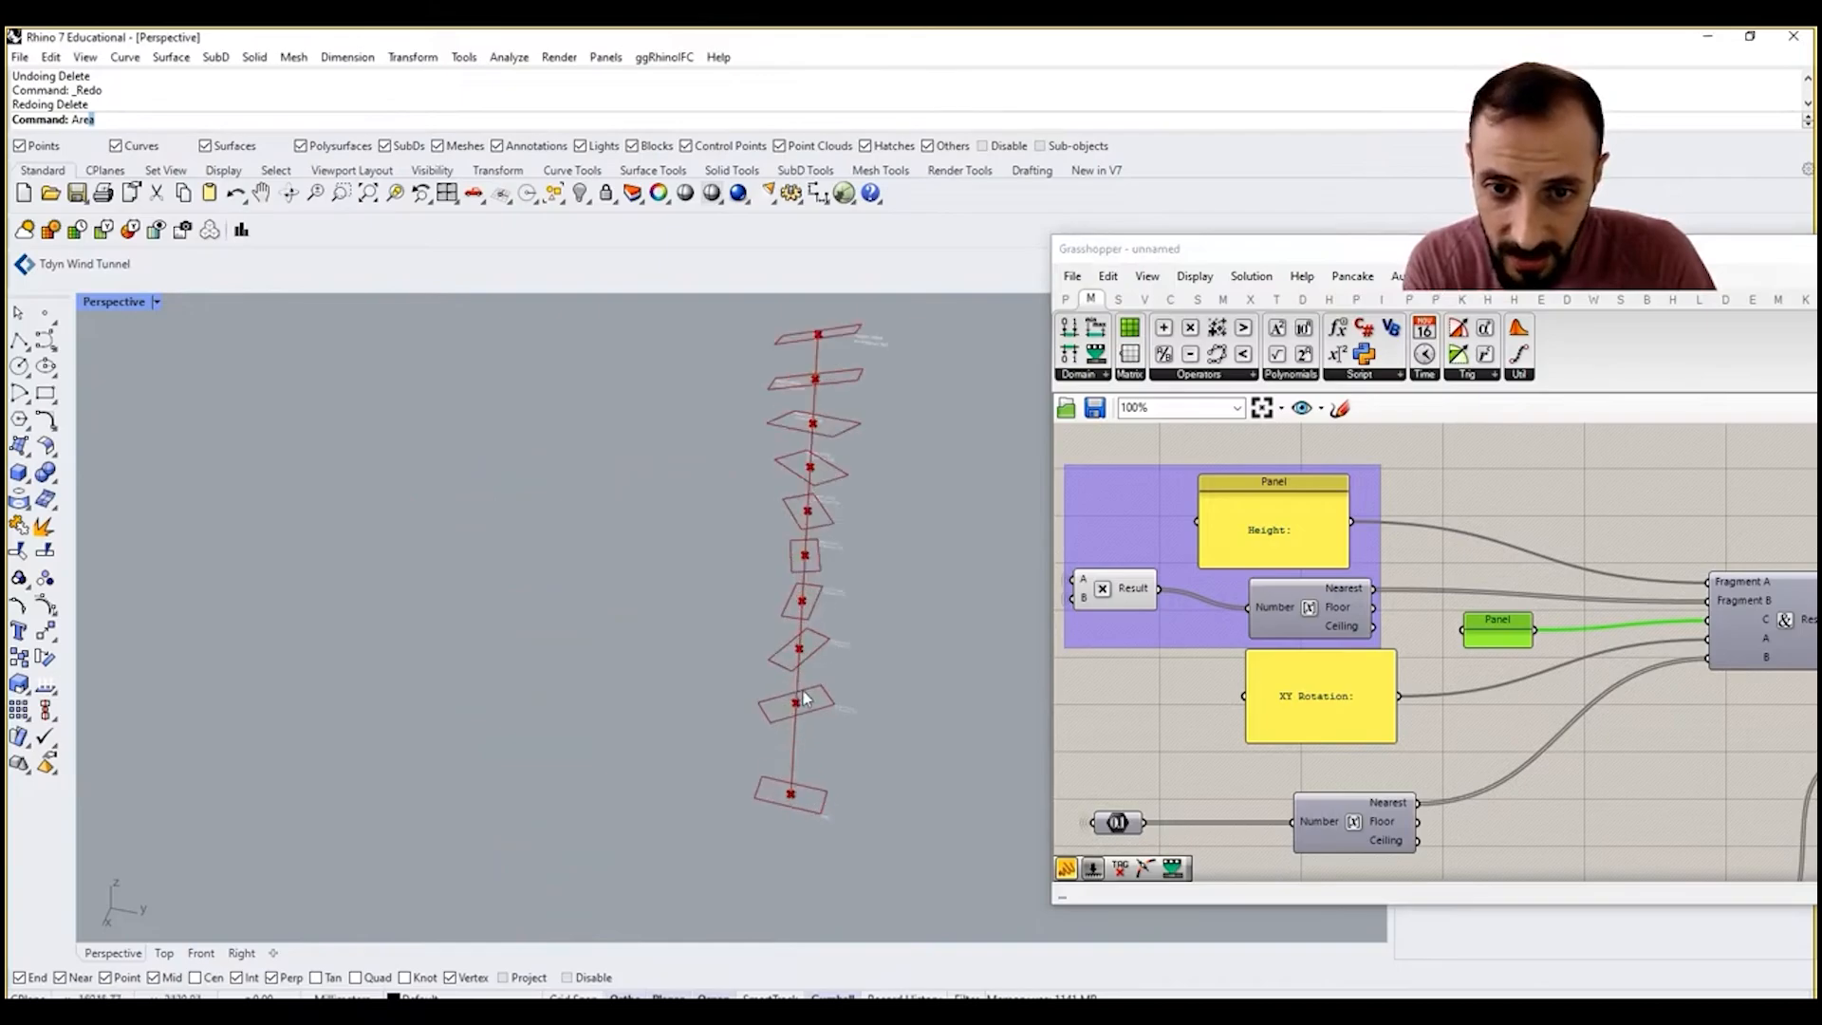
{"action": "scroll", "coordinate": [804, 697], "scroll_direction": "up", "scroll_amount": 2}
{"action": "scroll", "coordinate": [1315, 559], "scroll_direction": "down", "scroll_amount": 10}
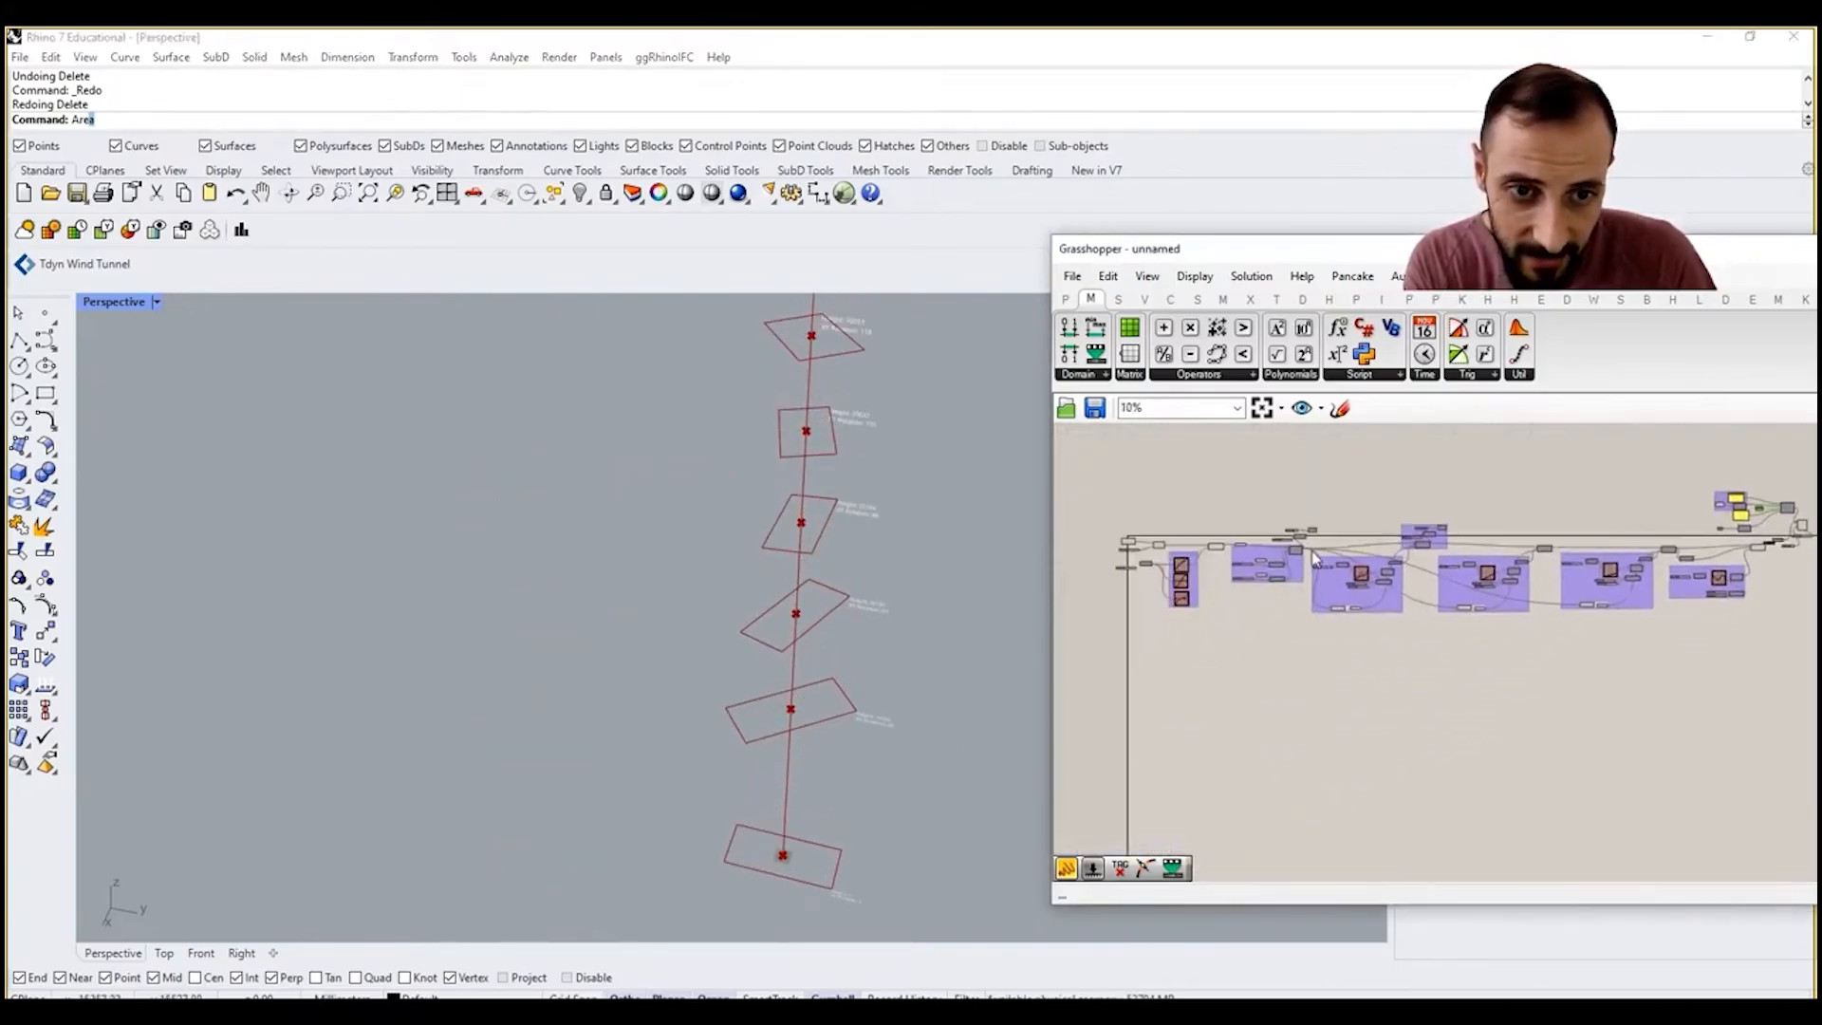
{"action": "scroll", "coordinate": [1315, 559], "scroll_direction": "up", "scroll_amount": 8}
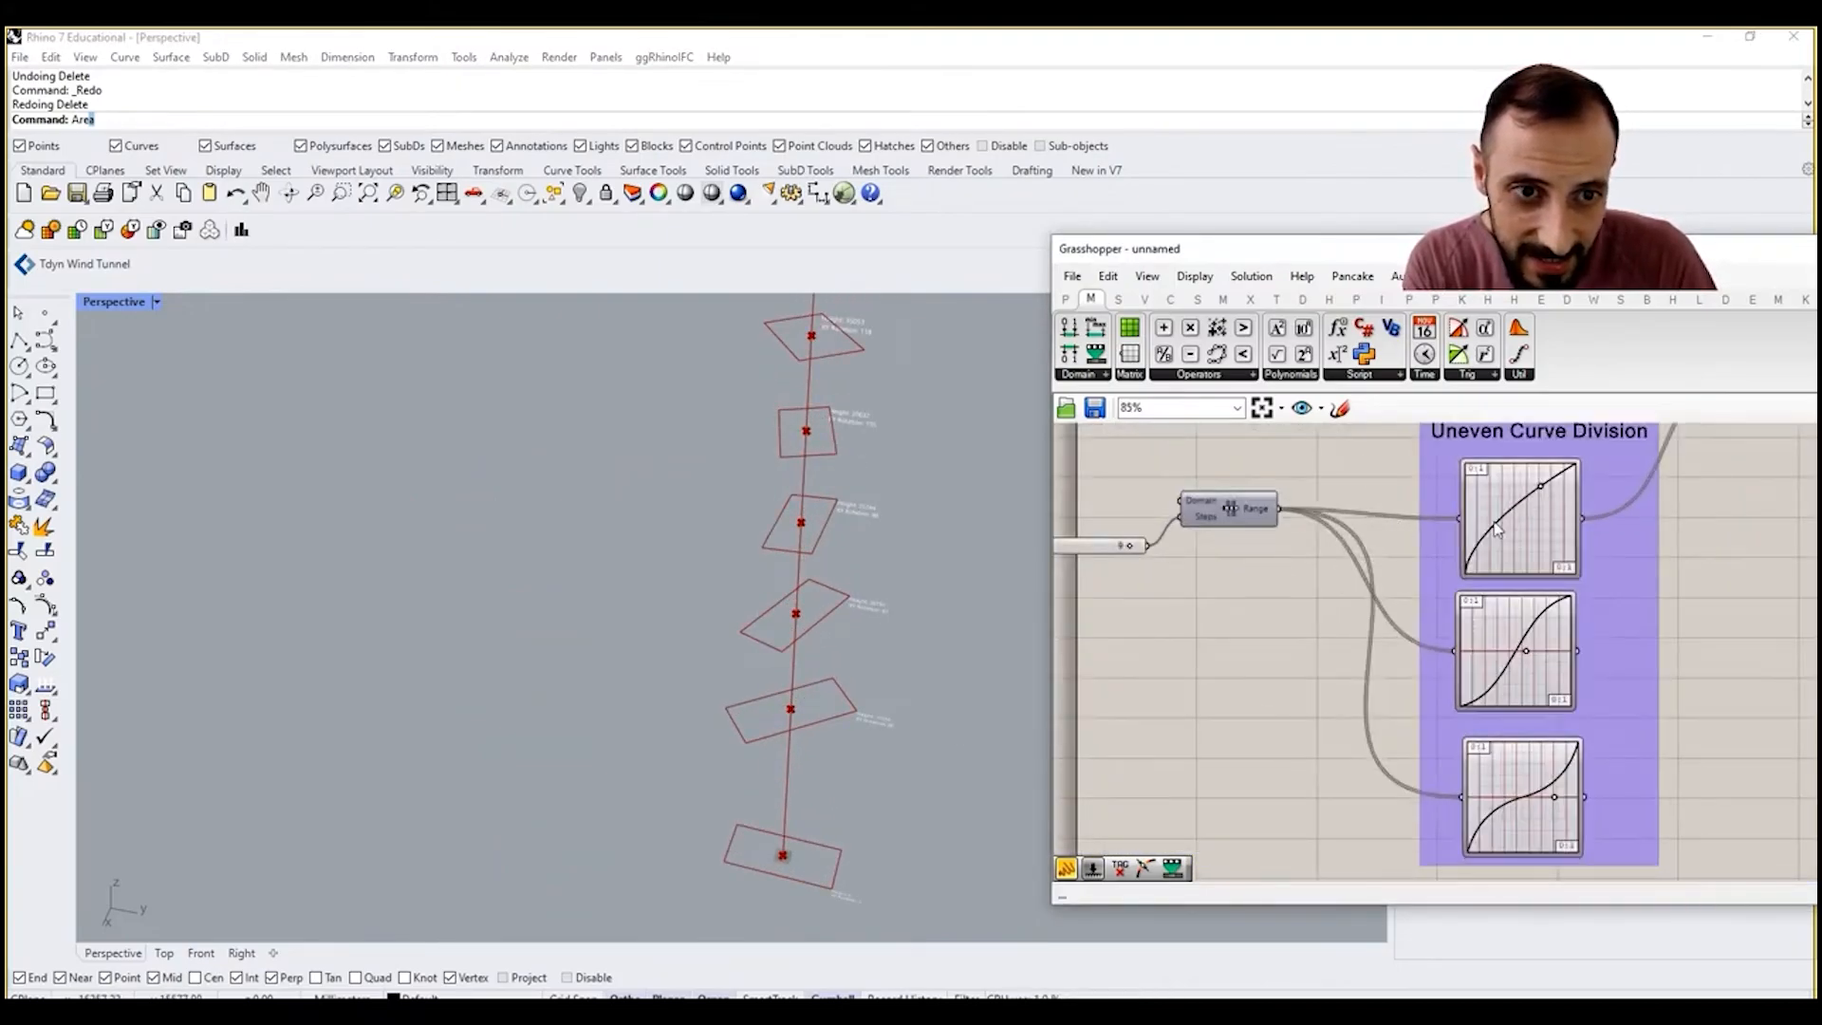
{"action": "right_click_drag", "start_coordinate": [1496, 528], "coordinate": [1352, 630]}
{"action": "scroll", "coordinate": [857, 520], "scroll_direction": "up", "scroll_amount": 3}
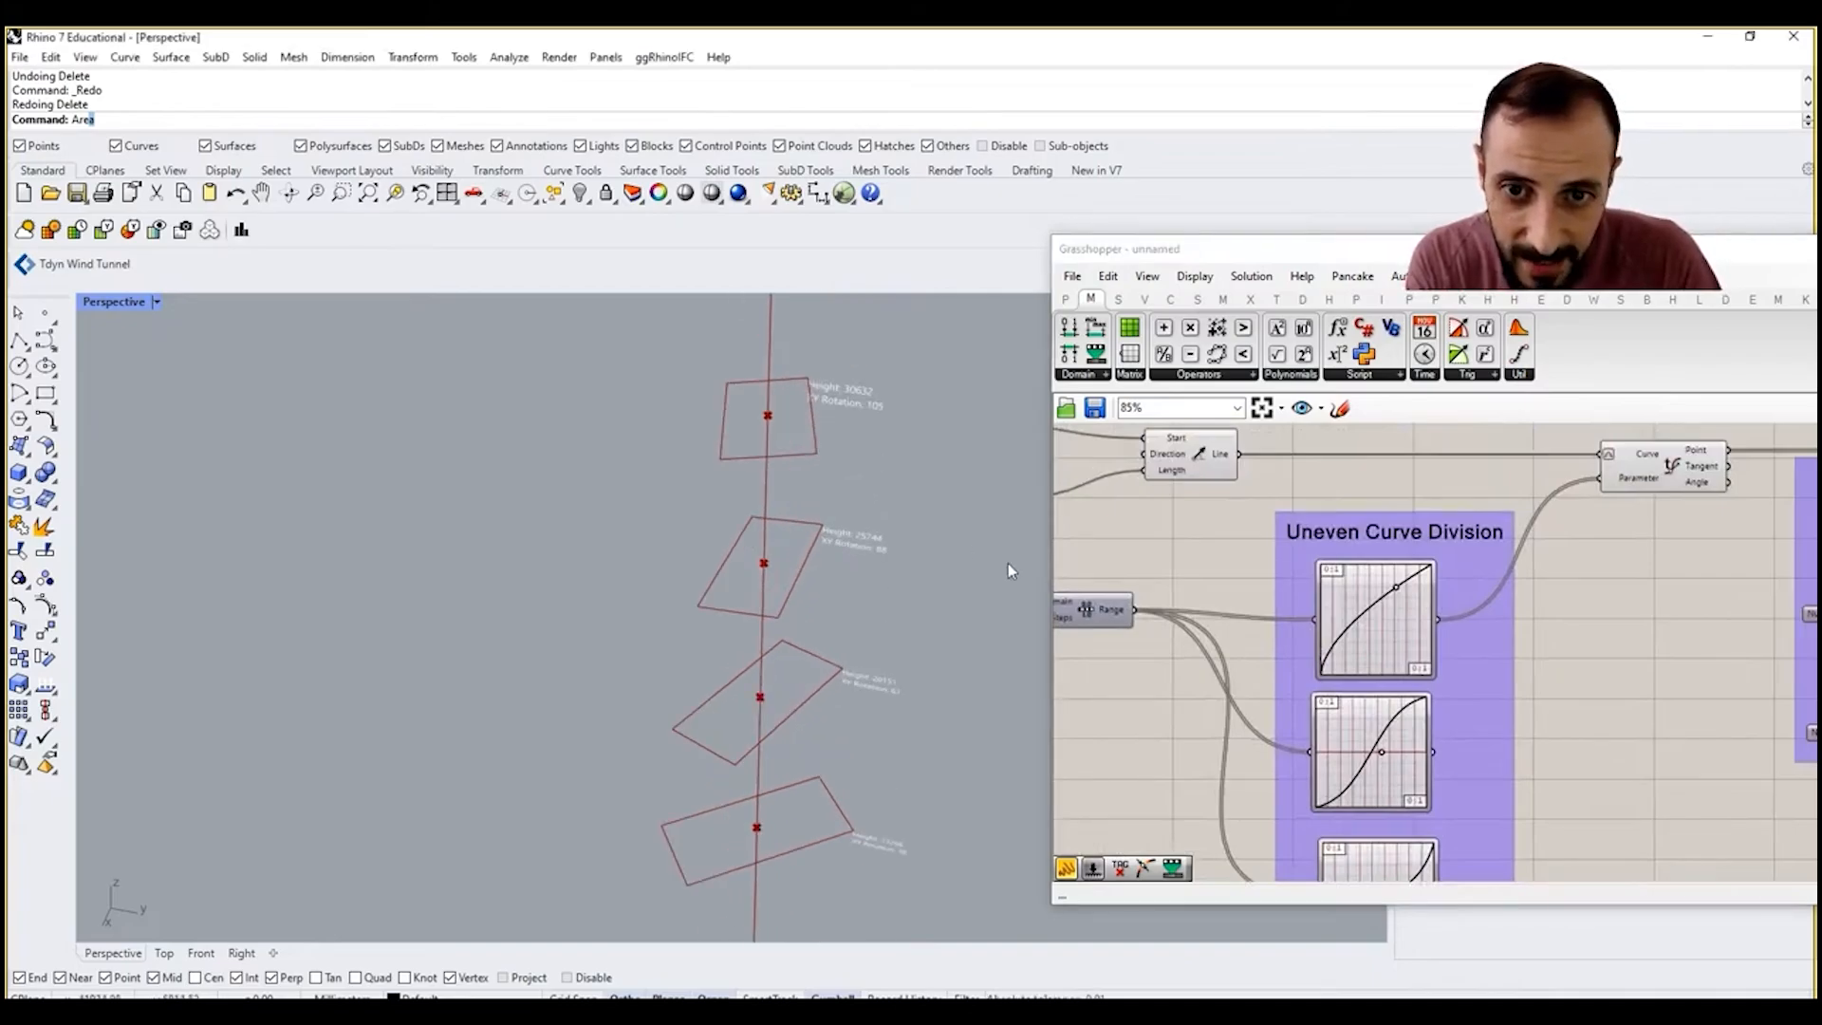
{"action": "left_click_drag", "start_coordinate": [1401, 592], "coordinate": [1406, 594]}
Step: Adjust the curve handle of the XY Rotation Control Graph Mapper and check the rectangles and their tags
{"action": "scroll", "coordinate": [1456, 610], "scroll_direction": "down", "scroll_amount": 6}
{"action": "right_click_drag", "start_coordinate": [1651, 628], "coordinate": [1442, 628]}
{"action": "scroll", "coordinate": [1575, 624], "scroll_direction": "up", "scroll_amount": 10}
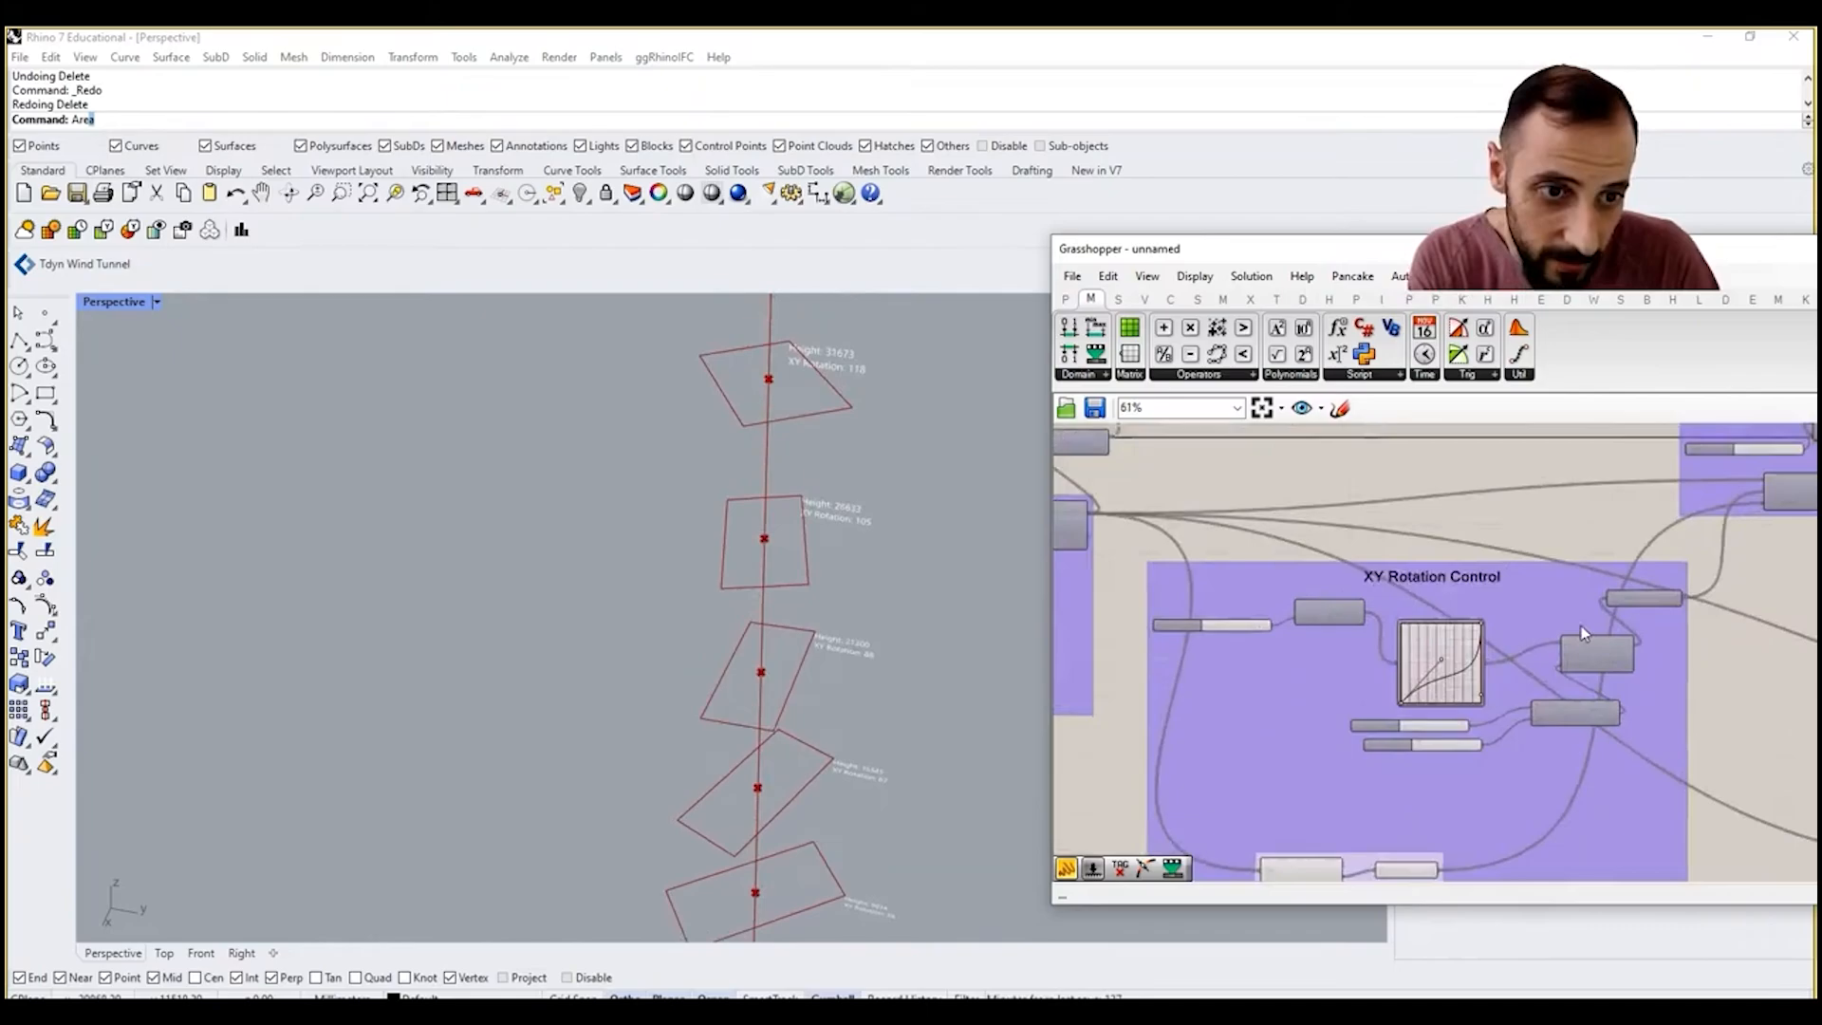
{"action": "mouse_move", "coordinate": [1403, 685]}
{"action": "left_mouse_down"}
{"action": "mouse_move", "coordinate": [1391, 672]}
{"action": "mouse_move", "coordinate": [1406, 698]}
{"action": "mouse_move", "coordinate": [1406, 679]}
{"action": "left_mouse_up"}
{"action": "scroll", "coordinate": [745, 531], "scroll_direction": "down", "scroll_amount": 5}
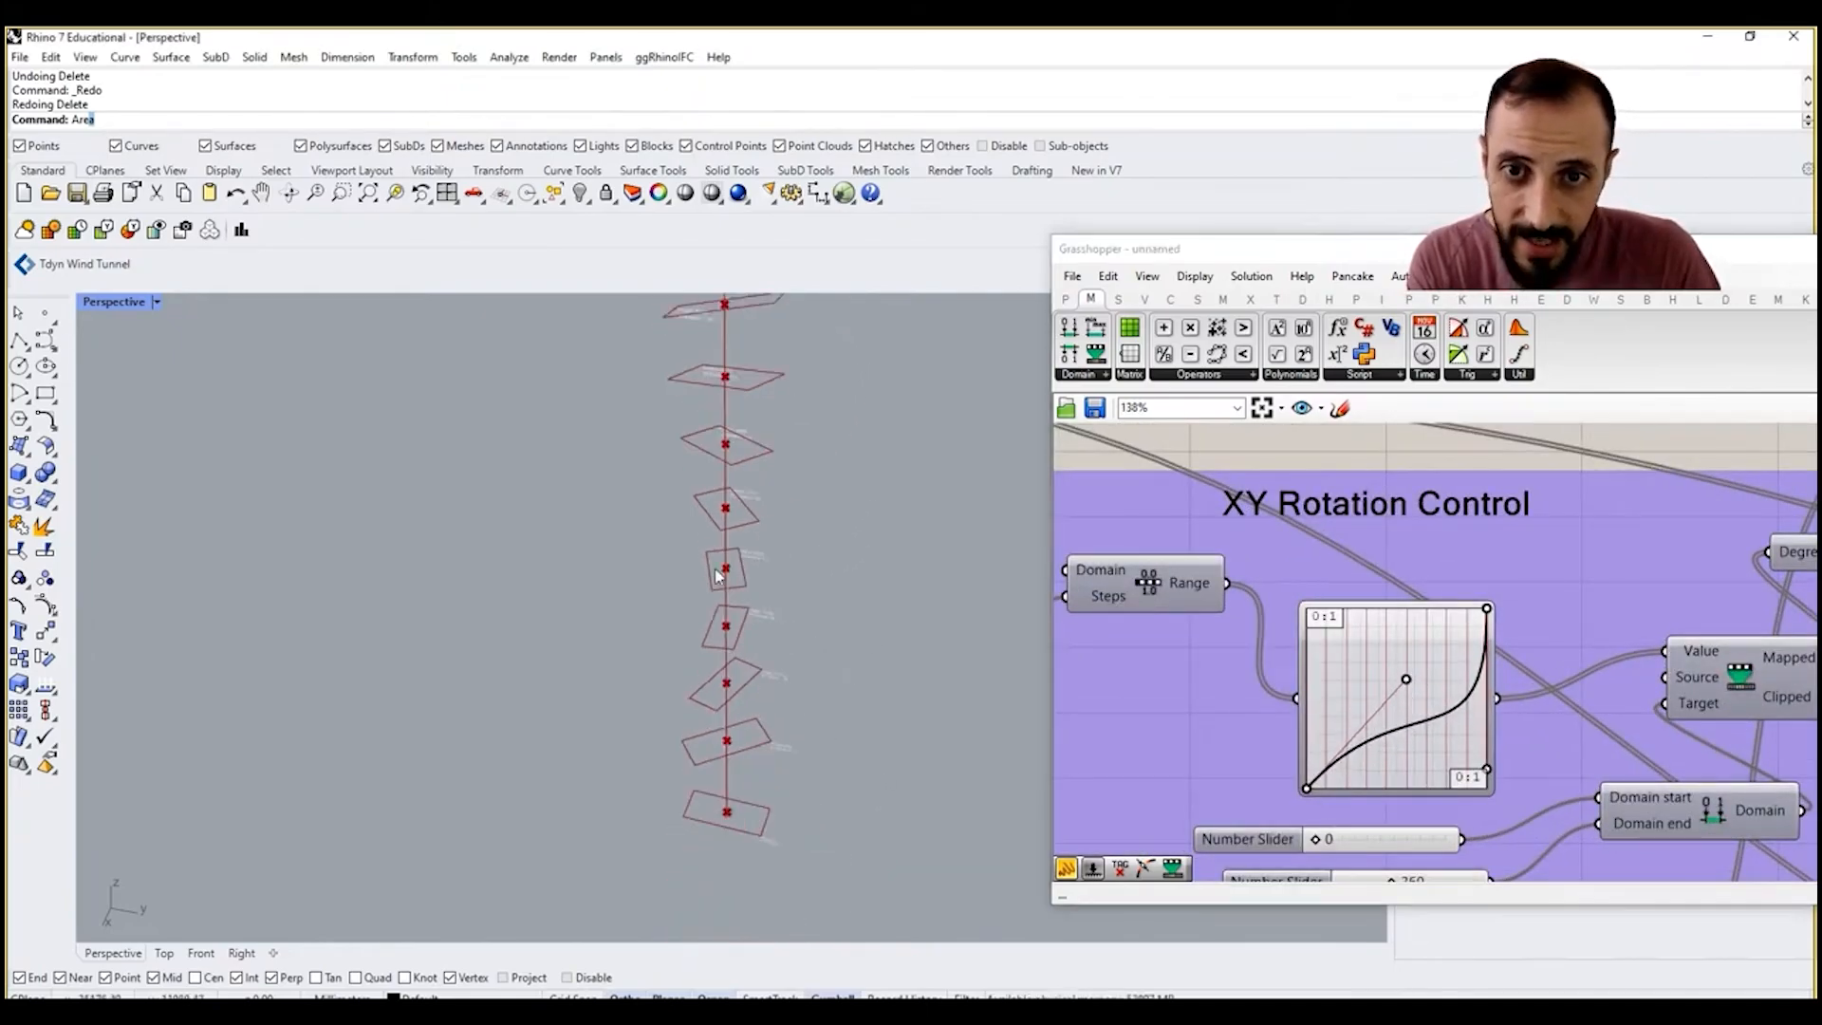
{"action": "scroll", "coordinate": [743, 505], "scroll_direction": "up", "scroll_amount": 2}
{"action": "scroll", "coordinate": [1495, 652], "scroll_direction": "down", "scroll_amount": 6}
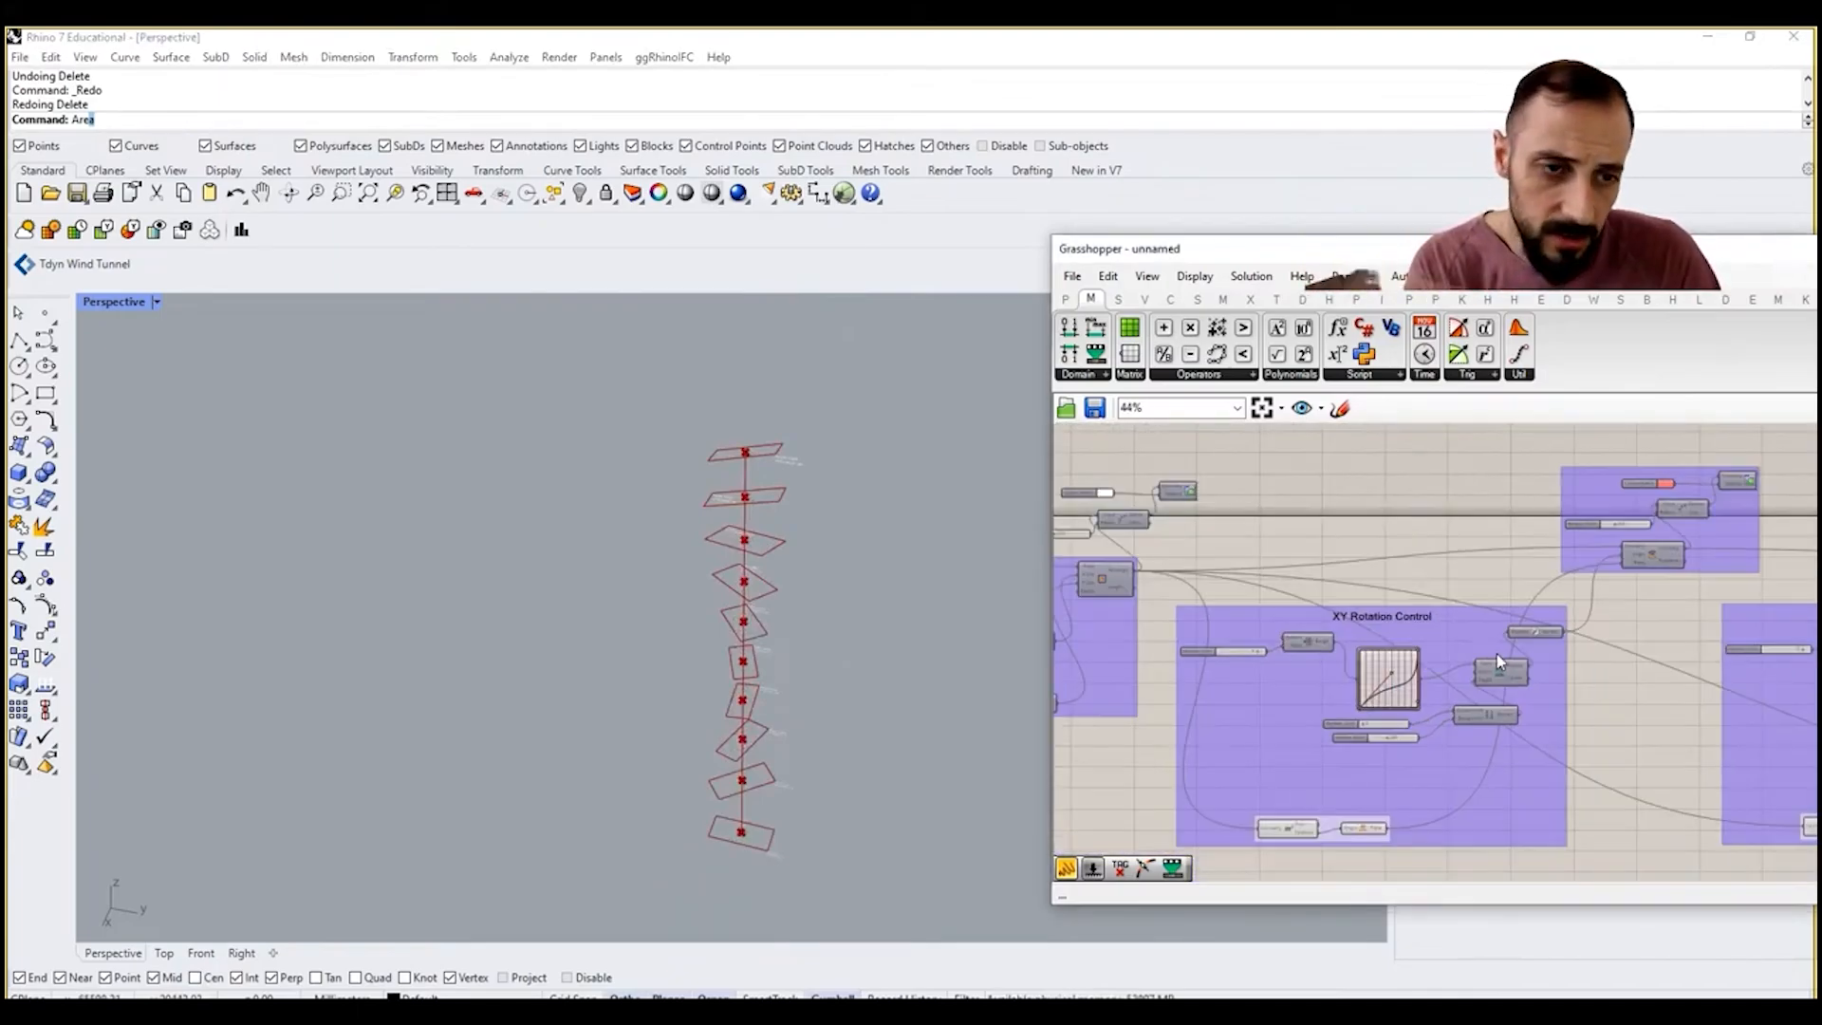
Step: Group the XY Rotation panel with its Number parameter and Round component
{"action": "scroll", "coordinate": [1484, 607], "scroll_direction": "up", "scroll_amount": 3}
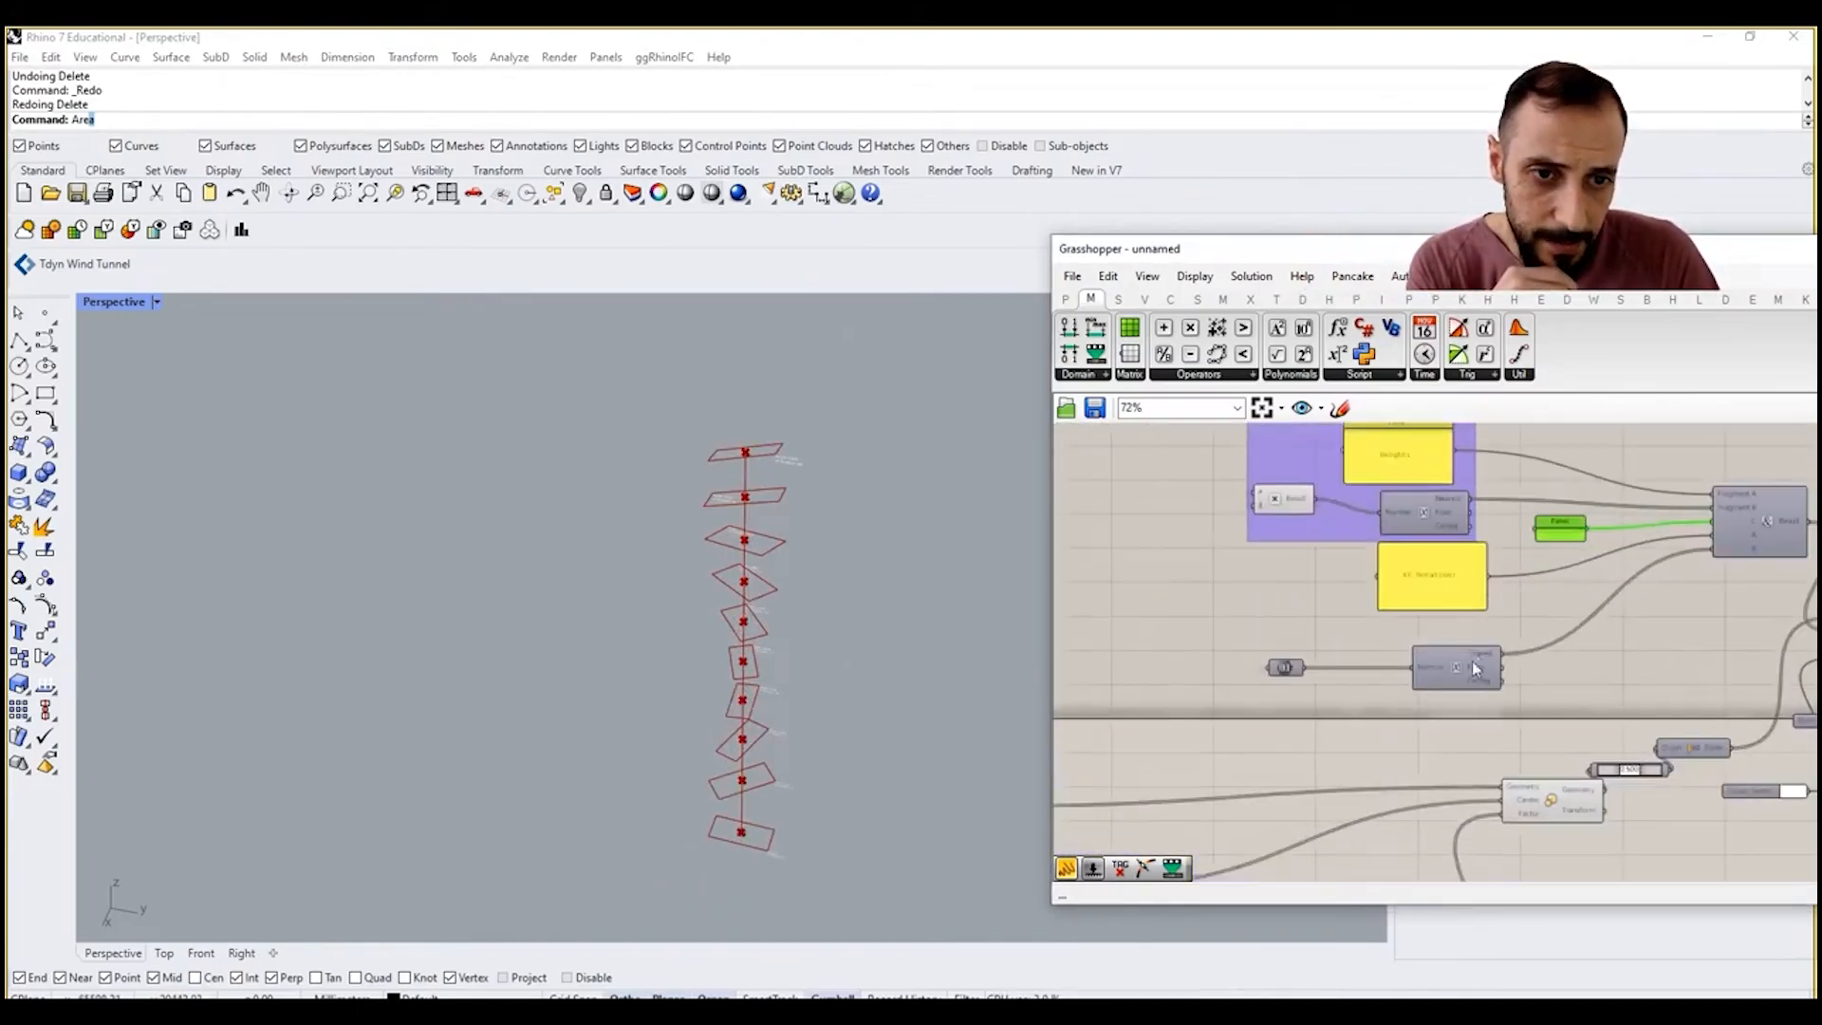
{"action": "left_click_drag", "start_coordinate": [1477, 723], "coordinate": [1207, 564]}
{"action": "right_click", "coordinate": [1141, 567]}
{"action": "left_click", "coordinate": [1178, 667]}
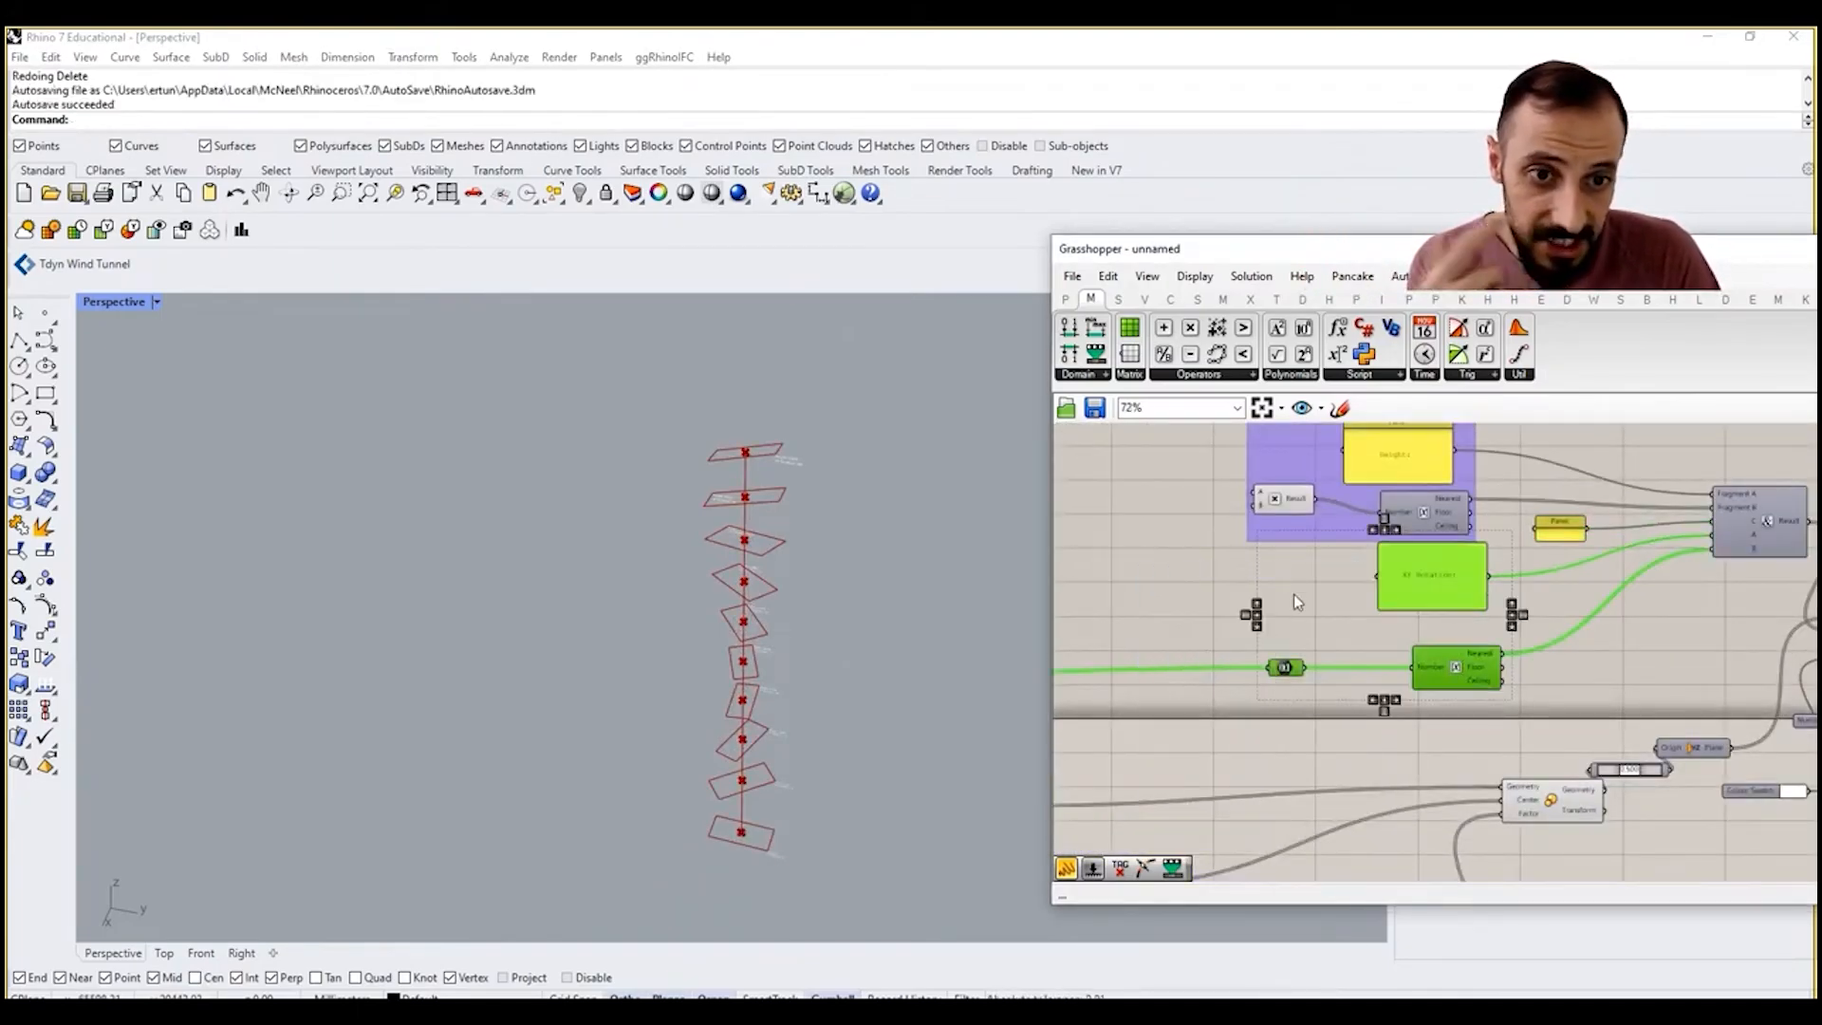
{"action": "right_click", "coordinate": [1188, 589]}
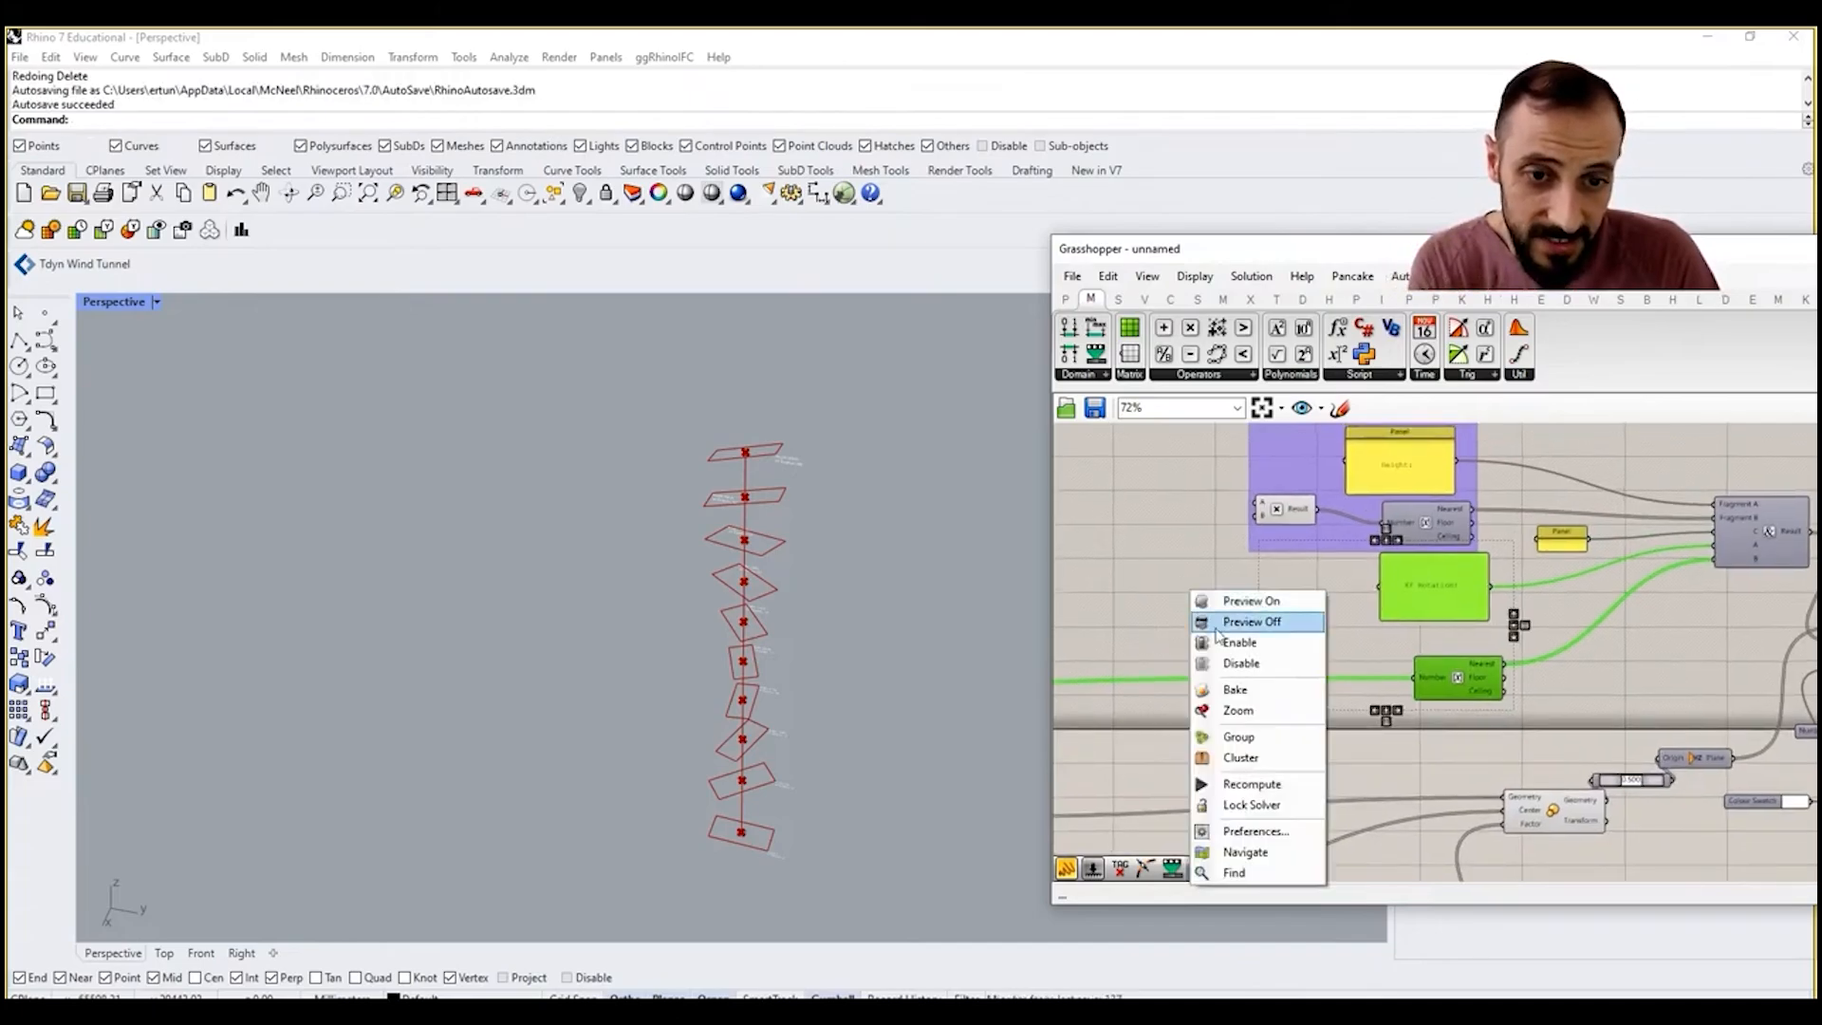
{"action": "left_click", "coordinate": [1266, 745]}
Step: Space the height and XY rotation groups apart and move both groups with the line-break panel higher on the canvas
{"action": "right_click_drag", "start_coordinate": [1250, 596], "coordinate": [1220, 710]}
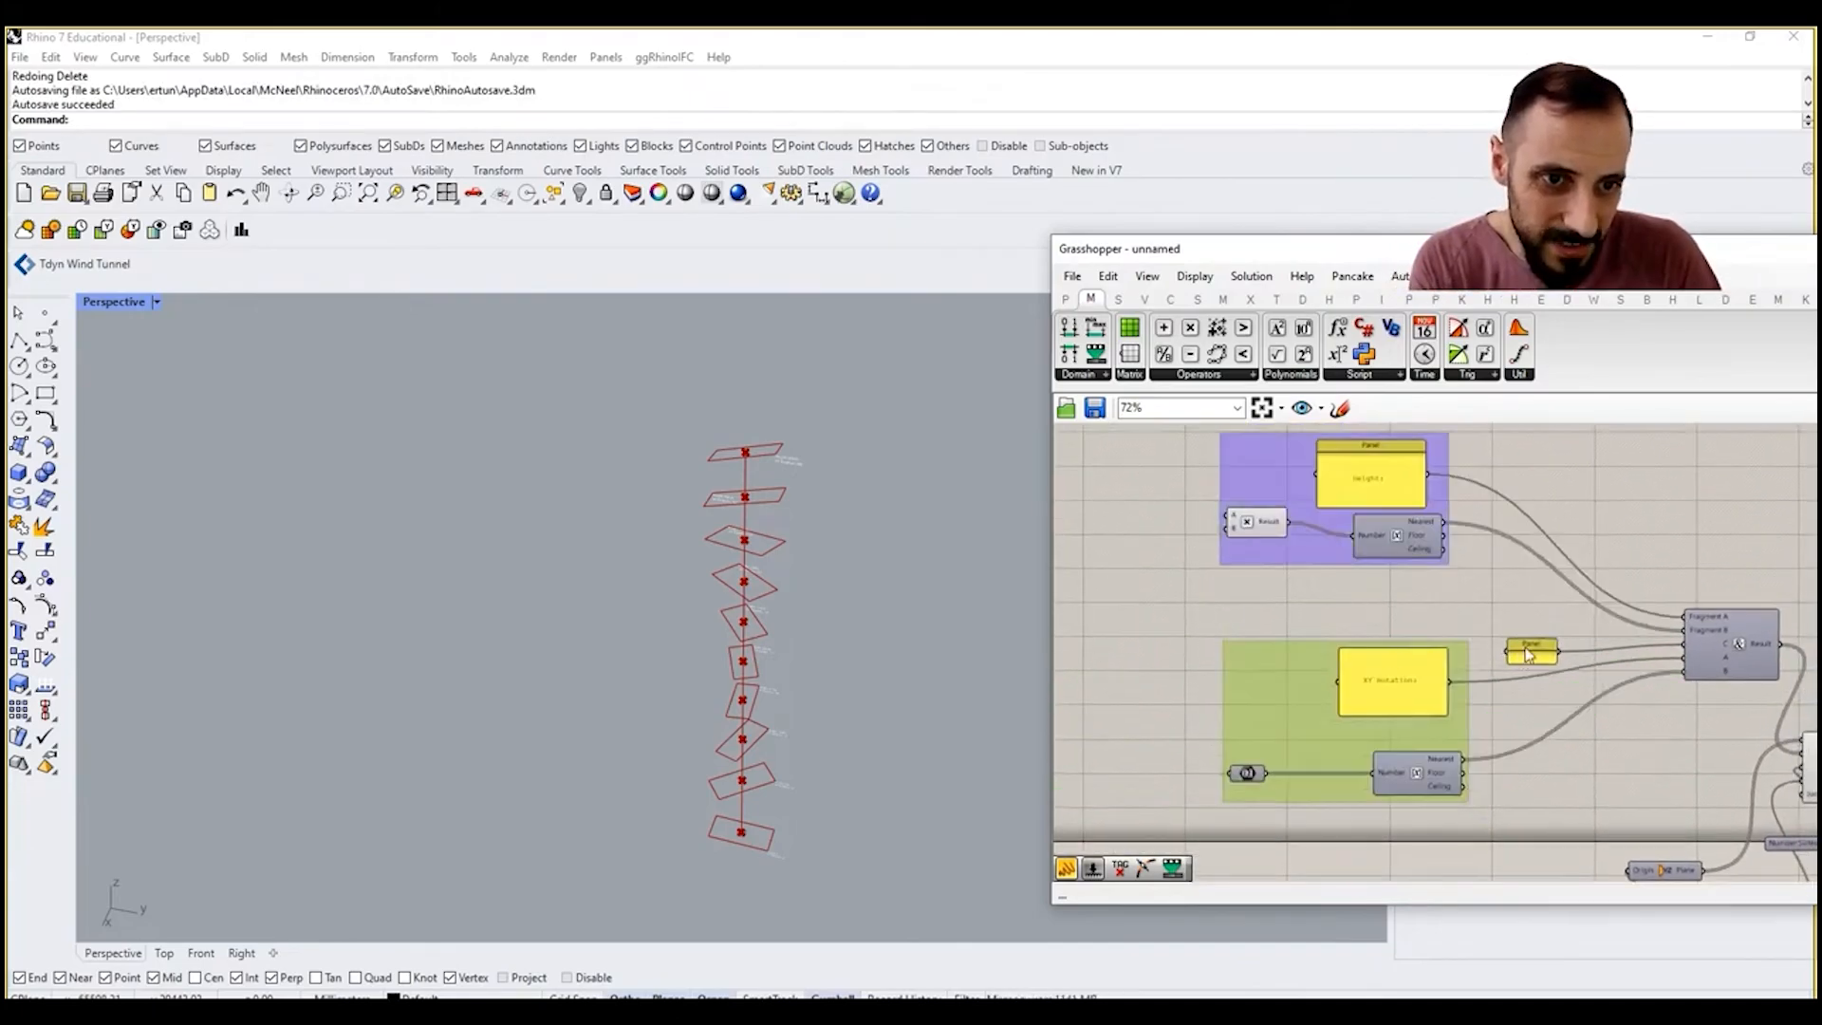
{"action": "left_click_drag", "start_coordinate": [1525, 649], "coordinate": [1414, 614]}
{"action": "scroll", "coordinate": [1583, 655], "scroll_direction": "up", "scroll_amount": 1}
{"action": "scroll", "coordinate": [1414, 657], "scroll_direction": "up", "scroll_amount": 1}
{"action": "scroll", "coordinate": [1493, 664], "scroll_direction": "down", "scroll_amount": 4}
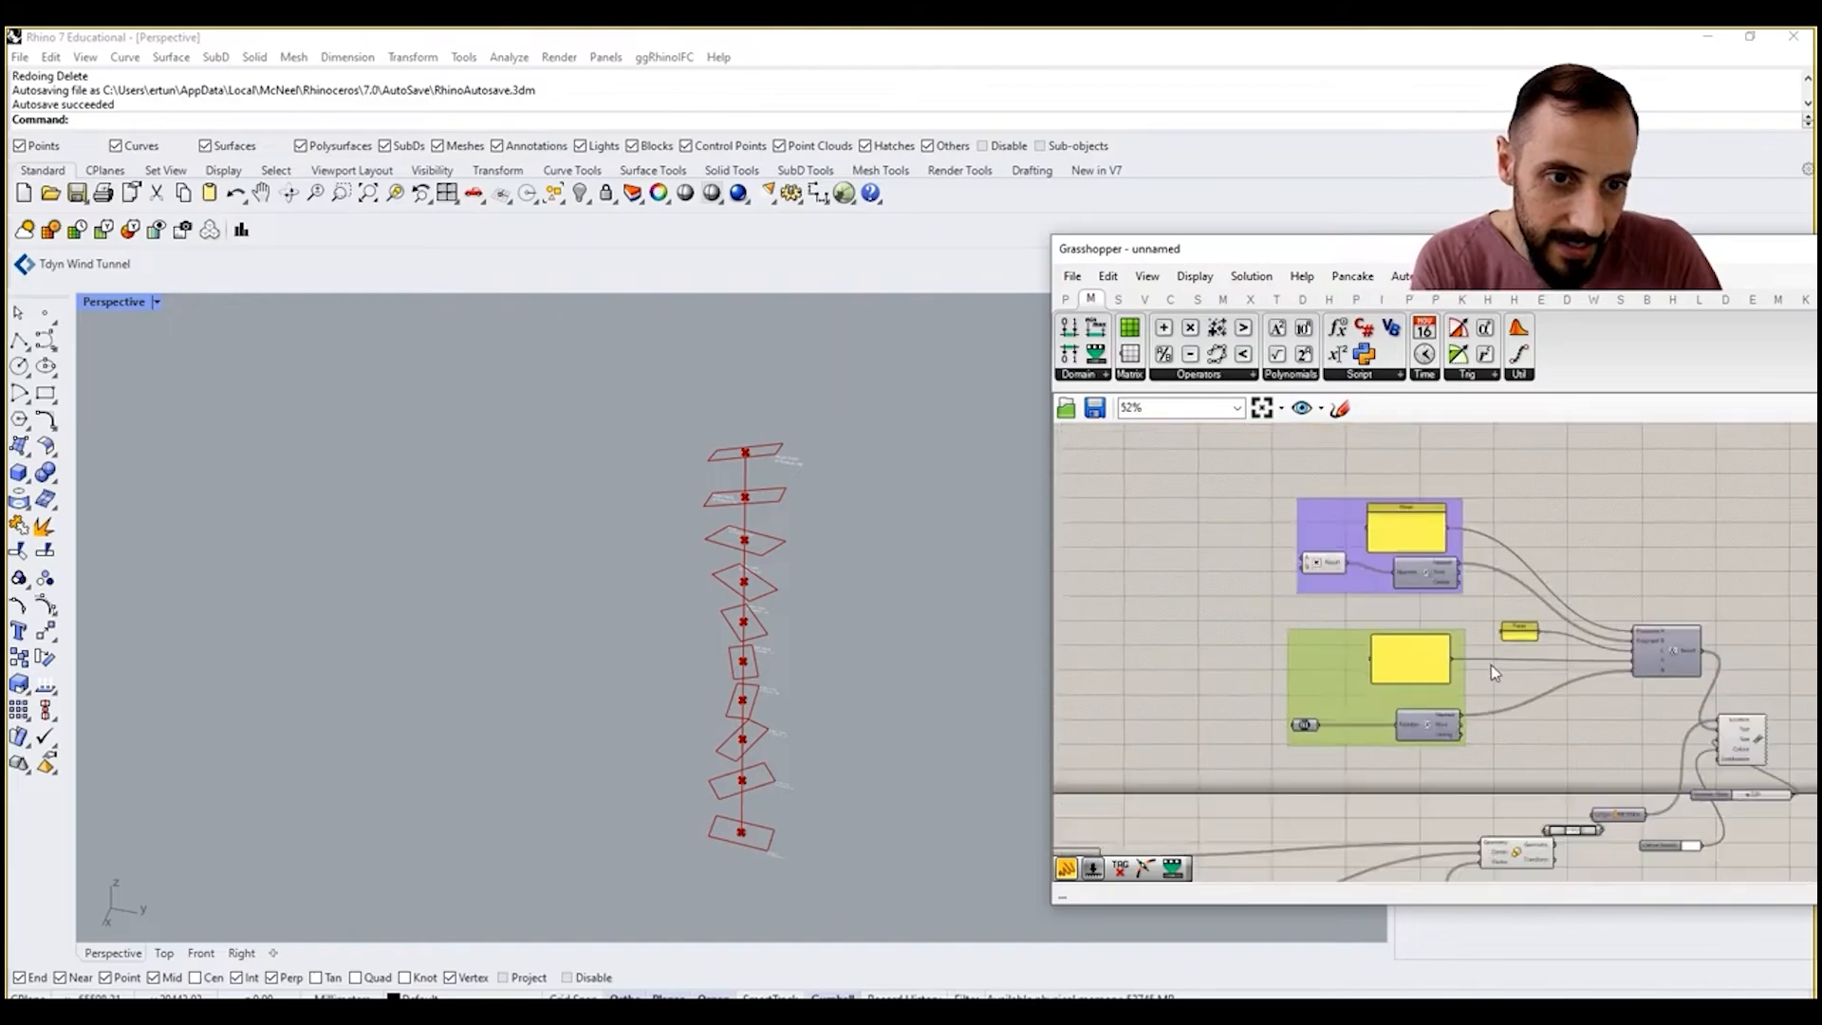
{"action": "scroll", "coordinate": [1361, 755], "scroll_direction": "up", "scroll_amount": 2}
{"action": "scroll", "coordinate": [1370, 714], "scroll_direction": "down", "scroll_amount": 5}
{"action": "left_click_drag", "start_coordinate": [1499, 555], "coordinate": [1300, 739]}
{"action": "left_click_drag", "start_coordinate": [1397, 669], "coordinate": [1369, 531]}
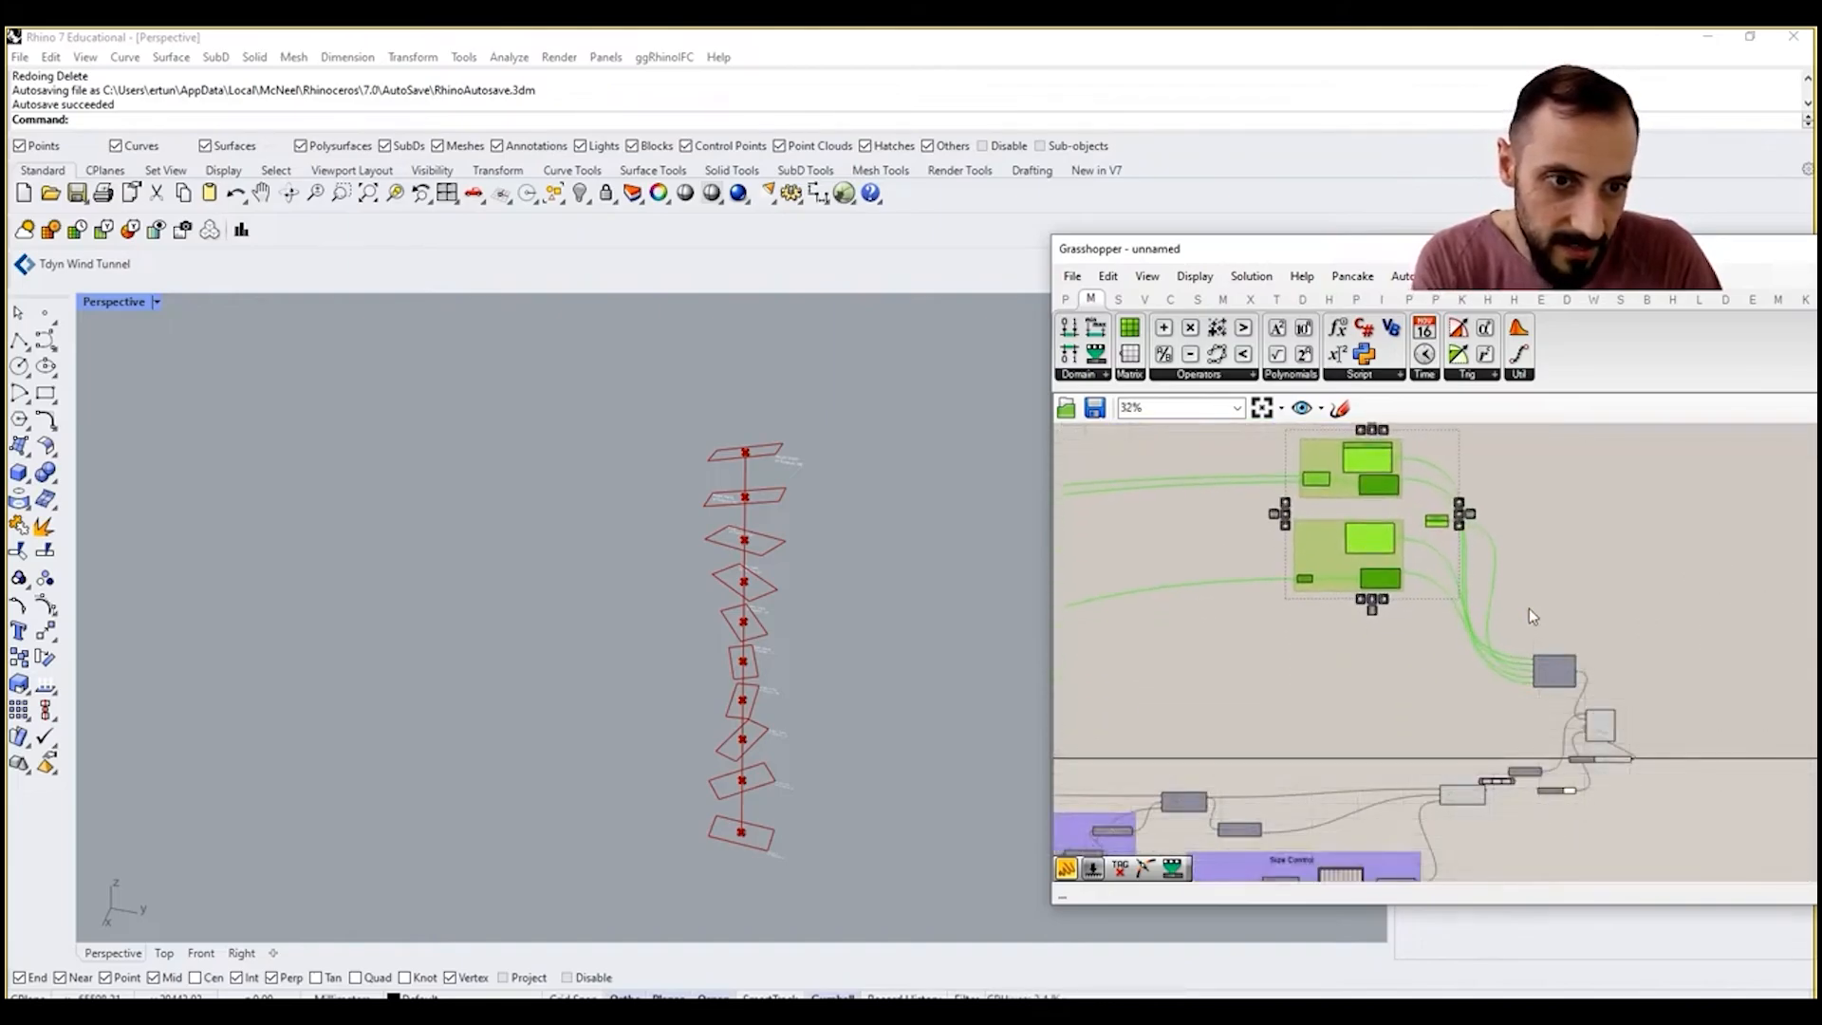
Step: Move the Concatenate component up level with the label groups and add an input D below B
{"action": "left_click", "coordinate": [1529, 609]}
{"action": "left_click_drag", "start_coordinate": [1556, 675], "coordinate": [1564, 524]}
{"action": "scroll", "coordinate": [1552, 523], "scroll_direction": "up", "scroll_amount": 5}
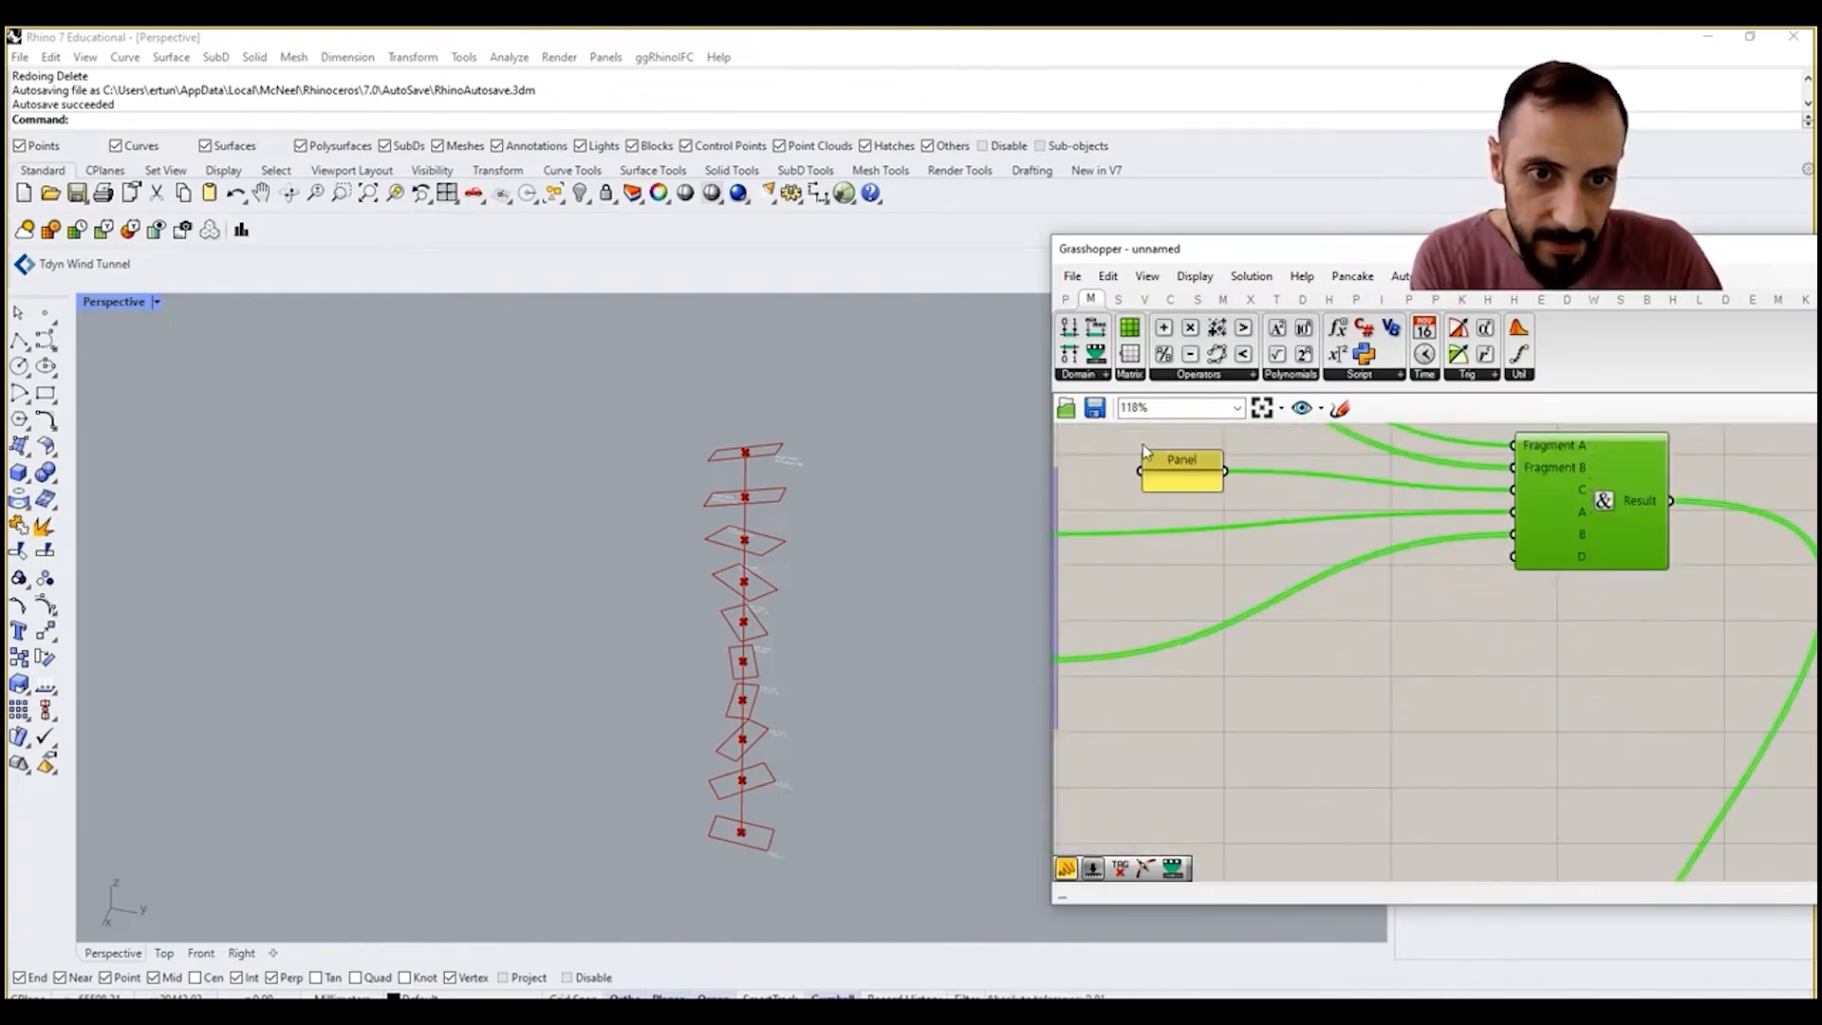
Step: Connect a copy of the line-break panel to Concatenate input D and add inputs E and F
{"action": "left_click", "coordinate": [1179, 480]}
{"action": "left_click_drag", "start_coordinate": [1178, 474], "coordinate": [1398, 631], "text": "alt"}
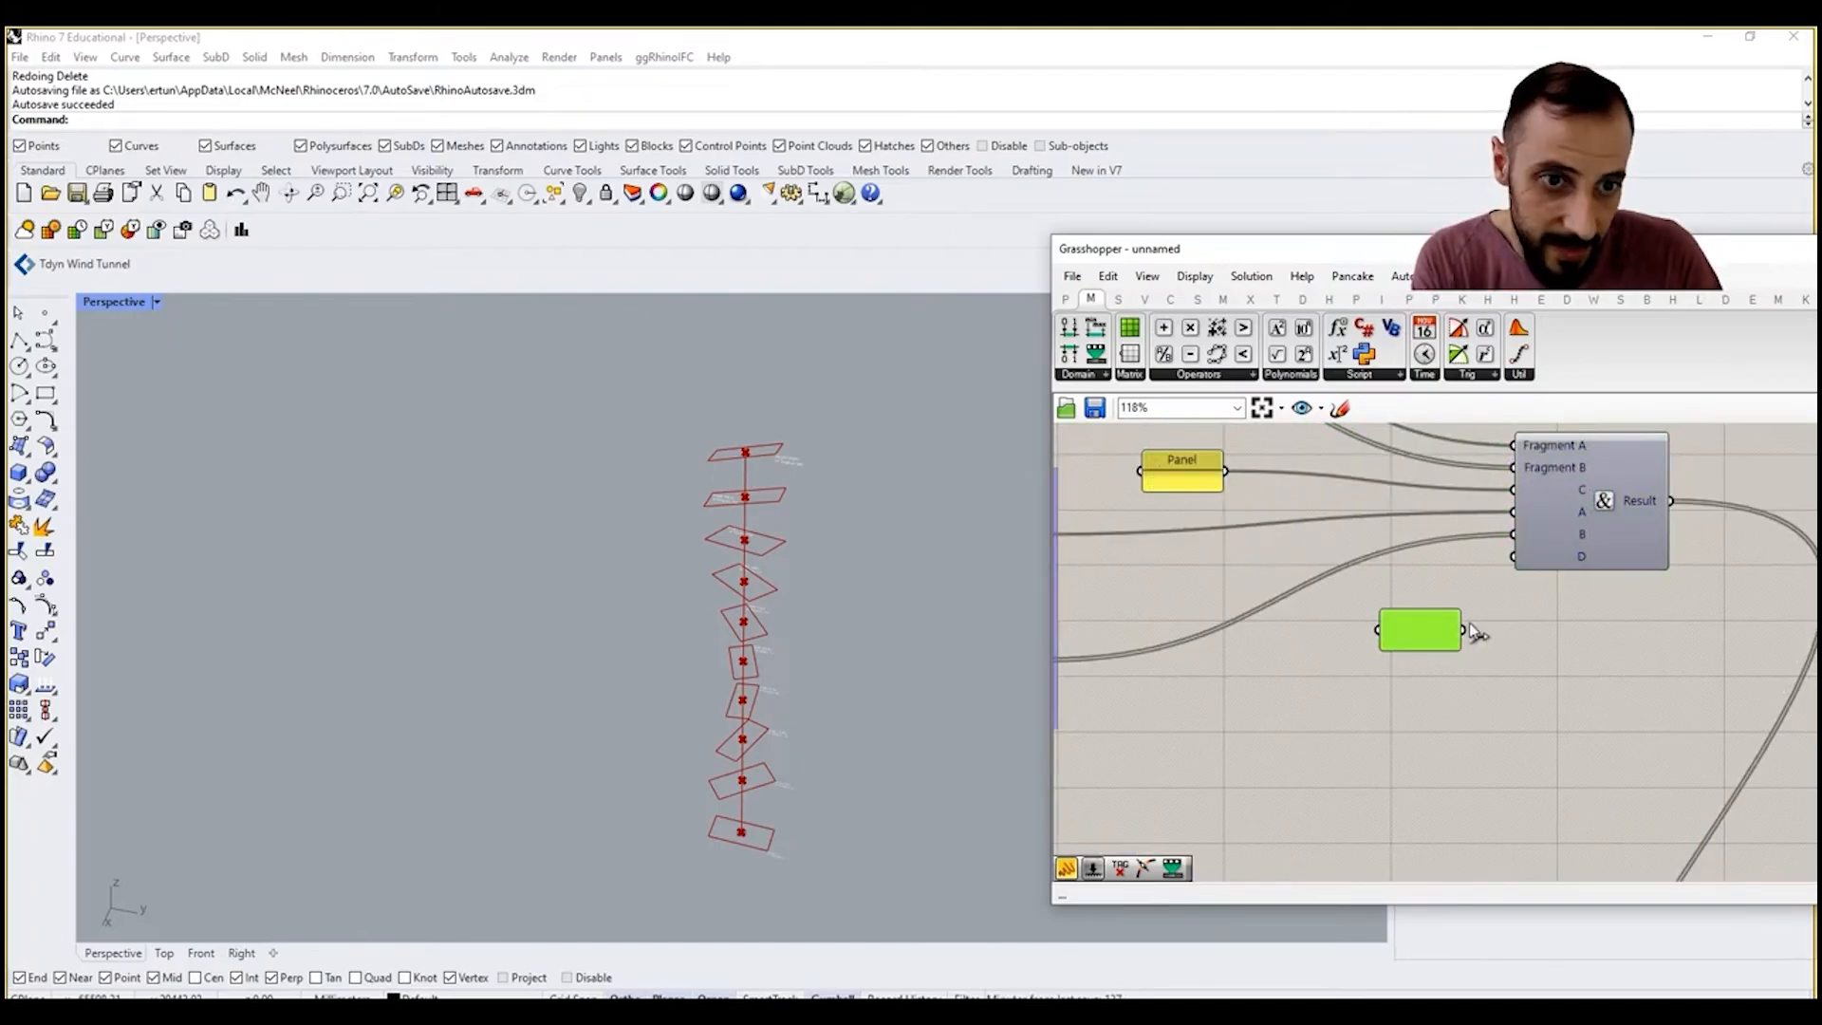
{"action": "scroll", "coordinate": [1571, 564], "scroll_direction": "up", "scroll_amount": 6}
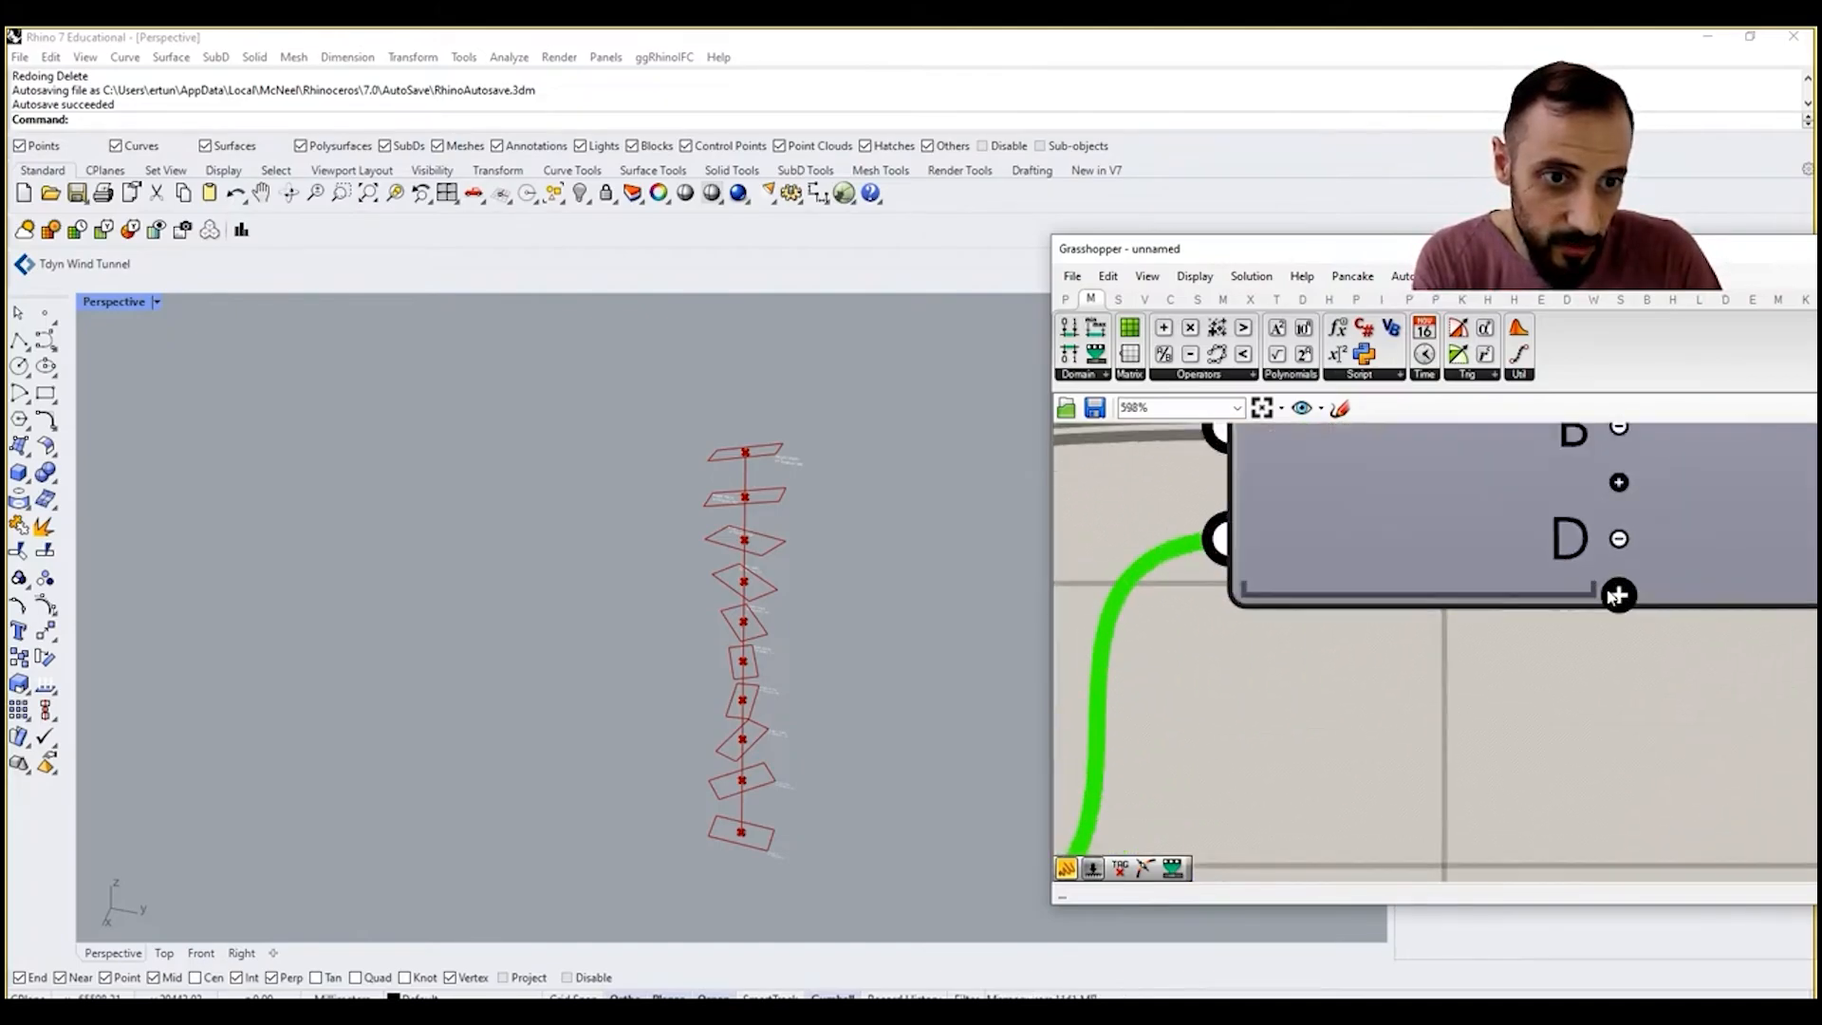
{"action": "left_click", "coordinate": [1618, 596]}
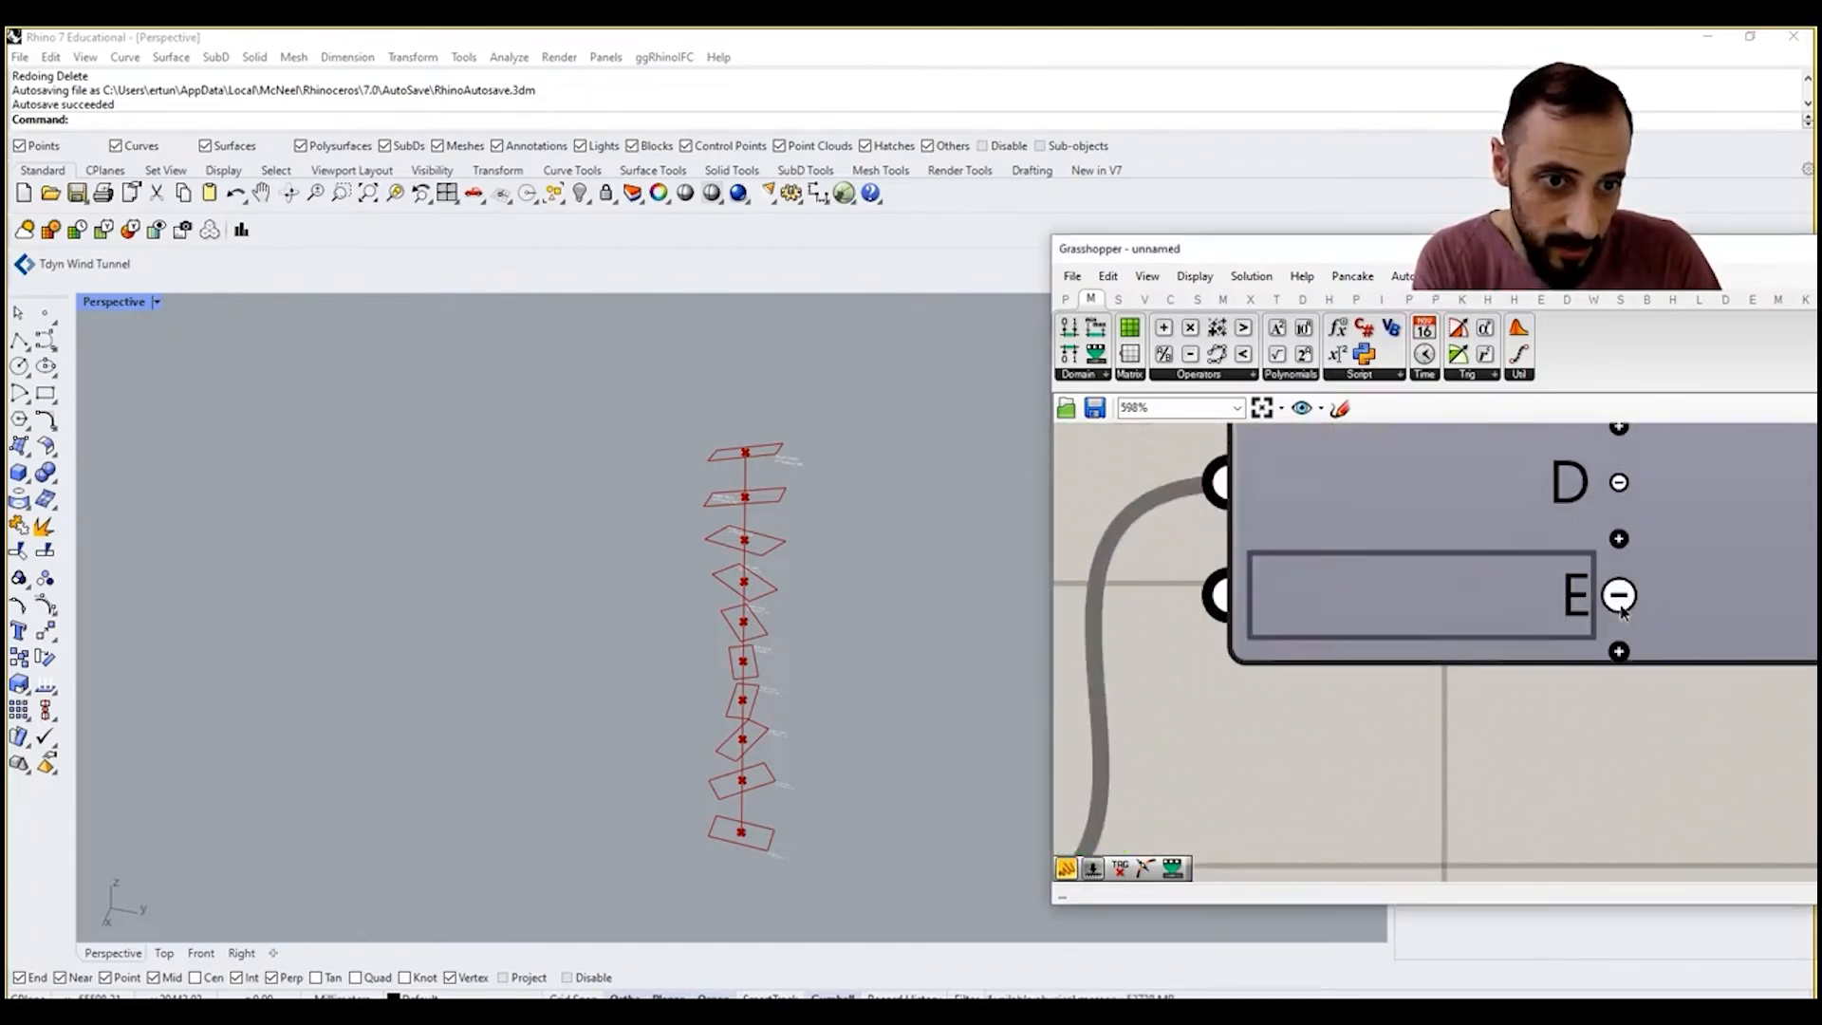
{"action": "left_click", "coordinate": [1623, 655]}
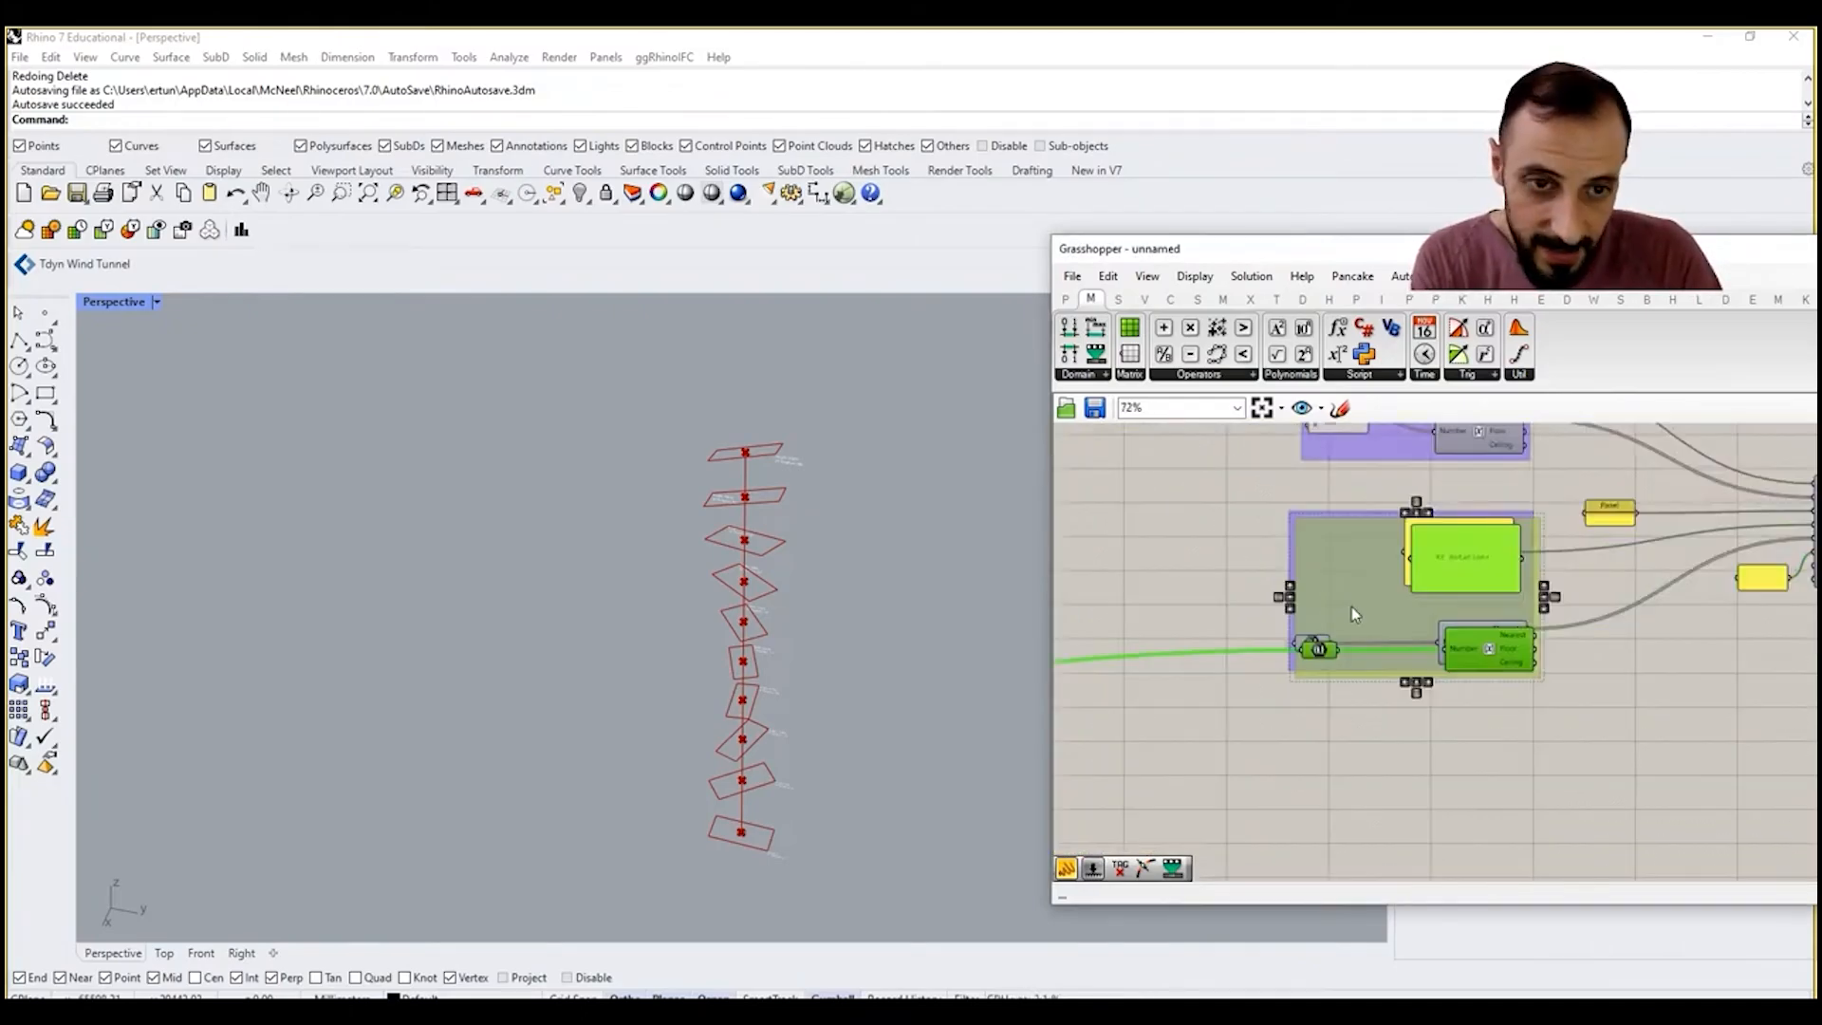
Step: Duplicate the XY Rotation label group below the original and connect the YZ rotation values to the copy's Number parameter
{"action": "right_click_drag", "start_coordinate": [1351, 606], "coordinate": [1262, 522]}
{"action": "left_click_drag", "start_coordinate": [1381, 484], "coordinate": [1393, 663]}
{"action": "left_click", "coordinate": [1511, 657]}
{"action": "scroll", "coordinate": [1344, 657], "scroll_direction": "down", "scroll_amount": 9}
{"action": "right_click_drag", "start_coordinate": [1227, 725], "coordinate": [1336, 679]}
{"action": "scroll", "coordinate": [1291, 678], "scroll_direction": "up", "scroll_amount": 7}
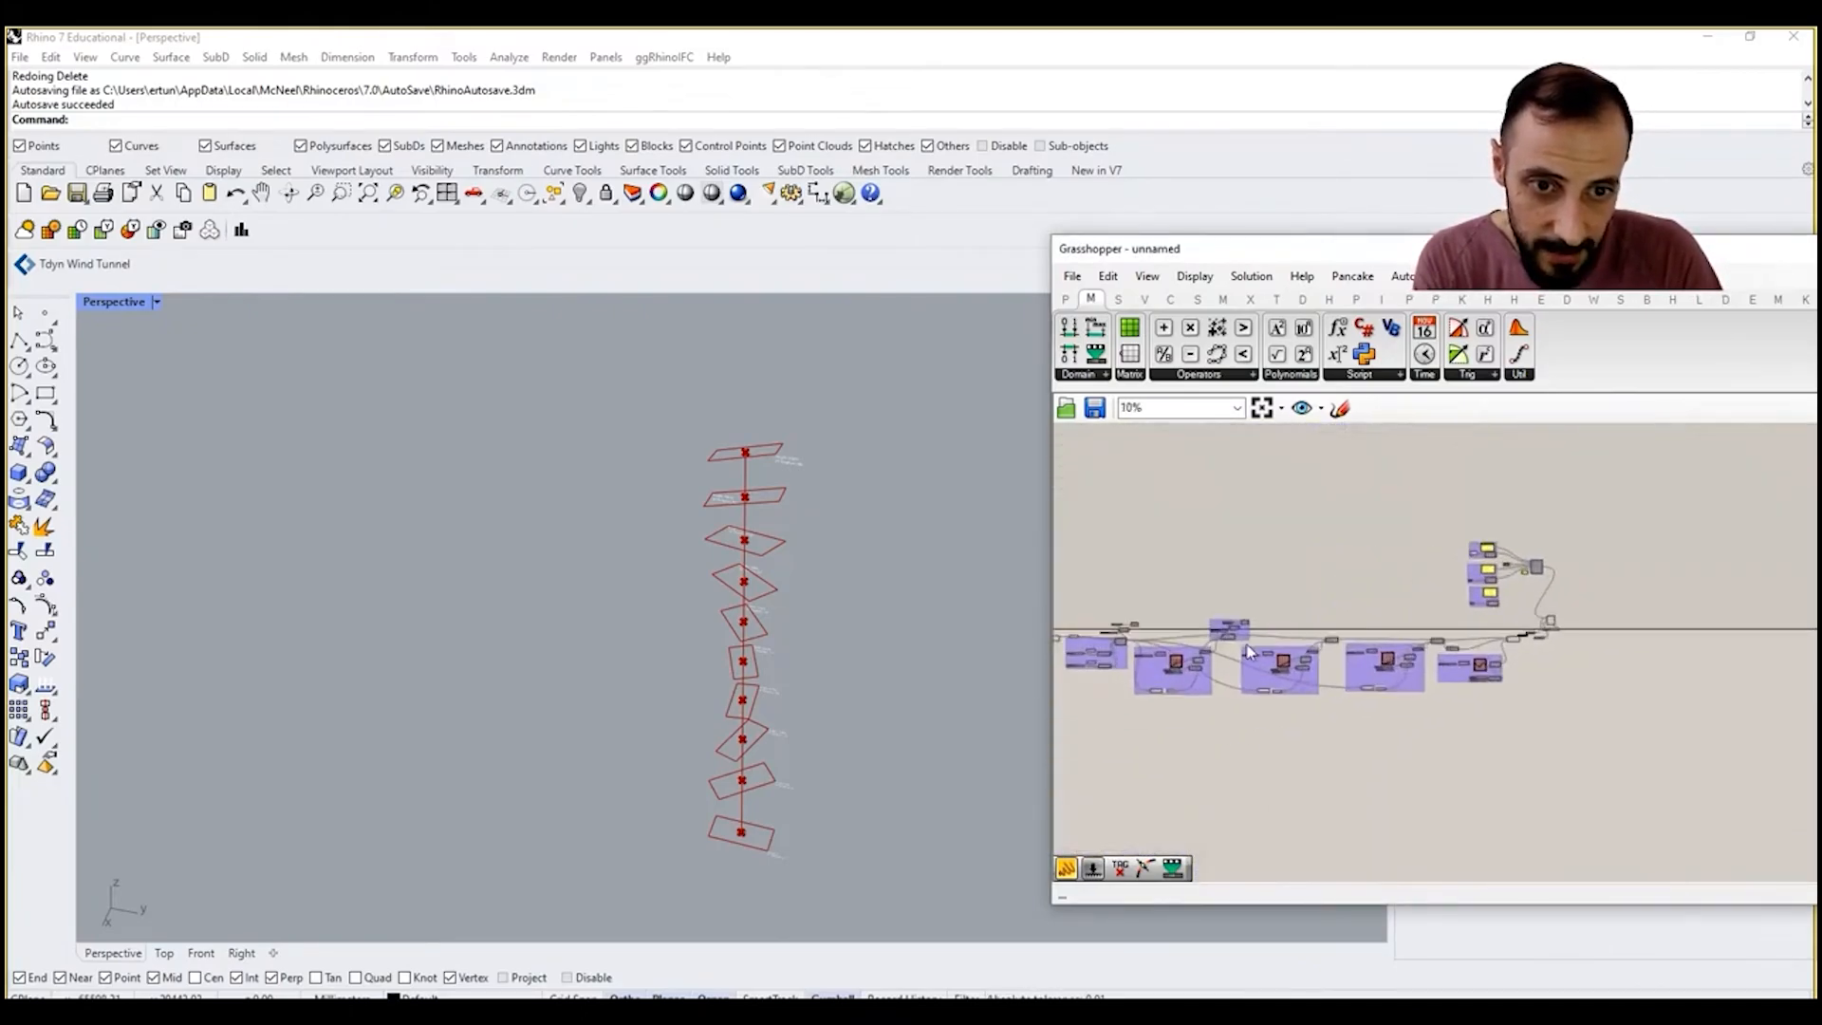
{"action": "scroll", "coordinate": [1546, 668], "scroll_direction": "down", "scroll_amount": 6}
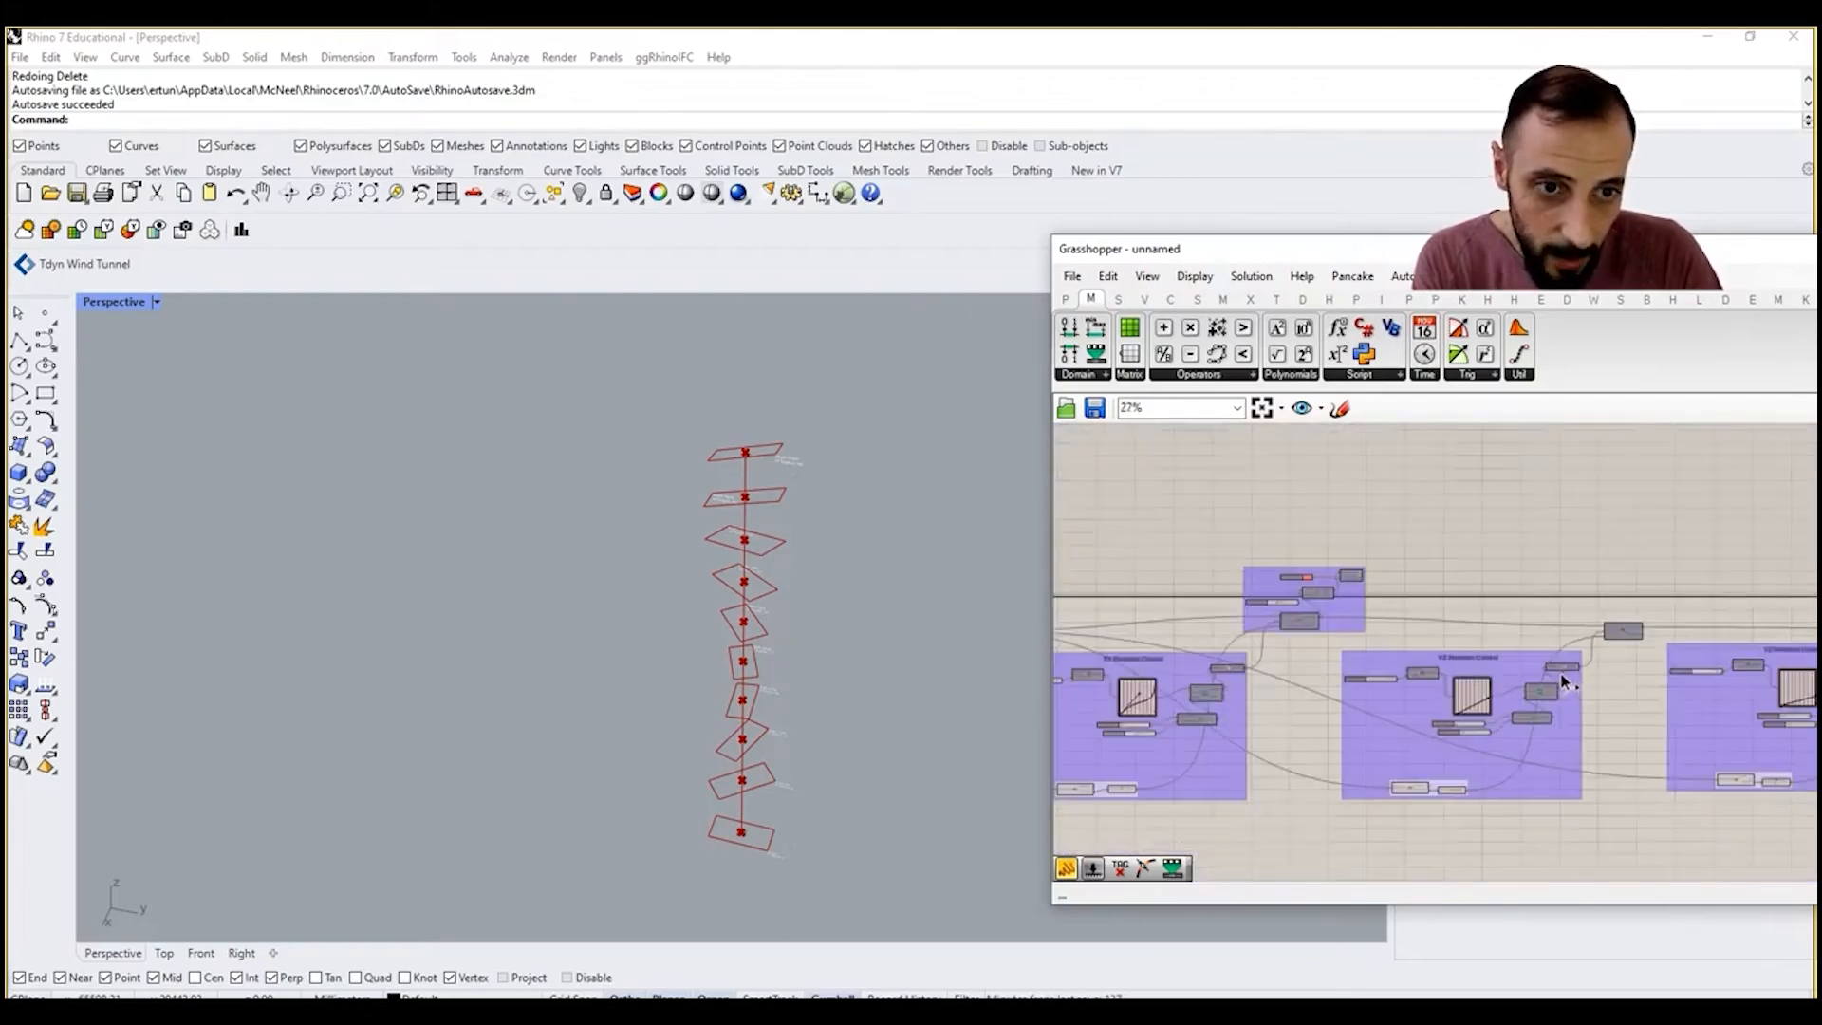
{"action": "scroll", "coordinate": [1611, 656], "scroll_direction": "up", "scroll_amount": 8}
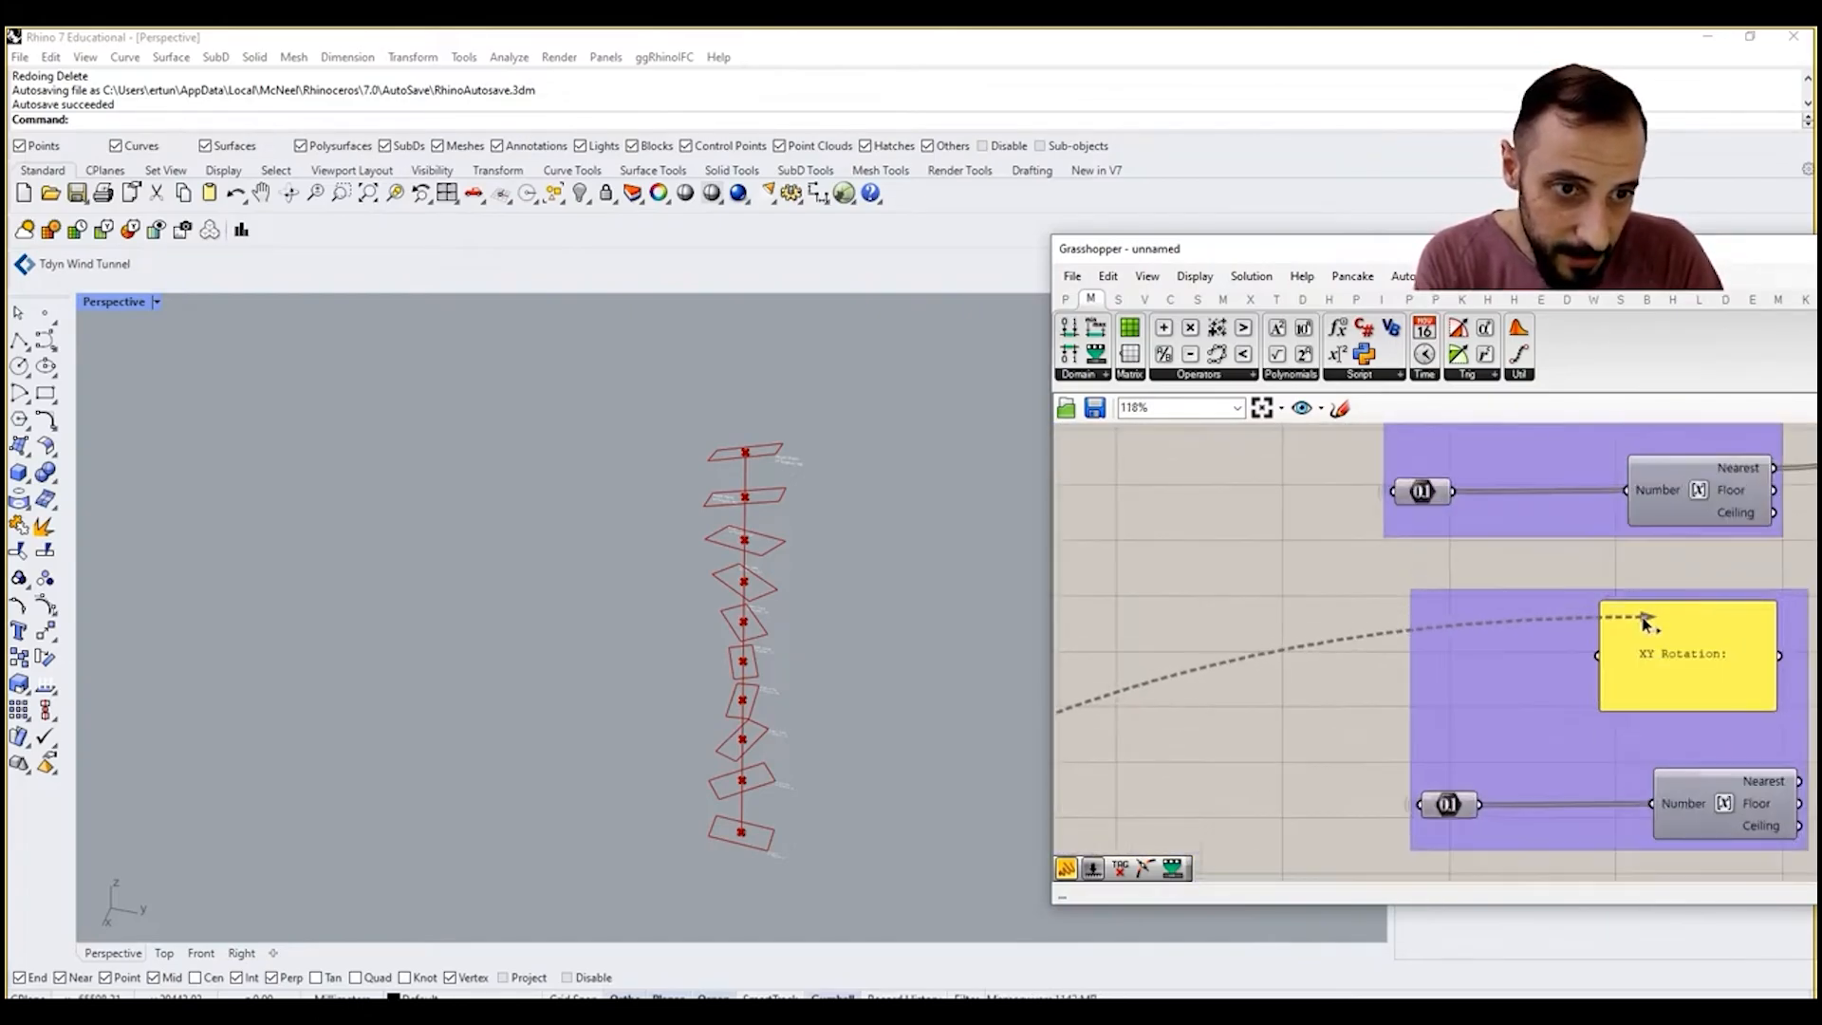
{"action": "left_click_drag", "start_coordinate": [1600, 658], "coordinate": [1424, 805], "text": "ctrl+shift"}
Step: Change the copied panel's text to "YZ Rotation:" and connect the panel and the rounded Nearest value to Concatenate inputs E and F
{"action": "right_click_drag", "start_coordinate": [1588, 700], "coordinate": [1379, 712]}
{"action": "scroll", "coordinate": [1454, 660], "scroll_direction": "up", "scroll_amount": 2}
{"action": "double_click", "coordinate": [1455, 667]}
{"action": "left_click_drag", "start_coordinate": [1434, 600], "coordinate": [1406, 605]}
{"action": "type", "text": "YZ"}
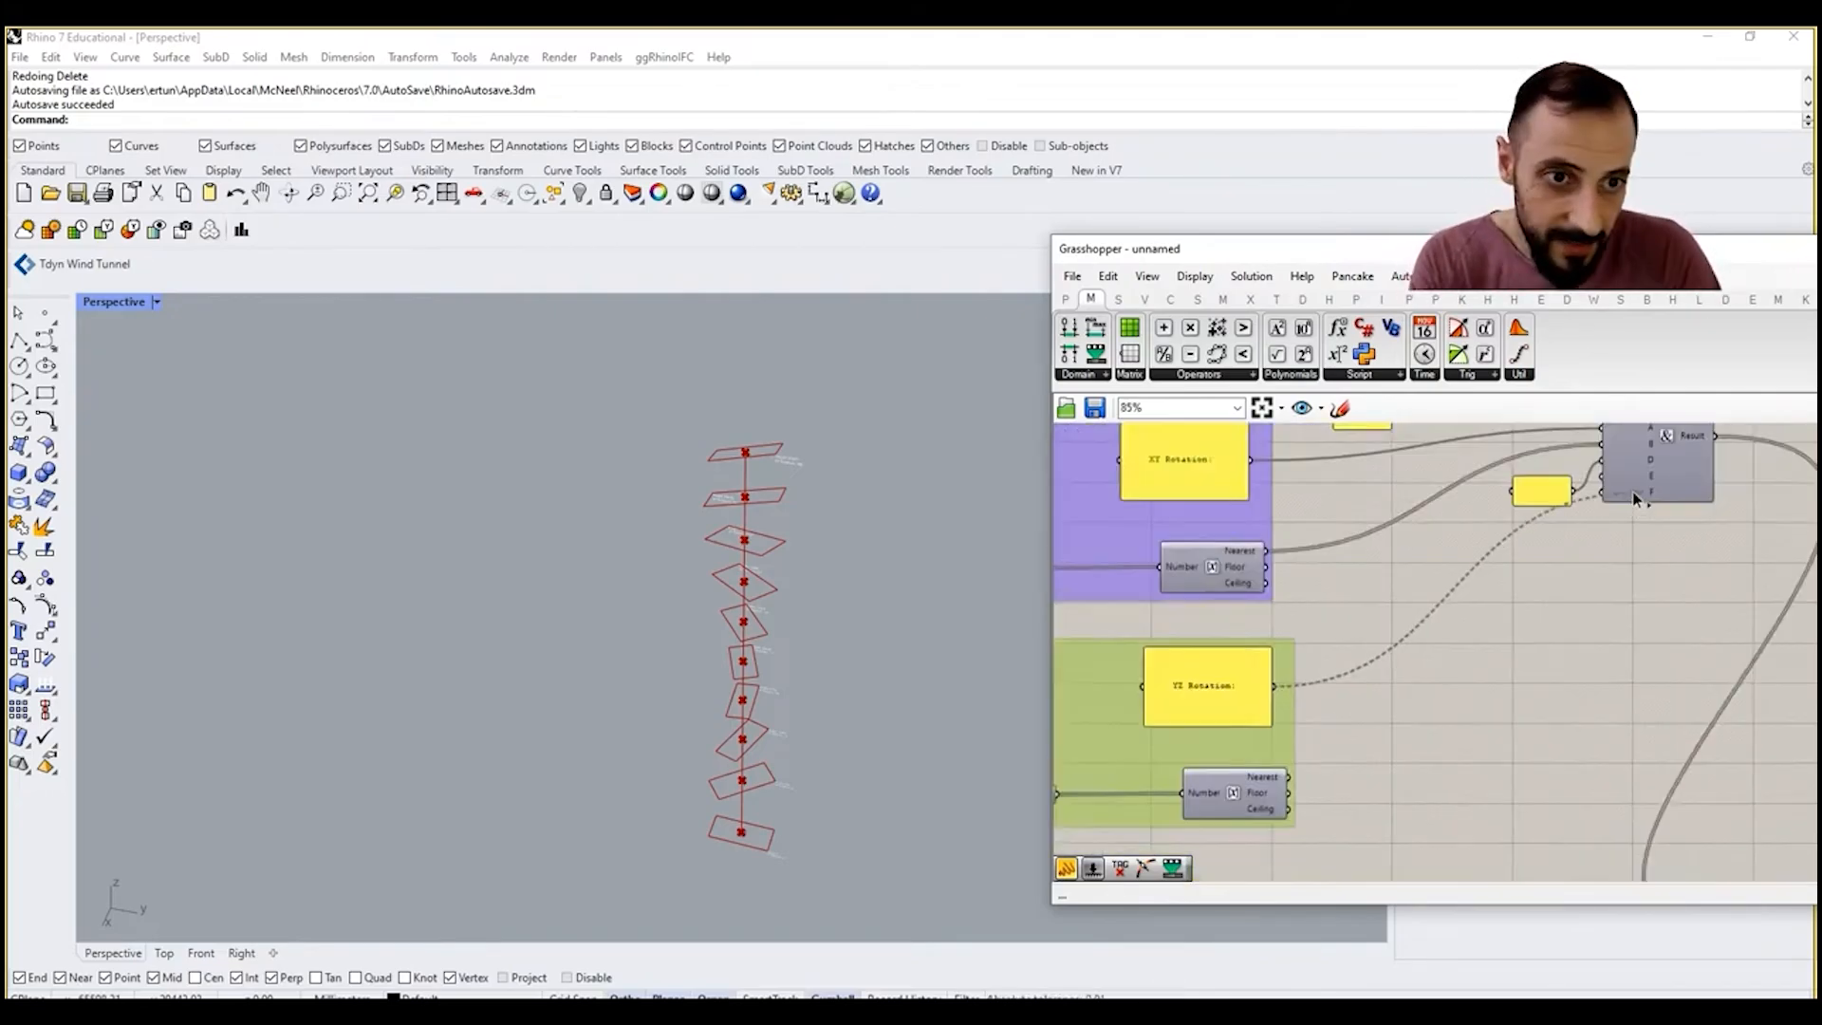
{"action": "left_click_drag", "start_coordinate": [1634, 499], "coordinate": [1611, 488]}
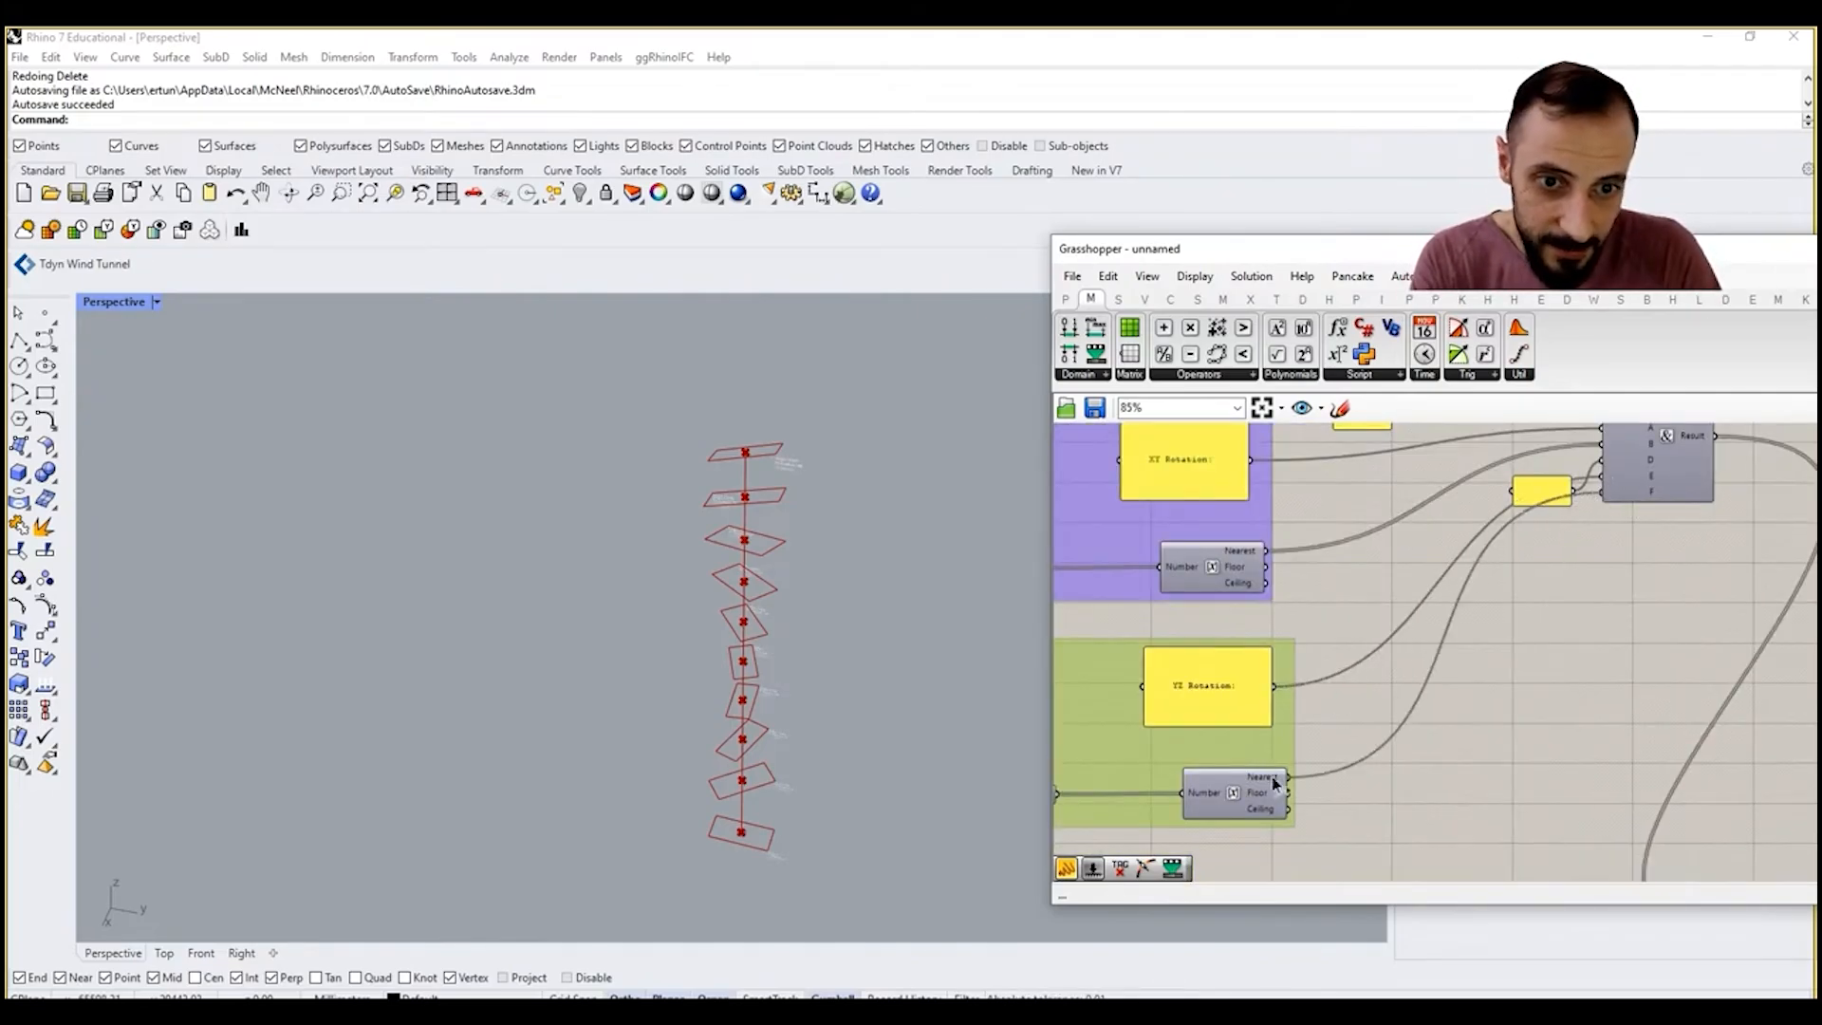
{"action": "scroll", "coordinate": [816, 489], "scroll_direction": "up", "scroll_amount": 5}
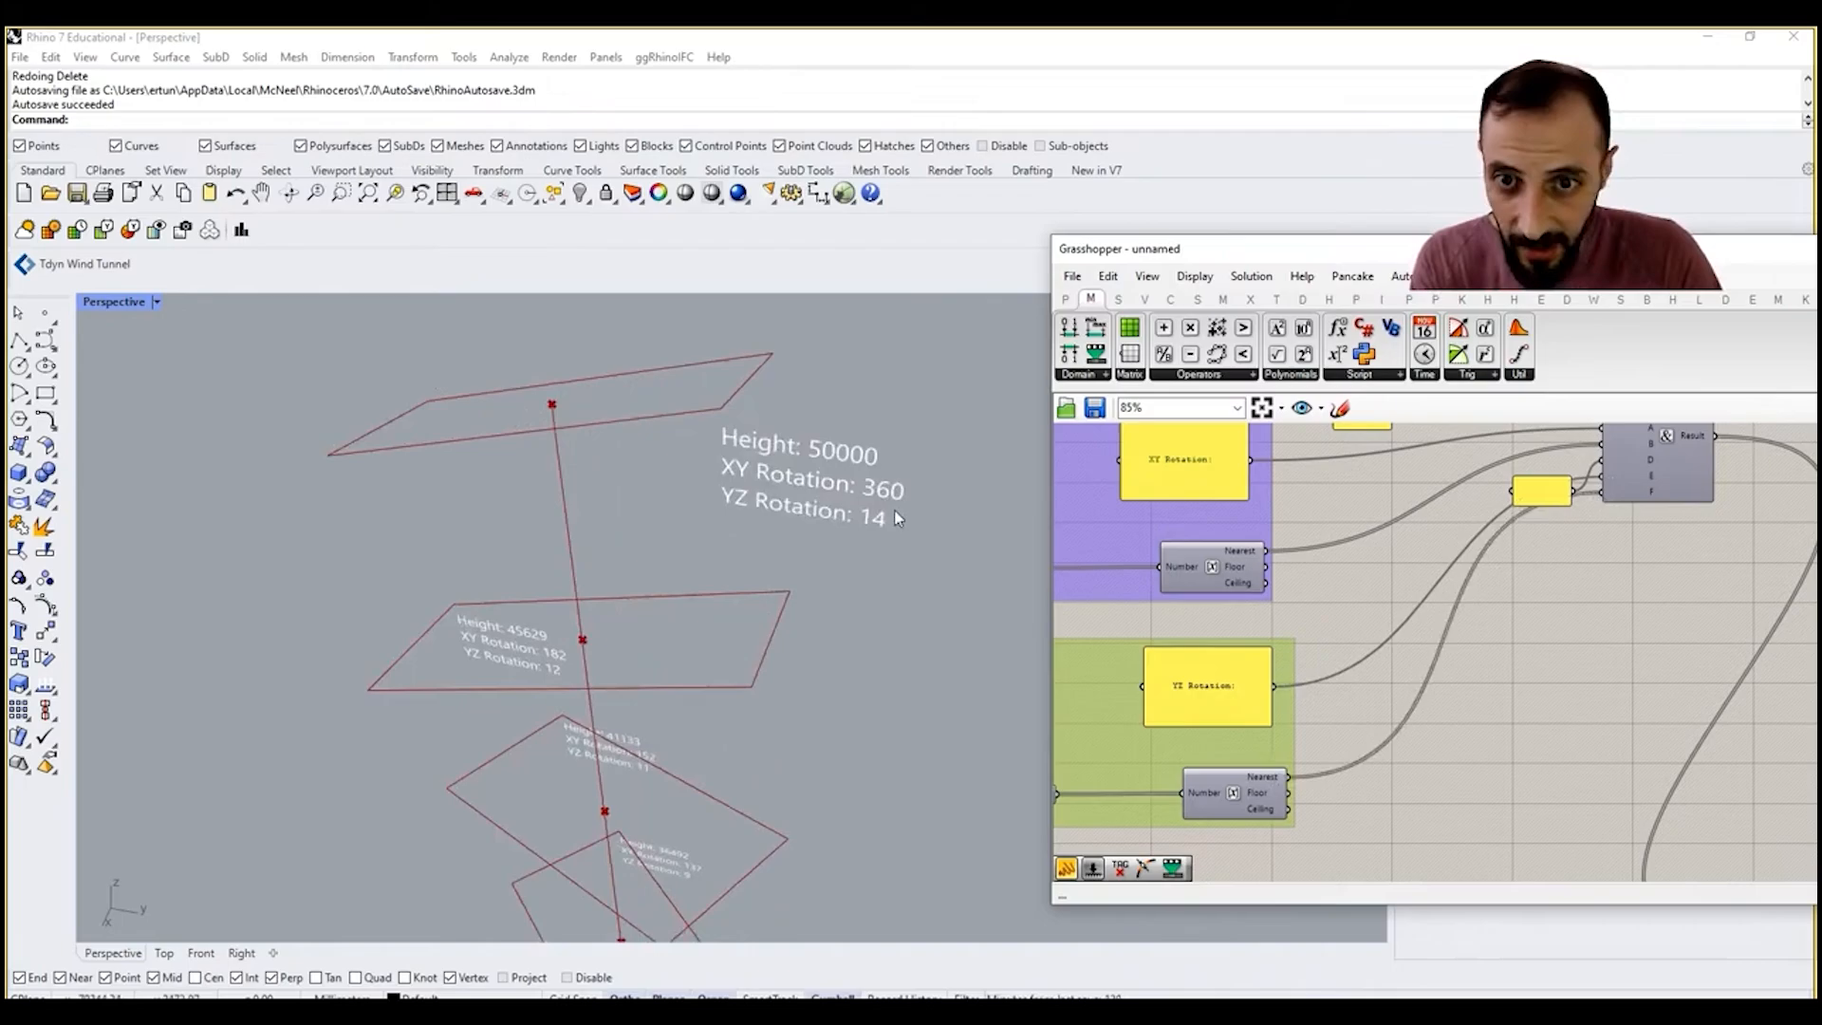
Step: Move the three label groups higher and farther from Concatenate, and align the two line-break panels beside its inputs
{"action": "scroll", "coordinate": [1518, 647], "scroll_direction": "down", "scroll_amount": 6}
{"action": "left_click_drag", "start_coordinate": [1480, 709], "coordinate": [1354, 534]}
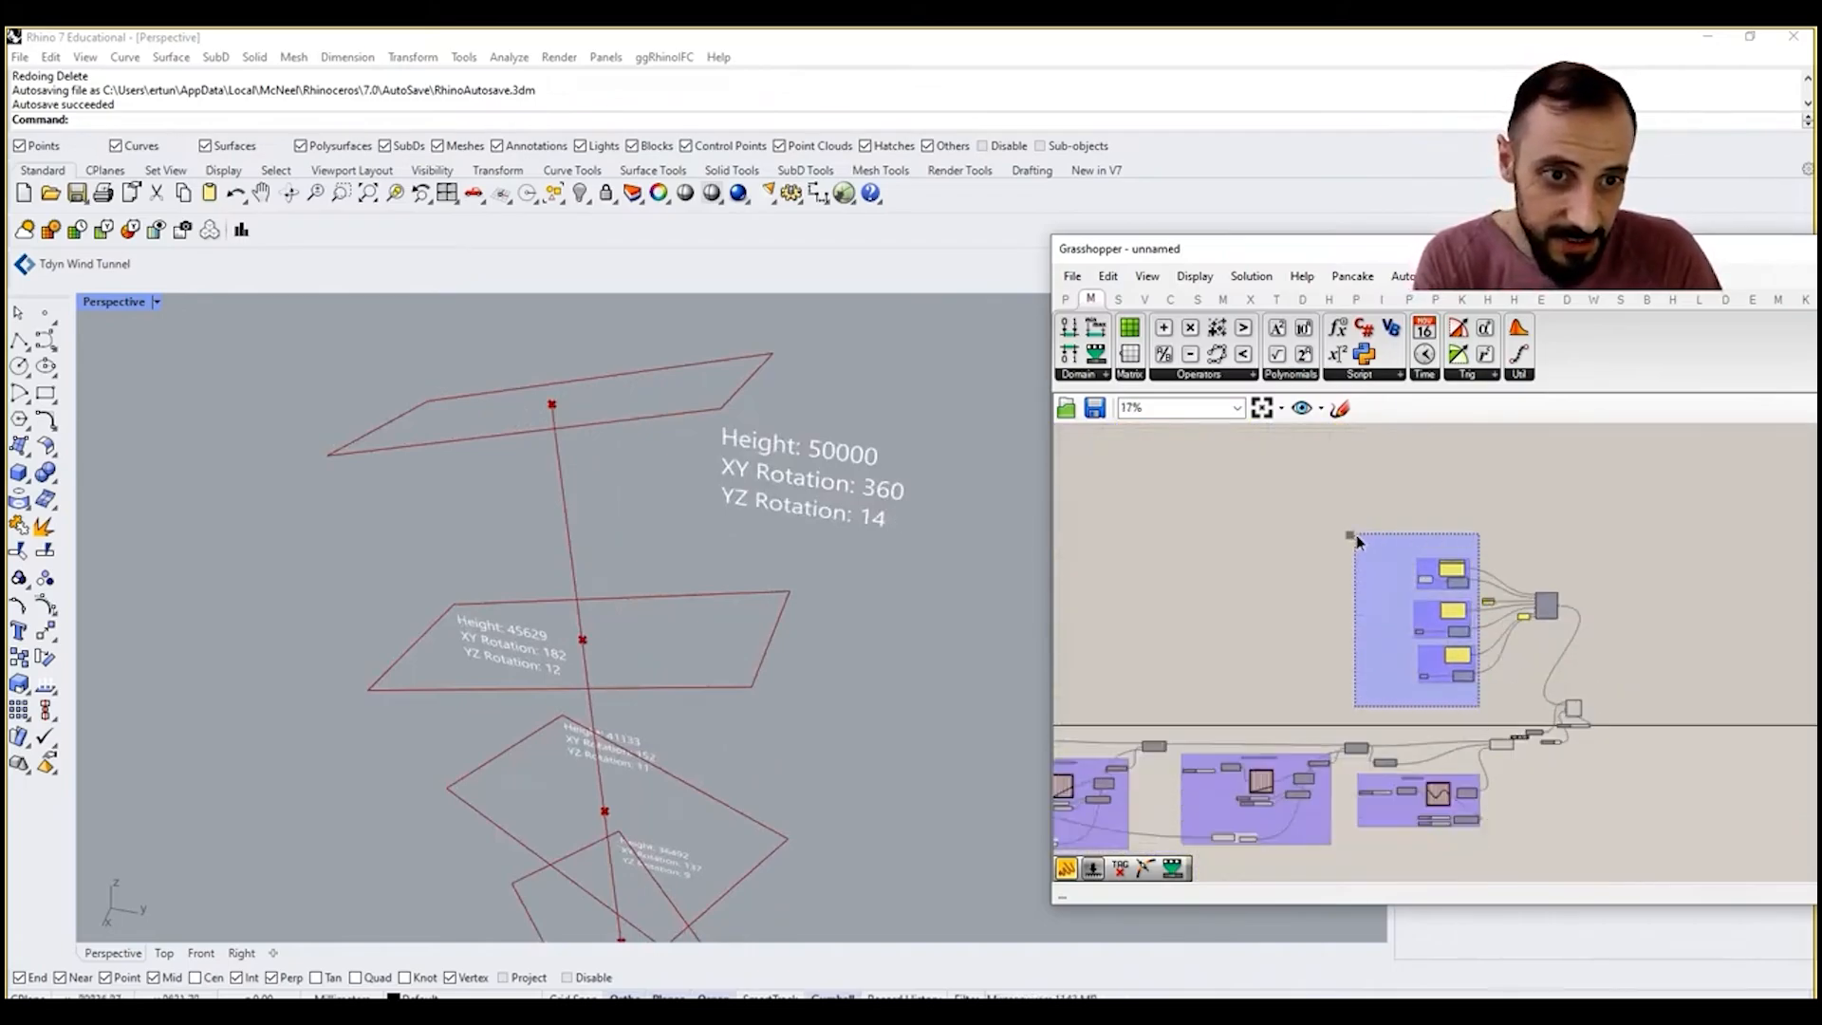
{"action": "left_click_drag", "start_coordinate": [1454, 612], "coordinate": [1597, 588]}
{"action": "scroll", "coordinate": [1497, 610], "scroll_direction": "up", "scroll_amount": 5}
{"action": "scroll", "coordinate": [1610, 561], "scroll_direction": "up", "scroll_amount": 3}
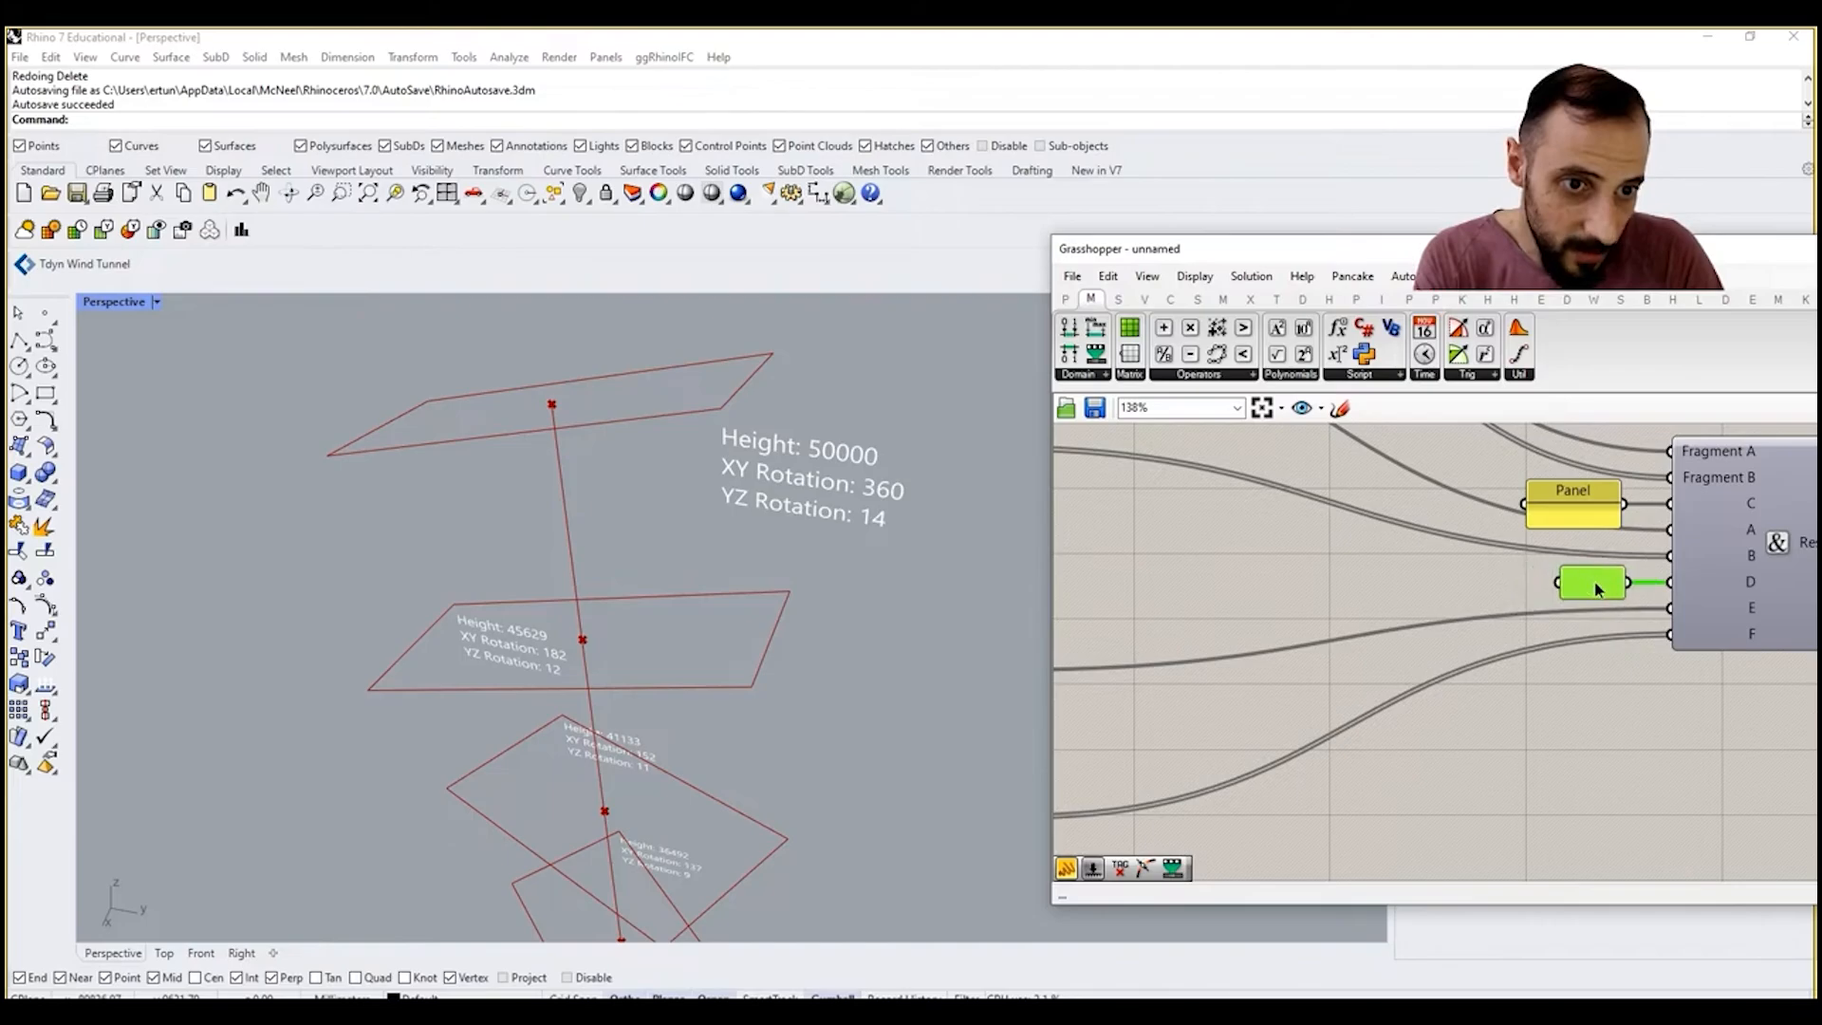
{"action": "left_click", "coordinate": [1610, 523]}
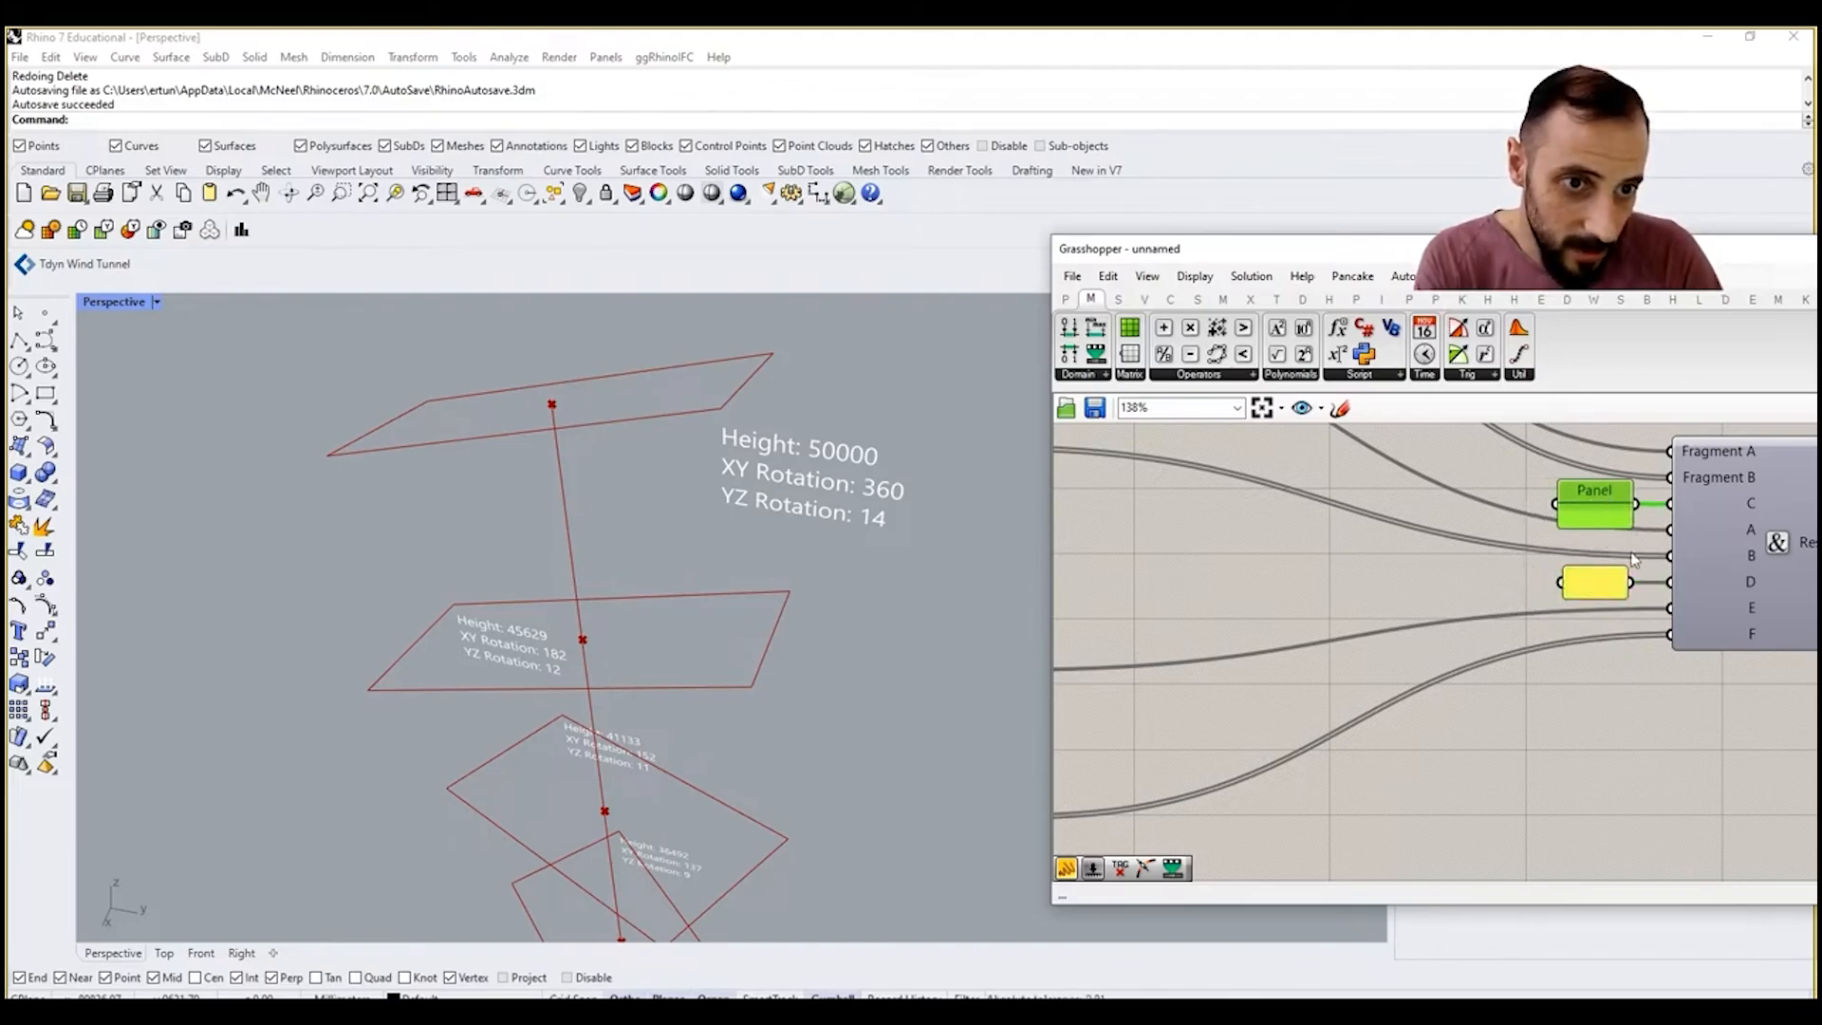
Step: Connect another copy of the line-break panel to Concatenate input G and add inputs H and I
{"action": "scroll", "coordinate": [1634, 558], "scroll_direction": "up", "scroll_amount": 2}
{"action": "left_click_drag", "start_coordinate": [1501, 560], "coordinate": [1541, 676], "text": "alt"}
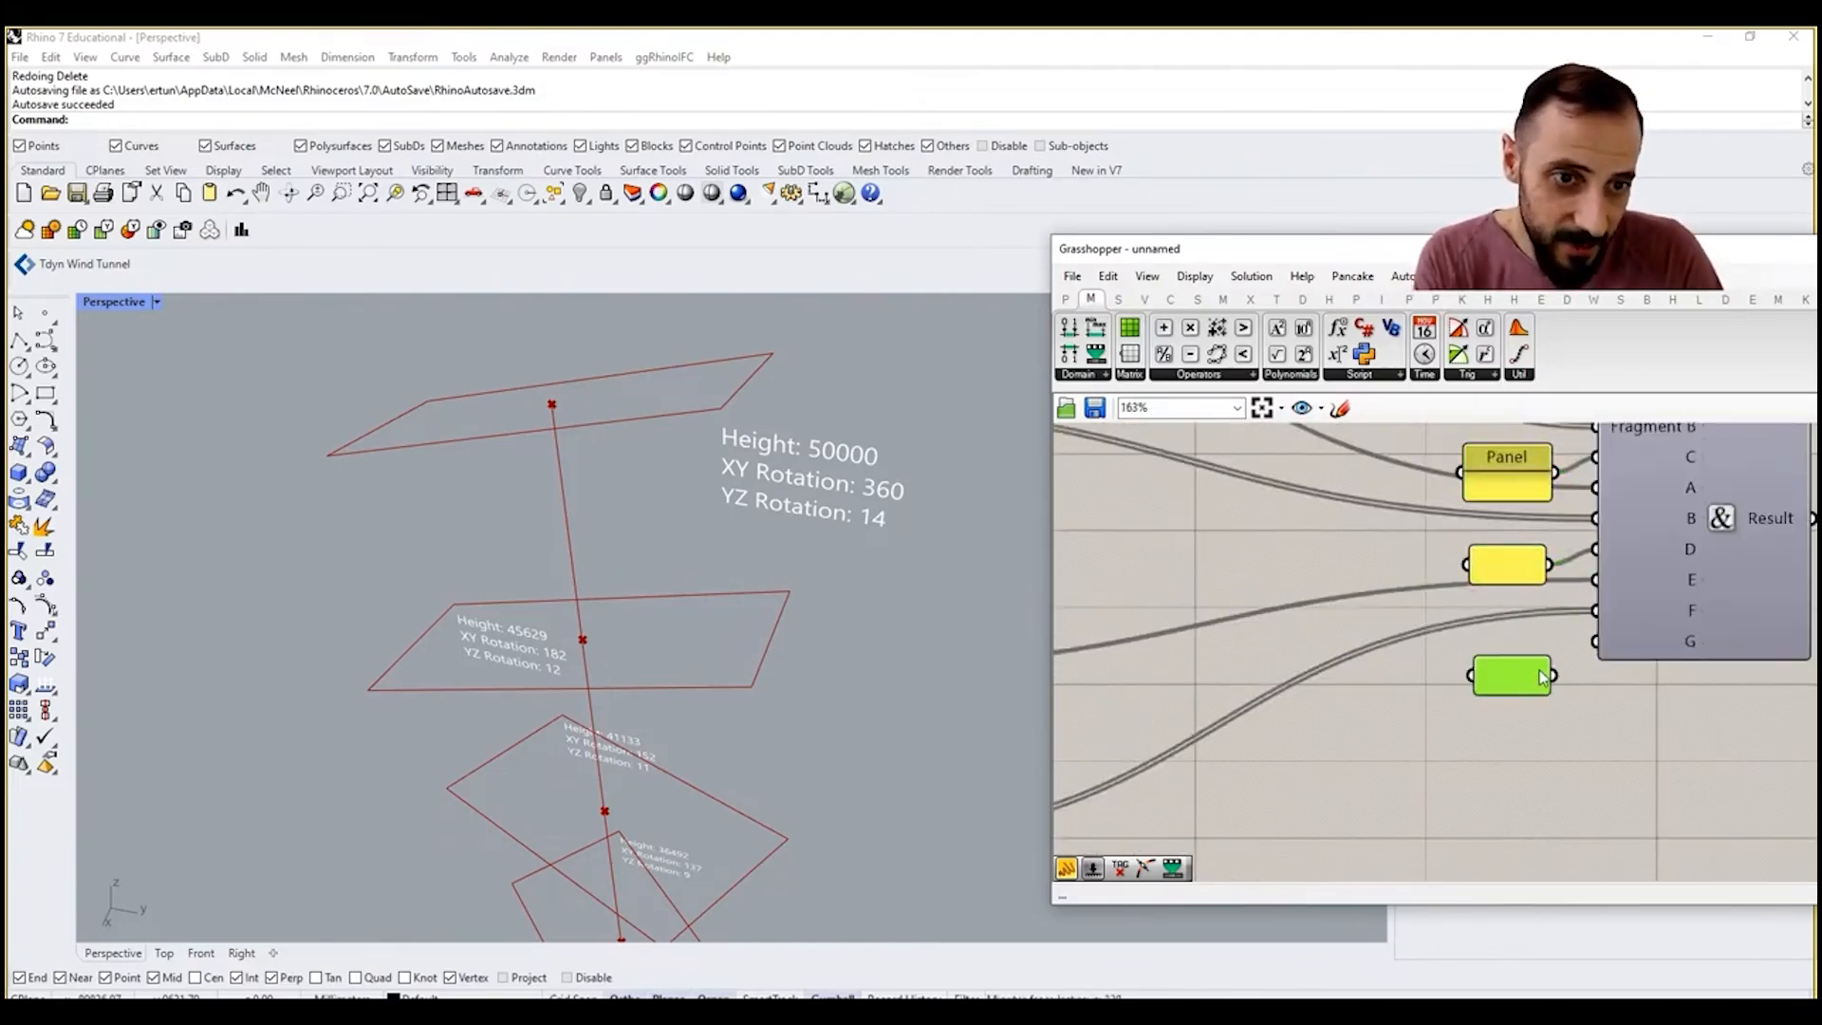
{"action": "scroll", "coordinate": [1667, 663], "scroll_direction": "down", "scroll_amount": 2}
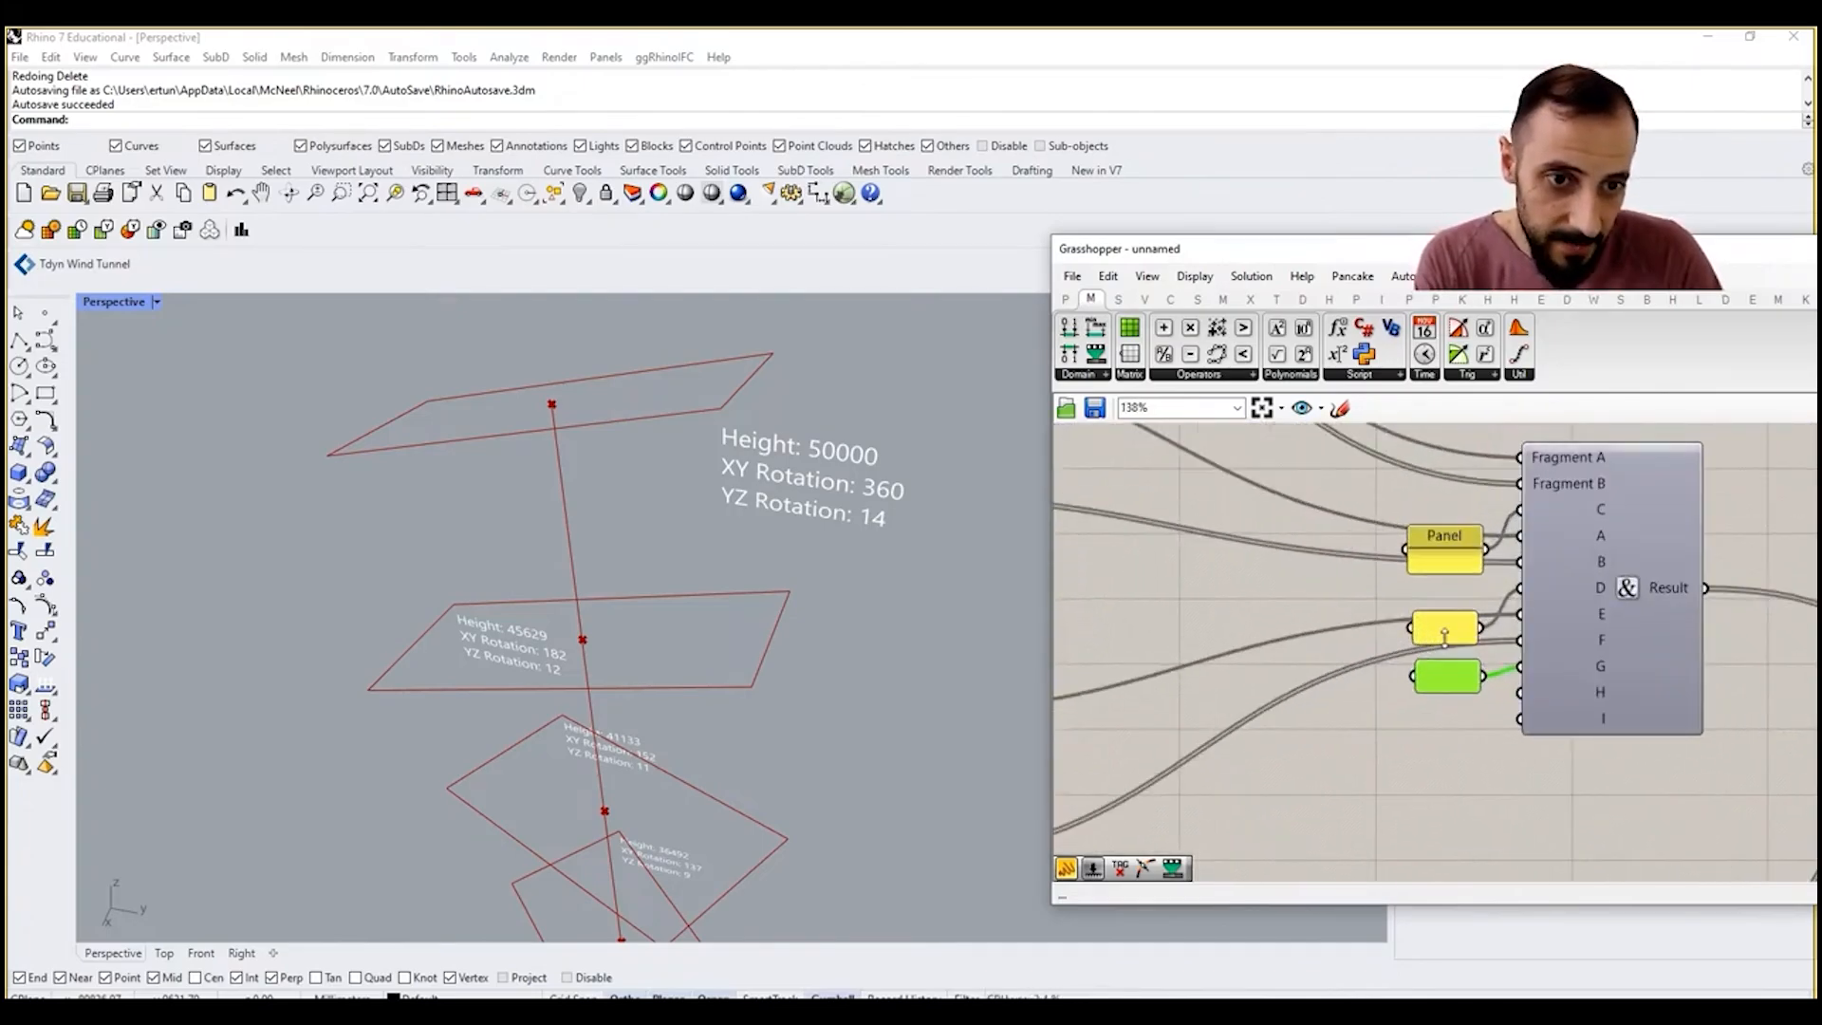
{"action": "left_click", "coordinate": [1436, 612]}
Step: Duplicate the YZ Rotation label group directly below the original
{"action": "scroll", "coordinate": [1436, 521], "scroll_direction": "down", "scroll_amount": 7}
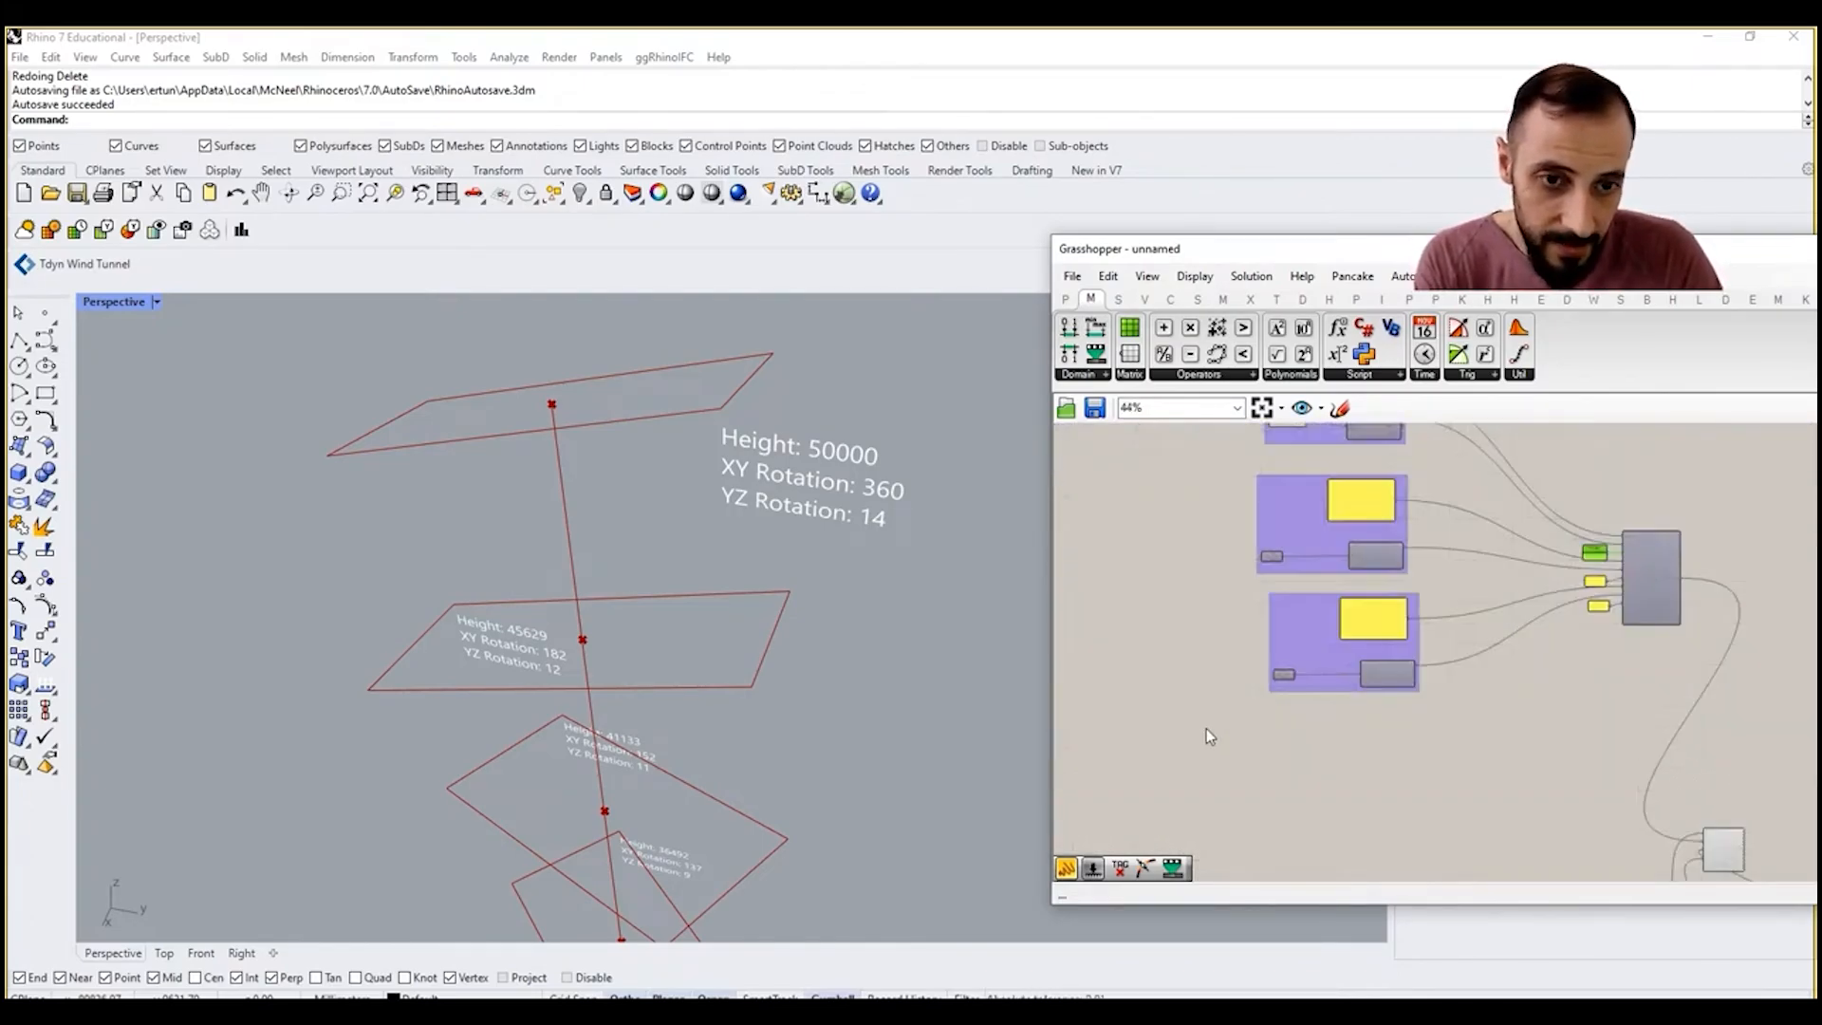
{"action": "left_click_drag", "start_coordinate": [1231, 742], "coordinate": [1459, 574]}
{"action": "left_click_drag", "start_coordinate": [1391, 625], "coordinate": [1396, 740], "text": "alt"}
{"action": "scroll", "coordinate": [1342, 740], "scroll_direction": "up", "scroll_amount": 4}
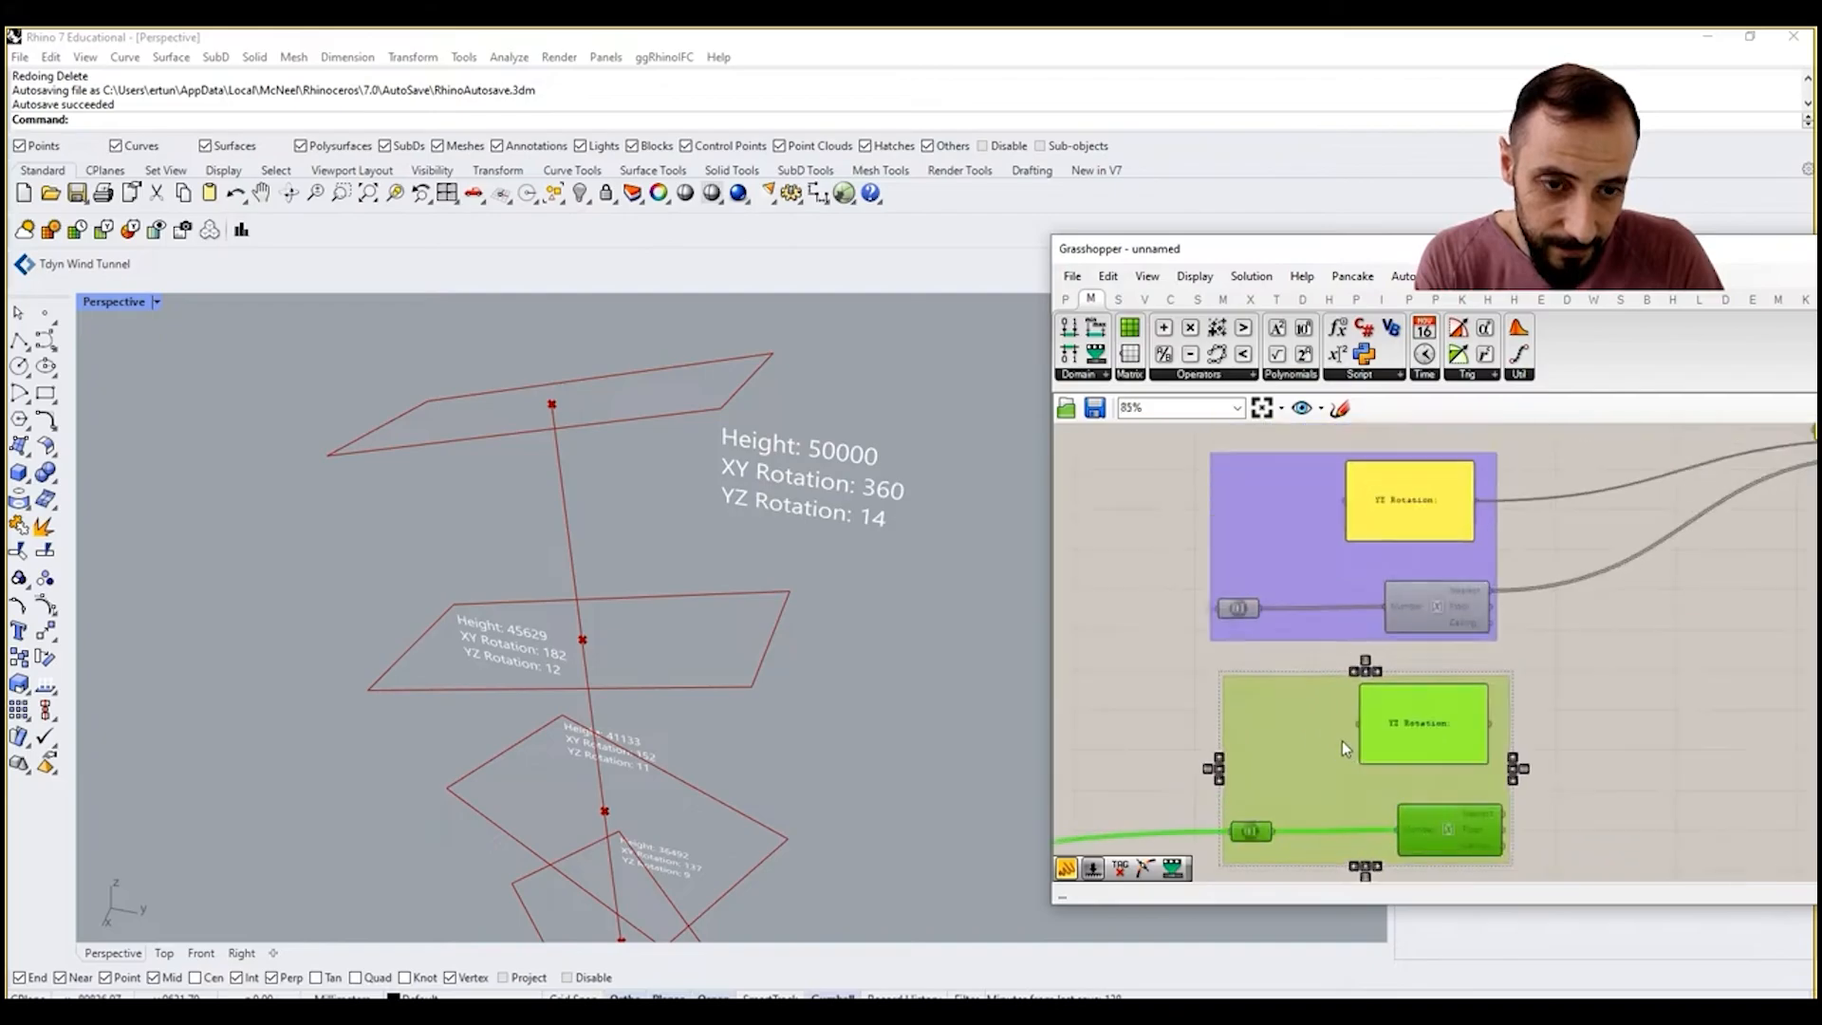
{"action": "mouse_move", "coordinate": [1395, 691]}
{"action": "right_mouse_down"}
{"action": "mouse_move", "coordinate": [1313, 692]}
{"action": "mouse_move", "coordinate": [1542, 688]}
{"action": "mouse_move", "coordinate": [1581, 640]}
{"action": "right_mouse_up"}
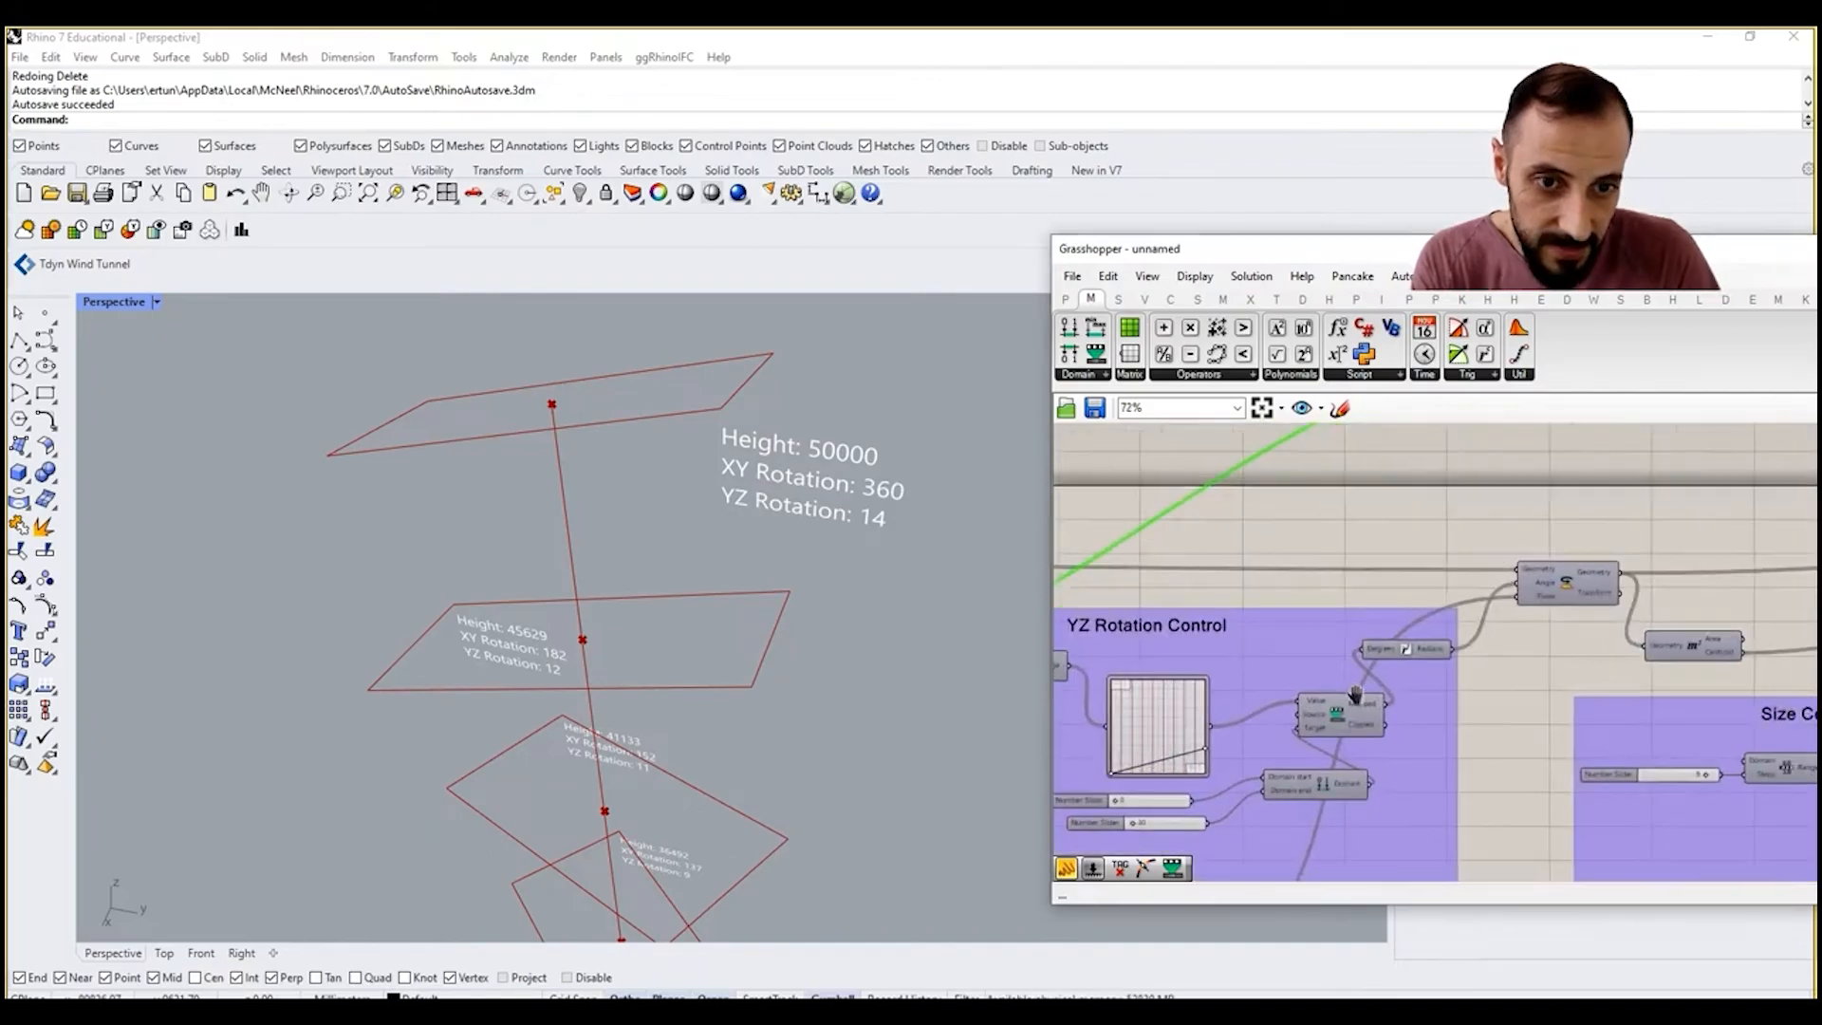
Step: Rename the scribble above the third rotation control to "XZ Rotation Control"
{"action": "scroll", "coordinate": [1313, 691], "scroll_direction": "down", "scroll_amount": 1}
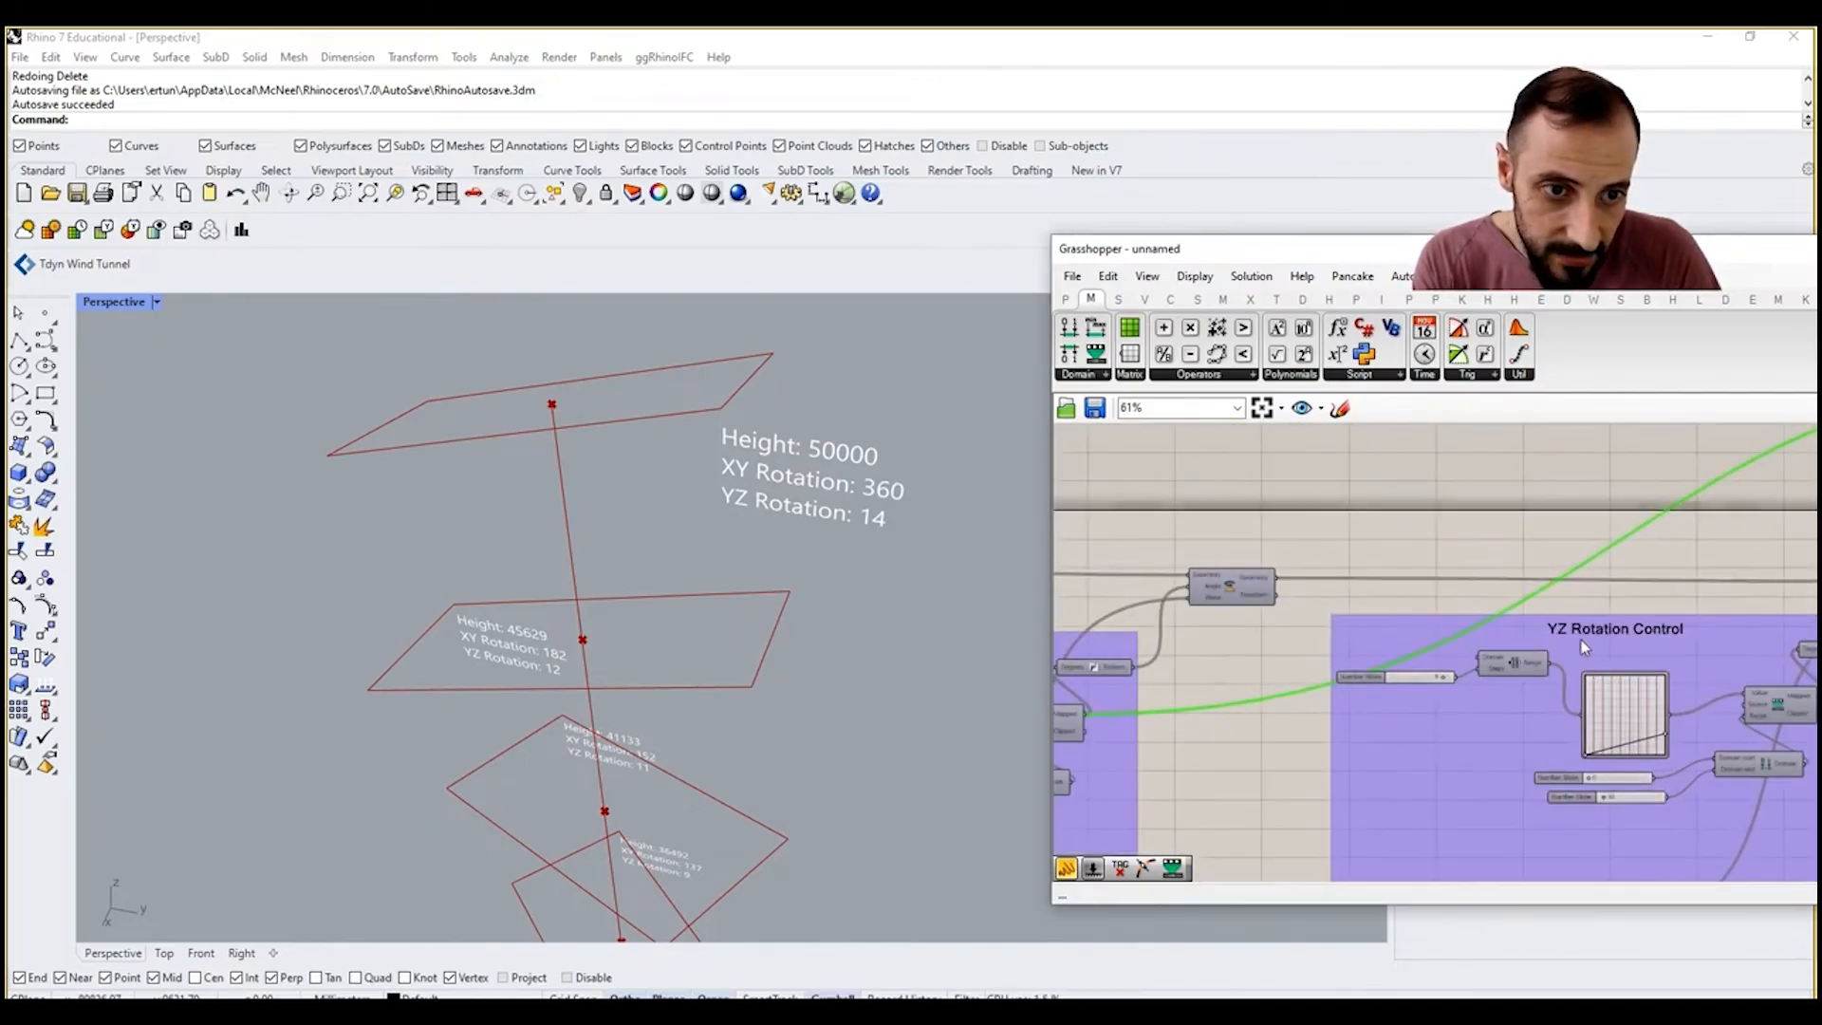
{"action": "double_click", "coordinate": [1564, 628]}
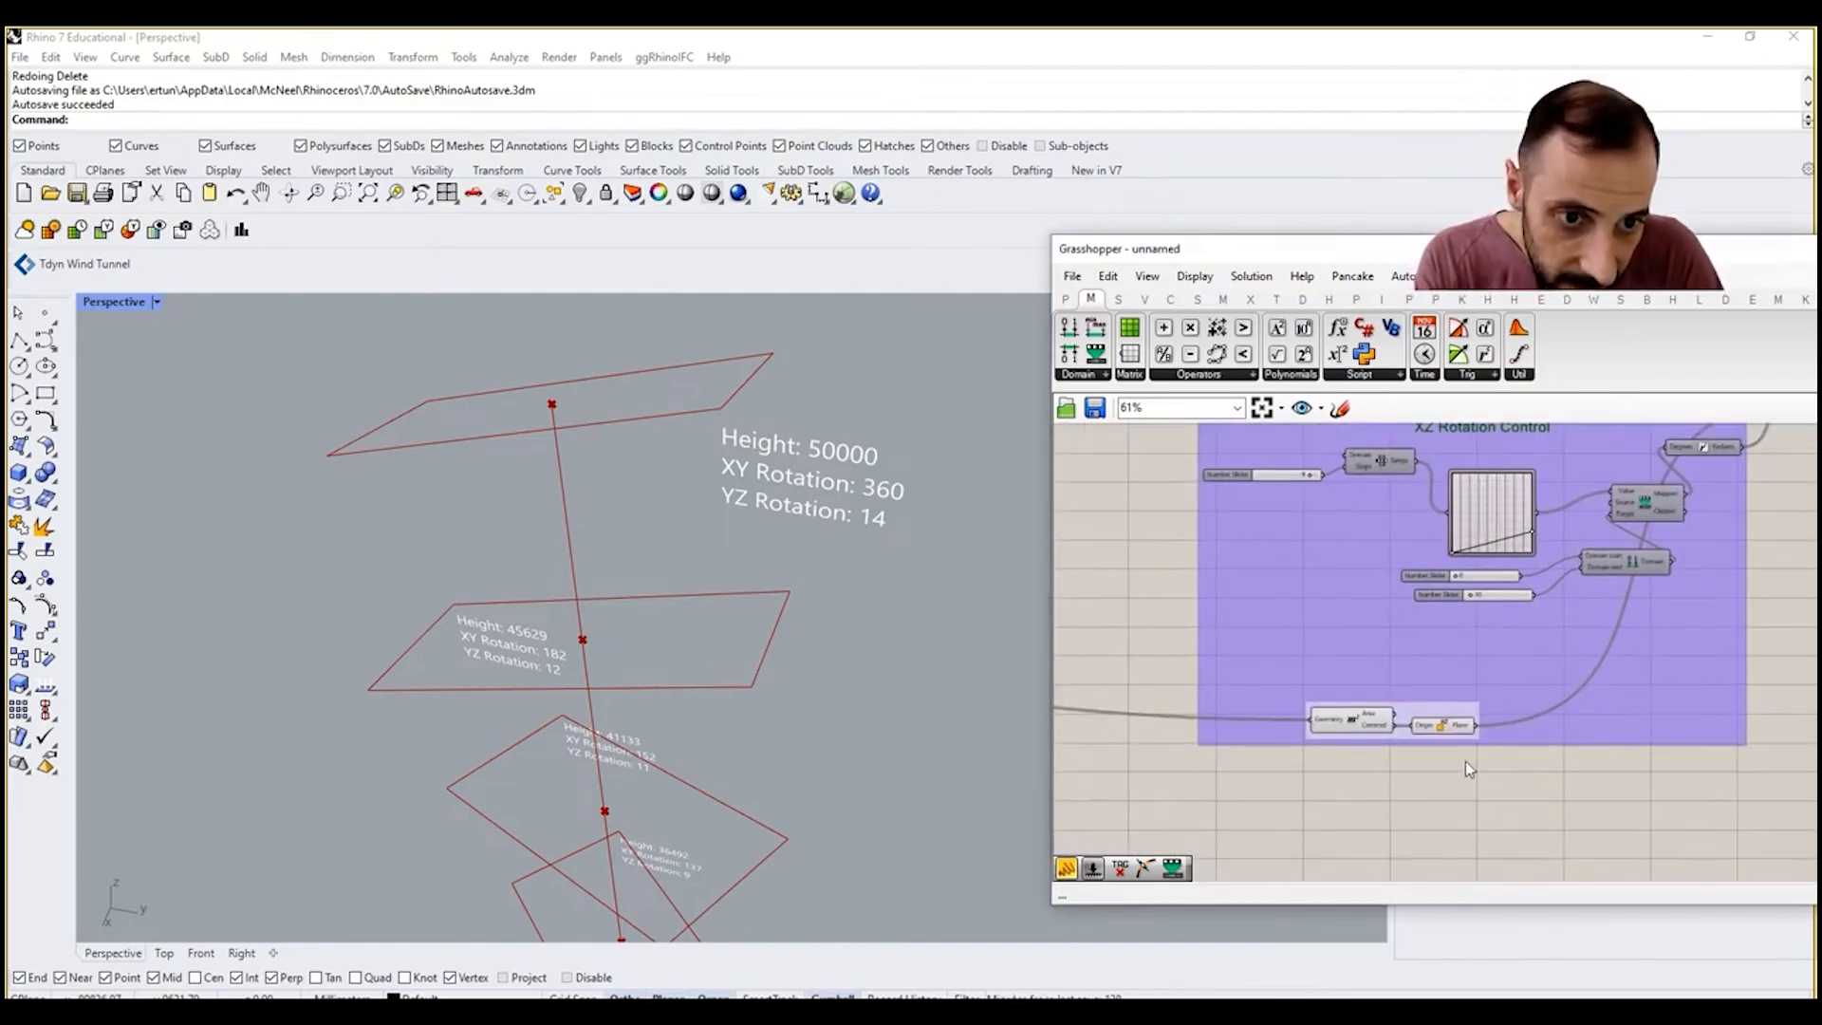
{"action": "scroll", "coordinate": [1466, 703], "scroll_direction": "down", "scroll_amount": 4}
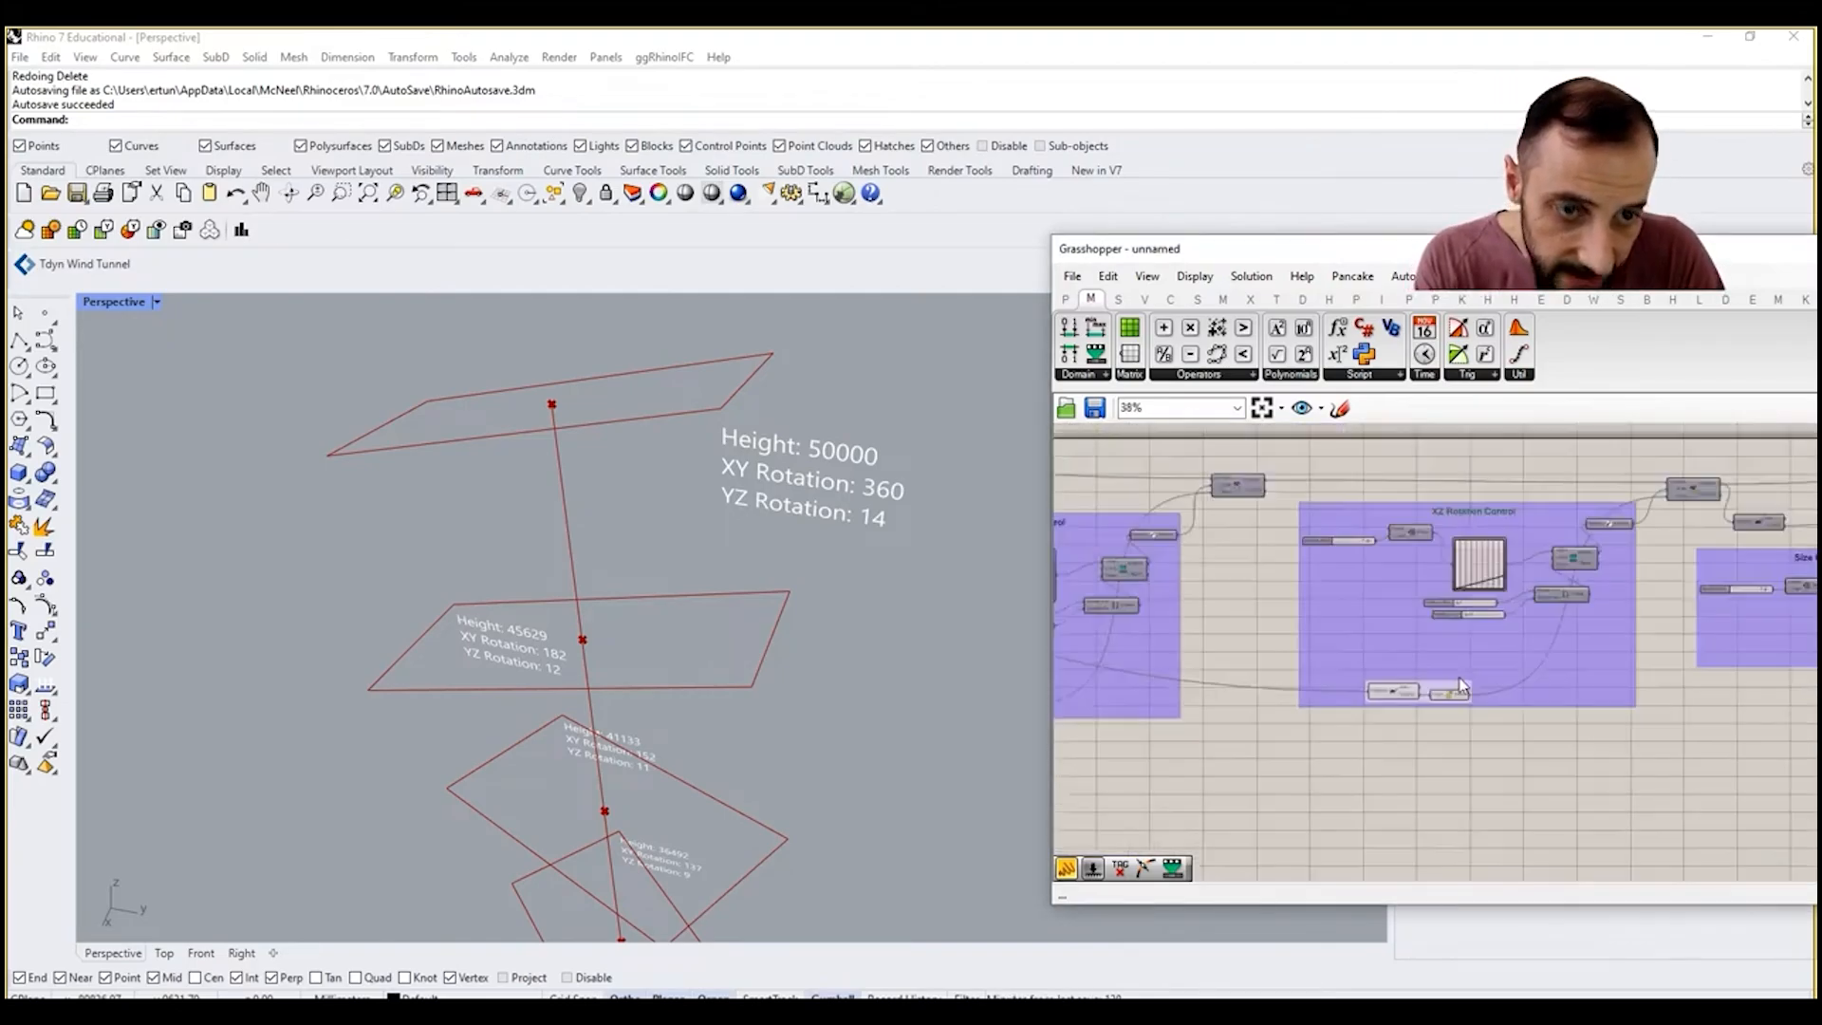
Step: Connect the XZ rotation values to the new label group's Number parameter and change its panel text to "XZ Rotation:"
{"action": "right_click_drag", "start_coordinate": [1480, 655], "coordinate": [1367, 806]}
{"action": "right_click_drag", "start_coordinate": [1552, 561], "coordinate": [1466, 630]}
{"action": "scroll", "coordinate": [1416, 754], "scroll_direction": "up", "scroll_amount": 1}
{"action": "scroll", "coordinate": [1415, 753], "scroll_direction": "up", "scroll_amount": 2}
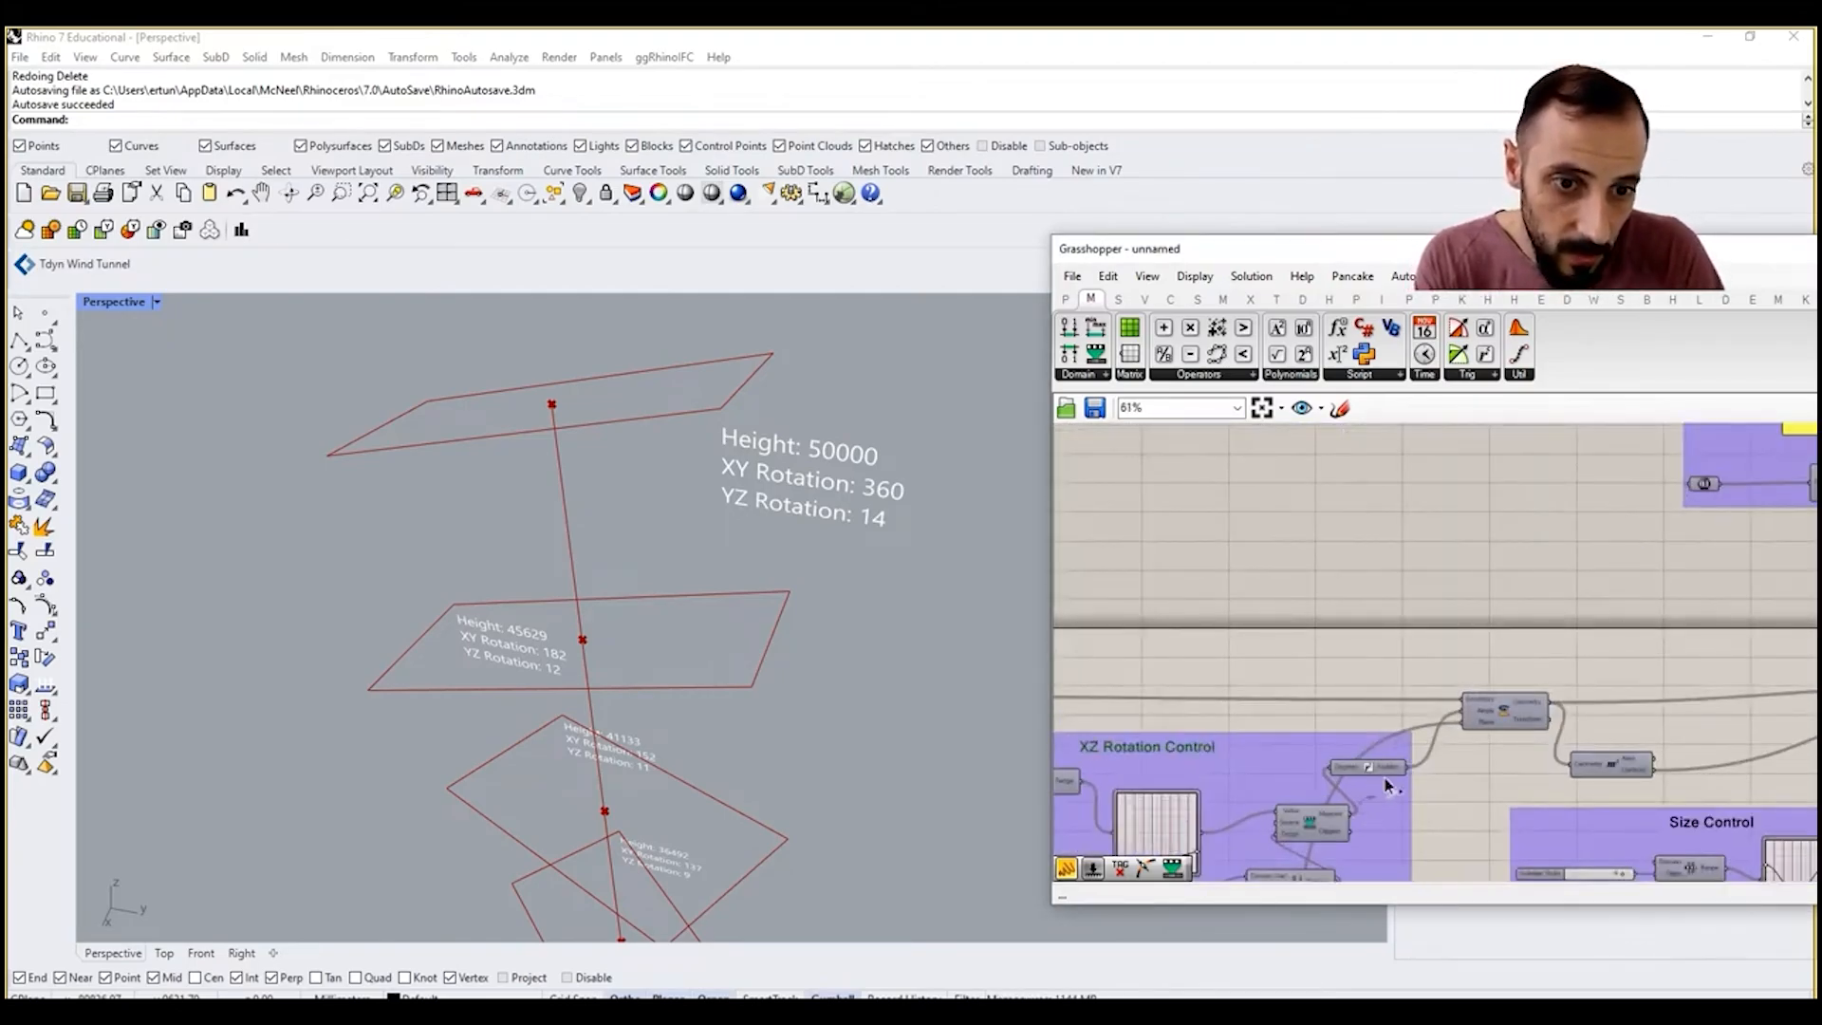
{"action": "scroll", "coordinate": [1673, 513], "scroll_direction": "down", "scroll_amount": 2}
{"action": "scroll", "coordinate": [1673, 512], "scroll_direction": "up", "scroll_amount": 3}
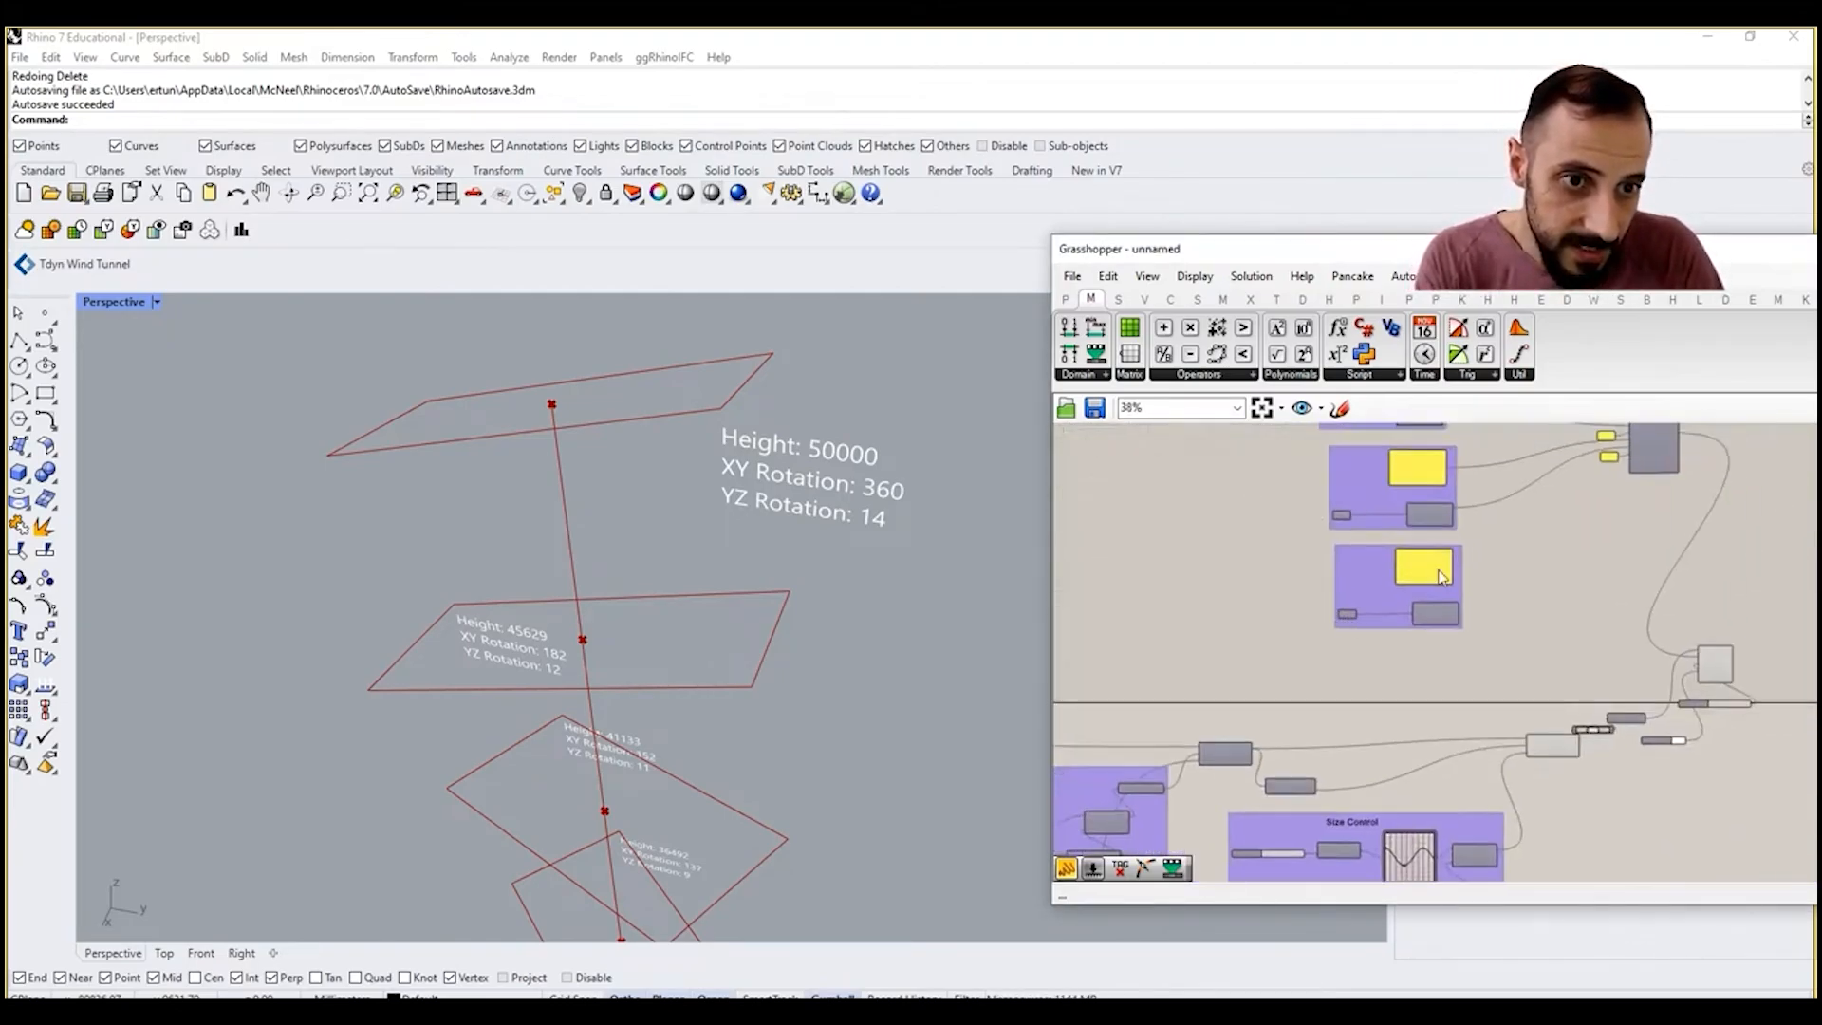
{"action": "scroll", "coordinate": [1506, 583], "scroll_direction": "down", "scroll_amount": 3}
Step: Connect the XZ Rotation panel and its rounded Nearest value to Concatenate inputs H and I
{"action": "left_click_drag", "start_coordinate": [1484, 568], "coordinate": [1674, 462]}
{"action": "scroll", "coordinate": [1649, 471], "scroll_direction": "up", "scroll_amount": 4}
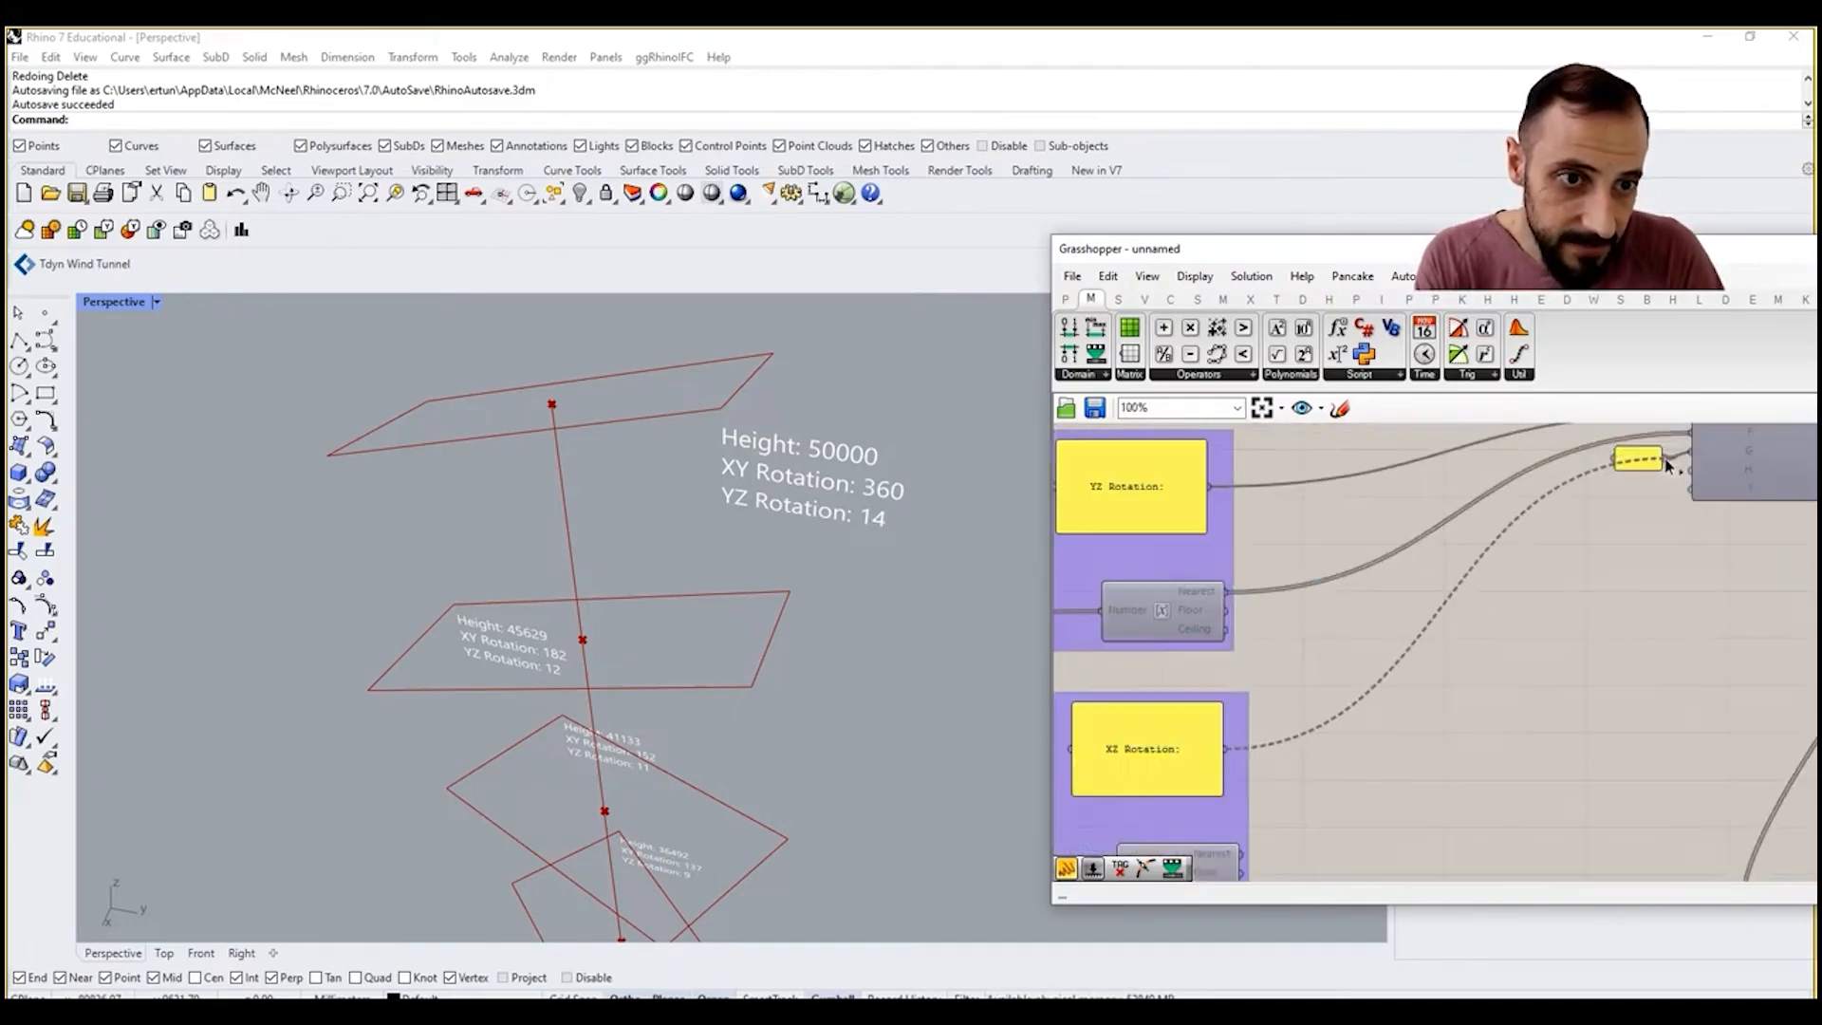
{"action": "left_click_drag", "start_coordinate": [1673, 461], "coordinate": [1689, 471]}
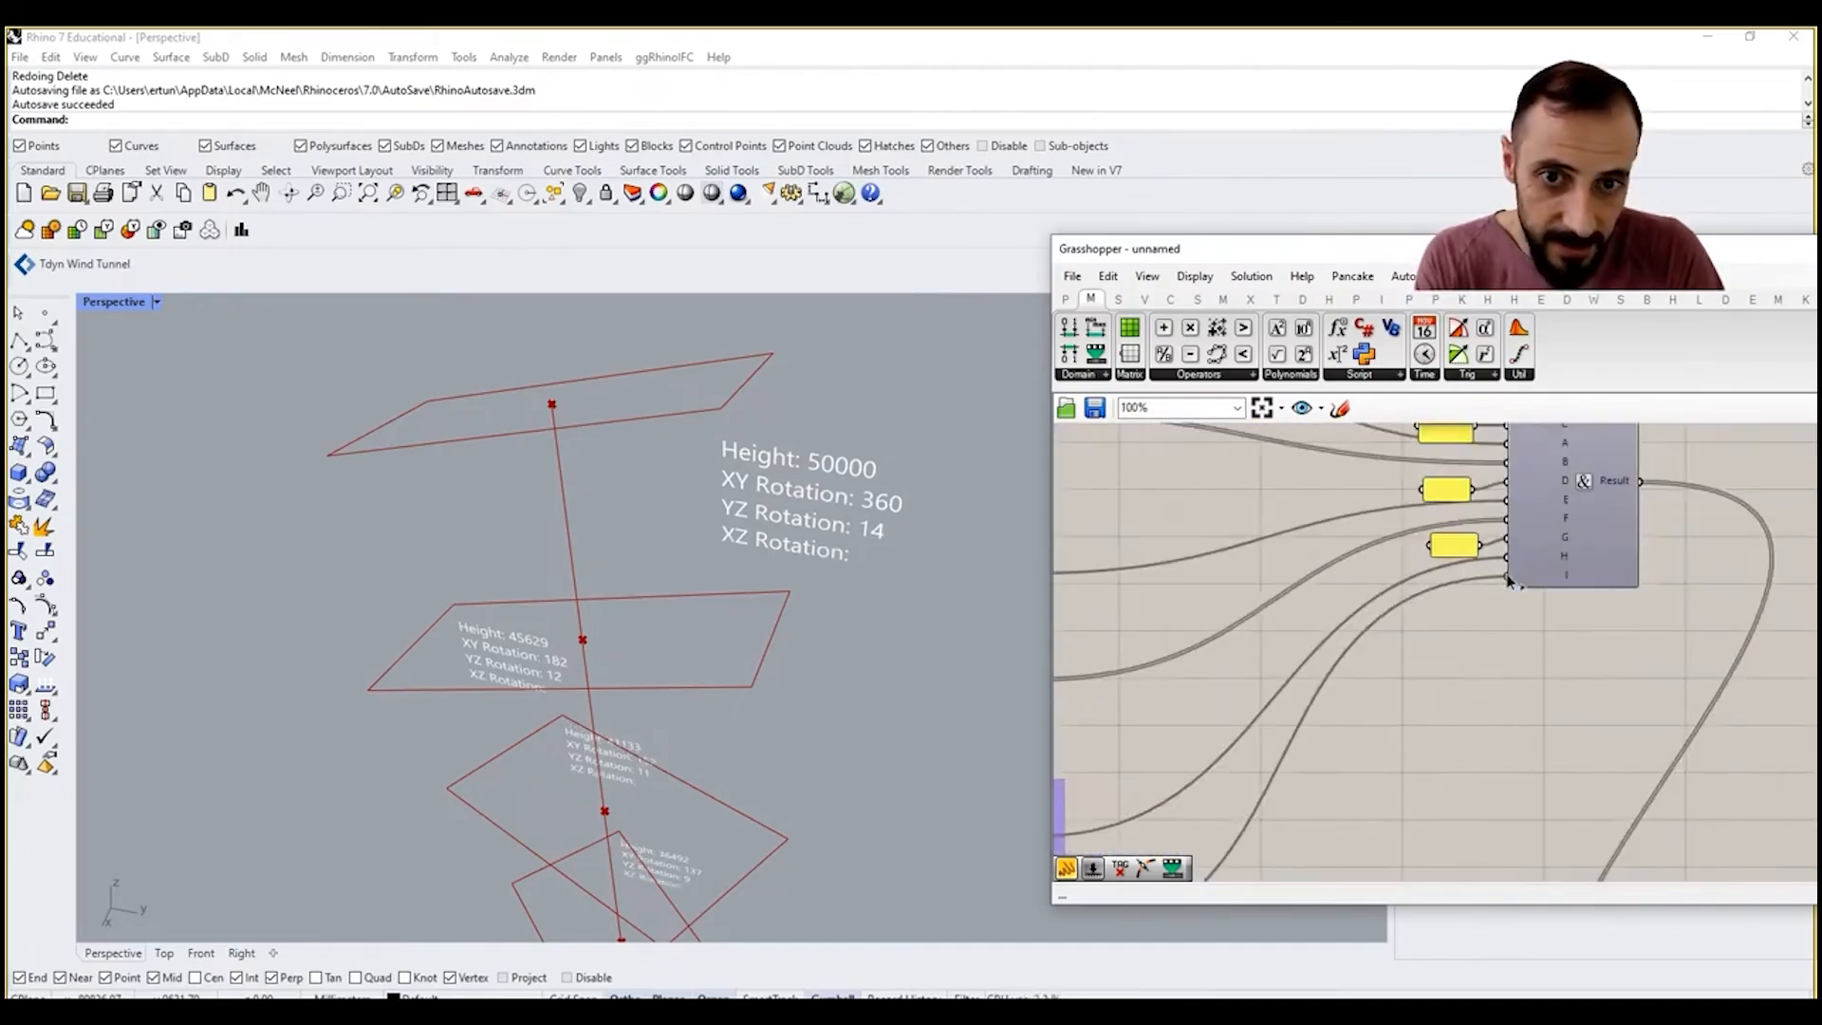
{"action": "left_click_drag", "start_coordinate": [1509, 580], "coordinate": [1506, 577]}
{"action": "scroll", "coordinate": [1374, 573], "scroll_direction": "down", "scroll_amount": 3}
{"action": "right_click_drag", "start_coordinate": [1231, 687], "coordinate": [1504, 435]}
Step: Raise the end handle of the XZ Rotation Control Graph Mapper slightly to test the XZ rotation tags
{"action": "scroll", "coordinate": [1387, 533], "scroll_direction": "down", "scroll_amount": 3}
{"action": "scroll", "coordinate": [1348, 762], "scroll_direction": "up", "scroll_amount": 3}
{"action": "right_click_drag", "start_coordinate": [1326, 760], "coordinate": [1724, 726]}
{"action": "scroll", "coordinate": [1241, 690], "scroll_direction": "up", "scroll_amount": 2}
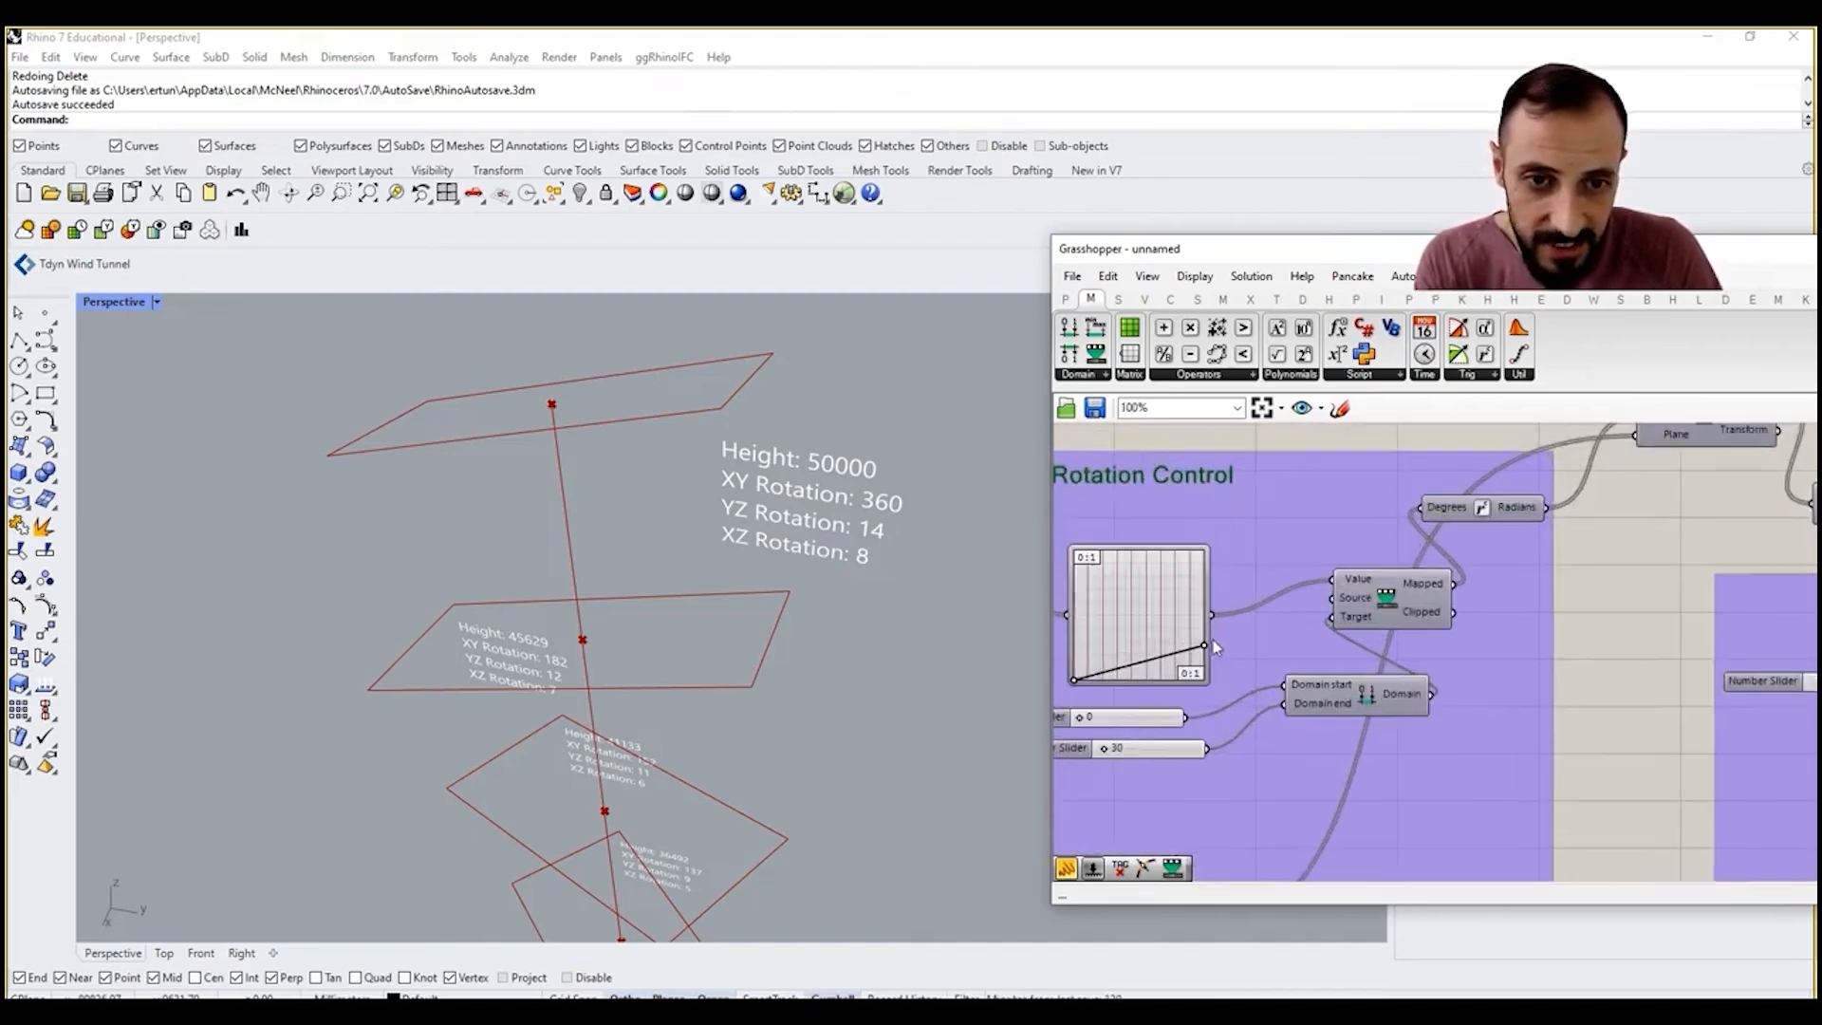
{"action": "left_click_drag", "start_coordinate": [1207, 644], "coordinate": [1207, 639]}
Step: Add input J to Concatenate and connect another copy of the line-break panel to it
{"action": "scroll", "coordinate": [1343, 631], "scroll_direction": "down", "scroll_amount": 4}
{"action": "scroll", "coordinate": [1343, 631], "scroll_direction": "up", "scroll_amount": 5}
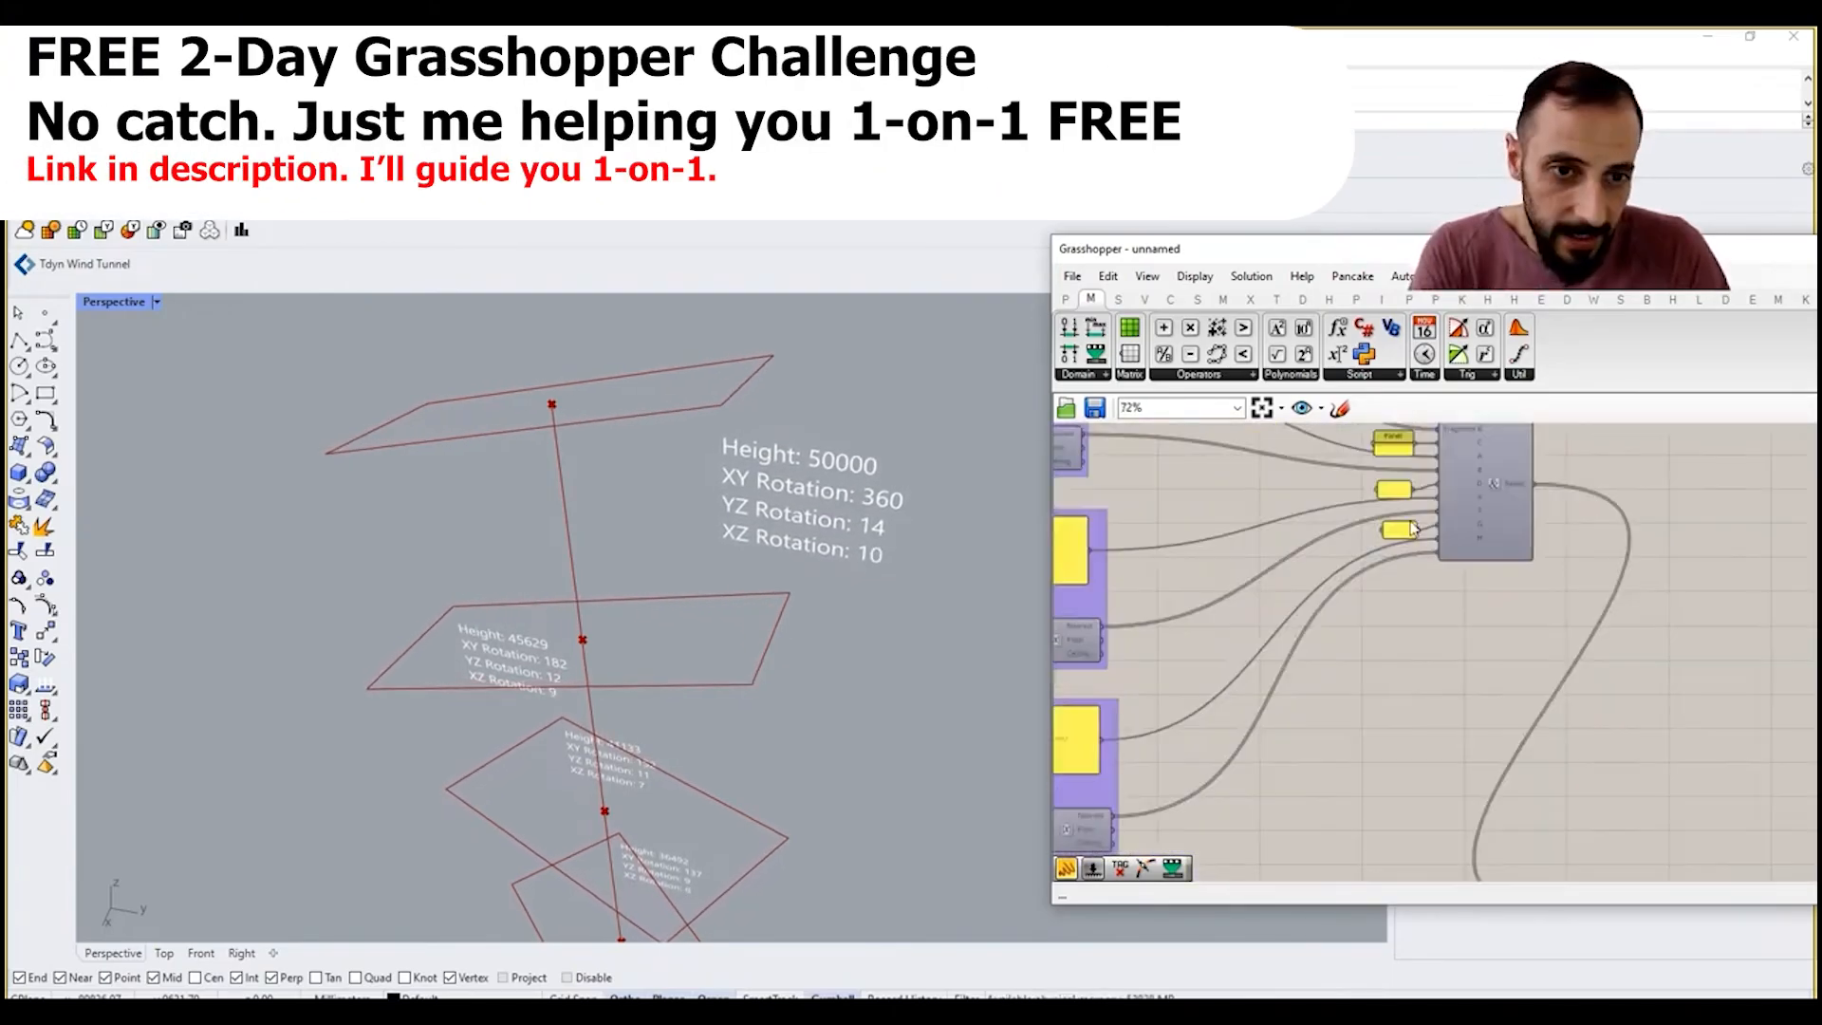
{"action": "left_click", "coordinate": [1402, 547]}
{"action": "left_click_drag", "start_coordinate": [1398, 543], "coordinate": [1412, 583], "text": "alt"}
{"action": "scroll", "coordinate": [1412, 582], "scroll_direction": "up", "scroll_amount": 4}
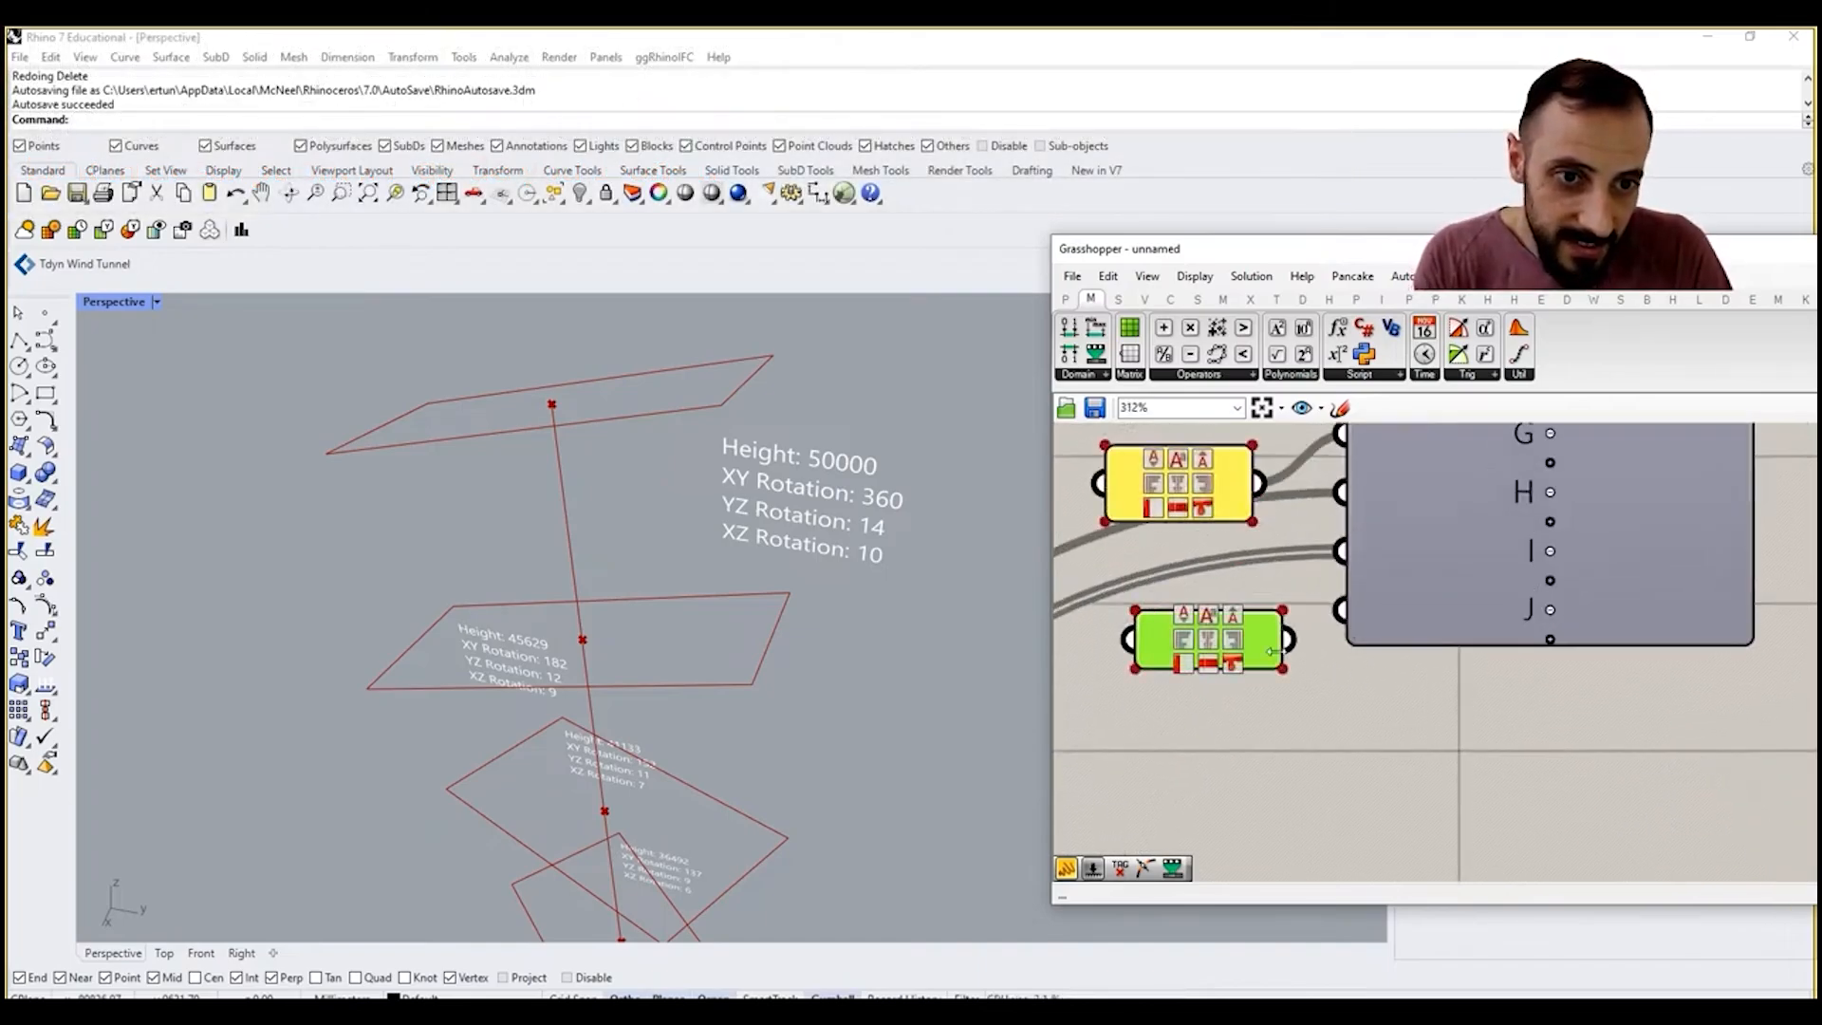
{"action": "left_click", "coordinate": [1234, 676]}
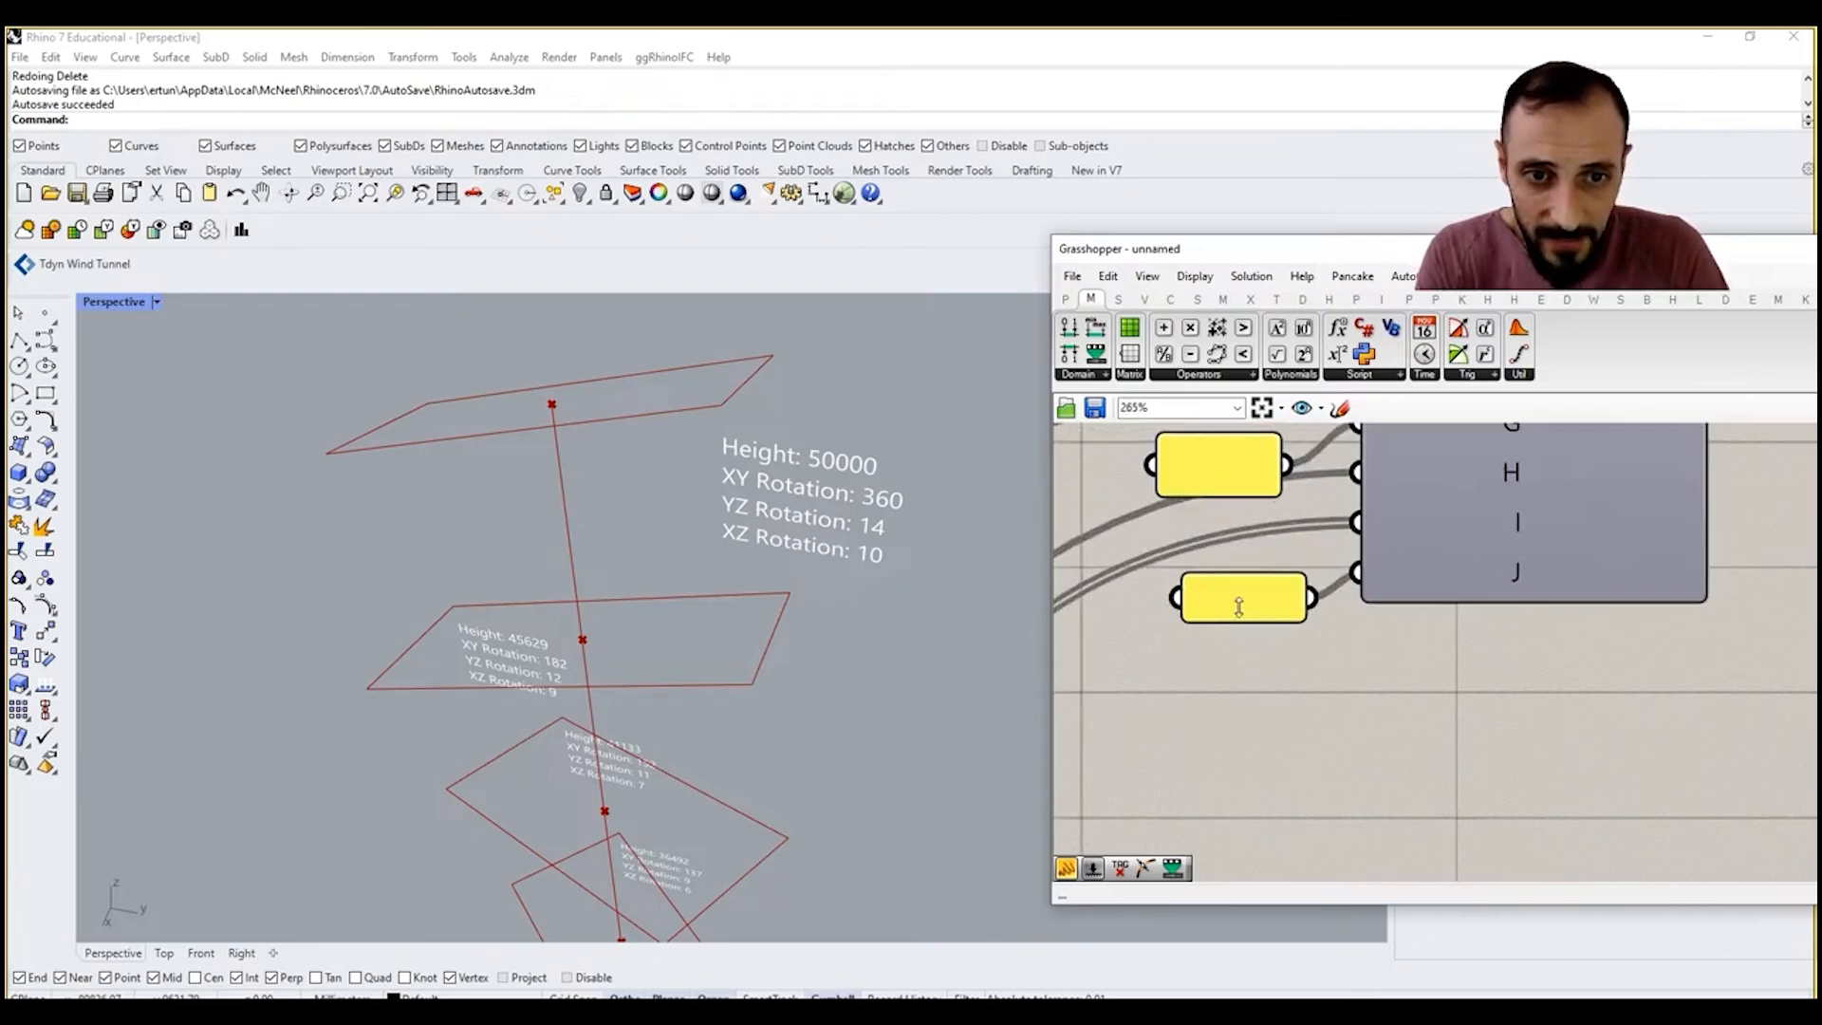
{"action": "scroll", "coordinate": [1231, 671], "scroll_direction": "down", "scroll_amount": 9}
{"action": "scroll", "coordinate": [1387, 735], "scroll_direction": "up", "scroll_amount": 3}
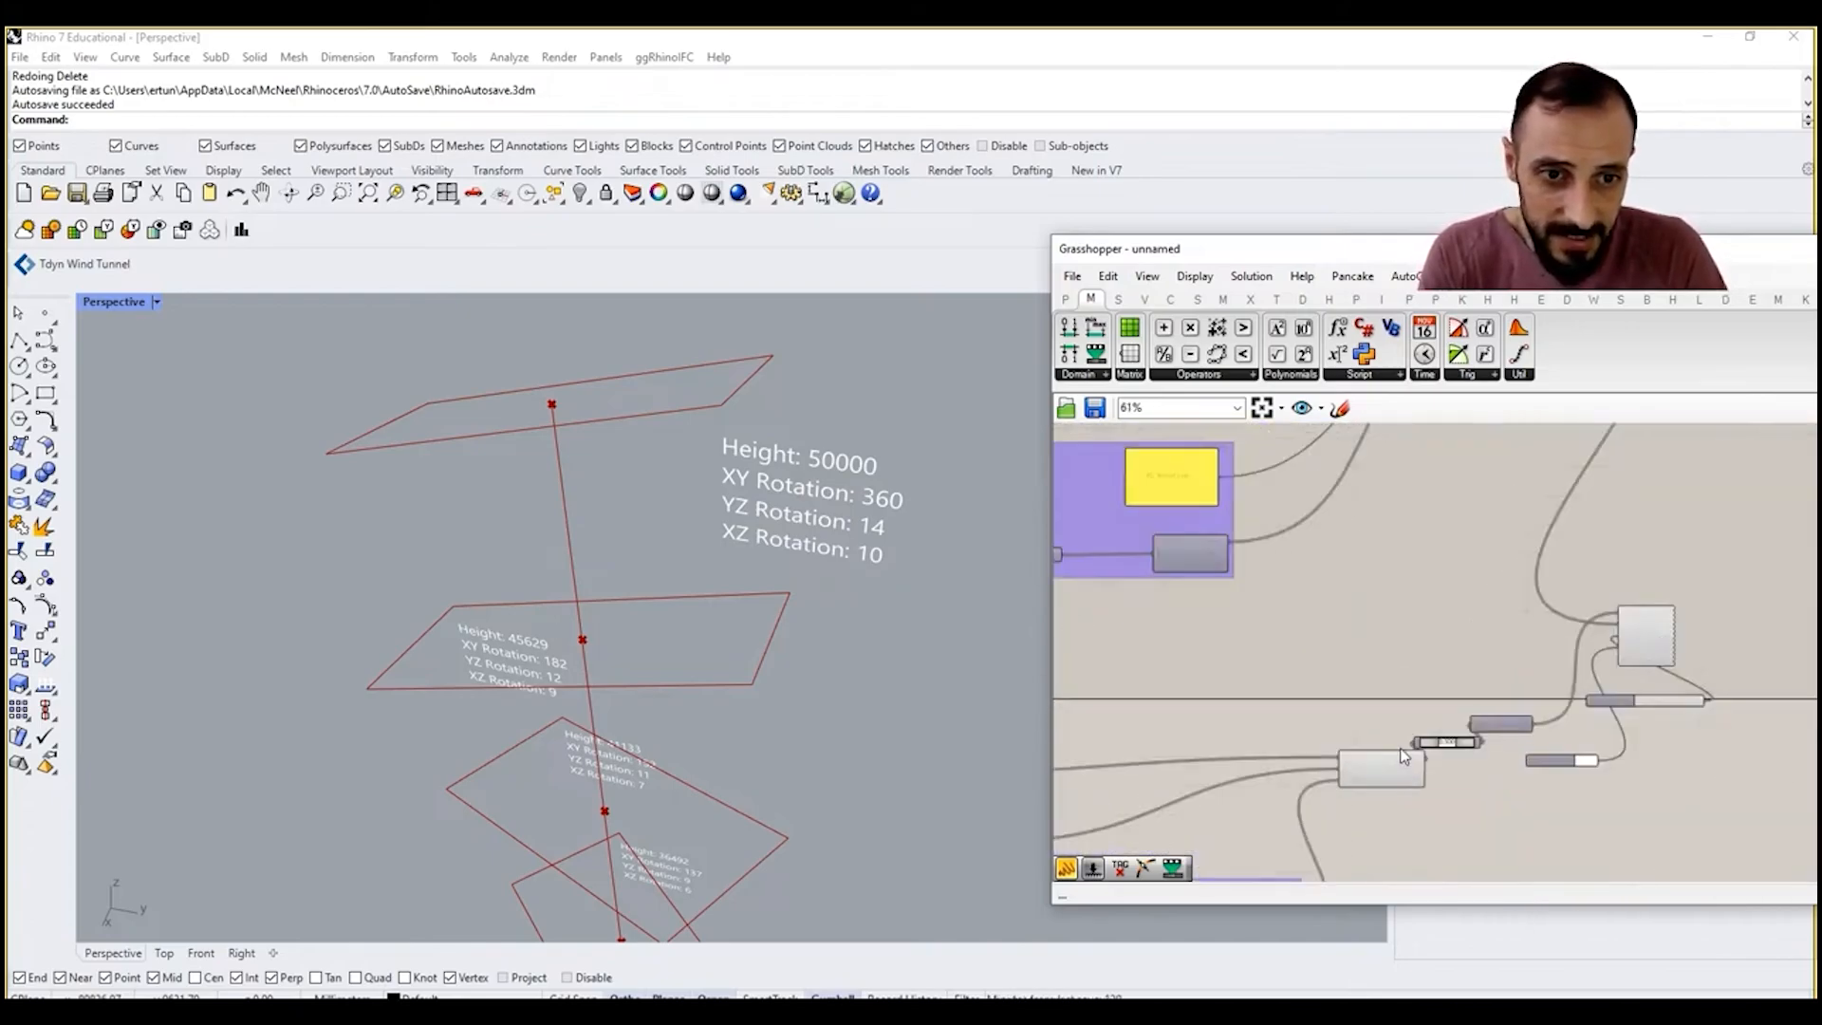
{"action": "left_click_drag", "start_coordinate": [1618, 814], "coordinate": [1533, 748]}
{"action": "left_click_drag", "start_coordinate": [1382, 777], "coordinate": [1366, 777]}
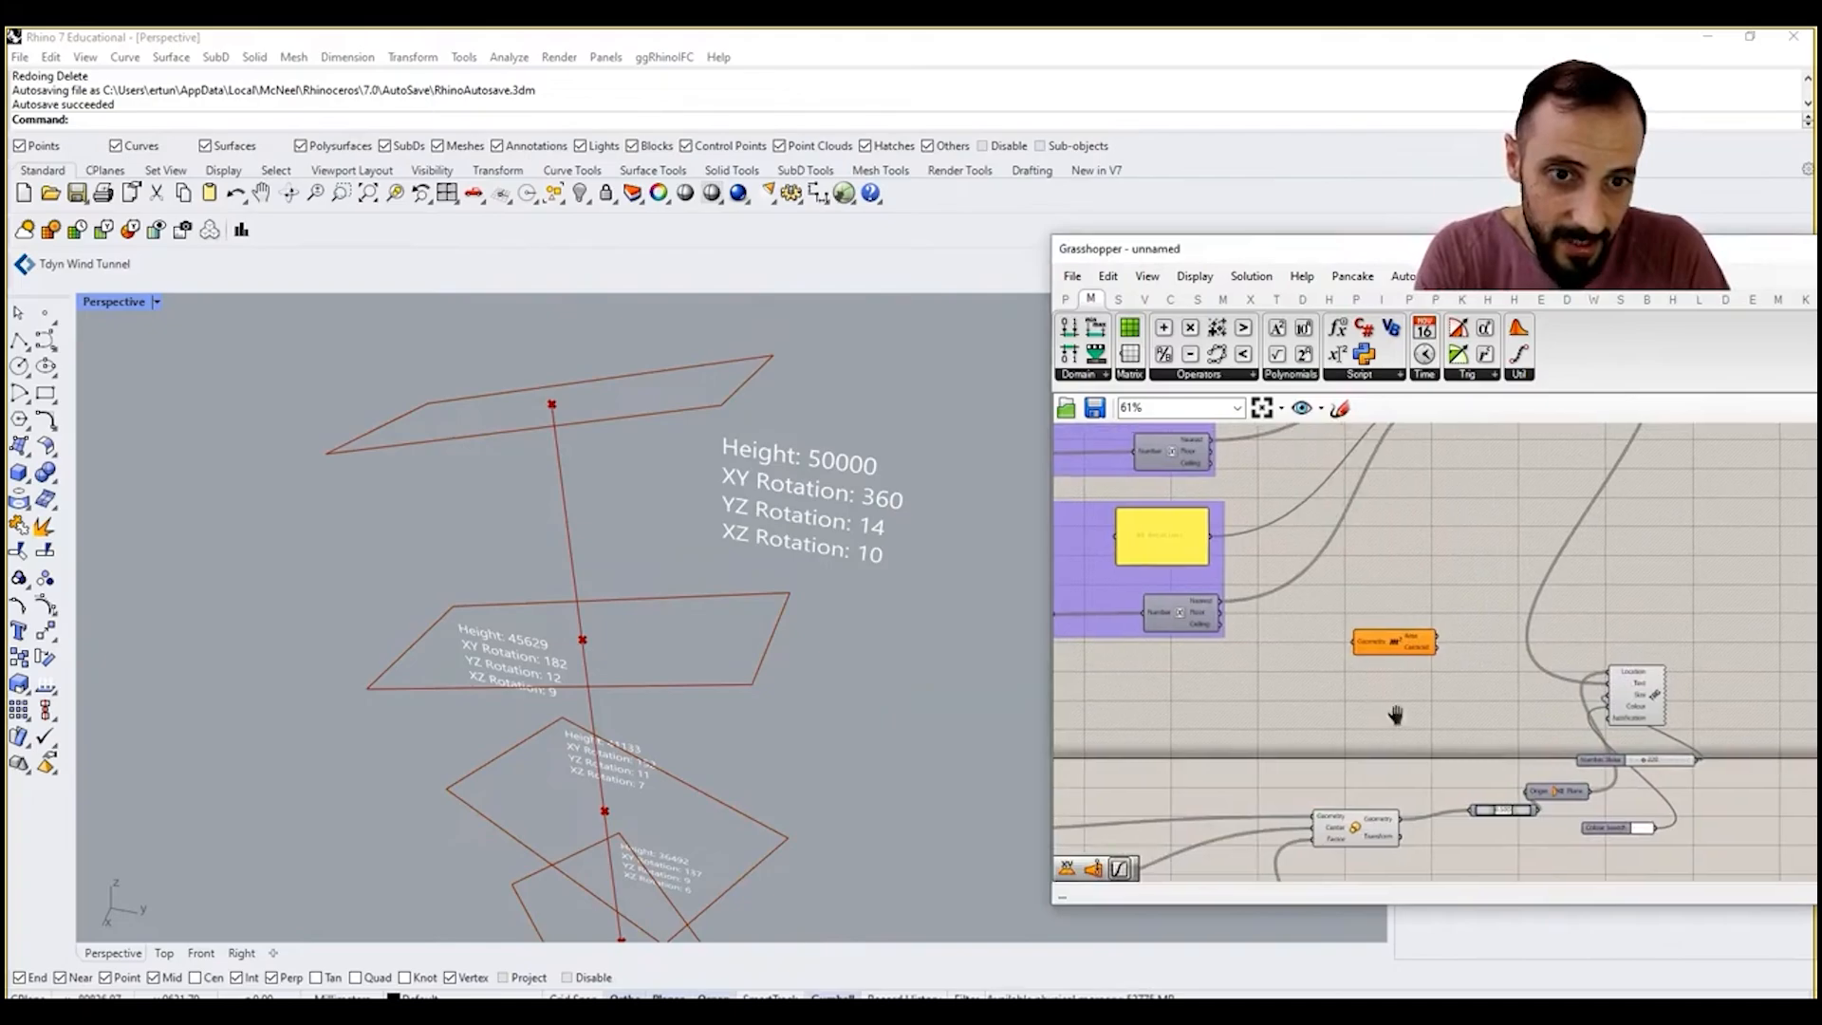
{"action": "right_click_drag", "start_coordinate": [1395, 714], "coordinate": [1547, 680]}
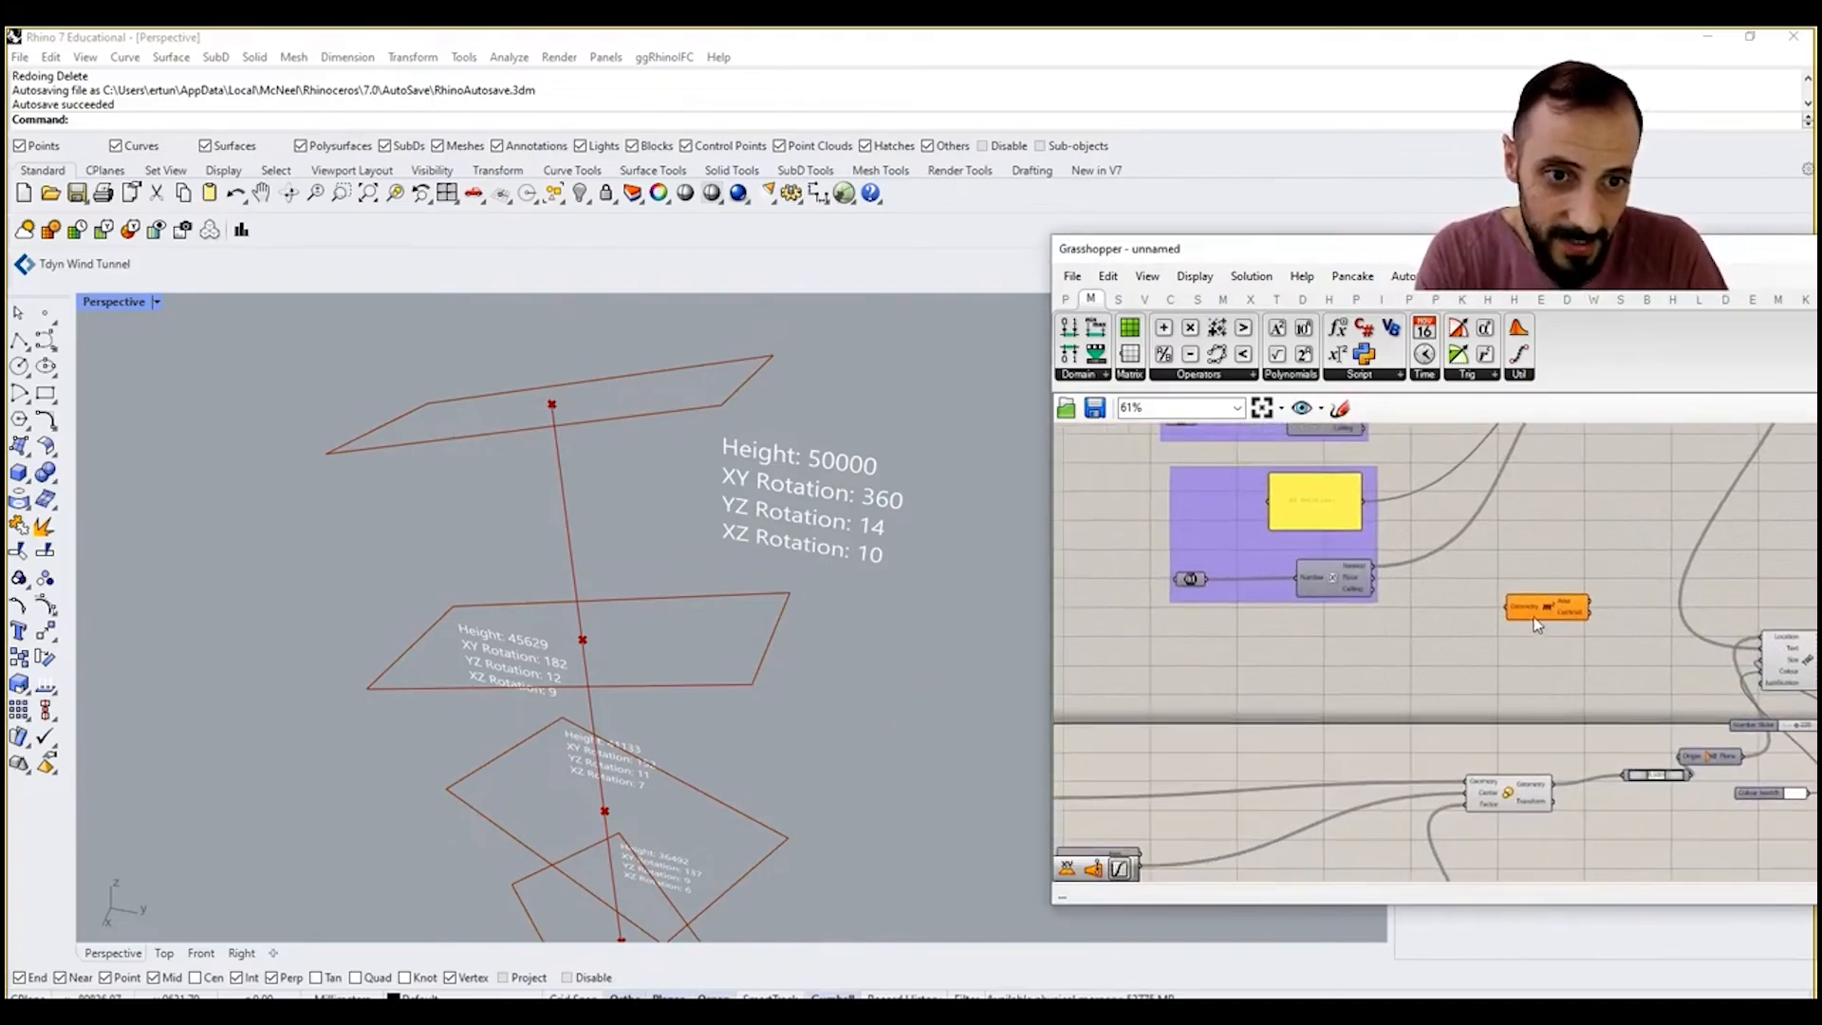
{"action": "left_click_drag", "start_coordinate": [1533, 615], "coordinate": [1342, 663]}
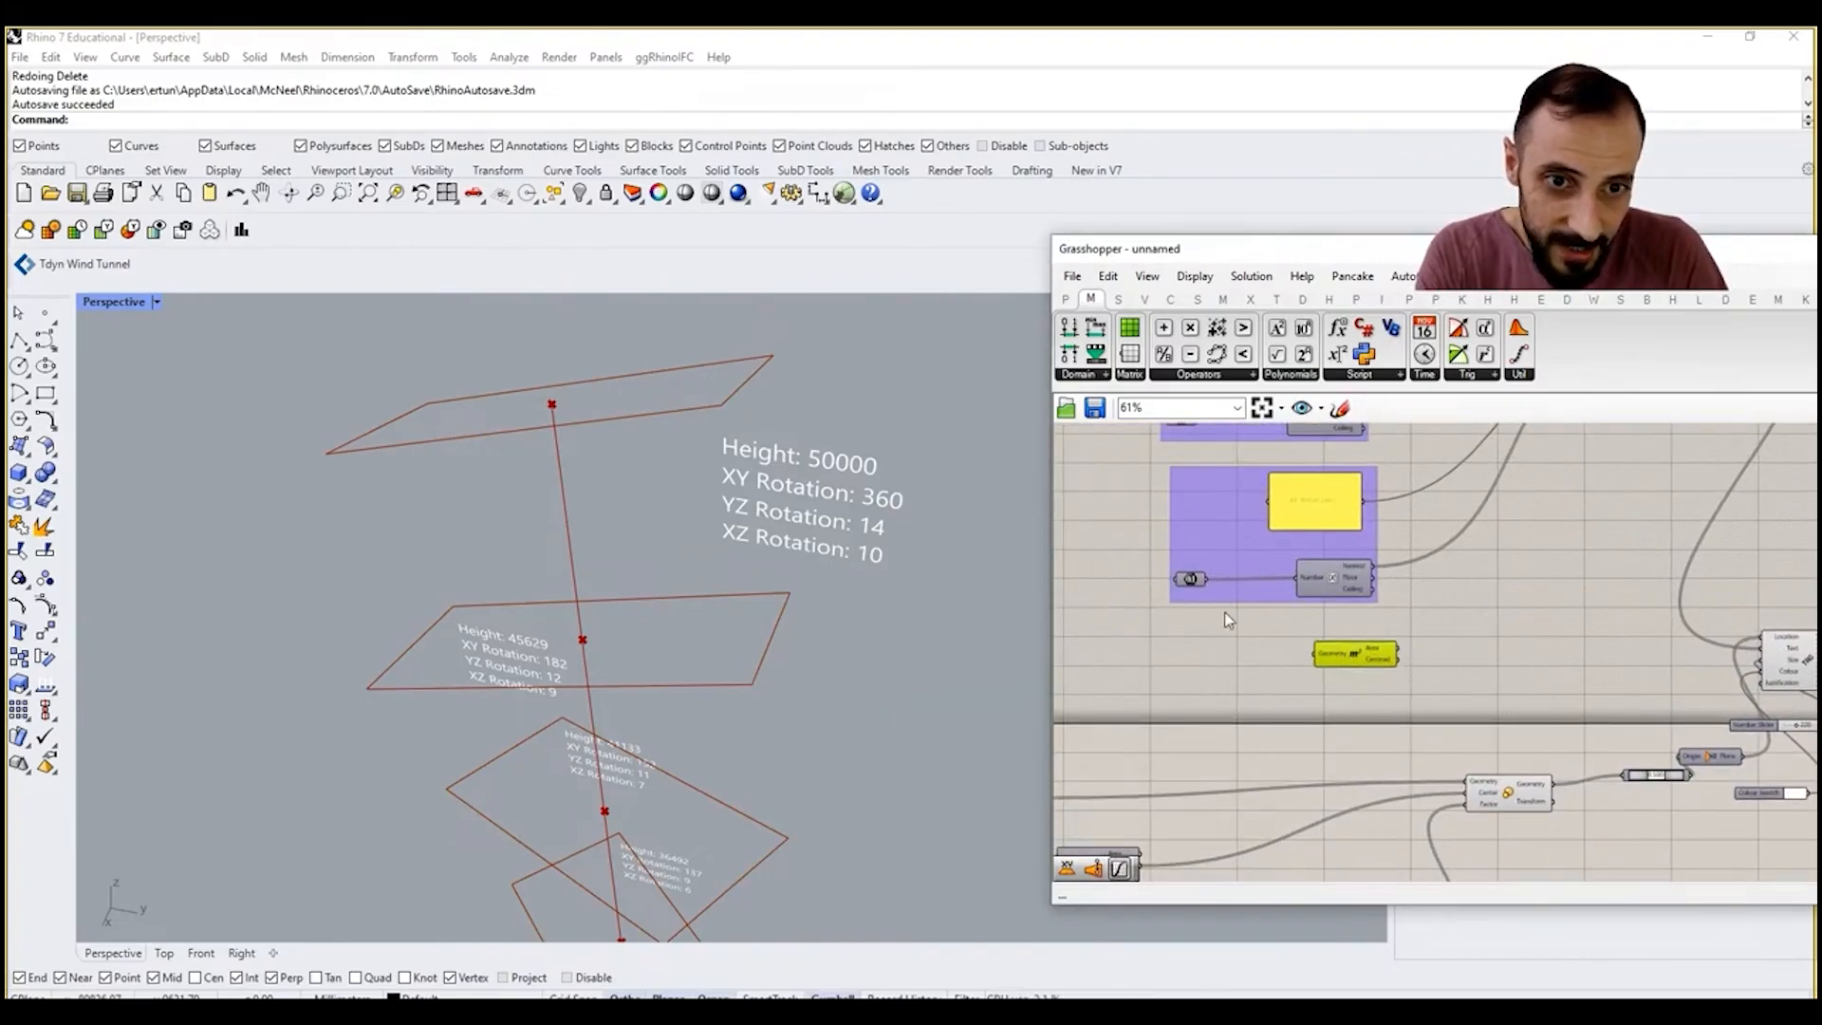
Step: Copy the XZ Rotation label group and place the duplicate below the original
{"action": "left_click_drag", "start_coordinate": [1140, 644], "coordinate": [1426, 462]}
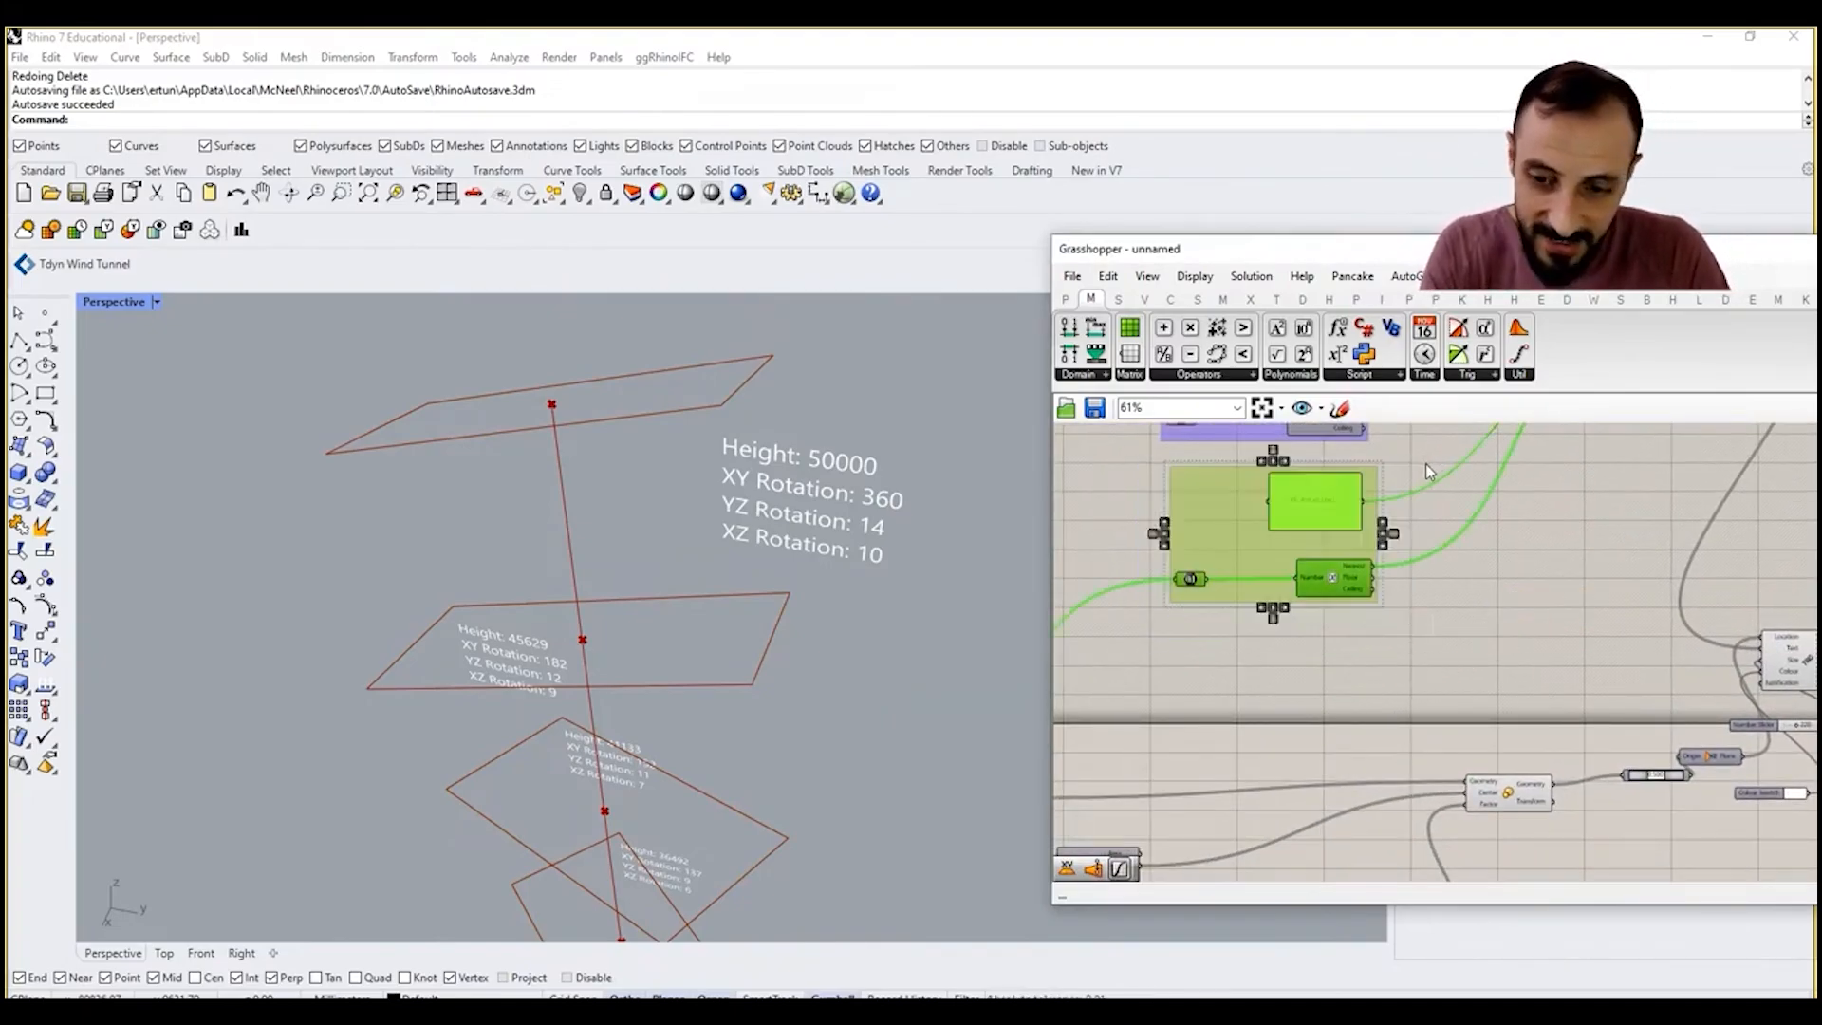
{"action": "key", "text": "ctrl+c"}
{"action": "key", "text": "ctrl+v"}
{"action": "left_click_drag", "start_coordinate": [1333, 531], "coordinate": [1359, 668]}
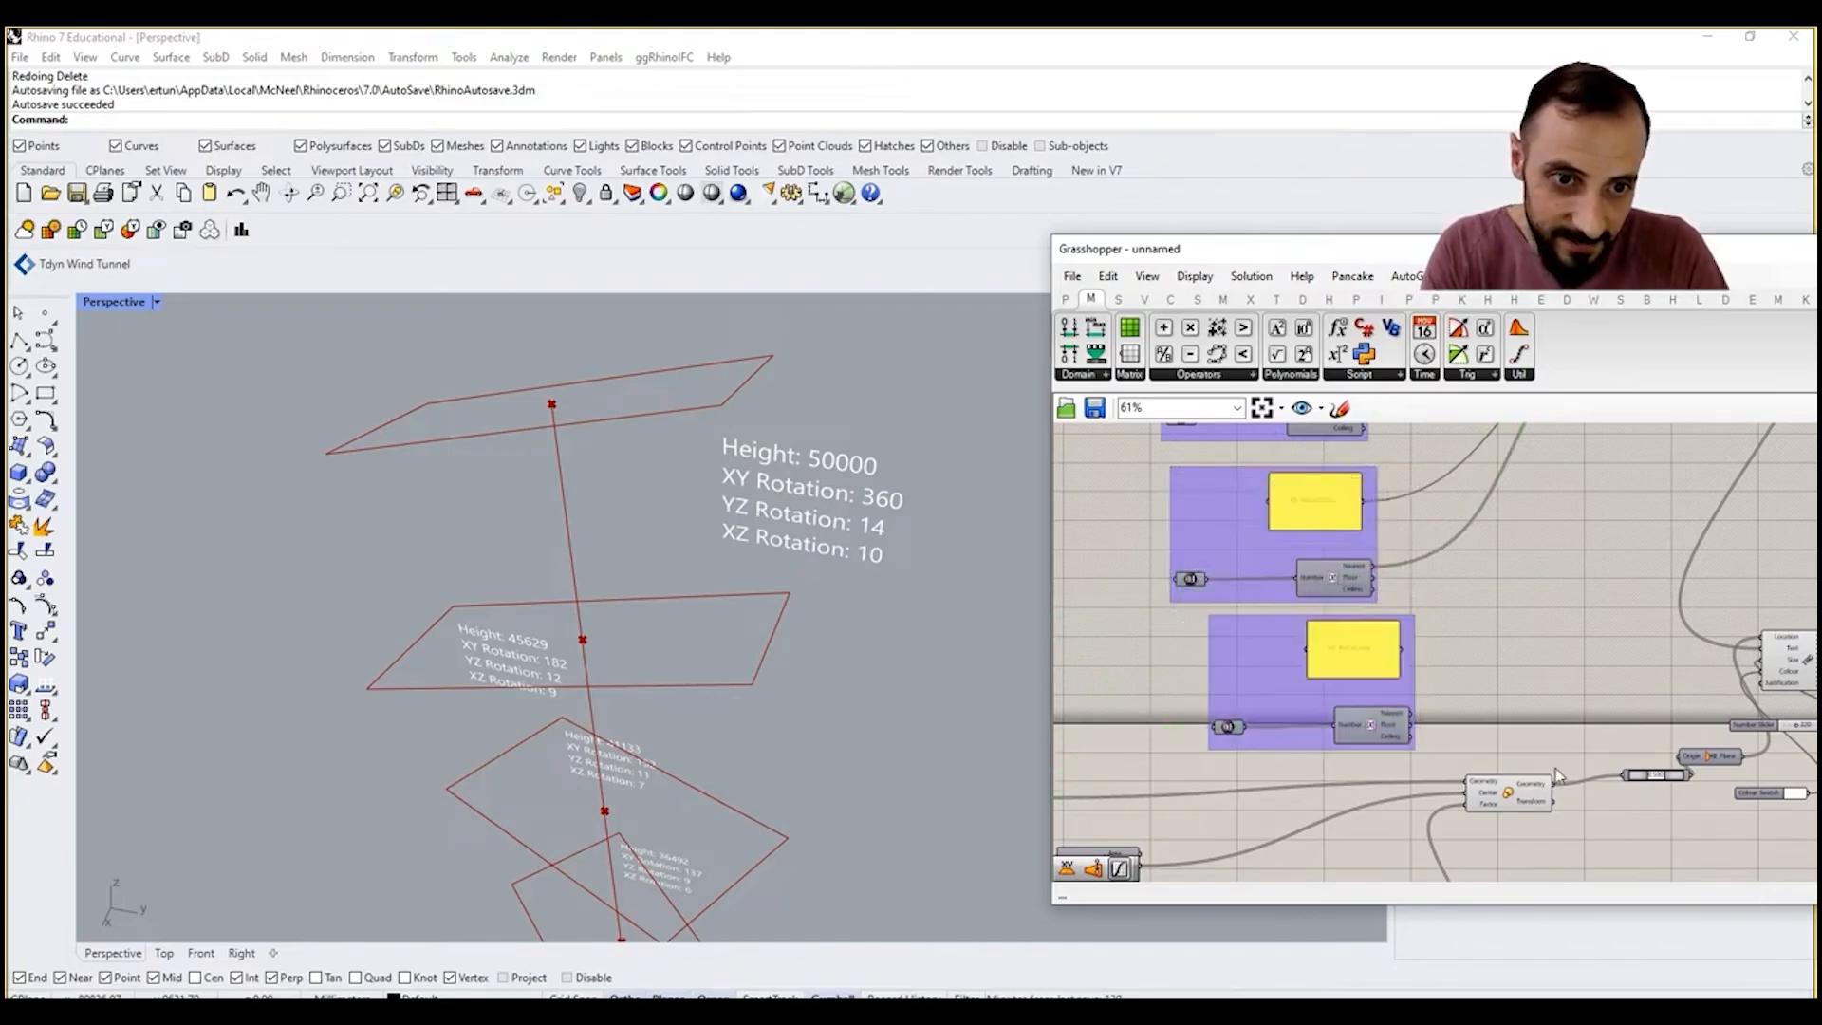
Step: Add an Area component and place it ahead of the Number parameter in the newest label group
{"action": "scroll", "coordinate": [1549, 707], "scroll_direction": "up", "scroll_amount": 2}
{"action": "double_click", "coordinate": [1549, 708]}
{"action": "type", "text": "area"}
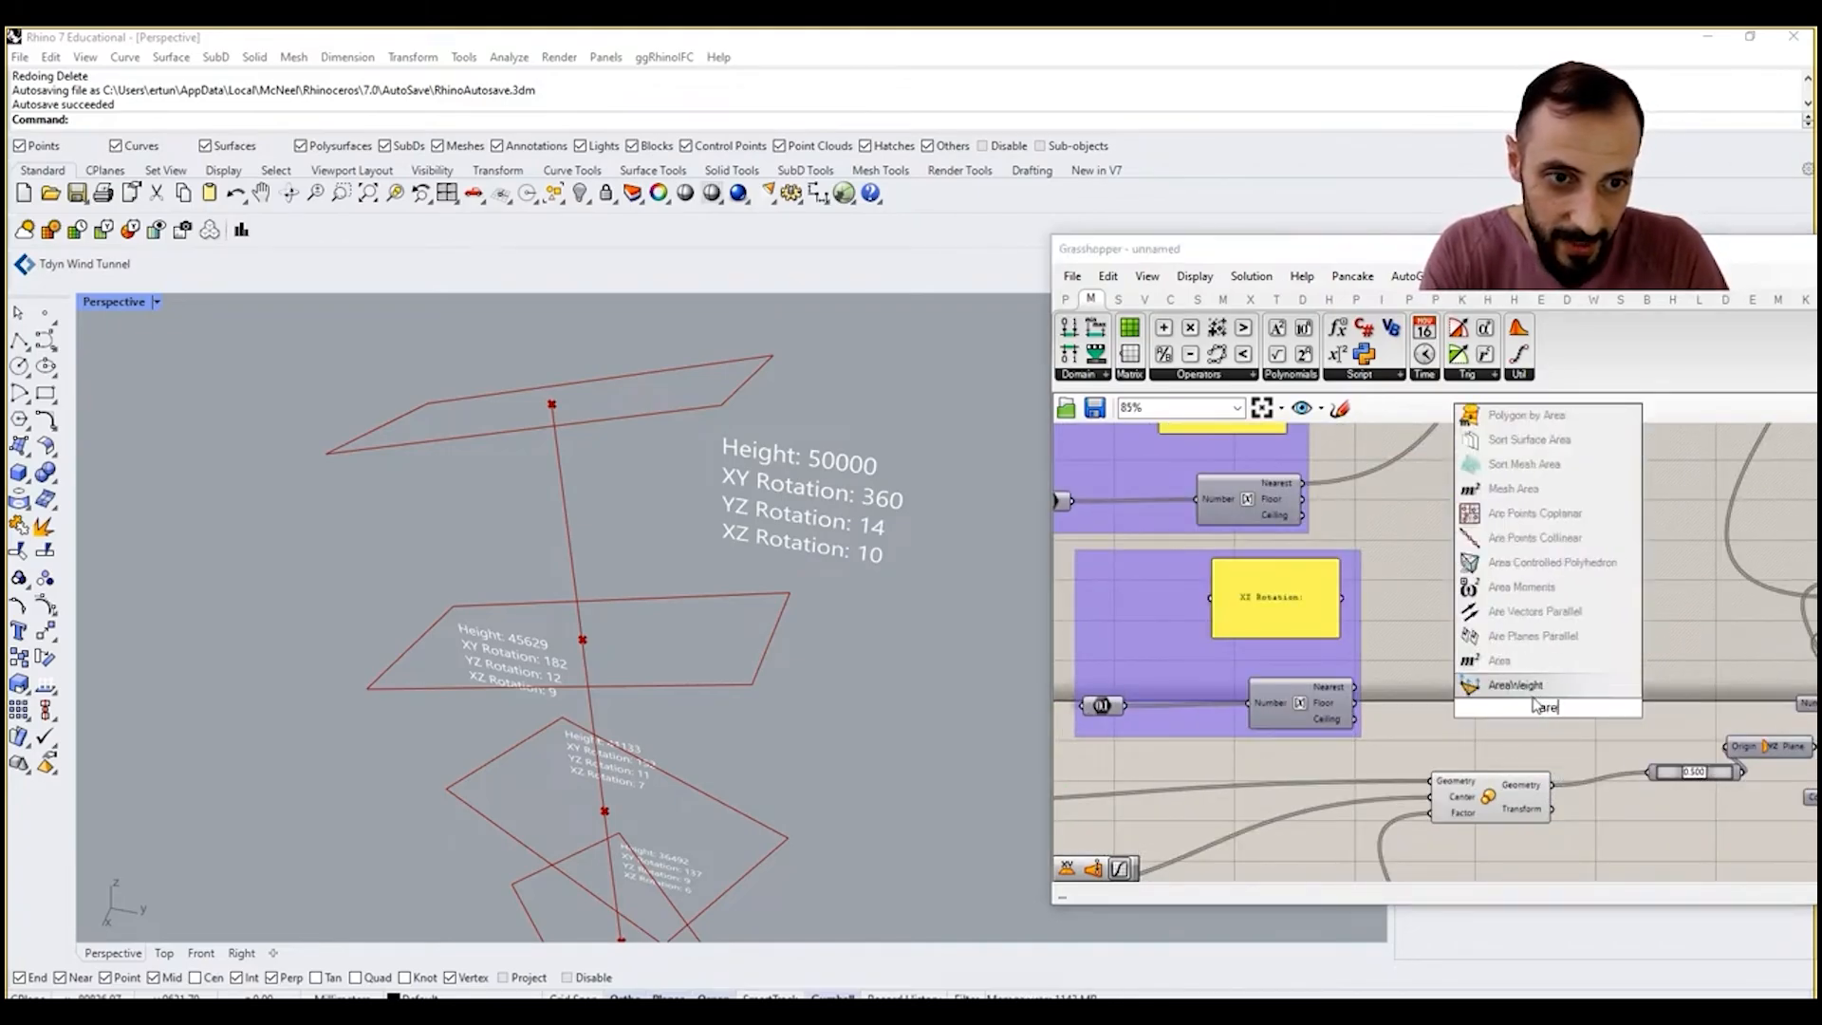
{"action": "left_click", "coordinate": [1513, 669]}
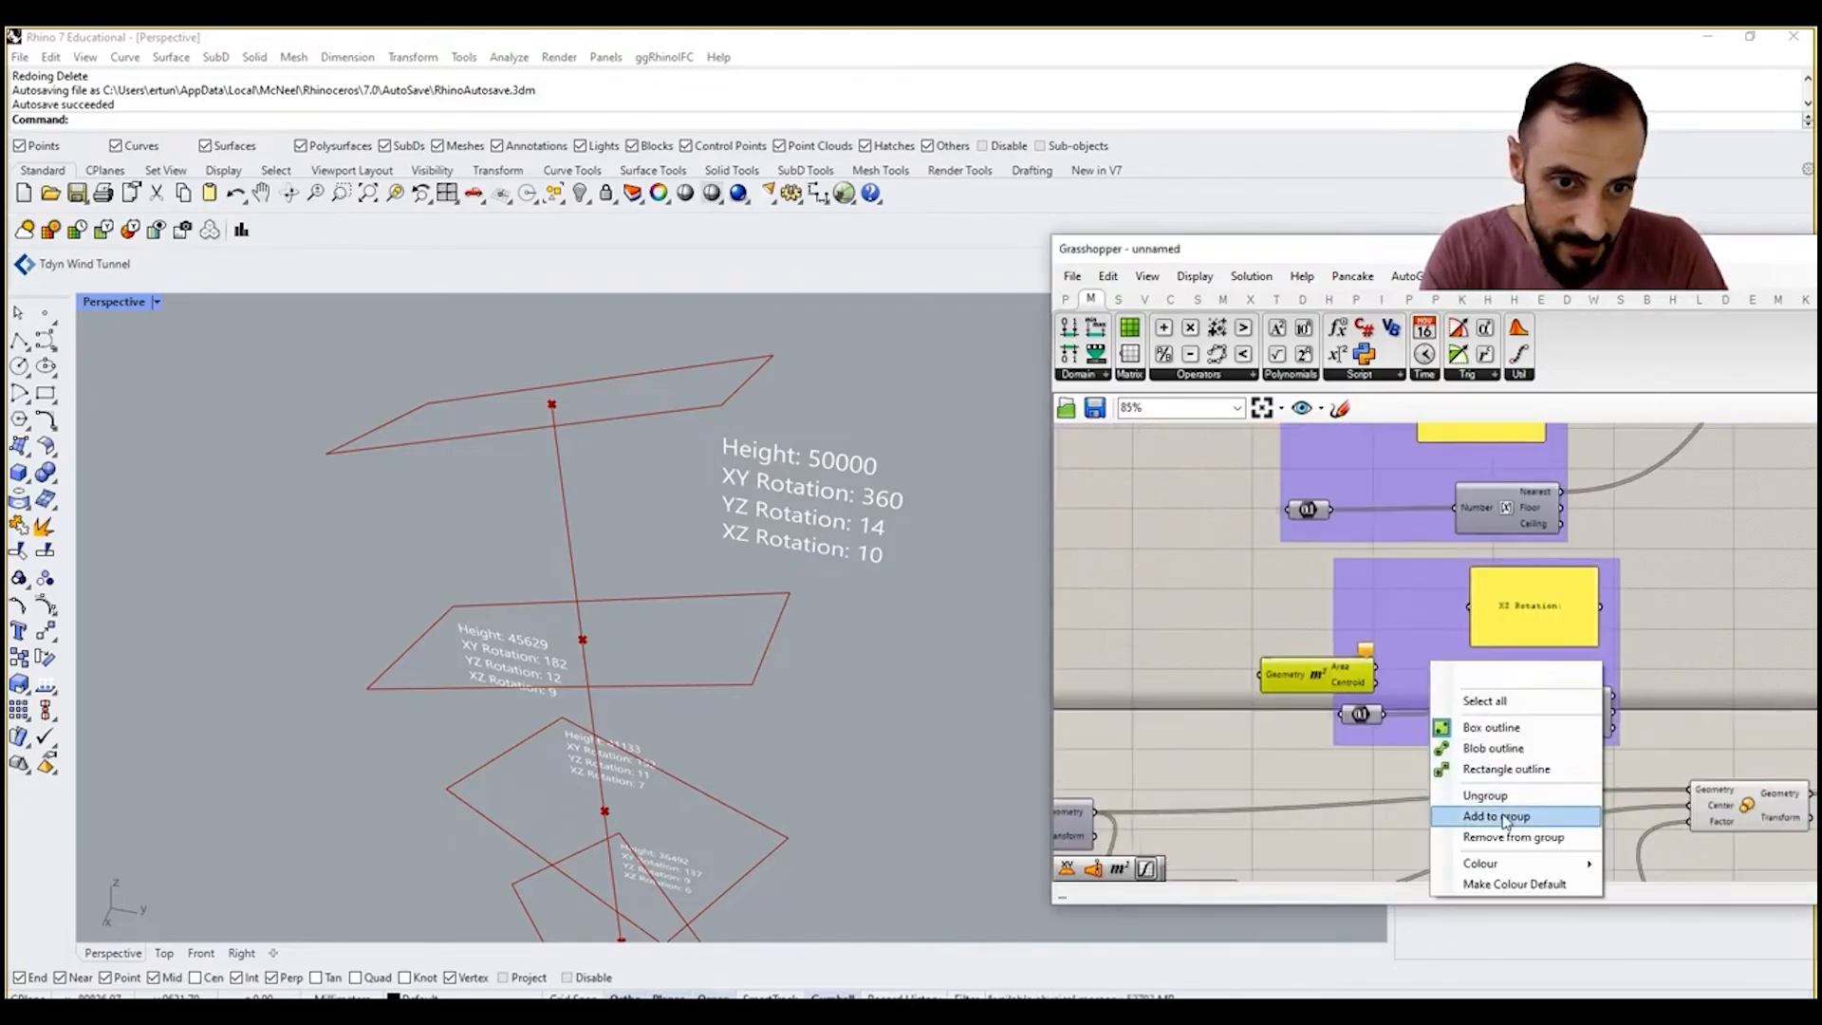
{"action": "left_click", "coordinate": [1503, 816]}
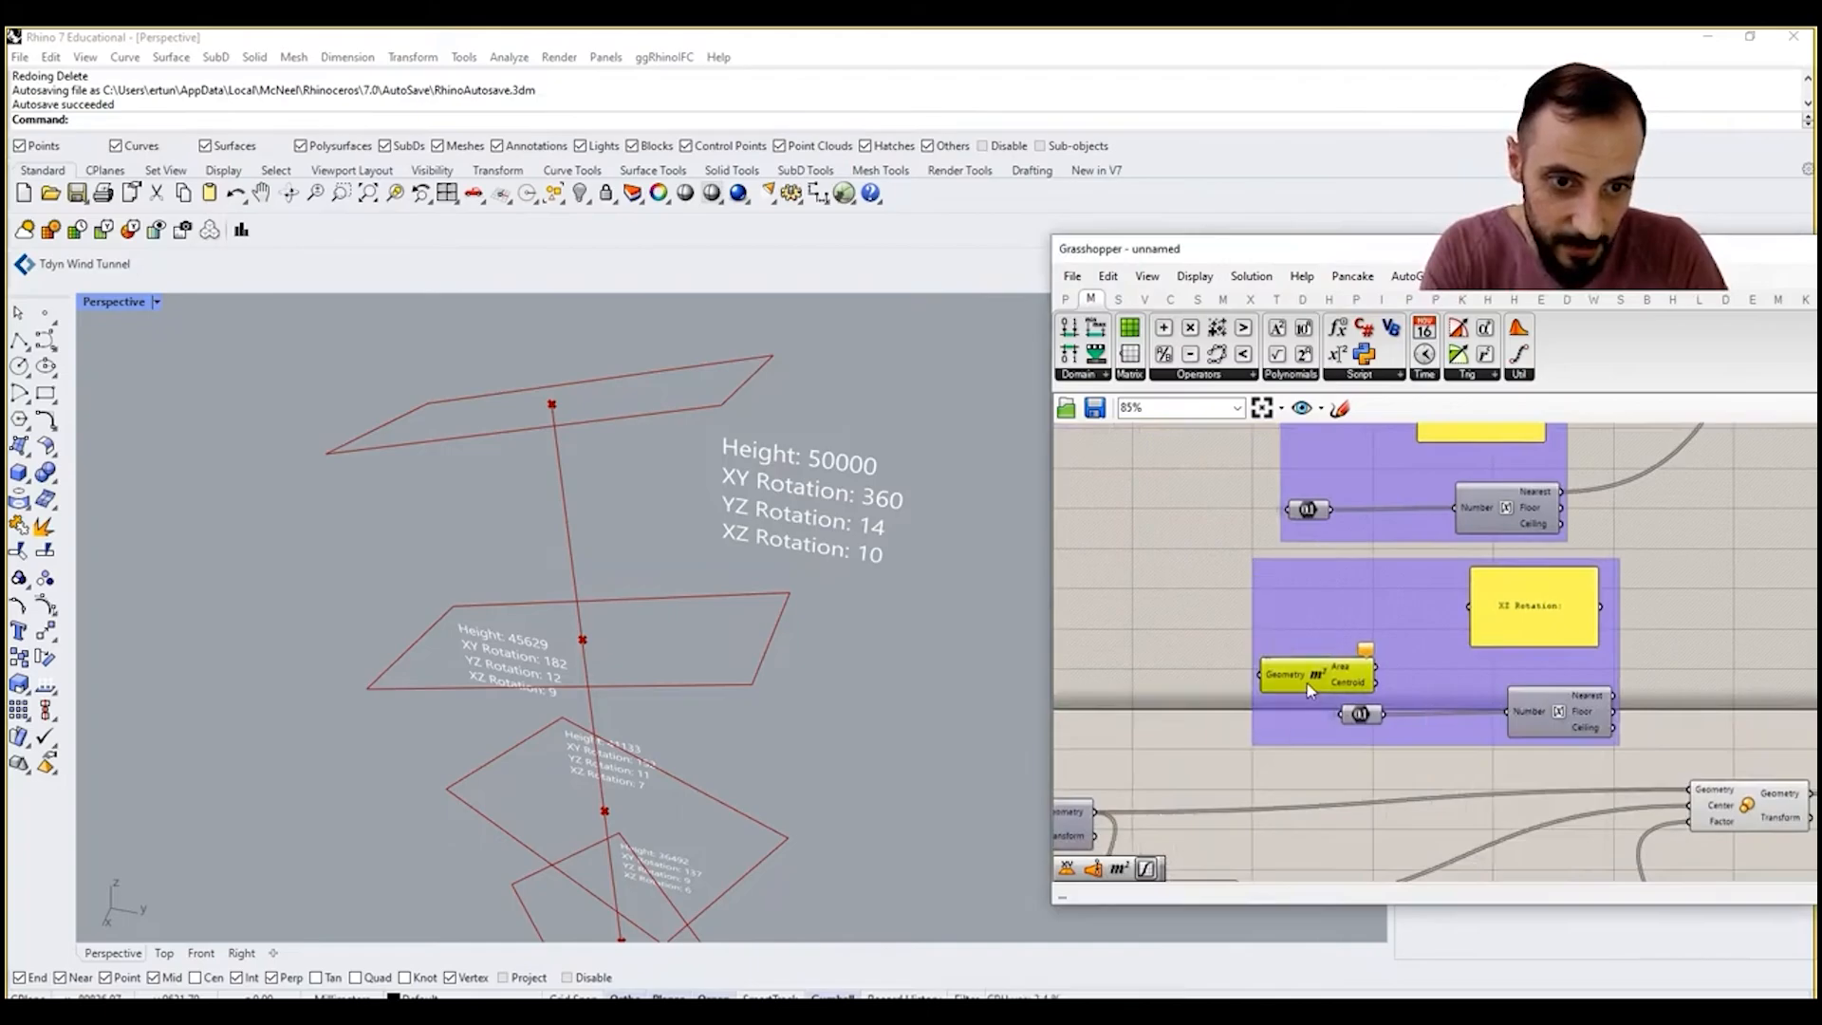
{"action": "left_click_drag", "start_coordinate": [1306, 675], "coordinate": [1246, 667]}
Step: Connect the Scale component's Geometry output to the new Area component's Geometry input and hide that wire
{"action": "right_click_drag", "start_coordinate": [1816, 798], "coordinate": [1747, 793]}
{"action": "left_click_drag", "start_coordinate": [1740, 790], "coordinate": [1132, 665]}
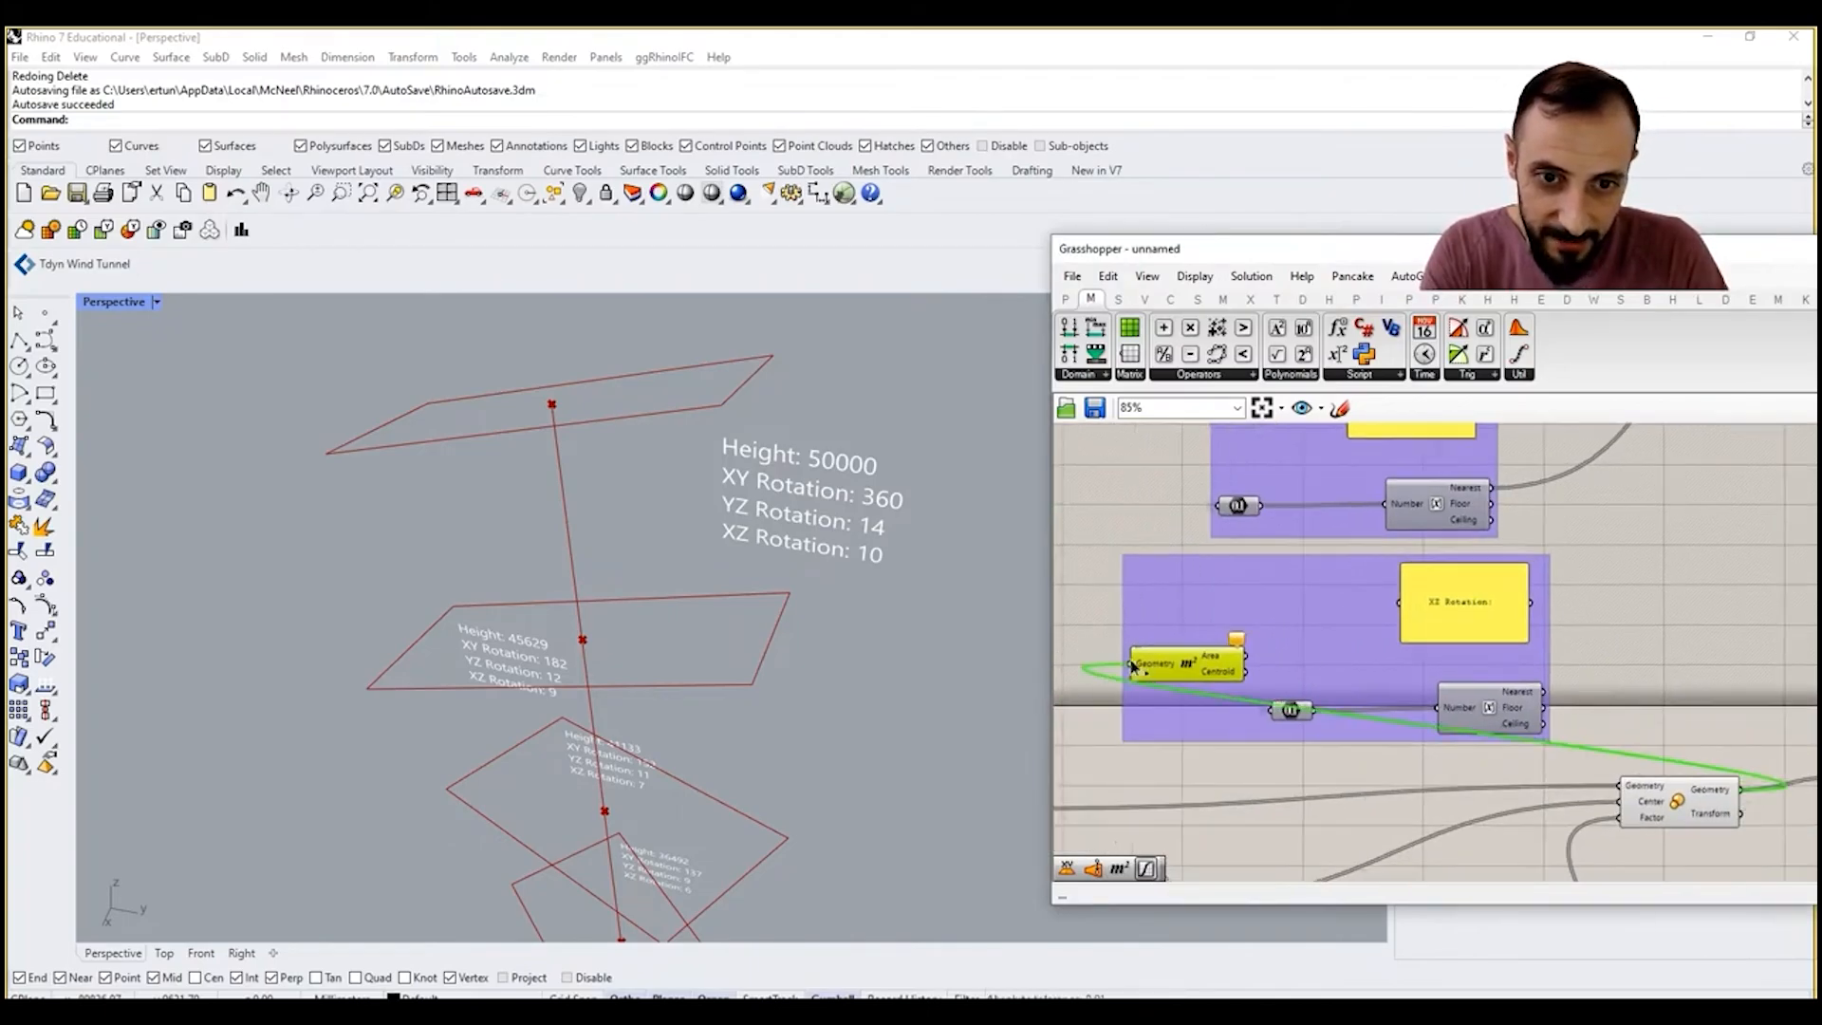
{"action": "right_click", "coordinate": [1143, 666]}
{"action": "mouse_move", "coordinate": [1248, 728]}
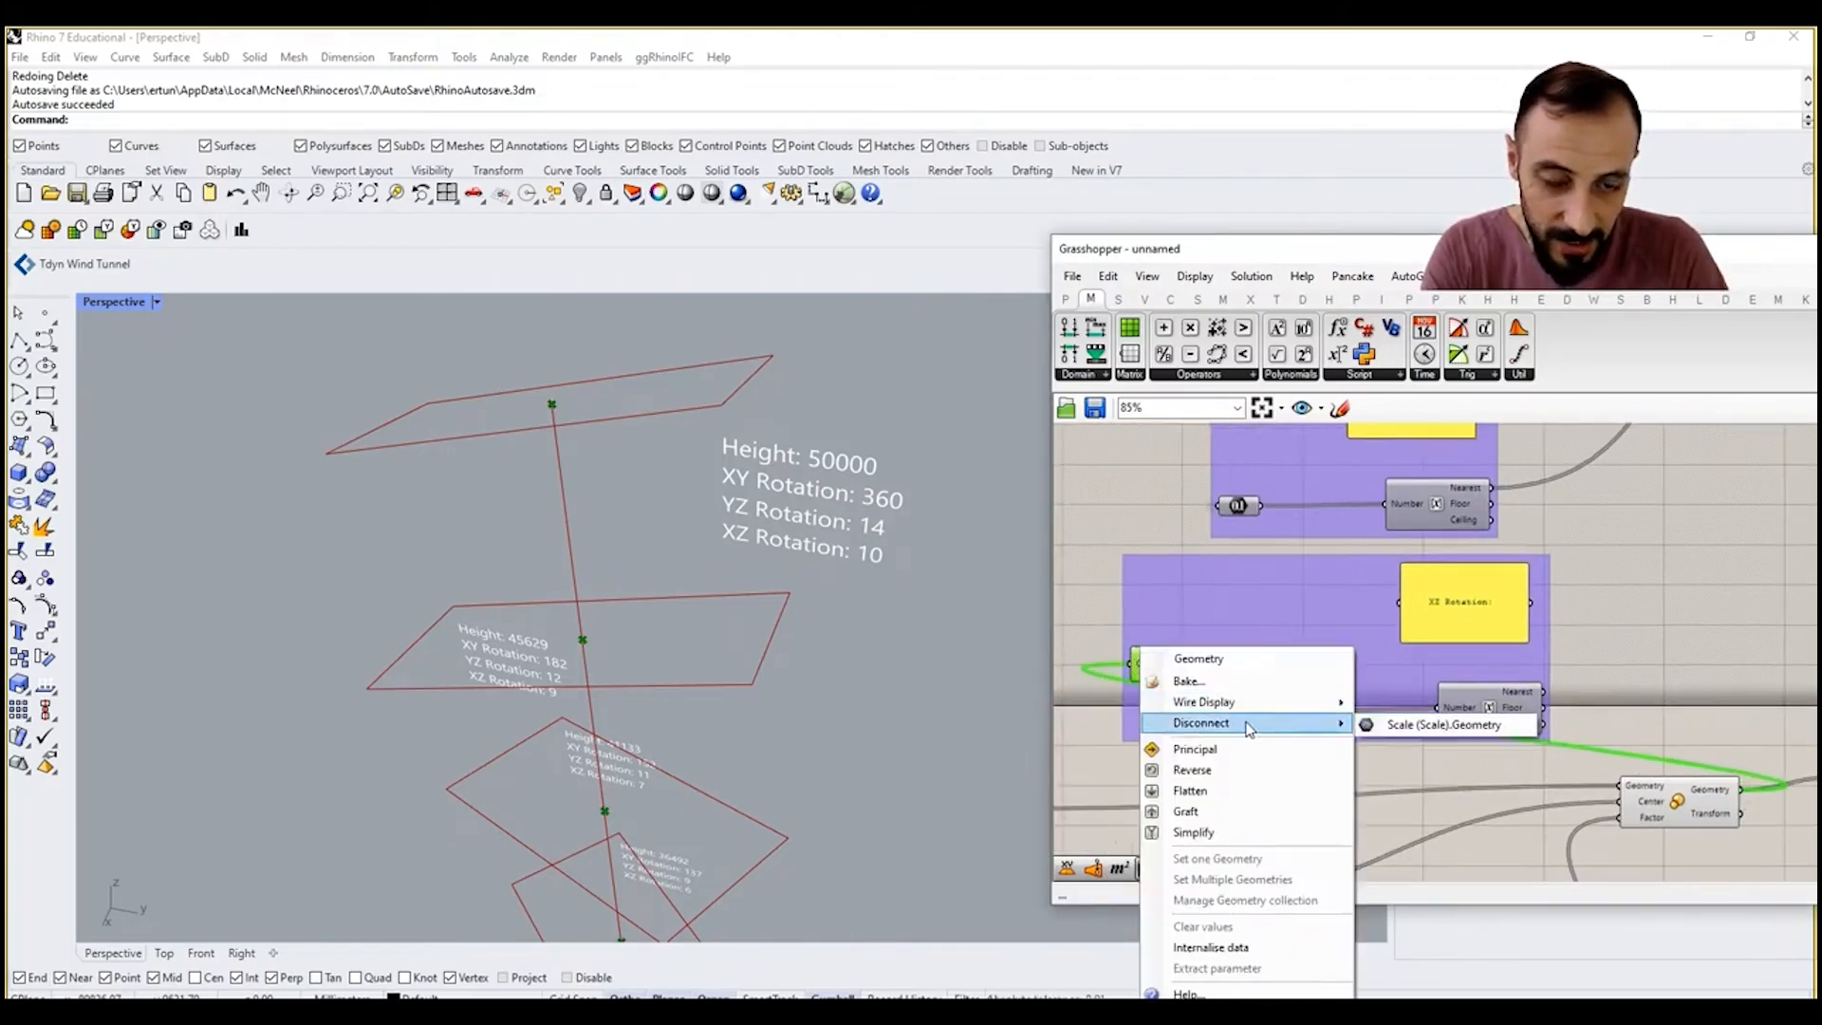
{"action": "left_click", "coordinate": [1395, 747]}
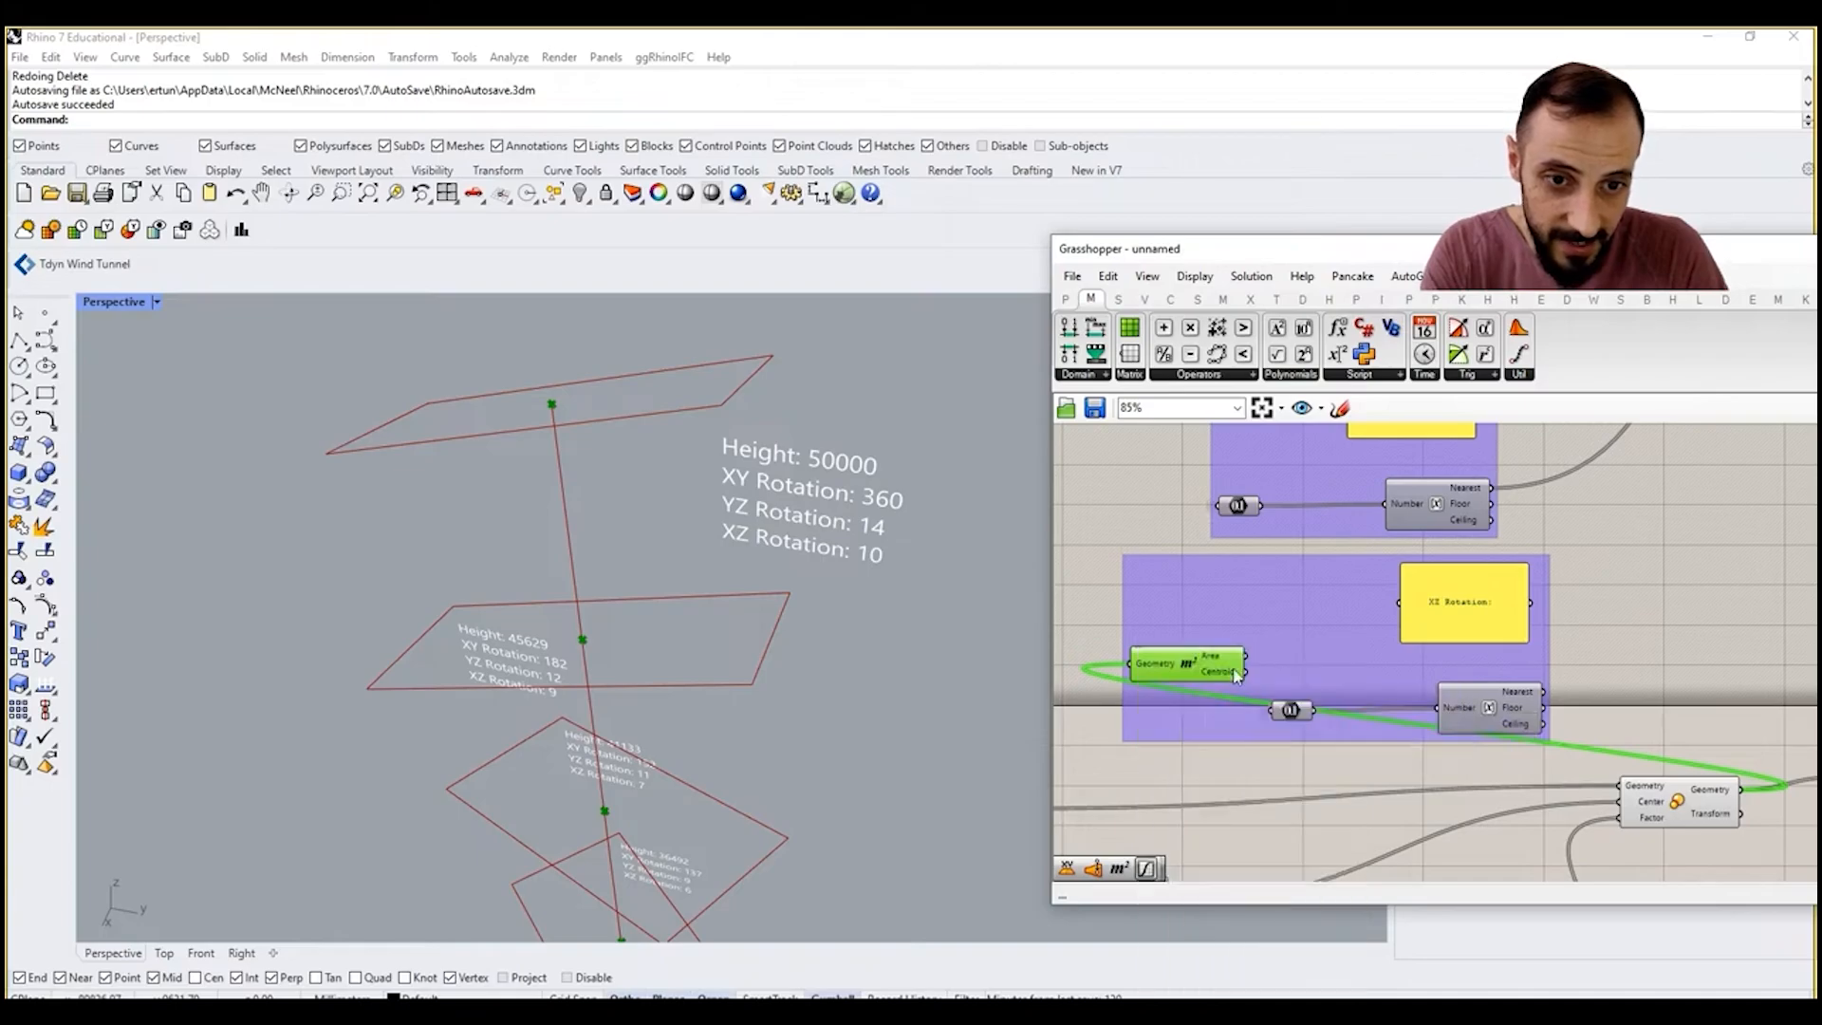
{"action": "left_click", "coordinate": [1223, 704]}
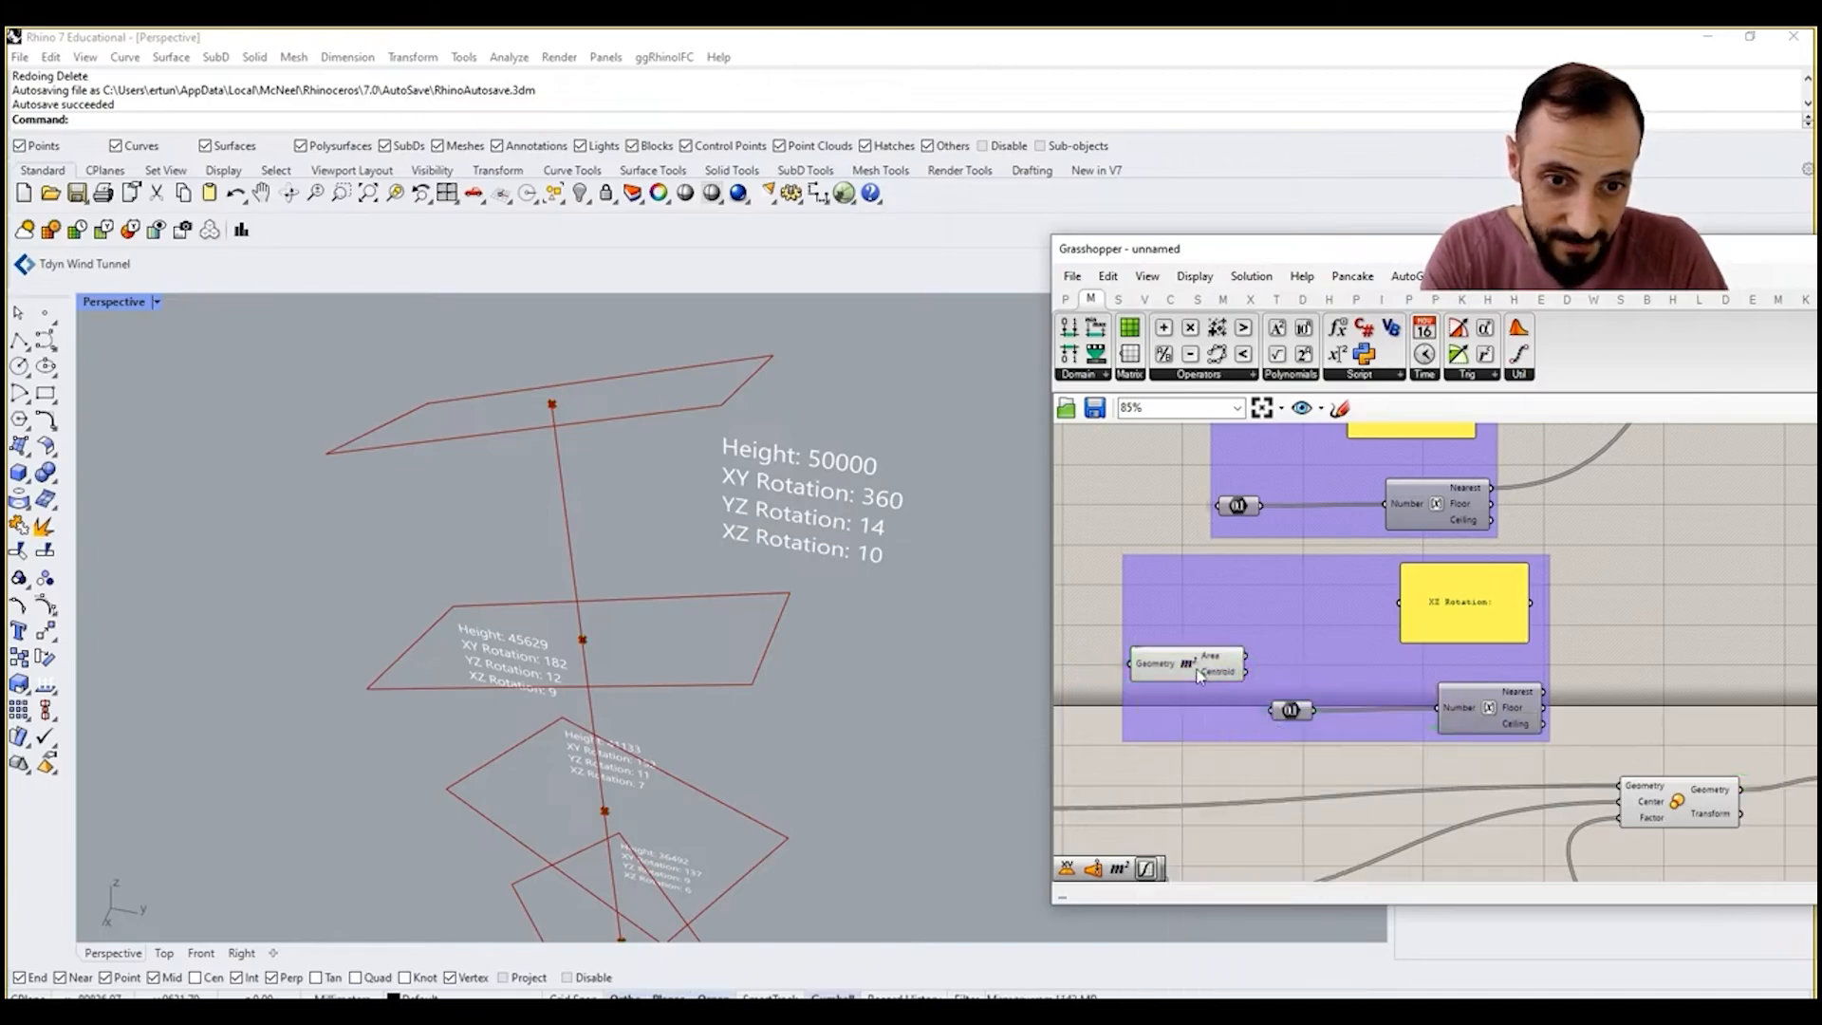
Step: Align the Area component with the Number parameter, feed its Area output into that parameter and show the connecting wire
{"action": "left_click_drag", "start_coordinate": [1199, 676], "coordinate": [1189, 708]}
{"action": "right_click", "coordinate": [1276, 710]}
{"action": "mouse_move", "coordinate": [1405, 702]}
{"action": "left_click", "coordinate": [1594, 702]}
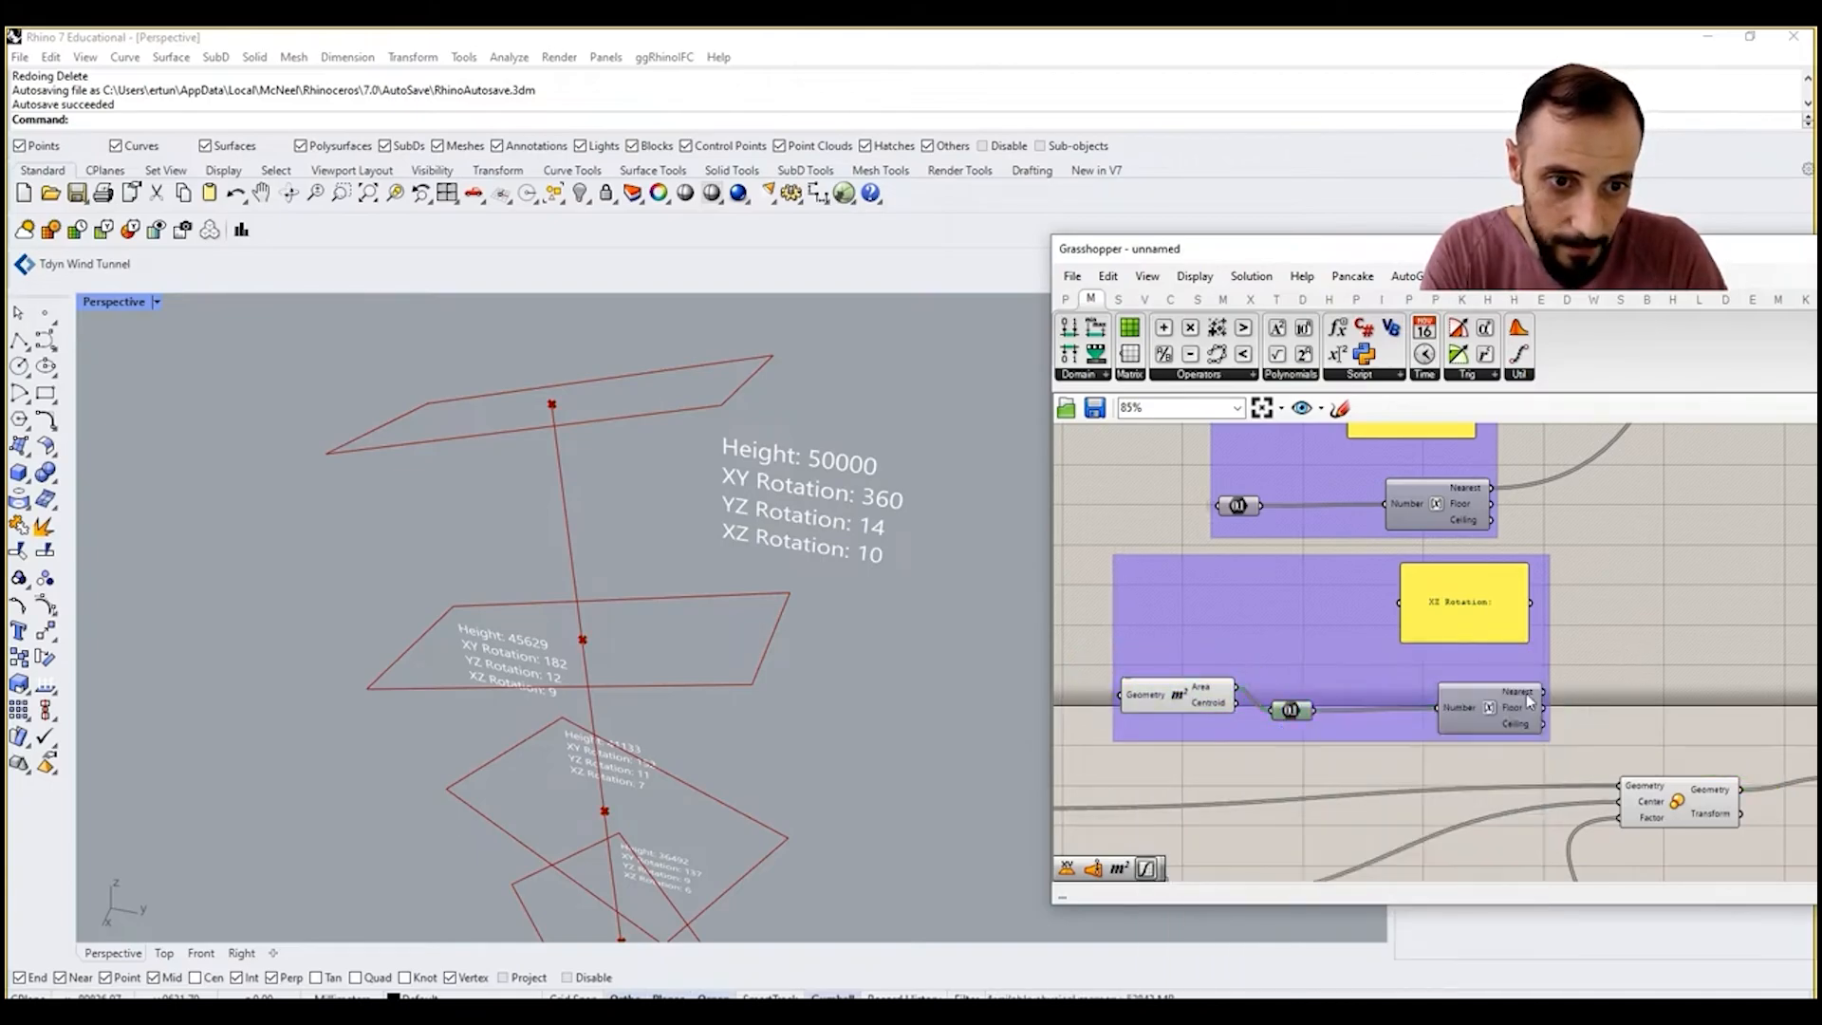
Step: Change the text of the duplicated label panel to "Area: "
{"action": "mouse_move", "coordinate": [1524, 696]}
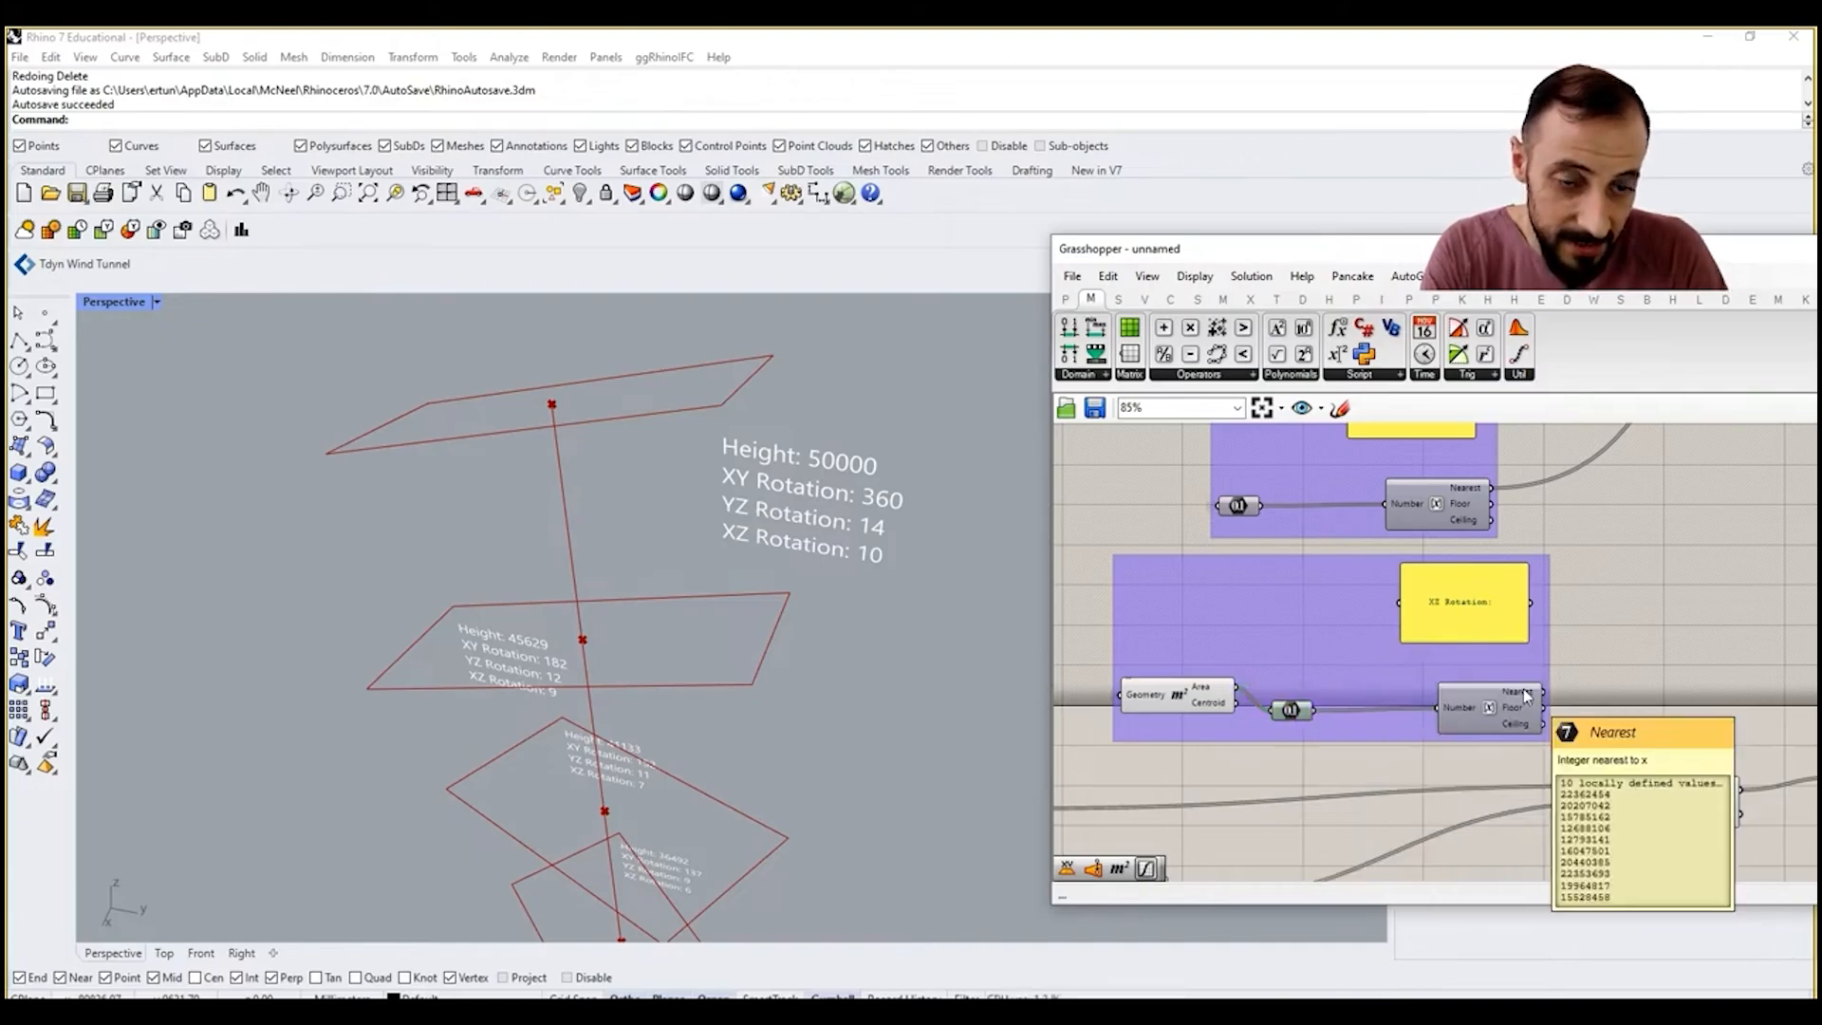
{"action": "double_click", "coordinate": [1496, 595]}
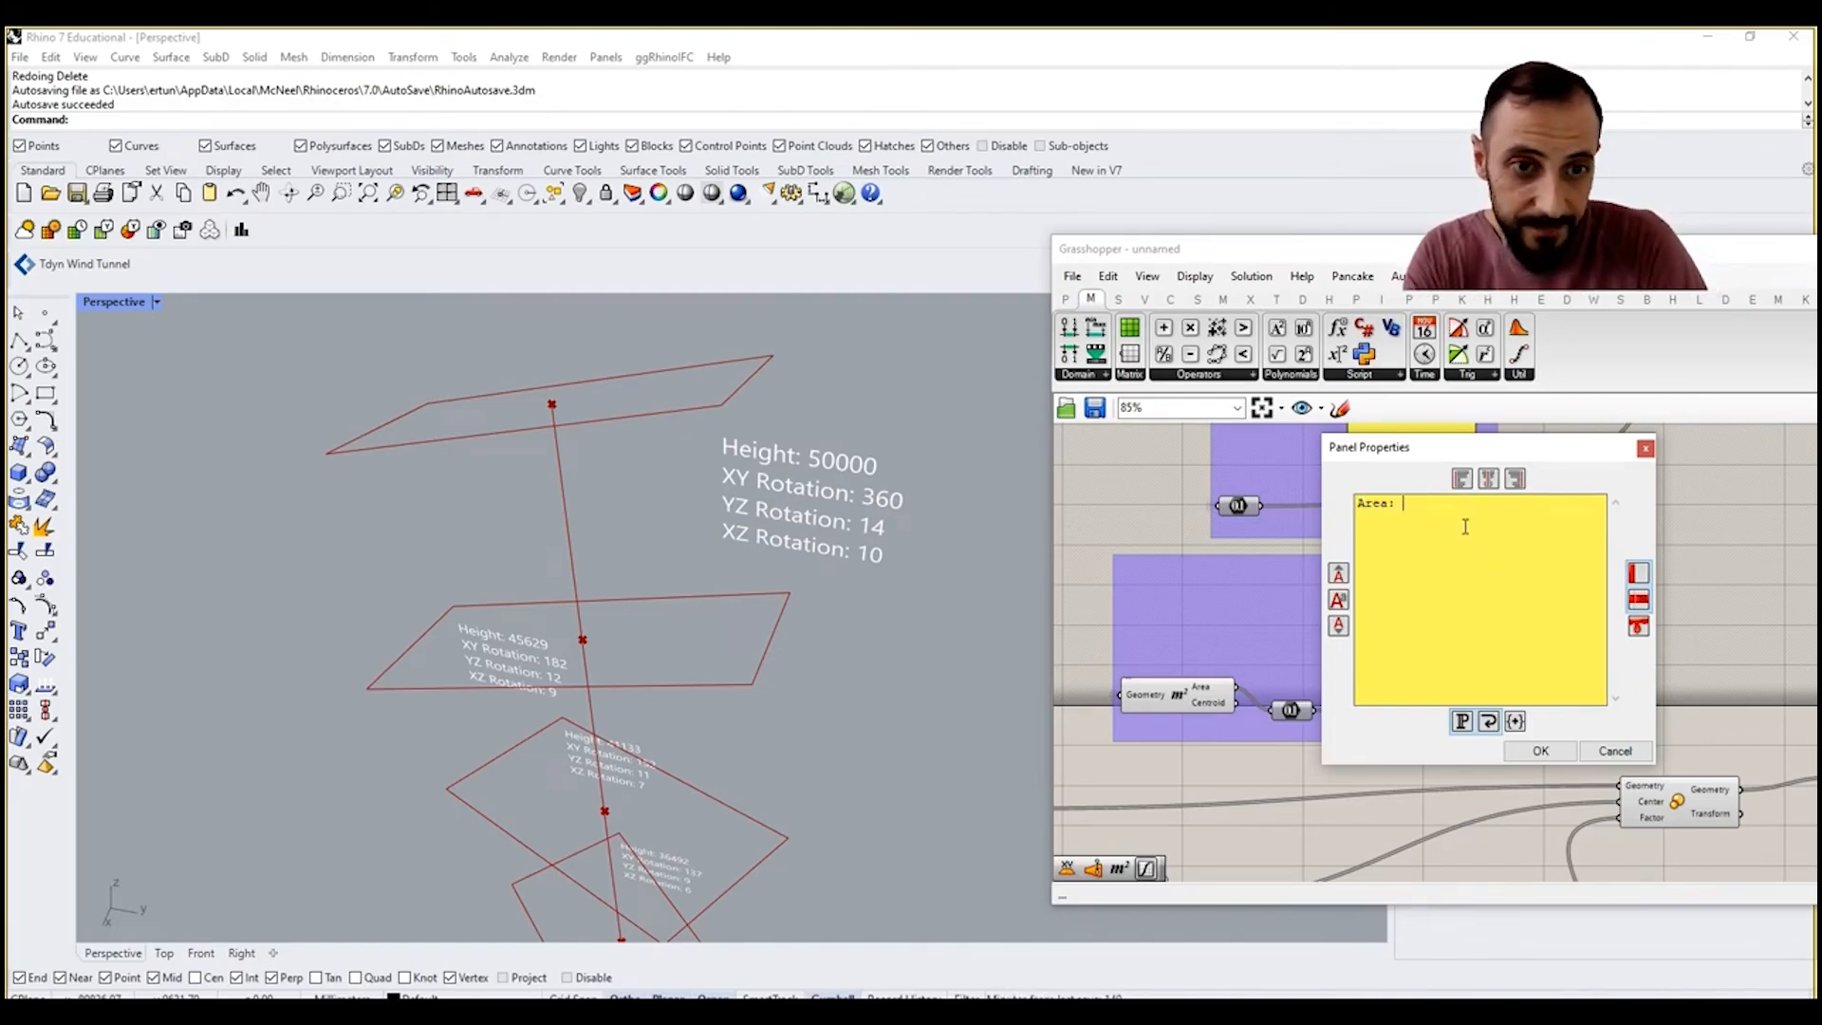
{"action": "left_click", "coordinate": [1540, 751]}
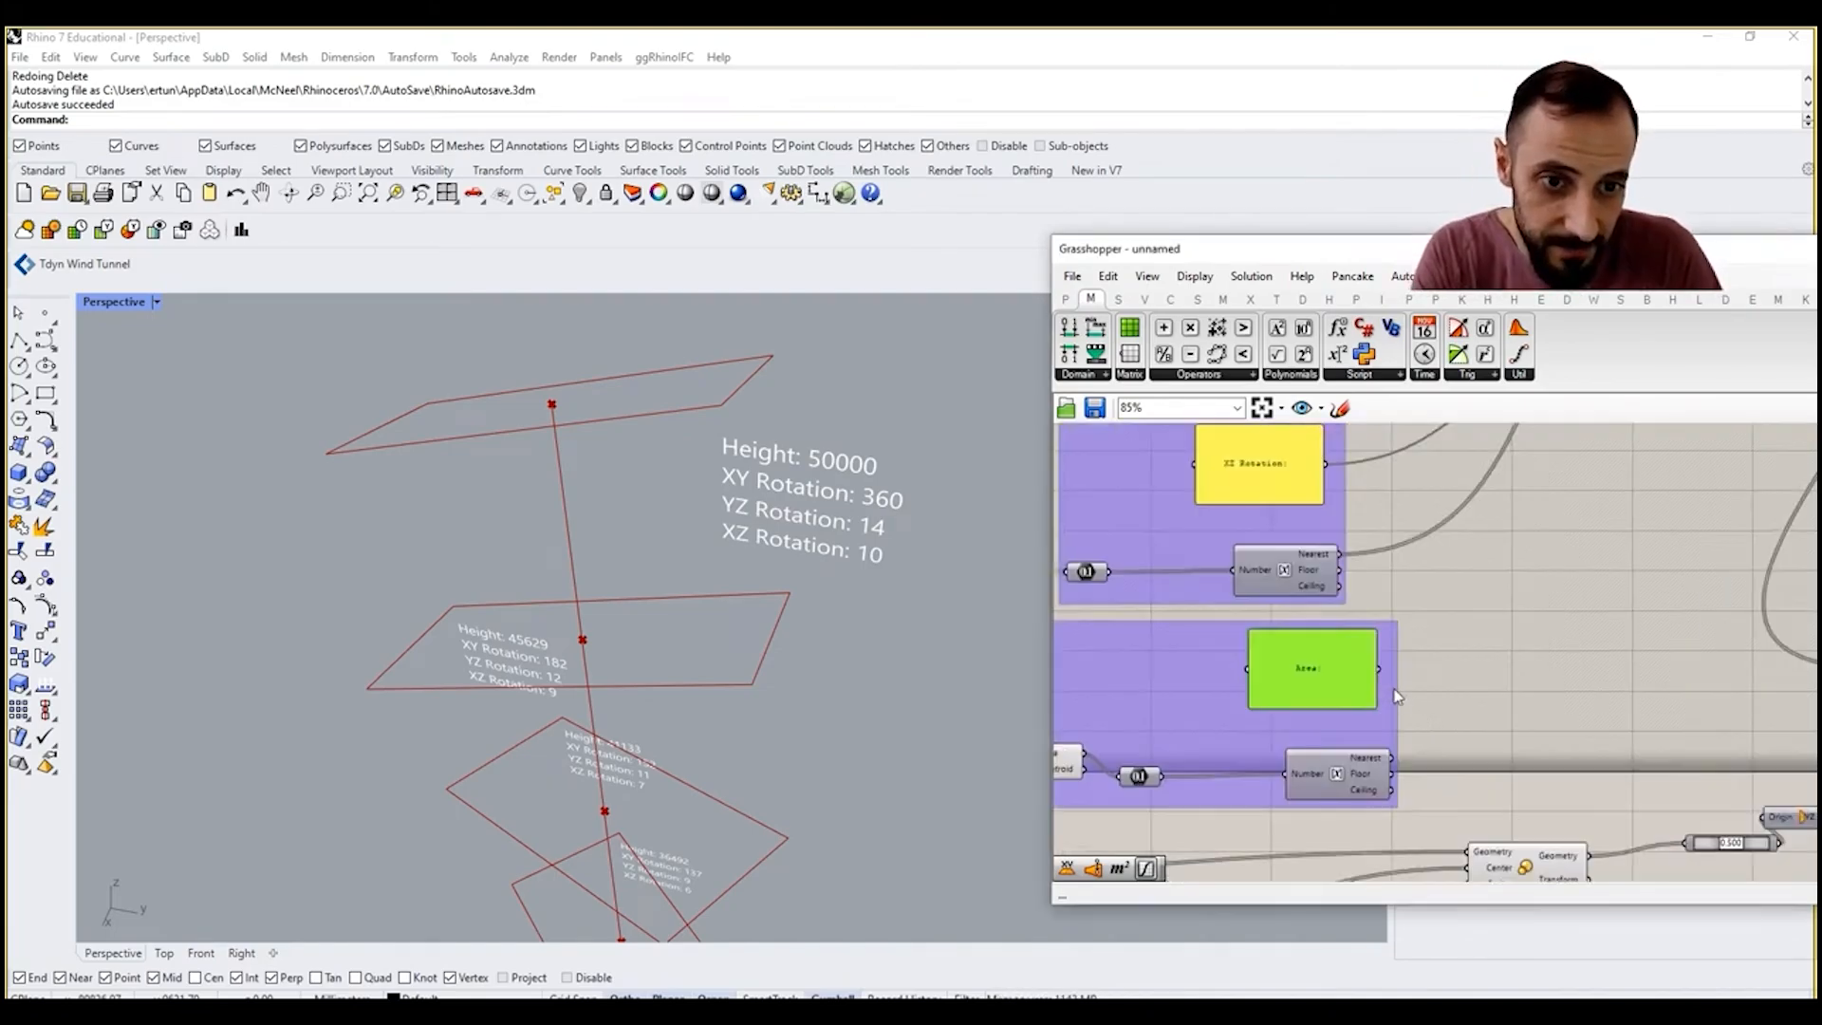
Step: Connect the Area label panel to Concatenate input K and the rounded area value to a new input L
{"action": "left_click_drag", "start_coordinate": [1397, 767], "coordinate": [1573, 513]}
{"action": "right_click_drag", "start_coordinate": [1613, 531], "coordinate": [1402, 751]}
{"action": "left_click_drag", "start_coordinate": [1573, 512], "coordinate": [1518, 527]}
{"action": "scroll", "coordinate": [1561, 473], "scroll_direction": "up", "scroll_amount": 7}
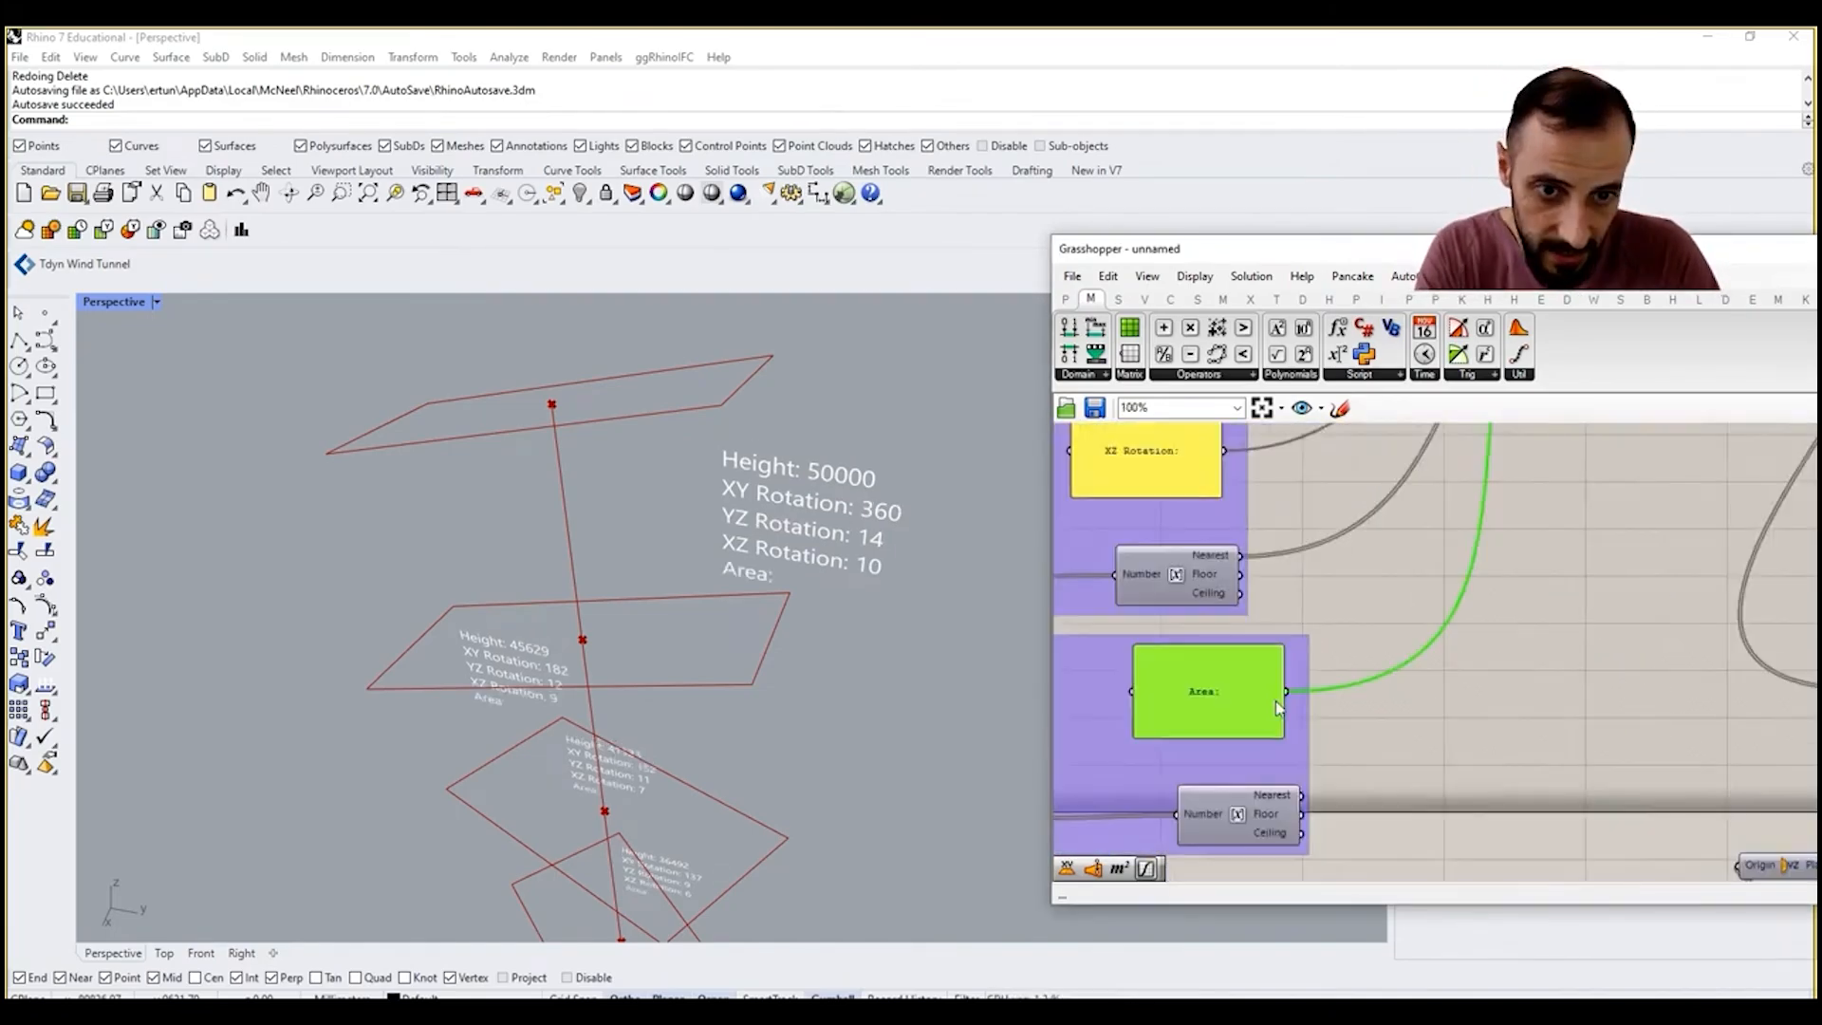
{"action": "scroll", "coordinate": [1394, 639], "scroll_direction": "down", "scroll_amount": 8}
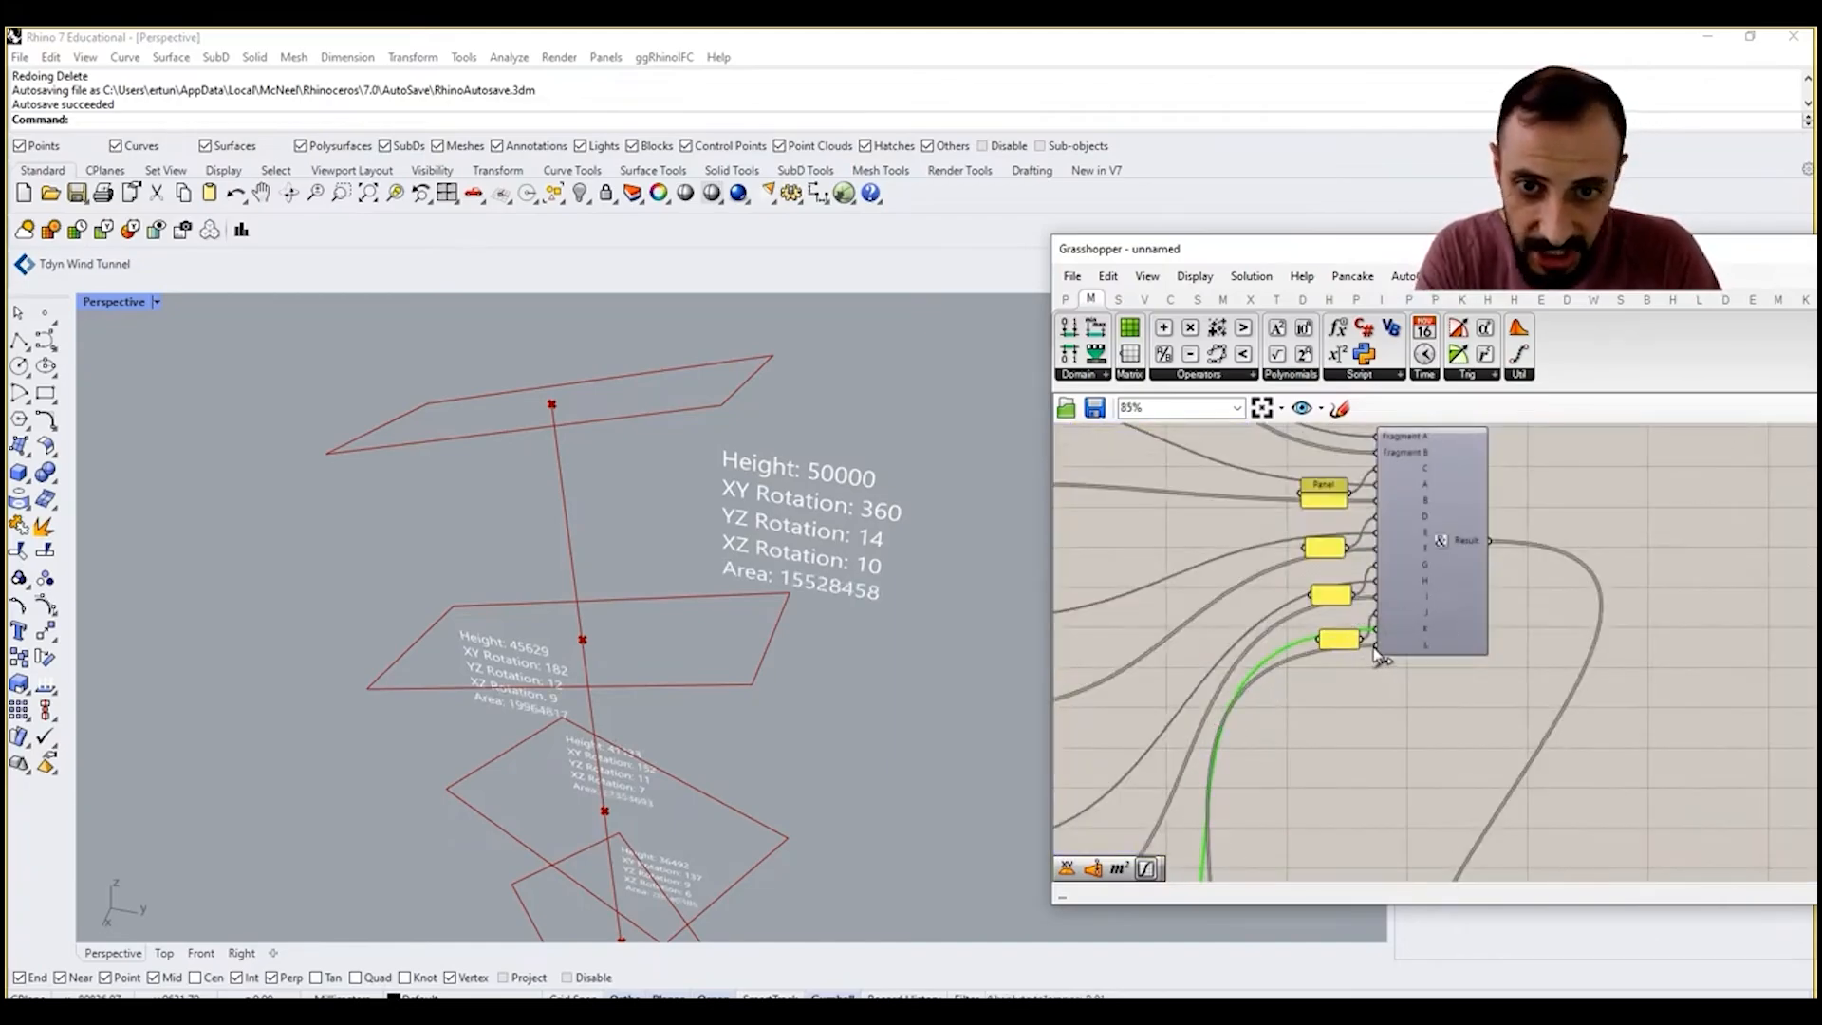
Step: Rearrange the small line-break panels into a neat column beside their Concatenate inputs
{"action": "scroll", "coordinate": [1358, 636], "scroll_direction": "up", "scroll_amount": 5}
{"action": "left_click_drag", "start_coordinate": [1337, 649], "coordinate": [1319, 516]}
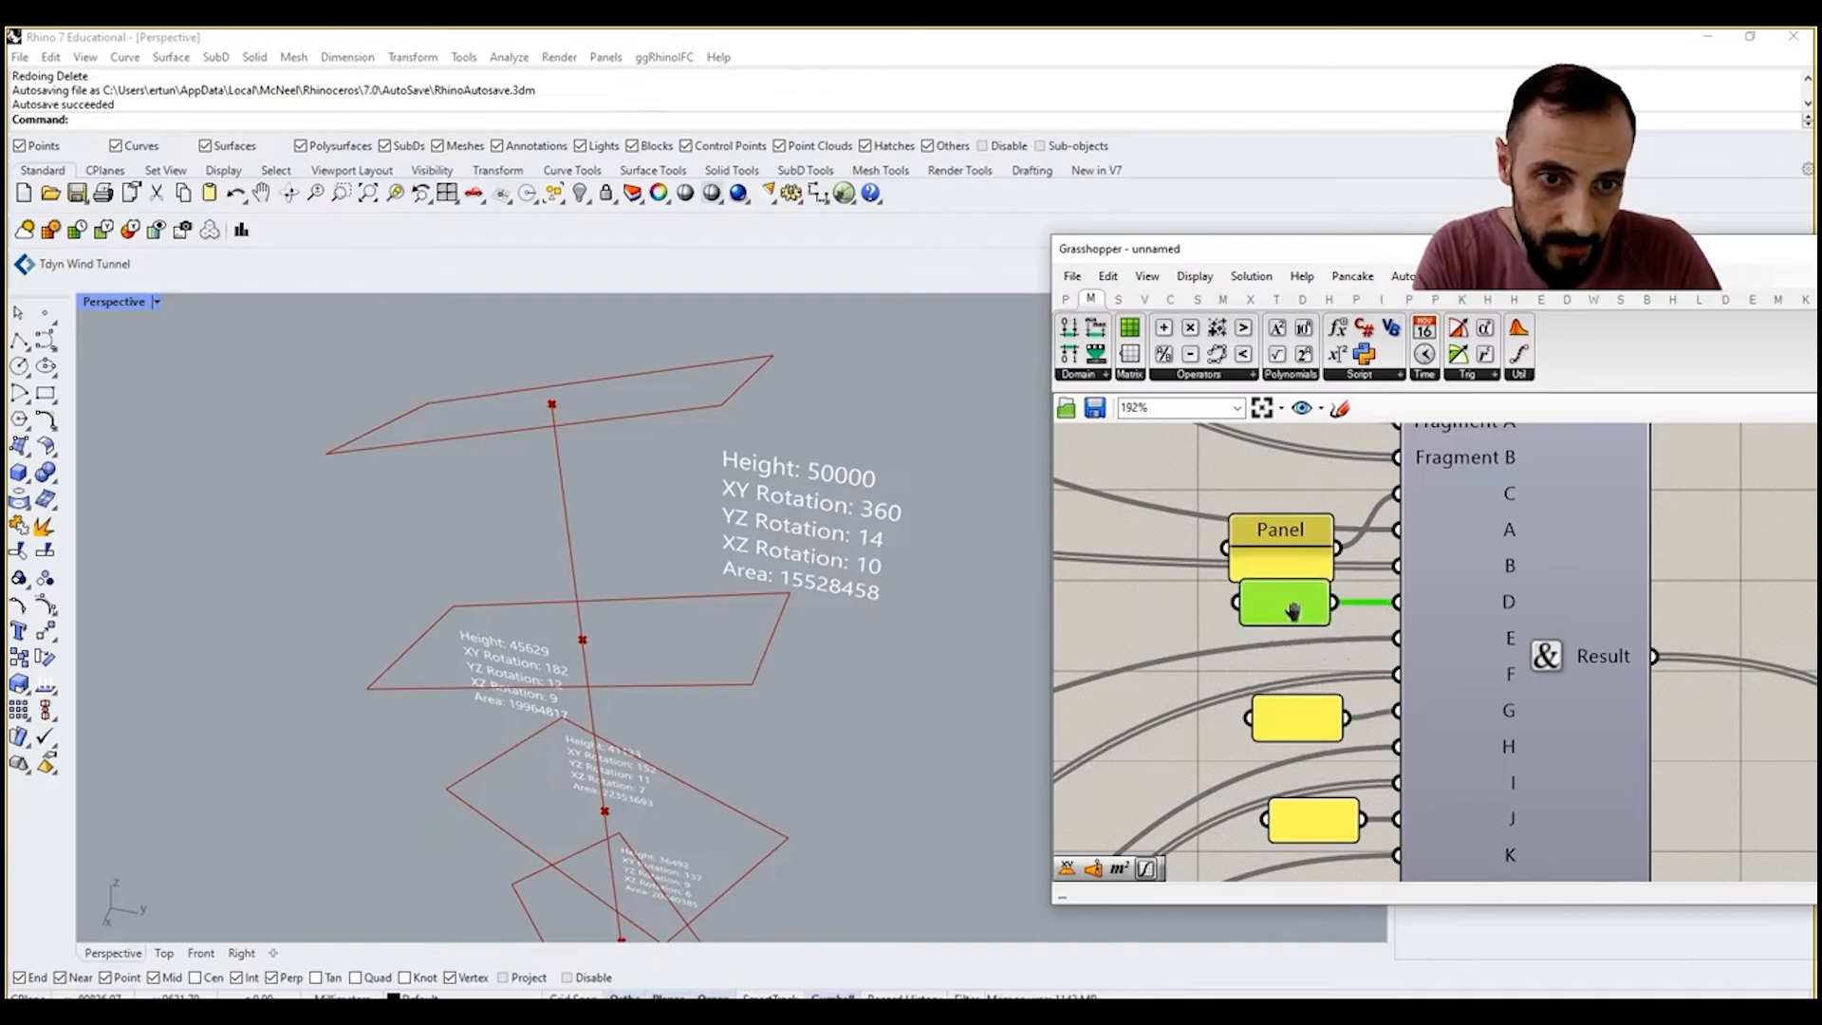
{"action": "right_click_drag", "start_coordinate": [1293, 610], "coordinate": [1279, 732]}
{"action": "left_click_drag", "start_coordinate": [1273, 690], "coordinate": [1281, 633]}
{"action": "scroll", "coordinate": [1281, 626], "scroll_direction": "down", "scroll_amount": 5}
{"action": "right_click_drag", "start_coordinate": [1301, 761], "coordinate": [1318, 666]}
{"action": "right_click_drag", "start_coordinate": [1346, 743], "coordinate": [1340, 668]}
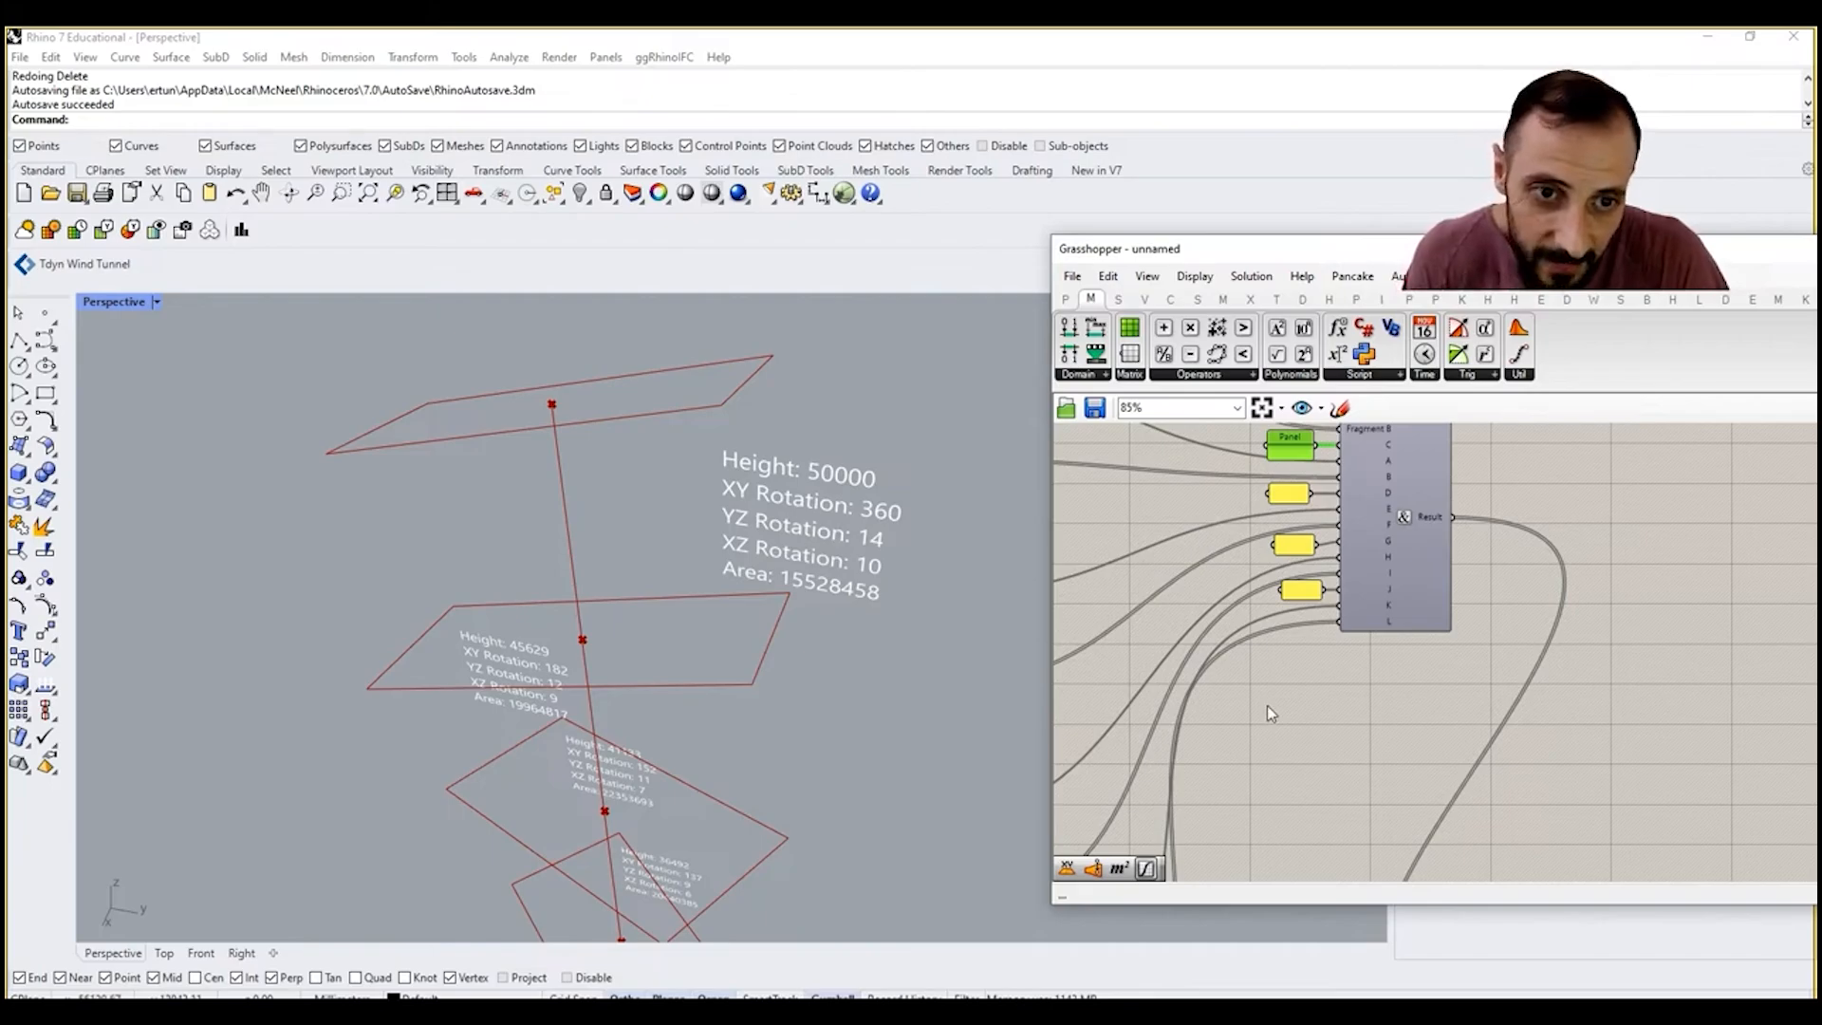
Step: Add a Division component and place it inside the Area label group between the Number parameter and the Round component
{"action": "right_click_drag", "start_coordinate": [1291, 704], "coordinate": [1399, 571]}
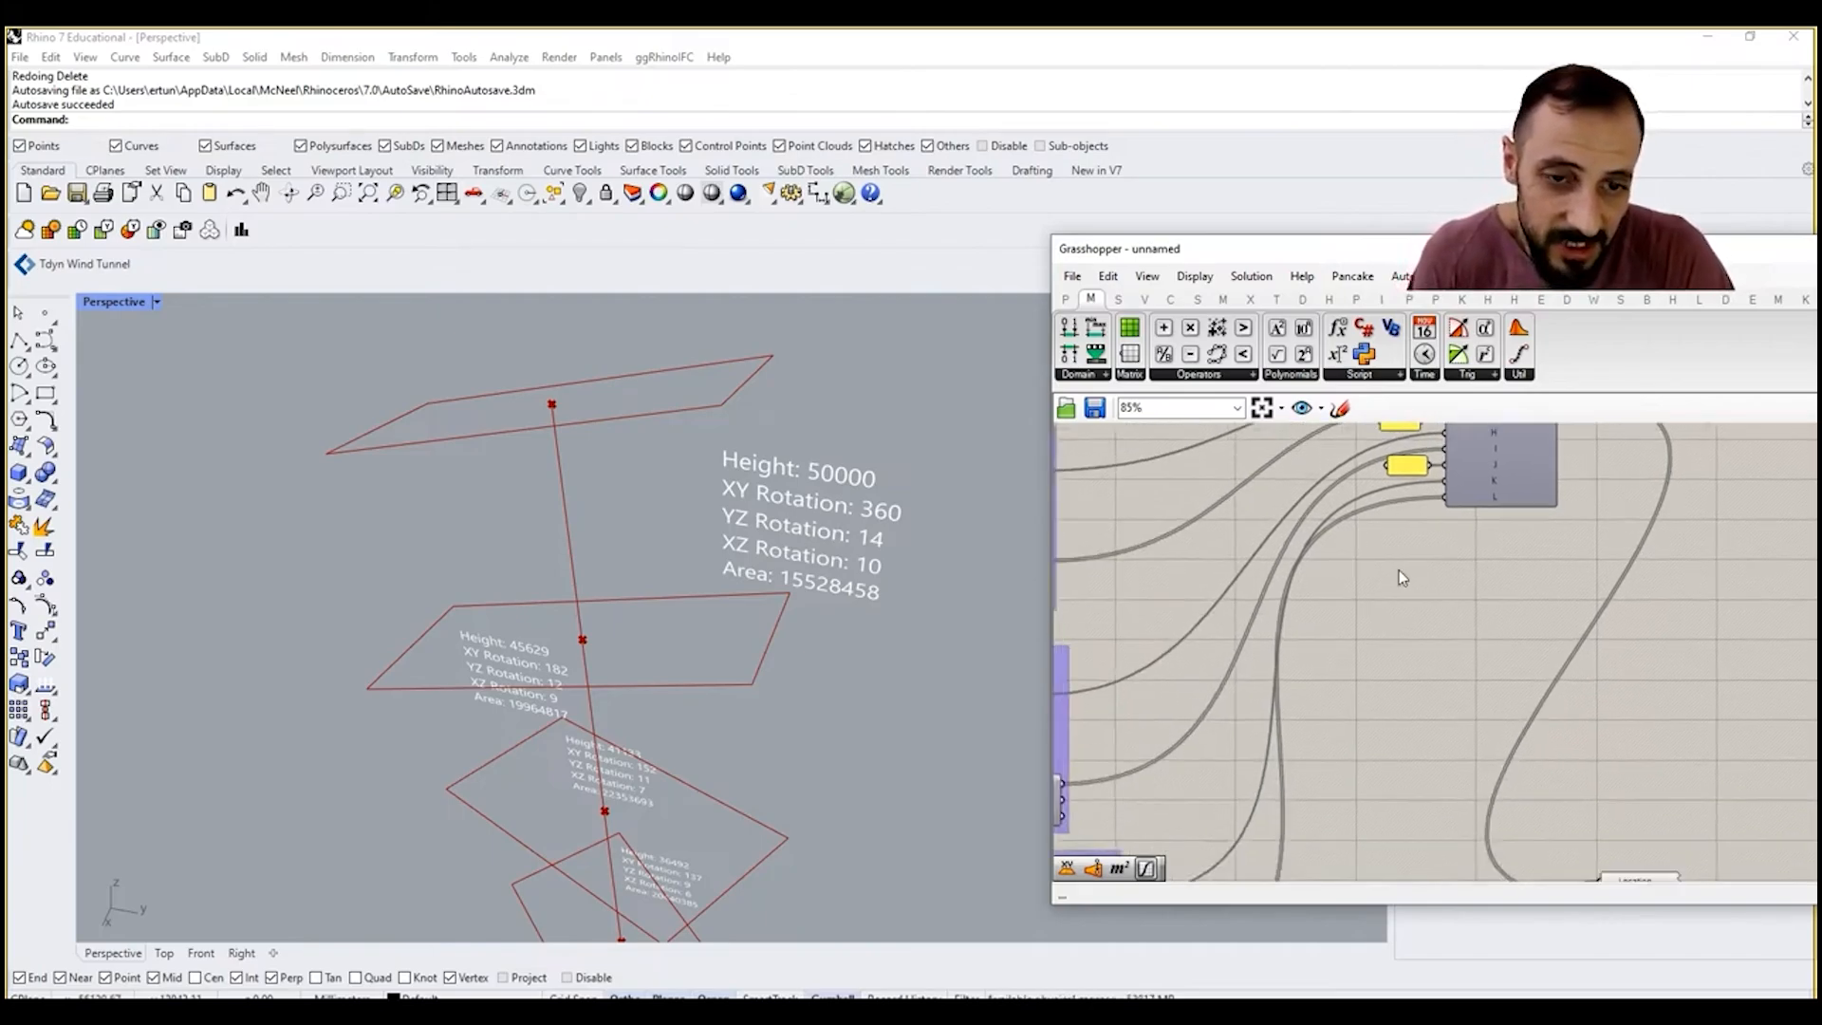
{"action": "scroll", "coordinate": [1399, 570], "scroll_direction": "down", "scroll_amount": 5}
{"action": "scroll", "coordinate": [1277, 739], "scroll_direction": "up", "scroll_amount": 4}
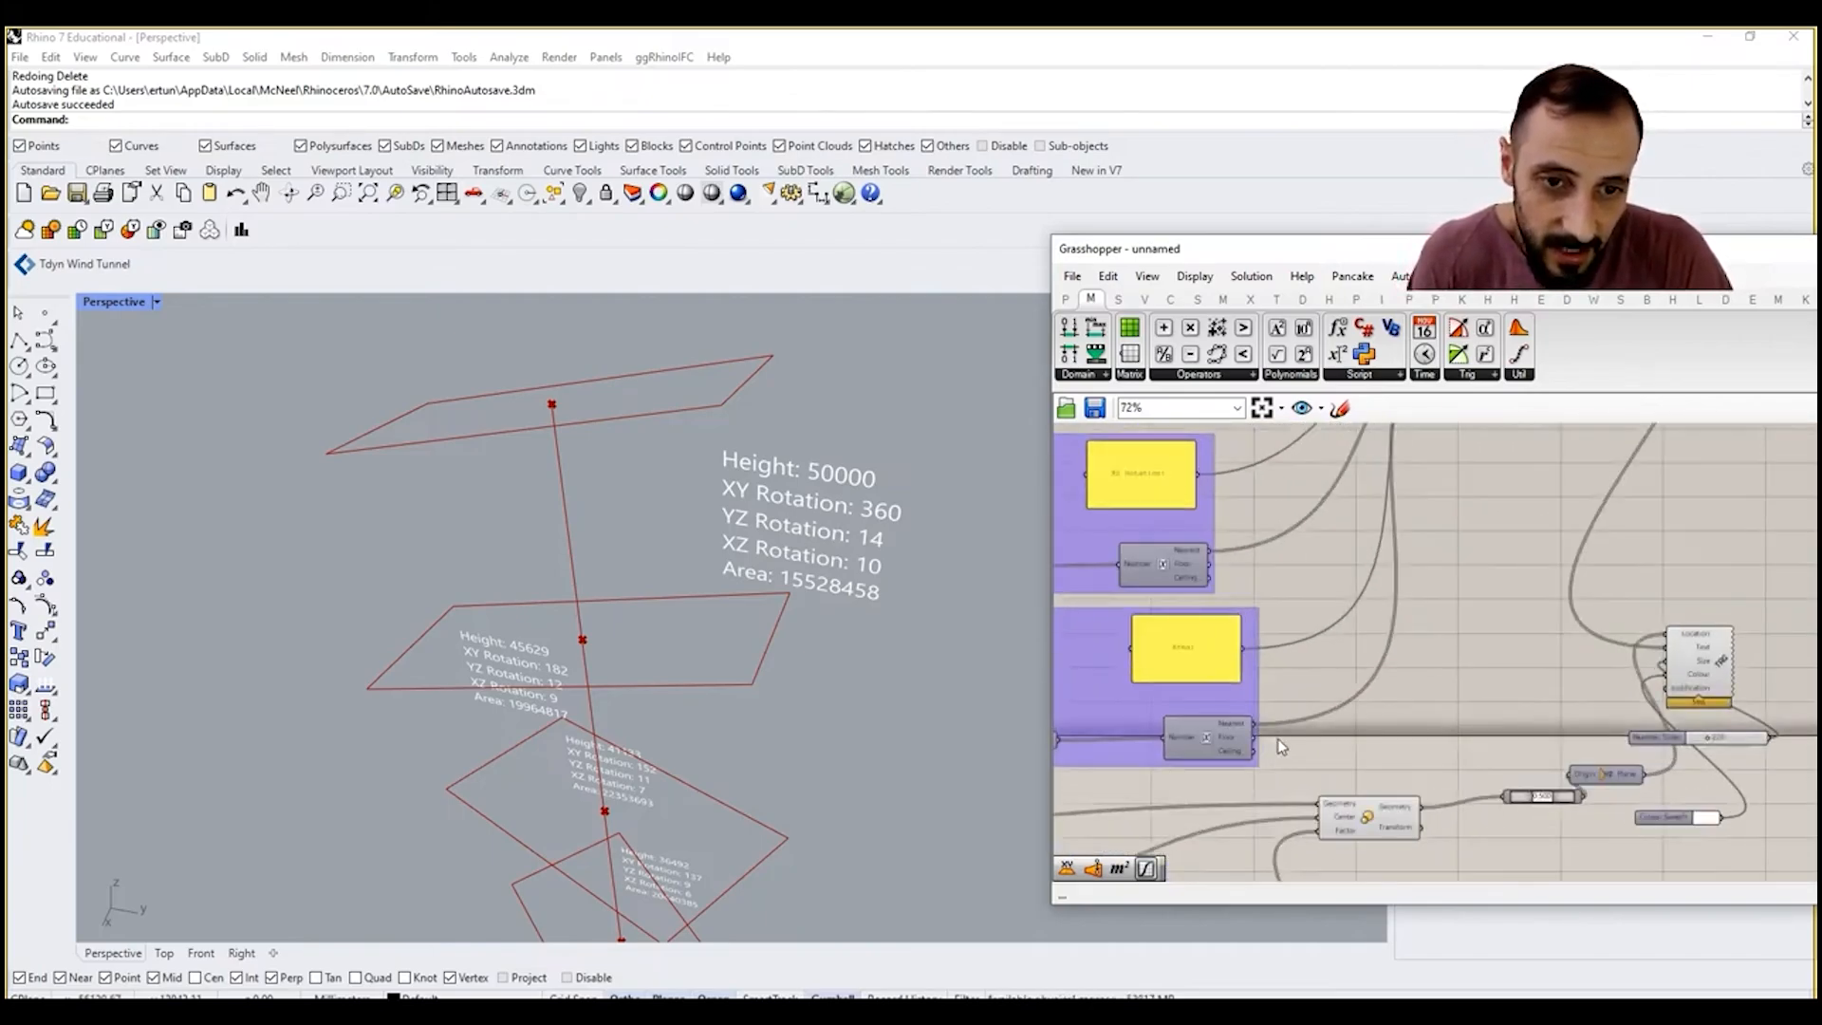
{"action": "left_click", "coordinate": [1209, 648]}
{"action": "right_click_drag", "start_coordinate": [1290, 708], "coordinate": [1359, 697]}
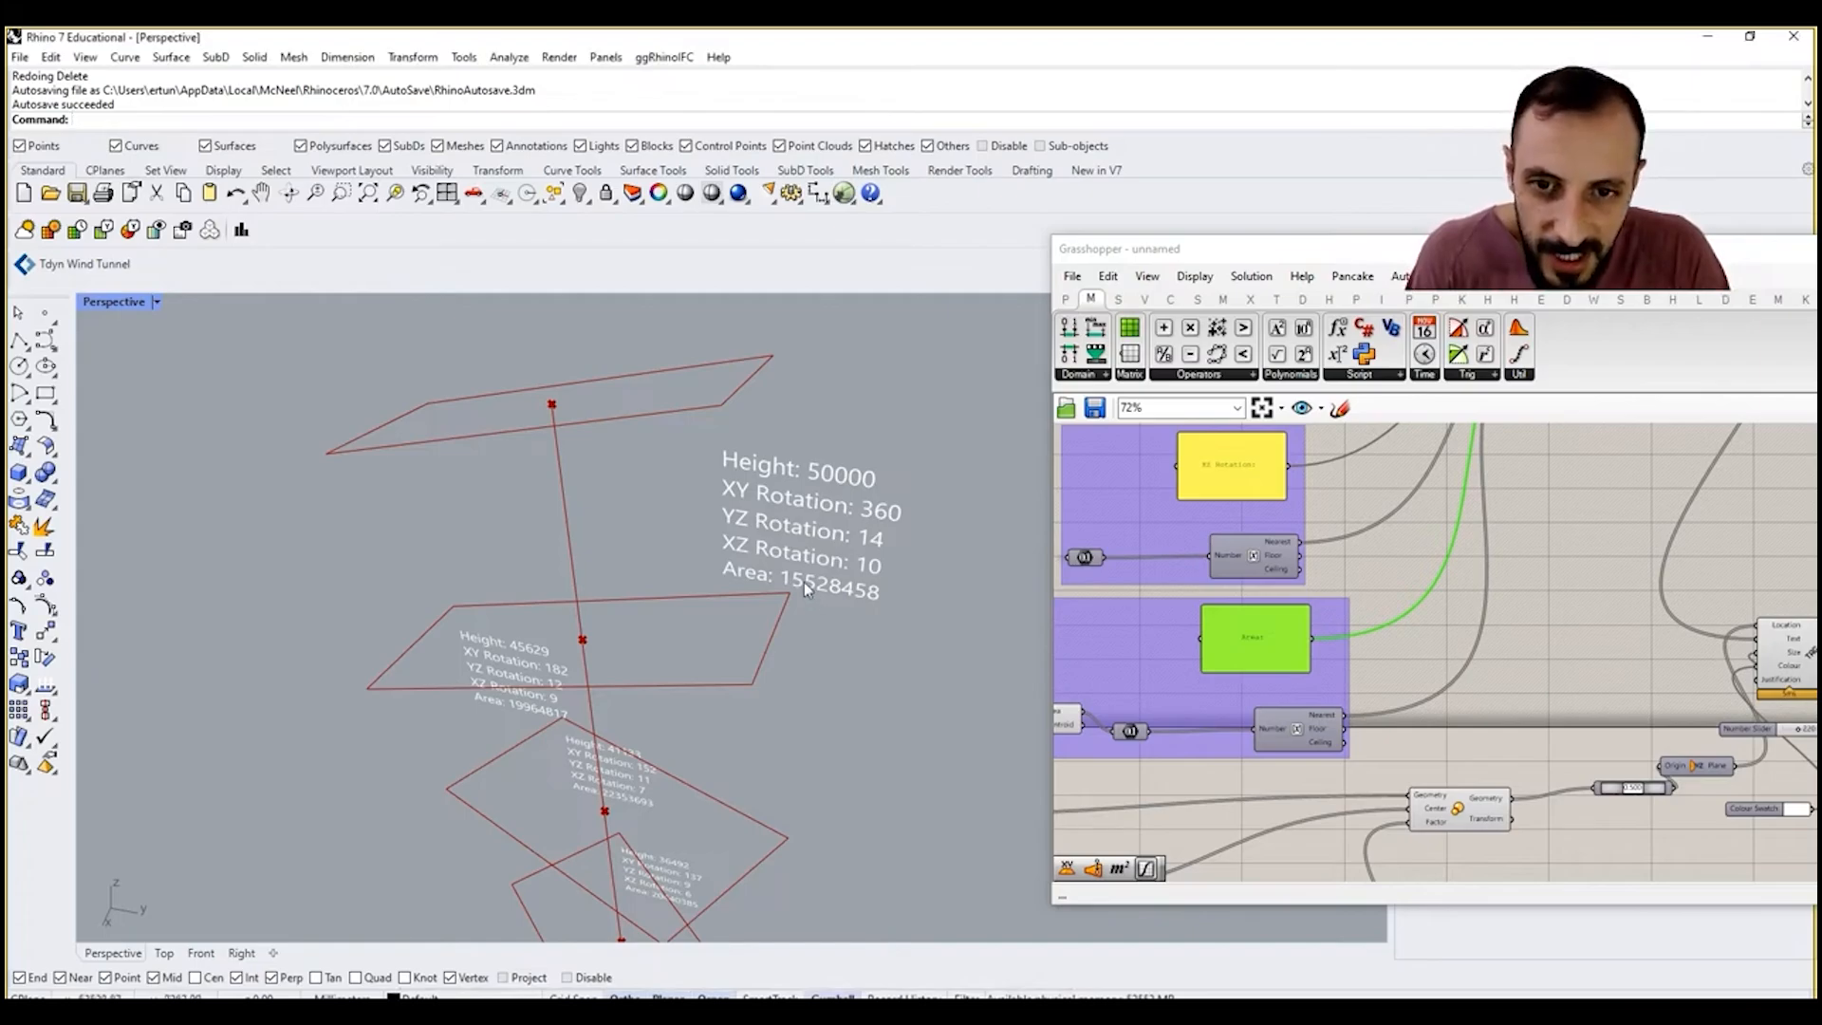
{"action": "mouse_move", "coordinate": [1453, 674]}
{"action": "right_mouse_down"}
{"action": "mouse_move", "coordinate": [1505, 664]}
{"action": "mouse_move", "coordinate": [1480, 679]}
{"action": "right_mouse_up"}
{"action": "double_click", "coordinate": [1488, 673]}
{"action": "type", "text": "divis"}
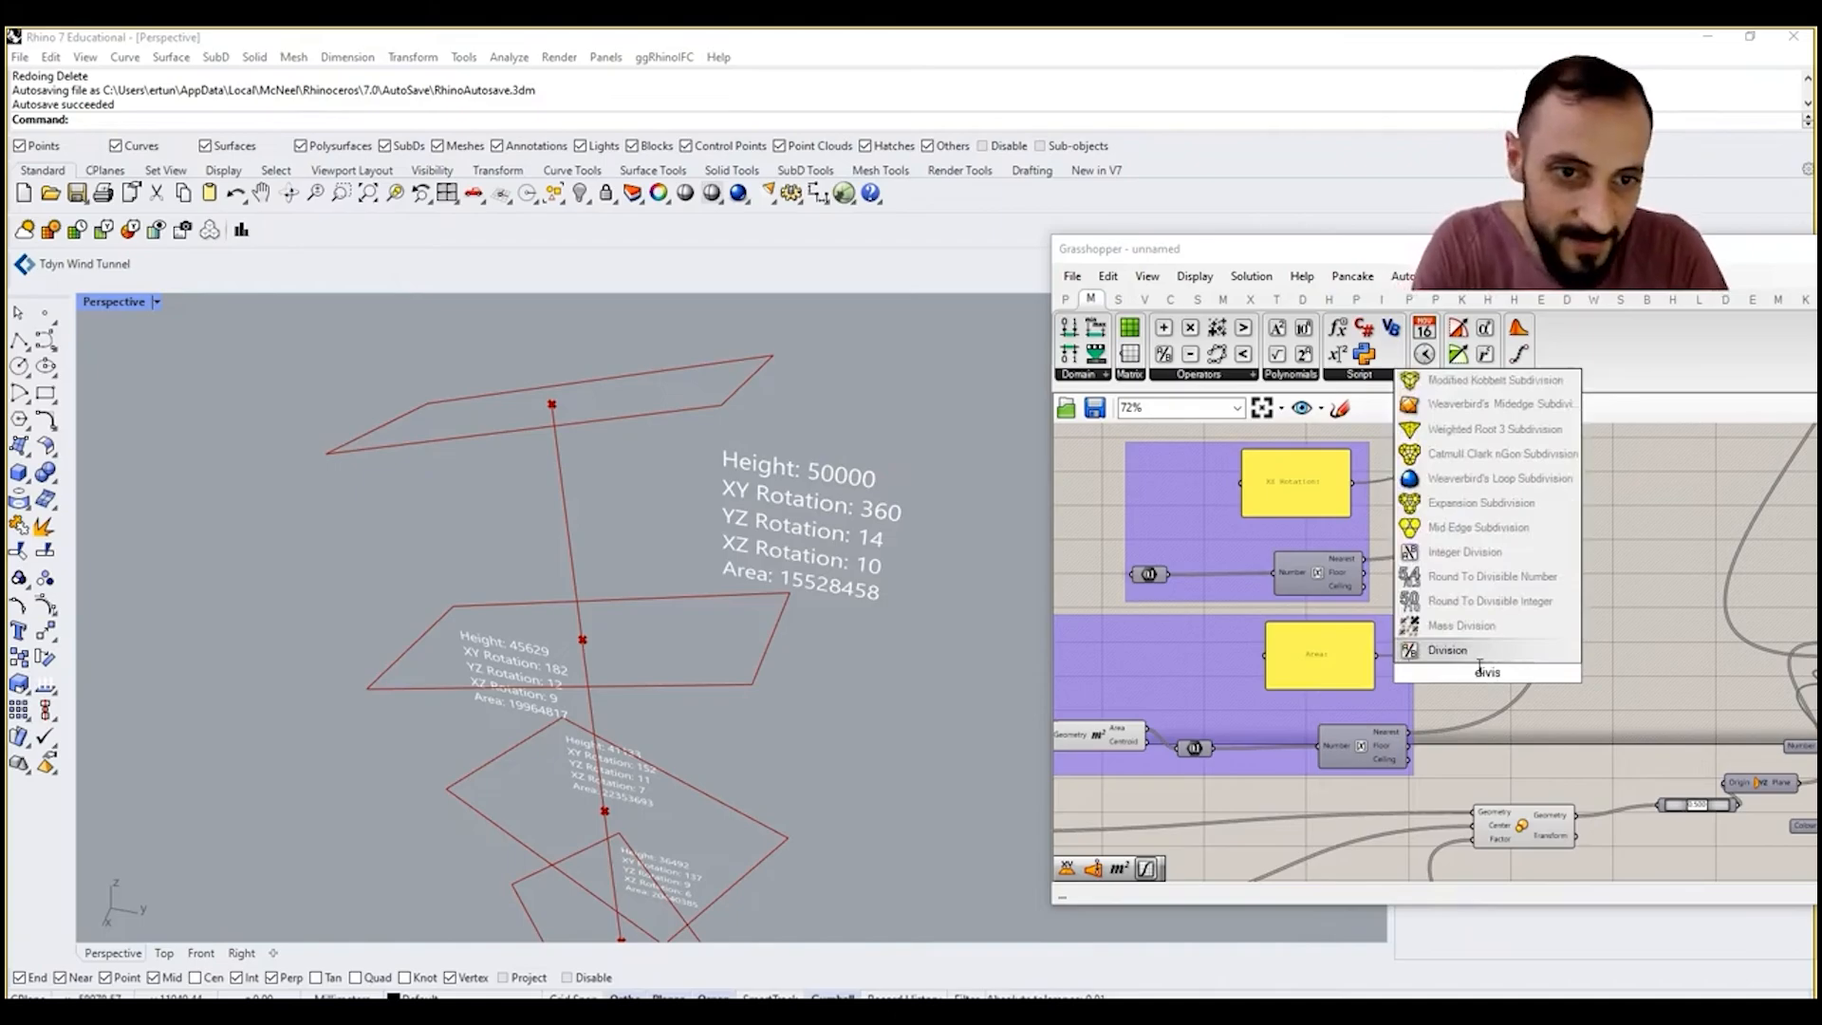
{"action": "key", "text": "Return"}
{"action": "scroll", "coordinate": [1452, 657], "scroll_direction": "up", "scroll_amount": 3}
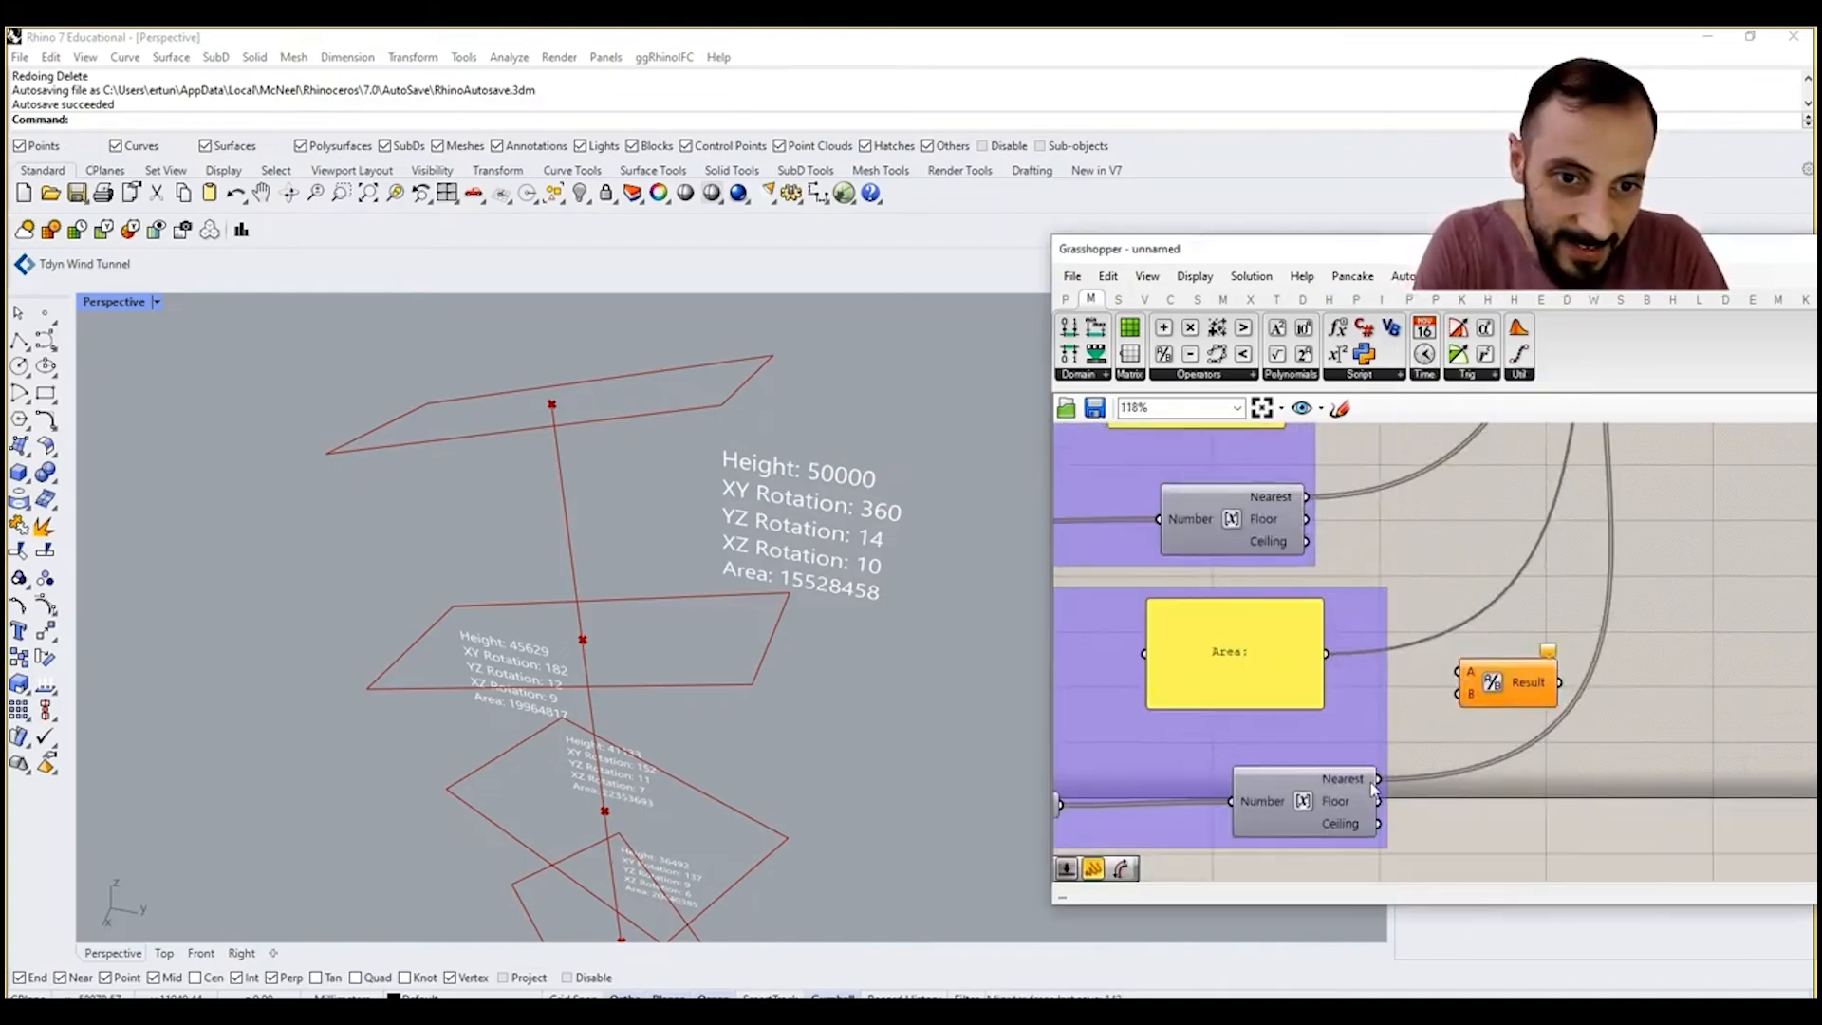
{"action": "scroll", "coordinate": [1371, 787], "scroll_direction": "down", "scroll_amount": 2}
{"action": "left_click_drag", "start_coordinate": [1545, 696], "coordinate": [1226, 750]}
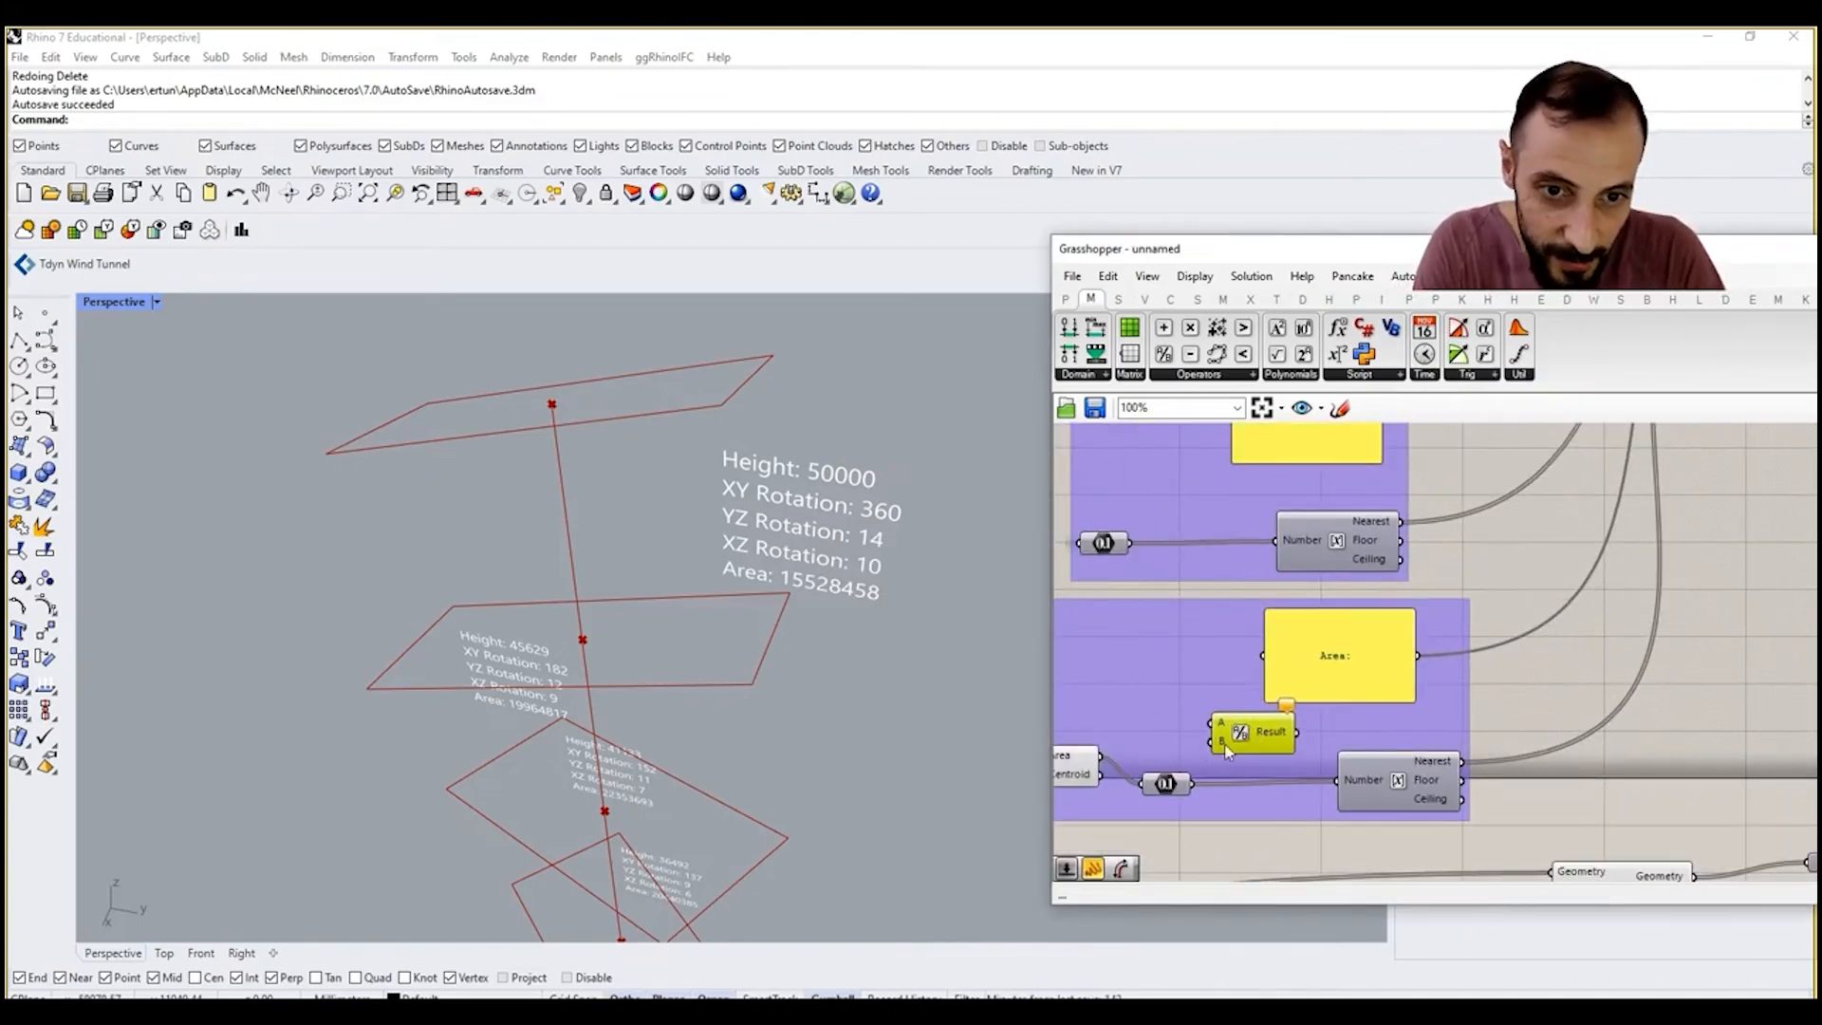
Step: Divide the area by a new number slider set to 1000000 and feed the result into the Round component
{"action": "scroll", "coordinate": [1149, 707], "scroll_direction": "up", "scroll_amount": 1}
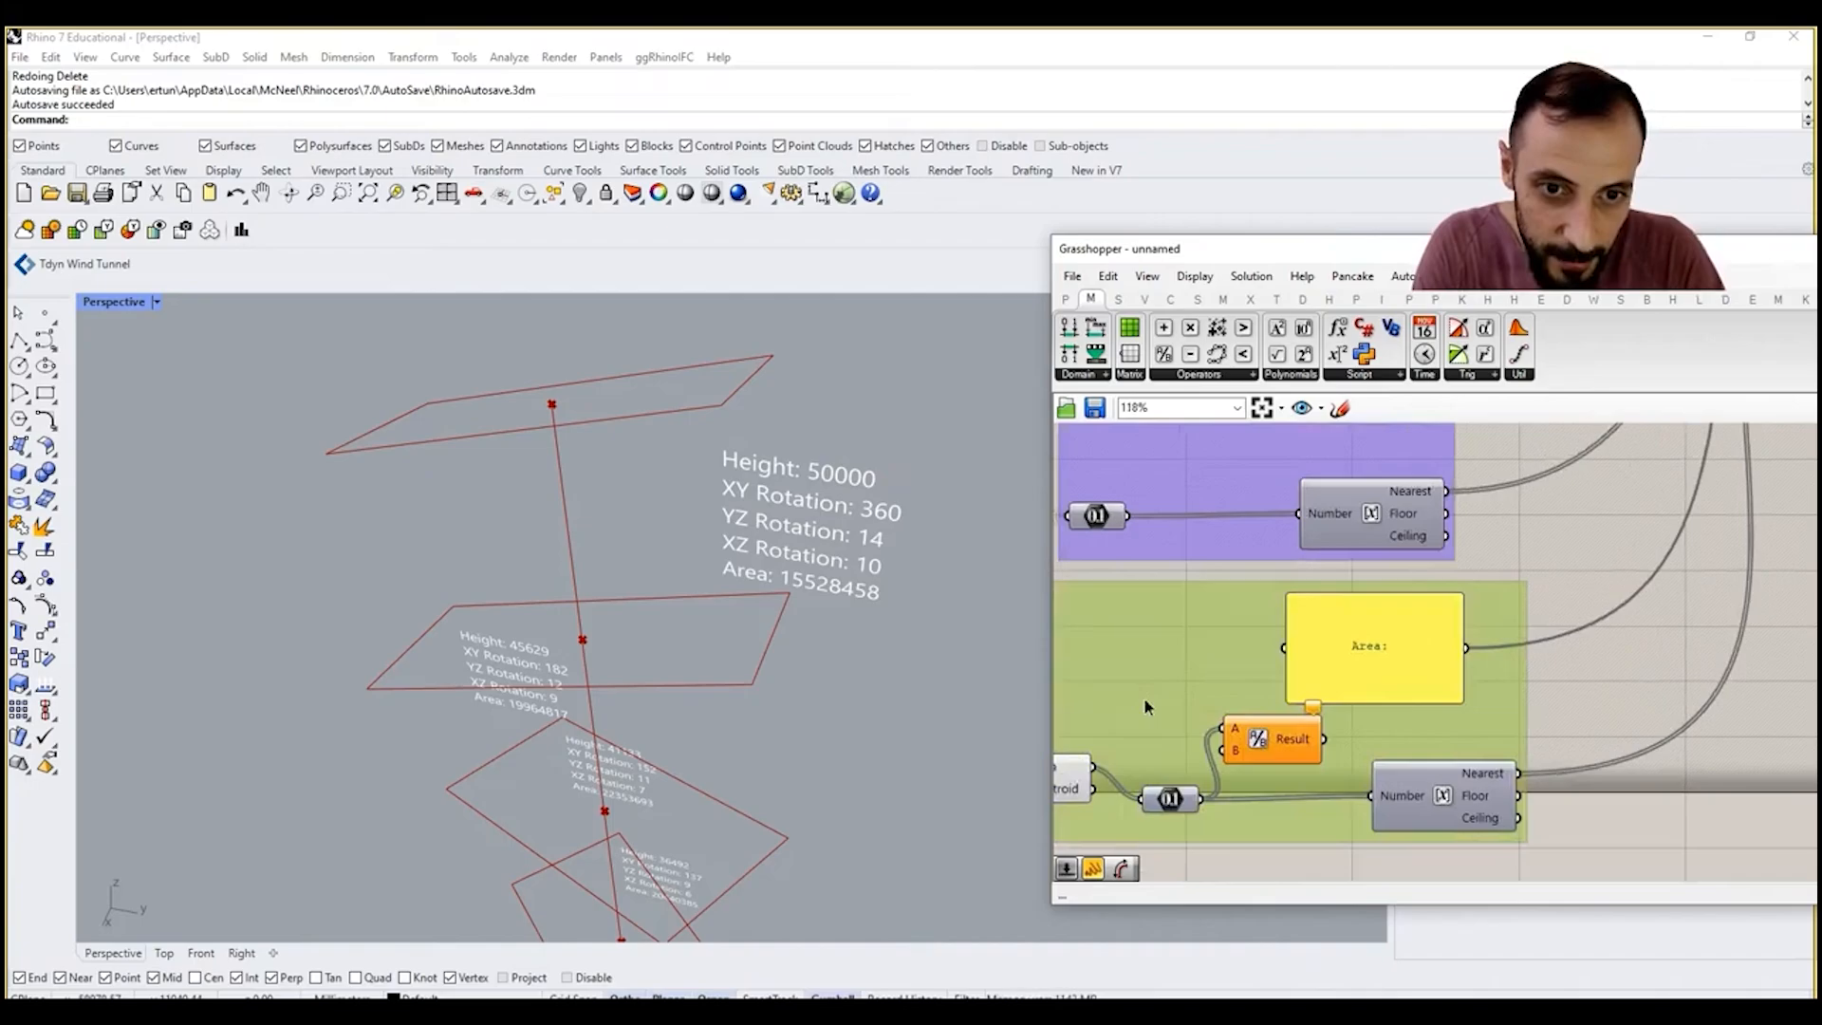
{"action": "double_click", "coordinate": [1146, 700]}
{"action": "type", "text": "10"}
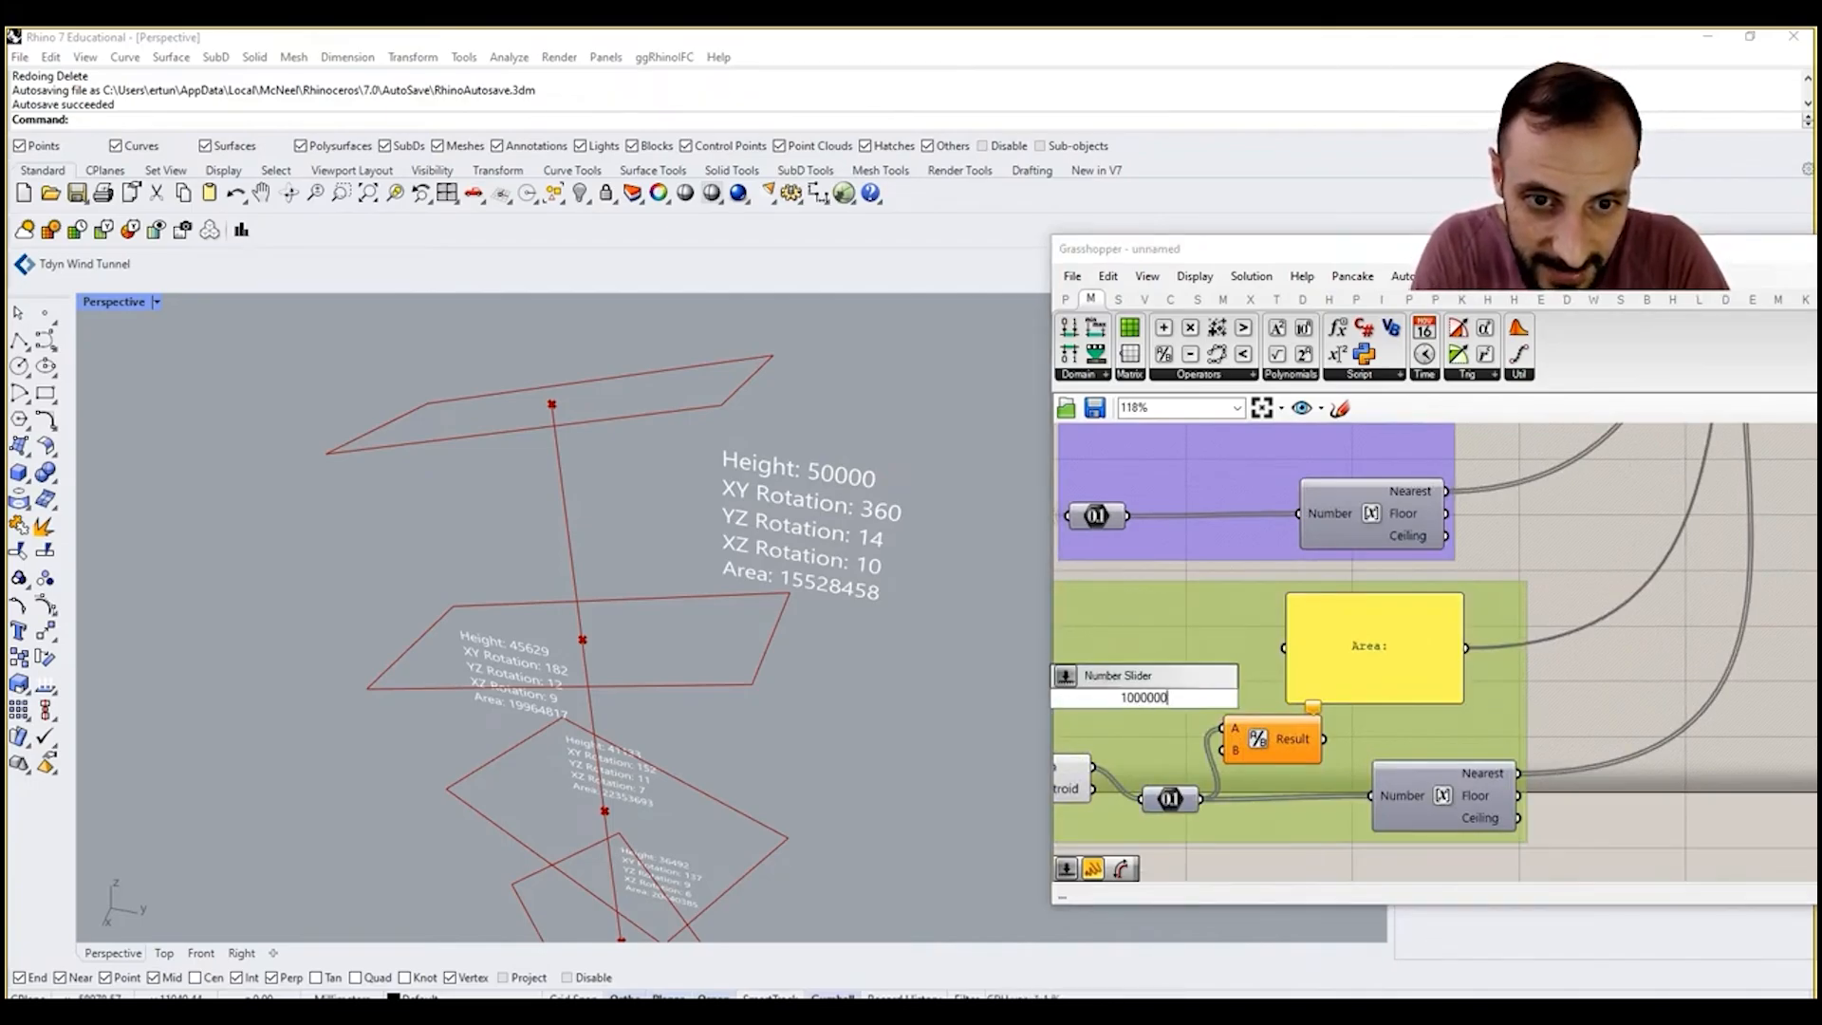
{"action": "type", "text": "00000"}
{"action": "key", "text": "Return"}
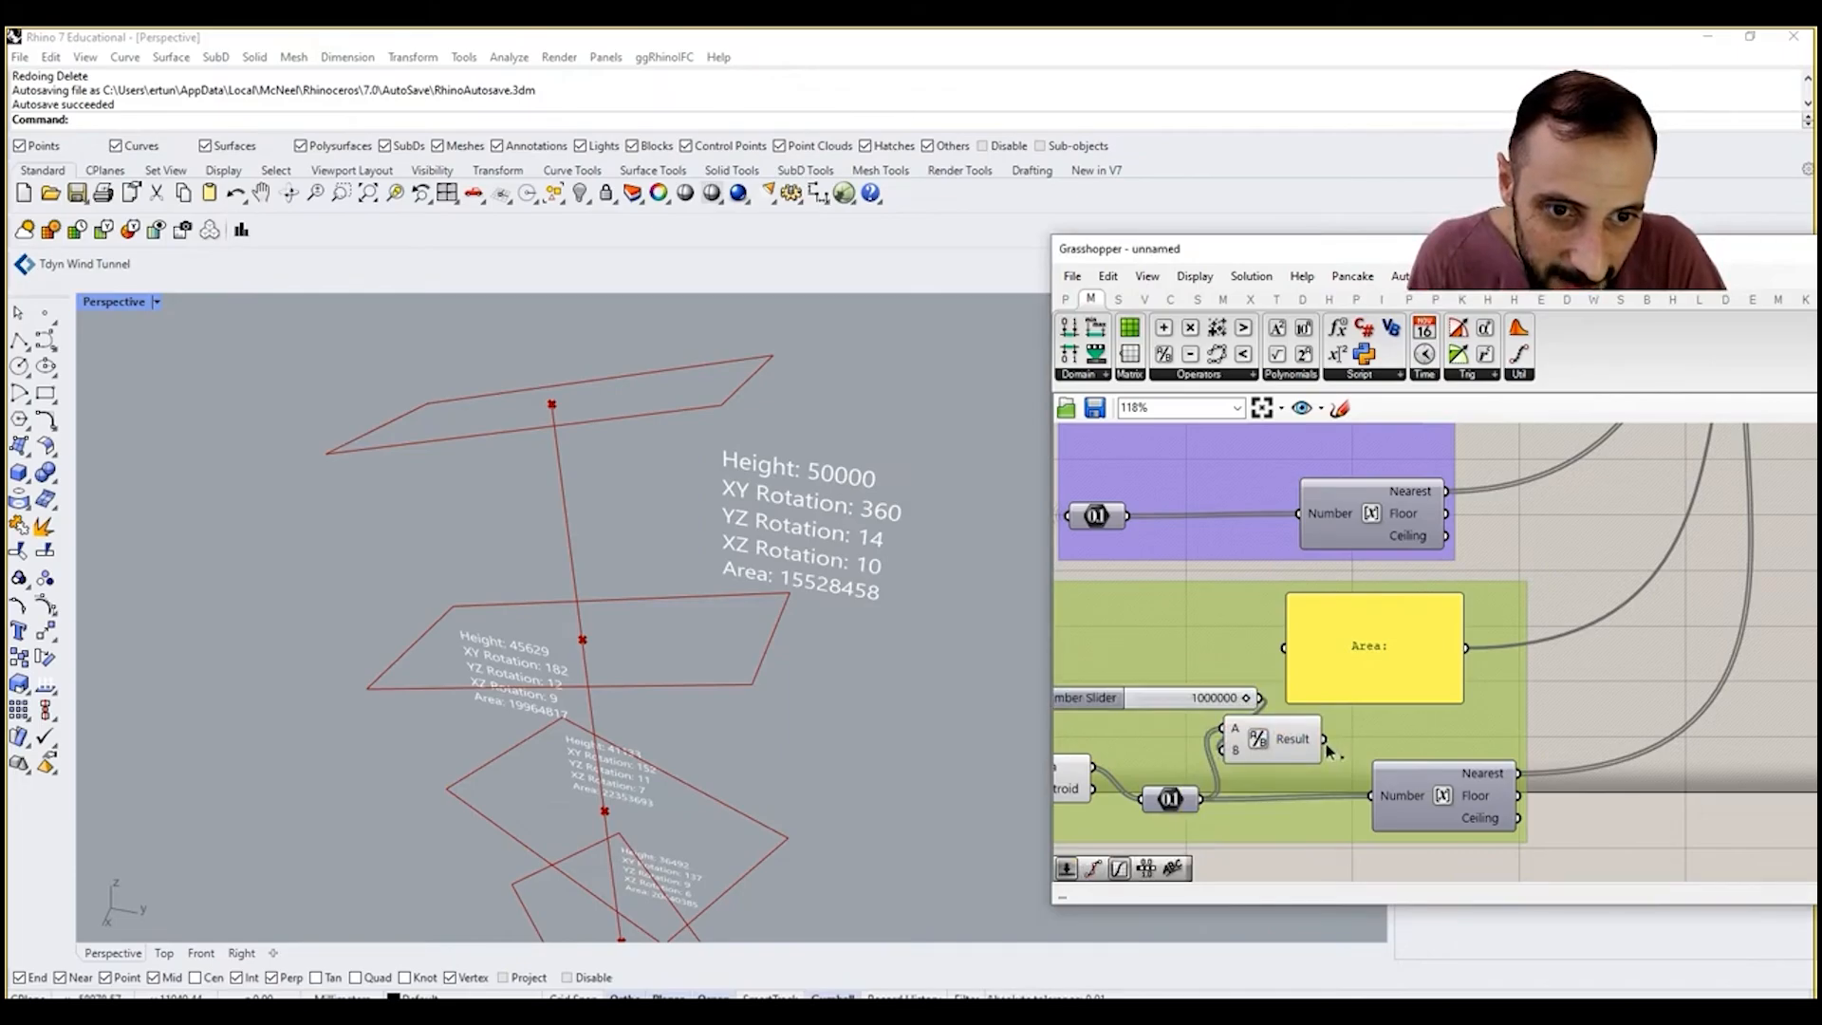
{"action": "left_click_drag", "start_coordinate": [1375, 799], "coordinate": [1375, 799]}
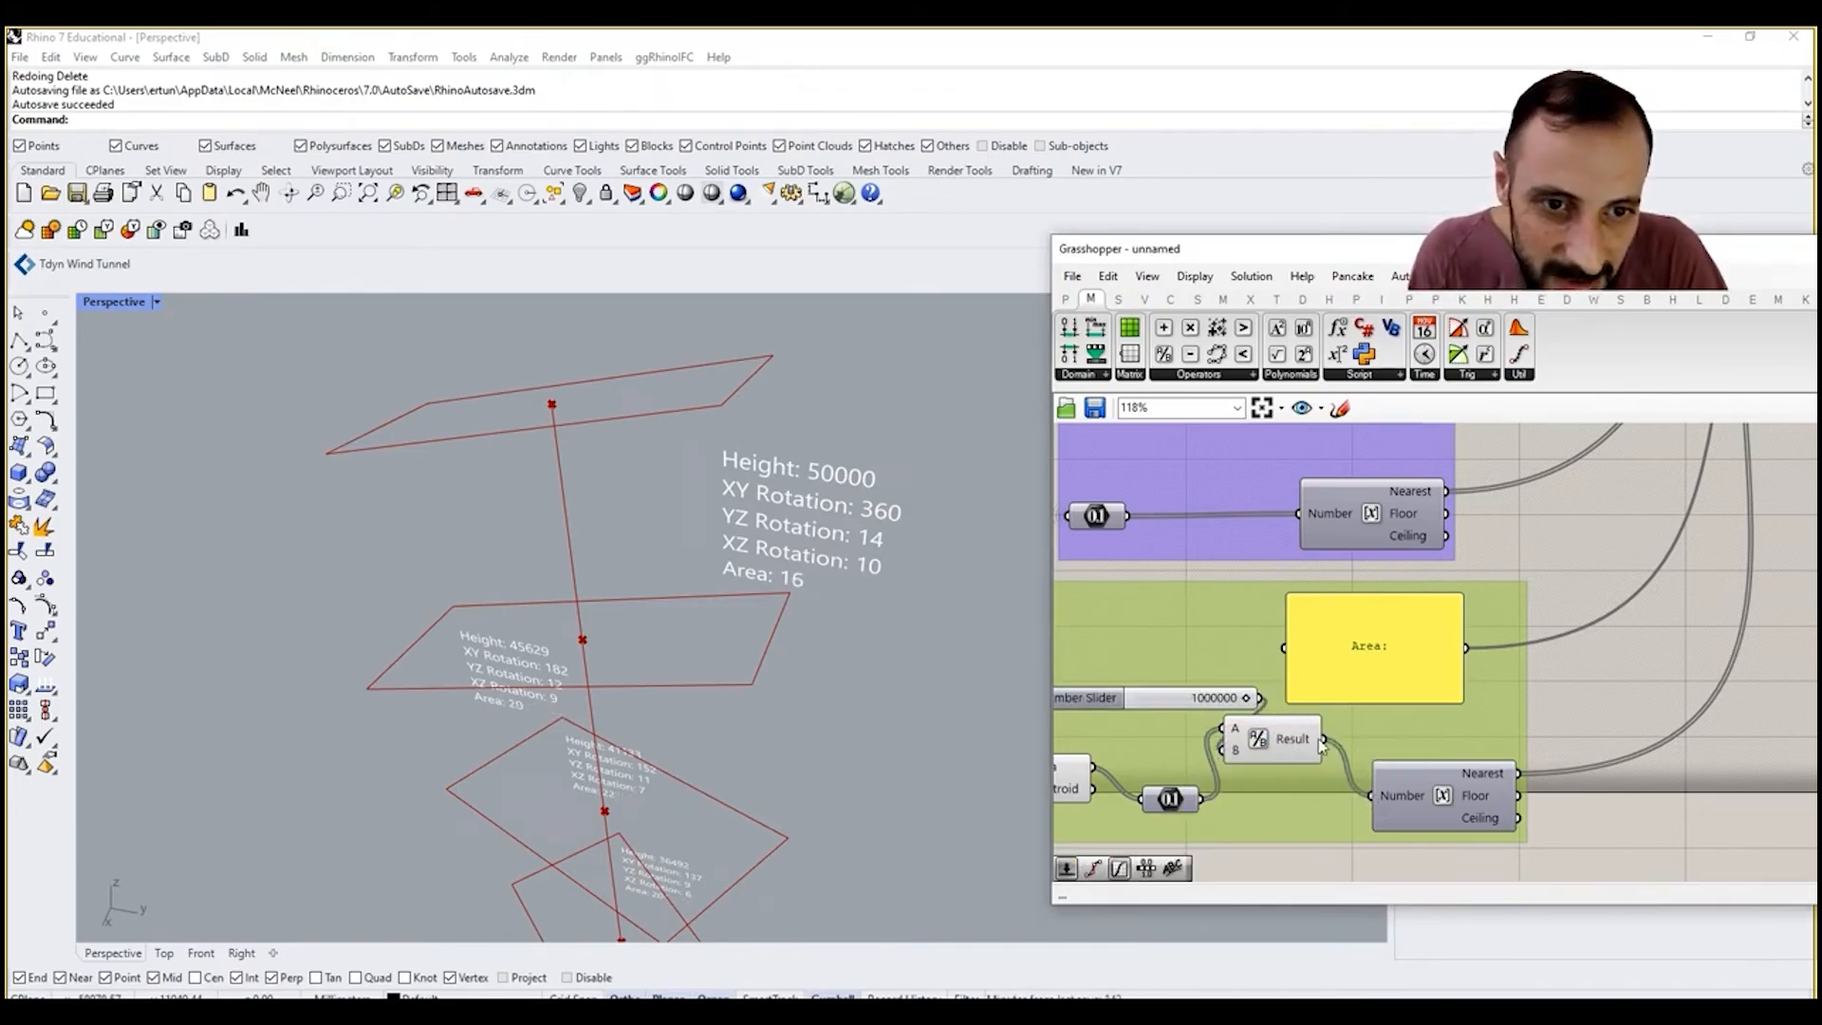
Step: Connect the Division result directly to Concatenate input L, delete the area's Round component and shift the Area label panel over
{"action": "scroll", "coordinate": [1325, 745], "scroll_direction": "down", "scroll_amount": 2}
{"action": "left_click_drag", "start_coordinate": [1325, 739], "coordinate": [1567, 497]}
{"action": "scroll", "coordinate": [1427, 589], "scroll_direction": "down", "scroll_amount": 4}
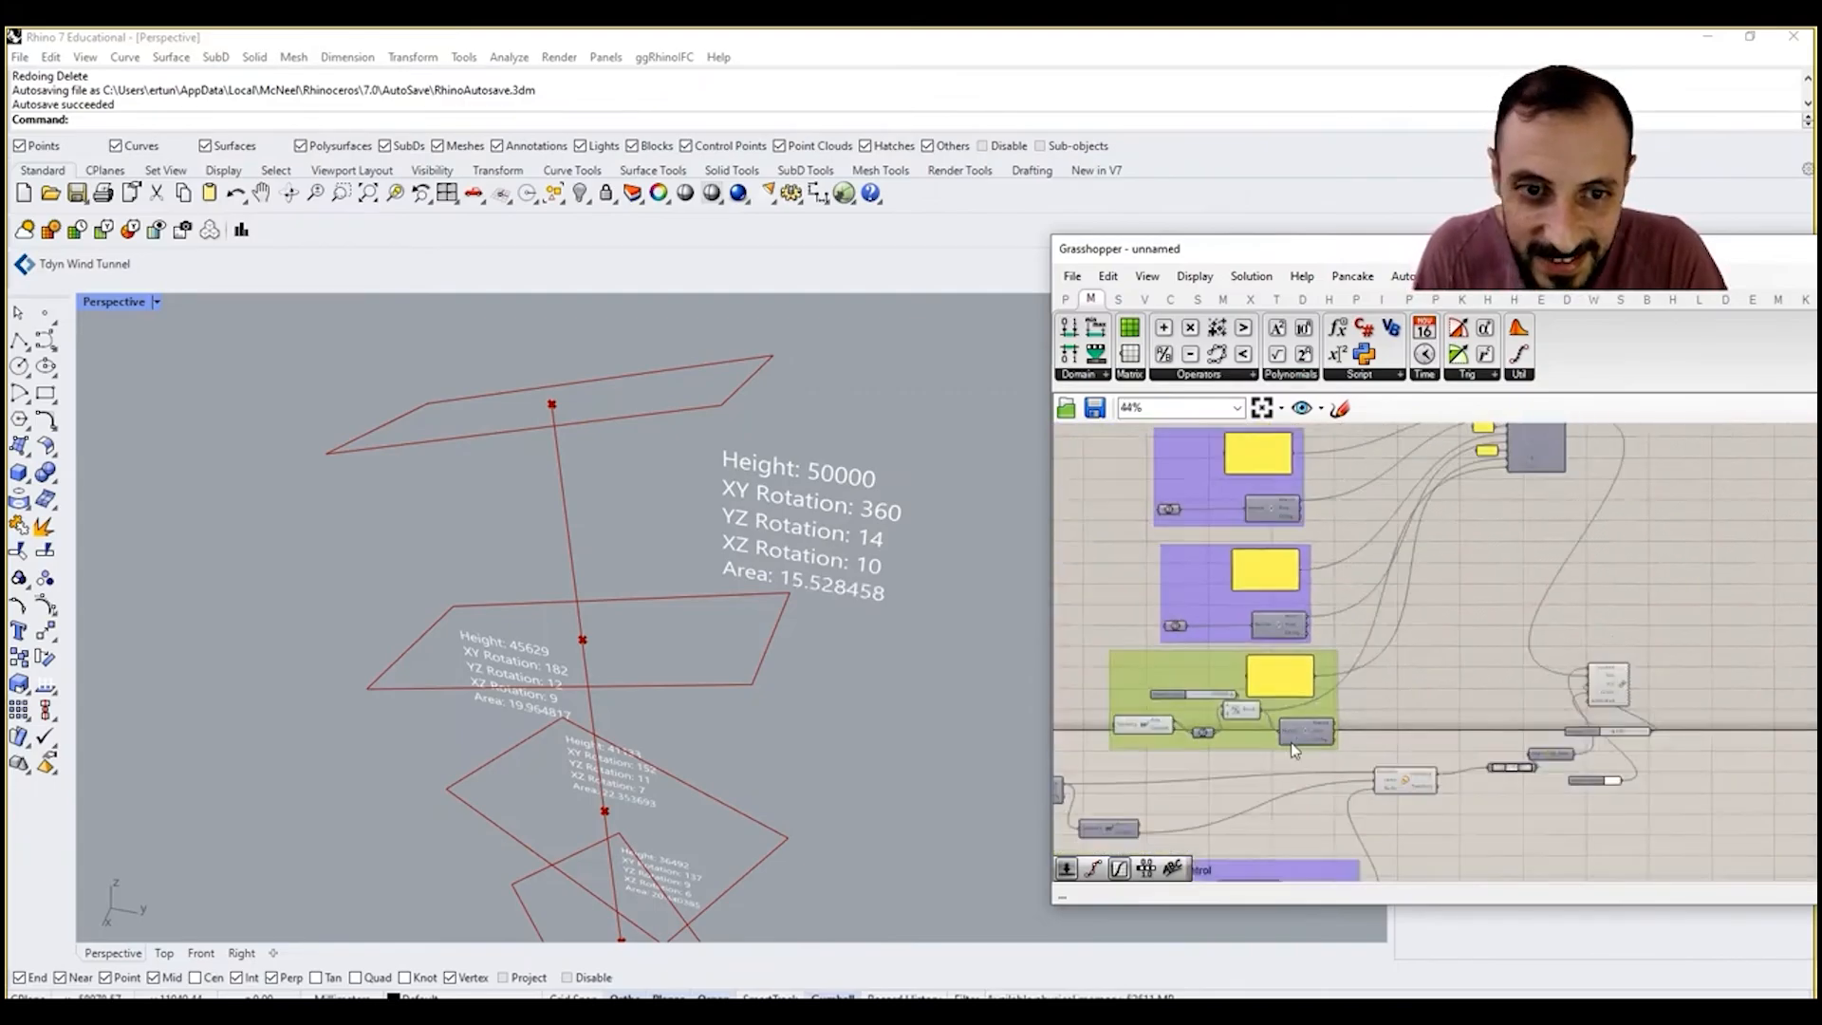
{"action": "scroll", "coordinate": [1290, 747], "scroll_direction": "up", "scroll_amount": 4}
{"action": "left_click_drag", "start_coordinate": [1322, 718], "coordinate": [1353, 709]}
{"action": "key", "text": "Delete"}
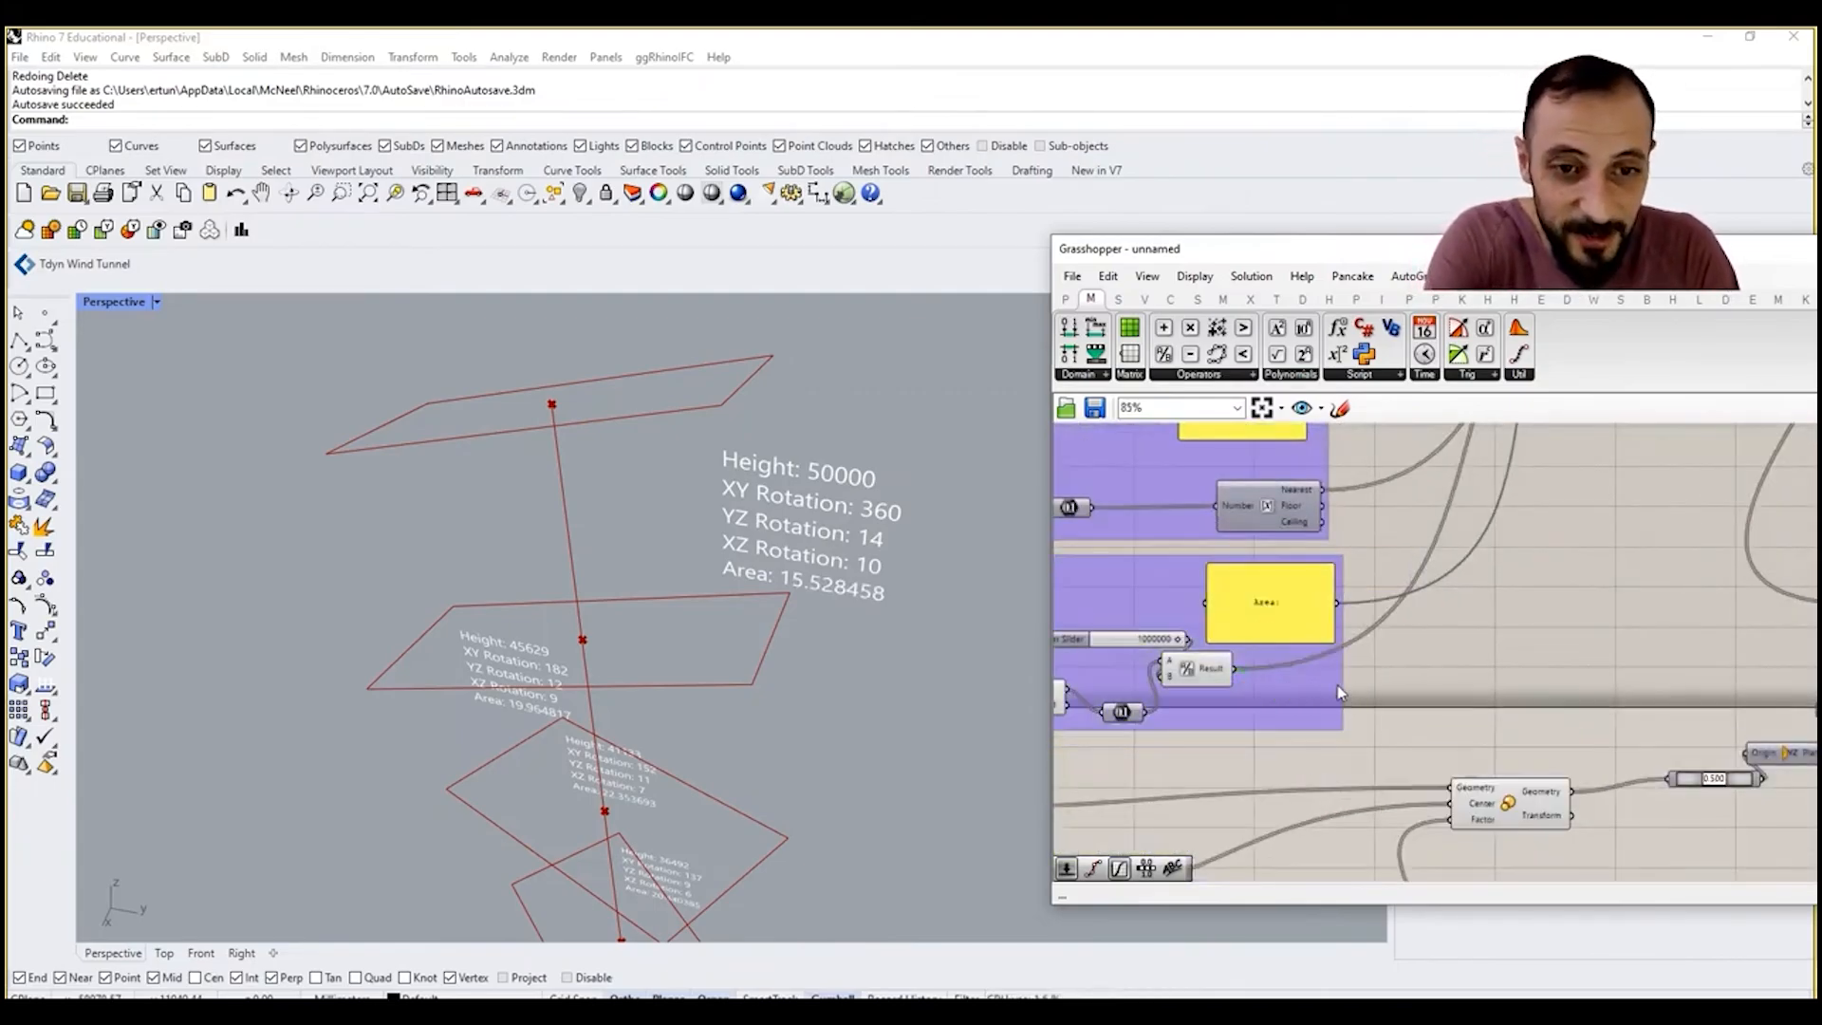
{"action": "mouse_move", "coordinate": [1283, 628]}
{"action": "left_mouse_down"}
{"action": "mouse_move", "coordinate": [1324, 651]}
{"action": "mouse_move", "coordinate": [1322, 609]}
{"action": "mouse_move", "coordinate": [1318, 628]}
{"action": "left_mouse_up"}
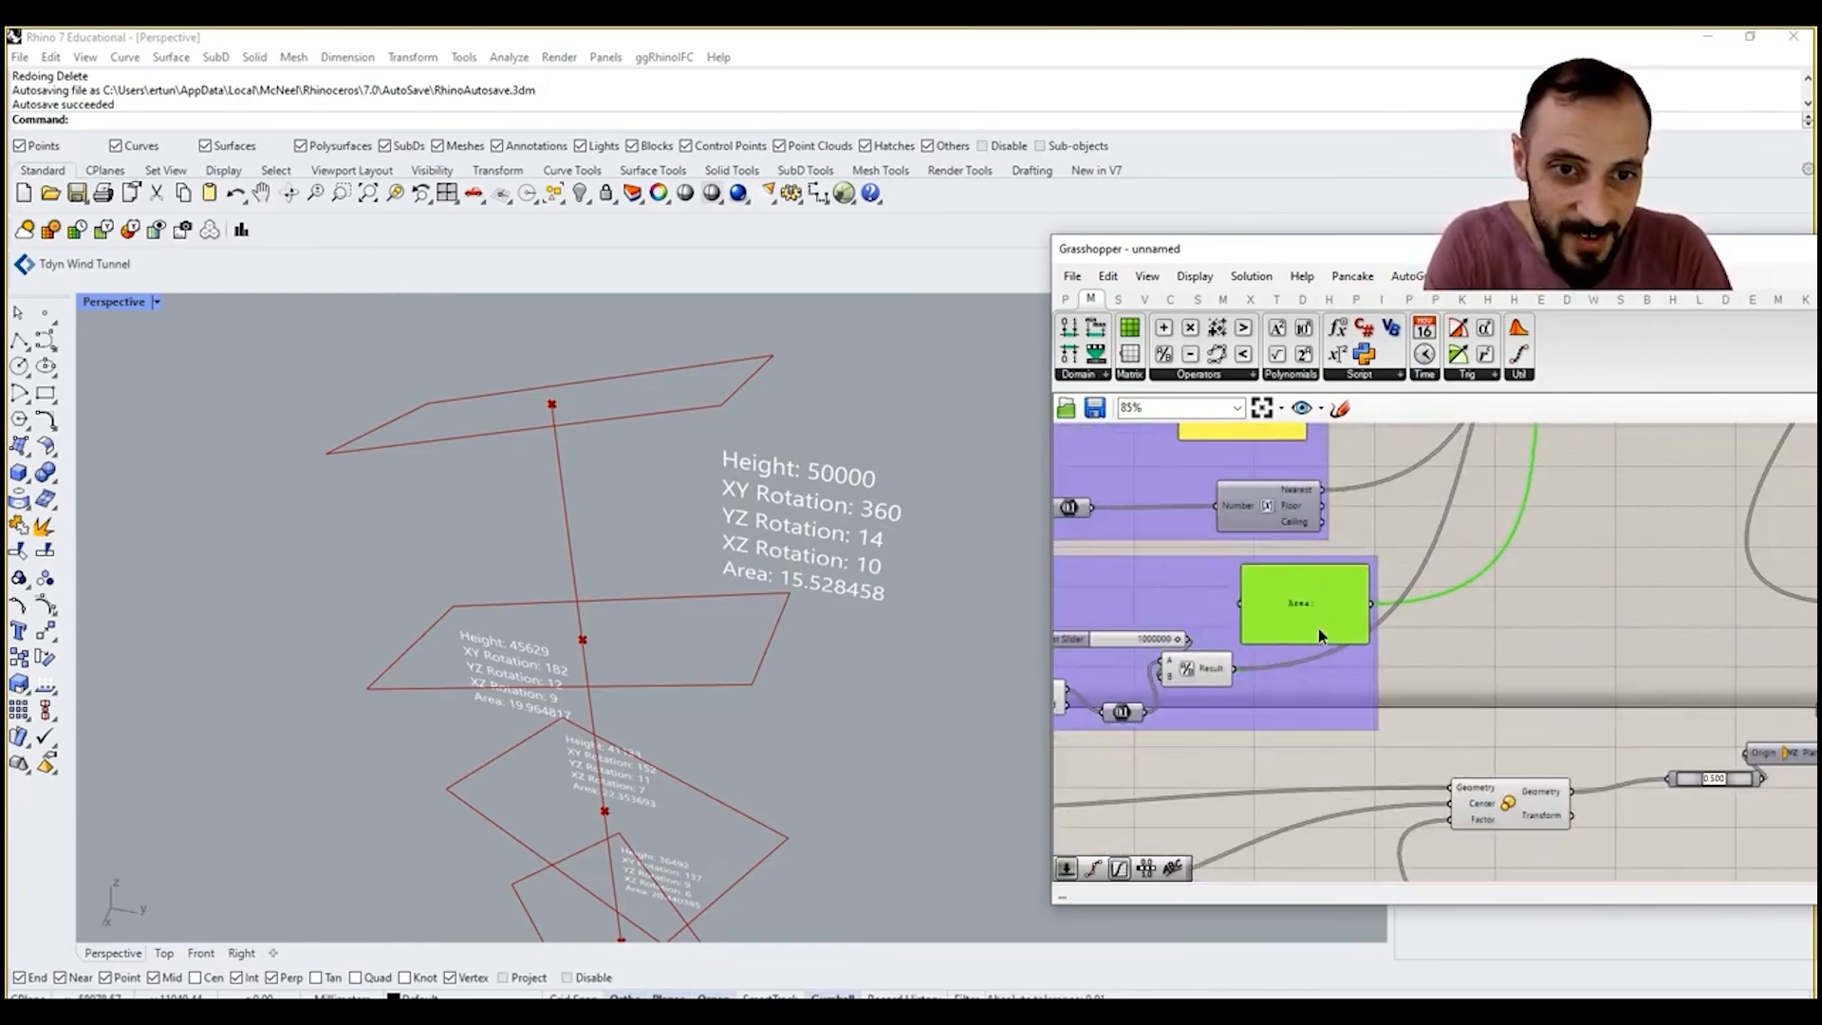
Step: Add input M to the Concatenate component
{"action": "right_click_drag", "start_coordinate": [1419, 608], "coordinate": [1331, 740]}
{"action": "scroll", "coordinate": [1331, 740], "scroll_direction": "down", "scroll_amount": 3}
{"action": "scroll", "coordinate": [1473, 520], "scroll_direction": "up", "scroll_amount": 8}
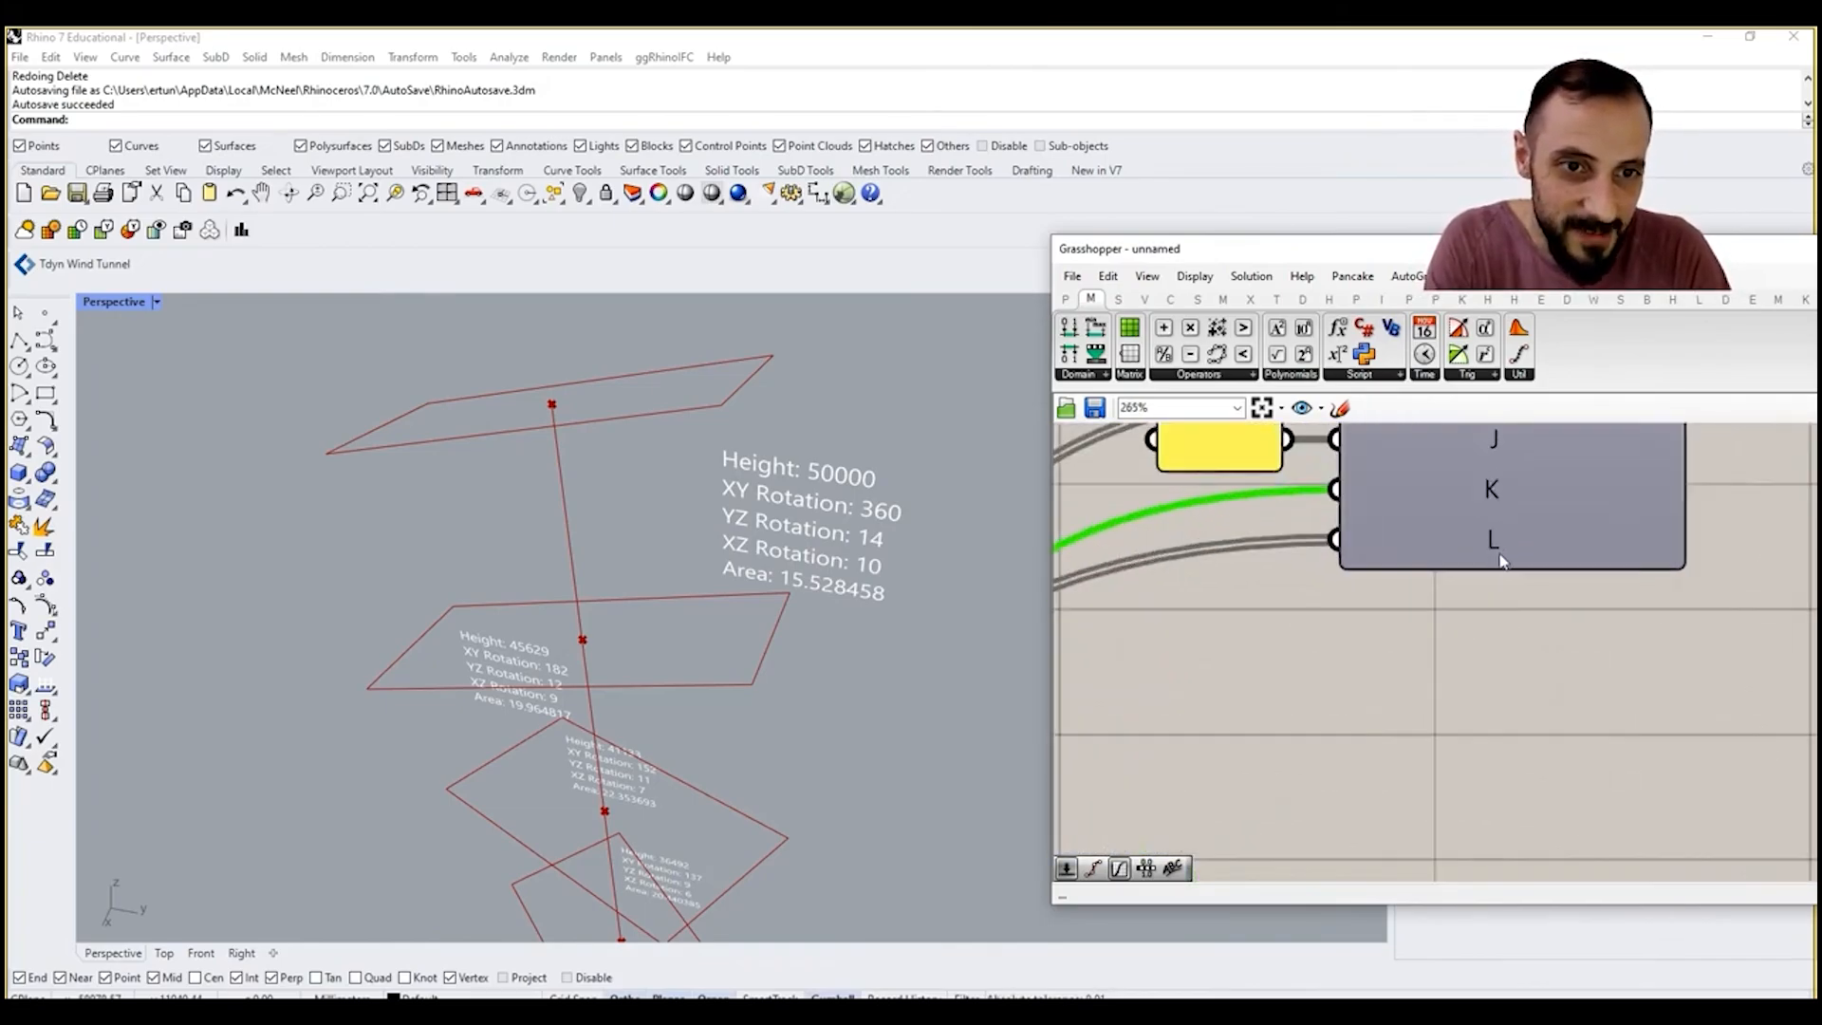
{"action": "left_click", "coordinate": [1513, 569]}
{"action": "scroll", "coordinate": [1385, 655], "scroll_direction": "down", "scroll_amount": 3}
{"action": "double_click", "coordinate": [1308, 676]}
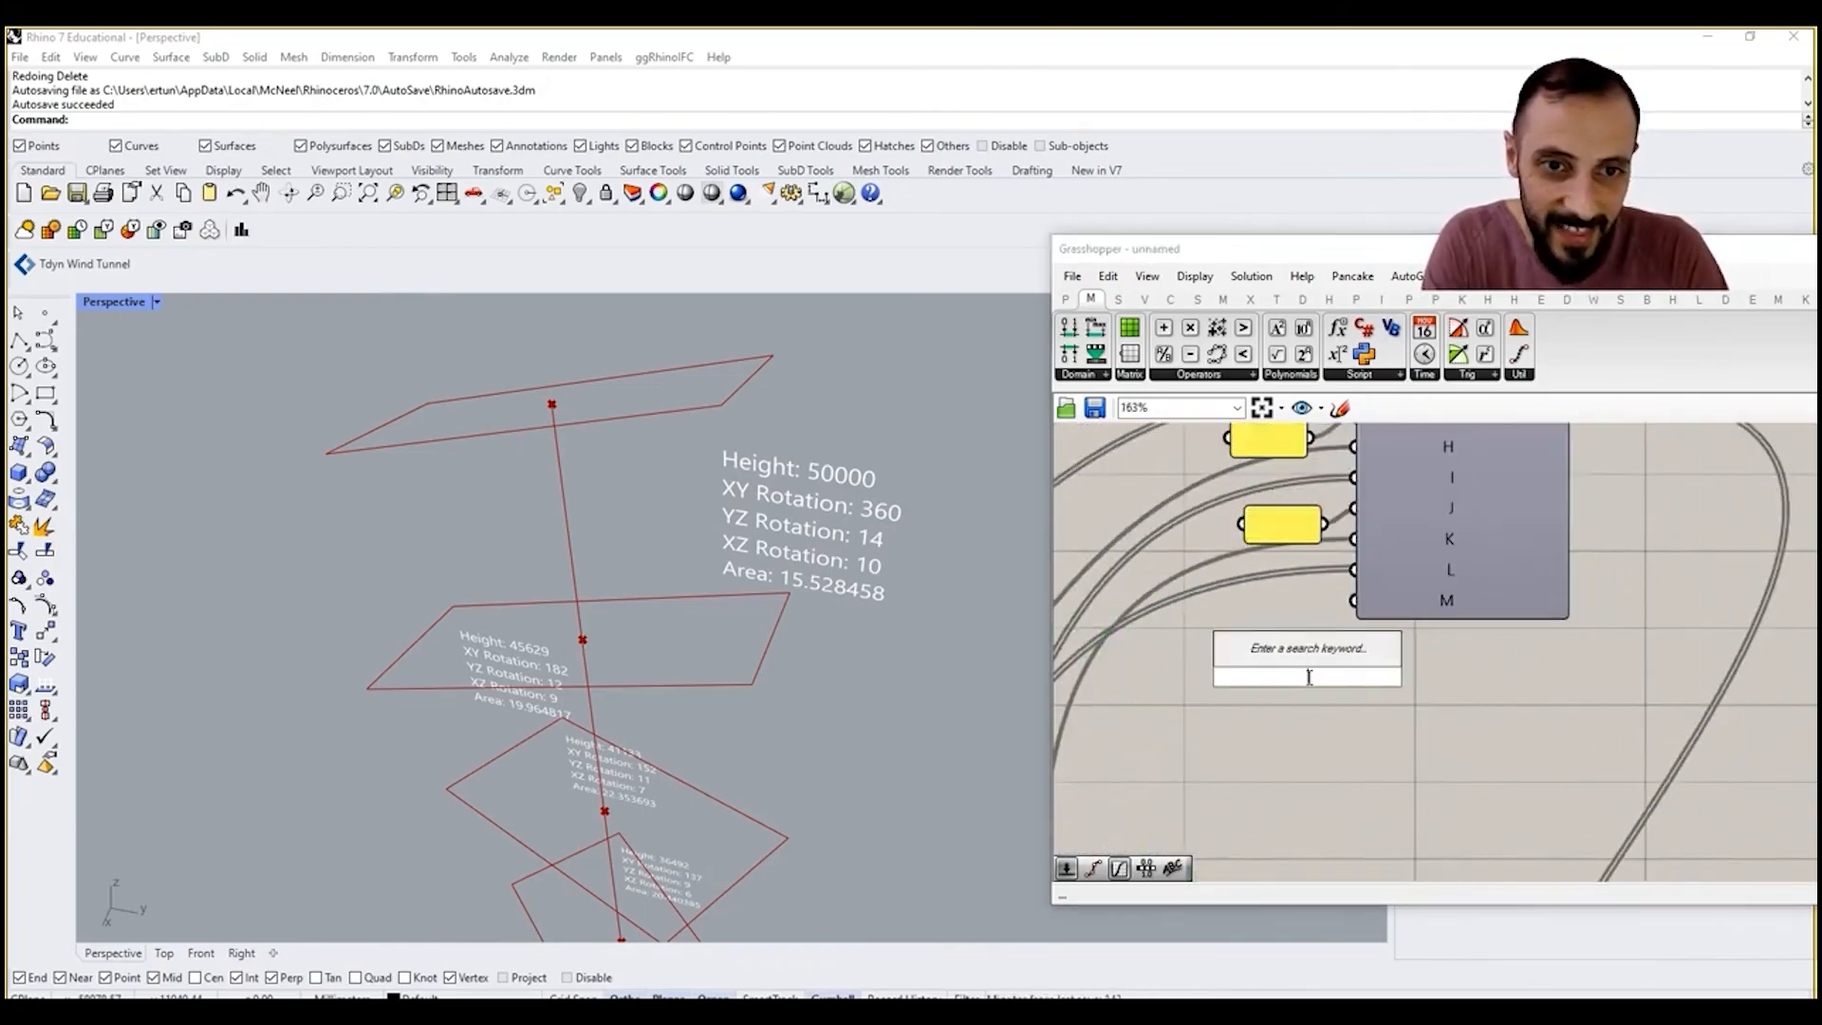
{"action": "left_click_drag", "start_coordinate": [1284, 532], "coordinate": [1280, 517]}
{"action": "right_click_drag", "start_coordinate": [1280, 517], "coordinate": [1286, 600]}
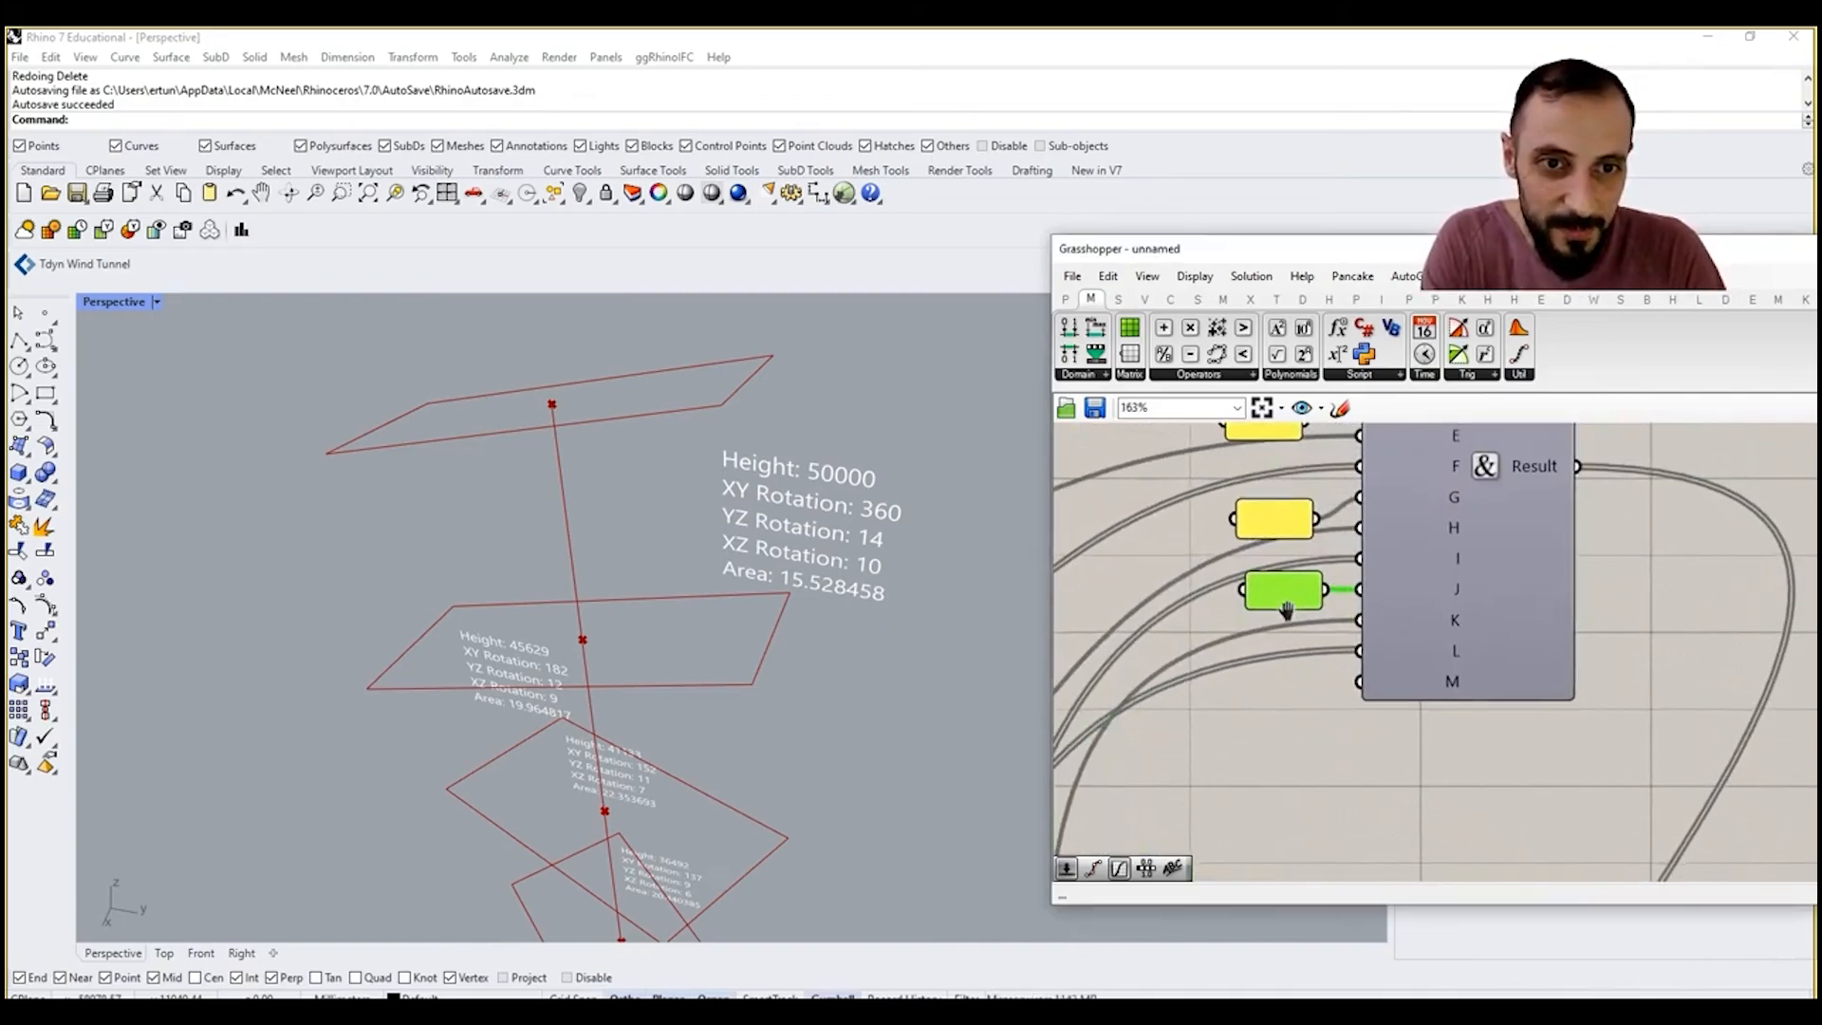
Step: Add a panel containing "sqm", shrink it and connect it to Concatenate input M
{"action": "double_click", "coordinate": [1353, 759]}
{"action": "type", "text": "panel"}
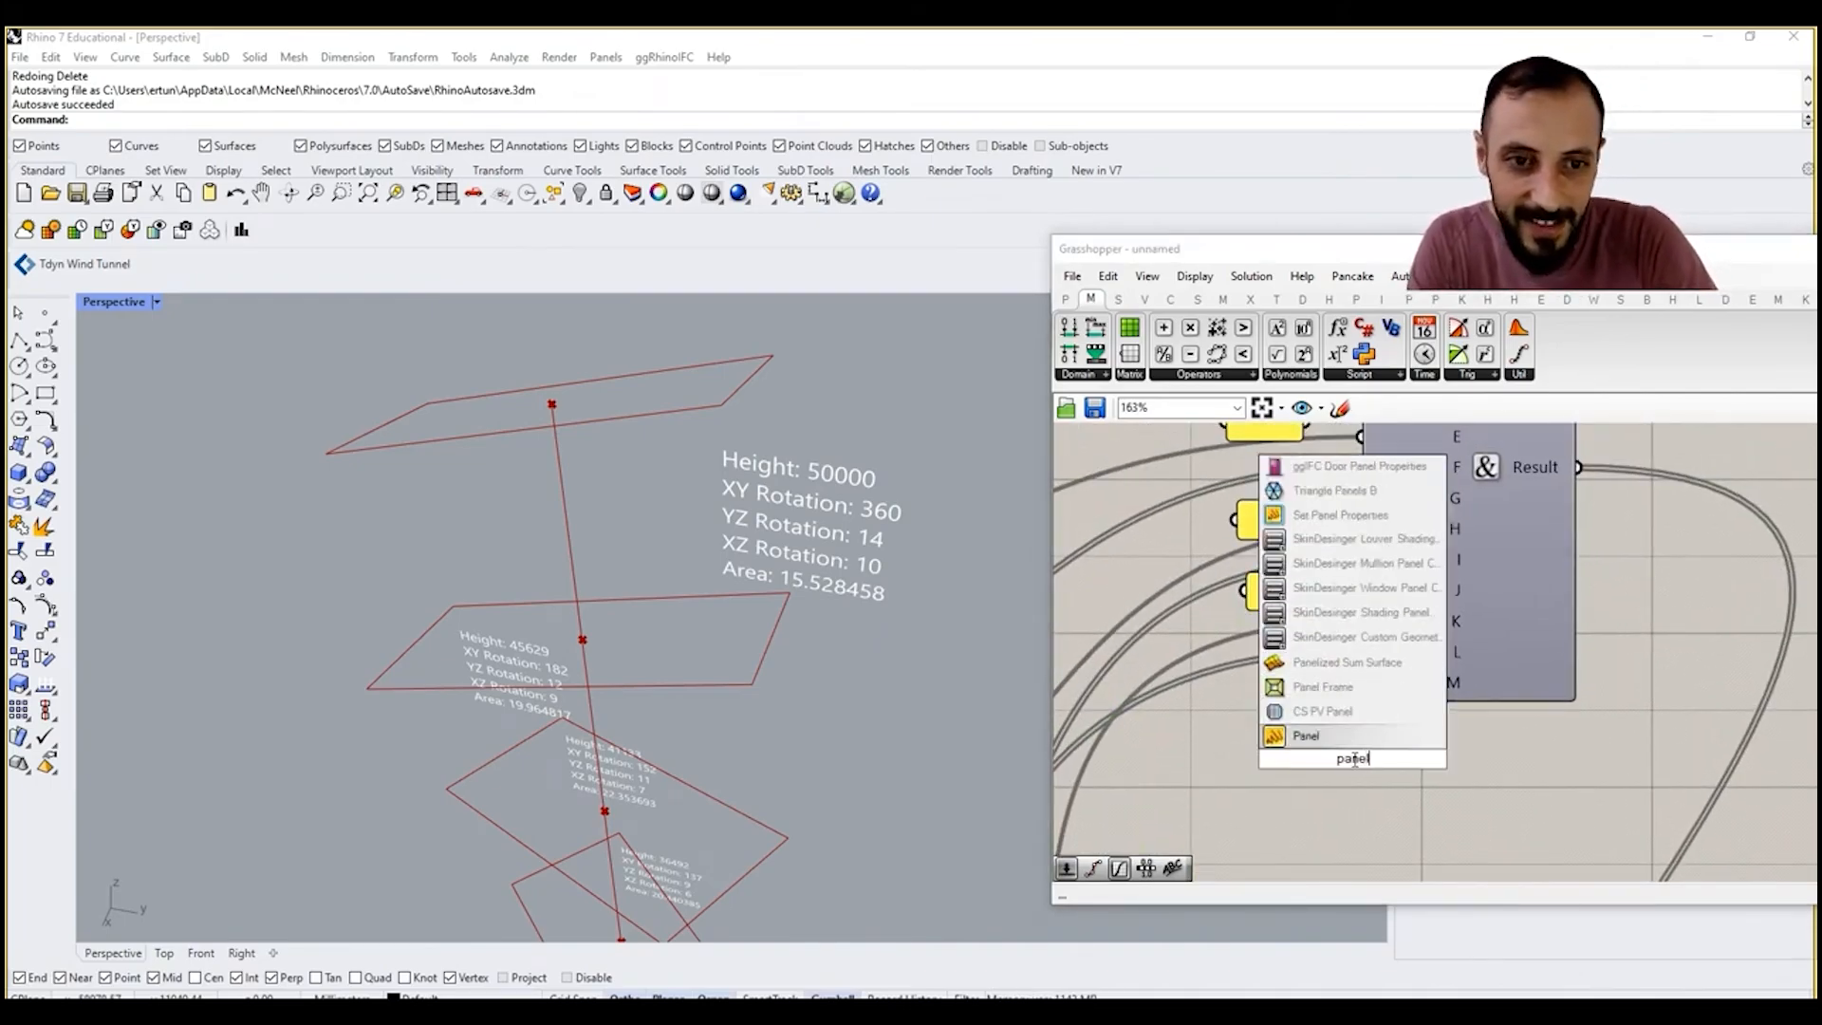
{"action": "left_click", "coordinate": [1313, 733]}
{"action": "double_click", "coordinate": [1326, 756]}
{"action": "type", "text": "sqm"}
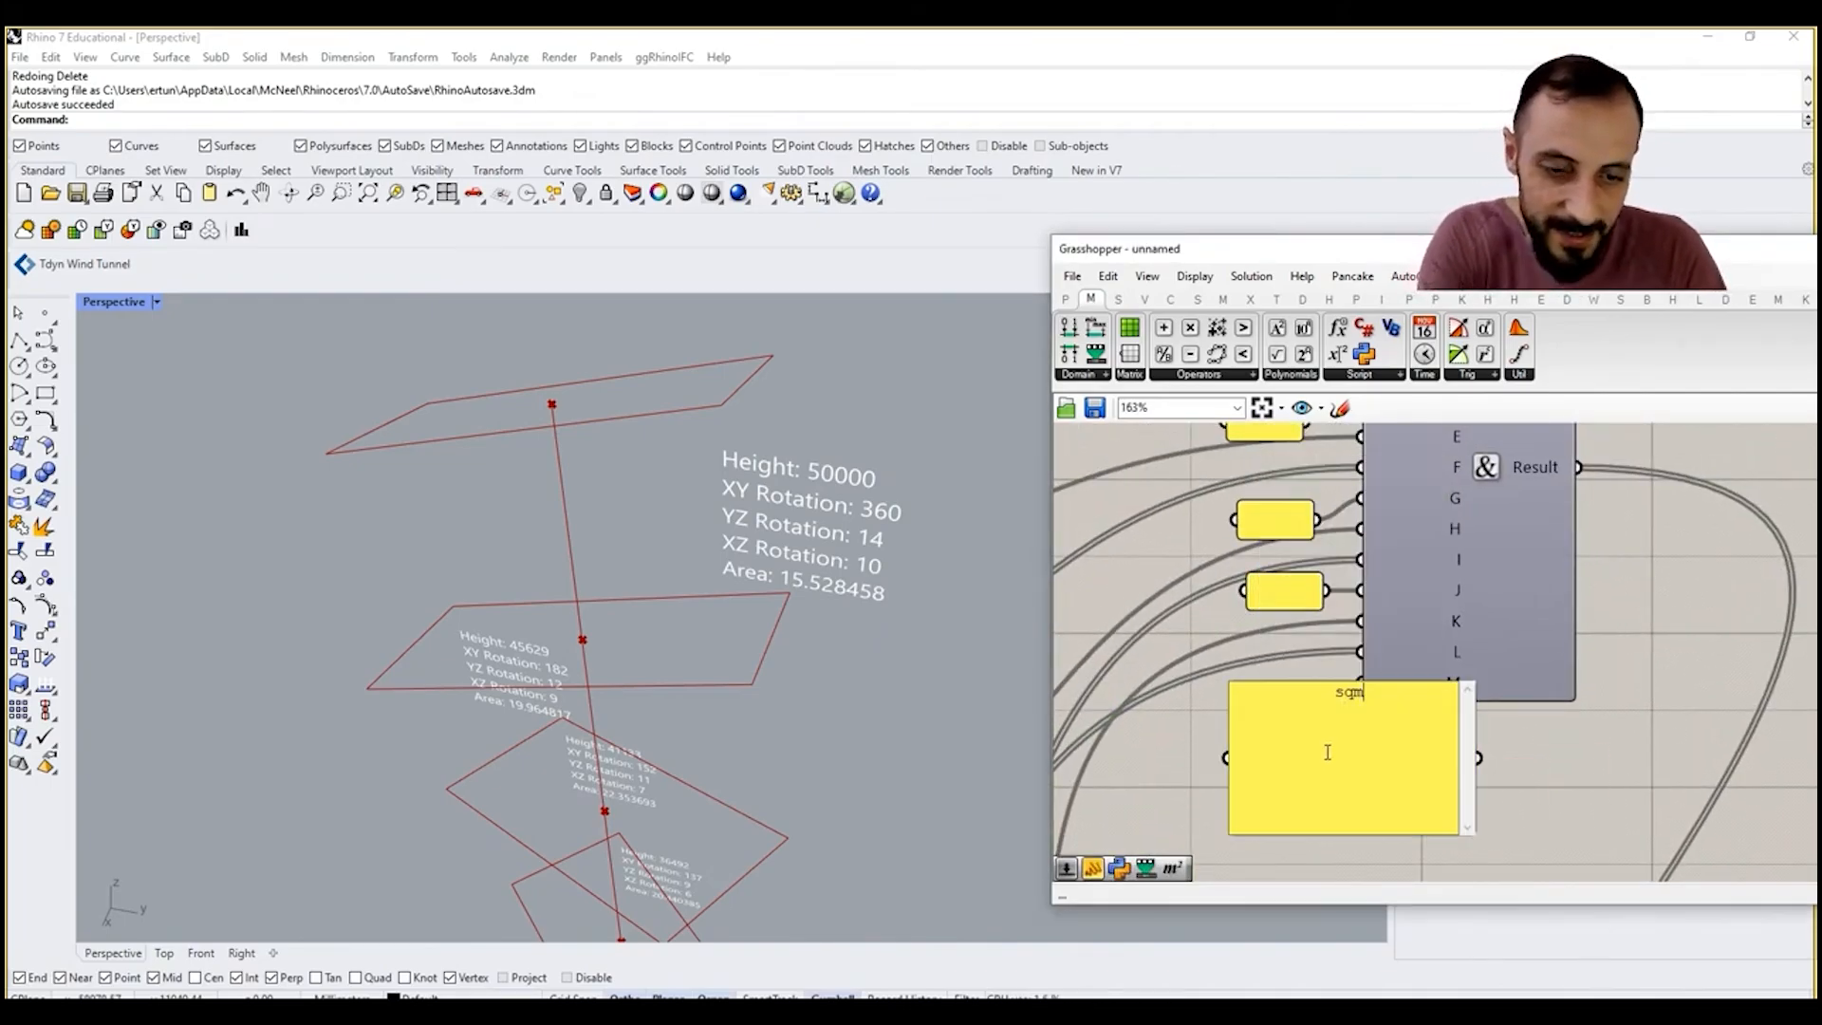
{"action": "left_click", "coordinate": [1505, 757]}
{"action": "left_click_drag", "start_coordinate": [1458, 810], "coordinate": [1390, 828]}
{"action": "right_click_drag", "start_coordinate": [851, 533], "coordinate": [918, 569]}
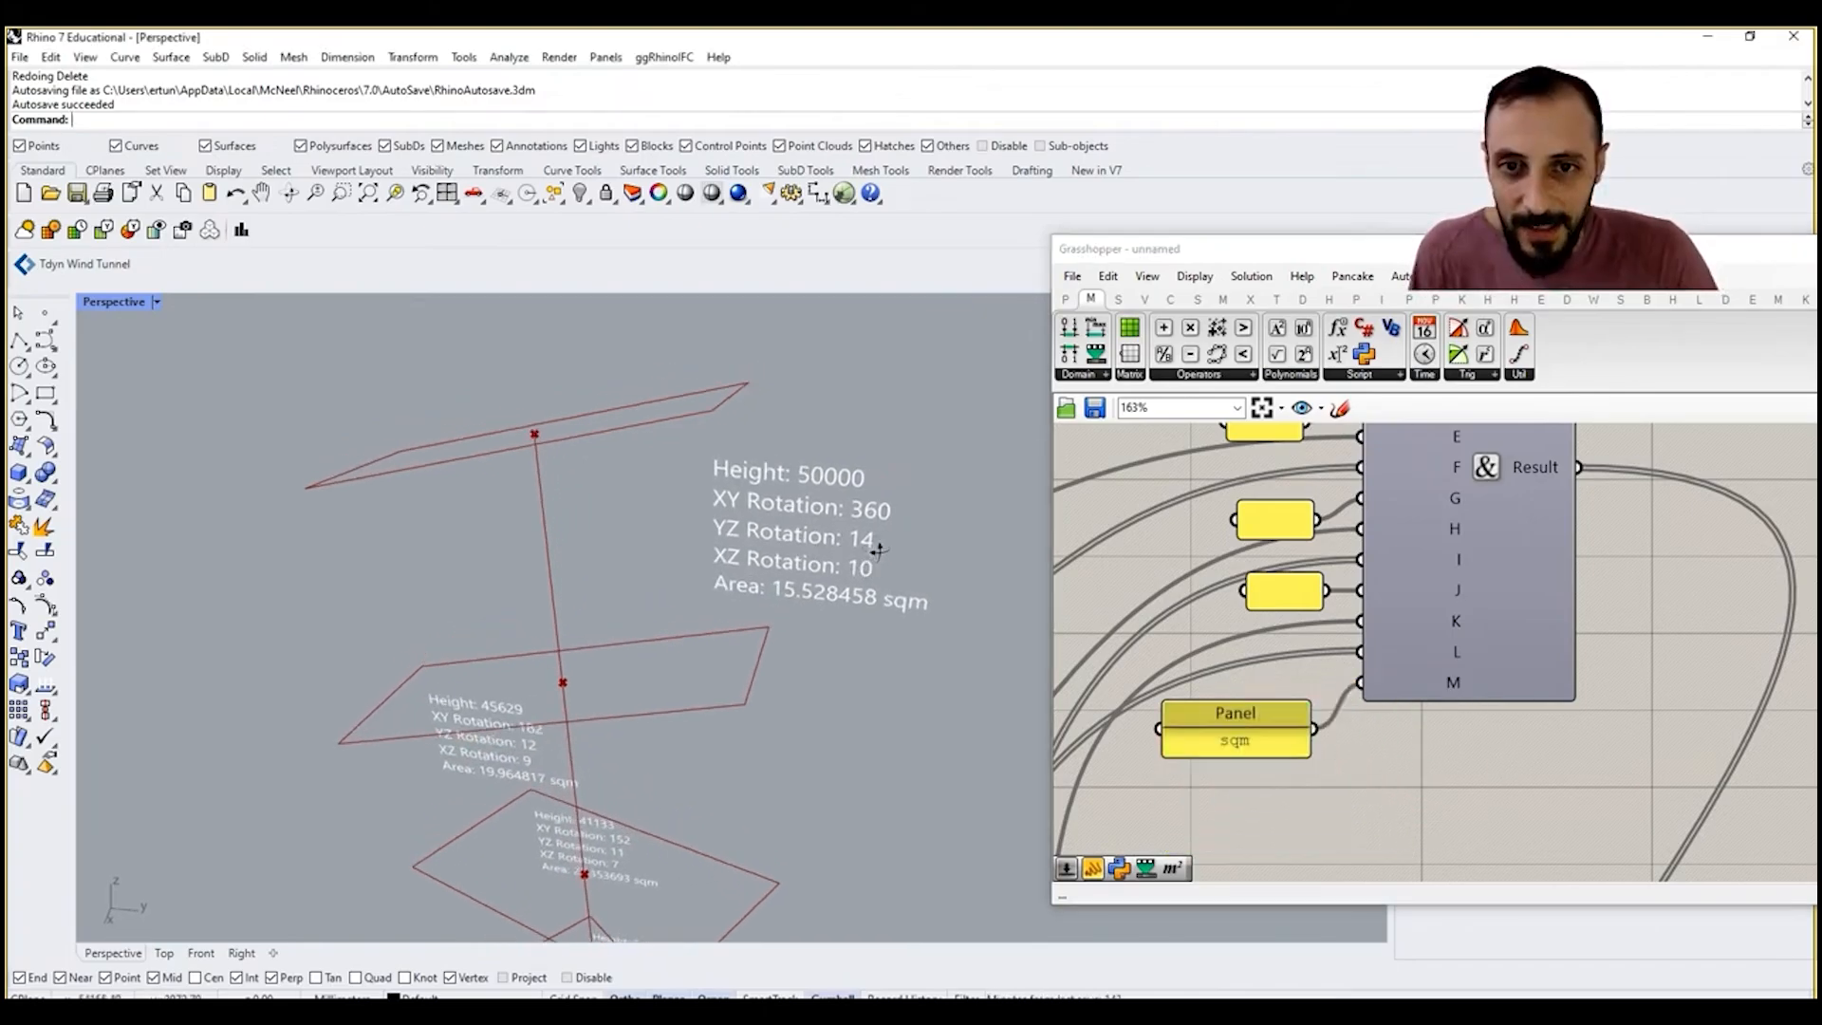
{"action": "scroll", "coordinate": [918, 569], "scroll_direction": "down", "scroll_amount": 6}
{"action": "right_click_drag", "start_coordinate": [777, 606], "coordinate": [654, 820]}
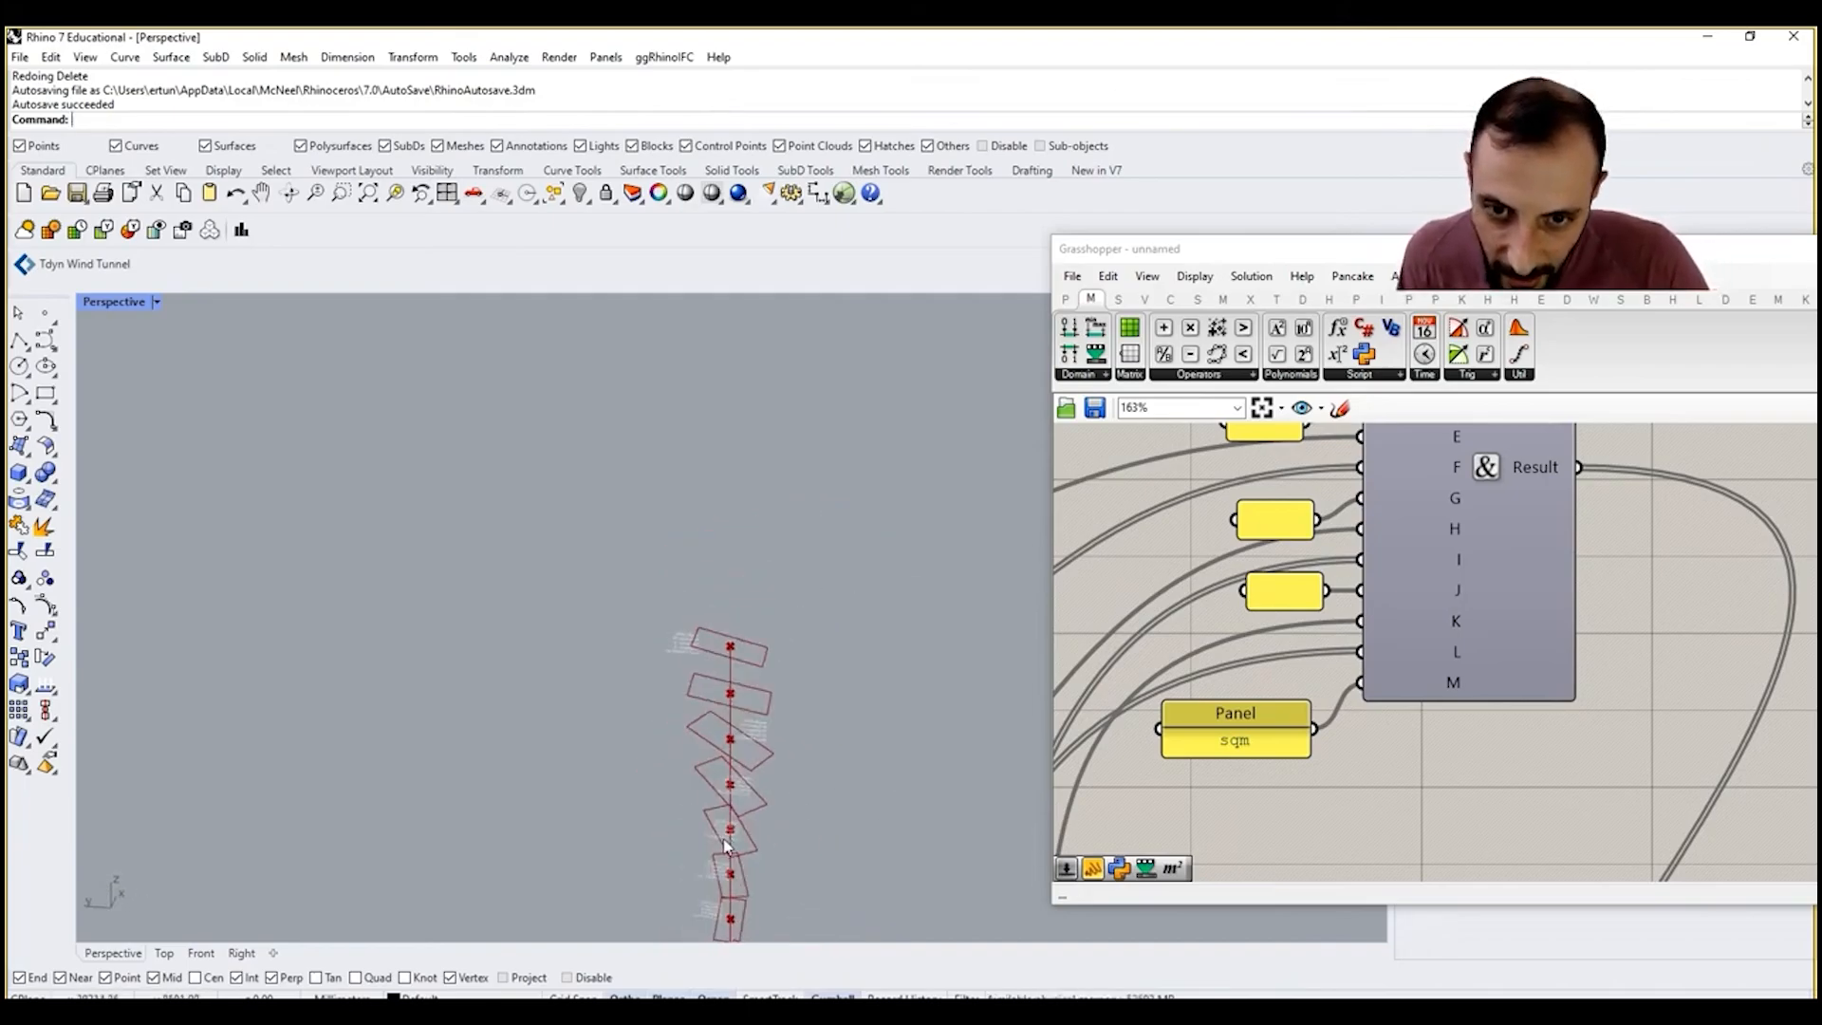
{"action": "scroll", "coordinate": [740, 825], "scroll_direction": "up", "scroll_amount": 10}
{"action": "scroll", "coordinate": [1375, 740], "scroll_direction": "down", "scroll_amount": 10}
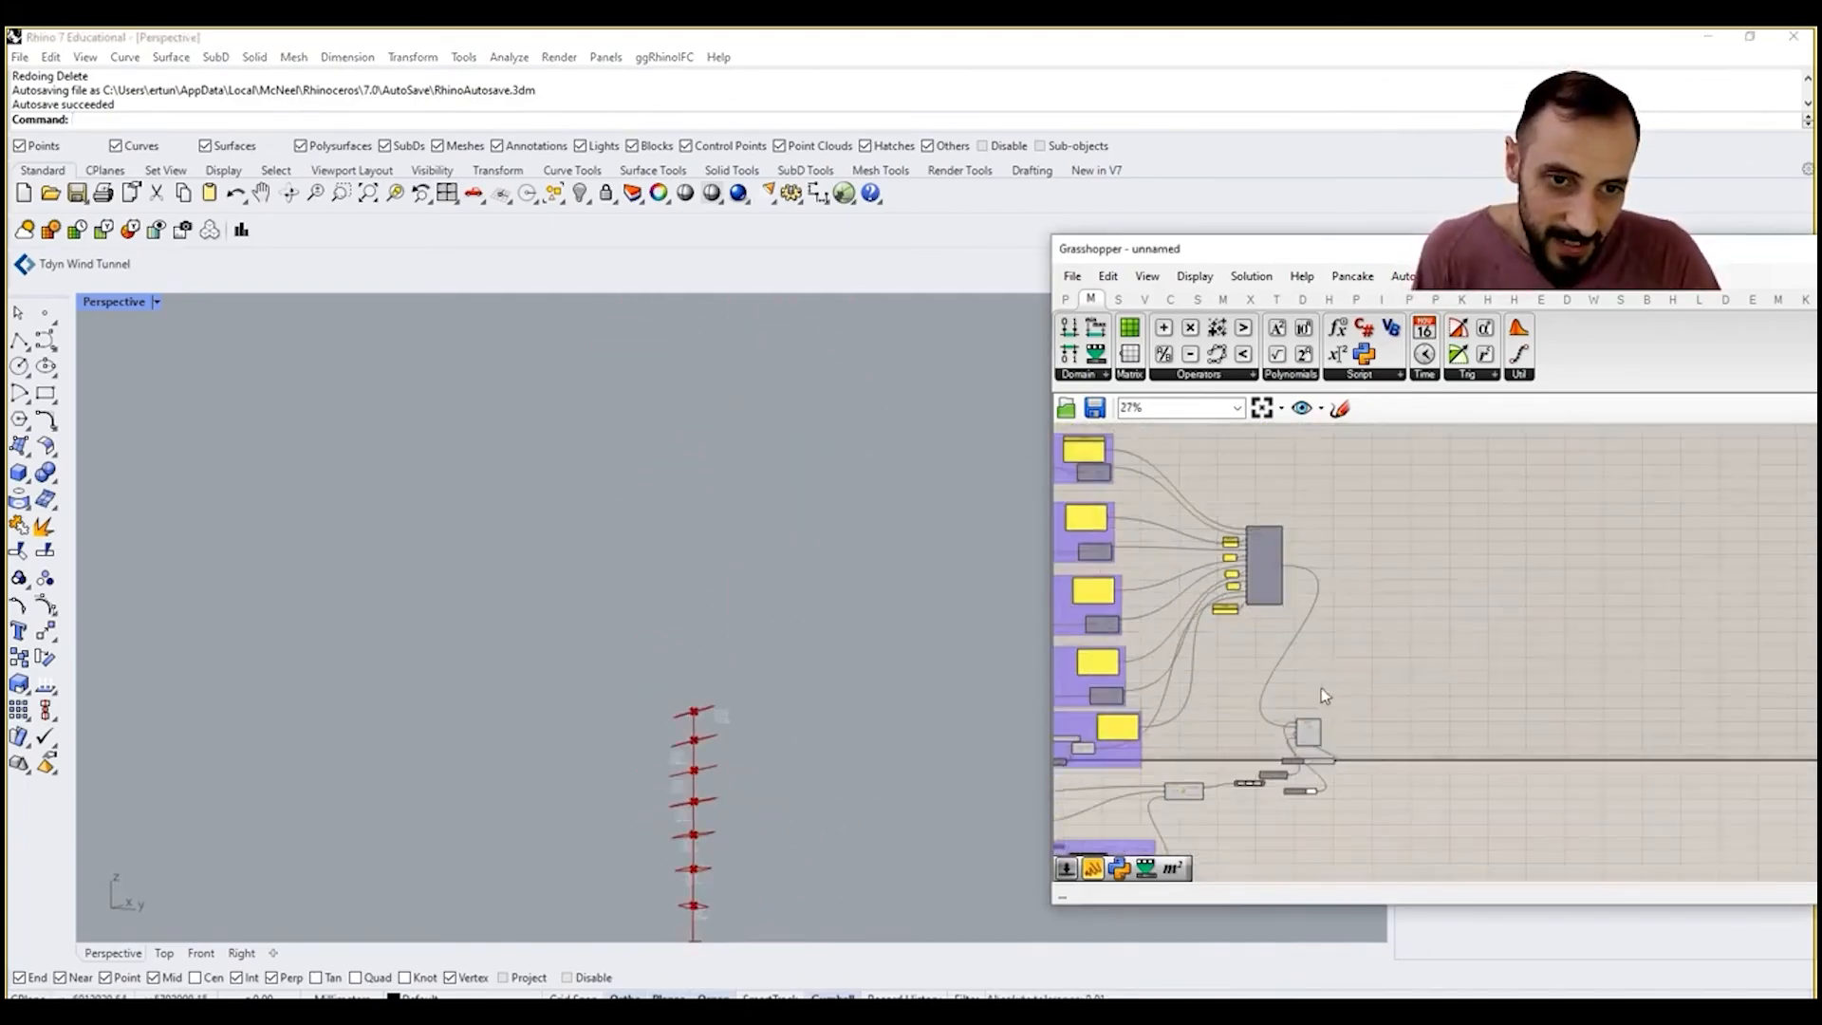
Step: Move the text tag component with its plane, size and colour inputs up near Concatenate and group them
{"action": "right_click_drag", "start_coordinate": [1321, 687], "coordinate": [1449, 657]}
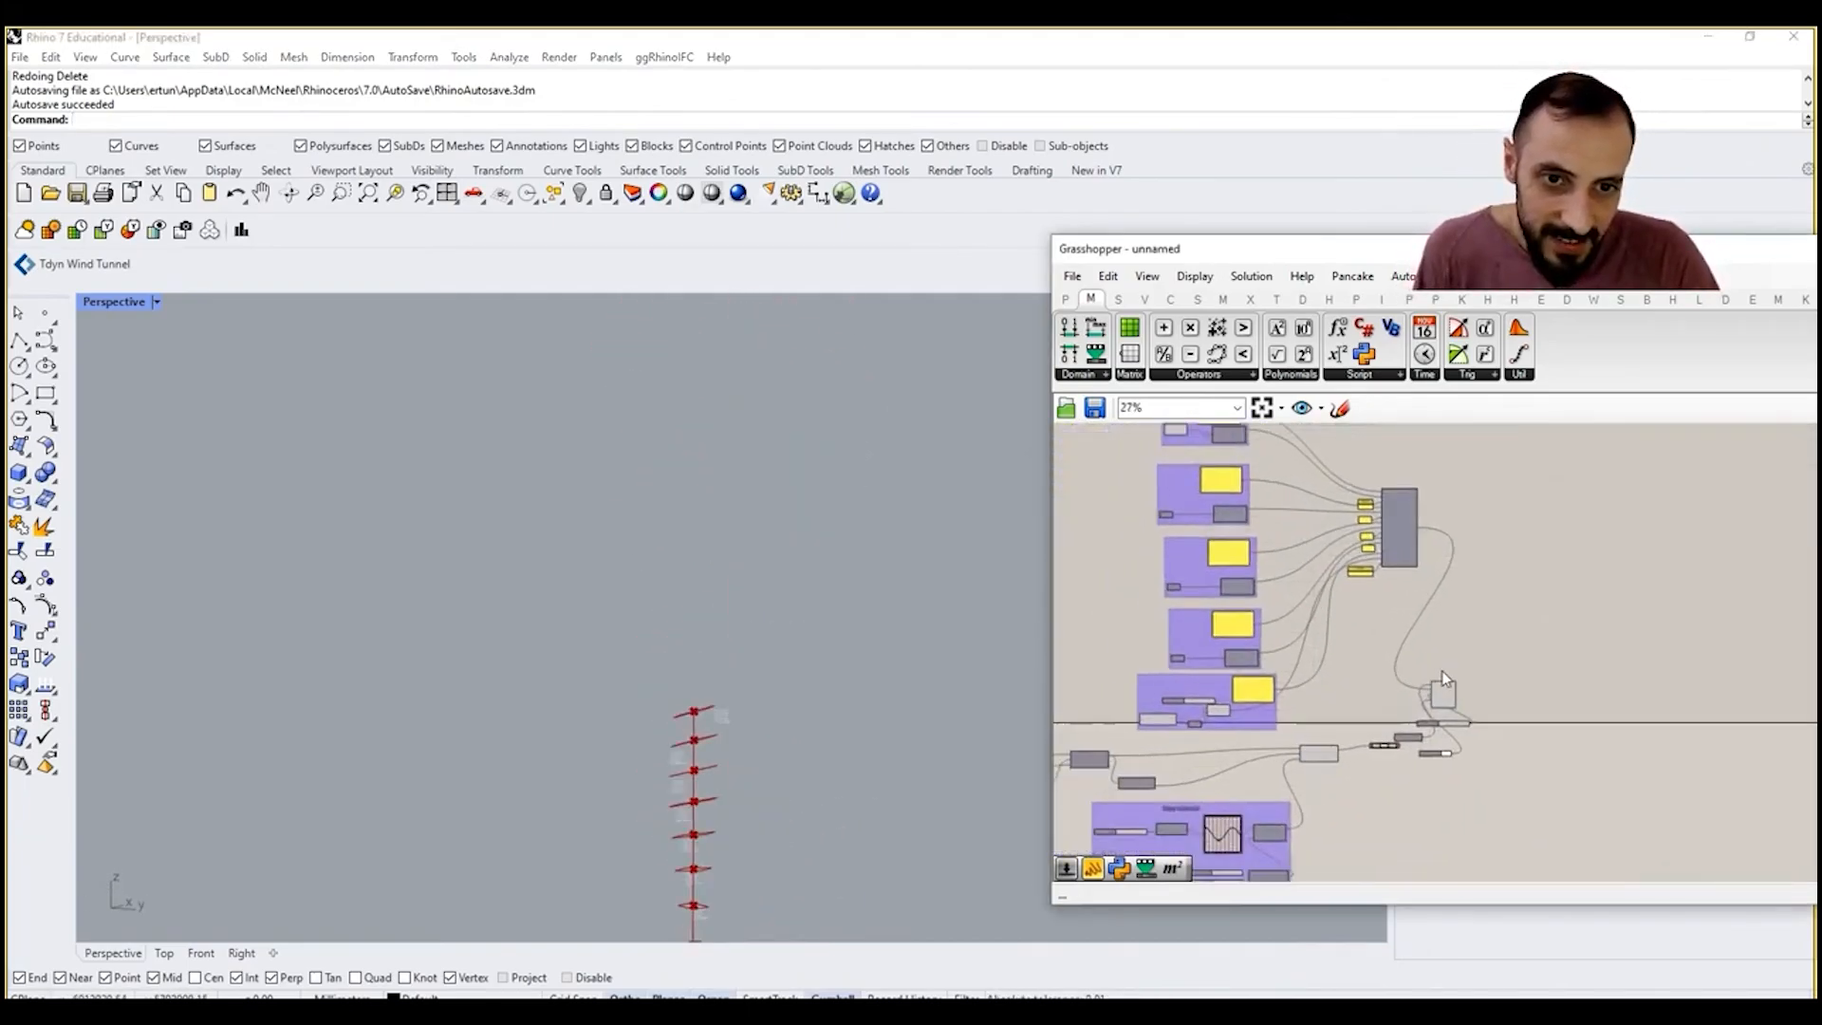
{"action": "scroll", "coordinate": [1446, 664], "scroll_direction": "down", "scroll_amount": 3}
{"action": "scroll", "coordinate": [1284, 687], "scroll_direction": "up", "scroll_amount": 3}
{"action": "right_click_drag", "start_coordinate": [1593, 699], "coordinate": [1496, 693]}
{"action": "scroll", "coordinate": [1495, 676], "scroll_direction": "up", "scroll_amount": 7}
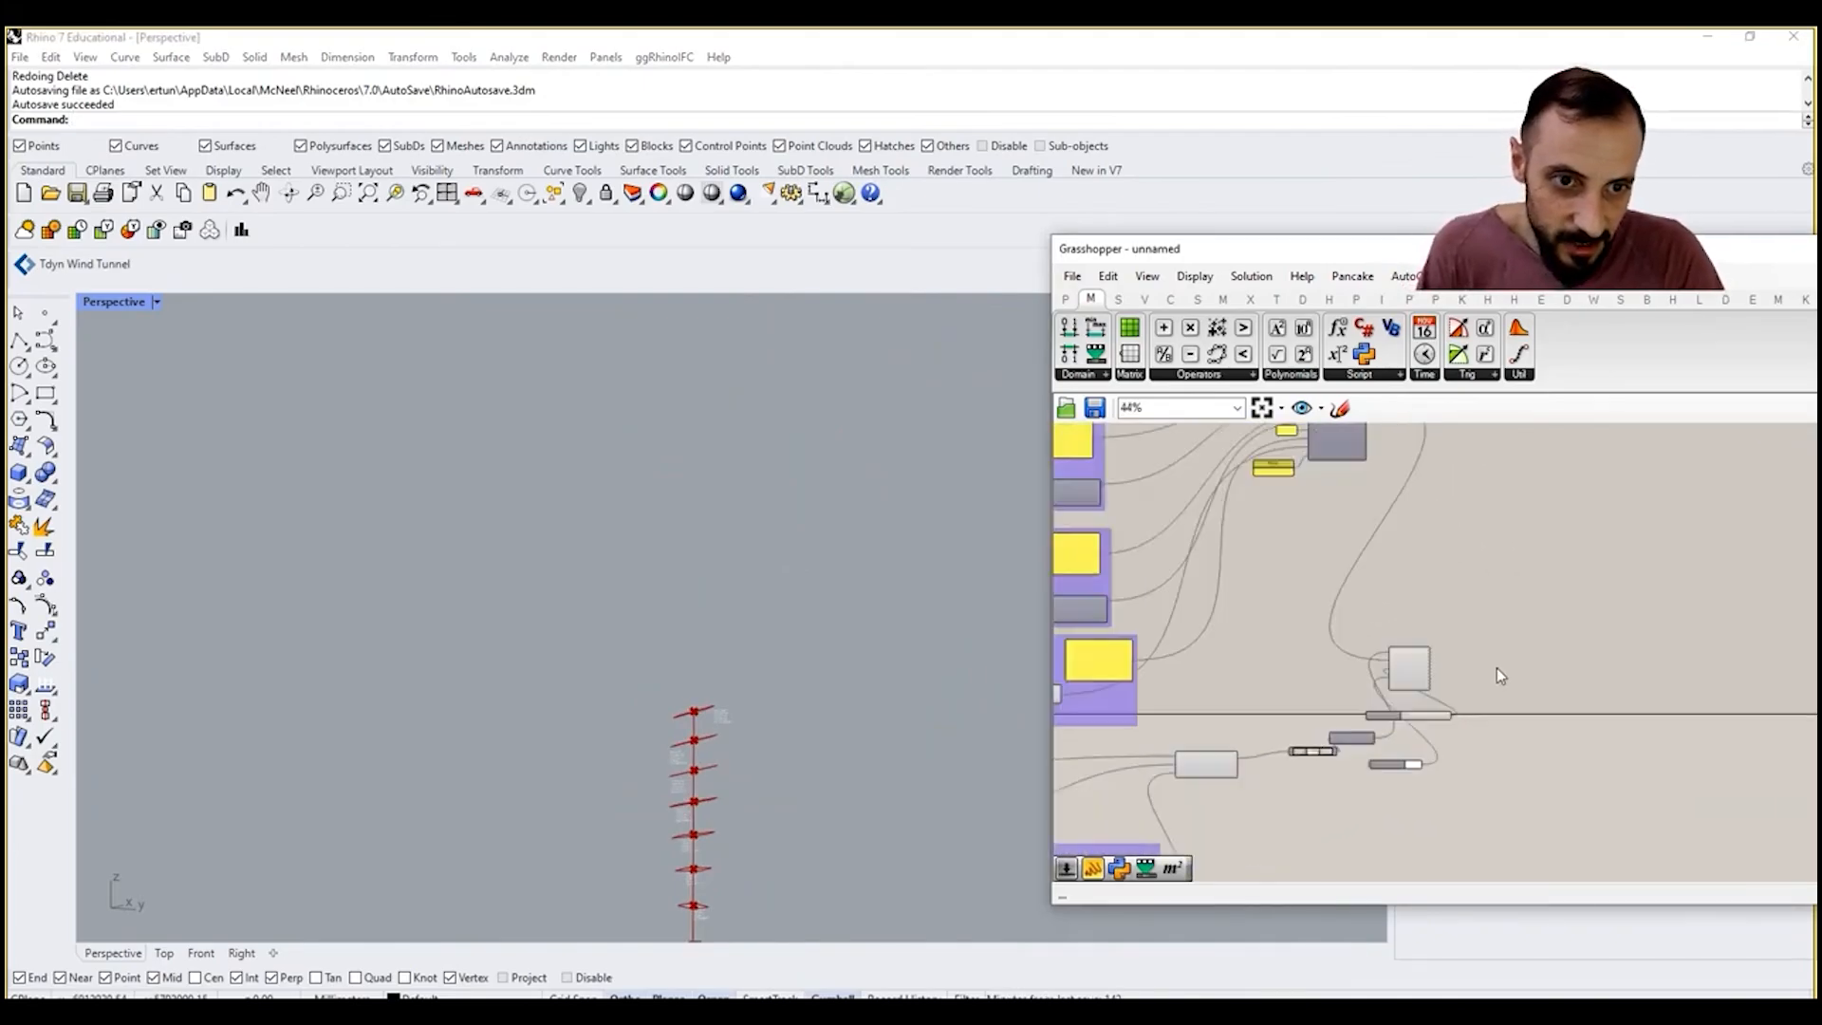
{"action": "scroll", "coordinate": [1547, 517], "scroll_direction": "down", "scroll_amount": 5}
{"action": "left_click_drag", "start_coordinate": [1566, 513], "coordinate": [1376, 552]}
{"action": "right_click_drag", "start_coordinate": [1447, 548], "coordinate": [1444, 685]}
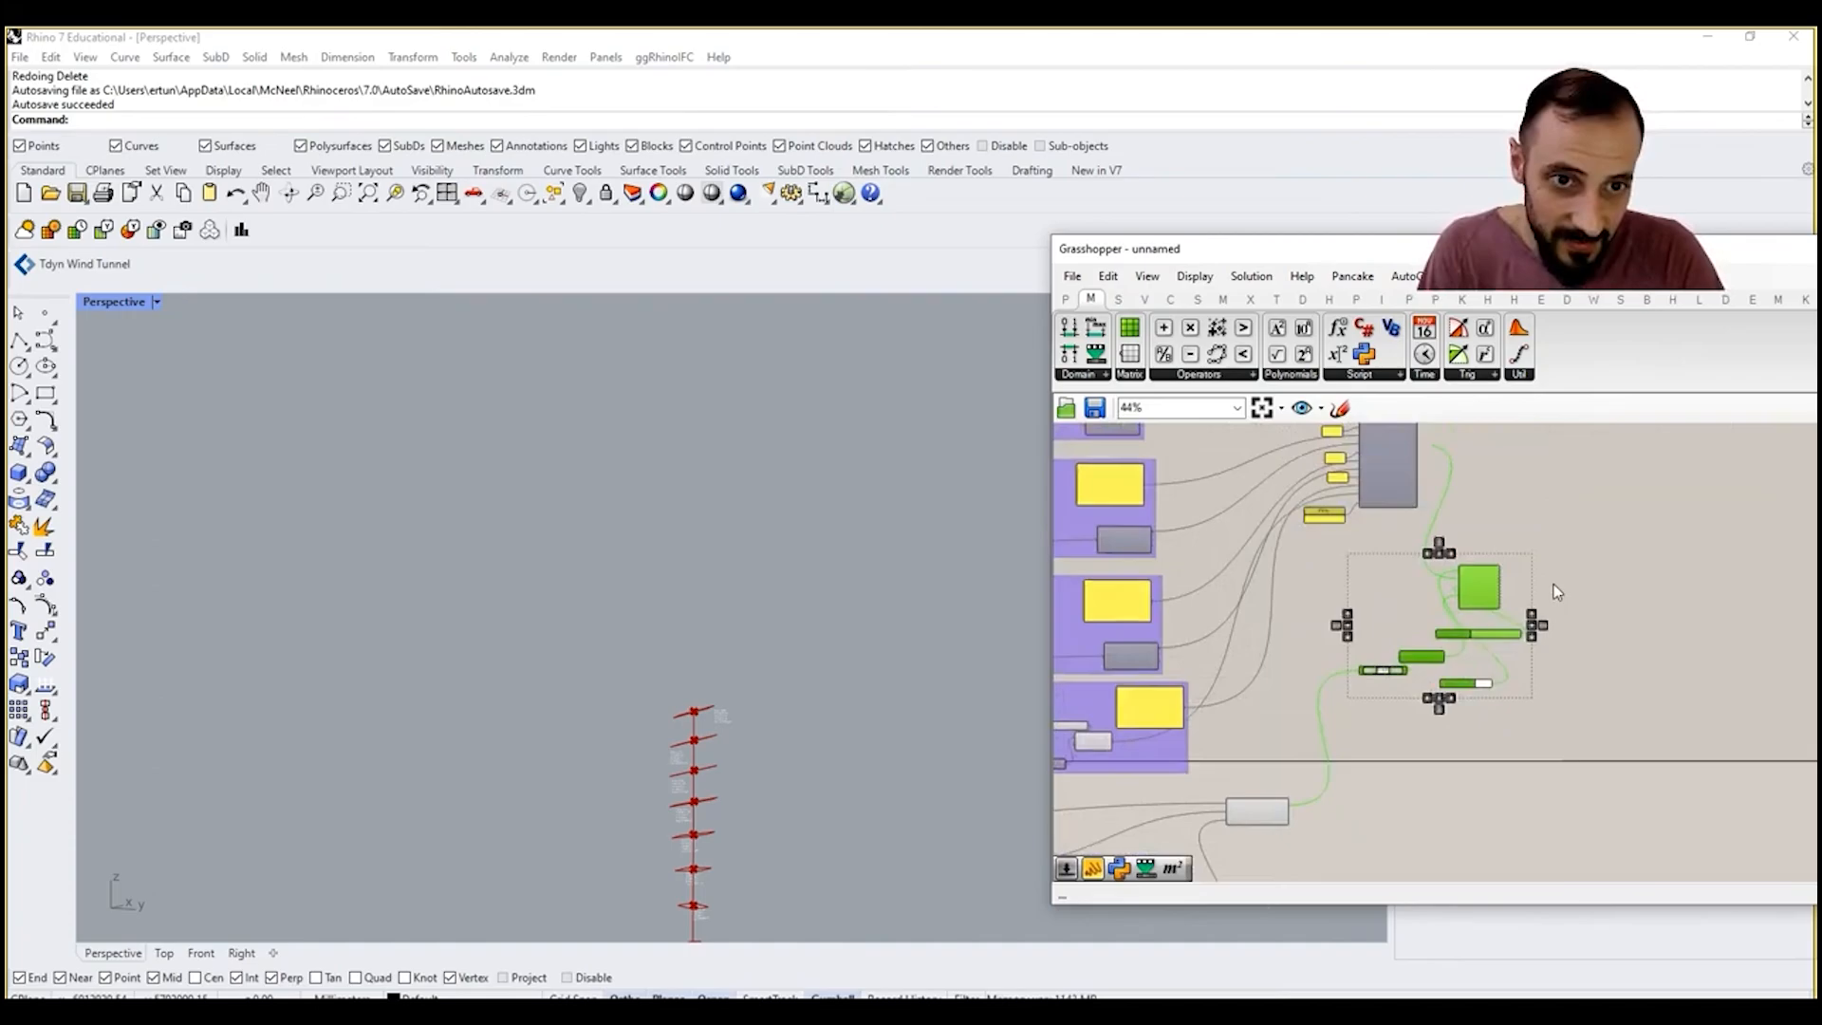
{"action": "right_click", "coordinate": [1551, 589]}
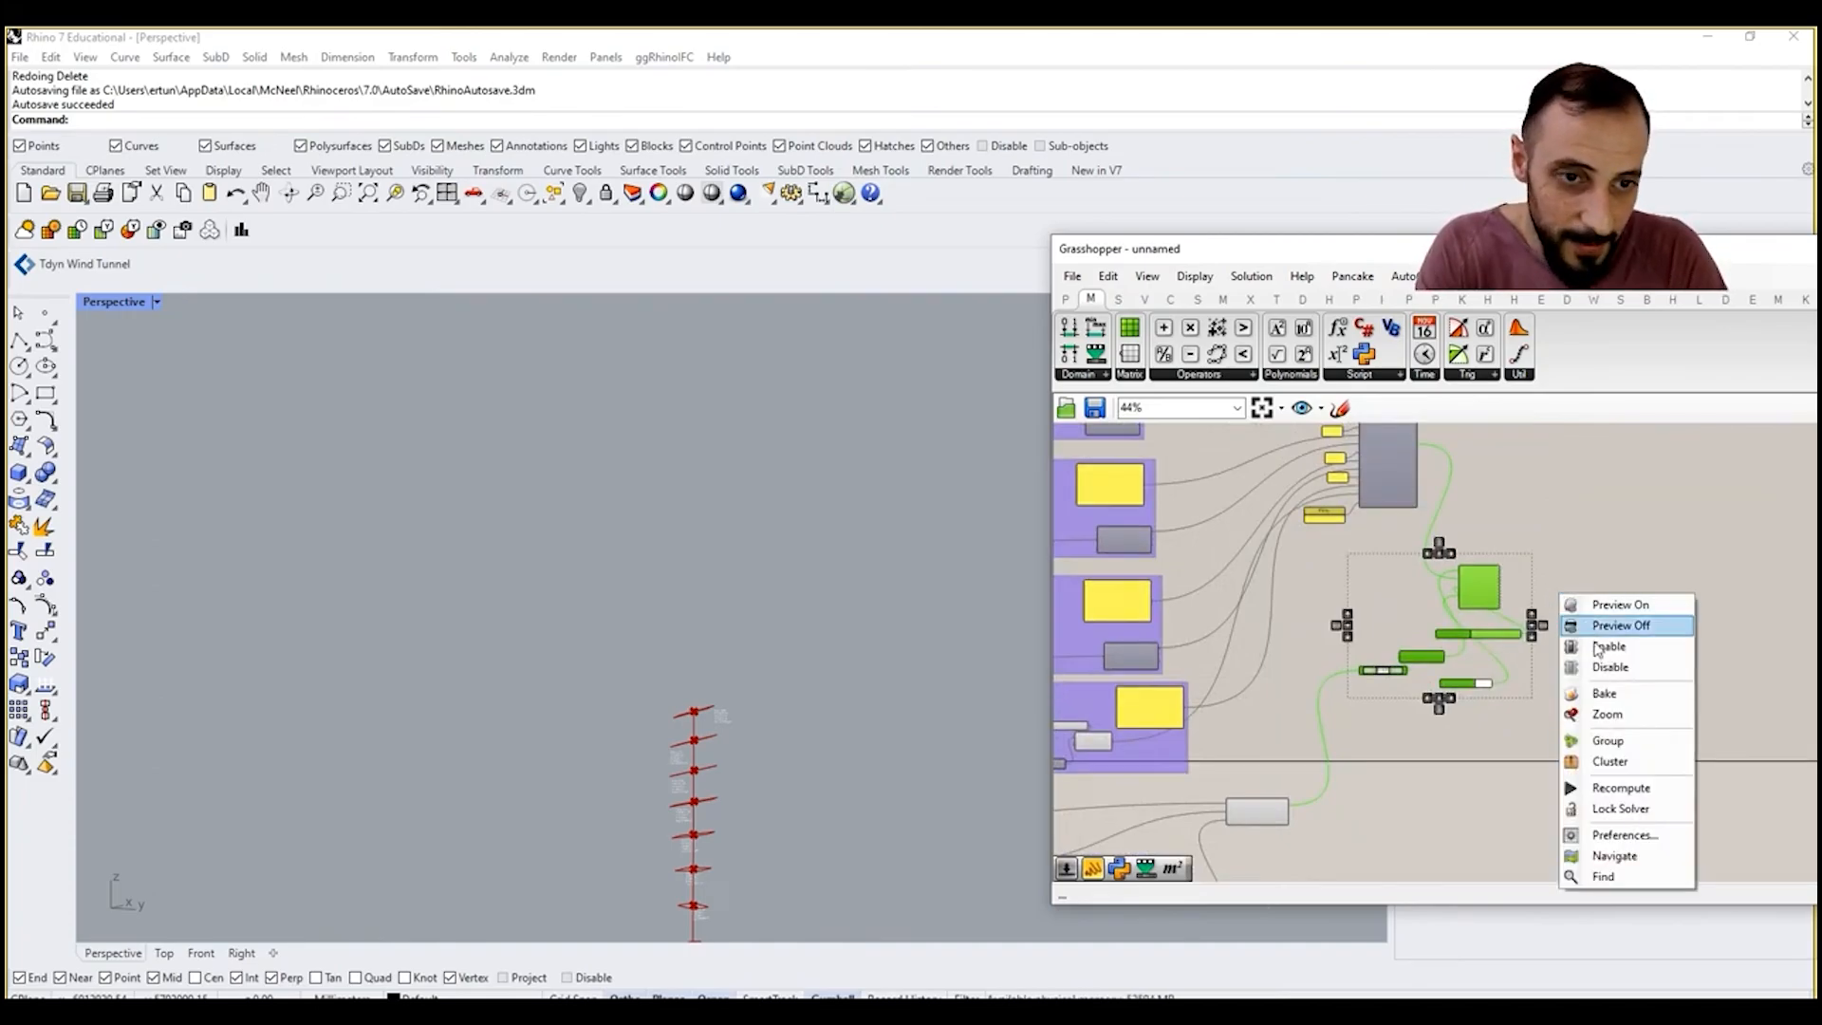
{"action": "left_click", "coordinate": [1621, 742]}
{"action": "scroll", "coordinate": [1488, 582], "scroll_direction": "up", "scroll_amount": 2}
{"action": "scroll", "coordinate": [1519, 617], "scroll_direction": "down", "scroll_amount": 1}
{"action": "scroll", "coordinate": [1594, 767], "scroll_direction": "up", "scroll_amount": 4}
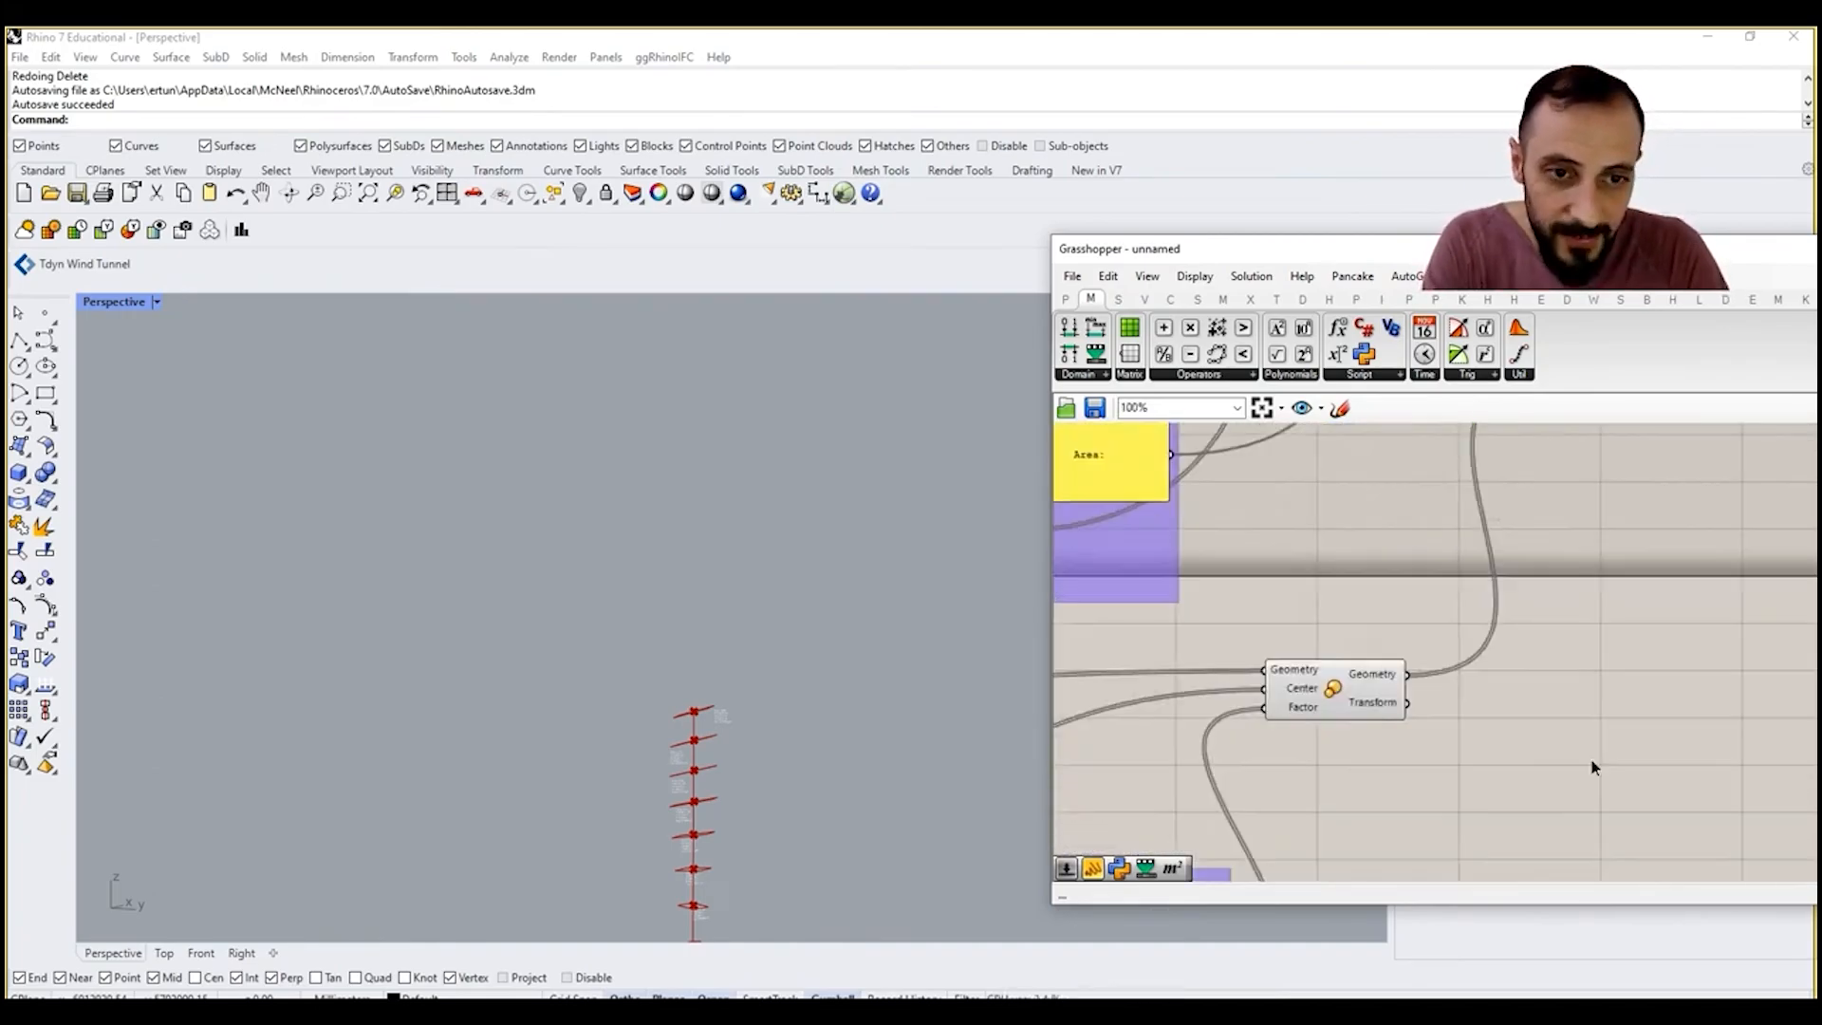
Step: Add a Loft component, feed it the Scale component's Geometry output as Curves, and inspect the lofted tower
{"action": "double_click", "coordinate": [1592, 767]}
{"action": "type", "text": "loft"}
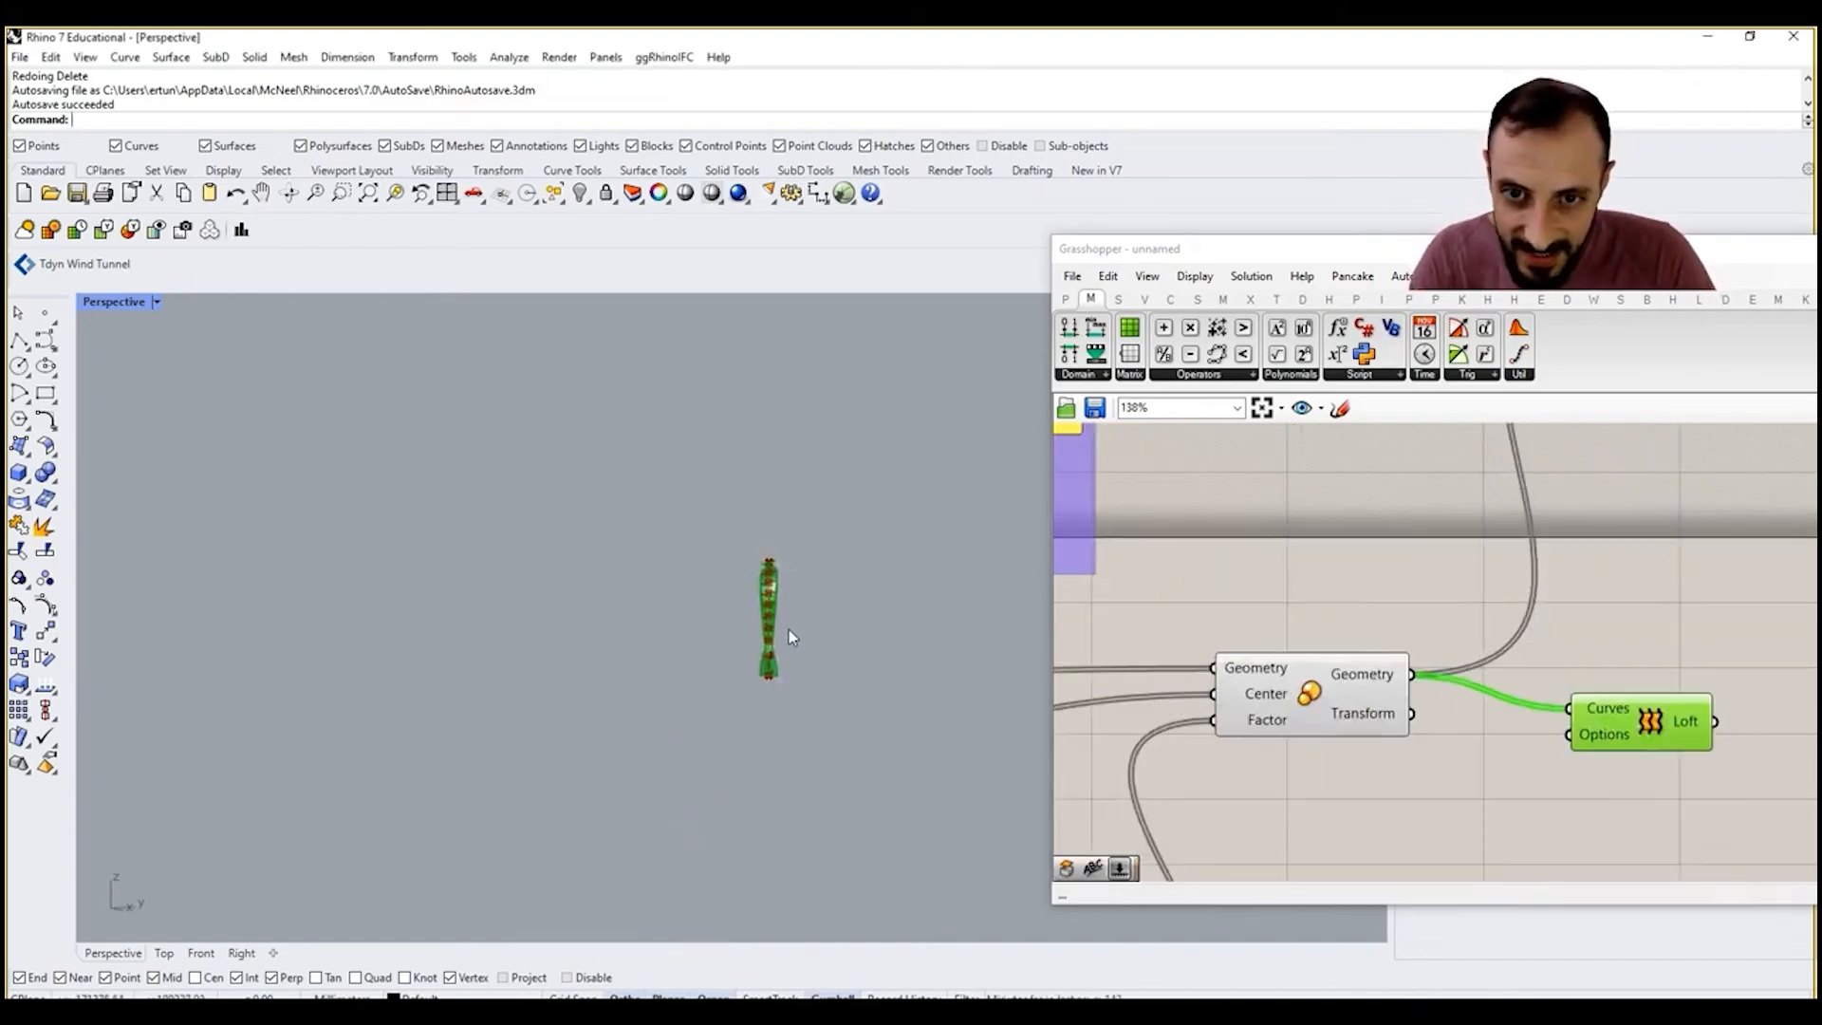
{"action": "scroll", "coordinate": [788, 631], "scroll_direction": "up", "scroll_amount": 4}
{"action": "right_click_drag", "start_coordinate": [800, 710], "coordinate": [611, 662]}
{"action": "right_click_drag", "start_coordinate": [721, 529], "coordinate": [750, 532]}
{"action": "scroll", "coordinate": [1554, 712], "scroll_direction": "down", "scroll_amount": 8}
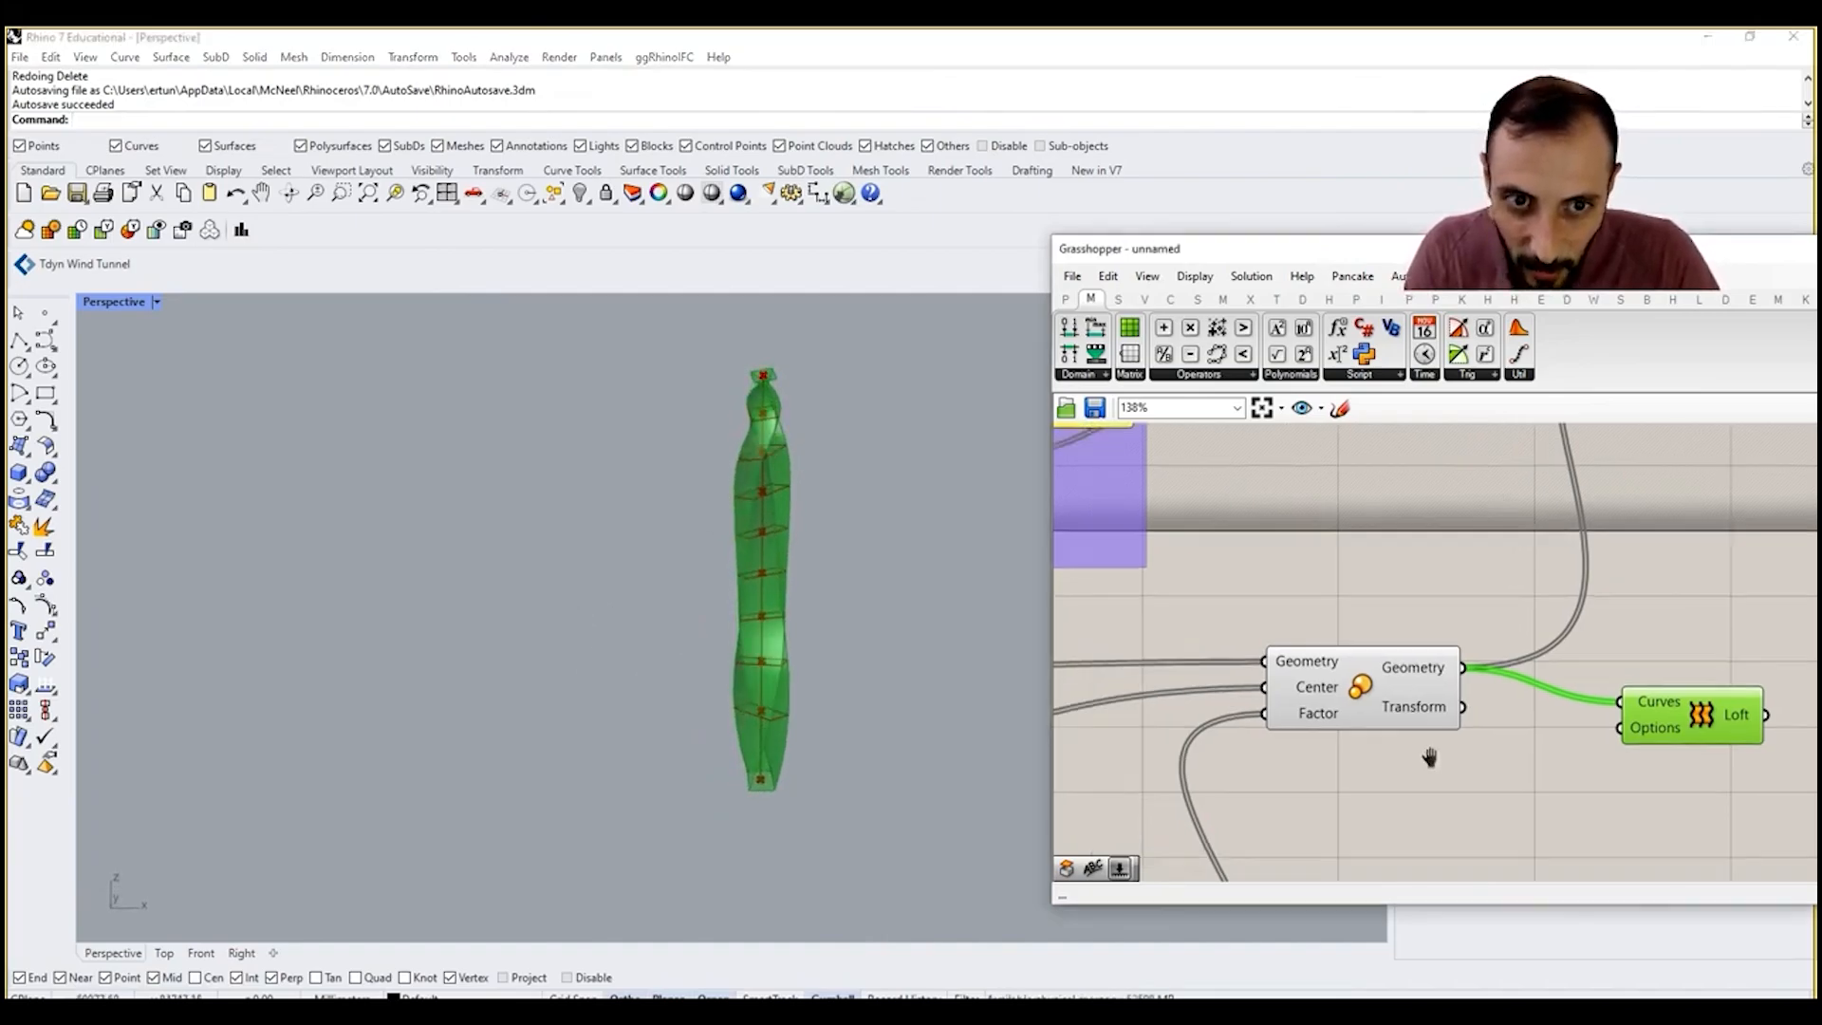
Step: Reshape the XY Rotation Control's Bezier graph by moving its first handle up and back and adjusting the second handle
{"action": "right_click_drag", "start_coordinate": [1273, 731], "coordinate": [1628, 687]}
{"action": "scroll", "coordinate": [1441, 713], "scroll_direction": "up", "scroll_amount": 7}
{"action": "scroll", "coordinate": [1660, 687], "scroll_direction": "down", "scroll_amount": 5}
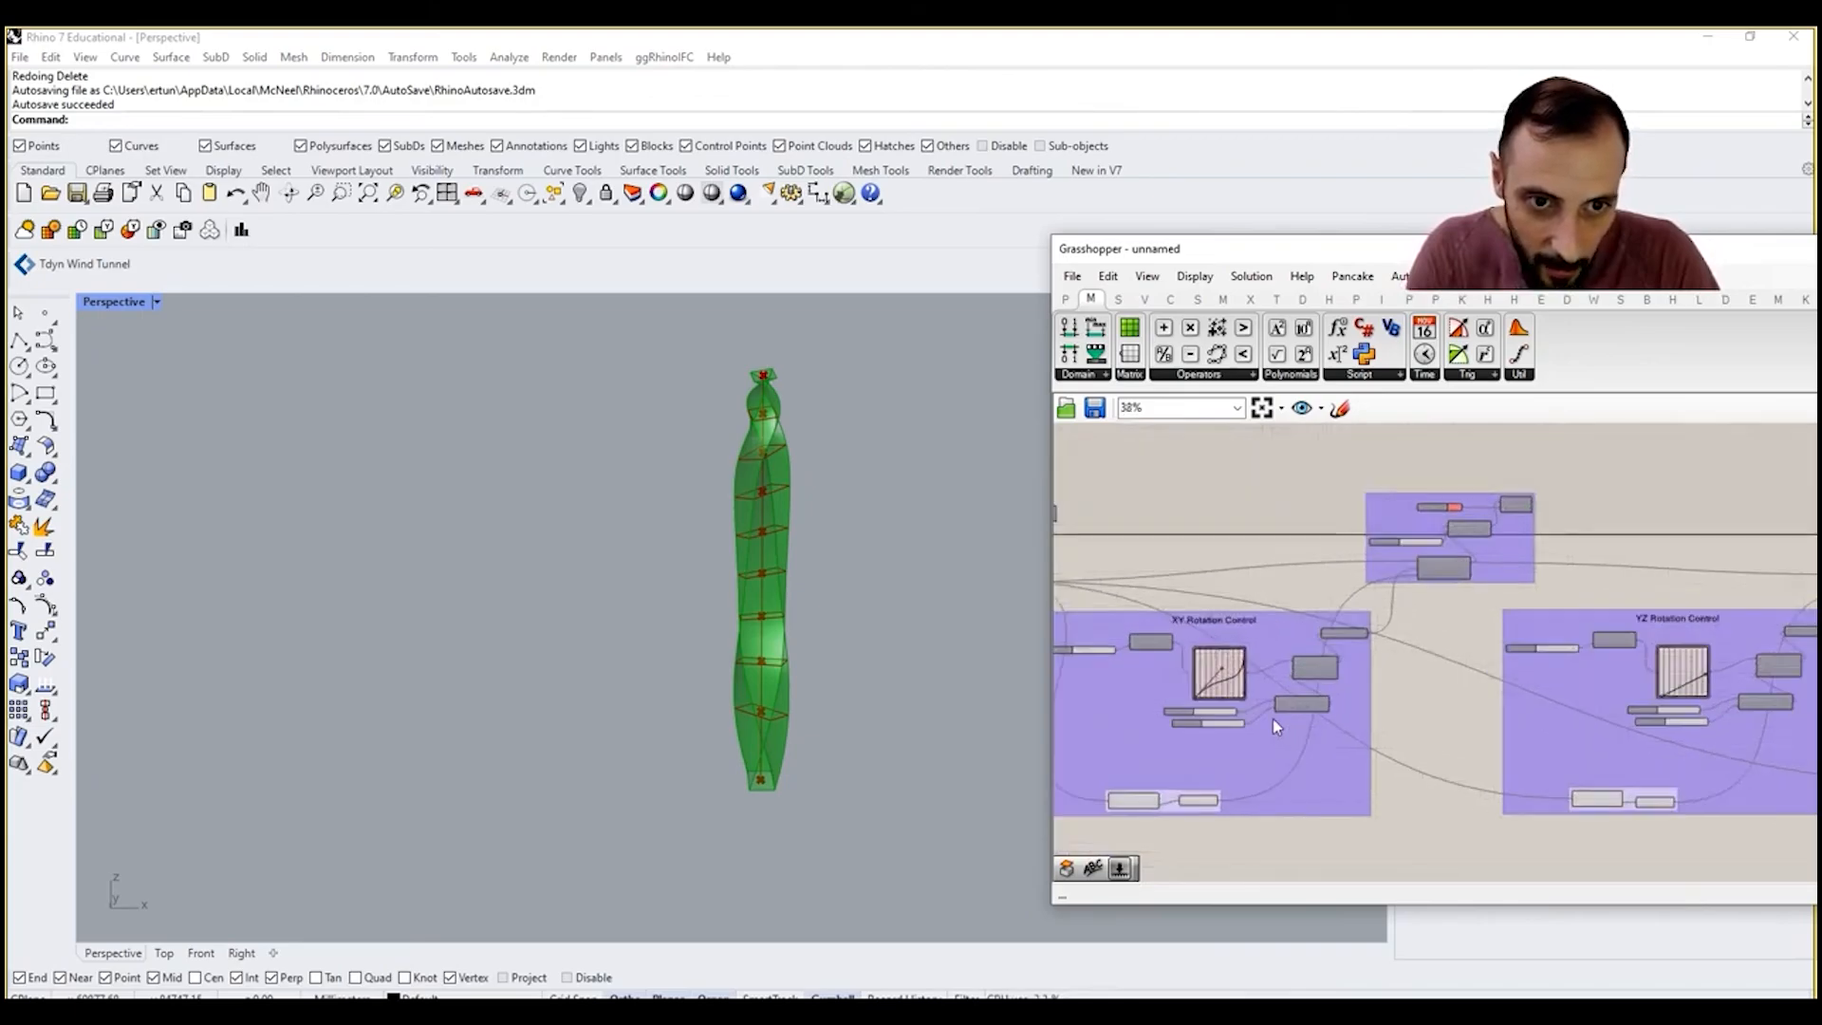
{"action": "scroll", "coordinate": [1272, 719], "scroll_direction": "up", "scroll_amount": 3}
{"action": "right_click_drag", "start_coordinate": [1273, 719], "coordinate": [1328, 697]}
{"action": "scroll", "coordinate": [1281, 568], "scroll_direction": "up", "scroll_amount": 6}
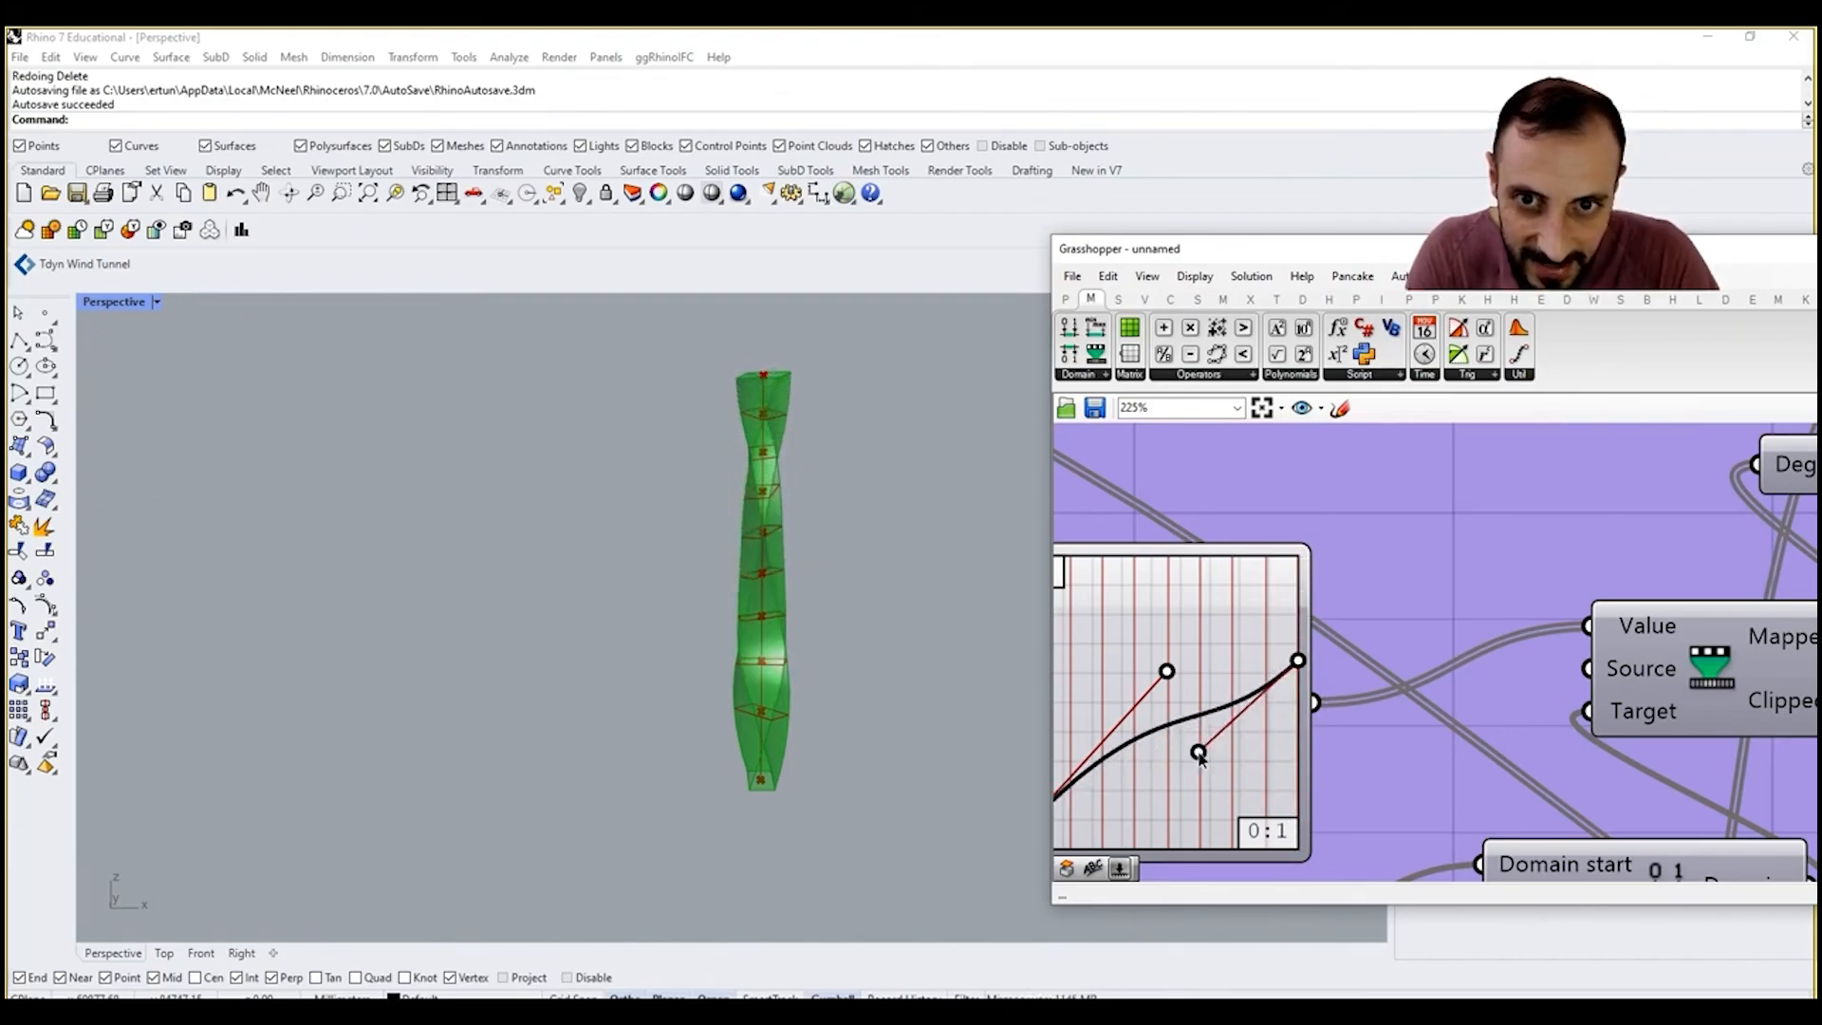
{"action": "left_click_drag", "start_coordinate": [1198, 754], "coordinate": [1176, 737]}
{"action": "right_click_drag", "start_coordinate": [776, 802], "coordinate": [1061, 715]}
{"action": "left_click_drag", "start_coordinate": [1167, 672], "coordinate": [1123, 642]}
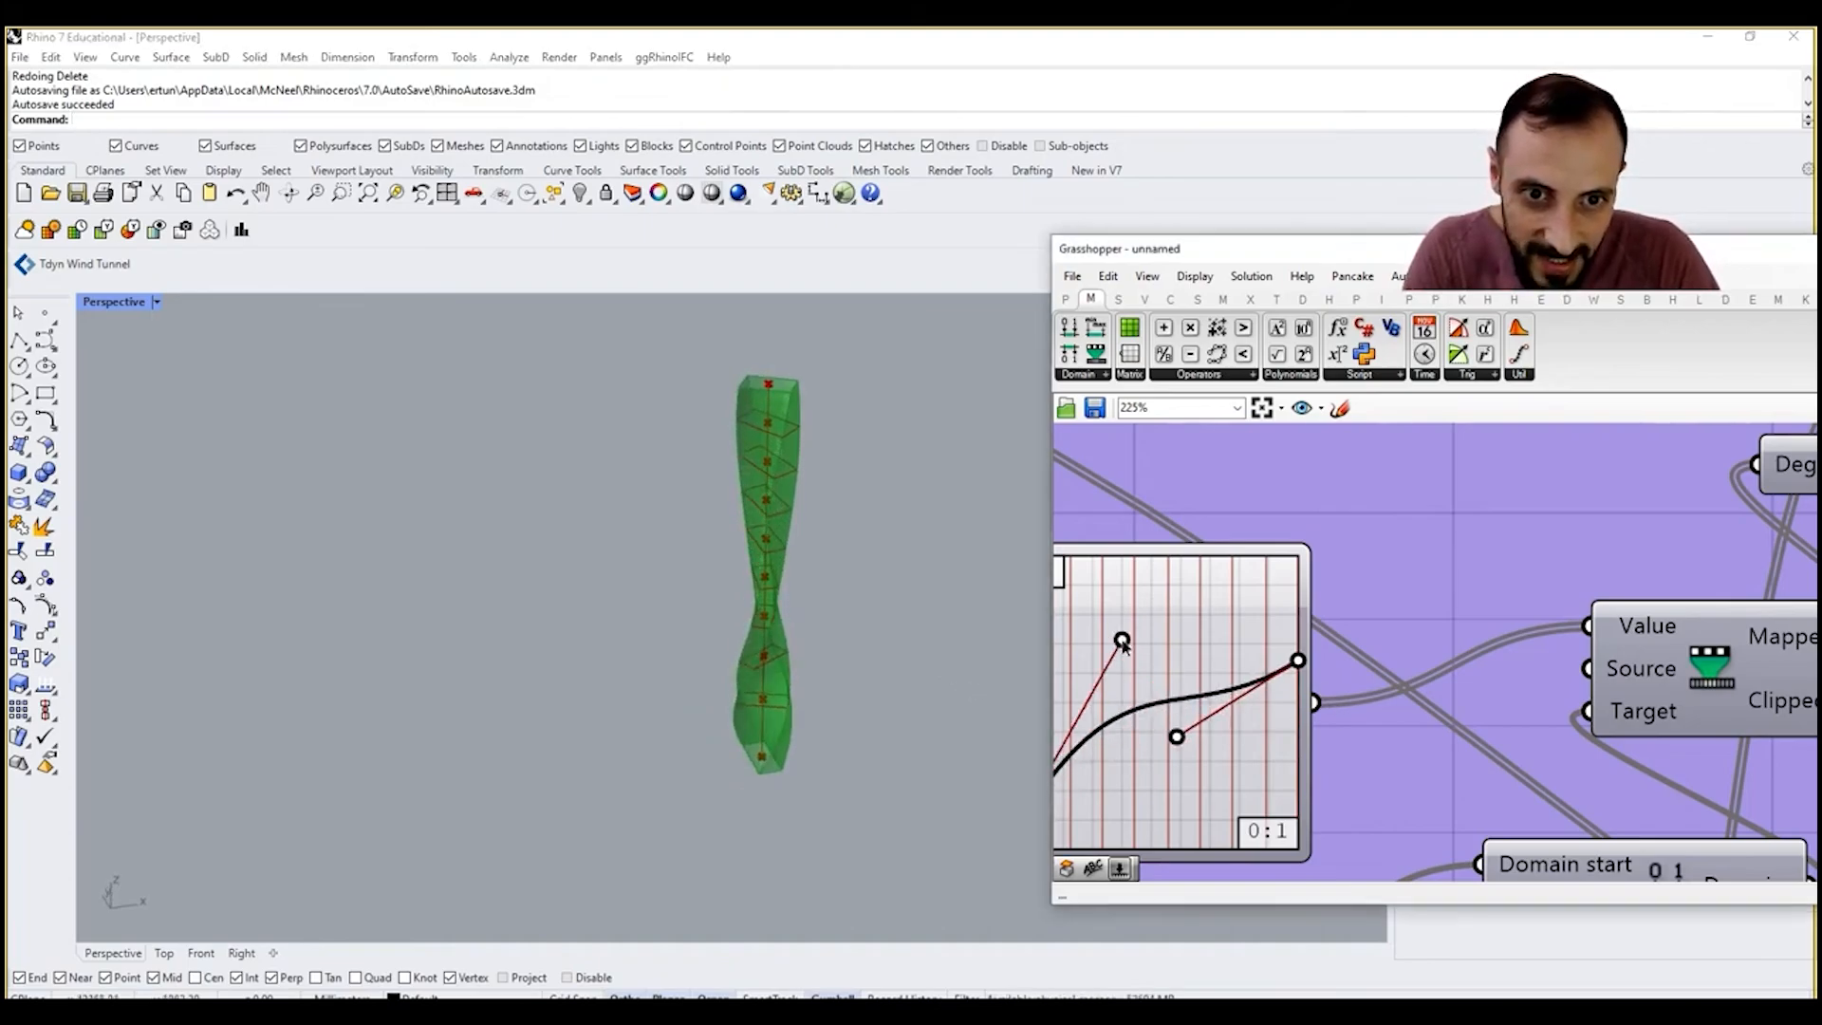
{"action": "left_click_drag", "start_coordinate": [1201, 761], "coordinate": [1203, 762]}
{"action": "right_click_drag", "start_coordinate": [828, 643], "coordinate": [987, 586]}
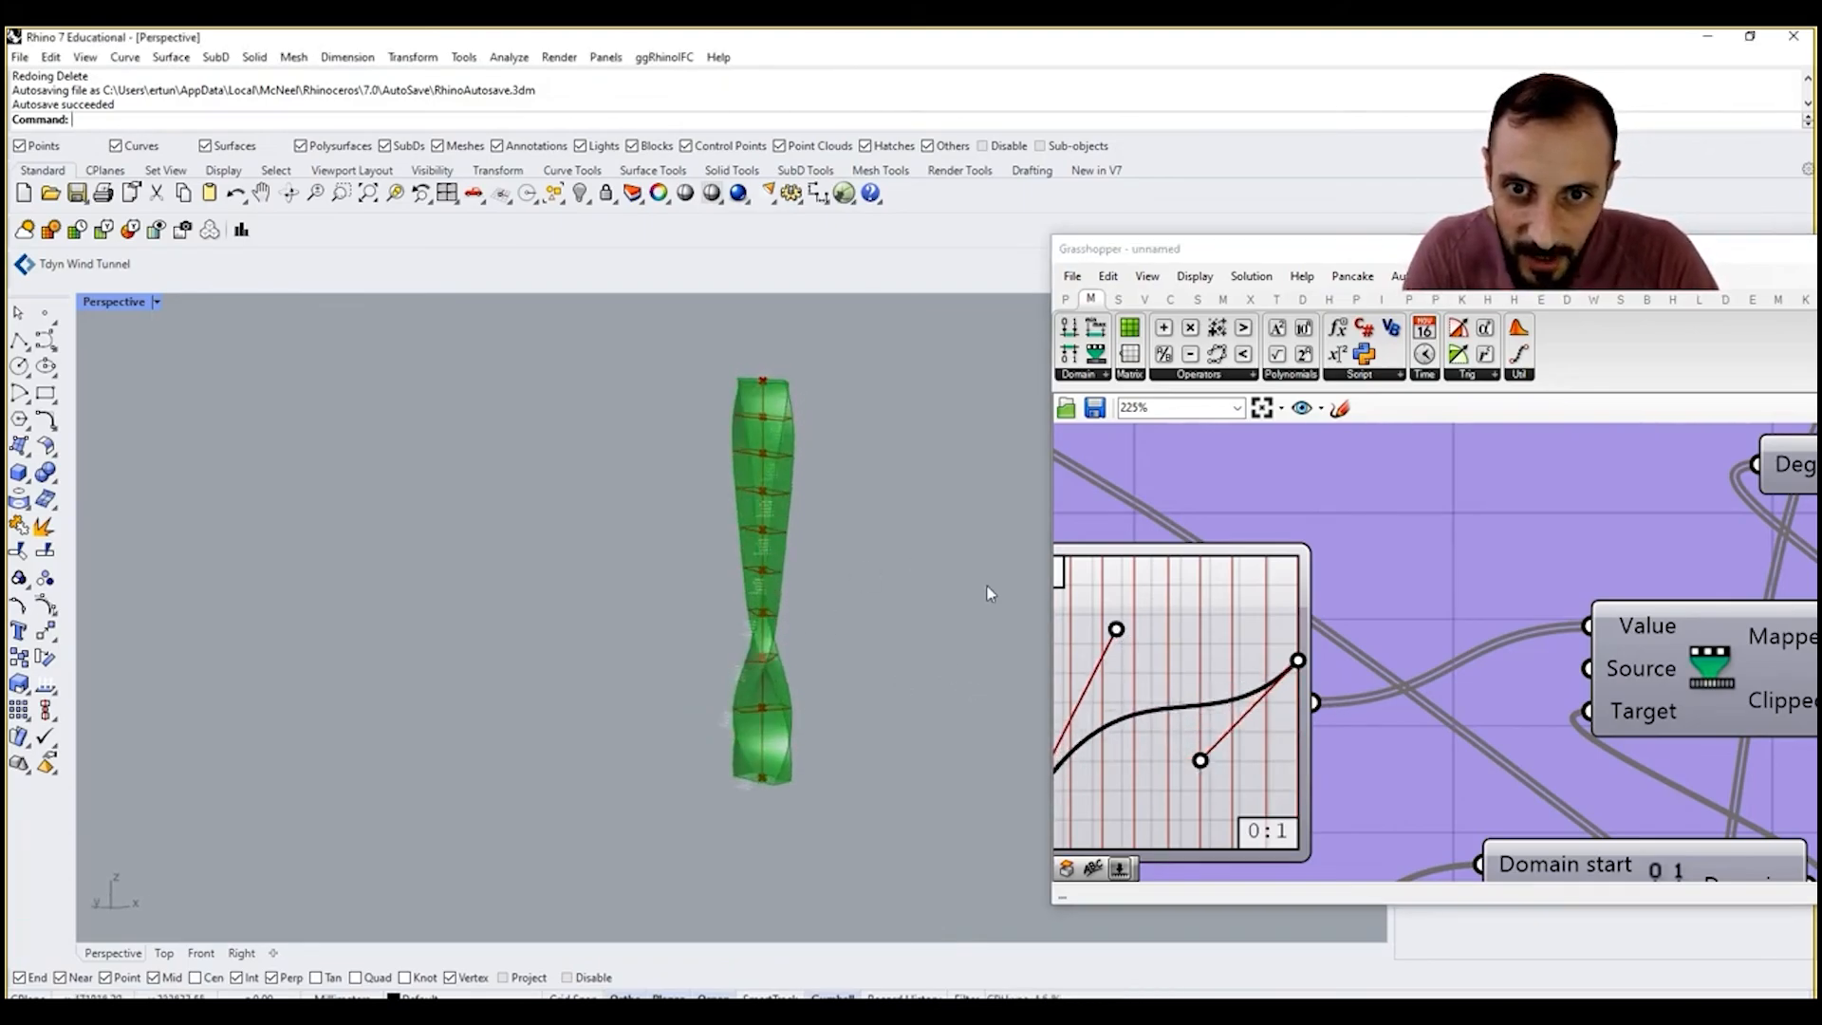
{"action": "scroll", "coordinate": [1389, 596], "scroll_direction": "down", "scroll_amount": 8}
{"action": "left_click", "coordinate": [1380, 604]}
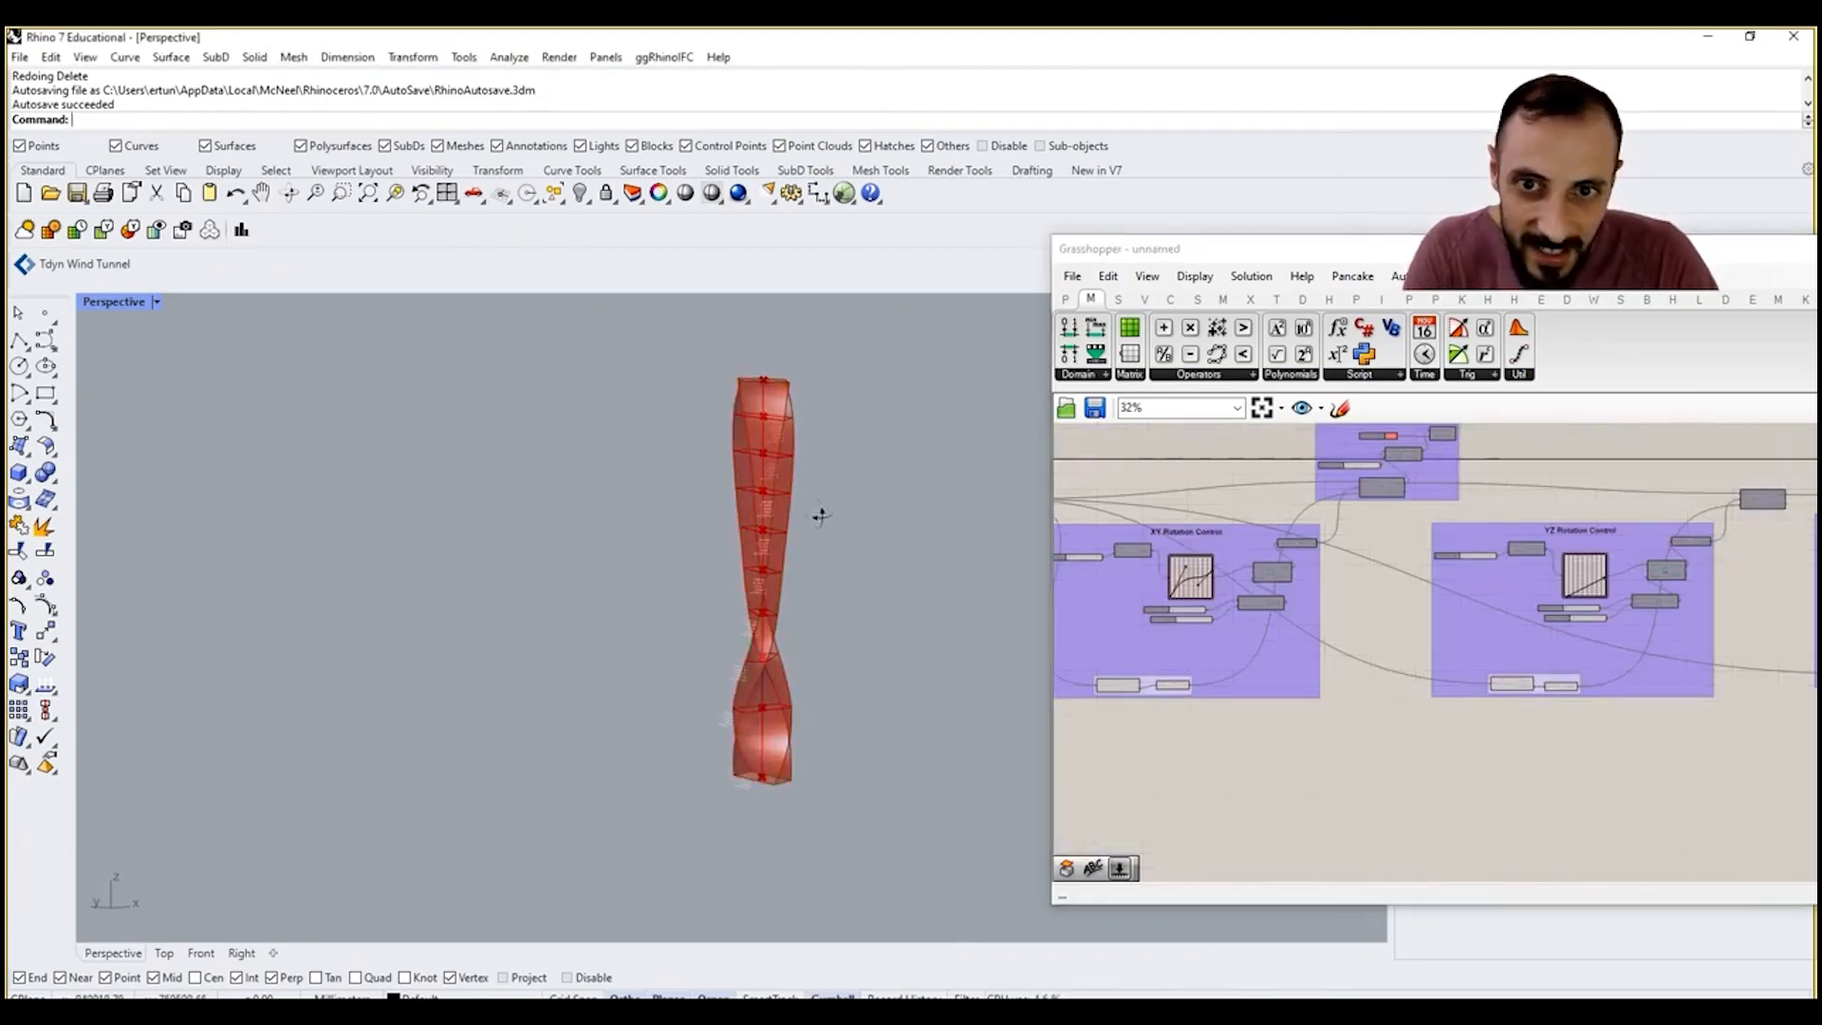
Step: Add a Custom Preview component fed by the Loft output and turn off the Loft component's own preview
{"action": "right_click_drag", "start_coordinate": [818, 513], "coordinate": [755, 463]}
{"action": "scroll", "coordinate": [756, 463], "scroll_direction": "up", "scroll_amount": 4}
{"action": "right_click_drag", "start_coordinate": [1744, 645], "coordinate": [1391, 657]}
{"action": "right_click_drag", "start_coordinate": [1803, 655], "coordinate": [1438, 653]}
{"action": "scroll", "coordinate": [1407, 658], "scroll_direction": "up", "scroll_amount": 7}
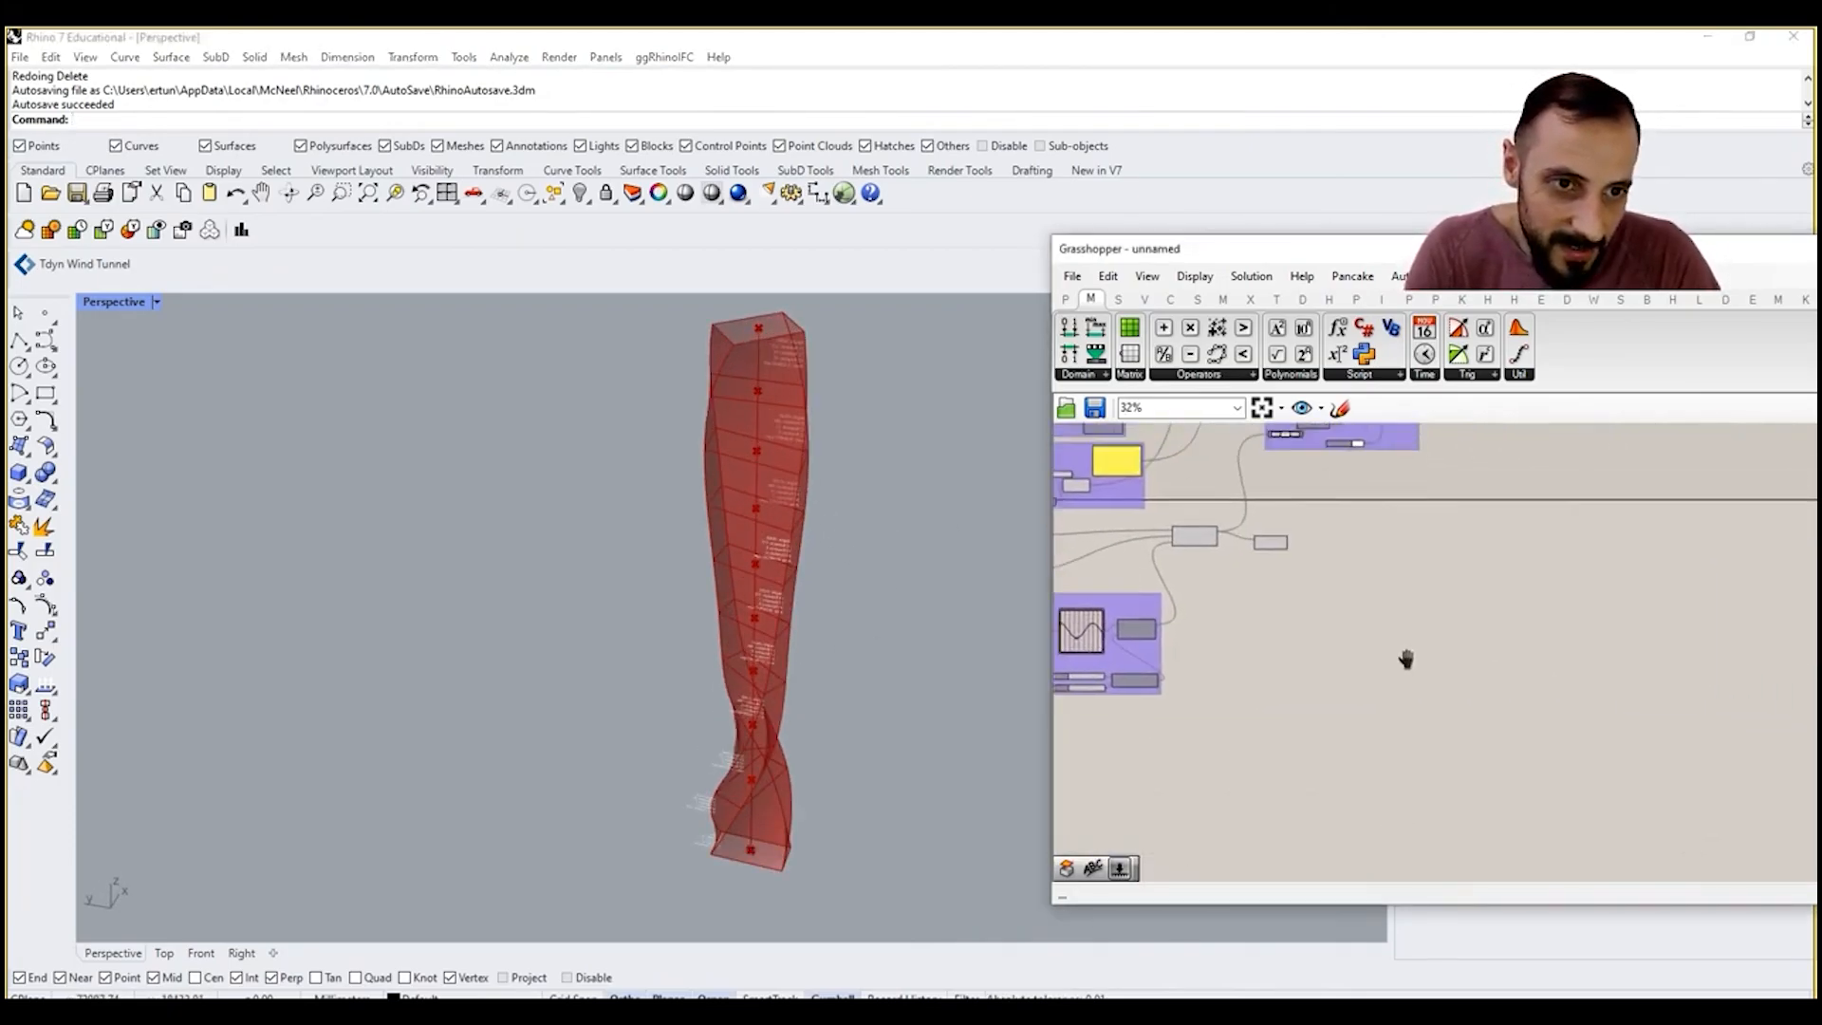
{"action": "double_click", "coordinate": [1284, 567]}
{"action": "type", "text": "previ"}
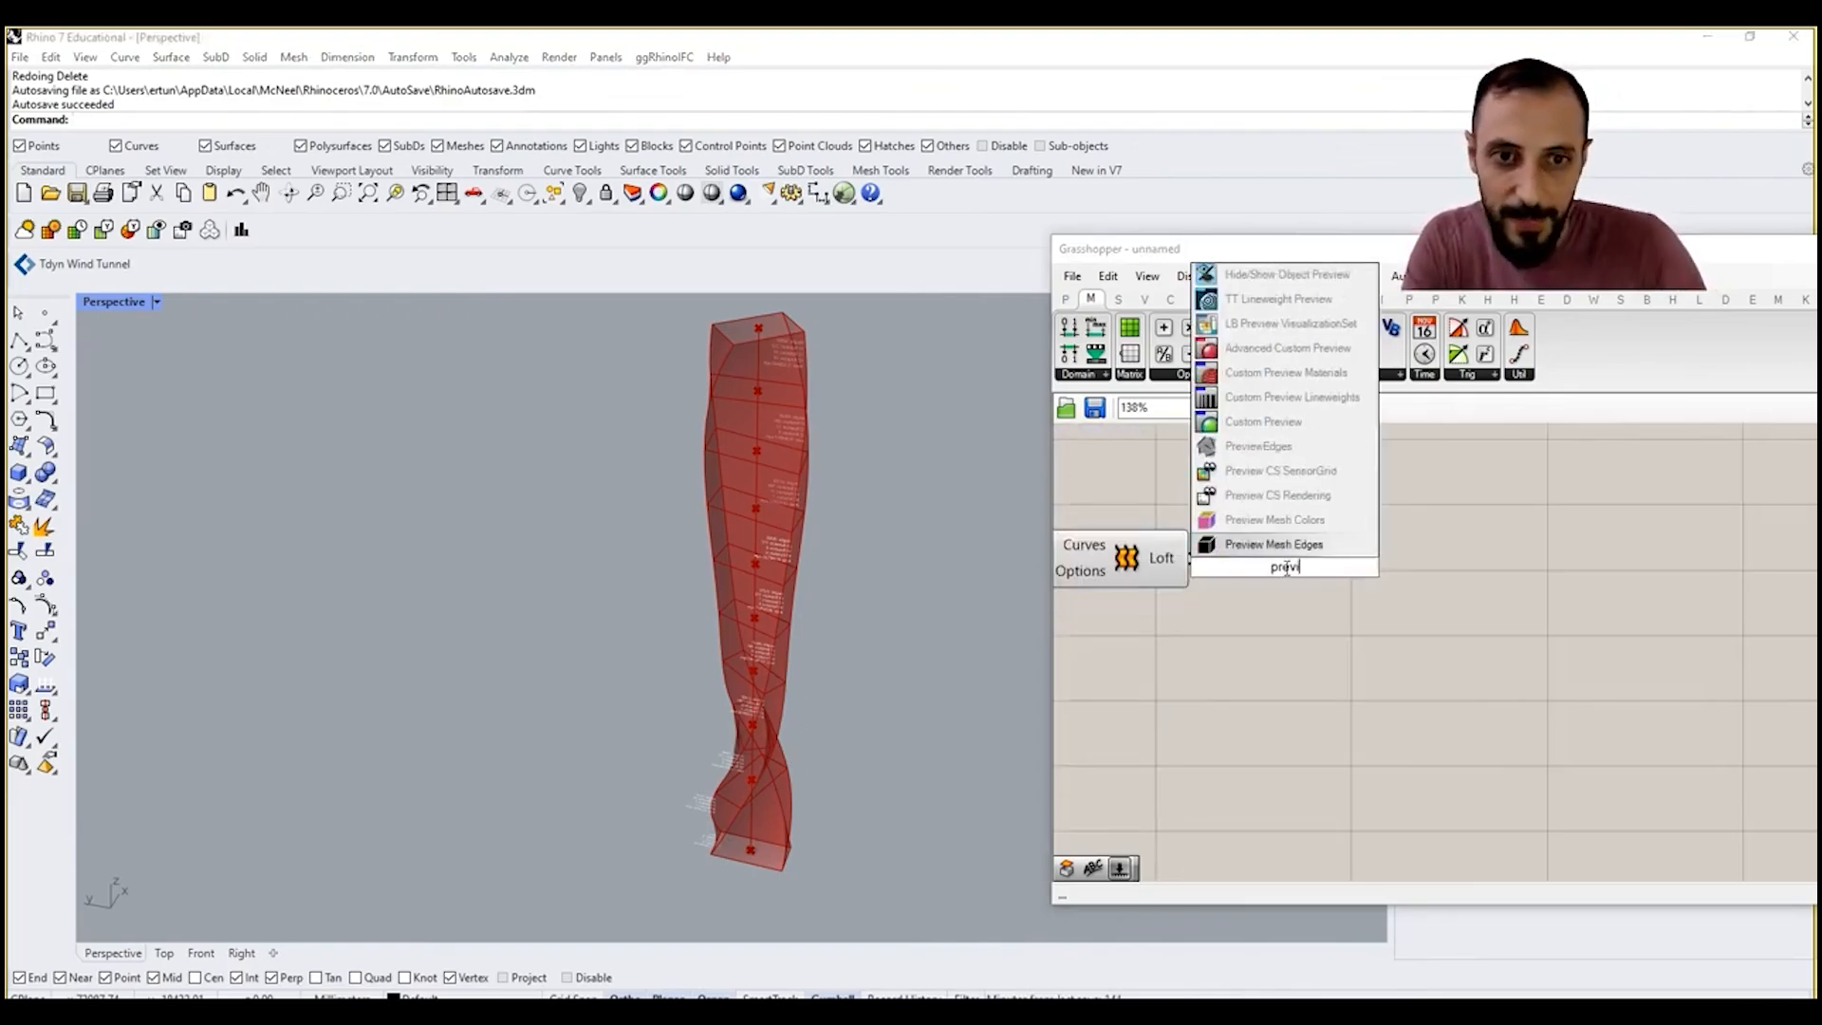
{"action": "left_click", "coordinate": [1328, 423]}
{"action": "right_click", "coordinate": [1129, 554]}
{"action": "left_click", "coordinate": [1163, 592]}
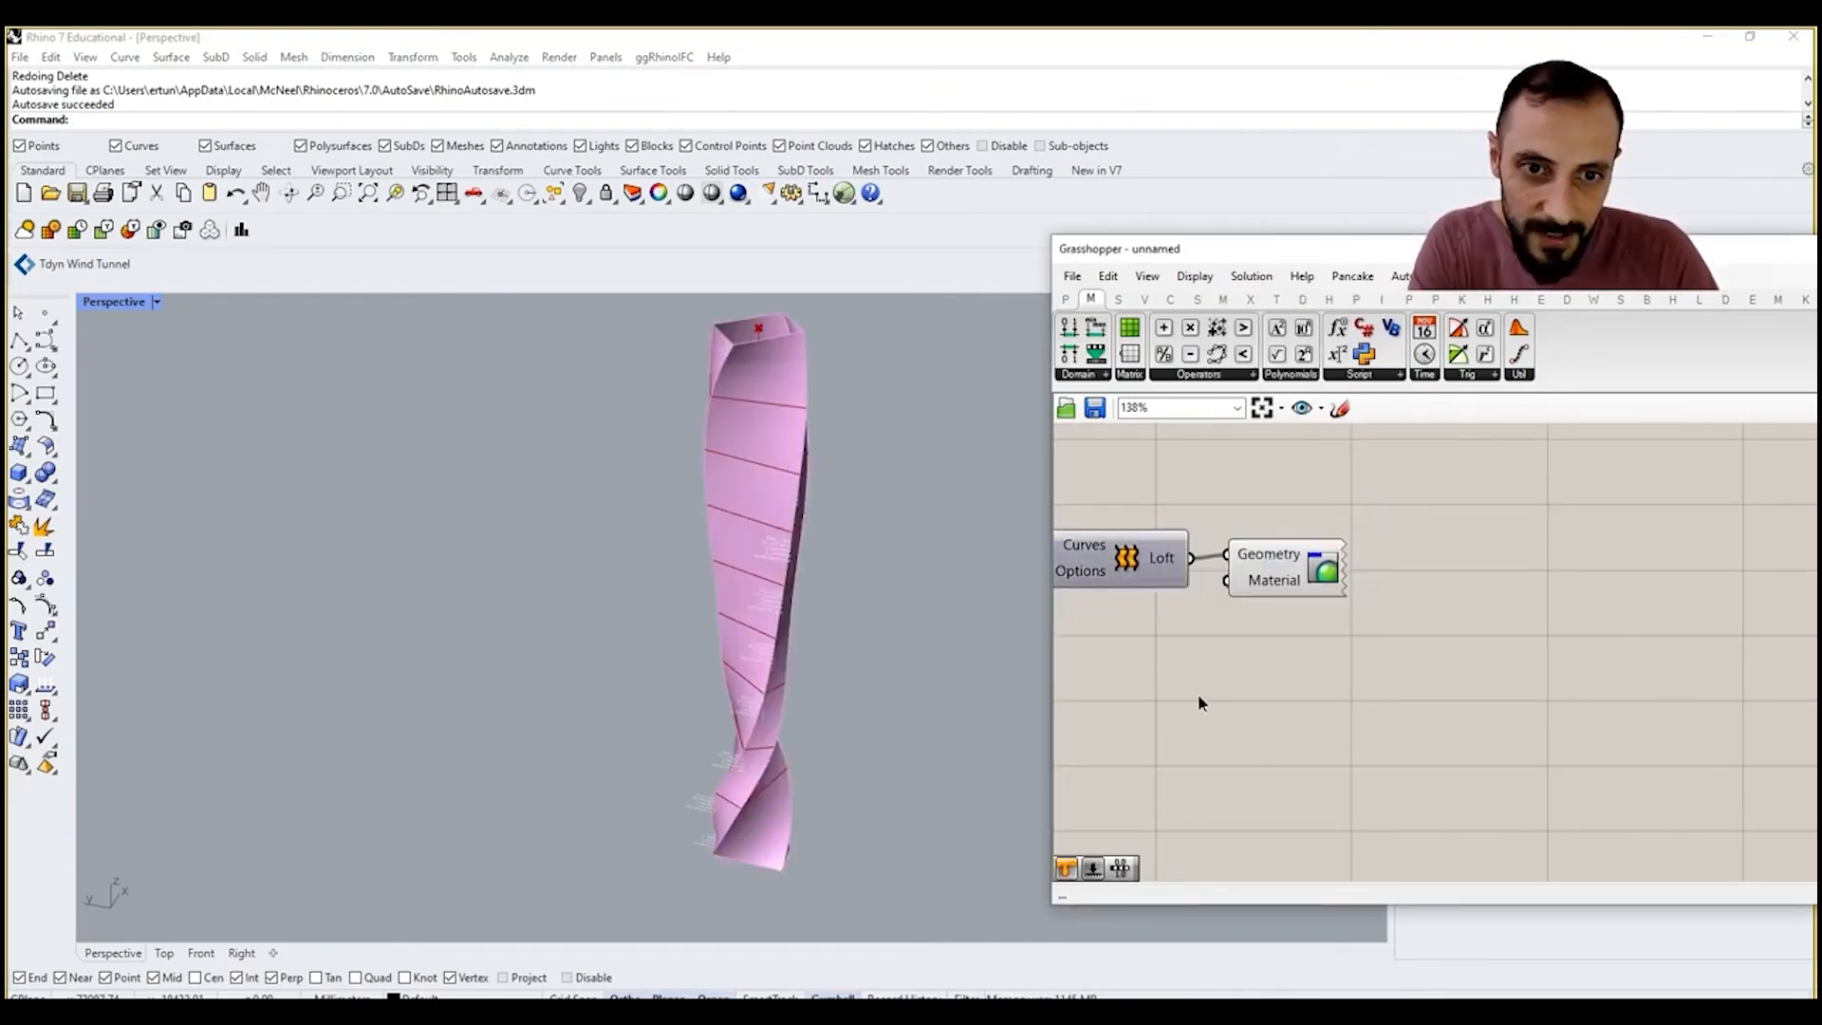
Step: Add a Colour Swatch and connect it to the Custom Preview's Material input
{"action": "double_click", "coordinate": [1200, 703]}
{"action": "type", "text": "swa"}
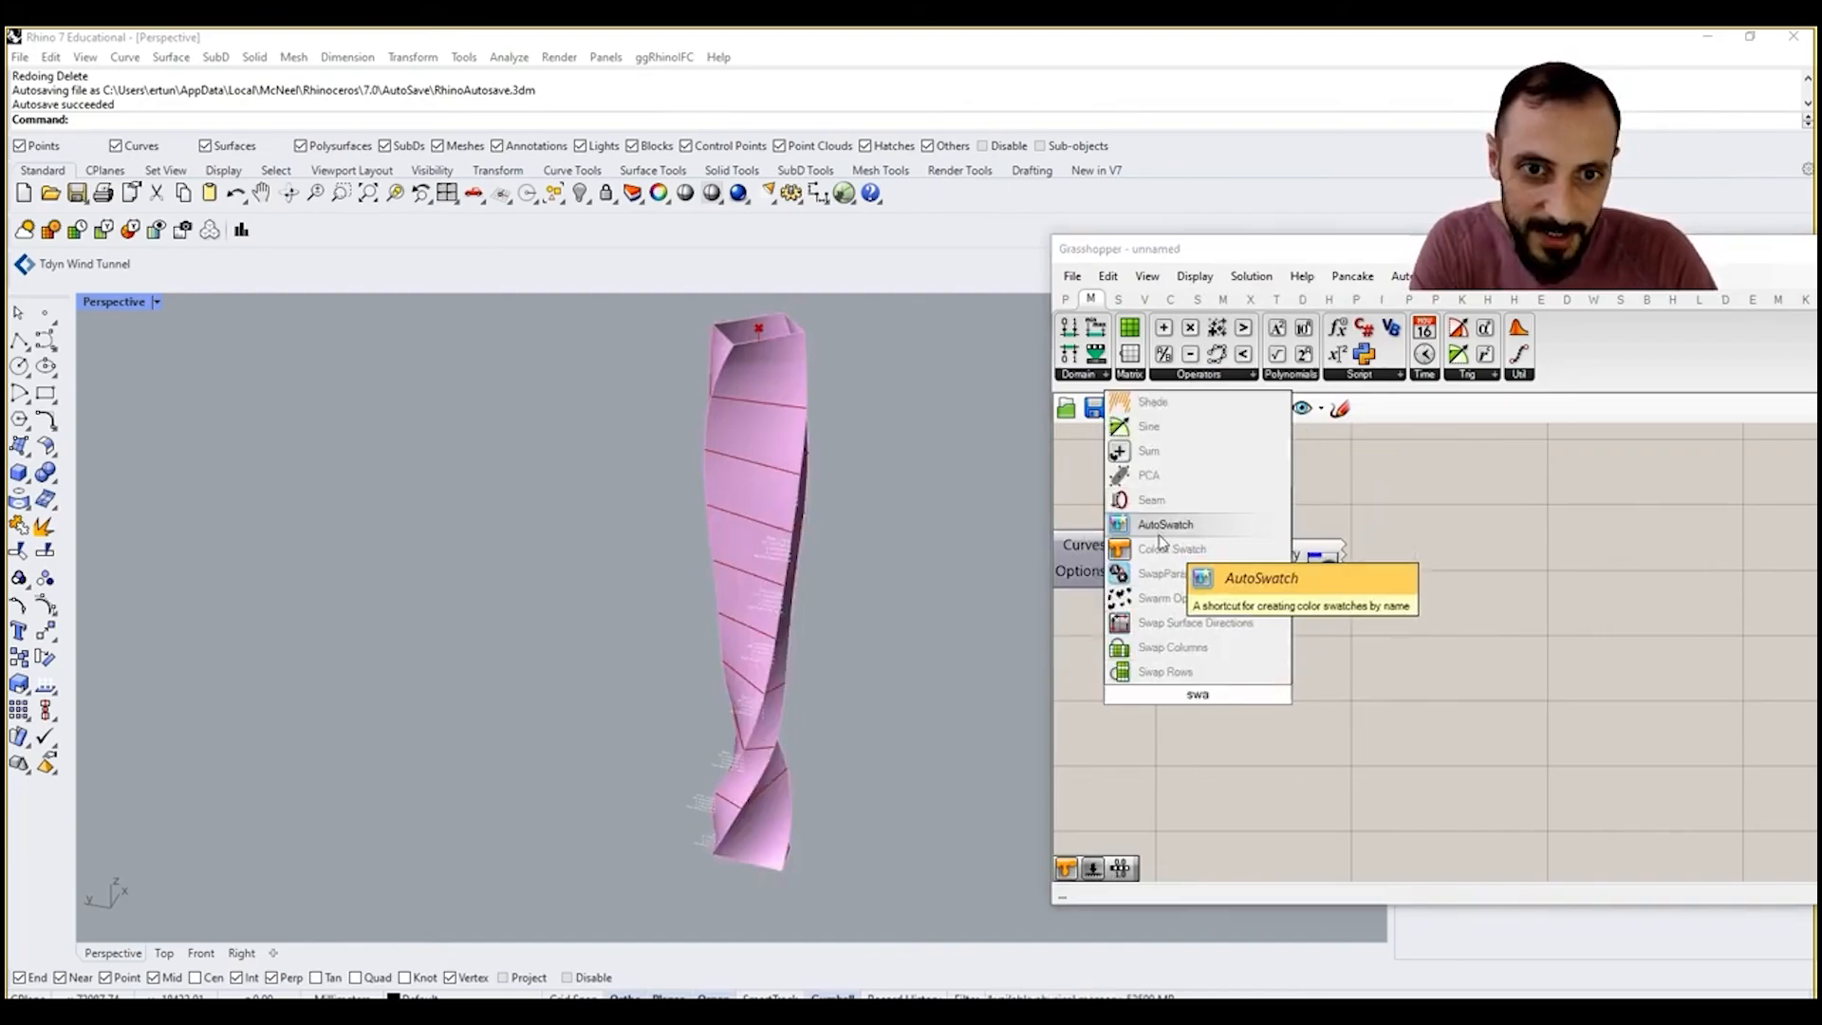
{"action": "left_click", "coordinate": [1169, 549]}
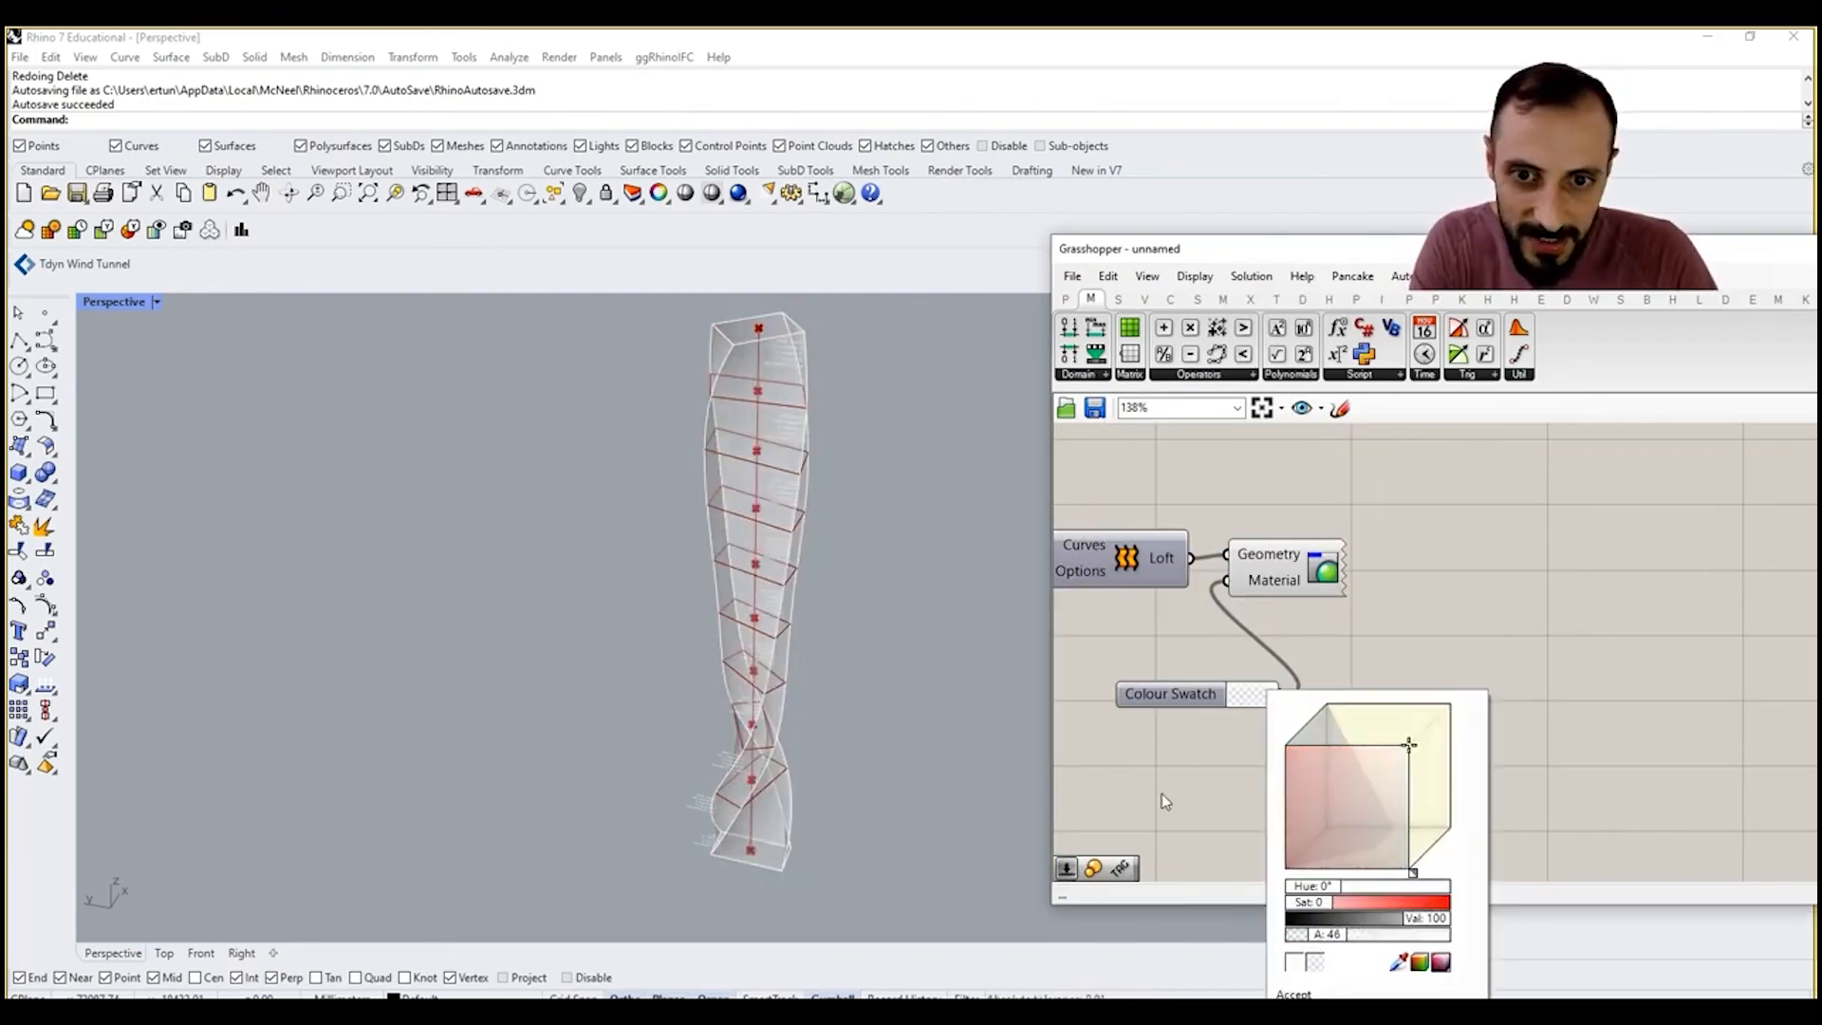
{"action": "left_click", "coordinate": [1150, 757]}
{"action": "right_click_drag", "start_coordinate": [887, 651], "coordinate": [850, 678]}
Step: Lower the first handle of the XY Rotation Control graph so the twist builds up more gradually
{"action": "right_click_drag", "start_coordinate": [1178, 674], "coordinate": [1473, 649]}
{"action": "scroll", "coordinate": [1473, 649], "scroll_direction": "down", "scroll_amount": 6}
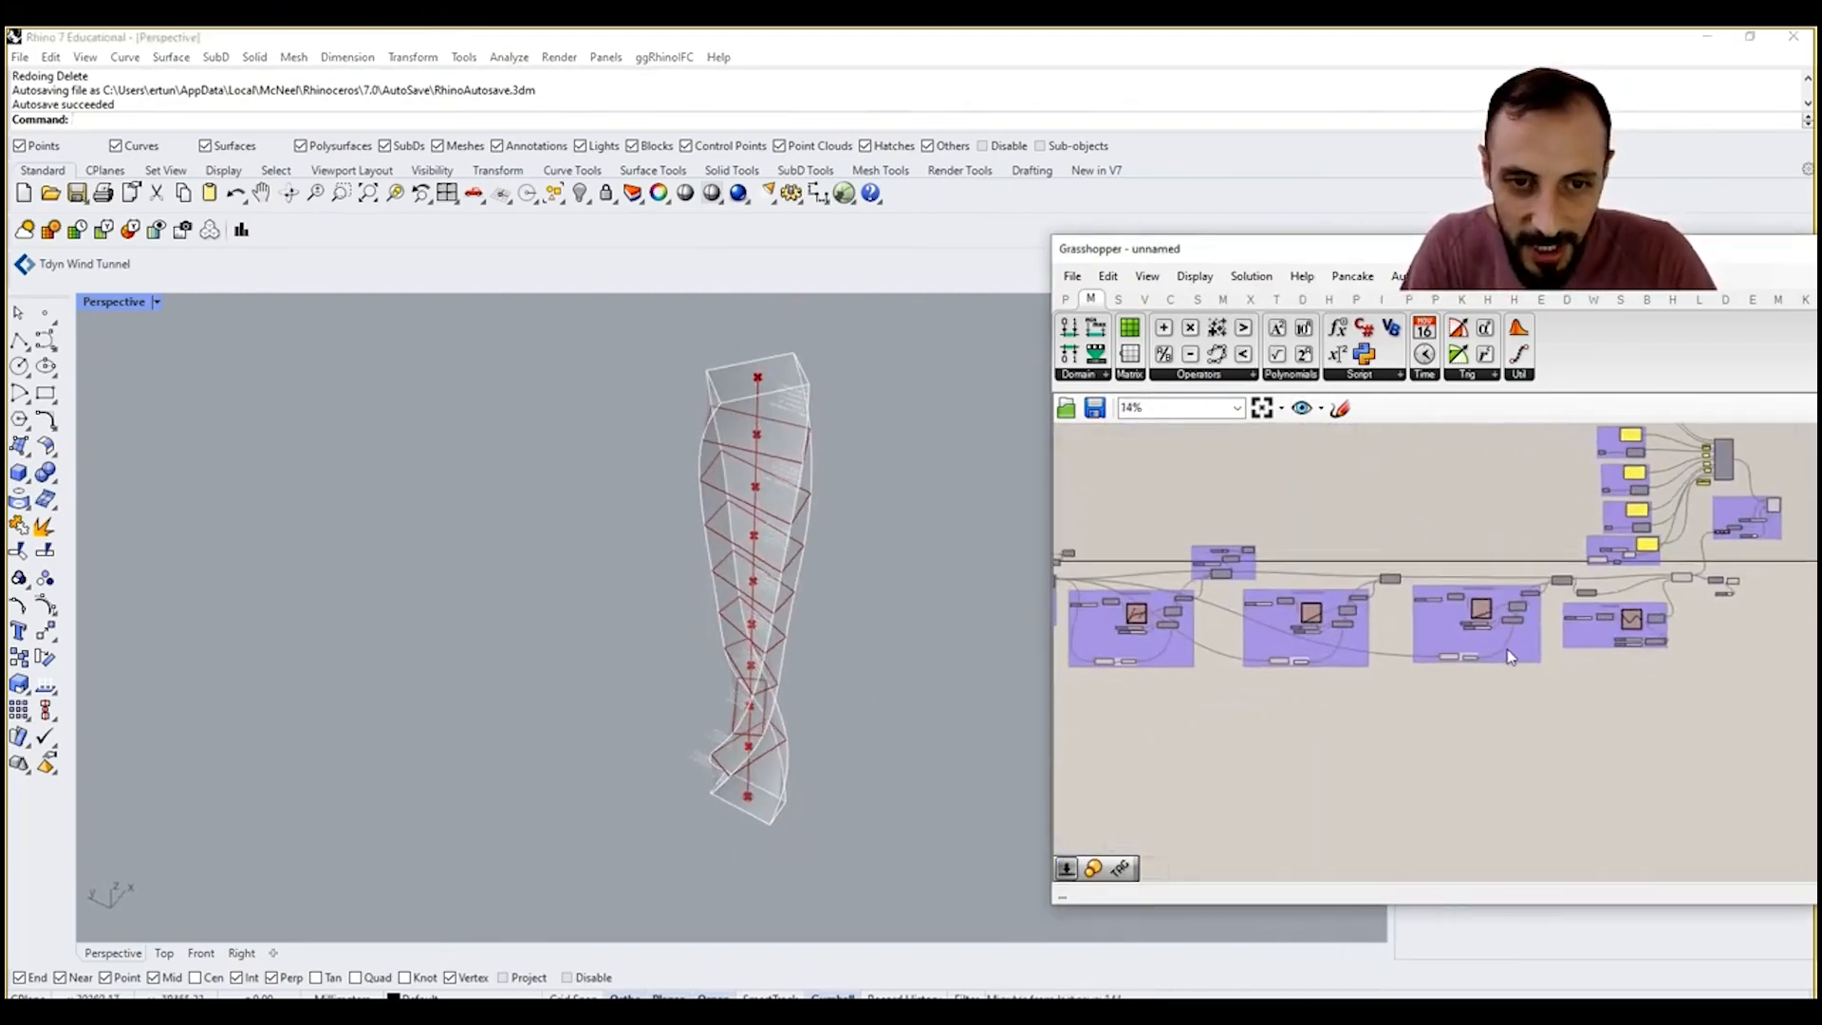
{"action": "scroll", "coordinate": [1421, 667], "scroll_direction": "up", "scroll_amount": 3}
{"action": "scroll", "coordinate": [1476, 626], "scroll_direction": "up", "scroll_amount": 5}
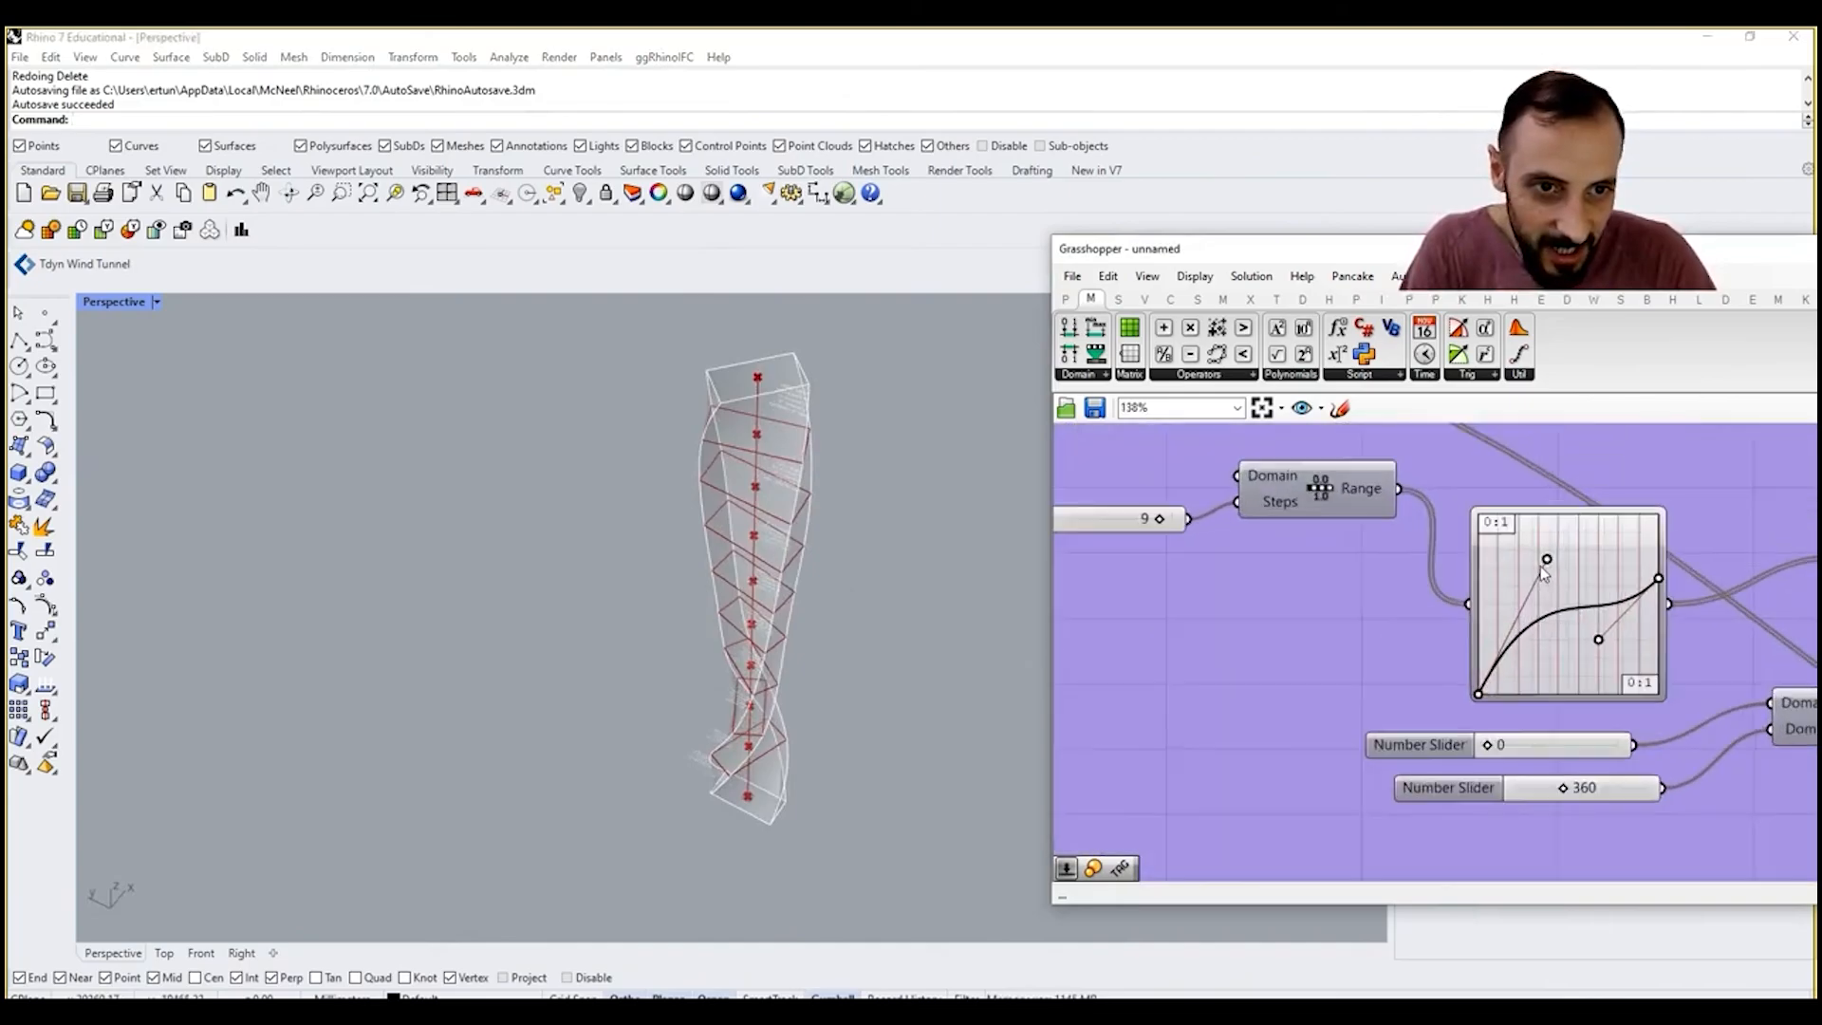
{"action": "left_click_drag", "start_coordinate": [1526, 610], "coordinate": [1530, 672]}
{"action": "right_click_drag", "start_coordinate": [818, 463], "coordinate": [636, 408]}
Step: Raise the end point of the YZ Rotation Control's linear graph to increase the YZ rotation toward the tower's top
{"action": "scroll", "coordinate": [1584, 638], "scroll_direction": "down", "scroll_amount": 7}
{"action": "right_click_drag", "start_coordinate": [1689, 650], "coordinate": [1229, 642]}
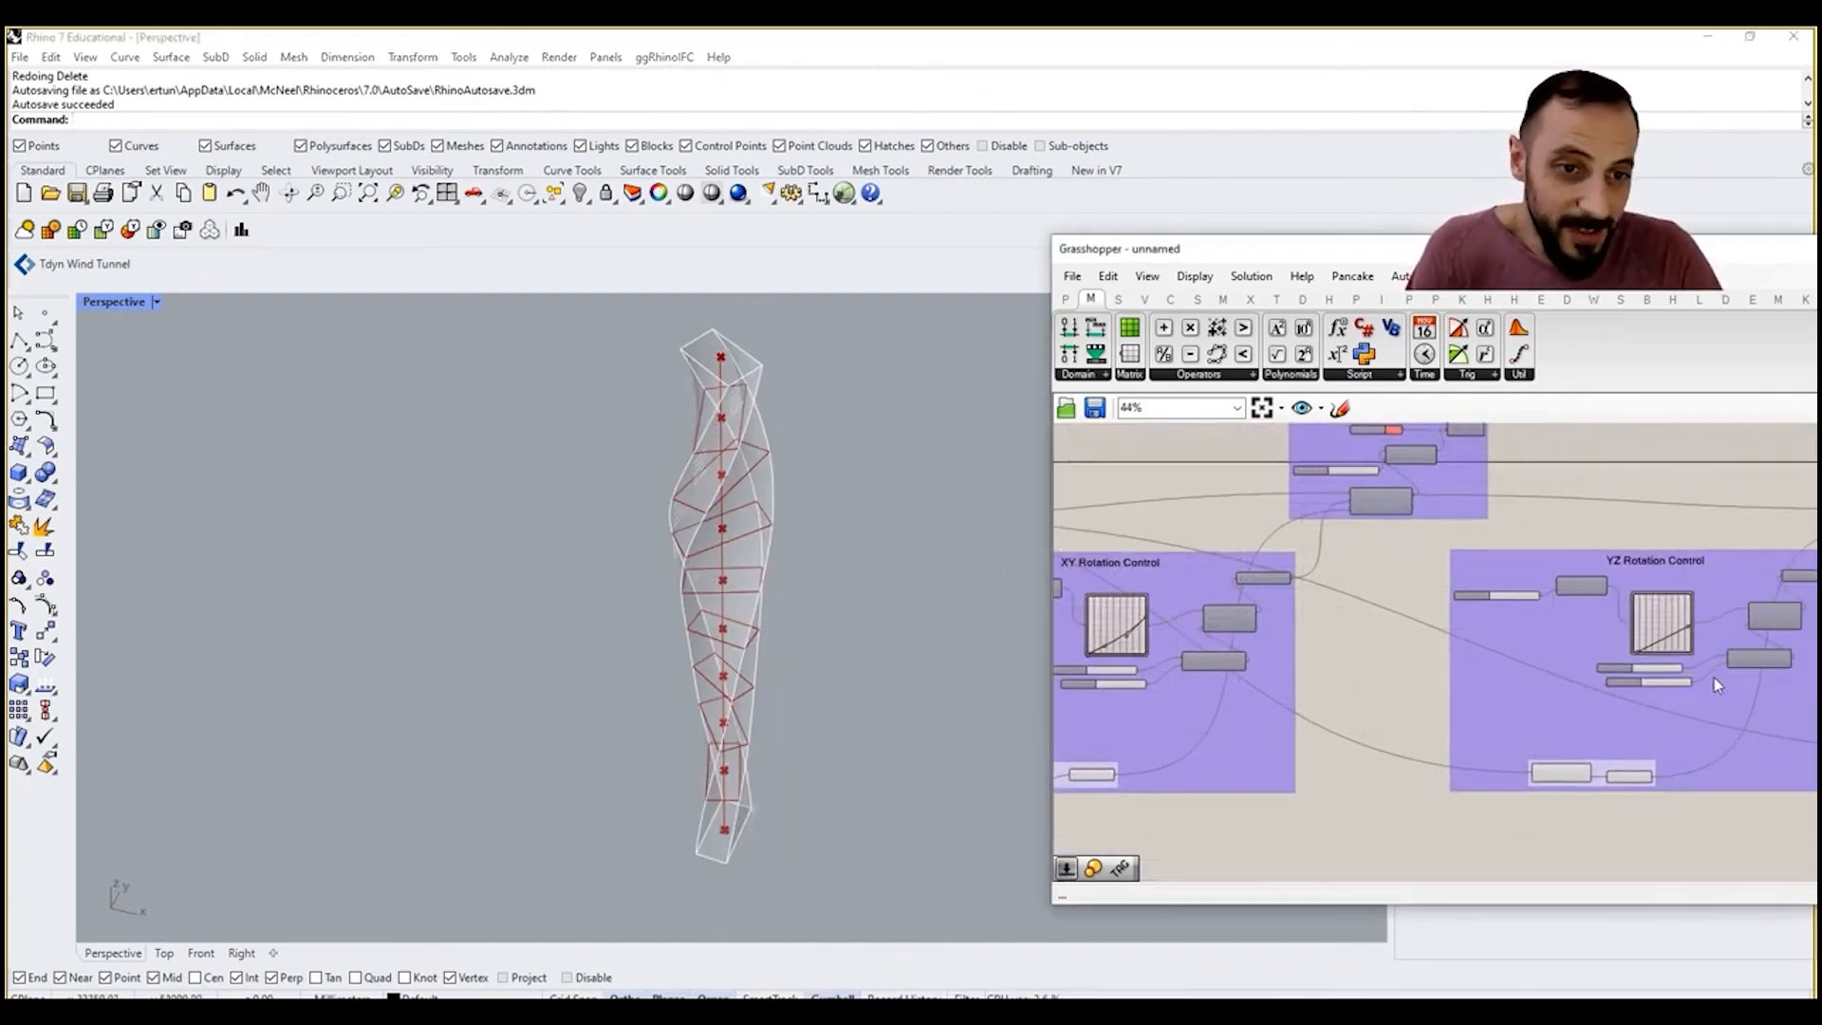
{"action": "scroll", "coordinate": [1711, 664], "scroll_direction": "up", "scroll_amount": 6}
{"action": "scroll", "coordinate": [1646, 655], "scroll_direction": "up", "scroll_amount": 3}
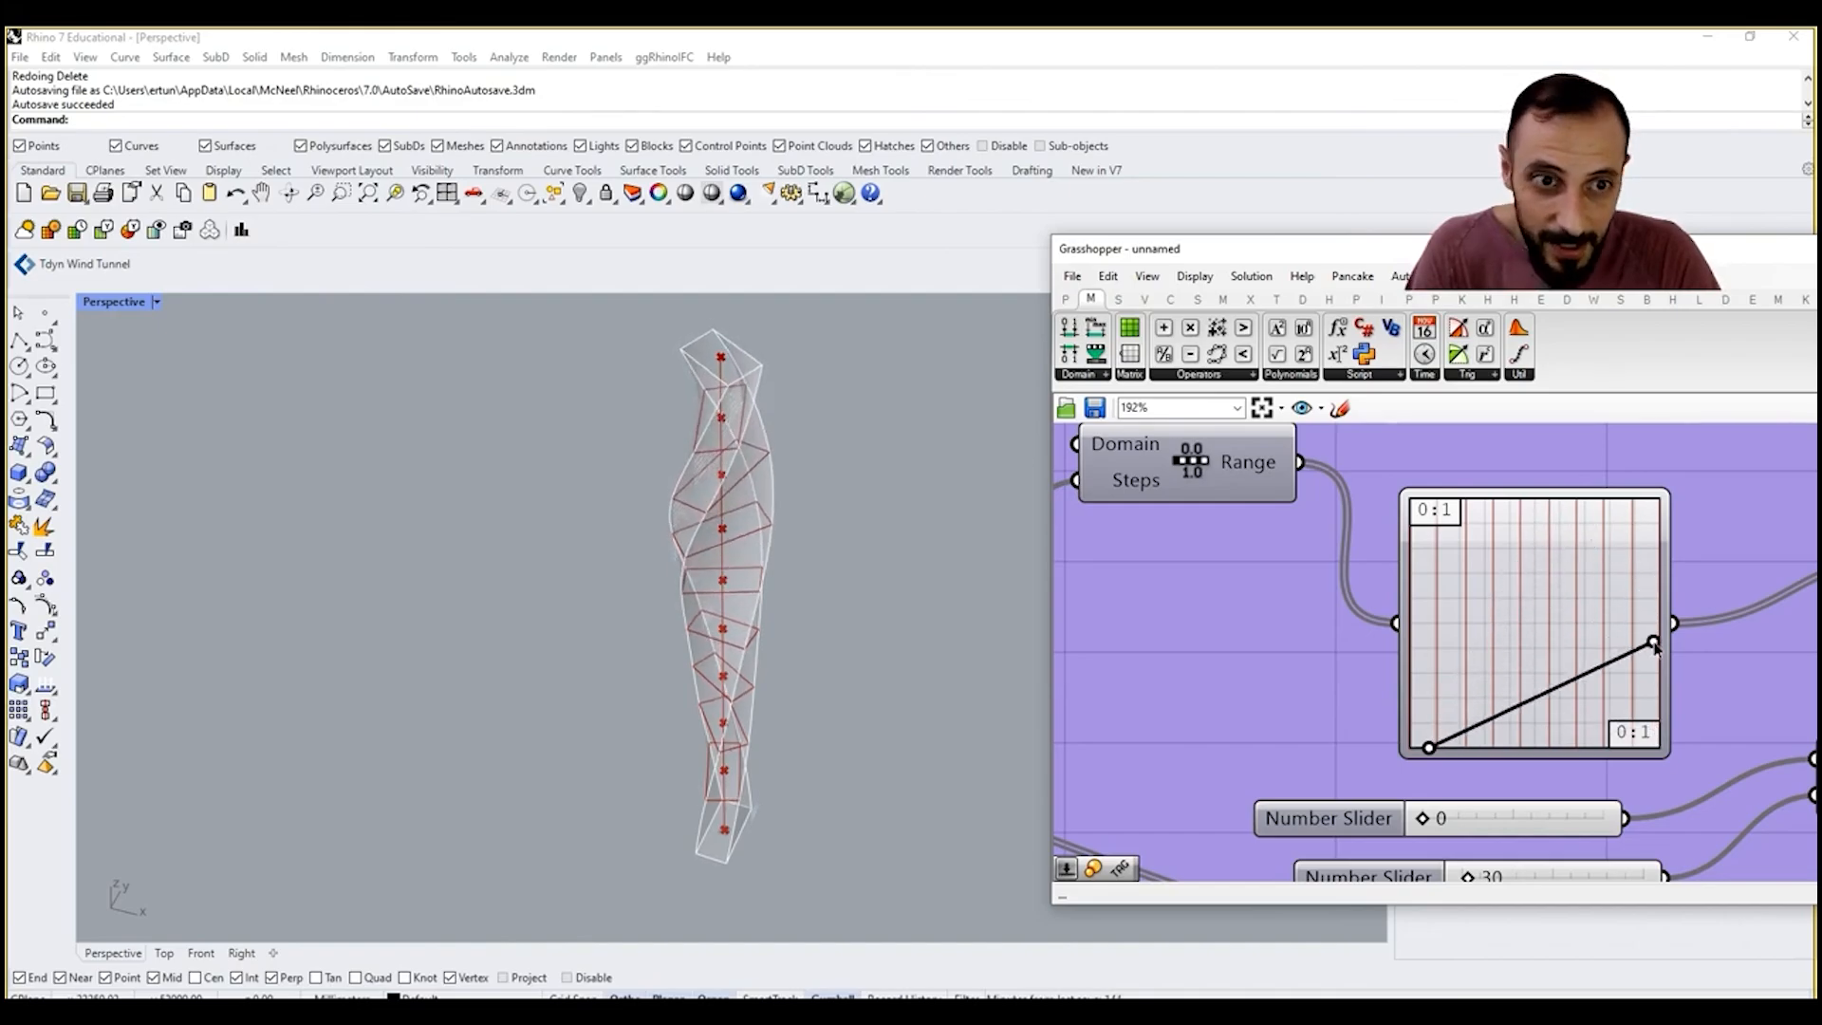
{"action": "left_click_drag", "start_coordinate": [1654, 644], "coordinate": [1656, 641]}
{"action": "right_click_drag", "start_coordinate": [1606, 634], "coordinate": [1538, 626]}
{"action": "scroll", "coordinate": [1537, 631], "scroll_direction": "down", "scroll_amount": 6}
{"action": "right_click_drag", "start_coordinate": [1746, 656], "coordinate": [1614, 654]}
{"action": "right_click_drag", "start_coordinate": [753, 569], "coordinate": [605, 470]}
{"action": "scroll", "coordinate": [706, 590], "scroll_direction": "up", "scroll_amount": 7}
{"action": "scroll", "coordinate": [1342, 613], "scroll_direction": "up", "scroll_amount": 3}
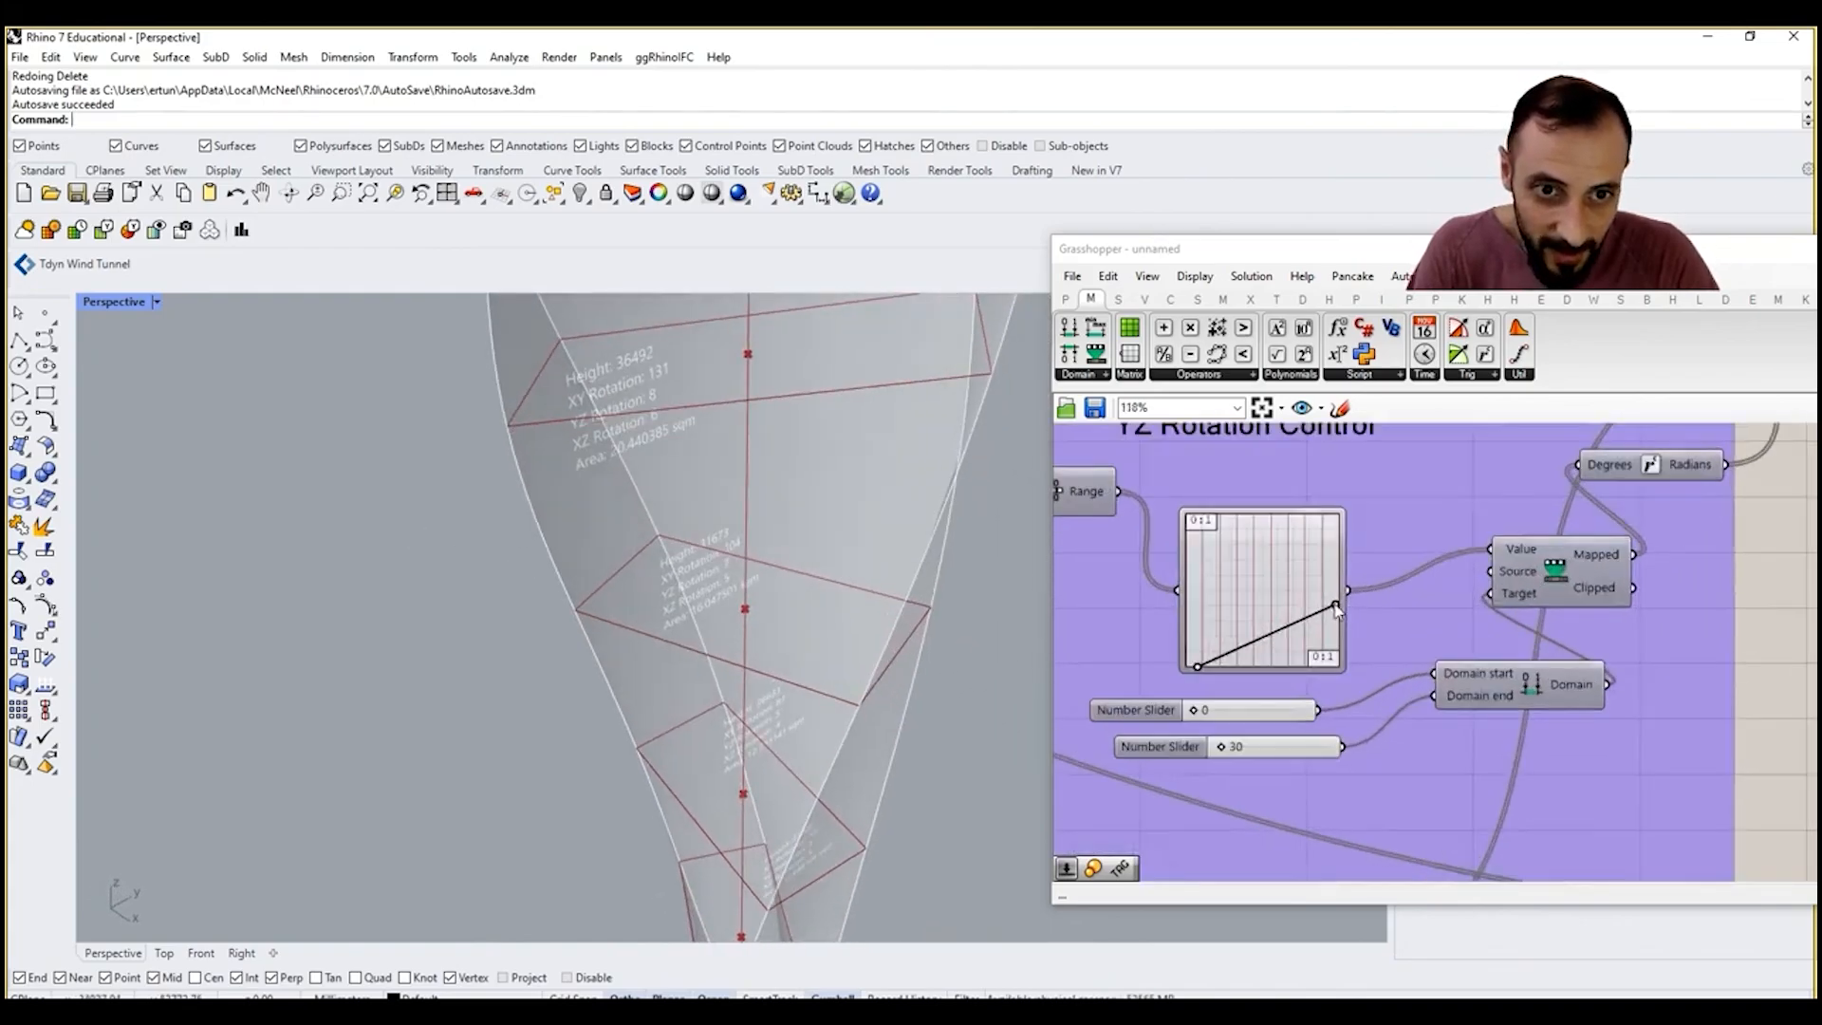
{"action": "left_click_drag", "start_coordinate": [1336, 598], "coordinate": [1336, 532]}
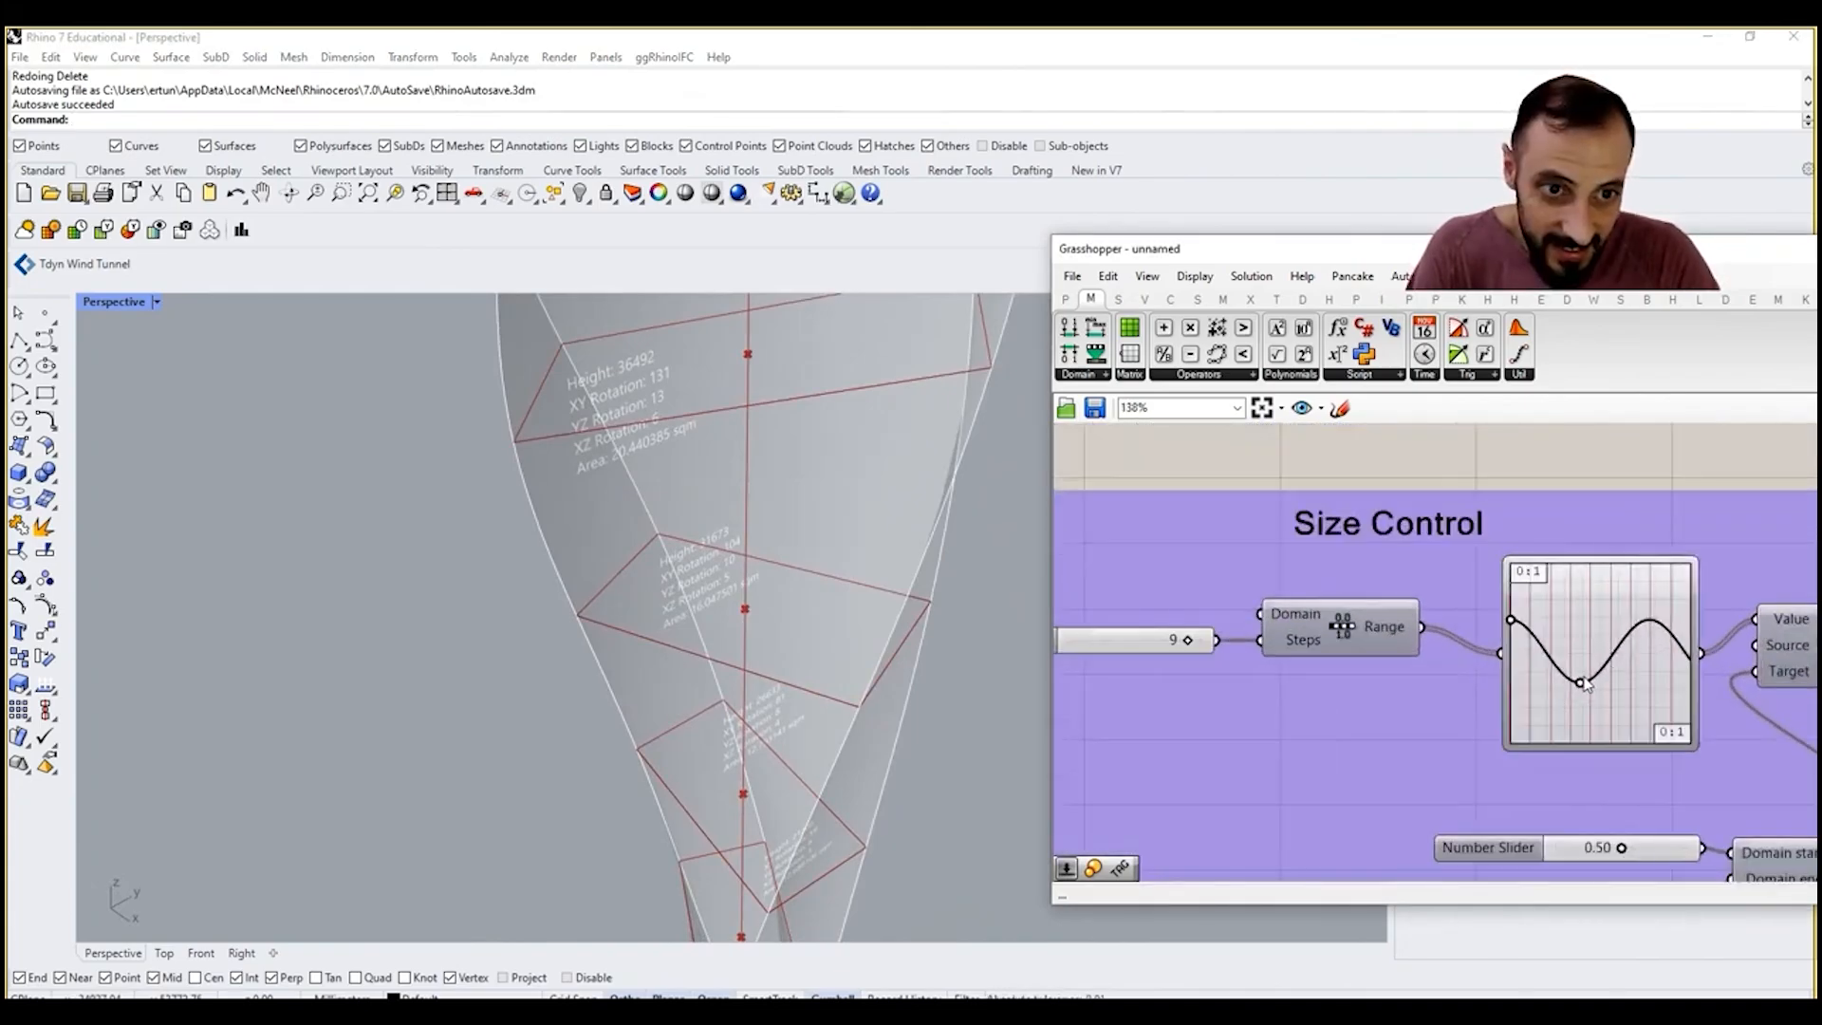
Step: Adjust the middle handle of the Size Control graph to change how the floor rectangles scale
{"action": "left_click_drag", "start_coordinate": [1581, 675], "coordinate": [1607, 649]}
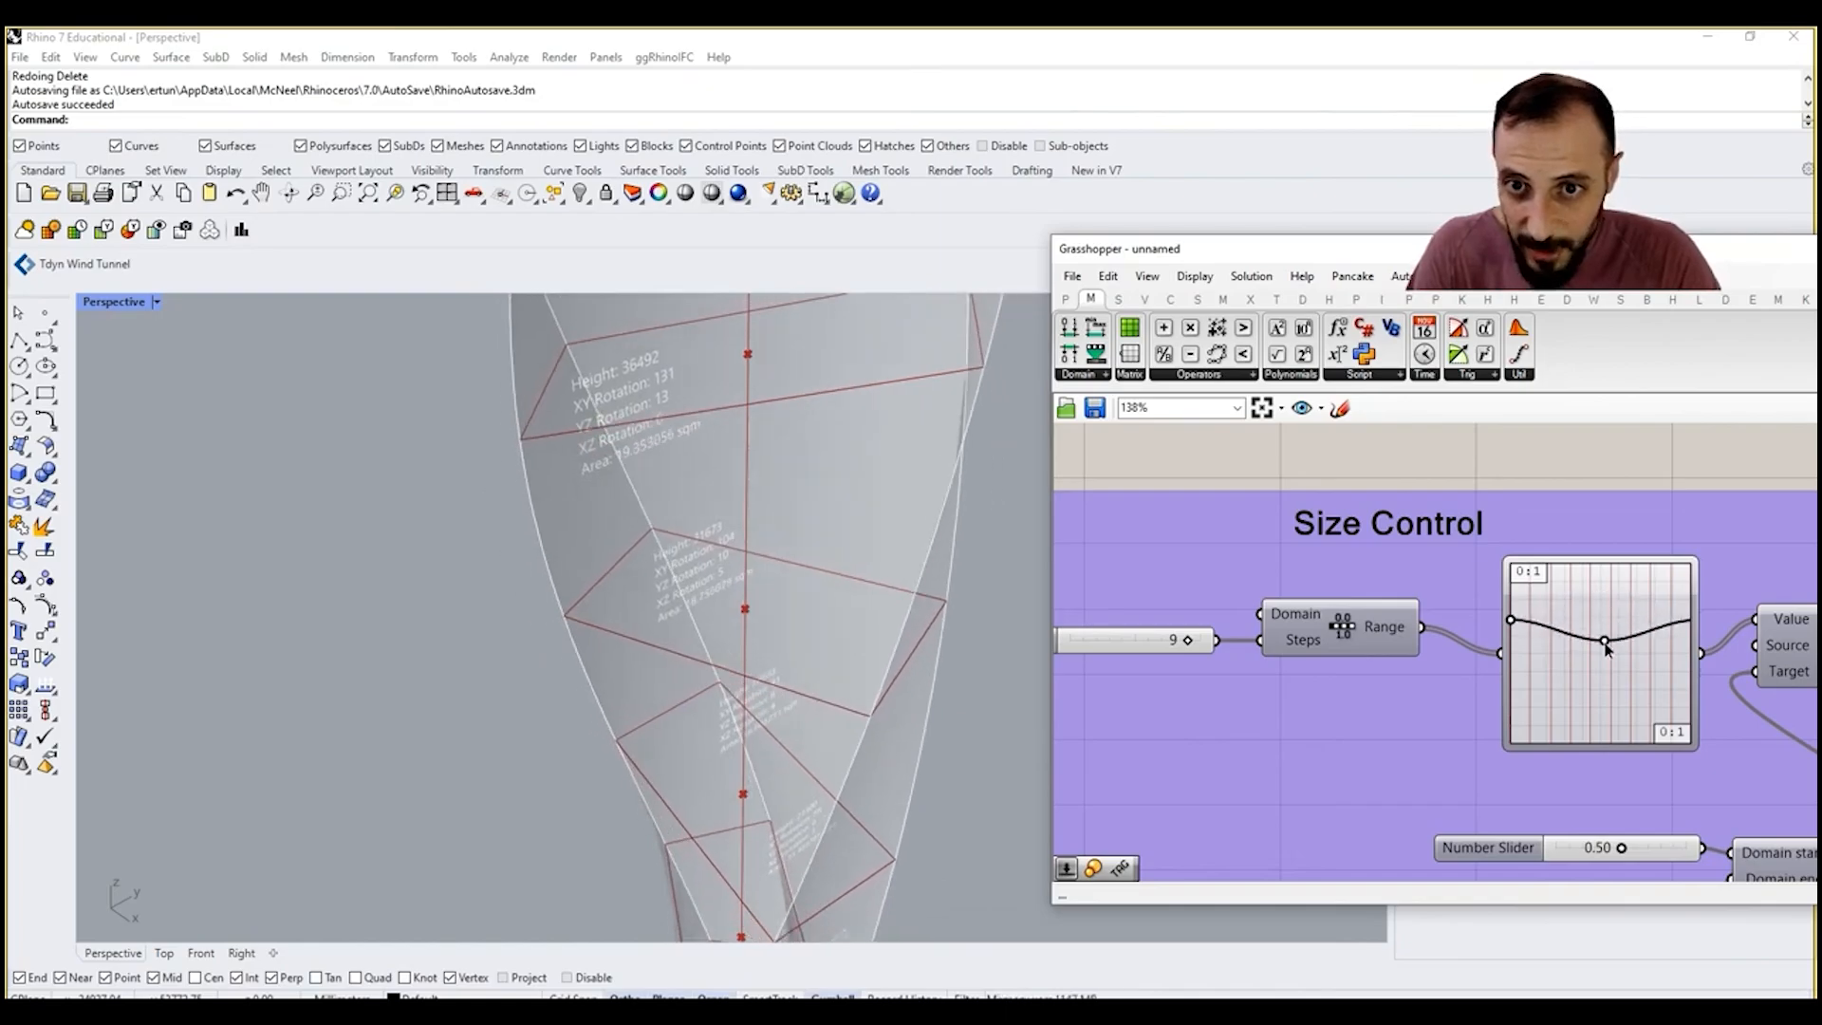
{"action": "scroll", "coordinate": [1511, 669], "scroll_direction": "down", "scroll_amount": 6}
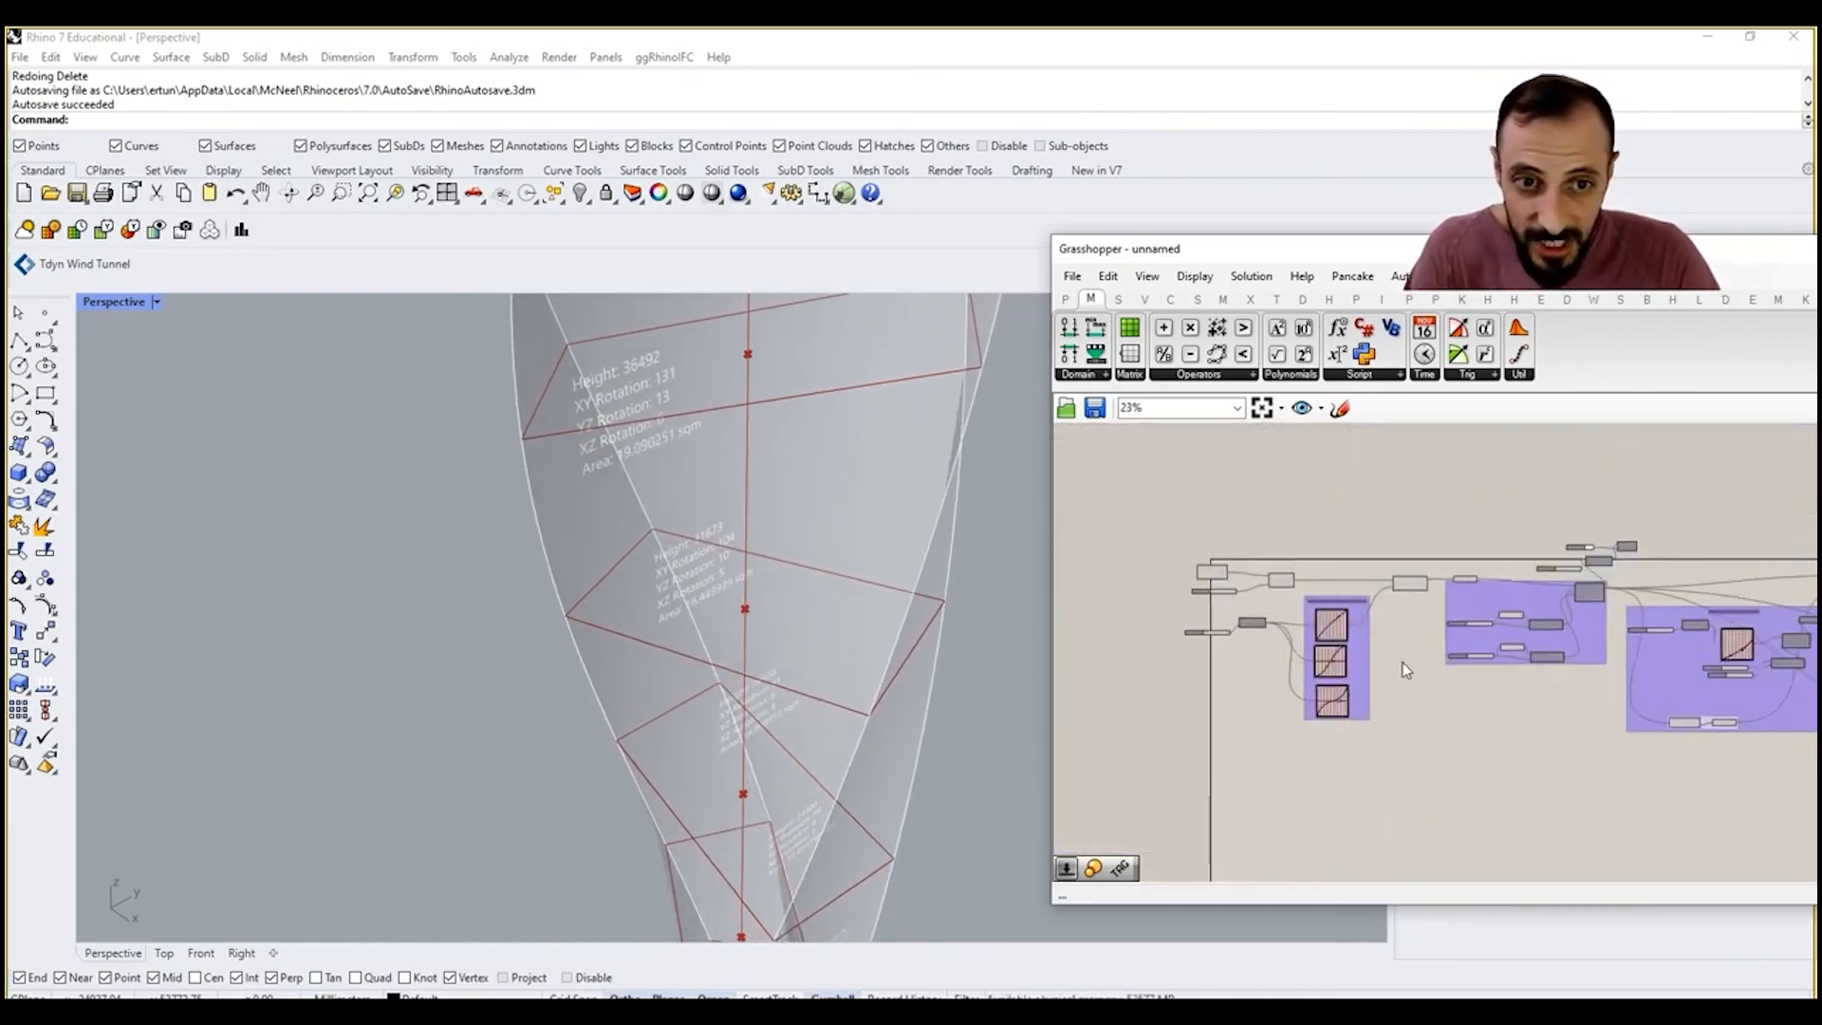
Step: Adjust the handle of the connected Uneven Curve Division graph so the curve is nearly straight, and view the whole tower
{"action": "scroll", "coordinate": [1342, 621], "scroll_direction": "up", "scroll_amount": 5}
{"action": "left_click_drag", "start_coordinate": [1327, 603], "coordinate": [1334, 612]}
{"action": "scroll", "coordinate": [693, 598], "scroll_direction": "down", "scroll_amount": 5}
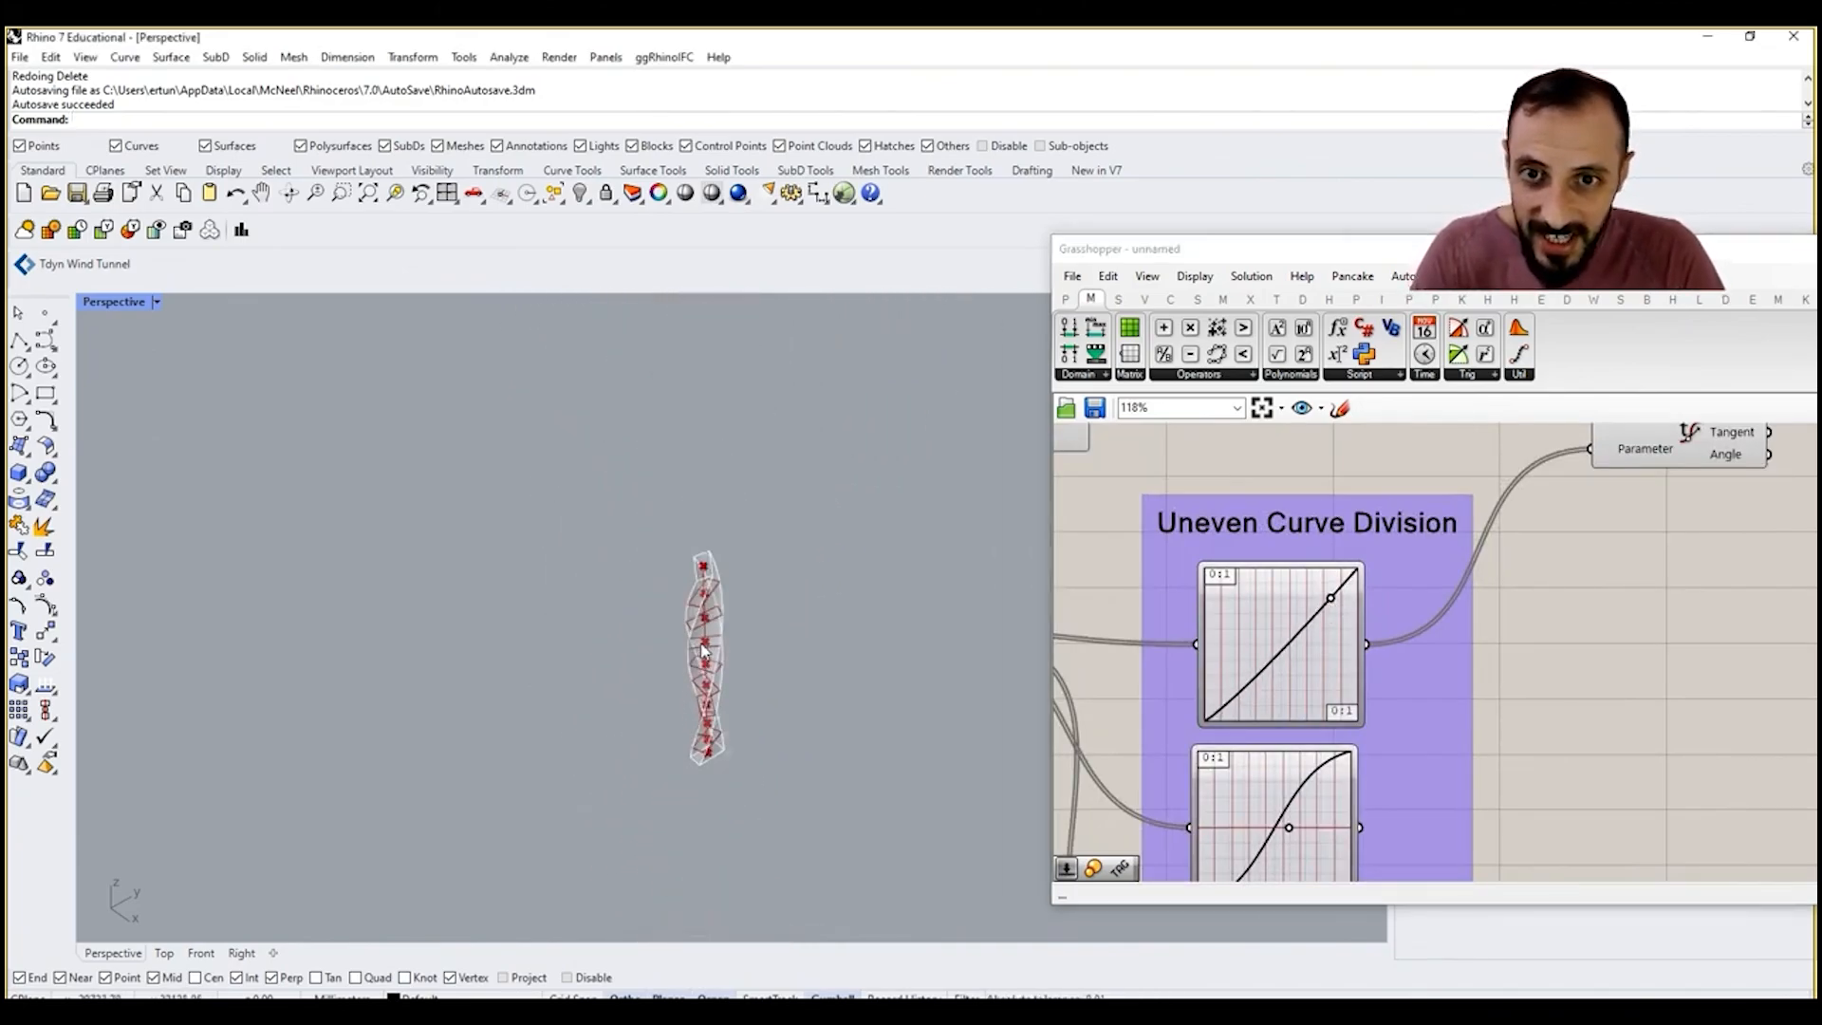
{"action": "scroll", "coordinate": [1477, 677], "scroll_direction": "down", "scroll_amount": 5}
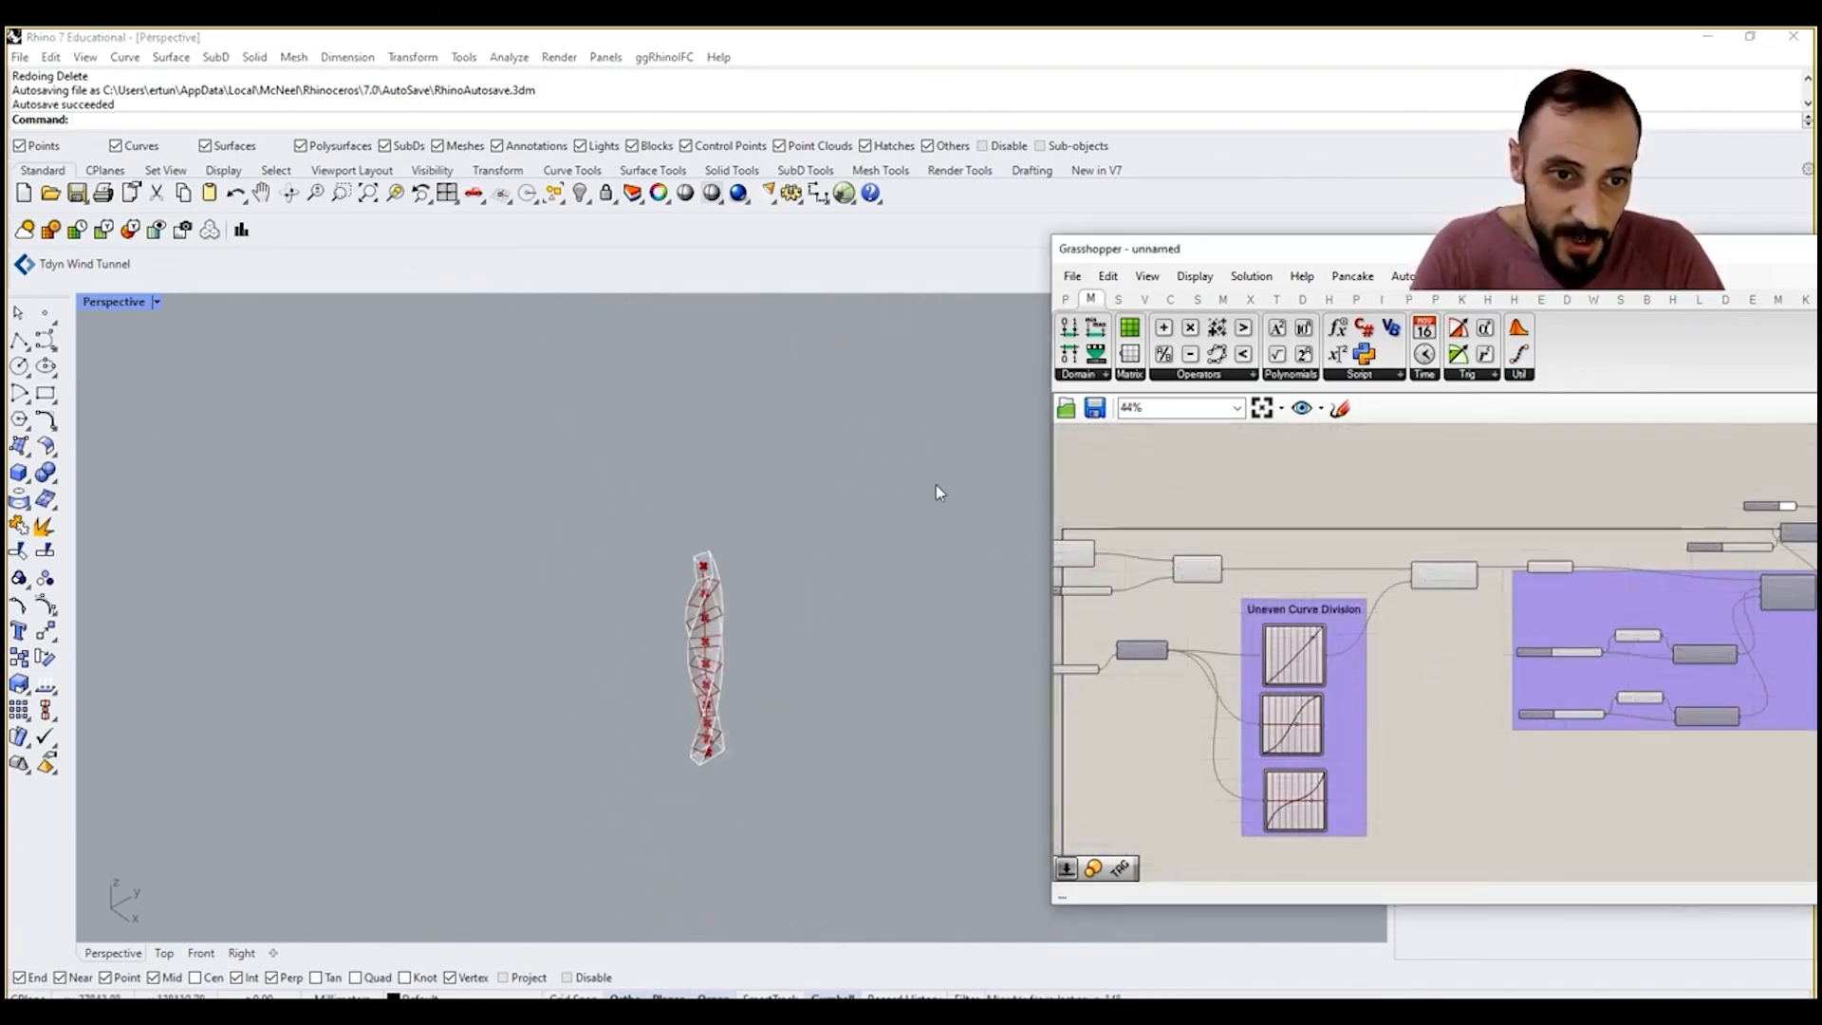